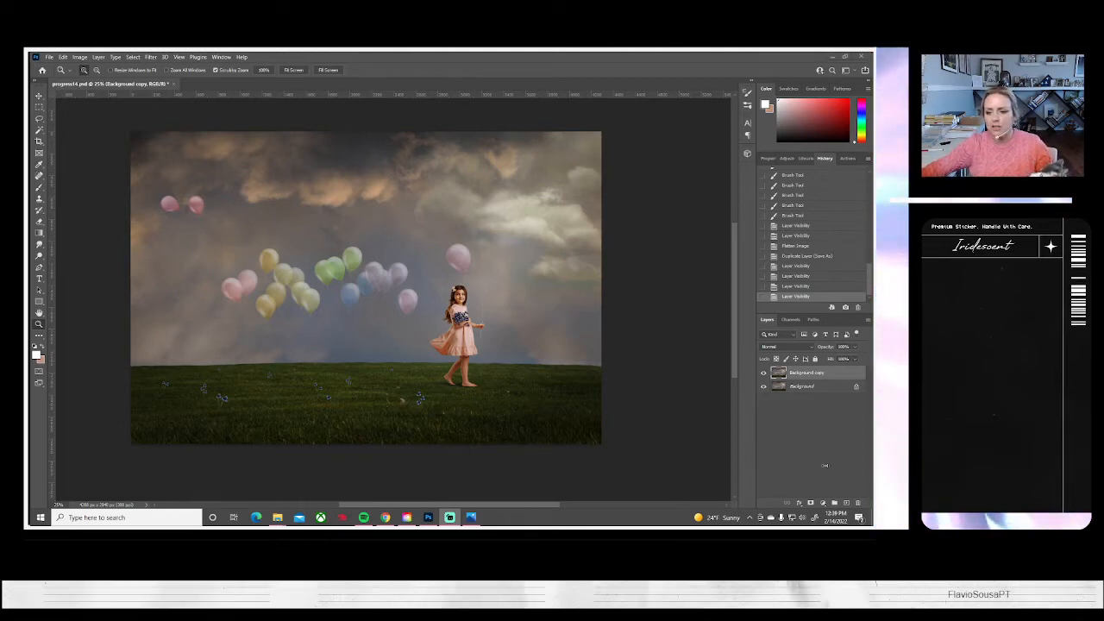
Duplicate the Background copy layer
right_click(804, 374)
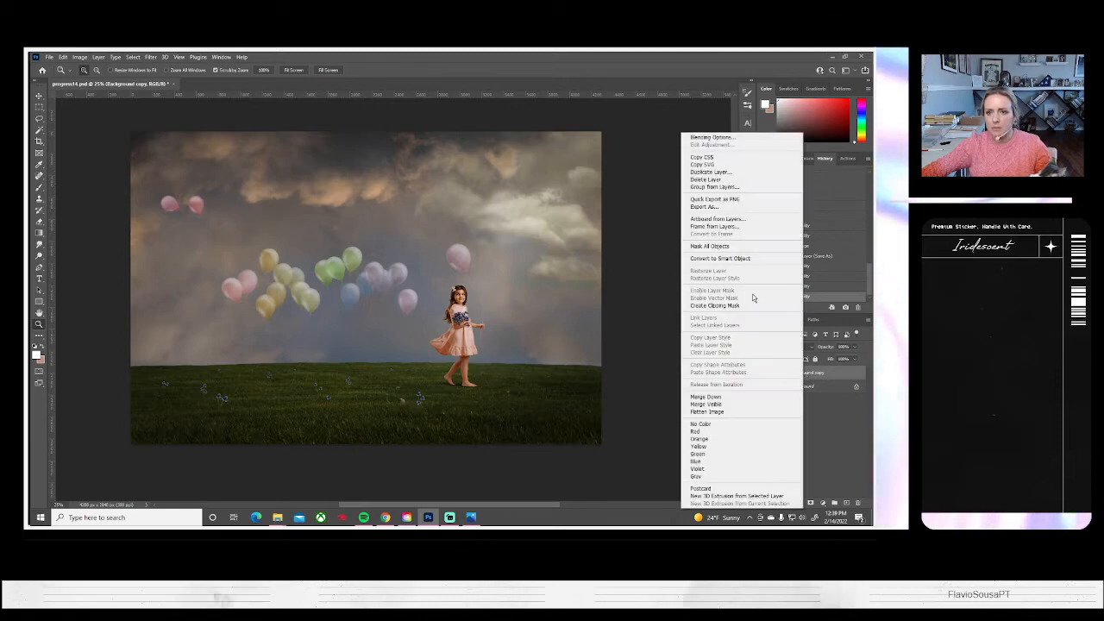
click(710, 172)
click(523, 181)
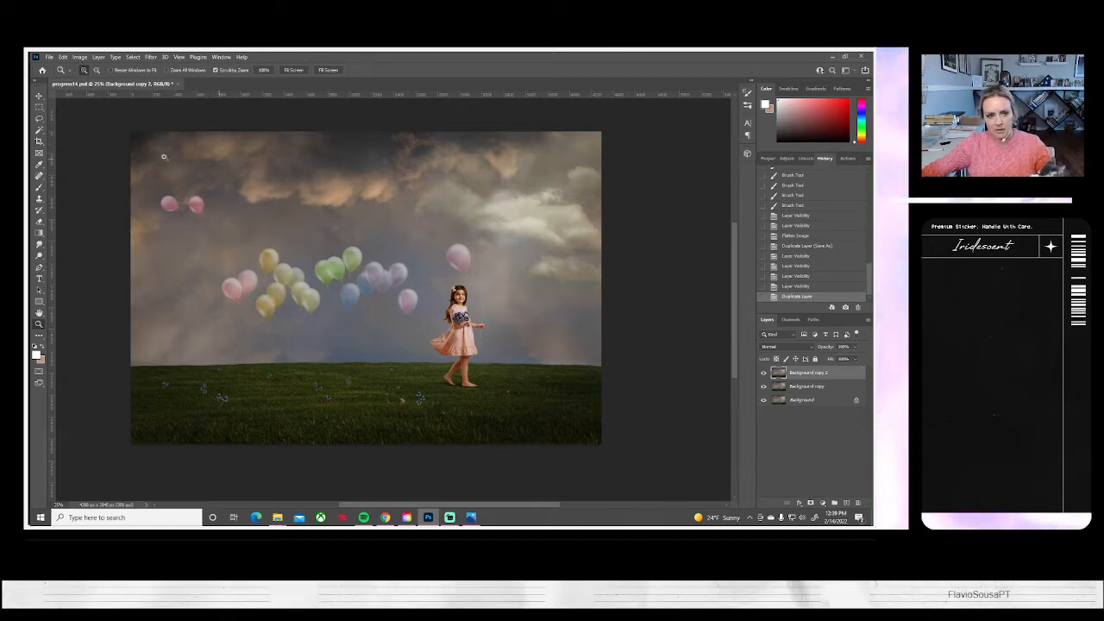
Lasso the upper-left sky along a diagonal from the upper-right corner to the left edge above the grass, and copy it to a new layer
click(40, 119)
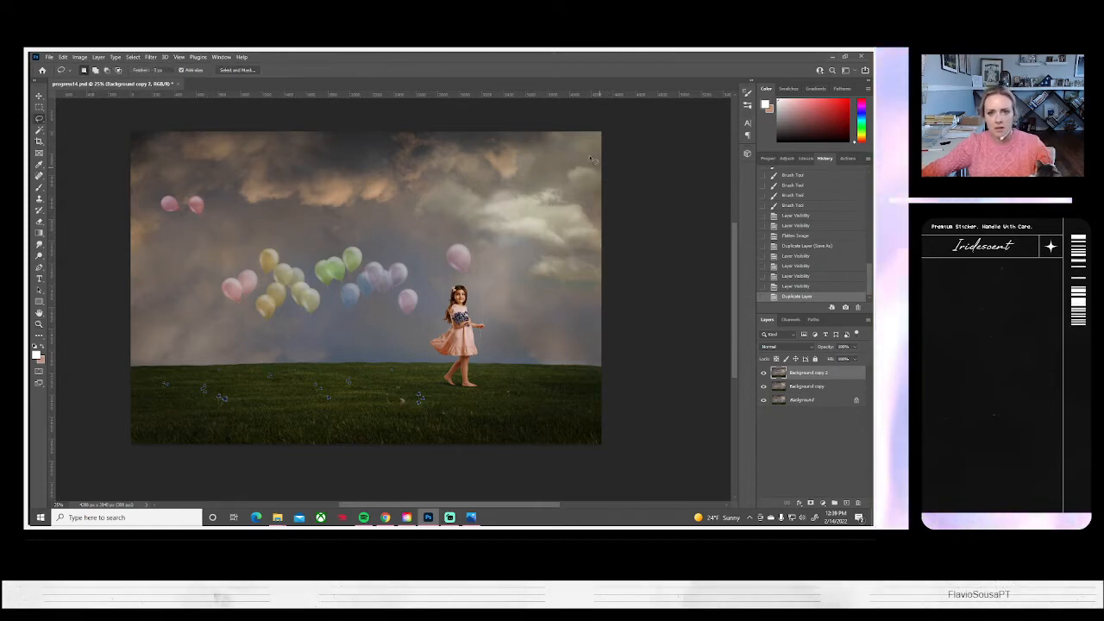
drag(593, 151, 473, 193)
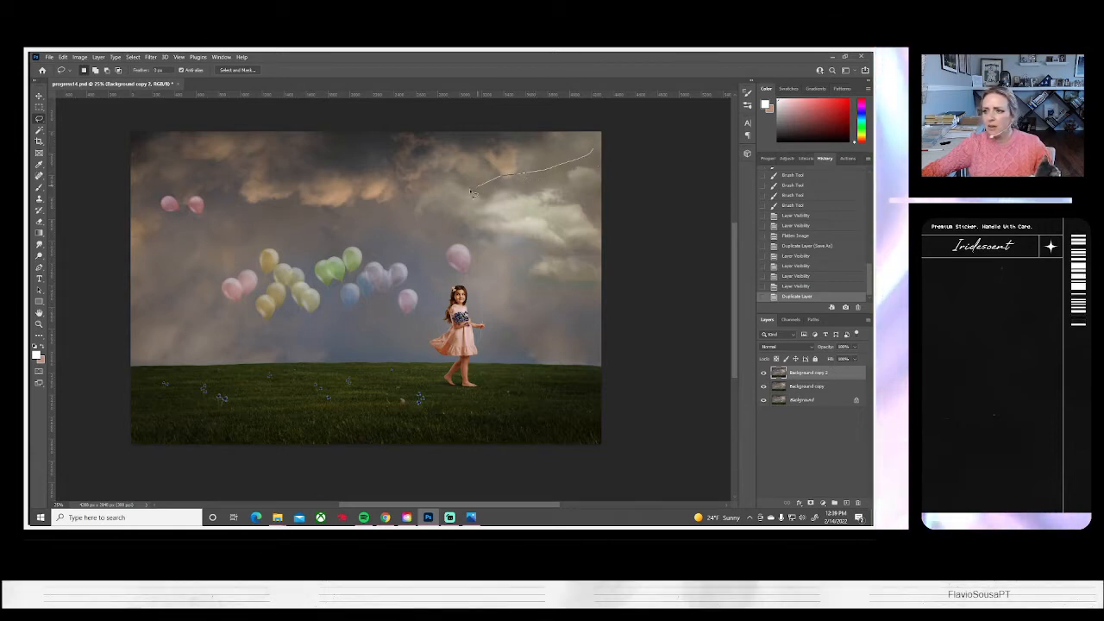
drag(410, 212, 325, 255)
mouse_move(229, 326)
mouse_down()
mouse_move(174, 335)
mouse_move(111, 325)
mouse_up()
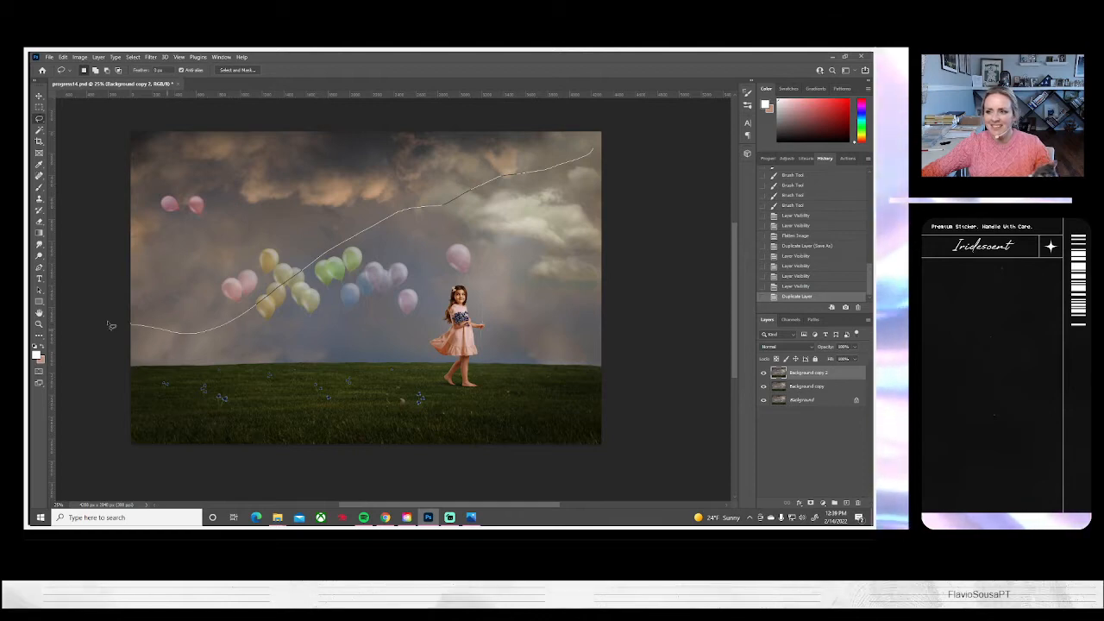
drag(78, 244, 90, 171)
mouse_move(111, 121)
mouse_down()
mouse_move(128, 98)
mouse_move(603, 118)
mouse_up()
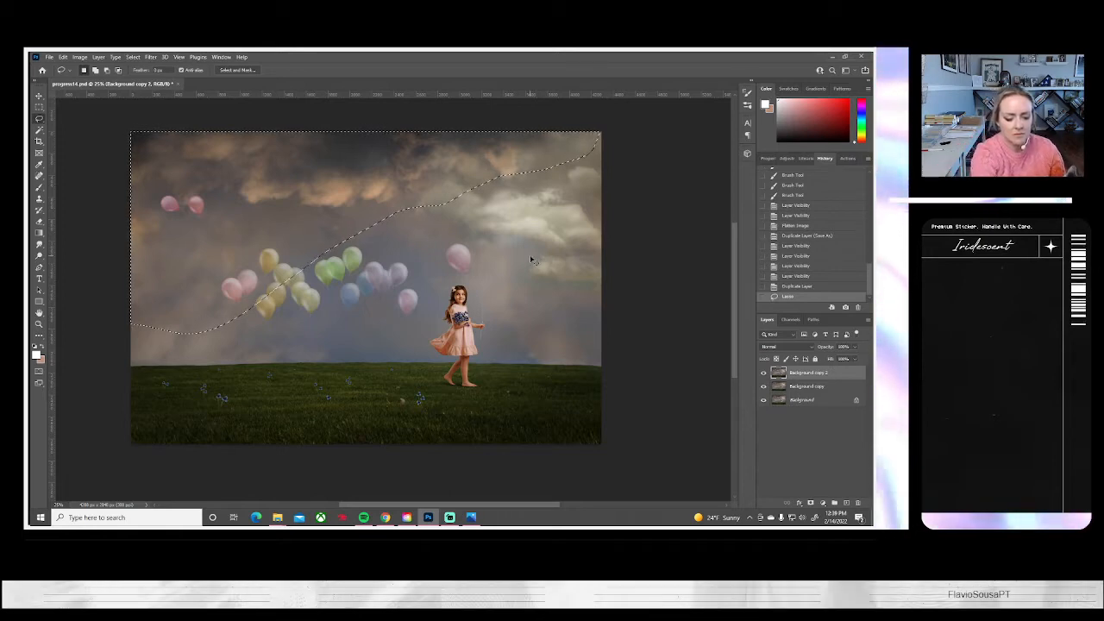
key(ctrl+c)
key(ctrl+v)
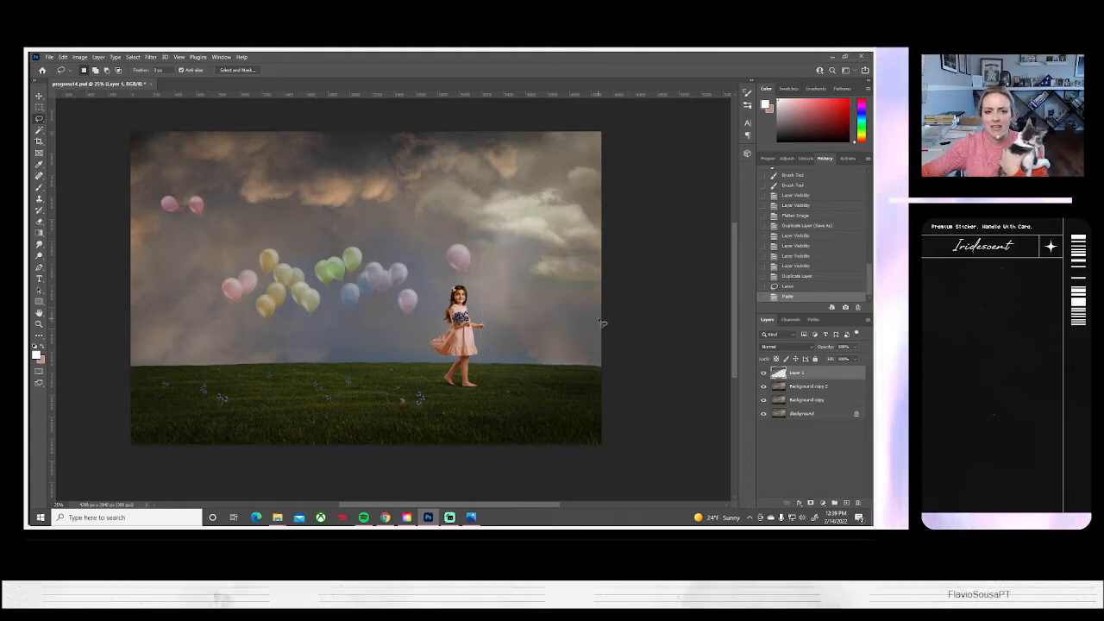
Apply Color Balance to the pasted sky layer's midtones with Cyan/Red at -5 and Yellow/Blue at +15
click(80, 57)
mouse_move(76, 81)
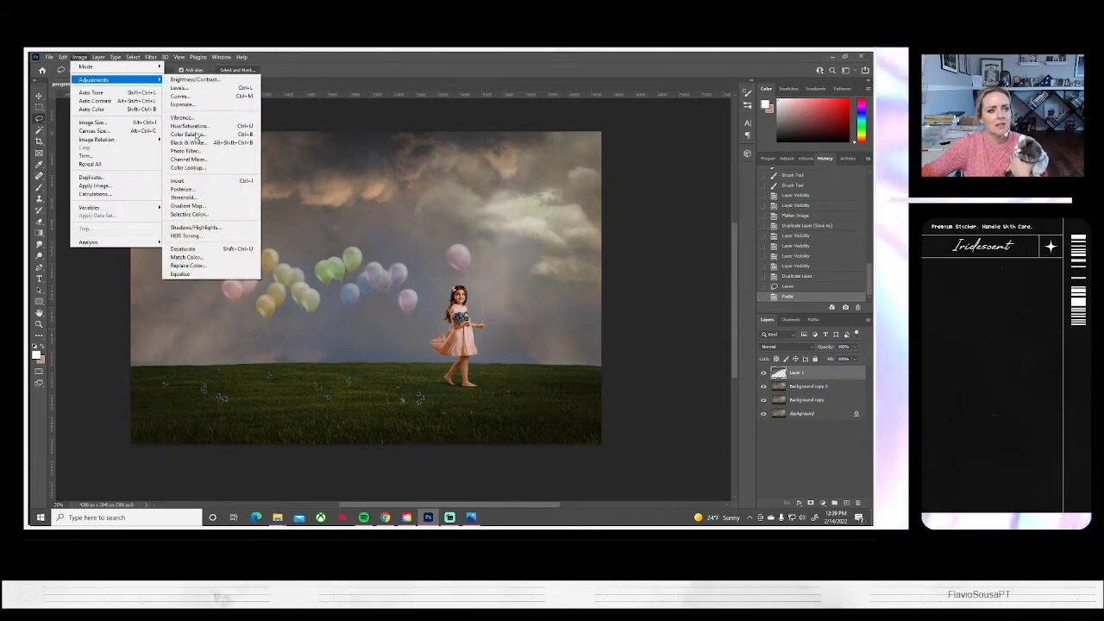
click(197, 138)
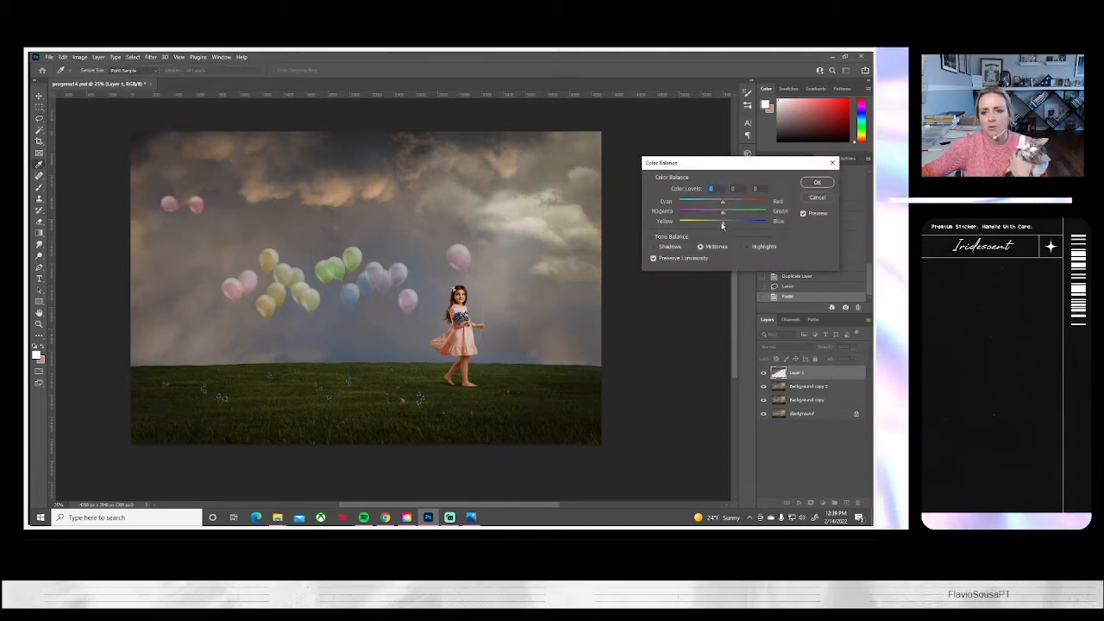
drag(723, 225, 734, 228)
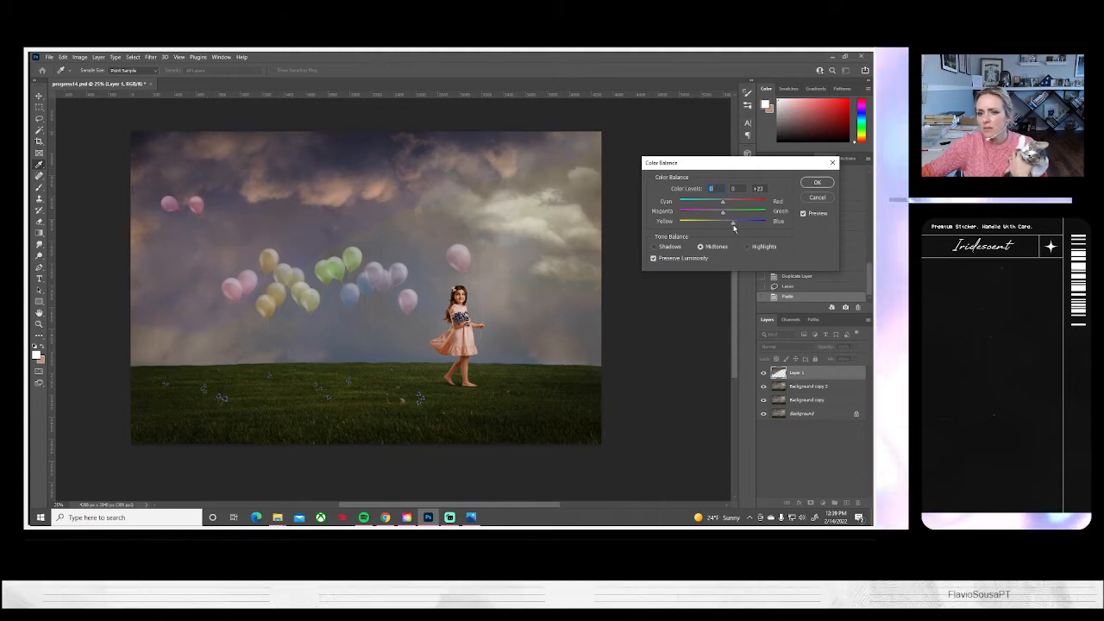
drag(734, 227, 729, 228)
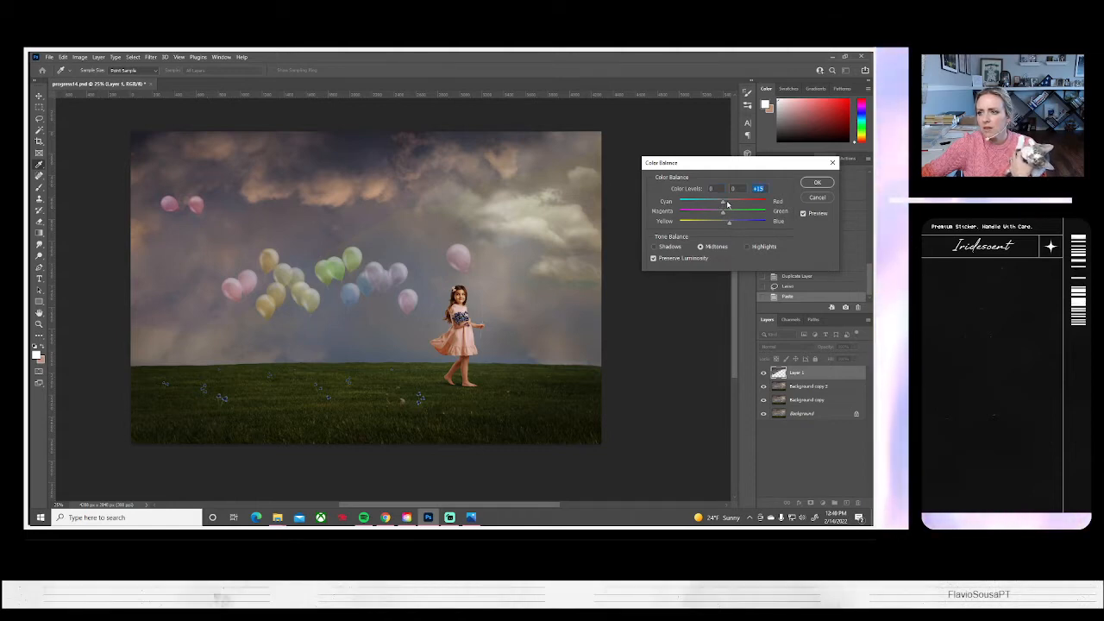
drag(725, 204, 724, 207)
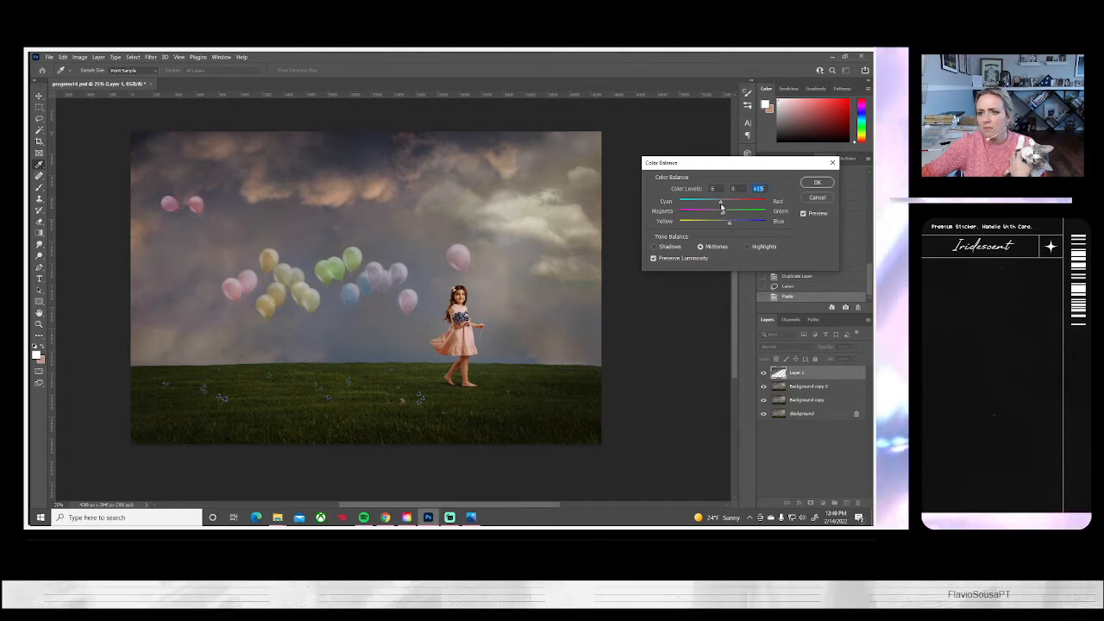
key(Tab)
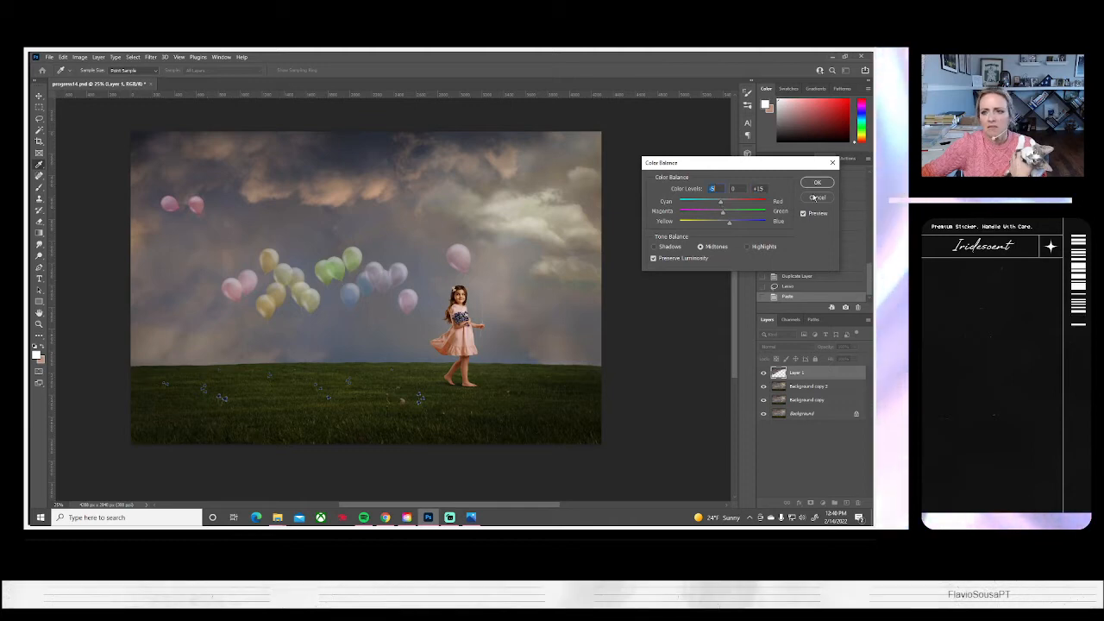
click(818, 183)
Hide Background copy 2, Background copy and Background so only the pasted sky layer is shown
click(763, 385)
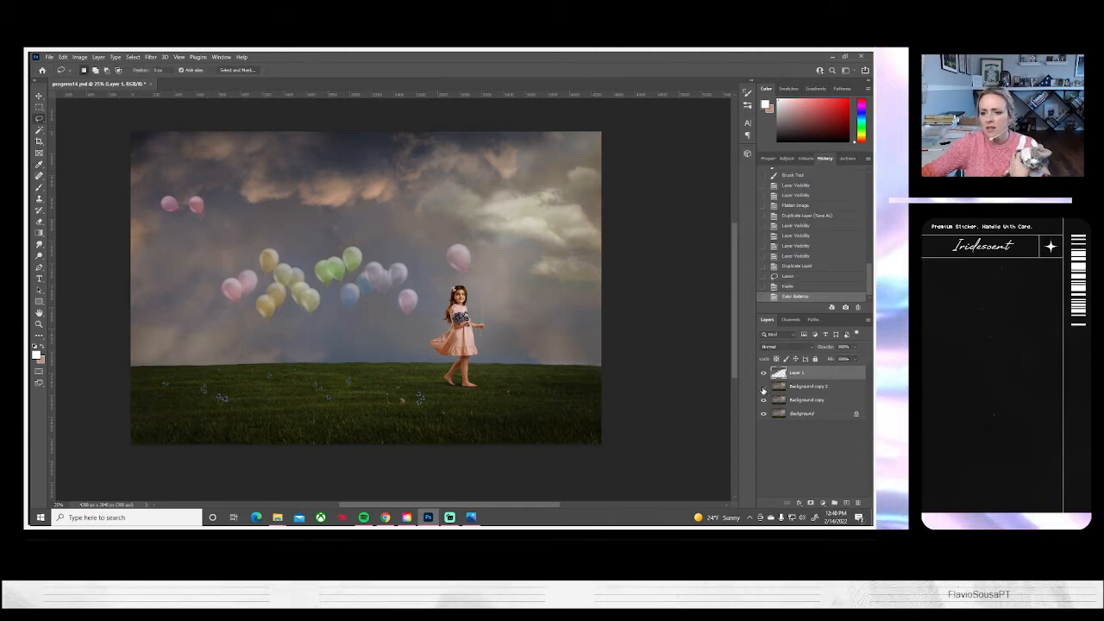
click(764, 400)
click(763, 413)
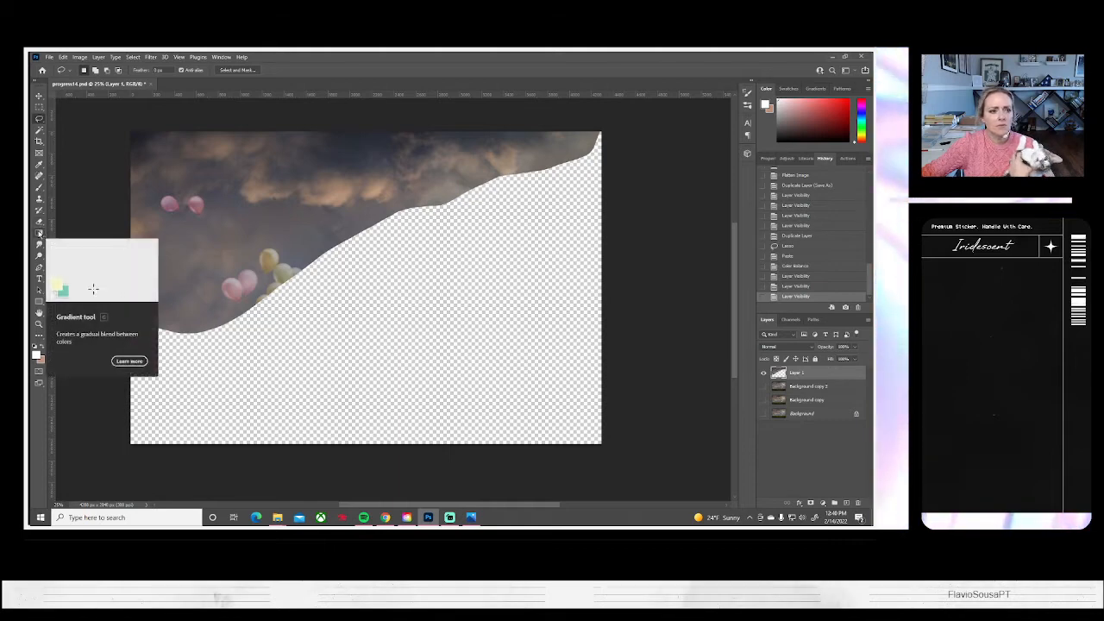
Soften the lower edge of the sky piece on Layer 1 with a soft round Eraser at 100% opacity
click(38, 223)
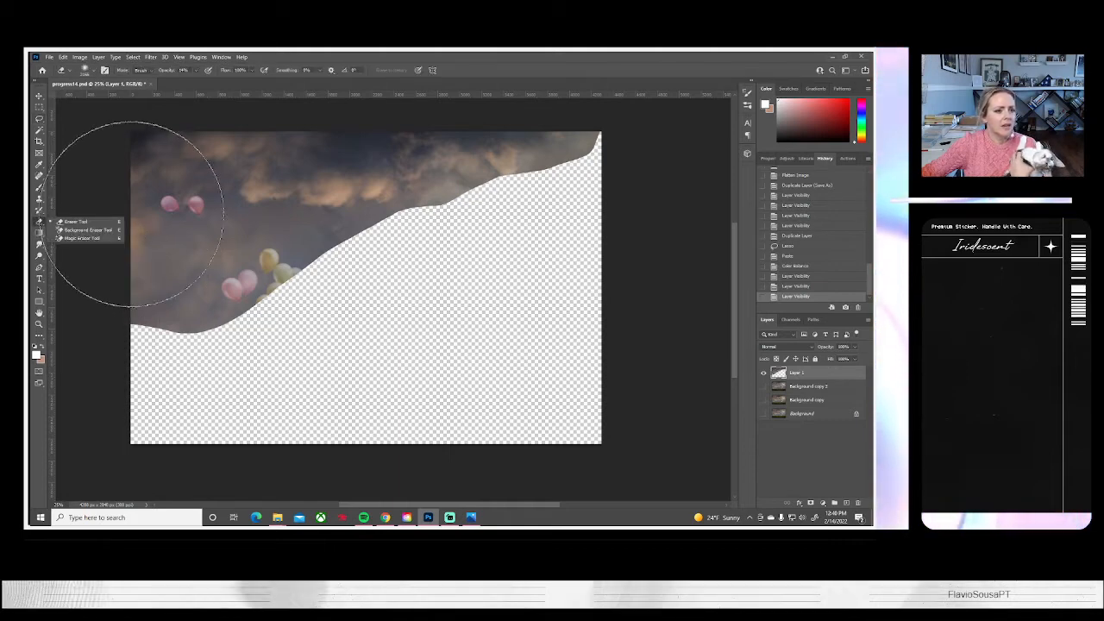
click(94, 73)
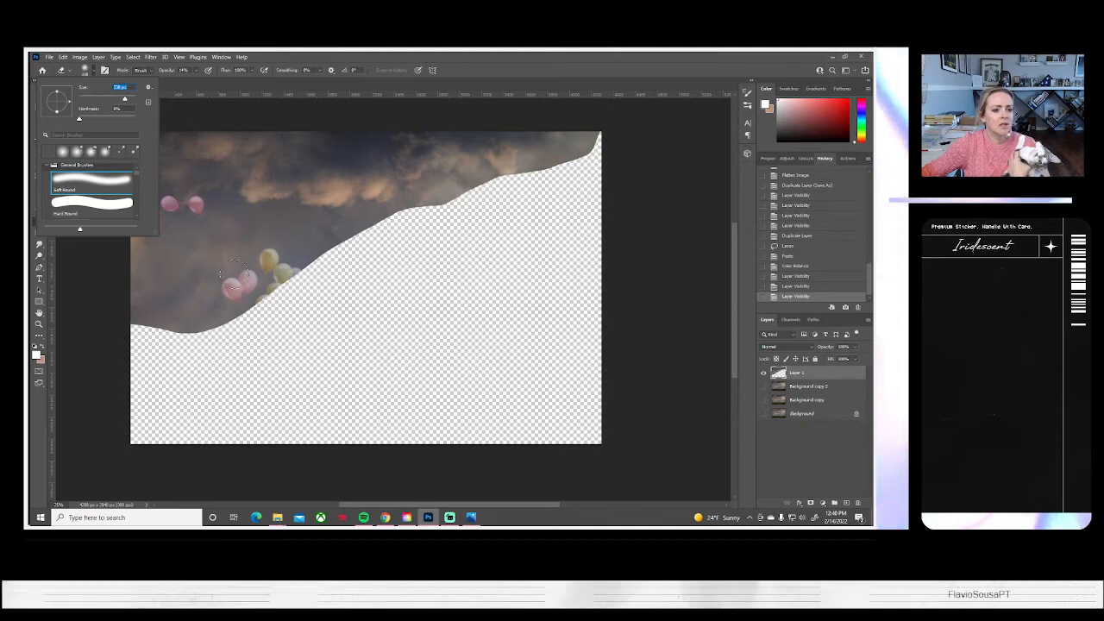
click(196, 71)
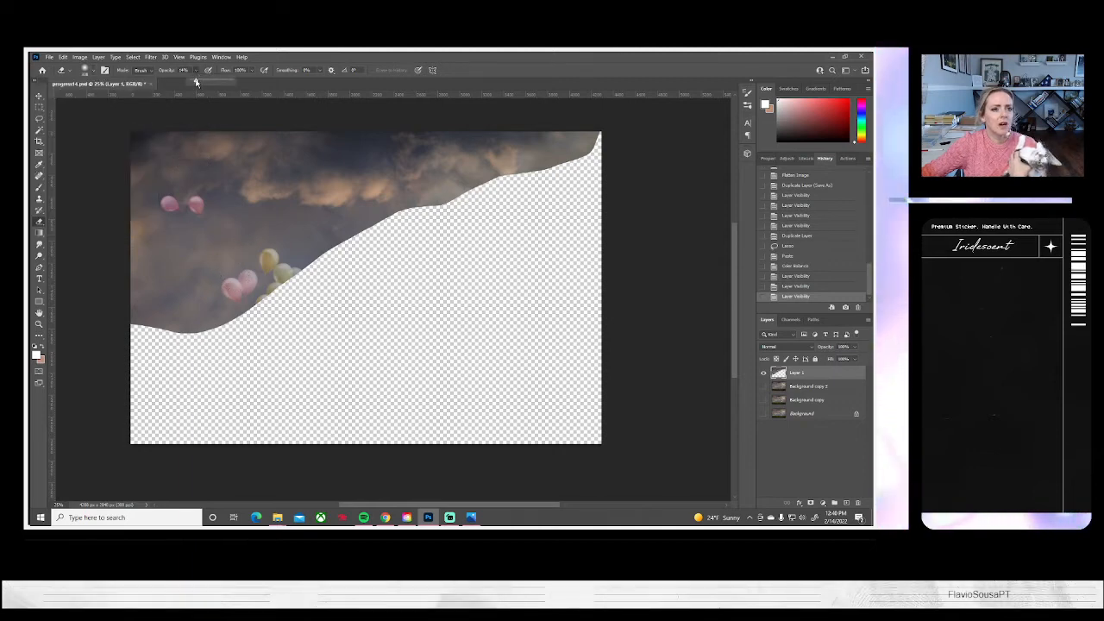
mouse_move(136, 321)
mouse_down()
mouse_move(198, 316)
mouse_move(168, 333)
mouse_move(208, 332)
mouse_move(299, 284)
mouse_move(276, 279)
mouse_move(295, 264)
mouse_move(223, 293)
mouse_move(257, 292)
mouse_move(167, 308)
mouse_up()
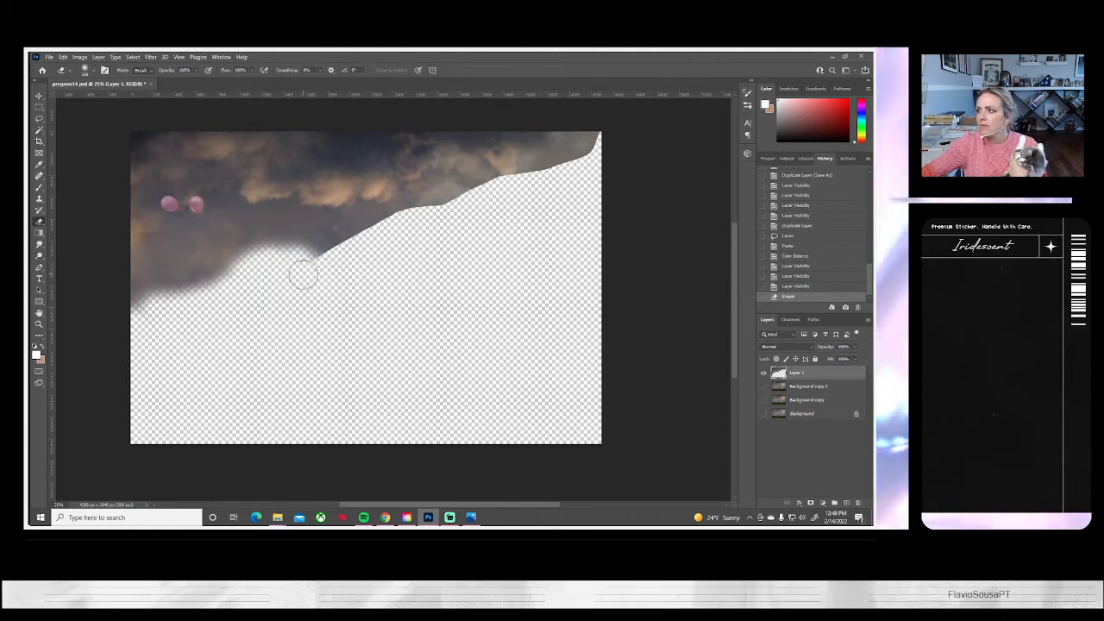
mouse_move(387, 227)
mouse_down()
mouse_move(265, 262)
mouse_move(349, 255)
mouse_move(370, 236)
mouse_move(498, 197)
mouse_move(477, 192)
mouse_move(535, 189)
mouse_move(510, 190)
mouse_move(600, 153)
mouse_move(608, 124)
mouse_move(554, 179)
mouse_move(495, 199)
mouse_move(440, 306)
mouse_up()
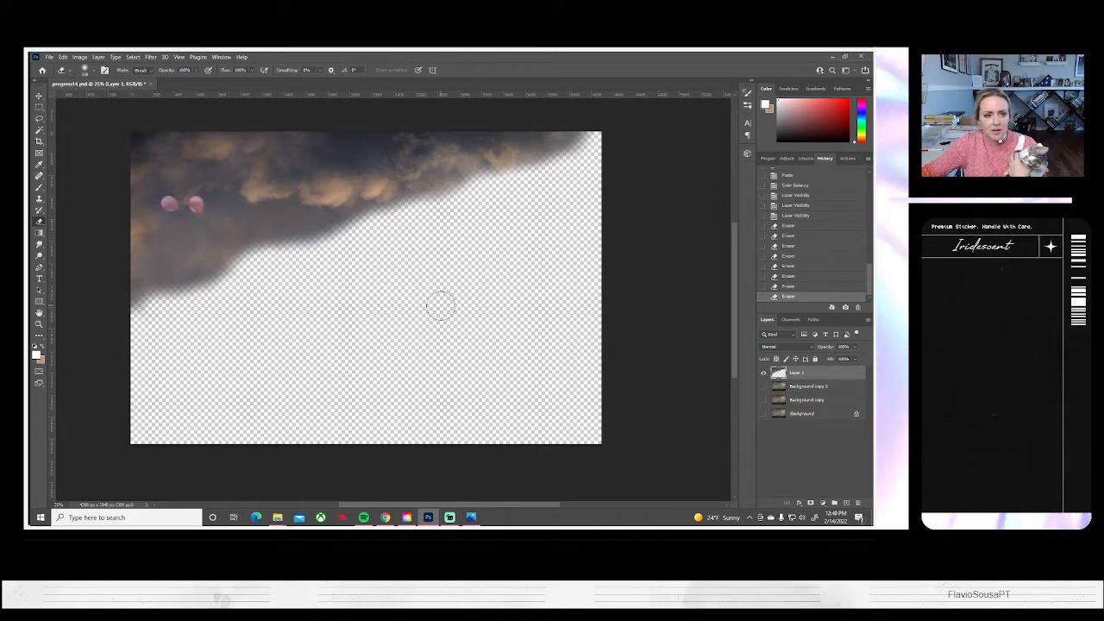
Show the three background layers again, compare the image with and without Layer 1, and leave Layer 1 hidden
click(763, 387)
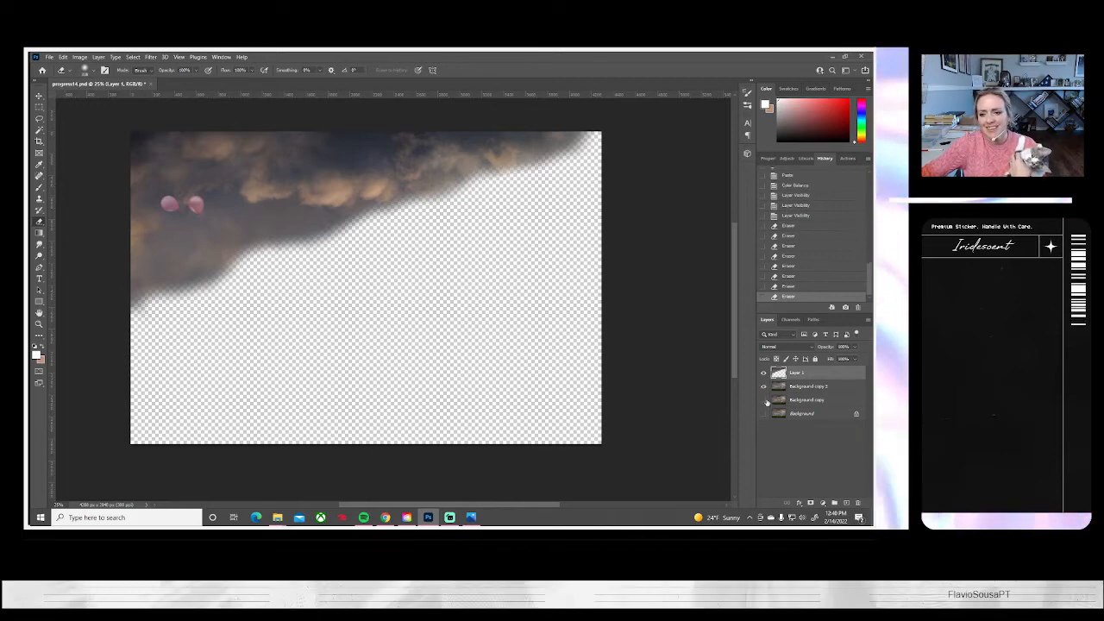
click(763, 400)
click(763, 414)
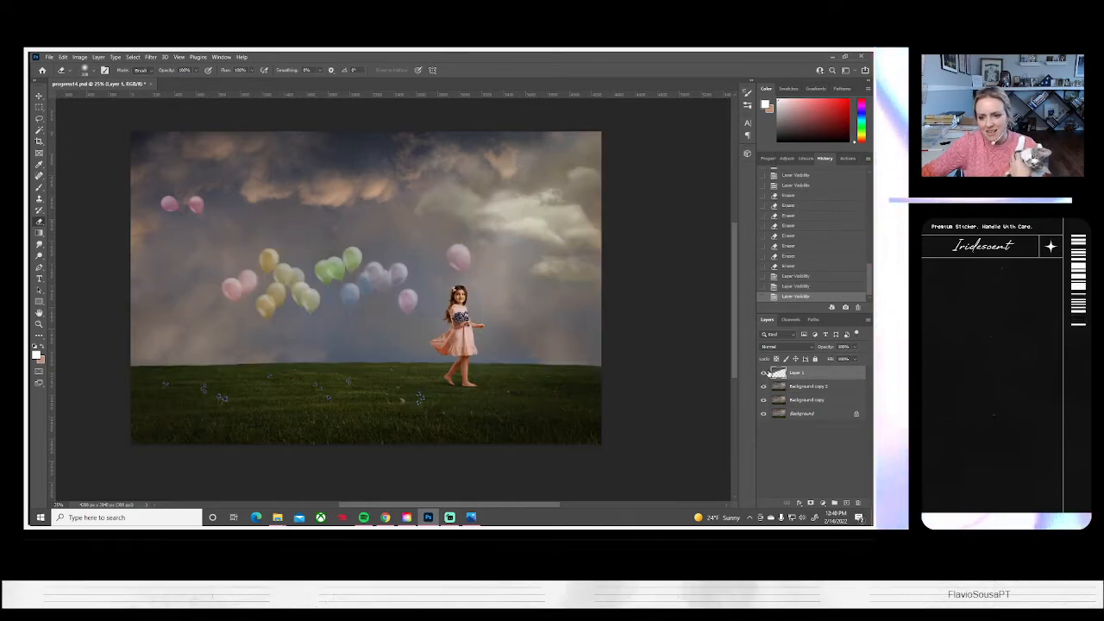
click(763, 374)
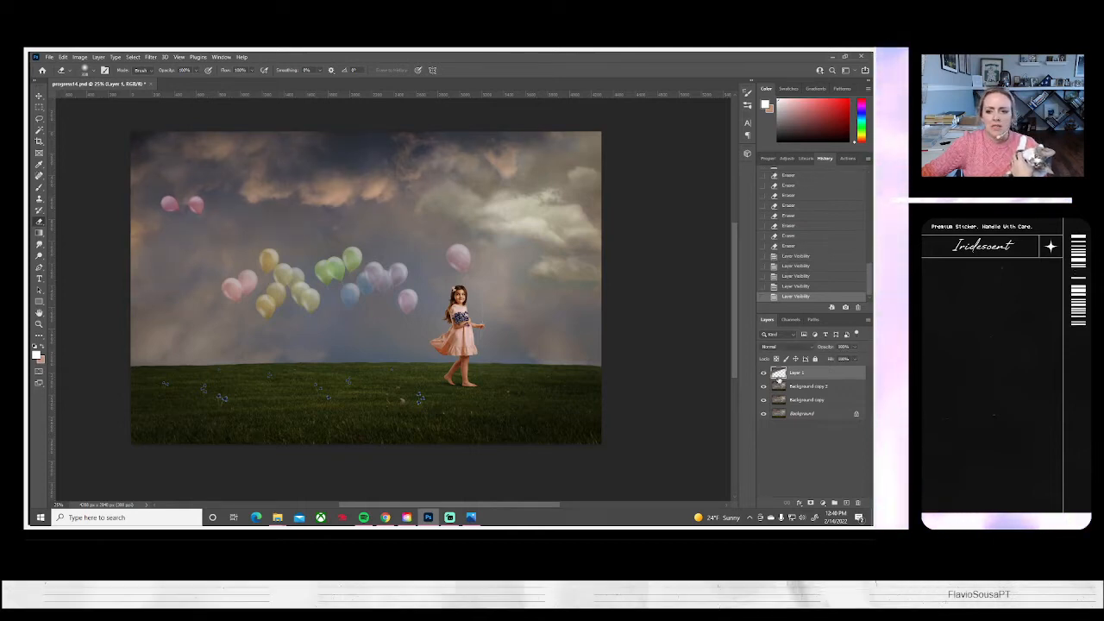
click(763, 372)
On Background copy 2, lasso a larger sky area from the right-hand clouds down to the left horizon, and copy it to a new layer
click(811, 388)
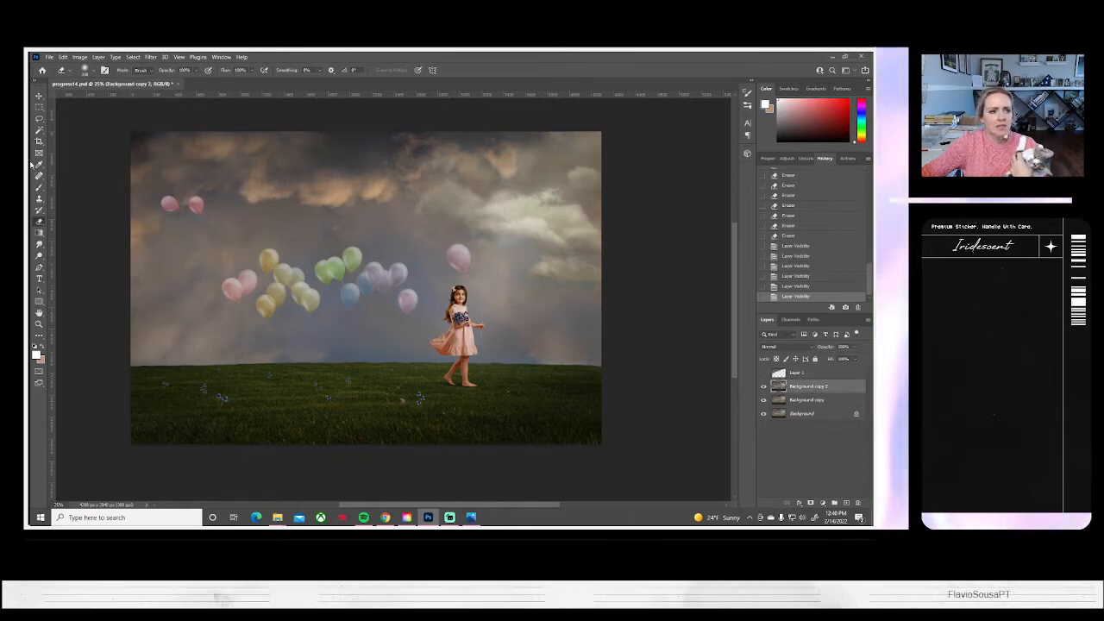
key(l)
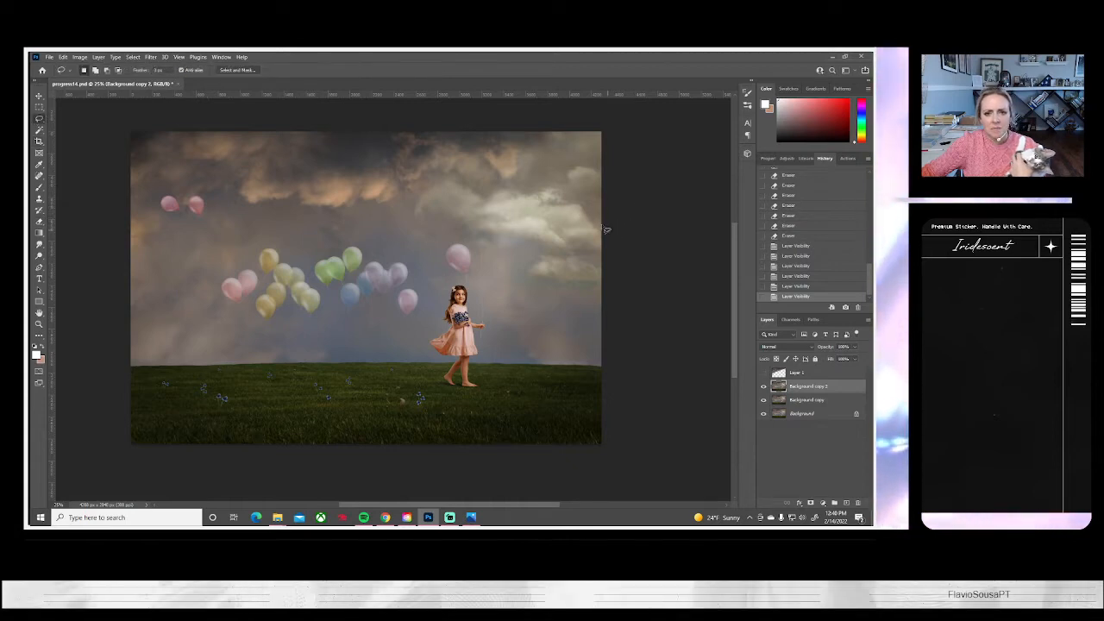
drag(544, 201, 468, 208)
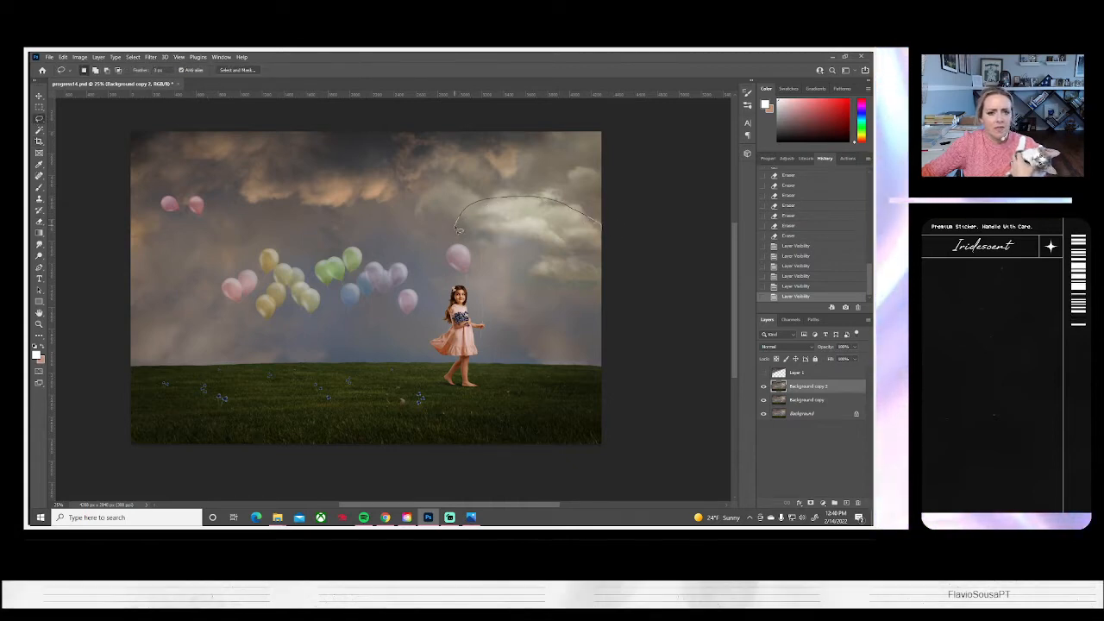
drag(379, 298, 266, 354)
drag(192, 367, 126, 363)
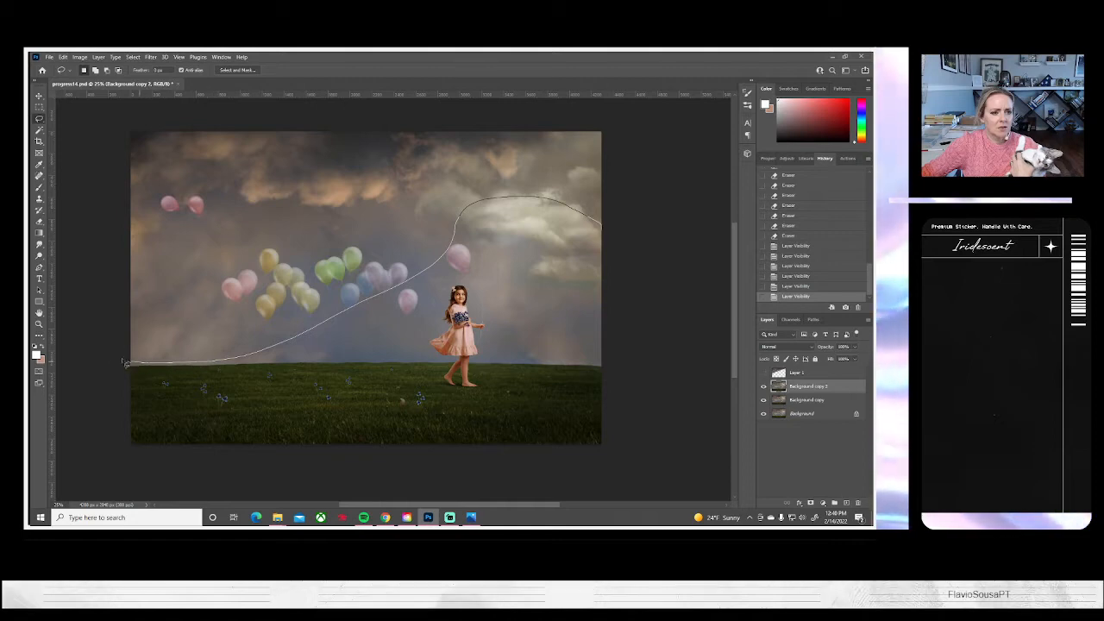
mouse_move(81, 245)
mouse_down()
mouse_move(109, 132)
mouse_move(249, 111)
mouse_move(399, 113)
mouse_move(634, 151)
mouse_up()
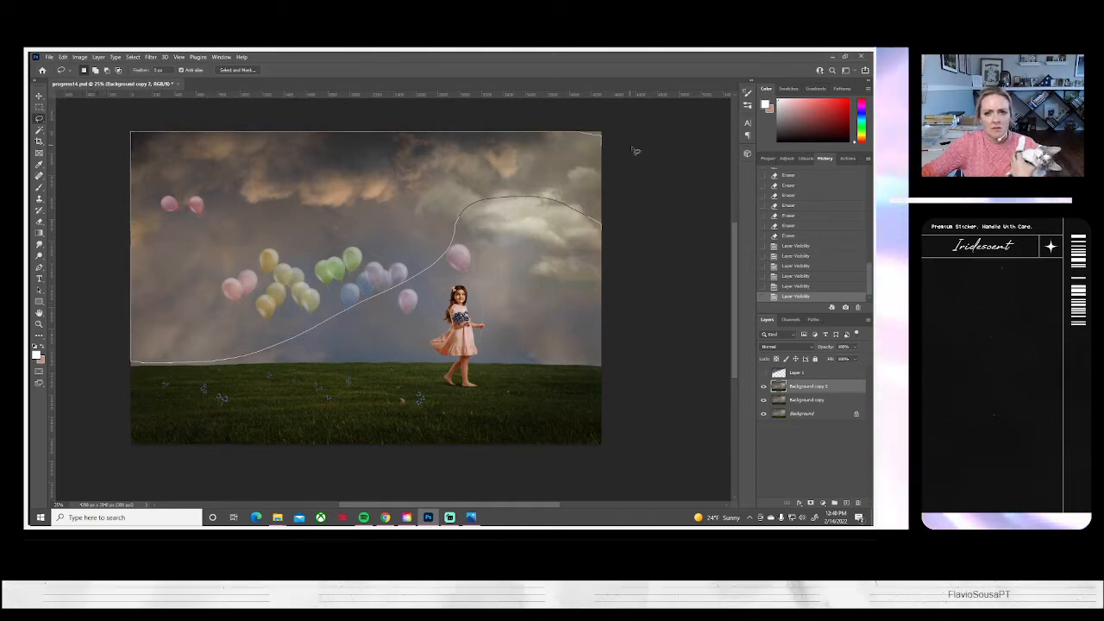
drag(645, 205, 642, 215)
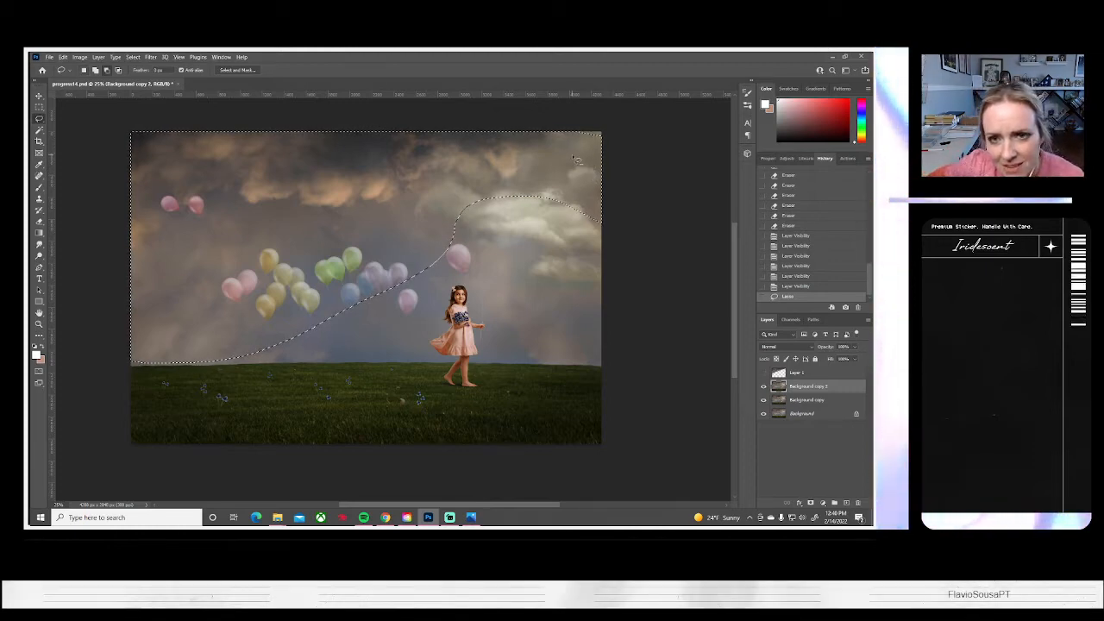
drag(636, 134, 611, 179)
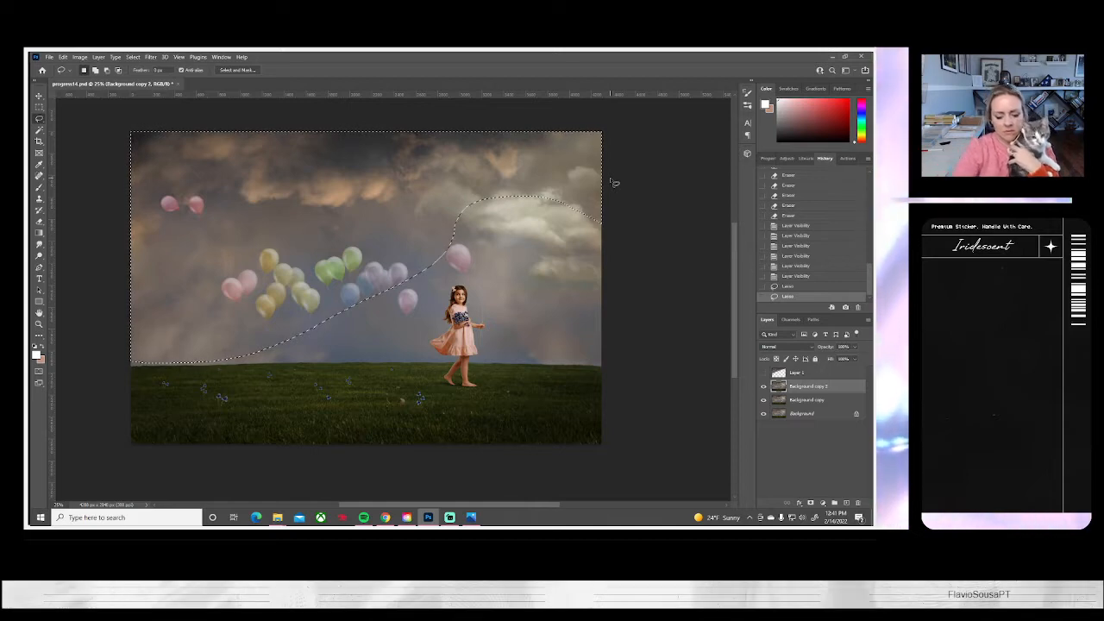
key(ctrl+c)
key(ctrl+v)
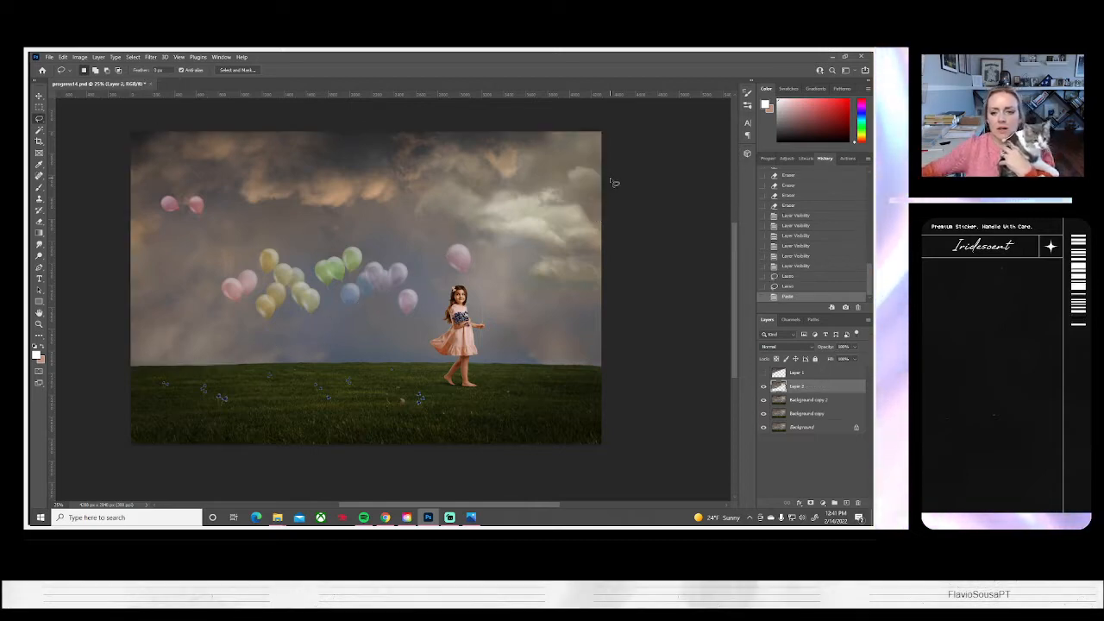
Apply a Color Balance adjustment to Layer 2 with midtone levels of -22, 0 and +14
click(78, 57)
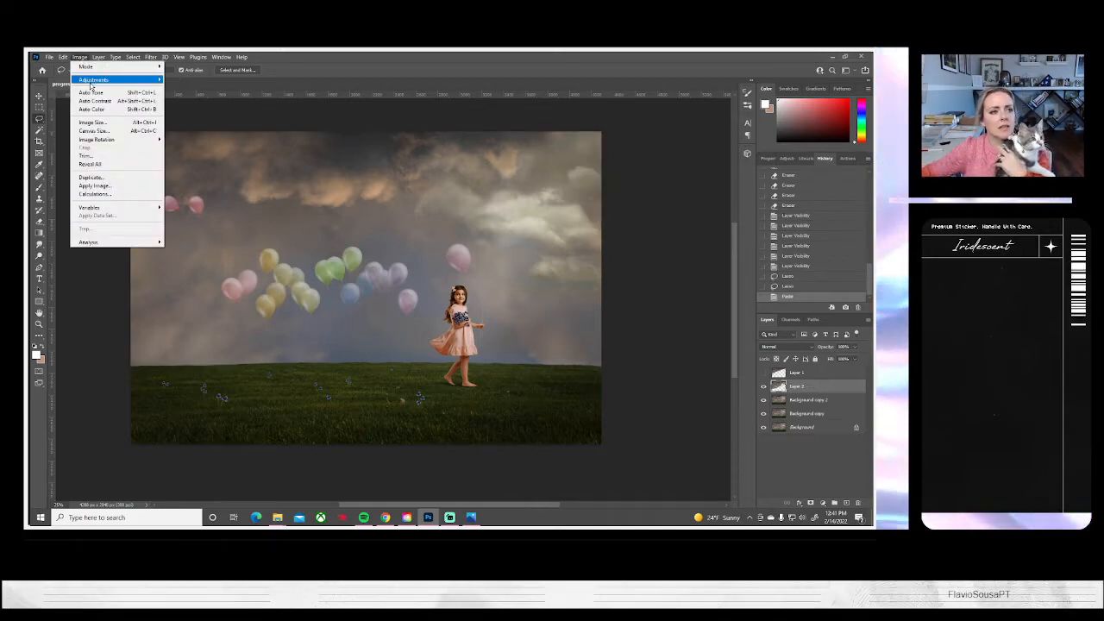
mouse_move(90, 82)
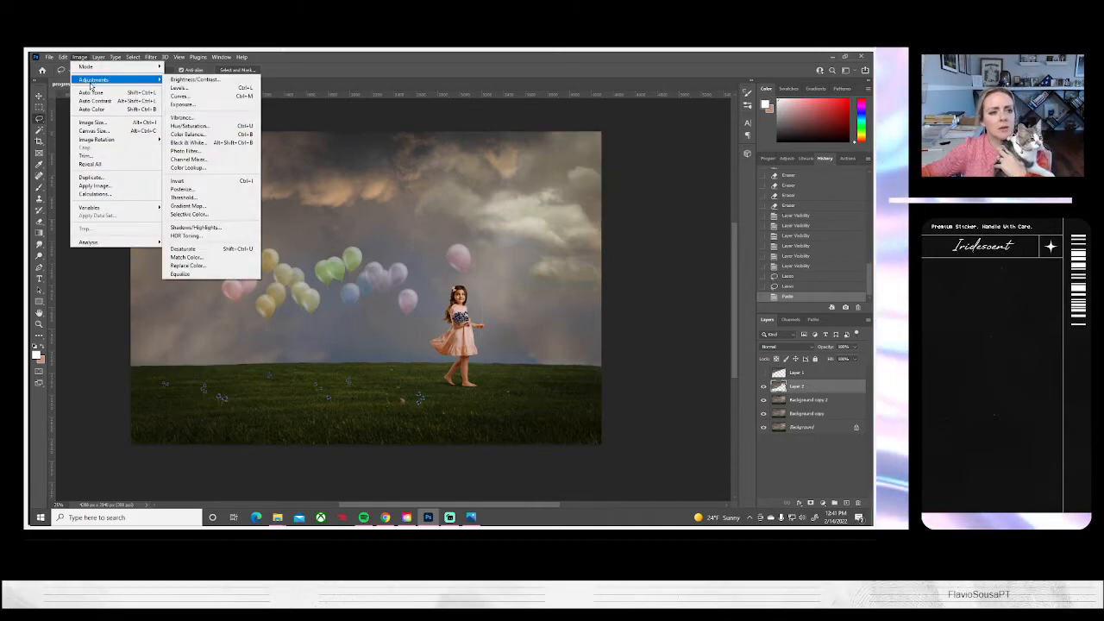
click(177, 134)
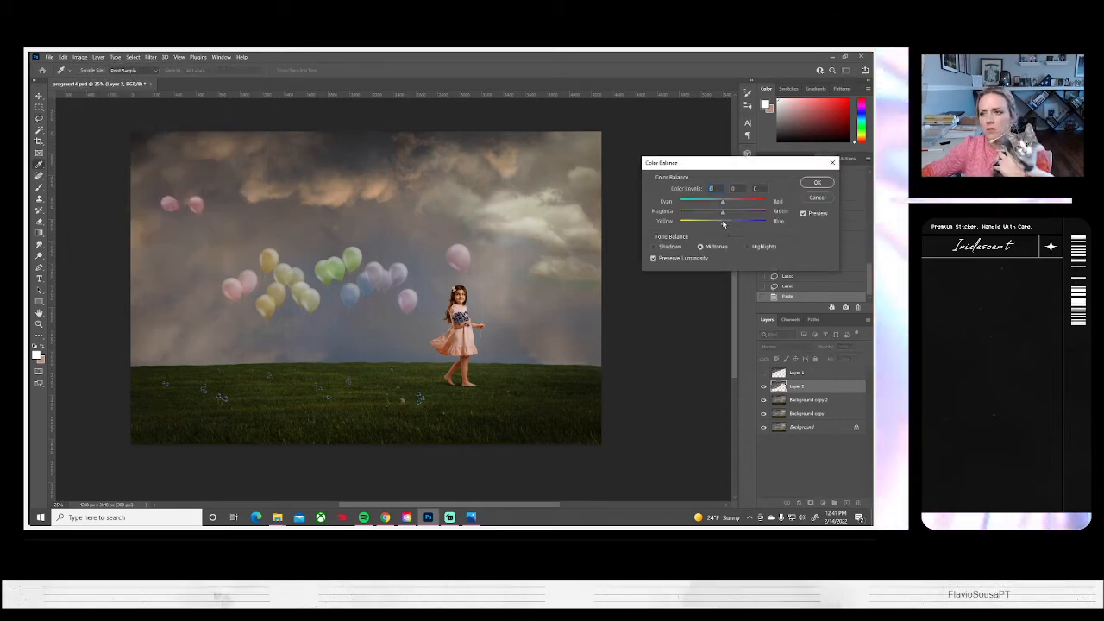
drag(725, 226, 714, 203)
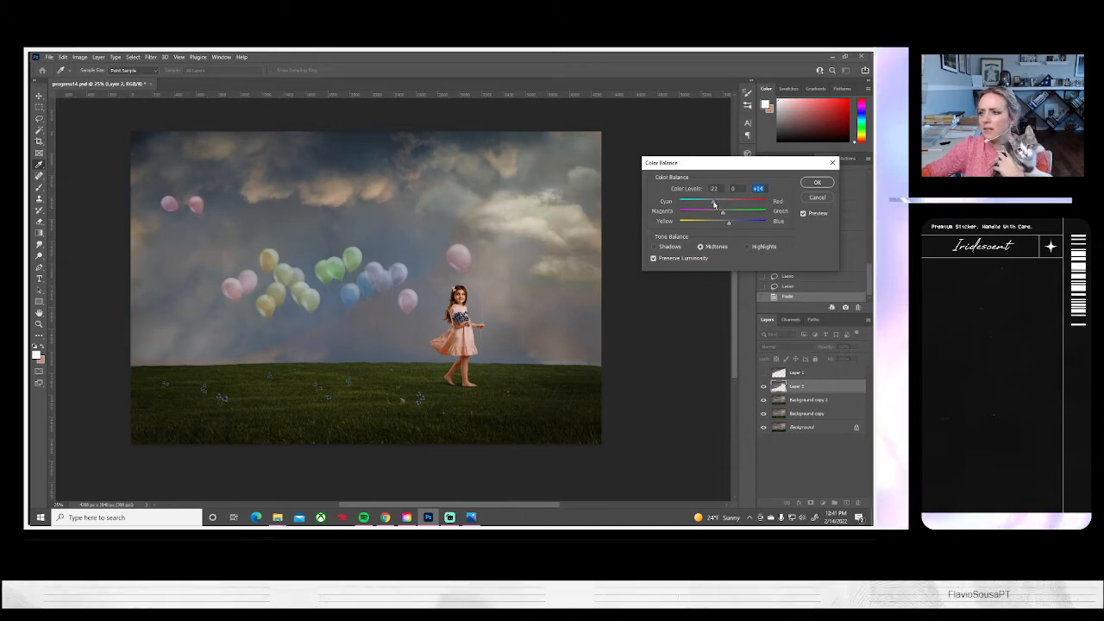
click(814, 183)
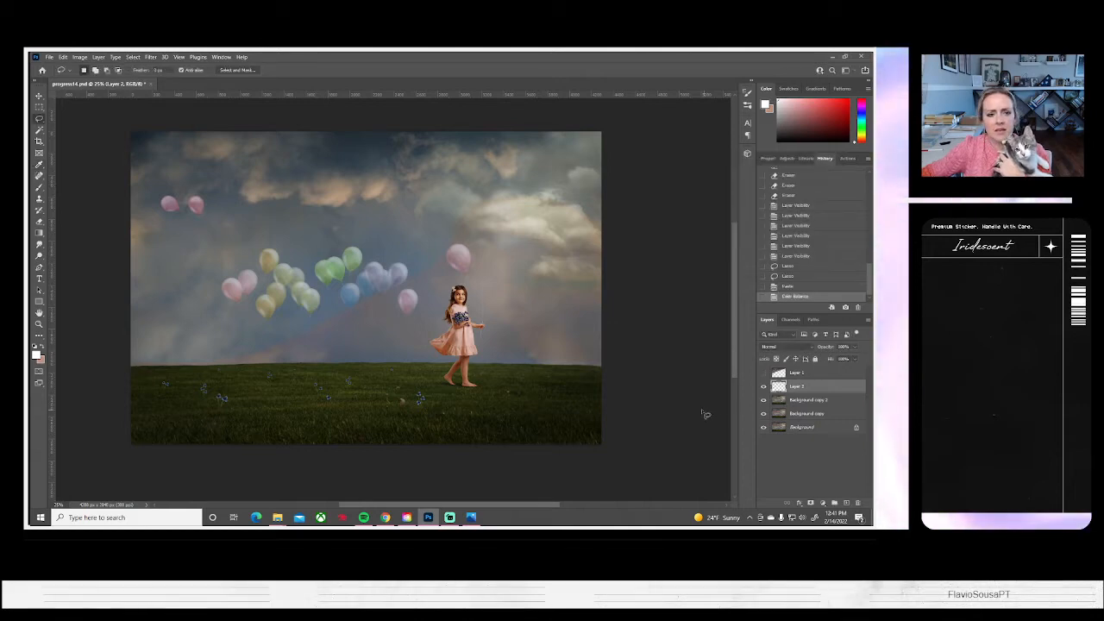
Hide Background copy 2, Background copy and Background so that only the sky piece on Layer 2 is shown
click(763, 403)
click(762, 413)
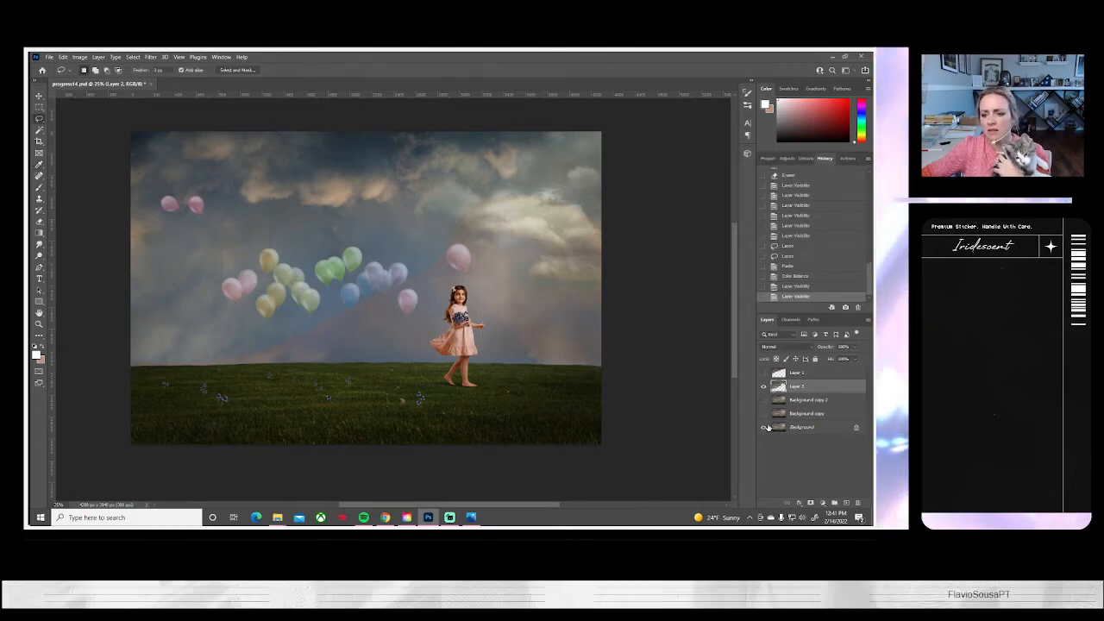
click(762, 428)
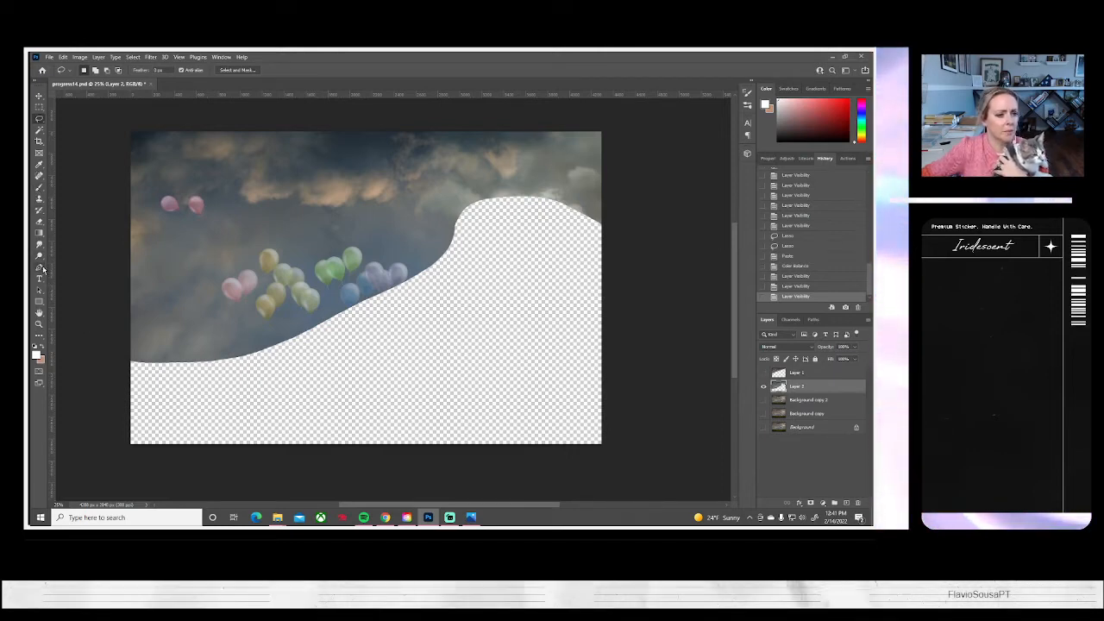
Soften the curved lower edge of the sky piece on Layer 2 with a large soft round Eraser
click(39, 222)
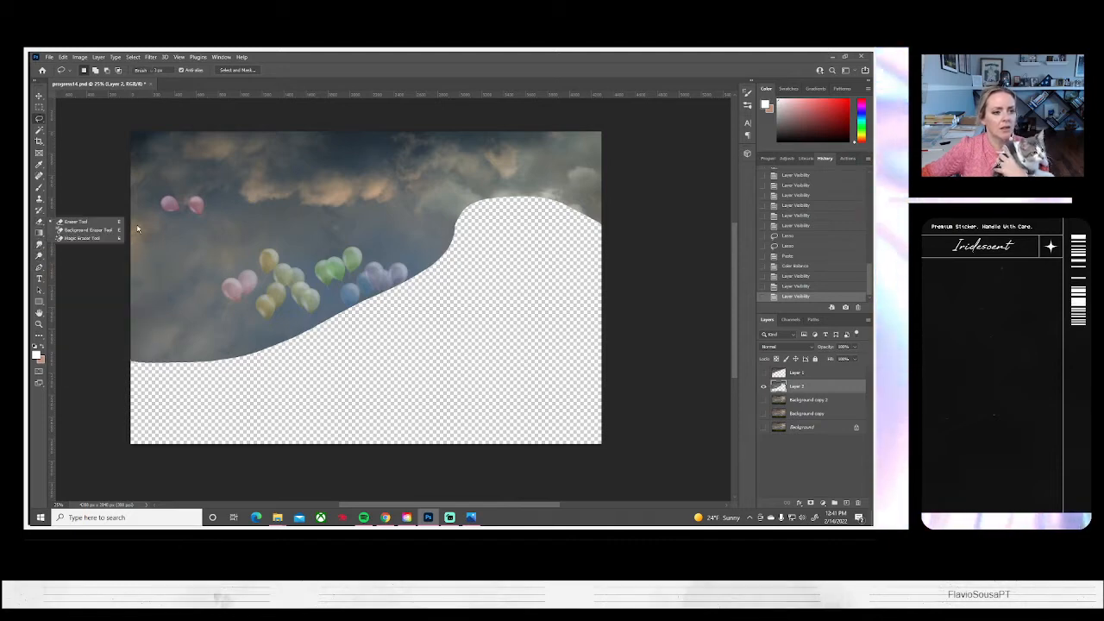
click(74, 222)
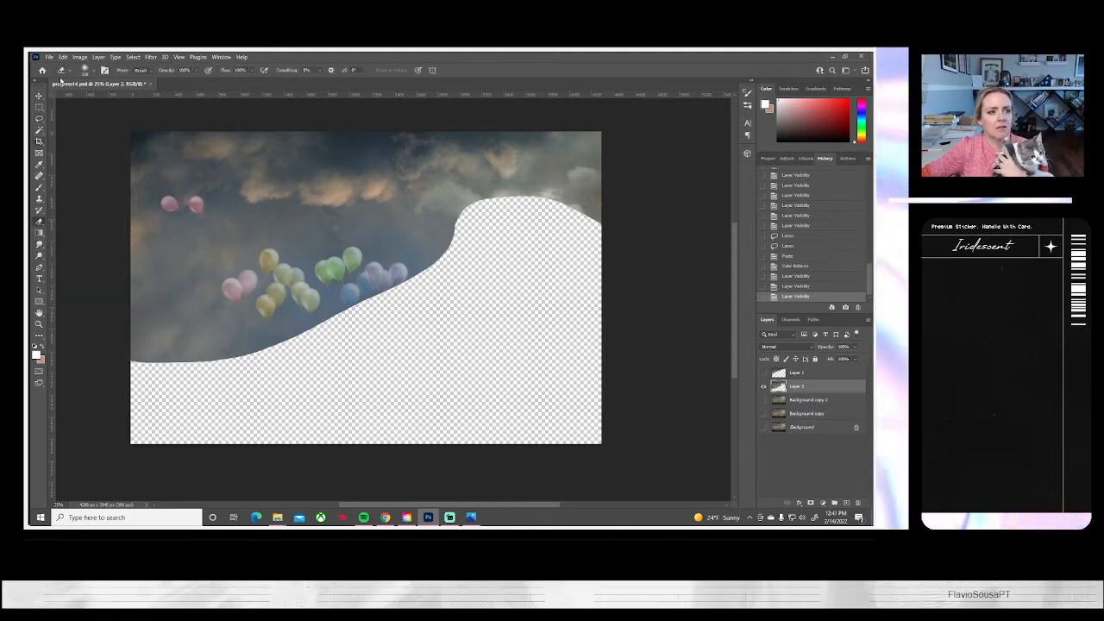
click(89, 70)
drag(130, 102, 128, 100)
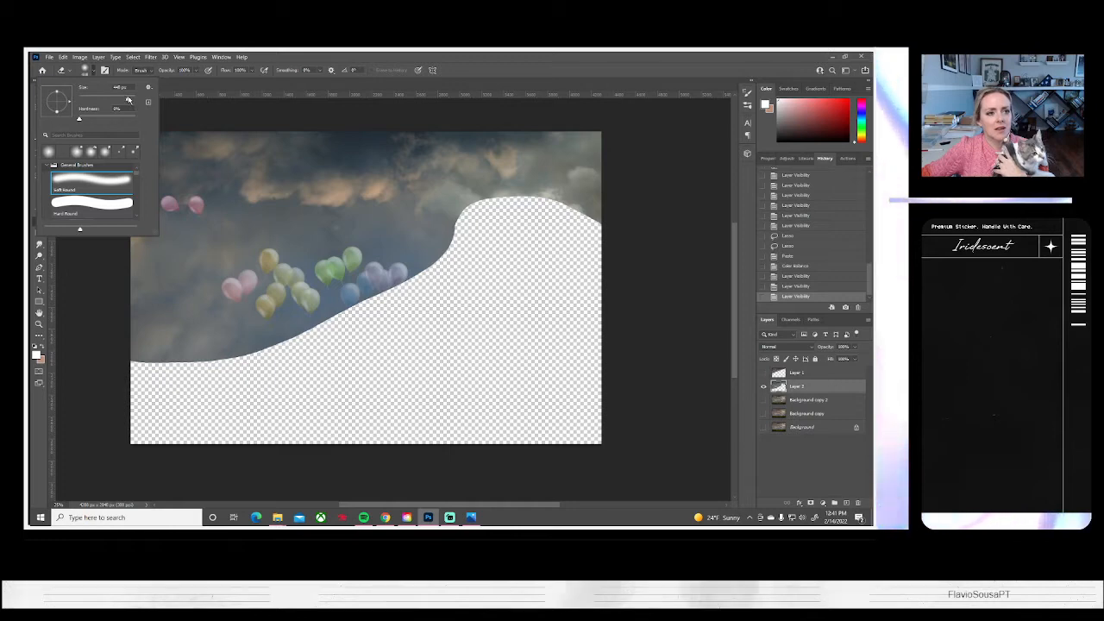
click(146, 349)
mouse_move(142, 353)
mouse_down()
mouse_move(114, 356)
mouse_move(160, 365)
mouse_move(255, 349)
mouse_up()
mouse_move(178, 340)
mouse_down()
mouse_move(233, 344)
mouse_move(463, 270)
mouse_move(409, 282)
mouse_move(442, 271)
mouse_move(470, 226)
mouse_move(520, 215)
mouse_move(600, 241)
mouse_move(551, 217)
mouse_move(487, 212)
mouse_move(474, 222)
mouse_move(471, 276)
mouse_up()
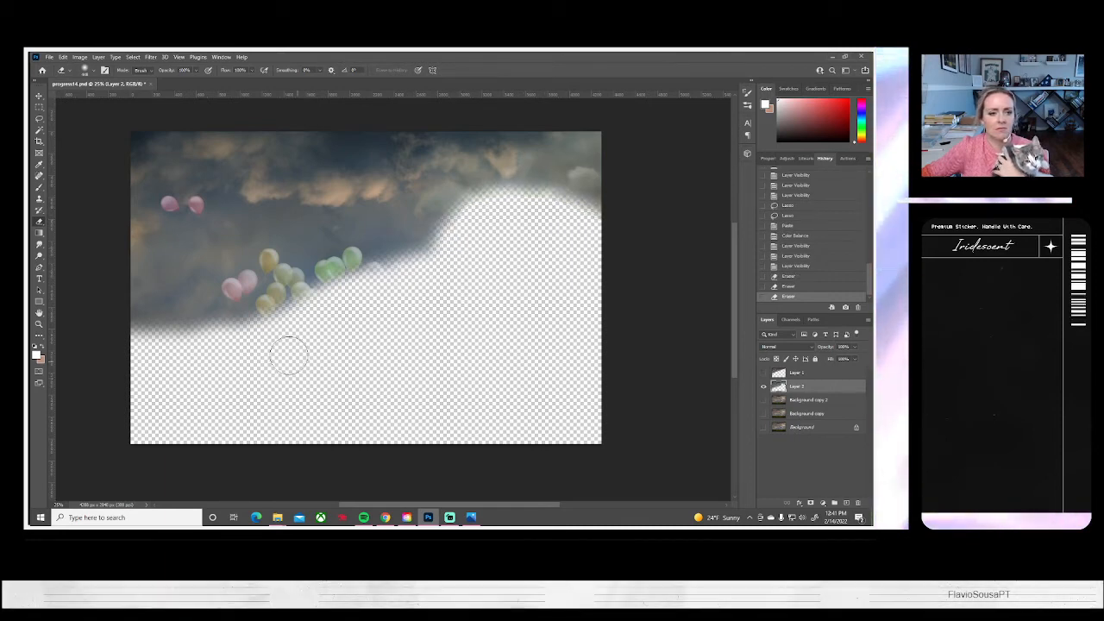
Show Background copy 2 again and compare the image with and without Layer 2, leaving Layer 2 visible
click(763, 372)
click(762, 401)
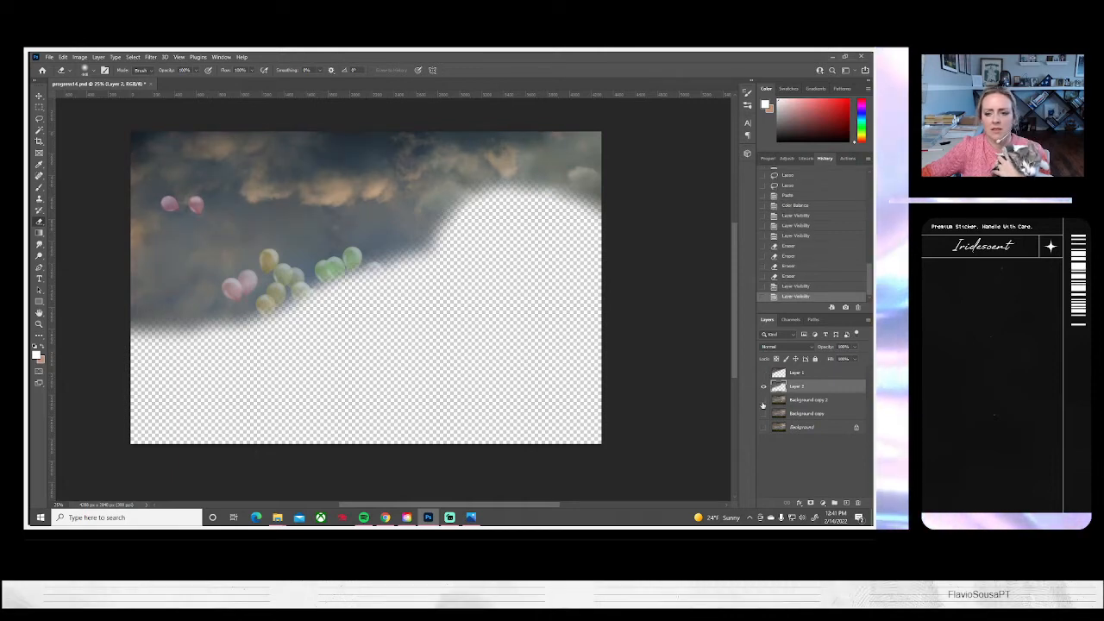
click(764, 388)
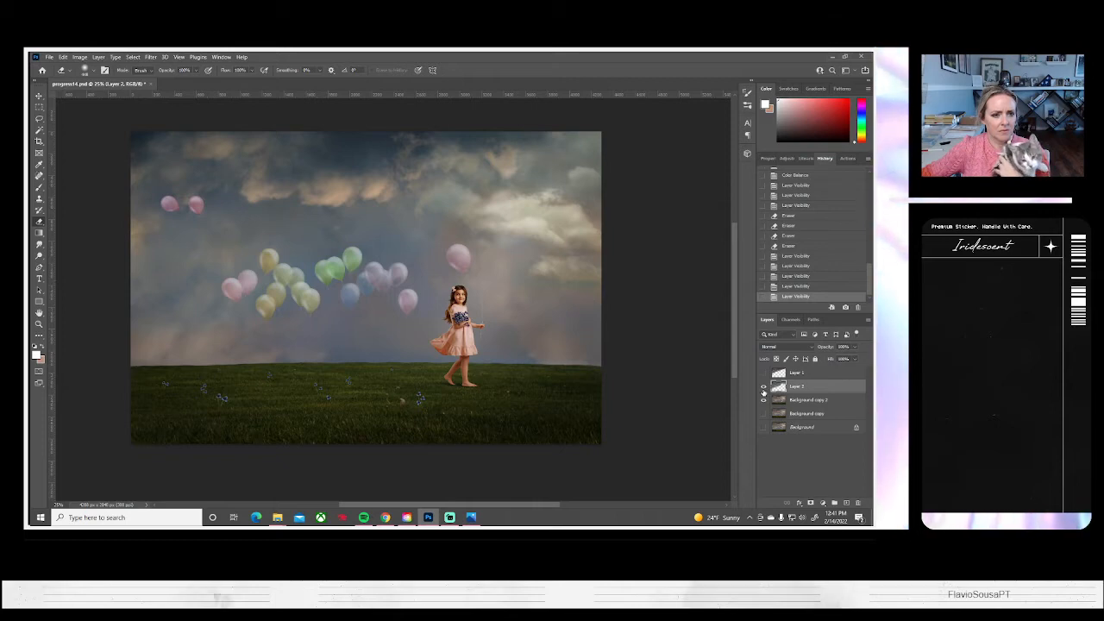
click(763, 388)
click(763, 388)
click(763, 389)
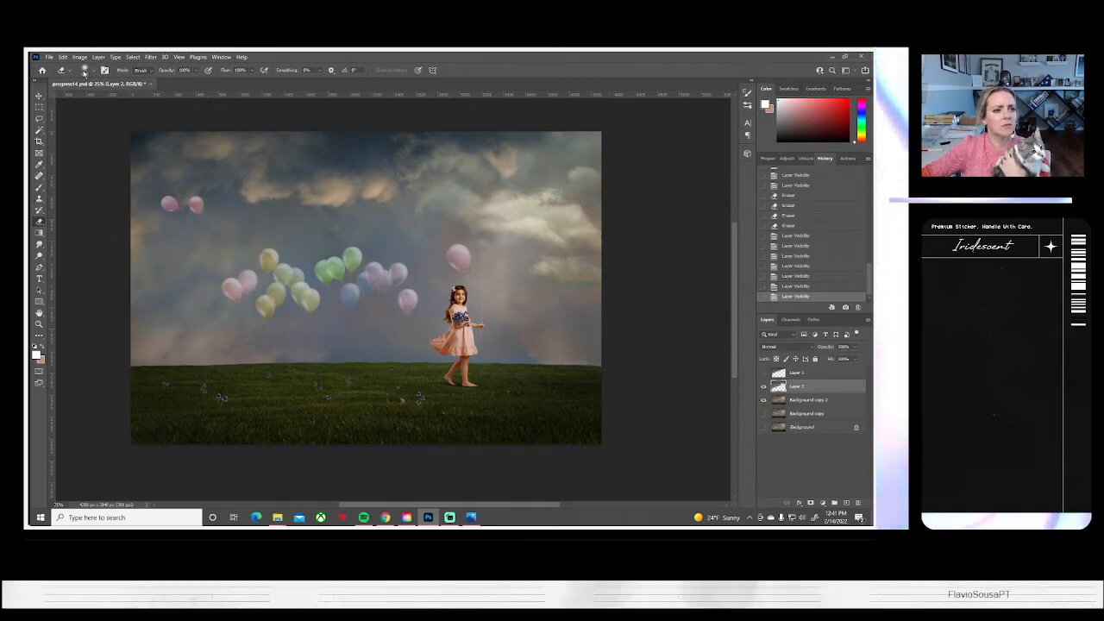
Erase Layer 2's cool tint from the pink, yellow and green balloons using a smaller soft round Eraser
click(91, 73)
click(108, 99)
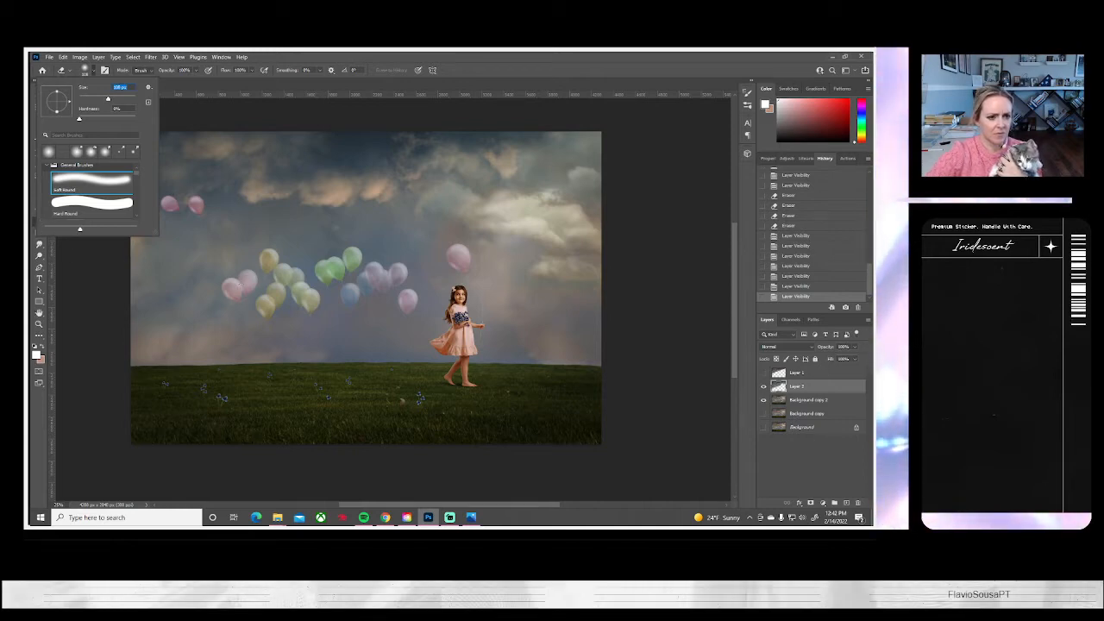
click(239, 287)
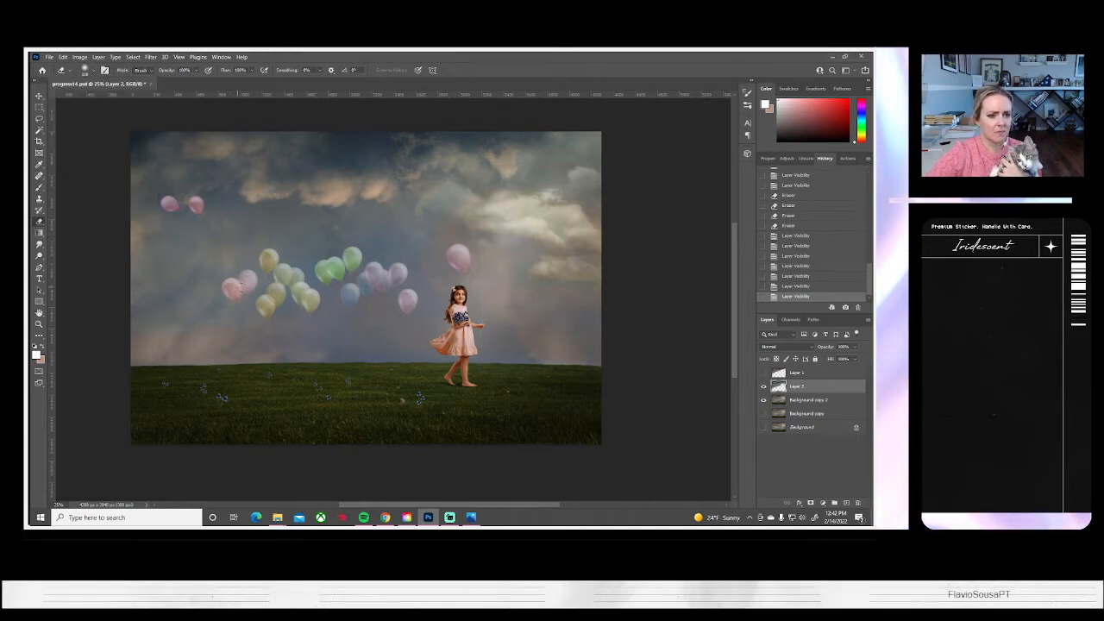
click(231, 287)
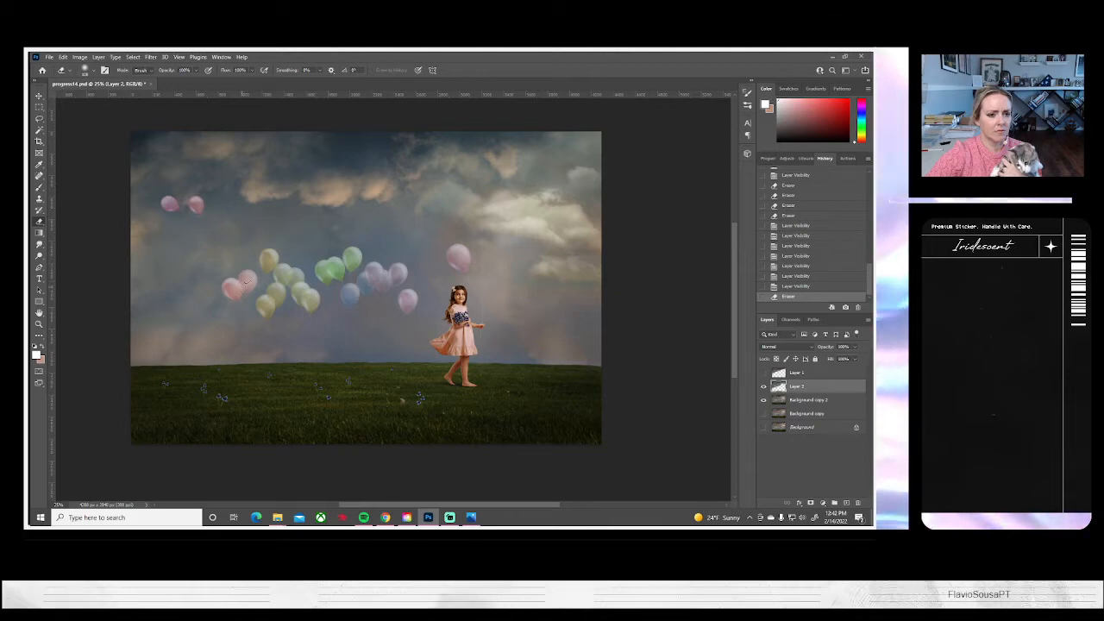
click(269, 262)
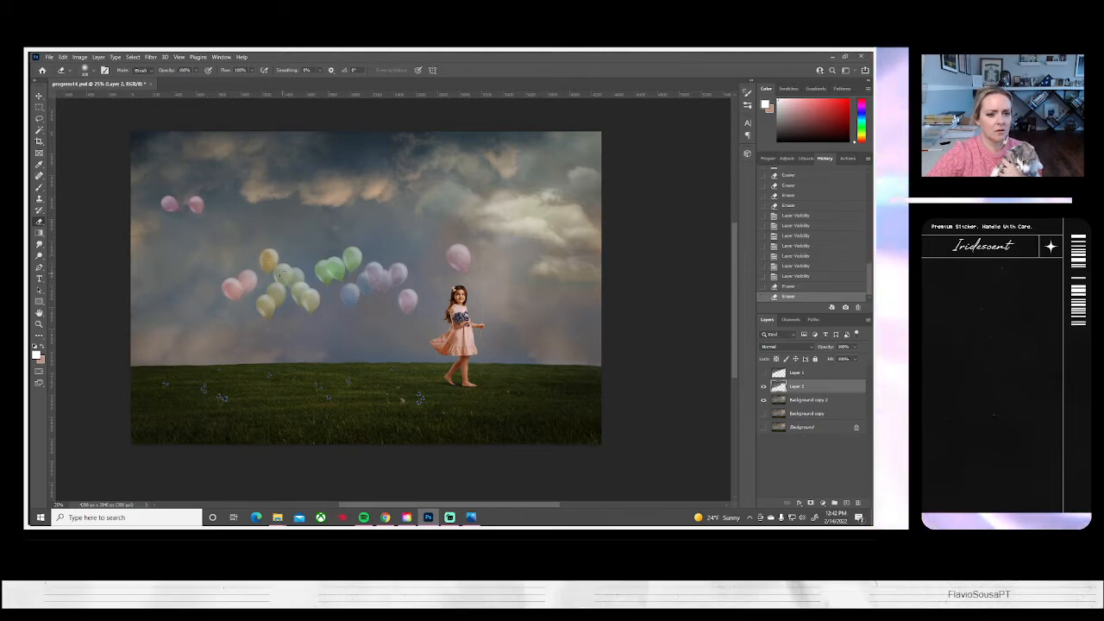
click(282, 273)
click(292, 277)
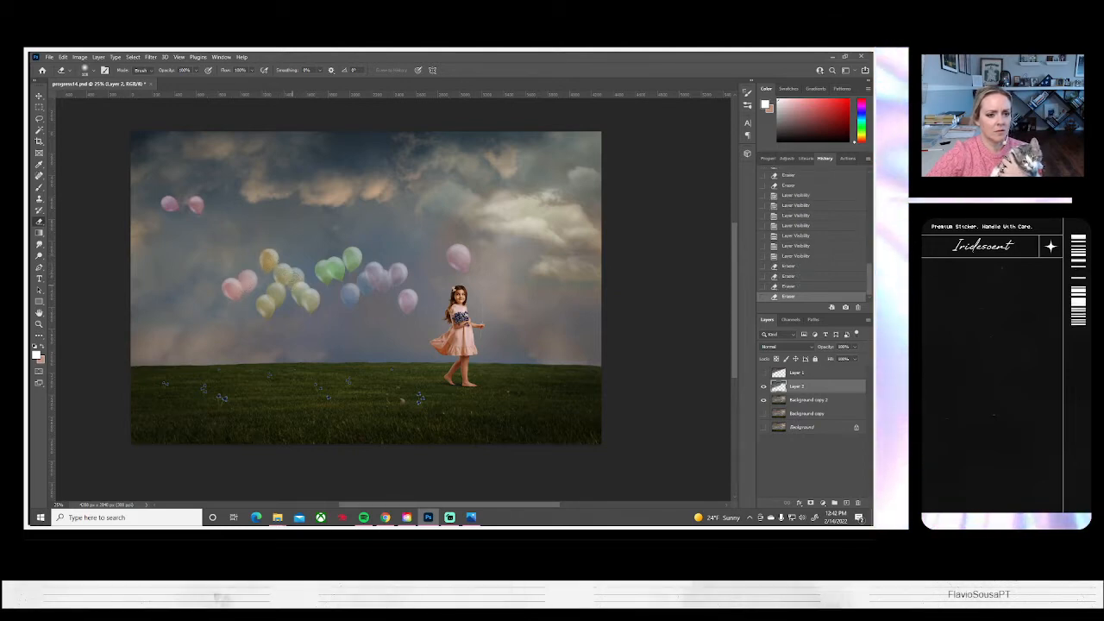
click(290, 277)
click(266, 303)
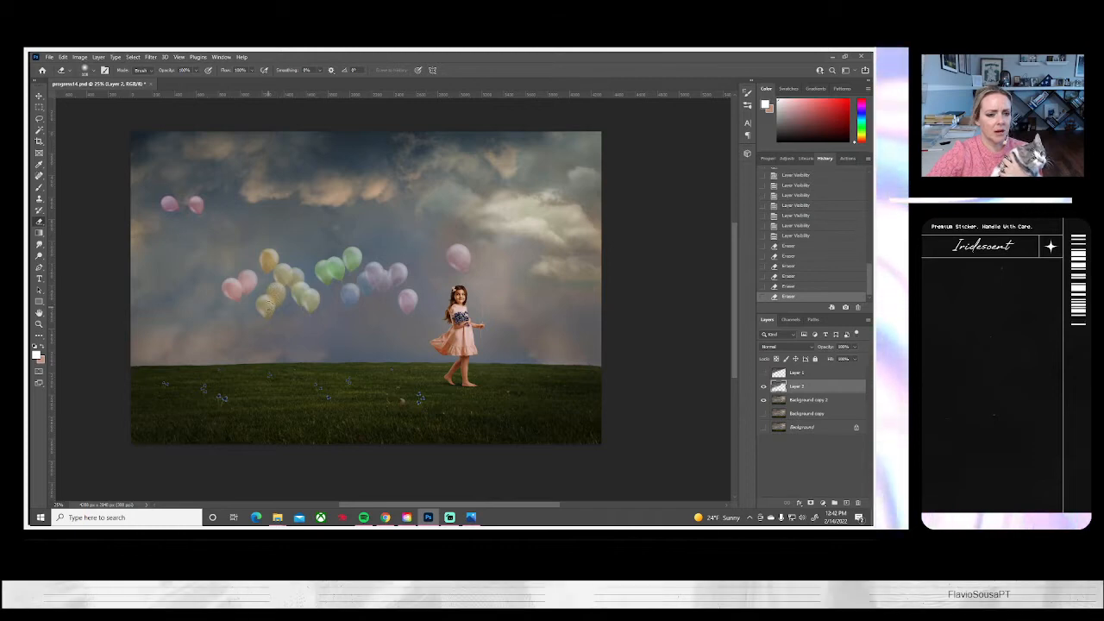
mouse_move(291, 301)
mouse_down()
mouse_move(299, 279)
mouse_move(335, 263)
mouse_move(350, 272)
mouse_up()
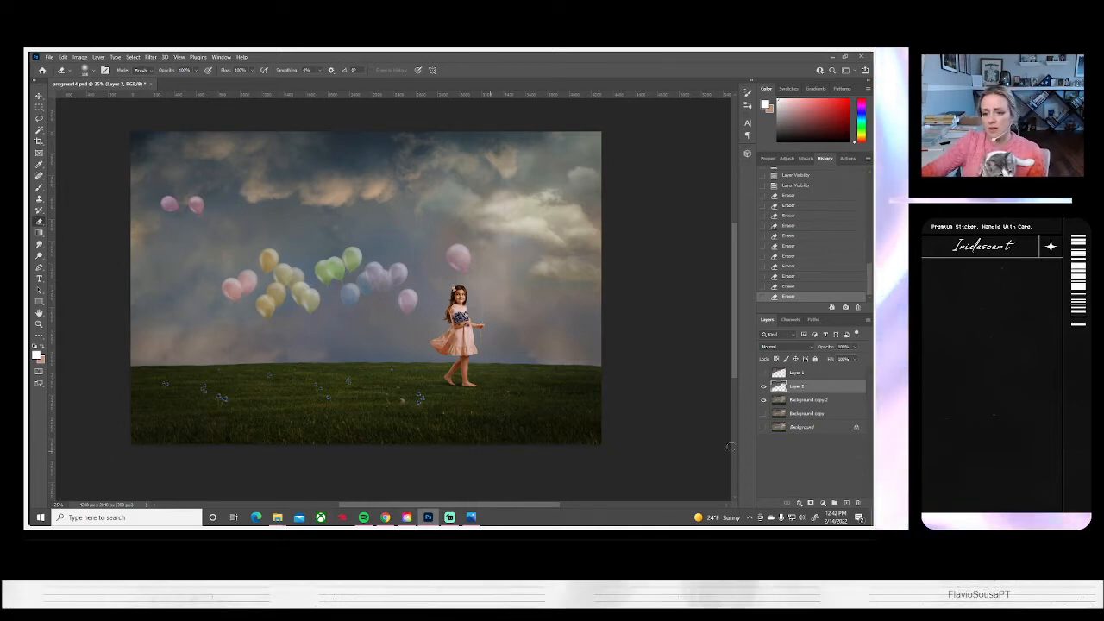
Show Background and Background copy again, and compare the image repeatedly with and without Layer 2, leaving it visible
click(763, 427)
click(763, 413)
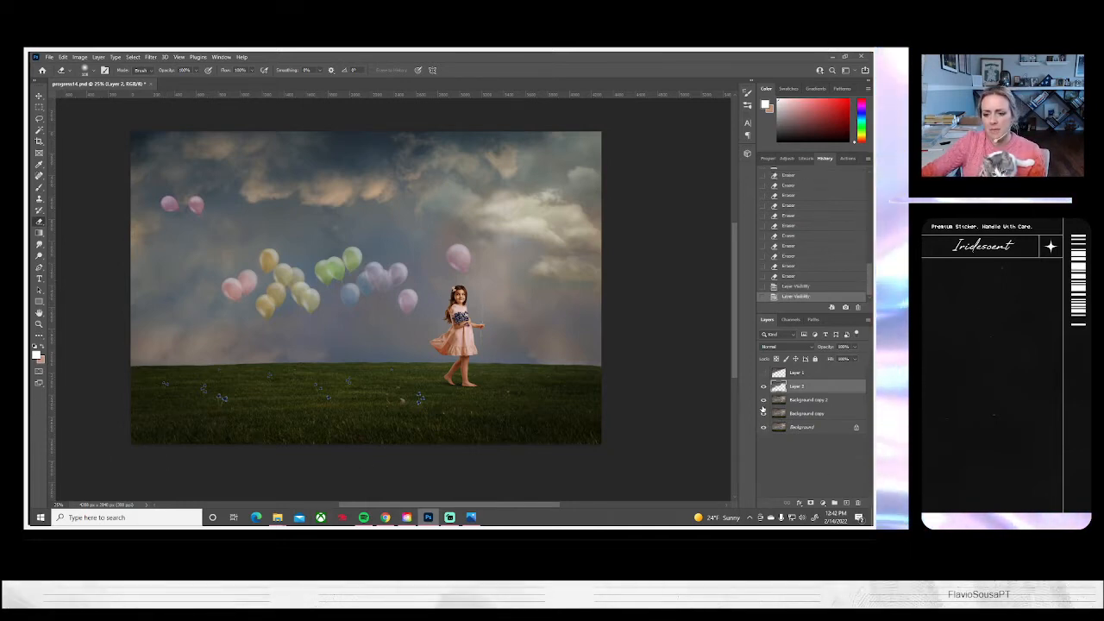
click(763, 388)
click(763, 388)
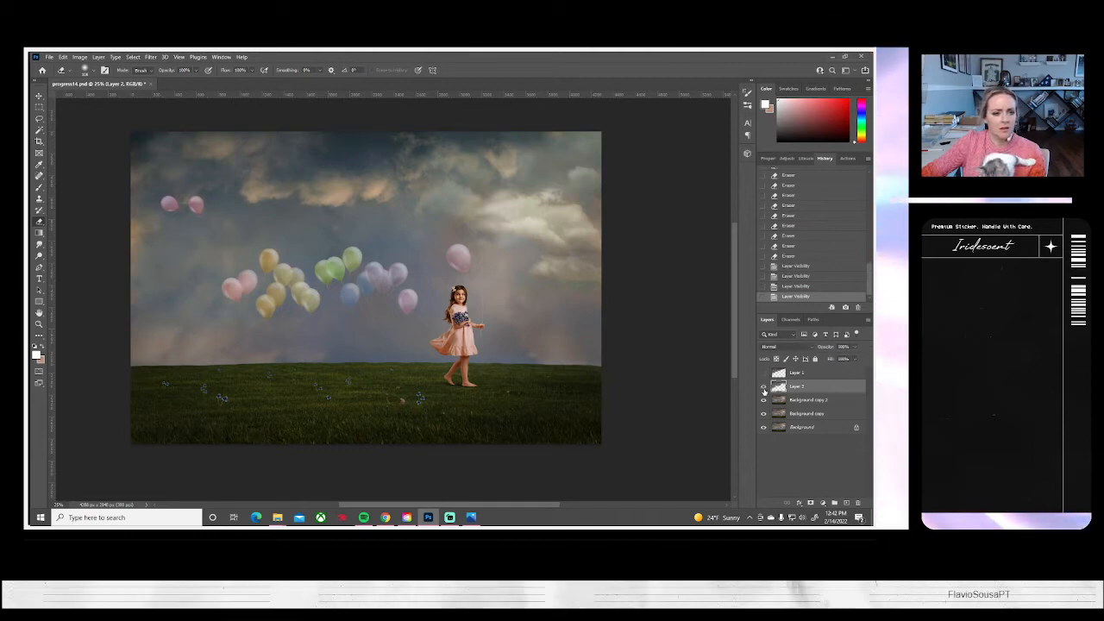
click(763, 388)
click(764, 388)
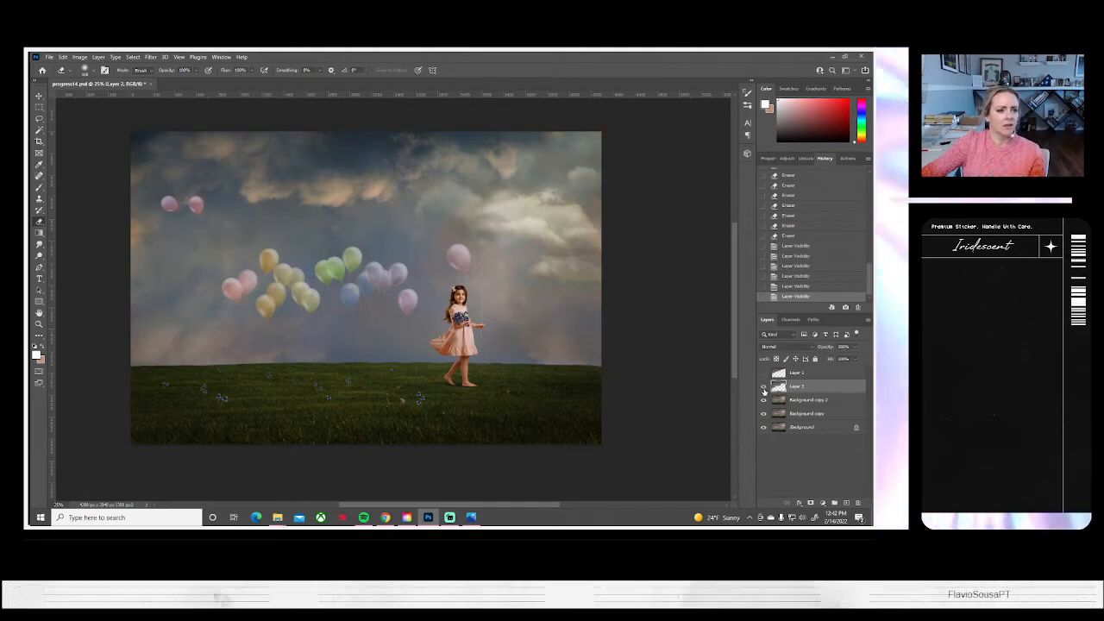
click(763, 388)
click(763, 388)
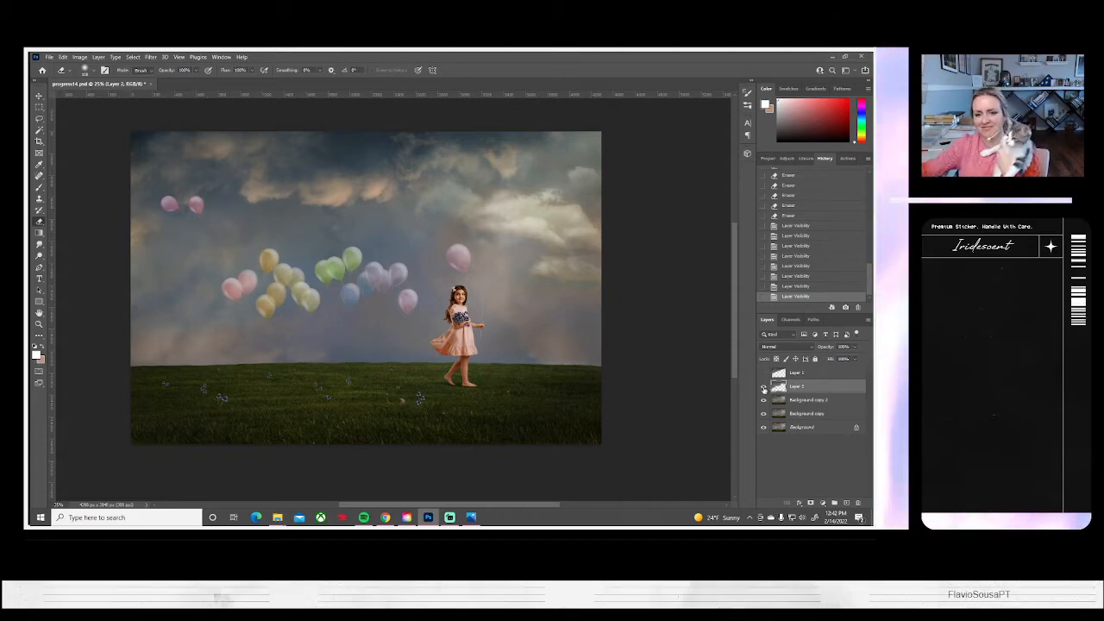
click(763, 385)
click(763, 387)
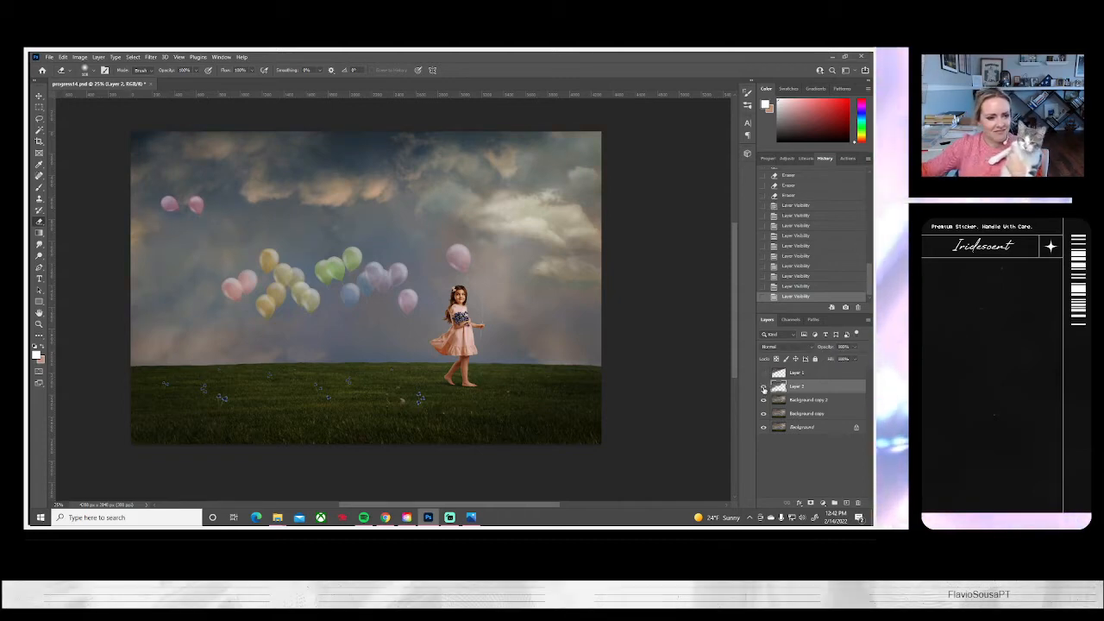
click(763, 387)
click(763, 387)
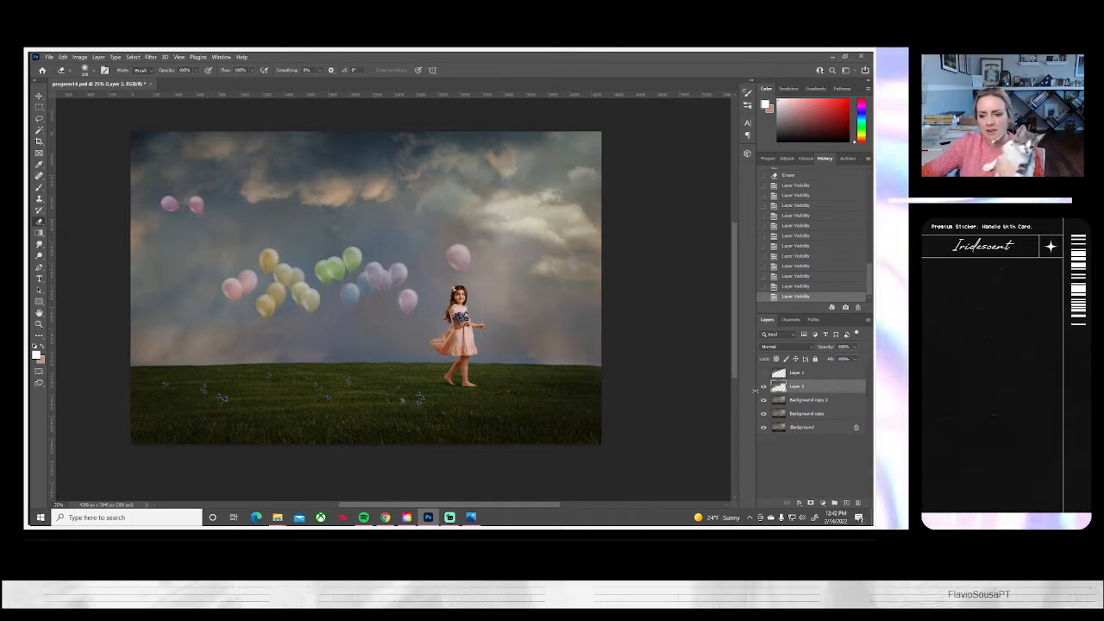
click(763, 390)
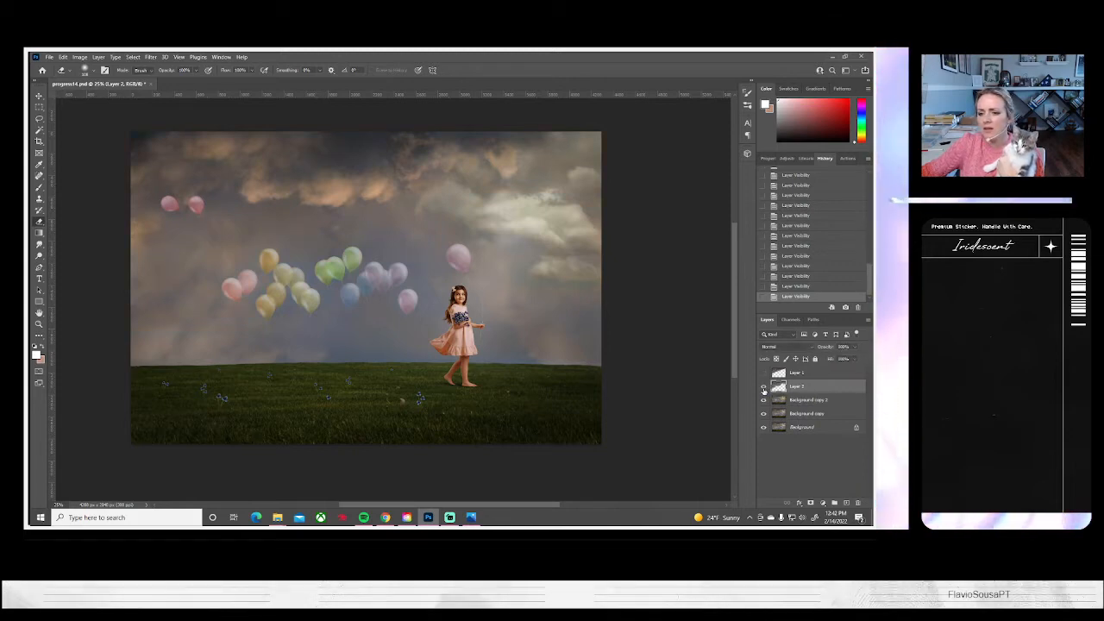
Flatten the image, discarding the hidden layers, and duplicate the resulting Background layer
click(99, 57)
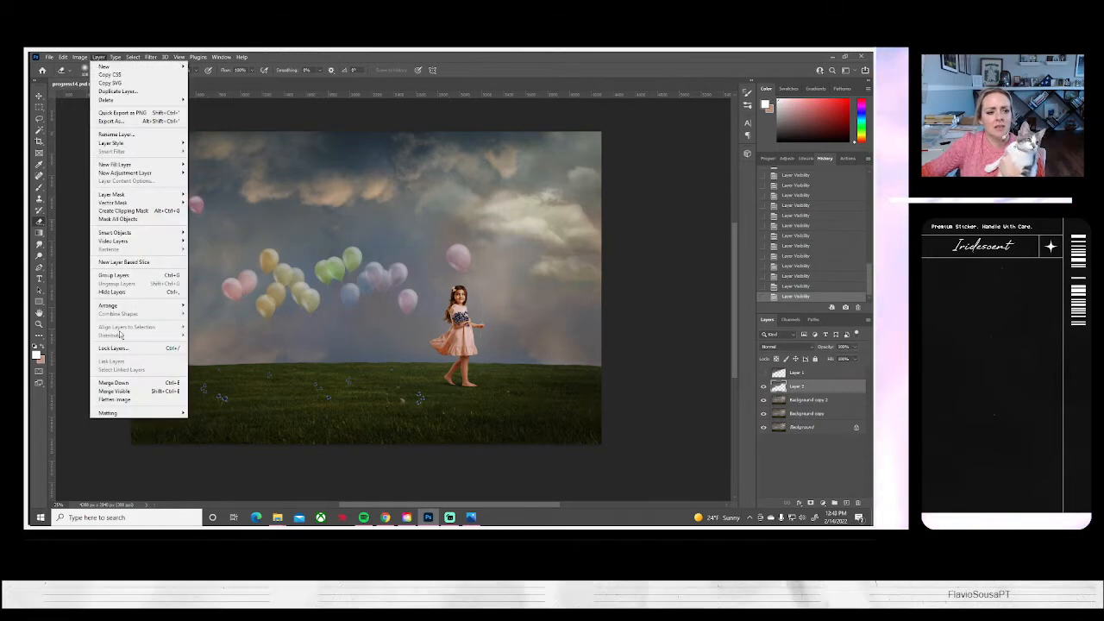
click(117, 401)
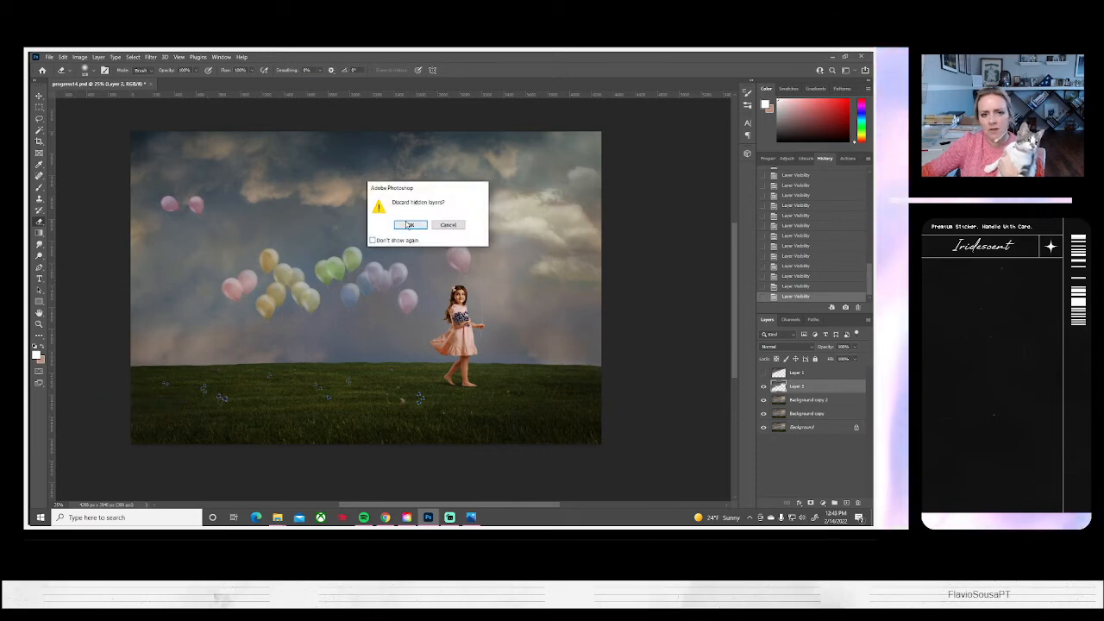
click(448, 225)
right_click(789, 372)
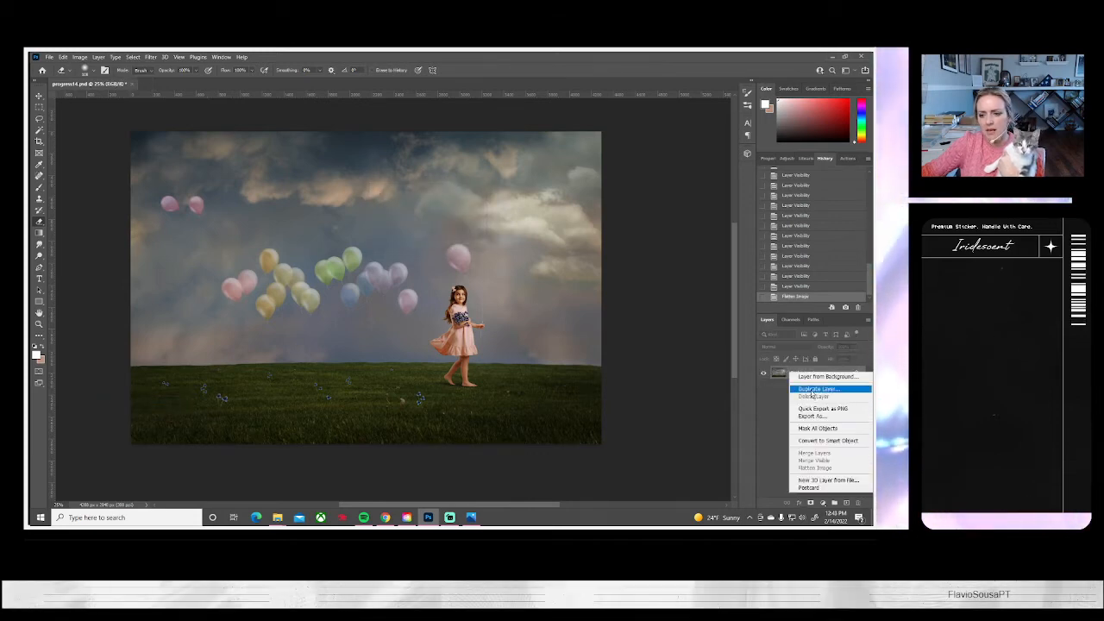
click(806, 390)
click(523, 182)
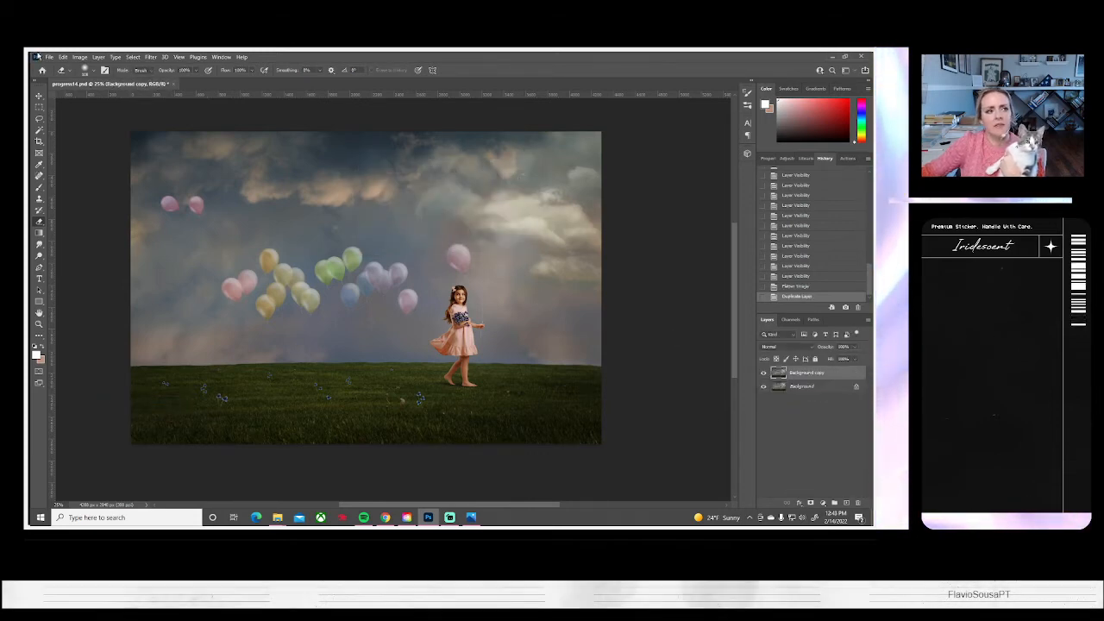
Save the document as a new file named progress15.psd with Maximize Compatibility enabled
click(48, 57)
click(78, 162)
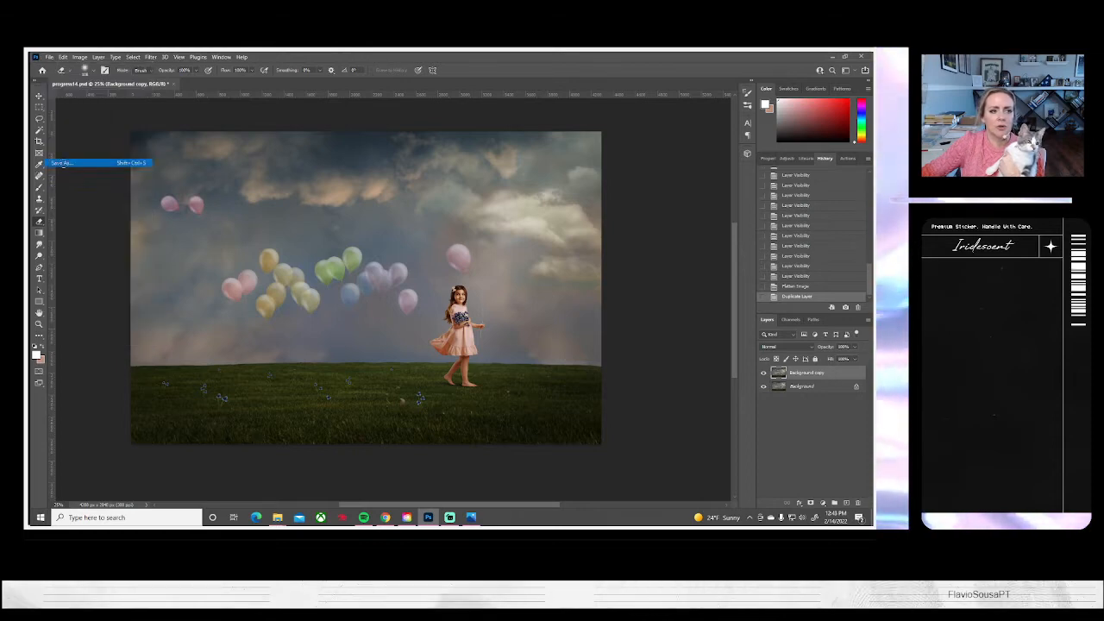
click(538, 363)
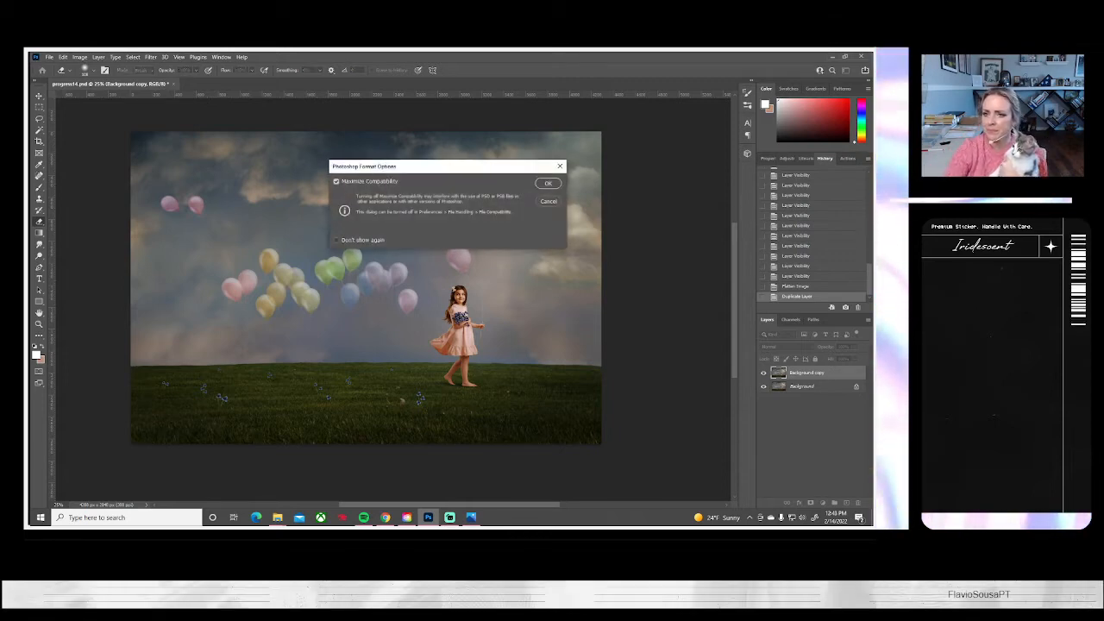
key(Return)
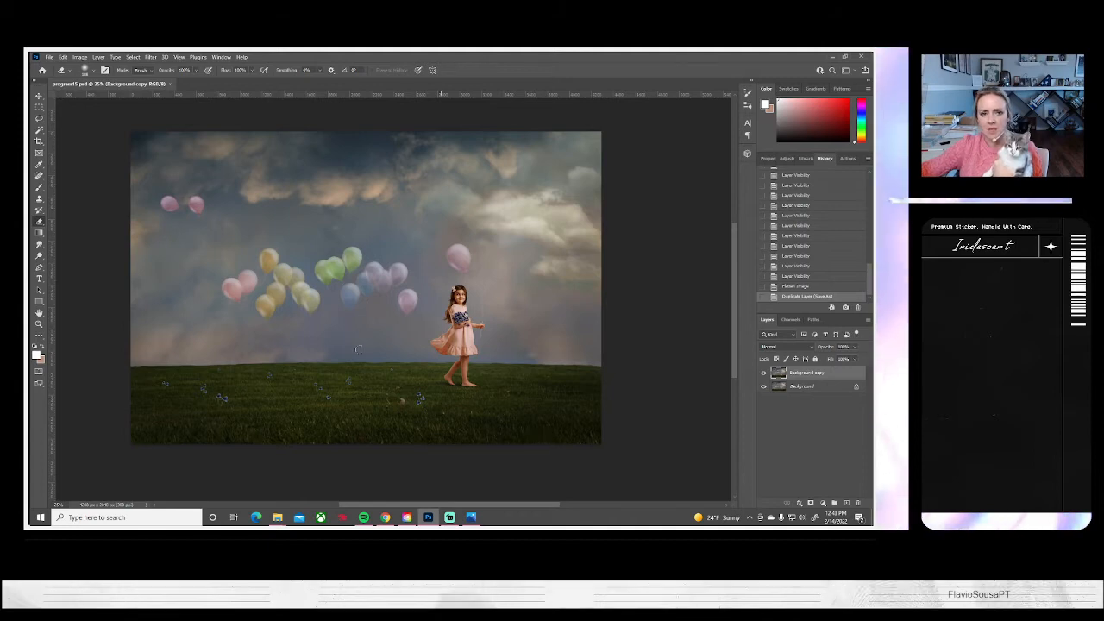
Duplicate the Background copy layer under the default name Background copy 2
right_click(799, 374)
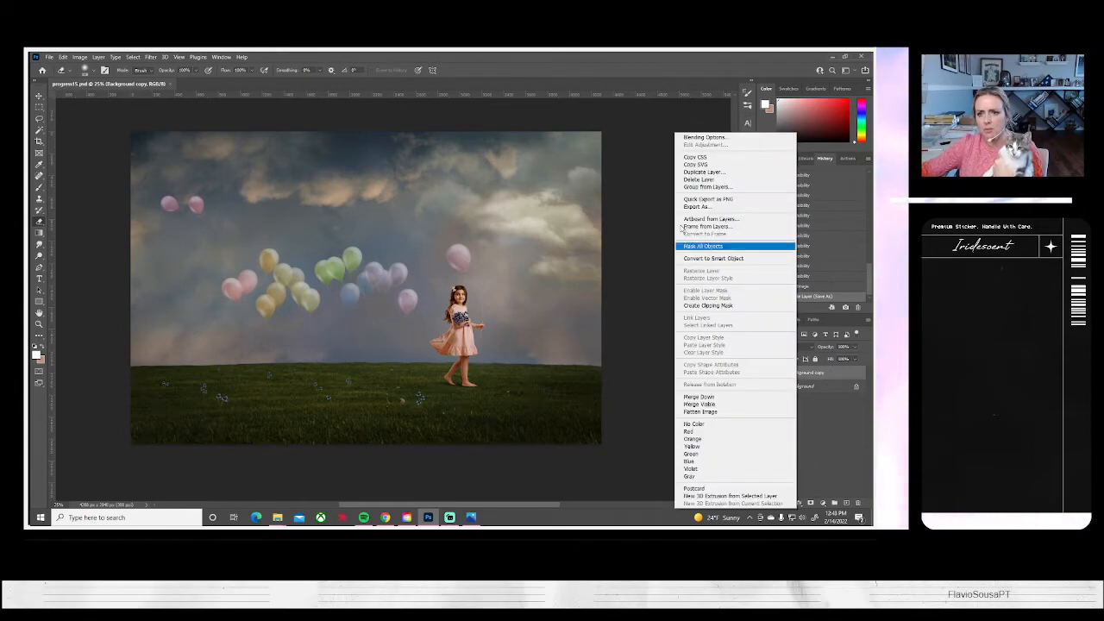
click(698, 172)
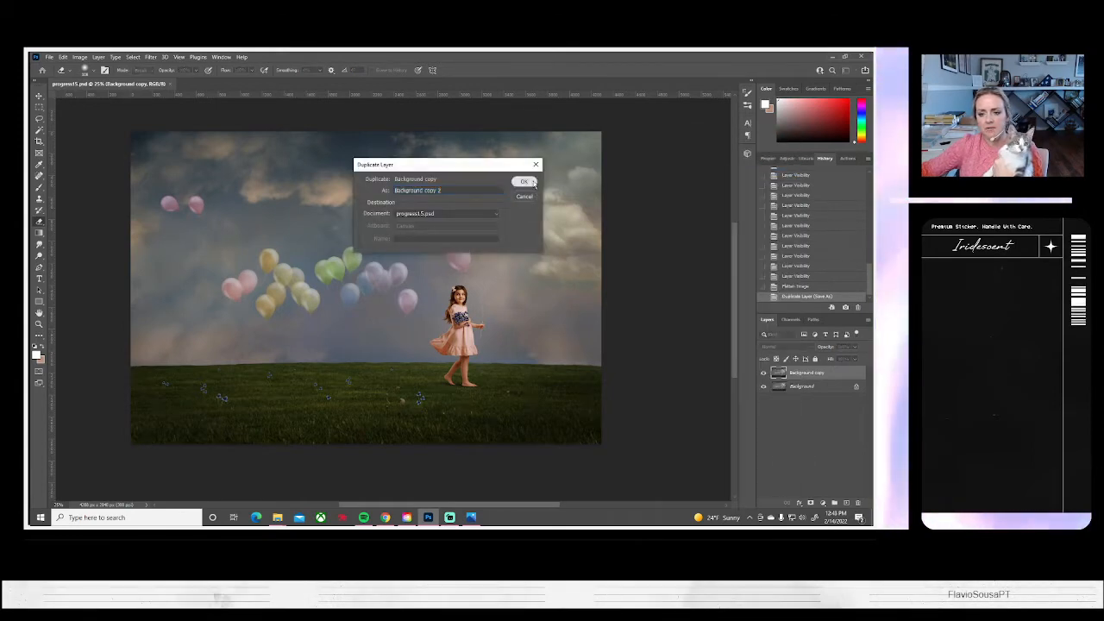
key(Return)
Lighten the warm clouds in the upper-left sky on Background copy 2 with the Dodge tool on Midtones, Protect Tones enabled
click(38, 257)
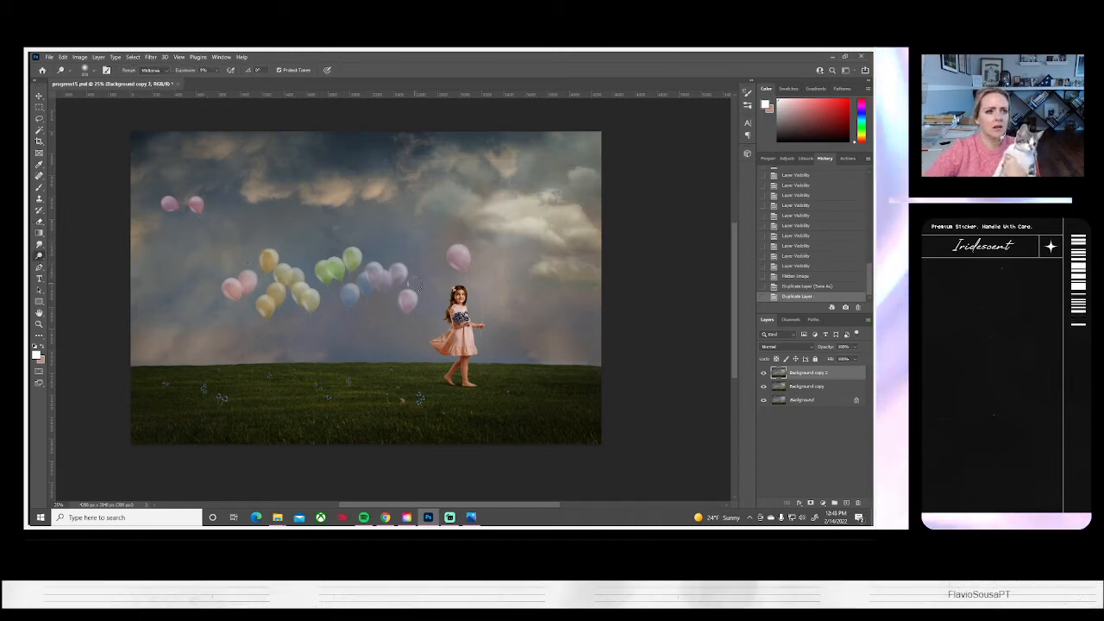
scroll(417, 285, up, 1)
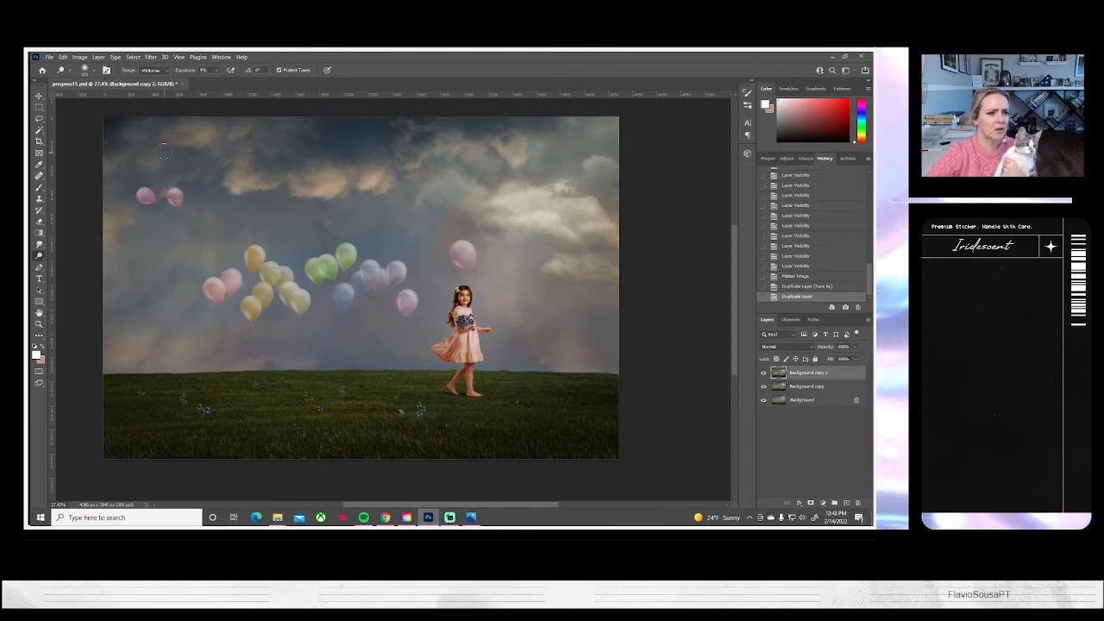
drag(117, 160, 129, 154)
drag(126, 157, 159, 143)
mouse_move(164, 145)
mouse_down()
mouse_move(141, 177)
mouse_move(195, 137)
mouse_up()
drag(197, 139, 215, 132)
drag(213, 135, 185, 135)
drag(184, 134, 176, 134)
drag(176, 136, 194, 131)
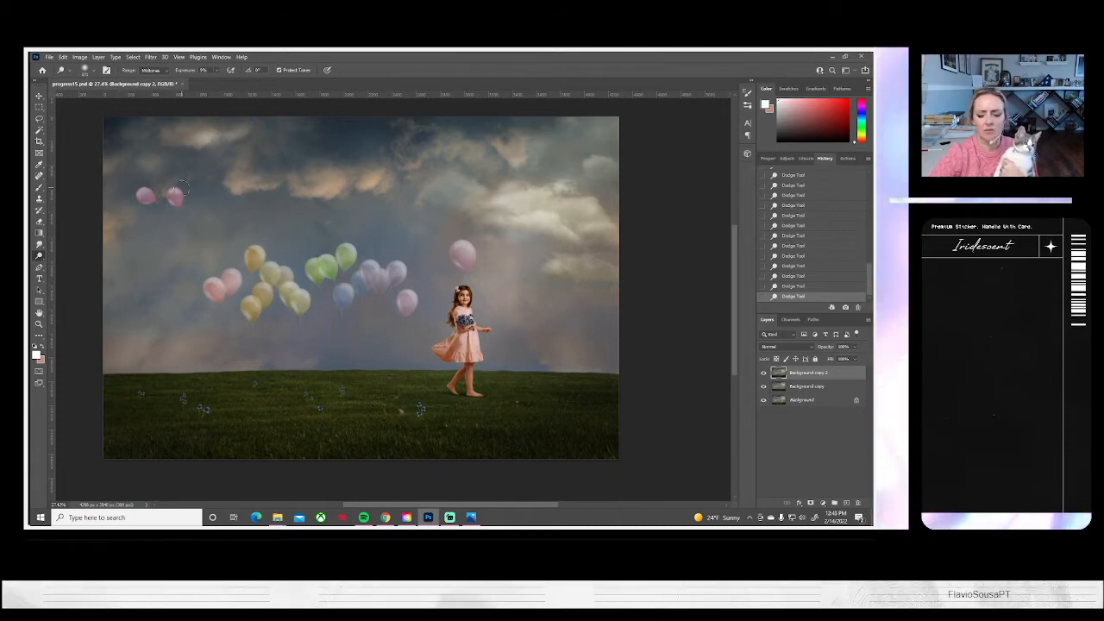
Compare the sky with and without the latest Dodge strokes by undoing and redoing them
key(ctrl+z)
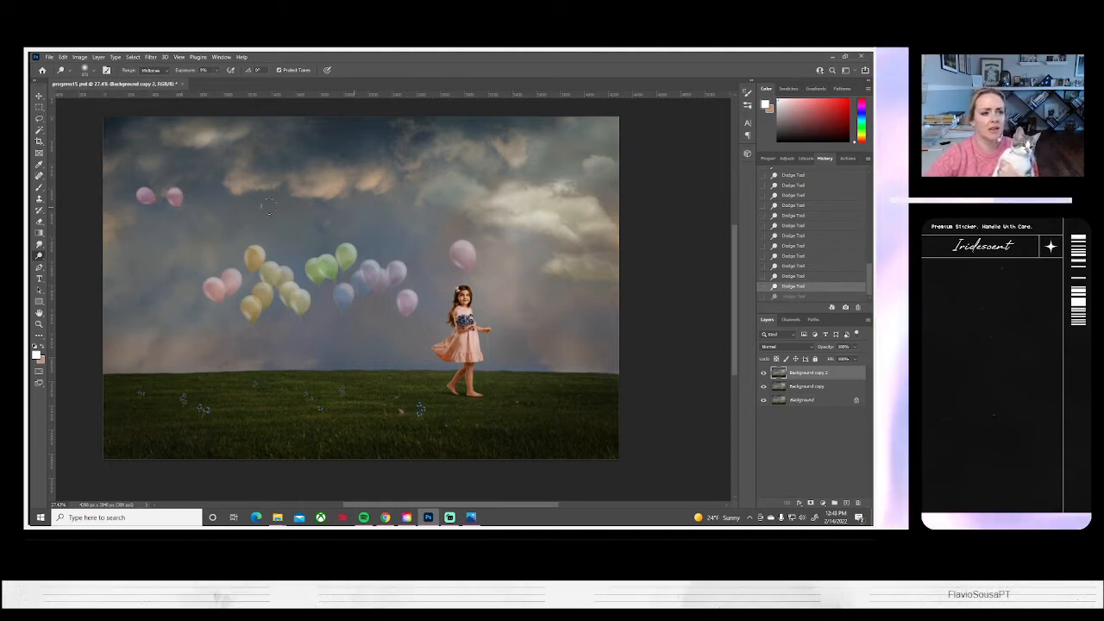
key(ctrl+shift+z)
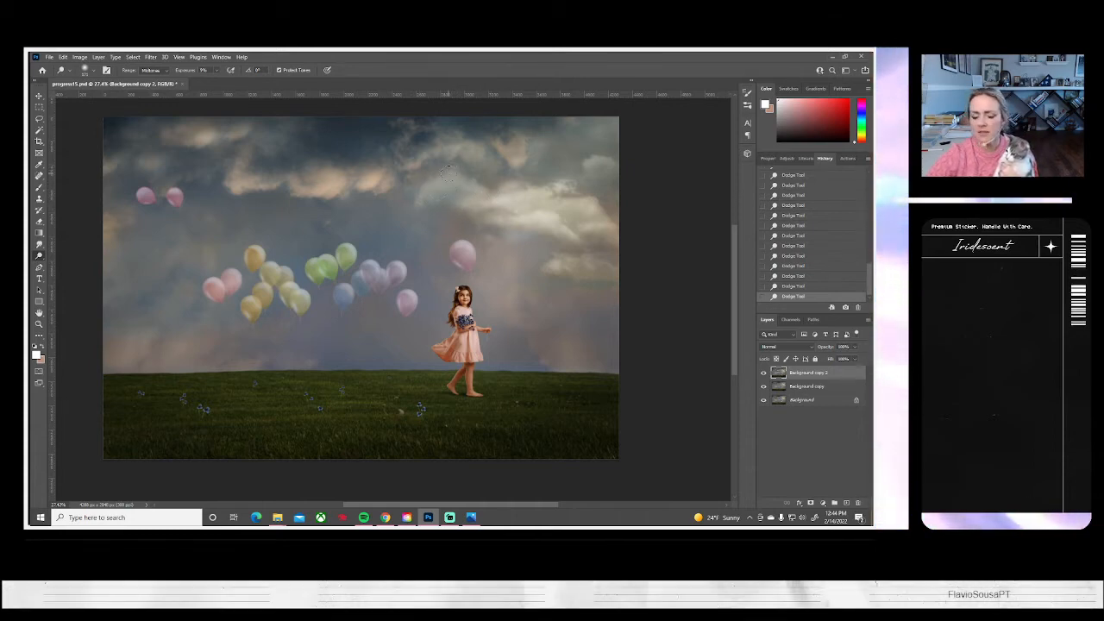
key(ctrl+z)
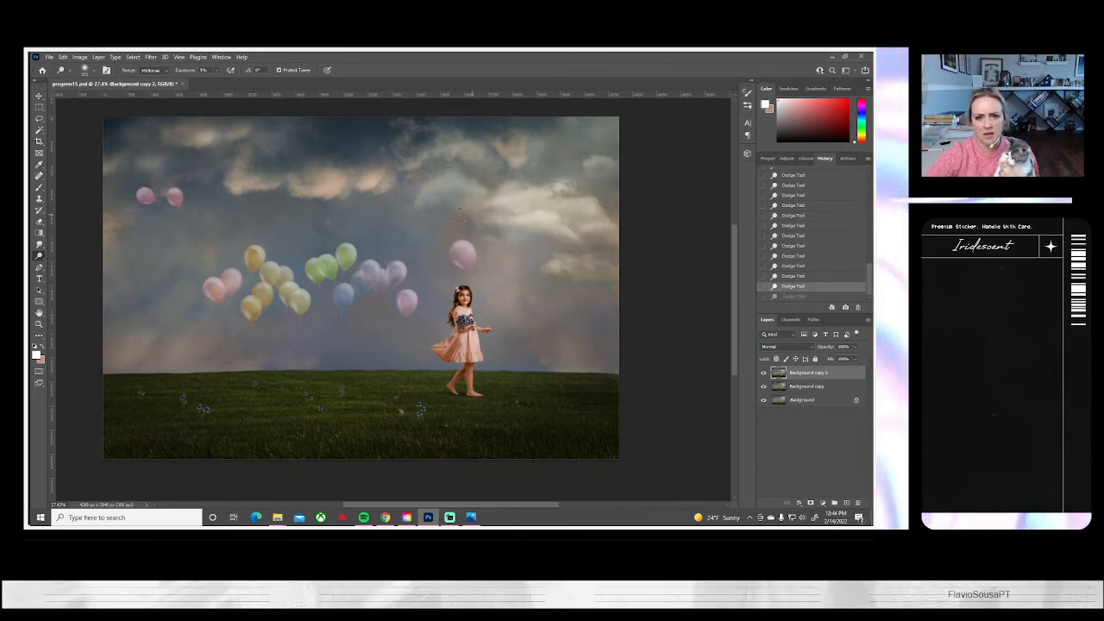
key(ctrl+shift+z)
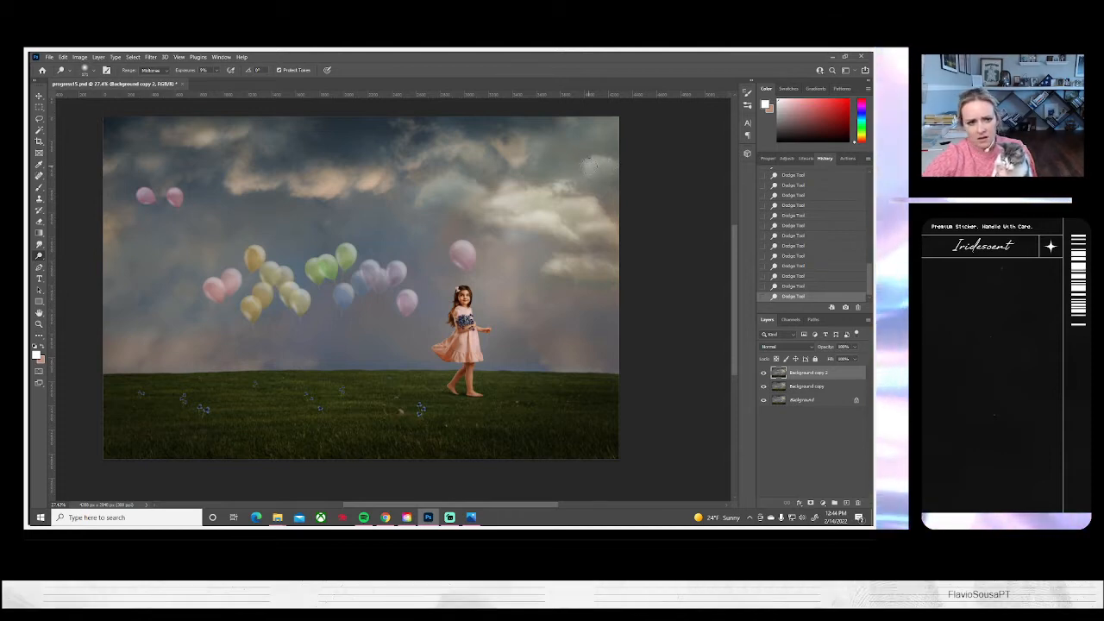
right_click(118, 306)
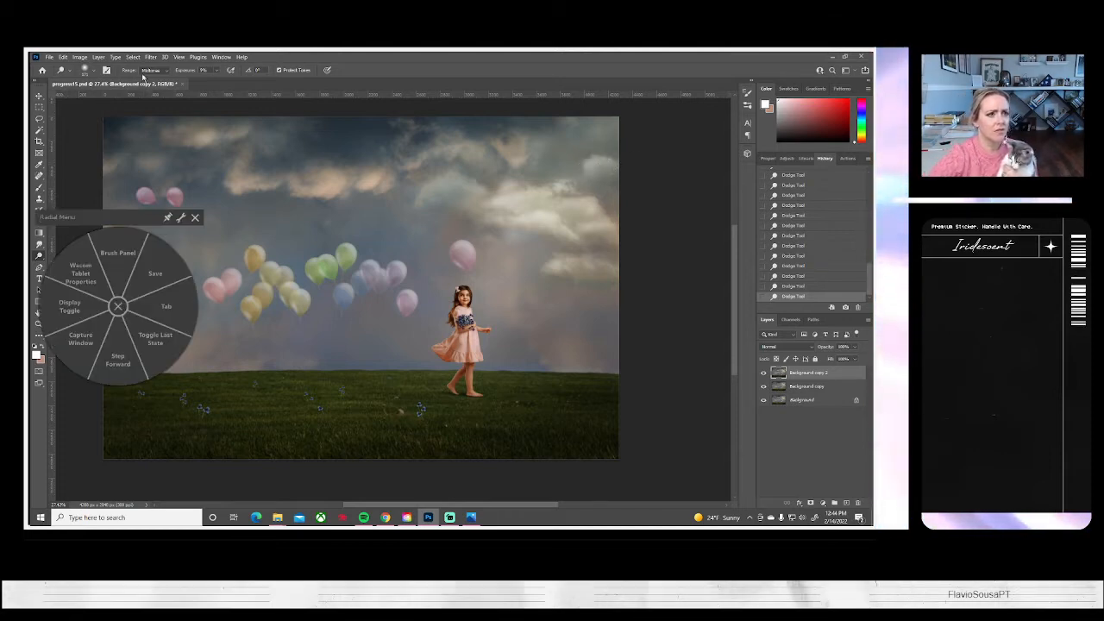
click(216, 73)
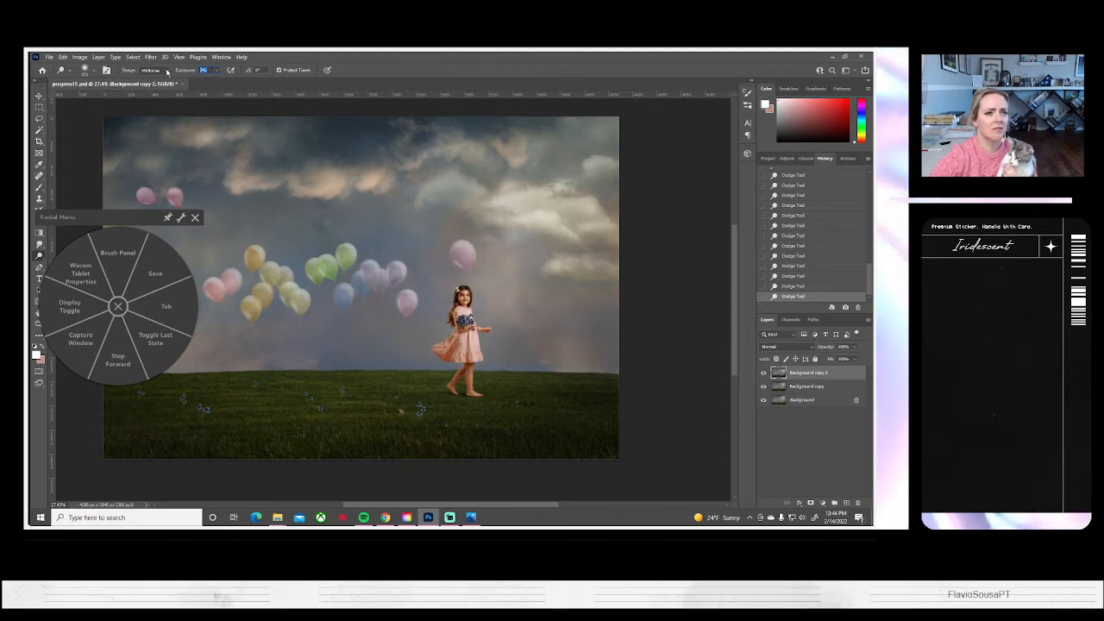
click(155, 73)
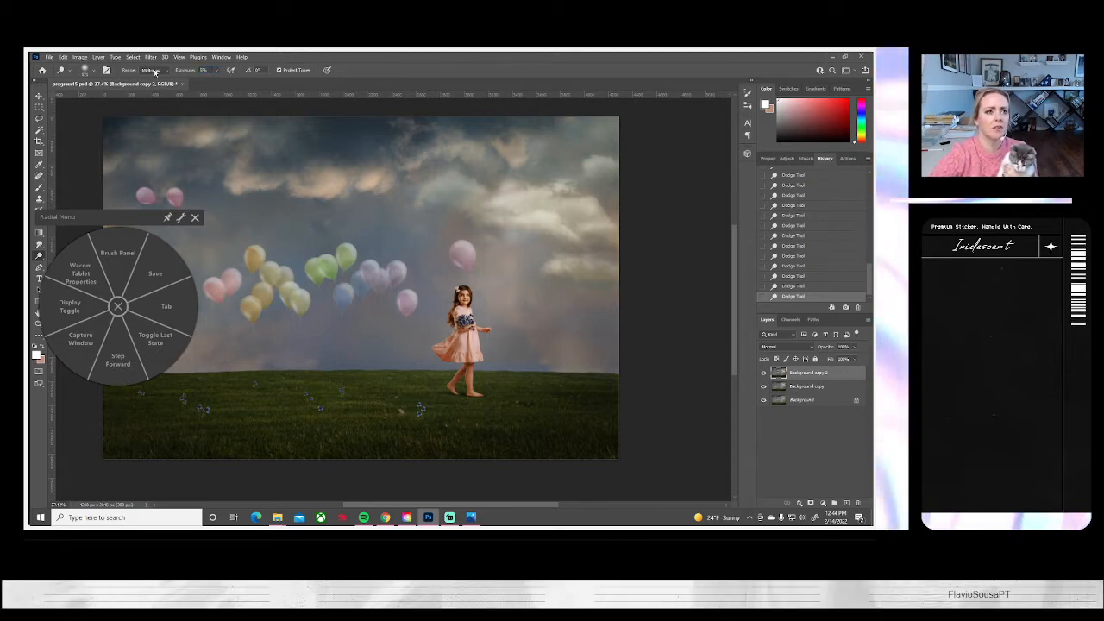
click(194, 218)
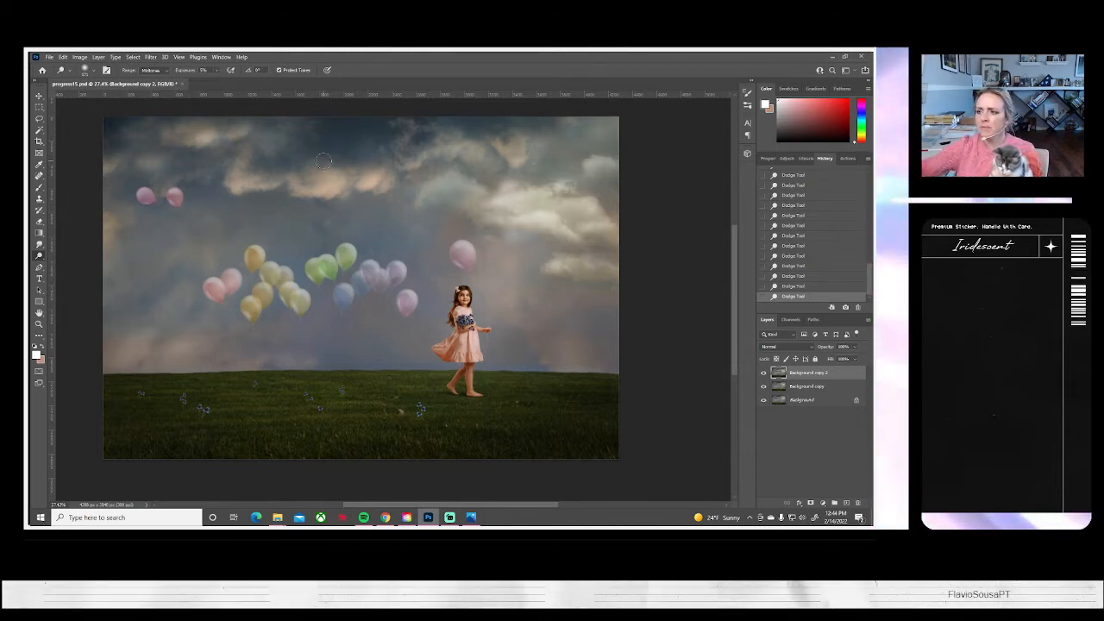
Compare the image repeatedly with and without Background copy 2, leaving the layer visible
click(764, 377)
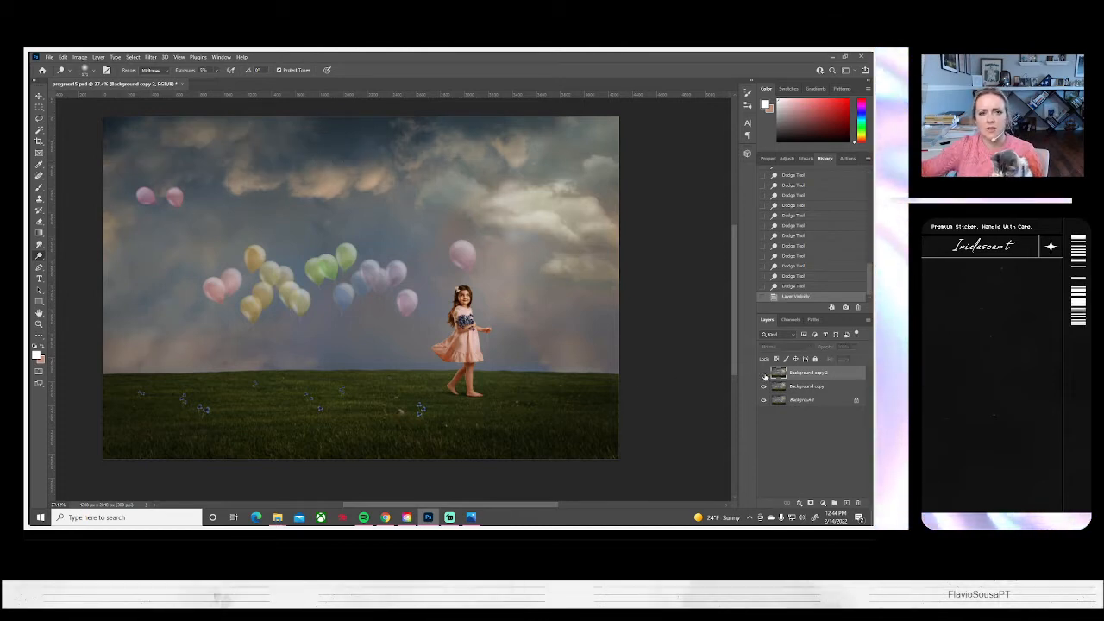
click(764, 377)
click(764, 377)
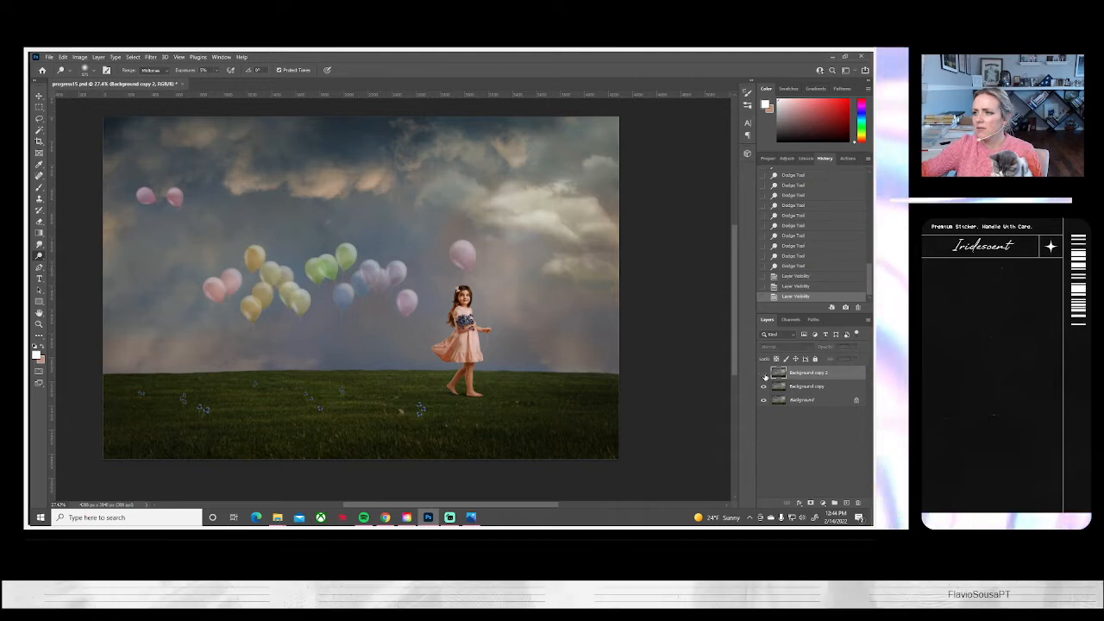
click(764, 377)
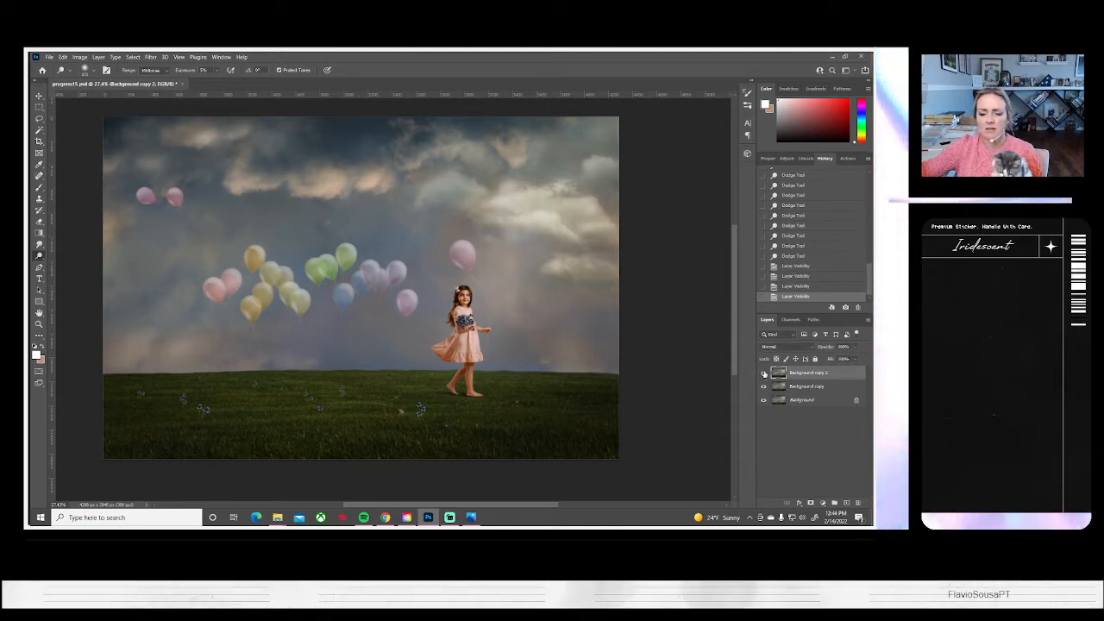
click(764, 374)
click(764, 373)
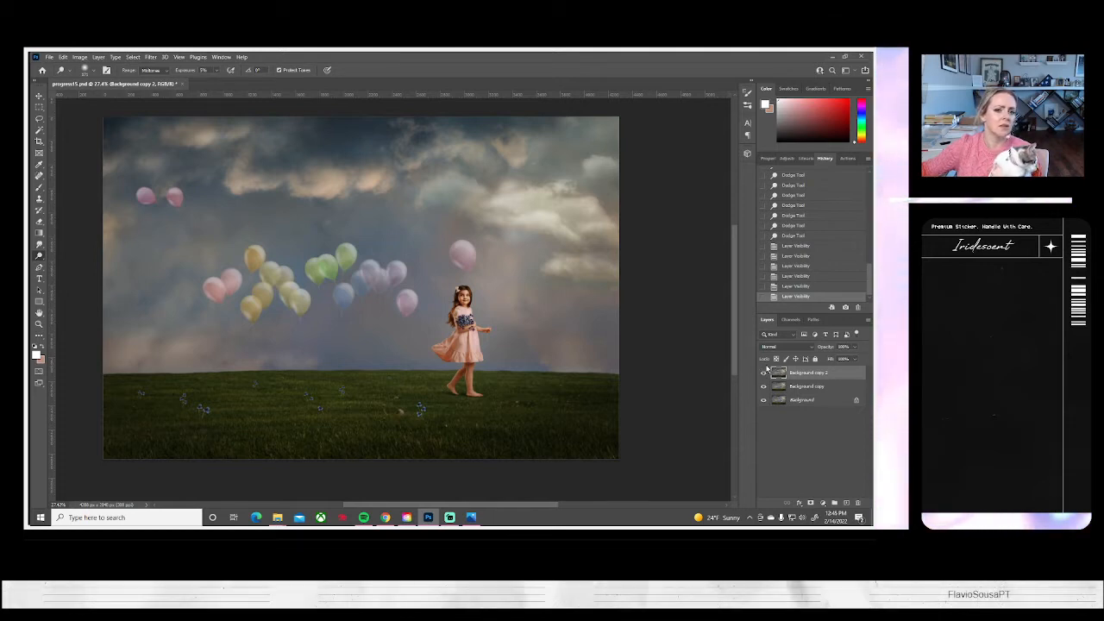
Darken the shaded areas of the bright clouds in the right part of the sky using a larger soft Burn brush, and save the document
right_click(39, 256)
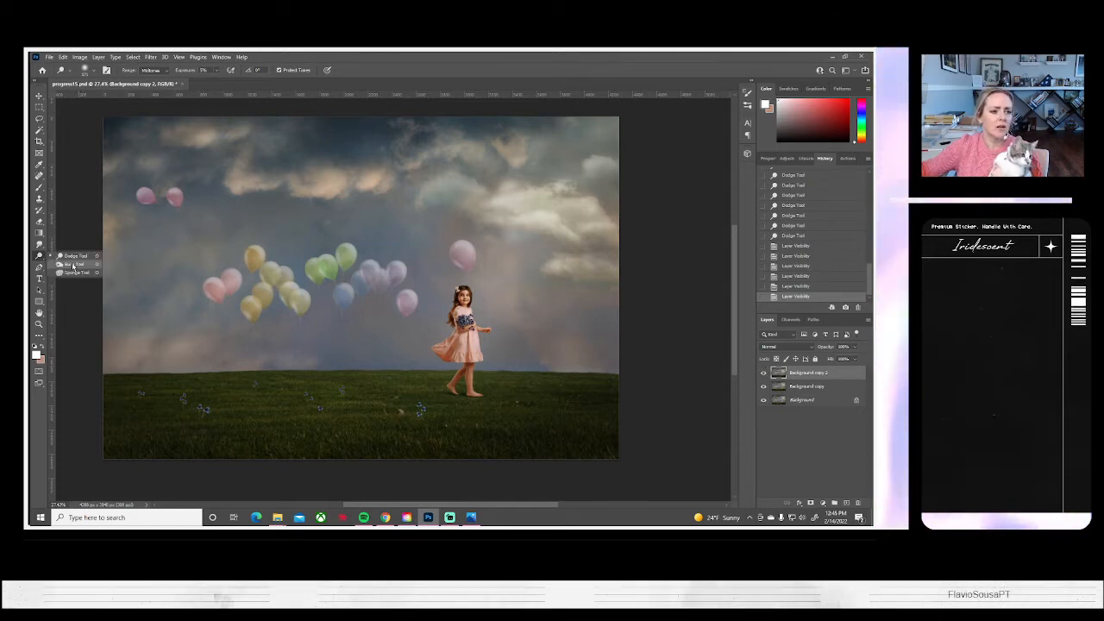
click(69, 264)
click(91, 71)
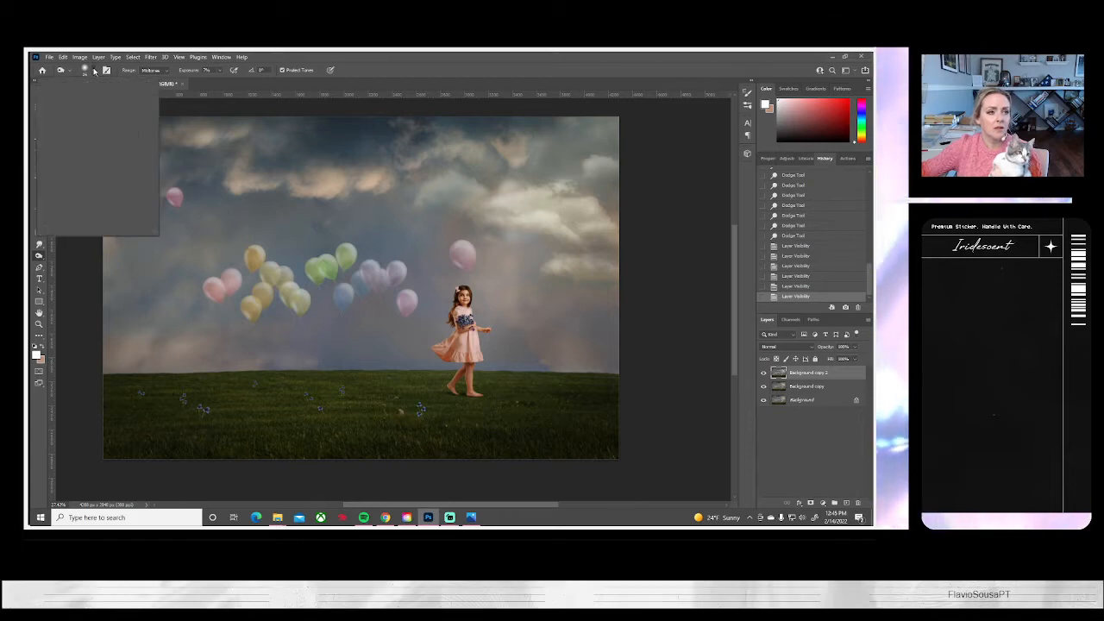
click(101, 98)
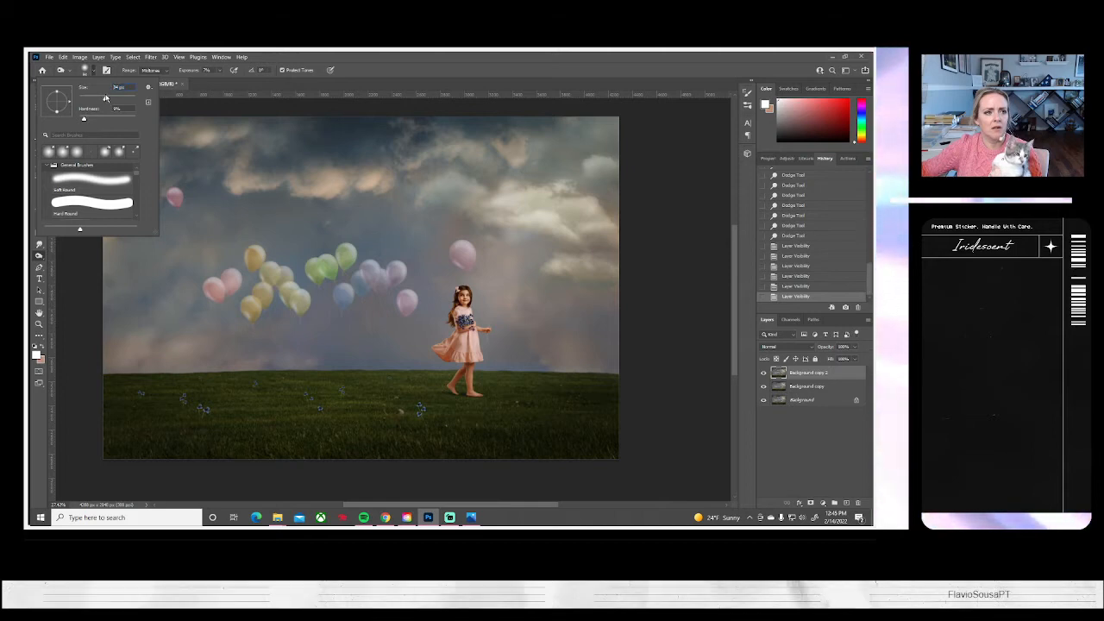
click(105, 98)
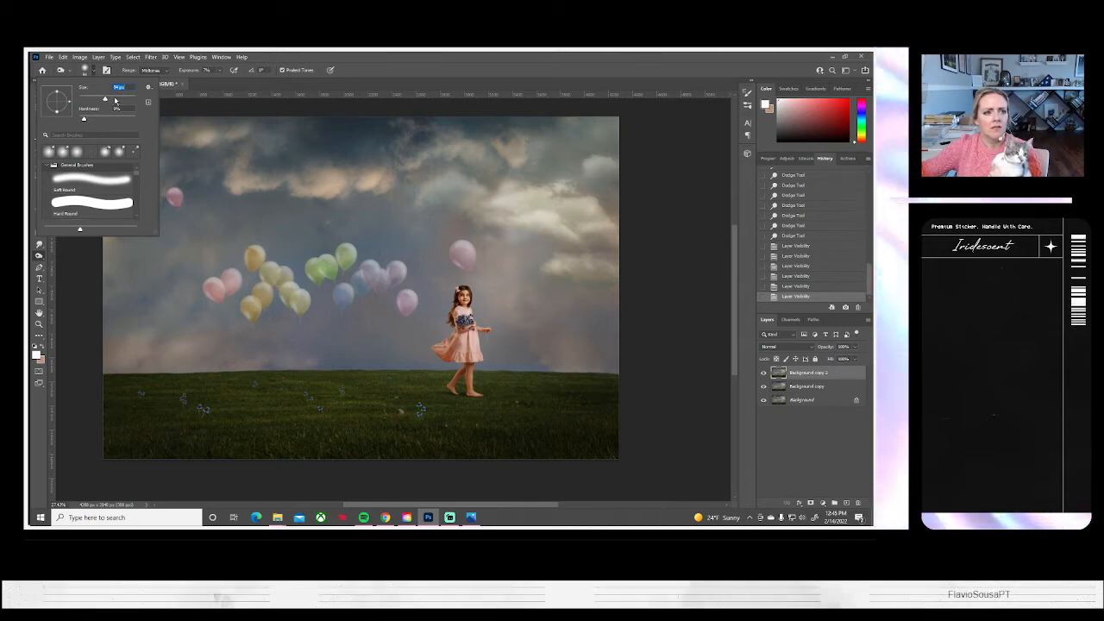
click(112, 98)
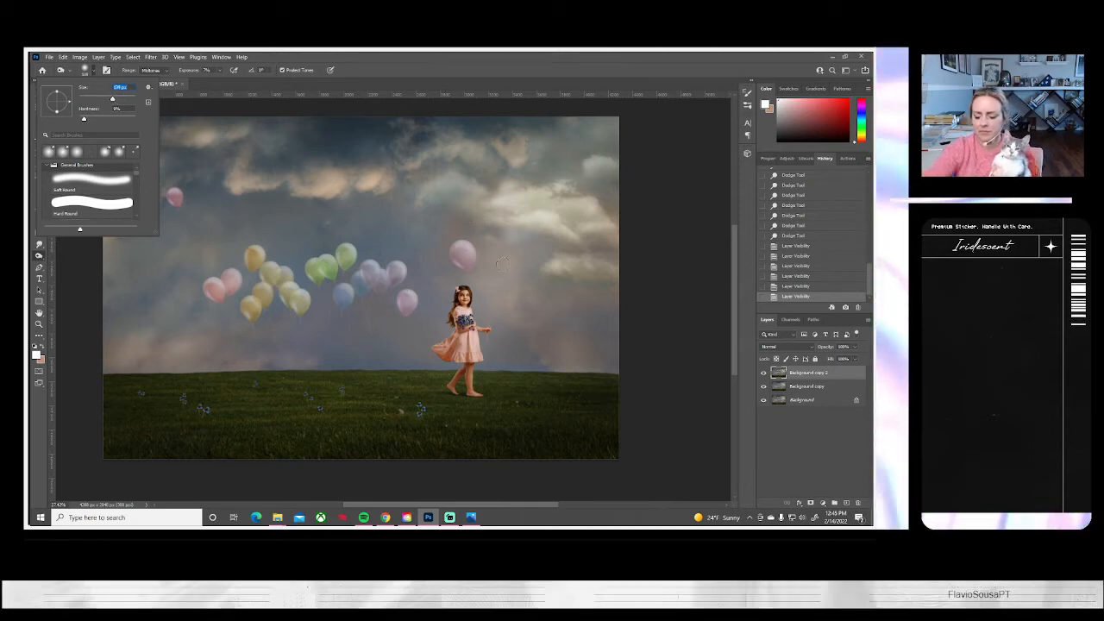
click(585, 221)
mouse_move(586, 222)
mouse_down()
mouse_move(528, 209)
mouse_move(551, 219)
mouse_up()
drag(565, 221, 593, 224)
mouse_move(591, 219)
mouse_down()
mouse_move(583, 212)
mouse_move(595, 215)
mouse_up()
mouse_move(593, 209)
mouse_down()
mouse_move(611, 188)
mouse_move(573, 188)
mouse_up()
drag(578, 186, 619, 181)
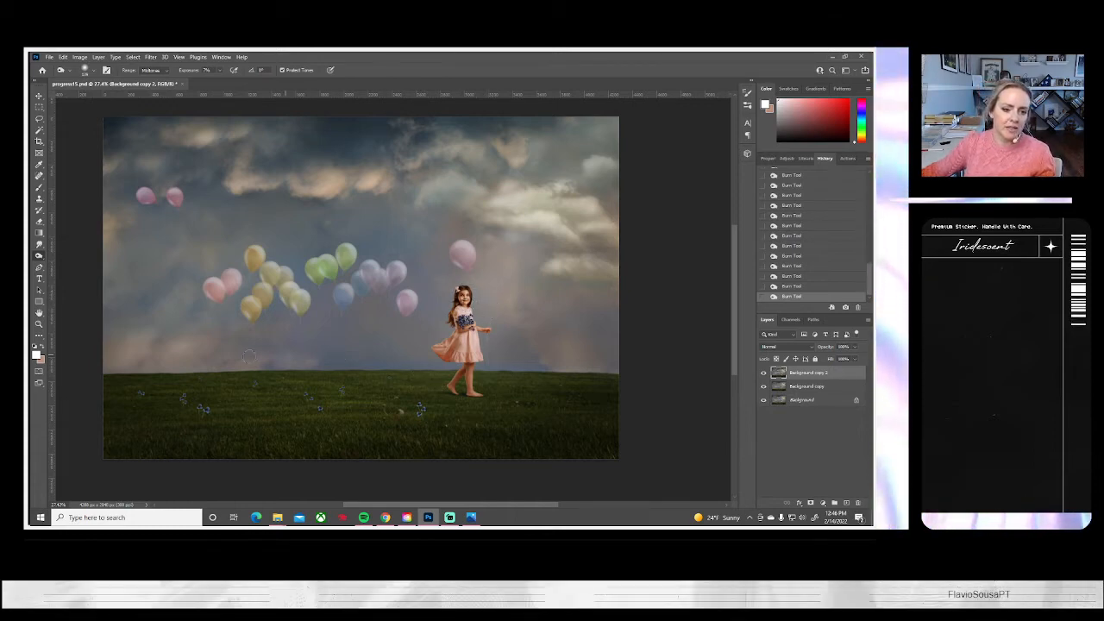
key(ctrl+s)
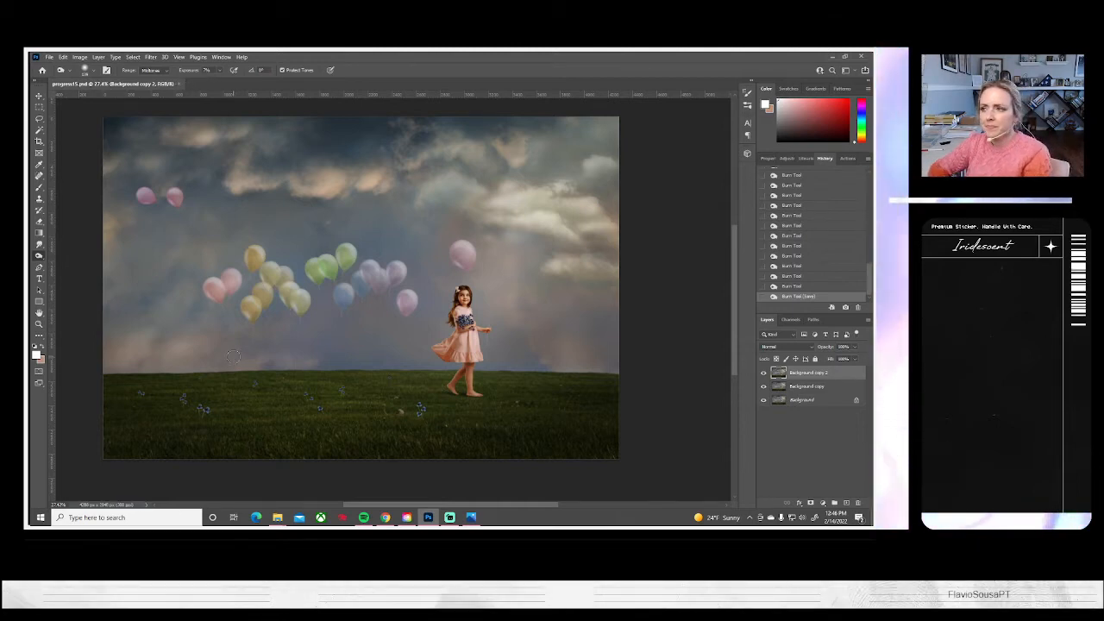
Flatten the image and duplicate the resulting Background layer
click(98, 57)
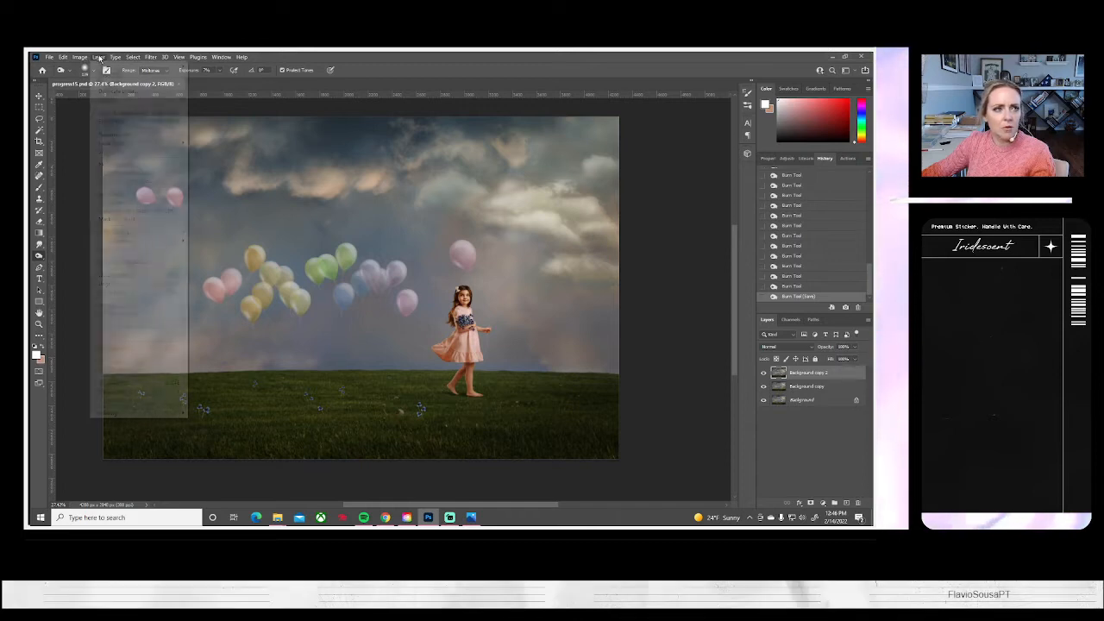
click(146, 399)
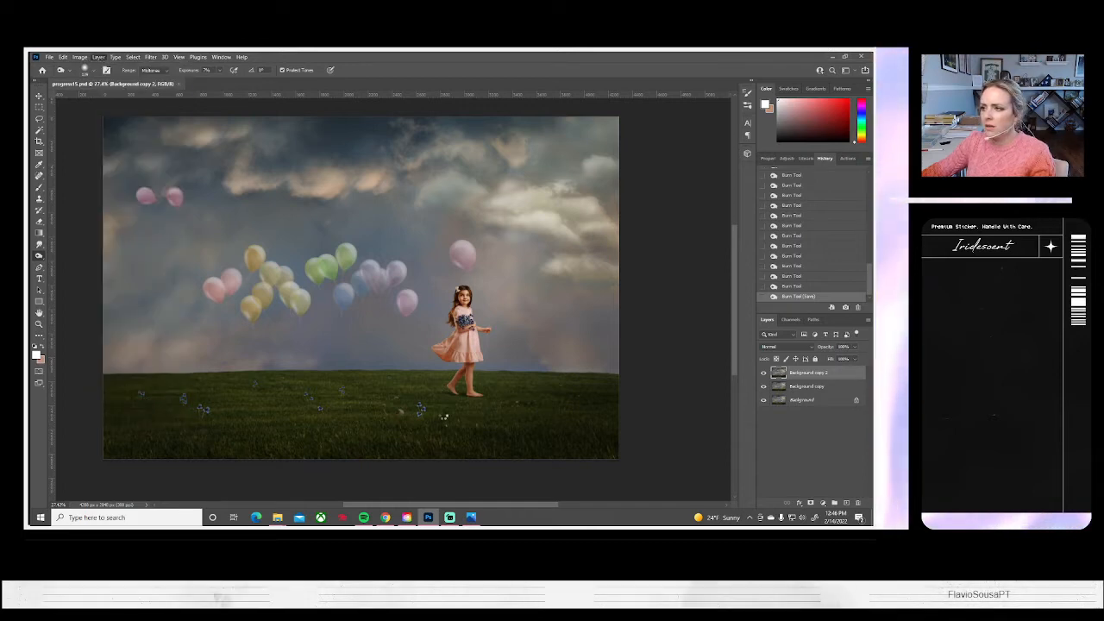
right_click(802, 373)
click(806, 389)
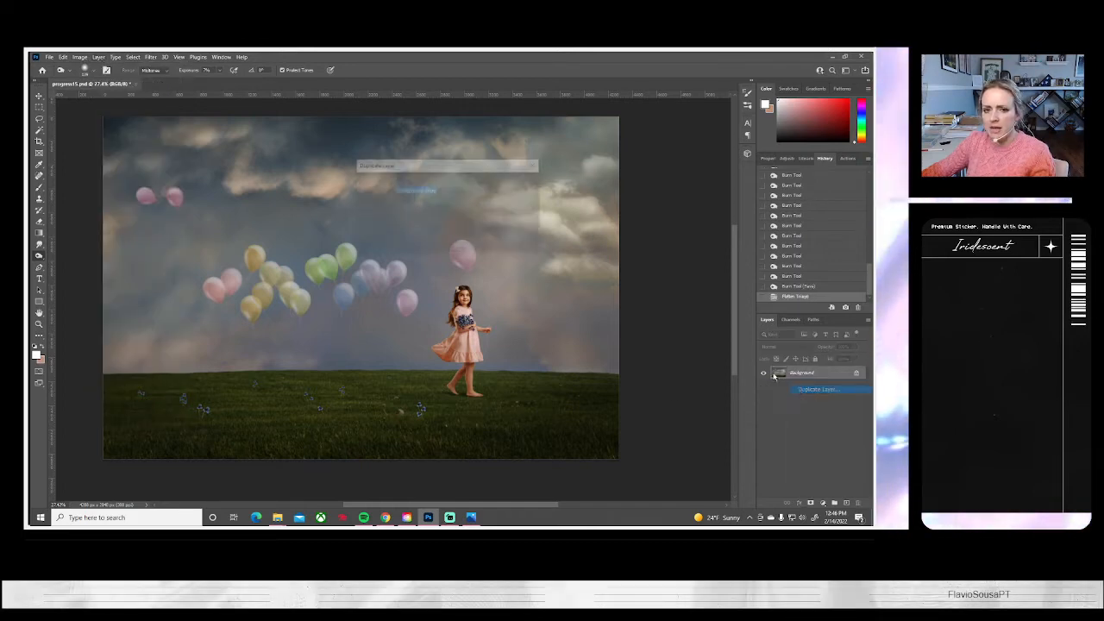
click(521, 182)
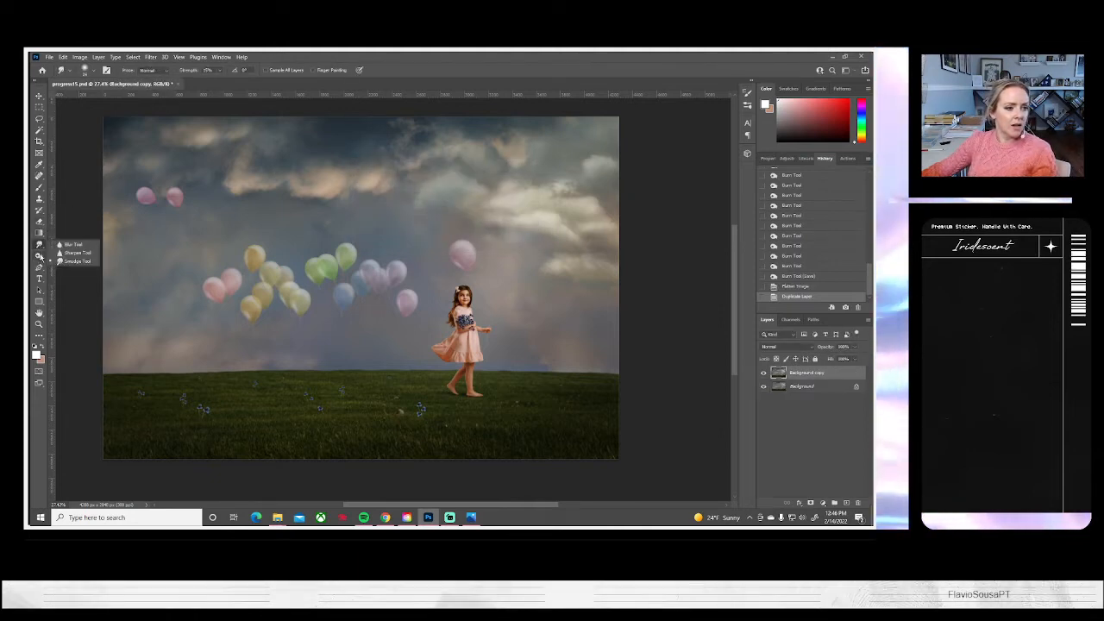
Lighten the bright clouds, the balloon area and the sky around the girl with broad Dodge strokes using a much larger soft brush
right_click(41, 257)
click(64, 256)
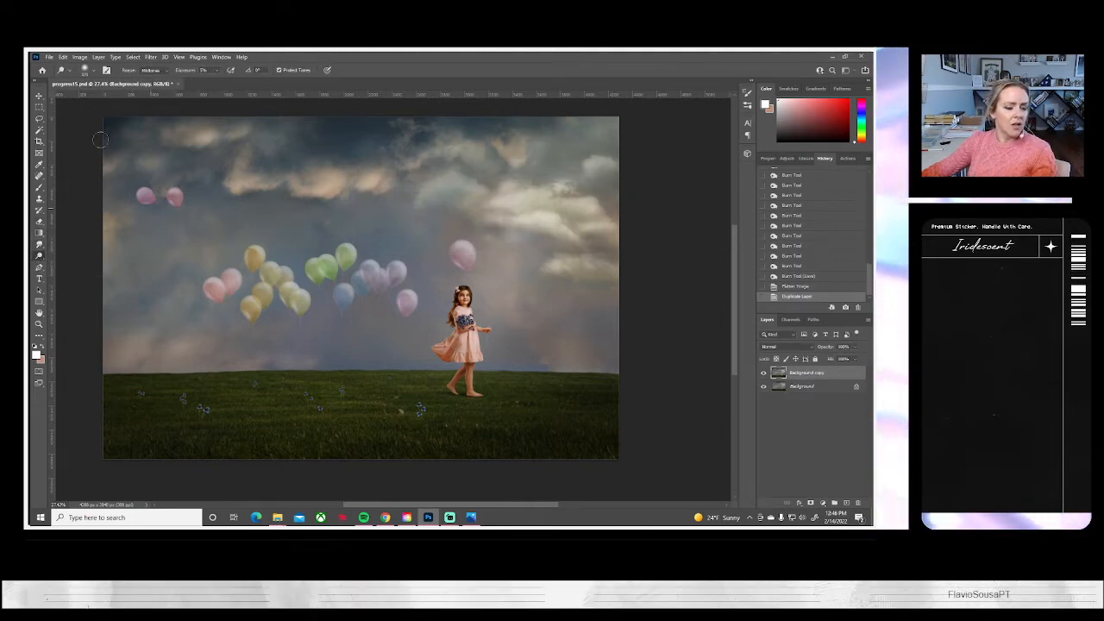
click(93, 72)
click(128, 97)
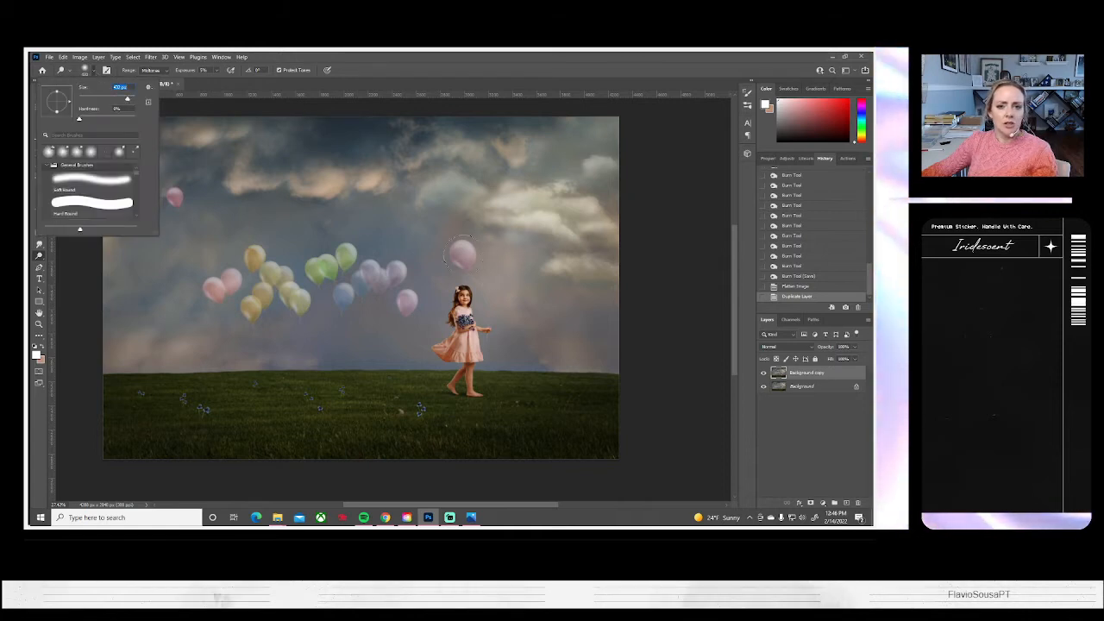
drag(486, 198, 543, 214)
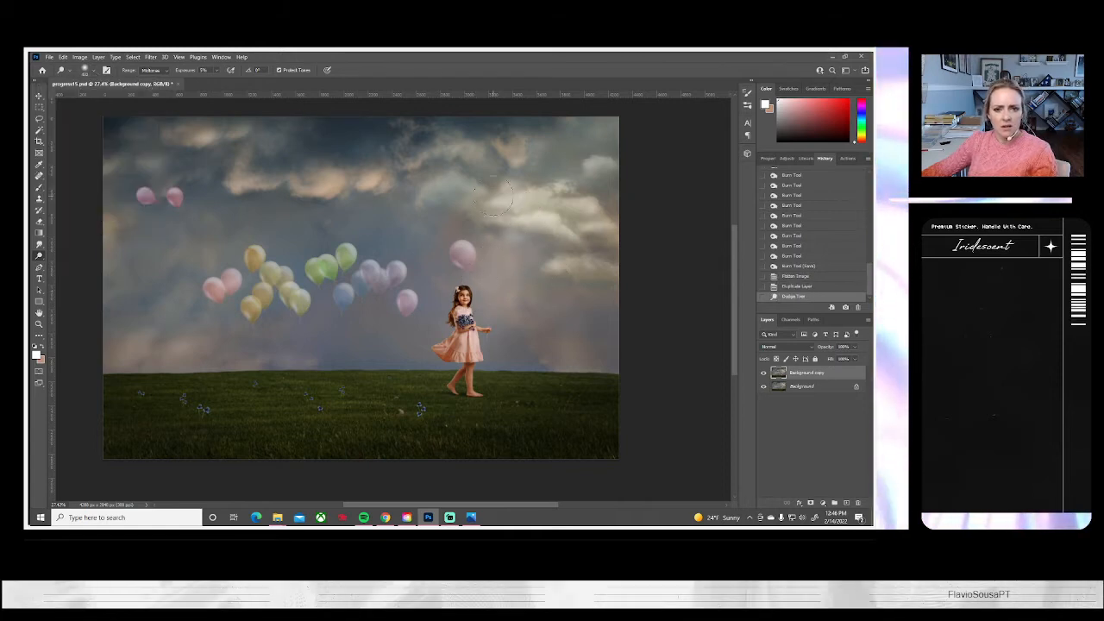
mouse_move(366, 318)
mouse_down()
mouse_move(293, 331)
mouse_move(236, 319)
mouse_move(446, 318)
mouse_up()
drag(268, 305, 250, 309)
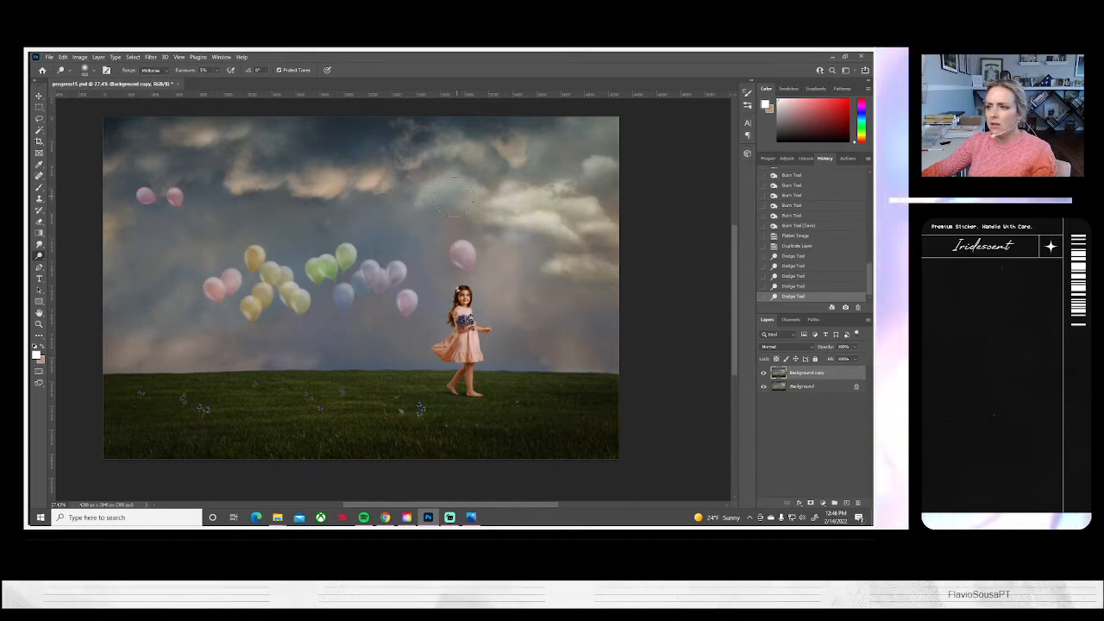
mouse_move(411, 215)
mouse_down()
mouse_move(247, 289)
mouse_move(328, 269)
mouse_up()
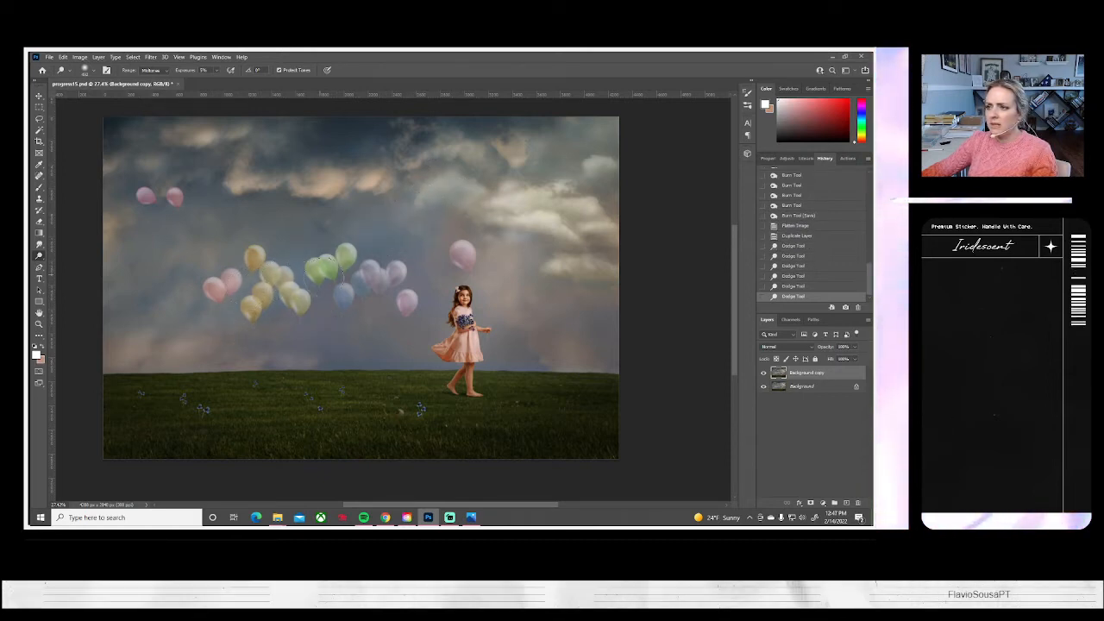
drag(449, 194, 513, 203)
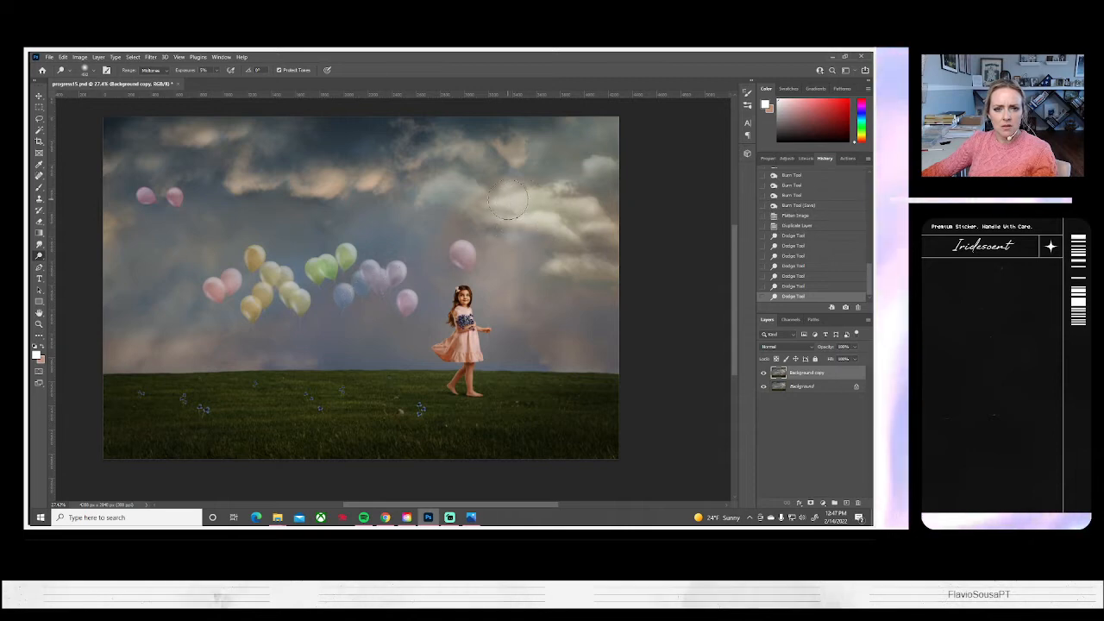
mouse_move(427, 305)
mouse_down()
mouse_move(517, 250)
mouse_move(534, 312)
mouse_up()
drag(510, 353, 507, 346)
drag(504, 250, 494, 277)
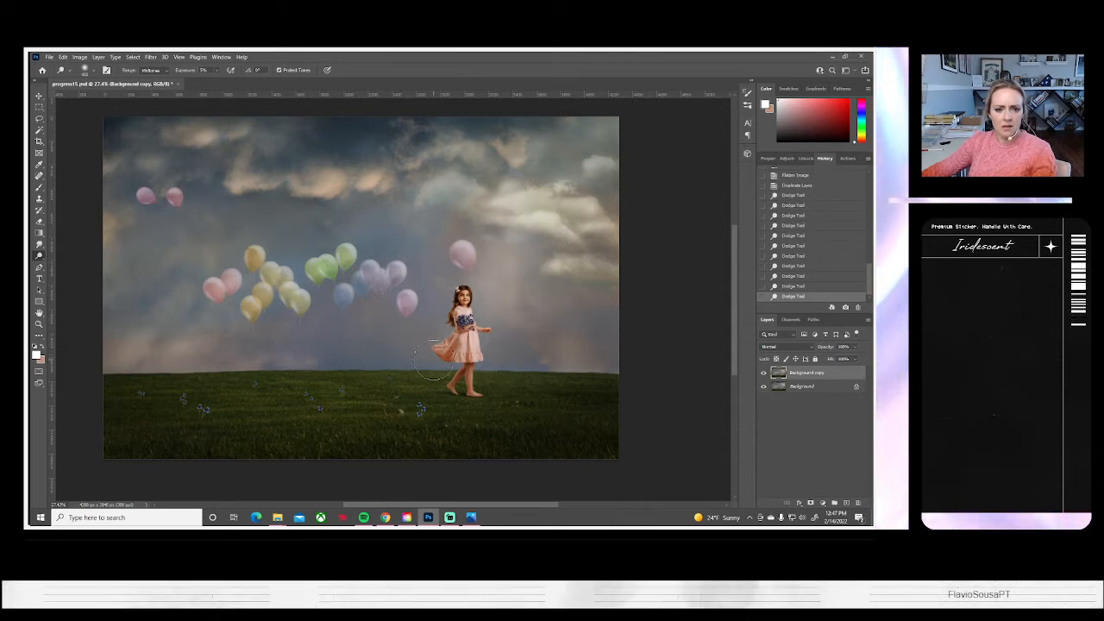
Lighten the sky around the balloons and above the horizon with further broad soft Dodge strokes, then reduce the Dodge brush size
drag(388, 275, 437, 223)
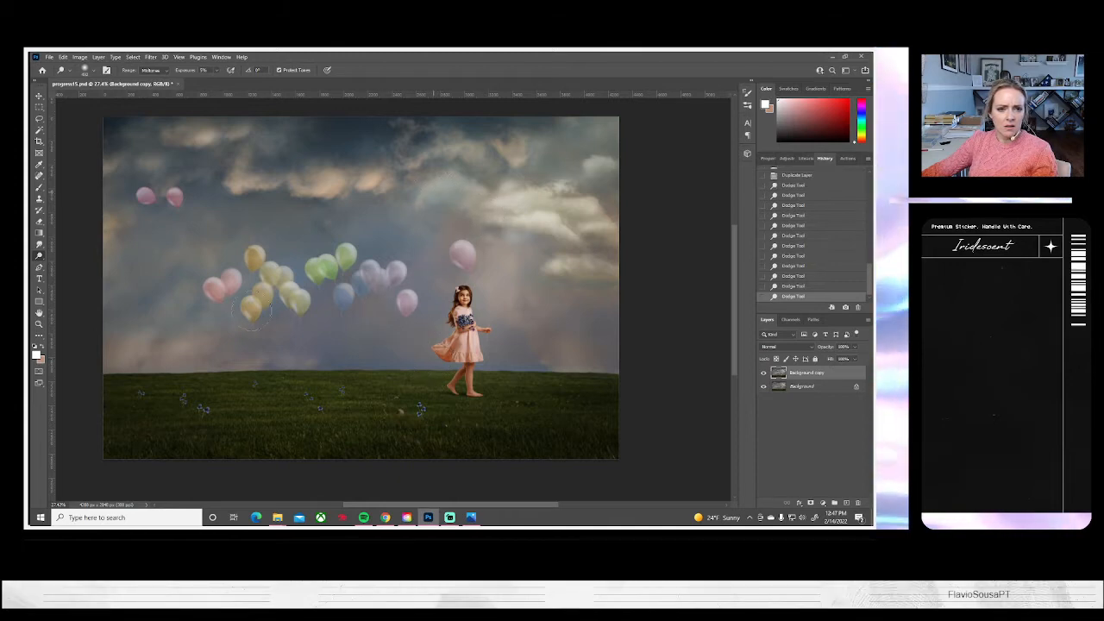
drag(223, 343, 215, 343)
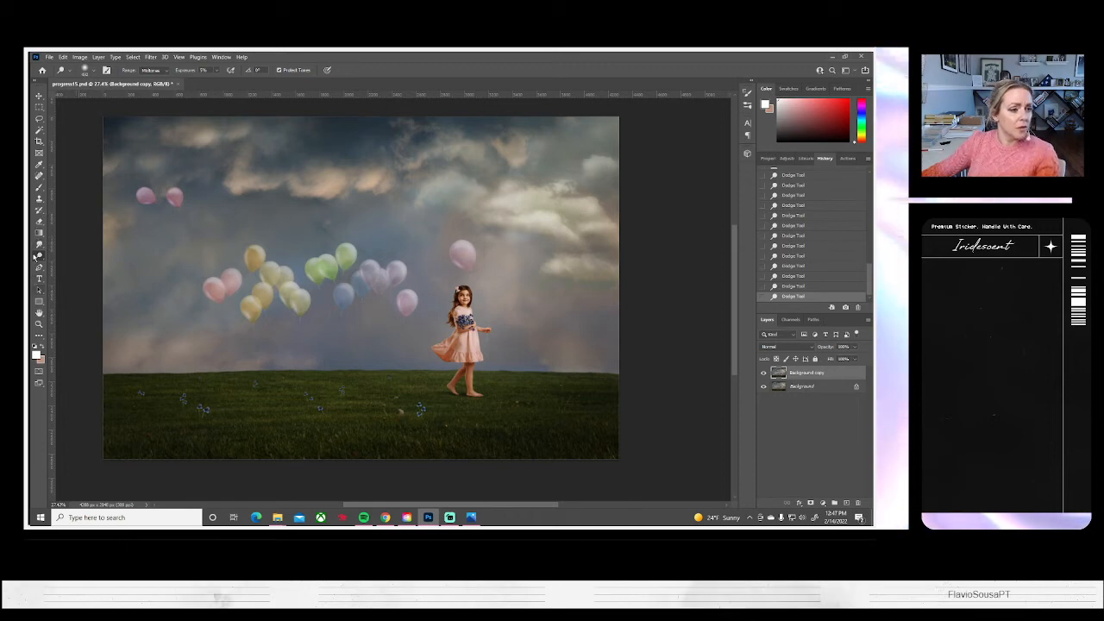
click(91, 70)
click(95, 100)
key(Return)
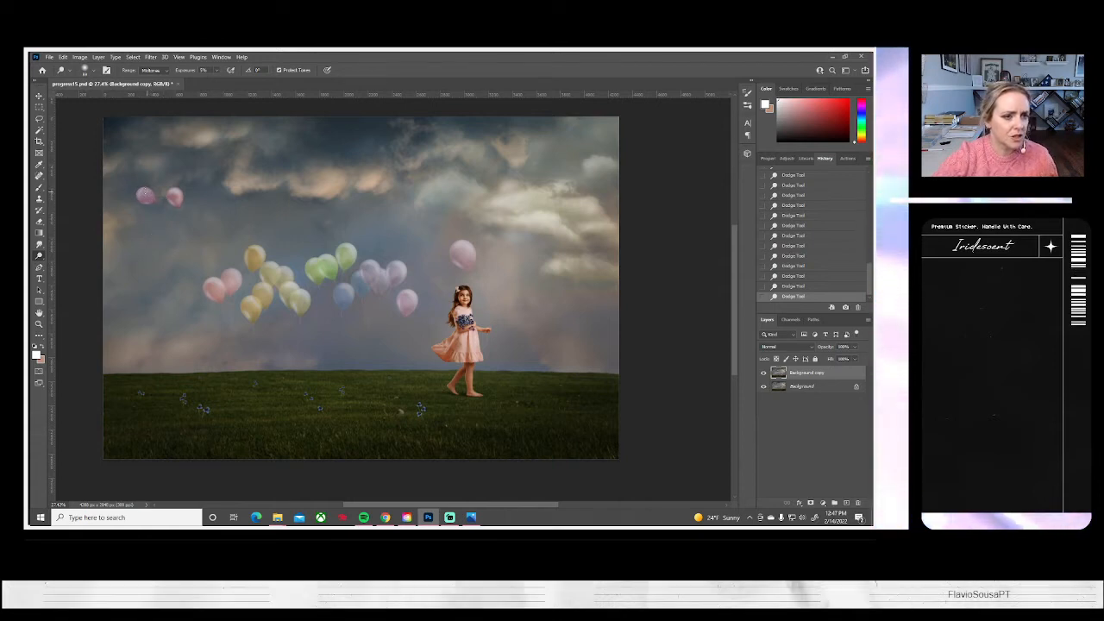
right_click(146, 195)
key(Escape)
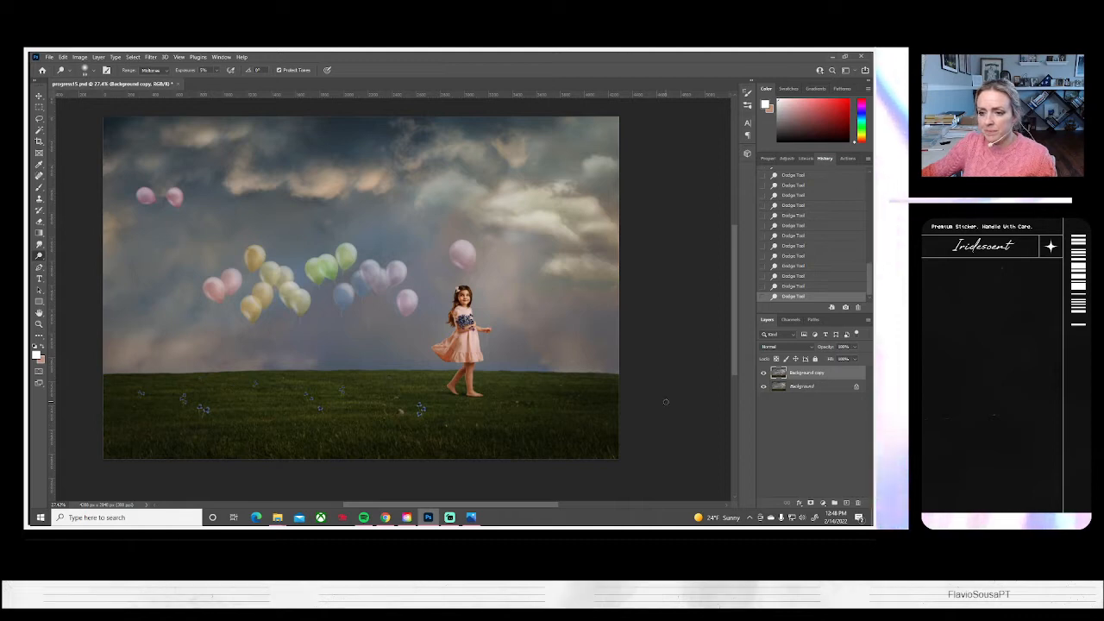
Duplicate the Background copy layer
right_click(805, 372)
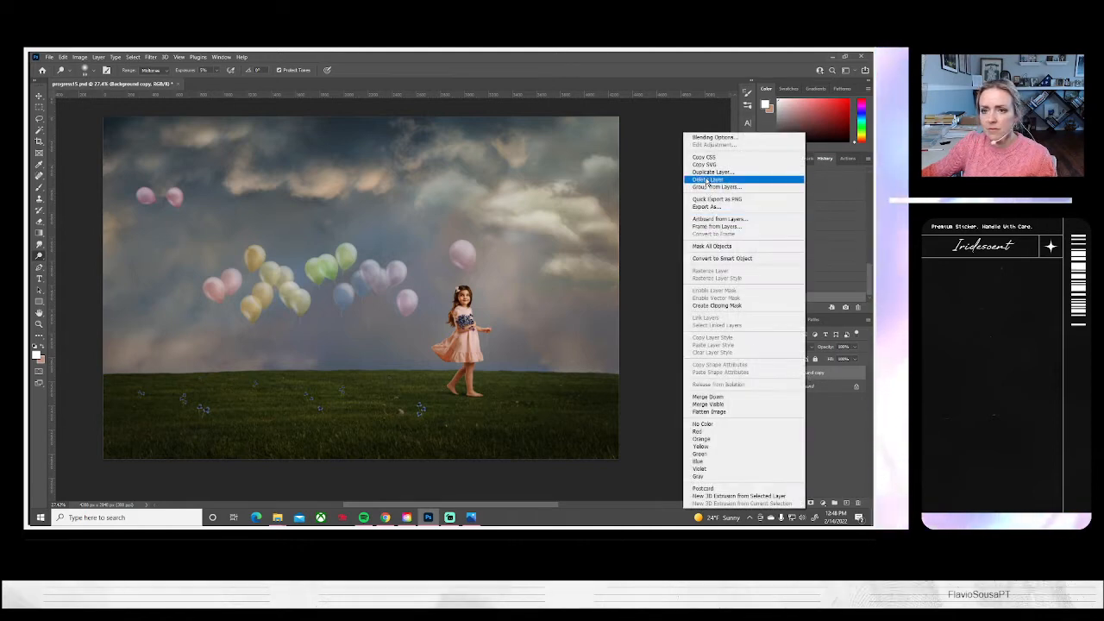
click(700, 174)
click(524, 182)
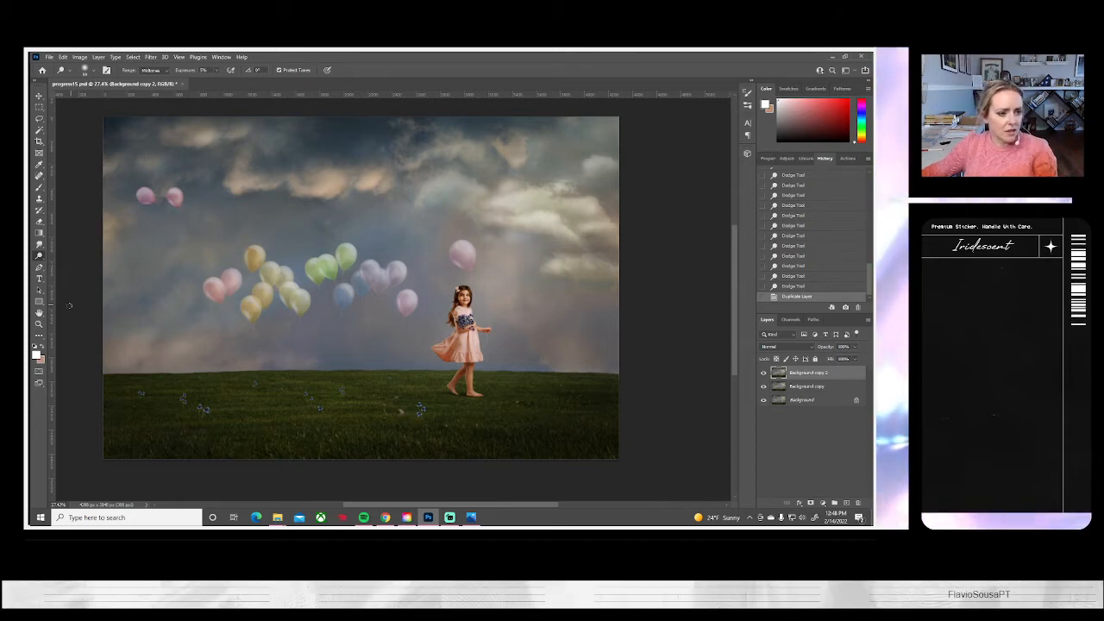
Clone over the lower-edge highlights of the two upper pink balloons using a small soft Clone Stamp at about 75% opacity
click(37, 324)
drag(159, 211, 301, 261)
click(268, 243)
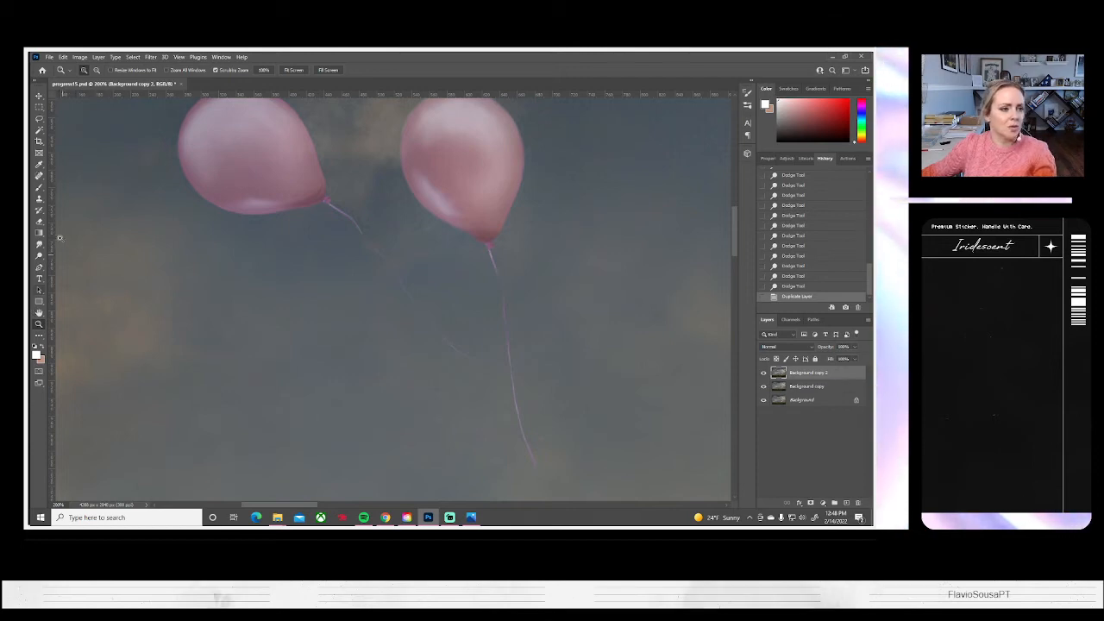
click(39, 198)
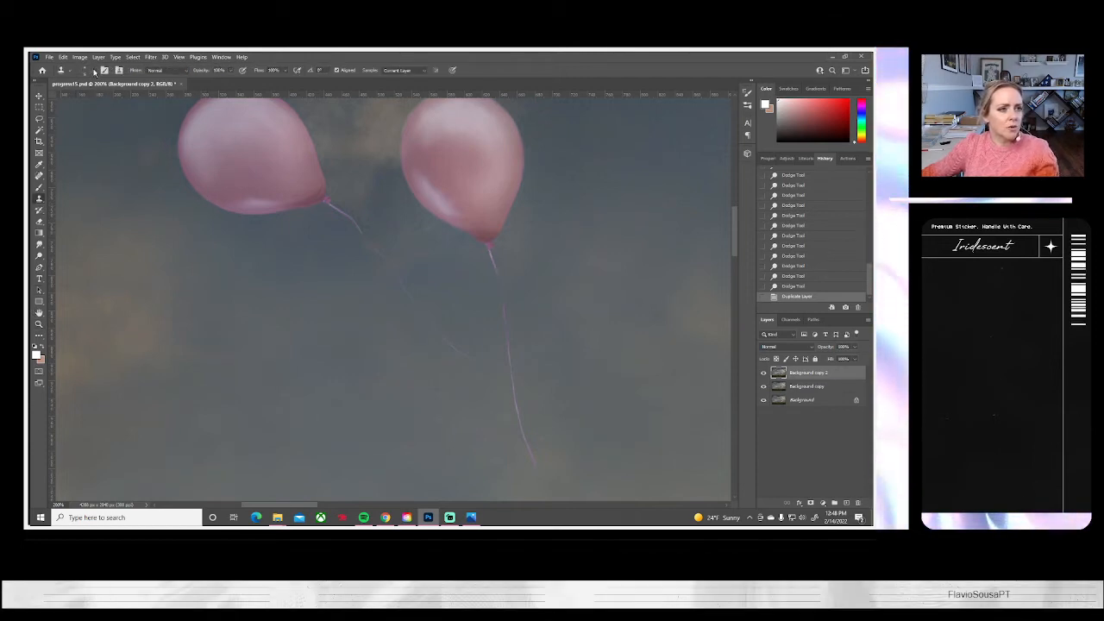
click(85, 69)
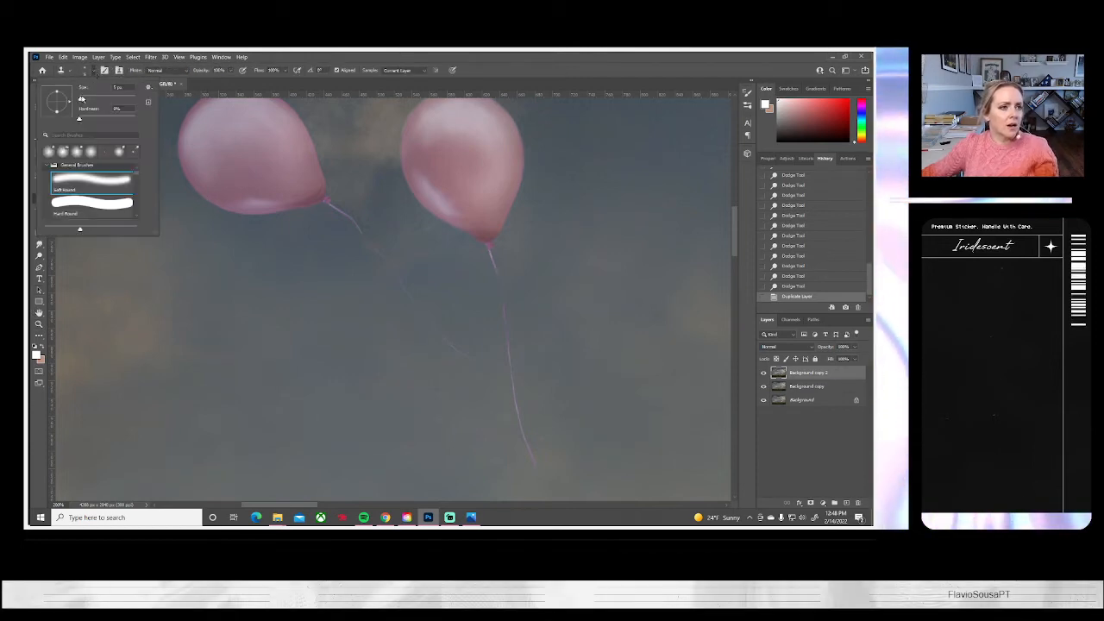
click(230, 71)
click(218, 80)
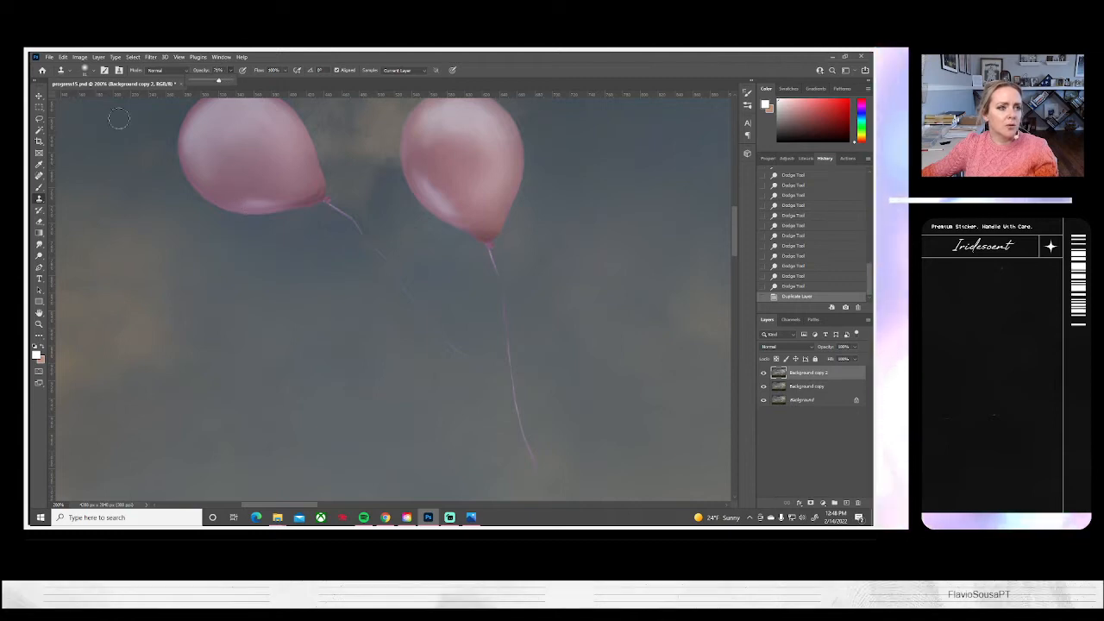
click(91, 71)
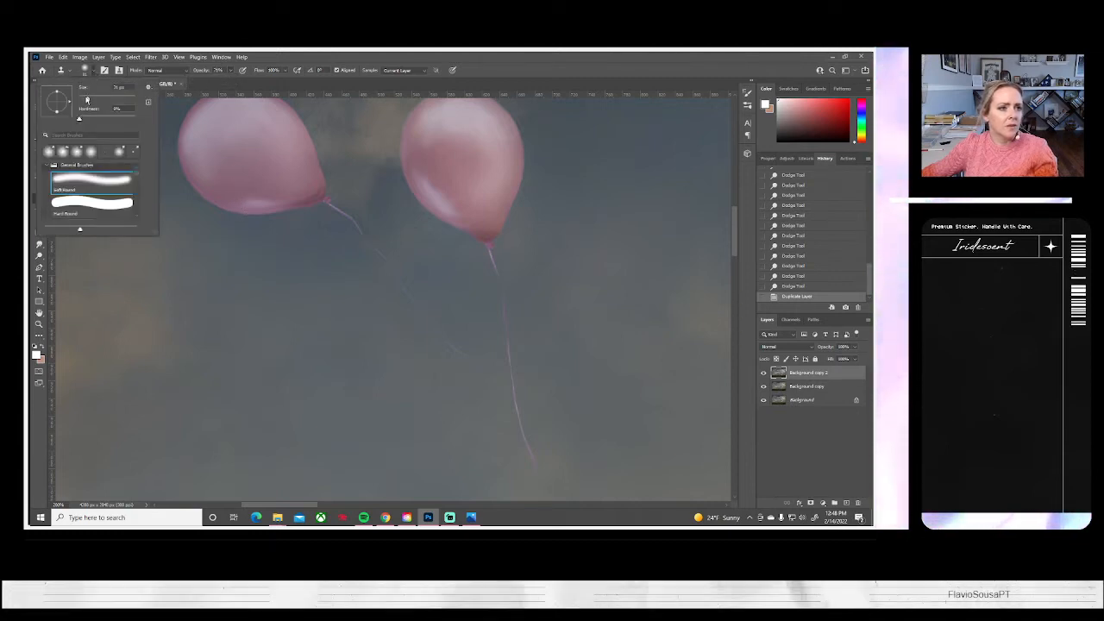
drag(87, 101, 84, 101)
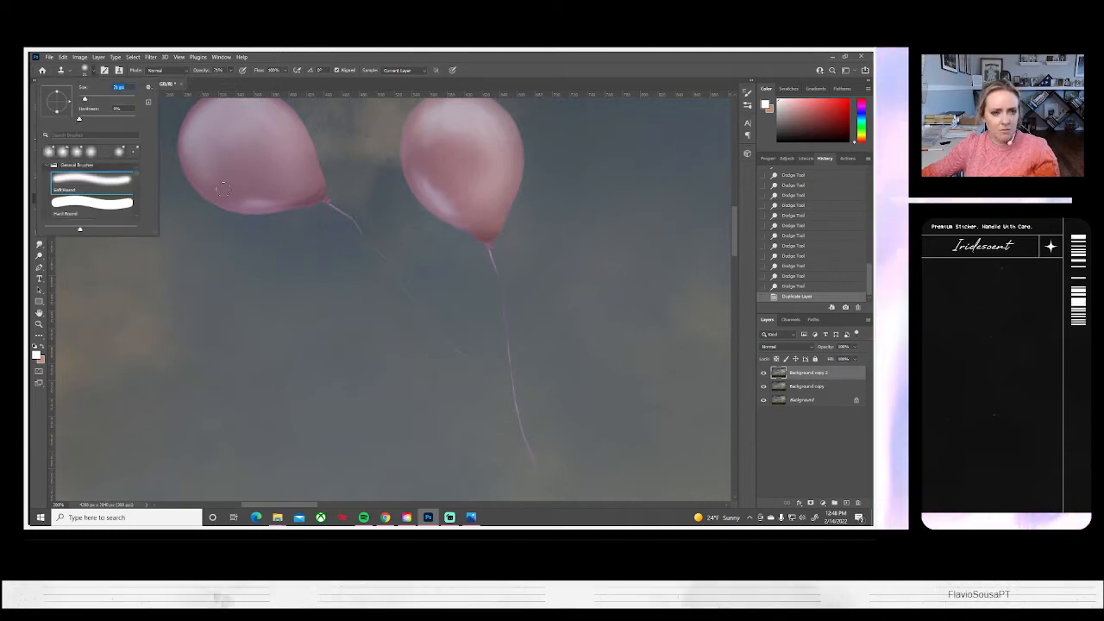
click(224, 192)
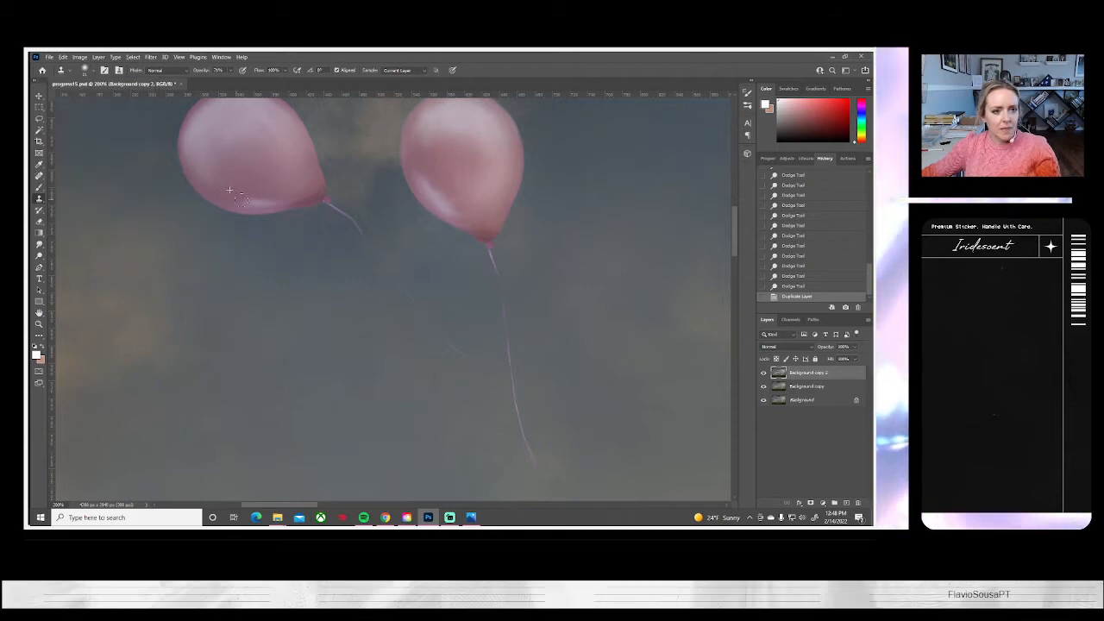
mouse_move(270, 198)
mouse_down()
mouse_move(211, 187)
mouse_move(275, 198)
mouse_move(325, 180)
mouse_move(300, 195)
mouse_up()
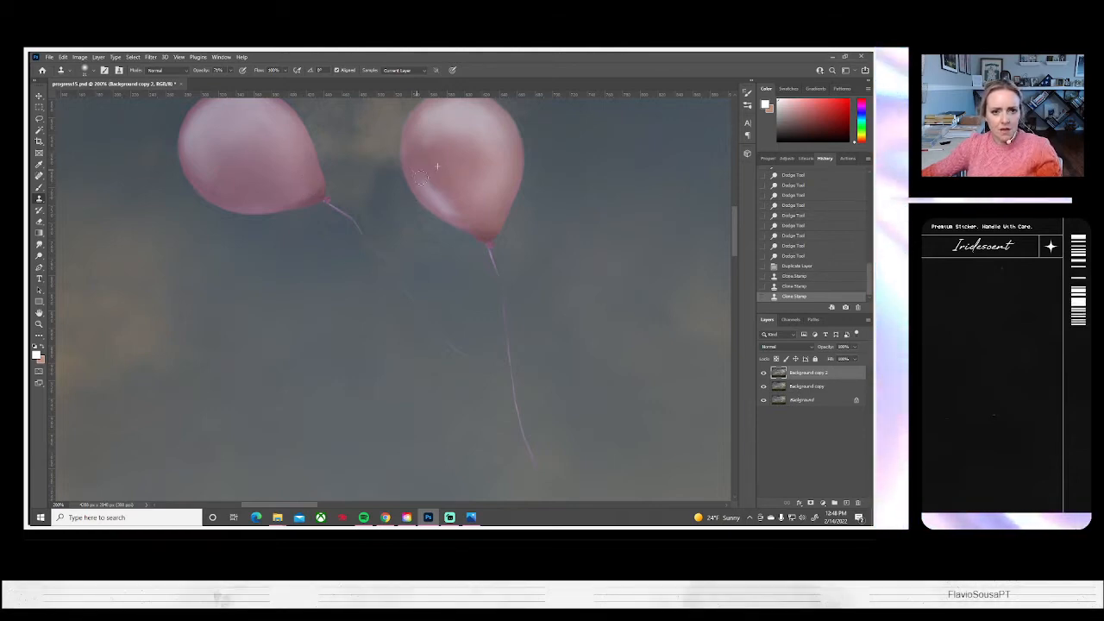
drag(412, 160, 425, 195)
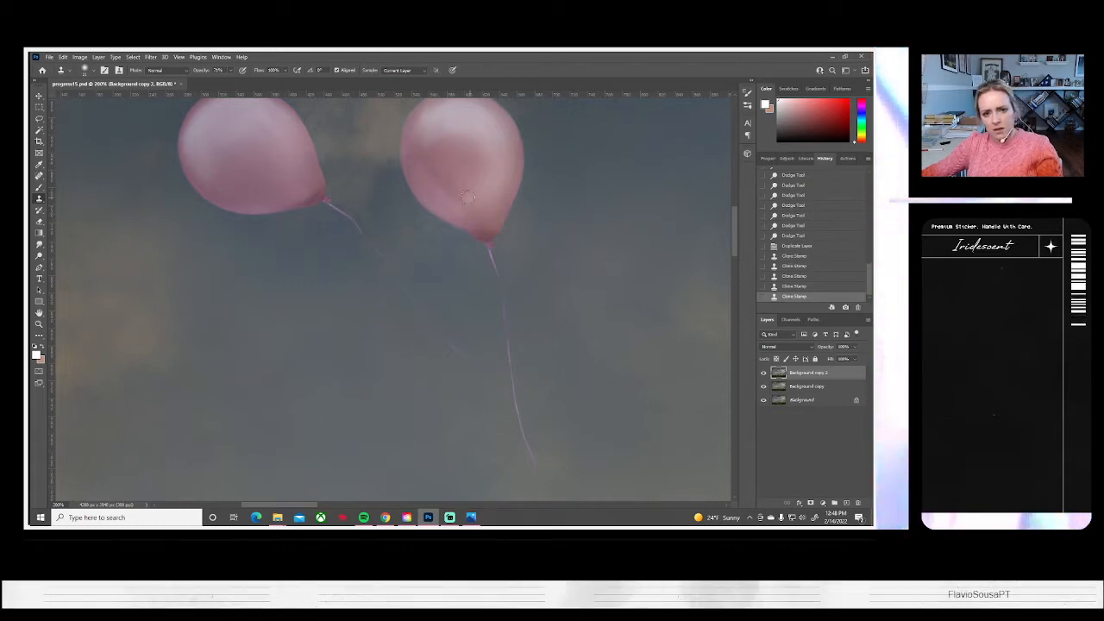
Darken the lower part of the right-hand upper pink balloon using a small soft Burn brush
click(39, 256)
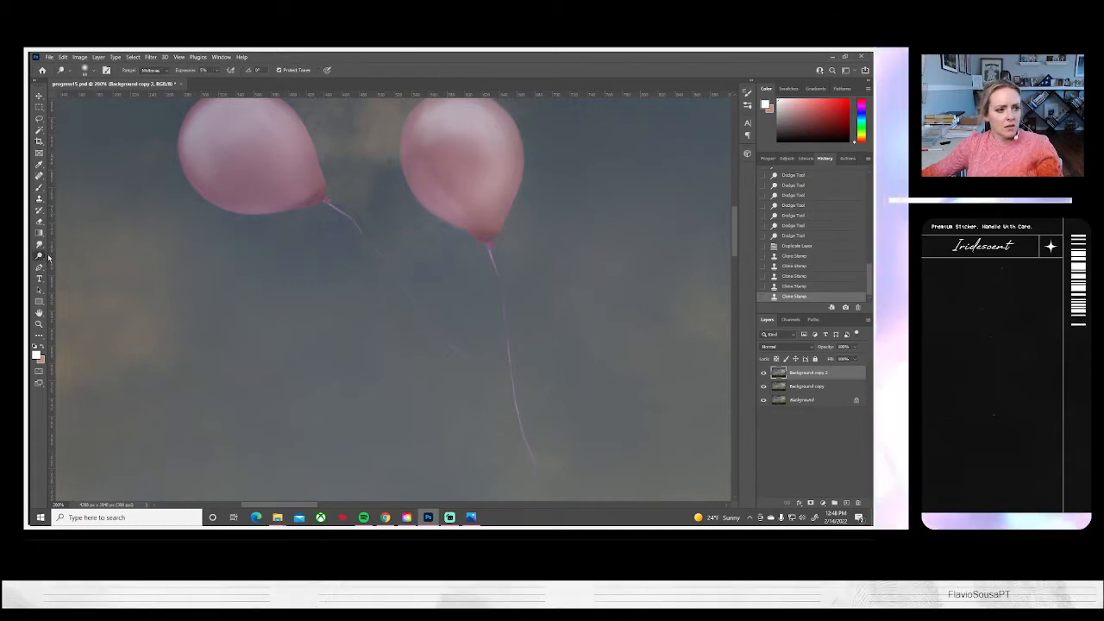
right_click(40, 257)
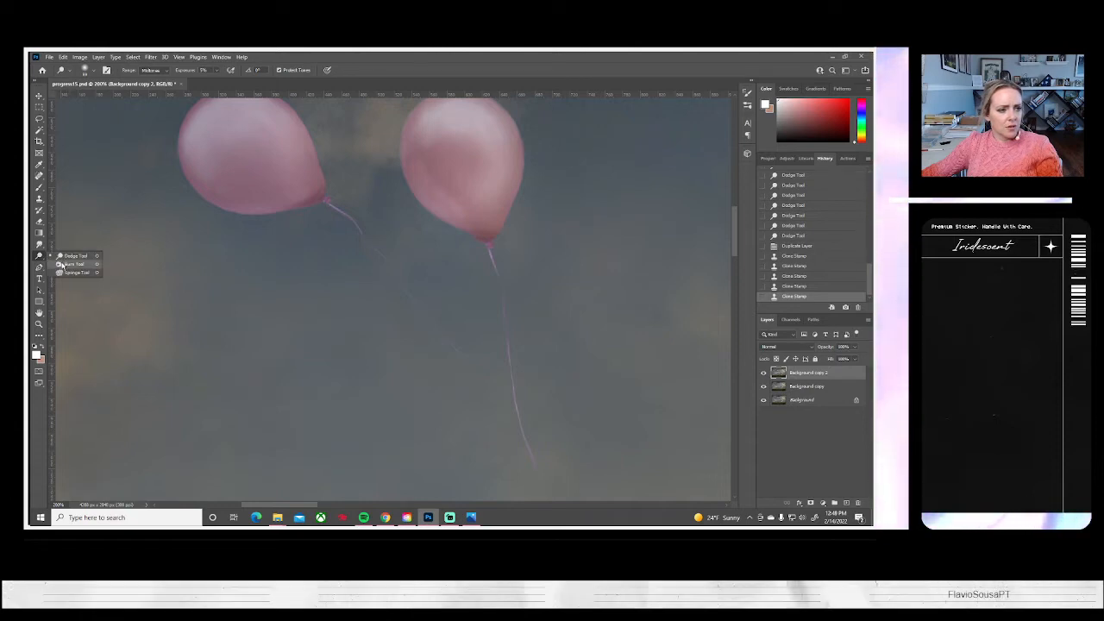
click(73, 262)
click(90, 71)
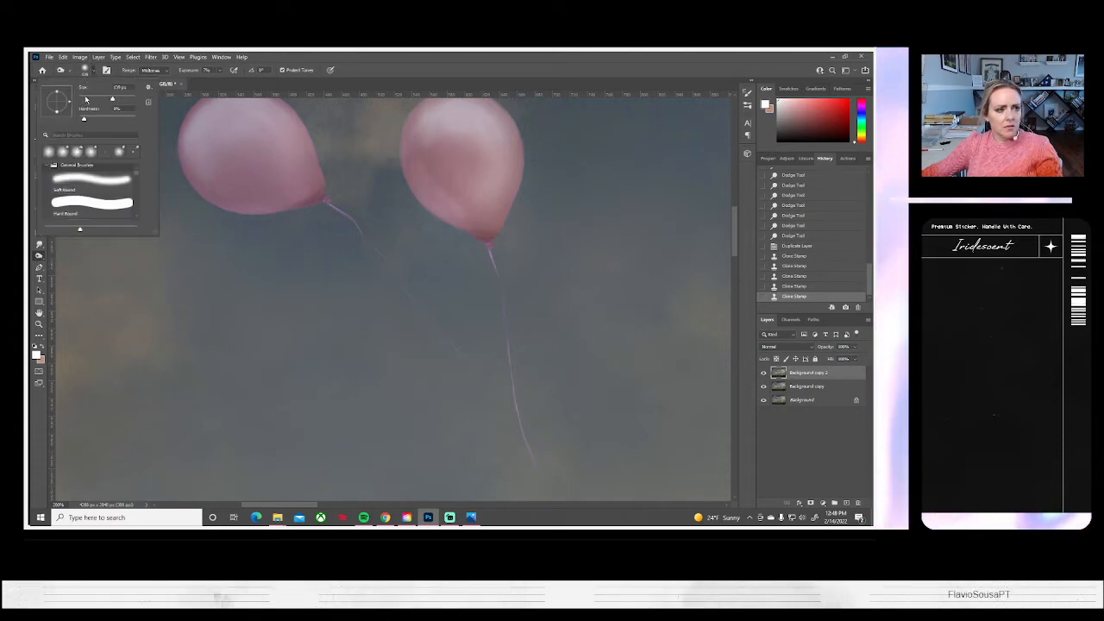
click(470, 219)
mouse_move(470, 219)
mouse_down()
mouse_move(441, 204)
mouse_move(492, 222)
mouse_up()
mouse_move(445, 184)
mouse_down()
mouse_move(447, 200)
mouse_move(516, 224)
mouse_move(519, 213)
mouse_up()
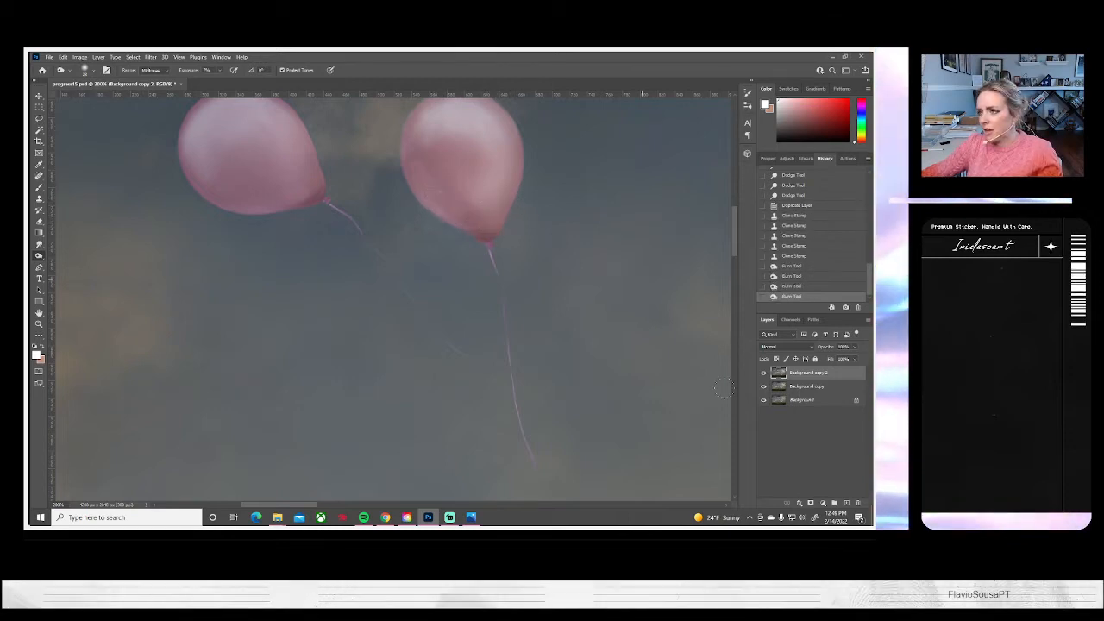
Clone over the bright highlight along the lower-left edge of the front balloon in the lower pink pair
drag(598, 382, 323, 297)
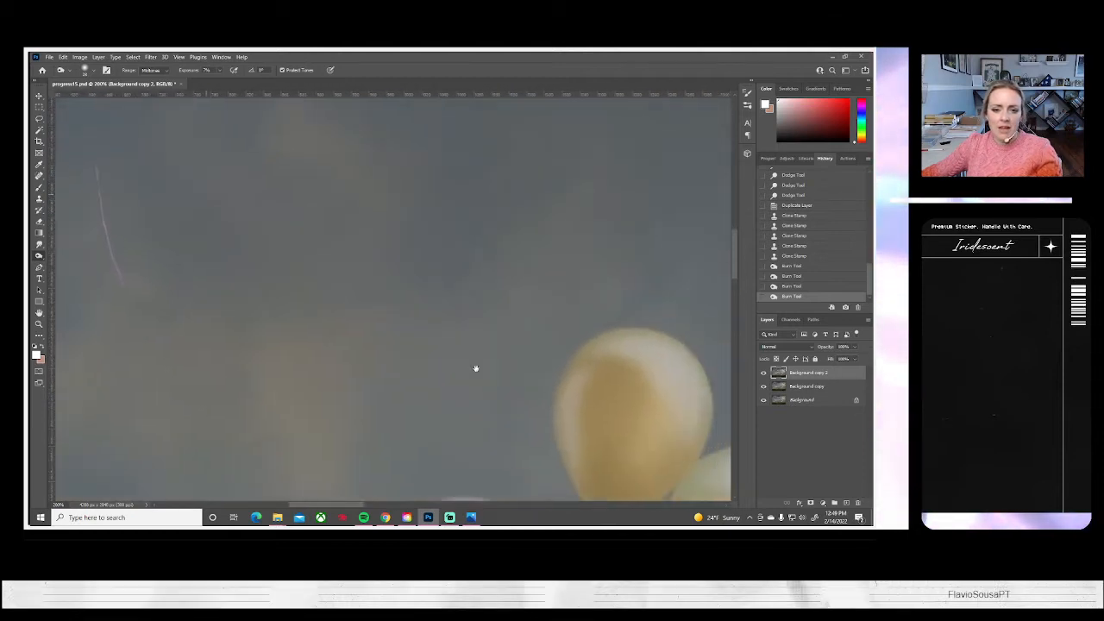
drag(397, 369, 471, 217)
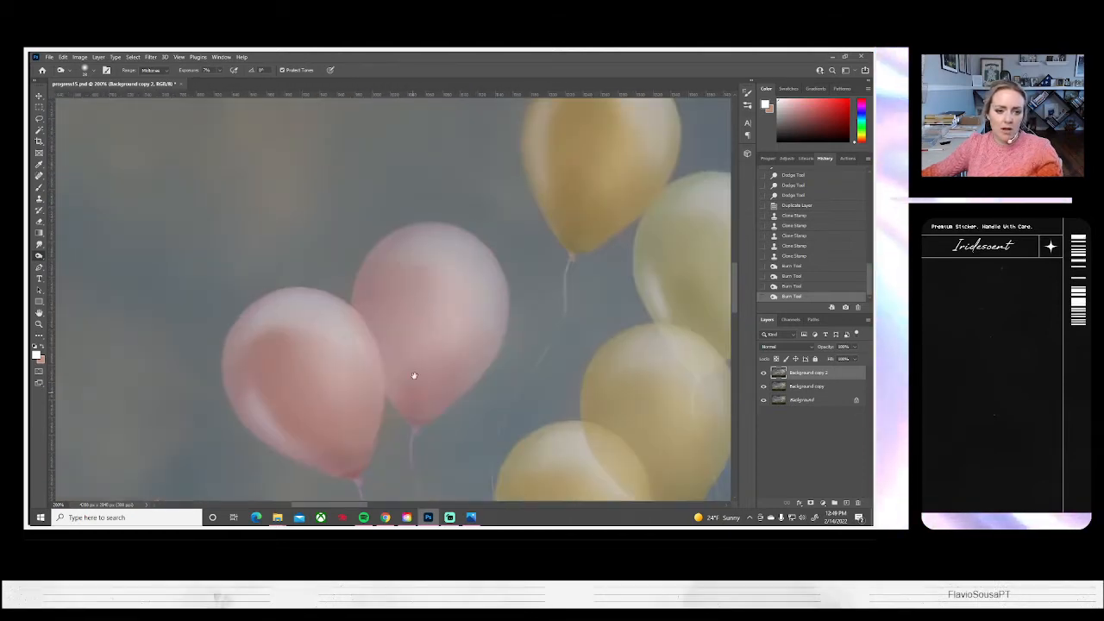
drag(414, 377, 422, 306)
click(39, 199)
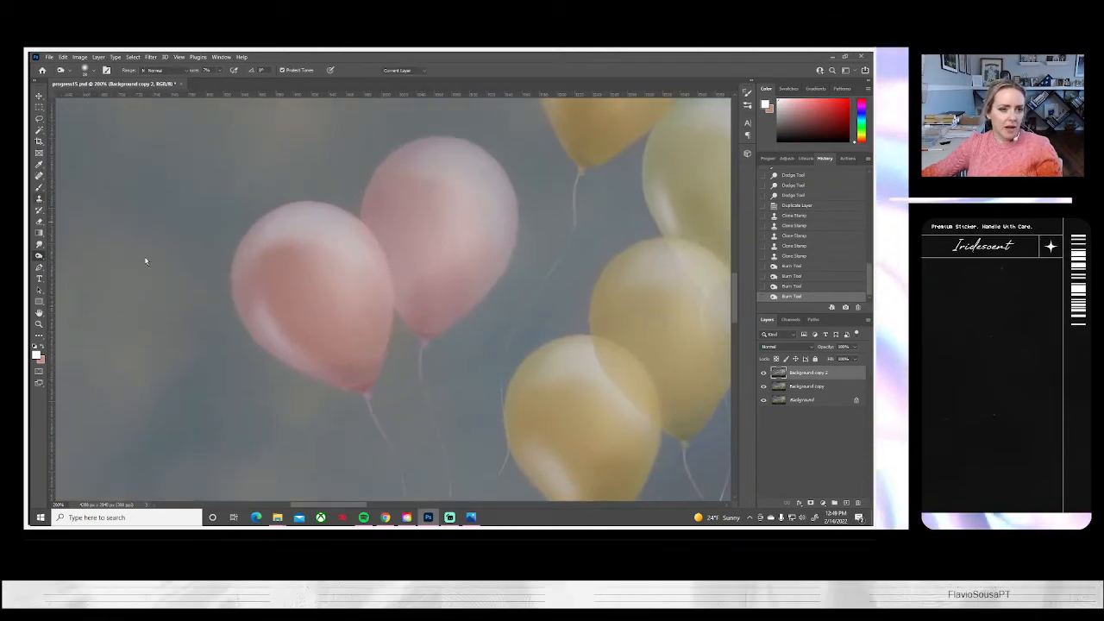
alt+click(353, 367)
mouse_move(293, 352)
mouse_down()
mouse_move(278, 335)
mouse_move(287, 273)
mouse_move(280, 311)
mouse_move(297, 341)
mouse_up()
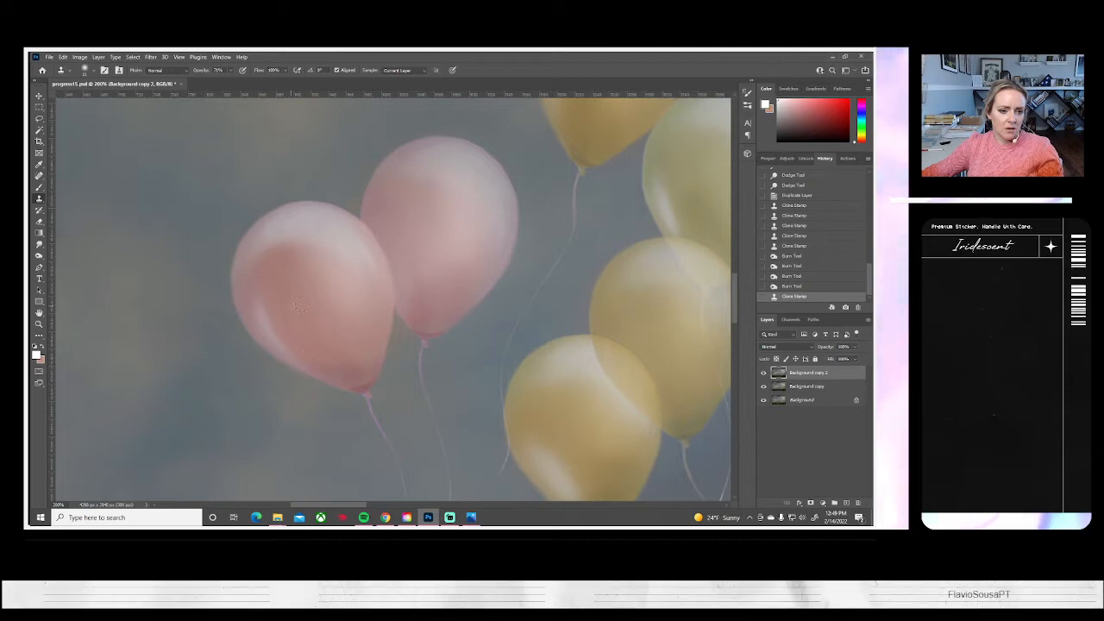
mouse_move(345, 381)
mouse_down()
mouse_move(304, 329)
mouse_move(325, 366)
mouse_move(297, 358)
mouse_up()
mouse_move(263, 322)
mouse_down()
mouse_move(279, 280)
mouse_move(258, 315)
mouse_up()
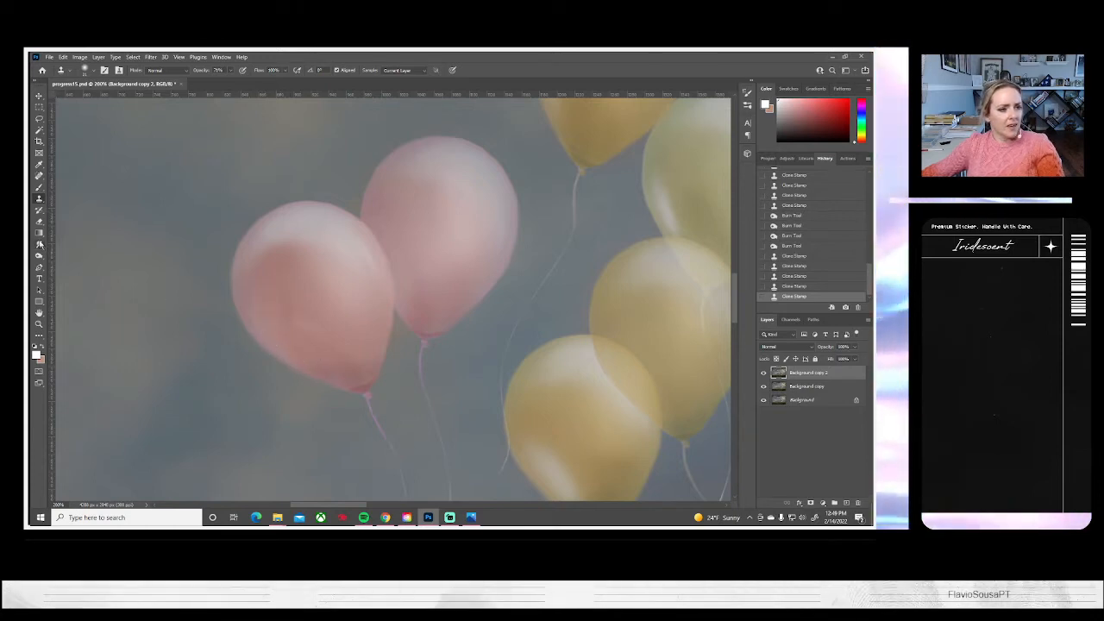
Blend the retouched lower area of the front pink balloon with short Smudge strokes
click(39, 244)
mouse_move(291, 316)
mouse_down()
mouse_move(366, 358)
mouse_move(320, 353)
mouse_move(340, 347)
mouse_move(284, 318)
mouse_move(275, 306)
mouse_move(329, 339)
mouse_move(274, 276)
mouse_move(253, 297)
mouse_move(282, 334)
mouse_move(267, 298)
mouse_up()
drag(348, 377, 338, 361)
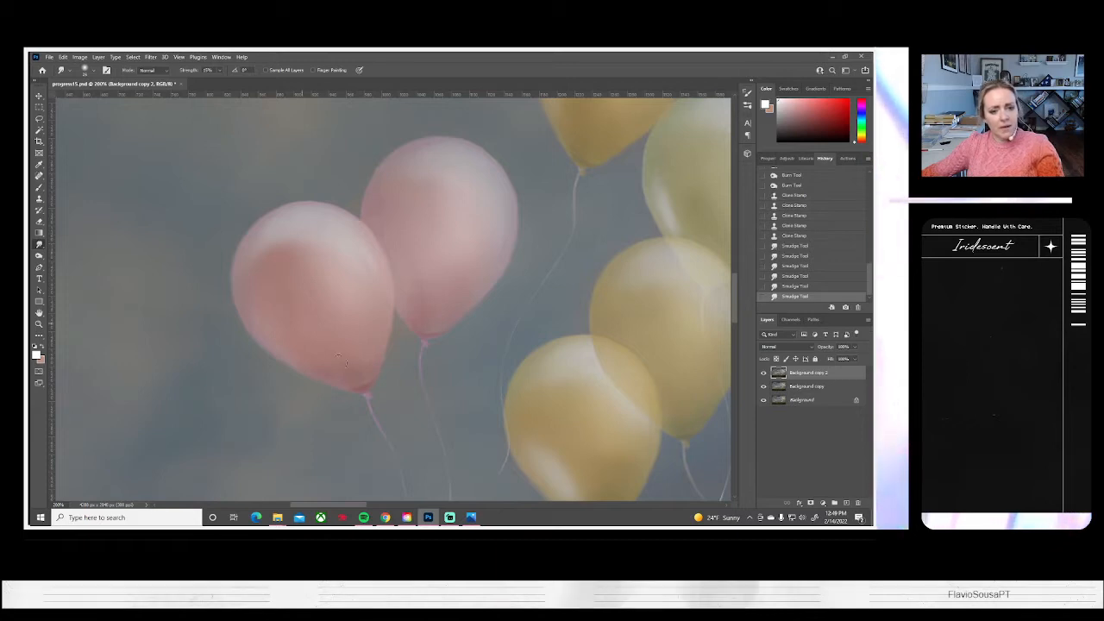
Clone over the highlight on the left side of the topmost yellow balloon with the Clone Stamp at 40% opacity
drag(463, 266, 283, 392)
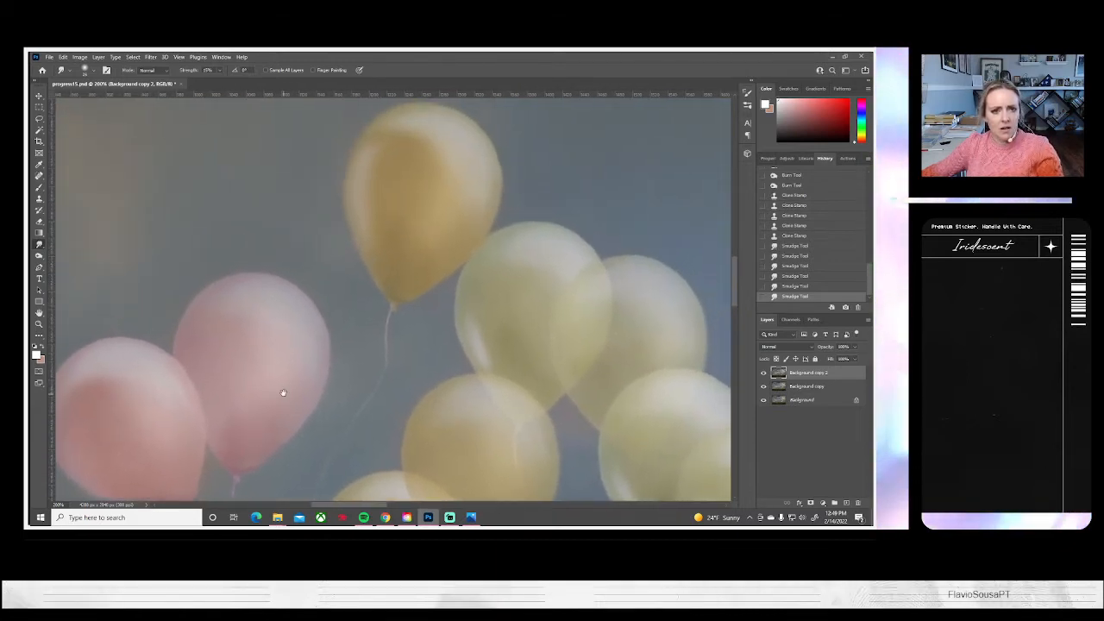
click(38, 199)
click(230, 71)
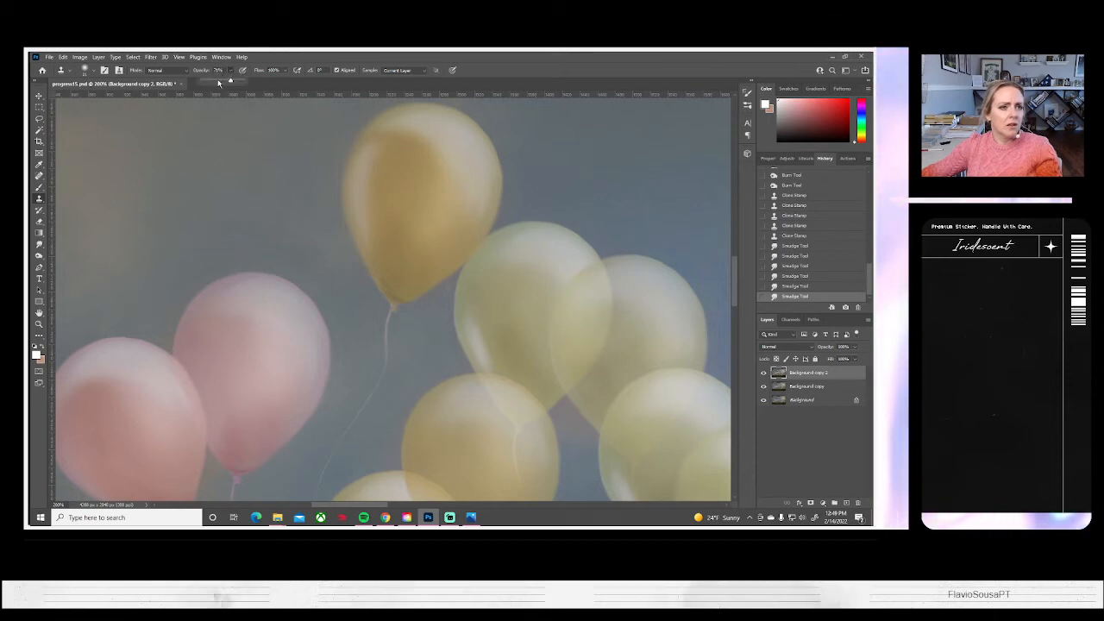
click(221, 81)
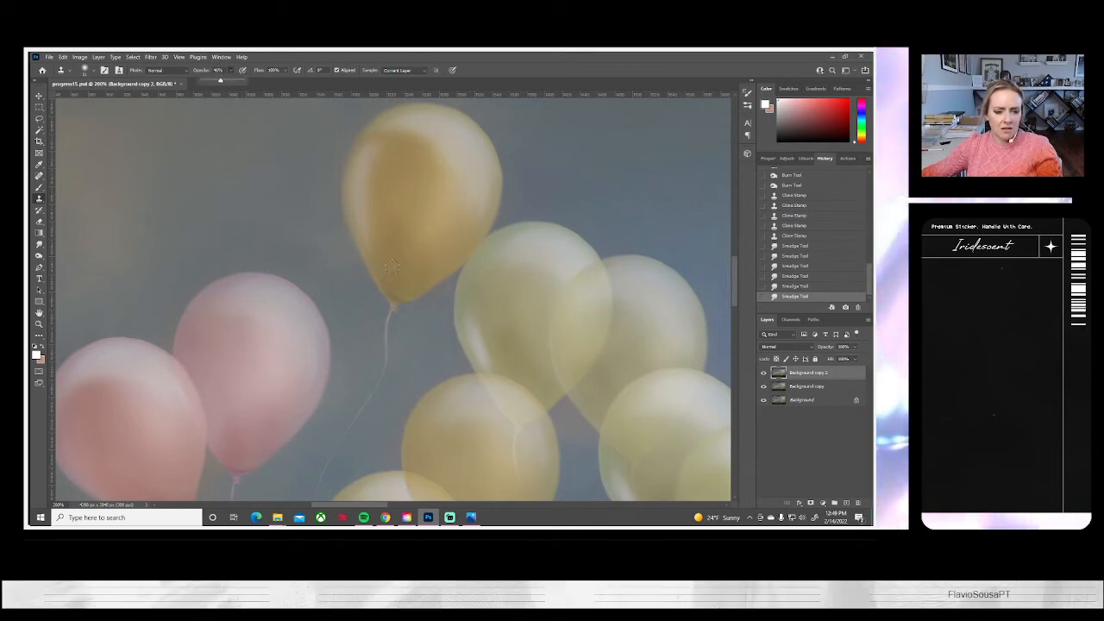
alt+click(392, 267)
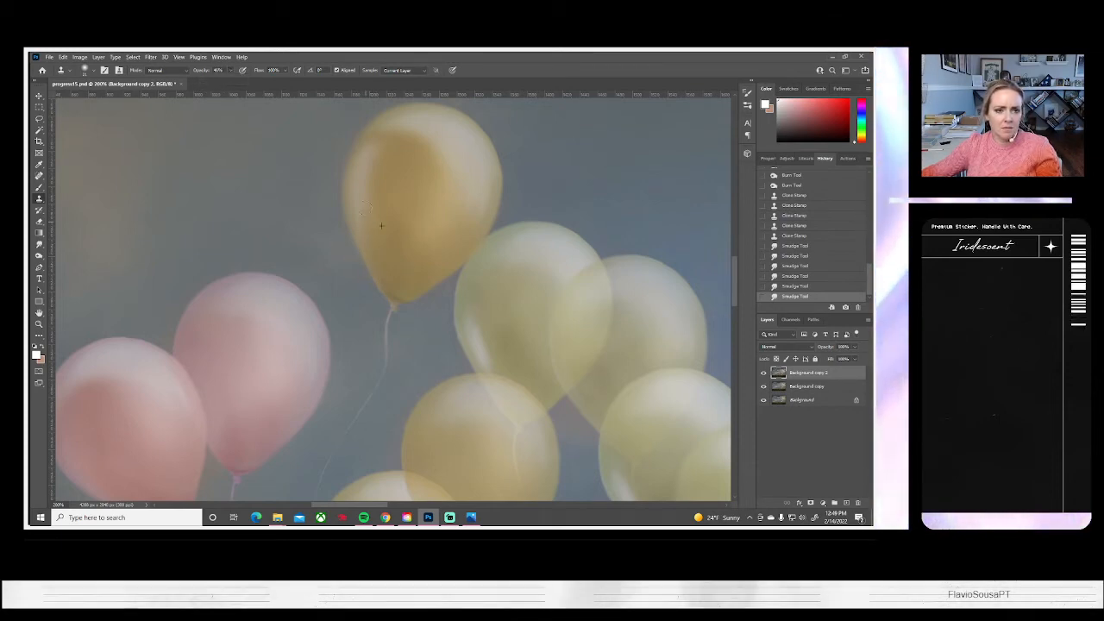
click(370, 178)
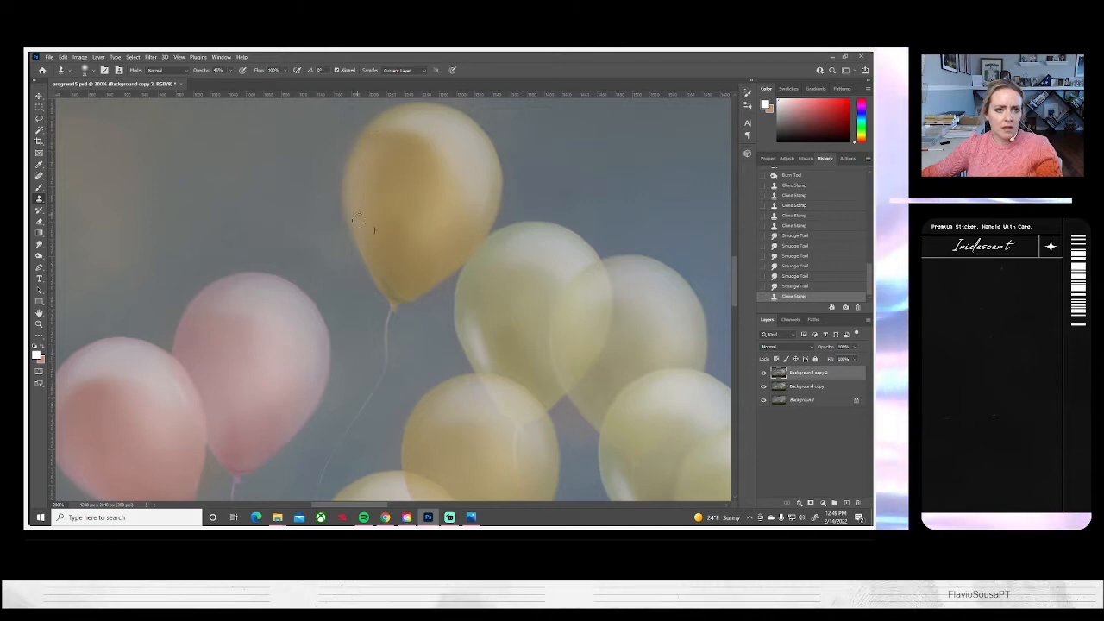
click(387, 213)
click(399, 261)
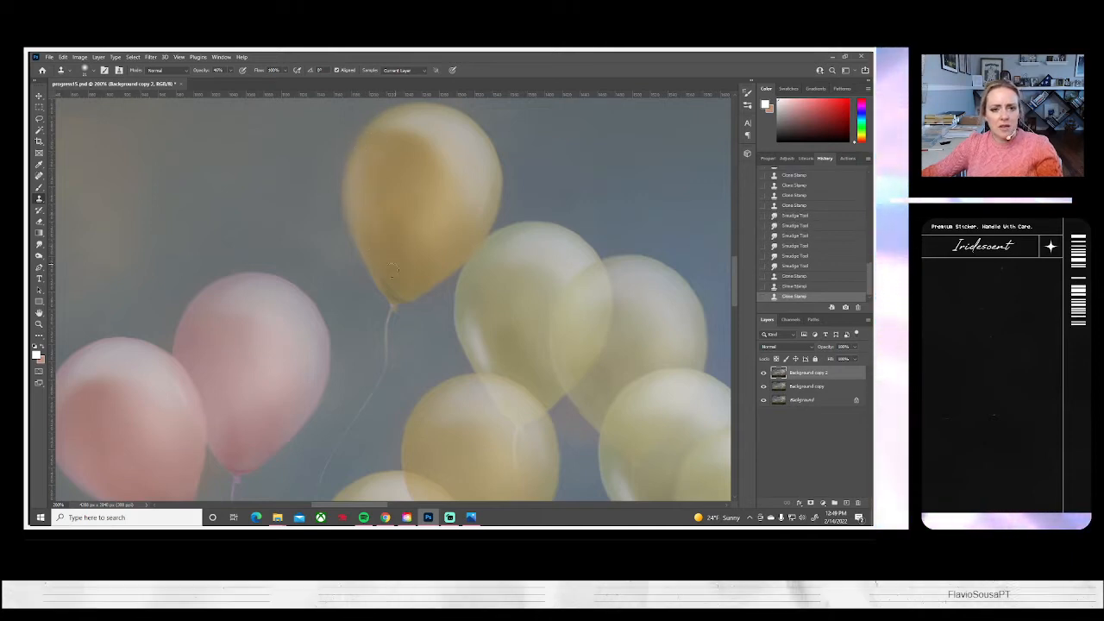
Clone over the lower-left highlight of the pale green balloon below the topmost yellow one
click(465, 362)
drag(496, 361, 468, 315)
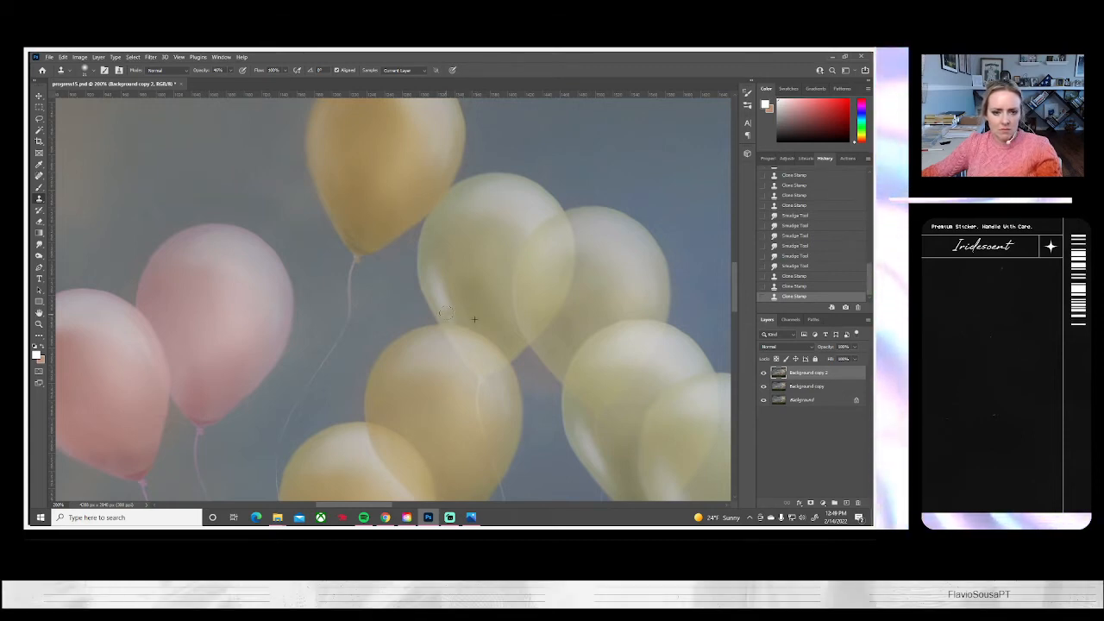
click(440, 294)
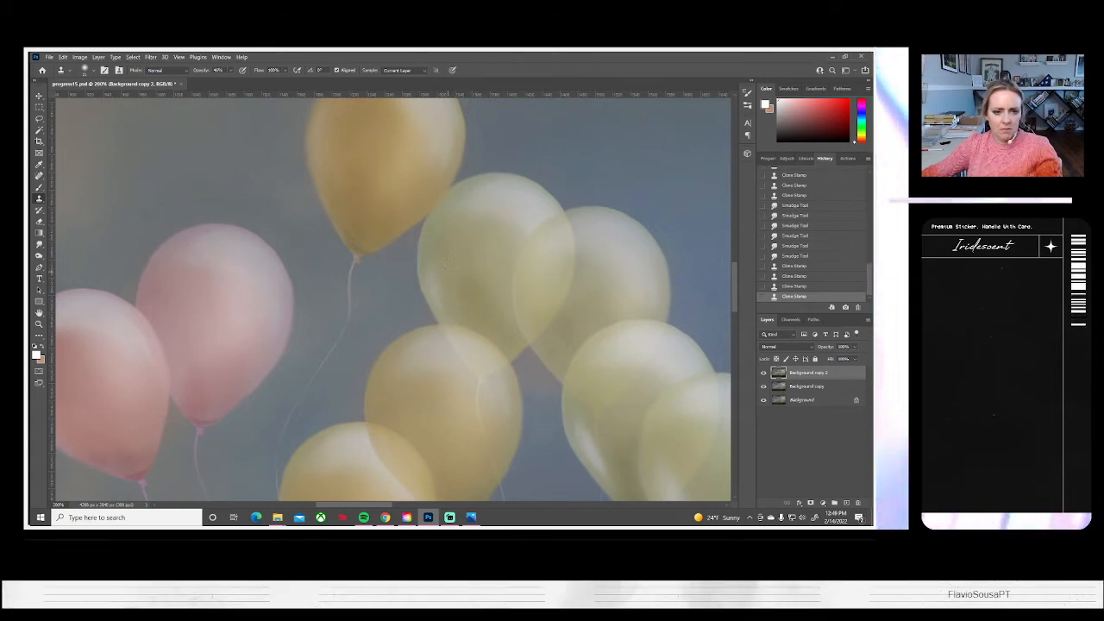
click(442, 308)
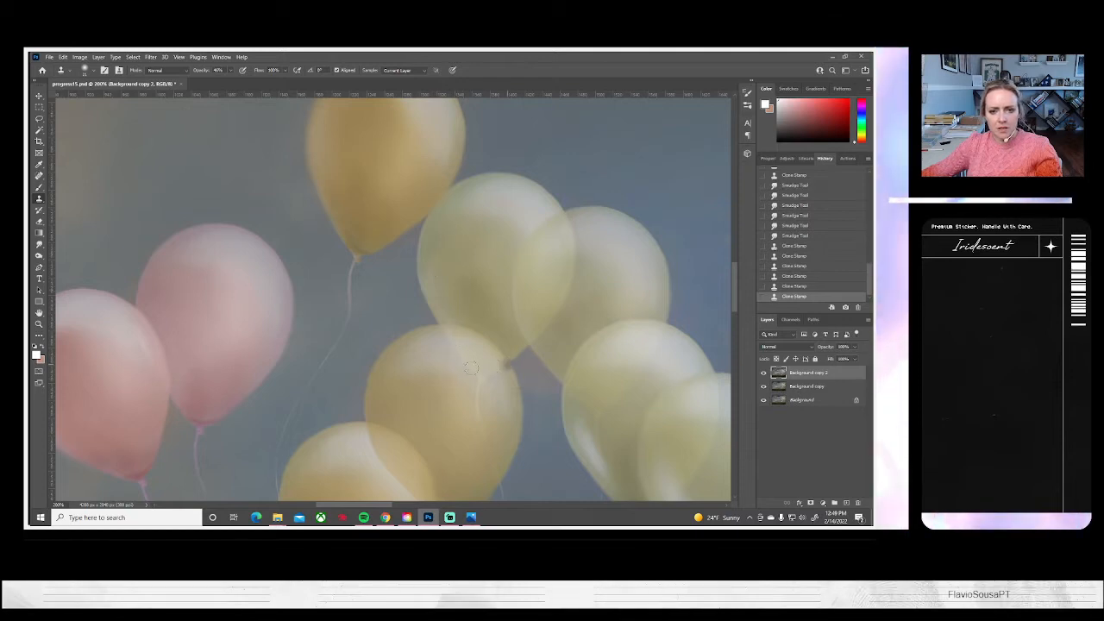
drag(429, 456, 444, 242)
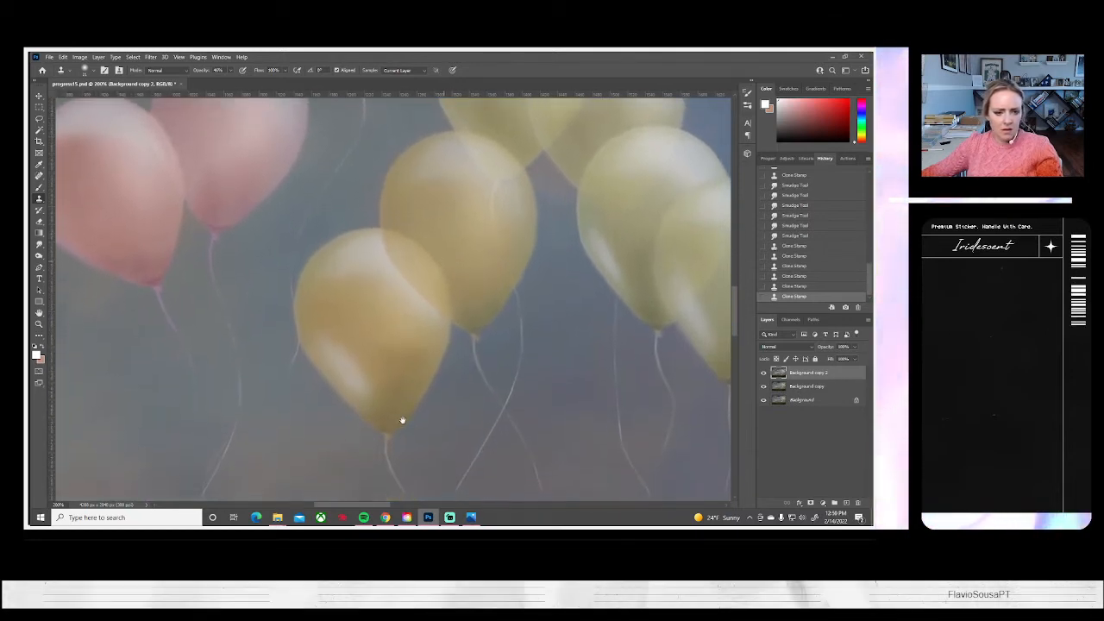
Clone over the lower-left highlight of the lowest golden-yellow balloon and blend the retouched area with short Smudge strokes
drag(366, 373, 346, 340)
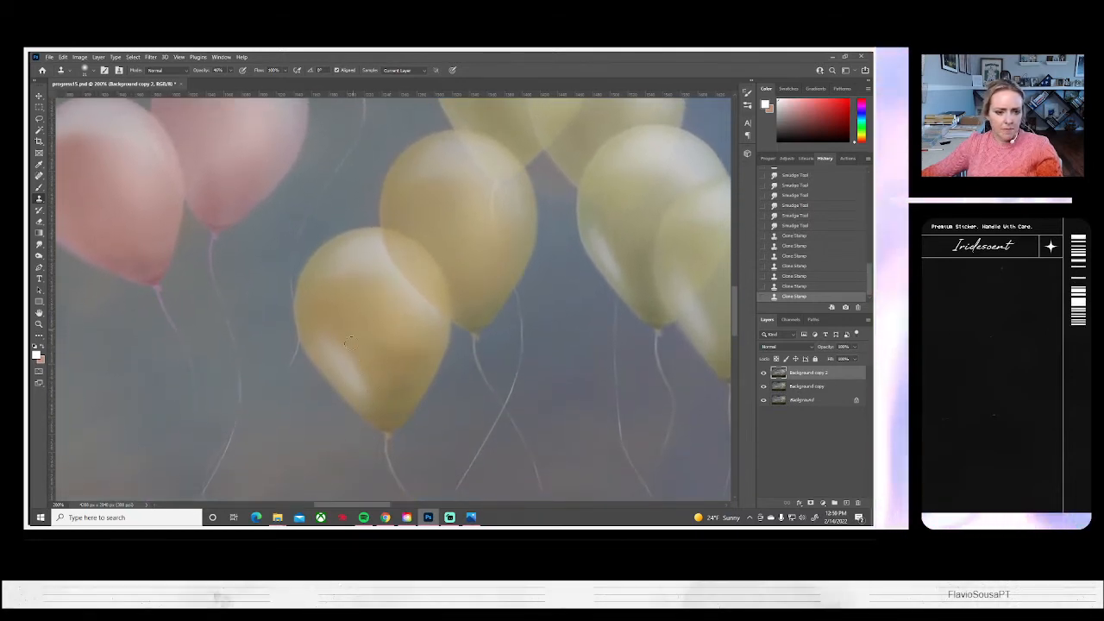
mouse_move(369, 393)
mouse_down()
mouse_move(348, 331)
mouse_move(366, 394)
mouse_move(344, 329)
mouse_move(362, 388)
mouse_up()
drag(325, 331, 333, 356)
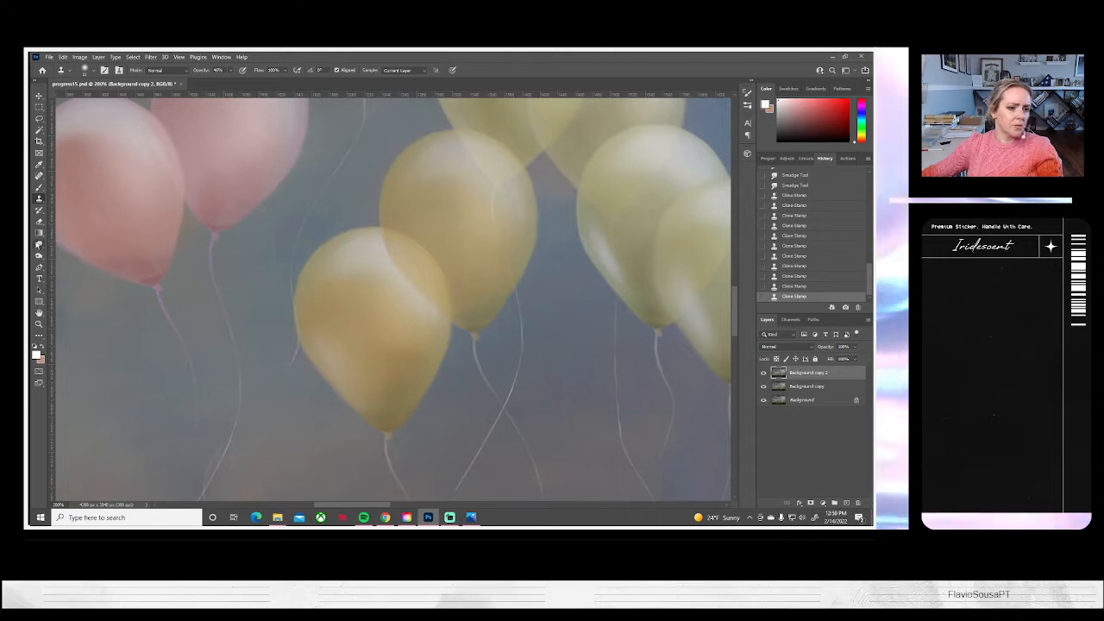
click(39, 244)
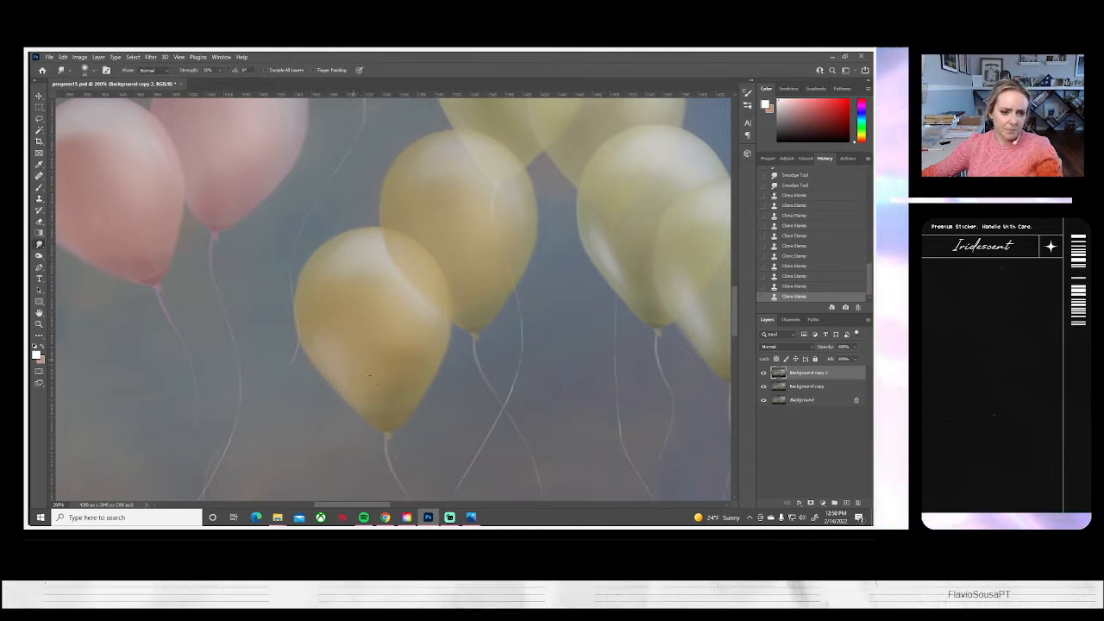
mouse_move(349, 339)
mouse_down()
mouse_move(314, 328)
mouse_move(323, 358)
mouse_up()
drag(363, 393, 370, 401)
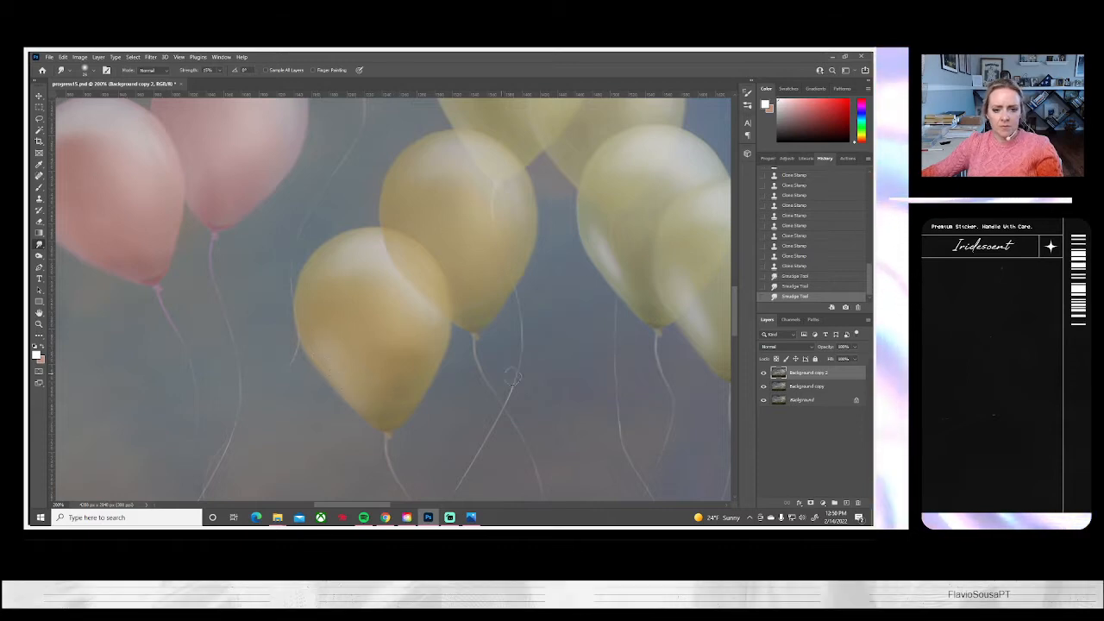
Clone over the lower-left highlight of the rear balloon in the lower pale yellow-green pair with the Clone Stamp at 40% opacity
mouse_move(507, 366)
mouse_down()
mouse_move(491, 382)
mouse_move(331, 422)
mouse_move(314, 453)
mouse_up()
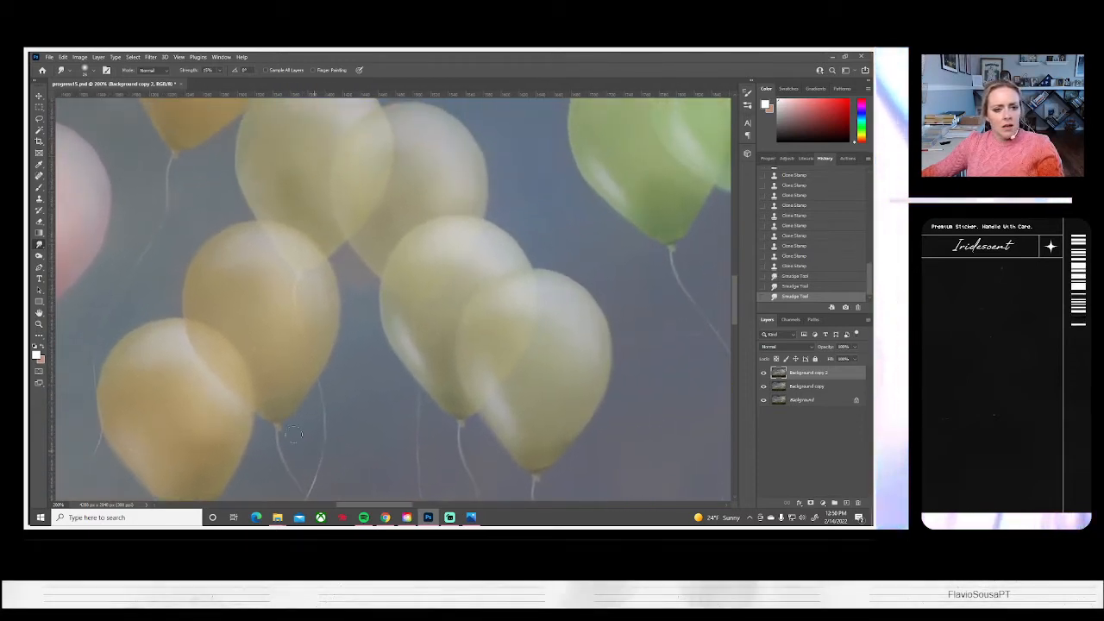
click(39, 199)
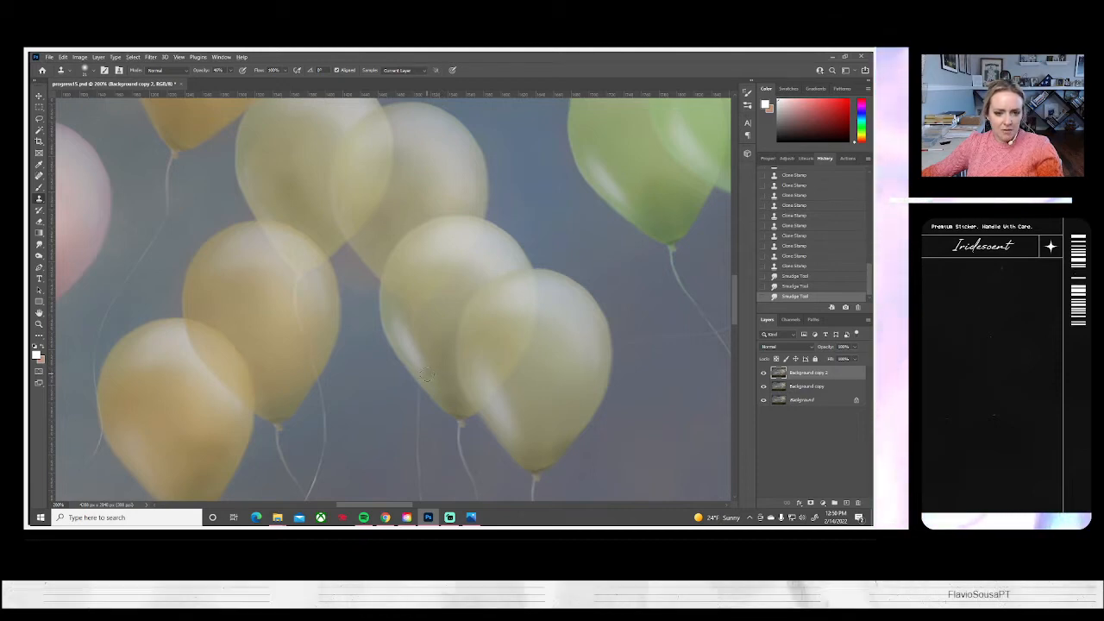
drag(418, 351, 418, 324)
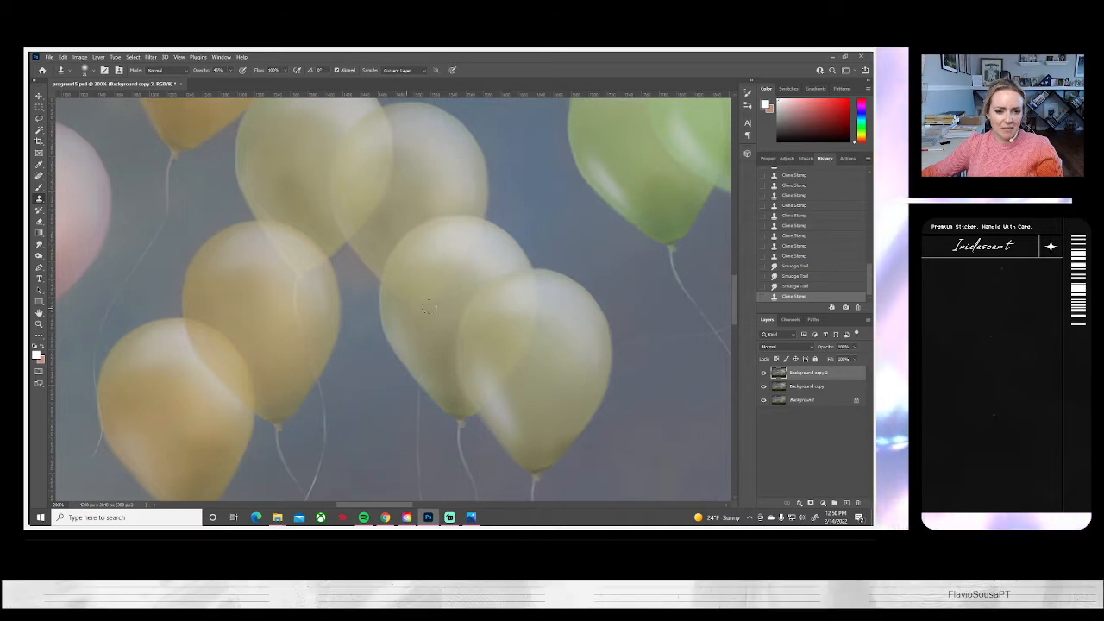
mouse_move(393, 330)
mouse_down()
mouse_move(394, 307)
mouse_move(413, 345)
mouse_up()
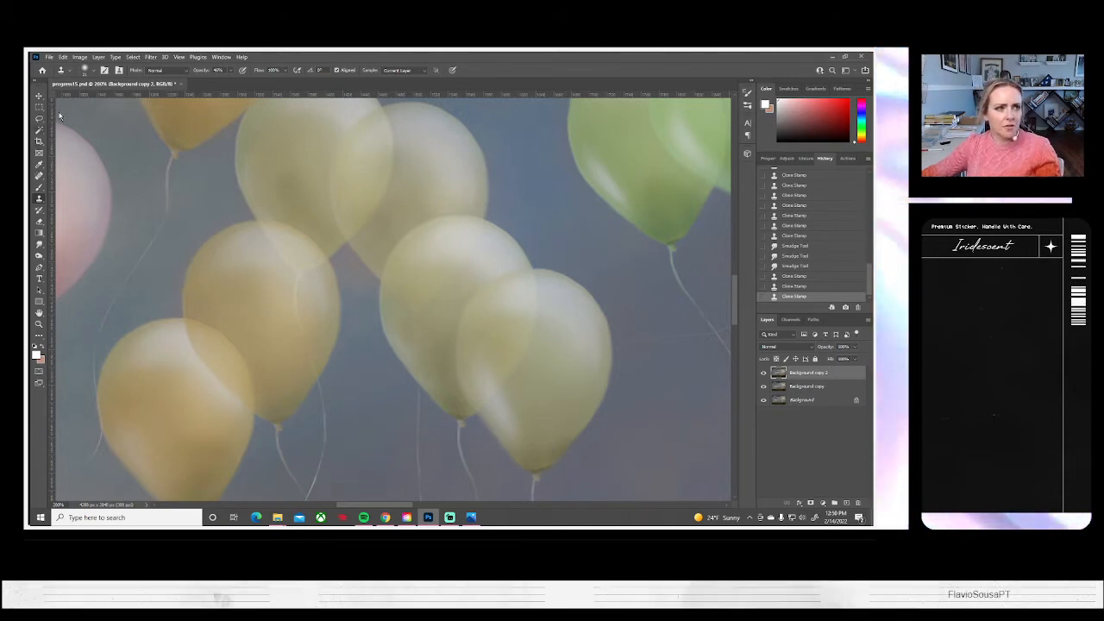
Enlarge the soft Clone Stamp brush and clone over the lower-left highlight of the front pale yellow-green balloon
click(90, 71)
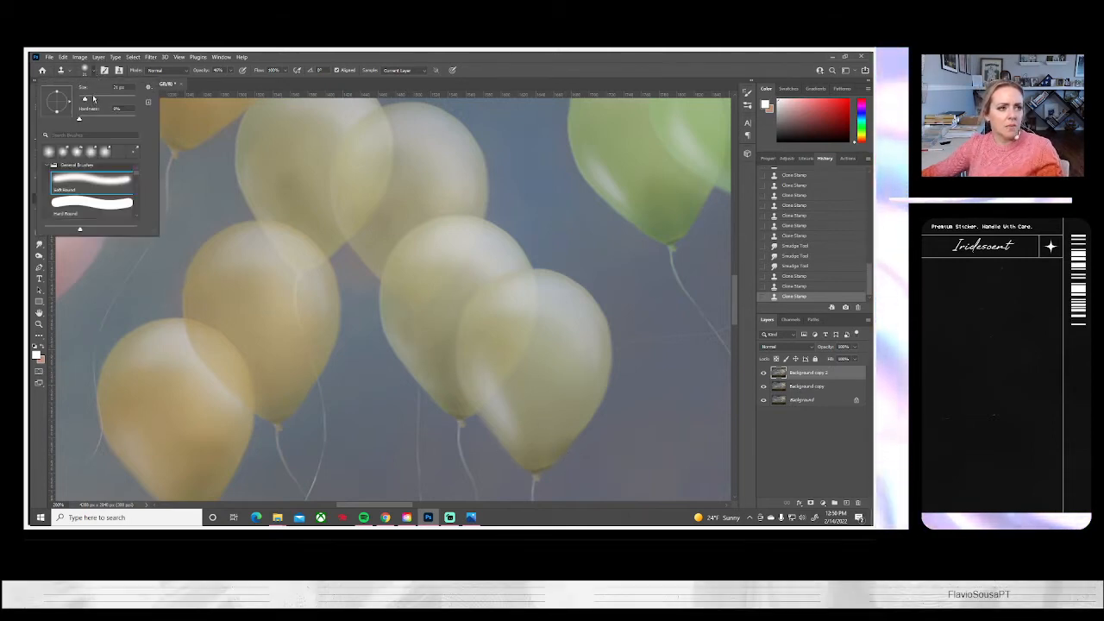
click(94, 99)
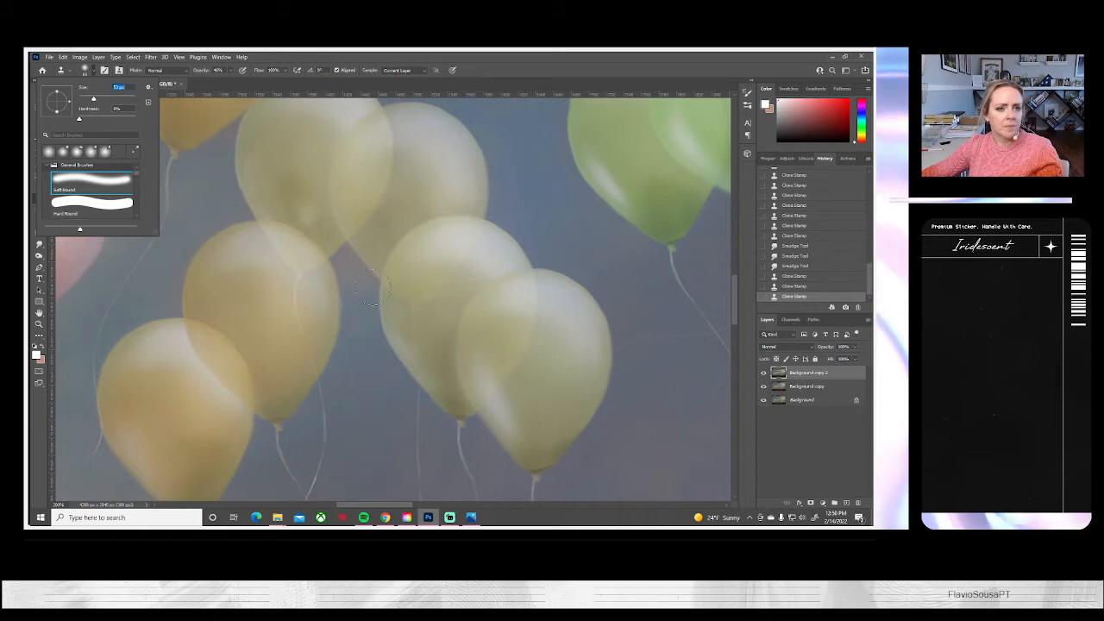
alt+click(544, 421)
click(509, 420)
drag(502, 398, 500, 390)
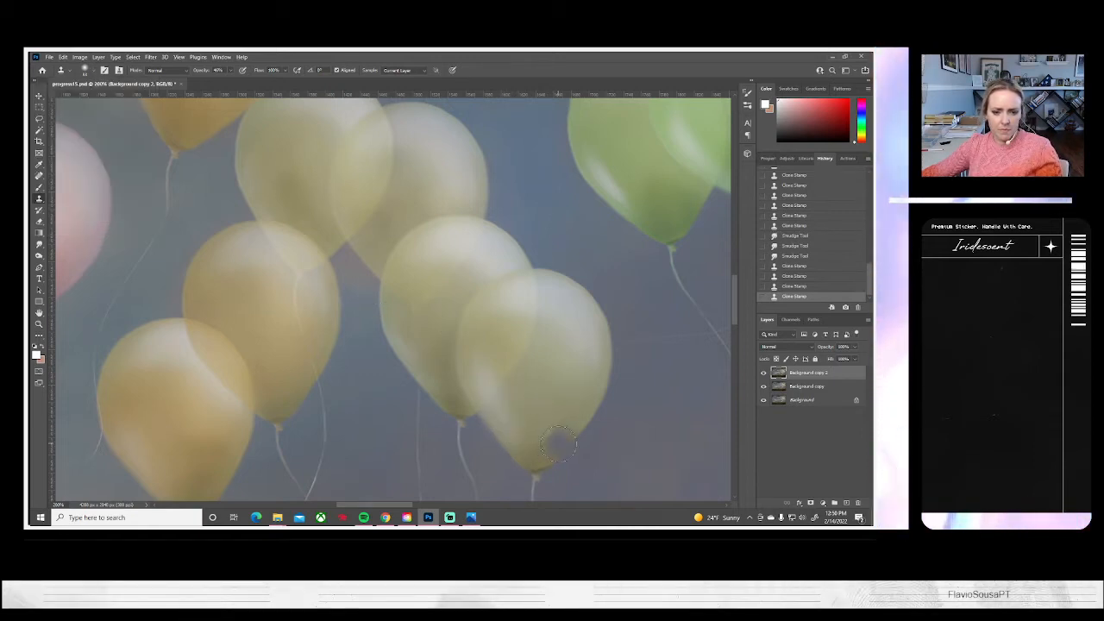
alt+click(499, 345)
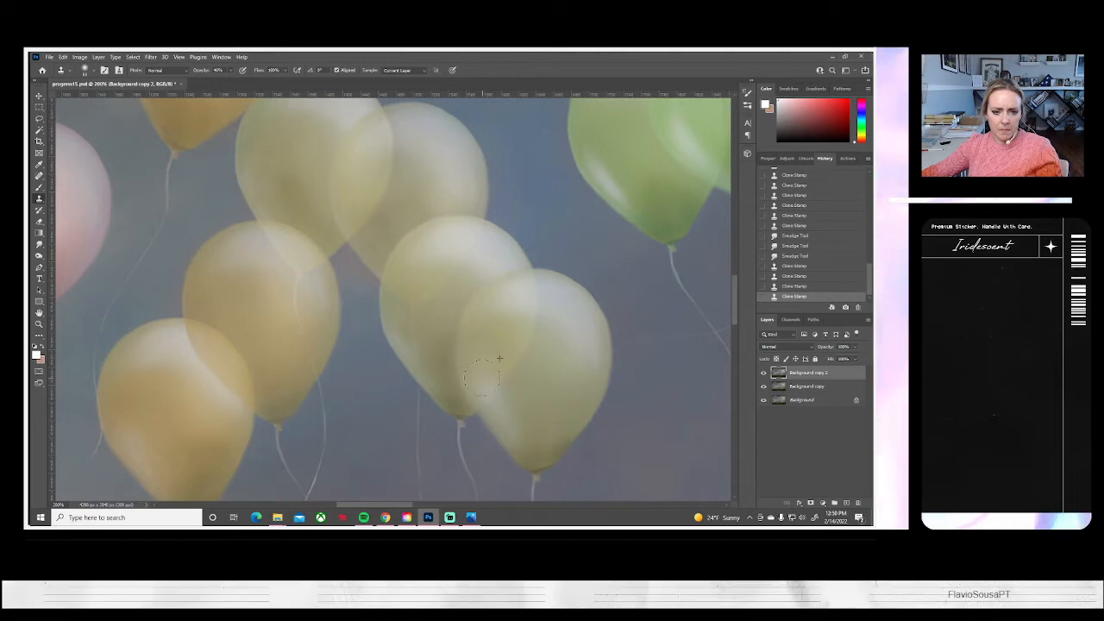
click(509, 420)
drag(501, 406, 517, 429)
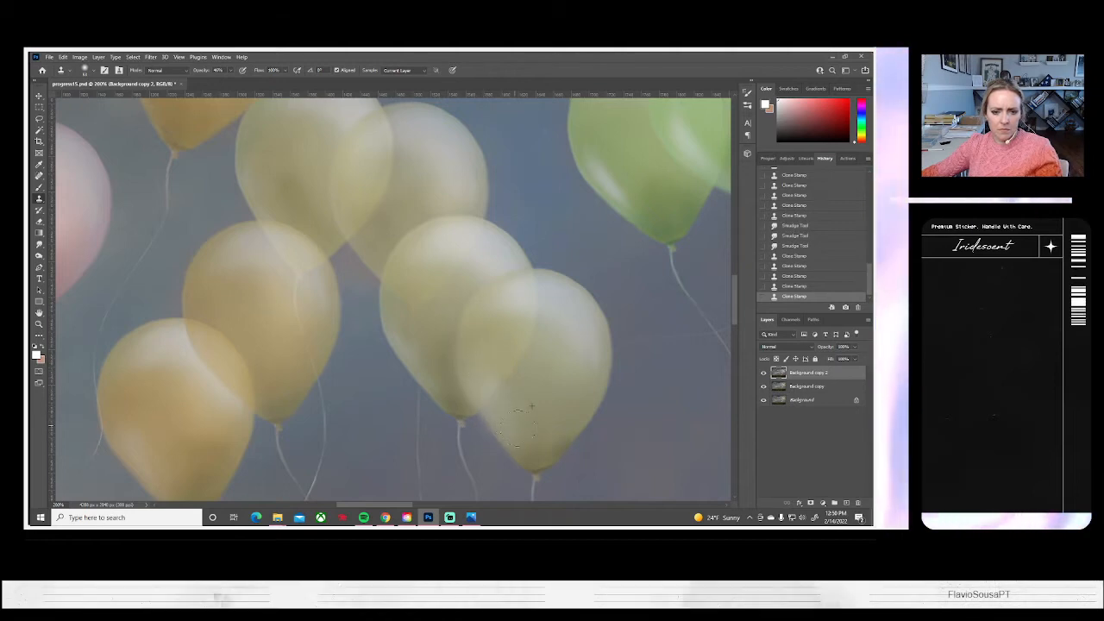
Reduce the Clone Stamp brush size and clone over the lower-left highlight of the leftmost bright green balloon
drag(586, 360, 345, 463)
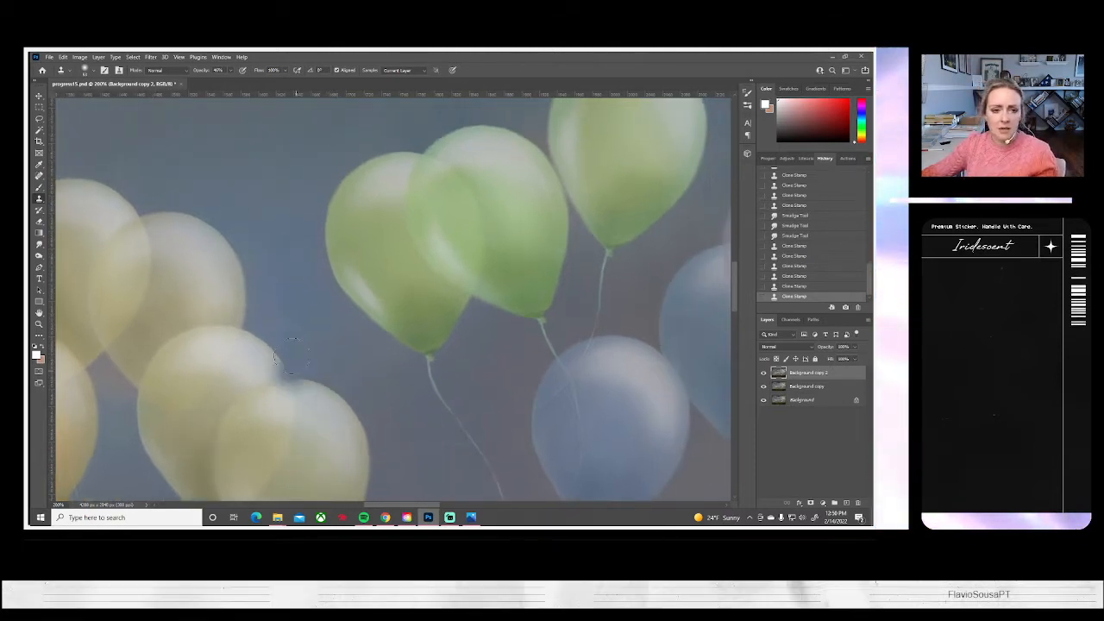
click(90, 70)
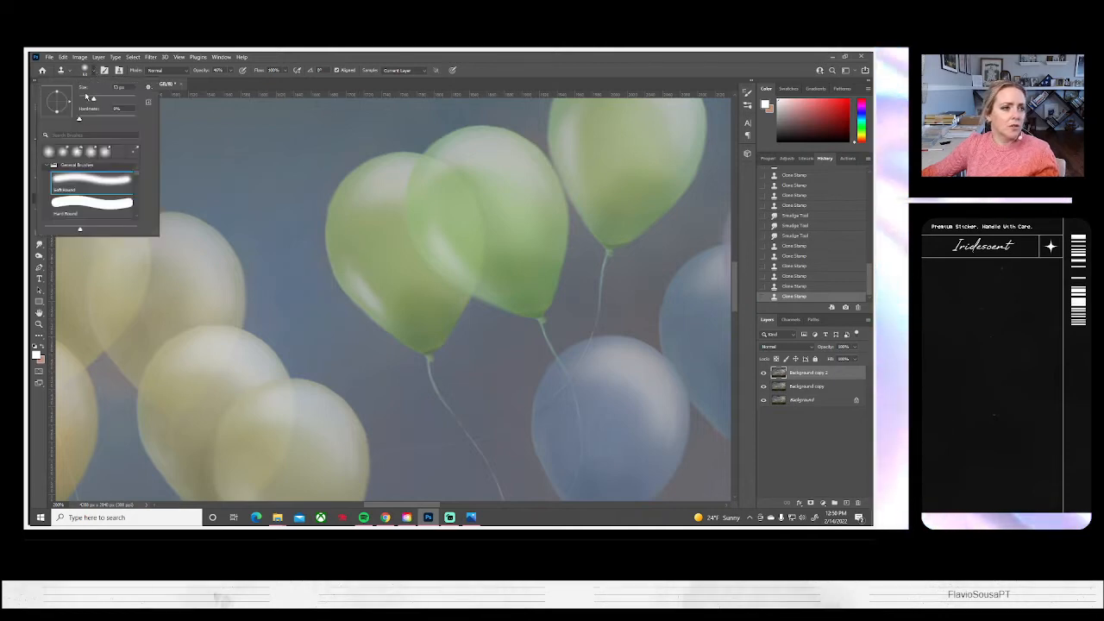
click(88, 97)
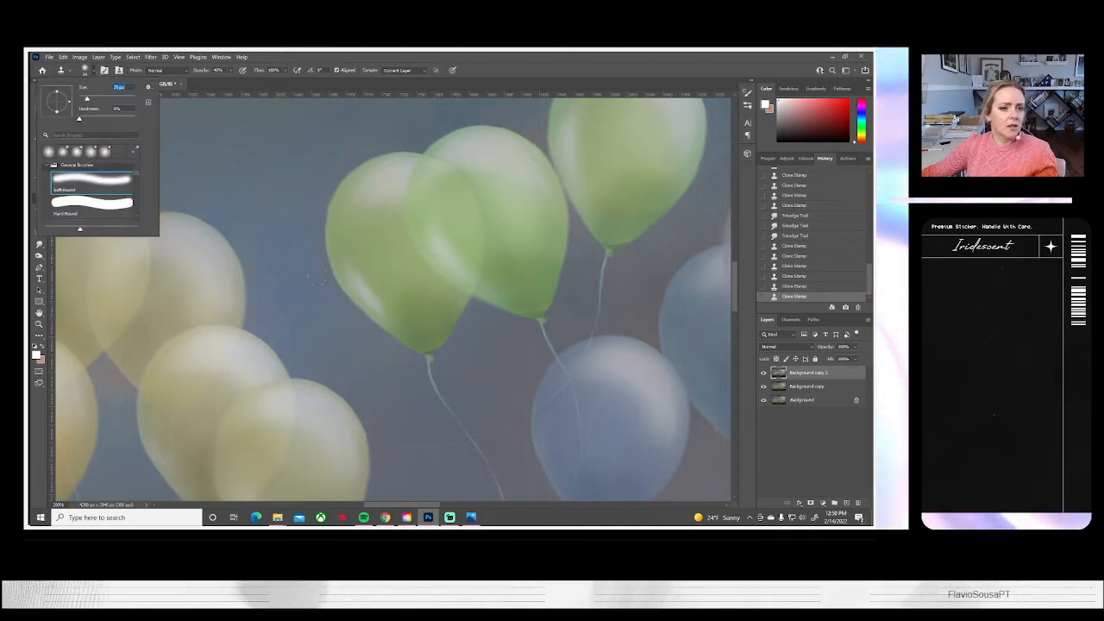
alt+click(355, 242)
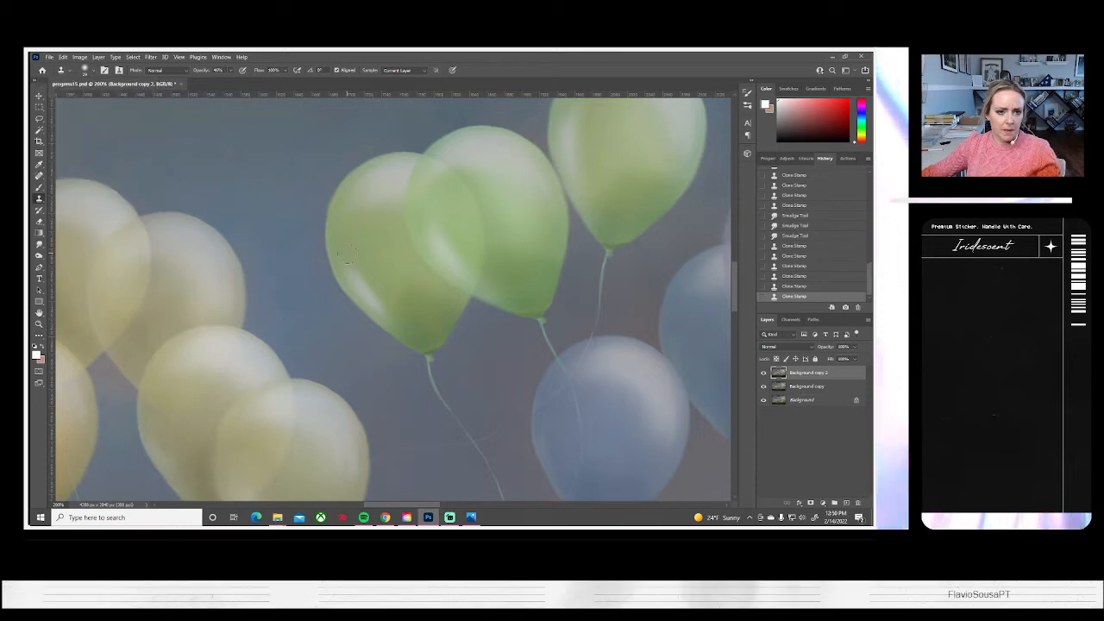
drag(353, 280, 353, 267)
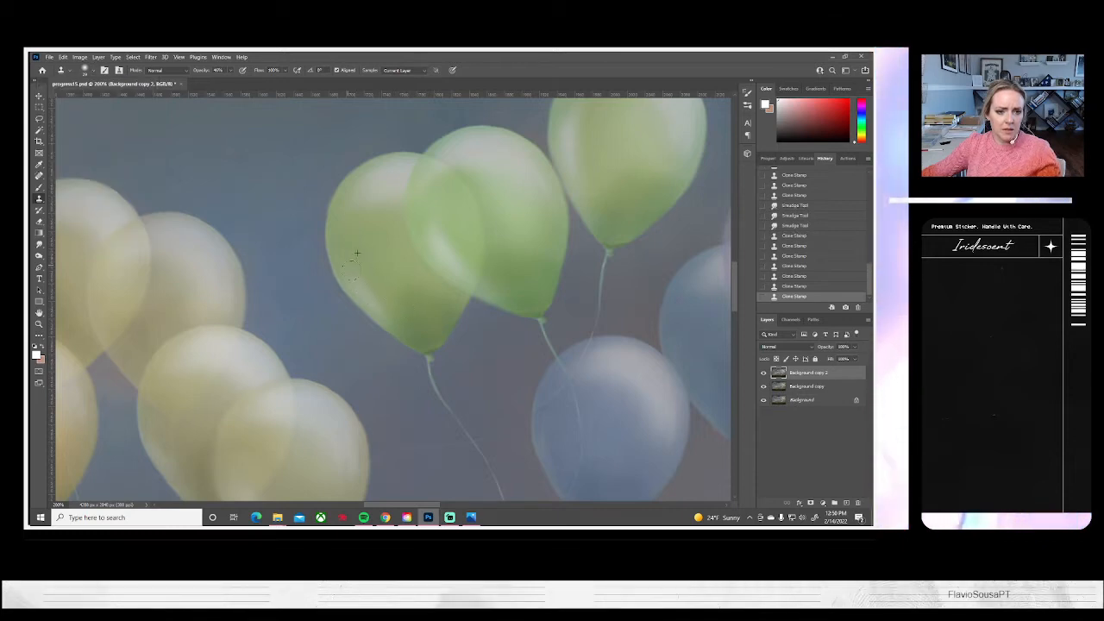
drag(393, 306, 397, 313)
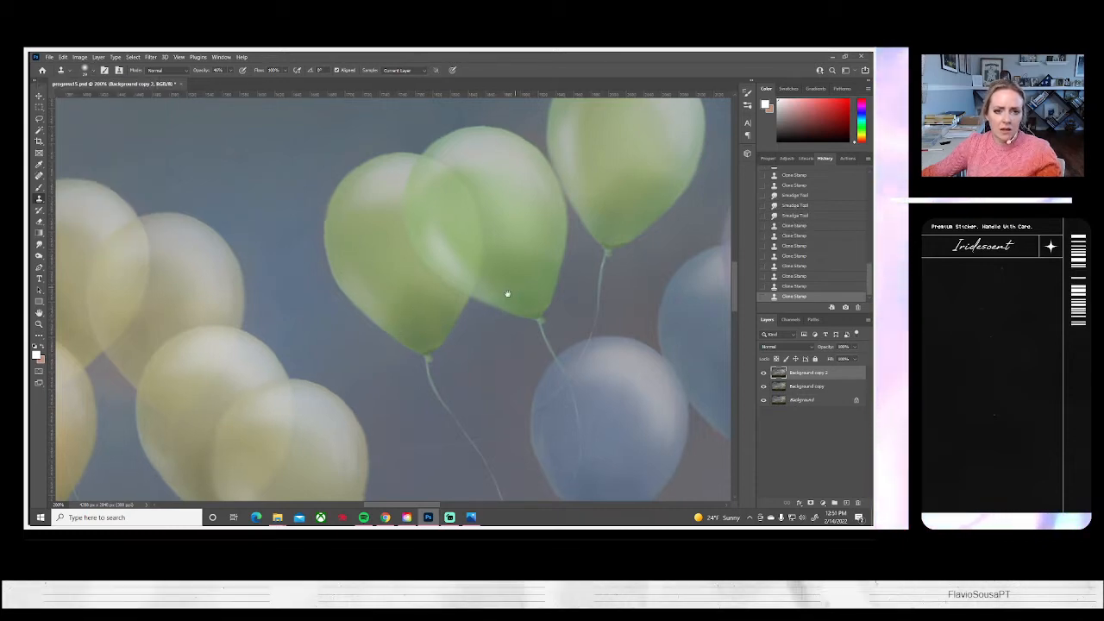
Clone over the highlight on the overlapping lower-left side of the middle bright green balloon
drag(507, 294, 475, 319)
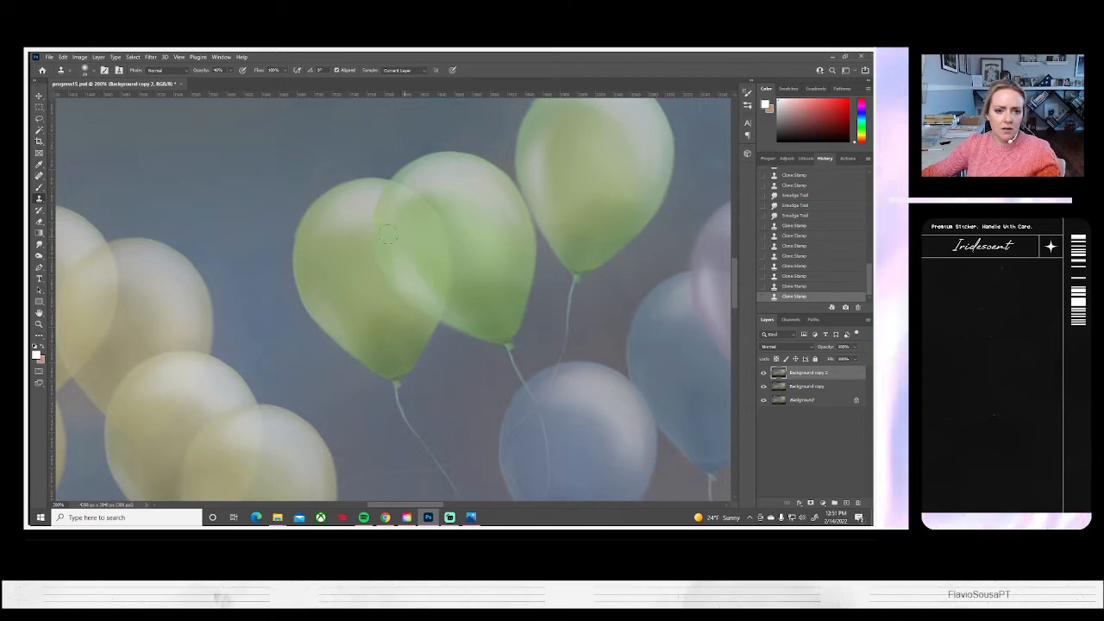
click(412, 260)
click(397, 251)
drag(396, 251, 432, 287)
click(498, 308)
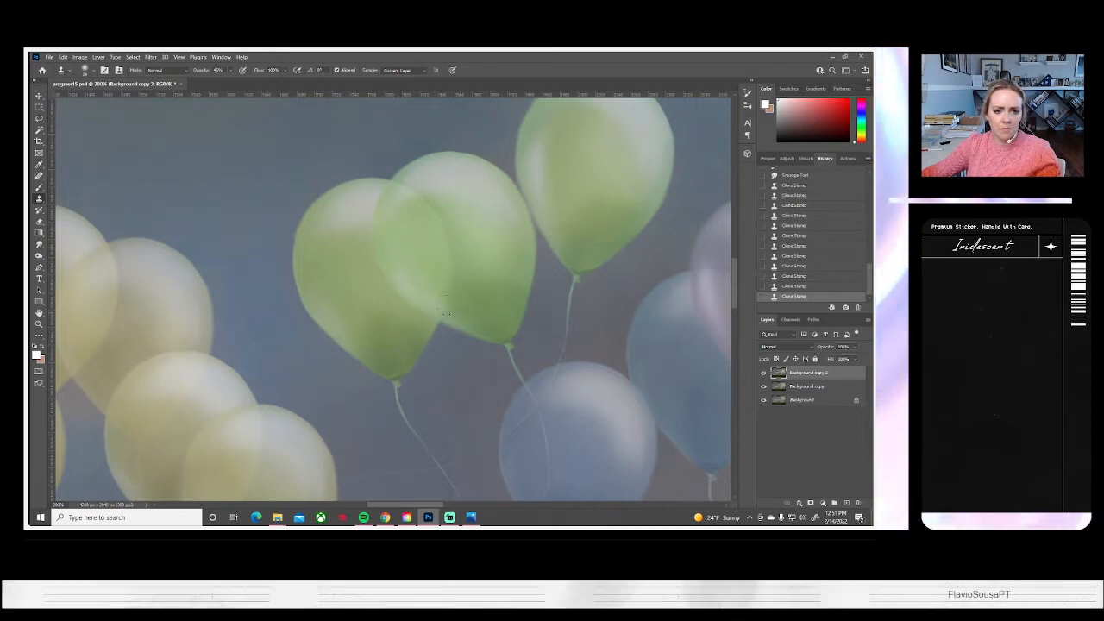
click(441, 306)
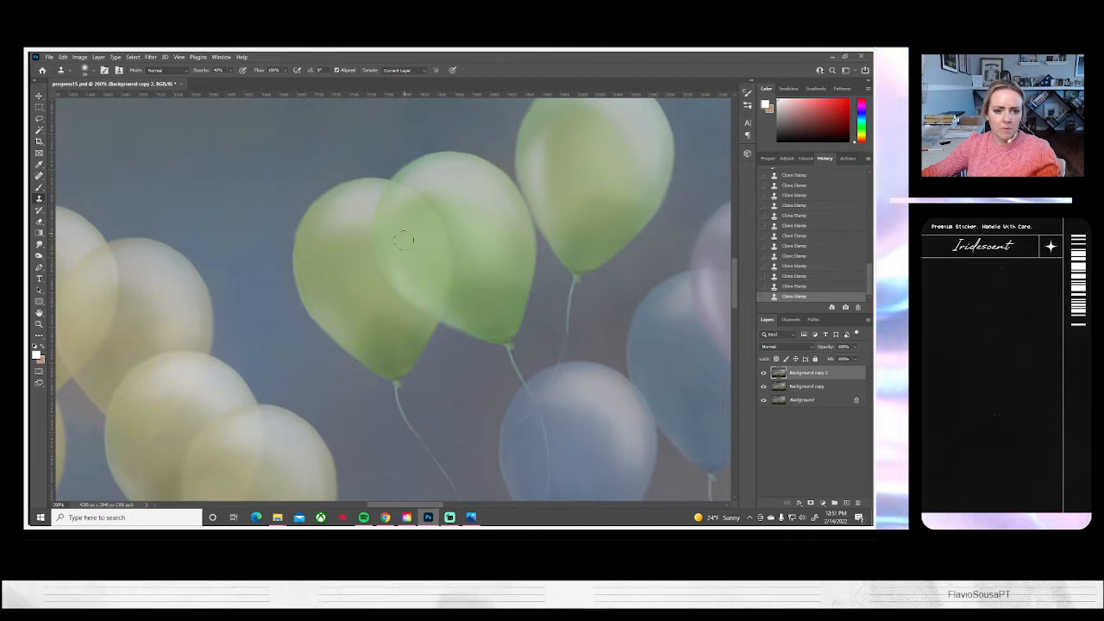
drag(403, 269, 411, 284)
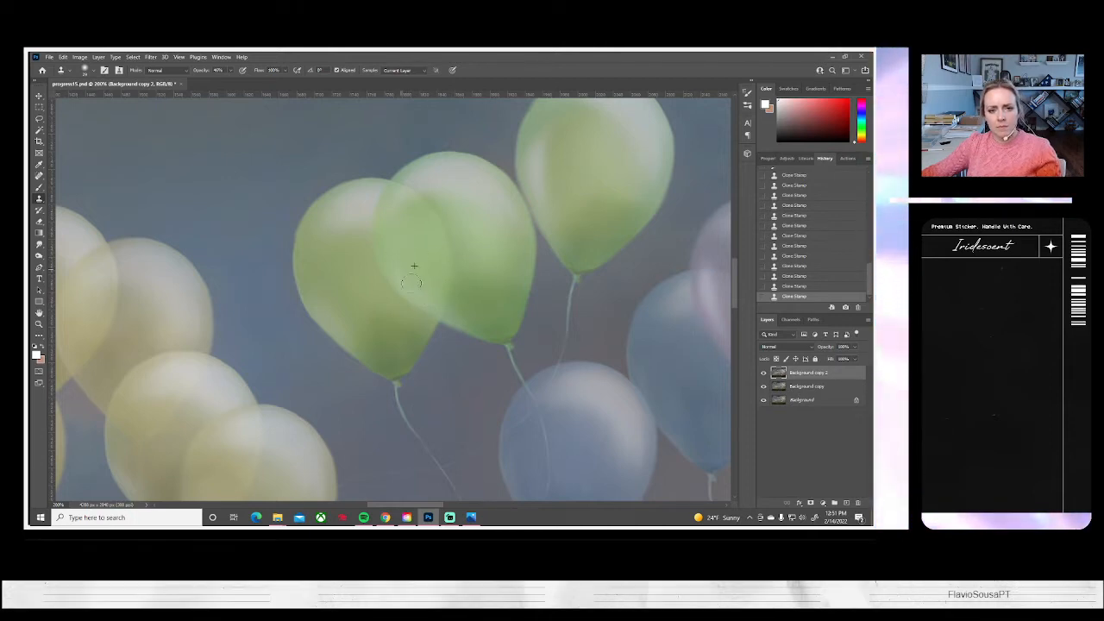
drag(456, 313, 482, 320)
Clone over the lower-left highlight of the single pink balloon above the girl's head
drag(592, 336, 264, 296)
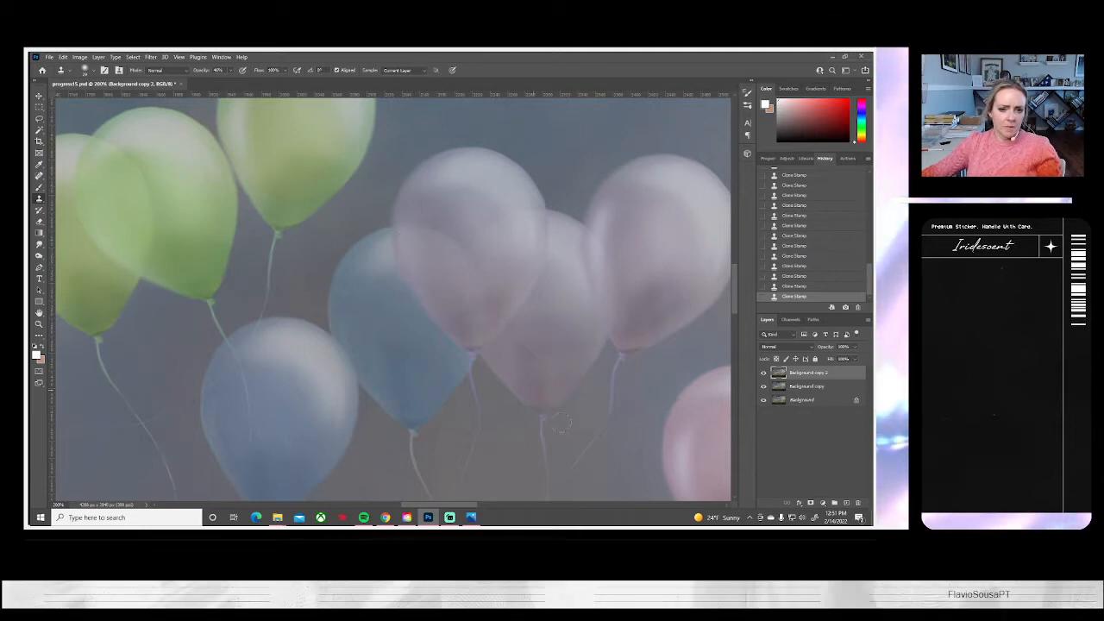
drag(566, 409, 413, 393)
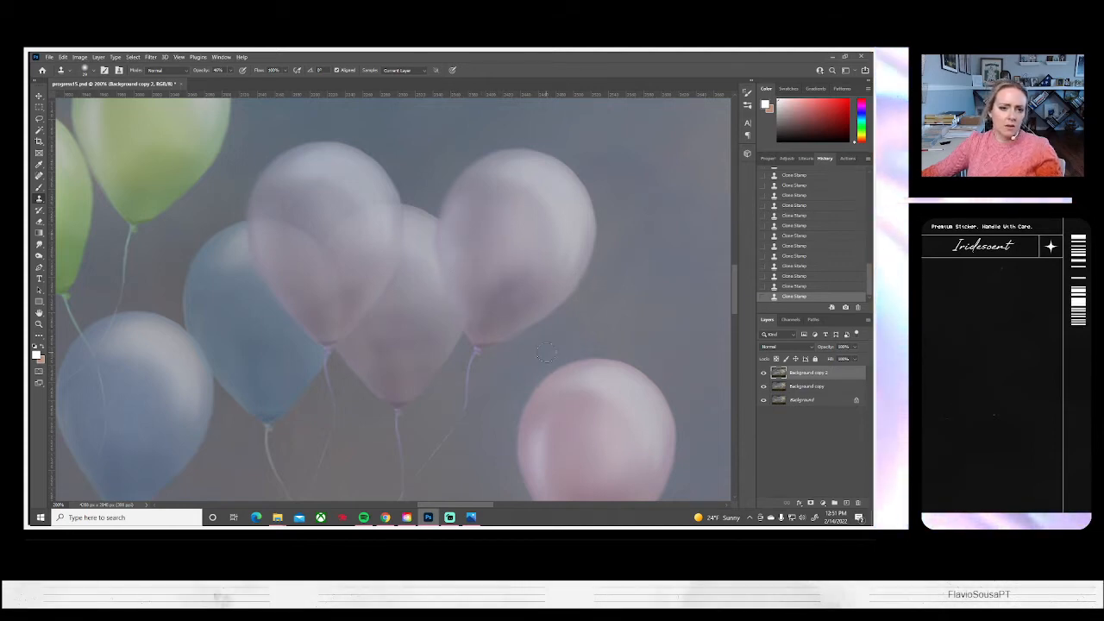
drag(606, 382, 549, 249)
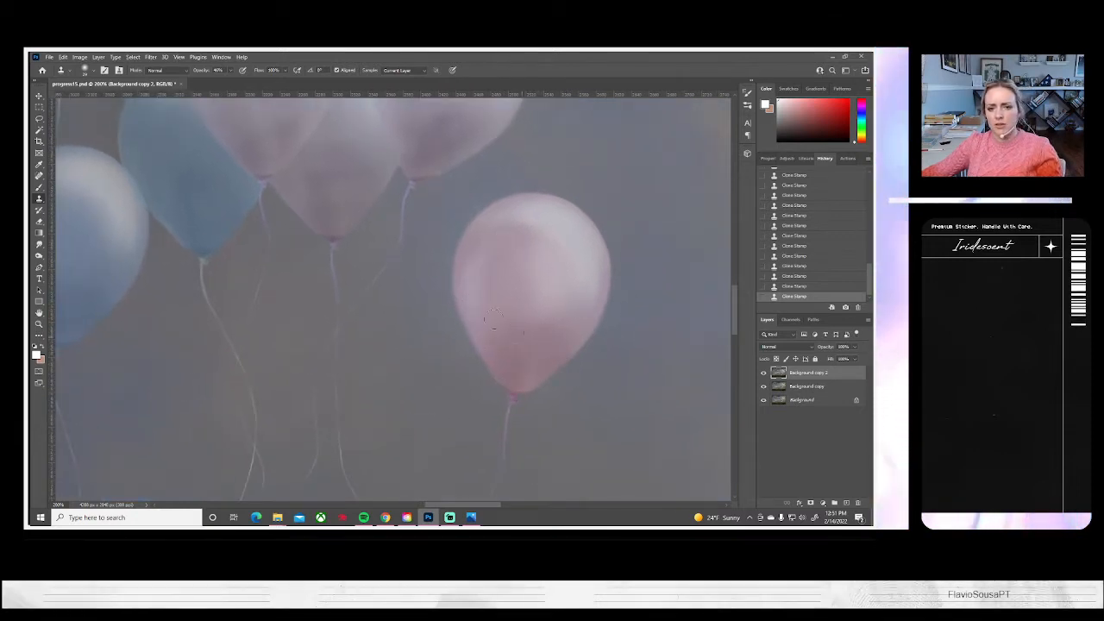
drag(562, 311, 191, 418)
mouse_move(497, 113)
mouse_down()
mouse_move(493, 177)
mouse_move(424, 264)
mouse_up()
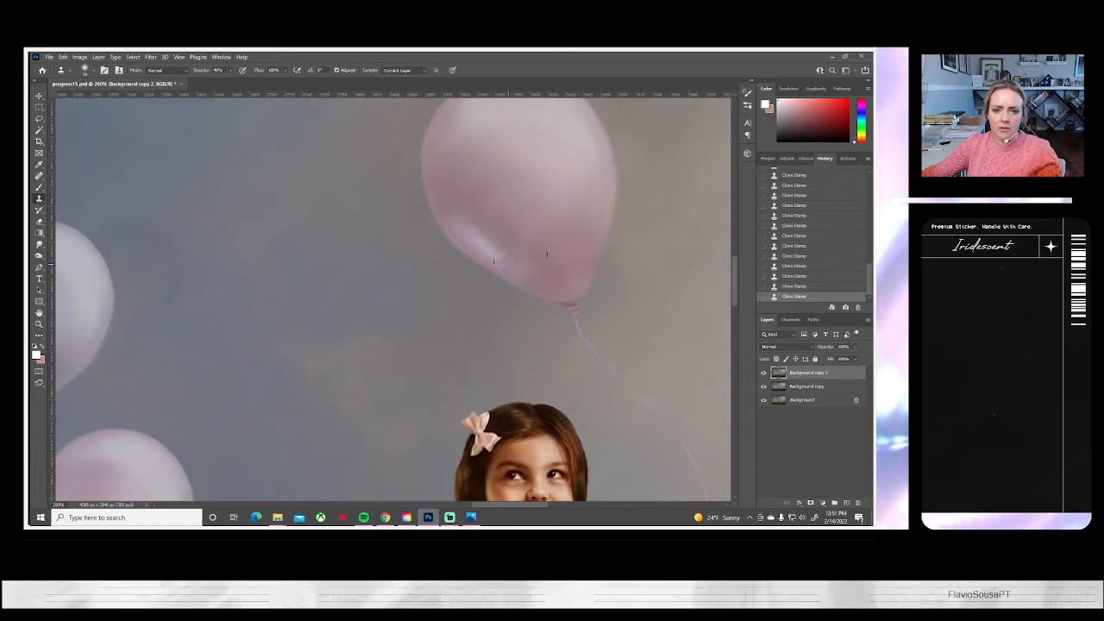
drag(497, 259, 470, 231)
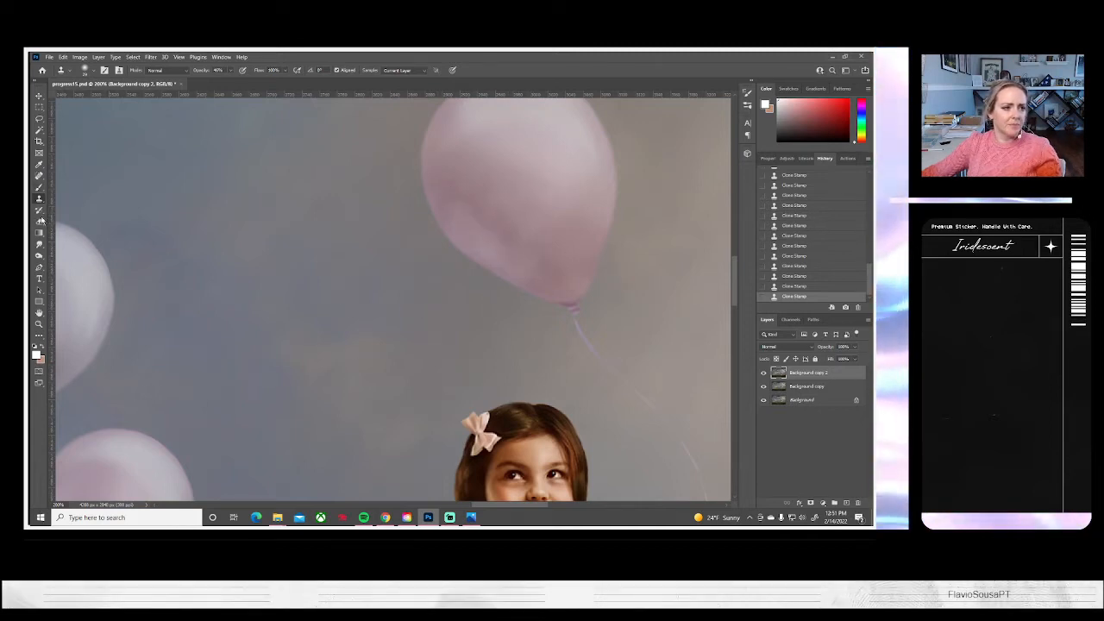
Blend the retouched lower part of the pink balloon above the girl with Smudge strokes
click(39, 244)
drag(537, 287, 520, 242)
mouse_move(523, 246)
mouse_down()
mouse_move(542, 277)
mouse_move(493, 234)
mouse_move(478, 195)
mouse_move(463, 185)
mouse_move(484, 235)
mouse_move(498, 238)
mouse_move(443, 188)
mouse_move(521, 273)
mouse_move(478, 210)
mouse_move(467, 209)
mouse_move(541, 280)
mouse_up()
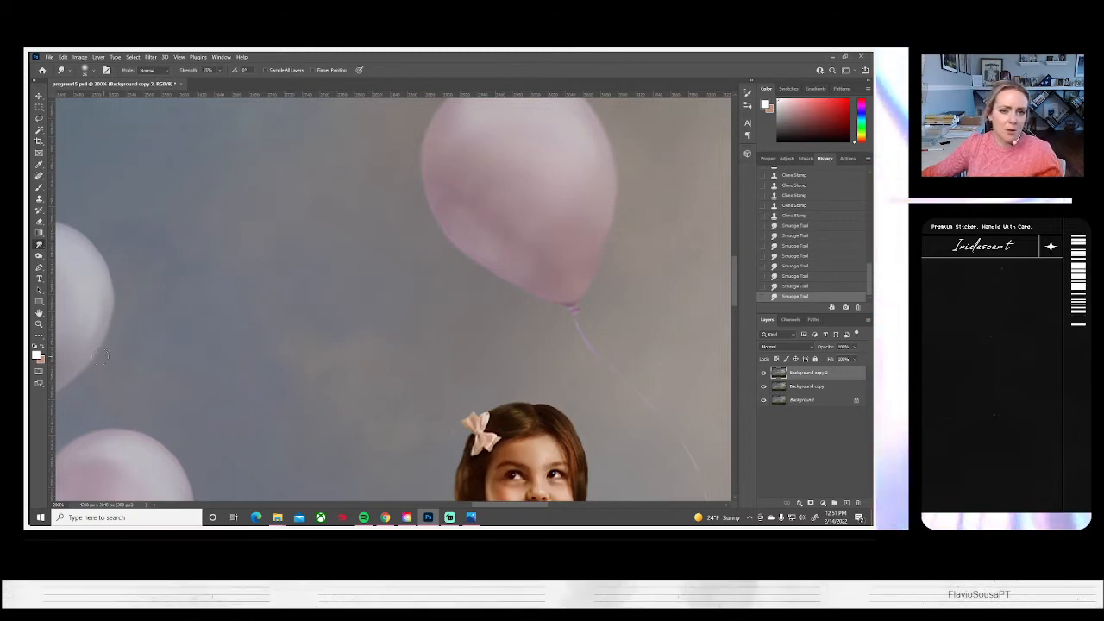
Fit the whole image on screen and compare it with the Background copy 2 layer hidden and shown
click(38, 324)
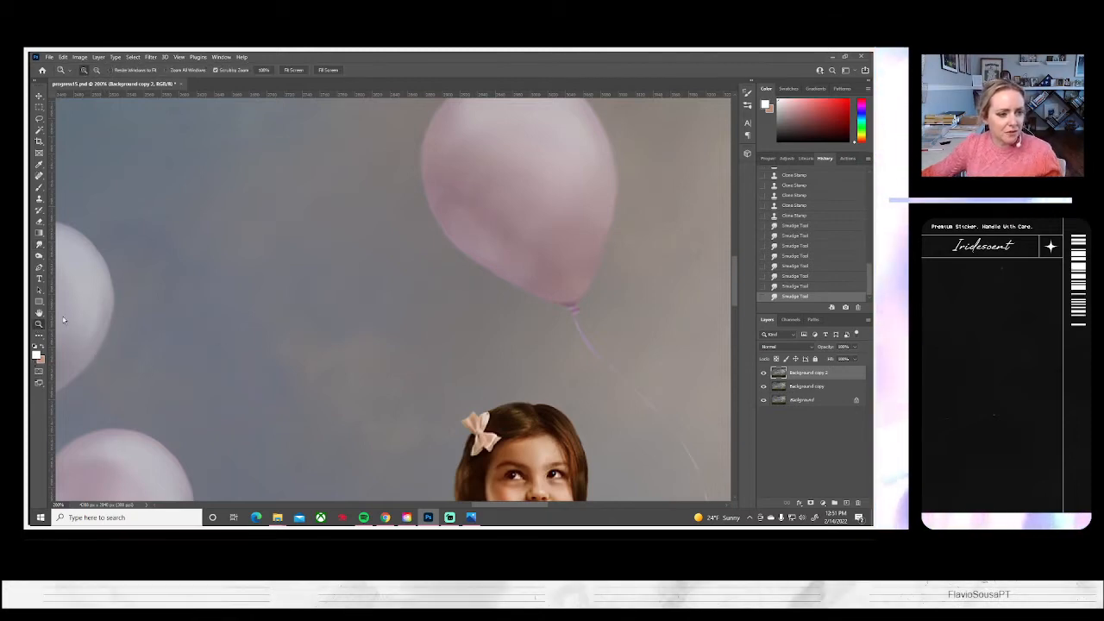
click(299, 74)
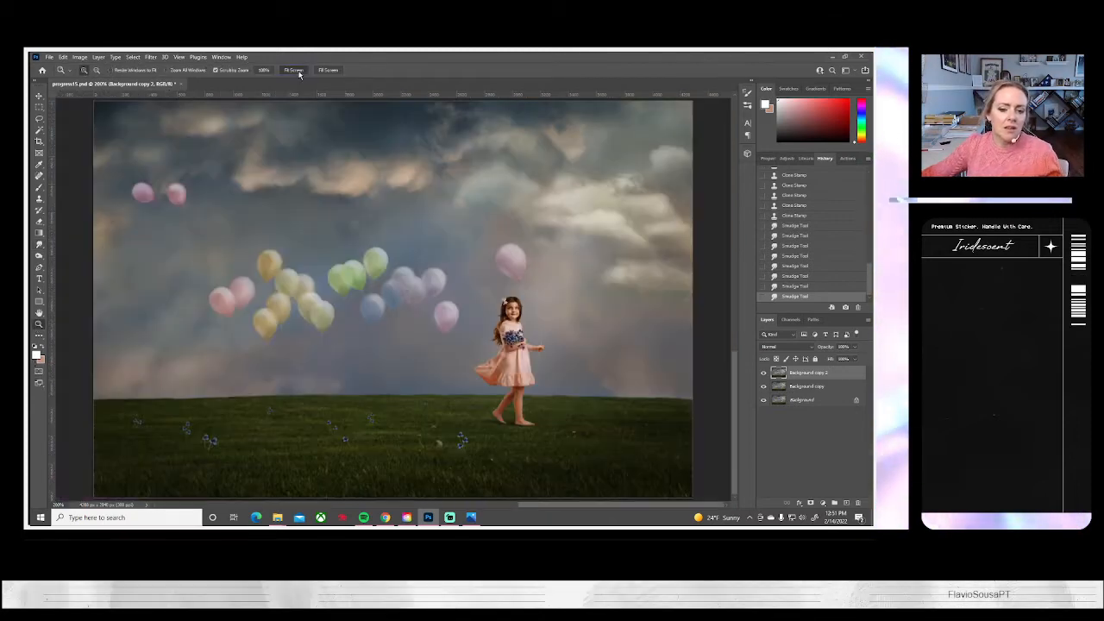
click(762, 373)
click(762, 373)
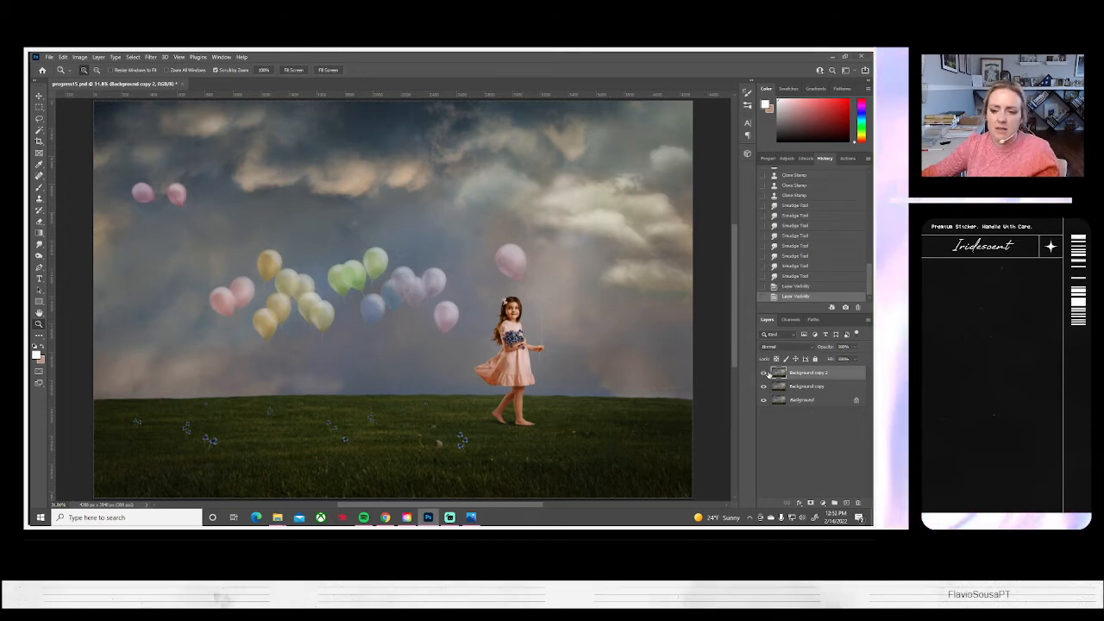
Duplicate the Background copy 2 layer, keeping the suggested name
right_click(801, 374)
click(716, 166)
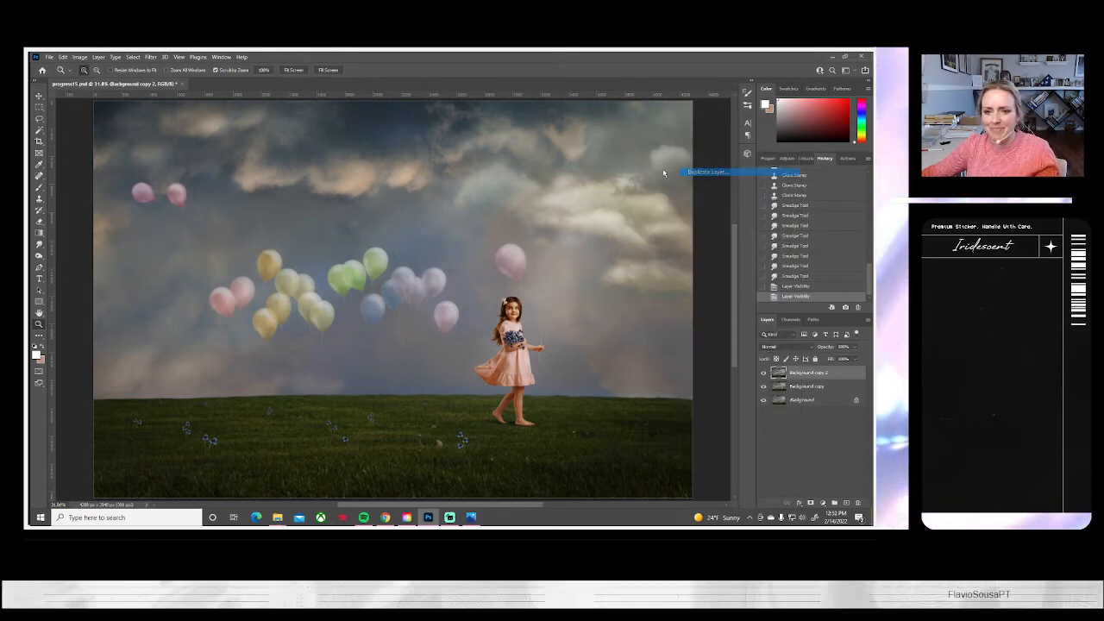
click(514, 186)
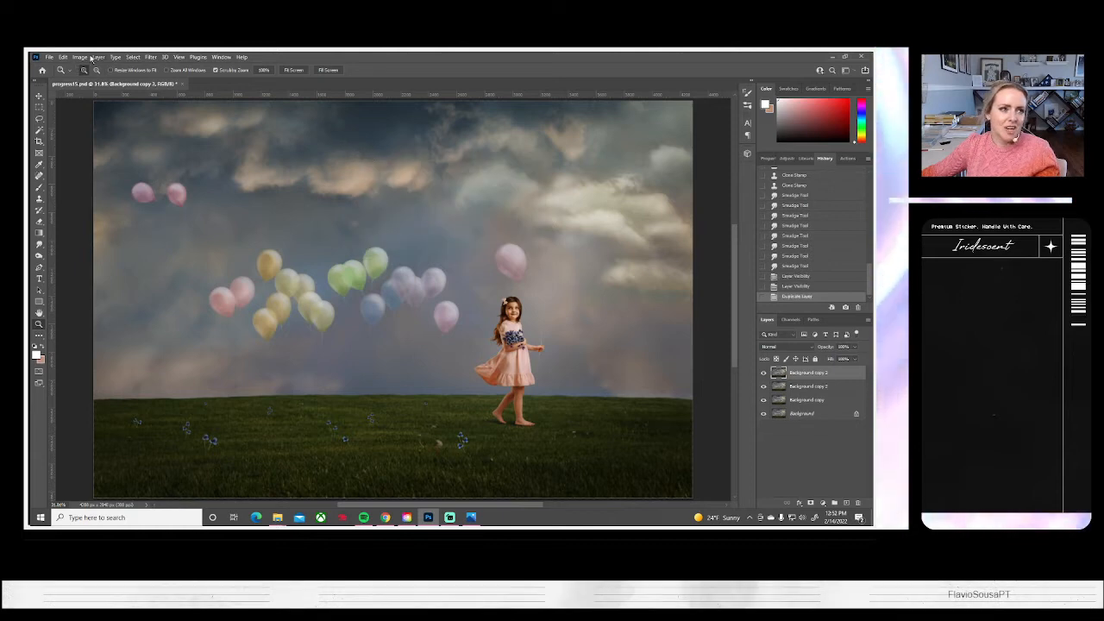
Save the document on the computer as the next numbered progress PSD, keeping Maximize Compatibility on
click(48, 57)
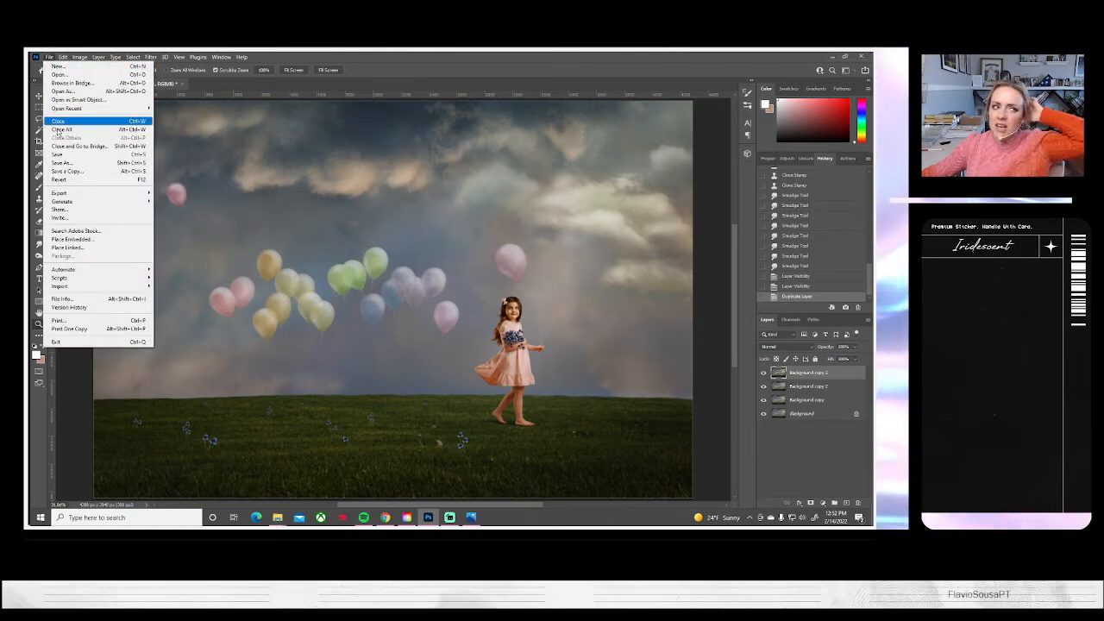
click(69, 164)
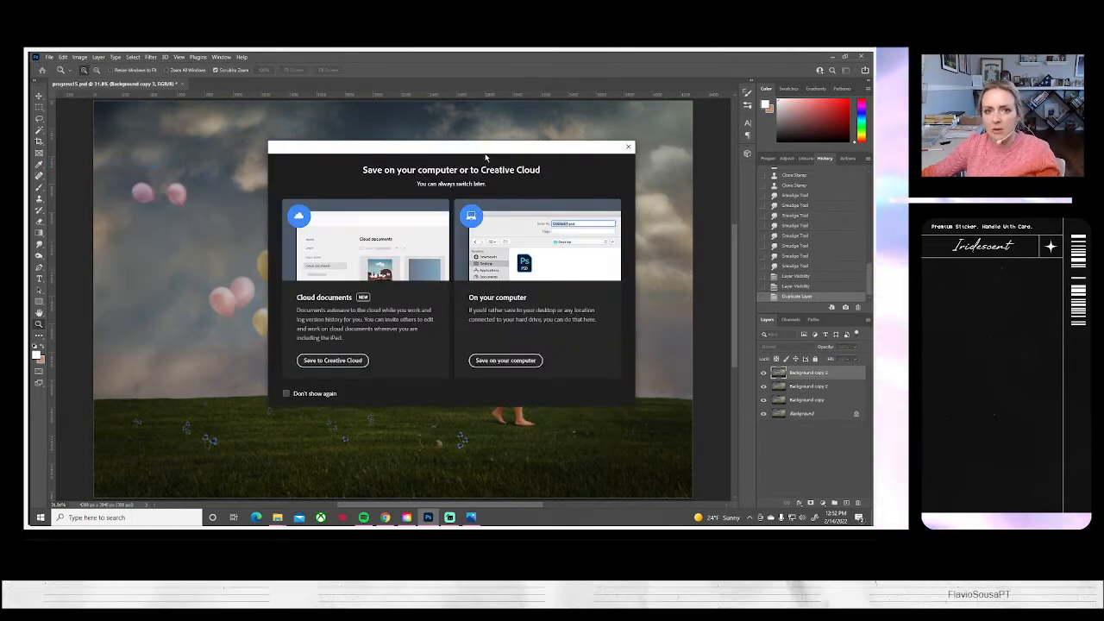
drag(485, 154, 518, 145)
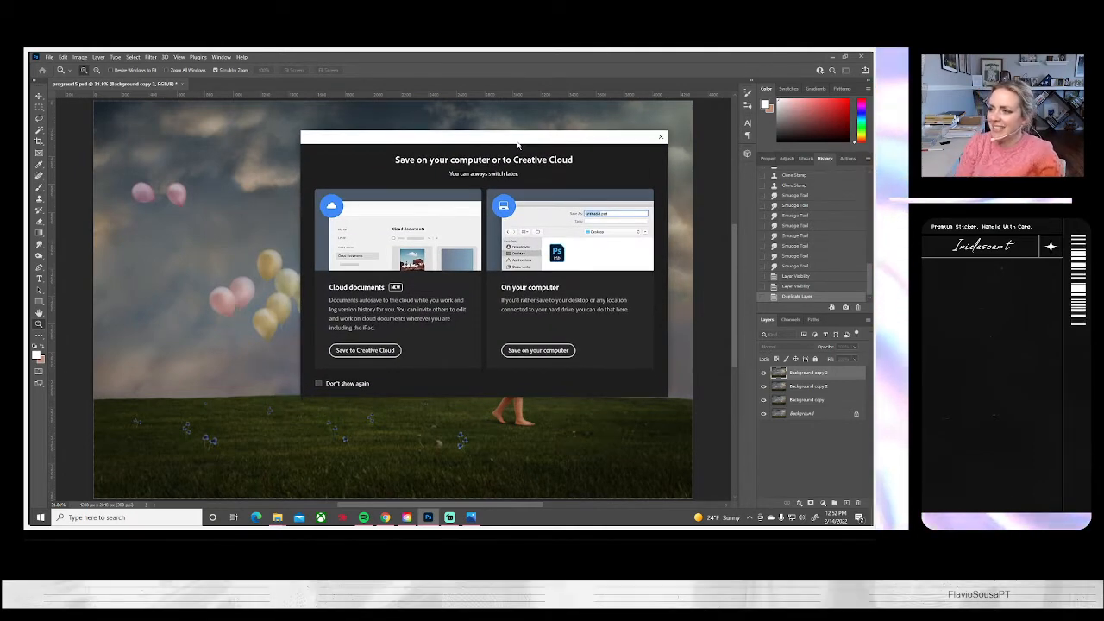
click(521, 351)
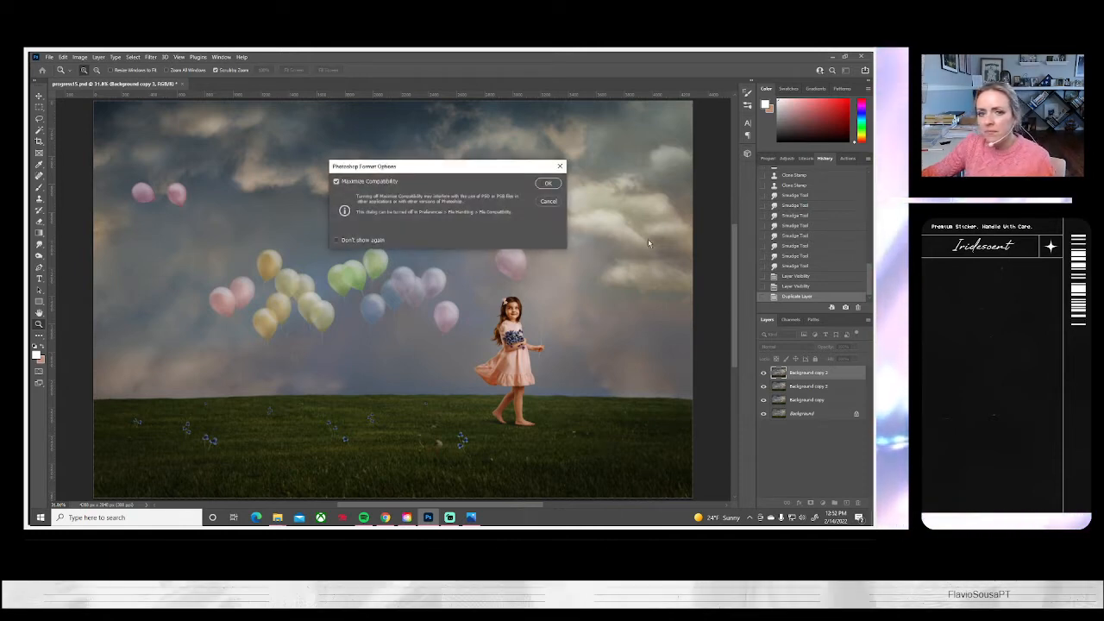
click(550, 184)
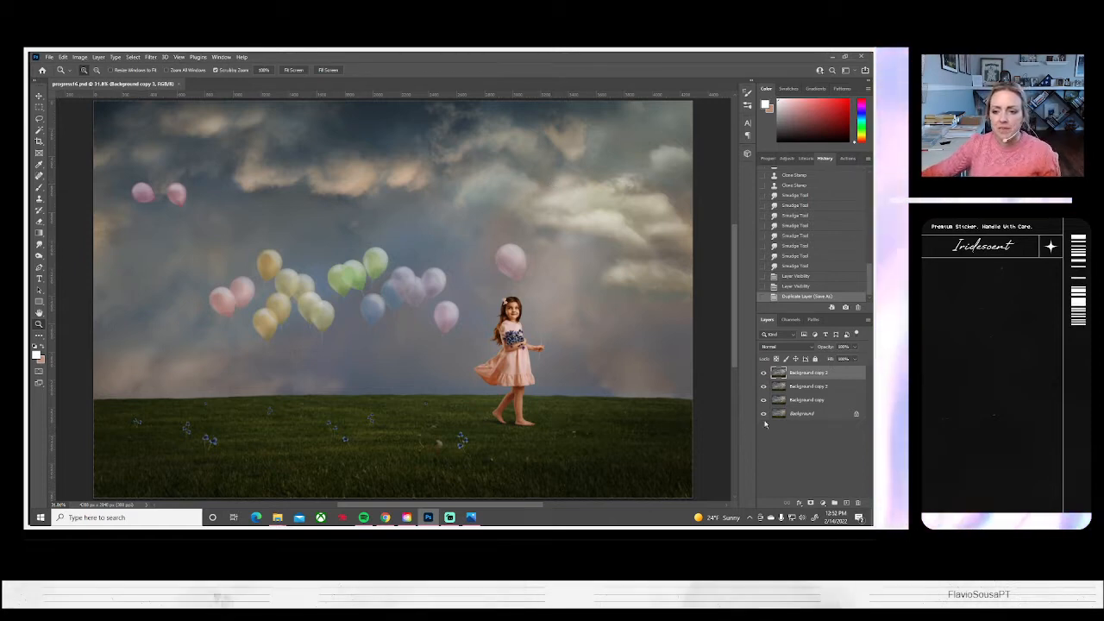
Compare the image with the Background copy 3 layer hidden and shown
click(762, 372)
click(762, 372)
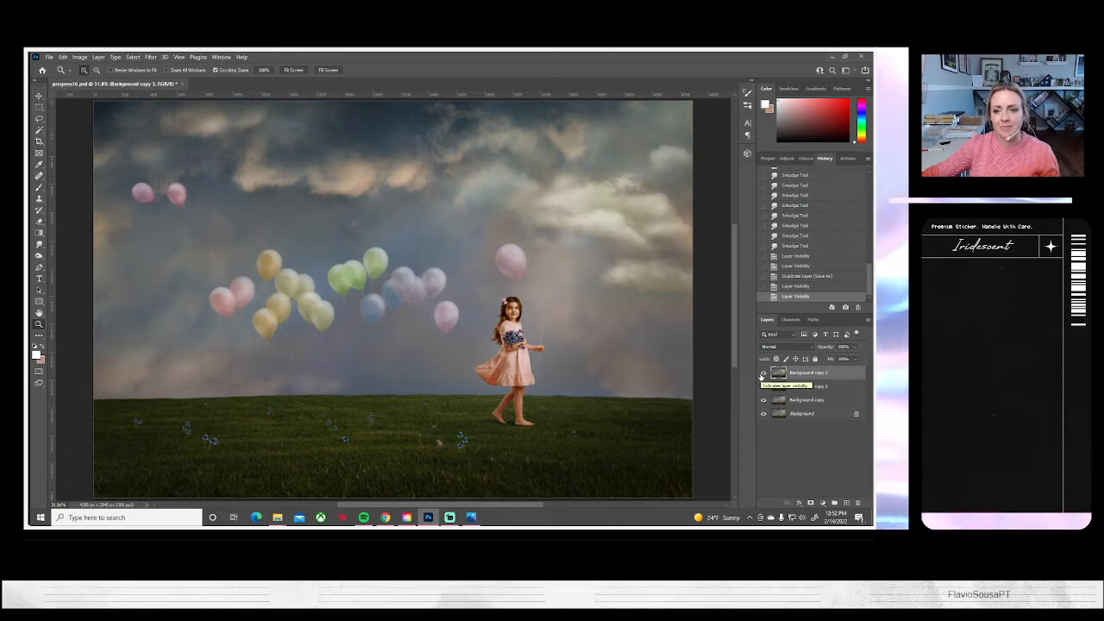
click(763, 374)
click(762, 374)
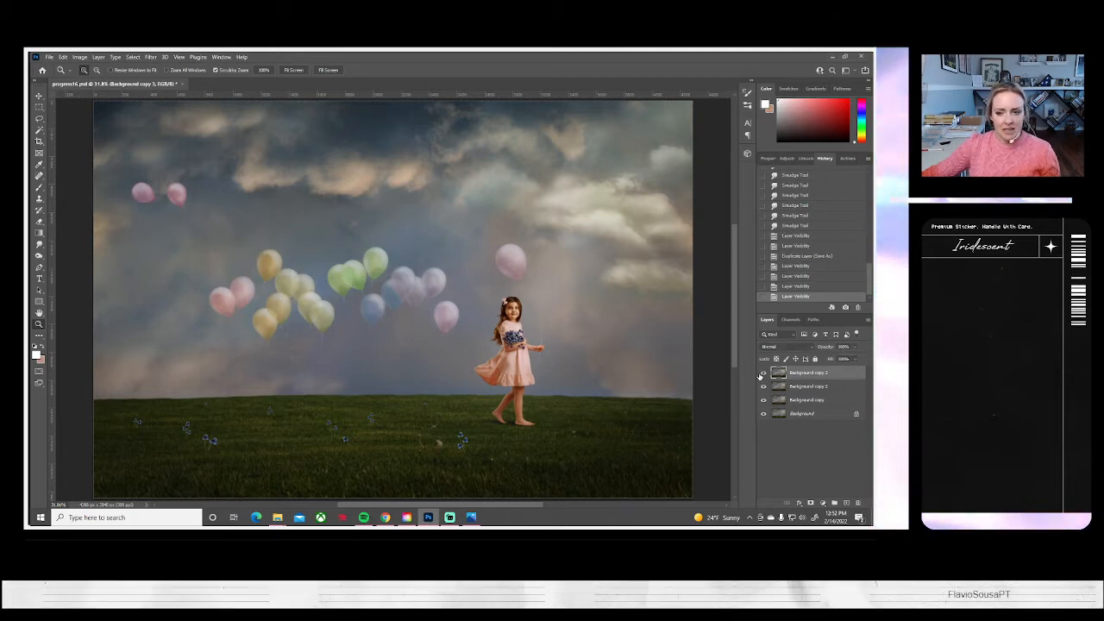
click(763, 374)
click(764, 374)
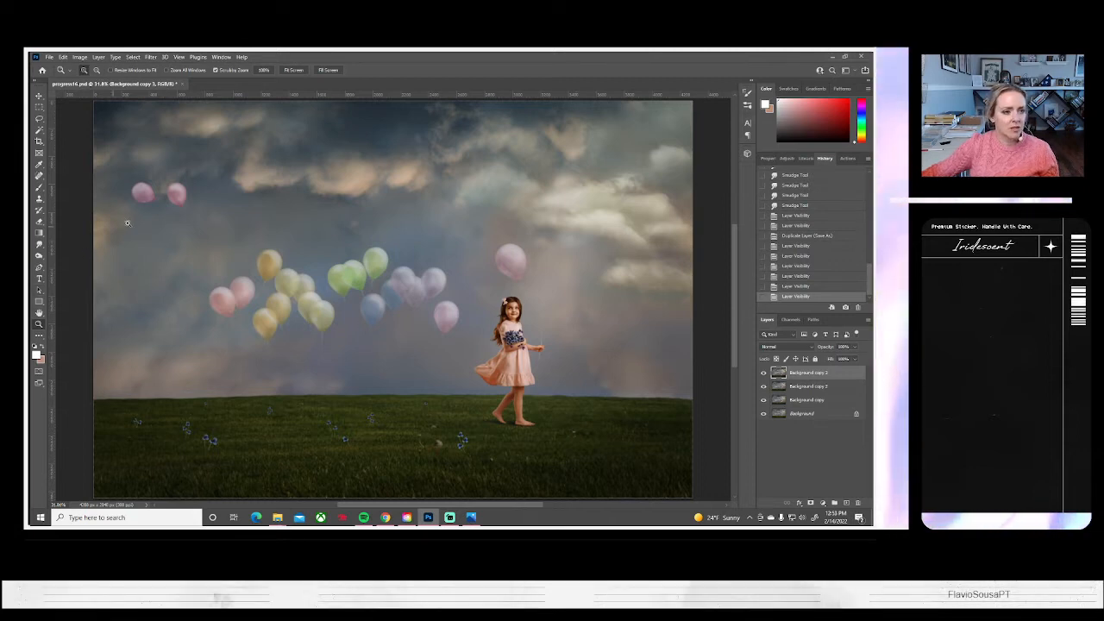
Remove the string of the right balloon in the upper-left pink pair with the Clone Stamp at 100% opacity
drag(148, 221, 148, 224)
scroll(148, 224, up, 3)
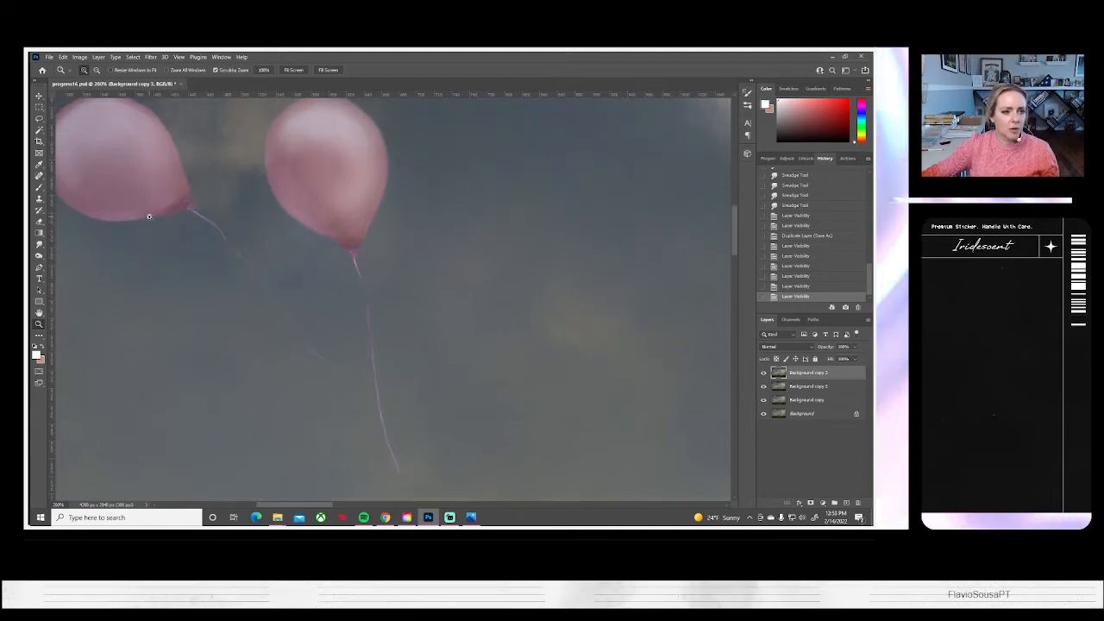
click(38, 198)
click(92, 71)
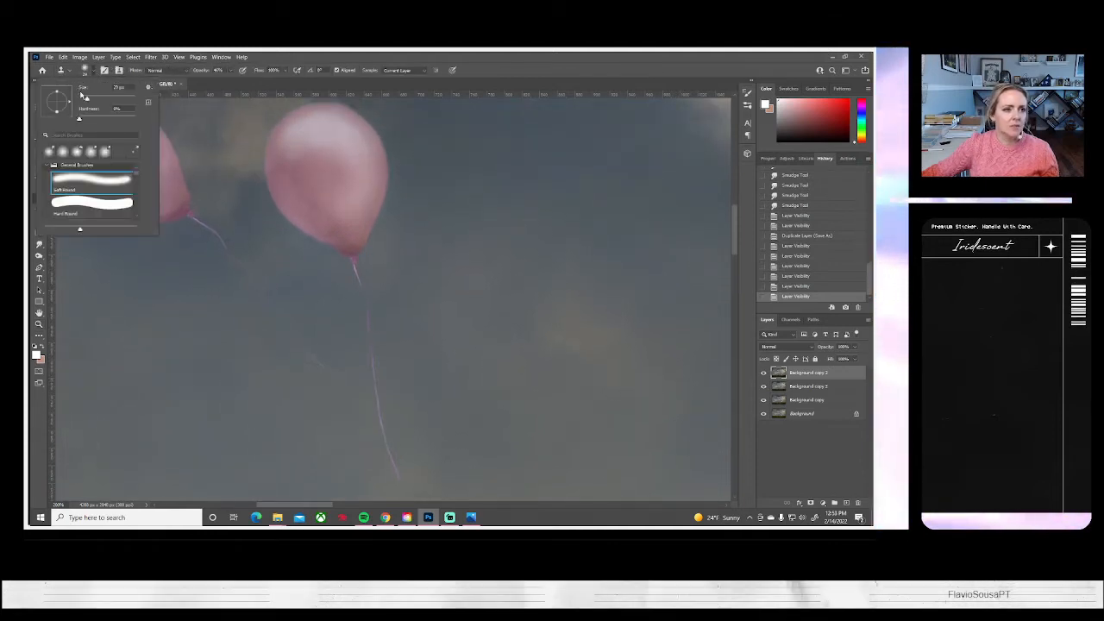
click(231, 72)
drag(231, 81, 296, 89)
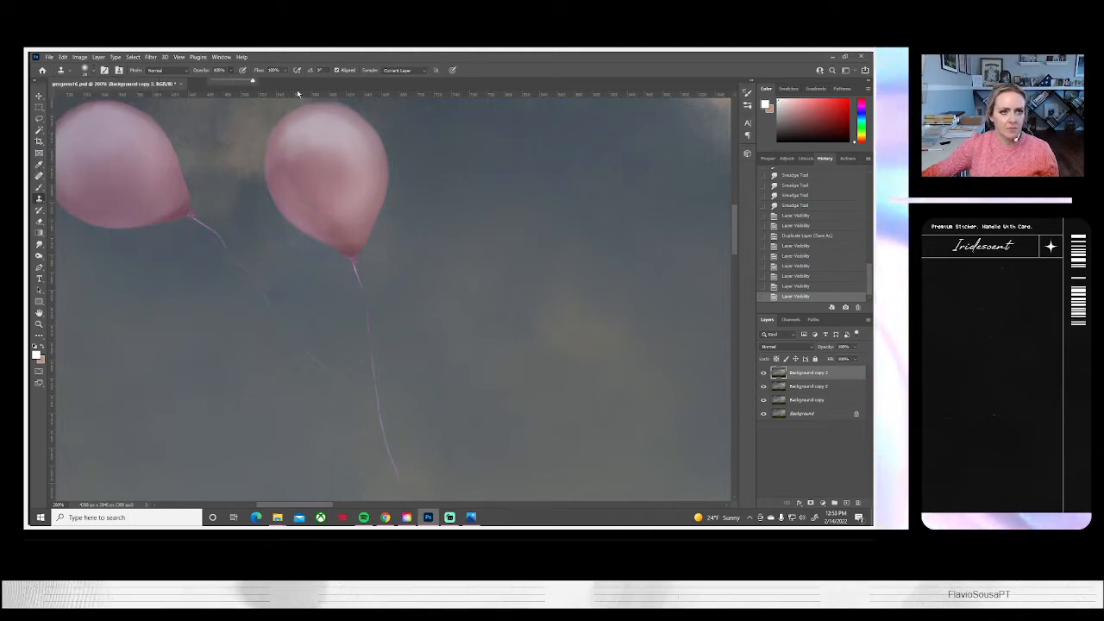
alt+click(378, 261)
mouse_move(354, 268)
mouse_down()
mouse_move(366, 299)
mouse_move(353, 264)
mouse_move(367, 360)
mouse_up()
click(353, 267)
drag(381, 404, 380, 407)
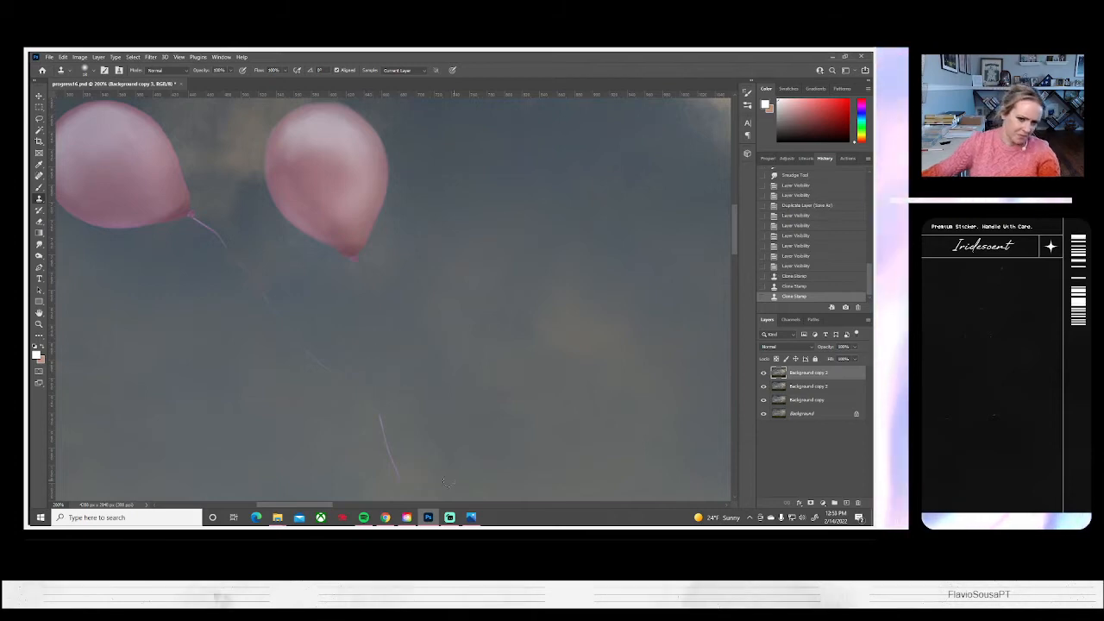
scroll(384, 401, up, 3)
scroll(388, 388, down, 6)
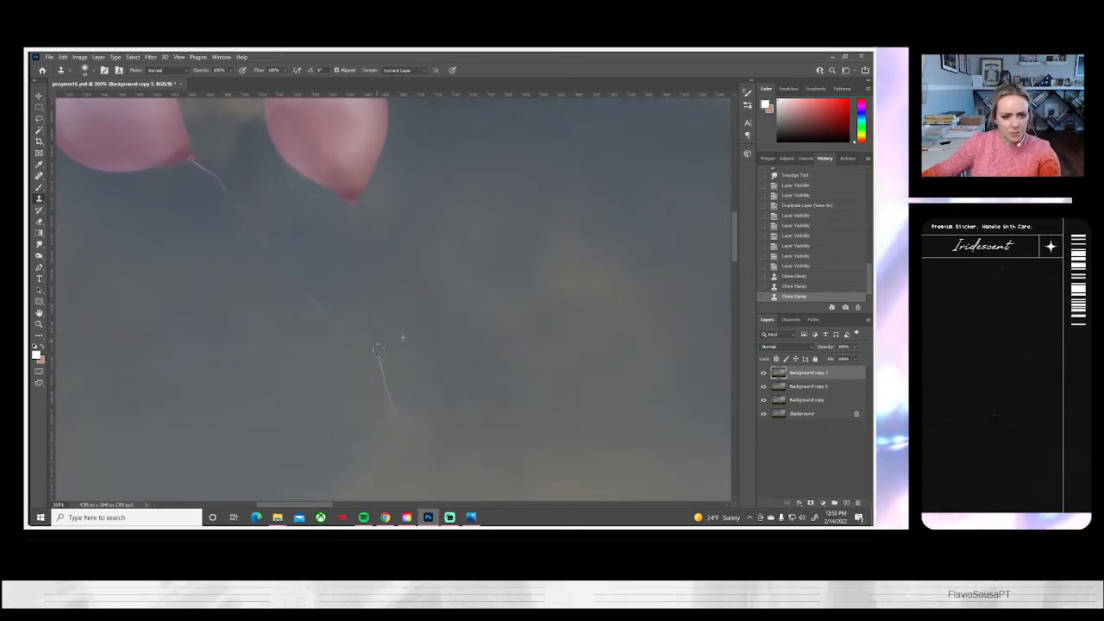
drag(380, 354, 399, 448)
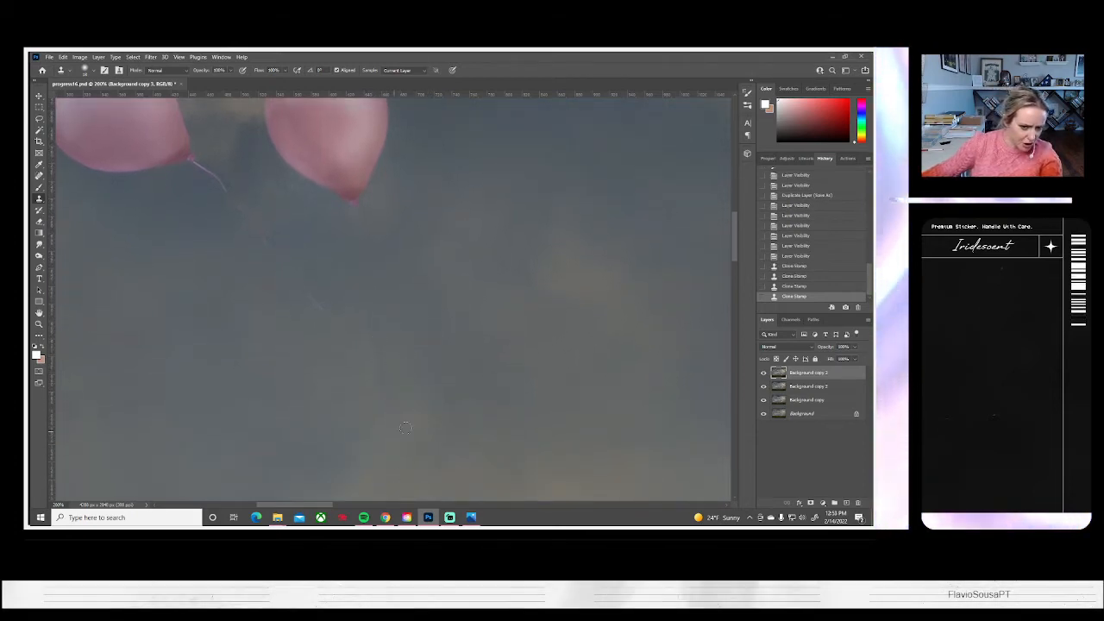
Even out the sky below the right pink balloon with a larger soft Clone Stamp brush, undoing the stroke that looks wrong
click(85, 69)
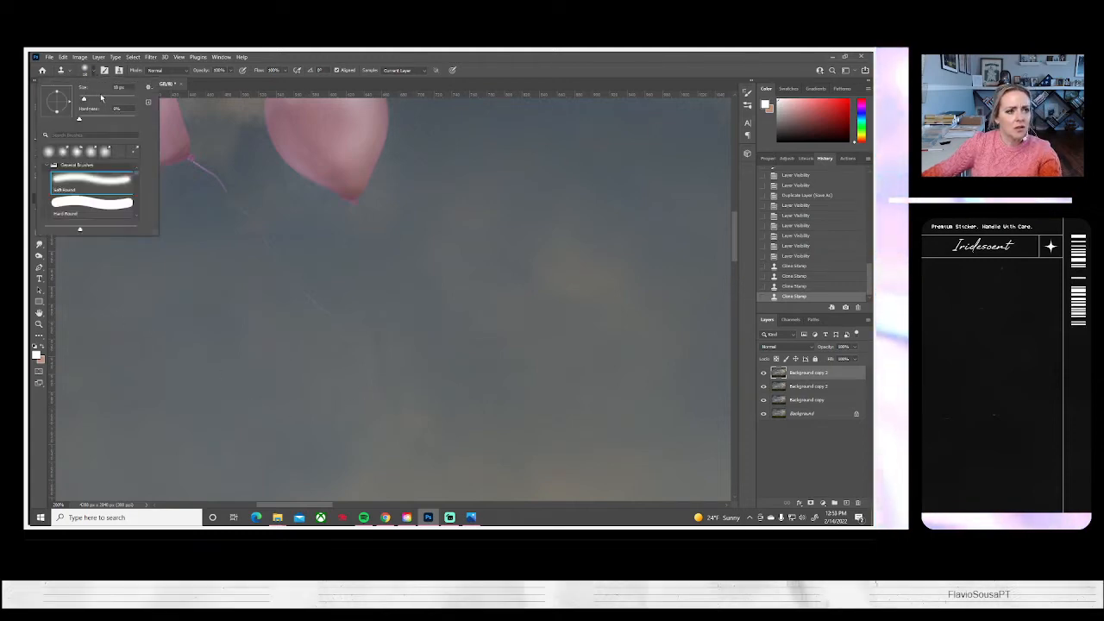
alt+click(335, 414)
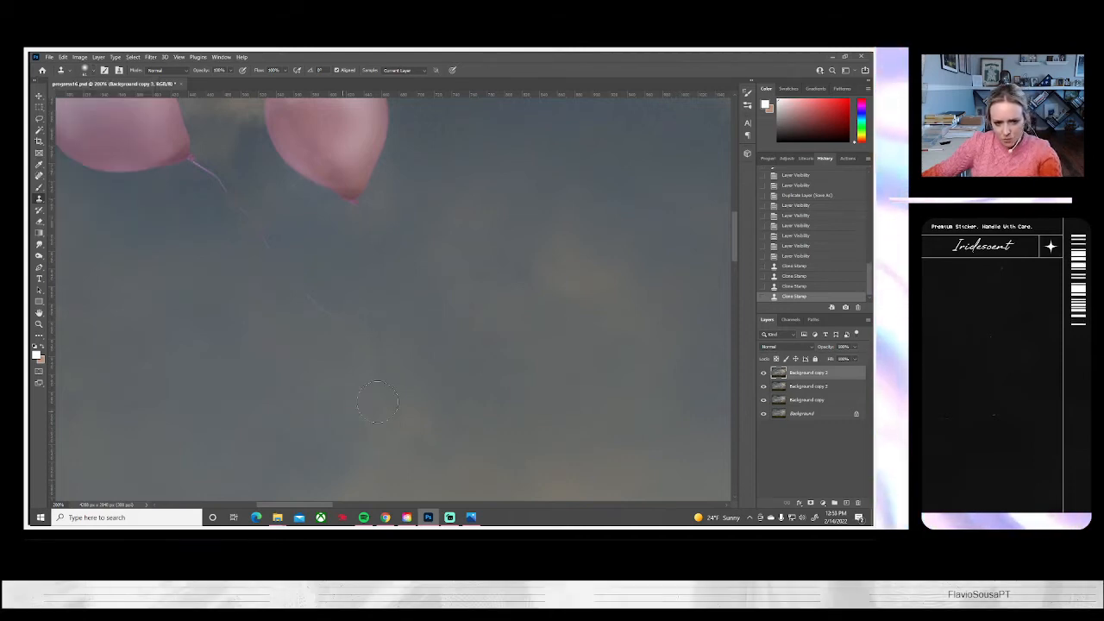
mouse_move(387, 401)
mouse_down()
mouse_move(386, 379)
mouse_move(405, 417)
mouse_move(500, 468)
mouse_up()
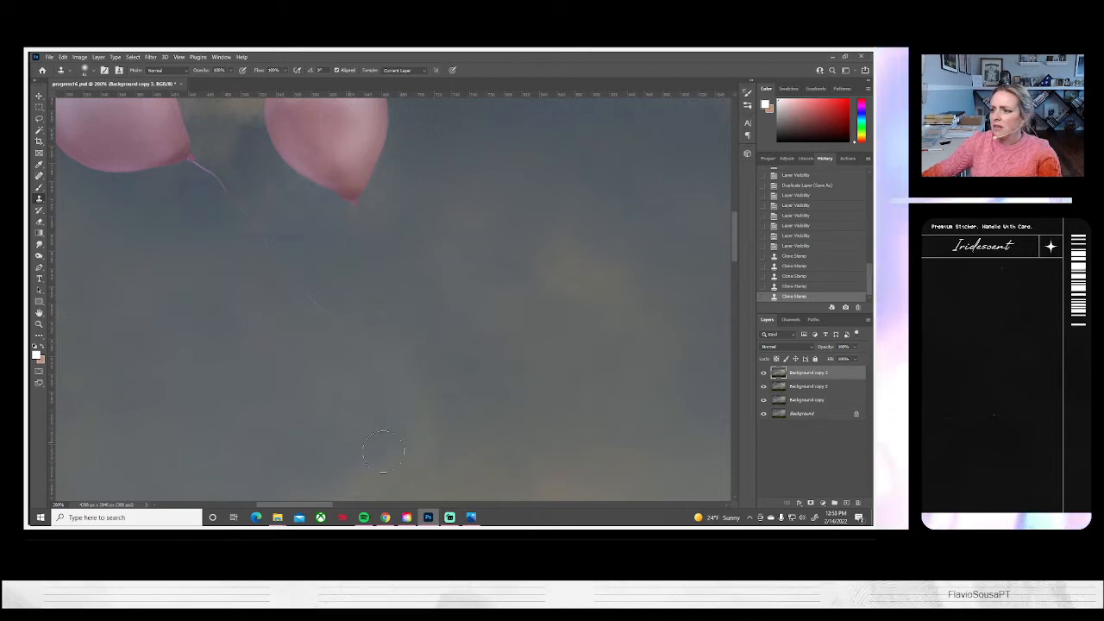
drag(405, 412, 444, 450)
key(ctrl+z)
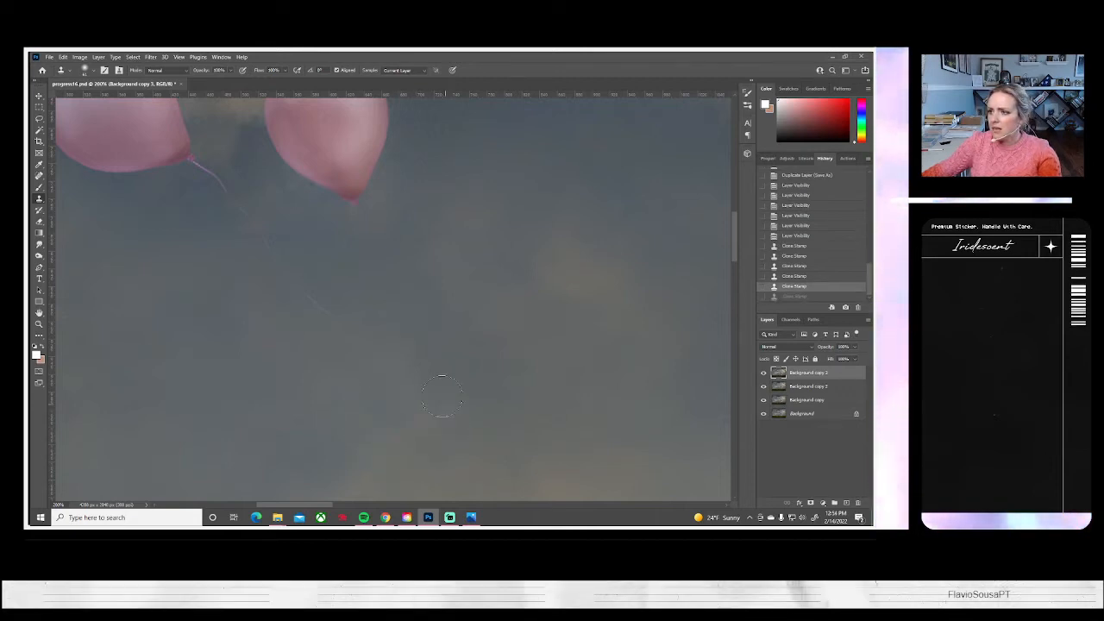
alt+click(446, 311)
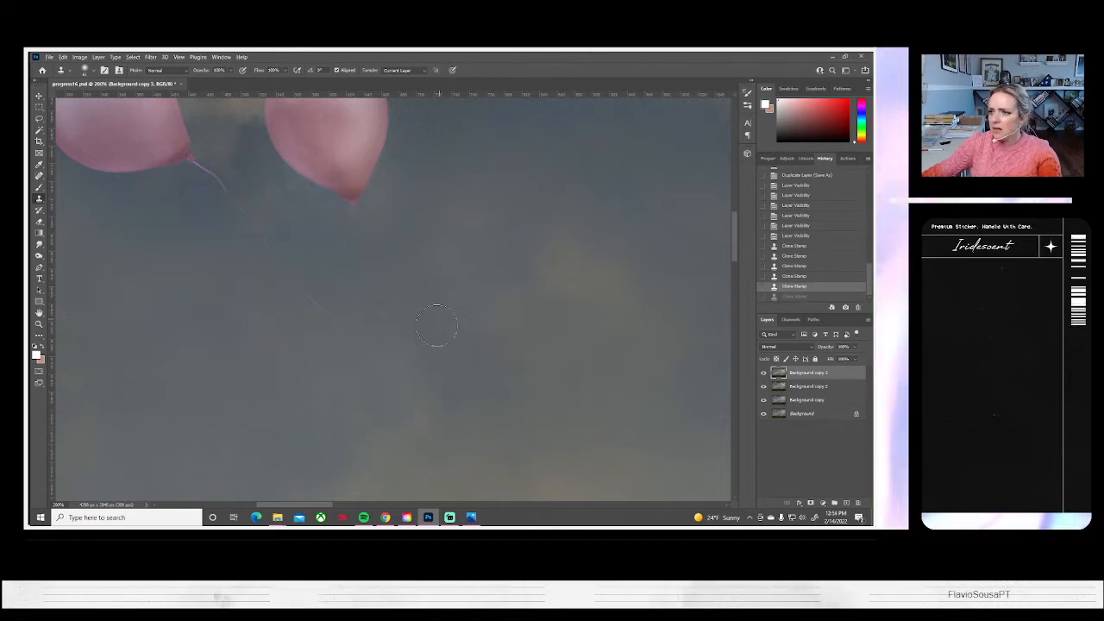
mouse_move(433, 341)
mouse_down()
mouse_move(424, 367)
mouse_move(445, 380)
mouse_up()
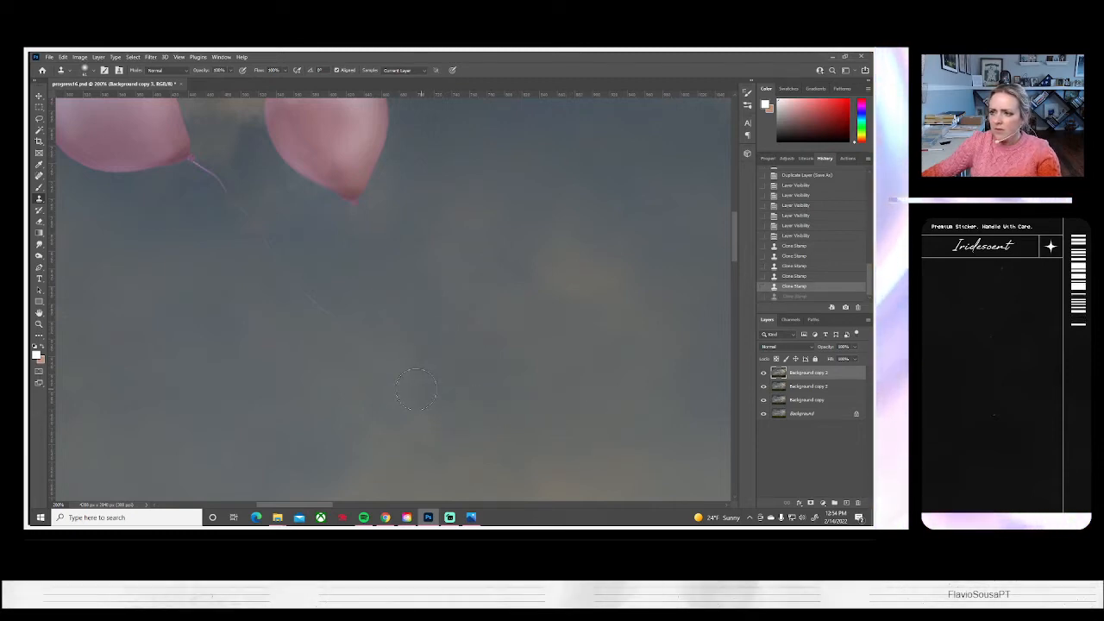
alt+click(398, 385)
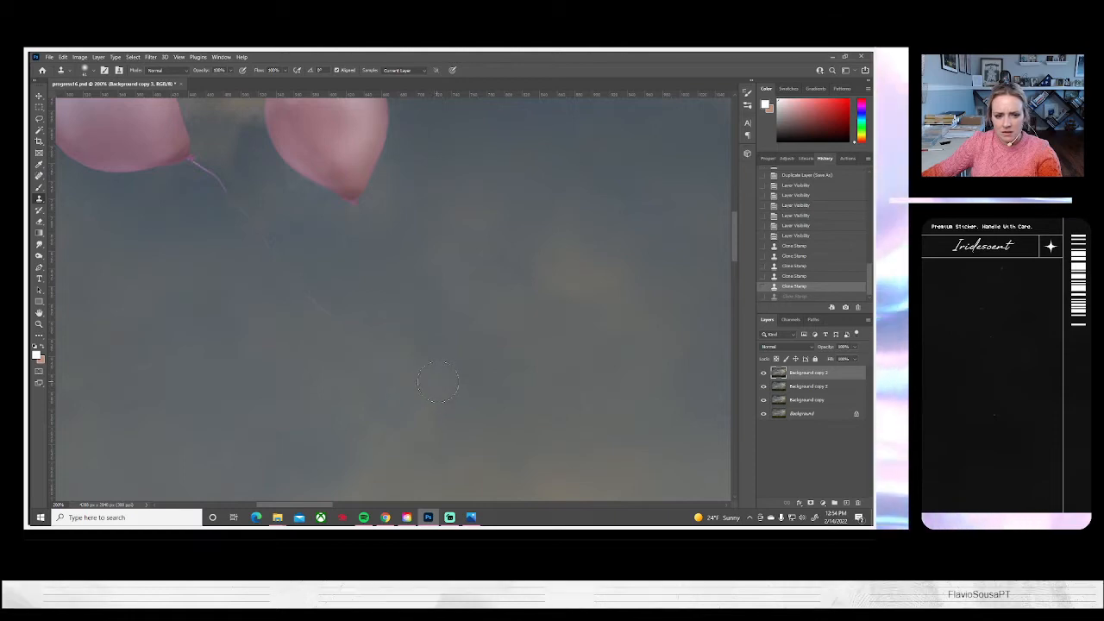
drag(433, 390, 432, 390)
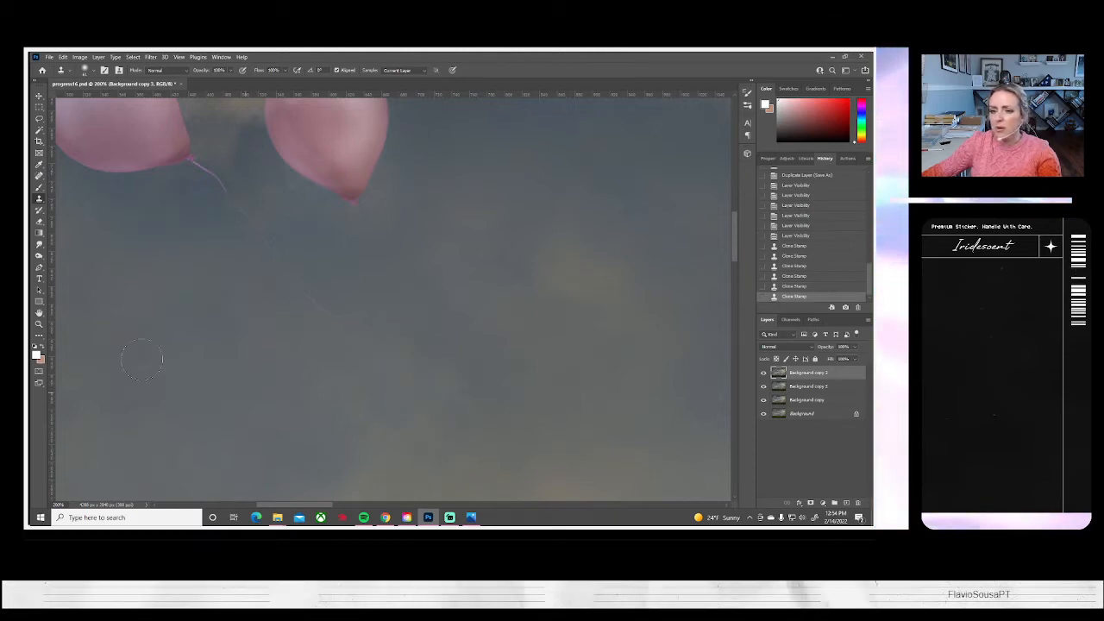
Clone sky over the faint string of the left balloon in the upper-left pink pair, up to its knot
drag(349, 330, 331, 317)
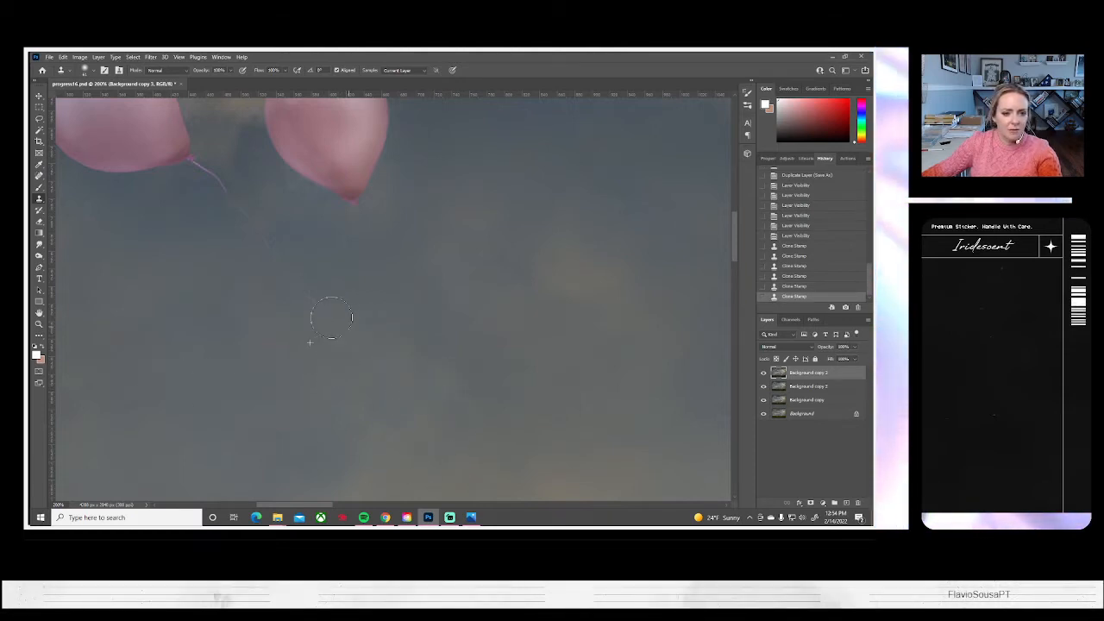
mouse_move(280, 285)
mouse_down()
mouse_move(254, 275)
mouse_move(271, 274)
mouse_move(225, 187)
mouse_move(204, 179)
mouse_move(271, 256)
mouse_up()
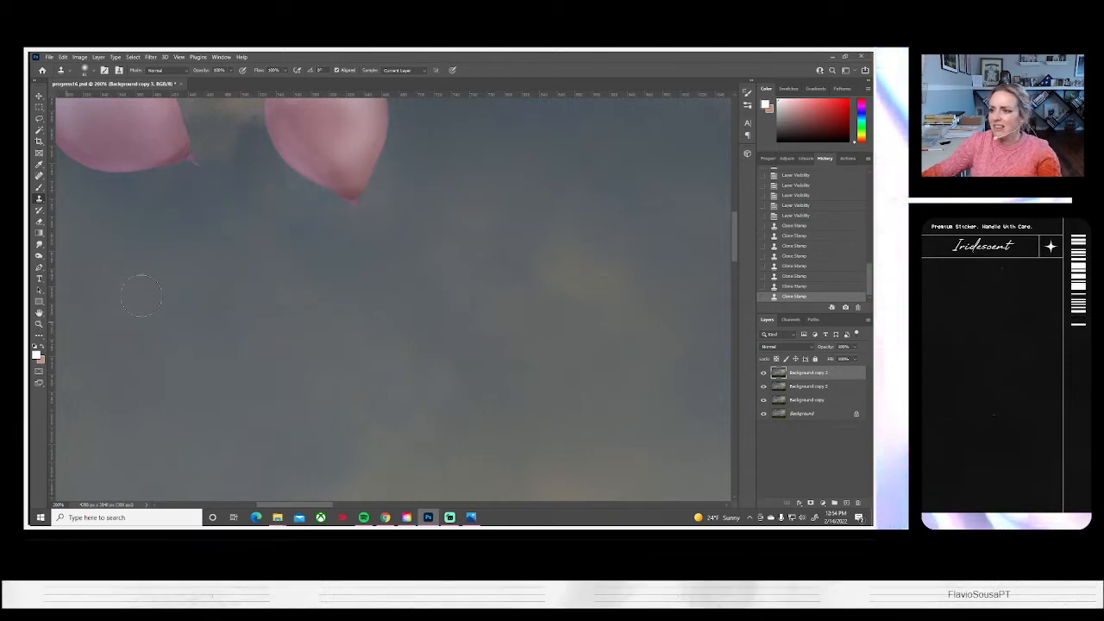
mouse_move(294, 244)
mouse_down()
mouse_move(299, 273)
mouse_move(304, 257)
mouse_up()
drag(103, 272, 130, 250)
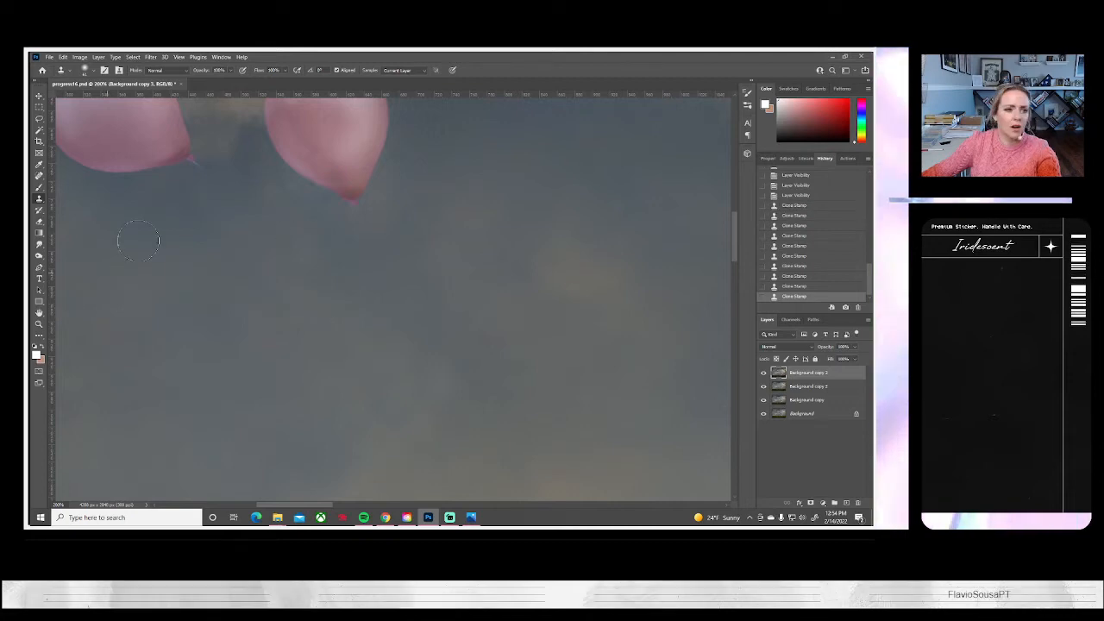
click(203, 178)
Clone sky over the string hanging from the left balloon of the pink pair beside the yellow balloons
drag(503, 433, 350, 241)
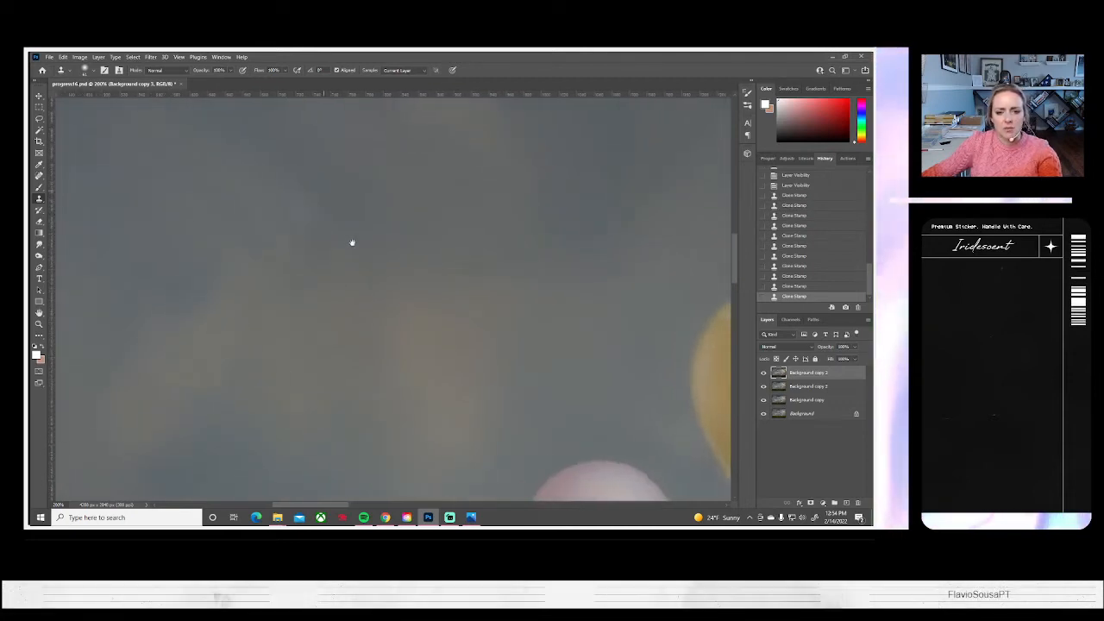
drag(480, 423, 440, 232)
drag(426, 444, 409, 237)
alt+click(386, 284)
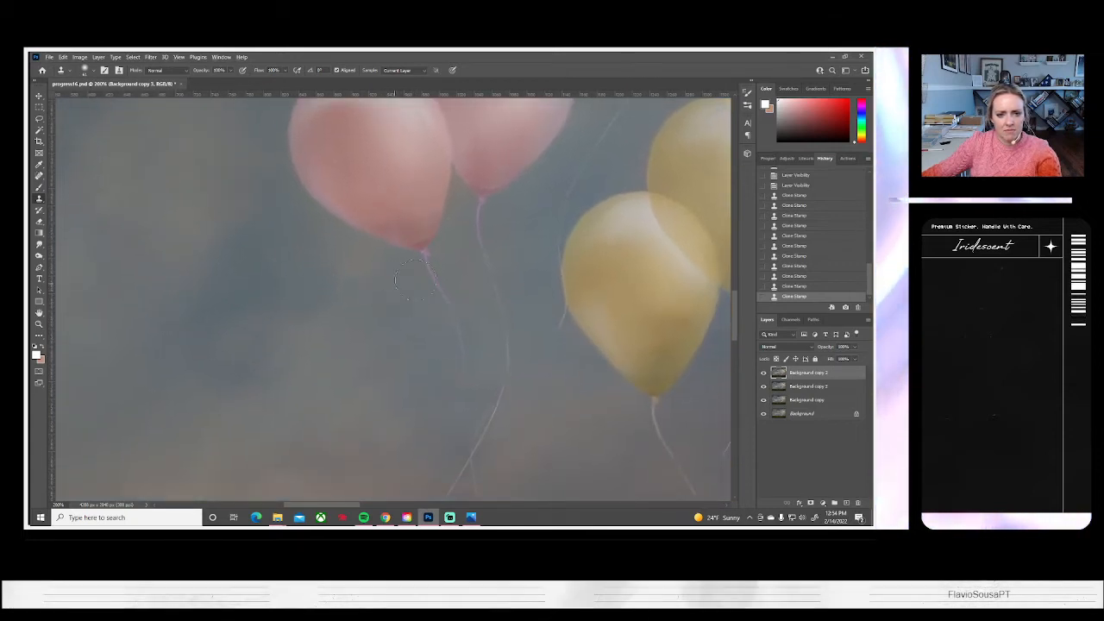
drag(424, 277, 452, 337)
mouse_move(436, 430)
mouse_down()
mouse_move(415, 447)
mouse_move(321, 422)
mouse_move(362, 296)
mouse_up()
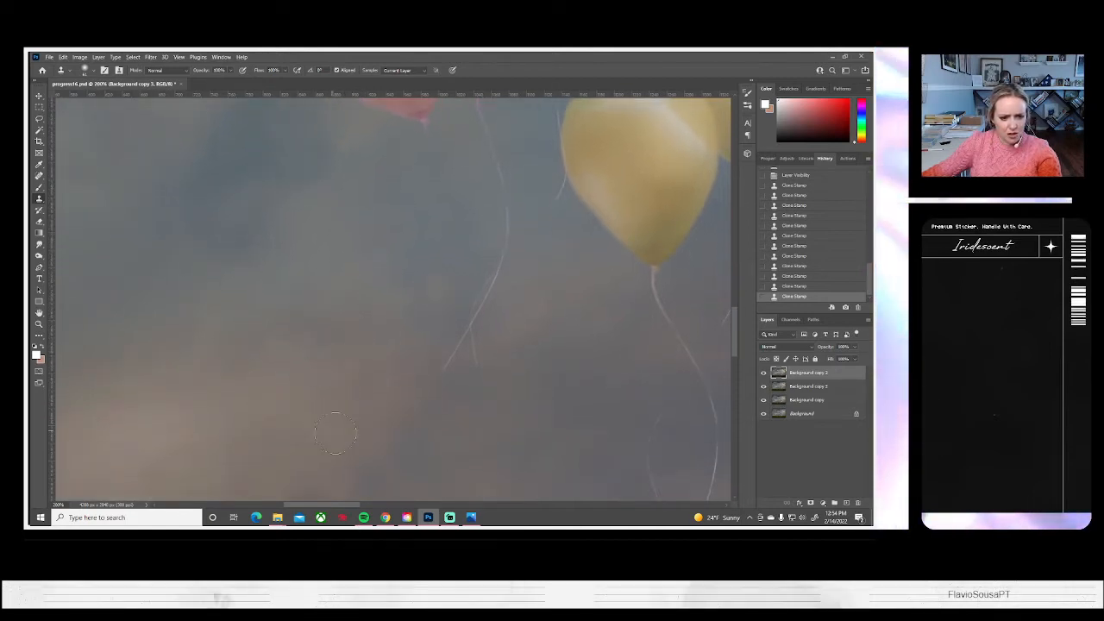
drag(453, 444, 474, 307)
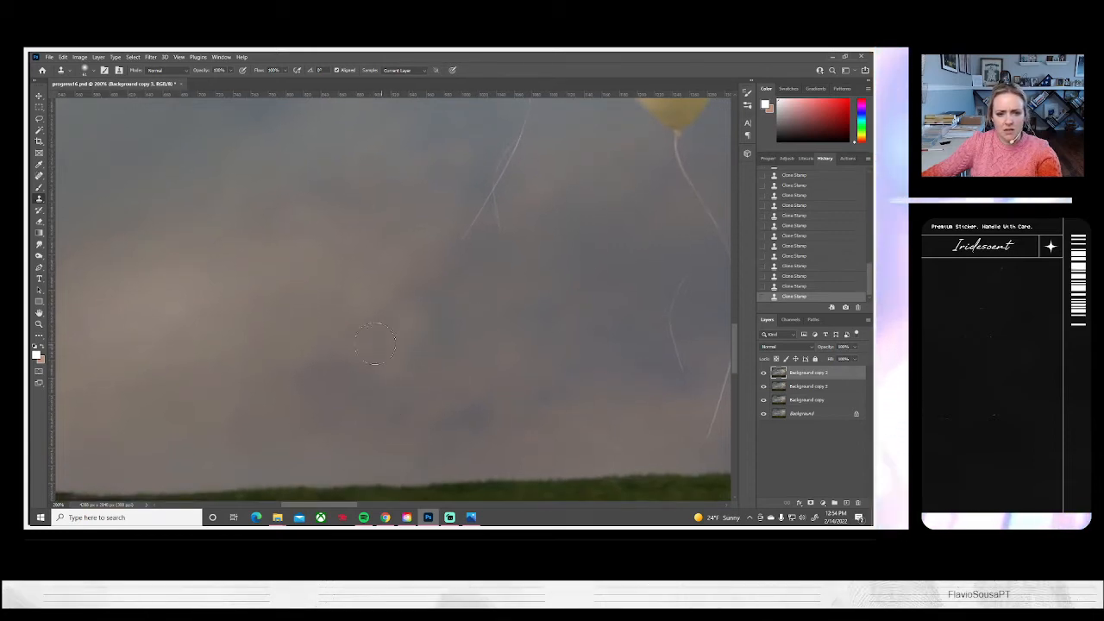
Clone out the crossing string ends below the pink pair and the right pink balloon's string up to its knot
scroll(492, 348, up, 5)
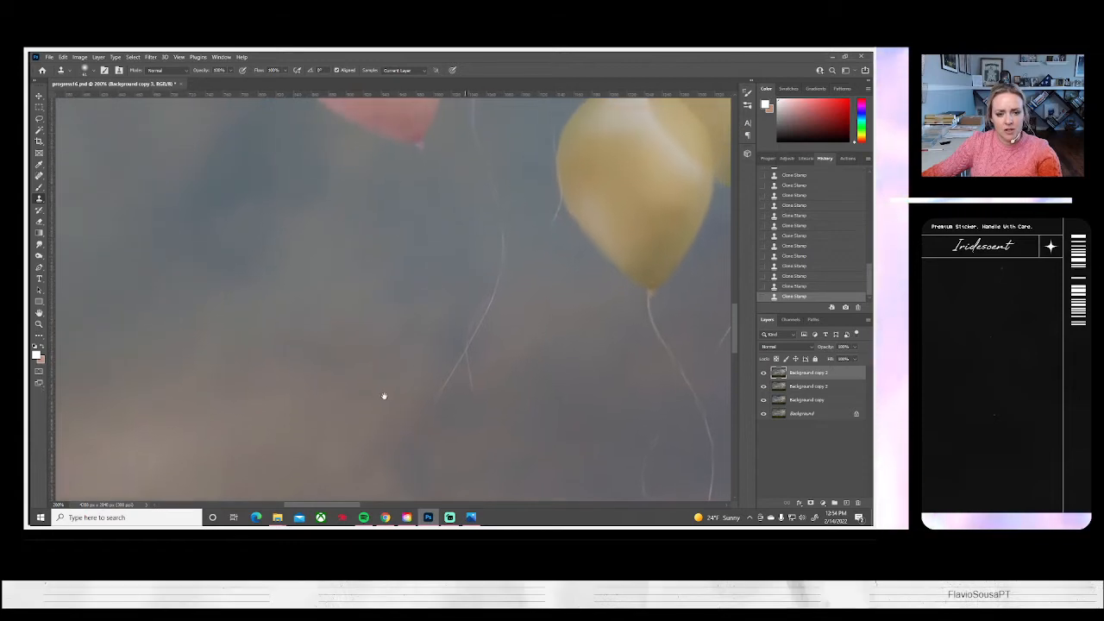
drag(450, 385, 464, 397)
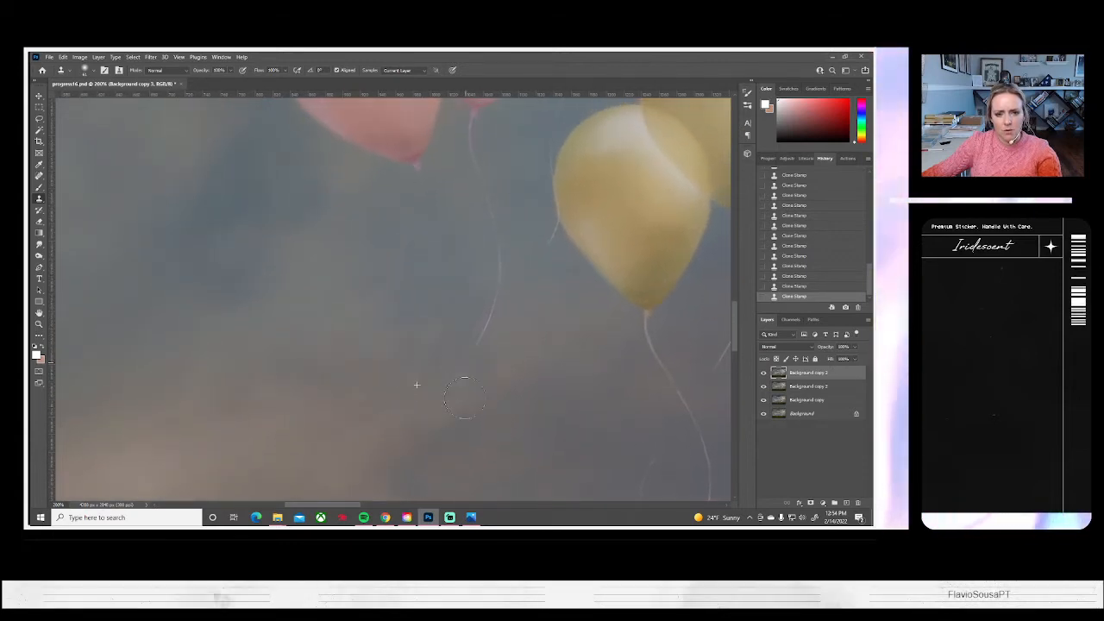
drag(483, 333, 499, 280)
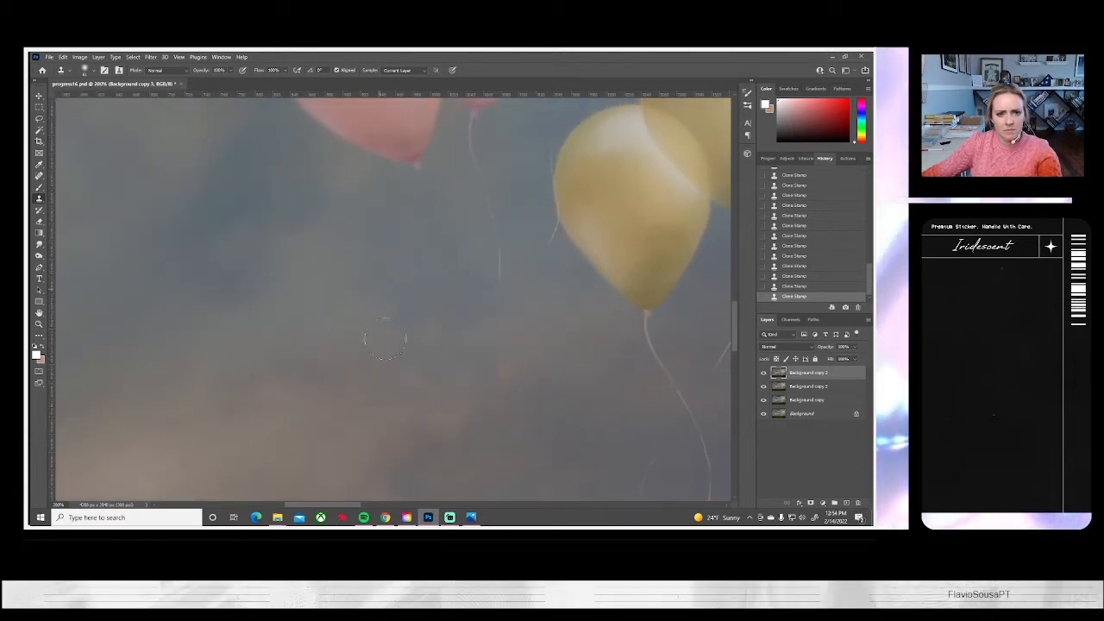
drag(450, 246, 353, 342)
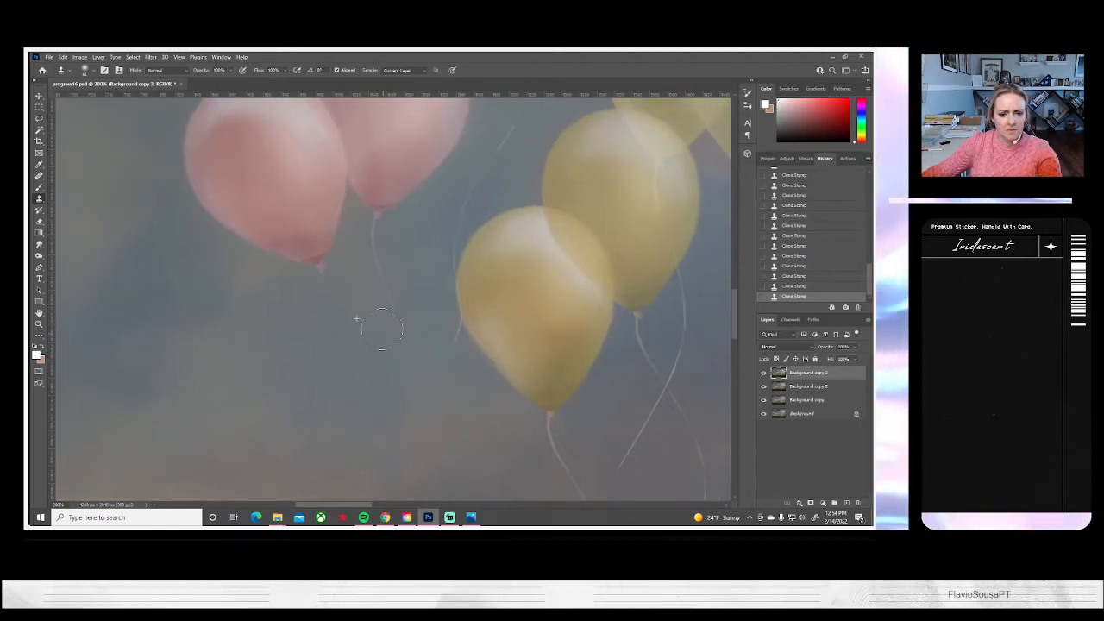
alt+click(389, 239)
drag(374, 221, 382, 271)
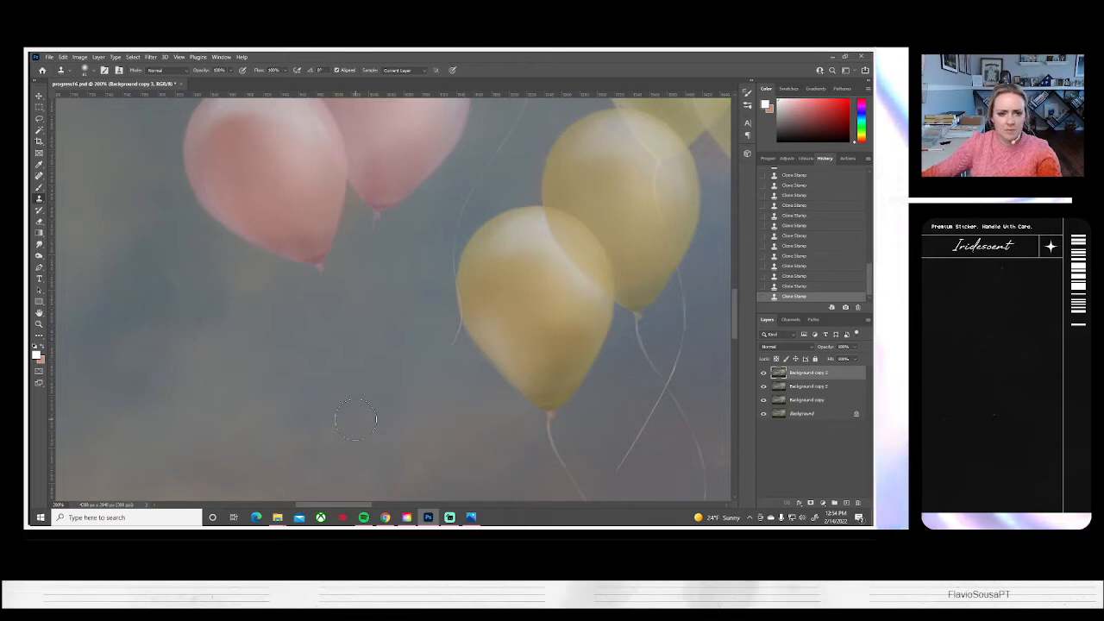
scroll(353, 421, up, 5)
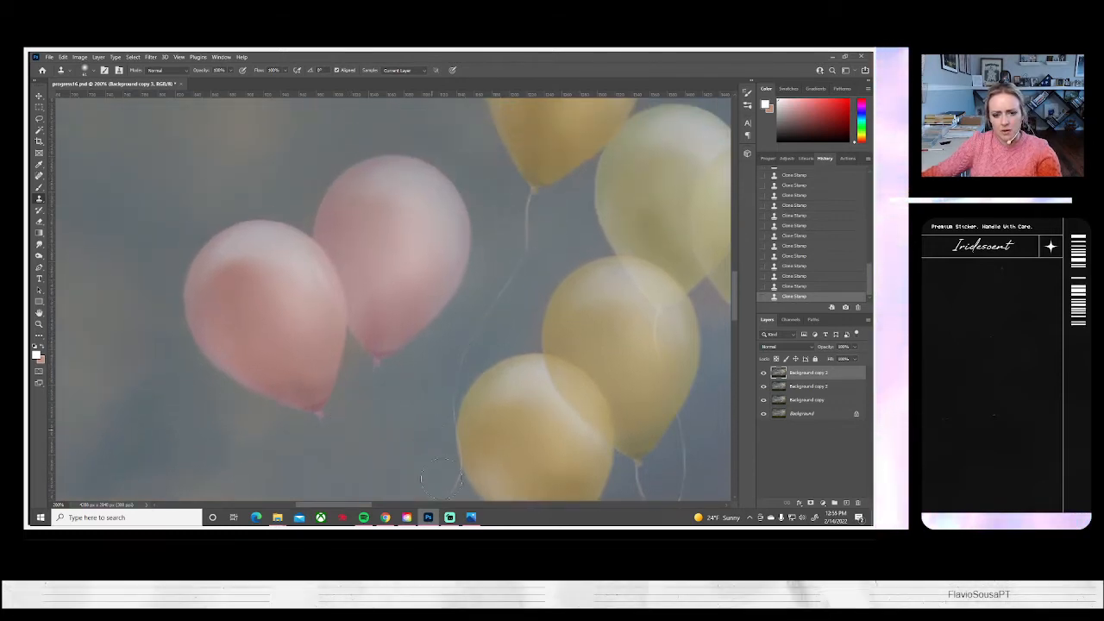
Clone sky over the faint stray string end below the front yellow balloon, beside its main string
drag(561, 423, 348, 189)
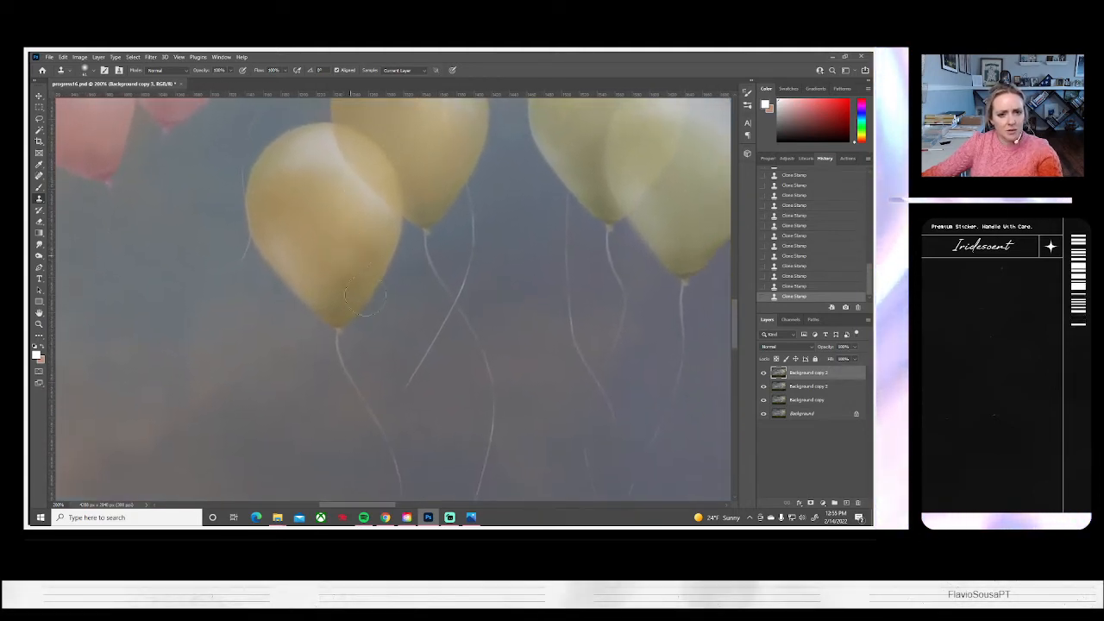
drag(345, 417, 352, 328)
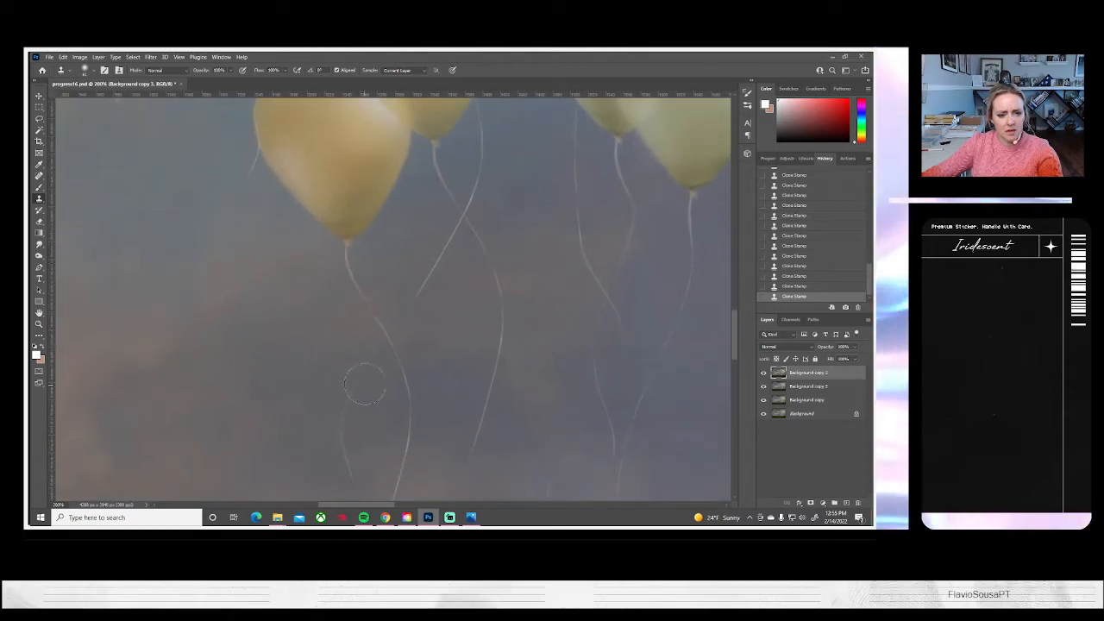
mouse_move(333, 377)
mouse_down()
mouse_move(362, 328)
mouse_move(363, 422)
mouse_up()
alt+click(327, 328)
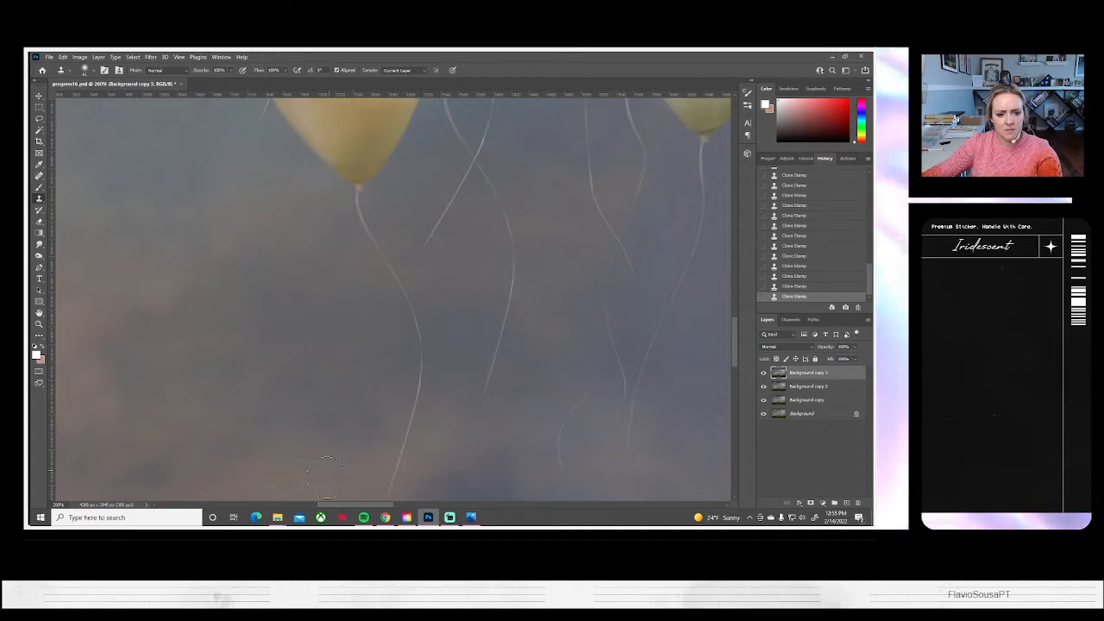
Clone sky over the front yellow balloon's string, working from its lower end above the grass up to the knot
scroll(397, 417, down, 3)
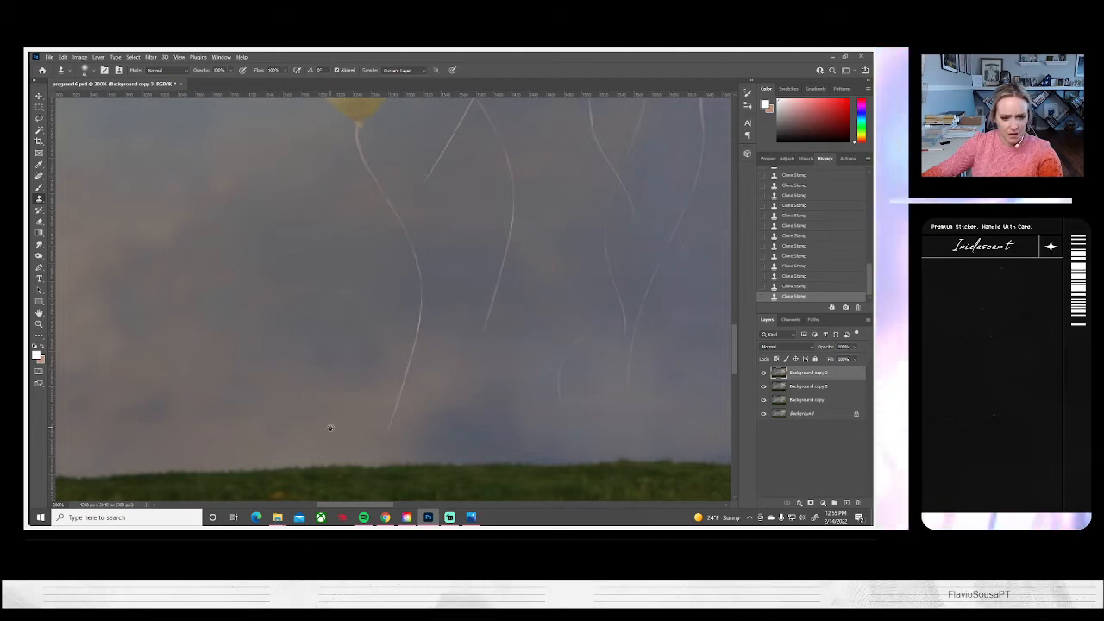
mouse_move(398, 402)
mouse_down()
mouse_move(343, 406)
mouse_move(391, 390)
mouse_move(412, 346)
mouse_move(402, 231)
mouse_up()
scroll(379, 321, up, 2)
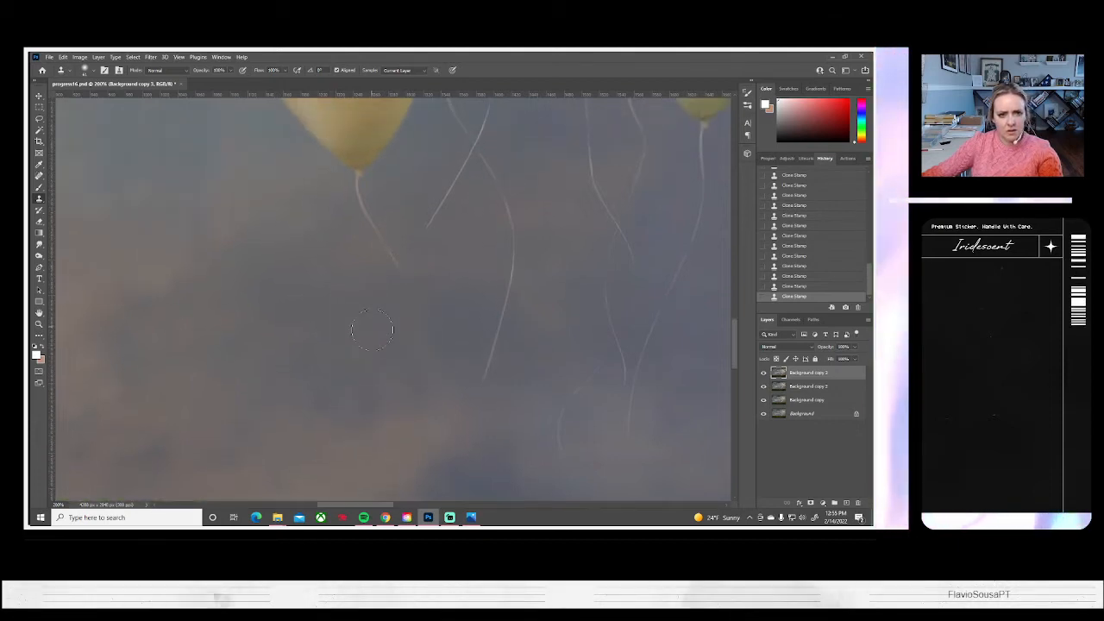
drag(402, 291, 358, 211)
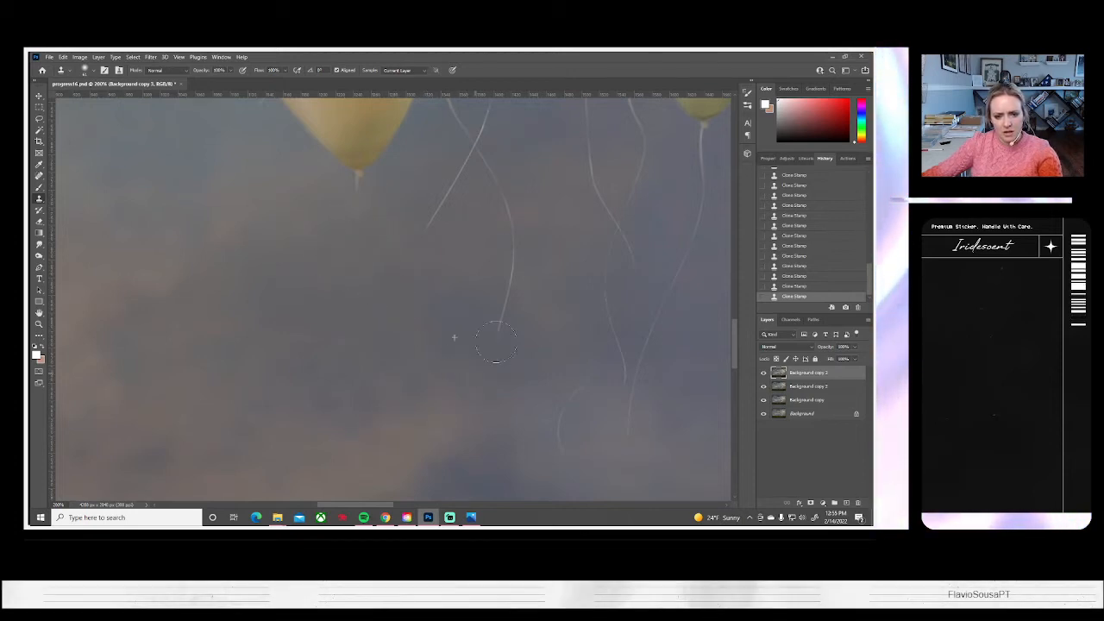
Clone out the lower end of the rear yellow balloon's string and the right yellow-green balloon's string below its knot, undoing one stroke
drag(469, 230, 415, 460)
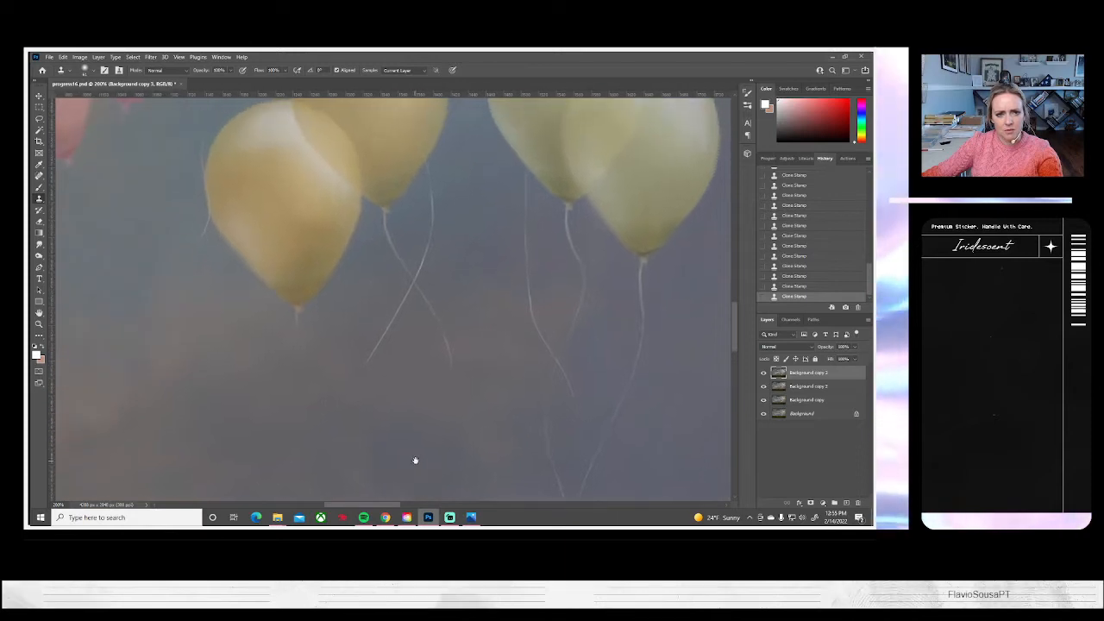
drag(417, 220, 342, 181)
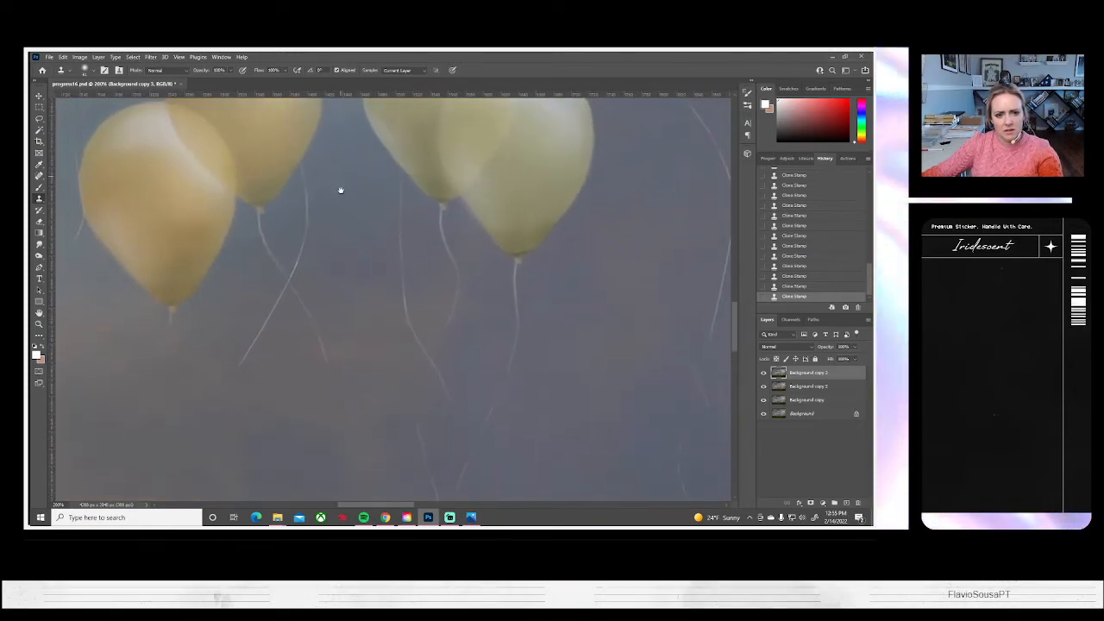
mouse_move(357, 365)
mouse_down()
mouse_move(362, 247)
mouse_move(347, 310)
mouse_up()
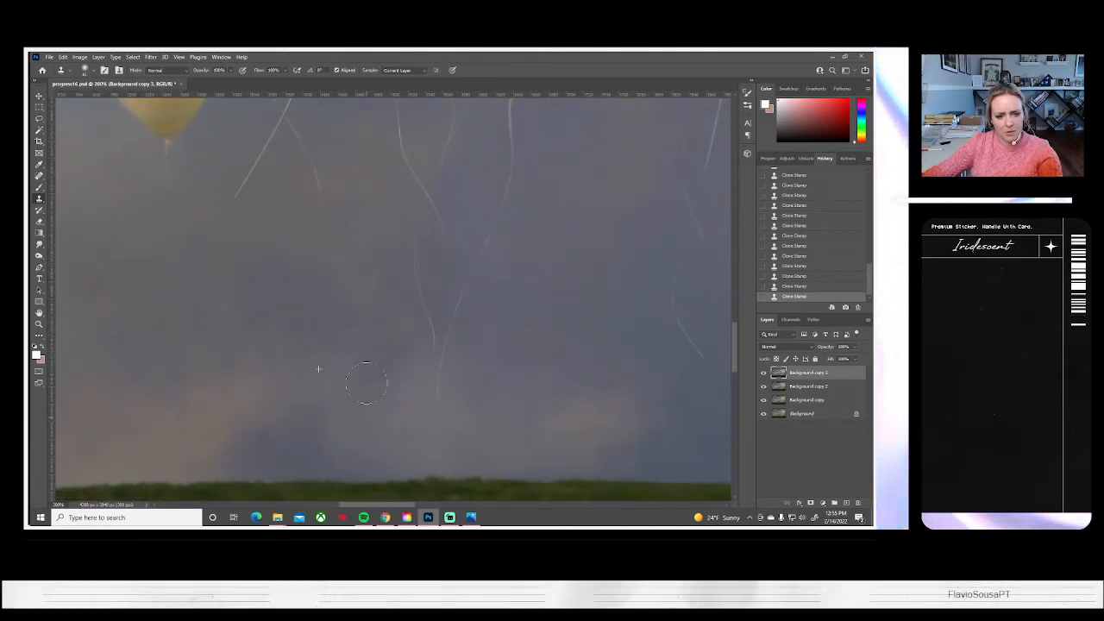
key(ctrl+z)
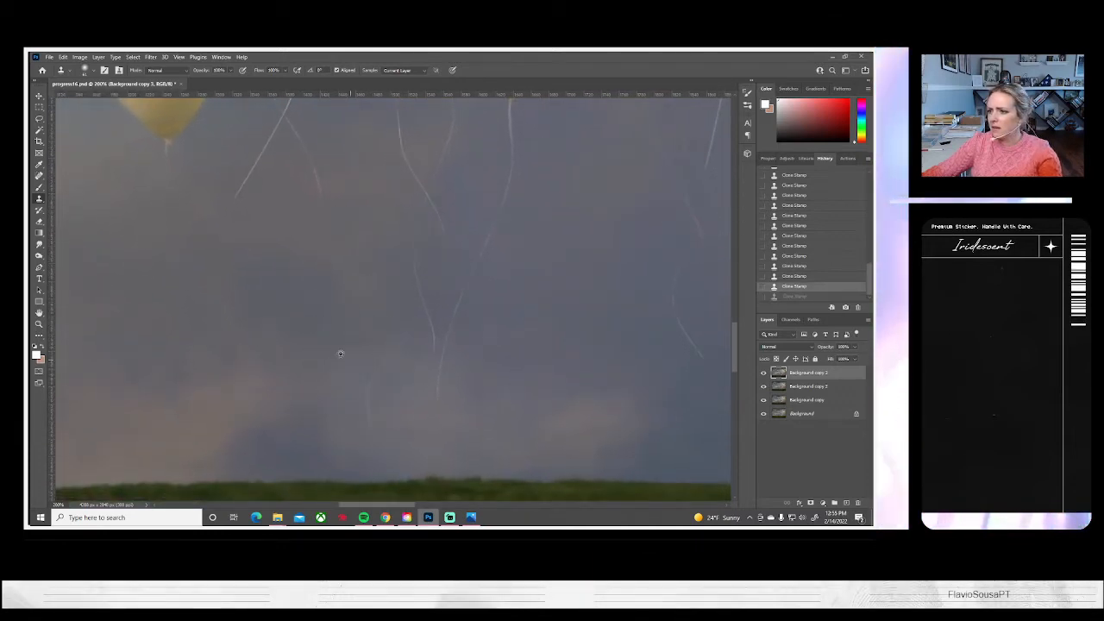
click(371, 392)
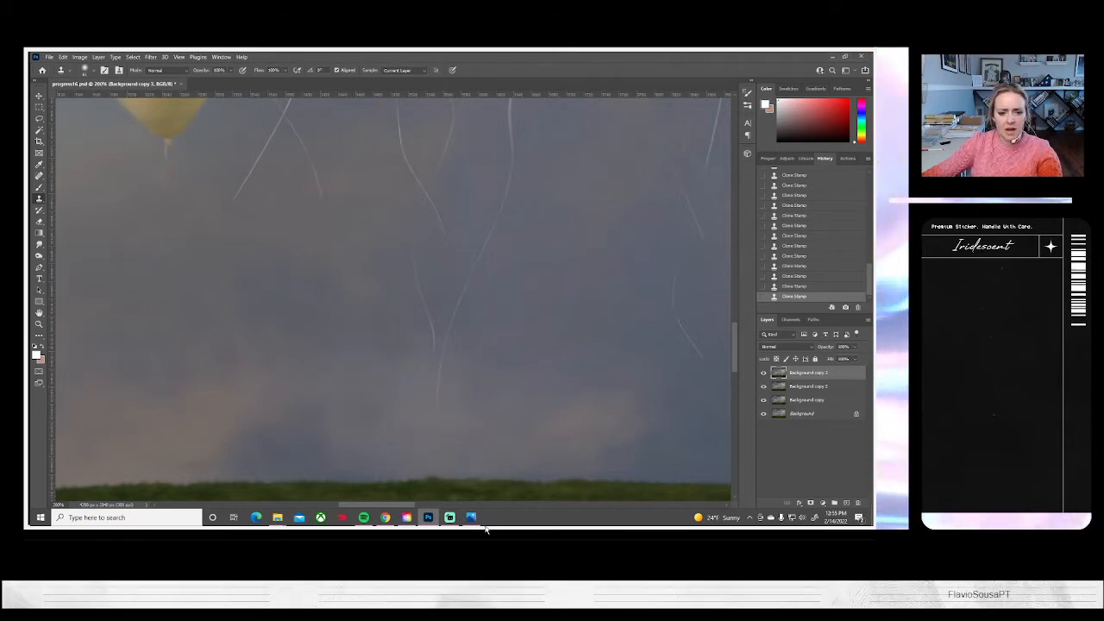
drag(520, 400, 384, 450)
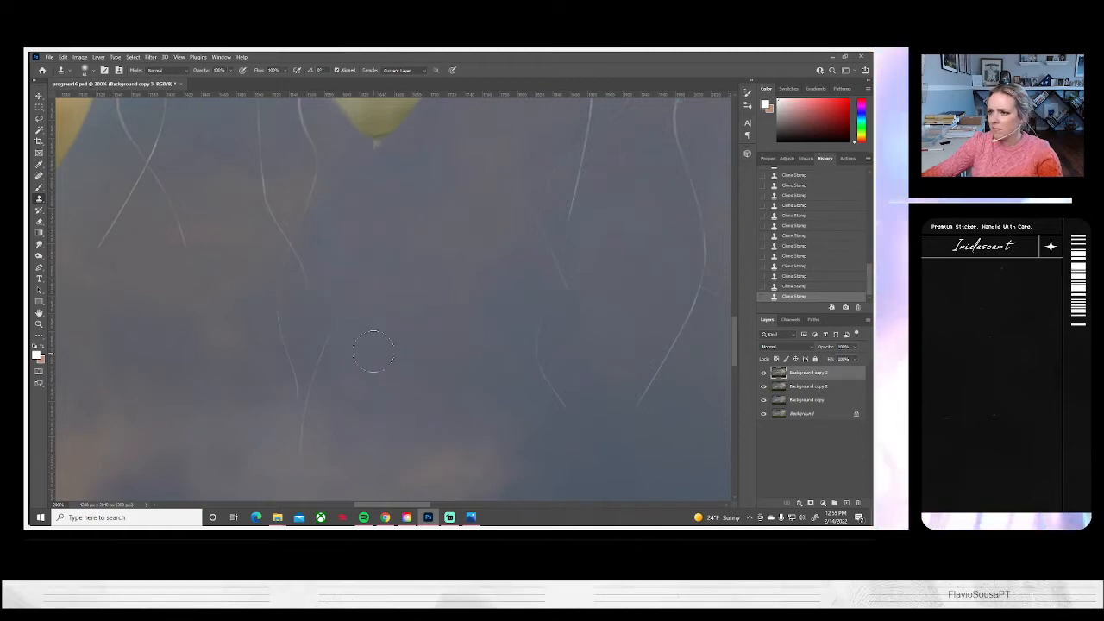
Clone sky over the two converging string ends below the yellow-green balloons, undoing and repainting the last stroke
mouse_move(340, 343)
mouse_down()
mouse_move(347, 351)
mouse_move(329, 383)
mouse_up()
alt+click(268, 422)
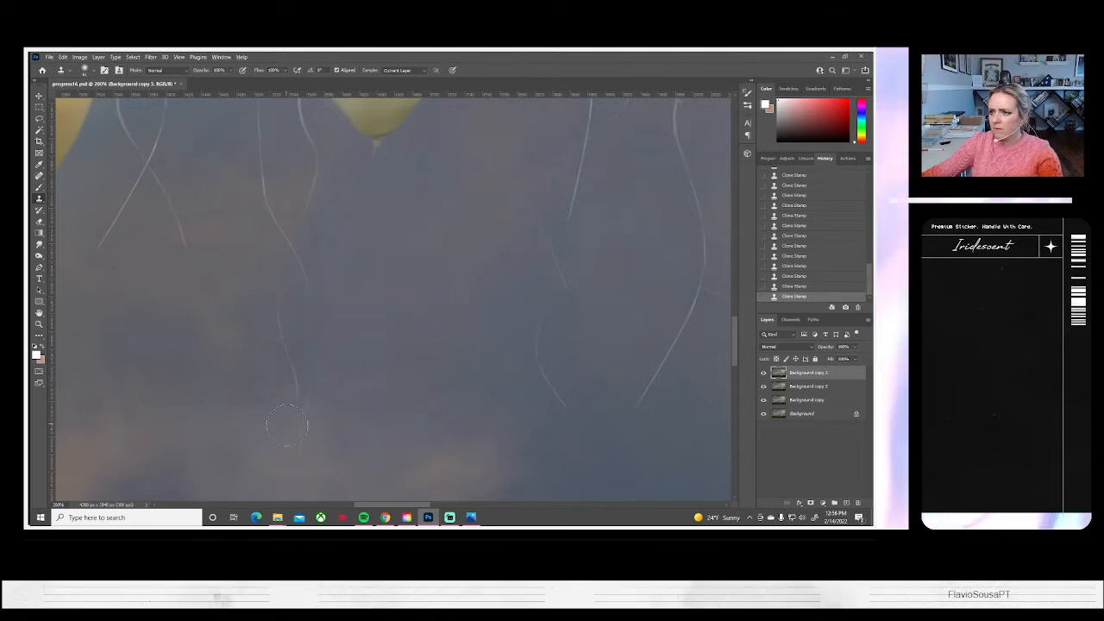
drag(289, 432, 290, 435)
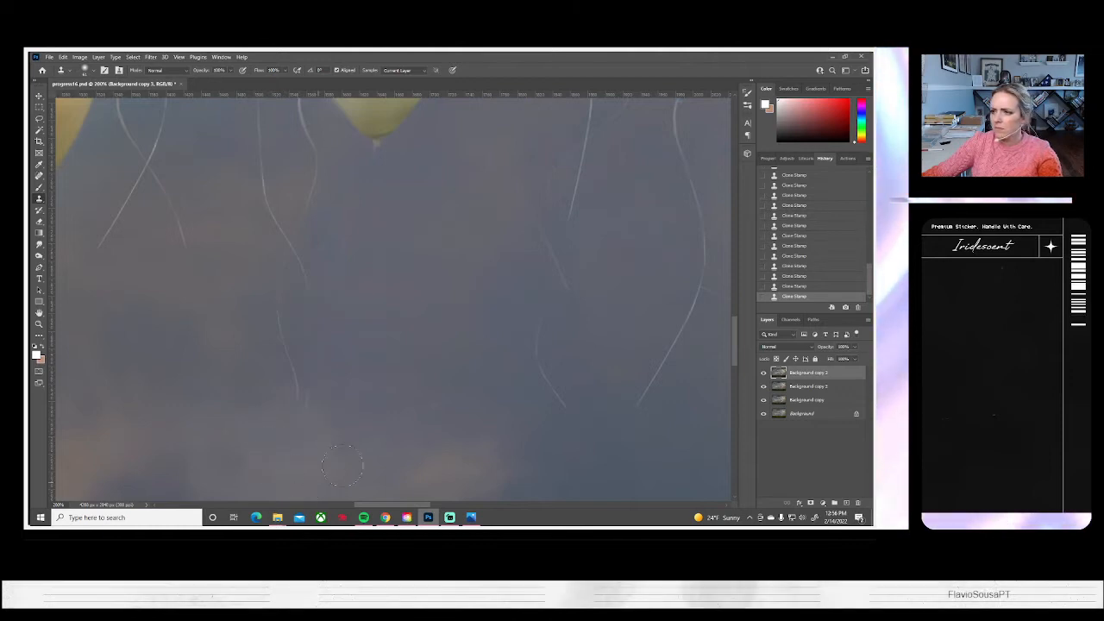
alt+click(307, 369)
drag(291, 356, 282, 320)
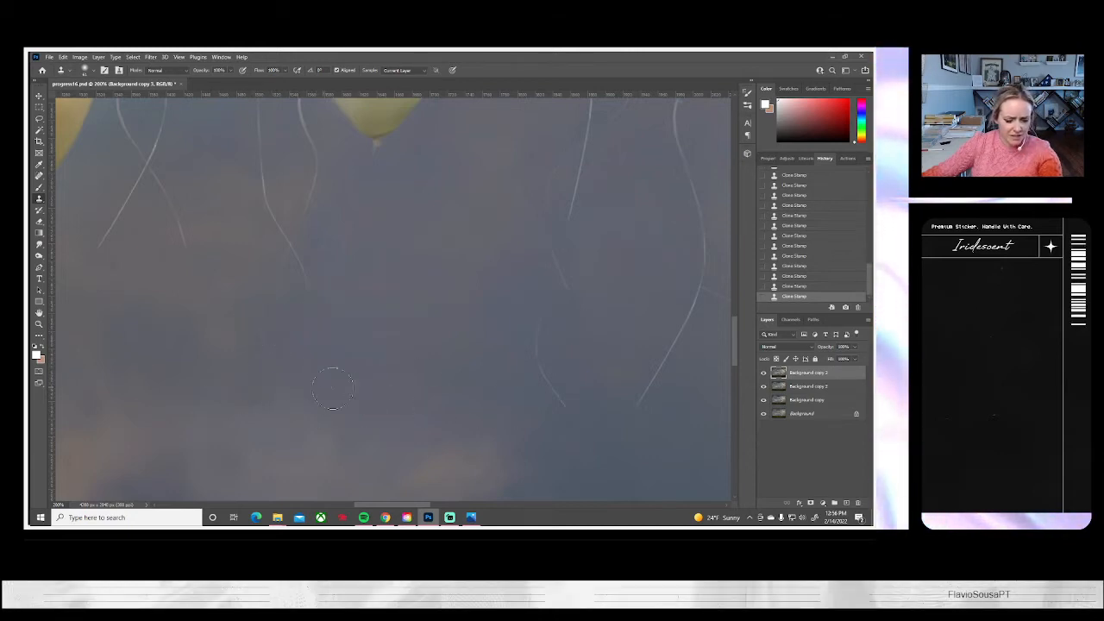
key(ctrl+z)
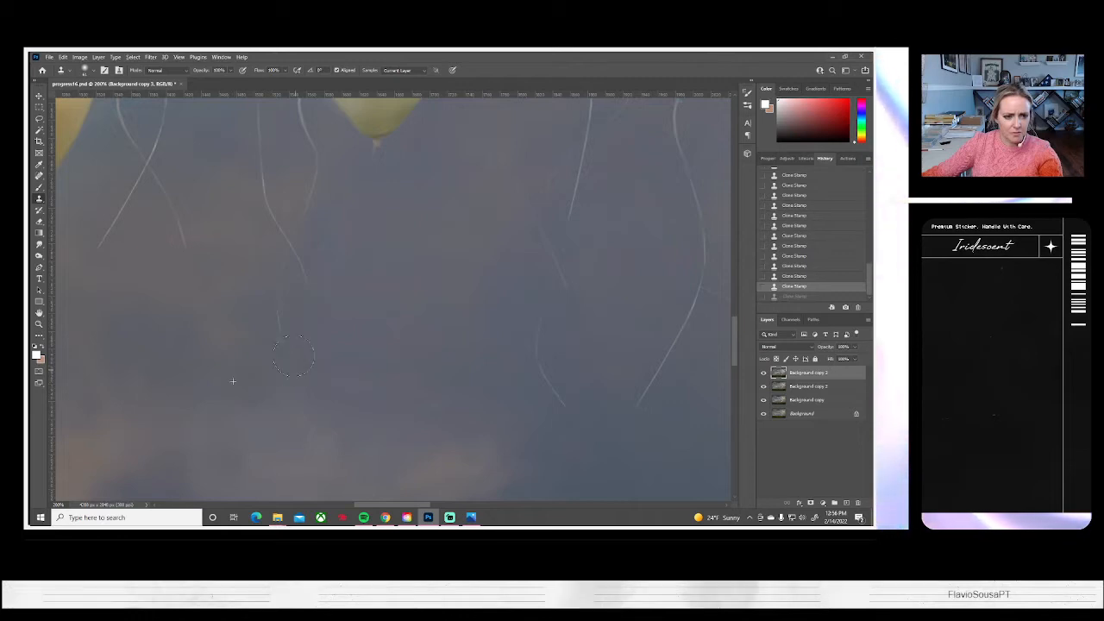
mouse_move(291, 343)
mouse_down()
mouse_move(285, 376)
mouse_move(326, 381)
mouse_up()
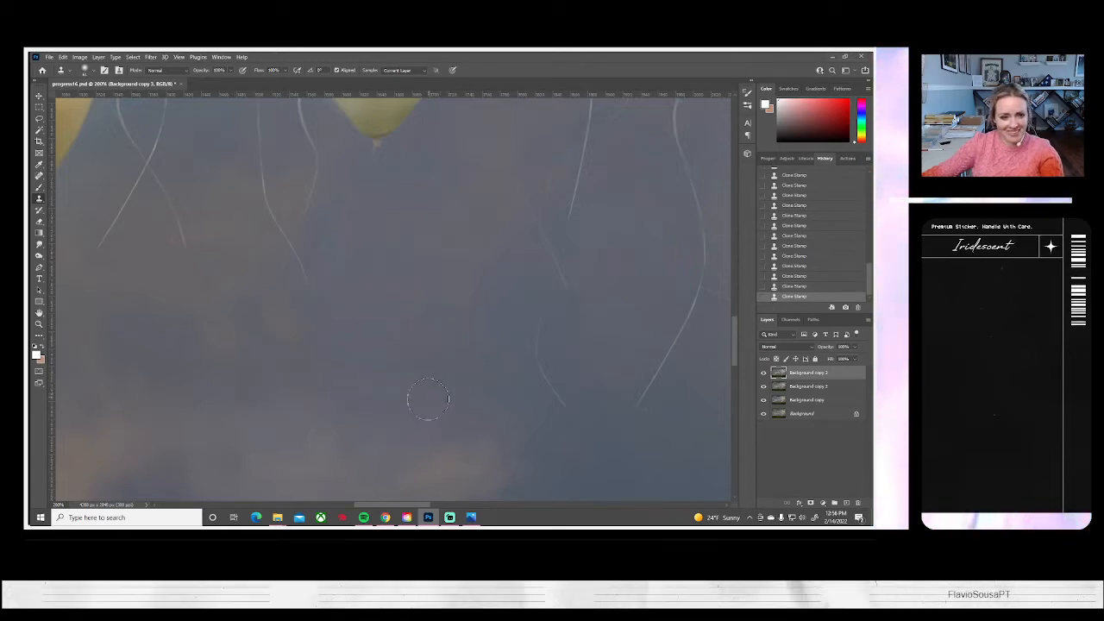
Clone sky over the faint curved string end just above the grass, left of the long blue-balloon string
mouse_move(414, 406)
mouse_down()
mouse_move(426, 288)
mouse_move(437, 323)
mouse_move(379, 327)
mouse_up()
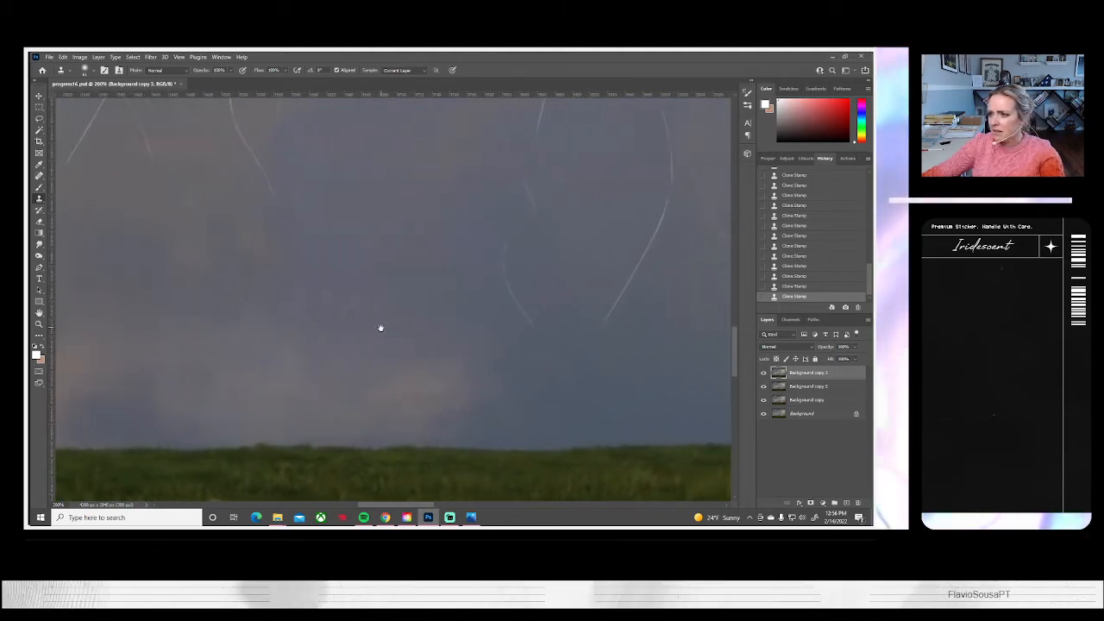
alt+click(439, 328)
drag(506, 320, 512, 308)
drag(505, 260, 506, 261)
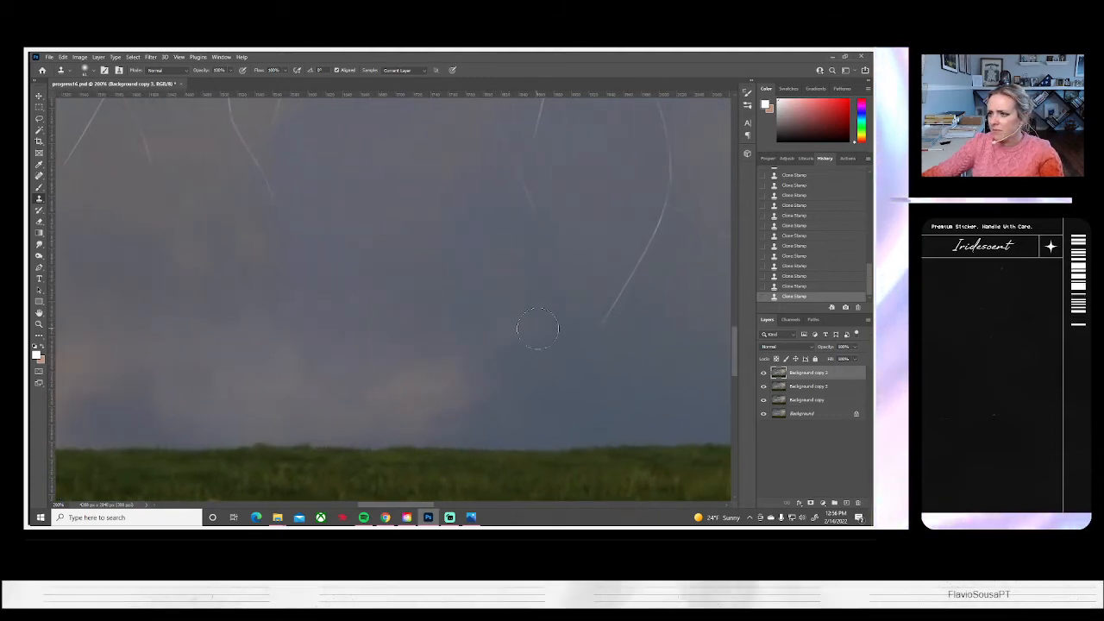
Clone out the lower part of the blue balloon's string and the short diagonal string fragment beside it
drag(572, 371, 351, 442)
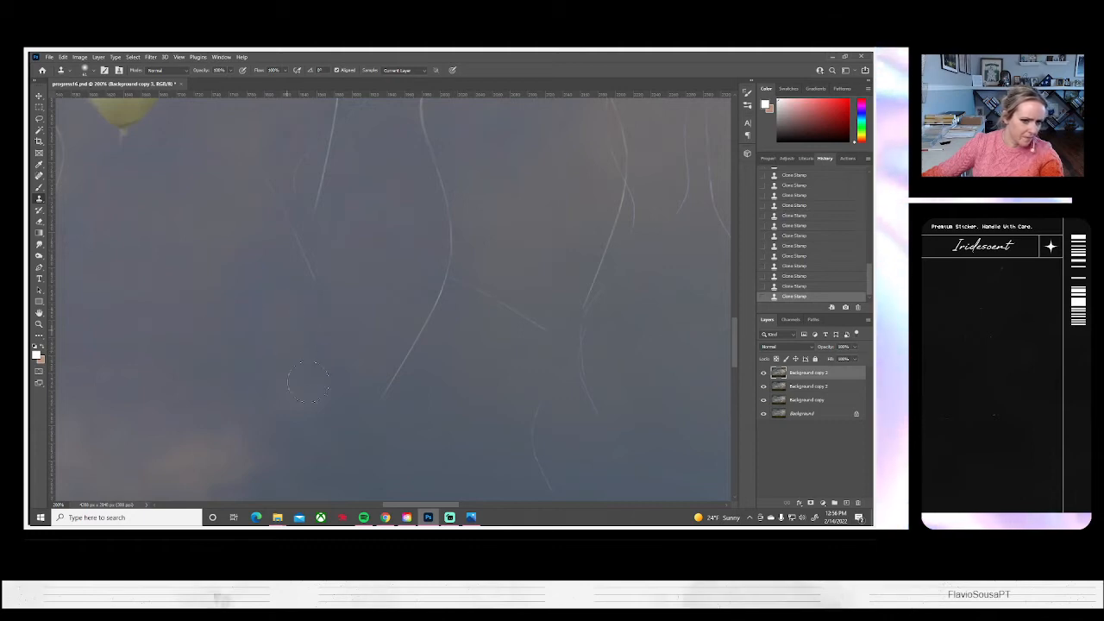
alt+click(324, 420)
drag(385, 397, 419, 311)
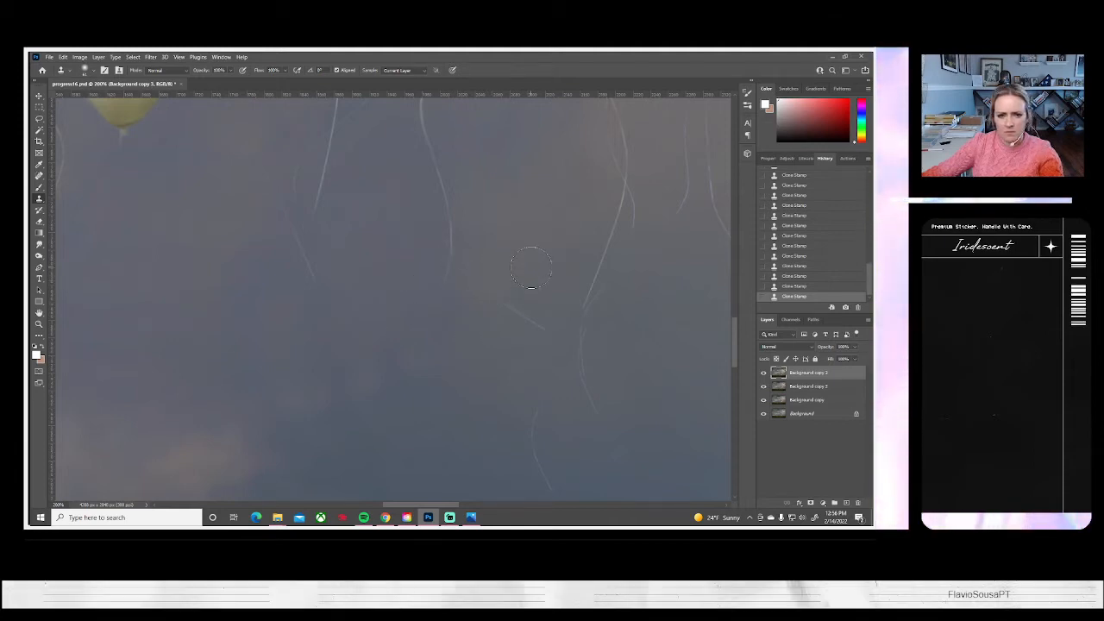
drag(523, 349, 457, 343)
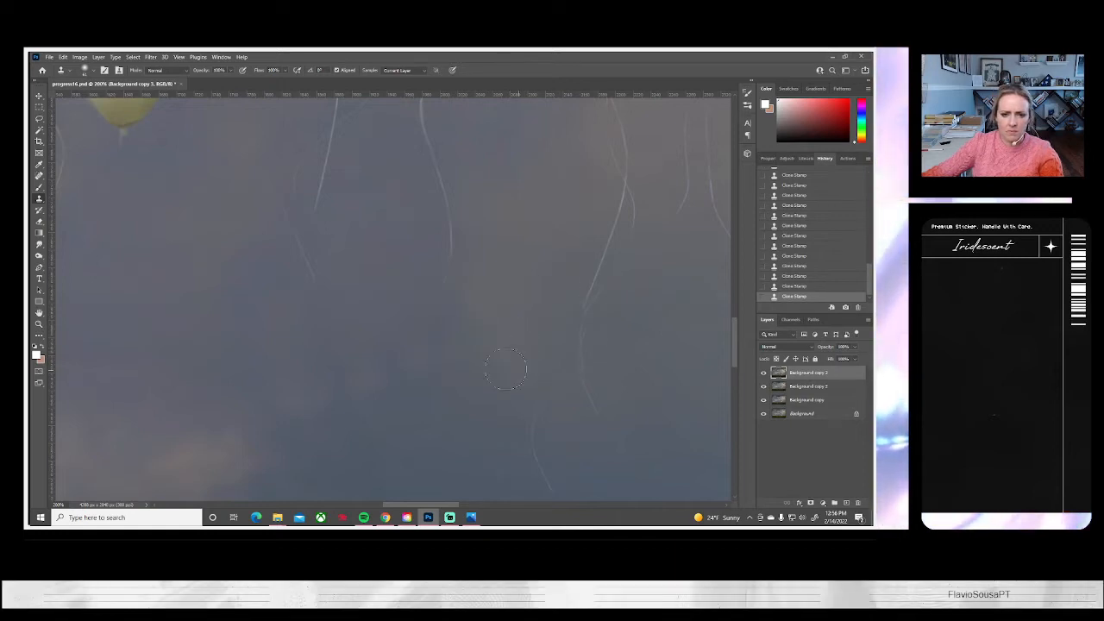
drag(523, 364, 505, 364)
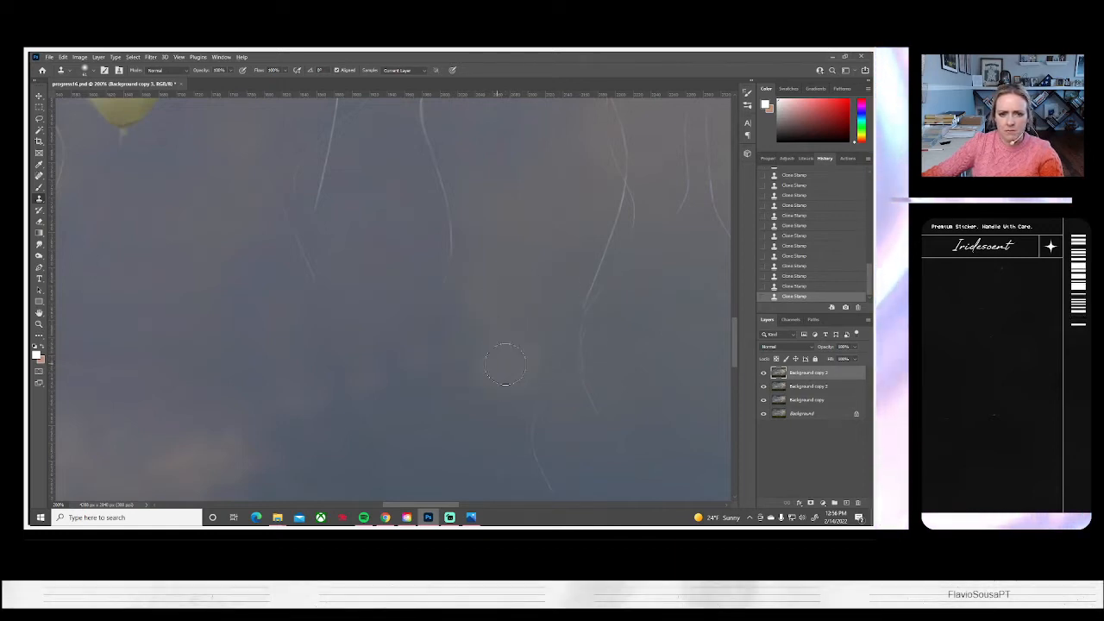
Reduce the size of the soft round Clone Stamp brush for retouching the strings around the blue balloon
mouse_move(453, 240)
mouse_down()
mouse_move(430, 283)
mouse_move(461, 397)
mouse_up()
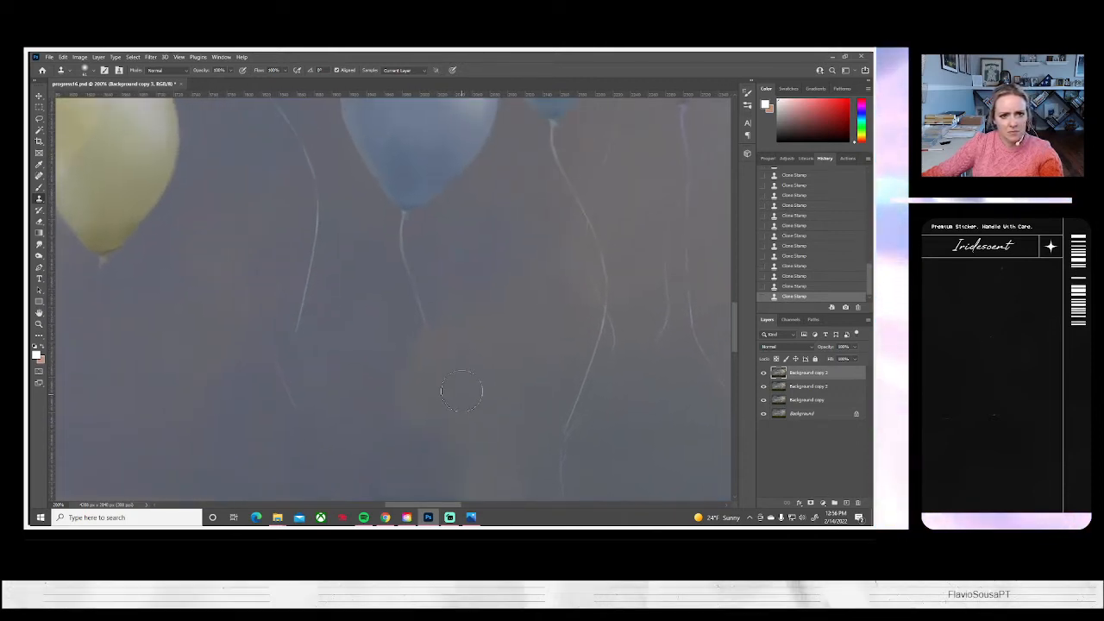
drag(486, 198, 459, 445)
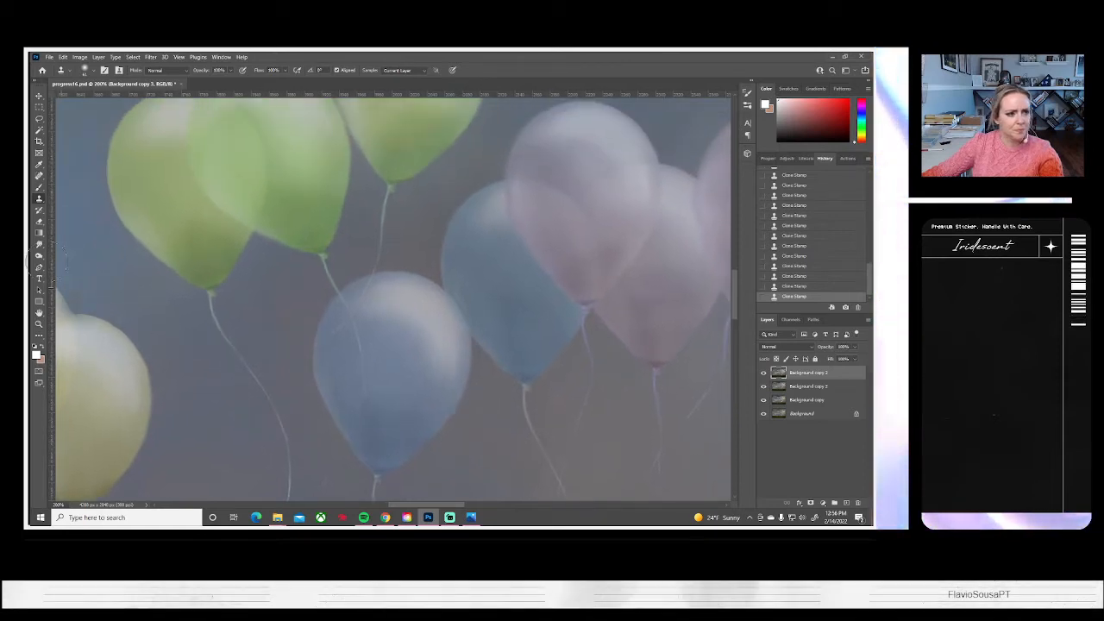
click(90, 71)
drag(95, 95, 84, 98)
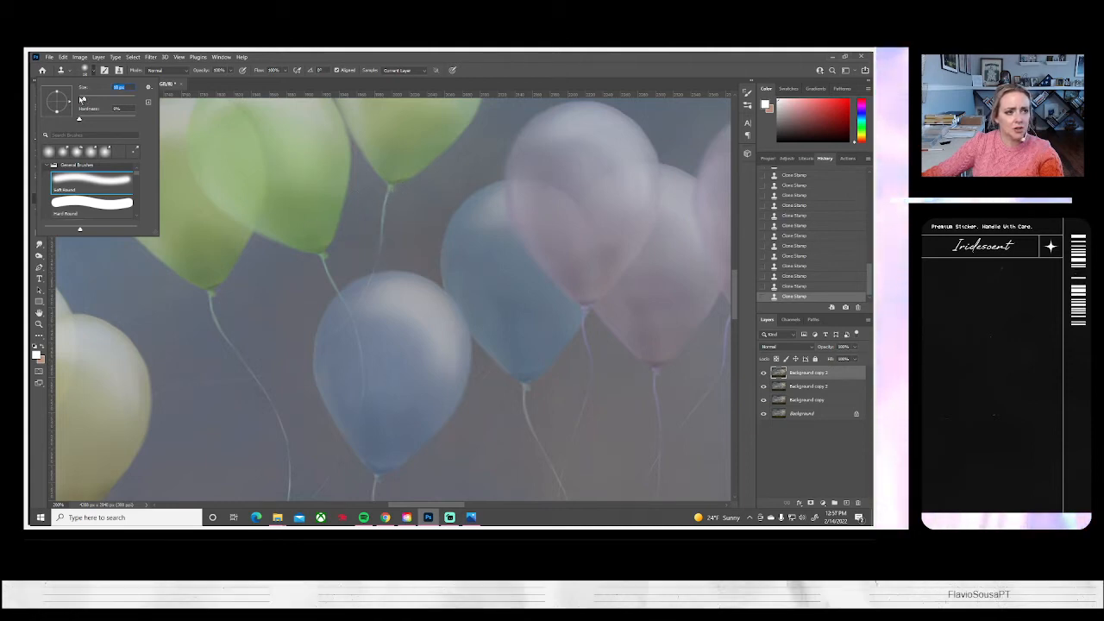
drag(85, 99, 81, 99)
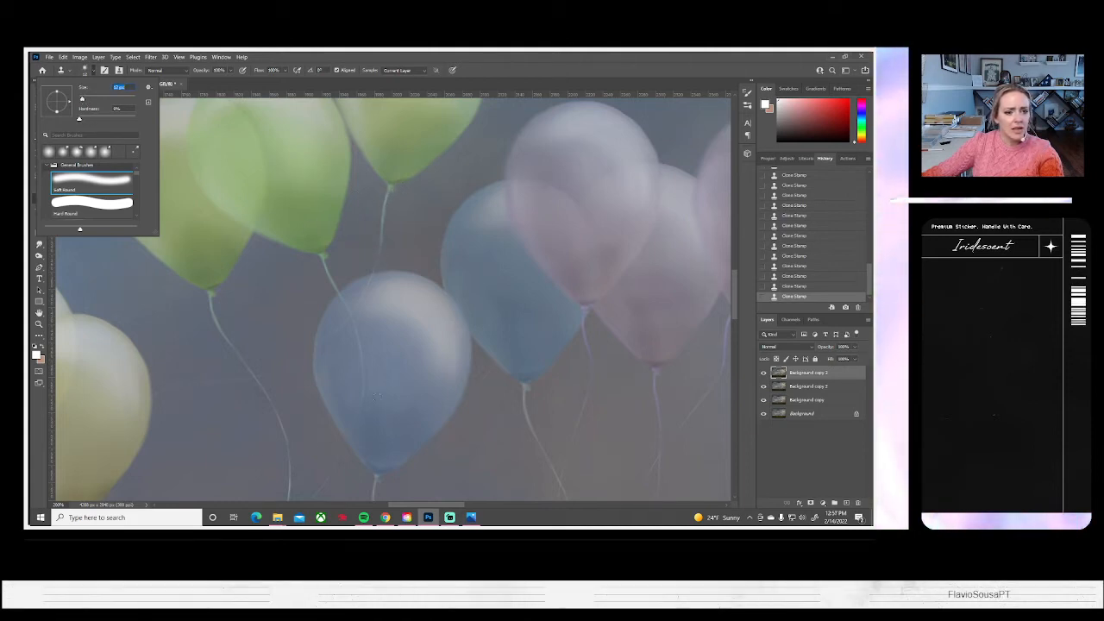
alt+click(317, 359)
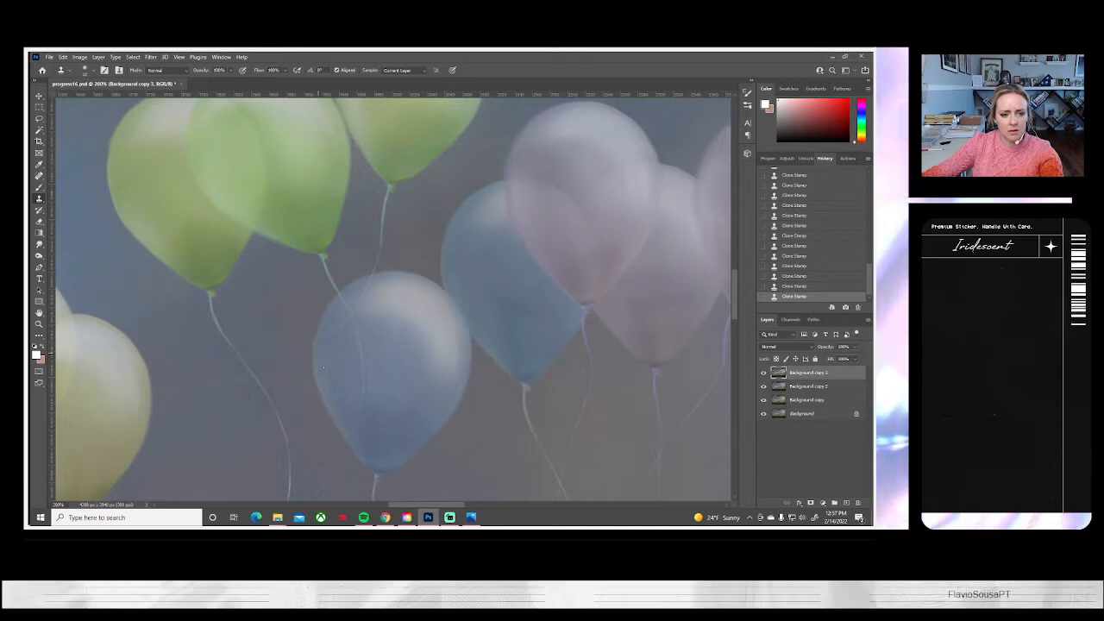
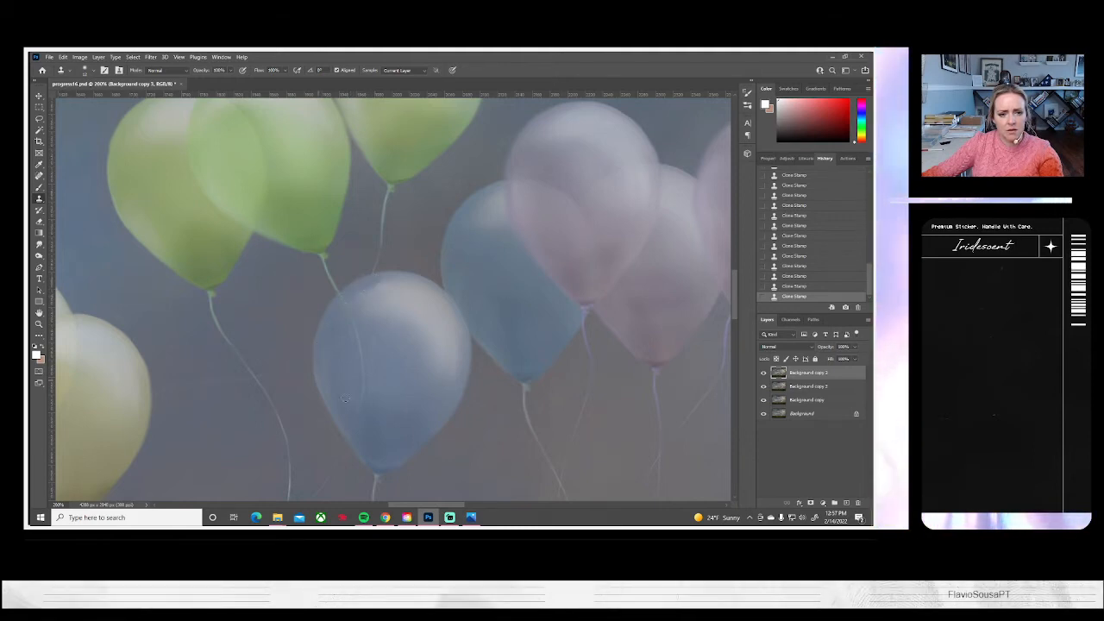
Smudge the faint string showing through the upper left and middle of the blue balloon
click(40, 245)
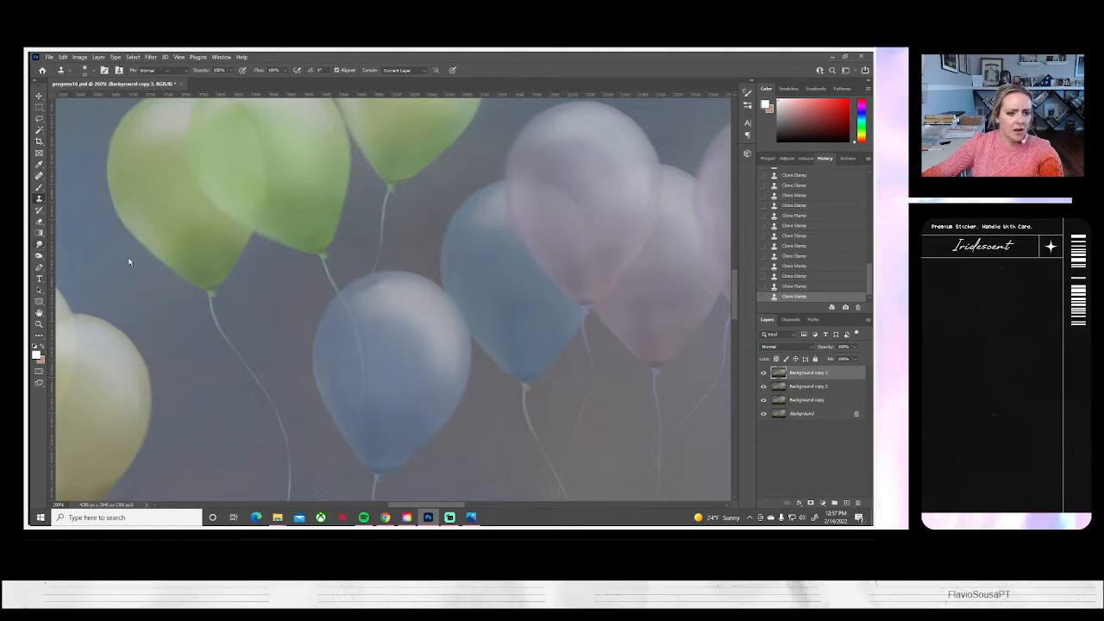
drag(346, 301, 357, 304)
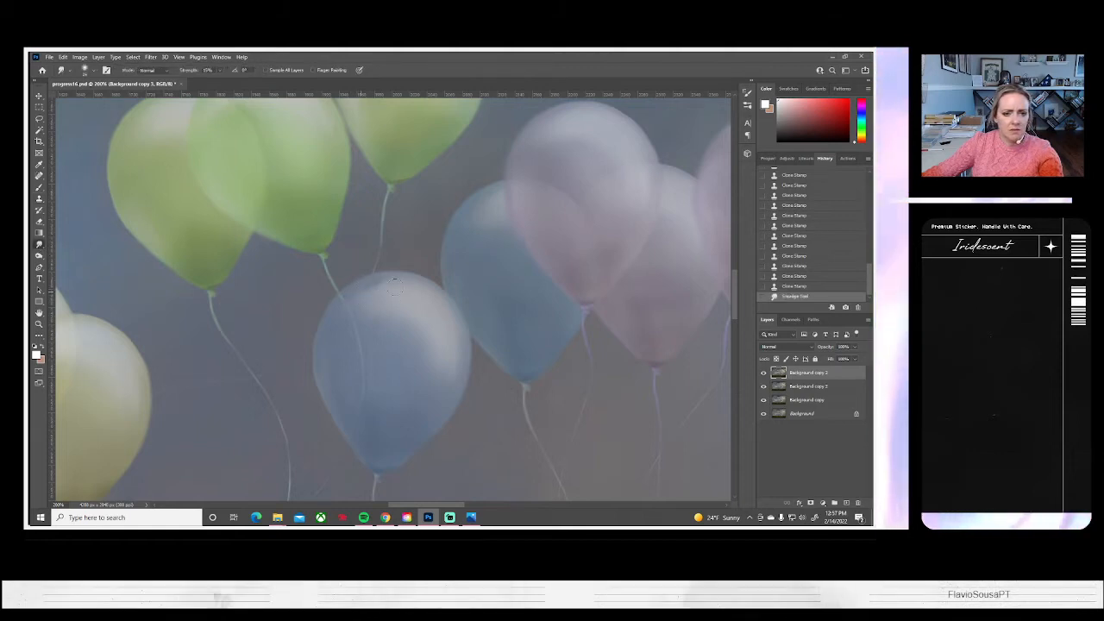
drag(373, 355, 366, 369)
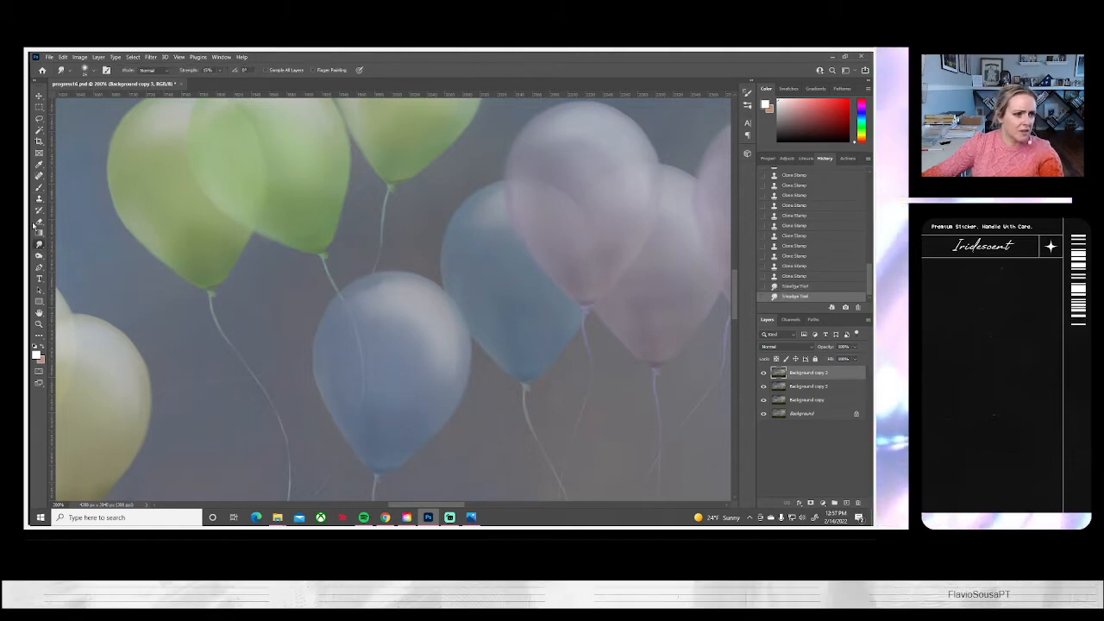
Try to brush a short string stroke outward from the blue balloon's left edge, undoing both attempts
click(39, 187)
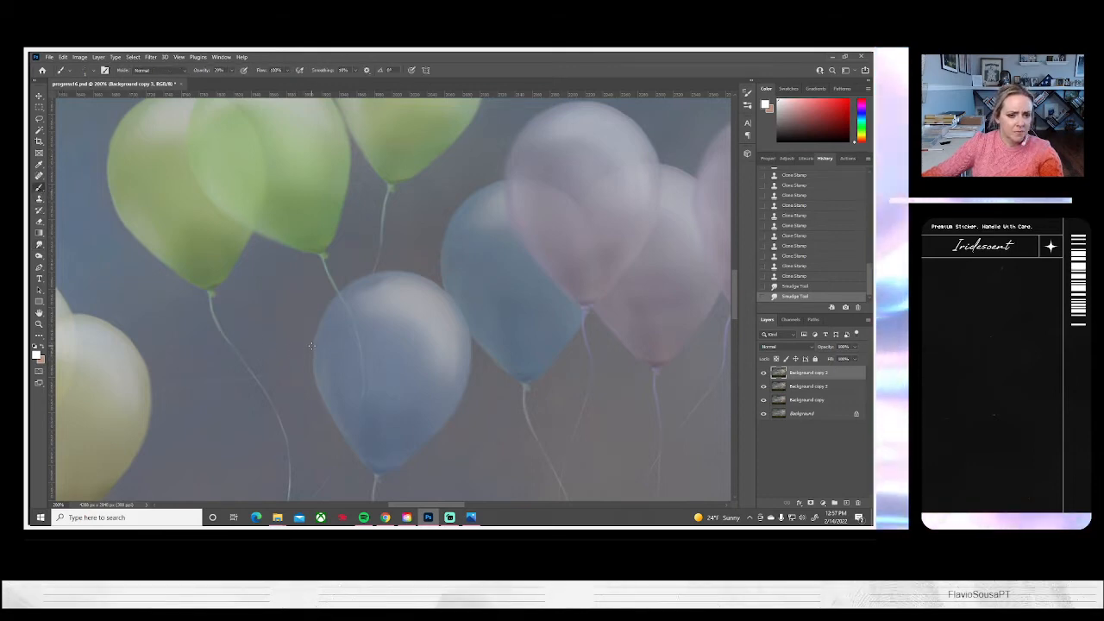
drag(312, 347, 293, 354)
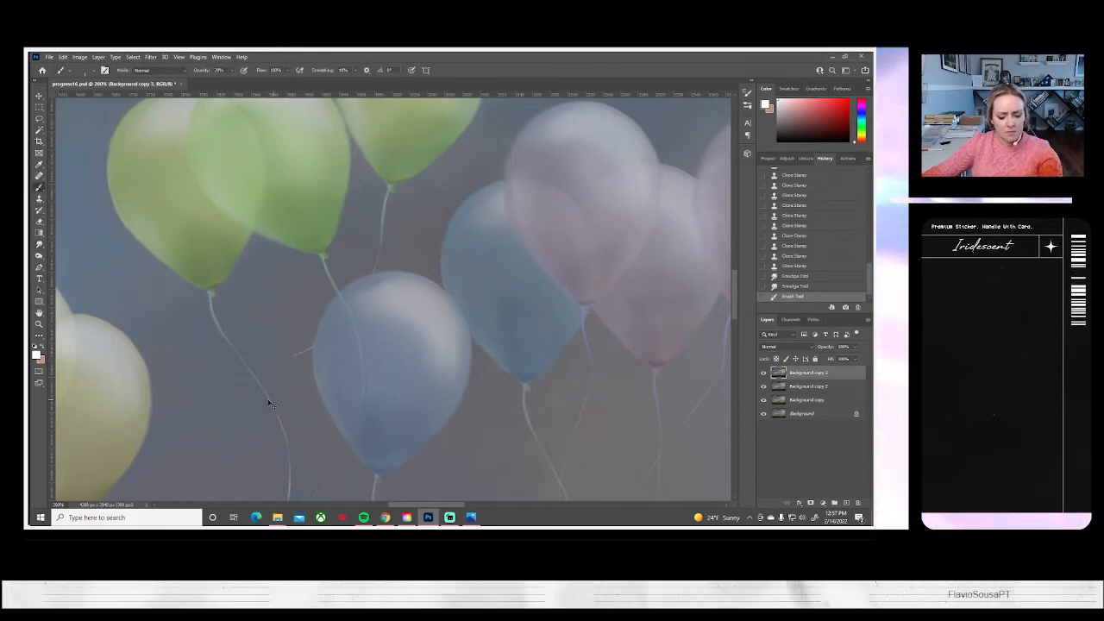
key(ctrl+z)
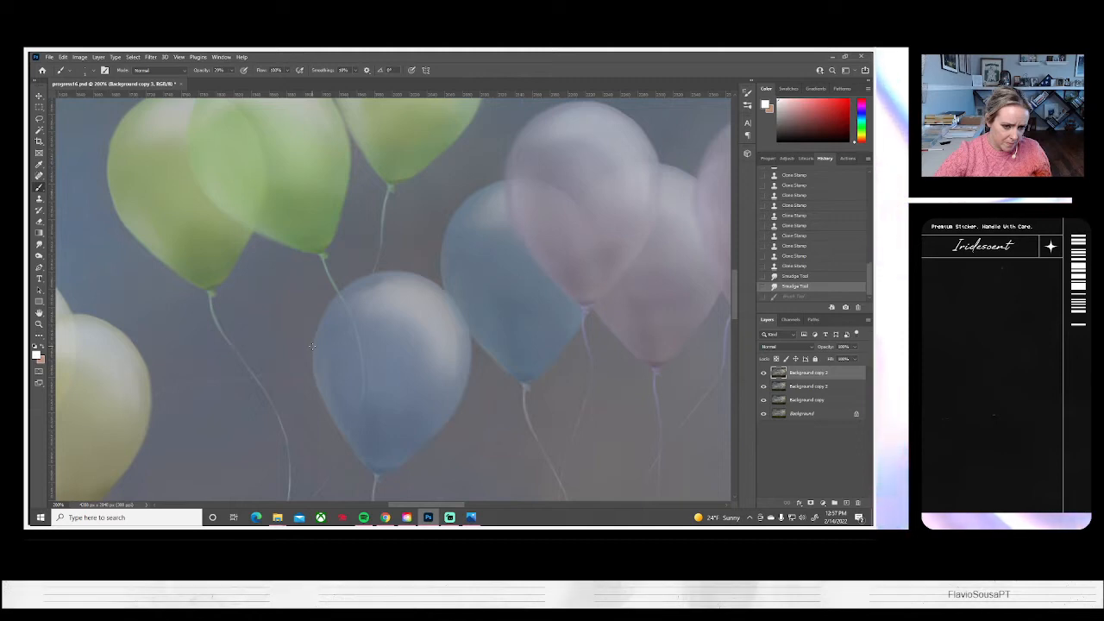
drag(304, 348, 290, 357)
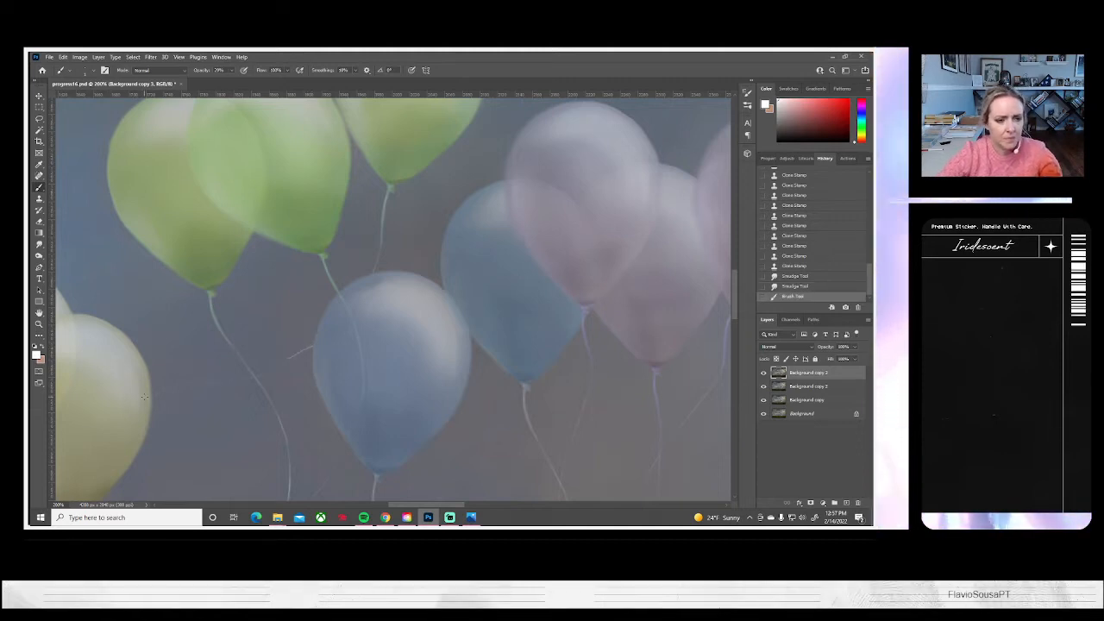
key(ctrl+z)
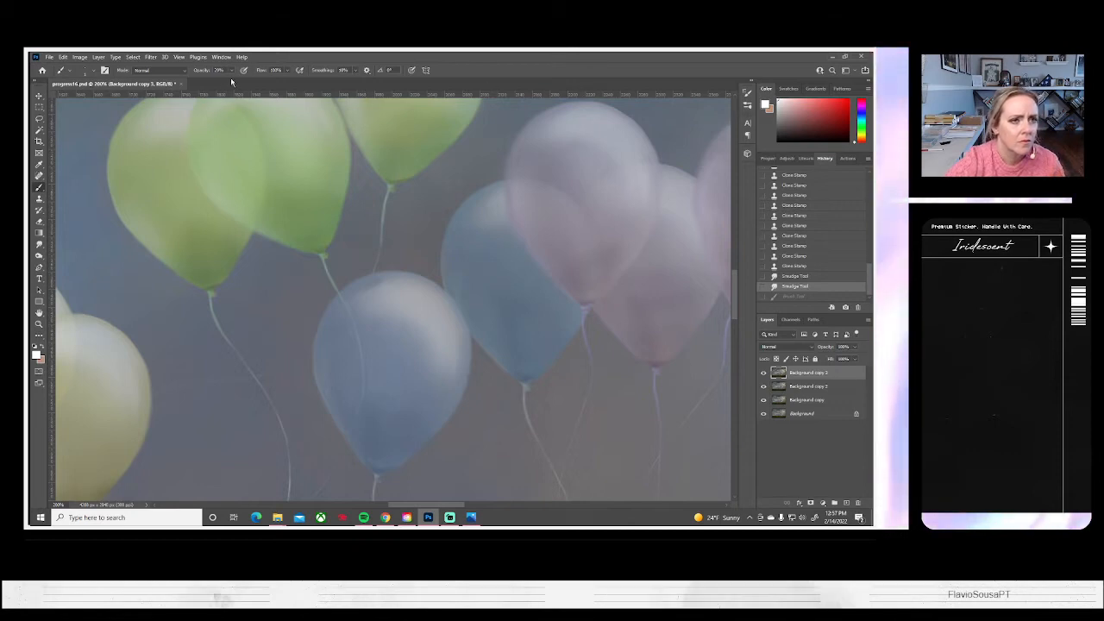
Lower the Brush opacity to 5% and paint a faint diagonal stroke from the blue balloon's left edge, toggling it off and on to compare
drag(228, 72, 222, 80)
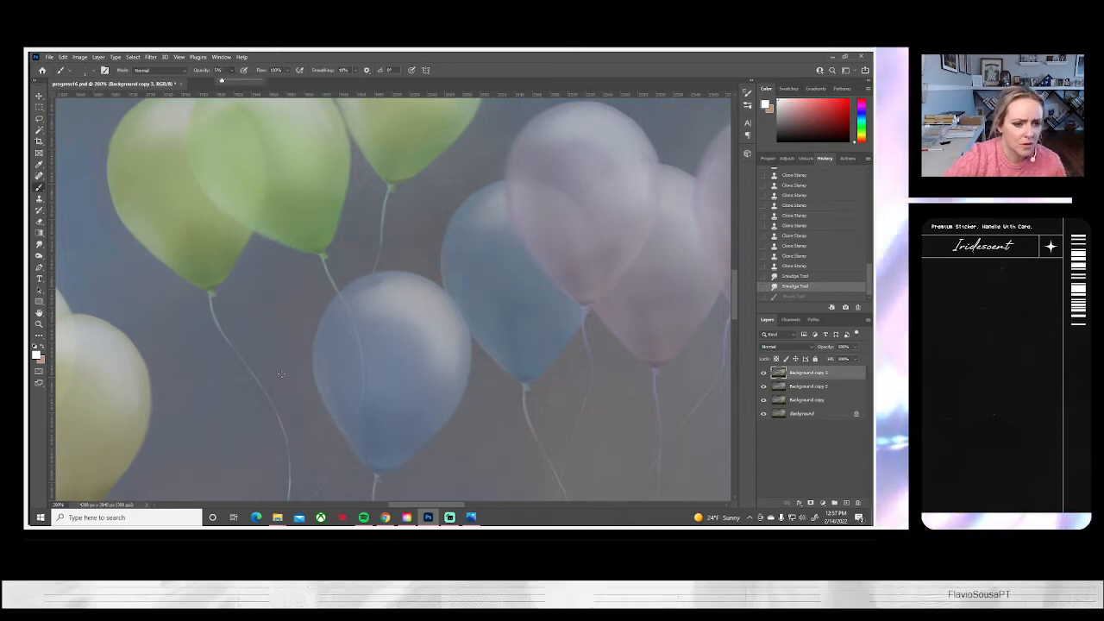
click(311, 349)
drag(306, 349, 264, 377)
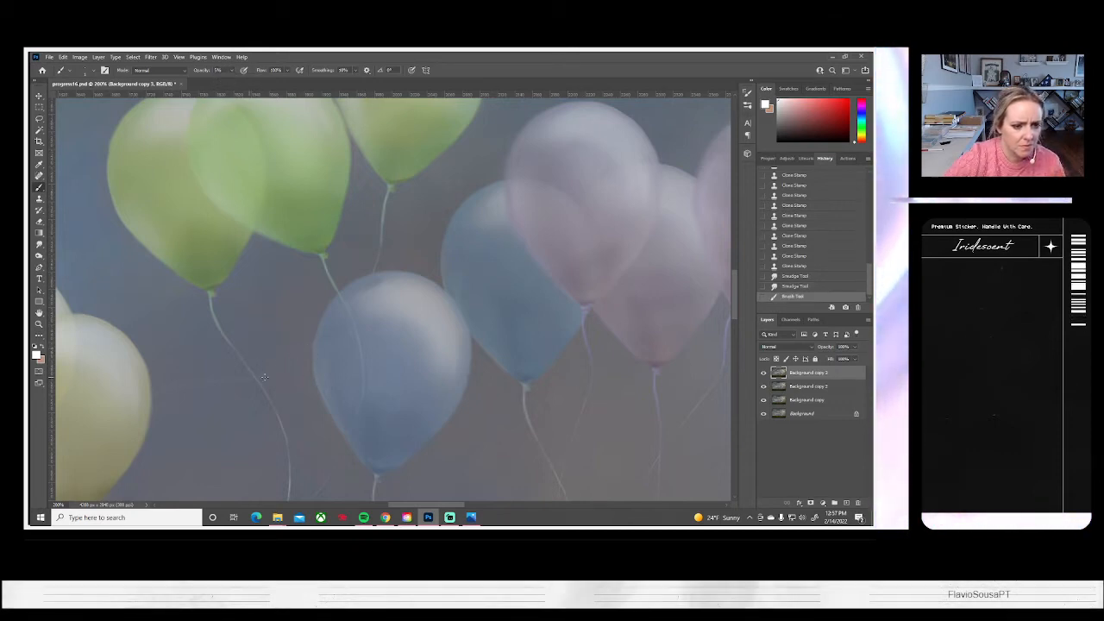
key(ctrl+z)
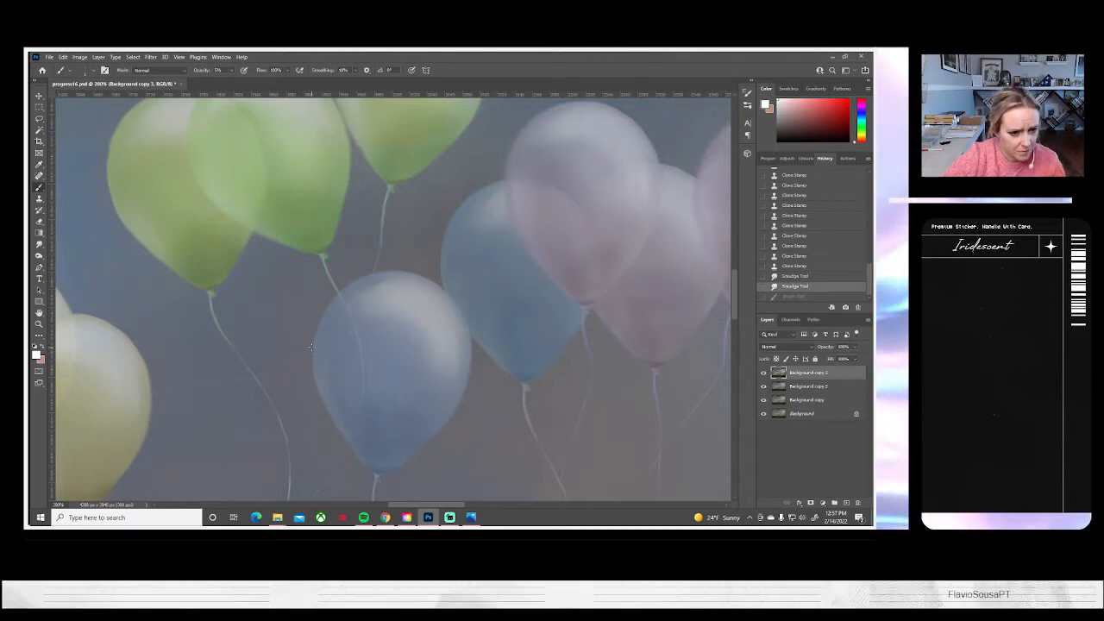
key(ctrl+shift+z)
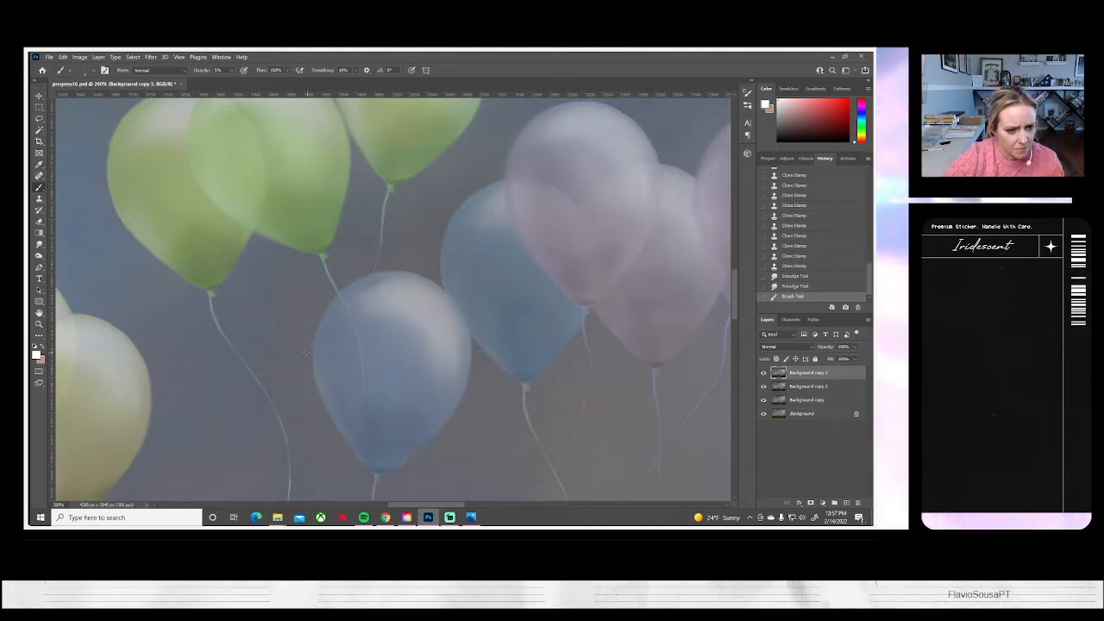
key(ctrl+z)
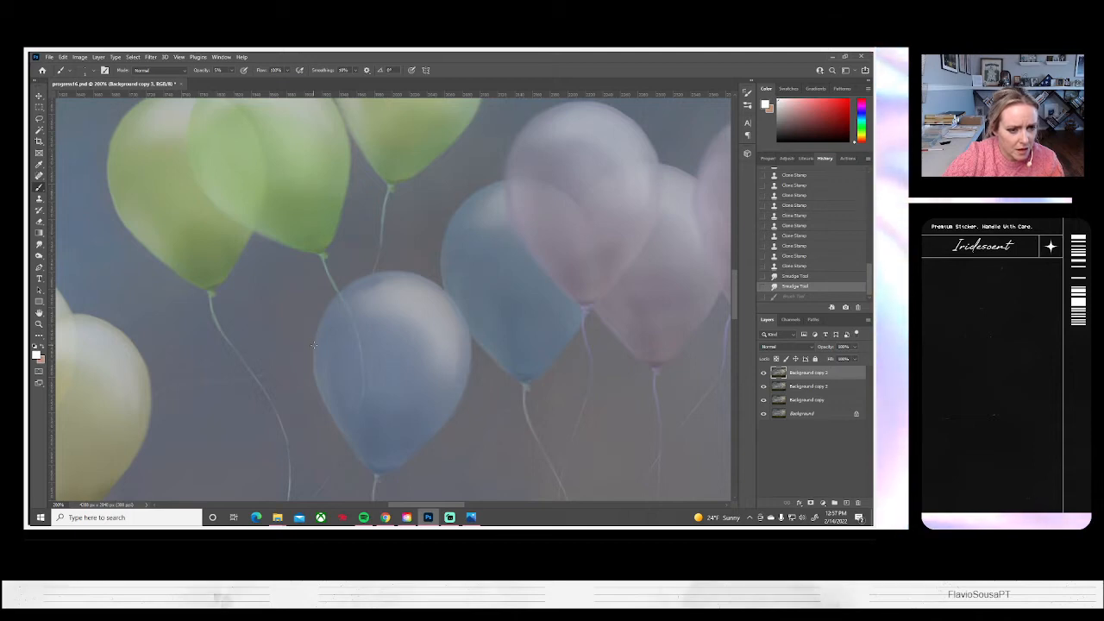
key(ctrl+shift+z)
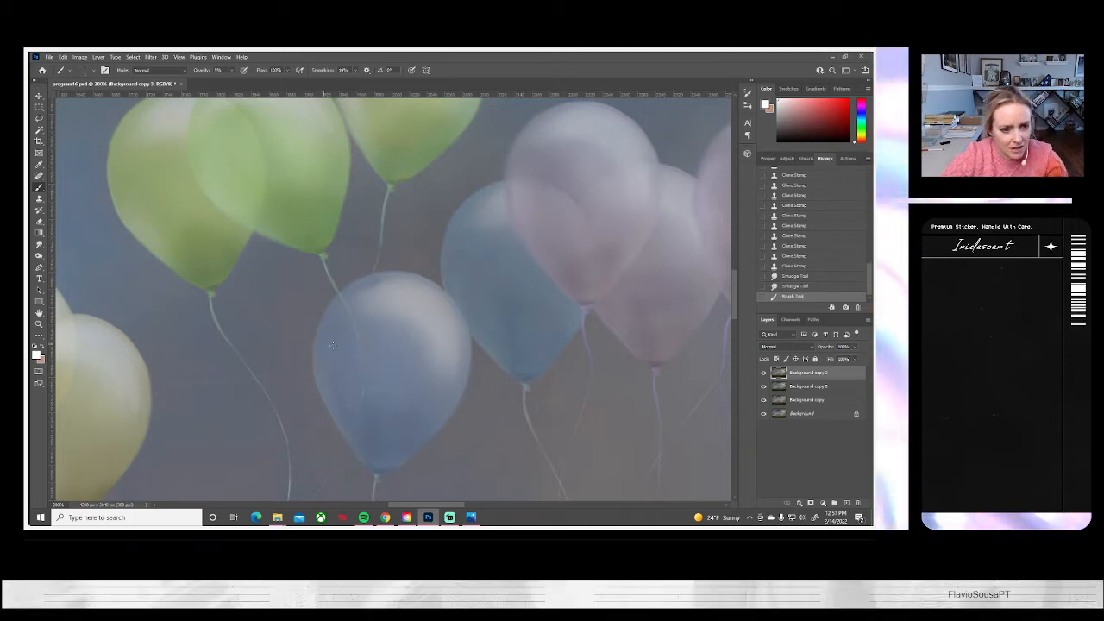
key(ctrl+z)
key(ctrl+shift+z)
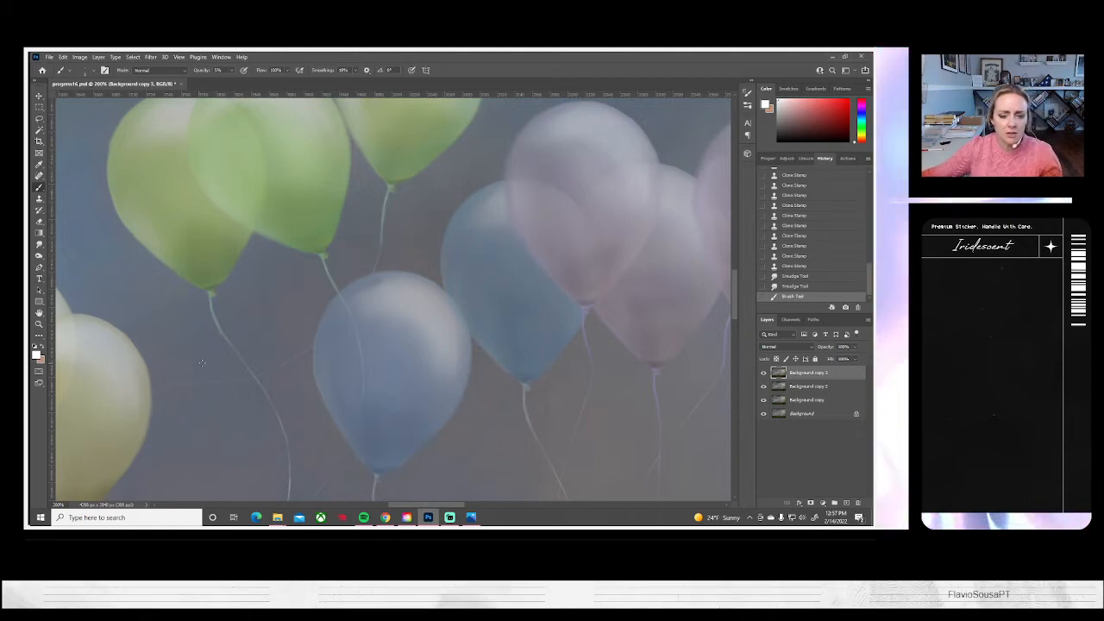
Clone sky over the upper strings hanging from the left and middle mauve balloons with the Clone Stamp
drag(391, 465, 345, 281)
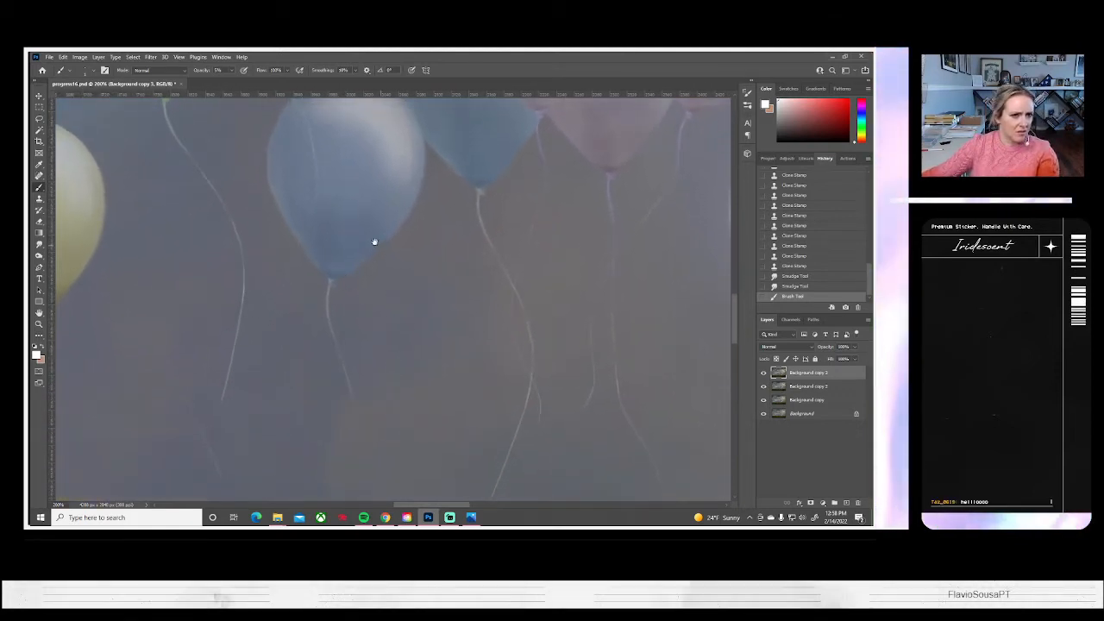
drag(372, 239, 377, 362)
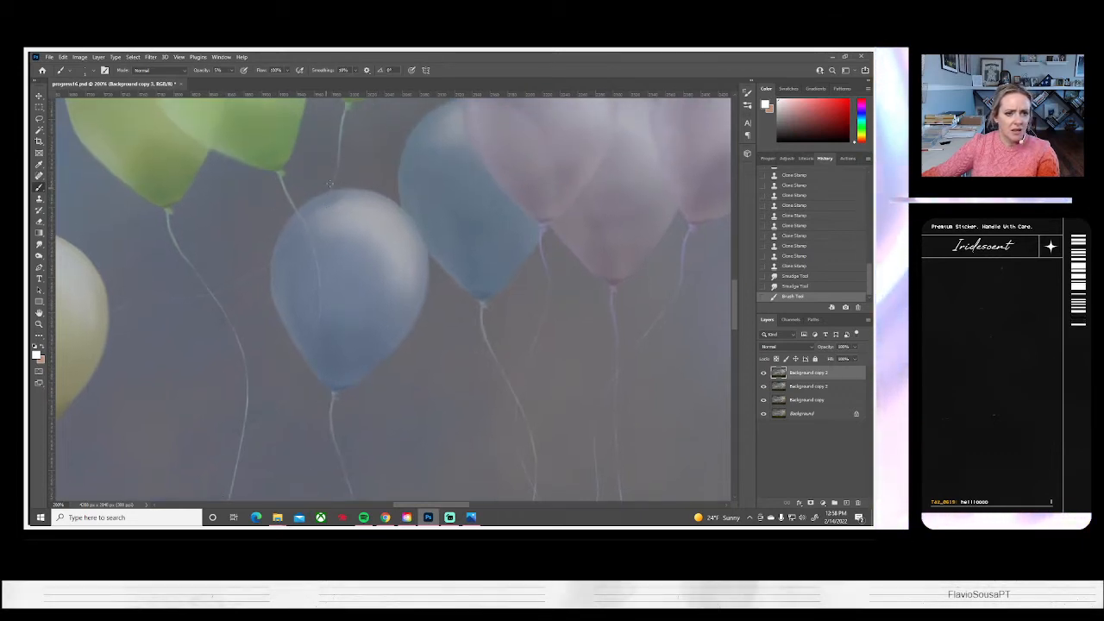
drag(456, 424, 342, 373)
key(s)
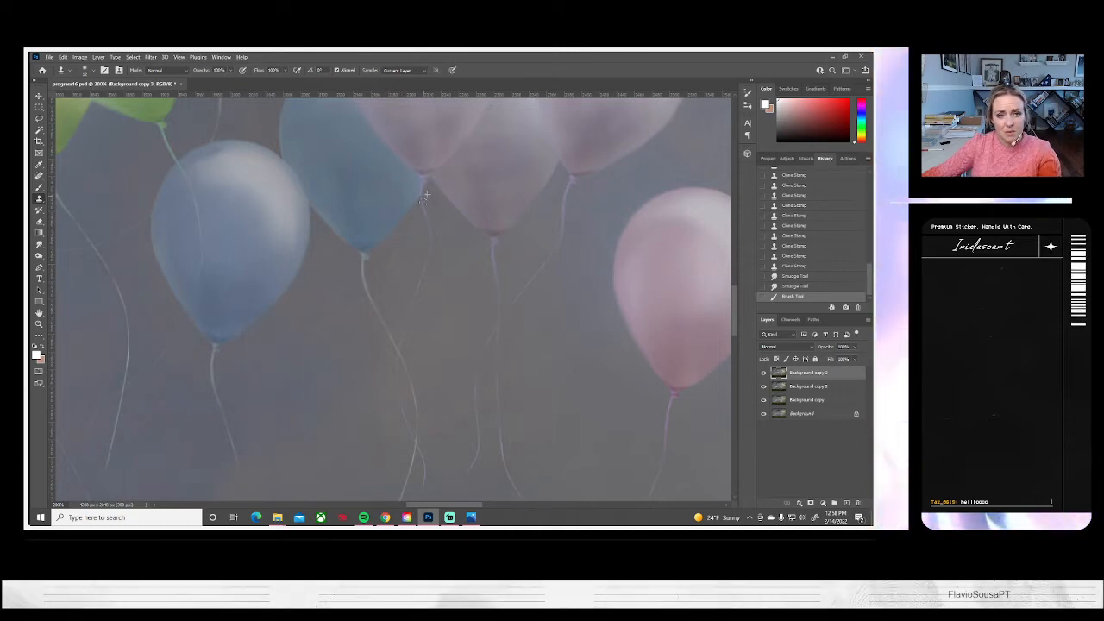
drag(431, 281, 429, 233)
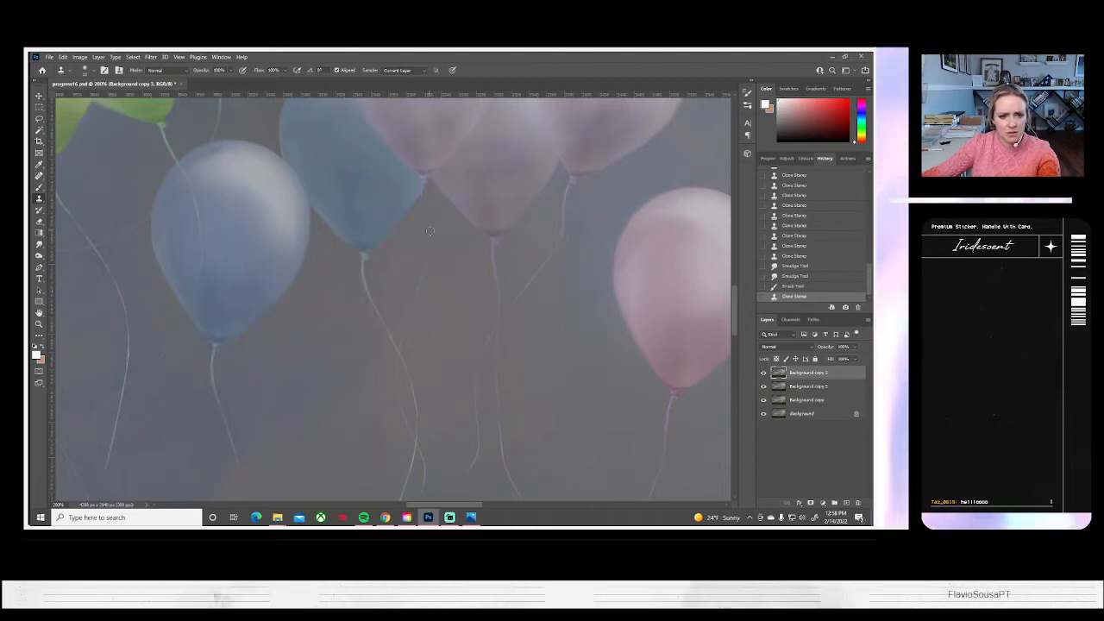
drag(498, 332, 494, 262)
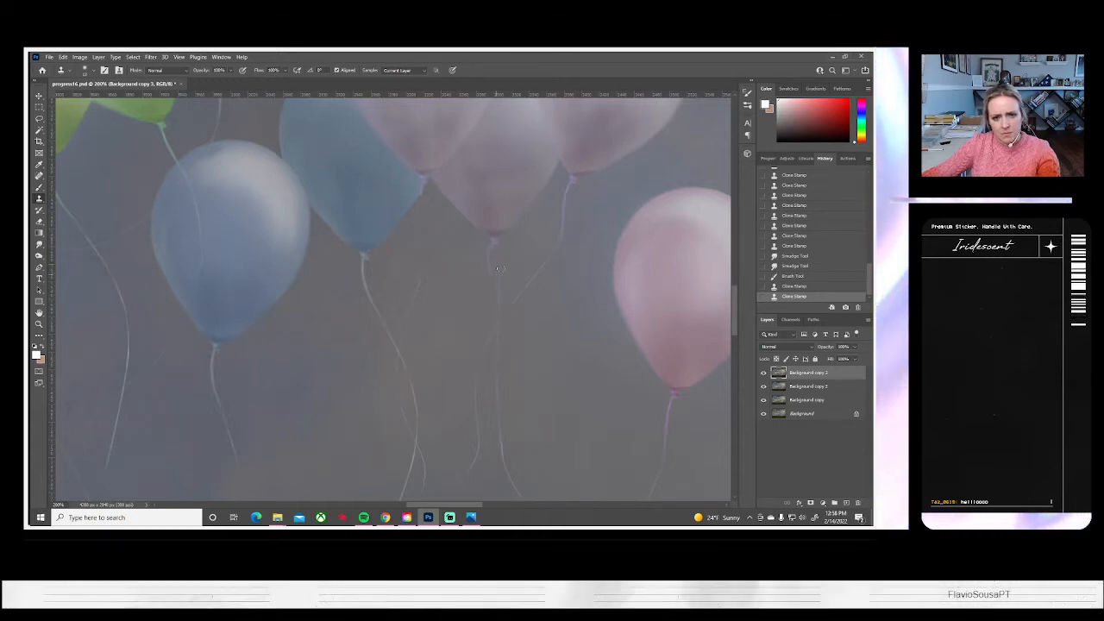
mouse_move(459, 260)
mouse_down()
mouse_move(472, 244)
mouse_move(491, 251)
mouse_move(497, 304)
mouse_up()
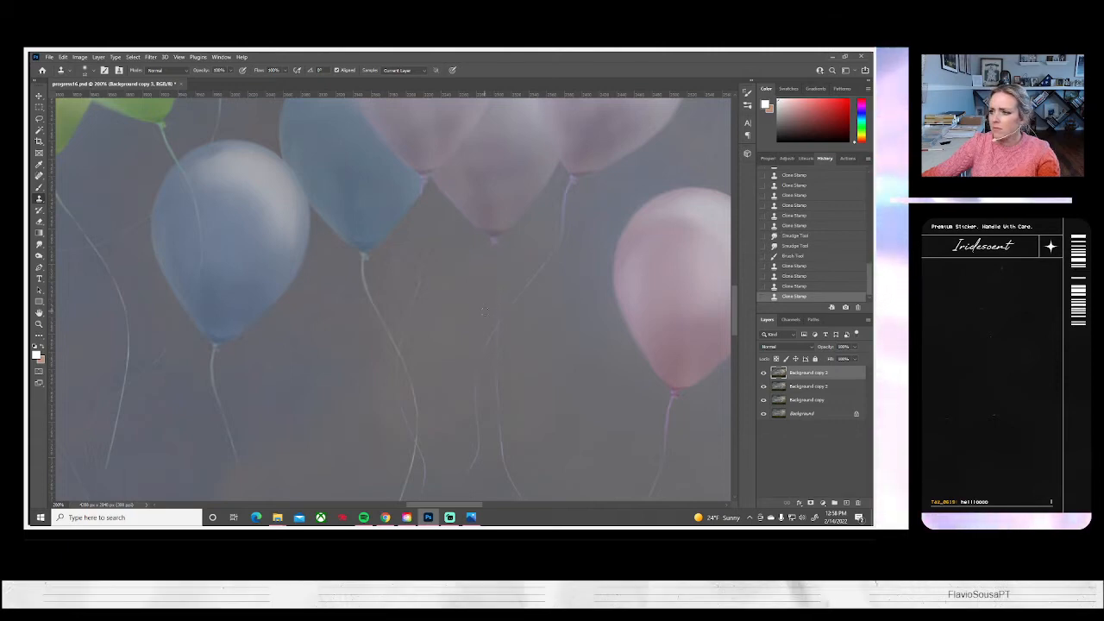
Enlarge the soft round Clone Stamp brush and clone out the faint diagonal string fragment to the right of the teal balloon's string
click(86, 70)
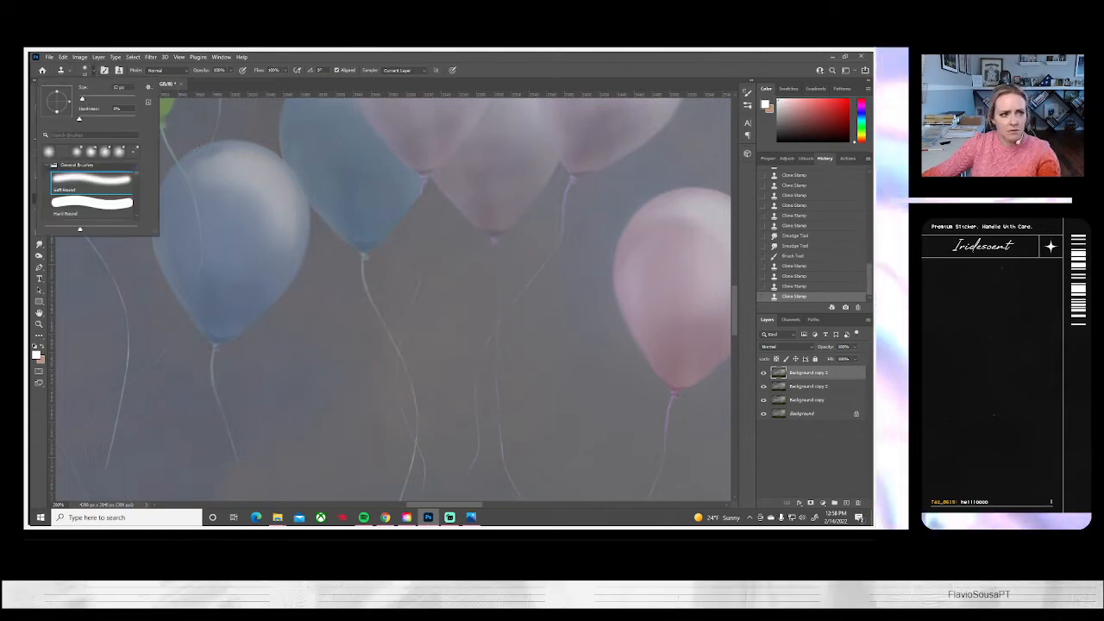
drag(82, 100, 86, 99)
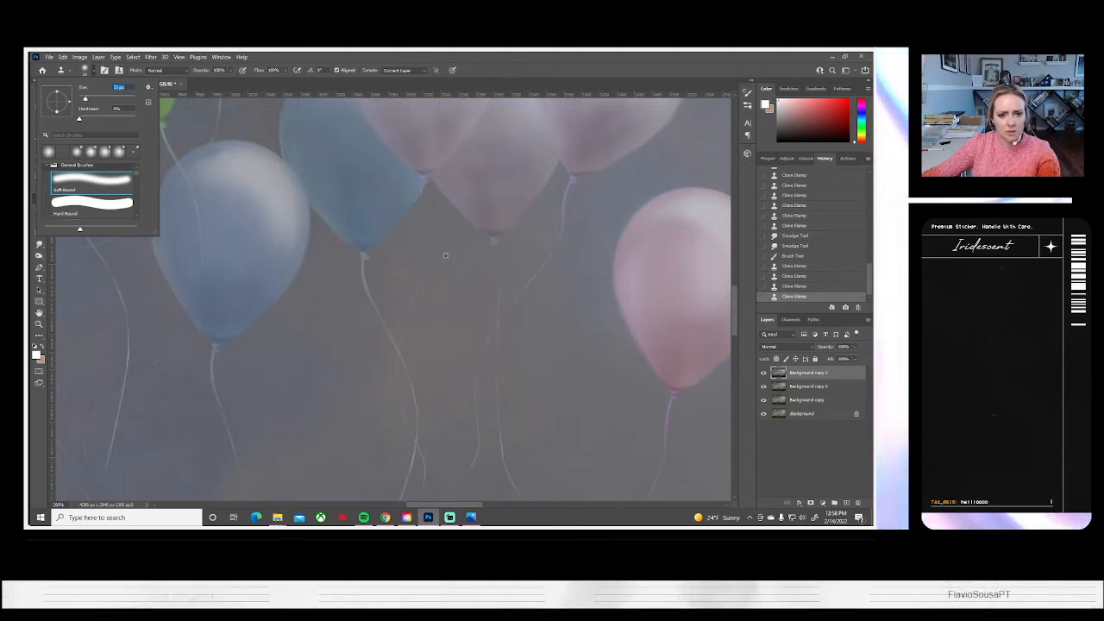
click(448, 254)
mouse_move(425, 271)
mouse_down()
mouse_move(536, 280)
mouse_move(482, 315)
mouse_move(419, 296)
mouse_up()
alt+click(448, 287)
click(427, 296)
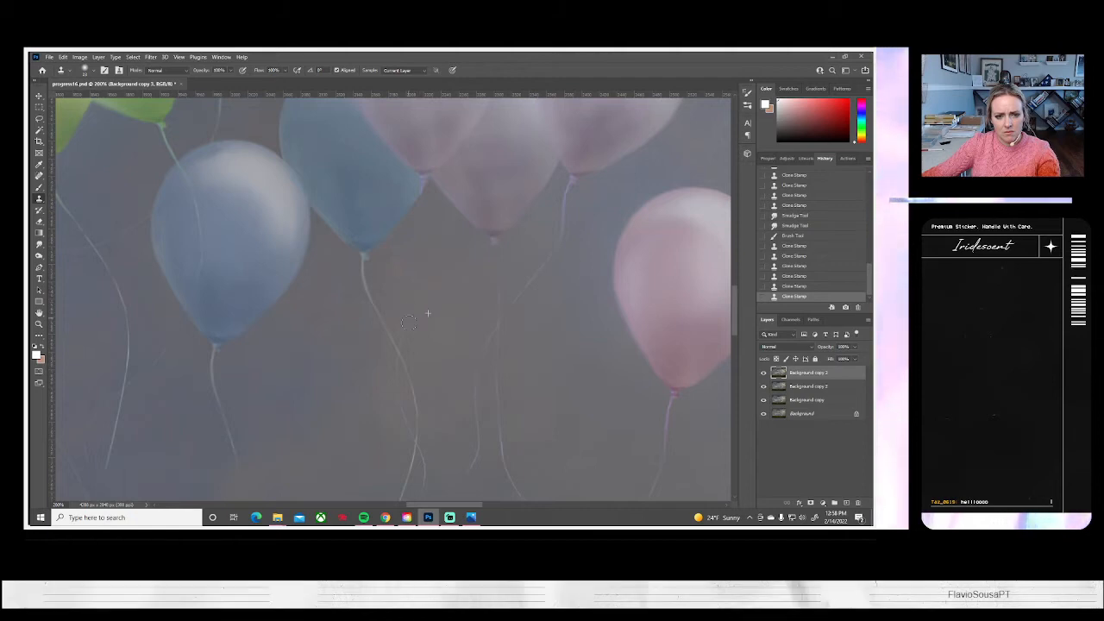
Clone sky alongside the teal balloon's string and over the short string end branching off it, undoing and repainting the last stroke
mouse_move(412, 348)
mouse_down()
mouse_move(402, 338)
mouse_move(381, 359)
mouse_move(403, 426)
mouse_move(439, 445)
mouse_up()
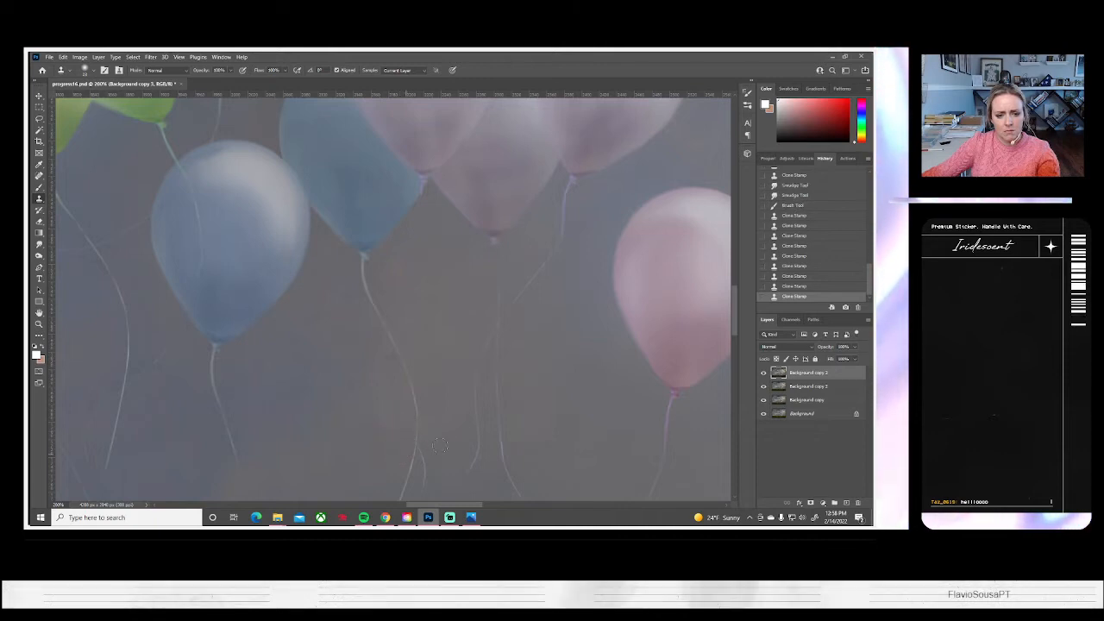
click(402, 409)
scroll(428, 380, down, 2)
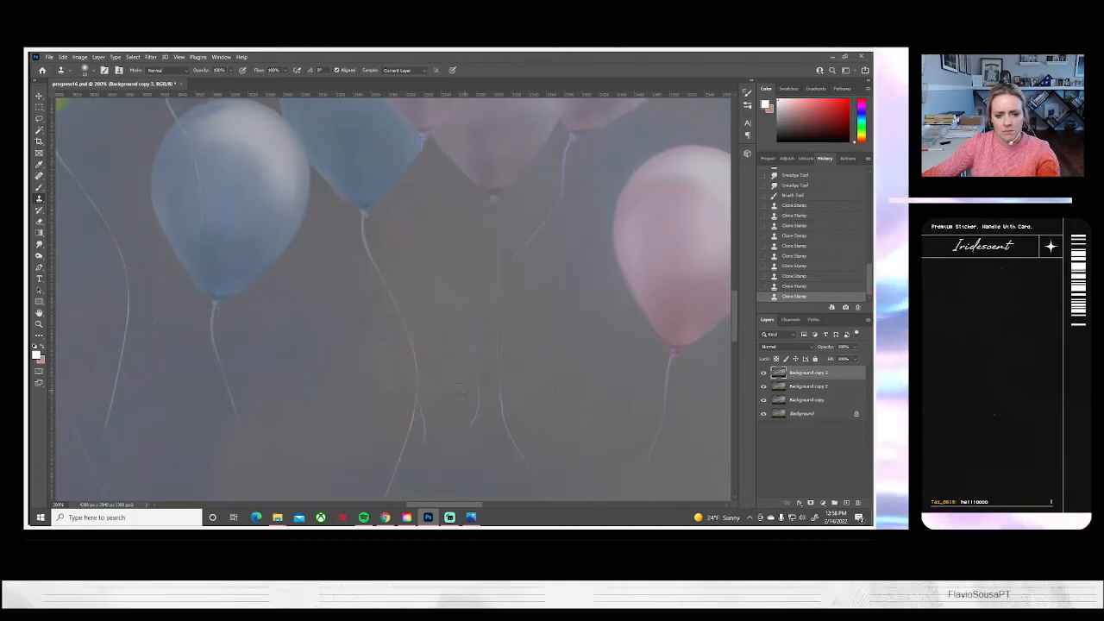
alt+click(430, 381)
drag(419, 399, 421, 455)
click(405, 393)
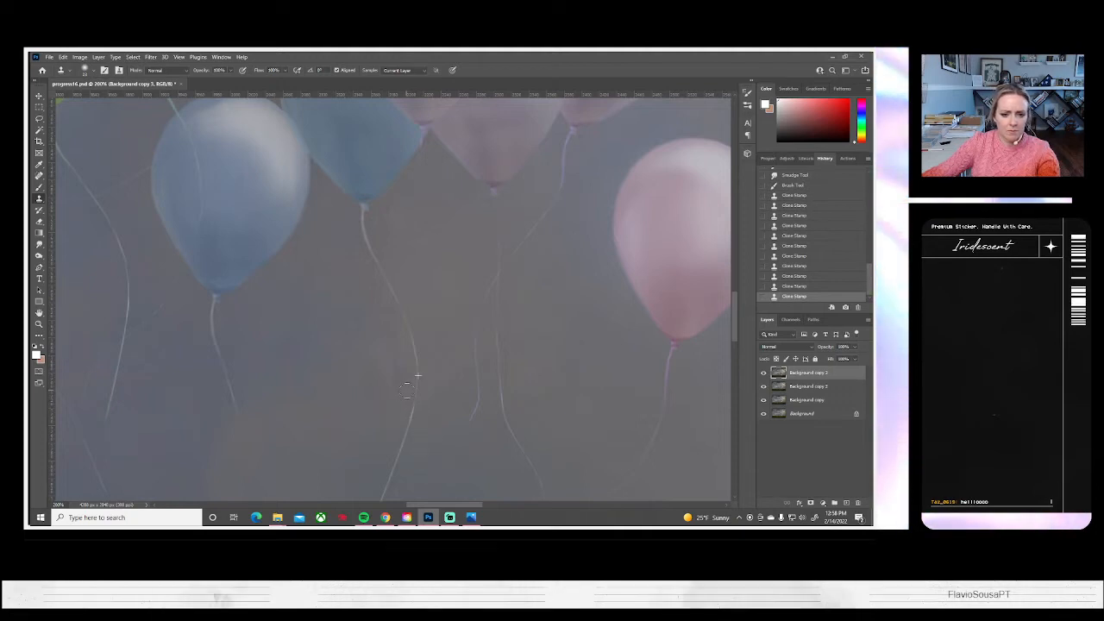
key(ctrl+z)
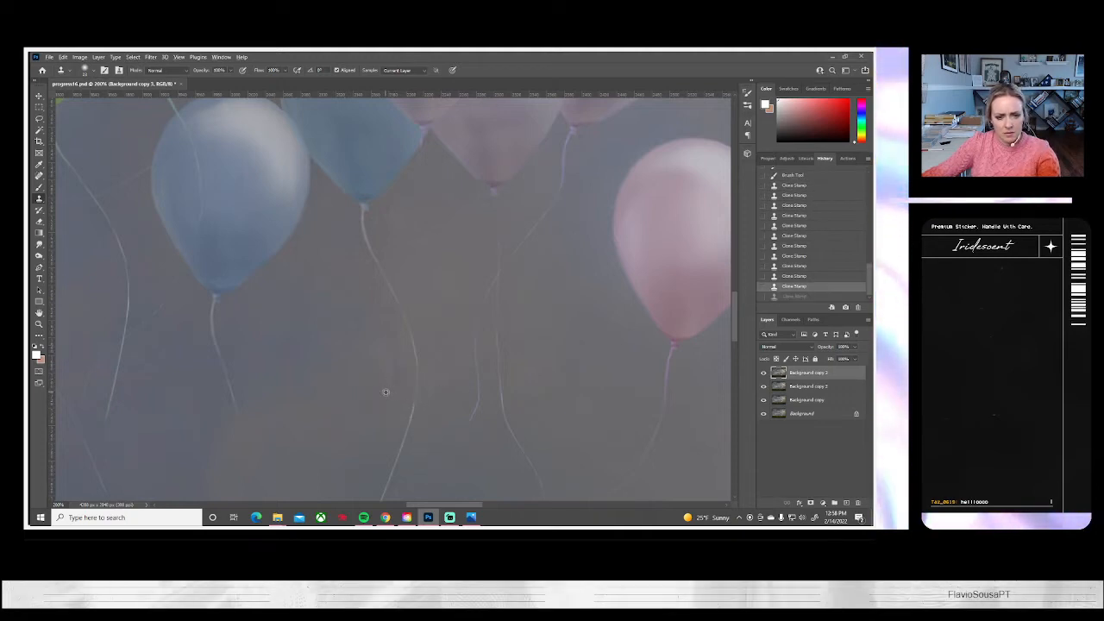
scroll(485, 418, down, 3)
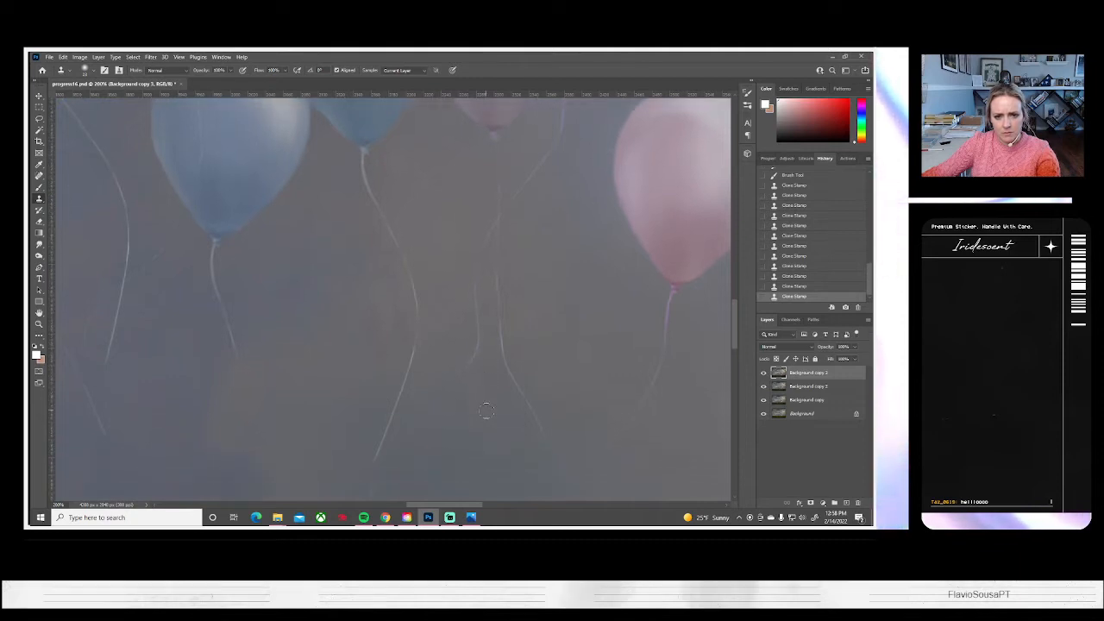
Clone sky over the diagonal string of the right mauve balloon and the short loose string piece below the mauve balloons
scroll(485, 396, up, 3)
scroll(501, 394, up, 3)
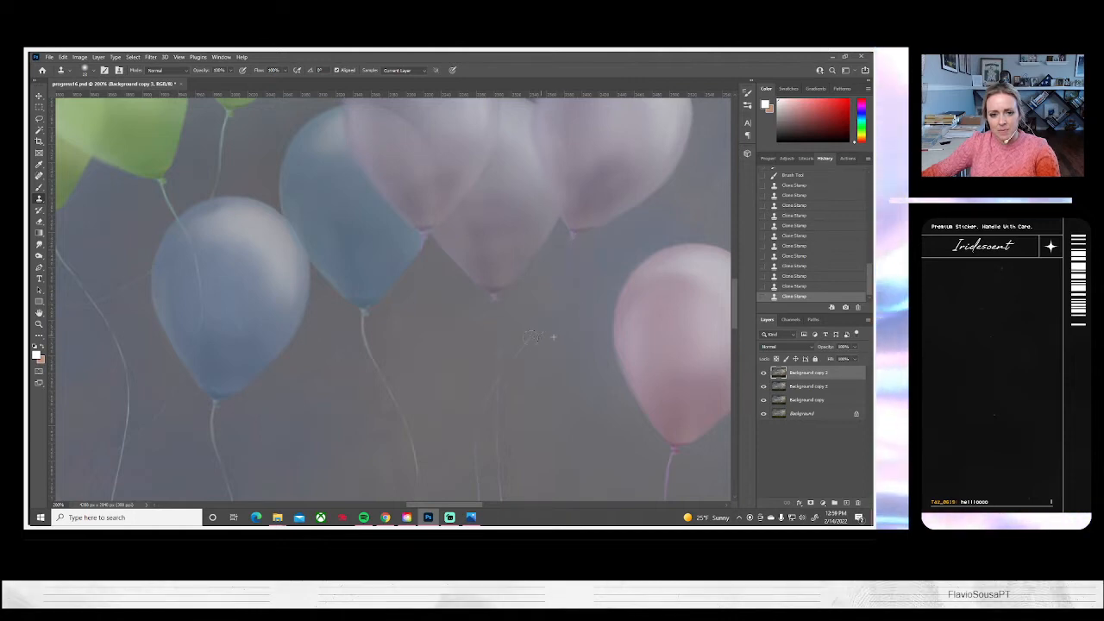
drag(553, 307, 508, 380)
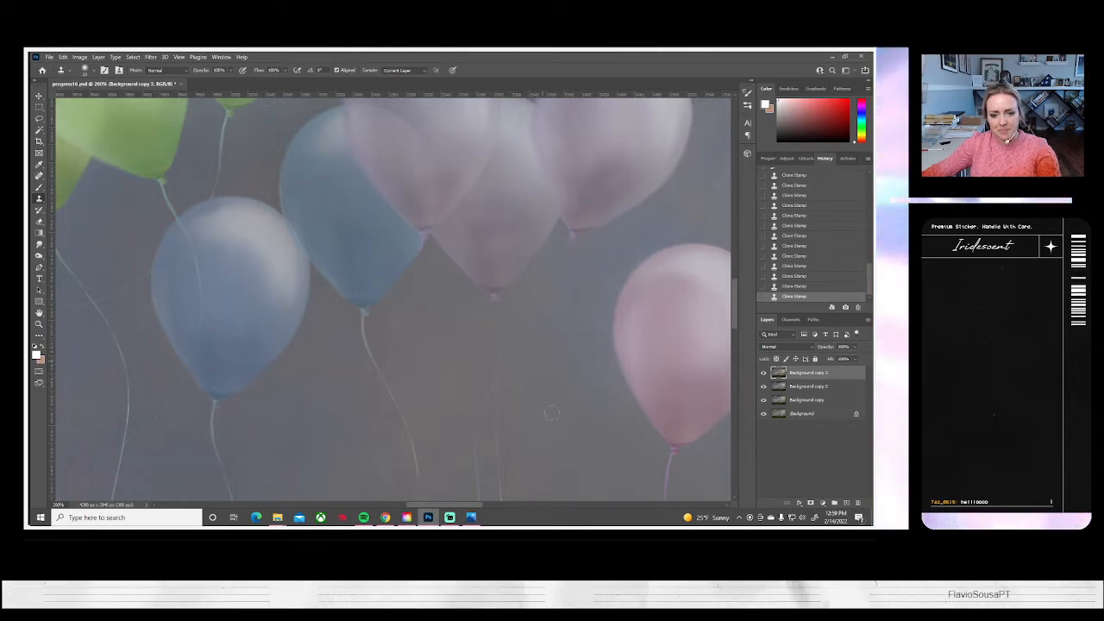
drag(546, 436, 543, 328)
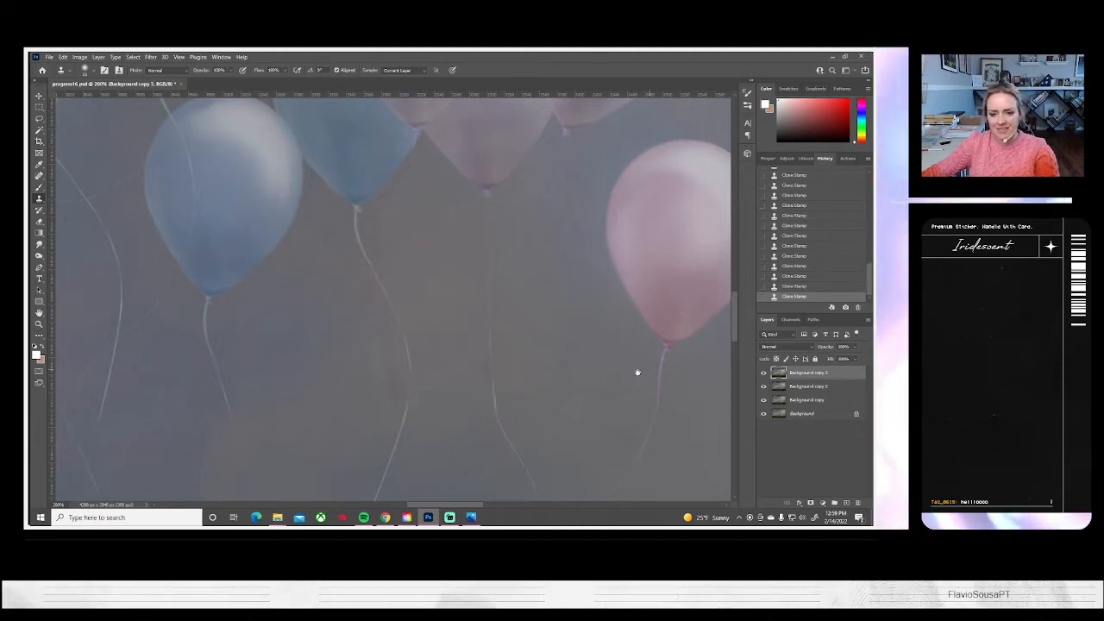
Enlarge the Clone Stamp brush and clone sky over the middle mauve balloon's remaining string and the lower pink balloon's string
drag(569, 372, 428, 267)
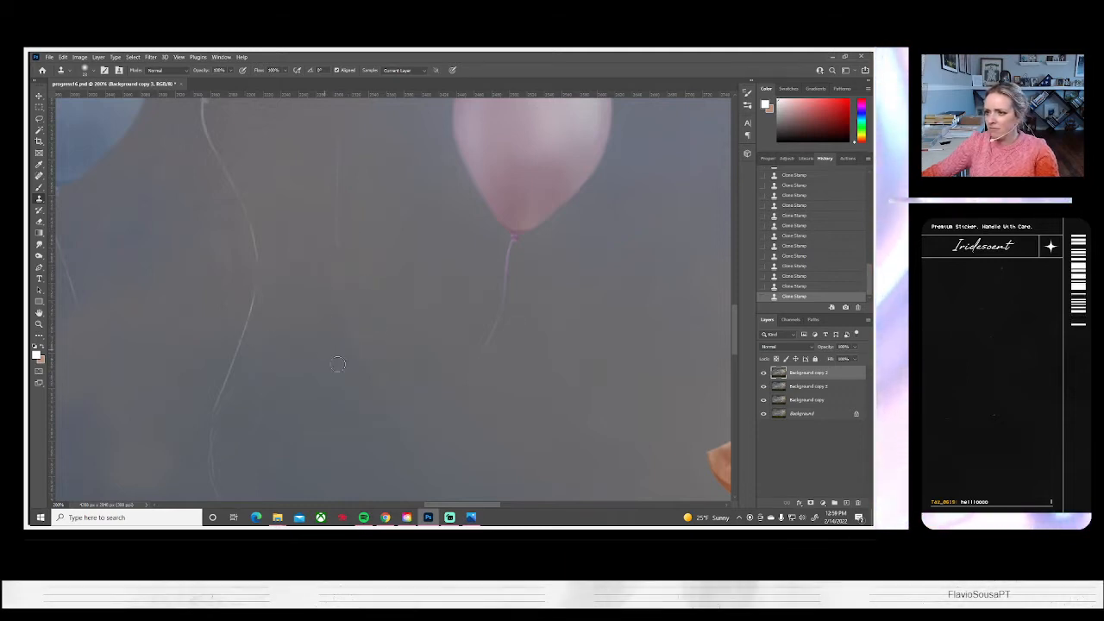
click(89, 71)
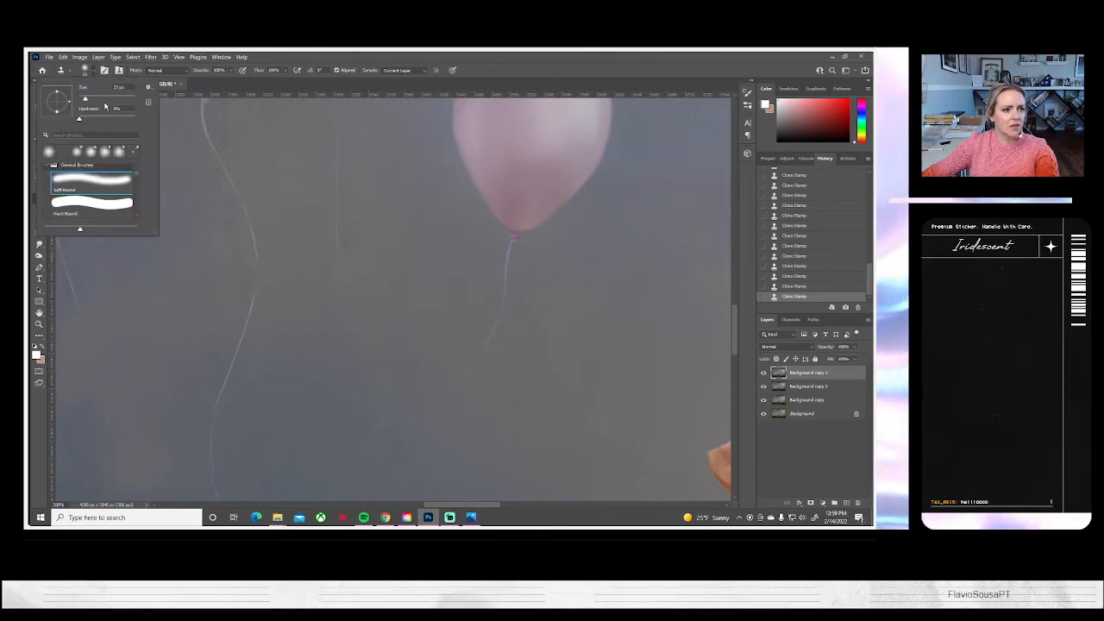
click(333, 377)
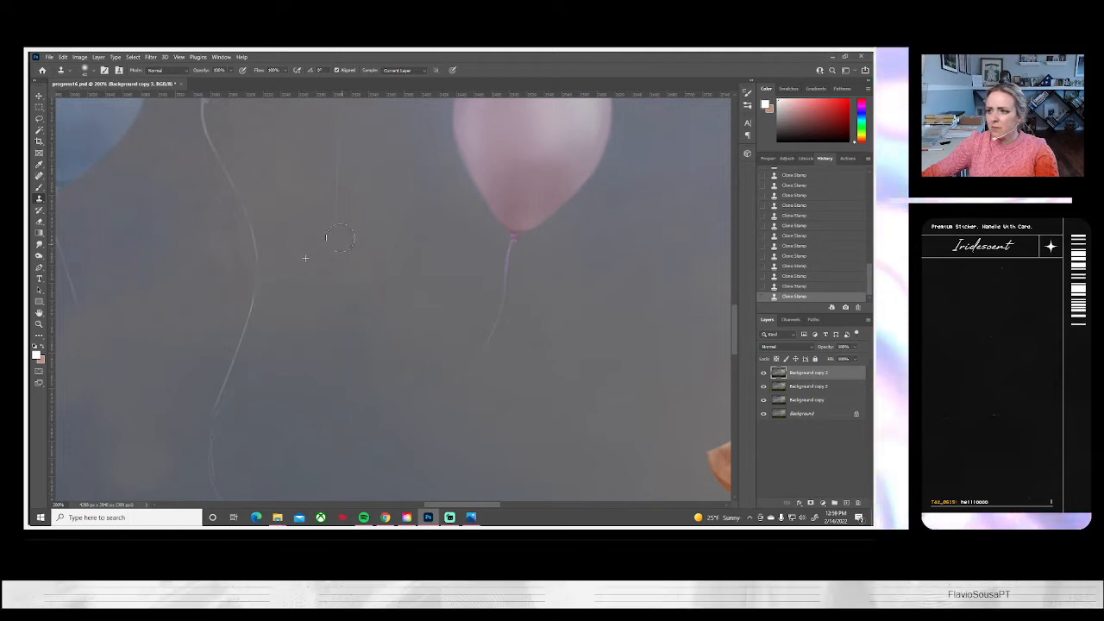
scroll(382, 250, up, 4)
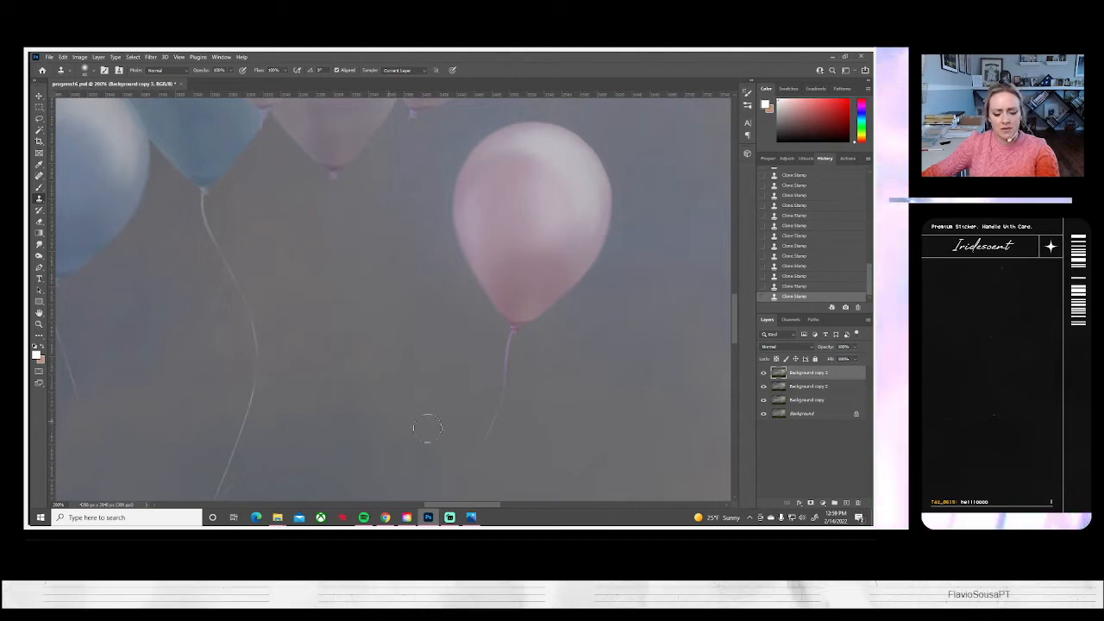
mouse_move(429, 374)
mouse_down()
mouse_move(439, 308)
mouse_move(516, 236)
mouse_move(451, 275)
mouse_move(438, 338)
mouse_move(396, 363)
mouse_move(356, 436)
mouse_up()
drag(464, 444, 503, 335)
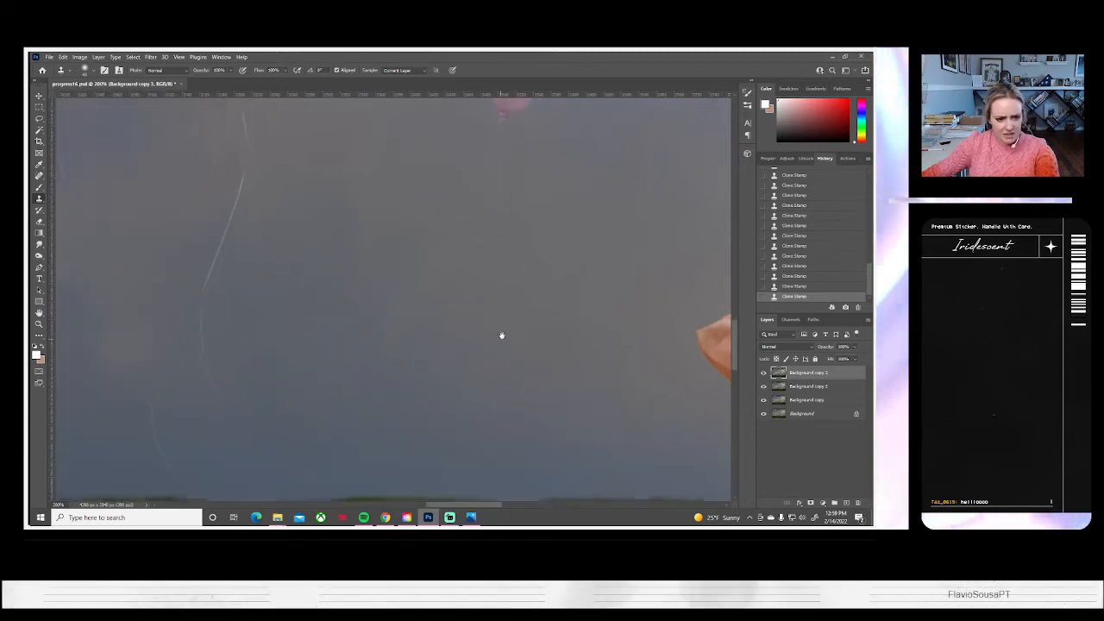
Clone sky over the faint string fragment just above the horizon and the lower tail of the teal balloon's string
mouse_move(346, 385)
mouse_down()
mouse_move(256, 359)
mouse_move(254, 333)
mouse_move(298, 319)
mouse_move(331, 337)
mouse_move(304, 322)
mouse_up()
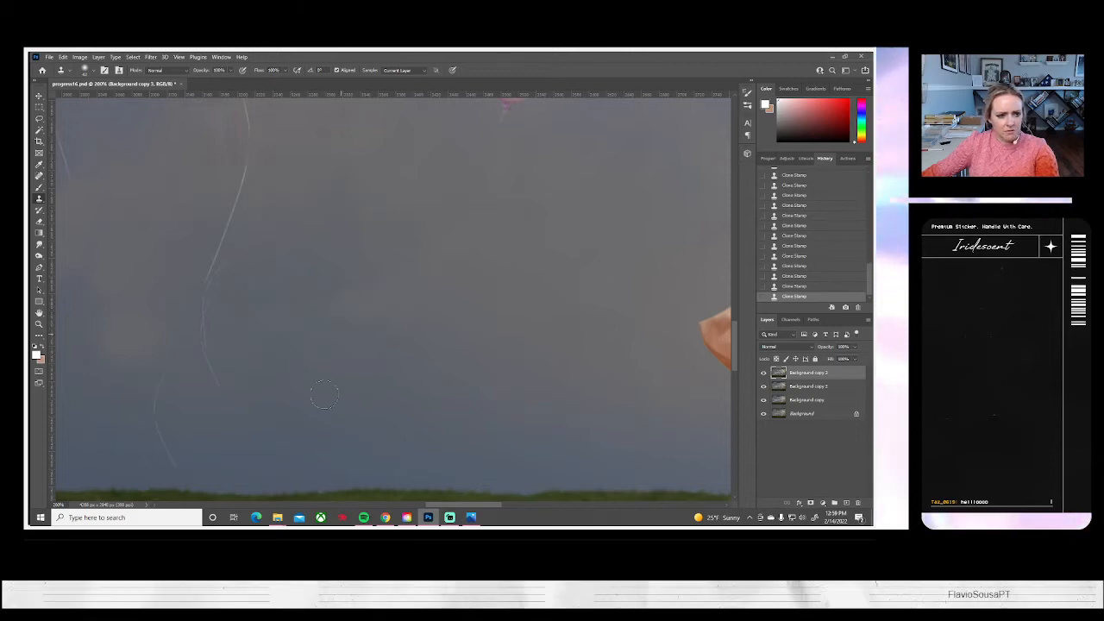
drag(357, 402, 405, 366)
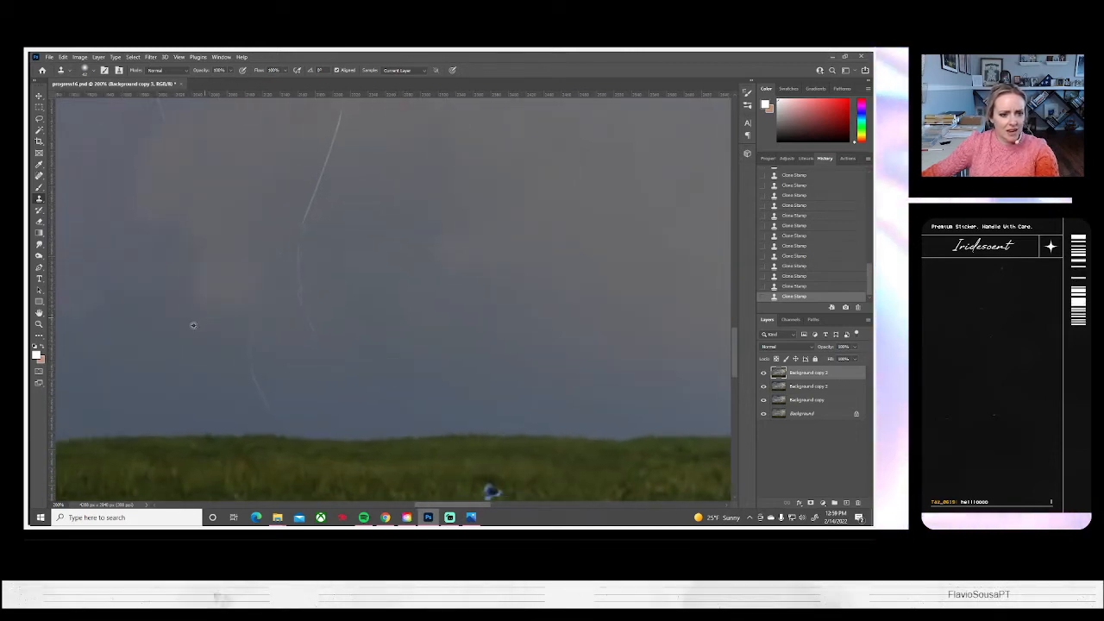
alt+click(195, 325)
mouse_move(269, 326)
mouse_down()
mouse_move(250, 369)
mouse_move(265, 393)
mouse_up()
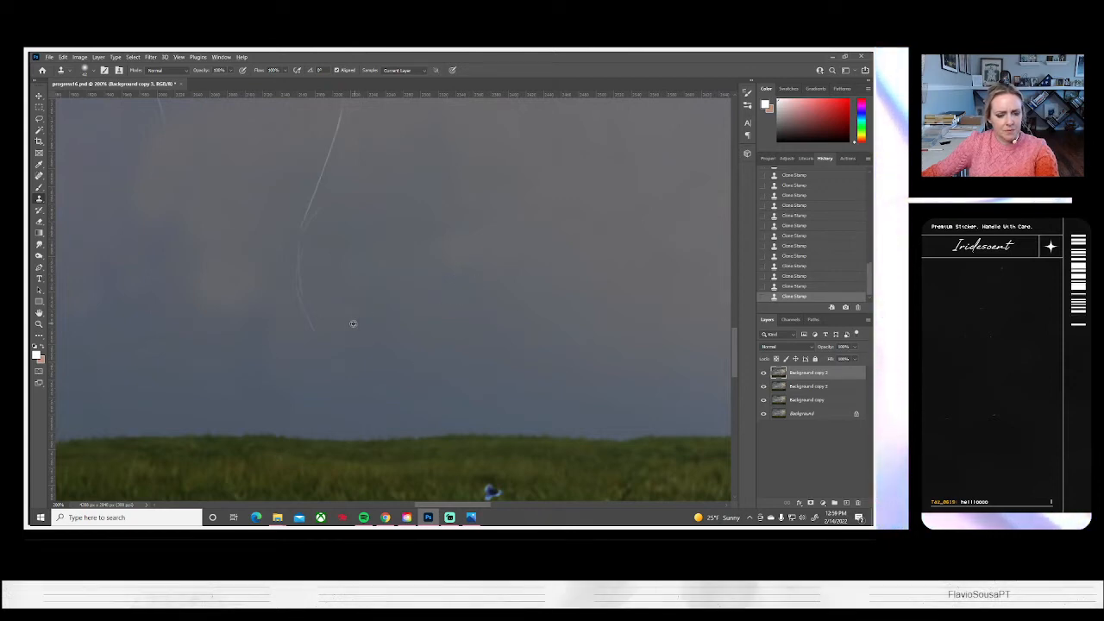
drag(313, 326, 304, 277)
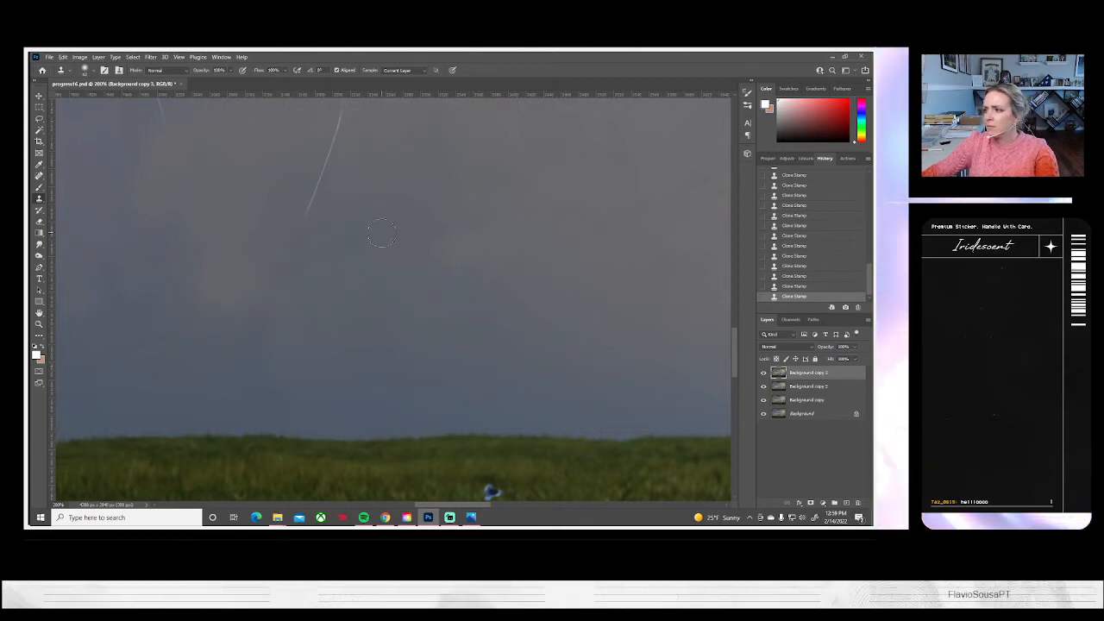
Clone sky over the long string rising from the girl's outstretched hand
mouse_move(387, 242)
mouse_down()
mouse_move(402, 311)
mouse_move(394, 324)
mouse_up()
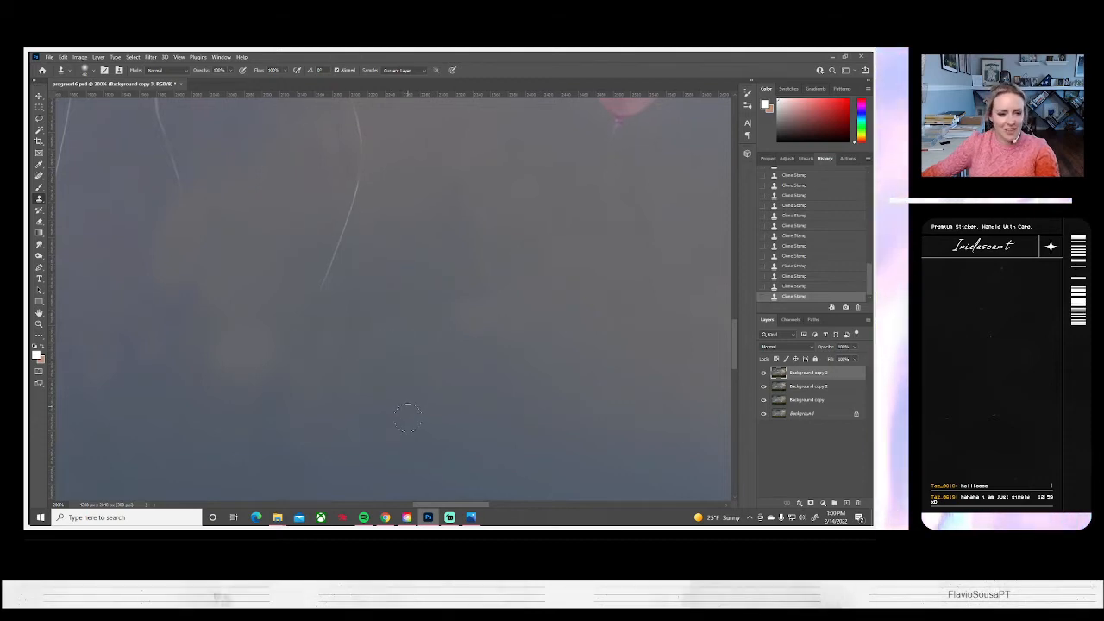
drag(421, 317, 434, 398)
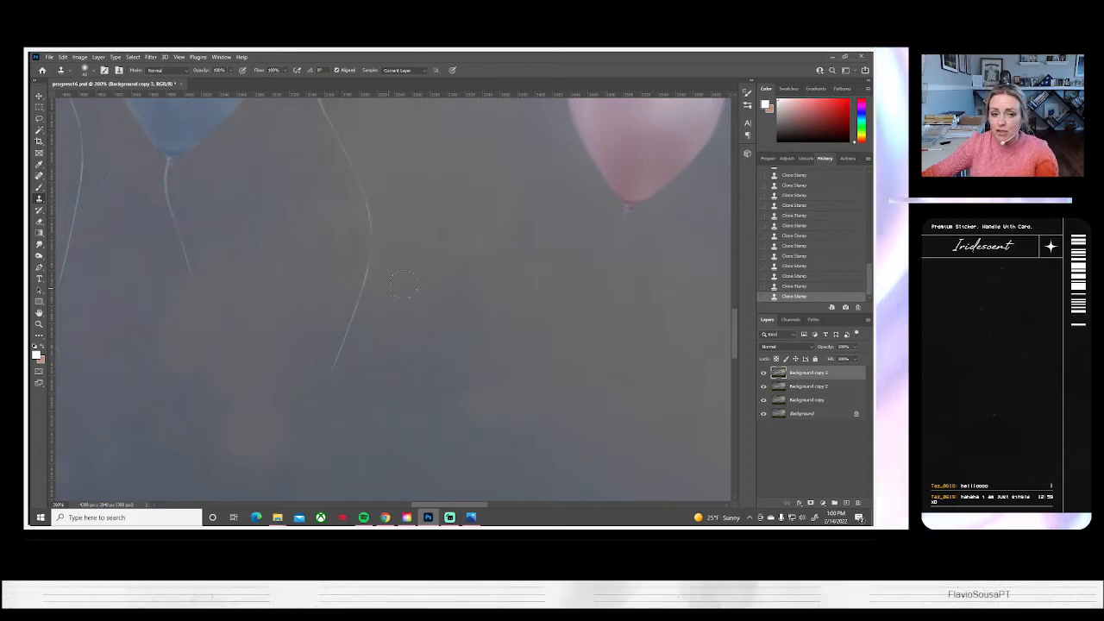
drag(380, 346, 171, 333)
drag(479, 205, 409, 335)
mouse_move(483, 224)
mouse_down()
mouse_move(498, 314)
mouse_move(362, 323)
mouse_move(299, 367)
mouse_up()
mouse_move(484, 188)
mouse_down()
mouse_move(398, 213)
mouse_move(355, 244)
mouse_up()
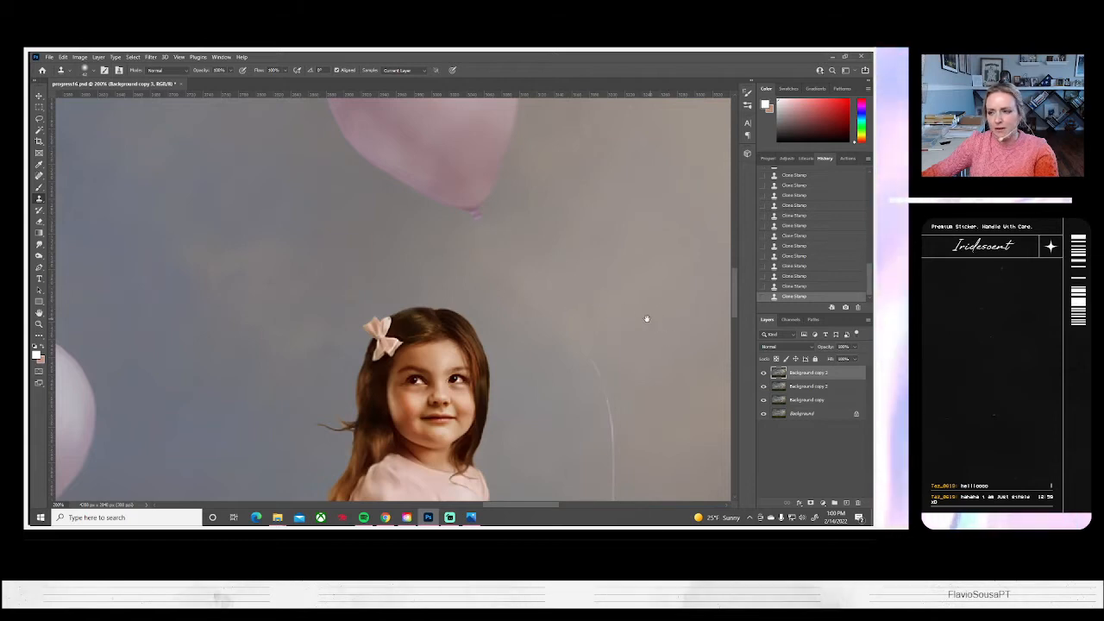
drag(646, 316, 606, 182)
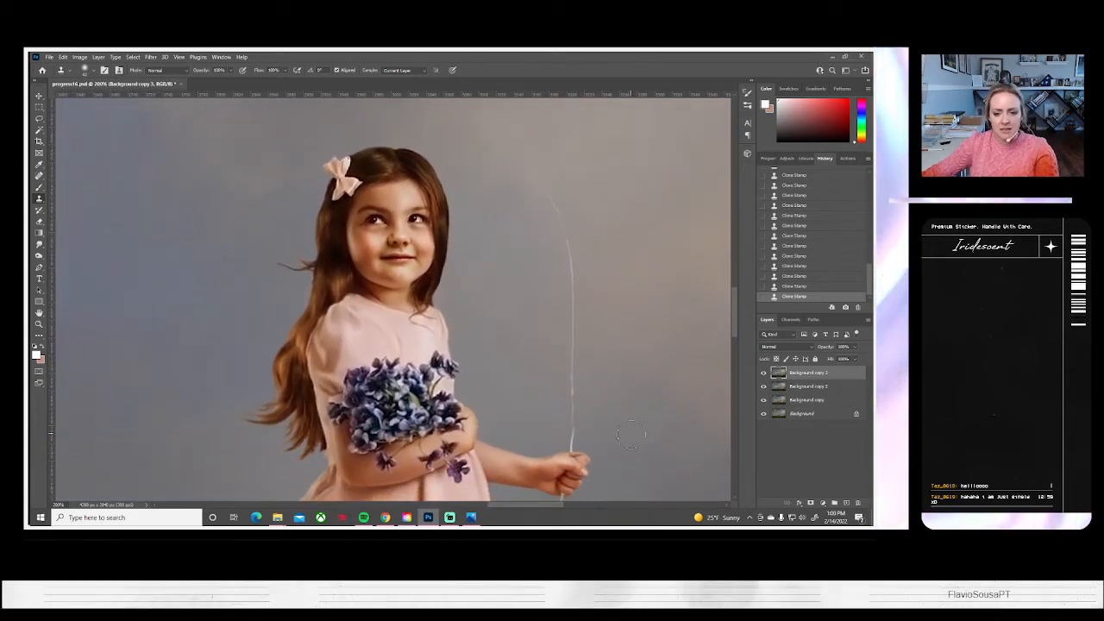
mouse_move(577, 412)
mouse_down()
mouse_move(584, 342)
mouse_move(582, 416)
mouse_move(570, 416)
mouse_move(569, 387)
mouse_move(588, 369)
mouse_move(575, 322)
mouse_move(590, 315)
mouse_move(569, 307)
mouse_move(590, 287)
mouse_move(580, 302)
mouse_move(572, 243)
mouse_up()
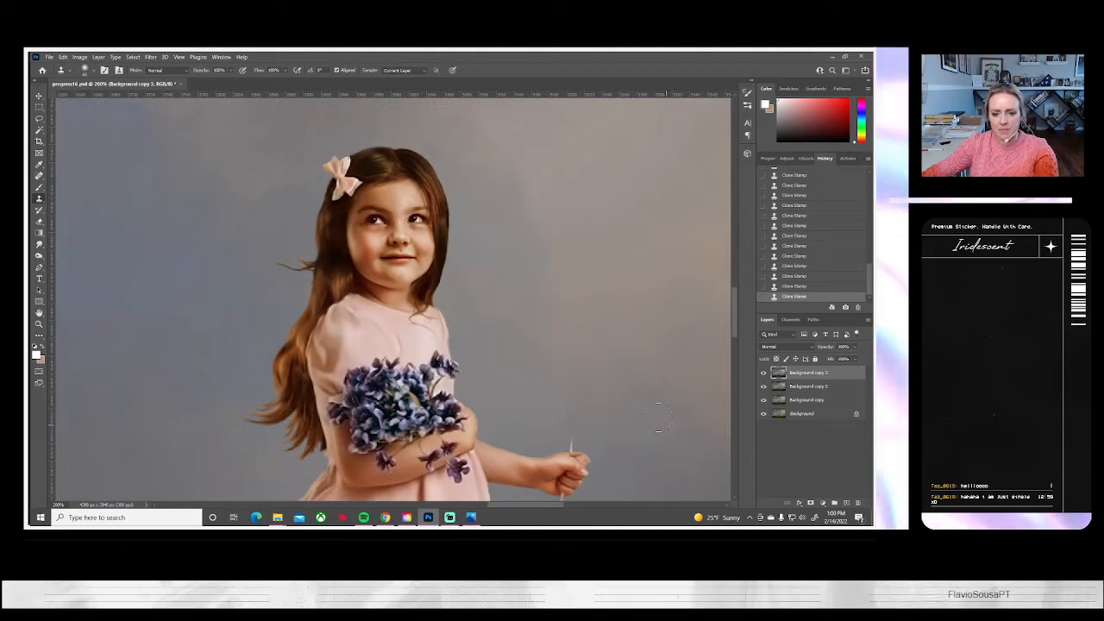
Adjust the soft round Clone Stamp brush size and clone background over the string hanging below the girl's hand
scroll(641, 254, down, 3)
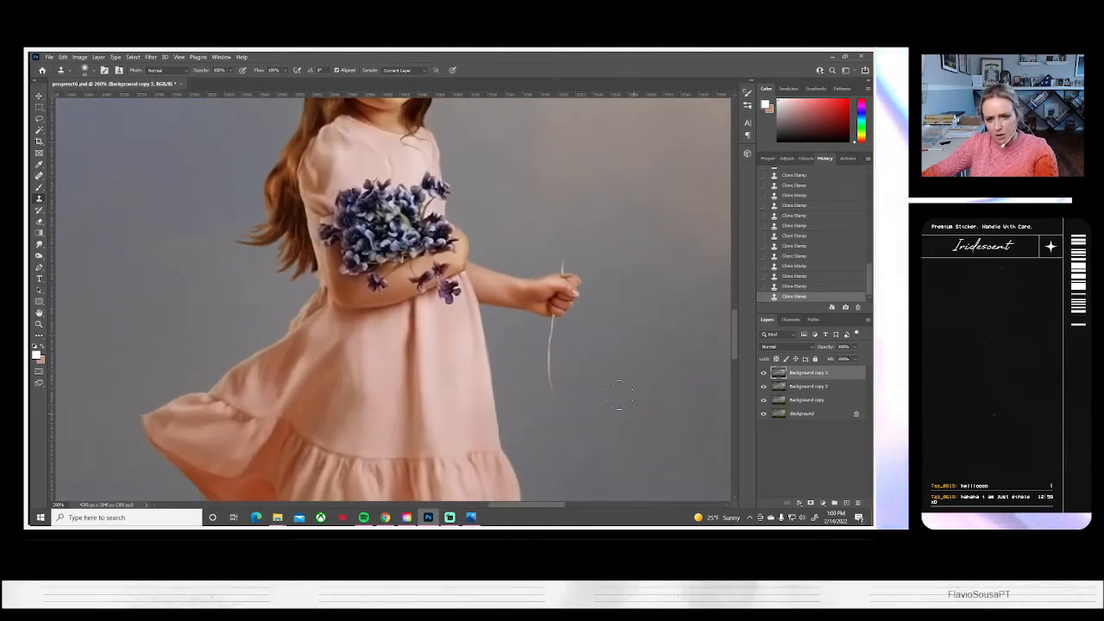
click(86, 69)
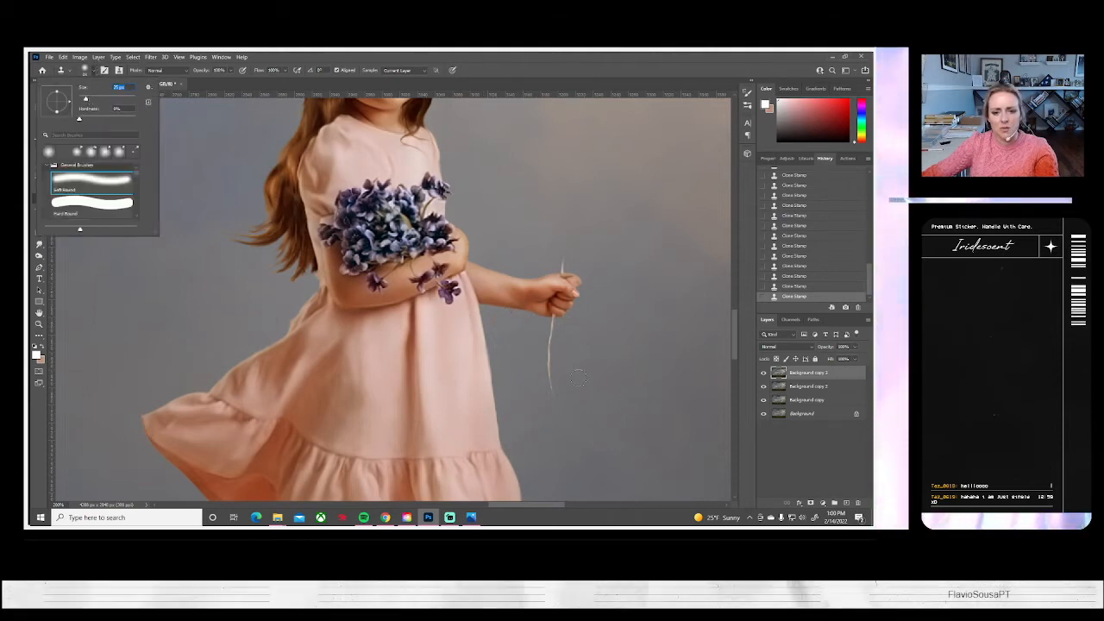
alt+click(632, 439)
mouse_move(593, 446)
mouse_down()
mouse_move(574, 410)
mouse_move(557, 403)
mouse_move(589, 413)
mouse_up()
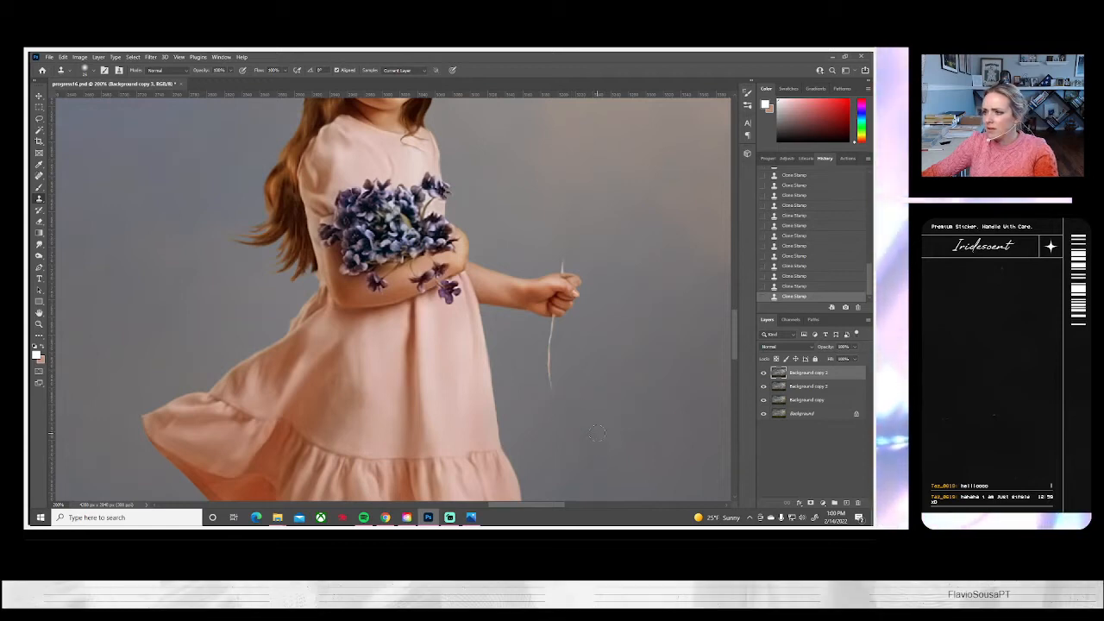
click(90, 71)
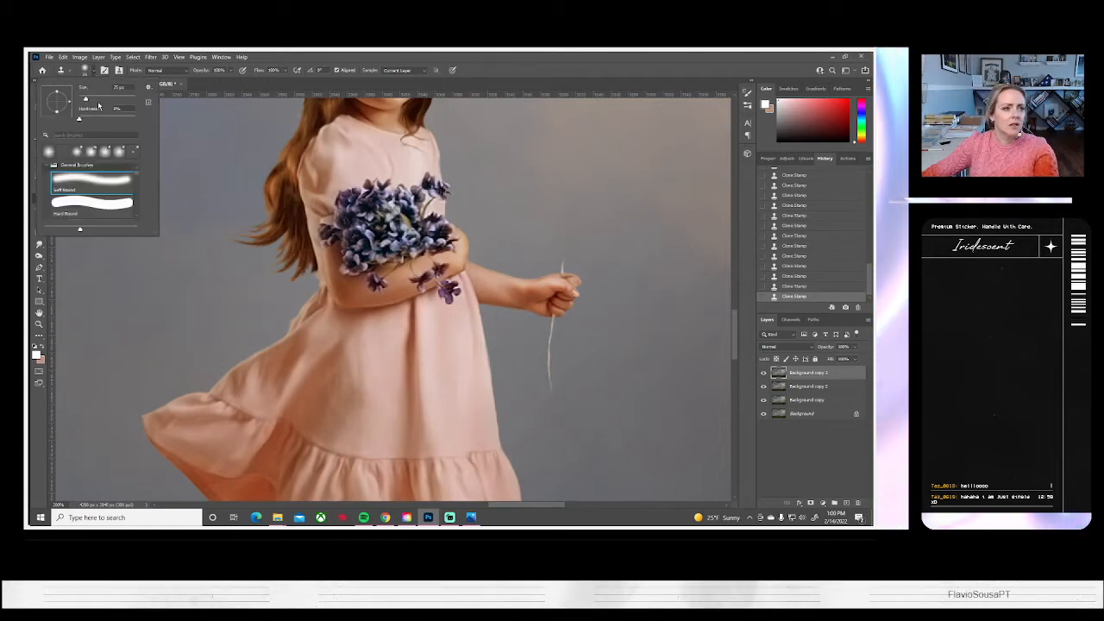
alt+click(633, 401)
mouse_move(564, 397)
mouse_down()
mouse_move(553, 378)
mouse_move(557, 342)
mouse_up()
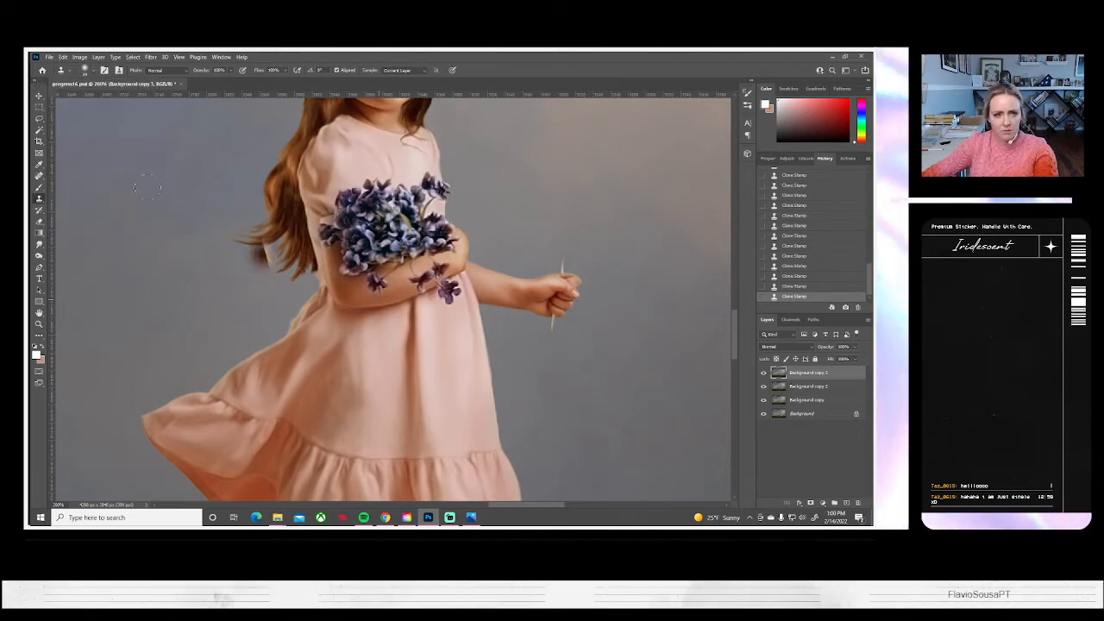
Reduce the soft round Clone Stamp brush to a very small tip for fine detail
click(87, 70)
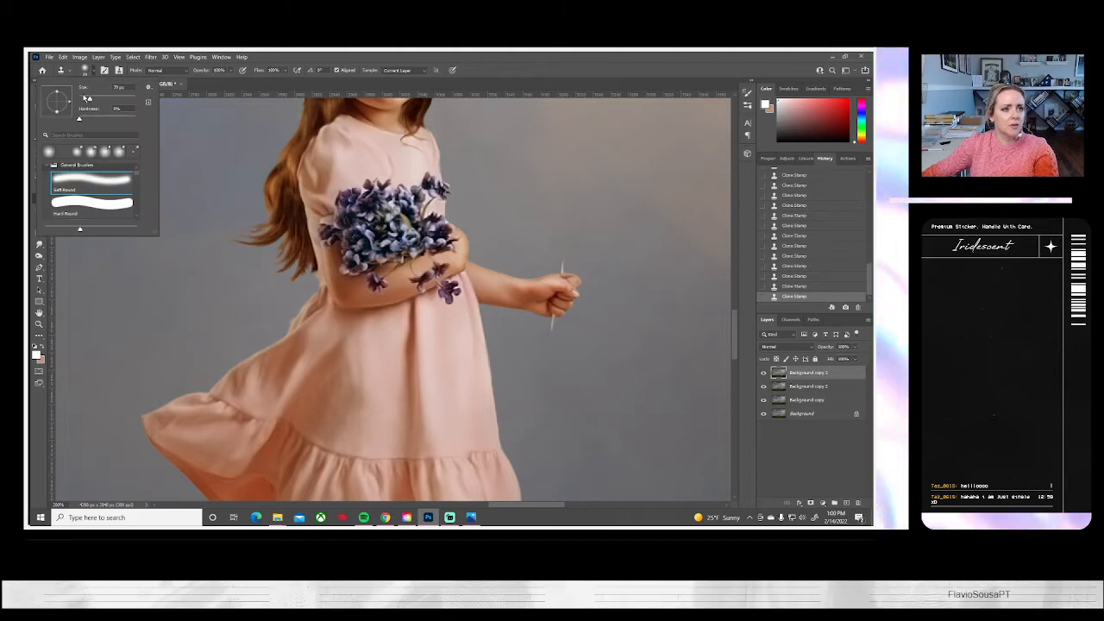
drag(88, 98, 82, 99)
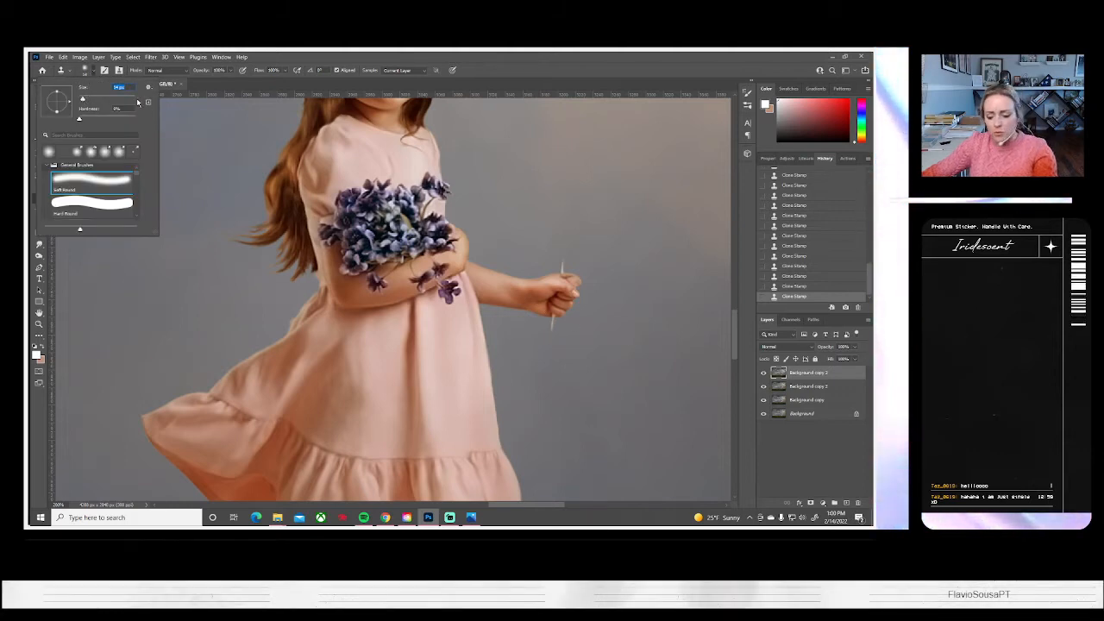
key(Return)
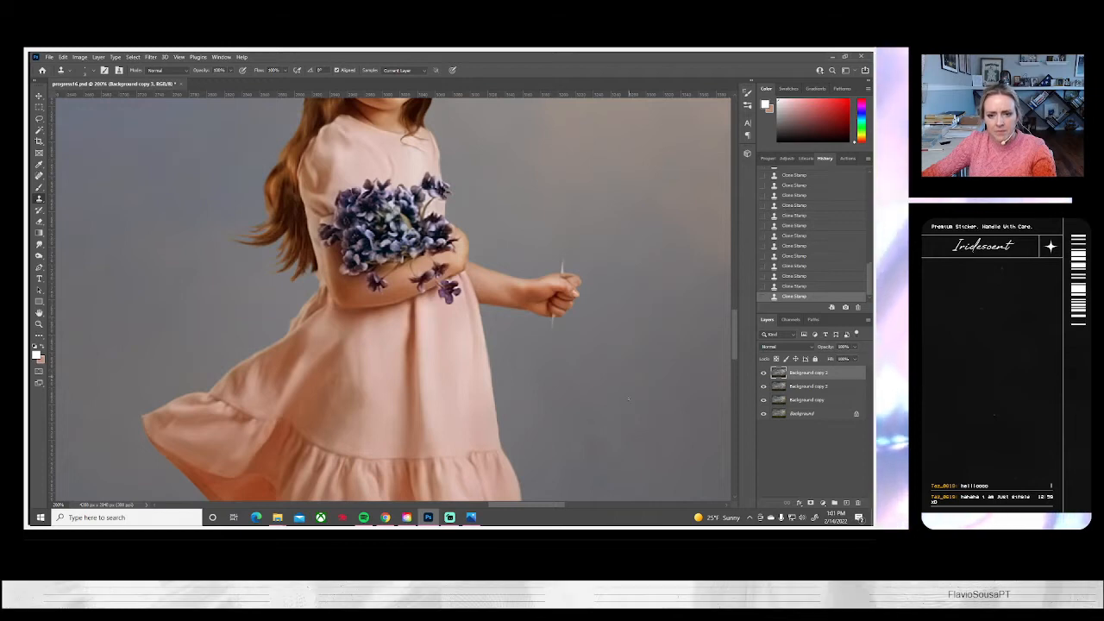
Fit the whole image on screen and save the document
scroll(393, 299, up, 5)
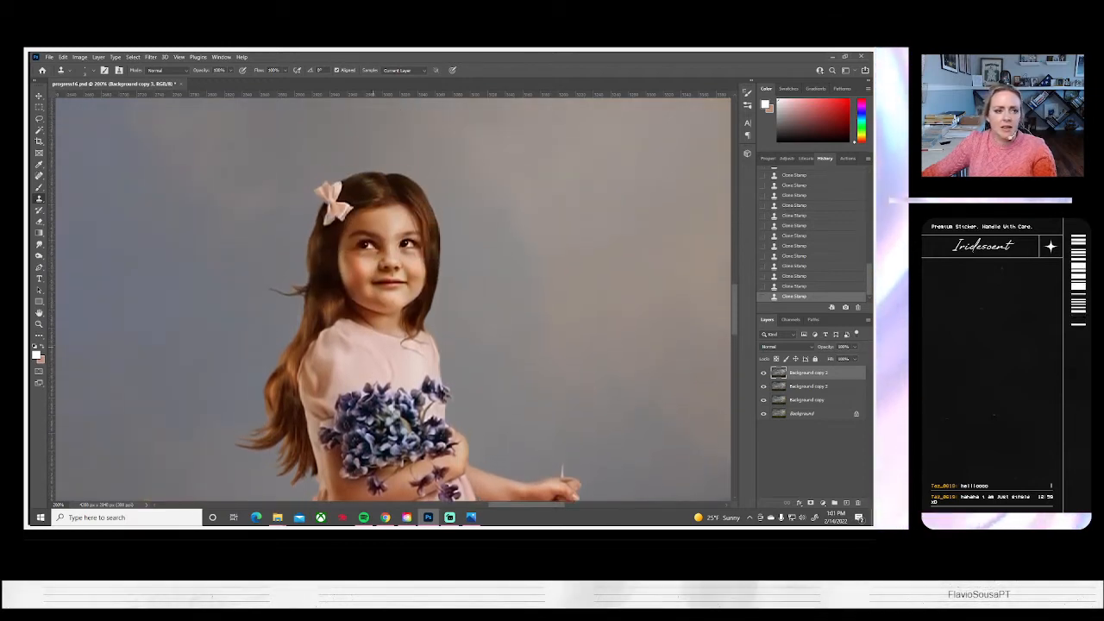
click(38, 324)
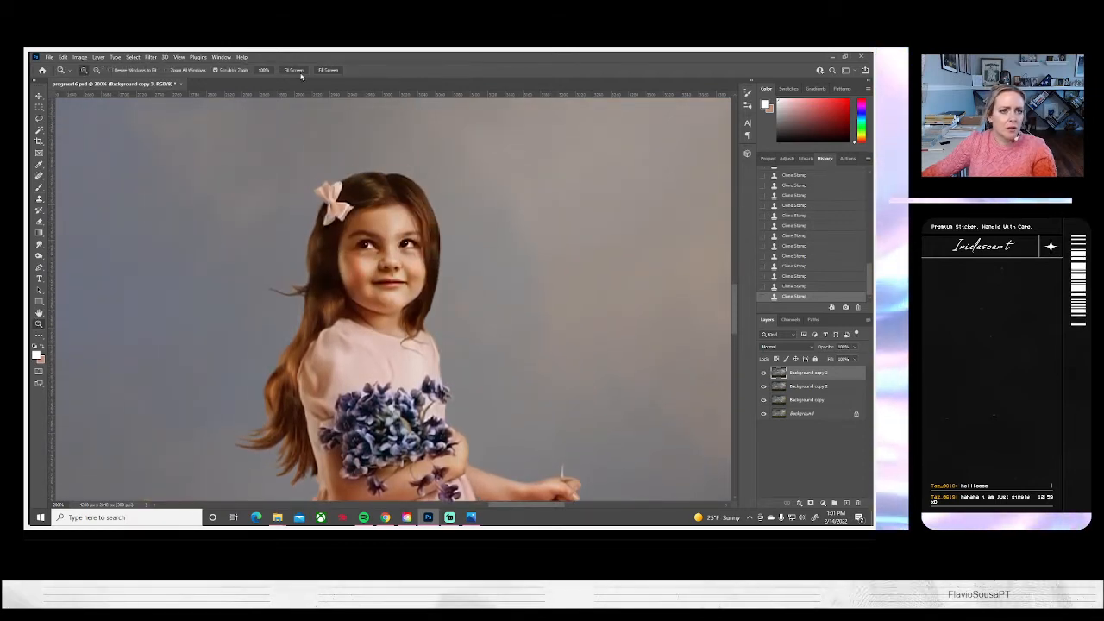
click(297, 71)
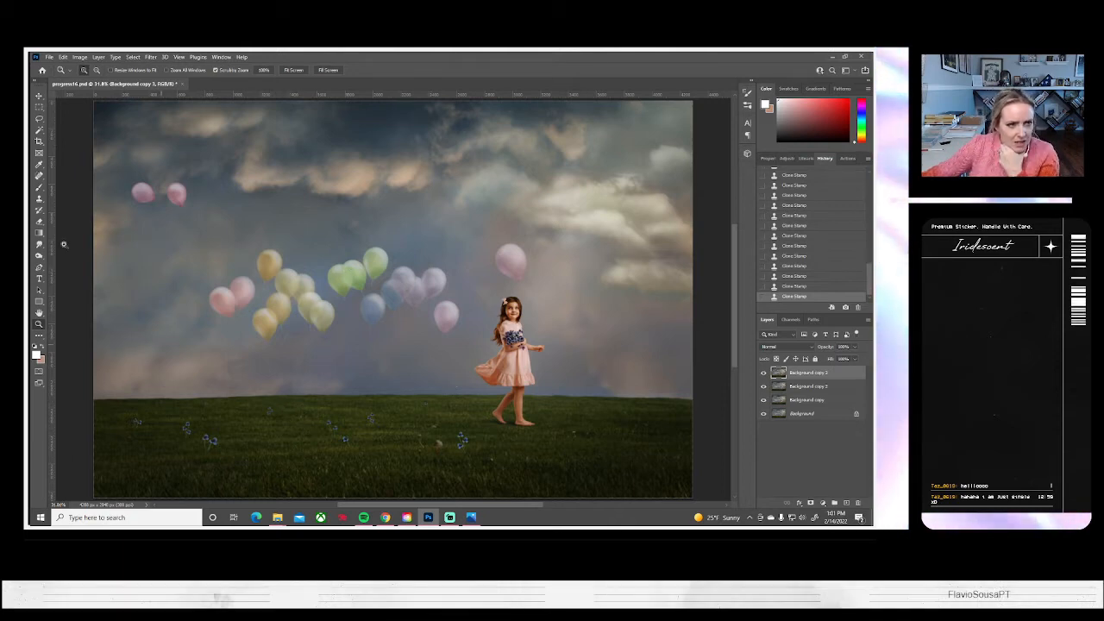
click(49, 58)
click(69, 153)
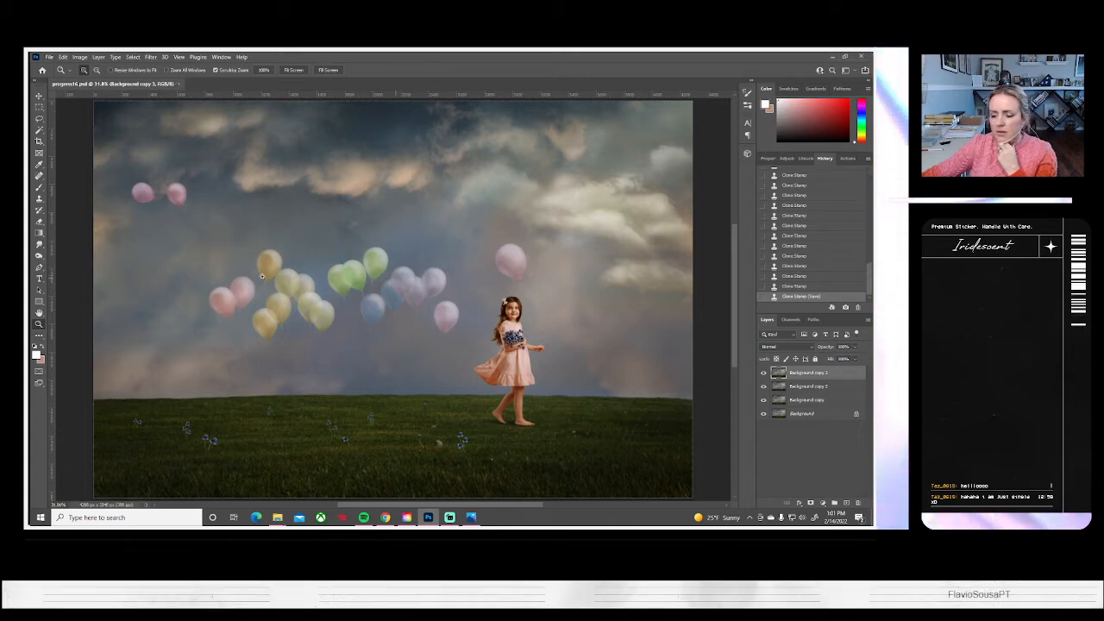
Zoom in on the two pink balloons in the upper sky and paint a faint white Brush stroke below them at 5% opacity
click(160, 202)
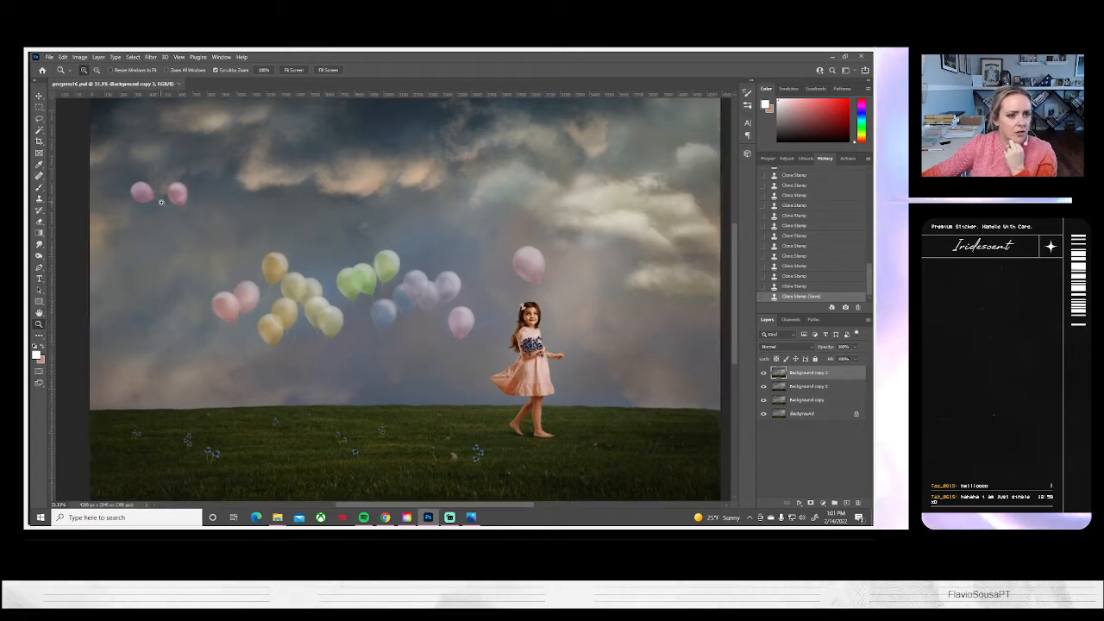
click(162, 202)
click(162, 202)
drag(176, 280, 255, 273)
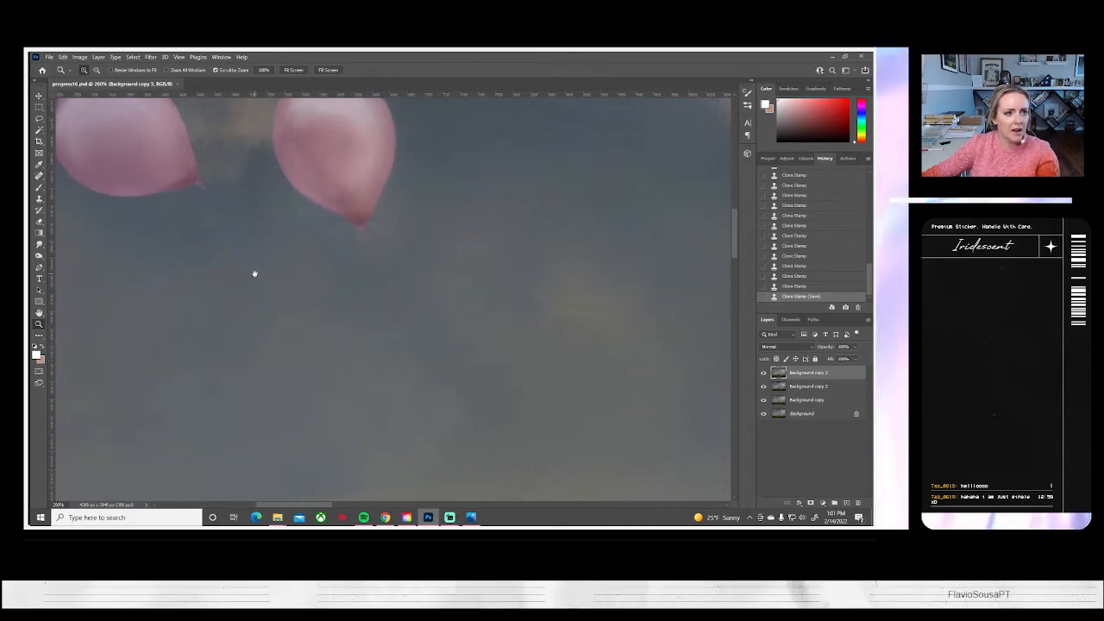
click(38, 186)
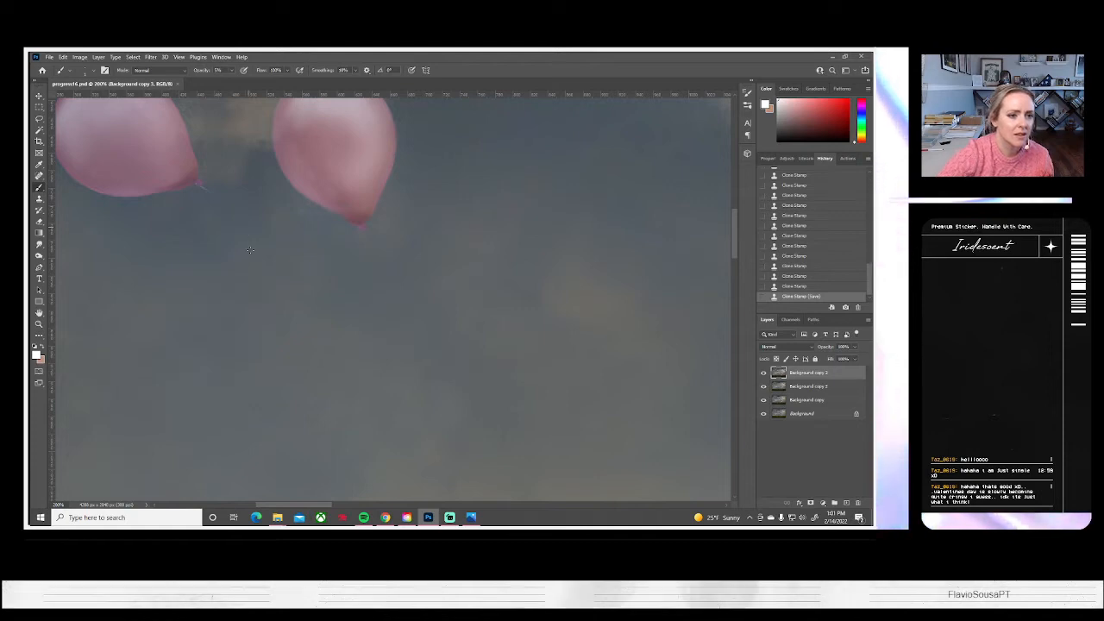
drag(310, 344, 522, 390)
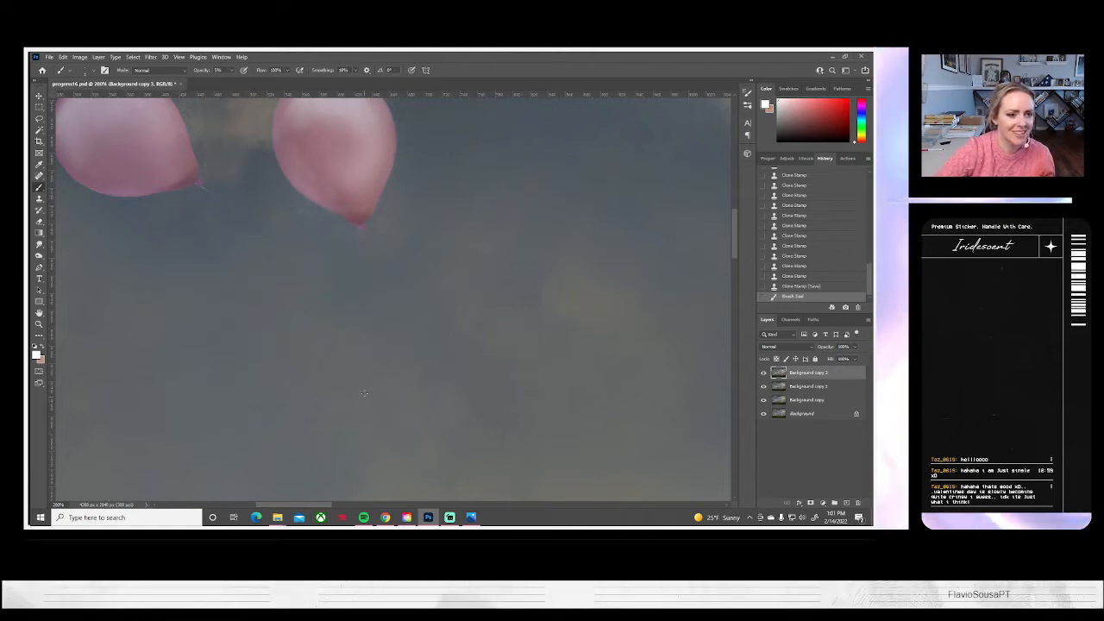
Swap the foreground and background colours, raise the brush opacity, and try painting a string from the left pink balloon's knot, undoing the stroke
click(40, 346)
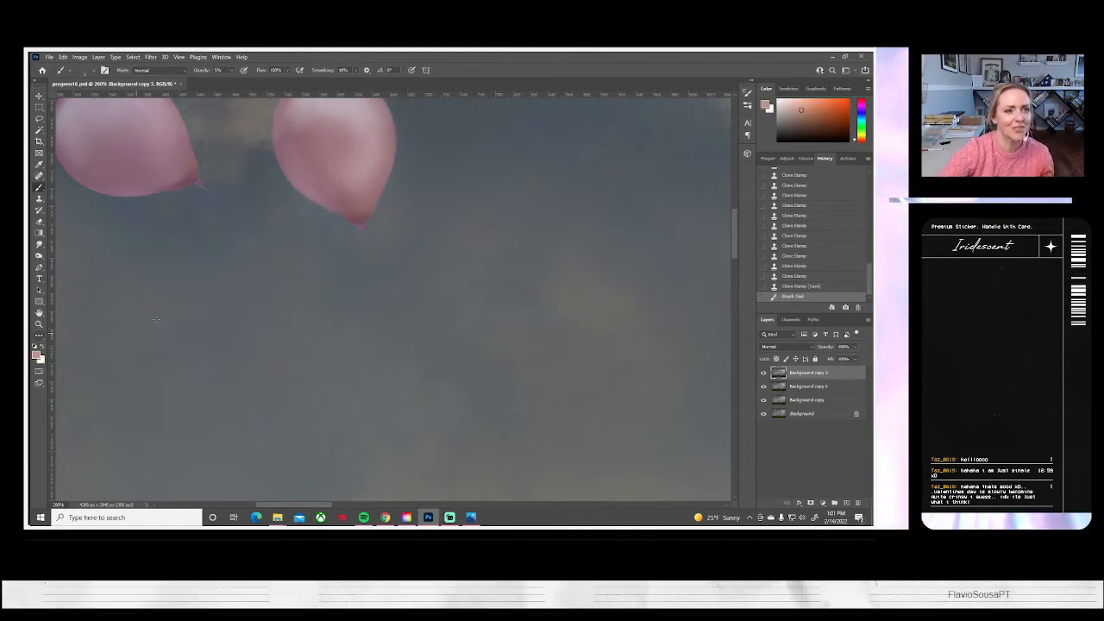
click(232, 72)
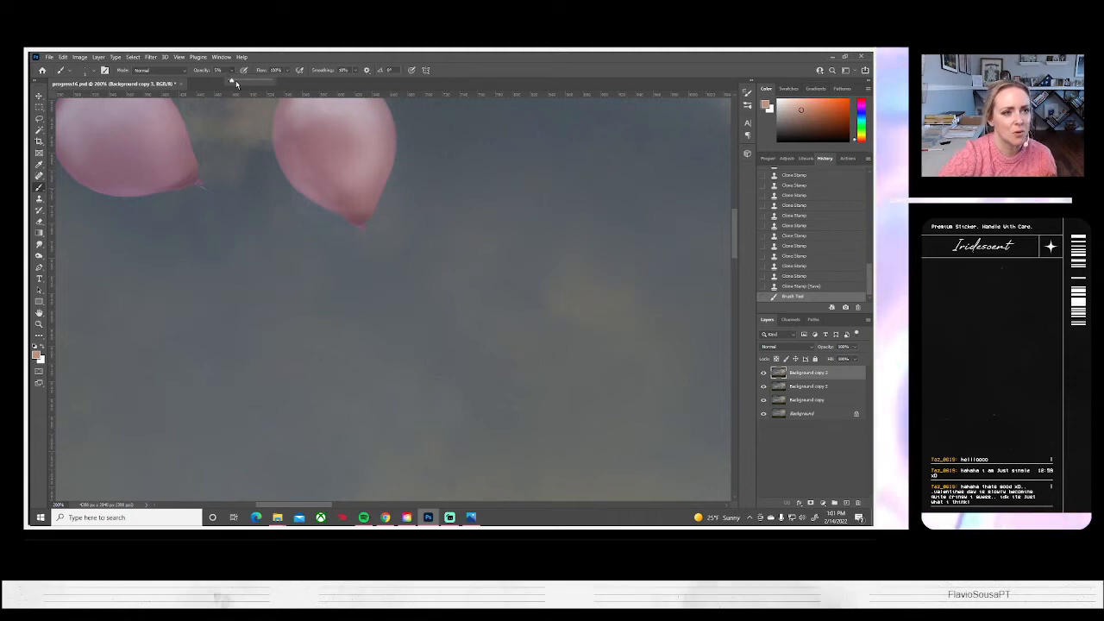
click(202, 186)
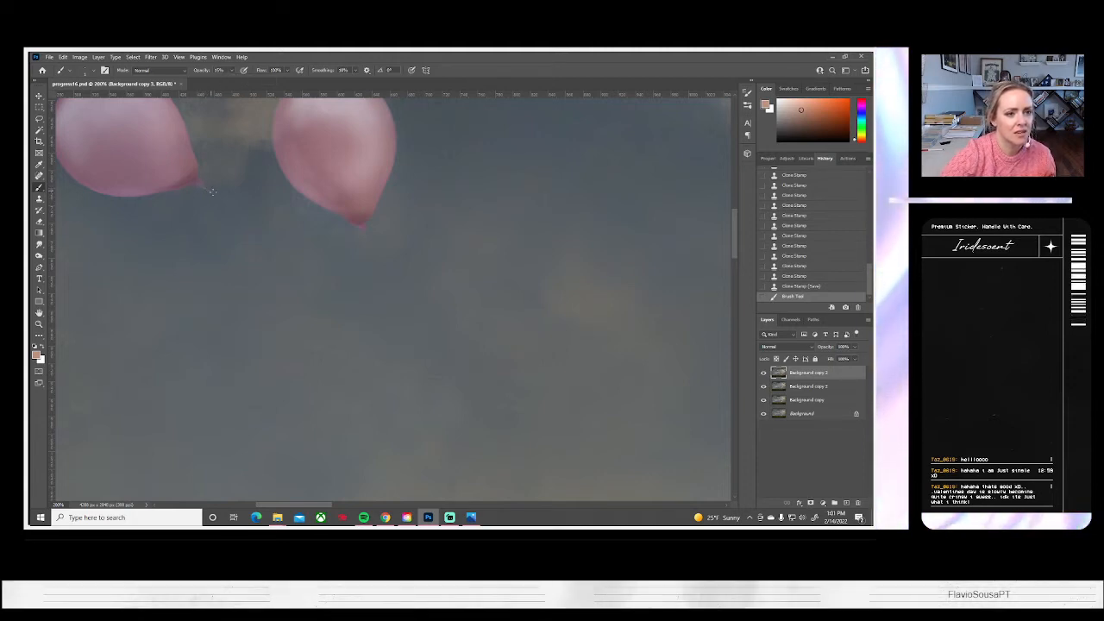
click(246, 223)
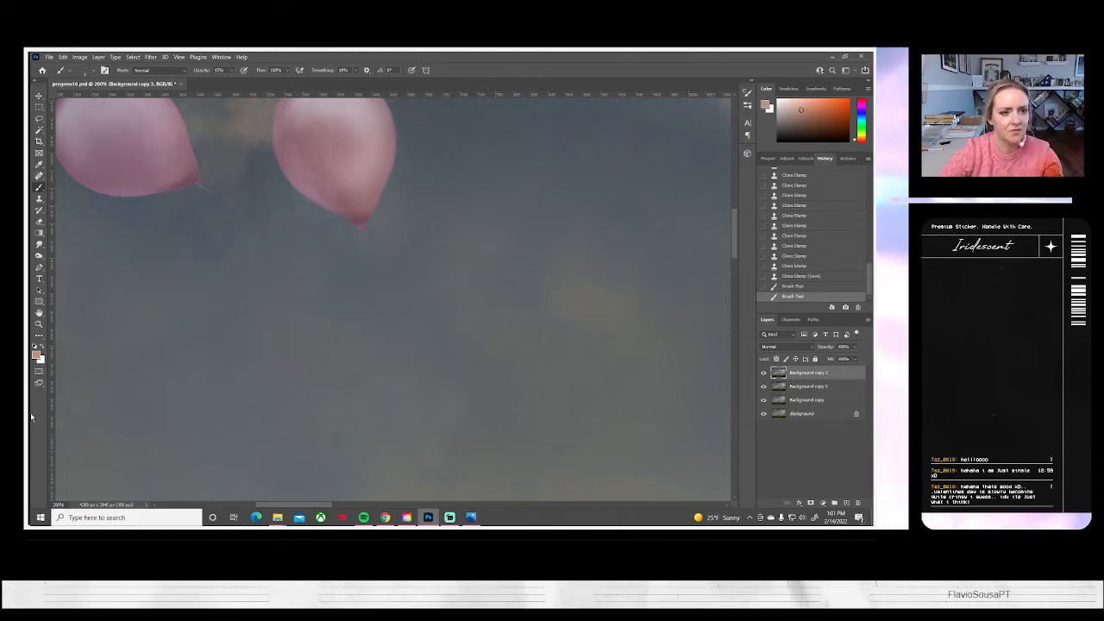
key(ctrl+z)
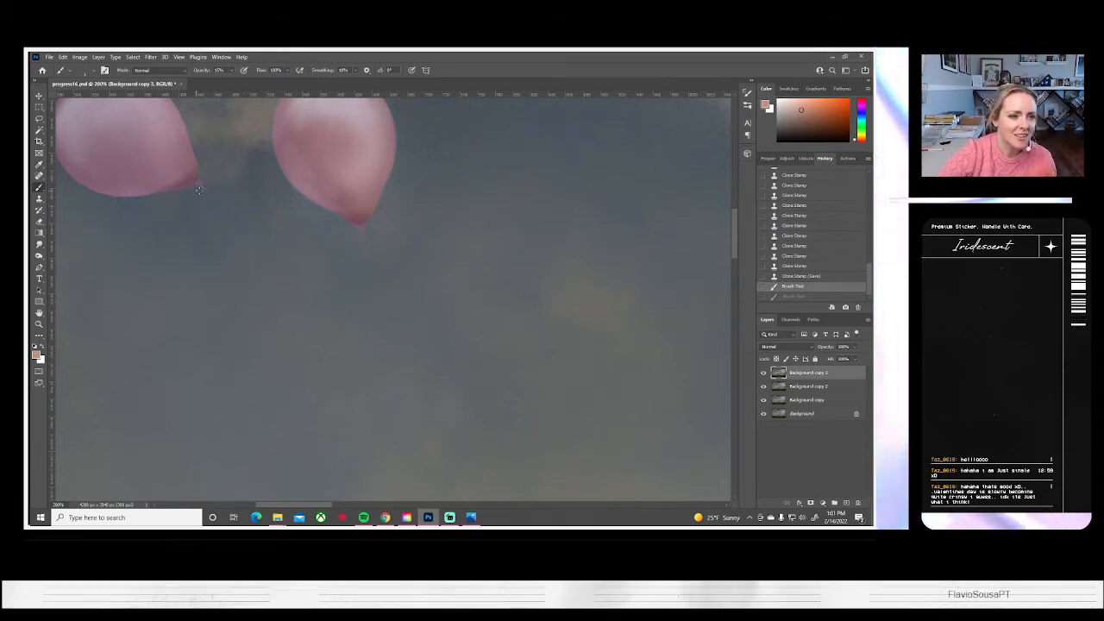
Try painting thin strings in the muted pink foreground colour from the knots of both pink balloons, and undo the strokes
drag(215, 193, 225, 199)
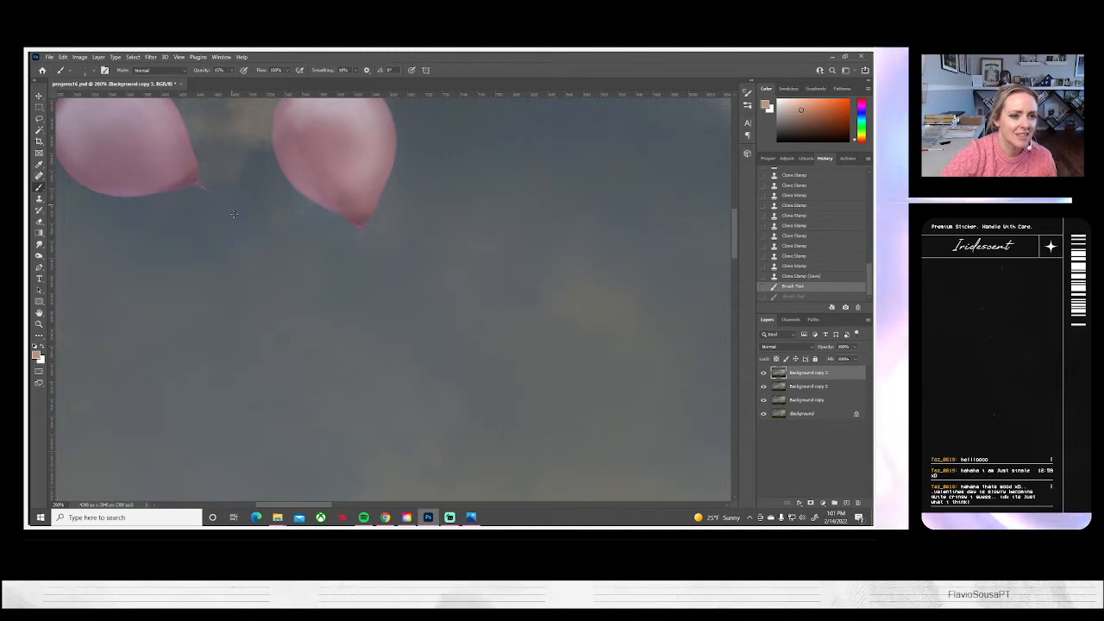
scroll(397, 286, up, 1)
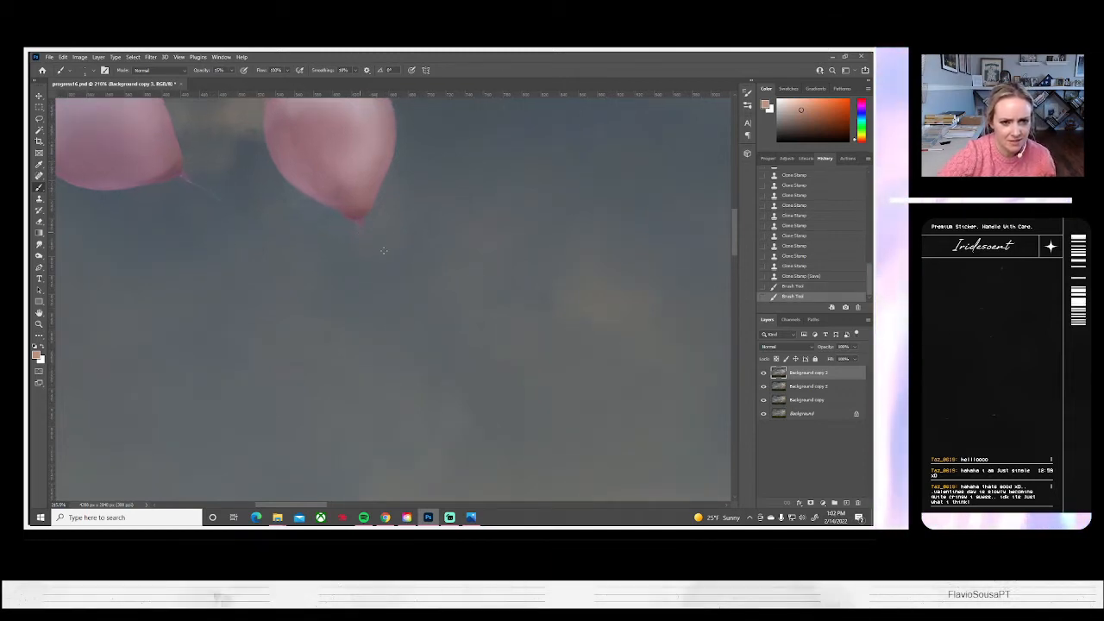
mouse_move(554, 345)
mouse_down()
mouse_move(567, 422)
mouse_move(569, 520)
mouse_up()
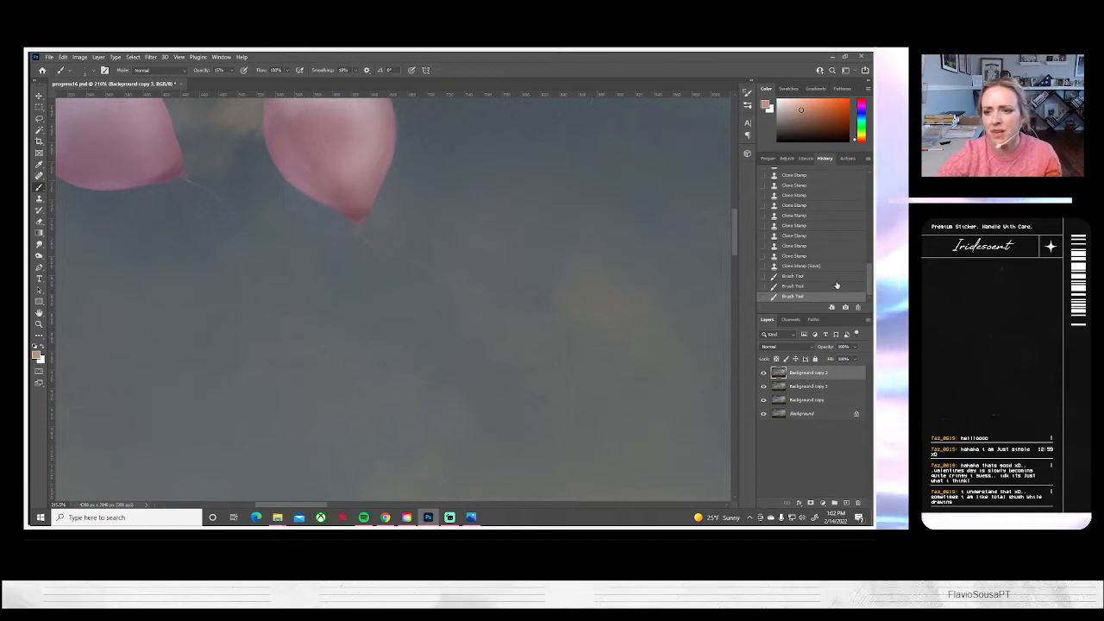
key(ctrl+z)
key(ctrl+z)
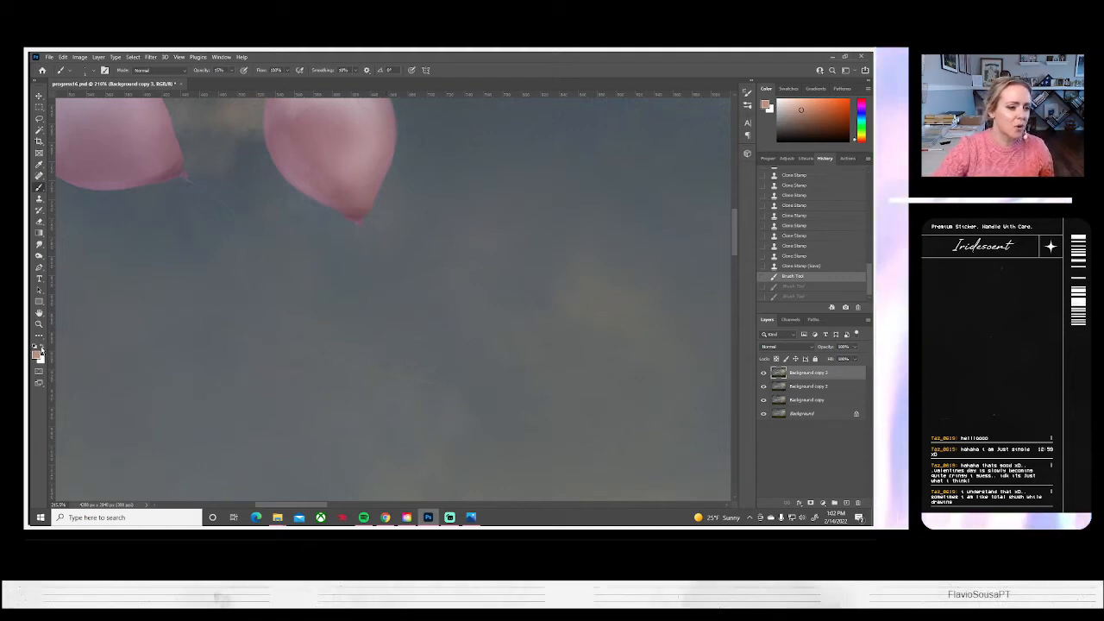
Swap the foreground colour to white and try string strokes from the left balloon's knot and in the sky below, undoing each one
click(44, 345)
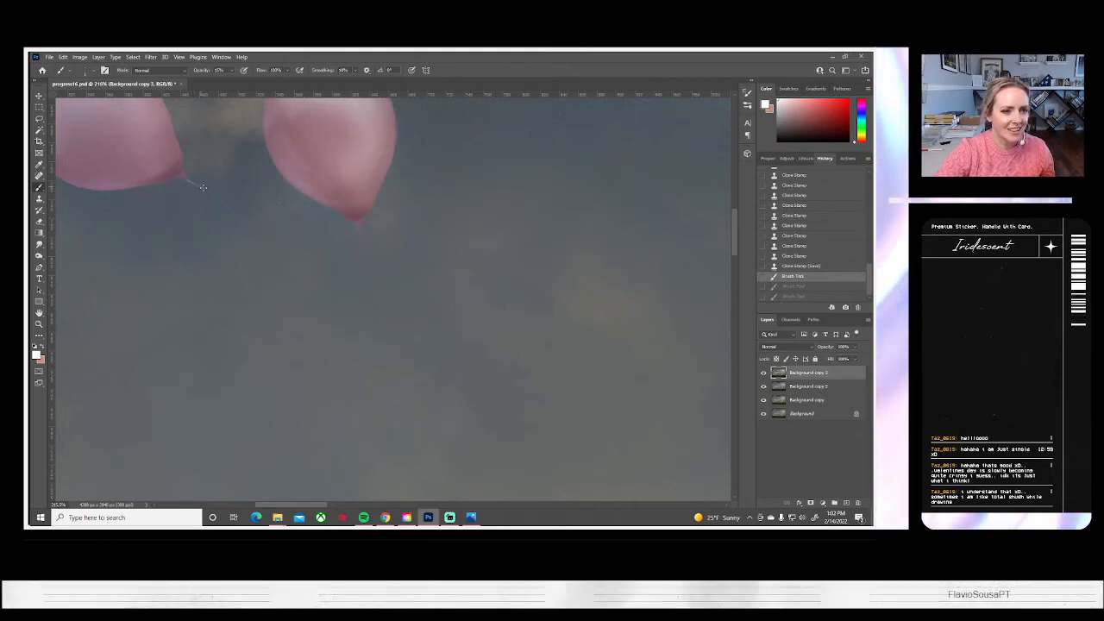
drag(208, 191, 219, 199)
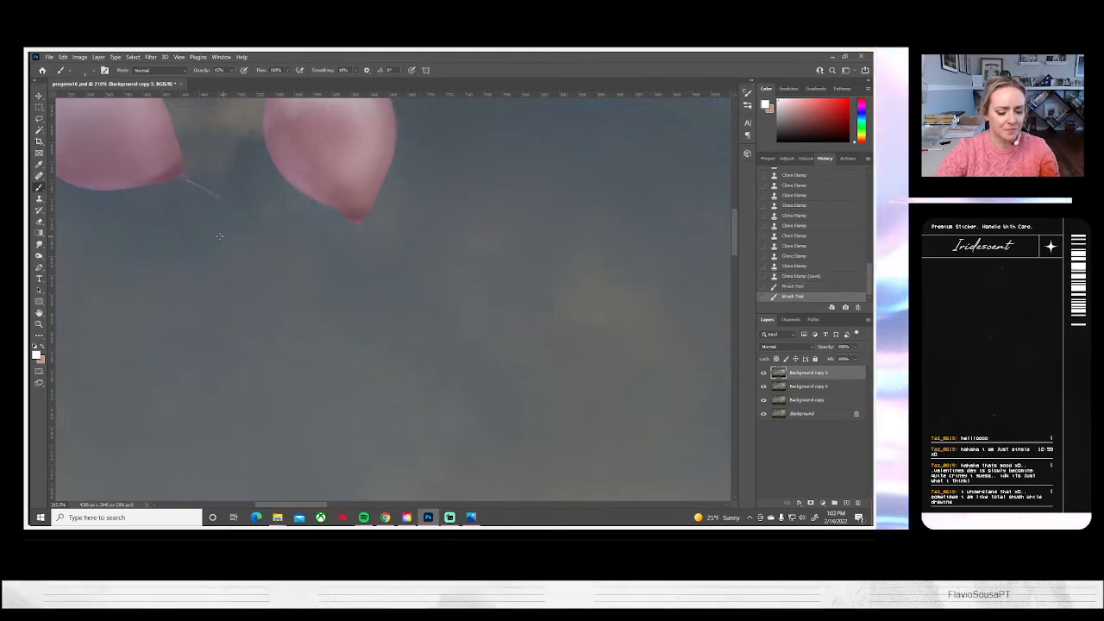
key(ctrl+z)
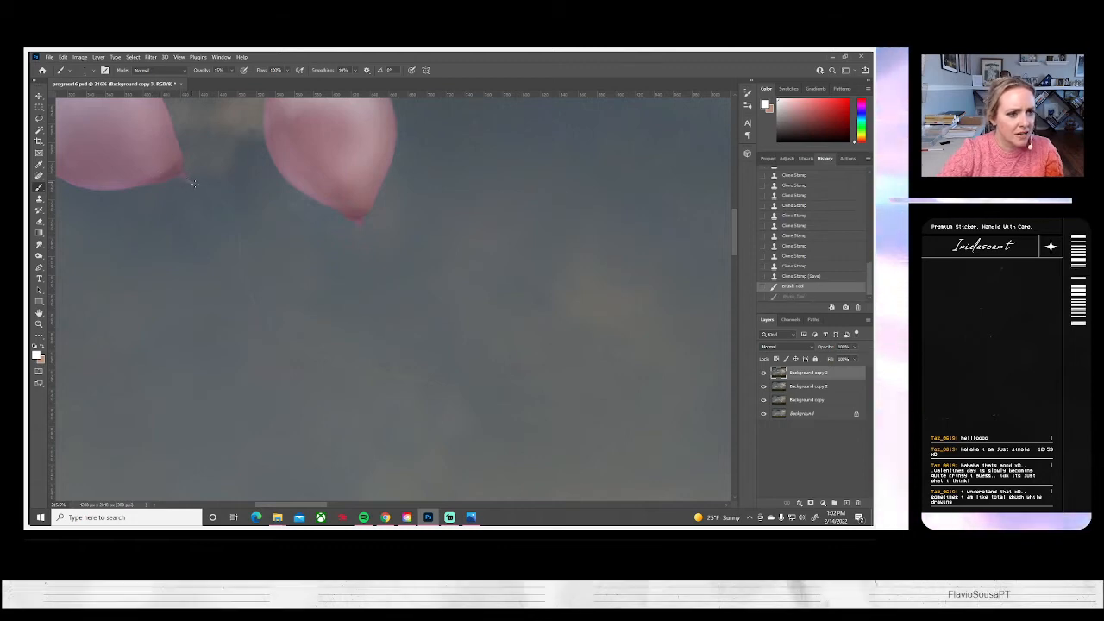
drag(200, 187, 232, 213)
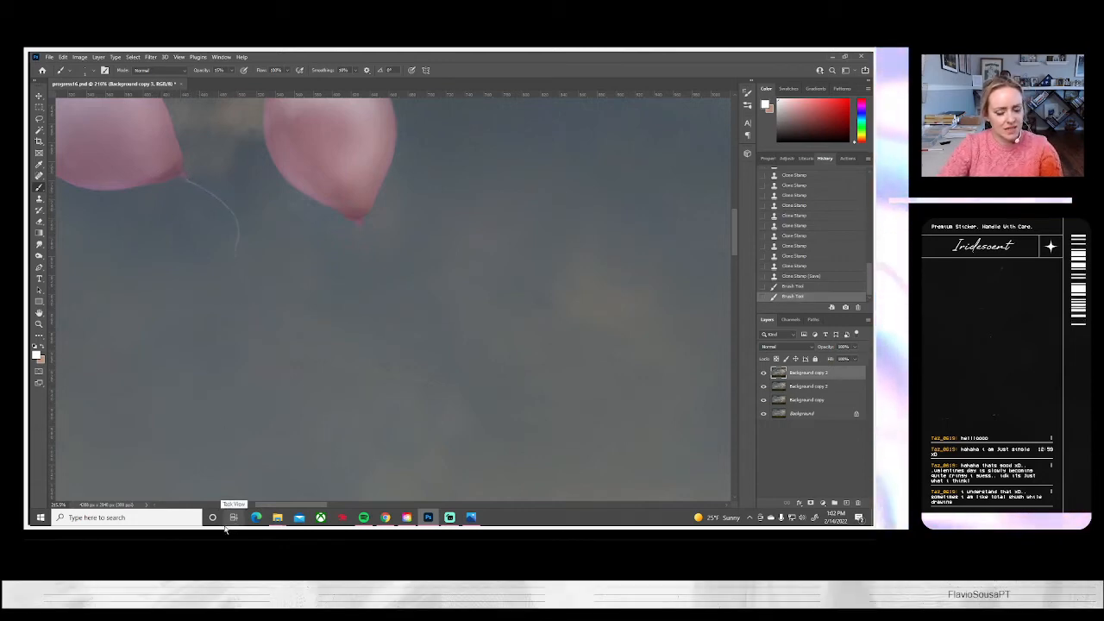
key(ctrl+z)
scroll(229, 232, down, 2)
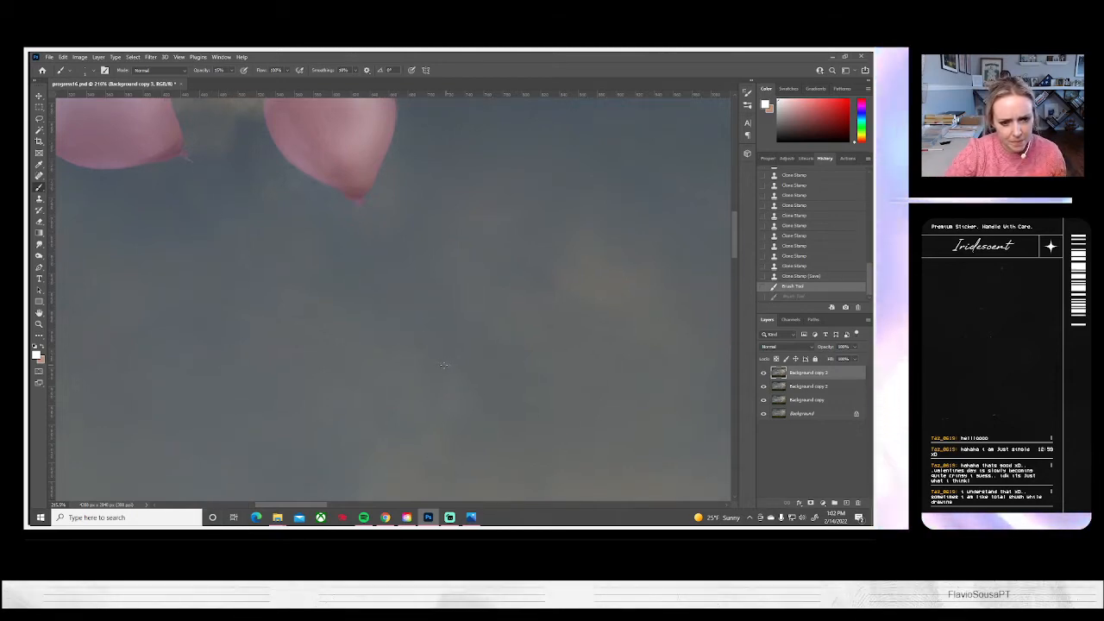
drag(438, 364, 420, 360)
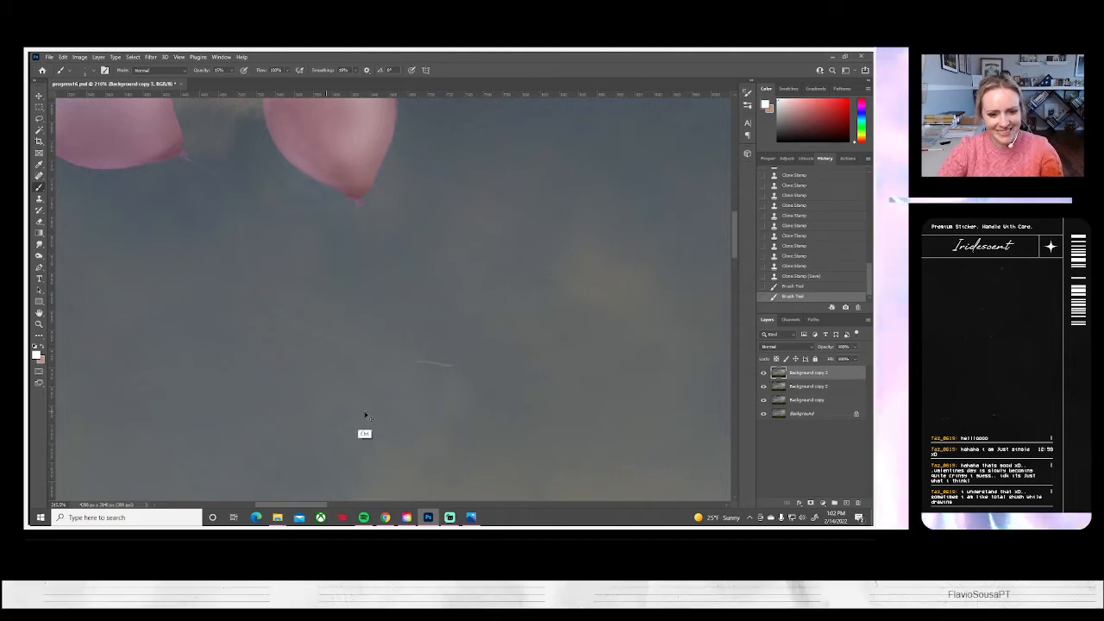
key(ctrl+z)
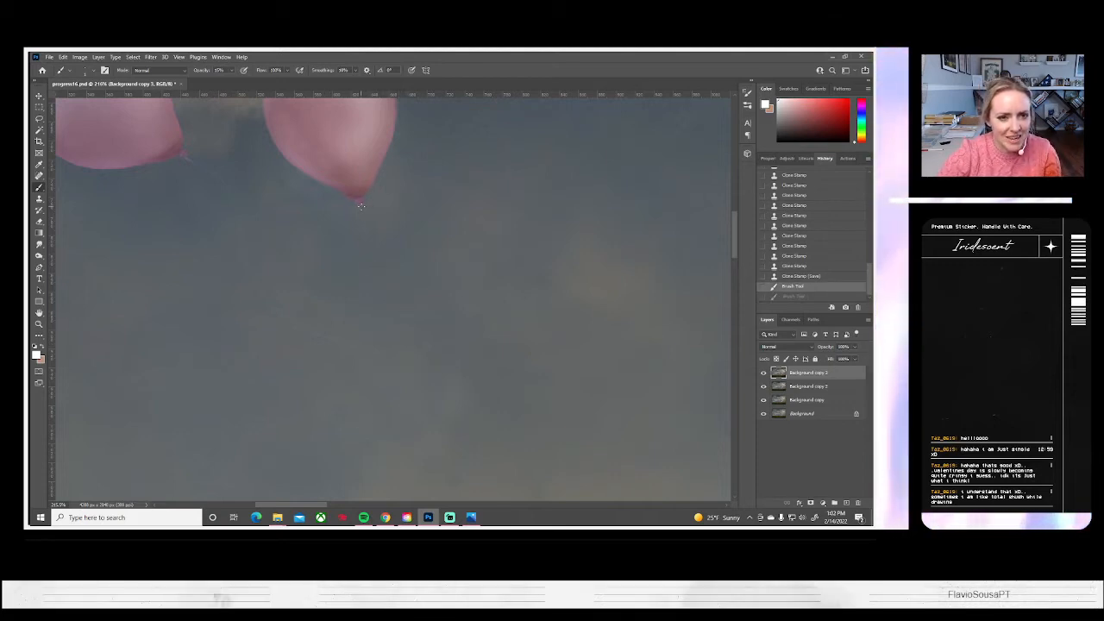
Paint a long curved white string from the right pink balloon's knot and soften it along its length with the Smudge tool
mouse_move(360, 204)
mouse_down()
mouse_move(546, 299)
mouse_move(595, 396)
mouse_move(646, 445)
mouse_up()
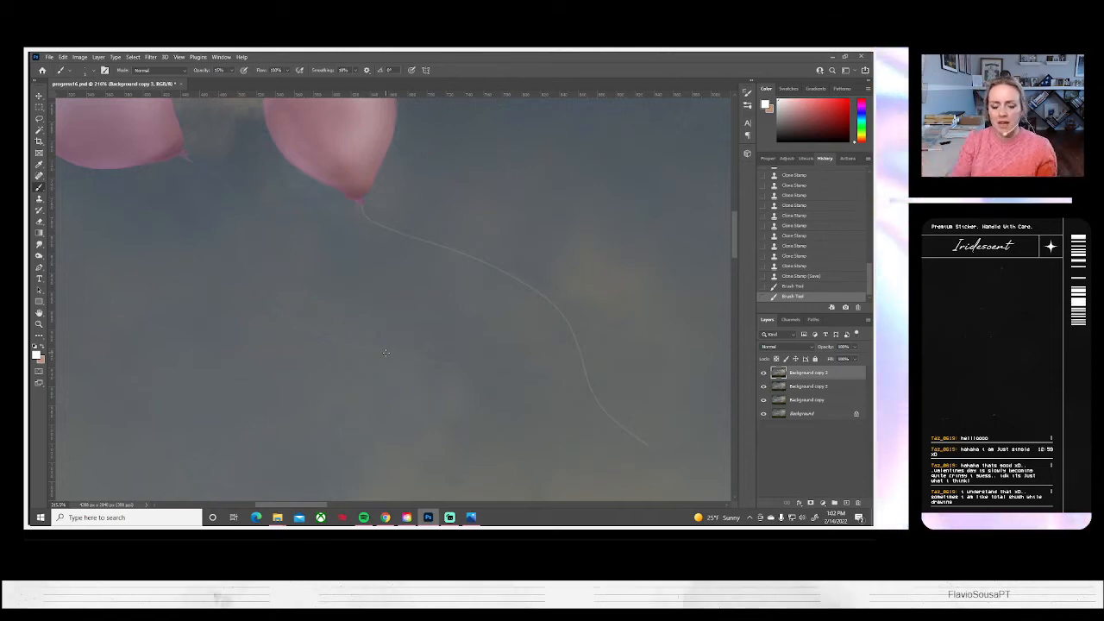
drag(456, 365, 415, 325)
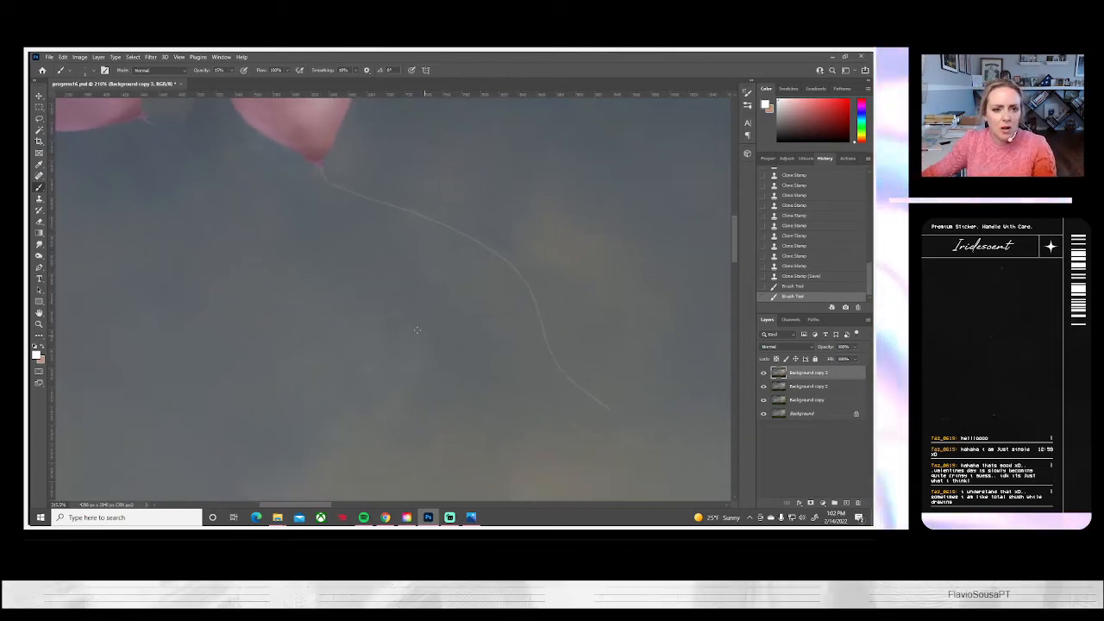
click(40, 246)
drag(320, 176, 348, 191)
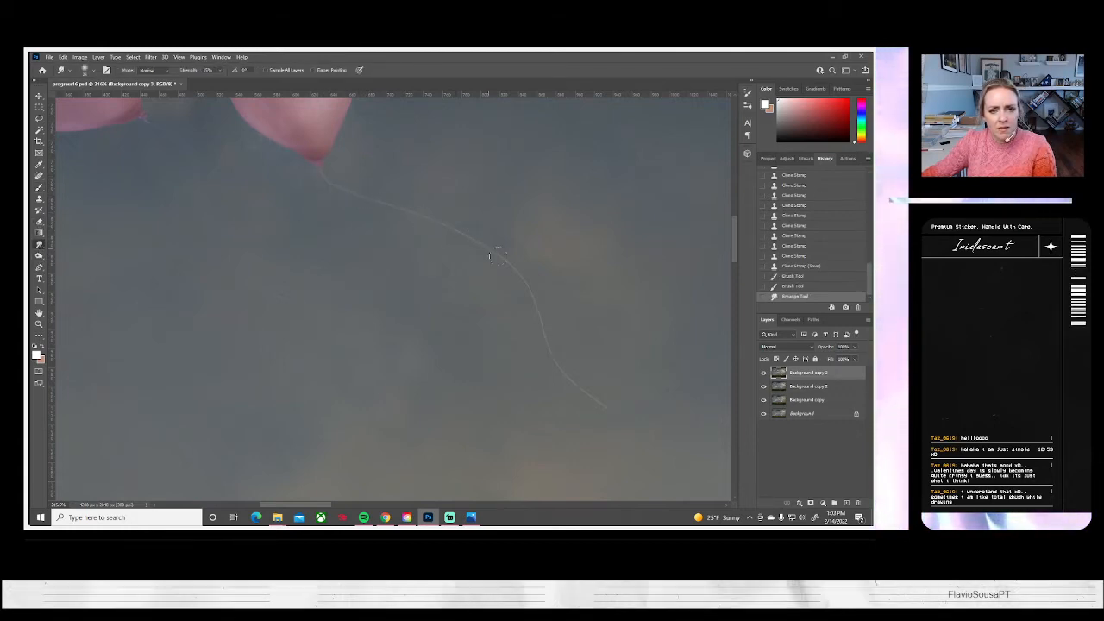
drag(586, 389, 609, 409)
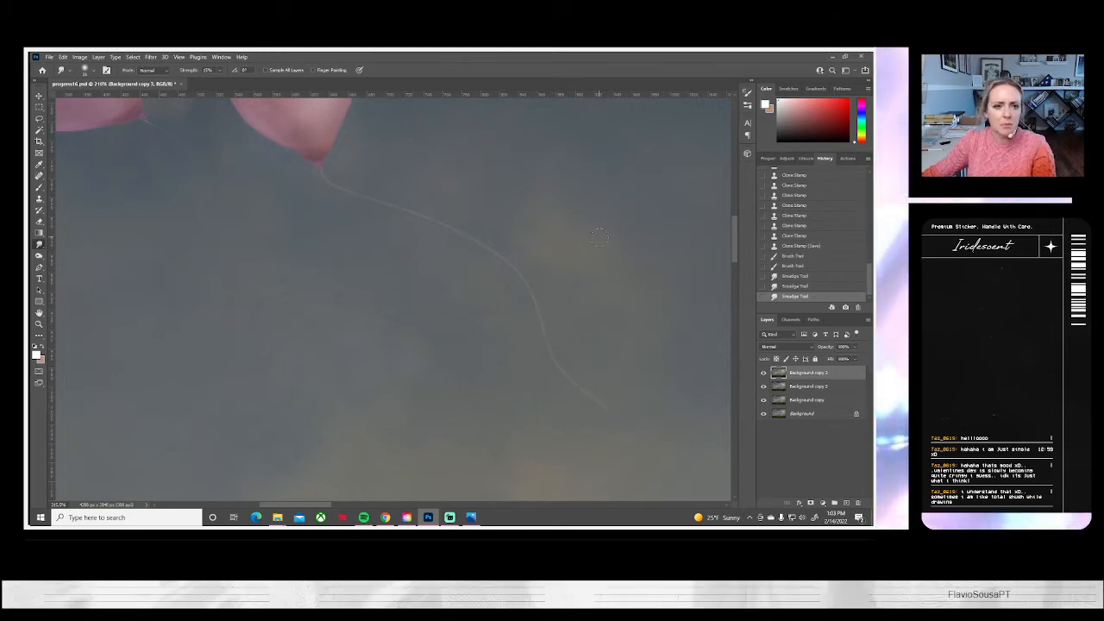
drag(326, 176, 353, 195)
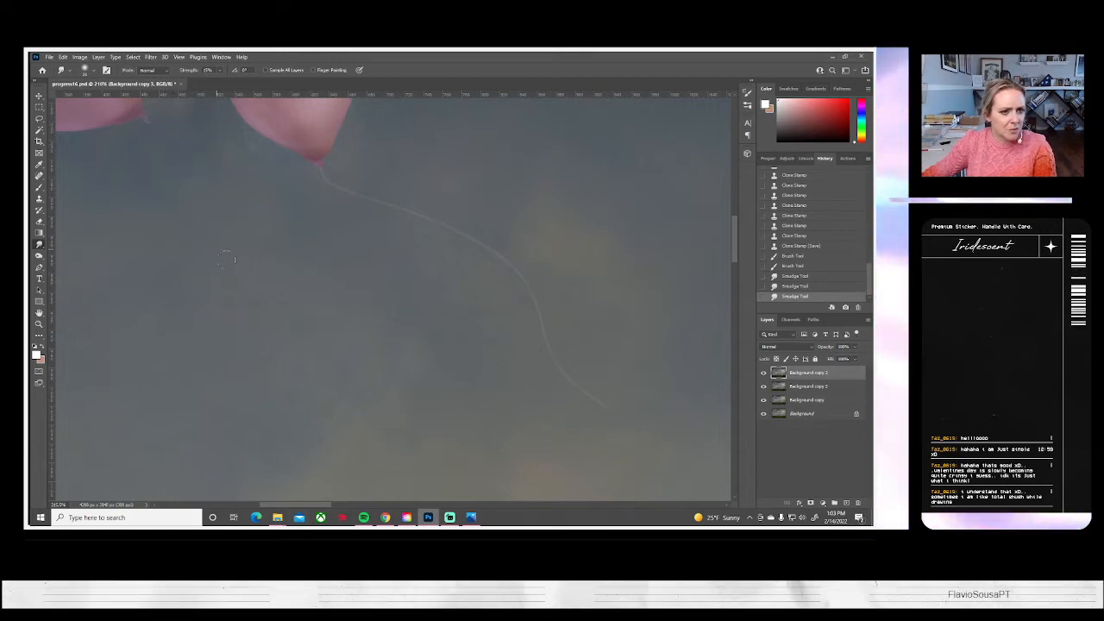
drag(265, 290, 349, 310)
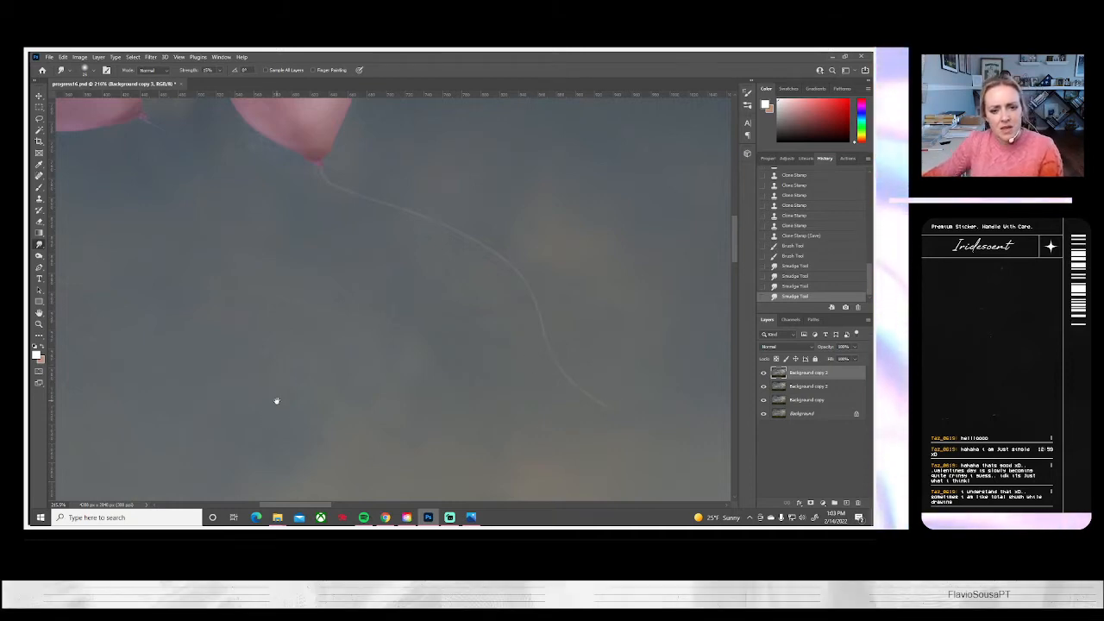
Smudge around the left pink balloon to soften its outline against the sky
drag(276, 399, 472, 414)
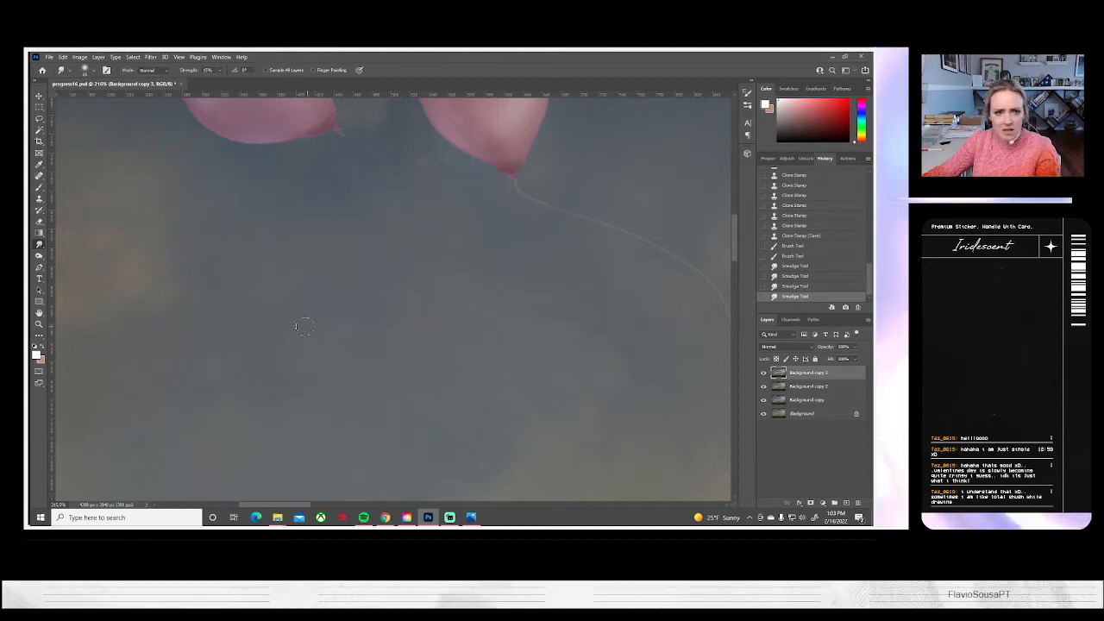
scroll(298, 271, up, 3)
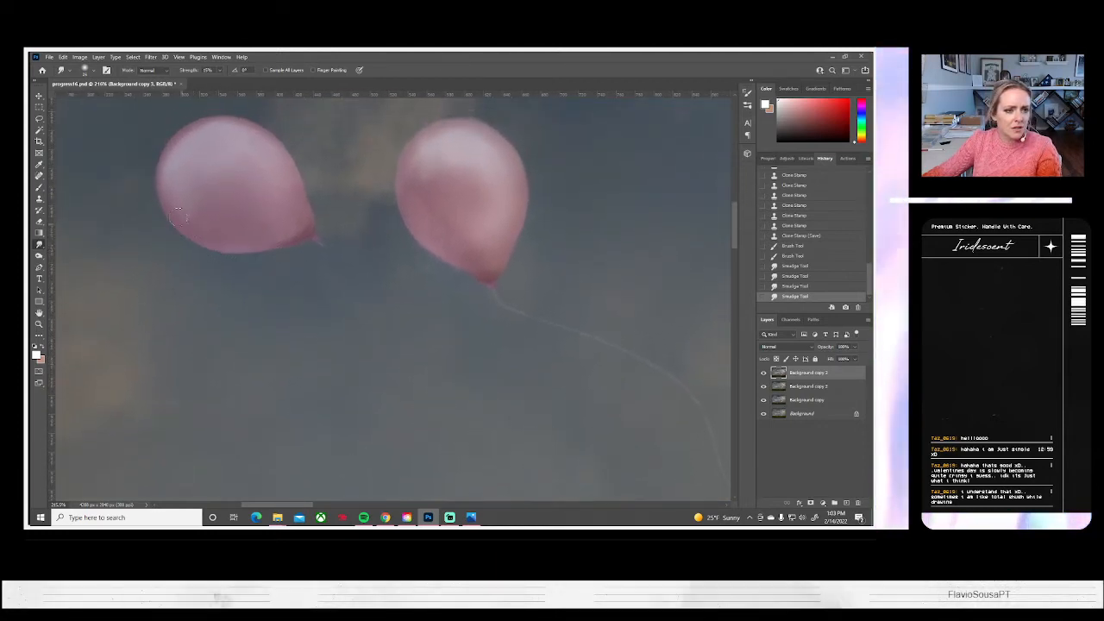
drag(217, 162, 231, 161)
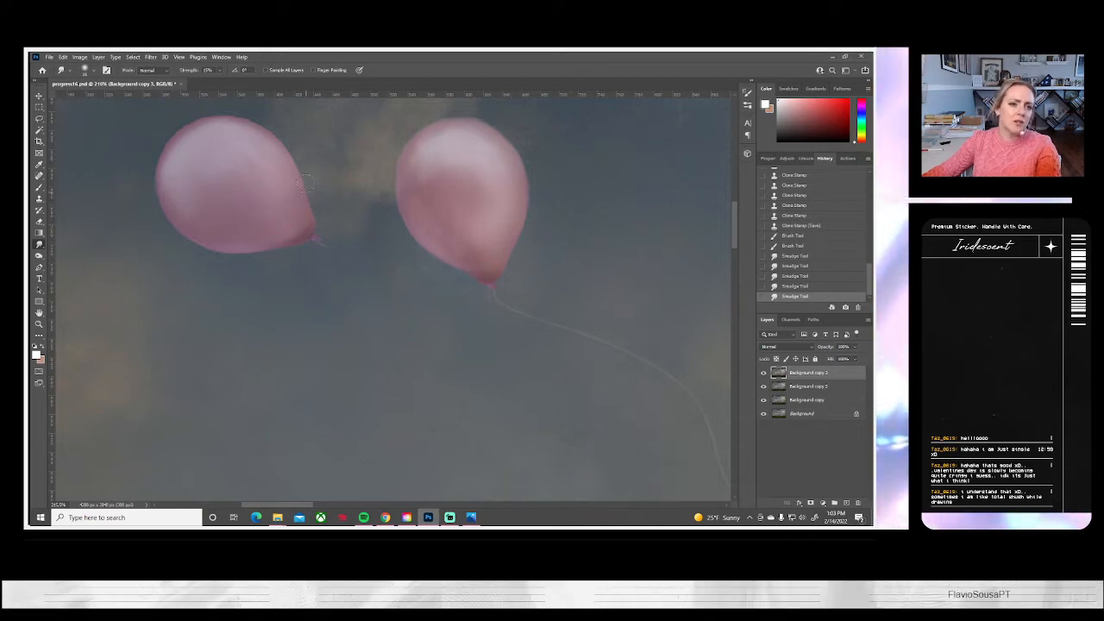
drag(219, 252, 234, 252)
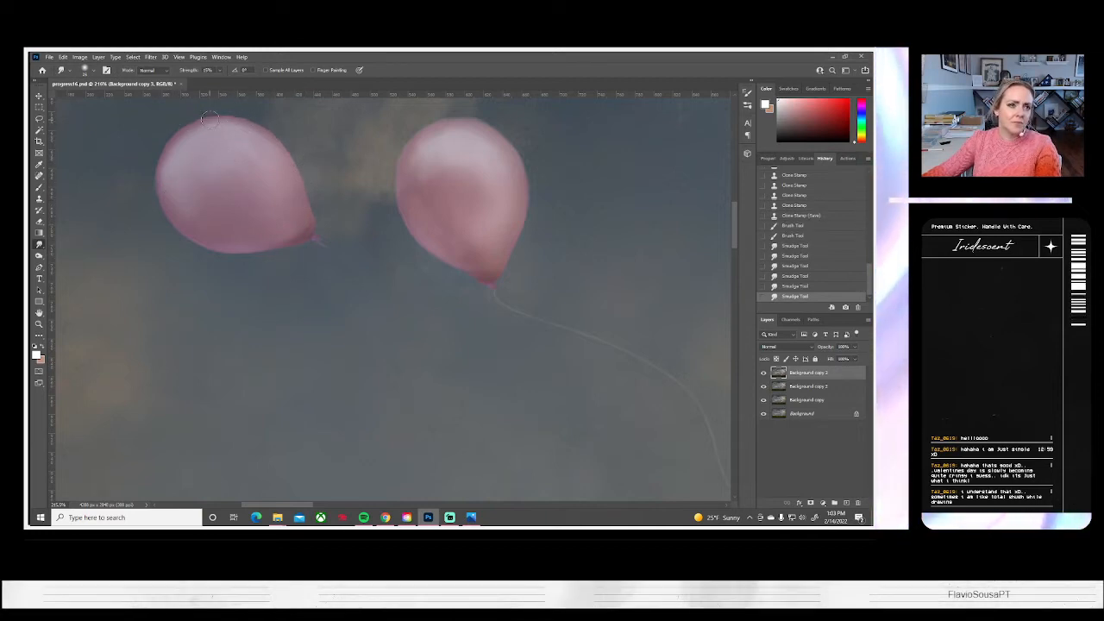
mouse_move(251, 122)
mouse_down()
mouse_move(287, 196)
mouse_move(204, 118)
mouse_up()
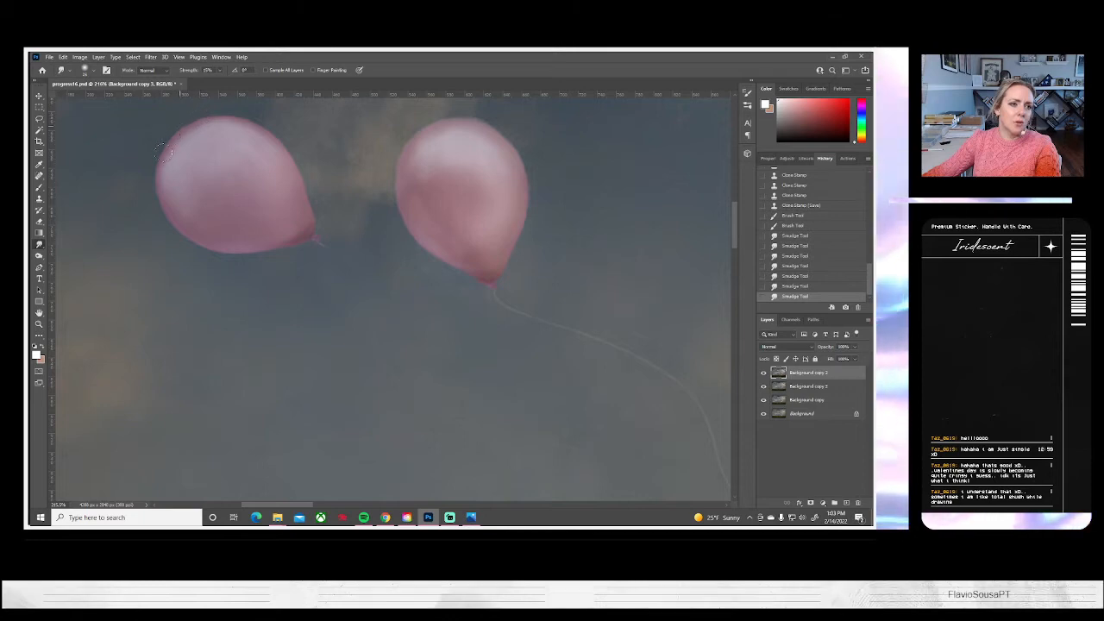
drag(278, 334, 415, 337)
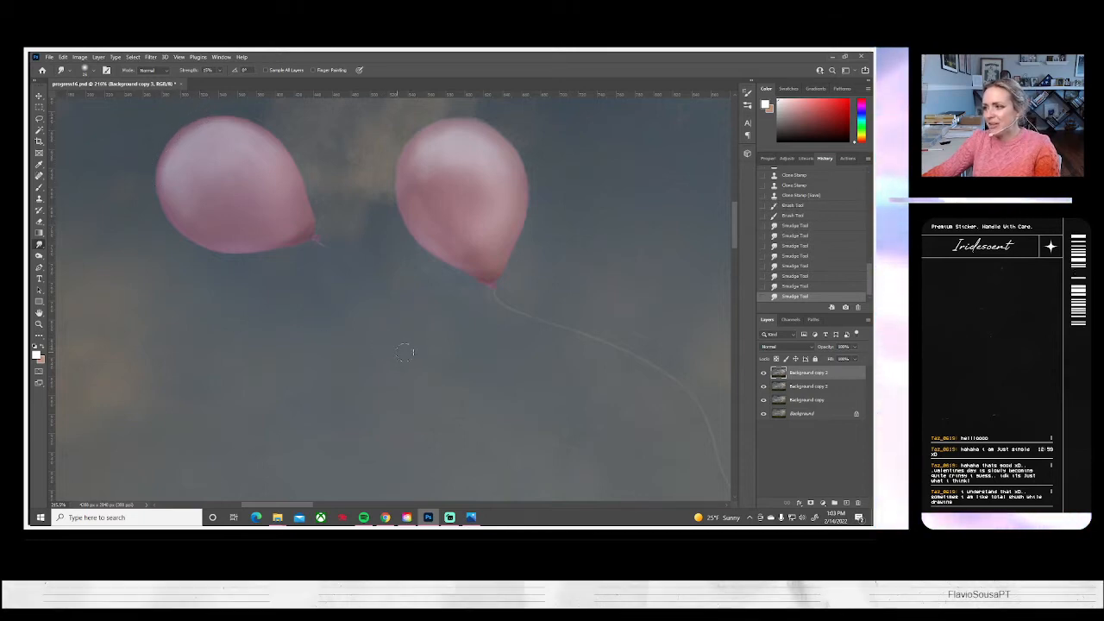
Paint short white Brush segments for the left balloon's string, one curved below its knot and one nearly horizontal farther down
drag(490, 408, 446, 357)
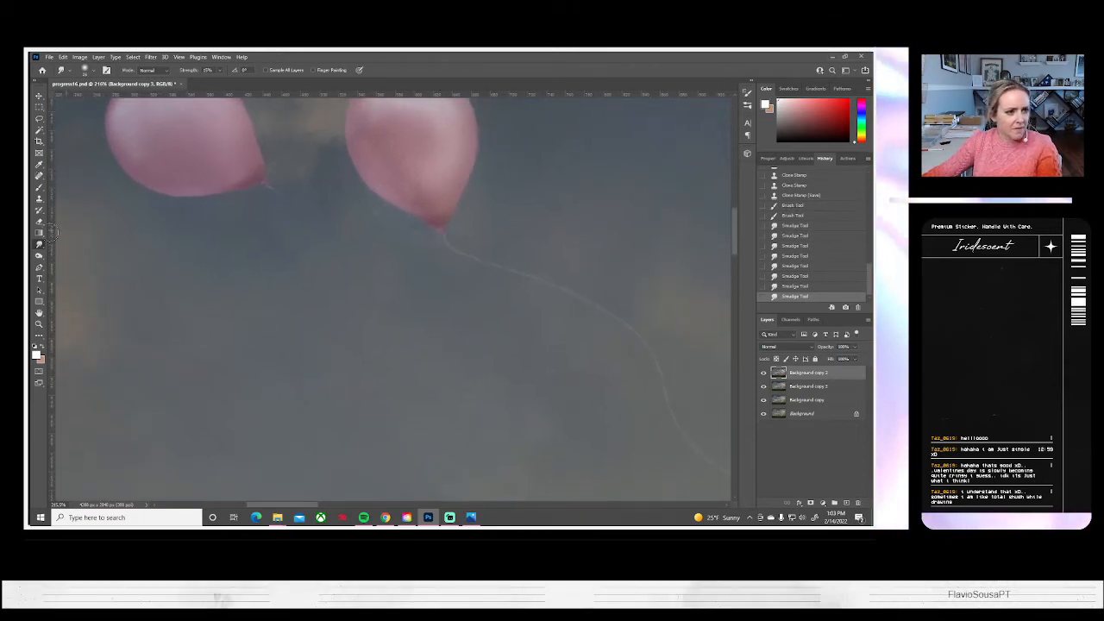
click(40, 188)
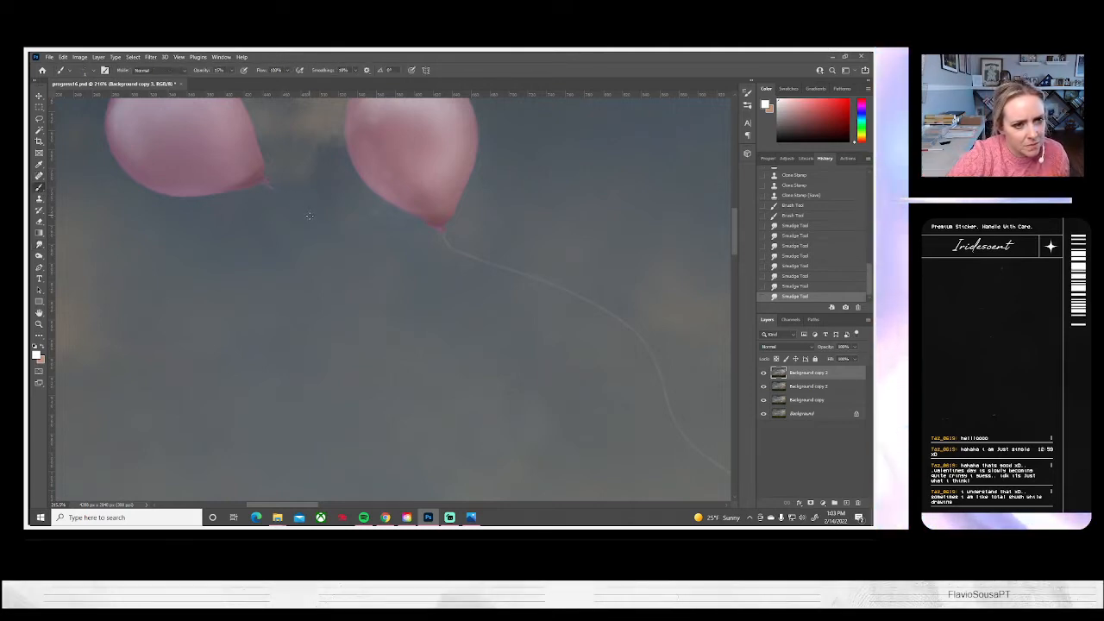
mouse_move(309, 215)
mouse_down()
mouse_move(321, 247)
mouse_move(316, 226)
mouse_up()
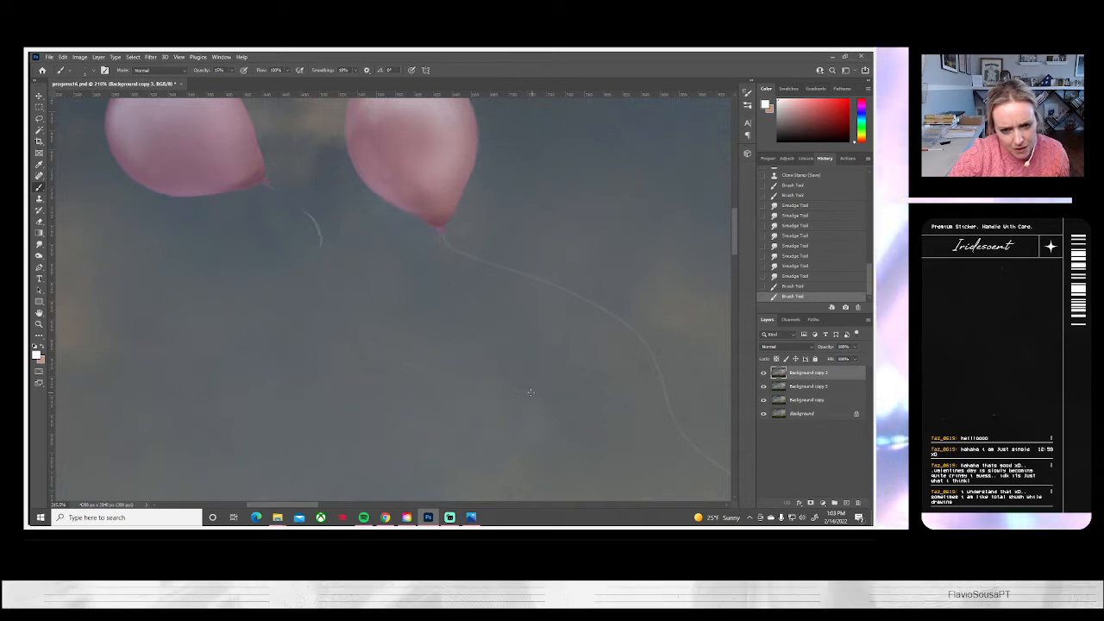
mouse_move(531, 393)
mouse_down()
mouse_move(476, 384)
mouse_move(508, 388)
mouse_up()
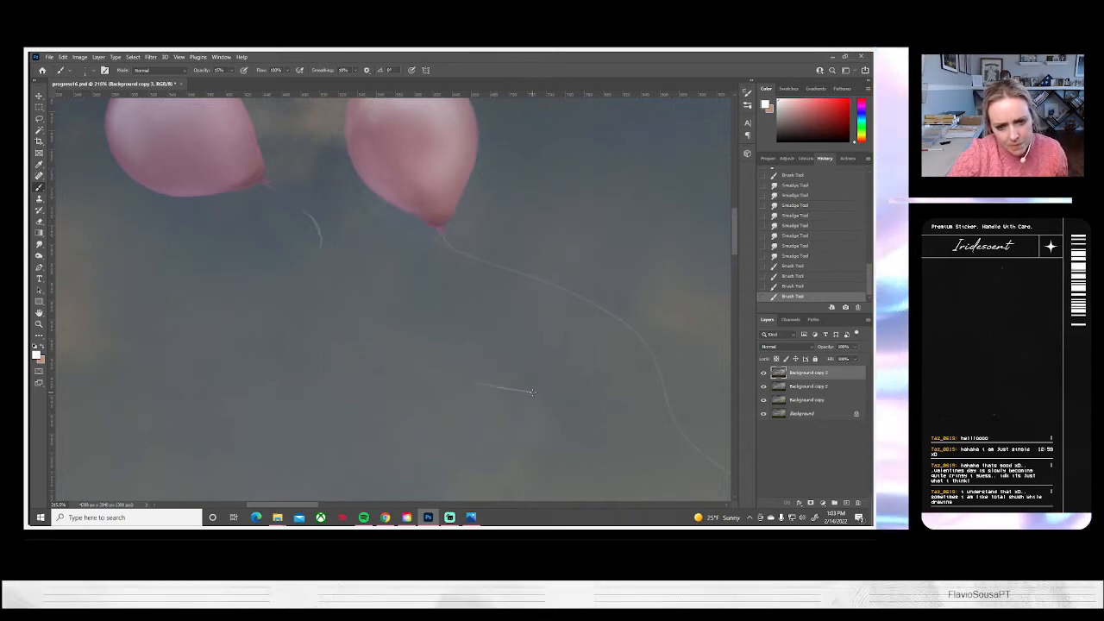
drag(438, 383, 437, 384)
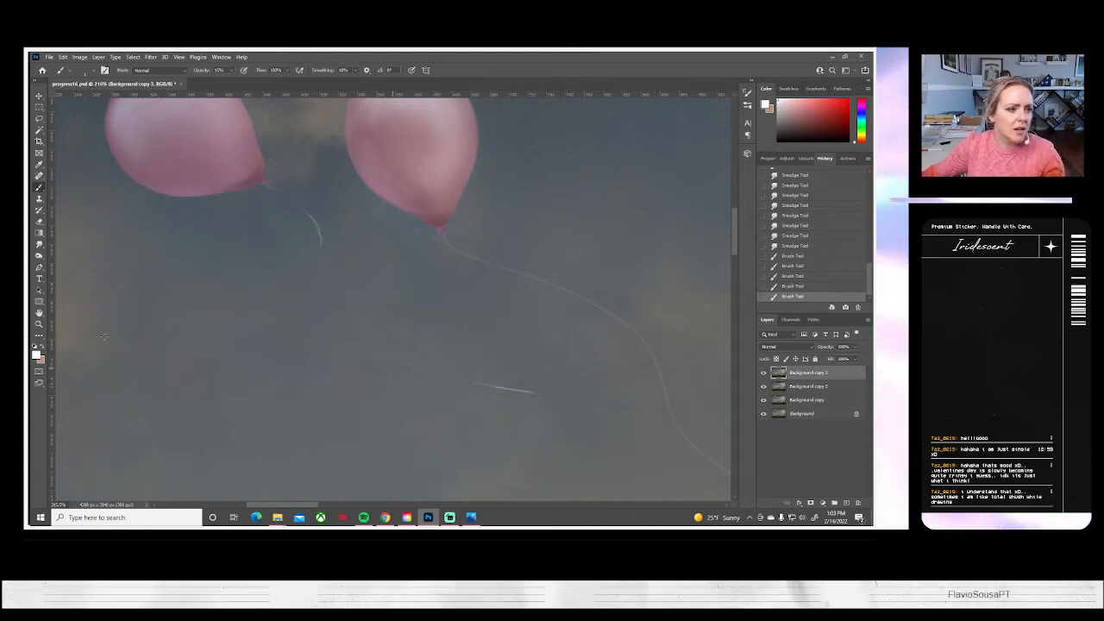
Reduce the Smudge tool's brush size and soften the two short string segments below the pink balloons
click(38, 244)
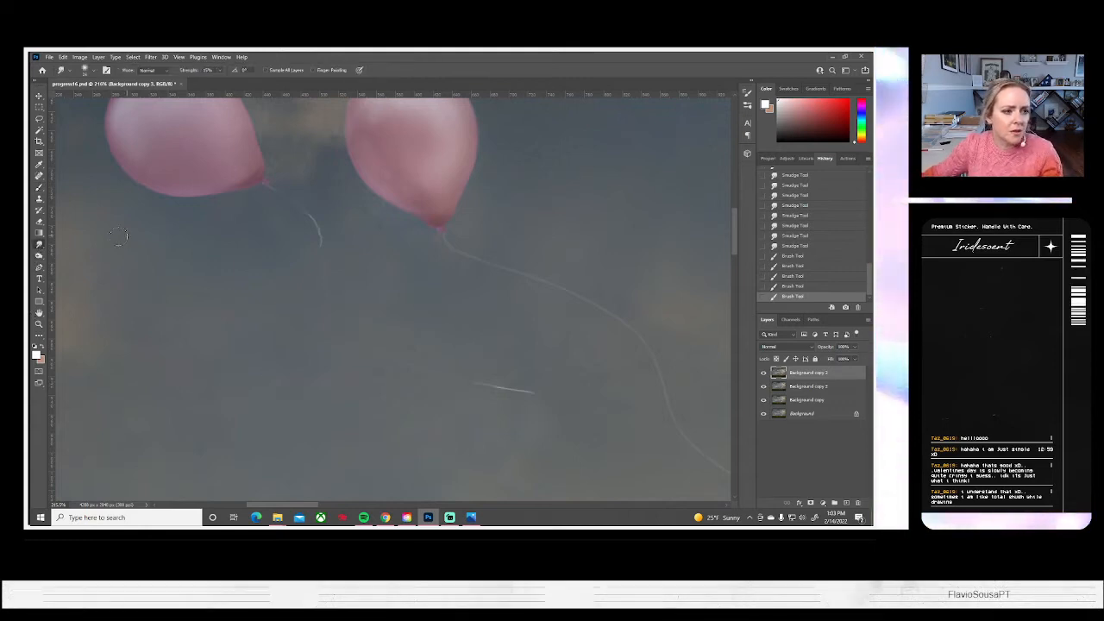
click(84, 71)
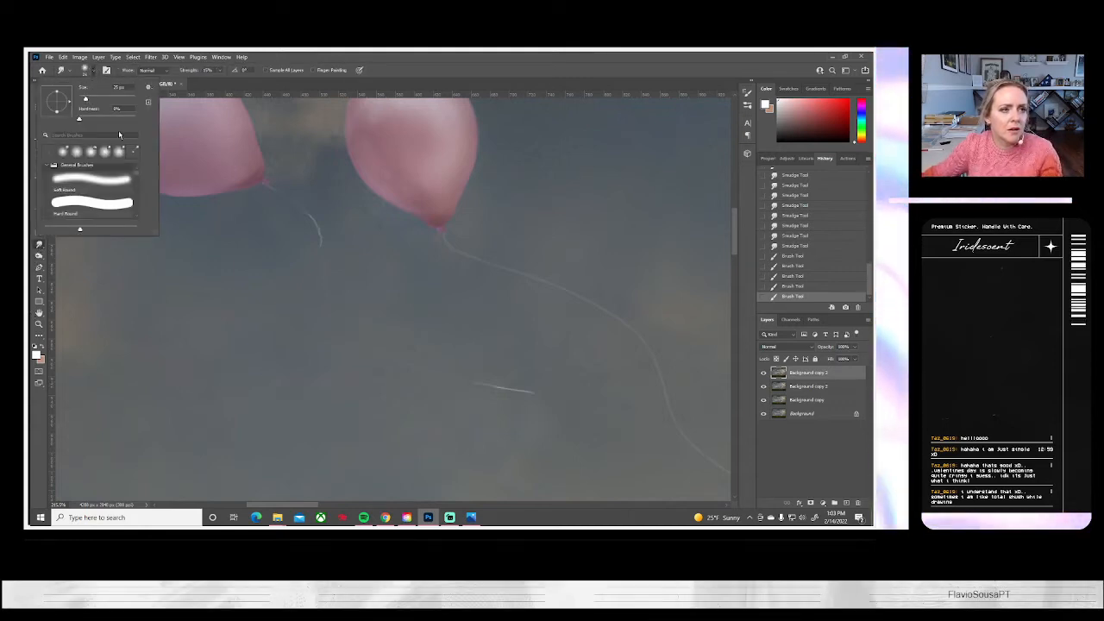
drag(86, 100, 82, 99)
click(319, 219)
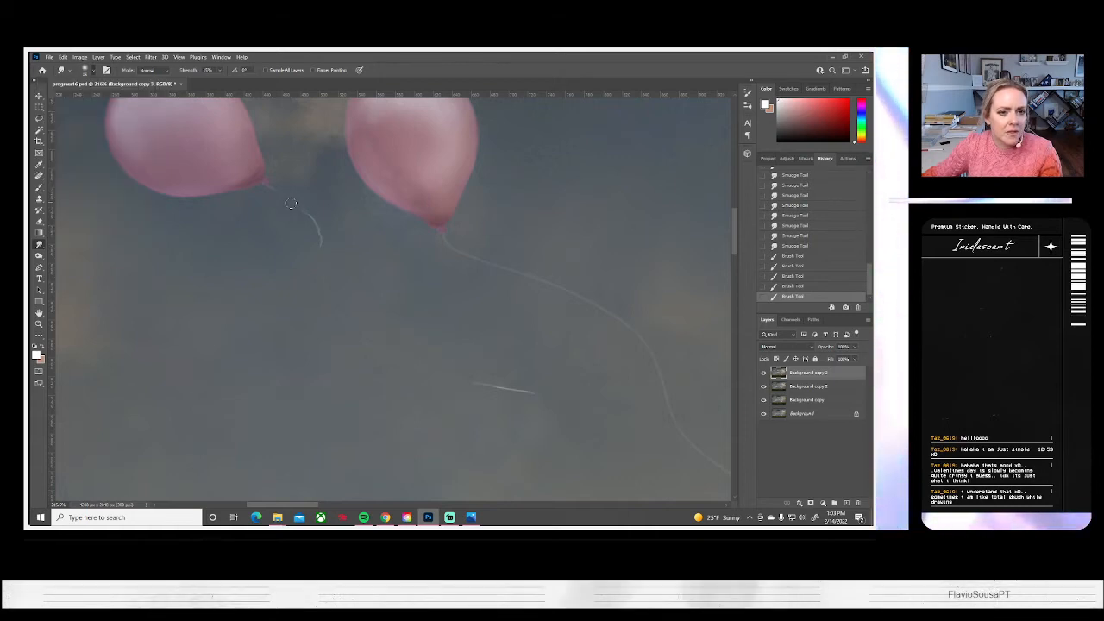
mouse_move(310, 222)
mouse_down()
mouse_move(293, 208)
mouse_move(321, 254)
mouse_move(323, 242)
mouse_up()
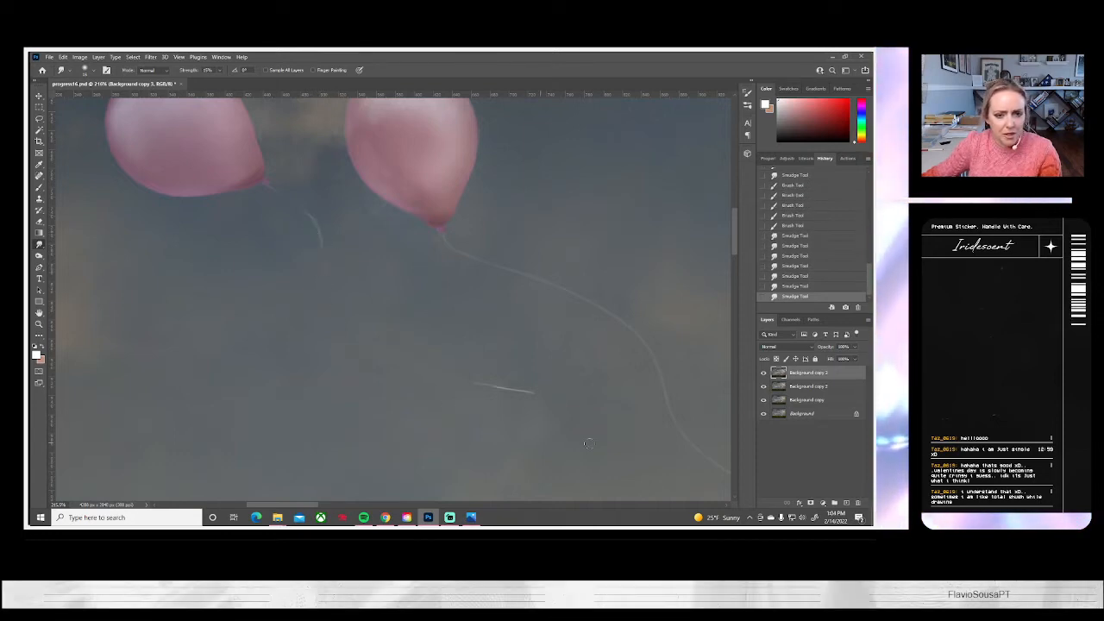
drag(526, 391, 541, 395)
drag(433, 367, 486, 380)
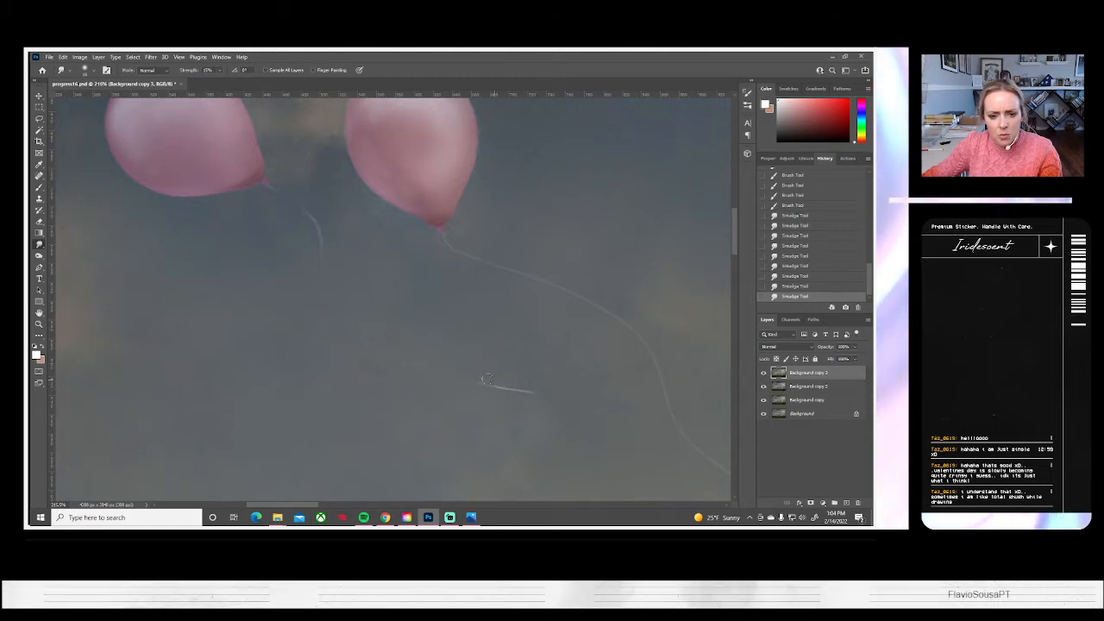
mouse_move(565, 394)
mouse_down()
mouse_move(576, 396)
mouse_move(565, 399)
mouse_up()
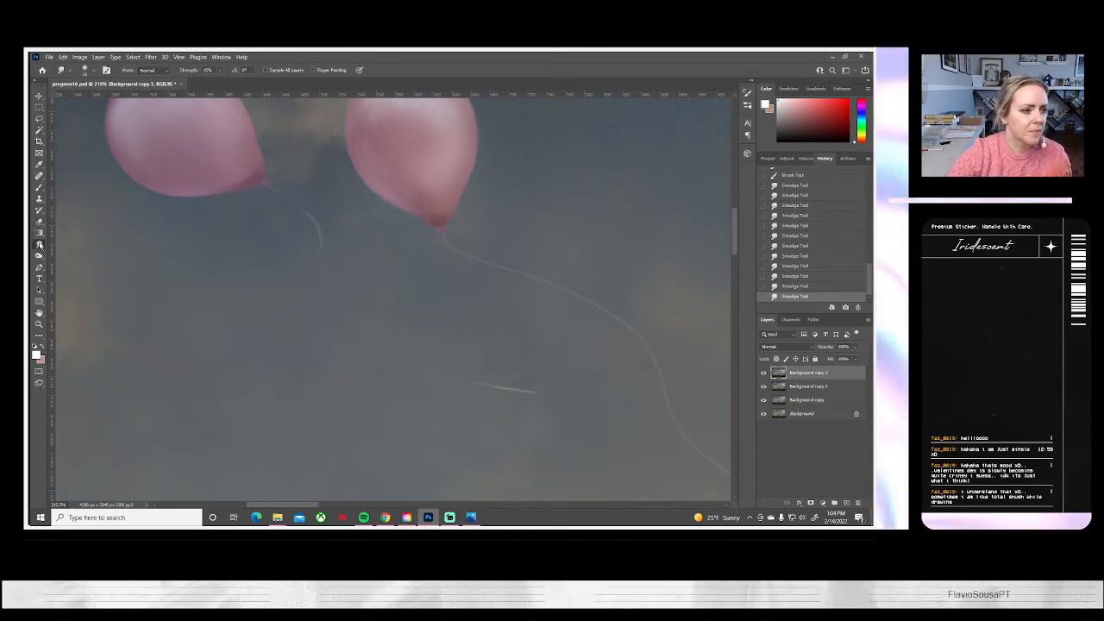
click(38, 256)
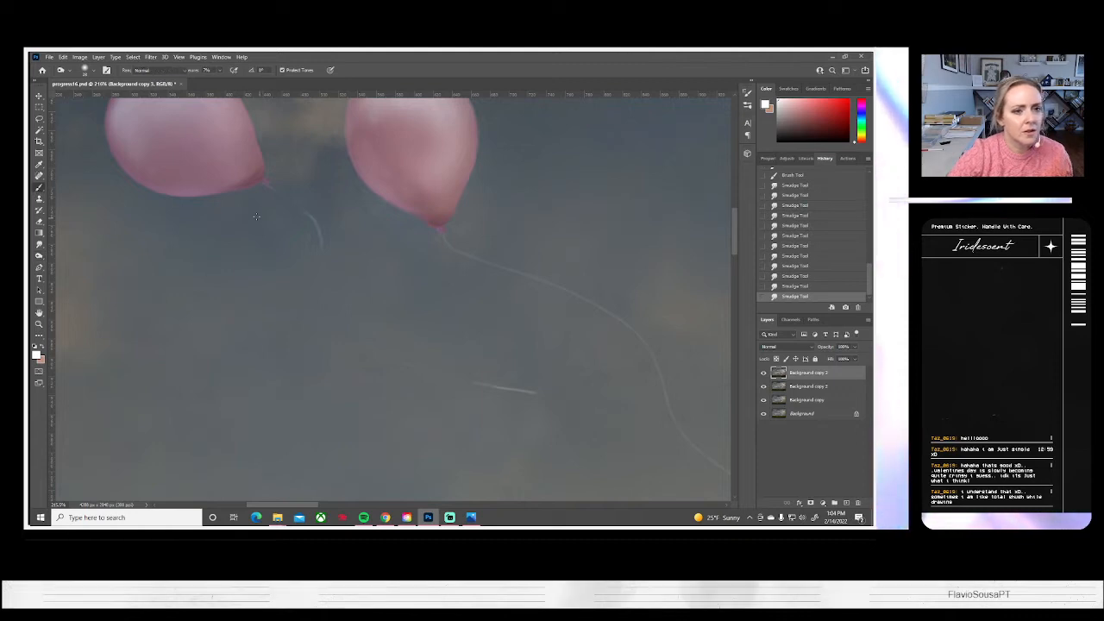
Paint a short white string segment at the left pink balloon's knot and soften it with the Smudge tool
key(b)
drag(266, 184, 281, 191)
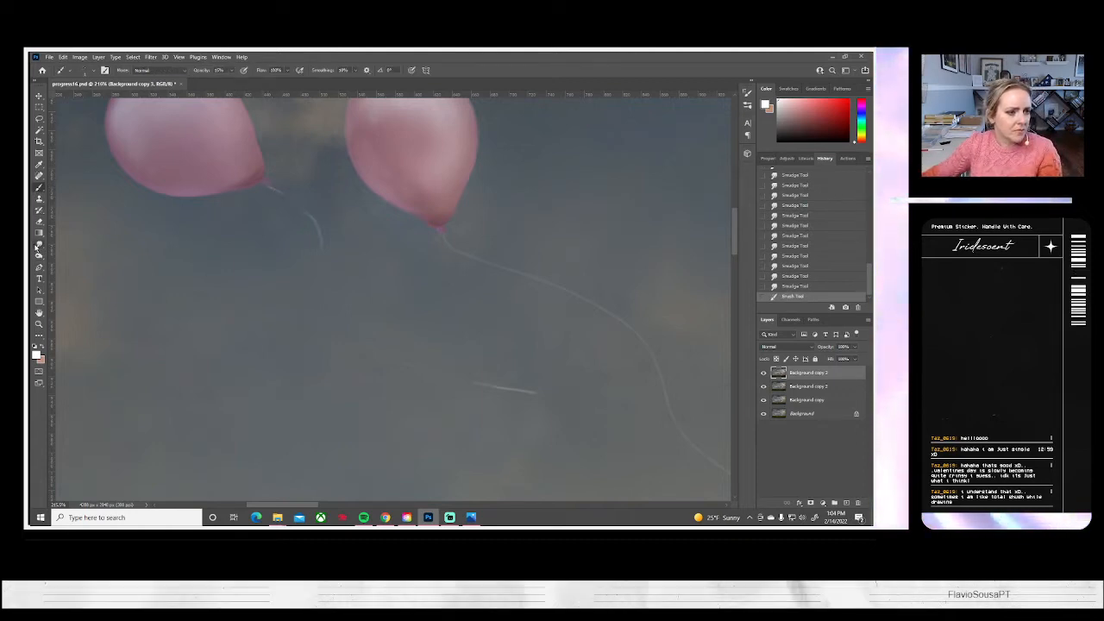
click(38, 244)
drag(269, 185, 269, 190)
Repaint the right pink balloon's long string with white Brush strokes, strengthening its middle bend and lower end
drag(596, 385, 435, 339)
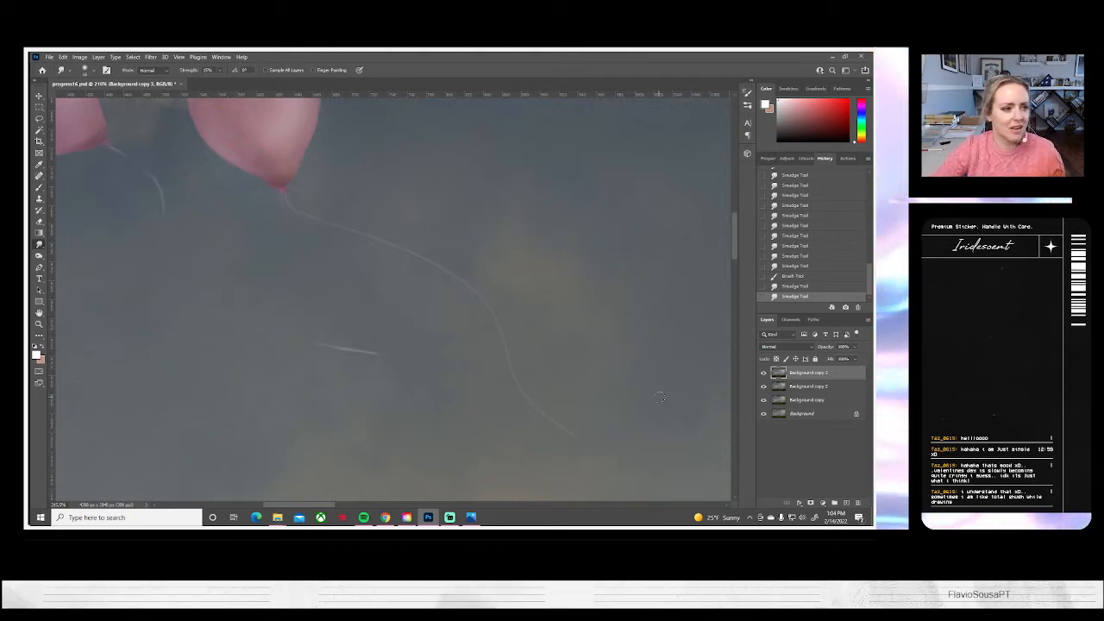
click(39, 187)
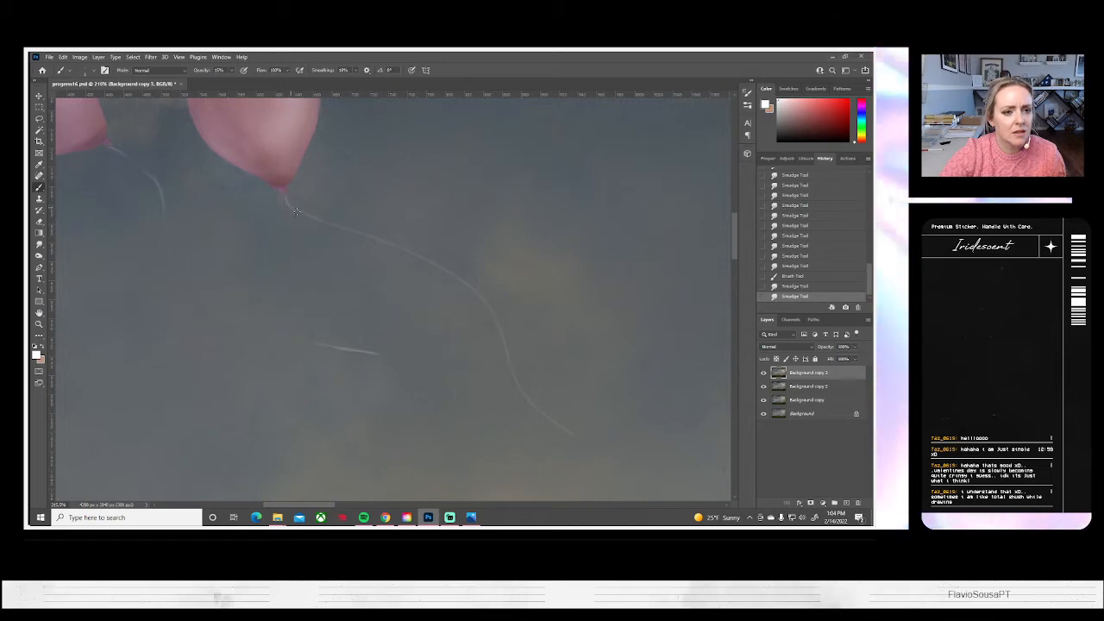
mouse_move(460, 267)
mouse_down()
mouse_move(494, 322)
mouse_move(459, 279)
mouse_up()
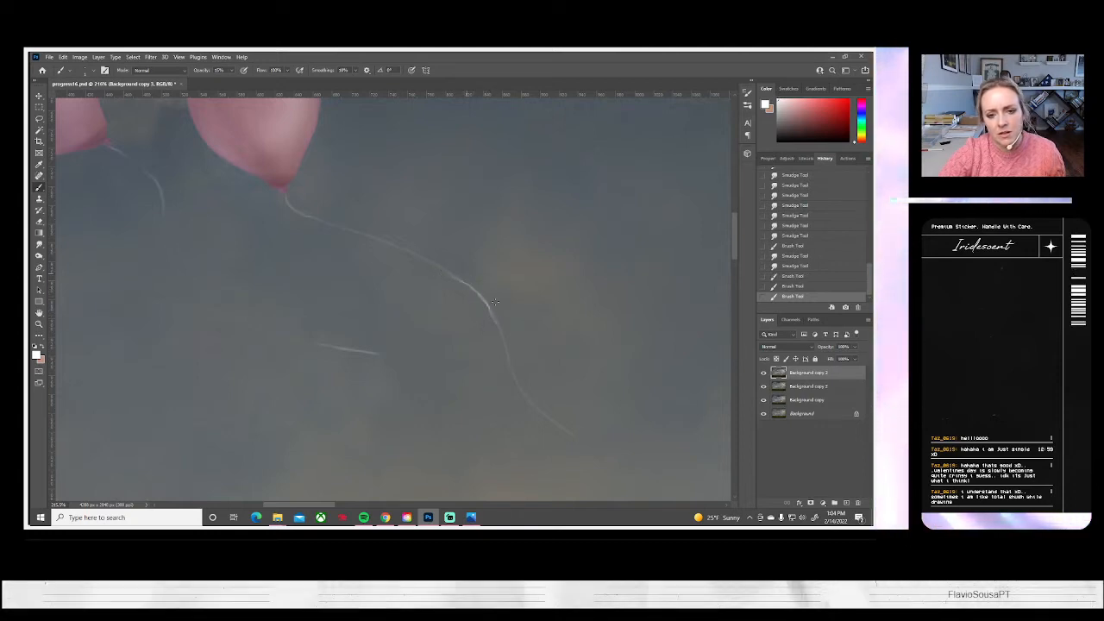
drag(557, 427, 582, 437)
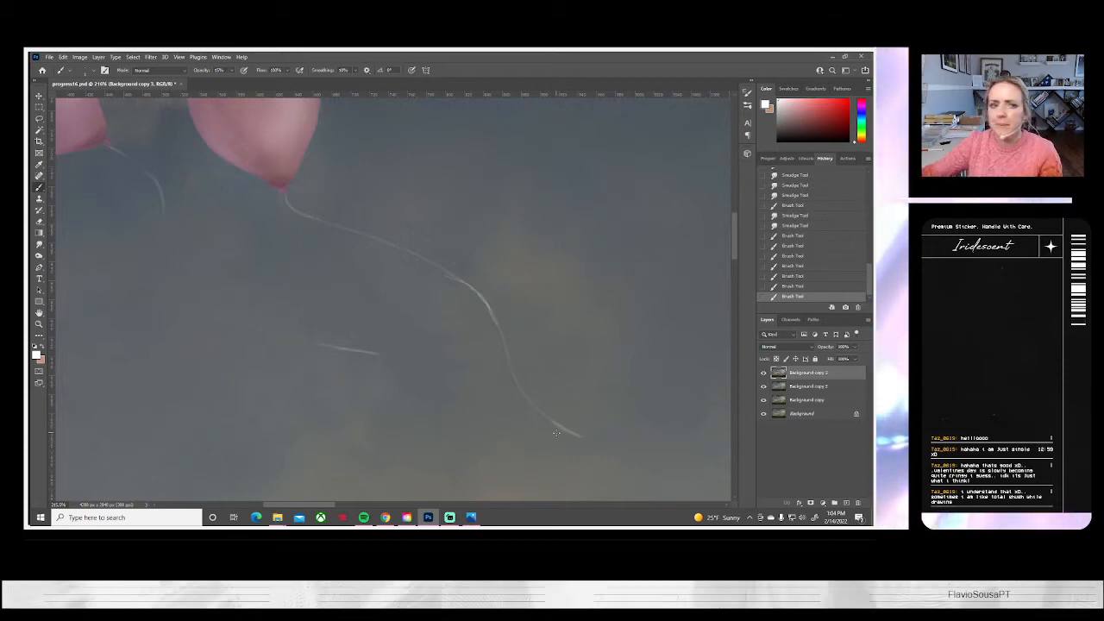
Smudge the repainted long string from the knot through its middle bend to blend the new strokes
click(38, 246)
drag(287, 205, 300, 217)
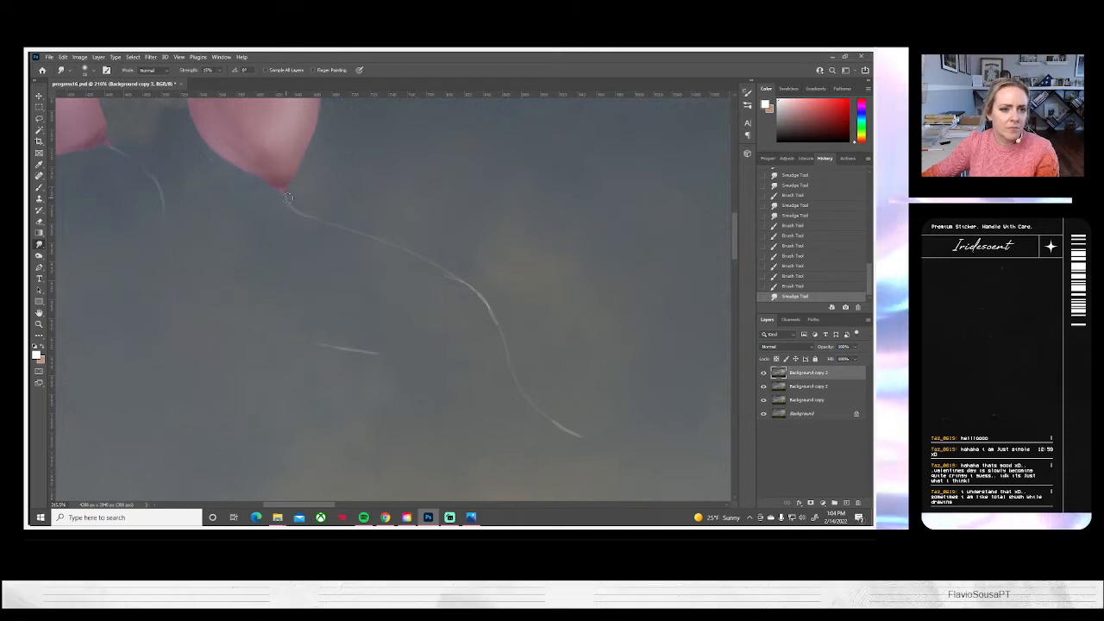
drag(444, 275, 480, 292)
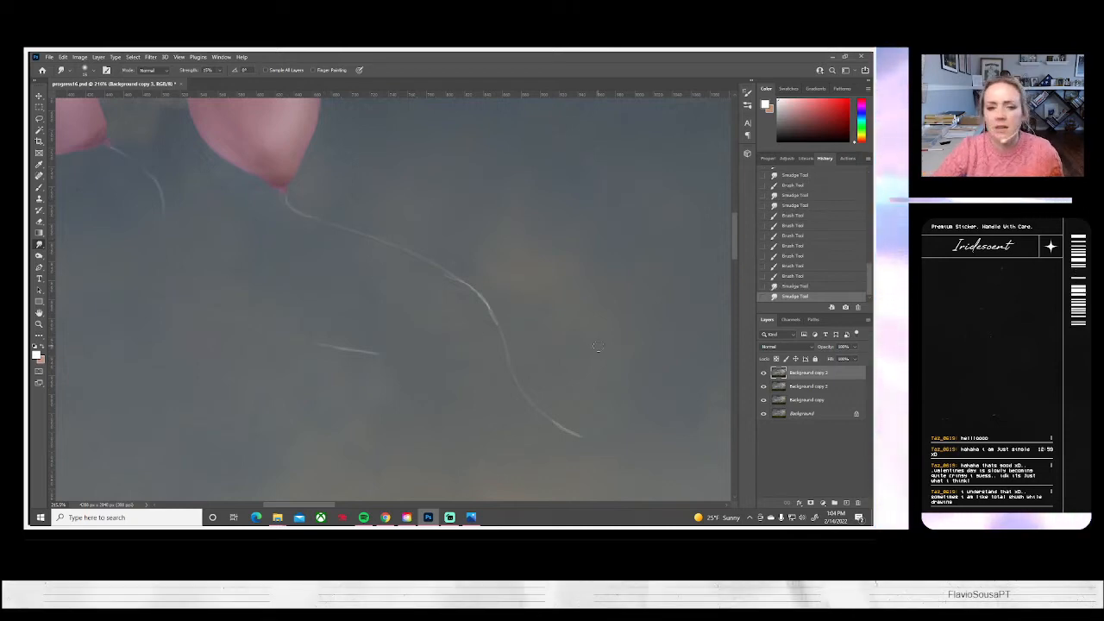
drag(326, 221, 414, 260)
drag(362, 237, 487, 309)
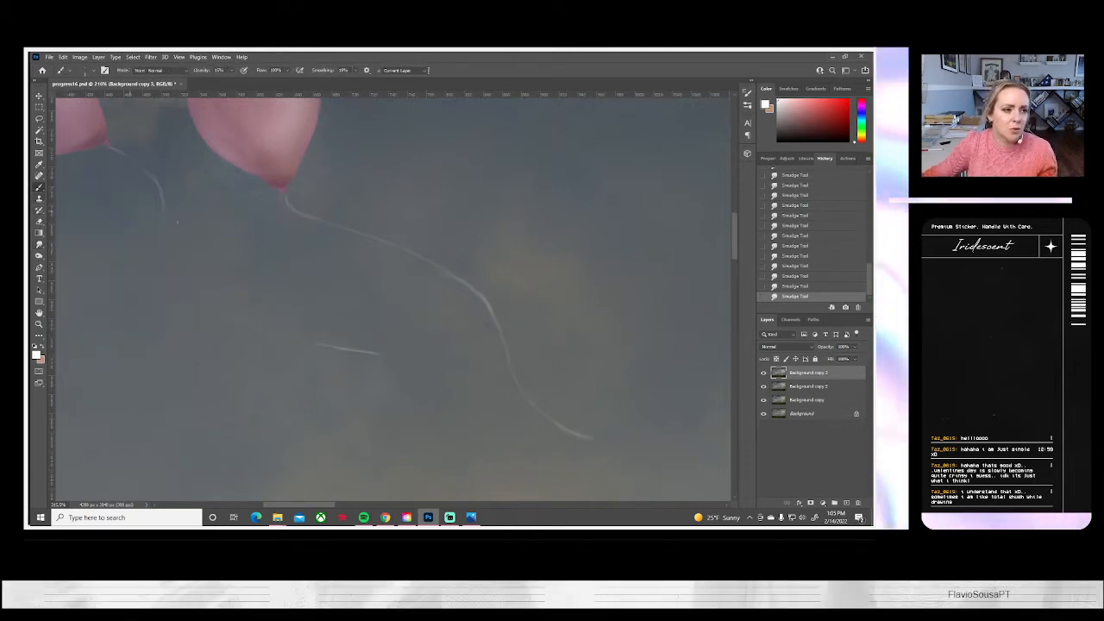
Thin and clean up the edges of the right pink balloon's long string with the Clone Stamp, from its middle bend to its end
click(39, 198)
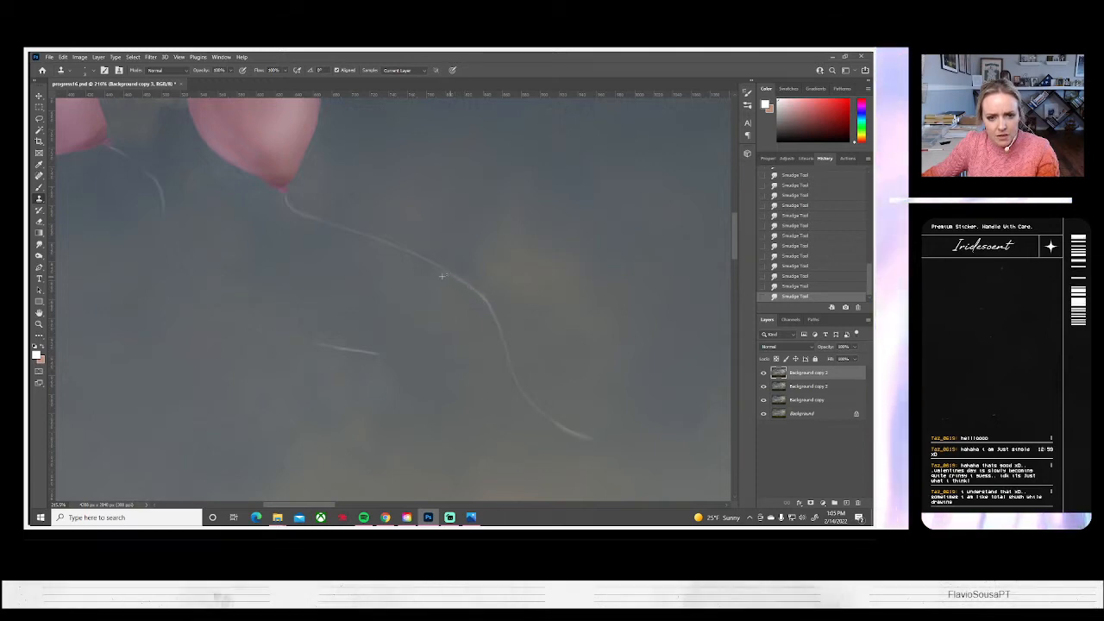
mouse_move(424, 268)
mouse_down()
mouse_move(451, 284)
mouse_move(422, 272)
mouse_up()
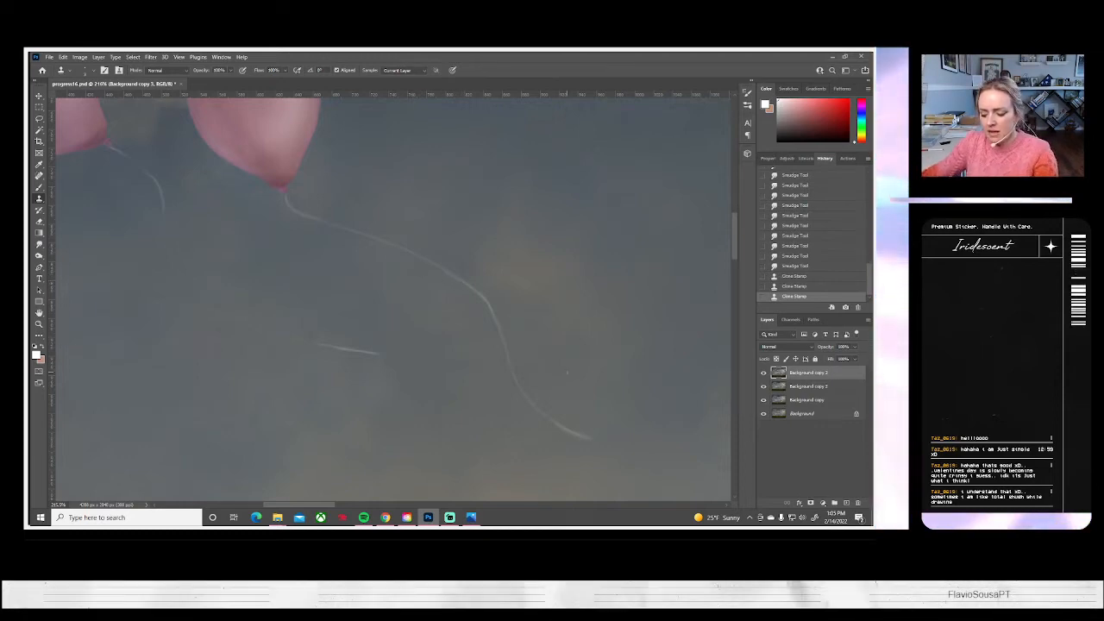
scroll(566, 372, right, 1)
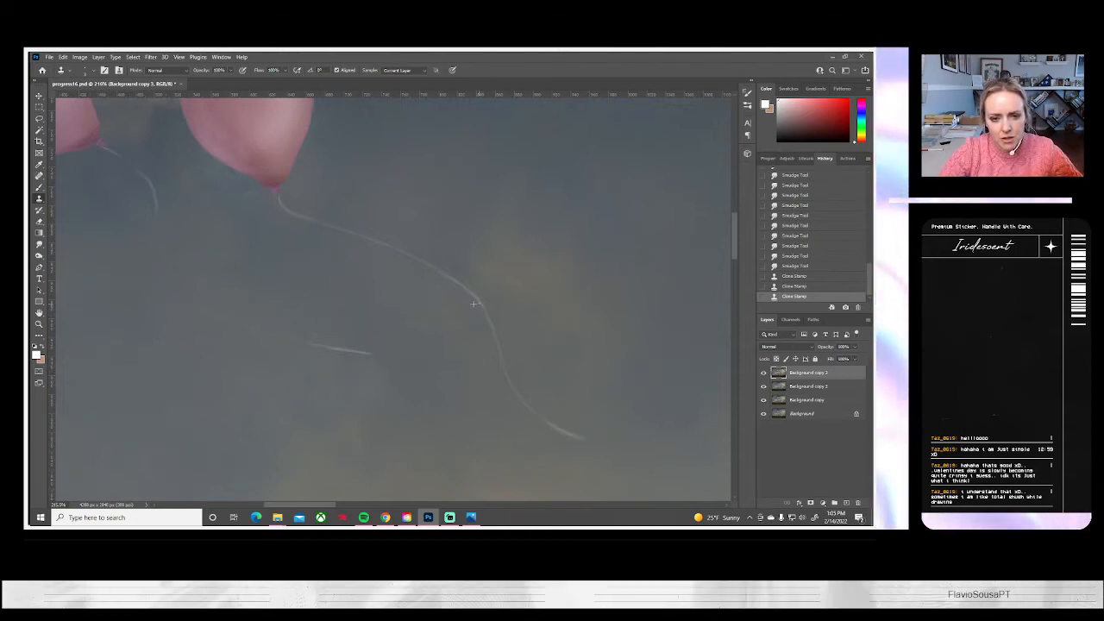
click(493, 337)
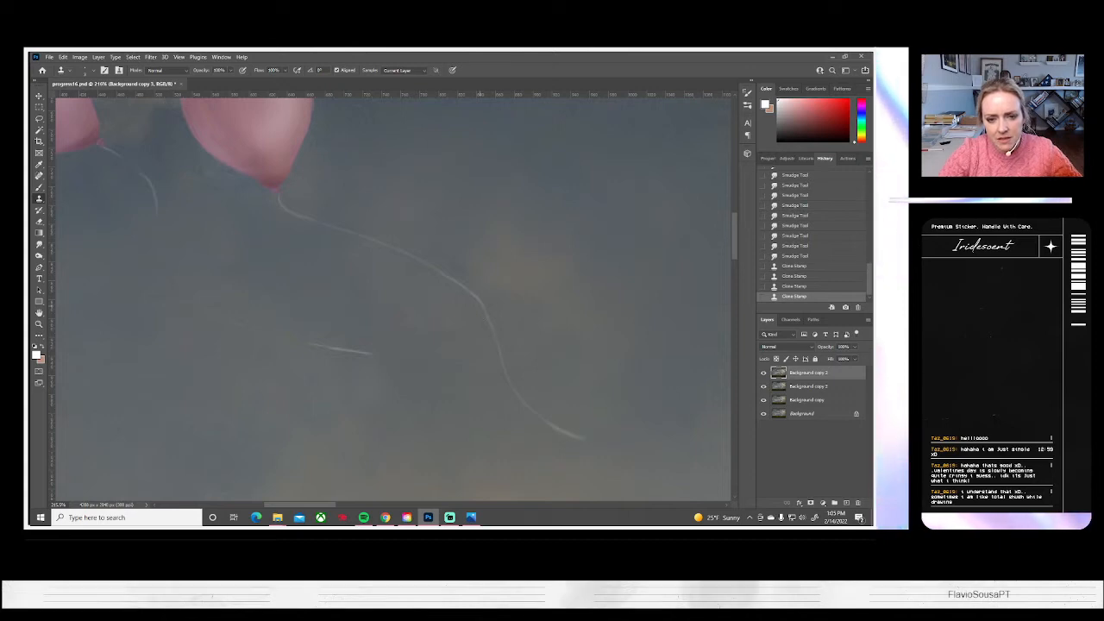
click(490, 351)
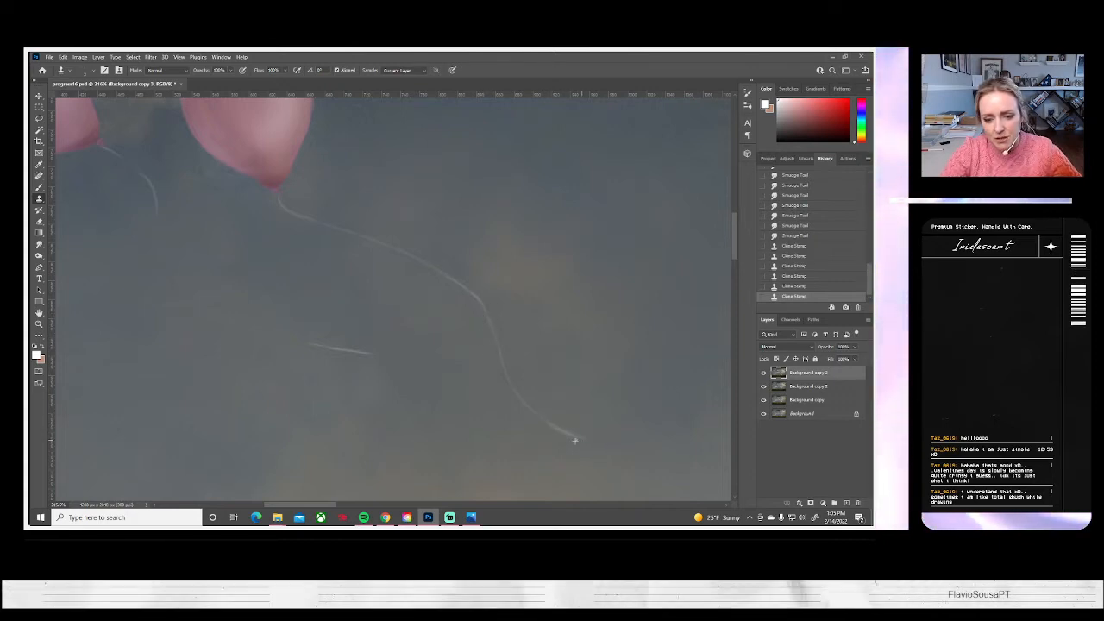
click(565, 438)
click(547, 425)
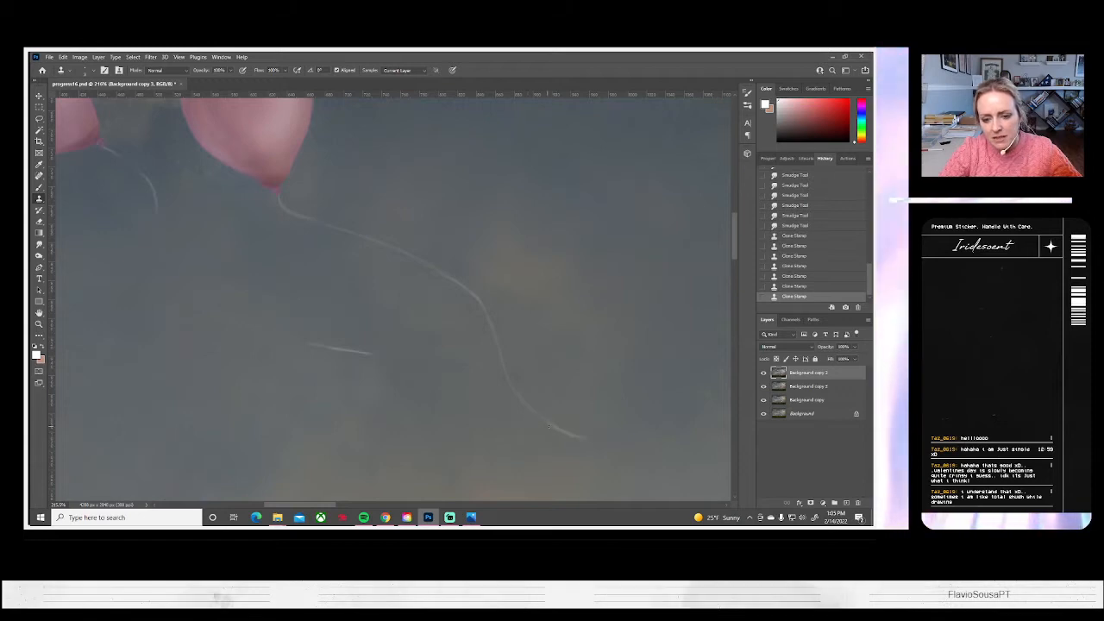
click(571, 437)
click(570, 437)
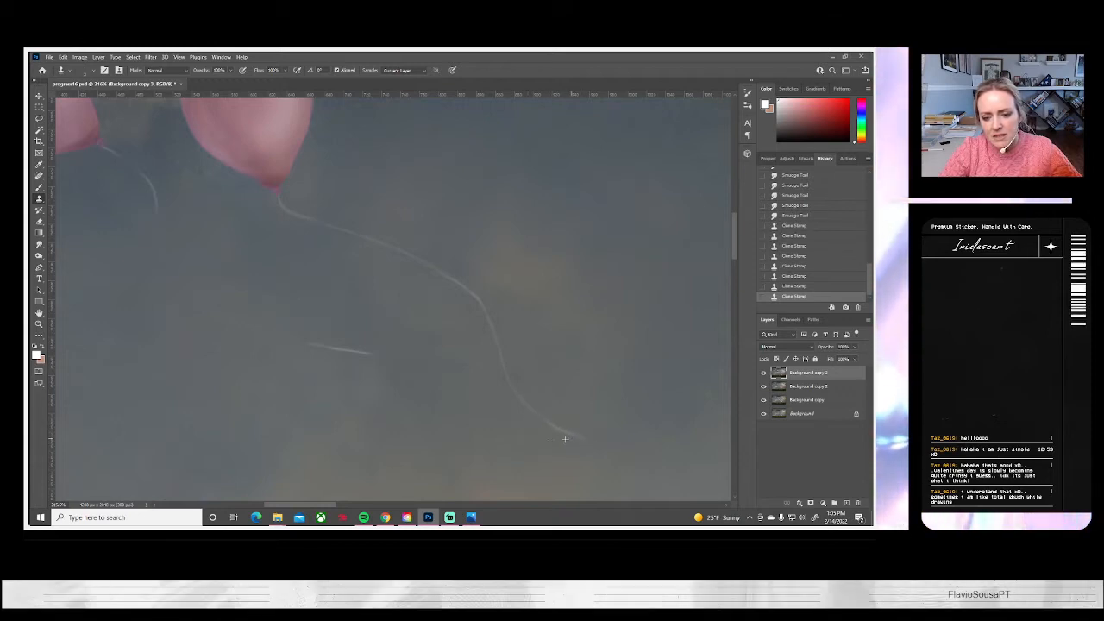
click(564, 438)
click(548, 447)
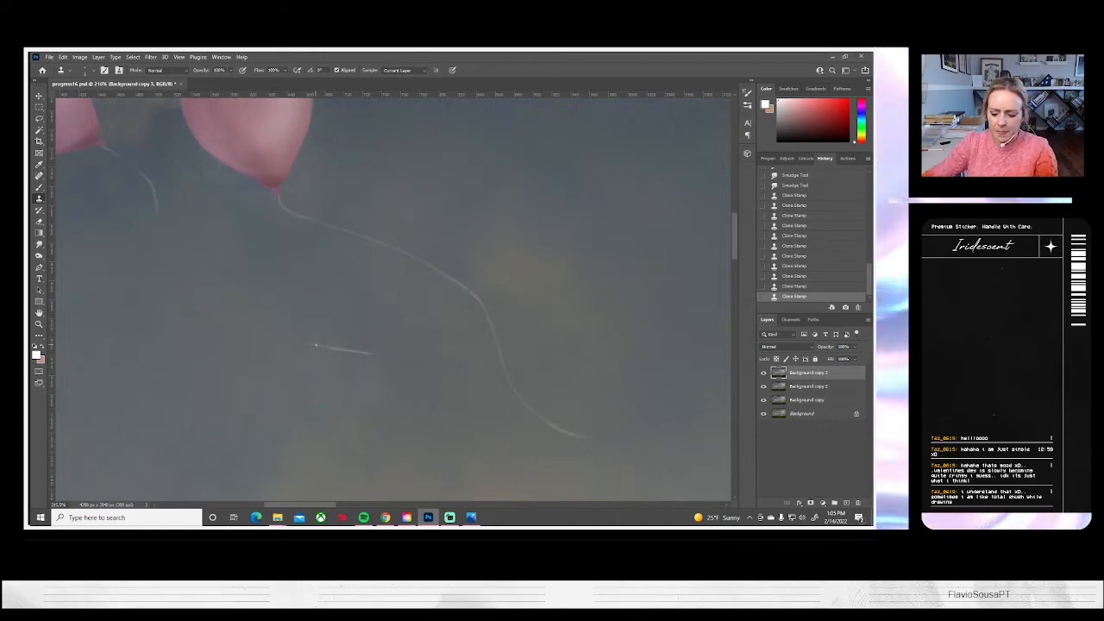
Extend the left balloon's lower string segment up toward its upper segment with thin curved white Brush strokes
click(39, 186)
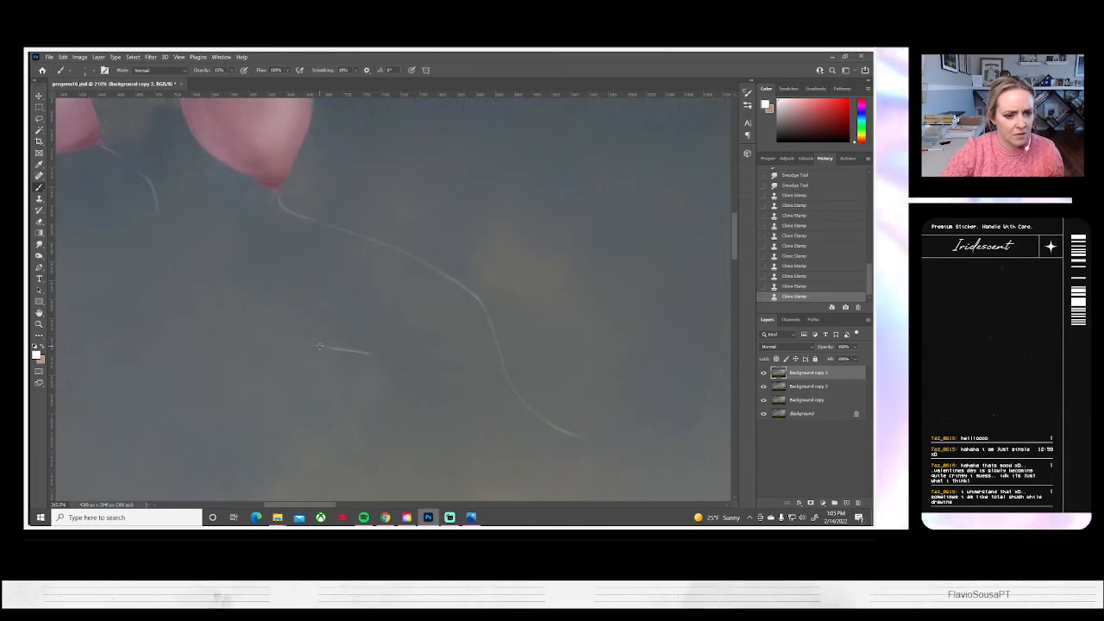
mouse_move(262, 333)
mouse_down()
mouse_move(344, 351)
mouse_move(263, 333)
mouse_up()
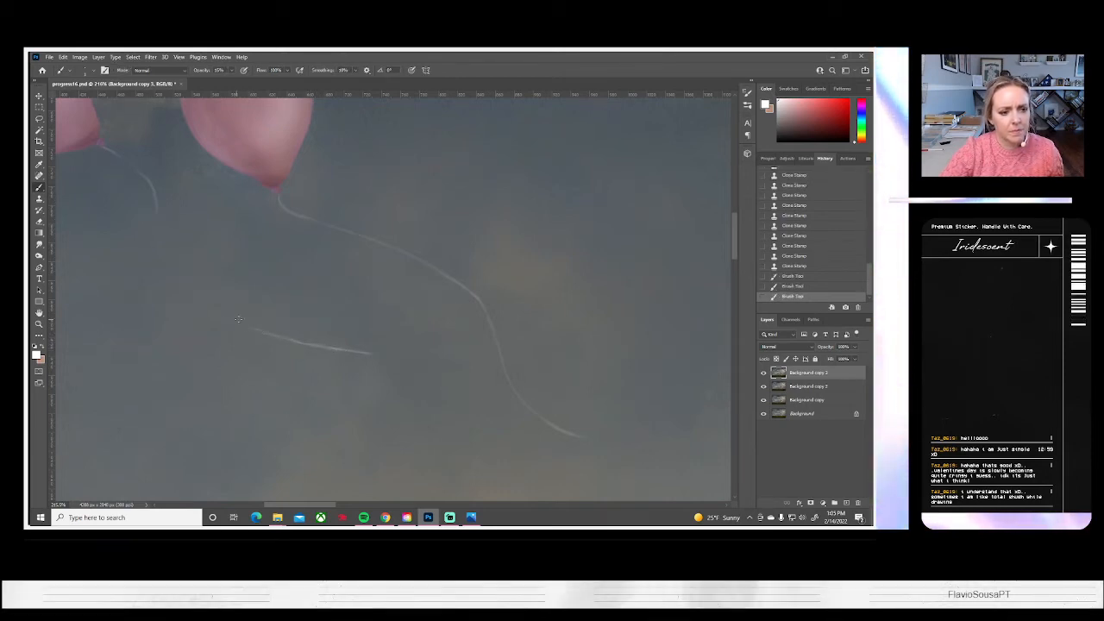
drag(206, 307, 229, 320)
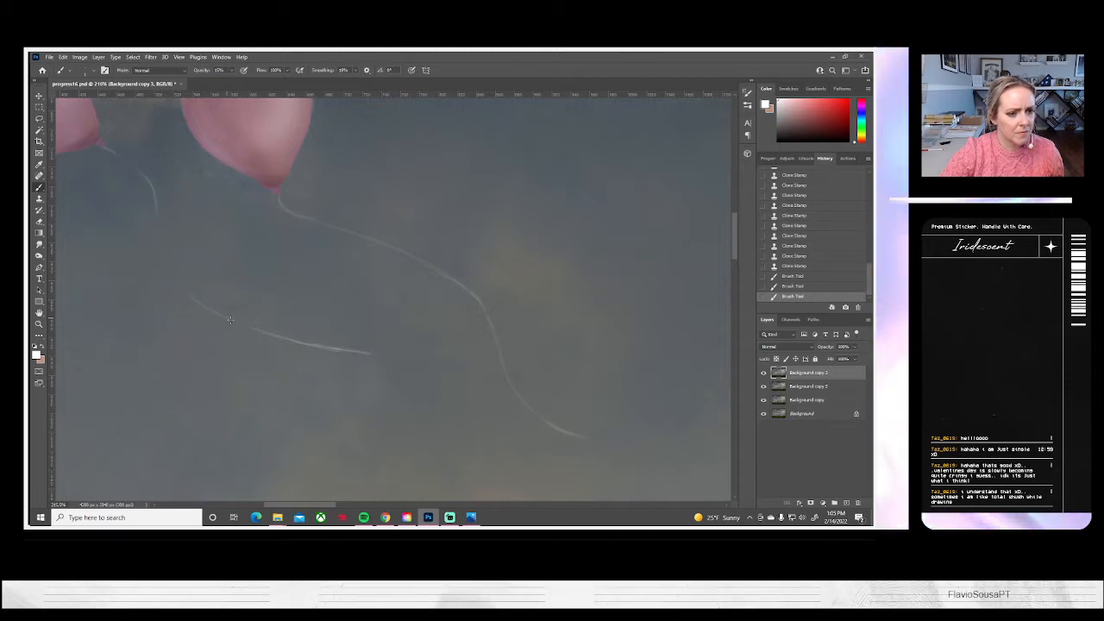
drag(292, 342, 295, 343)
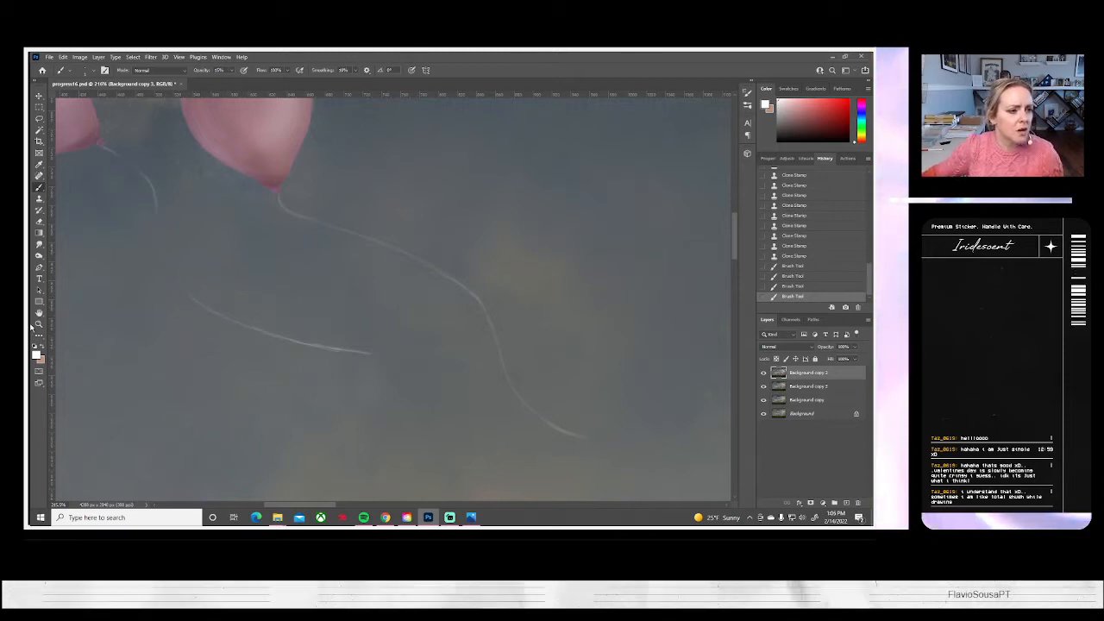
Soften the extended lower segment of the left balloon's string along its length with the Smudge tool
click(39, 244)
mouse_move(195, 294)
mouse_down()
mouse_move(313, 346)
mouse_move(248, 329)
mouse_up()
drag(371, 358, 292, 342)
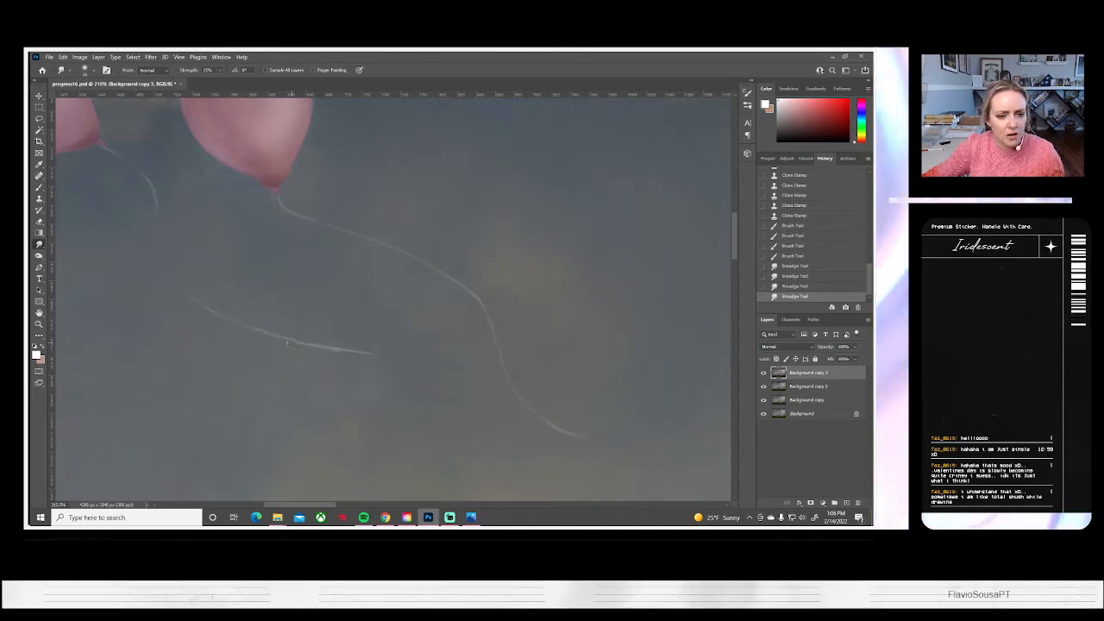
drag(373, 354, 294, 338)
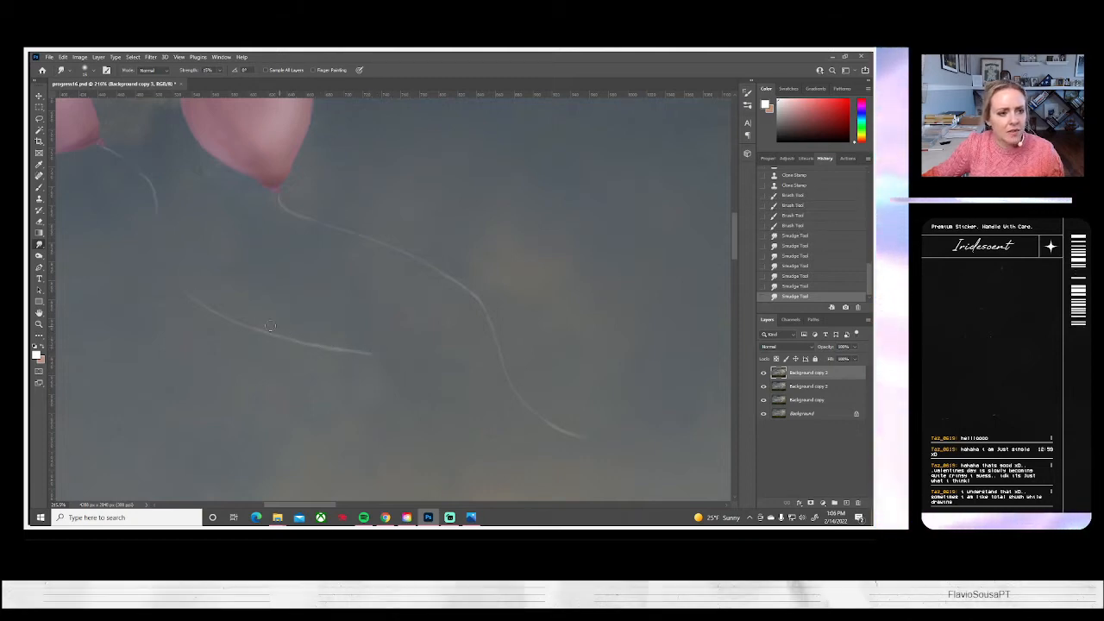
mouse_move(201, 302)
mouse_down()
mouse_move(257, 331)
mouse_move(200, 304)
mouse_up()
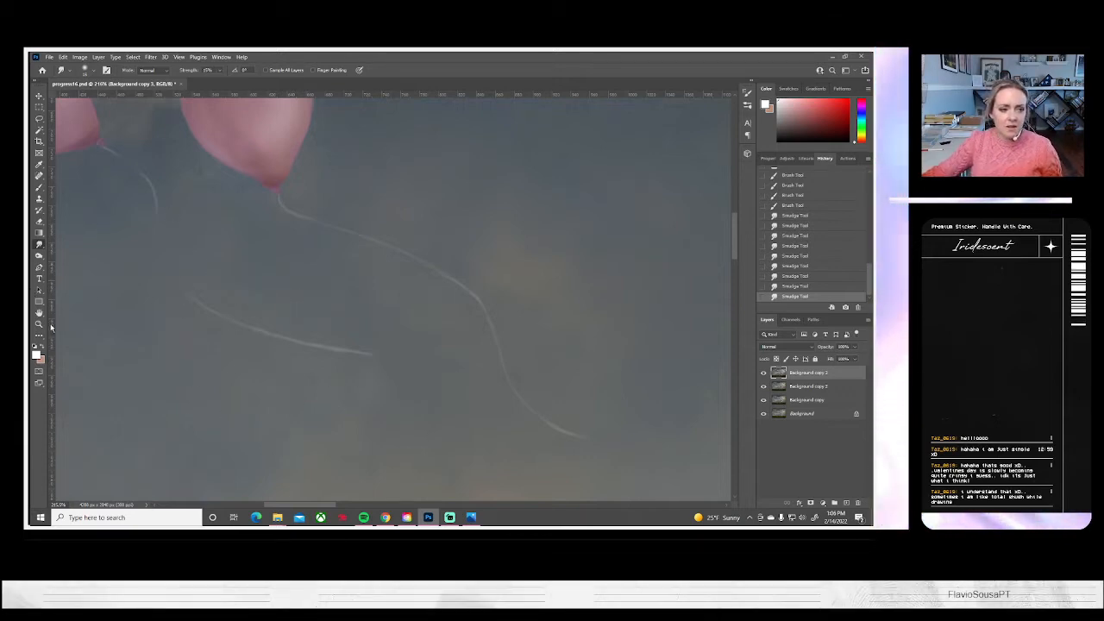
Try painting a long curved white string from the knot of the leftmost pink balloon in the main cluster
key(z)
key(ctrl+0)
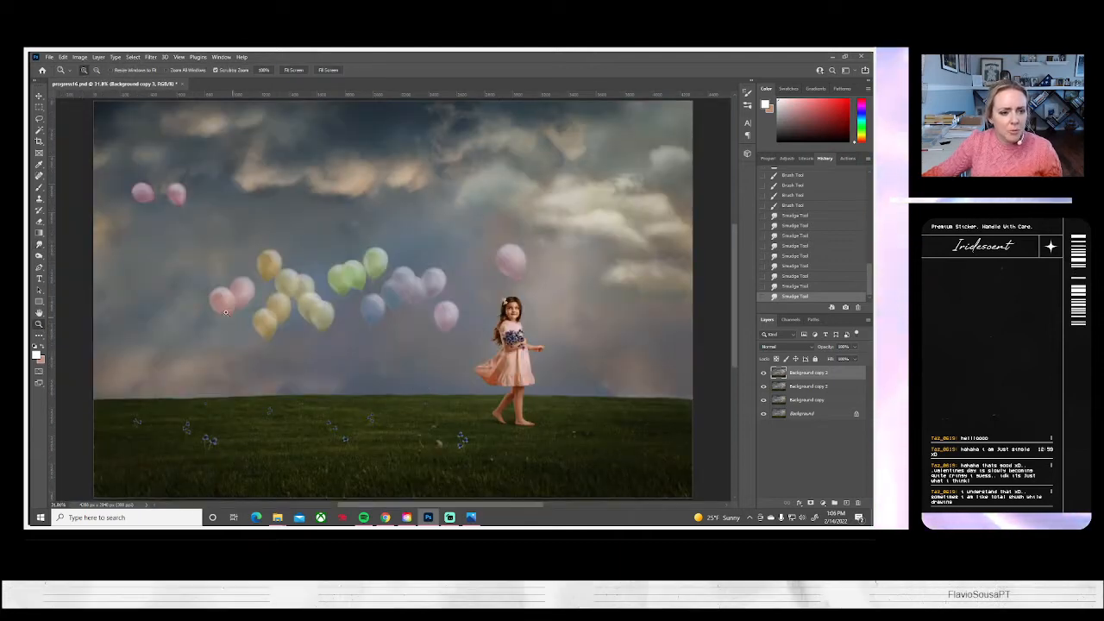
click(226, 311)
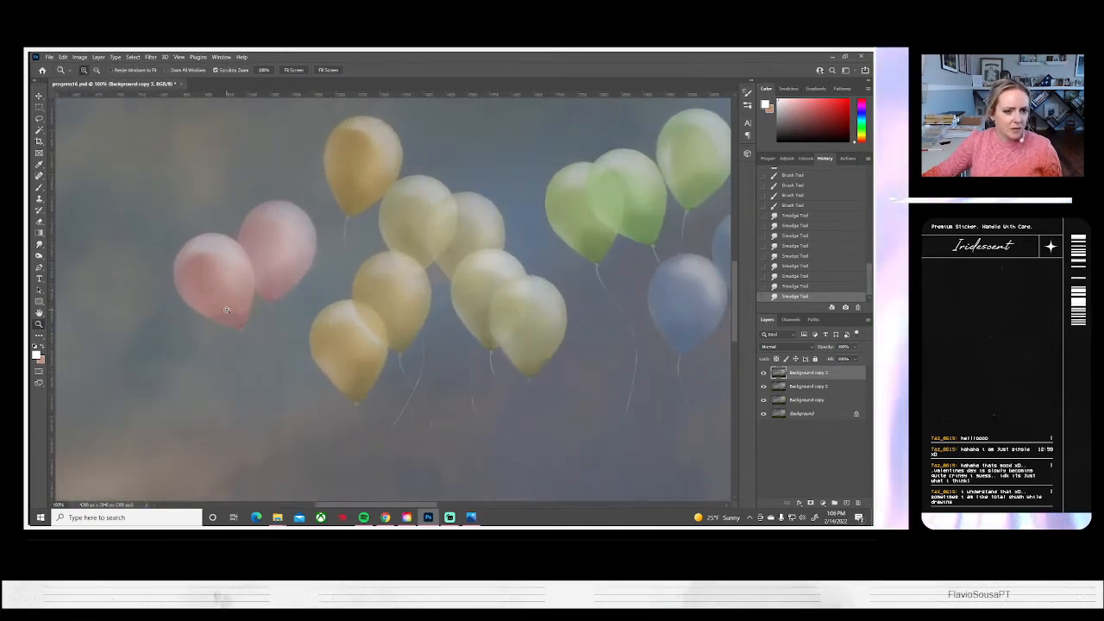
double_click(226, 310)
drag(291, 412, 340, 293)
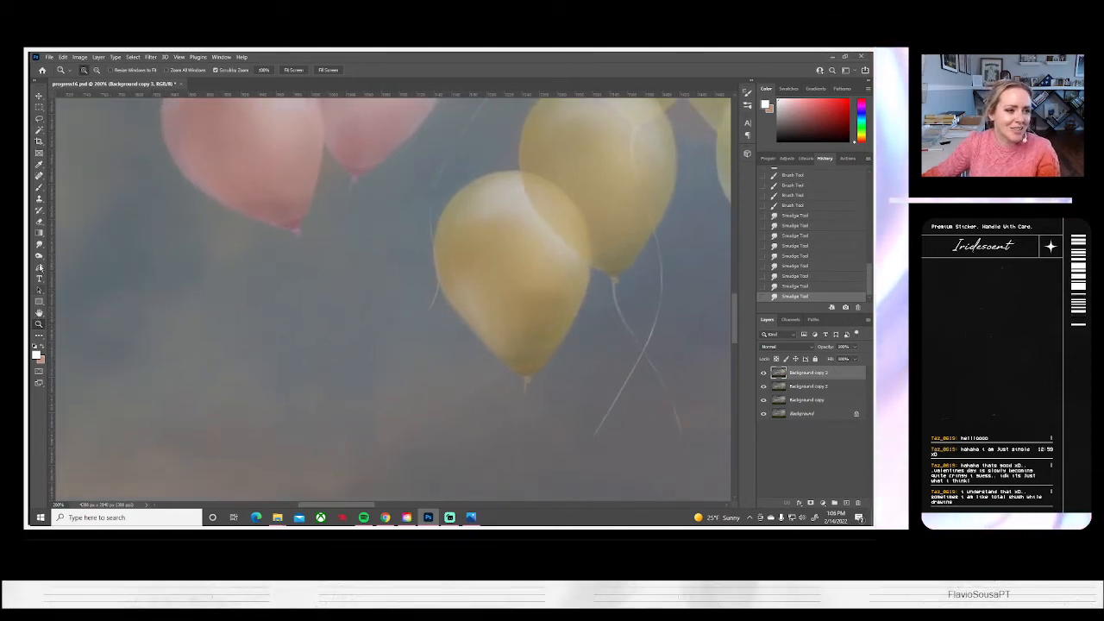
click(39, 186)
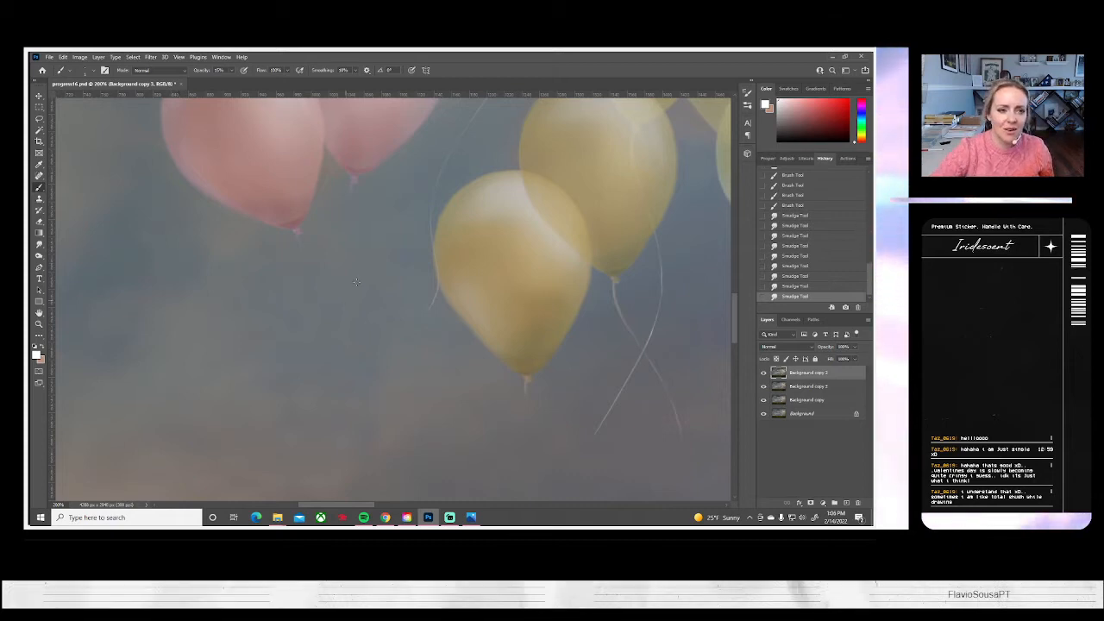
scroll(276, 248, right, 2)
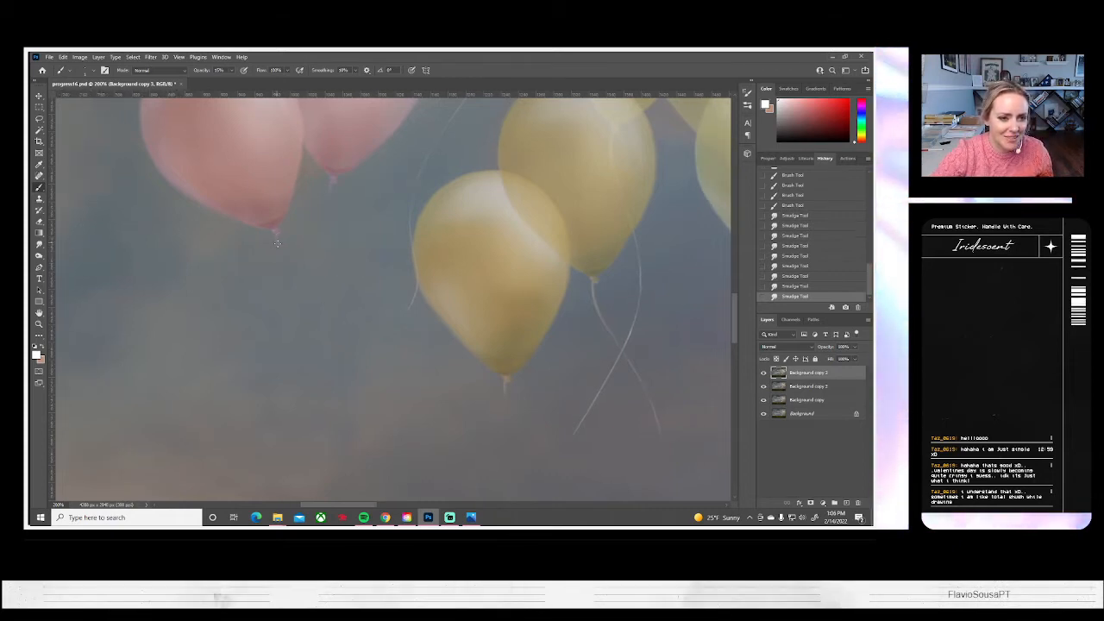
click(277, 235)
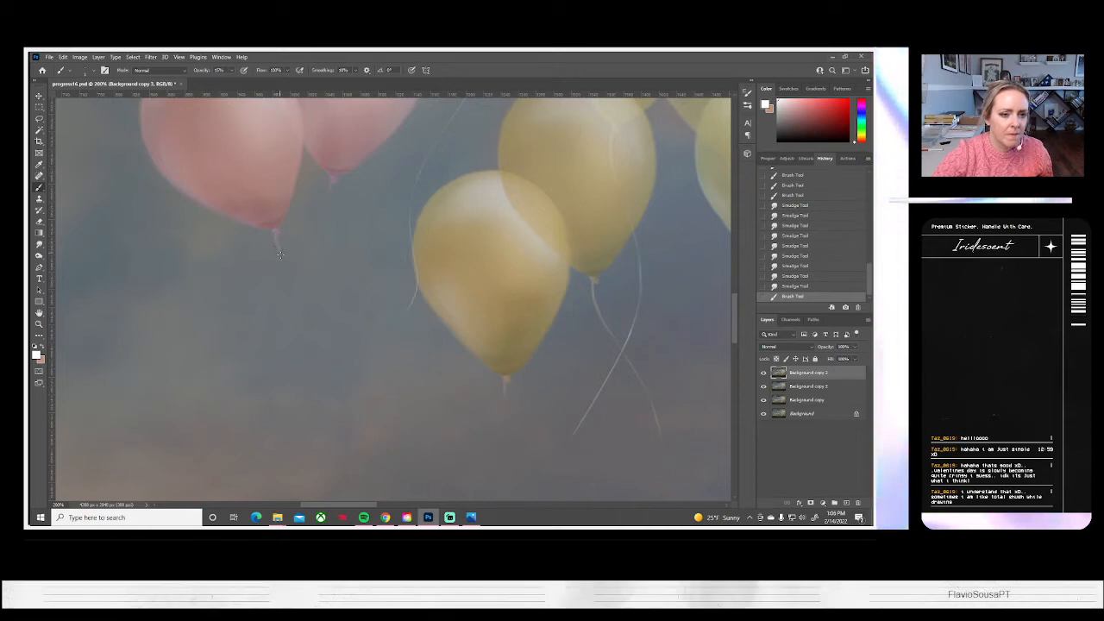
drag(198, 406, 195, 450)
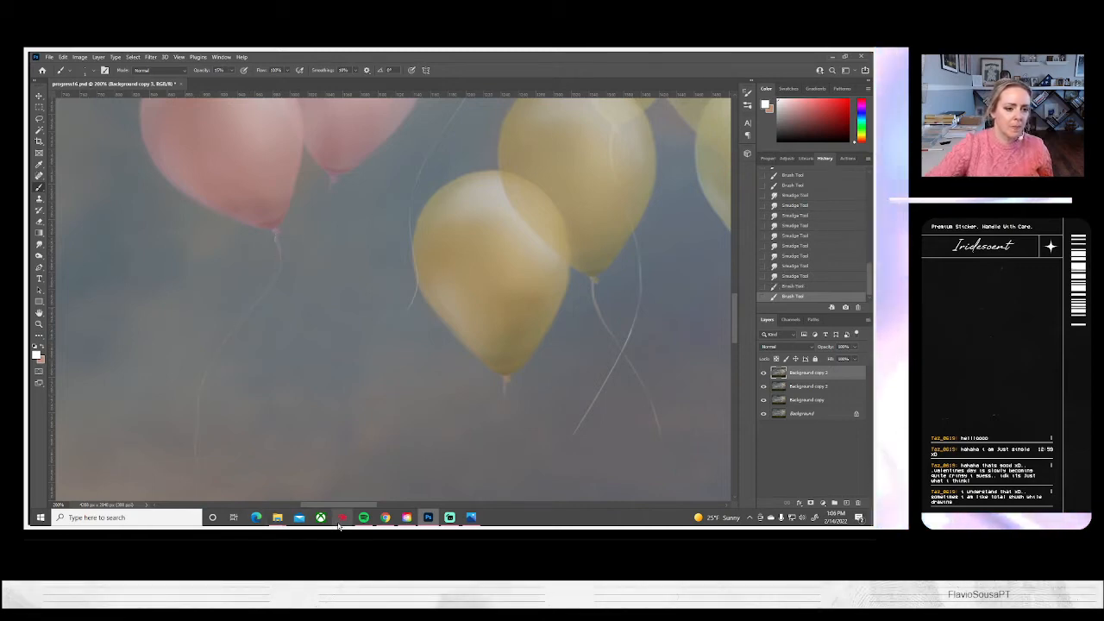
drag(374, 419, 365, 327)
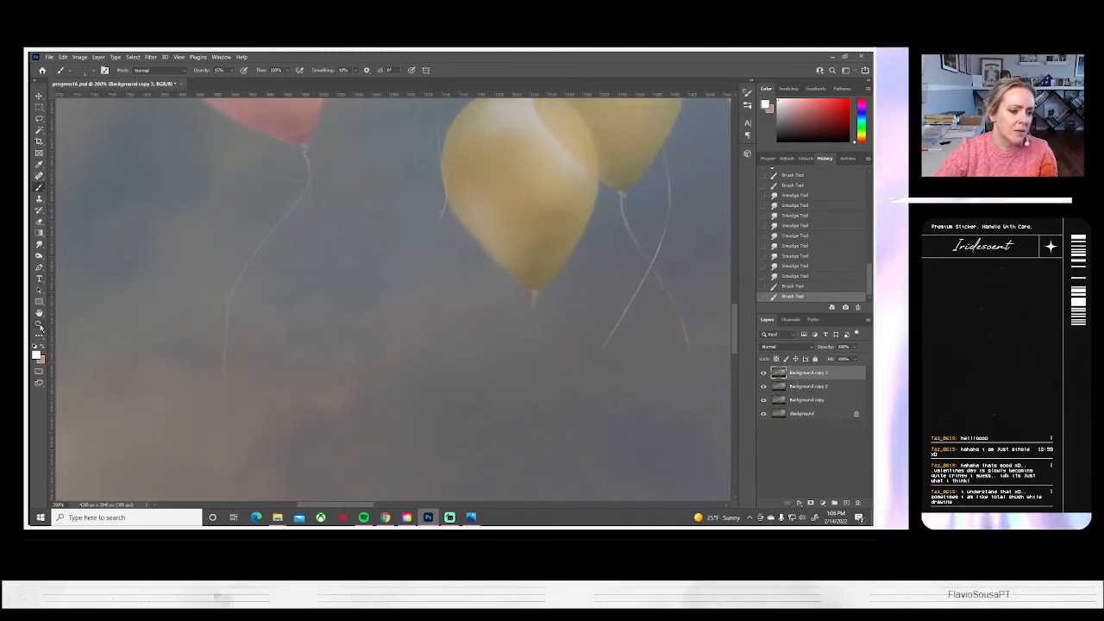
click(782, 276)
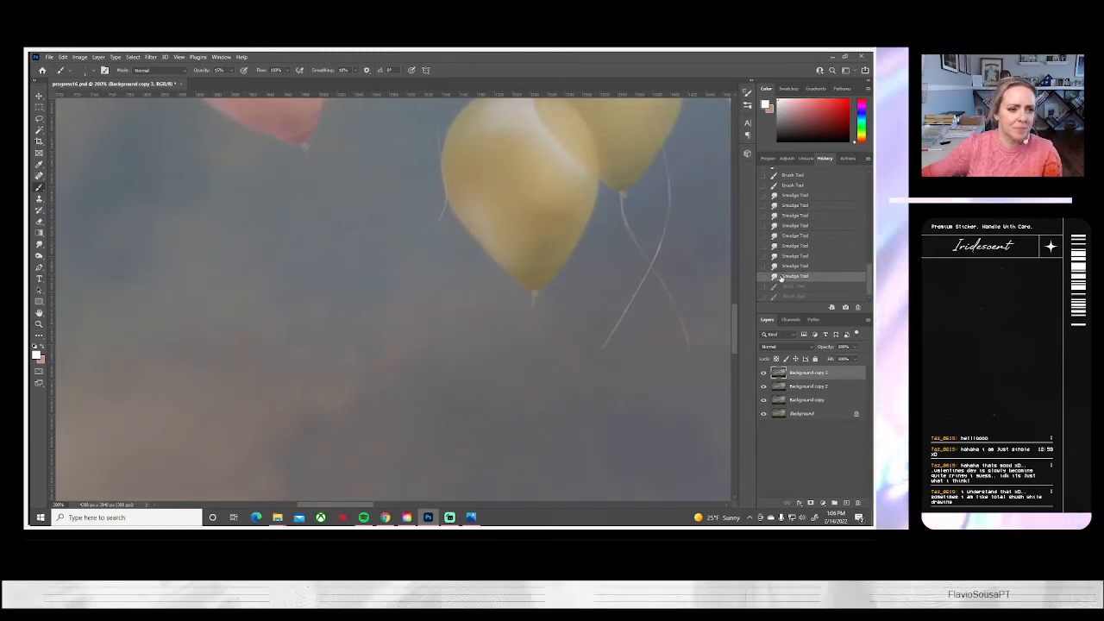
Paint a thin curved white string hanging from the knot of the leftmost pink balloon in the main cluster
click(39, 325)
key(ctrl+0)
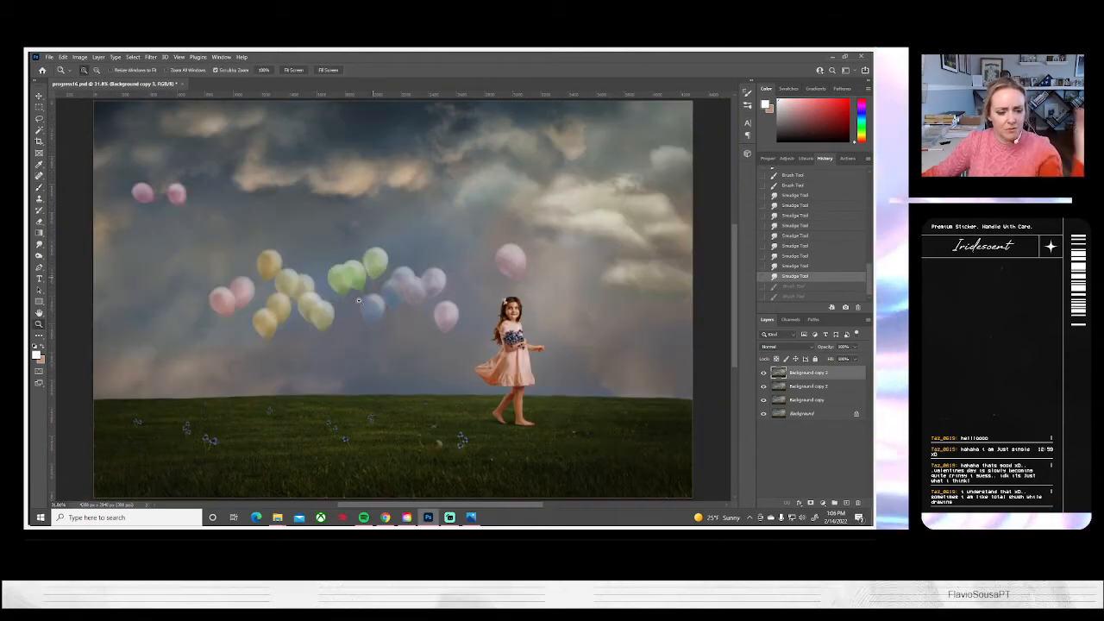
click(245, 337)
click(245, 337)
click(244, 336)
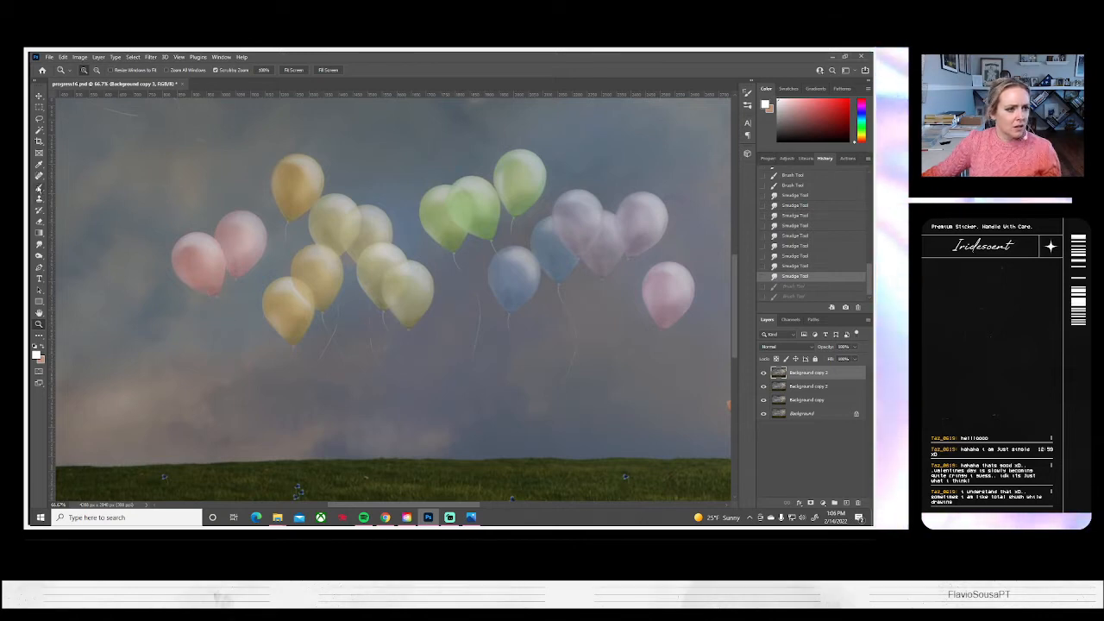
click(39, 187)
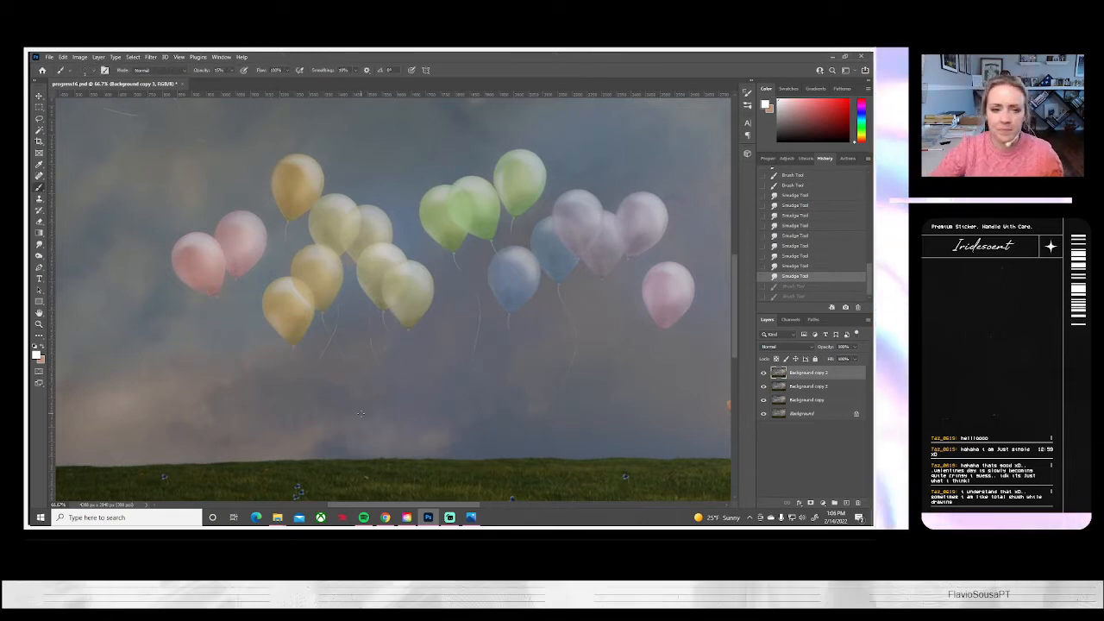
scroll(245, 304, down, 1)
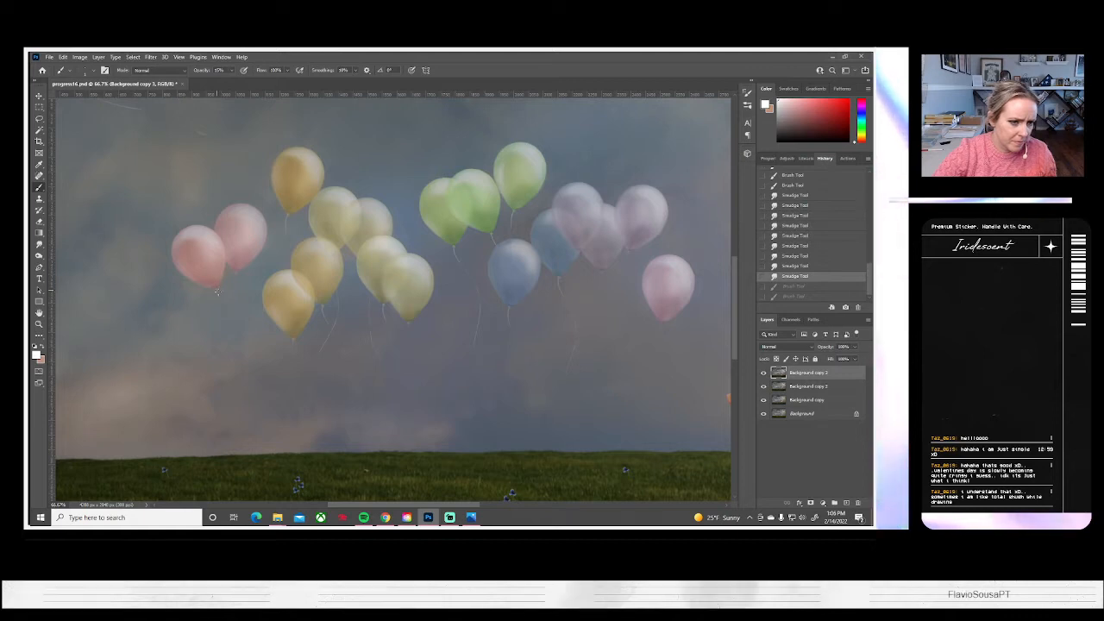
drag(180, 343, 237, 431)
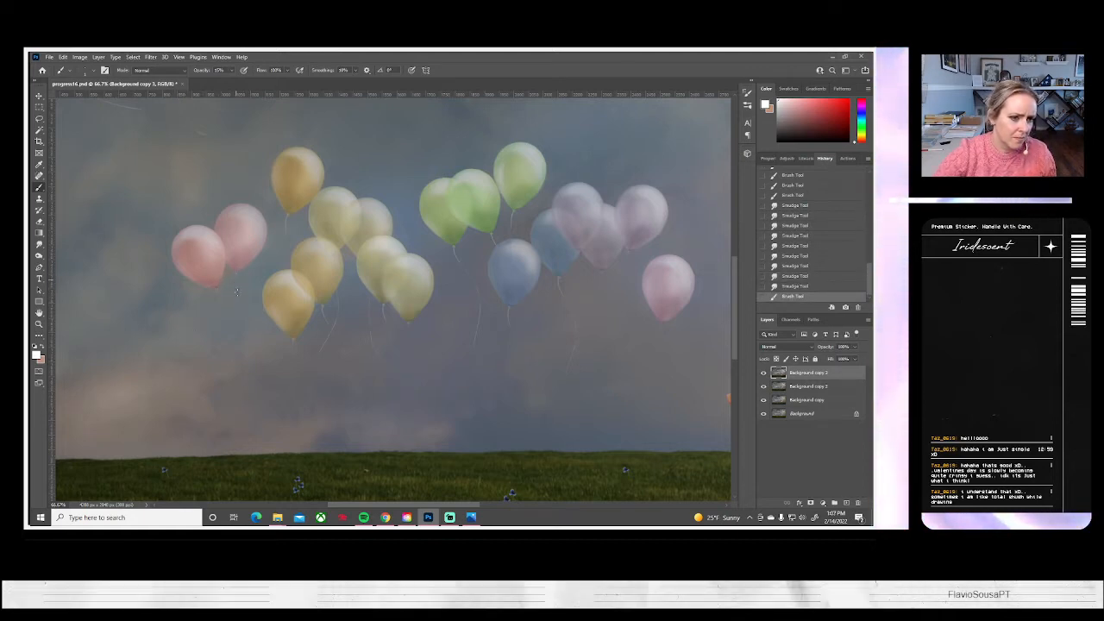
Paint a thin curved white string below the second pink balloon, redoing the stroke as needed
drag(208, 355, 334, 488)
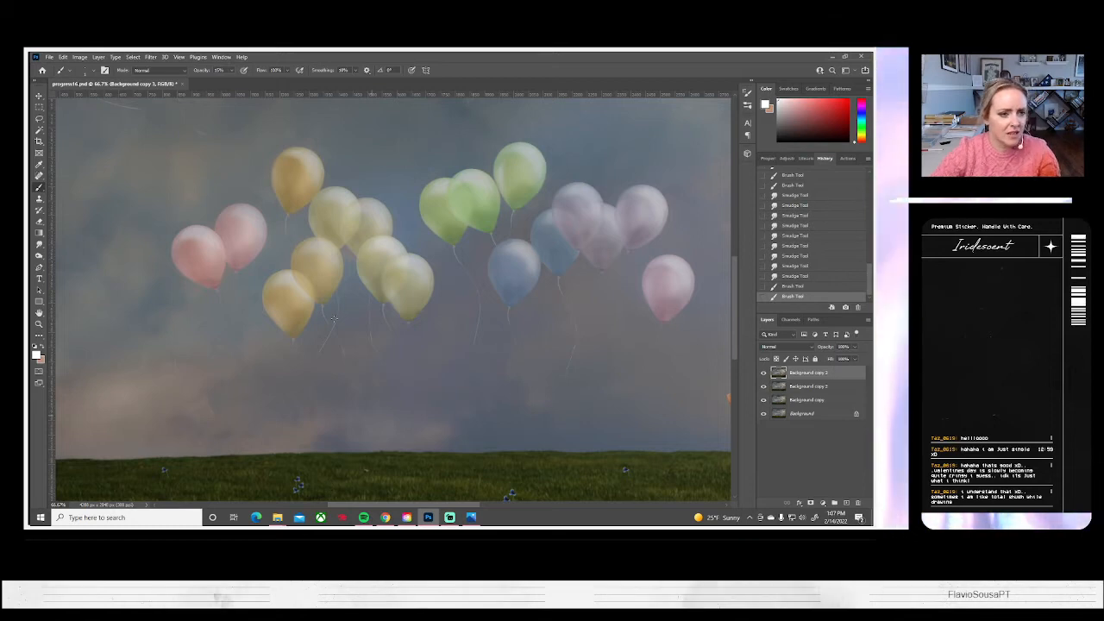
key(ctrl+z)
scroll(243, 273, down, 2)
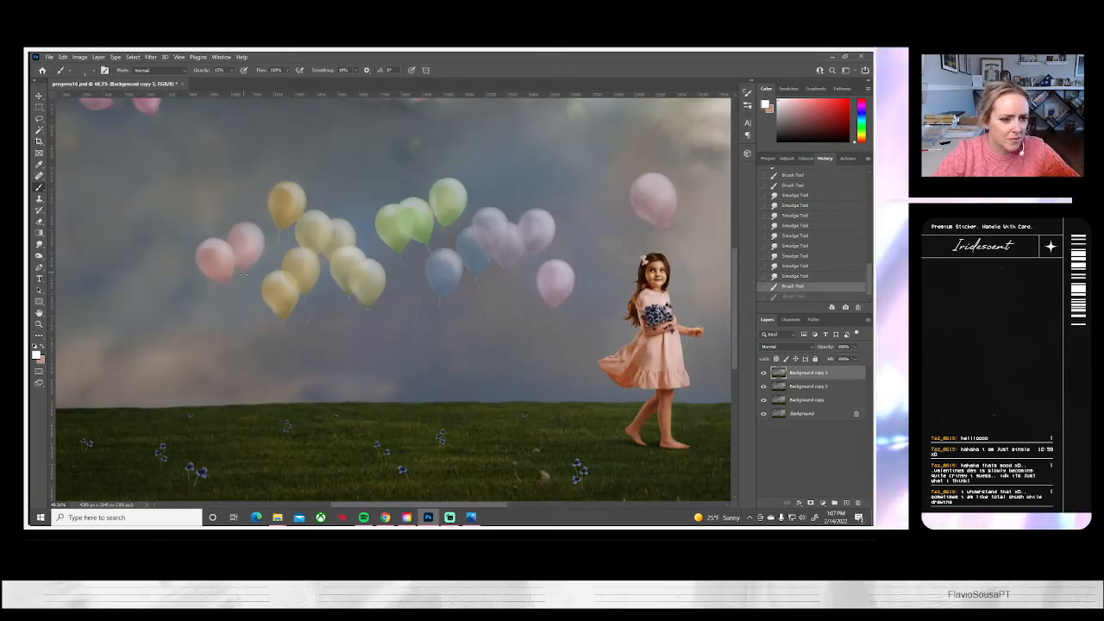
key(ctrl+shift+z)
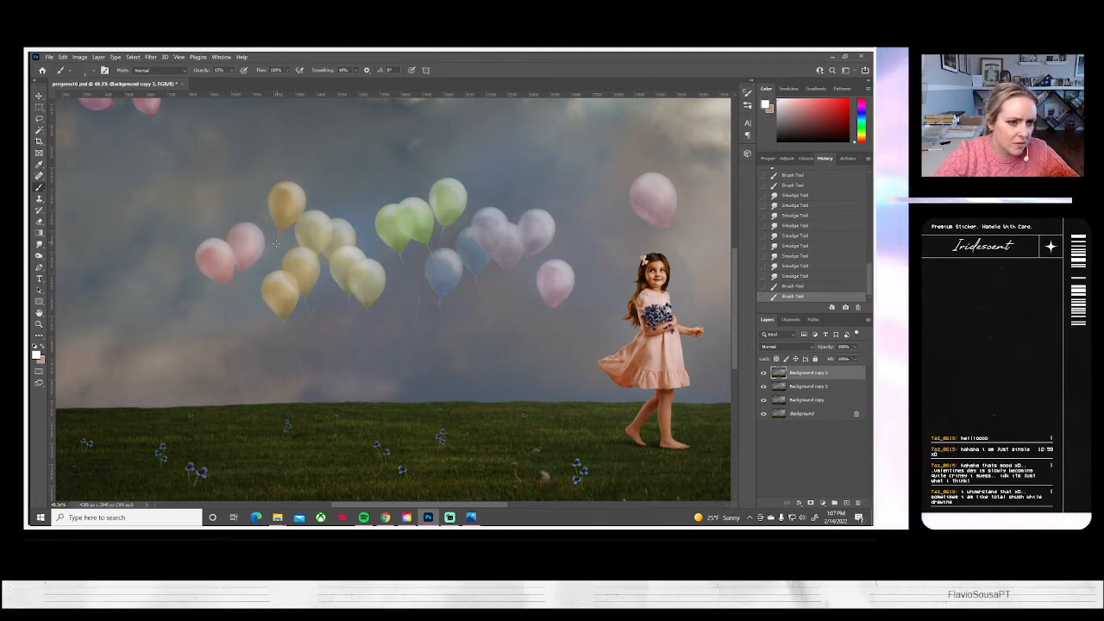
Extend the topmost orange balloon's string downward between the pink and yellow balloons with thin white Brush strokes
click(278, 231)
drag(279, 233, 264, 266)
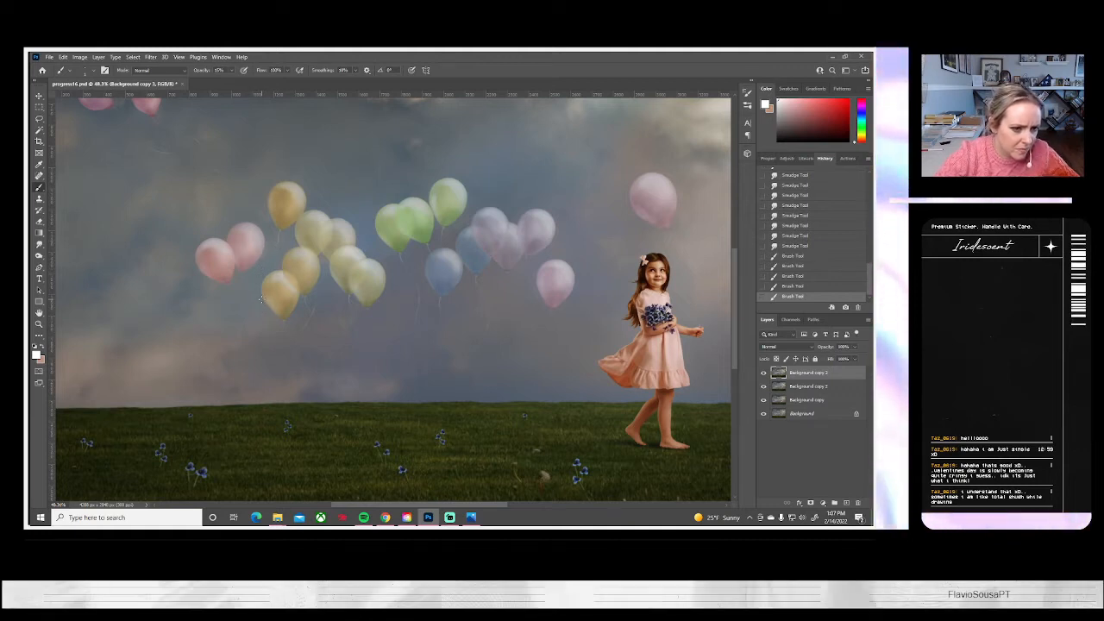
mouse_move(259, 303)
mouse_down()
mouse_move(255, 342)
mouse_move(277, 359)
mouse_up()
right_click(277, 358)
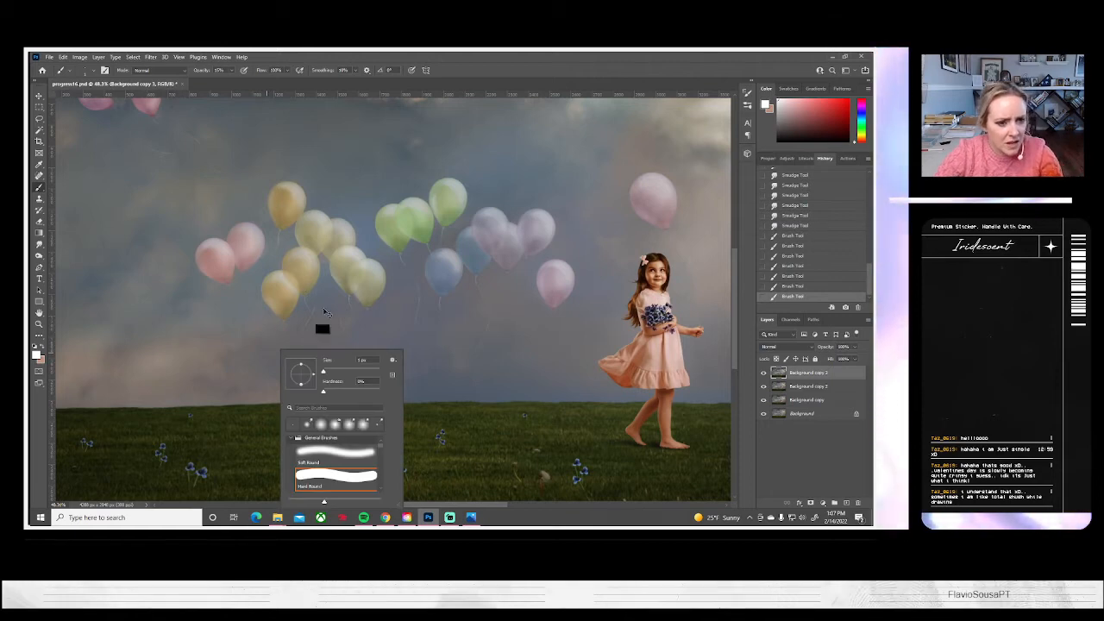
key(Escape)
key(ctrl+z)
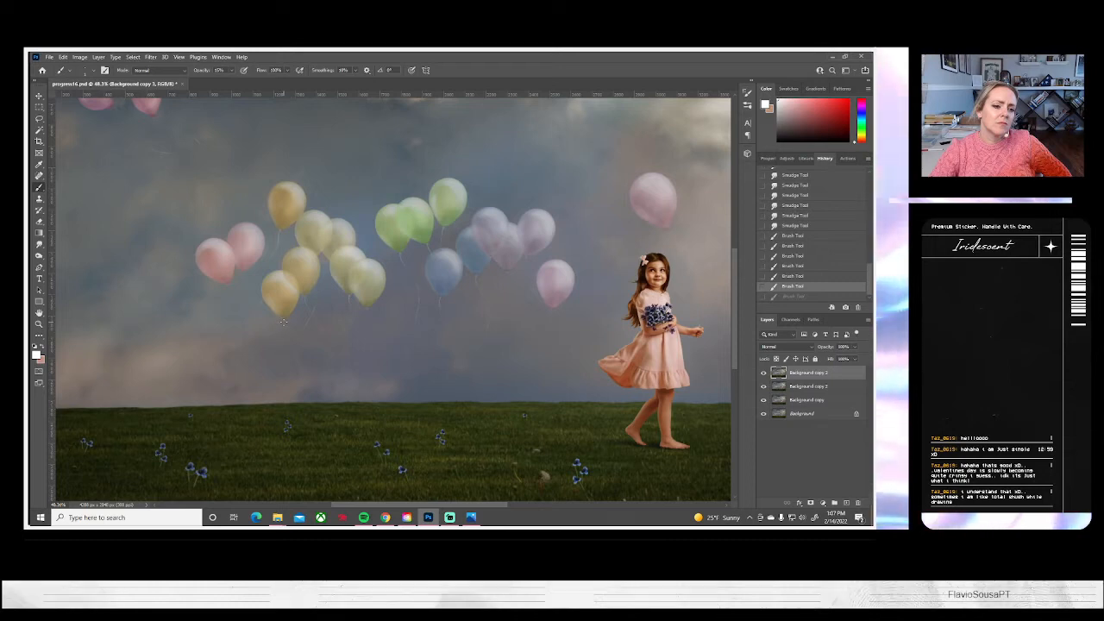
Paint thin curved white strings below the two lower-left yellow balloons, undoing and repeating strokes until the curves fit
drag(284, 323, 317, 370)
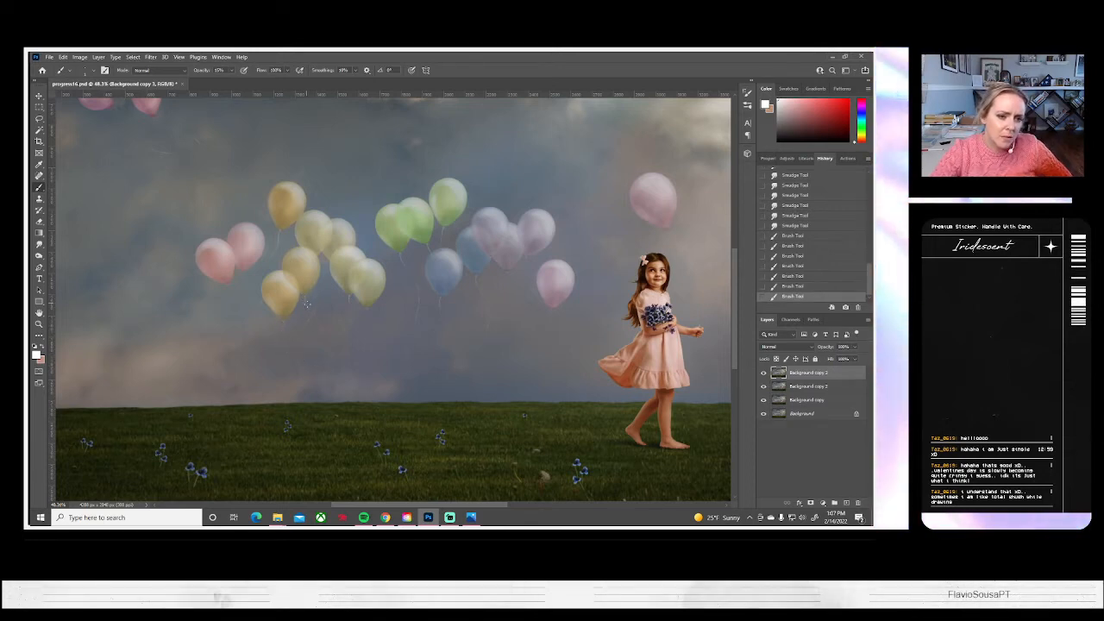
key(ctrl+z)
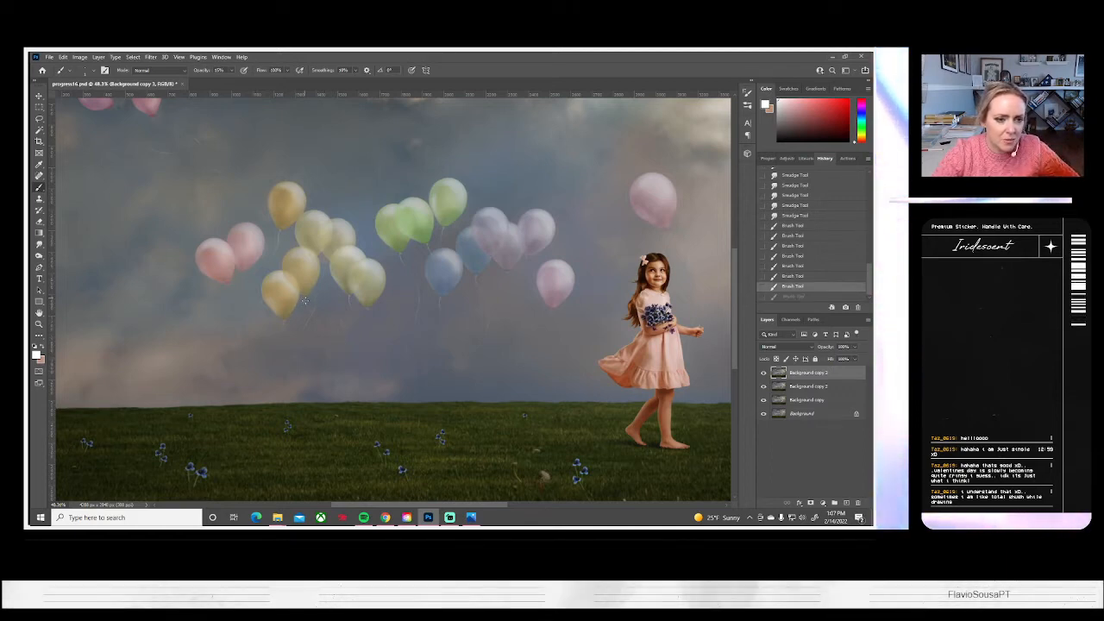
key(ctrl+shift+z)
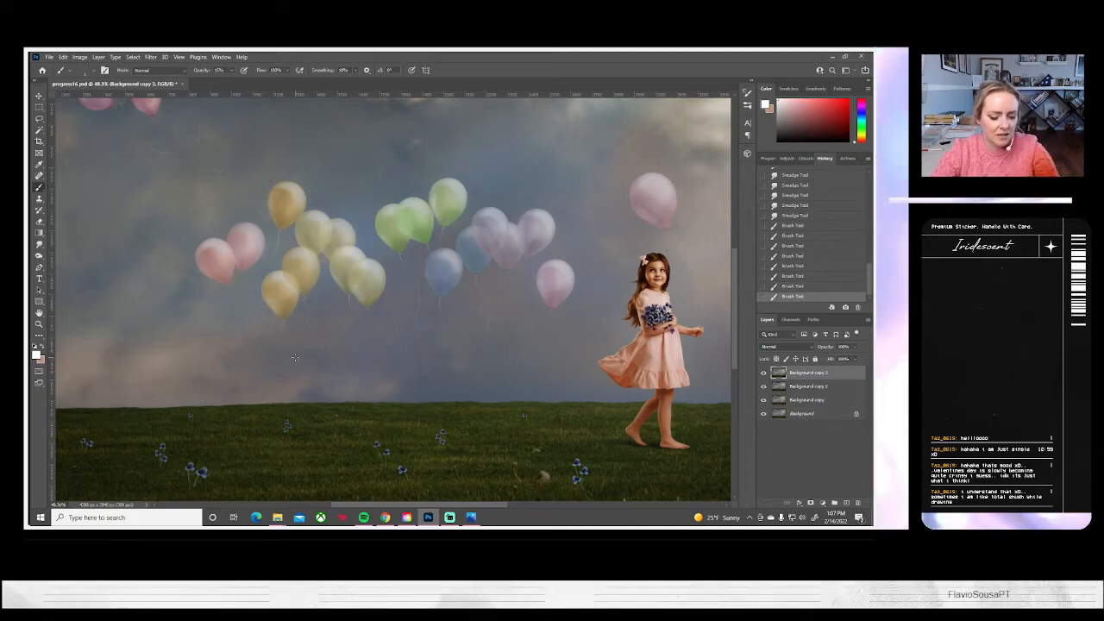
key(ctrl+z)
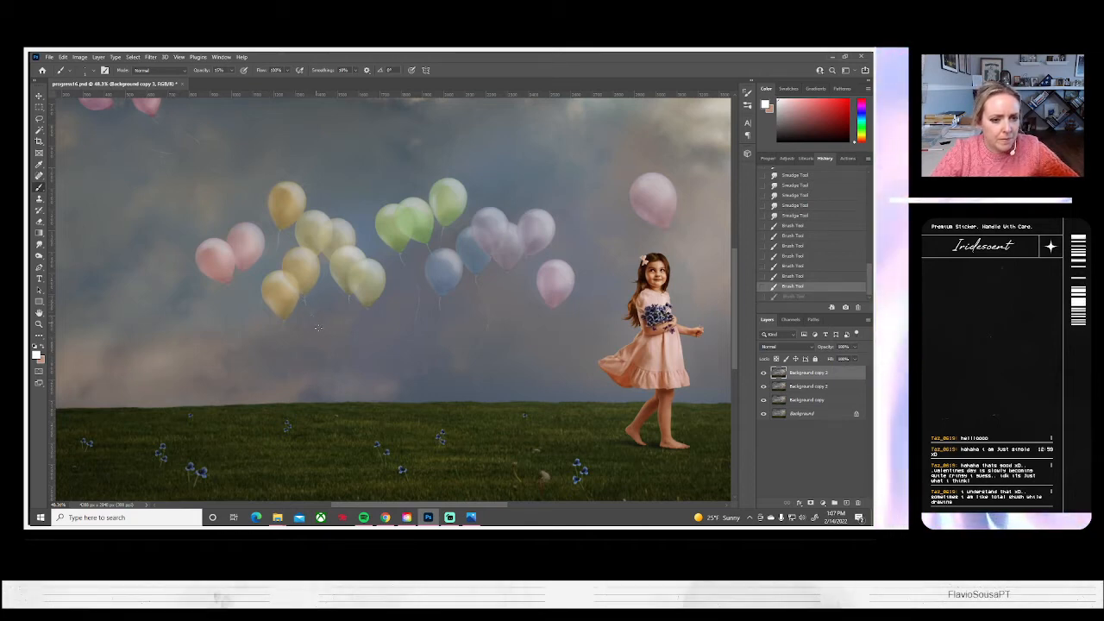
key(ctrl+shift+z)
key(ctrl+z)
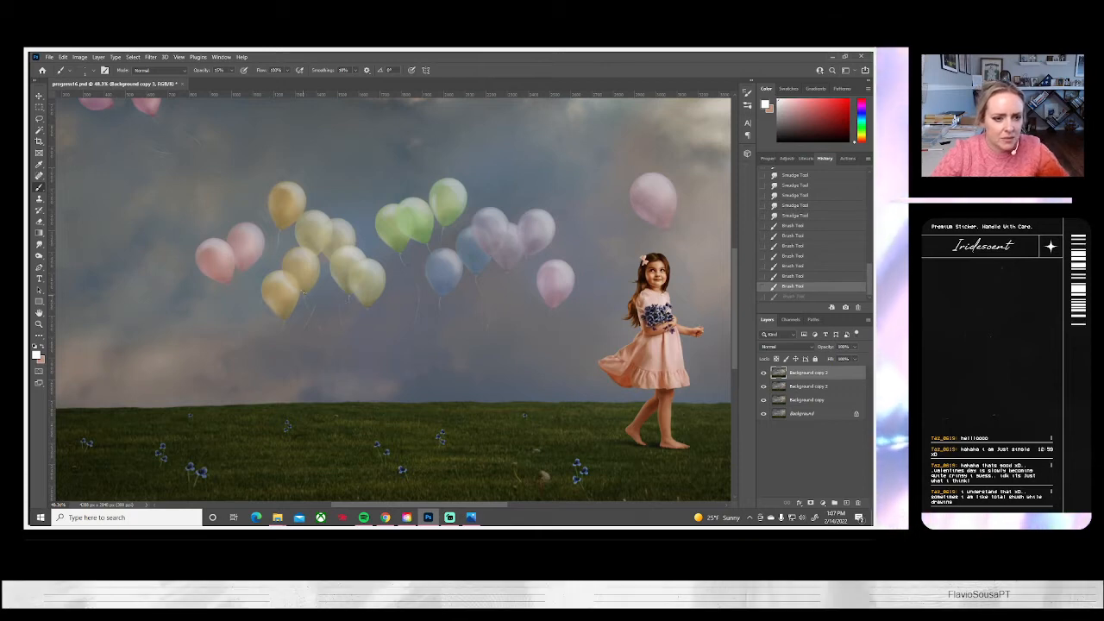
key(ctrl+shift+z)
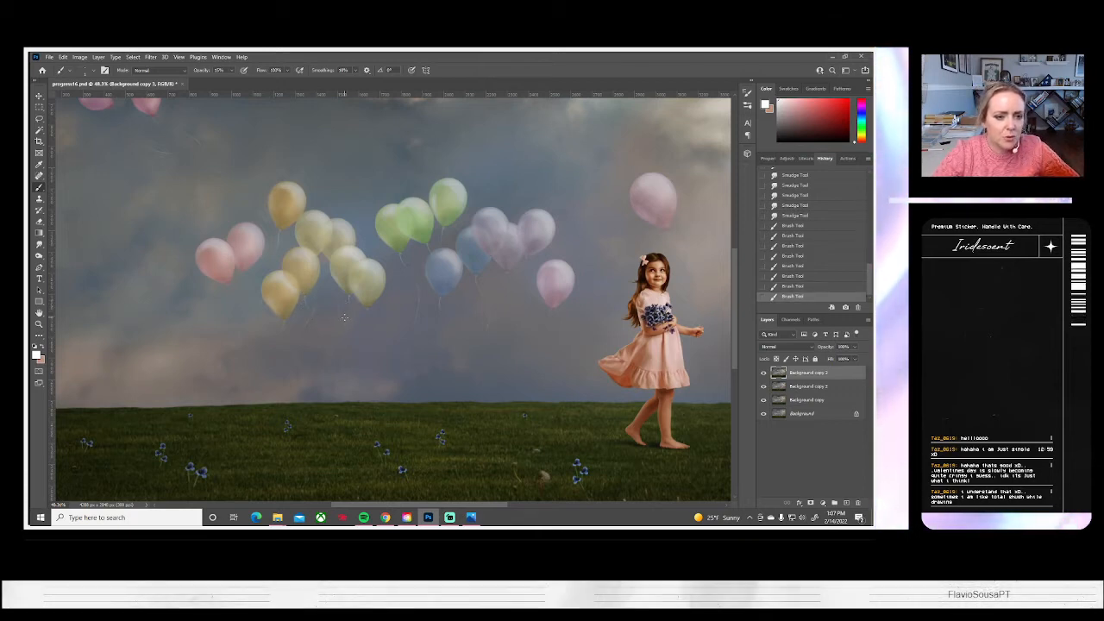
key(ctrl+z)
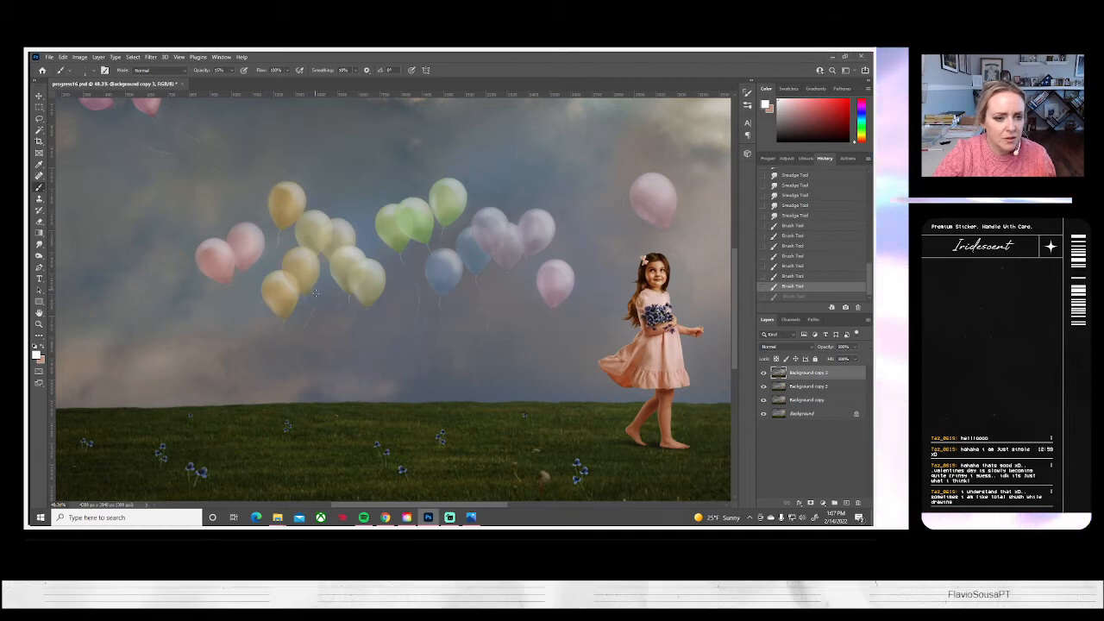
key(ctrl+shift+z)
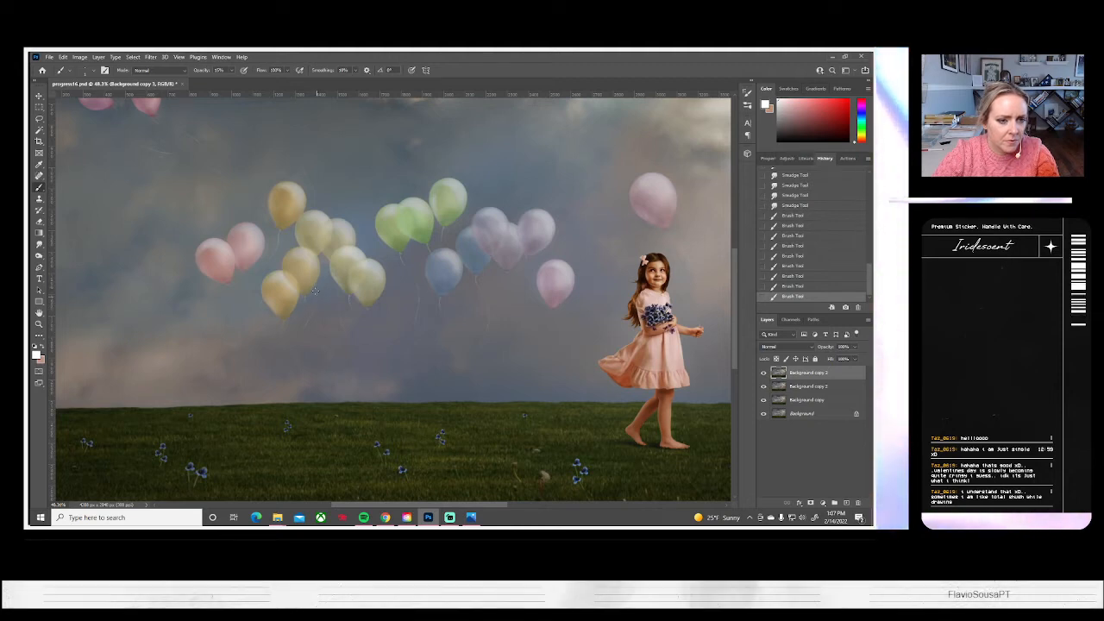
Try painting thin white strings for the pale yellow balloons behind, emerging below the front yellow balloons
drag(316, 292, 319, 312)
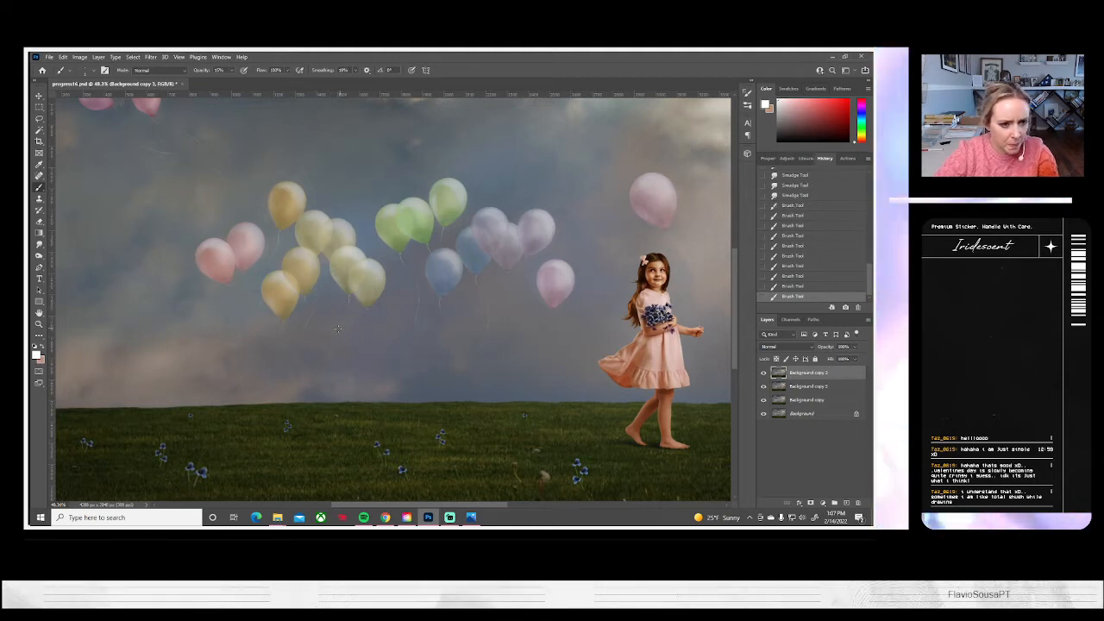
key(ctrl+z)
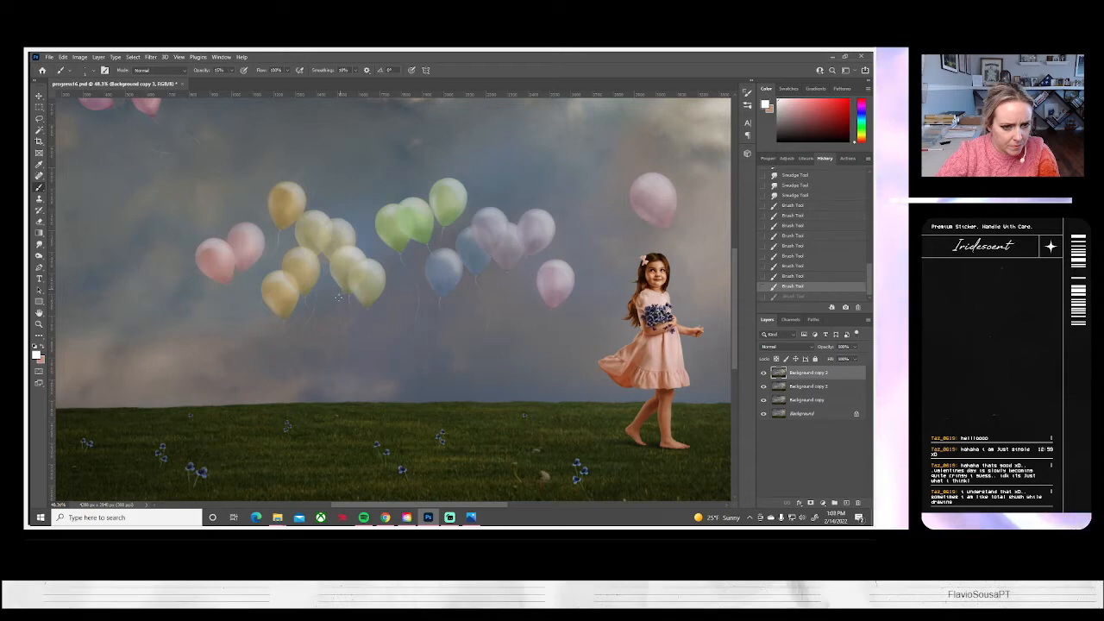
key(ctrl+shift+z)
right_click(344, 331)
click(376, 295)
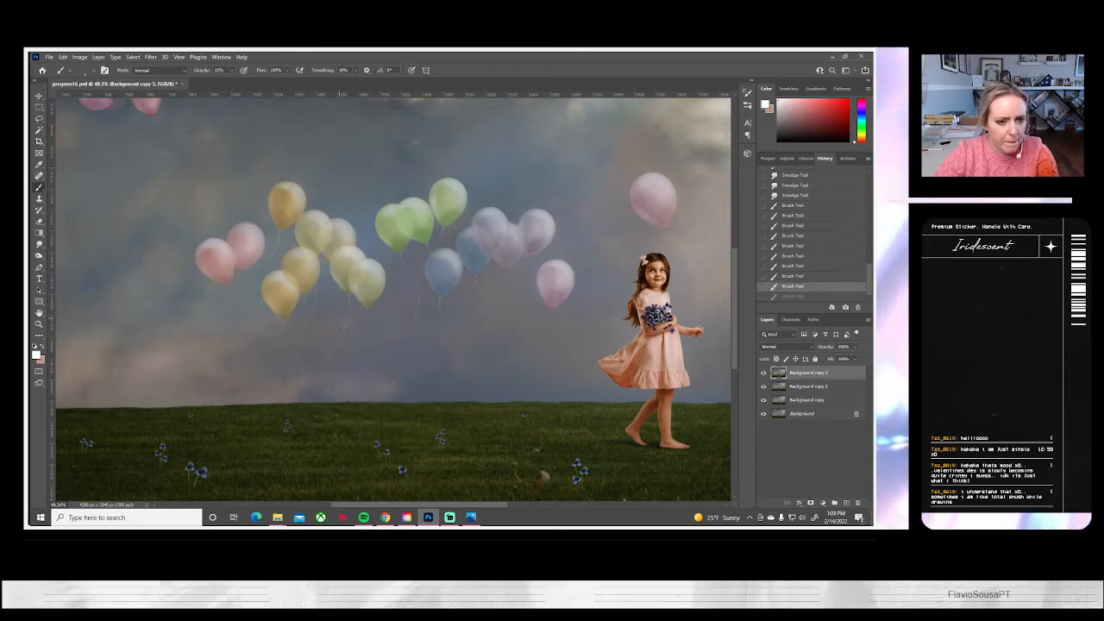
key(ctrl+z)
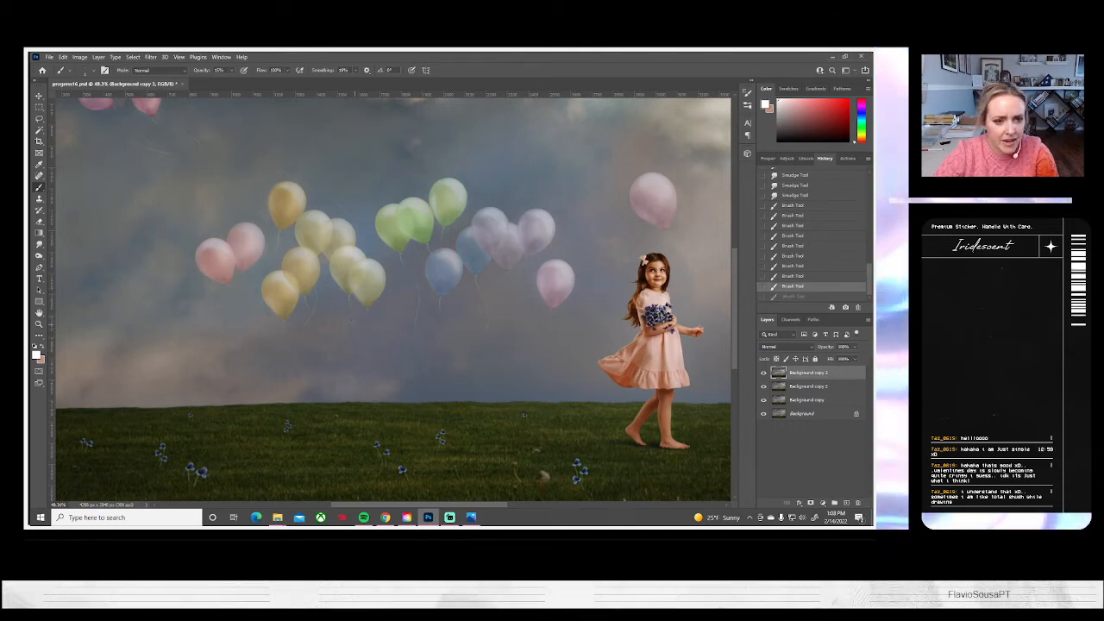
drag(296, 372, 300, 375)
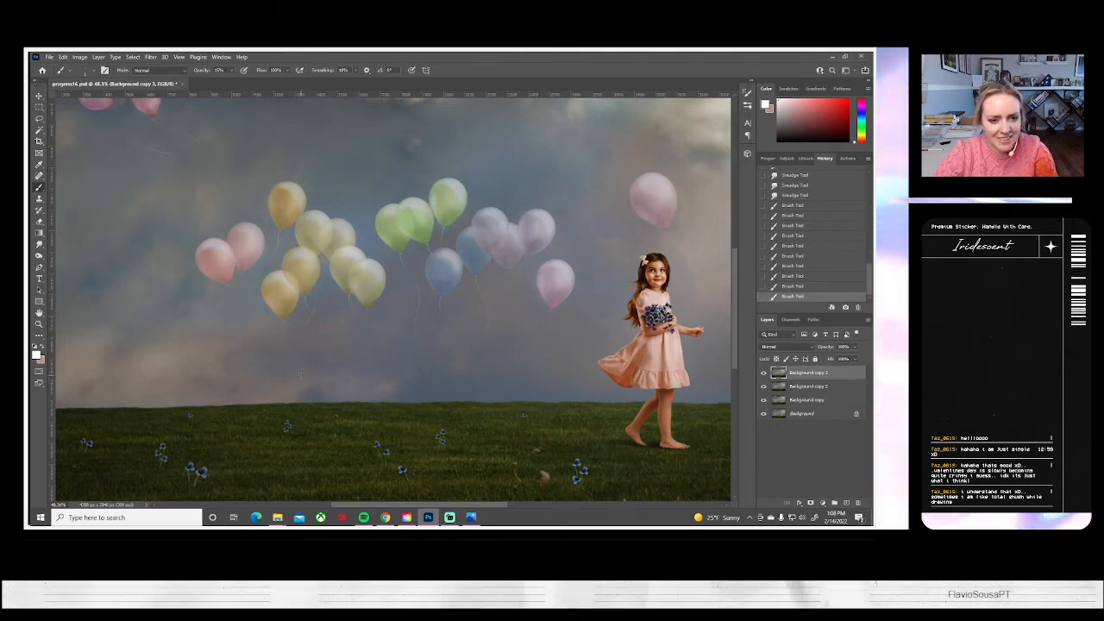
key(ctrl+z)
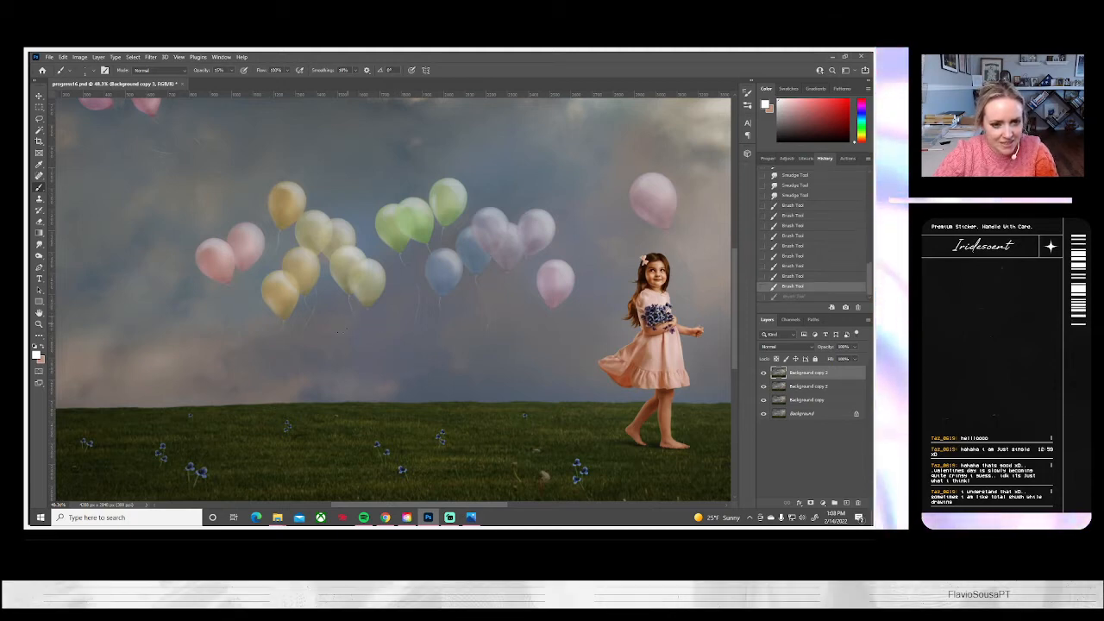
Paint a thin white string from the knot of the left balloon in the lower pale yellow pair, replacing unsatisfactory strokes
drag(351, 306, 335, 362)
key(ctrl+z)
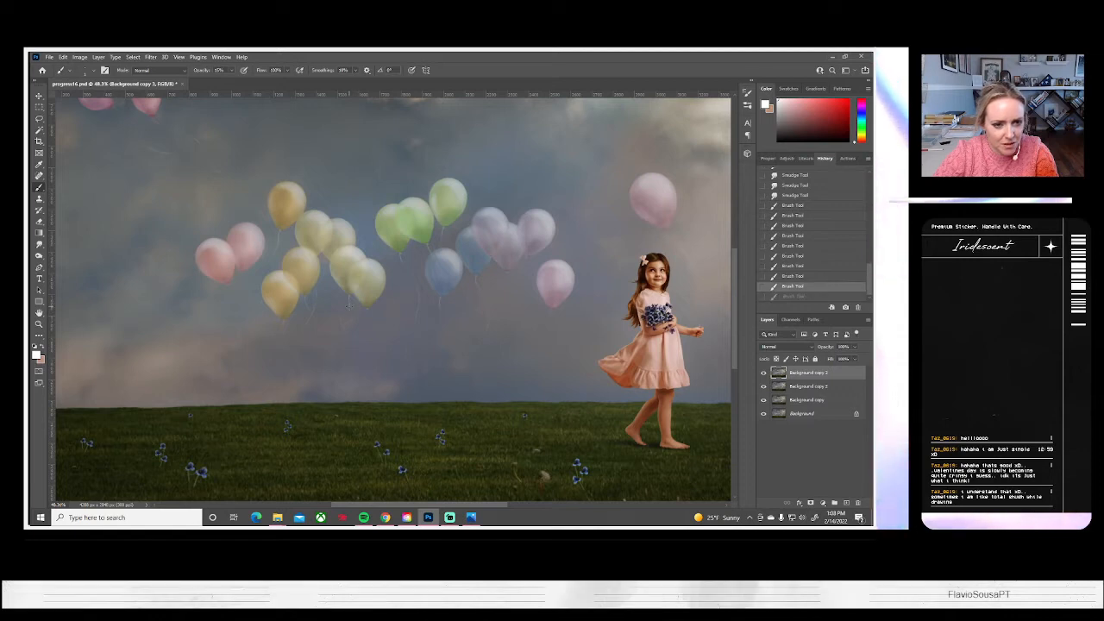
drag(351, 302, 348, 310)
key(ctrl+z)
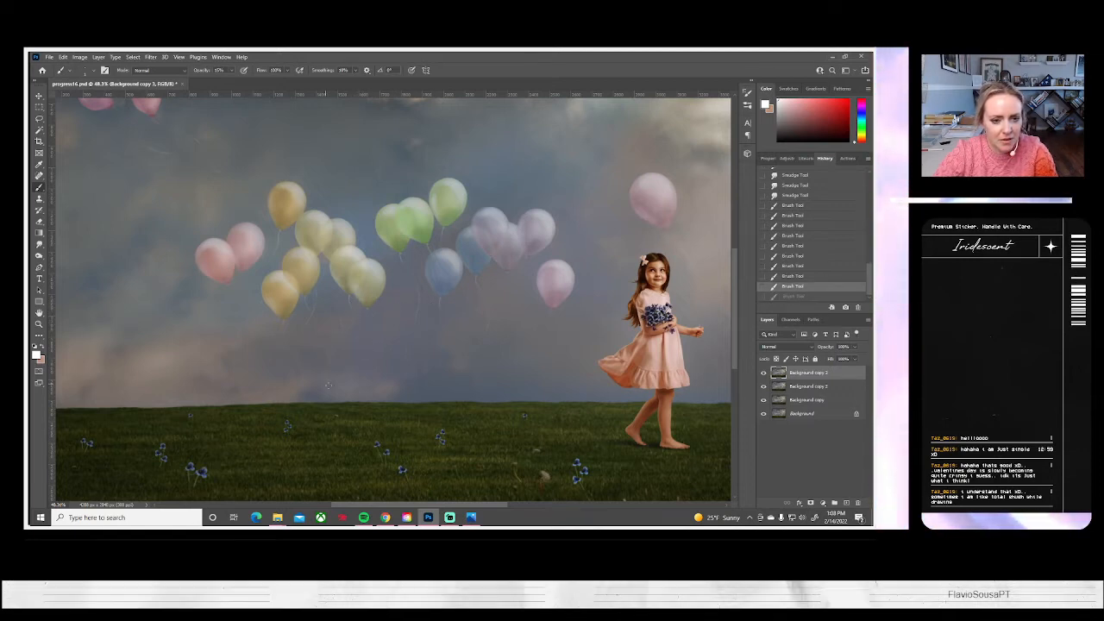
drag(349, 297, 351, 309)
Paint a thin curved white string below the rightmost pale yellow balloon, undoing the strokes that do not fit
drag(381, 345, 366, 377)
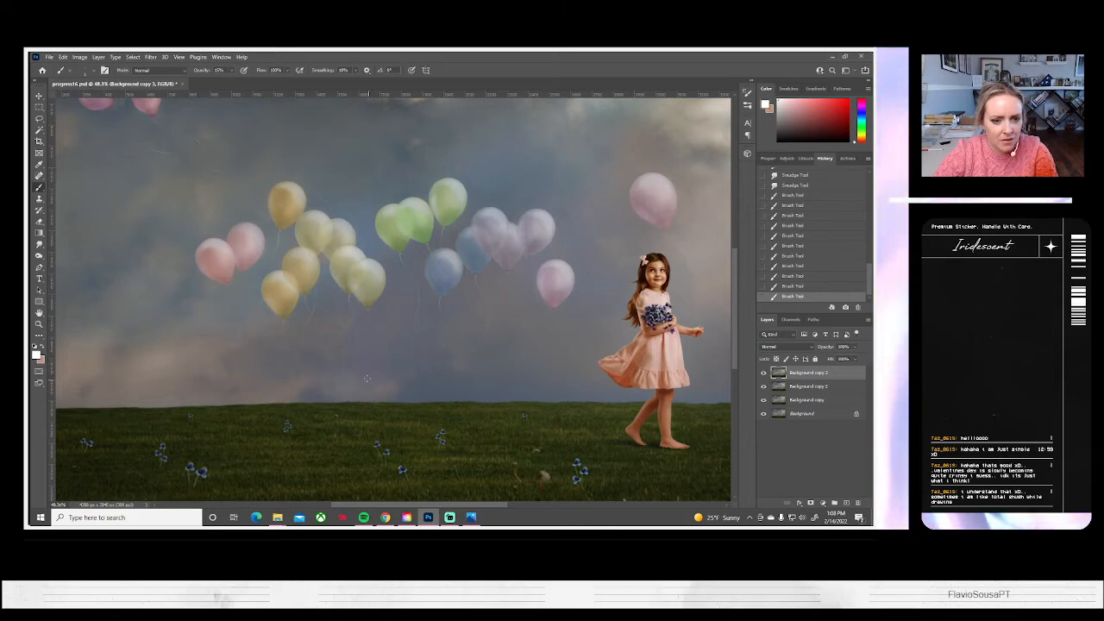
key(ctrl+z)
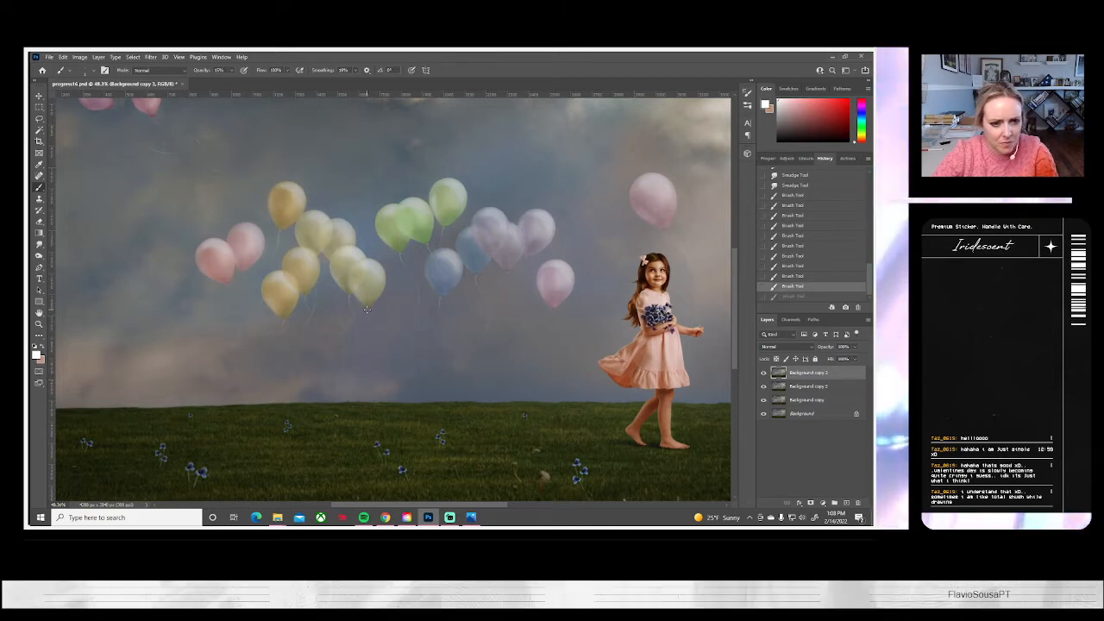
drag(366, 308, 369, 343)
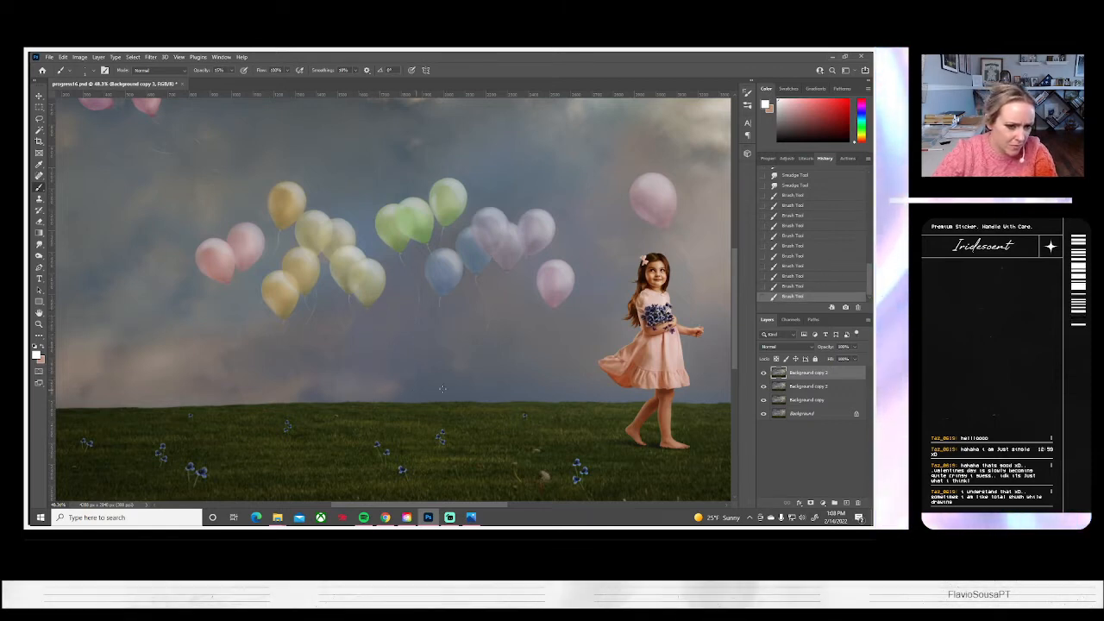
key(ctrl+z)
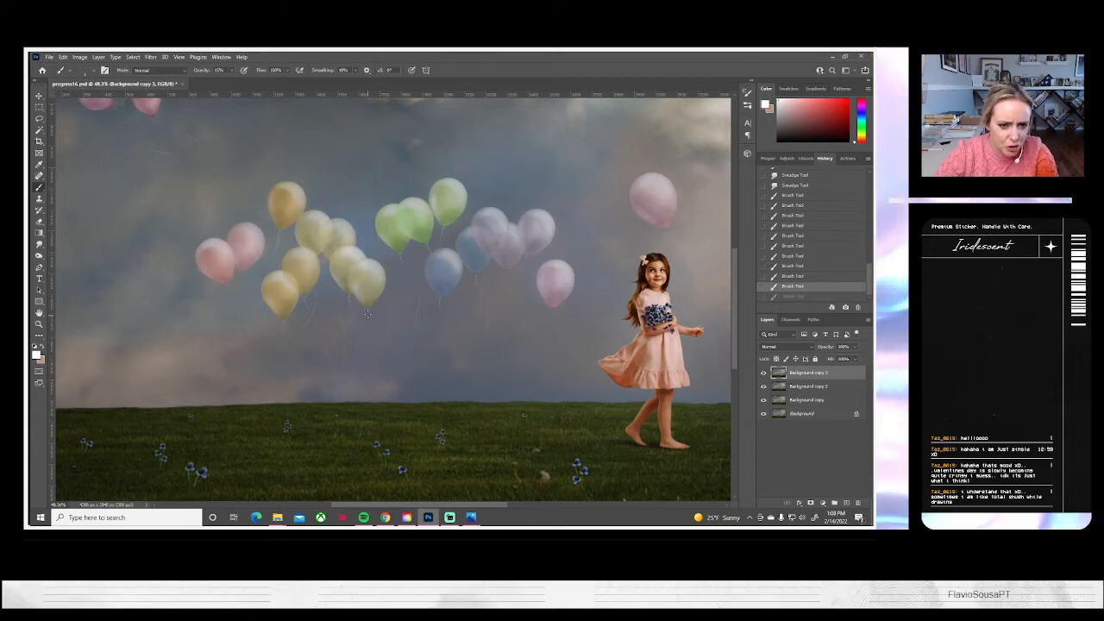
drag(345, 369, 321, 383)
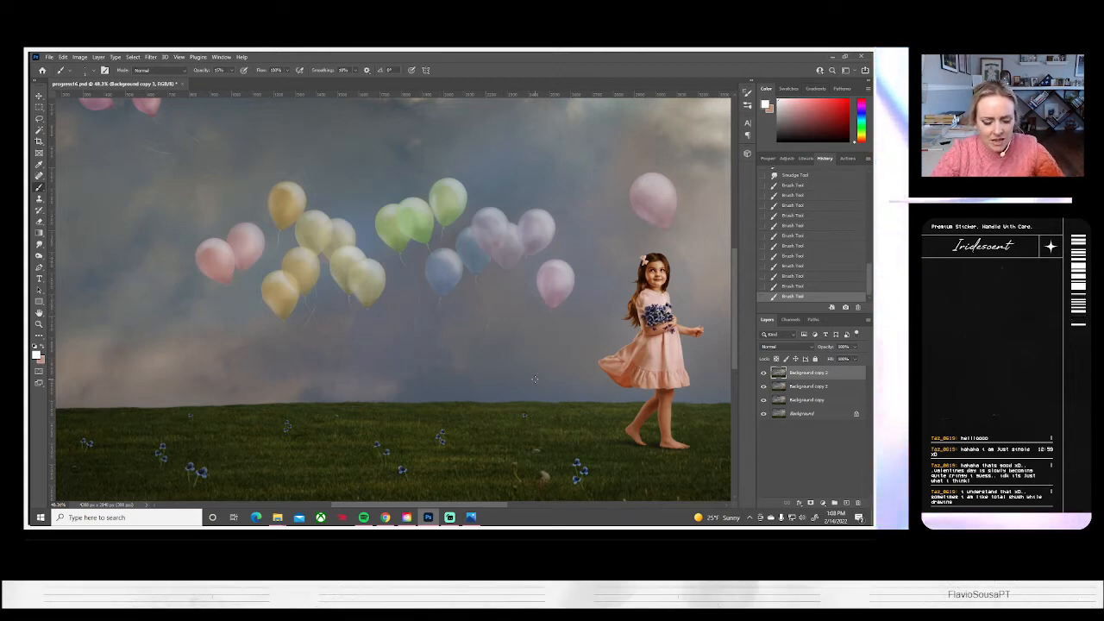
key(ctrl+z)
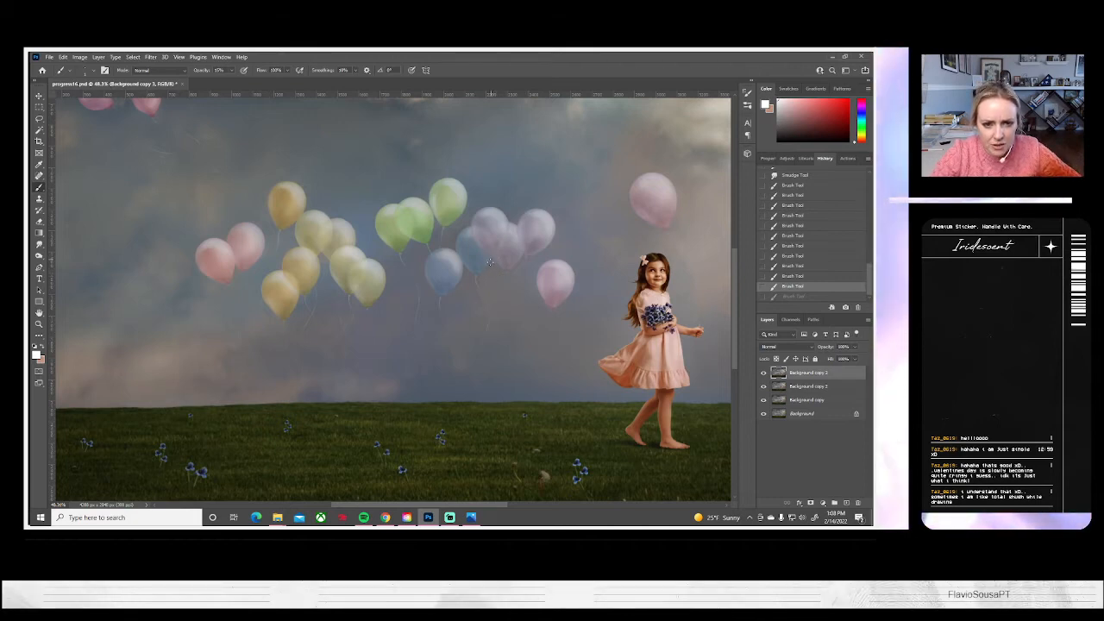
Paint thin curved white strings below the blue and lavender balloons, undoing the strokes that do not fit
drag(472, 313, 455, 330)
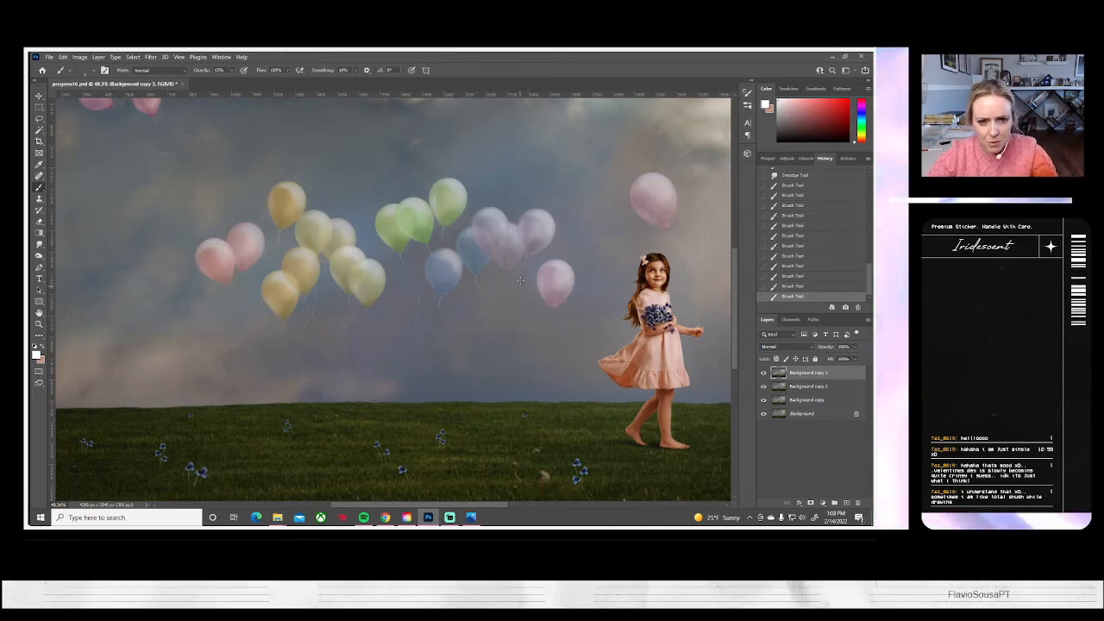
key(ctrl+z)
key(ctrl+shift+z)
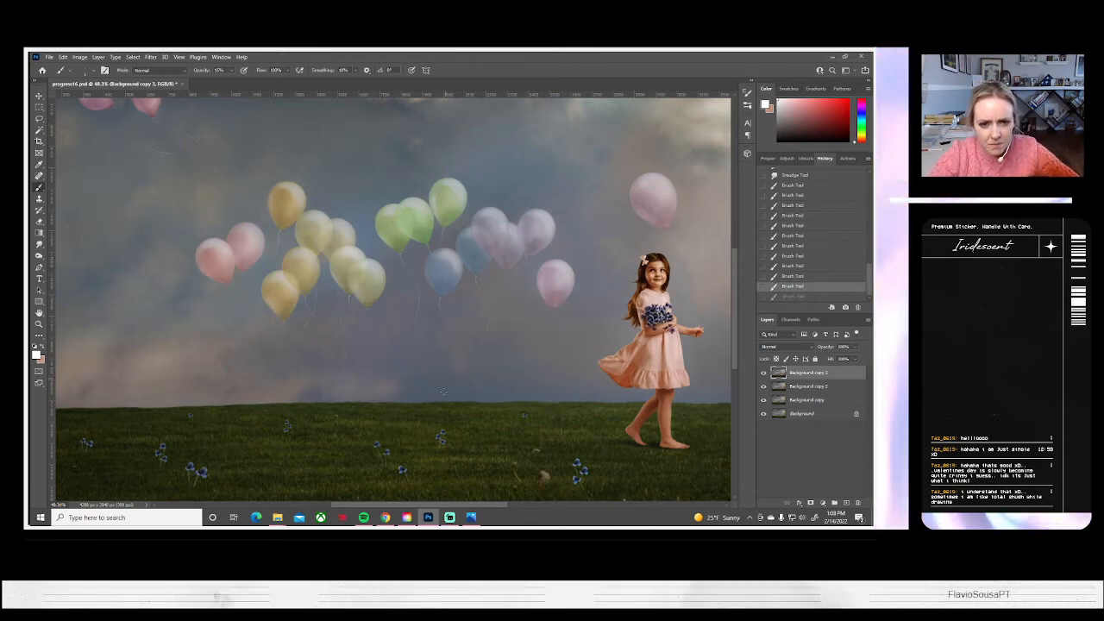
scroll(505, 307, up, 3)
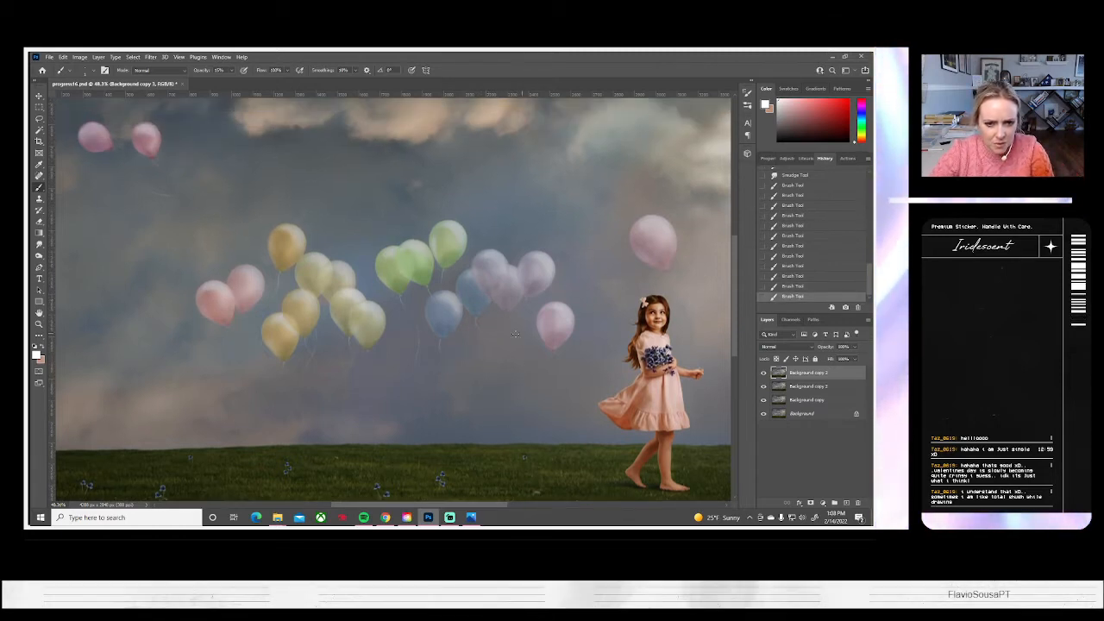
drag(493, 396, 398, 442)
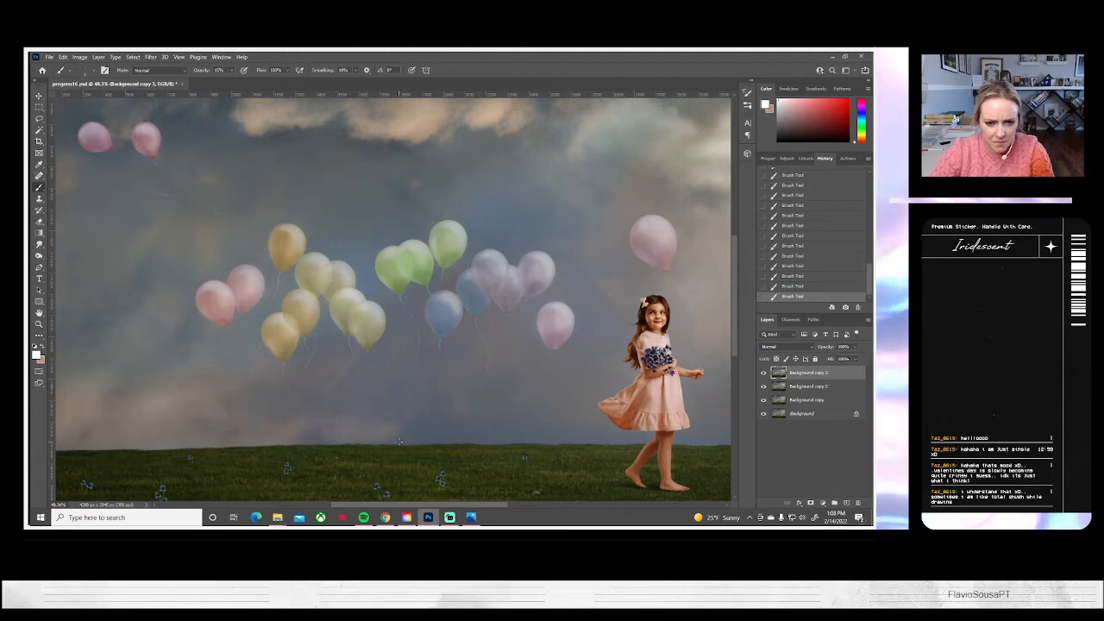
key(ctrl+z)
drag(510, 363, 488, 320)
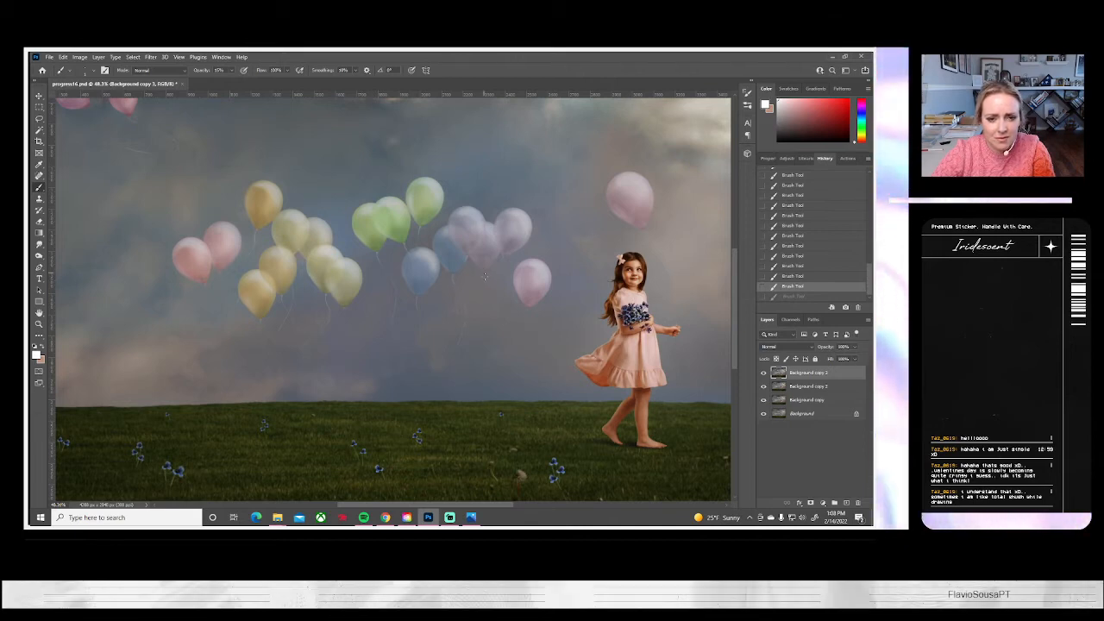
drag(484, 273, 567, 403)
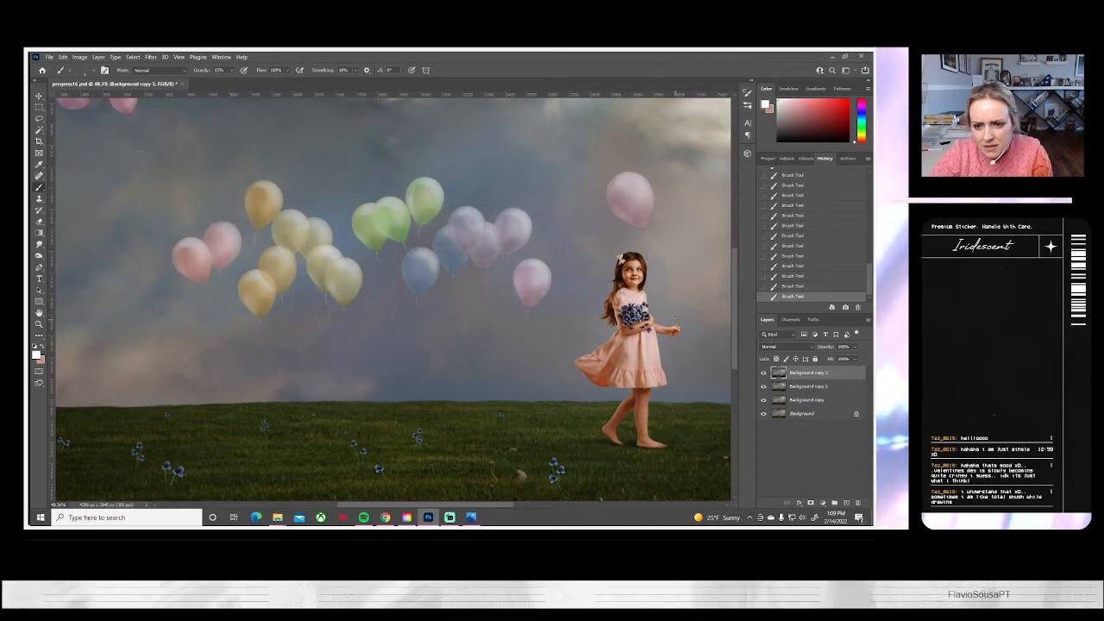
Try painting a thin curved white string from the lone pink balloon above the girl to her outstretched hand
key(ctrl+z)
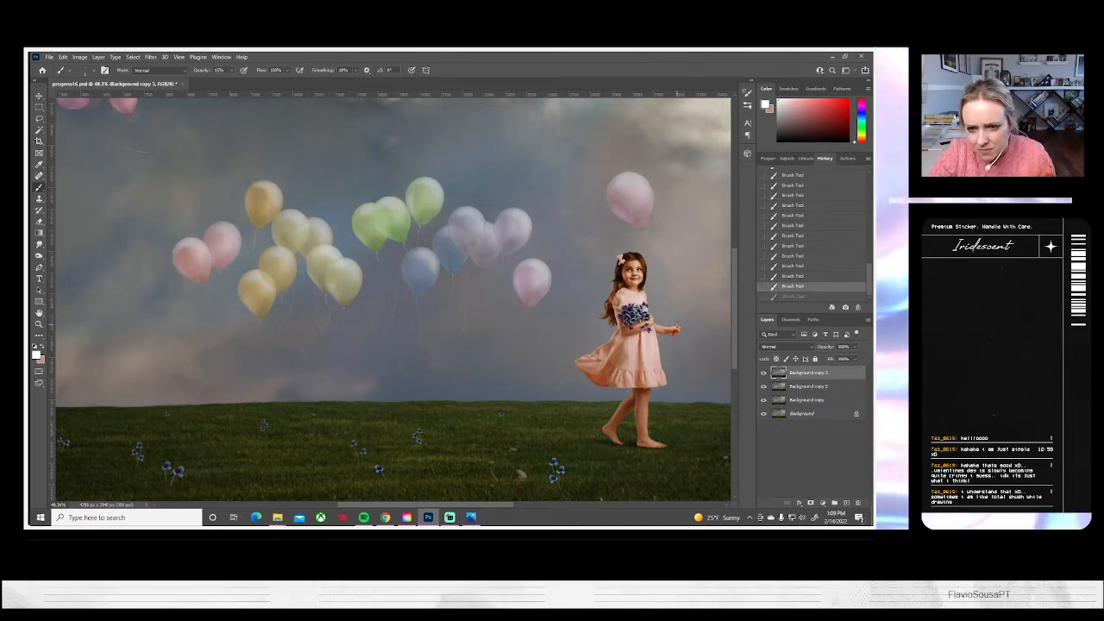
key(ctrl+shift+z)
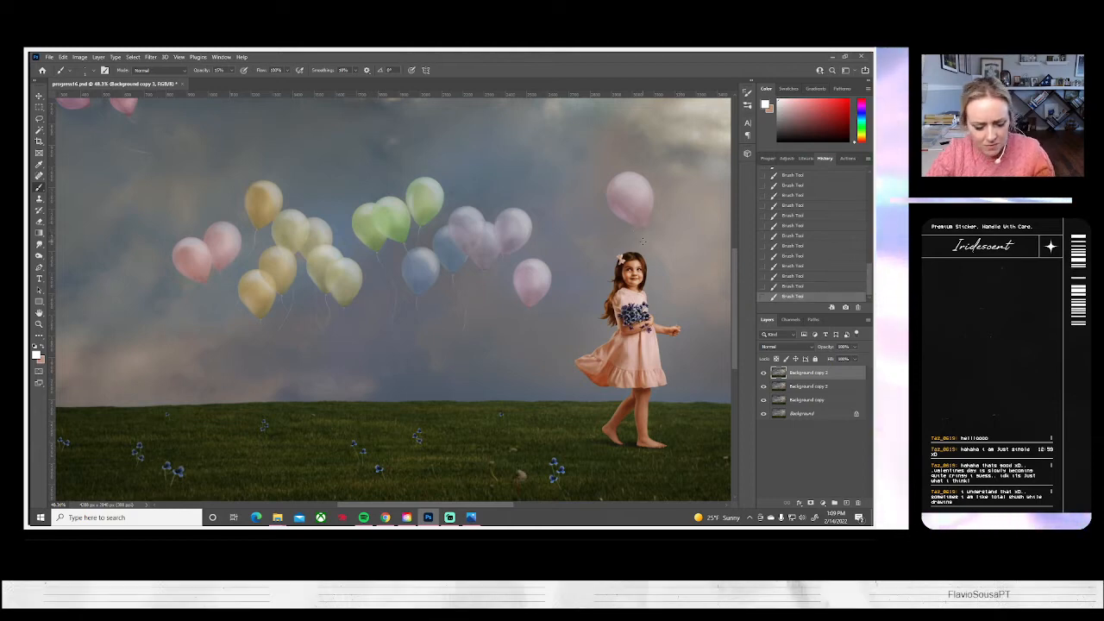
key(ctrl+z)
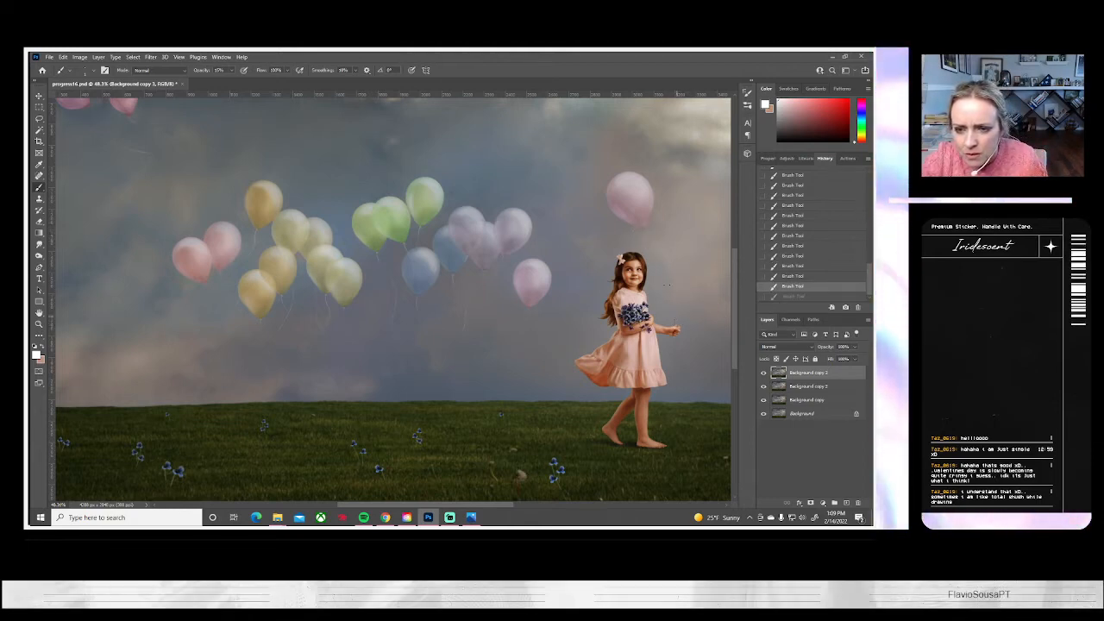
key(ctrl+shift+z)
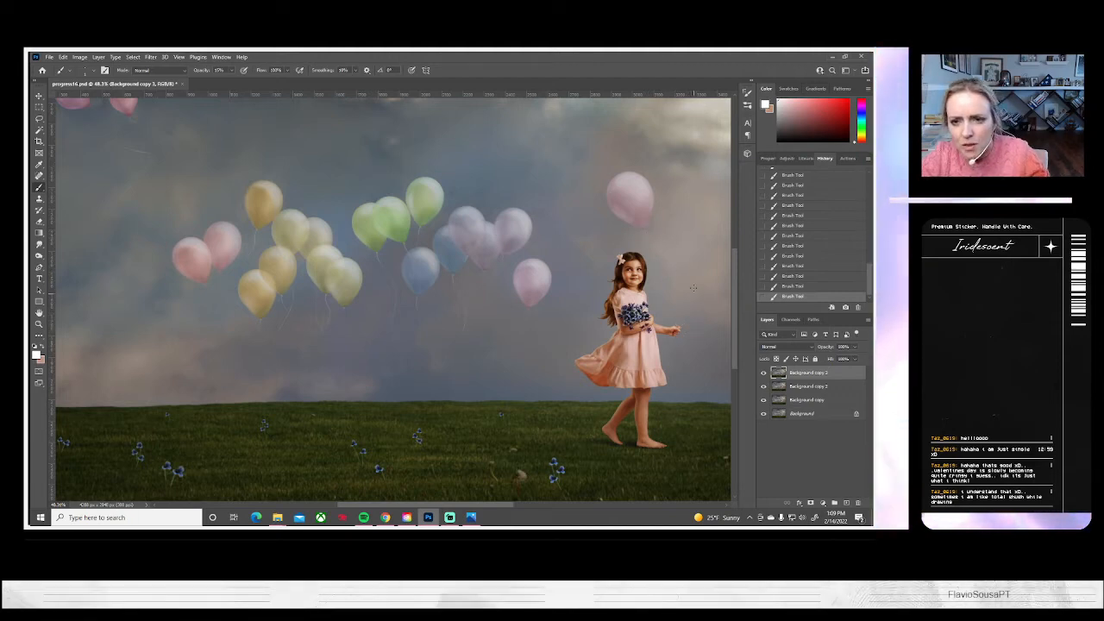
key(ctrl+z)
key(ctrl+z)
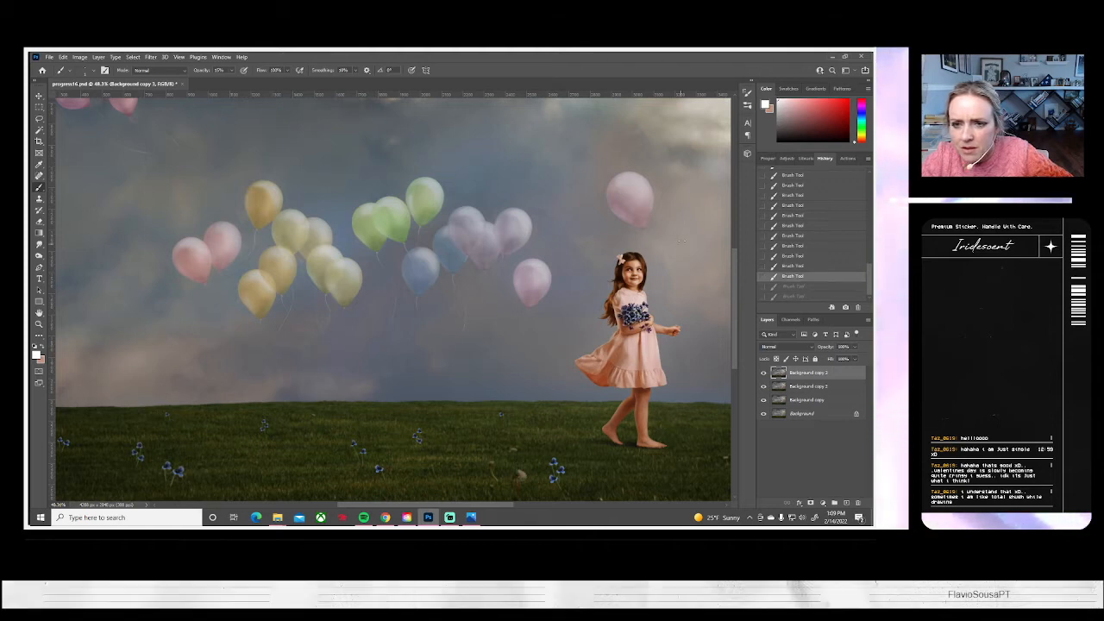
key(ctrl+shift+z)
key(ctrl+shift+z)
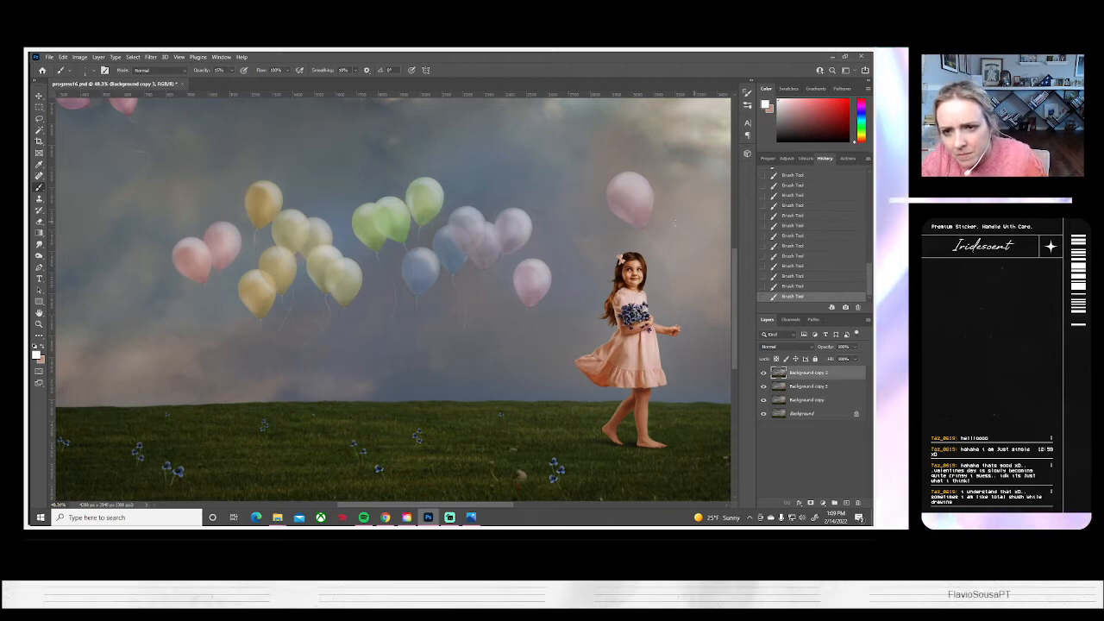
key(ctrl+z)
key(ctrl+shift+z)
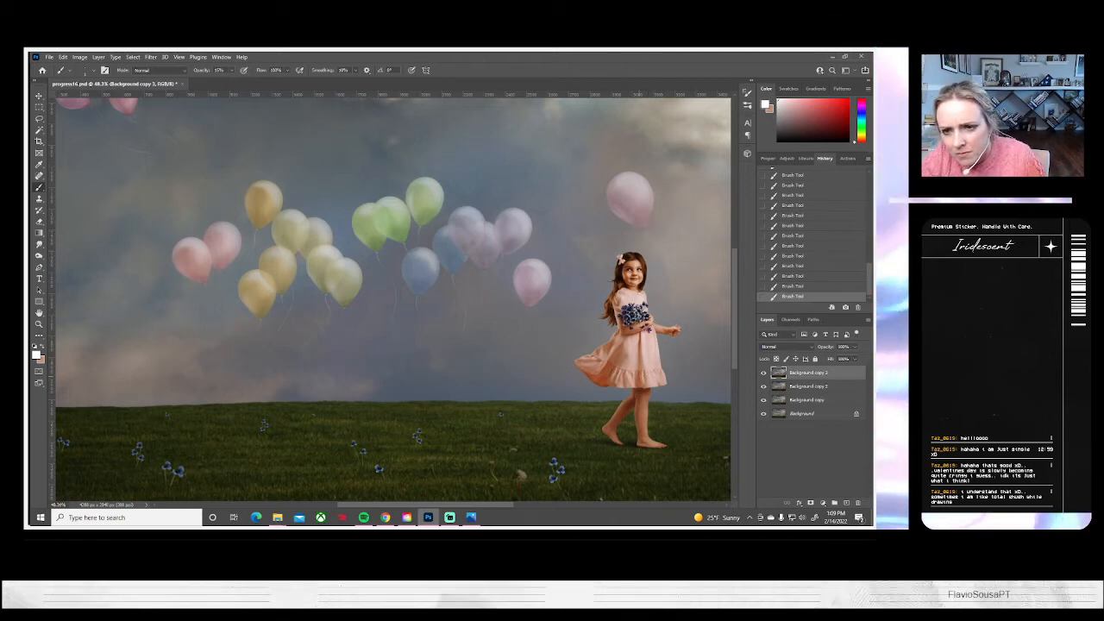
key(ctrl+z)
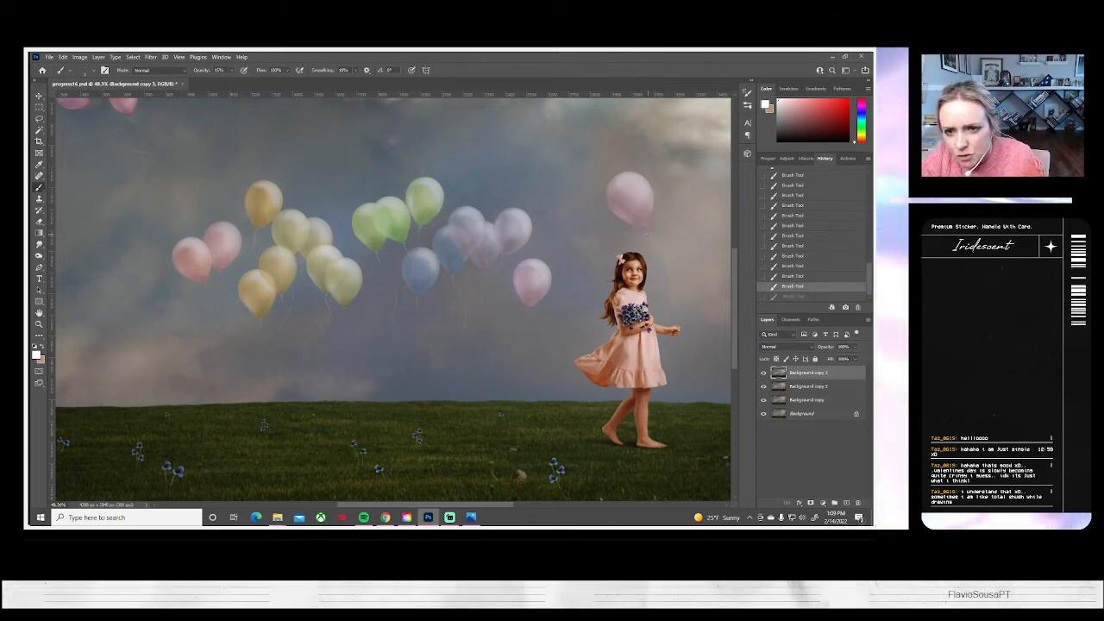
key(ctrl+shift+z)
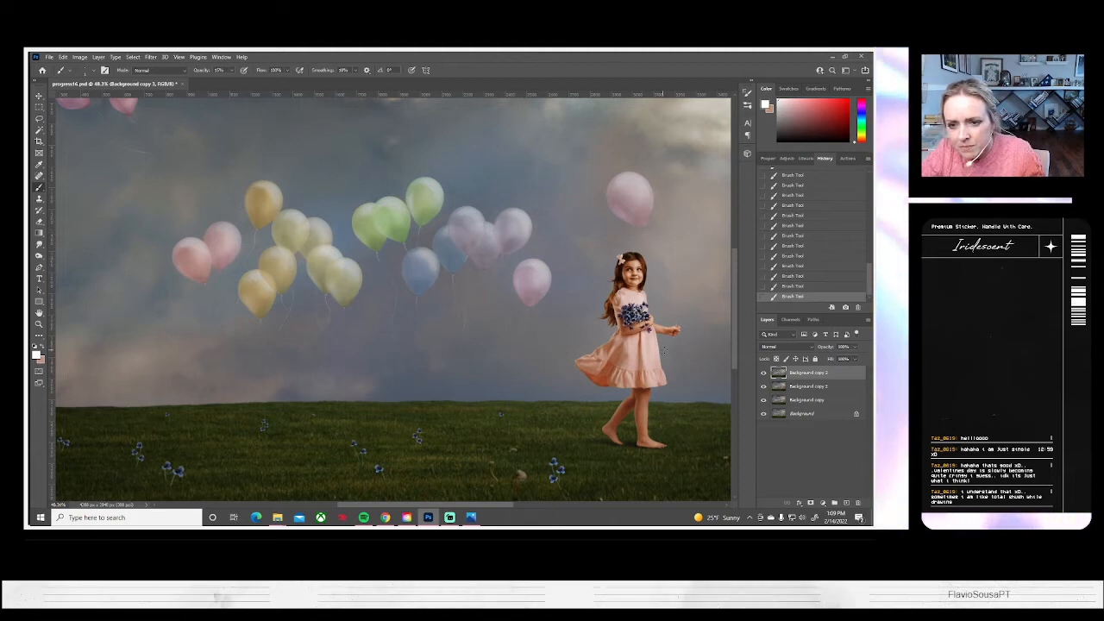
key(ctrl+z)
drag(660, 347, 407, 357)
key(ctrl+shift+z)
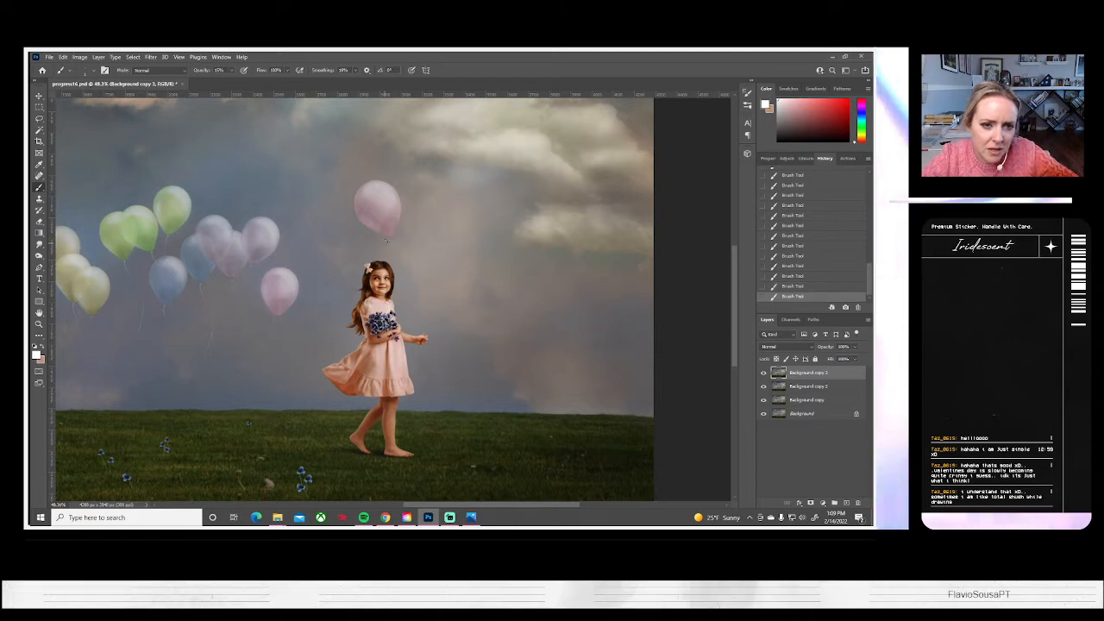
drag(717, 278, 710, 278)
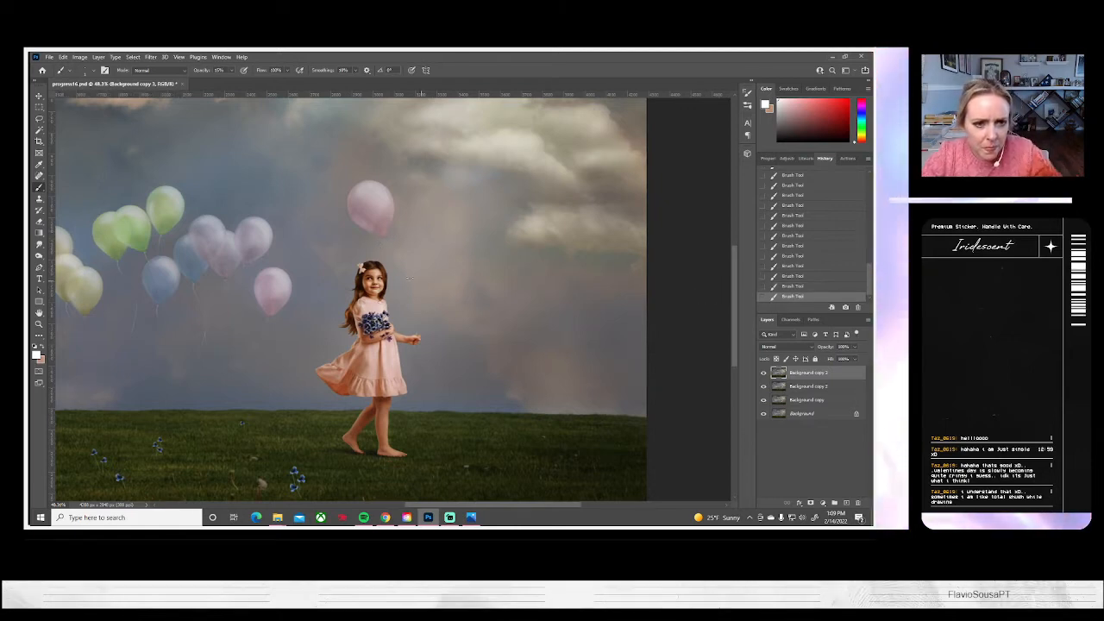
scroll(387, 251, down, 2)
key(ctrl+z)
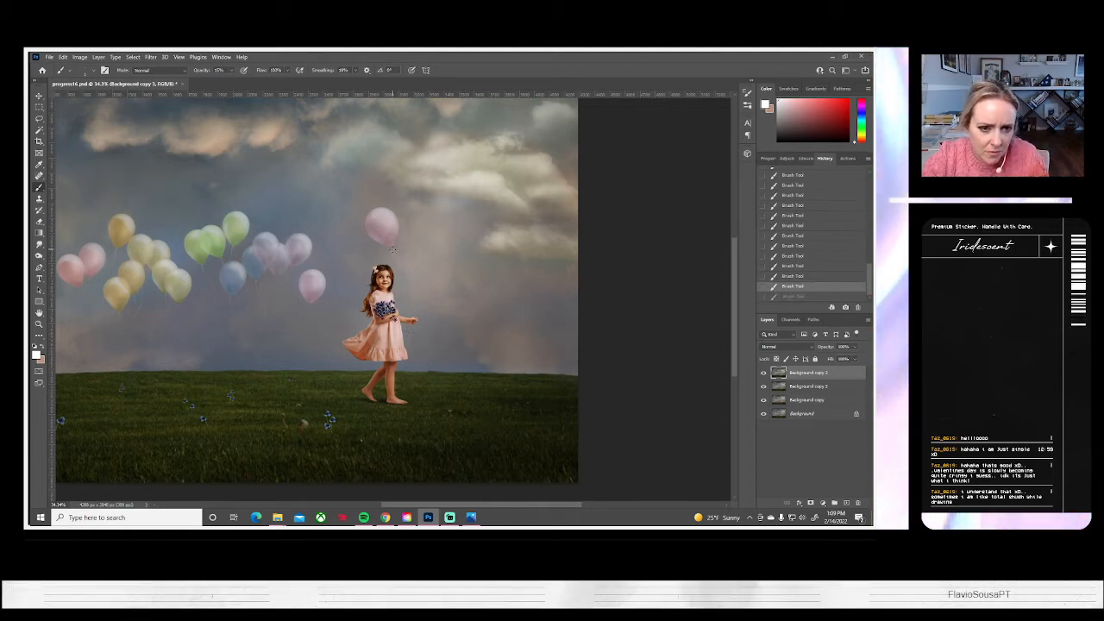
drag(414, 288, 417, 342)
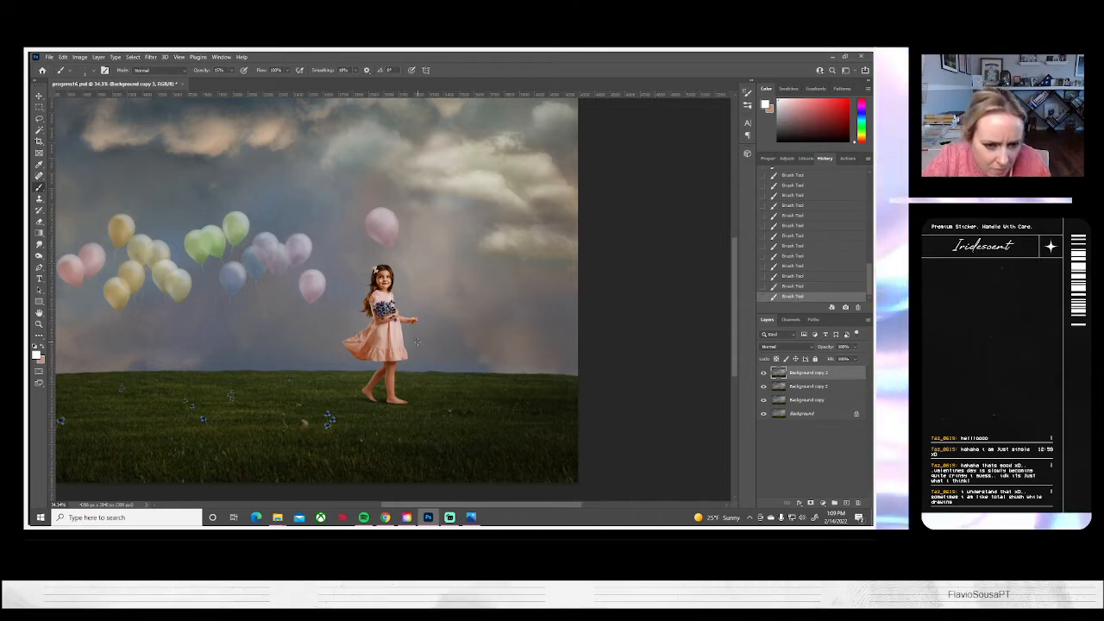
key(ctrl+z)
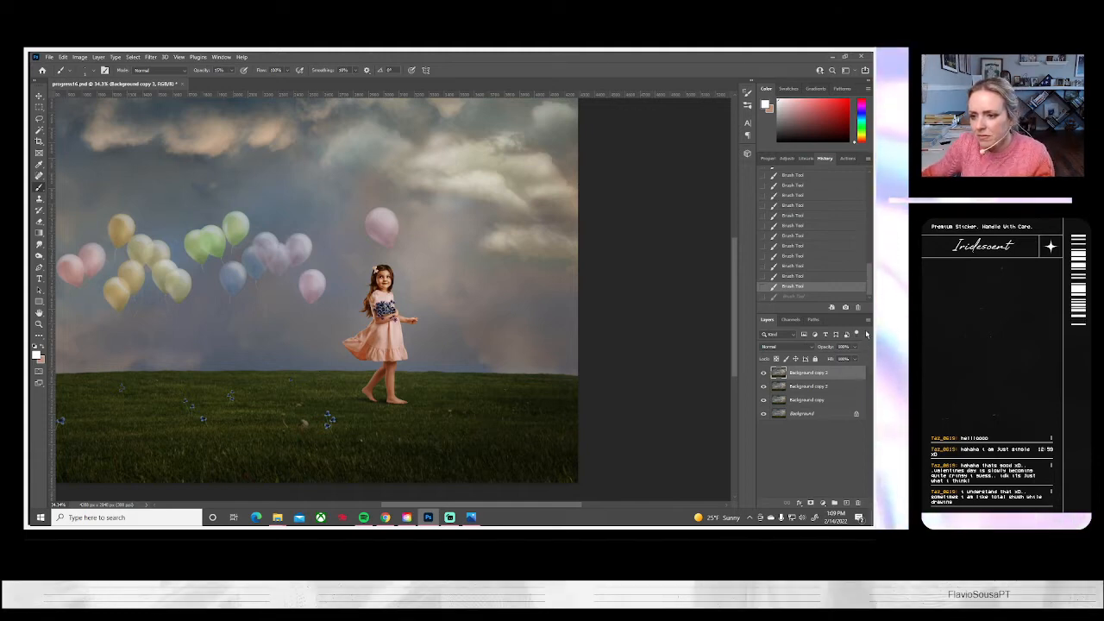
Add a new layer and paint a thin curved white string on it below the lone pink balloon
right_click(770, 372)
click(791, 169)
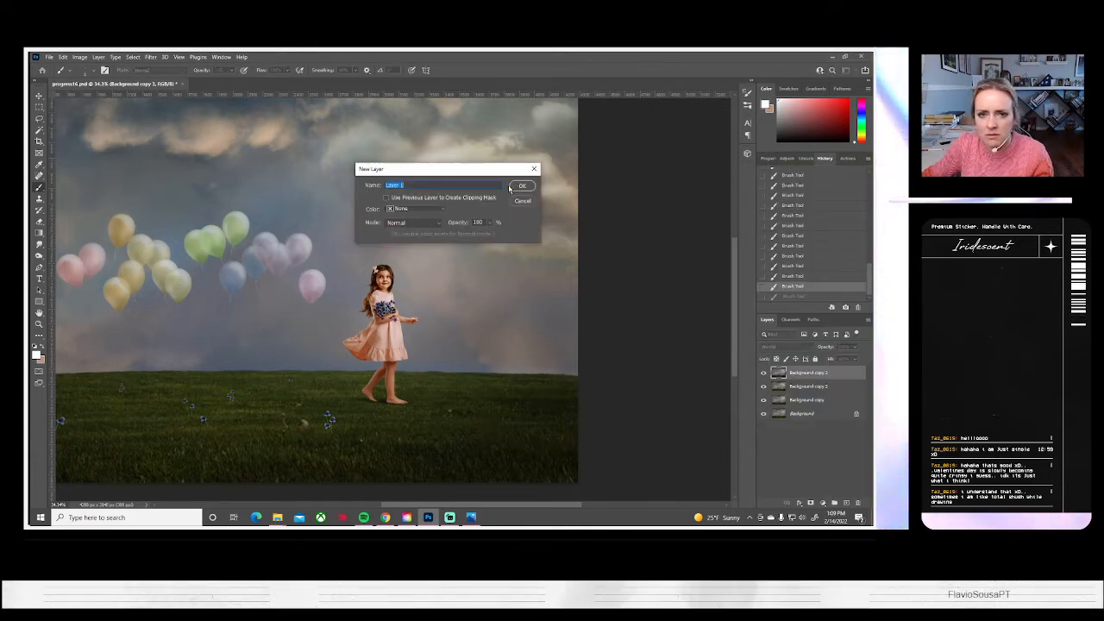
click(520, 187)
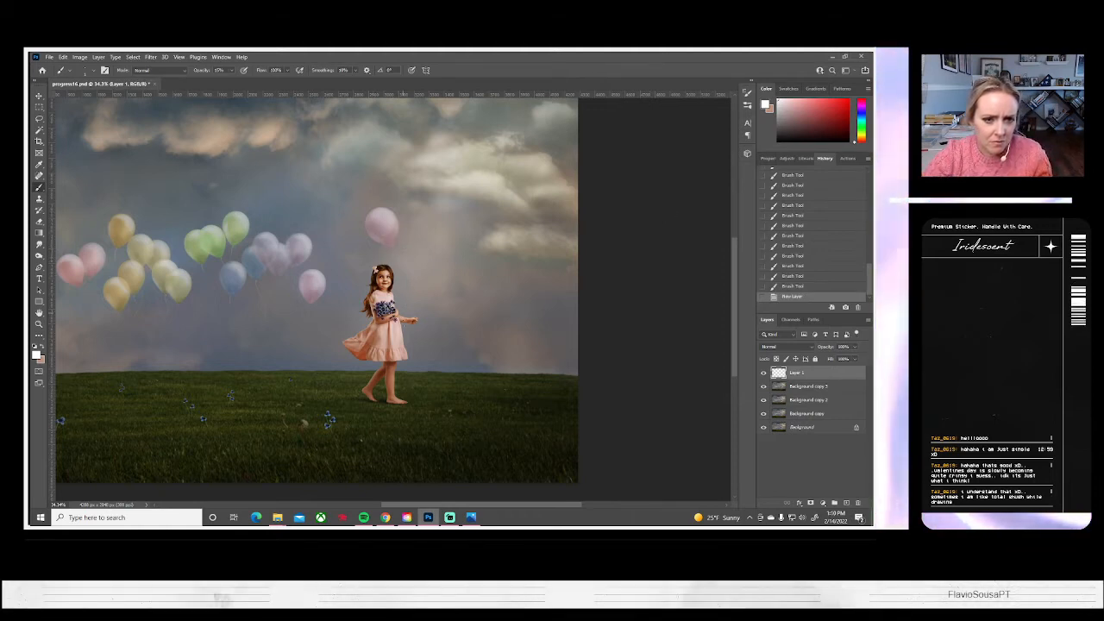
click(389, 250)
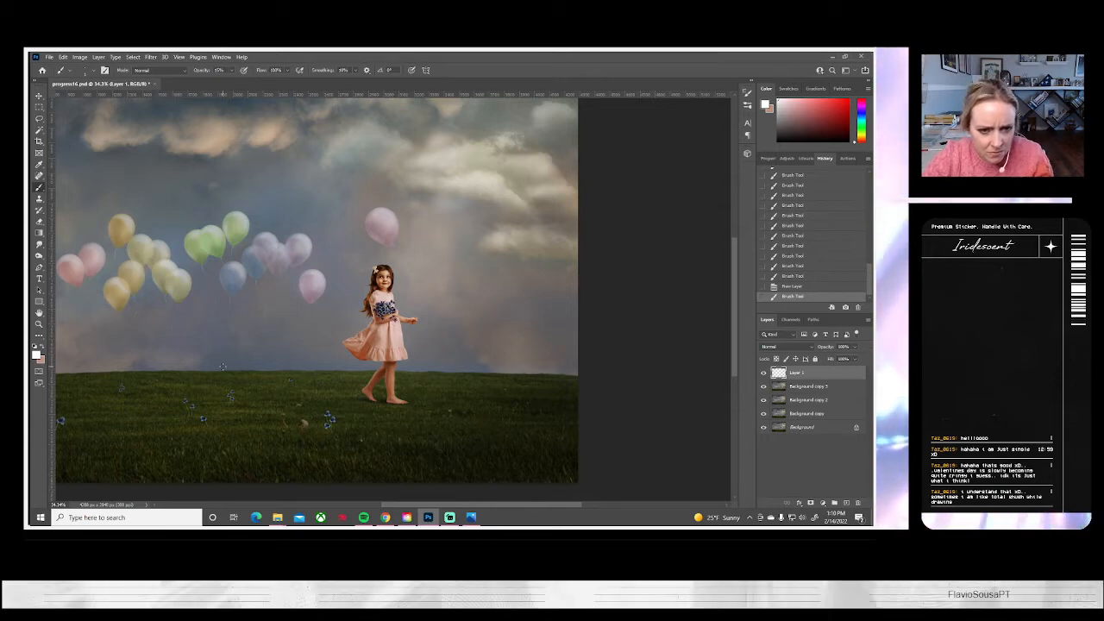
click(38, 95)
drag(405, 332, 412, 337)
key(ctrl+z)
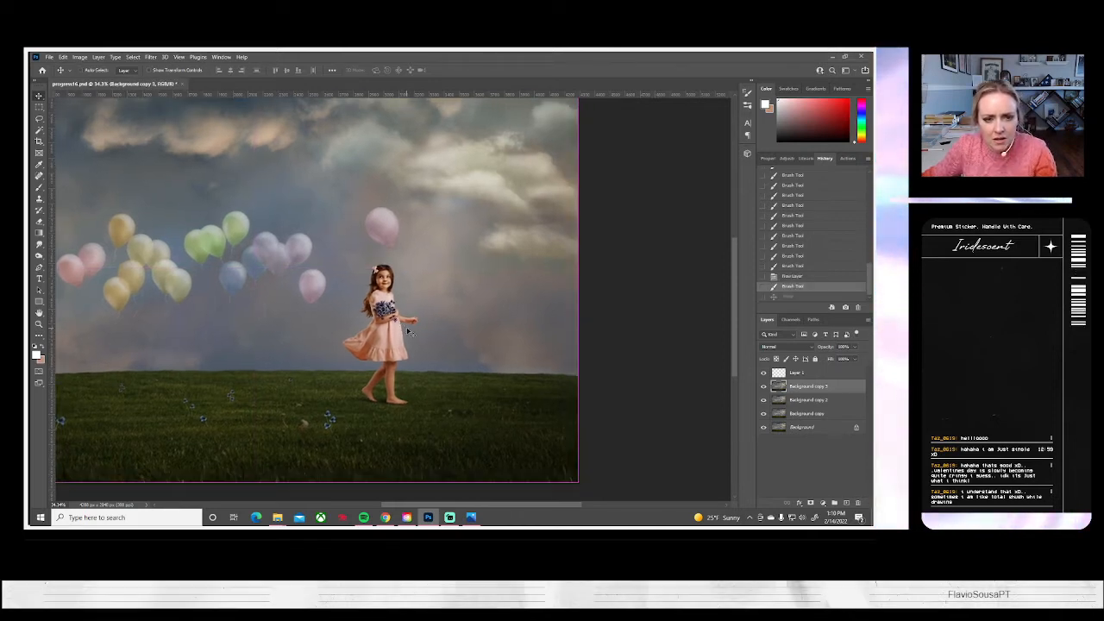
Enlarge and slightly rotate the string on Layer 1 with Free Transform so it spans from the pink balloon to the girl's hand
click(794, 371)
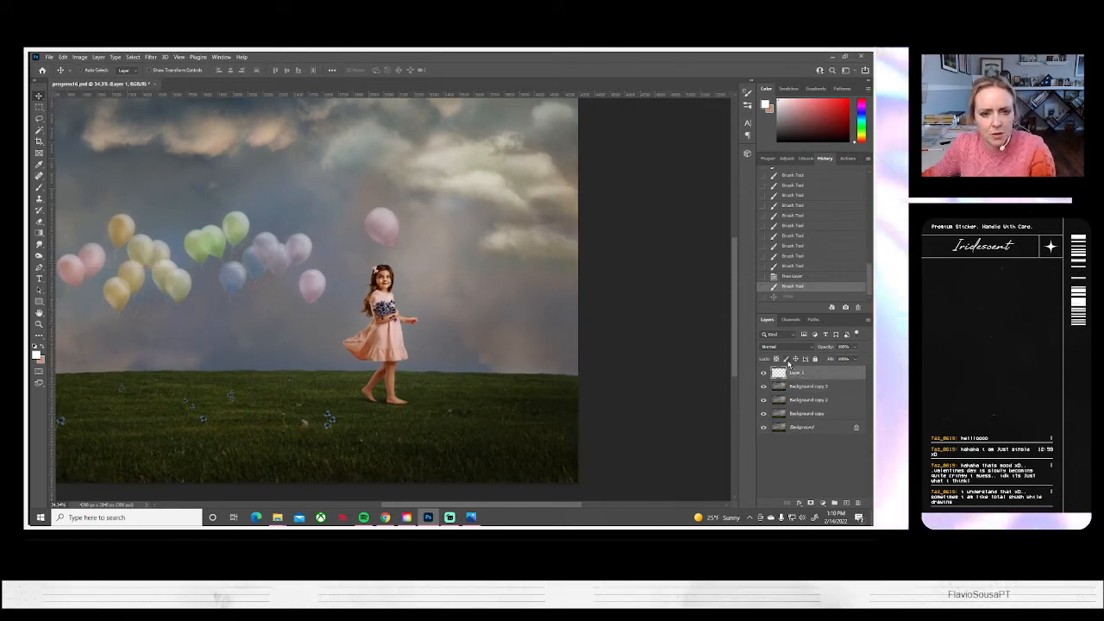
key(ctrl+t)
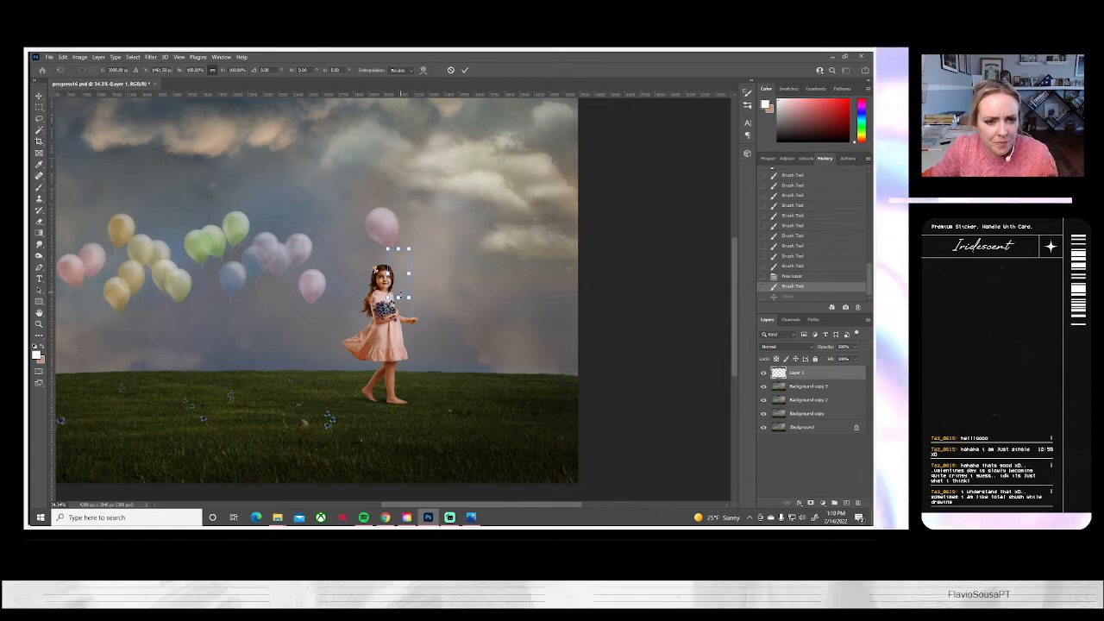
drag(409, 298, 419, 318)
drag(447, 281, 406, 286)
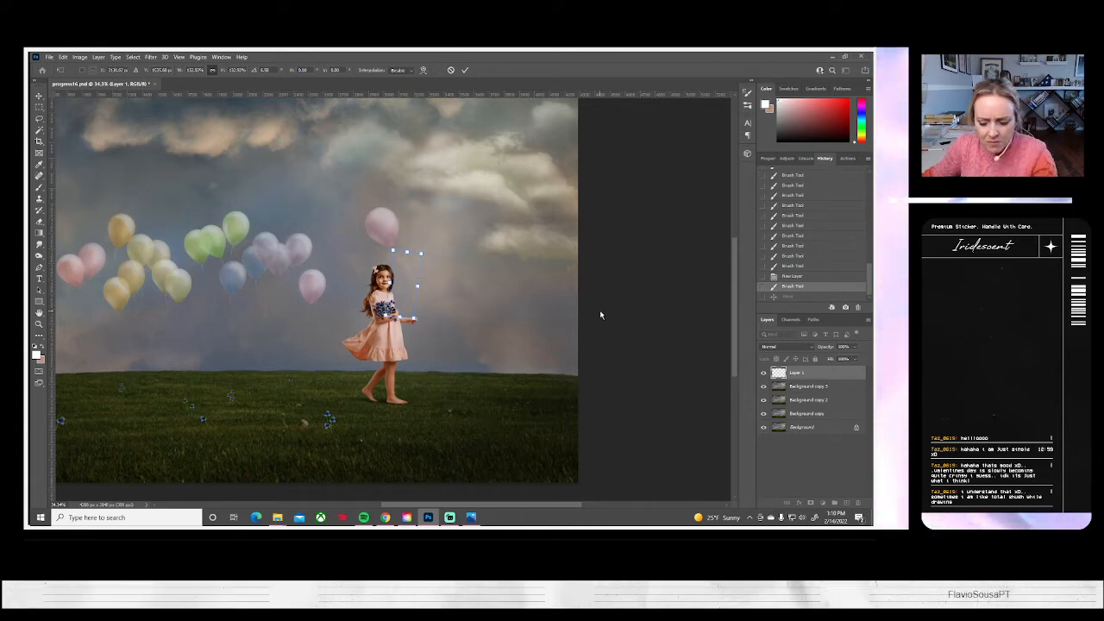
key(Return)
Warp the string on Layer 1 to refine its curve between the pink balloon and the girl's hand
key(z)
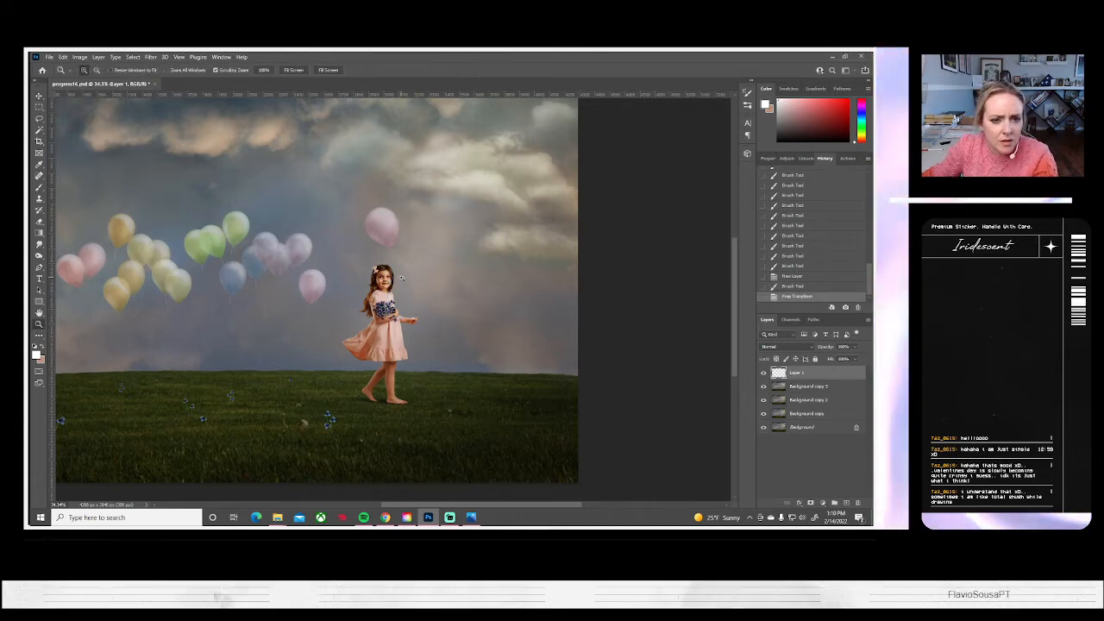
click(396, 278)
click(399, 277)
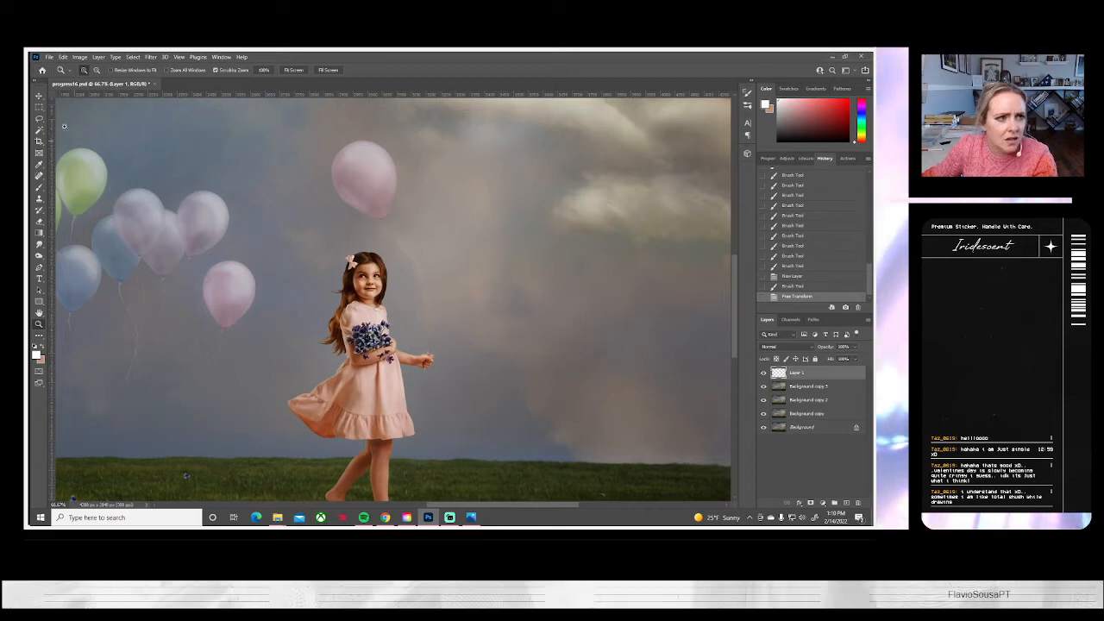
click(49, 57)
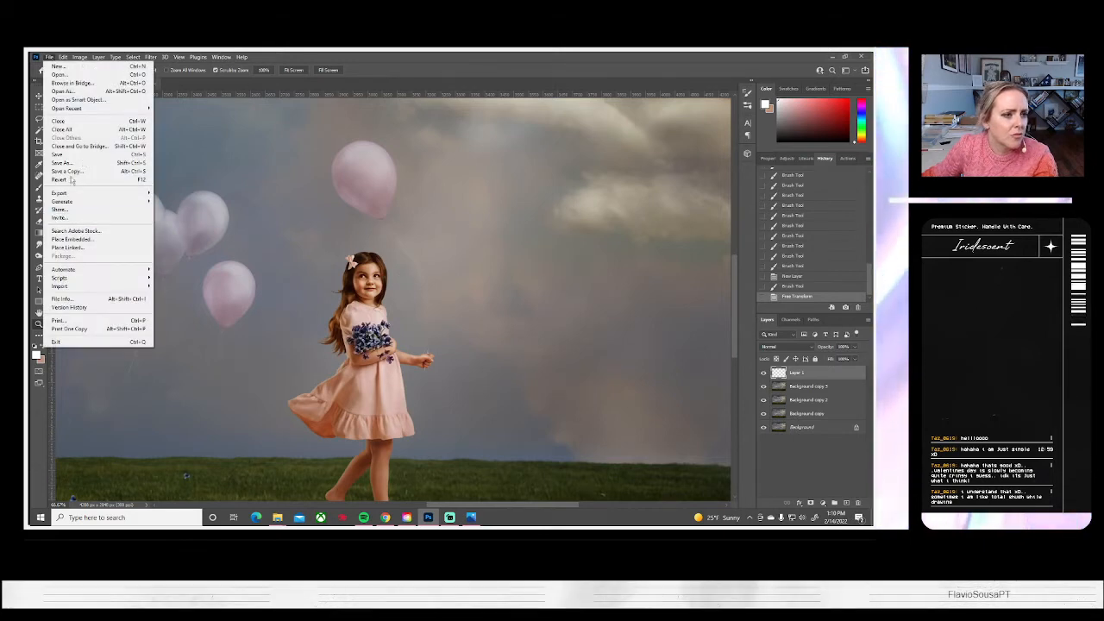
click(63, 57)
mouse_move(93, 256)
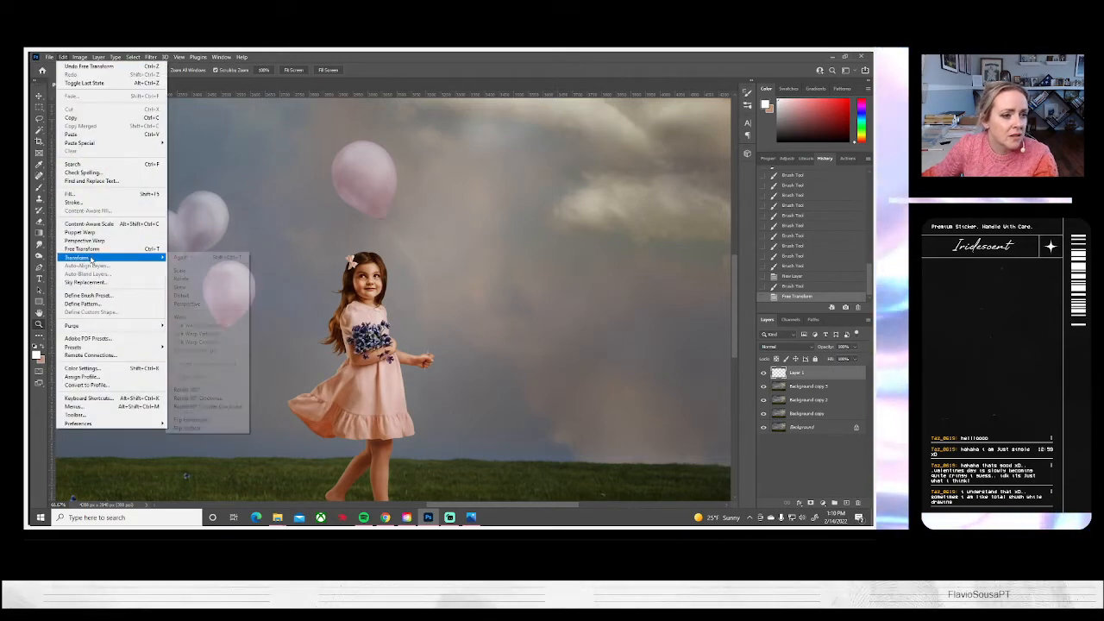
click(178, 317)
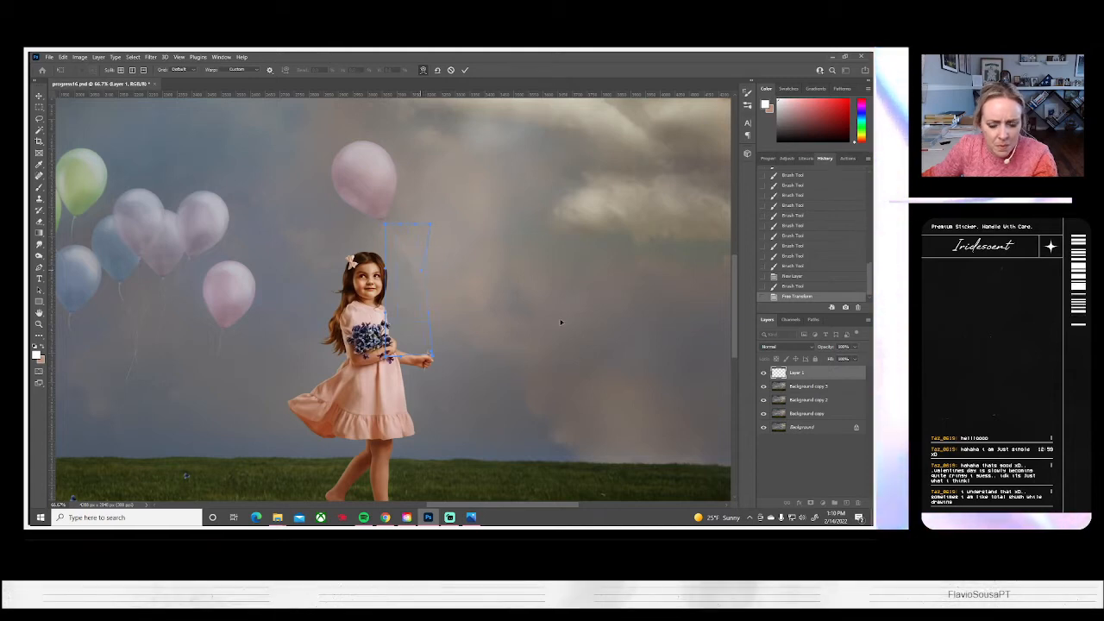
key(Return)
Nudge the string on Layer 1 slightly left with Free Transform, then toggle the layer's visibility to compare
key(z)
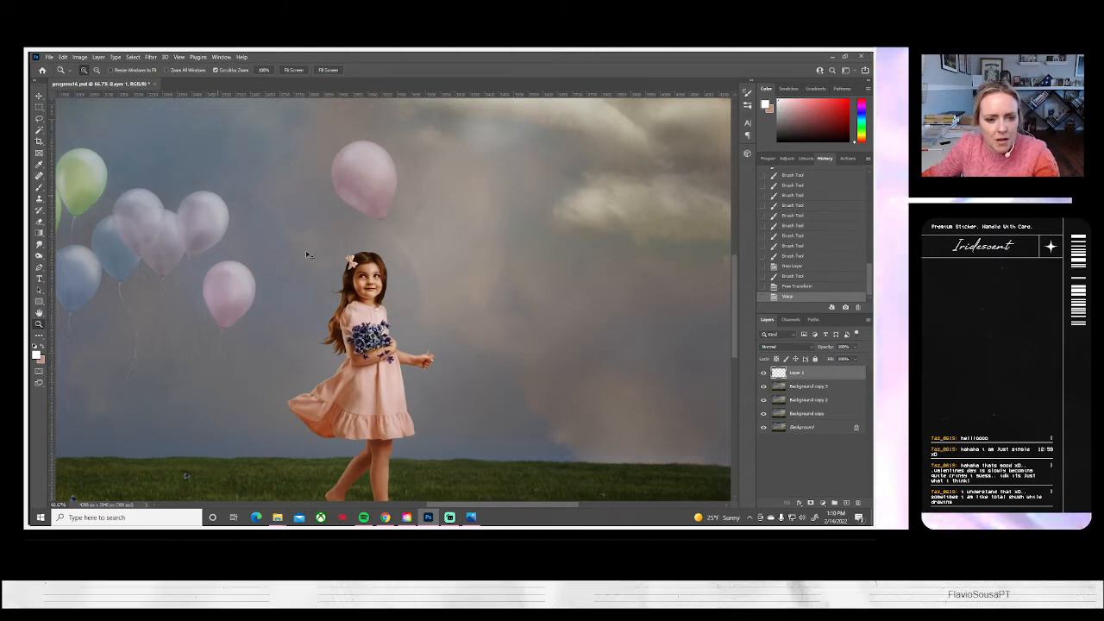
key(ctrl+t)
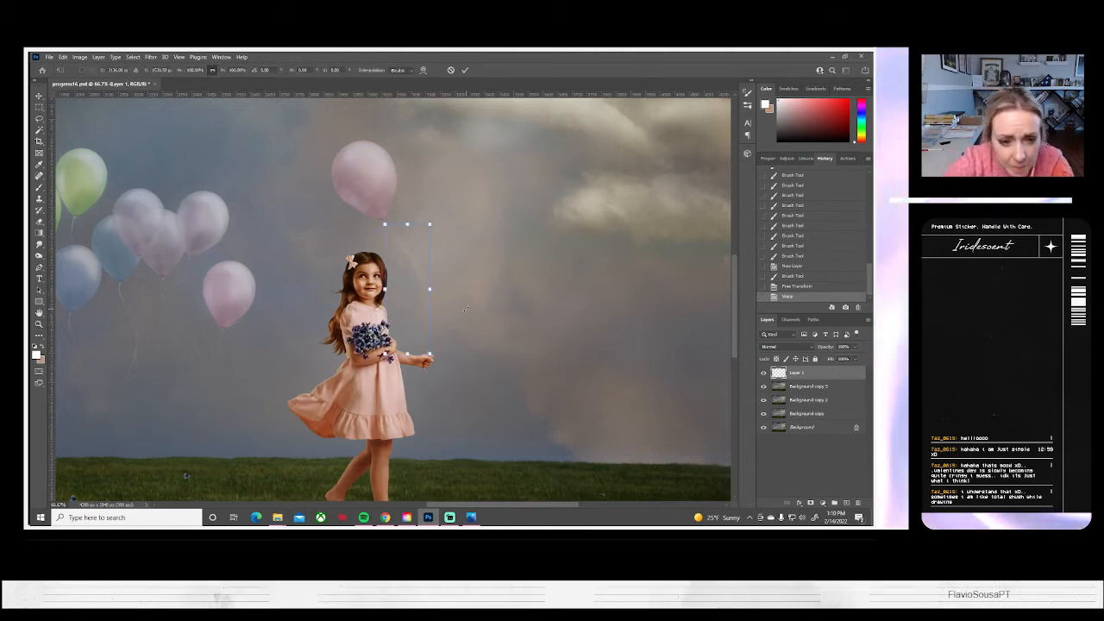
key(Left)
key(Left)
key(Left)
key(Left)
key(Left)
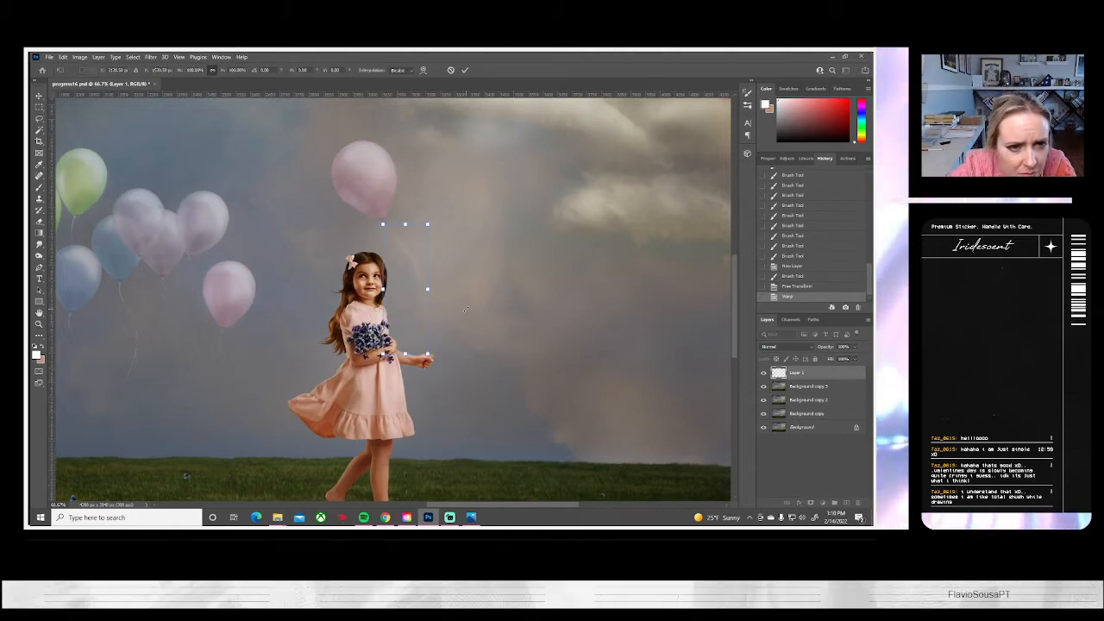
key(Return)
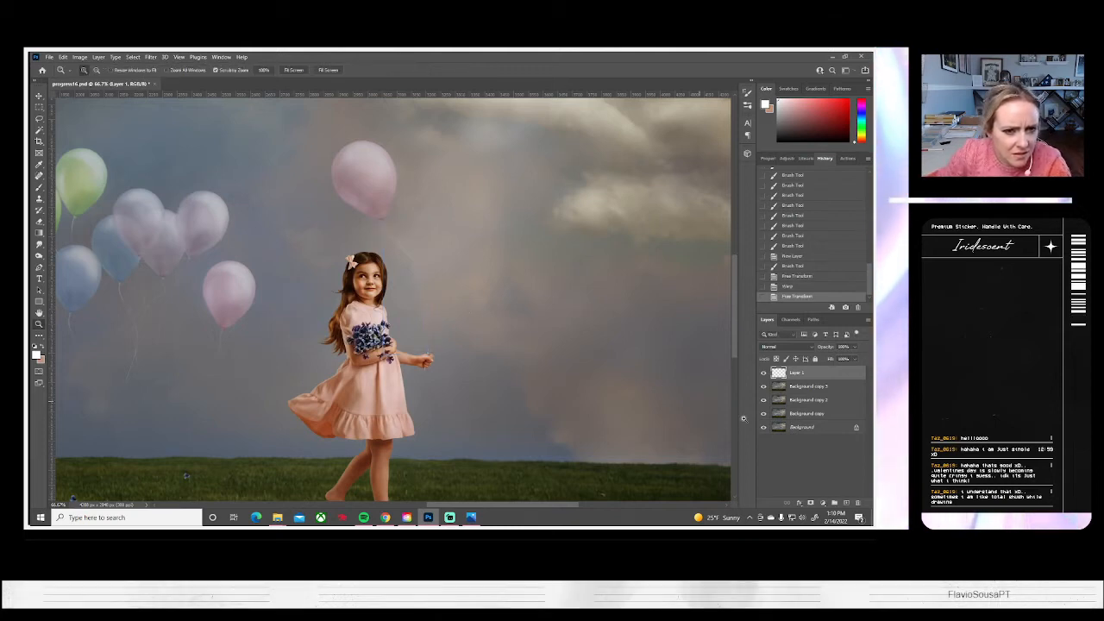
click(763, 373)
click(763, 373)
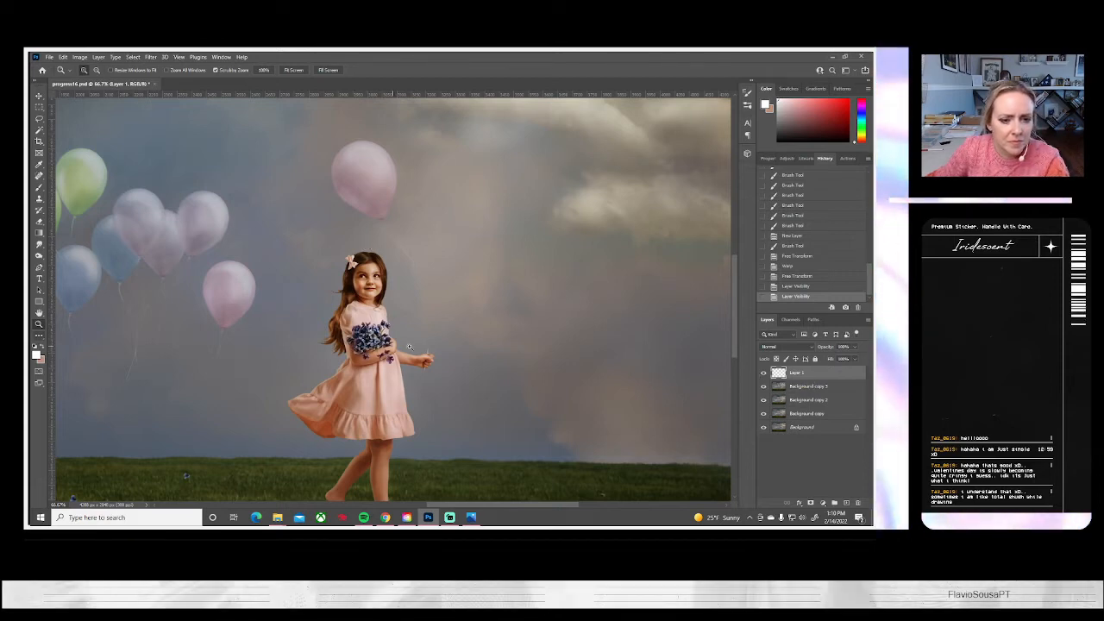
Brighten the string just above the girl's outstretched hand with fine white brush strokes on Layer 1
click(437, 347)
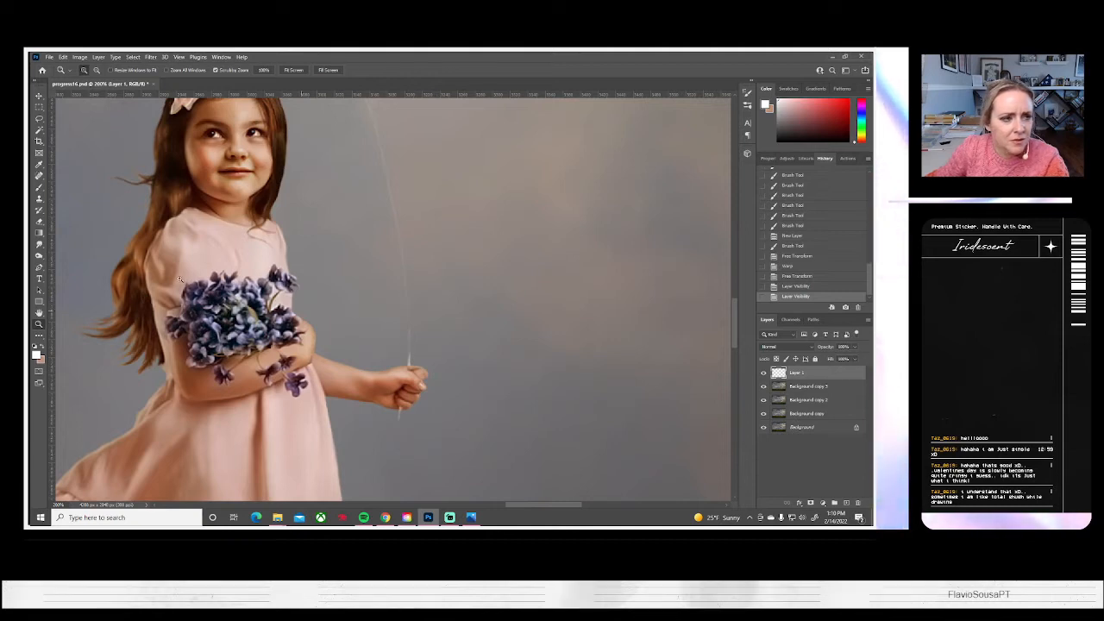
key(b)
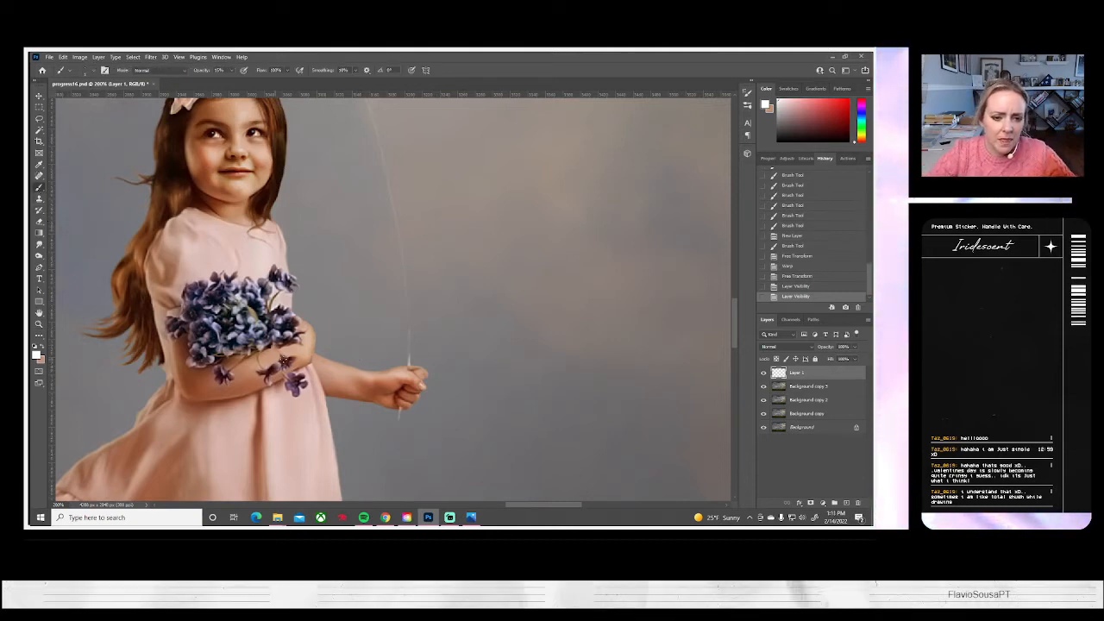
mouse_move(409, 347)
mouse_down()
mouse_move(399, 295)
mouse_move(409, 352)
mouse_move(407, 304)
mouse_move(408, 344)
mouse_up()
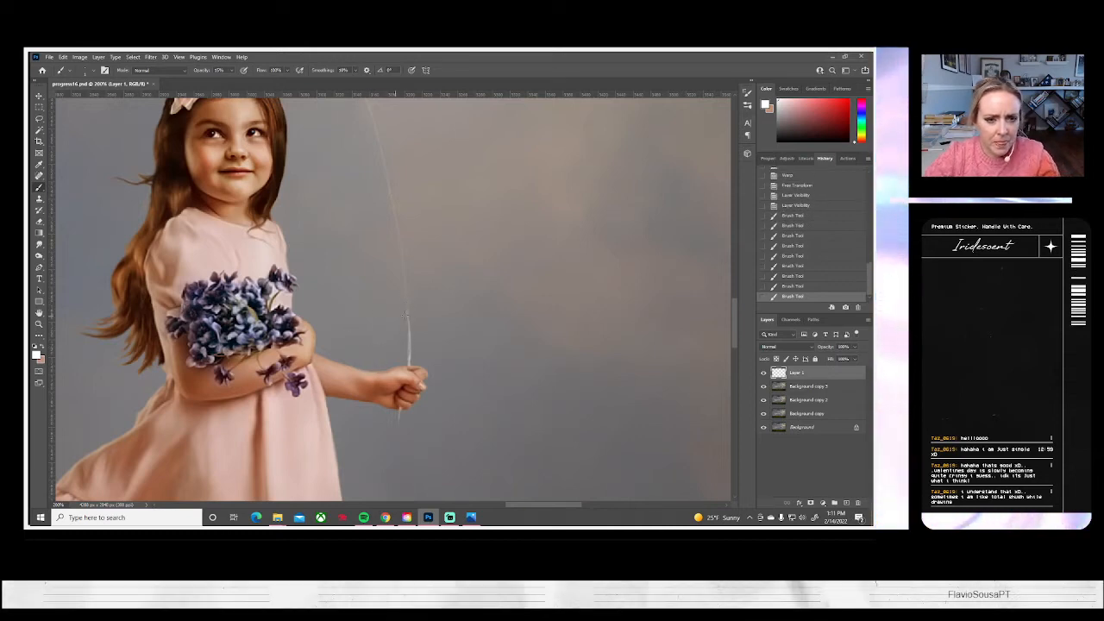
key(ctrl+z)
drag(409, 356, 405, 258)
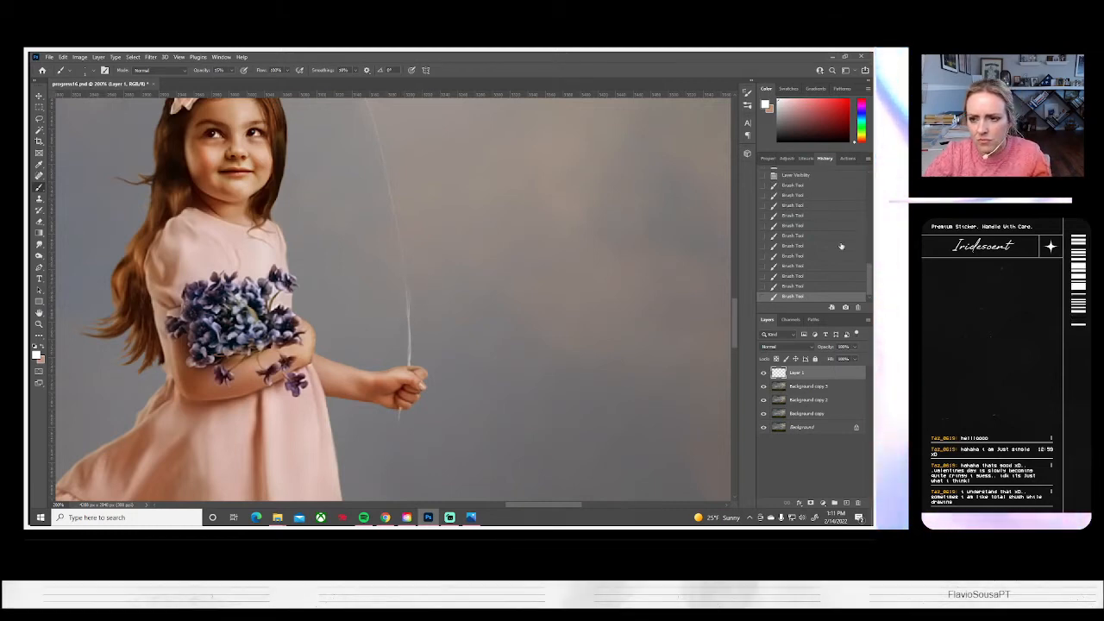
Undo the last few brush strokes on the string above the girl's hand
key(ctrl+z)
key(ctrl+z)
key(ctrl+z)
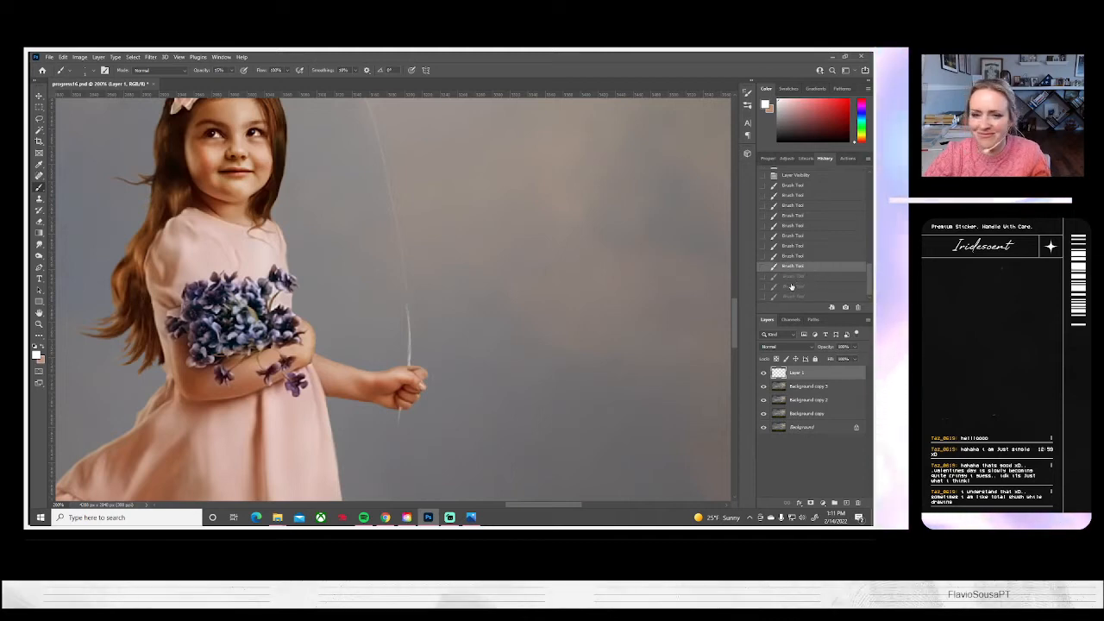
click(792, 257)
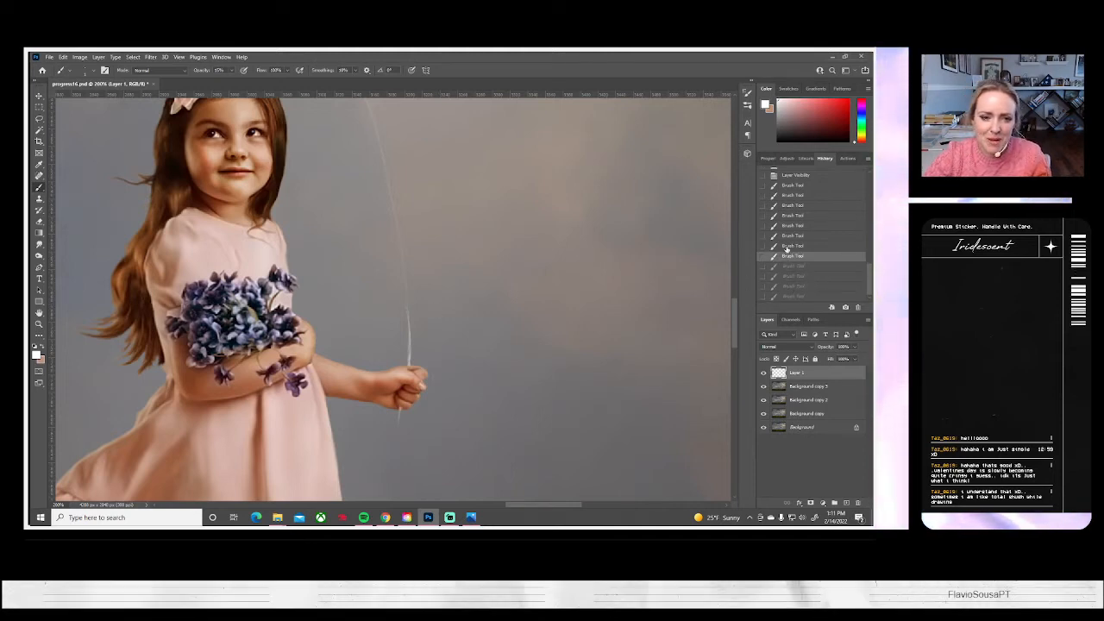
click(788, 246)
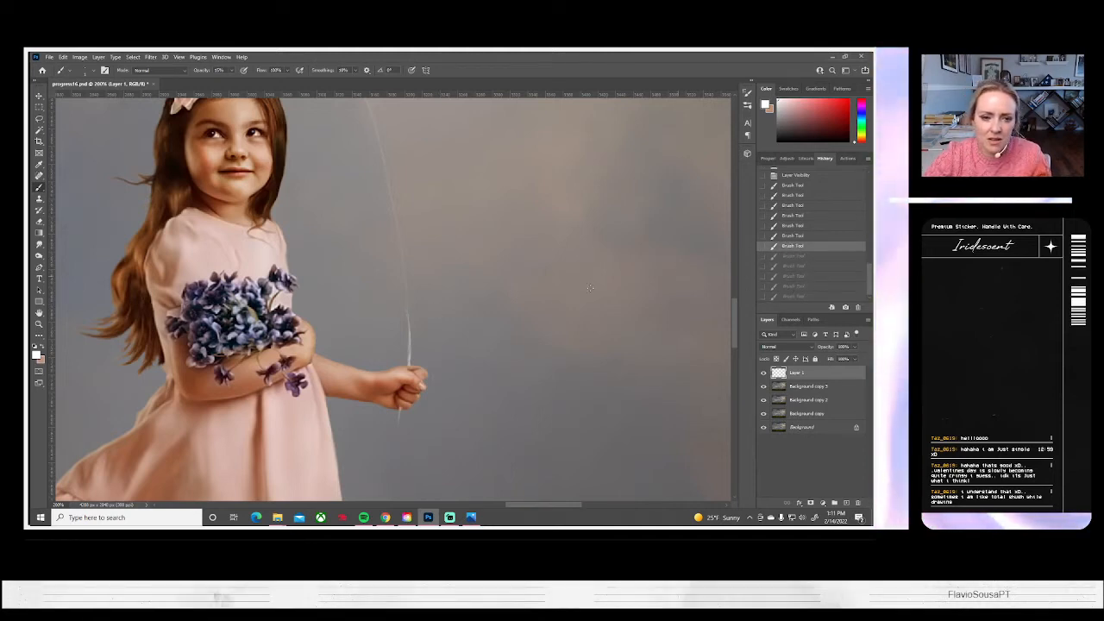
Soften the brightened part of the string above the girl's hand with the Smudge tool
click(39, 246)
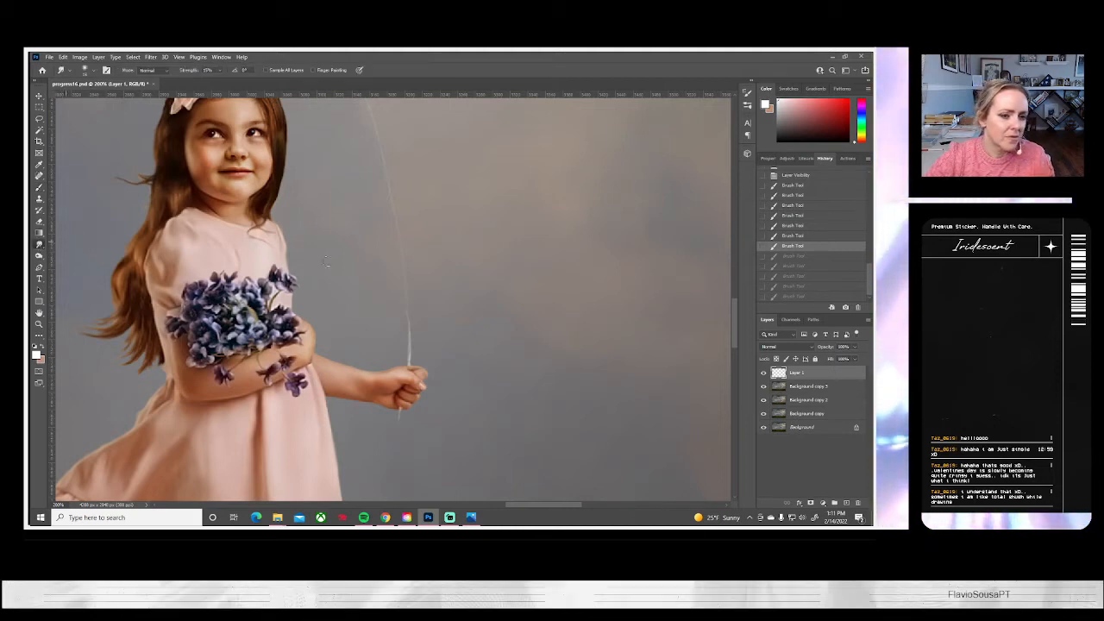
drag(399, 276, 403, 288)
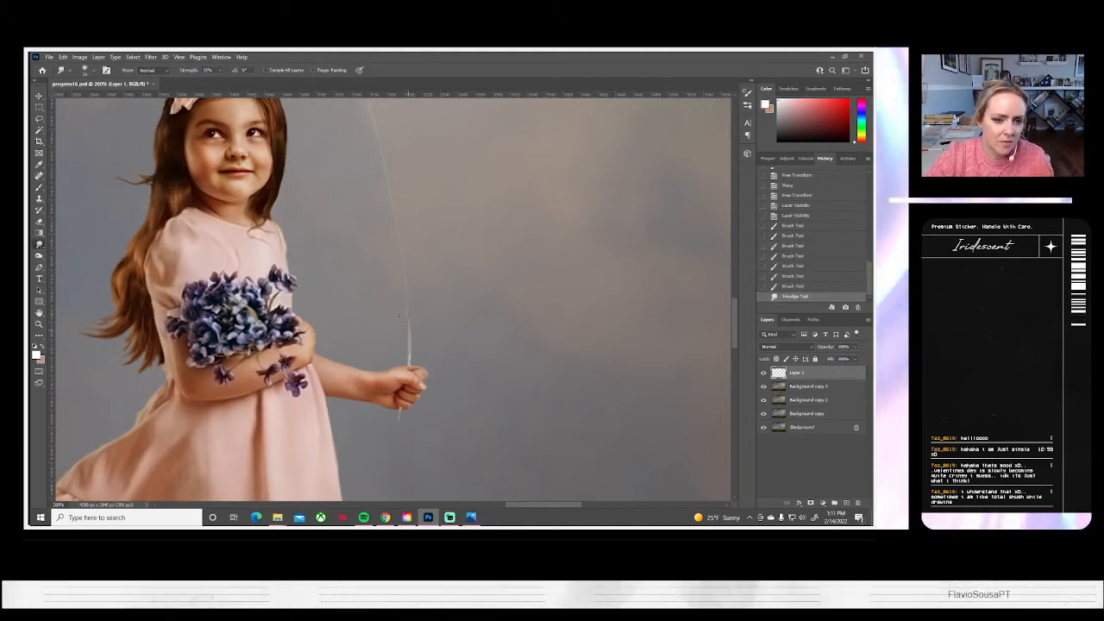
mouse_move(409, 326)
mouse_down()
mouse_move(395, 301)
mouse_move(404, 330)
mouse_move(406, 312)
mouse_move(404, 359)
mouse_move(398, 293)
mouse_up()
Brighten the upper part of the string, from the pink balloon's knot down its curve, with fine white brush strokes
scroll(490, 254, up, 5)
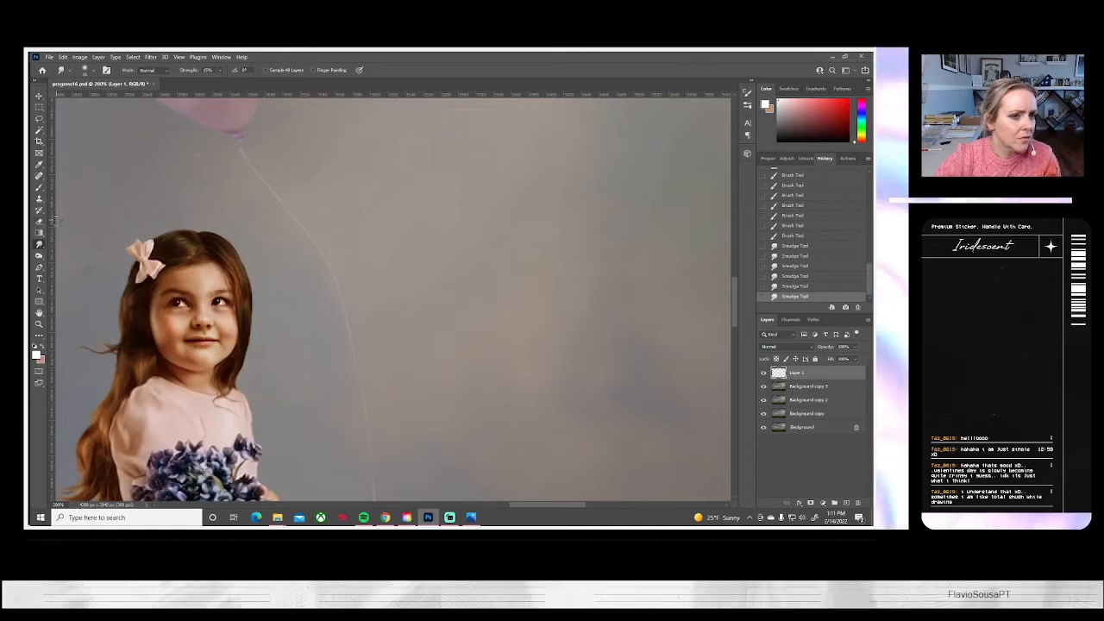
click(38, 187)
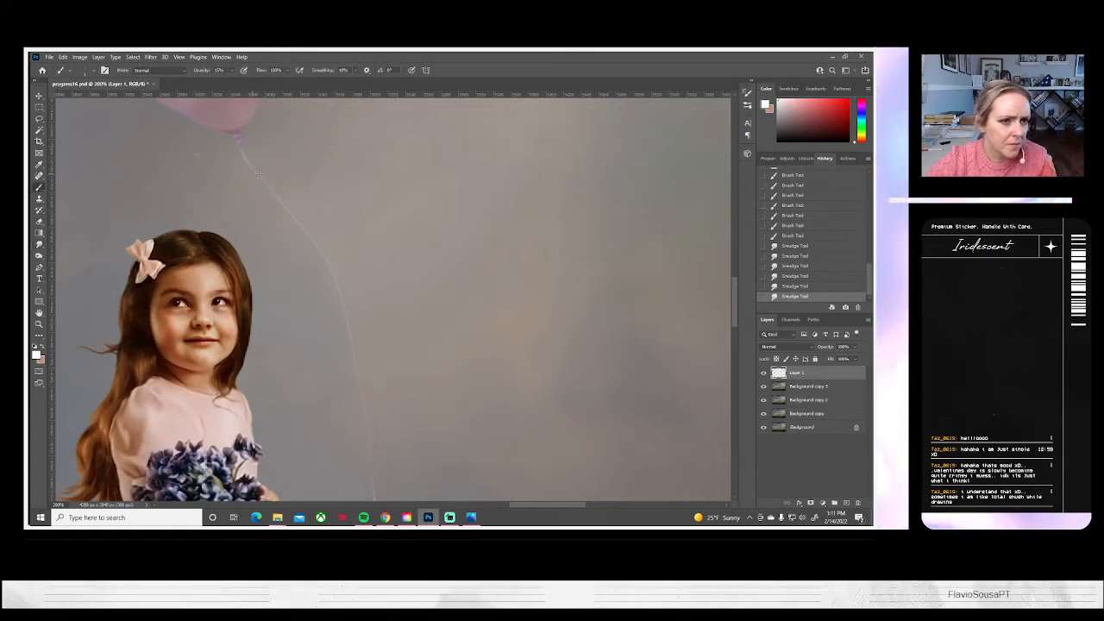
mouse_move(242, 147)
mouse_down()
mouse_move(328, 257)
mouse_move(340, 293)
mouse_up()
drag(338, 288, 347, 317)
mouse_move(334, 278)
mouse_down()
mouse_move(344, 302)
mouse_move(339, 289)
mouse_up()
drag(324, 250, 320, 250)
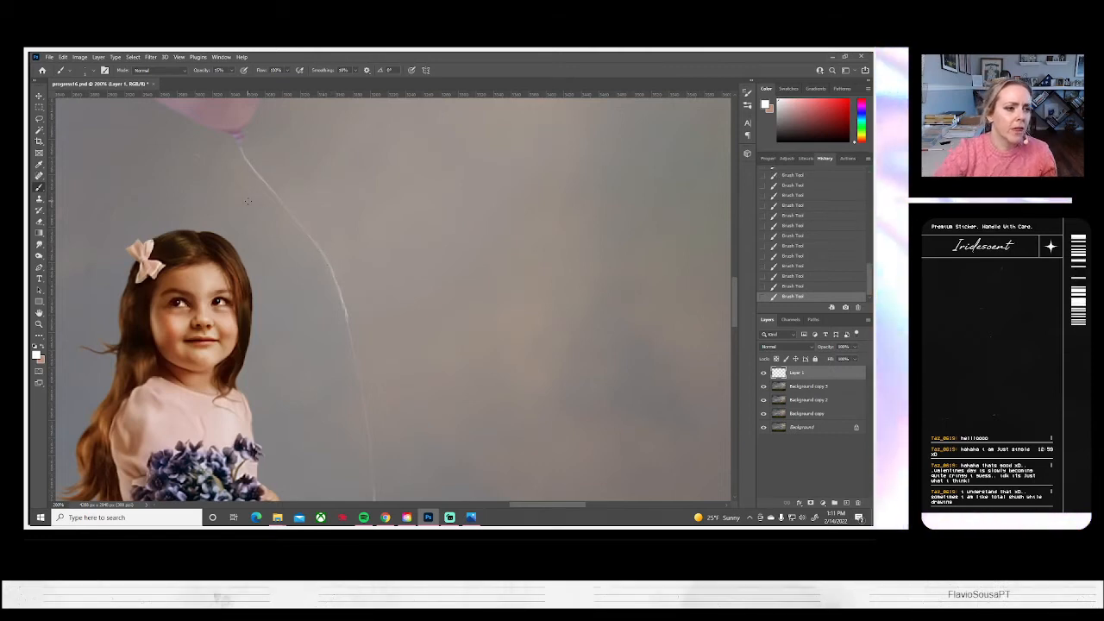
Smudge along the upper part of the string below the pink balloon to smooth and blend the brush strokes
scroll(247, 259, right, 3)
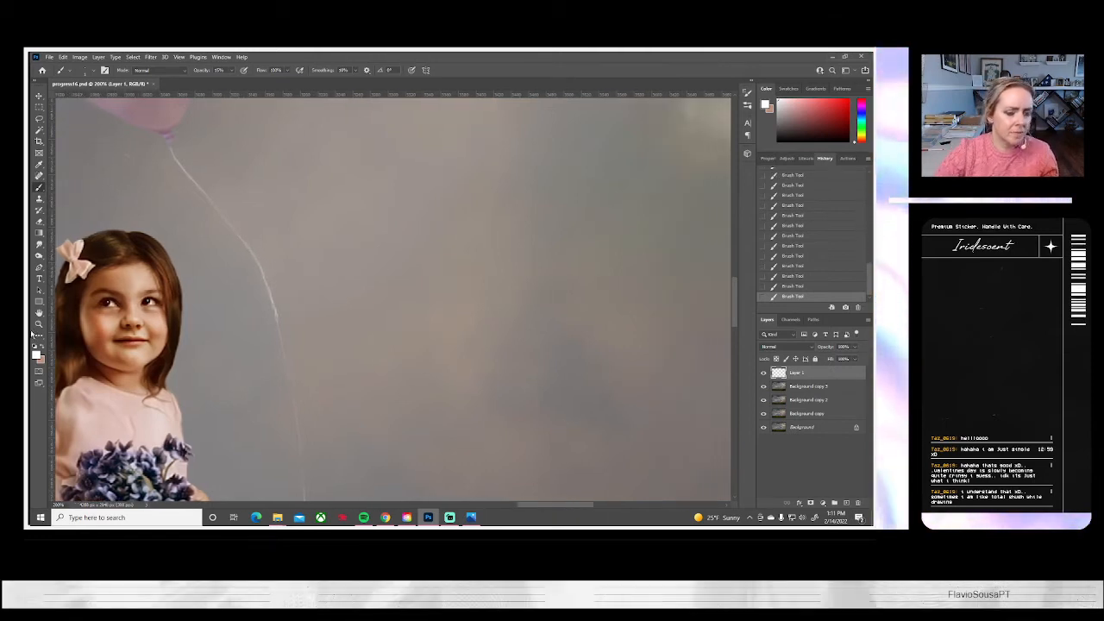
drag(161, 332, 227, 320)
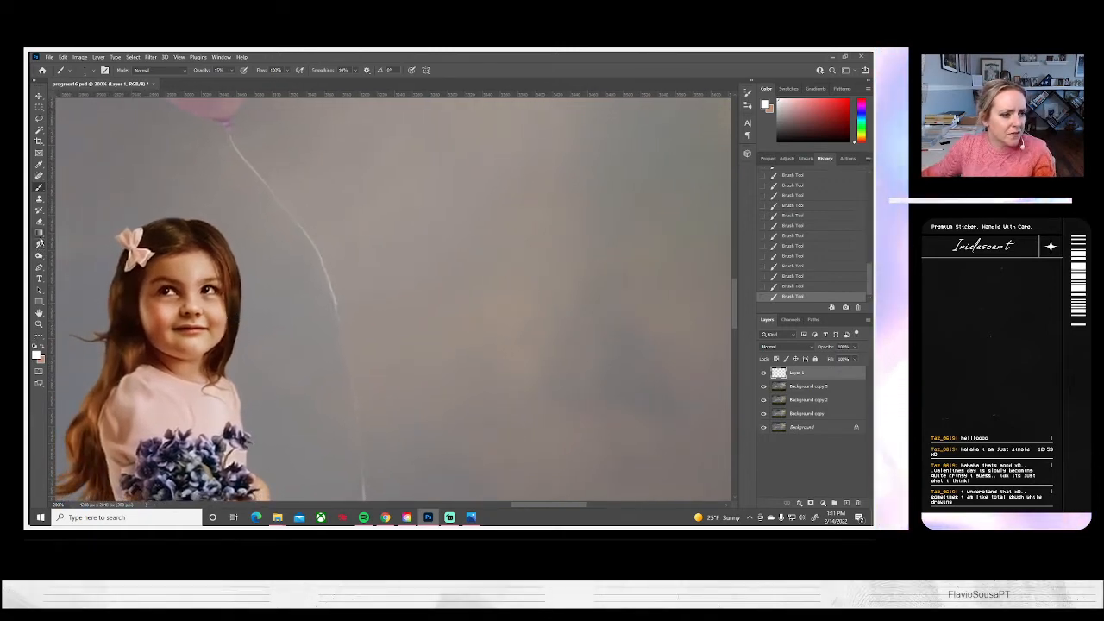
click(38, 244)
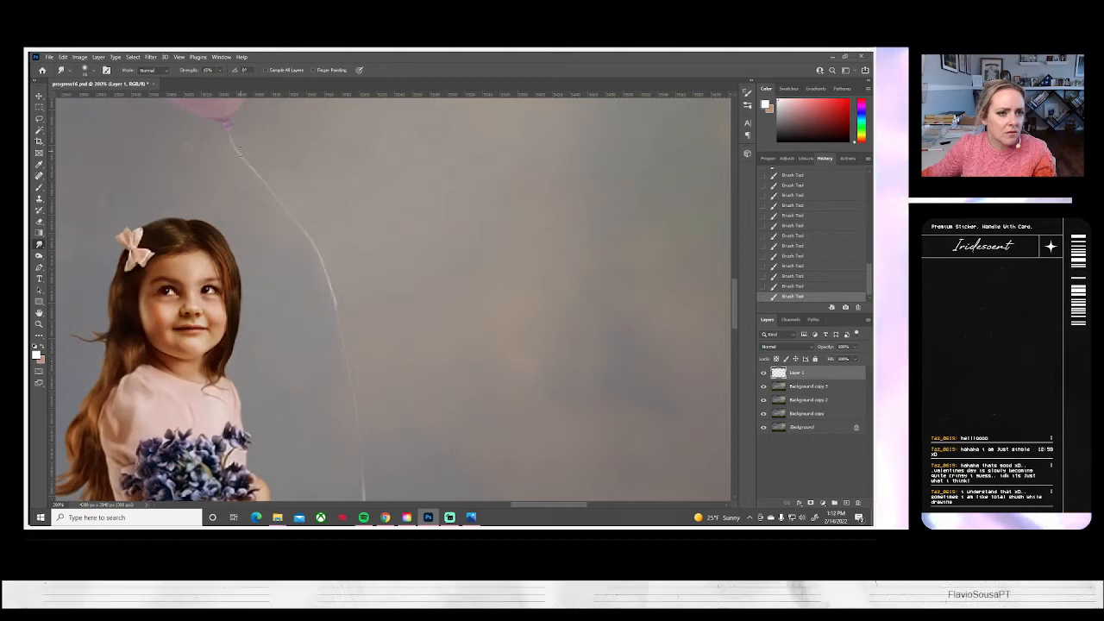
drag(244, 157, 227, 147)
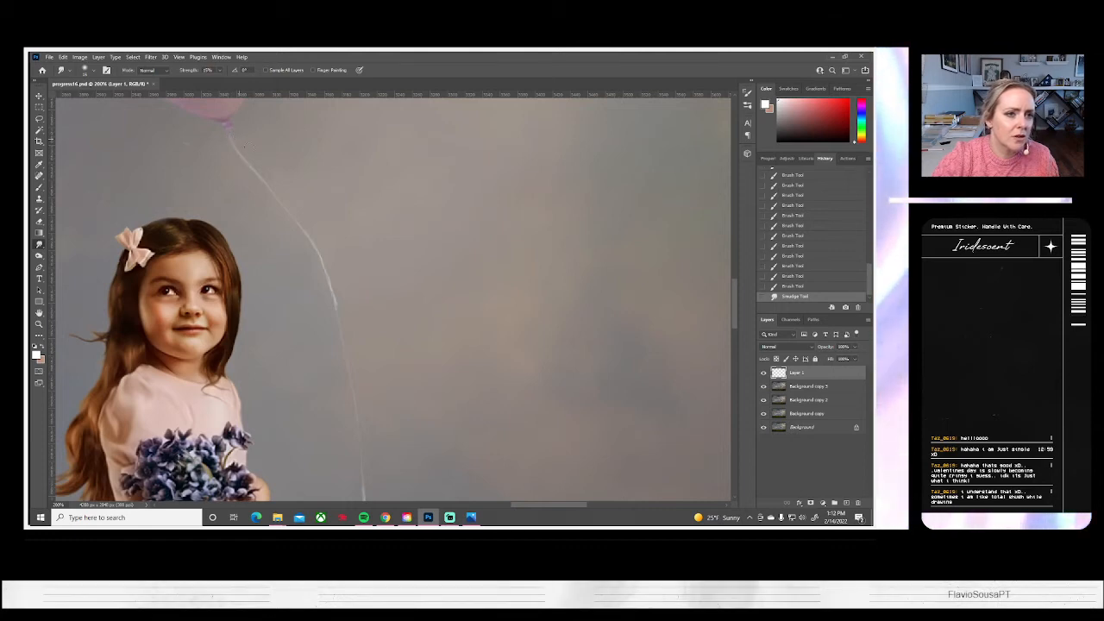
mouse_move(227, 138)
mouse_down()
mouse_move(239, 168)
mouse_move(247, 162)
mouse_move(285, 212)
mouse_up()
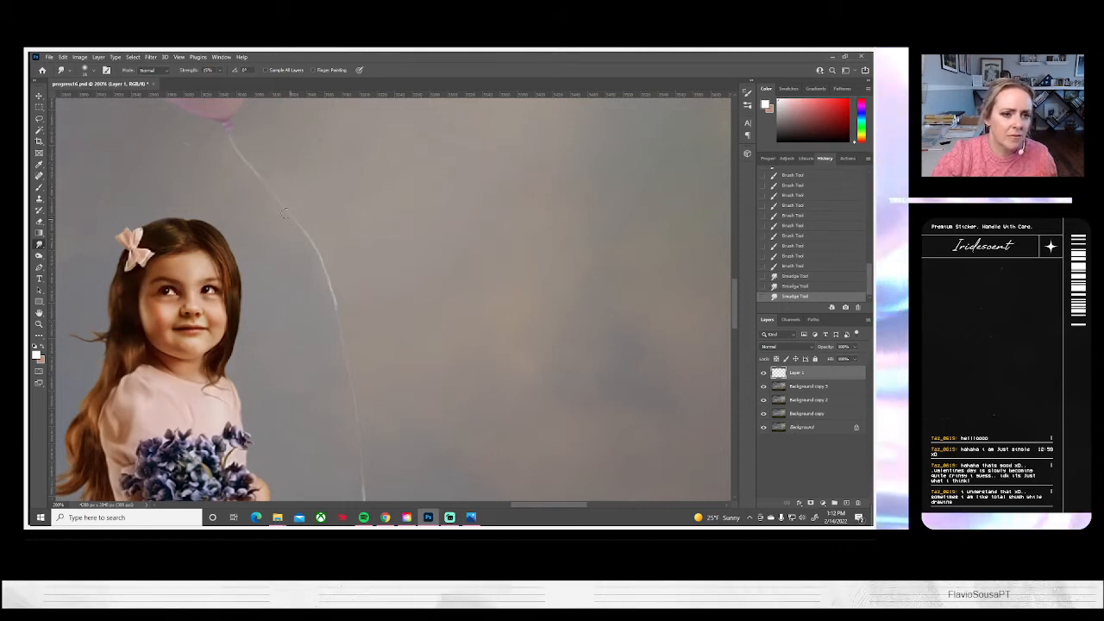
drag(314, 253, 335, 307)
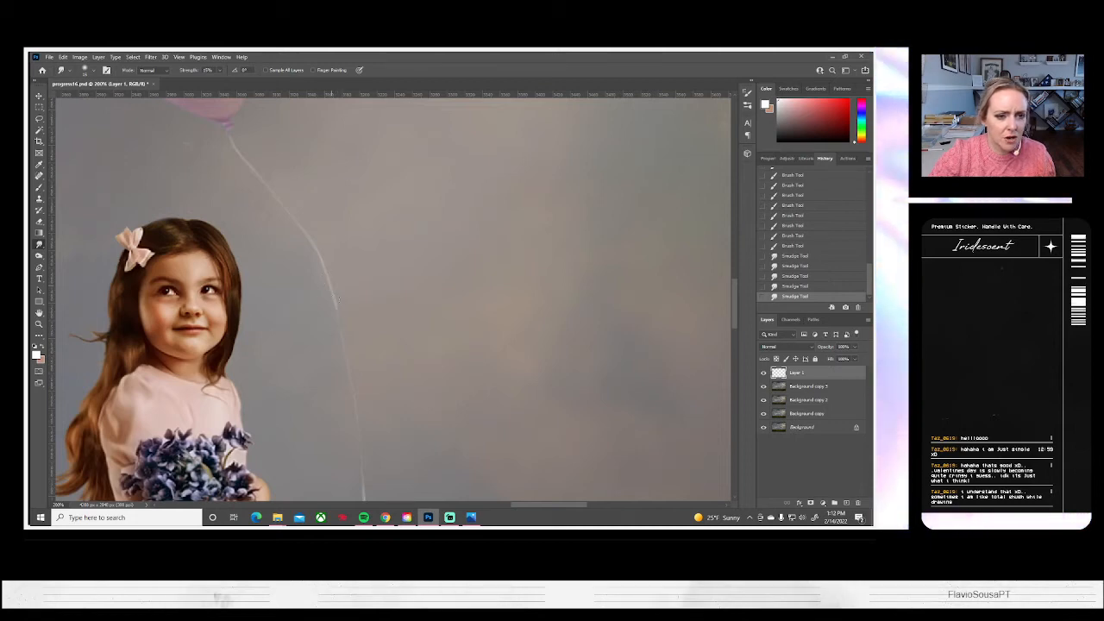
drag(325, 264, 331, 287)
drag(317, 250, 335, 302)
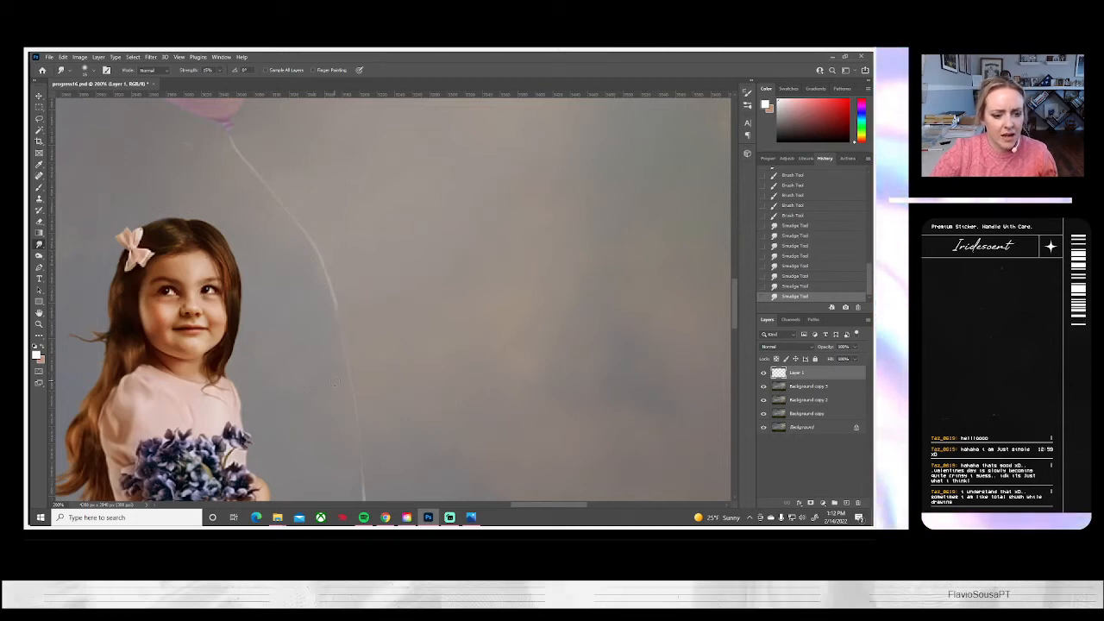
Smudge the lower part of the string upward from the girl's hand to blend it into the fainter section
drag(366, 440, 407, 322)
drag(409, 322, 408, 303)
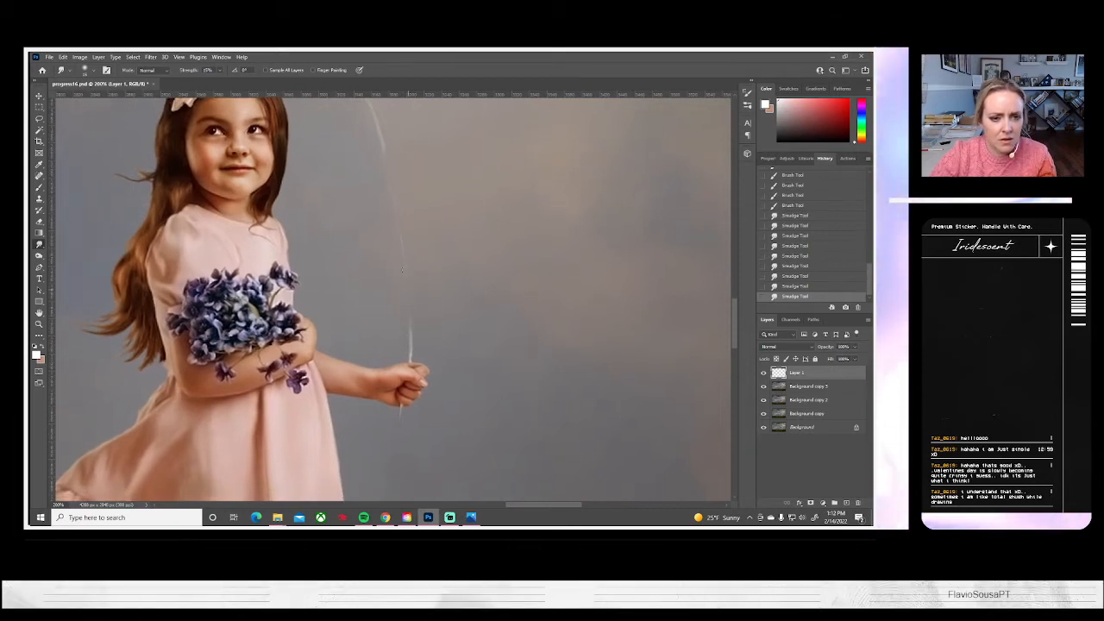
drag(412, 355, 409, 321)
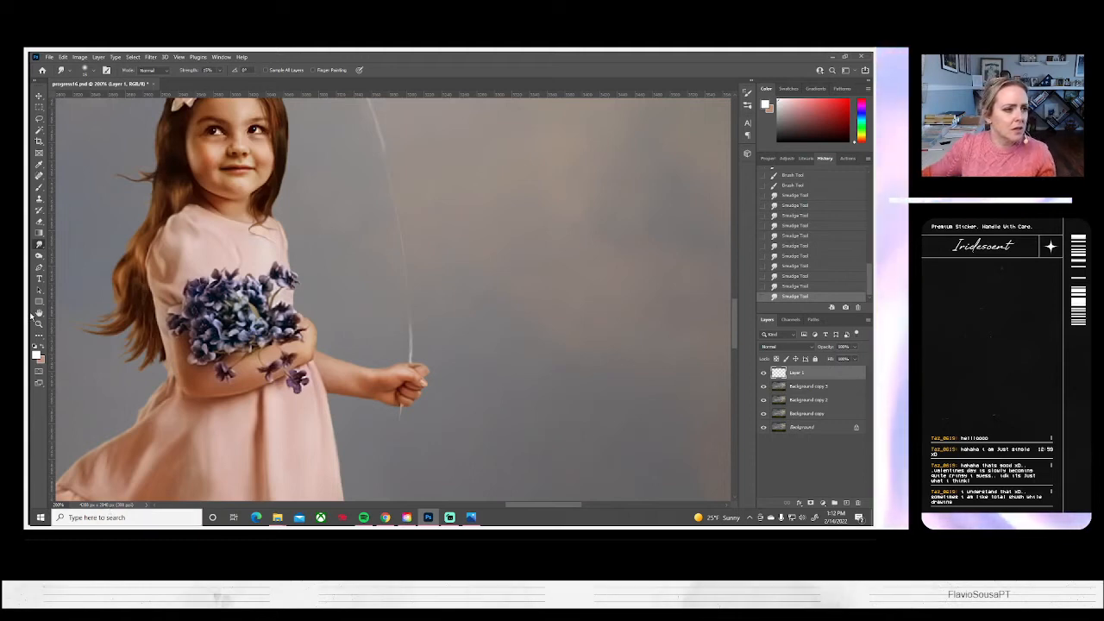
Try painting a thin white string tail hanging below the girl's fist
click(38, 187)
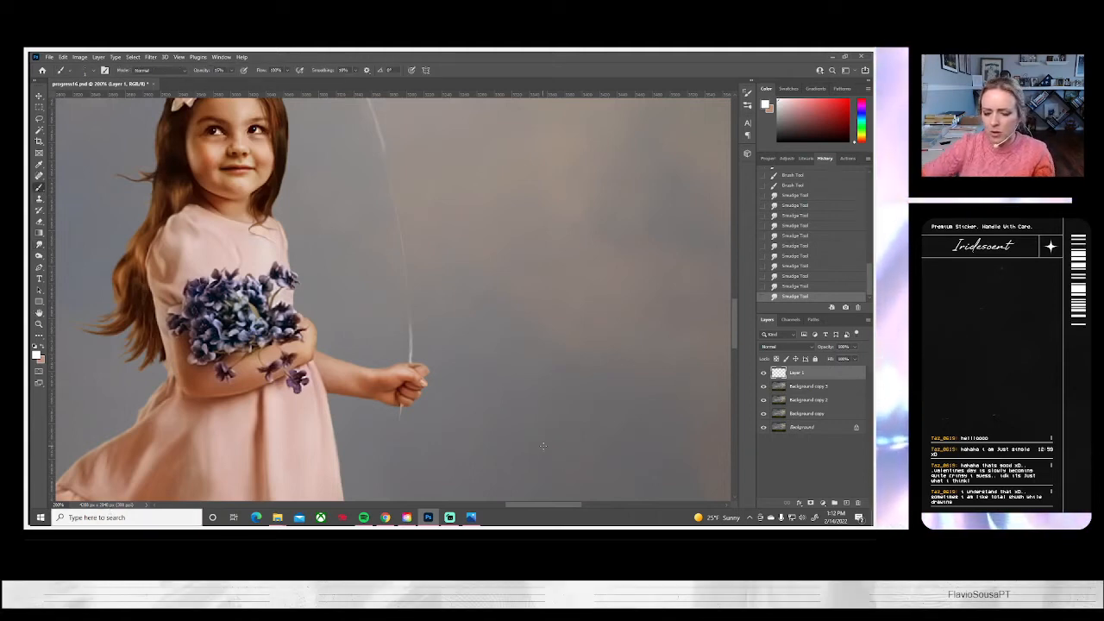
mouse_move(435, 385)
mouse_down()
mouse_move(421, 389)
mouse_move(402, 319)
mouse_move(367, 362)
mouse_move(367, 345)
mouse_up()
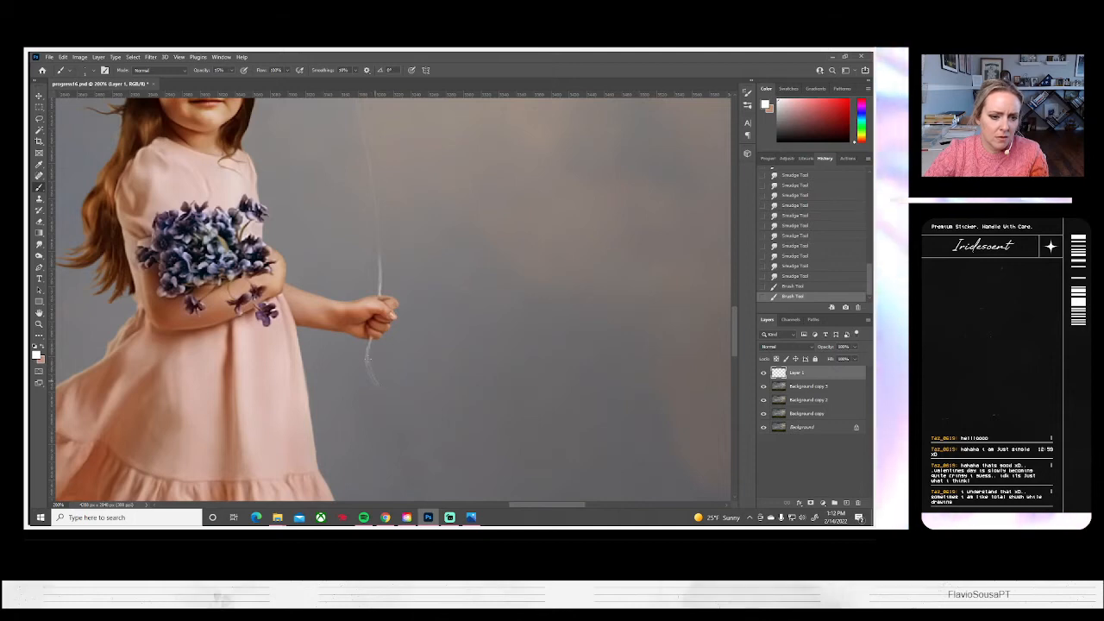
key(ctrl+z)
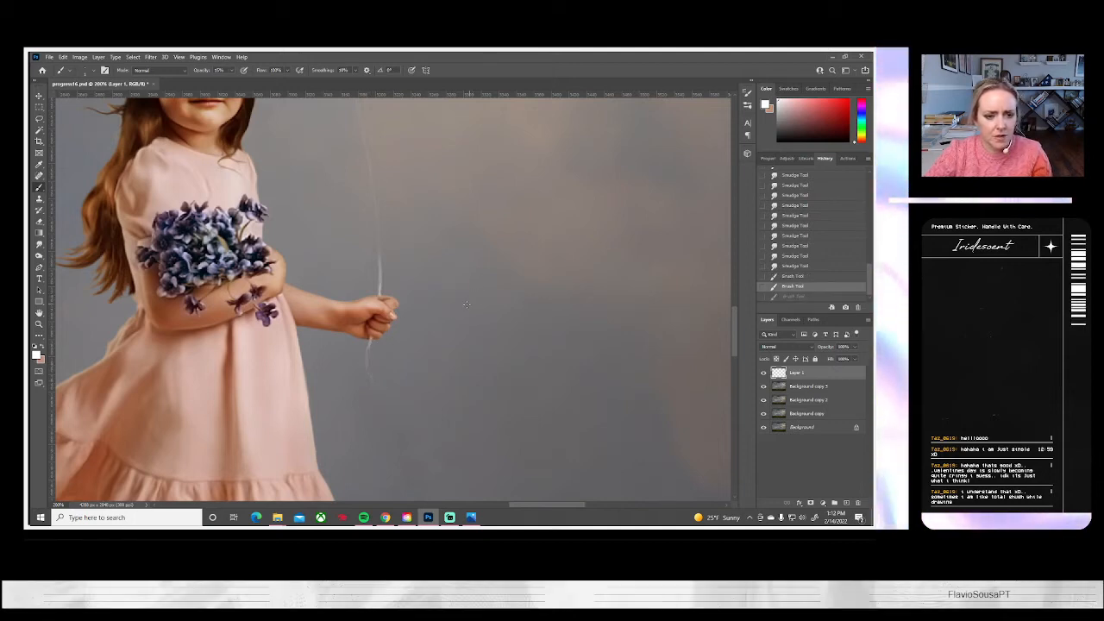
click(800, 277)
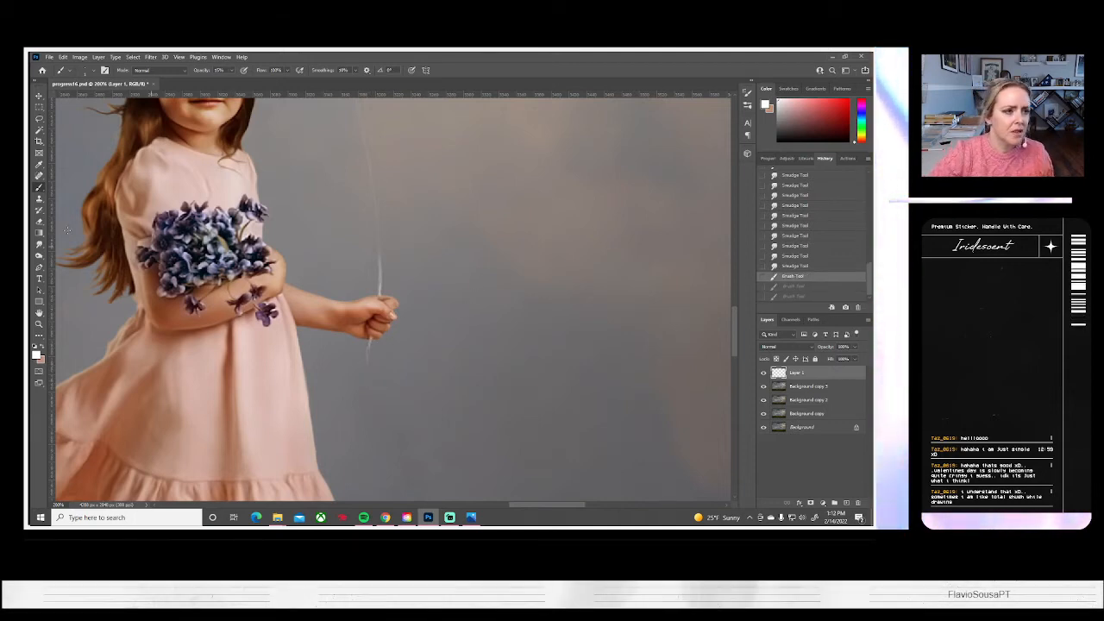
Set the brush size to 5 px and paint a short curved white string tail below the girl's fist
click(89, 72)
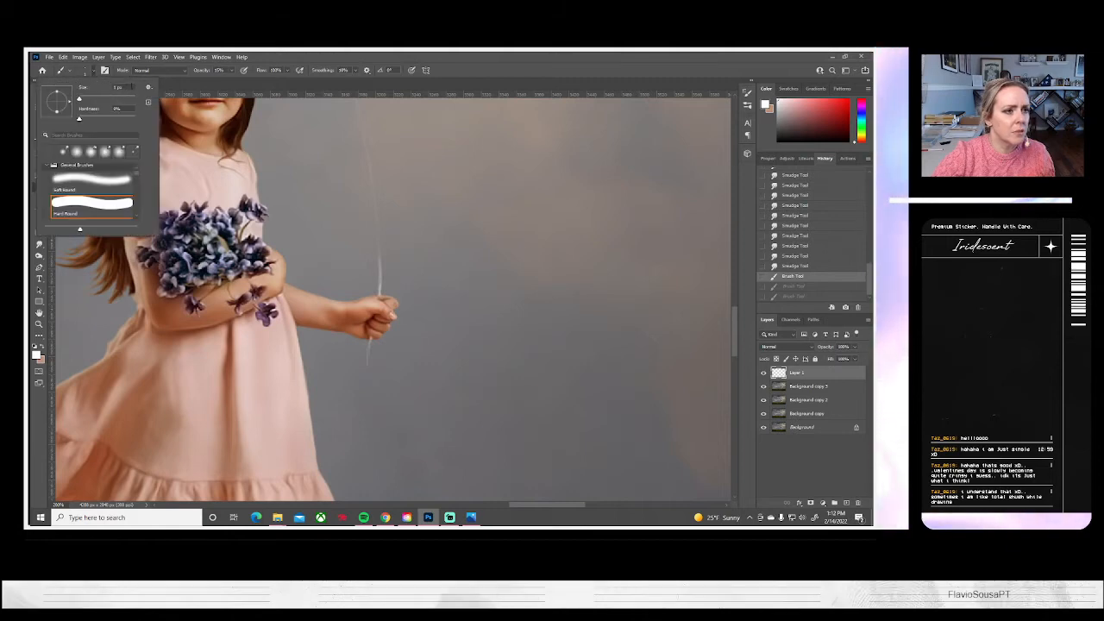
text(5)
key(Return)
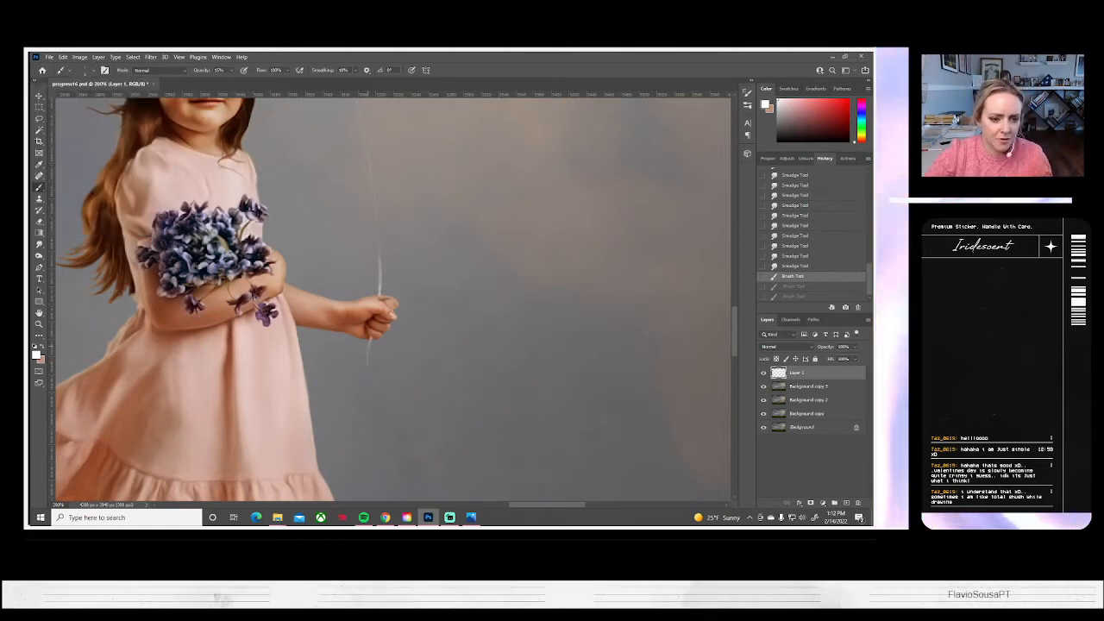
drag(371, 339, 369, 367)
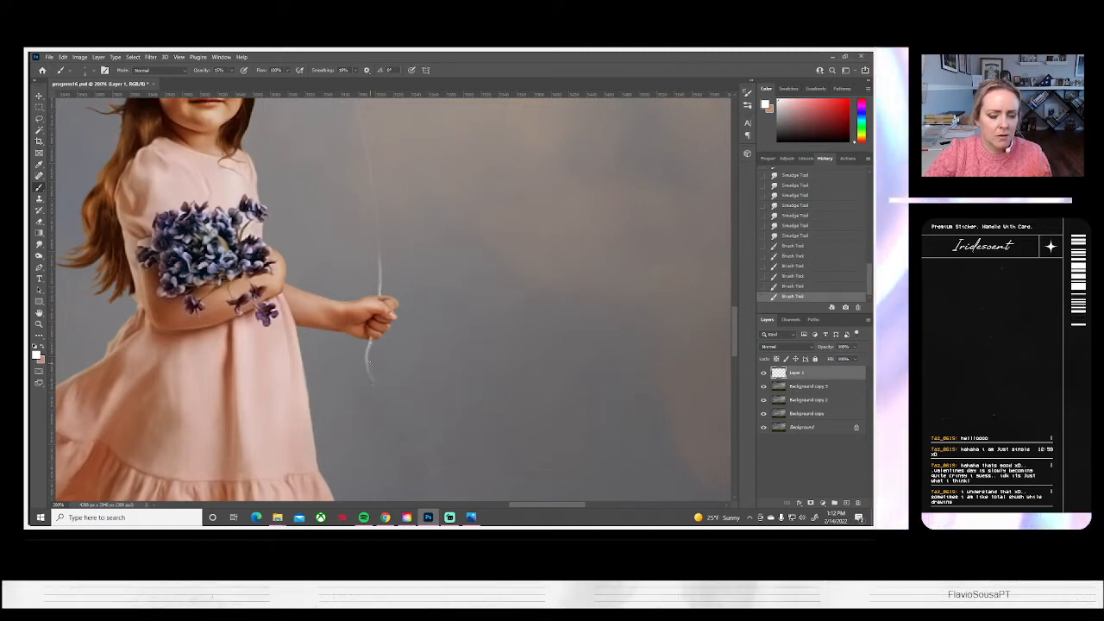
key(ctrl+z)
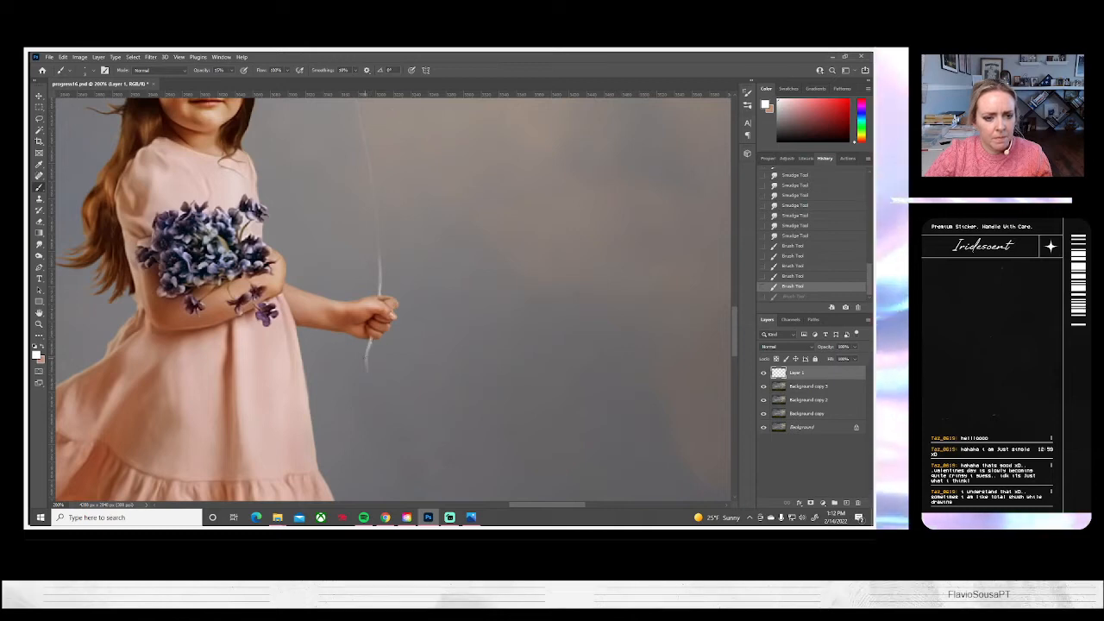
drag(371, 340, 370, 383)
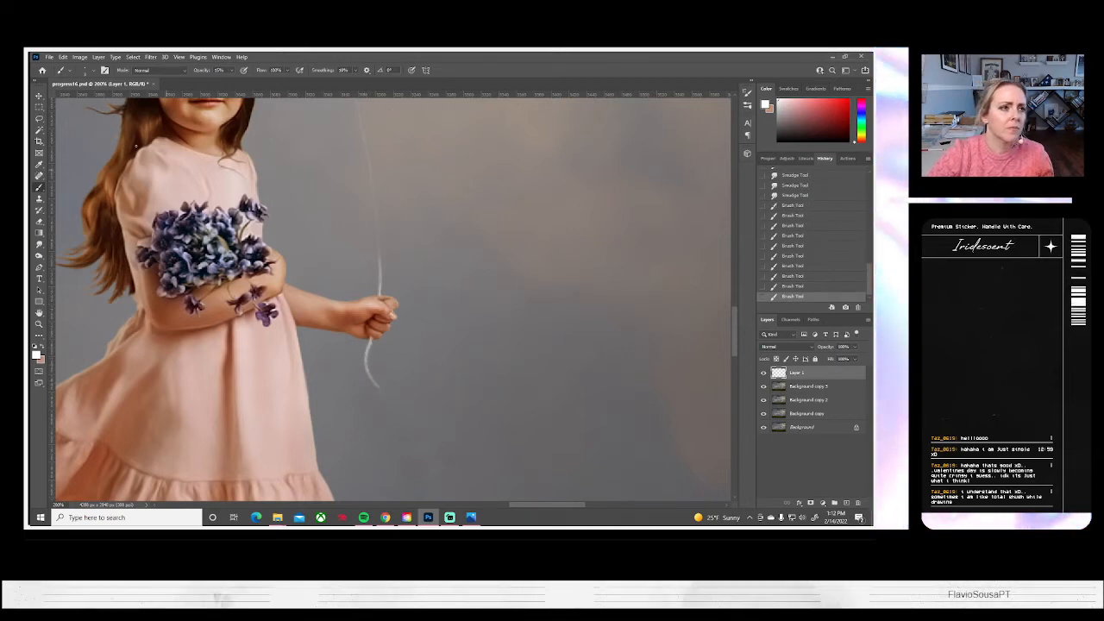
Adjust the brush size and try extending the string tail diagonally outward from its lower tip, away from the girl's dress
click(94, 71)
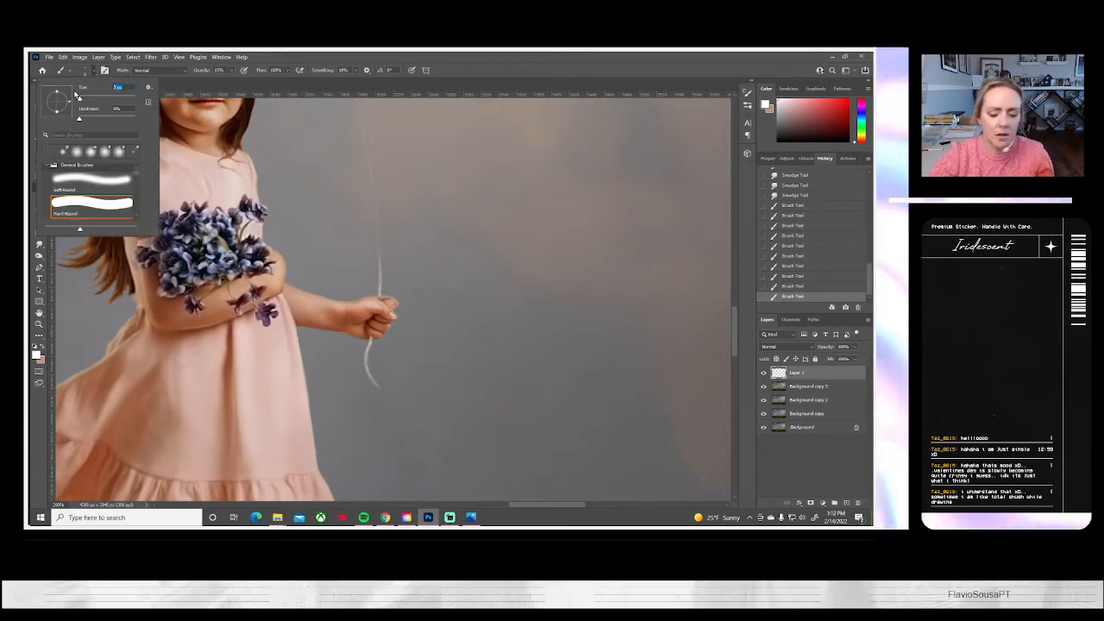
key(Return)
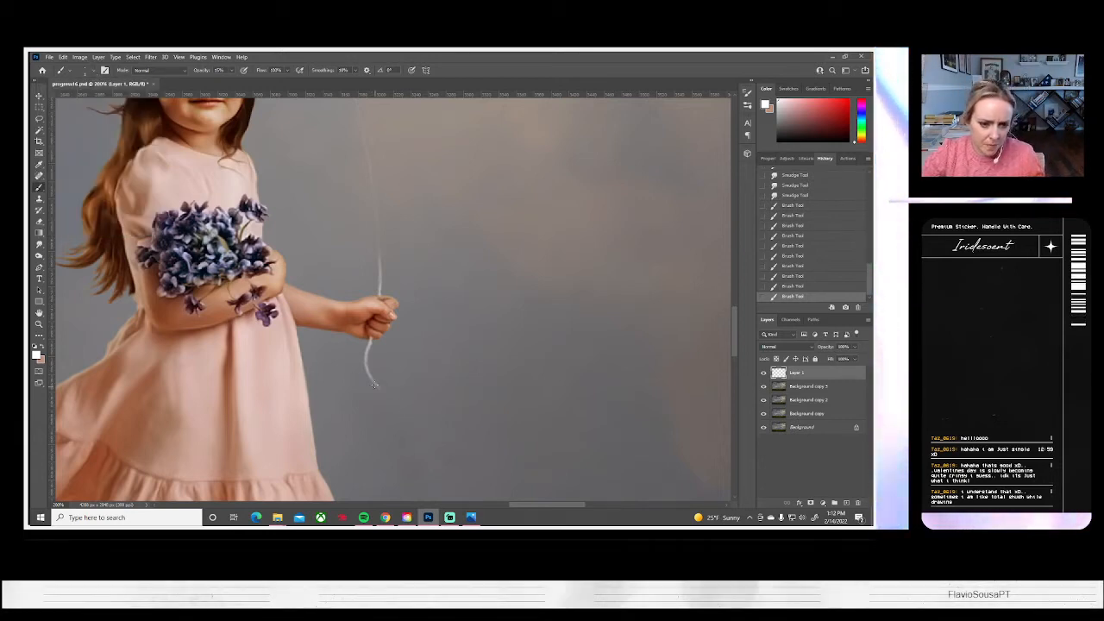
mouse_move(384, 390)
mouse_down()
mouse_move(373, 383)
mouse_move(407, 403)
mouse_up()
key(ctrl+z)
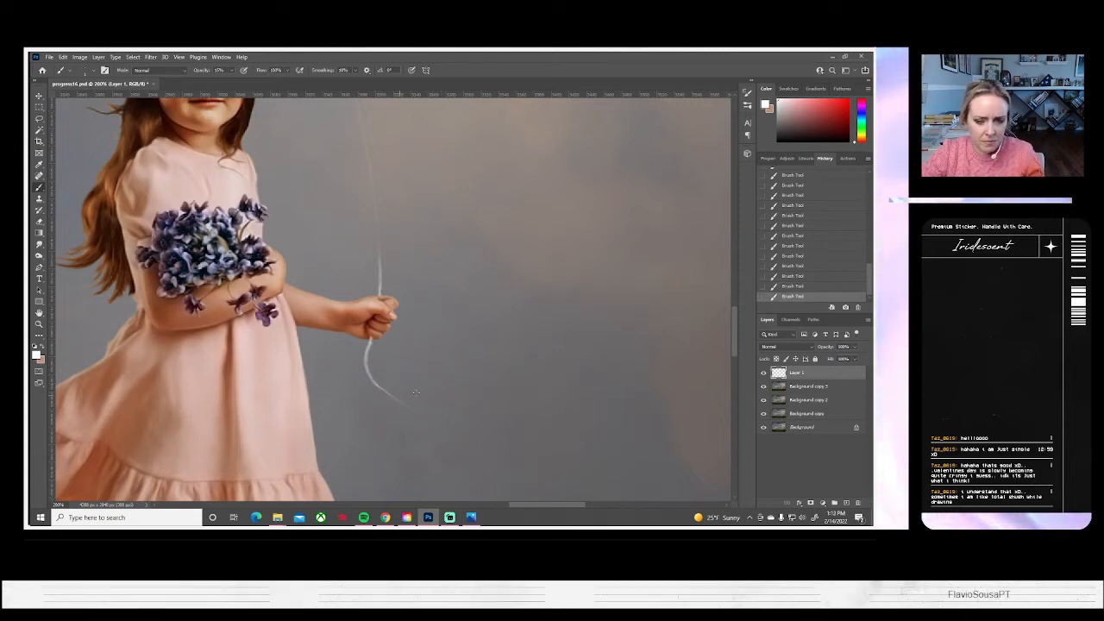
Step back through the history to remove the diagonal extension strokes from the string tail
click(791, 287)
click(792, 277)
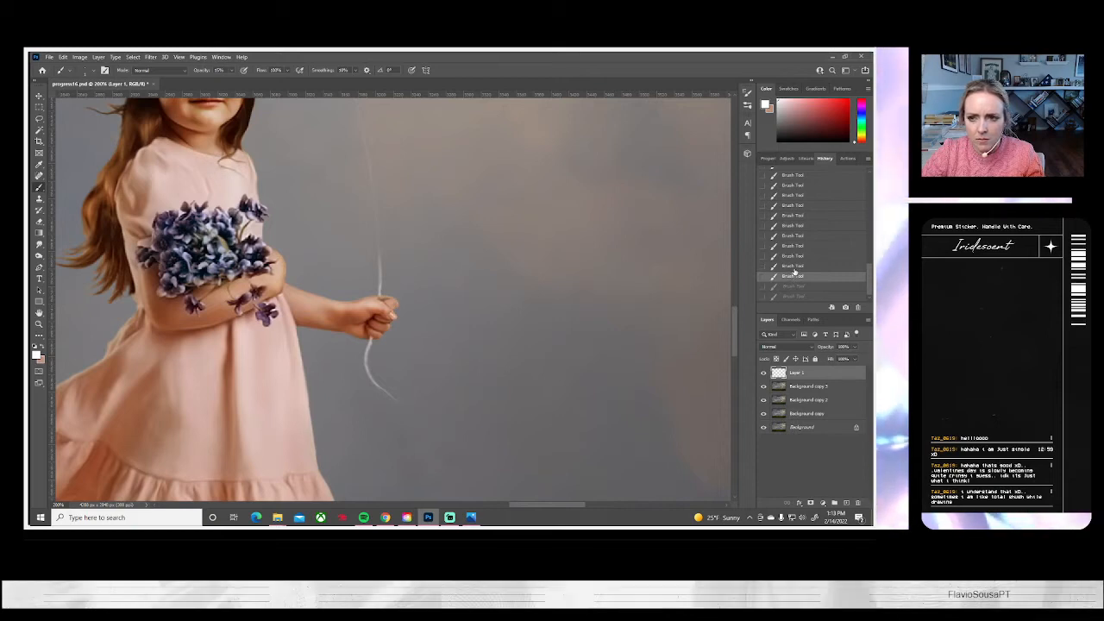
click(788, 268)
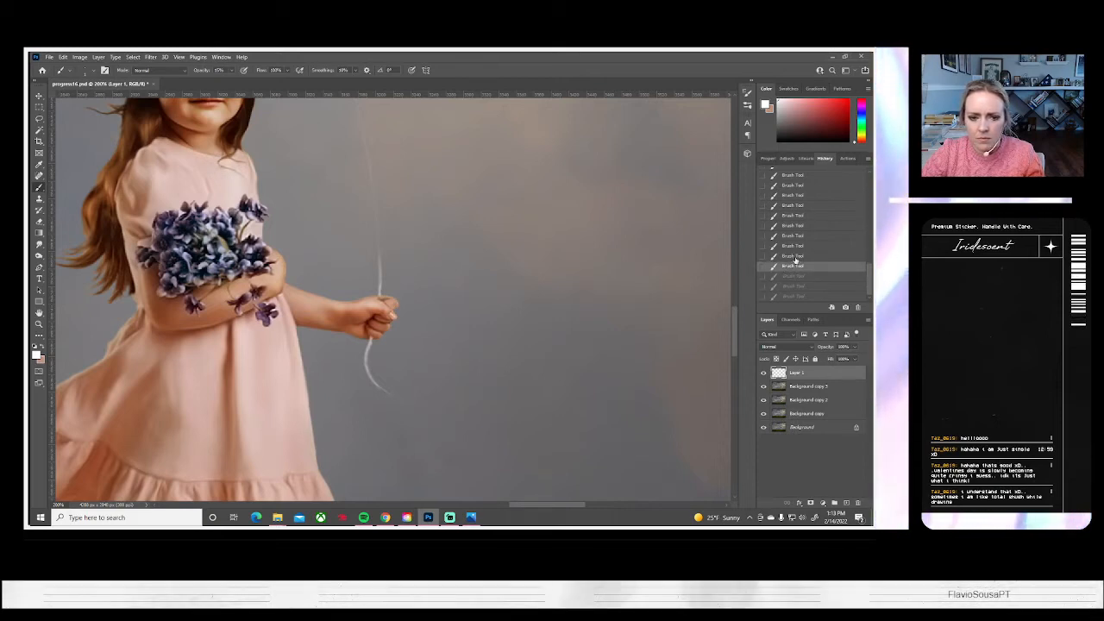
click(788, 256)
Try a short stroke continuing the string tail below the girl's fist, and undo the latest strokes
drag(369, 378, 376, 388)
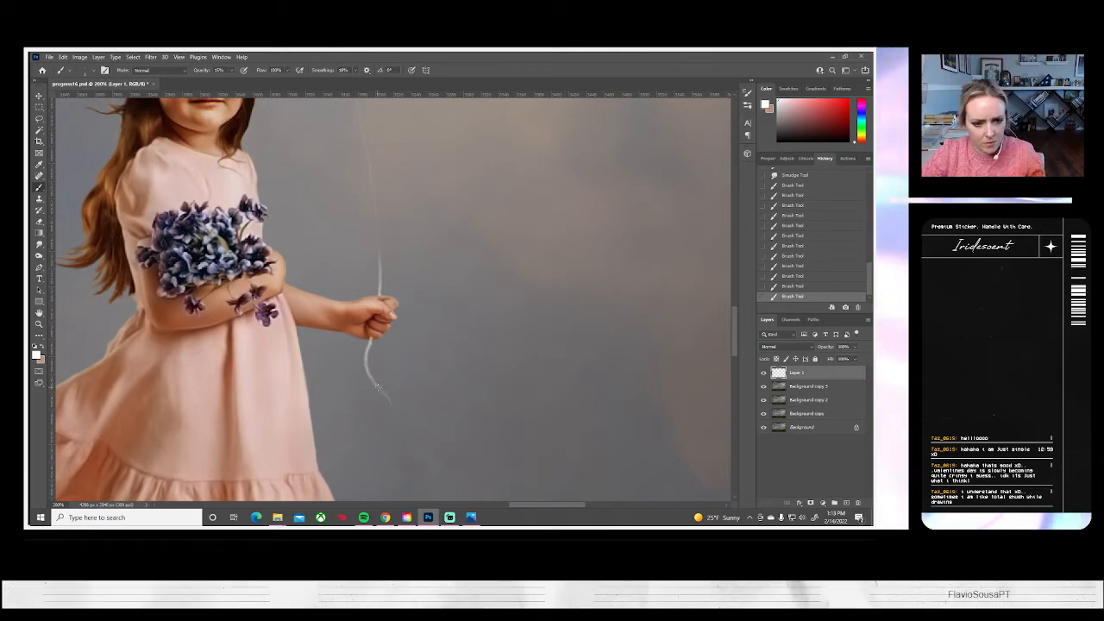
key(ctrl+z)
key(ctrl+z)
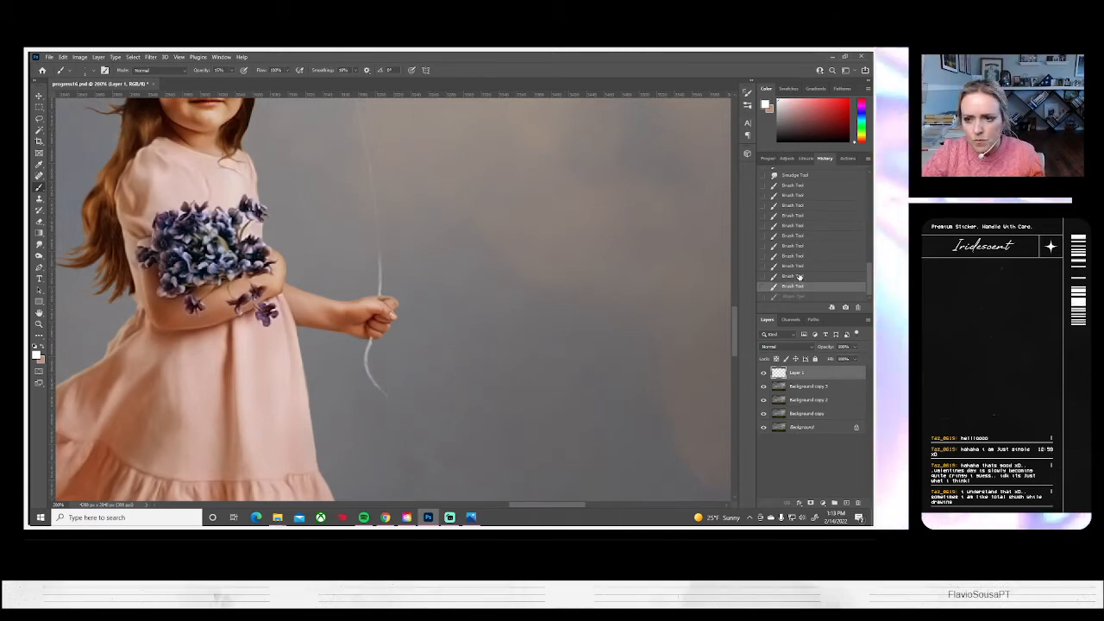
Paint a short, thin white continuation at the string tail's lower end, bending it downward below the girl's fist
key(ctrl+shift+z)
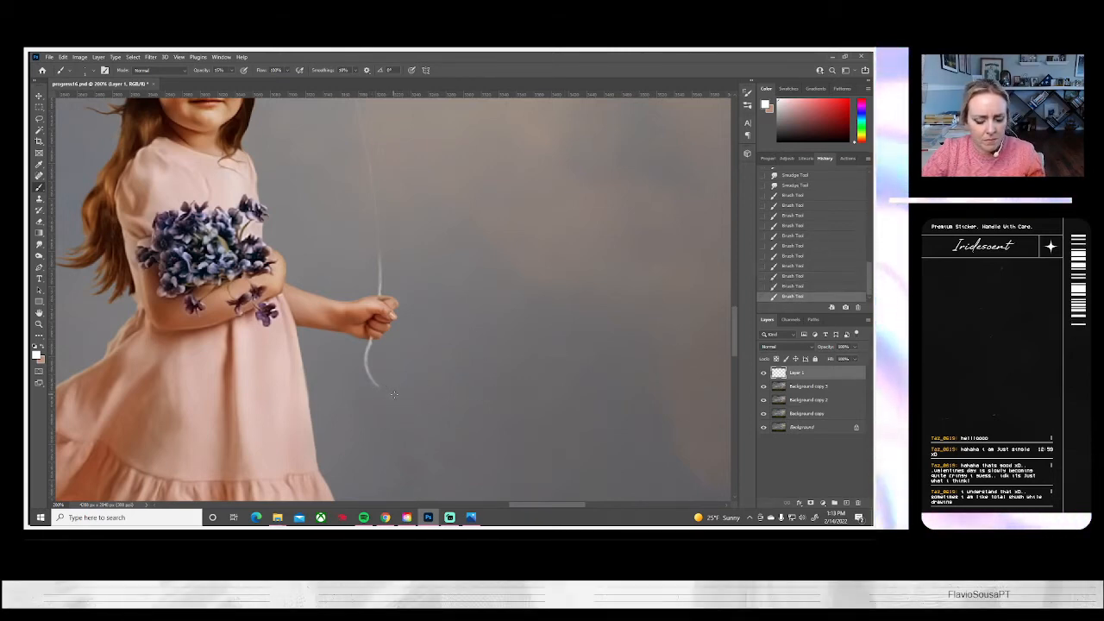
key(ctrl+shift+z)
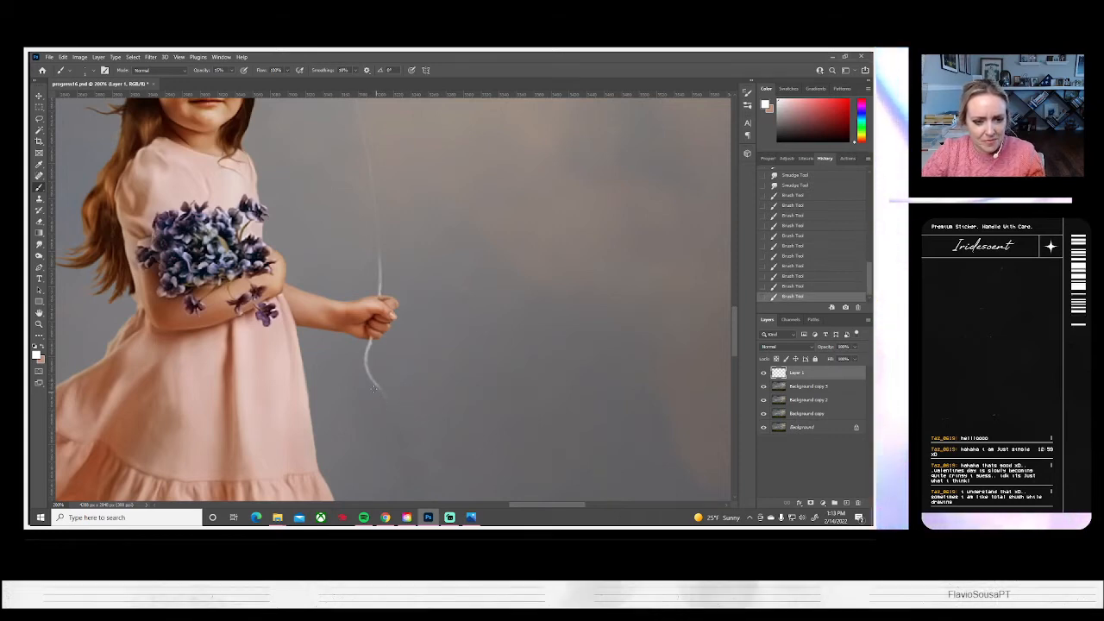
drag(377, 385, 386, 404)
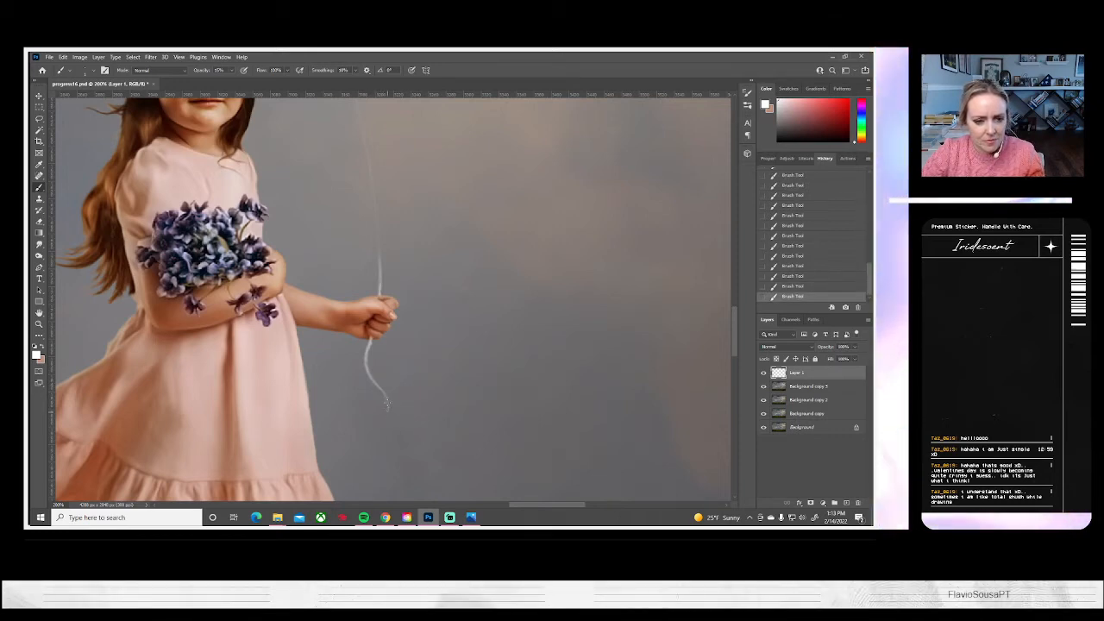
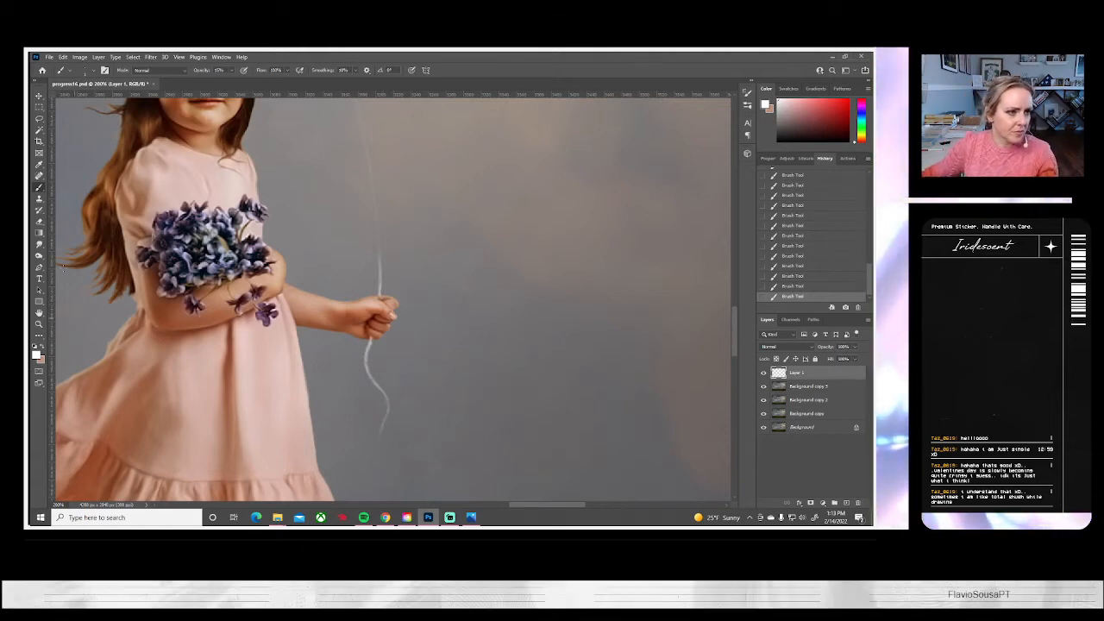
Smudge the white string tail below the girl's fist with the Smudge tool at size 10, following its curve to the tip
click(38, 246)
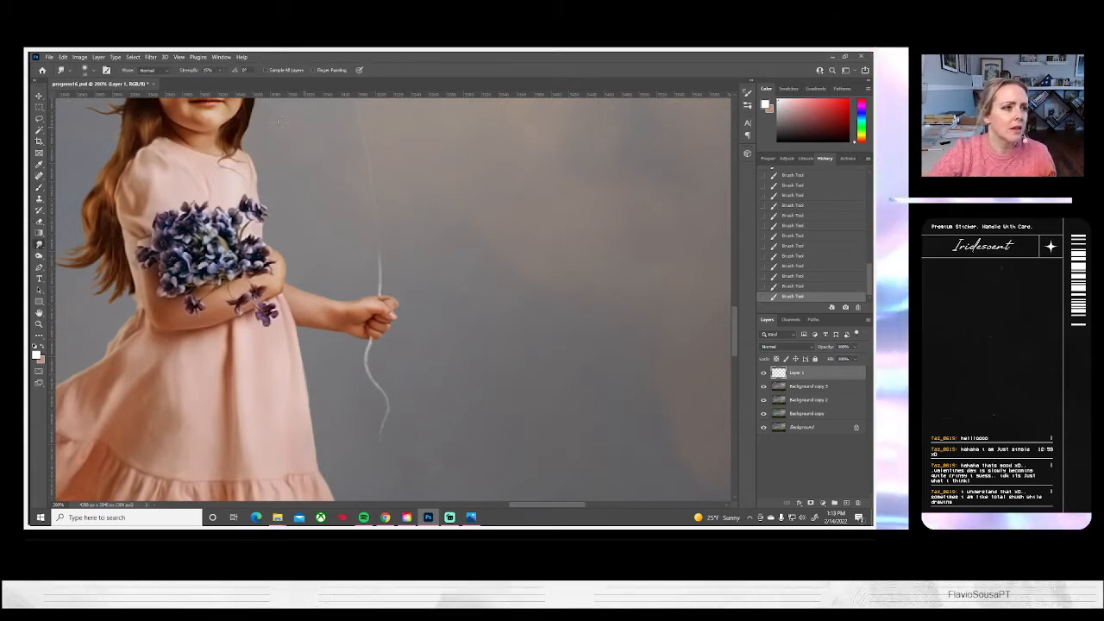
click(84, 70)
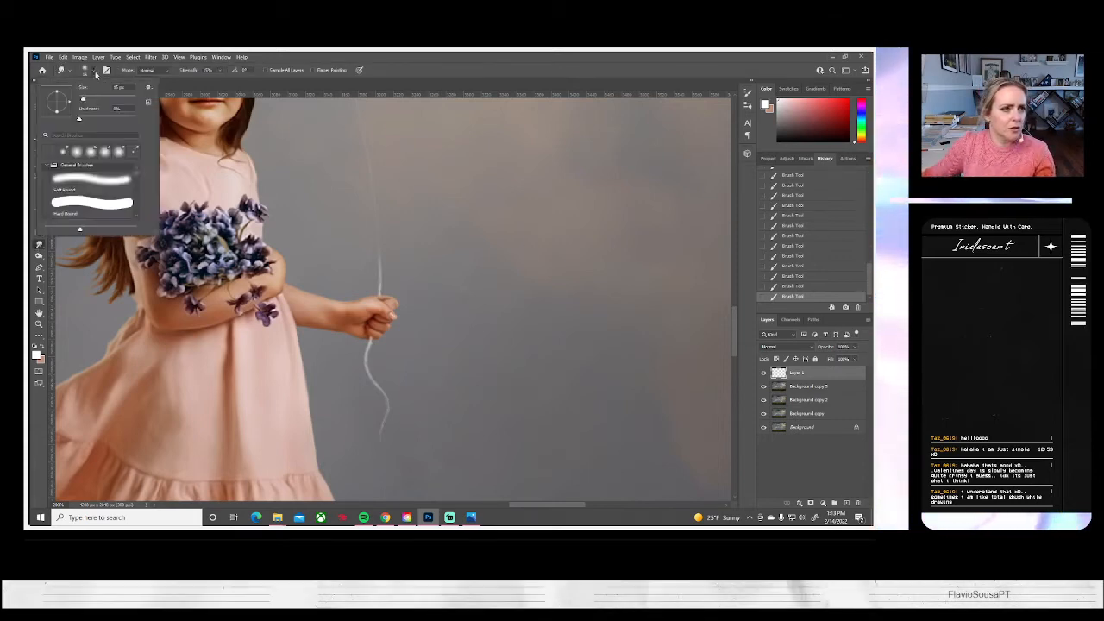
click(83, 99)
text(10)
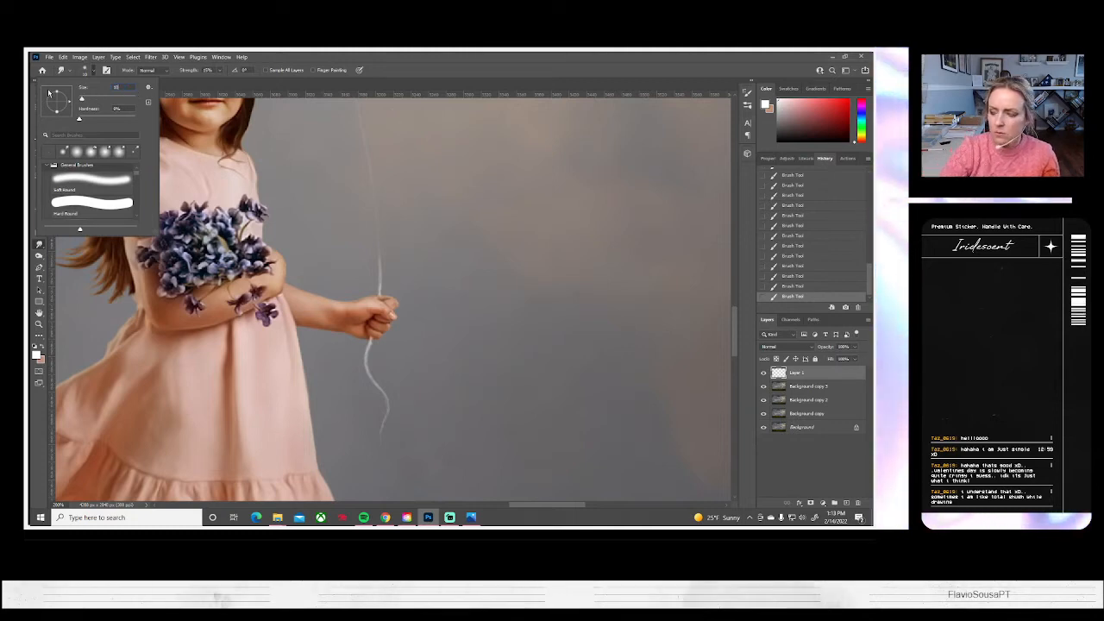
key(Return)
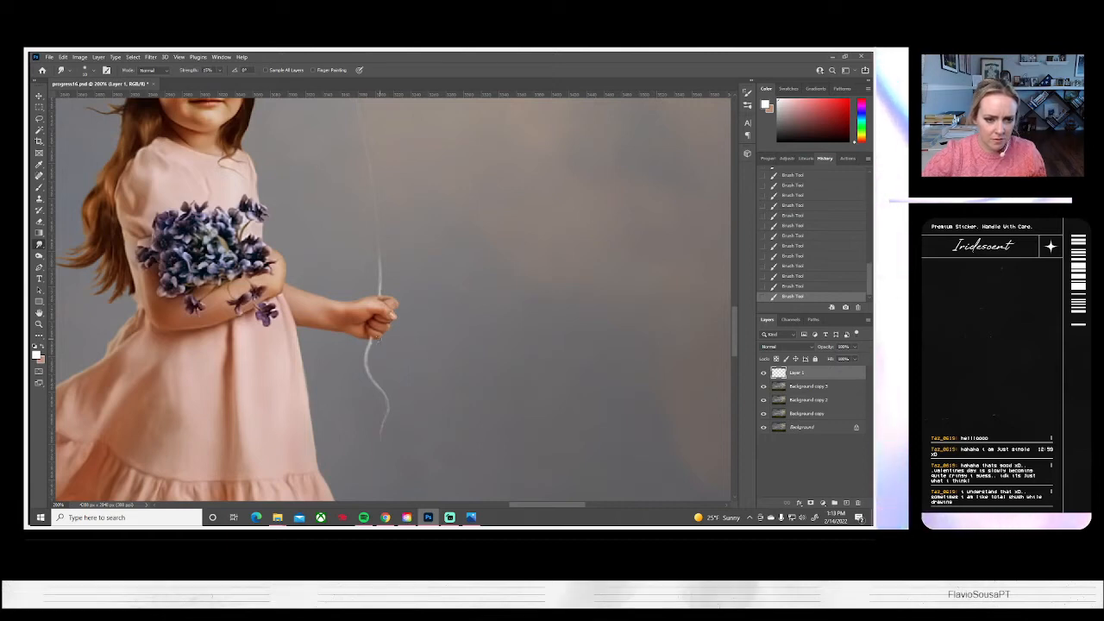
mouse_move(372, 343)
mouse_down()
mouse_move(366, 376)
mouse_move(387, 408)
mouse_up()
drag(388, 408, 384, 424)
drag(388, 407, 383, 426)
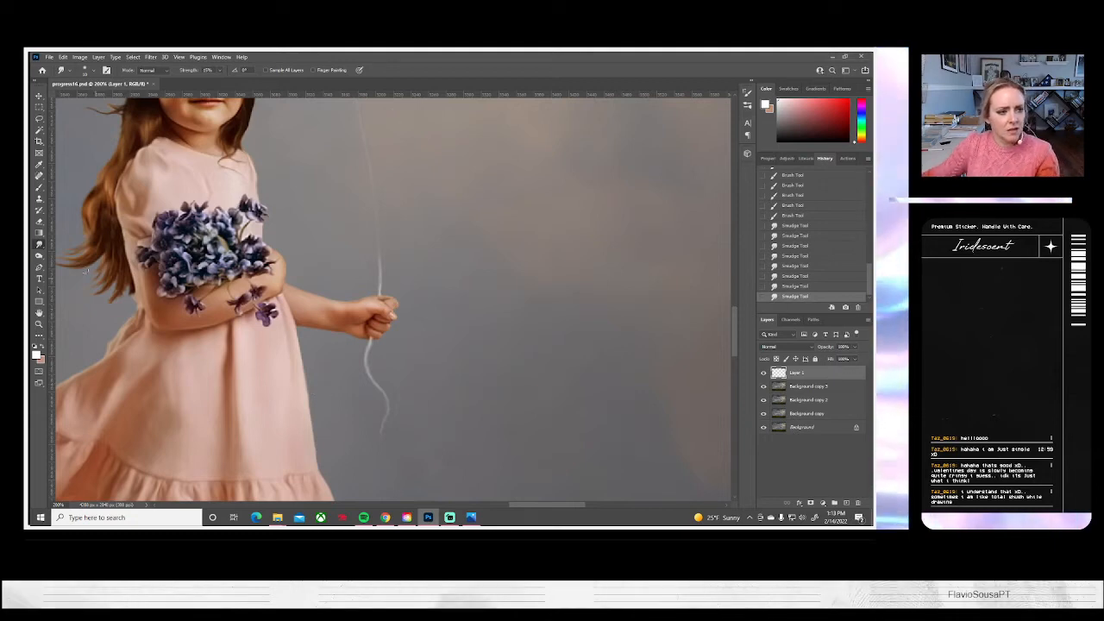
Fit the whole image in view and merge Layer 1 with Background copy 3
click(38, 324)
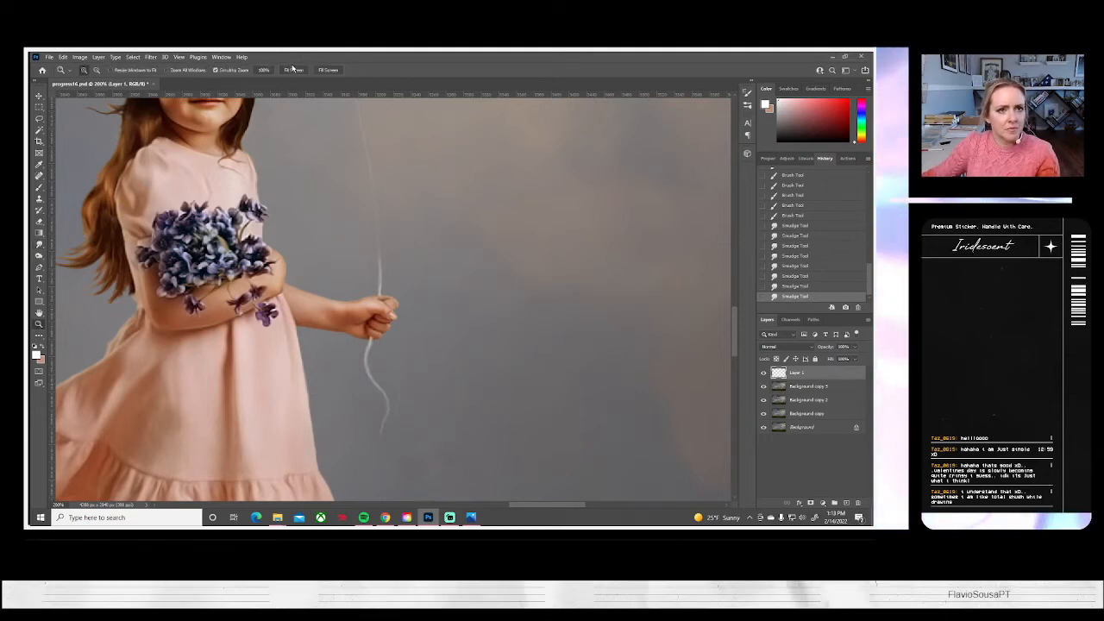
click(293, 70)
right_click(797, 388)
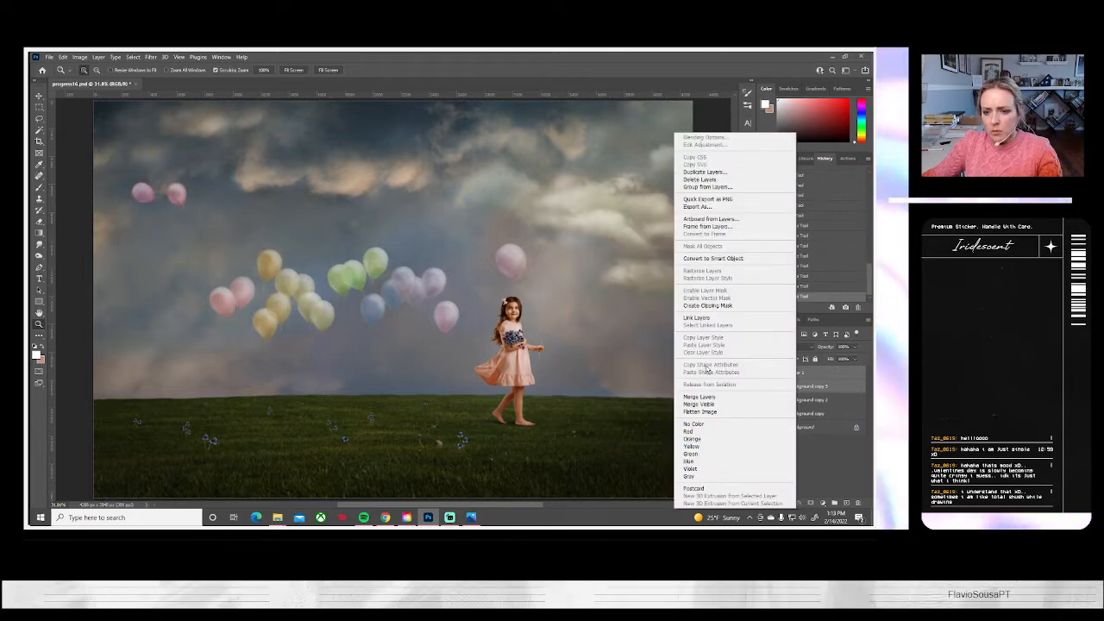
click(700, 396)
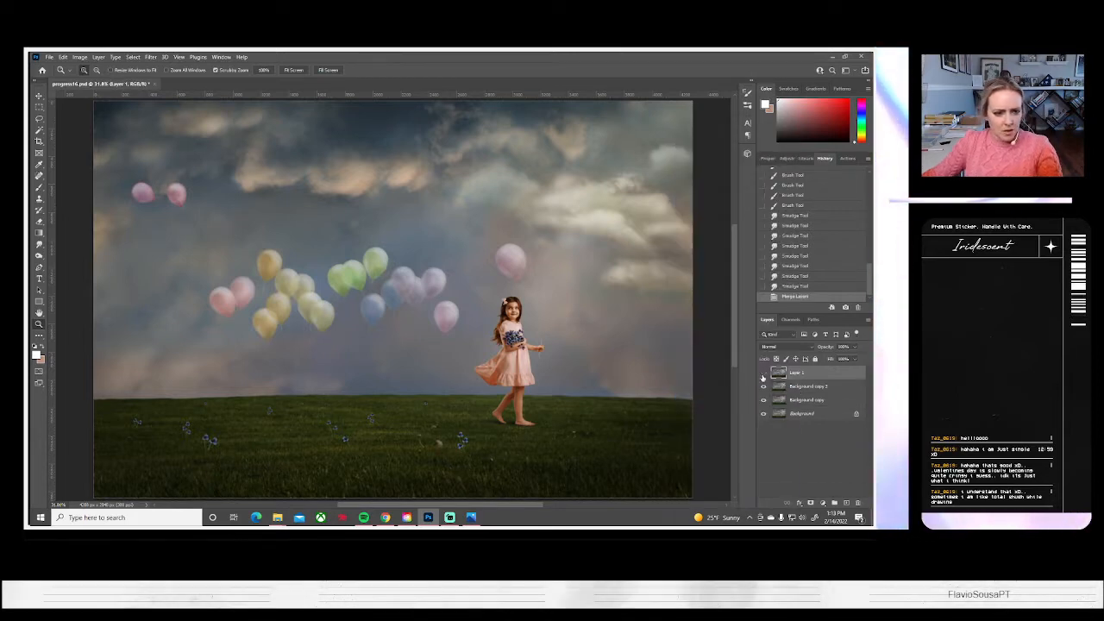
Compare the whole composite with and without the merged Layer 1 by toggling its visibility
click(764, 374)
click(763, 374)
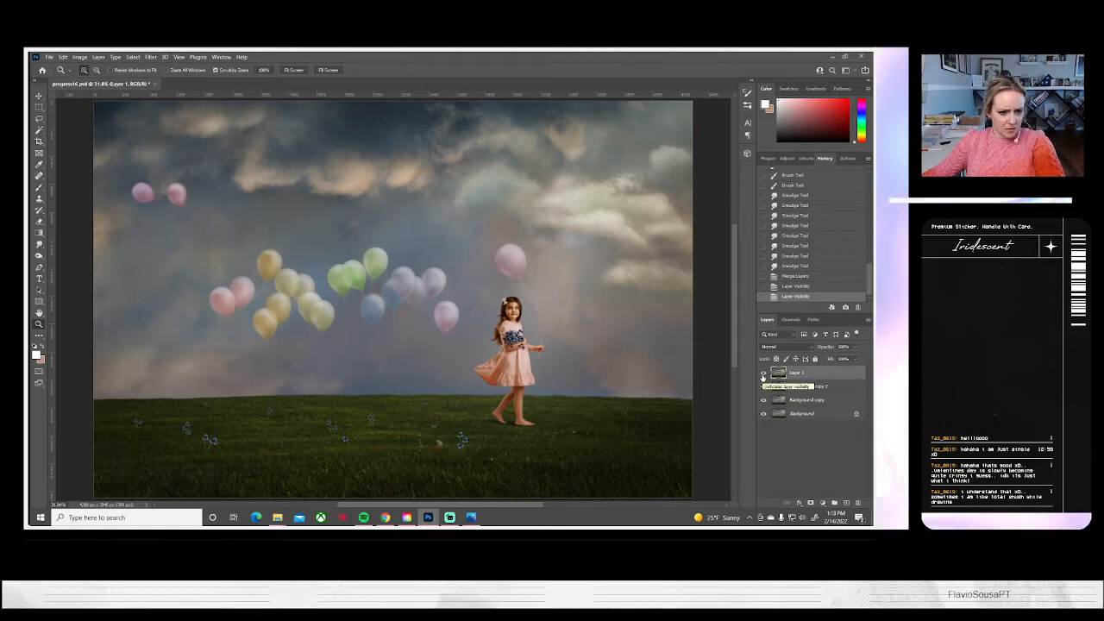
click(764, 375)
click(763, 375)
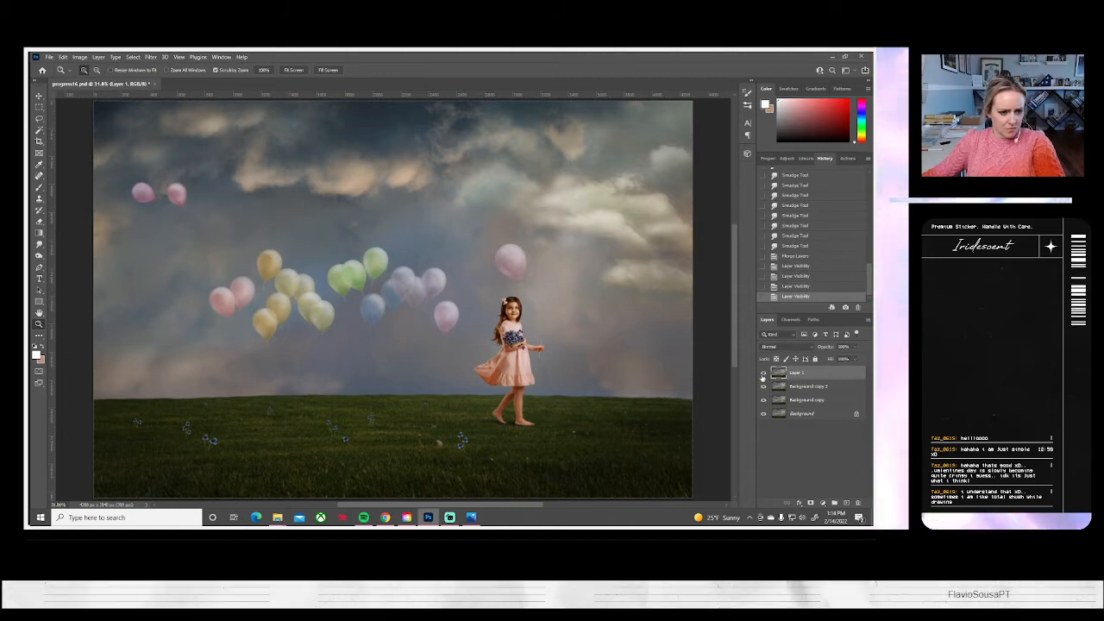
click(763, 375)
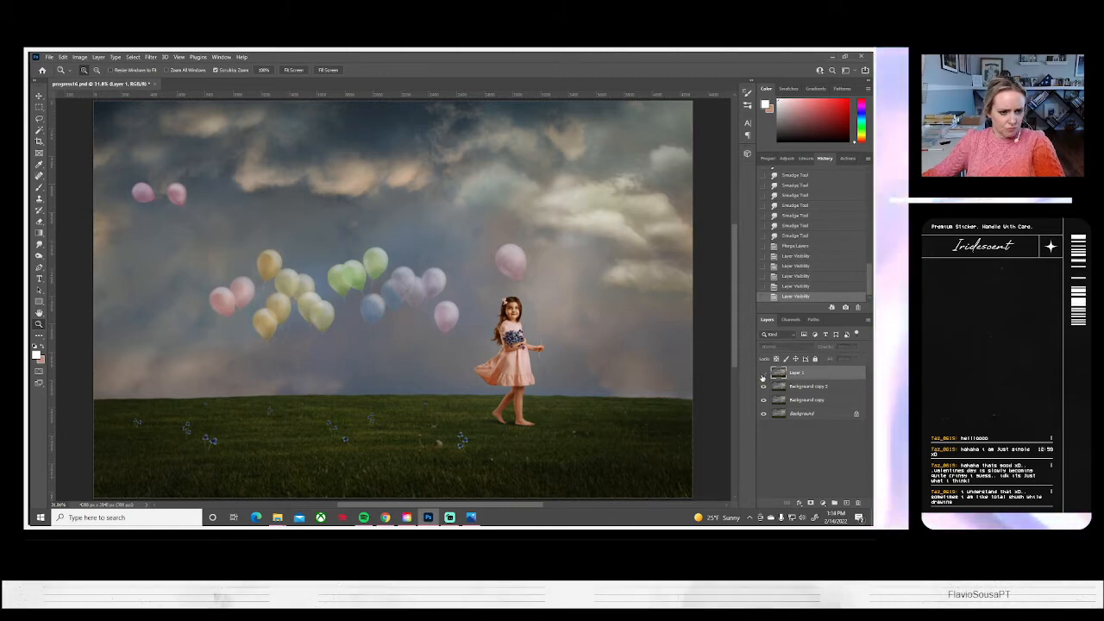
click(764, 375)
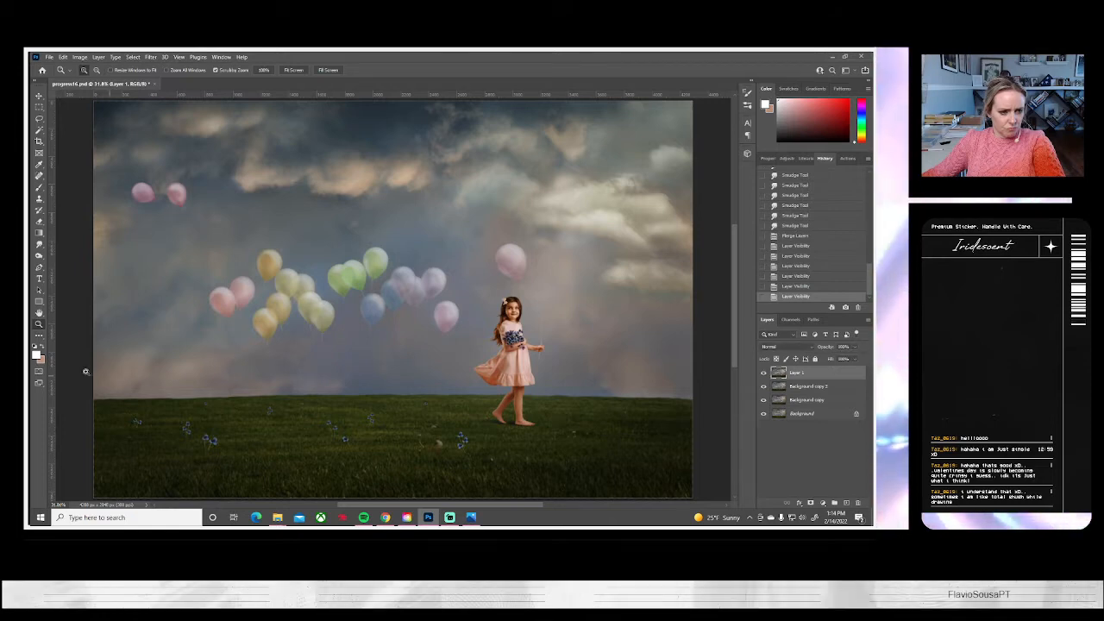
Examine the strings of the yellow, pink and green balloons up close with Layer 1 shown and hidden
click(242, 320)
click(242, 321)
click(241, 321)
click(242, 322)
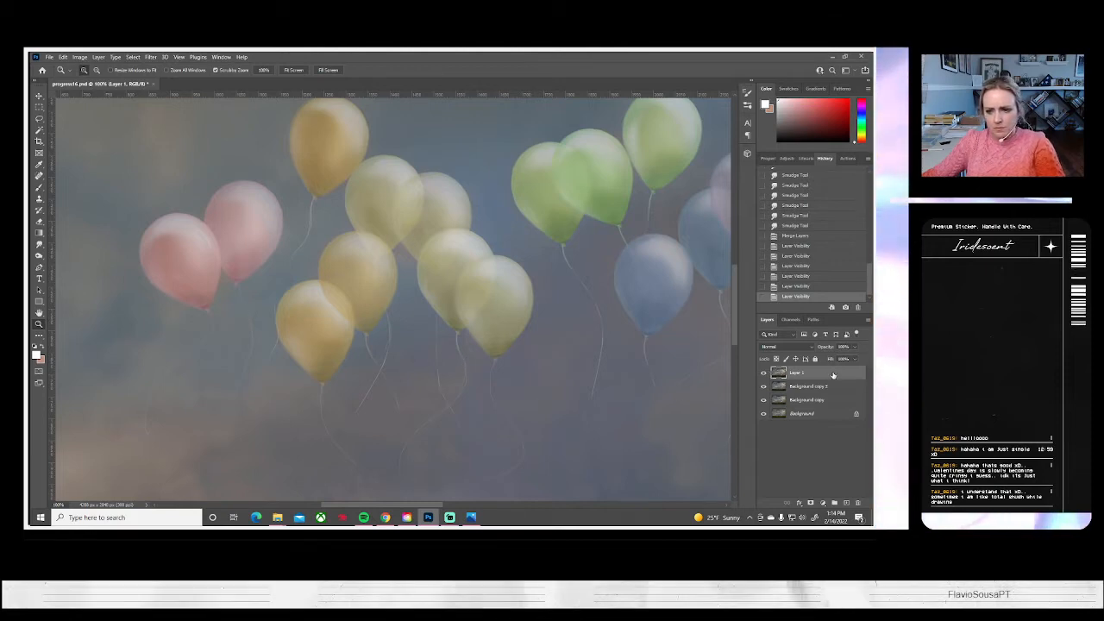
right_click(801, 373)
click(802, 375)
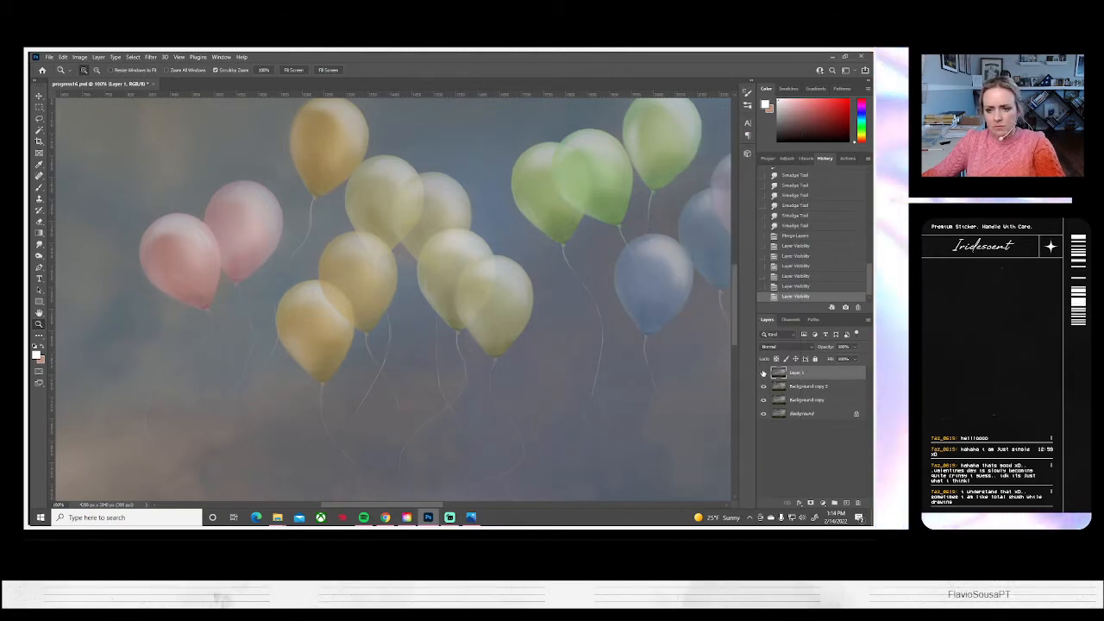
click(763, 373)
click(763, 373)
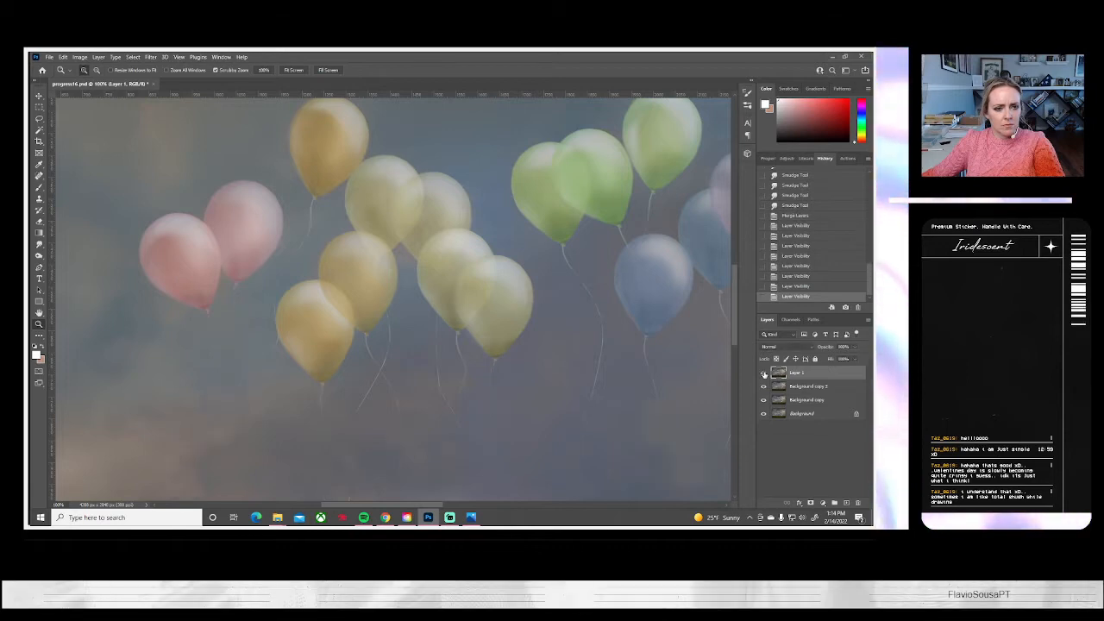
click(763, 372)
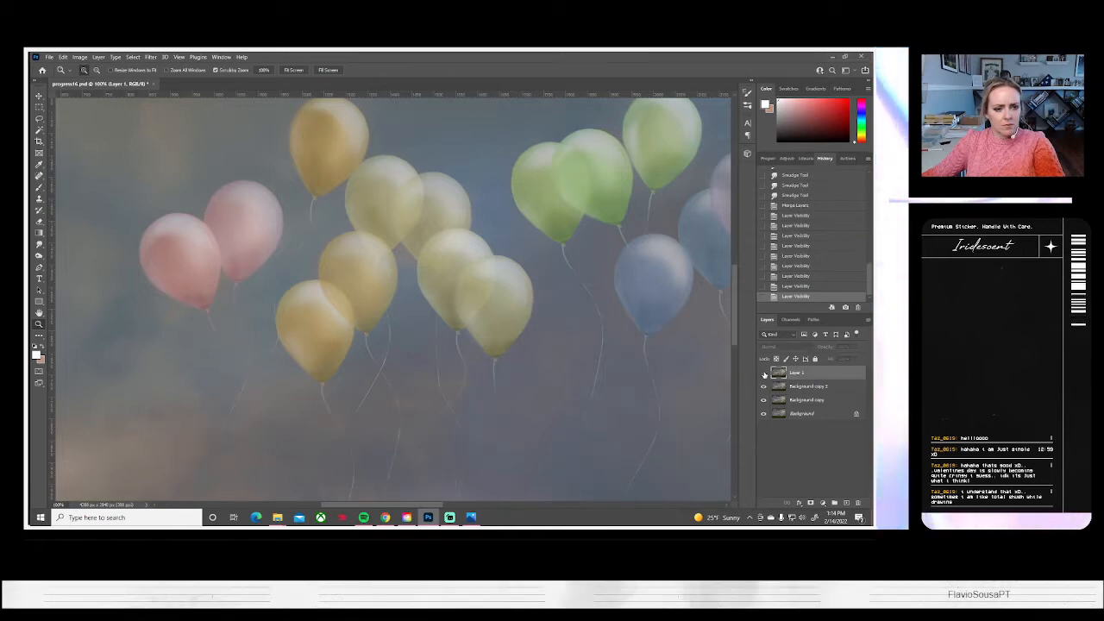
click(763, 372)
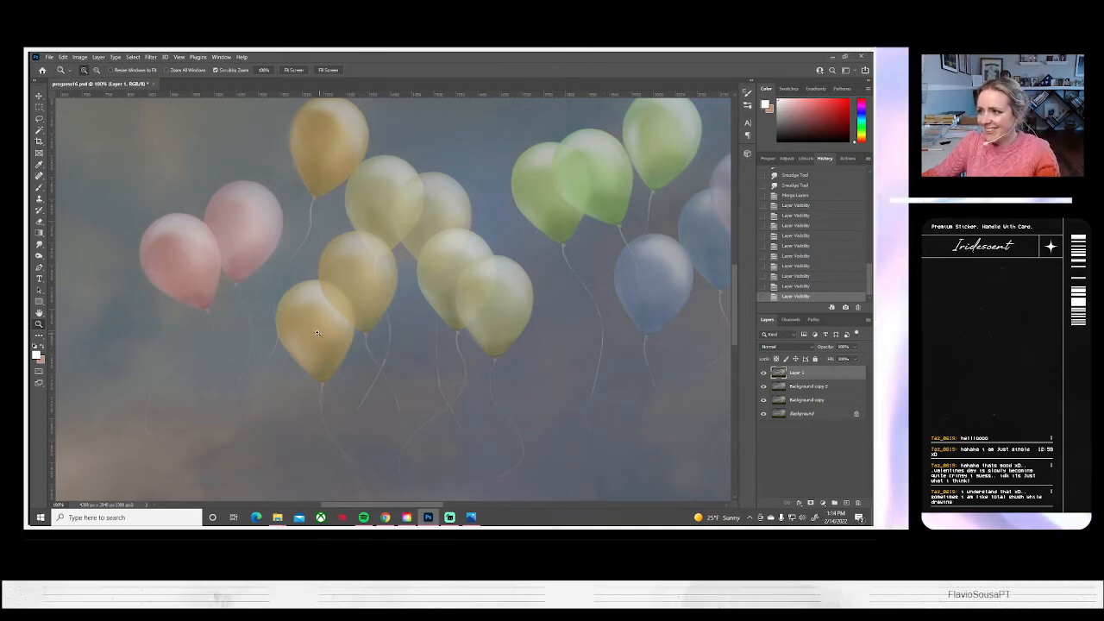
drag(314, 329, 366, 282)
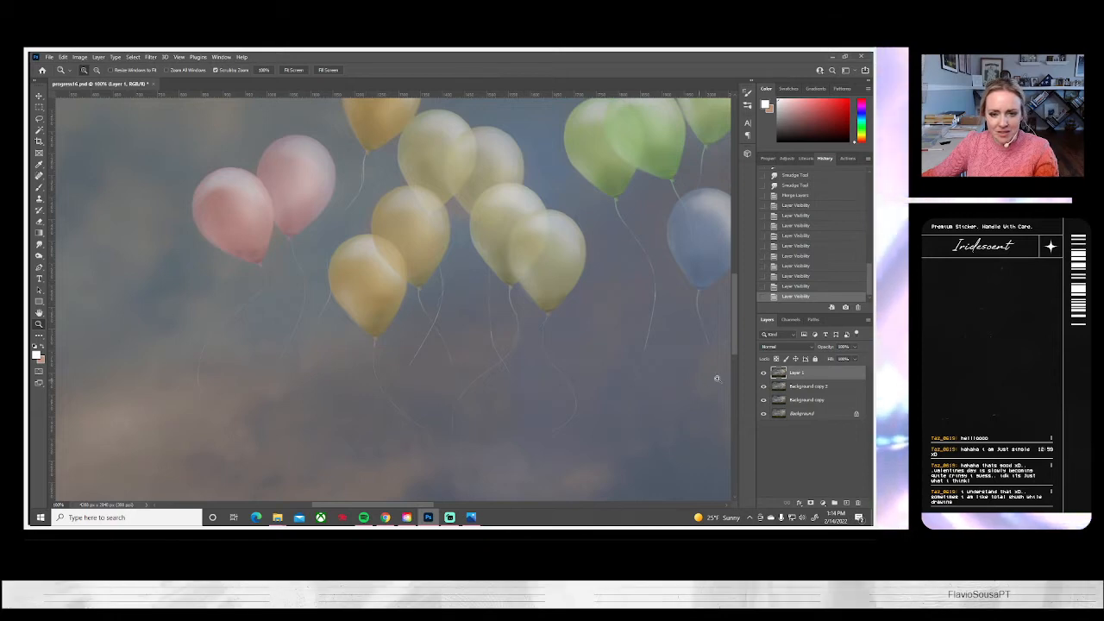
click(763, 373)
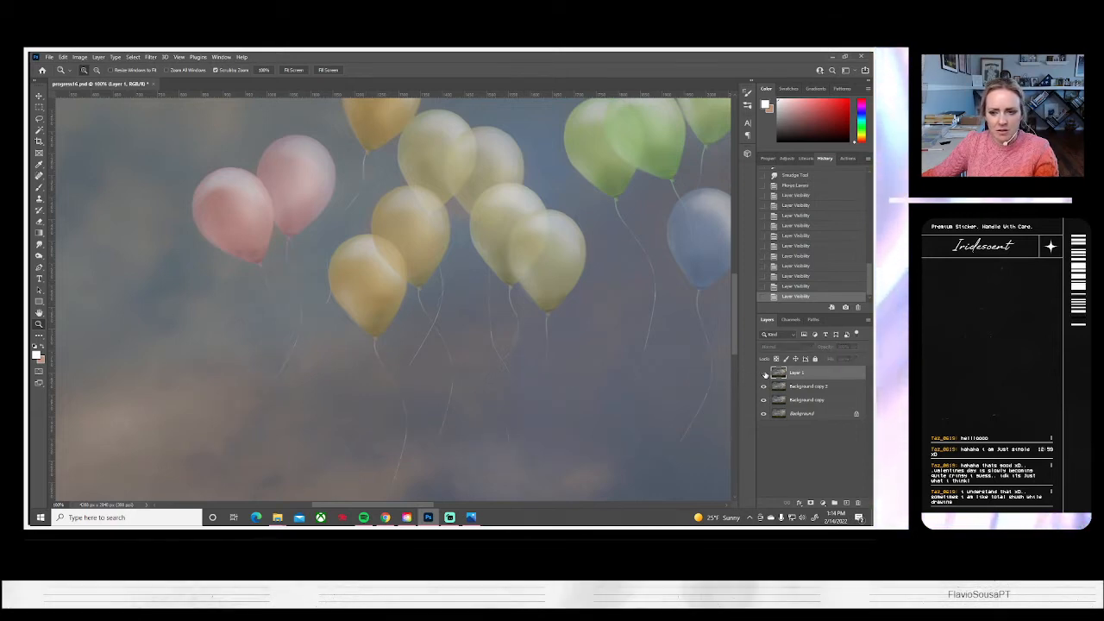
click(764, 373)
click(764, 374)
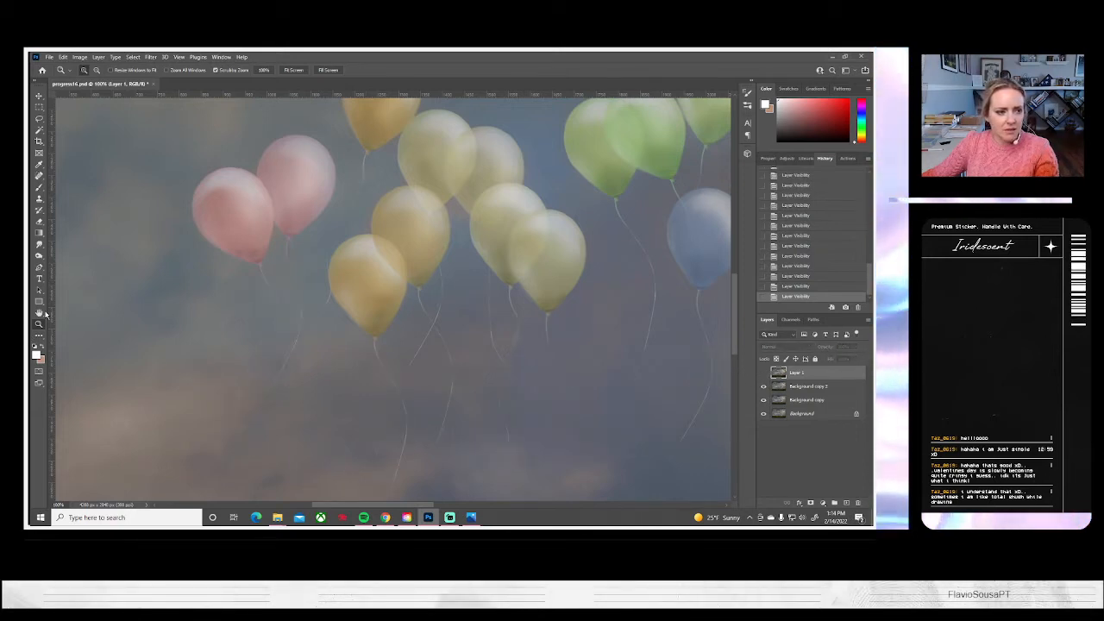
Return to the full image and check the balloon strings again with Layer 1 on and off, leaving it visible
click(294, 70)
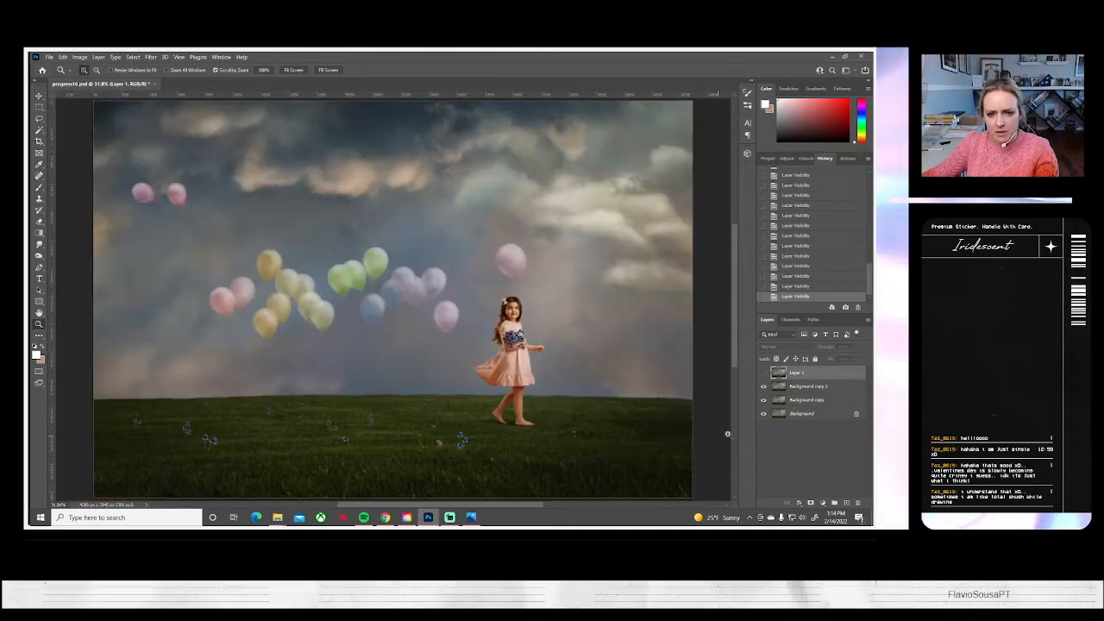
click(763, 373)
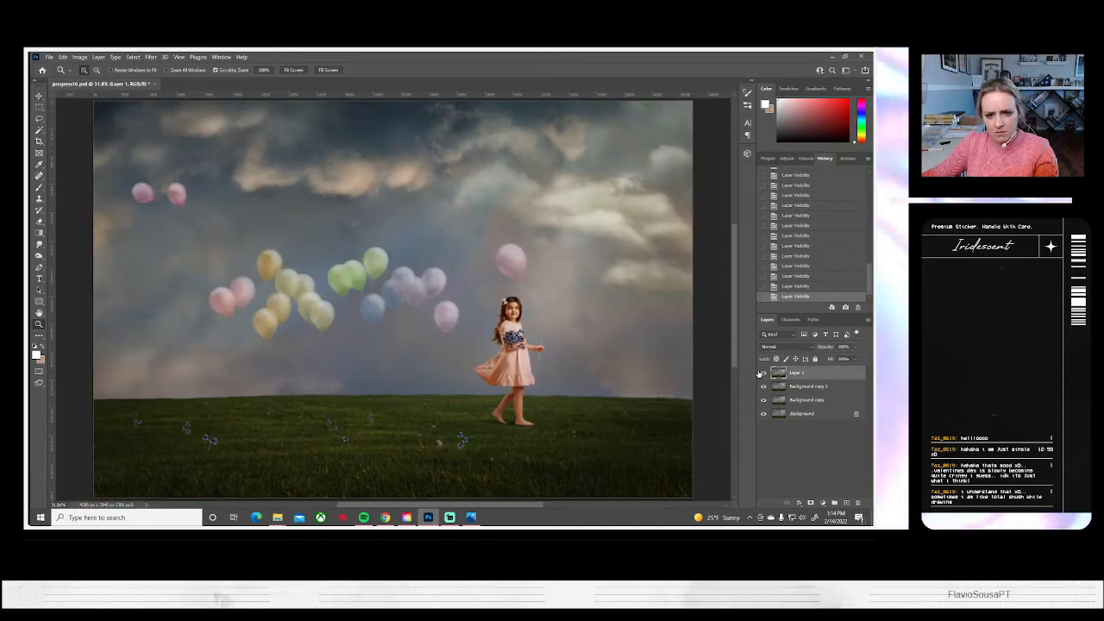
click(762, 373)
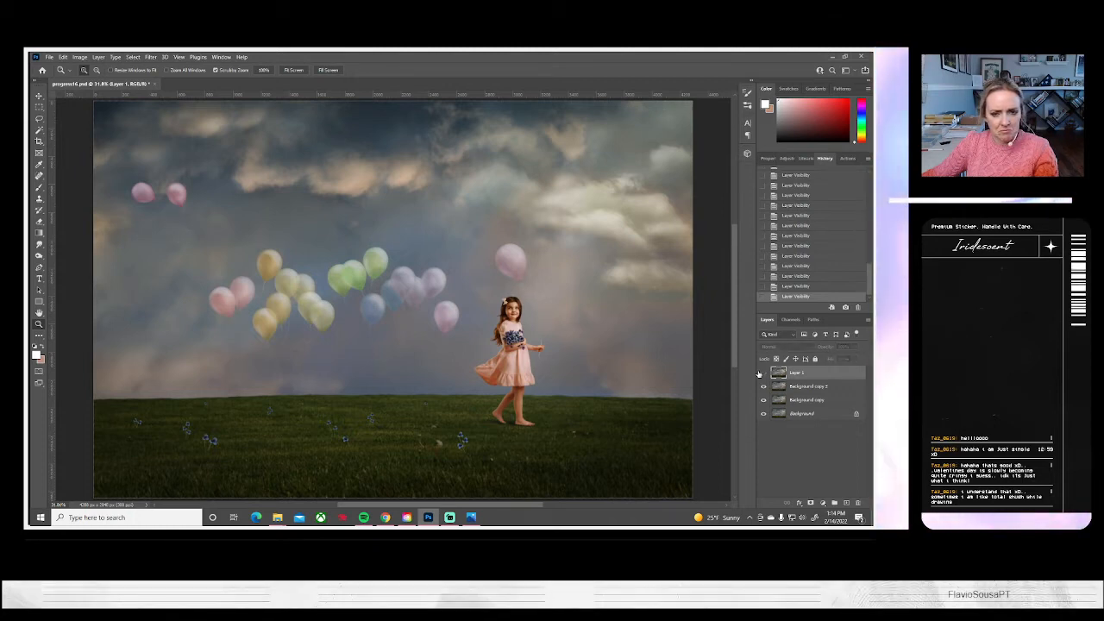
click(763, 372)
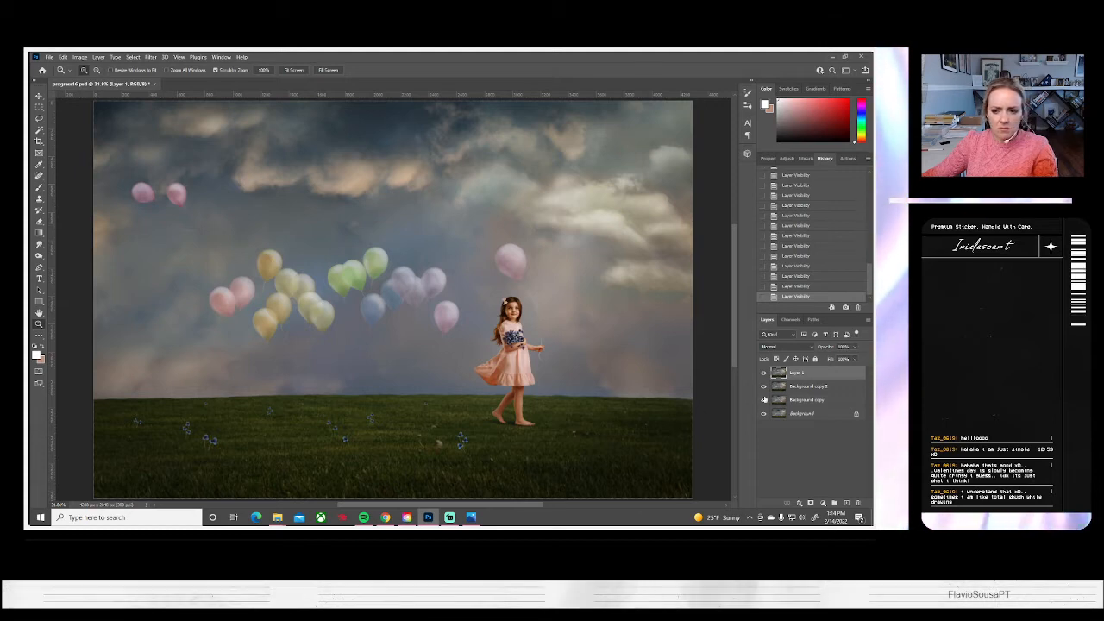
click(763, 376)
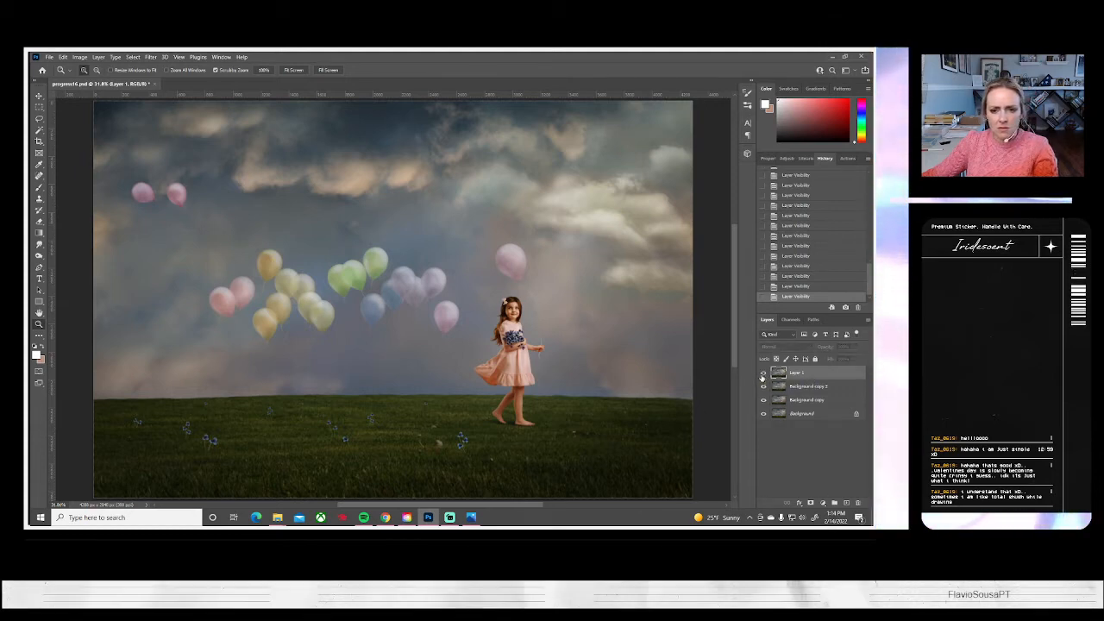
click(763, 376)
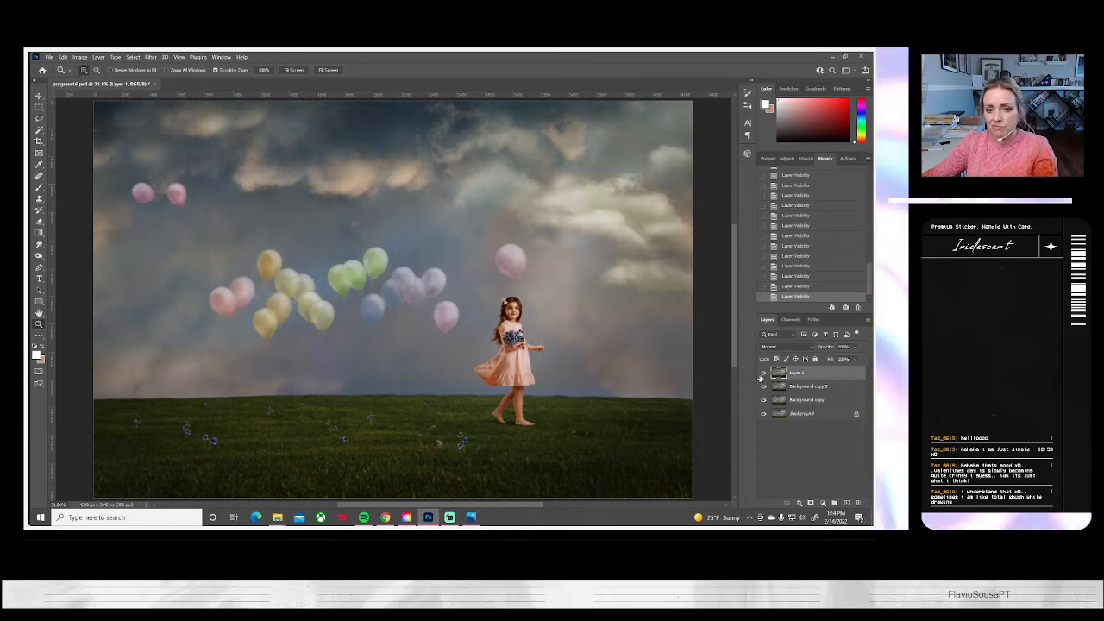
Lasso the held pink balloon and the girl down to her hem, and clear everything outside that selection from Layer 1
click(38, 118)
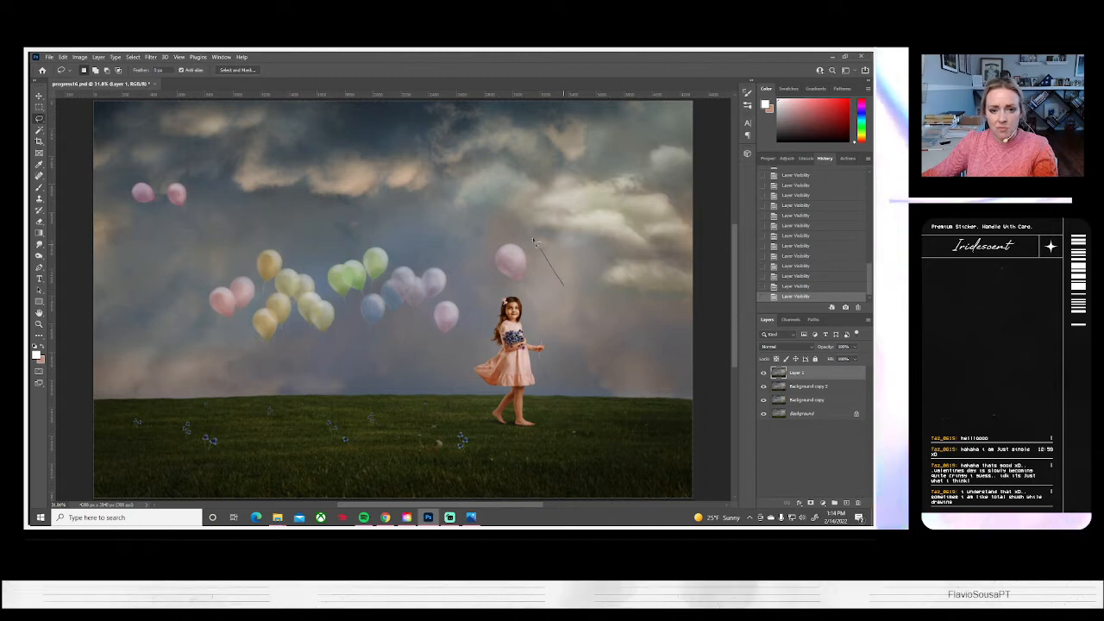
mouse_move(563, 285)
mouse_down()
mouse_move(485, 281)
mouse_move(469, 345)
mouse_move(550, 393)
mouse_move(568, 359)
mouse_move(571, 253)
mouse_up()
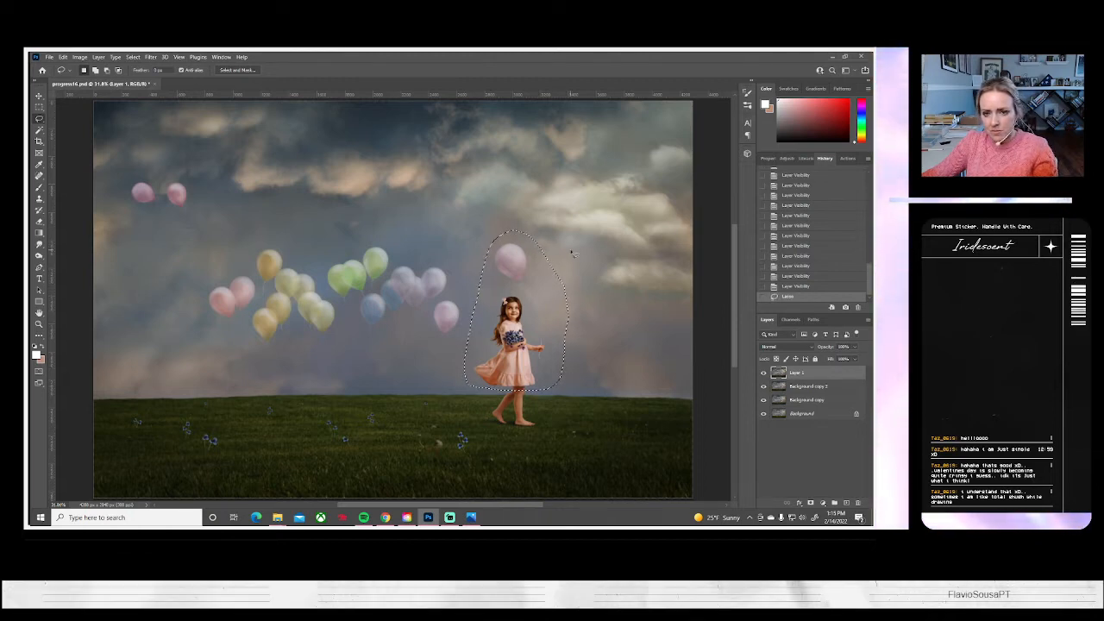
click(133, 56)
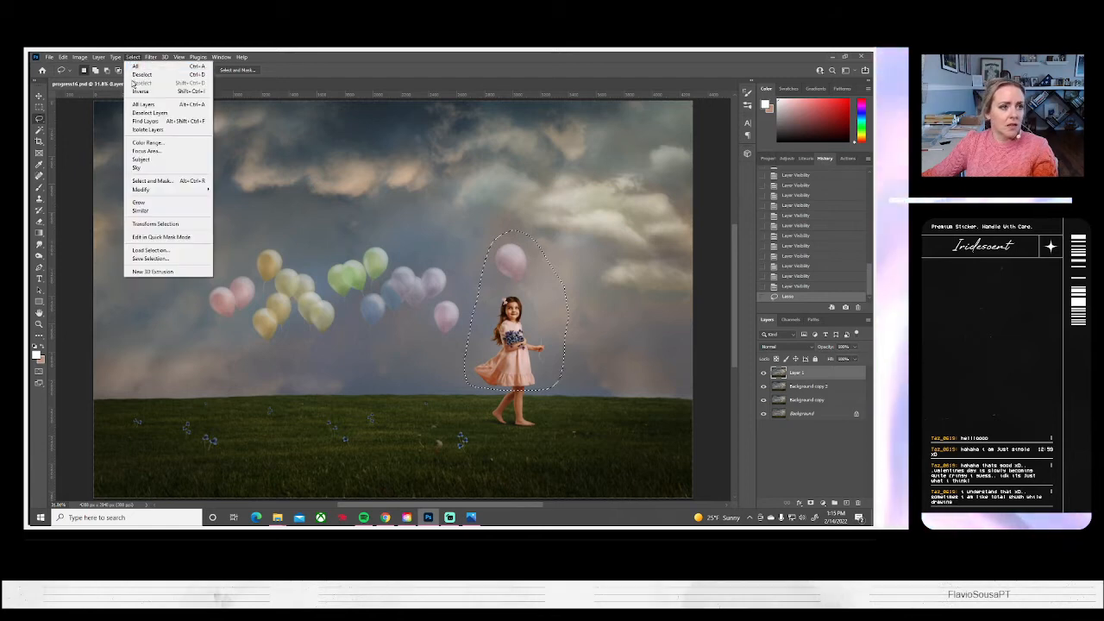
click(137, 90)
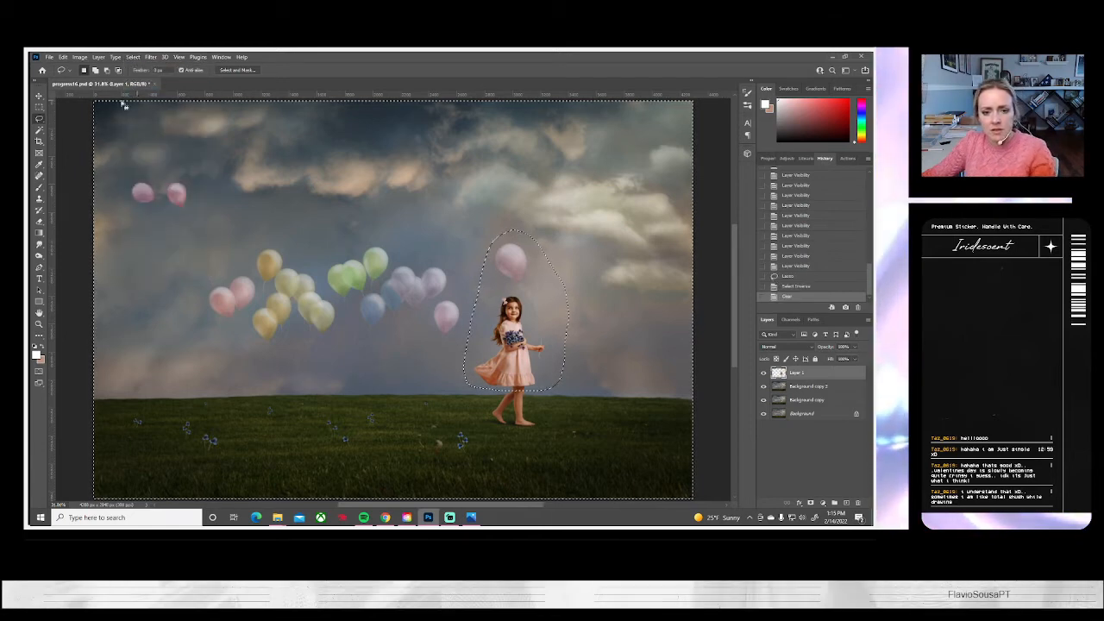
key(Delete)
click(133, 56)
click(142, 74)
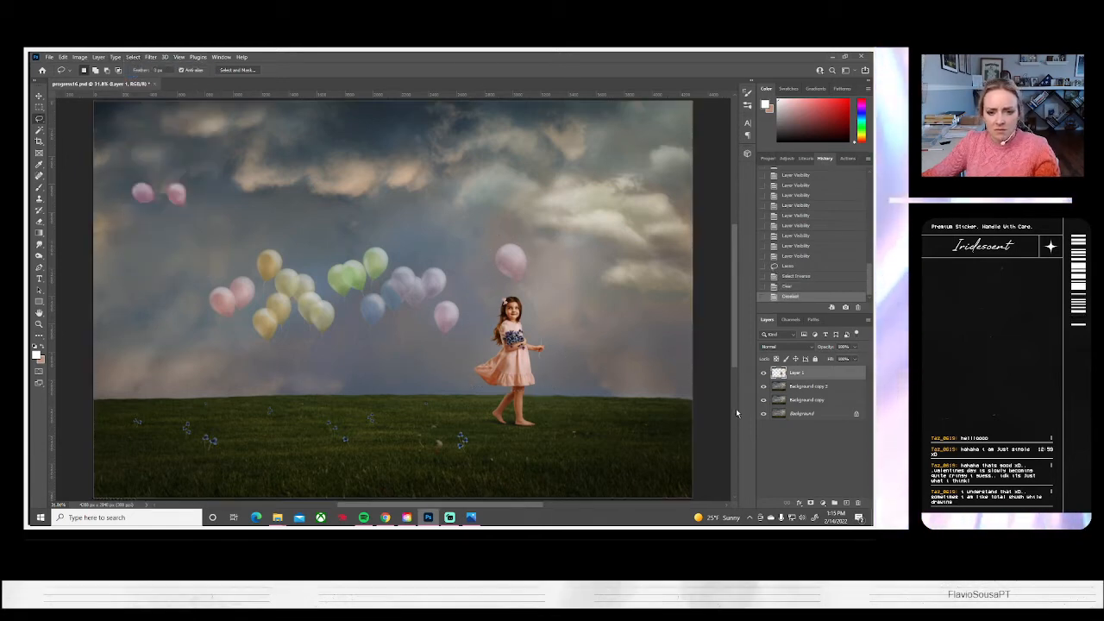
Merge the trimmed Layer 1 with Background copy 2, toggling the layer's visibility to compare before and after
double_click(763, 372)
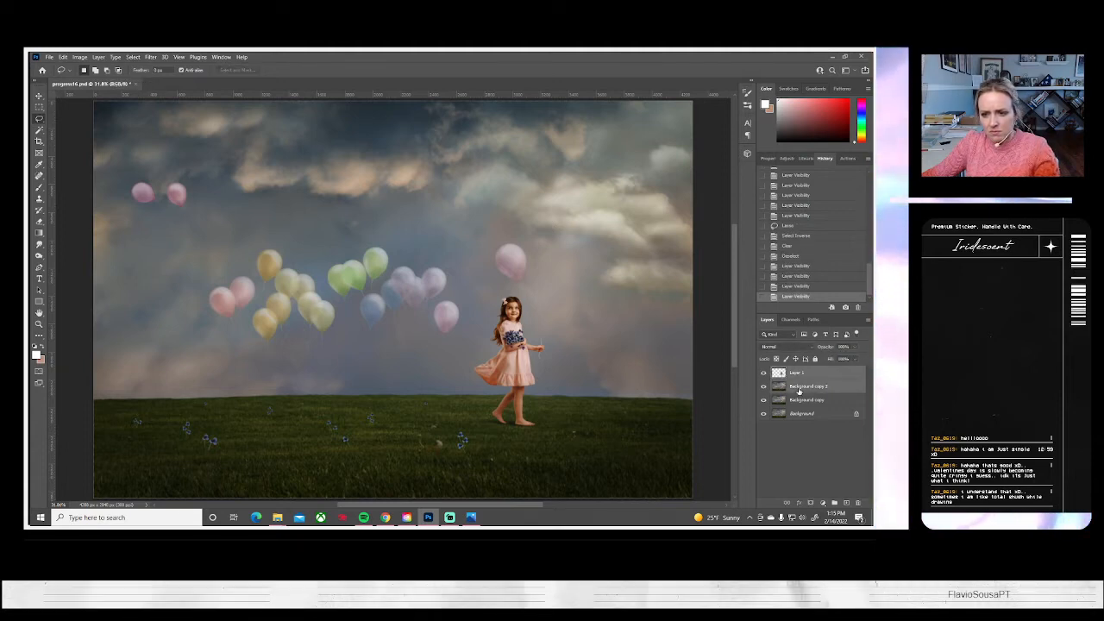
right_click(798, 373)
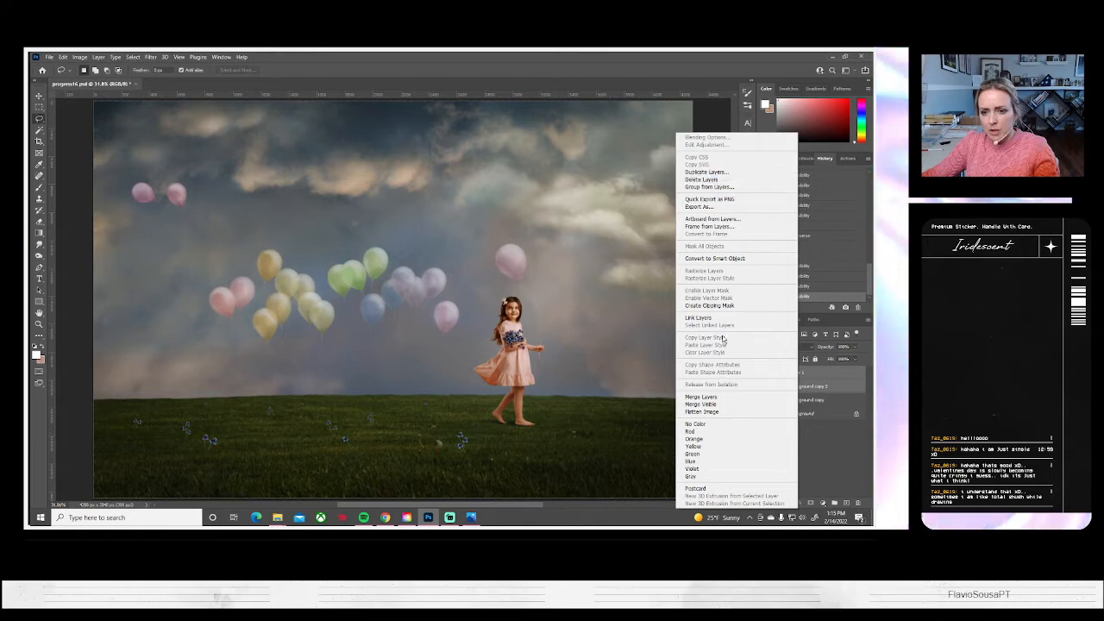
click(701, 397)
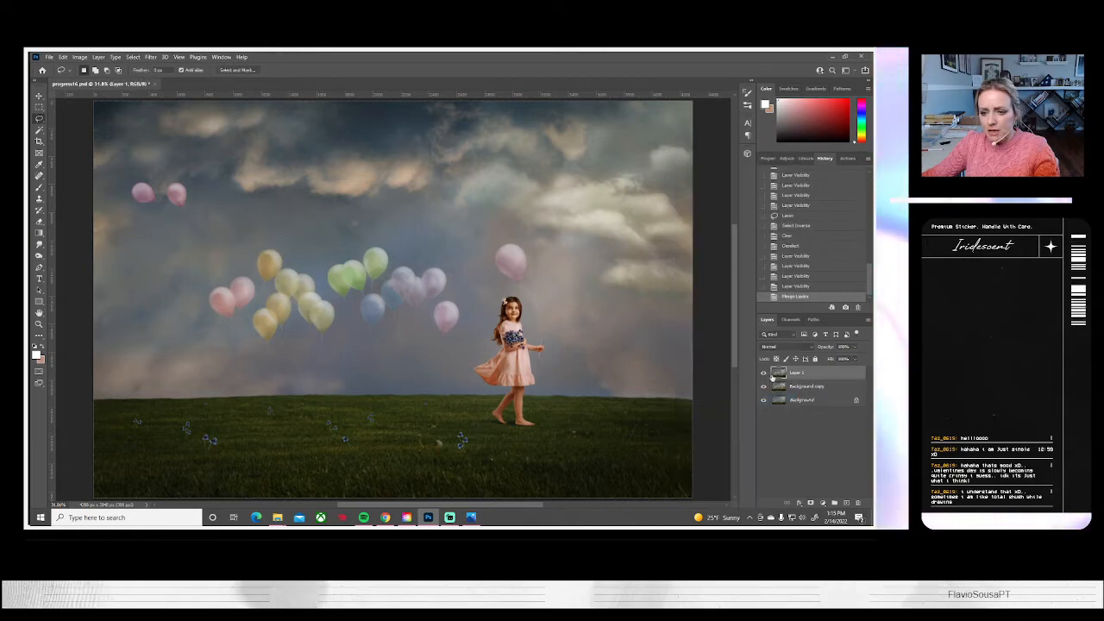
click(763, 373)
click(763, 373)
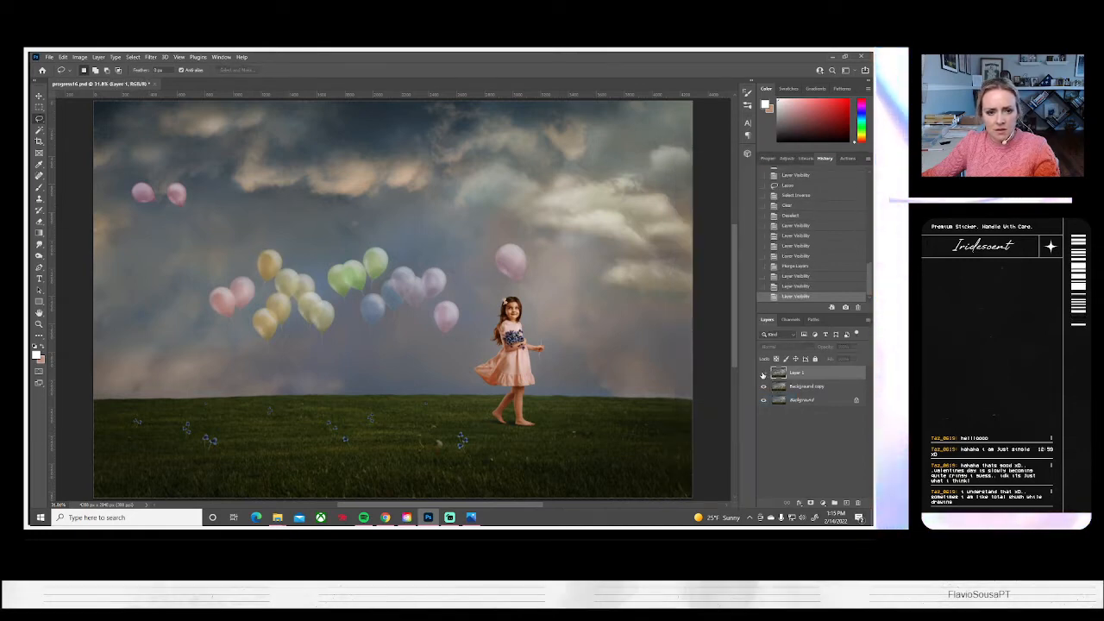
Compare the image with Layer 1 hidden and shown, and duplicate Layer 1 within the same document
click(763, 372)
click(764, 373)
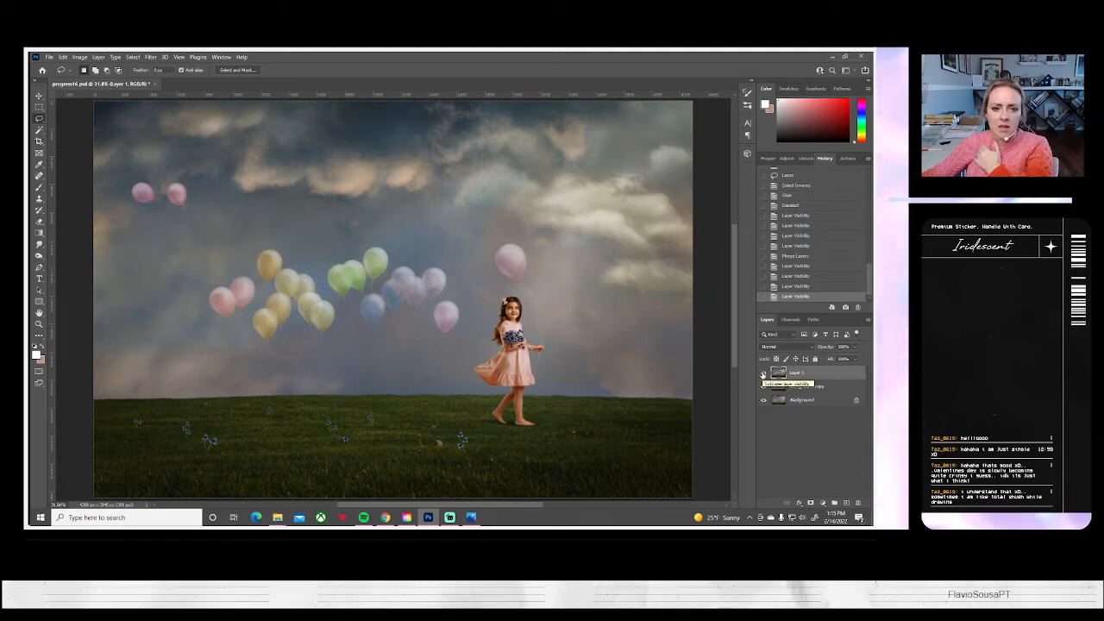
click(763, 372)
click(763, 373)
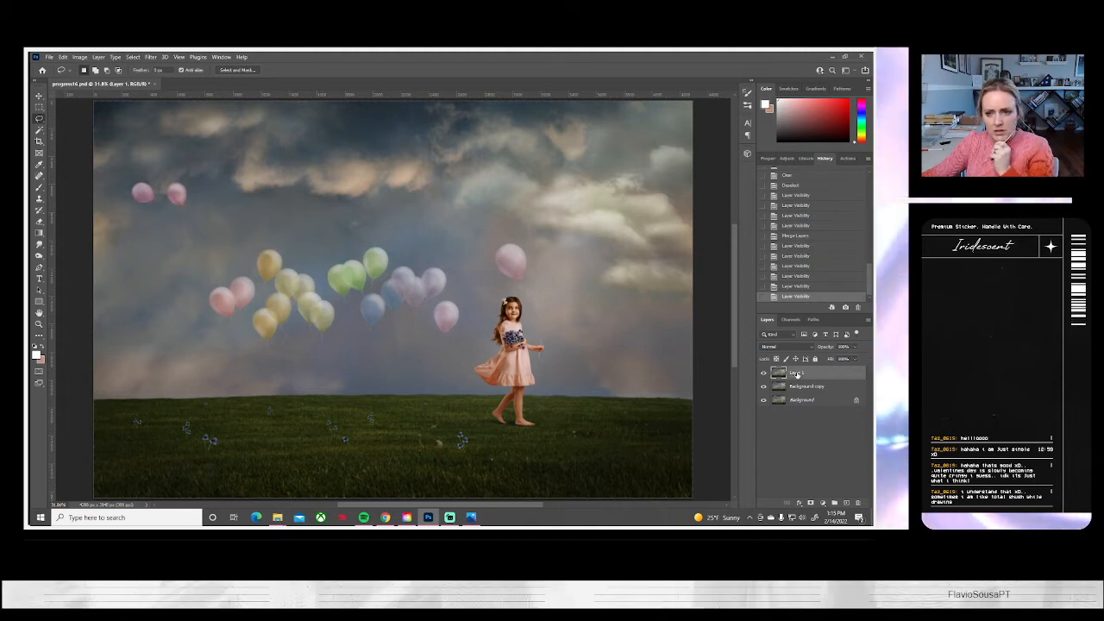
right_click(788, 373)
click(716, 166)
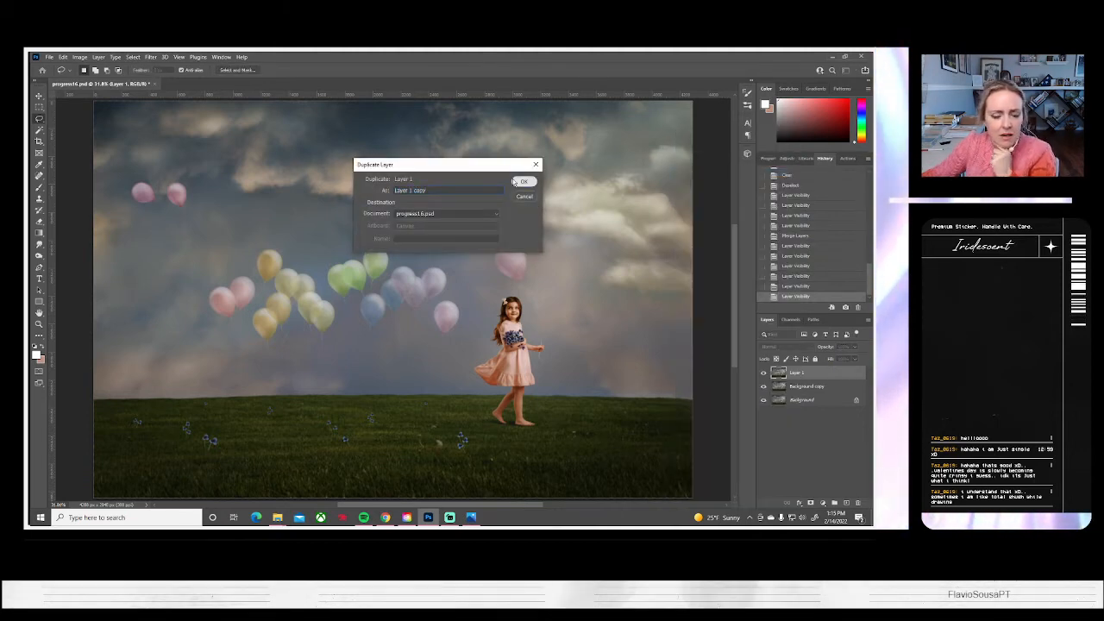
click(524, 181)
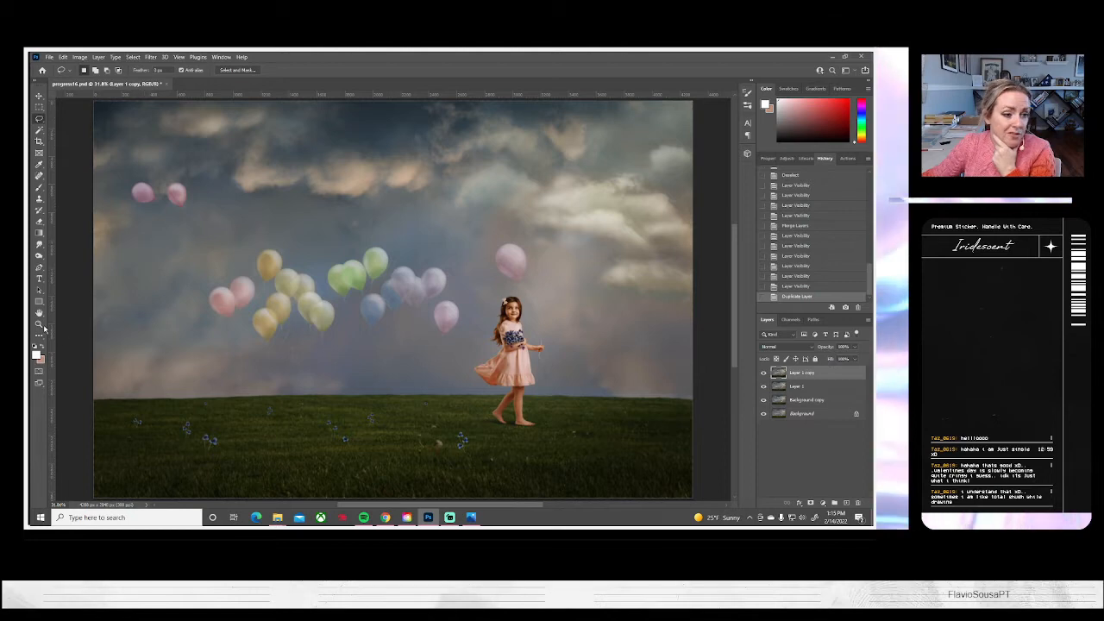
Examine the strings of the lower balloon groups up close, with Layer 1 copy hidden and shown, and return to the full image
key(z)
click(360, 315)
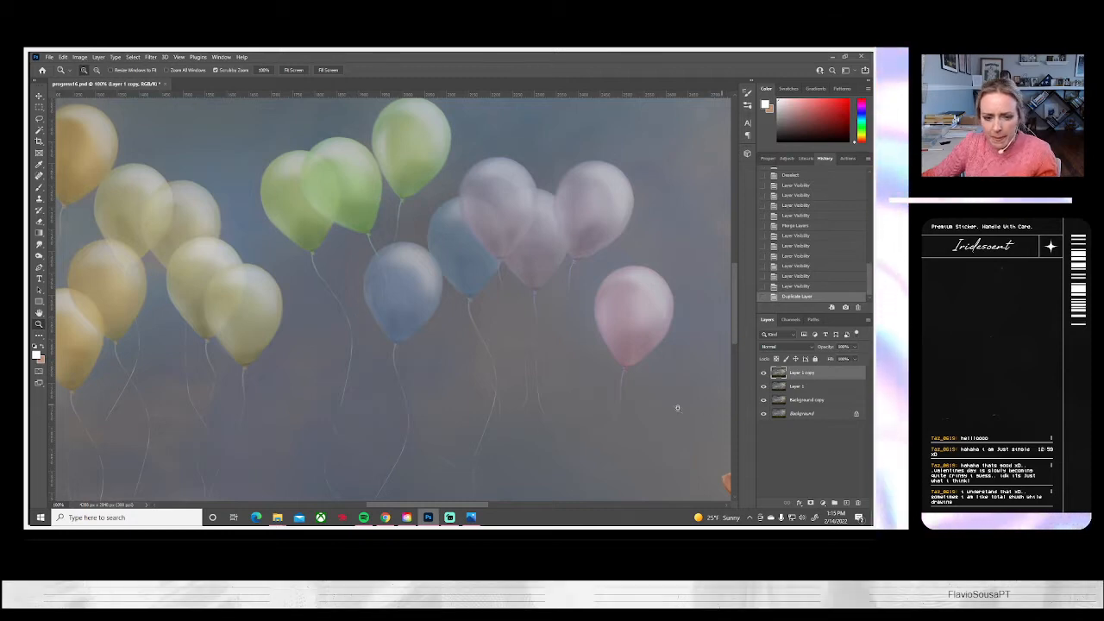
drag(396, 422, 438, 331)
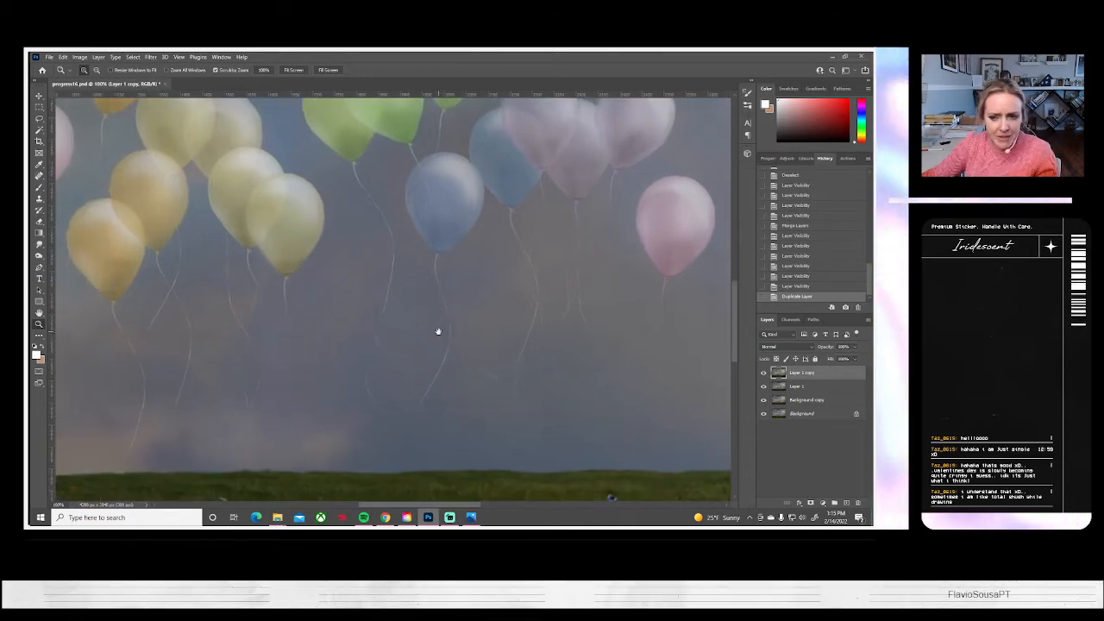
click(764, 373)
click(764, 374)
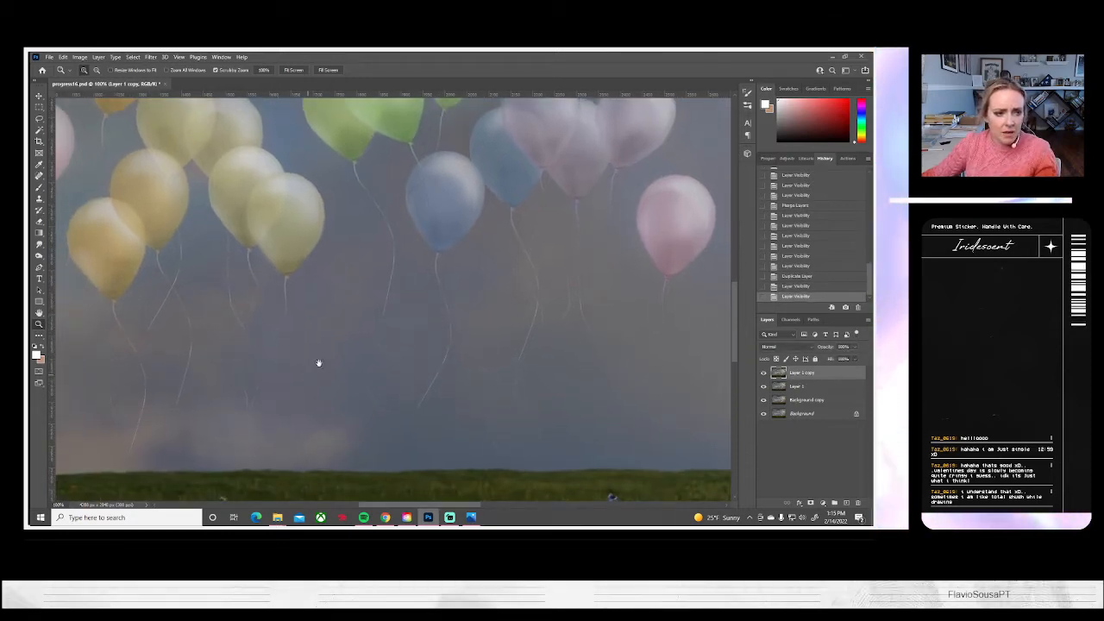
drag(316, 363, 402, 313)
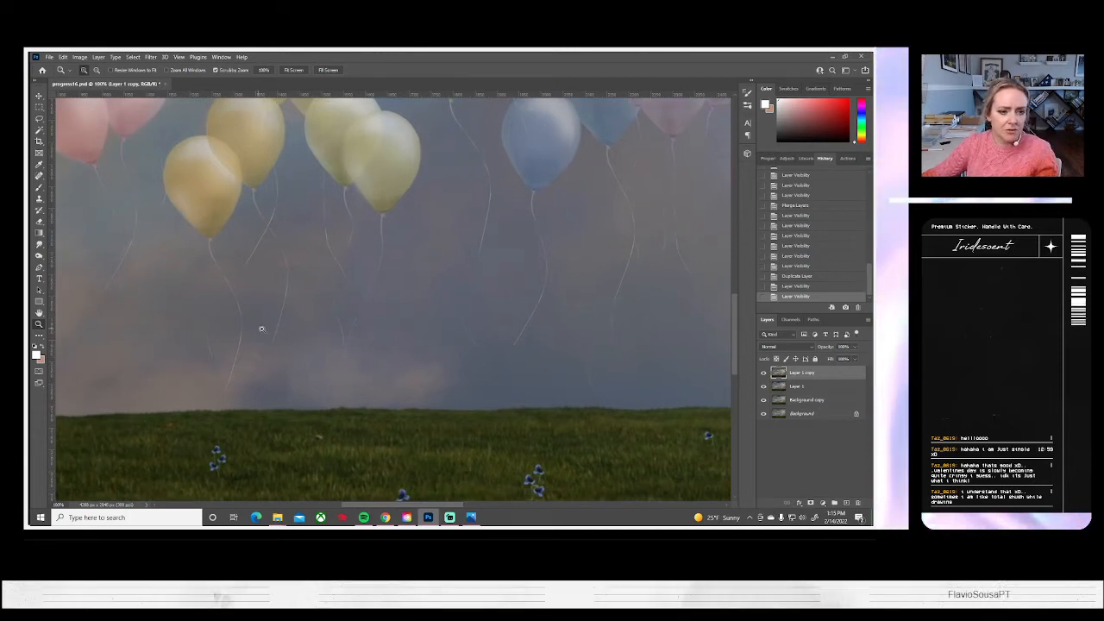
drag(259, 325, 419, 340)
click(294, 70)
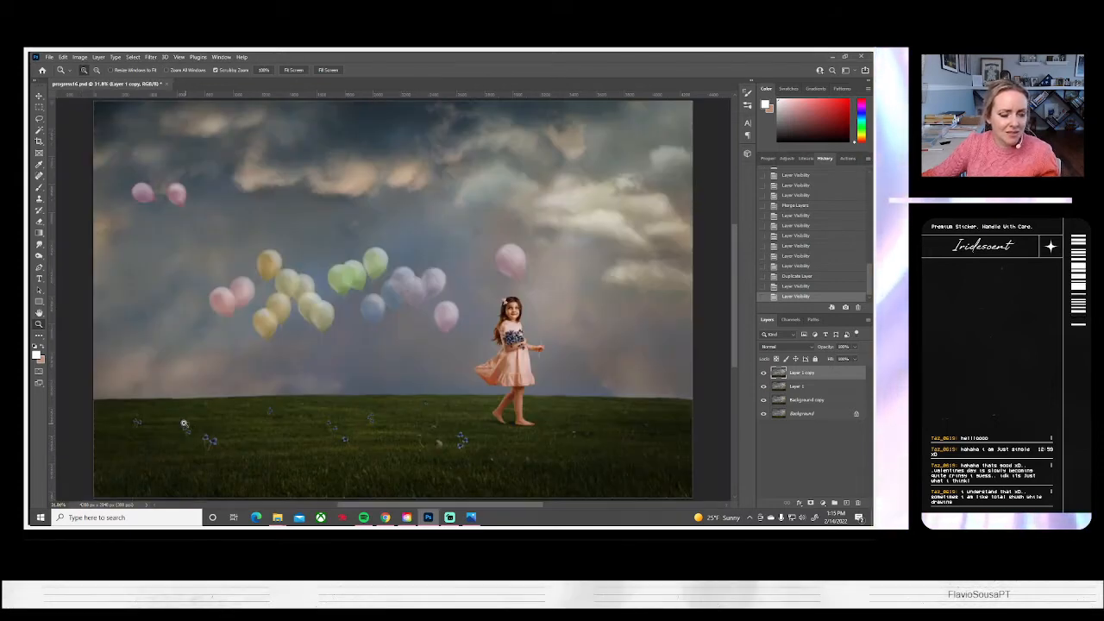
Inspect the strings of the two distant pink balloons in the upper sky up close, and return to the full image
click(137, 227)
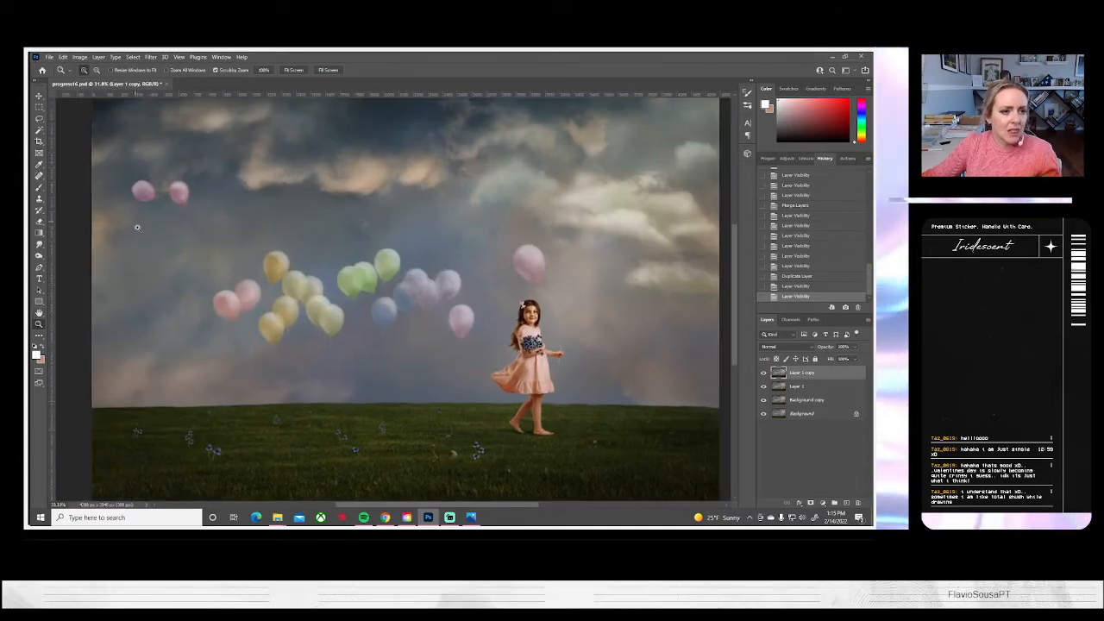
click(138, 227)
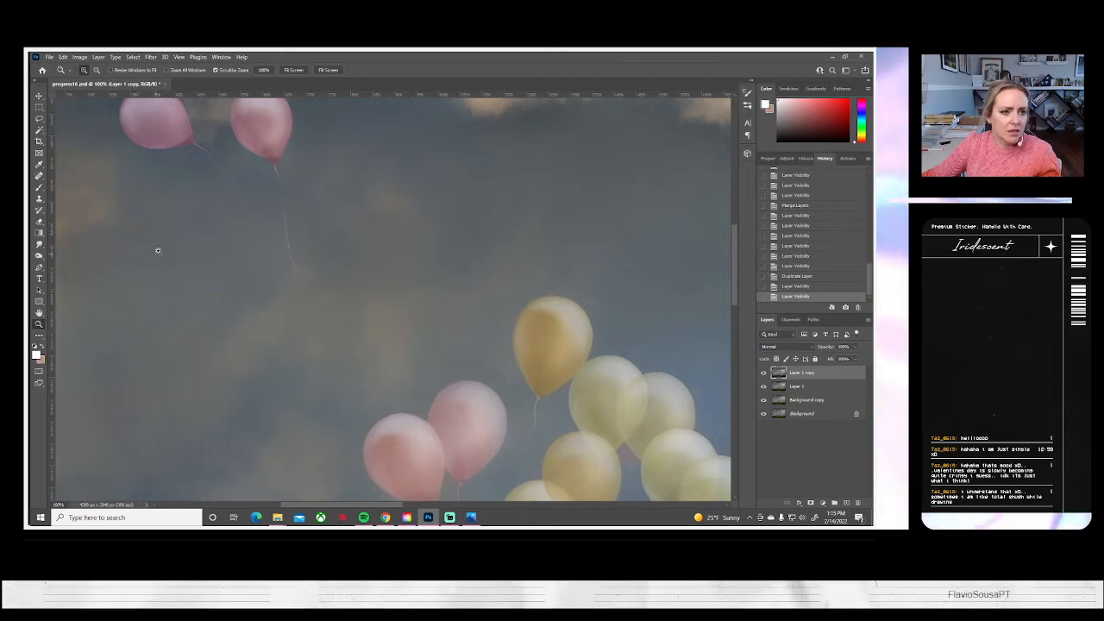
click(160, 250)
scroll(182, 242, up, 1)
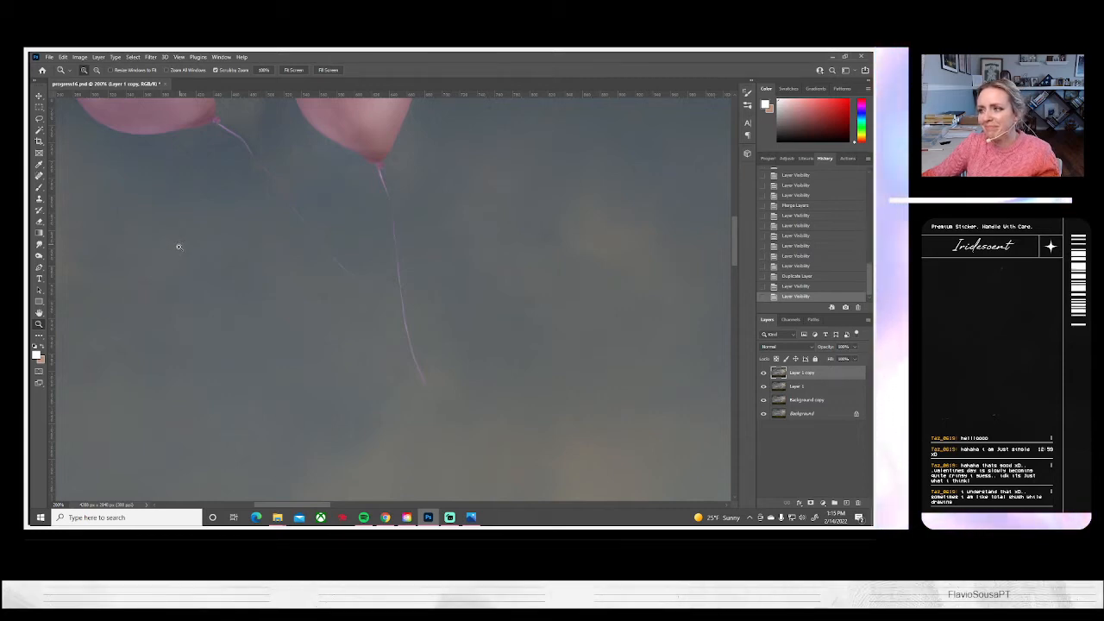
scroll(199, 288, down, 7)
scroll(204, 290, up, 6)
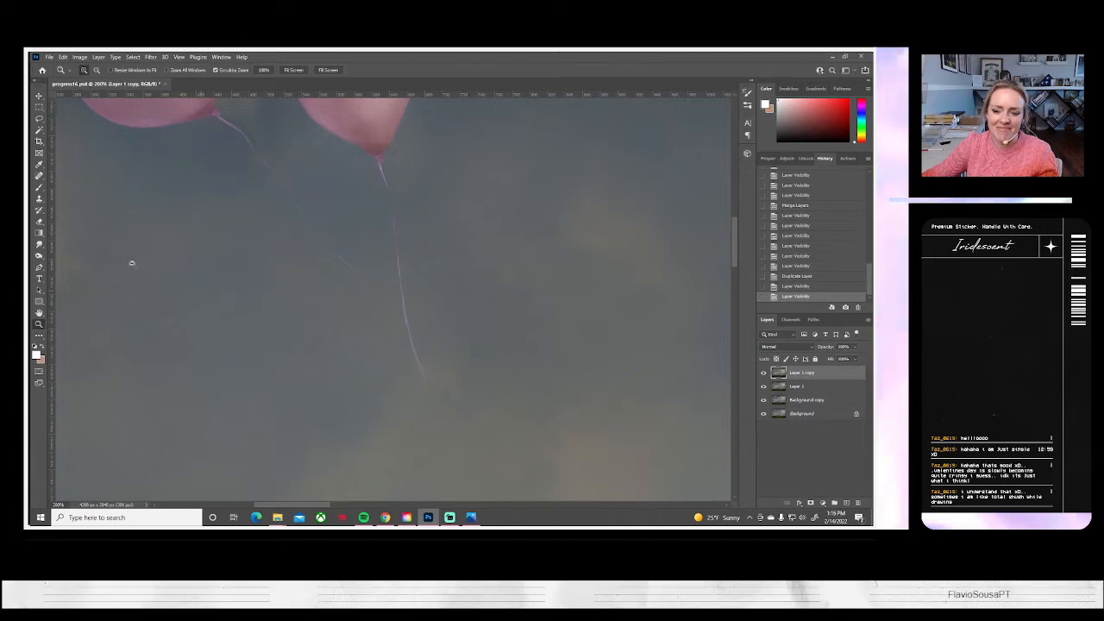
click(291, 70)
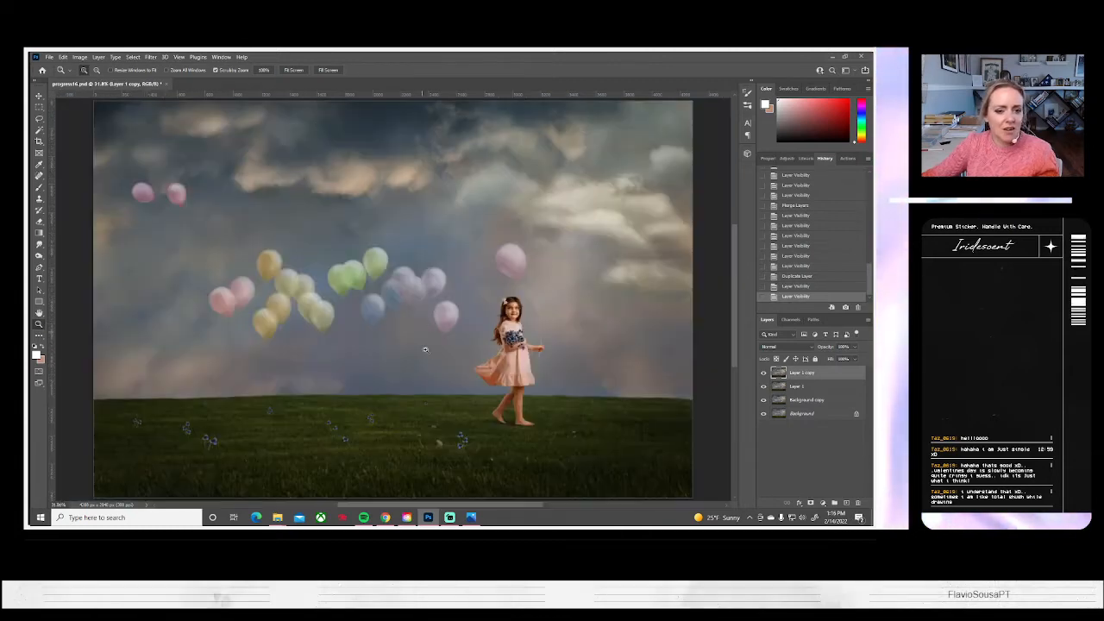
Compare the edit stages by toggling the visibility of Layer 1 copy, Layer 1 and Background copy, leaving all layers visible
click(763, 374)
click(763, 375)
click(763, 374)
click(764, 375)
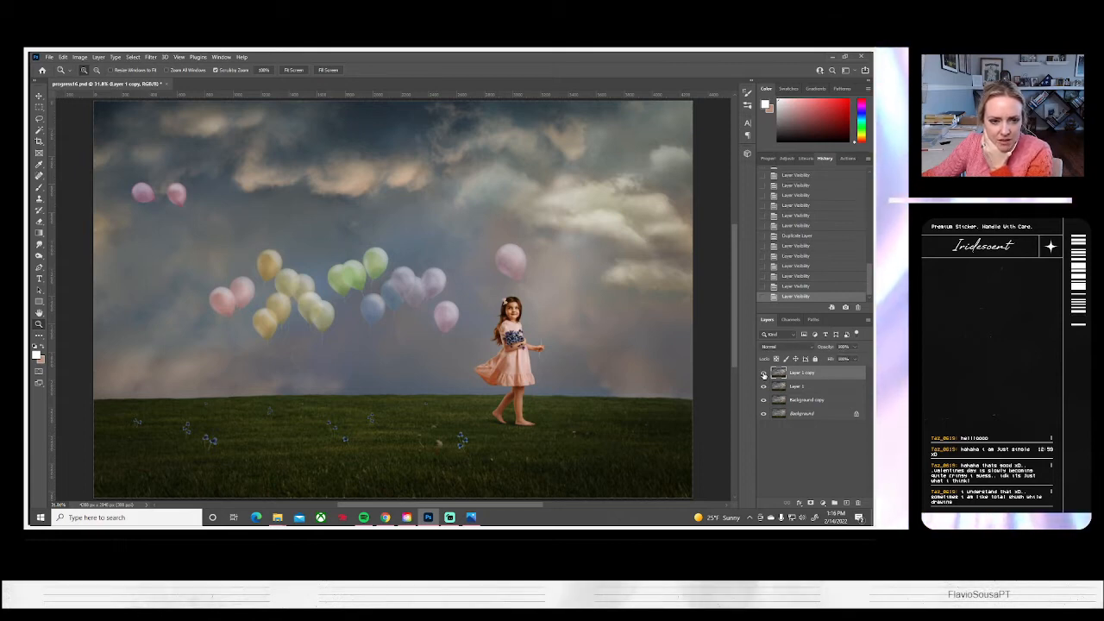
click(764, 374)
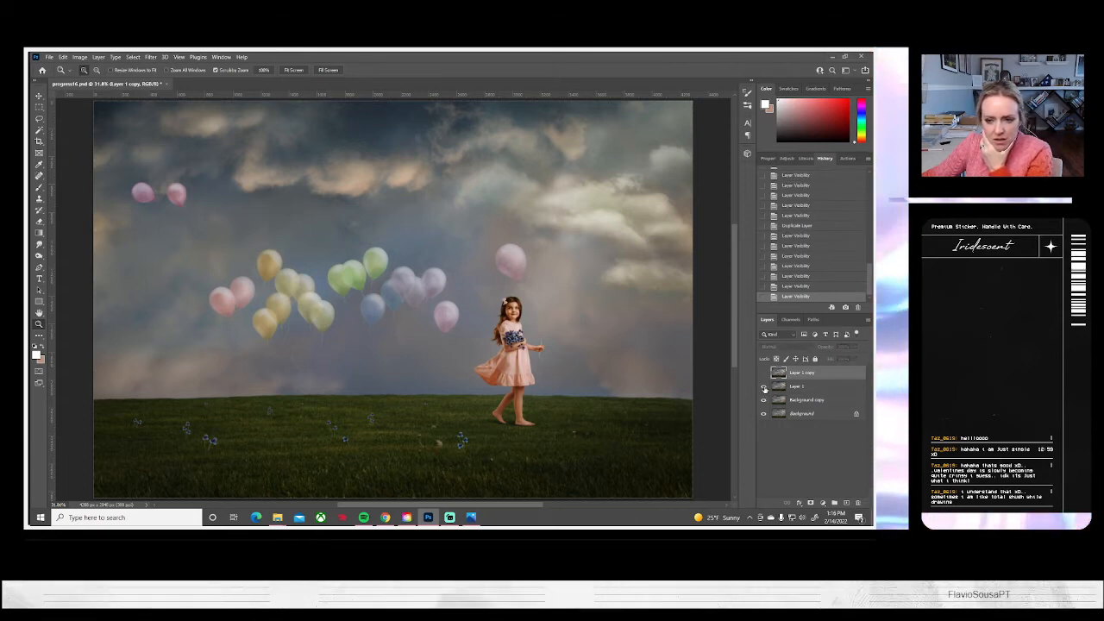
click(763, 387)
click(763, 400)
click(764, 400)
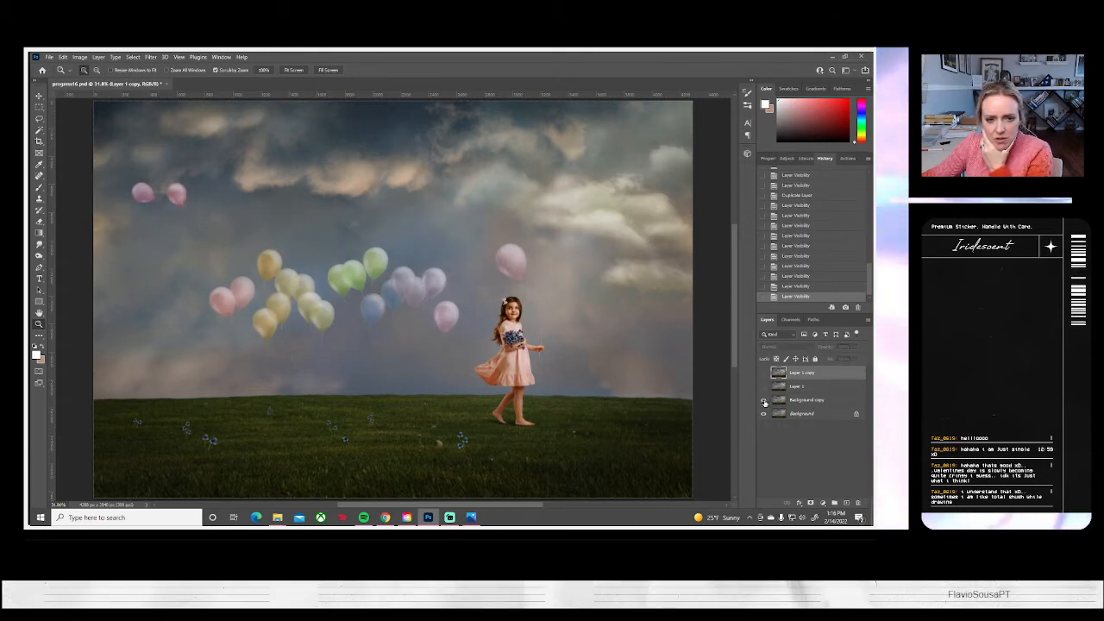
click(763, 387)
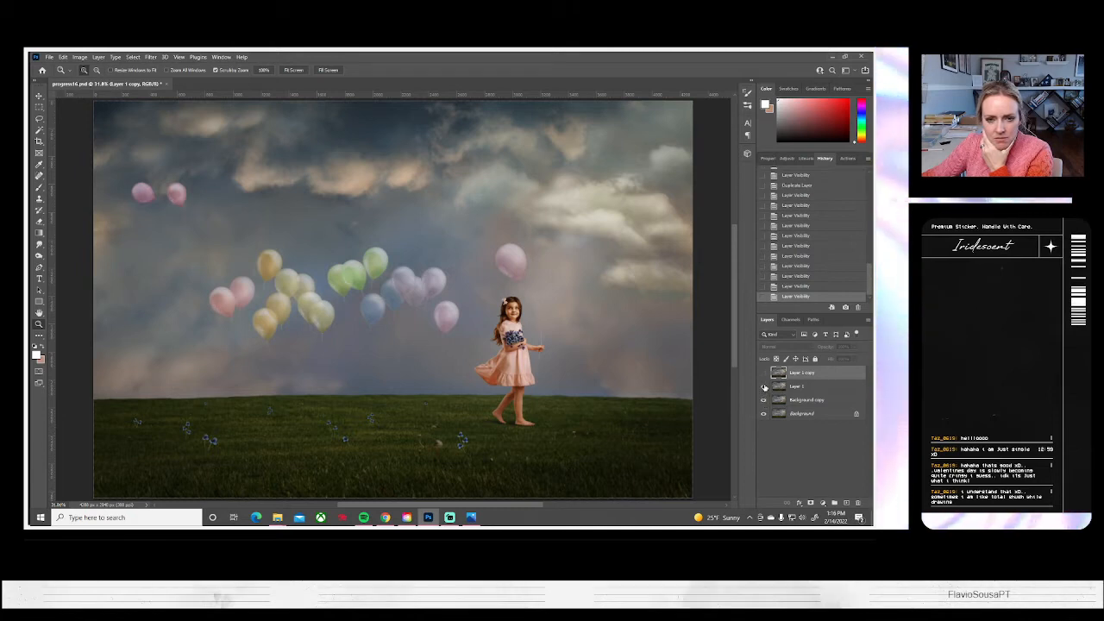
click(763, 387)
click(763, 387)
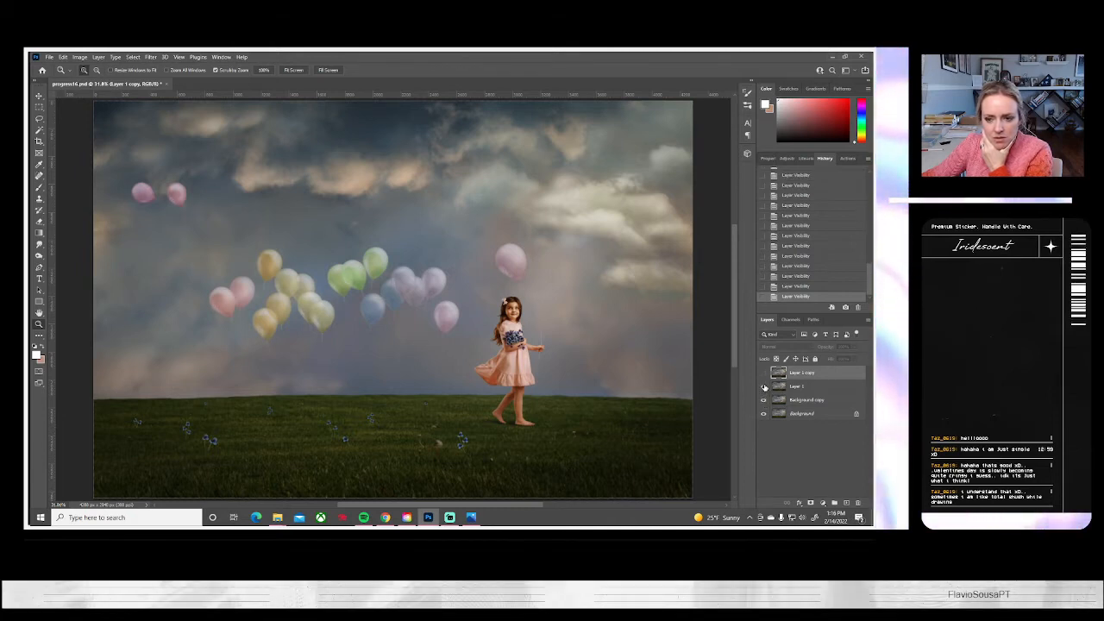
click(763, 373)
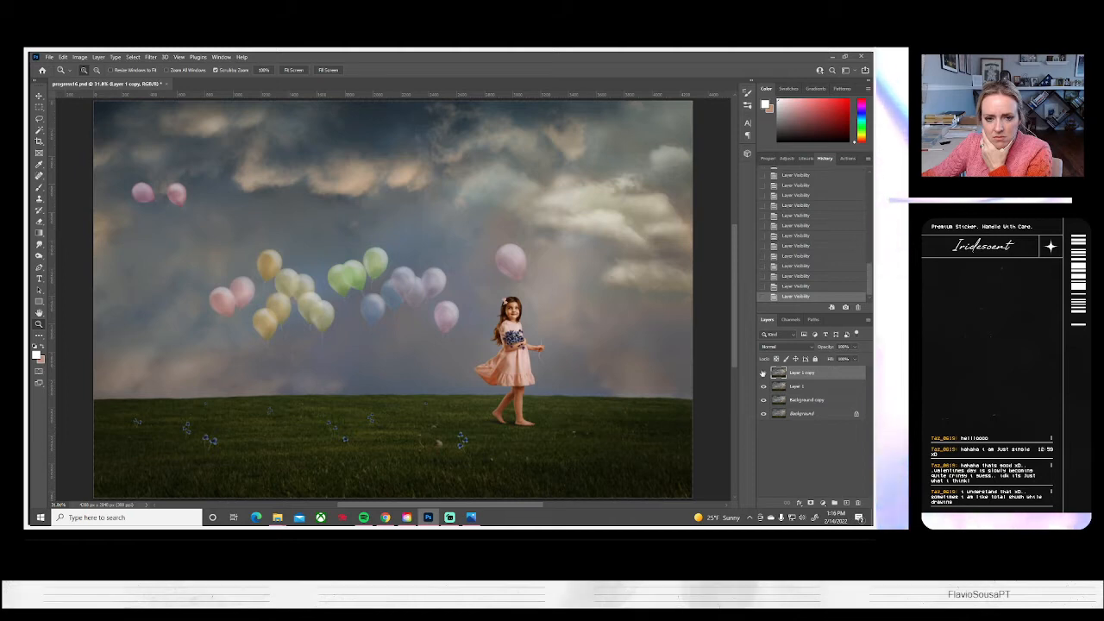
Duplicate Layer 1 copy to get a fresh working layer on top of the stack
right_click(801, 373)
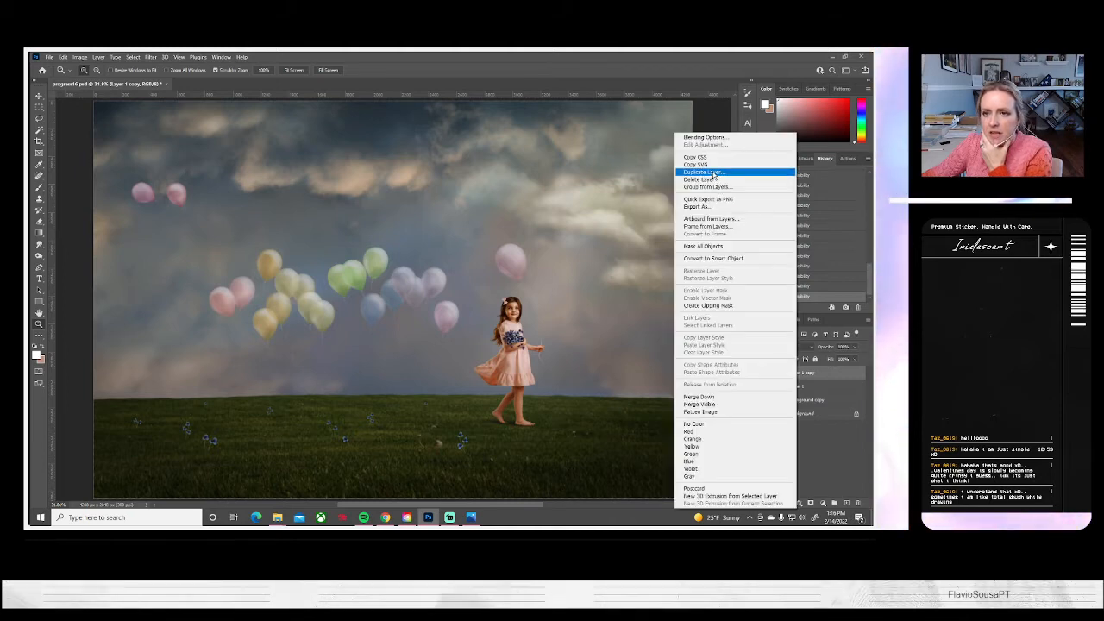
click(733, 180)
click(523, 182)
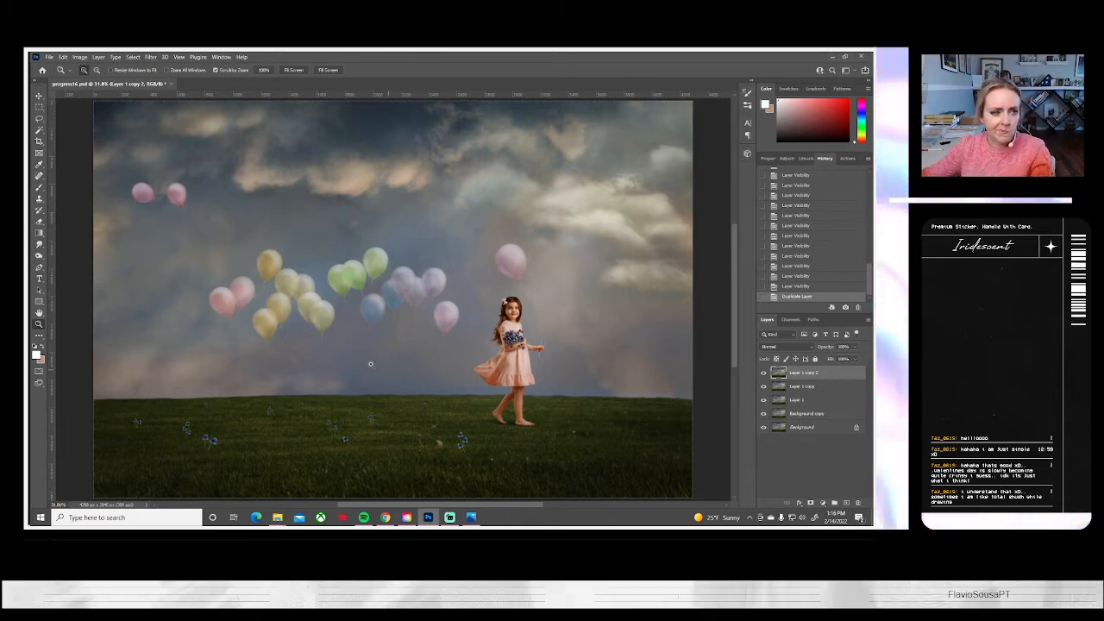
Remove the string below the lone pink balloon behind the girl using the Clone Stamp with a small Soft Round brush
drag(373, 352, 436, 344)
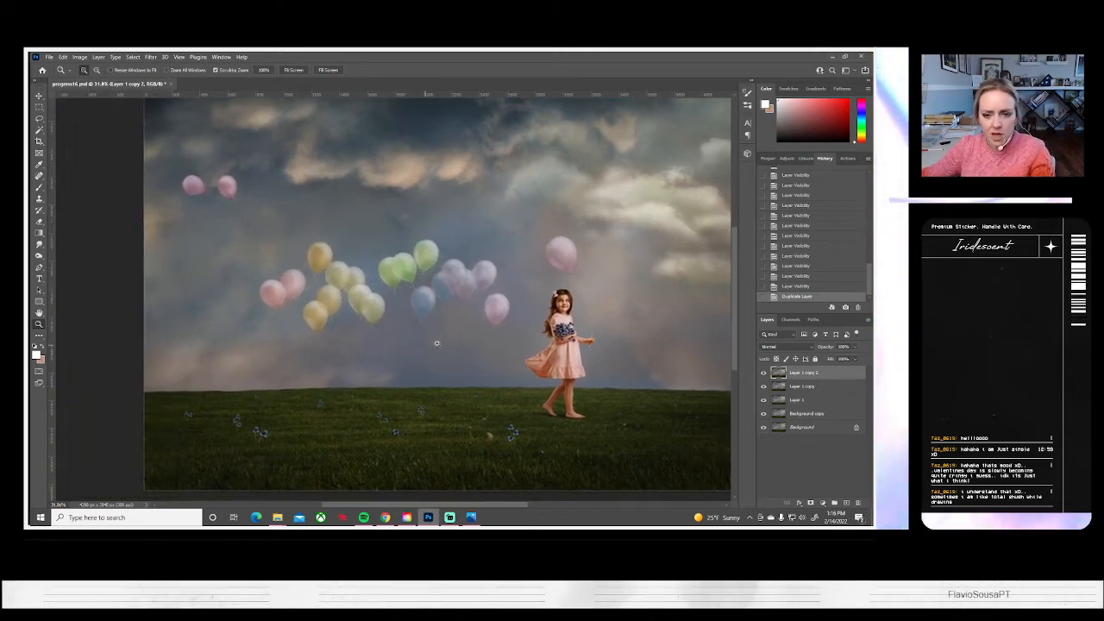
scroll(472, 338, up, 2)
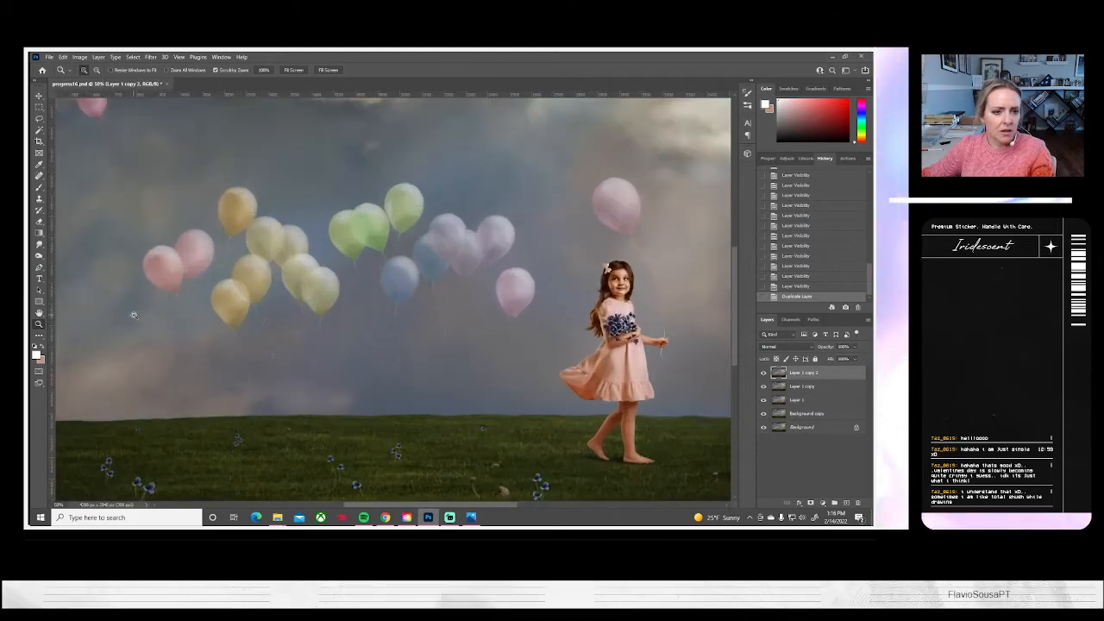
scroll(481, 371, up, 2)
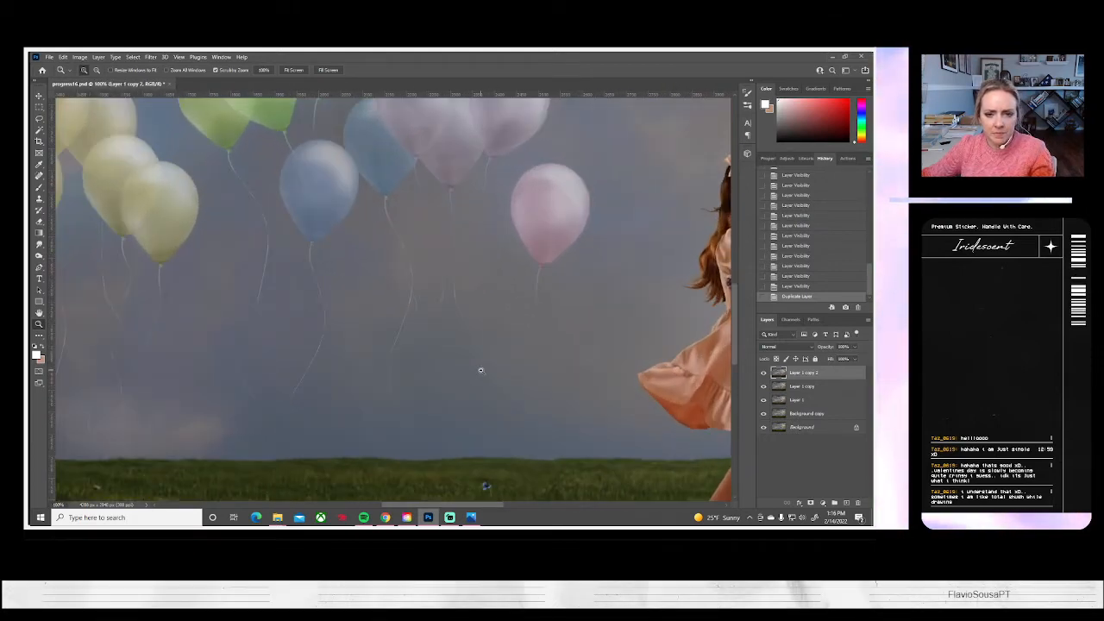
click(39, 199)
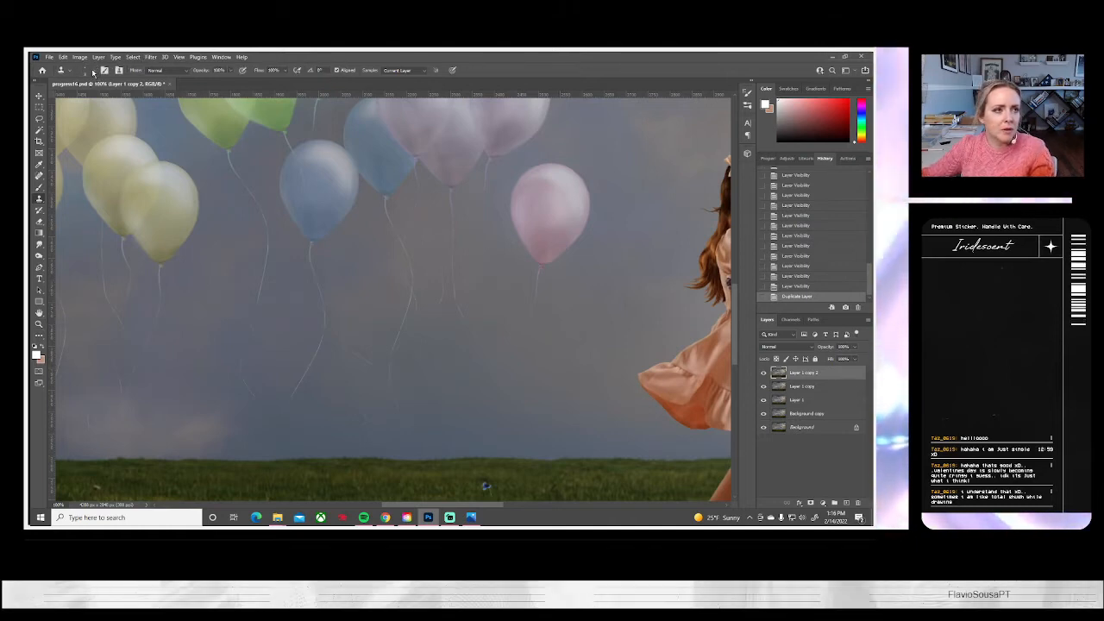
click(90, 72)
drag(83, 97, 85, 98)
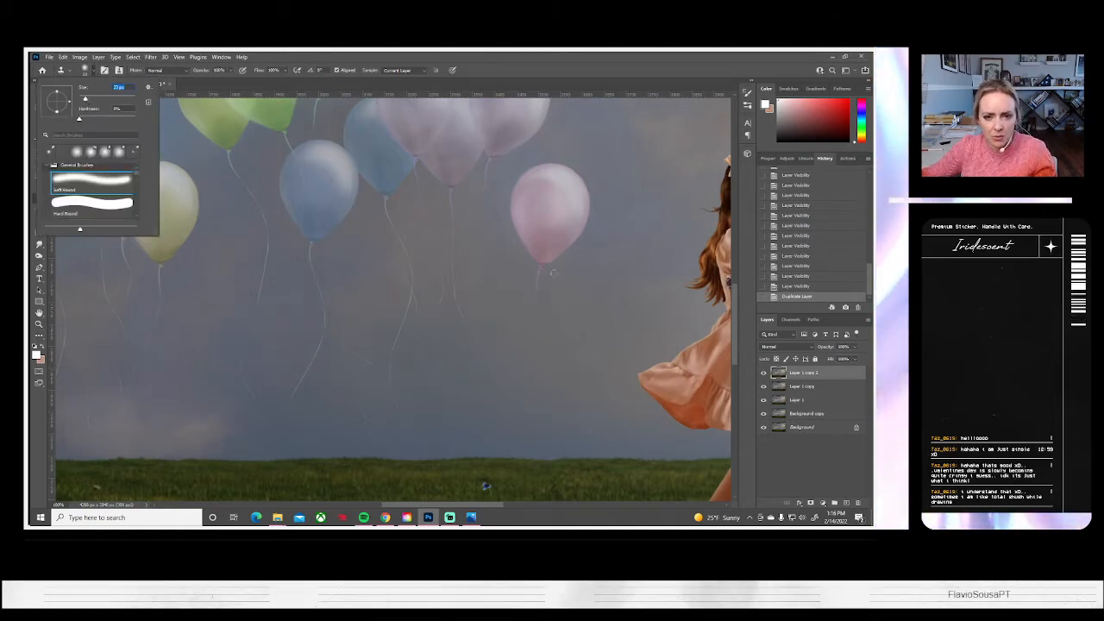
click(549, 273)
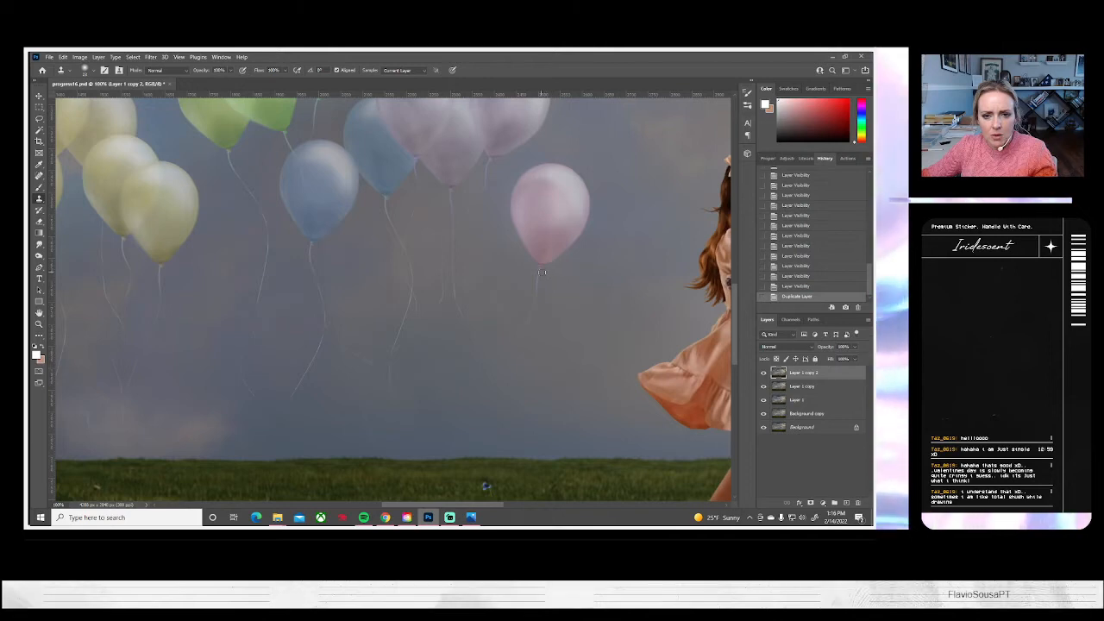
drag(538, 273, 545, 298)
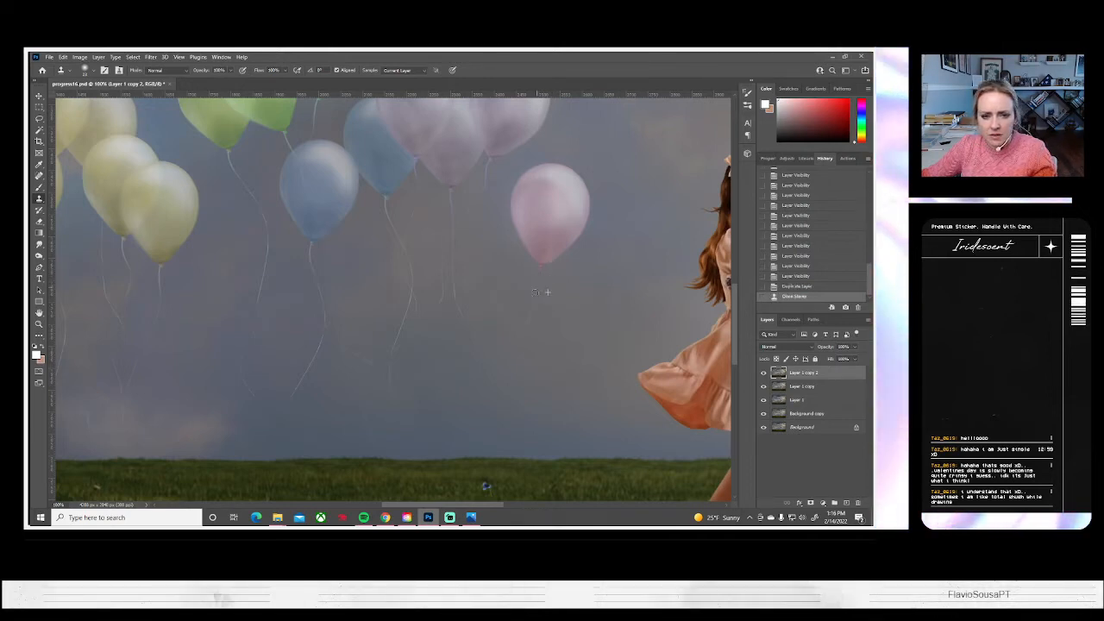
drag(532, 311, 514, 357)
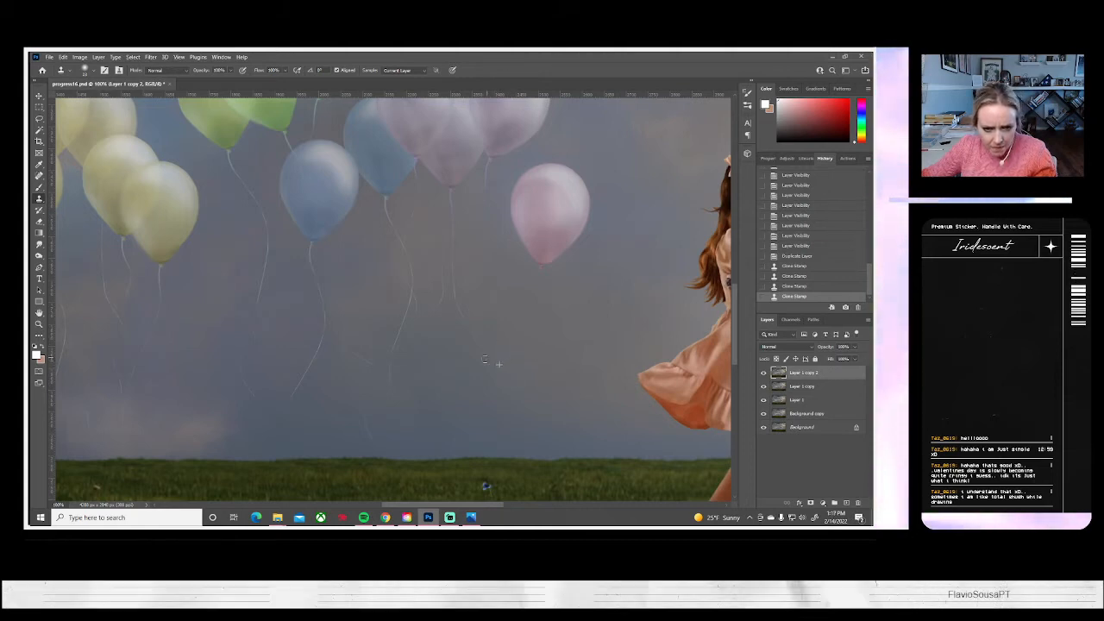
click(450, 364)
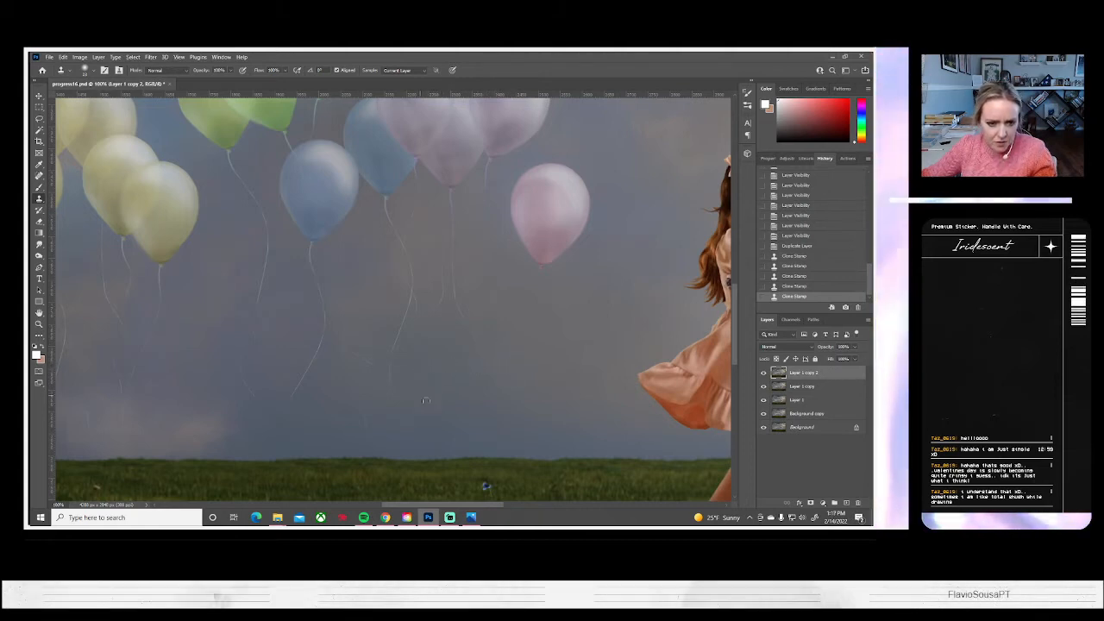
Clone sky over the strings hanging from the lavender balloons until they are removed
click(461, 312)
click(458, 306)
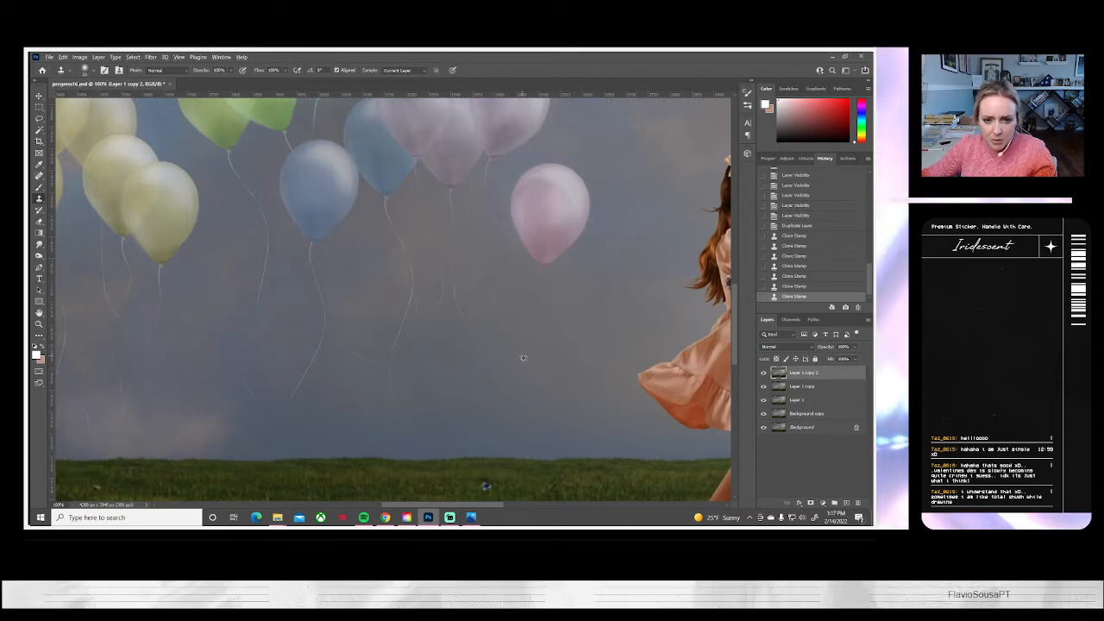
mouse_move(470, 332)
mouse_down()
mouse_move(459, 252)
mouse_move(463, 310)
mouse_move(484, 330)
mouse_move(448, 307)
mouse_up()
drag(451, 299, 444, 277)
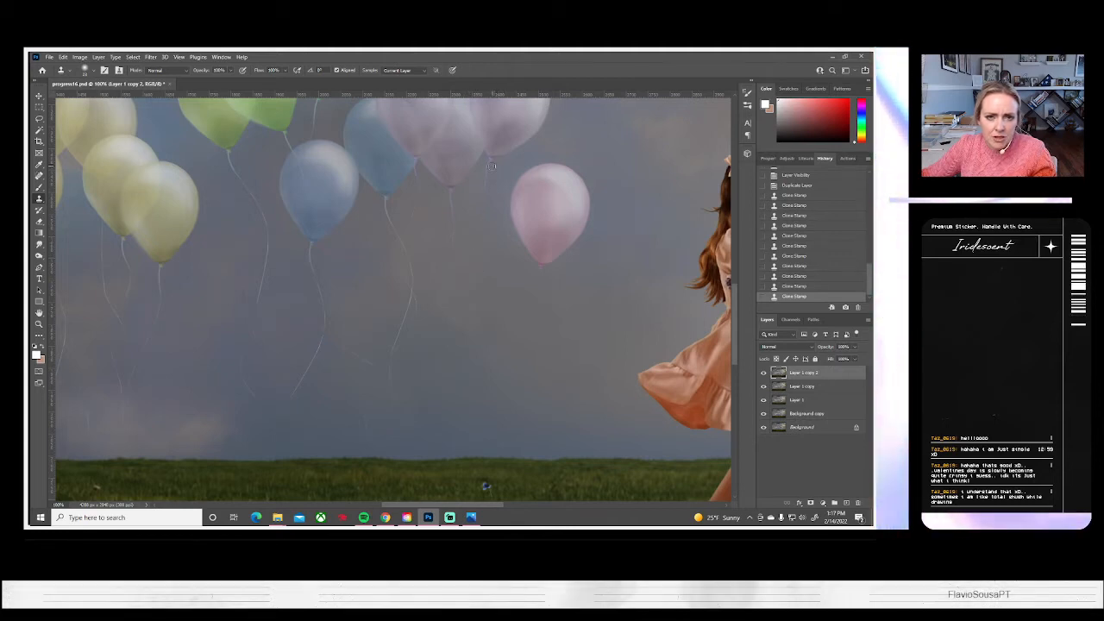
drag(488, 170, 489, 193)
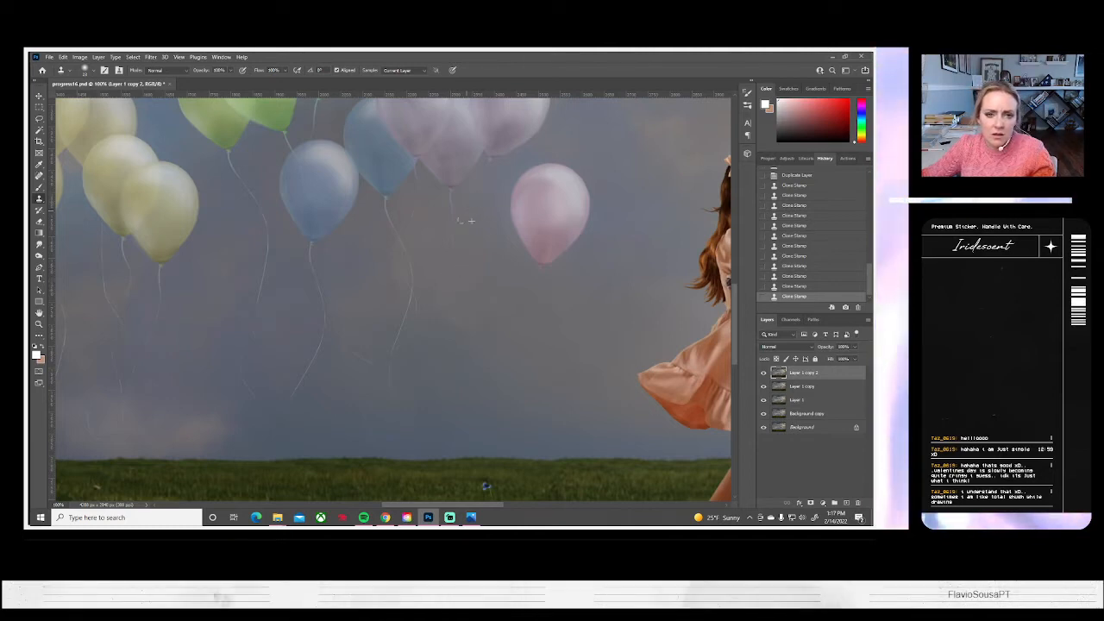
drag(460, 257, 463, 236)
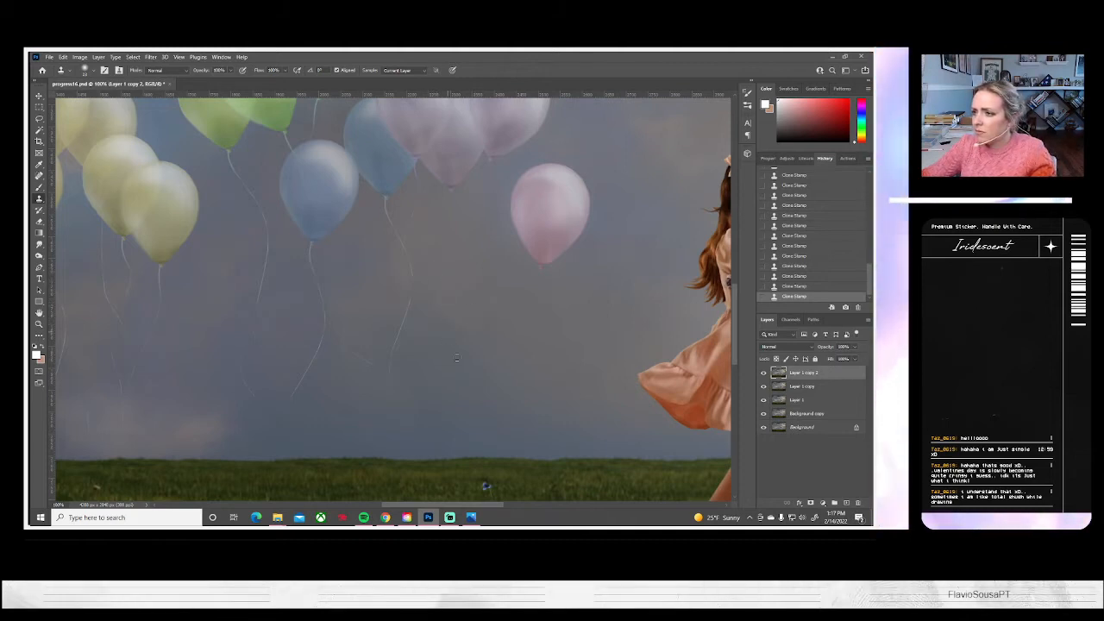
Clone sky over the lower part of the front blue balloon's string using the Clone Stamp with a Soft Round brush
drag(461, 406, 521, 331)
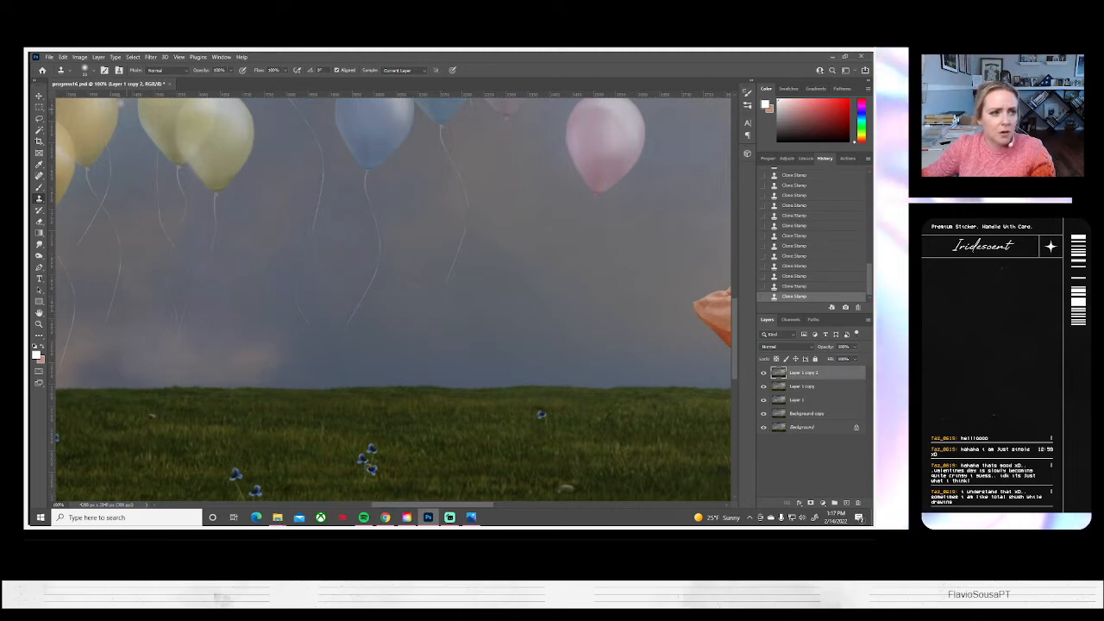
click(91, 72)
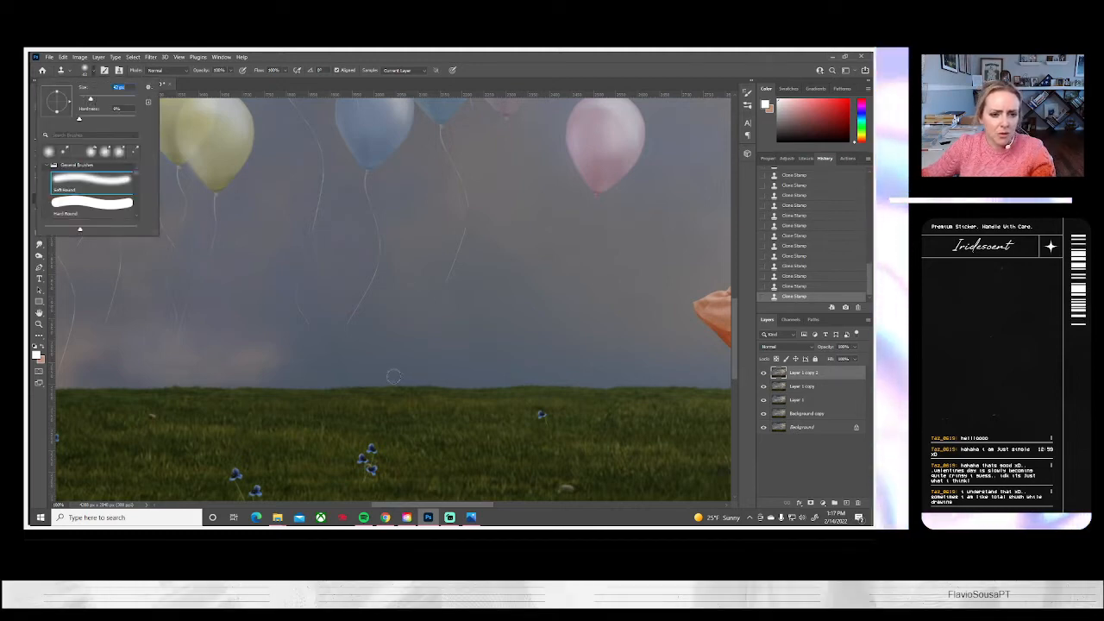
alt+click(374, 327)
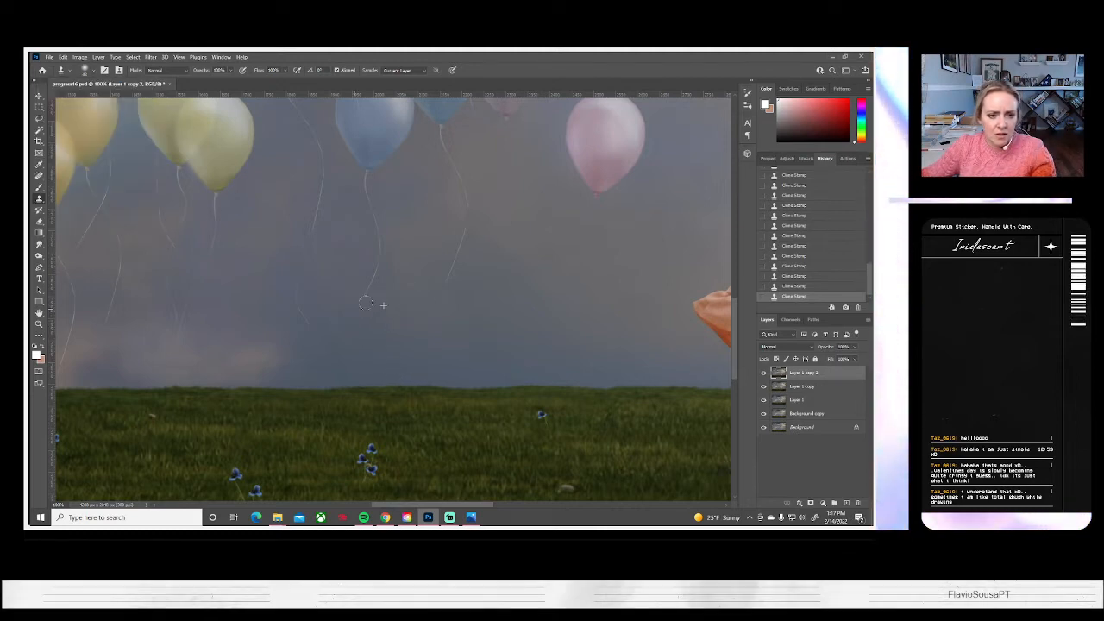
alt+click(350, 280)
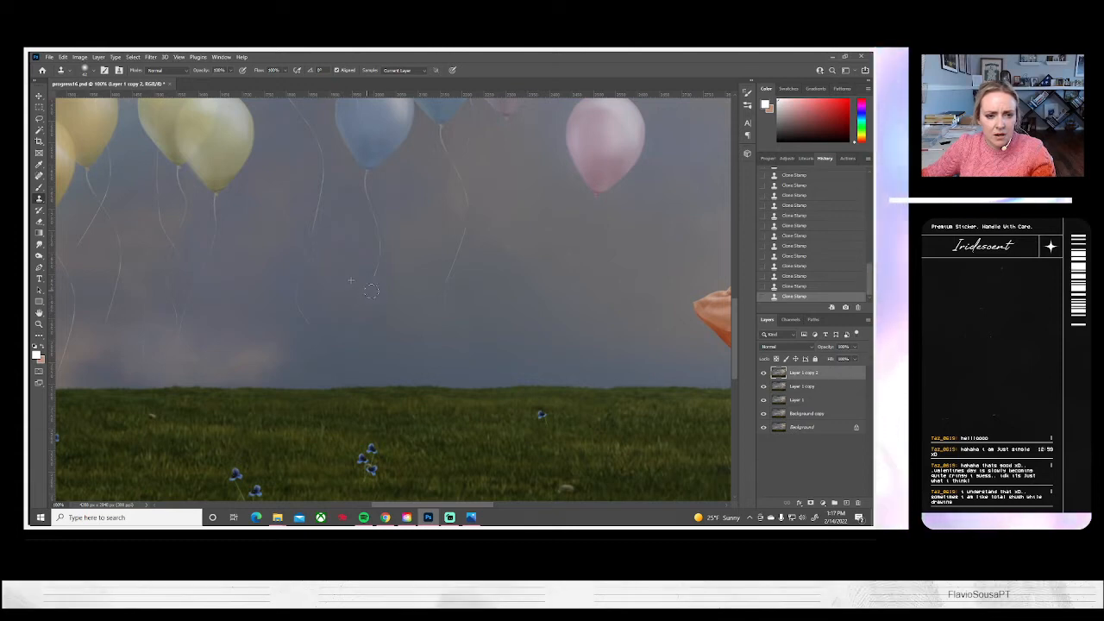
drag(379, 274, 396, 276)
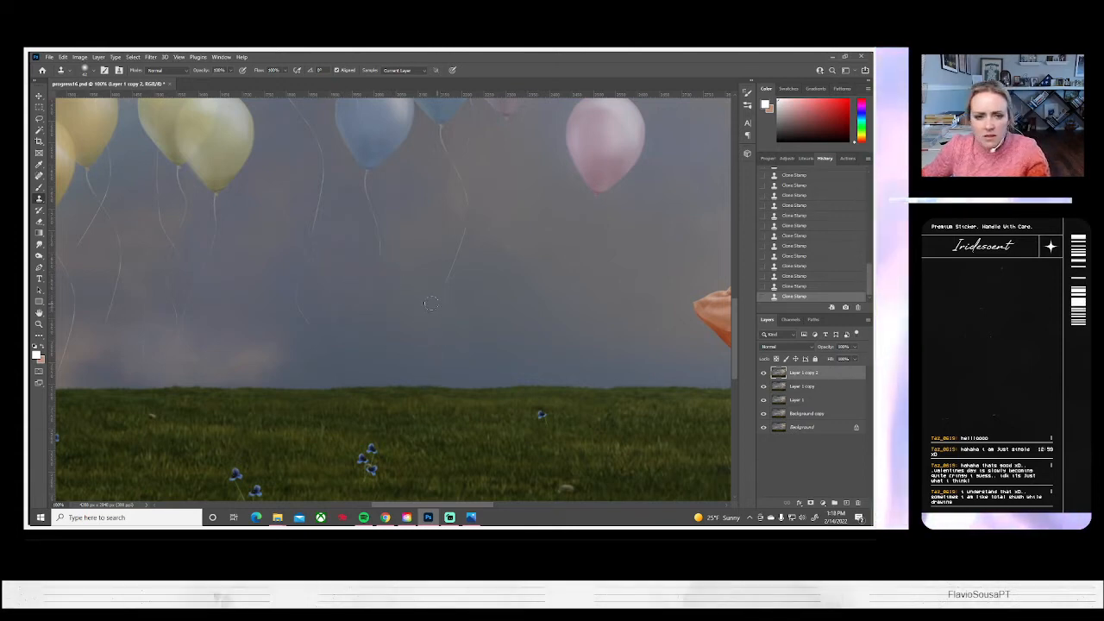
Remove the string hanging from the blue balloon behind the lavender ones by cloning nearby sky over it
alt+click(419, 270)
drag(441, 282, 463, 230)
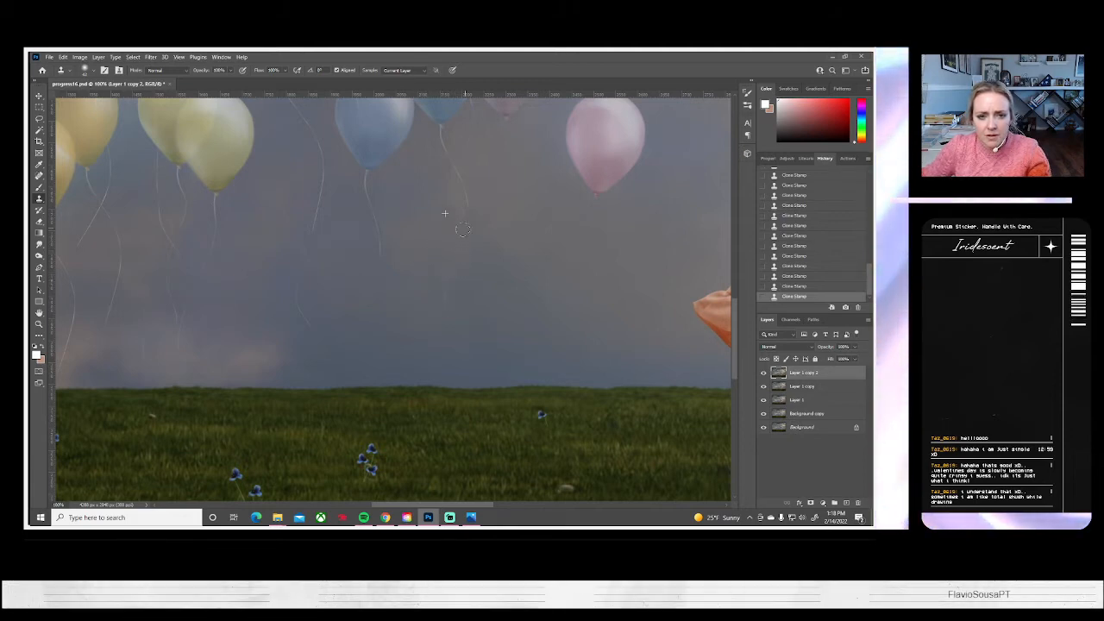
alt+click(468, 281)
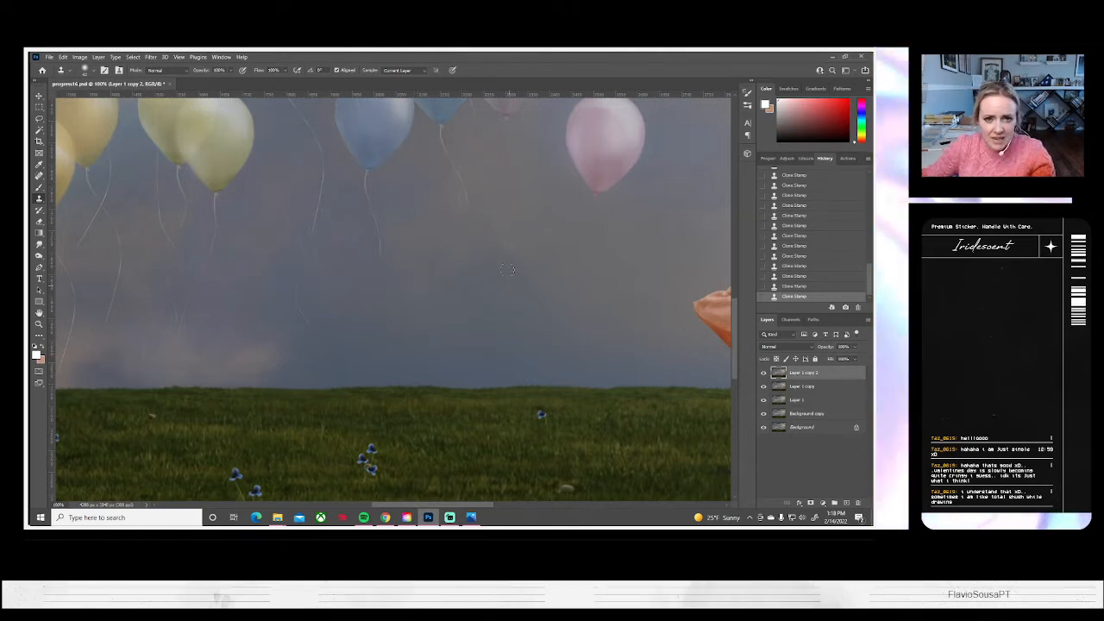
scroll(444, 272, up, 5)
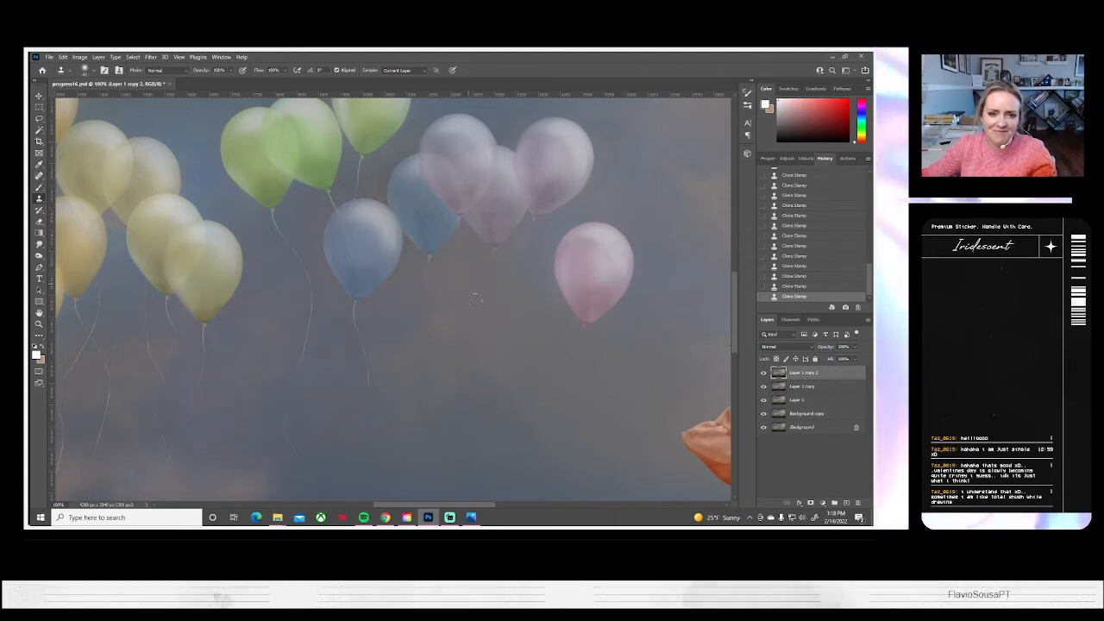
Clone out the rest of the front blue balloon's string and touch up the sky above the grass
drag(454, 357, 495, 364)
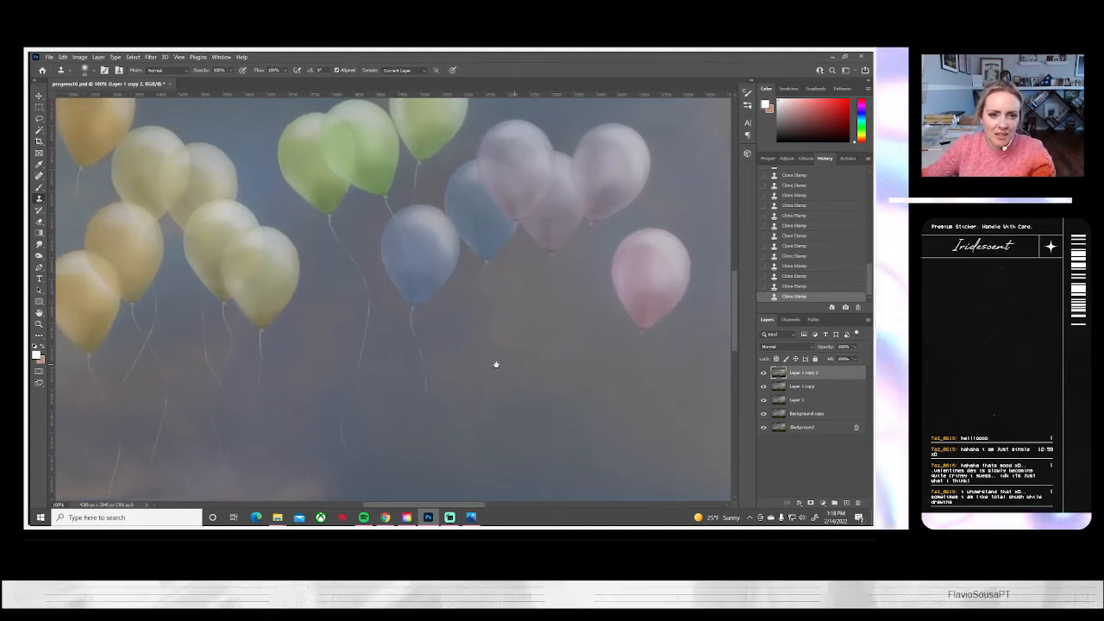
alt+click(395, 358)
mouse_move(414, 341)
mouse_down()
mouse_move(411, 367)
mouse_move(414, 324)
mouse_up()
drag(446, 428, 464, 335)
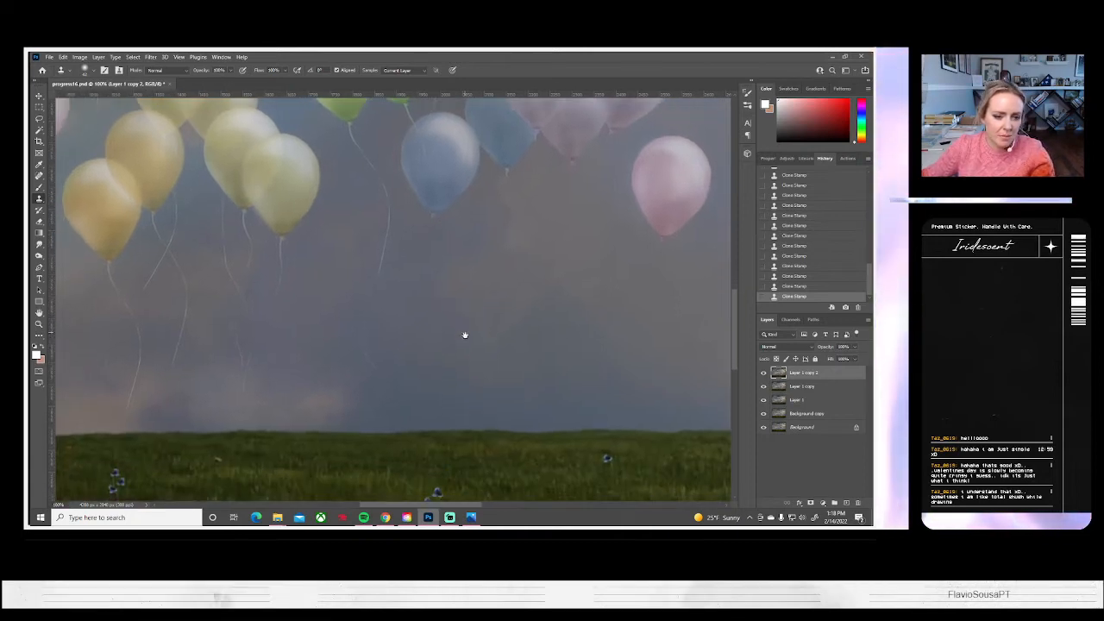
drag(348, 378, 349, 378)
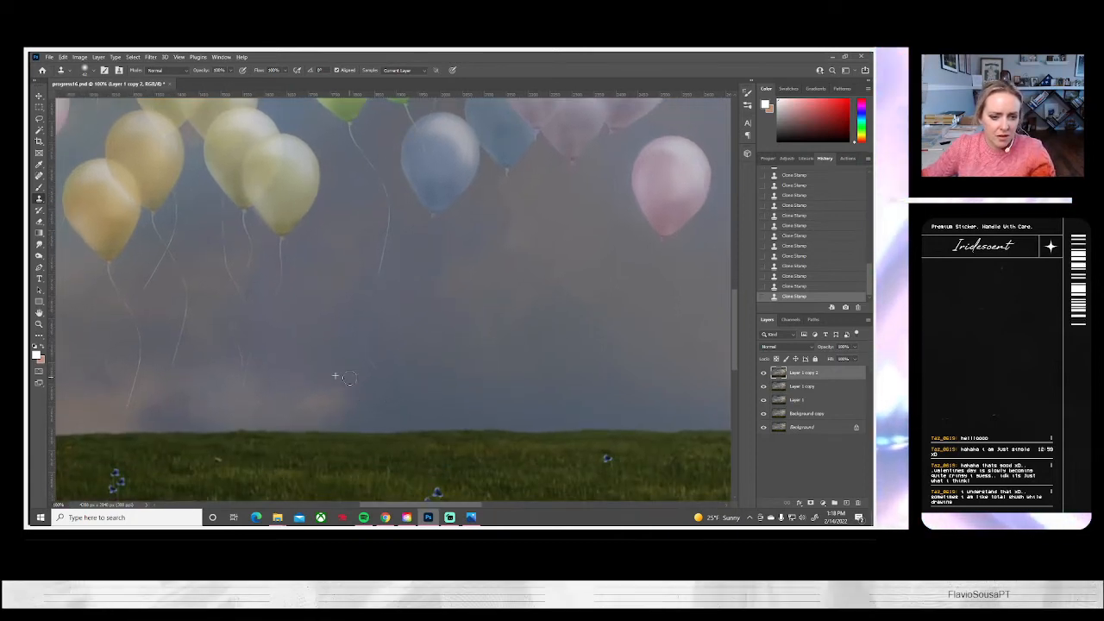
Clone sky over the lower end and the knot end of the string hanging from the leftmost green balloon
drag(609, 332, 495, 433)
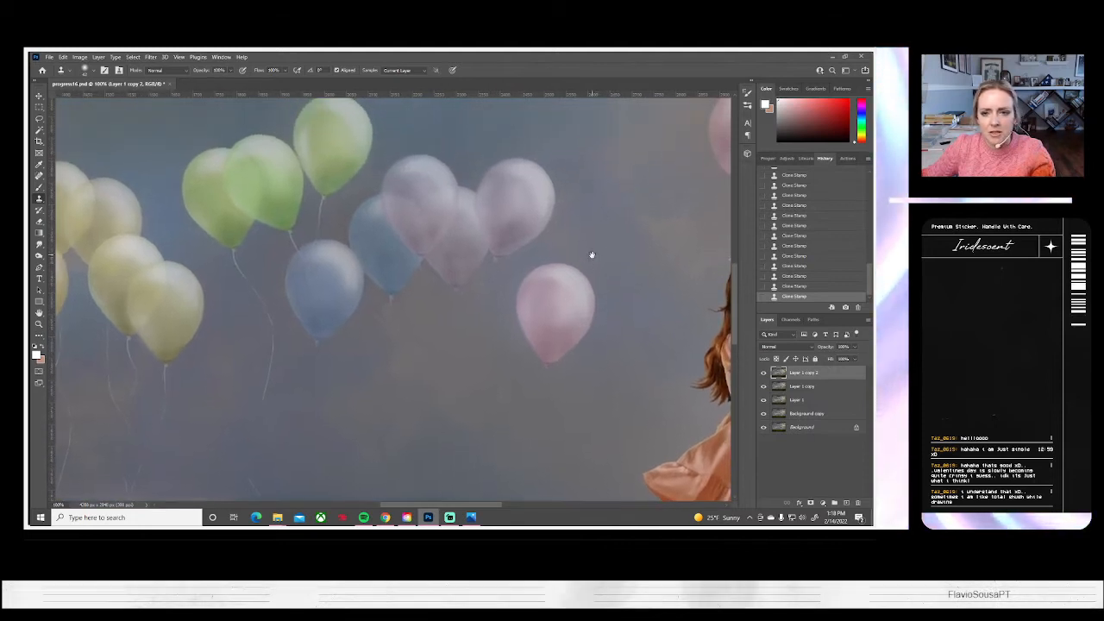
drag(592, 254, 438, 340)
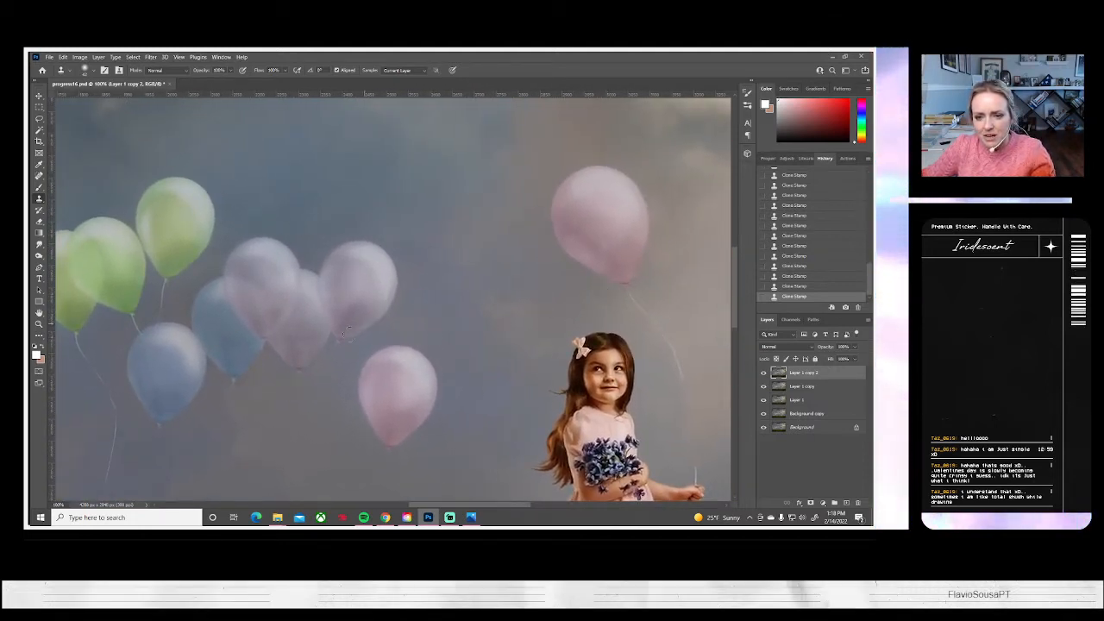
drag(372, 405, 428, 434)
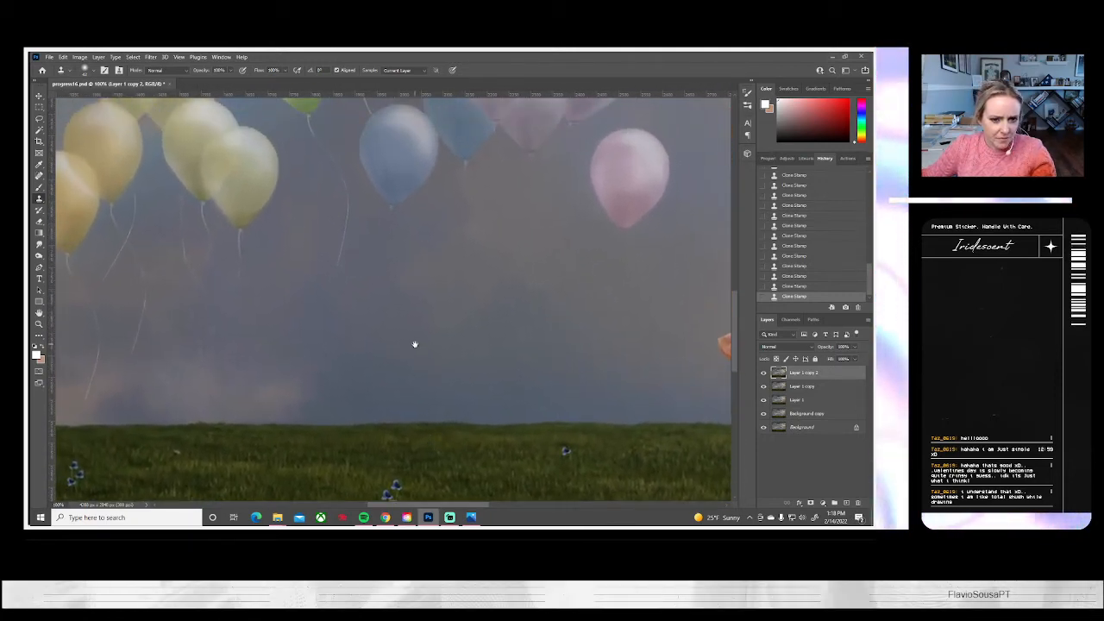
drag(414, 345, 420, 382)
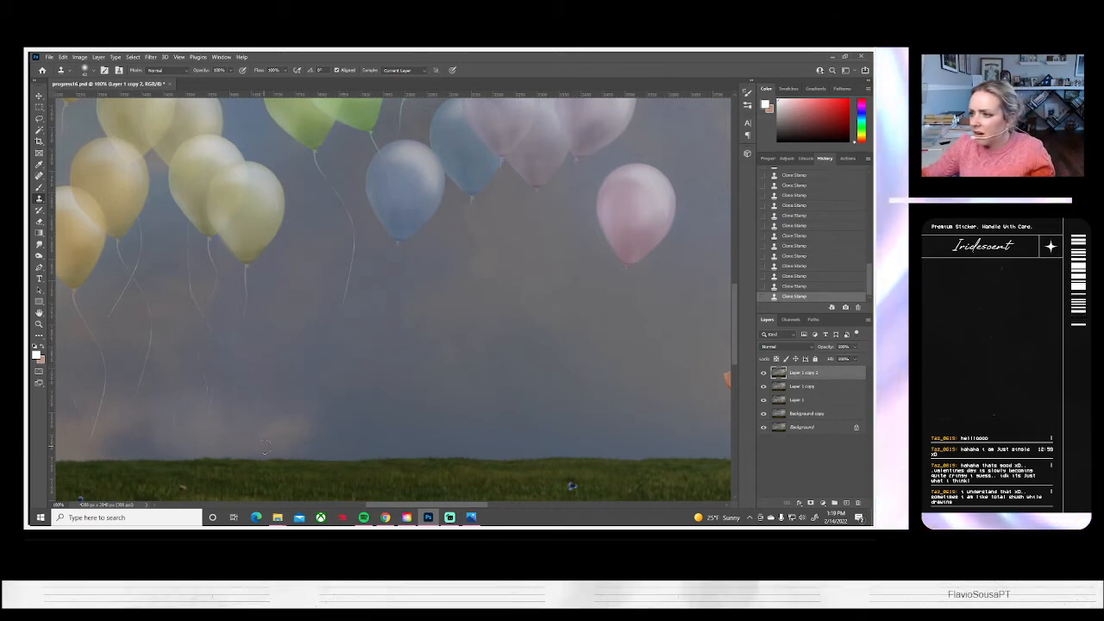
drag(345, 355, 365, 377)
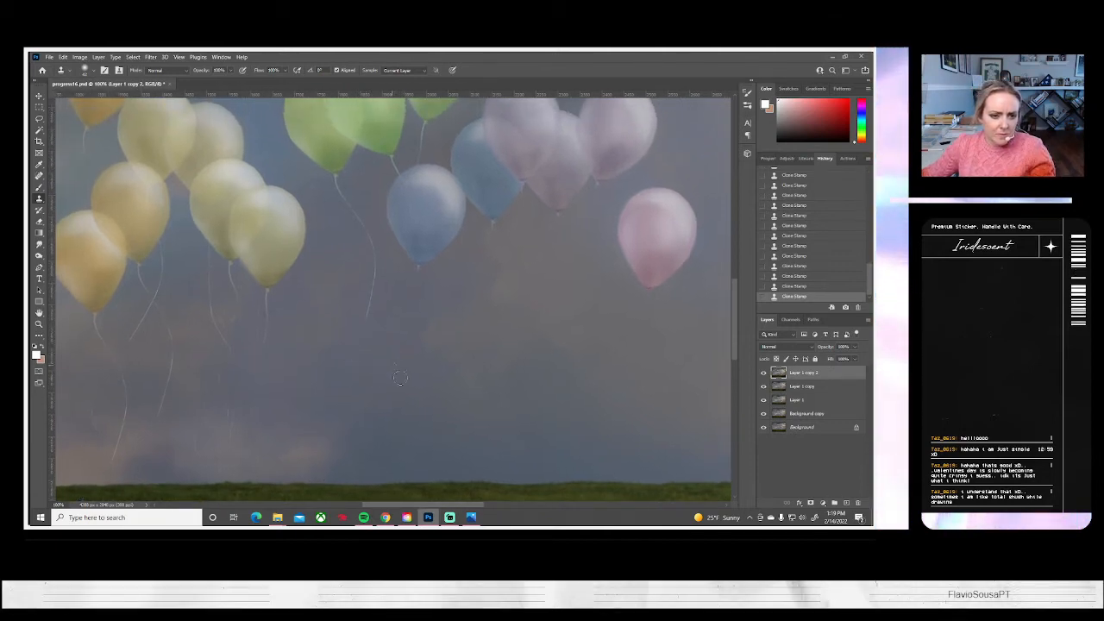
alt+click(326, 343)
mouse_move(354, 329)
mouse_down()
mouse_move(323, 324)
mouse_move(363, 308)
mouse_move(378, 350)
mouse_move(359, 297)
mouse_up()
alt+click(333, 323)
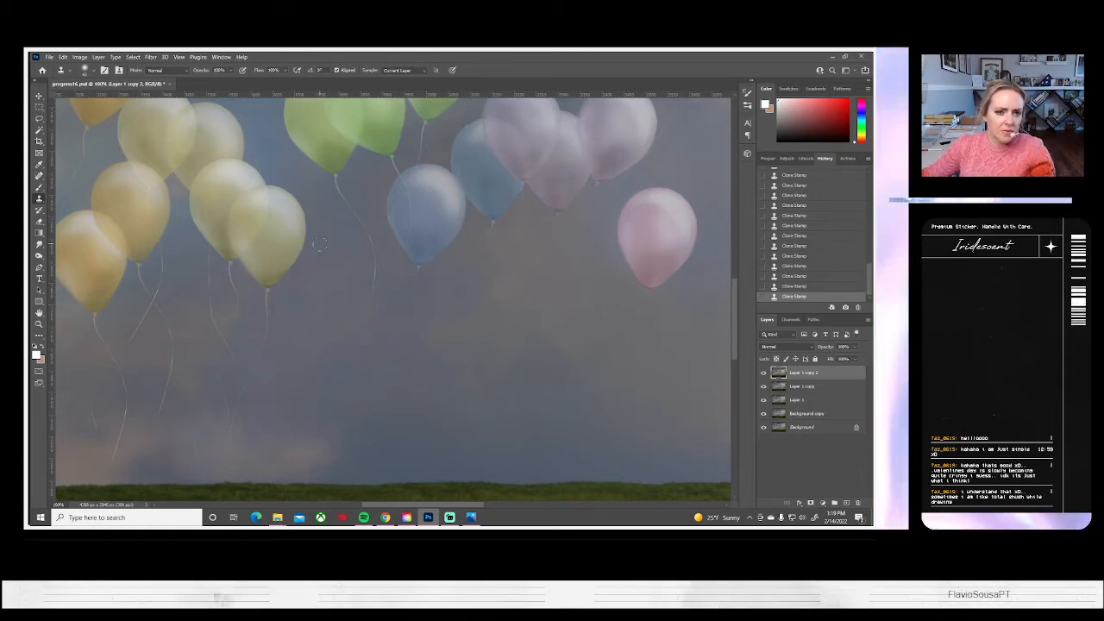
scroll(518, 278, up, 3)
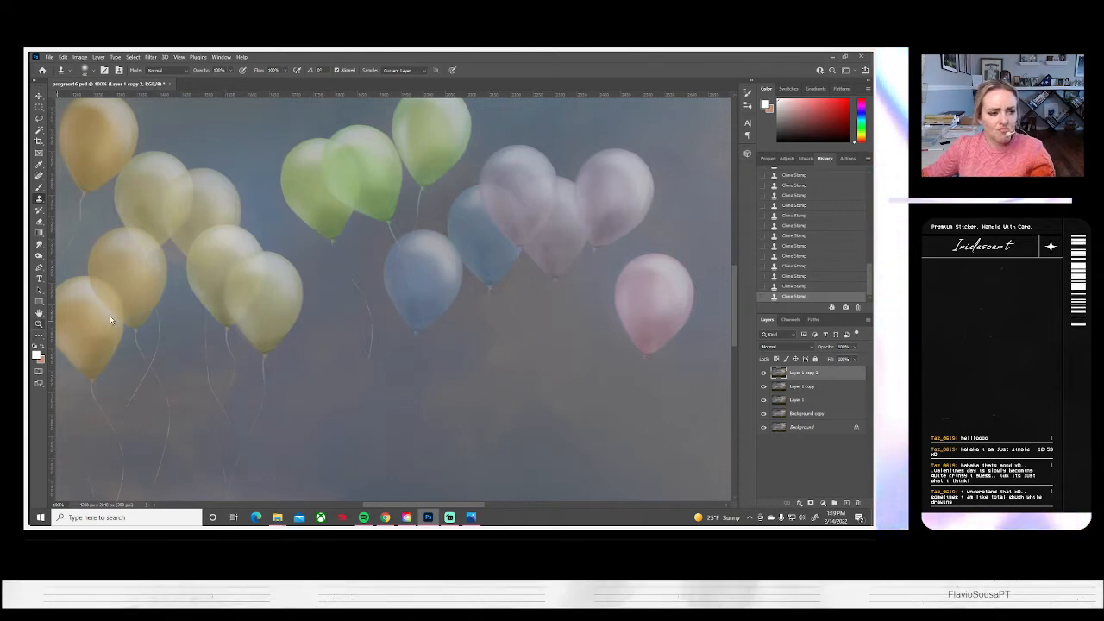
Zoom in on the front blue balloon and clone out the faint line crossing its upper part with a smaller Soft Round brush
click(38, 324)
click(404, 269)
click(403, 270)
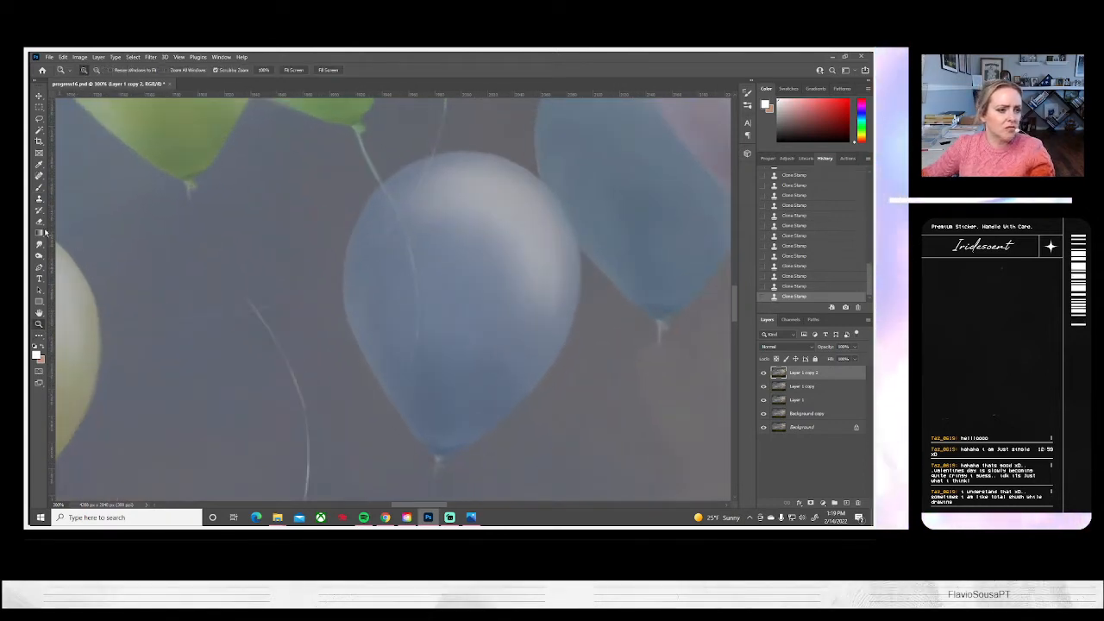
click(39, 200)
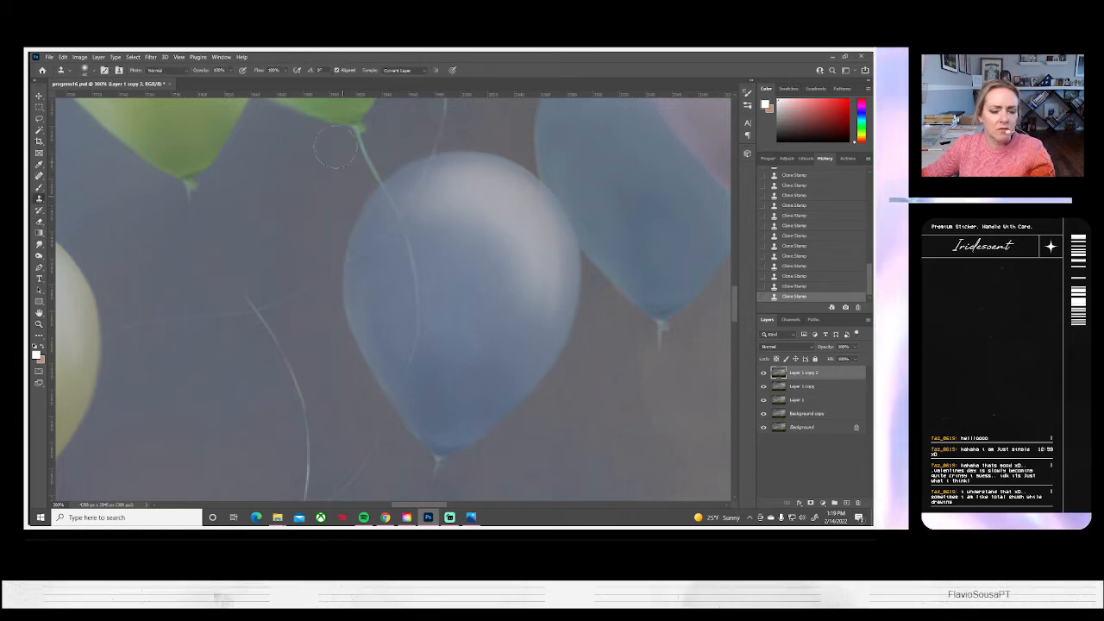
click(86, 71)
click(81, 98)
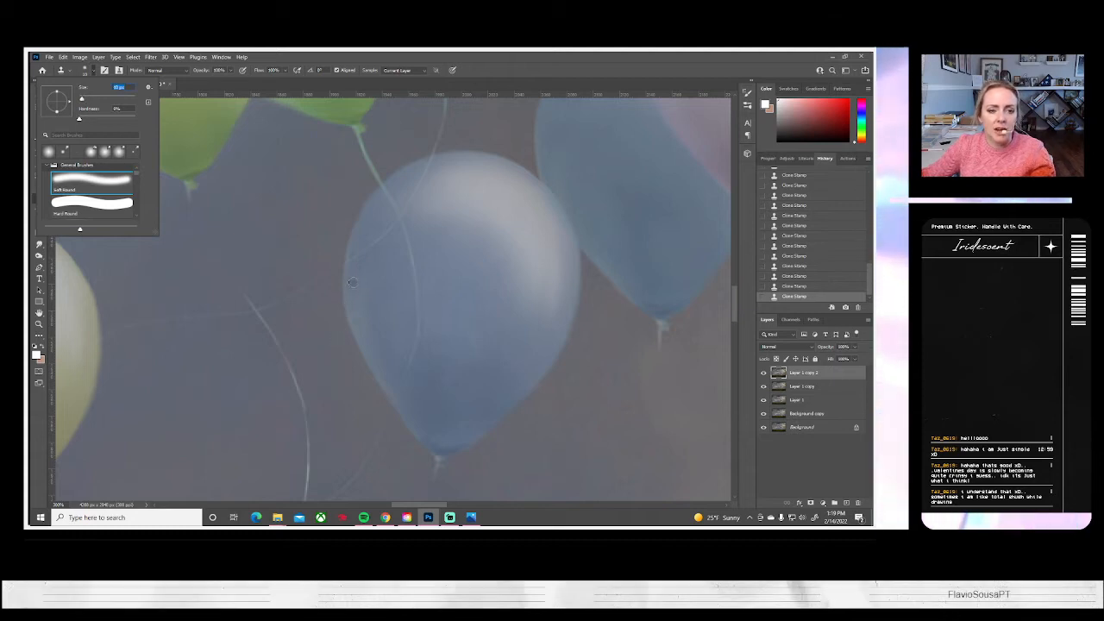
key(Return)
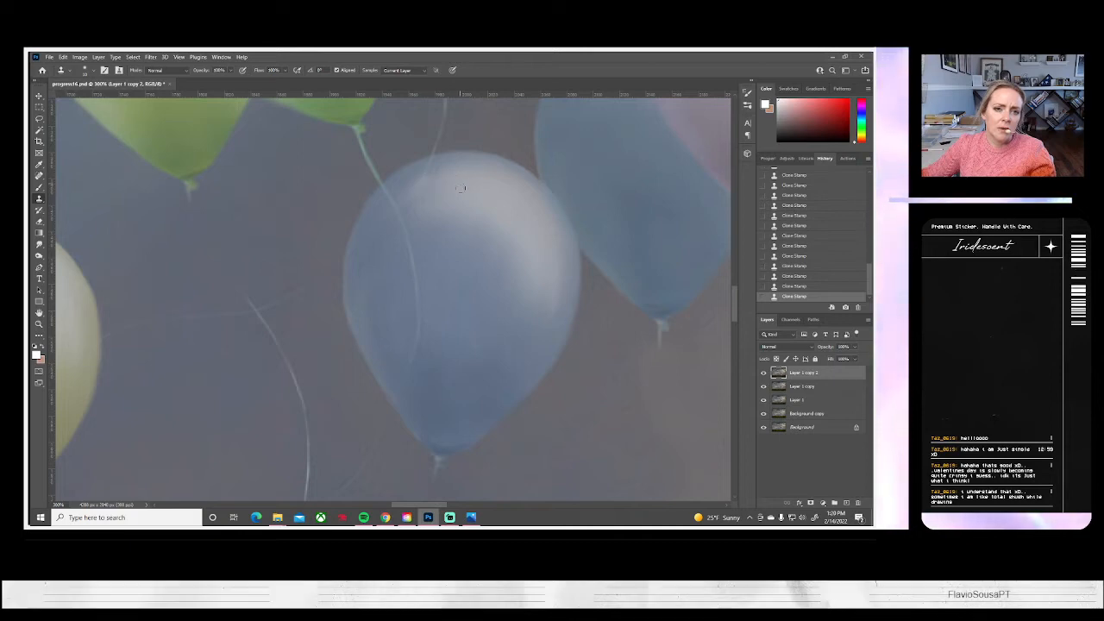
Undo the last clone stroke and resample the blue balloon's top edge to cover the string crossing its highlight
key(ctrl+z)
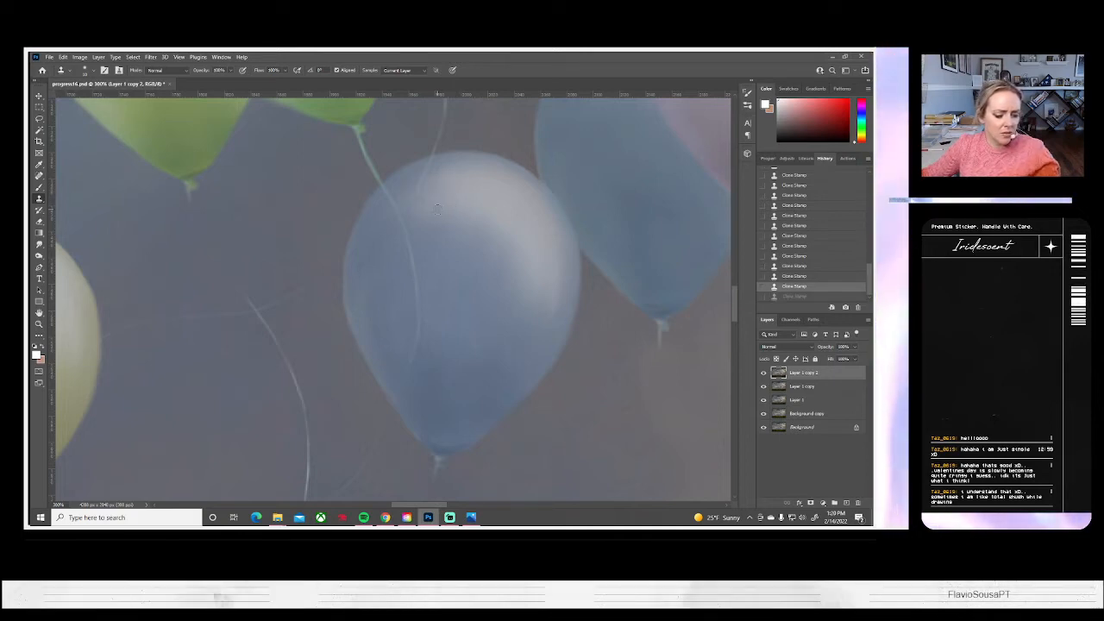
alt+click(401, 177)
drag(425, 165, 428, 166)
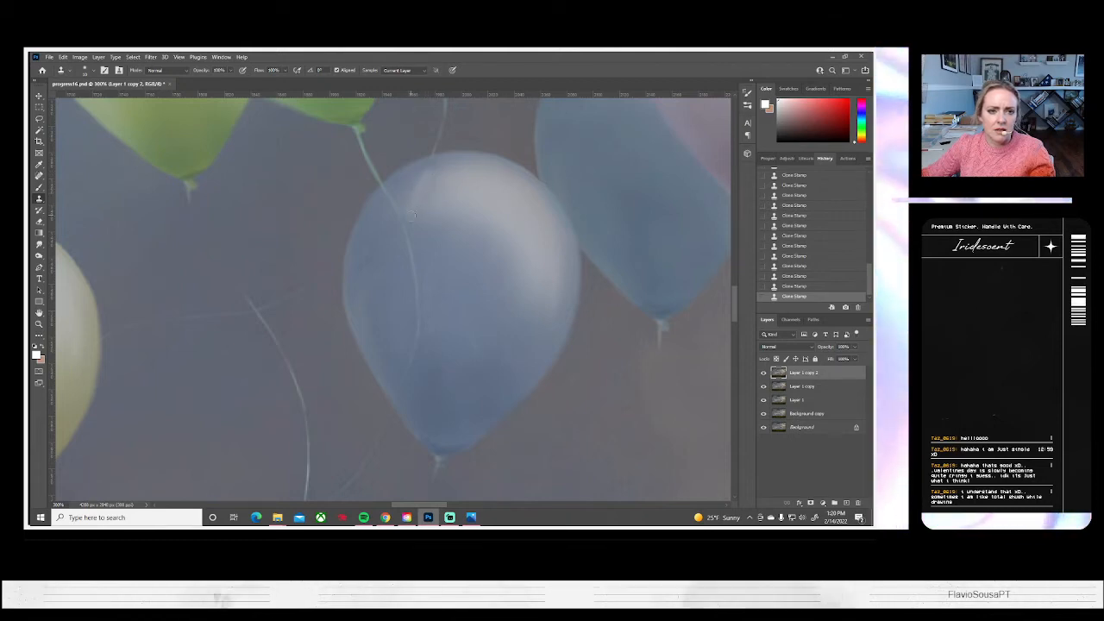
Blend the cloned patches on the blue balloon's highlight and upper edge with the Smudge tool
click(38, 244)
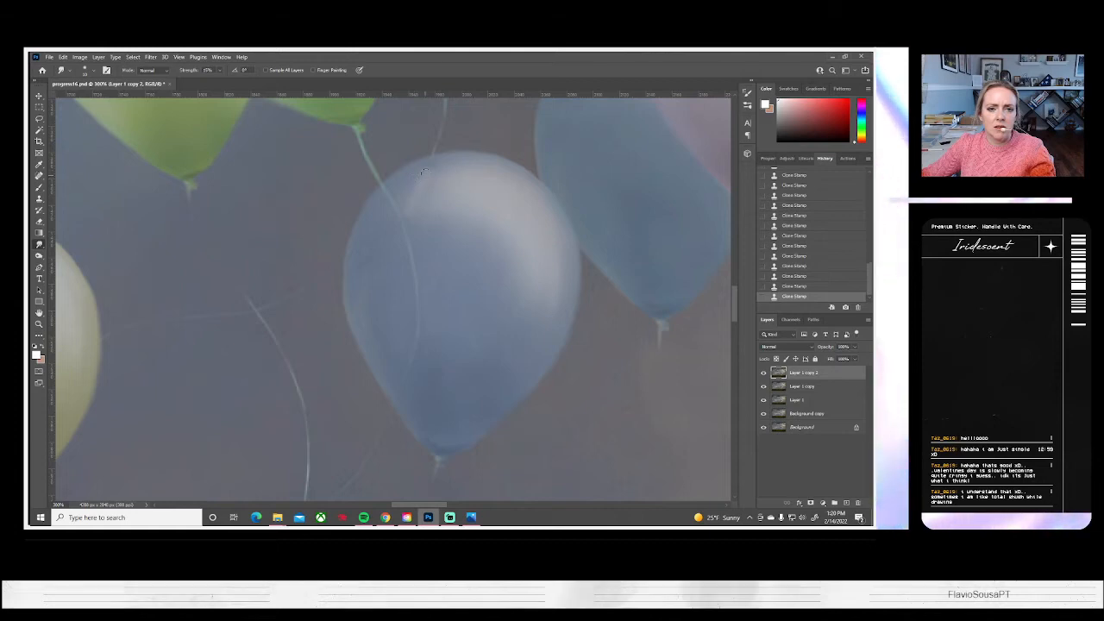
drag(444, 165, 517, 232)
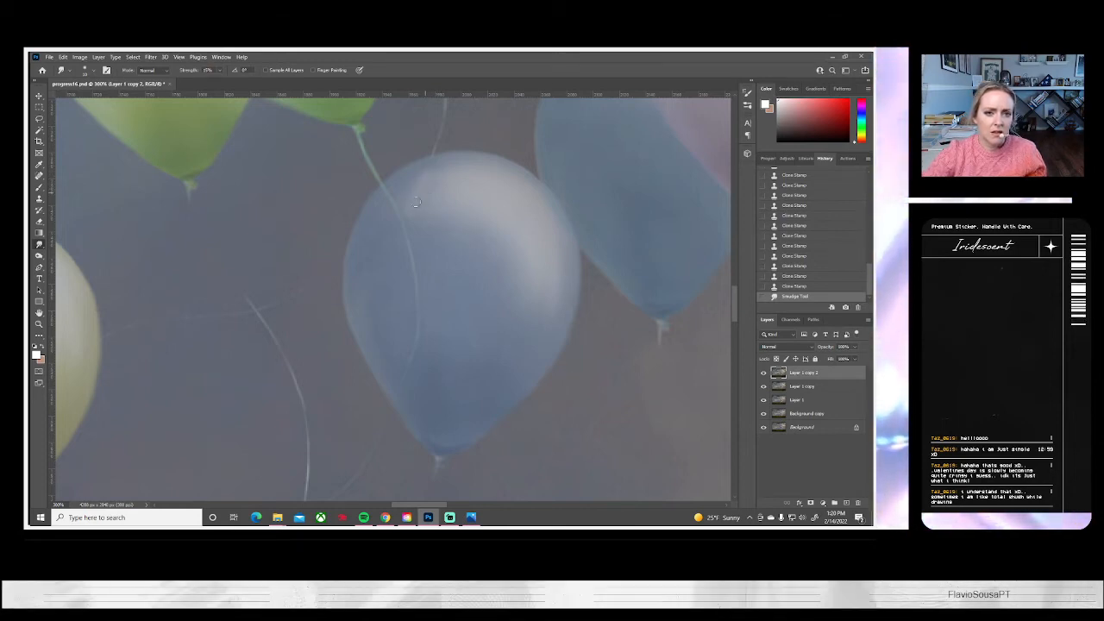
mouse_move(417, 194)
mouse_down()
mouse_move(405, 229)
mouse_move(393, 207)
mouse_move(404, 234)
mouse_up()
drag(399, 218, 406, 228)
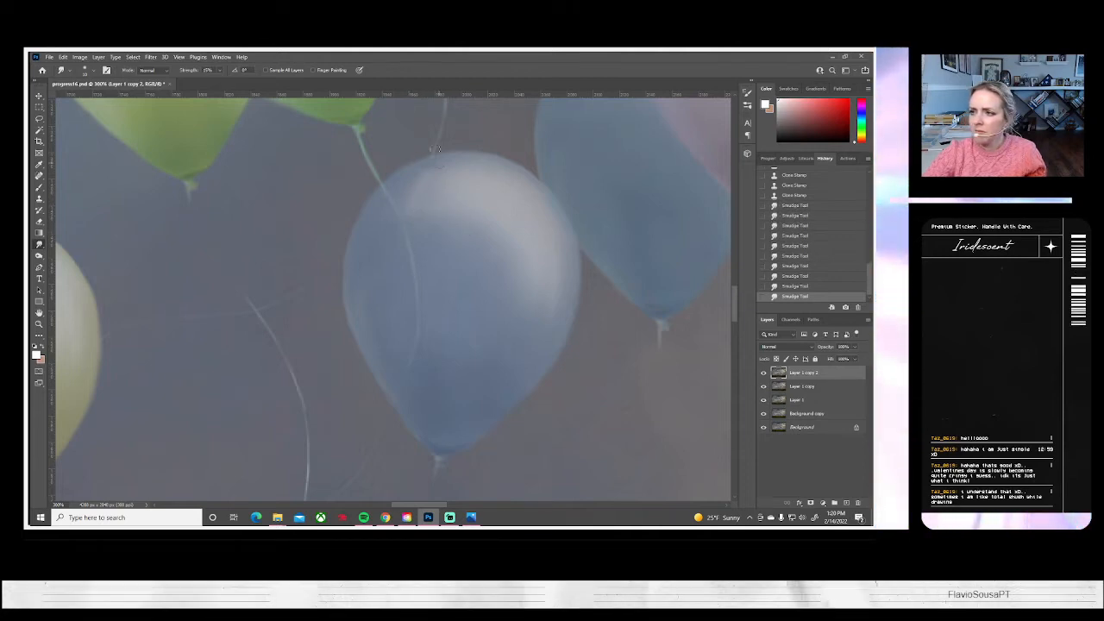
Set up a soft Brush at 2% opacity for the blue balloon, undoing the trial stroke across its highlight
click(39, 186)
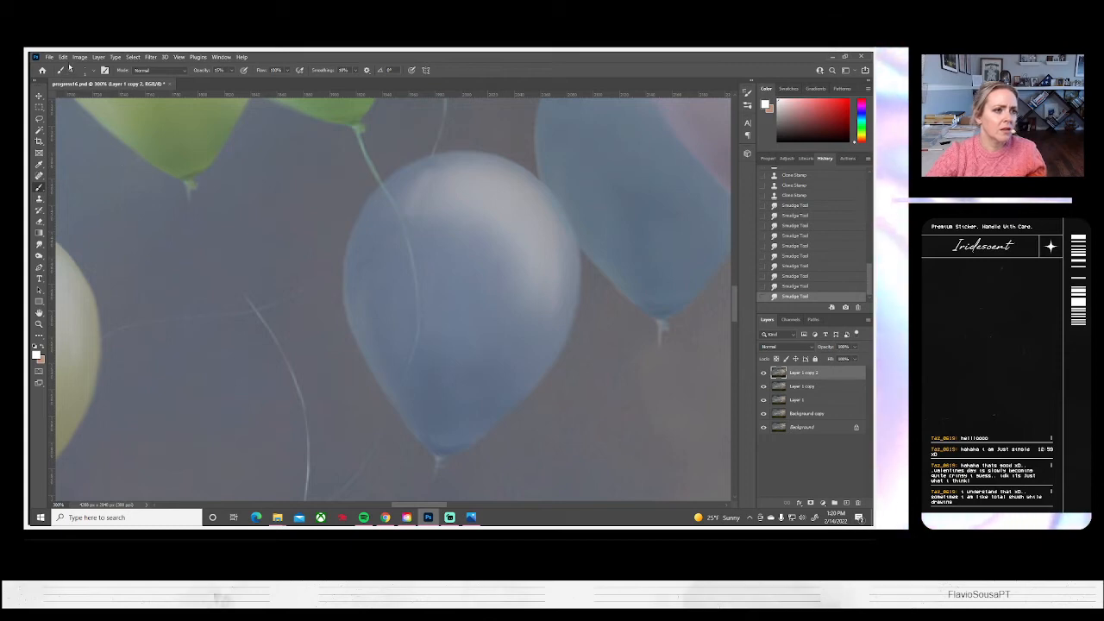
click(95, 73)
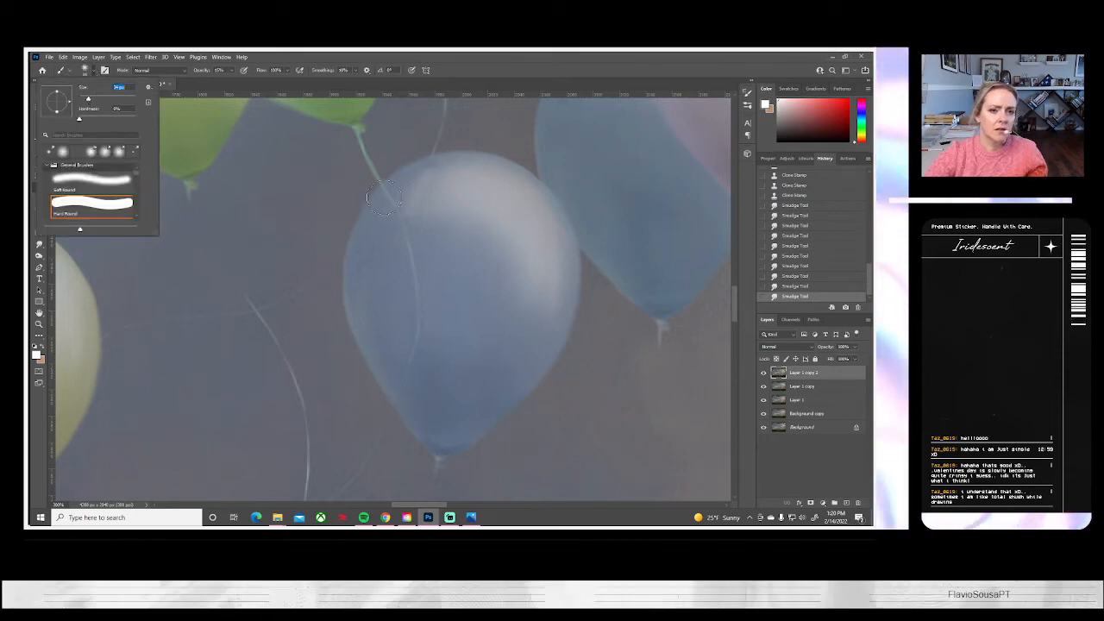
key(alt)
mouse_move(430, 202)
mouse_down()
mouse_move(426, 187)
mouse_move(493, 198)
mouse_up()
key(ctrl+z)
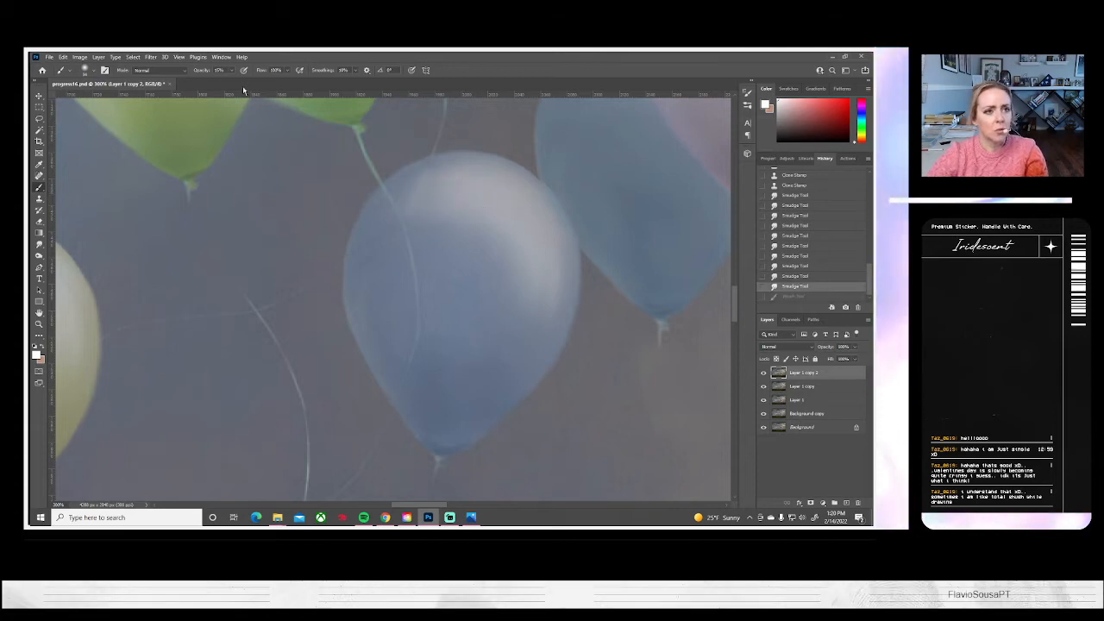
drag(228, 84, 223, 83)
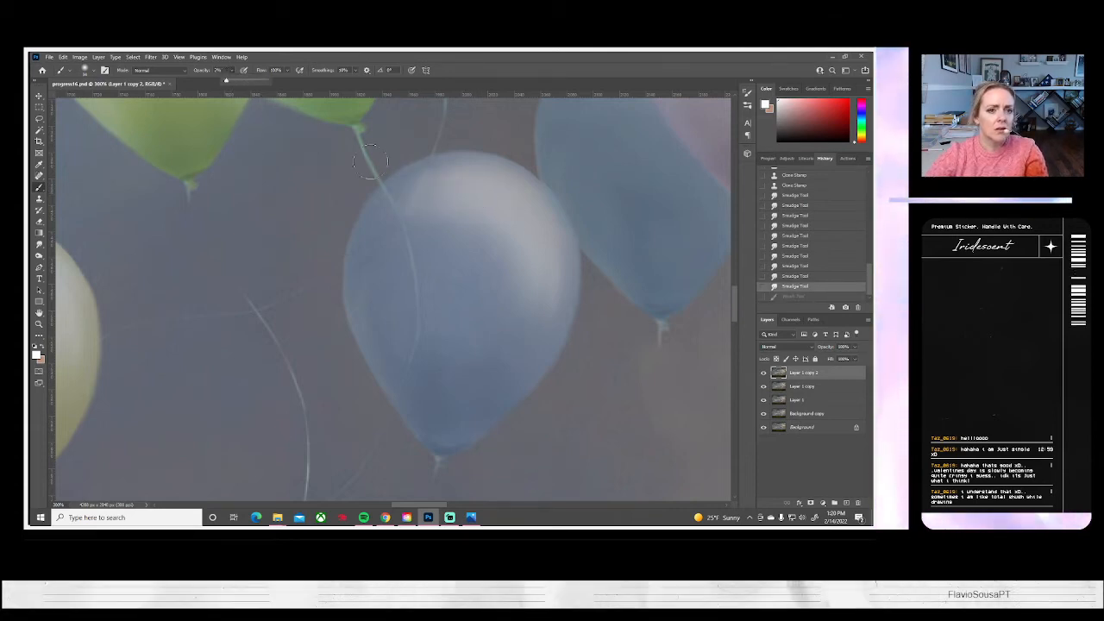
Dab the low-opacity brush over the blue balloon's highlight and shaded side to even out the retouched tones
click(434, 209)
click(473, 213)
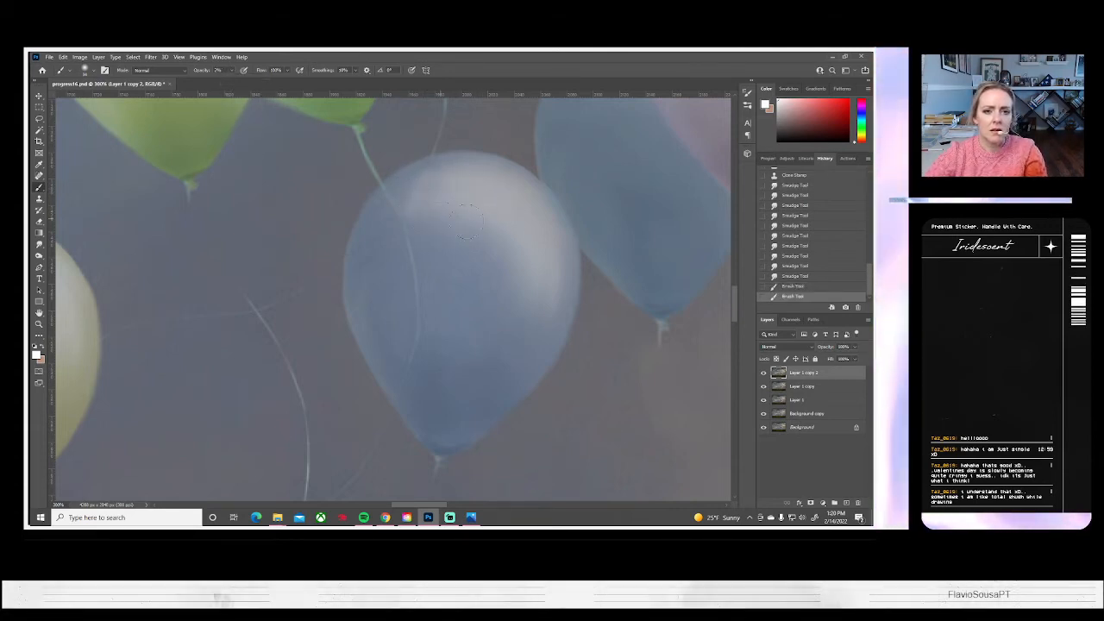
click(458, 202)
click(436, 187)
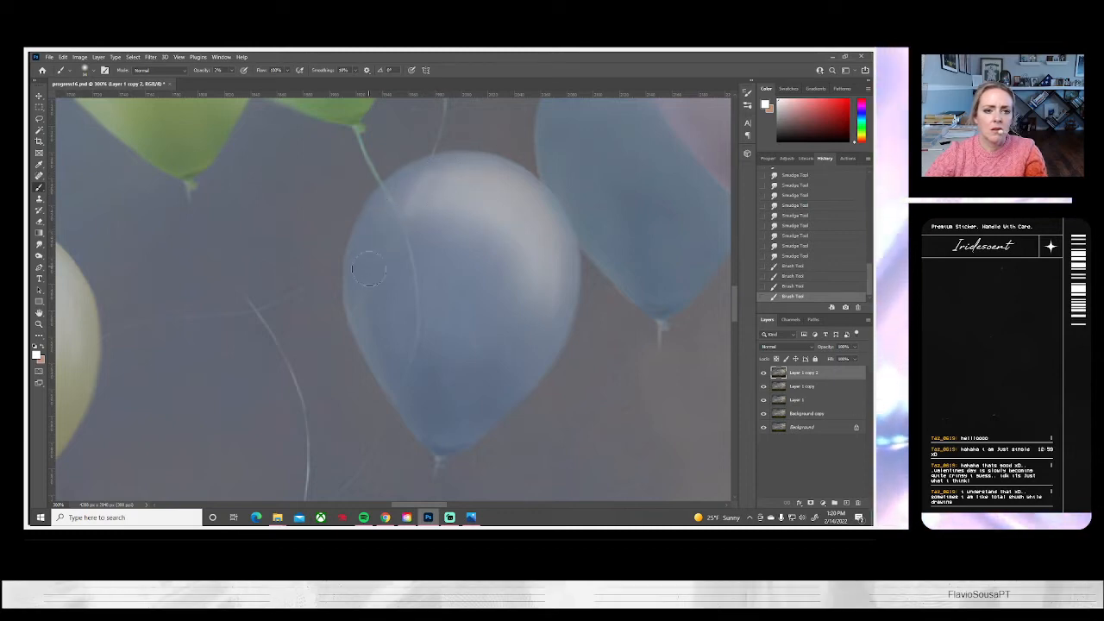
click(416, 203)
click(392, 220)
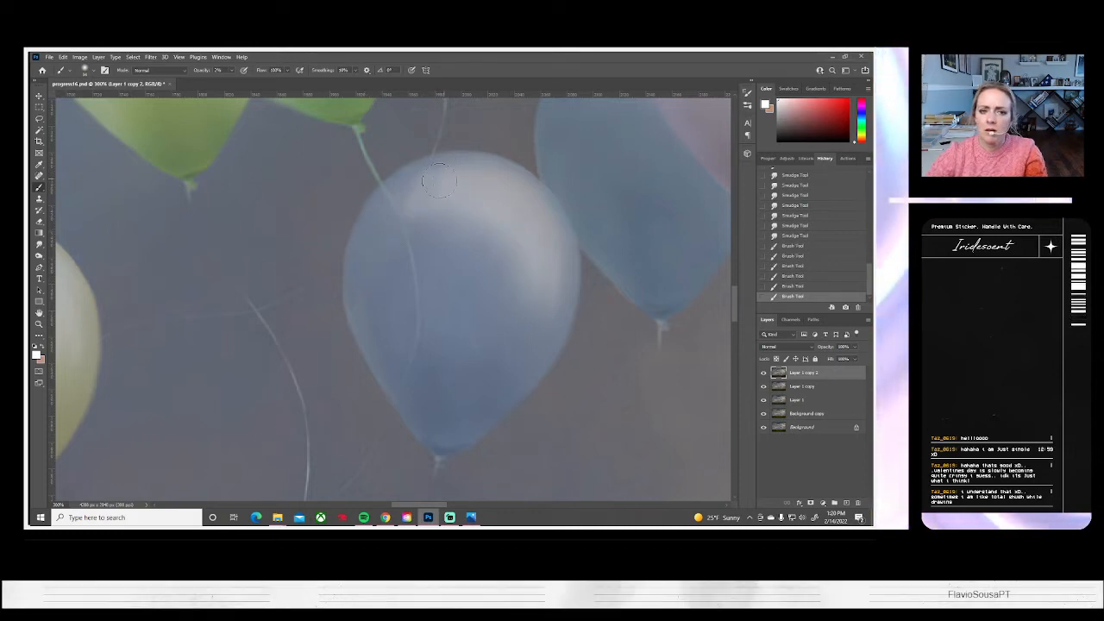
click(381, 250)
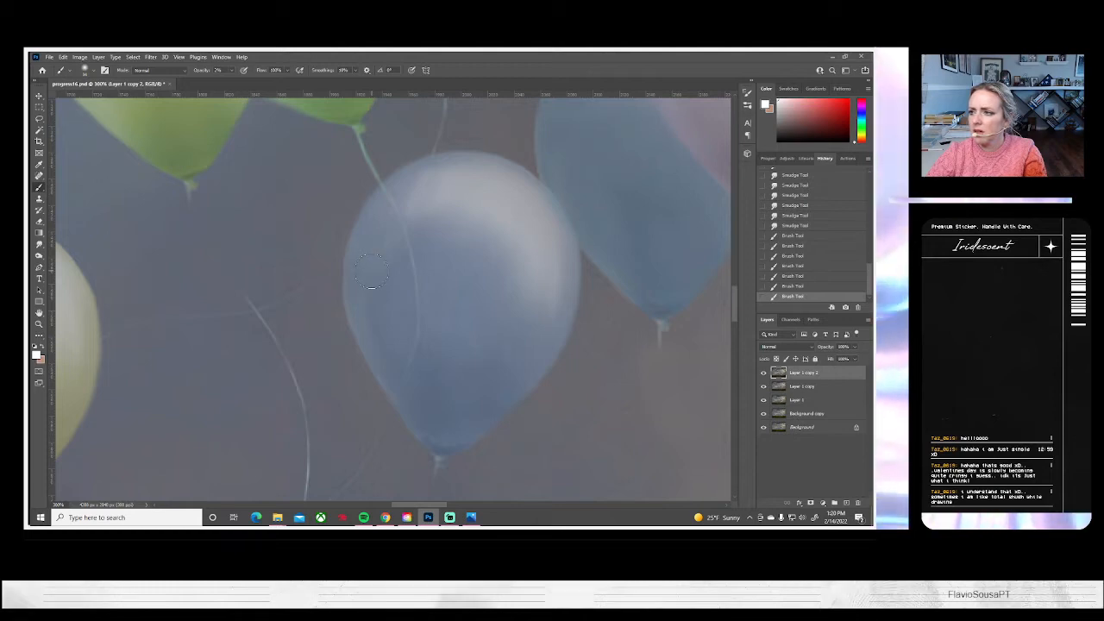
Try brushing over the blue balloon's highlight and the string beside it, then roll the history back past these strokes
key(alt)
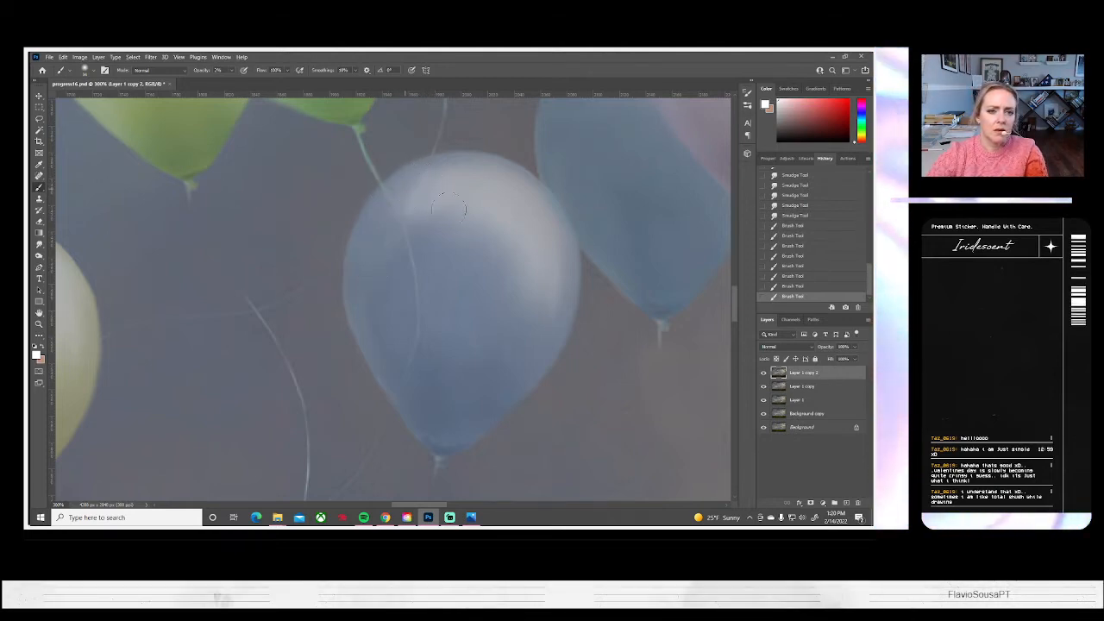
mouse_move(438, 176)
mouse_down()
mouse_move(410, 191)
mouse_move(493, 205)
mouse_move(401, 183)
mouse_move(468, 185)
mouse_up()
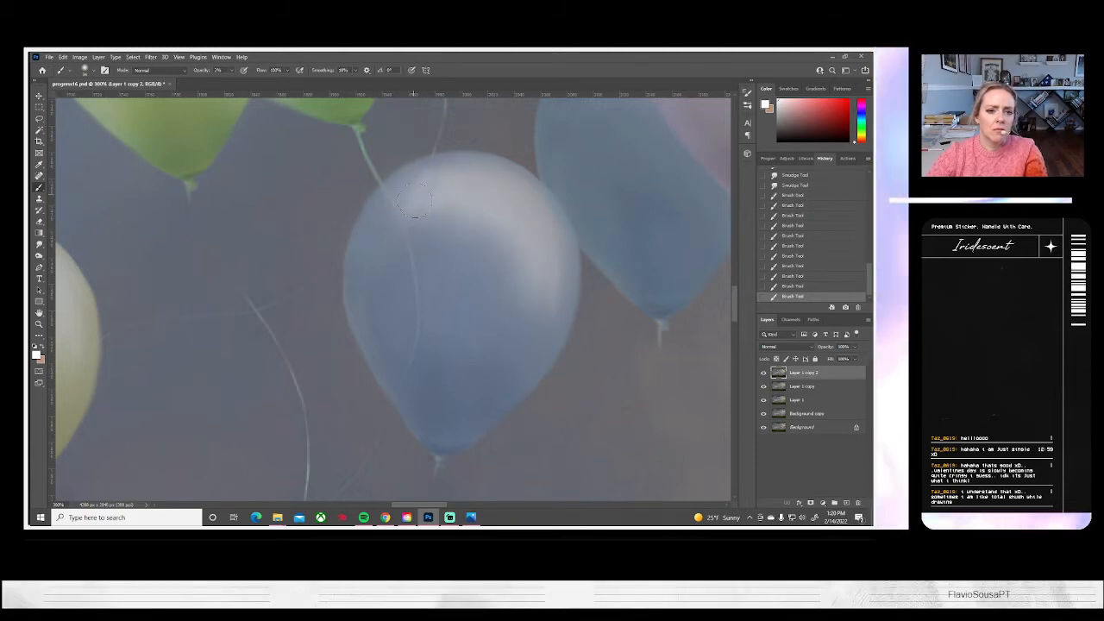
drag(409, 206, 428, 223)
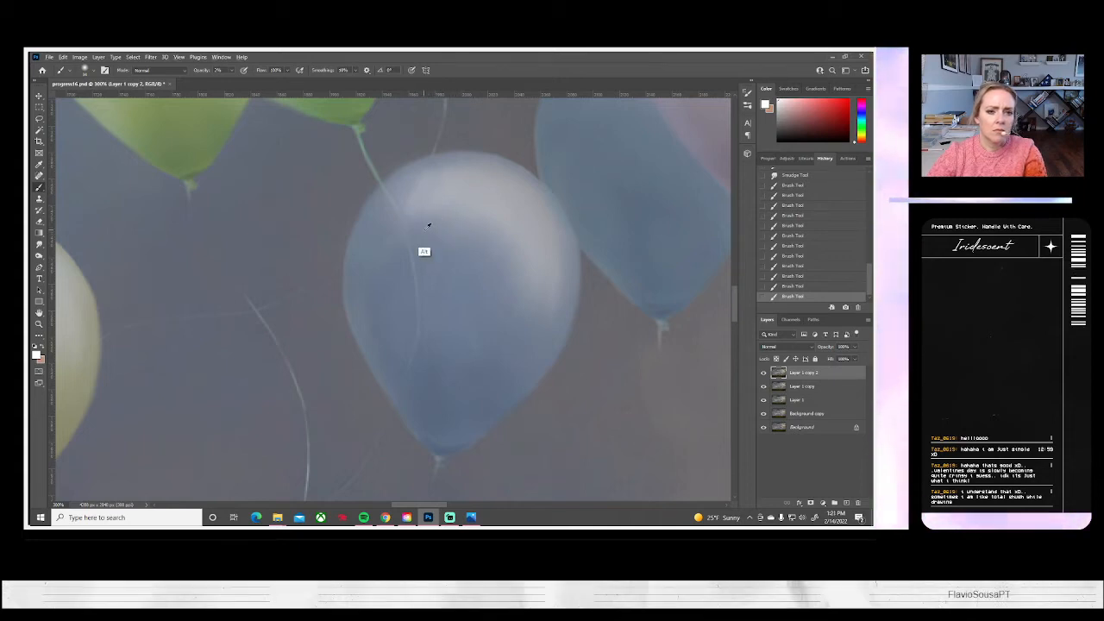
click(798, 257)
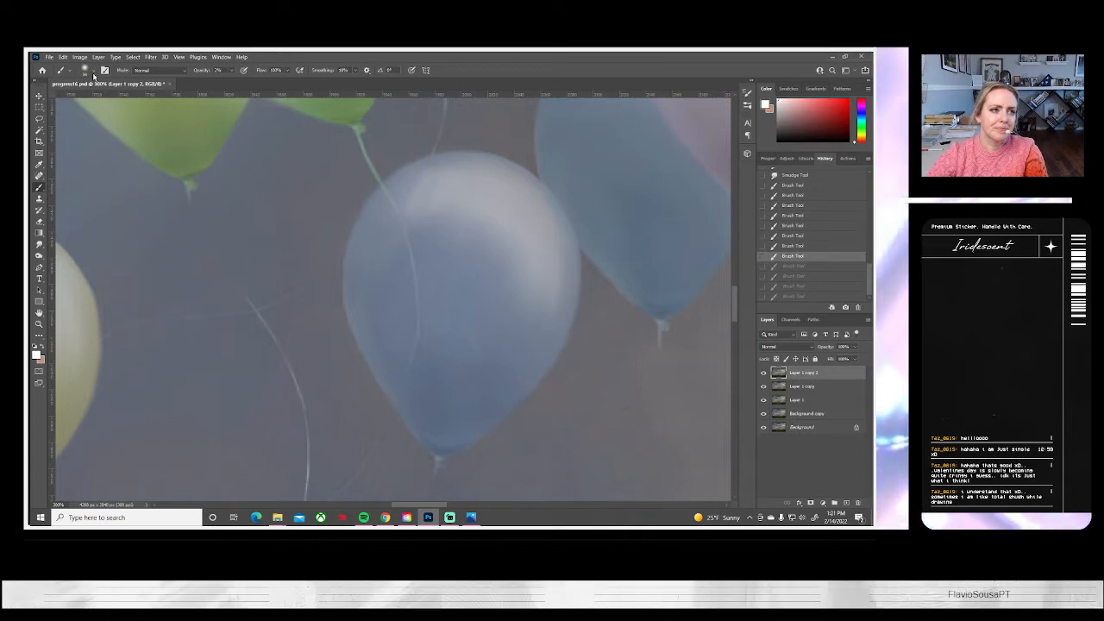
Reduce the brush to 17 px and paint sampled balloon tones around the blue balloon's highlight and the string crossing it
click(86, 70)
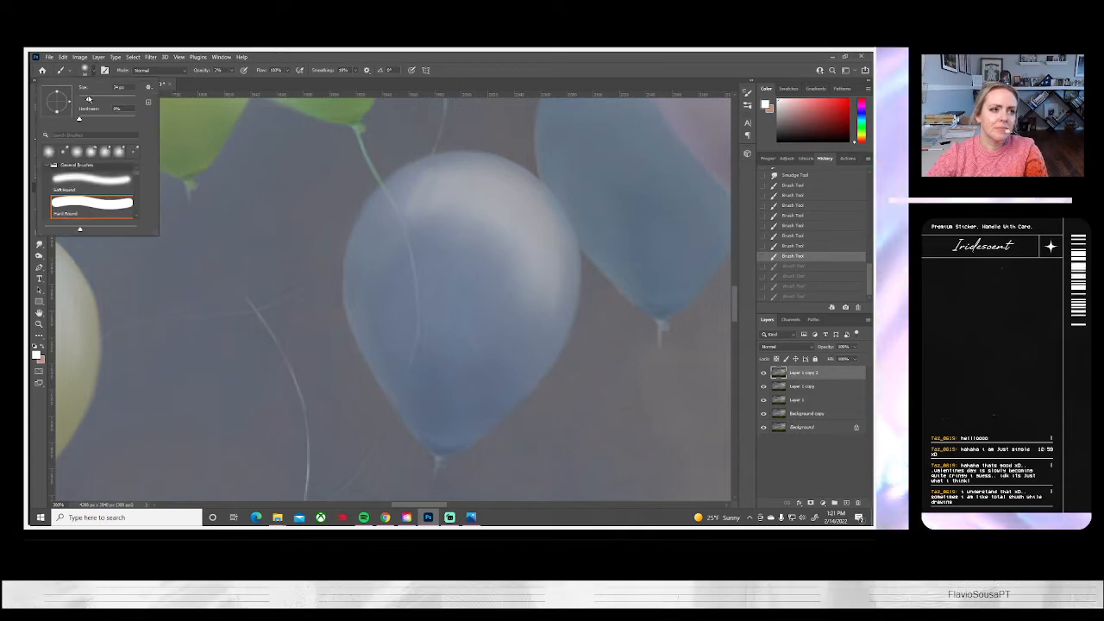
click(427, 228)
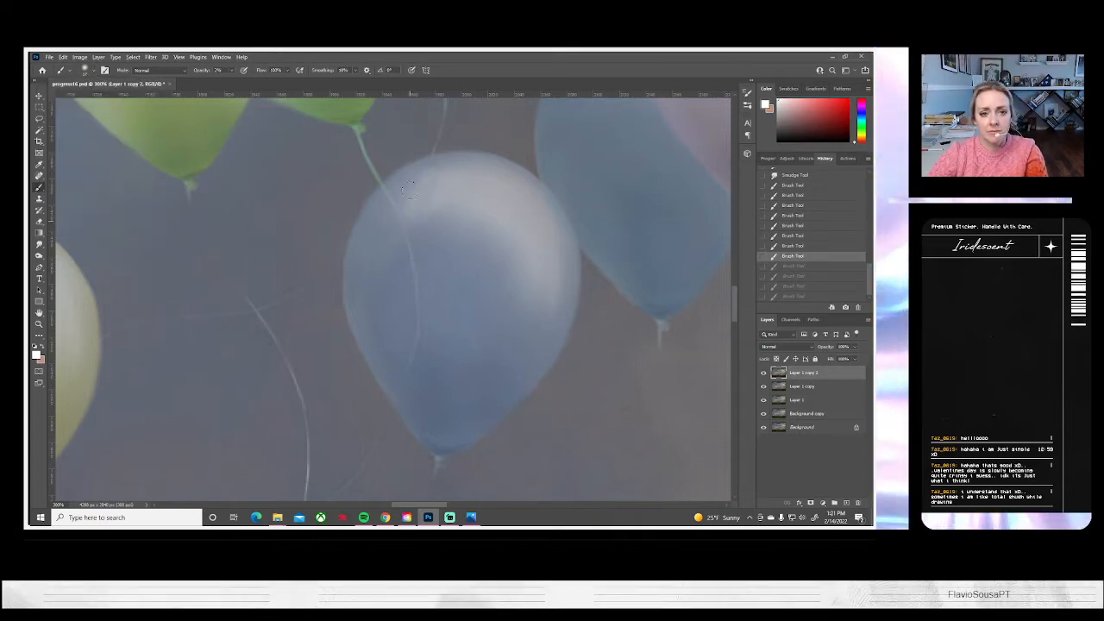
drag(407, 198, 418, 259)
alt+click(428, 228)
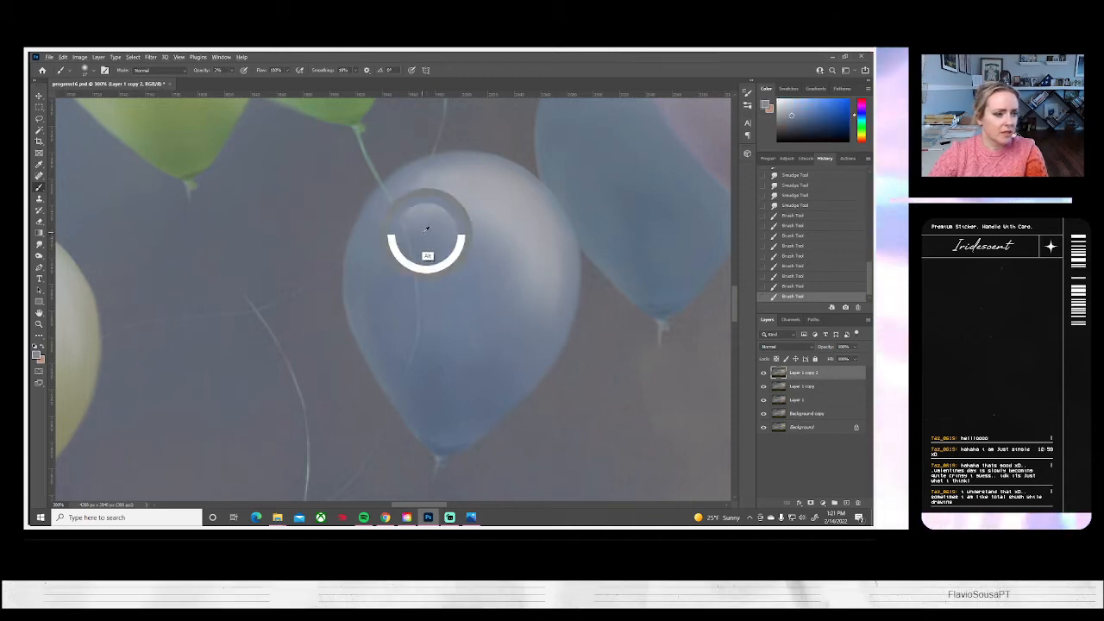
mouse_move(407, 192)
mouse_down()
mouse_move(415, 225)
mouse_move(420, 180)
mouse_move(418, 223)
mouse_move(416, 185)
mouse_move(423, 202)
mouse_move(407, 187)
mouse_move(452, 170)
mouse_move(426, 192)
mouse_move(418, 184)
mouse_move(491, 164)
mouse_move(436, 185)
mouse_up()
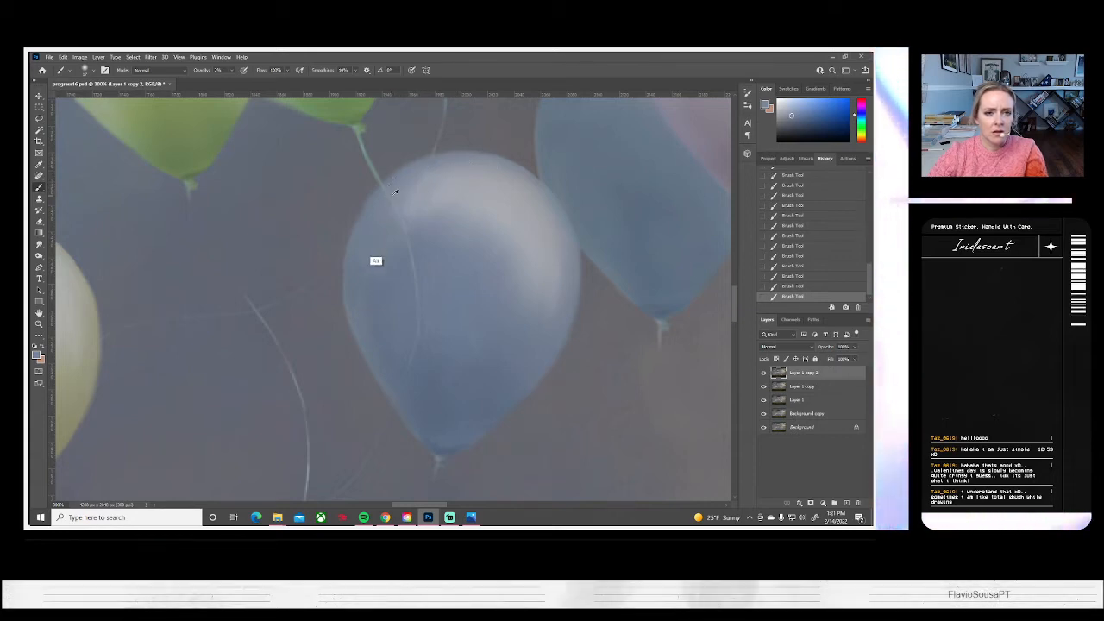
alt+click(381, 238)
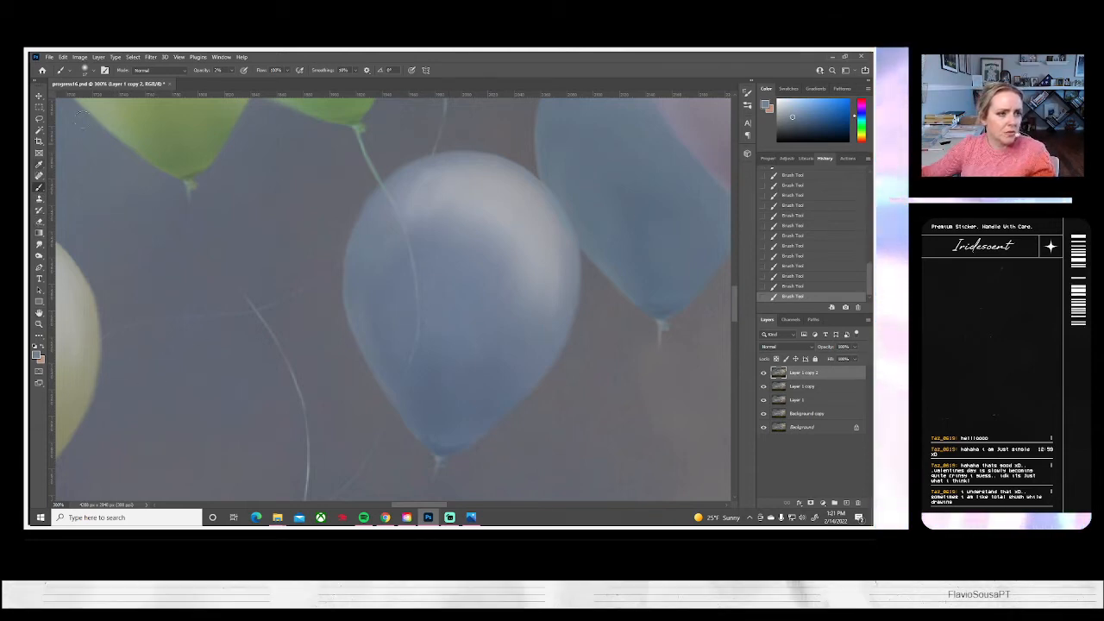
With a 3 px white brush at raised opacity, paint the missing string section from the green balloon's knot to the loose string below
click(94, 70)
drag(131, 87, 40, 118)
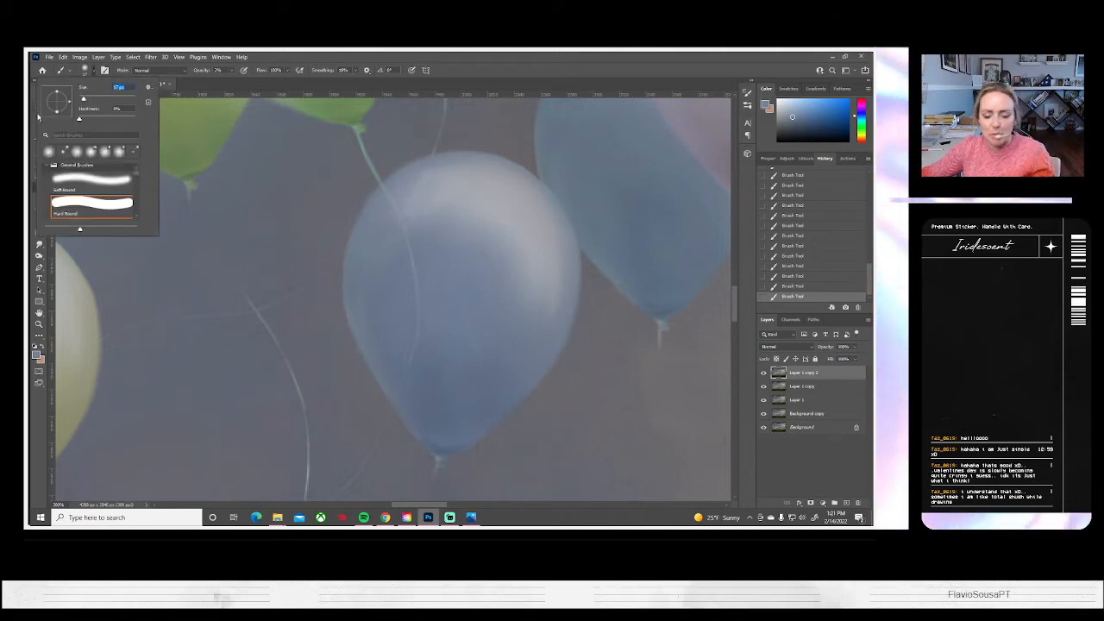
text(3)
key(Return)
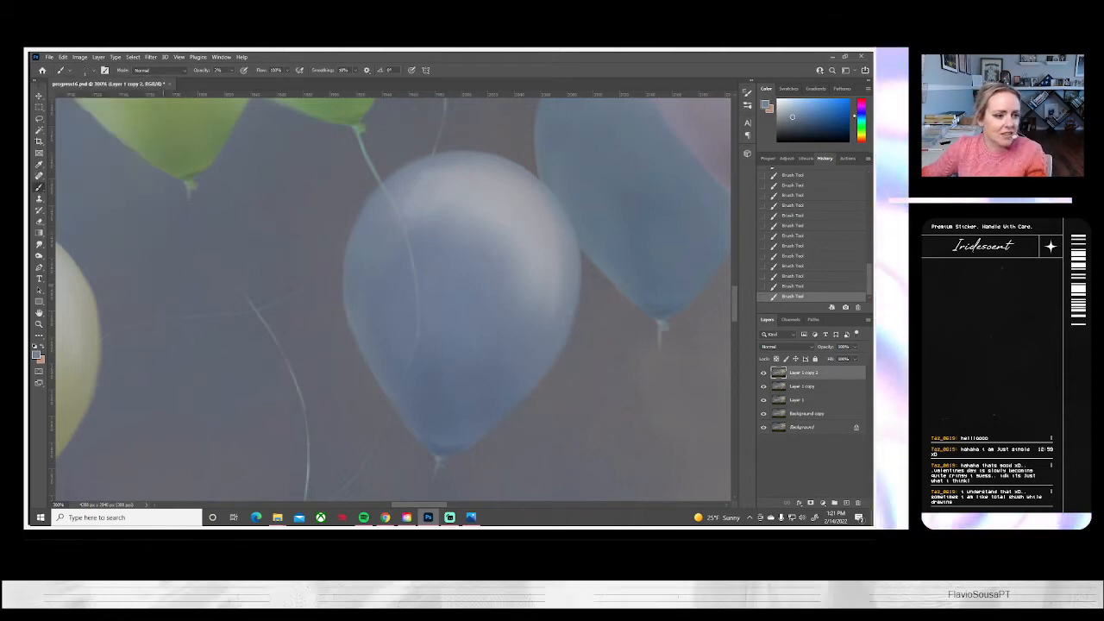
click(33, 345)
click(43, 346)
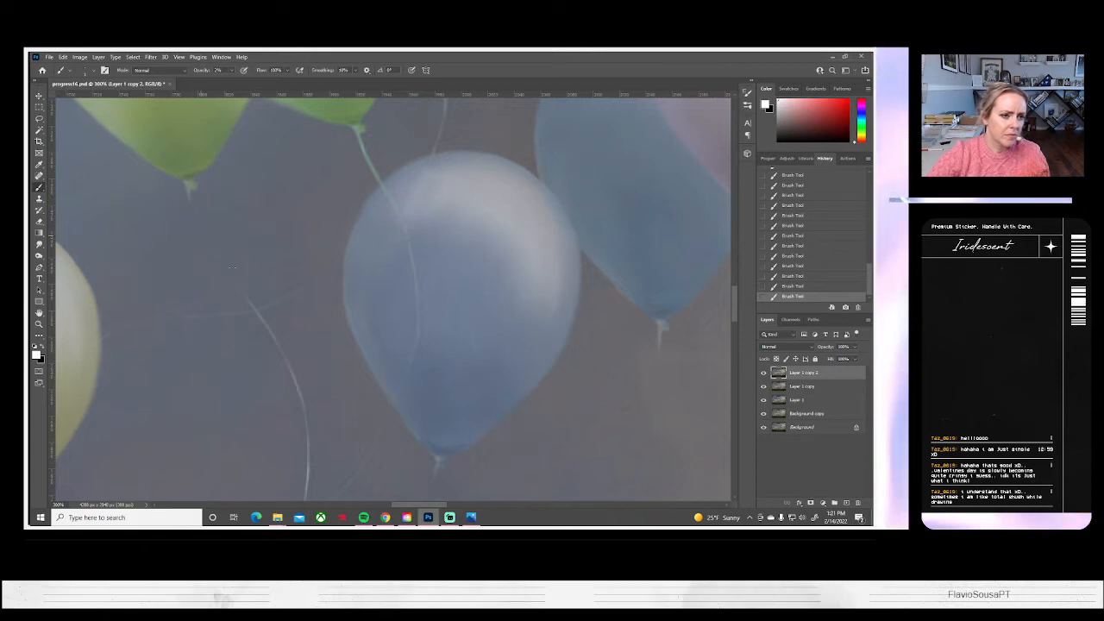
key(ctrl+z)
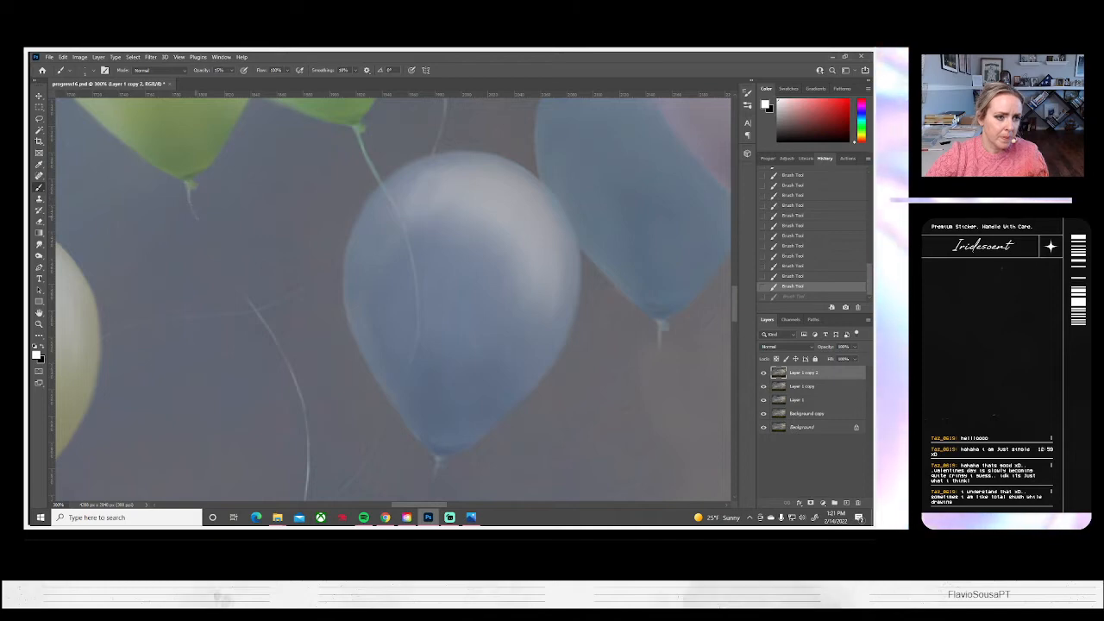
key(ctrl+shift+z)
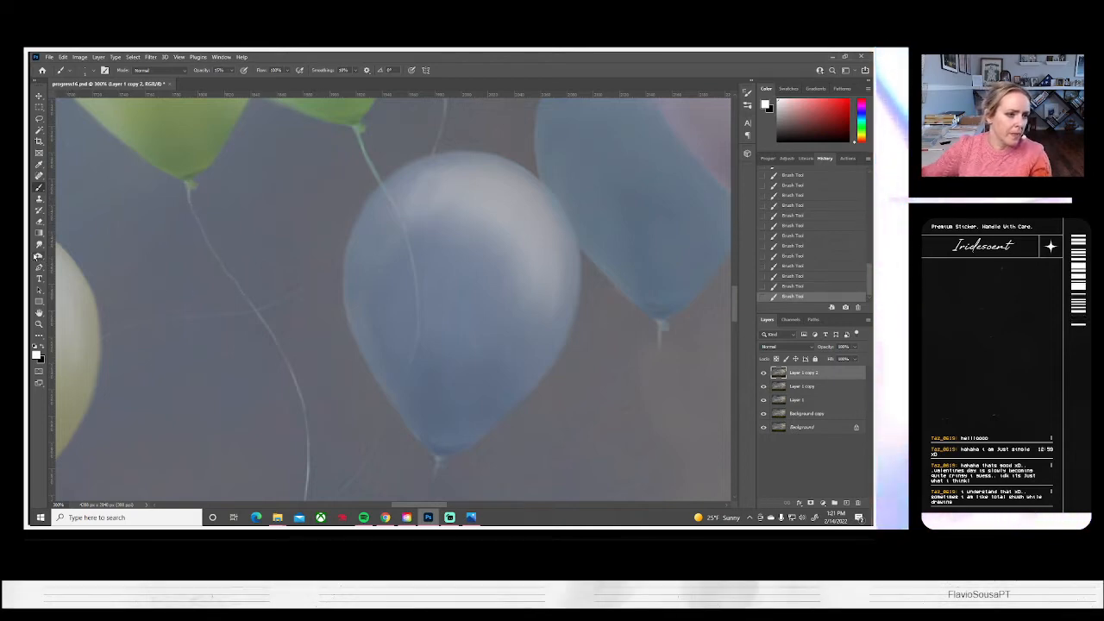
Smudge along the newly painted green balloon string to soften it and blend its joint with the original string
click(38, 244)
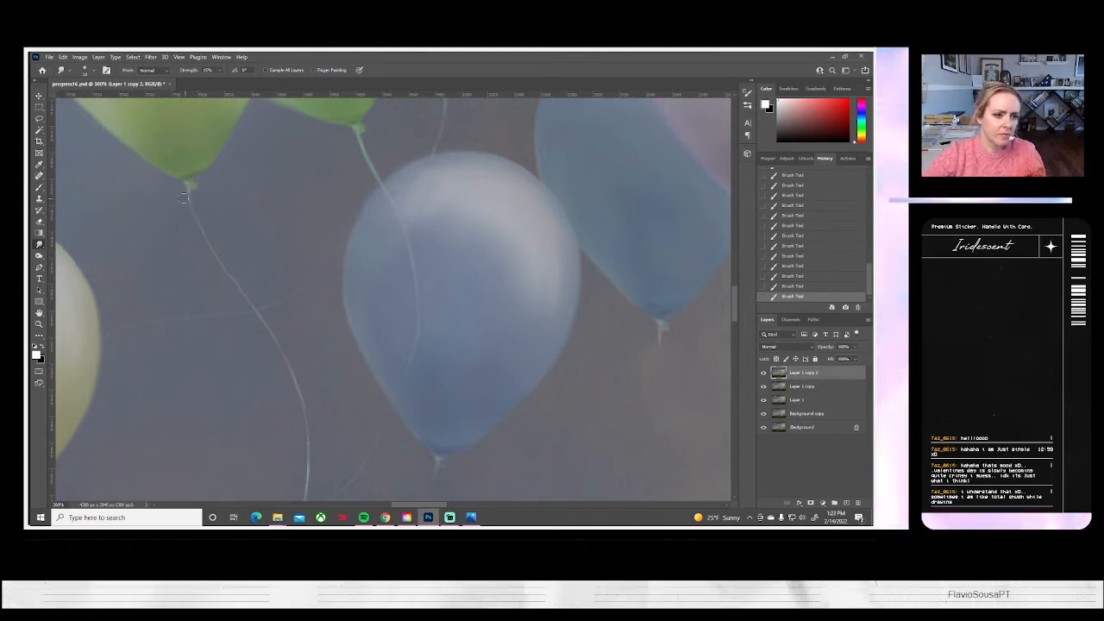
drag(199, 221, 203, 231)
mouse_move(199, 219)
mouse_down()
mouse_move(248, 305)
mouse_move(221, 266)
mouse_up()
drag(264, 314, 280, 347)
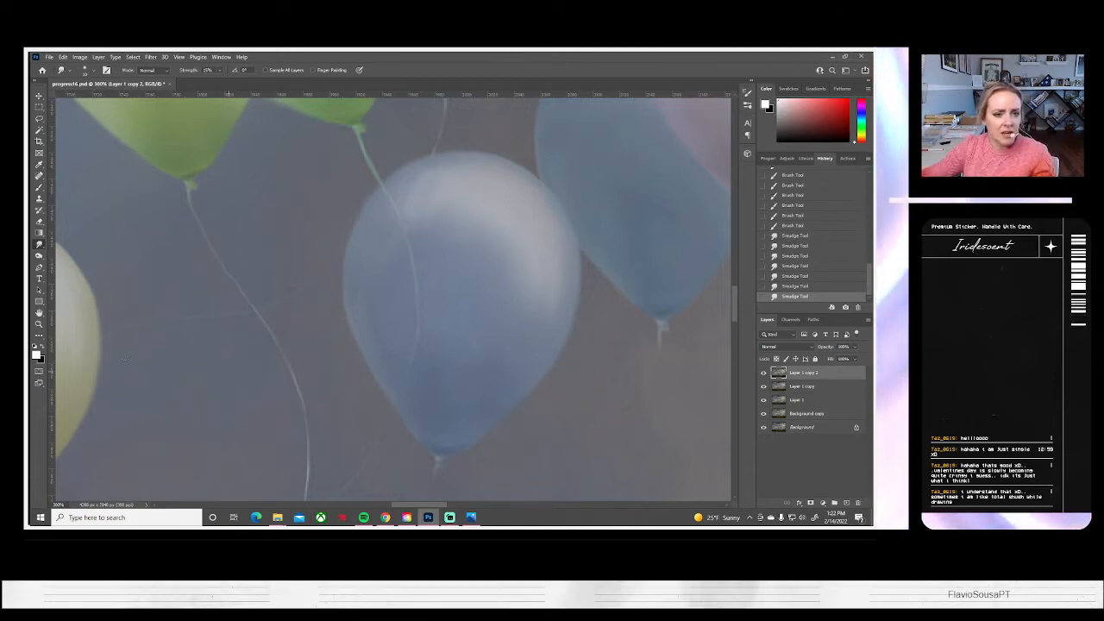
Check the balloon strings against the whole composite, then inspect the lower string ends beneath the yellow balloons up close
drag(446, 170, 427, 270)
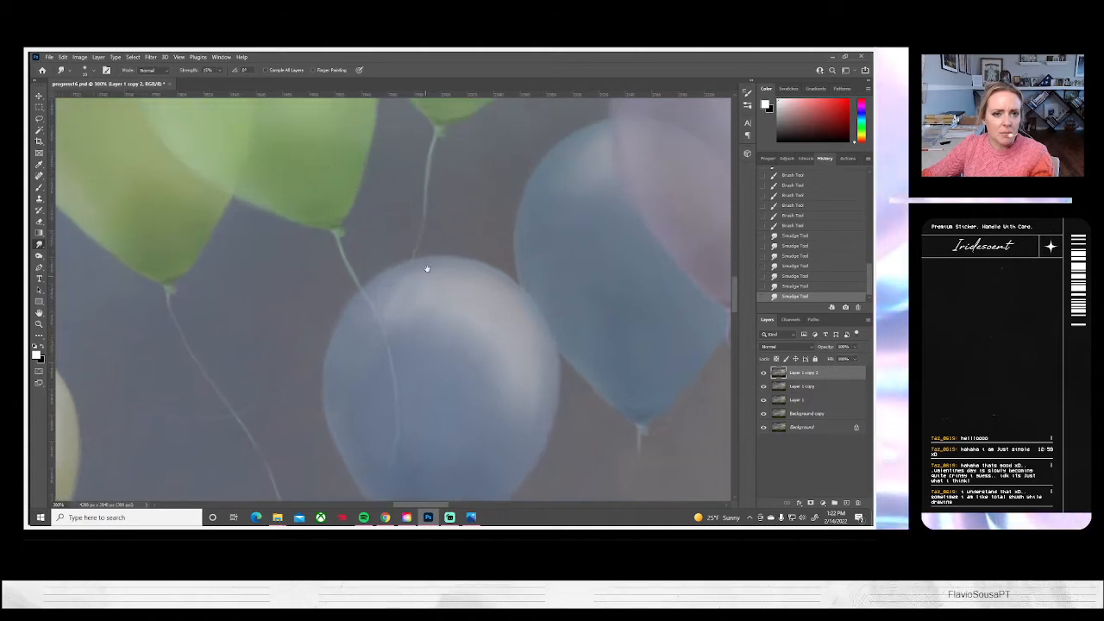
drag(341, 386, 392, 226)
drag(413, 377, 582, 257)
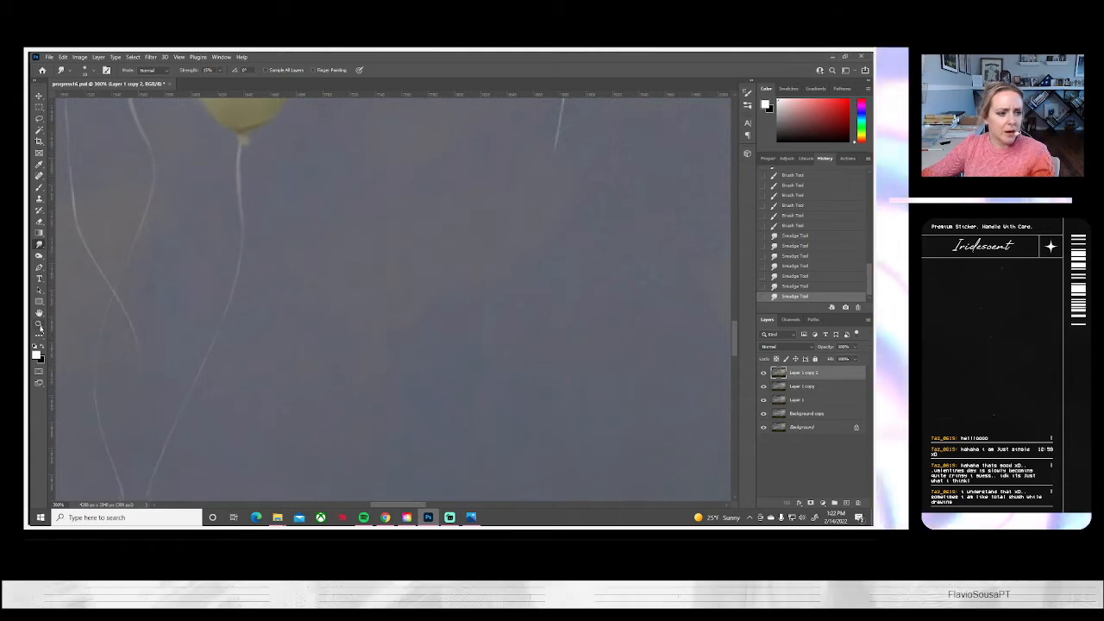
click(38, 325)
click(292, 70)
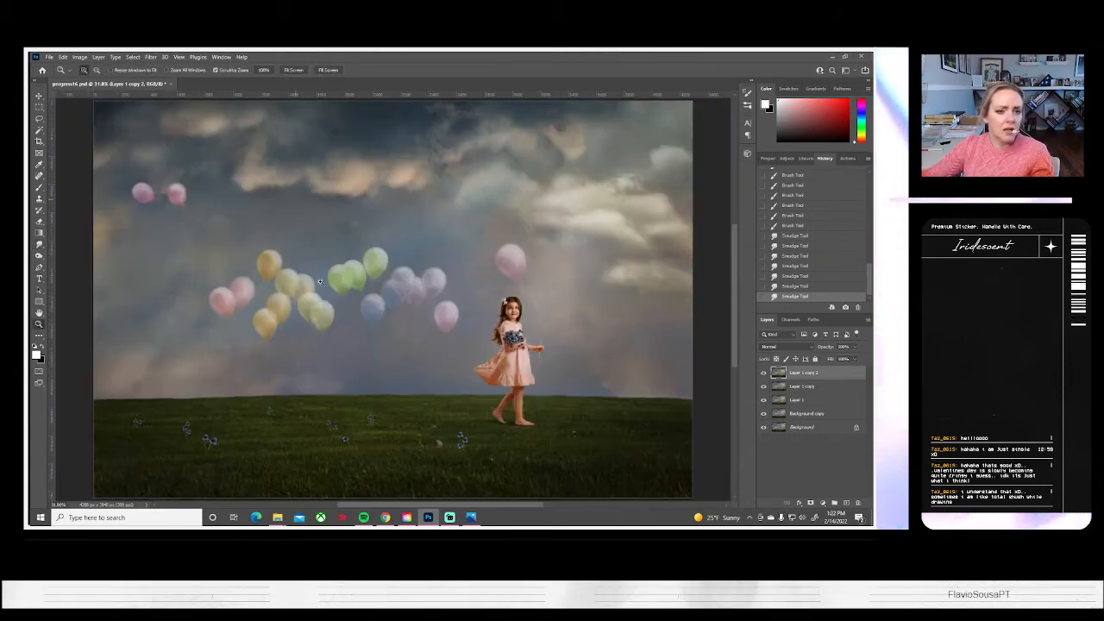
click(281, 345)
click(281, 345)
click(281, 346)
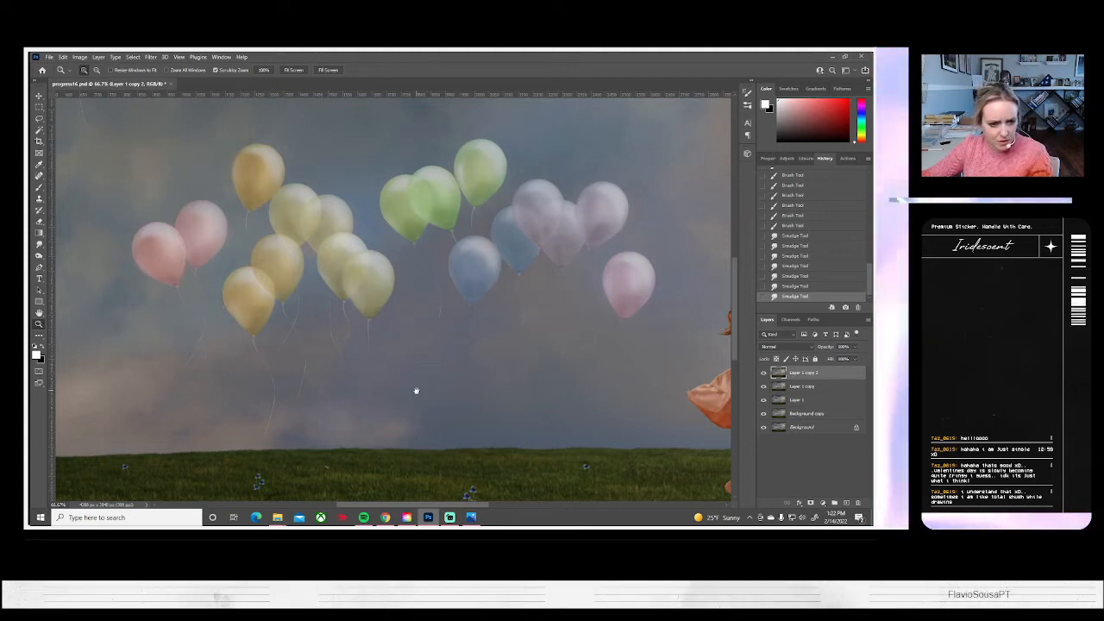
click(375, 342)
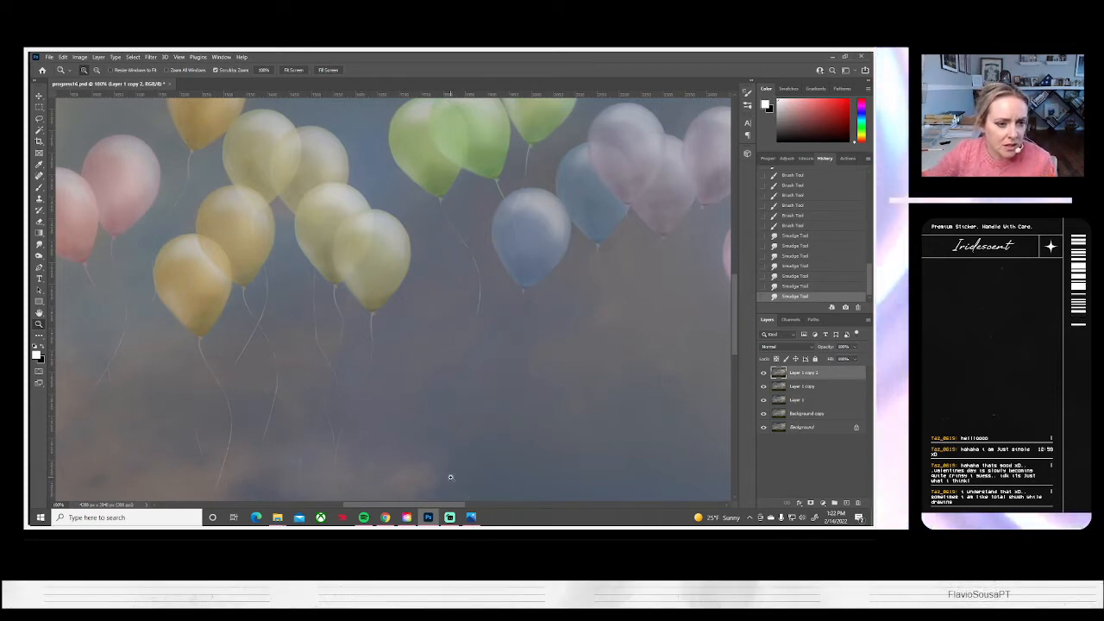
drag(434, 463, 434, 372)
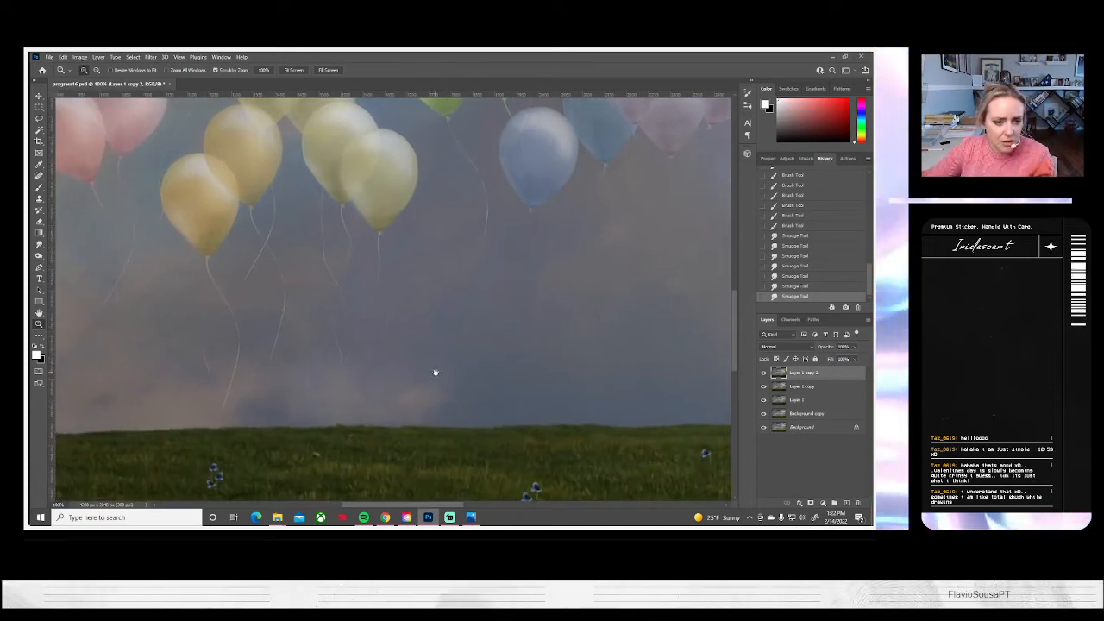
Set a smaller soft round brush for the Clone Stamp and clone sky over the faint string ends below the pale yellow balloons
click(38, 197)
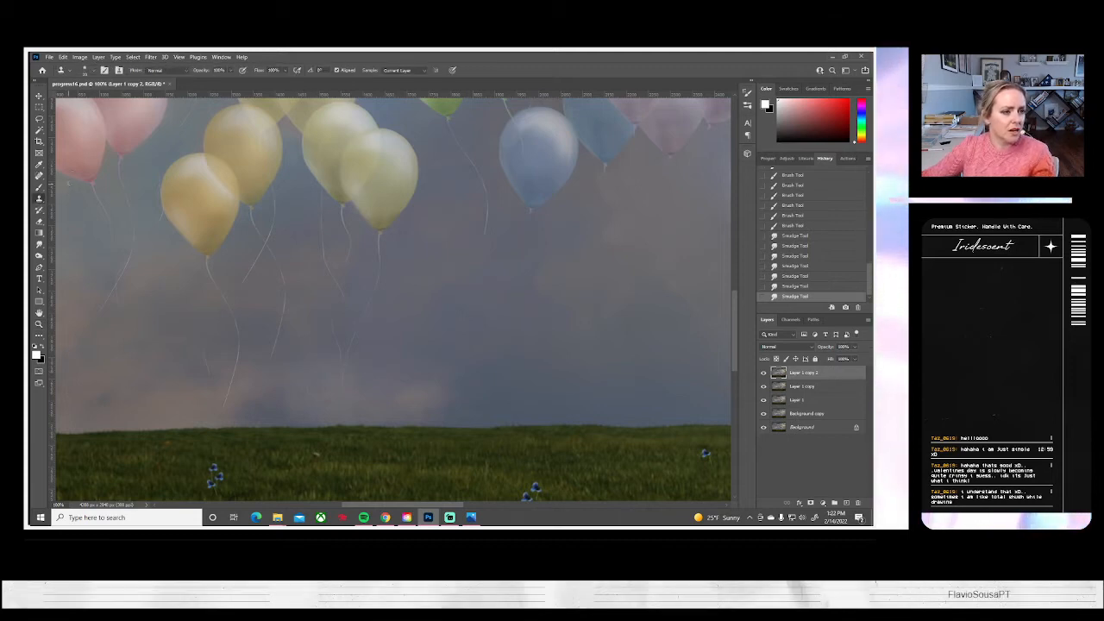
click(85, 70)
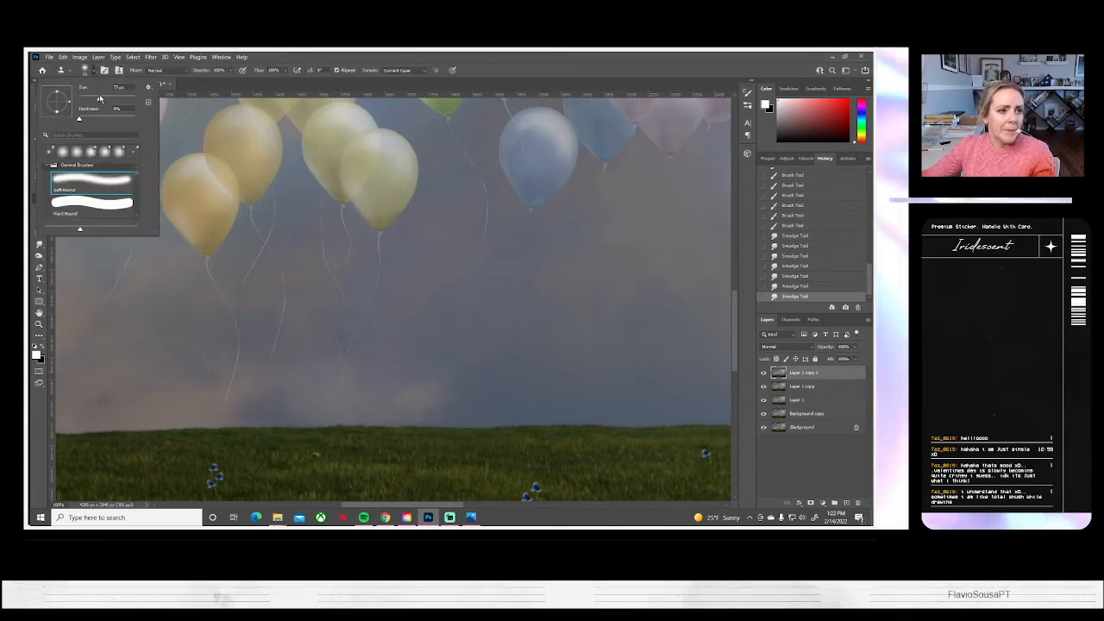
drag(100, 98, 89, 99)
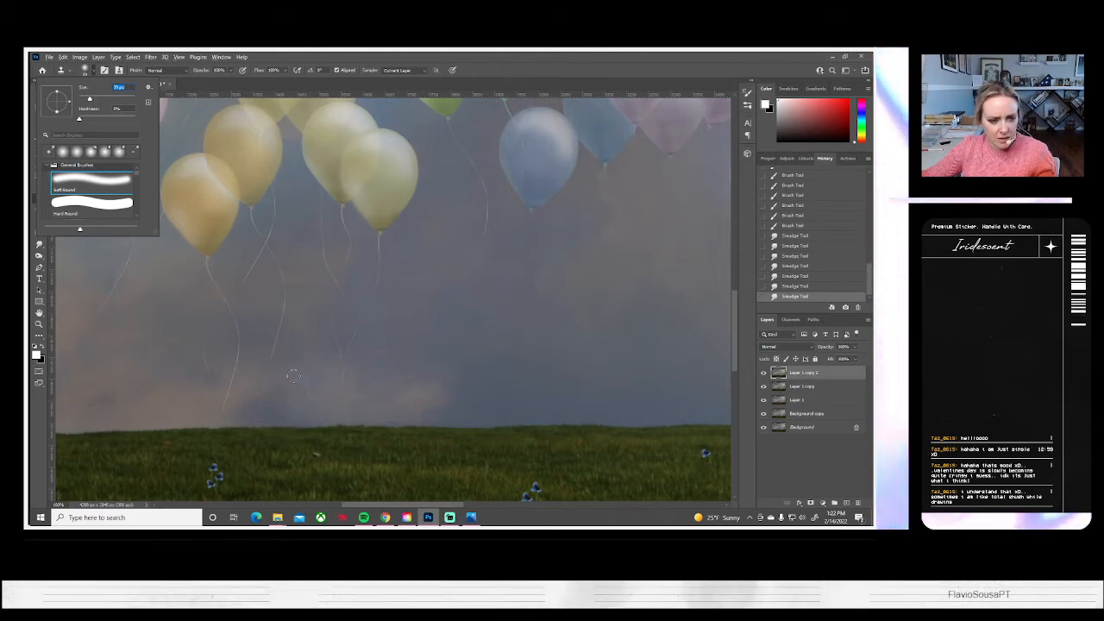
key(Return)
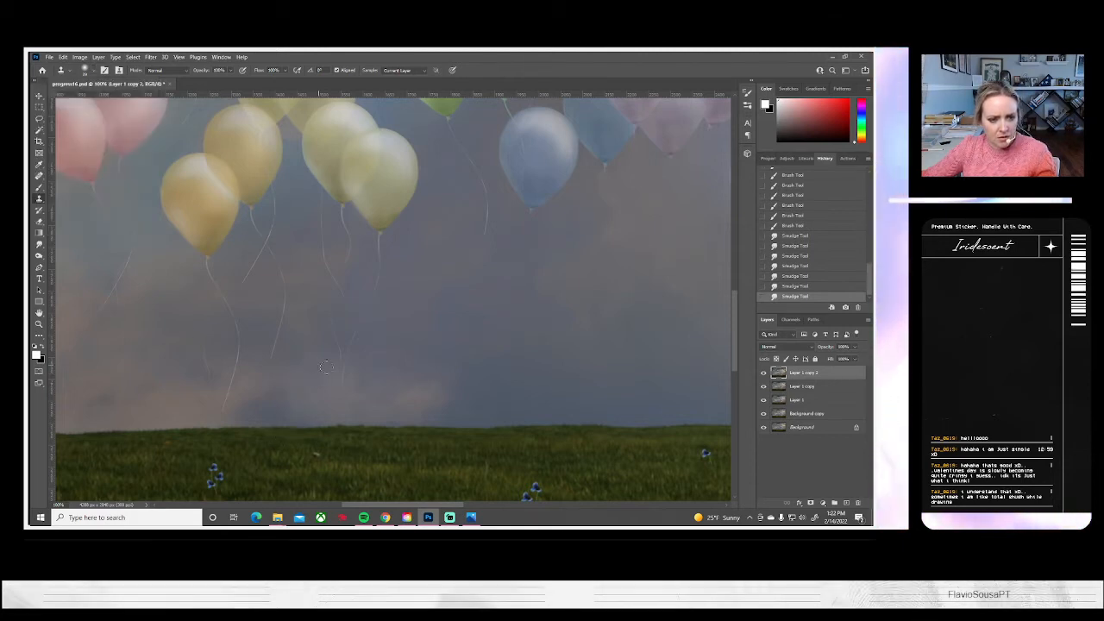
mouse_move(324, 399)
mouse_down()
mouse_move(305, 419)
mouse_move(333, 417)
mouse_move(342, 396)
mouse_move(316, 404)
mouse_move(313, 371)
mouse_up()
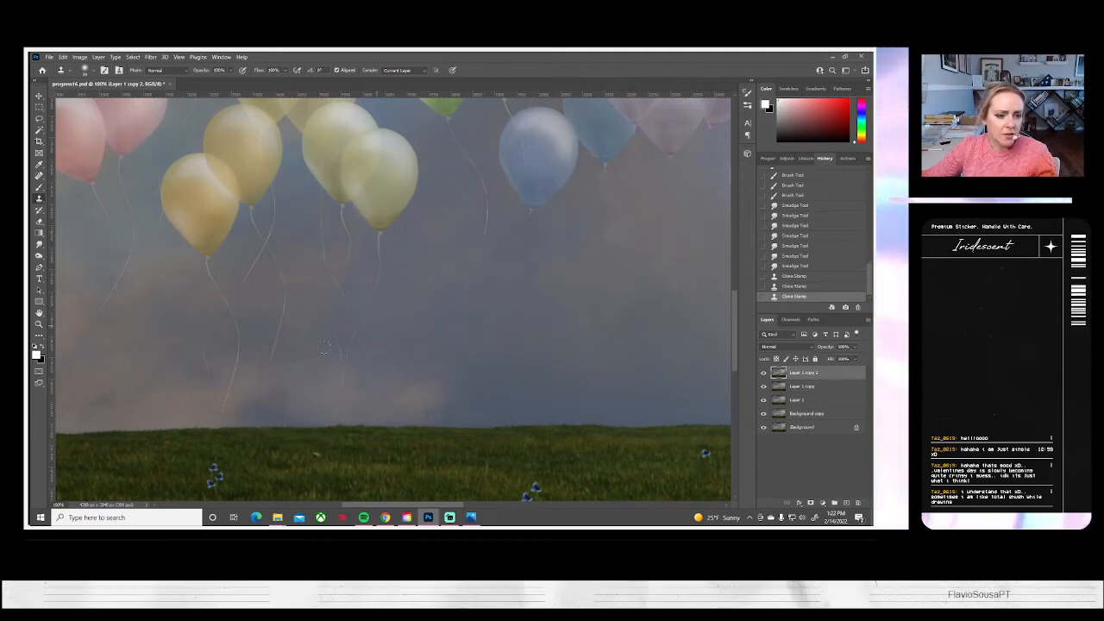
drag(292, 356, 347, 350)
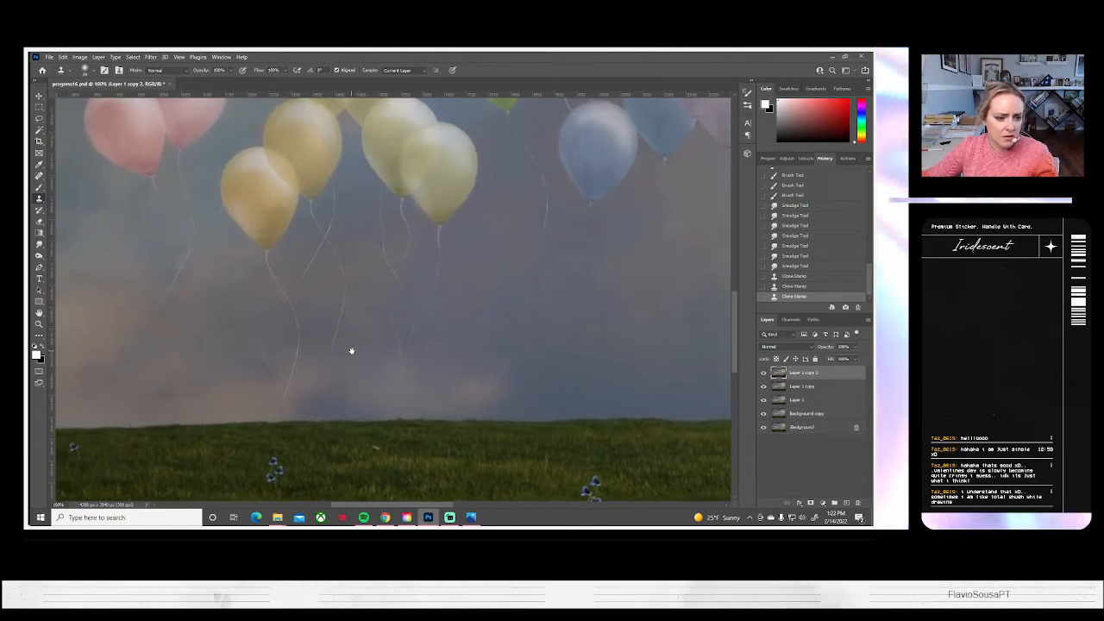
Clone clean sky over the blemishes near the horizon, beside the orange-yellow balloon's string
click(244, 420)
click(221, 406)
drag(231, 386, 302, 390)
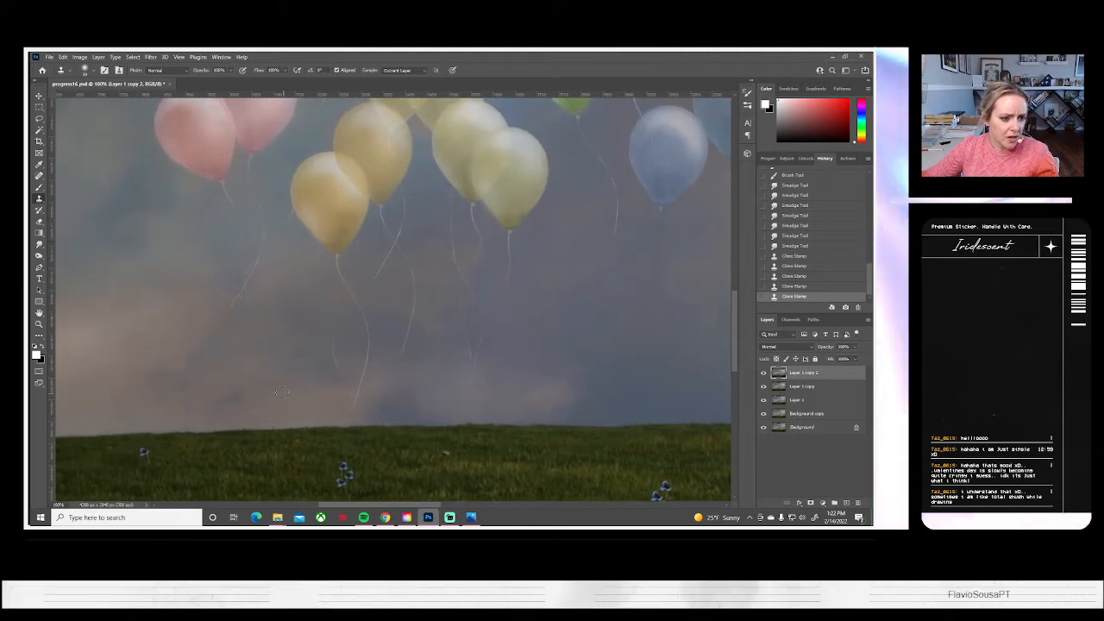
click(191, 382)
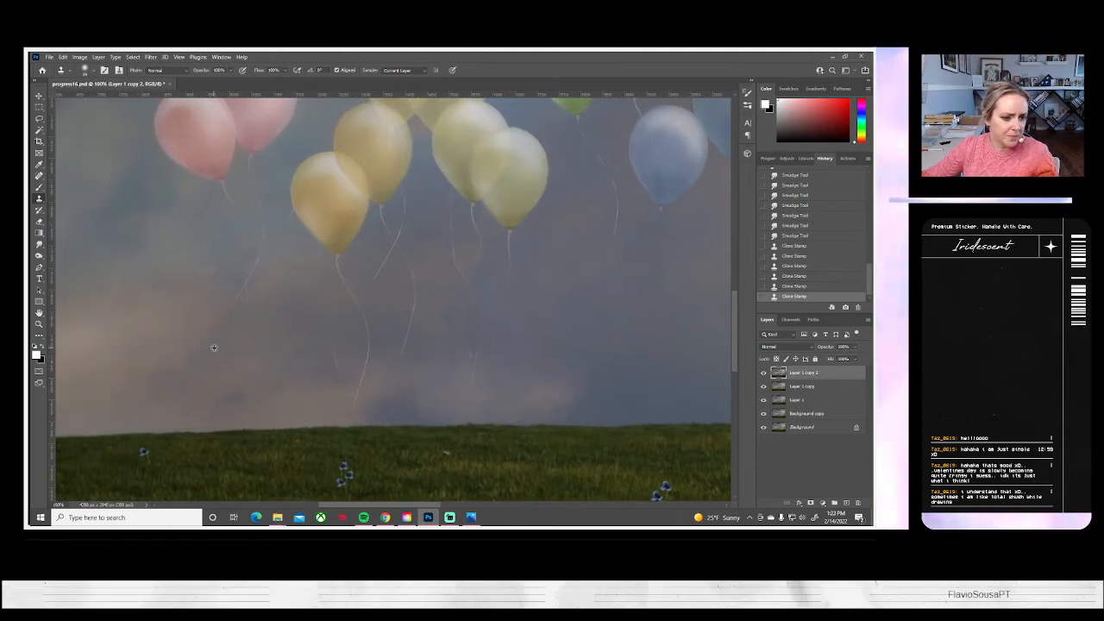
click(256, 367)
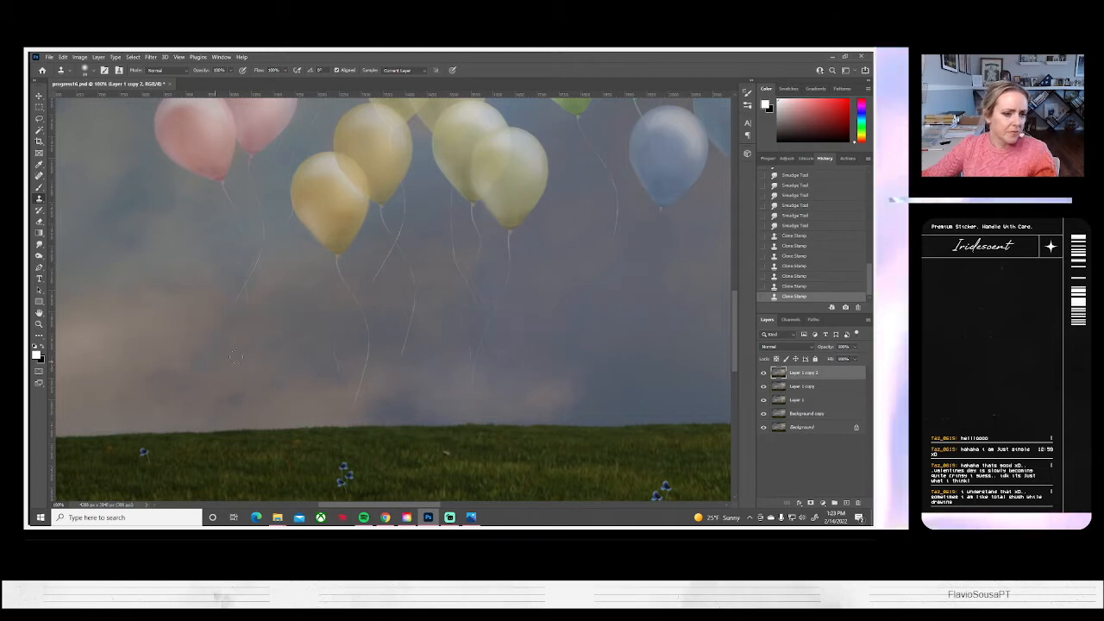
Clone clean sky over the cloud blemishes left of the orange-yellow balloon and the lower end of the pink balloon's string
scroll(258, 364, left, 2)
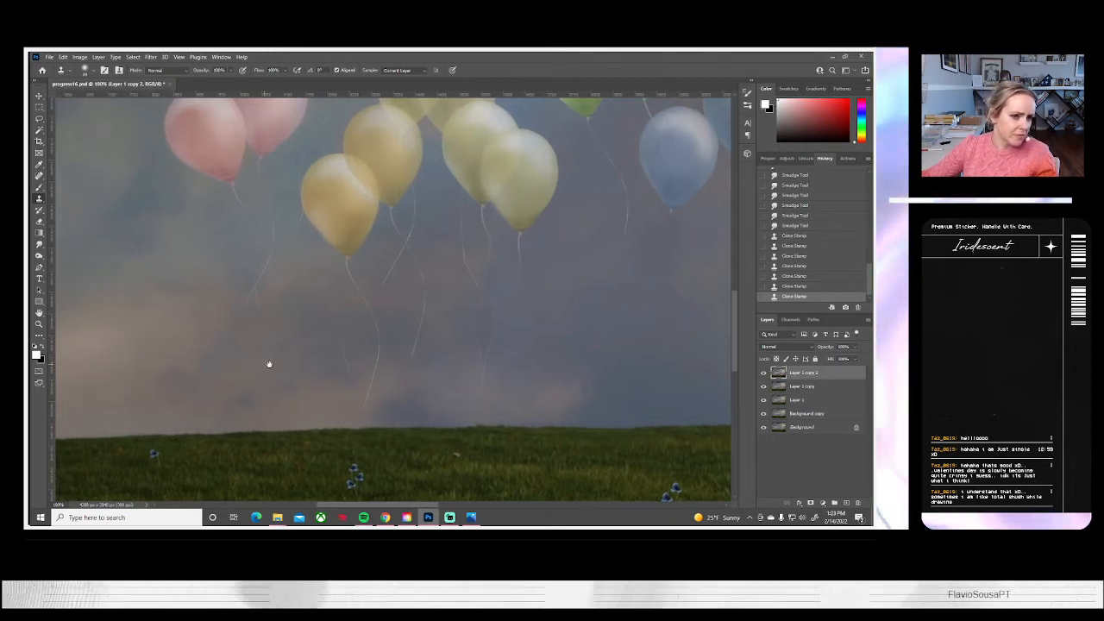
alt+click(220, 334)
click(217, 335)
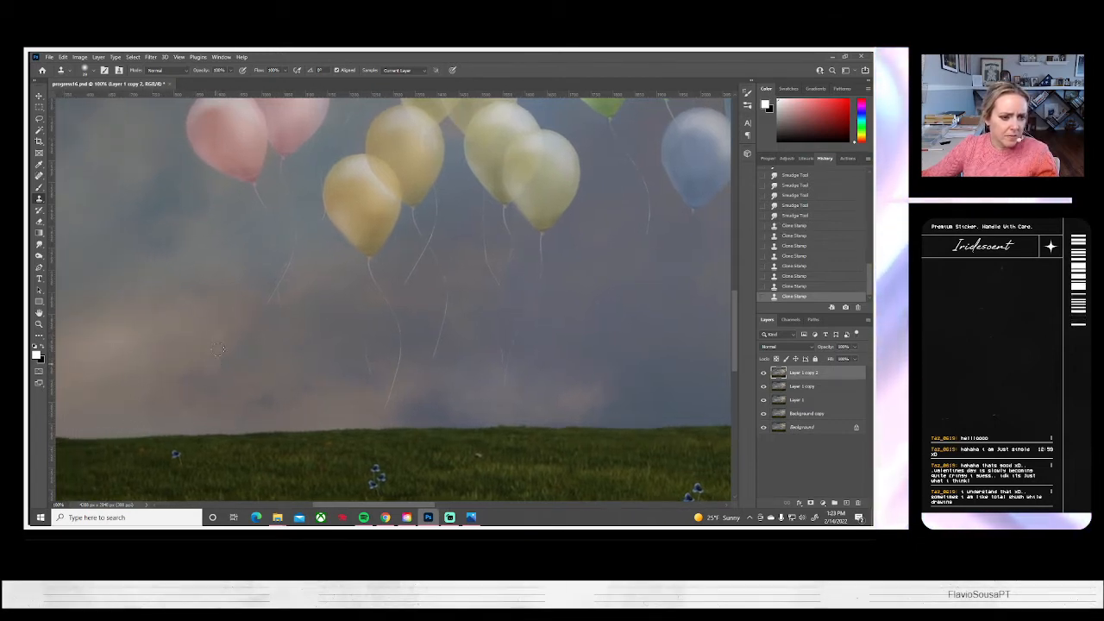
click(174, 331)
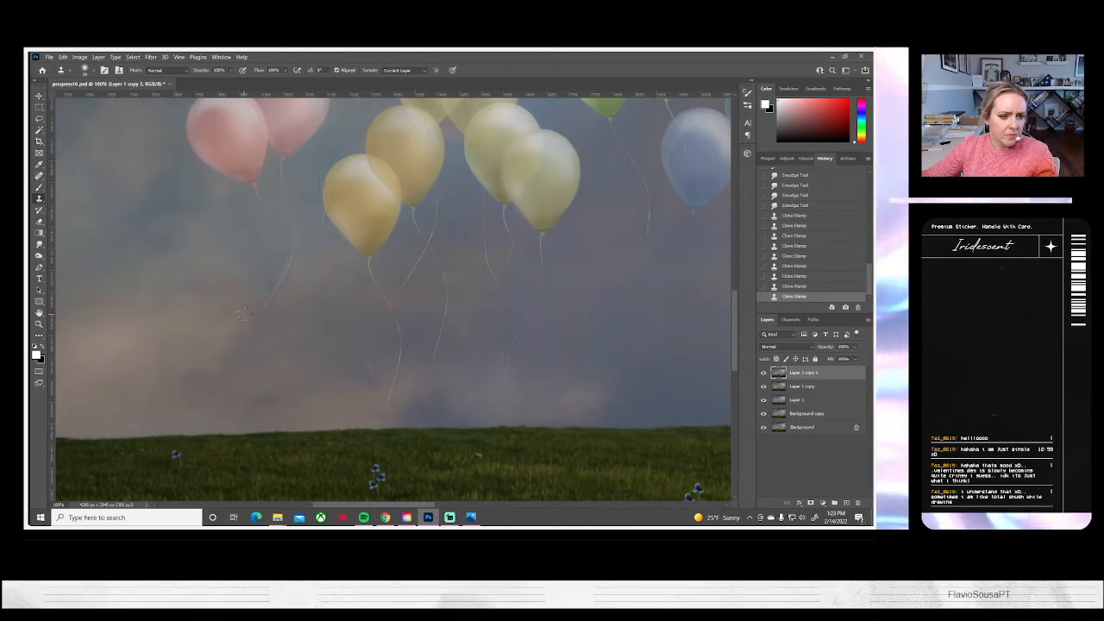
click(229, 364)
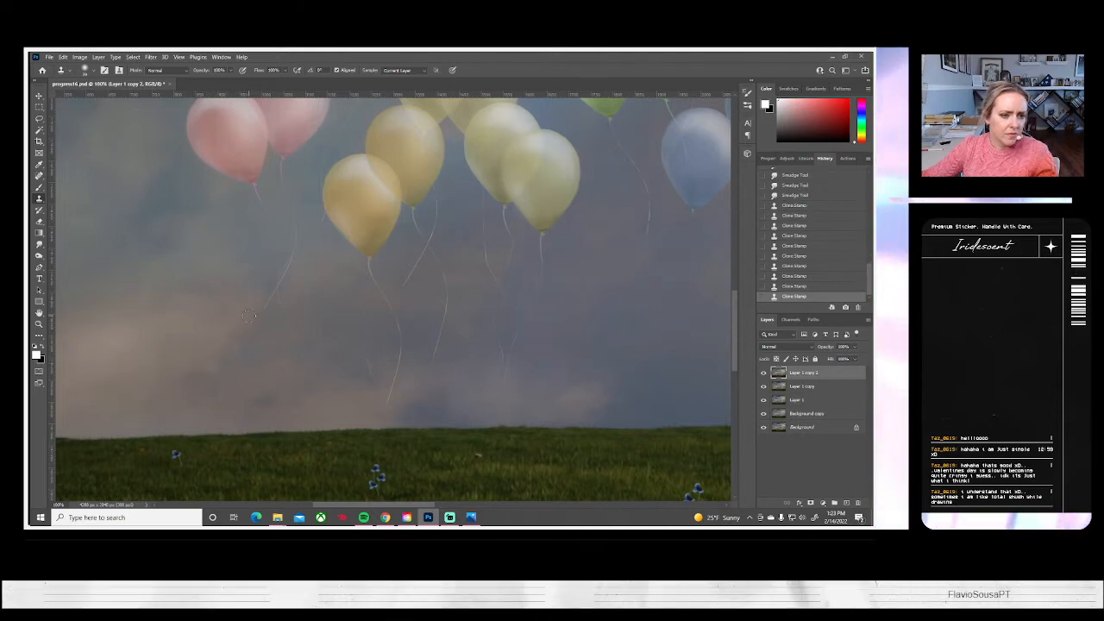
click(310, 330)
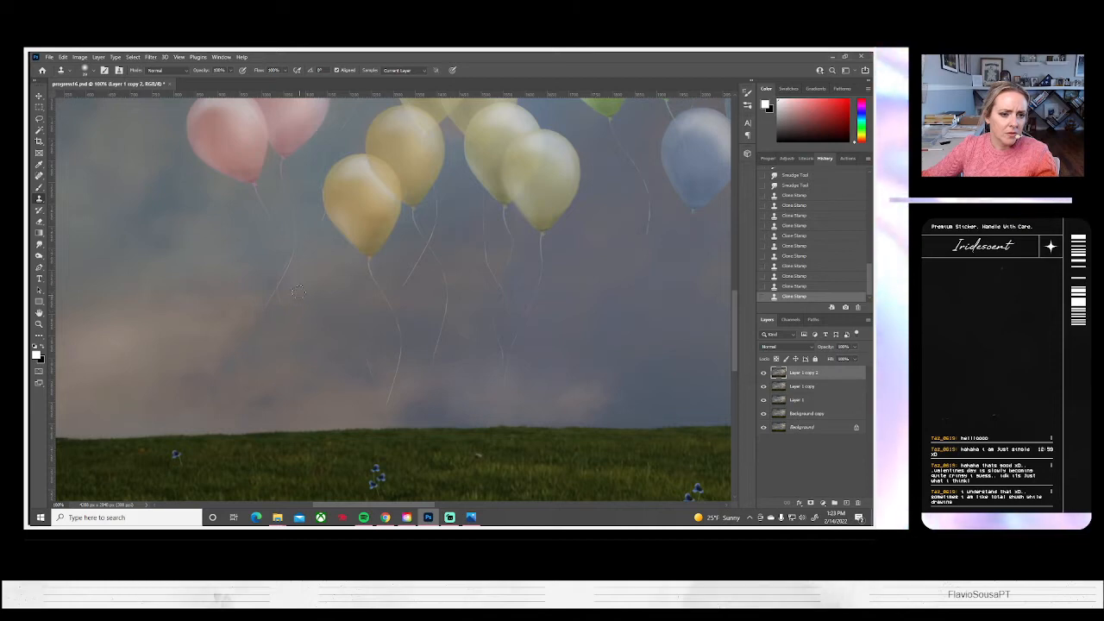
click(290, 294)
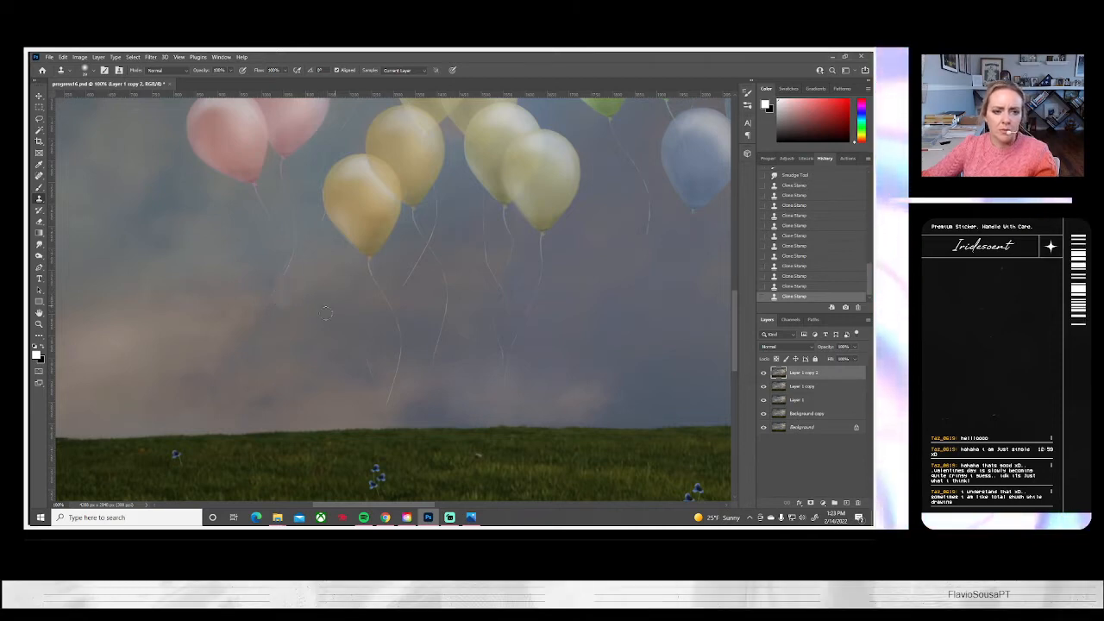
mouse_move(268, 297)
mouse_down()
mouse_move(265, 310)
mouse_move(274, 307)
mouse_up()
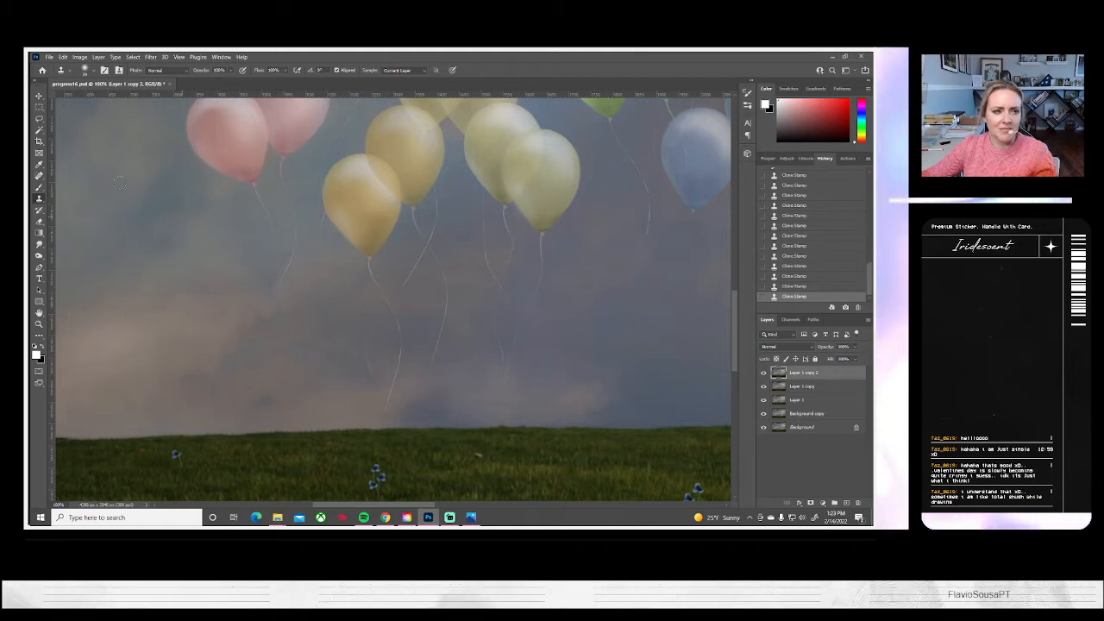
Set the Clone Stamp's soft round brush to 29 px and clone sky over the front pink balloon's string
click(89, 70)
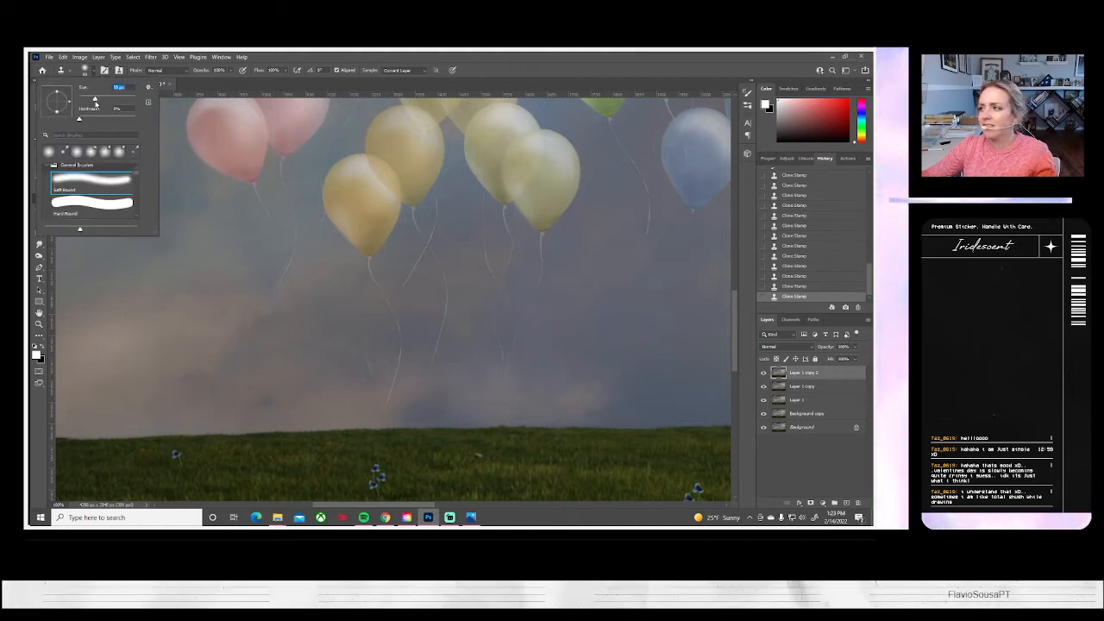
click(314, 304)
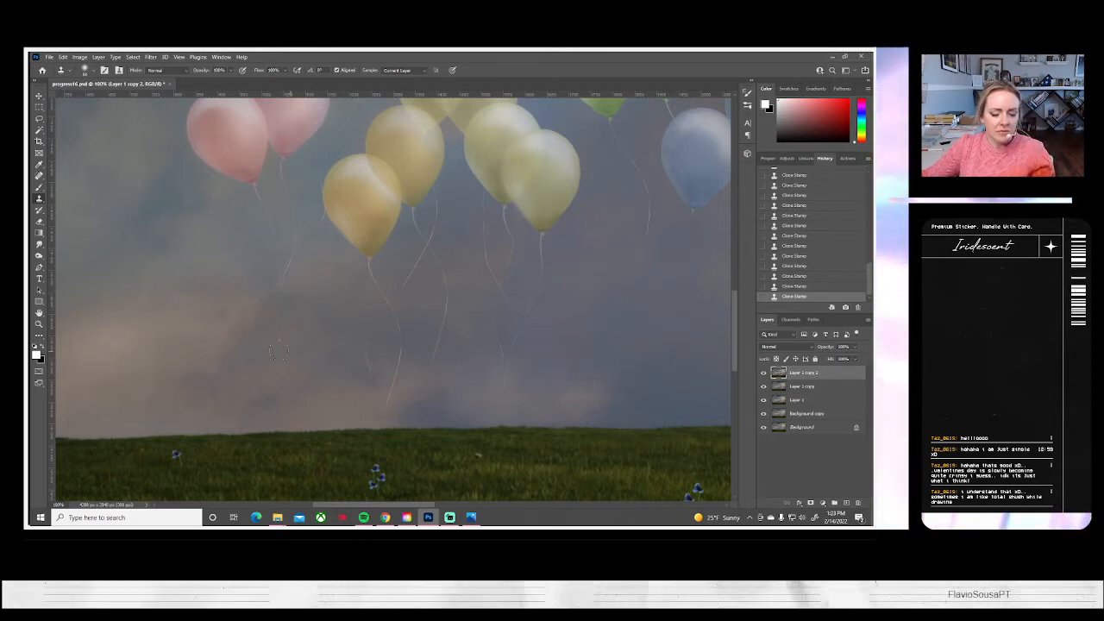
drag(284, 320, 316, 362)
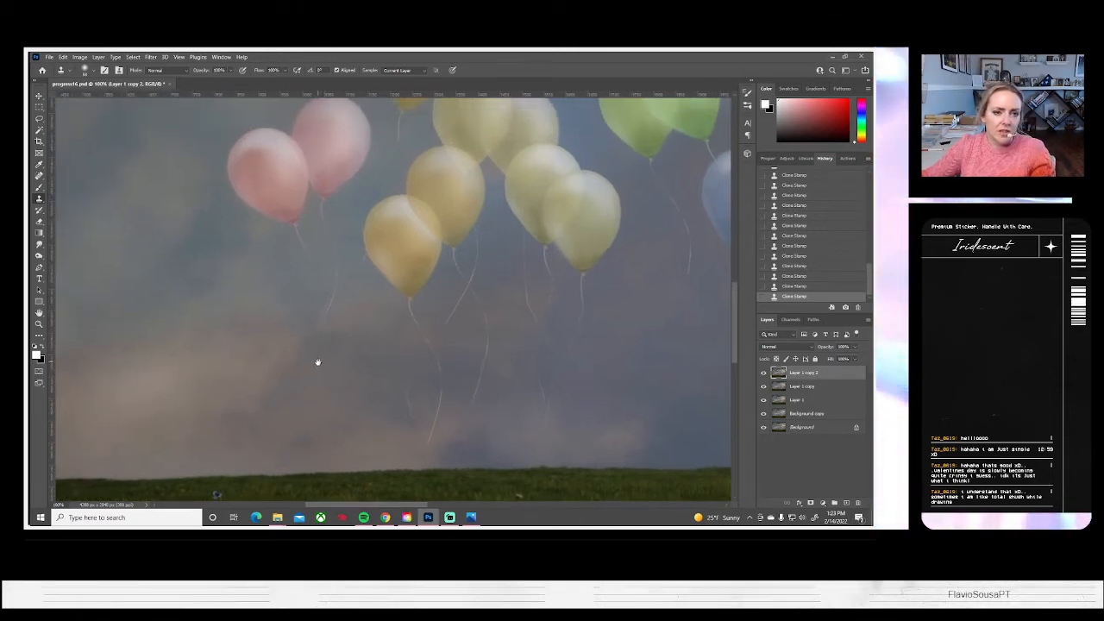
click(84, 70)
drag(90, 99, 84, 99)
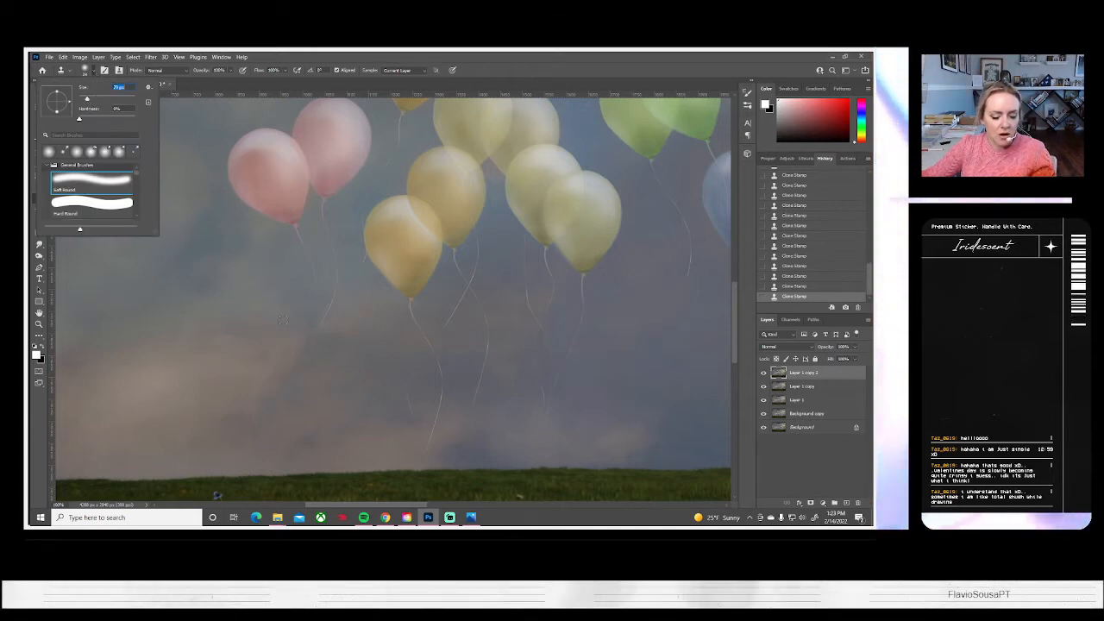
key(Return)
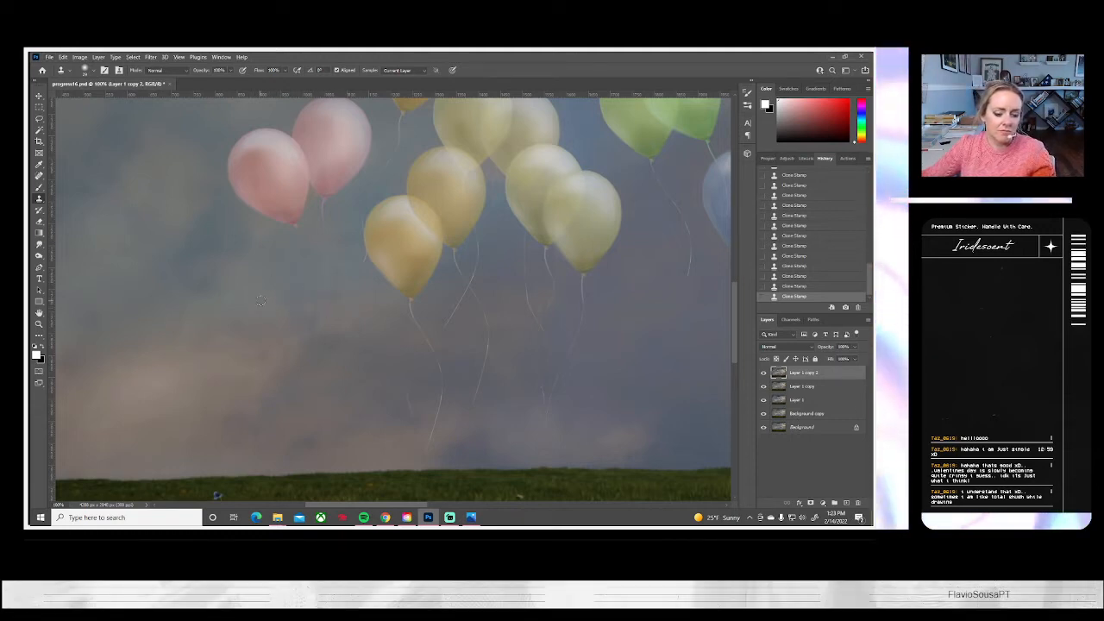
Enlarge the Clone Stamp brush and blend the sky beneath the two pink balloons where their strings hung
click(89, 71)
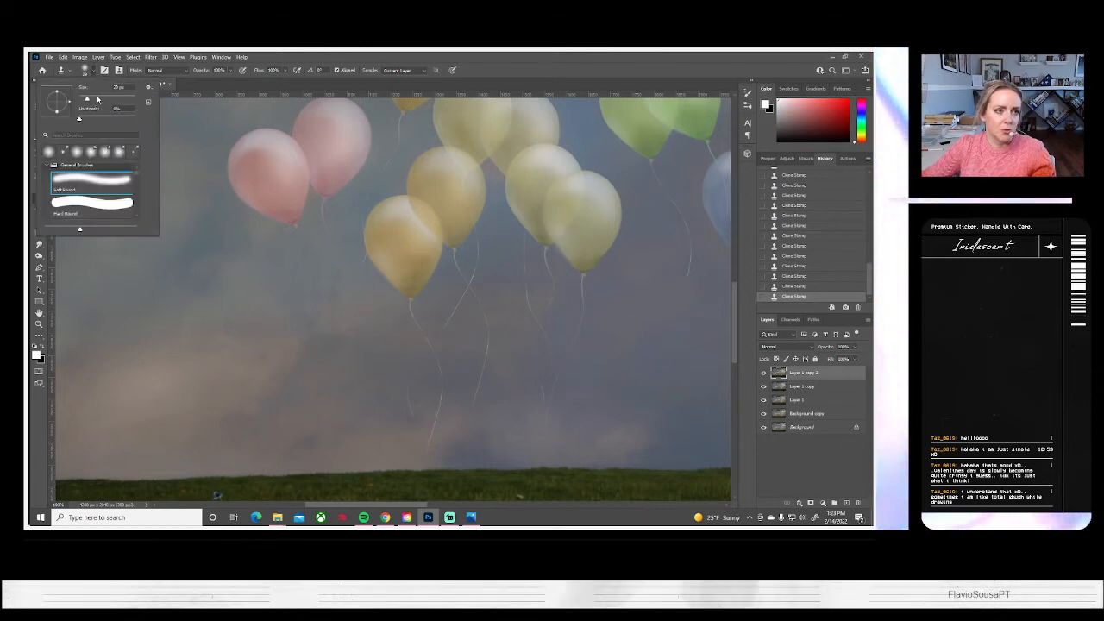
alt+click(281, 324)
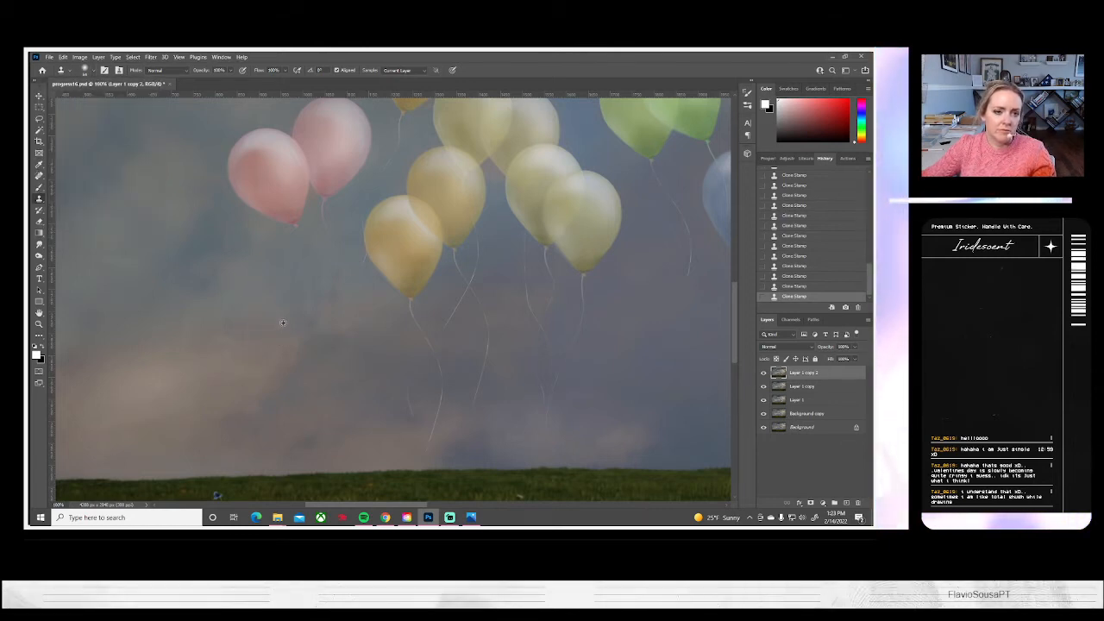
drag(330, 298, 343, 290)
drag(300, 322, 320, 309)
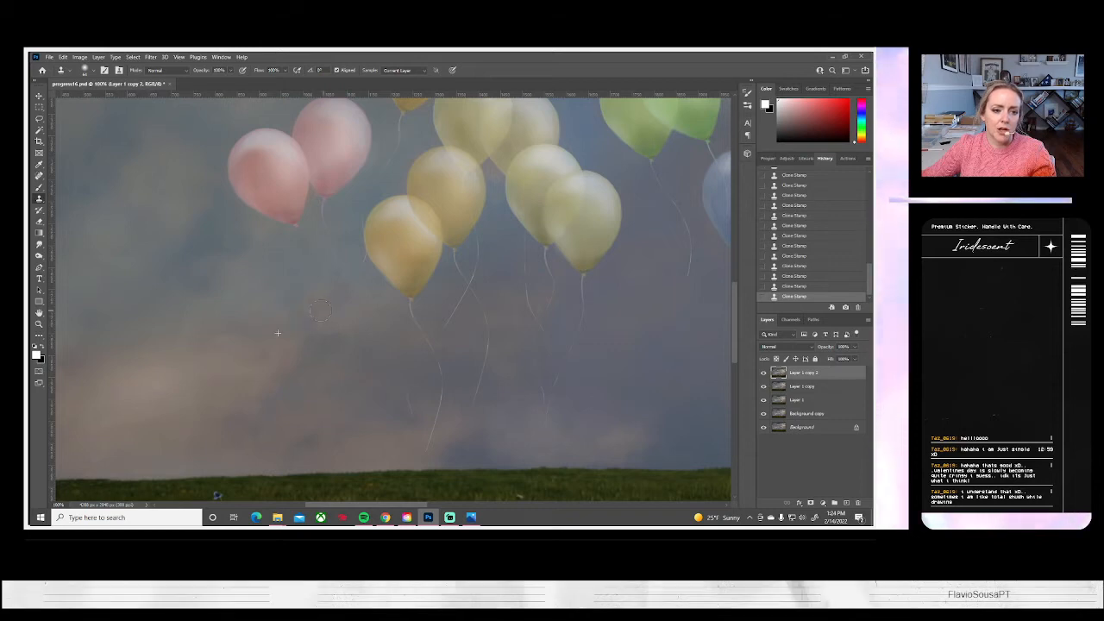
drag(333, 259, 325, 217)
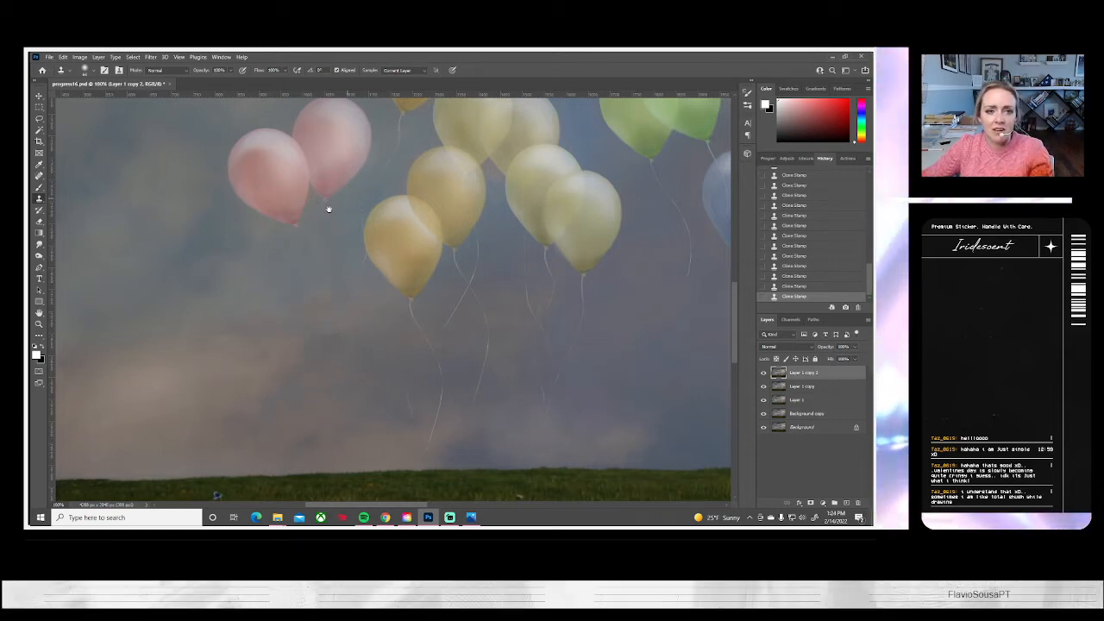
Check the whole composite at full view and save the document
drag(282, 277, 184, 286)
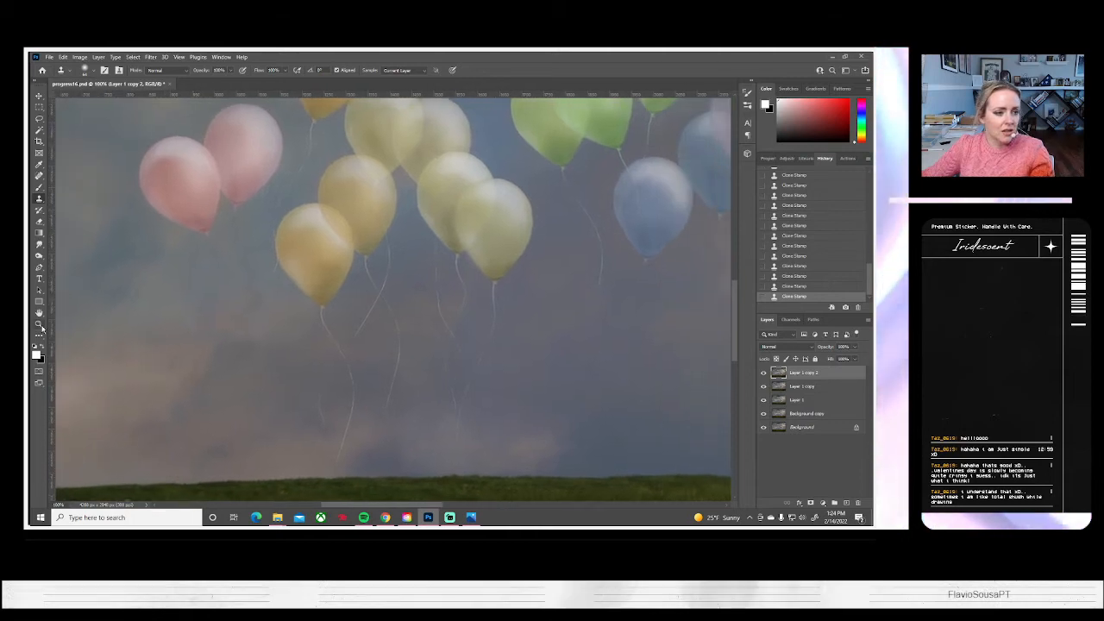
key(ctrl+0)
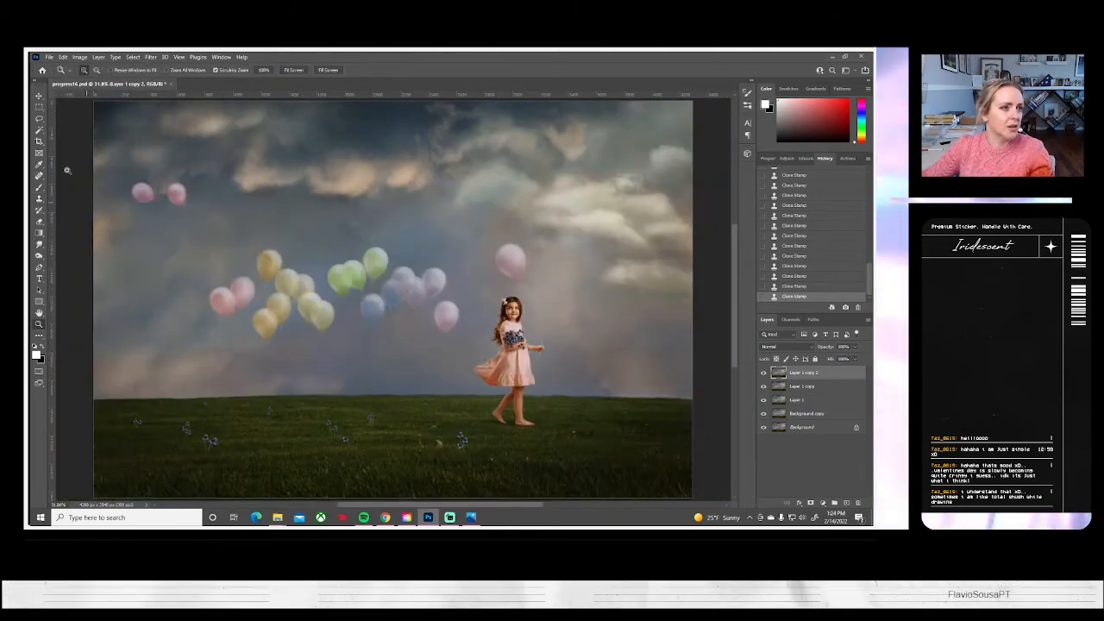
click(51, 57)
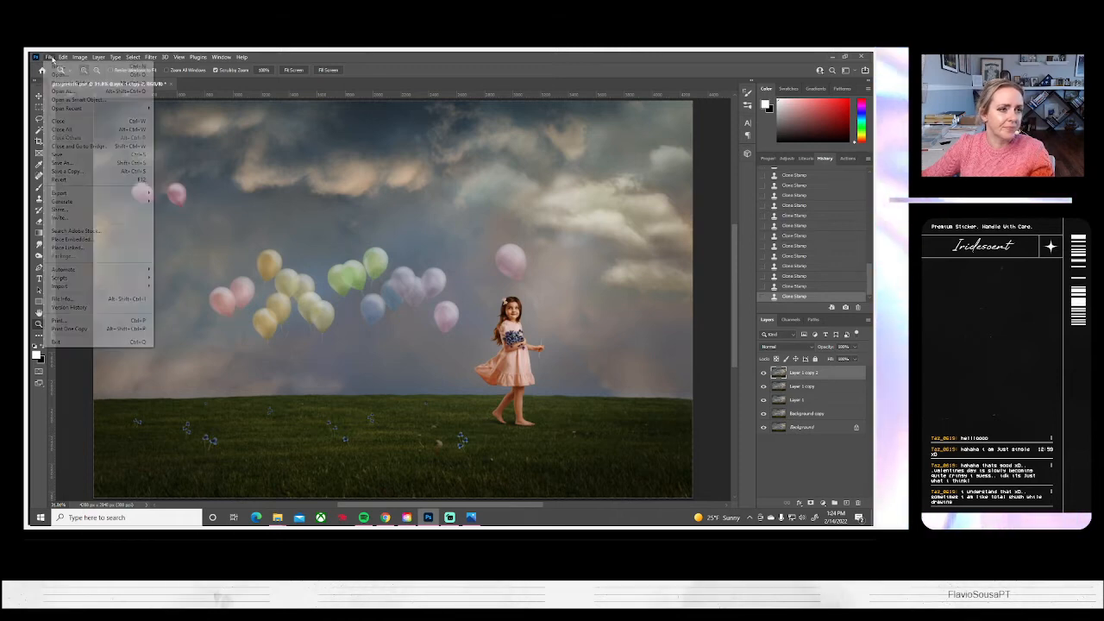
click(57, 154)
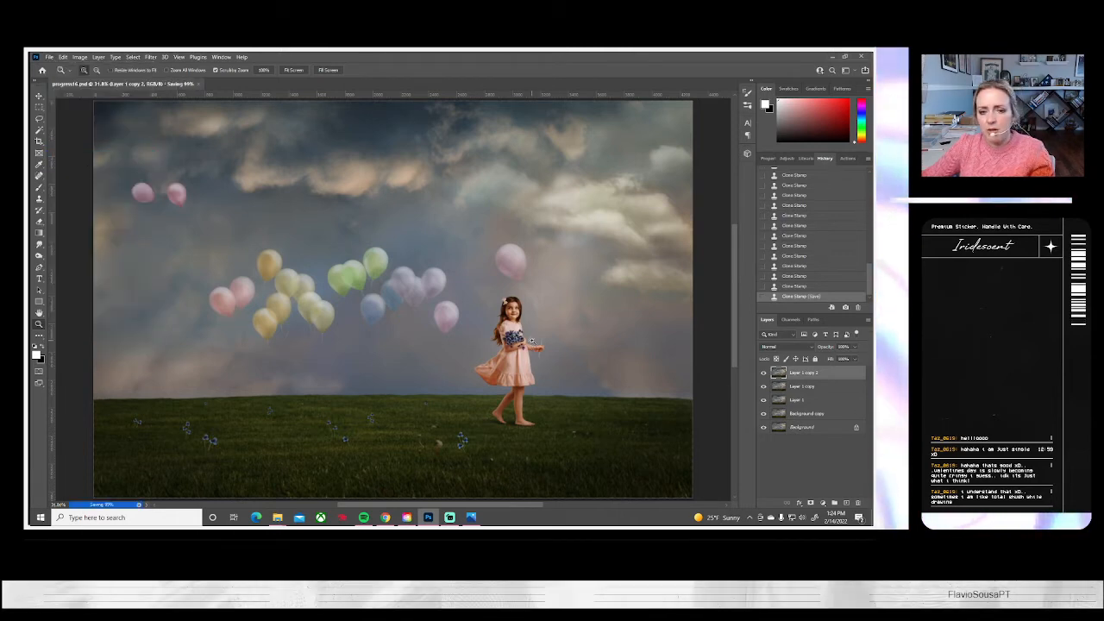
Duplicate Layer 1 copy 2 as Layer 1 copy 3 and add a blank layer named Layer 2 above it
right_click(793, 387)
click(704, 172)
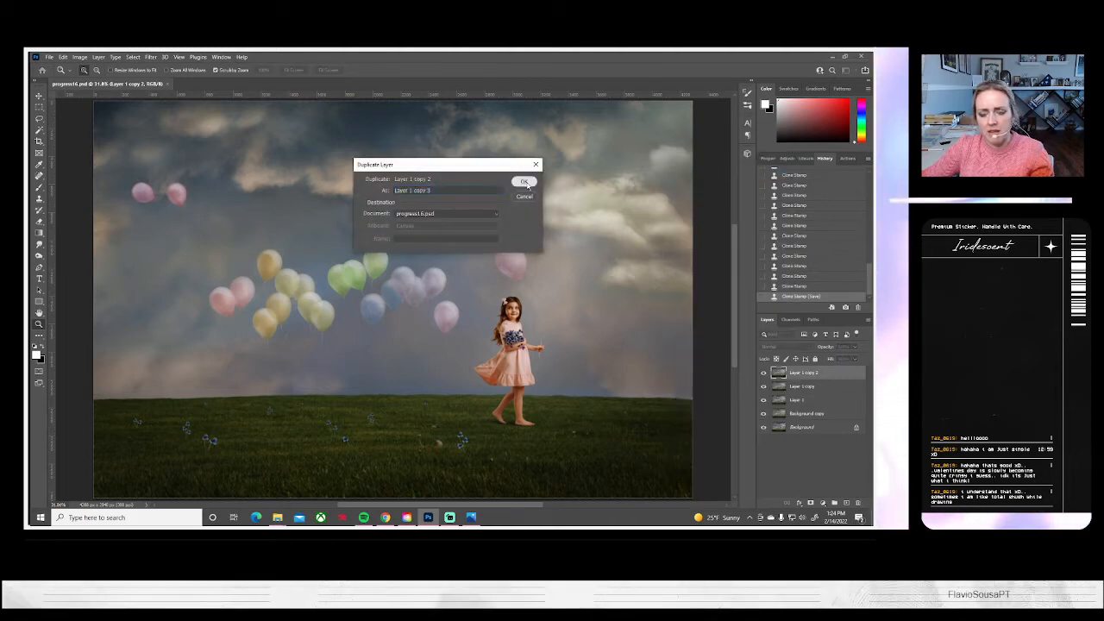
key(Return)
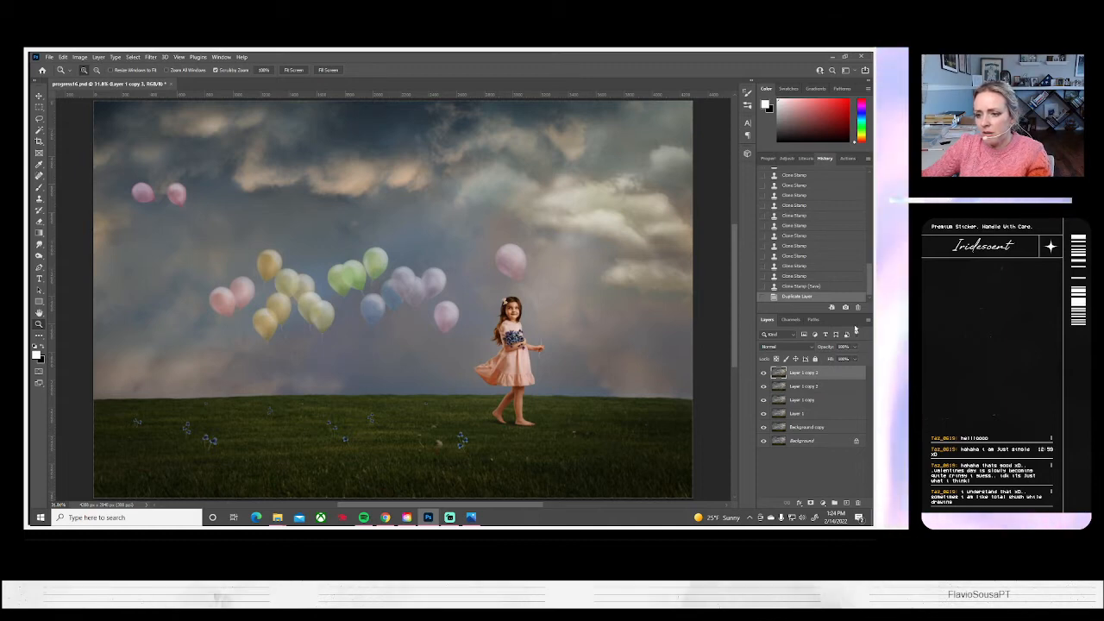
click(868, 319)
click(794, 170)
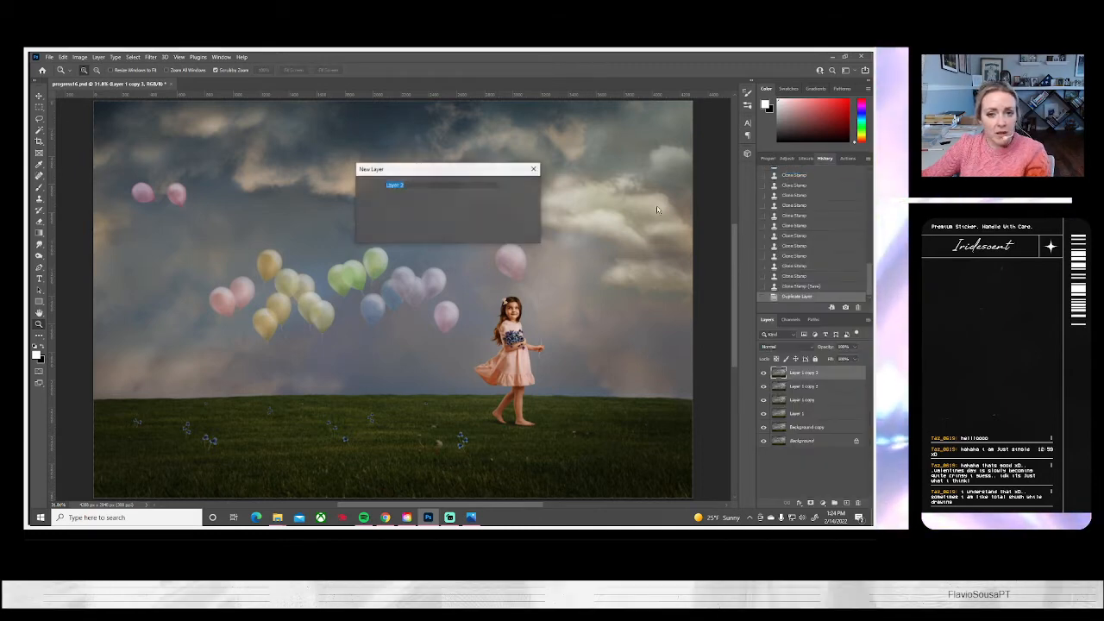
click(520, 185)
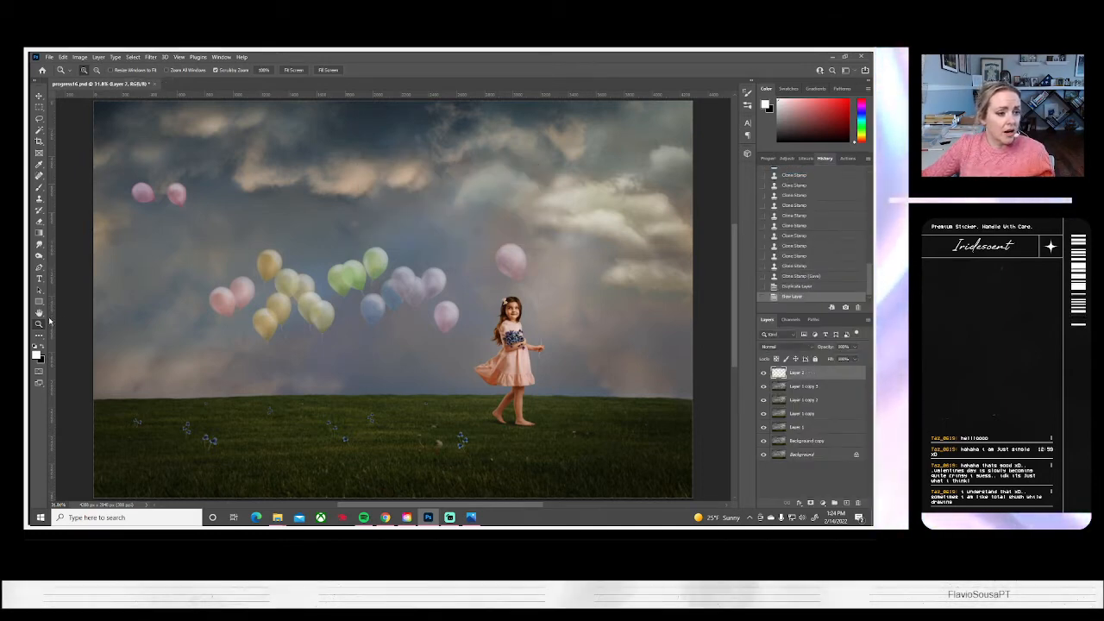
Set a smaller soft round brush for the Clone Stamp and sample sky beside the string of the upper-left pink balloon pair
click(138, 237)
click(138, 237)
click(138, 237)
click(138, 237)
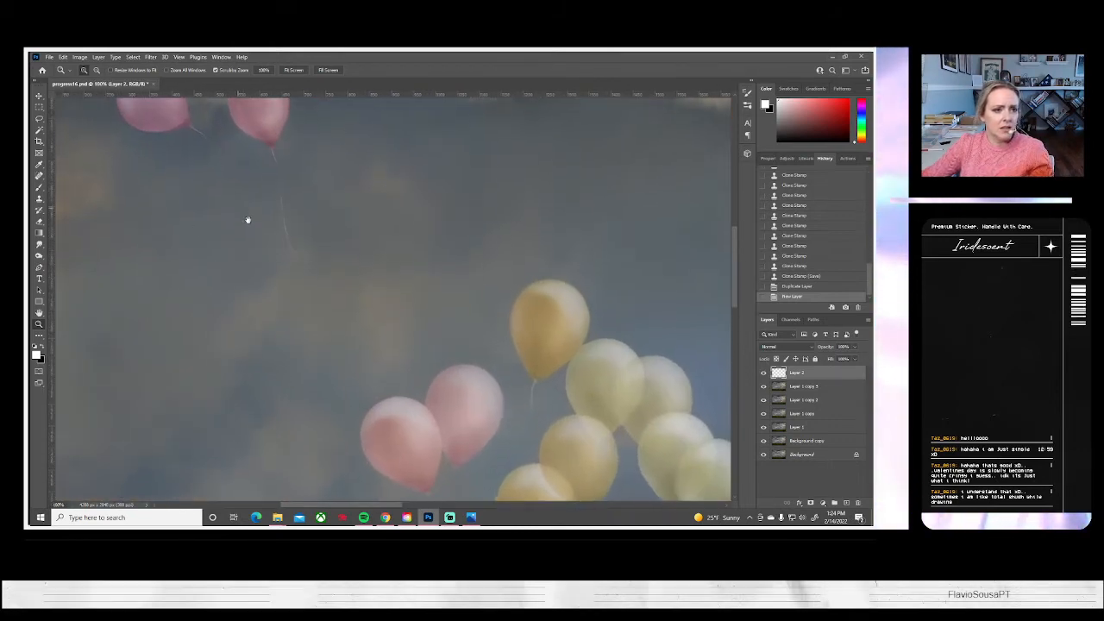
drag(247, 222, 297, 306)
click(292, 276)
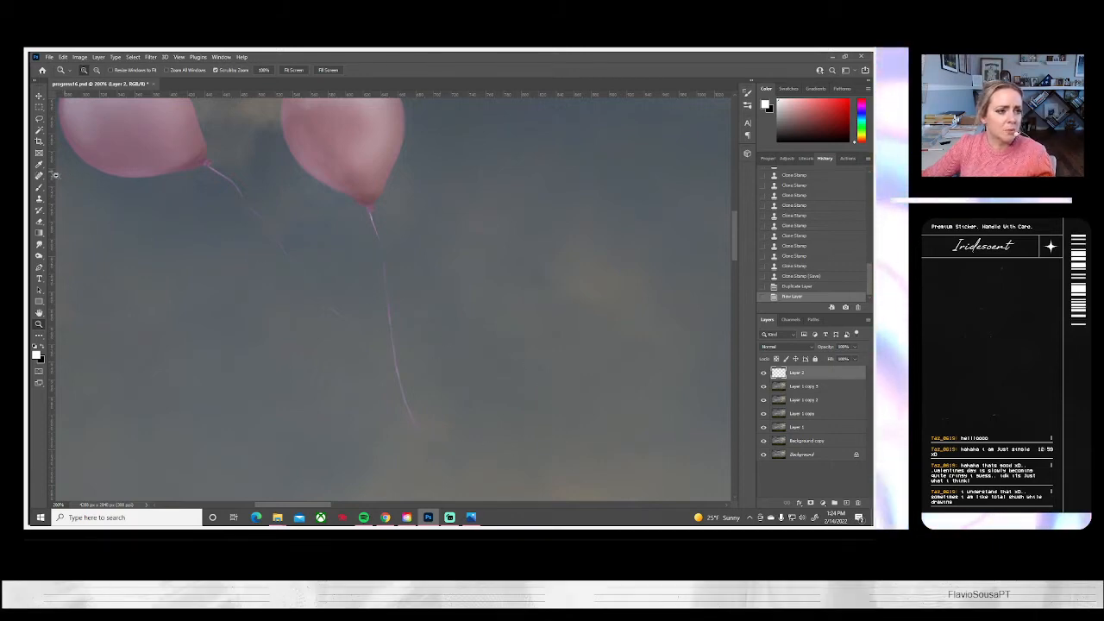
click(39, 198)
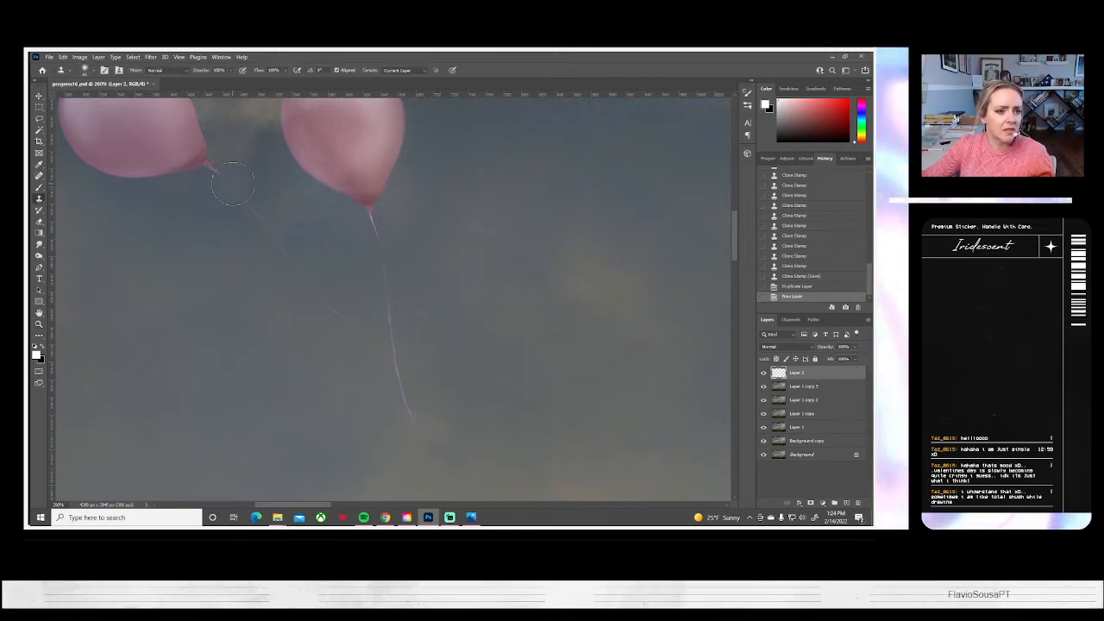
click(84, 70)
click(83, 100)
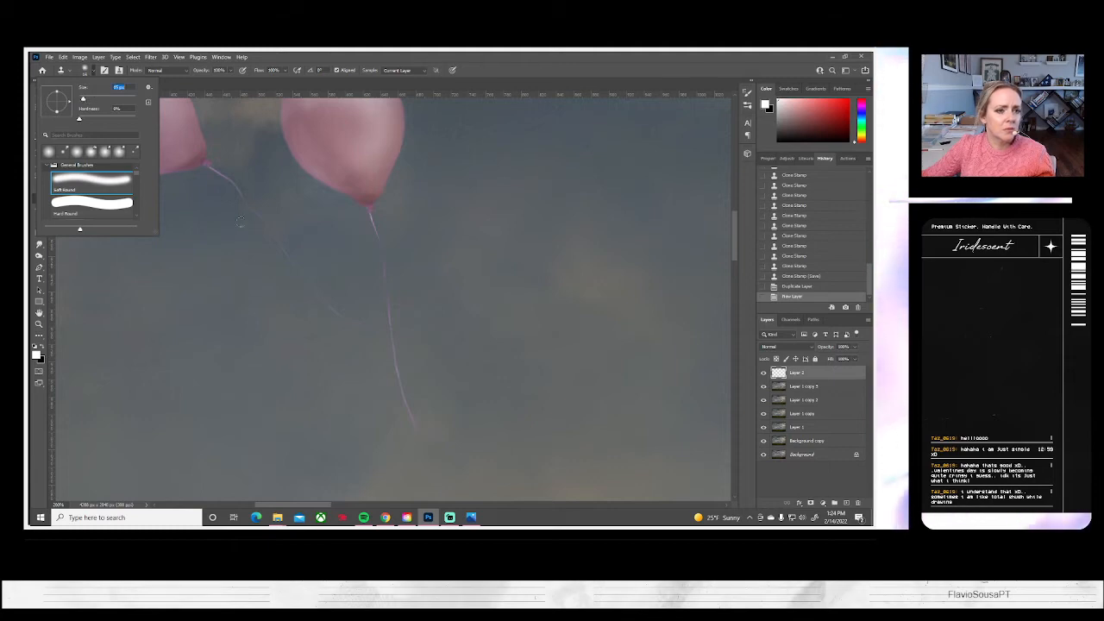
alt+click(195, 184)
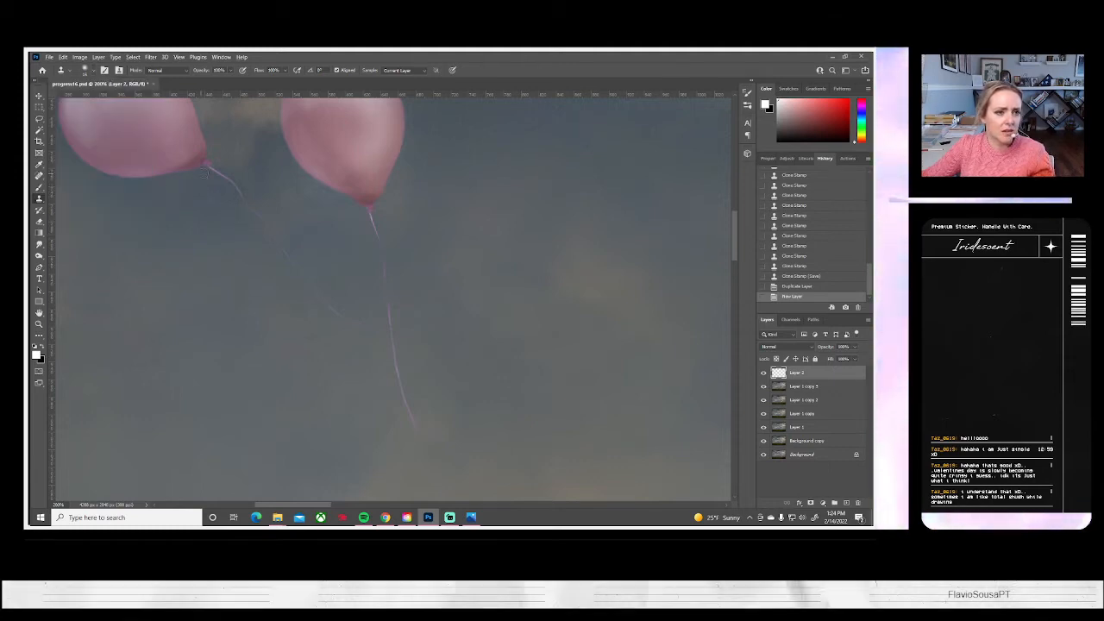
Clone sky over the left balloon's string in the upper-left pink pair, working on Layer 1 copy 3 instead of the blank layer
drag(213, 172, 229, 185)
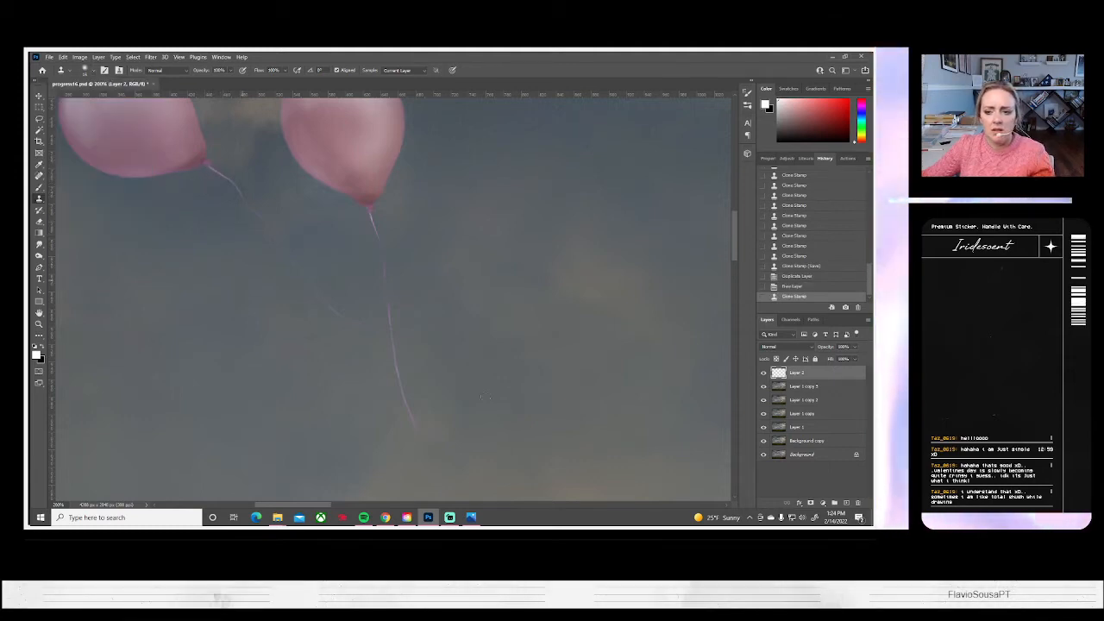
click(824, 386)
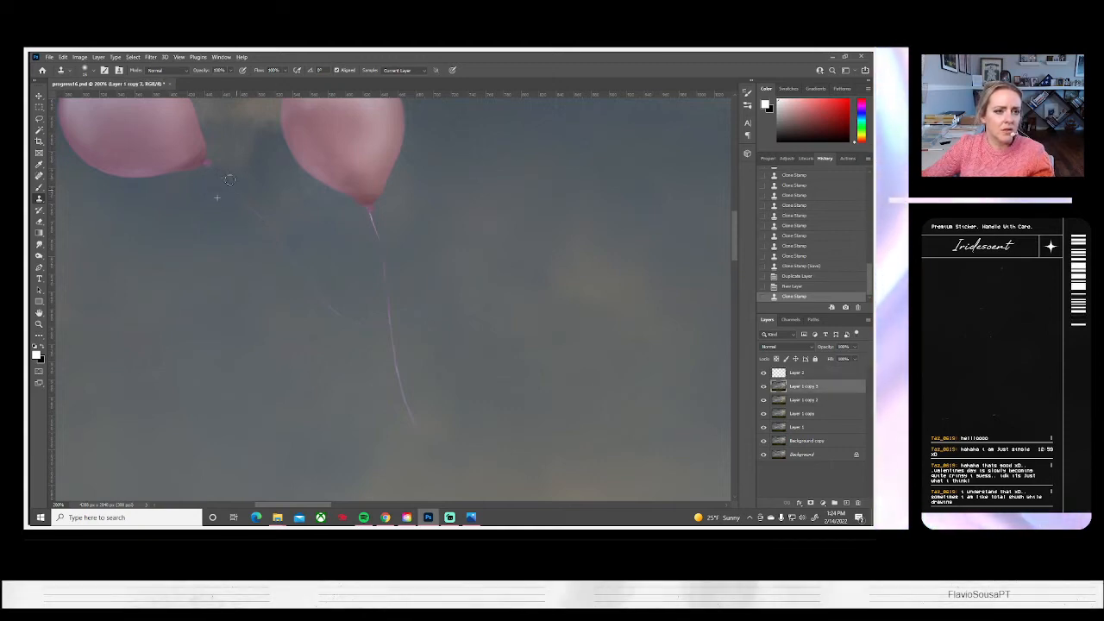
click(233, 209)
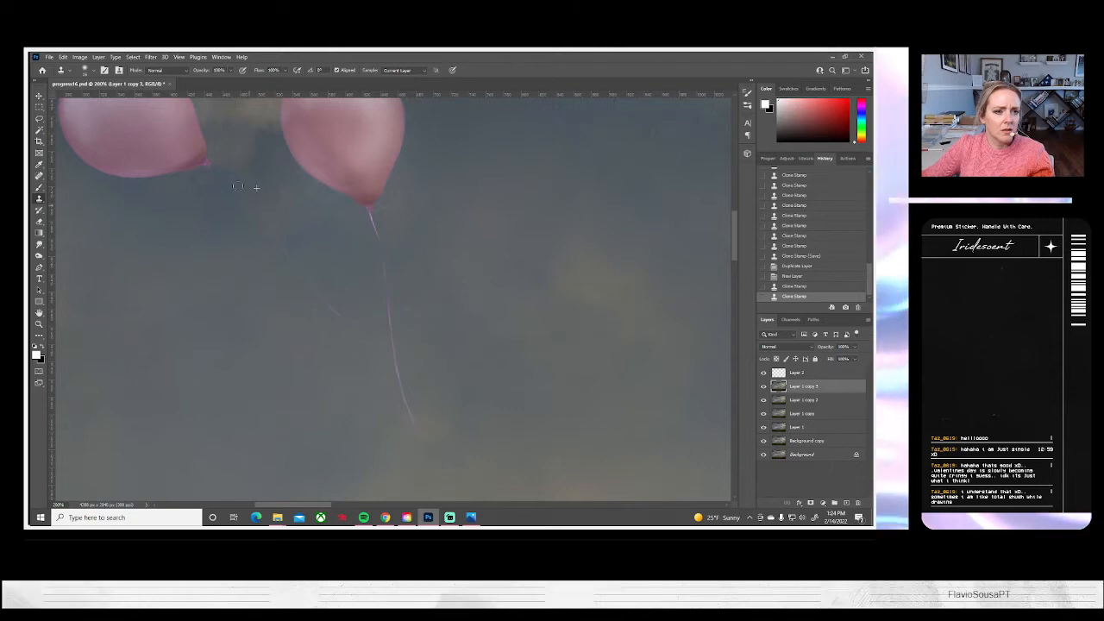
click(258, 215)
mouse_move(258, 216)
mouse_down()
mouse_move(339, 288)
mouse_move(292, 261)
mouse_up()
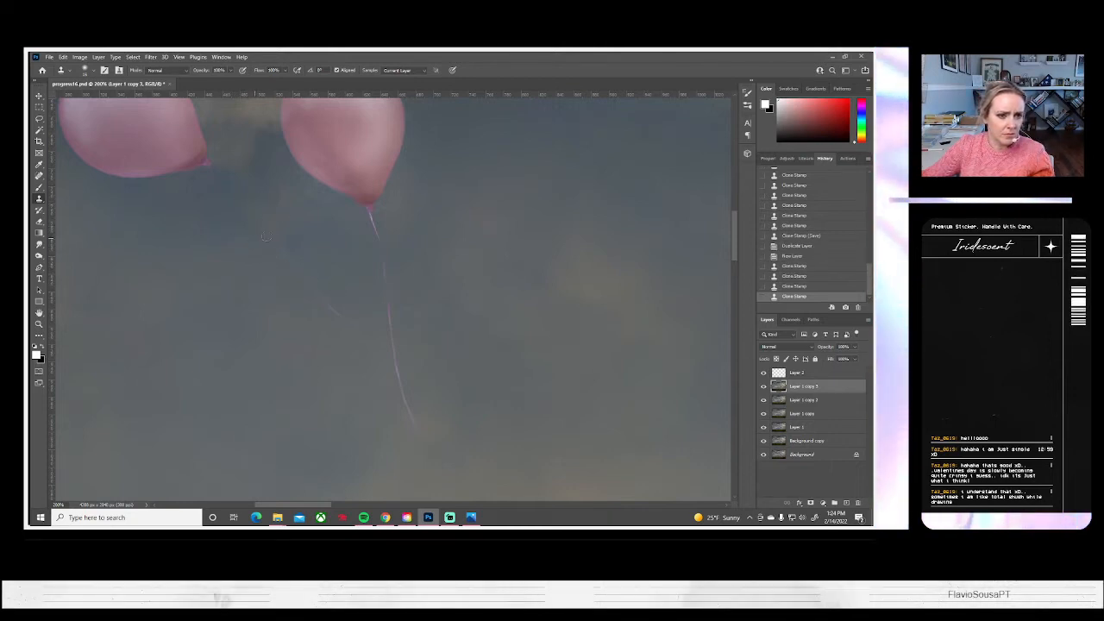
drag(280, 246, 338, 319)
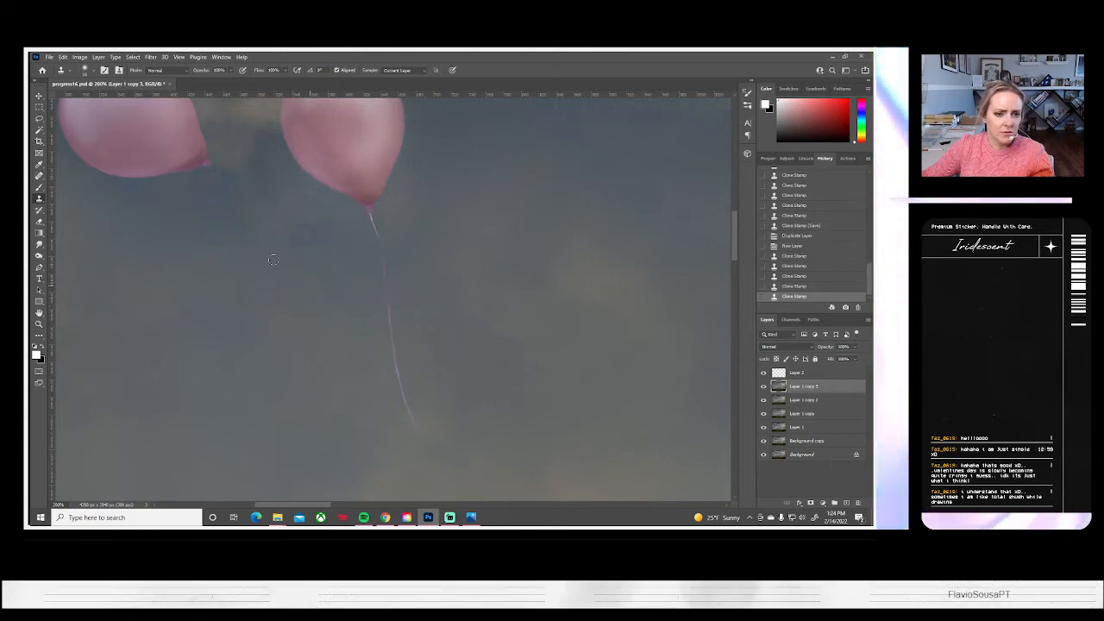
Clone sky over the upper part of the right balloon's string in the upper-left pink pair
click(373, 327)
mouse_move(368, 325)
mouse_down()
mouse_move(280, 325)
mouse_move(361, 344)
mouse_move(383, 330)
mouse_up()
alt+click(394, 209)
drag(371, 219, 380, 242)
click(380, 246)
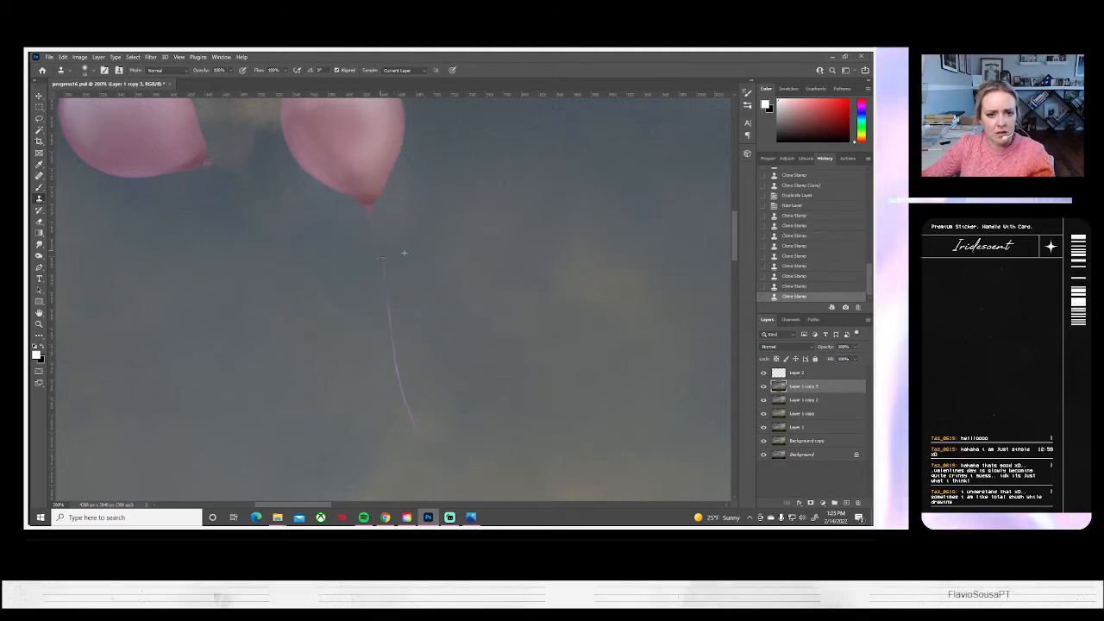
drag(475, 379, 474, 352)
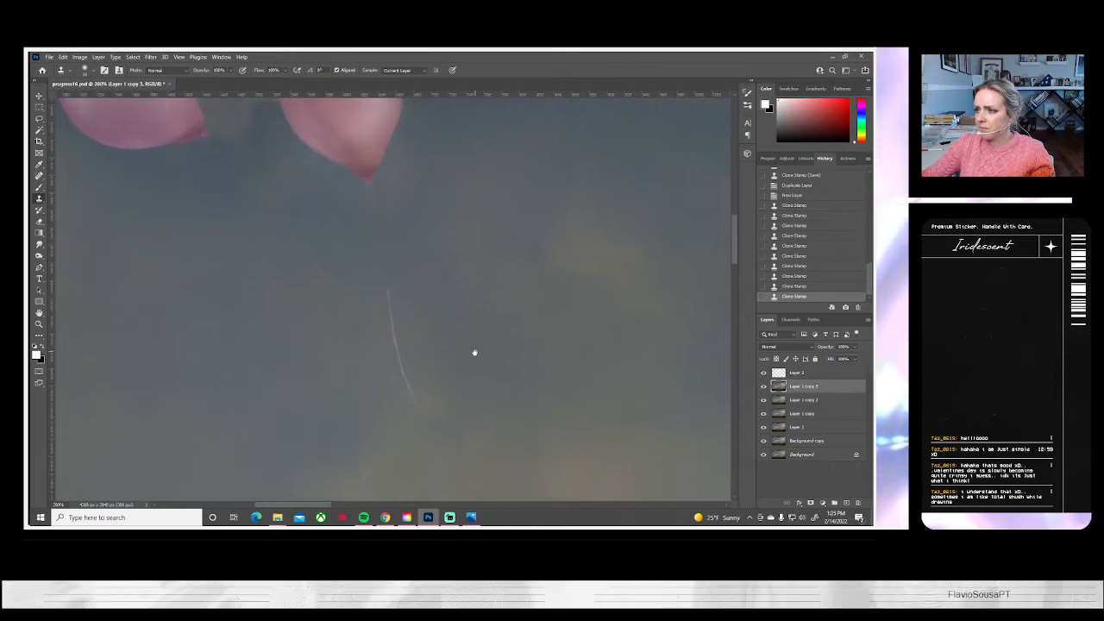
Resample nearby sky and clone it over the remaining lower part of the right pink balloon's string
click(91, 70)
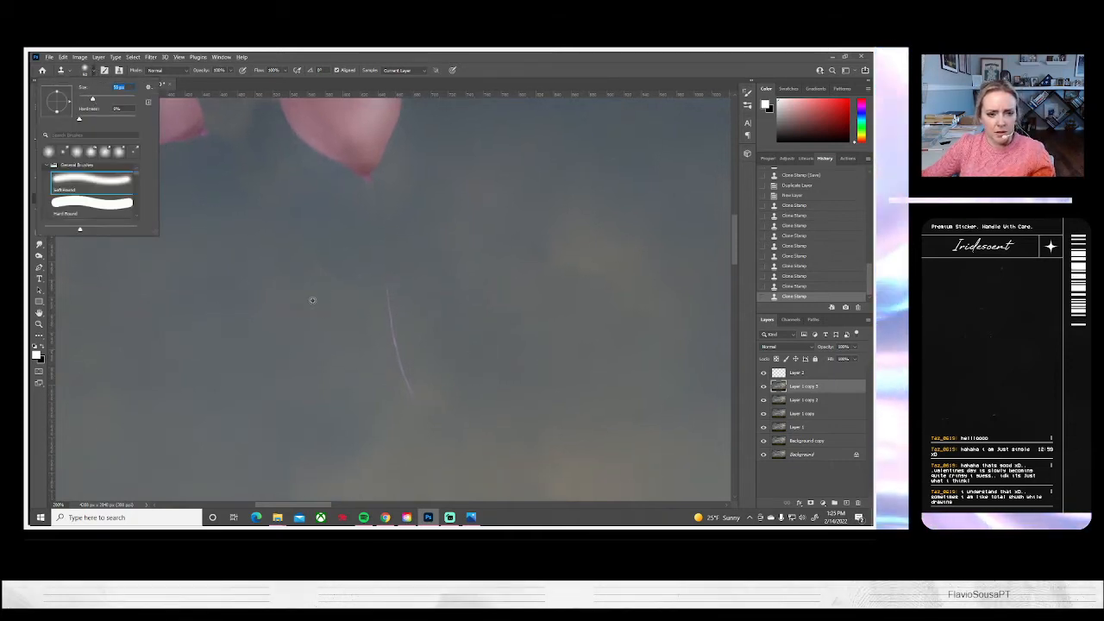
alt+click(313, 301)
drag(374, 293, 391, 323)
drag(409, 382, 412, 393)
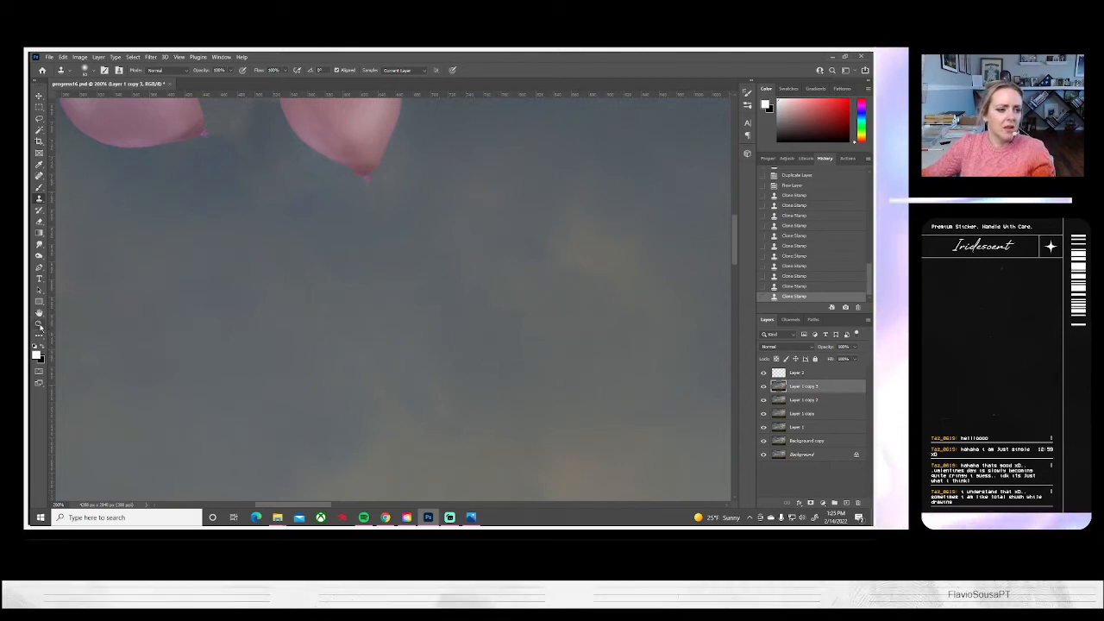
Check the whole composite fitted to the screen and save the document
key(z)
click(293, 70)
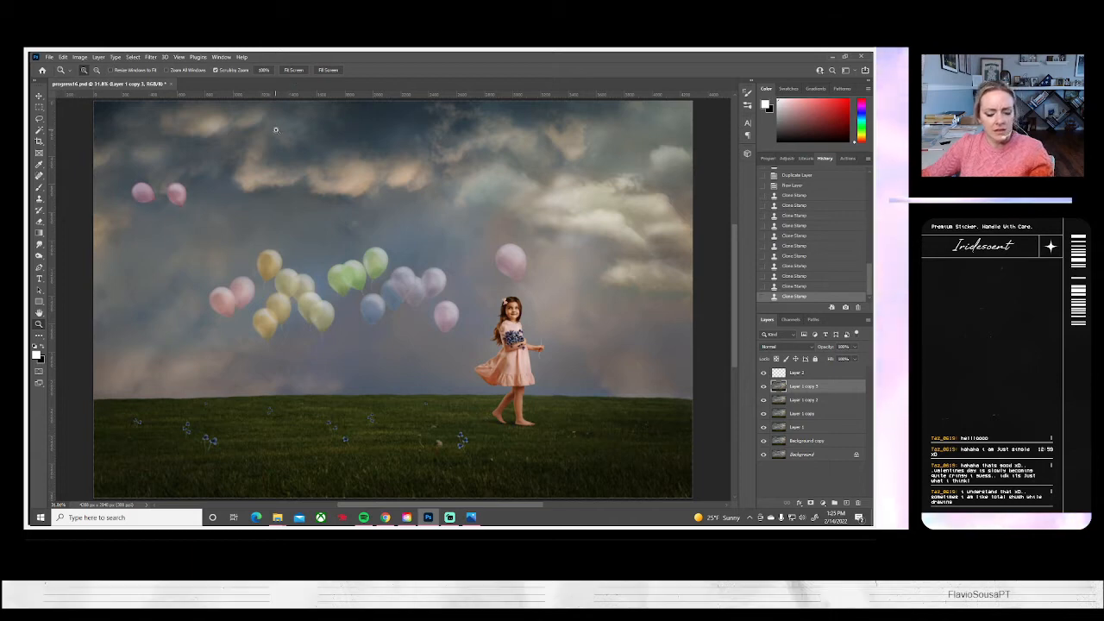
key(ctrl+s)
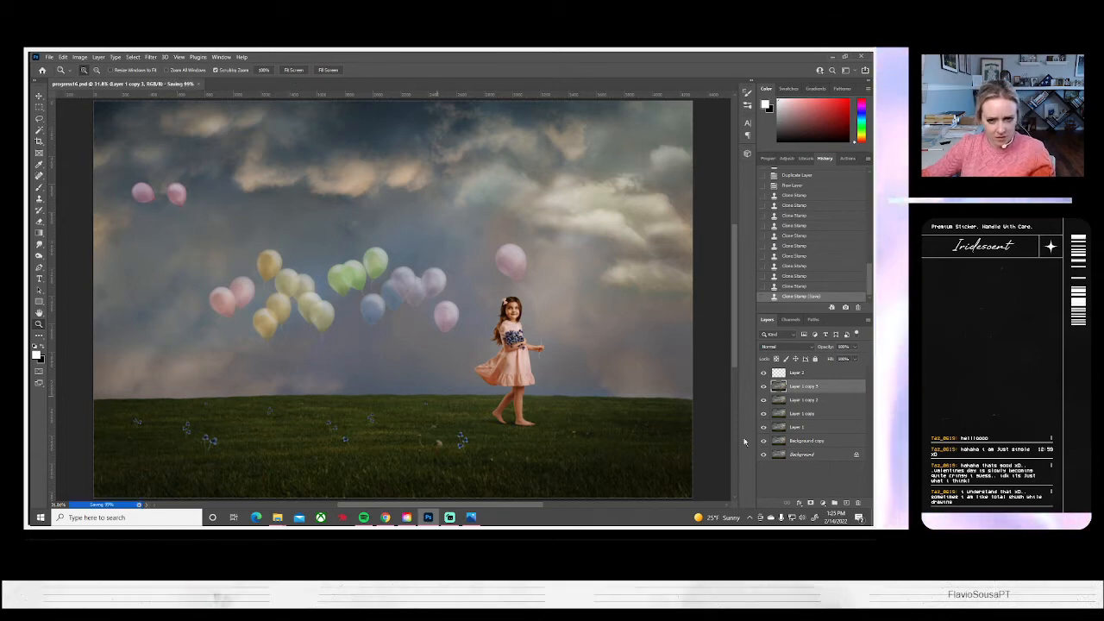
Make the blank Layer 2 active and ready the Brush tool for painting new strings on the upper-left pink balloons
click(798, 374)
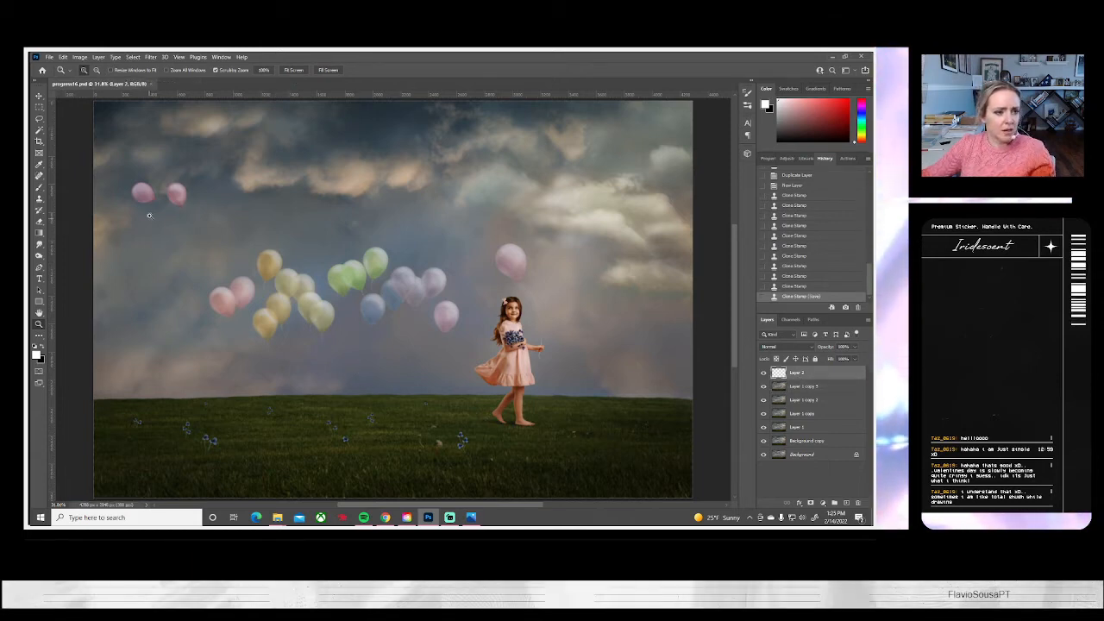
click(149, 215)
drag(149, 216, 299, 315)
alt+click(230, 224)
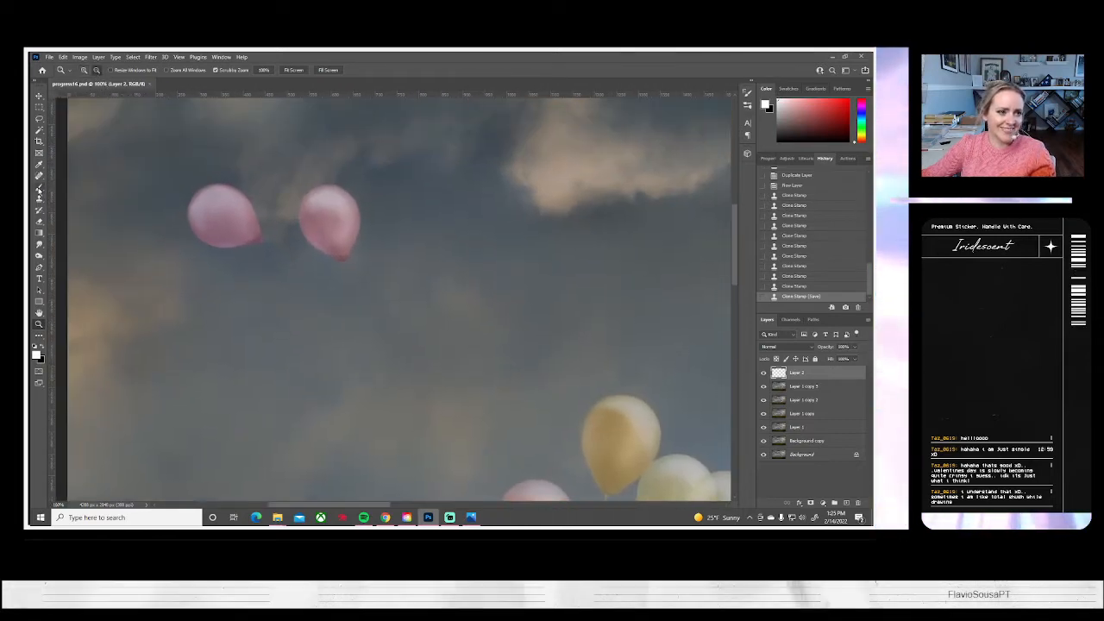
key(b)
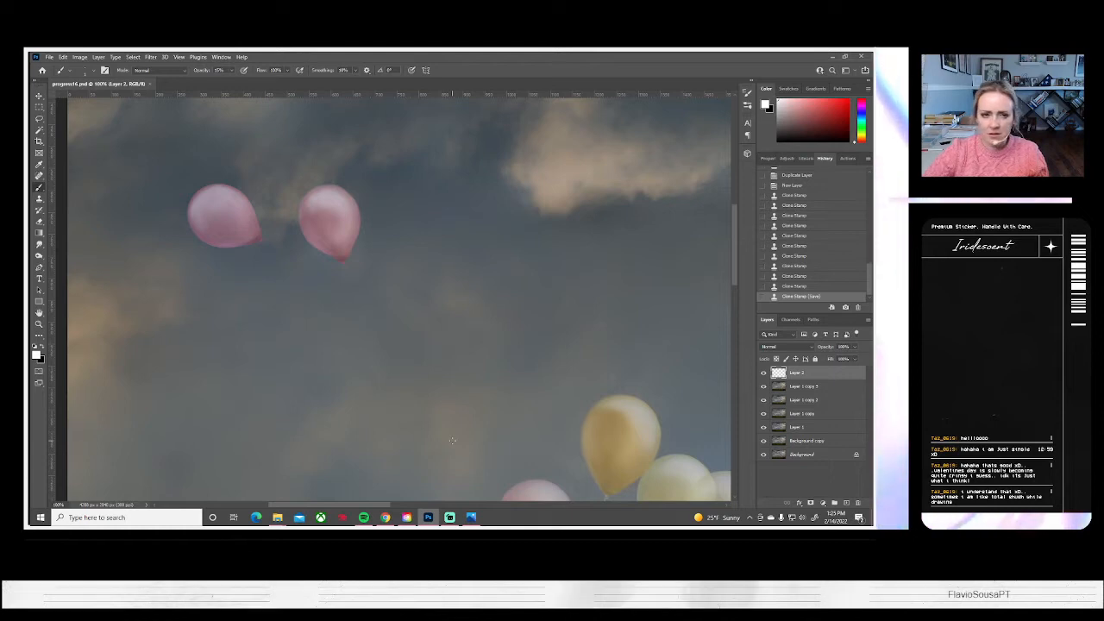
drag(421, 278, 426, 278)
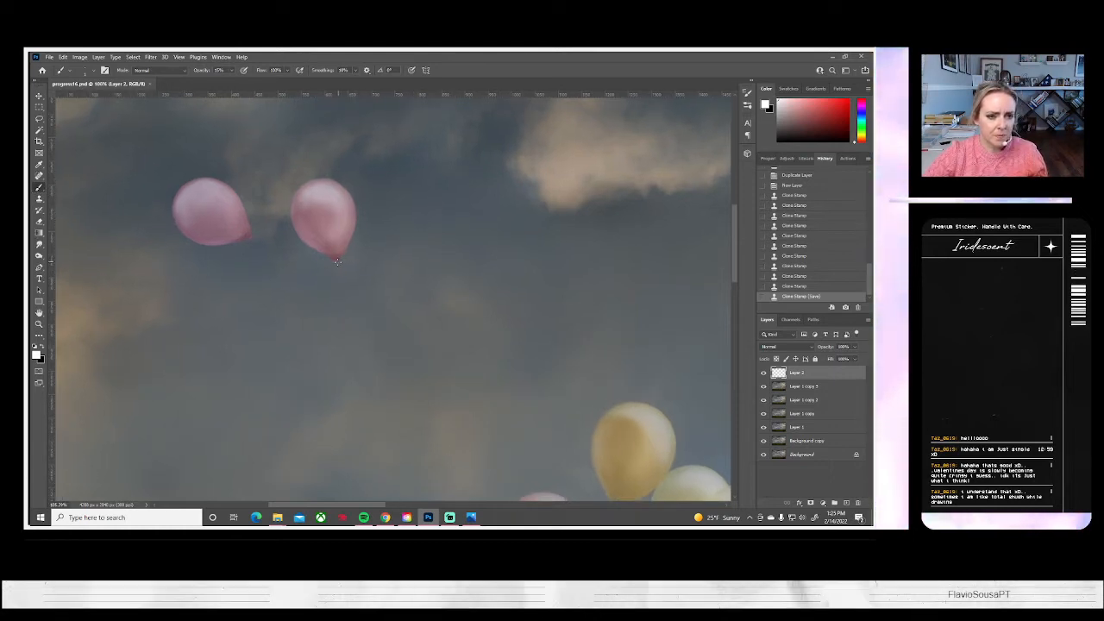
drag(348, 296, 391, 343)
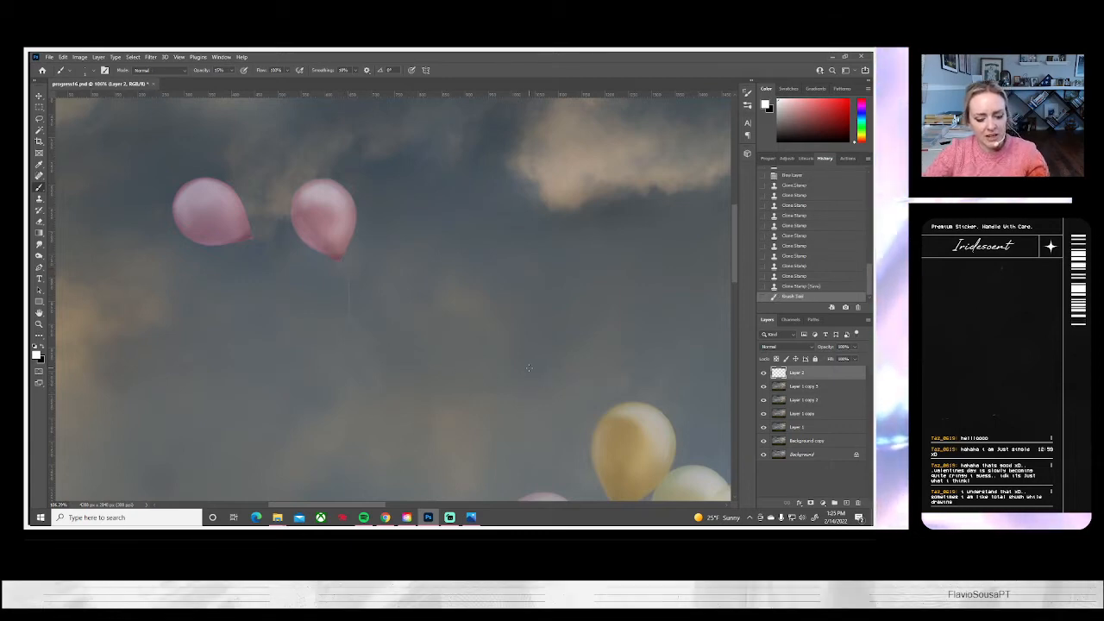
key(ctrl+z)
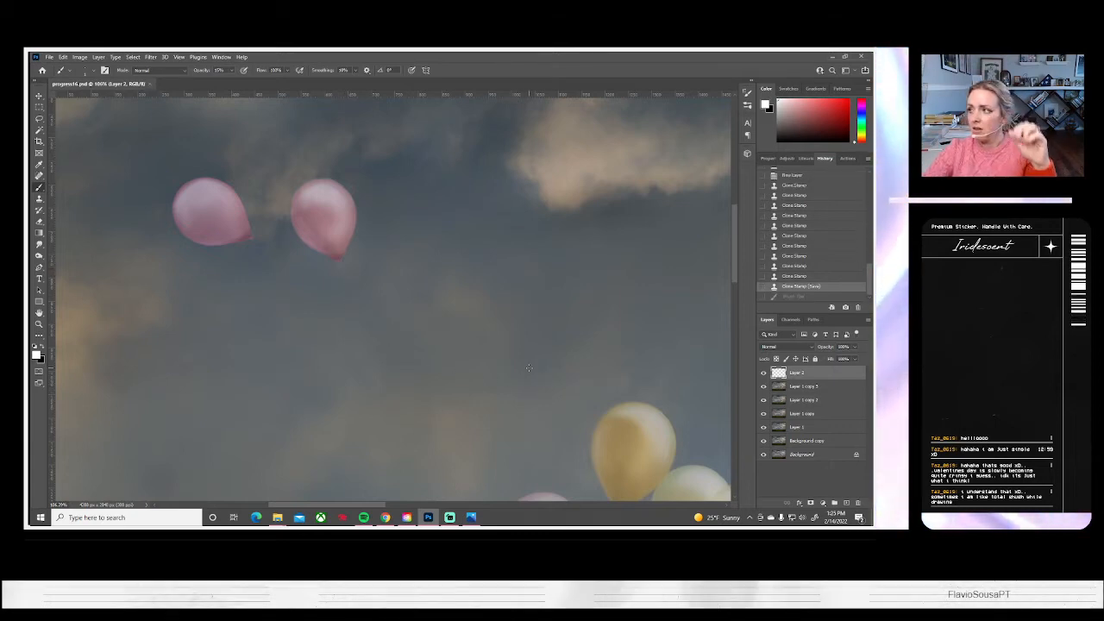
mouse_move(260, 336)
mouse_down()
mouse_move(181, 335)
mouse_move(271, 323)
mouse_up()
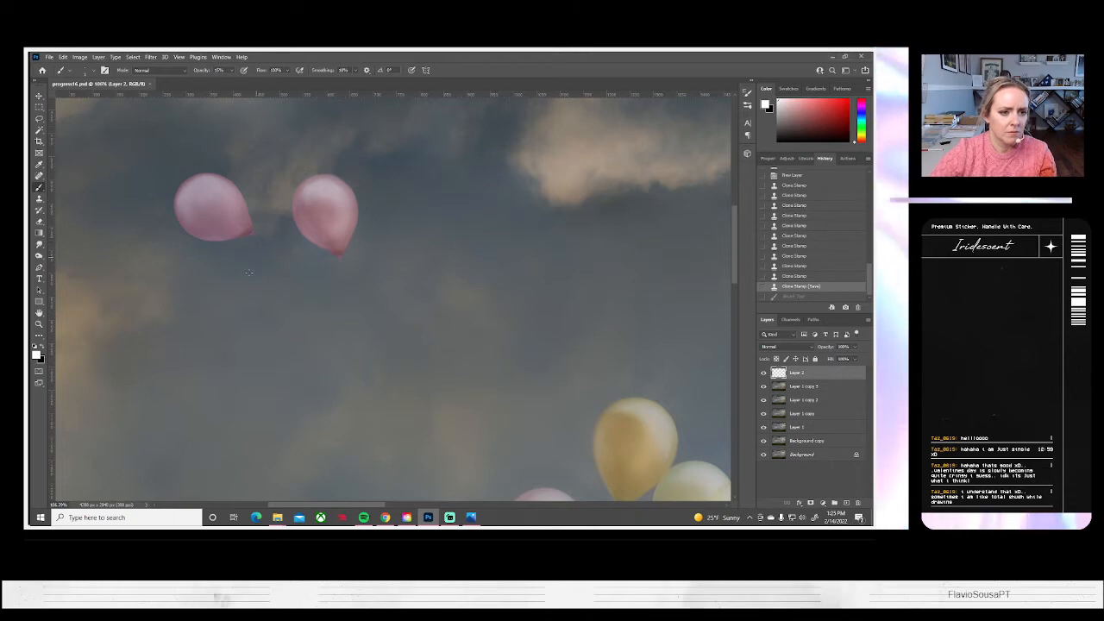
key(ctrl+shift+z)
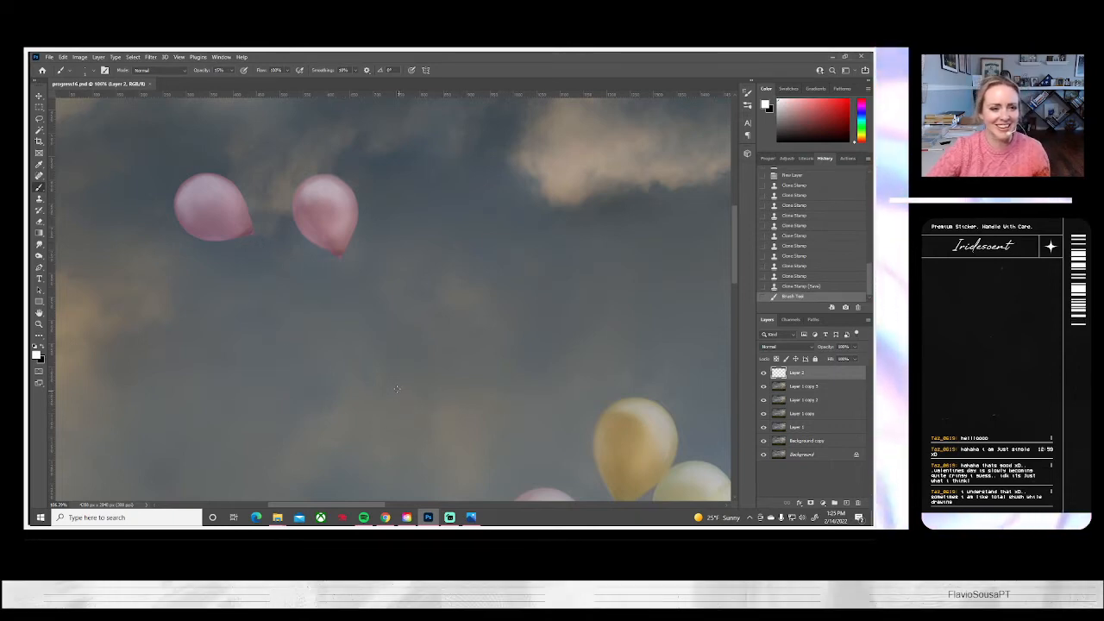
key(ctrl+z)
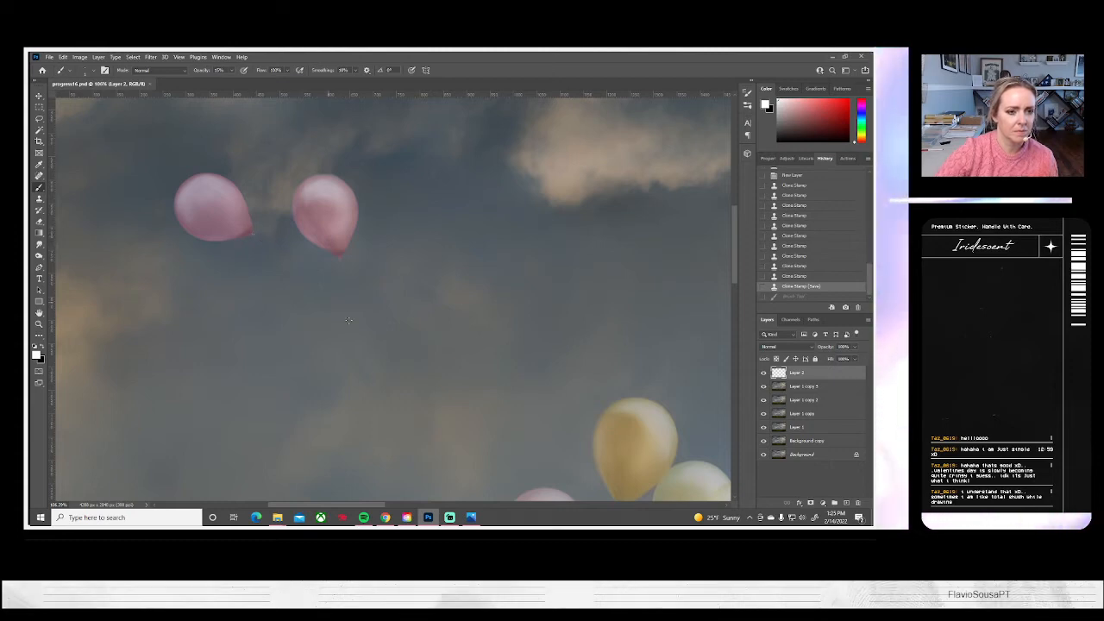
Paint thin, curved white strings hanging from both upper-left pink balloons on Layer 2, undoing and repainting unsatisfactory strokes
key(ctrl+shift+z)
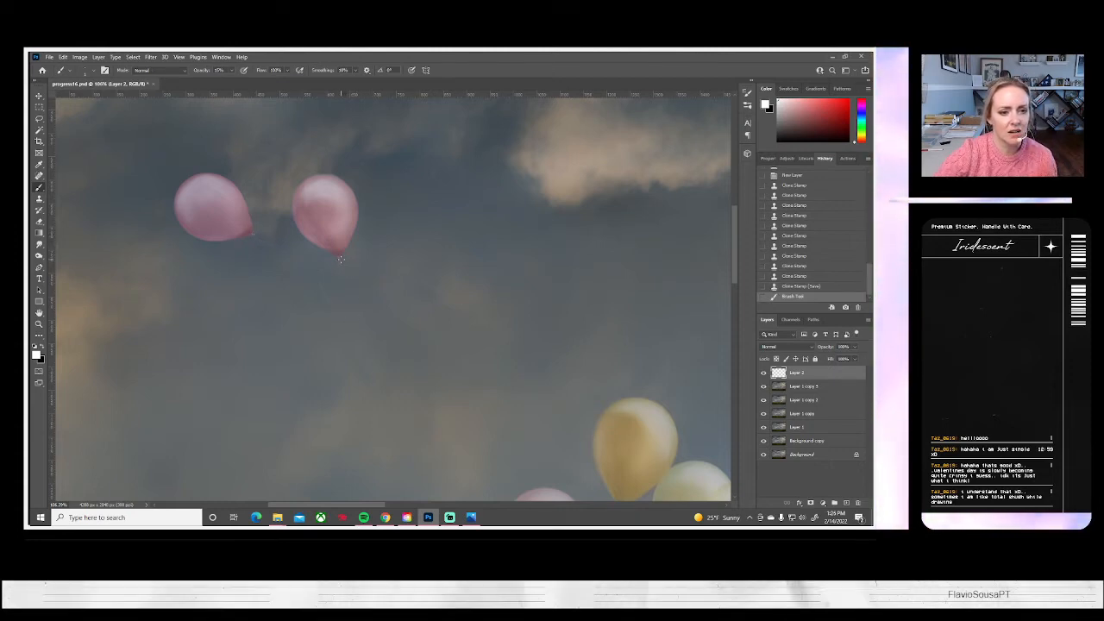
drag(345, 258, 367, 375)
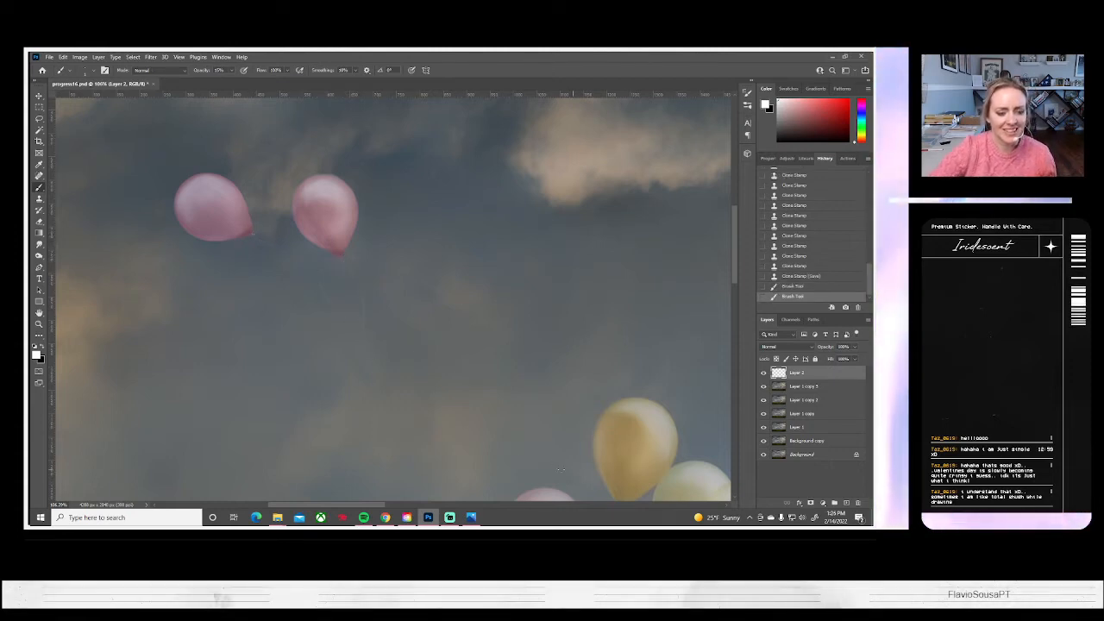
key(ctrl+z)
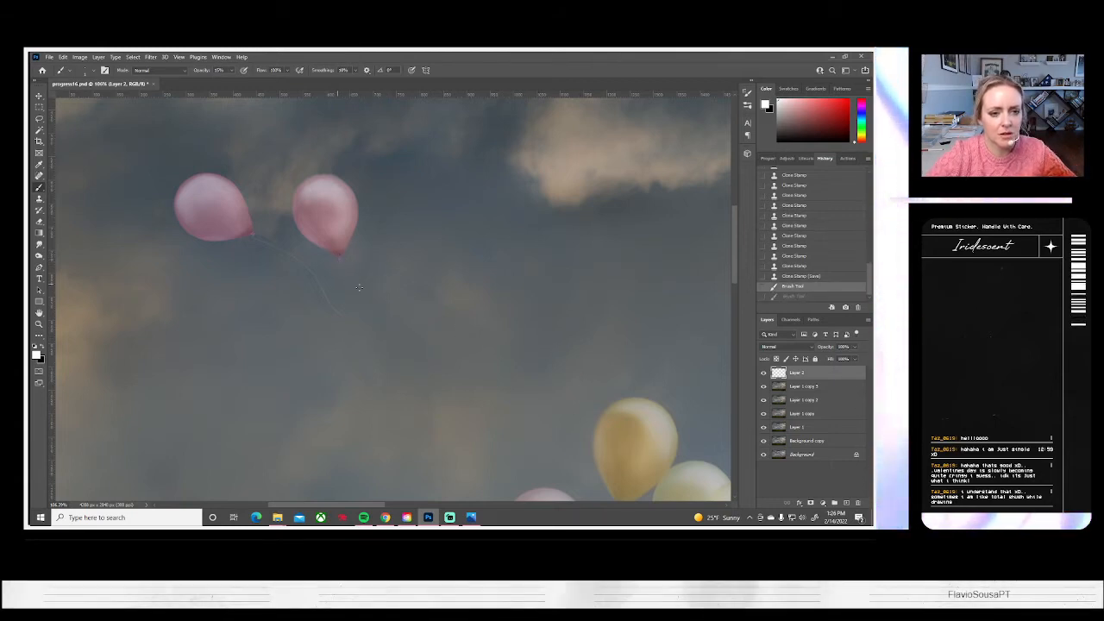
drag(442, 421, 395, 467)
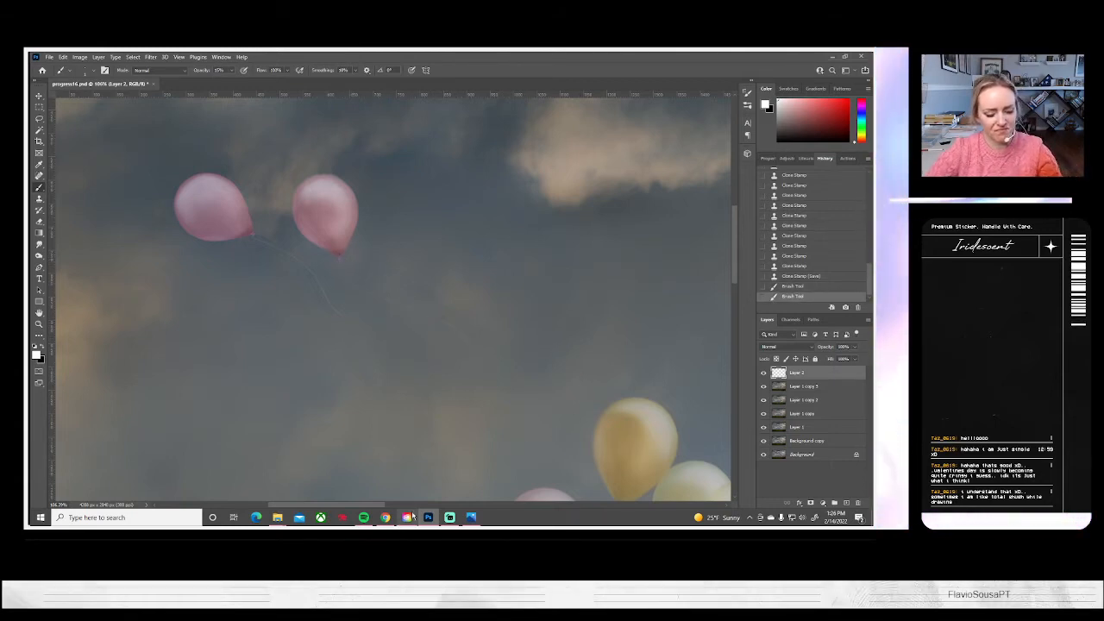
key(ctrl+z)
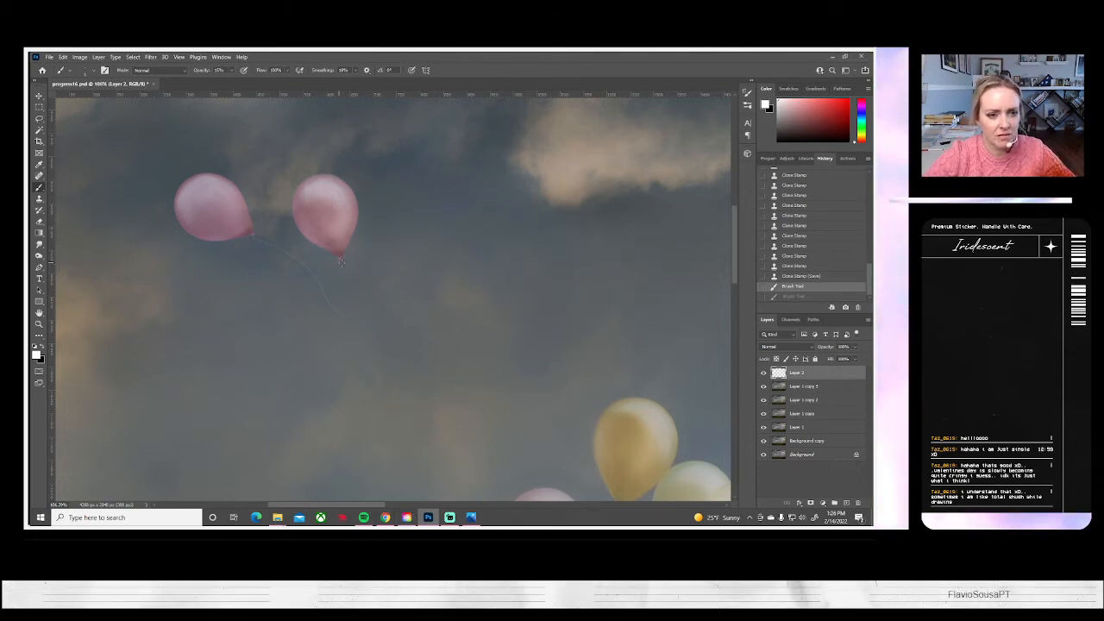
key(ctrl+shift+z)
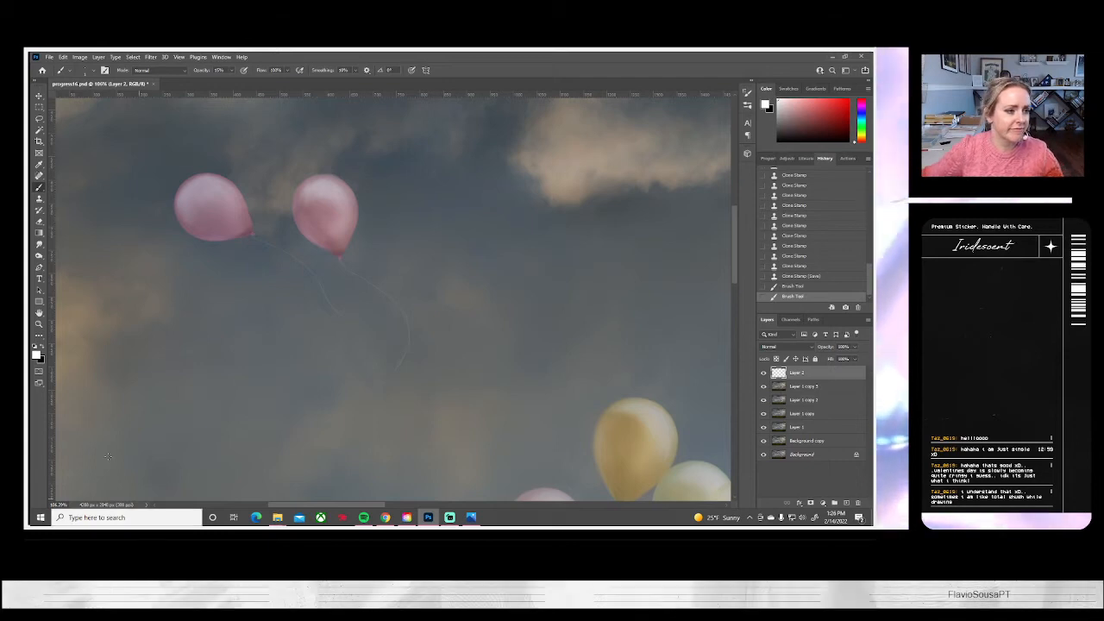
Soften the newly painted strings of the upper-left pink pair using the Smudge tool with a larger brush
click(38, 244)
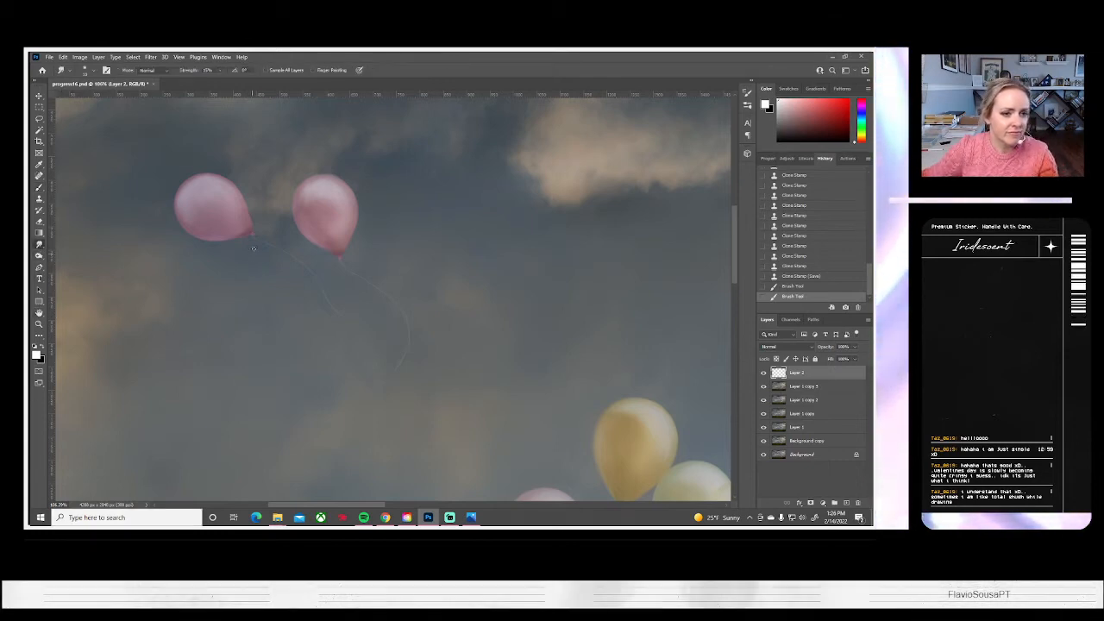
click(85, 70)
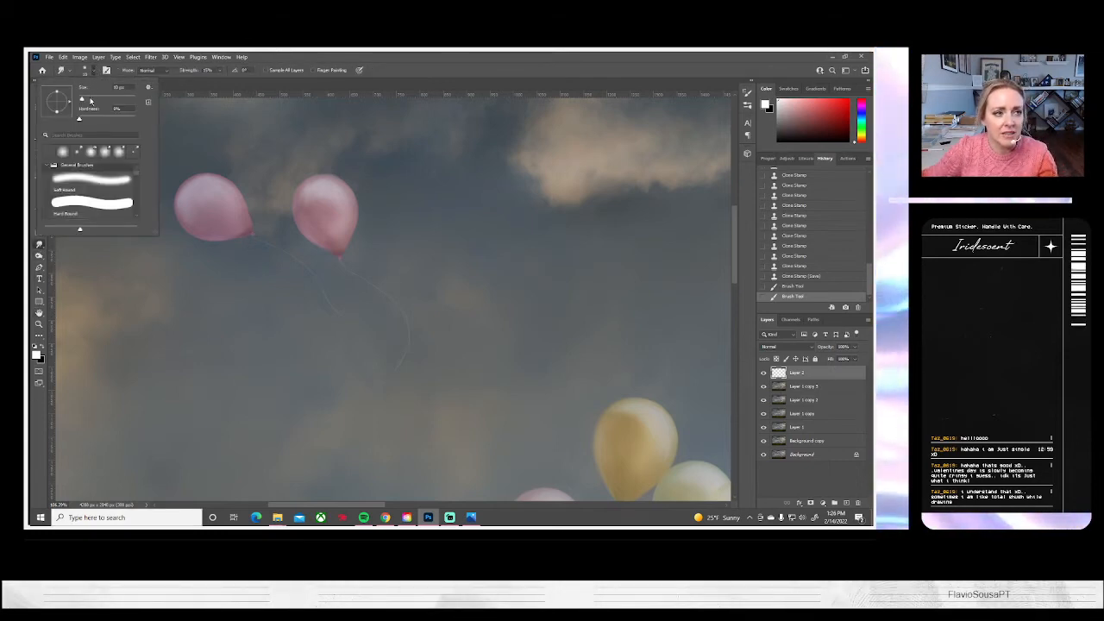
click(91, 99)
mouse_move(255, 235)
mouse_down()
mouse_move(366, 284)
mouse_move(401, 358)
mouse_up()
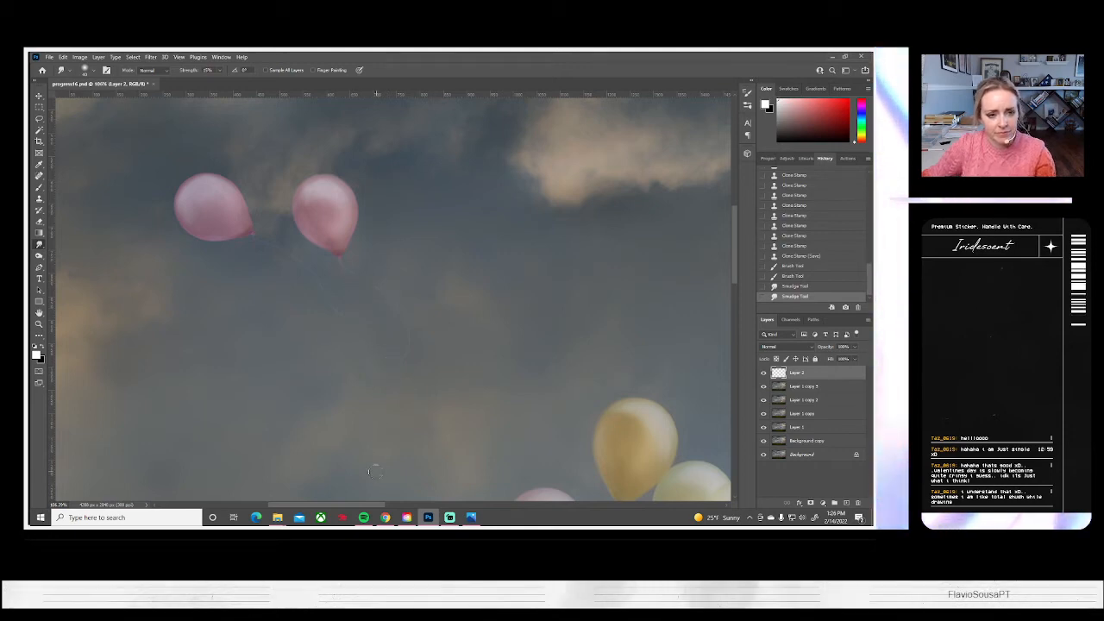
drag(384, 384, 379, 431)
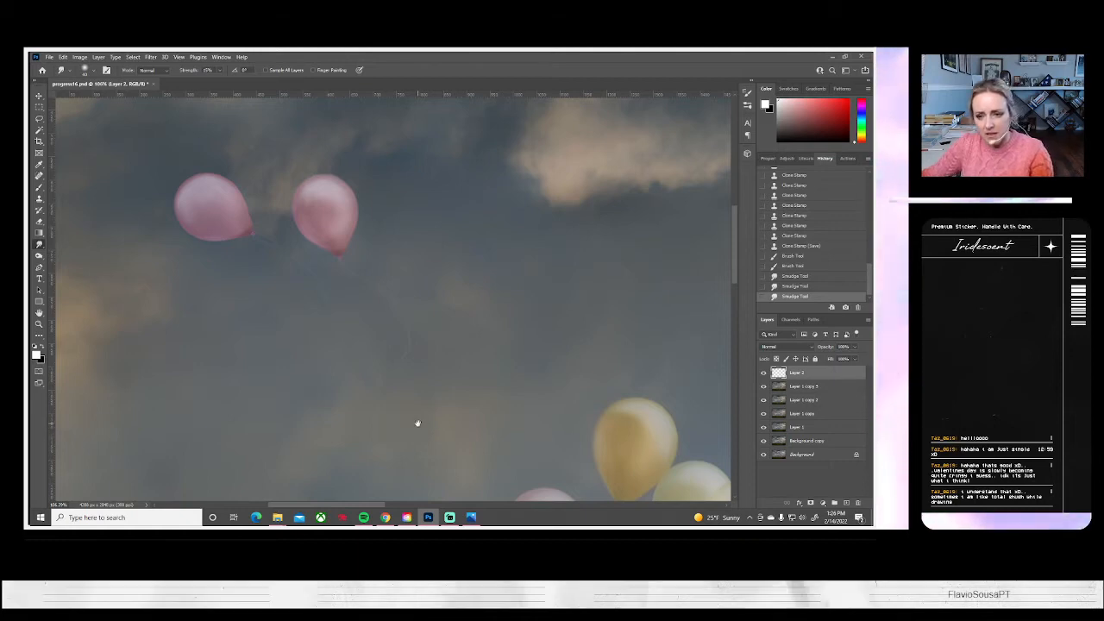
Paint a faint white string below the front pink balloon beside the yellow cluster, undoing the extra brush stroke
drag(416, 424, 308, 167)
drag(441, 493, 374, 370)
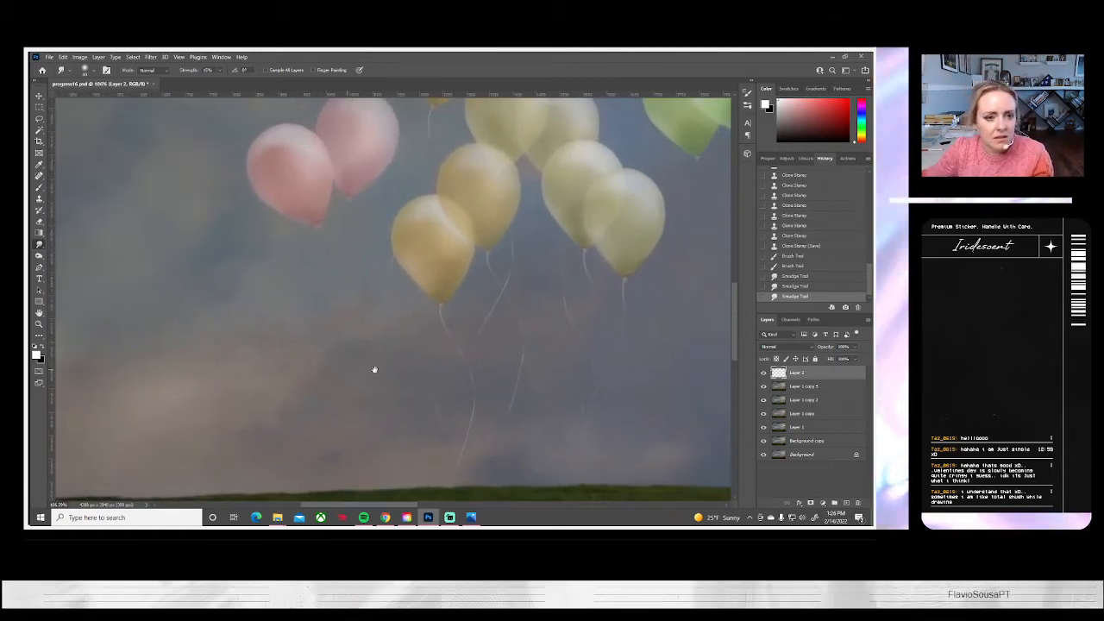
click(39, 187)
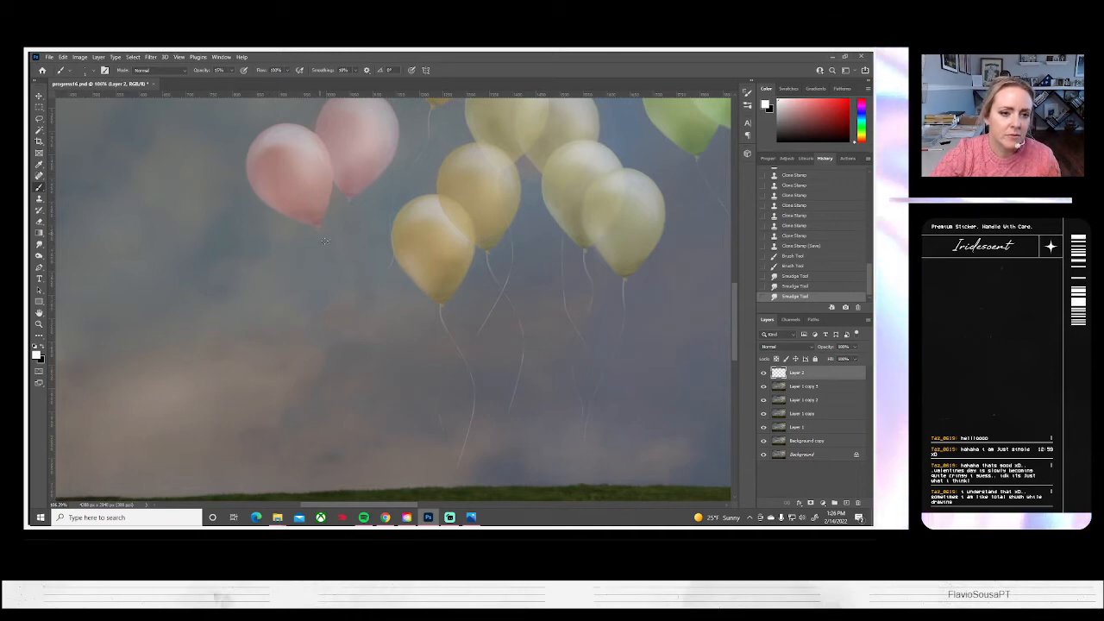
click(322, 284)
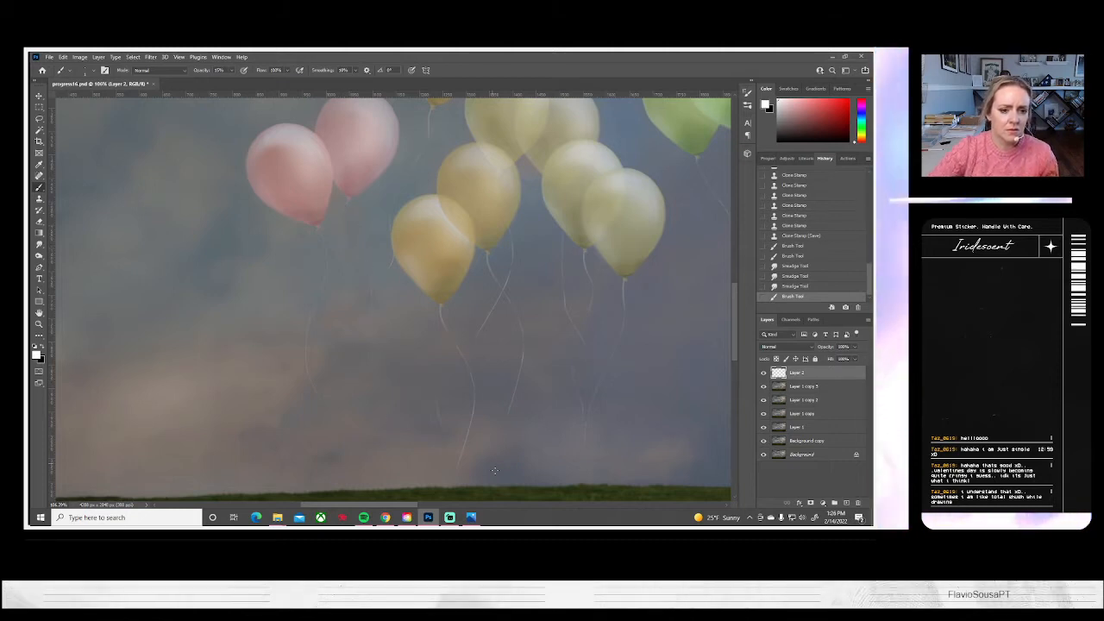
drag(473, 405, 460, 470)
key(ctrl+z)
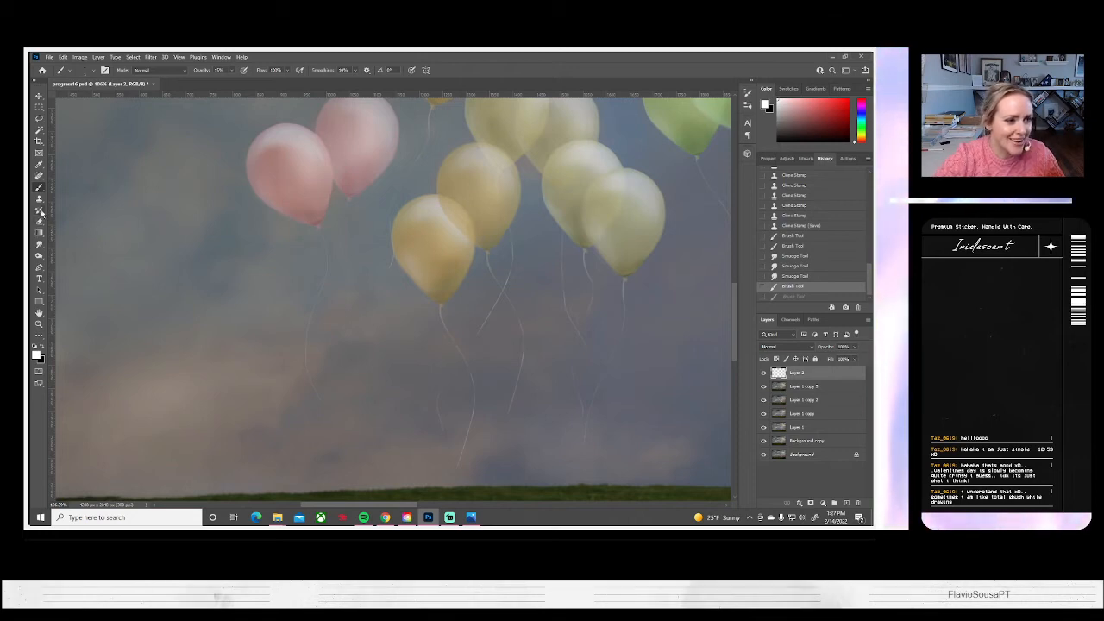
Smudge the front pink balloon's new string from its knot downward to blend it into the sky
click(39, 245)
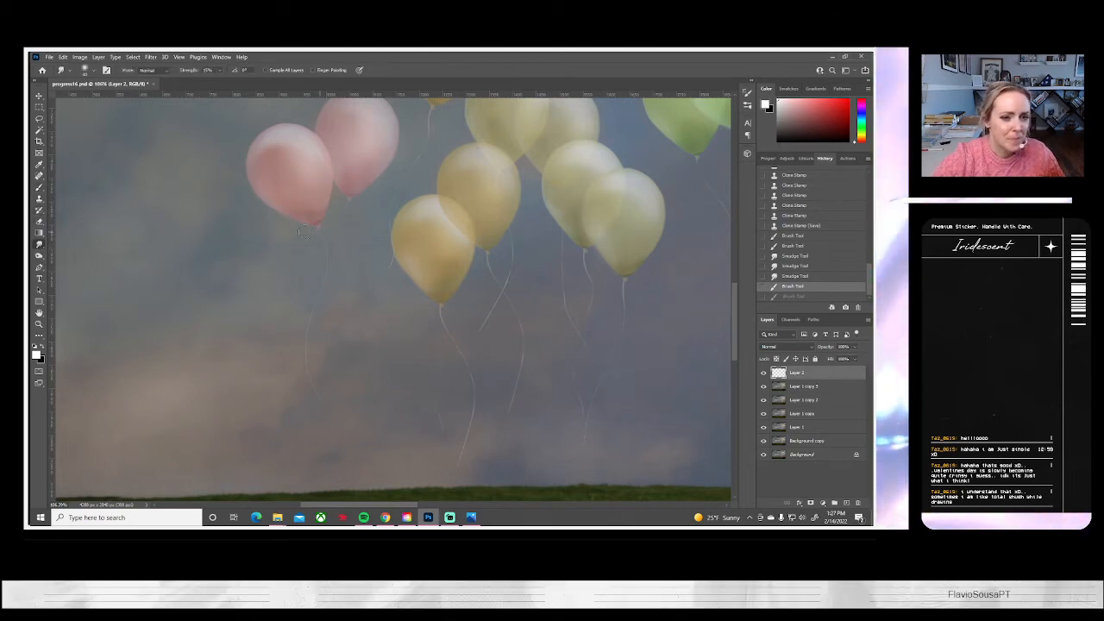
drag(321, 226, 312, 308)
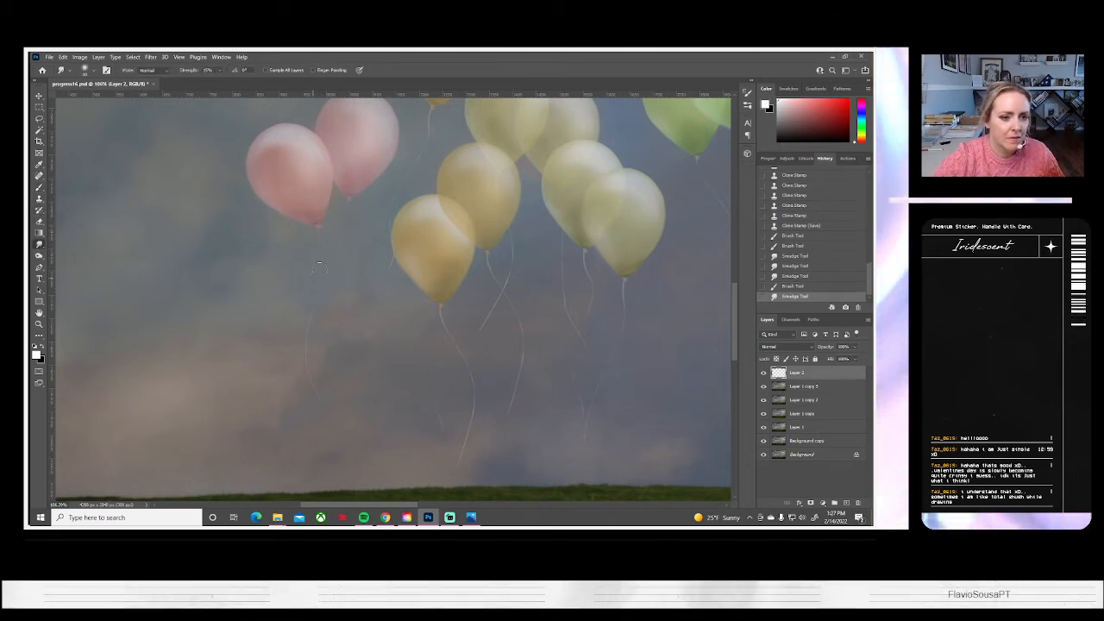
drag(314, 388, 317, 397)
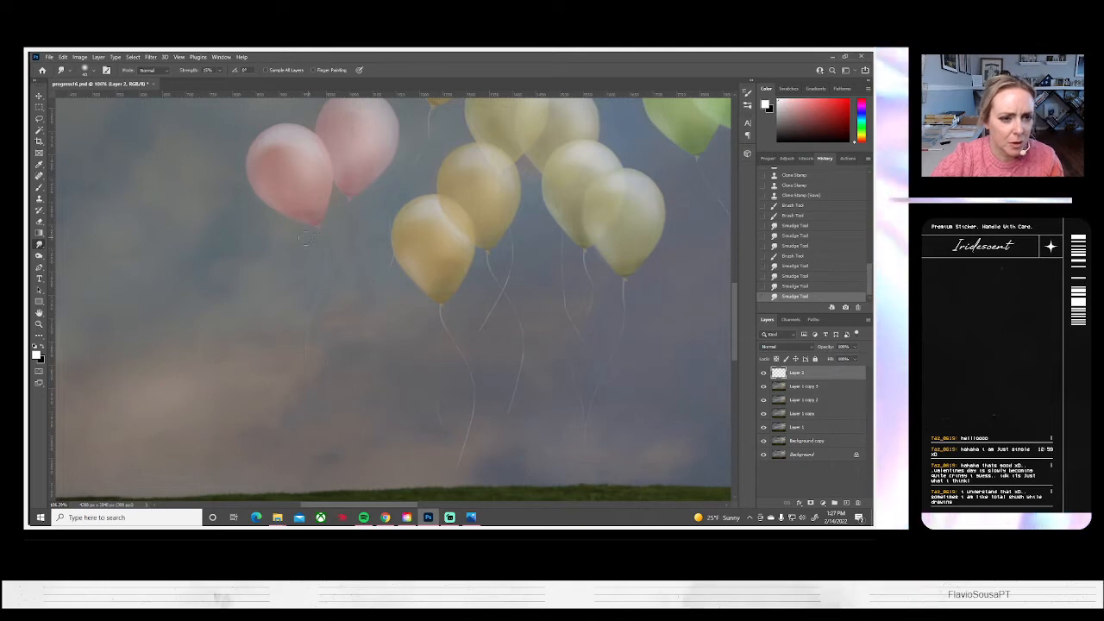
scroll(379, 220, right, 1)
drag(320, 232, 314, 246)
Paint a short white string just below the front pink balloon's knot, undoing and repainting the stroke, and blend it with the Smudge tool
click(39, 188)
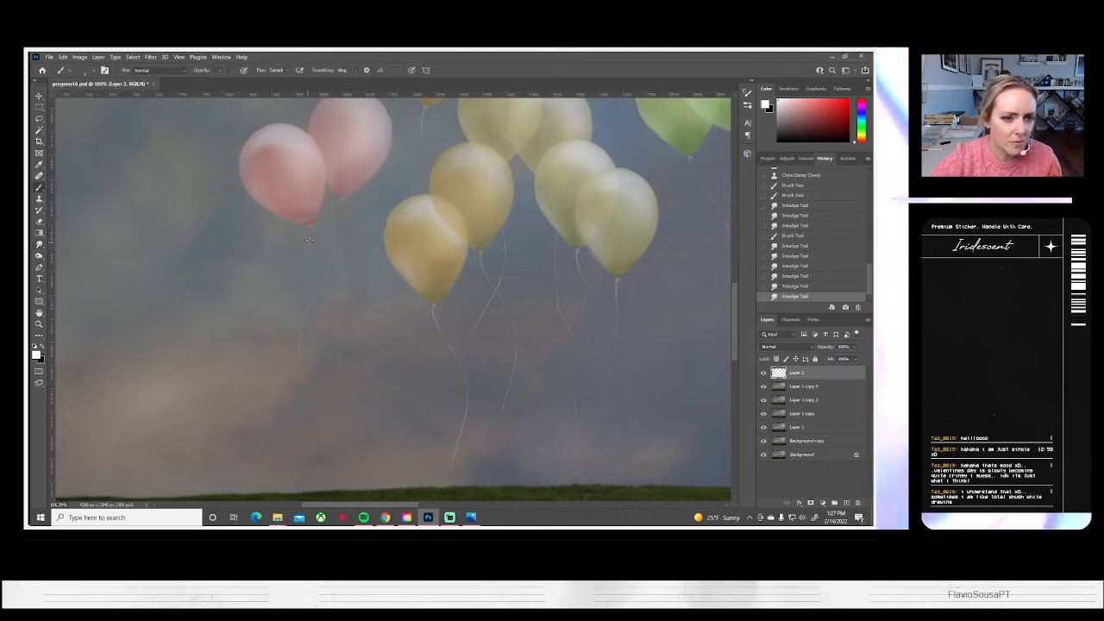
drag(312, 230, 319, 256)
key(ctrl+z)
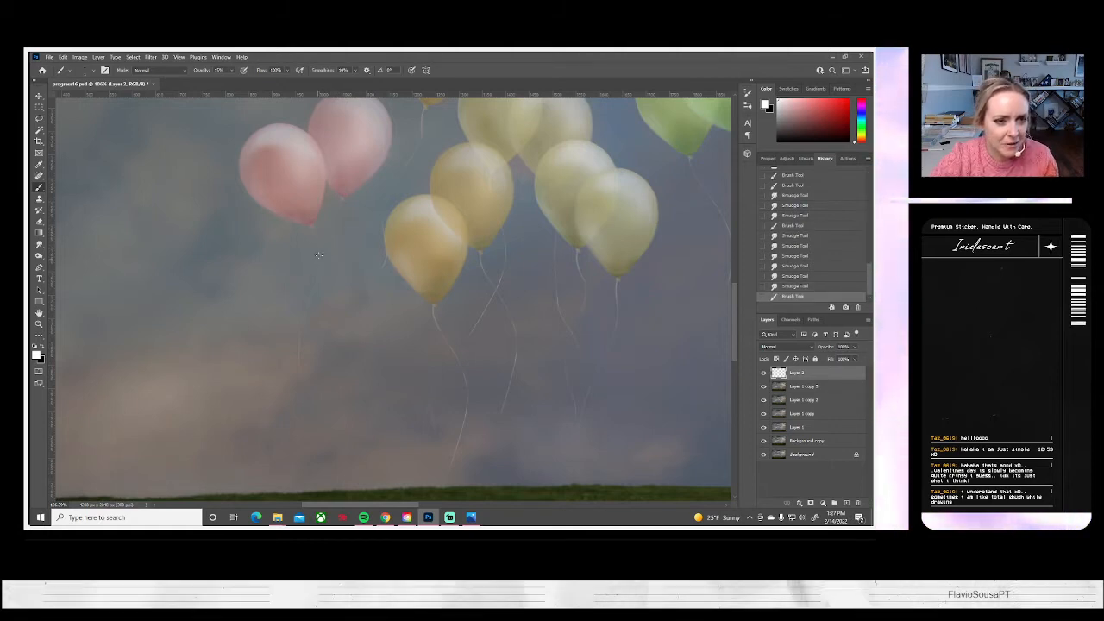
key(ctrl+z)
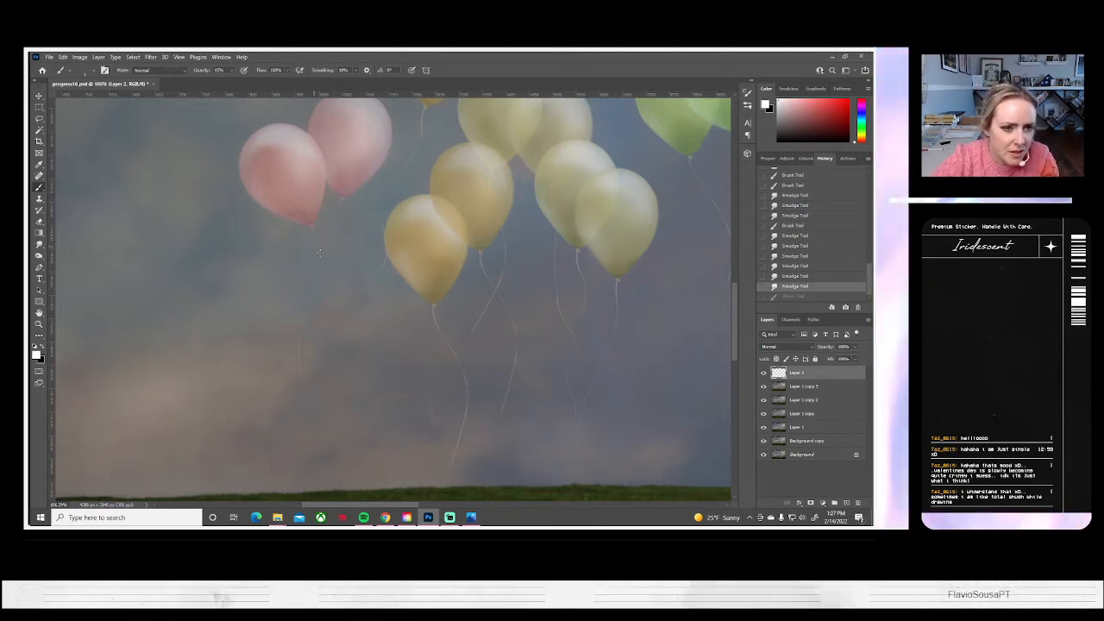
key(ctrl+shift+z)
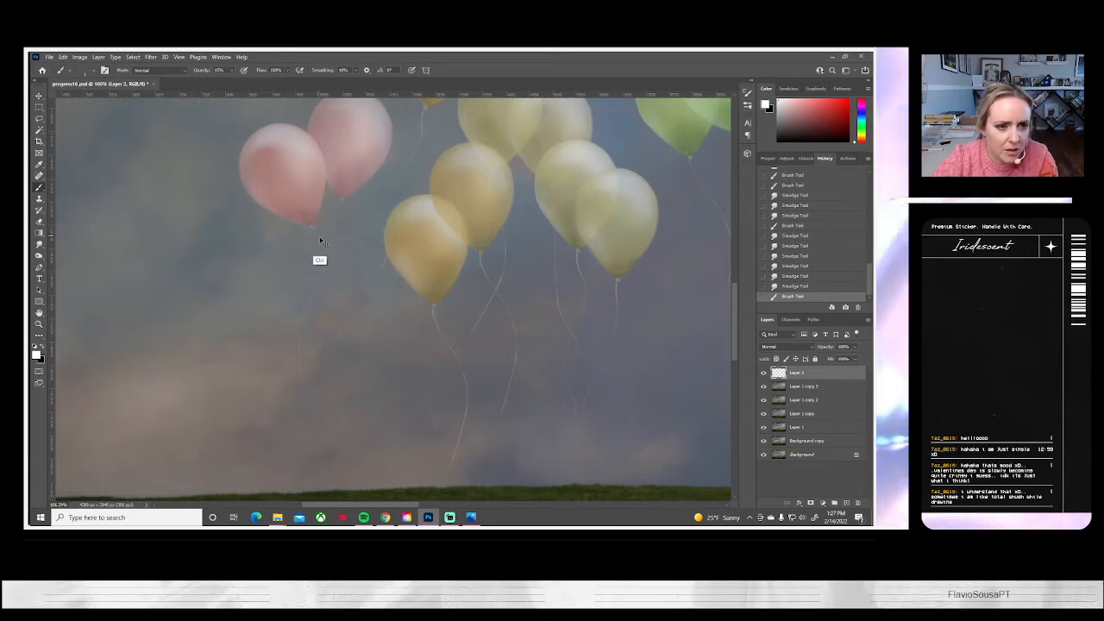
key(ctrl+z)
drag(313, 230, 317, 261)
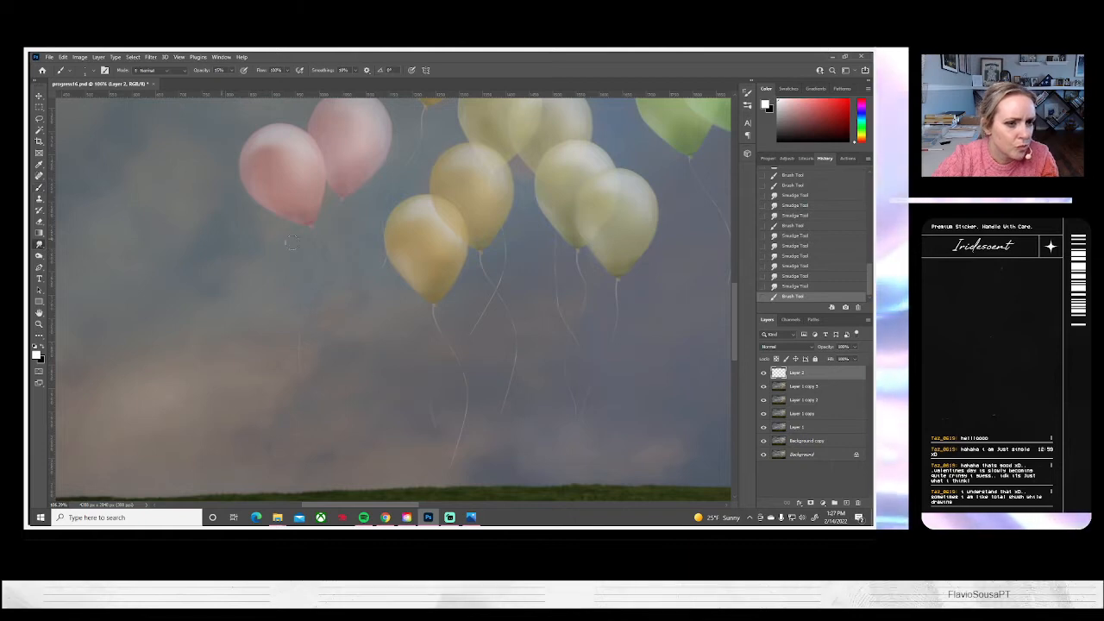
click(39, 244)
drag(315, 233, 320, 248)
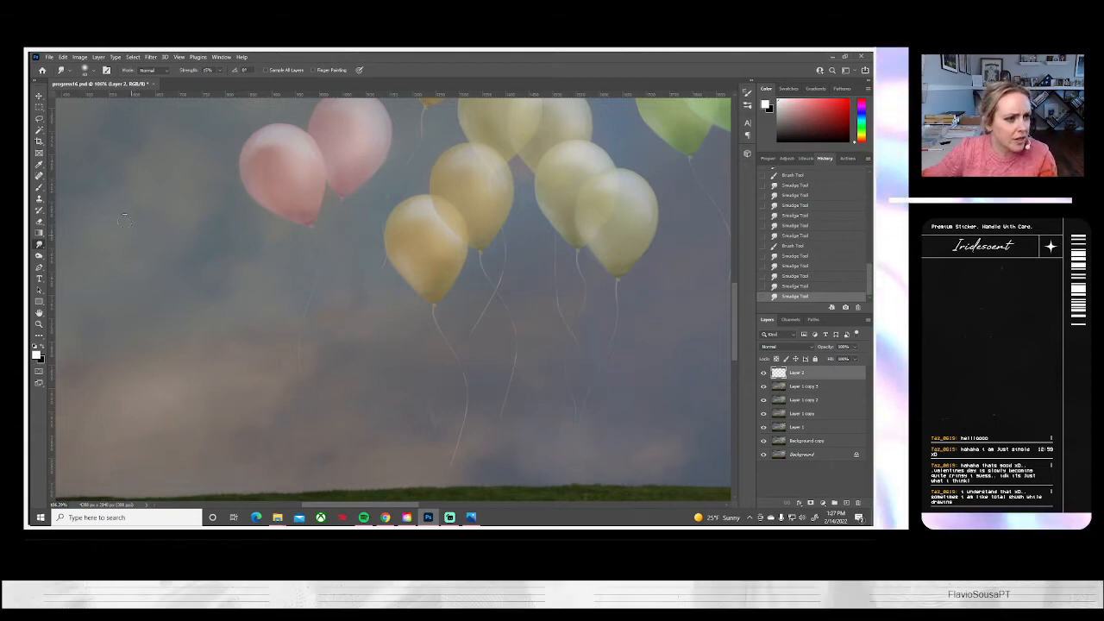
Extend the lower end of the rear pink balloon's string with a faint white brush stroke and smudge it into the sky
click(38, 188)
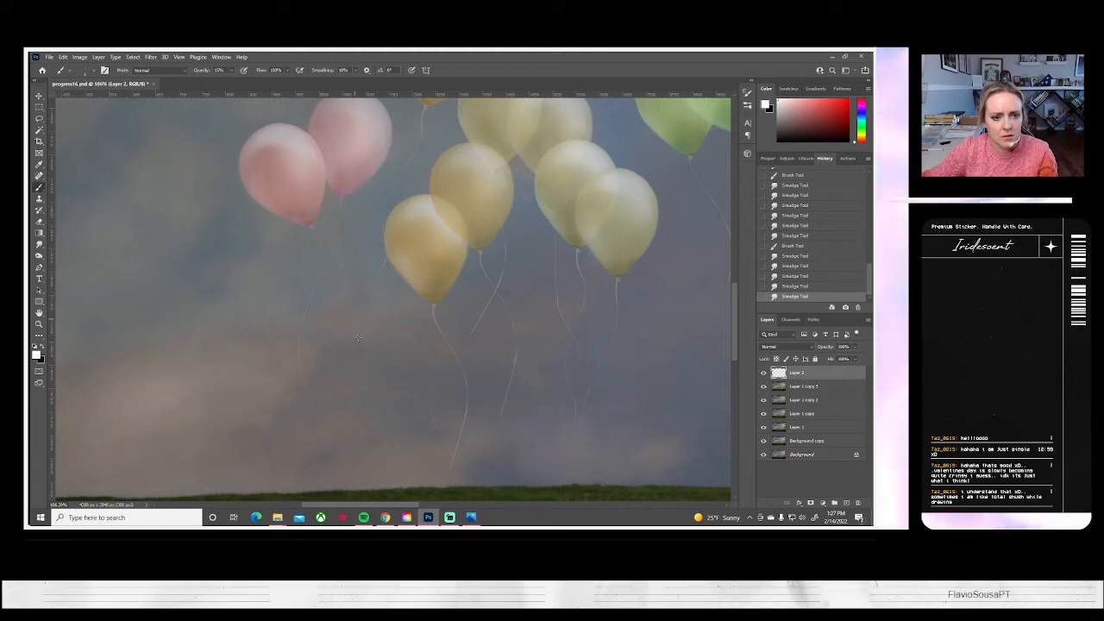
drag(357, 369, 347, 412)
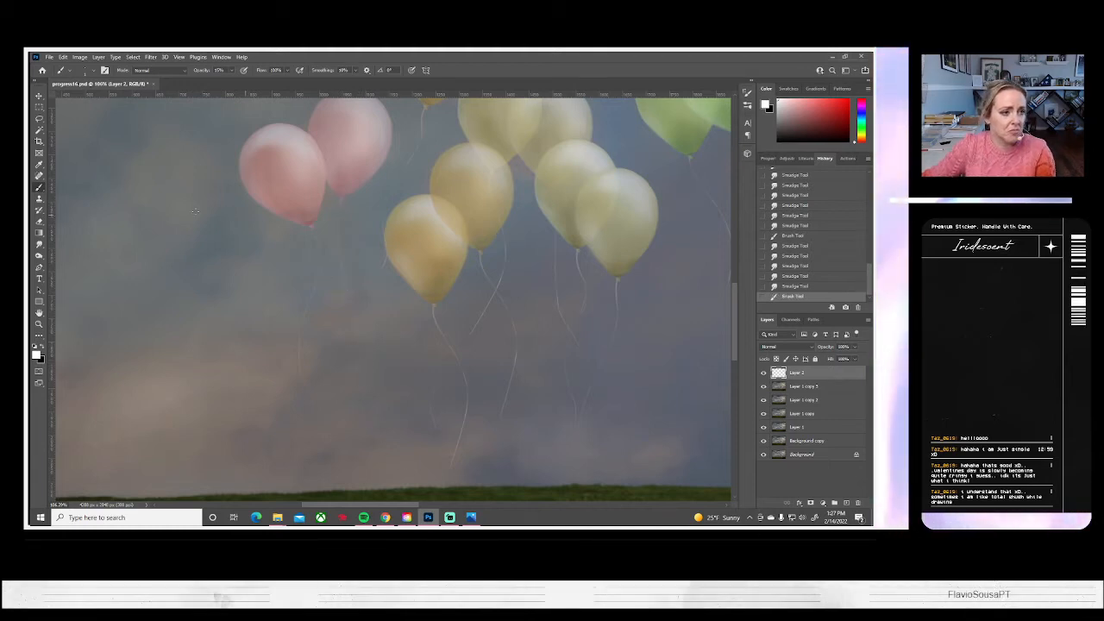
click(41, 244)
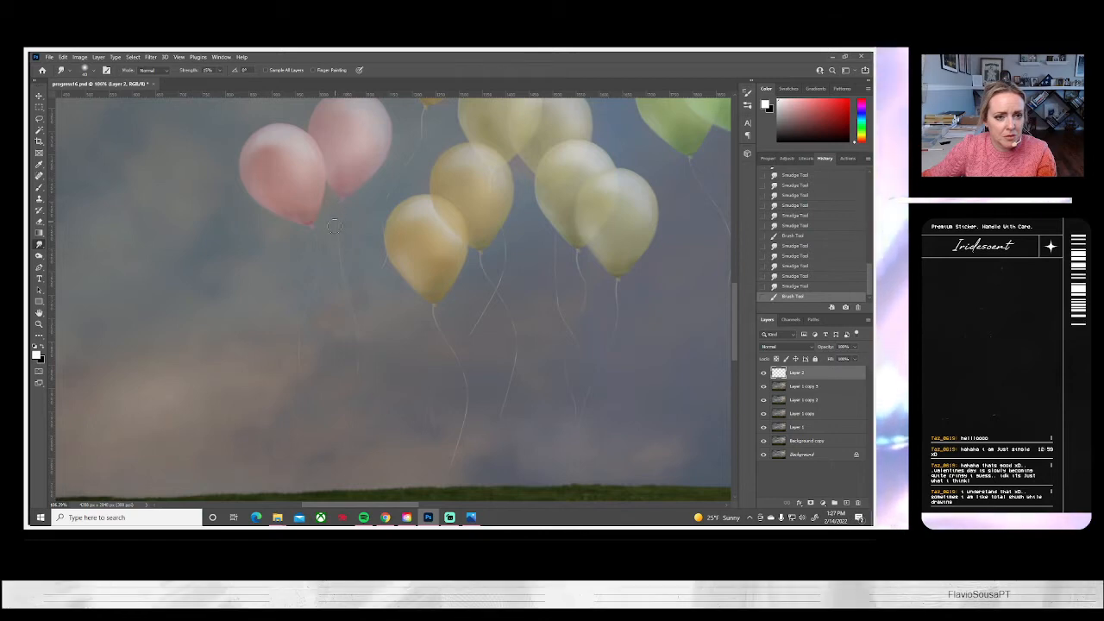
drag(346, 397, 353, 422)
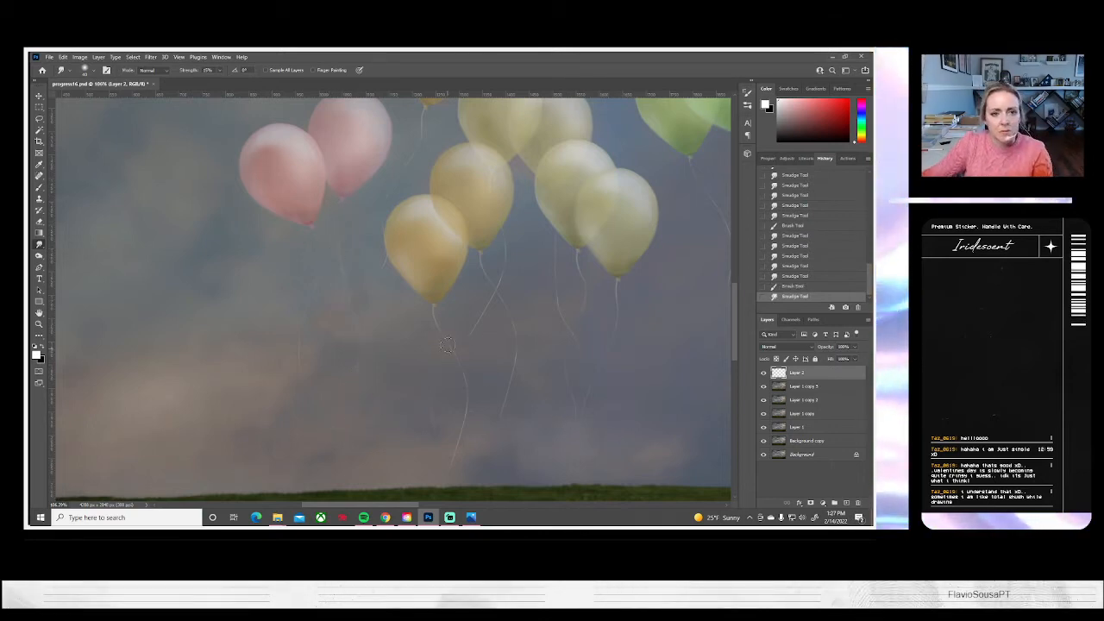
Paint a curved white string hanging from the topmost orange-yellow balloon's knot toward the pink pair on Layer 2
mouse_move(439, 209)
mouse_down()
mouse_move(382, 313)
mouse_move(353, 323)
mouse_up()
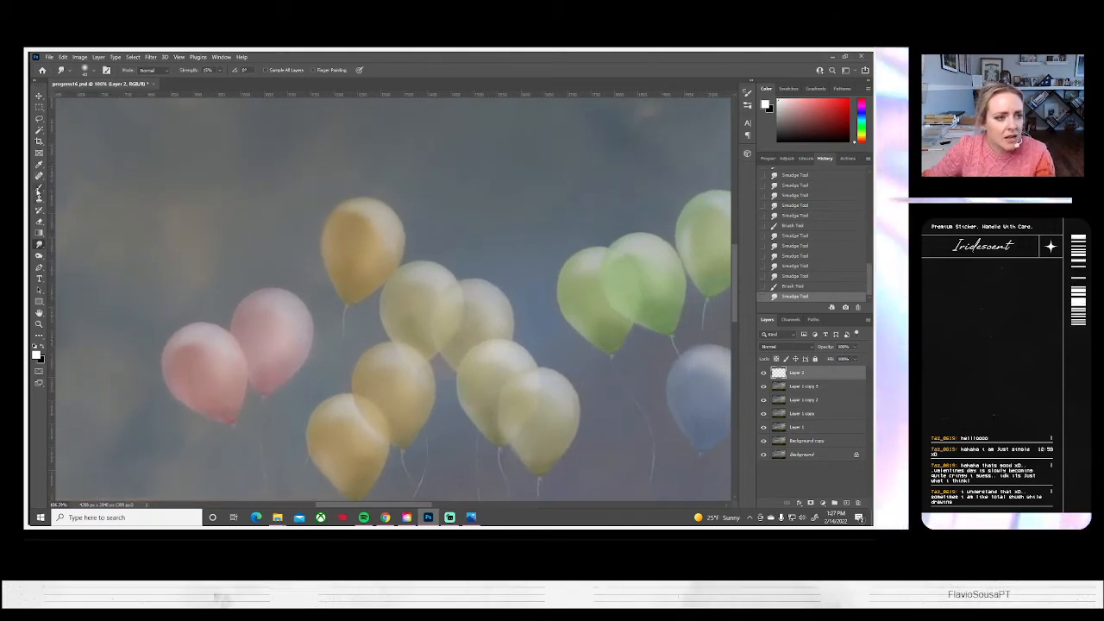
click(39, 187)
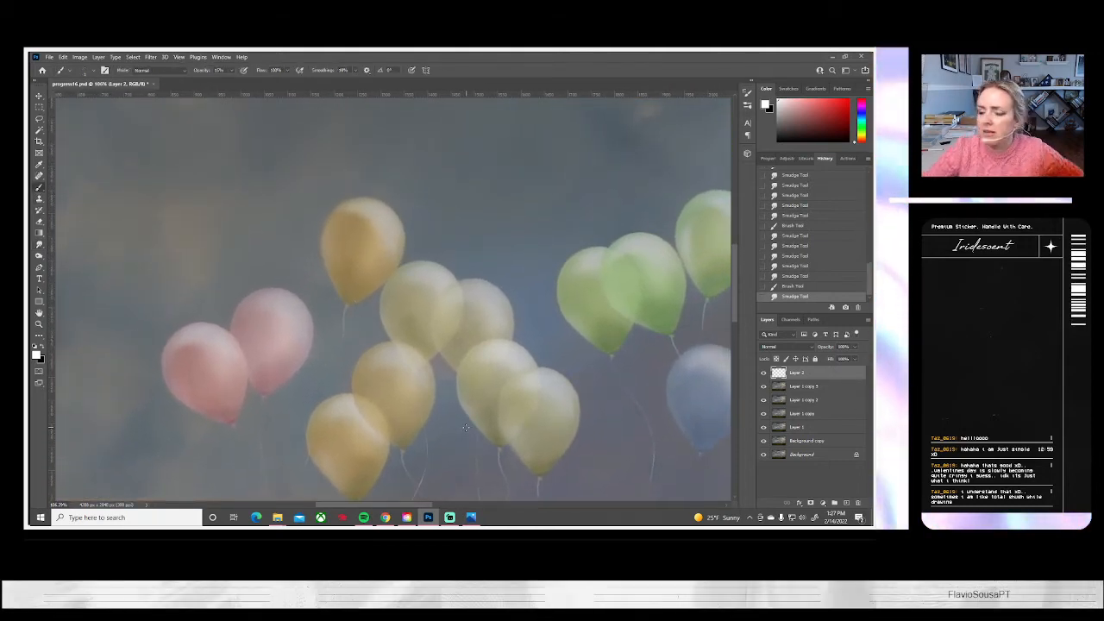
drag(329, 224, 301, 238)
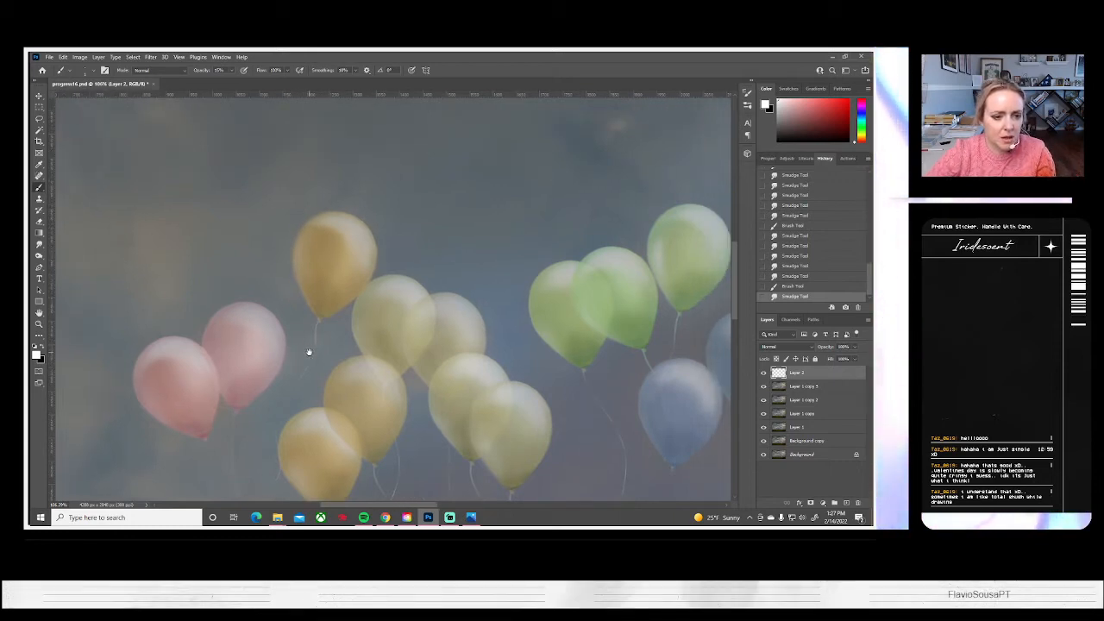
mouse_move(308, 350)
mouse_down()
mouse_move(347, 256)
mouse_move(373, 240)
mouse_move(353, 257)
mouse_move(354, 230)
mouse_up()
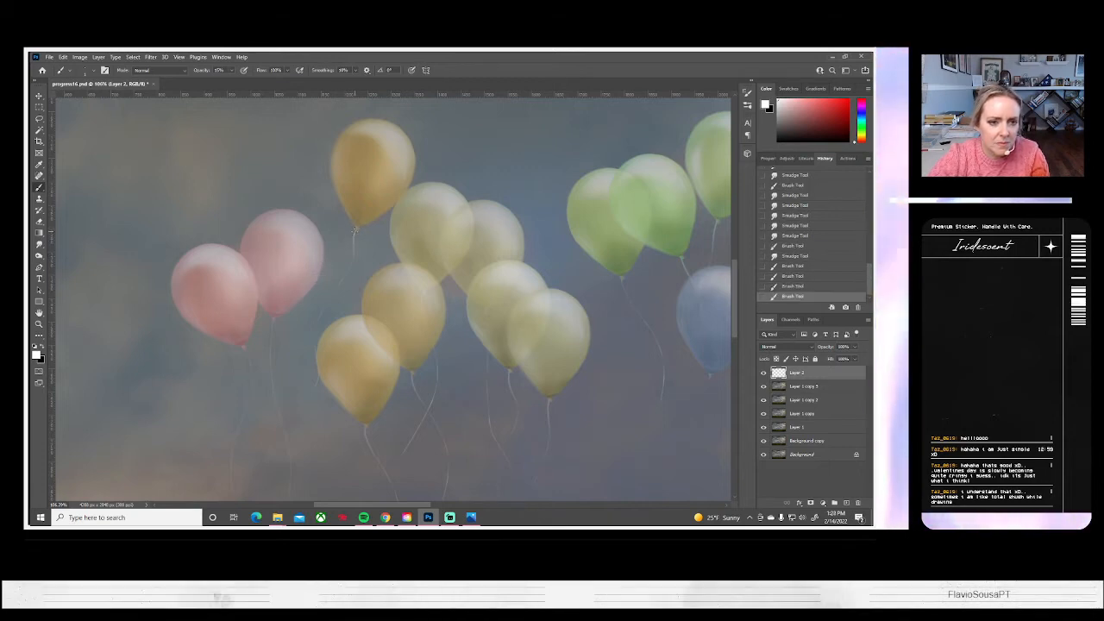
drag(354, 272, 354, 255)
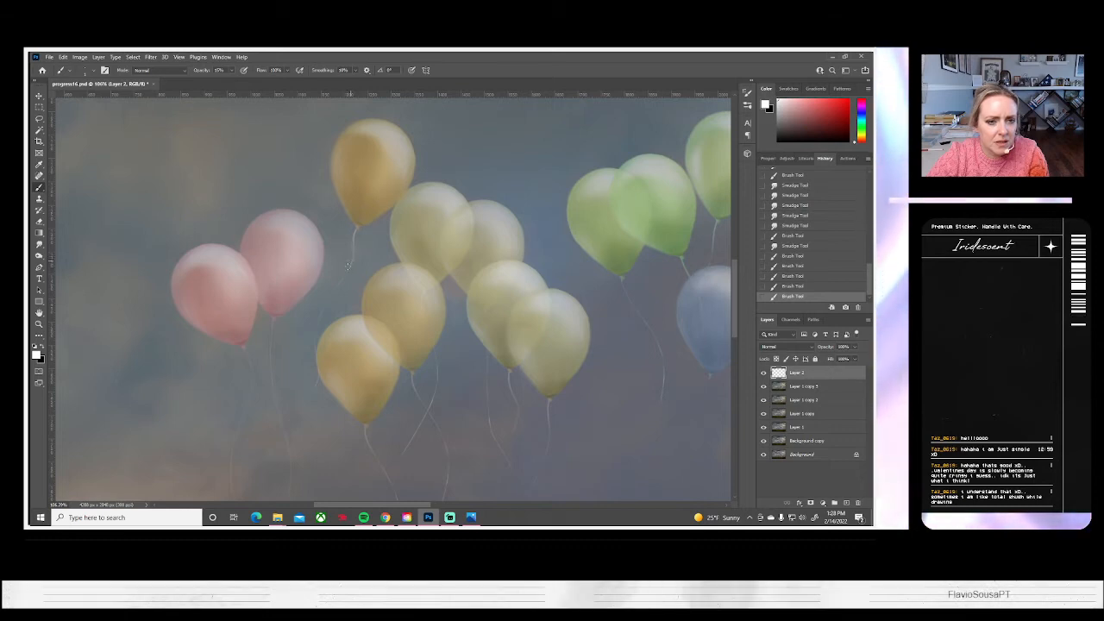
drag(341, 277, 345, 274)
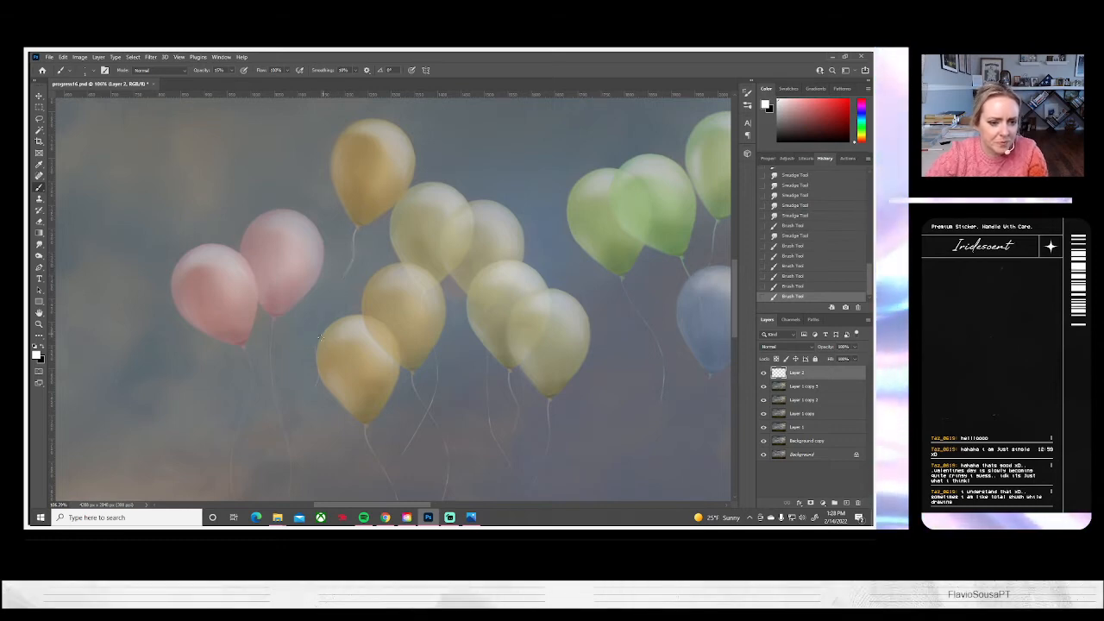
Soften the topmost orange-yellow balloon's new string with the Smudge tool, fading its lower end into the sky
key(r)
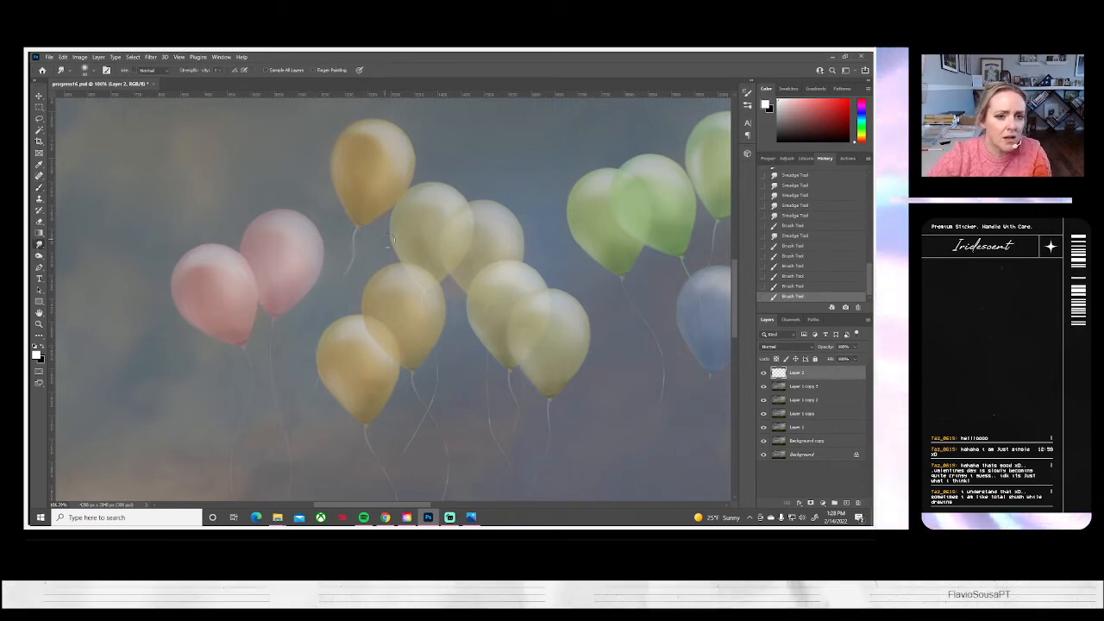
drag(352, 249, 355, 229)
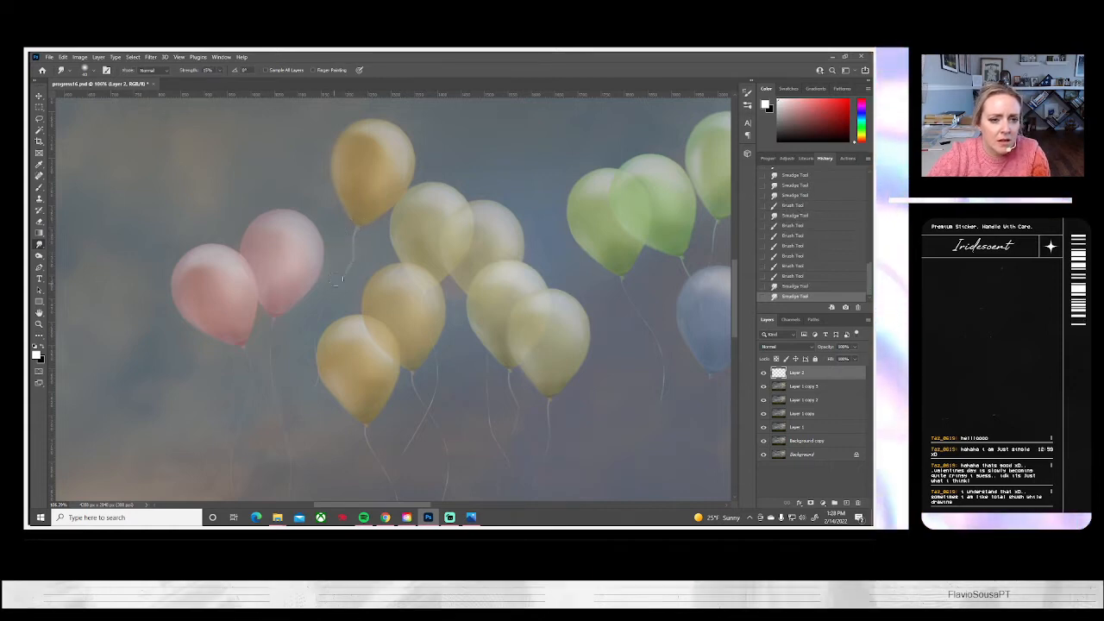
drag(333, 280, 343, 264)
mouse_move(345, 269)
mouse_down()
mouse_move(324, 308)
mouse_move(344, 261)
mouse_up()
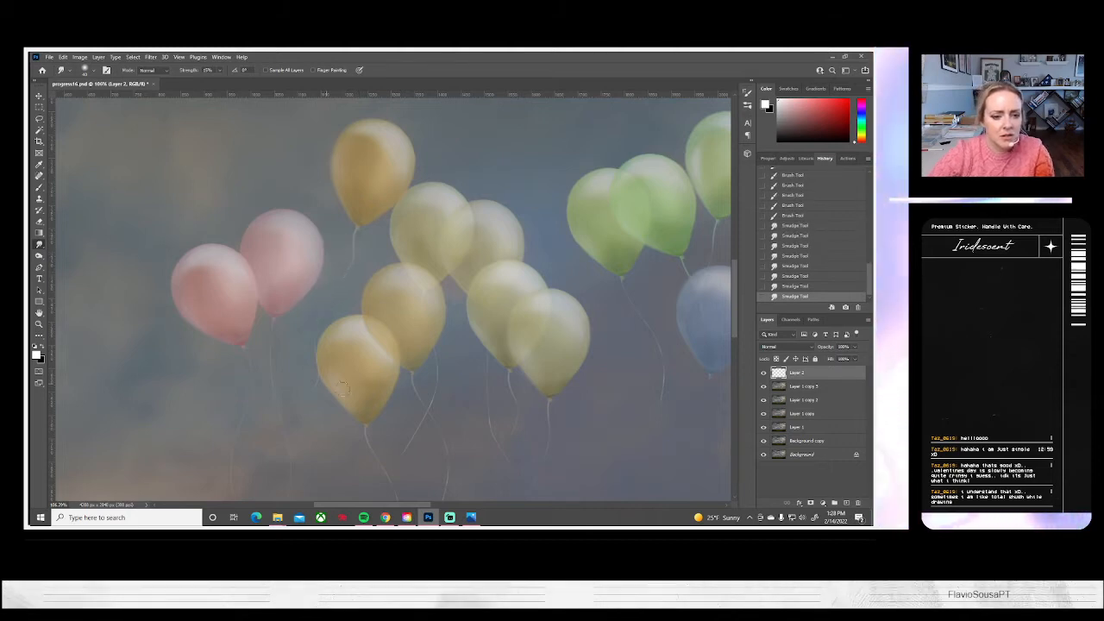
click(299, 403)
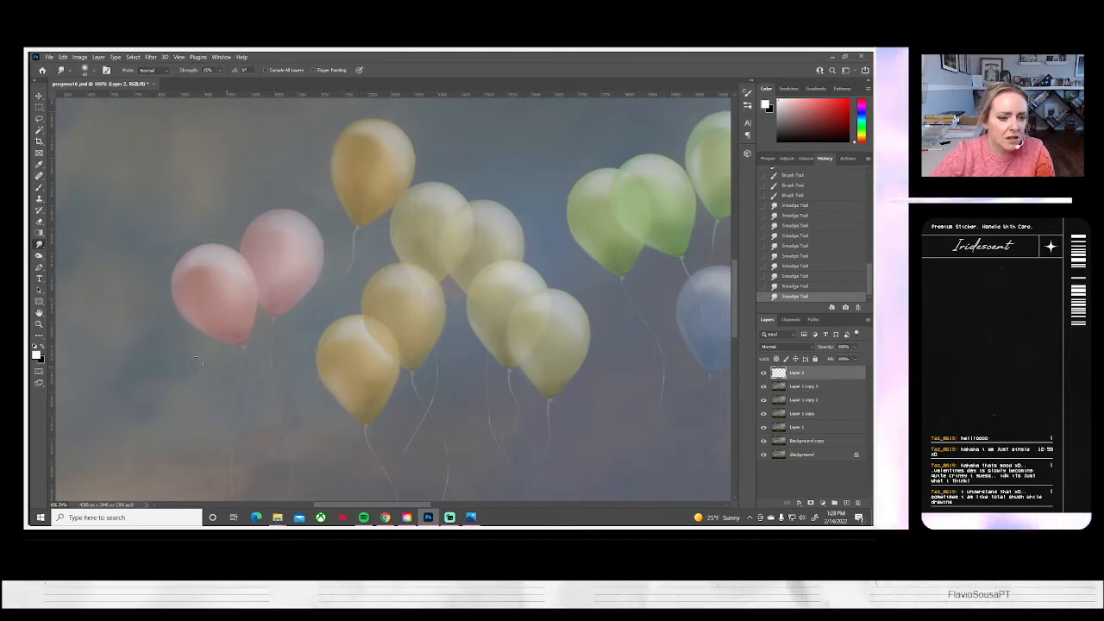
Paint a white stroke continuing the rear orange balloon's string across the front one's string, and smudge it where they cross
drag(392, 419, 337, 286)
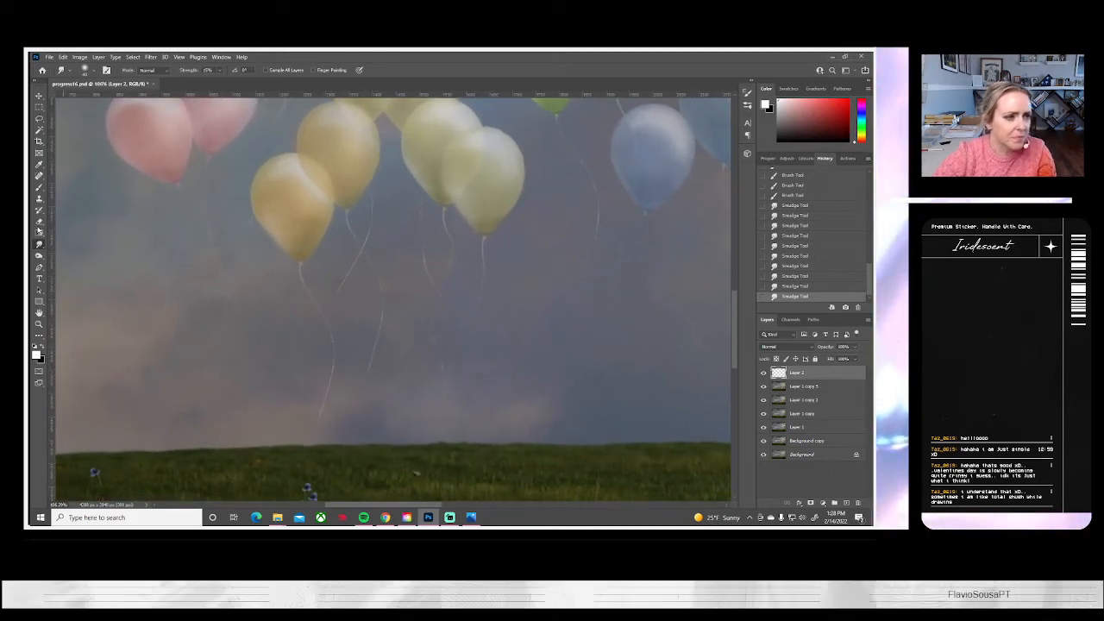
key(b)
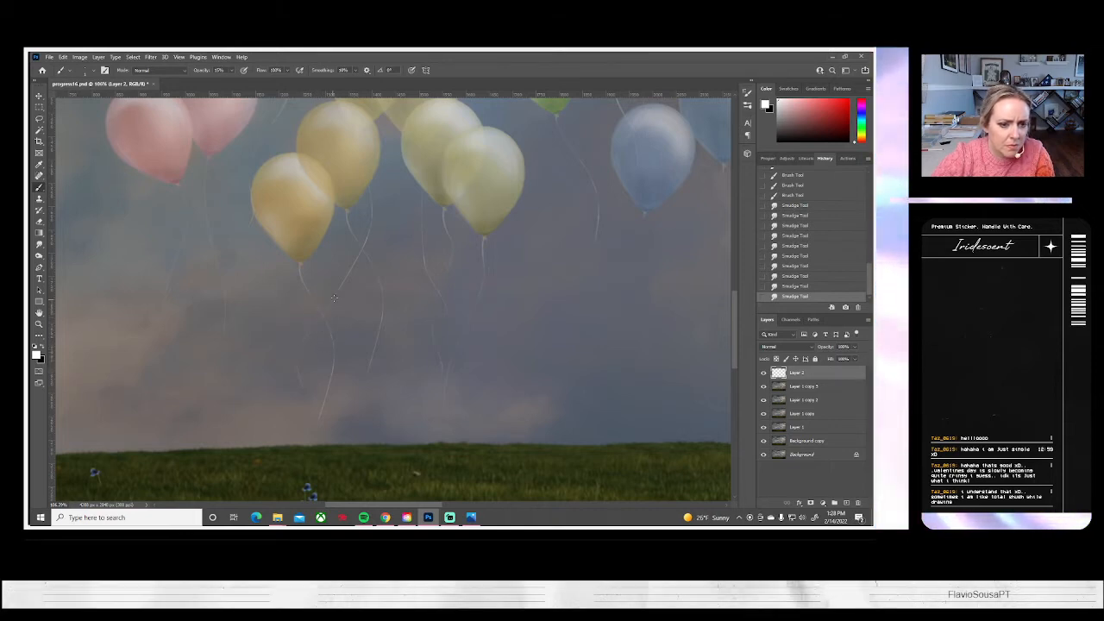
drag(346, 276, 302, 345)
scroll(301, 345, down, 1)
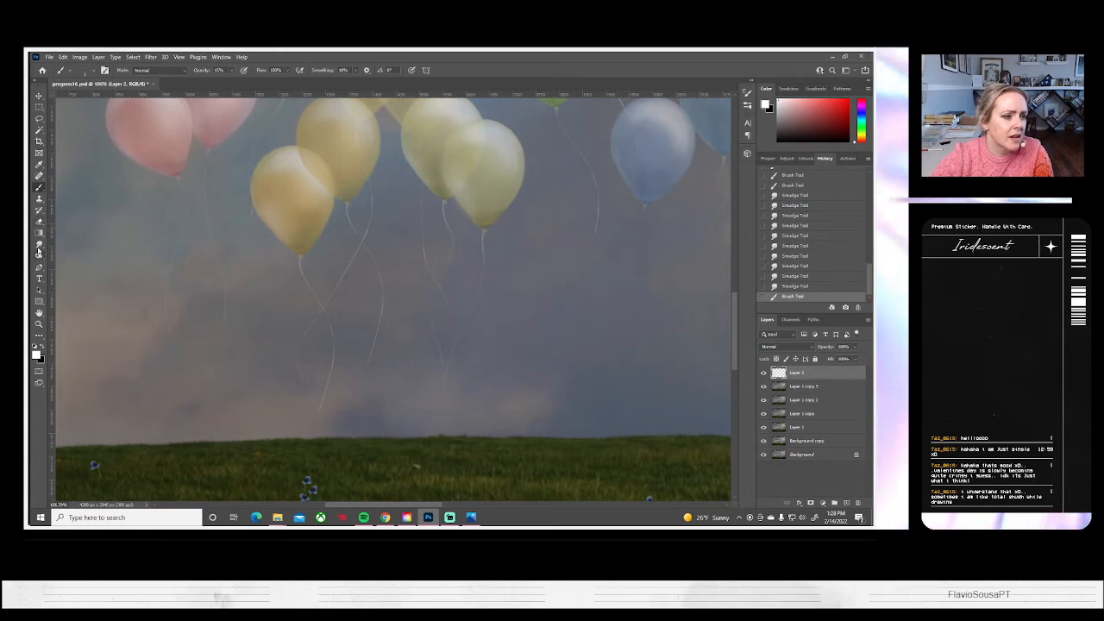
click(39, 245)
mouse_move(325, 302)
mouse_down()
mouse_move(304, 338)
mouse_move(343, 274)
mouse_move(321, 304)
mouse_up()
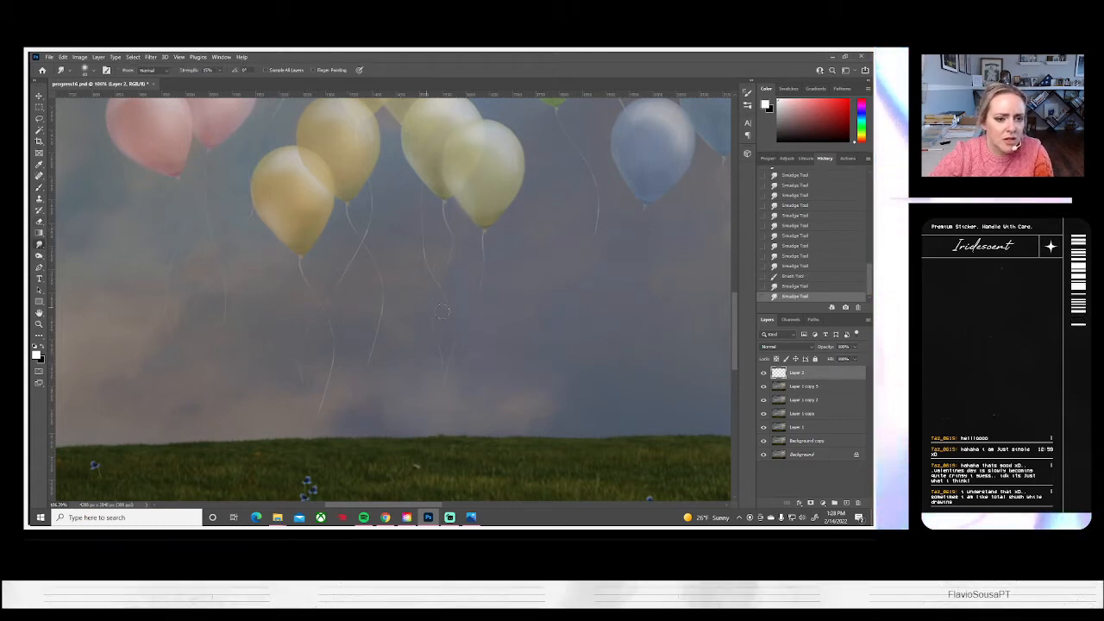
Add more white brush strokes along the two orange balloons' strings around their crossing and blend them with the Smudge tool
click(39, 187)
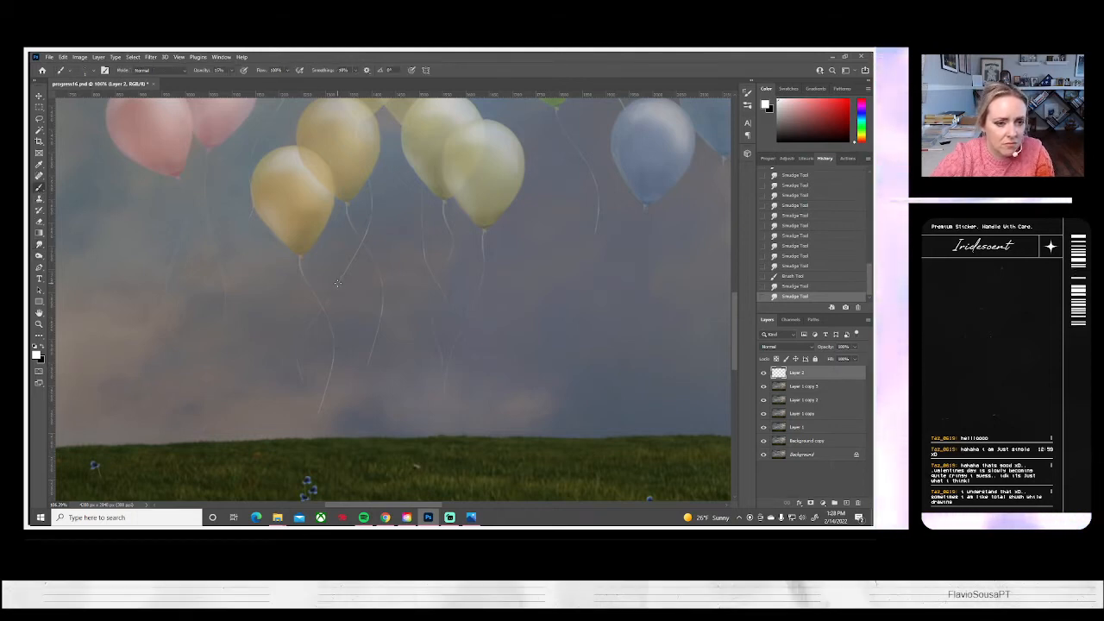
mouse_move(330, 292)
mouse_down()
mouse_move(338, 282)
mouse_move(333, 325)
mouse_up()
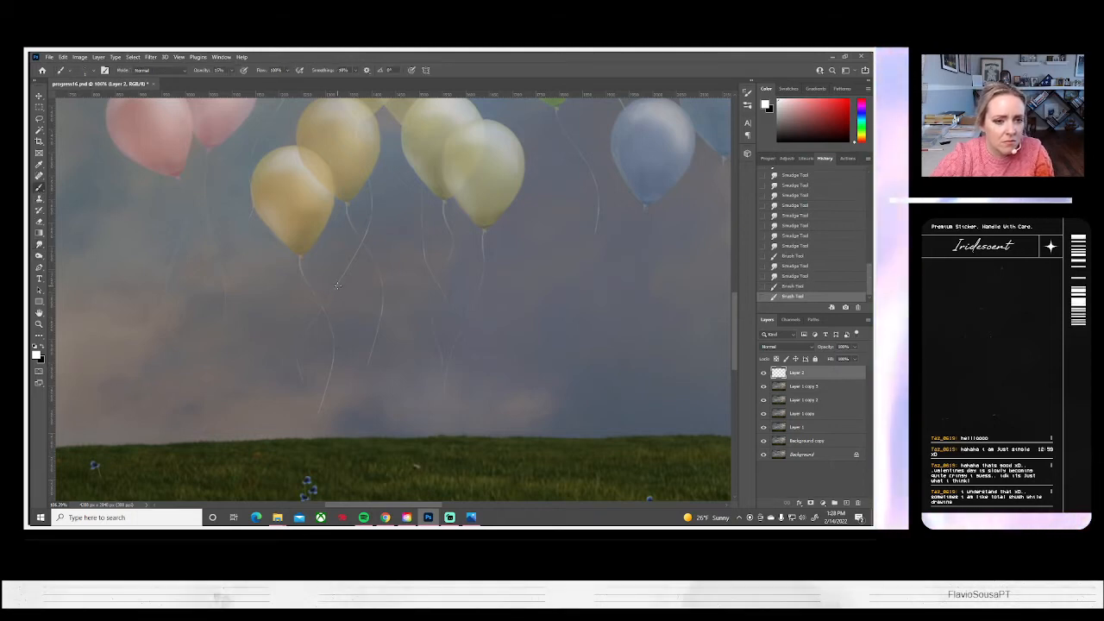
drag(301, 261, 324, 302)
drag(369, 214, 348, 260)
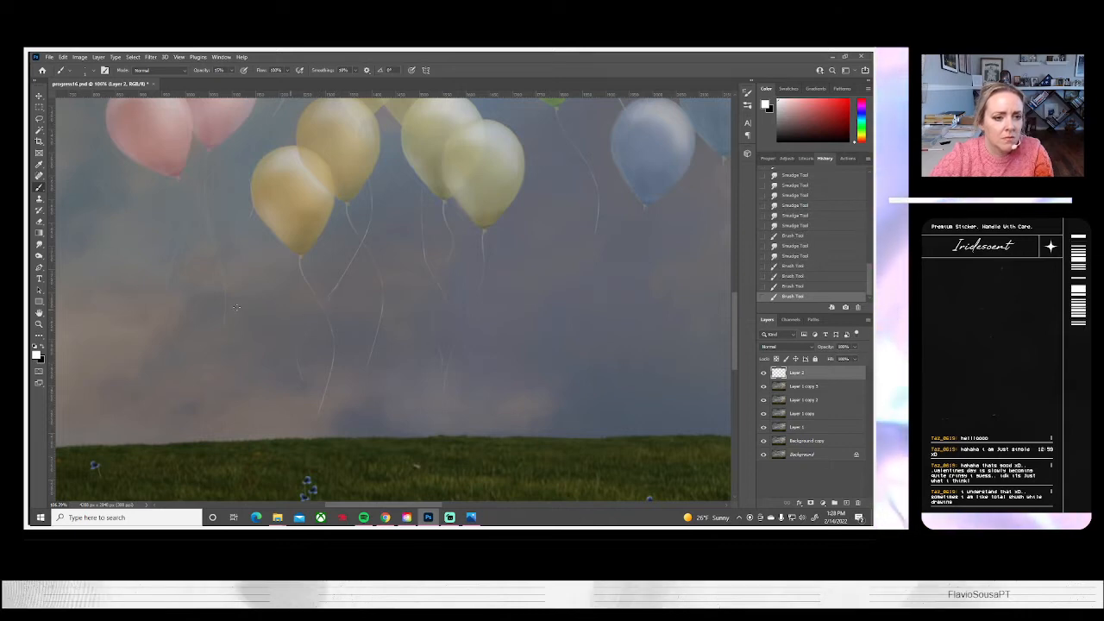
click(40, 244)
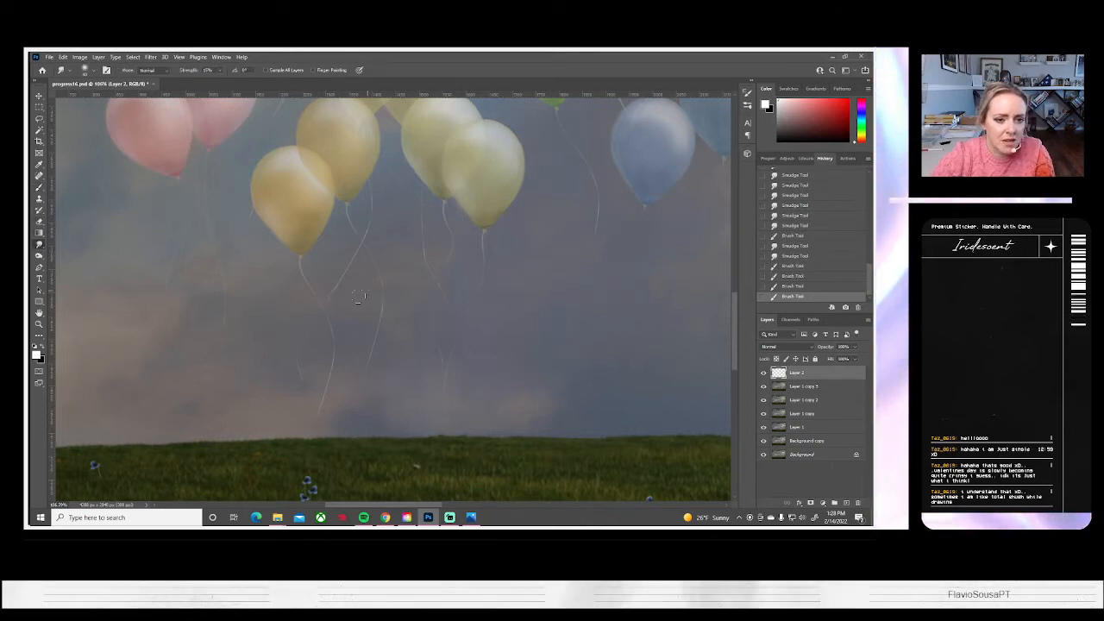
drag(329, 287, 326, 311)
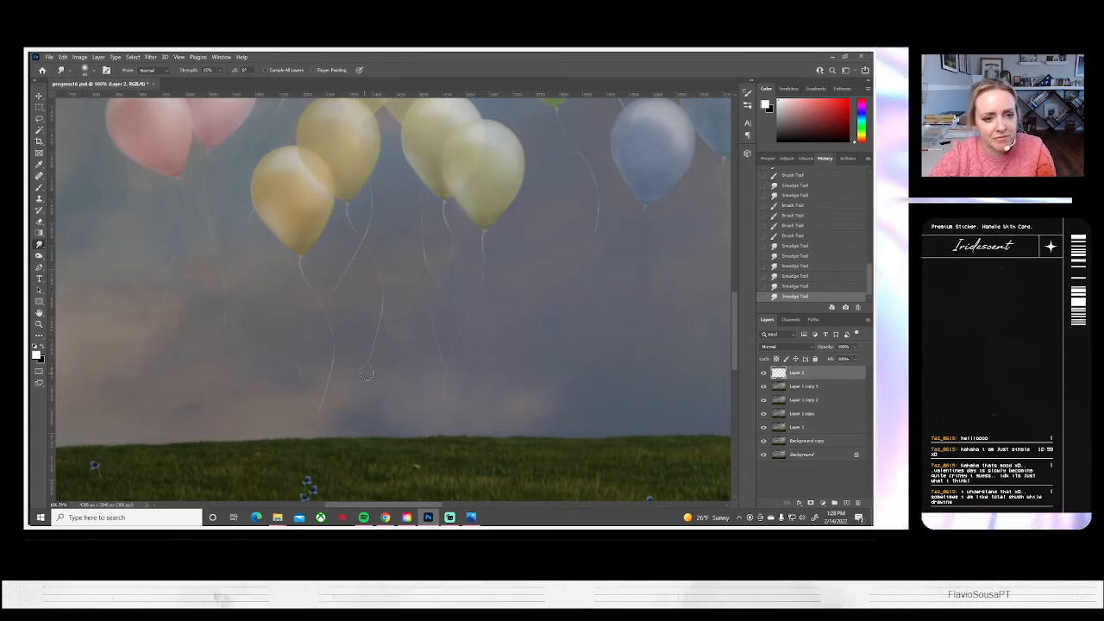
Compare the image with and without Layer 2, roll the history back to the first recent brush stroke, and smudge the crossing strings again
click(762, 374)
click(762, 374)
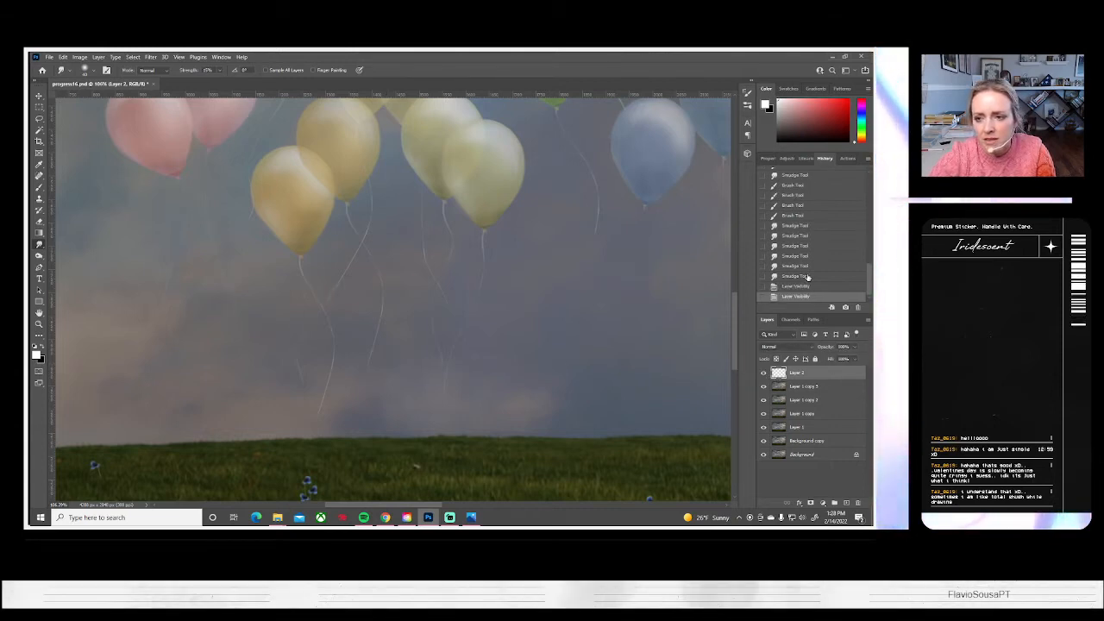
click(801, 217)
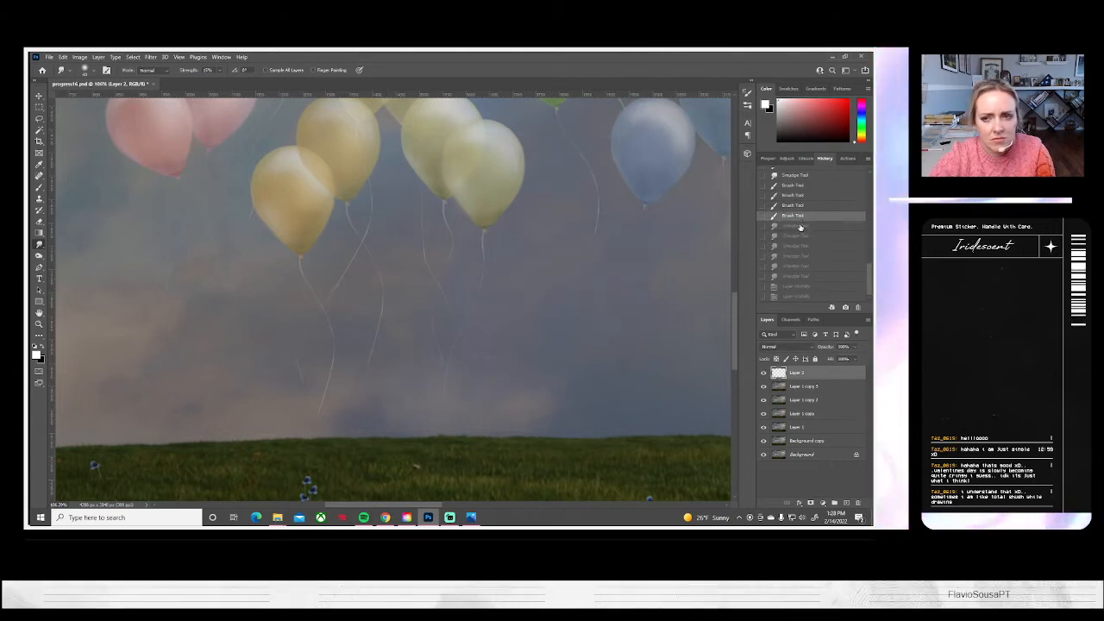
click(799, 187)
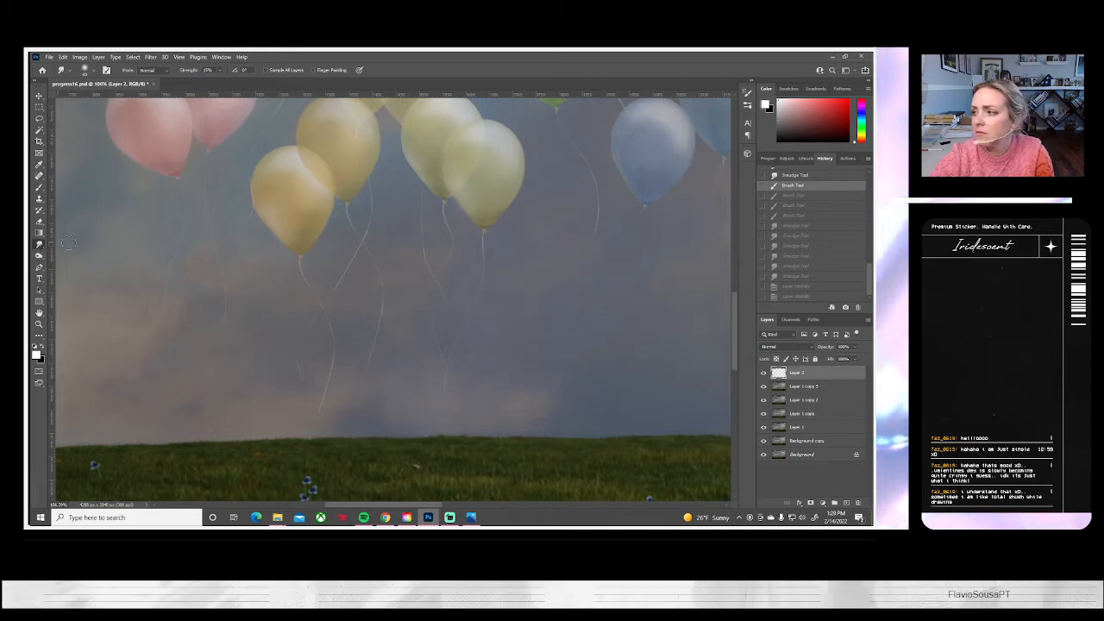
mouse_move(310, 269)
mouse_down()
mouse_move(325, 302)
mouse_move(328, 294)
mouse_up()
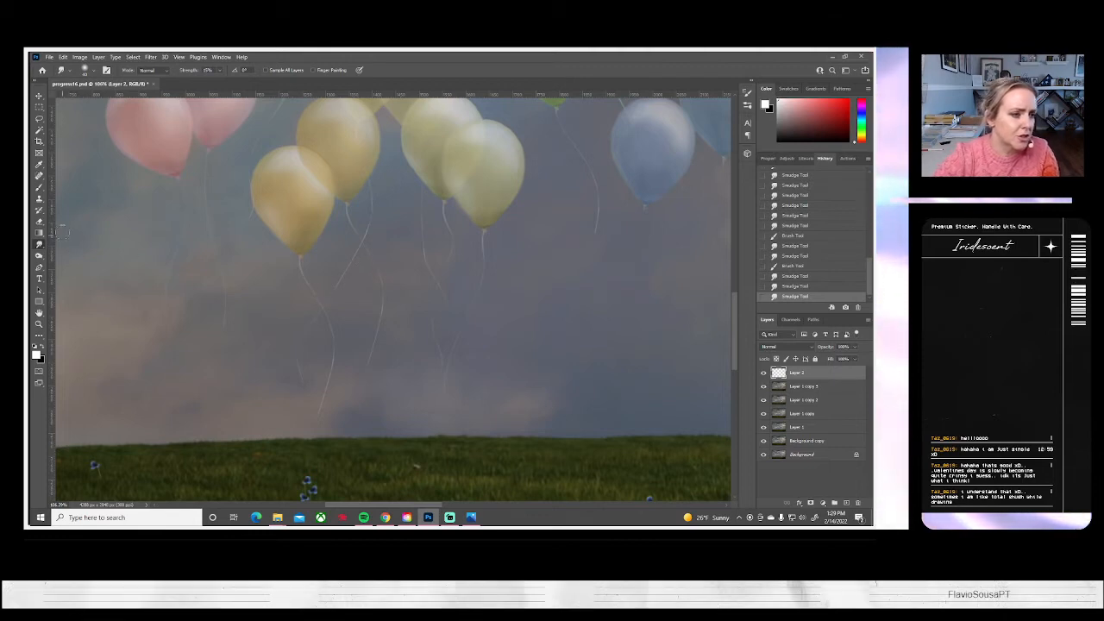
Extend the rear orange balloon's string past the crossing with several overlapping white brush strokes, and switch to the Smudge tool
click(39, 187)
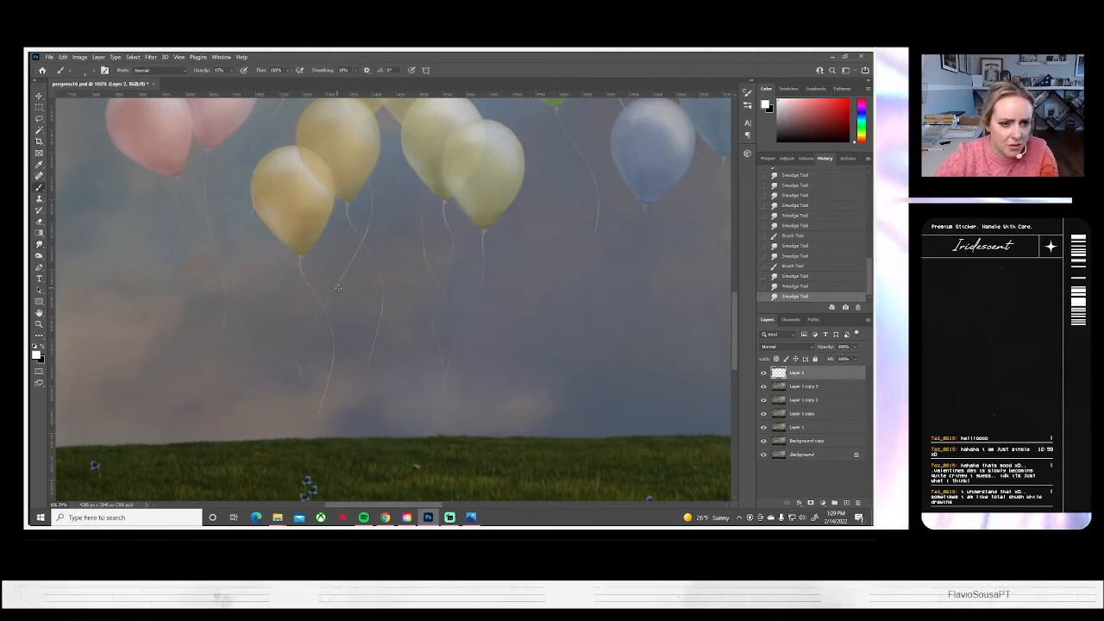
drag(352, 263, 334, 289)
drag(348, 269, 329, 299)
drag(336, 288, 321, 307)
click(39, 246)
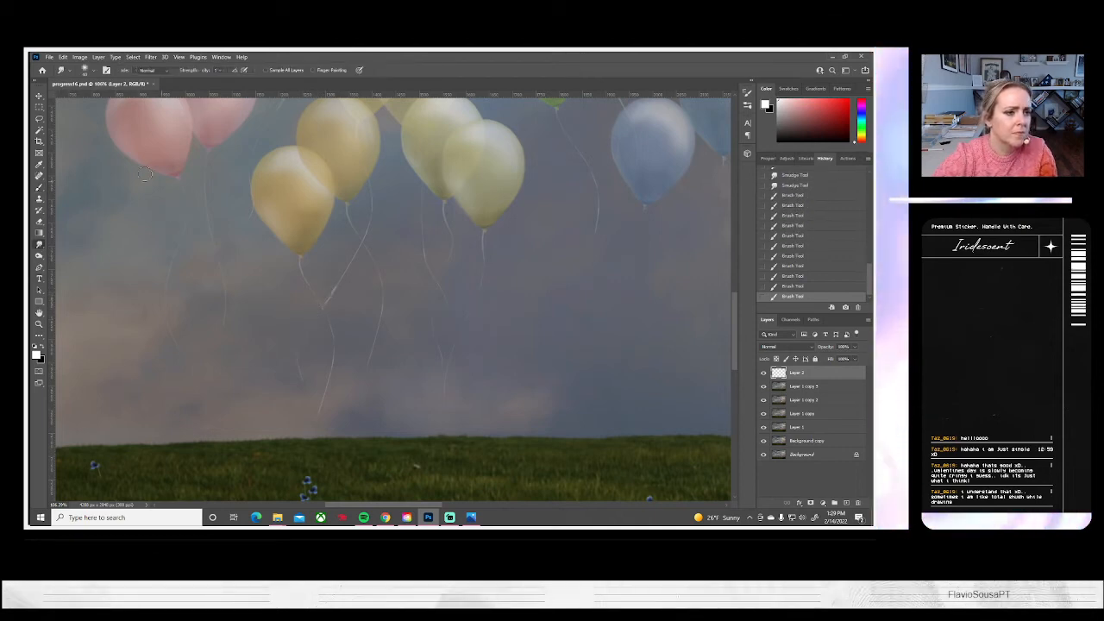
Adjust the Smudge tool's brush size and smudge the white strokes where the two orange balloons' strings cross
click(91, 71)
drag(88, 100, 86, 99)
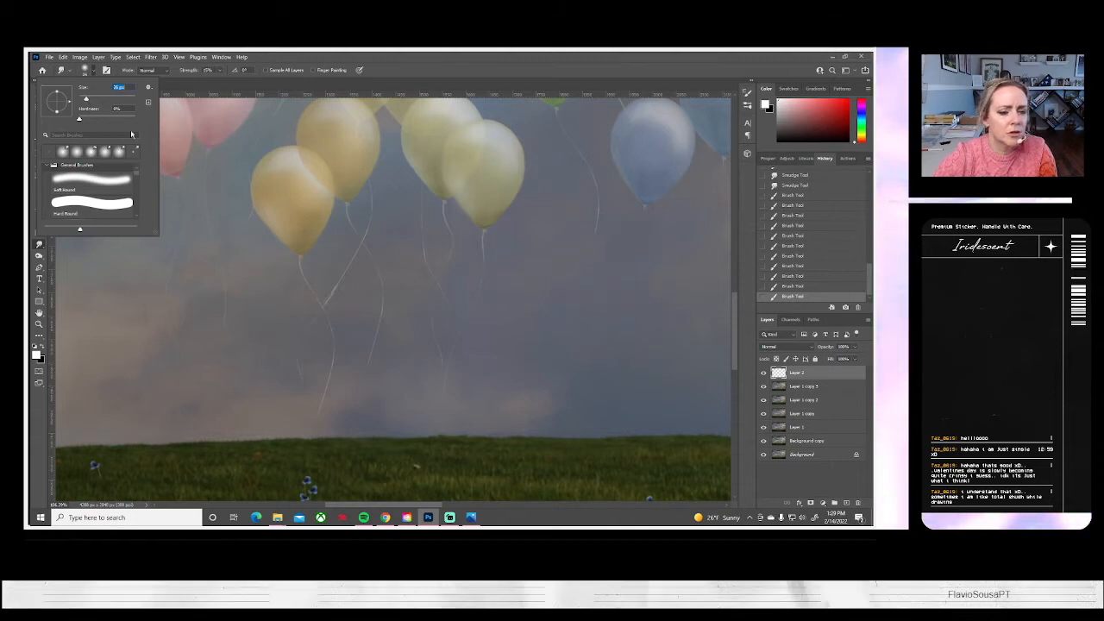
mouse_move(322, 308)
mouse_down()
mouse_move(335, 275)
mouse_move(332, 292)
mouse_move(345, 288)
mouse_move(323, 312)
mouse_move(328, 283)
mouse_move(319, 301)
mouse_move(333, 279)
mouse_move(323, 295)
mouse_move(343, 293)
mouse_move(334, 289)
mouse_move(325, 311)
mouse_move(334, 279)
mouse_move(321, 313)
mouse_move(258, 368)
mouse_move(267, 322)
mouse_move(334, 290)
mouse_move(302, 300)
mouse_move(331, 303)
mouse_move(341, 278)
mouse_up()
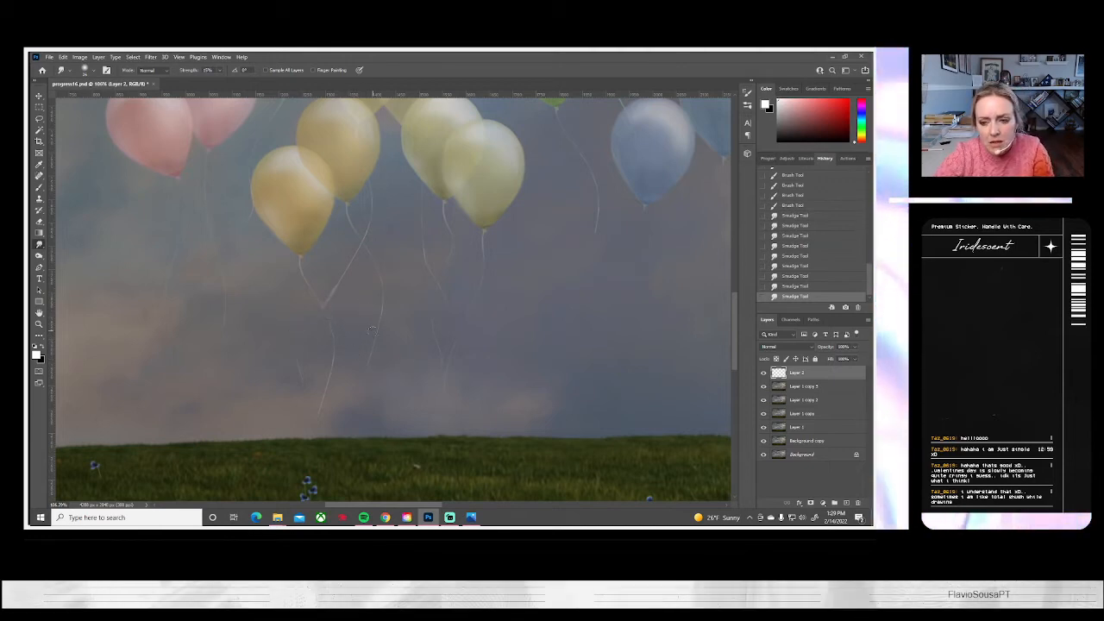
Paint a thin, curved white string hanging from the blue balloon's knot toward the grass with the Brush tool
drag(395, 305, 255, 352)
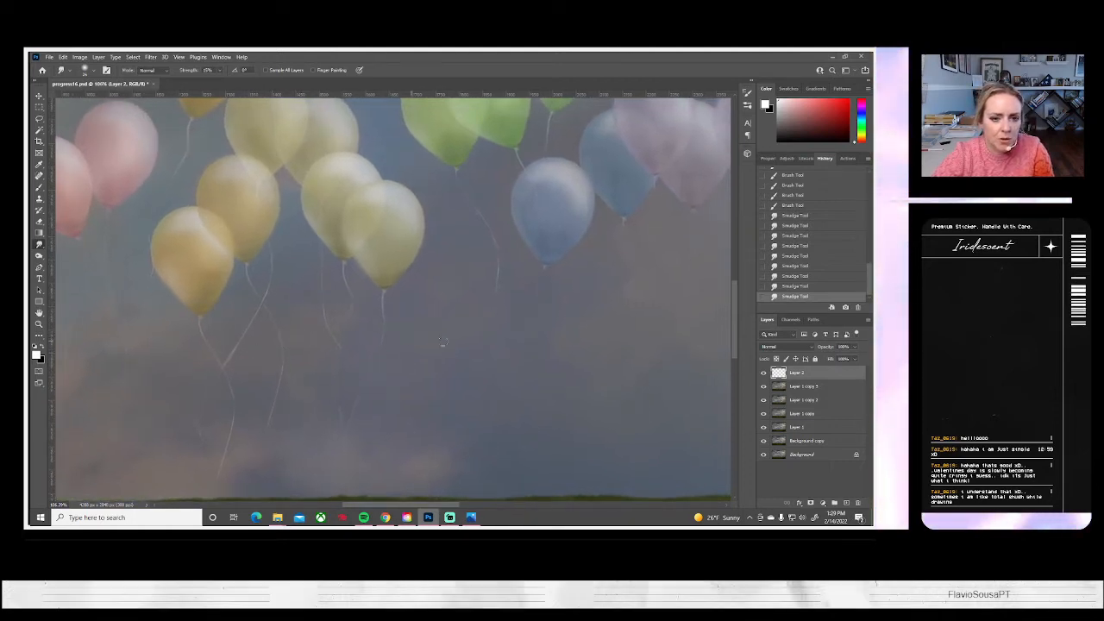
drag(420, 333, 266, 360)
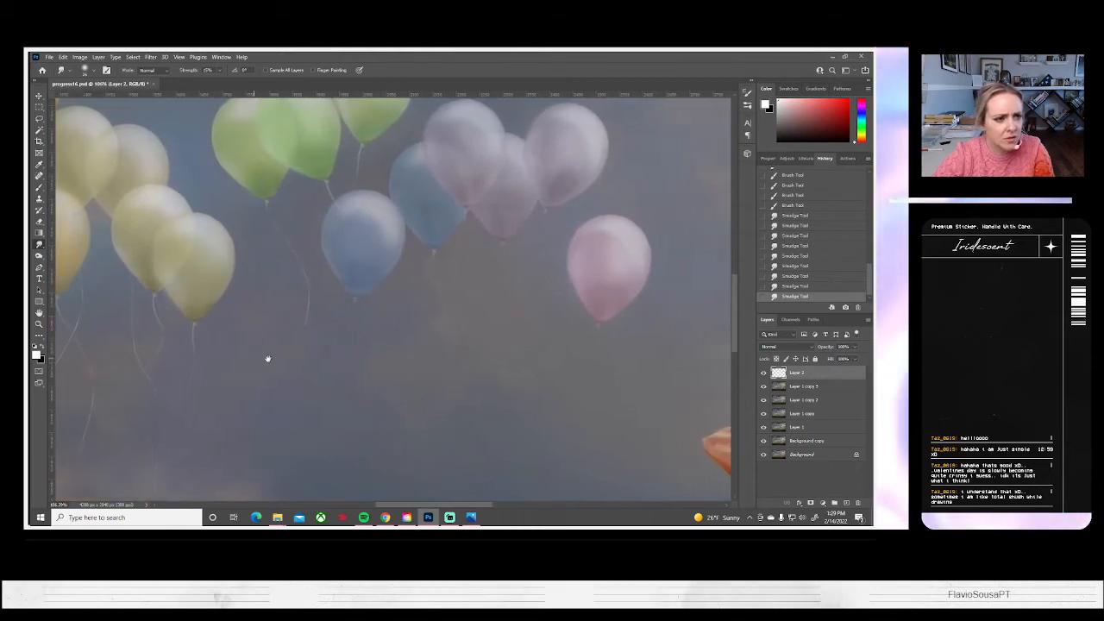
click(39, 186)
drag(359, 384, 342, 314)
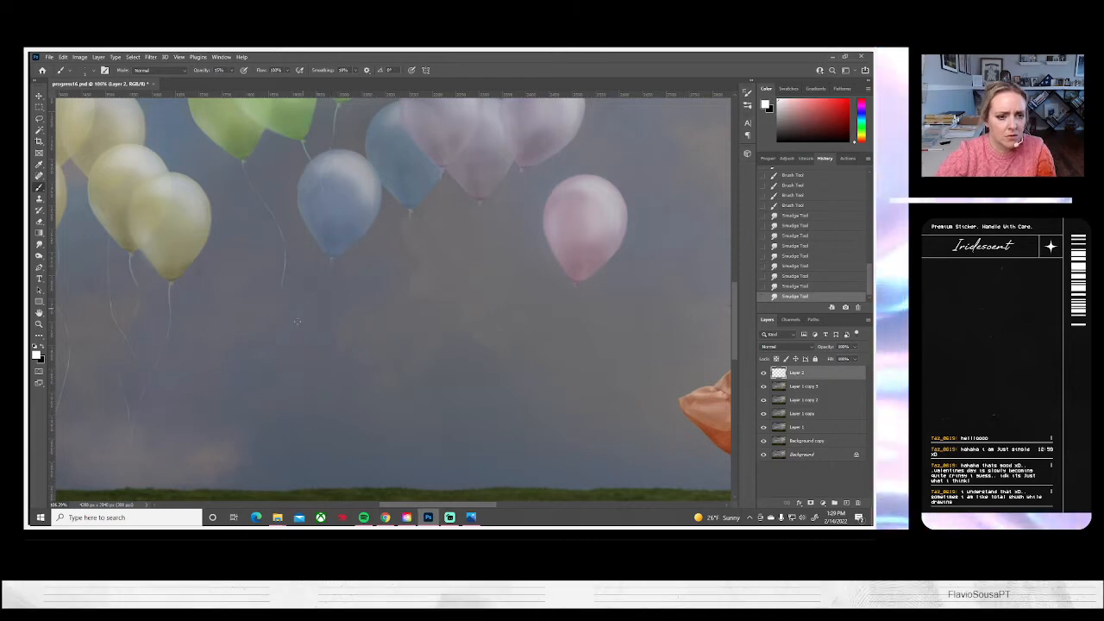
drag(299, 412, 289, 440)
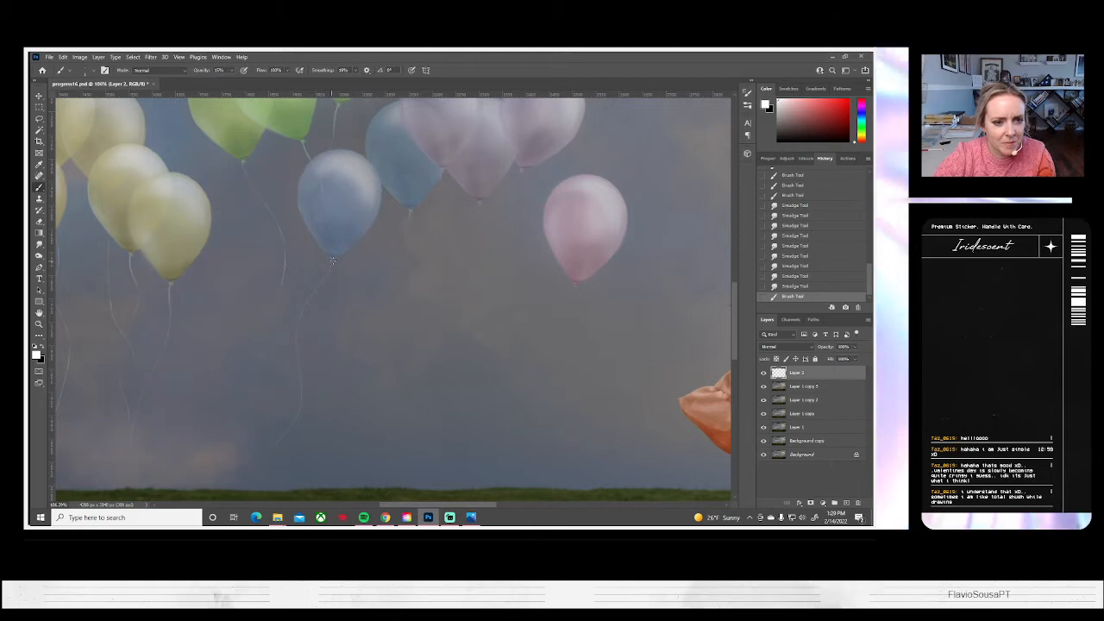
drag(371, 255, 379, 255)
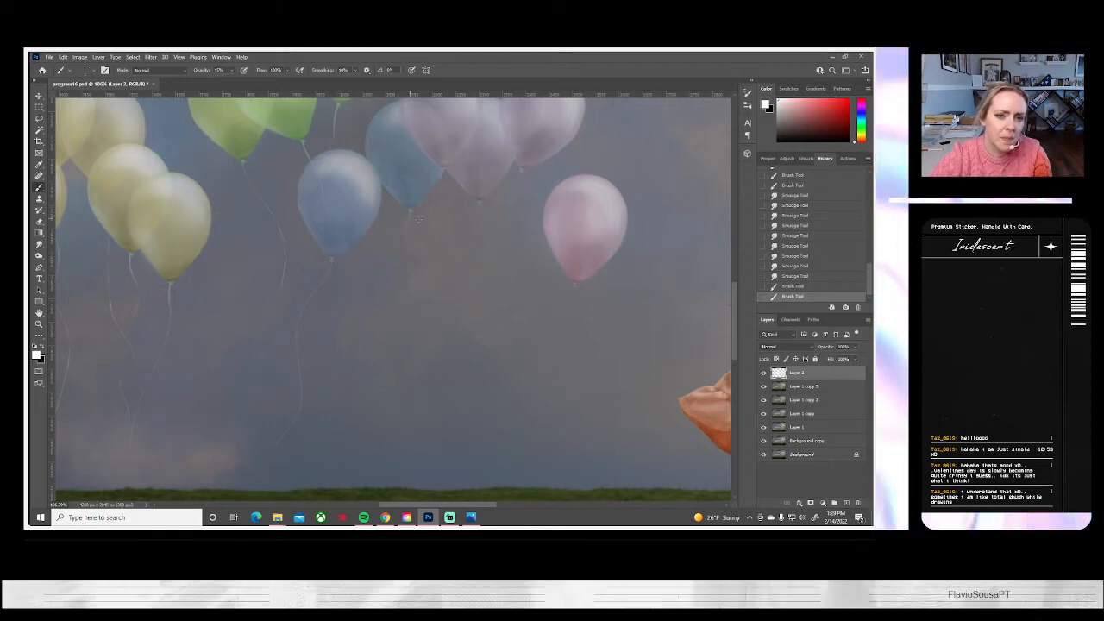
Paint a long white string below the teal balloon, comparing the image with and without the last stroke
drag(411, 209, 378, 247)
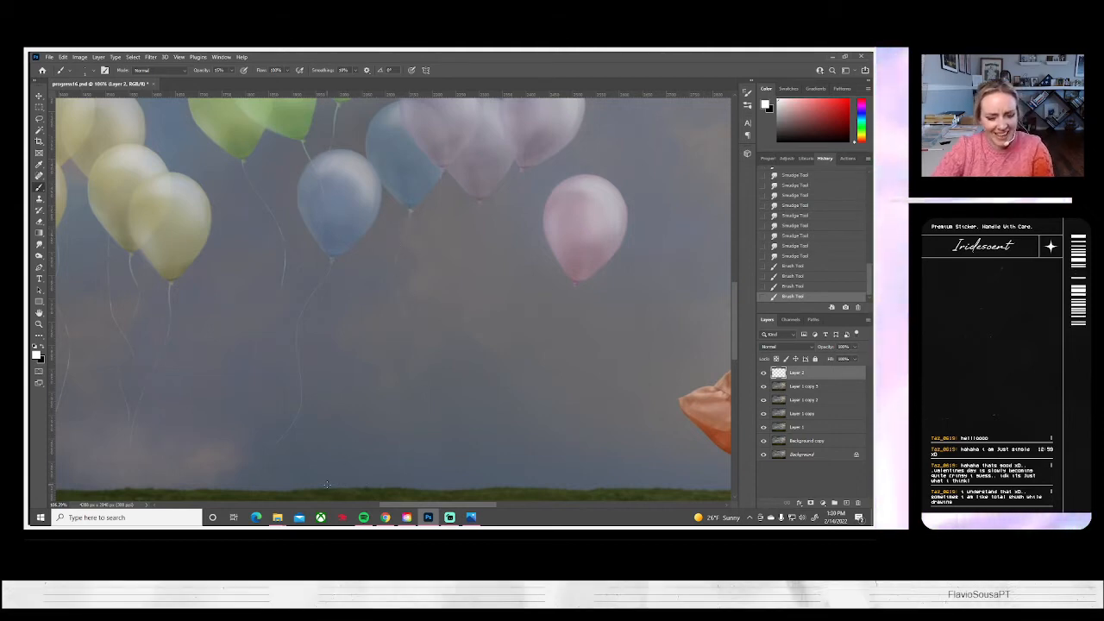
key(ctrl+z)
scroll(313, 258, down, 2)
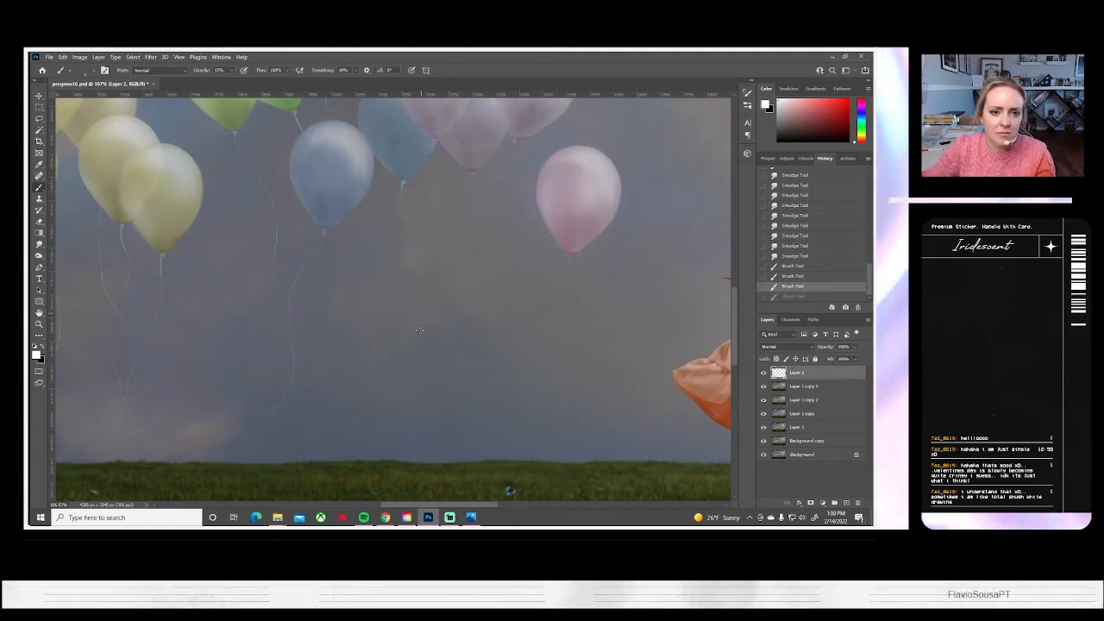
key(ctrl+shift+z)
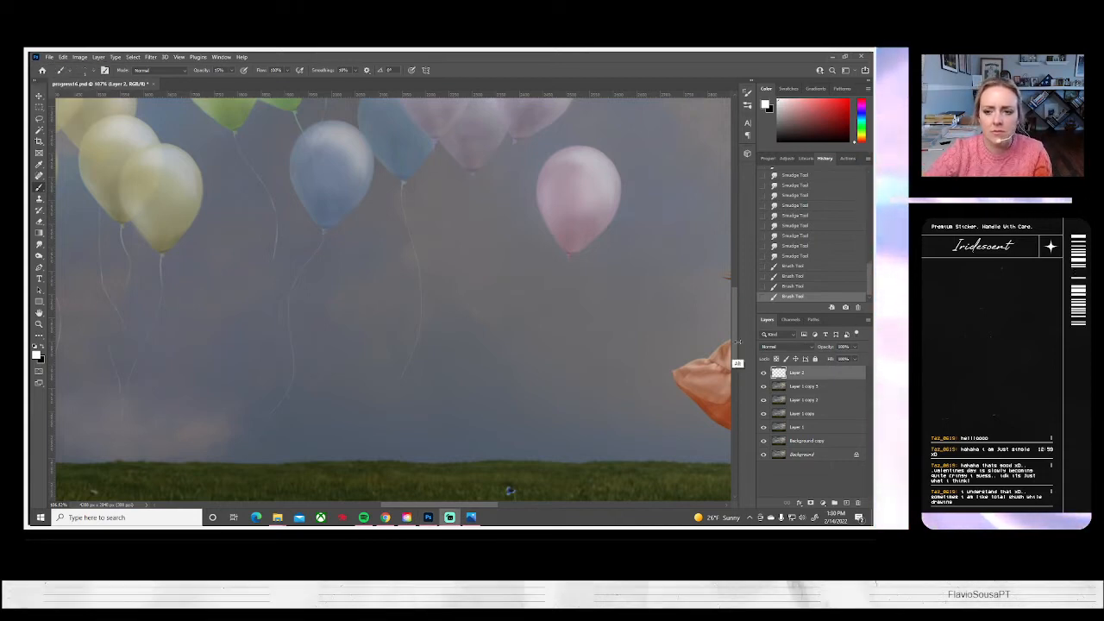
click(524, 340)
drag(524, 340, 451, 377)
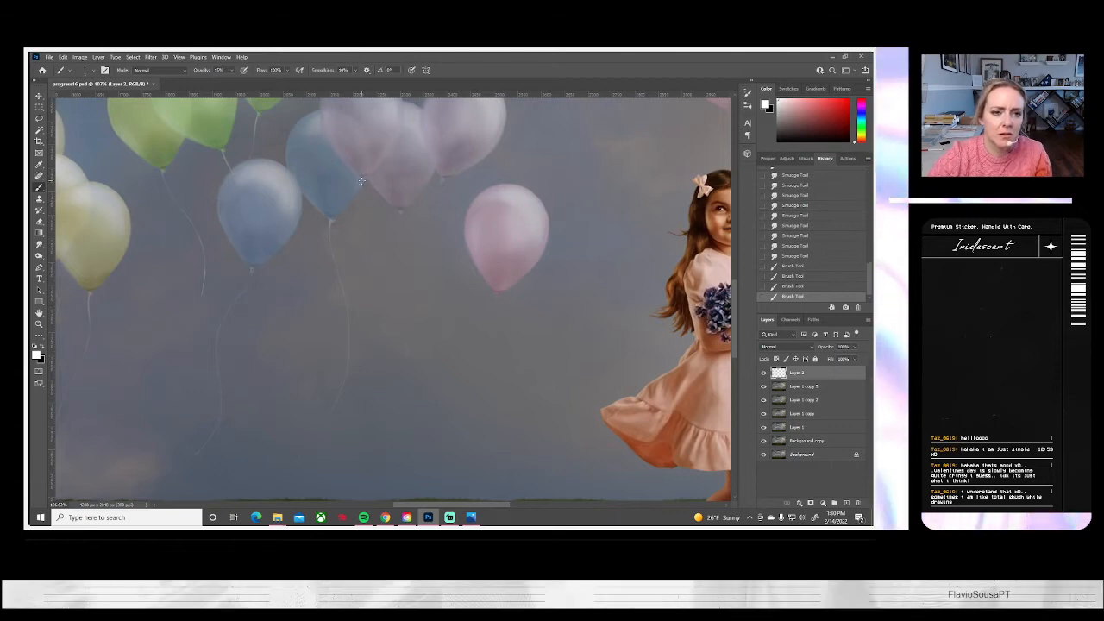
drag(396, 313, 301, 468)
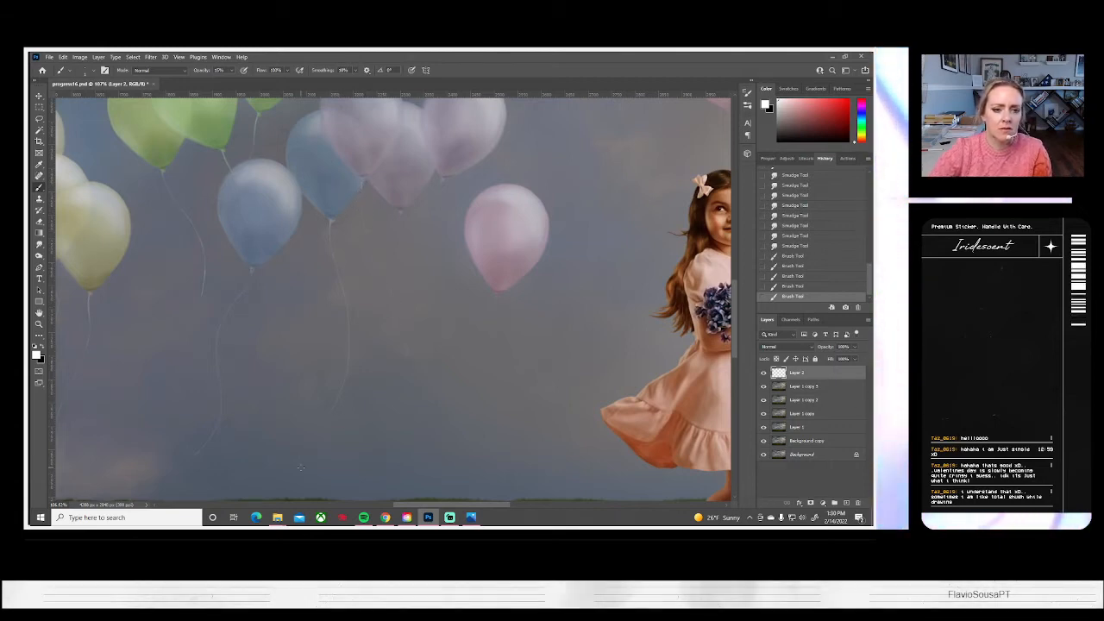
key(ctrl+z)
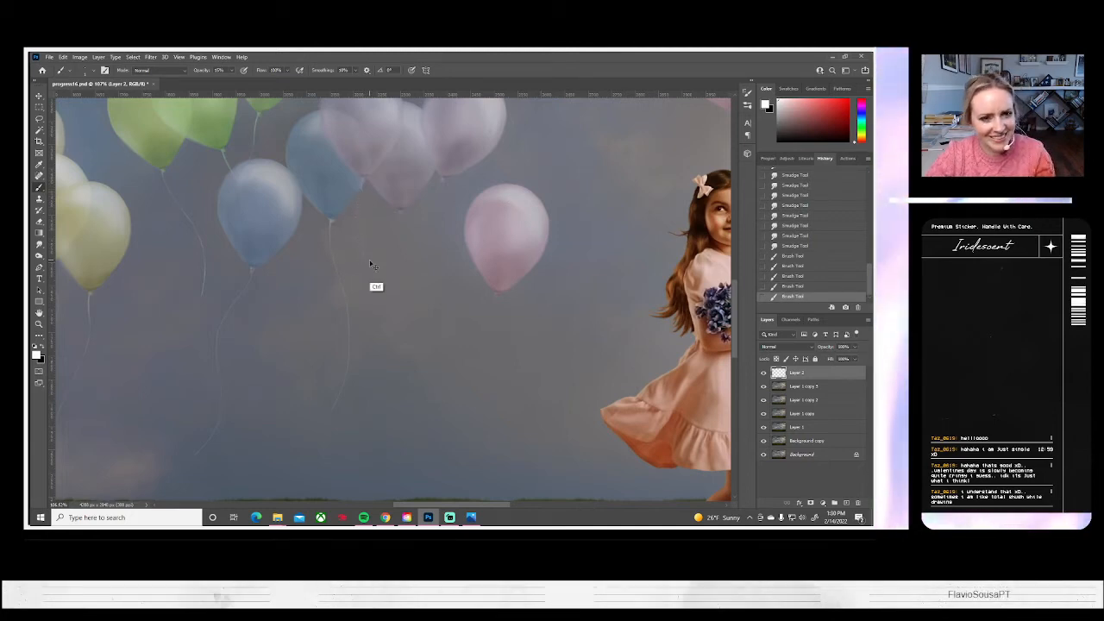
scroll(459, 250, right, 1)
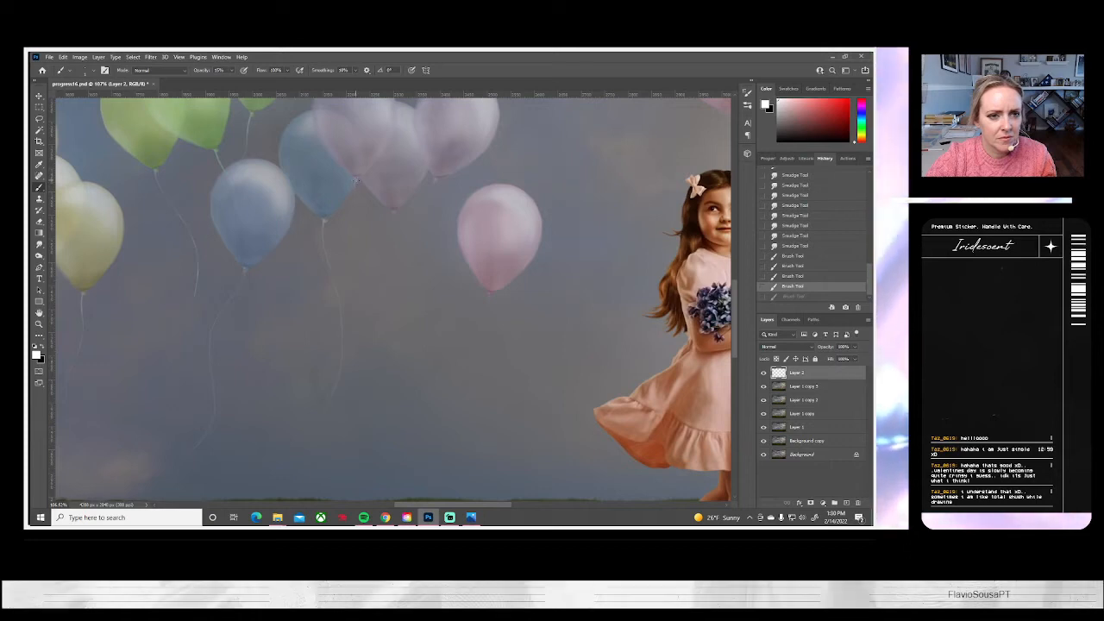
drag(352, 191, 359, 233)
key(ctrl+z)
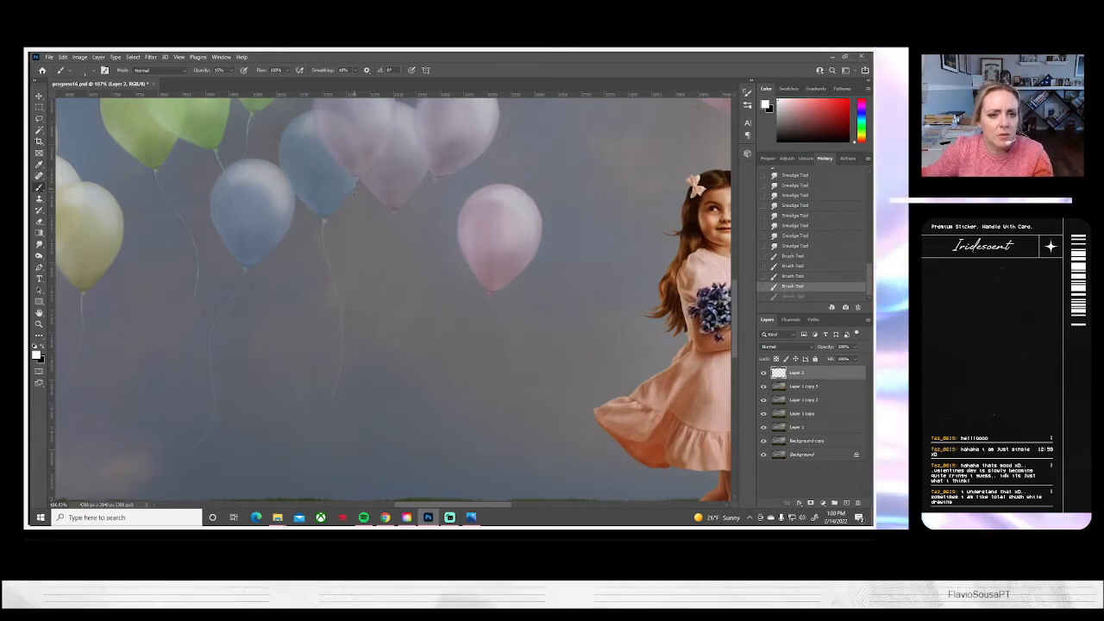
Paint long, curved white strings below the three lavender balloons and the pink balloon beside the girl
drag(350, 234, 377, 380)
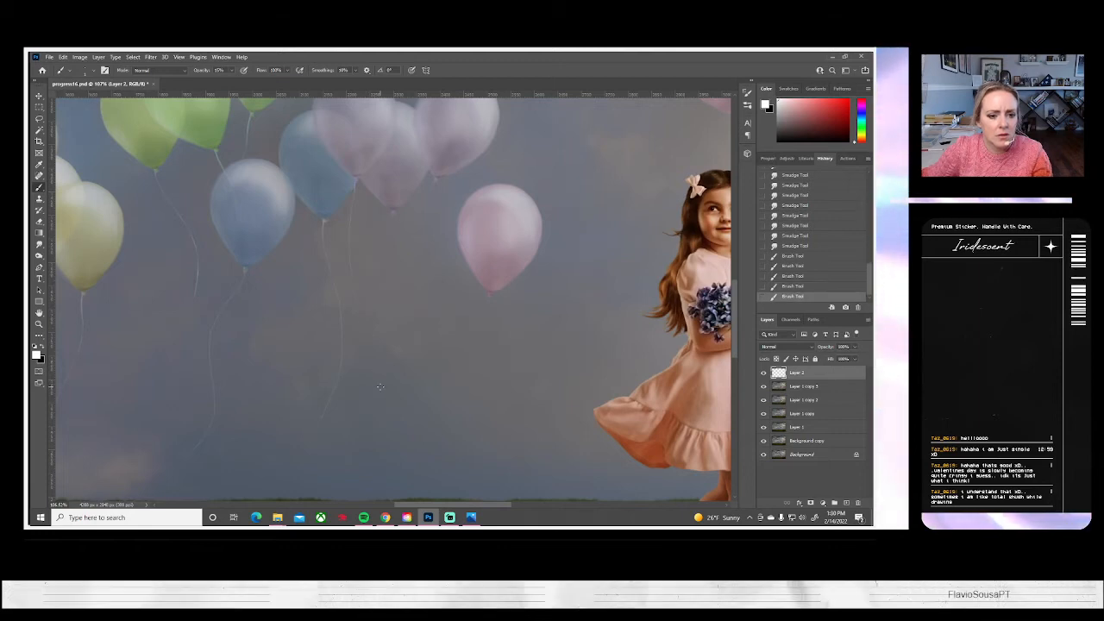
drag(394, 219, 394, 276)
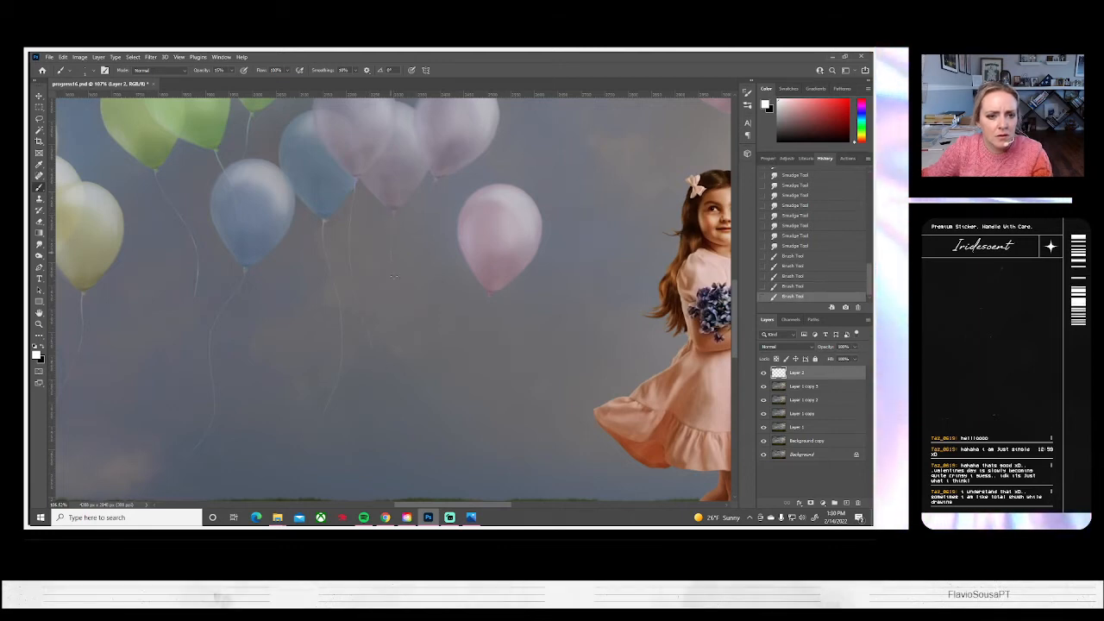
drag(412, 381, 409, 414)
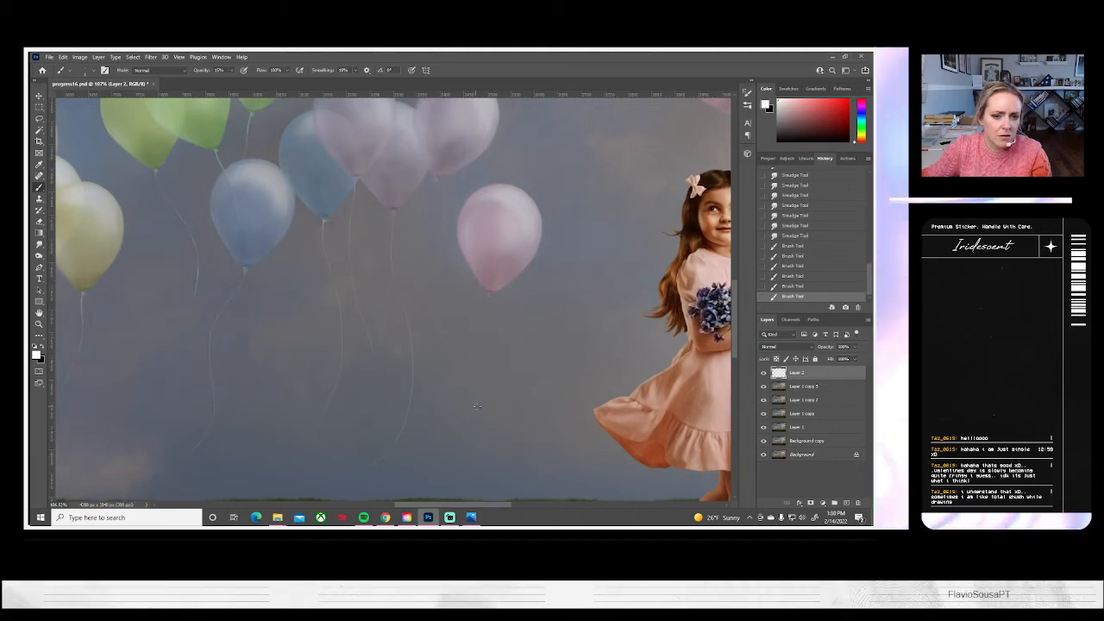
drag(488, 300, 483, 353)
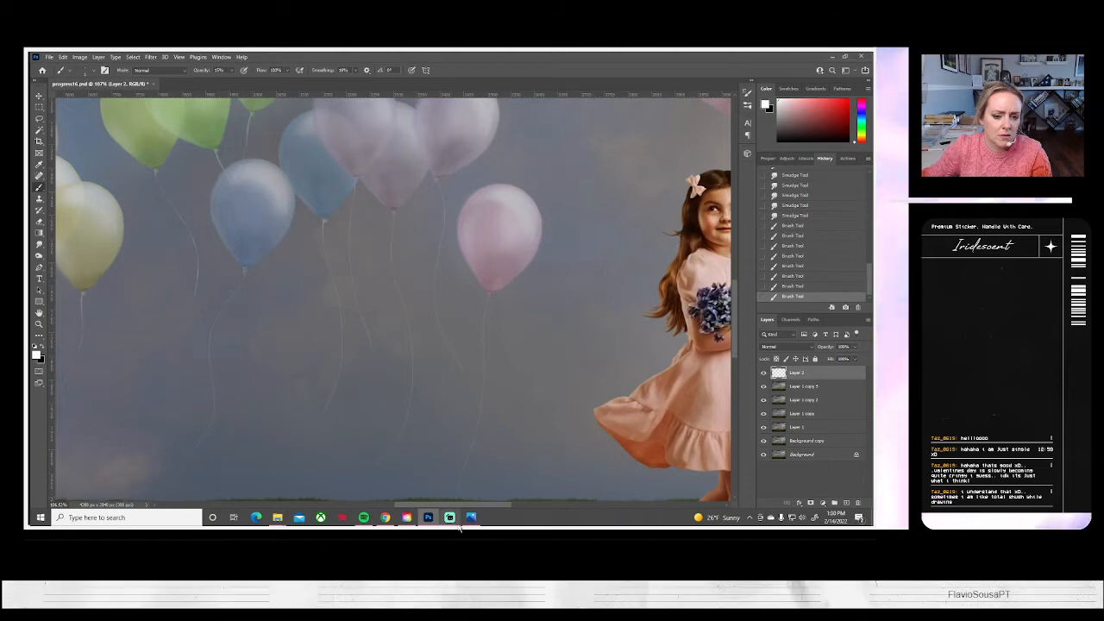
Erase the lower end of the pink balloon's string where it reaches the grass
scroll(541, 295, down, 2)
scroll(541, 296, down, 1)
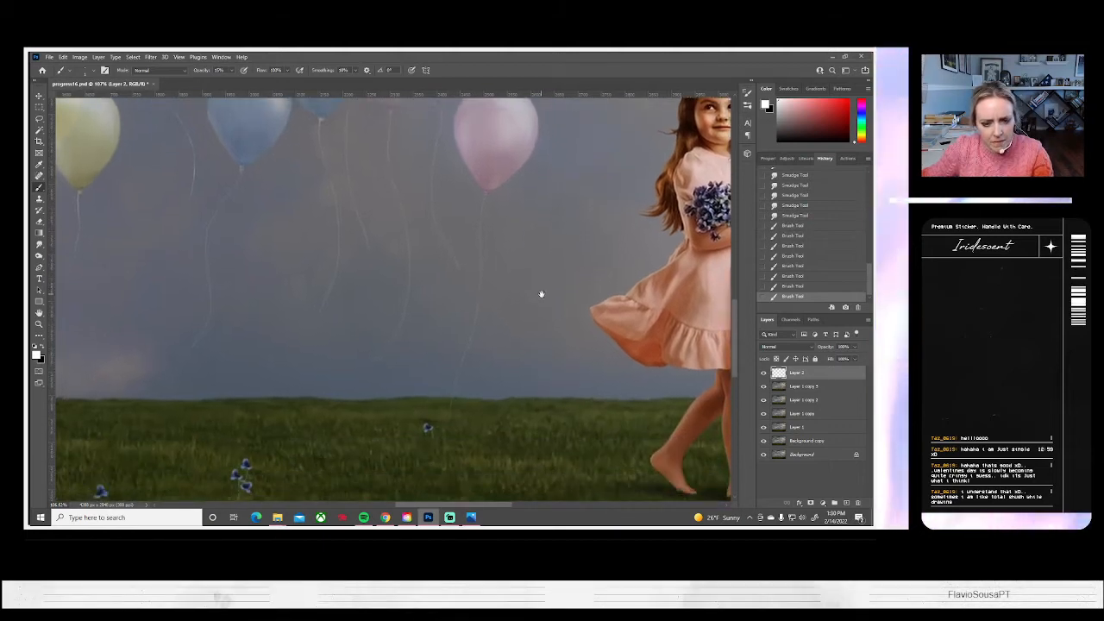
key(e)
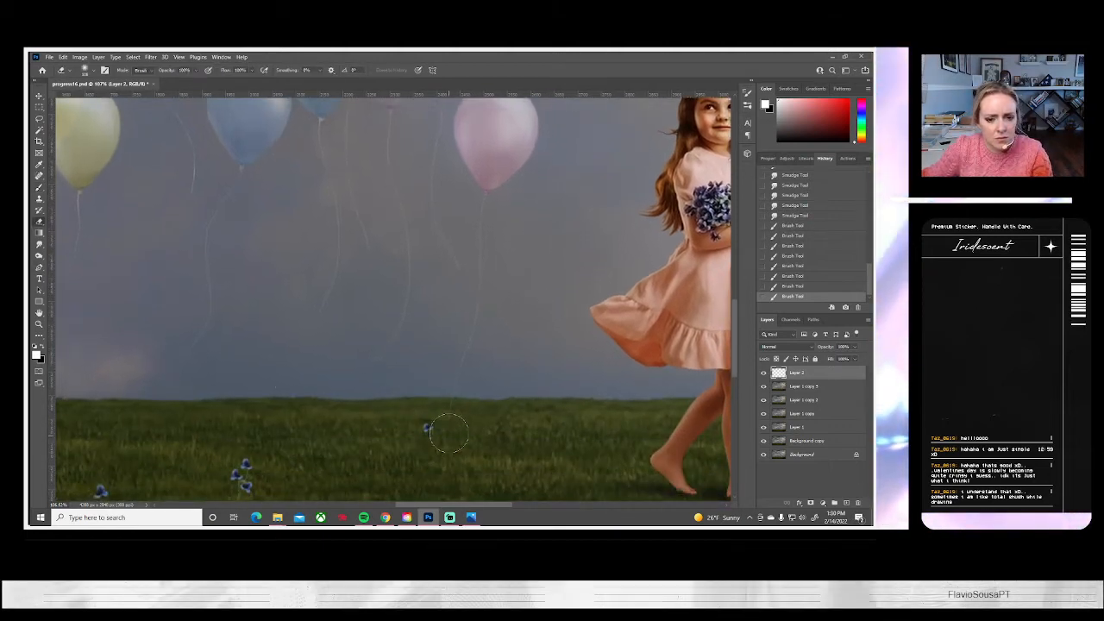
drag(450, 380, 447, 375)
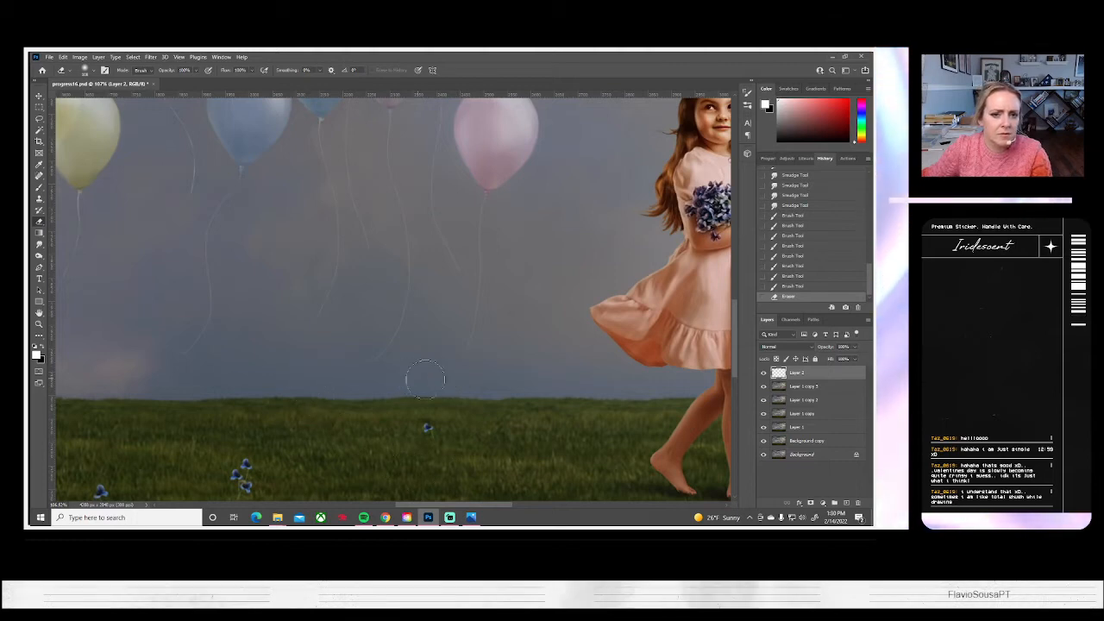
scroll(597, 374, up, 5)
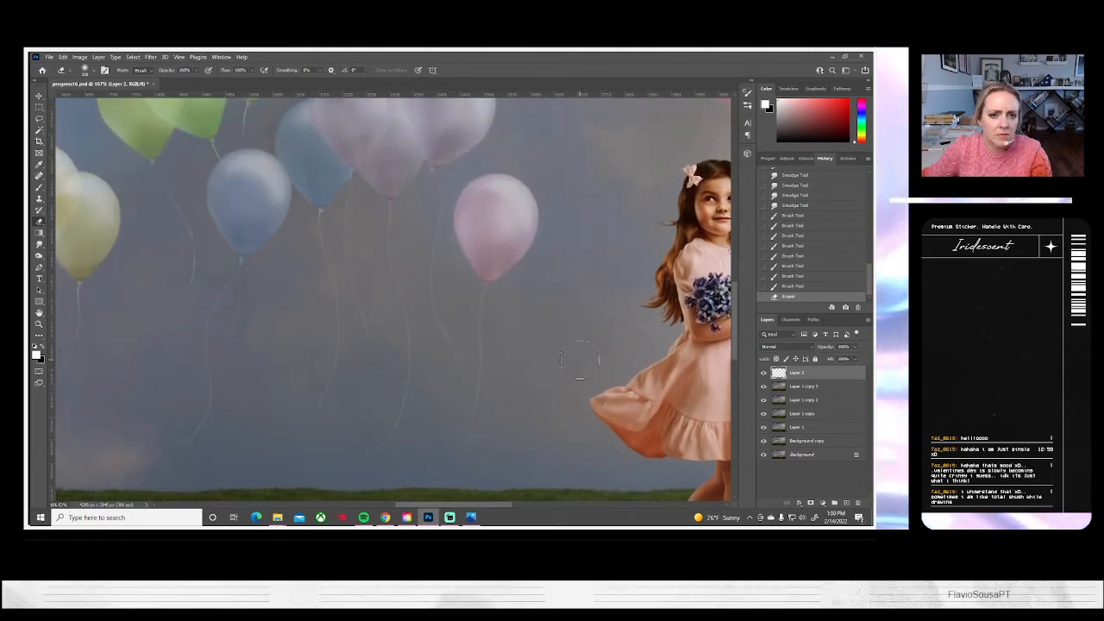
Raise the brush opacity, brighten the upper part of the pink balloon's string with white strokes, and soften them with the Smudge tool
key(b)
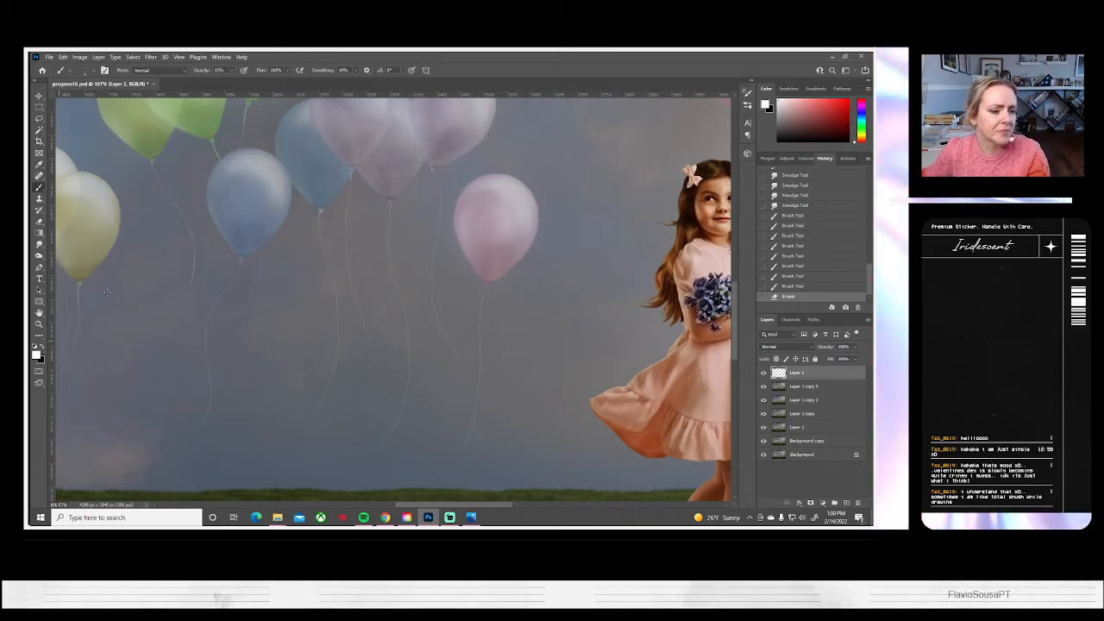
click(231, 71)
drag(231, 82, 237, 83)
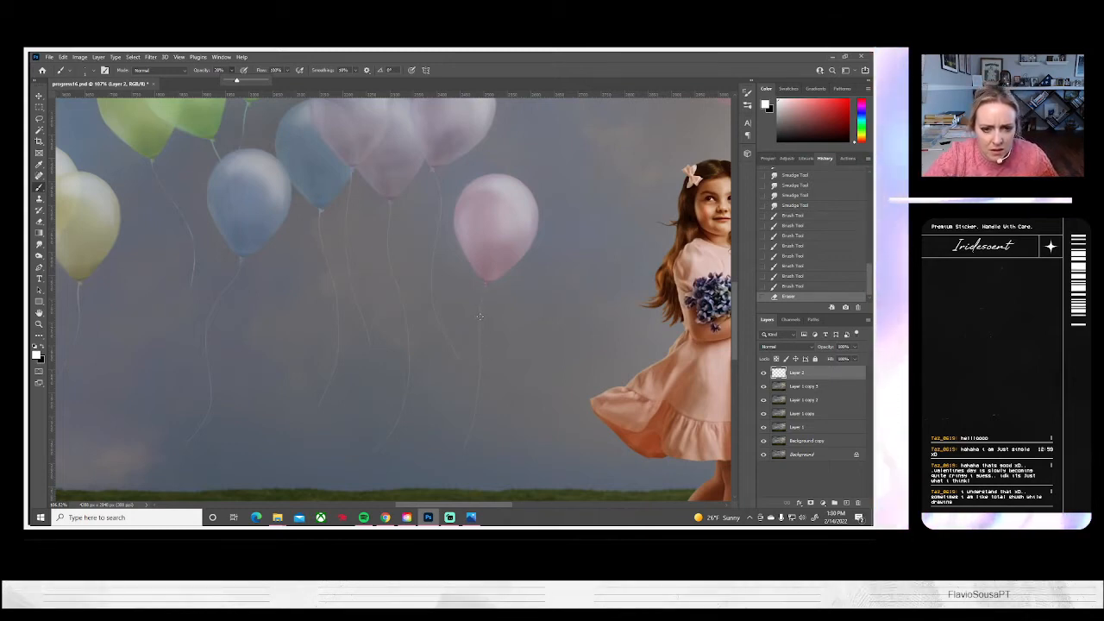
drag(481, 321, 476, 345)
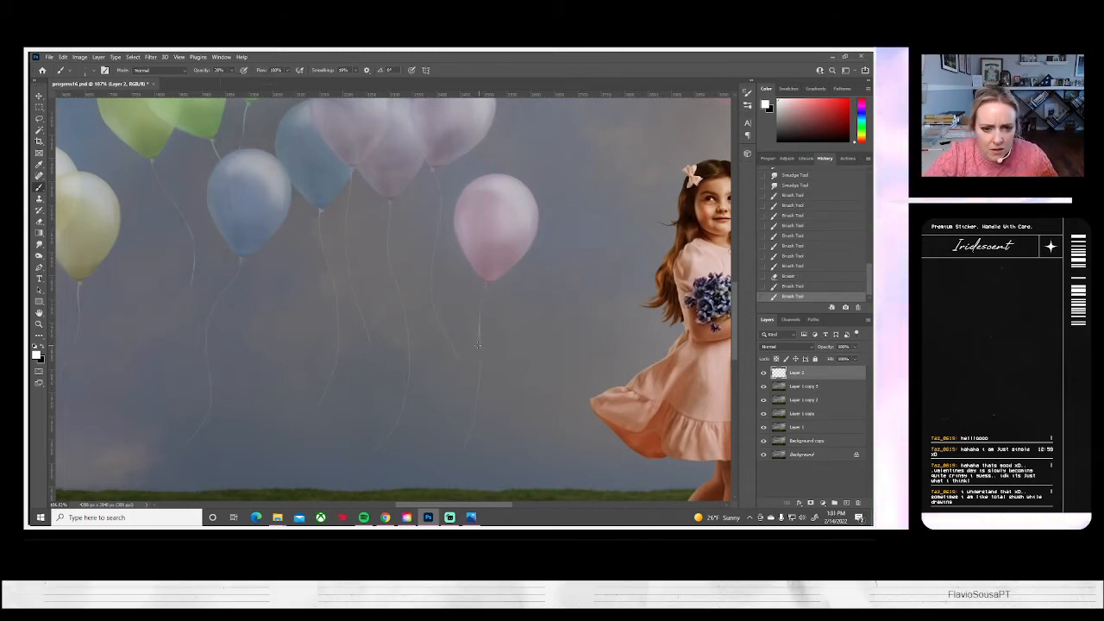
click(39, 245)
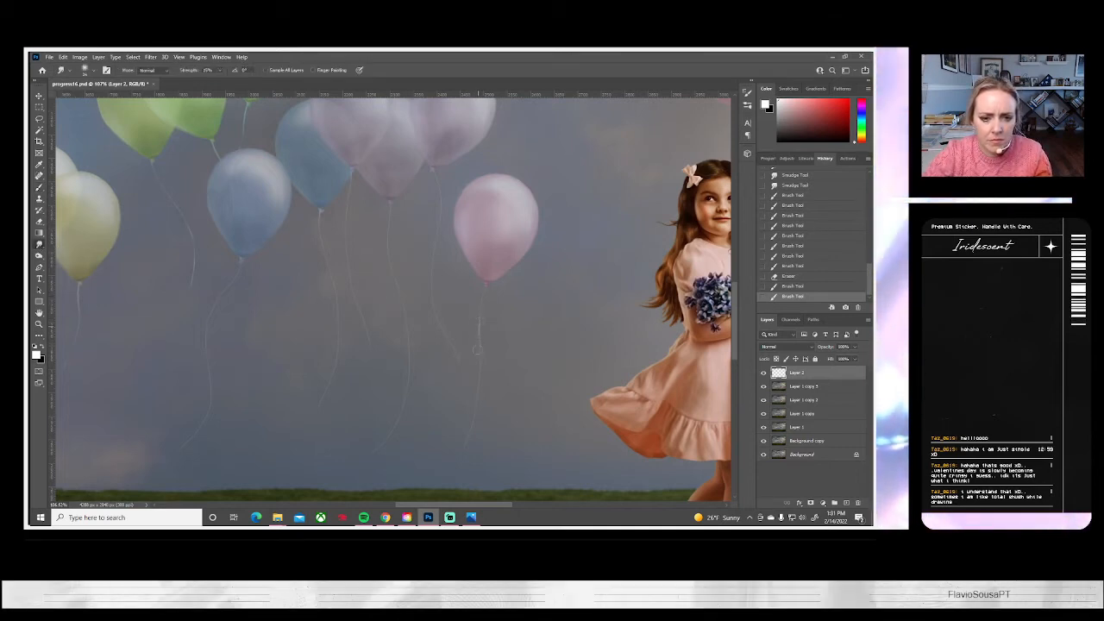
mouse_move(477, 340)
mouse_down()
mouse_move(473, 312)
mouse_move(476, 339)
mouse_up()
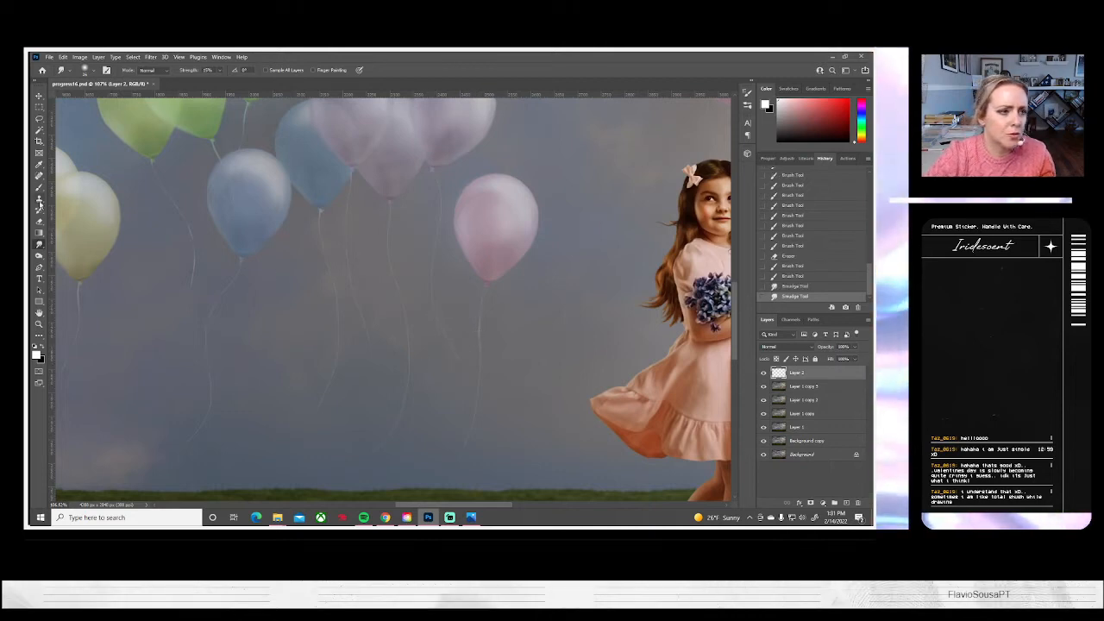
Brighten the upper string of the lavender balloon nearest the pink one with white strokes, comparing with and without the last stroke
click(39, 187)
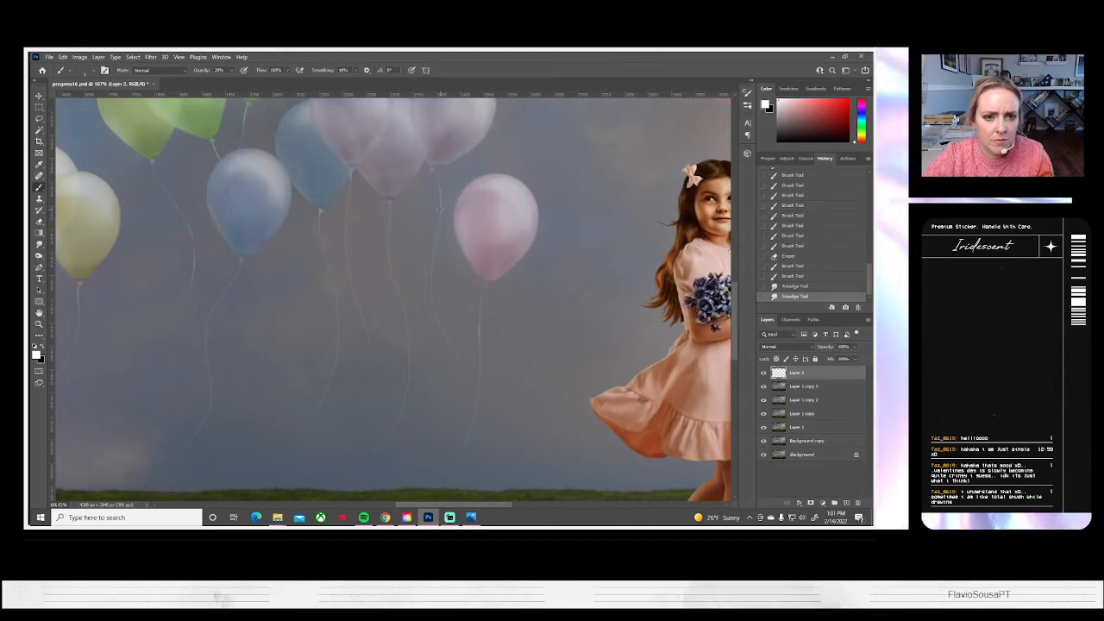
click(439, 219)
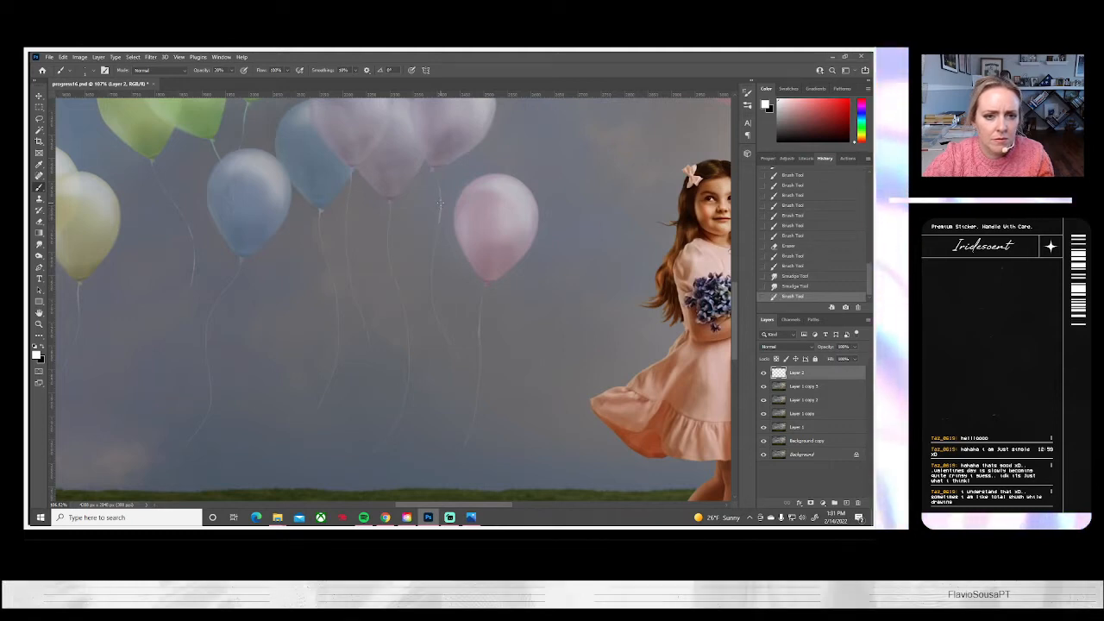
click(439, 196)
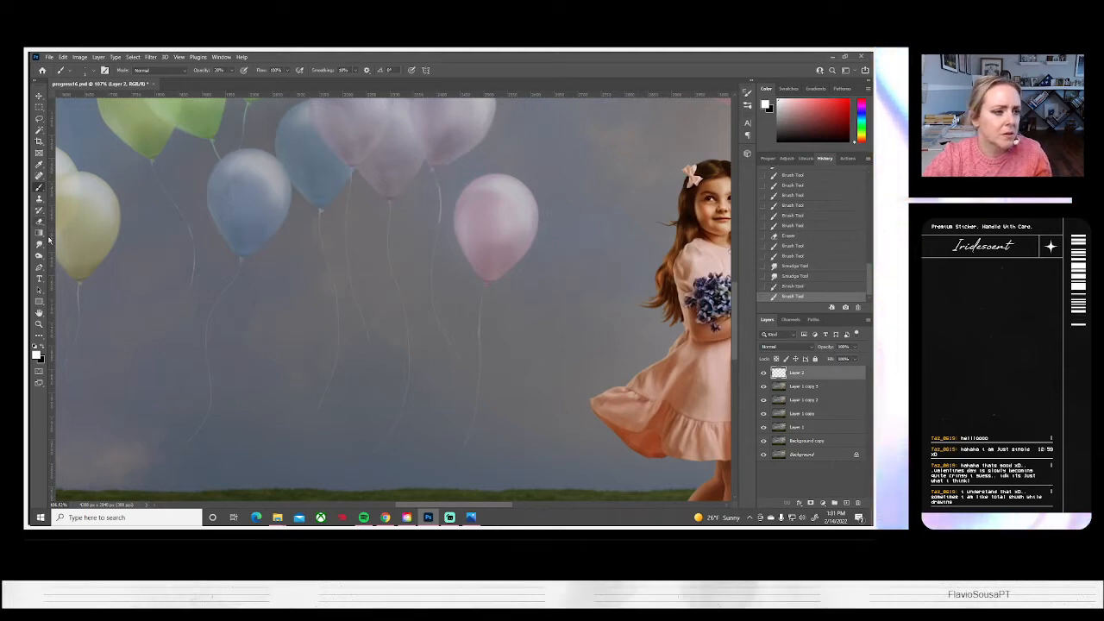
key(ctrl+z)
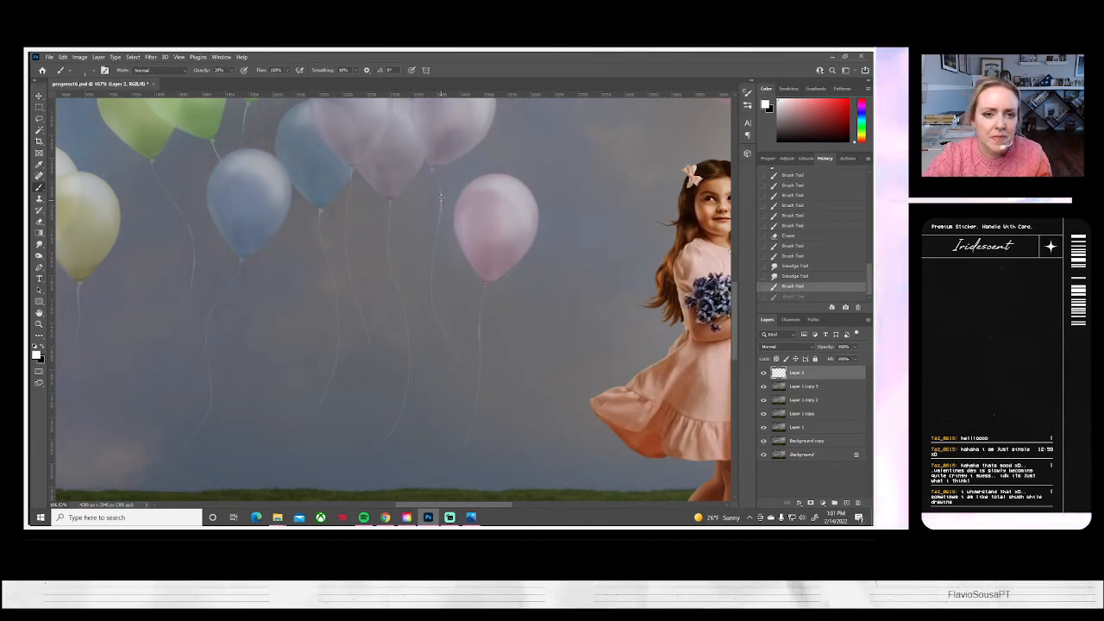
key(ctrl+shift+z)
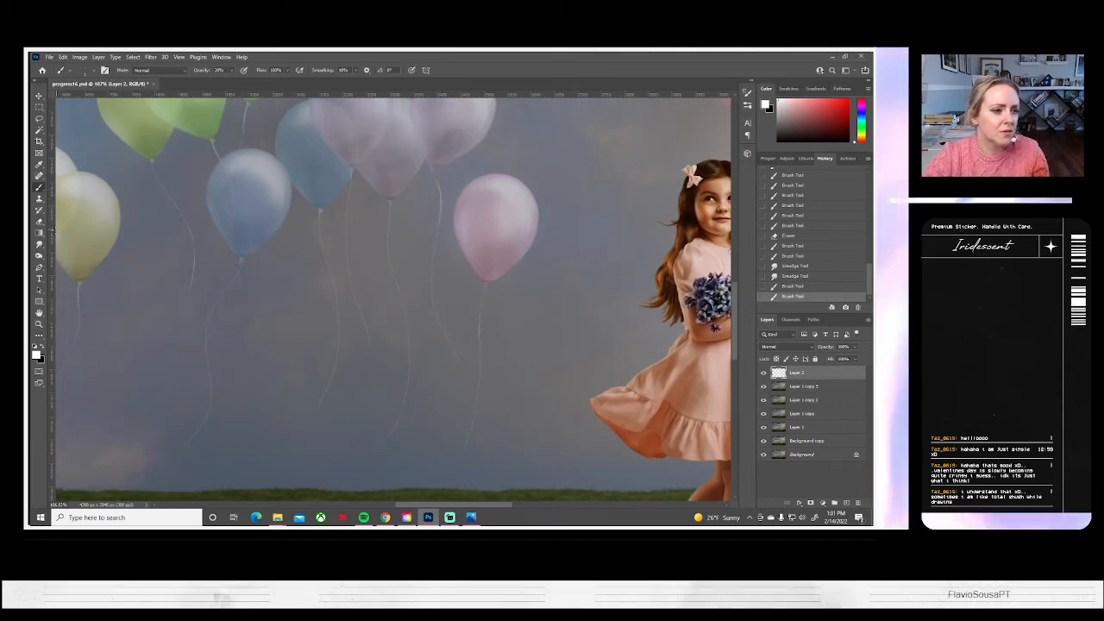
Adjust the Eraser's size and erase the excess white at the top of that lavender balloon's string
click(40, 223)
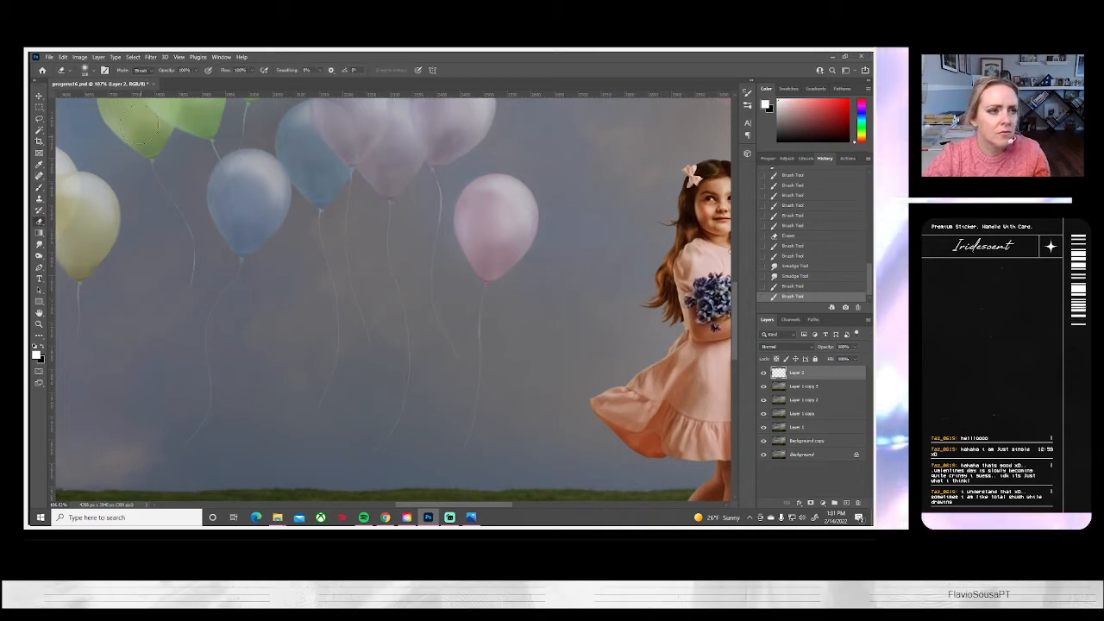
click(86, 70)
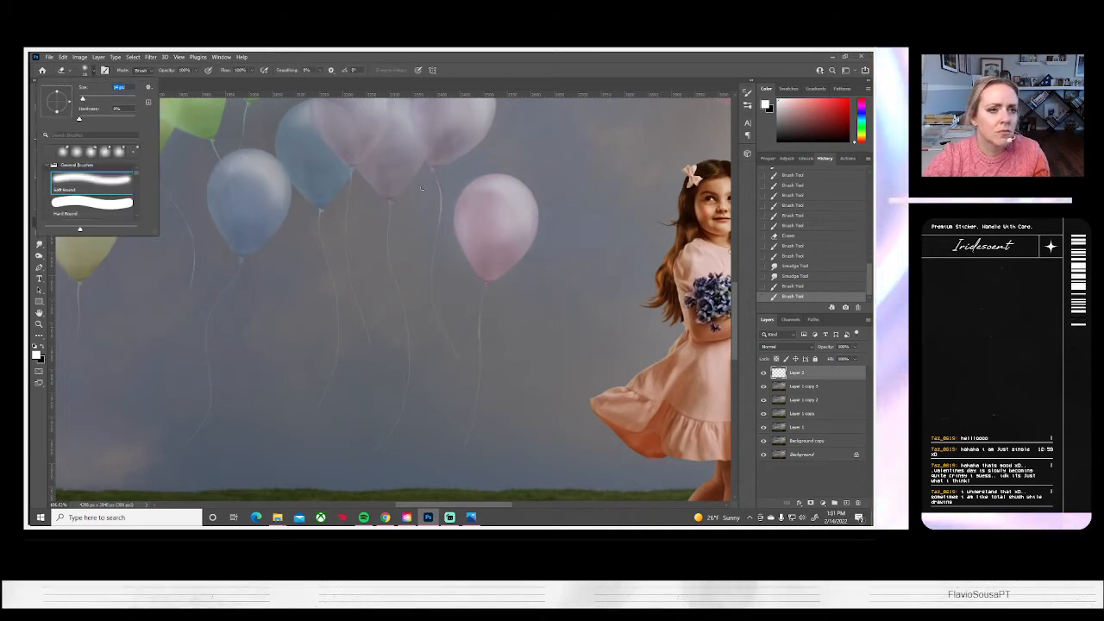
click(431, 180)
drag(436, 186, 434, 179)
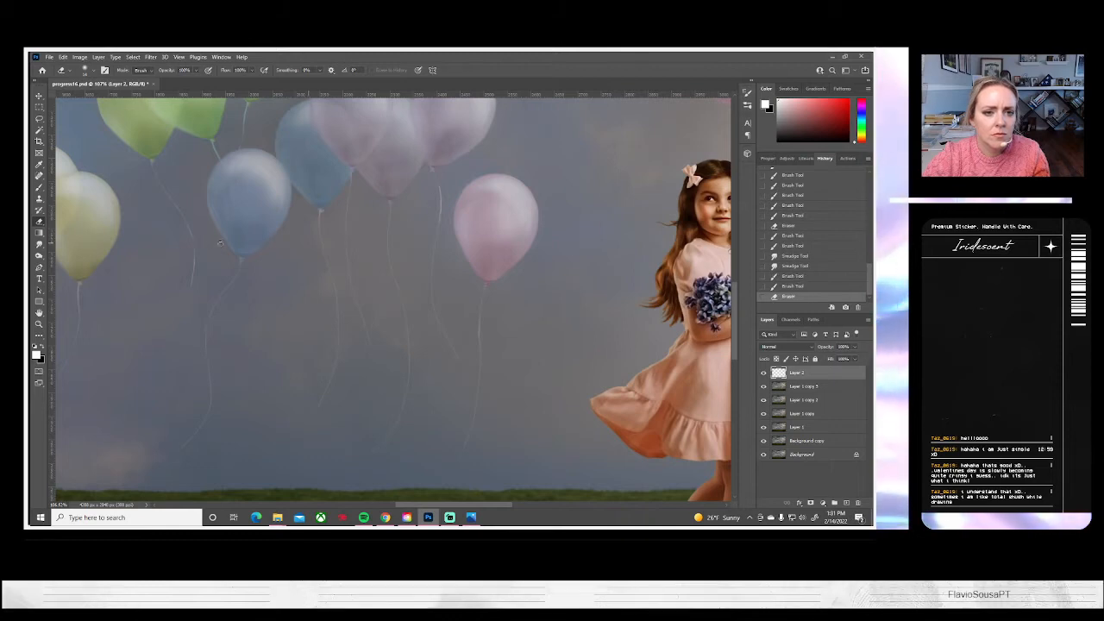
Smudge the brightened section of the lavender balloon's string to blend it, and switch back to the Brush tool
click(38, 244)
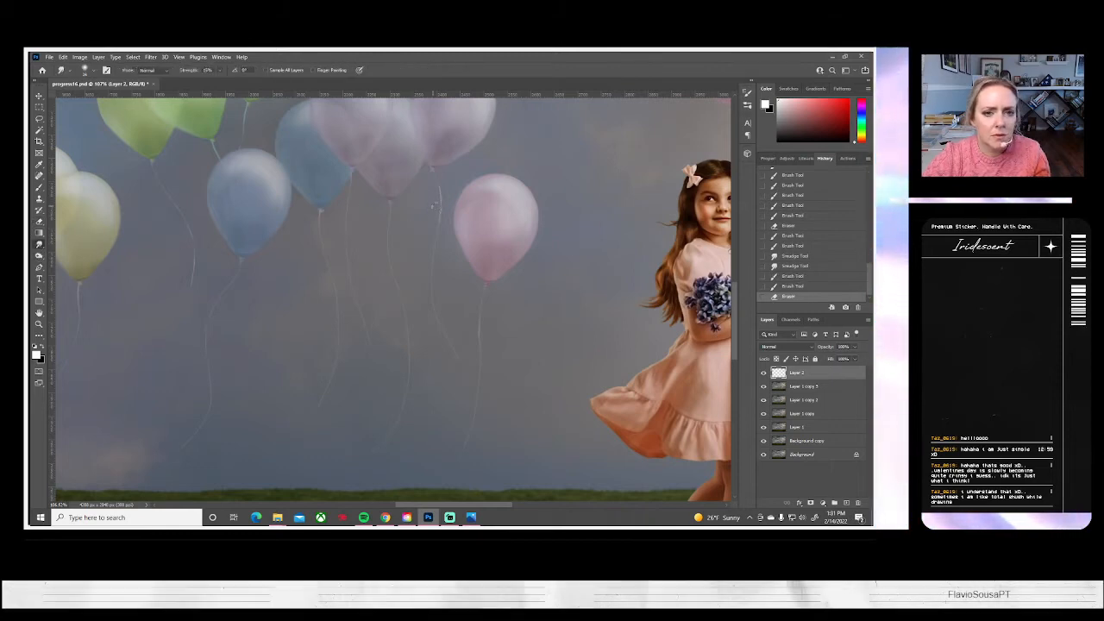
mouse_move(441, 197)
mouse_down()
mouse_move(439, 187)
mouse_move(440, 212)
mouse_up()
drag(440, 205, 439, 219)
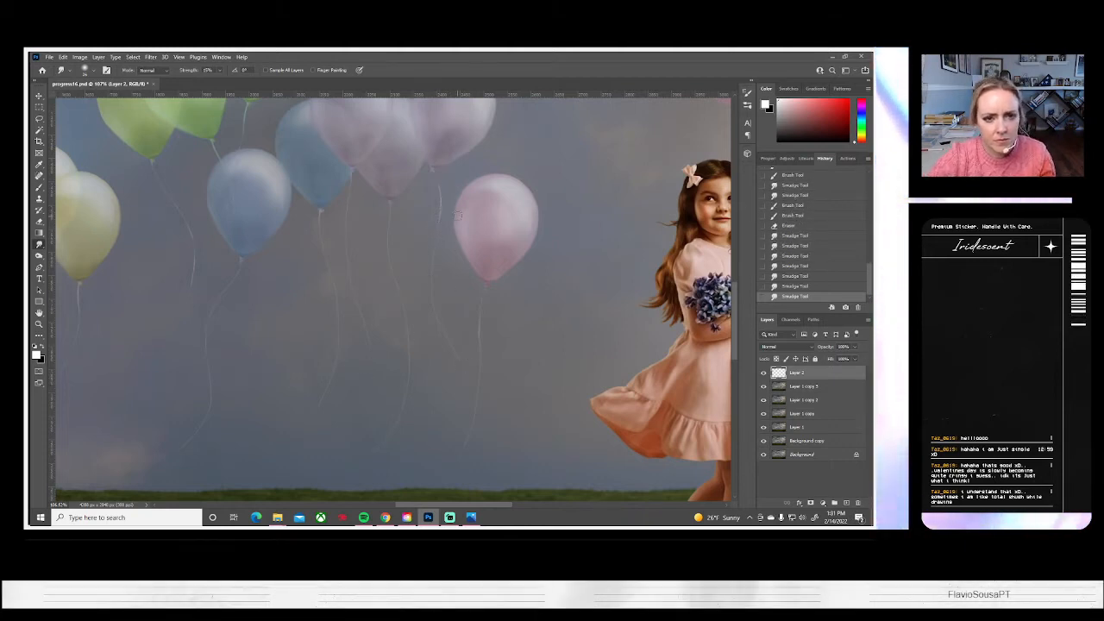
drag(440, 190, 439, 213)
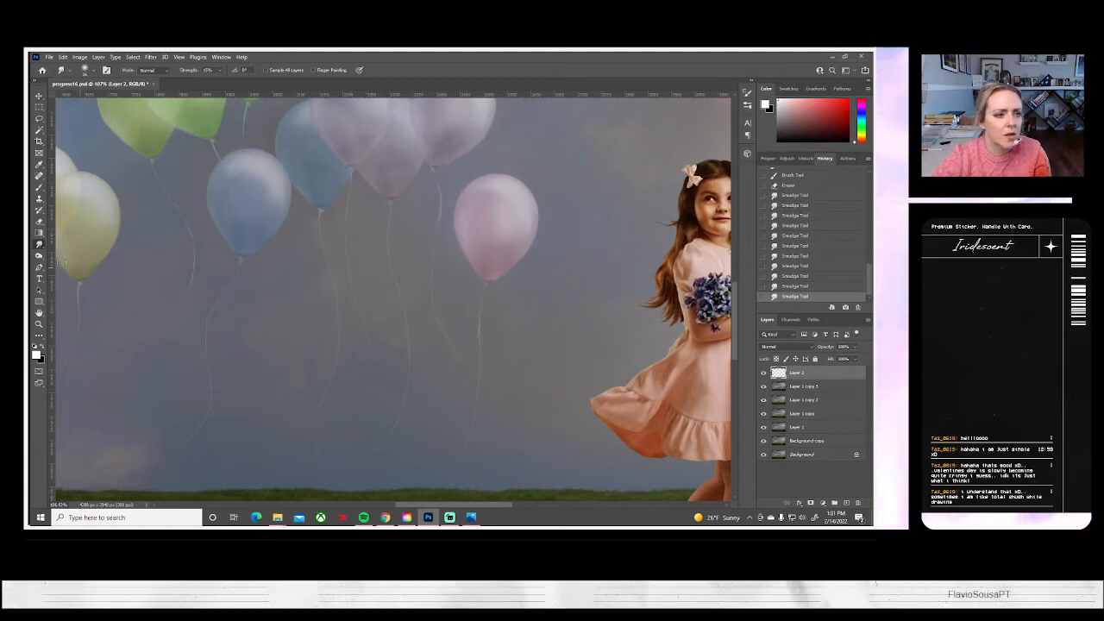
click(37, 187)
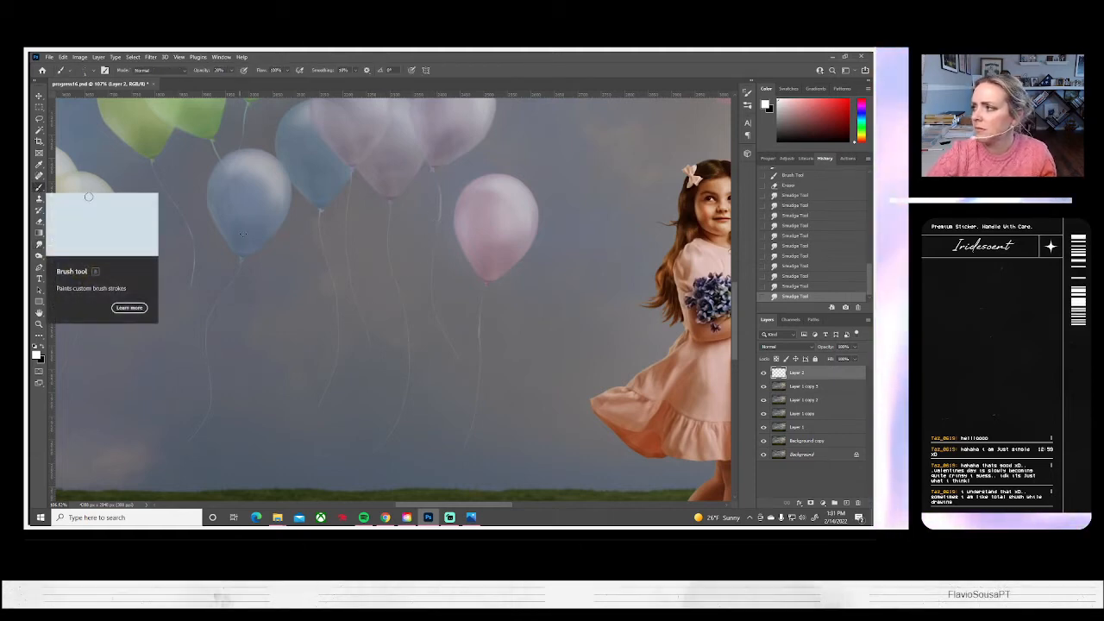
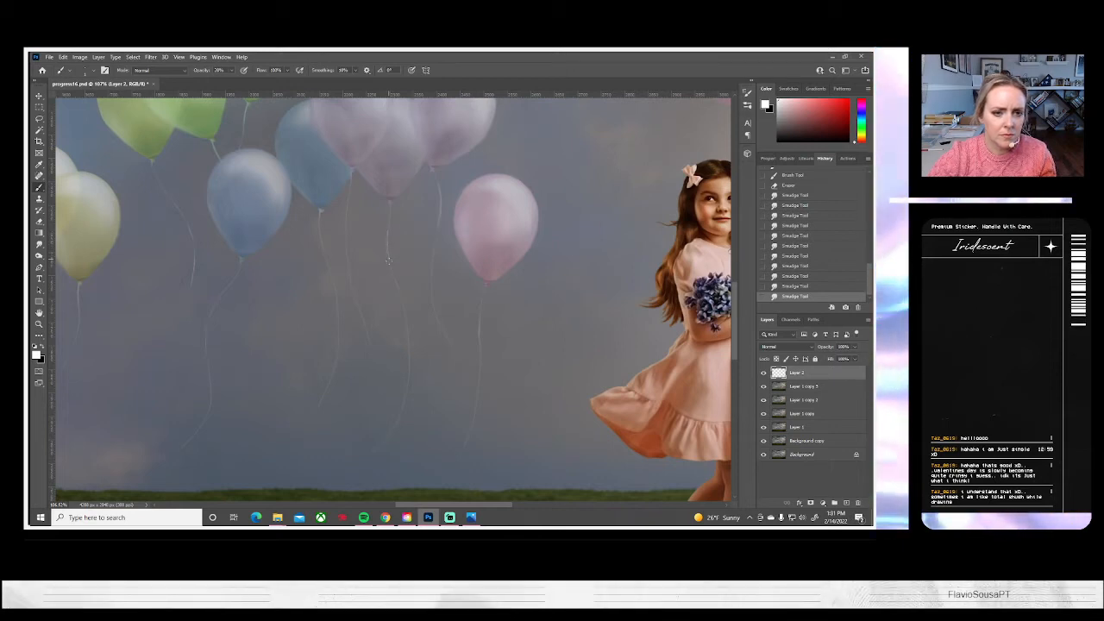
Brighten the string of the middle lavender balloon with white strokes along its upper and lower parts, and blend them with the Smudge tool
mouse_move(391, 268)
mouse_down()
mouse_move(393, 277)
mouse_move(388, 268)
mouse_up()
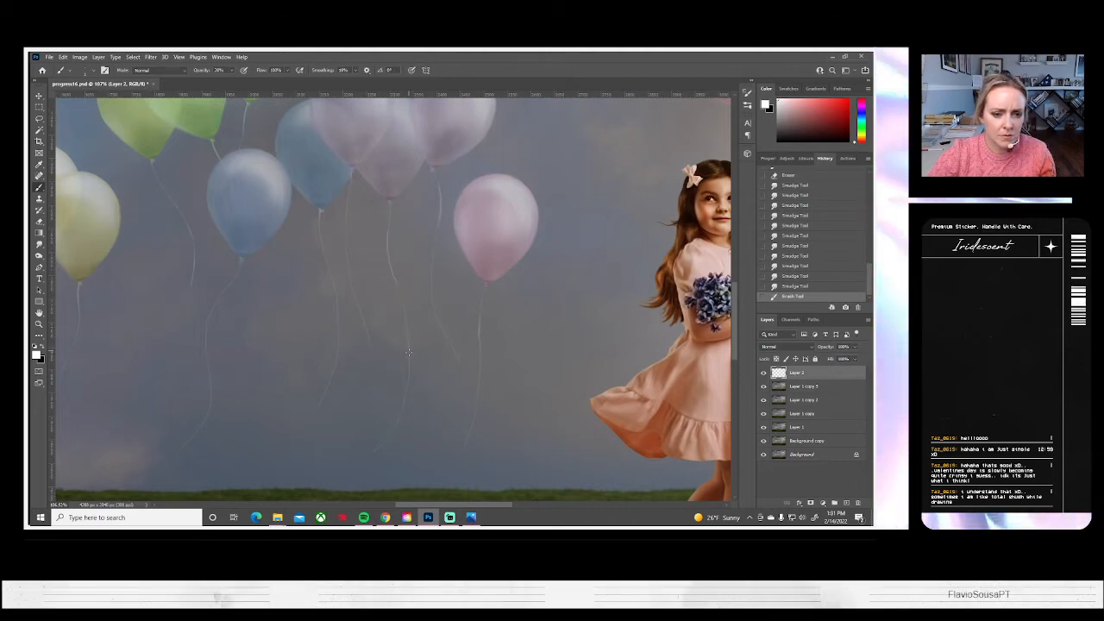
drag(409, 374, 408, 388)
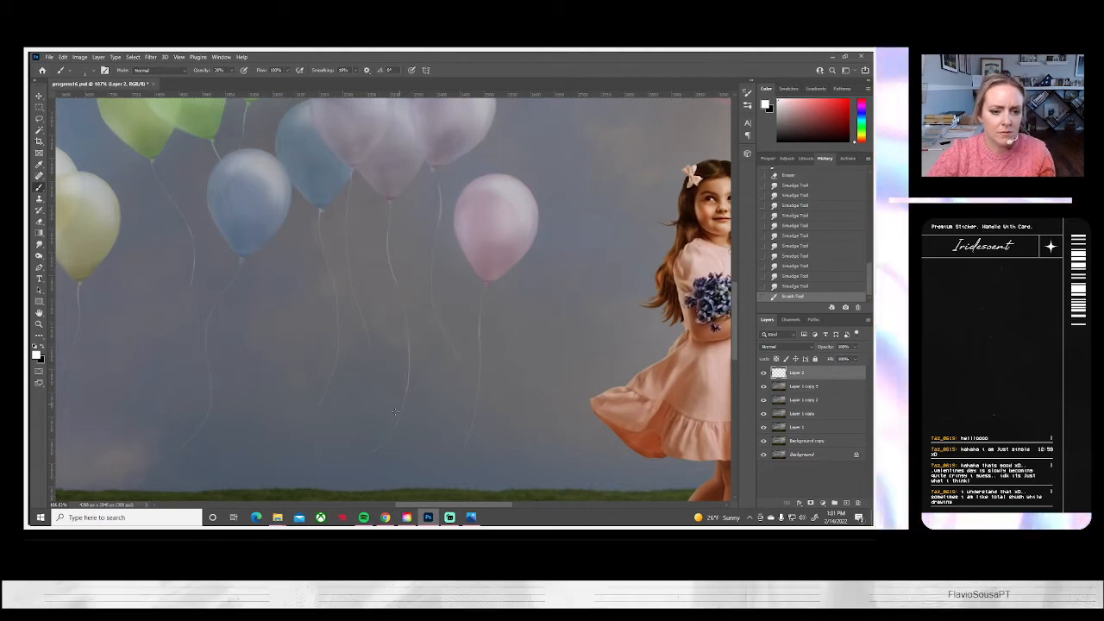
click(39, 245)
drag(388, 243, 403, 302)
mouse_move(402, 300)
mouse_down()
mouse_move(387, 241)
mouse_move(401, 293)
mouse_move(388, 239)
mouse_move(405, 317)
mouse_move(402, 386)
mouse_move(406, 354)
mouse_move(412, 379)
mouse_move(406, 362)
mouse_move(401, 398)
mouse_up()
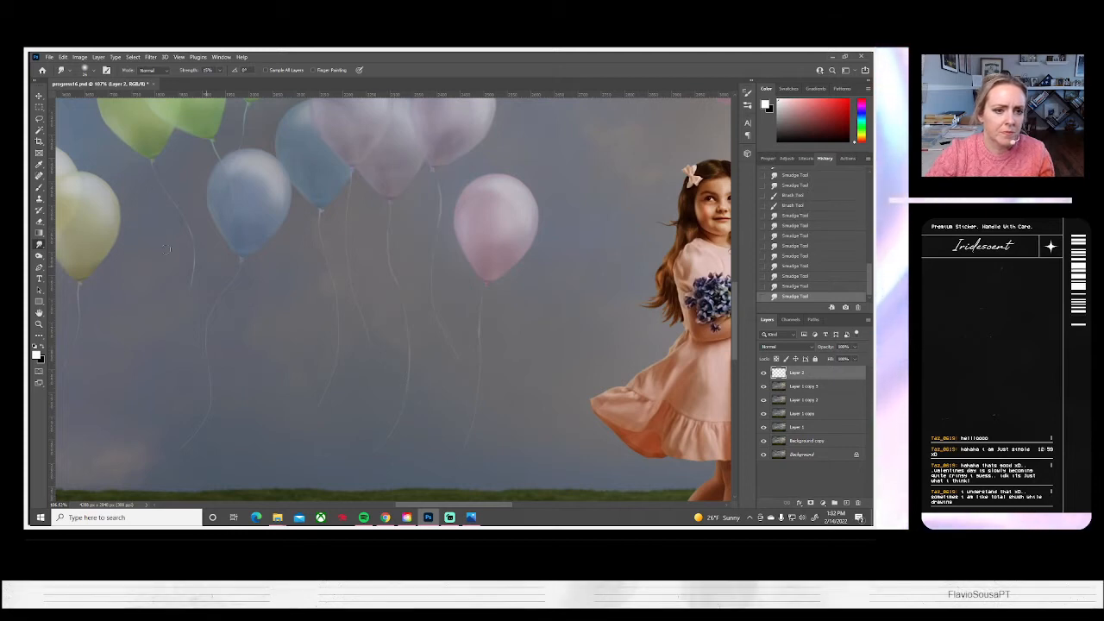
Brush white highlights on the upper and lower sections of the leftmost lavender balloon's string, undoing the first long stroke
click(39, 187)
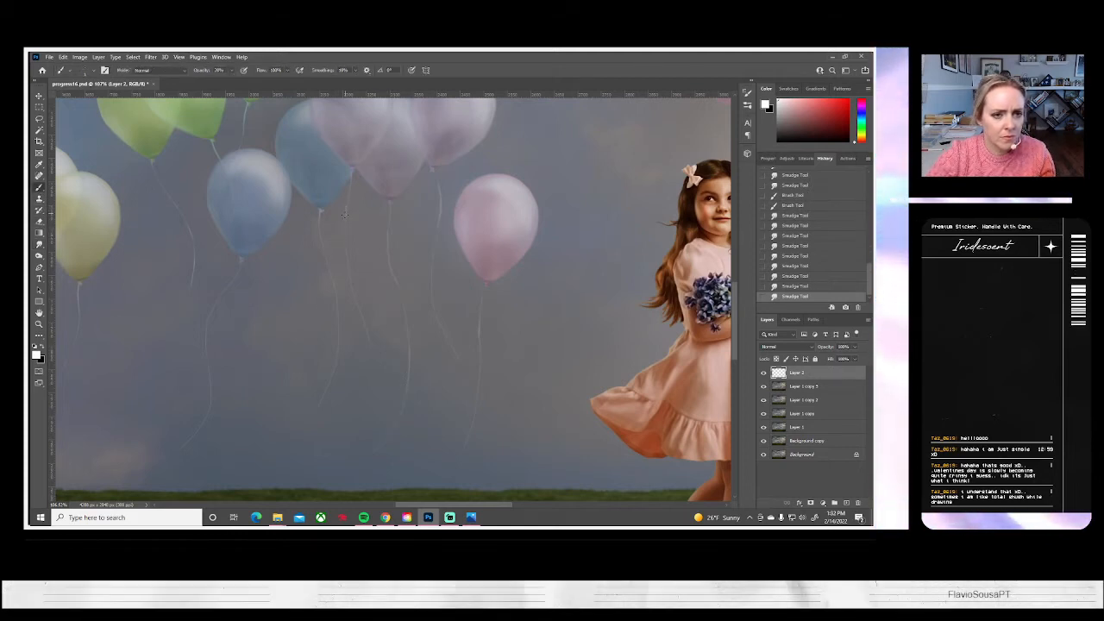
drag(346, 220, 353, 293)
key(ctrl+z)
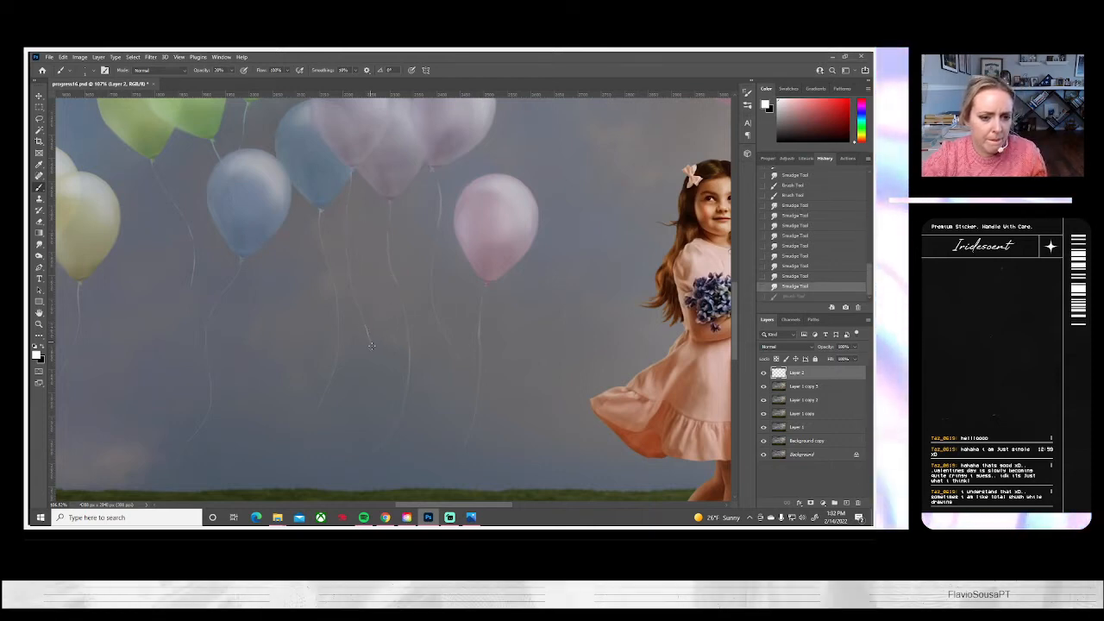
drag(366, 326, 372, 345)
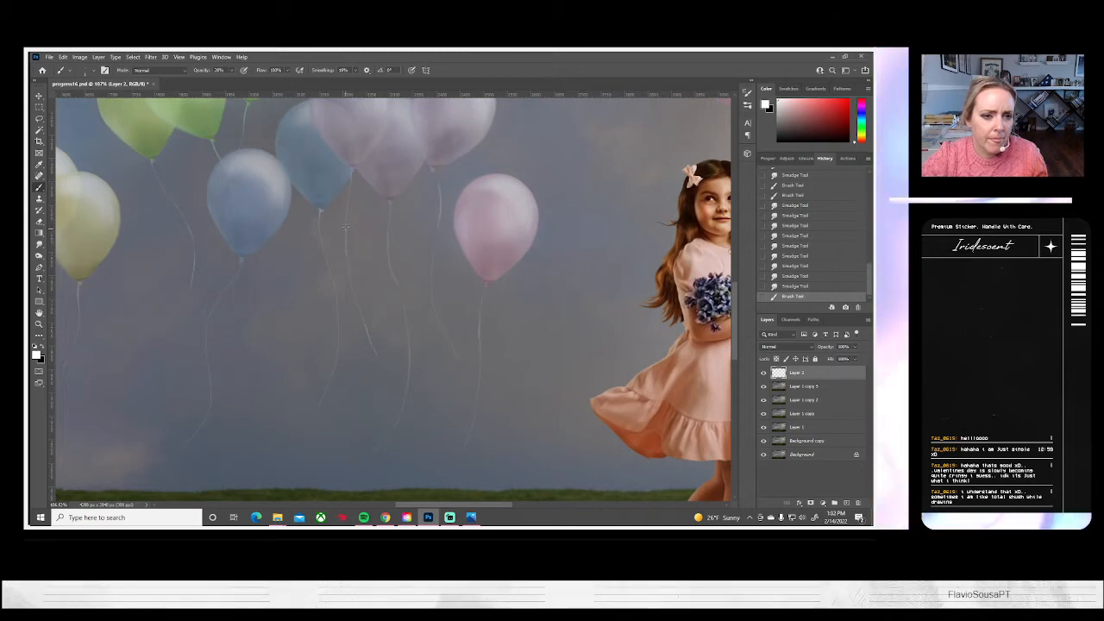
drag(348, 217, 346, 239)
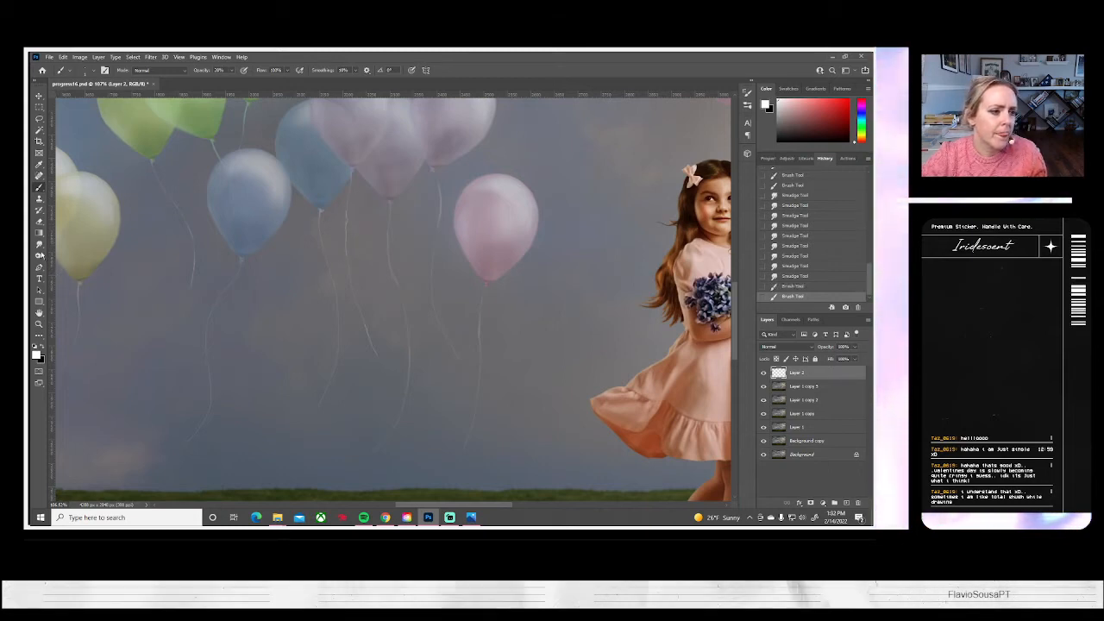
Smudge the white highlights along the leftmost lavender balloon's string to soften them
click(39, 244)
drag(343, 216, 347, 274)
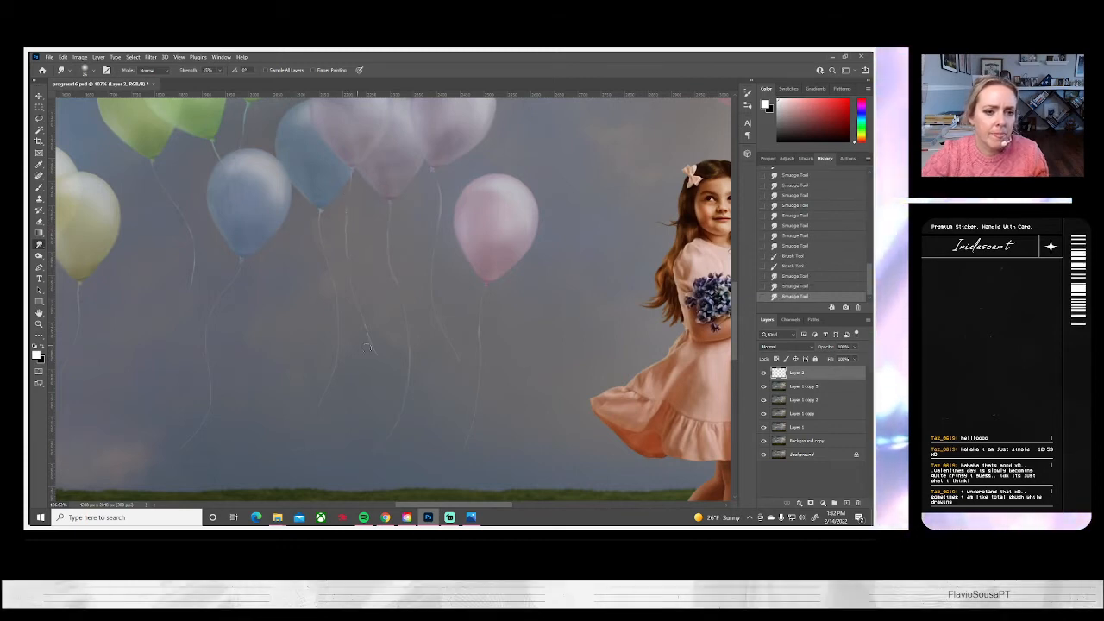
drag(363, 324, 383, 368)
drag(363, 327, 376, 358)
mouse_move(345, 274)
mouse_down()
mouse_move(354, 274)
mouse_move(347, 265)
mouse_up()
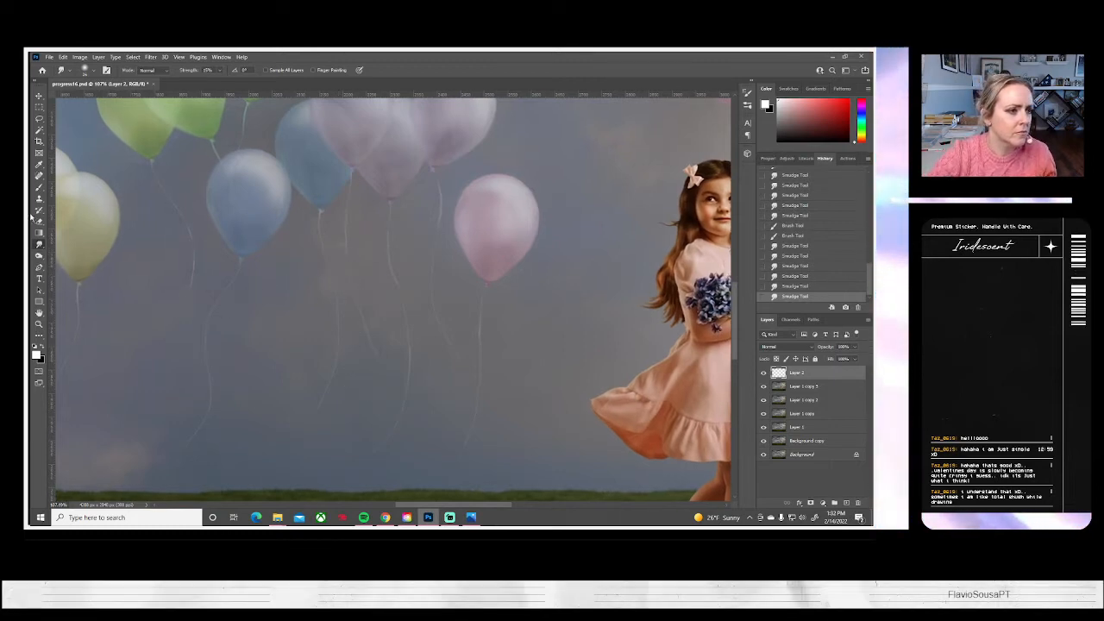
Brighten the upper string of the front blue balloon with a white brush stroke, comparing with and without it
click(39, 187)
drag(241, 264, 224, 292)
key(ctrl+z)
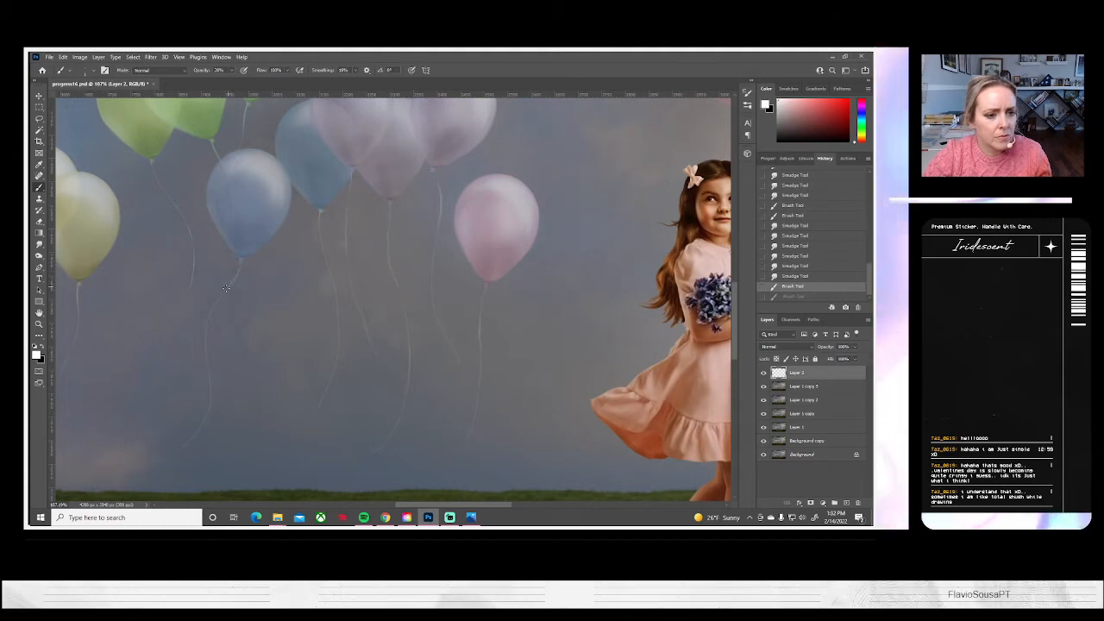
key(ctrl+shift+z)
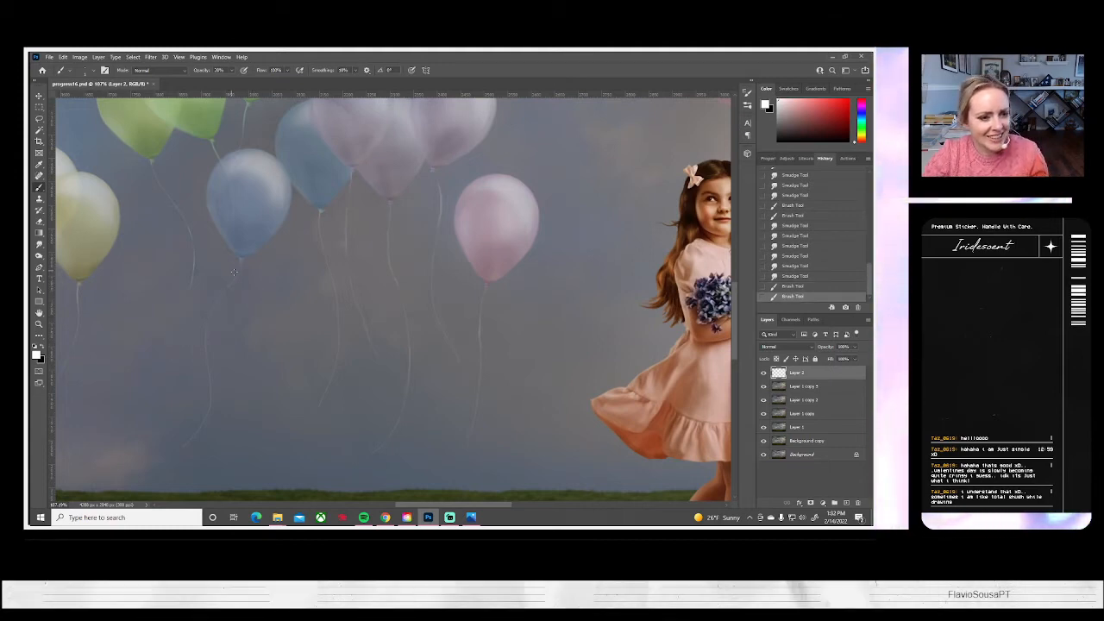
key(ctrl+z)
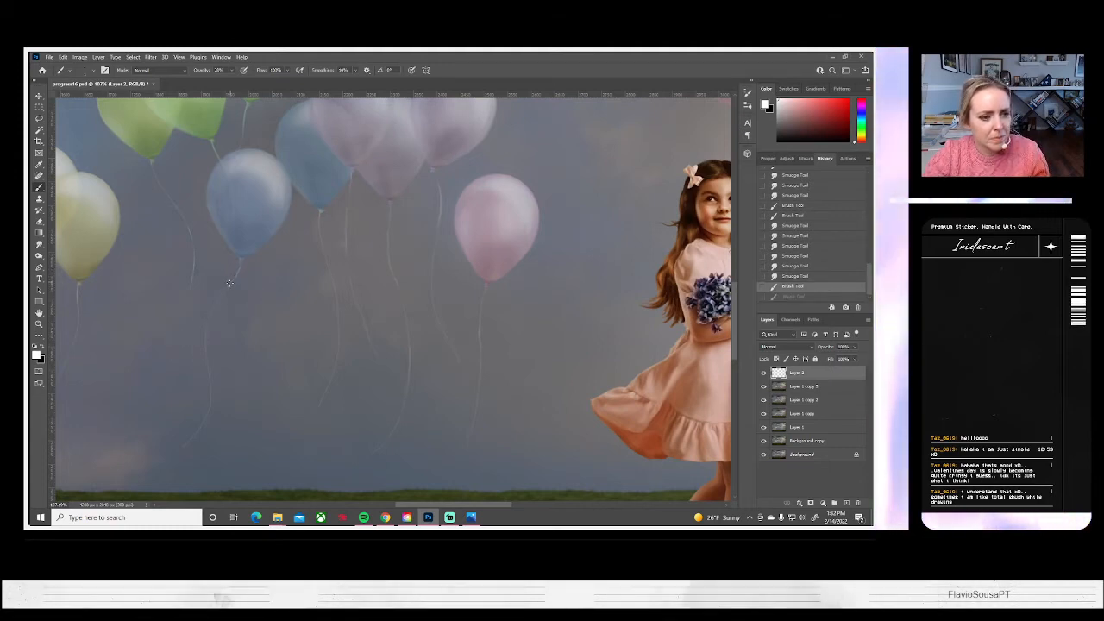
key(ctrl+shift+z)
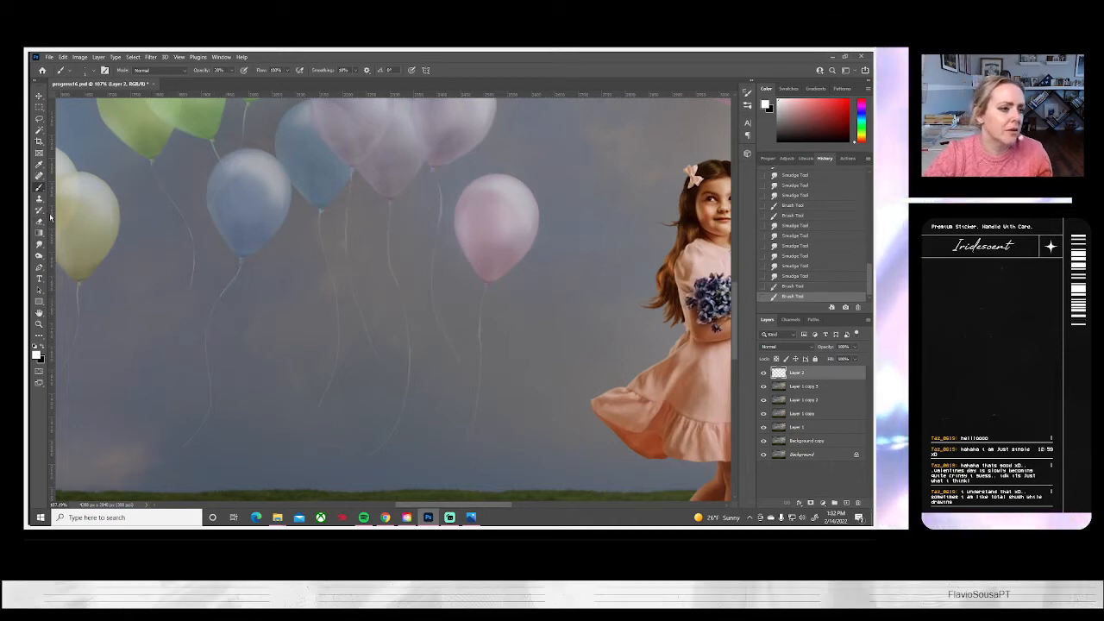
Smudge the front blue balloon's string at its brightened top and farther down to blend it
click(39, 244)
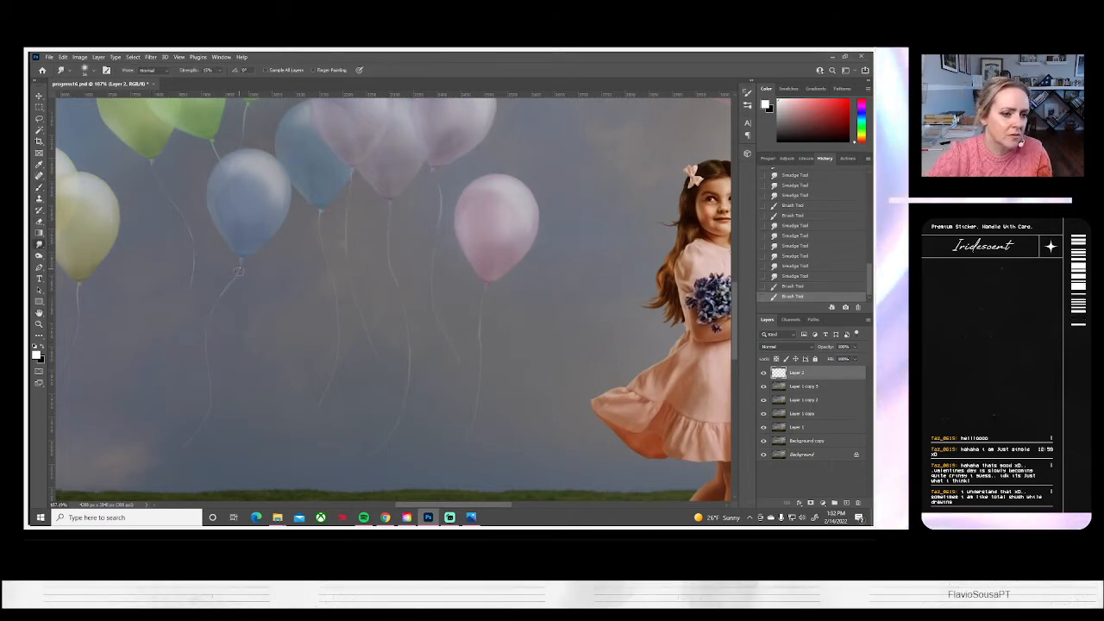
mouse_move(226, 289)
mouse_down()
mouse_move(213, 315)
mouse_move(225, 287)
mouse_up()
drag(240, 263, 233, 274)
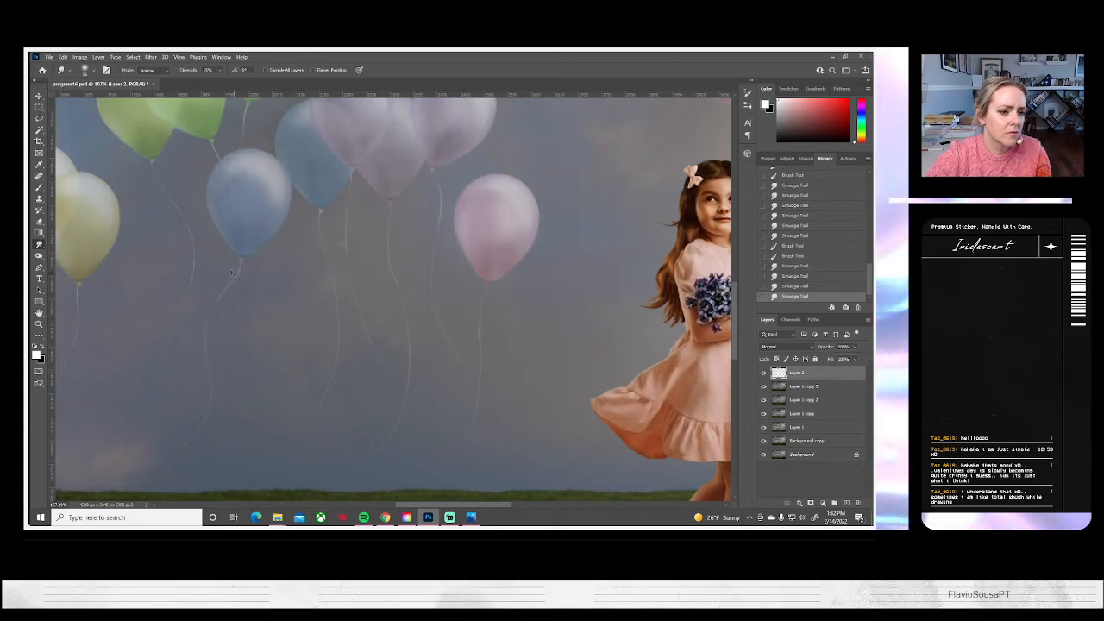
drag(202, 353, 203, 364)
Brighten the upper string of the blue balloon beside the lavender group with a white stroke, and soften it with the Smudge tool
scroll(43, 195, down, 1)
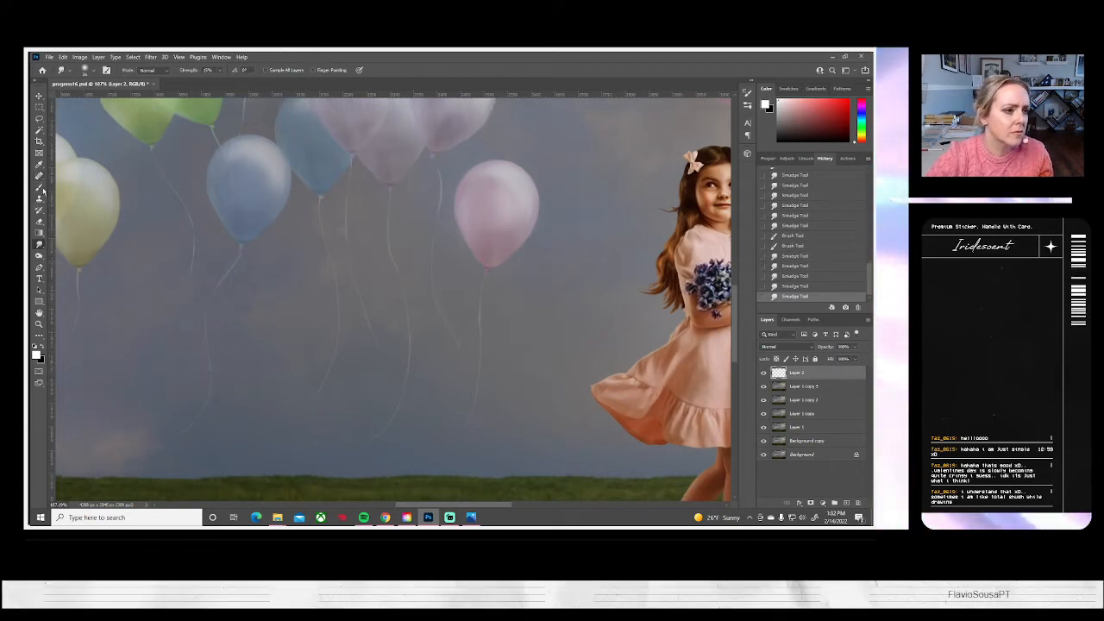
click(39, 187)
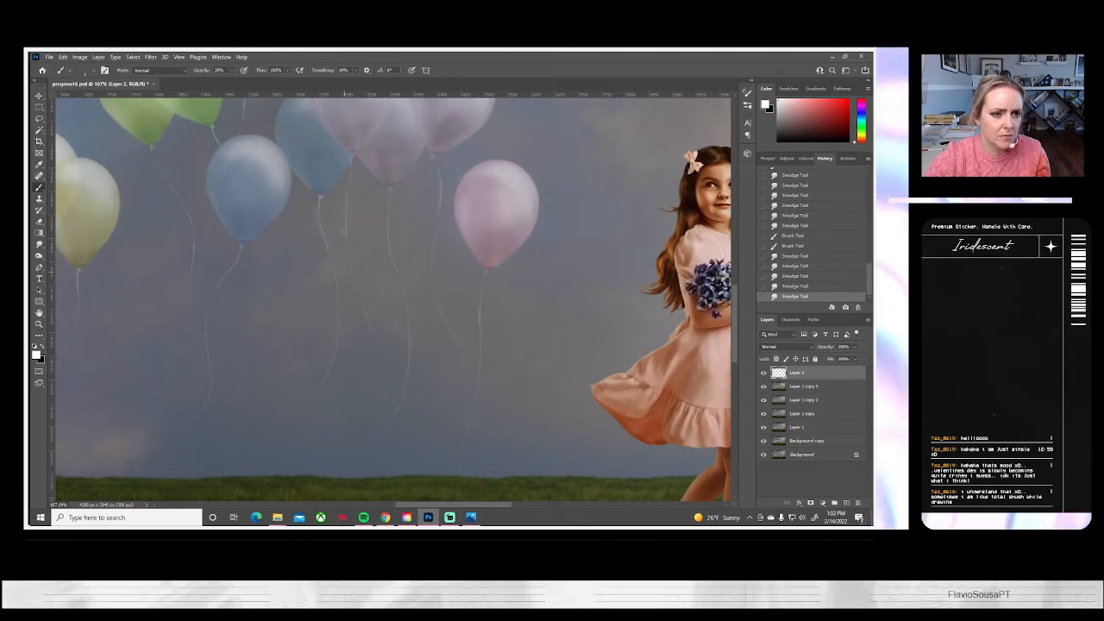
drag(320, 198, 332, 250)
click(38, 245)
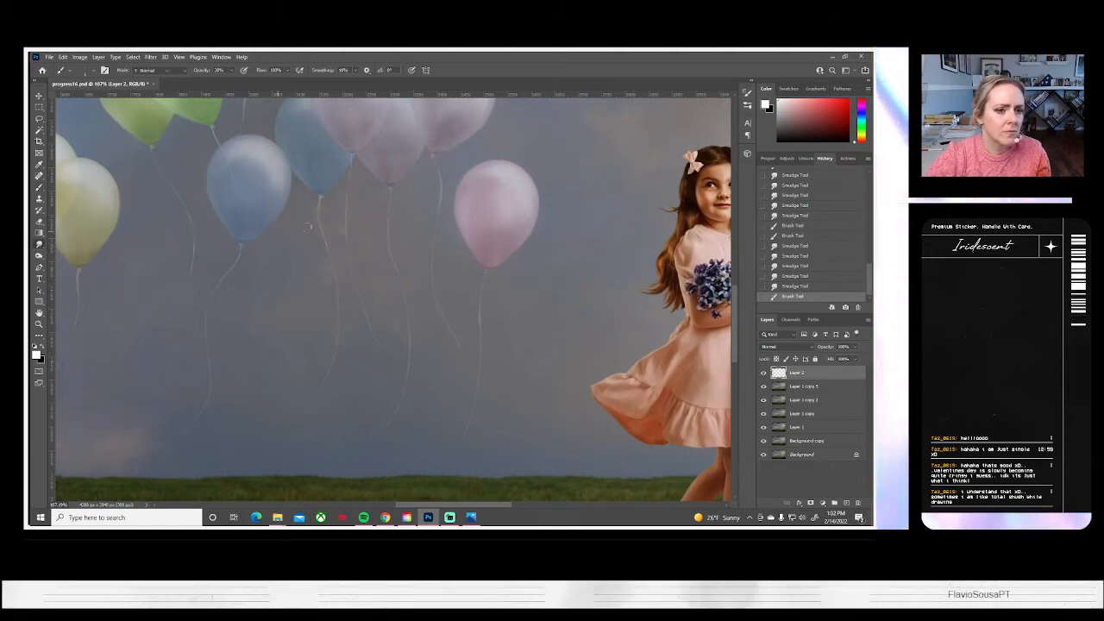
drag(319, 200, 333, 269)
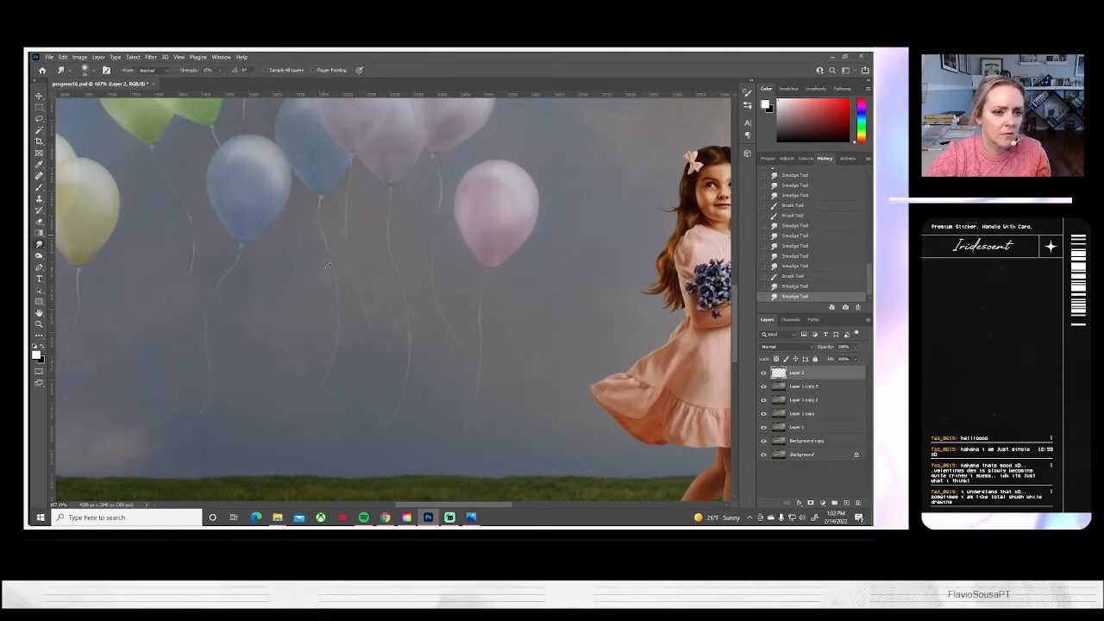
mouse_move(324, 229)
mouse_down()
mouse_move(331, 258)
mouse_move(326, 242)
mouse_up()
drag(320, 200, 323, 229)
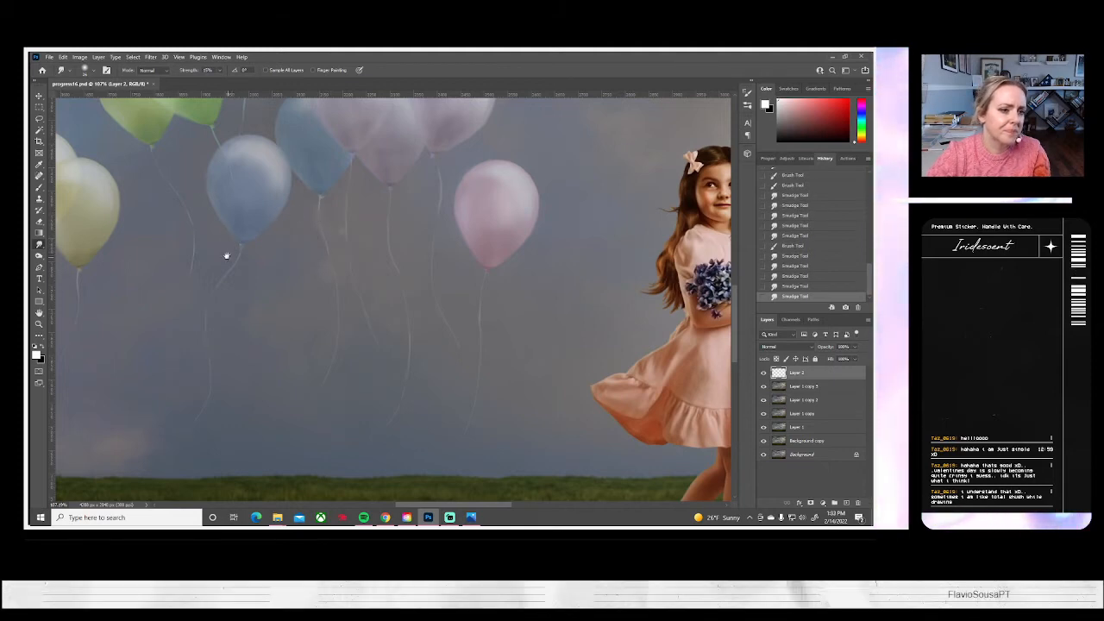
Brighten the upper strings of the two pink balloons beside the yellow group with white brush strokes, and switch to the Smudge tool
drag(224, 254, 399, 261)
drag(284, 338, 365, 271)
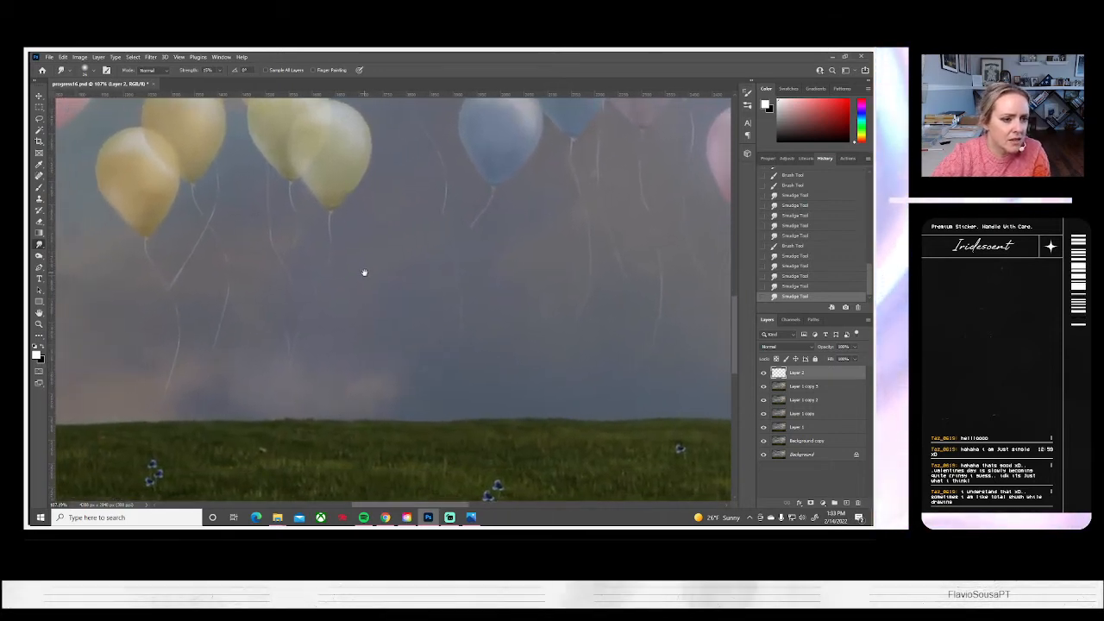
drag(316, 303, 515, 406)
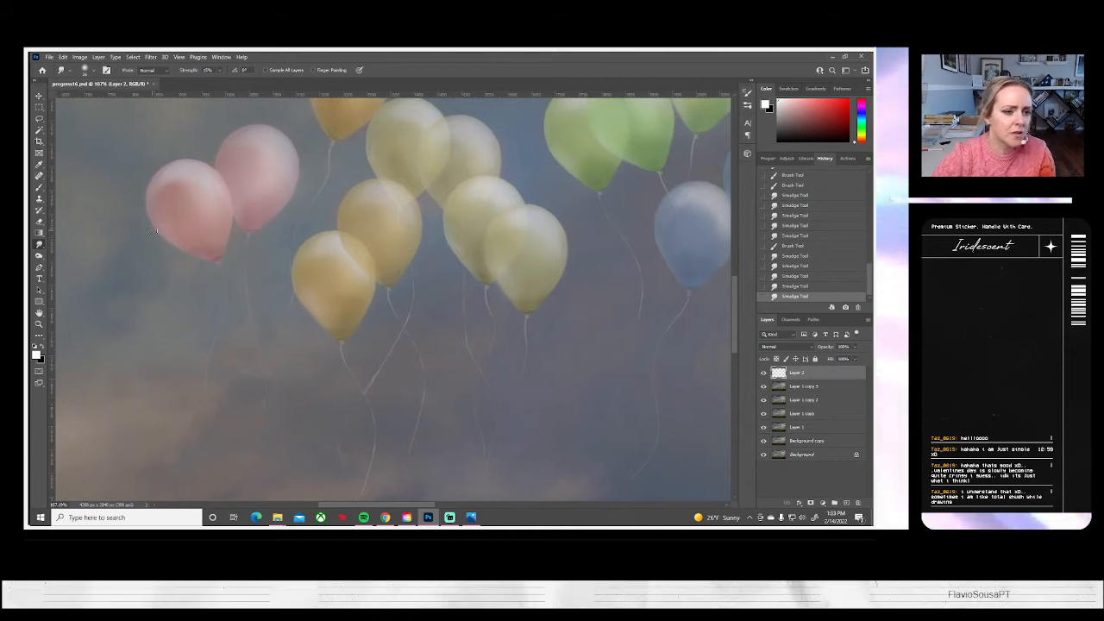
key(b)
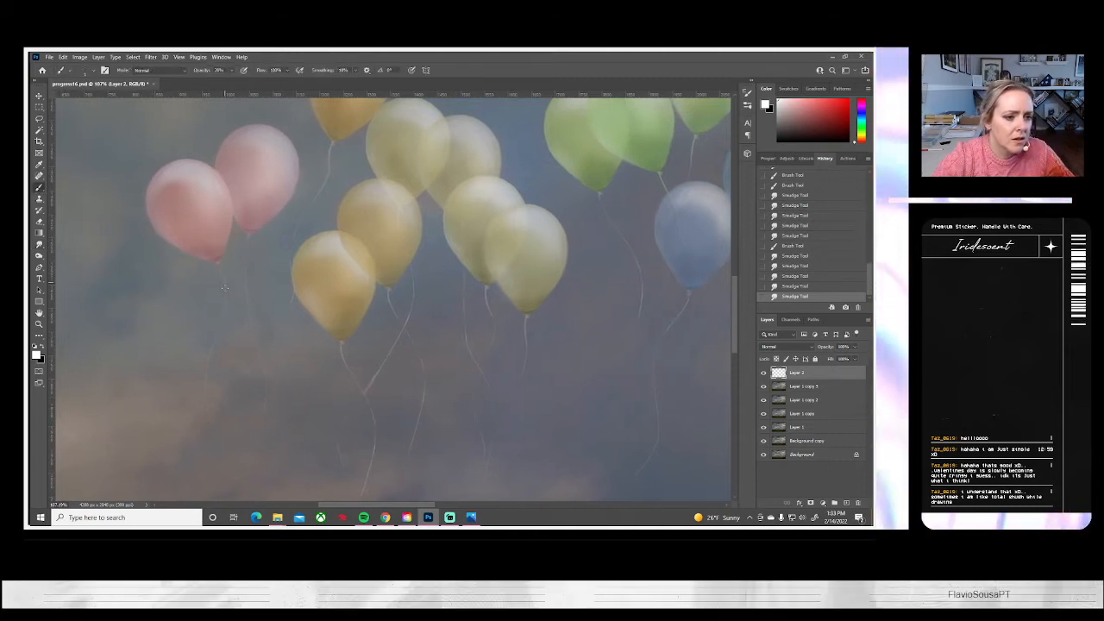
drag(219, 264, 225, 323)
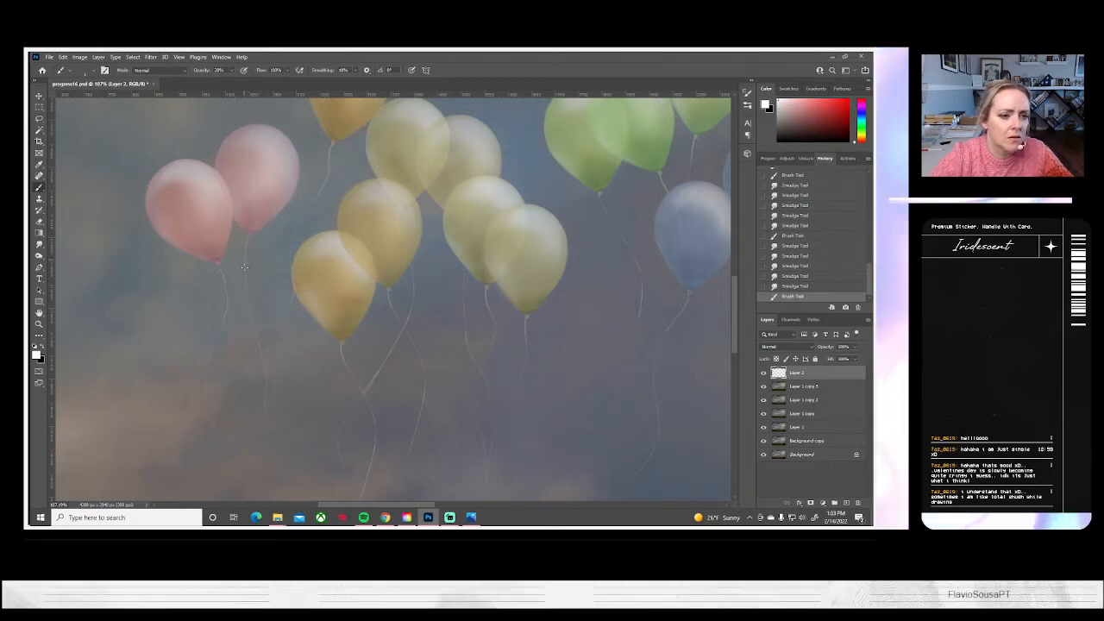
drag(246, 285, 253, 316)
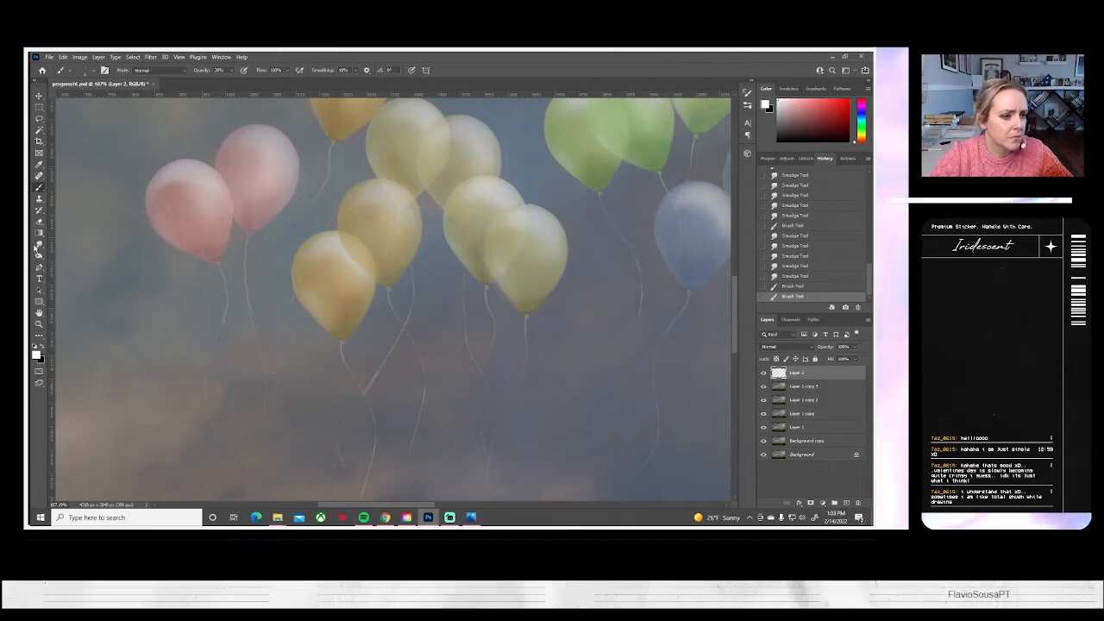
click(39, 245)
scroll(217, 281, up, 1)
drag(215, 281, 218, 271)
mouse_move(218, 272)
mouse_down()
mouse_move(224, 299)
mouse_move(208, 277)
mouse_up()
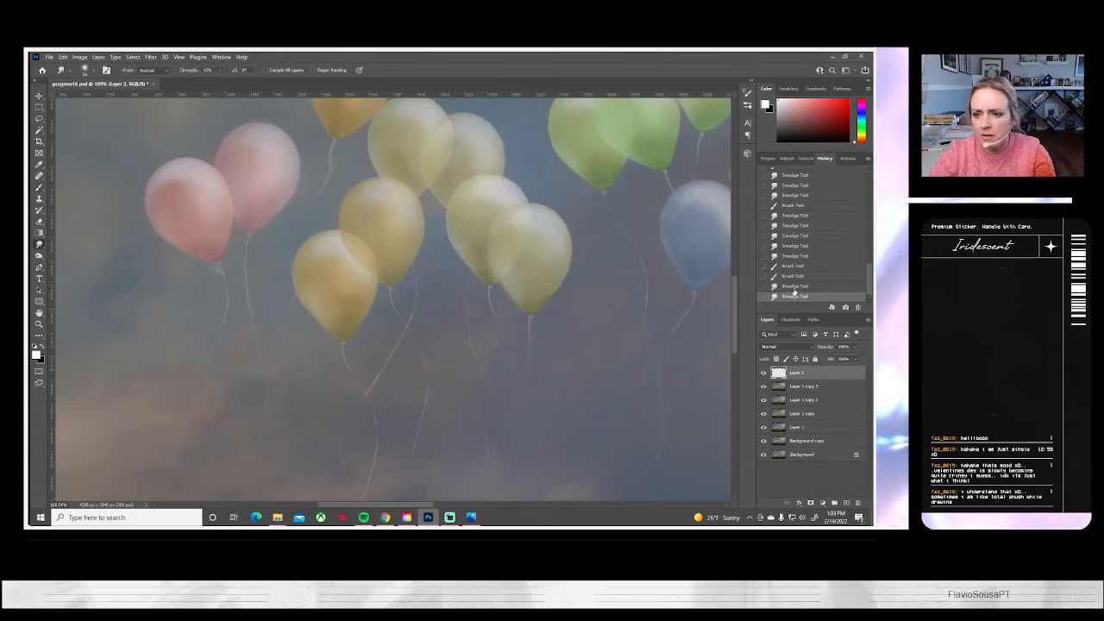
key(ctrl+z)
key(ctrl+z)
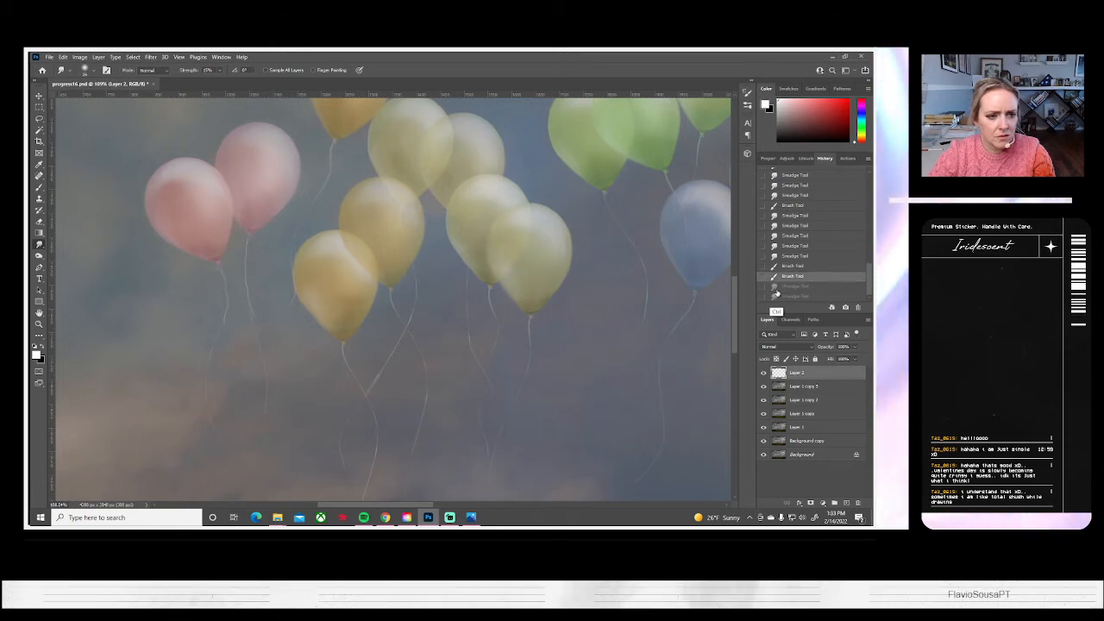
Smudge the brightened upper sections of both pink balloons' strings to fade them into the sky
mouse_move(223, 284)
mouse_down()
mouse_move(222, 274)
mouse_move(224, 322)
mouse_move(224, 313)
mouse_up()
mouse_move(225, 289)
mouse_down()
mouse_move(218, 331)
mouse_move(220, 264)
mouse_move(225, 319)
mouse_up()
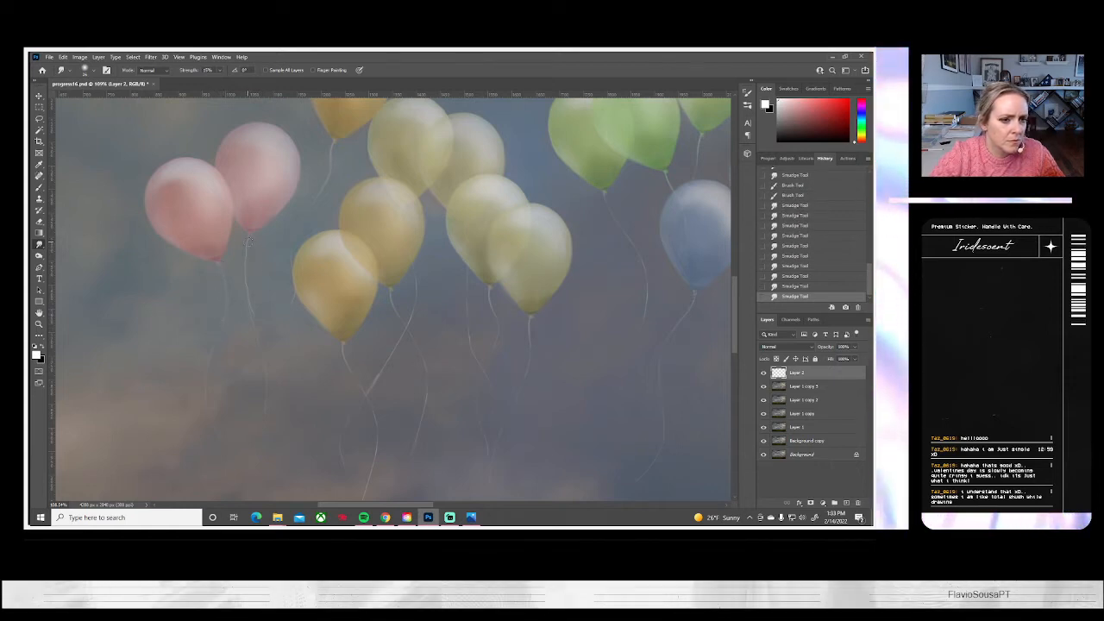
drag(248, 235, 245, 249)
drag(251, 297, 251, 323)
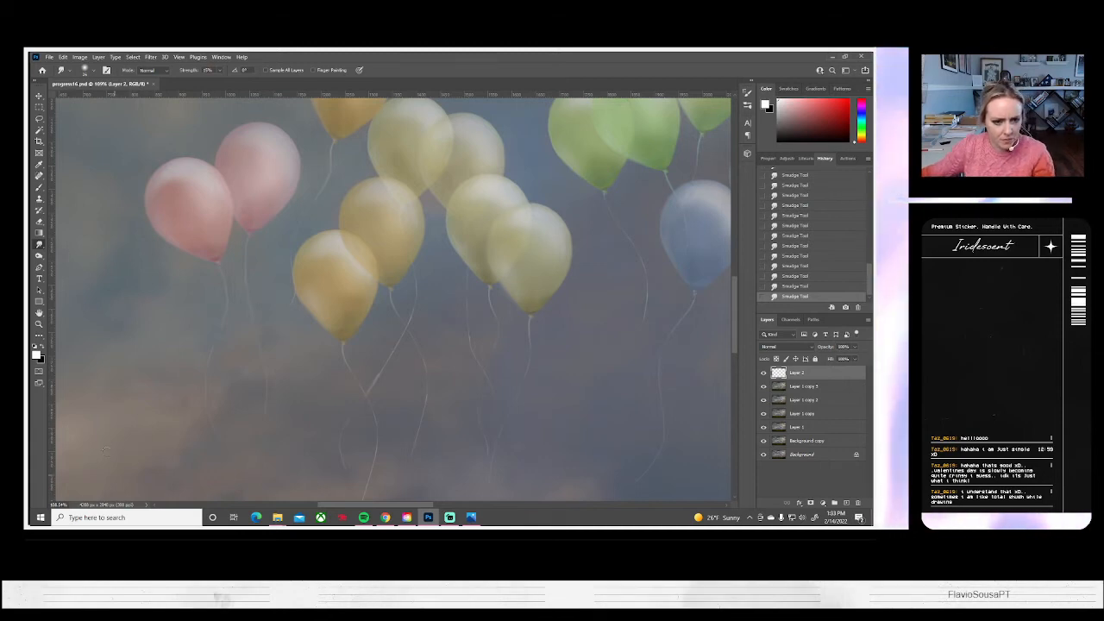
Fit the whole image in view and compare the composite with and without Layer 2 several times, leaving the layer visible
key(z)
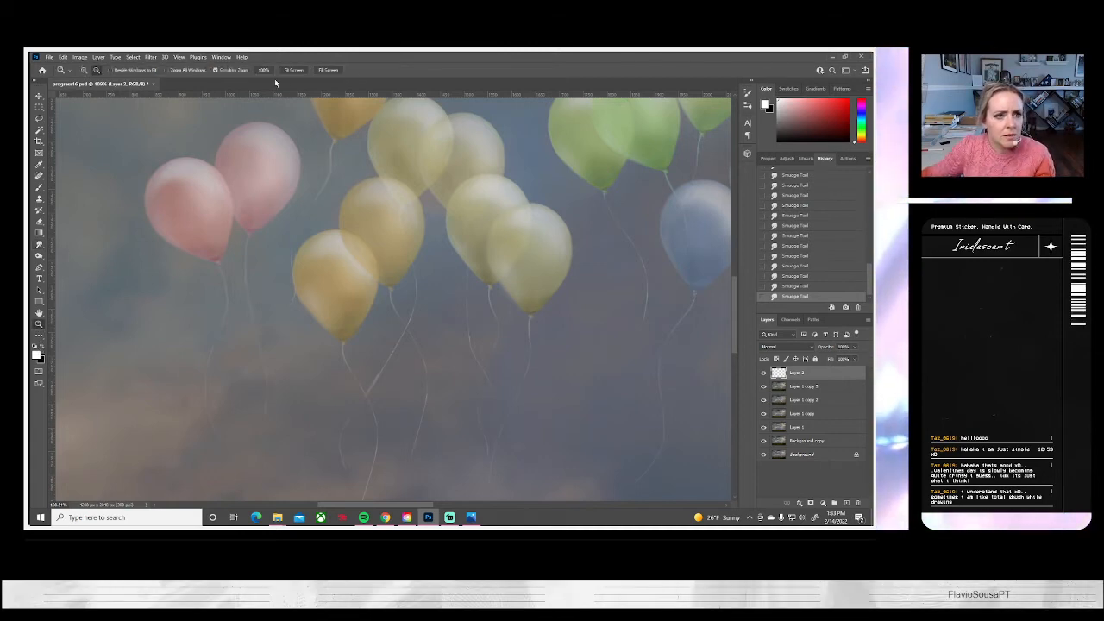
click(290, 71)
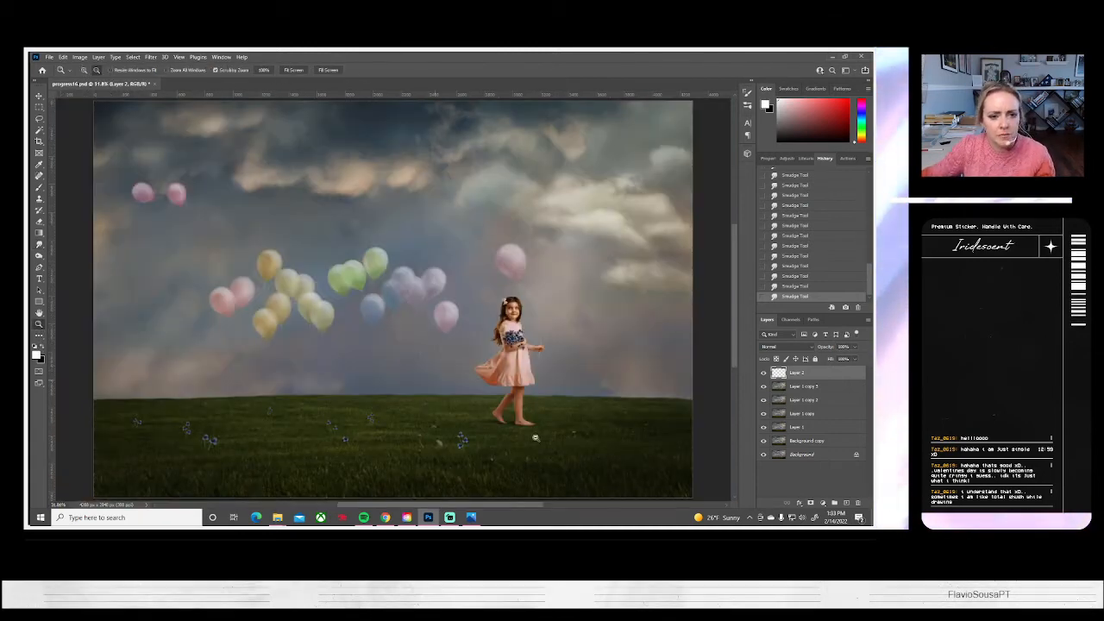
click(764, 374)
click(765, 375)
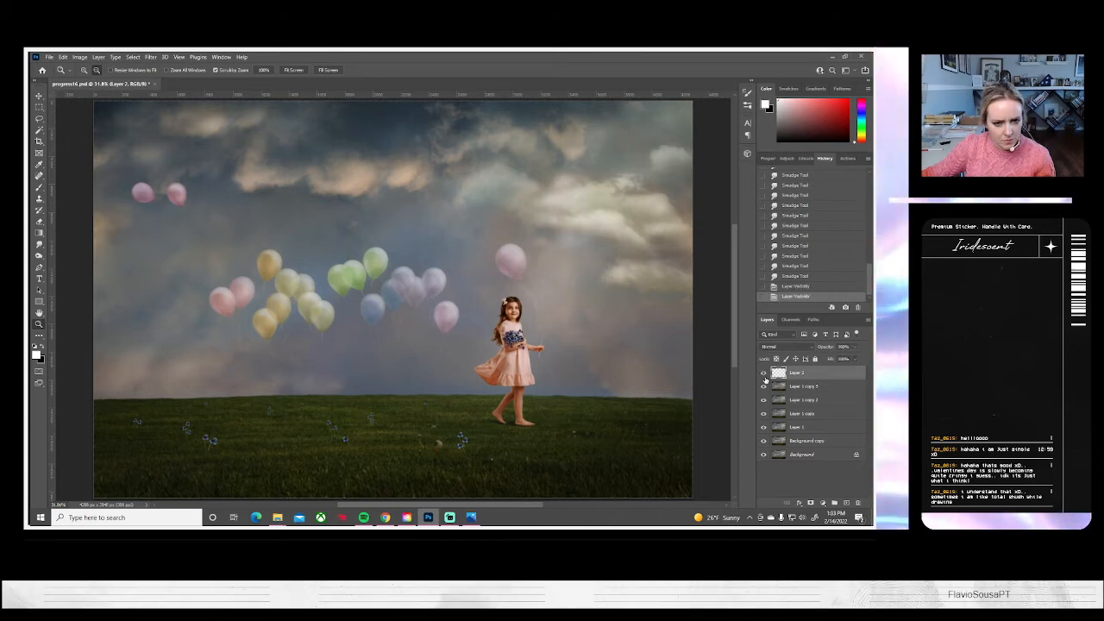
click(764, 375)
click(763, 374)
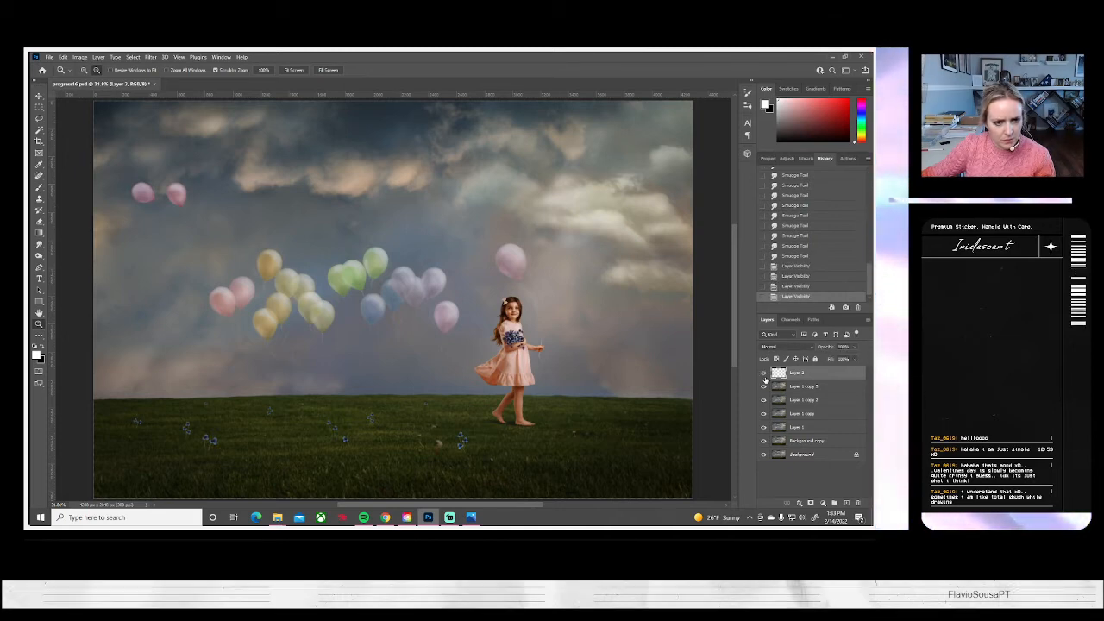
click(764, 374)
click(764, 373)
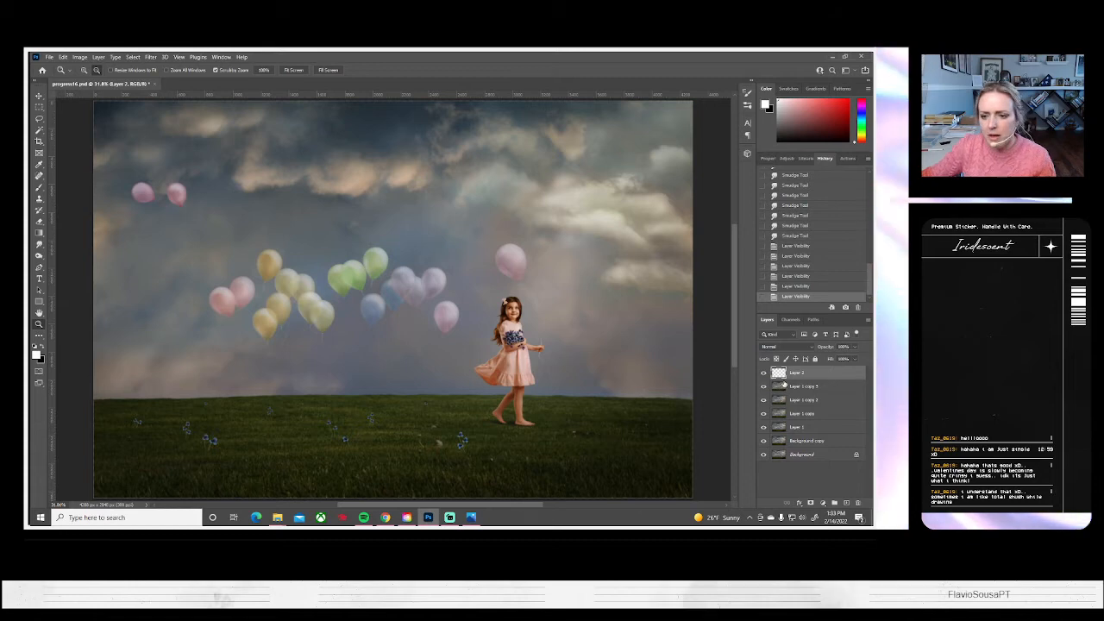
Merge Layer 2 with Layer 1 copy 3 directly beneath it, and duplicate the merged layer as Layer 2 copy
click(795, 387)
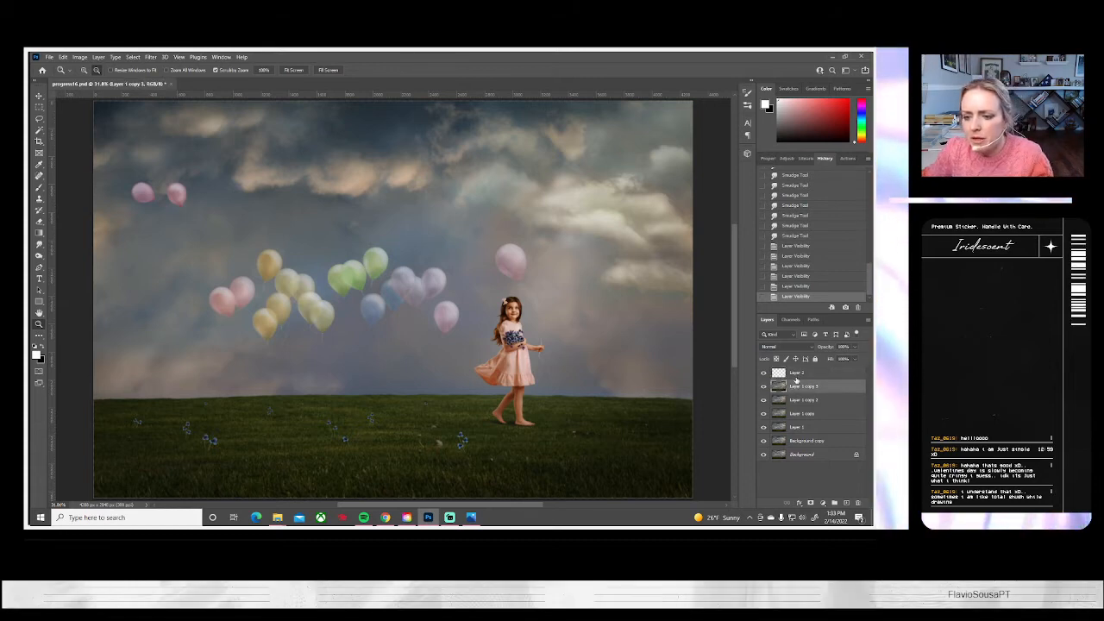
shift+click(796, 373)
right_click(794, 379)
click(700, 398)
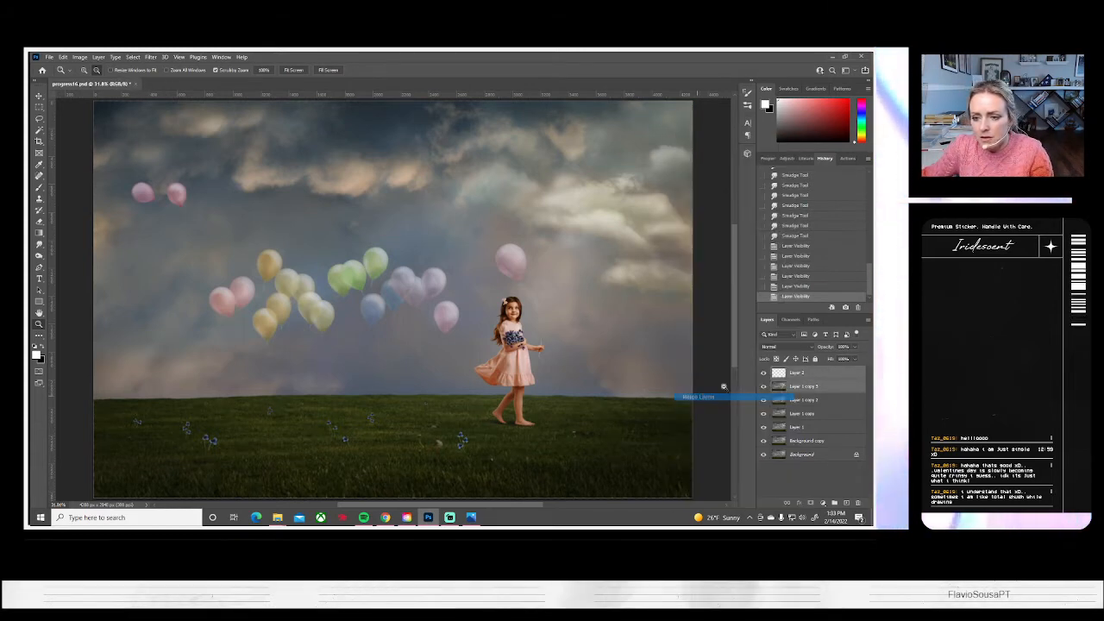
right_click(797, 372)
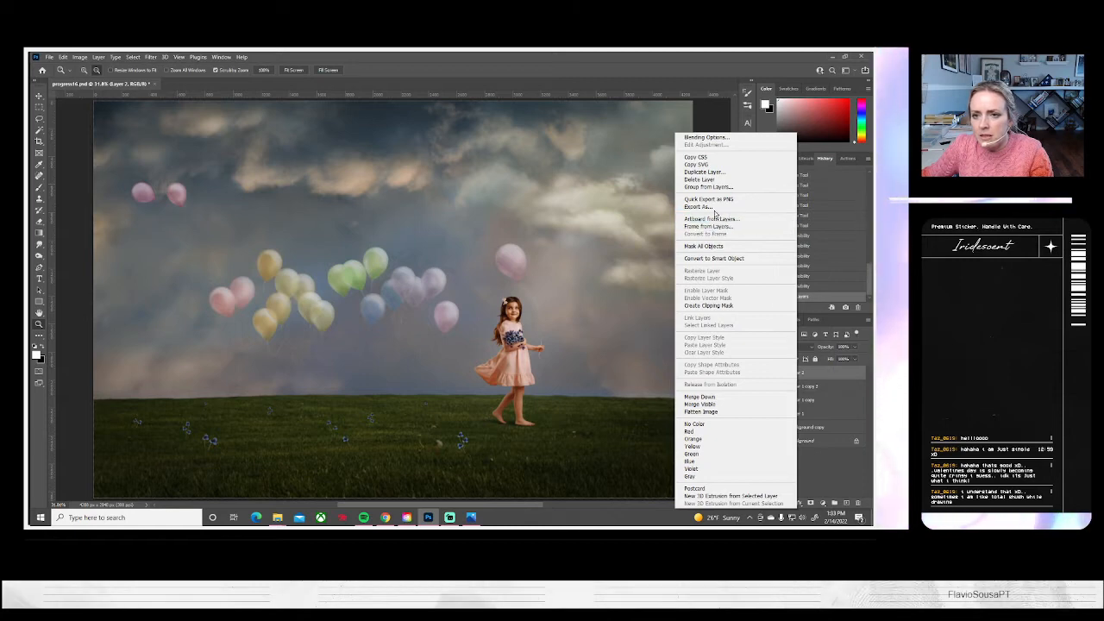
click(704, 172)
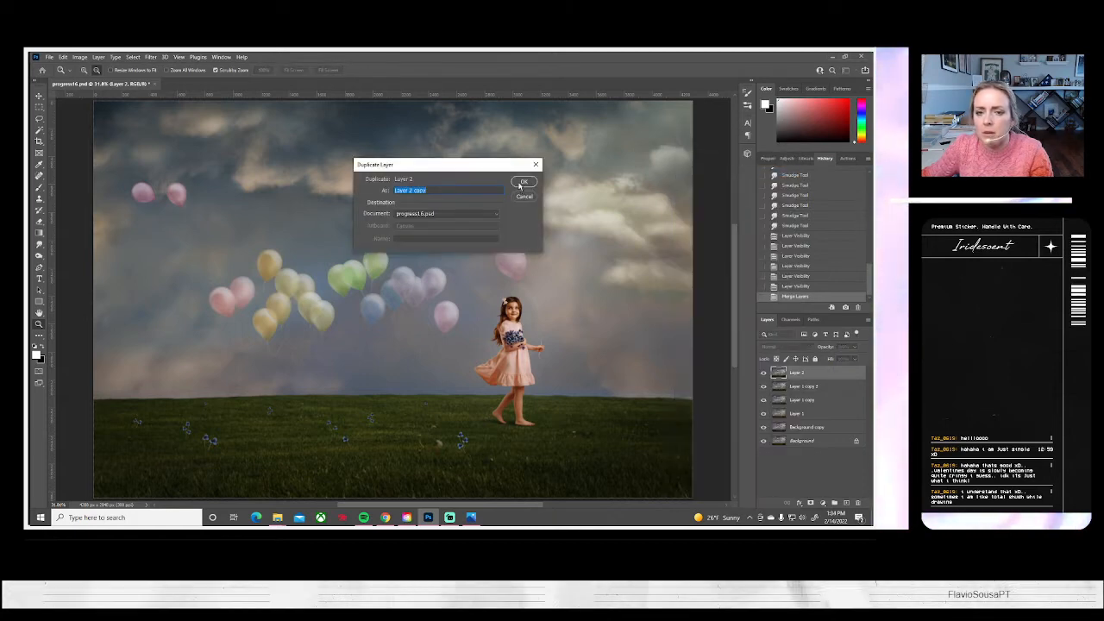
click(521, 181)
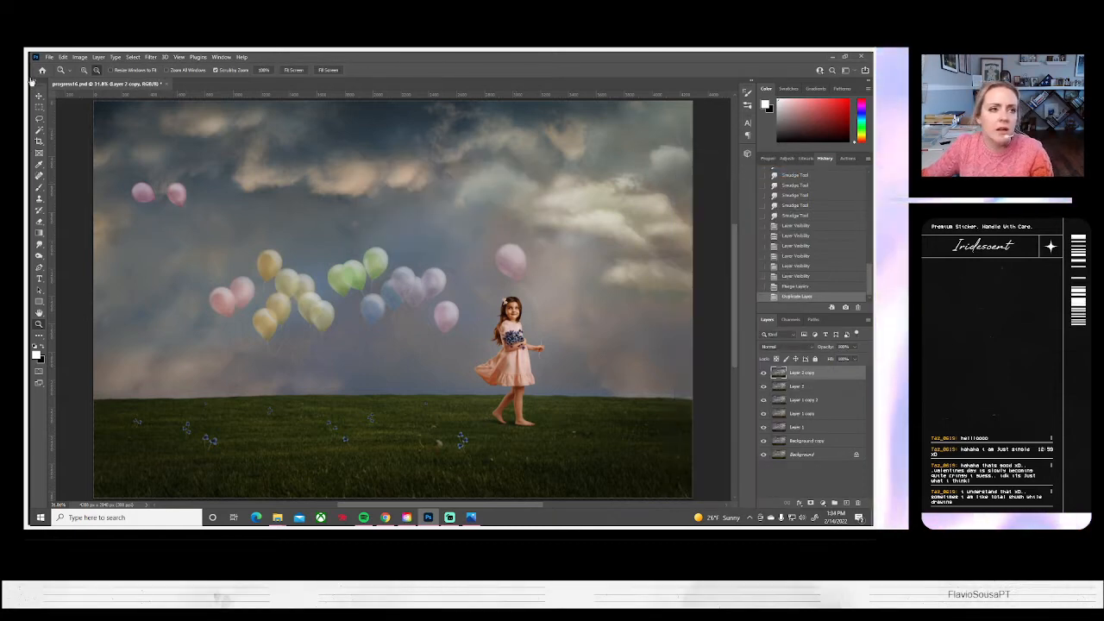
Save the composite as a new Photoshop file named progress17.psd
click(50, 57)
click(69, 173)
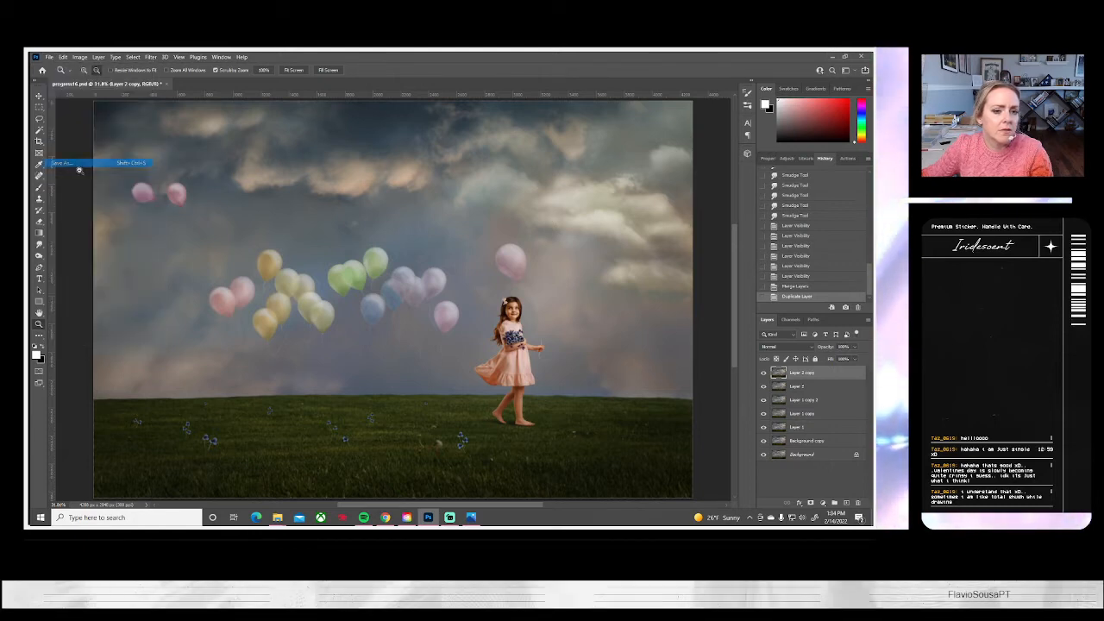
click(552, 351)
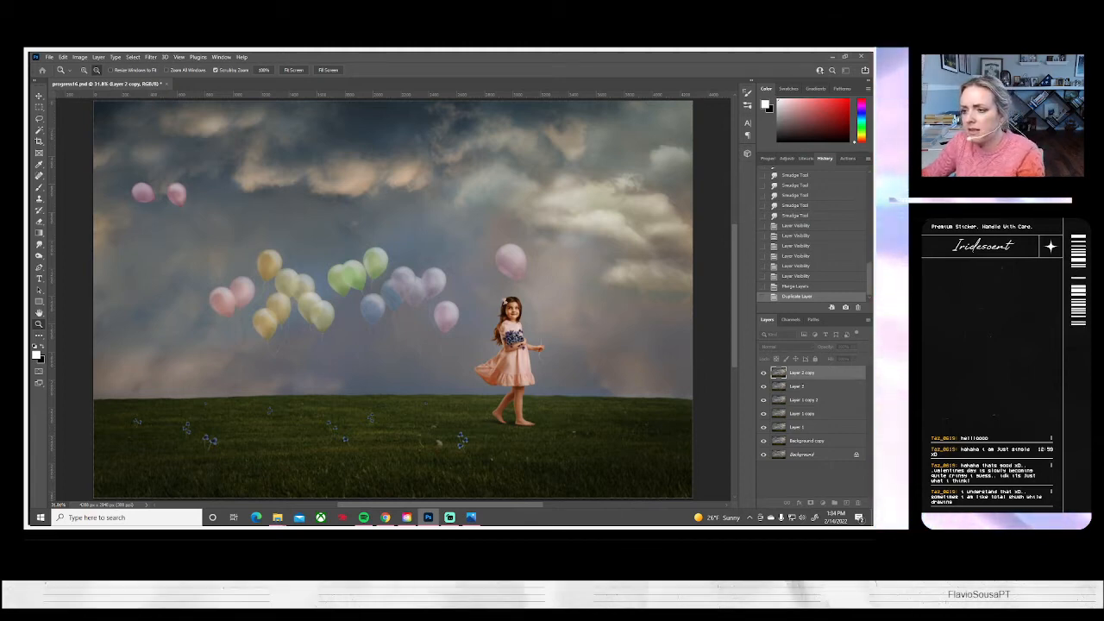
key(ctrl+s)
click(543, 184)
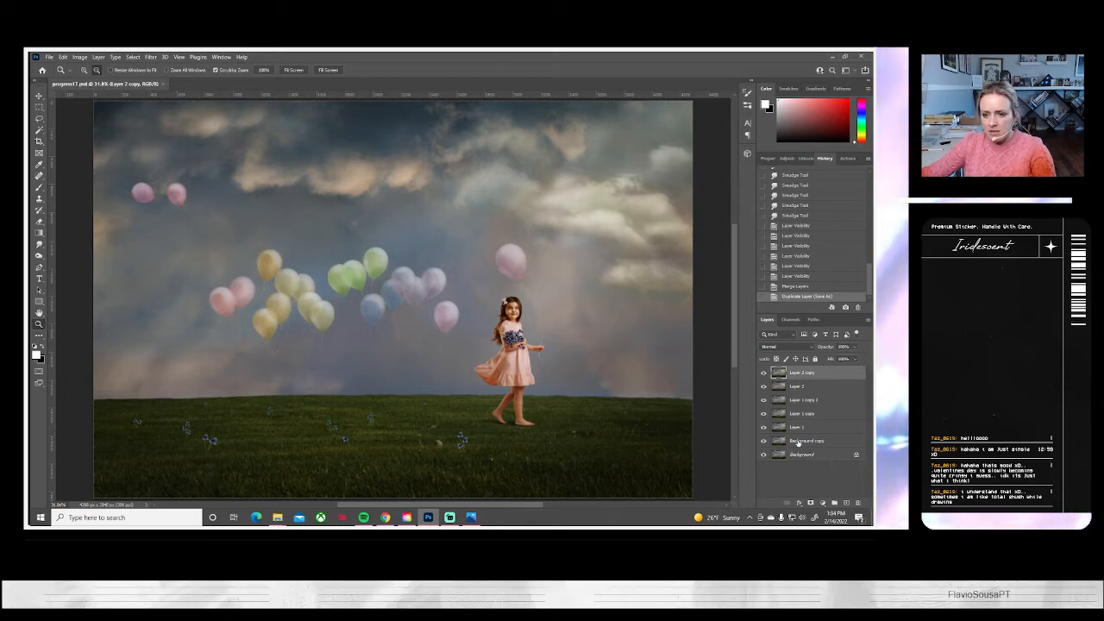
Merge the lower layers from Layer 1 copy 2 down to Background into a single background layer
click(763, 386)
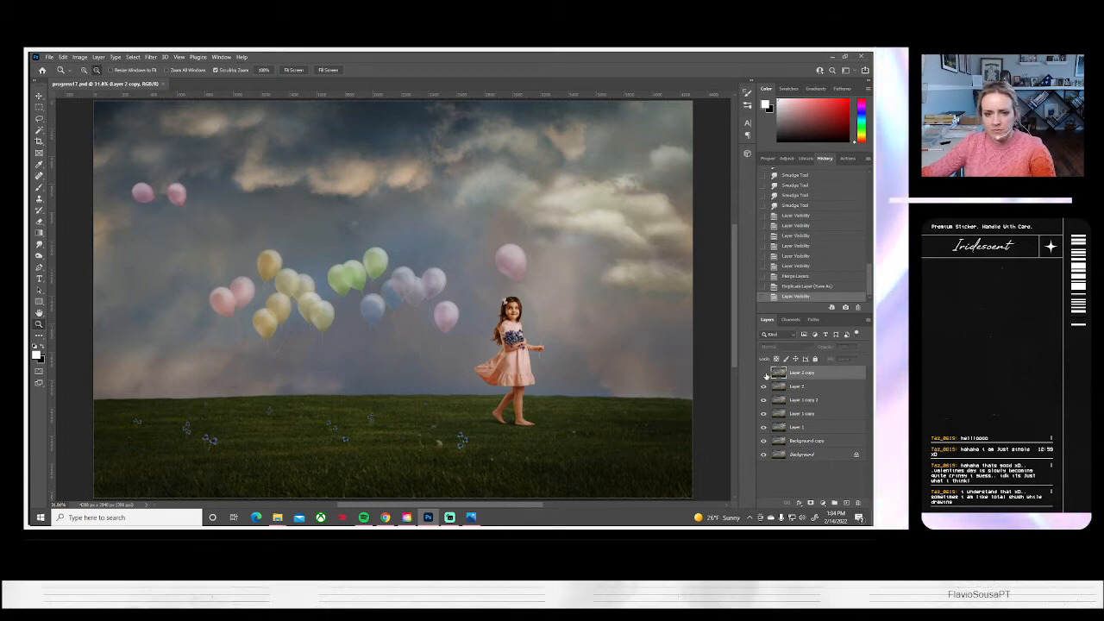
click(764, 387)
click(794, 401)
shift+click(803, 454)
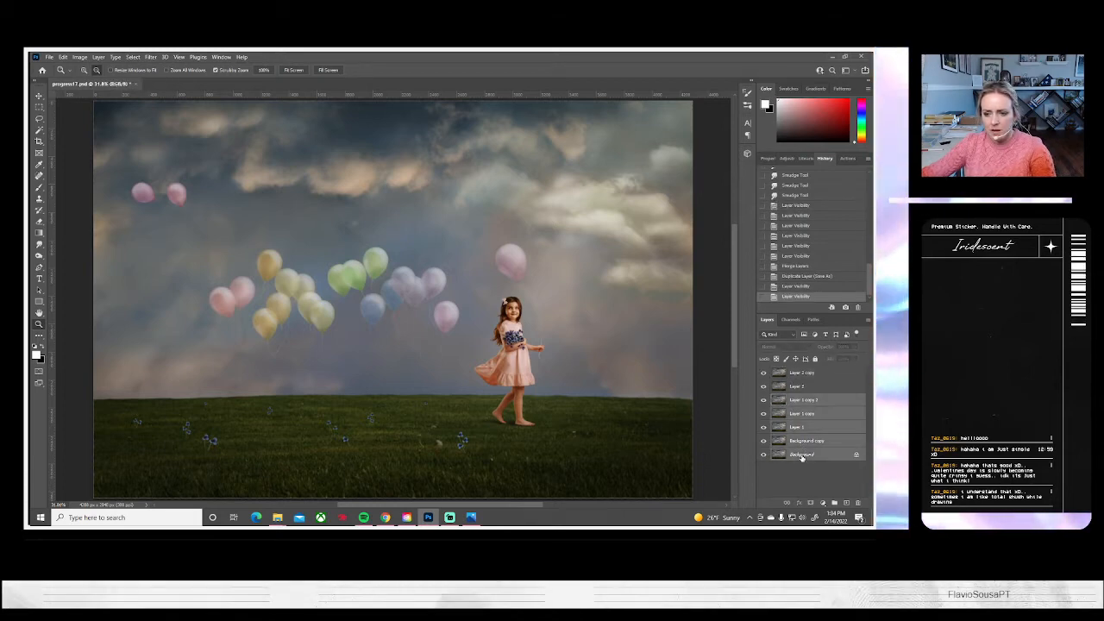
right_click(794, 454)
click(813, 416)
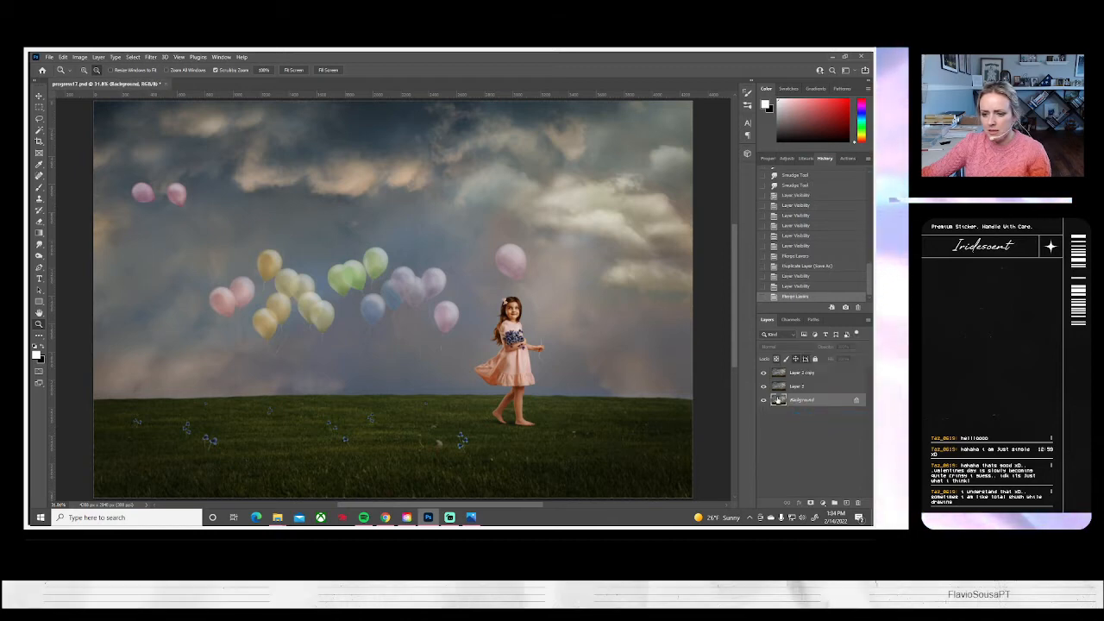
Duplicate Layer 2 copy with the default name and save the document
right_click(796, 376)
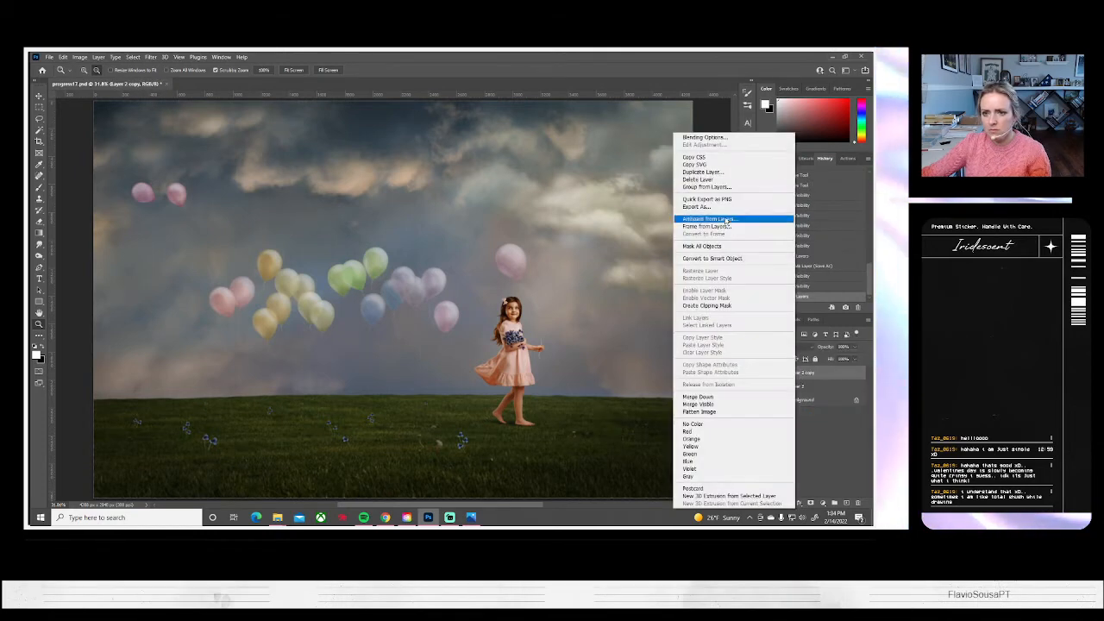
click(694, 168)
click(516, 182)
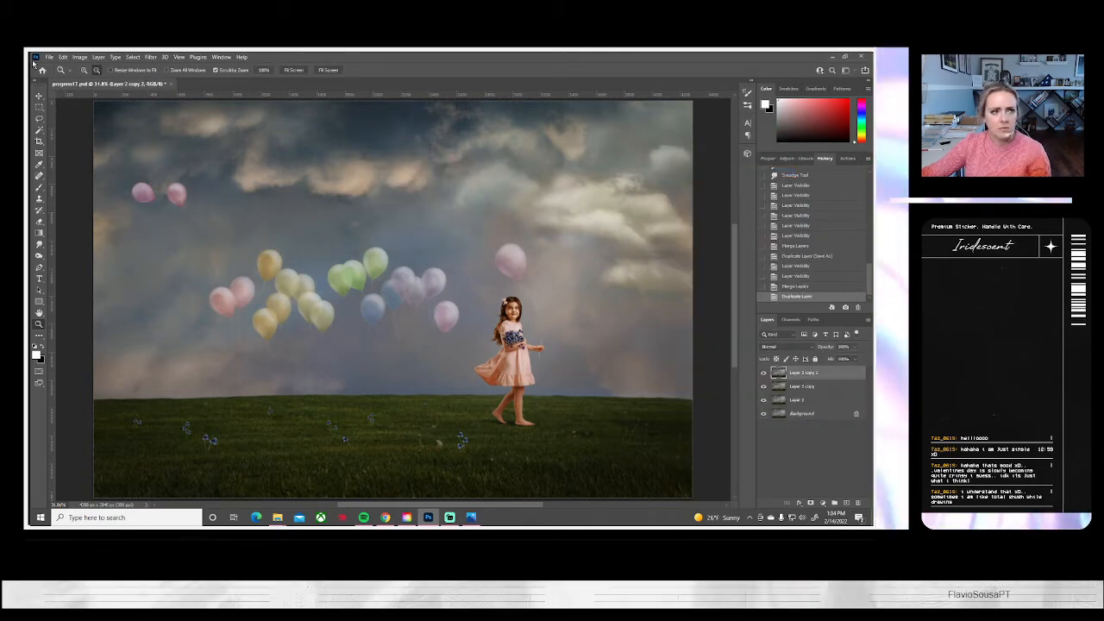
click(49, 57)
click(69, 156)
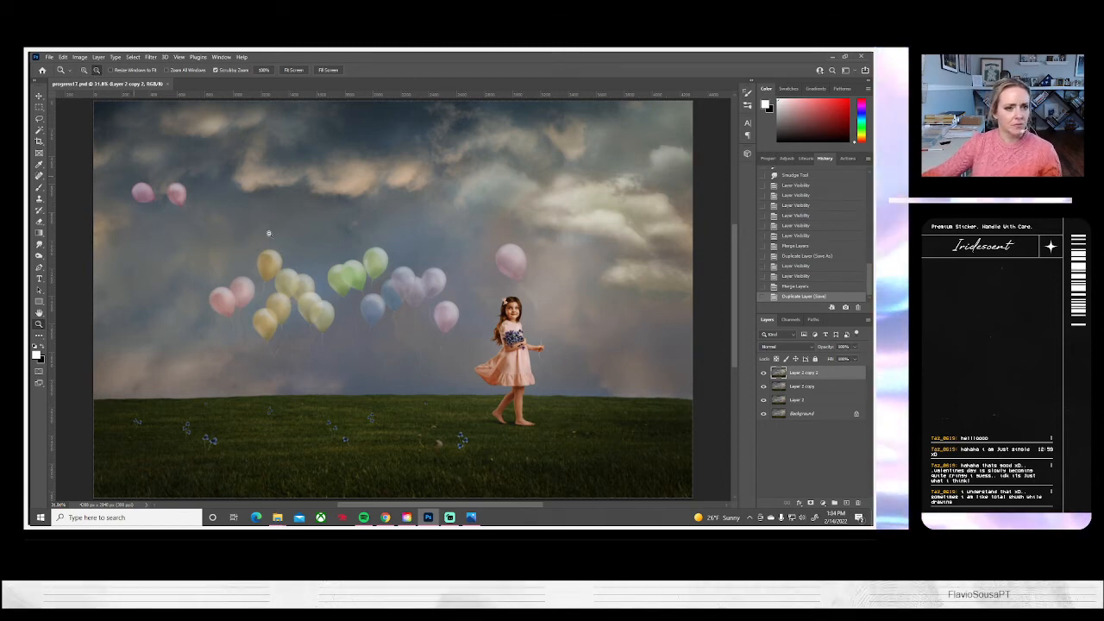
Examine the overall balance of the girl-and-balloons composite at several zoom levels
alt+click(323, 250)
alt+click(323, 250)
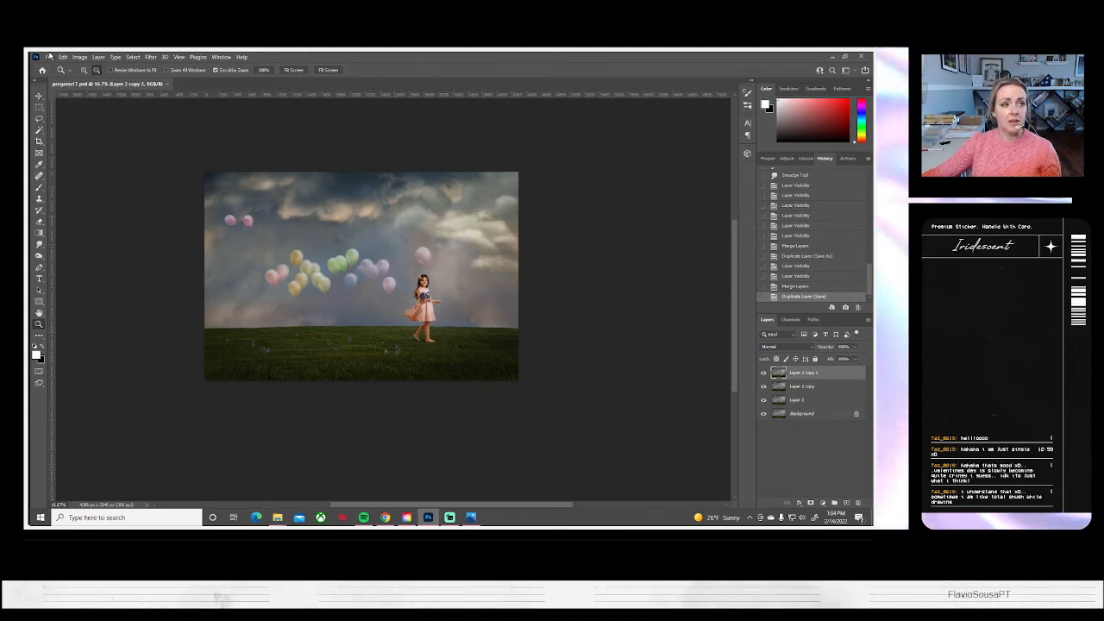
click(49, 57)
click(256, 145)
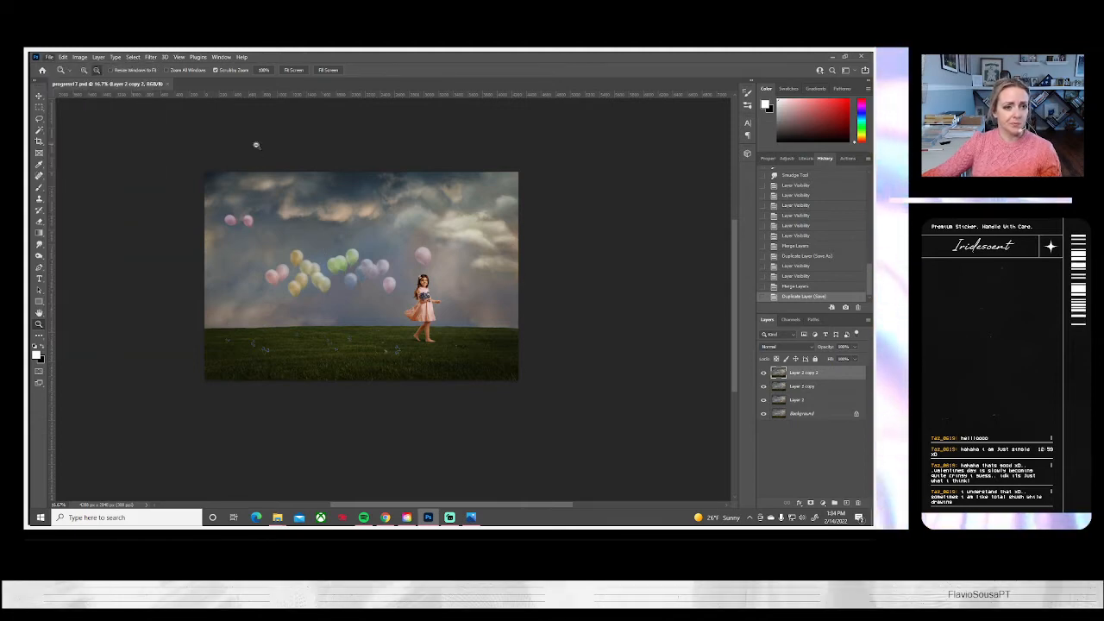
click(366, 269)
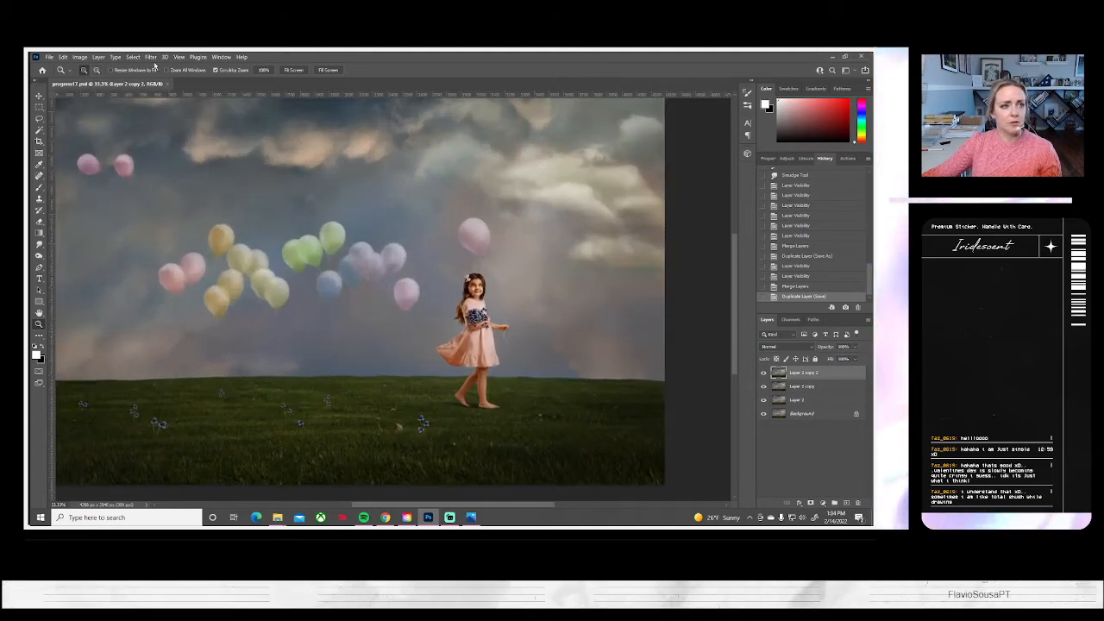
click(96, 71)
click(311, 289)
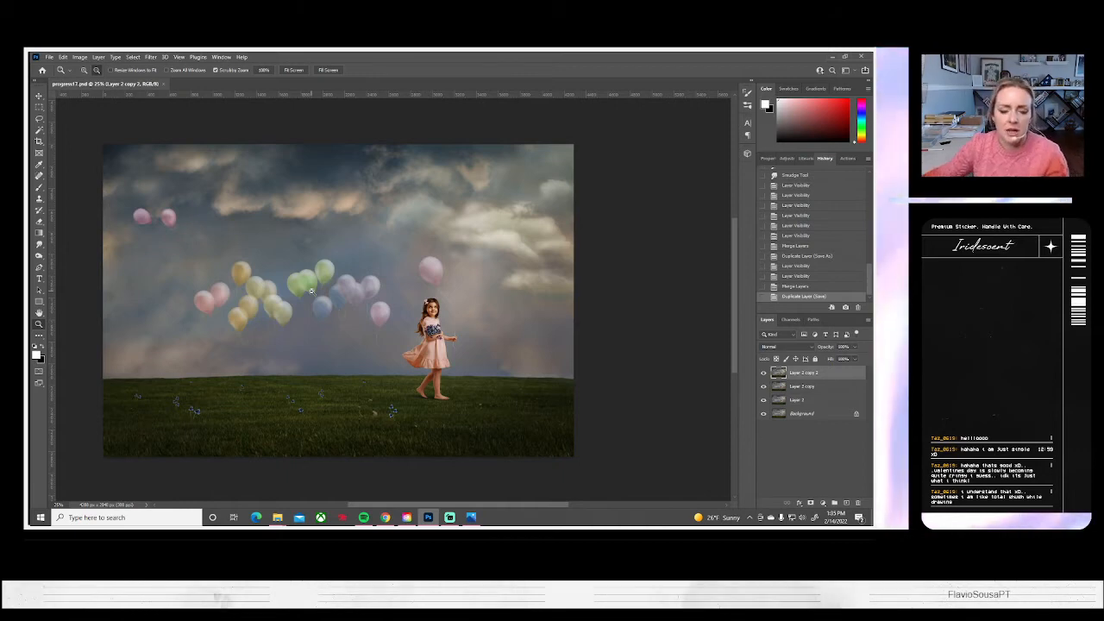
drag(298, 302, 352, 308)
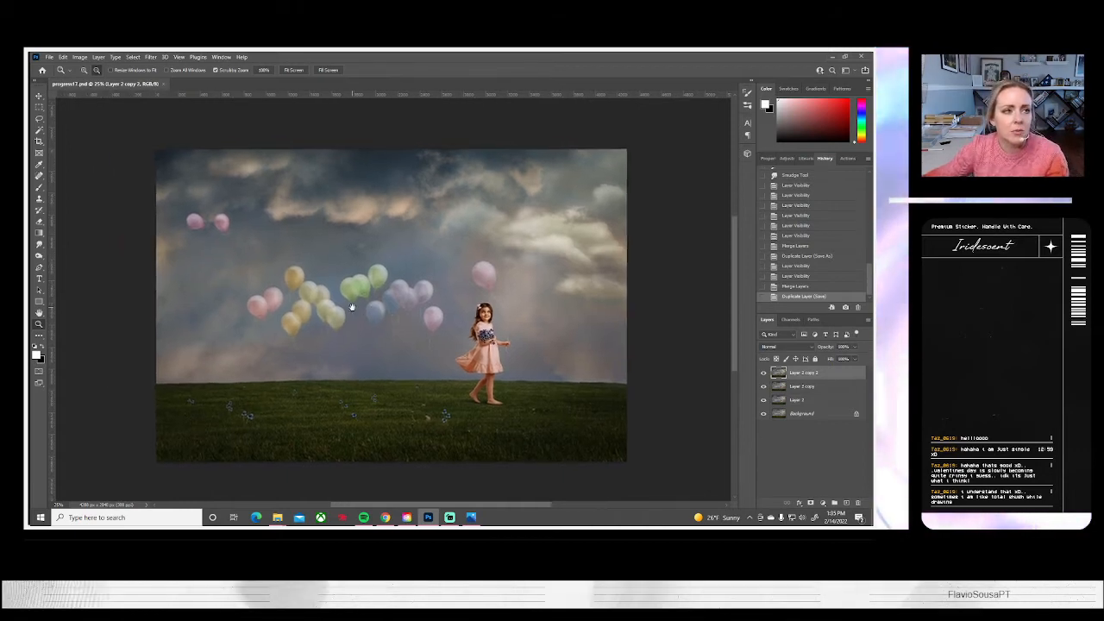
click(49, 57)
click(57, 75)
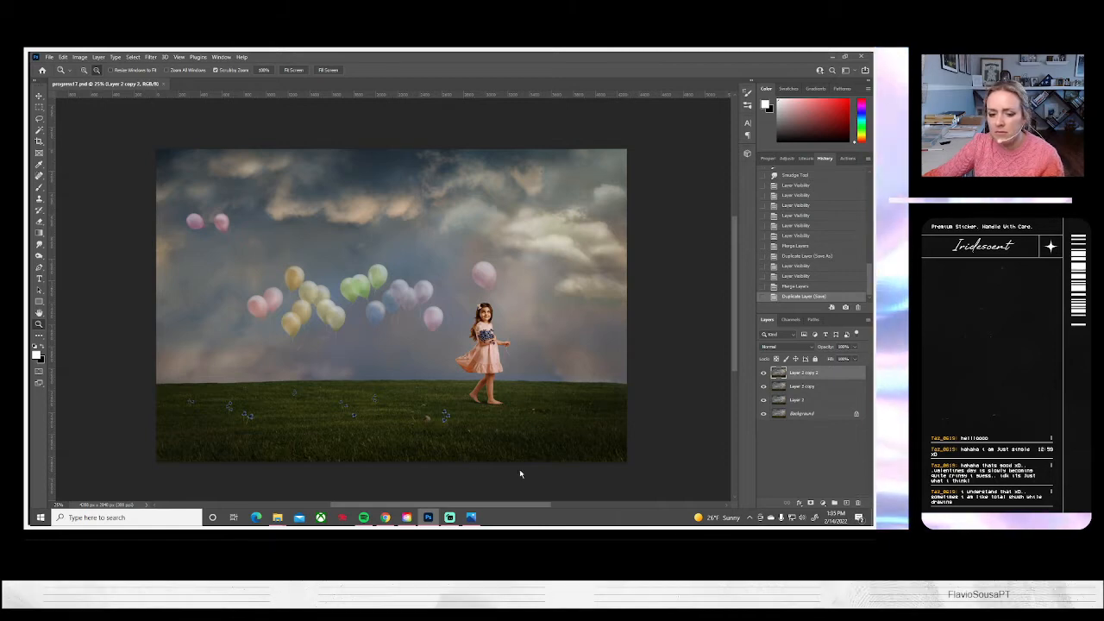
Switch to the Photos app, look through the studio portraits of the girl with the teddy bear, and return to Photoshop
click(472, 518)
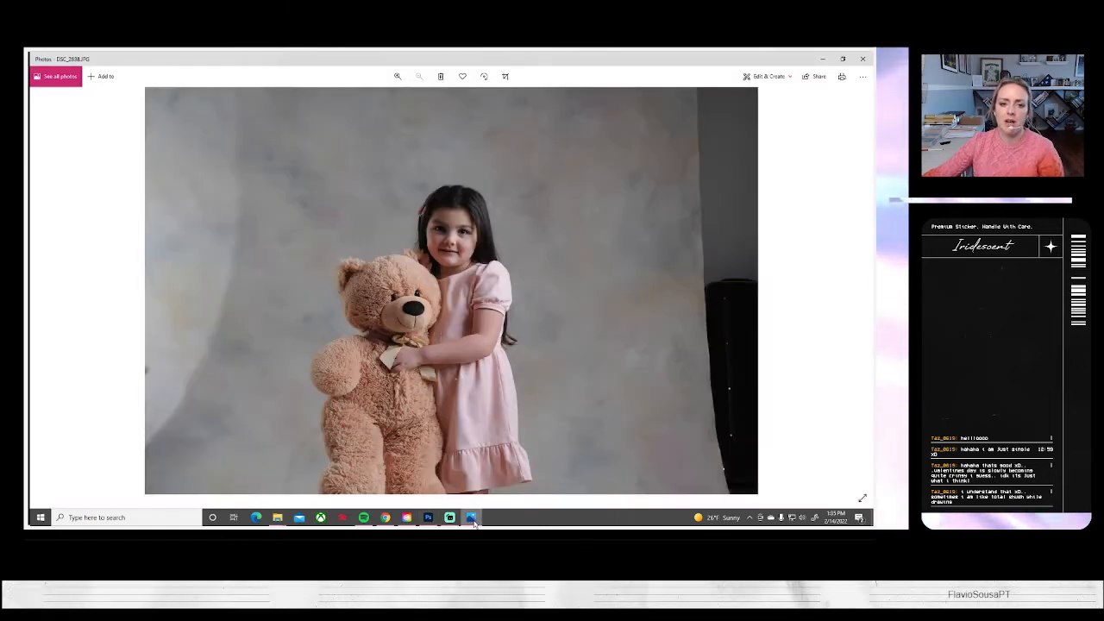
click(861, 288)
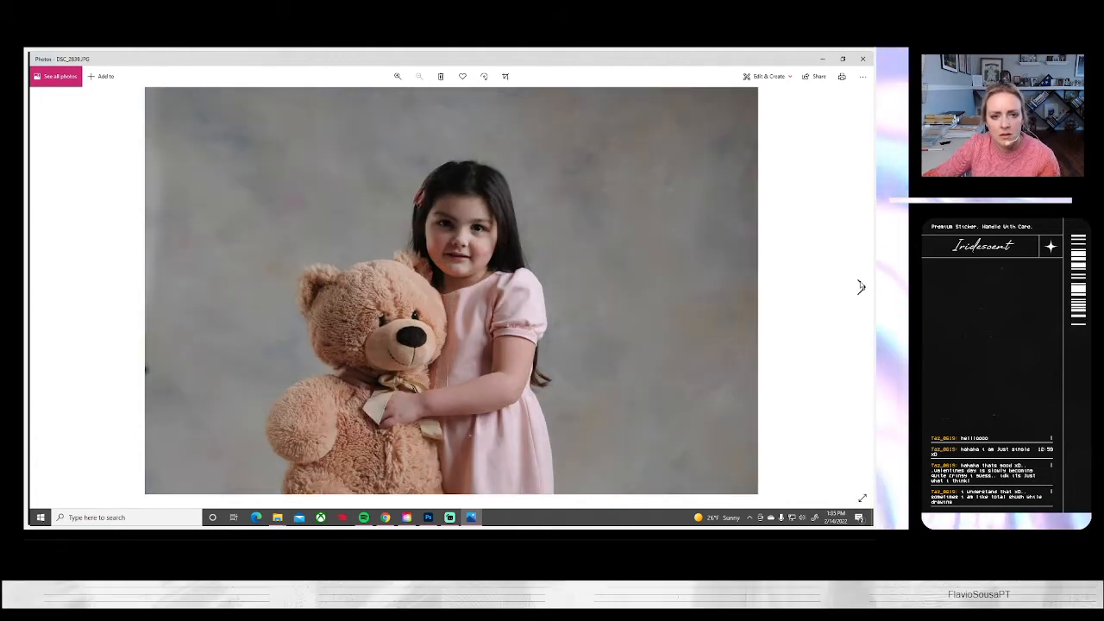
click(860, 288)
click(861, 287)
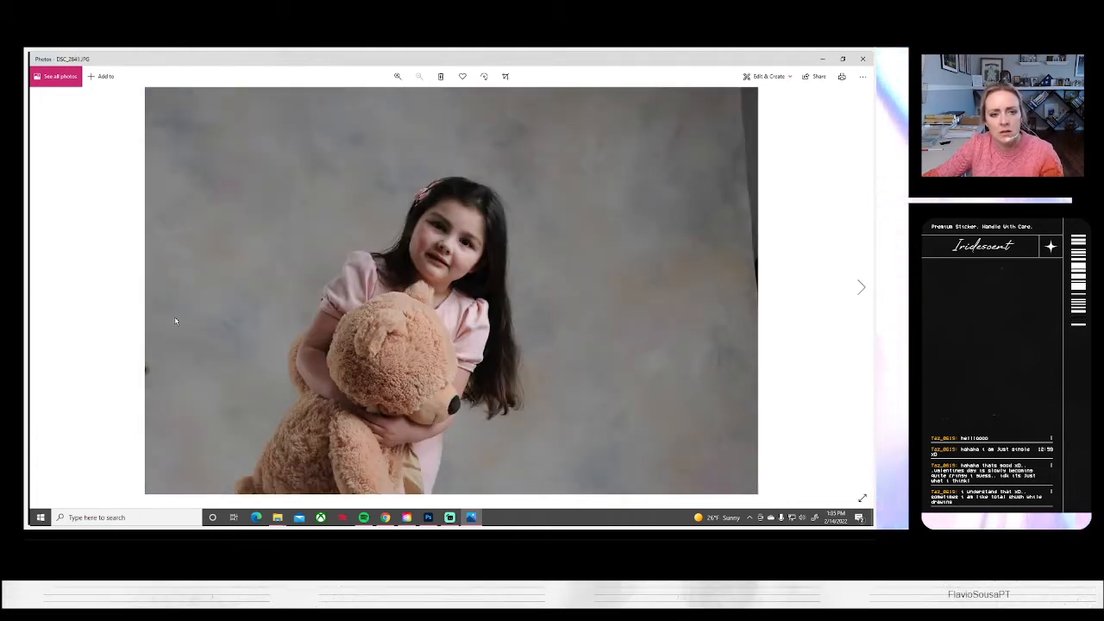
click(44, 288)
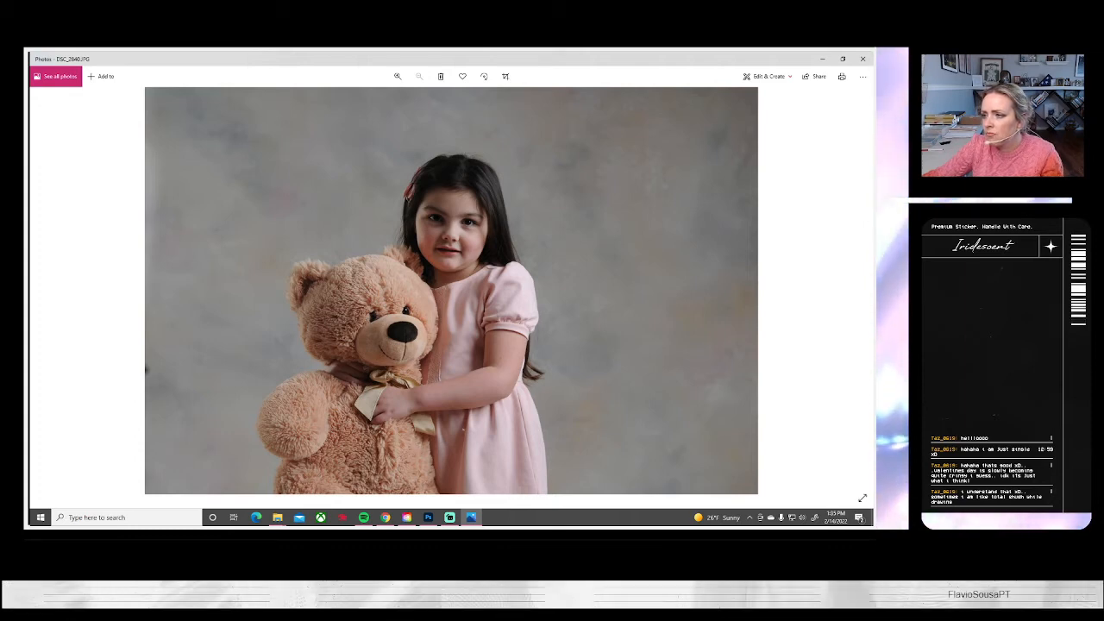
key(alt+Tab)
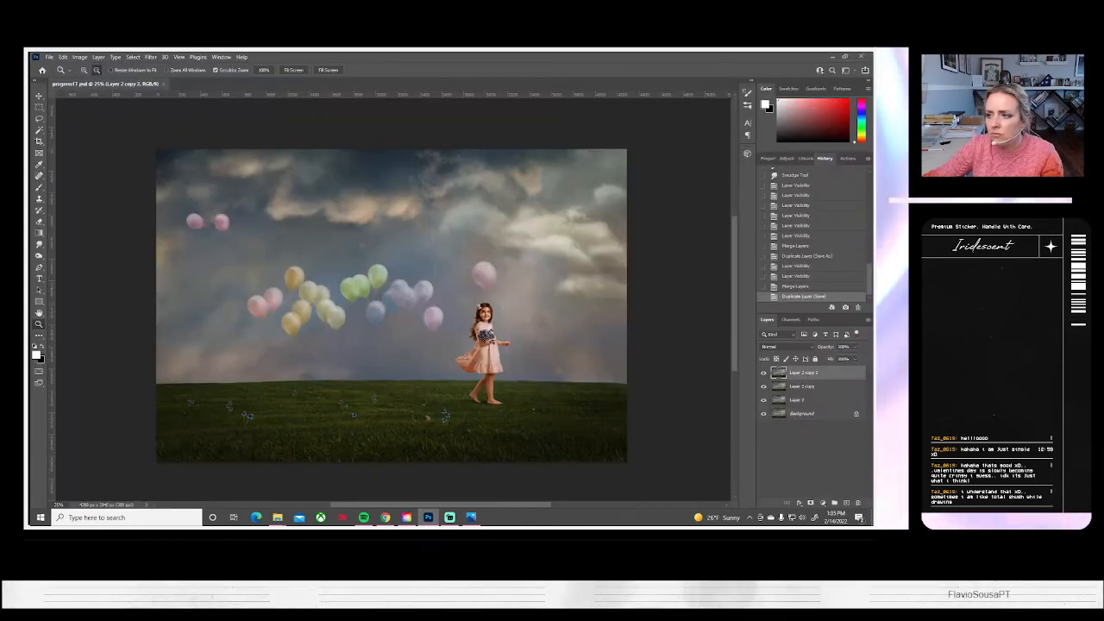
Reopen Photos, review the shots from DSC_2840.JPG on to the full-length pose with the bear, and return to Photoshop
click(471, 517)
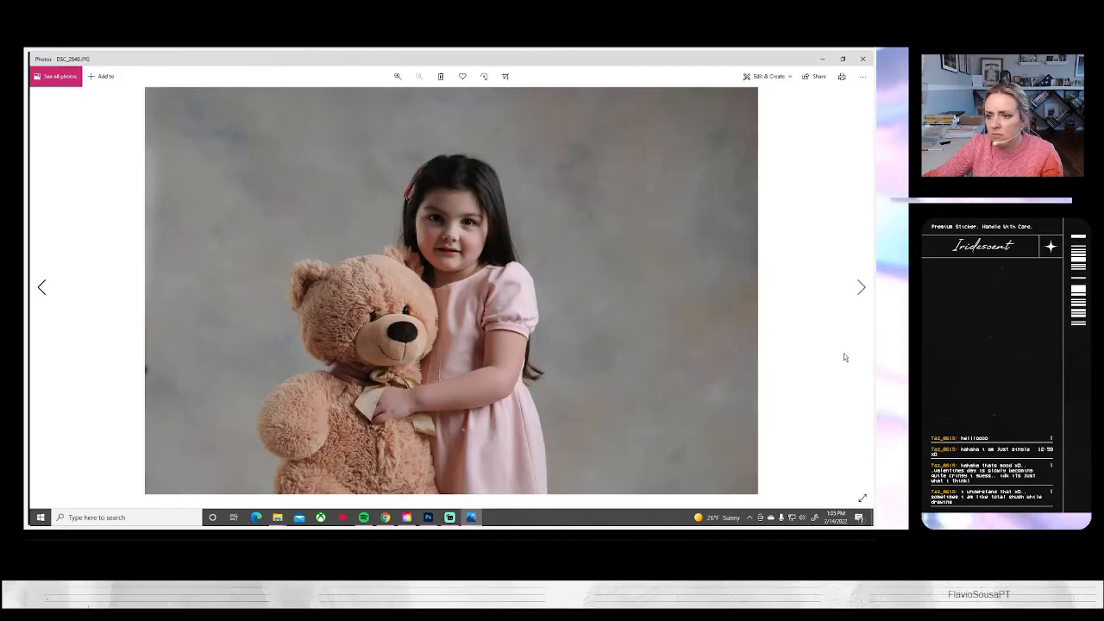
click(860, 287)
click(860, 287)
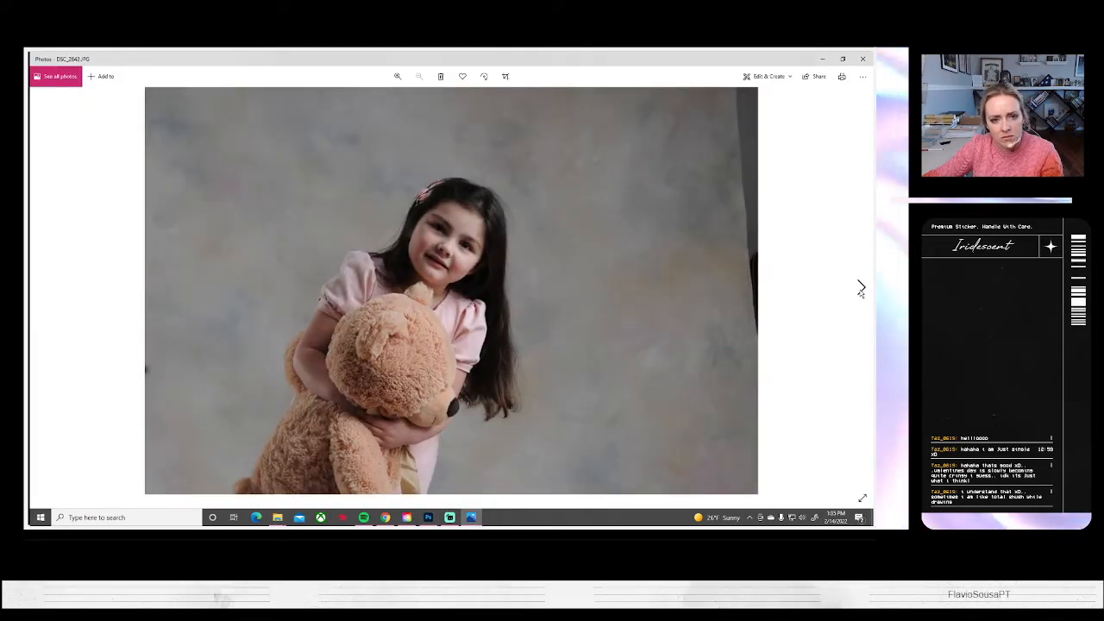
click(861, 287)
click(861, 287)
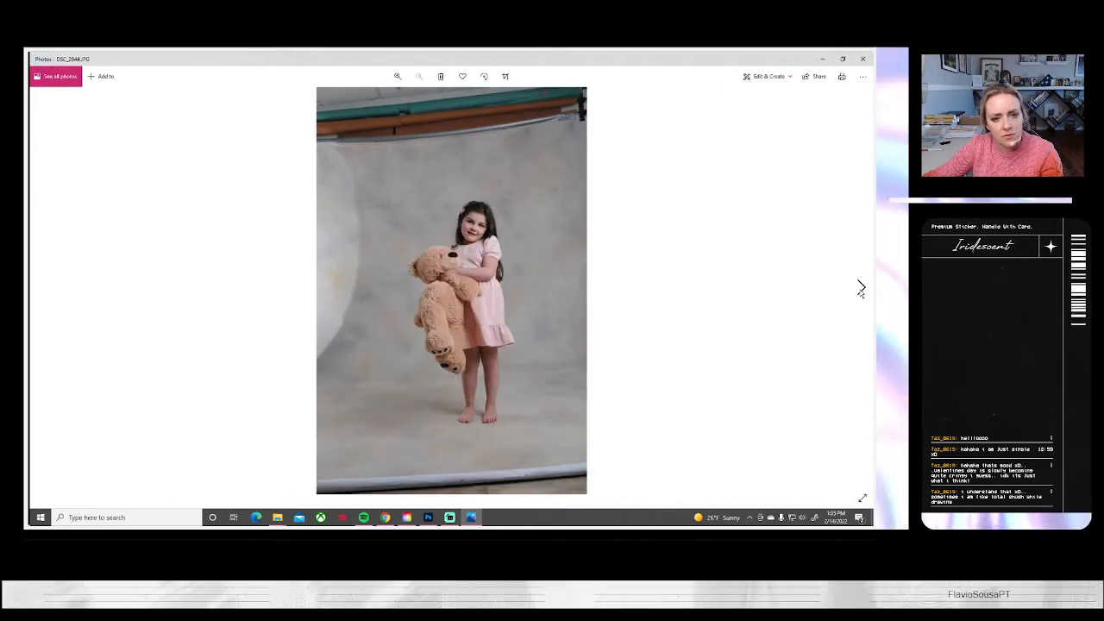
click(860, 288)
click(48, 288)
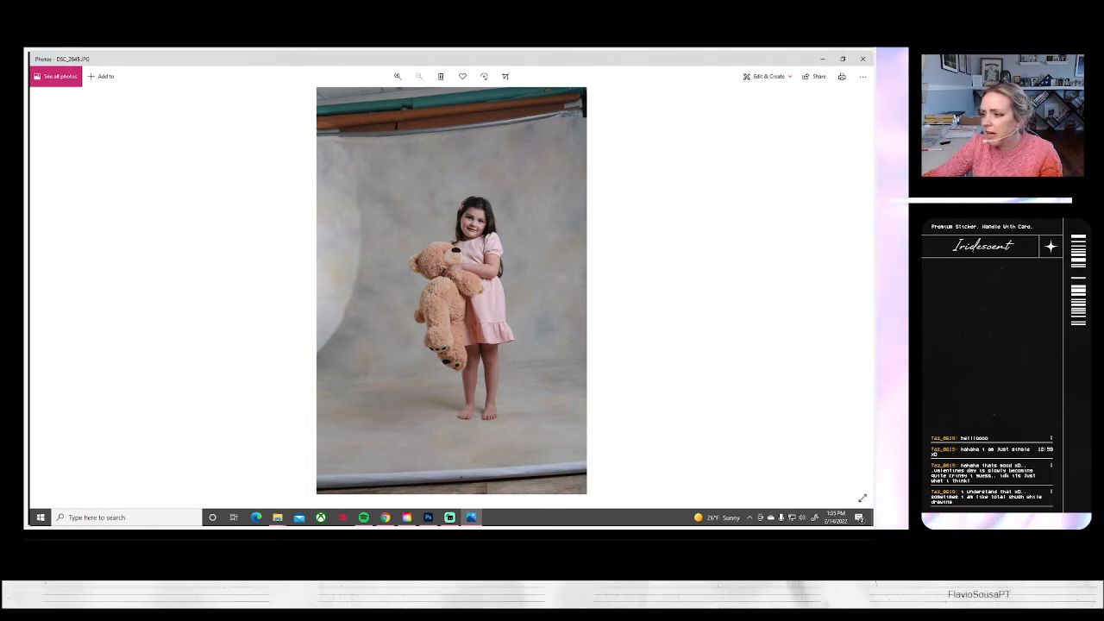
key(alt+Tab)
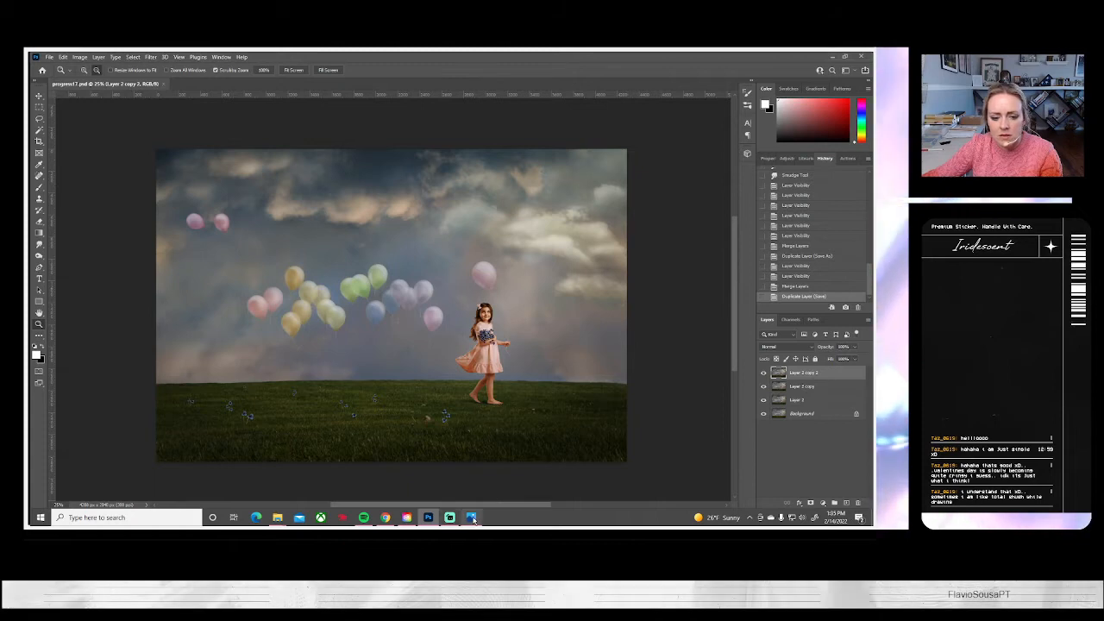
Switch to Photos, review the remaining girl-and-teddy-bear shots up to the standing pose in DSC_2854.JPG, and return to Photoshop
key(alt+Tab)
click(857, 300)
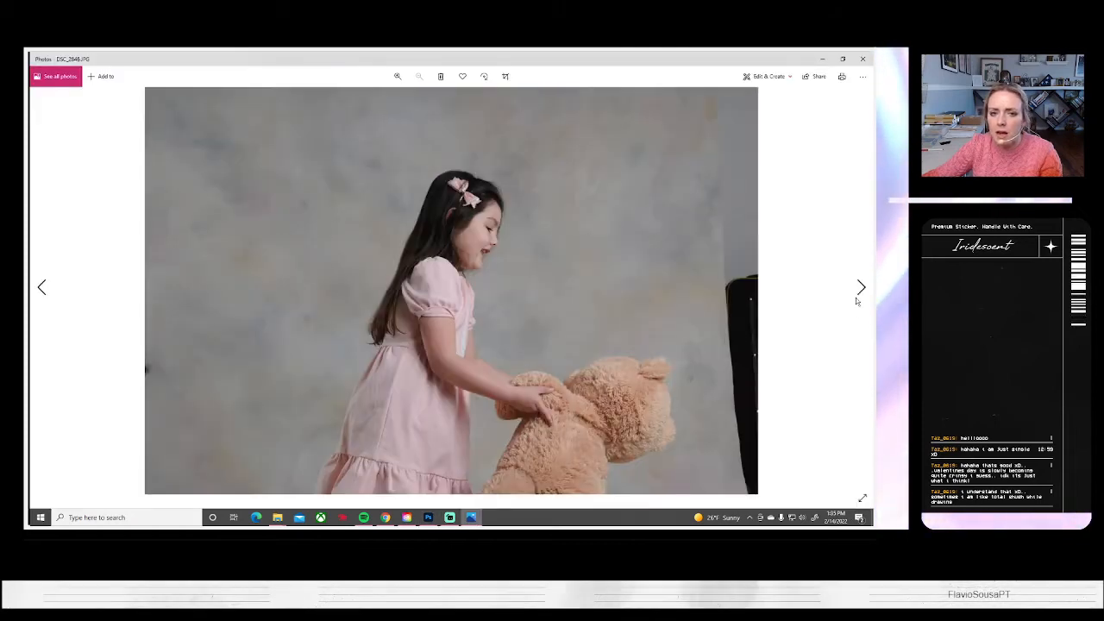
click(856, 300)
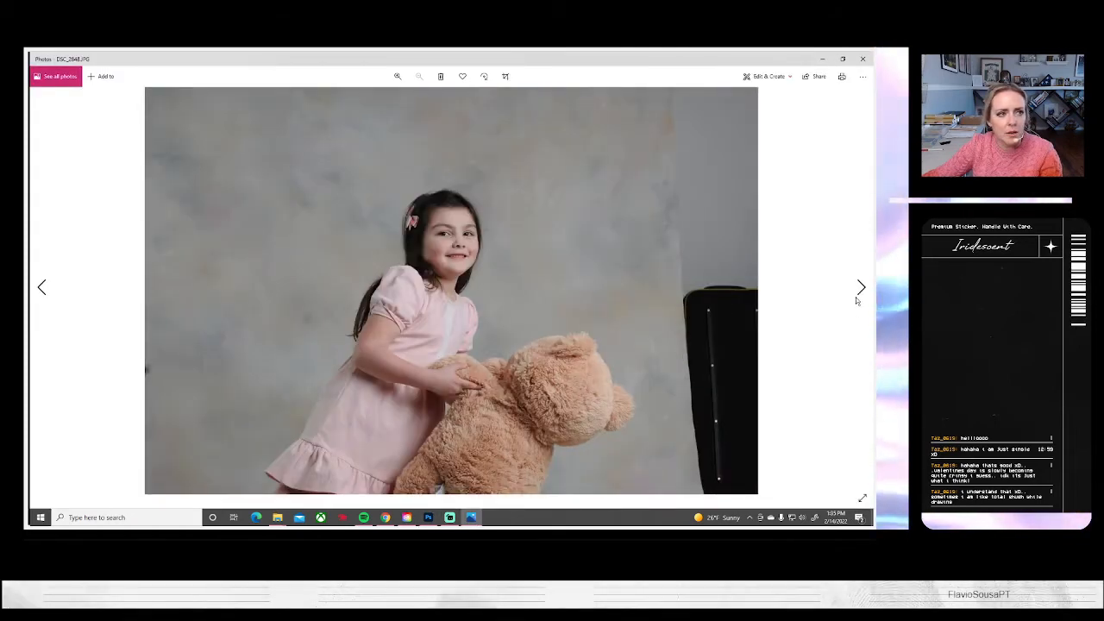
click(856, 300)
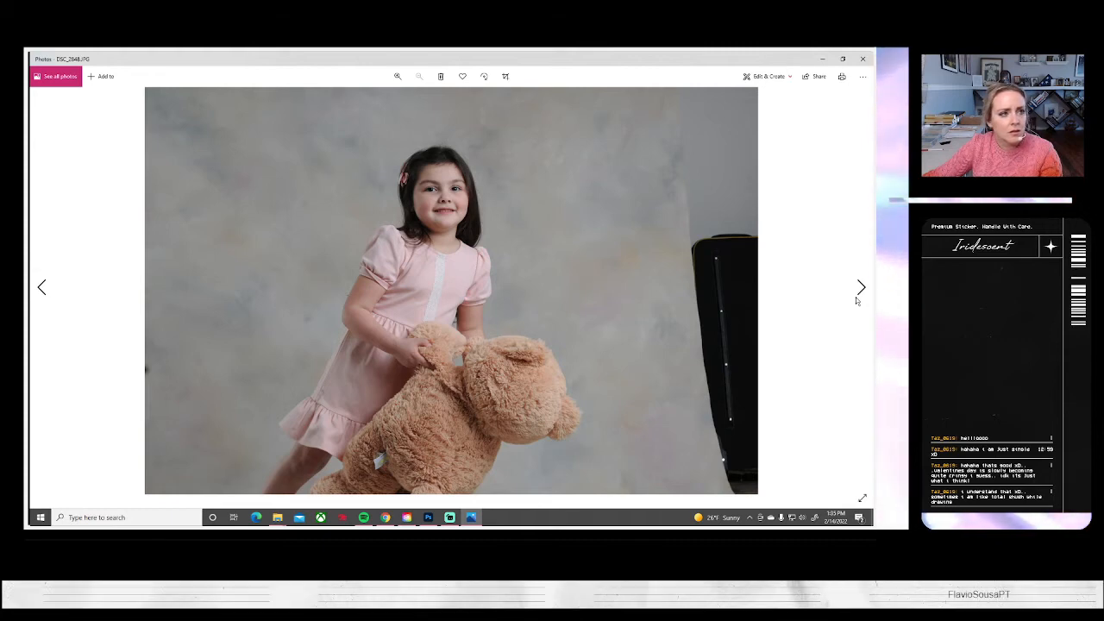
click(856, 300)
click(857, 300)
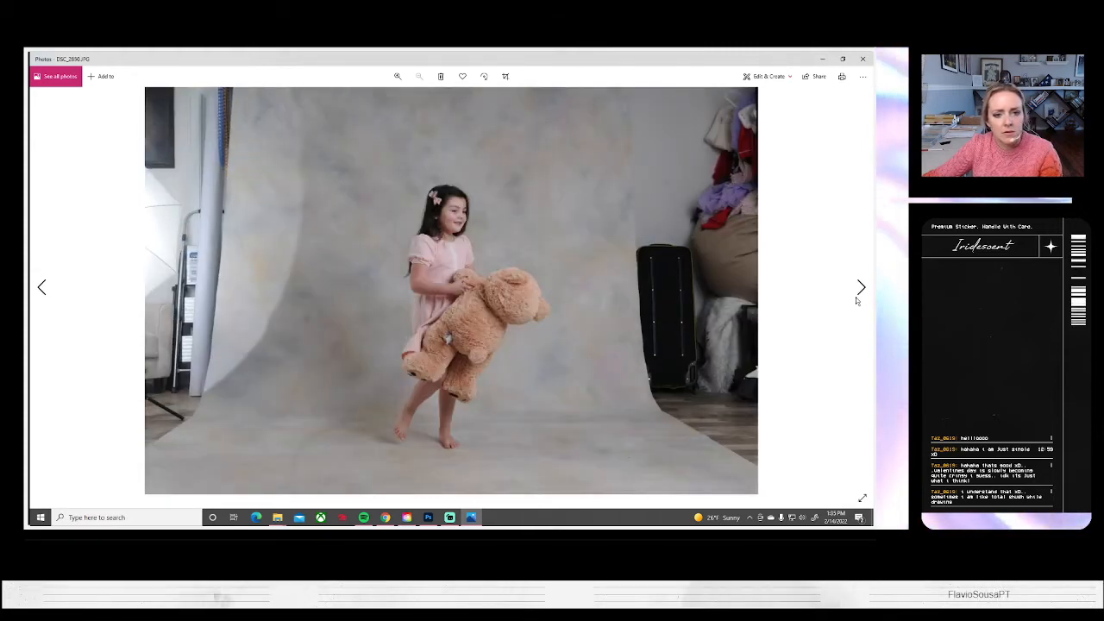
click(856, 300)
click(856, 300)
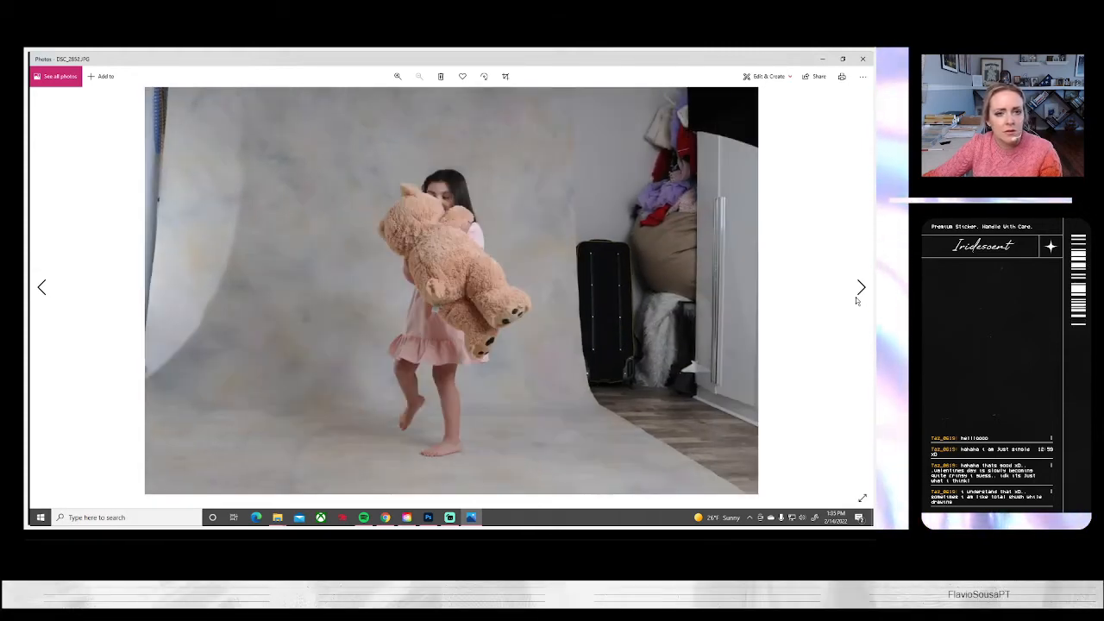
click(856, 301)
click(857, 300)
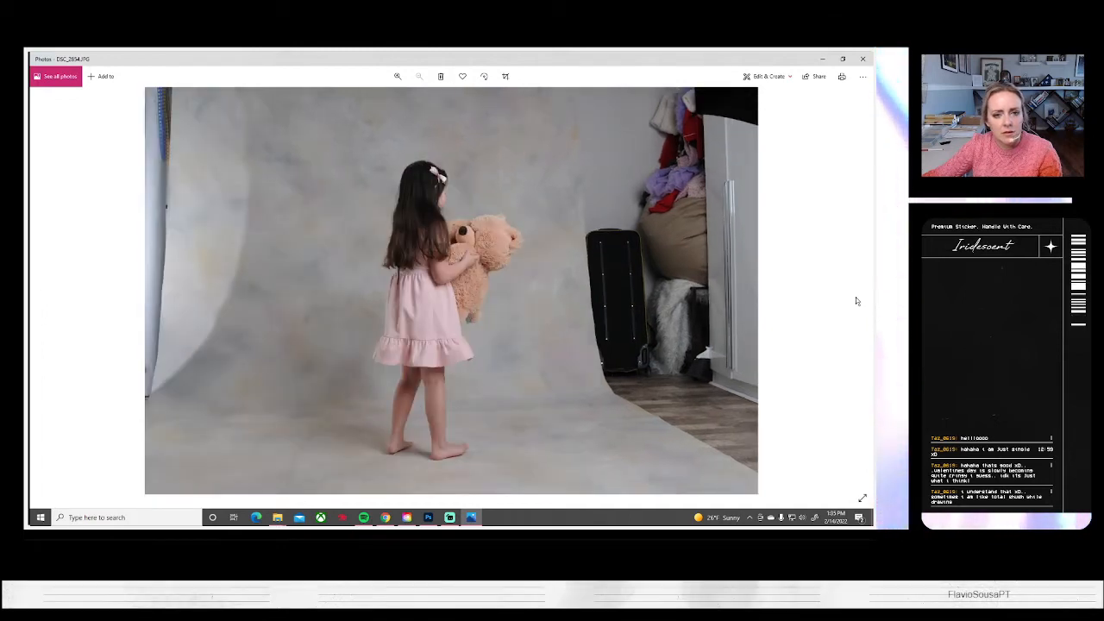
key(alt+Tab)
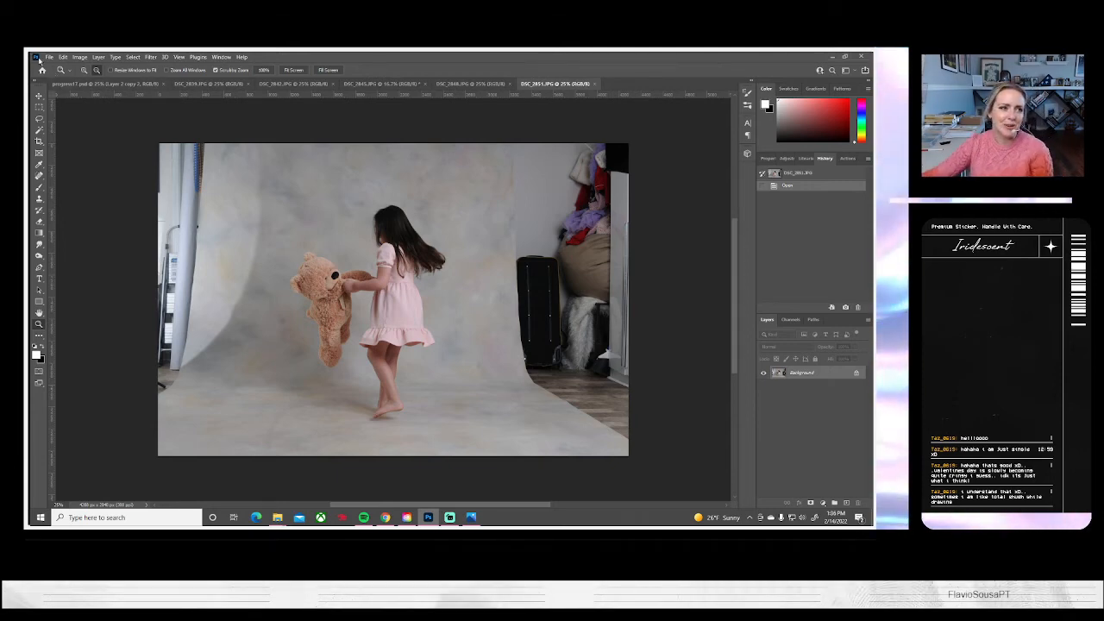
Open the empty studio backdrop photo DSC_2810.JPG and bring up the DSC_2839.JPG portrait for editing
click(69, 58)
click(390, 208)
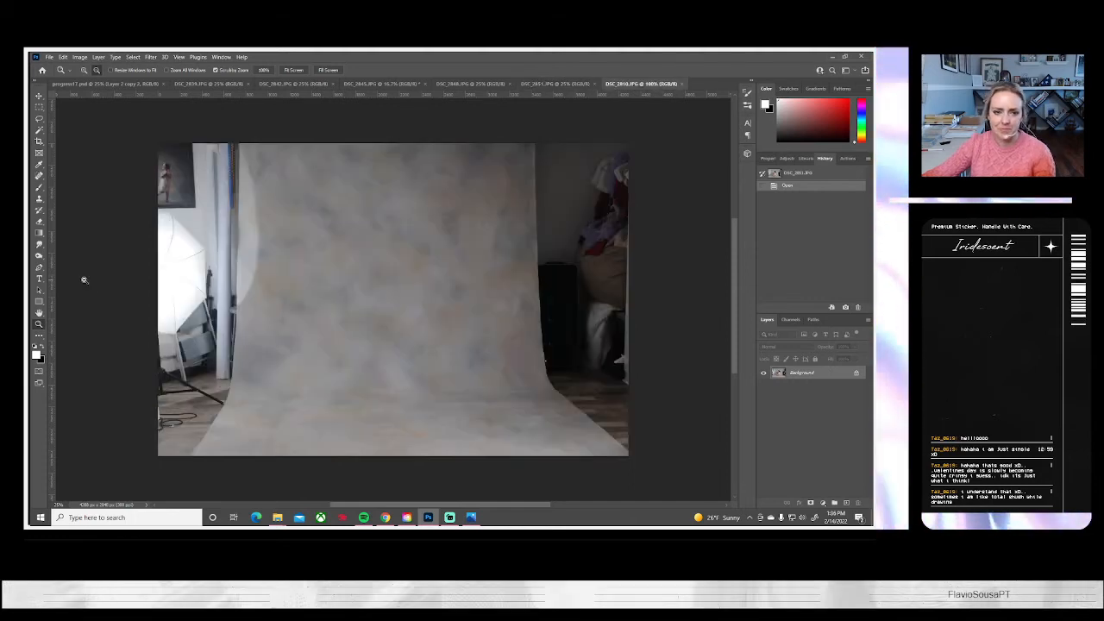
click(155, 84)
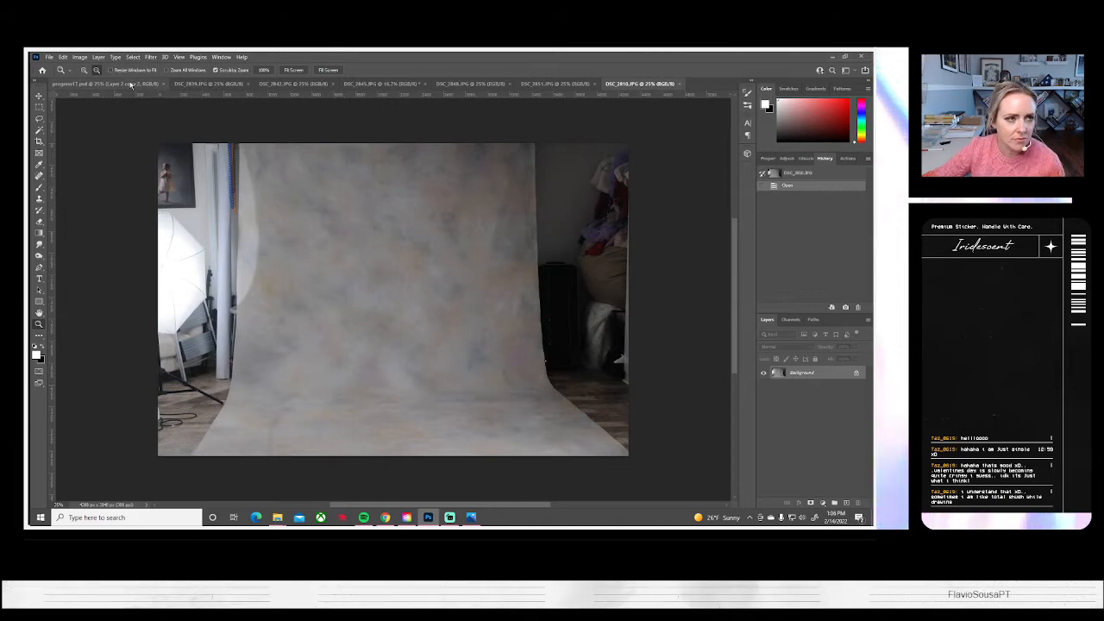
click(182, 83)
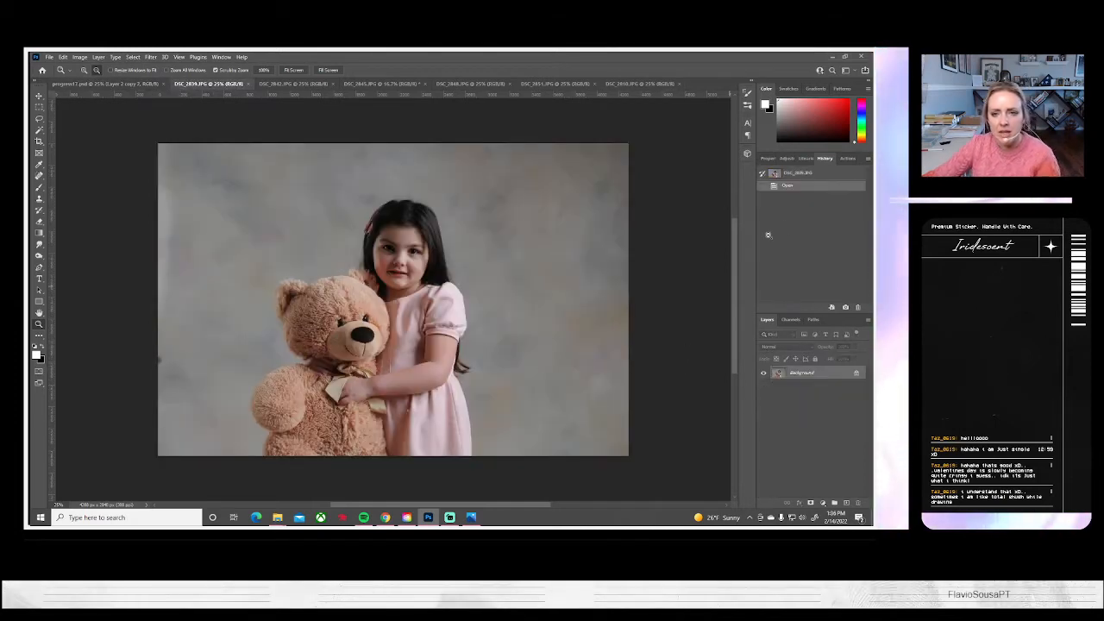
Run the saved "Basic | color, levels, curves" action on the DSC_2839.JPG portrait
click(844, 159)
scroll(815, 224, down, 2)
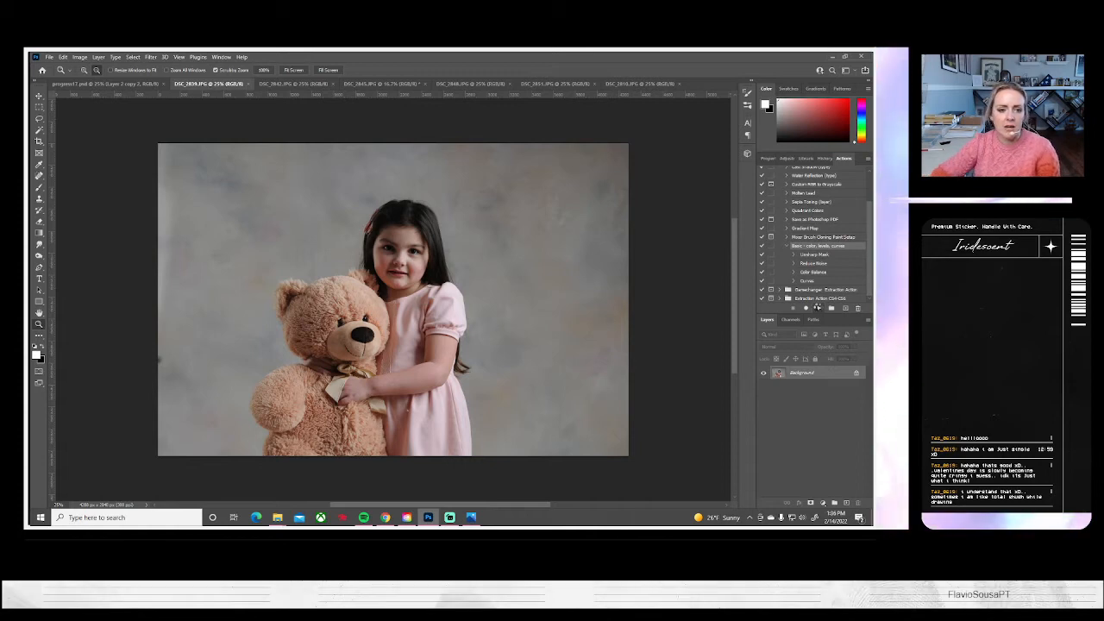
click(817, 308)
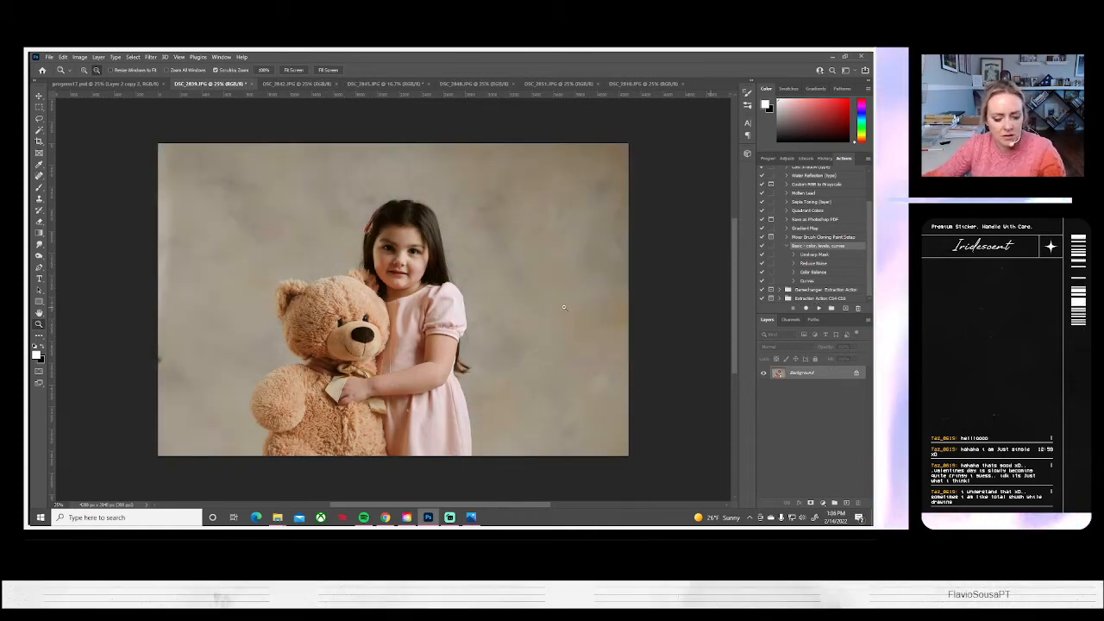
Scale the whole portrait up to about 120% and reposition it so the girl and bear fill more of the canvas
key(ctrl+a)
key(ctrl+t)
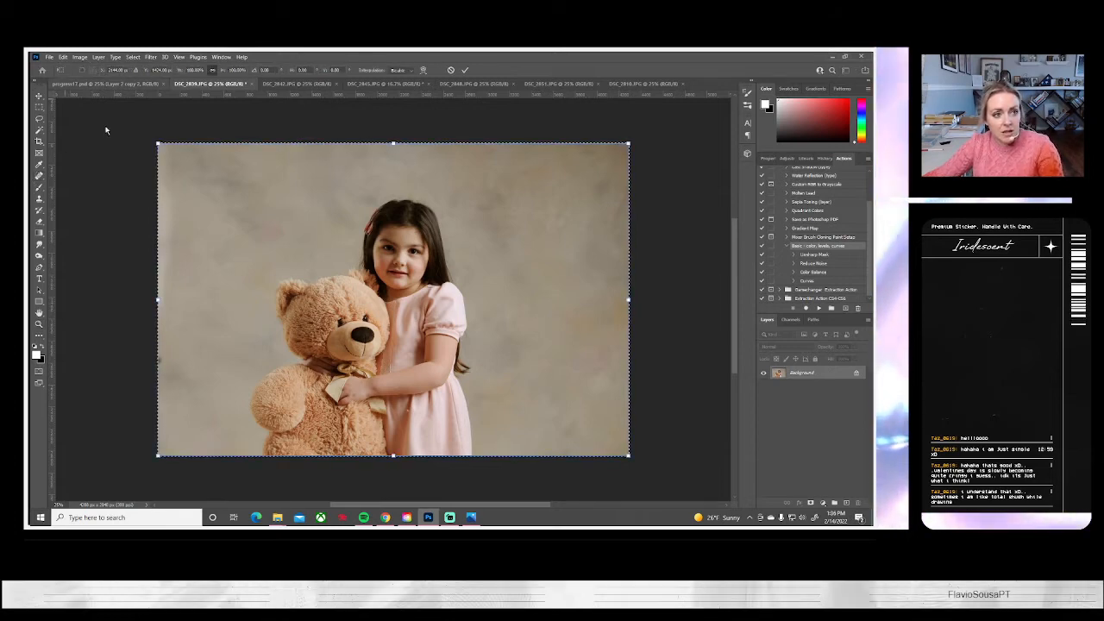
drag(158, 145, 111, 112)
drag(404, 347, 412, 342)
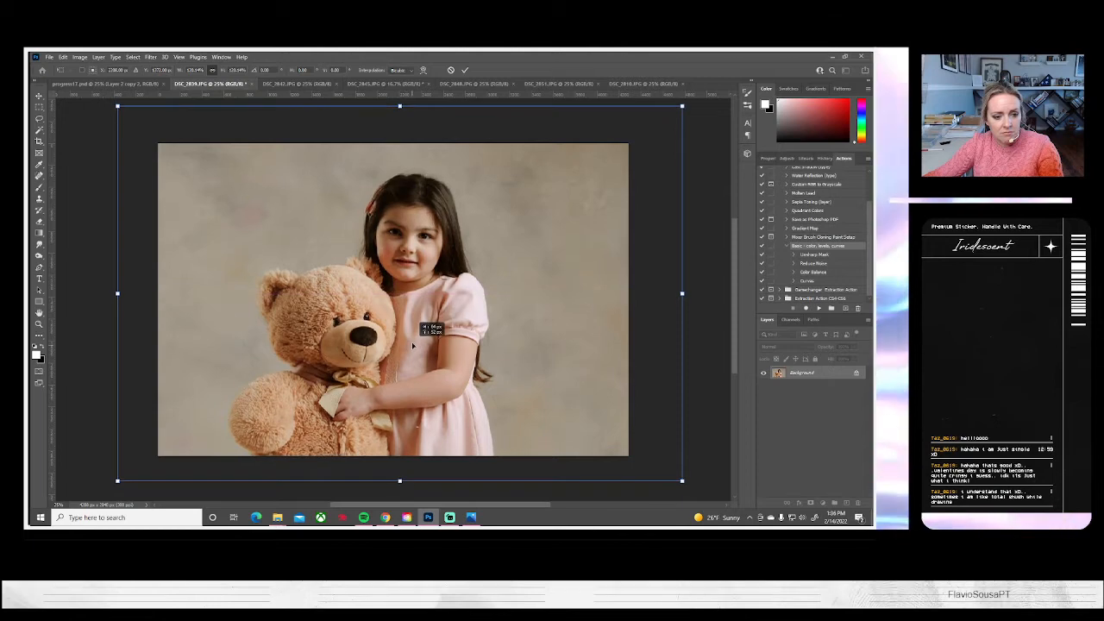
key(Return)
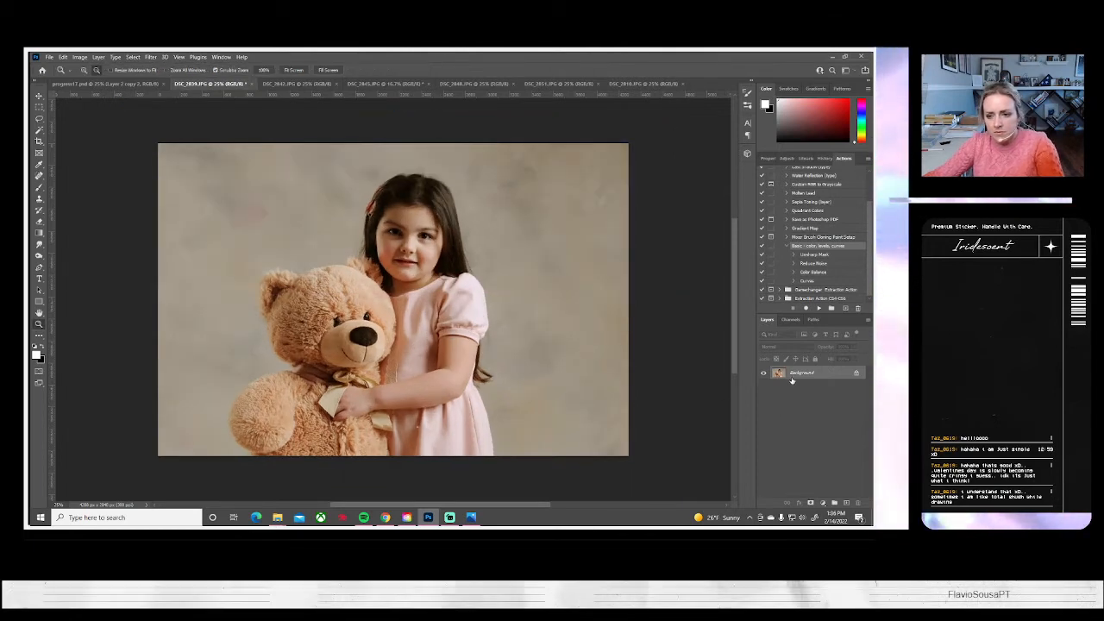
Duplicate the Background layer of the portrait with the default name
right_click(792, 374)
click(804, 391)
click(528, 181)
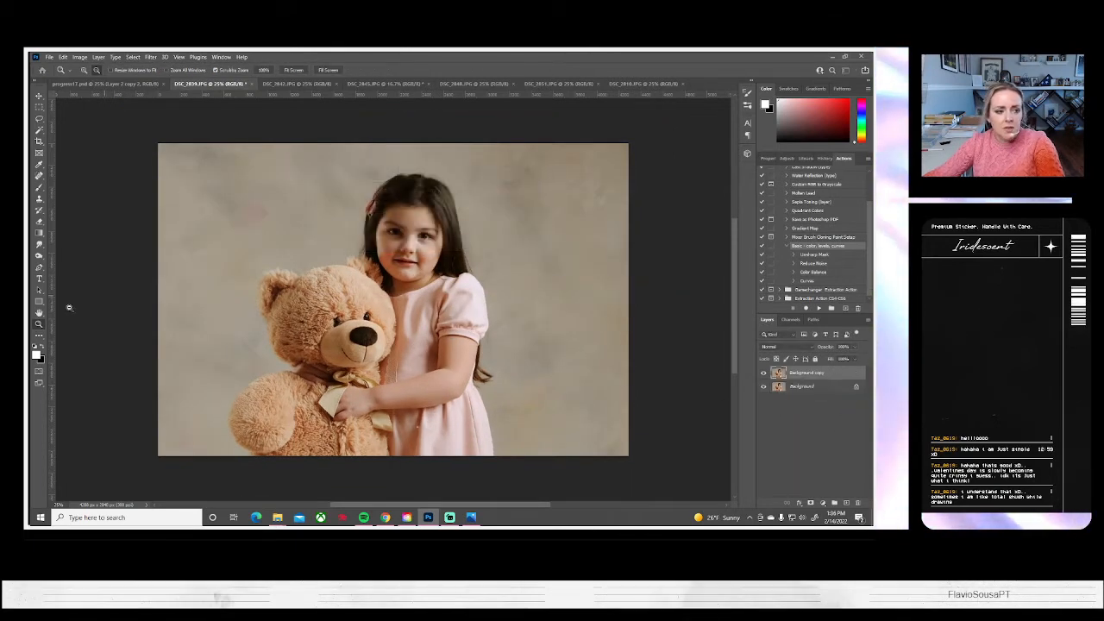
Retouch one of the girl's eyes with a small soft round Clone Stamp brush and undo the last dab
drag(384, 250, 388, 253)
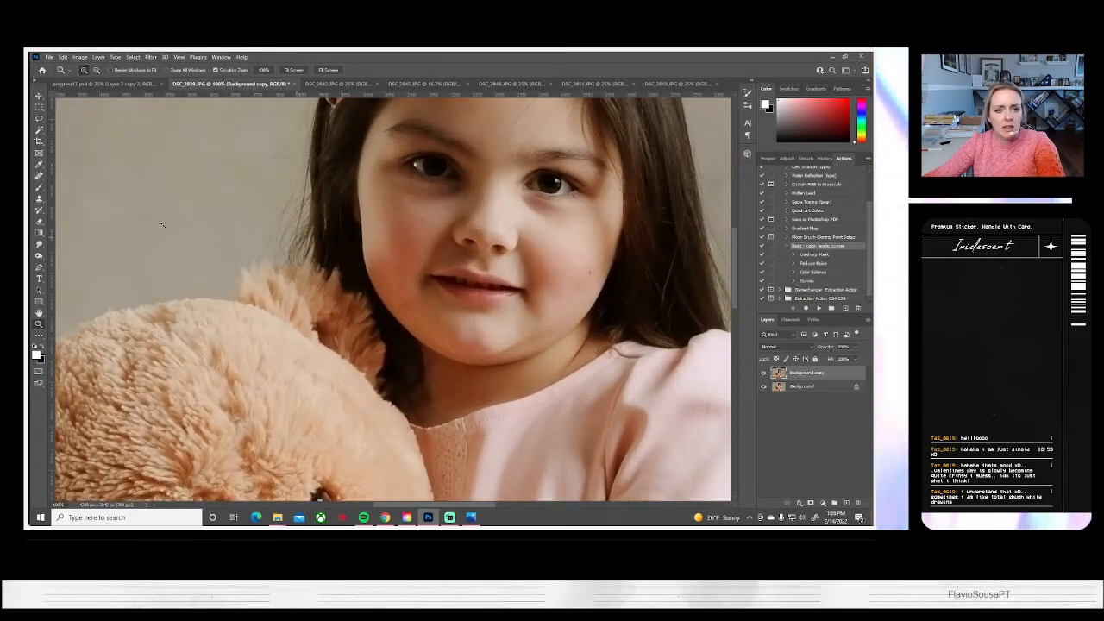
click(40, 199)
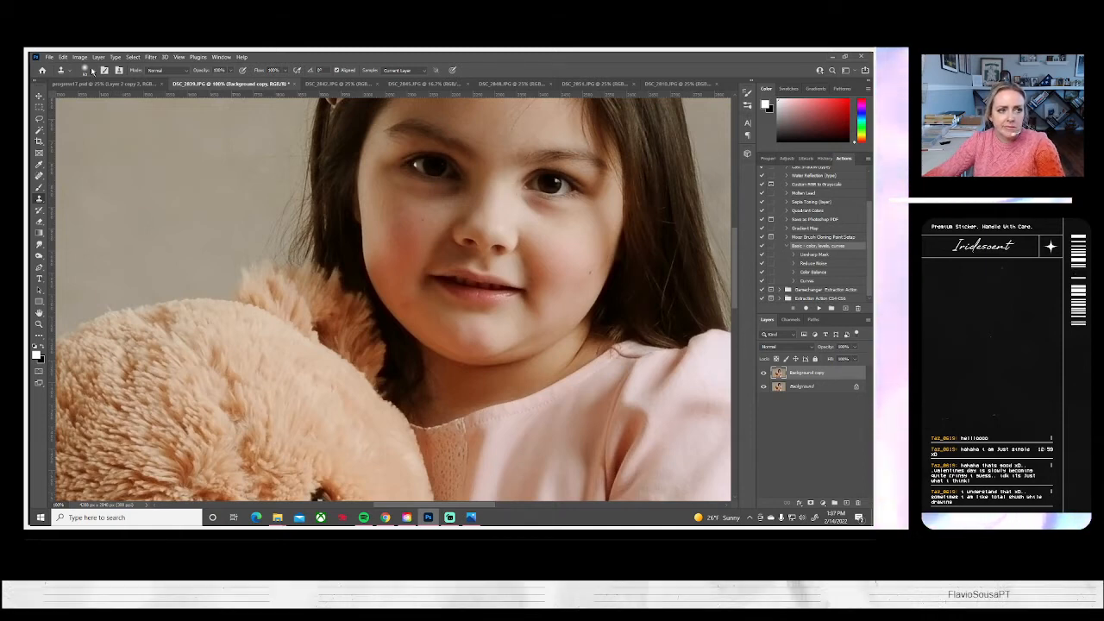
click(94, 71)
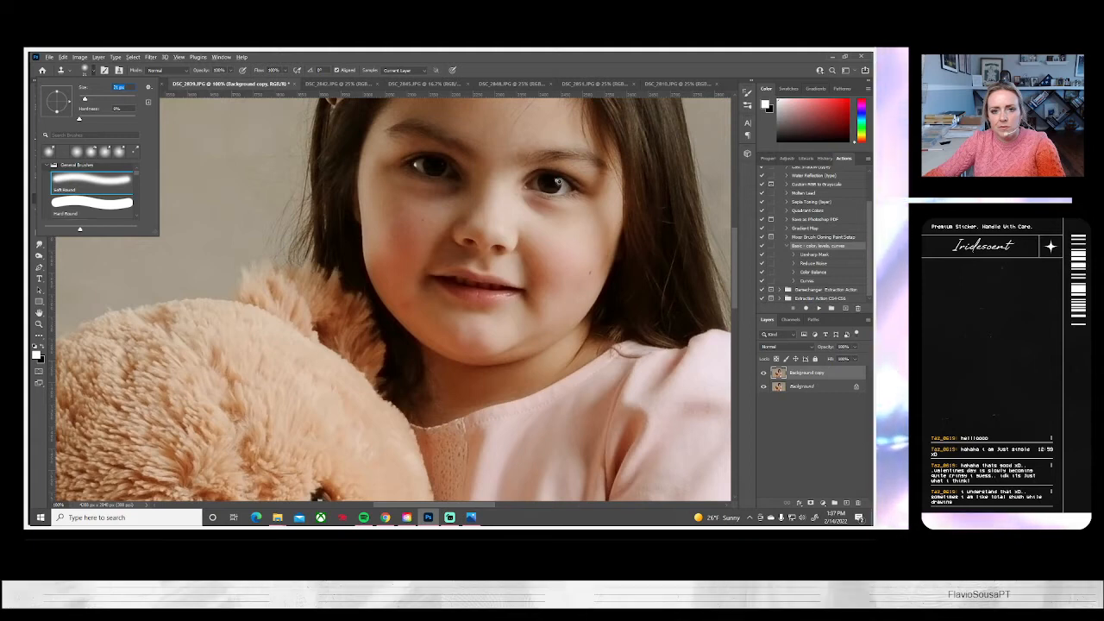
alt+click(558, 182)
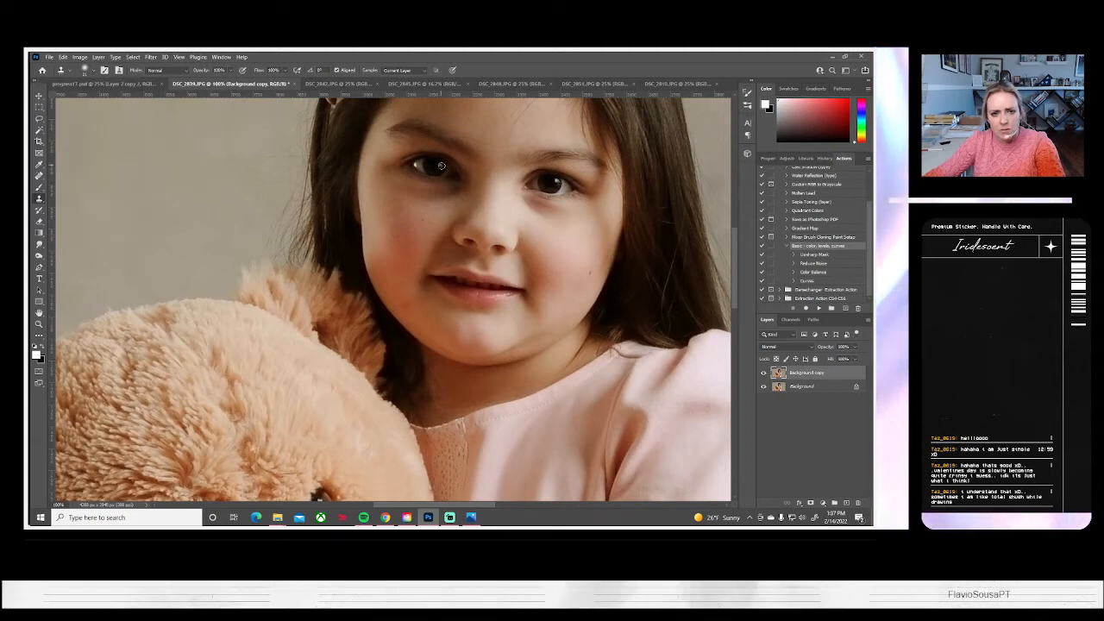
drag(439, 169, 420, 168)
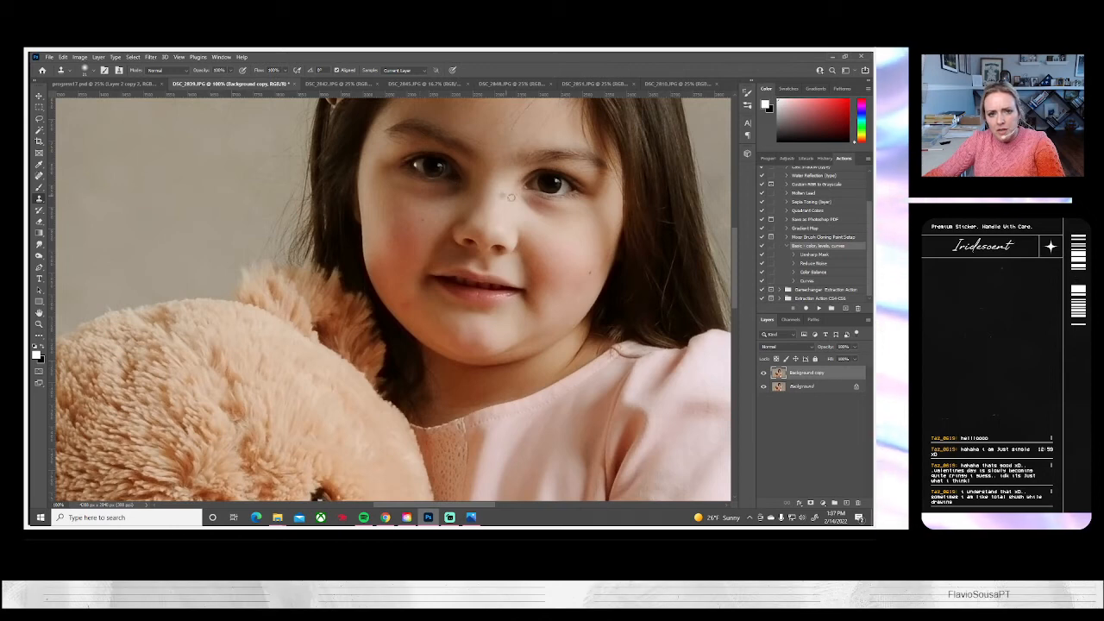
click(416, 165)
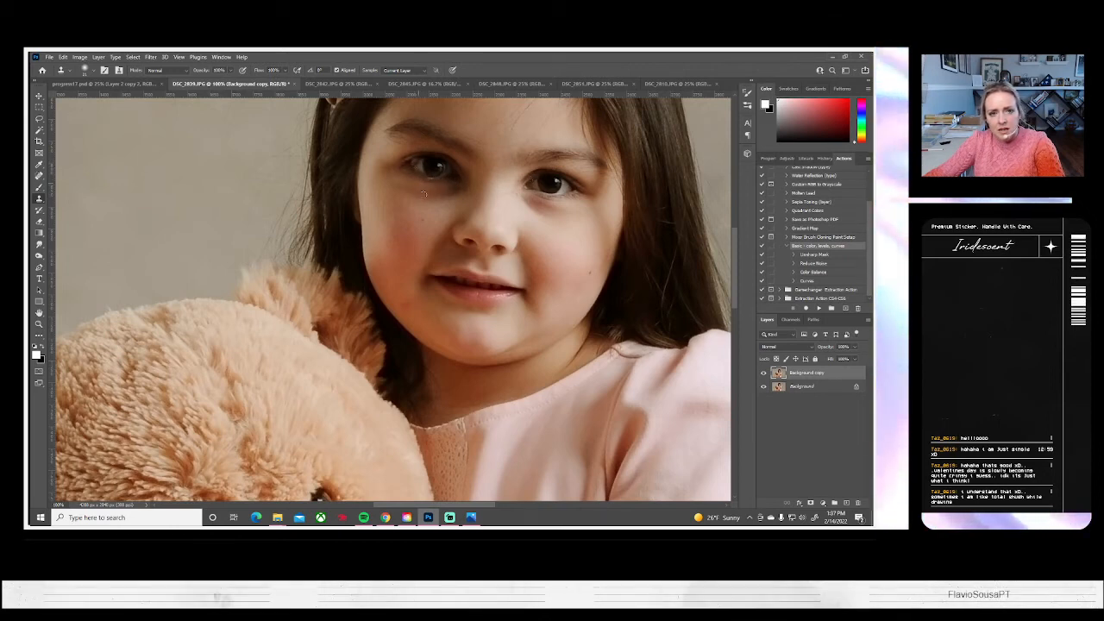
key(ctrl+z)
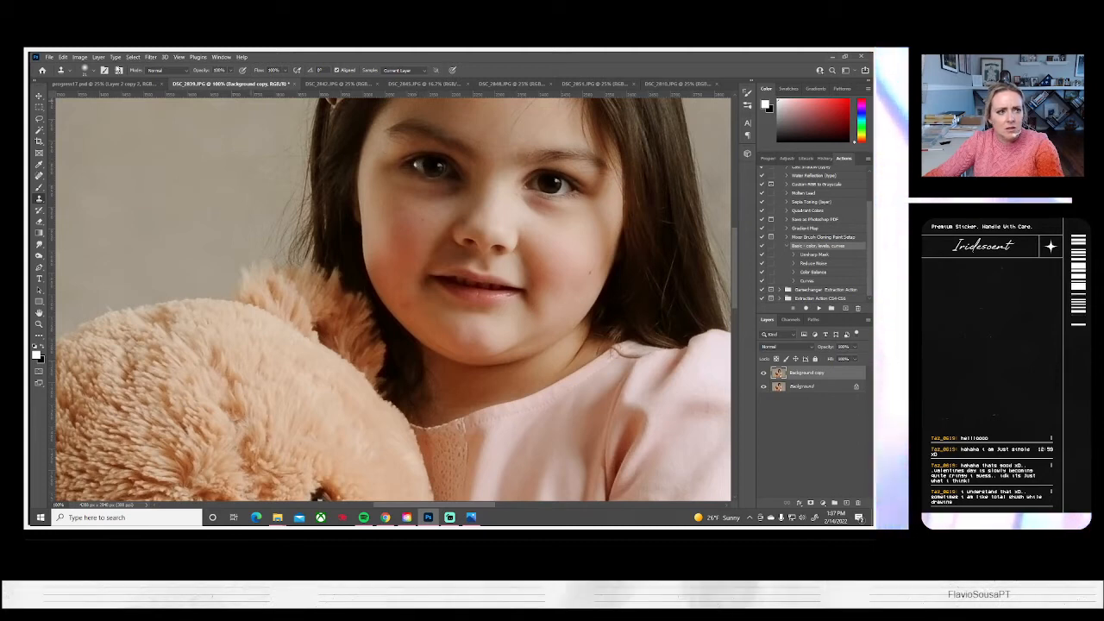
Reduce the Clone Stamp brush size and retouch the outer corner of the same eye
click(86, 70)
drag(83, 100, 82, 99)
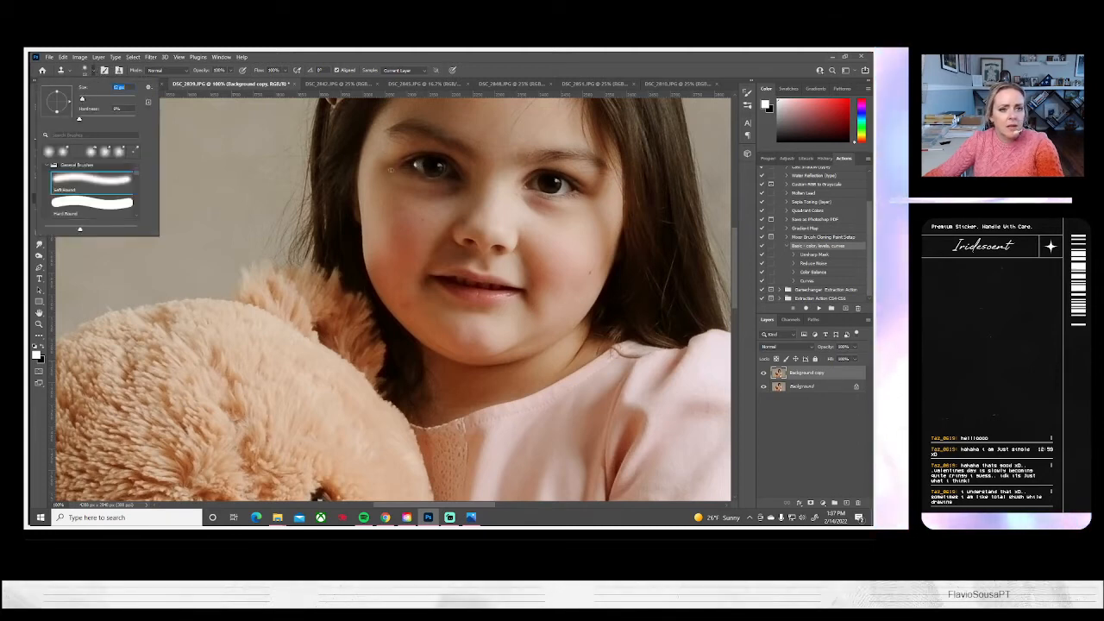
alt+click(418, 164)
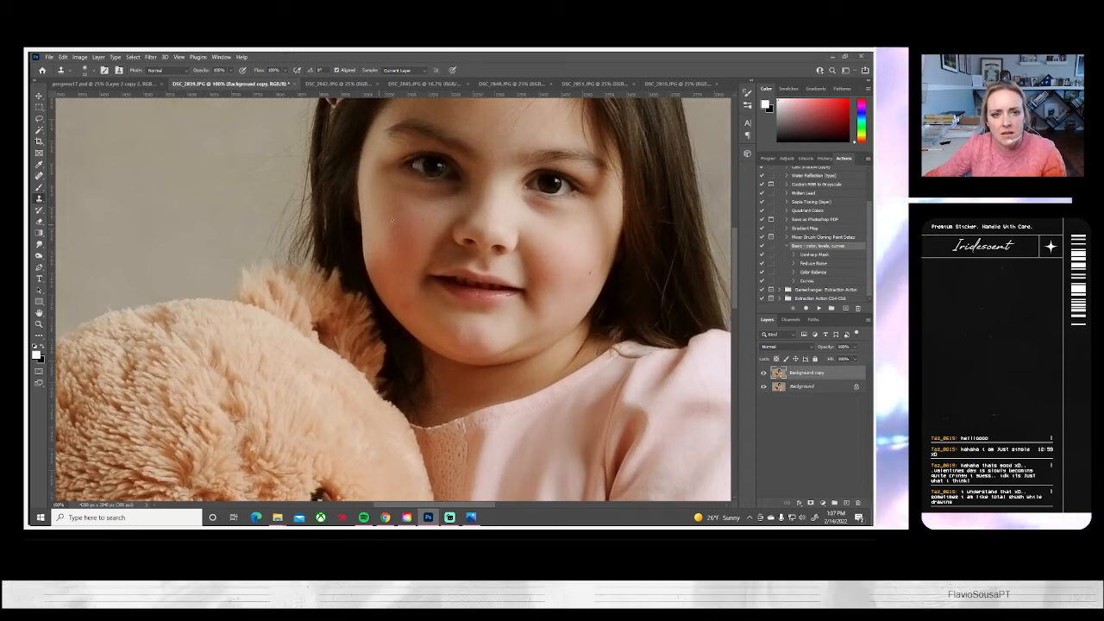
Set the Clone Stamp opacity to 40% and toggle the Background copy layer to compare the retouching at full-image view
click(86, 71)
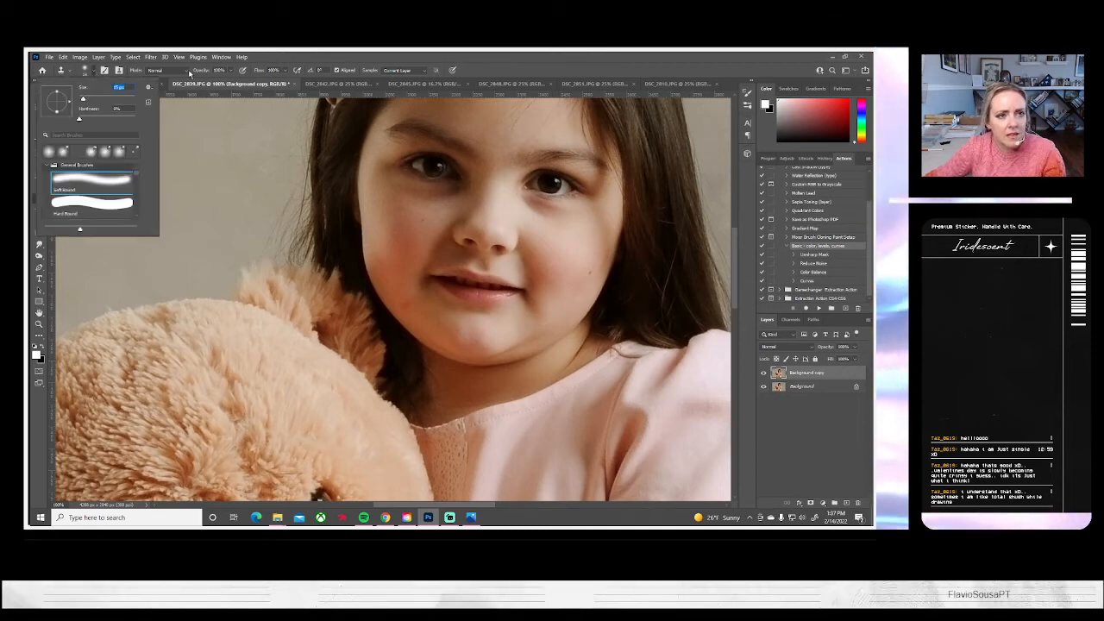
click(230, 73)
drag(208, 80, 205, 80)
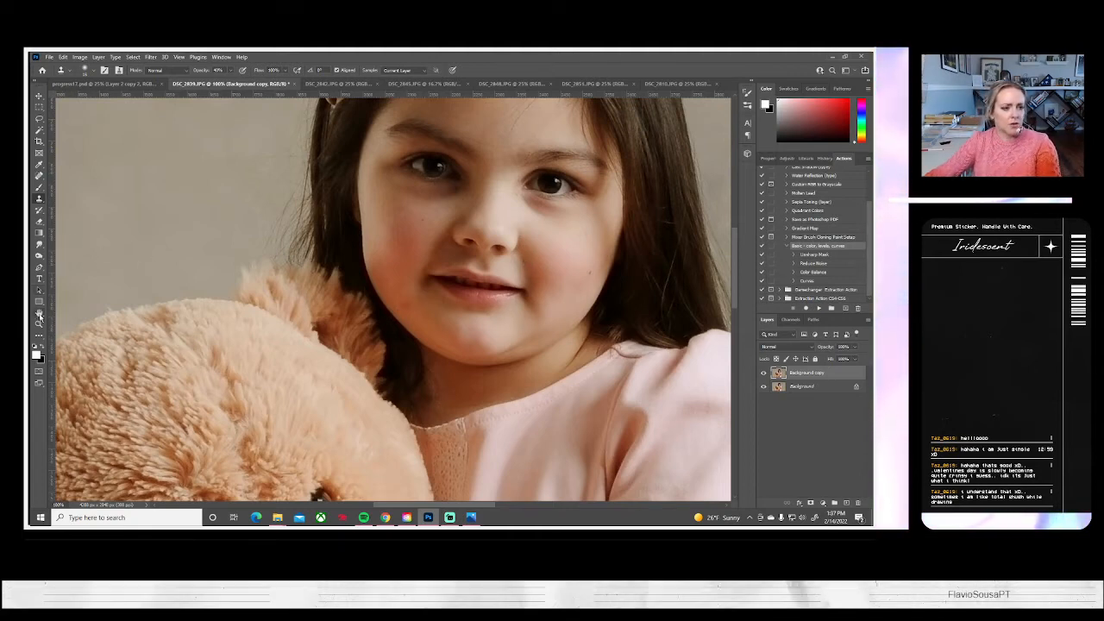
key(z)
click(296, 71)
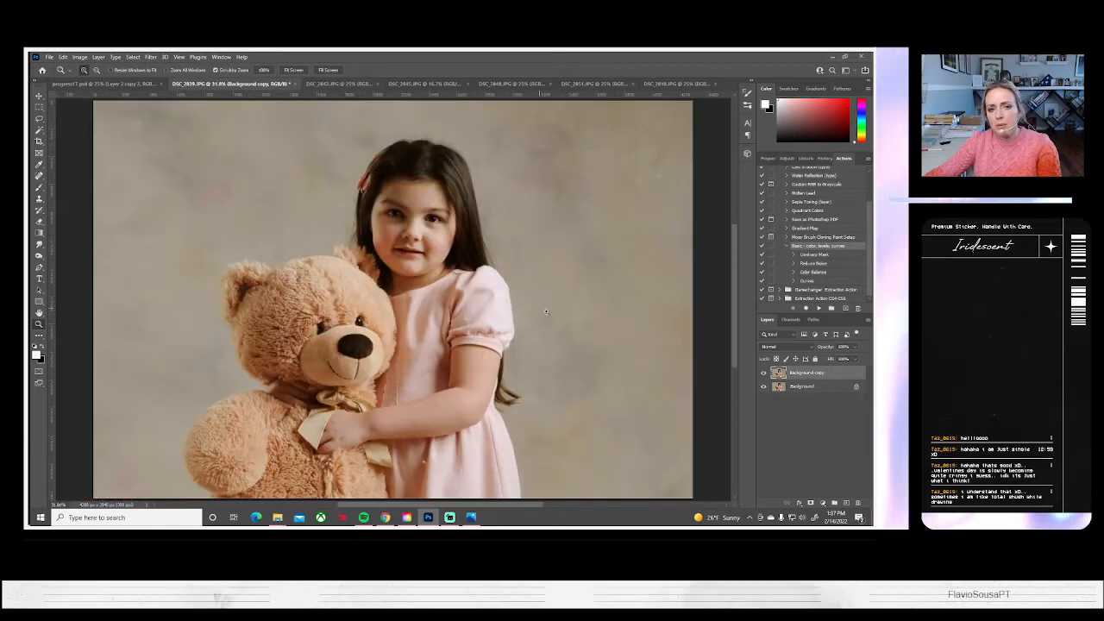
click(762, 377)
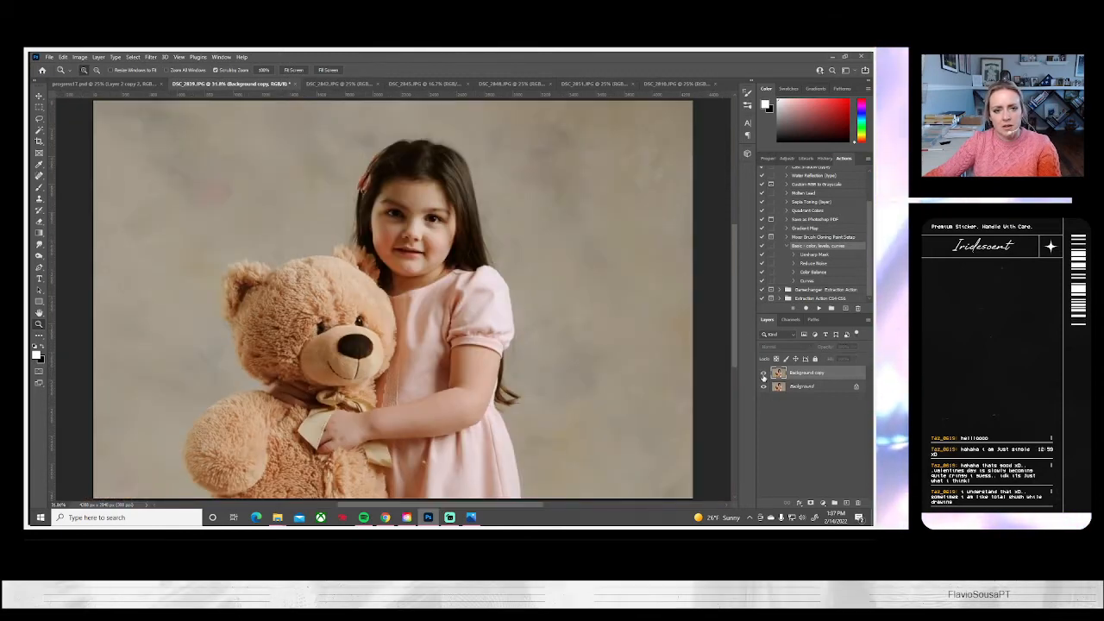
Brighten the girl's face using the Dodge tool with an enlarged soft brush and the Midtones range
click(39, 256)
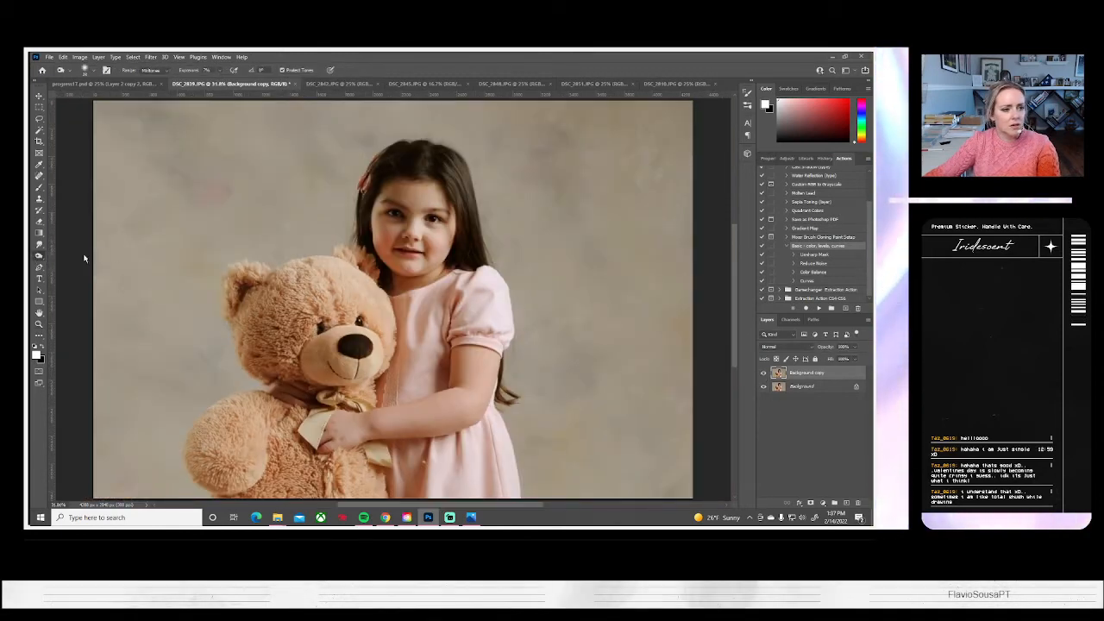
click(84, 70)
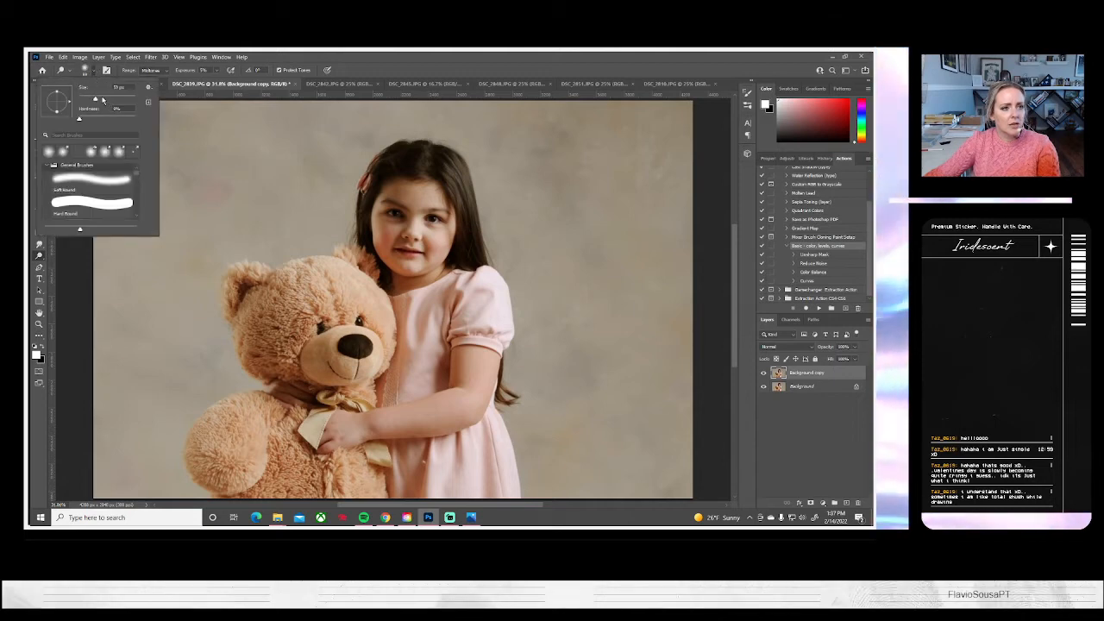
click(101, 99)
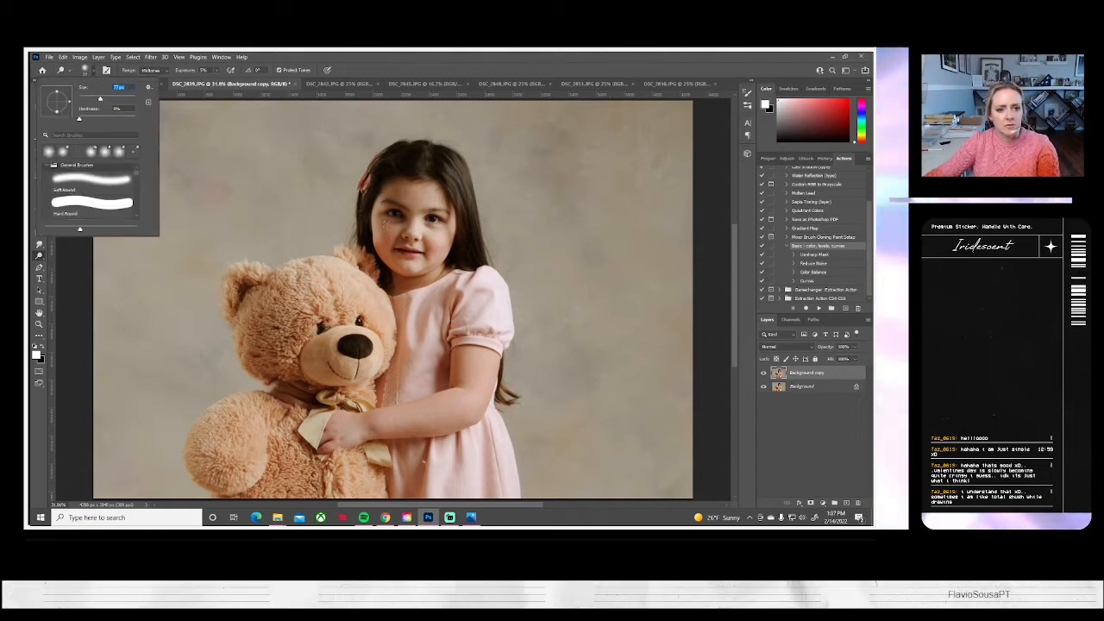
click(386, 227)
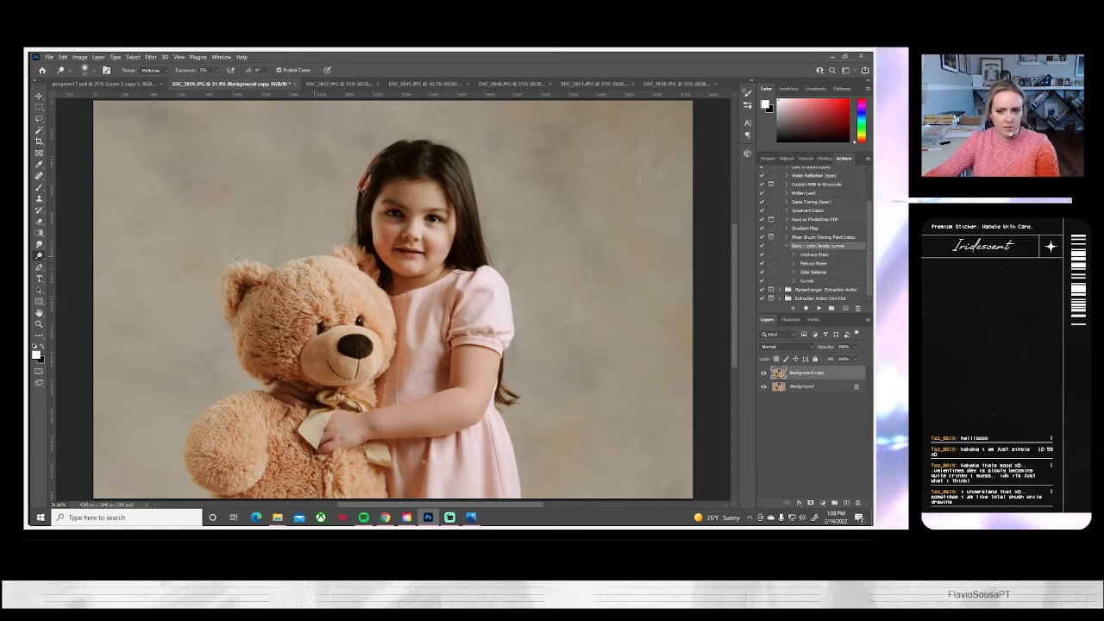
Flatten DSC_2839.JPG, save it on the computer as a JPEG, and close it
click(100, 57)
click(129, 393)
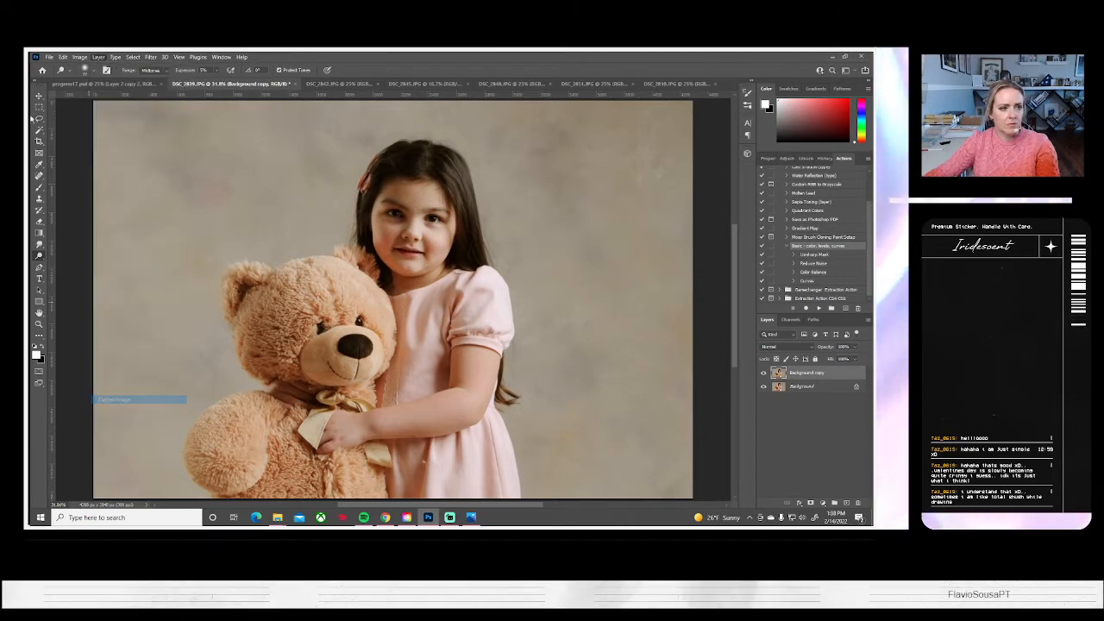
click(54, 57)
click(78, 157)
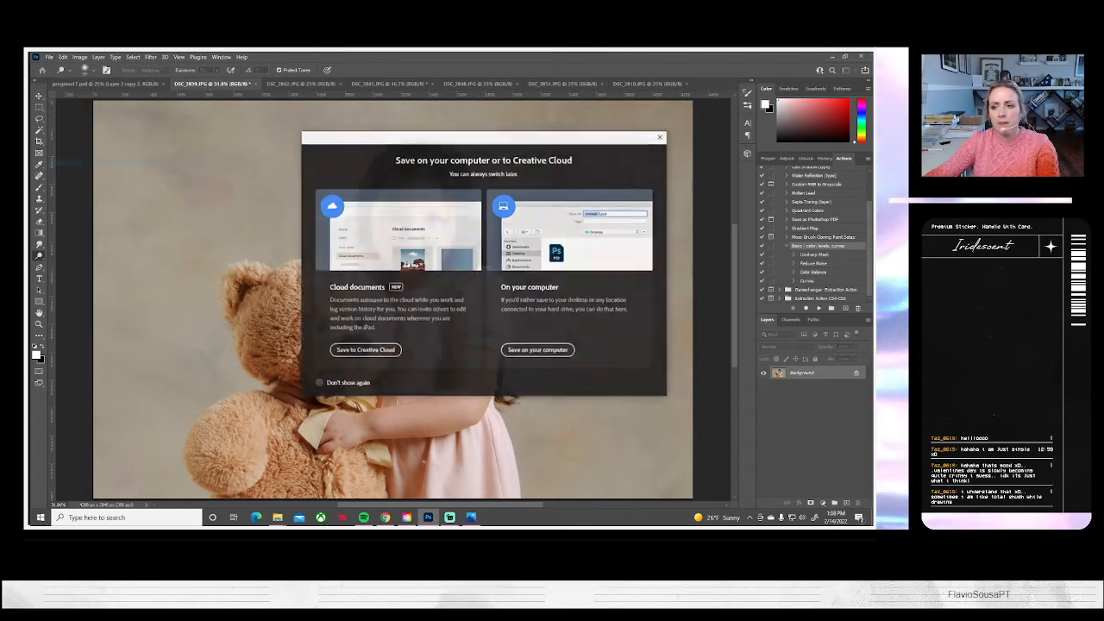
click(538, 350)
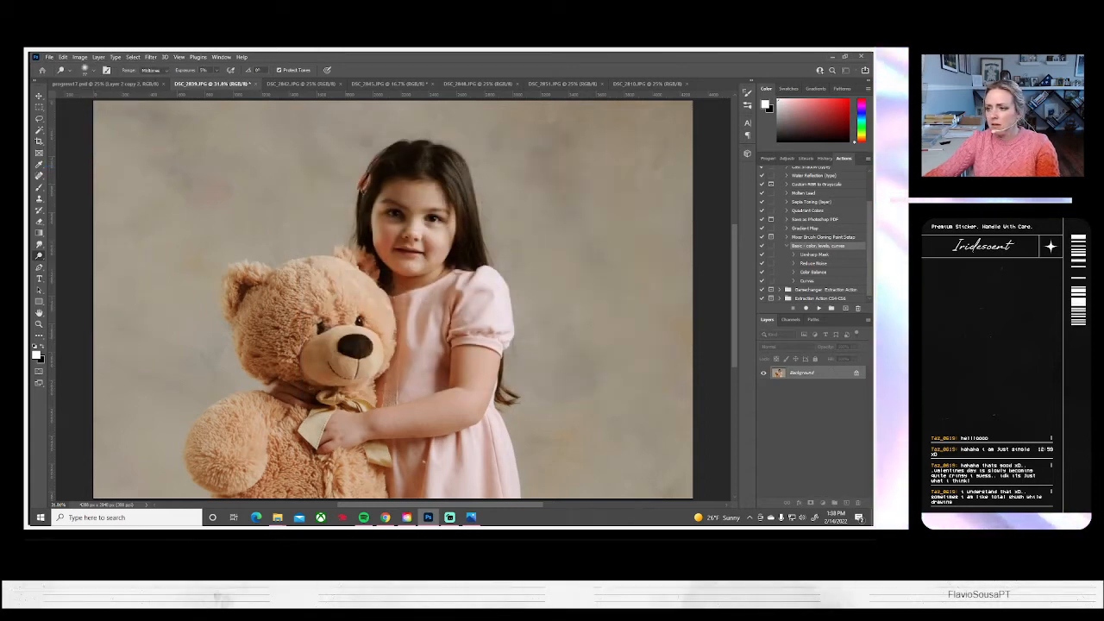
key(Return)
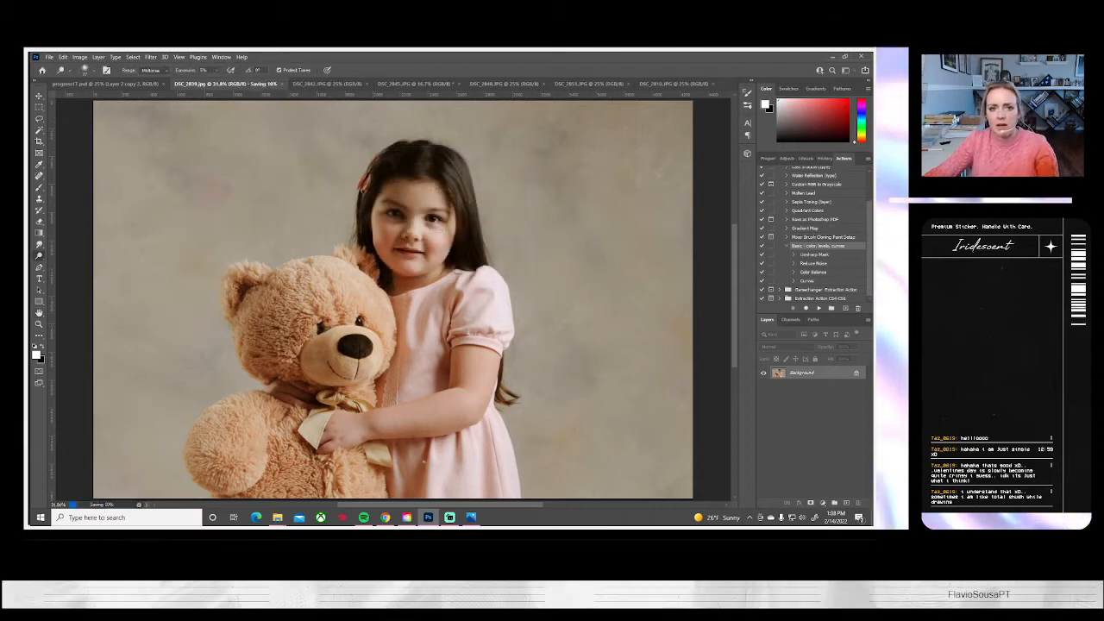
click(251, 84)
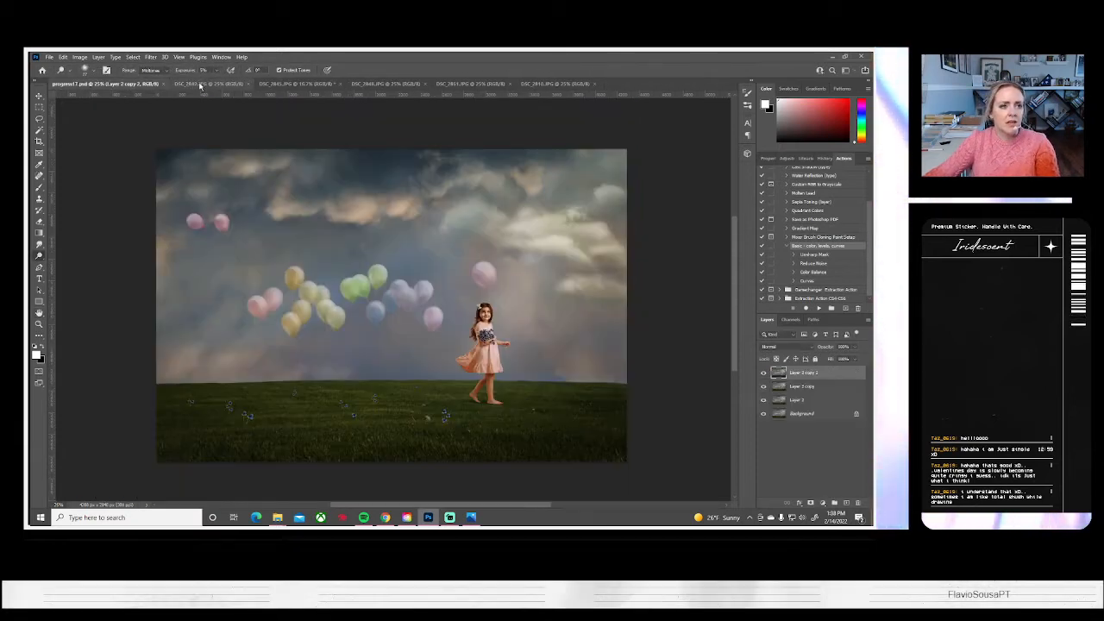
In DSC_2848.JPG, enlarge the photo to about 127%, shift it to crop out the suitcase, and rotate it about 5° counterclockwise
click(200, 85)
click(283, 83)
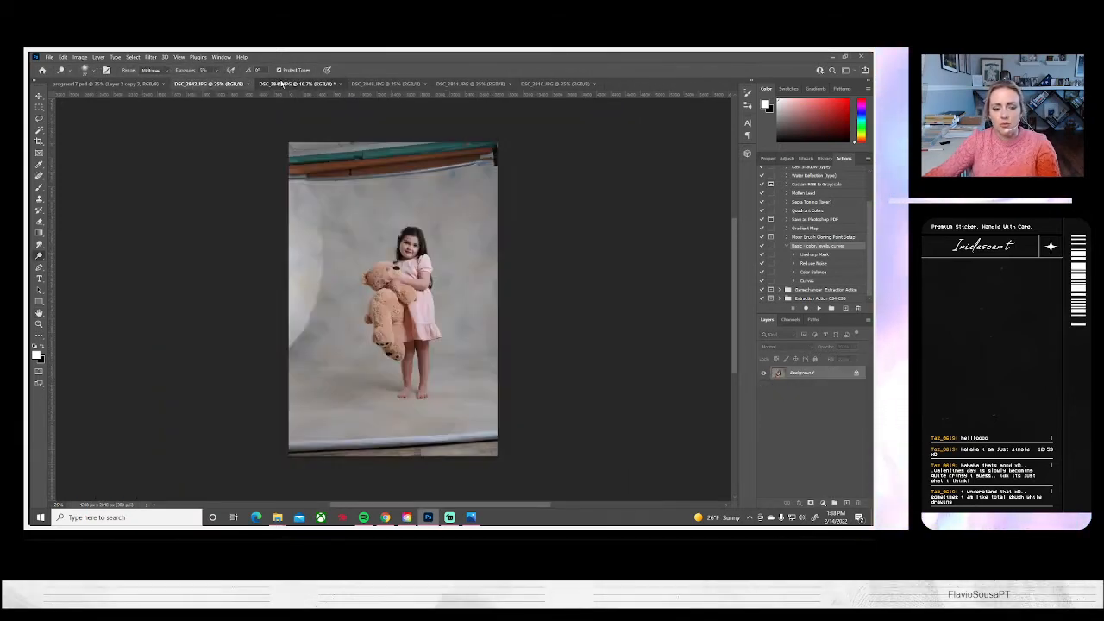
click(407, 85)
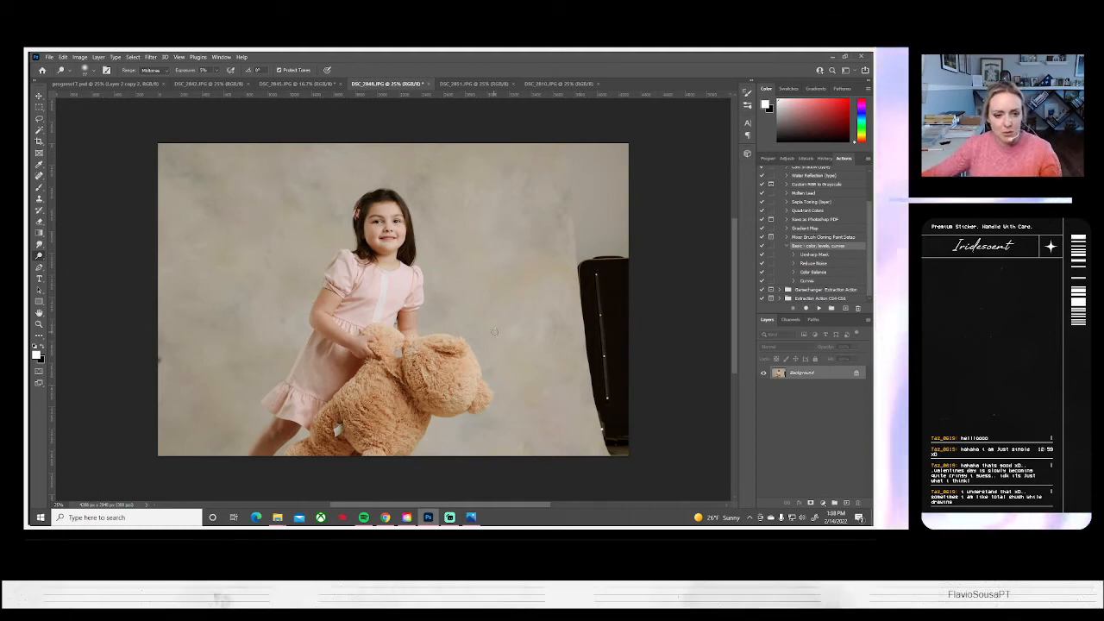
key(ctrl+a)
key(ctrl+t)
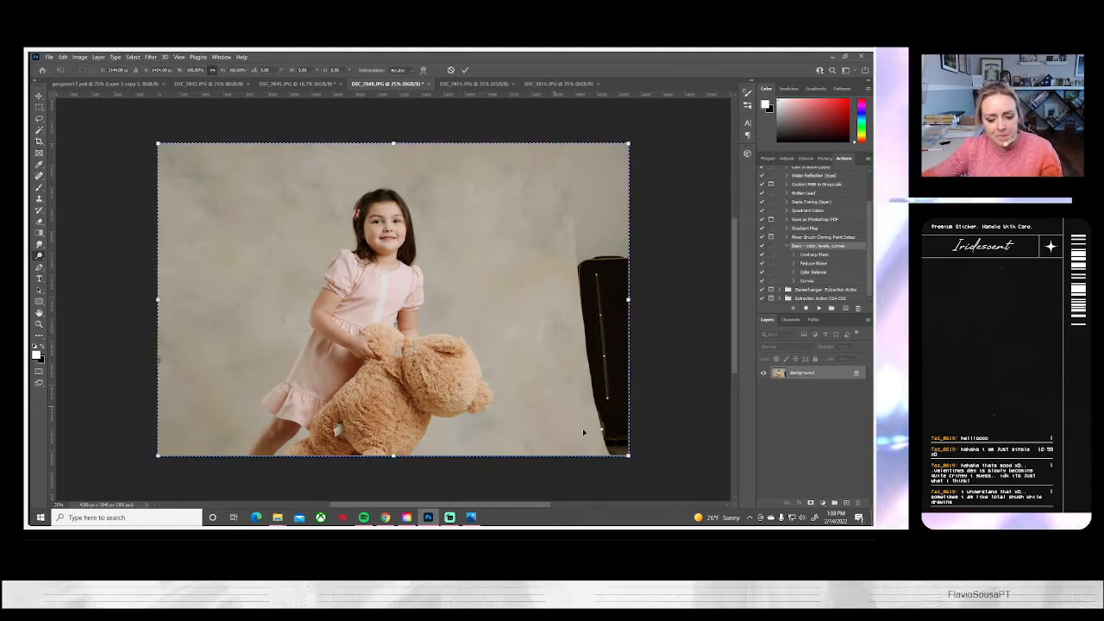
drag(629, 145, 697, 111)
drag(576, 272, 535, 321)
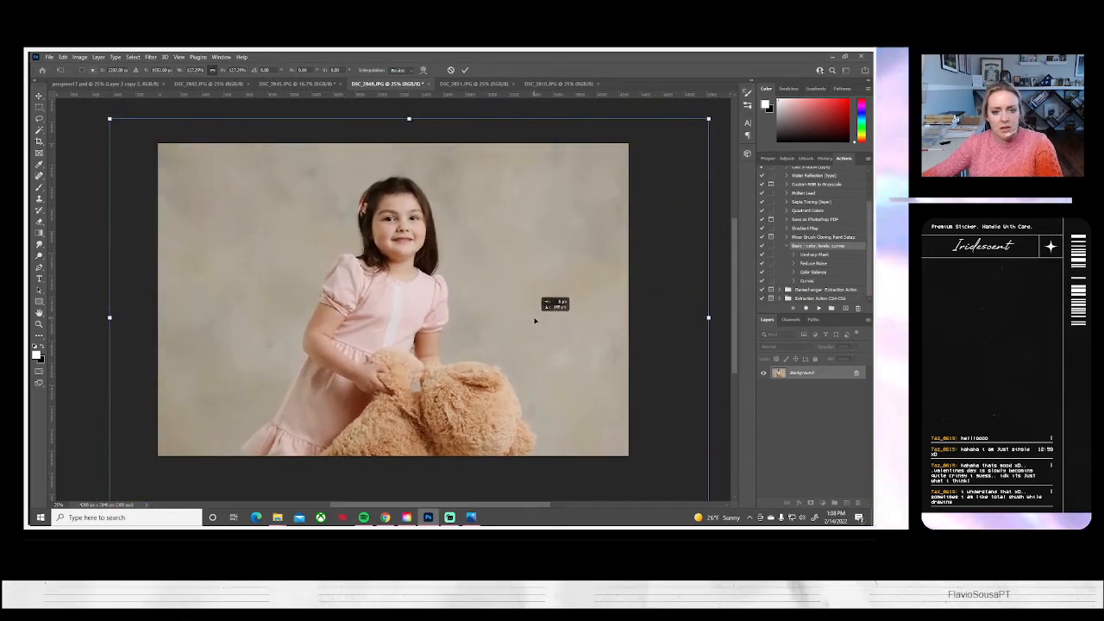
drag(698, 331, 713, 295)
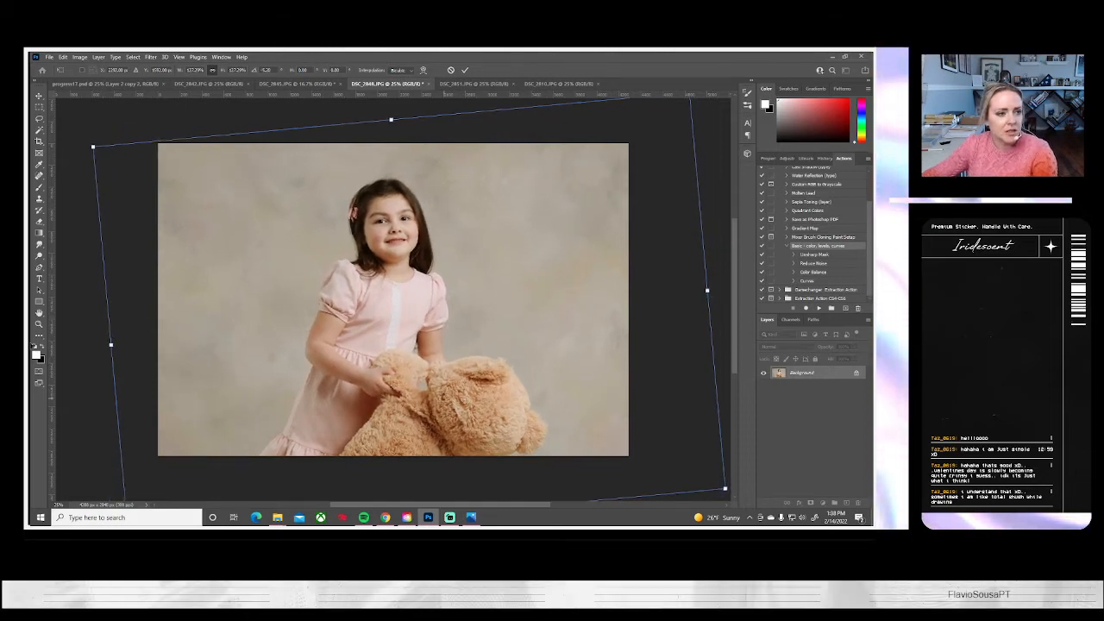
key(Return)
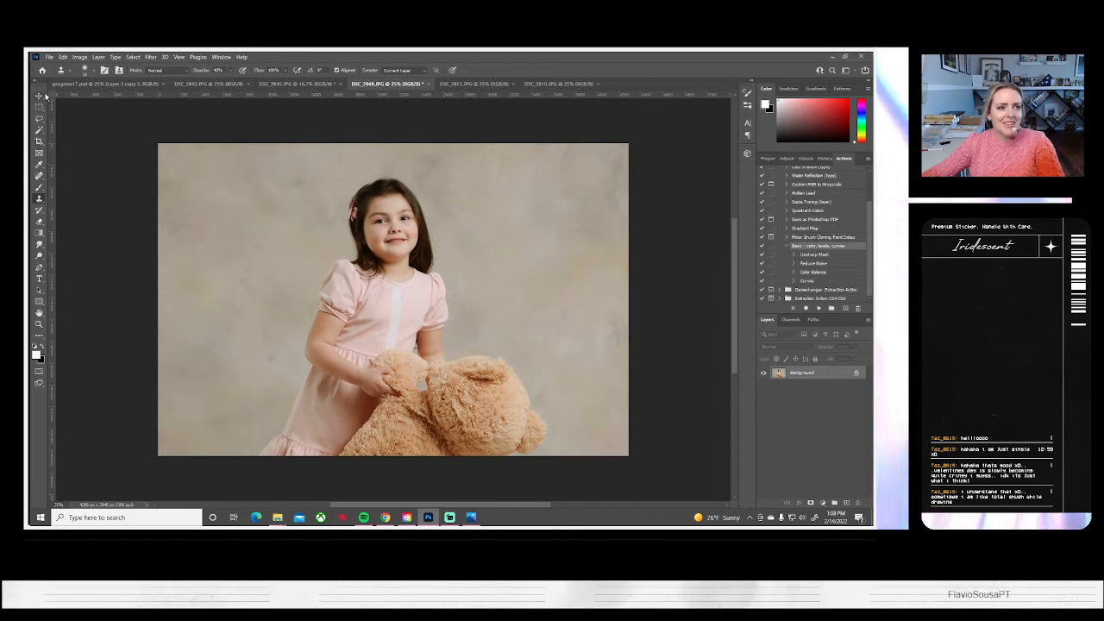
Clone out backdrop blotches beside the girl, on the image's left side, with an enlarged soft round Clone Stamp at 100% opacity
click(89, 70)
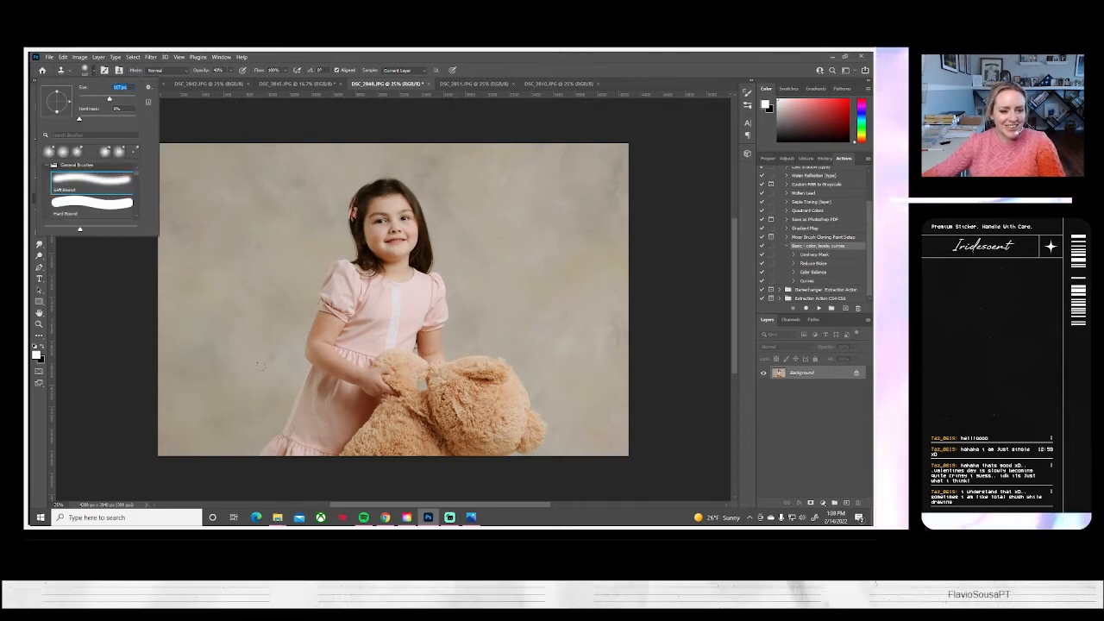
click(117, 99)
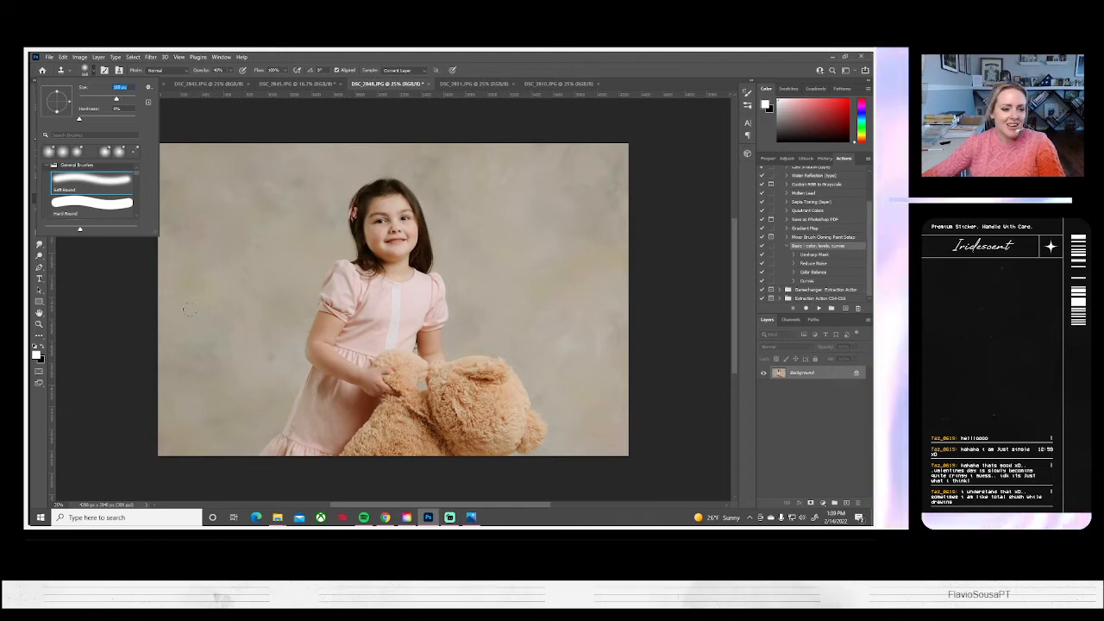
click(254, 366)
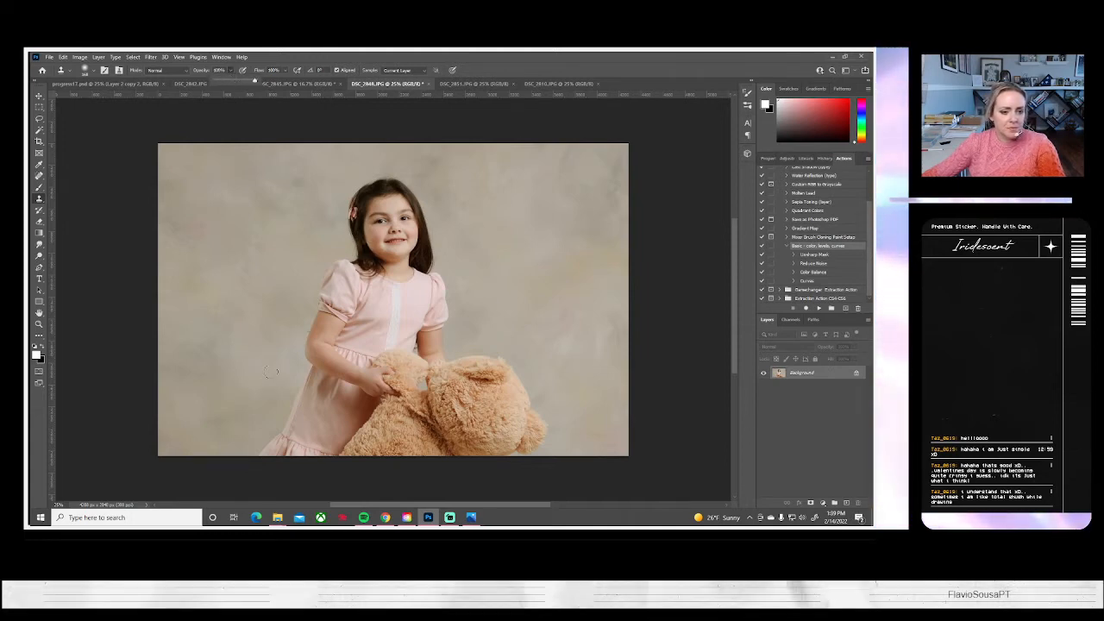
alt+click(250, 371)
click(262, 357)
drag(260, 249, 257, 244)
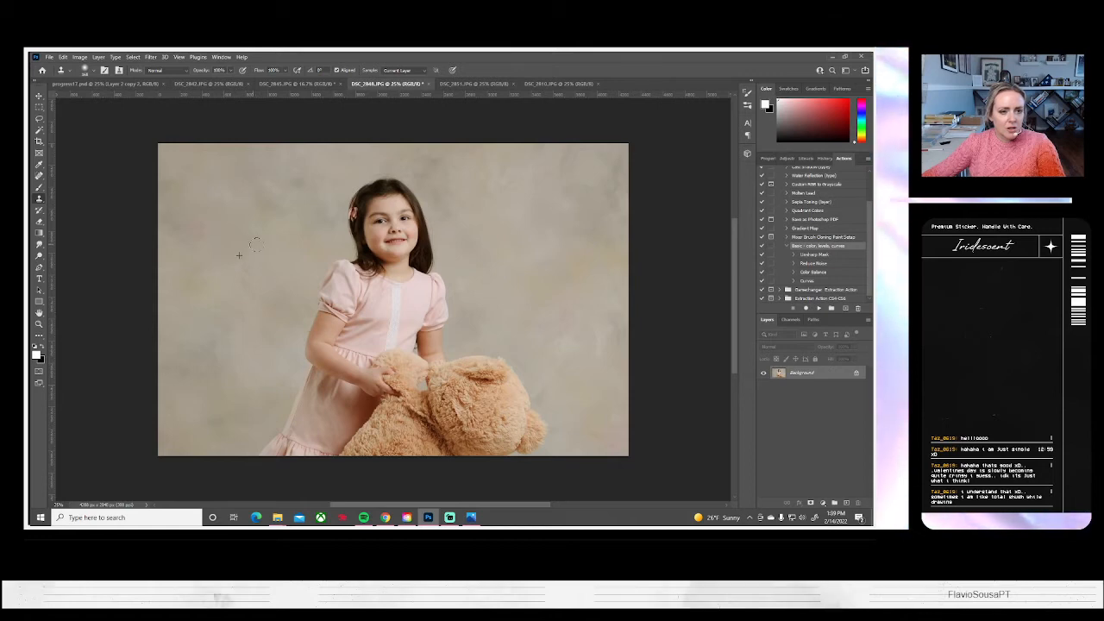
drag(179, 257, 191, 248)
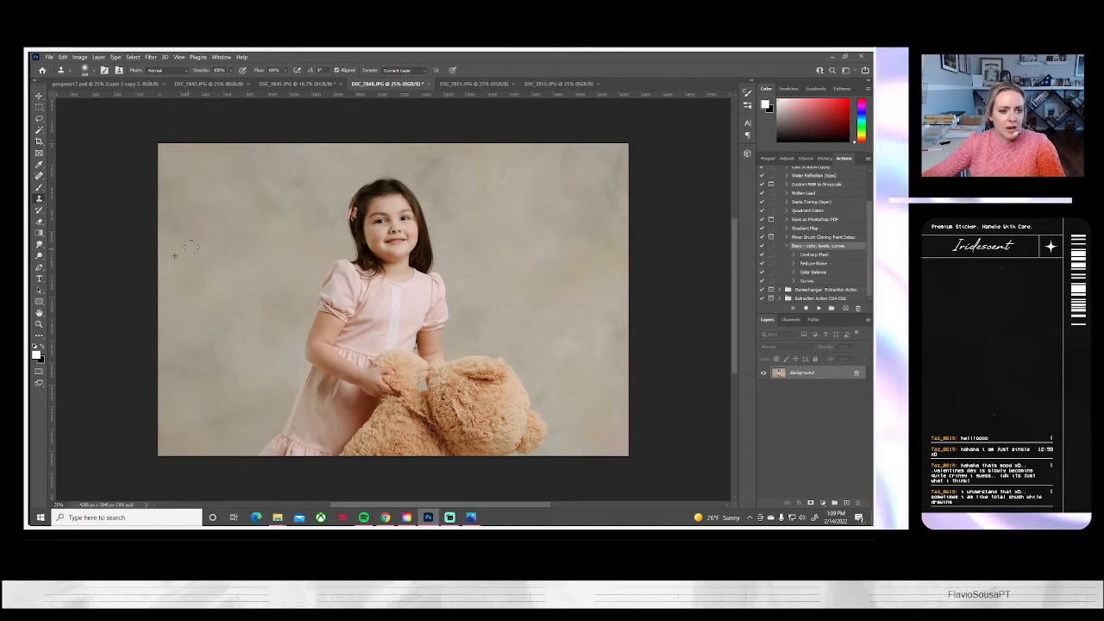
Clone clean backdrop over the lower-left corner and the area beside the girl's head, and activate the Dodge tool
alt+click(191, 406)
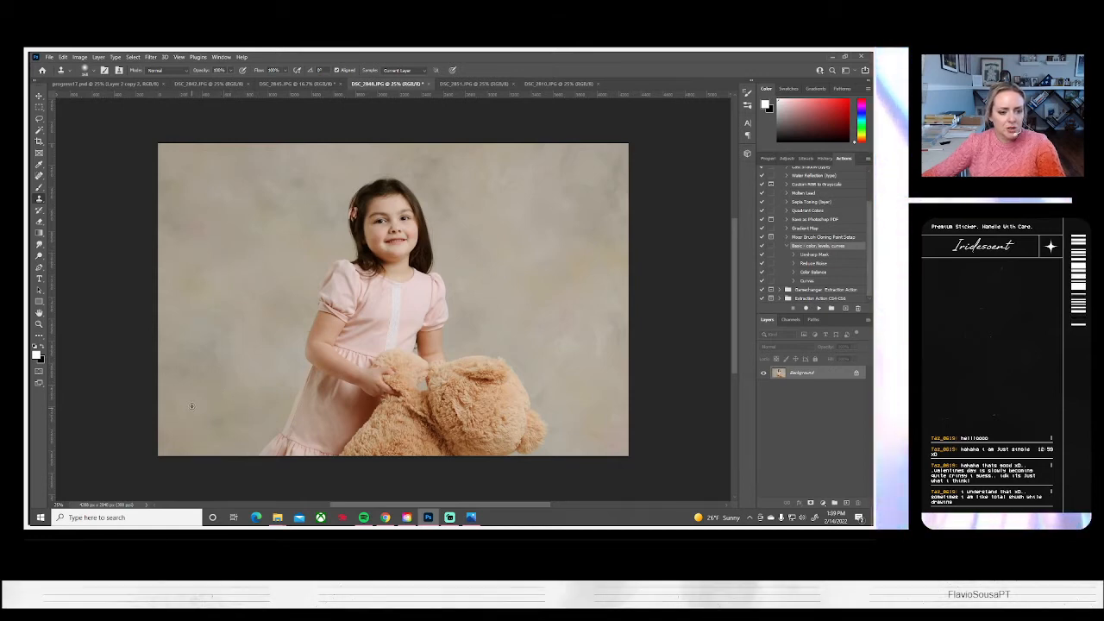
alt+click(189, 421)
click(174, 410)
drag(174, 405, 179, 408)
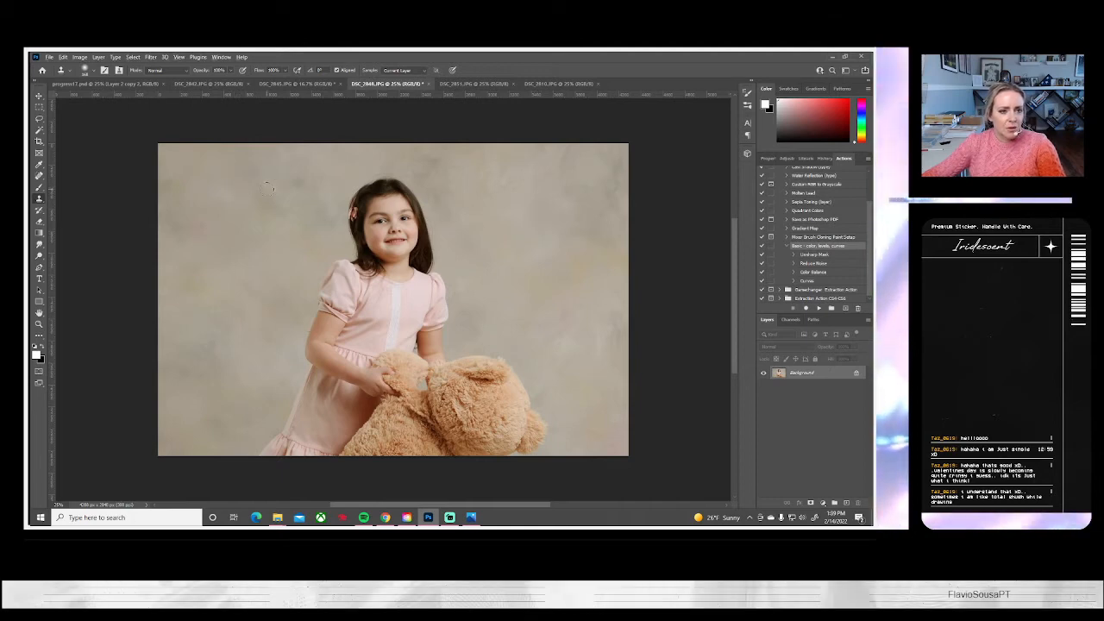
drag(291, 178, 305, 202)
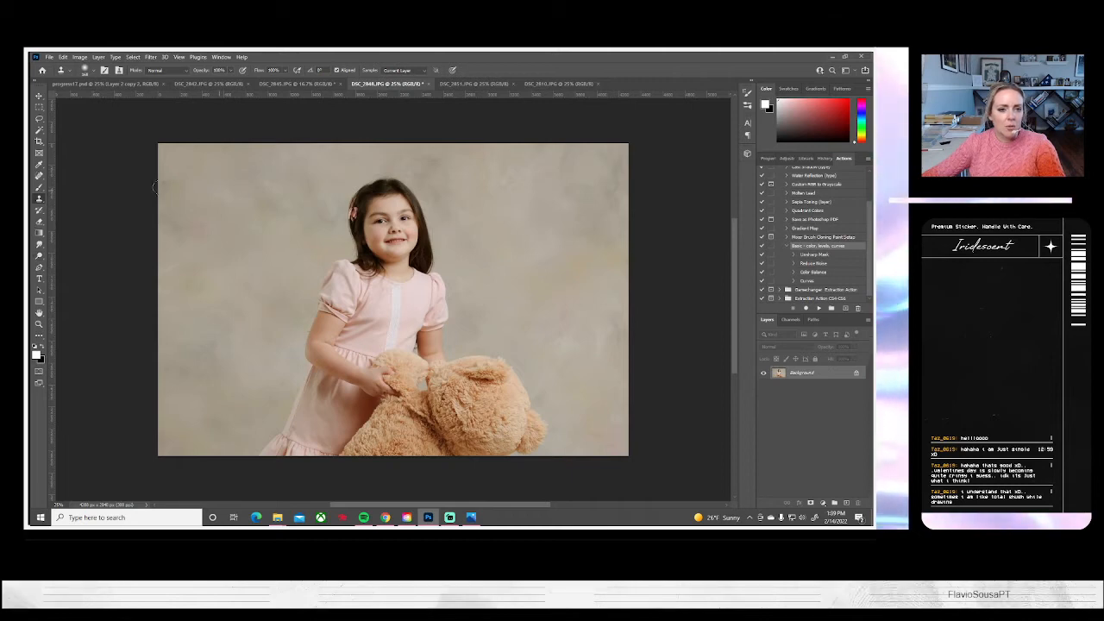
click(38, 256)
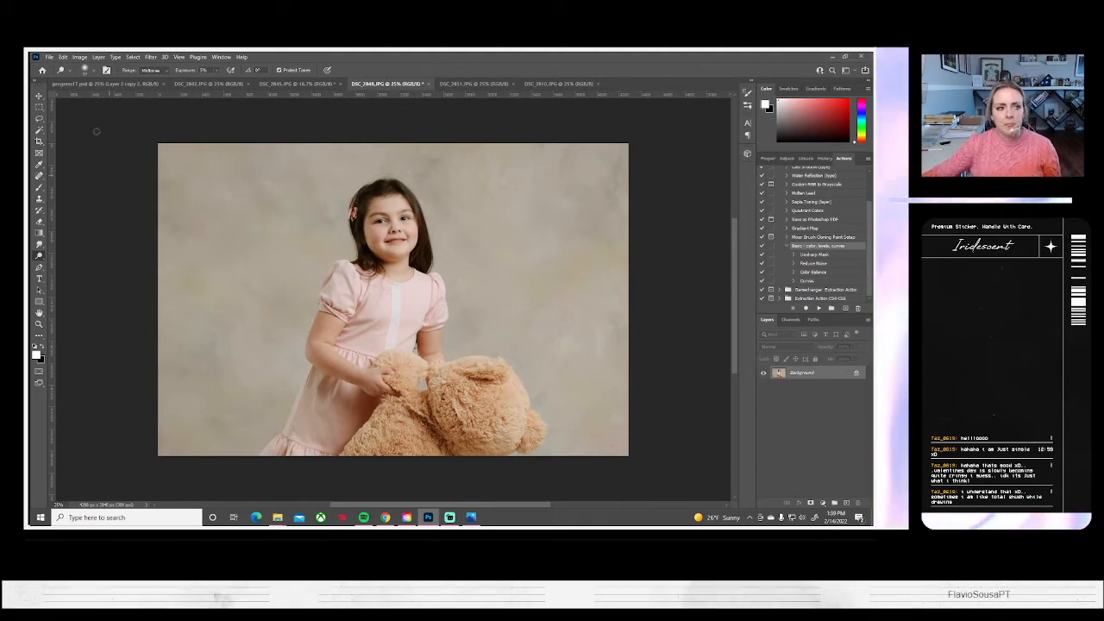
Save DSC_2848.JPG on the computer as a JPEG at quality 10 with the Baseline ("Standard") format, and close it
click(51, 56)
click(86, 164)
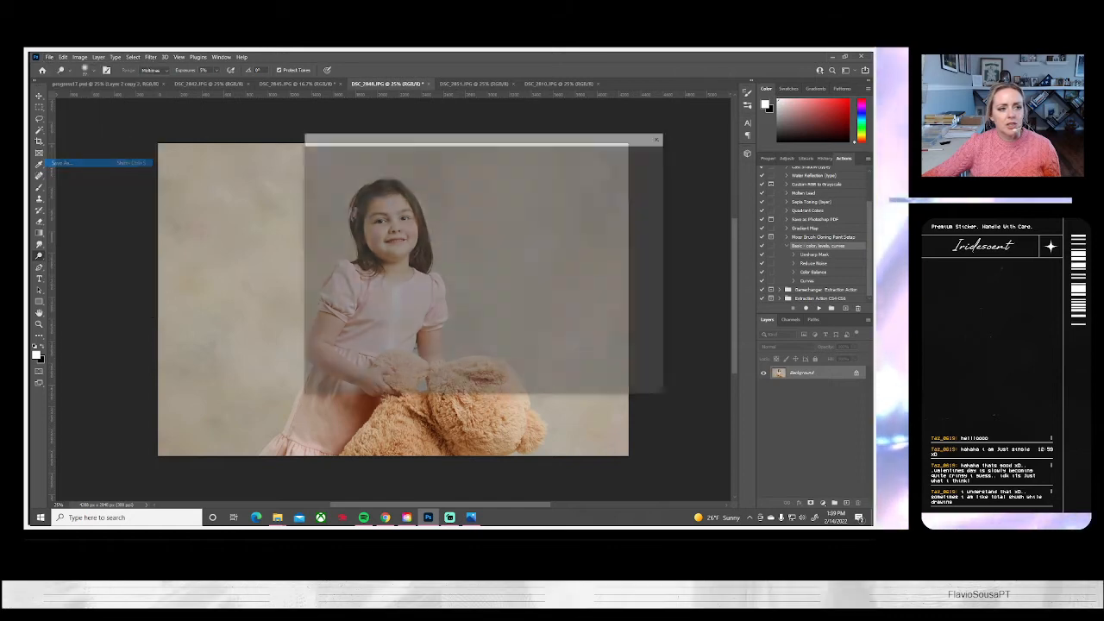
click(526, 351)
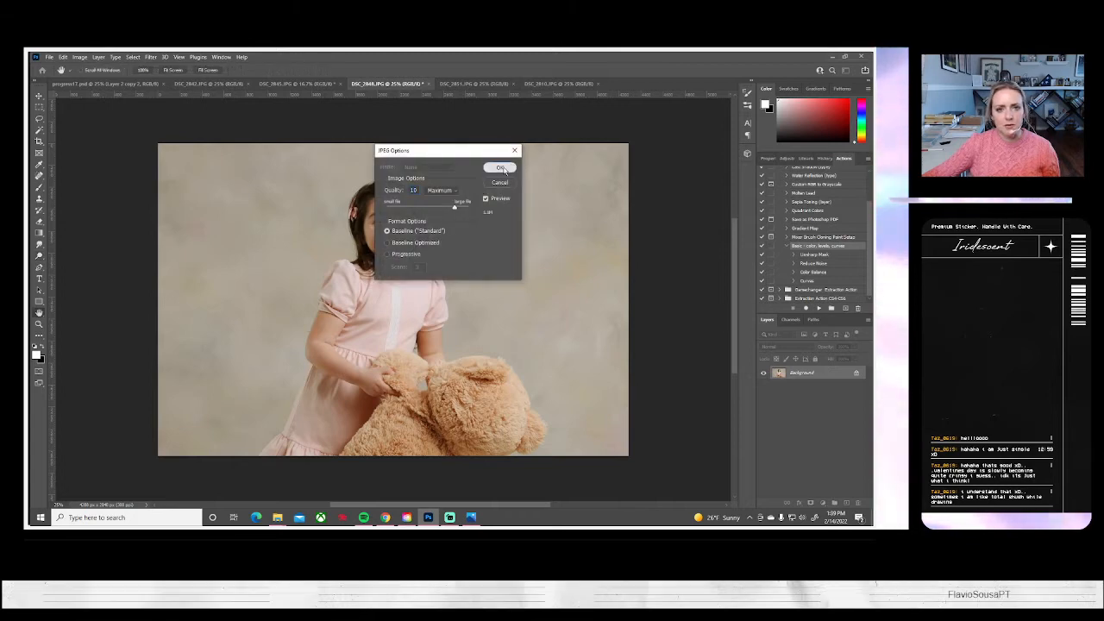
click(498, 167)
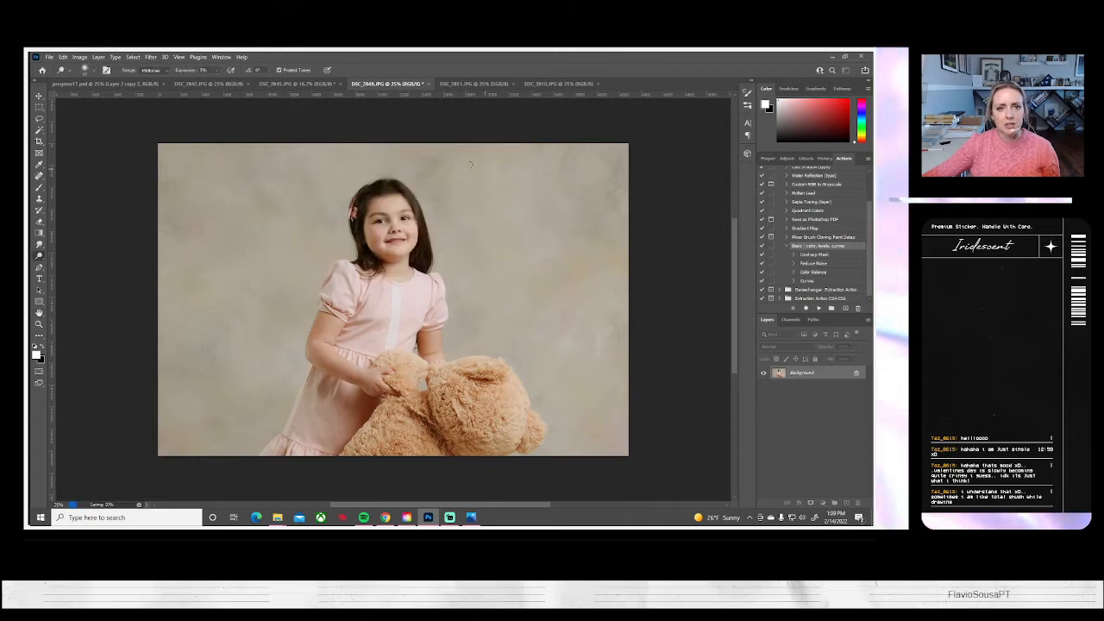
click(424, 84)
Select a full-height strip of clean backdrop in the empty-backdrop photo with the Rectangular Marquee tool
click(386, 84)
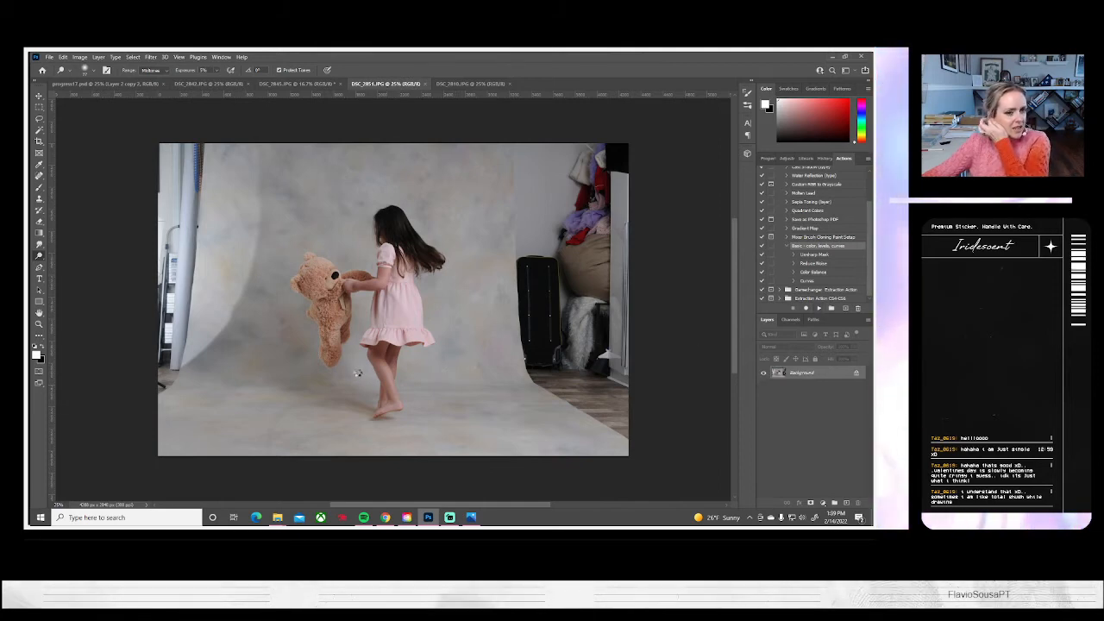
click(38, 198)
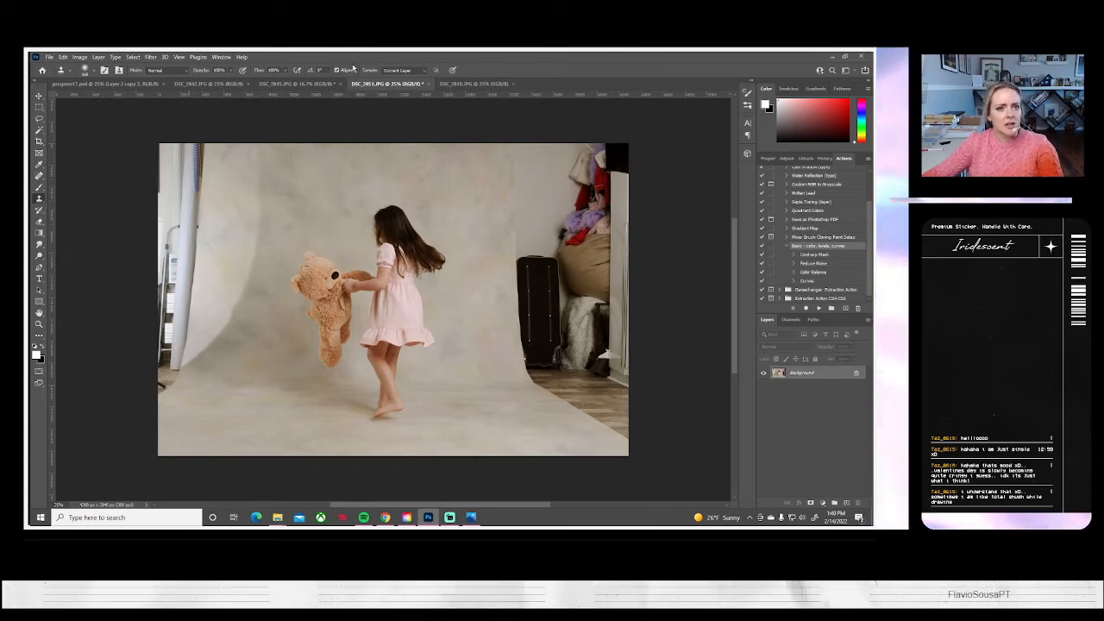
click(474, 84)
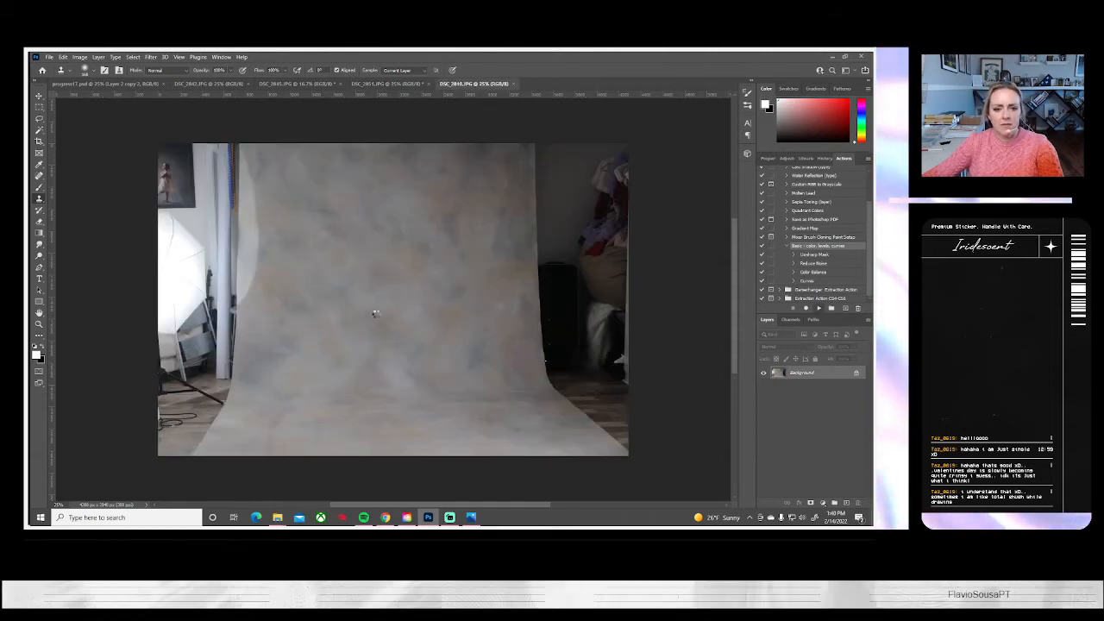
click(39, 108)
drag(354, 140, 535, 487)
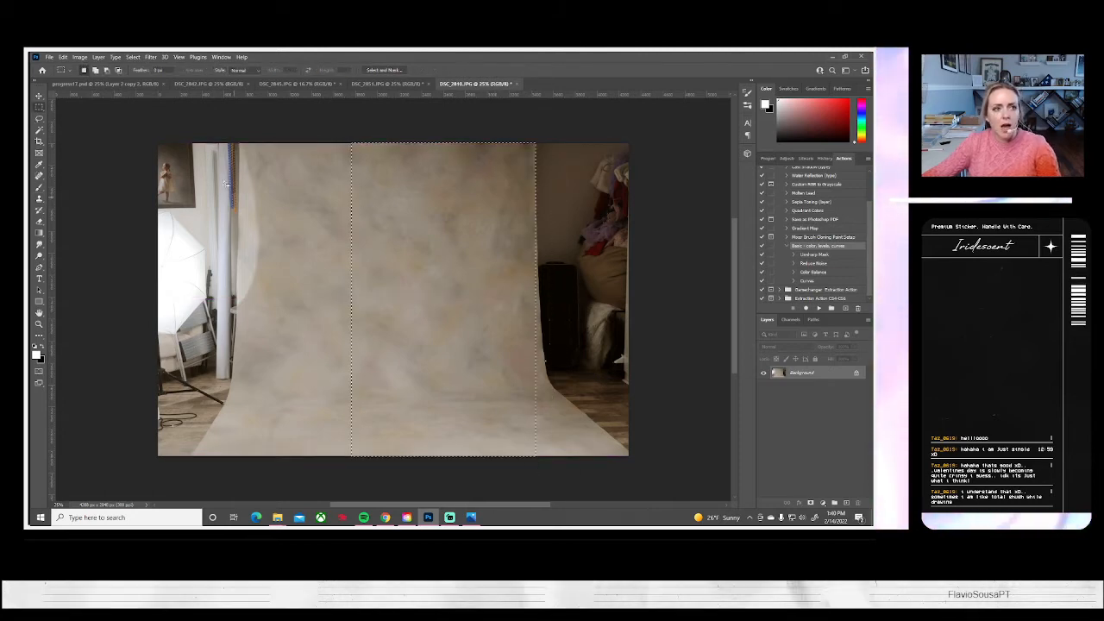
Paste the clean backdrop strip into DSC_2851.JPG and move it flush with the image's right edge, over the suitcase and clutter
click(207, 83)
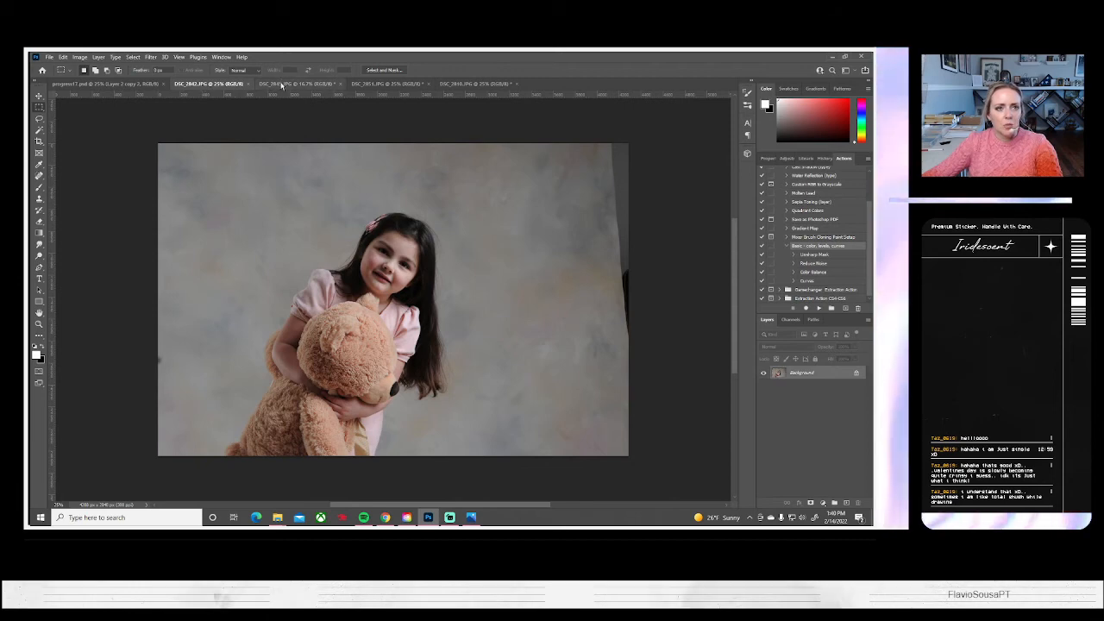
click(284, 83)
click(388, 84)
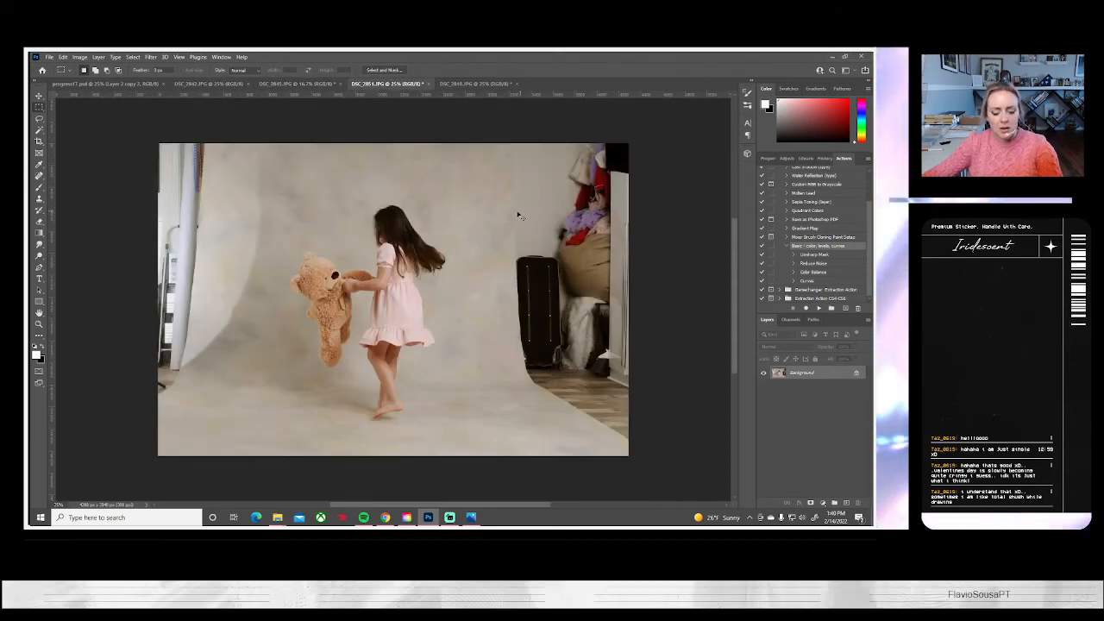
key(ctrl+v)
key(ctrl+t)
drag(433, 339, 577, 338)
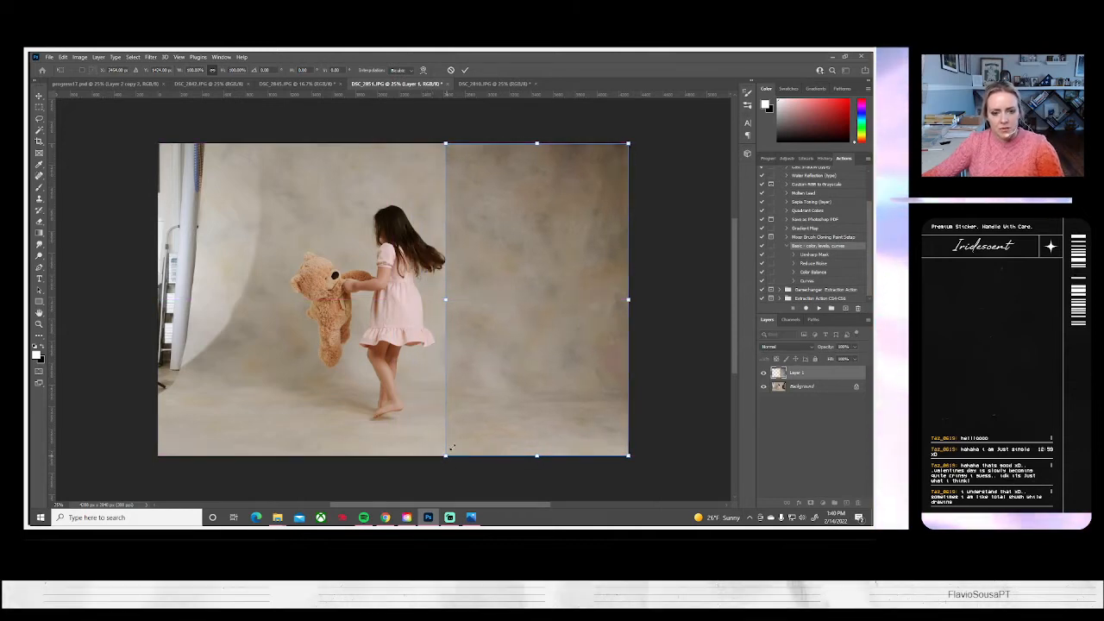
key(alt+space)
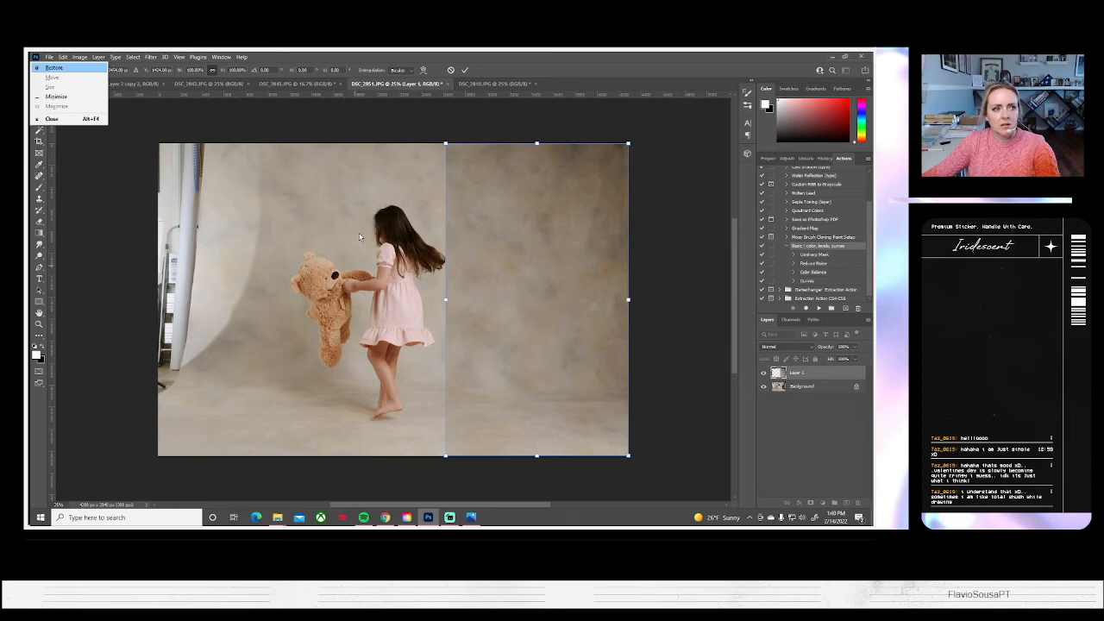
click(500, 182)
click(465, 70)
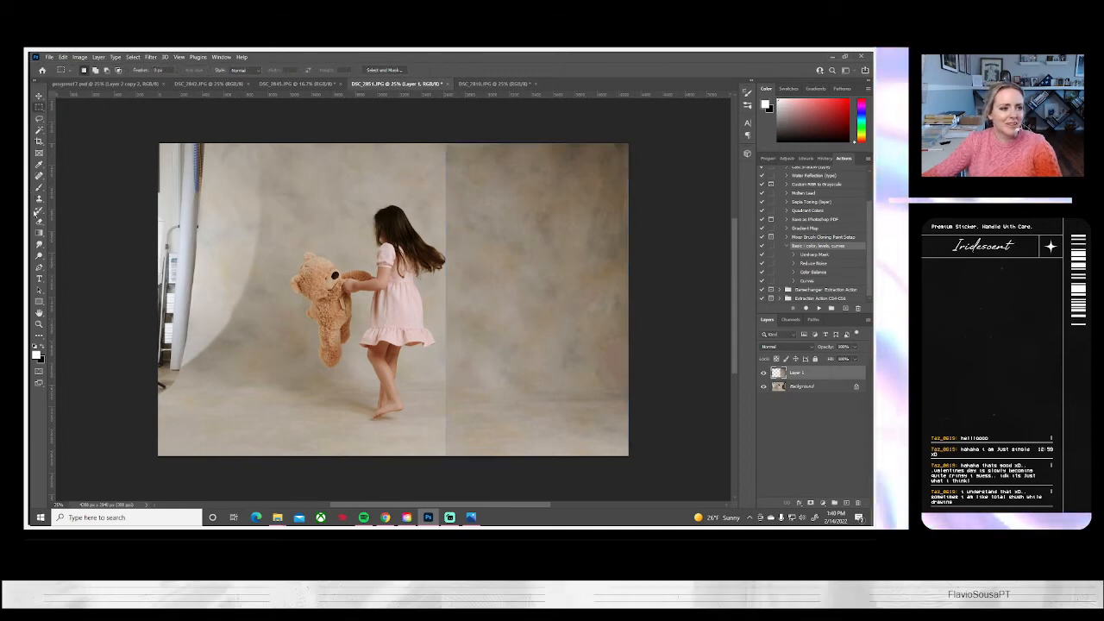
Blend the pasted strip's inner edge into the backdrop beside the girl using a much larger soft round Eraser
key(e)
click(94, 72)
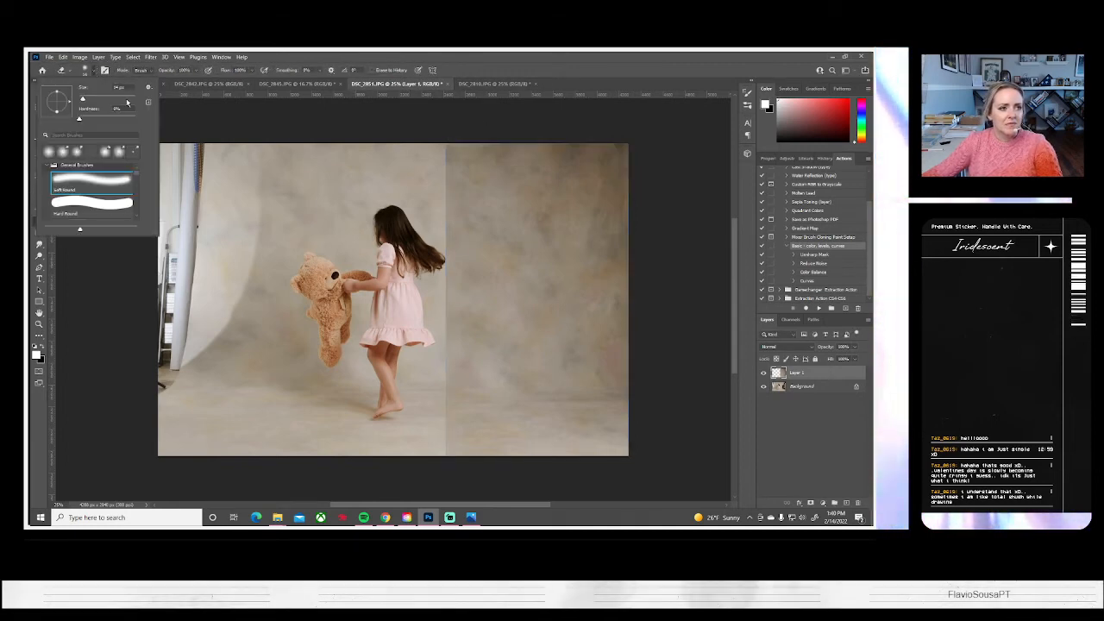
click(131, 99)
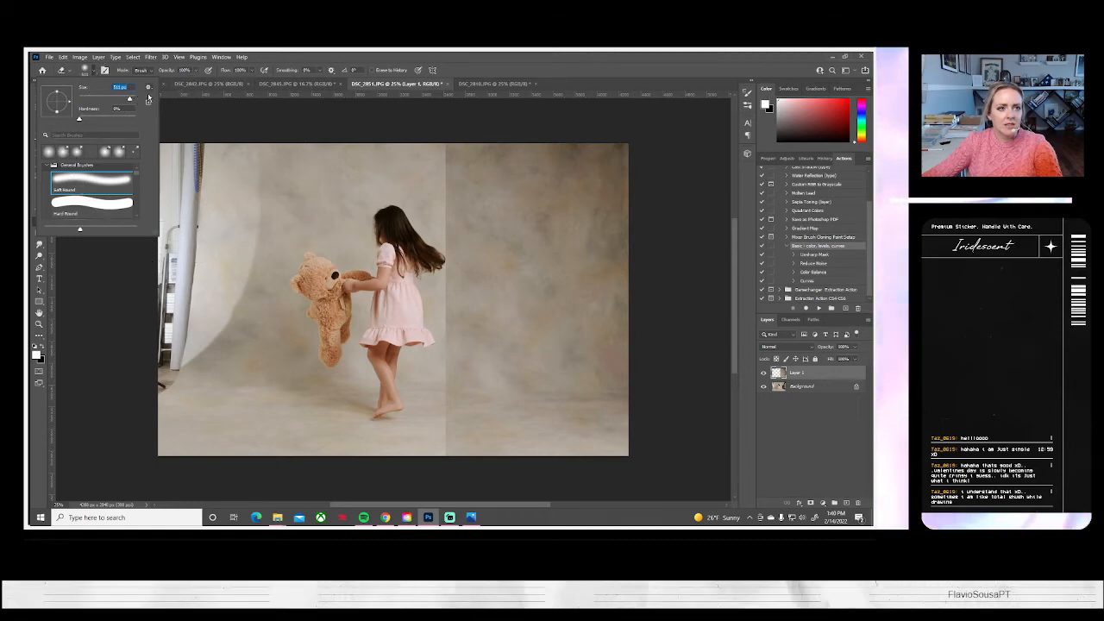
drag(131, 100, 133, 100)
mouse_move(418, 153)
mouse_down()
mouse_move(446, 223)
mouse_move(426, 367)
mouse_move(389, 443)
mouse_up()
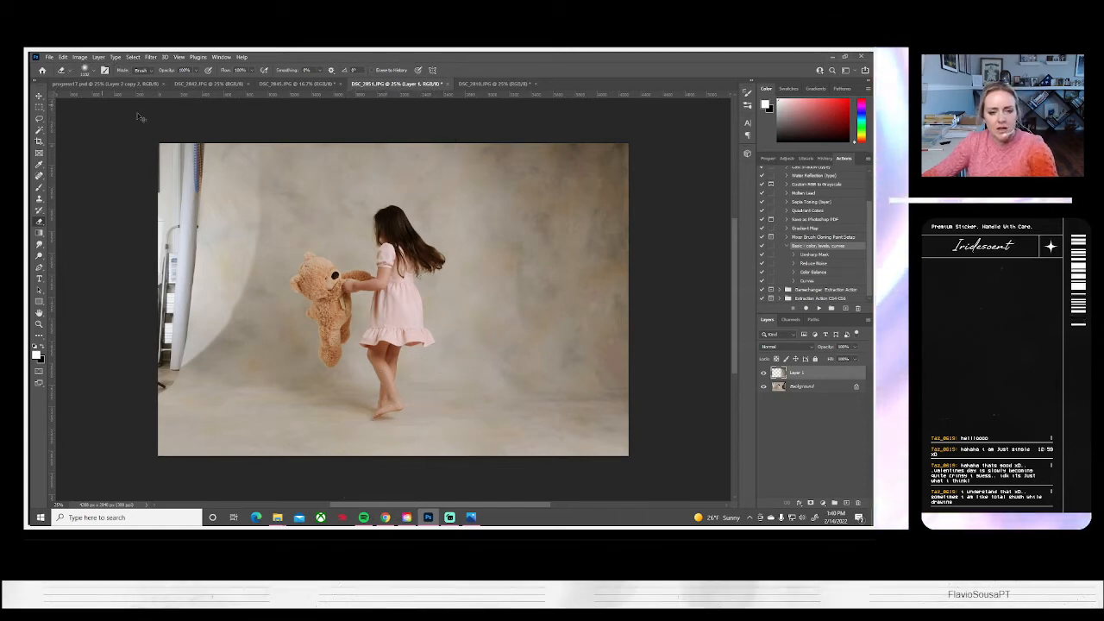
Stretch the inner edge of the pasted backdrop strip in DSC_2851.JPG further toward the girl with Free Transform
key(ctrl+t)
drag(445, 300, 405, 302)
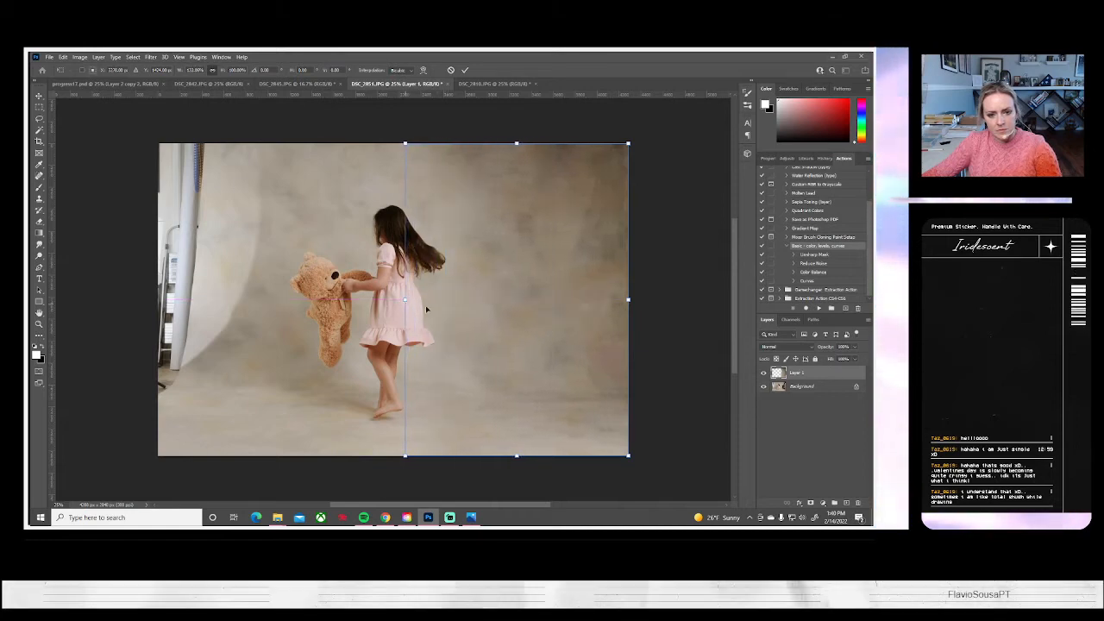
key(Return)
key(e)
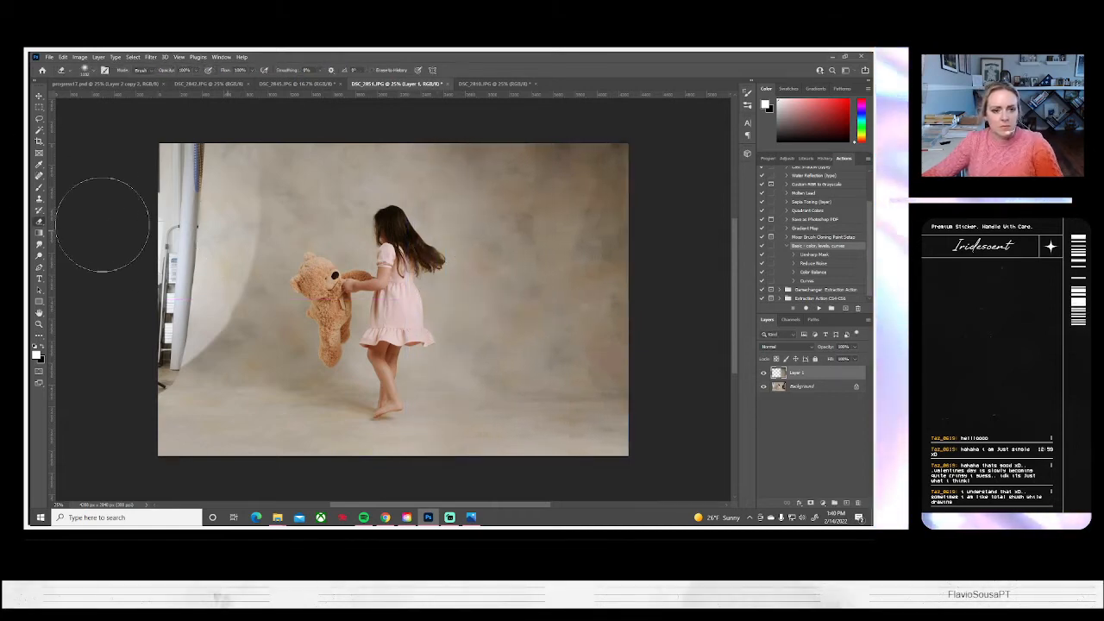
Reduce the Eraser's brush size and flatten the image into a single background layer
click(93, 70)
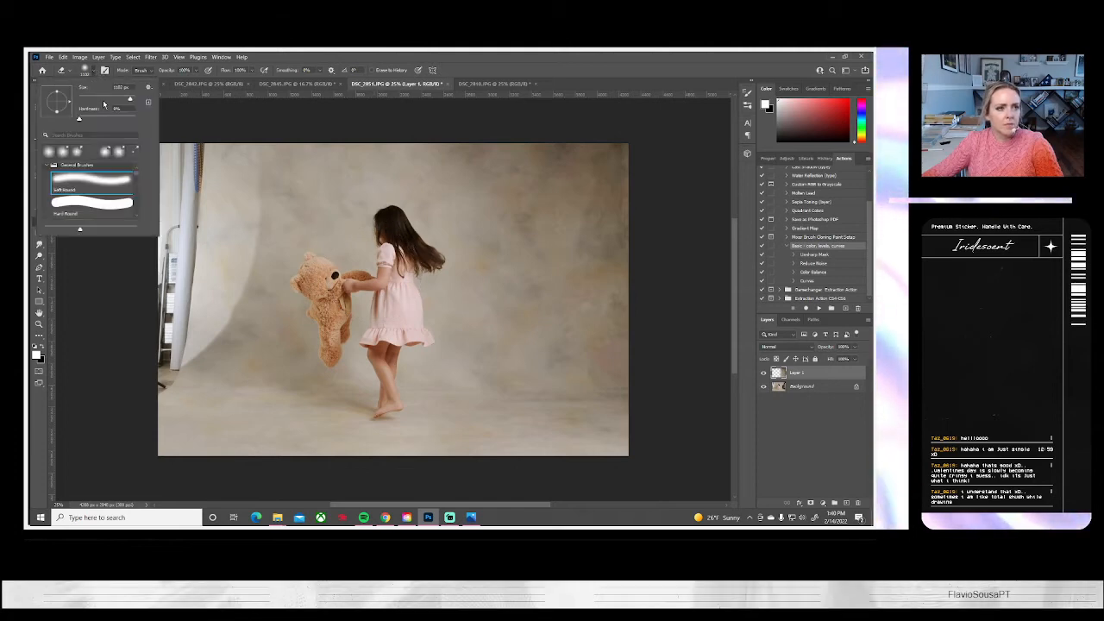
click(119, 97)
key(Return)
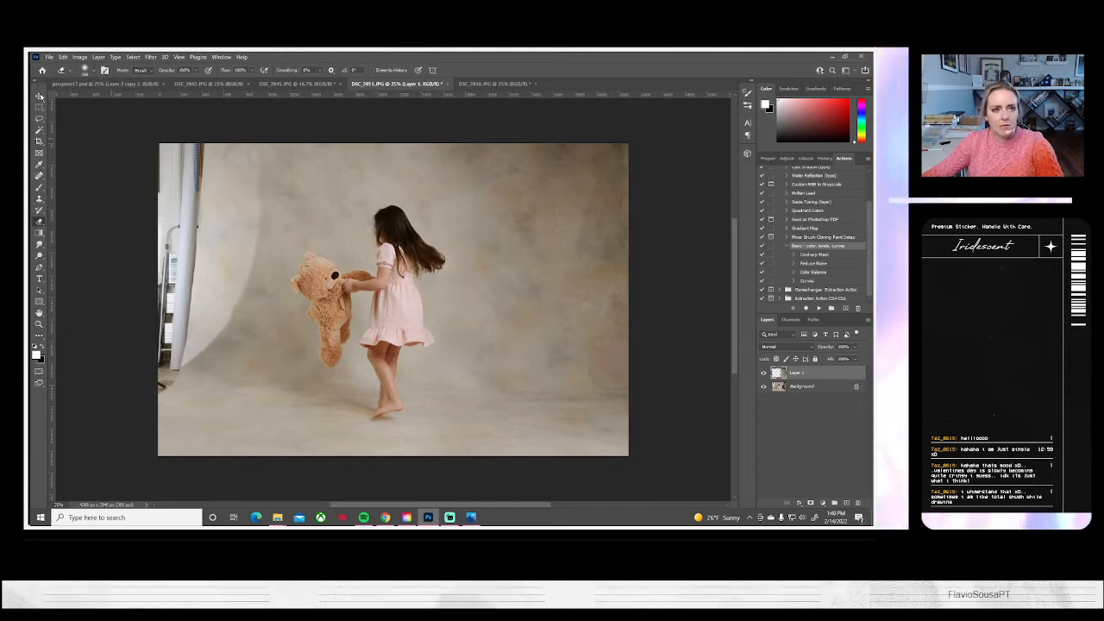
click(100, 57)
click(120, 399)
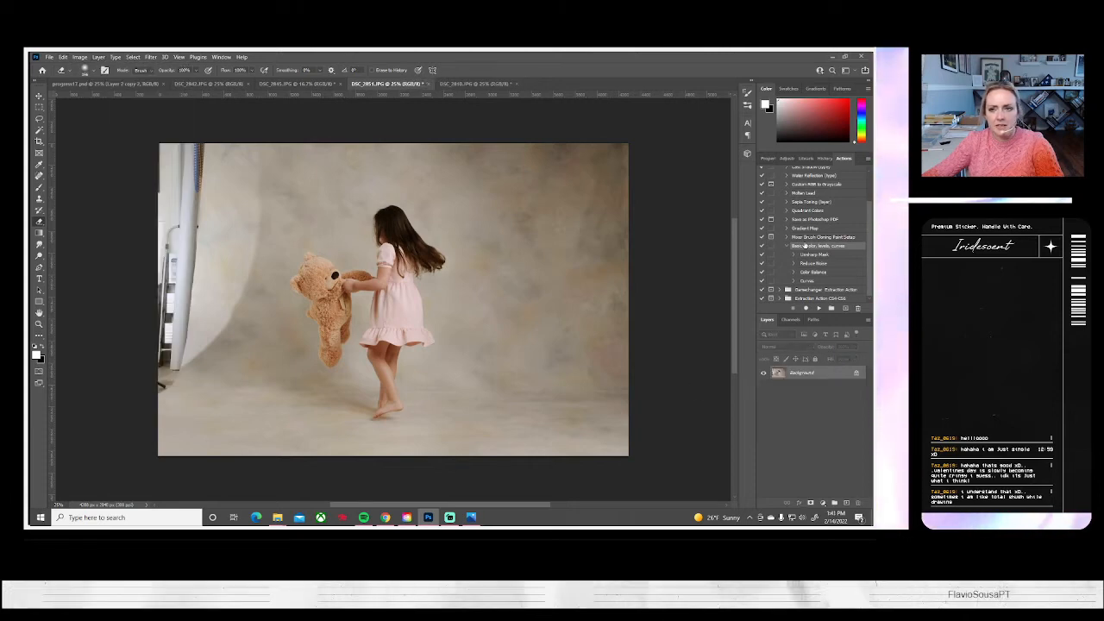
click(825, 159)
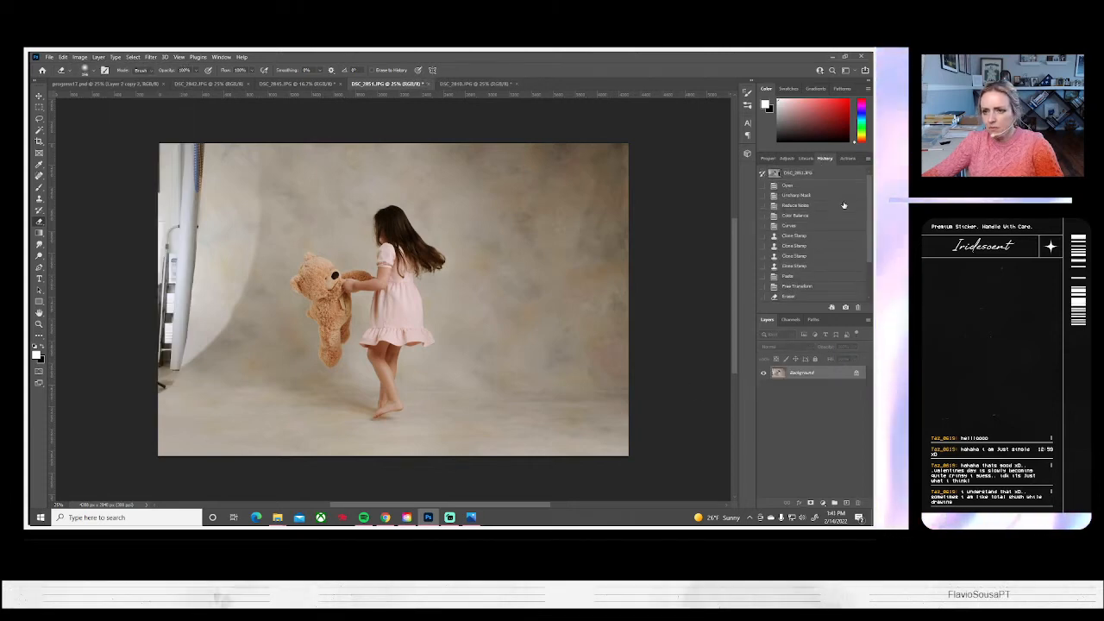
click(844, 159)
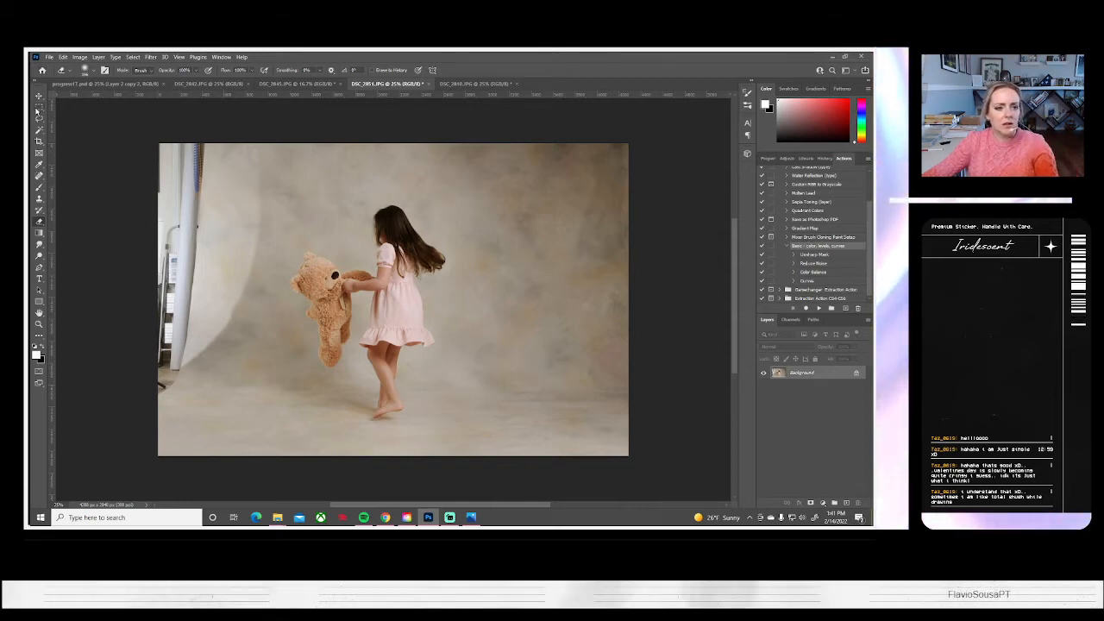
Paste the clean backdrop strip again, flip it horizontally and place it flush with the image's left edge over the stand and backdrop edge
key(ctrl+v)
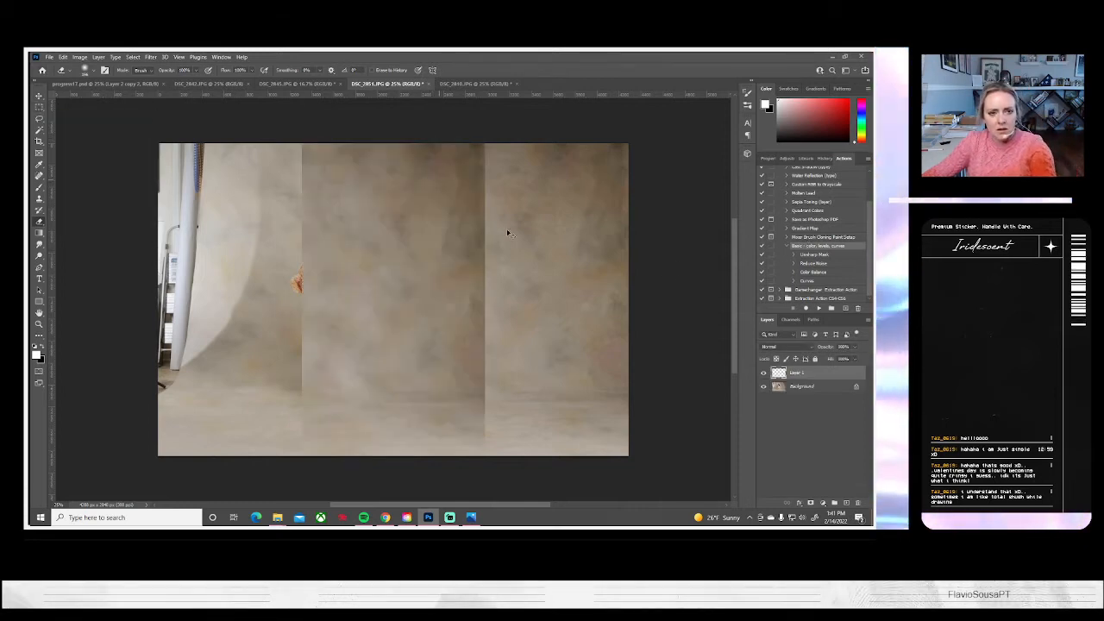
key(ctrl+t)
click(62, 57)
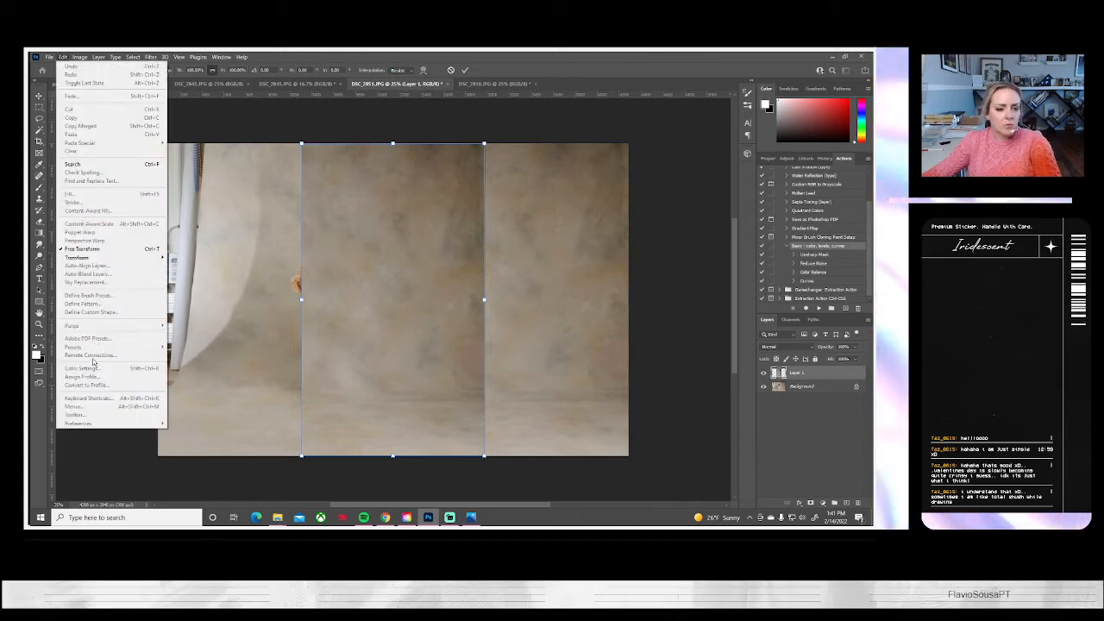
mouse_move(80, 57)
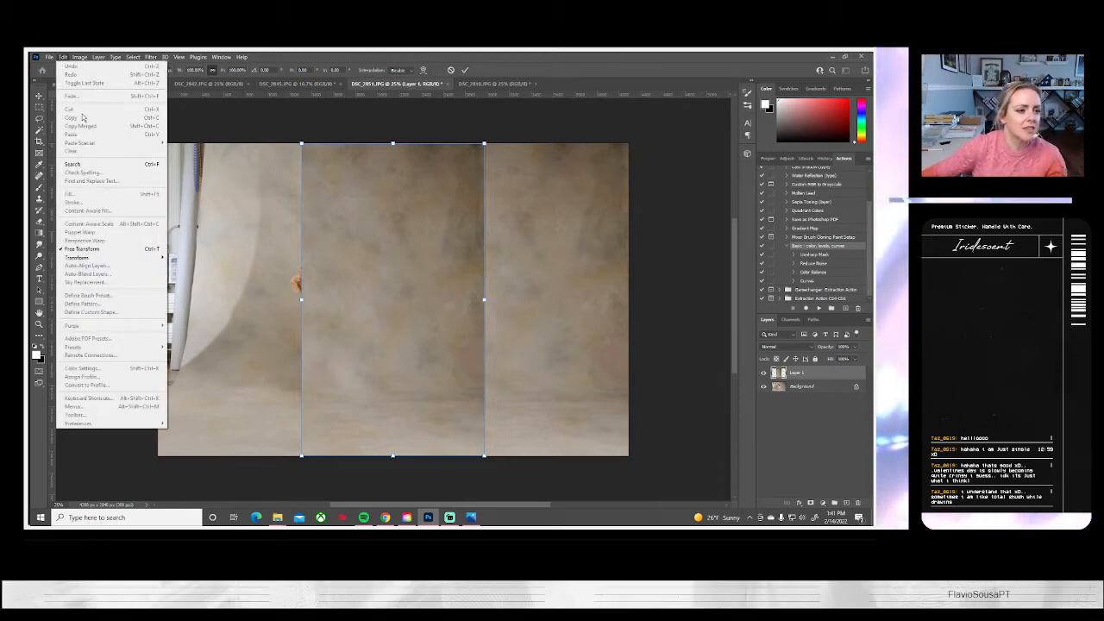
mouse_move(92, 260)
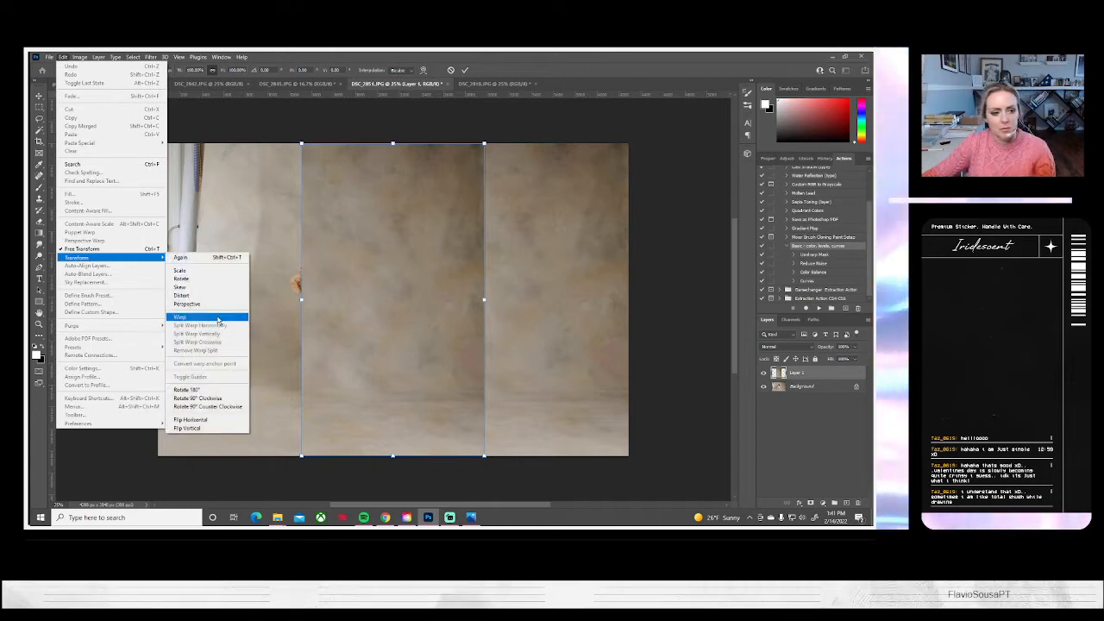
click(193, 419)
drag(415, 360, 272, 360)
Stretch the flipped strip's inner edge across the teddy bear up to the girl, keeping the full image height
drag(342, 300, 353, 300)
key(ctrl+z)
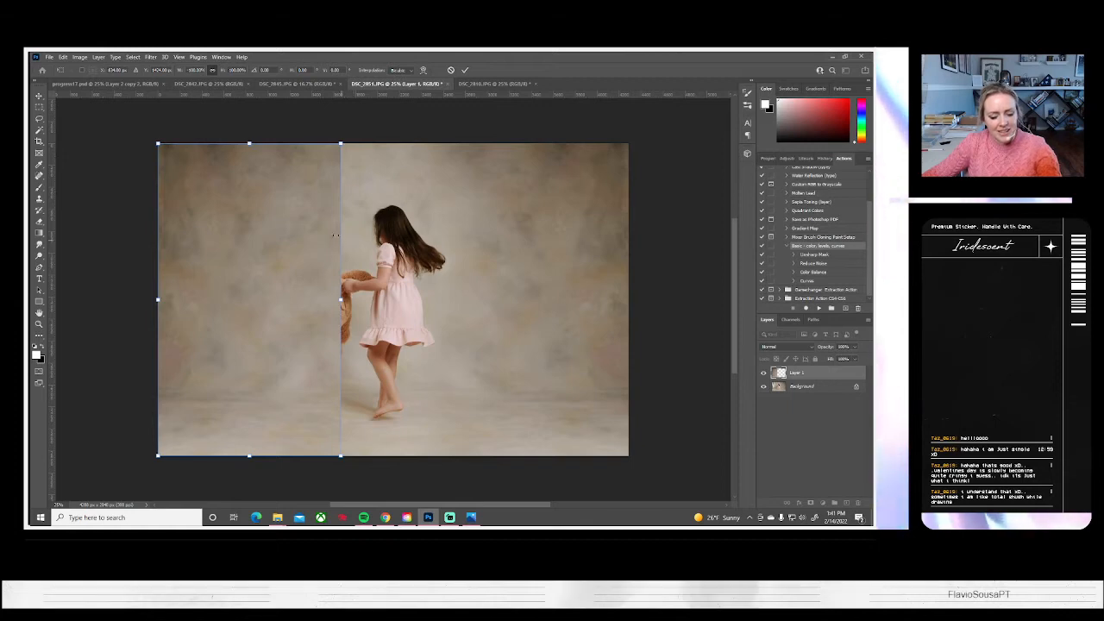
drag(340, 300, 370, 300)
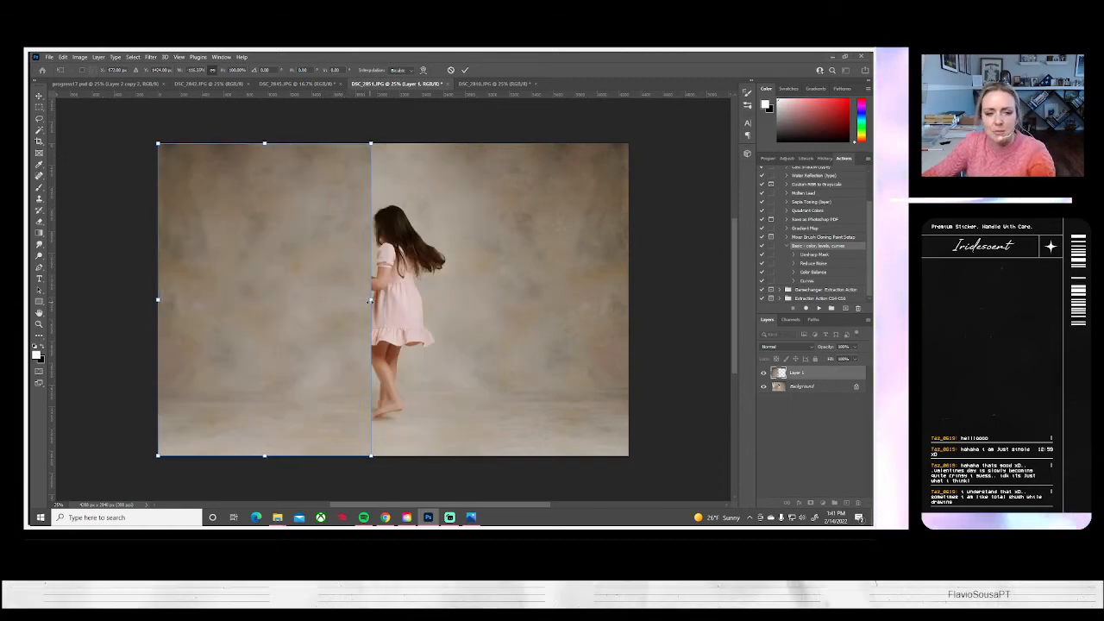
key(Return)
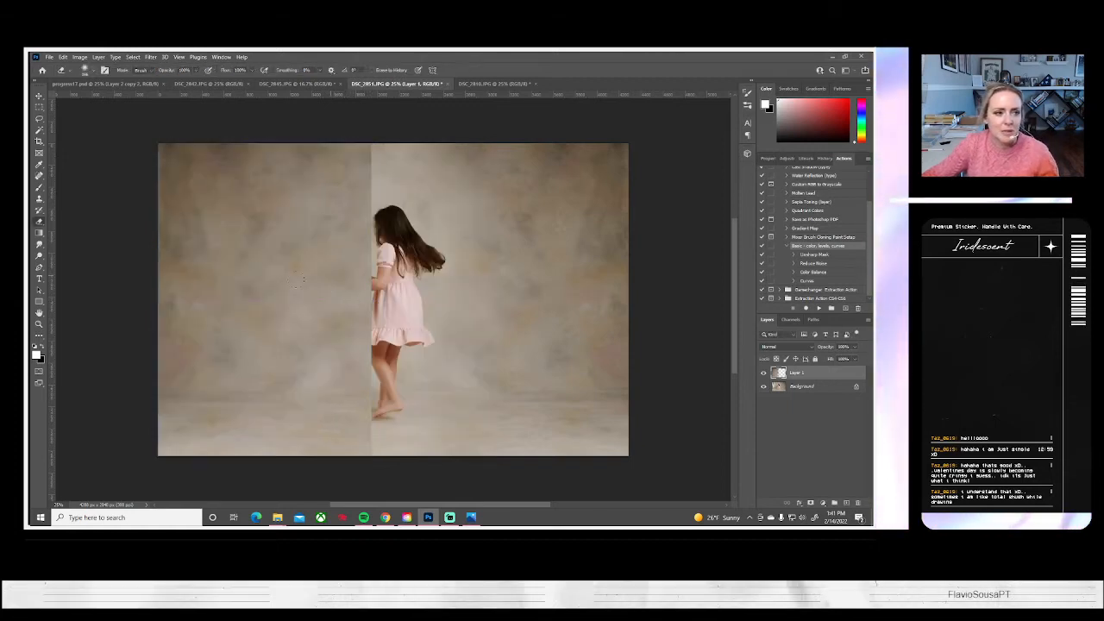
Erase the flipped strip's inner edge with a larger soft round Eraser to uncover the girl and most of the teddy bear
click(92, 71)
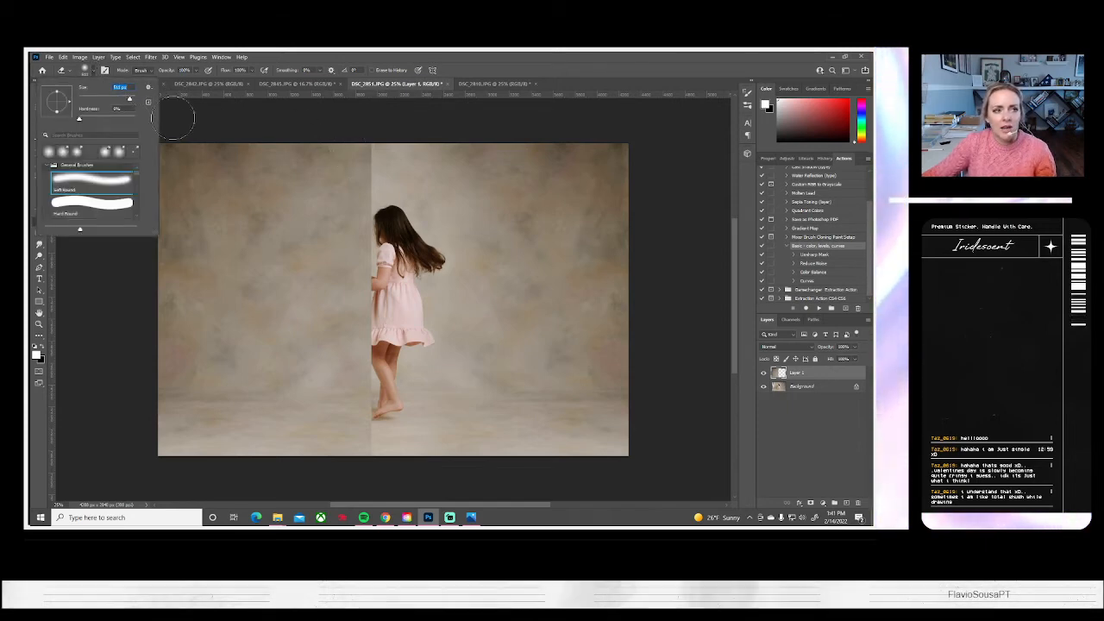
mouse_move(370, 129)
mouse_down()
mouse_move(366, 463)
mouse_move(372, 235)
mouse_up()
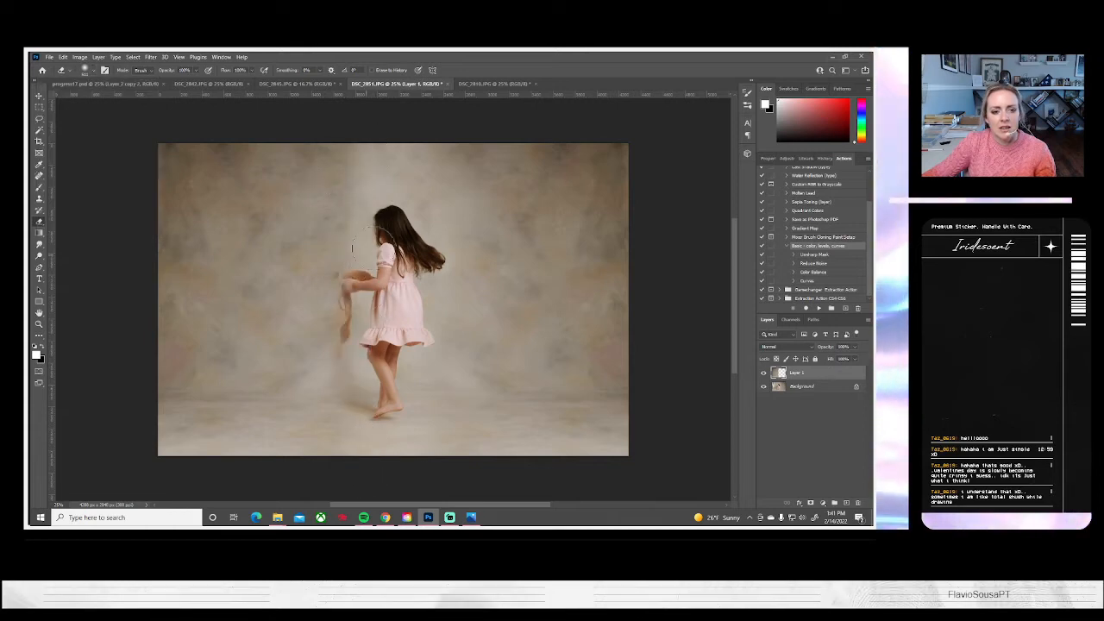
click(763, 372)
click(763, 373)
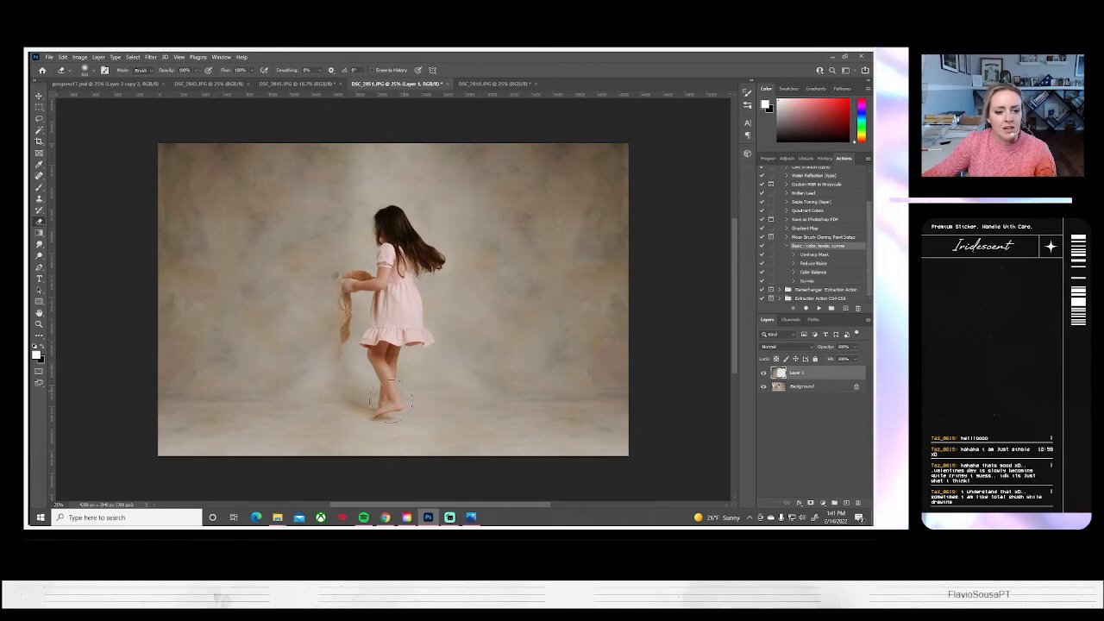
mouse_move(332, 379)
mouse_down()
mouse_move(334, 287)
mouse_move(330, 354)
mouse_up()
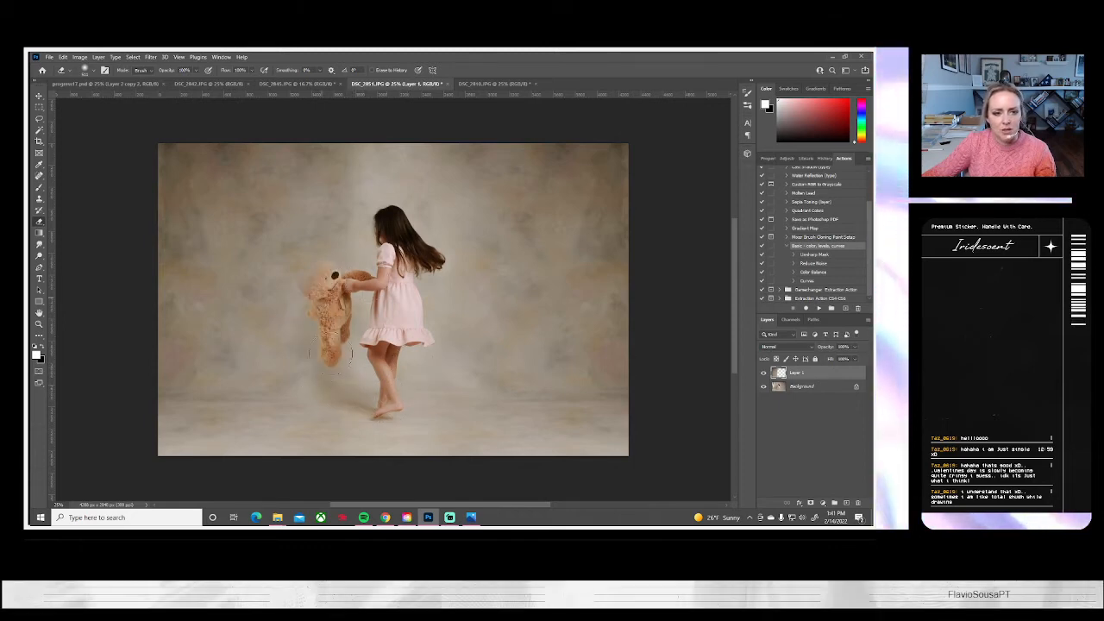
Uncover the rest of the teddy bear and soften the surrounding blend with a much larger Eraser, comparing with the strip layer hidden
click(90, 69)
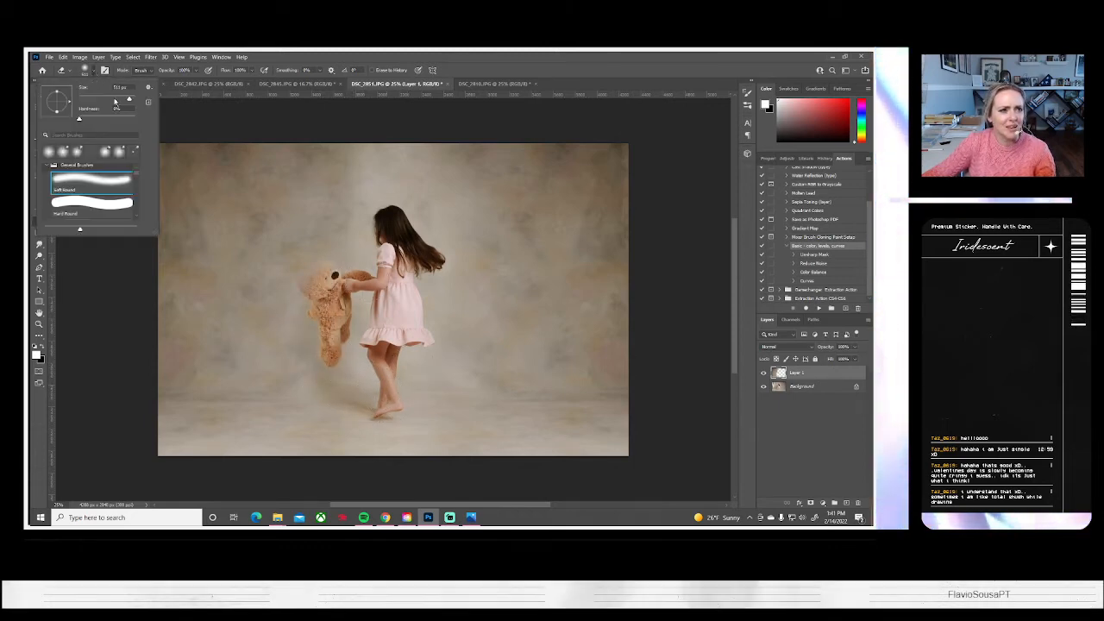
drag(133, 100, 134, 100)
drag(304, 262, 317, 250)
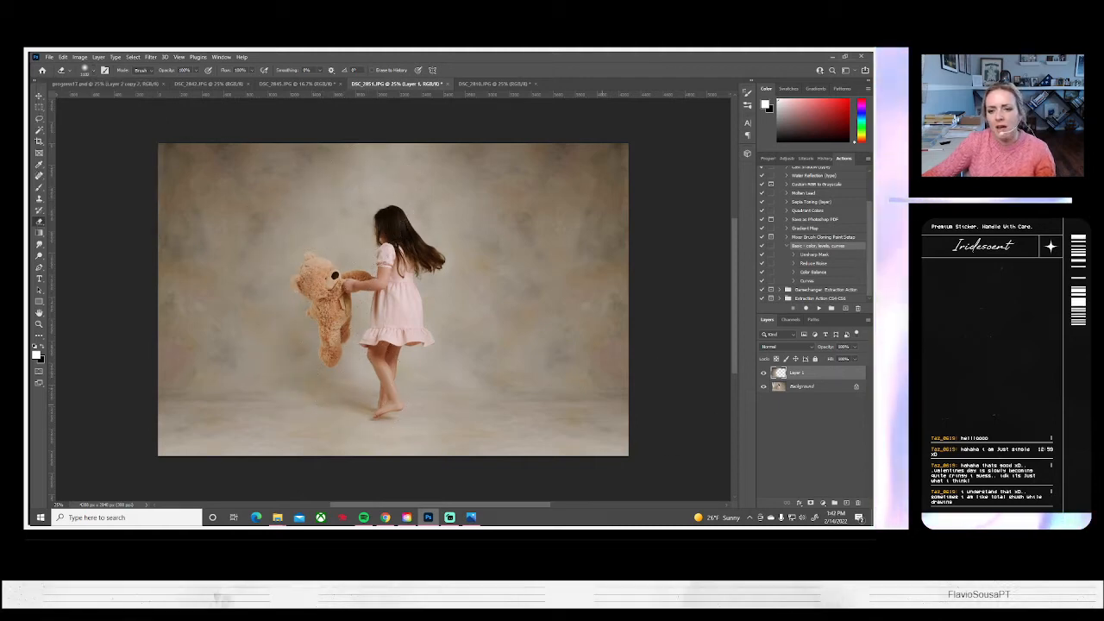
click(763, 371)
click(763, 371)
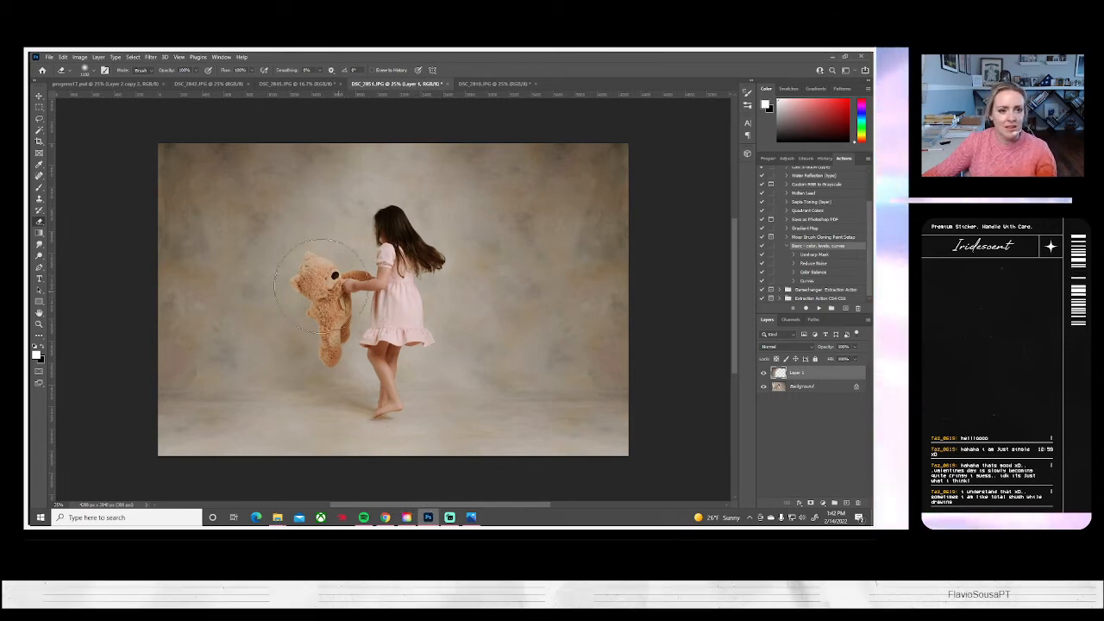
Try to adjust the backdrop's tone on the Background layer using a much larger toning brush set to Midtones at 7% exposure
click(802, 385)
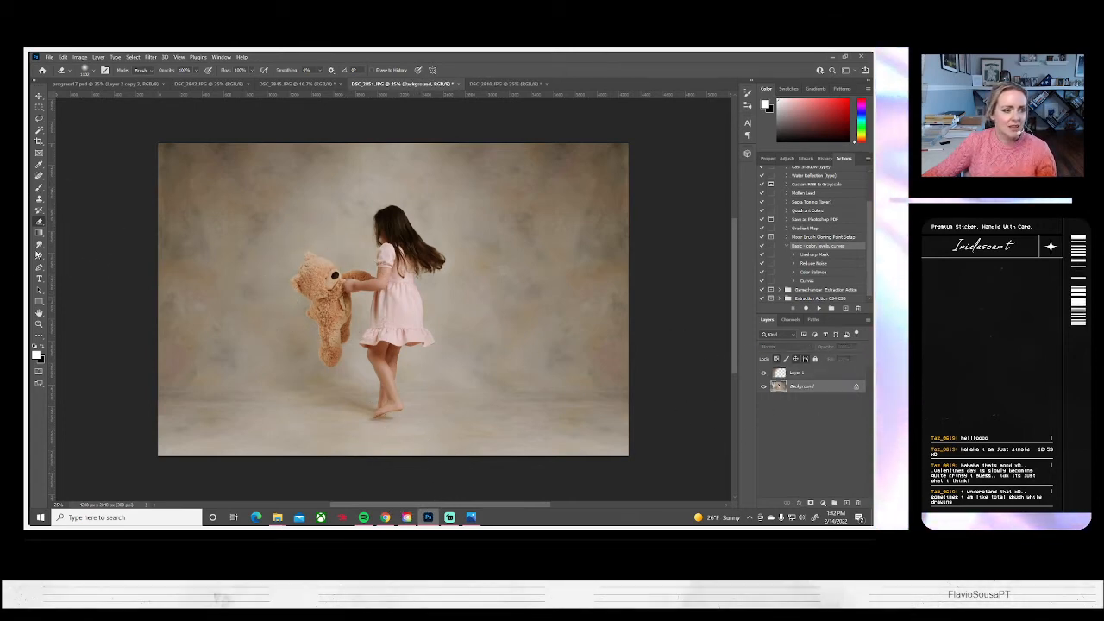
click(39, 256)
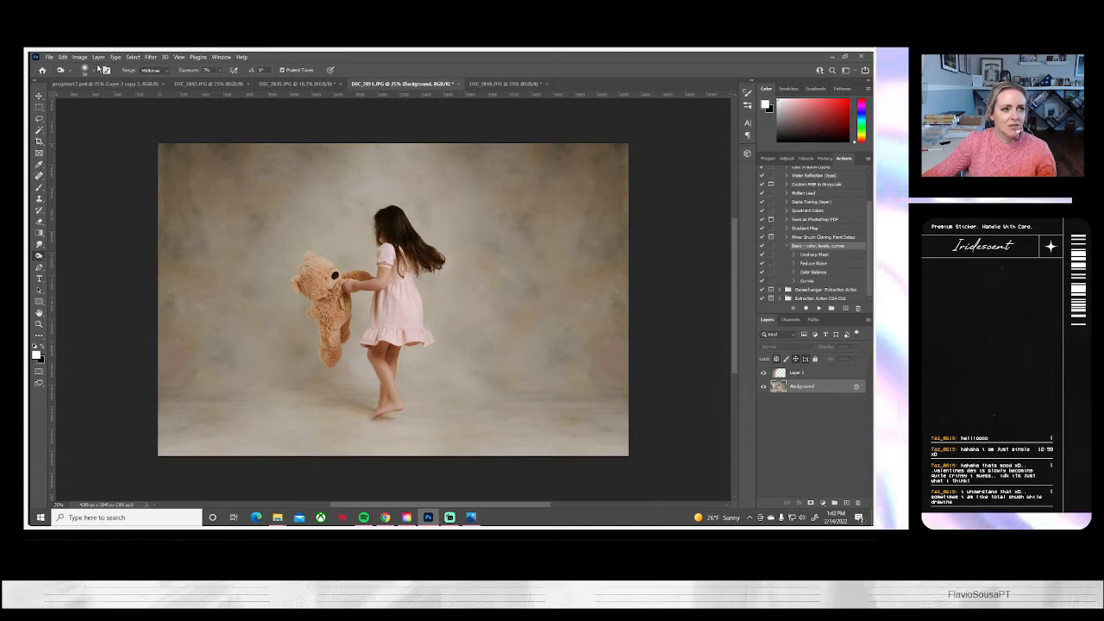
click(92, 71)
click(132, 98)
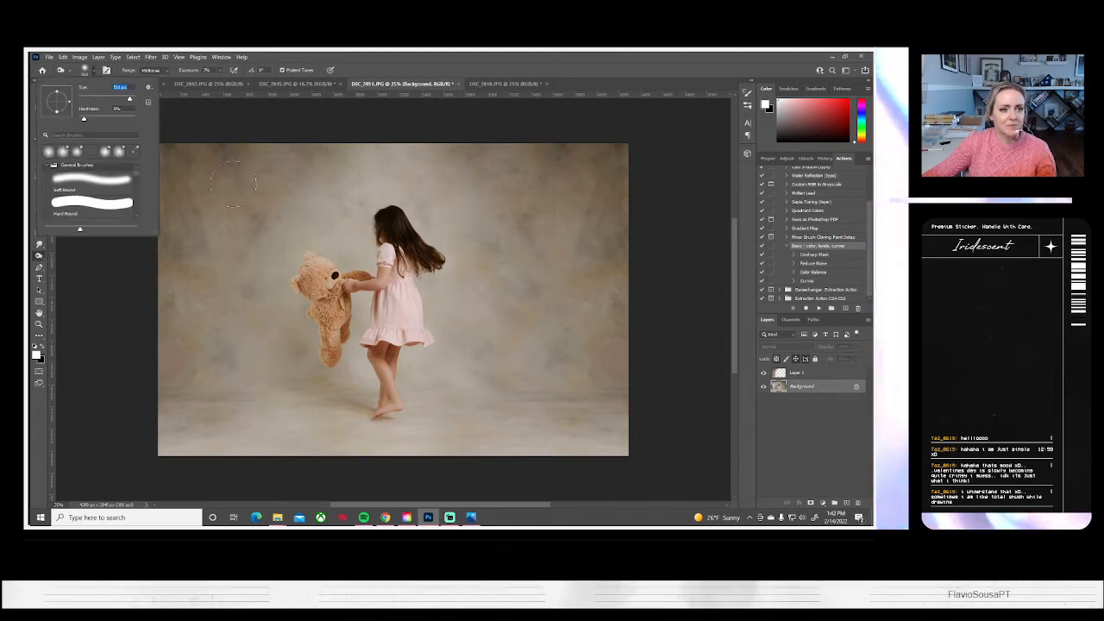
drag(131, 100, 132, 100)
key(Return)
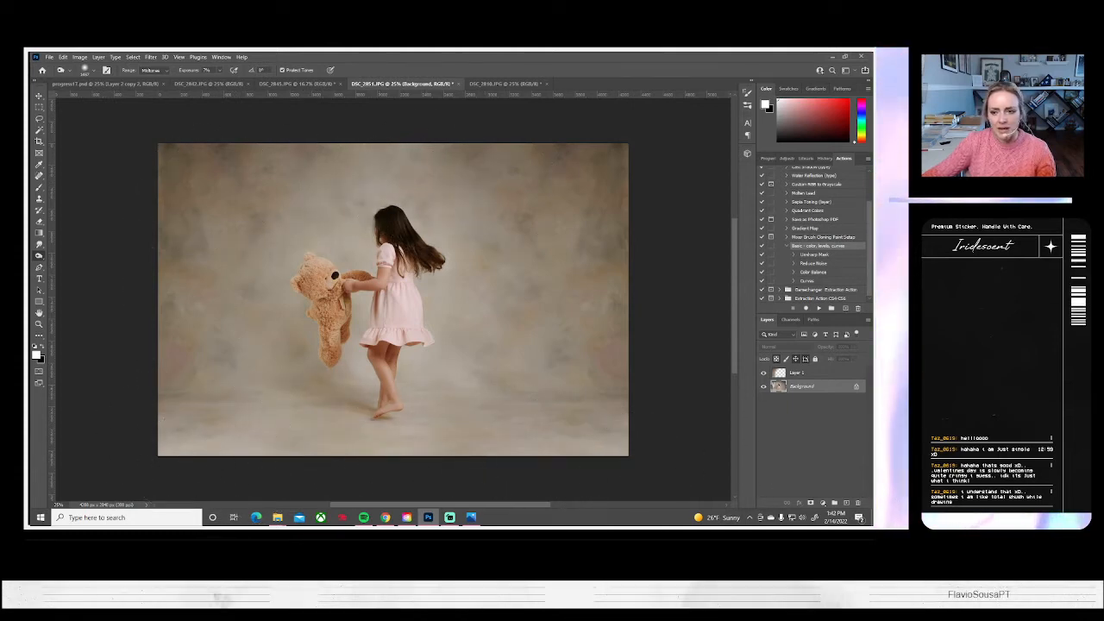
key(ctrl+z)
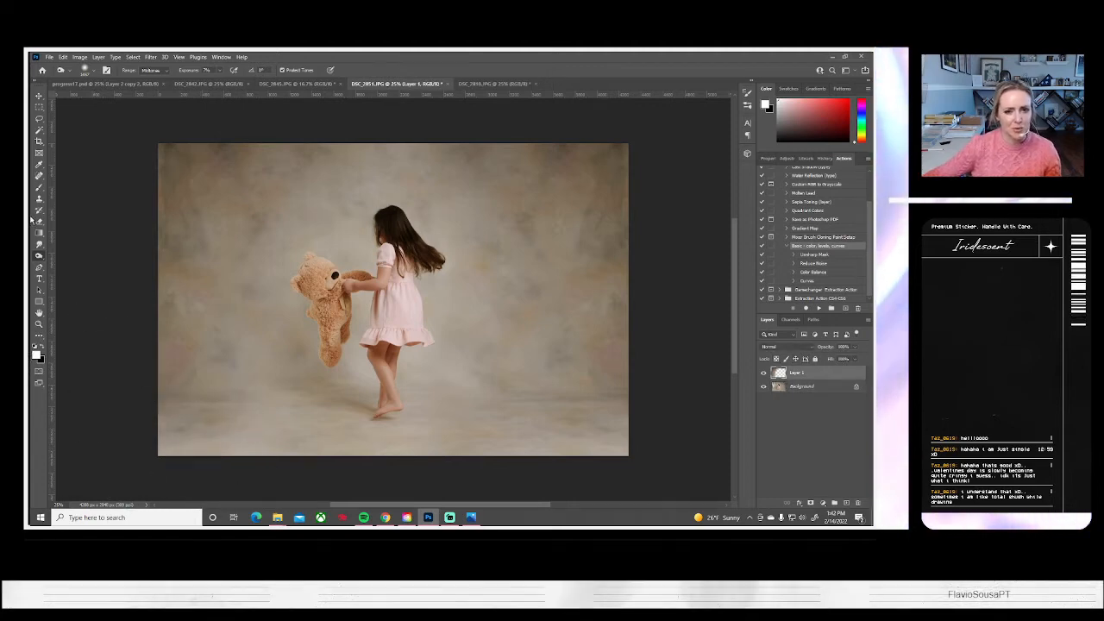
Save DSC_2851.JPG flattened on the computer as a JPEG at quality 10 with the Baseline ("Standard") format, and close it
click(107, 57)
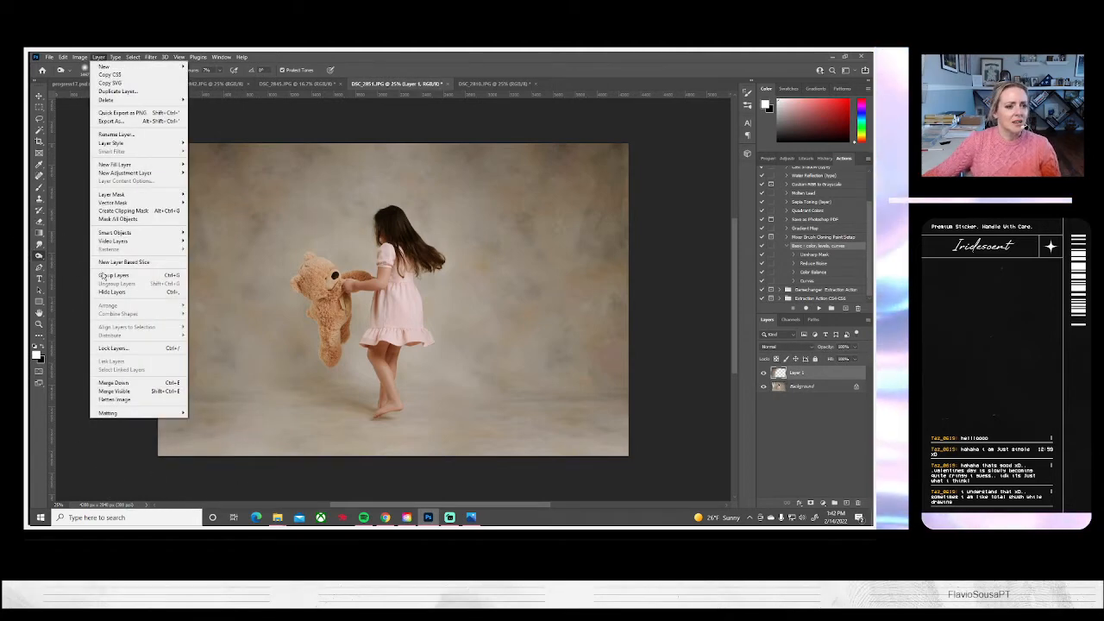
click(129, 399)
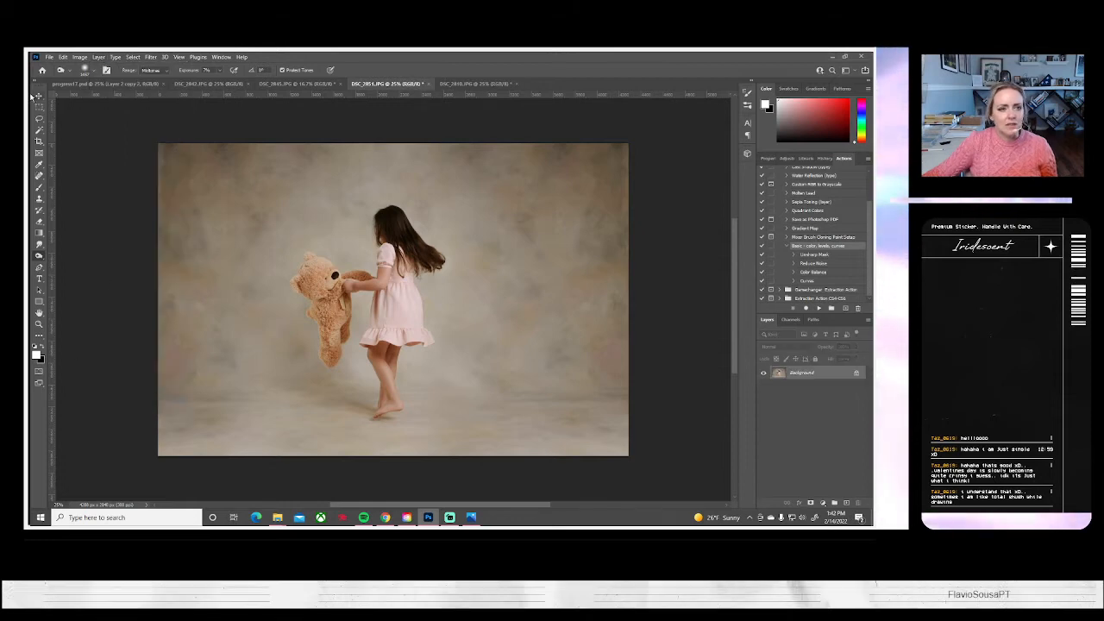
click(50, 56)
click(86, 166)
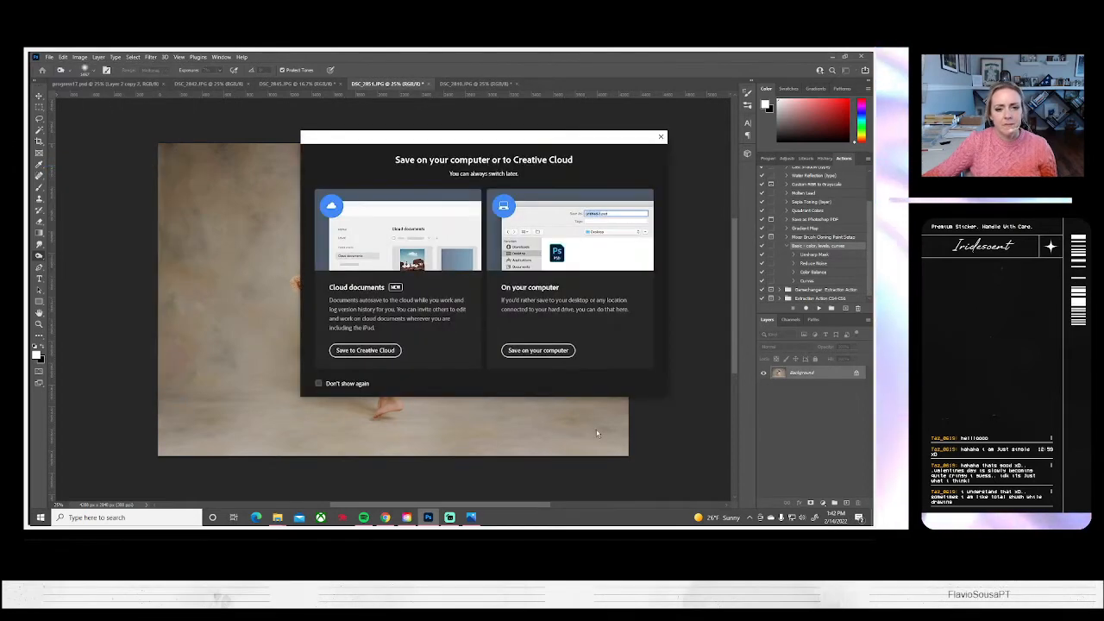
click(536, 350)
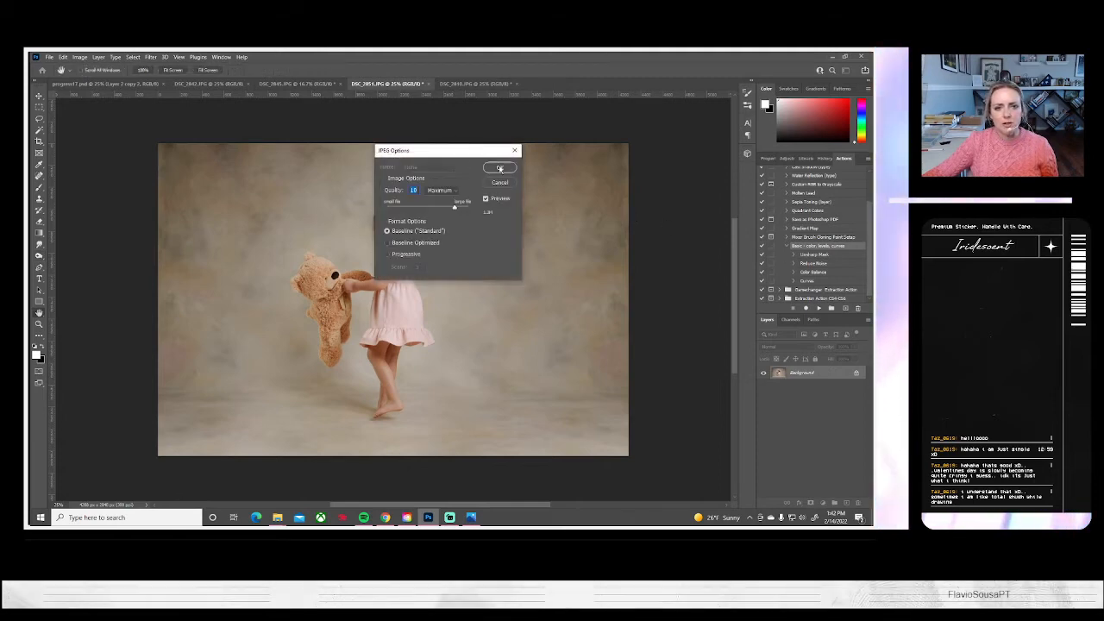
key(Return)
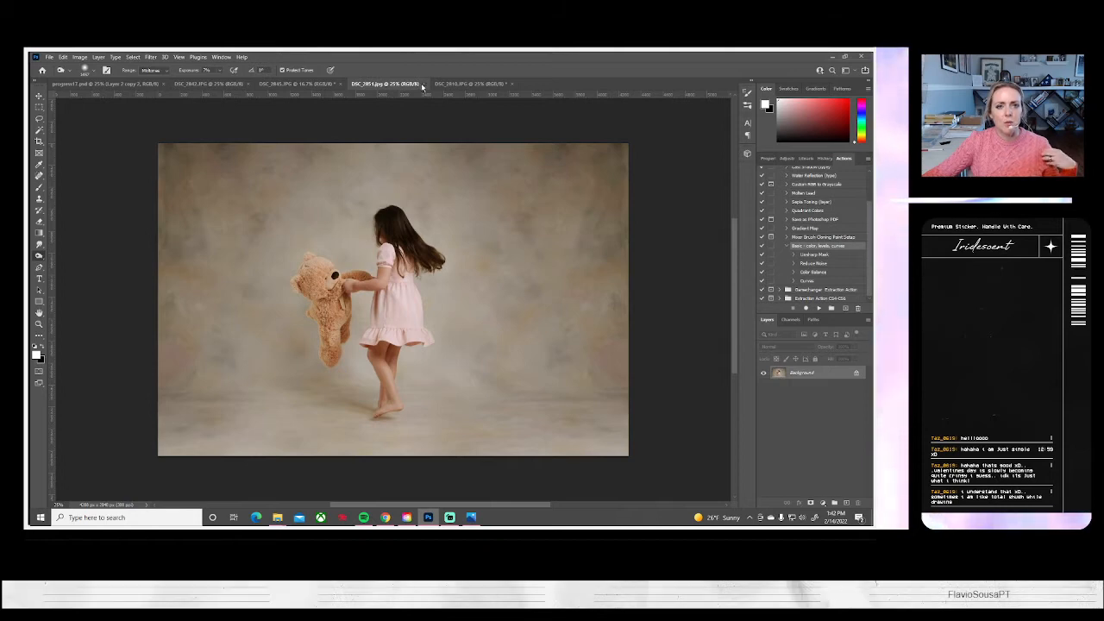
click(420, 83)
Check the remaining open photos, return to the empty-backdrop photo and clear its strip selection
click(407, 83)
click(296, 83)
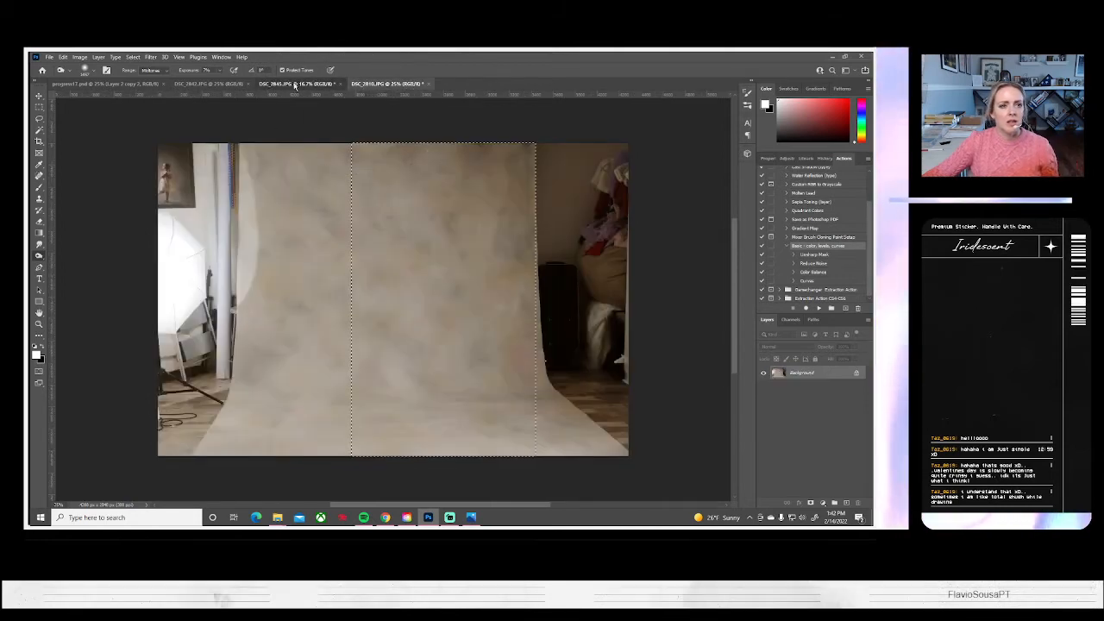
click(209, 83)
click(297, 83)
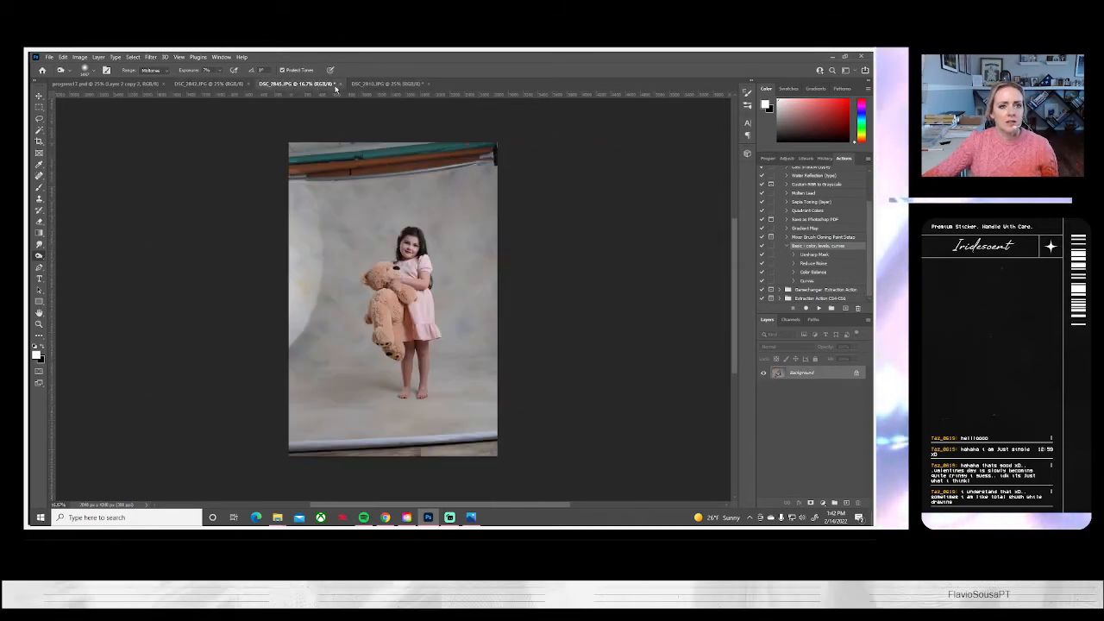
click(355, 85)
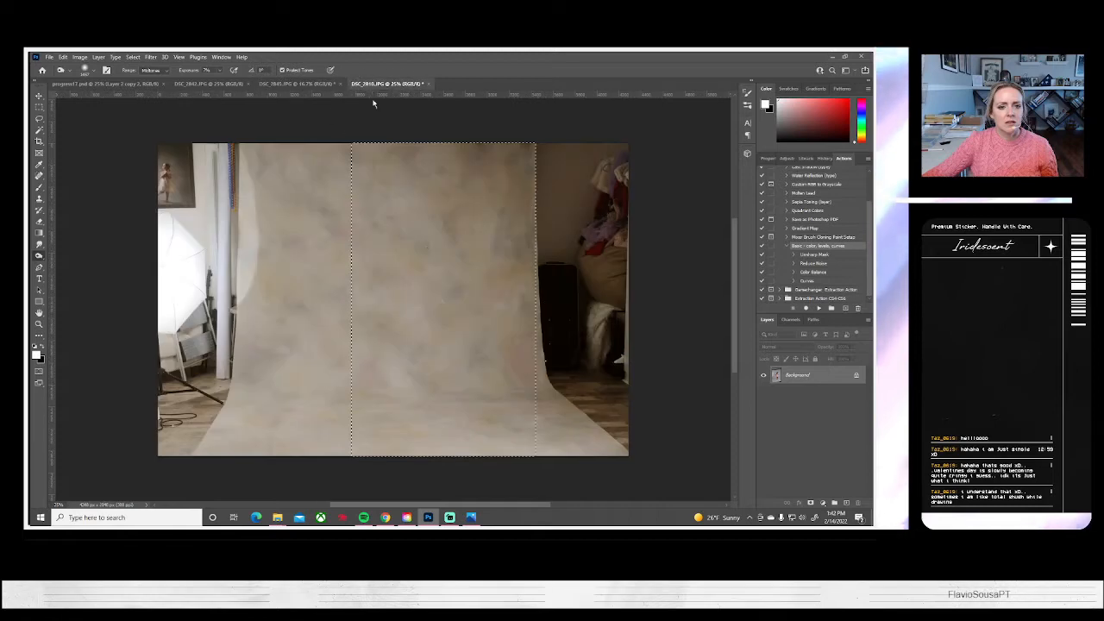
click(133, 57)
click(141, 91)
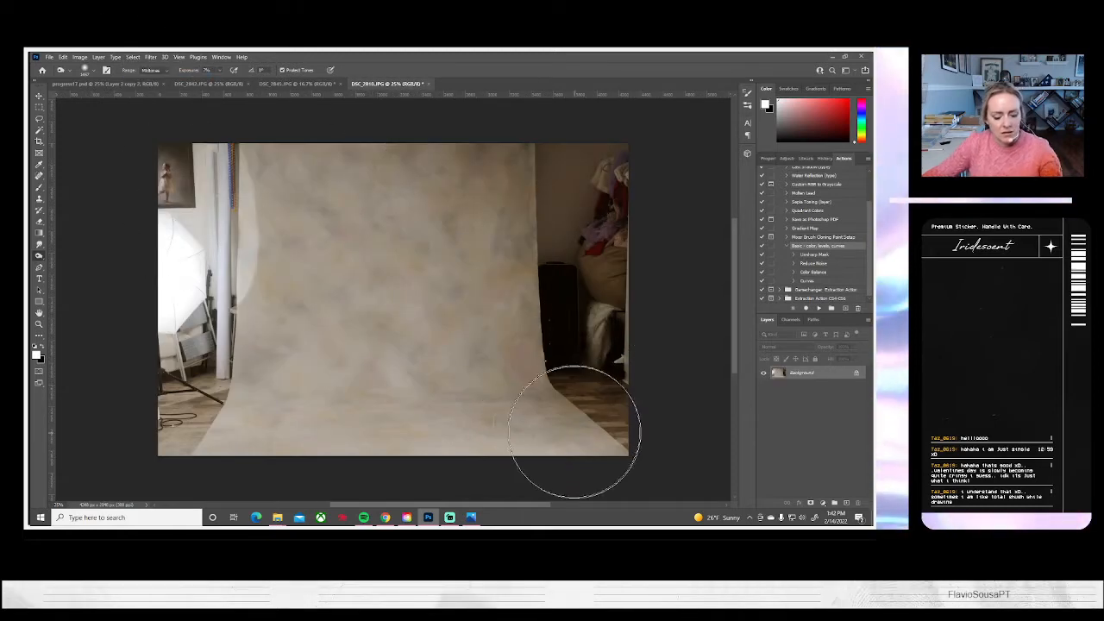
Enlarge the empty-backdrop photo to about 132%, rotate it slightly and shift it so the backdrop fills more of the frame
key(ctrl+t)
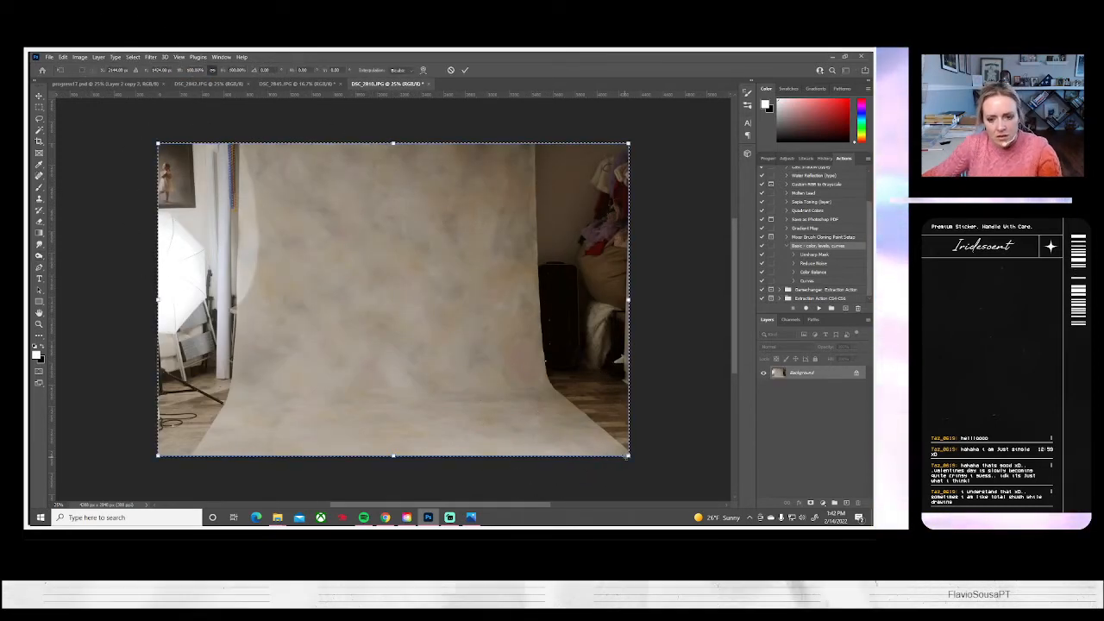
drag(630, 456, 704, 467)
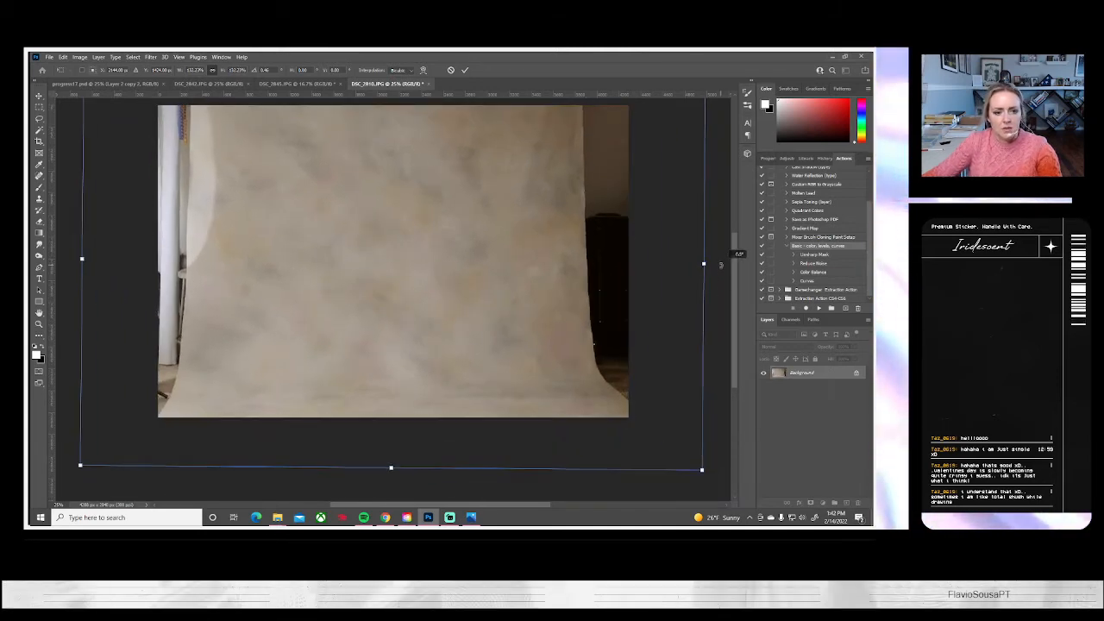
drag(424, 308, 422, 282)
key(Return)
Retouch a small patch of the backdrop's lower-left floor with the Clone Stamp at 100% opacity
click(38, 200)
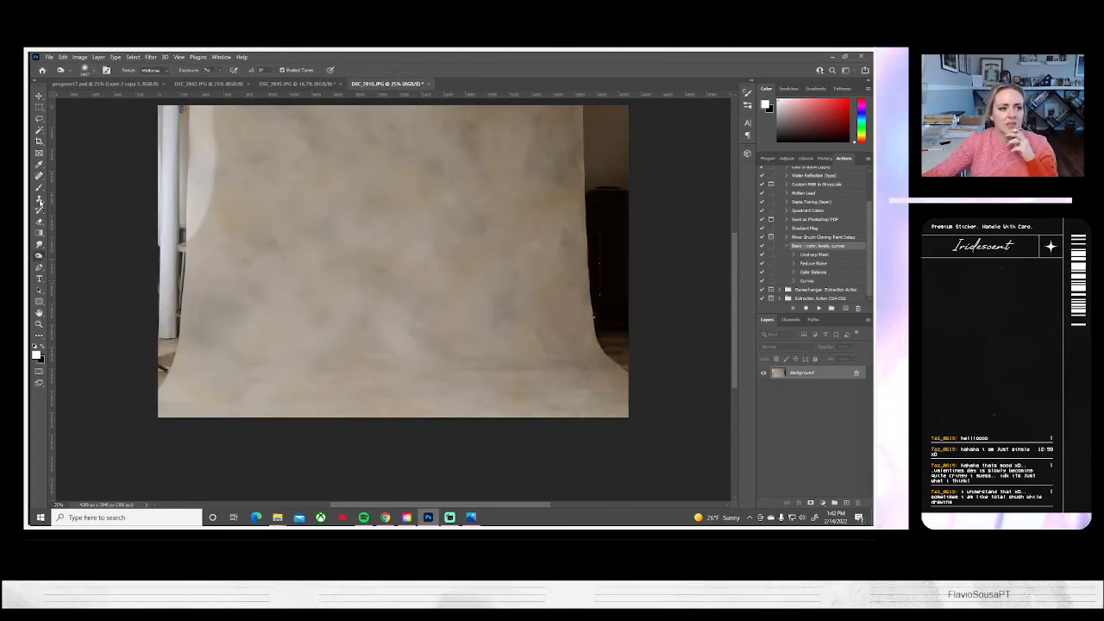
key(s)
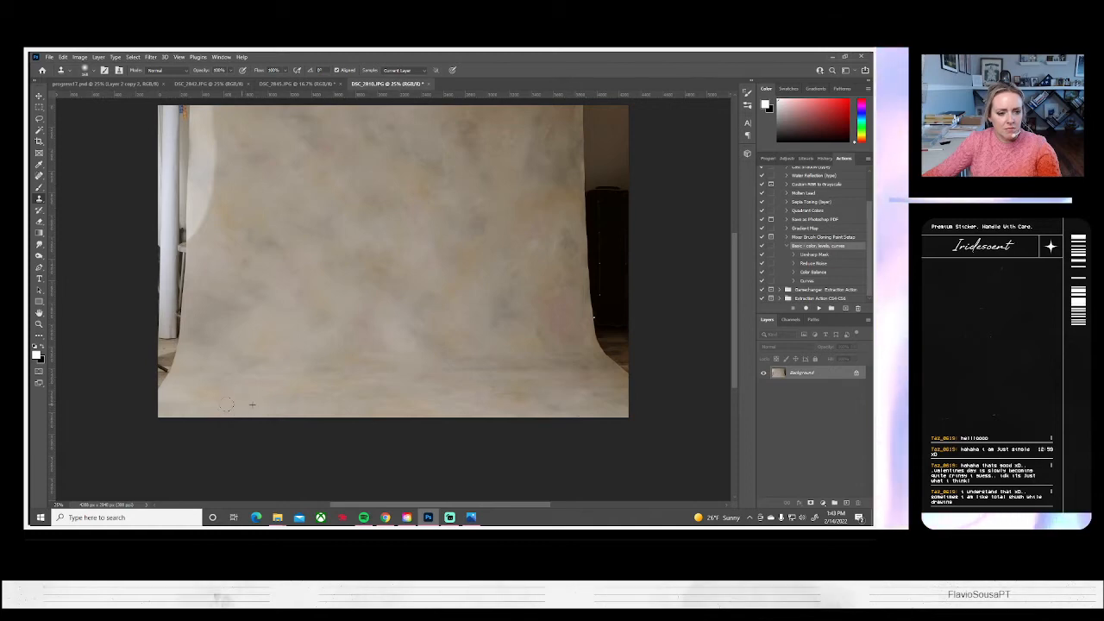
drag(244, 392, 250, 393)
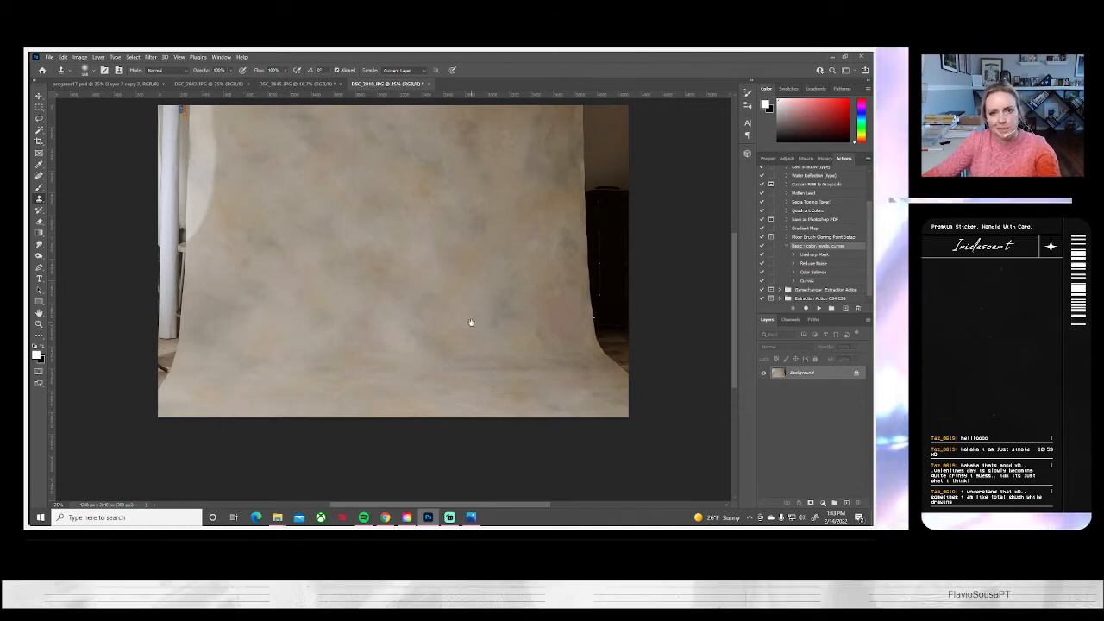
Duplicate a full-height strip of the backdrop's right half, stretch it over the clutter to the photo's right edge, and flatten the image
drag(468, 320, 468, 362)
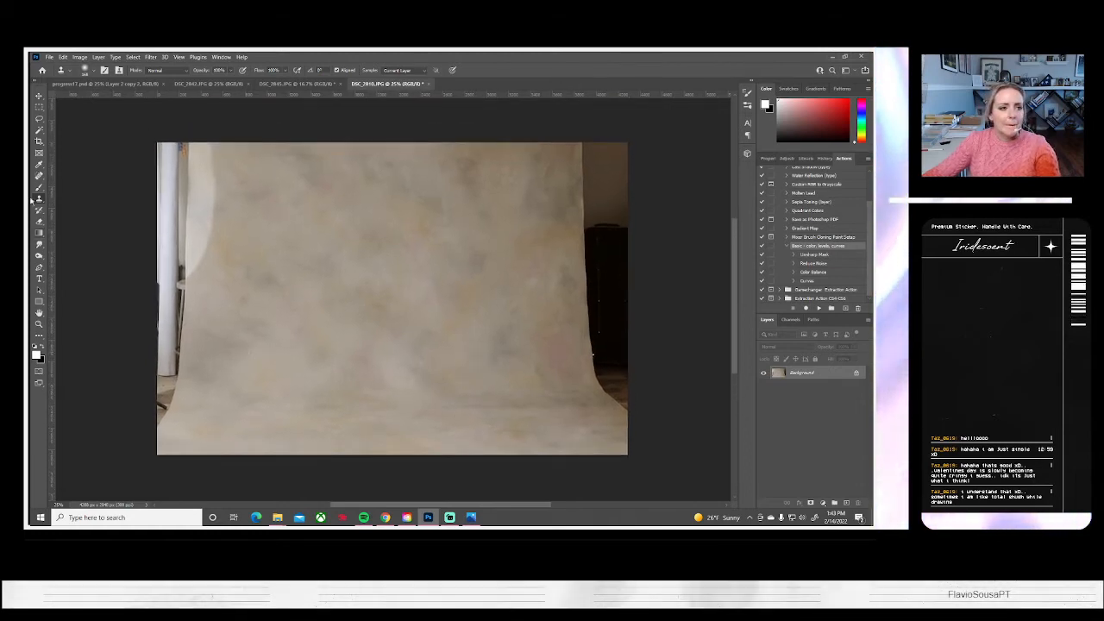
click(39, 107)
drag(429, 136, 593, 465)
scroll(598, 343, up, 2)
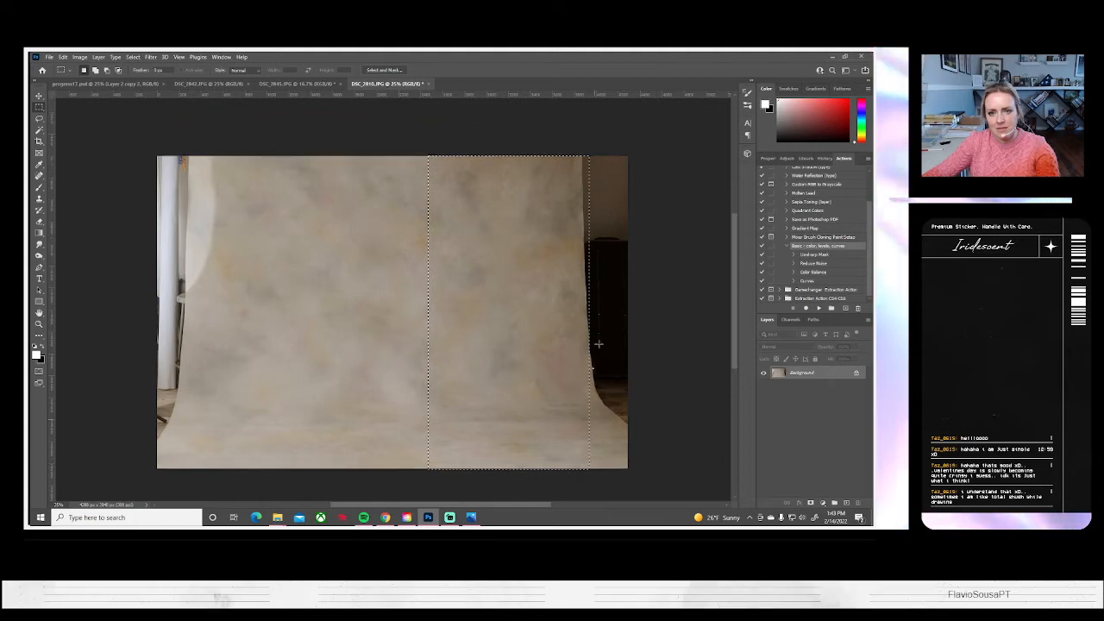
key(ctrl+j)
key(ctrl+t)
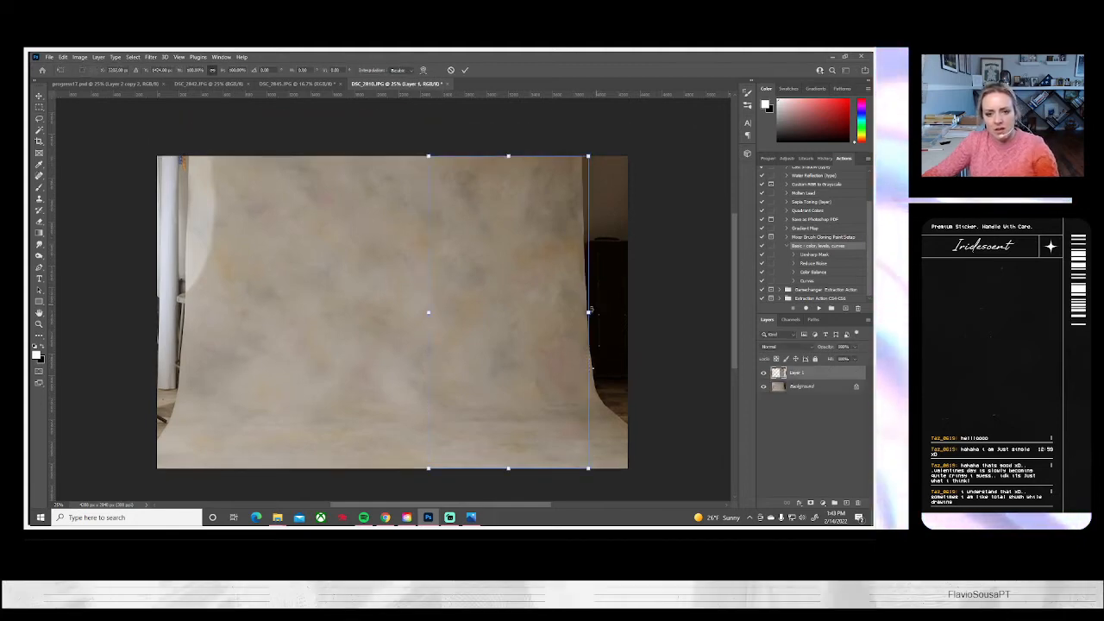
drag(588, 314, 638, 327)
key(Return)
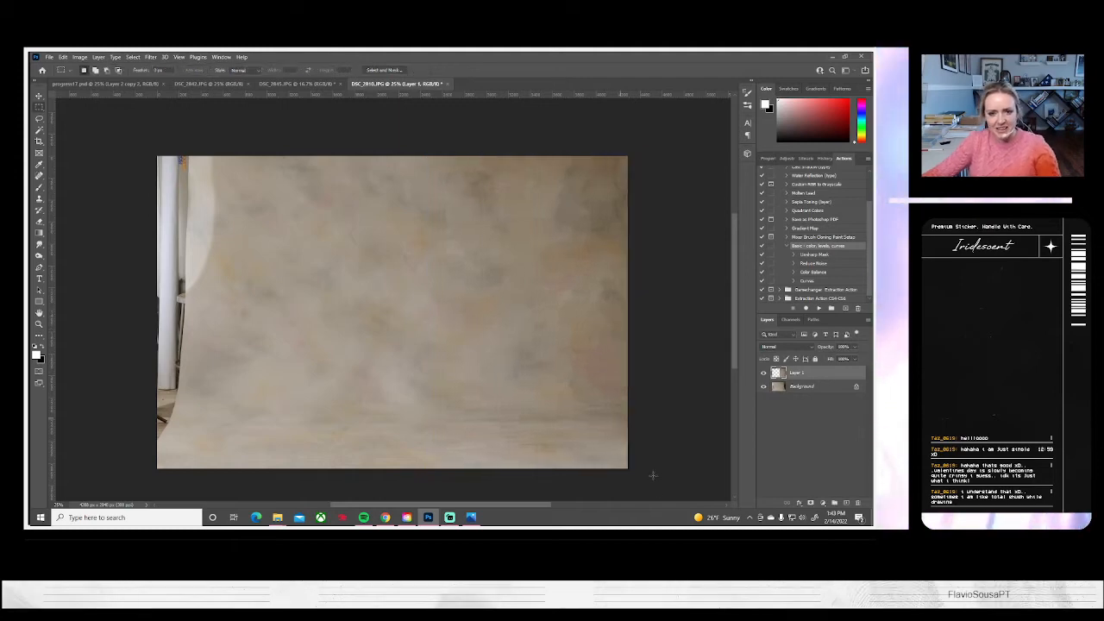
click(98, 57)
click(115, 401)
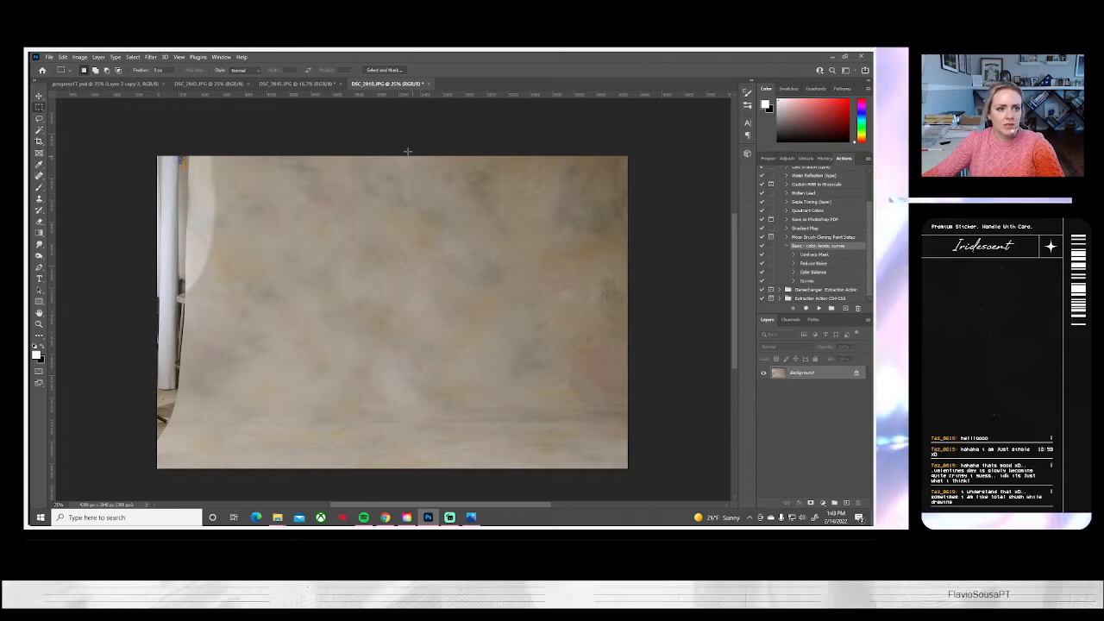
Duplicate a full-height strip of the backdrop's left half, stretch it over the stand to the photo's left edge, and flatten the image
drag(396, 142, 217, 493)
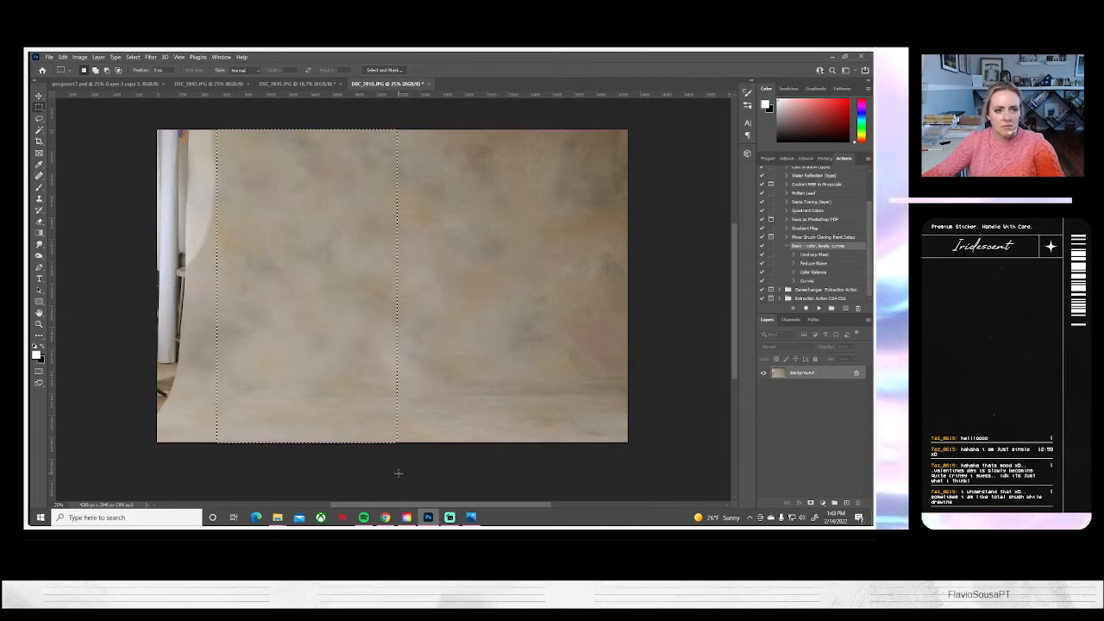
key(ctrl+j)
key(ctrl+t)
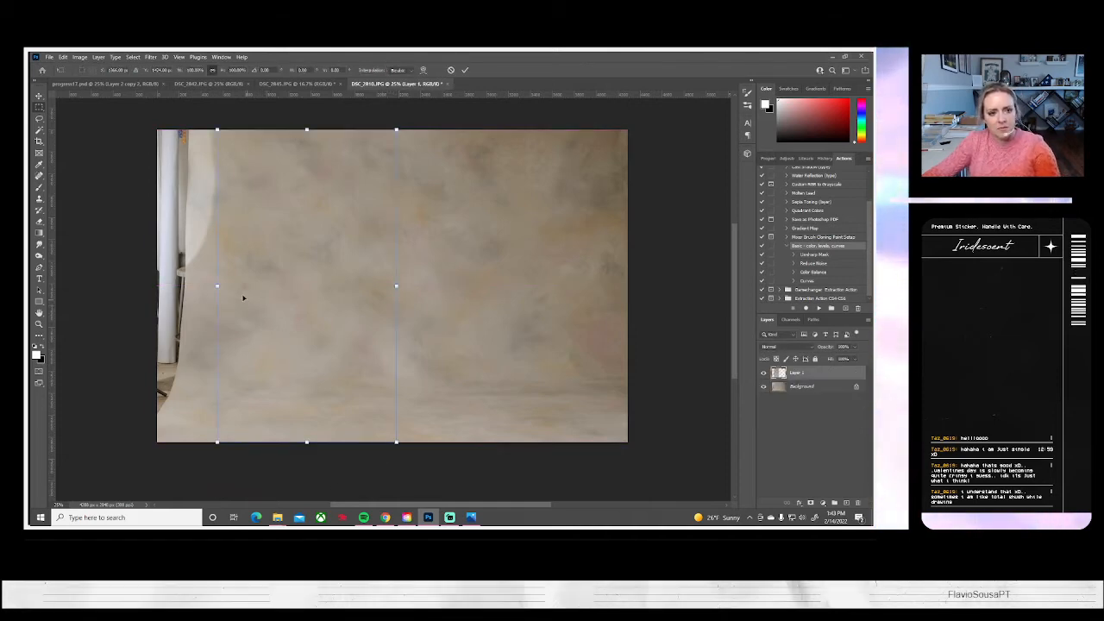
drag(215, 286, 157, 286)
drag(395, 286, 355, 288)
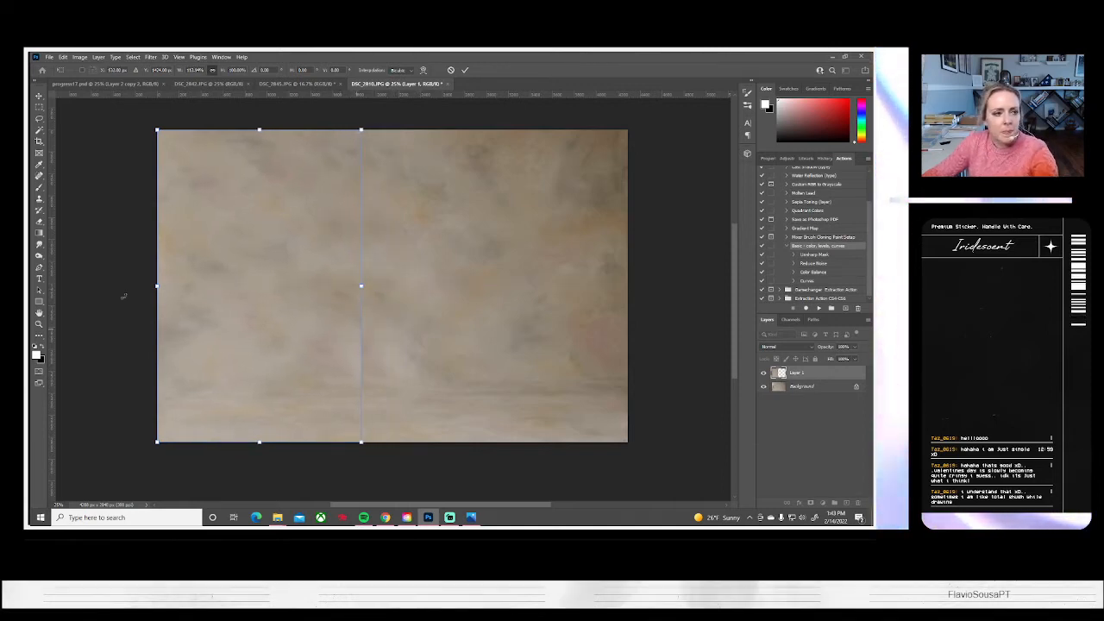
key(Return)
click(39, 221)
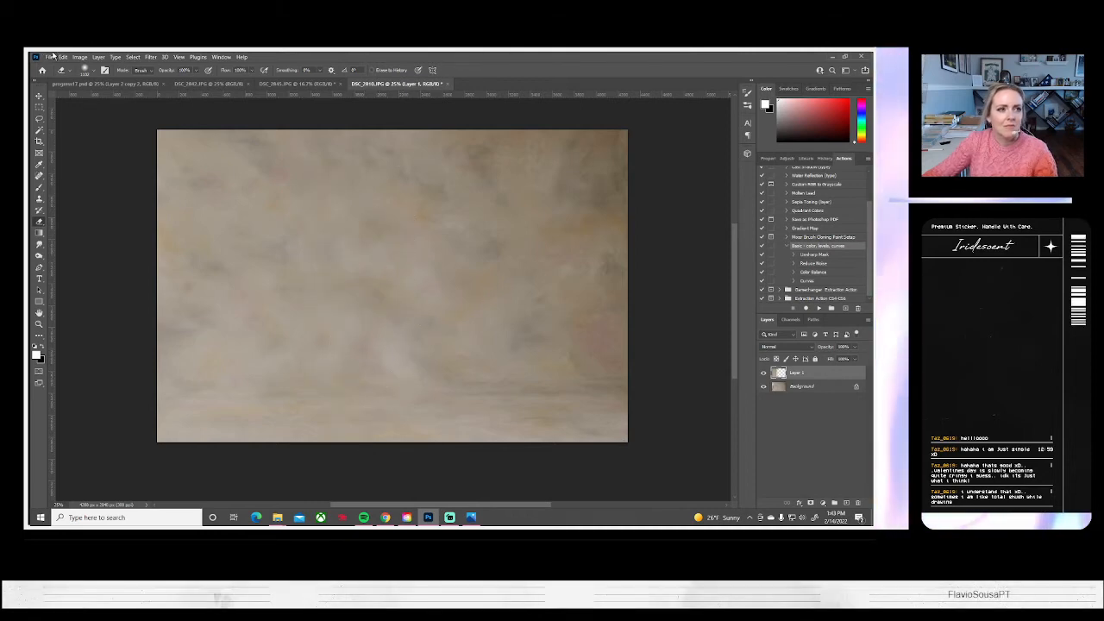
click(98, 56)
click(121, 395)
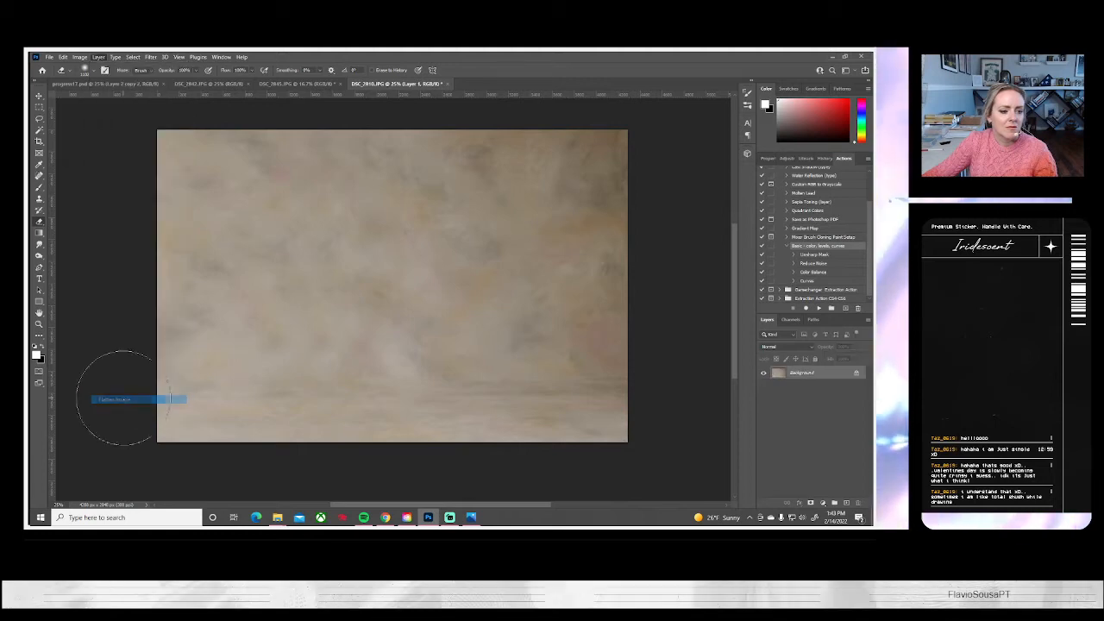
Copy a wide rectangle around the girl and teddy bear from DSC_2845.JPG and paste it into the cleaned backdrop photo
click(298, 84)
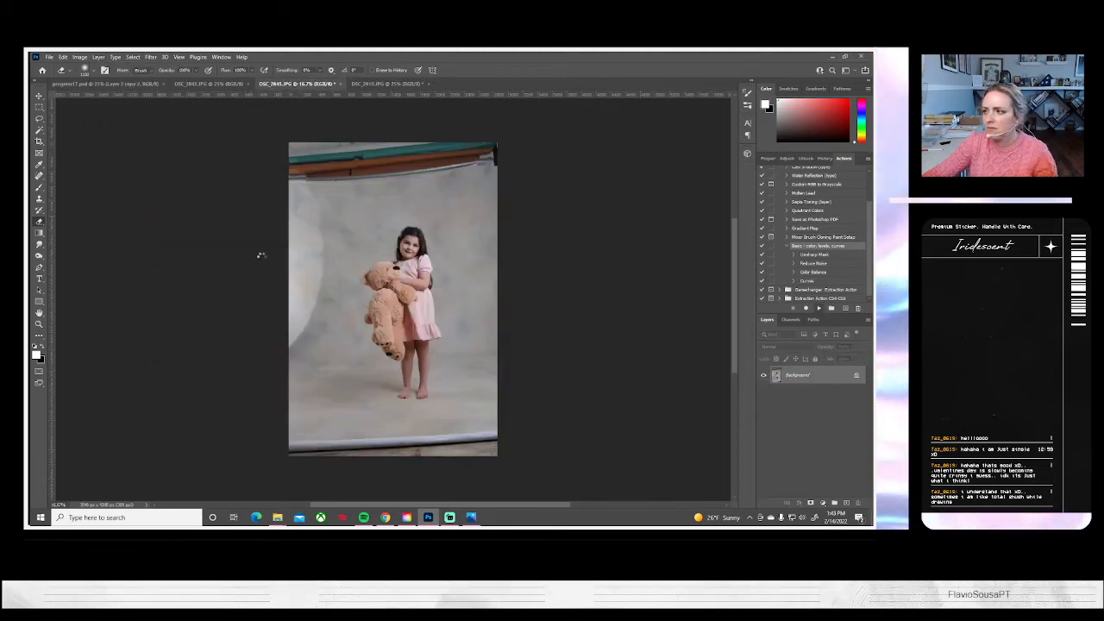
click(39, 108)
drag(345, 191, 466, 419)
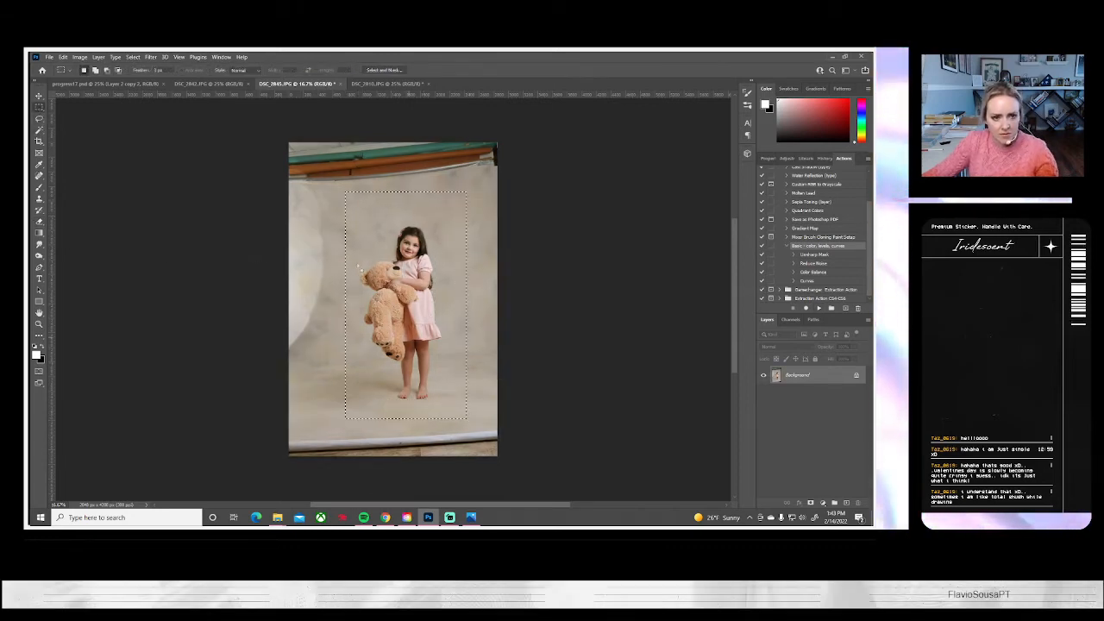
drag(320, 184, 489, 430)
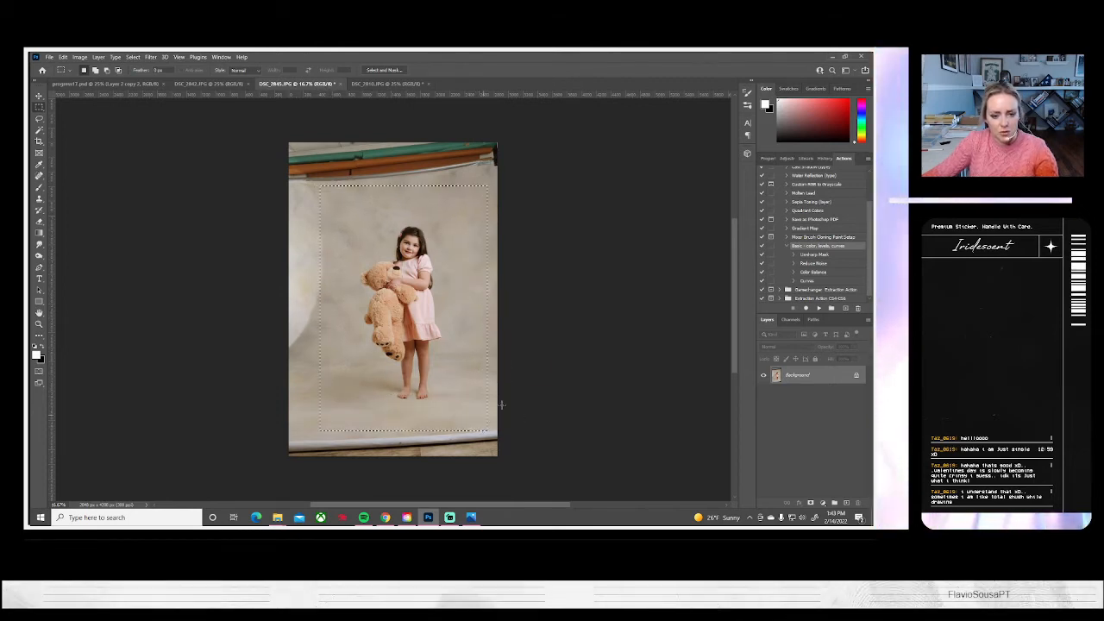
click(366, 84)
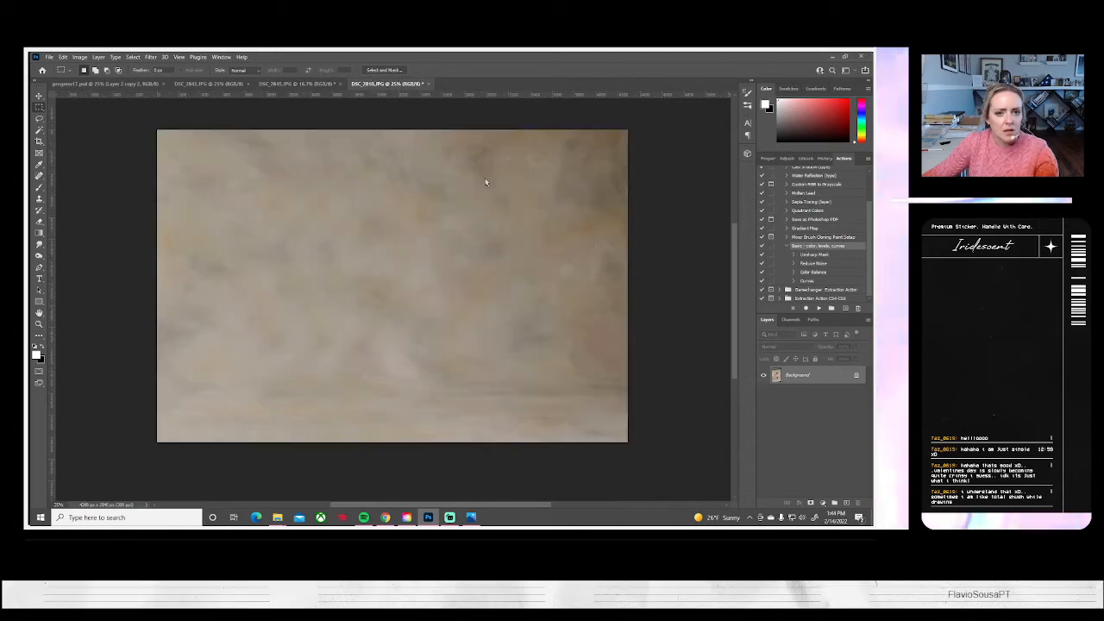
key(ctrl+v)
Scale the pasted girl layer to about 86% and rotate it about 1.75° clockwise so her feet fit on the backdrop
key(ctrl+t)
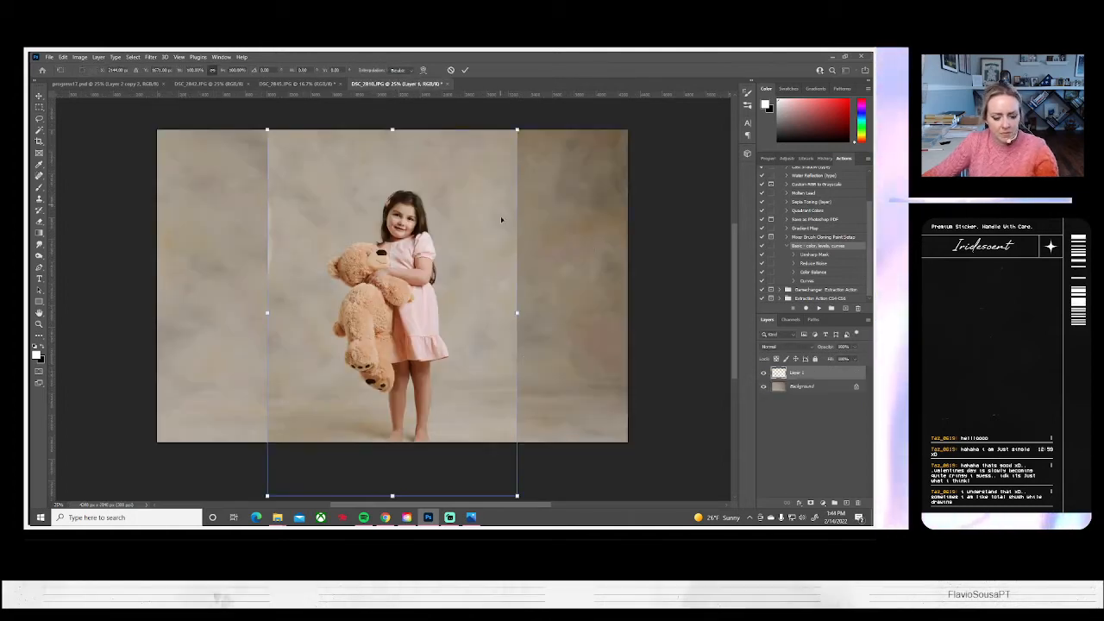
drag(516, 496, 500, 470)
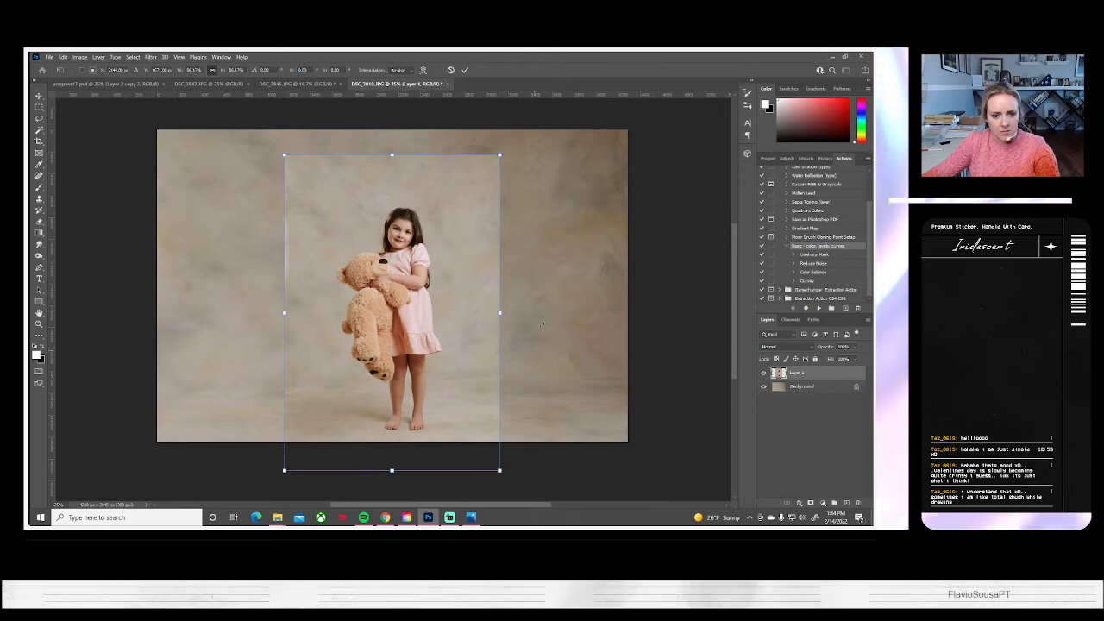
drag(548, 315, 547, 320)
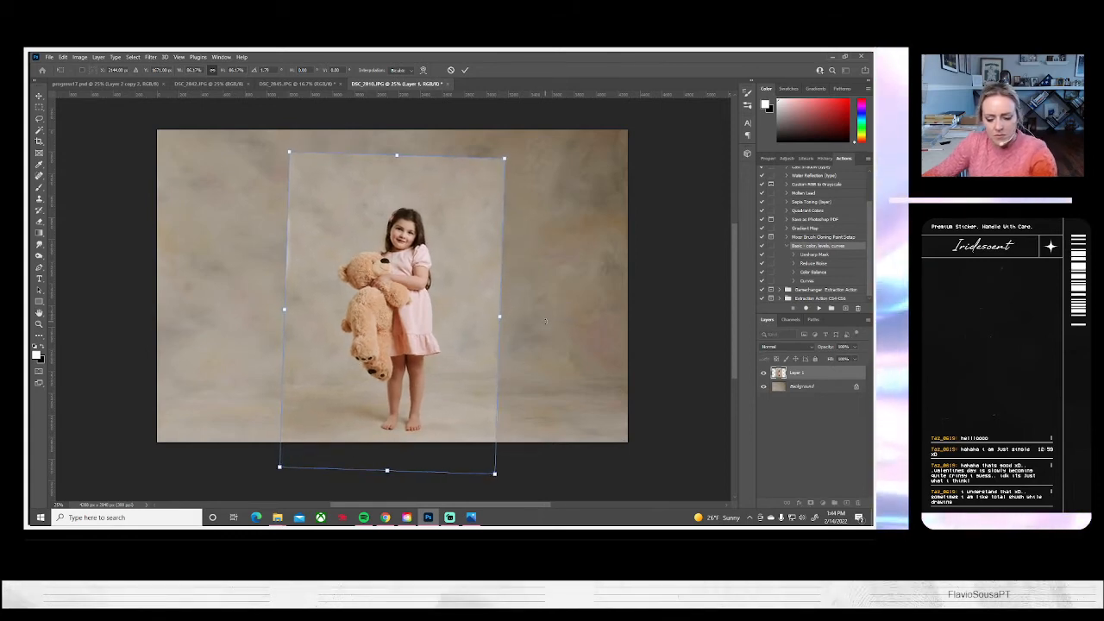
key(Return)
Blend the pasted layer's right, top and left edges into the backdrop using a smaller Soft Round Eraser
click(39, 221)
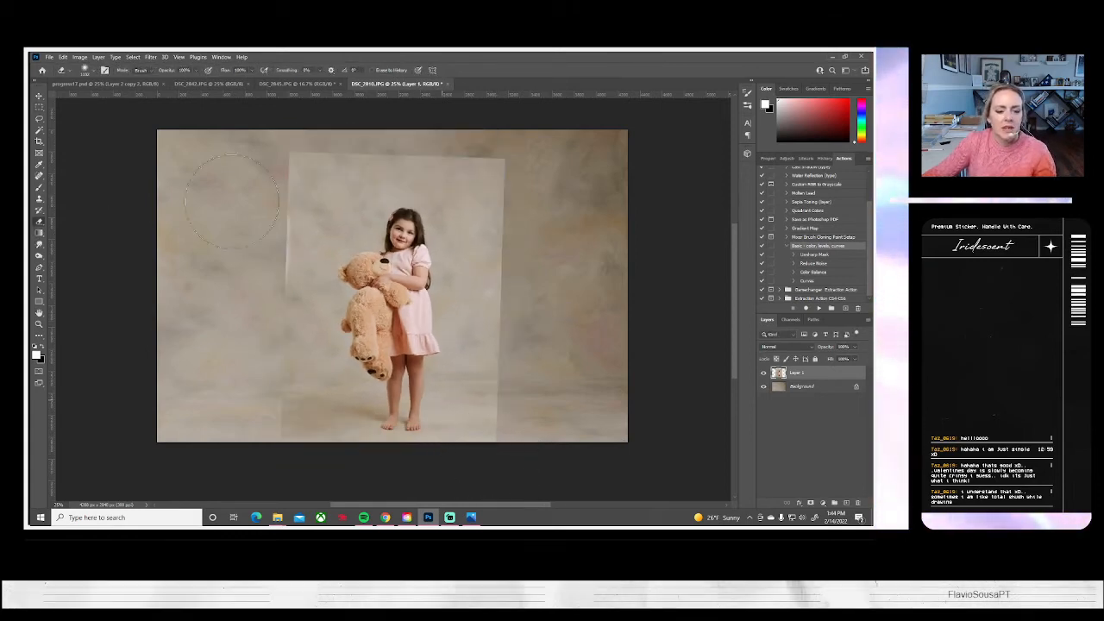
click(95, 70)
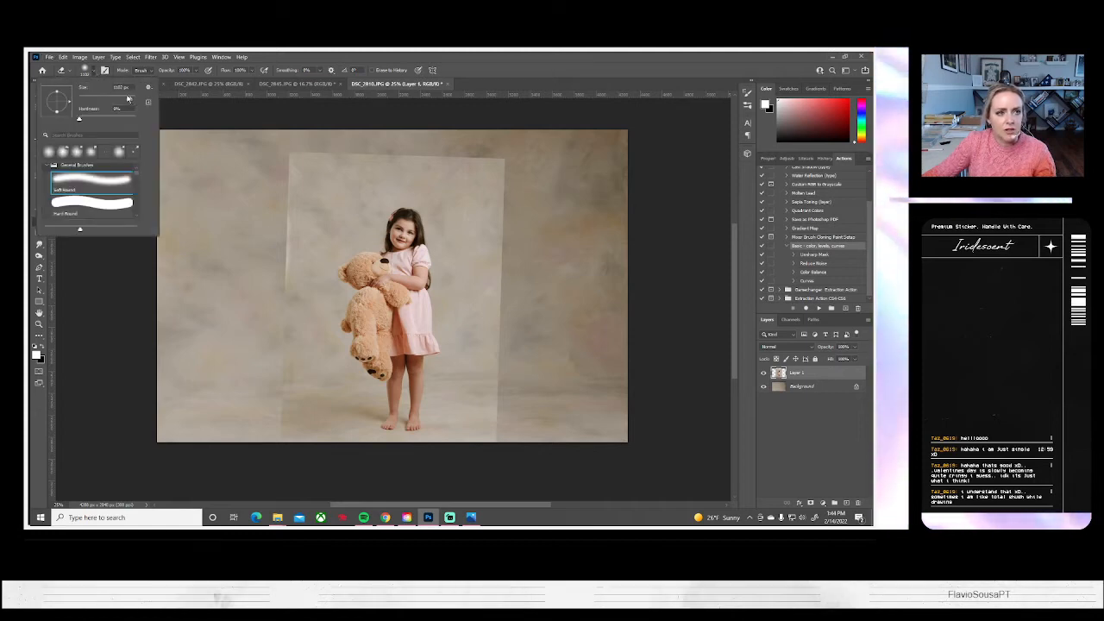
mouse_move(495, 442)
mouse_down()
mouse_move(464, 457)
mouse_move(502, 398)
mouse_up()
drag(505, 348, 508, 385)
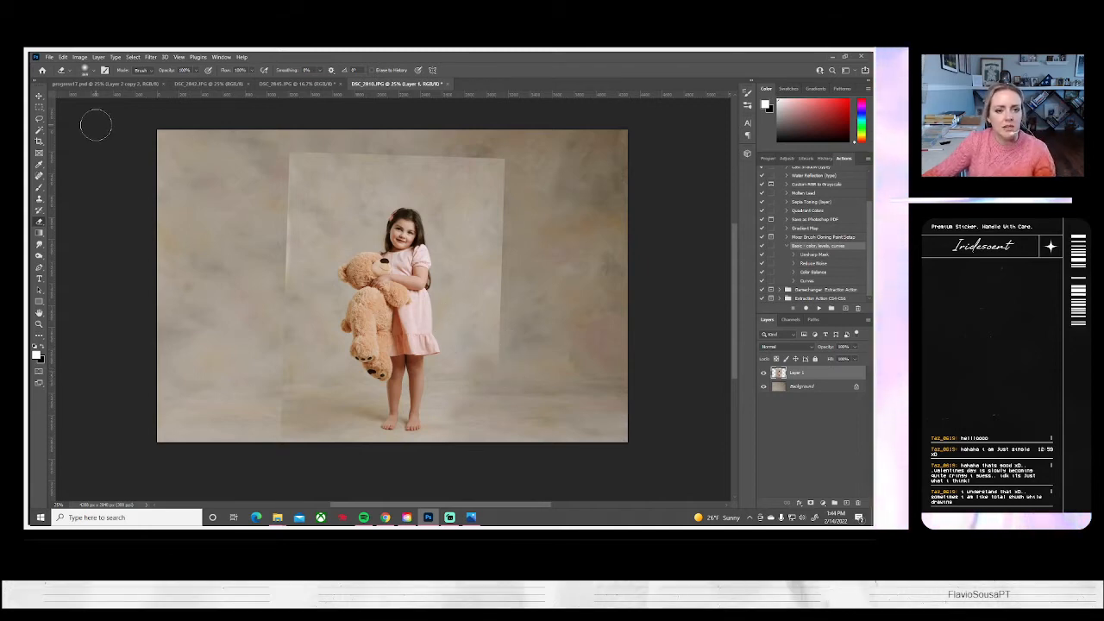
click(83, 71)
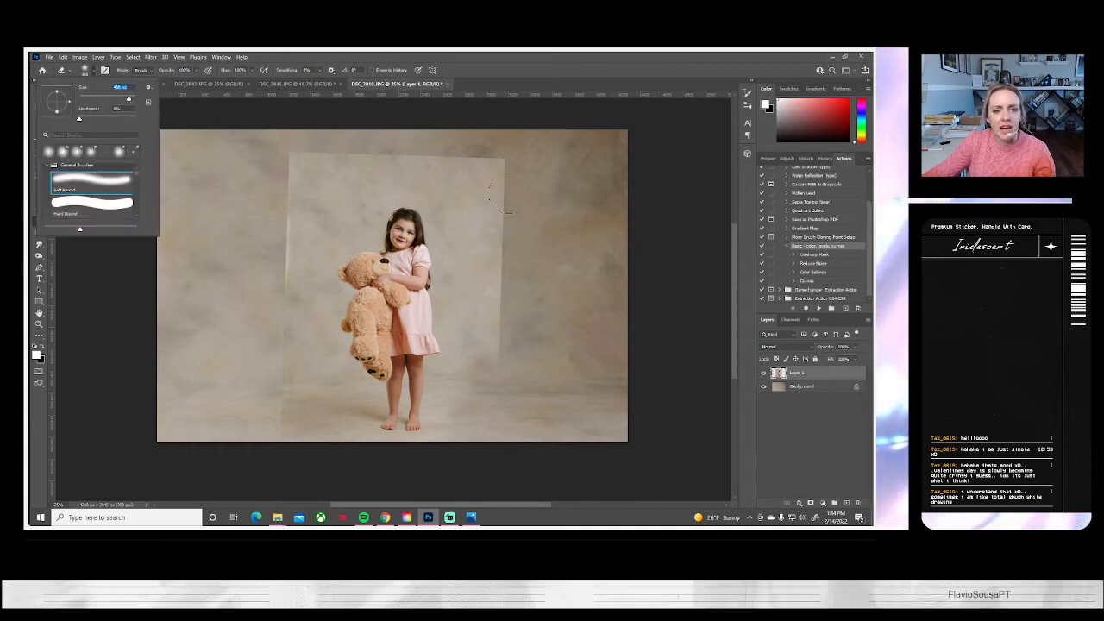
mouse_move(499, 167)
mouse_down()
mouse_move(334, 161)
mouse_move(286, 195)
mouse_up()
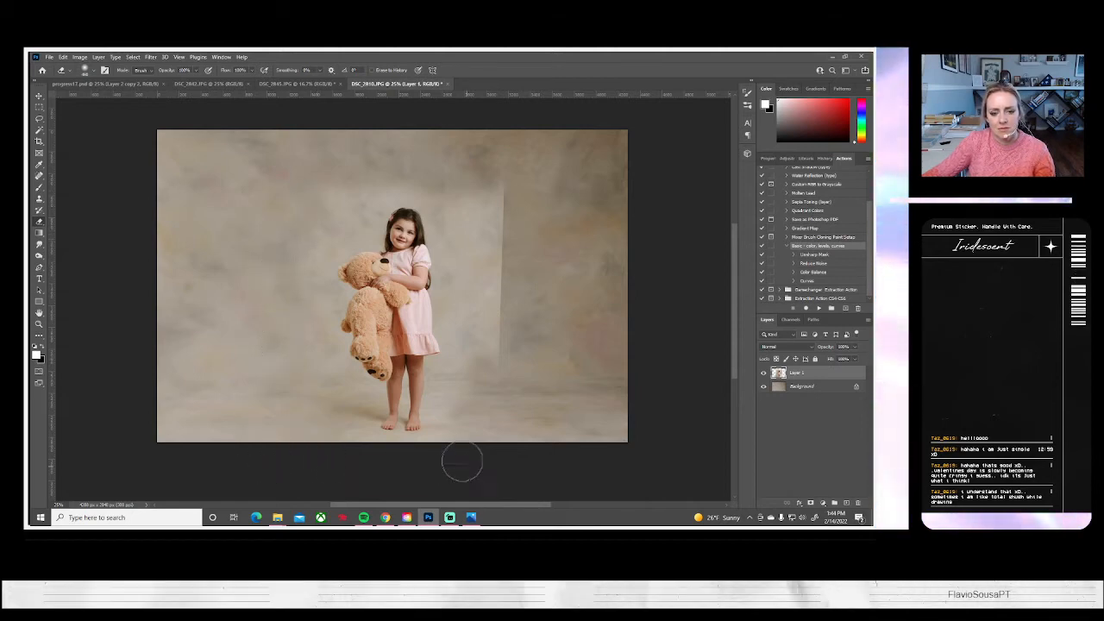
mouse_move(483, 354)
mouse_down()
mouse_move(501, 271)
mouse_move(500, 221)
mouse_move(480, 185)
mouse_up()
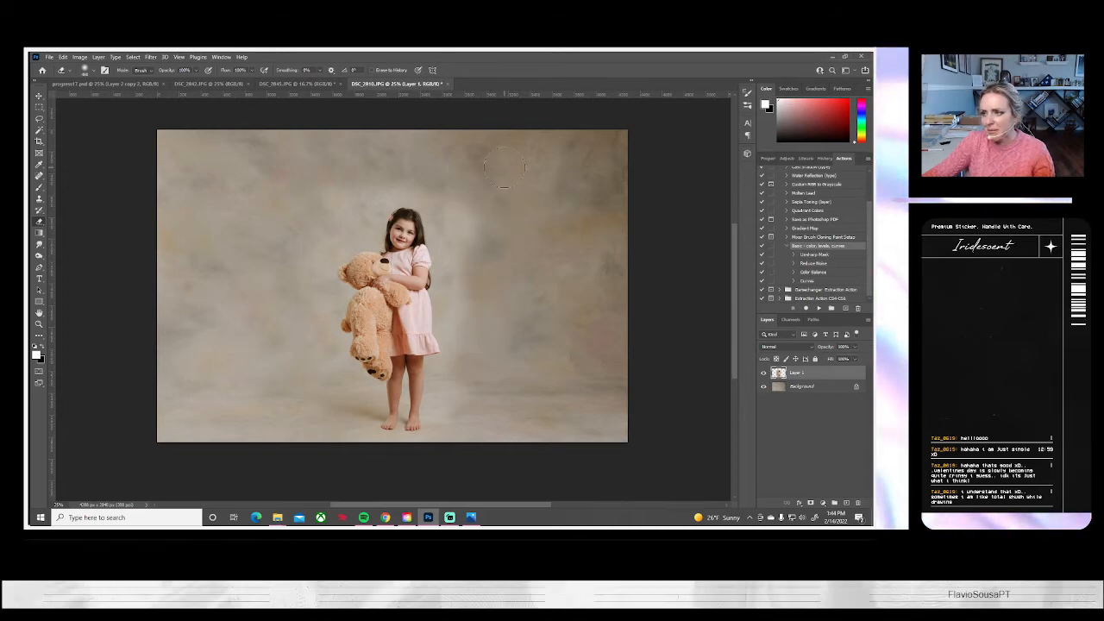
Set the girl layer's brightness to -26 and contrast to 34 to match the backdrop, and flatten the image
click(80, 57)
mouse_move(103, 76)
click(196, 79)
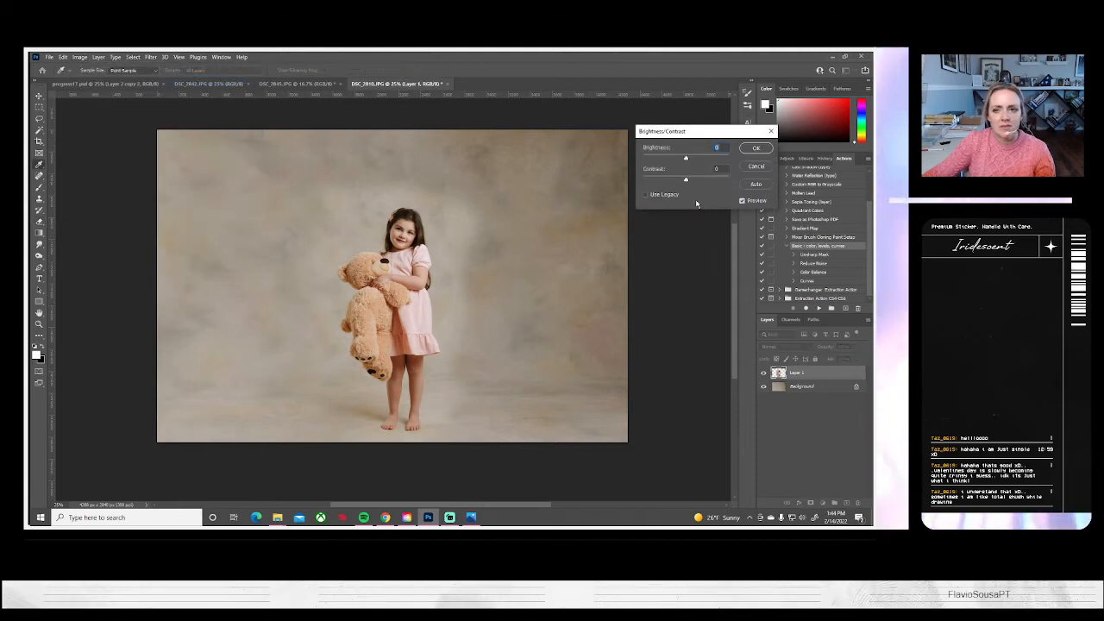
mouse_move(684, 159)
mouse_down()
mouse_move(700, 181)
mouse_move(678, 164)
mouse_up()
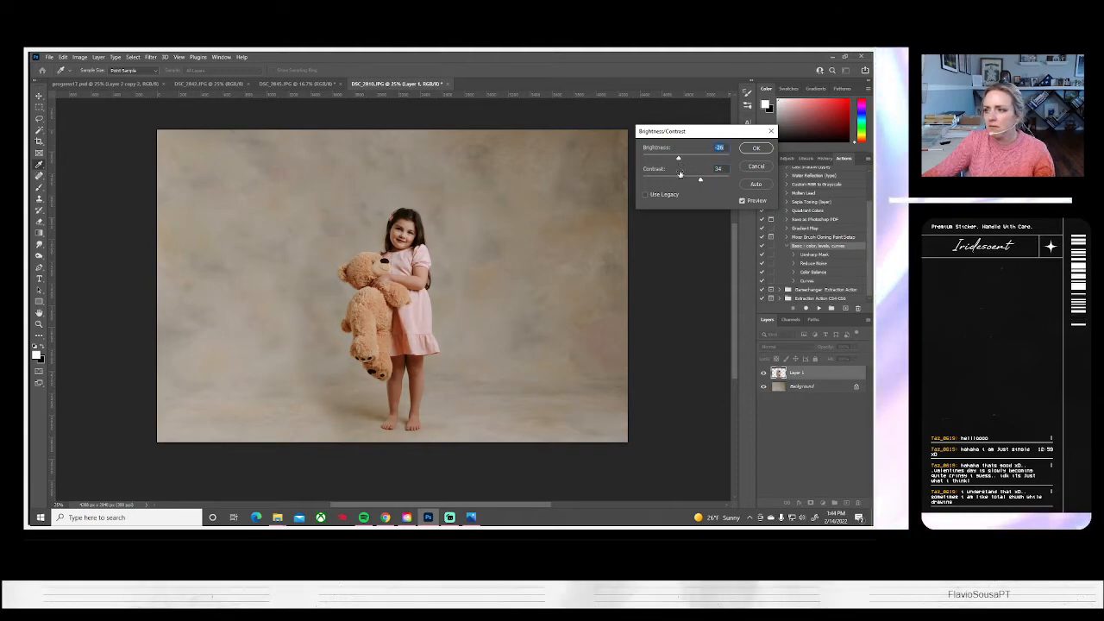
key(Return)
key(e)
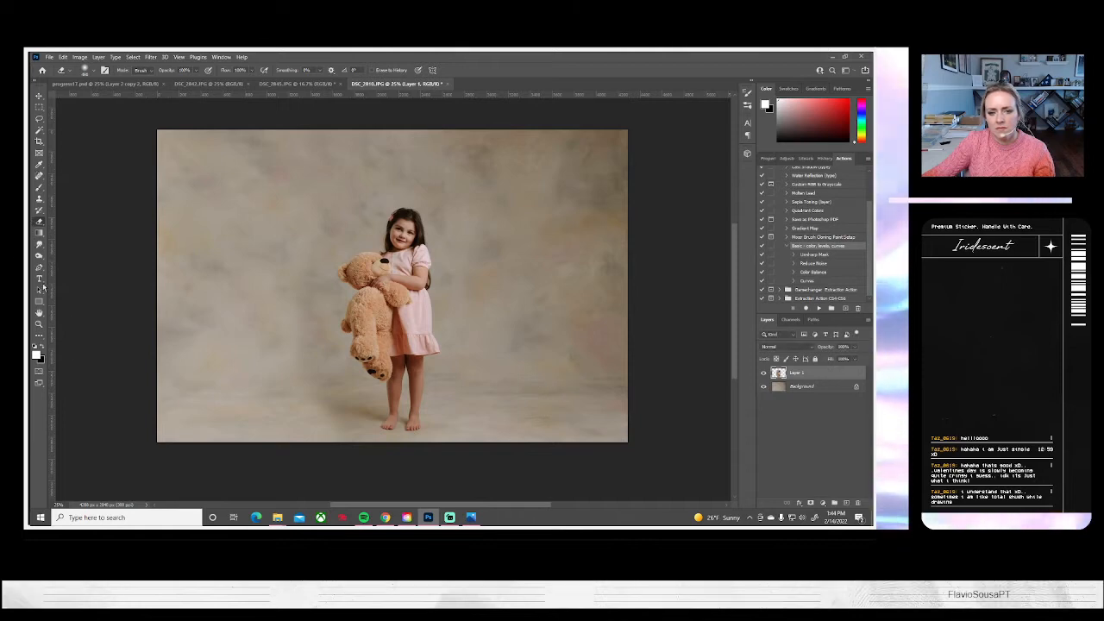
click(99, 57)
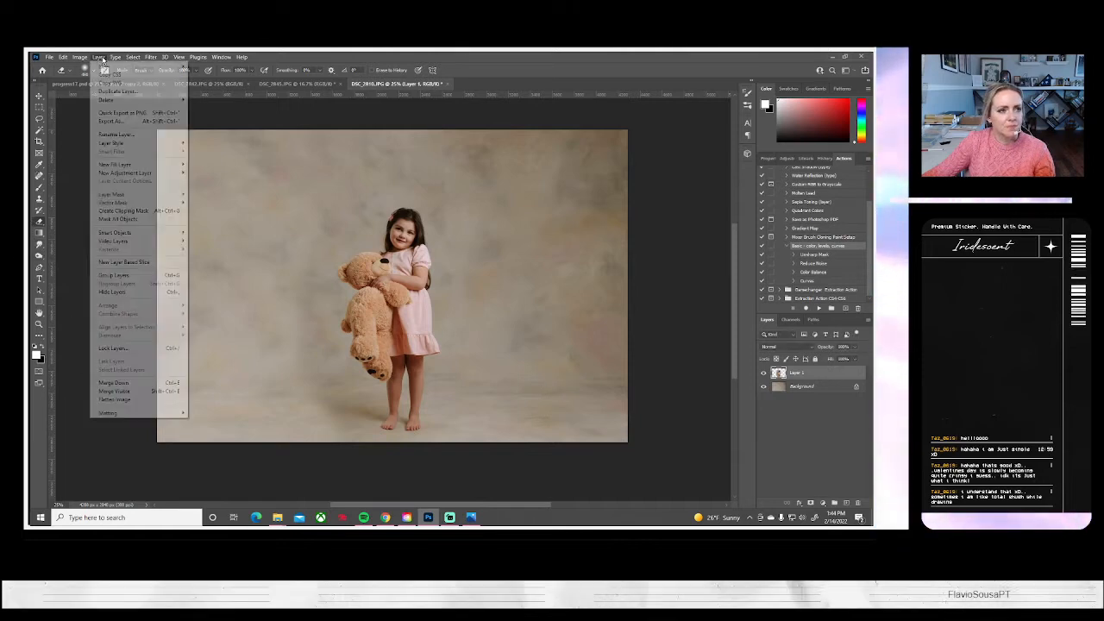
click(121, 399)
Darken the floor and edges of the backdrop around the girl with the Burn tool at Midtones, 7% exposure, using soft brushes of different sizes
click(39, 255)
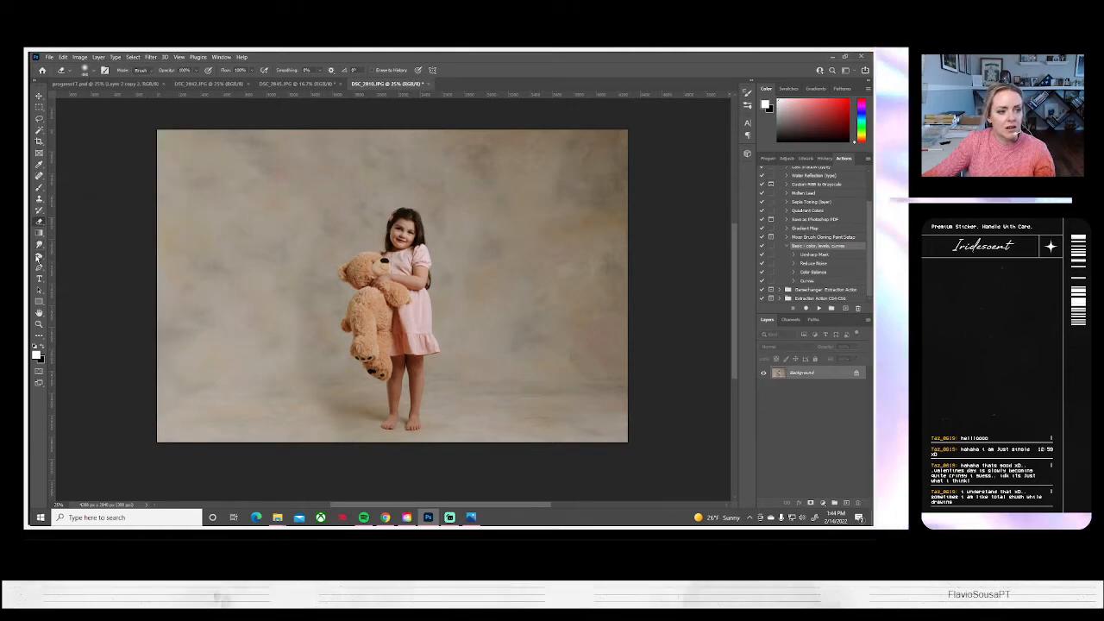
click(93, 71)
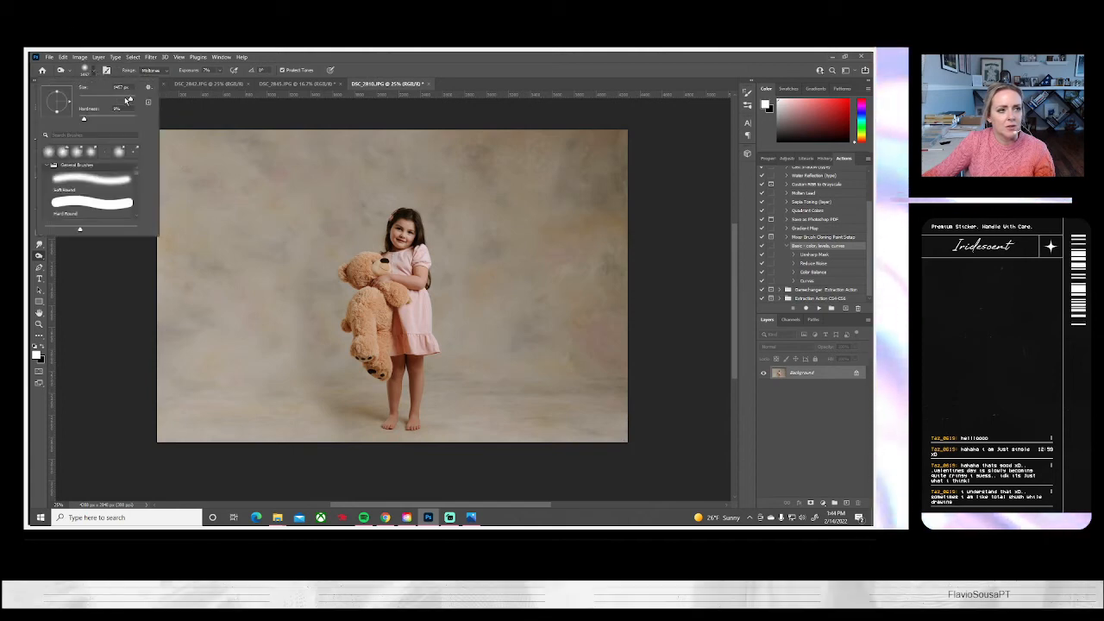
click(114, 393)
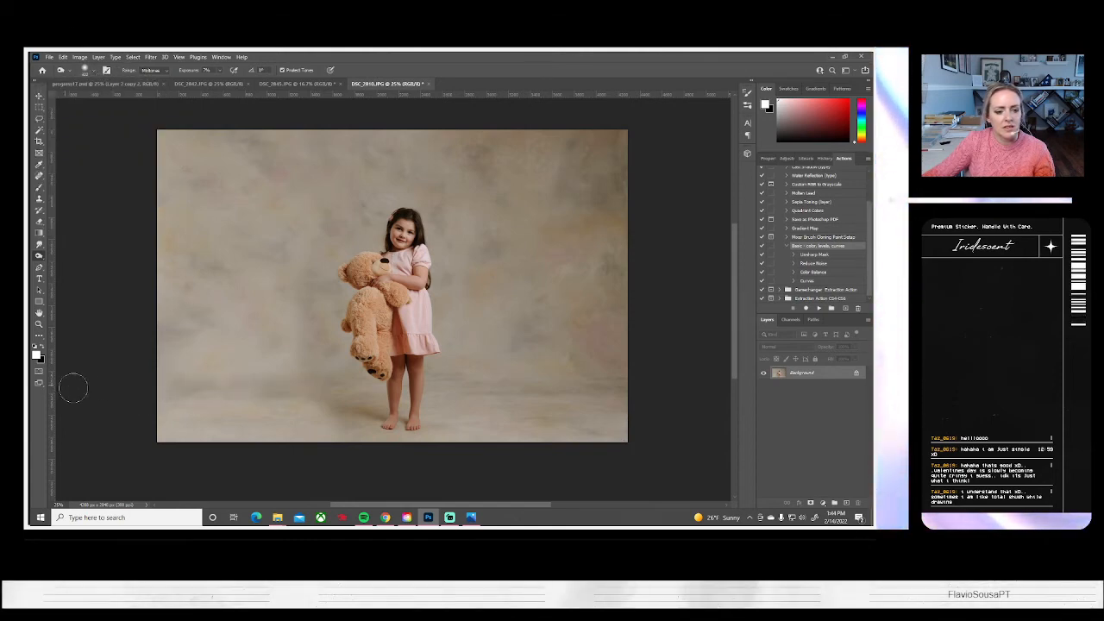
drag(524, 379, 668, 383)
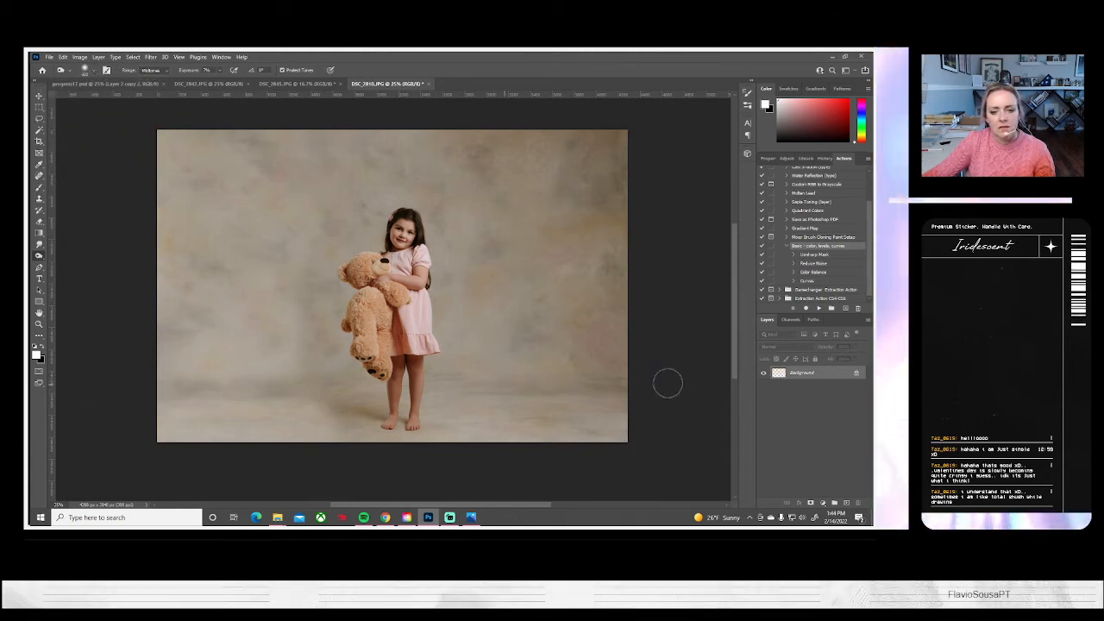
click(84, 71)
click(155, 331)
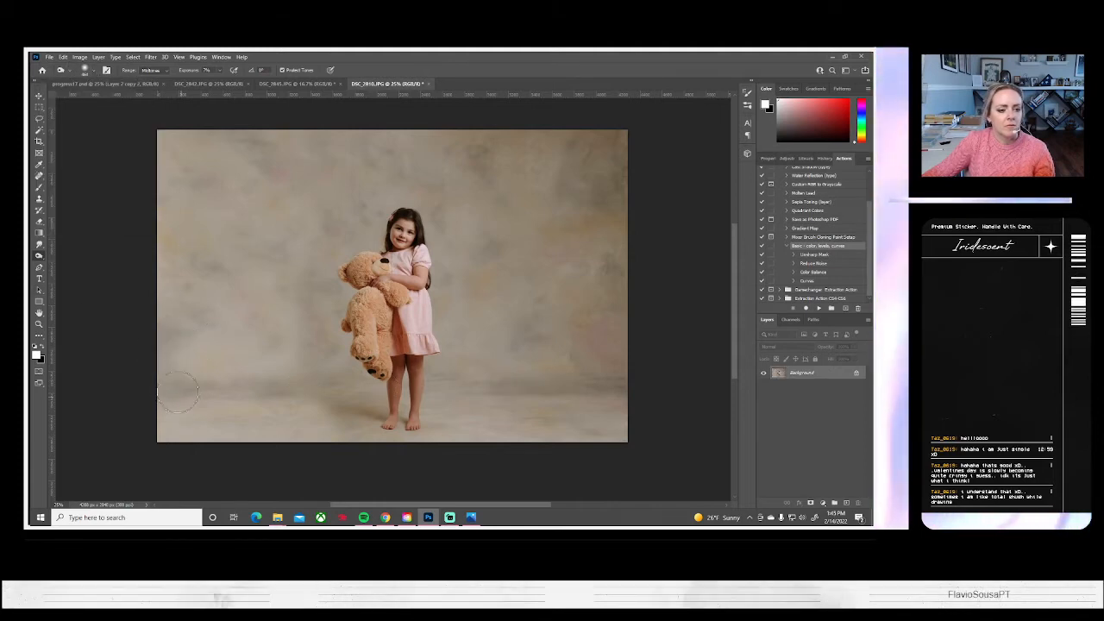
click(84, 71)
click(142, 373)
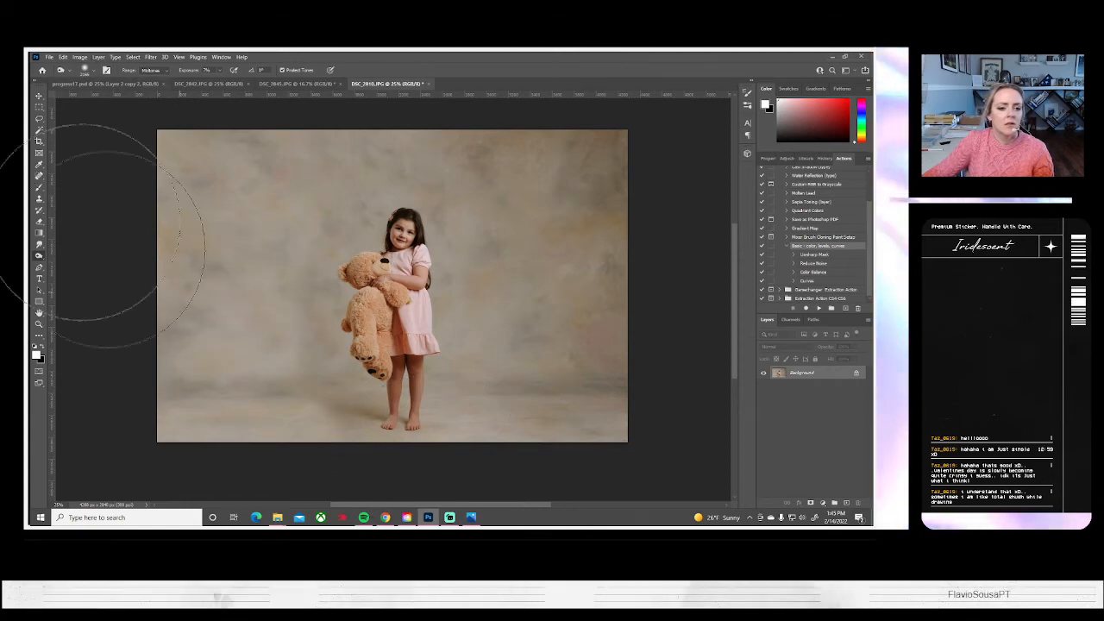
Save the finished composite as a JPEG on the computer
click(50, 57)
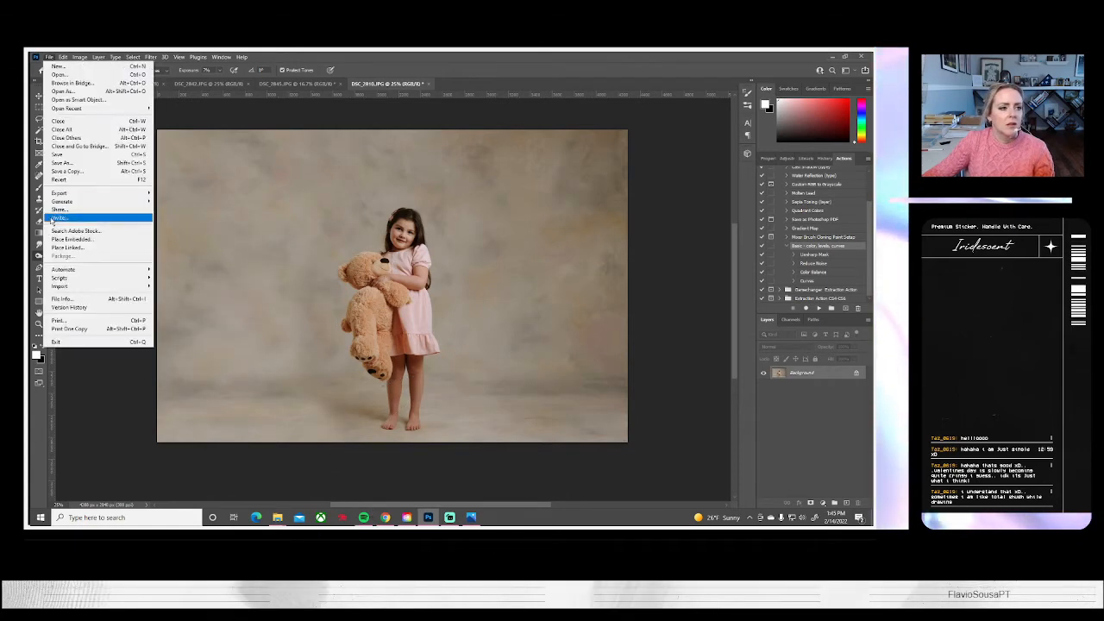
click(65, 171)
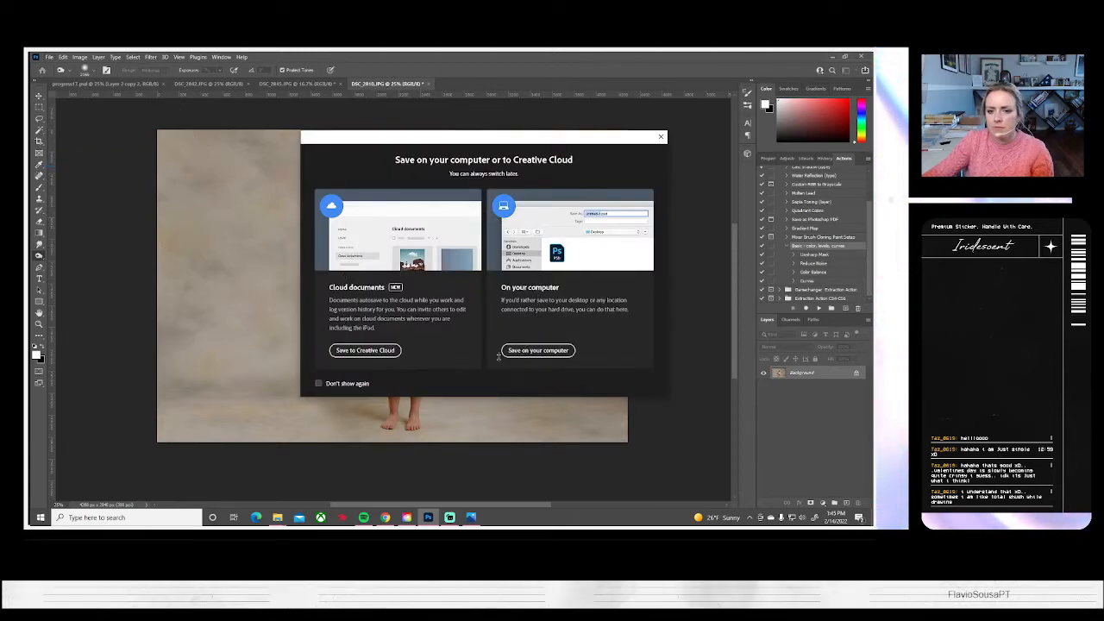
click(538, 350)
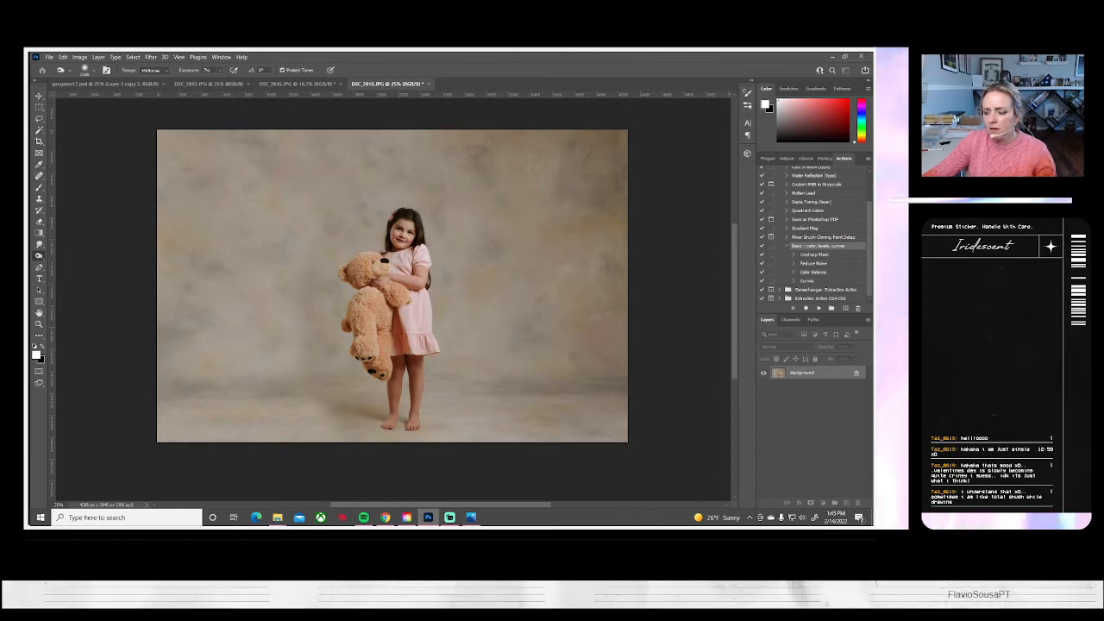
key(Return)
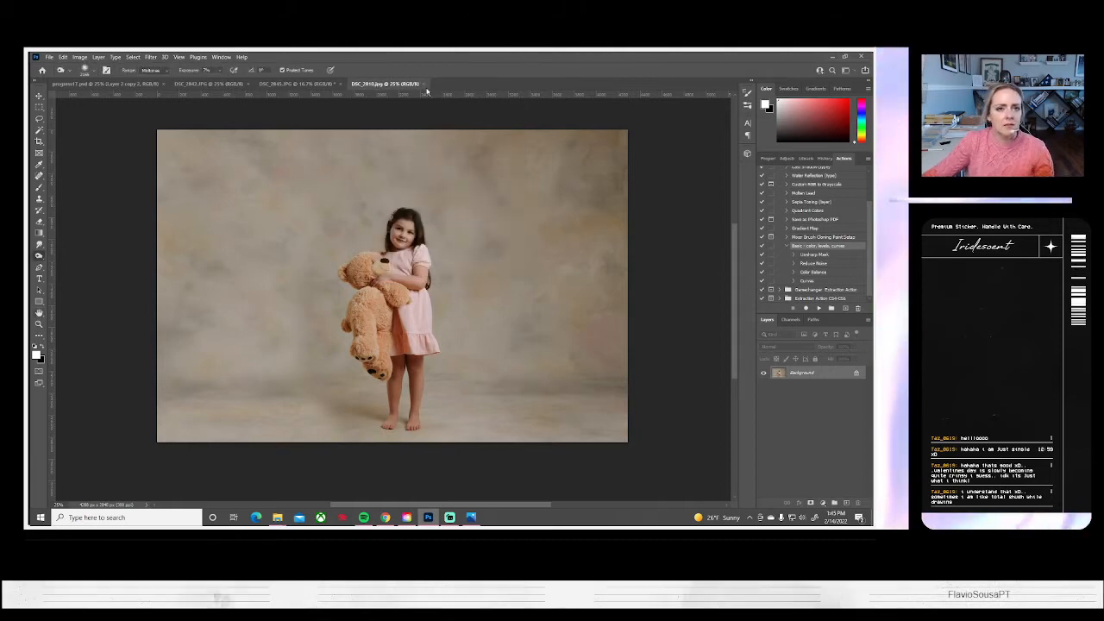
Close the saved composite, and close DSC_2845.JPG without saving its changes
click(423, 83)
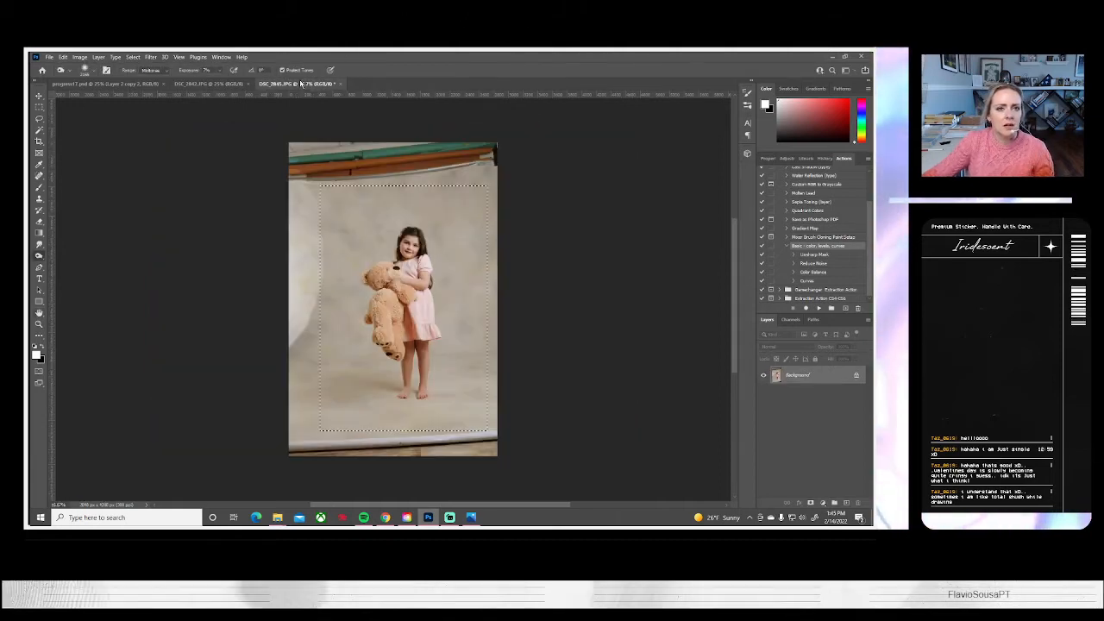
click(343, 84)
key(n)
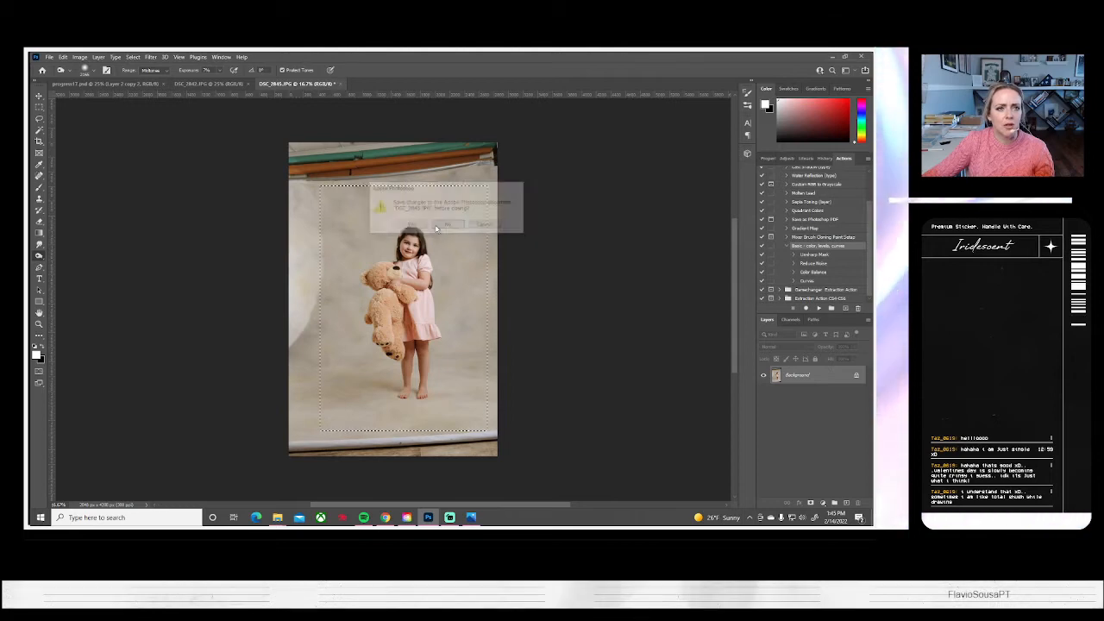
Run the Basic color, levels, curves action on DSC_2842.JPG, and enlarge it to about 126%, rotated counterclockwise, so the backdrop fills the canvas
click(818, 308)
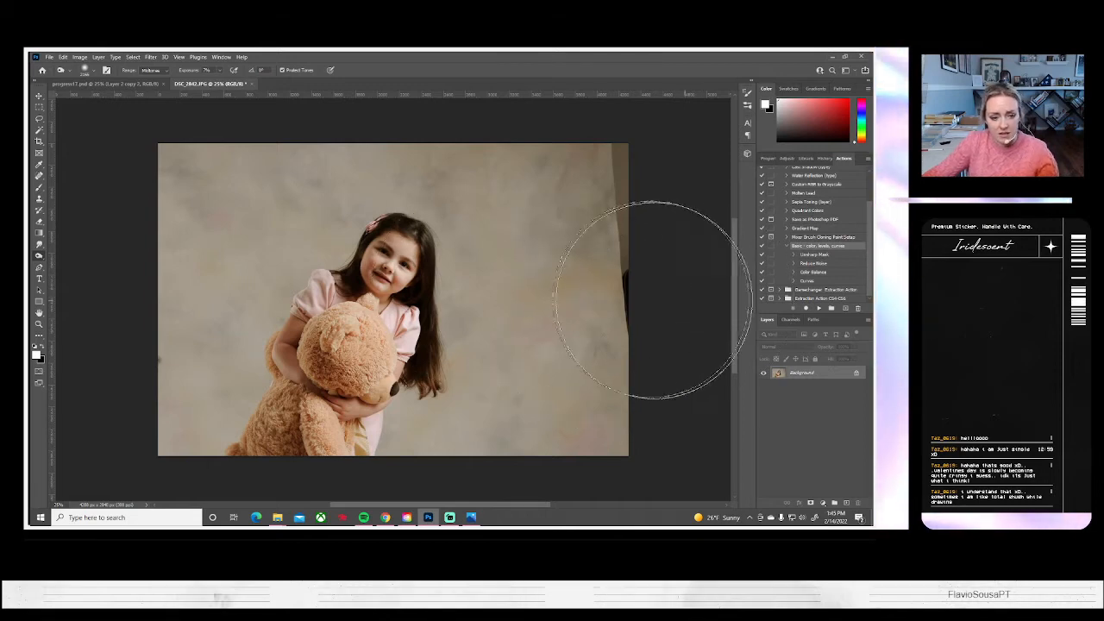
key(ctrl+a)
key(ctrl+t)
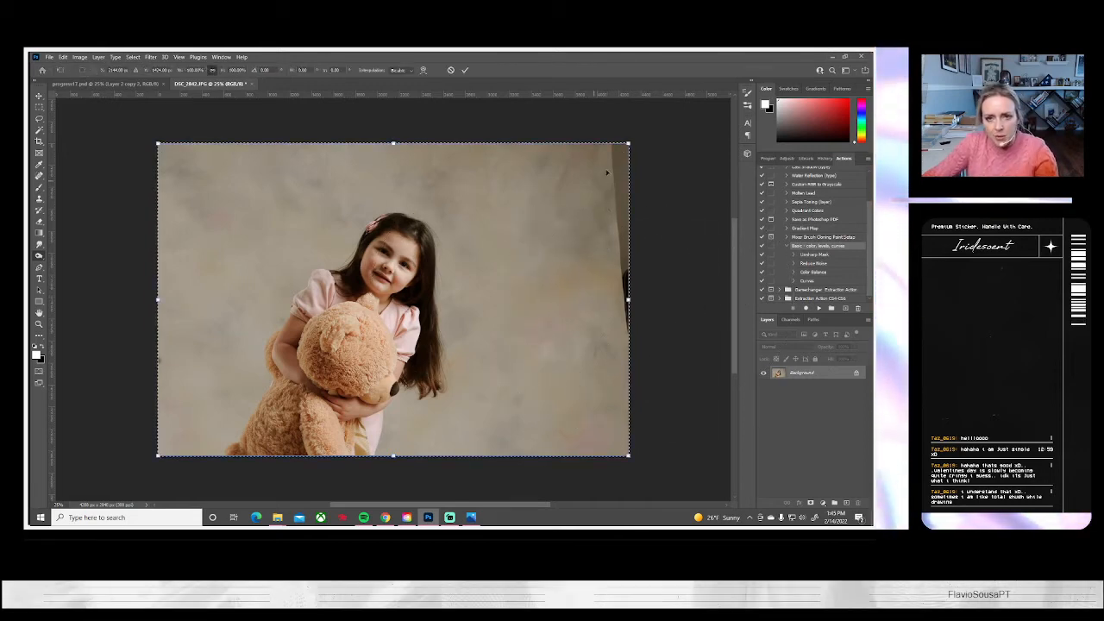
drag(636, 135, 683, 103)
drag(707, 296, 701, 255)
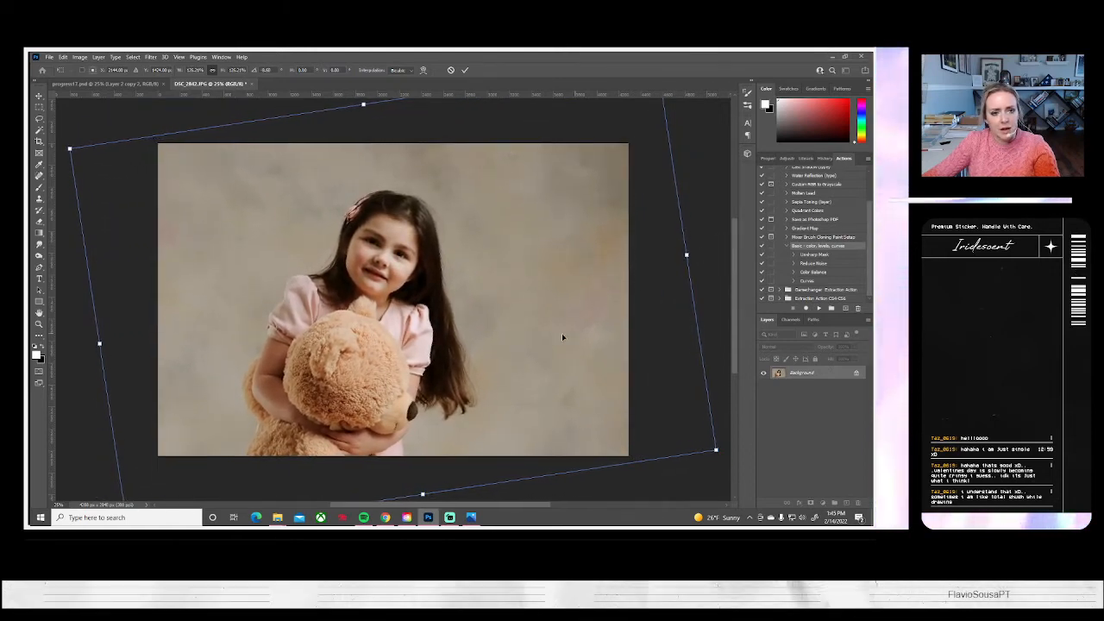
drag(561, 333, 531, 343)
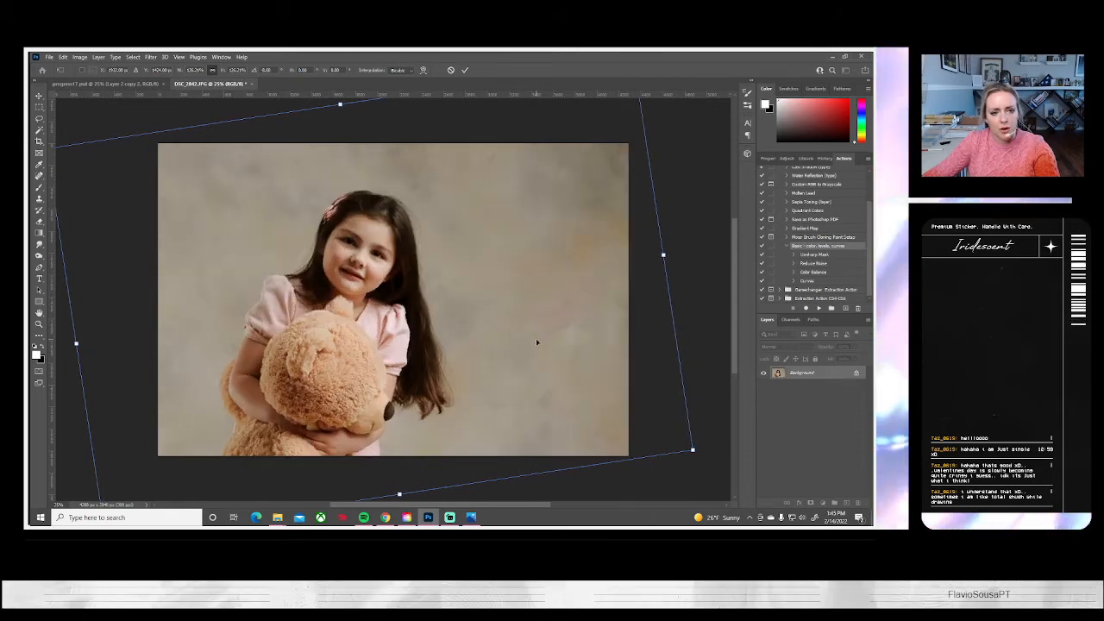
key(Return)
Flip the canvas of DSC_2842.JPG horizontally
key(o)
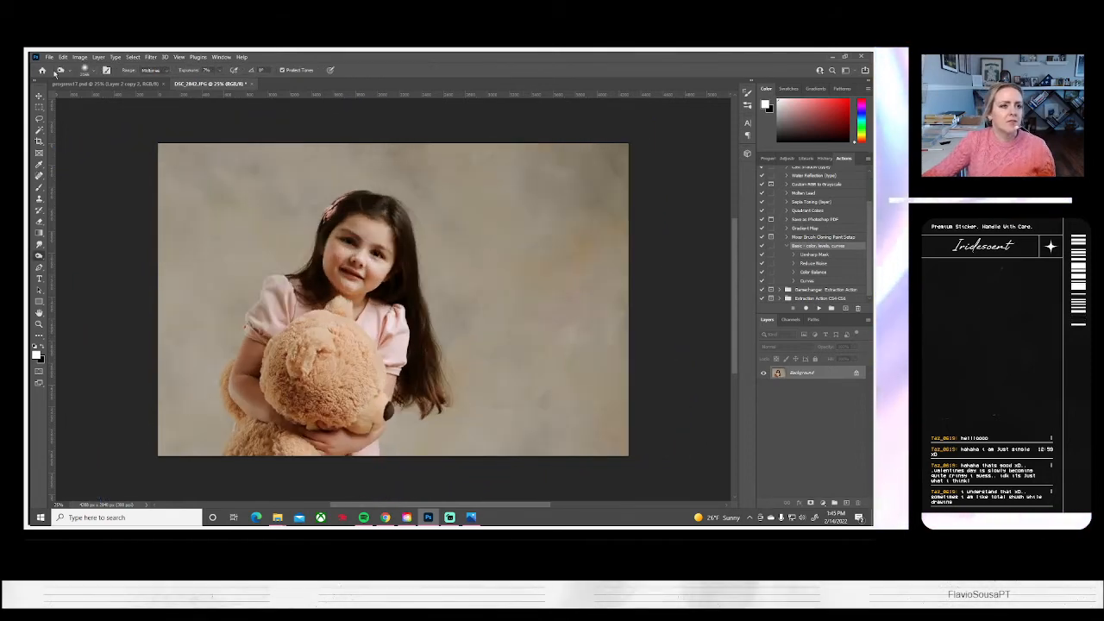
click(79, 57)
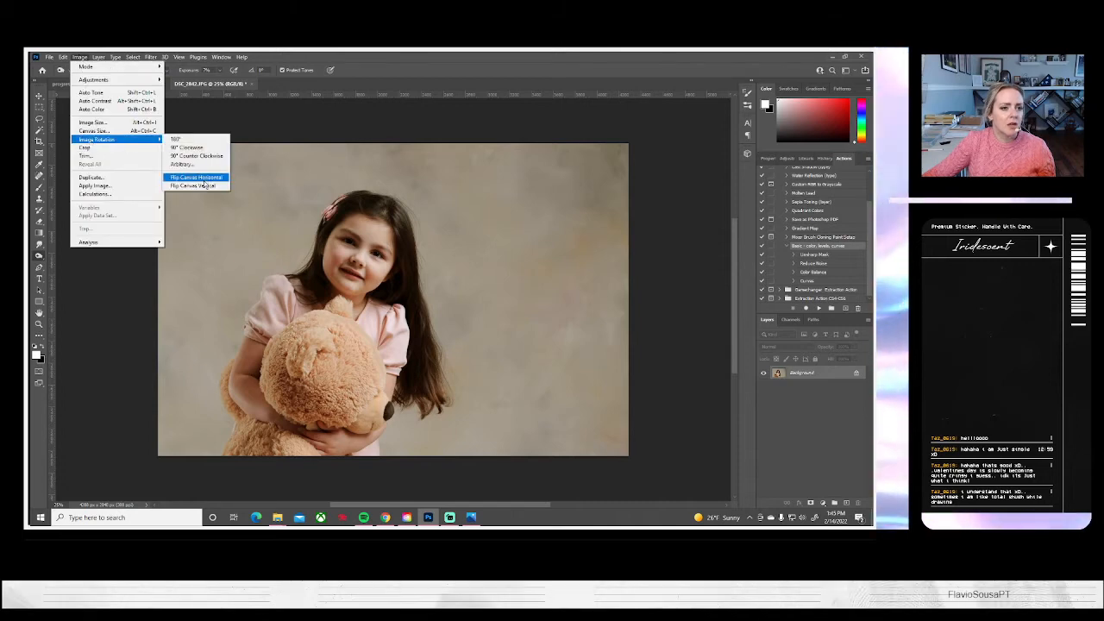
click(204, 180)
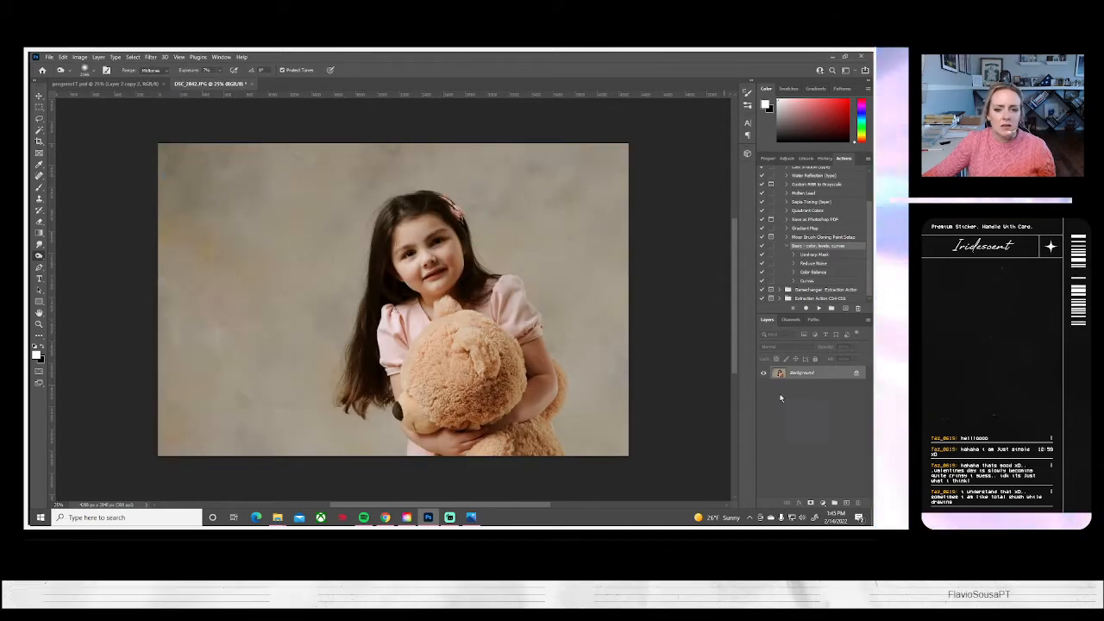
Brighten the girl's eyes with the Dodge tool at Midtones, using a small soft brush
click(39, 325)
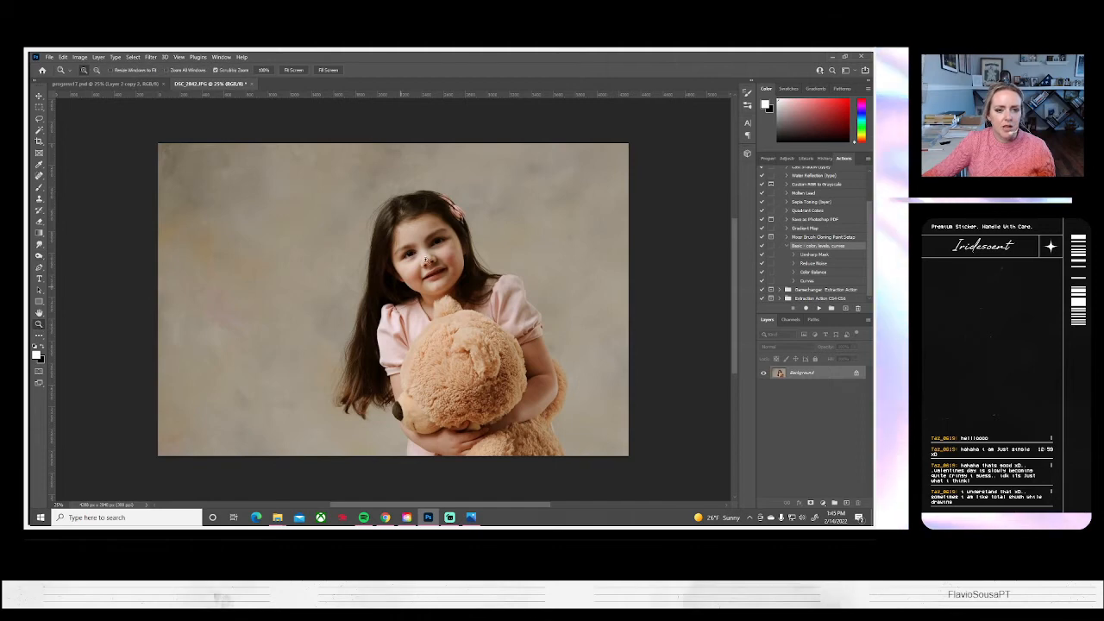
drag(426, 257, 426, 257)
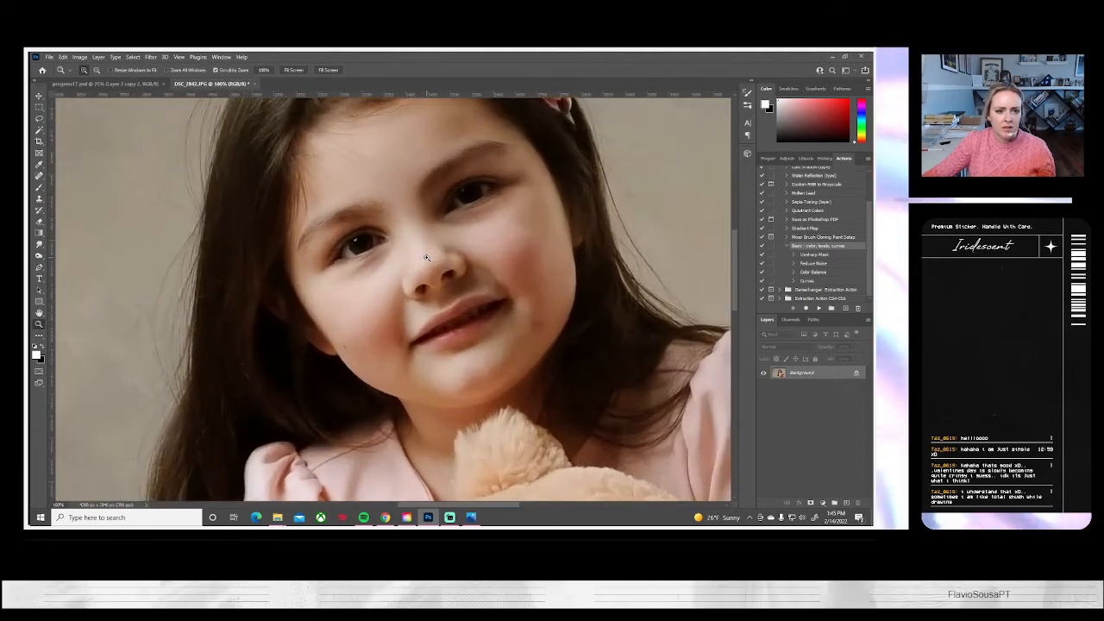
click(39, 256)
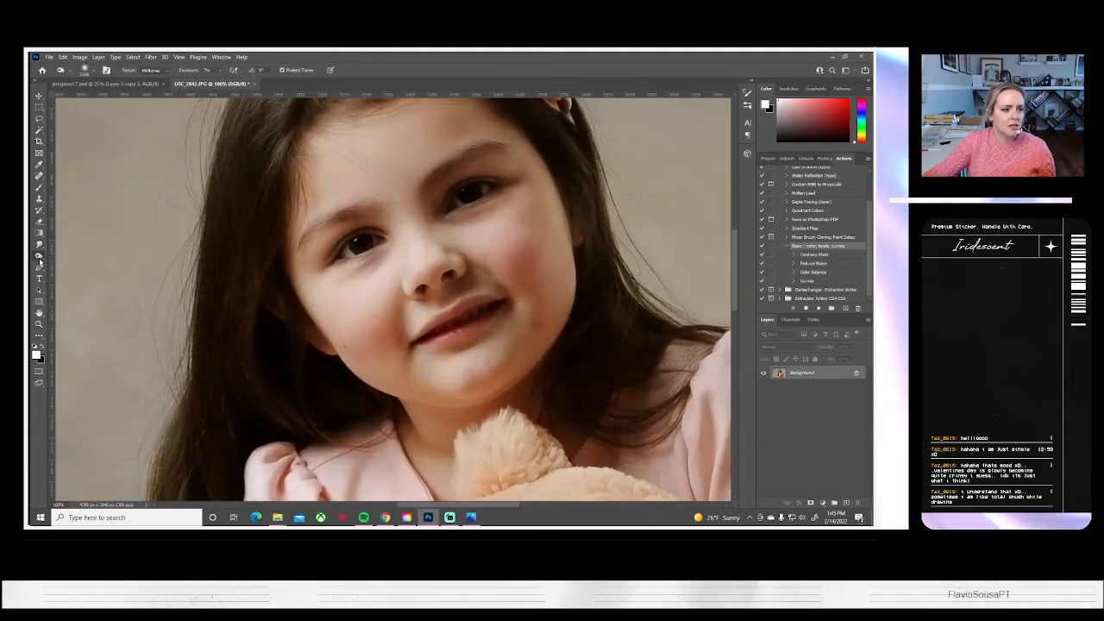
click(94, 72)
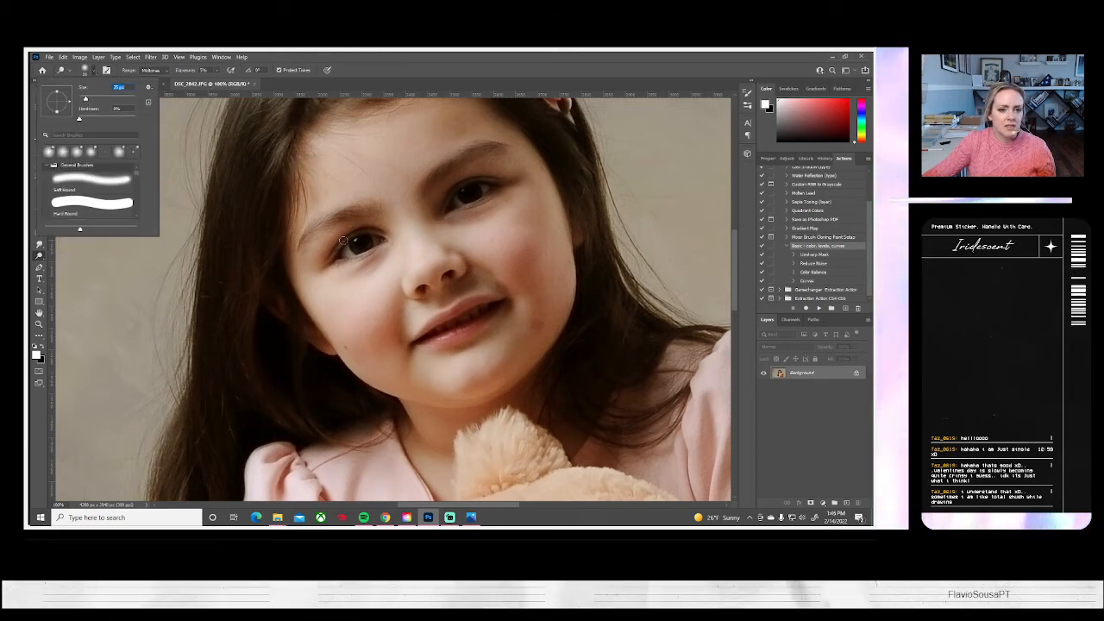
click(355, 248)
drag(346, 252, 369, 246)
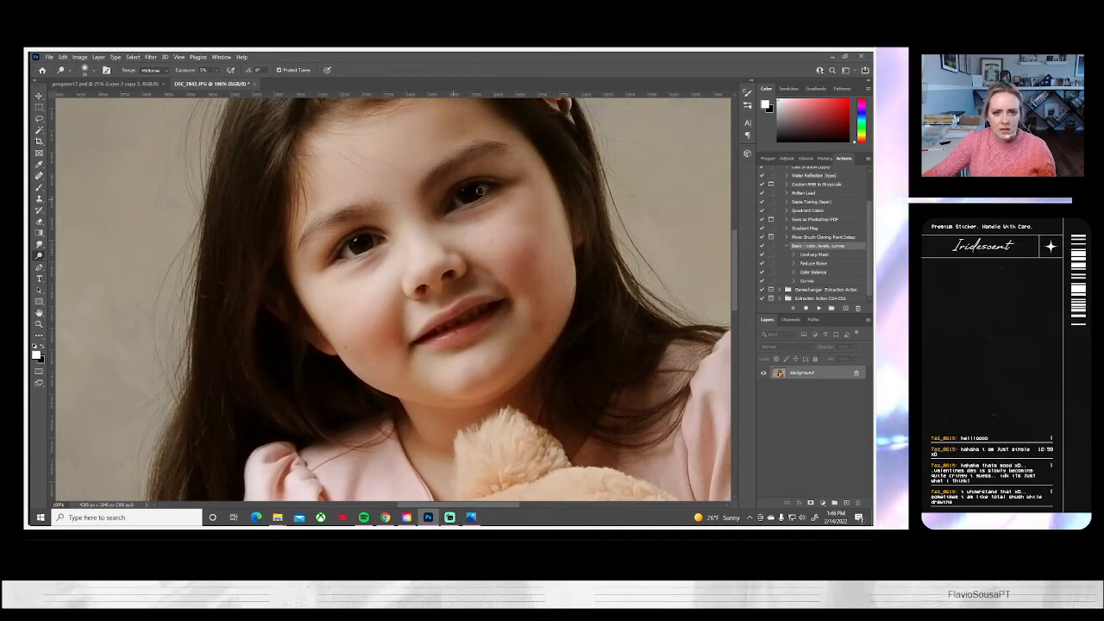
click(90, 70)
click(390, 260)
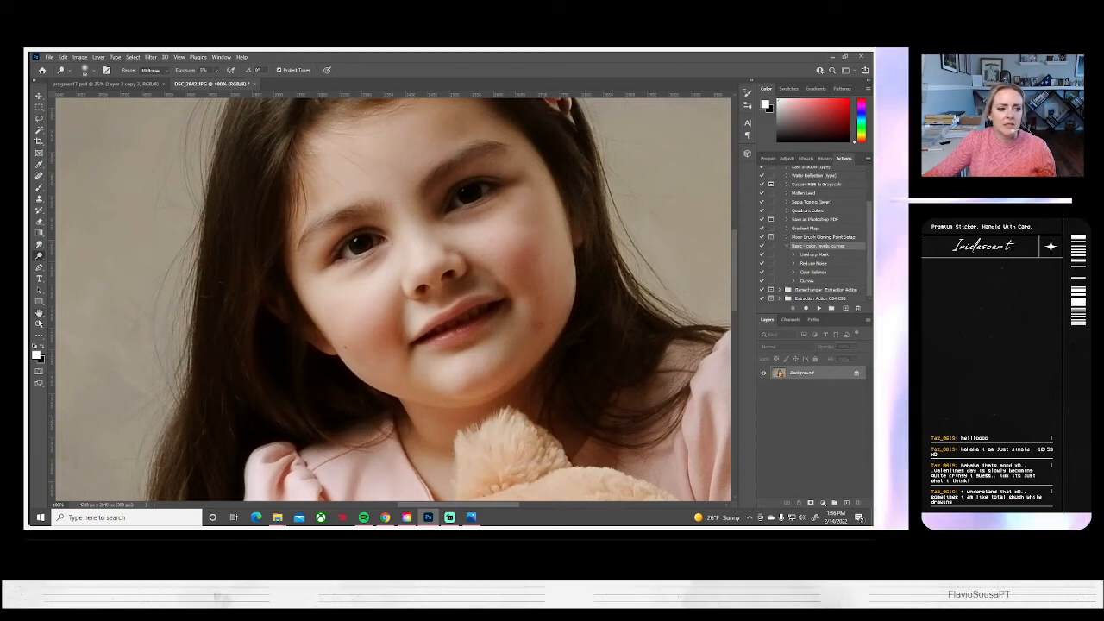
key(z)
key(ctrl+0)
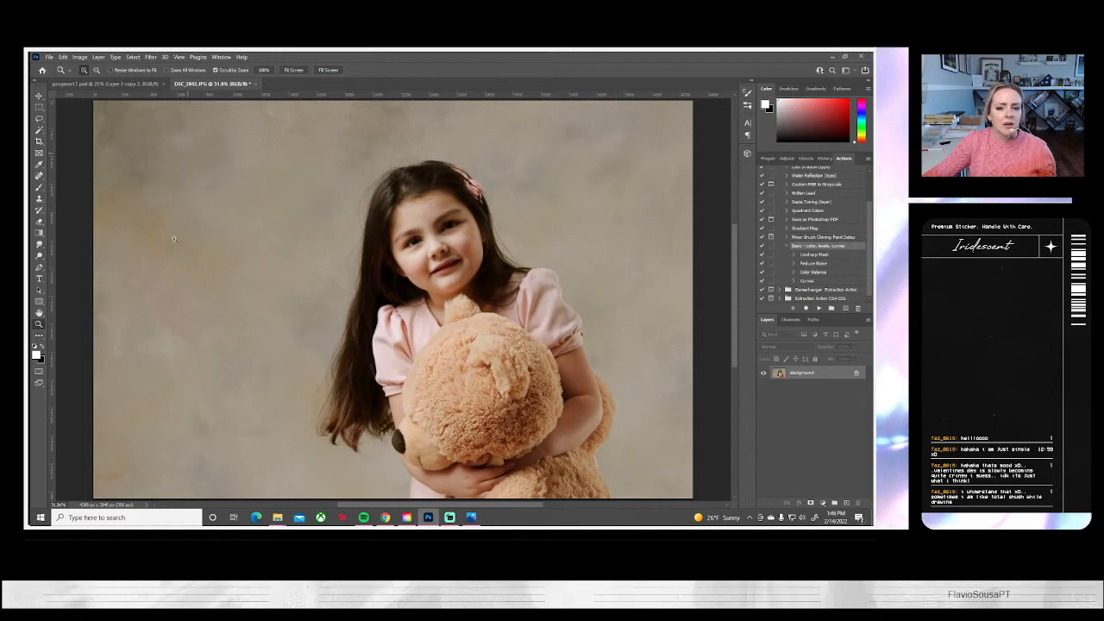
alt+click(280, 257)
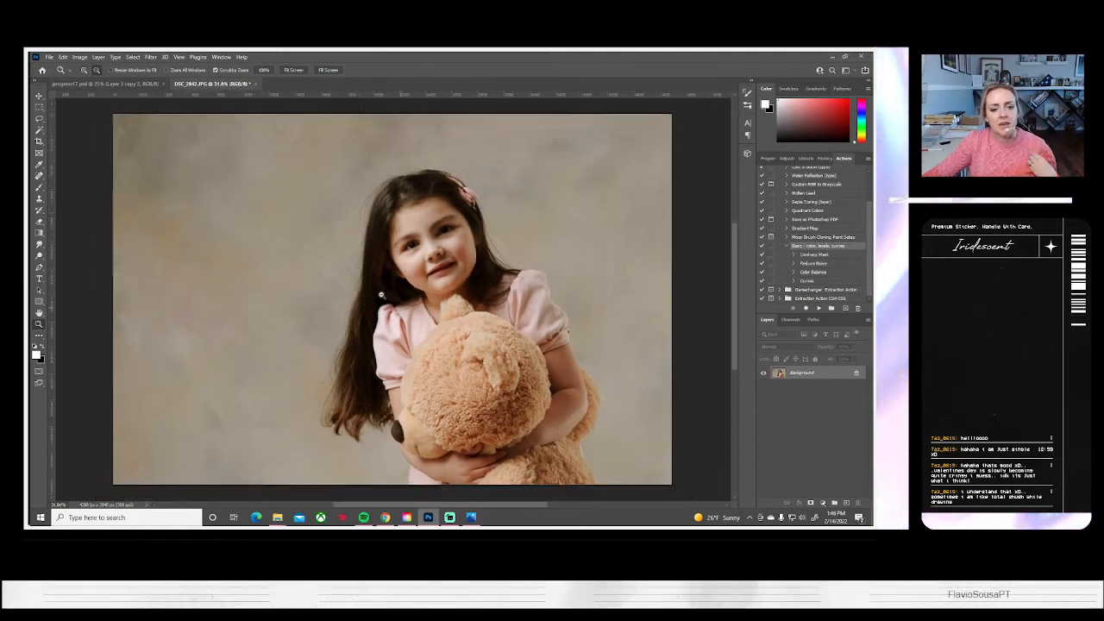
Save the flipped DSC_2842 portrait as a JPEG on the computer and close it
click(50, 58)
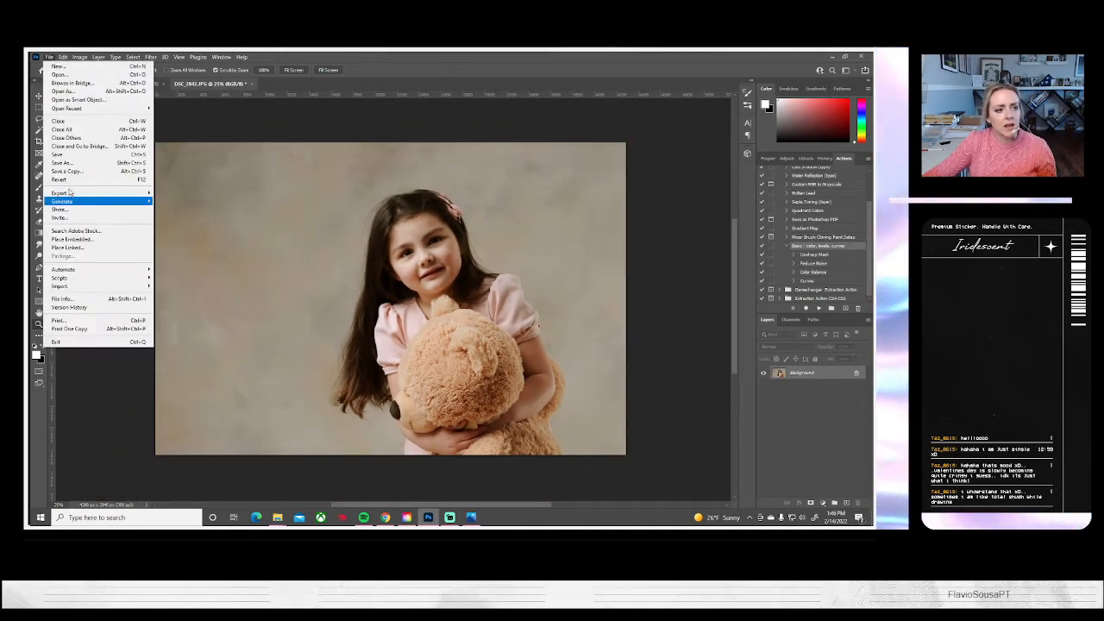
click(69, 169)
click(538, 350)
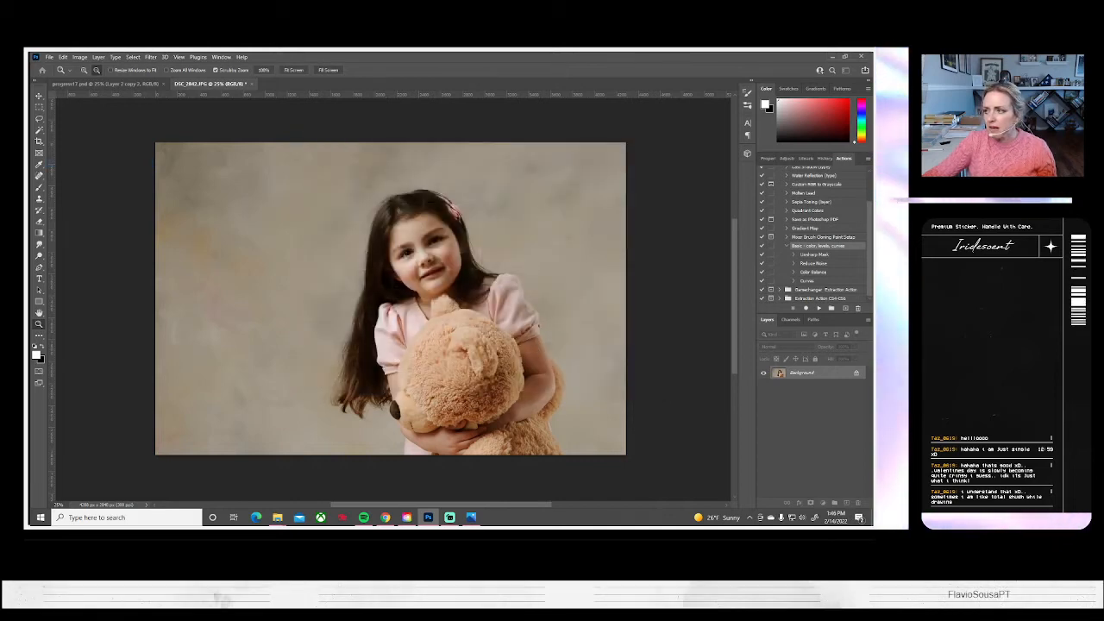
key(ctrl+s)
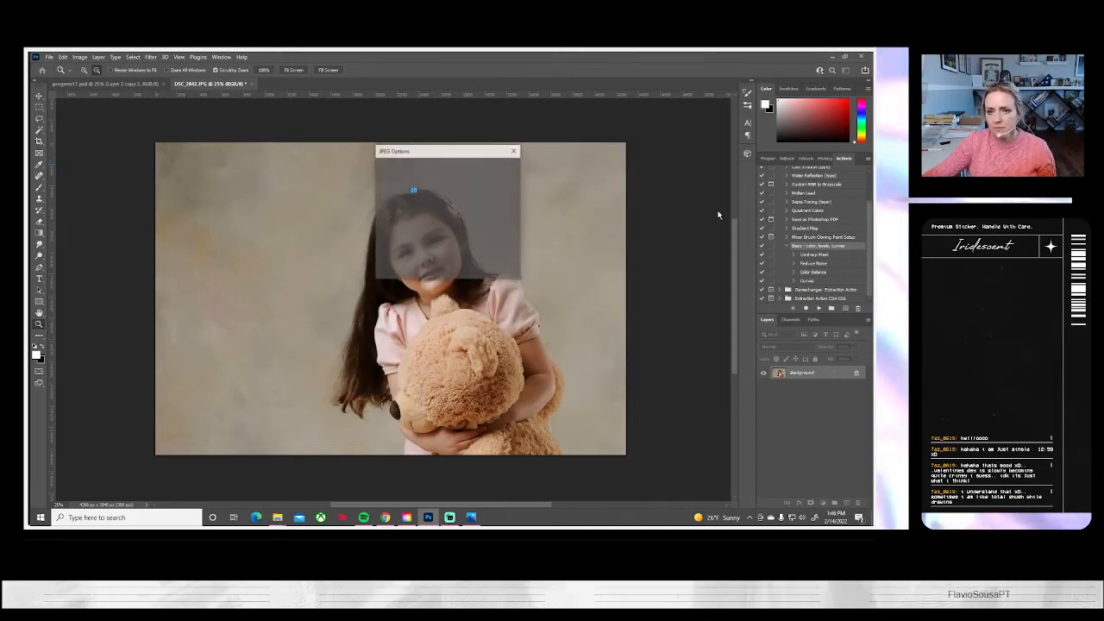
click(500, 166)
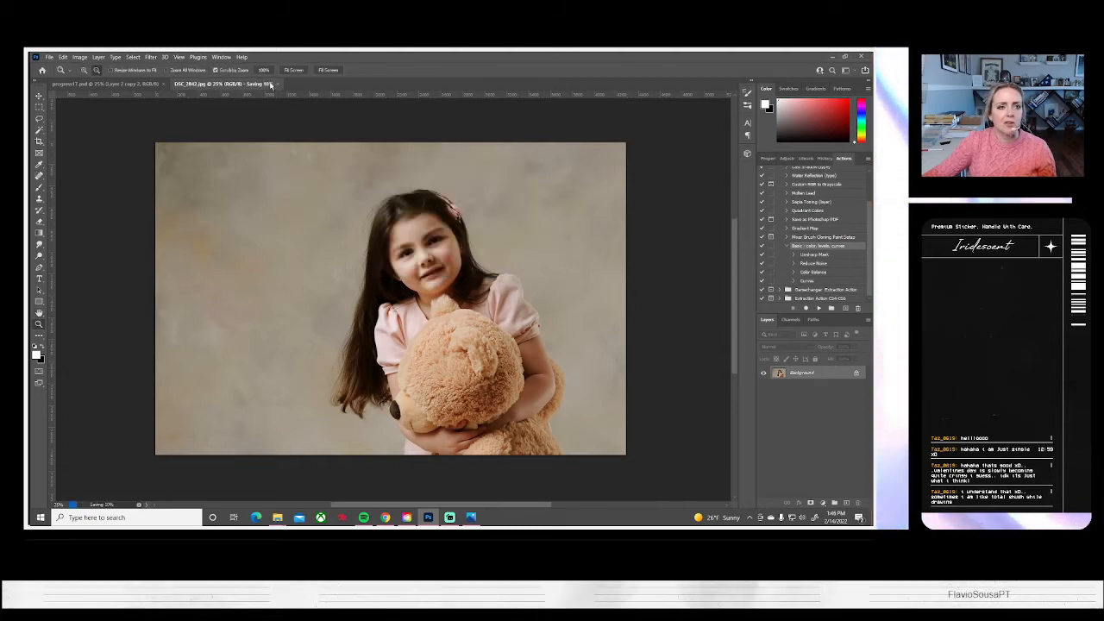
click(274, 84)
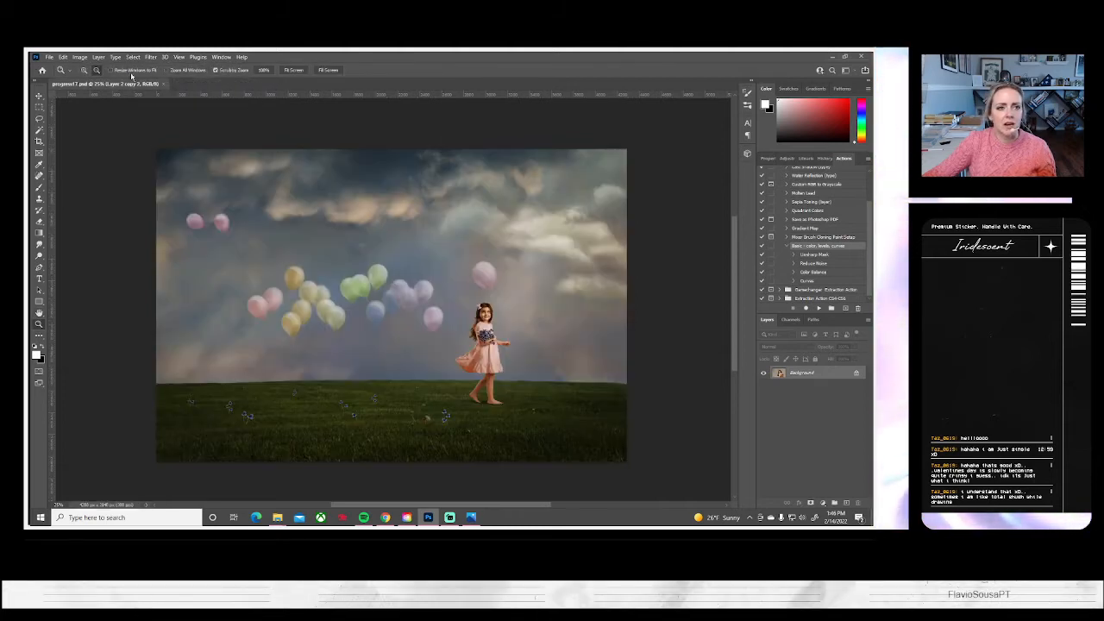
Switch to Photos and review the portraits following DSC_2854, going back to DSC_2857 with the girl hugging the teddy bear on the stool
click(49, 57)
click(57, 75)
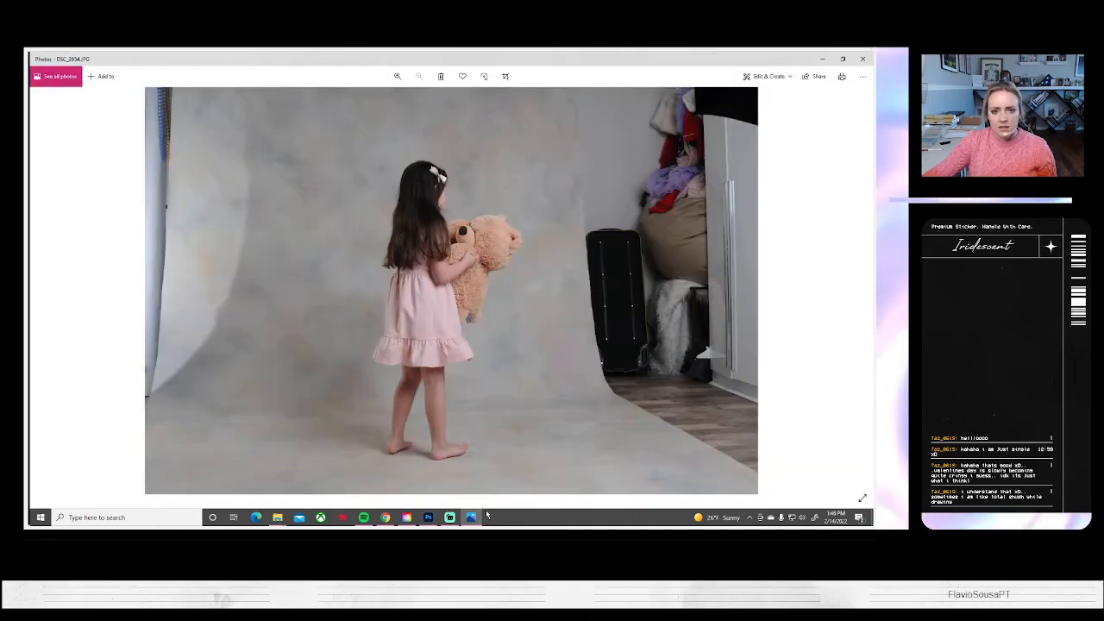
click(471, 516)
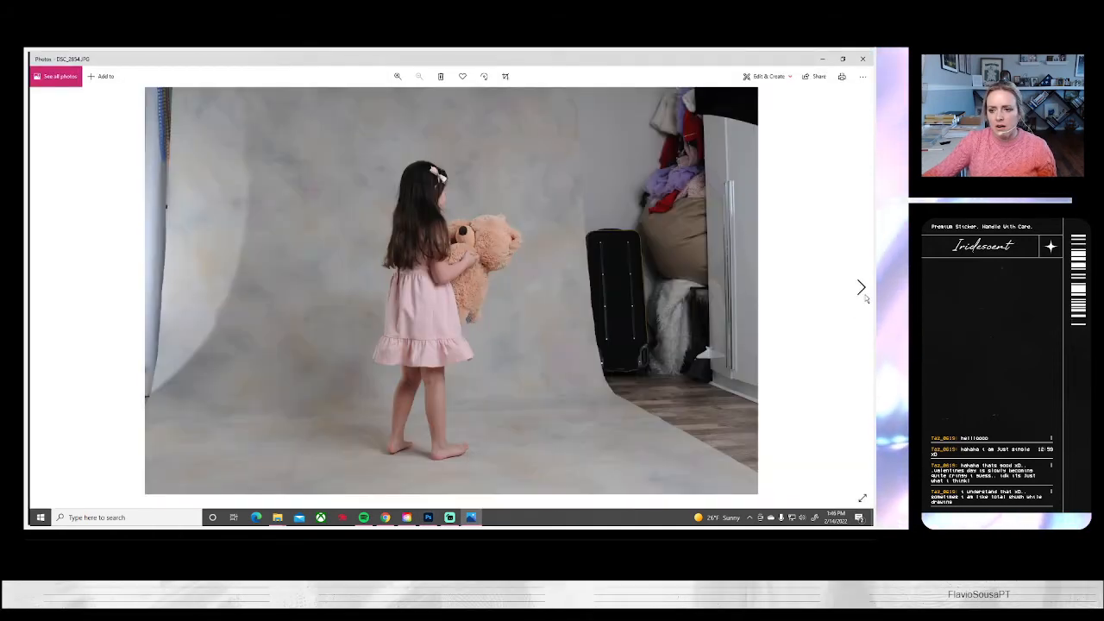
click(860, 287)
click(860, 287)
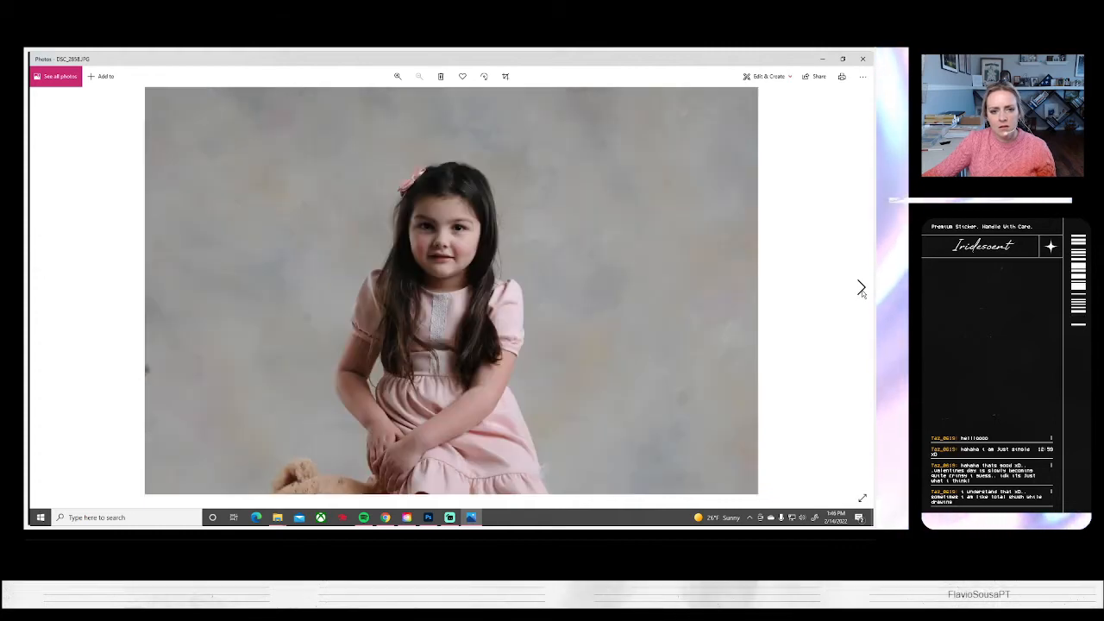
click(44, 288)
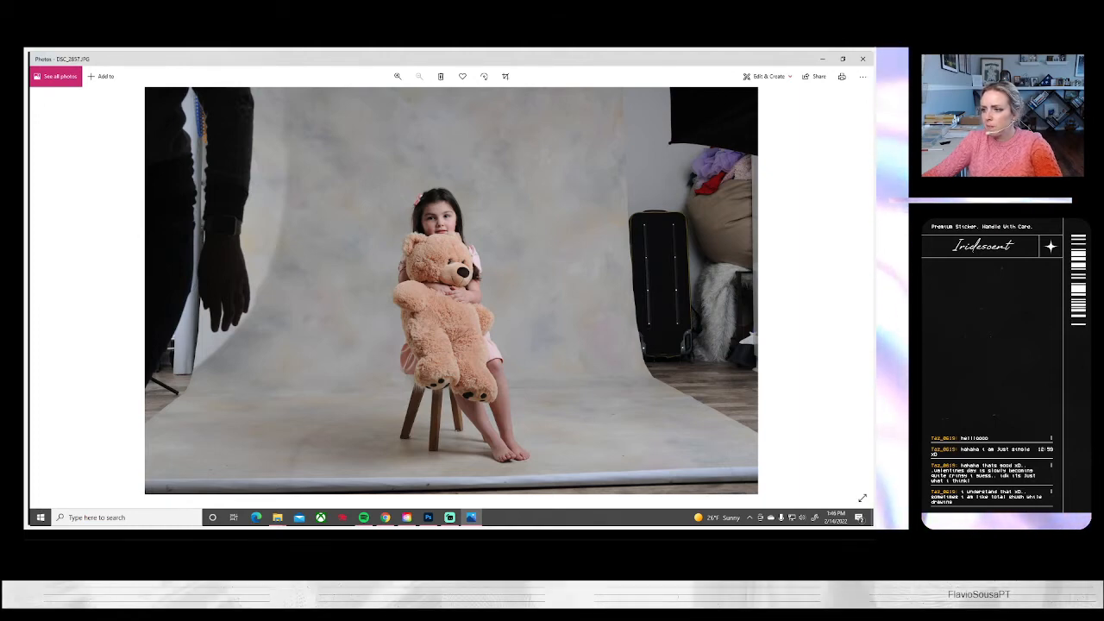
key(alt+Tab)
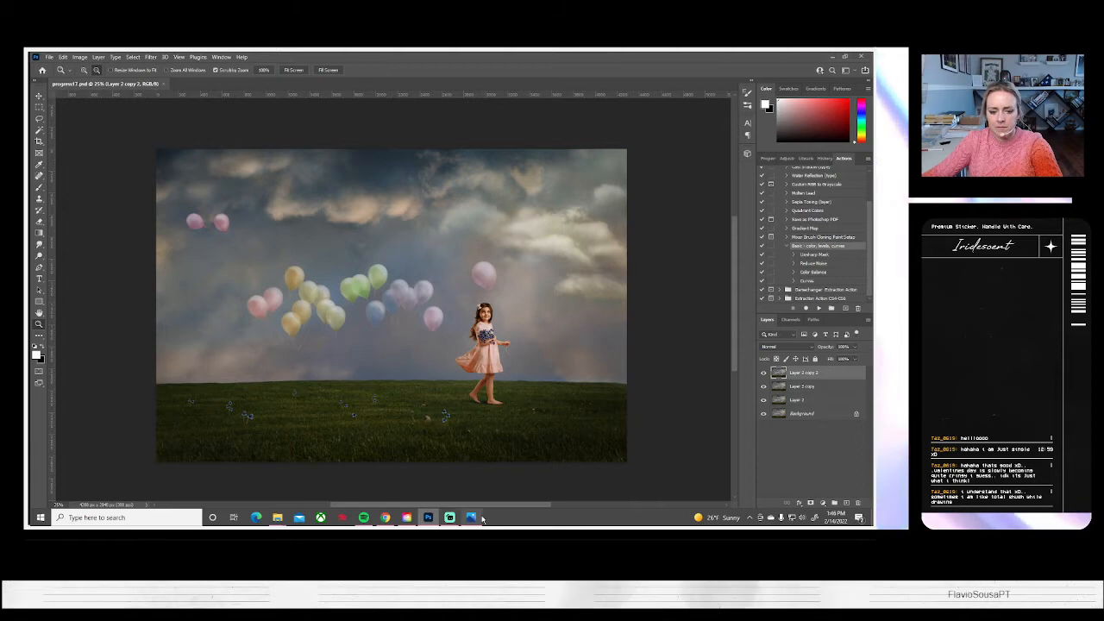
Continue comparing the seated portraits in Photos up to DSC_2864, where the girl leans forward
click(470, 518)
click(860, 289)
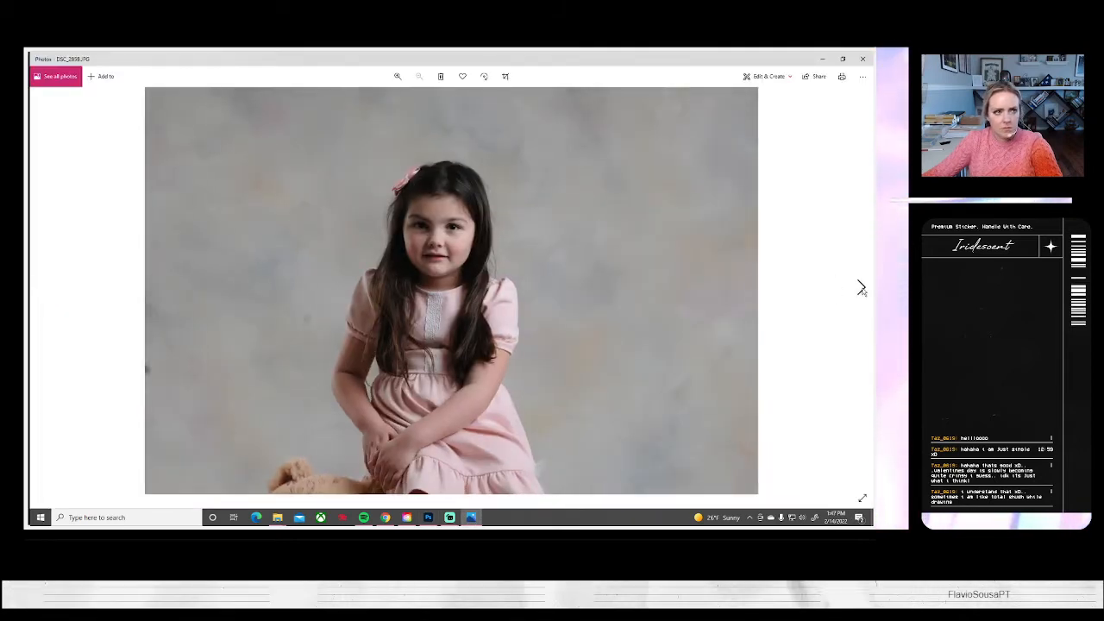
click(861, 290)
click(861, 289)
click(861, 289)
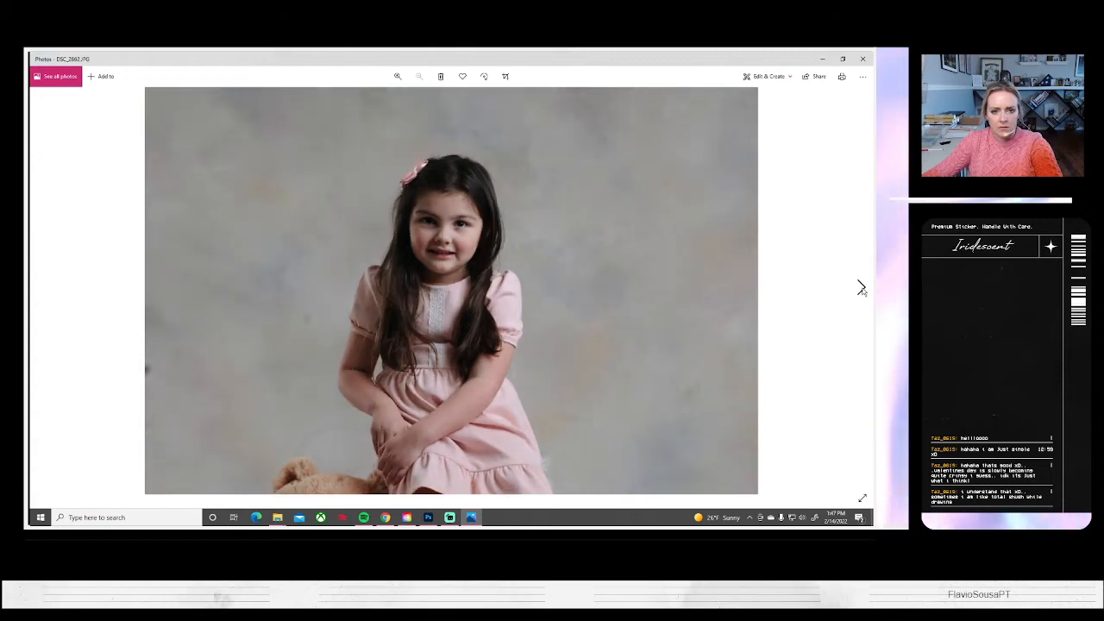
click(860, 289)
click(860, 289)
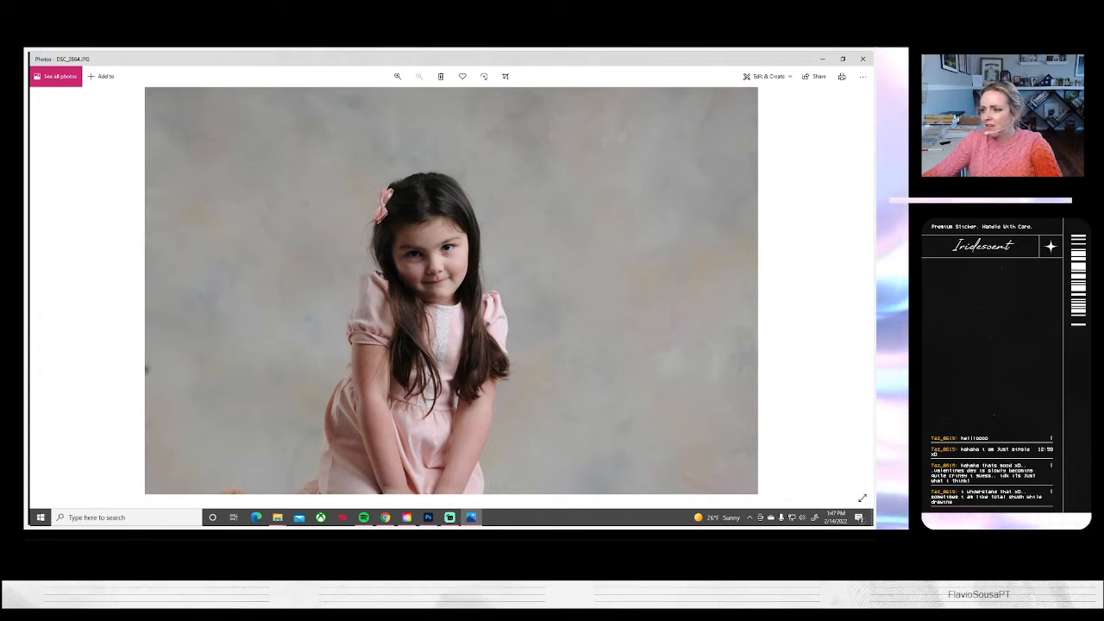
key(alt+Tab)
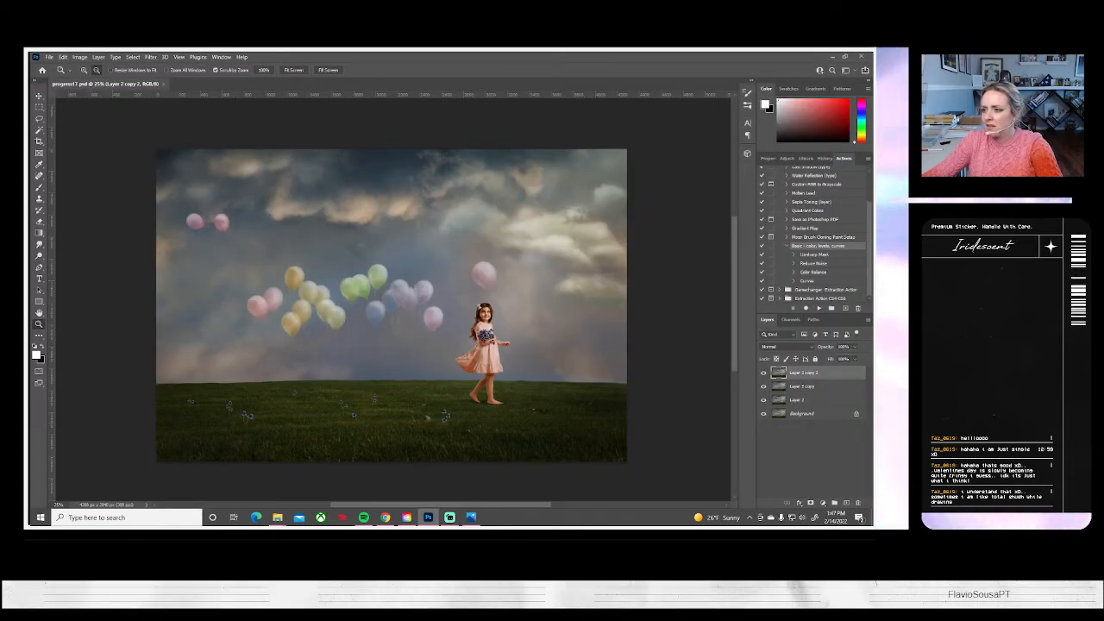
Compare the close-up portraits in Photos from DSC_2864 through DSC_2870
click(472, 517)
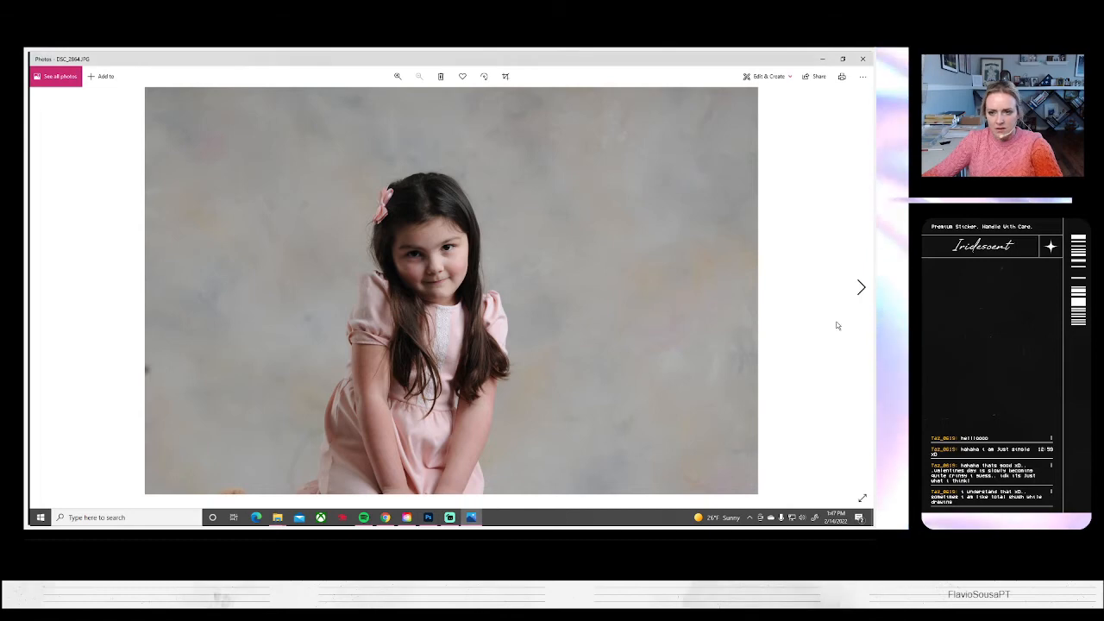
click(861, 287)
click(861, 288)
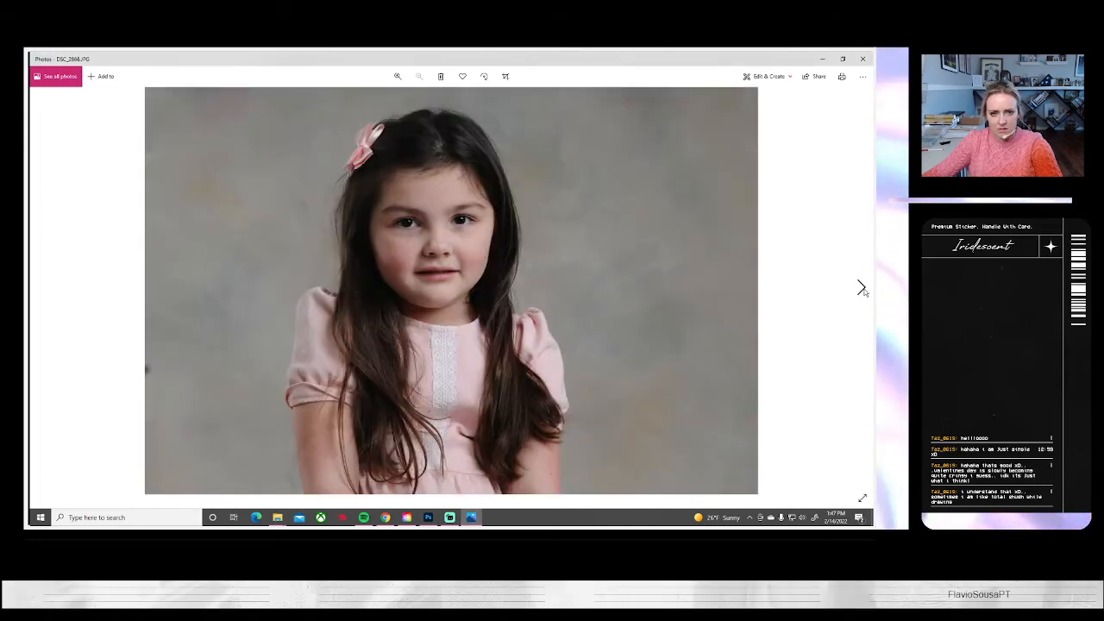
click(861, 287)
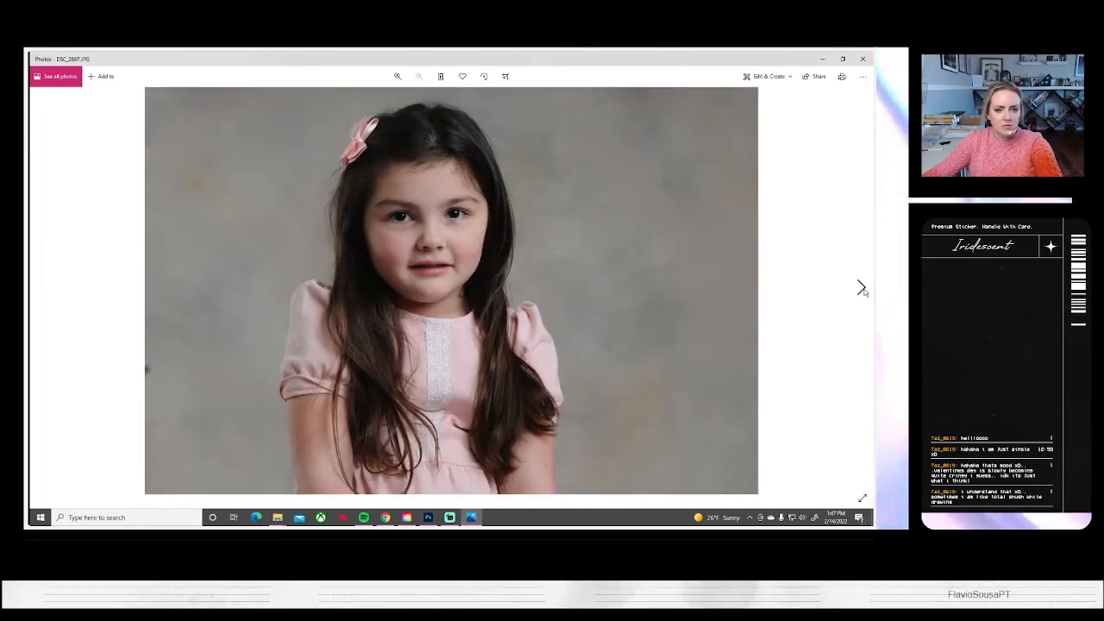
click(860, 287)
click(860, 287)
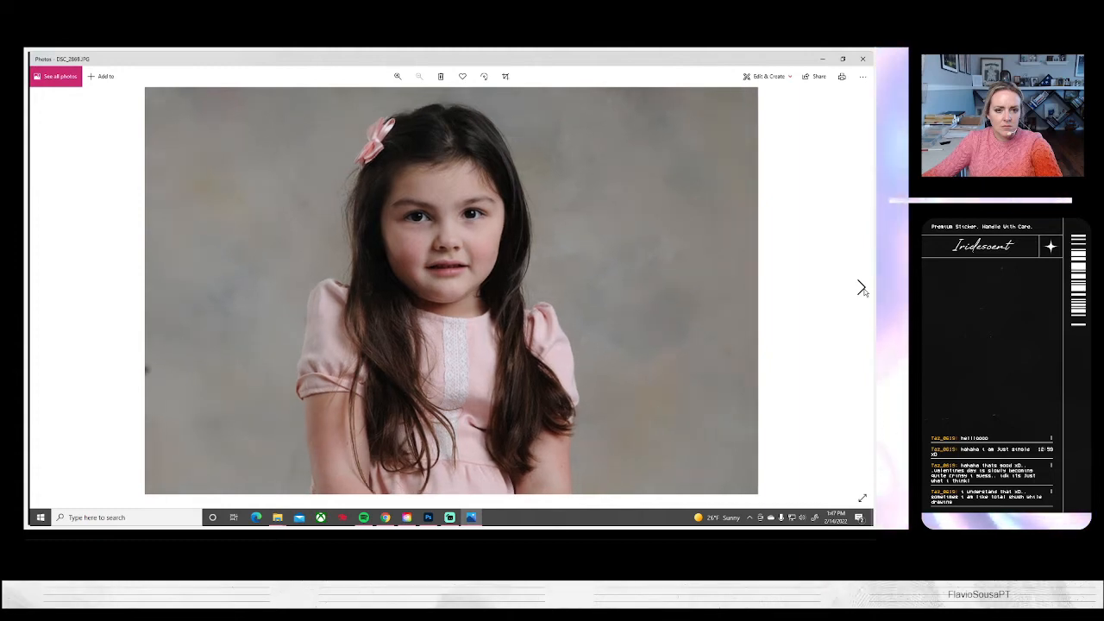
click(860, 288)
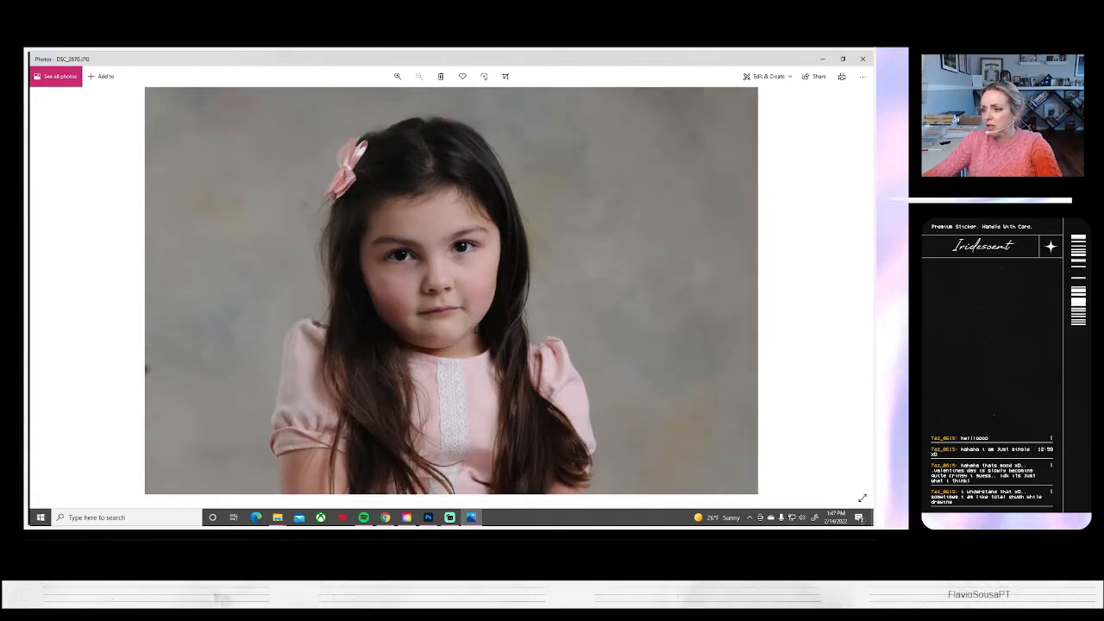
key(alt+Tab)
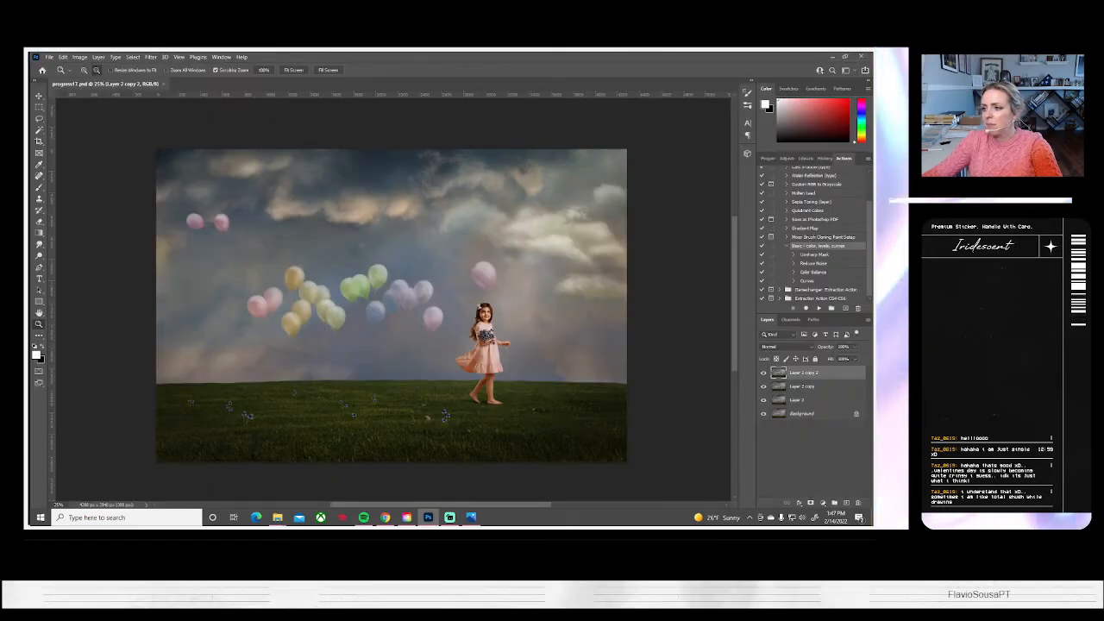
Review the remaining portraits in Photos up to DSC_2873, and return to Photoshop
click(470, 517)
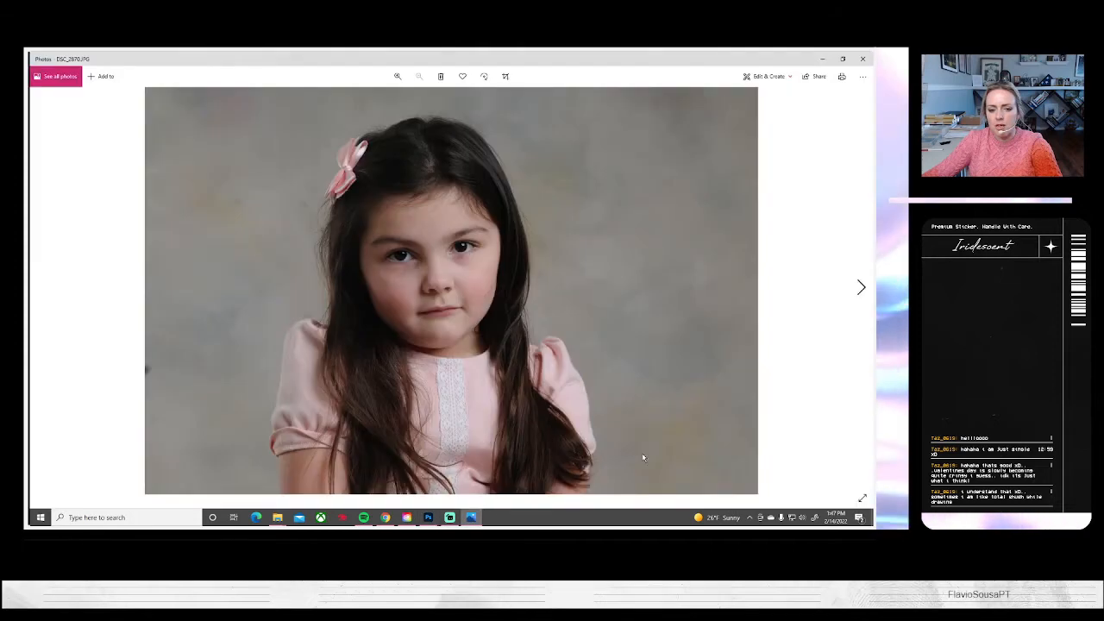
click(860, 287)
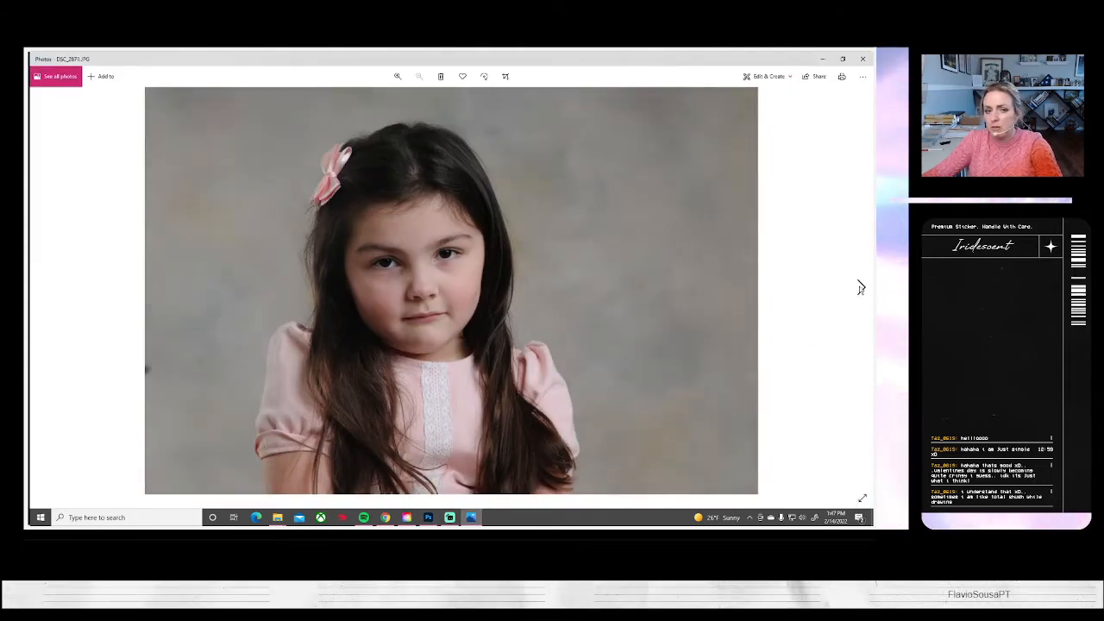
click(859, 287)
click(860, 287)
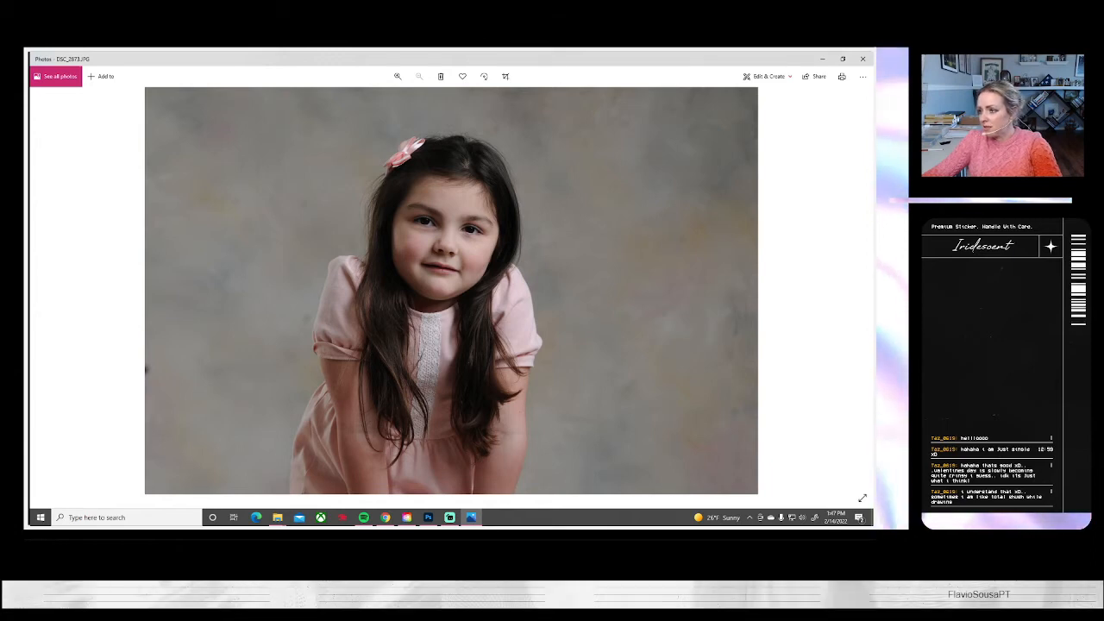
key(alt+Tab)
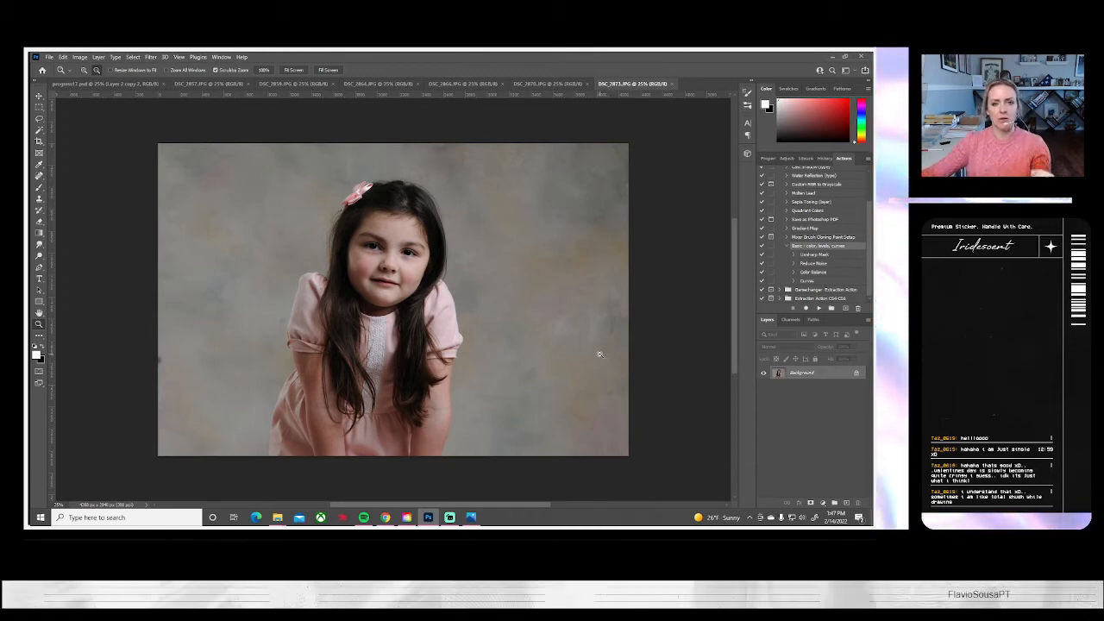
Run the Basic color, levels, curves action on DSC_2857.JPG, and enlarge it to about 118%, shifted to hide the backdrop's lower edge
click(211, 84)
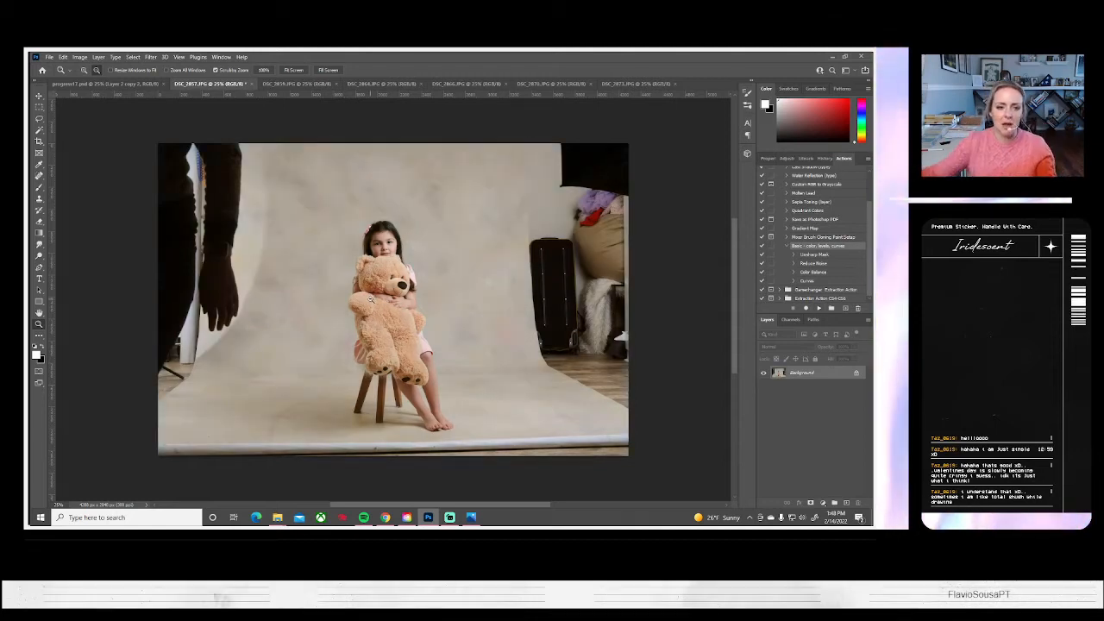
key(ctrl+t)
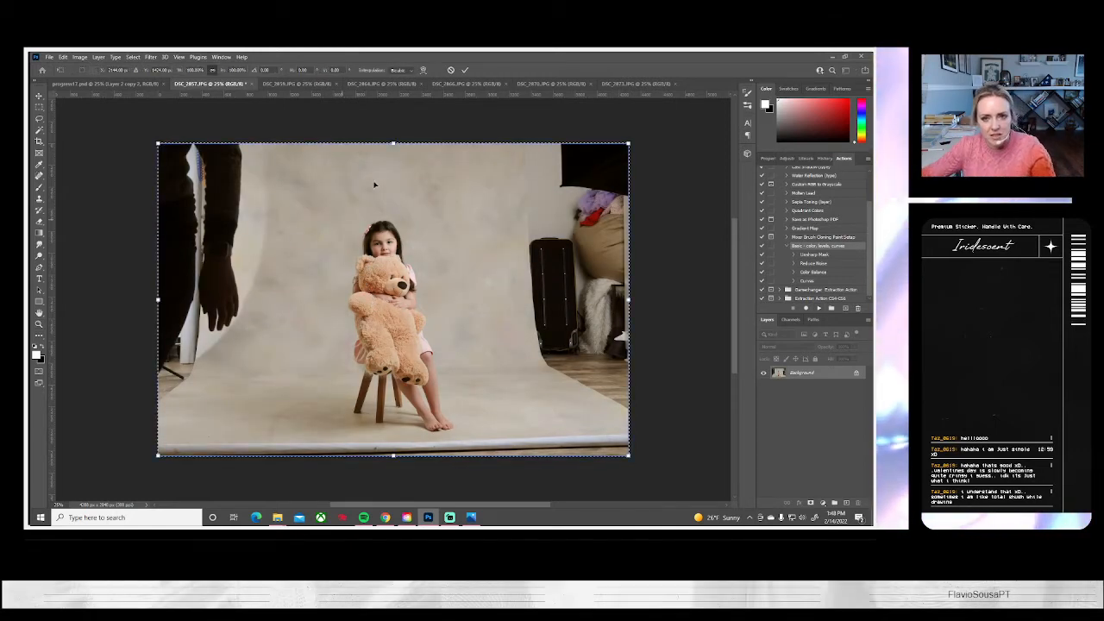
drag(629, 145, 679, 129)
drag(571, 240, 558, 234)
key(Return)
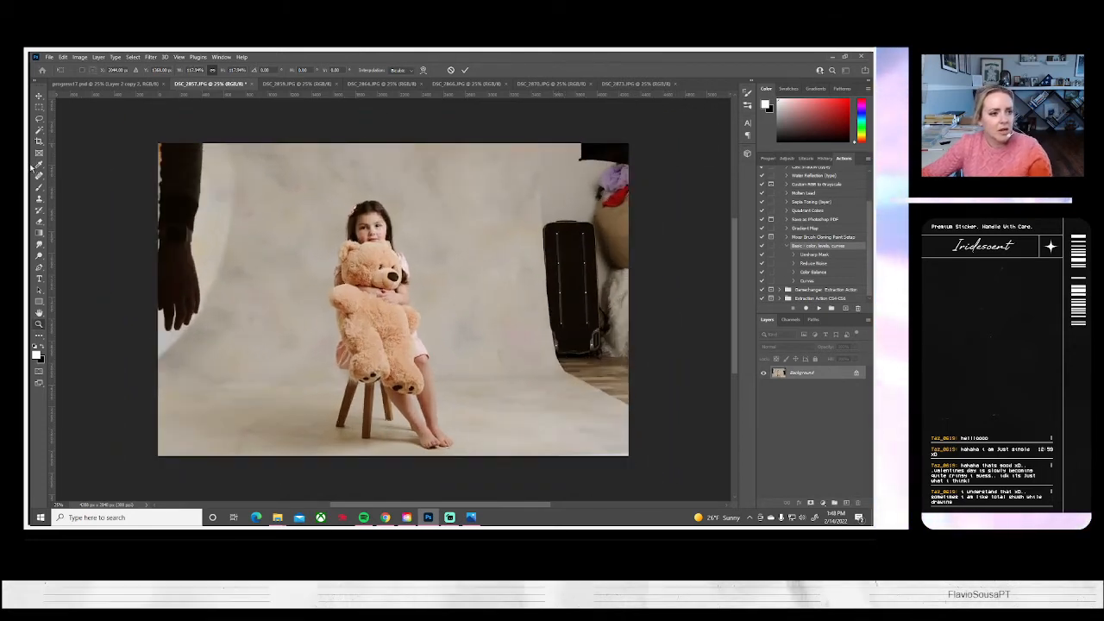
Choose the Clone Stamp tool for DSC_2857.JPG and duplicate its Background layer as Background copy
key(s)
alt+click(216, 436)
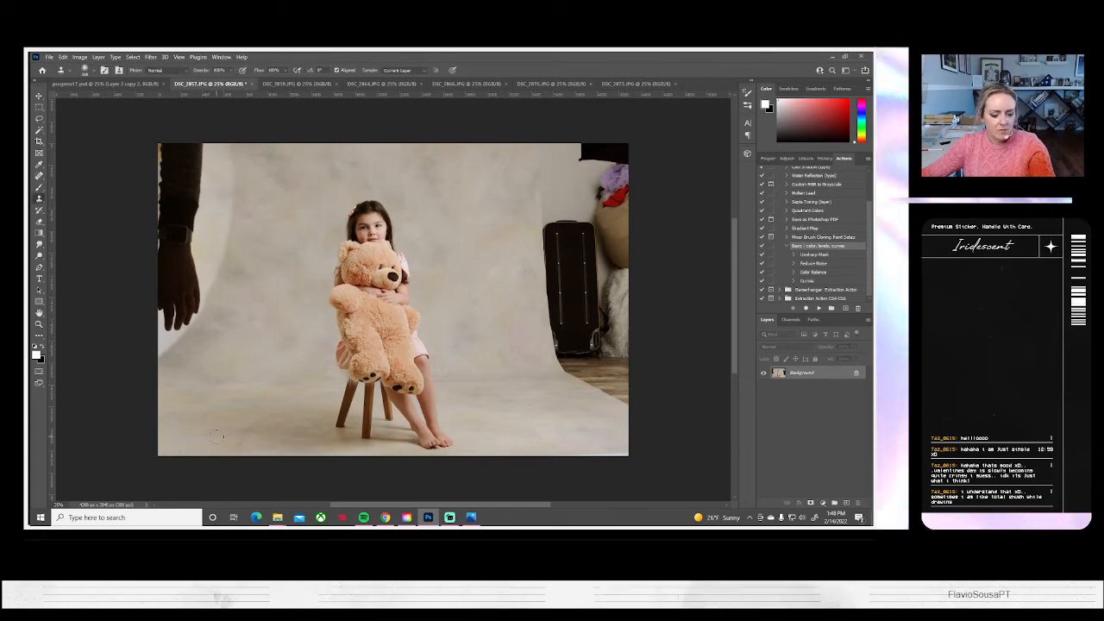
click(237, 436)
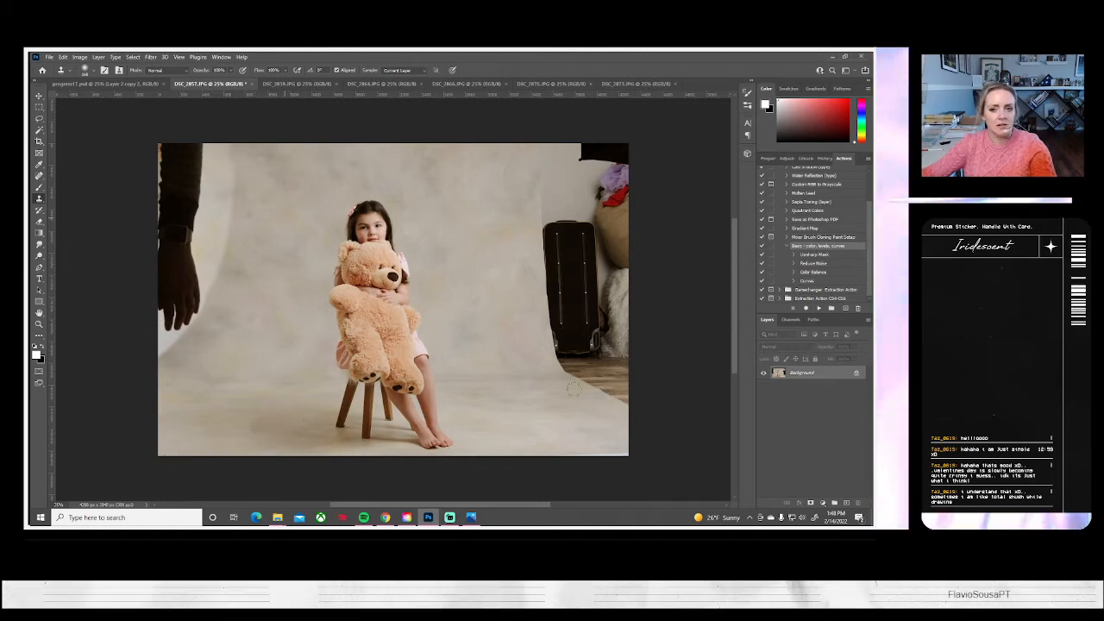
right_click(800, 382)
click(806, 395)
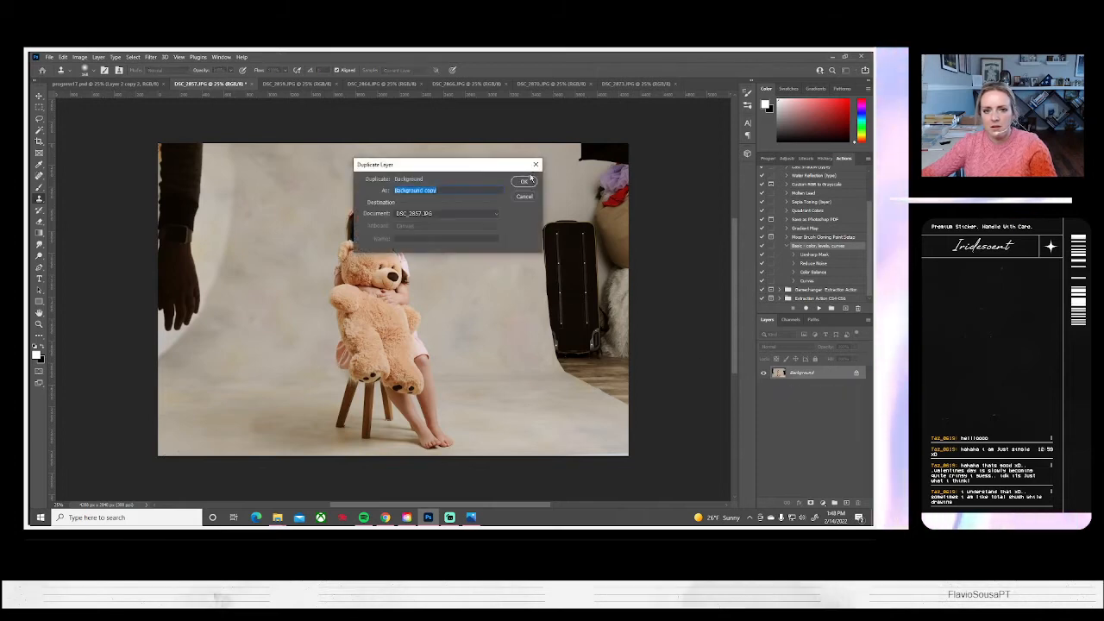
key(Return)
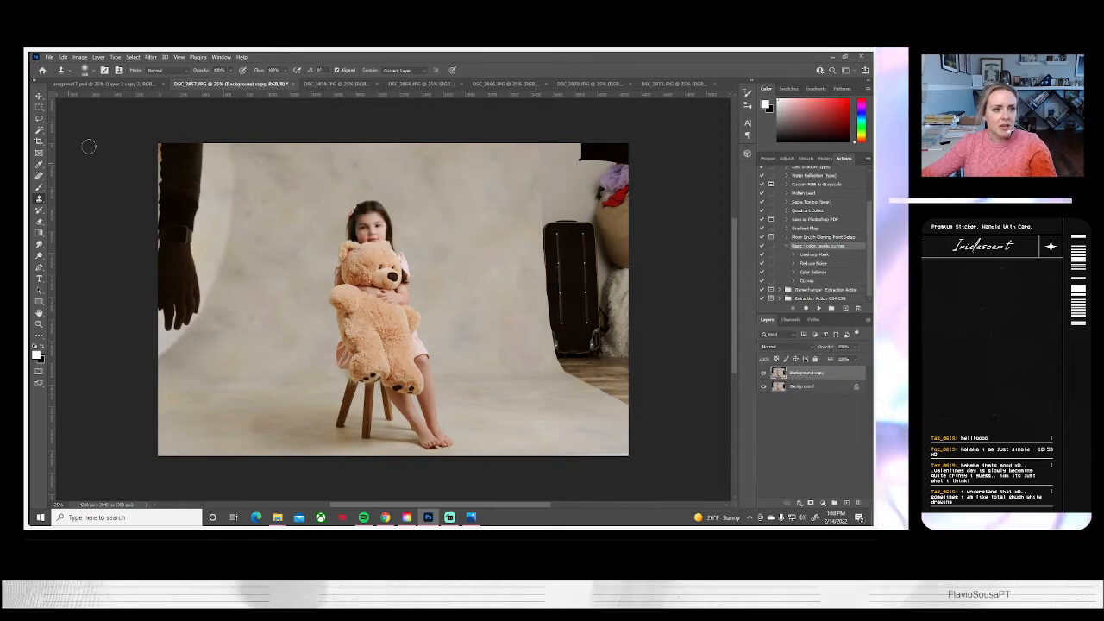
Clone backdrop over the exposed wood floor and the near side of the black suitcase with a soft round Clone Stamp brush
click(87, 70)
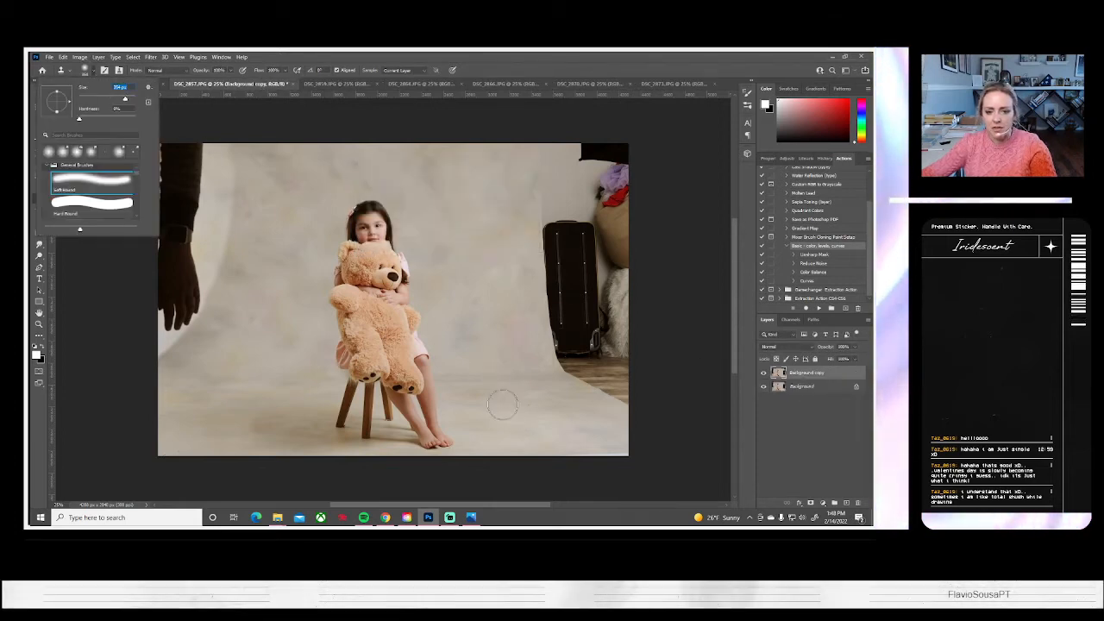
click(496, 375)
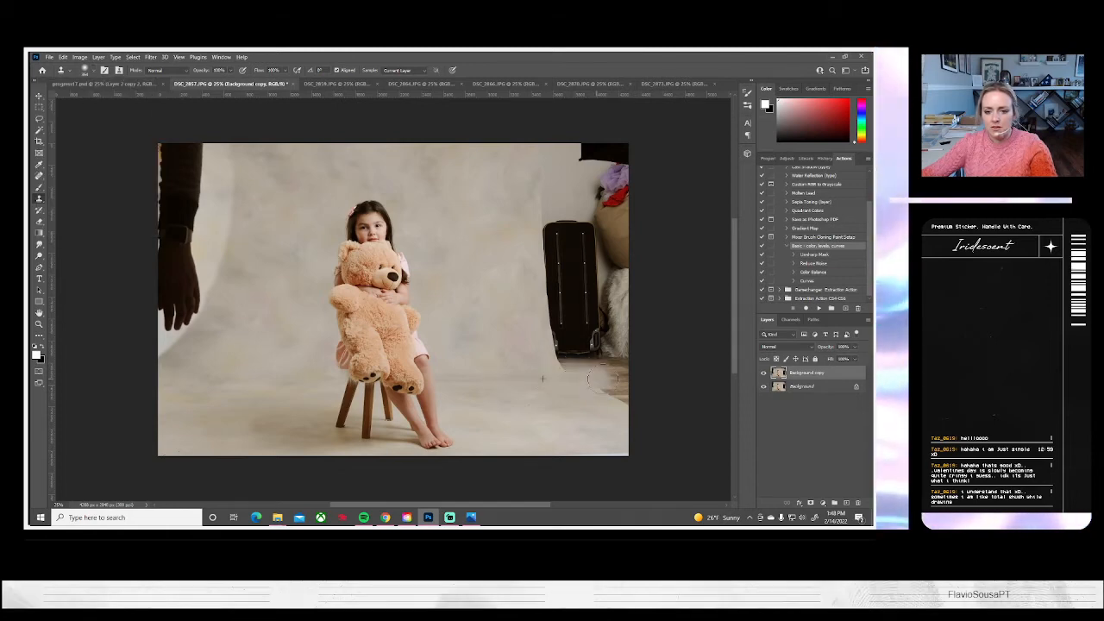
mouse_move(594, 372)
mouse_down()
mouse_move(547, 334)
mouse_move(536, 298)
mouse_move(550, 343)
mouse_move(539, 259)
mouse_up()
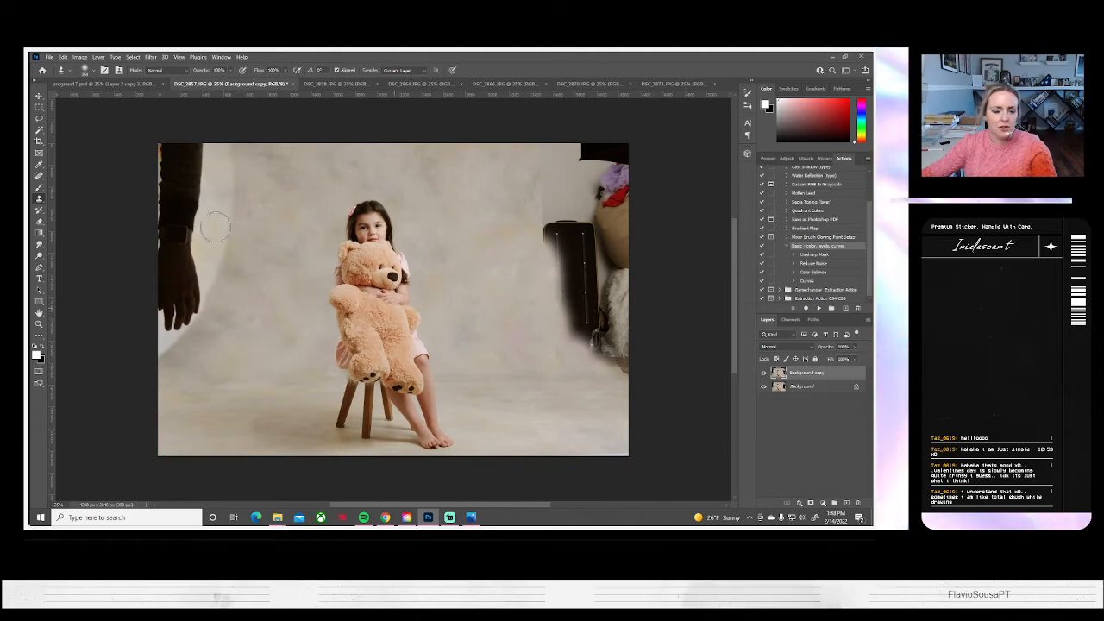
Clone backdrop over the rest of the suitcase, the softbox and the clutter beside it, using a larger soft Clone Stamp brush
click(90, 71)
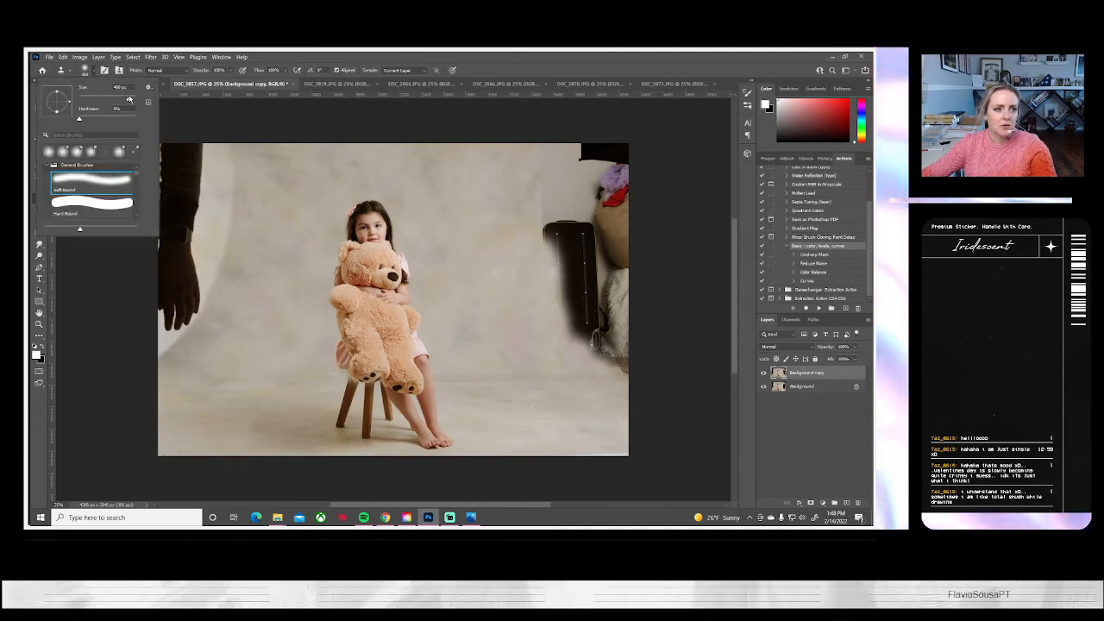
alt+click(502, 327)
mouse_move(550, 347)
mouse_down()
mouse_move(534, 200)
mouse_move(578, 301)
mouse_move(526, 338)
mouse_up()
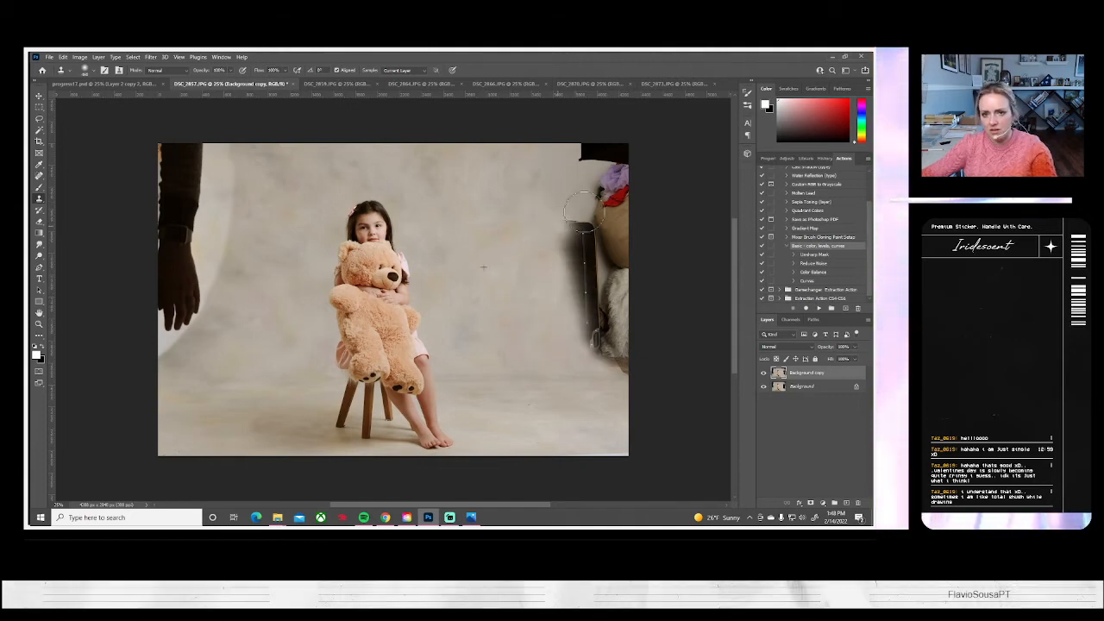
mouse_move(574, 216)
mouse_down()
mouse_move(628, 183)
mouse_move(537, 172)
mouse_move(597, 155)
mouse_up()
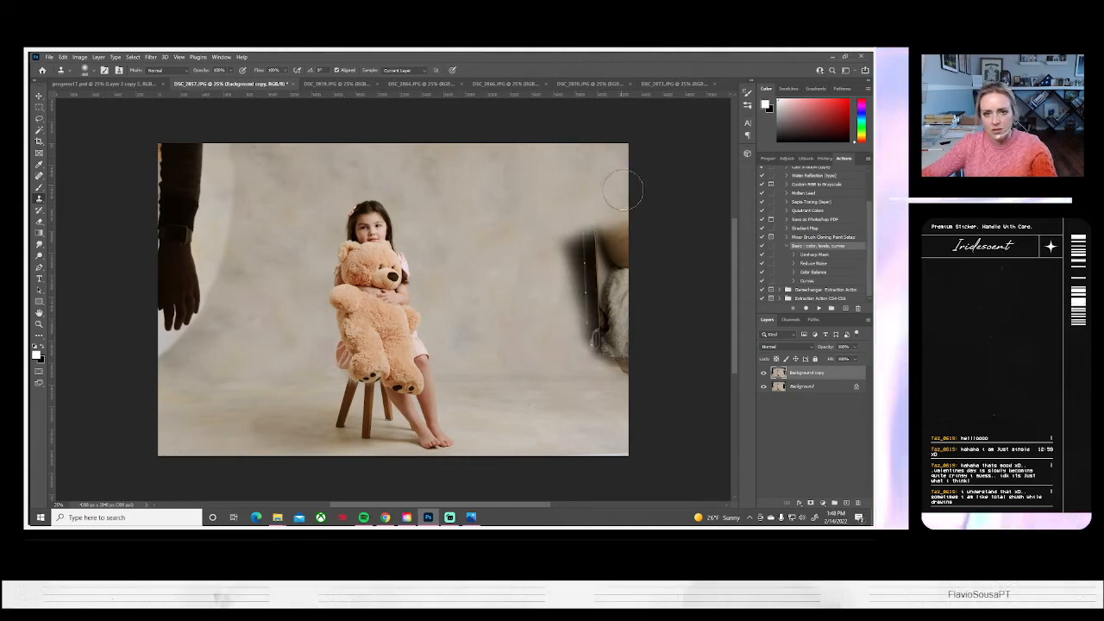
alt+click(488, 217)
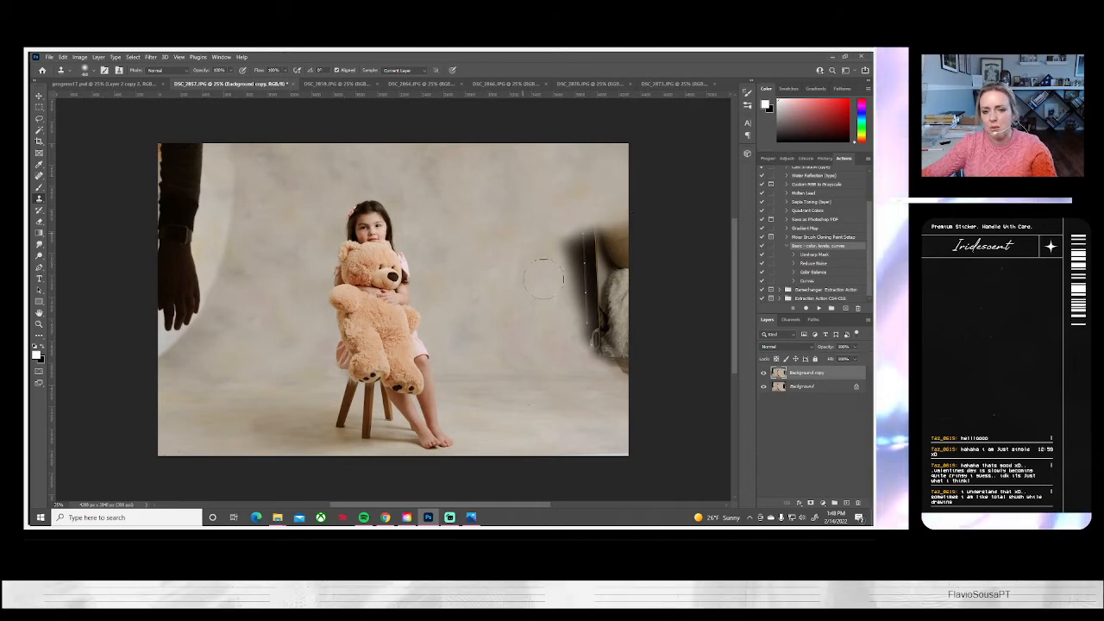
mouse_move(554, 312)
mouse_down()
mouse_move(622, 300)
mouse_move(586, 298)
mouse_move(609, 288)
mouse_move(663, 315)
mouse_move(566, 321)
mouse_move(587, 339)
mouse_move(648, 349)
mouse_up()
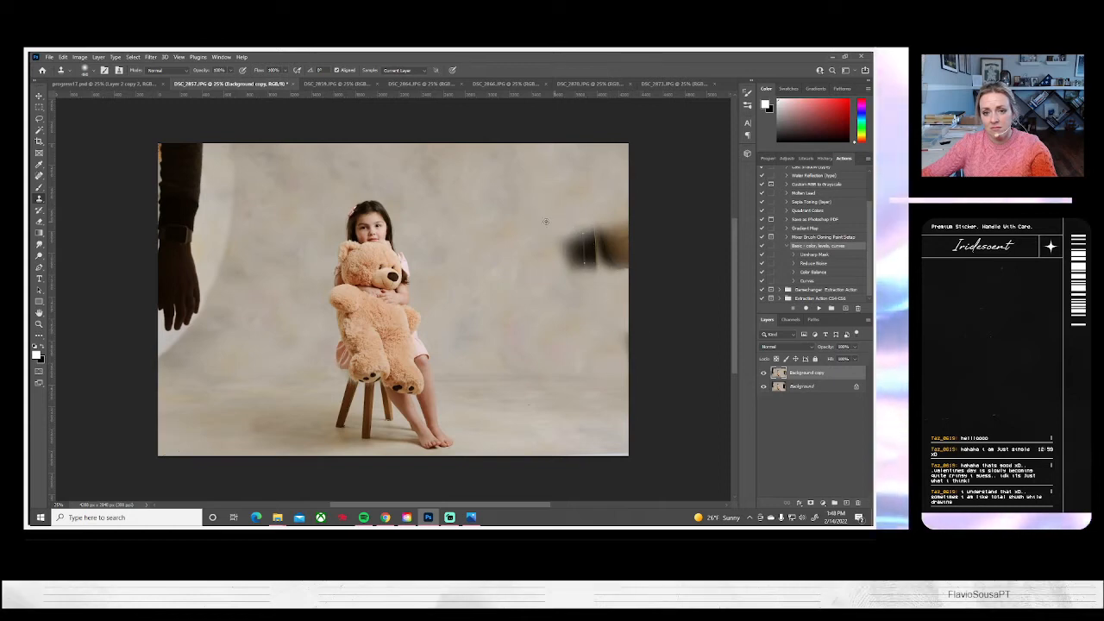
drag(571, 246, 635, 259)
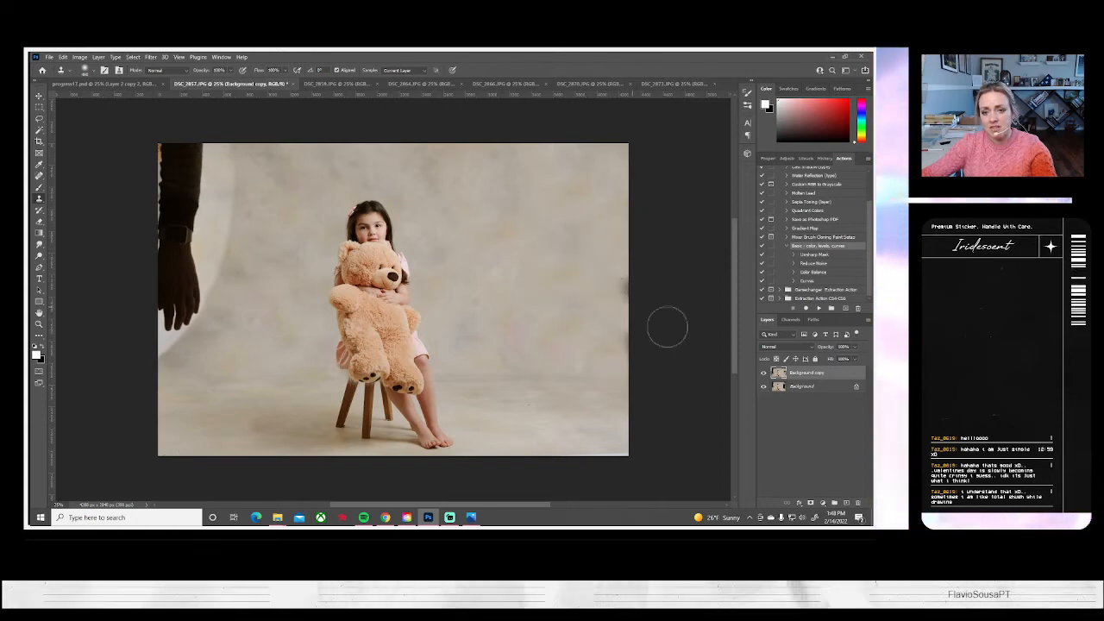
Clone backdrop over the dark marks at the image edge on the girl's clear side, and undo the last stroke
drag(627, 334, 625, 287)
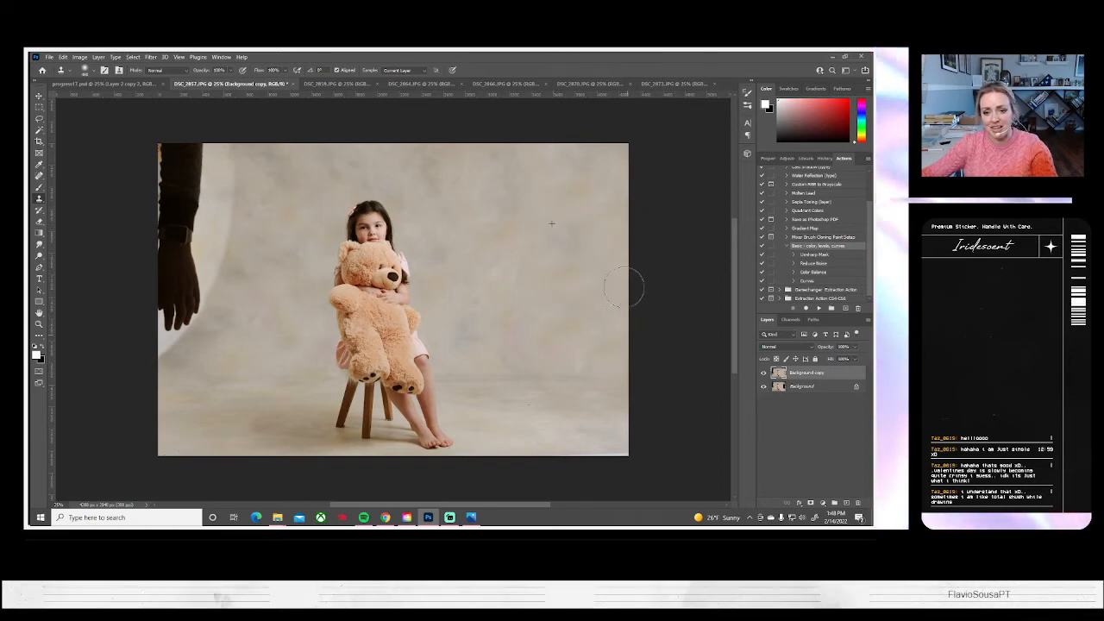
key(ctrl+z)
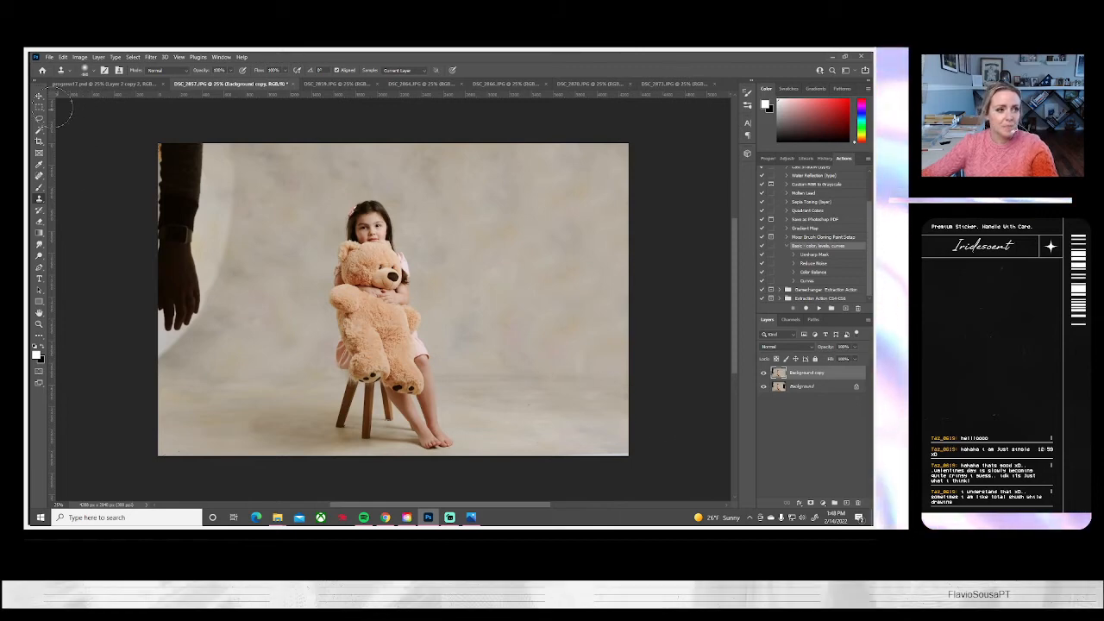
Select the full-height strip of clean backdrop from the girl's feet to the image edge and copy it to a new layer
key(m)
drag(643, 373, 458, 466)
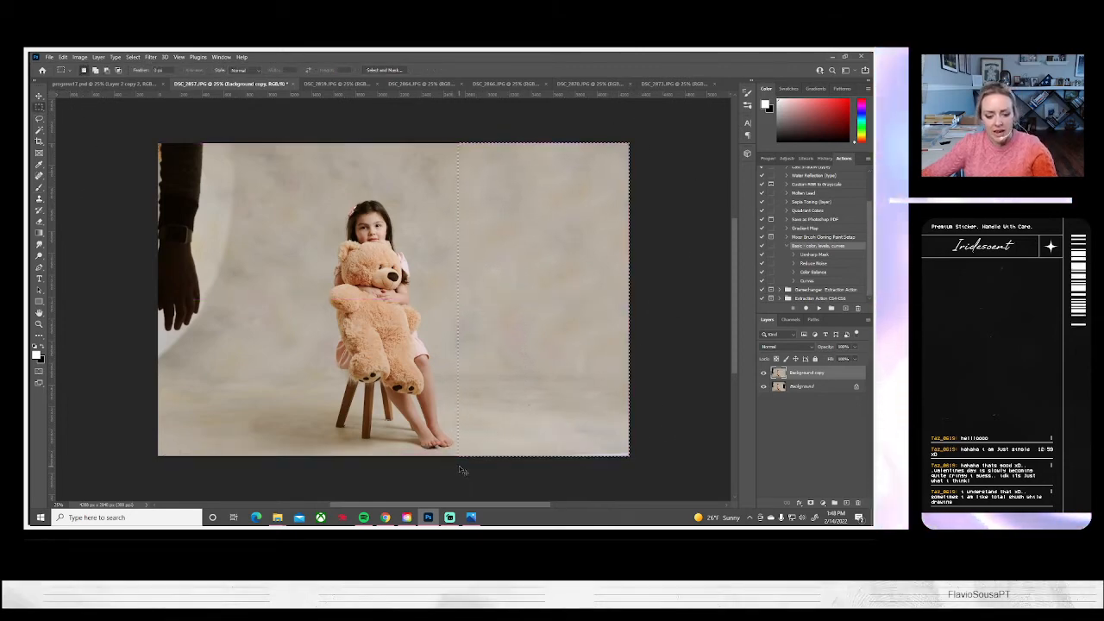
key(ctrl+j)
Flip the copied backdrop strip horizontally and move it over the dark arm and reflector on the other side of the girl
key(ctrl+t)
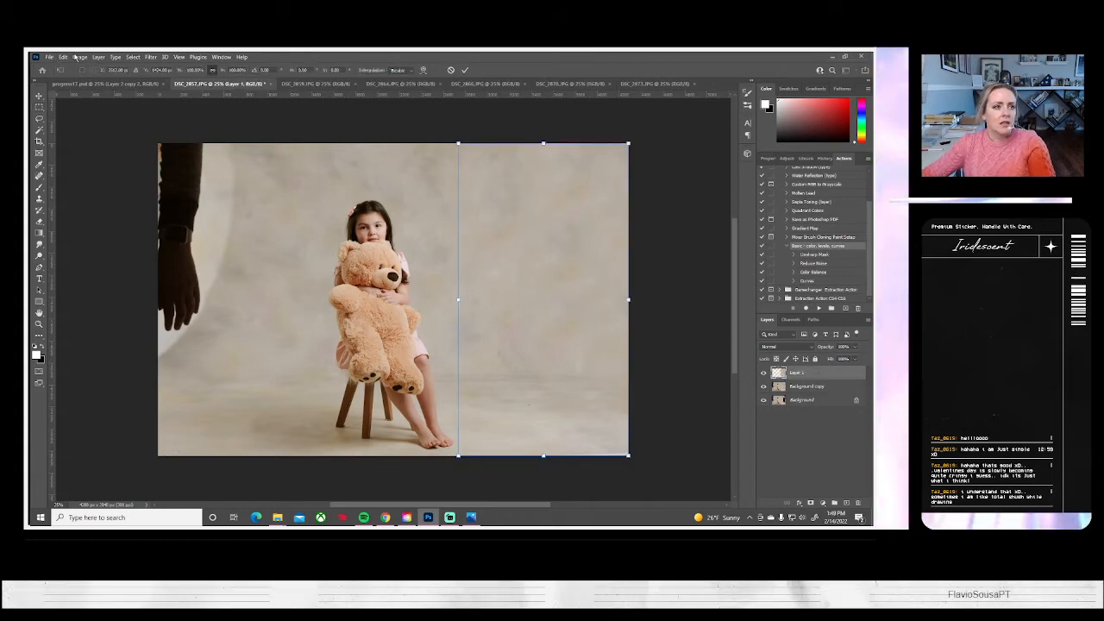
click(79, 57)
mouse_move(63, 57)
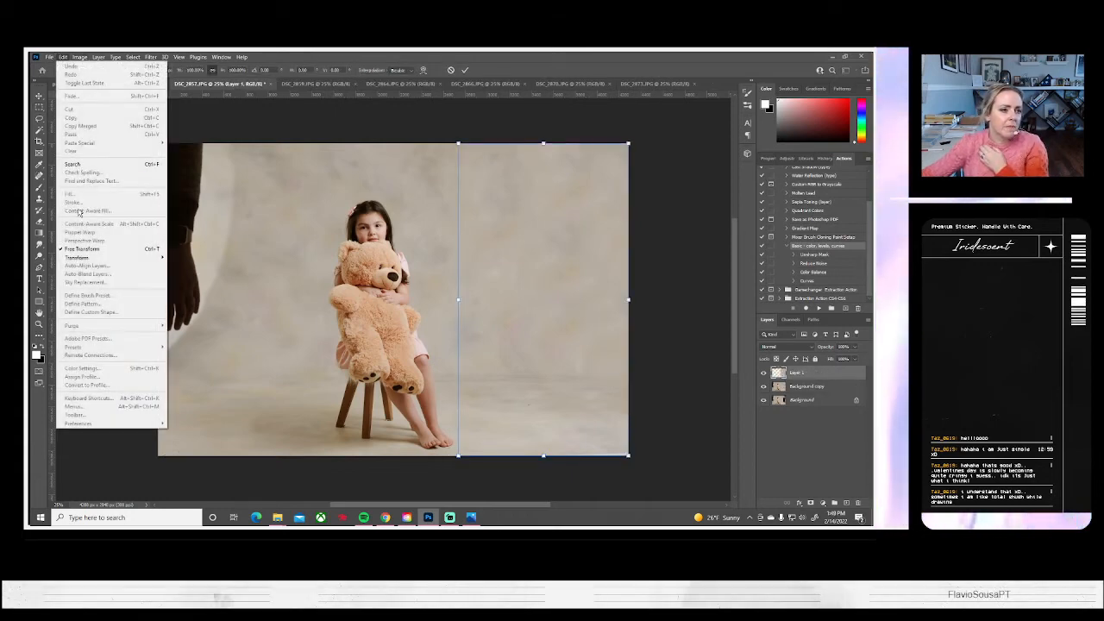
mouse_move(84, 259)
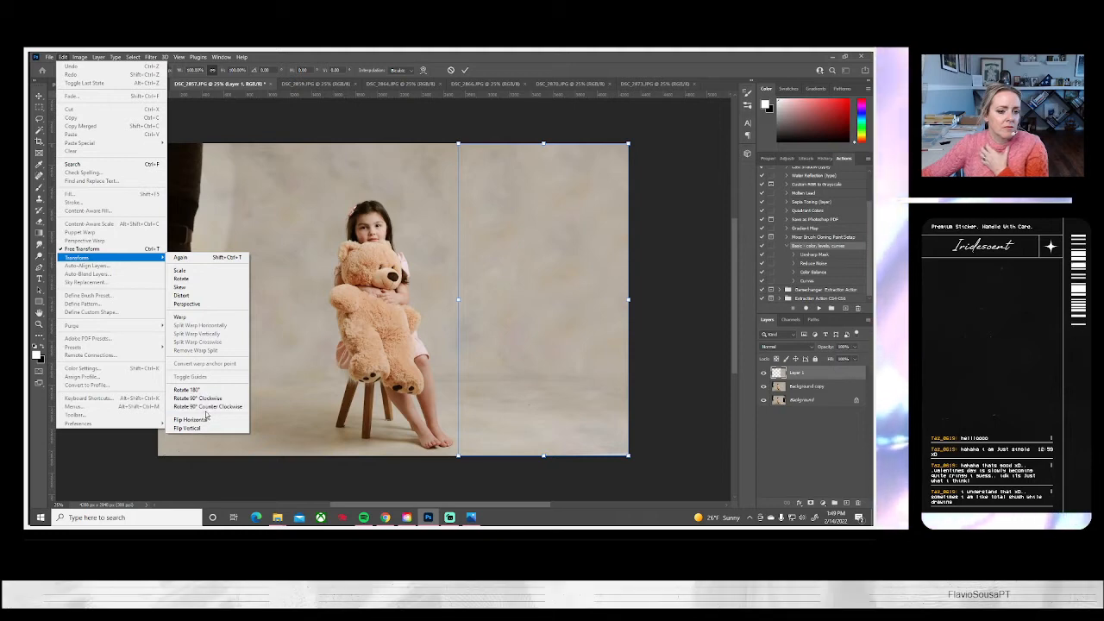
click(202, 421)
drag(542, 362, 243, 369)
key(Return)
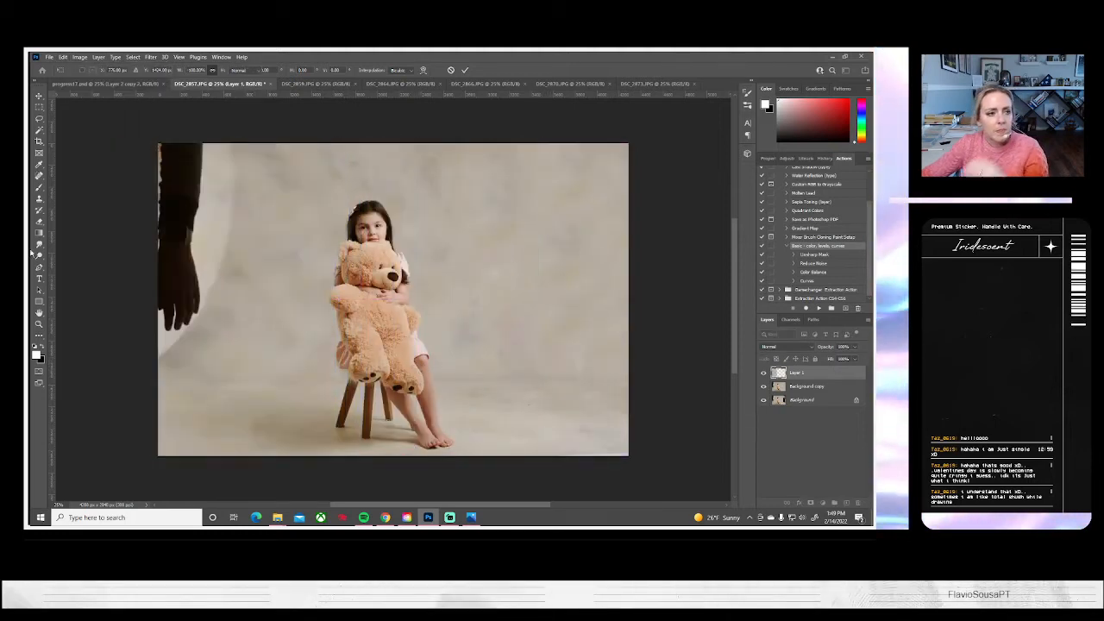
Blend the flipped strip's inner edge beside the girl with a soft Eraser, and lower the strip's brightness to about -6
click(39, 221)
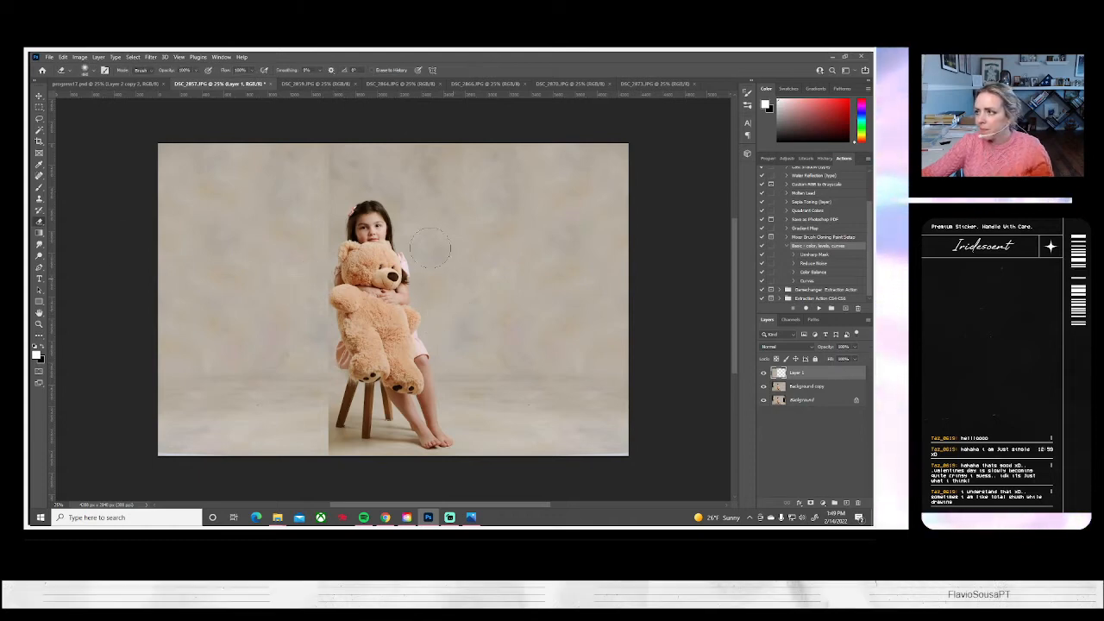
mouse_move(321, 189)
mouse_down()
mouse_move(313, 284)
mouse_move(340, 480)
mouse_up()
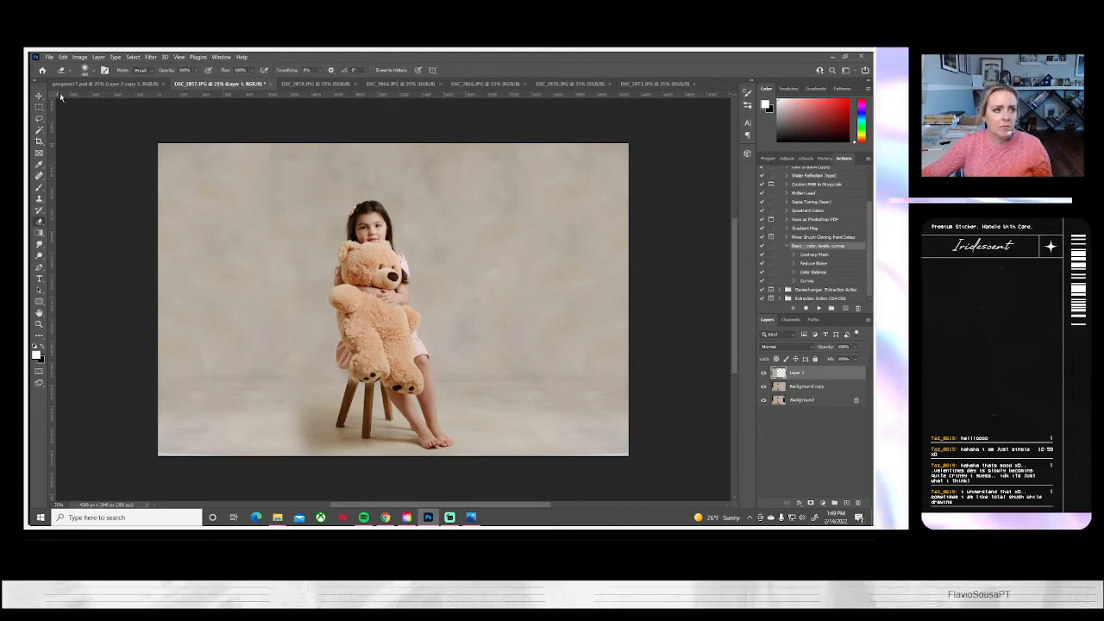
click(79, 57)
mouse_move(95, 79)
click(197, 79)
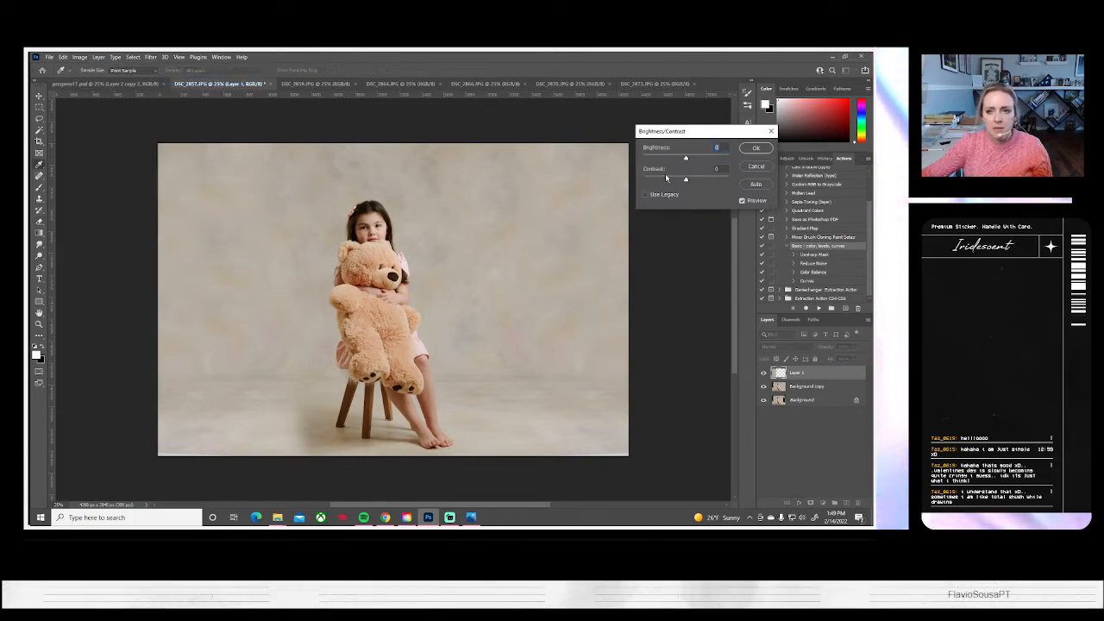
drag(685, 160, 685, 163)
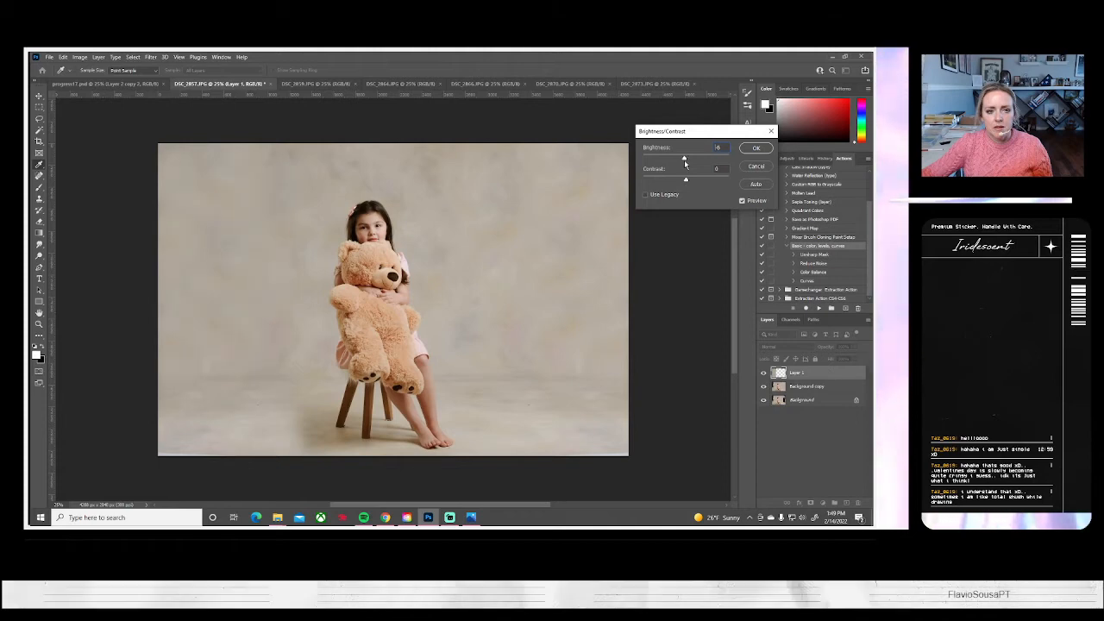
click(755, 147)
Soften the strip over the floor shadow beside the stool with the Eraser at 47% opacity, and flatten the image
key(e)
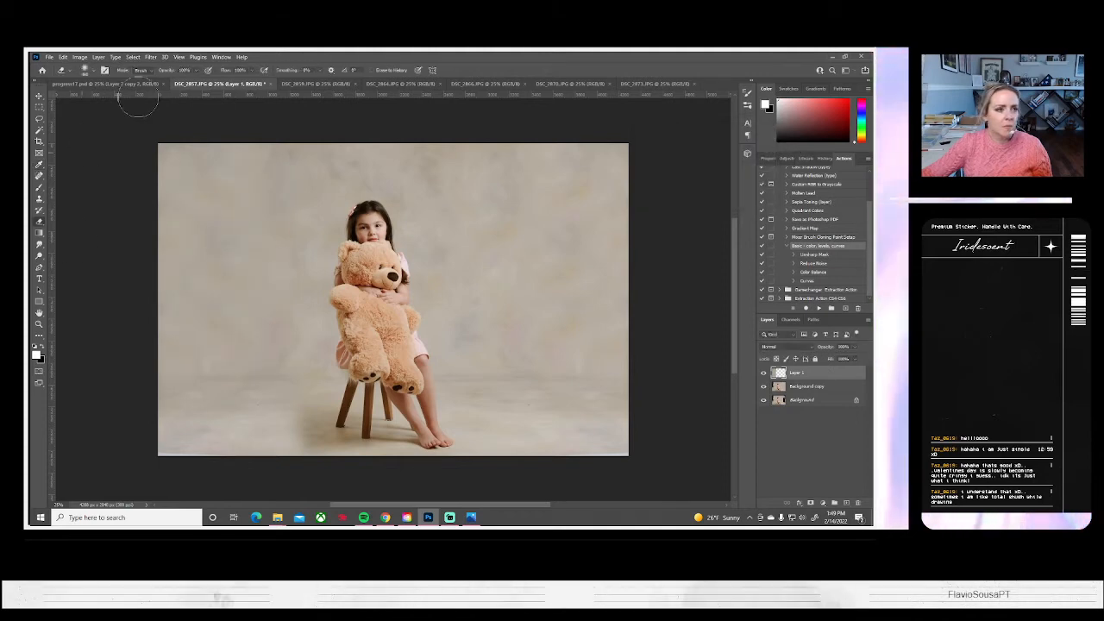
click(196, 72)
click(175, 81)
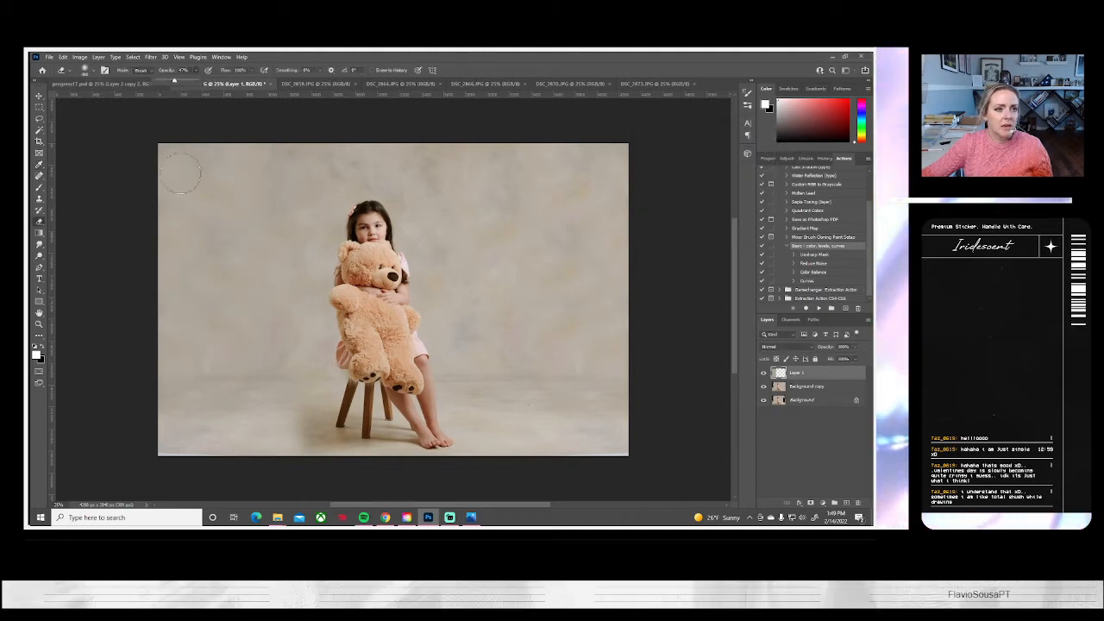
drag(296, 401, 318, 460)
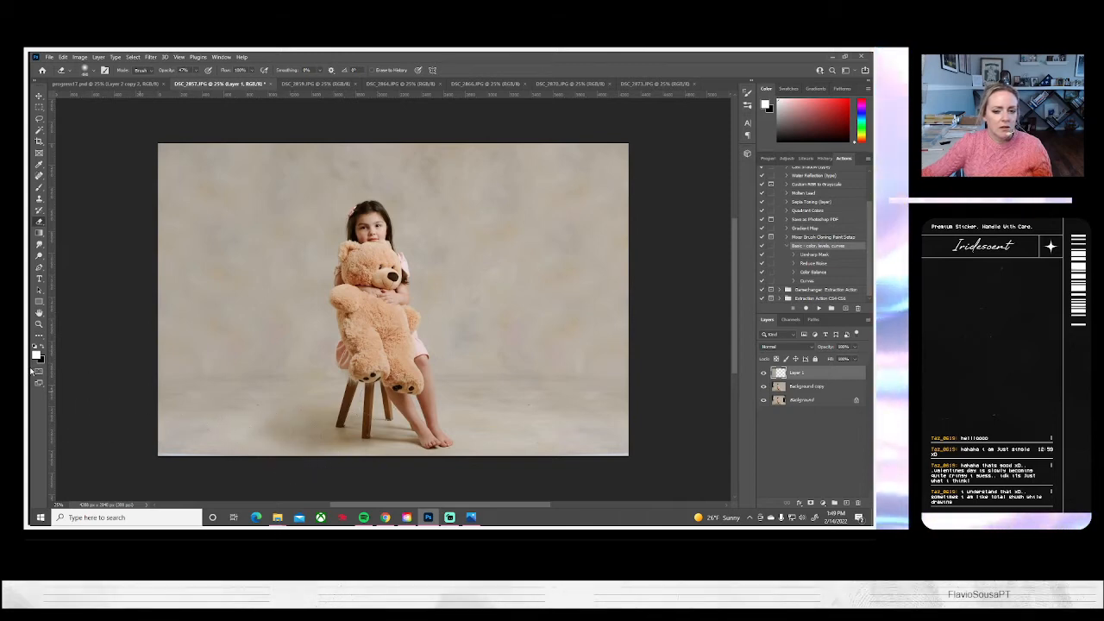
click(98, 57)
click(113, 400)
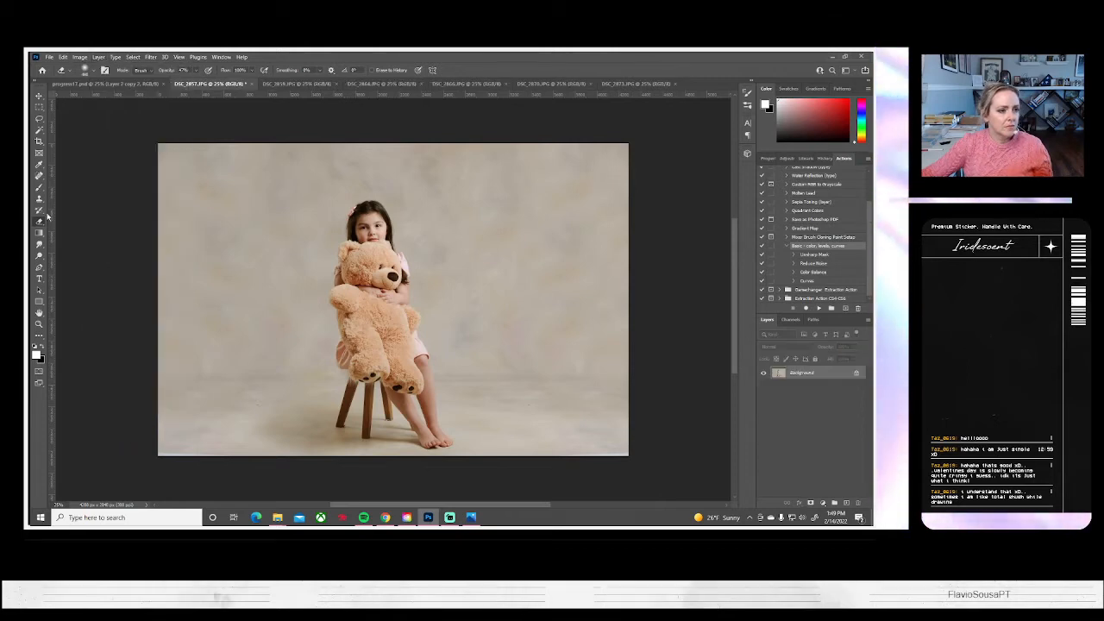
Clone backdrop over the pale sliver along the photo's lower edge with a smaller soft round Clone Stamp brush
key(s)
click(85, 70)
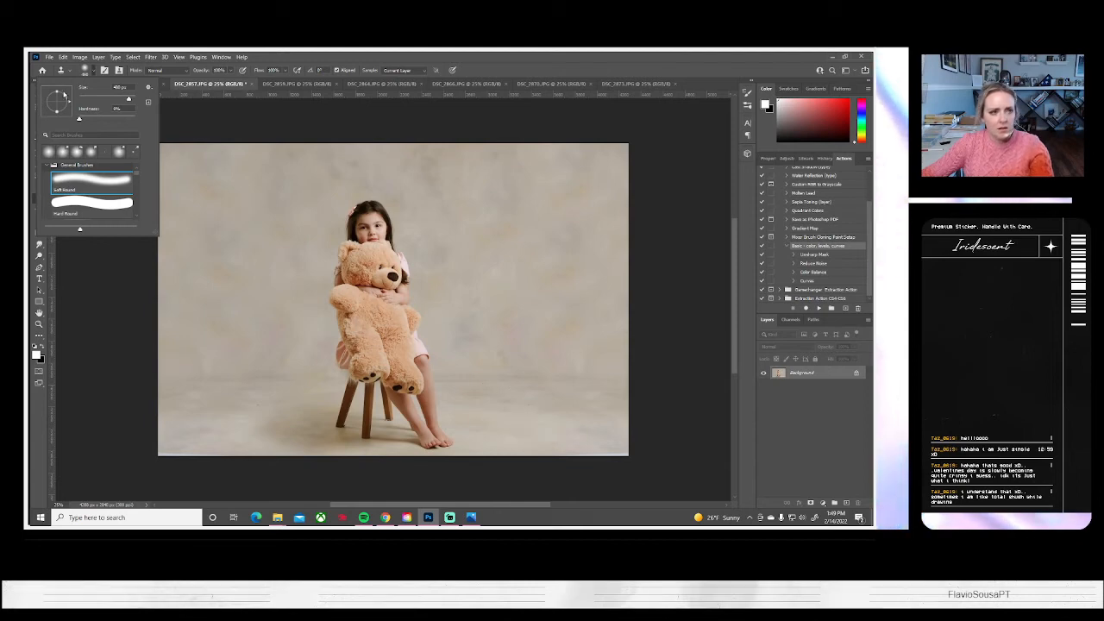
drag(128, 100, 110, 100)
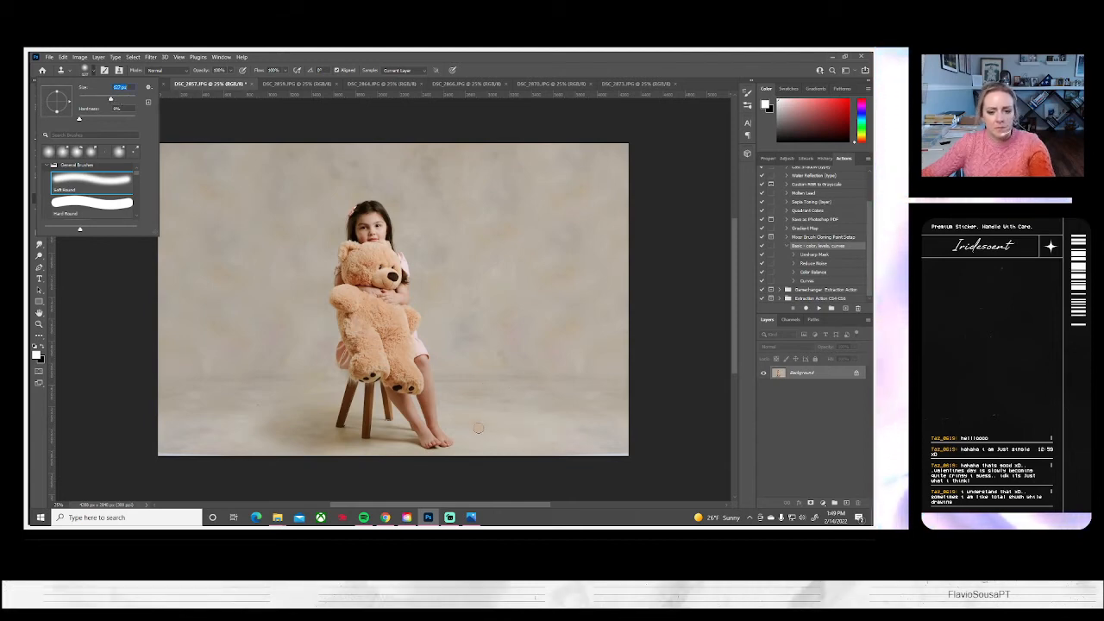
alt+click(555, 442)
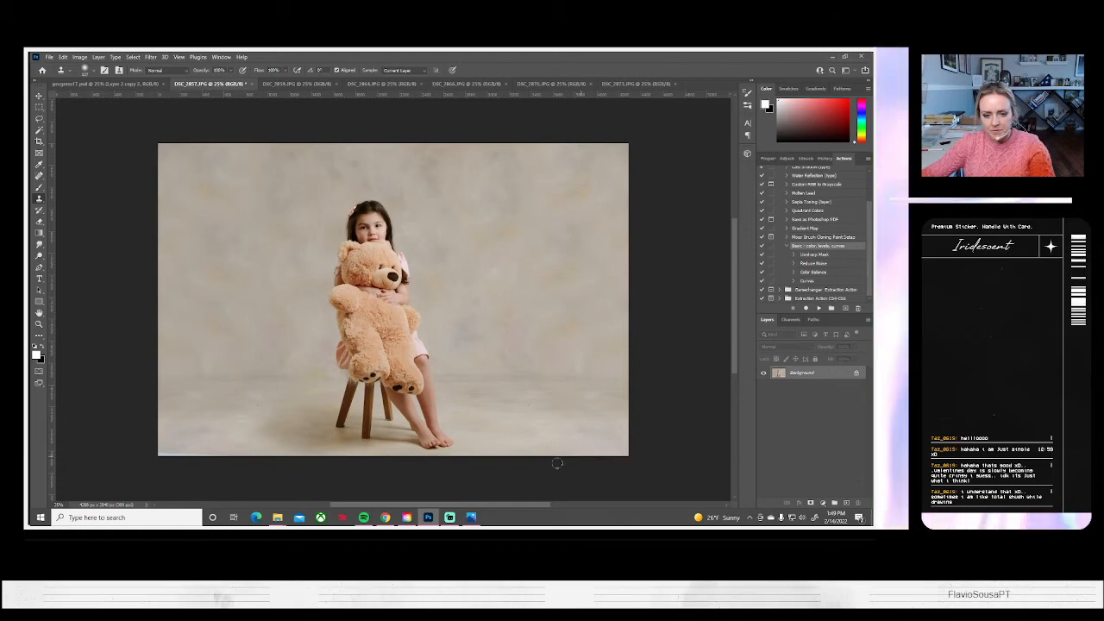
alt+click(176, 449)
click(167, 451)
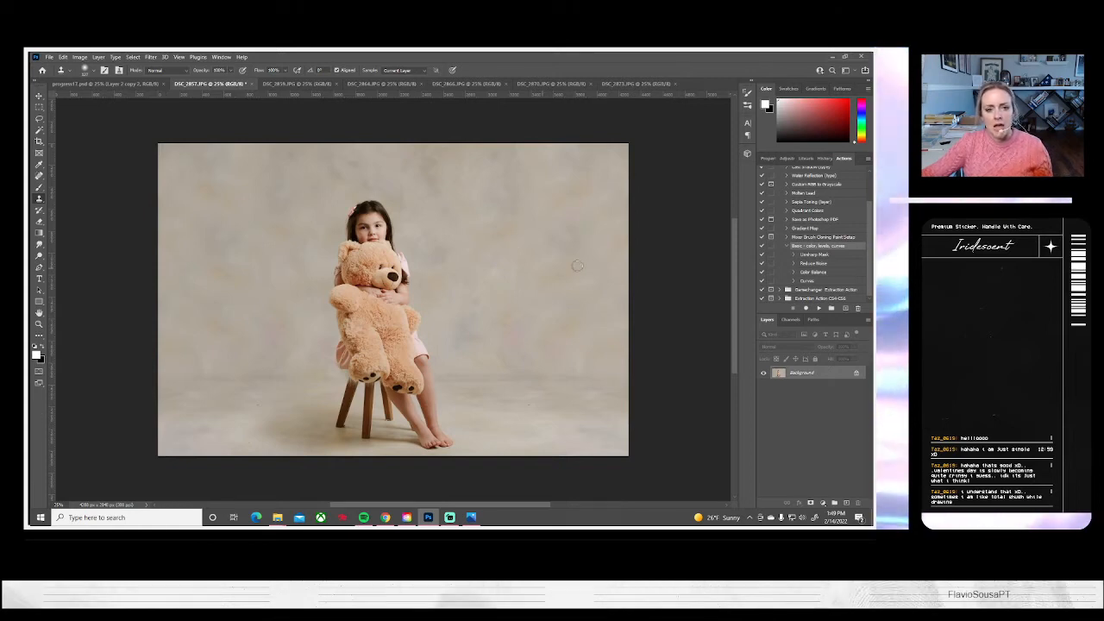
Save the finished DSC_2857 portrait on the computer as a JPEG and close it
click(49, 57)
click(69, 163)
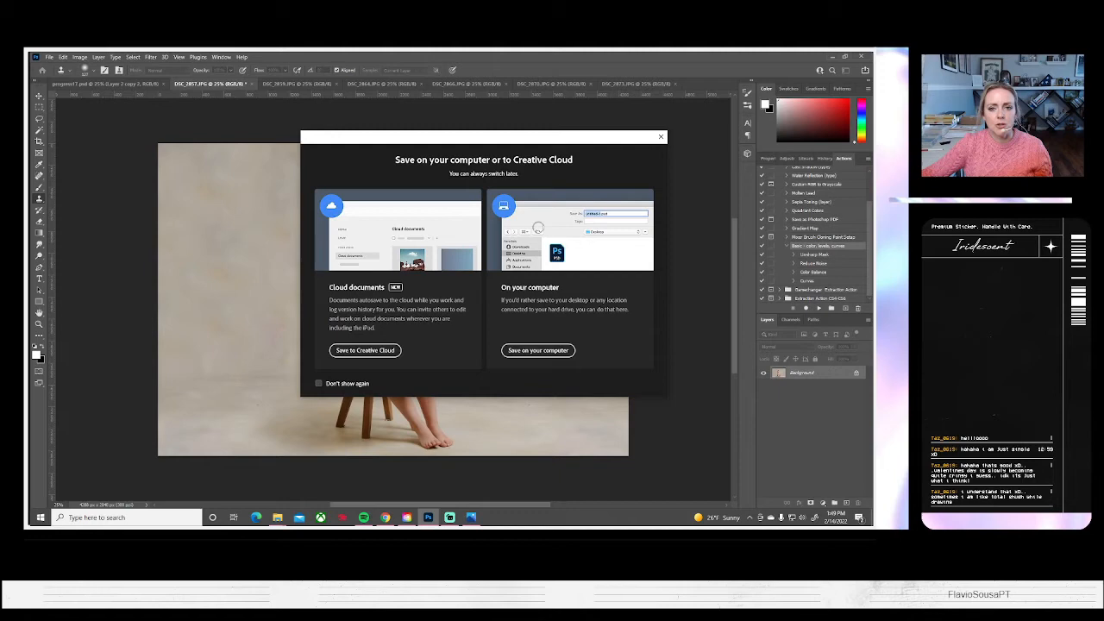
click(537, 350)
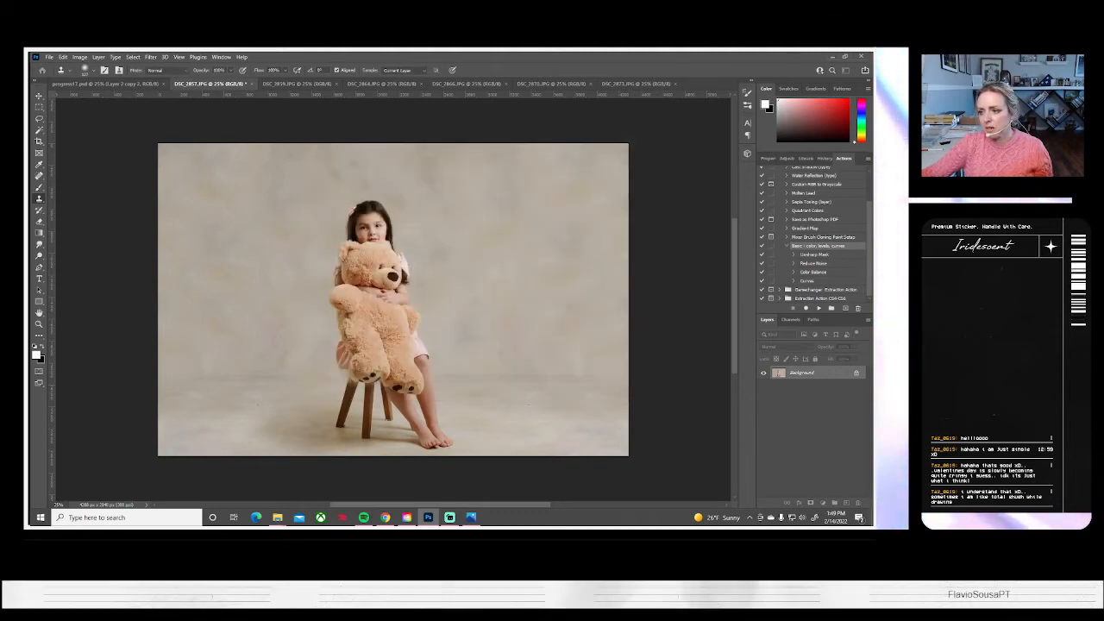
key(ctrl+s)
click(495, 166)
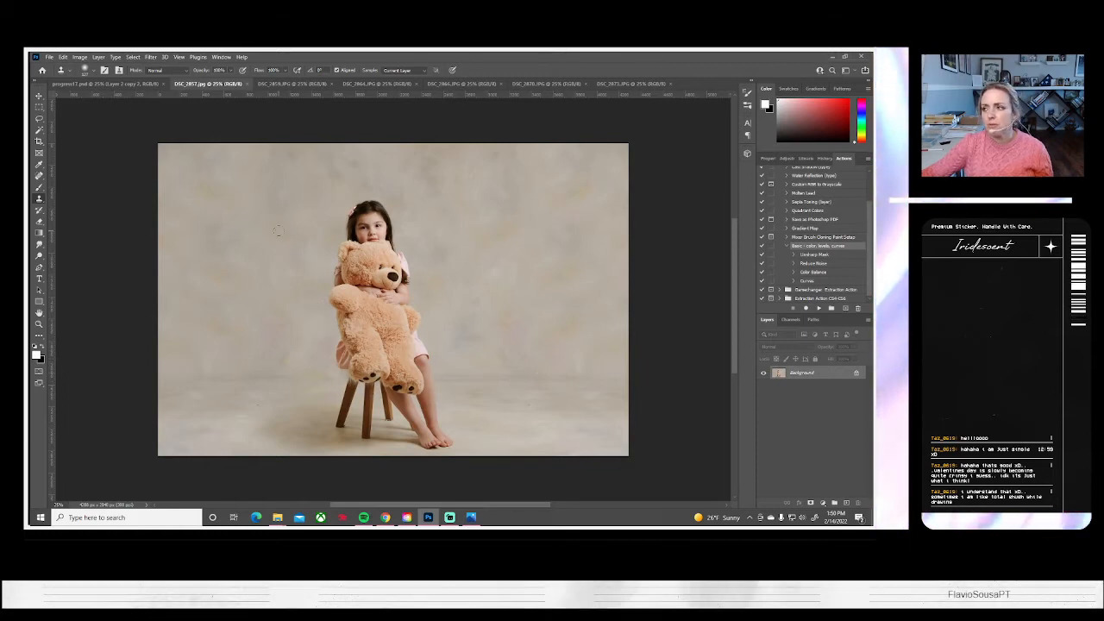
click(247, 84)
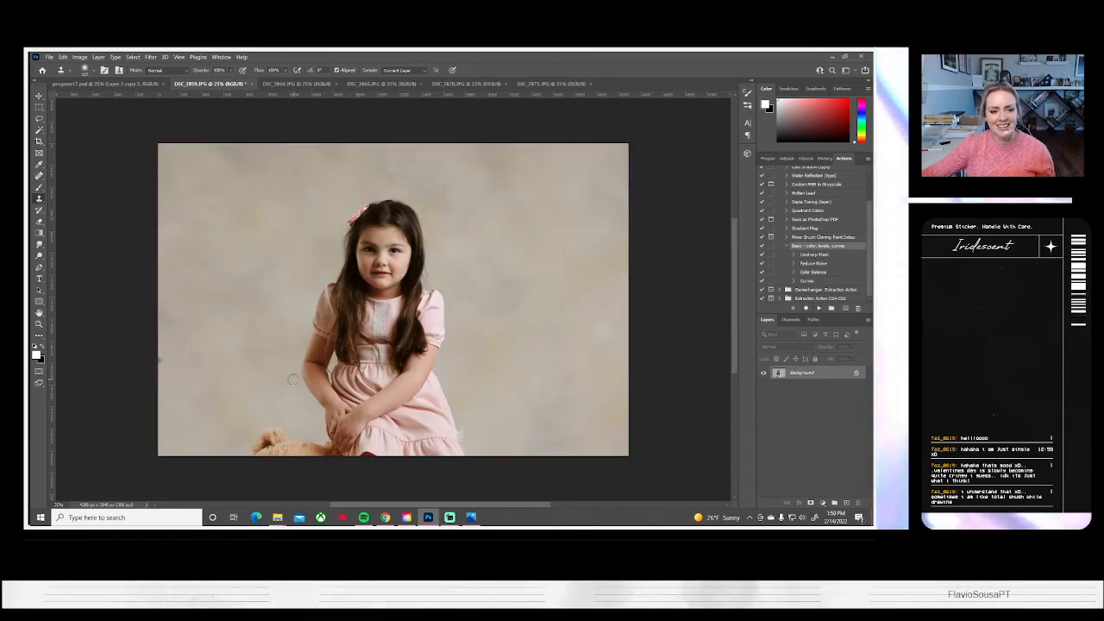
Clone out the dark spot at the edge of DSC_2859.JPG and backdrop blemishes around the girl with a slightly larger soft brush
click(93, 70)
drag(112, 98, 118, 99)
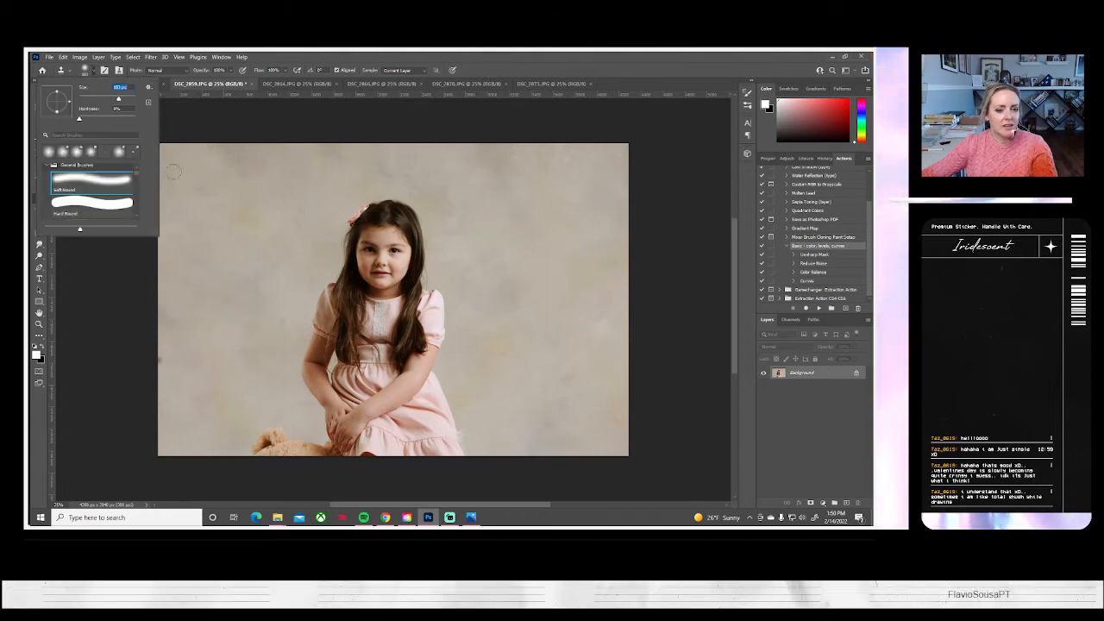
alt+click(264, 299)
drag(282, 321, 287, 318)
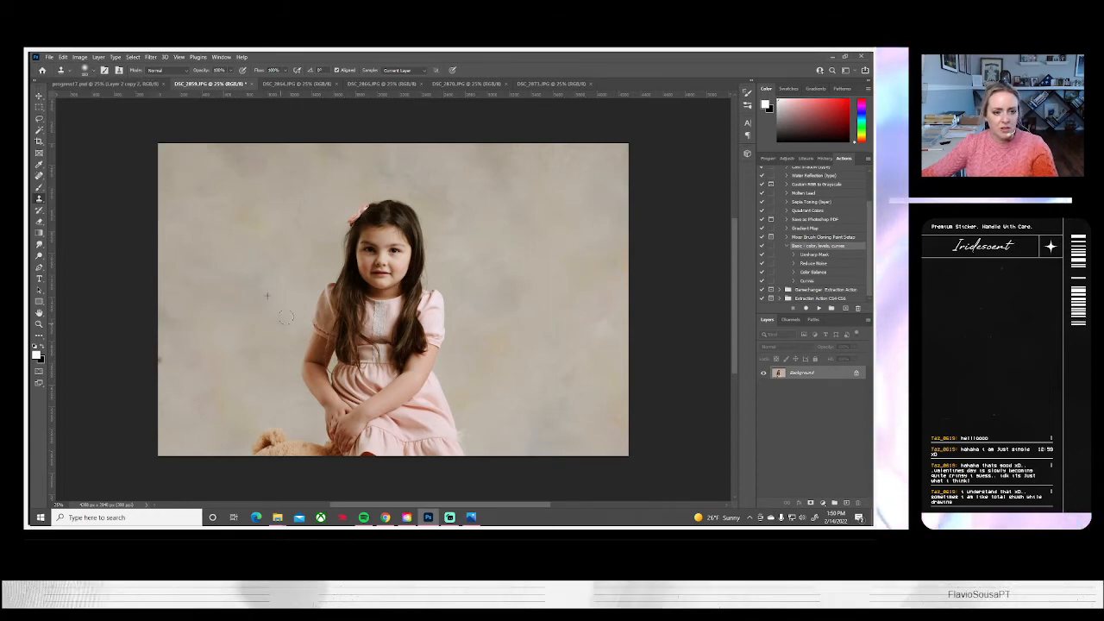
alt+click(176, 353)
drag(158, 361, 153, 362)
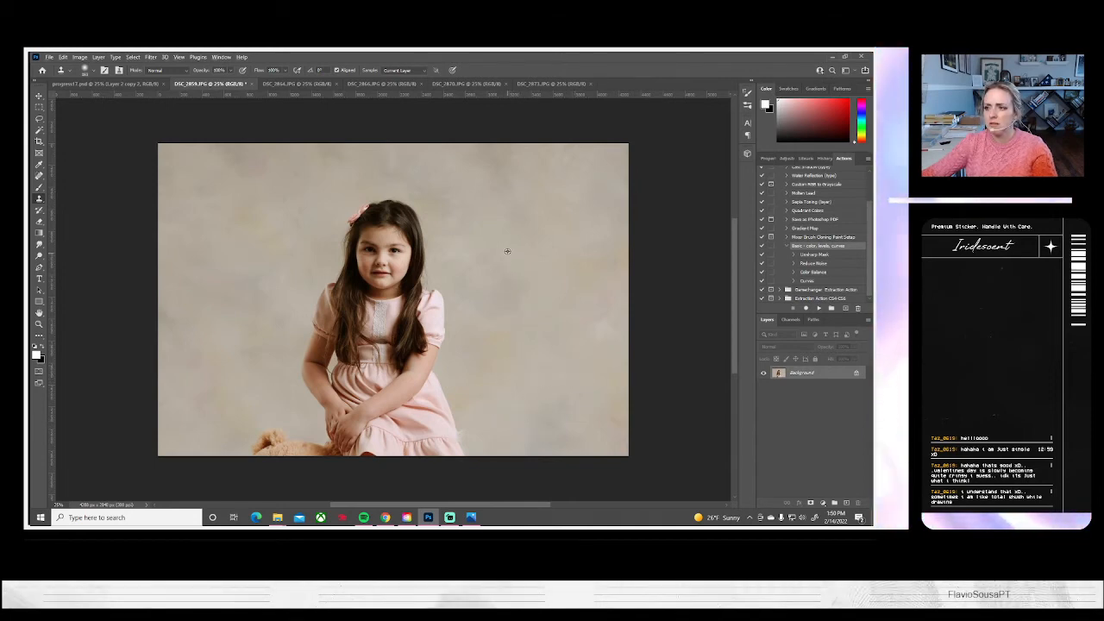
drag(506, 265, 520, 290)
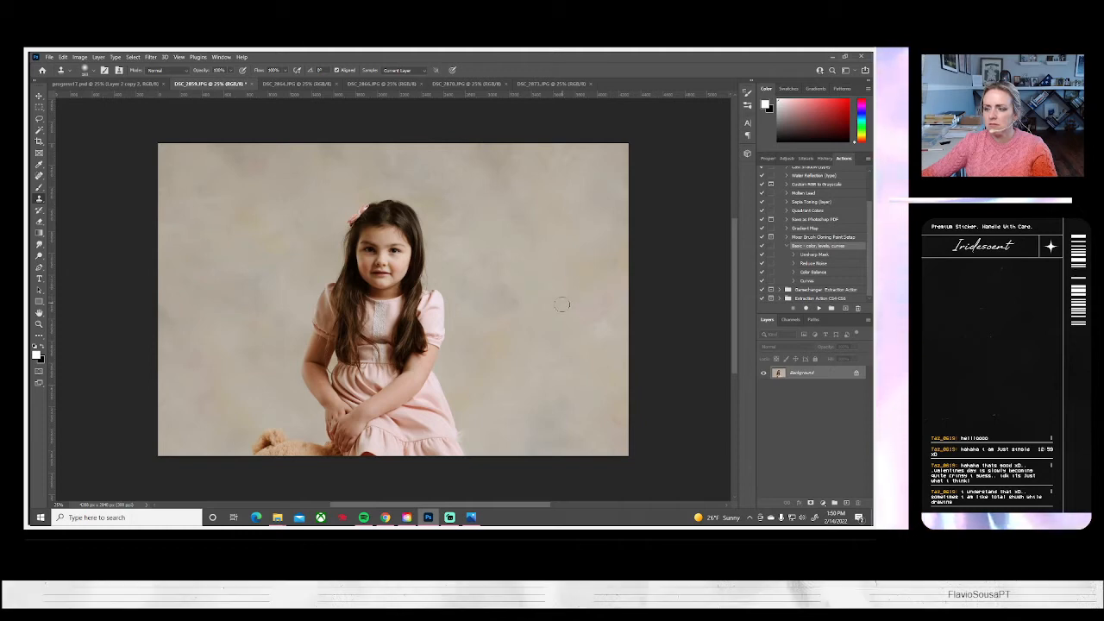
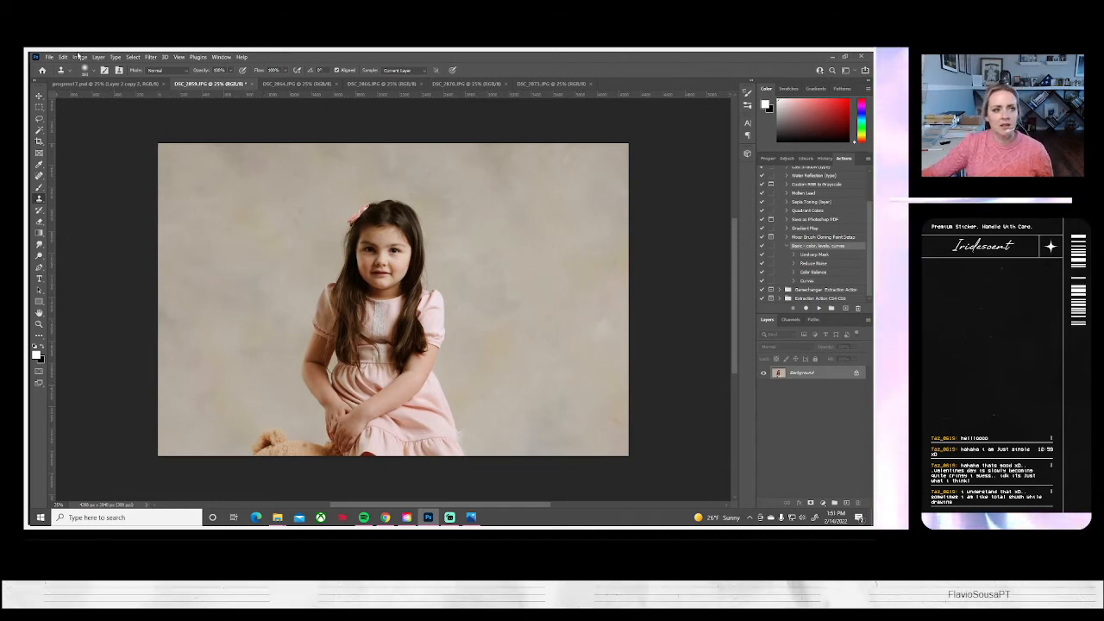
Save the DSC_2859 photo on the computer as a JPEG at quality 10 (Maximum) and close it
click(52, 58)
click(78, 165)
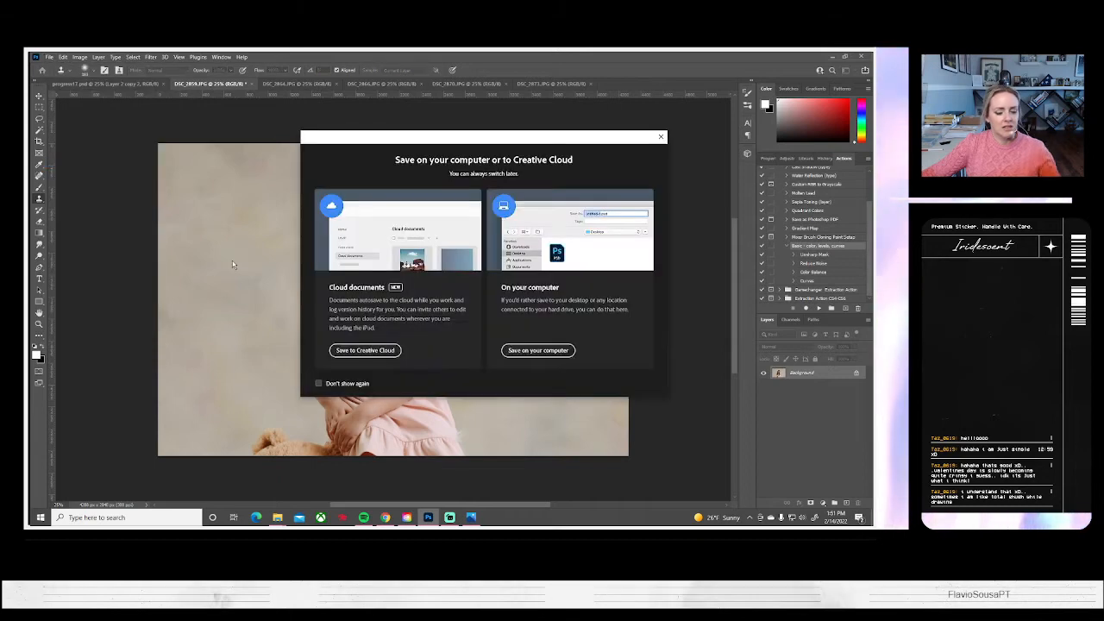
click(544, 350)
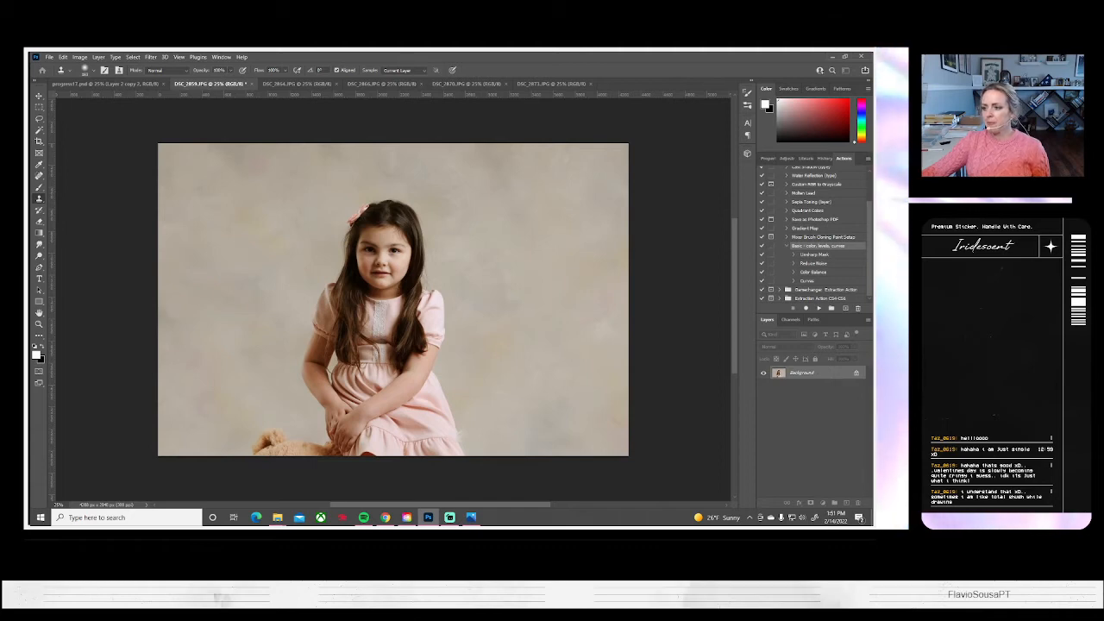
key(ctrl+s)
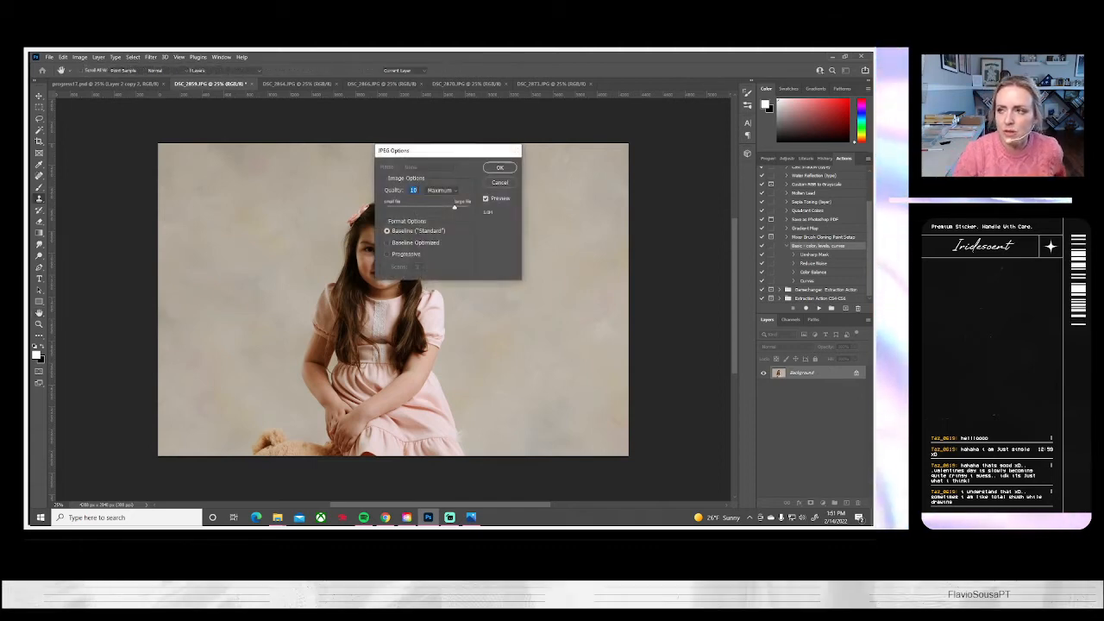
key(Return)
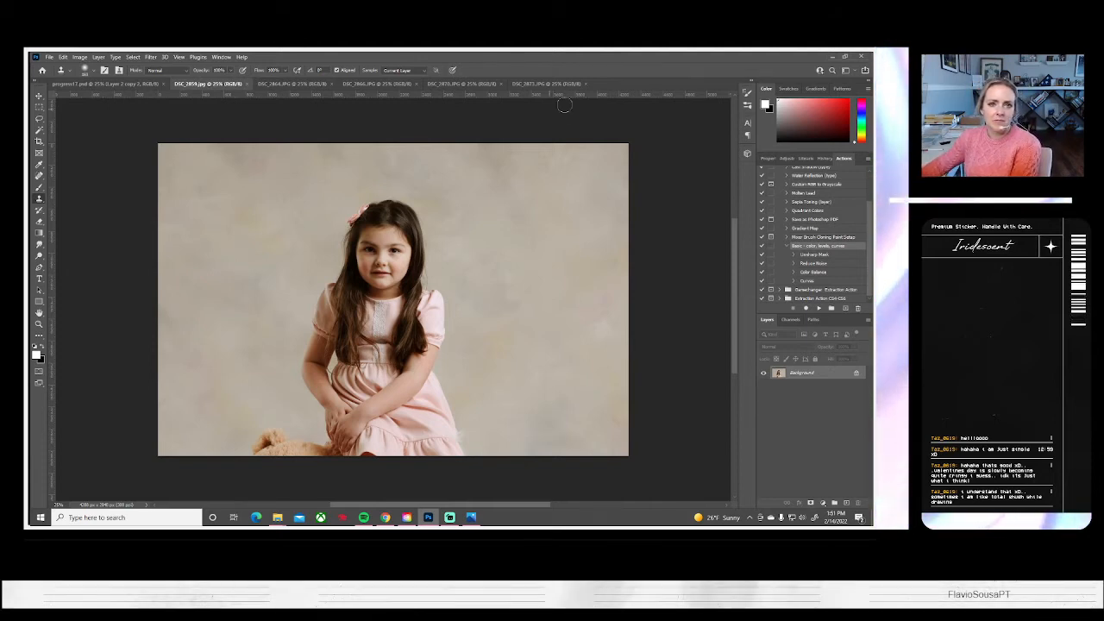
click(246, 84)
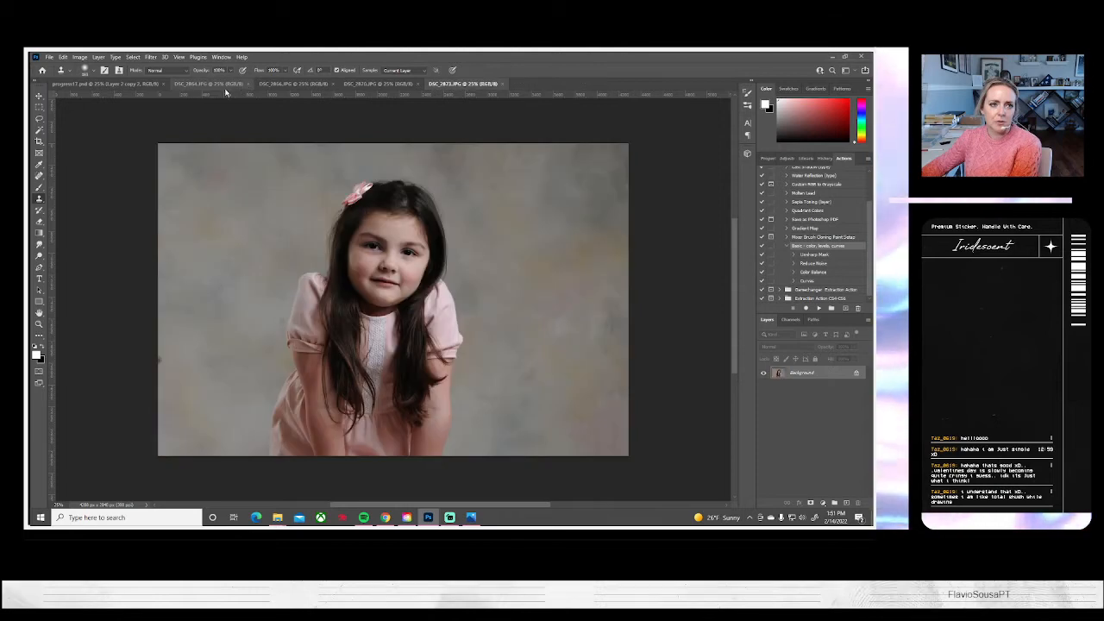
Enlarge the entire DSC_2864 photo to about 133% within its canvas and shift it slightly to the right
click(226, 85)
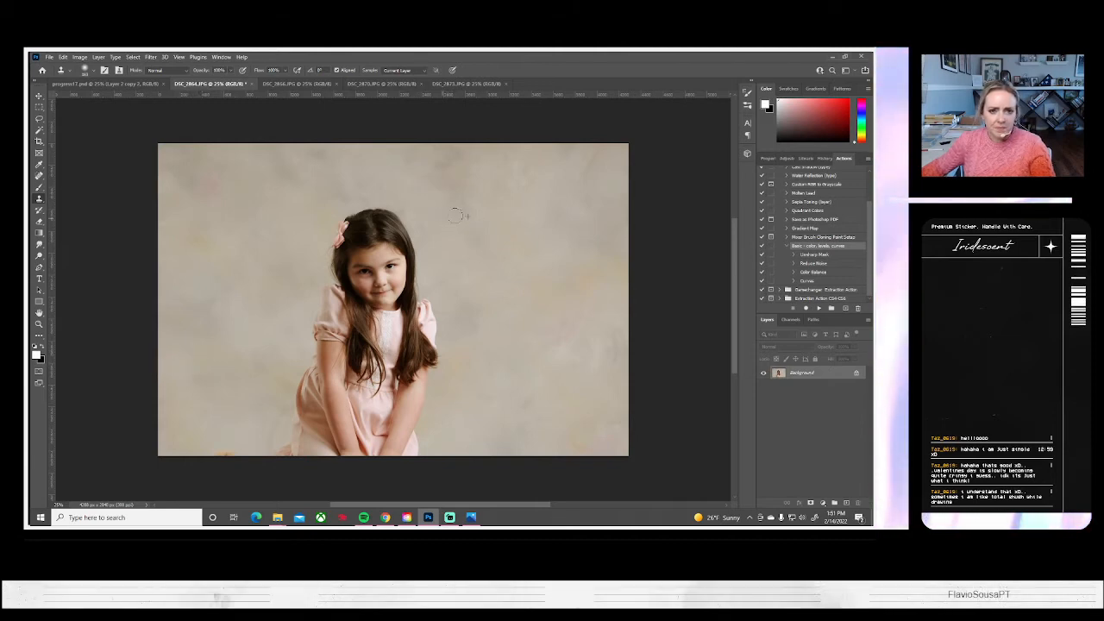
click(276, 234)
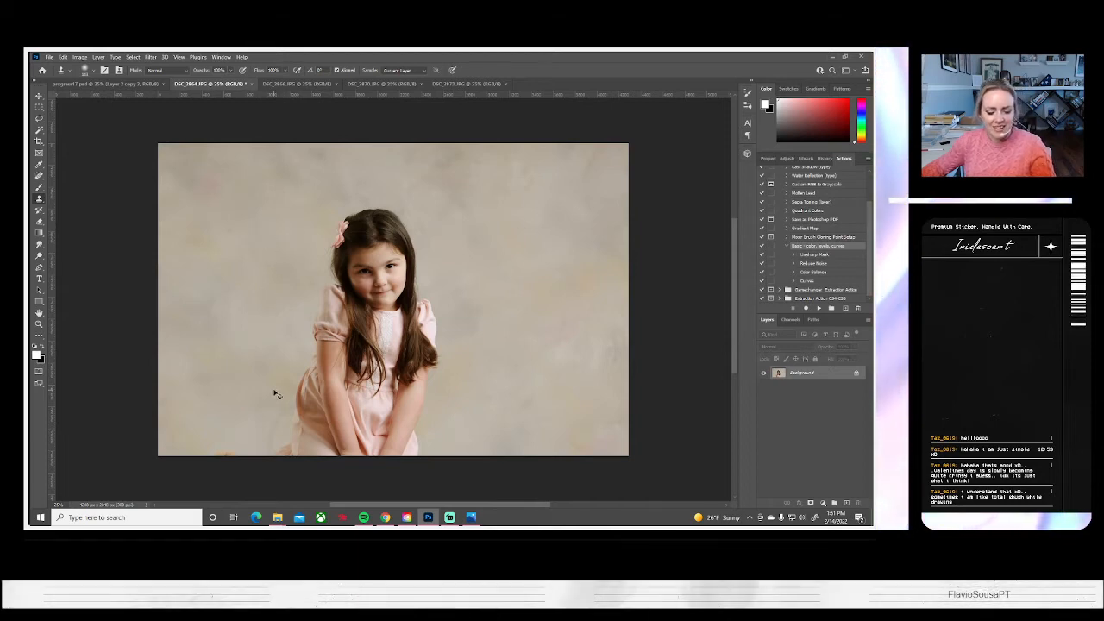
key(ctrl+a)
key(ctrl+t)
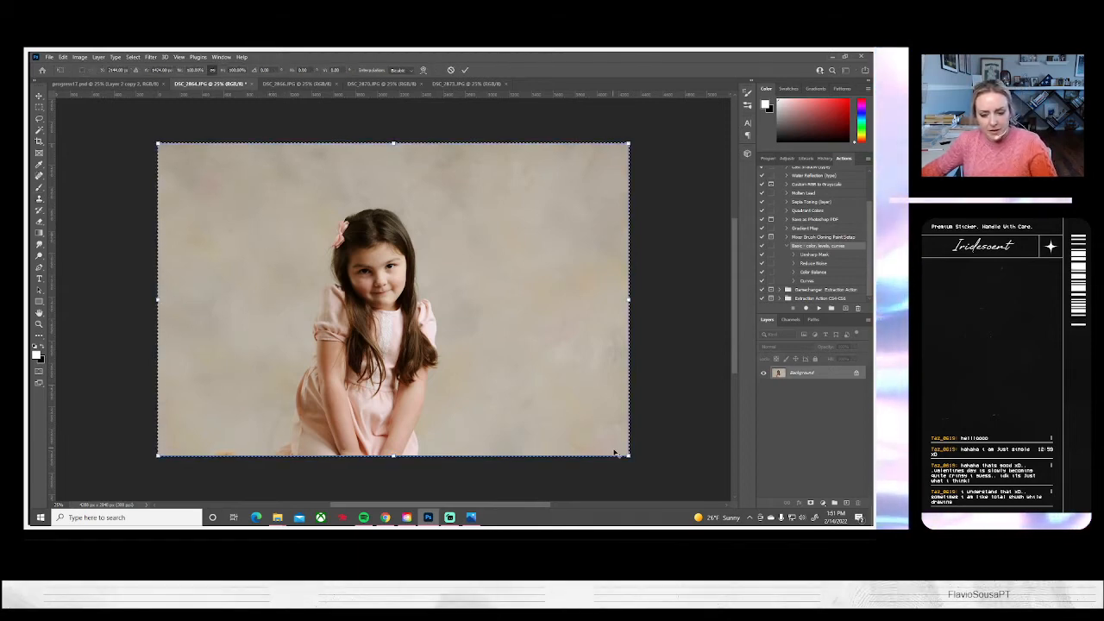
drag(627, 457, 709, 452)
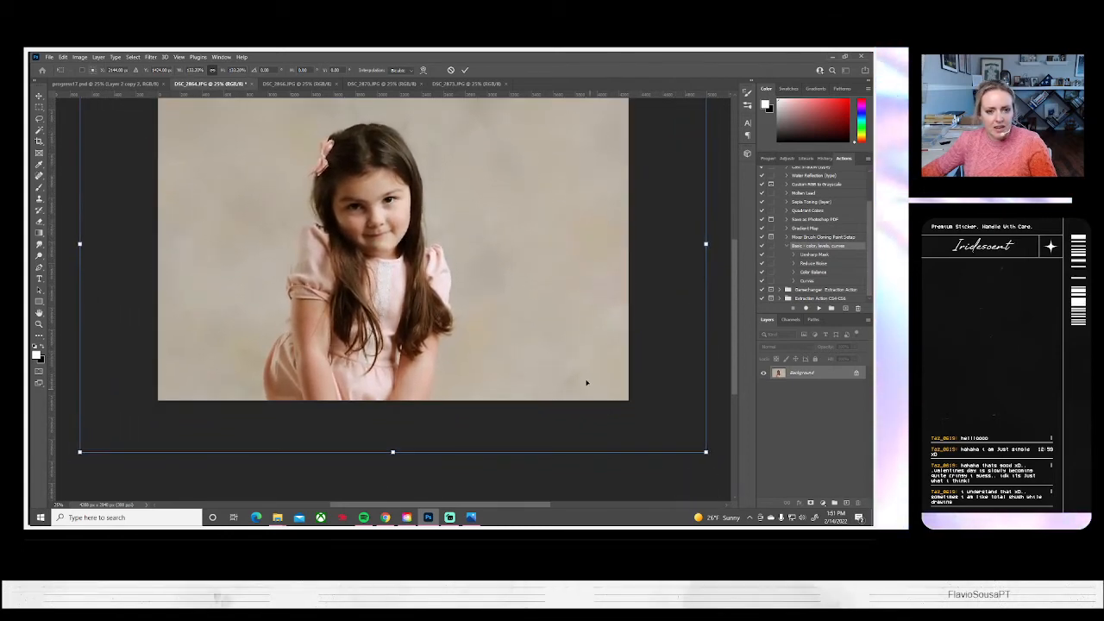
drag(584, 382, 604, 385)
key(Return)
Duplicate the Background layer of the DSC_2864 photo with the default copy name
key(s)
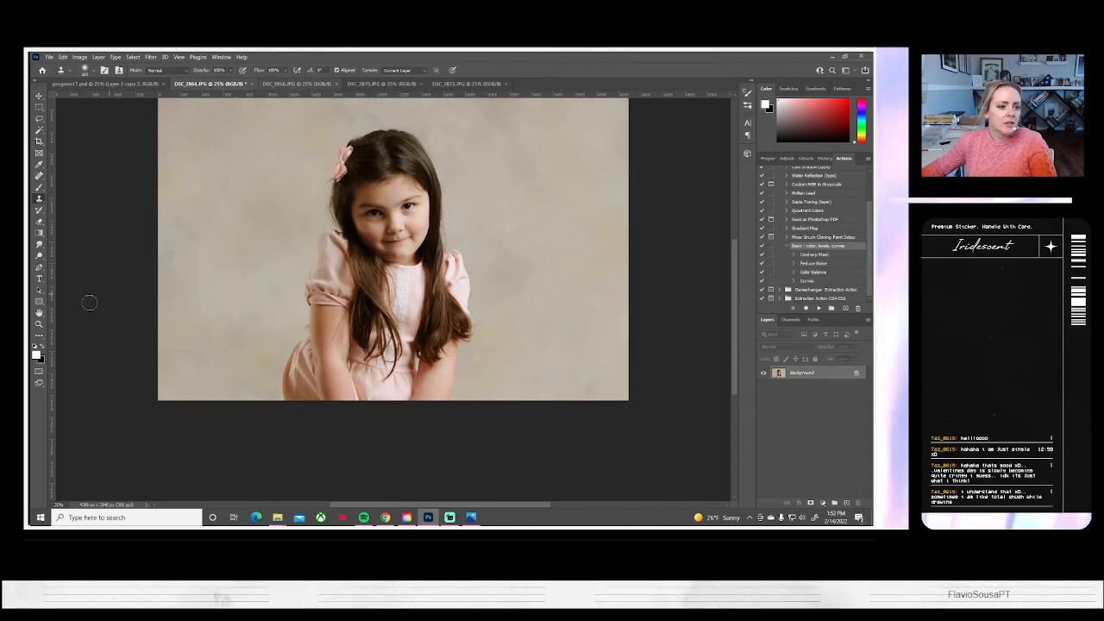
click(39, 323)
click(302, 71)
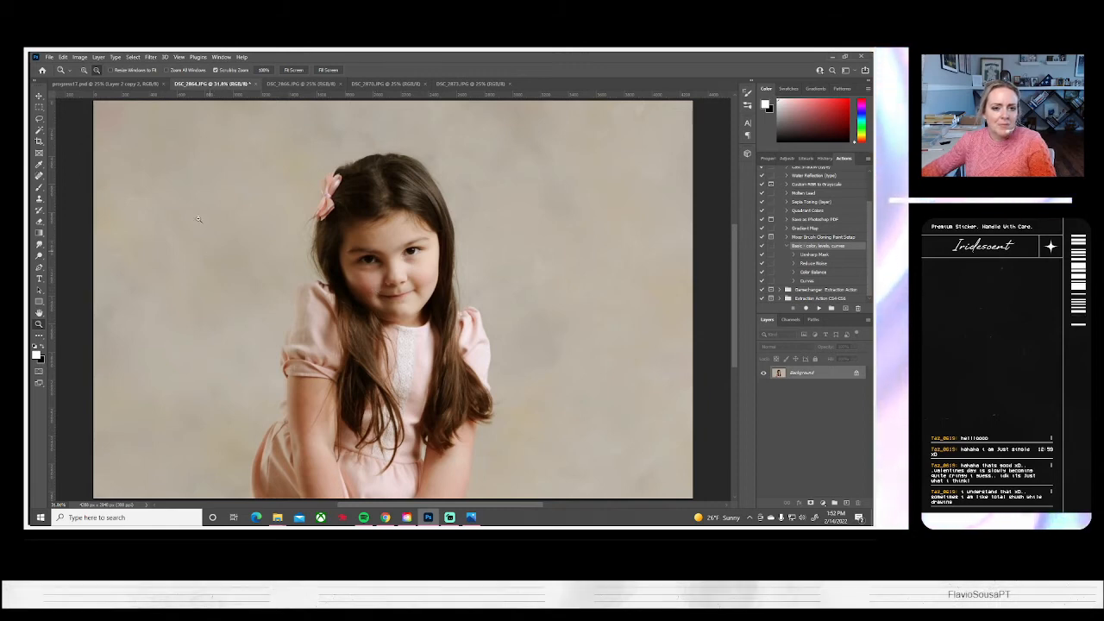
right_click(794, 376)
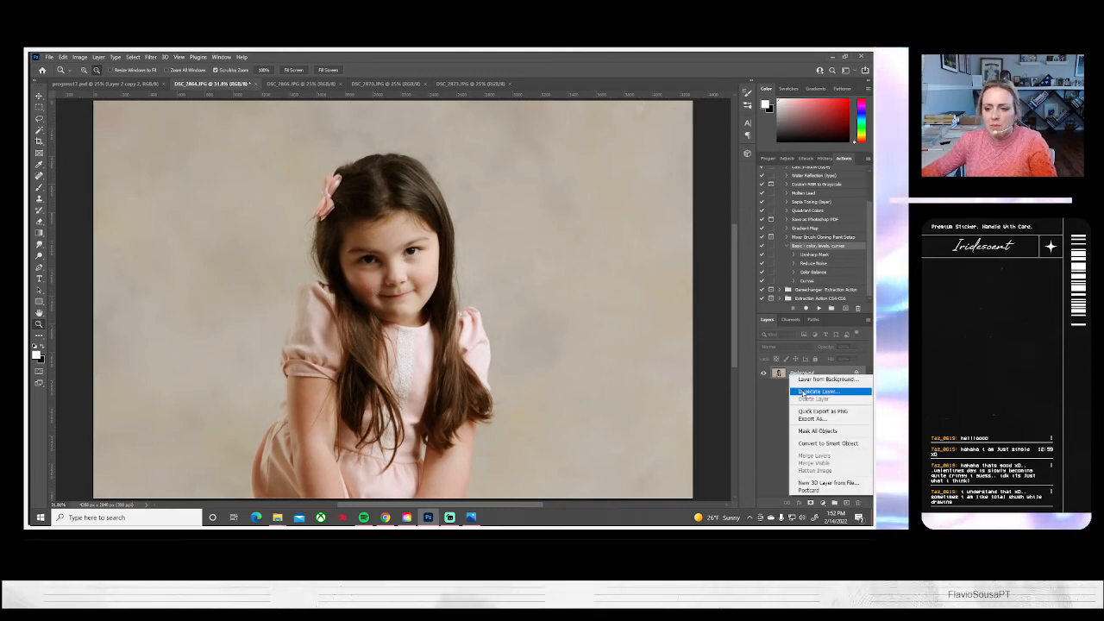
click(804, 396)
click(522, 183)
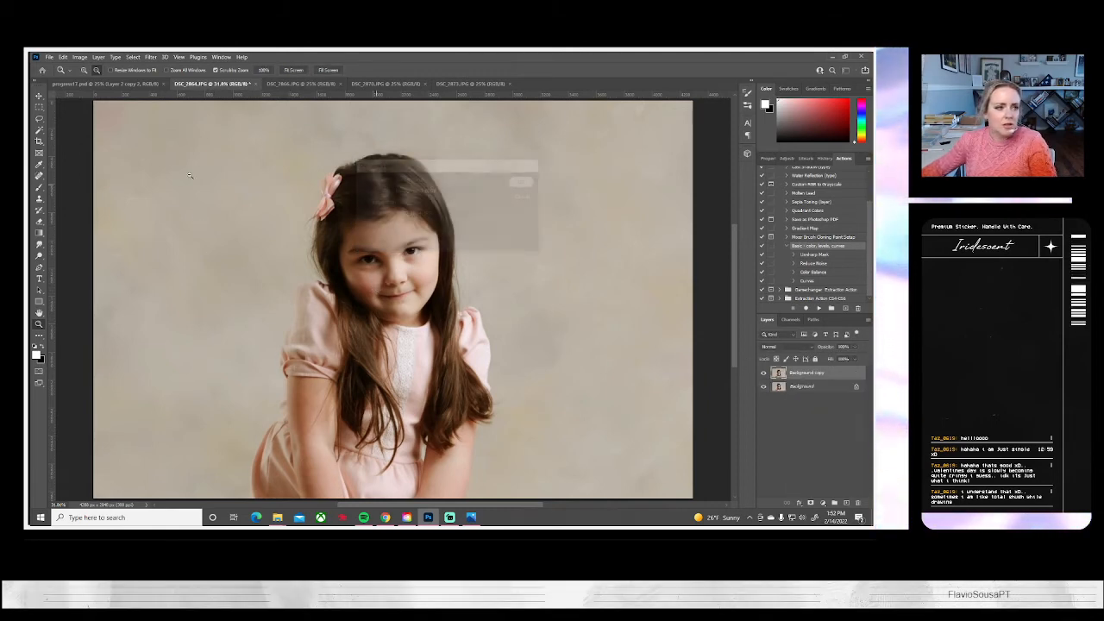
Clone backdrop over the stray hairs on both sides of the girl's head using a small Soft Round brush
click(39, 198)
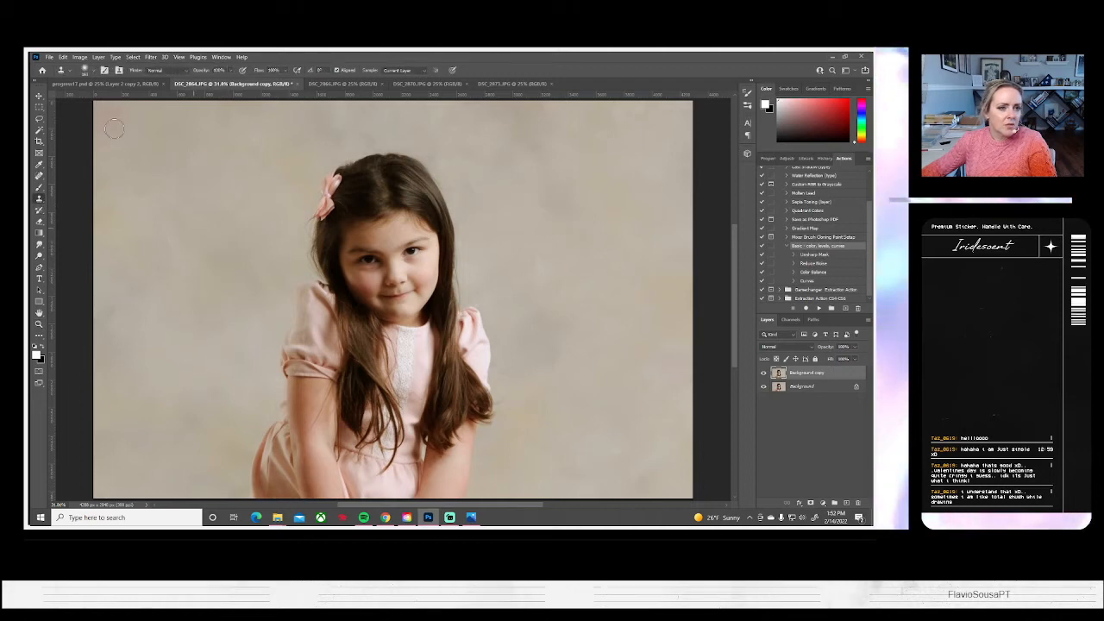
click(84, 70)
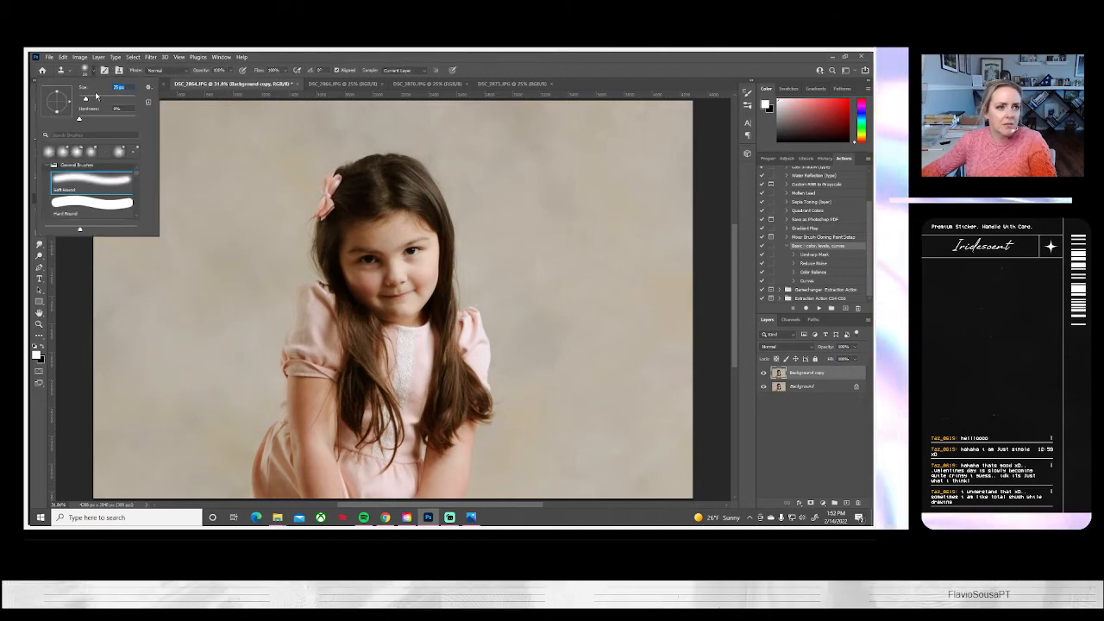
click(296, 274)
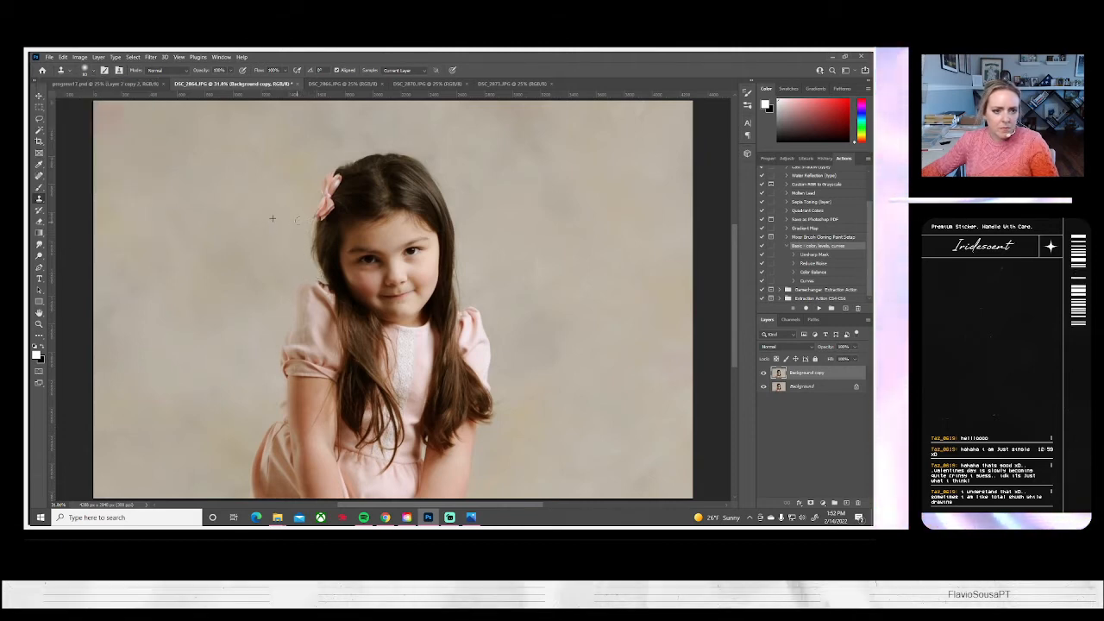
mouse_move(308, 225)
mouse_down()
mouse_move(316, 276)
mouse_move(311, 220)
mouse_up()
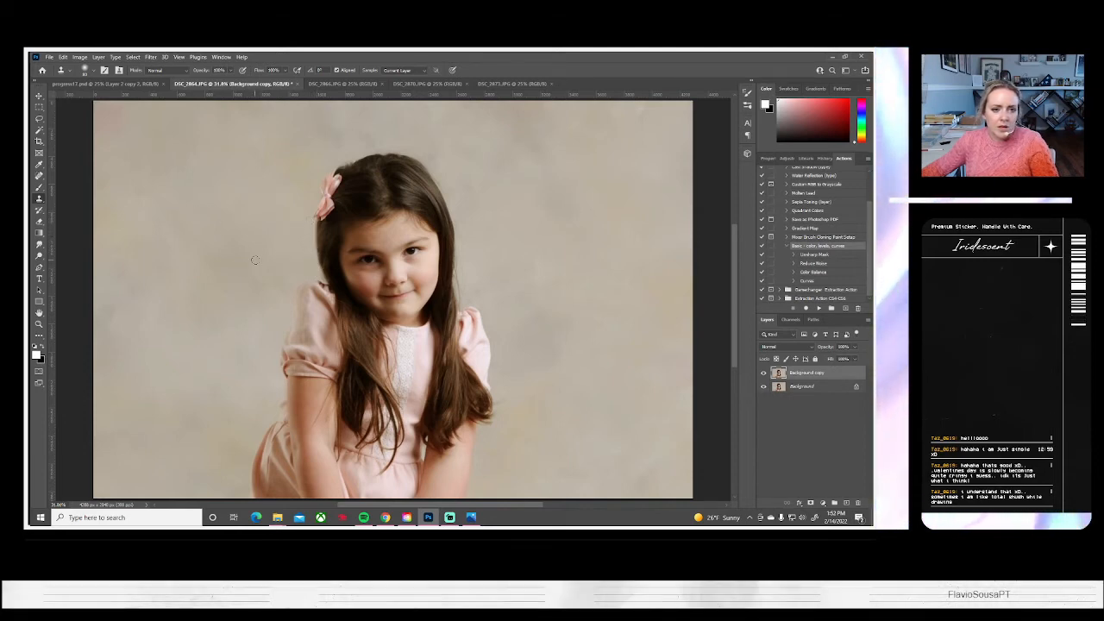
alt+click(476, 237)
drag(461, 242, 467, 299)
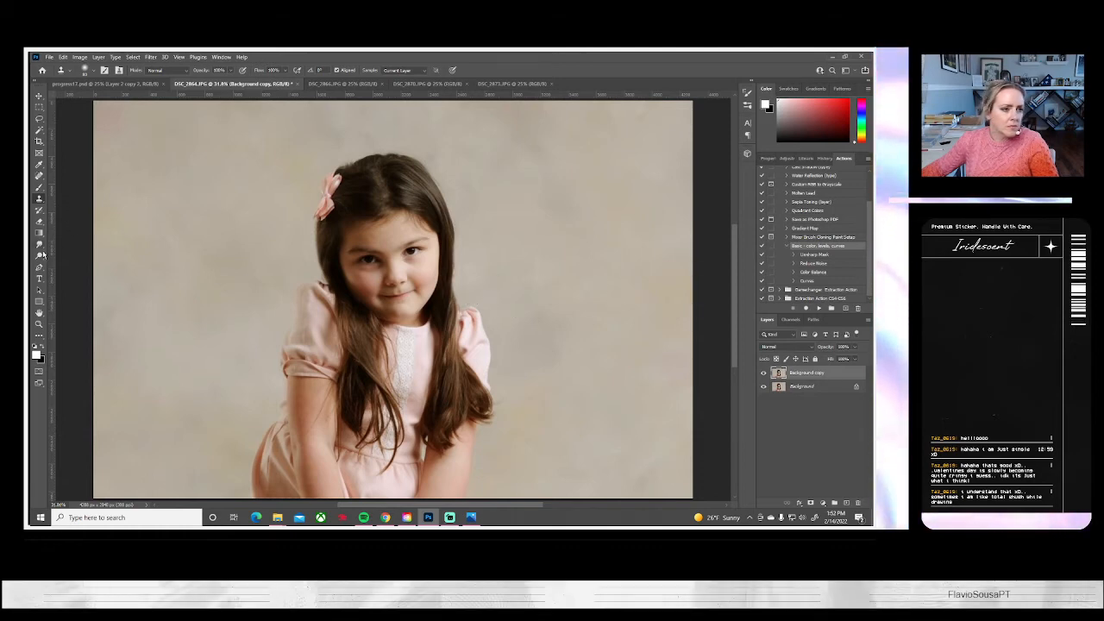
Lighten the shaded cheek of the girl's face with the Dodge tool, using the Midtones range
key(o)
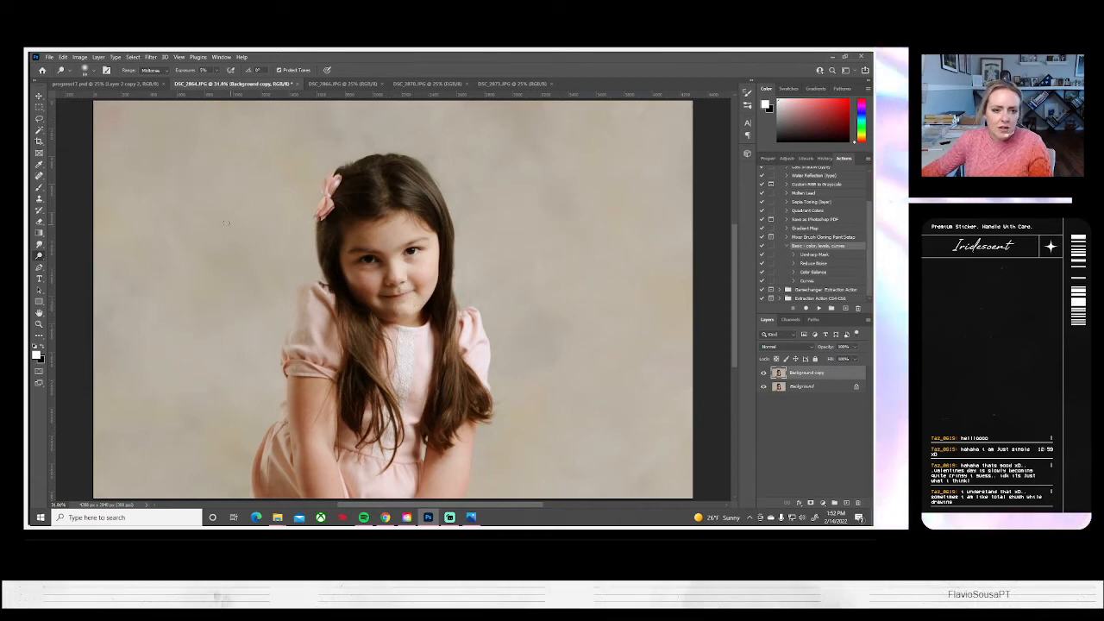
click(92, 70)
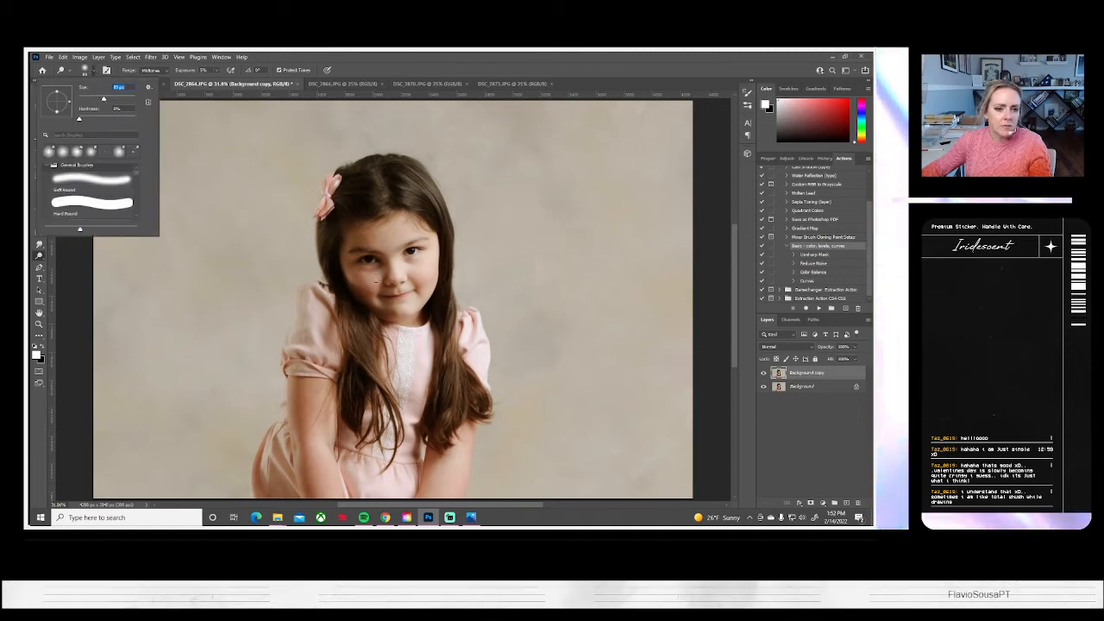
click(371, 277)
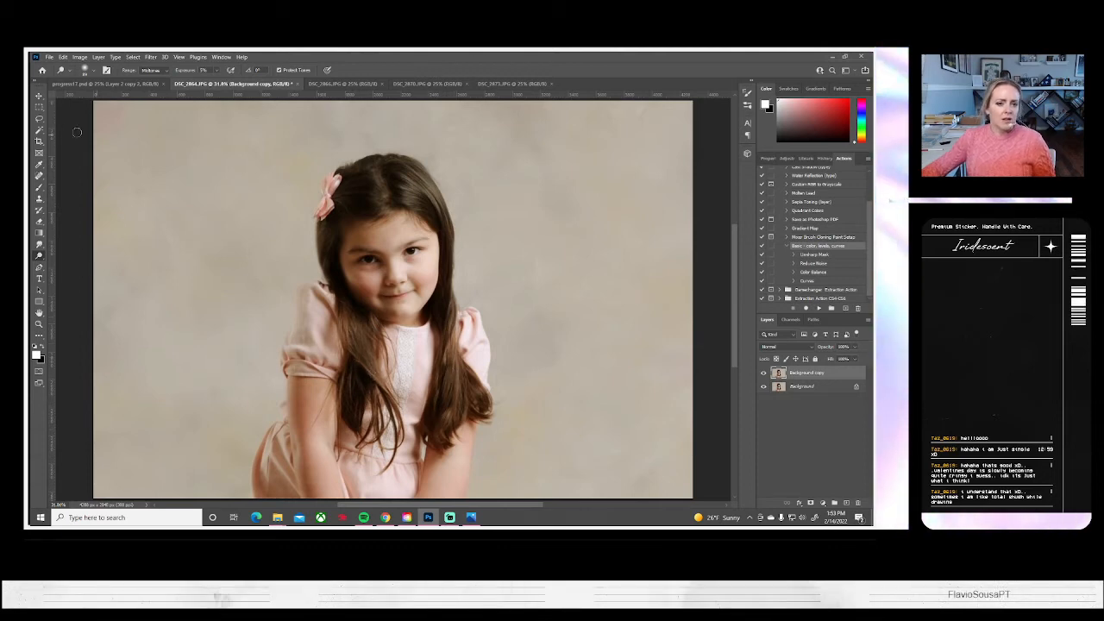
click(49, 57)
click(71, 163)
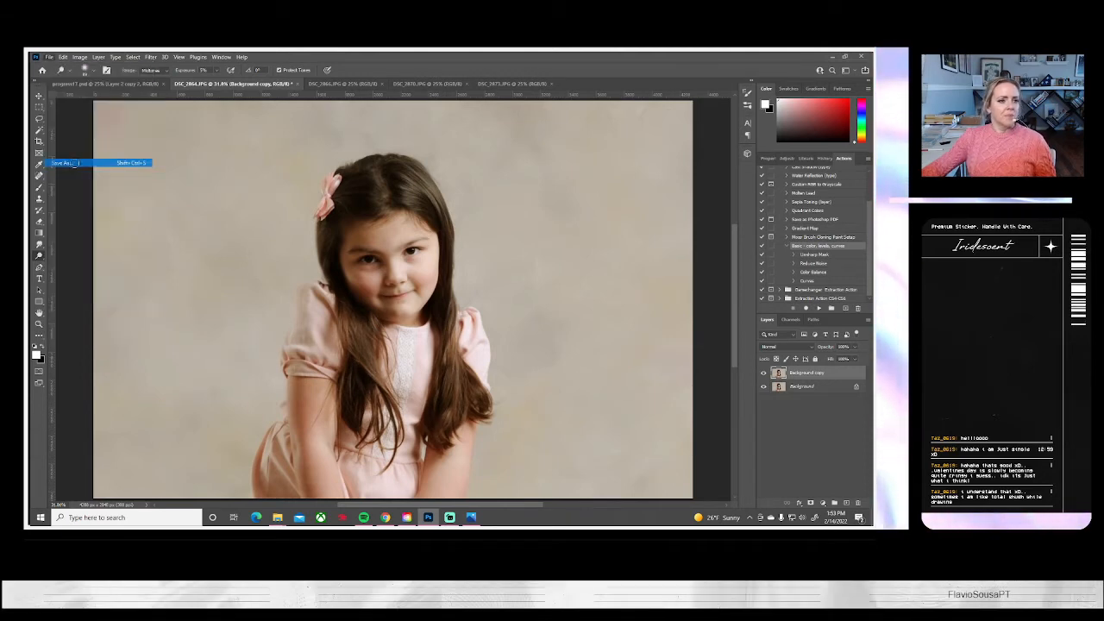
click(537, 350)
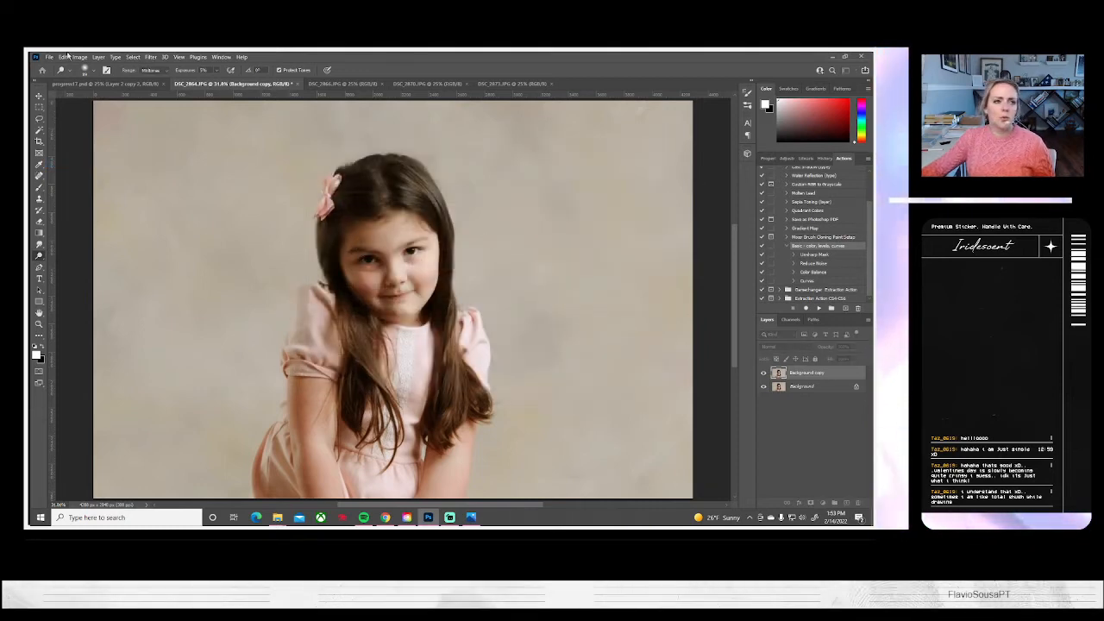
Flatten the DSC_2864 image and save it on the computer as a JPEG at quality 10 (Maximum)
click(98, 57)
click(110, 400)
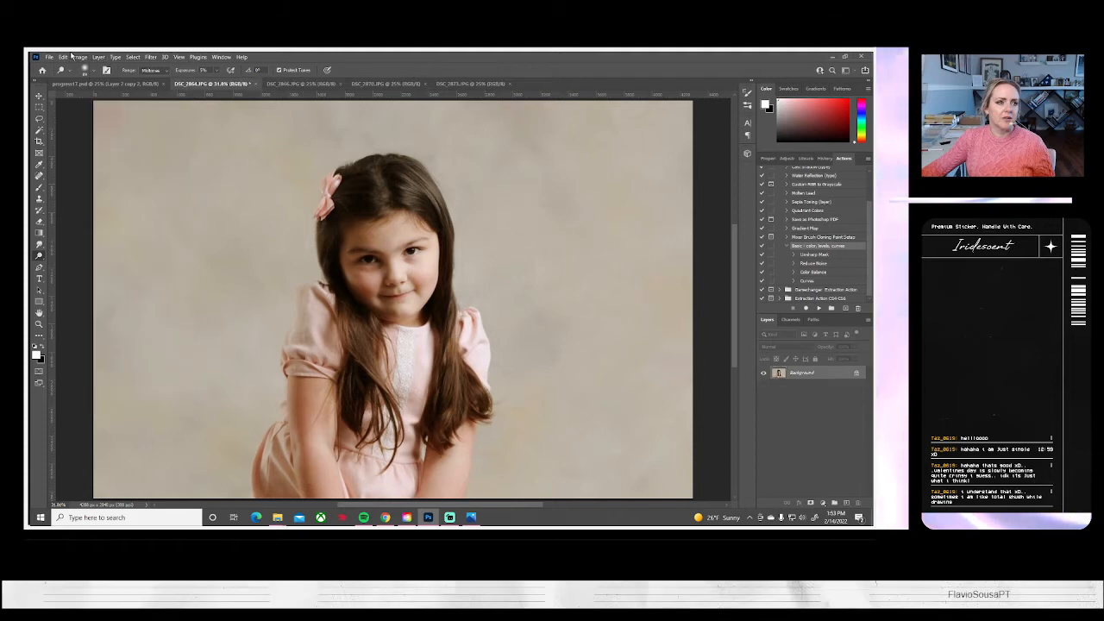
click(49, 57)
click(87, 163)
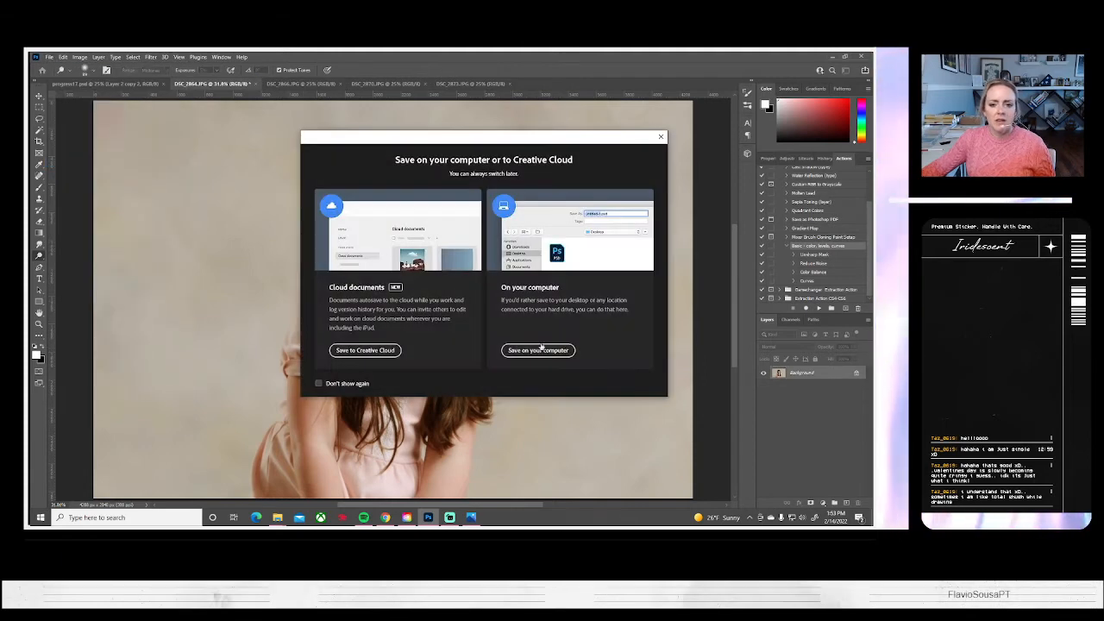
click(536, 350)
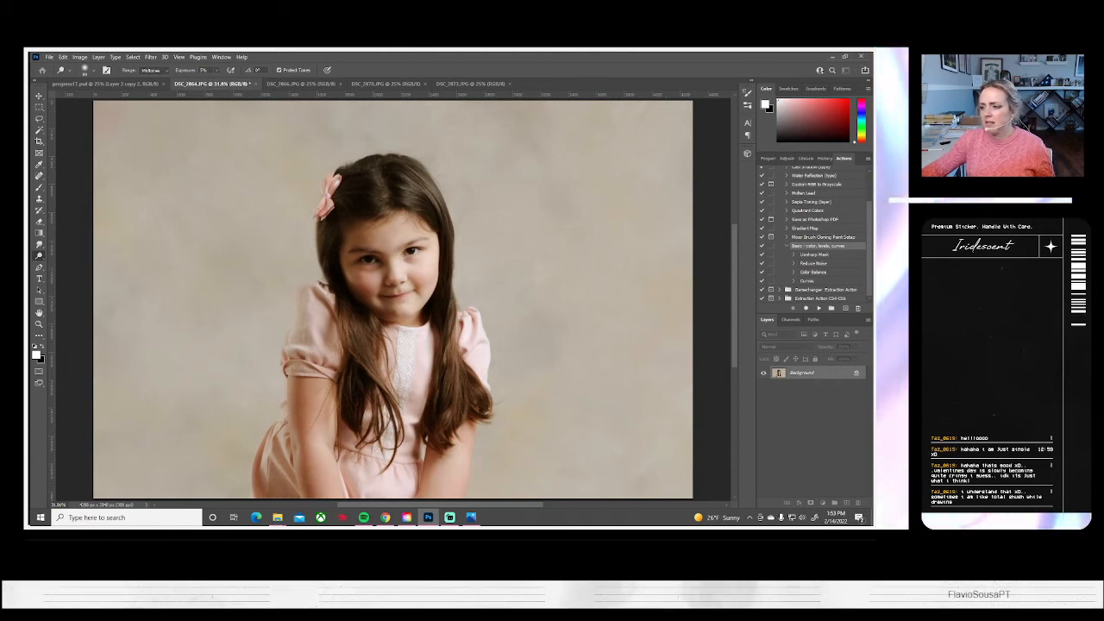
key(ctrl+s)
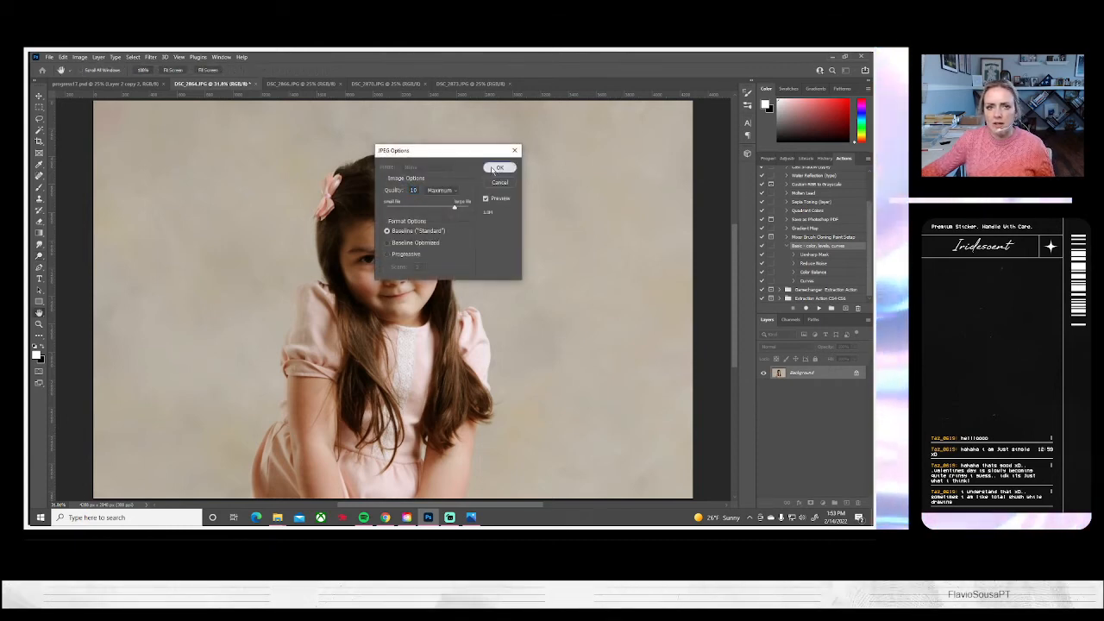
click(497, 169)
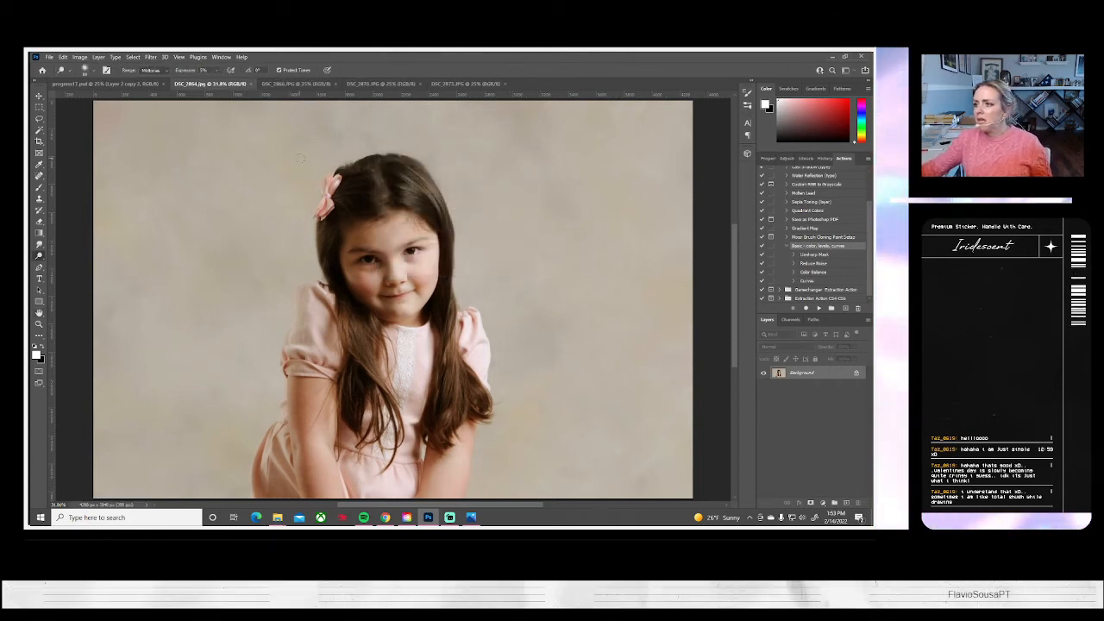
Close the saved photo and clone out the dark spot on the left edge of DSC_2866 with a larger brush
click(251, 84)
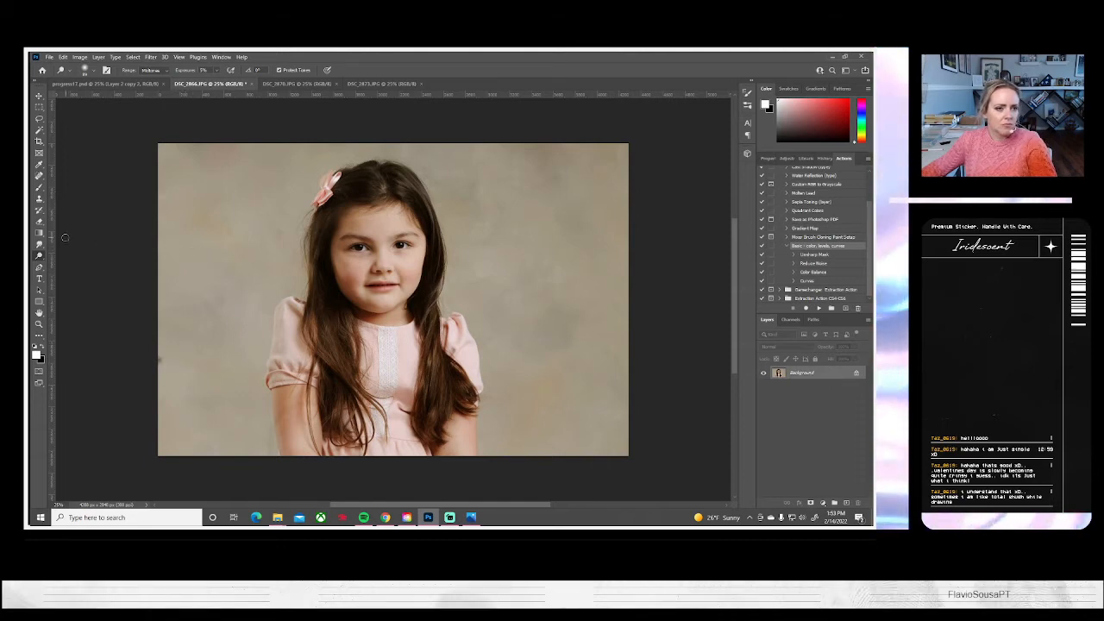
click(39, 198)
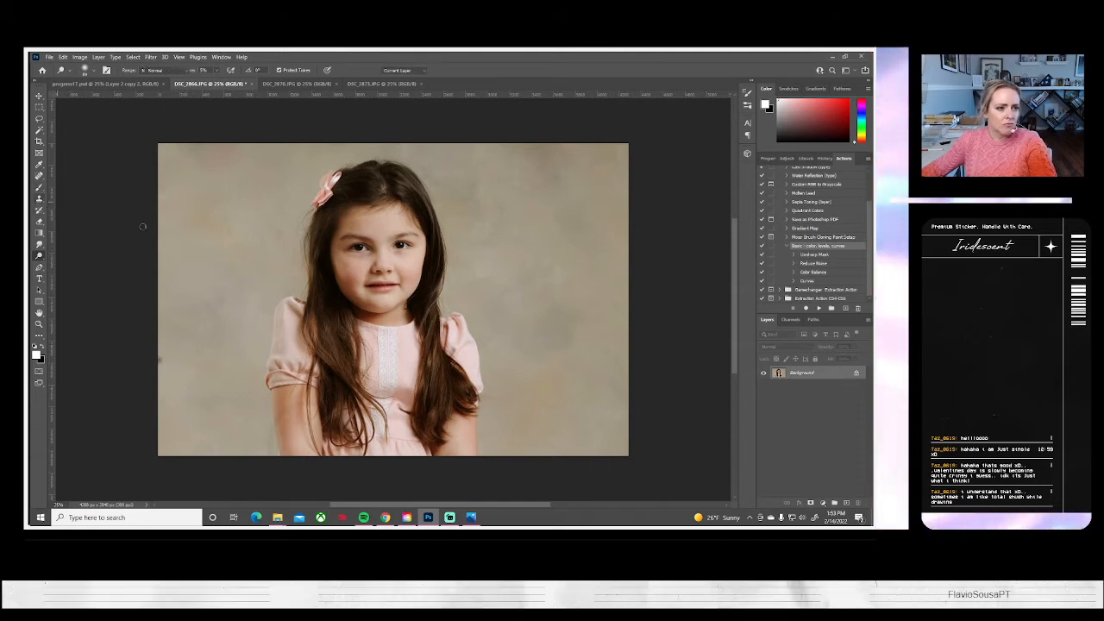
click(89, 70)
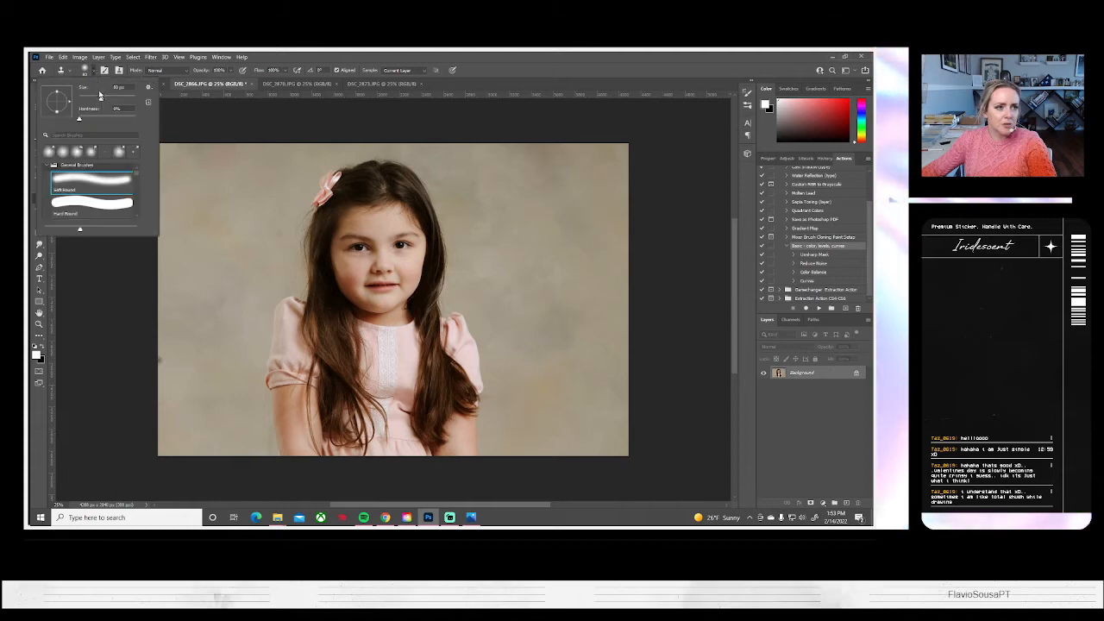
click(114, 99)
alt+click(177, 341)
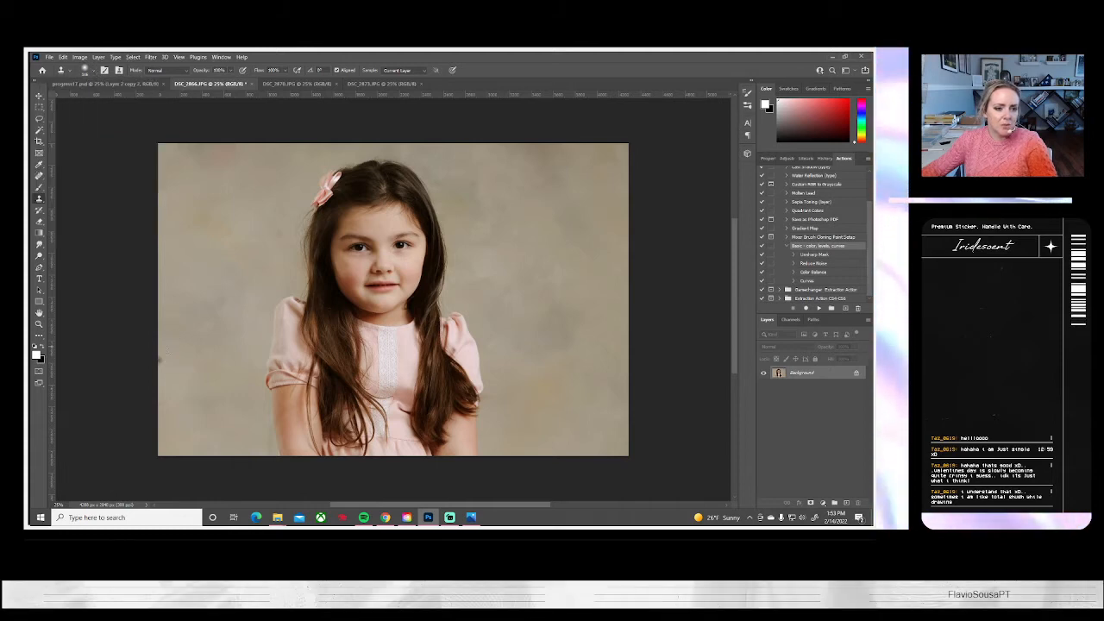
drag(159, 359, 159, 369)
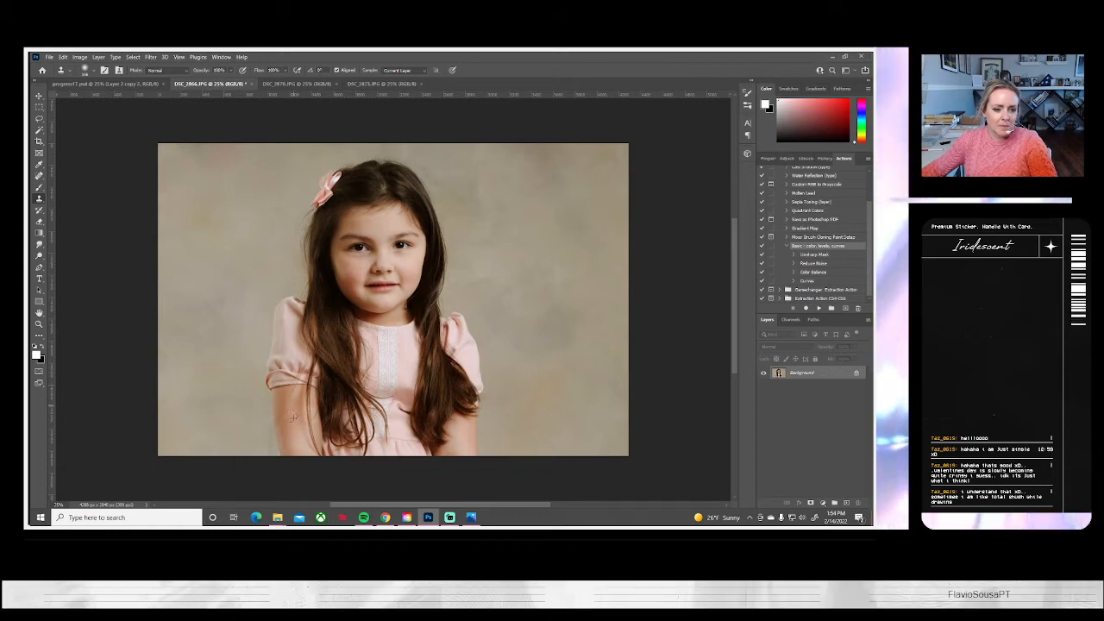
Clone clean backdrop over the bottom edge of the photo beside the girl's arm on the left
alt+click(263, 429)
drag(266, 445, 264, 455)
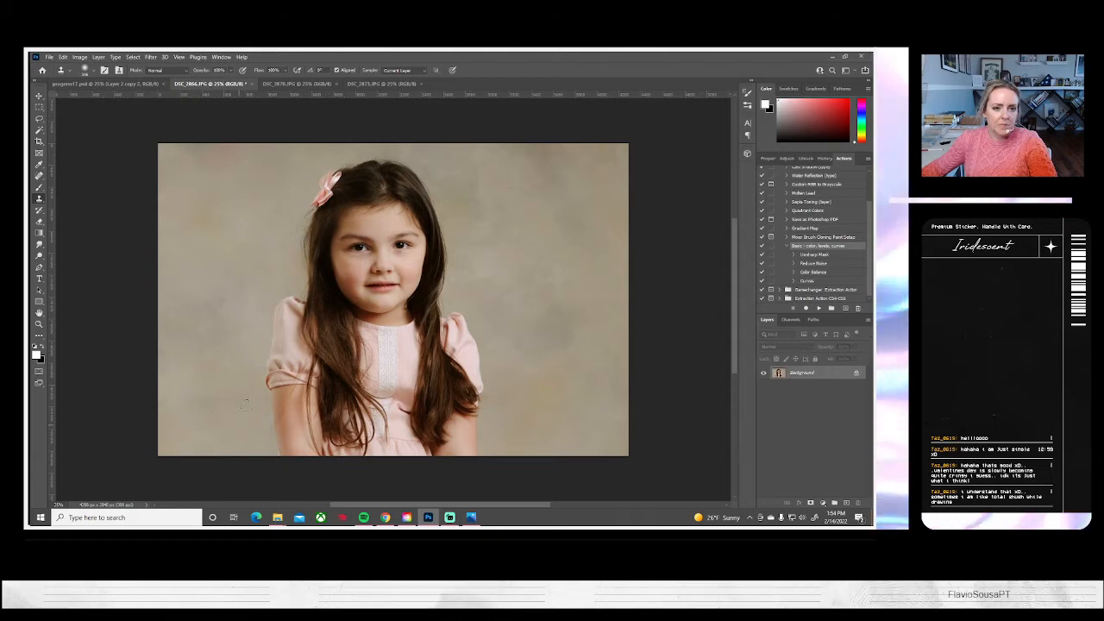
scroll(246, 387, up, 1)
scroll(246, 388, up, 2)
scroll(246, 387, down, 3)
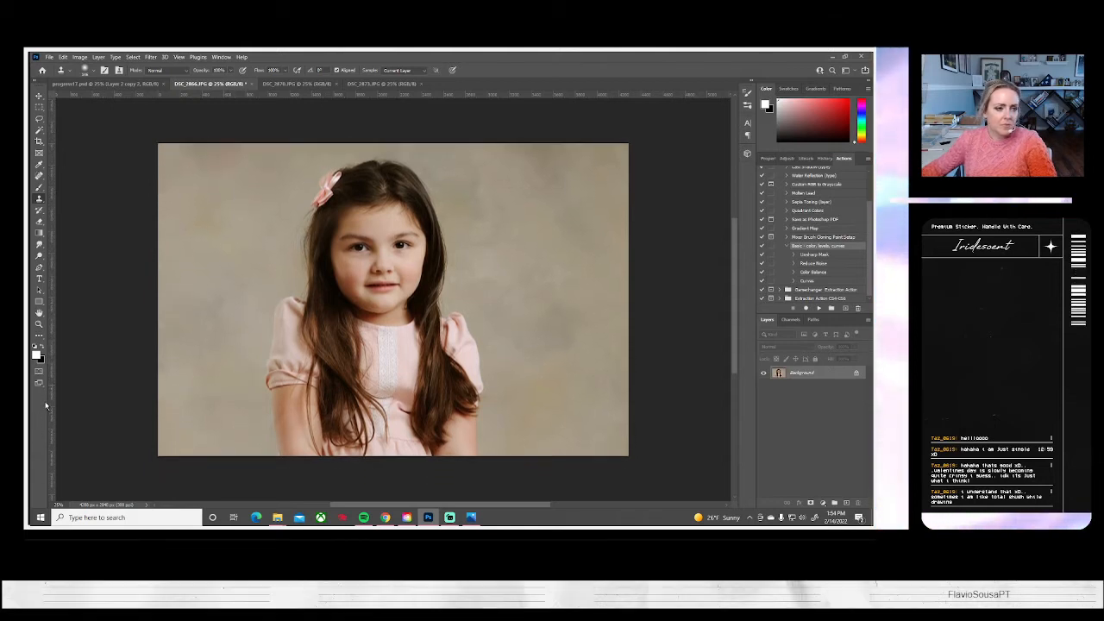
Clone clean backdrop over the stray hairs beside the girl's hair on the left, using a smaller Clone Stamp brush
click(39, 256)
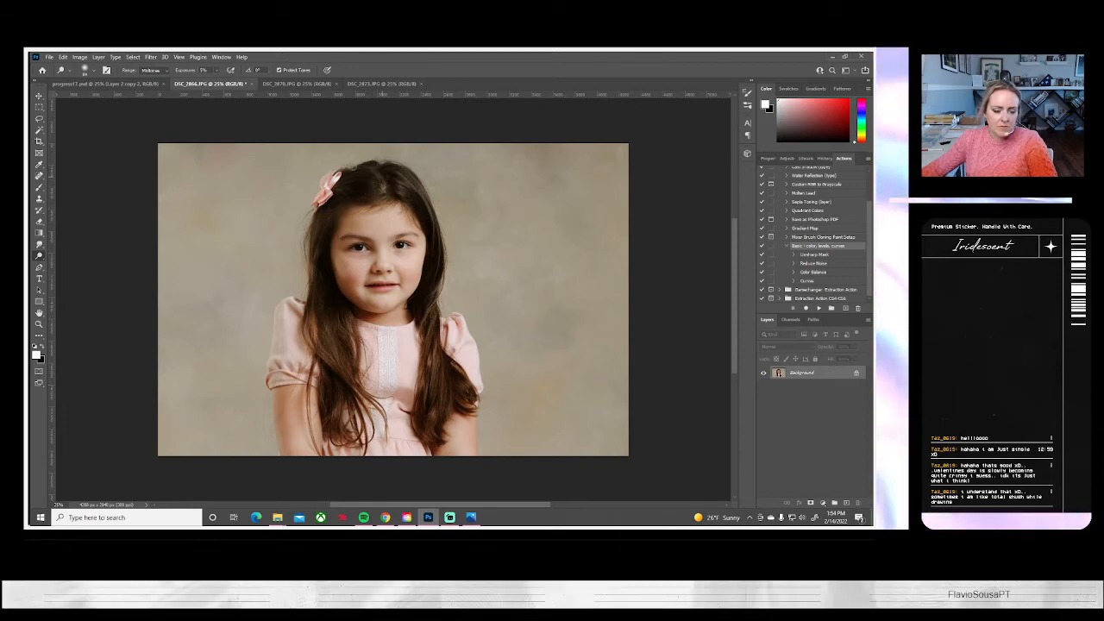
click(39, 198)
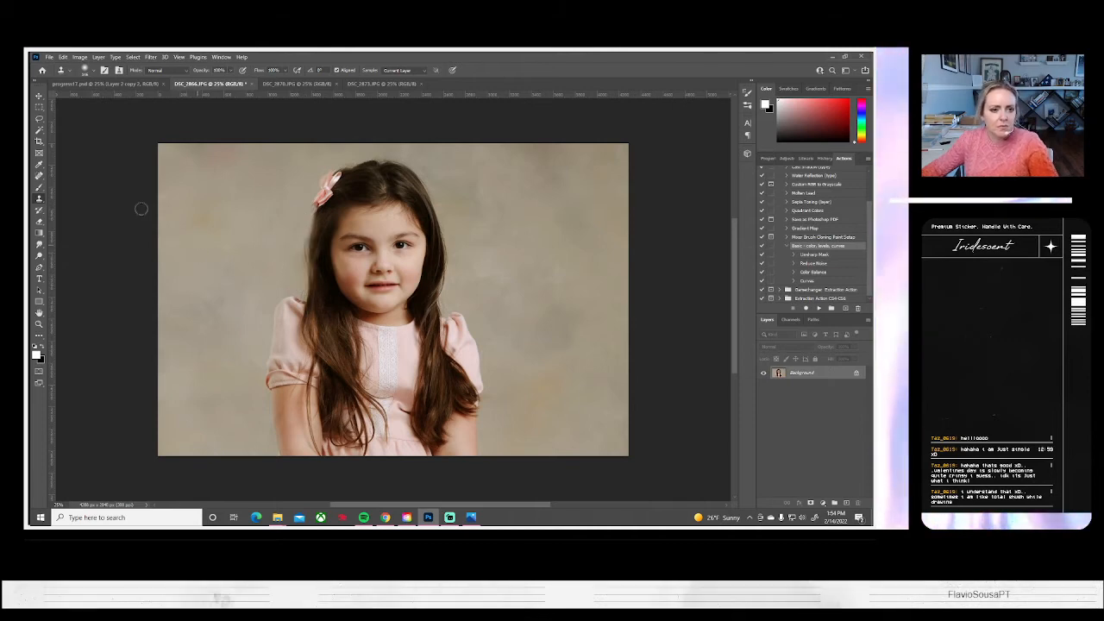
click(92, 70)
click(97, 97)
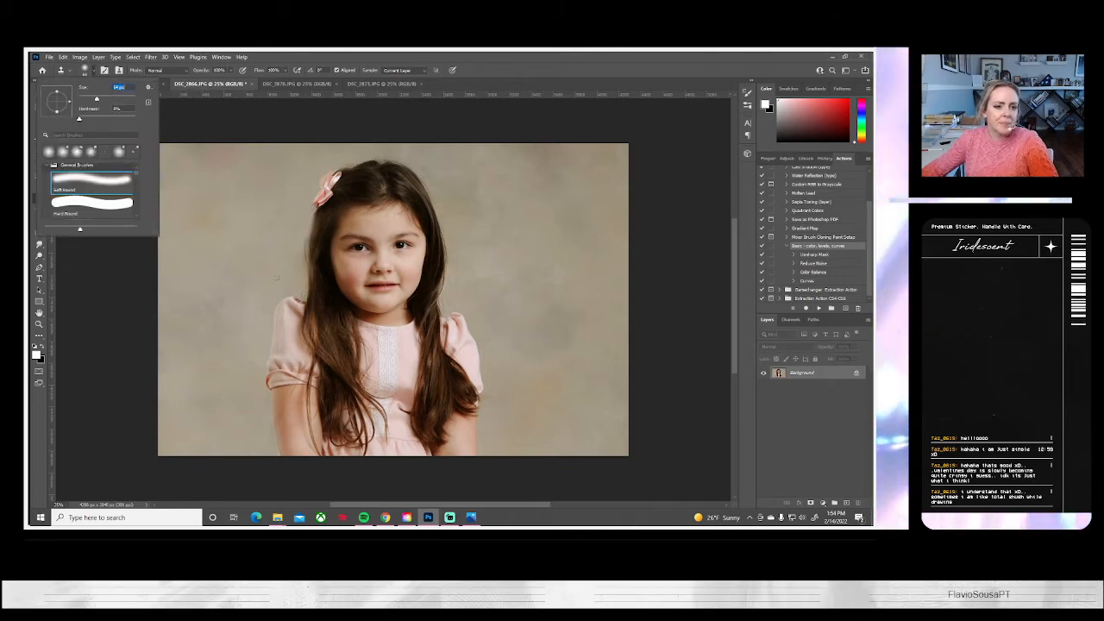
click(303, 283)
mouse_move(303, 267)
mouse_down()
mouse_move(294, 258)
mouse_move(303, 263)
mouse_move(301, 215)
mouse_up()
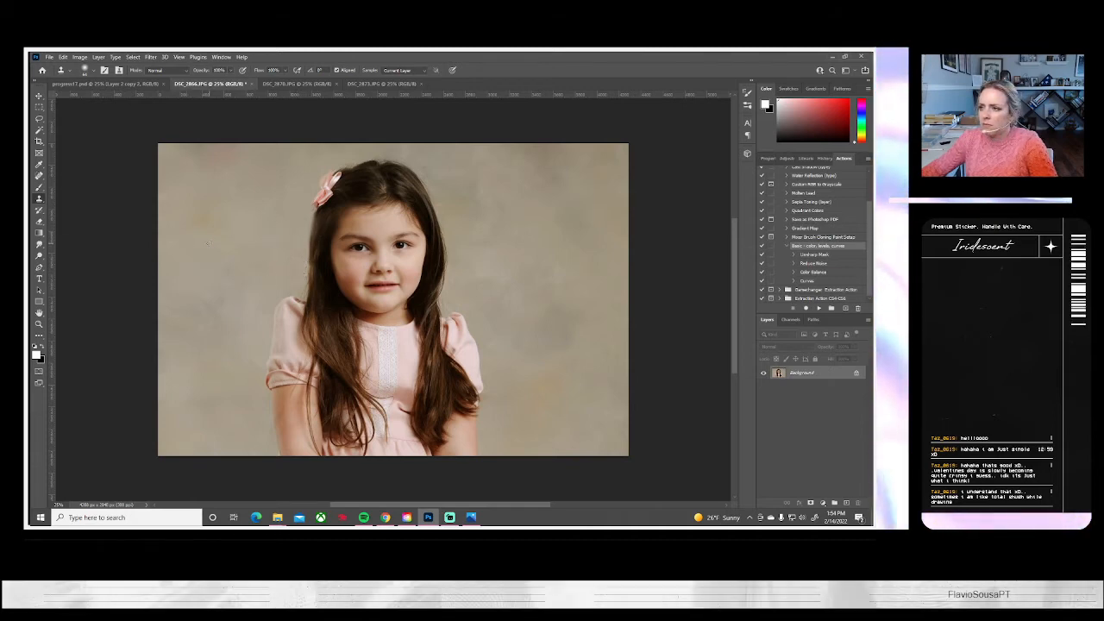
Save the DSC_2866 photo on the computer as a JPEG at quality 10 (Maximum) and close it
click(49, 57)
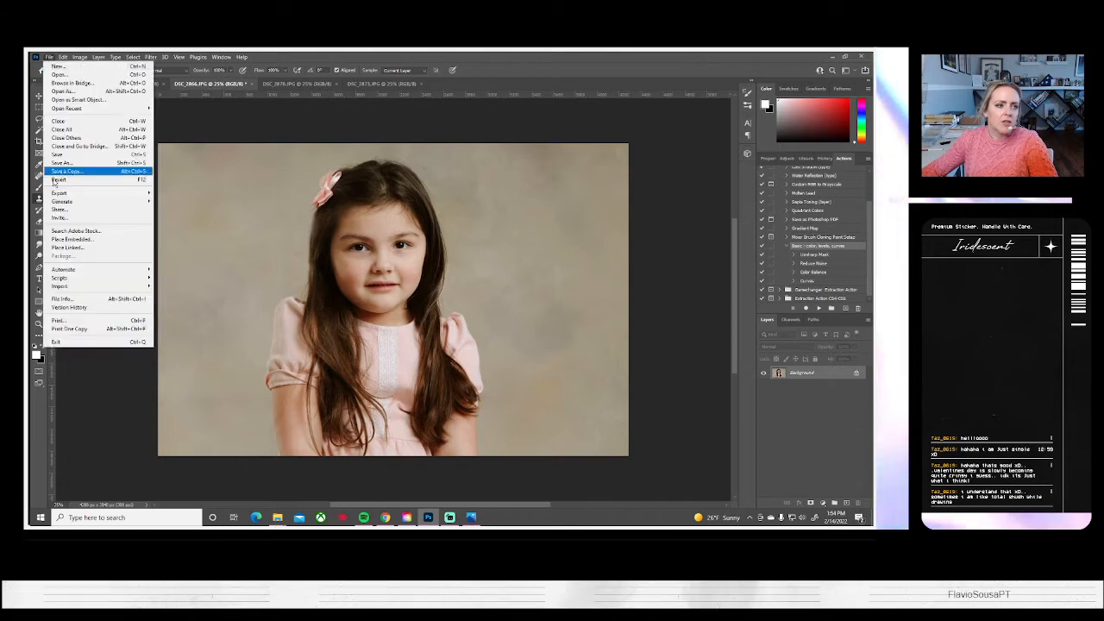
click(60, 164)
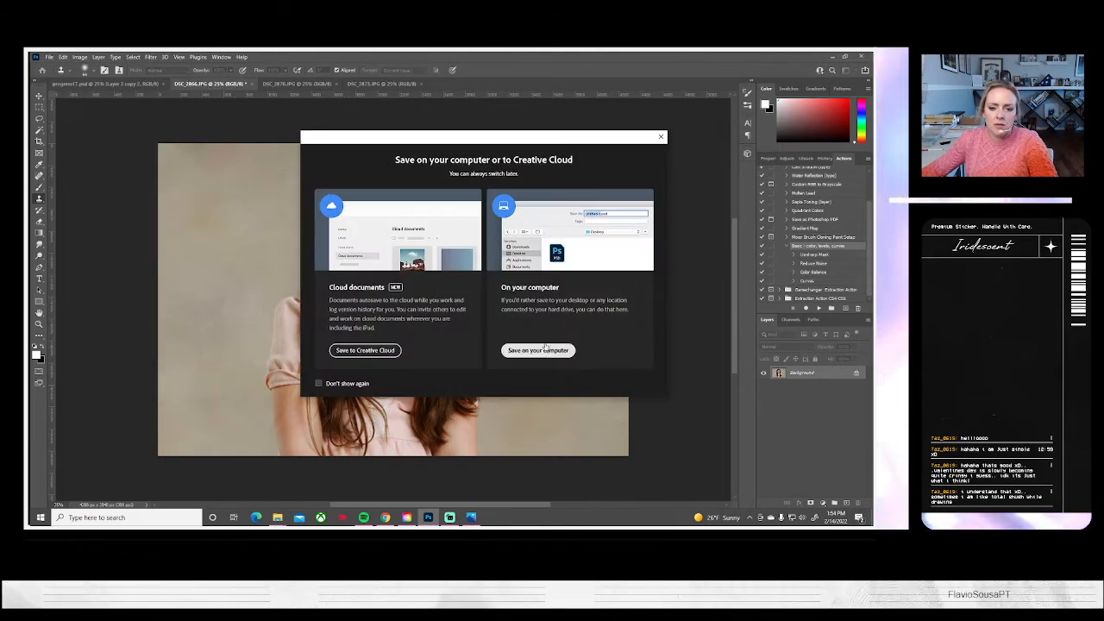
click(545, 348)
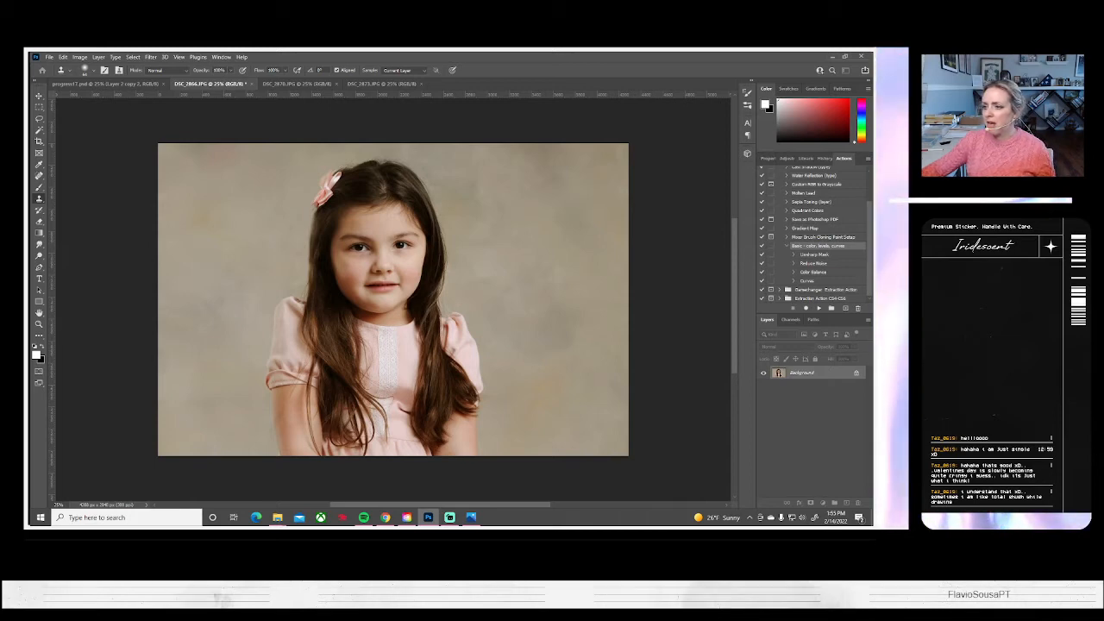
key(ctrl+s)
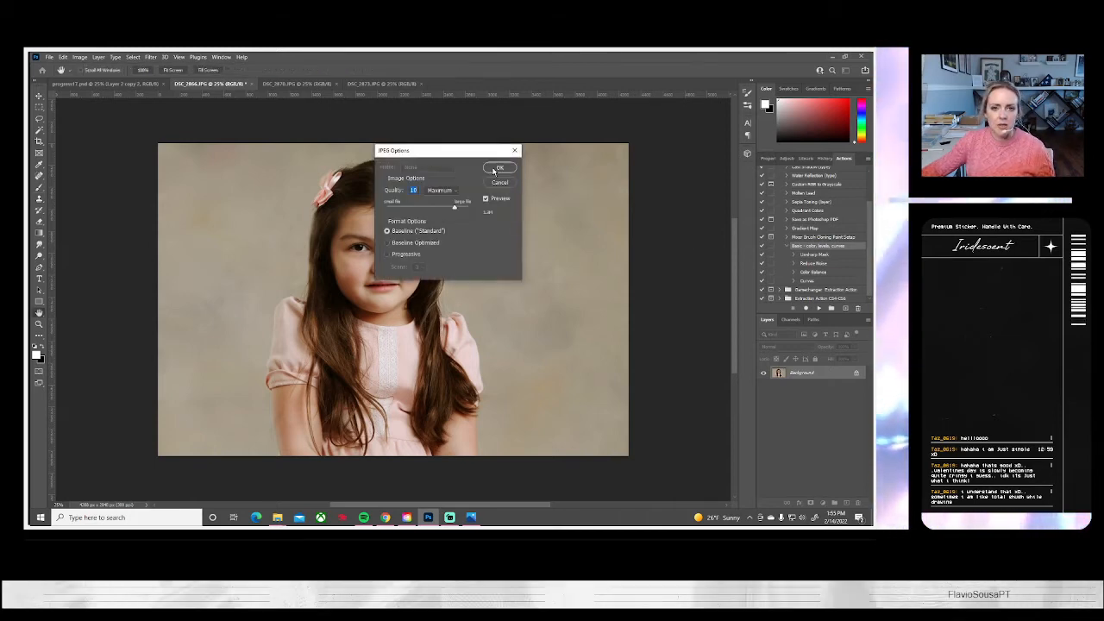
key(Return)
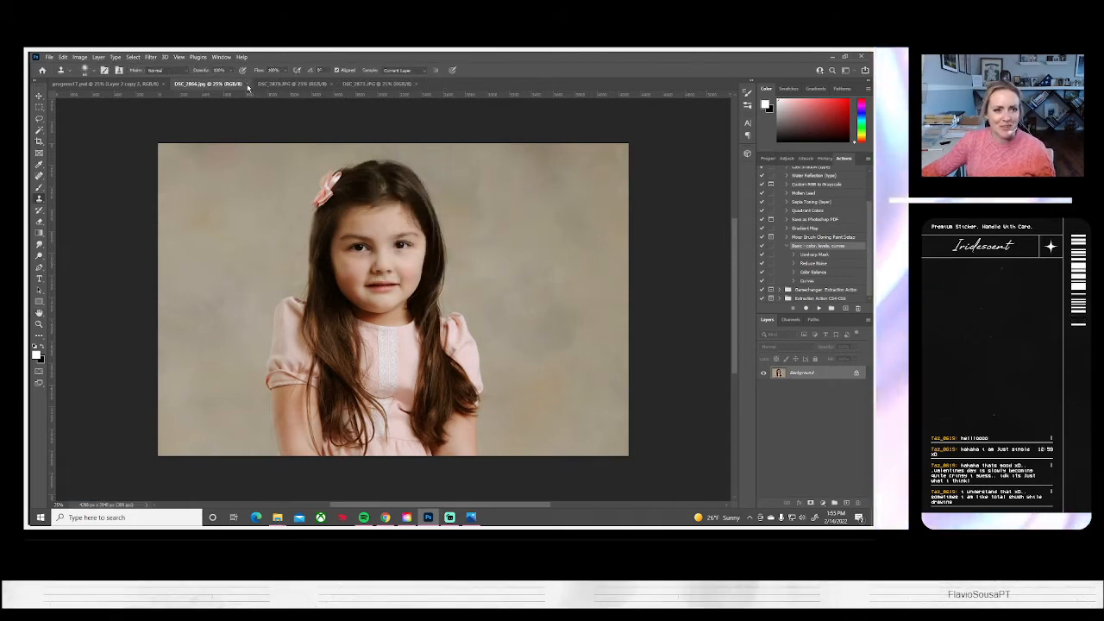
click(248, 84)
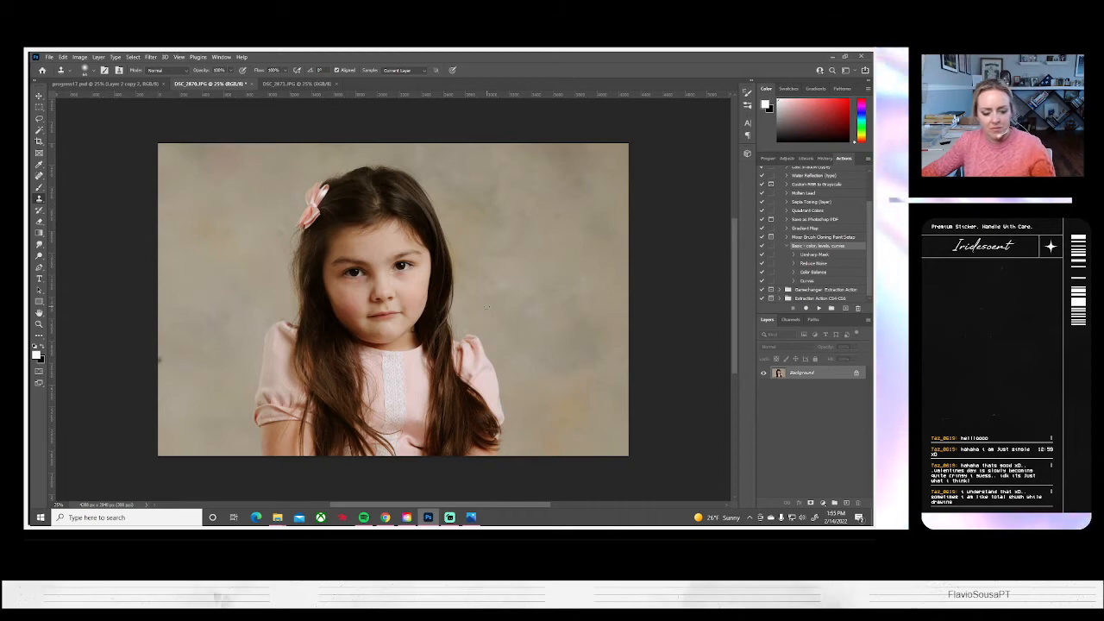
Enlarge the DSC_2870 portrait to about 141%, reposition it in the frame and rotate it slightly counterclockwise
key(ctrl+t)
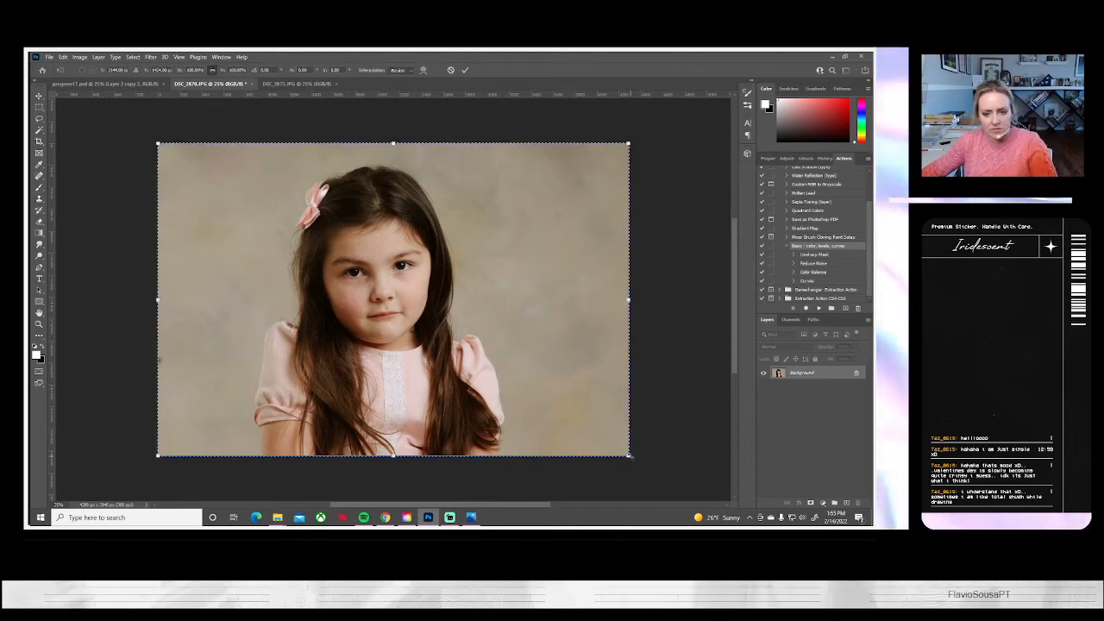
drag(630, 456, 708, 479)
drag(519, 328, 544, 327)
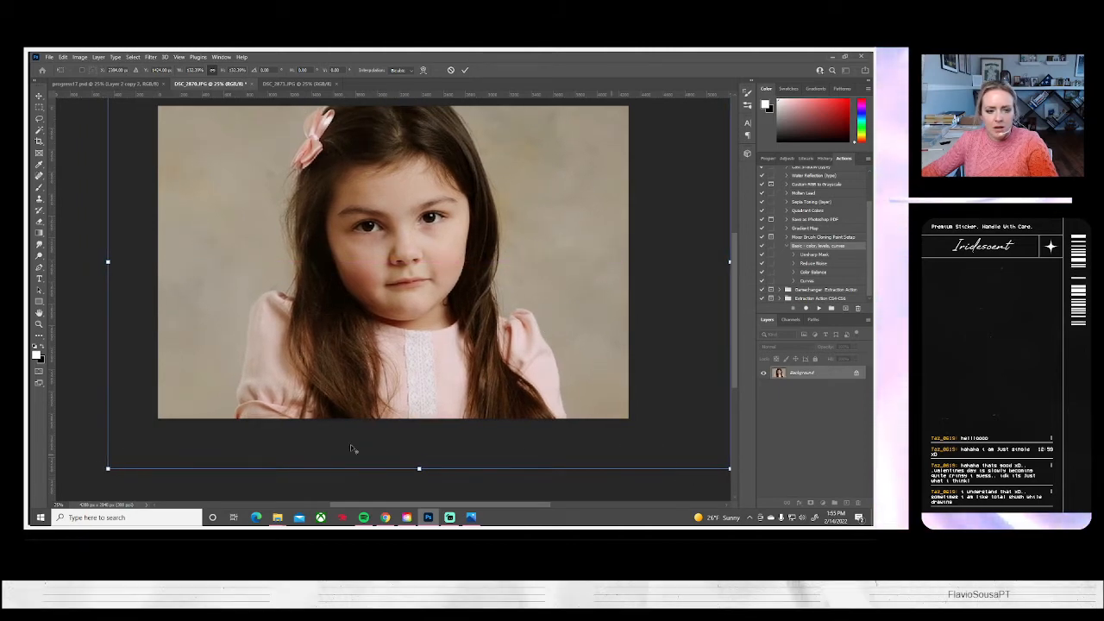
drag(108, 469, 87, 482)
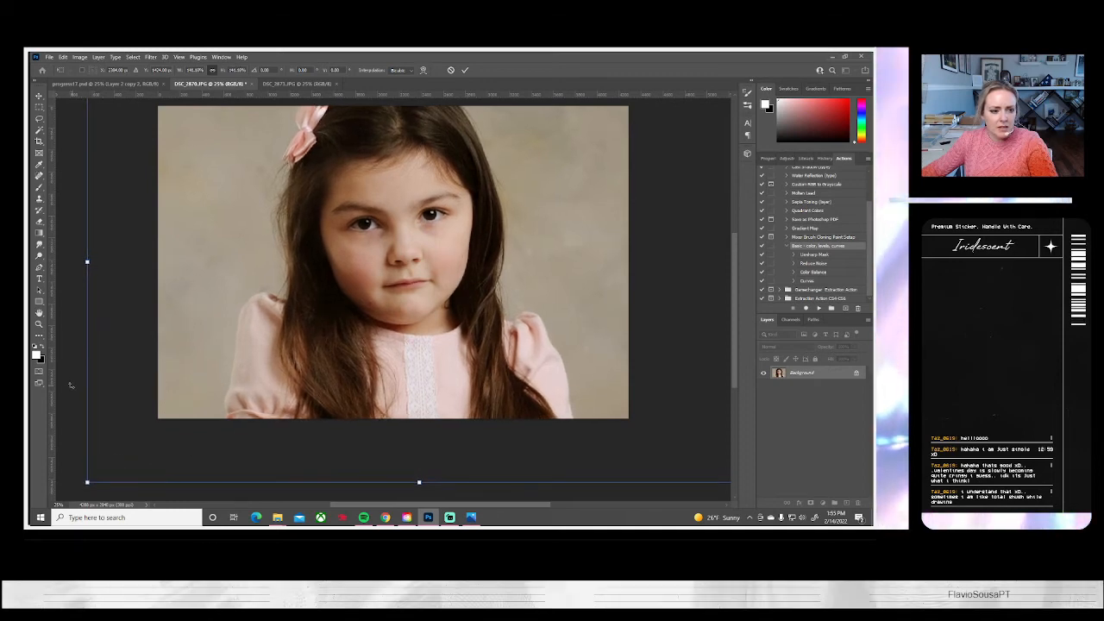
drag(71, 387, 229, 444)
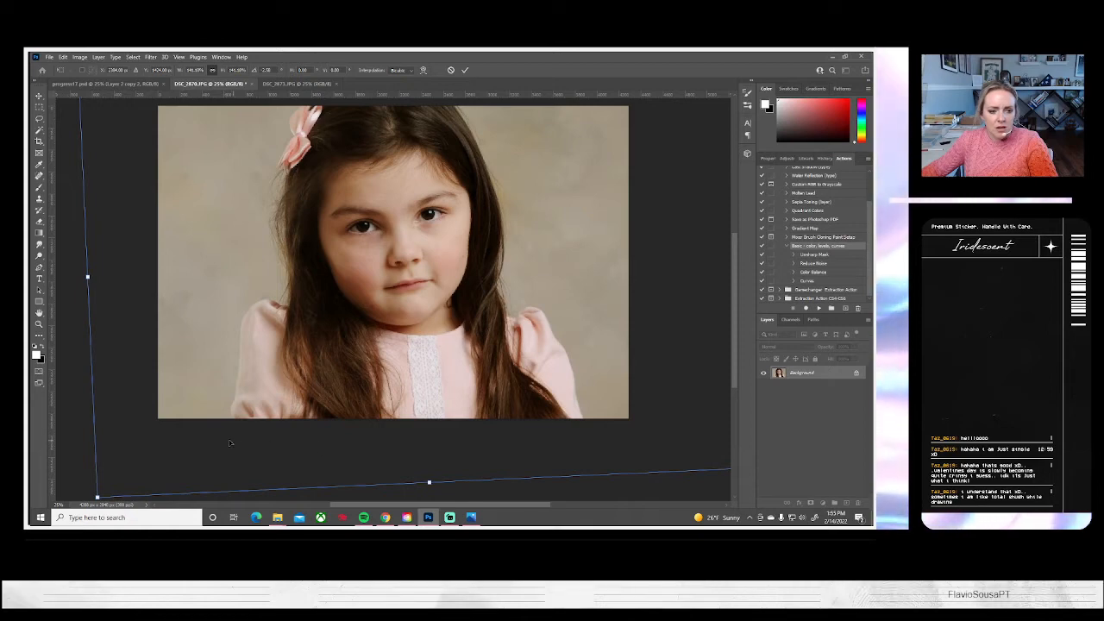
key(Return)
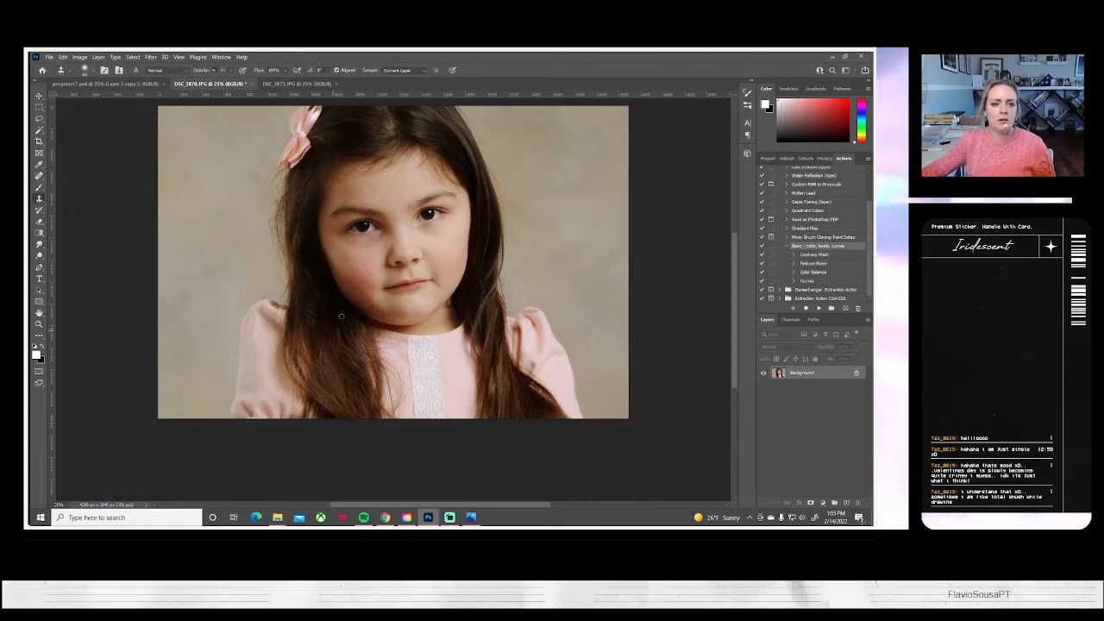
Clean up the backdrop to the left of the girl with a larger soft Clone Stamp brush
key(s)
scroll(333, 320, up, 1)
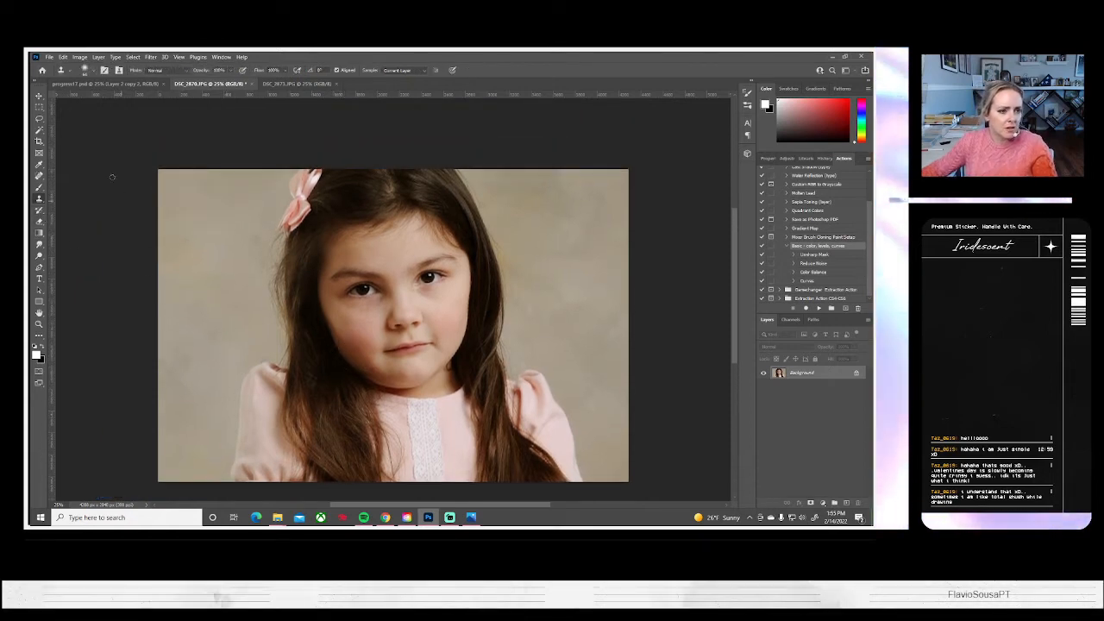
click(85, 71)
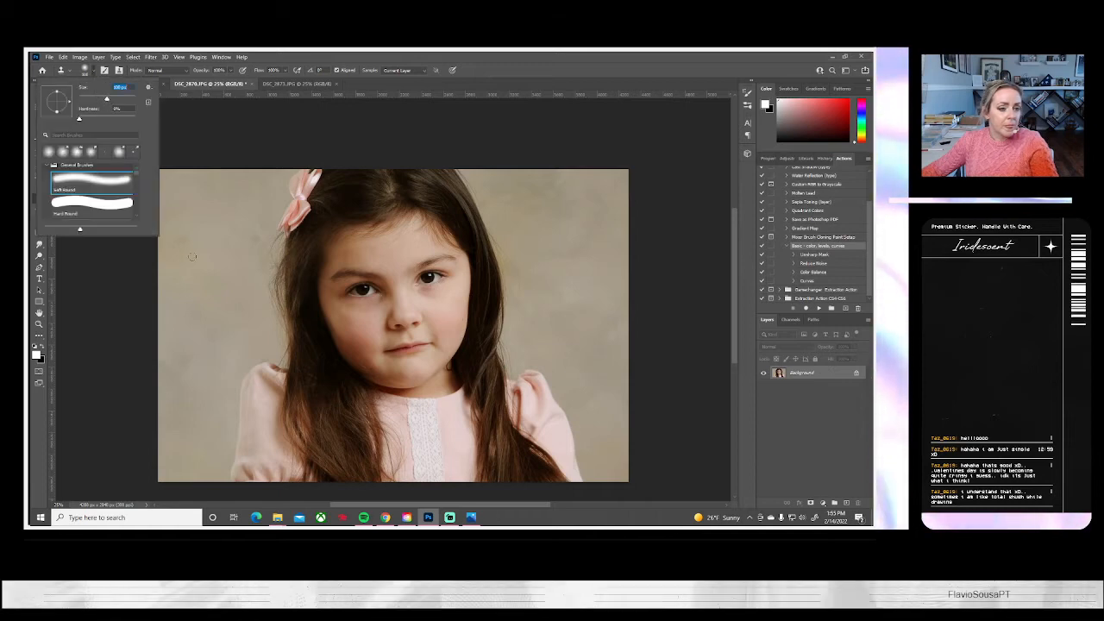
click(121, 100)
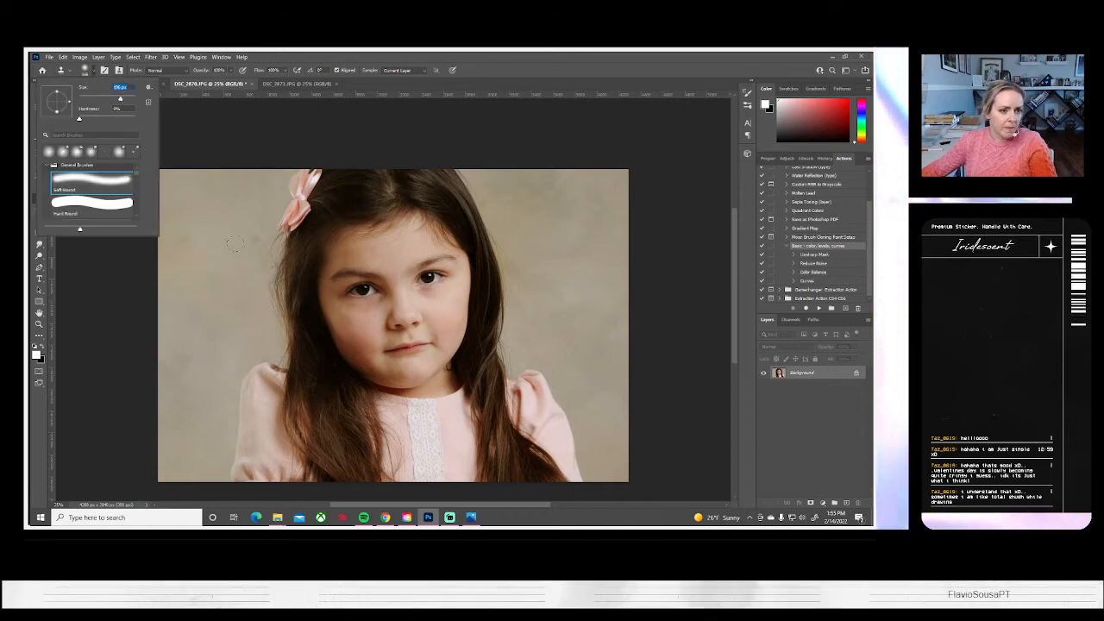
key(Return)
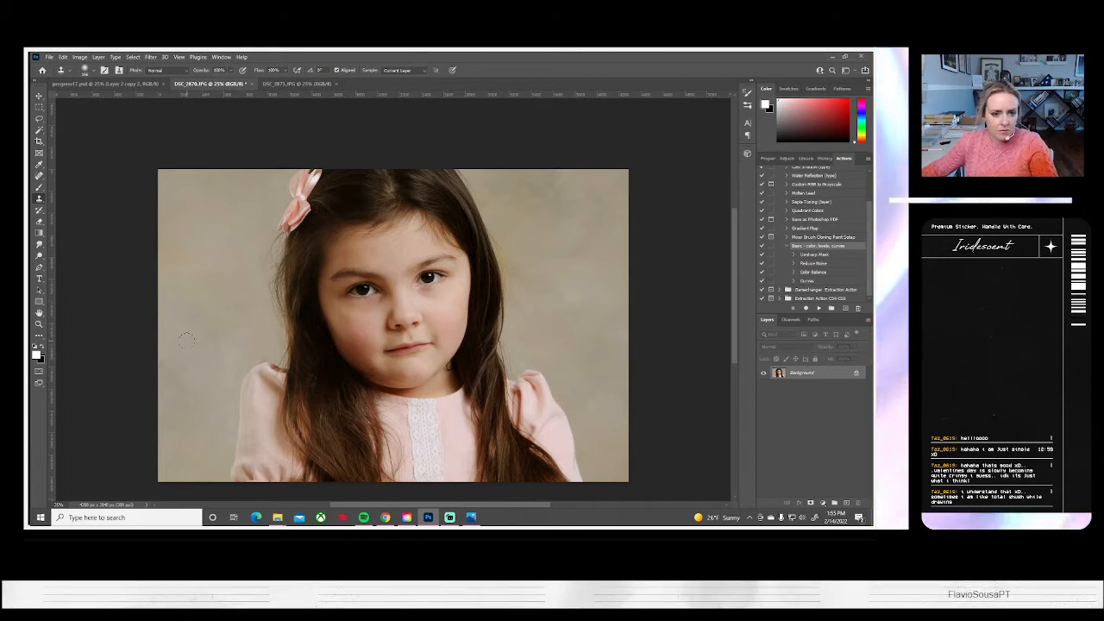
Lighten the girl's face below the eyes using the Dodge tool with a larger brush and the Midtones range
click(38, 256)
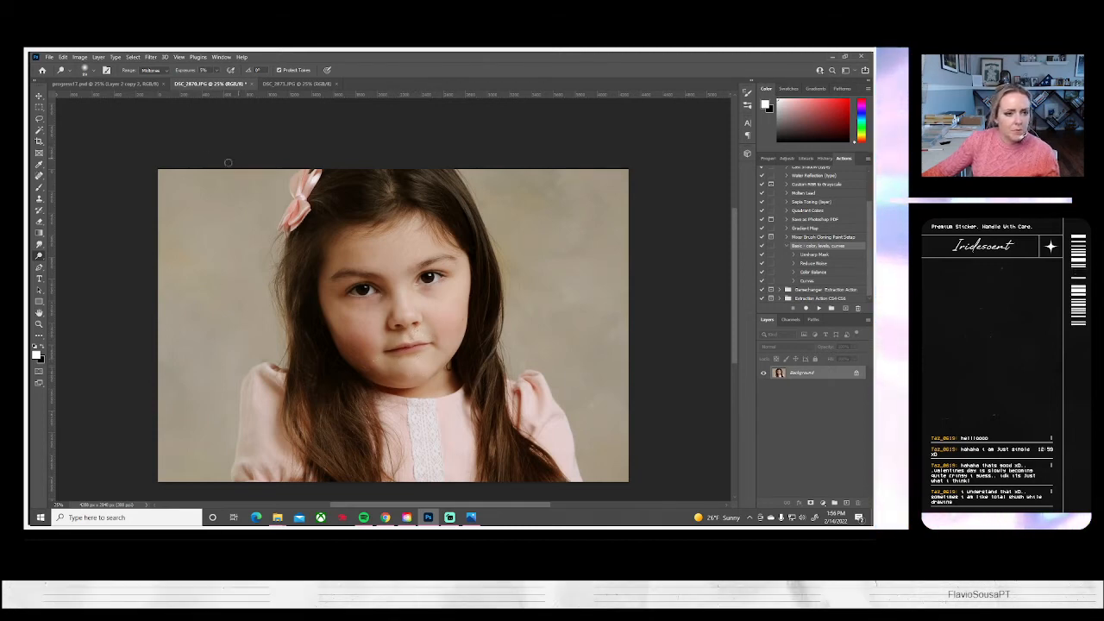
click(92, 71)
click(113, 98)
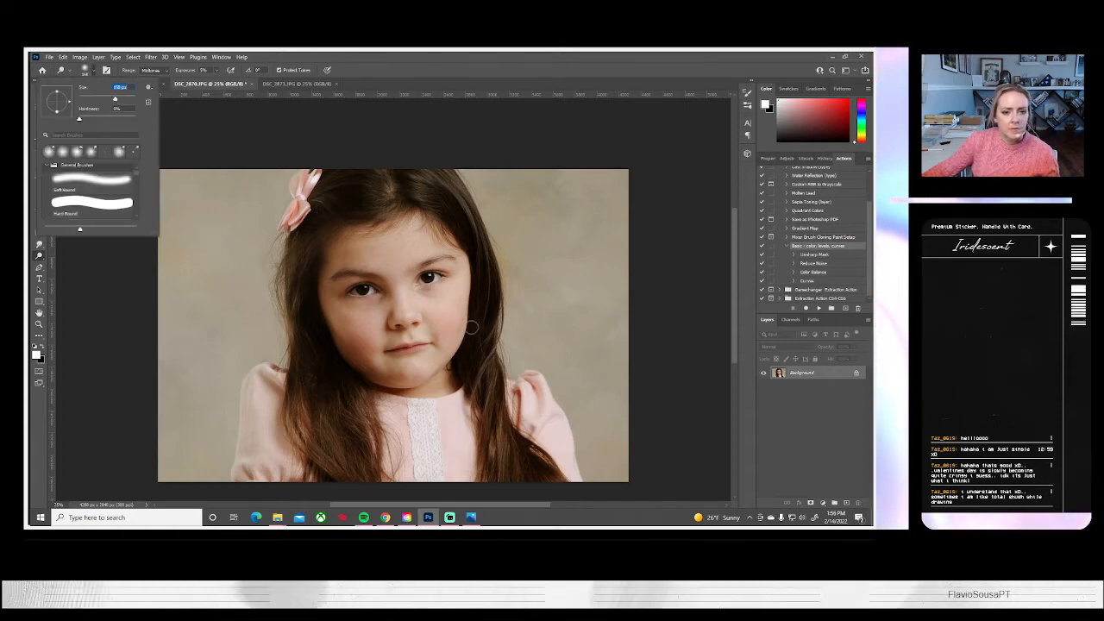
click(433, 306)
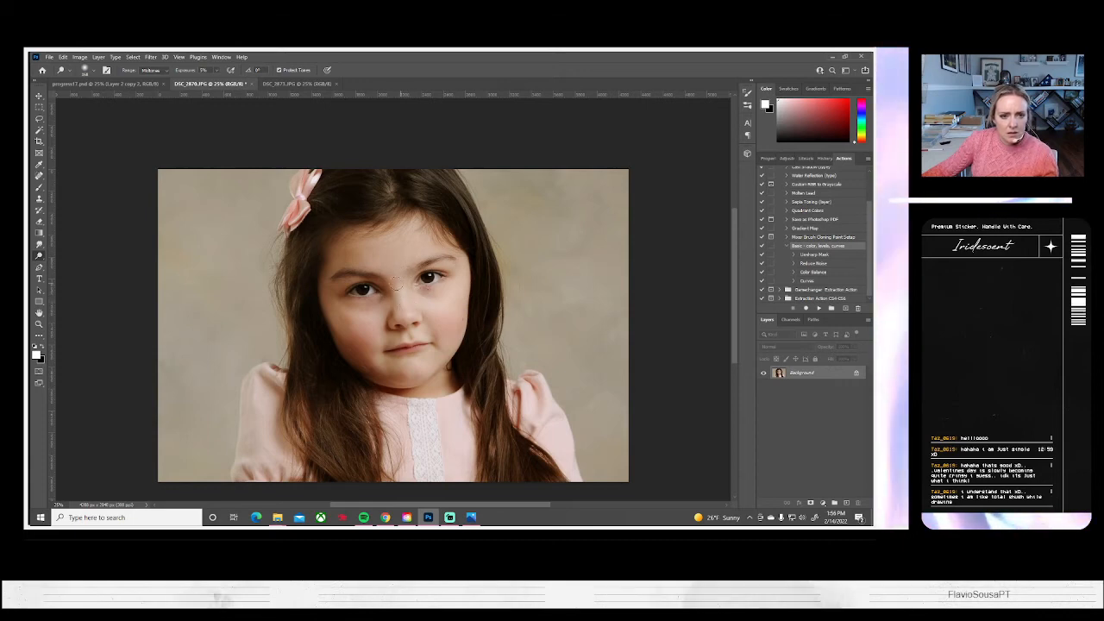
Duplicate the Background layer under its default copy name
right_click(794, 374)
click(812, 392)
key(Return)
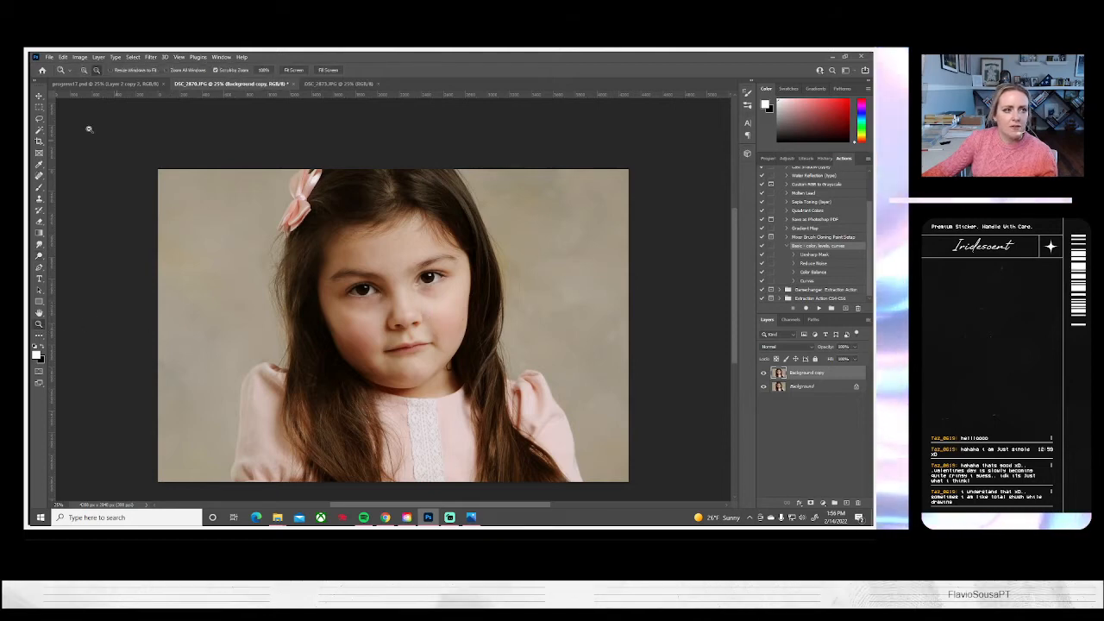
Heal the blemishes on the right cheek and under the right eye with a slightly larger Content-Aware Spot Healing Brush
key(z)
click(84, 71)
click(390, 282)
click(390, 282)
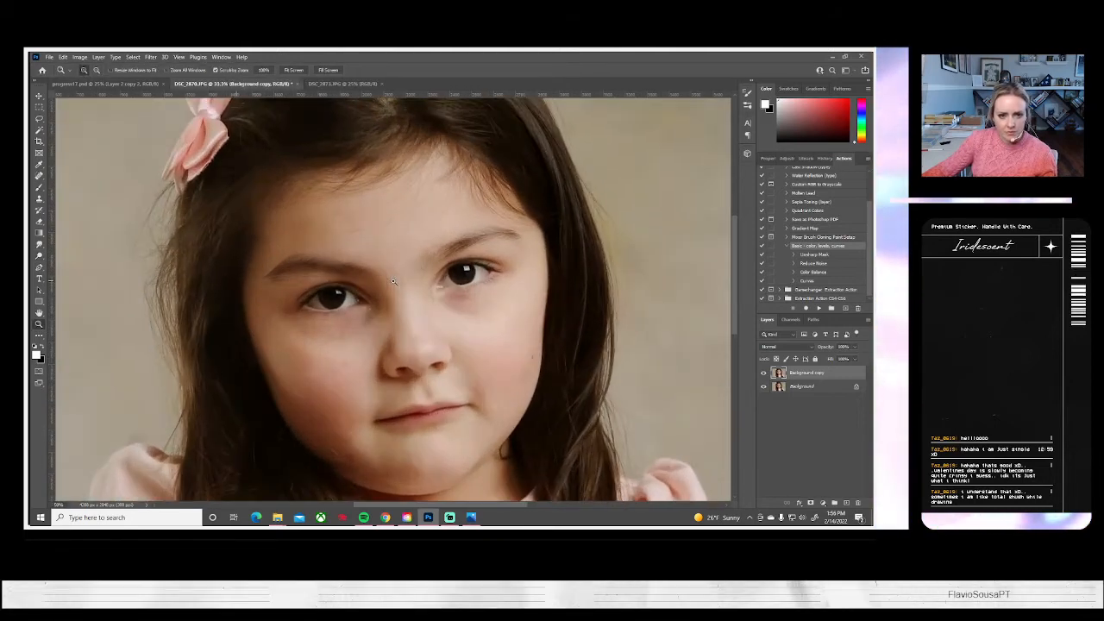
key(j)
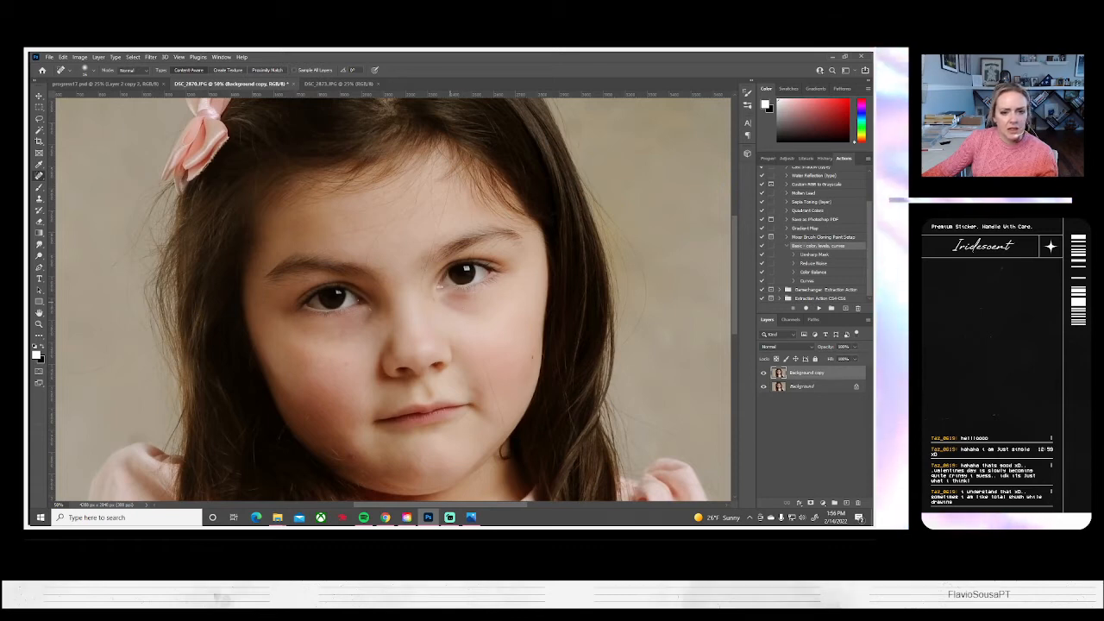
click(84, 70)
drag(51, 96, 54, 96)
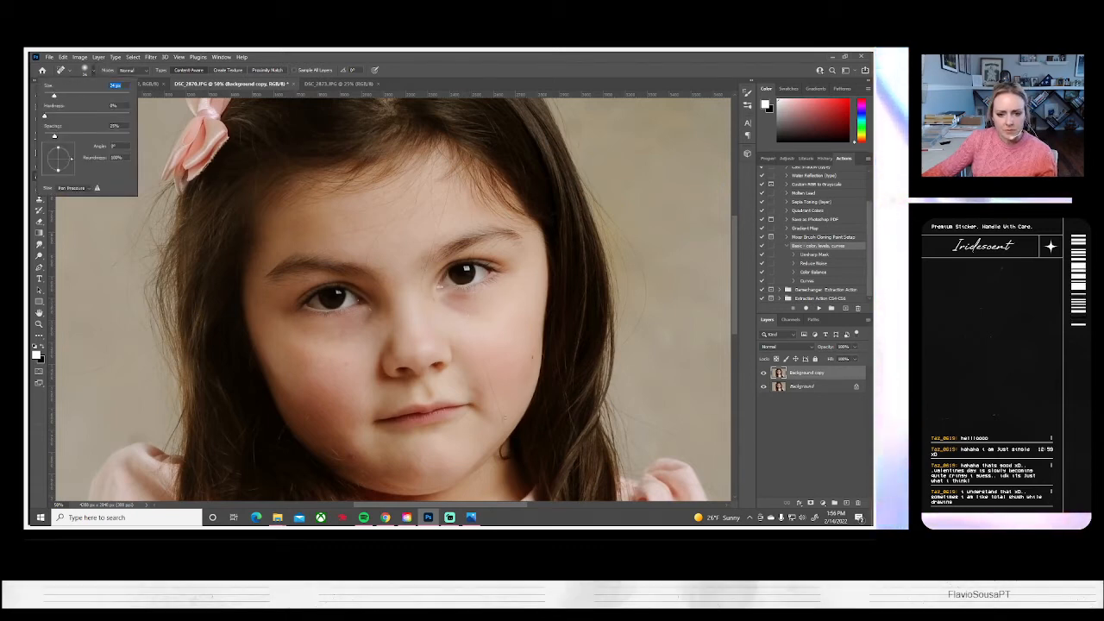
drag(503, 433, 486, 363)
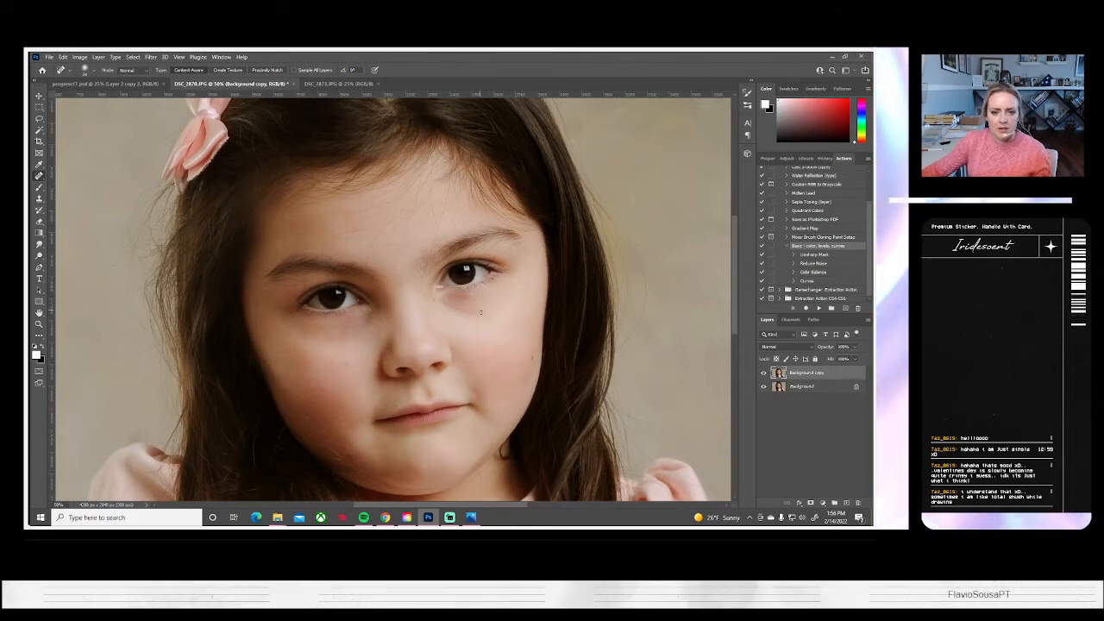
drag(475, 298, 486, 371)
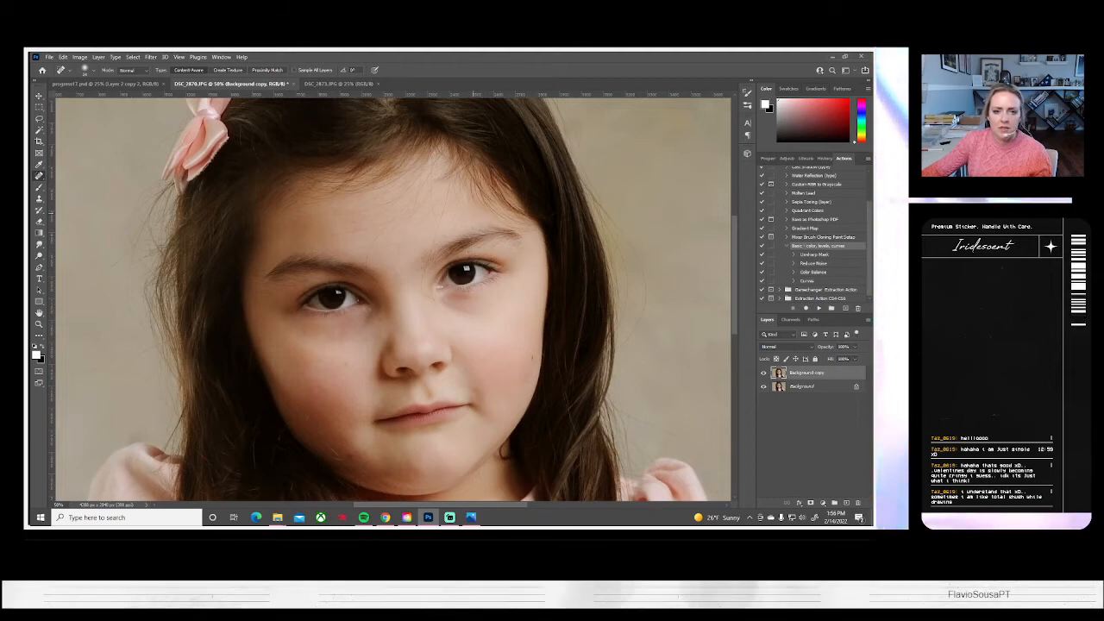
Heal the small marks and fine stray hairs on the forehead, nose bridge and inner eye corner
drag(469, 224, 469, 208)
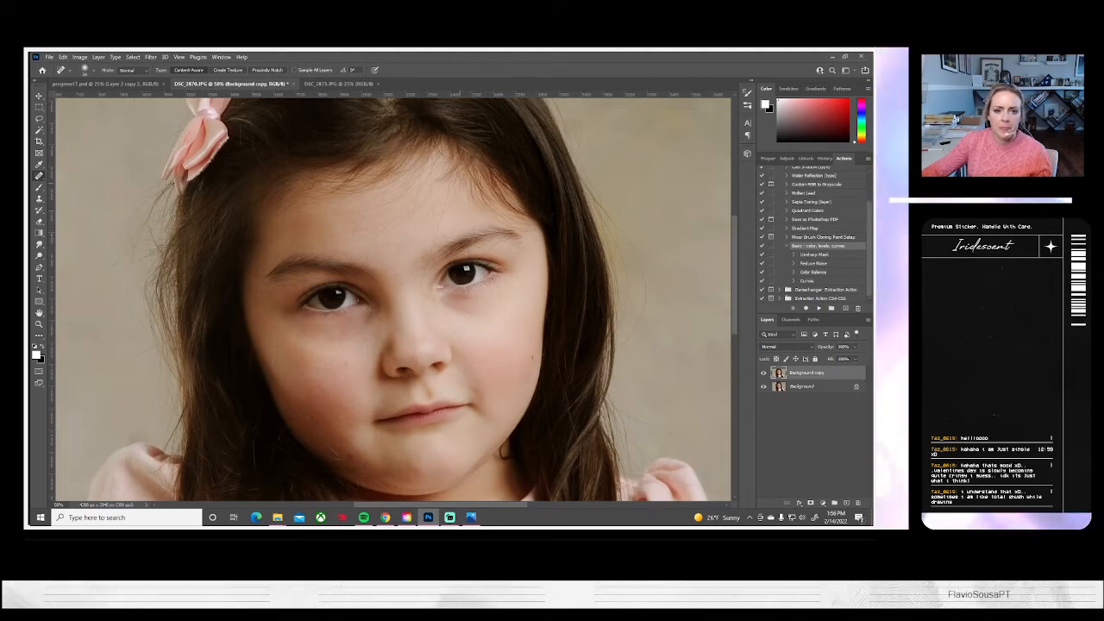
click(433, 299)
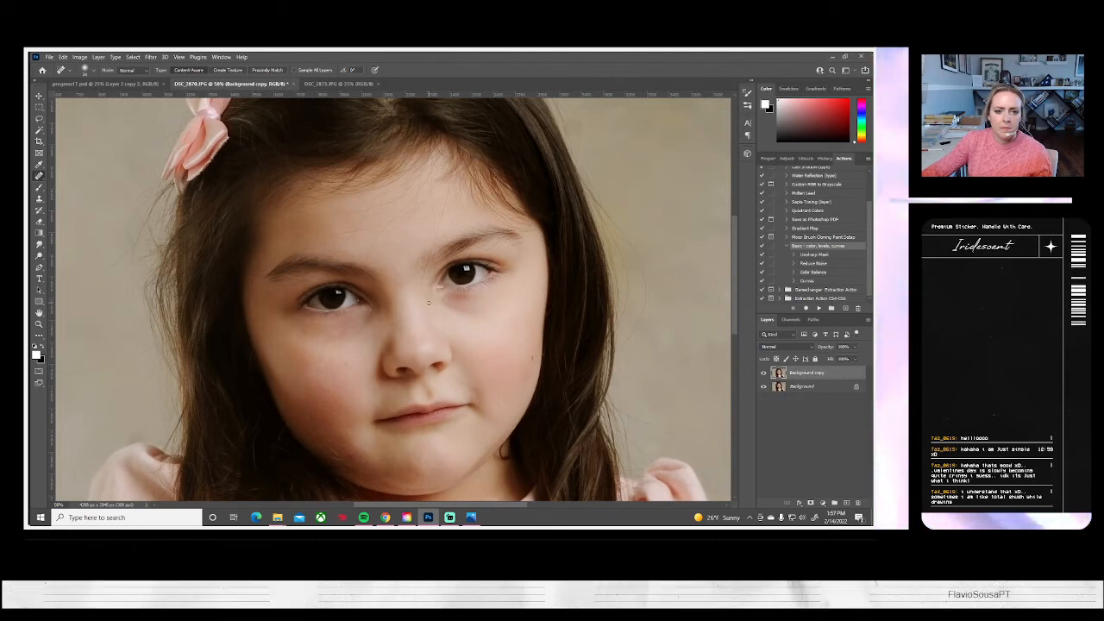
mouse_move(423, 280)
mouse_down()
mouse_move(427, 260)
mouse_move(423, 274)
mouse_move(366, 258)
mouse_move(382, 231)
mouse_move(365, 229)
mouse_move(396, 219)
mouse_up()
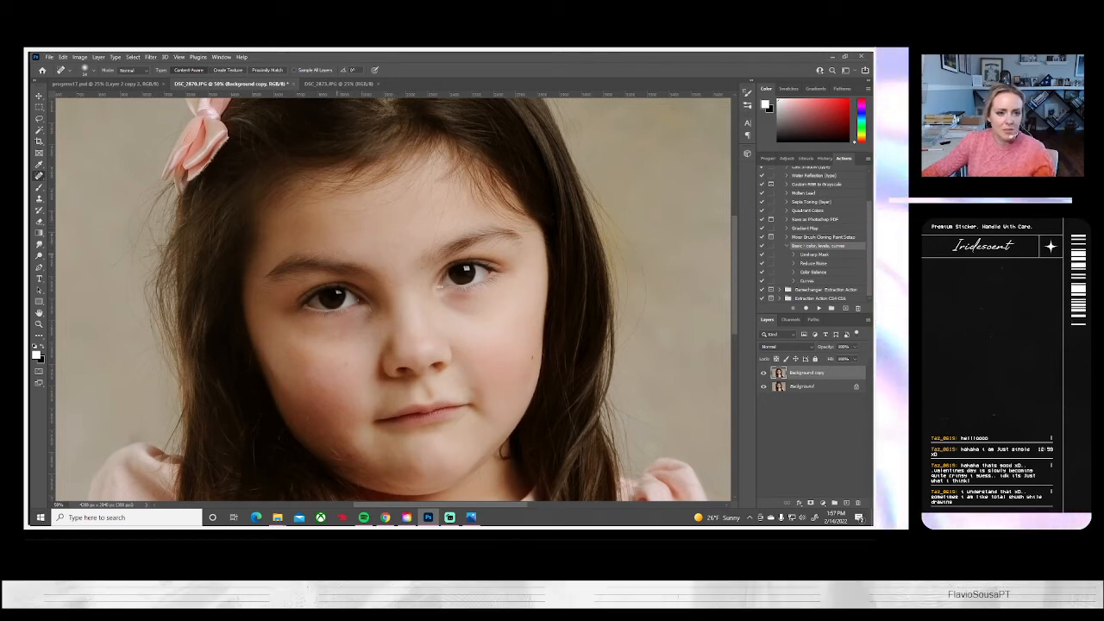
mouse_move(337, 250)
mouse_down()
mouse_move(373, 204)
mouse_move(385, 222)
mouse_move(316, 239)
mouse_move(369, 233)
mouse_up()
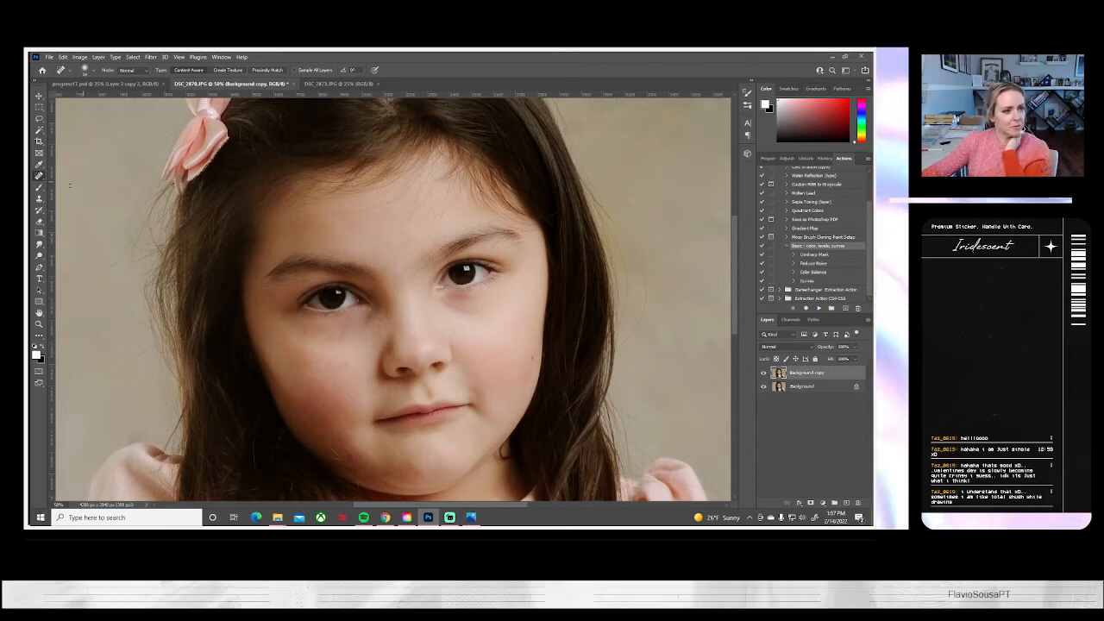
Smooth the forehead by painting a sampled skin tone over it with a large, soft, low-opacity Brush
click(38, 187)
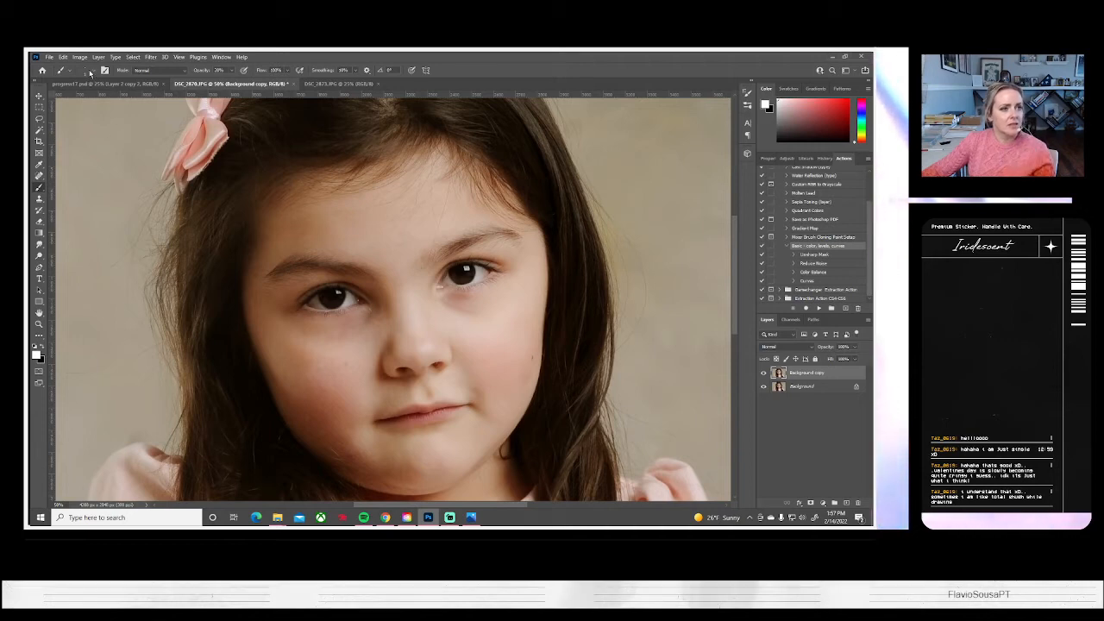
click(90, 69)
drag(80, 98, 123, 98)
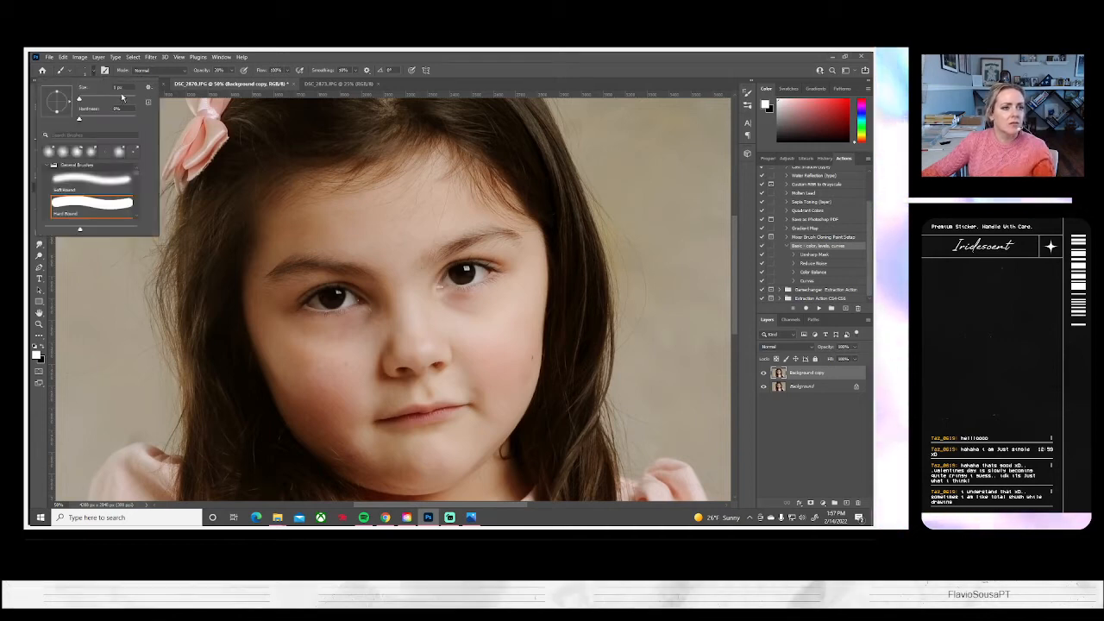
alt+click(375, 231)
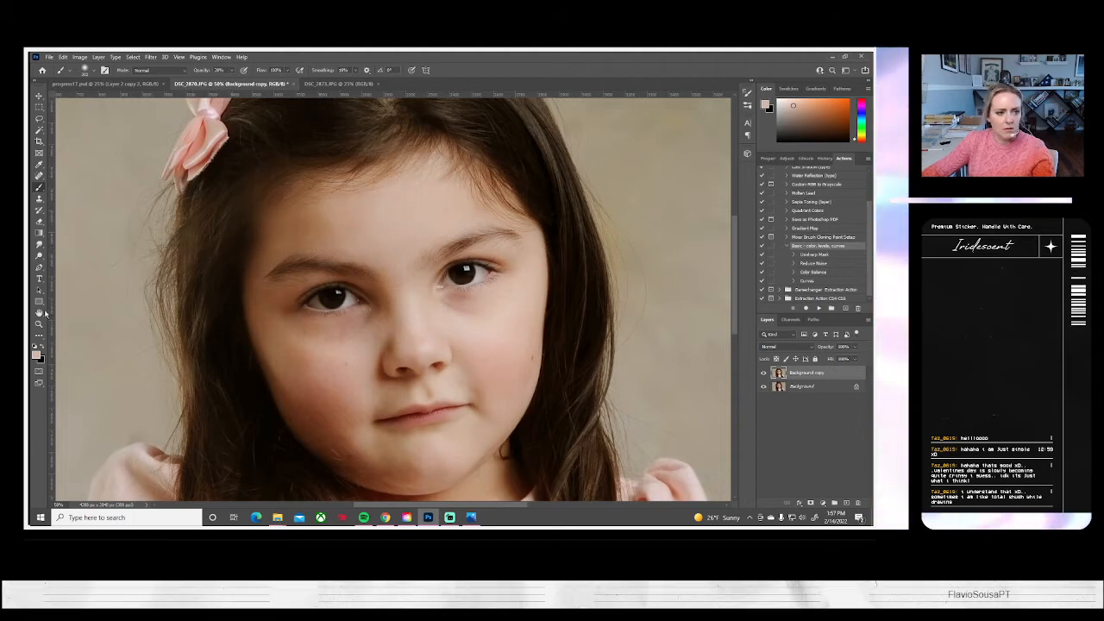
Compare the retouched portrait with the original by toggling the Background copy layer's visibility at a wider view of the photo
key(z)
click(301, 71)
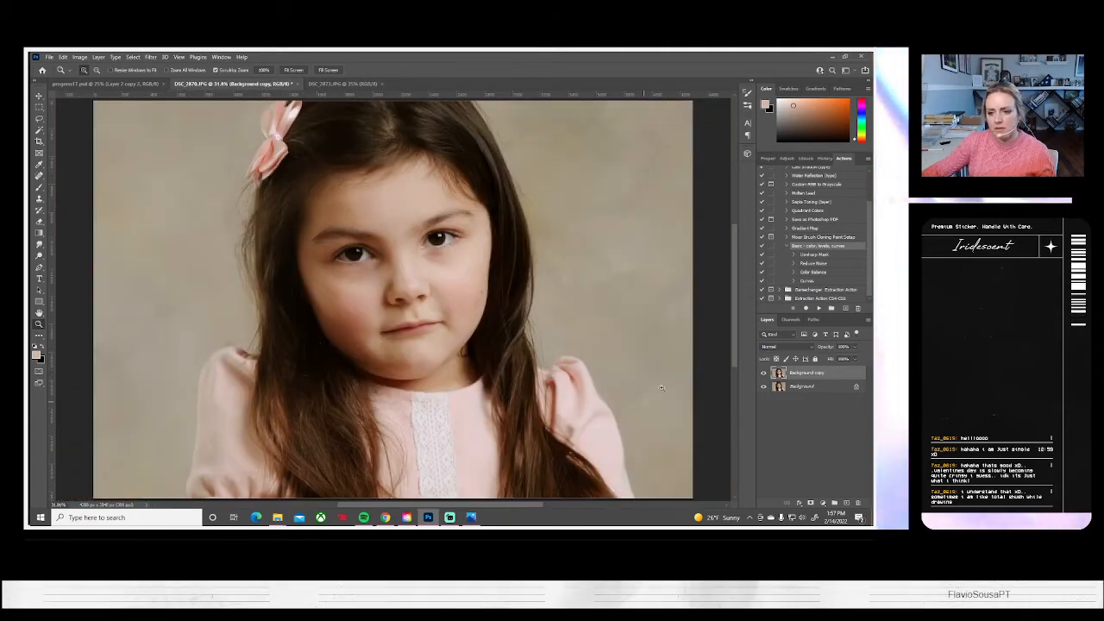
click(762, 373)
click(762, 373)
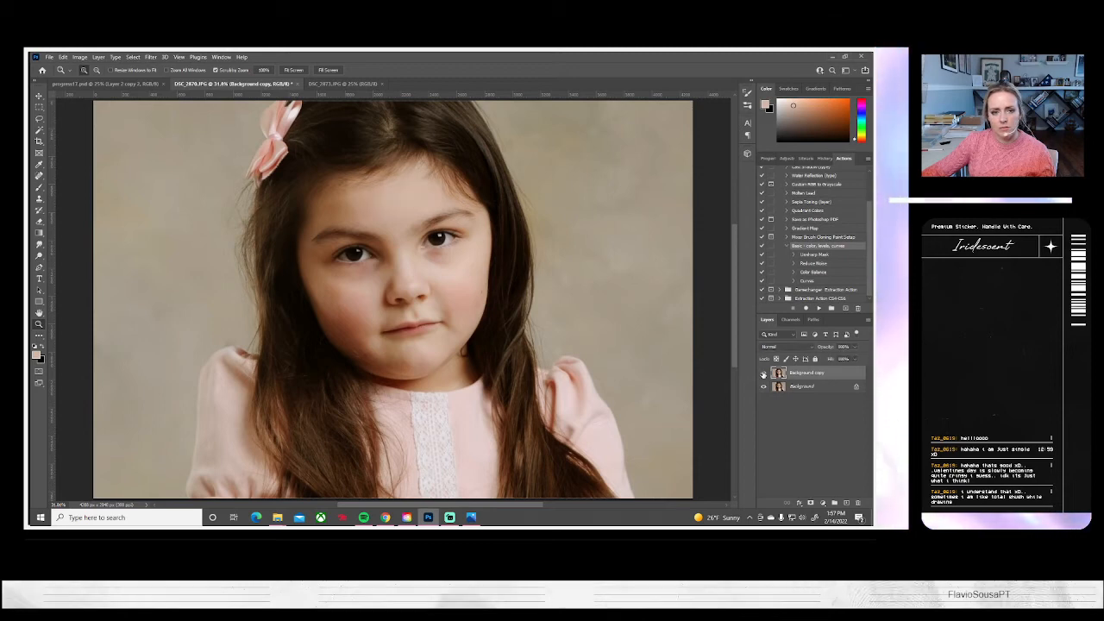
click(762, 373)
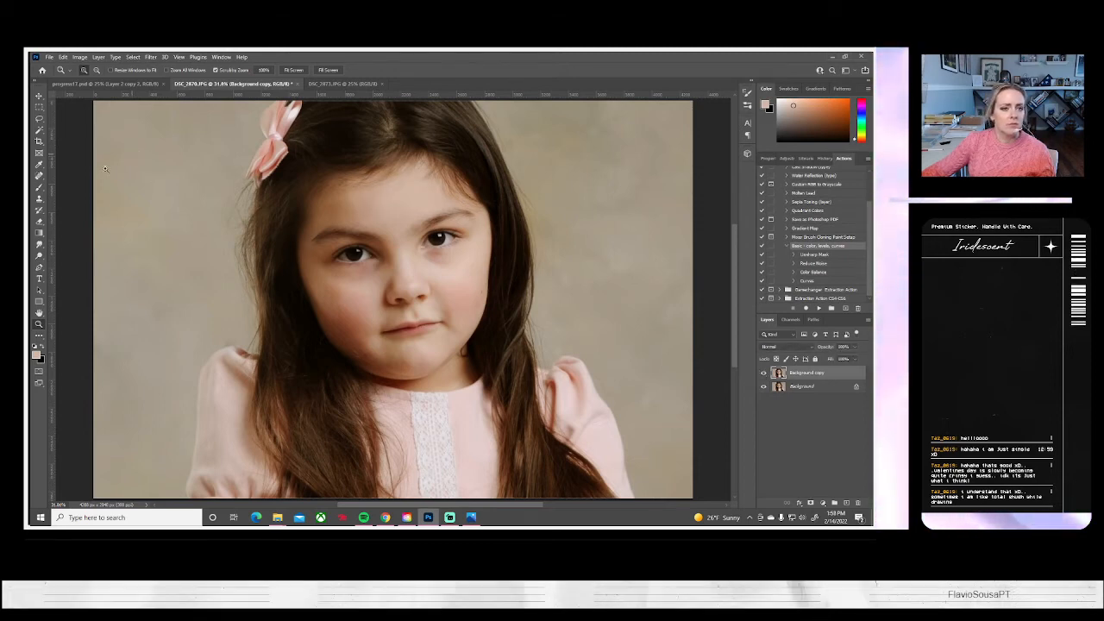
click(762, 373)
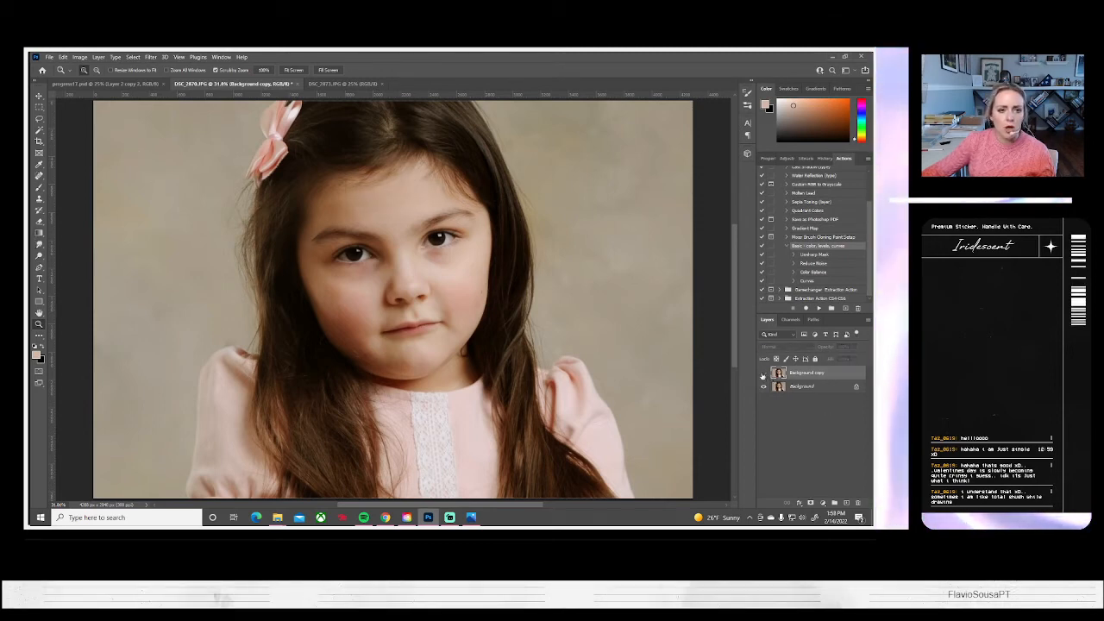
click(762, 374)
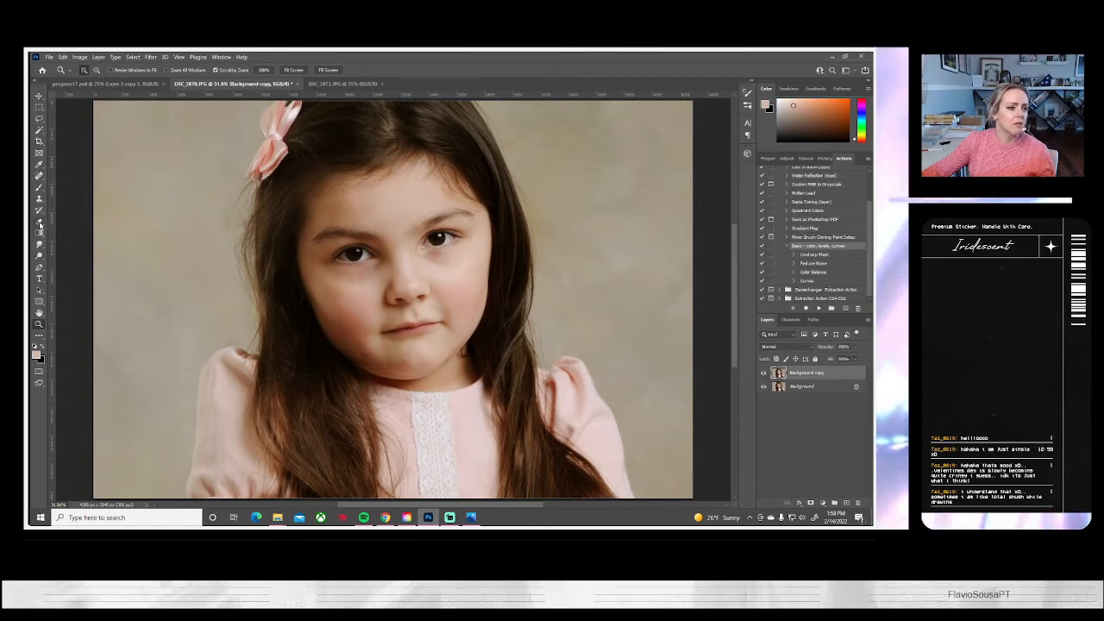
Flatten the close-up portrait's layers into a single Background layer
key(e)
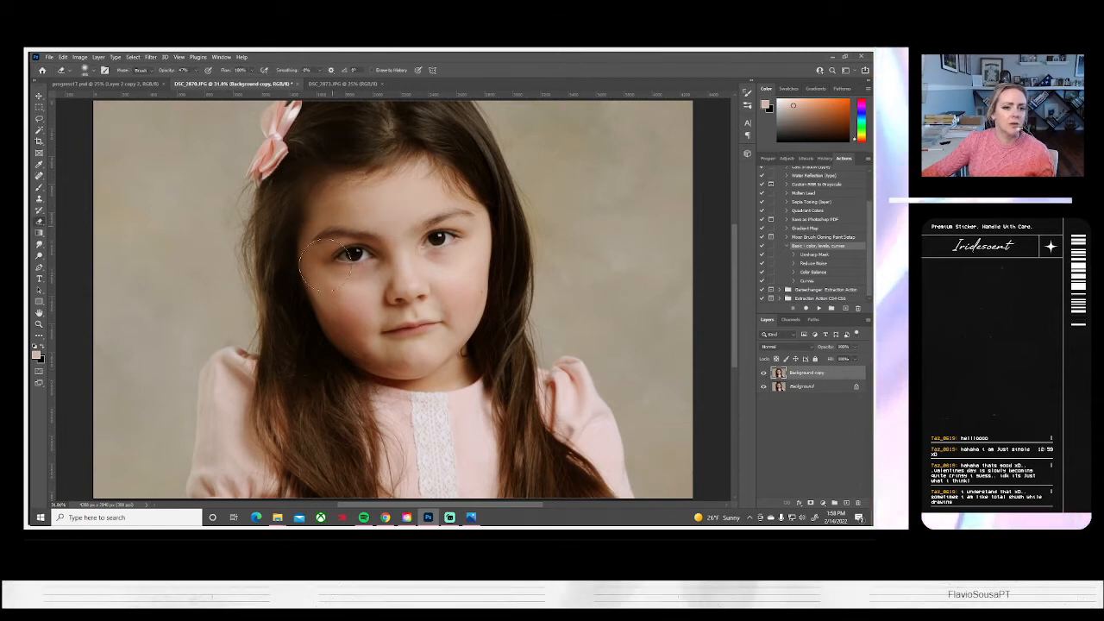
click(98, 57)
click(121, 397)
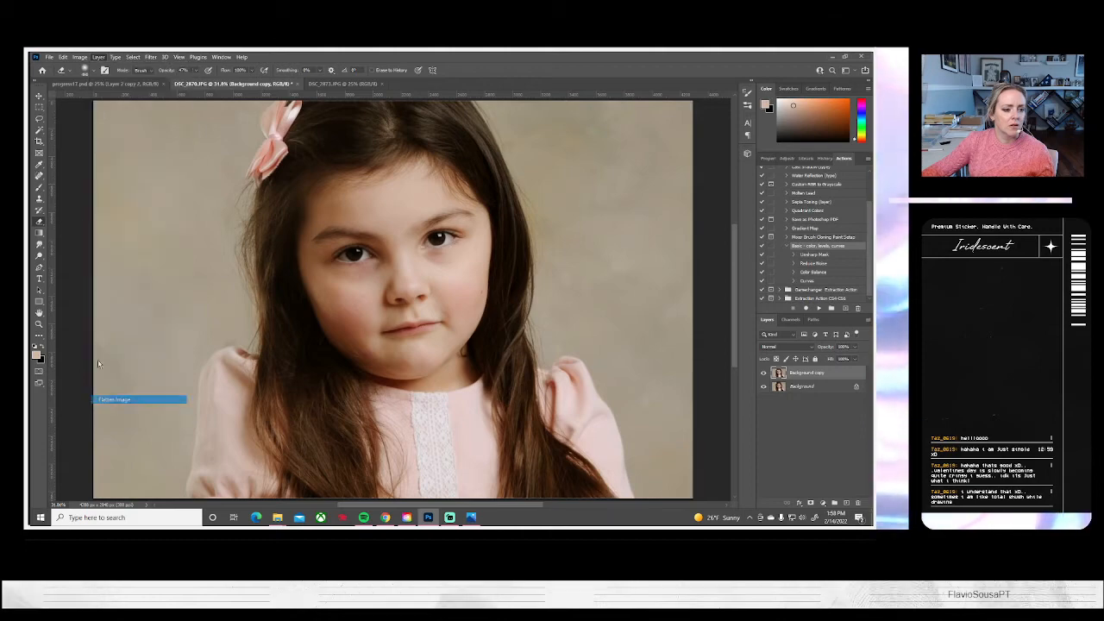
Save the flattened close-up portrait on the computer as a JPEG and close its document
click(50, 57)
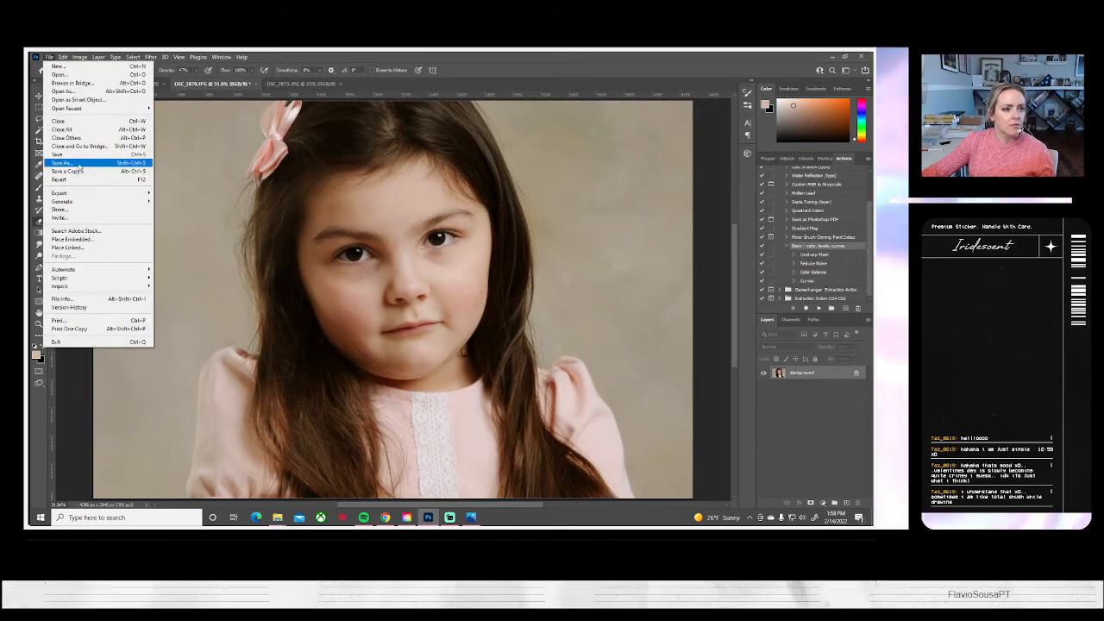
click(69, 171)
click(537, 350)
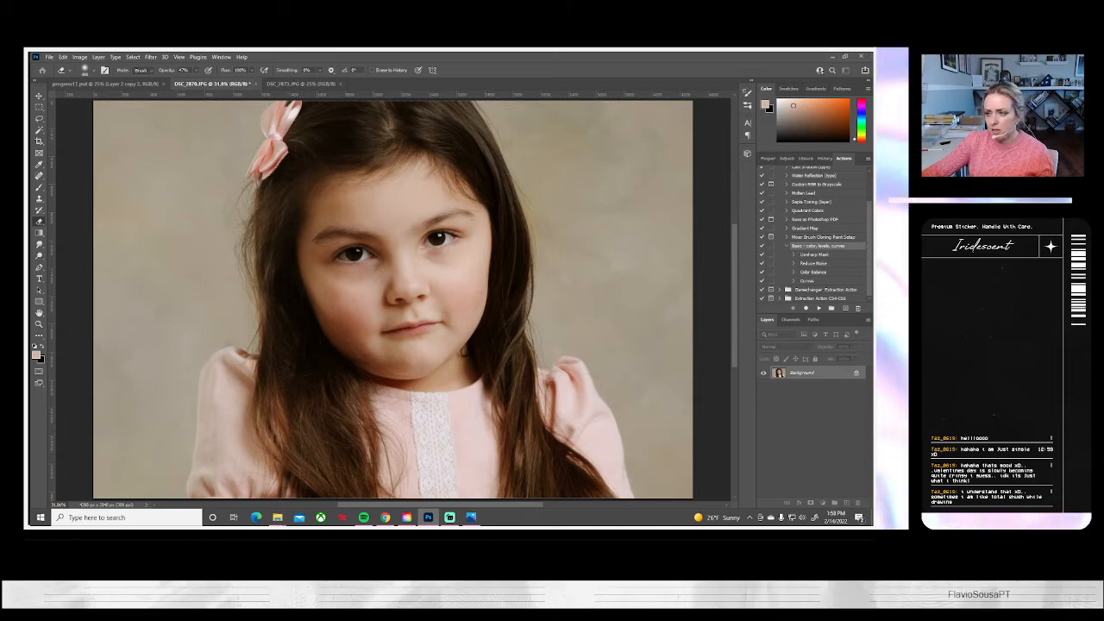
key(Return)
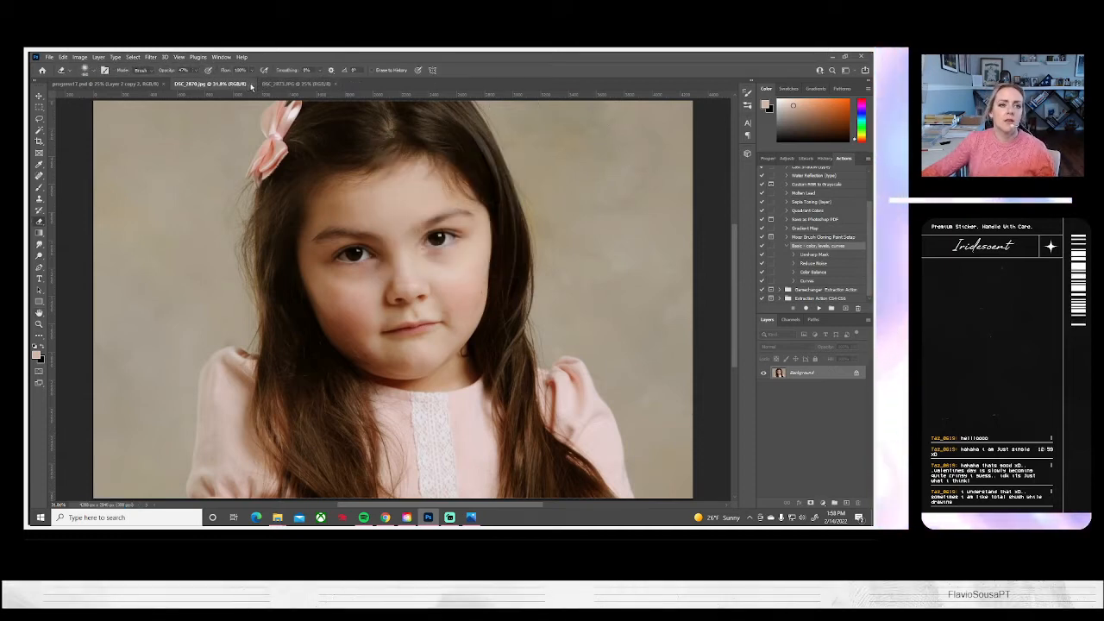
click(250, 84)
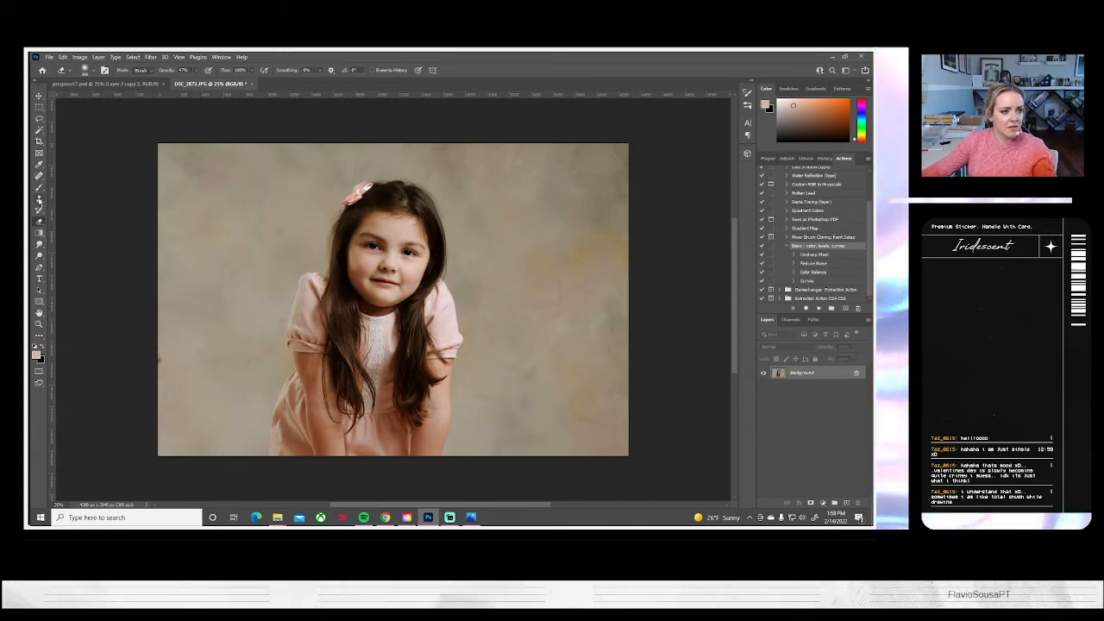
Clone out the dark spot at the left edge of DSC_2873 and the blotches across the backdrop with the Clone Stamp
click(39, 199)
key(s)
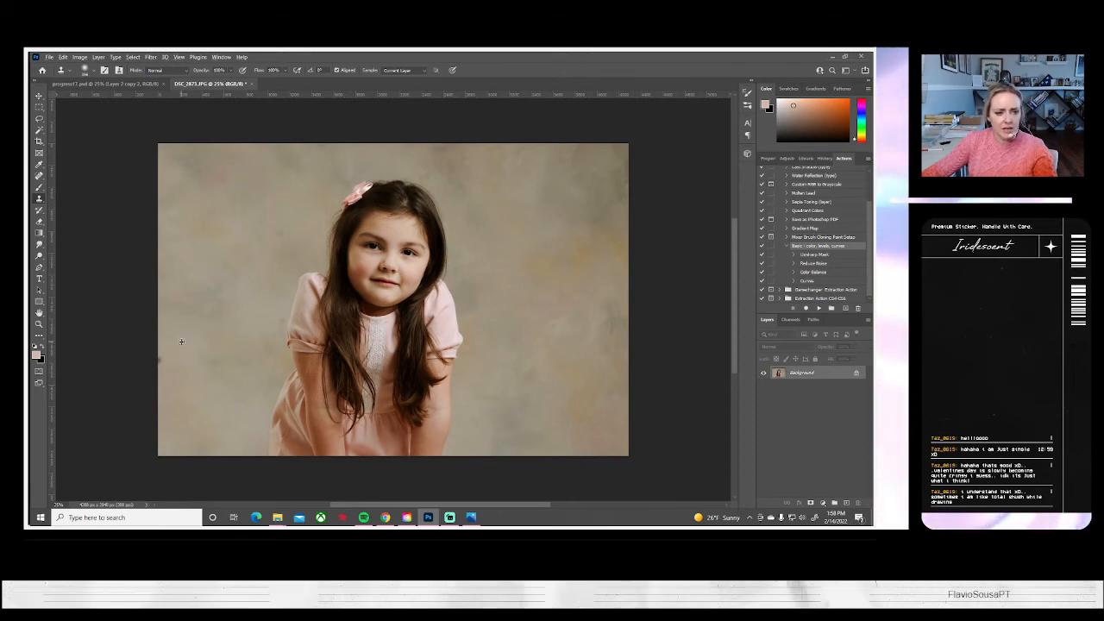
drag(160, 356, 162, 362)
drag(257, 220, 278, 238)
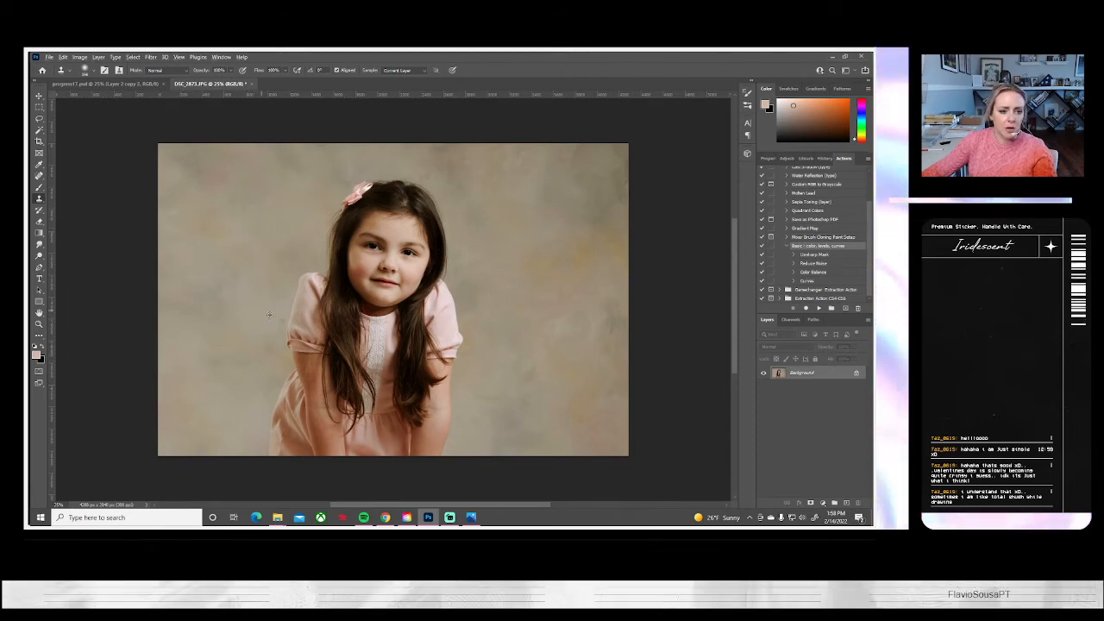
drag(280, 320, 276, 320)
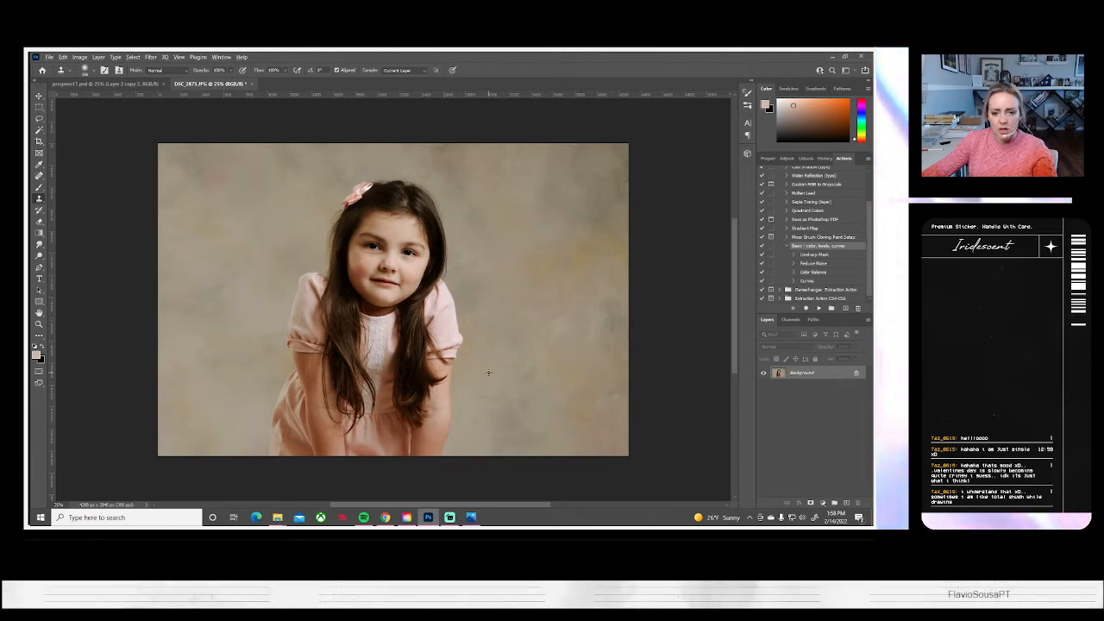
drag(488, 396, 521, 380)
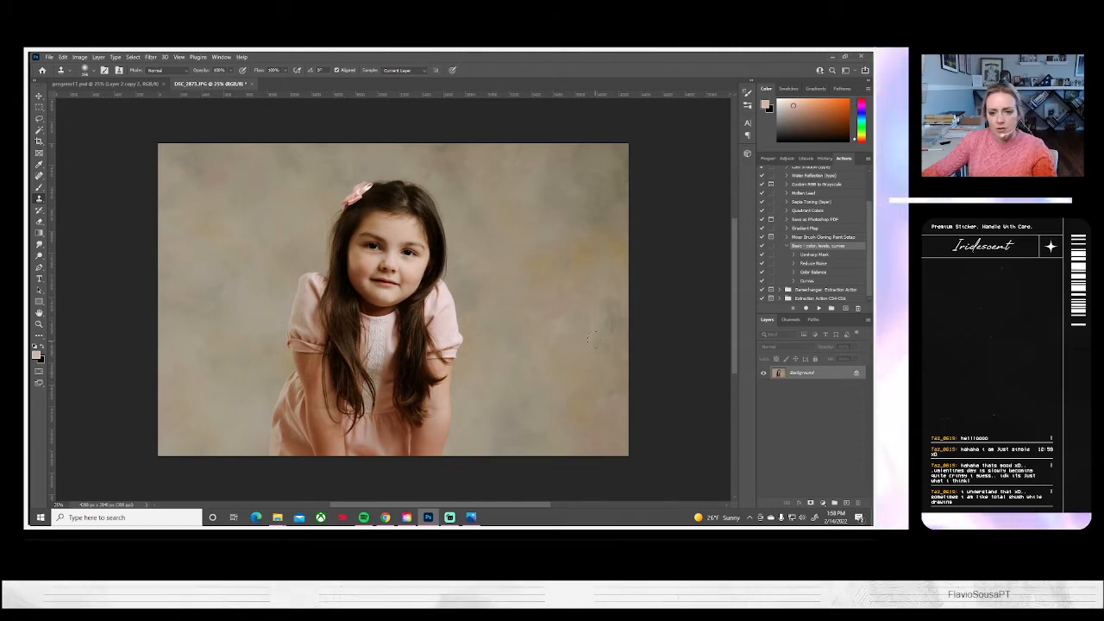
drag(610, 317, 603, 313)
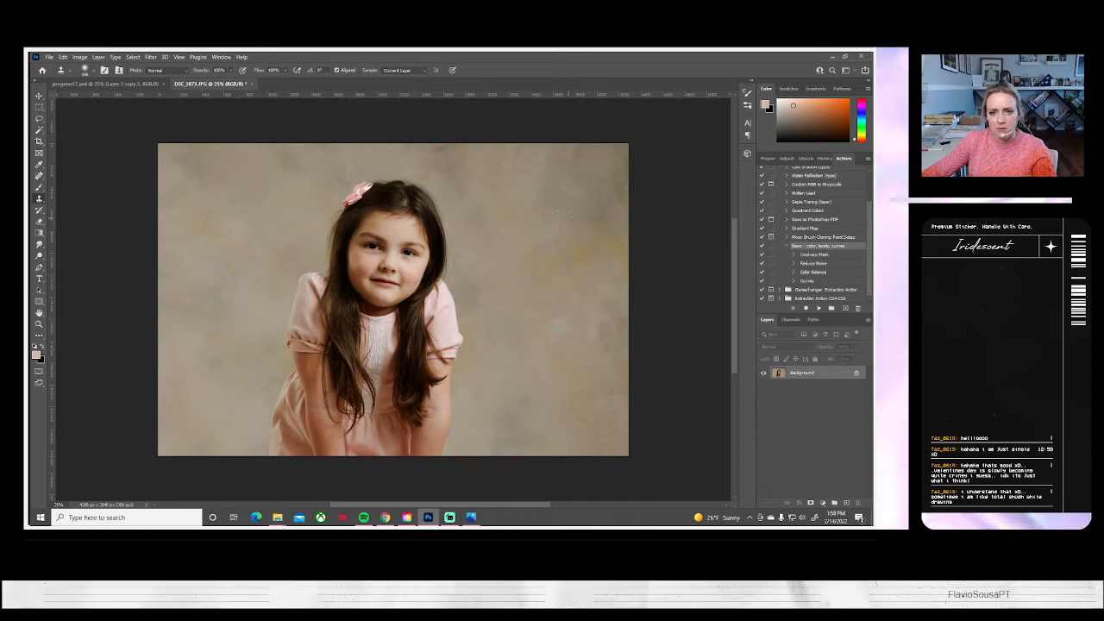
alt+click(548, 183)
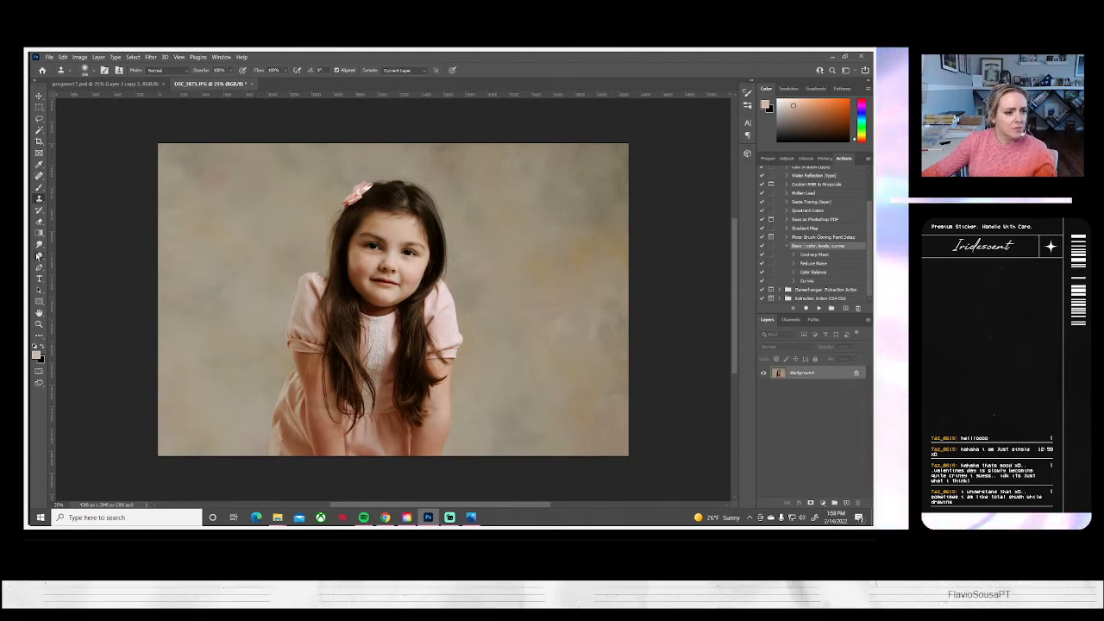
Touch up the eyes with a soft 40 px Dodge brush at 5% midtones exposure, and work on the long hair with a resized brush
key(o)
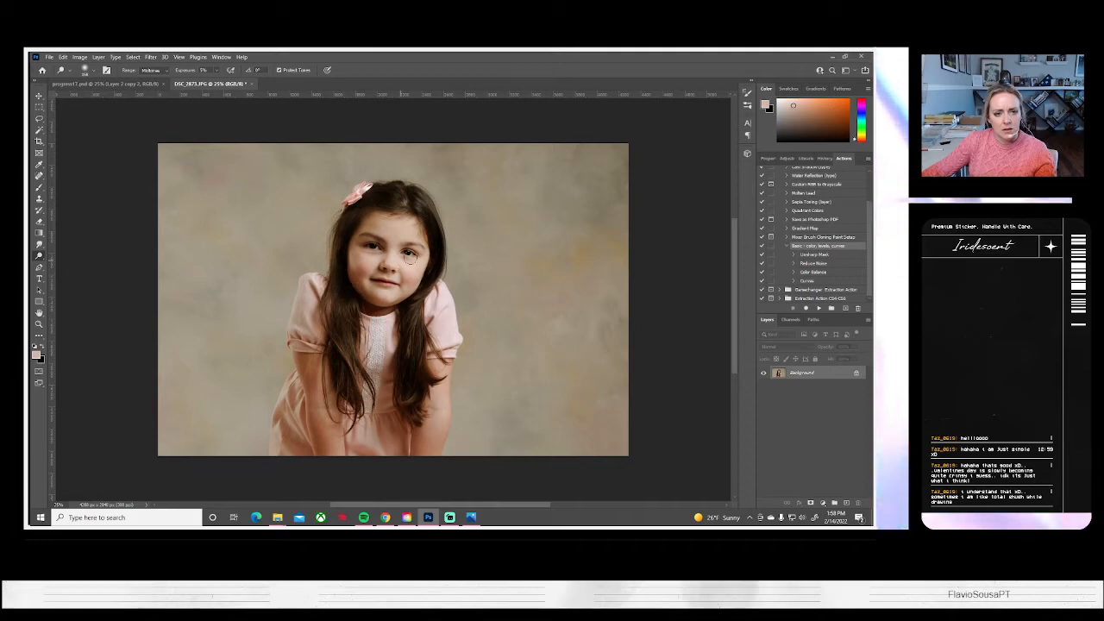
click(93, 70)
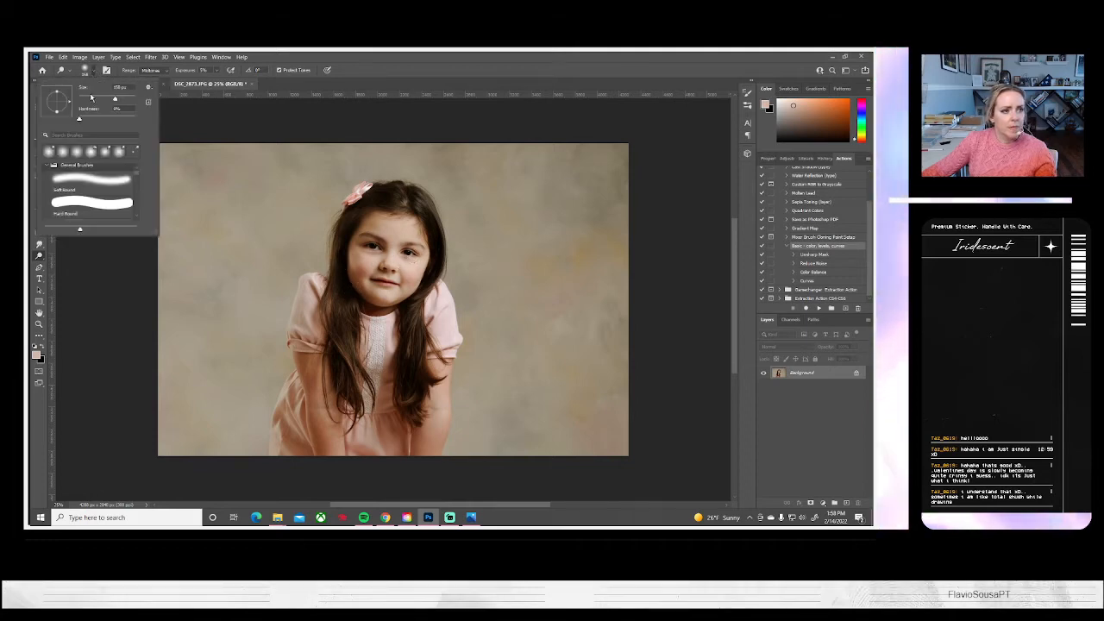
click(408, 251)
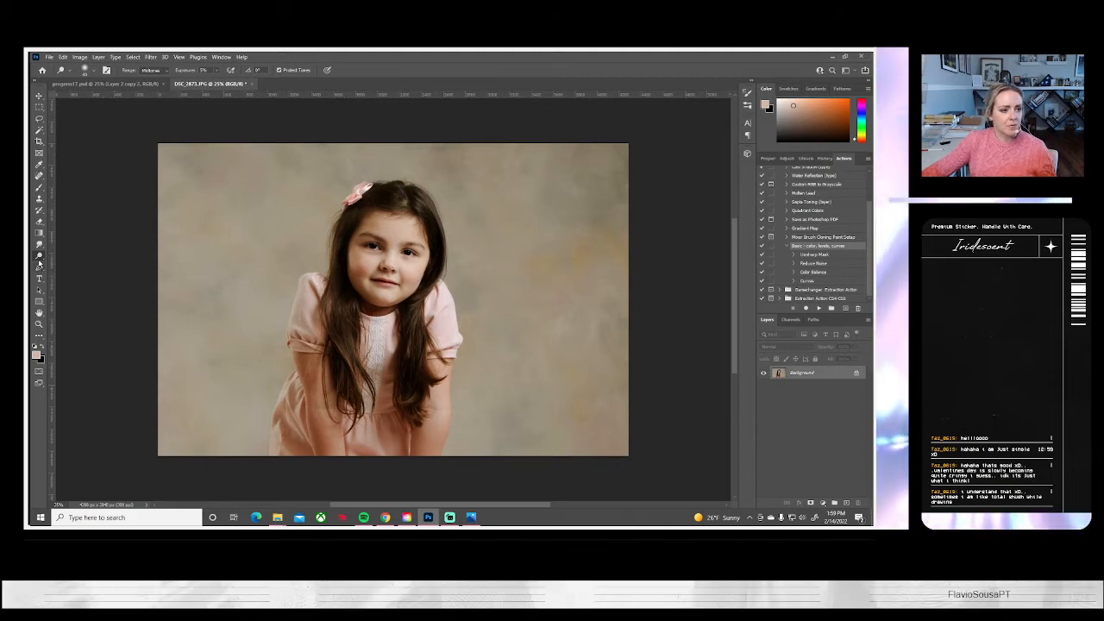
click(94, 73)
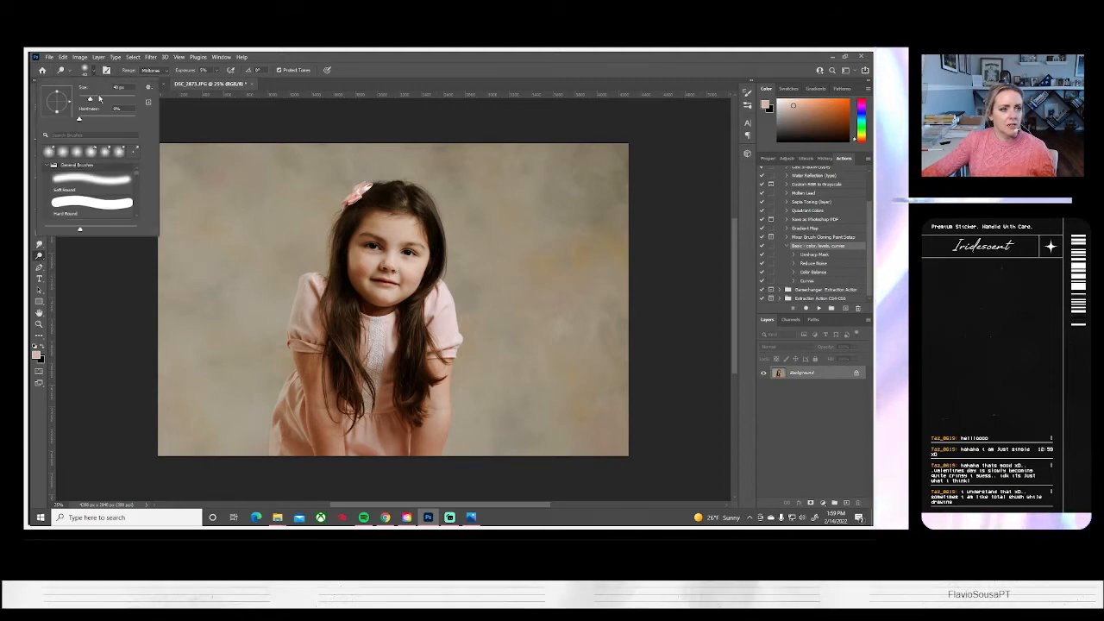
click(350, 376)
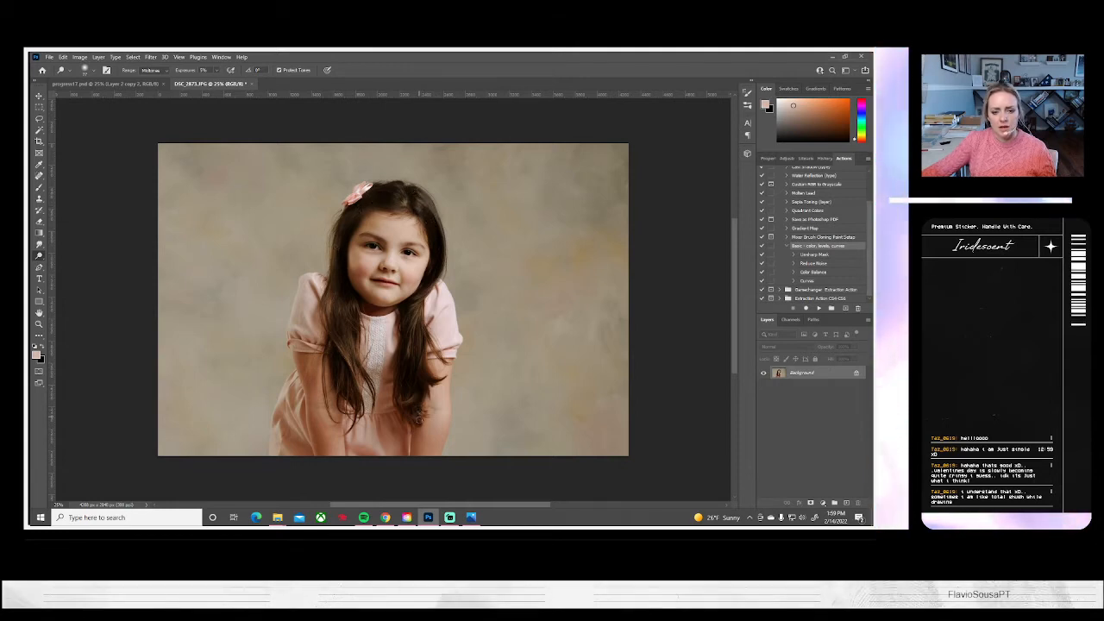
Save the retouched photo DSC_2873 on the computer as a JPEG and close its document
click(49, 57)
click(61, 162)
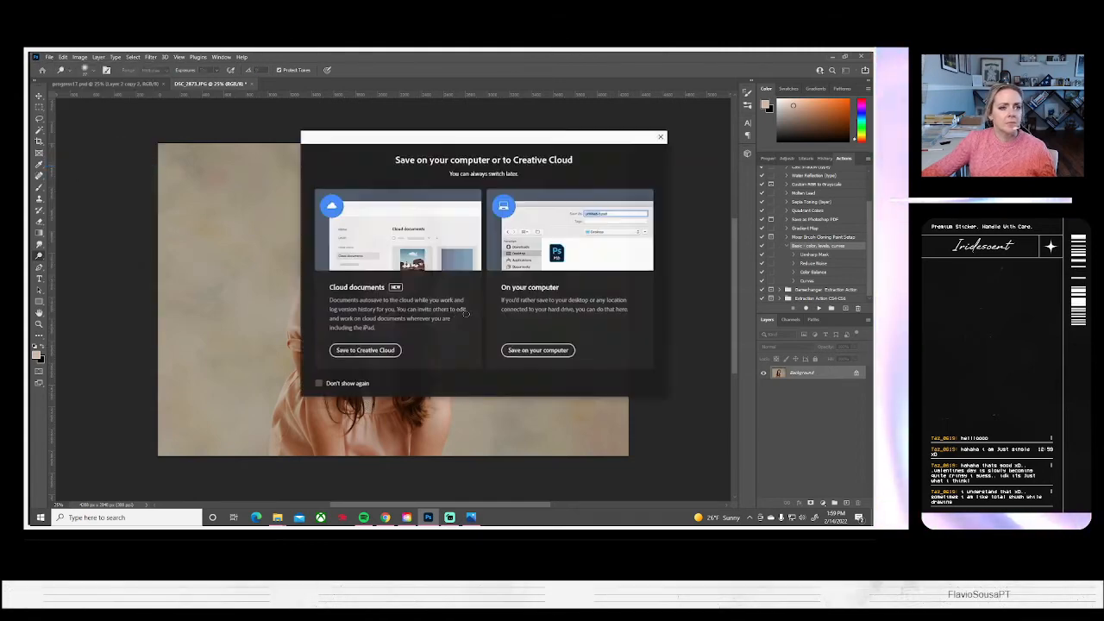
click(537, 350)
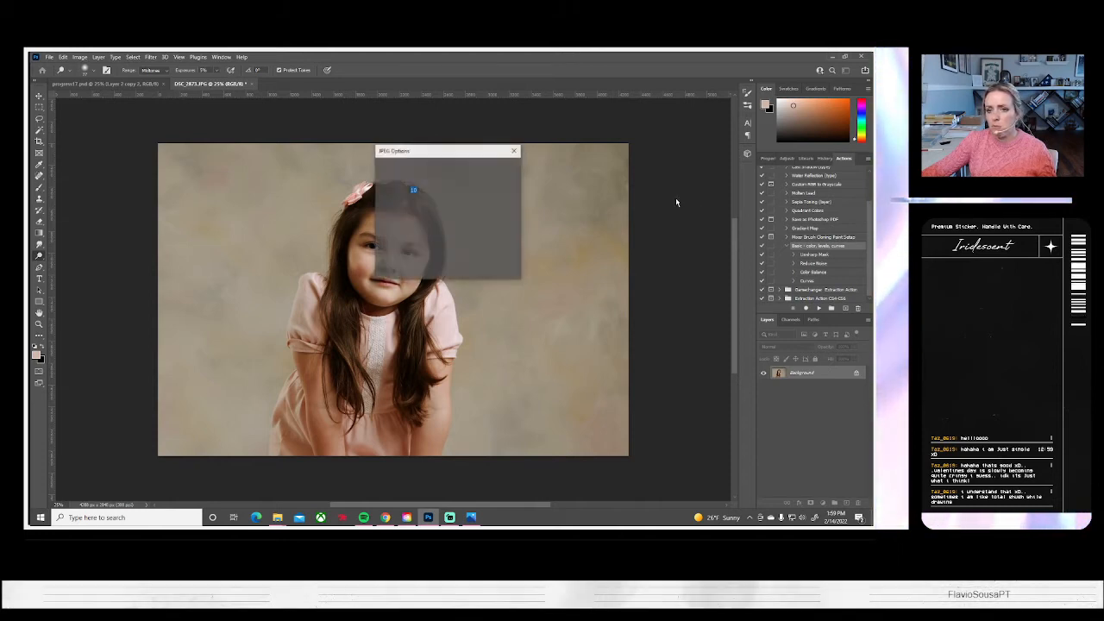
click(503, 161)
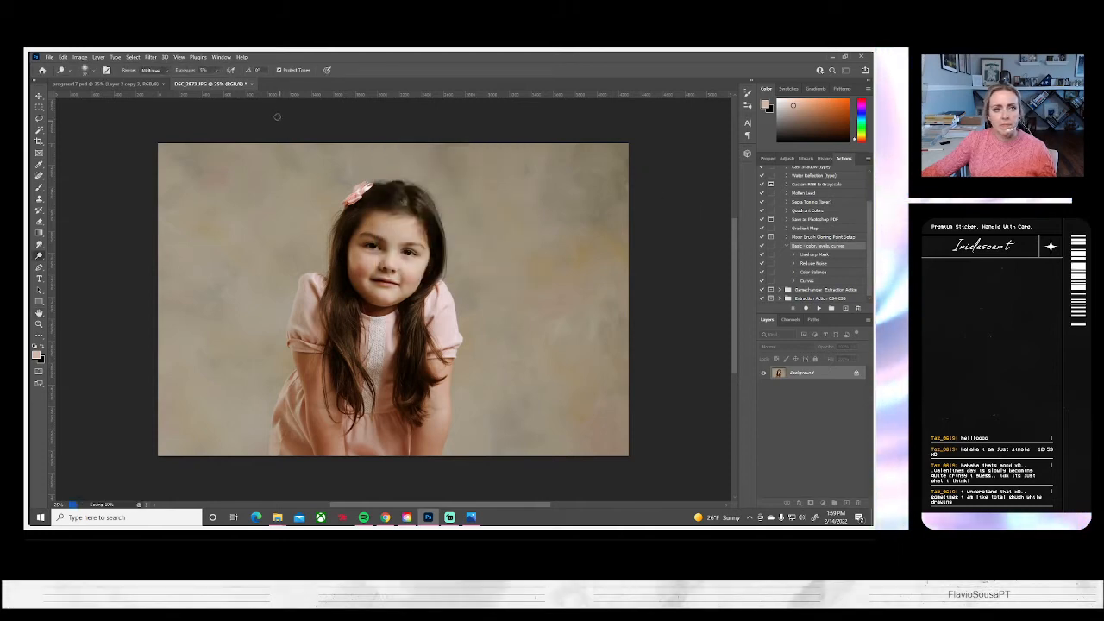
click(247, 86)
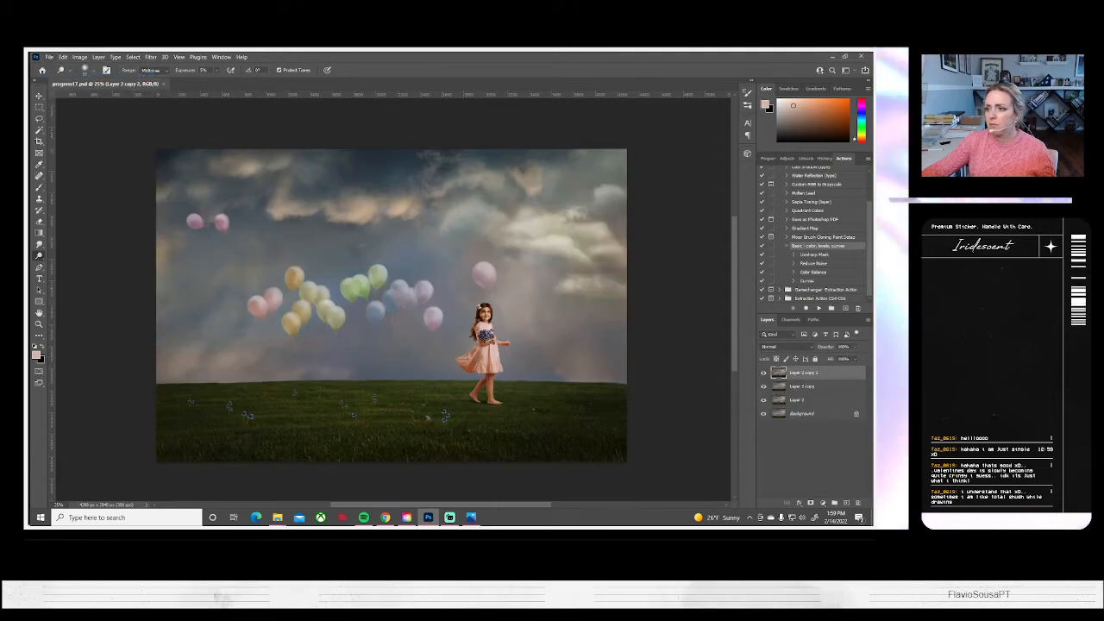
Browse the unedited portraits after DSC_2873 in Photos, up to the smiling shot with windblown hair, and return to Photoshop
click(470, 518)
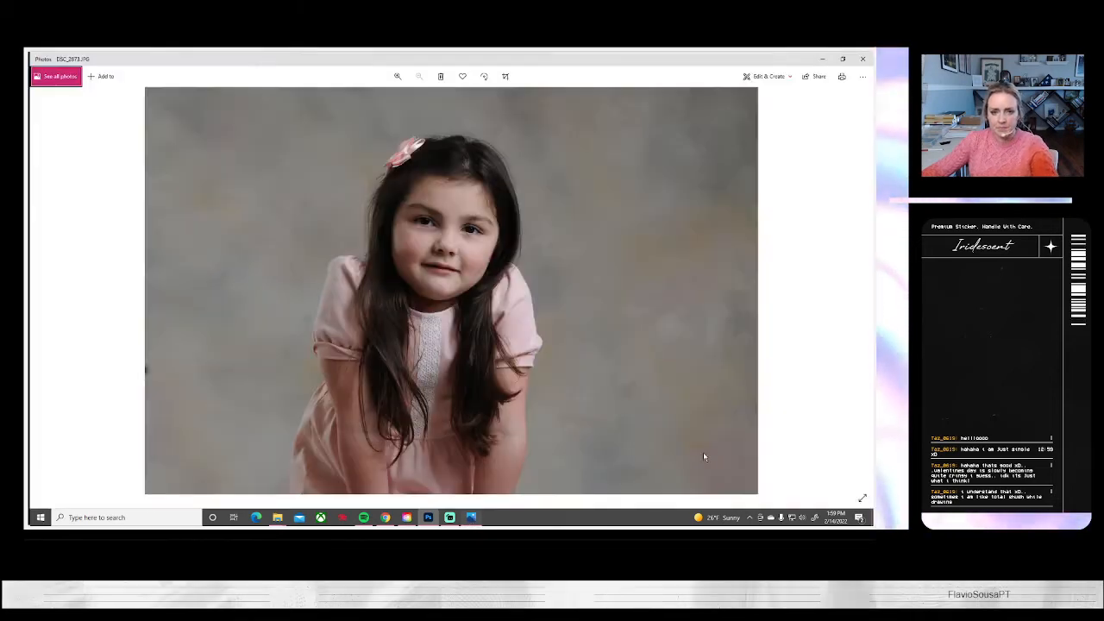
click(862, 296)
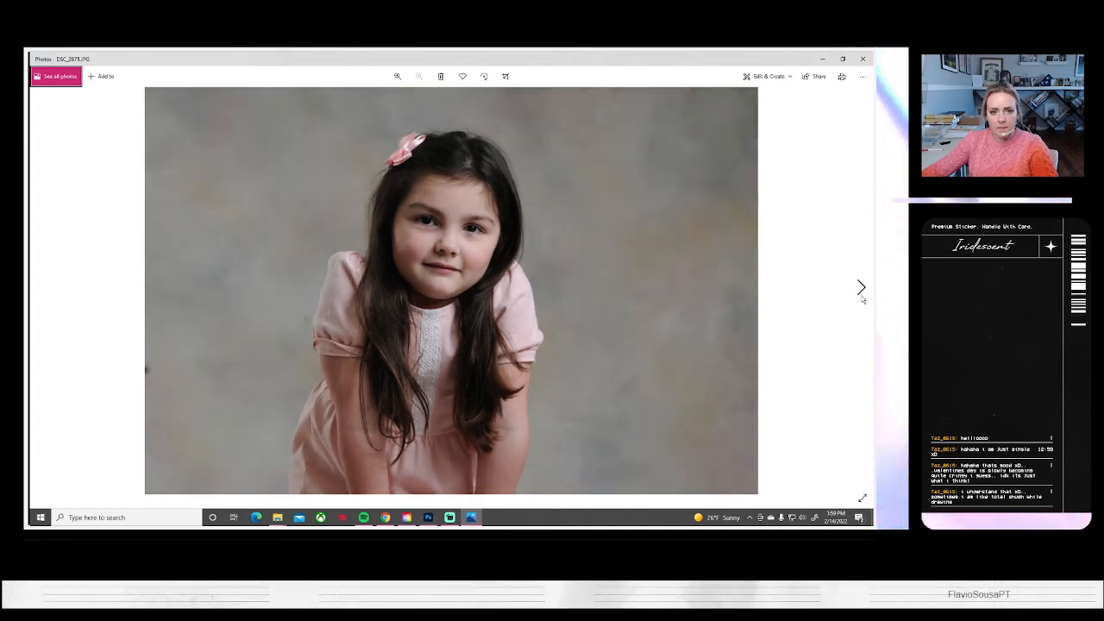
click(861, 296)
click(862, 296)
click(862, 296)
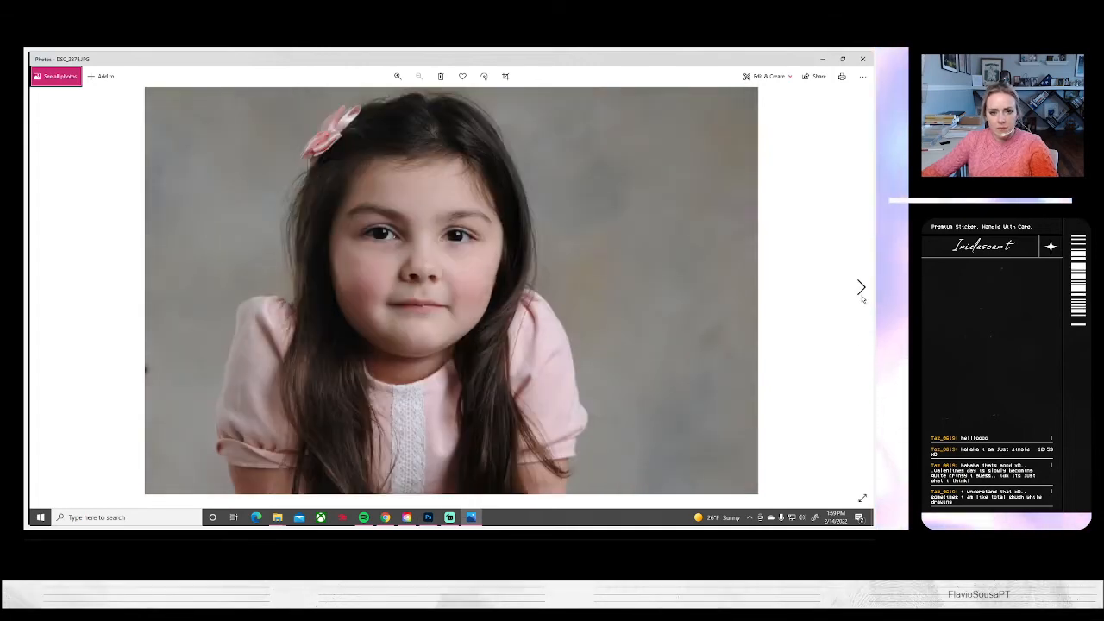
click(862, 296)
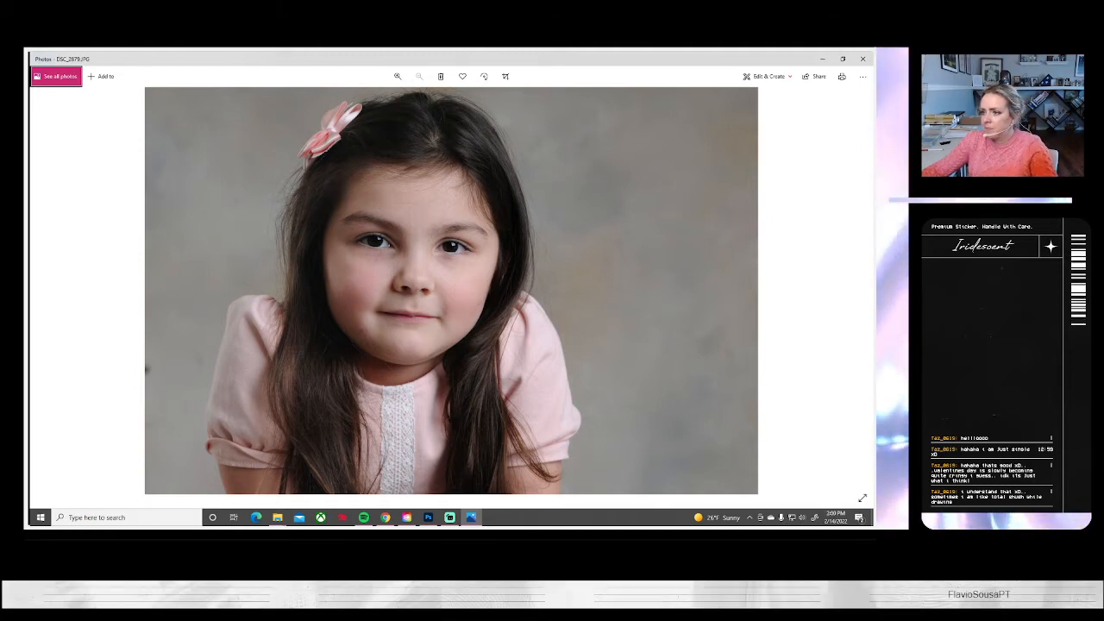
click(429, 518)
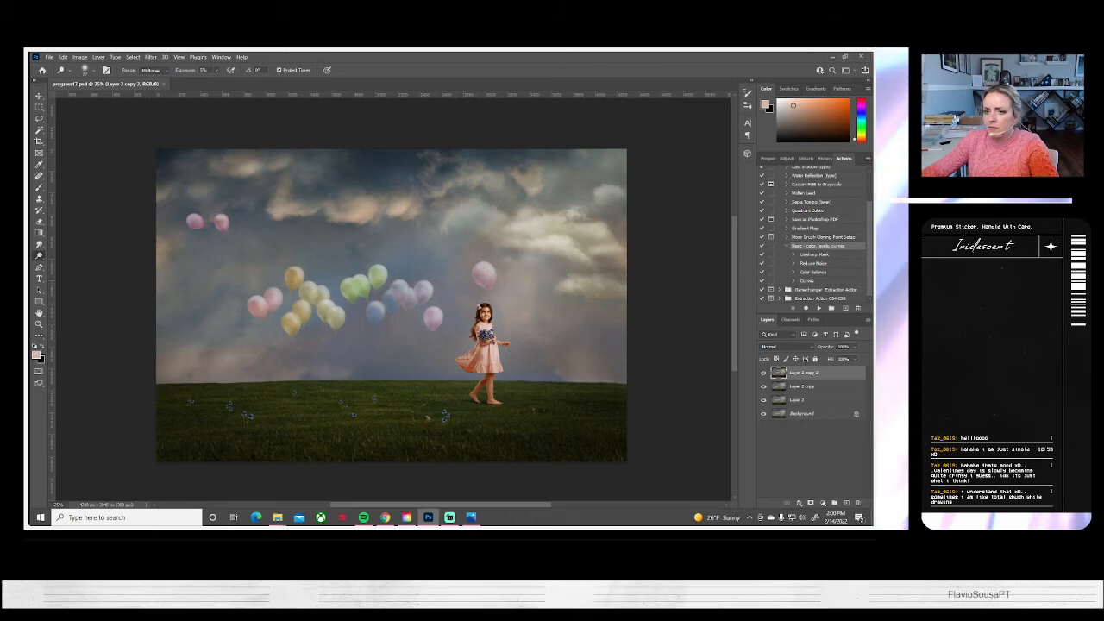
click(470, 517)
click(861, 287)
click(860, 287)
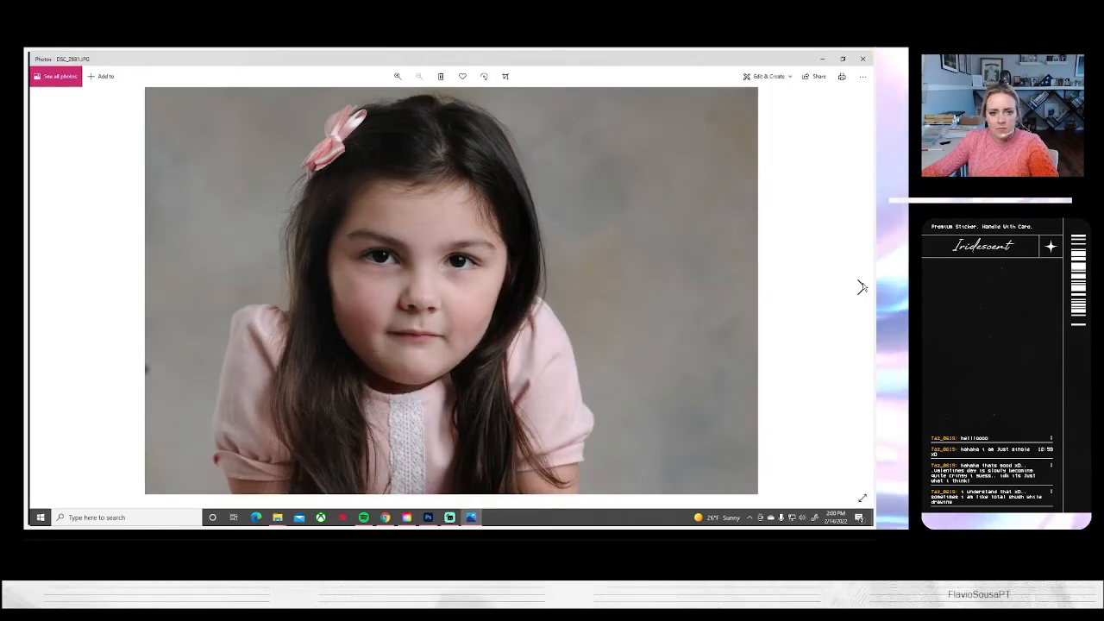
click(860, 287)
click(860, 287)
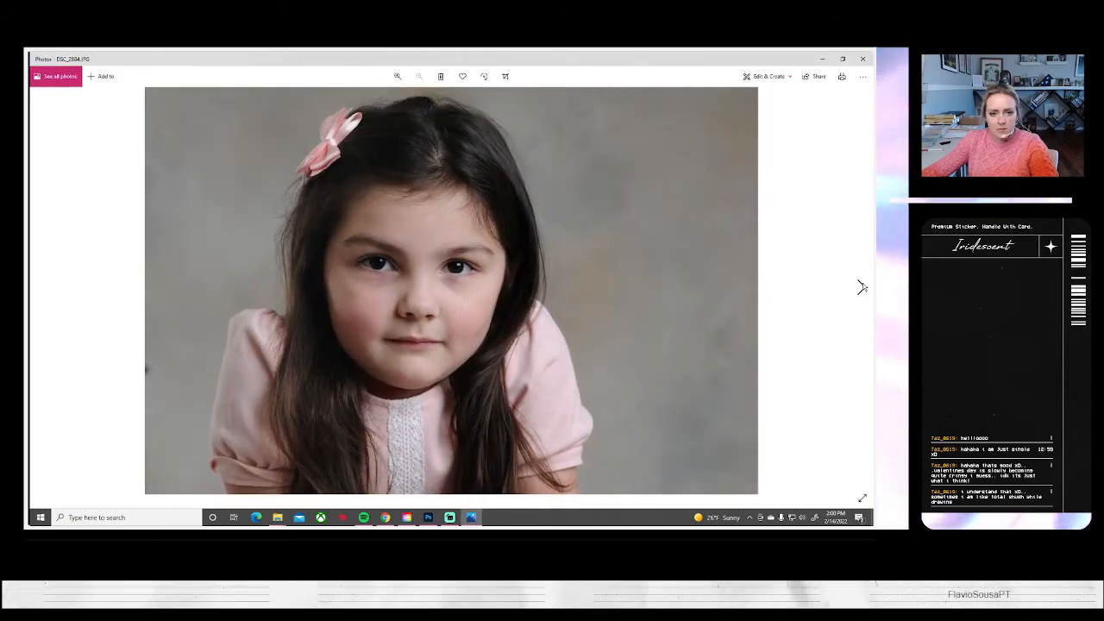
click(860, 287)
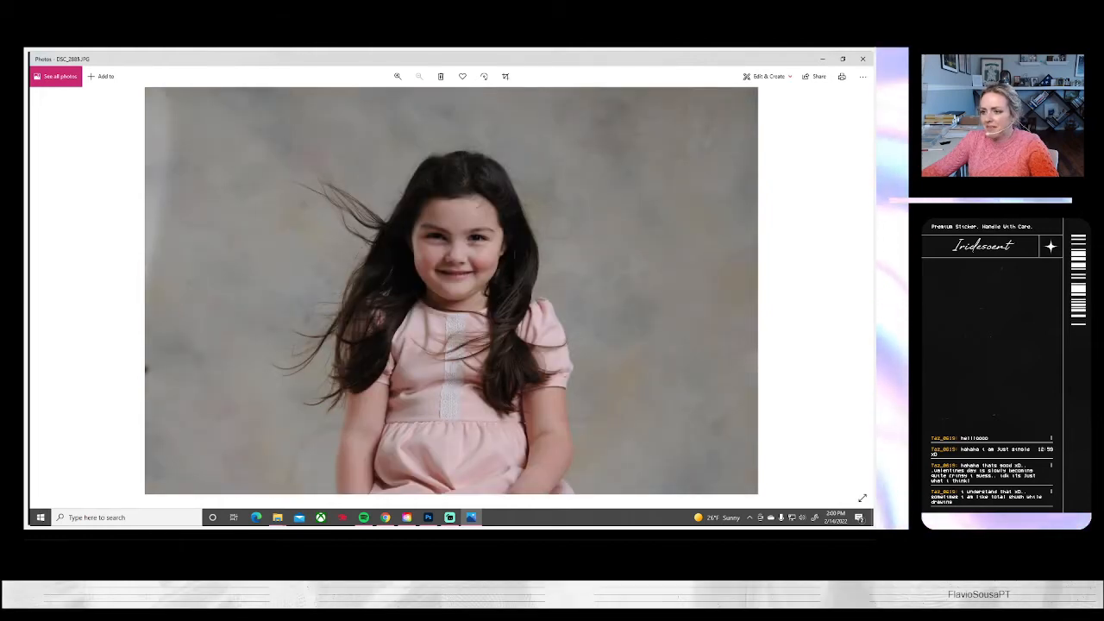
key(alt+Tab)
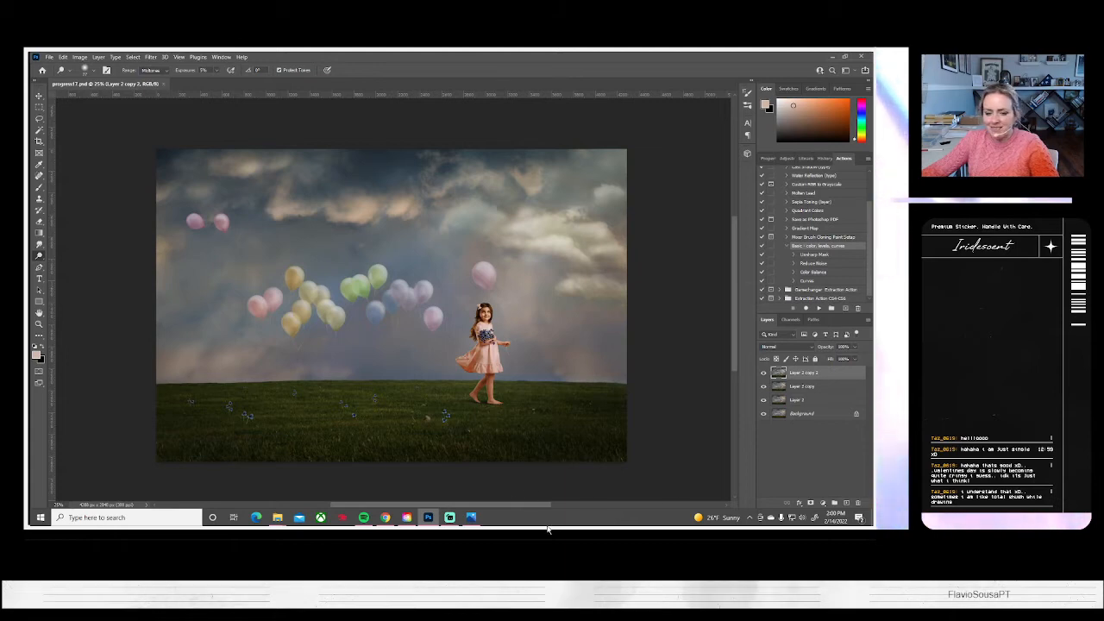
Switch to Photos, browse the windblown-hair portraits from DSC_2885 to DSC_2891, and return to Photoshop
key(alt+Tab)
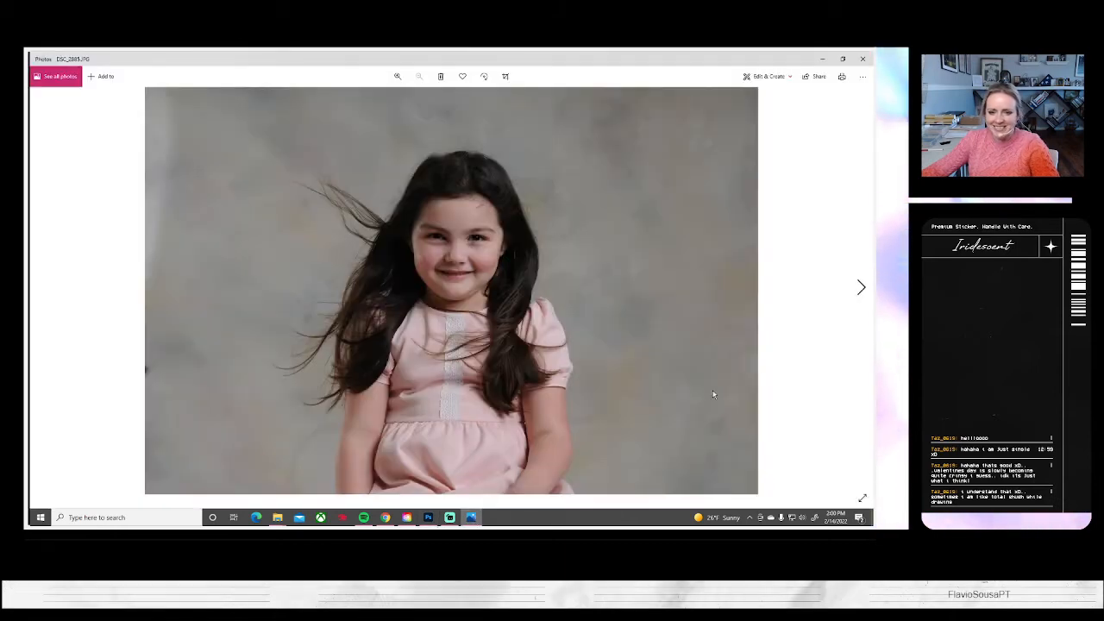
click(861, 298)
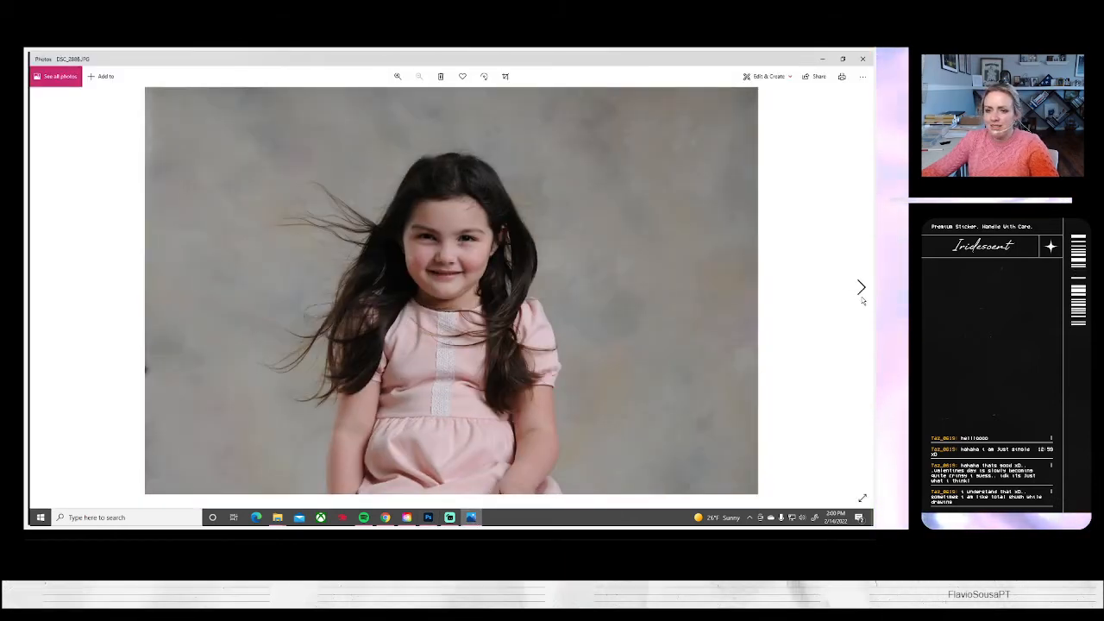
click(862, 298)
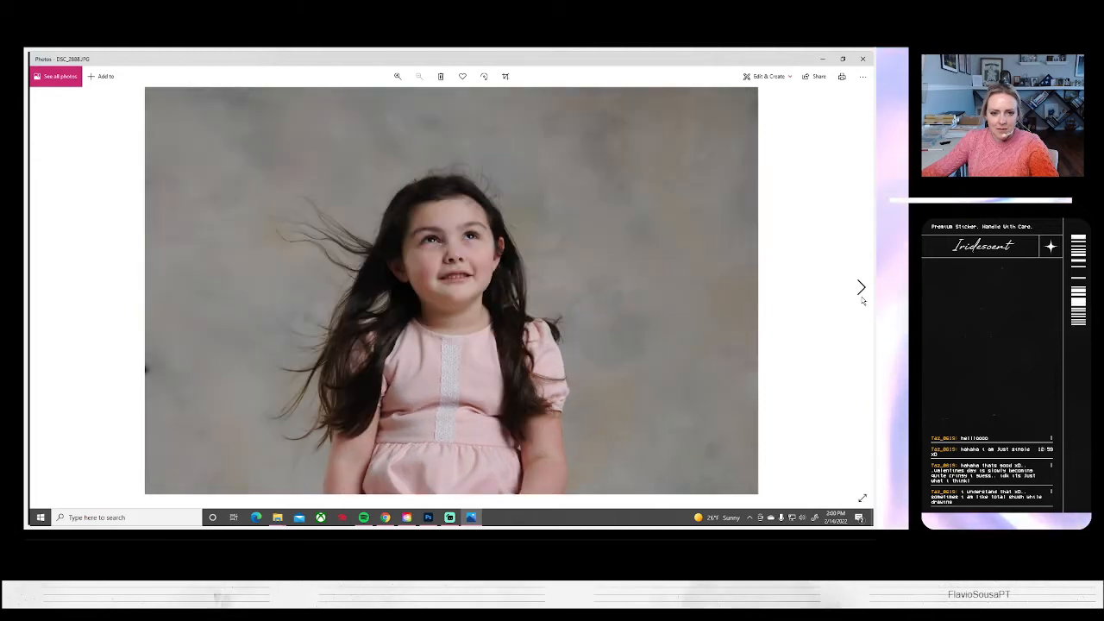
click(862, 297)
click(861, 298)
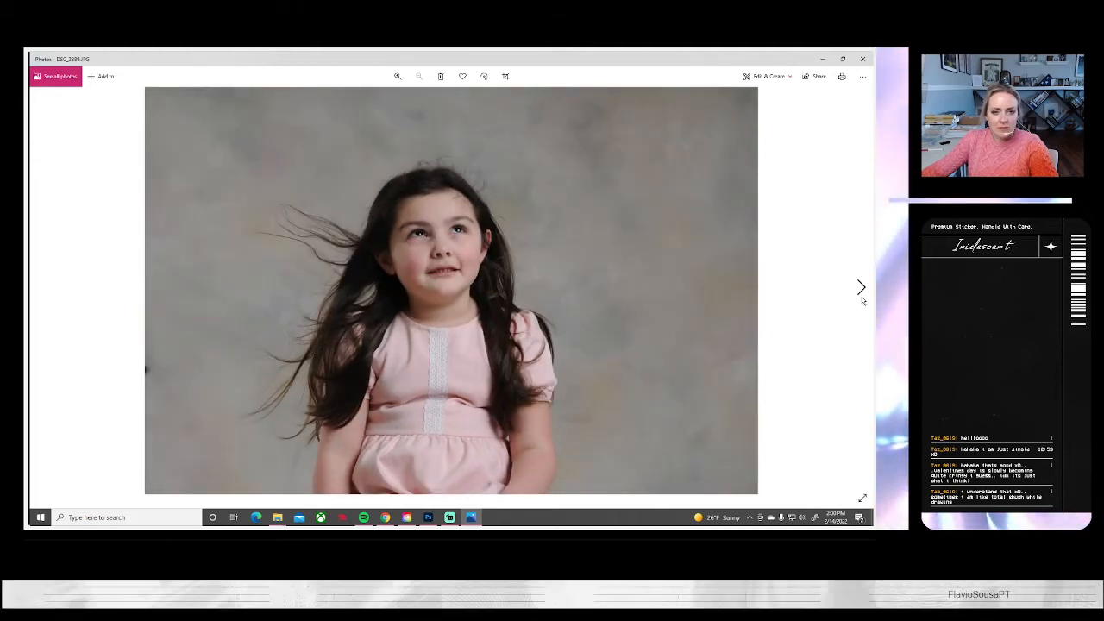
click(862, 298)
click(861, 298)
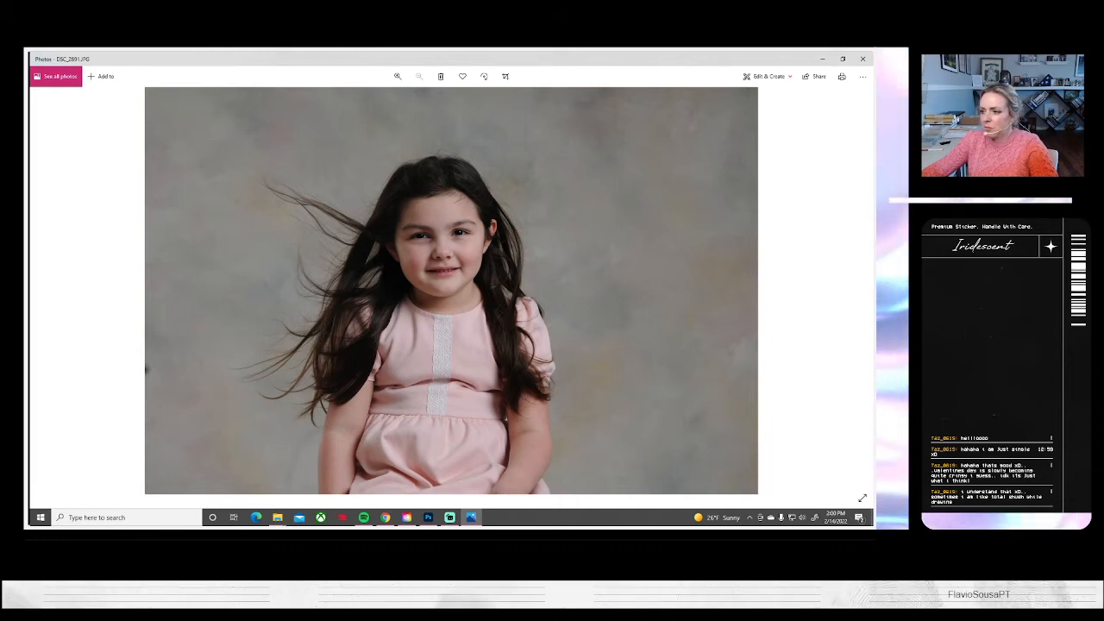
key(alt+Tab)
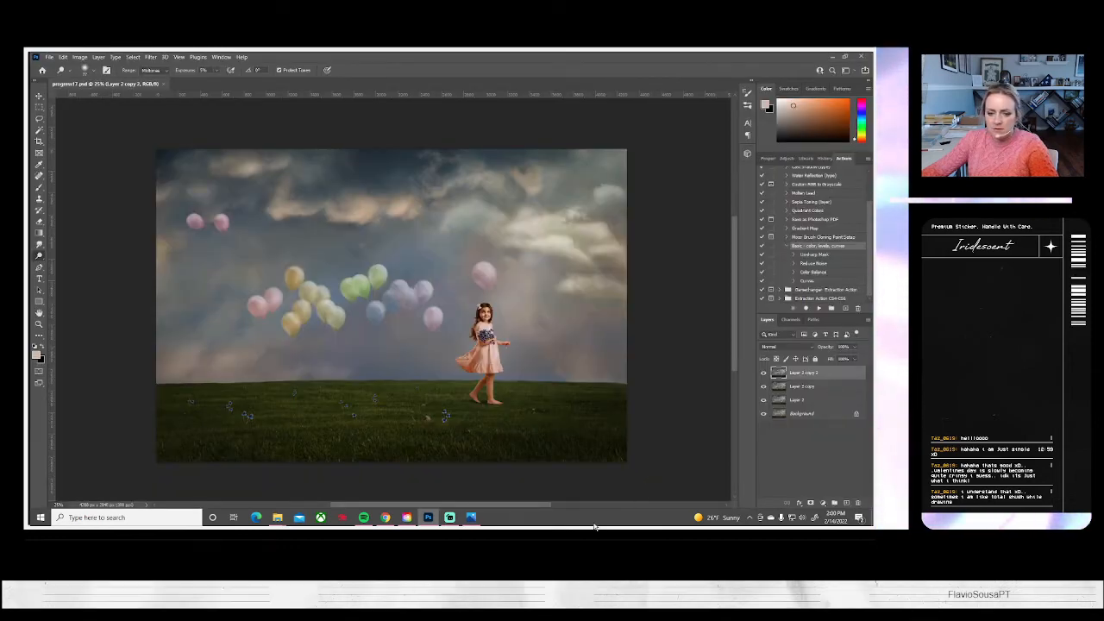
Continue through the portraits in Photos up to DSC_2897, compare it with DSC_2896, and return to Photoshop
click(471, 517)
click(859, 288)
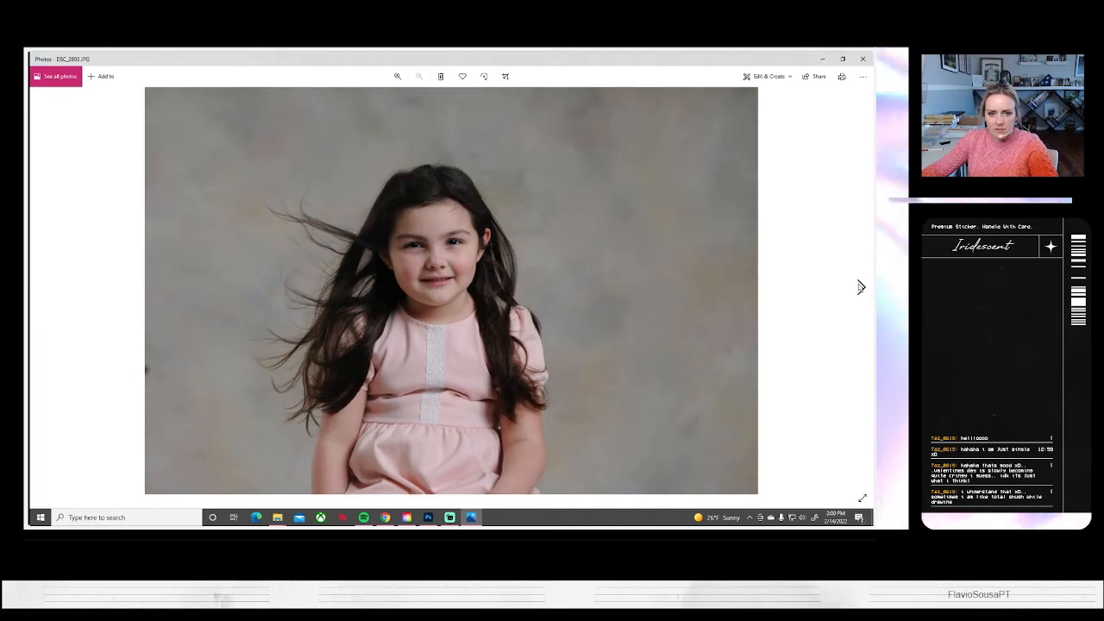
click(860, 288)
click(860, 289)
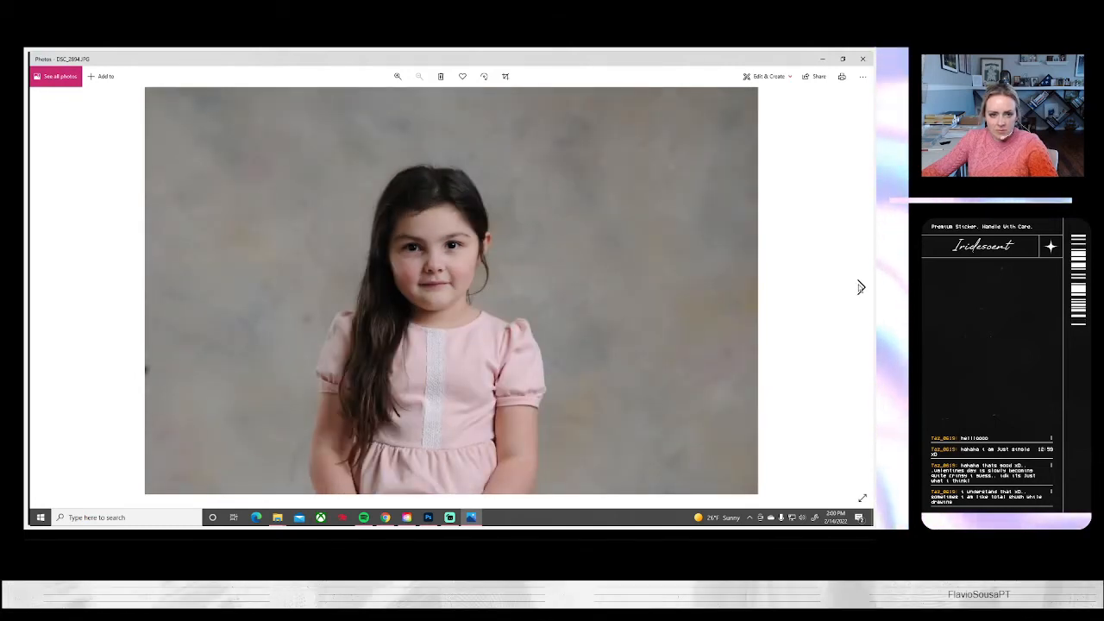
click(860, 287)
click(860, 287)
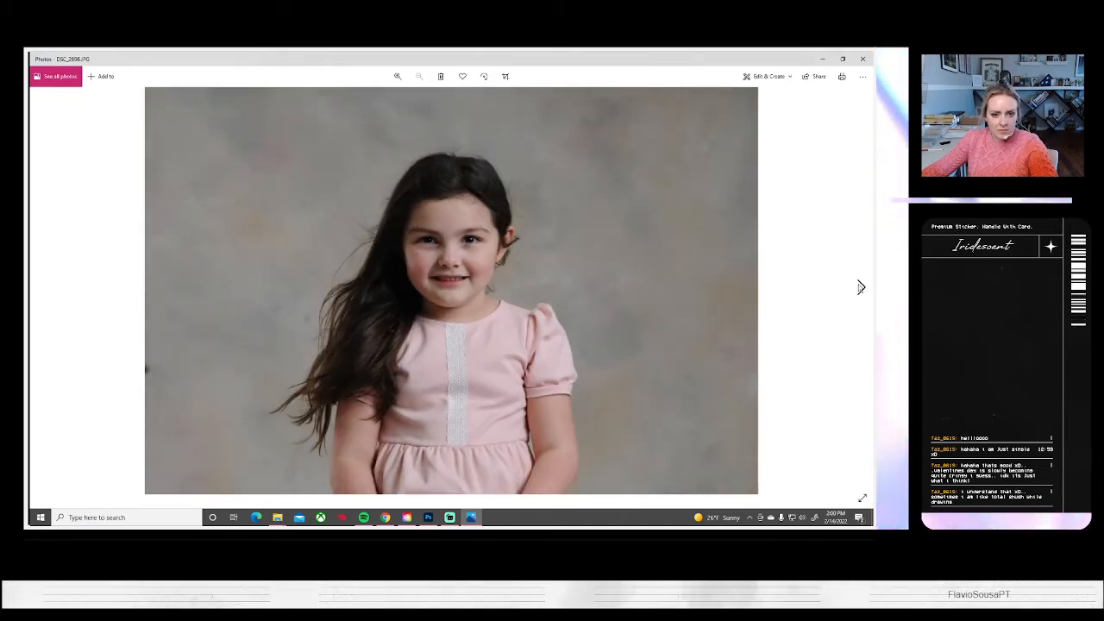
click(860, 288)
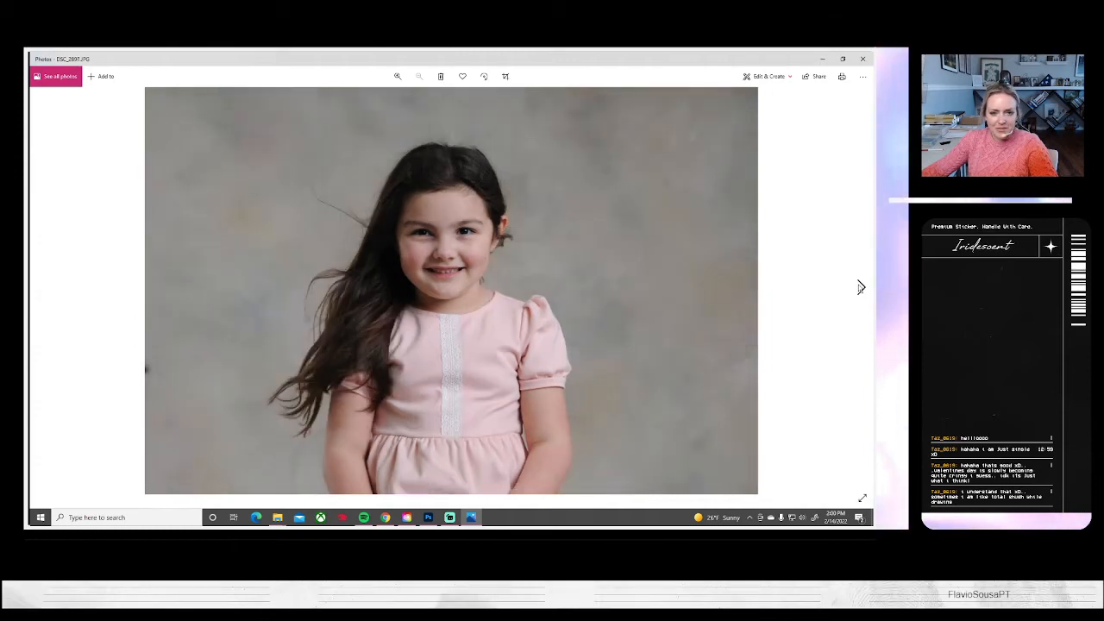
click(41, 287)
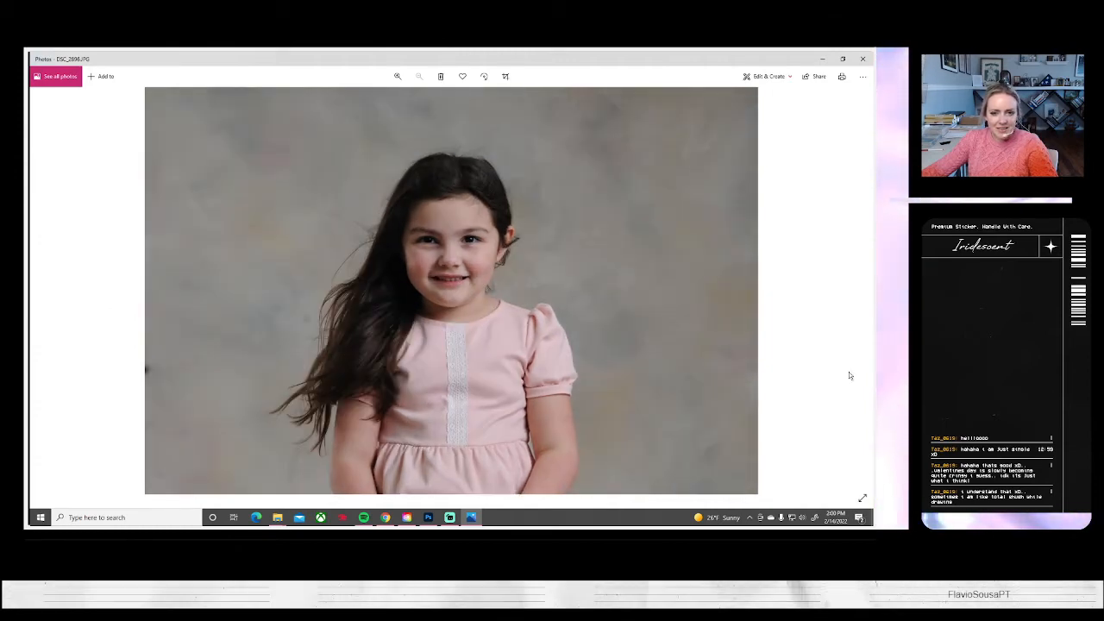
click(861, 289)
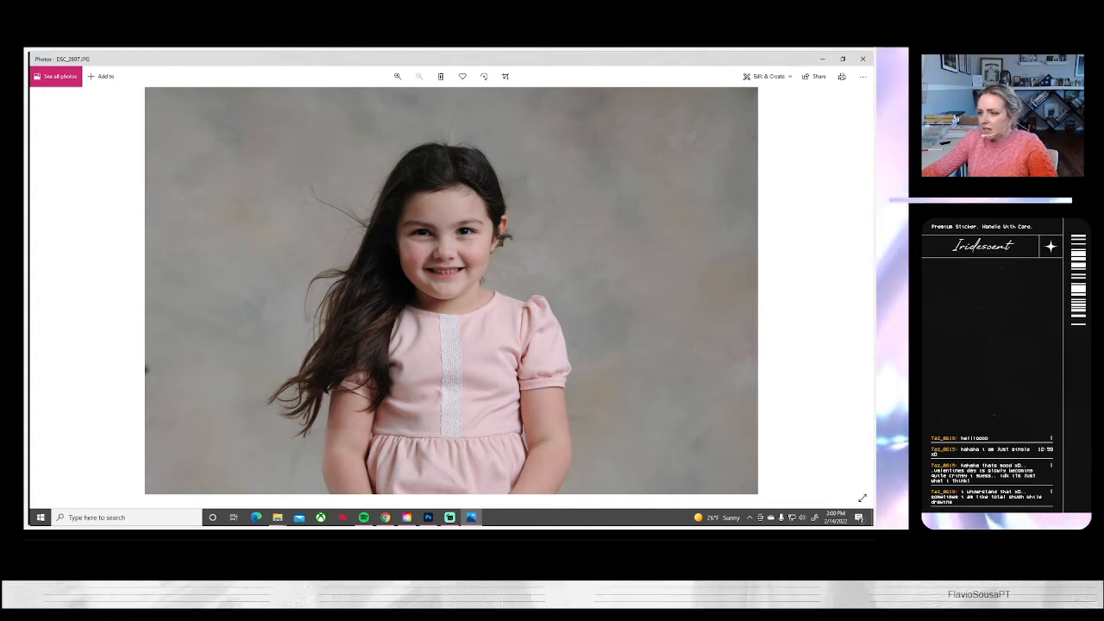
key(alt+Tab)
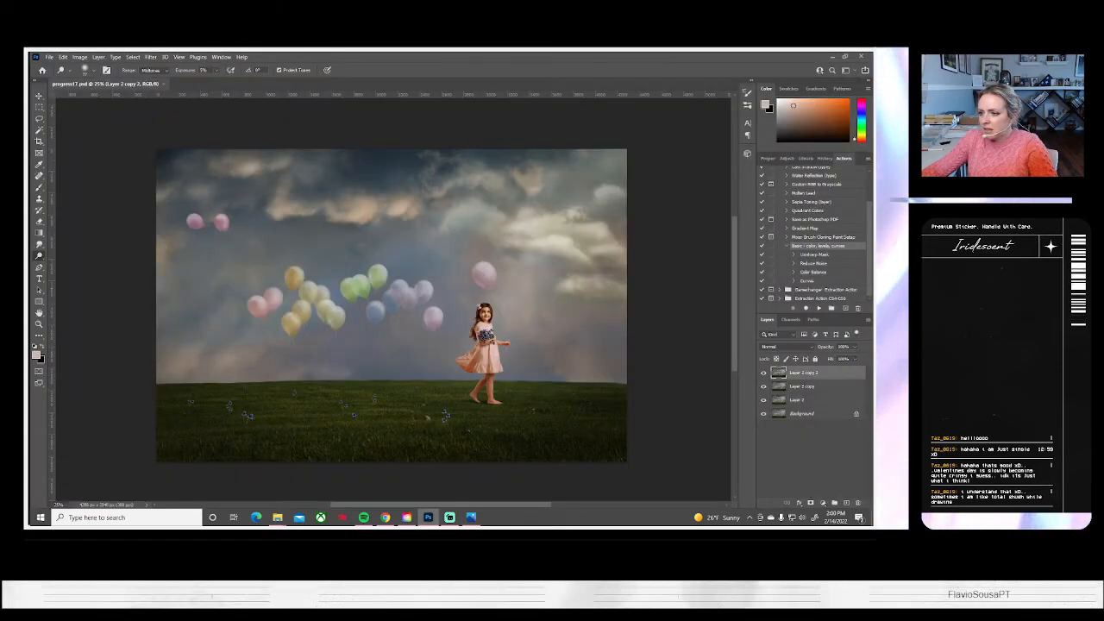
Review the portraits after DSC_2897 in Photos, compare DSC_2900 with DSC_2901, advance to DSC_2902, and return to Photoshop
click(471, 517)
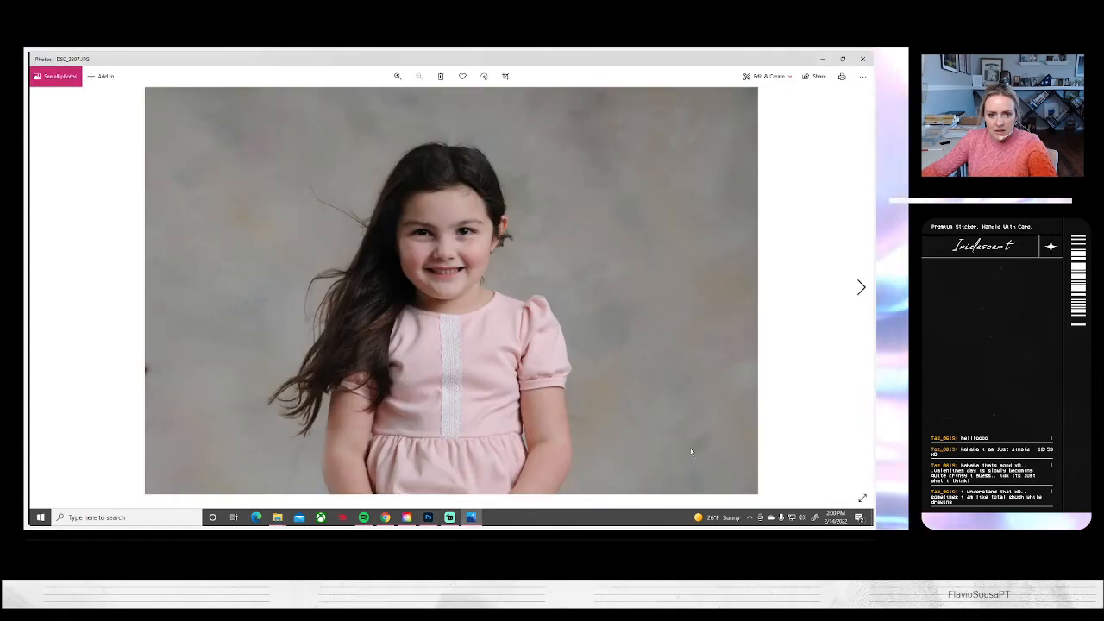
click(861, 286)
click(861, 286)
click(861, 287)
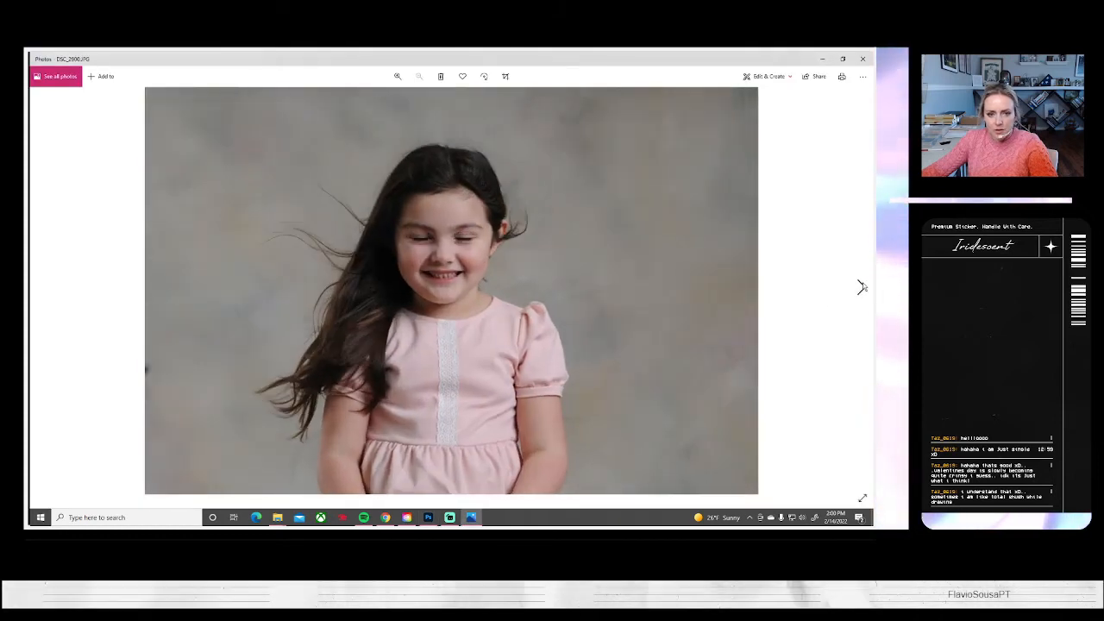
click(861, 286)
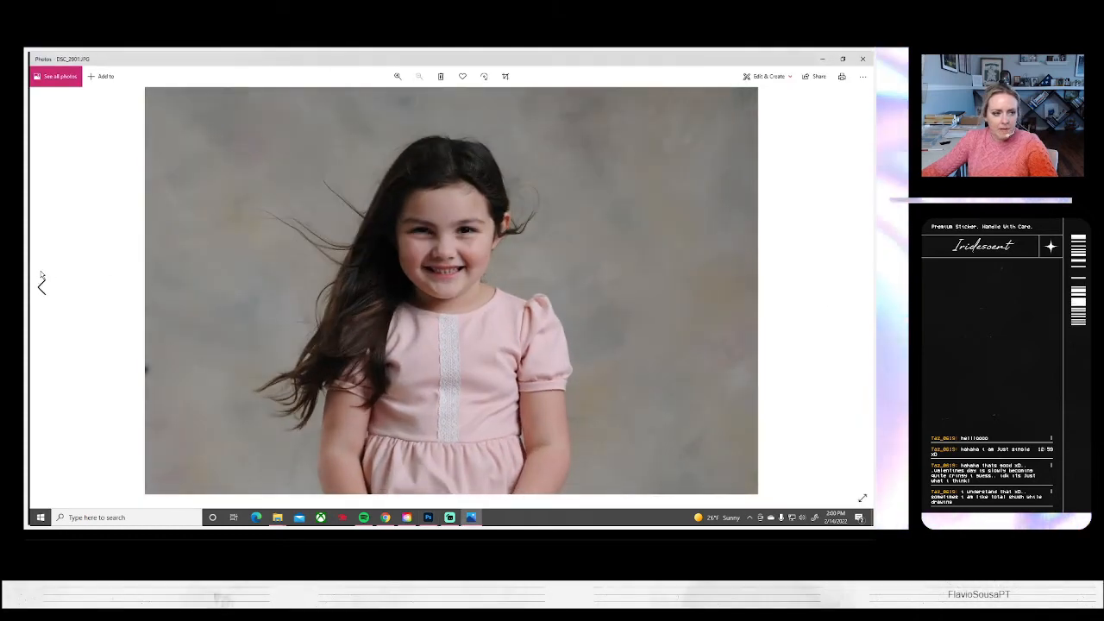
click(41, 287)
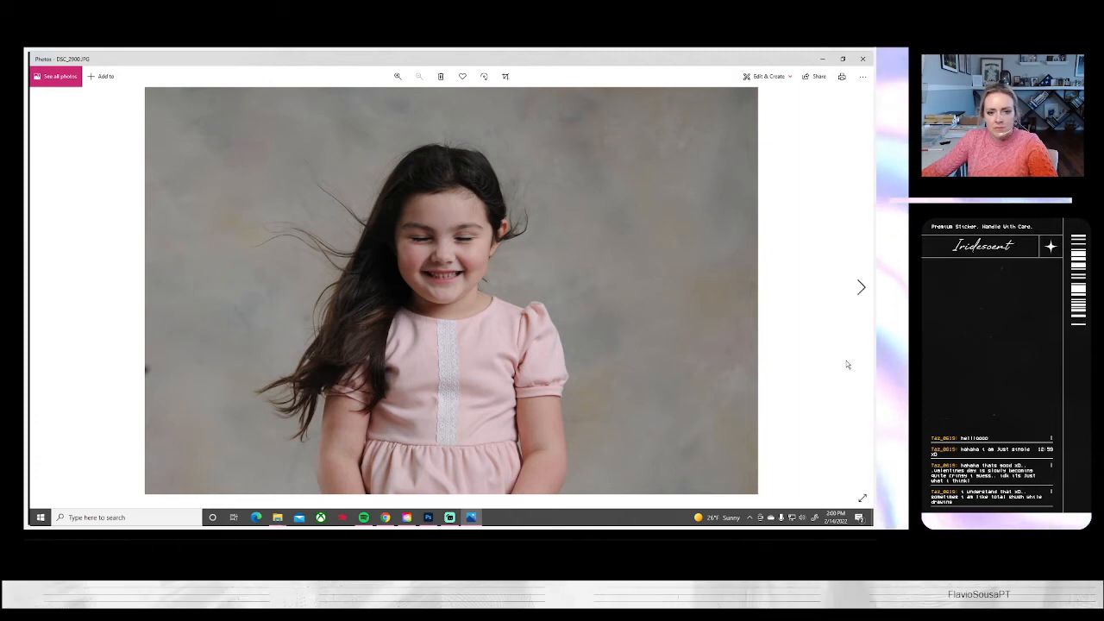
click(859, 290)
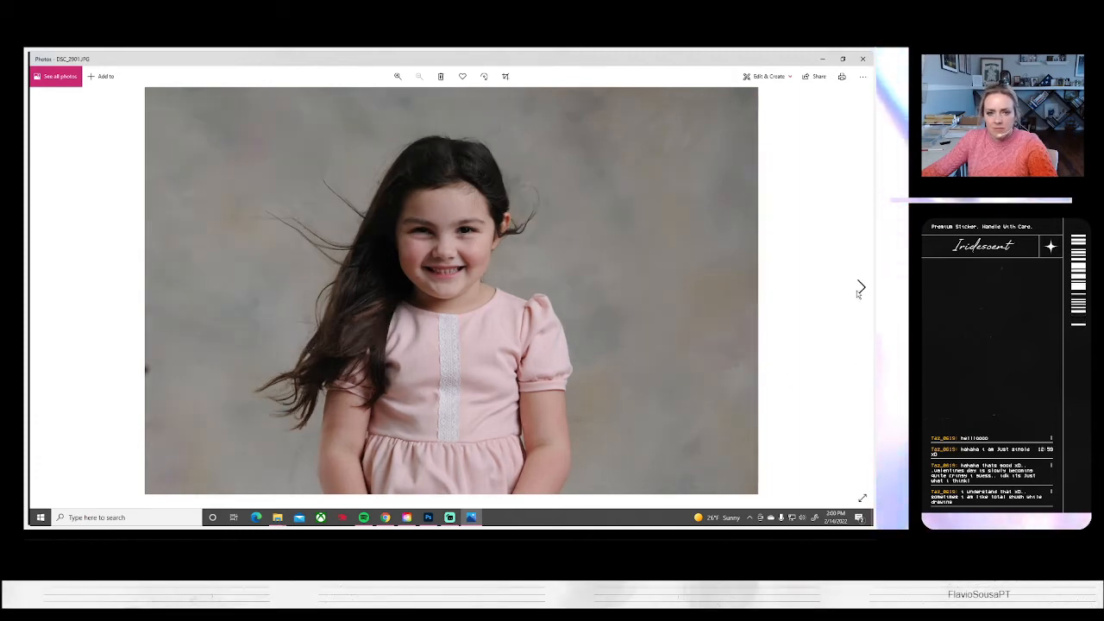
click(859, 290)
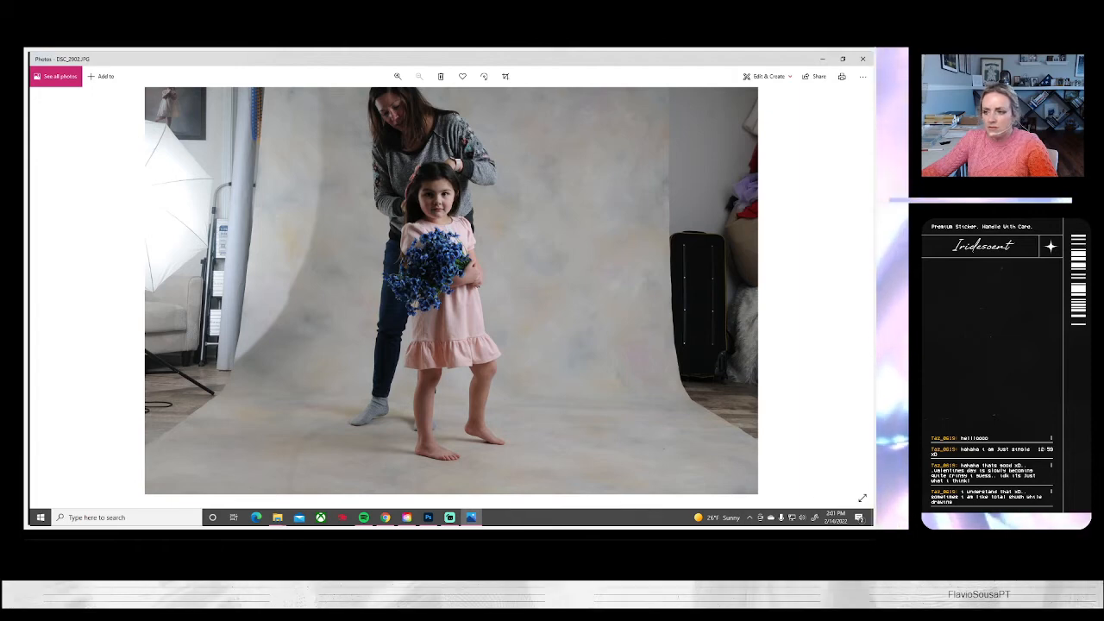
key(alt+Tab)
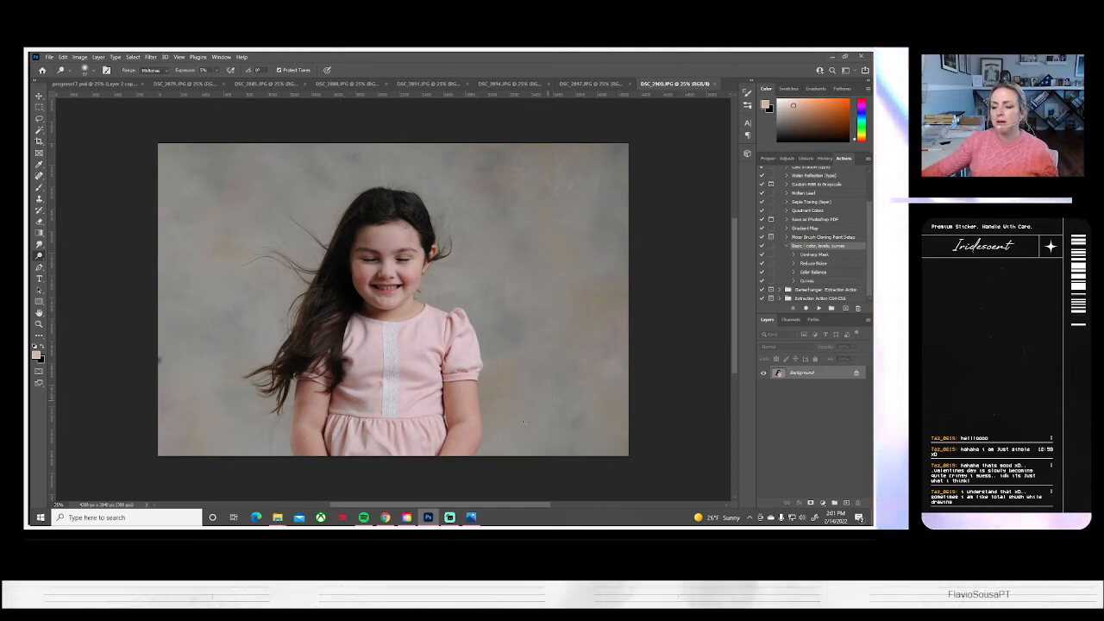
Switch to Photos and browse the shots of the girl holding blue flowers, from DSC_2902 to DSC_2972
click(470, 517)
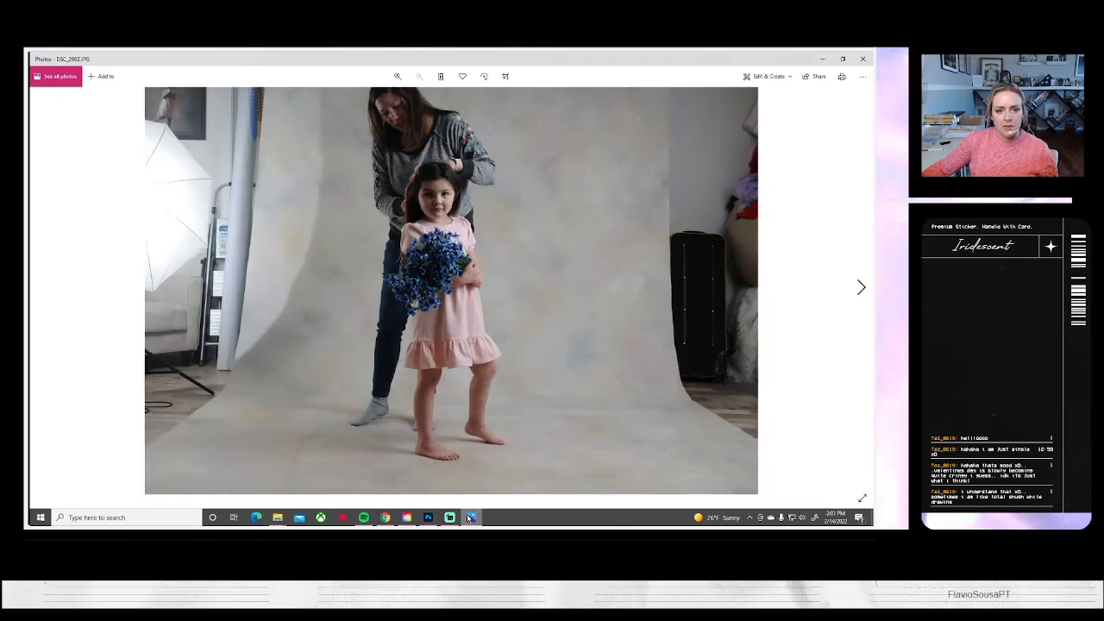
click(861, 287)
click(861, 287)
click(861, 287)
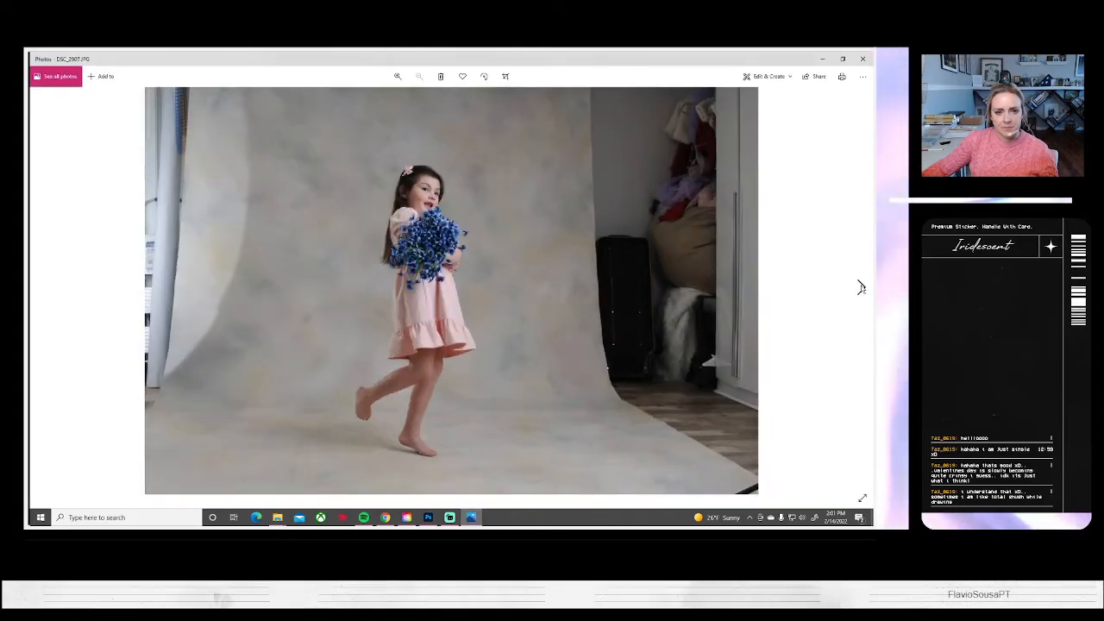
click(861, 288)
click(860, 287)
click(861, 287)
click(861, 287)
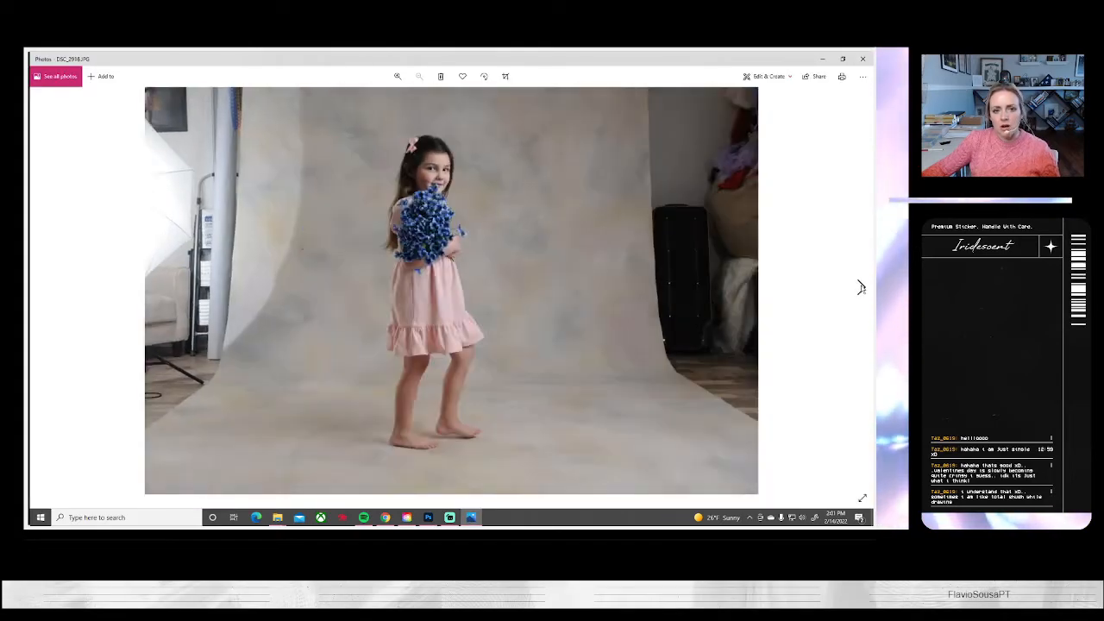
click(861, 287)
click(860, 287)
click(860, 287)
click(861, 287)
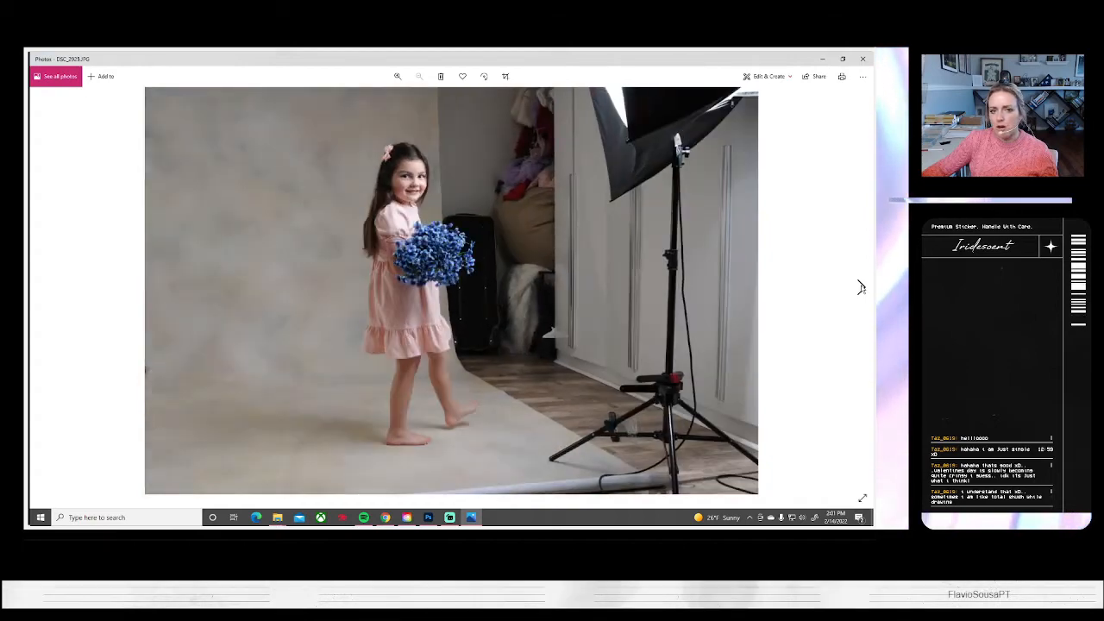
click(861, 287)
click(860, 287)
click(861, 287)
click(861, 288)
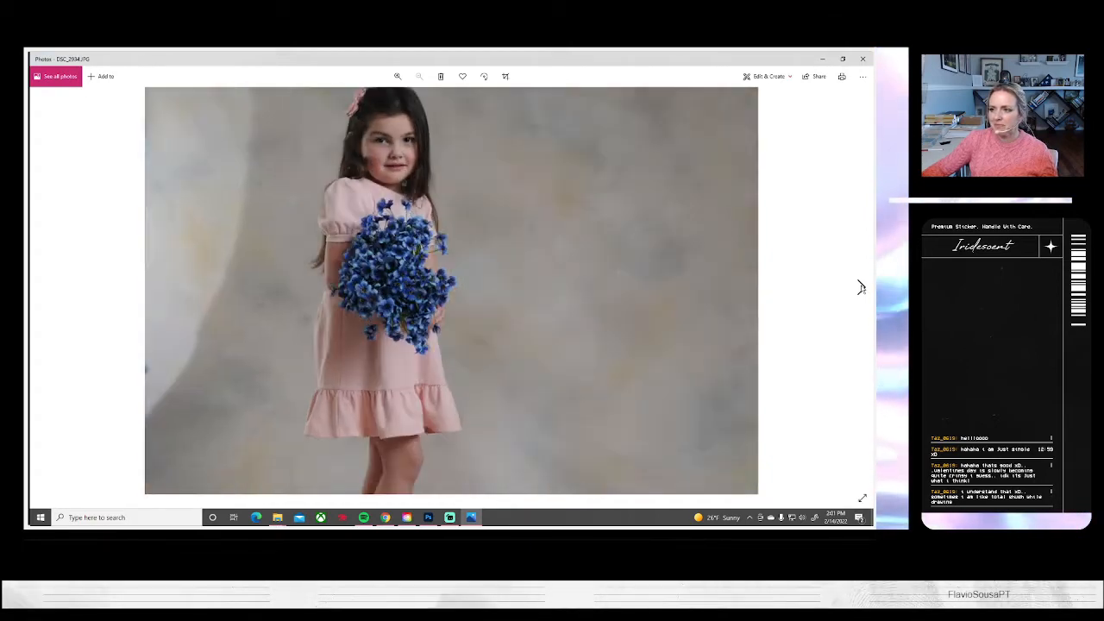
click(861, 287)
click(860, 288)
click(861, 287)
click(861, 287)
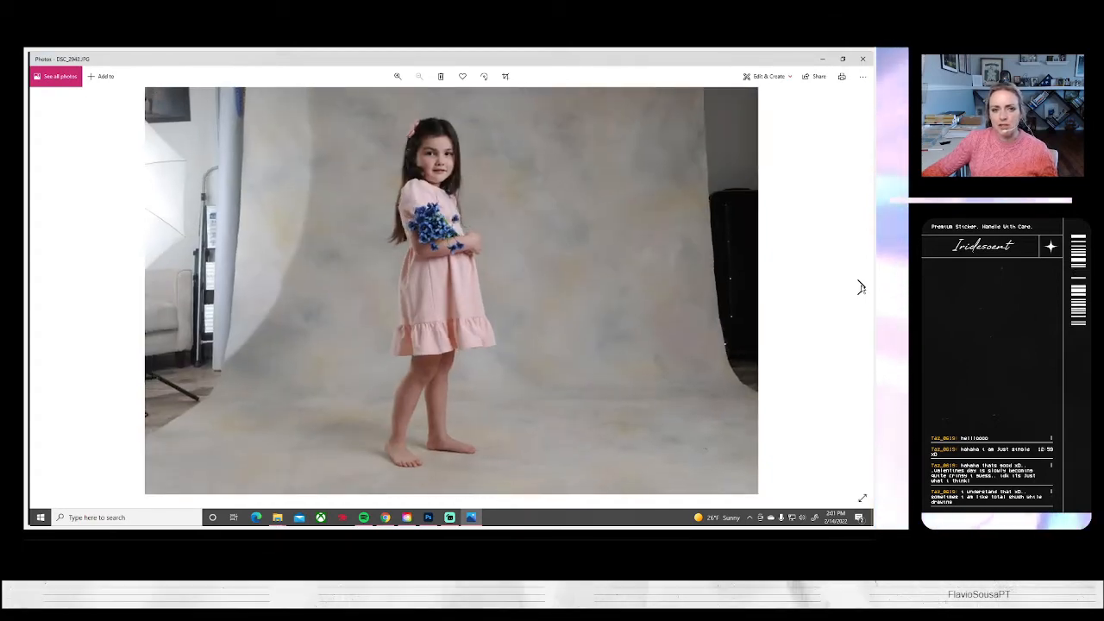
click(860, 288)
click(860, 287)
click(861, 287)
click(861, 287)
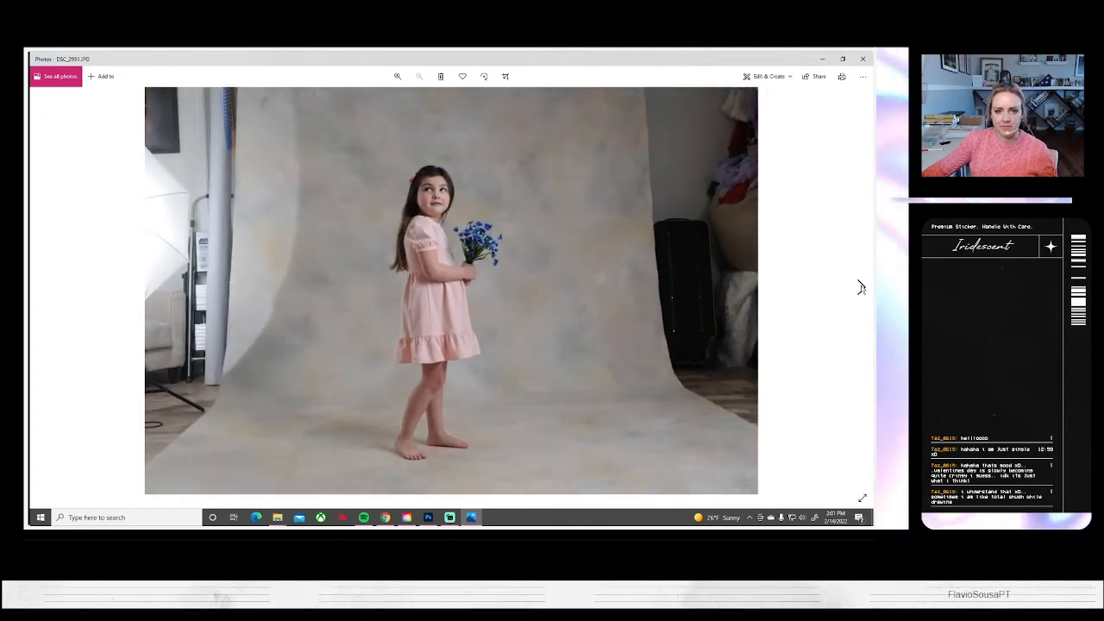
click(860, 288)
click(861, 287)
click(860, 287)
click(861, 287)
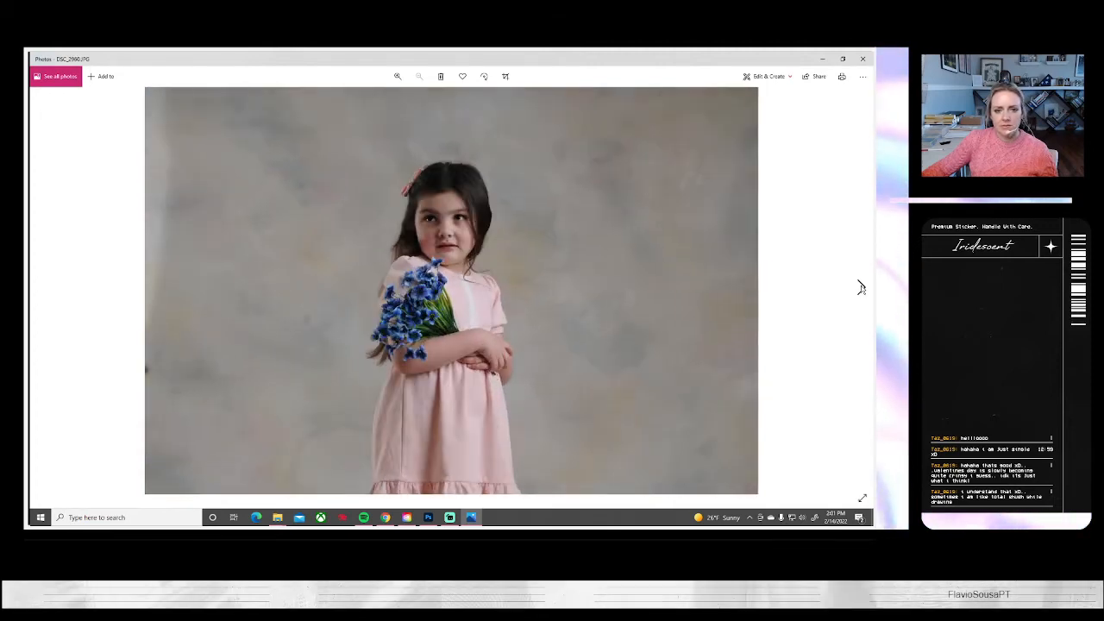
click(861, 287)
click(860, 287)
click(860, 287)
click(861, 287)
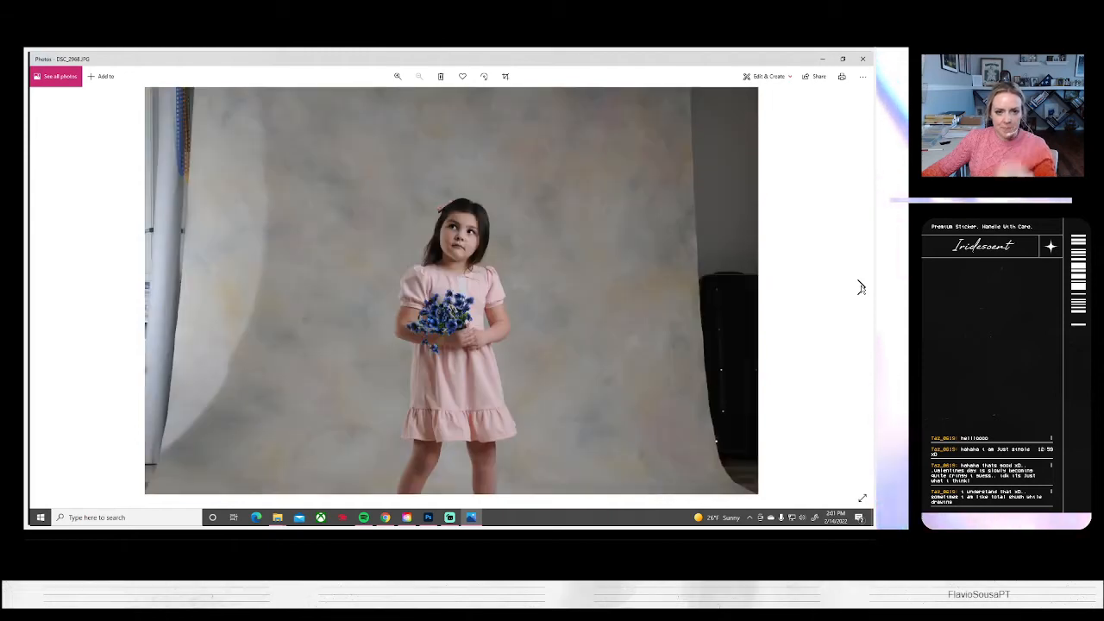
click(860, 287)
click(860, 287)
click(861, 287)
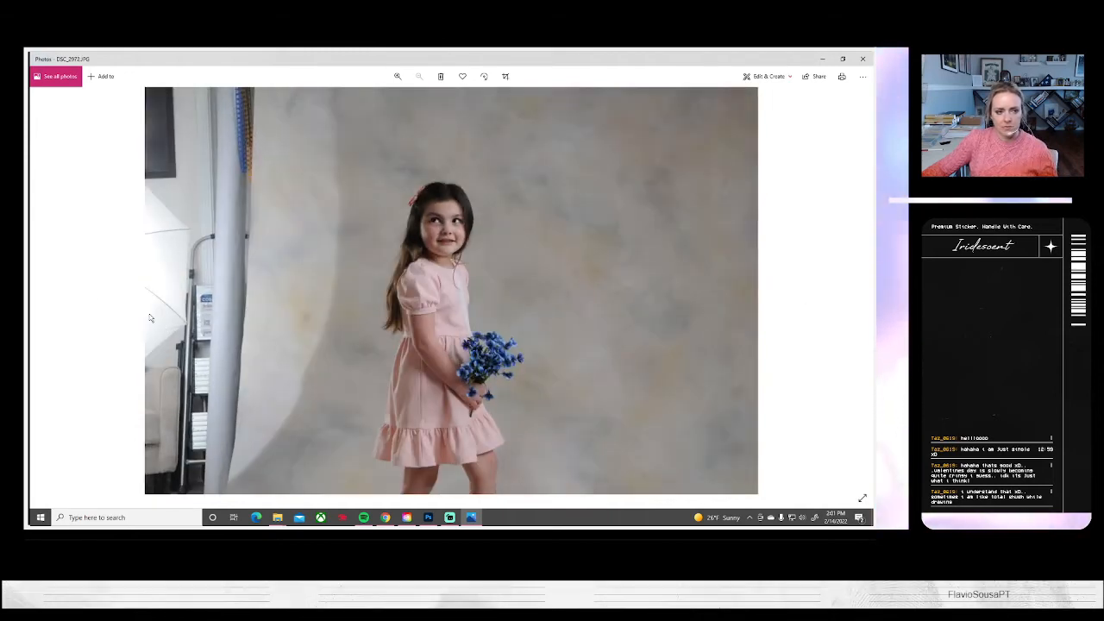
Go back to DSC_2968 and examine the girl's face, hair and flowers up close
click(43, 288)
click(43, 289)
click(43, 288)
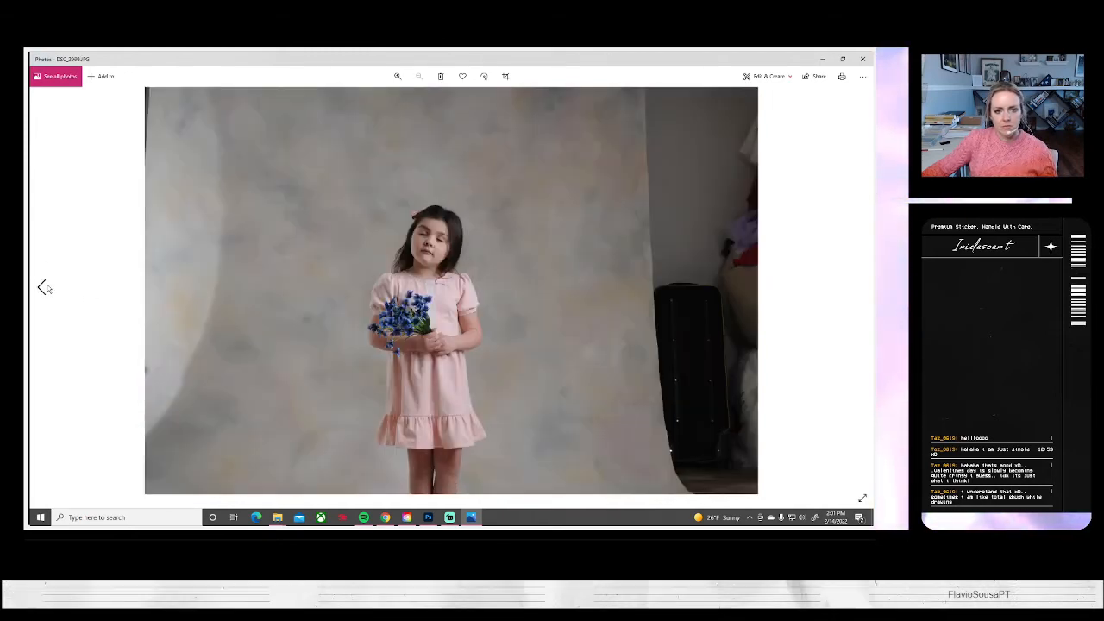
click(43, 288)
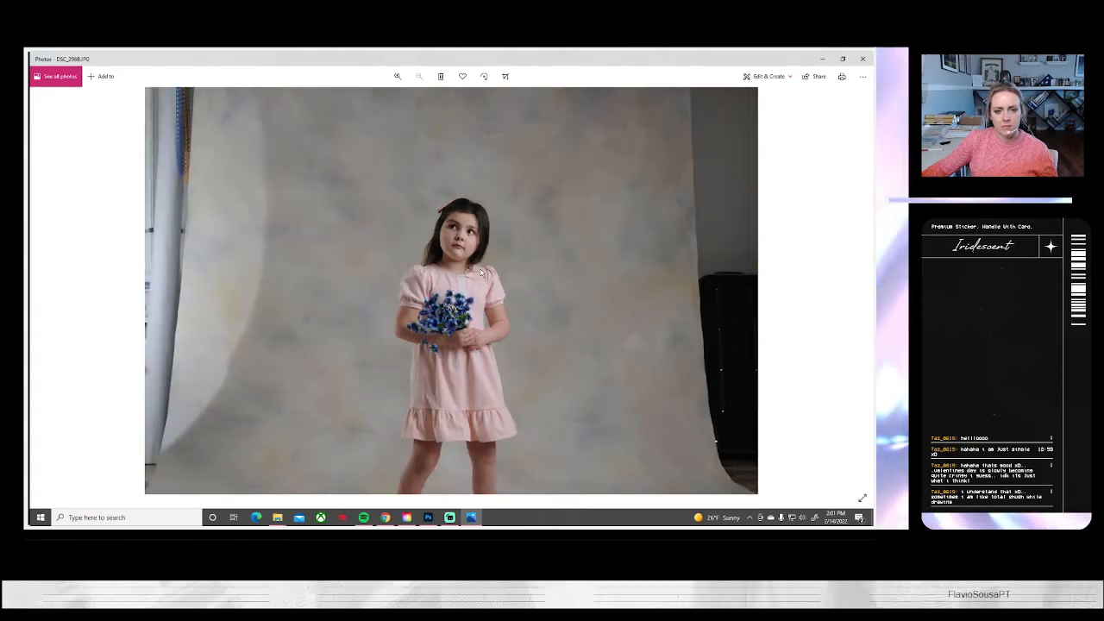
scroll(477, 271, up, 4)
scroll(477, 272, up, 1)
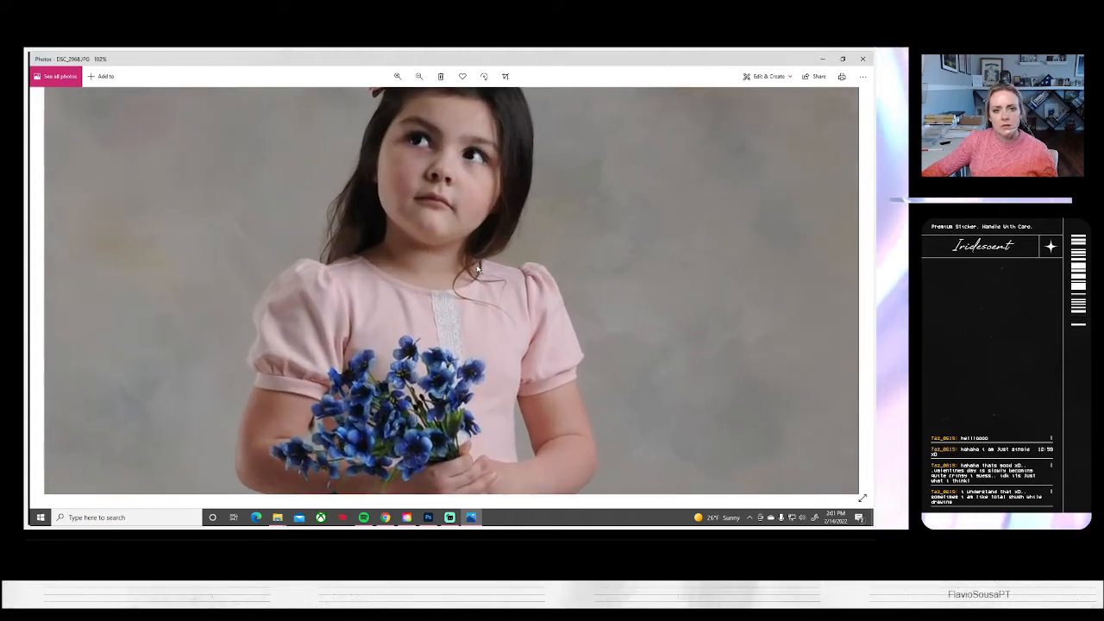
scroll(479, 270, down, 1)
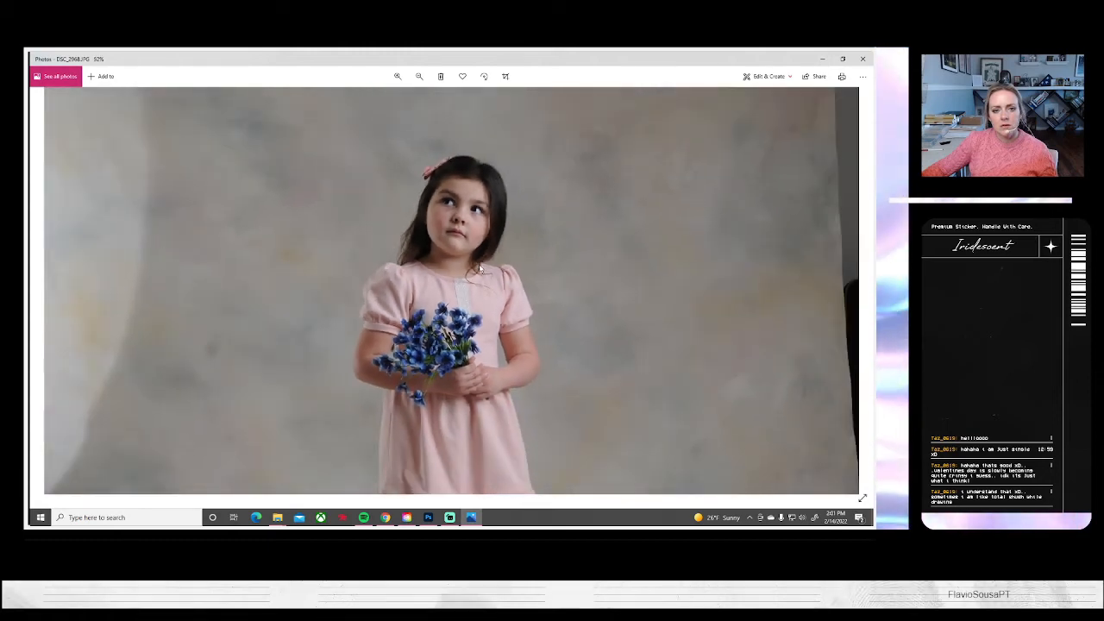
scroll(479, 270, down, 2)
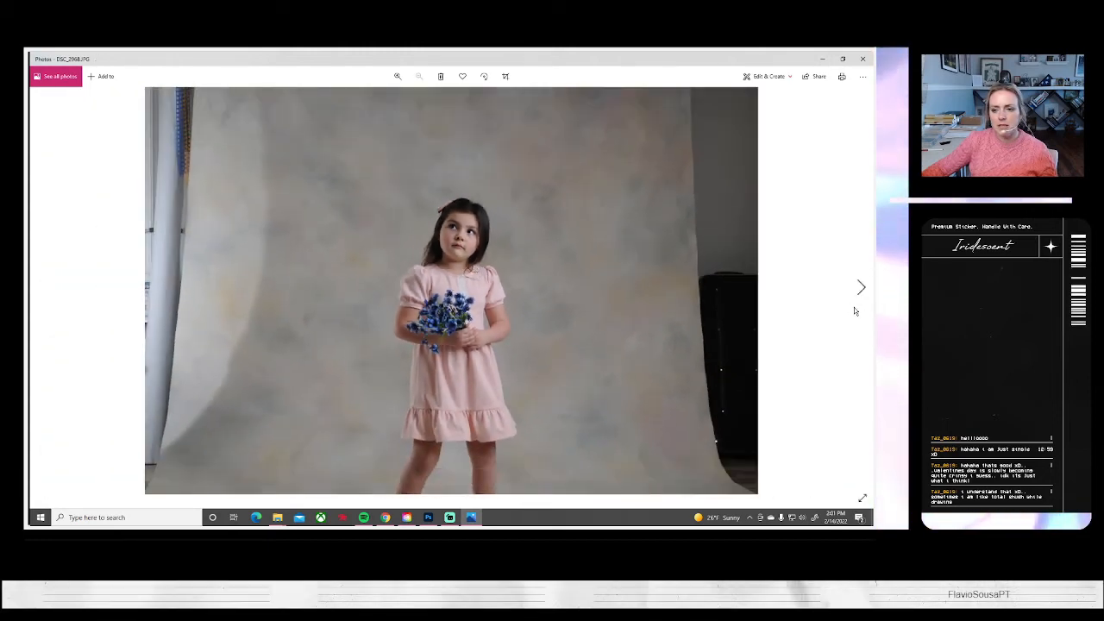
Browse the session photos in Photos from DSC_2968 to DSC_2983, reviewing the girl's poses with and without the blue flowers
click(860, 287)
click(860, 287)
click(860, 287)
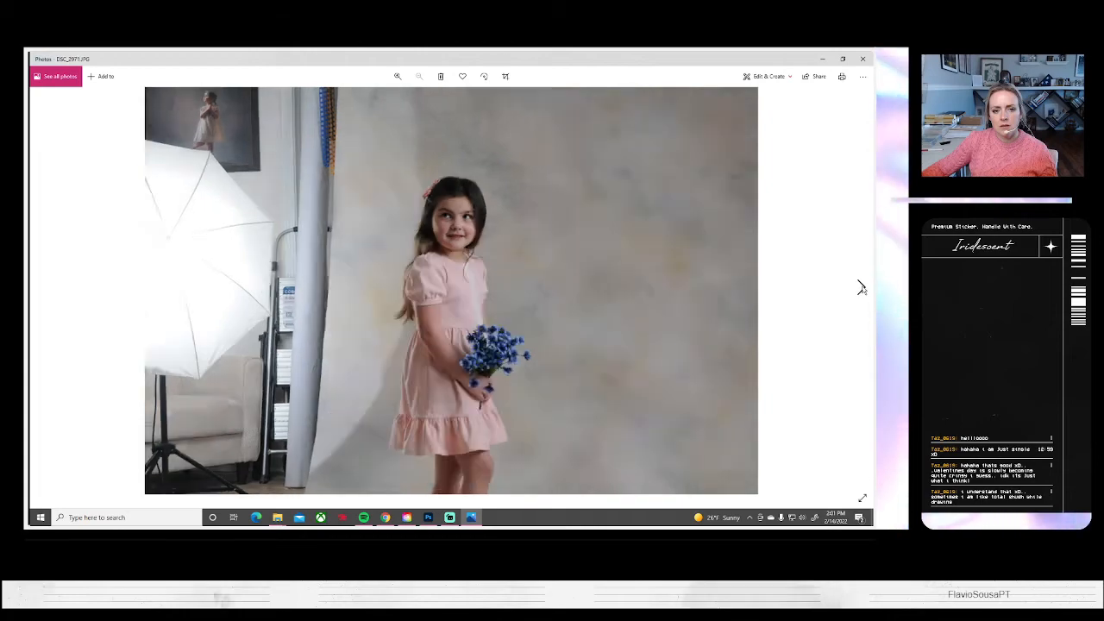
click(860, 288)
click(859, 287)
click(860, 287)
click(860, 287)
click(860, 287)
click(860, 287)
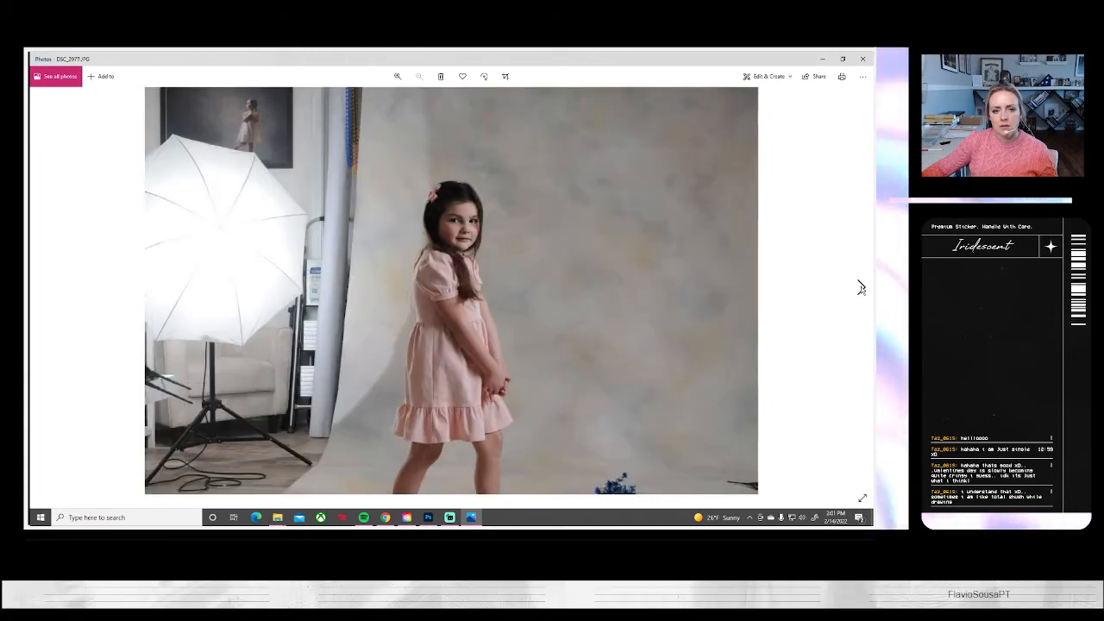
click(860, 287)
click(860, 287)
click(860, 287)
click(859, 288)
click(860, 288)
click(860, 288)
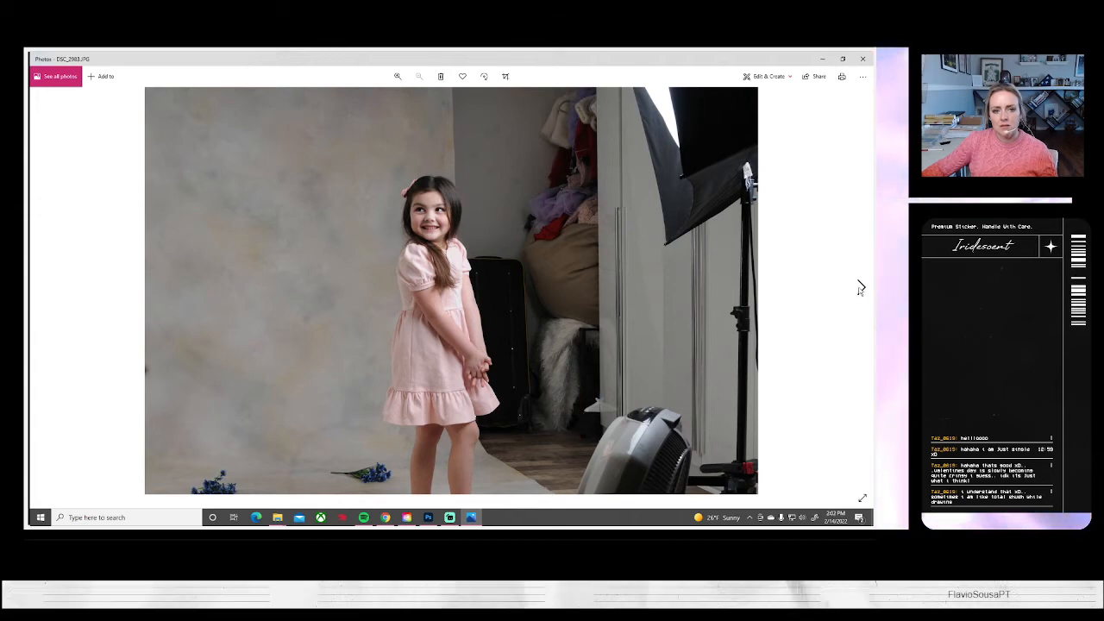
Continue through the walking poses and the shots with the assistant holding the dress, up to DSC_3014
click(860, 287)
click(859, 287)
click(860, 287)
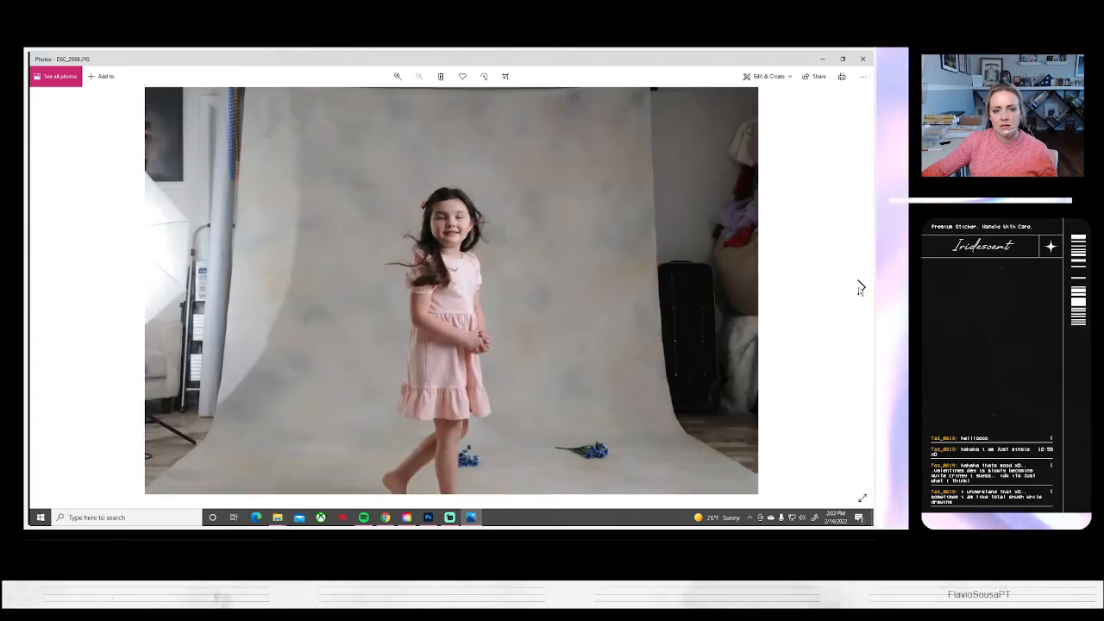
click(860, 288)
click(860, 288)
click(860, 287)
click(859, 287)
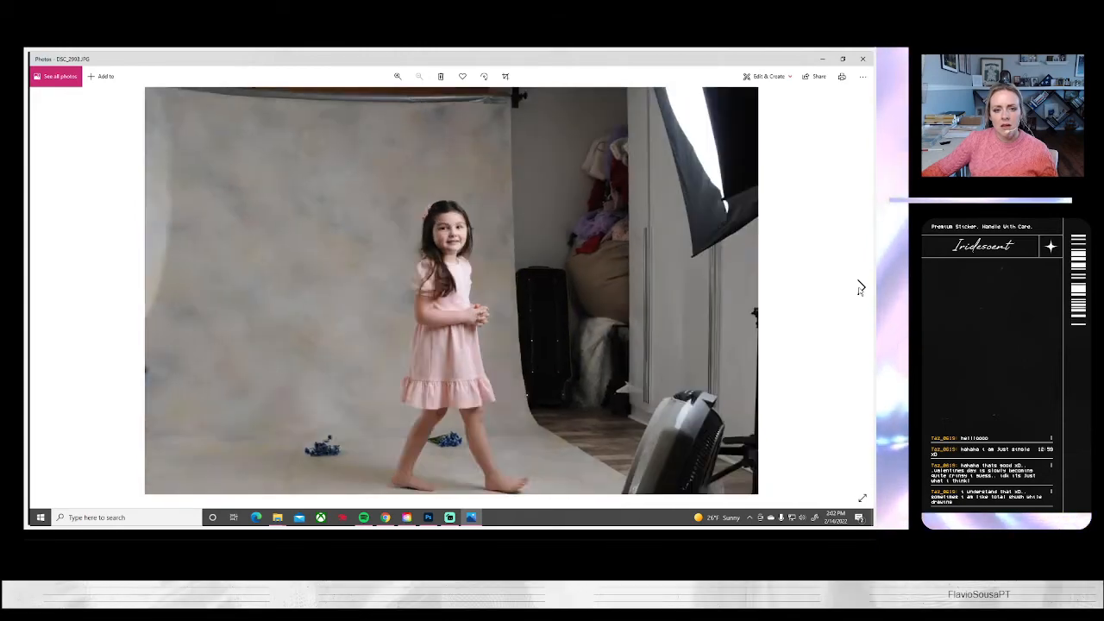
click(859, 287)
click(860, 287)
click(860, 287)
click(859, 287)
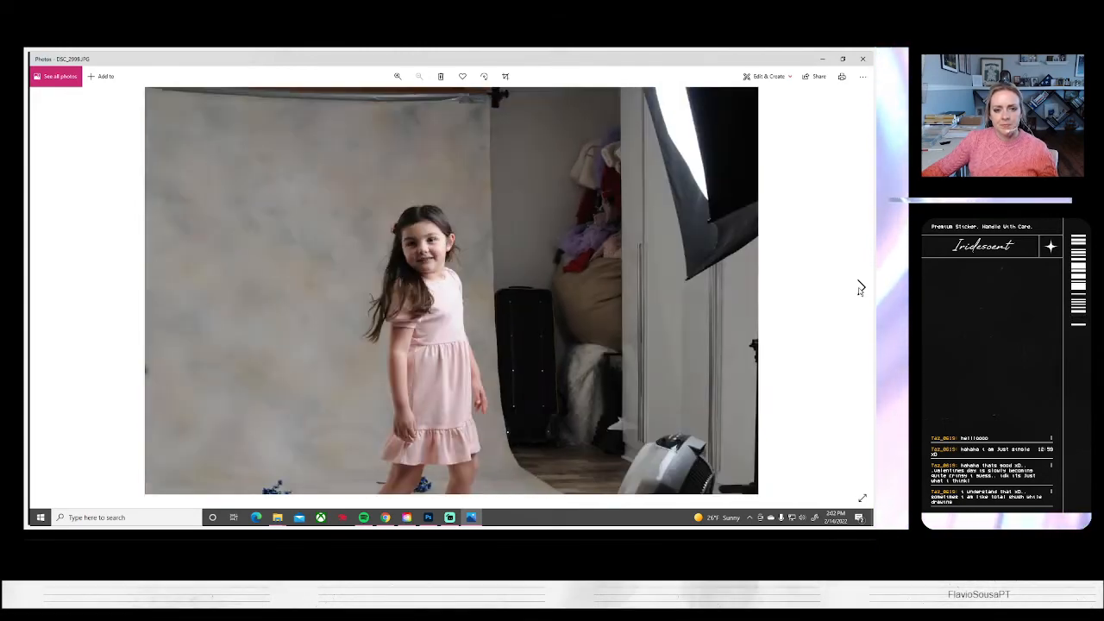
click(860, 287)
click(860, 287)
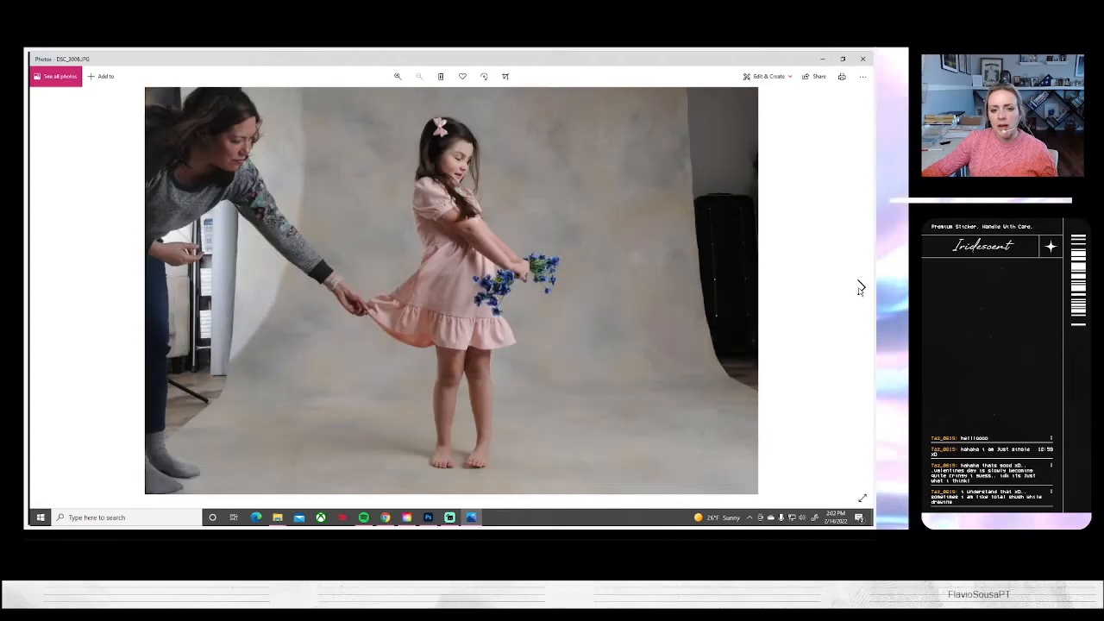
click(860, 287)
click(860, 287)
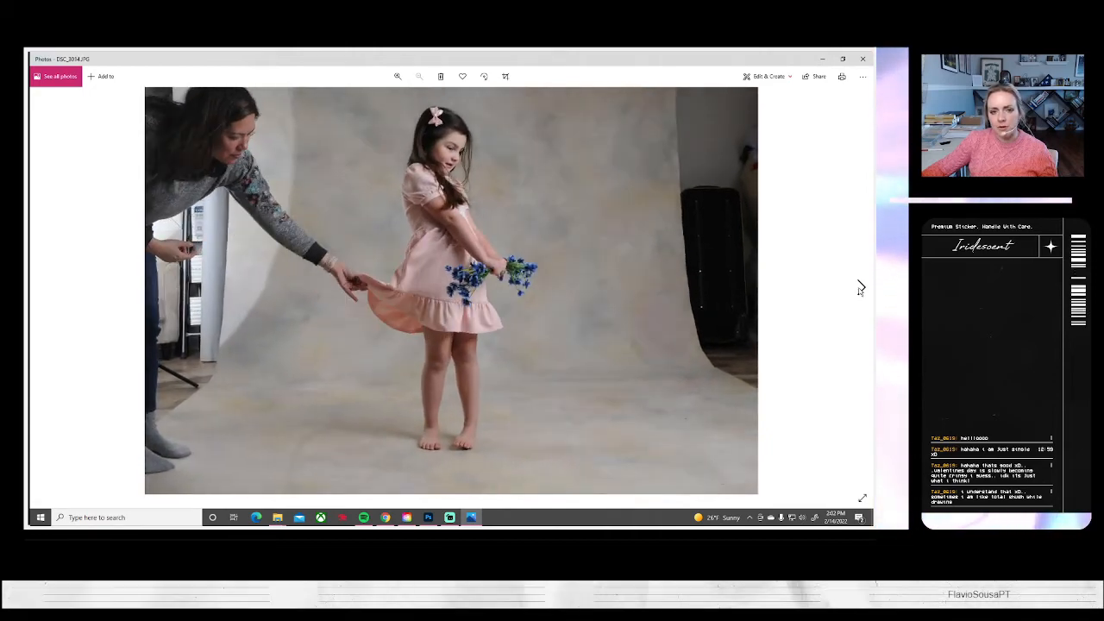
Review the portraits of the girl holding two yellow balloons and advance to the single-balloon shots
click(859, 287)
click(860, 287)
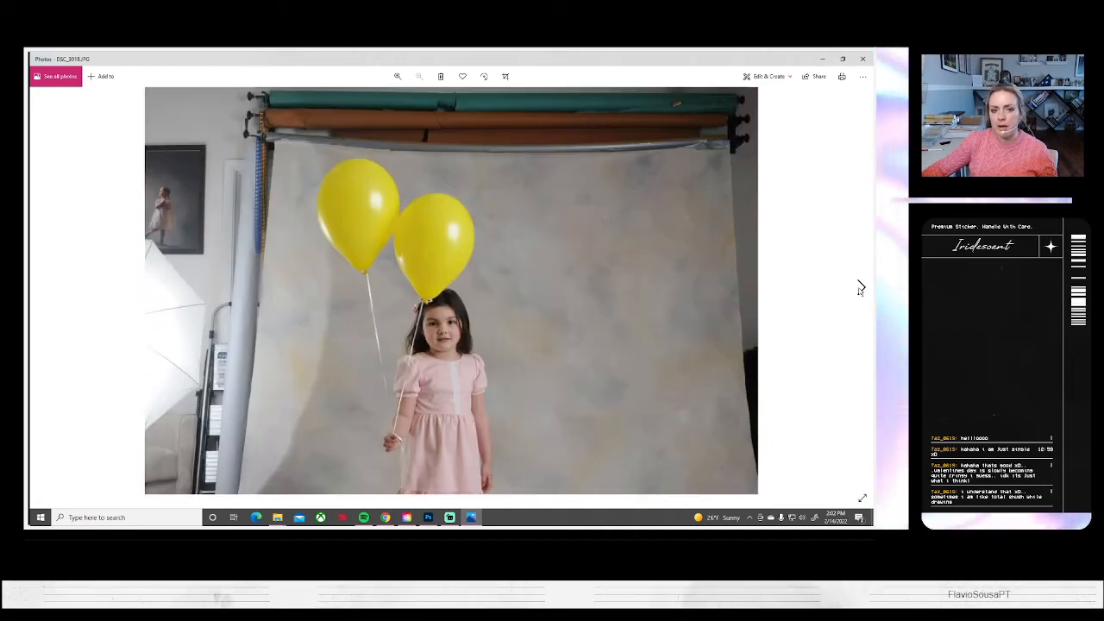
click(860, 288)
click(859, 287)
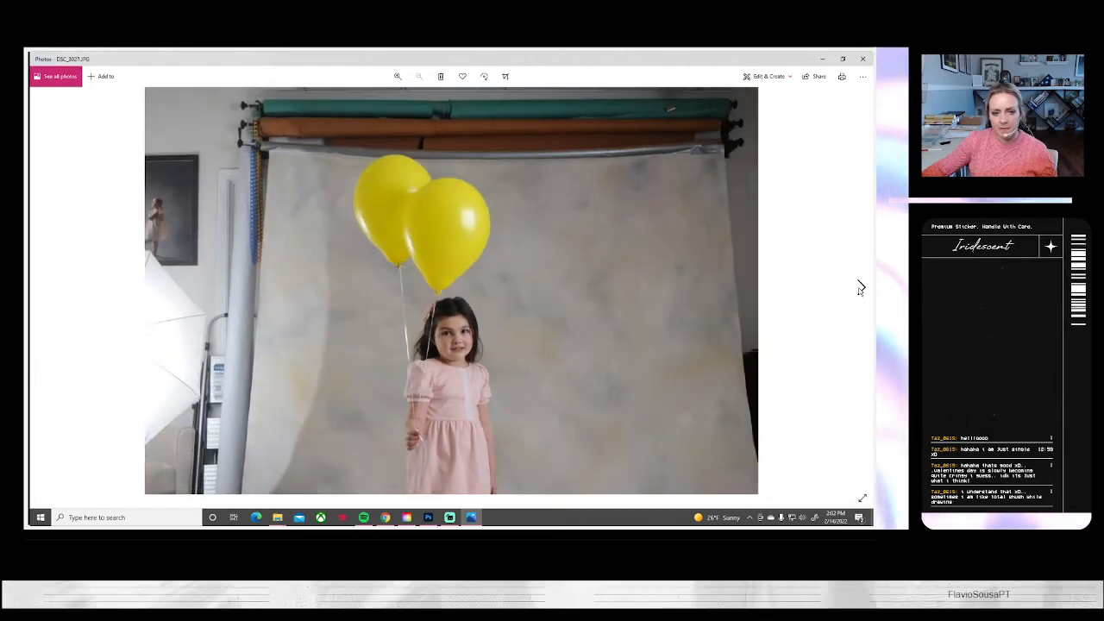
click(860, 288)
click(860, 288)
Review the single-balloon shots up to DSC_3053, and go back to DSC_3052 to examine its pose
click(859, 287)
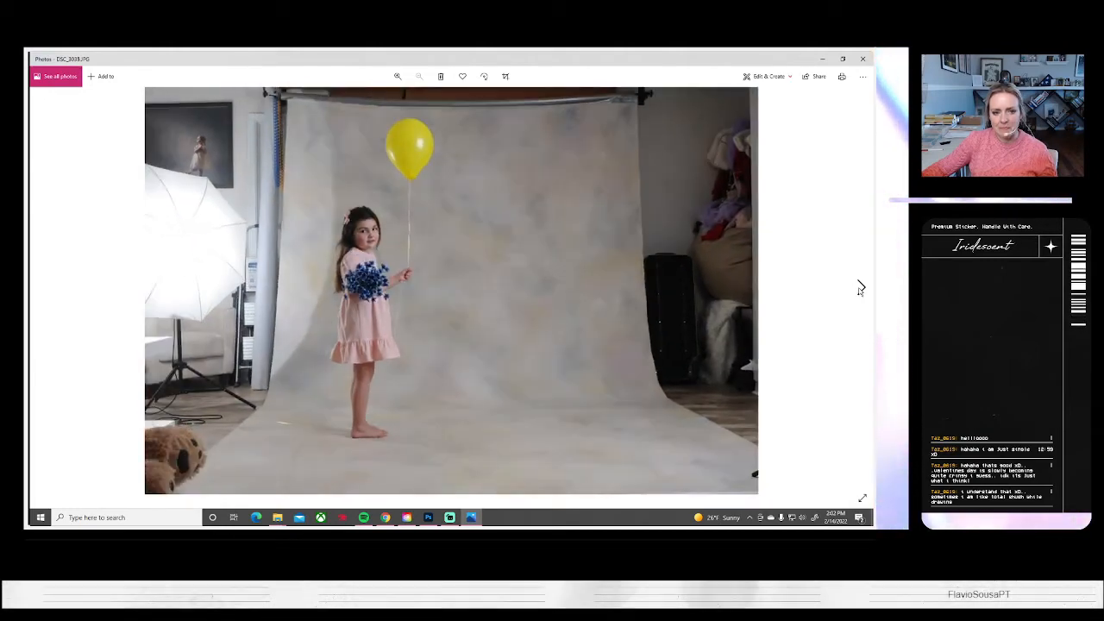
click(860, 287)
click(859, 287)
click(860, 287)
click(860, 287)
click(860, 287)
click(860, 287)
click(859, 287)
click(860, 287)
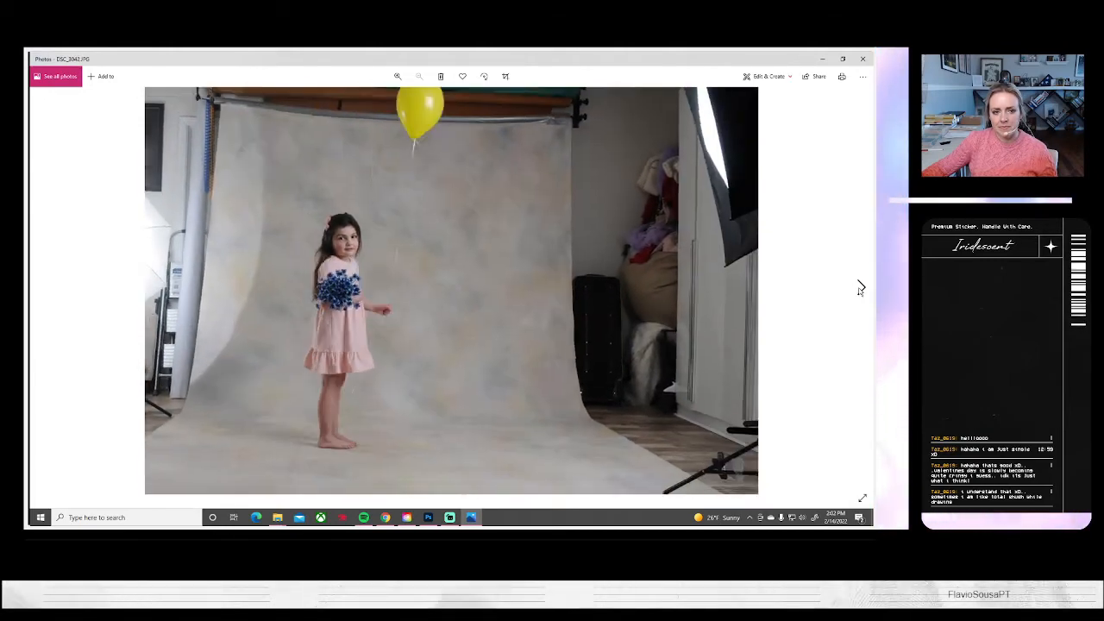
click(860, 287)
click(860, 287)
click(860, 287)
click(860, 287)
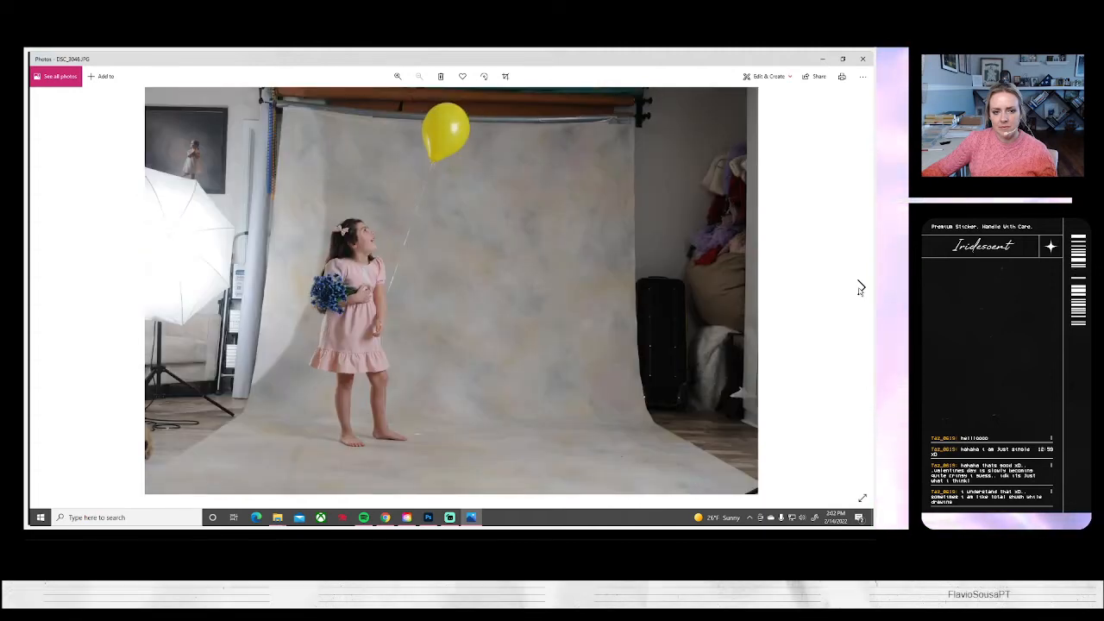
click(860, 288)
click(860, 287)
click(860, 287)
click(860, 287)
click(860, 287)
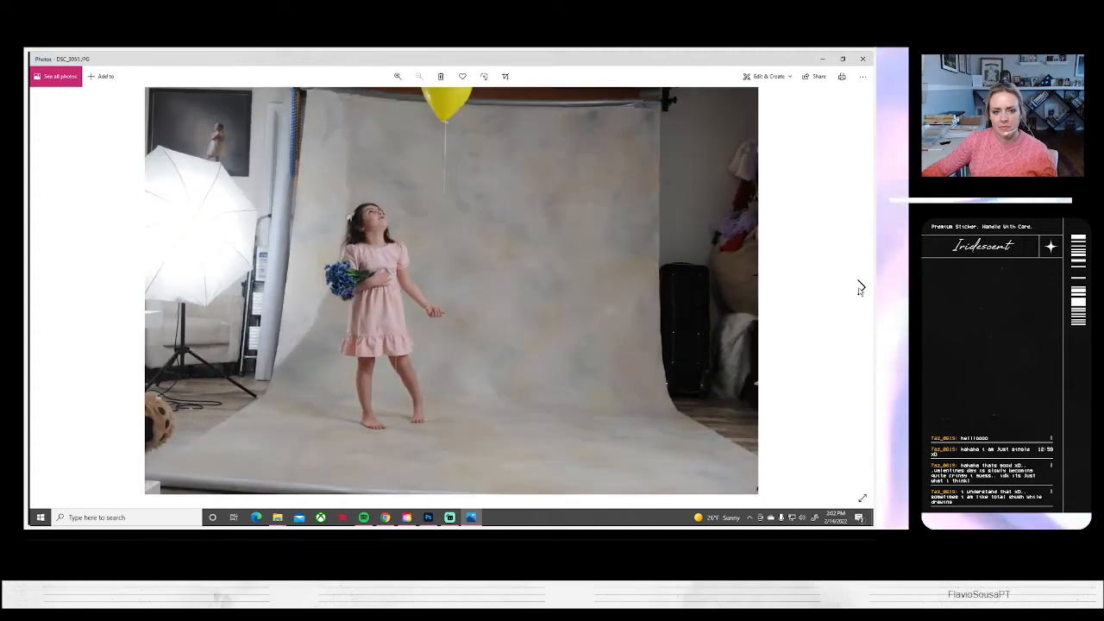
click(860, 287)
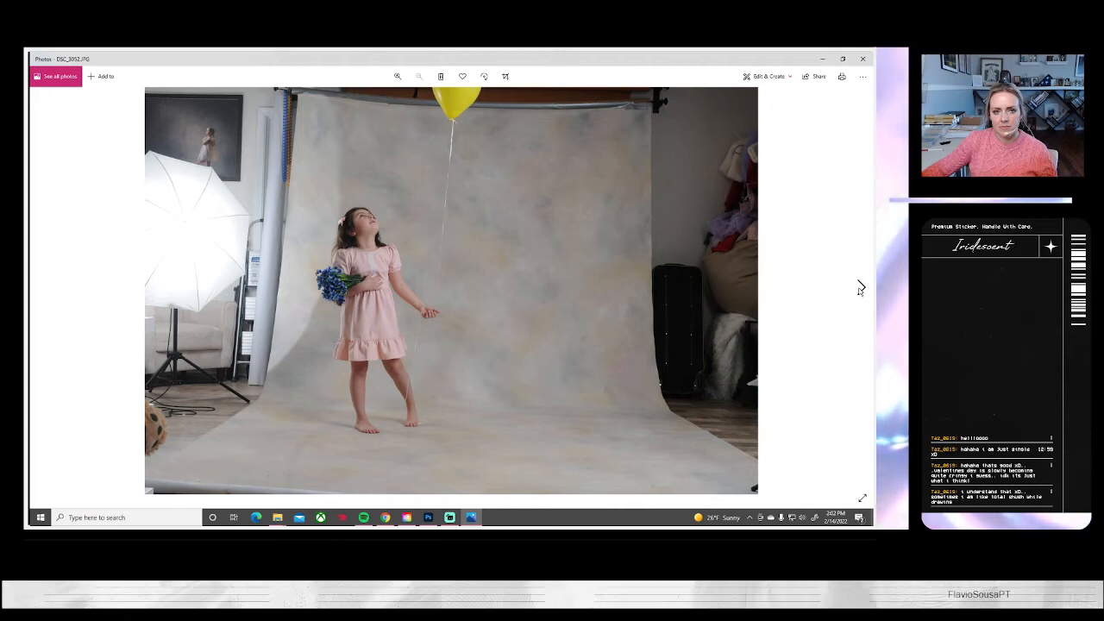
click(859, 287)
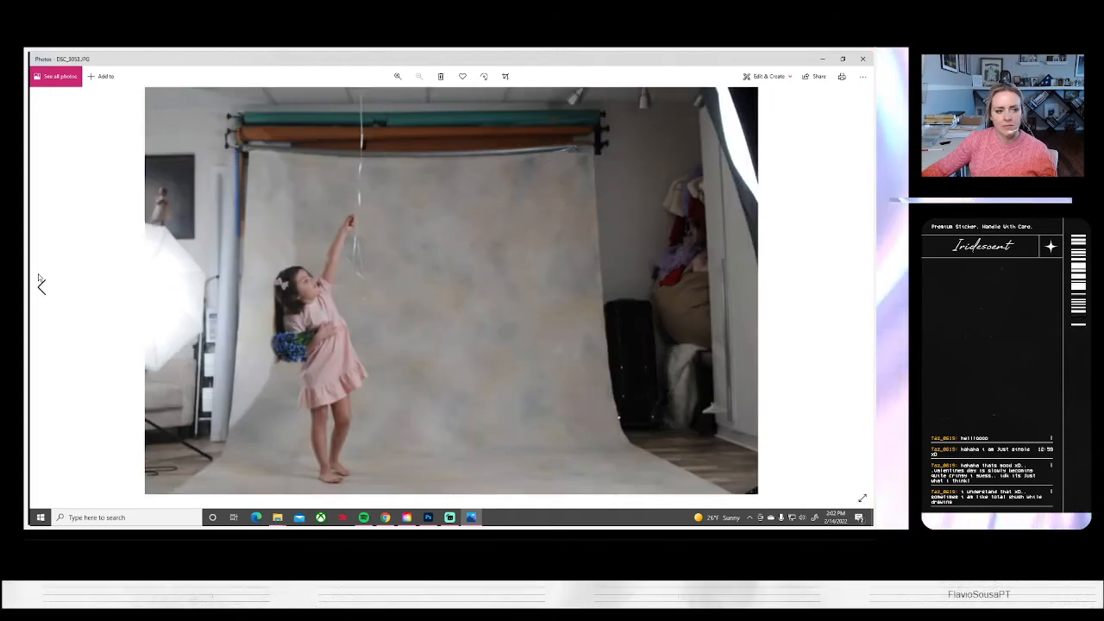
click(40, 285)
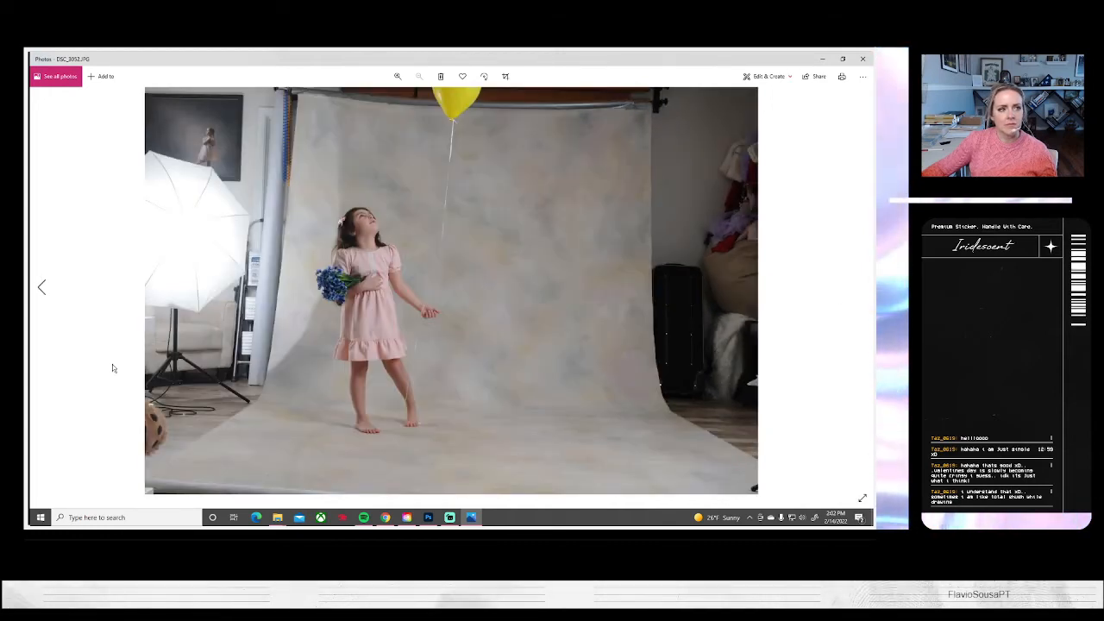
Switch to Photoshop and open DSC_3052.JPG as a new document
click(427, 517)
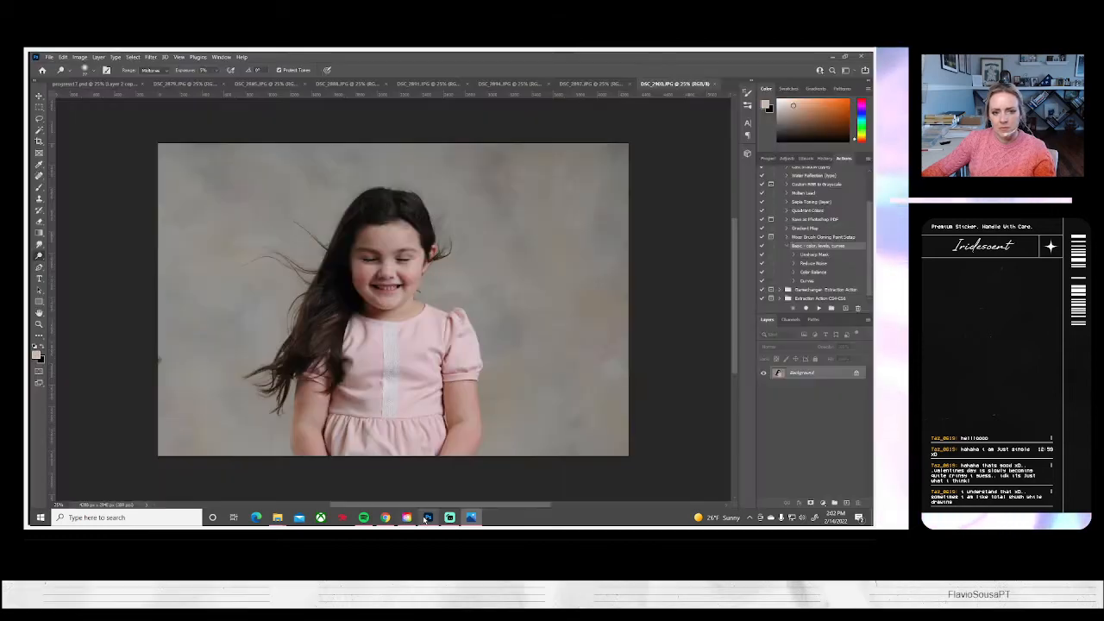
click(48, 56)
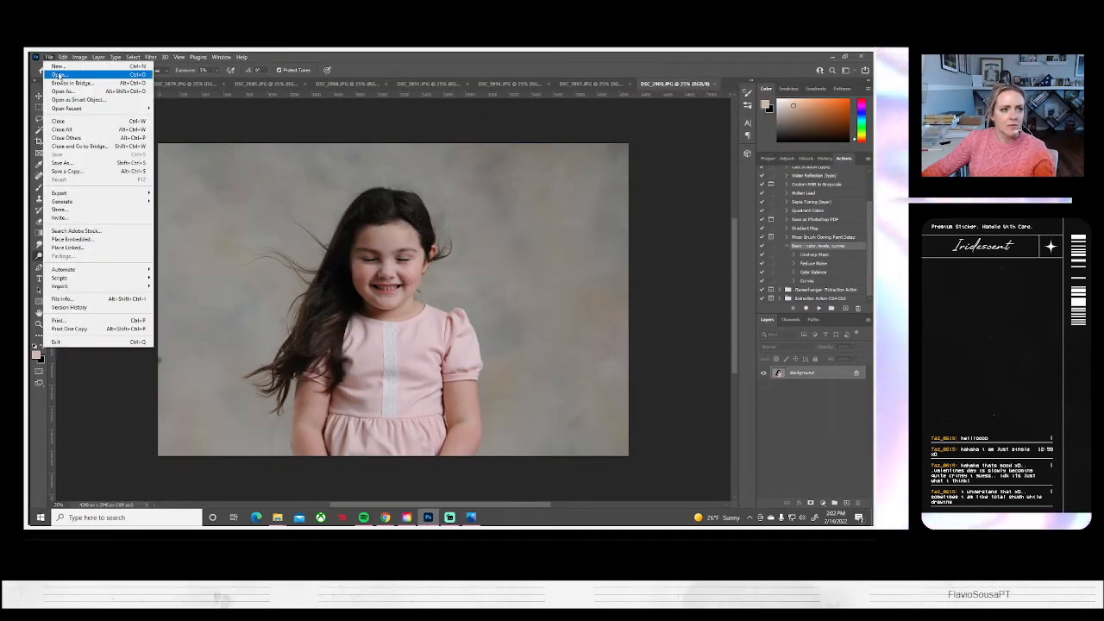
click(48, 57)
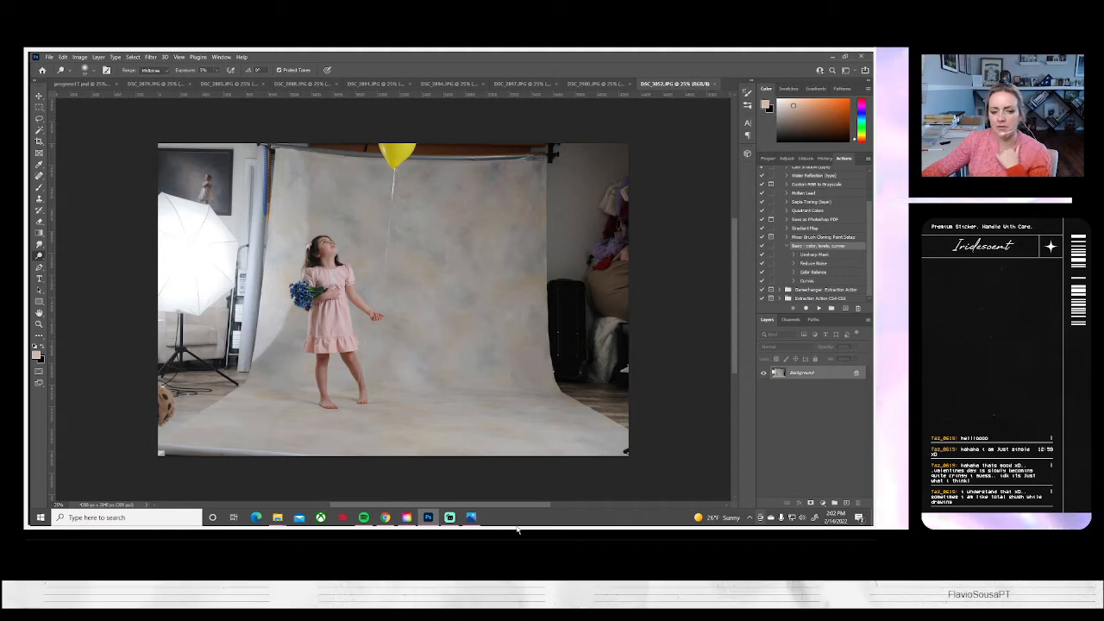
Return to Photos, browse the shots after DSC_3052 up to the white-flower close-up, and go back to DSC_3068
click(470, 518)
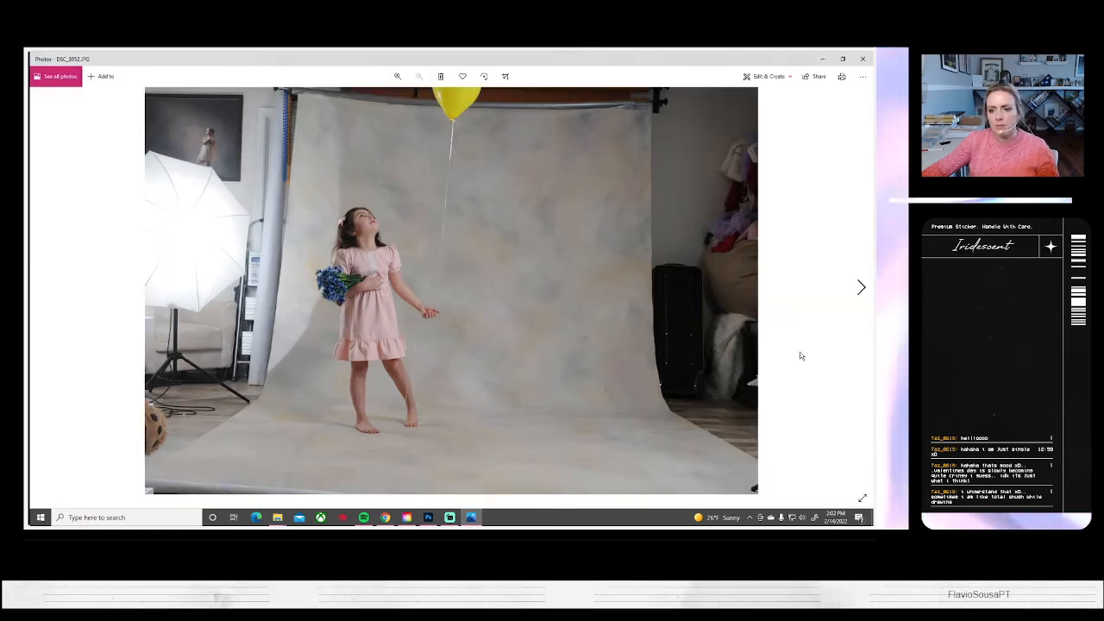
click(860, 289)
click(860, 289)
click(860, 289)
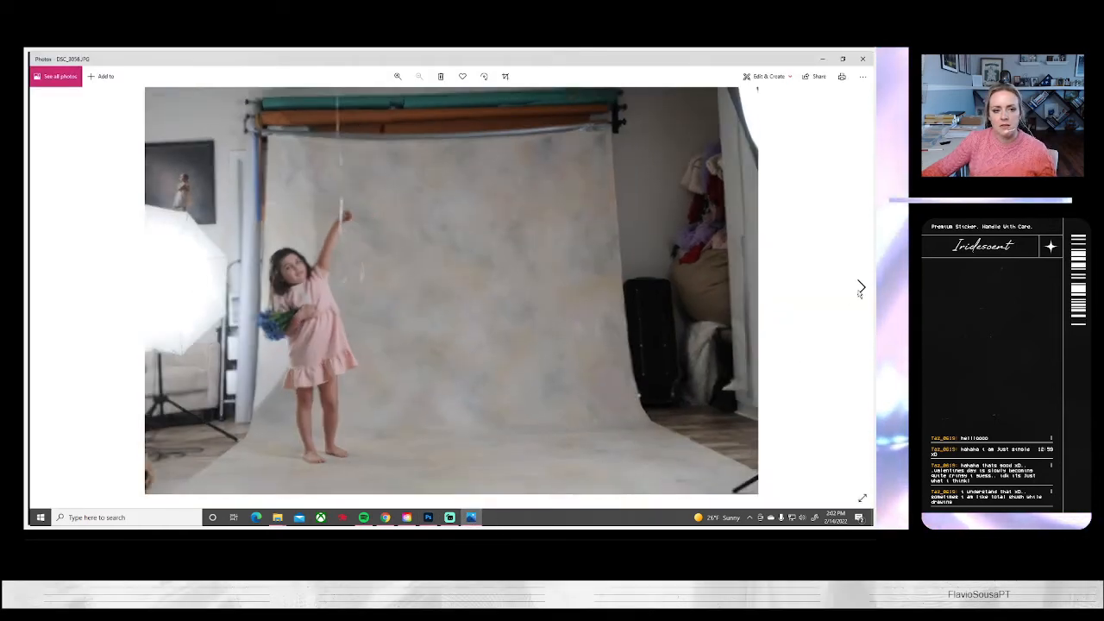
click(860, 289)
click(860, 289)
click(859, 289)
click(860, 289)
click(860, 288)
click(860, 289)
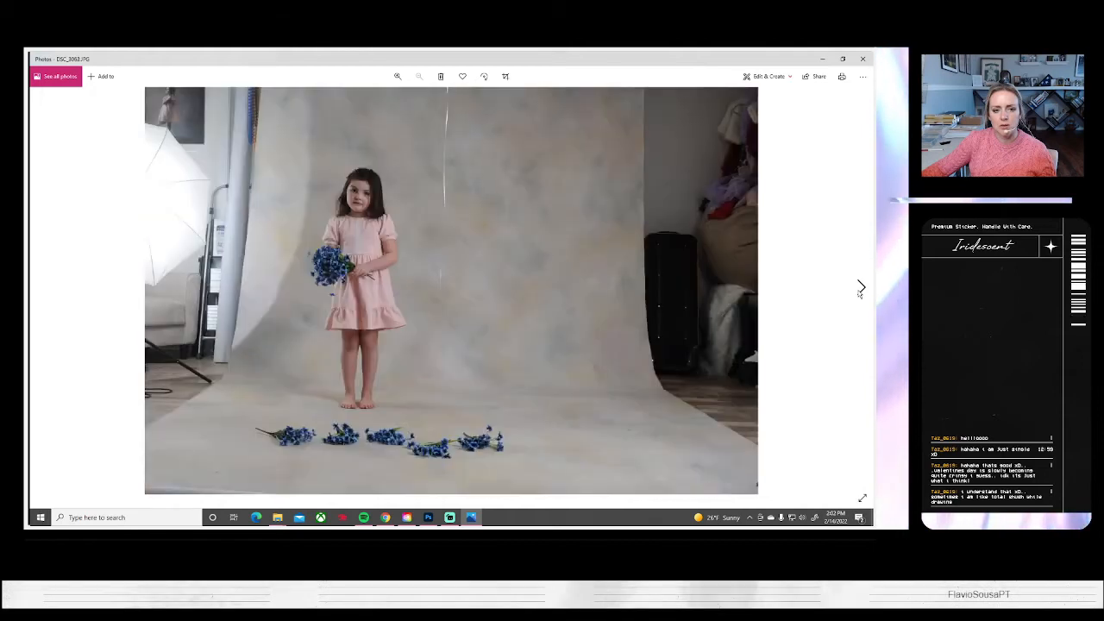
click(860, 289)
click(860, 289)
click(860, 289)
click(859, 289)
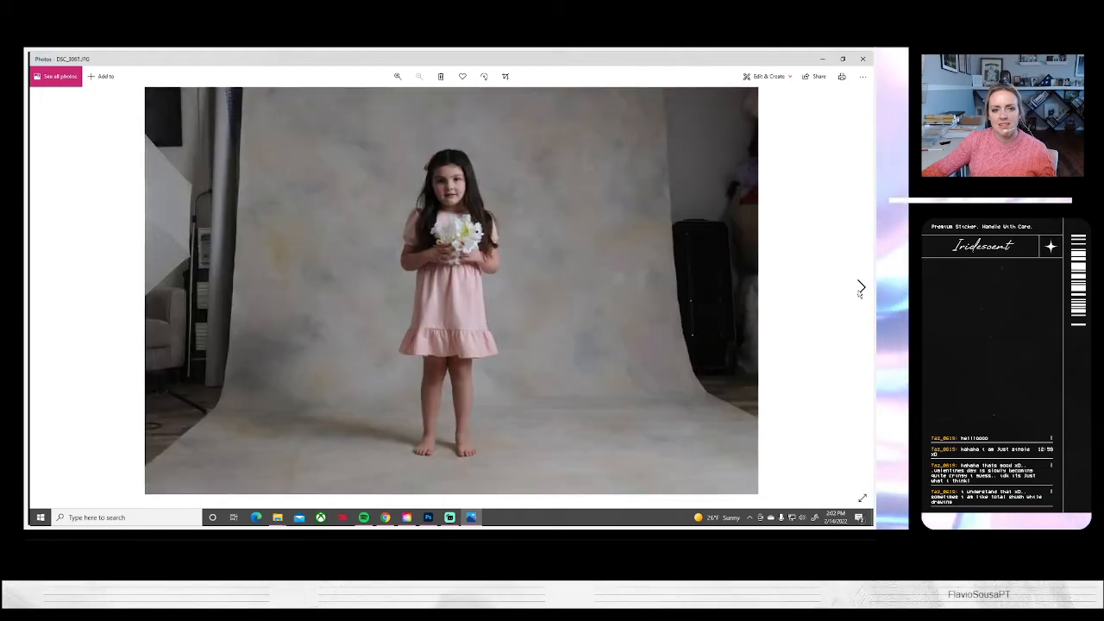
click(860, 289)
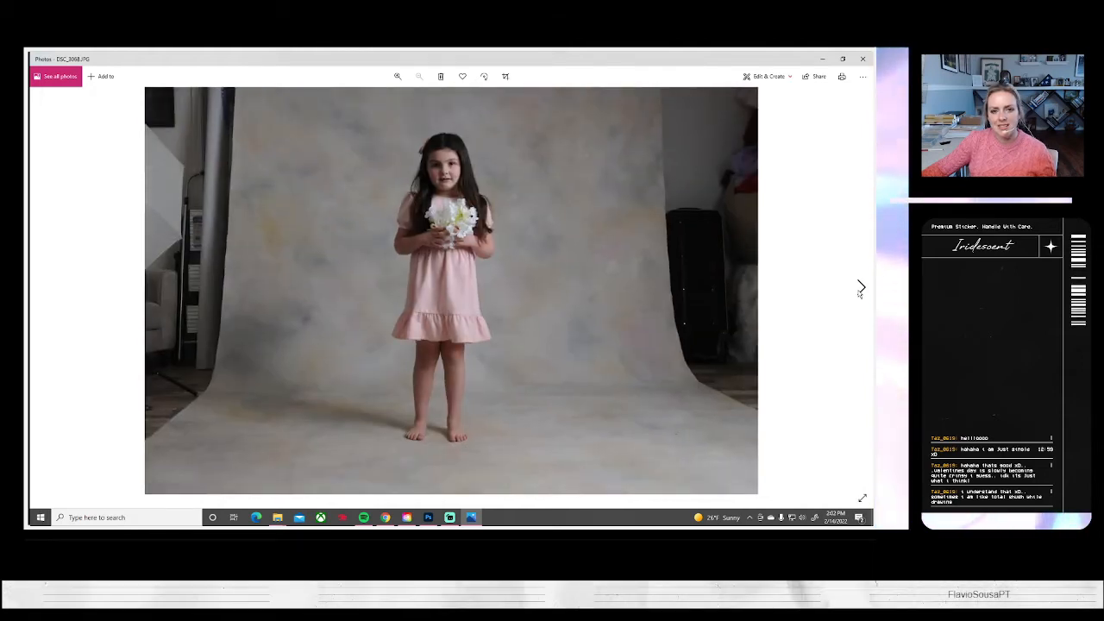
click(860, 288)
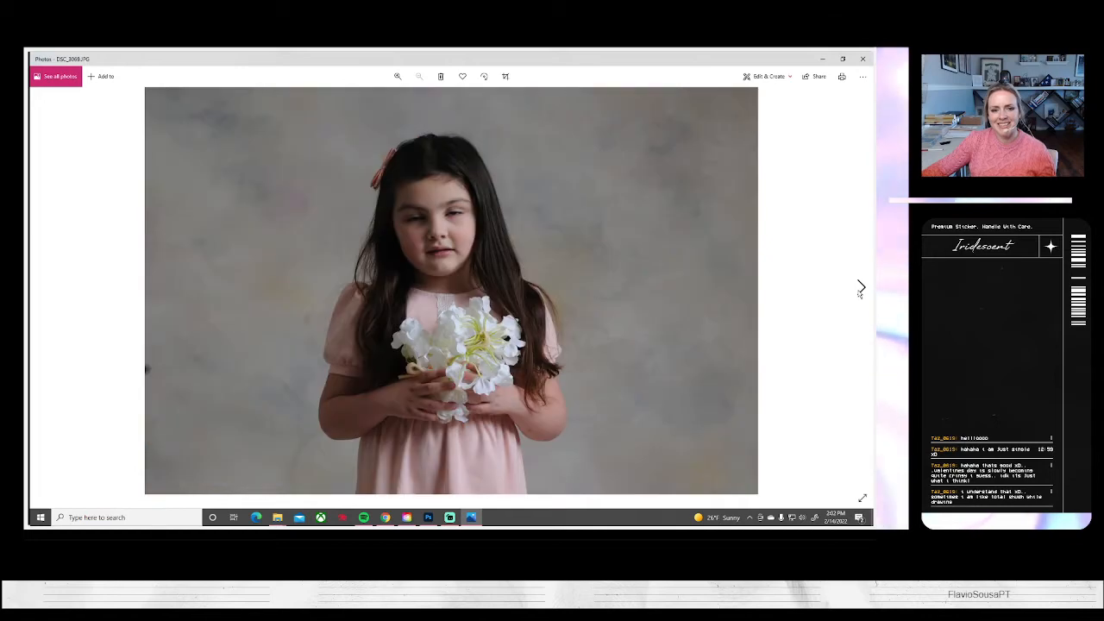
click(41, 288)
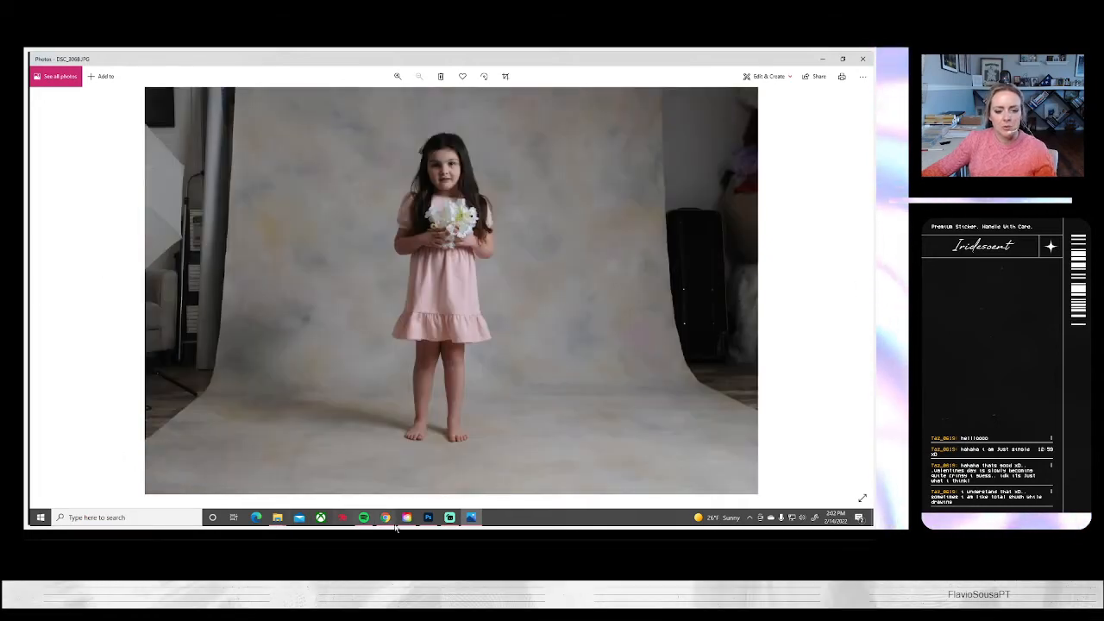
Switch to Photoshop, bring up DSC_2879.JPG, and run the basic color, levels, curves action on it
click(428, 516)
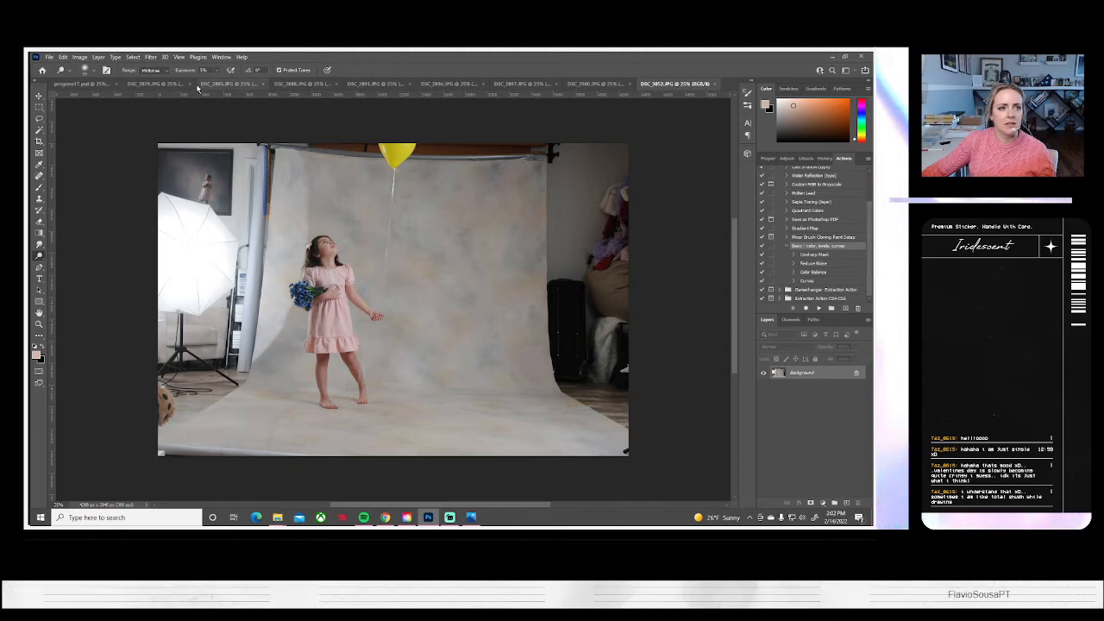
click(160, 85)
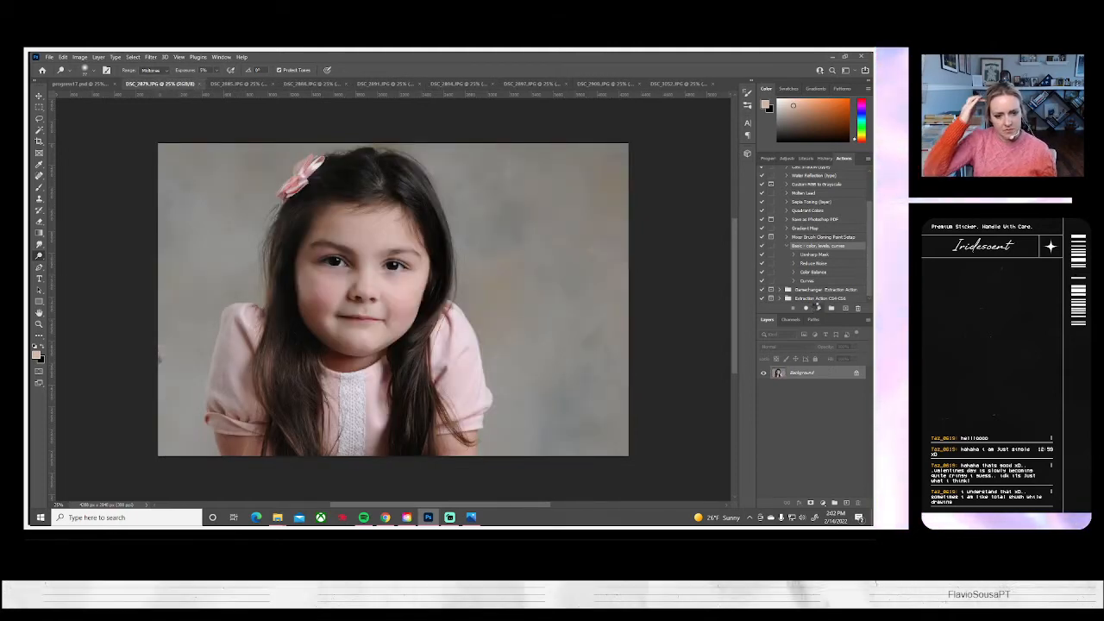
click(816, 308)
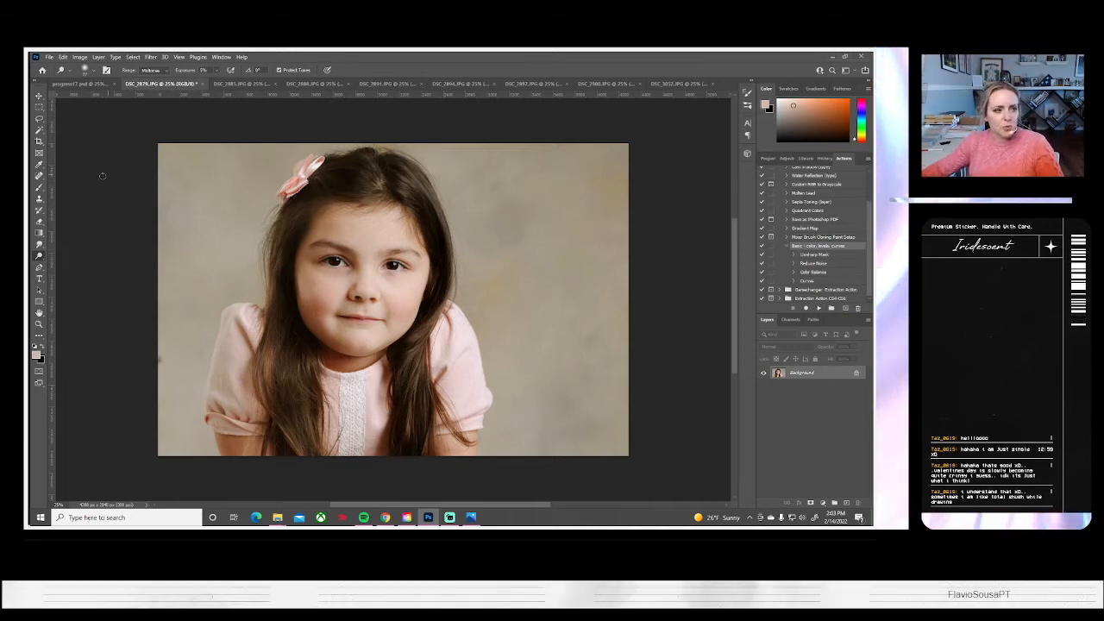
Clean up the backdrop on both sides of the girl in DSC_2879.JPG with the Clone Stamp tool
key(s)
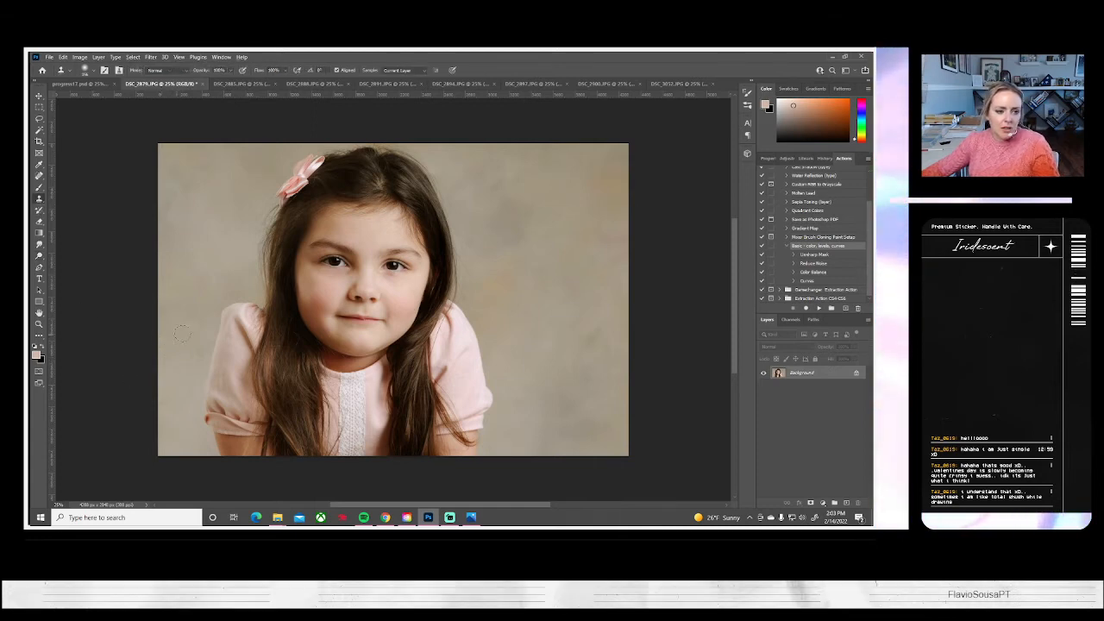
alt+click(192, 344)
drag(203, 364, 197, 355)
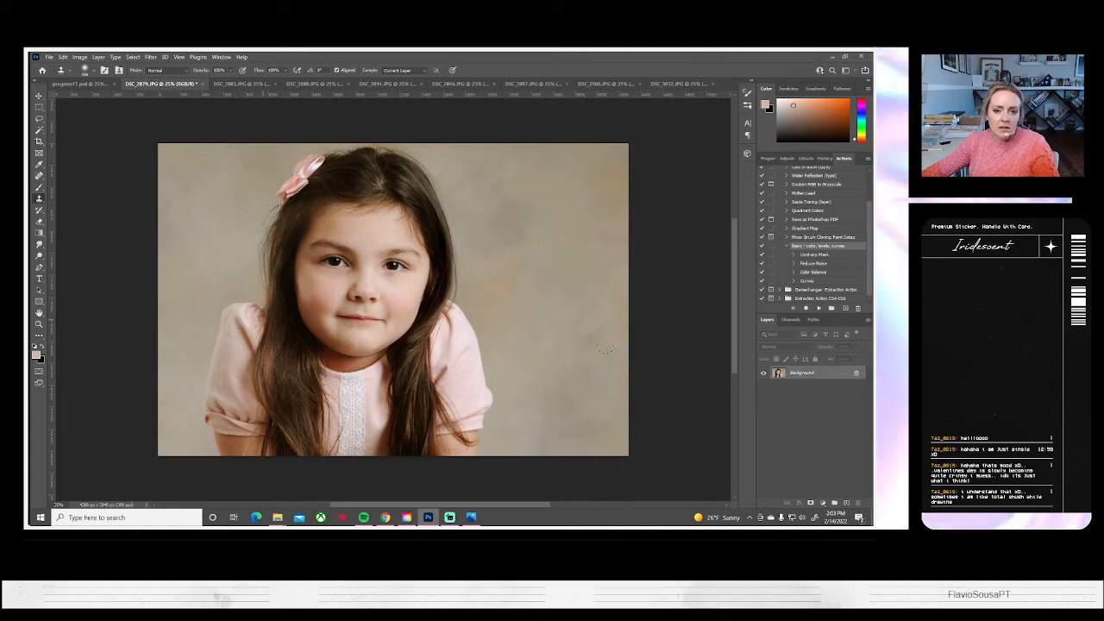
mouse_move(618, 365)
mouse_down()
mouse_move(620, 330)
mouse_move(579, 323)
mouse_move(598, 331)
mouse_move(579, 338)
mouse_move(609, 352)
mouse_up()
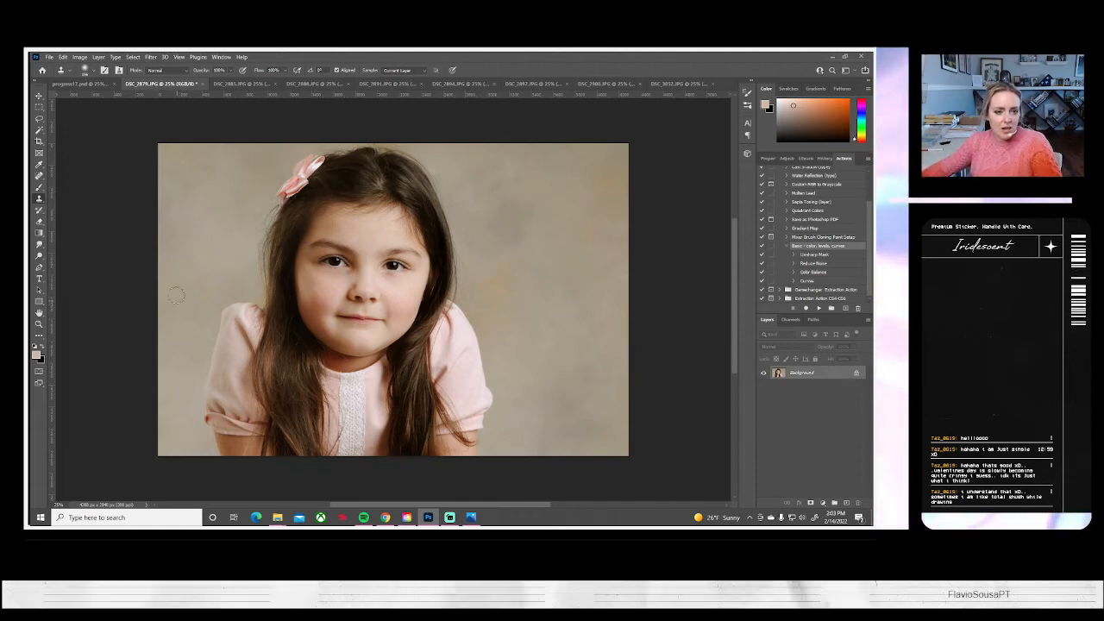
Brighten the girl's face in DSC_2879.JPG with a resized Dodge tool brush set to the midtones range
click(38, 256)
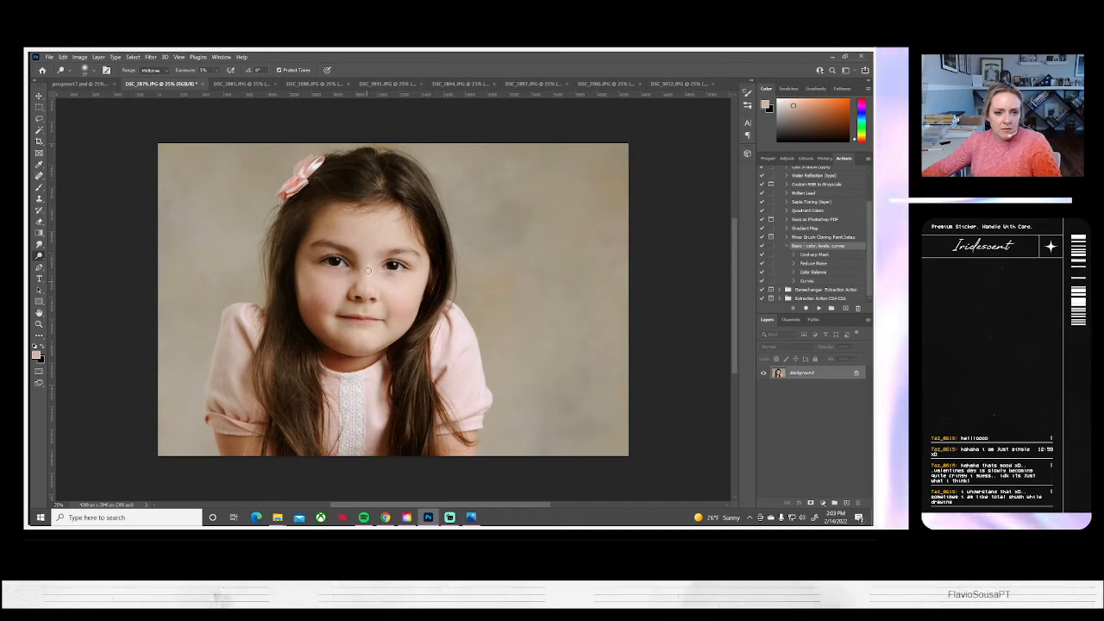
click(83, 70)
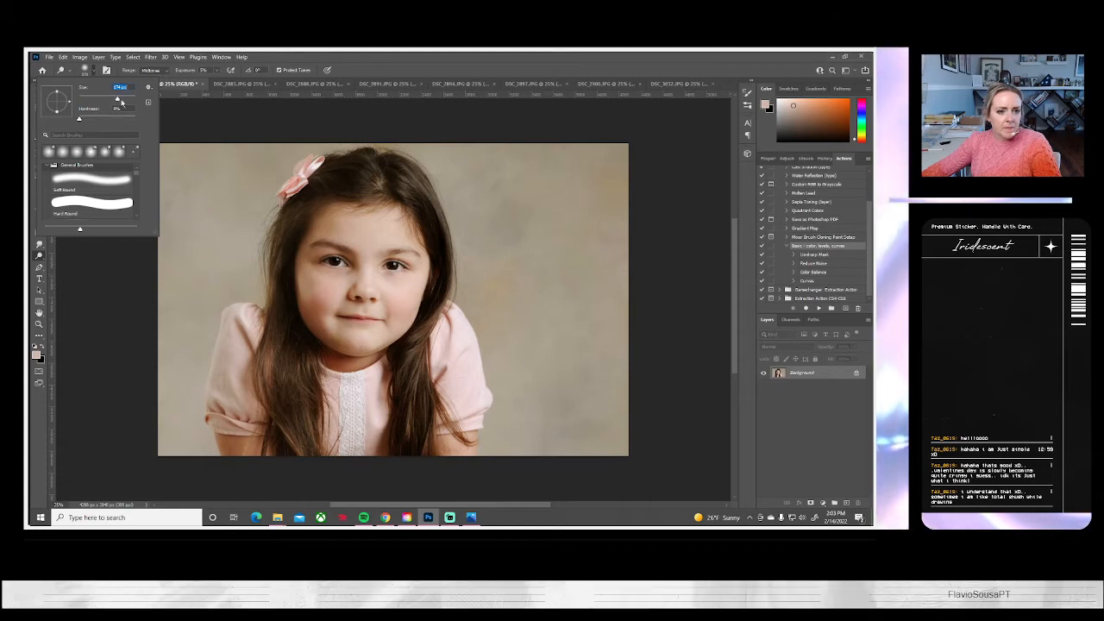
click(312, 279)
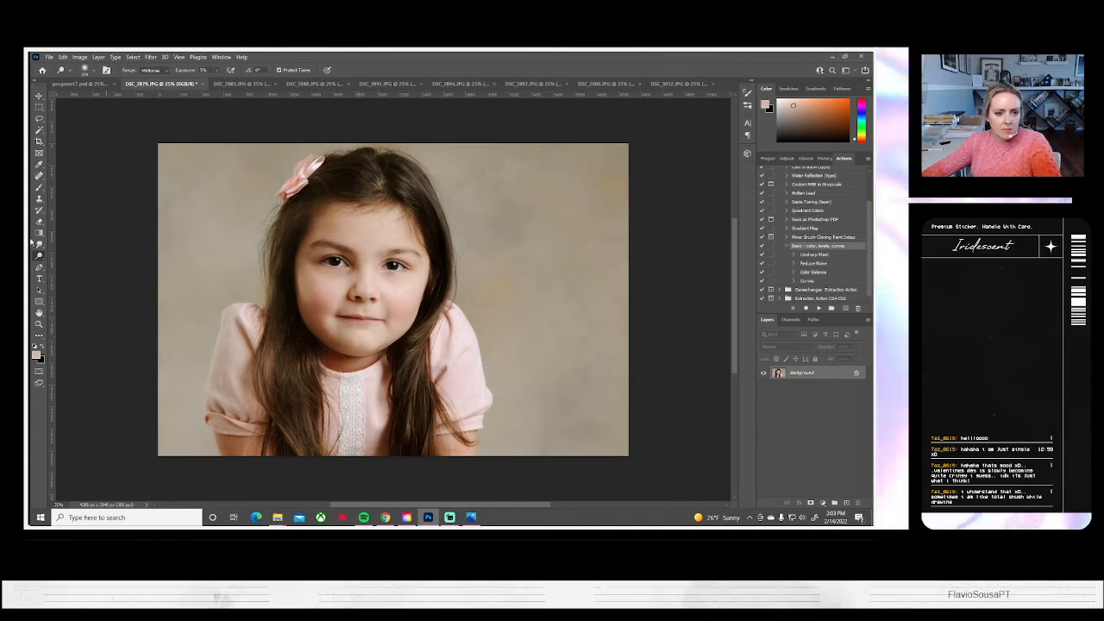
Save DSC_2879 as a JPEG at quality 10 and close the document
click(49, 57)
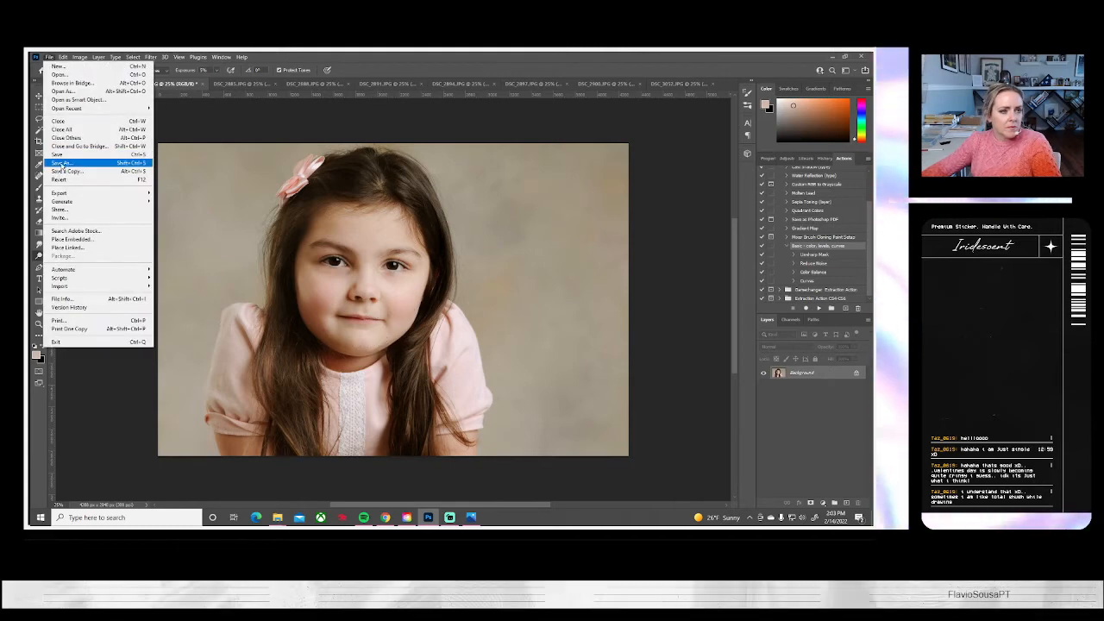
click(78, 158)
click(538, 351)
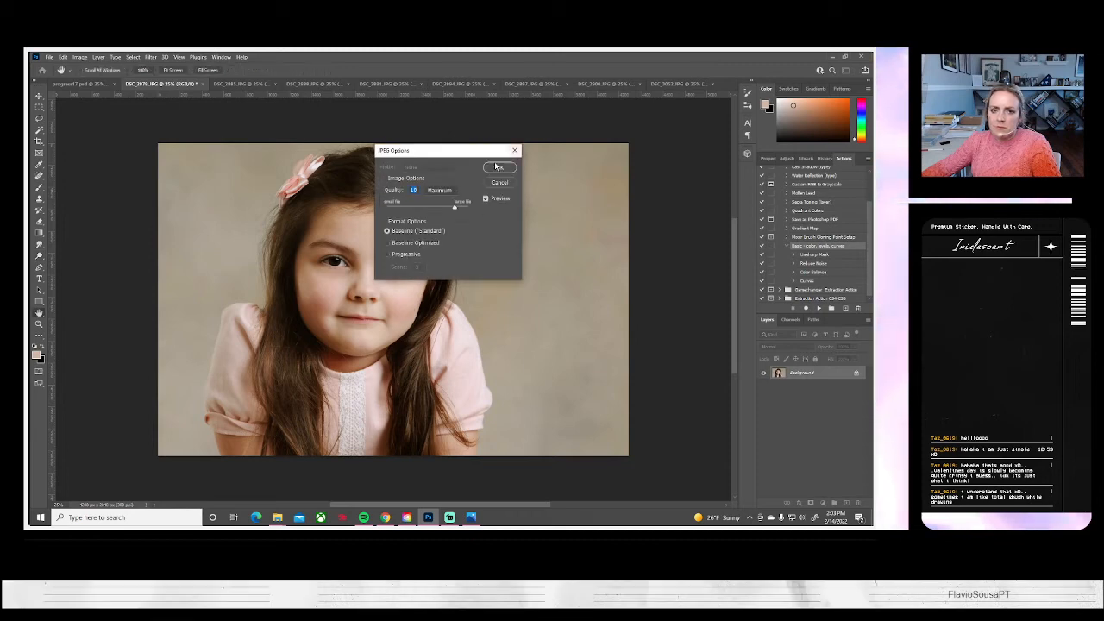
click(498, 168)
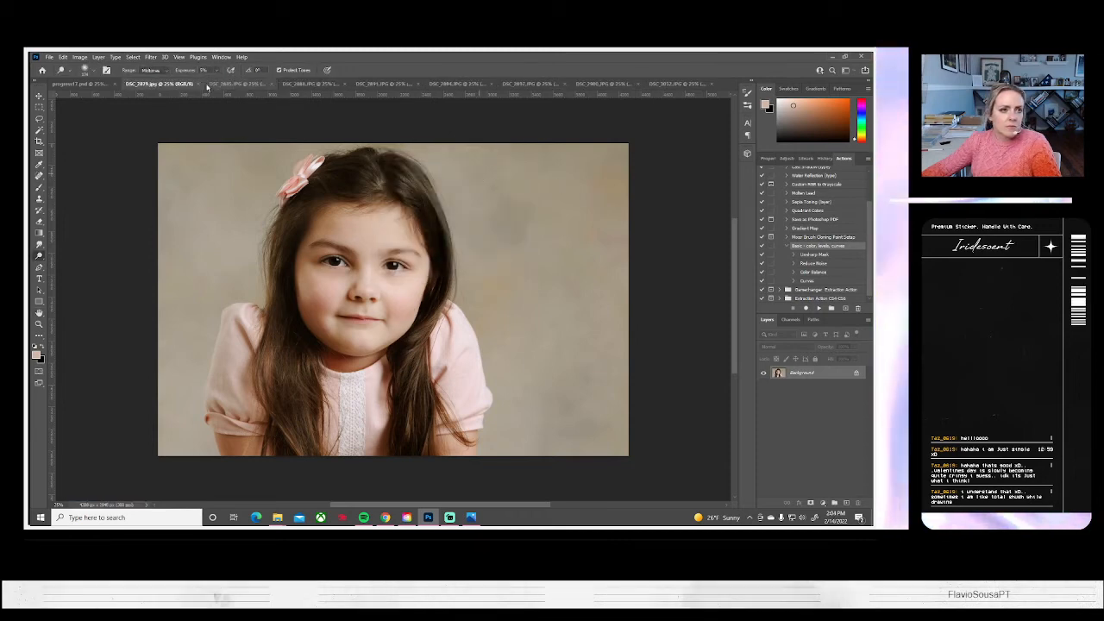
click(196, 85)
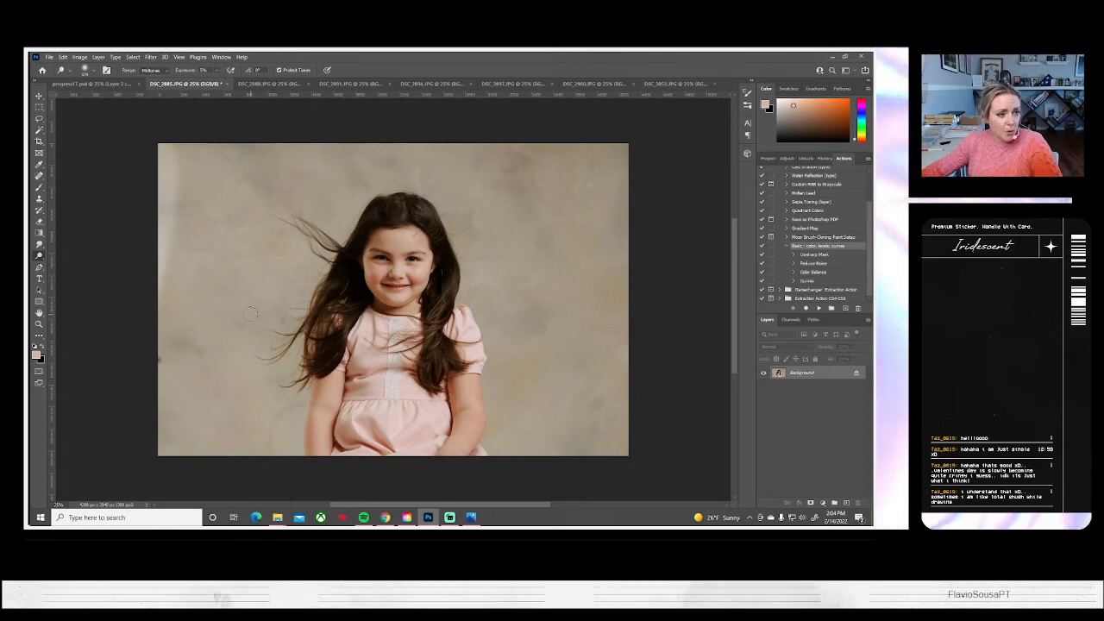
Clean up the backdrop on both sides of the girl in DSC_2885.JPG with the Clone Stamp tool, enlarging its soft brush partway
click(39, 198)
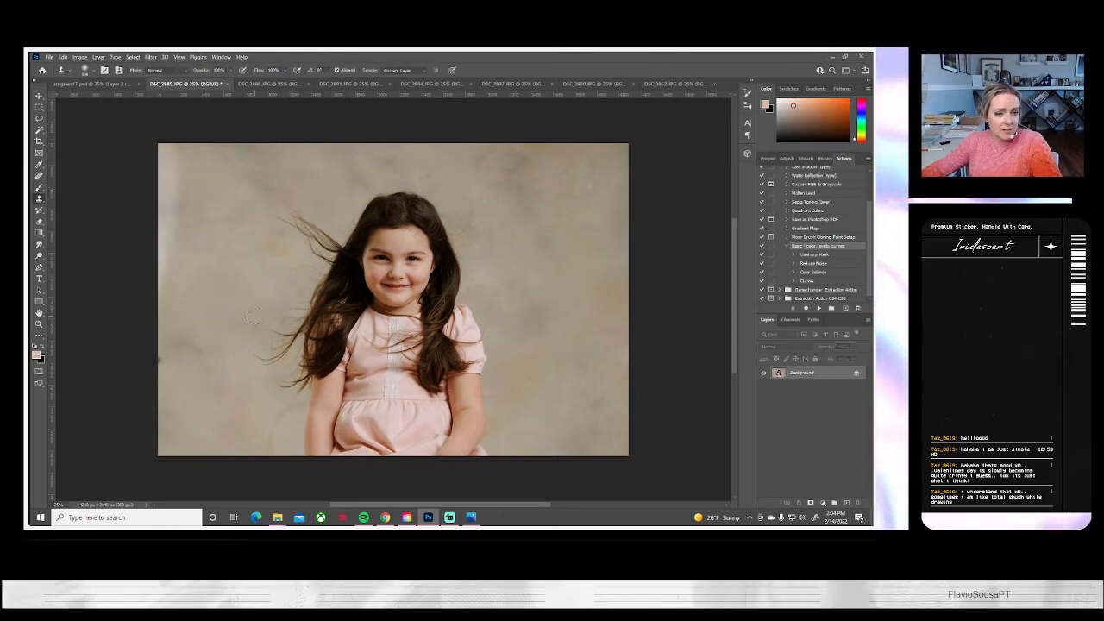
drag(278, 307, 284, 299)
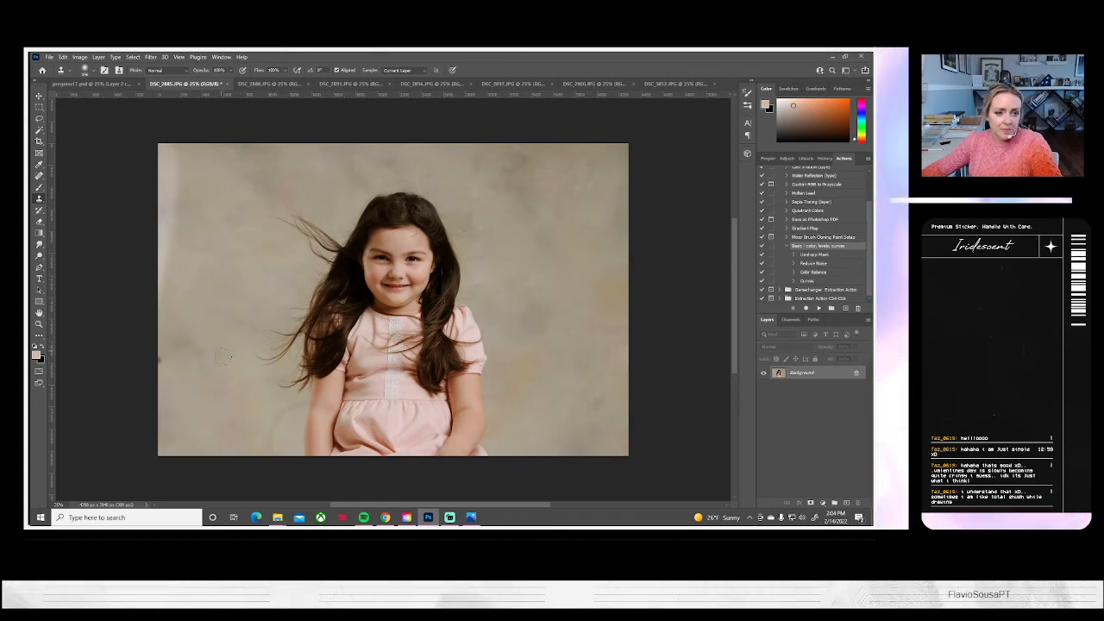
mouse_move(283, 411)
mouse_down()
mouse_move(270, 452)
mouse_move(269, 429)
mouse_move(247, 412)
mouse_move(320, 412)
mouse_up()
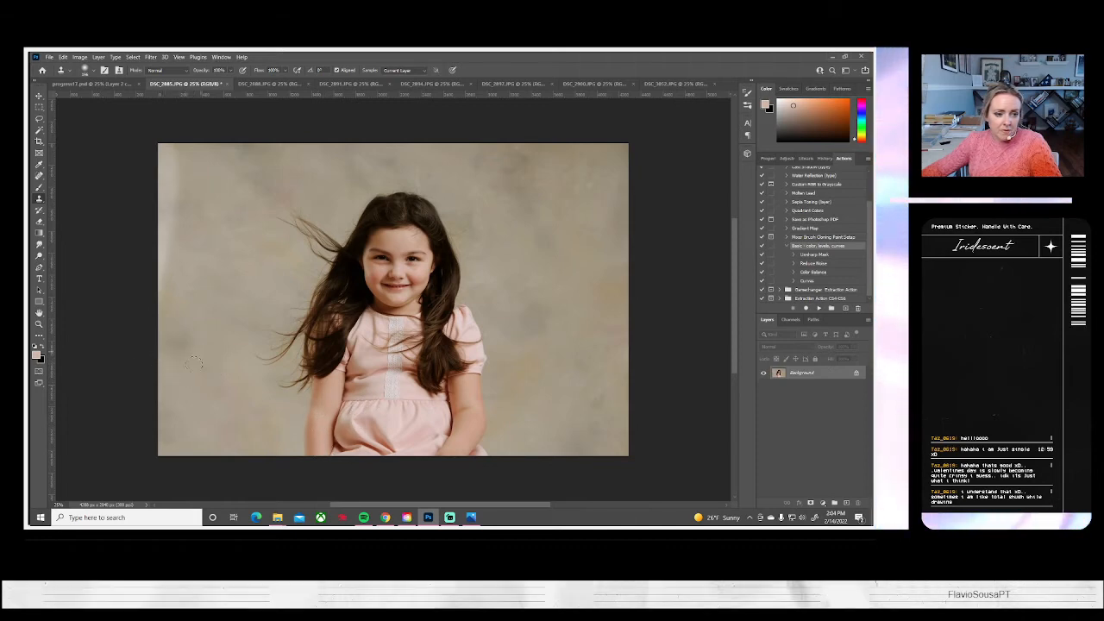
click(91, 71)
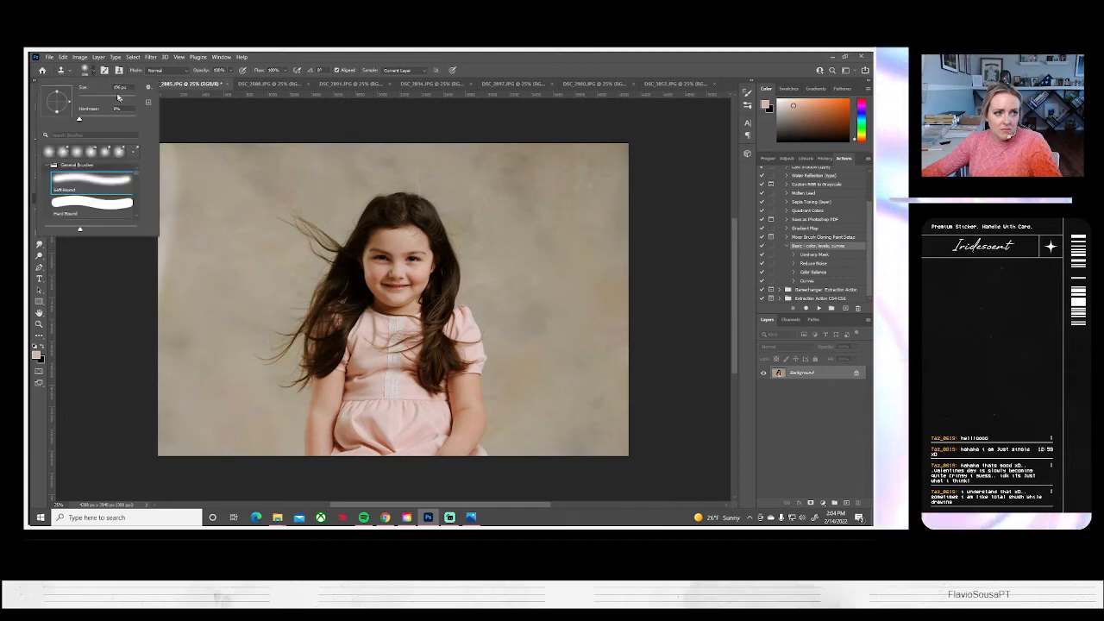
click(174, 296)
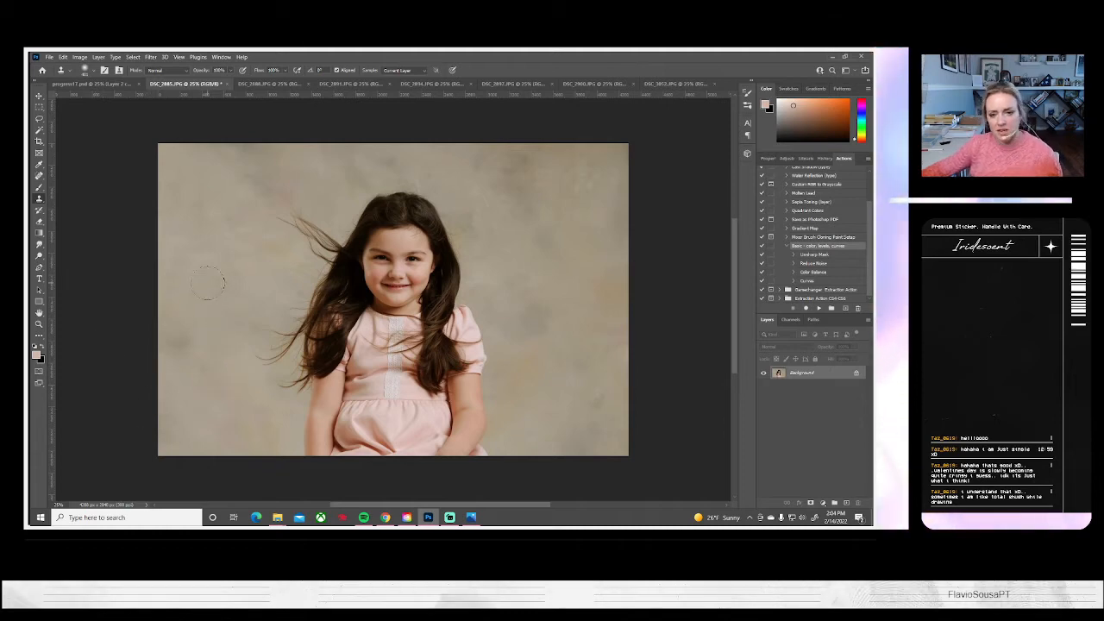
alt+click(512, 244)
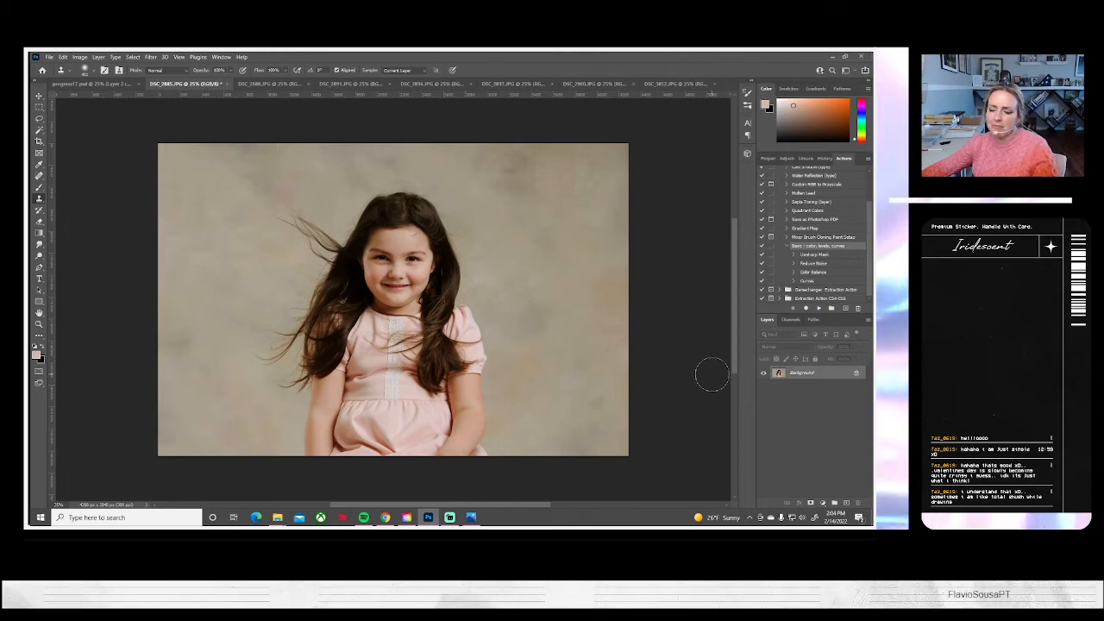
Duplicate the Background layer of DSC_2885.JPG as Background copy
right_click(802, 376)
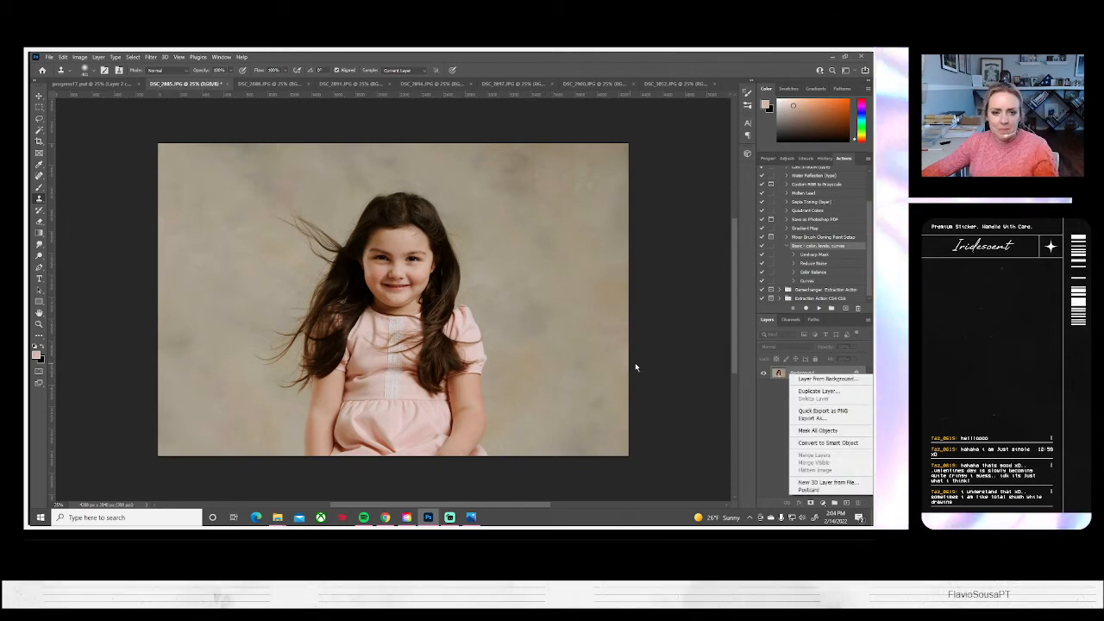
click(802, 391)
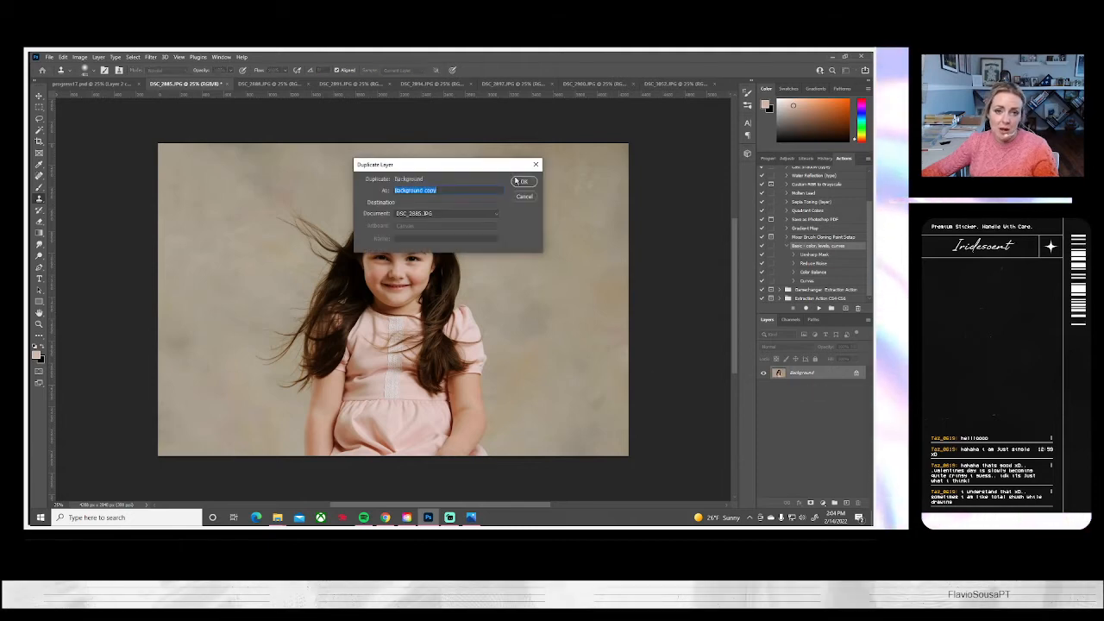
click(515, 181)
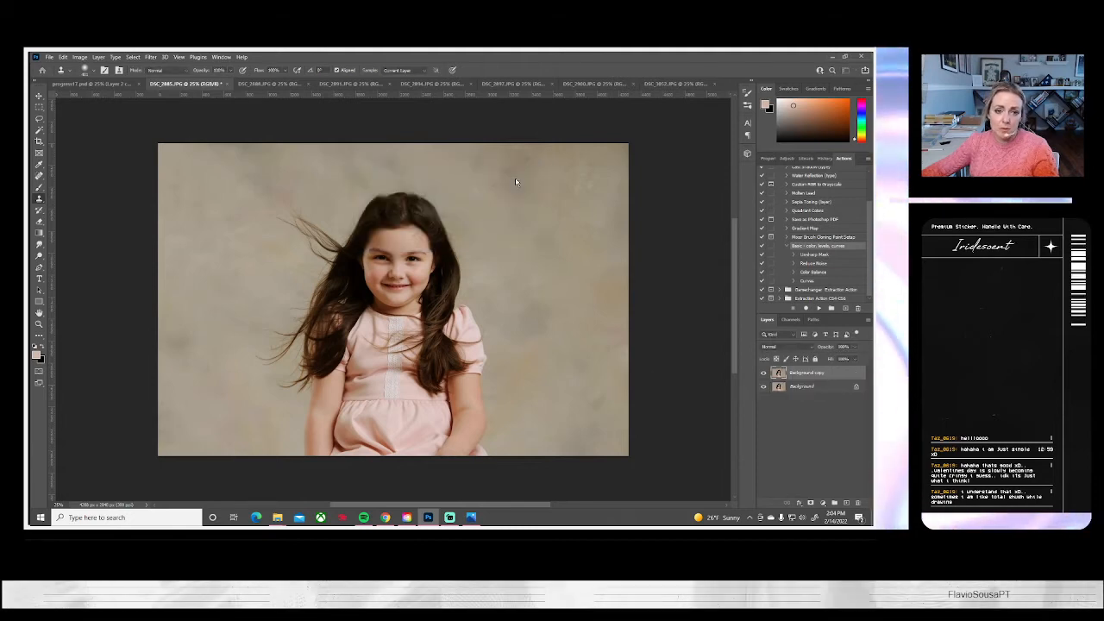
Reshape the girl's windblown hair on the duplicate layer with a large Liquify warp brush, and flatten the image
click(179, 57)
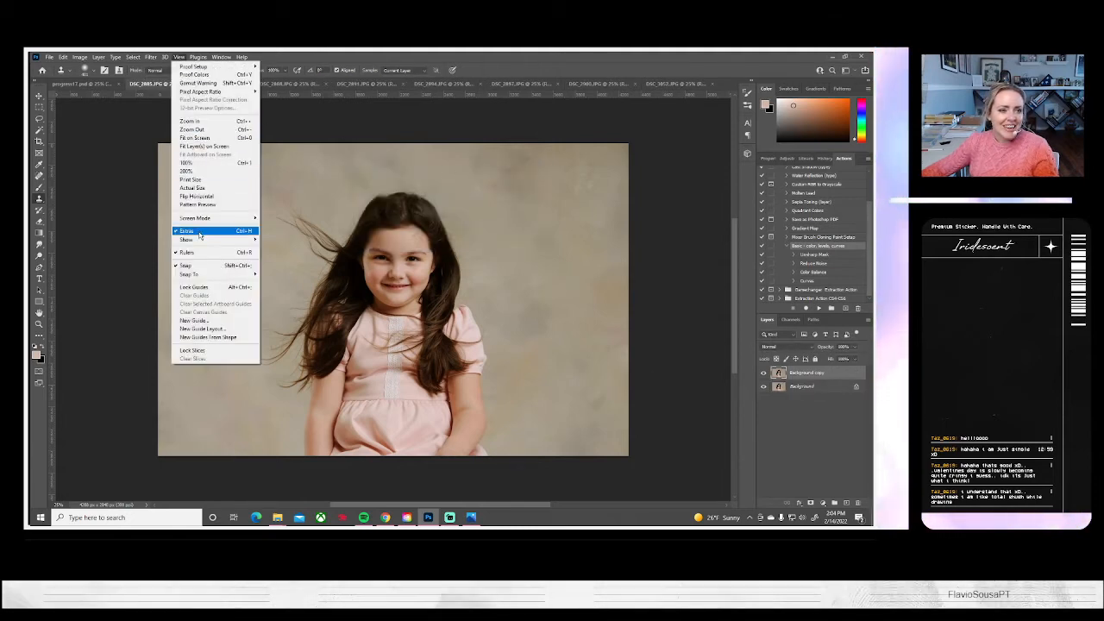
mouse_move(150, 57)
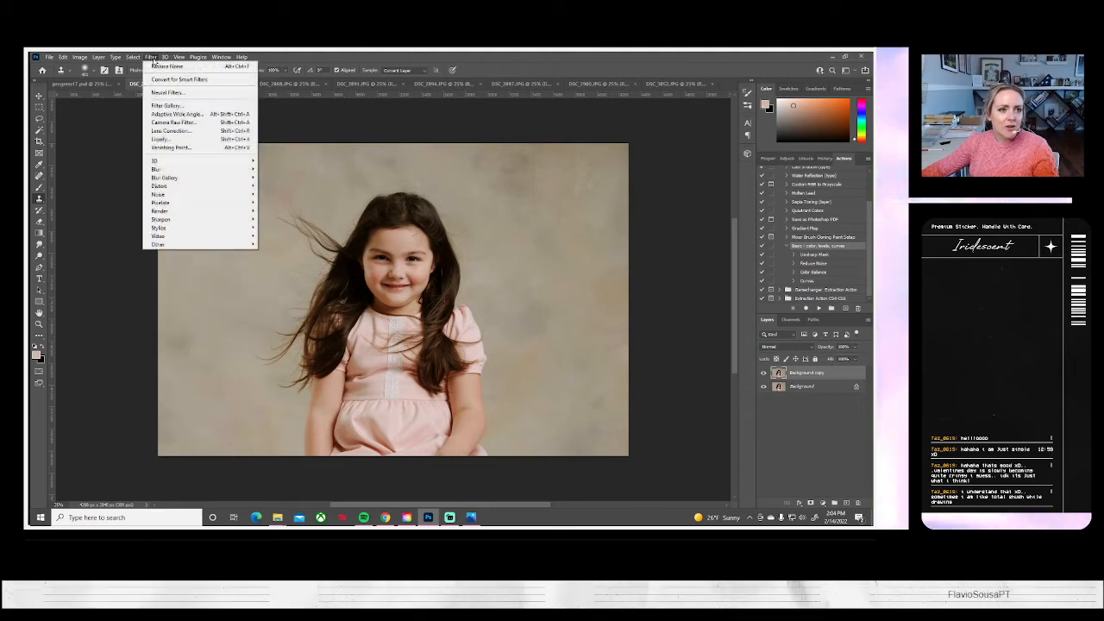
click(165, 140)
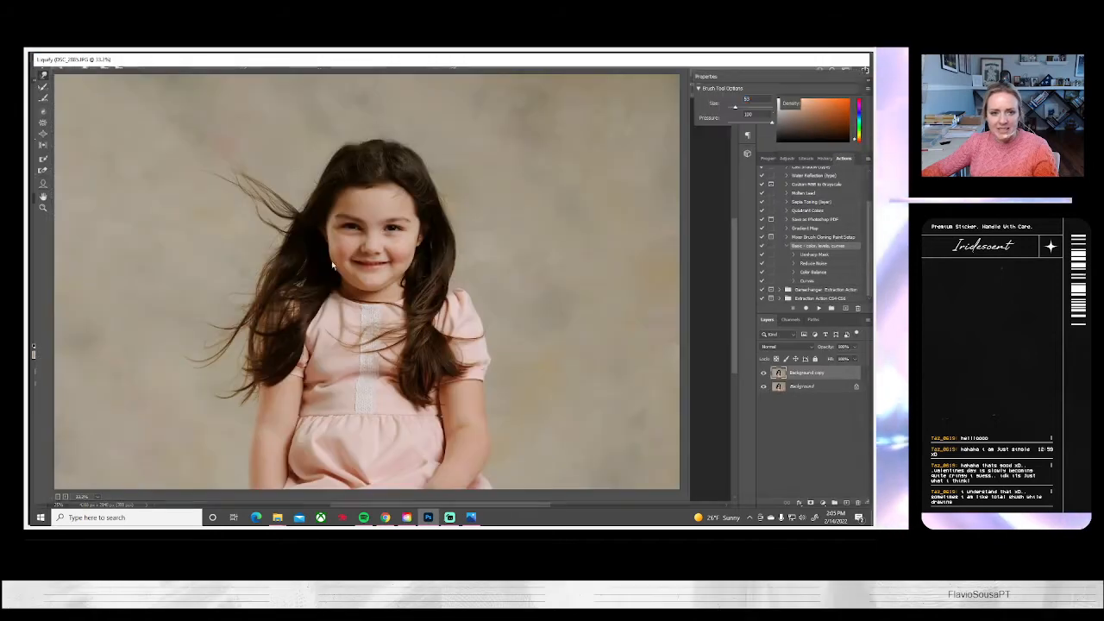
click(749, 107)
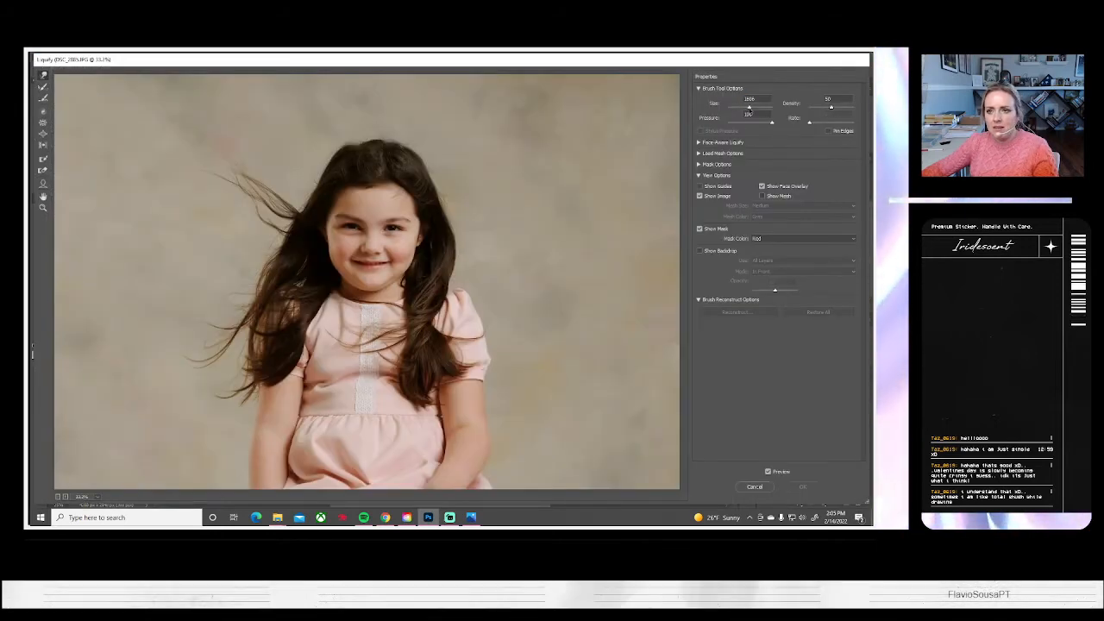
drag(749, 107, 742, 106)
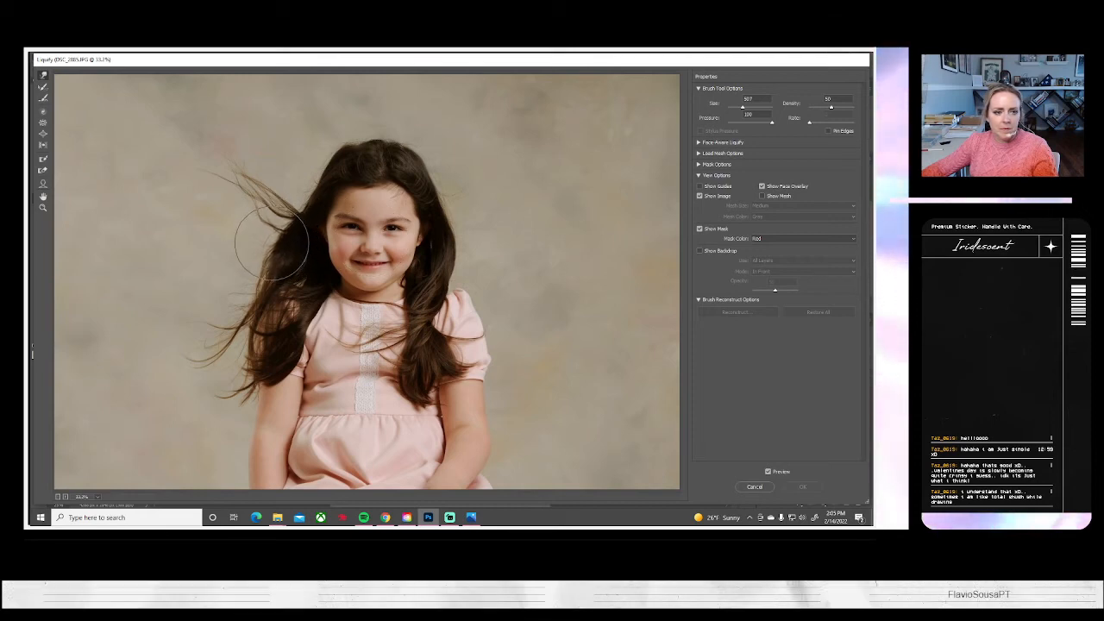
mouse_move(278, 233)
mouse_down()
mouse_move(301, 207)
mouse_move(285, 192)
mouse_move(287, 224)
mouse_up()
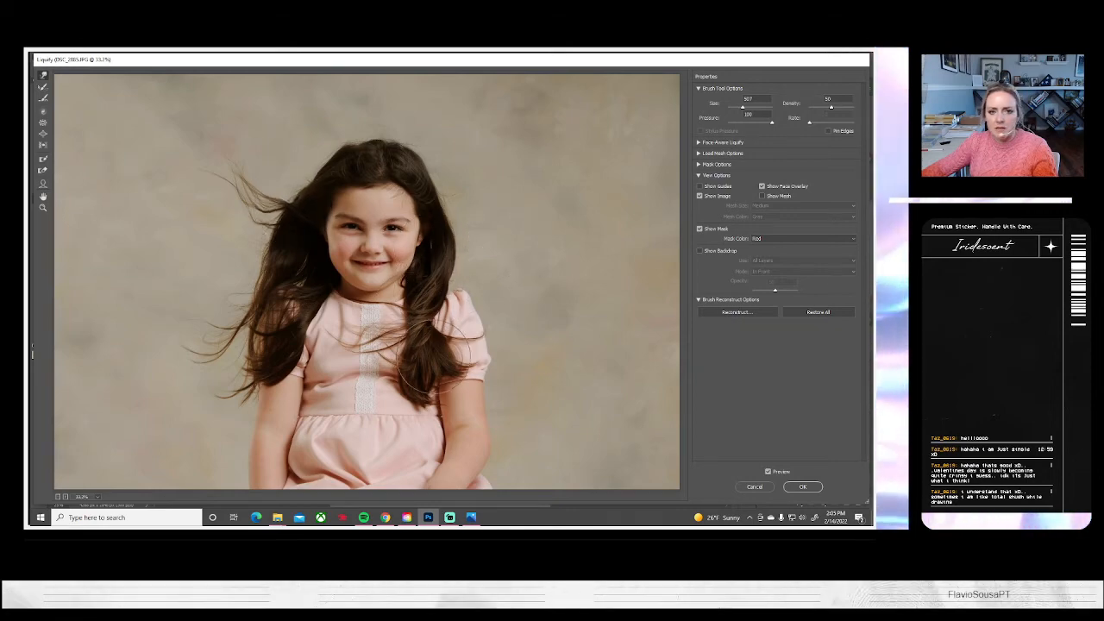
click(802, 486)
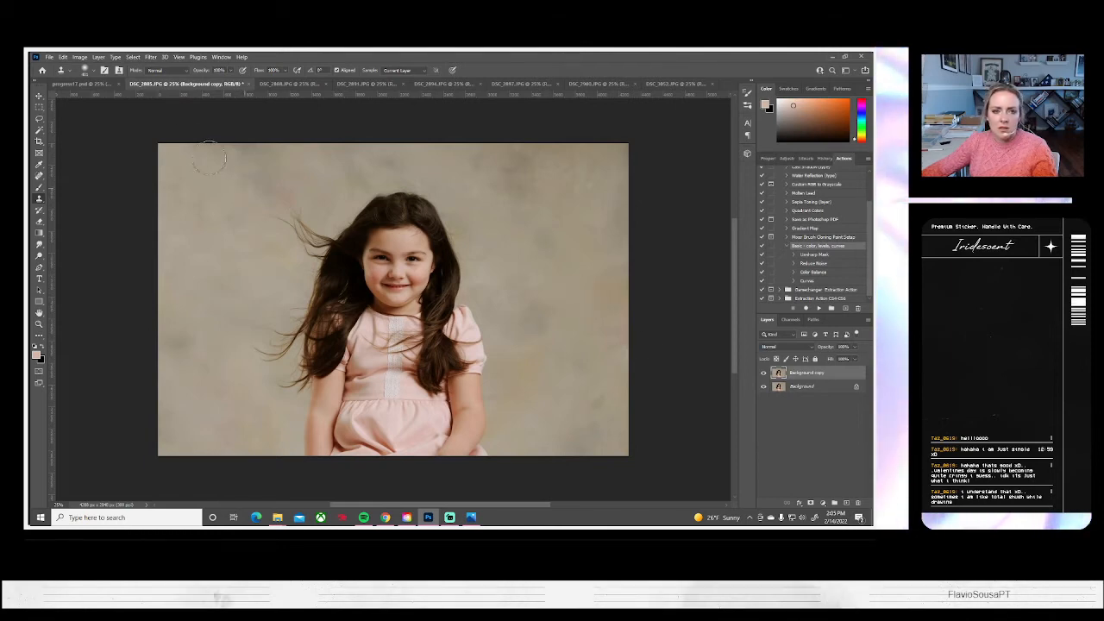
click(98, 57)
click(112, 399)
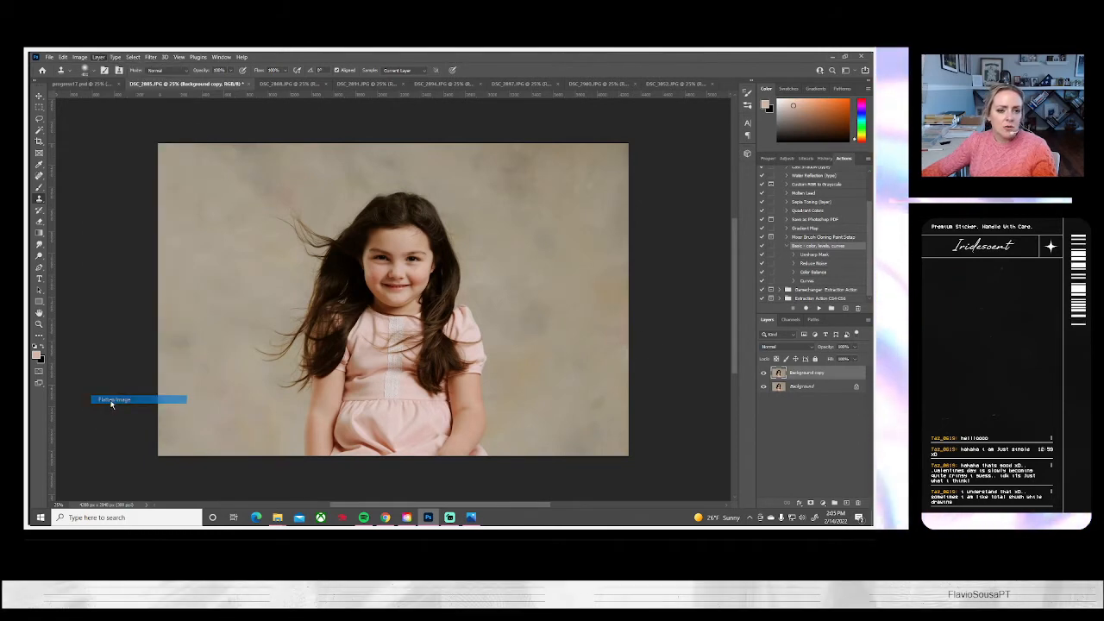
Brighten the girl's eyes in DSC_2885.JPG with a small Dodge tool brush on midtones
click(39, 325)
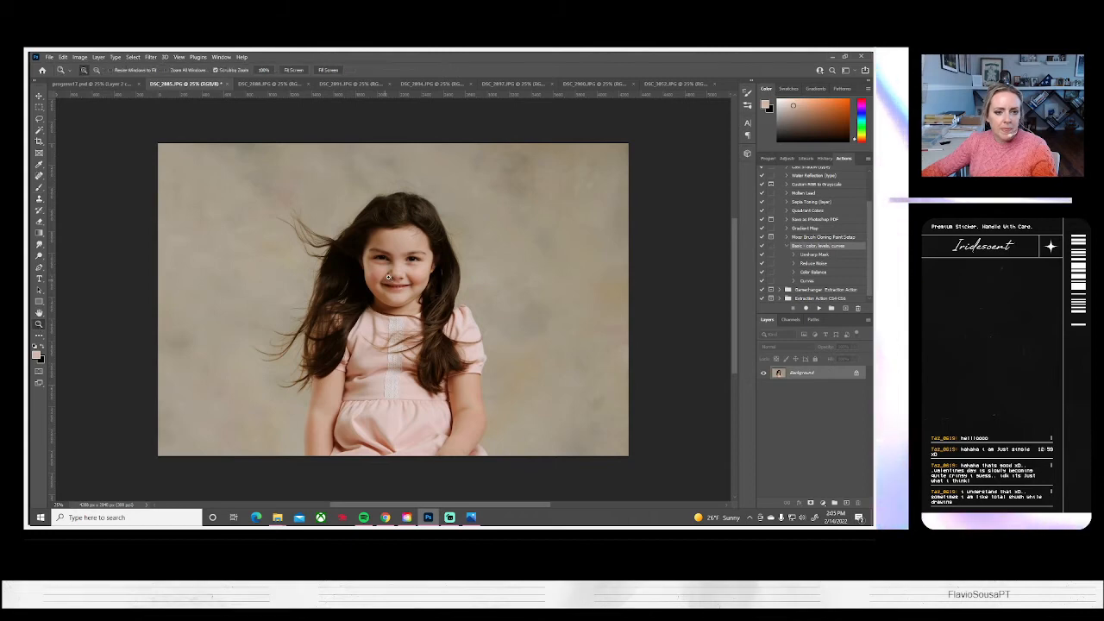
click(393, 275)
click(394, 275)
click(393, 275)
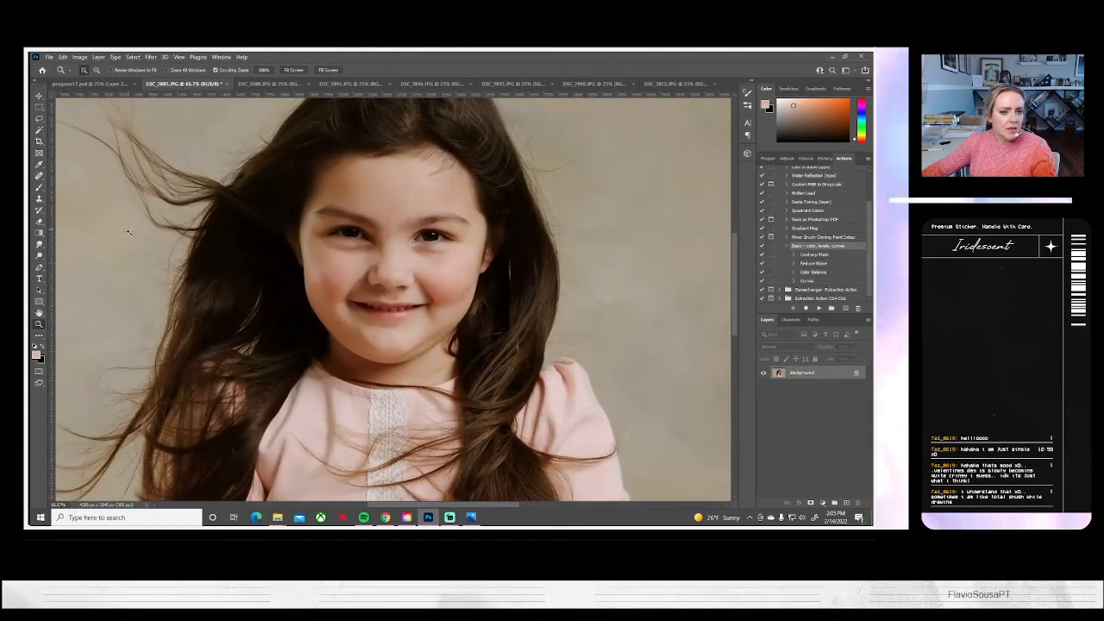
click(39, 256)
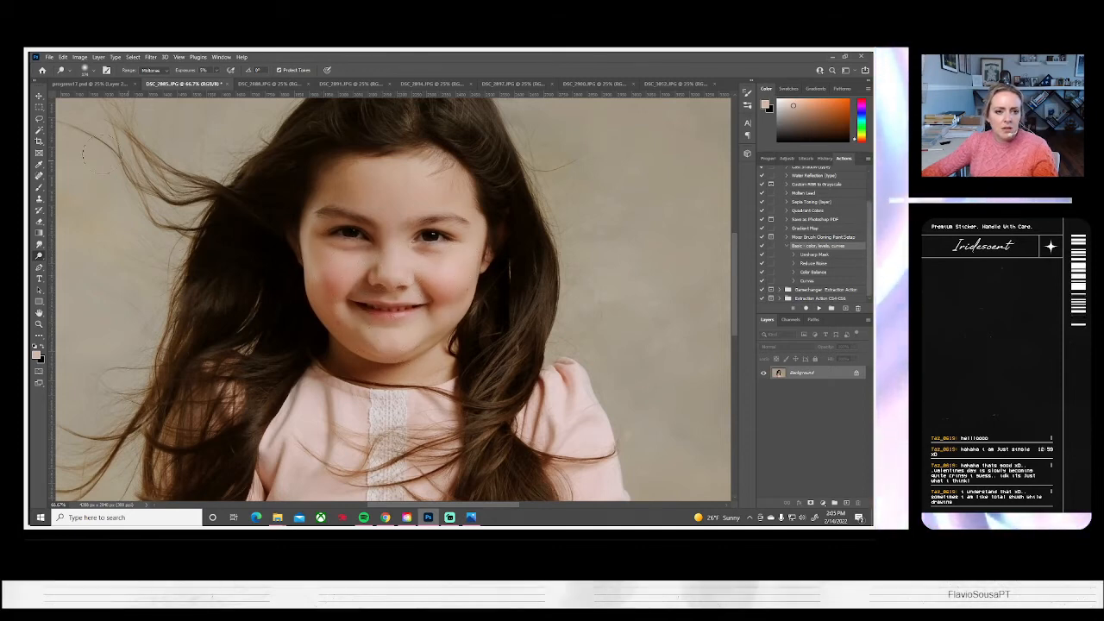
click(95, 71)
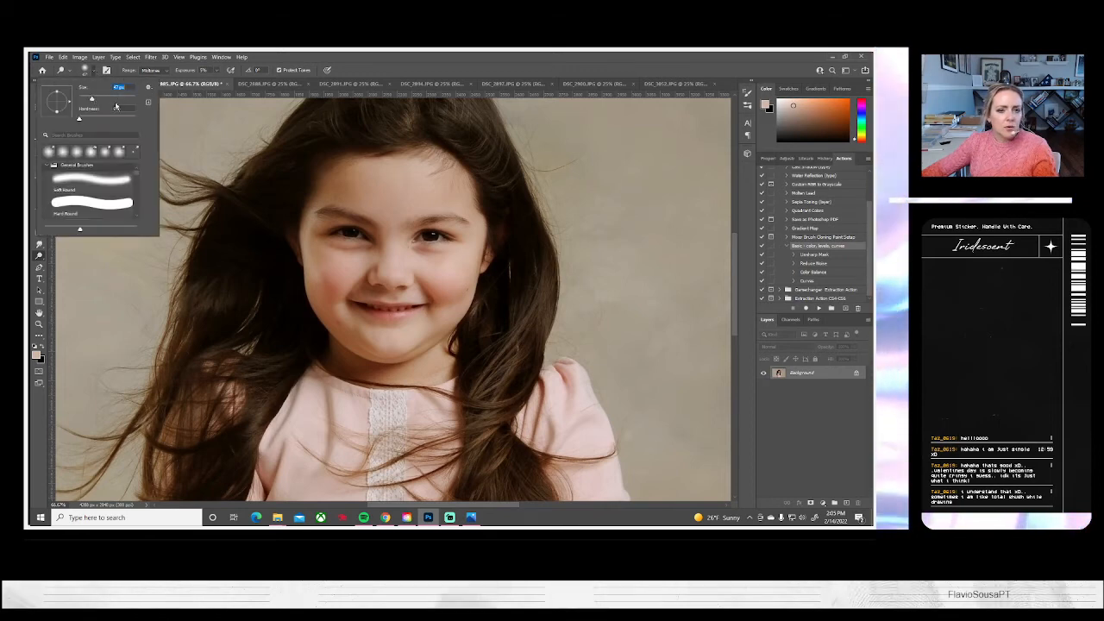
click(440, 245)
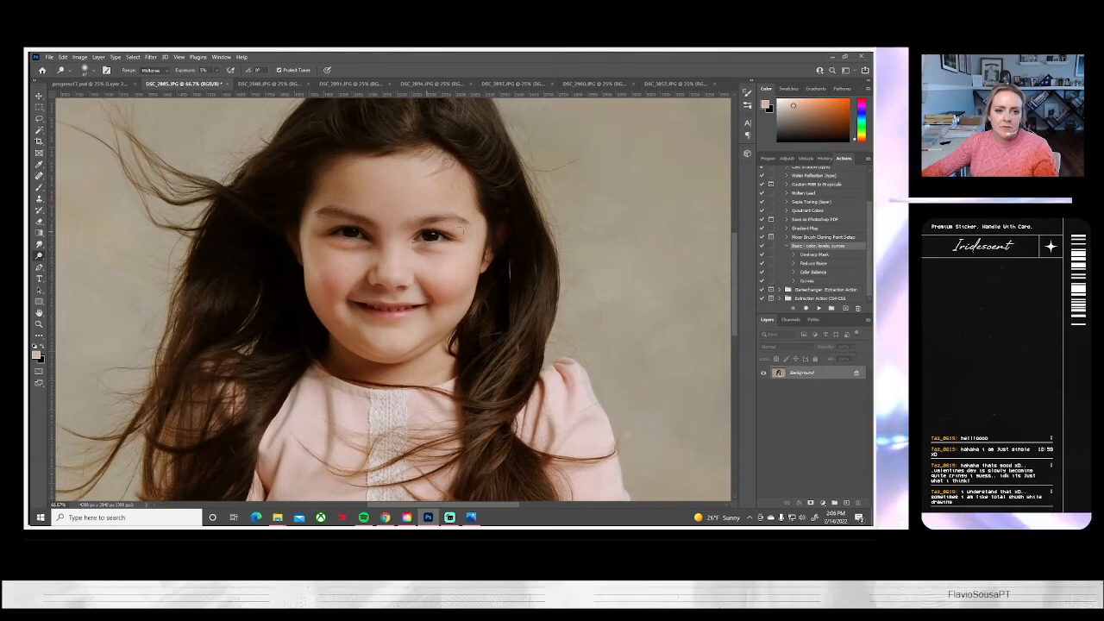
Save DSC_2885 as a JPEG and close the document
click(49, 56)
click(95, 165)
click(522, 349)
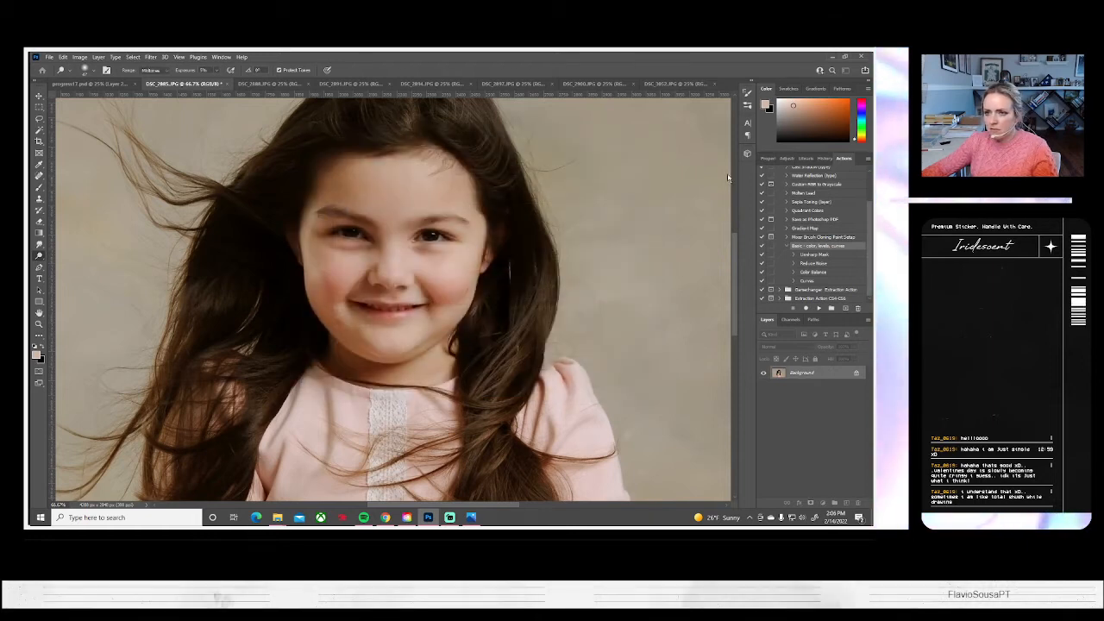
click(498, 169)
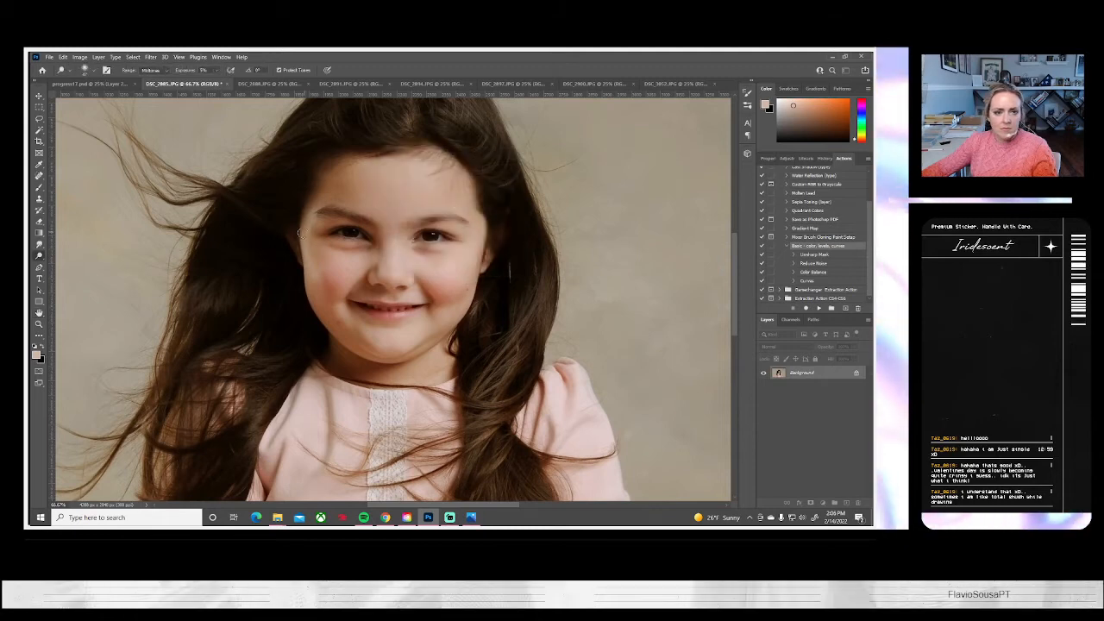
click(228, 85)
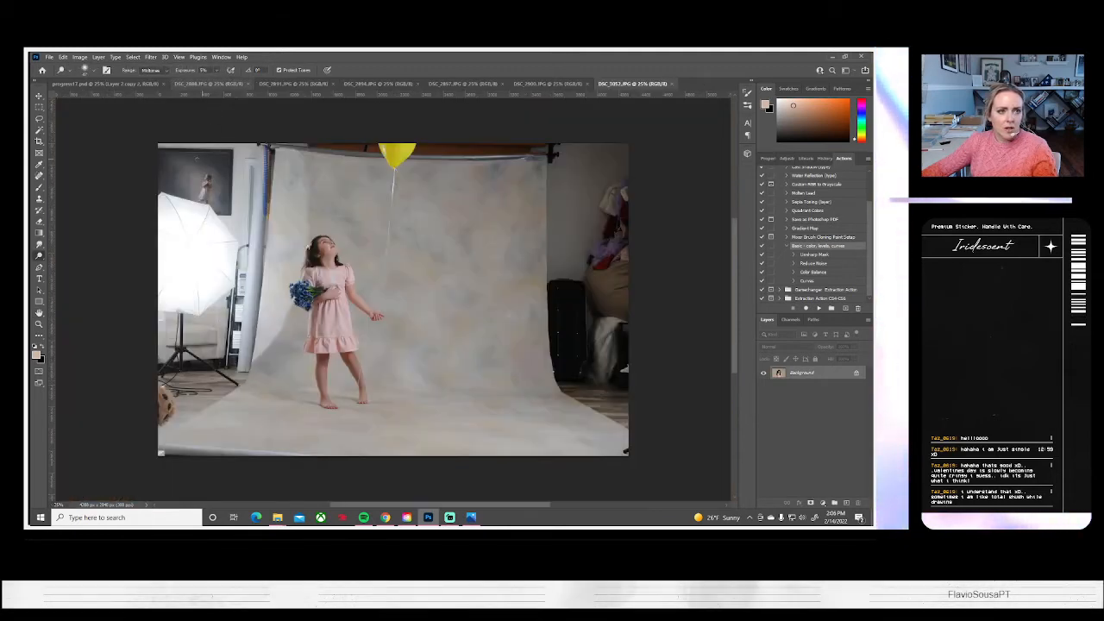
Enlarge the photo in DSC_2888.JPG to about 121%, shift the girl toward the left side, and touch up the backdrop with Clone Stamp
click(211, 84)
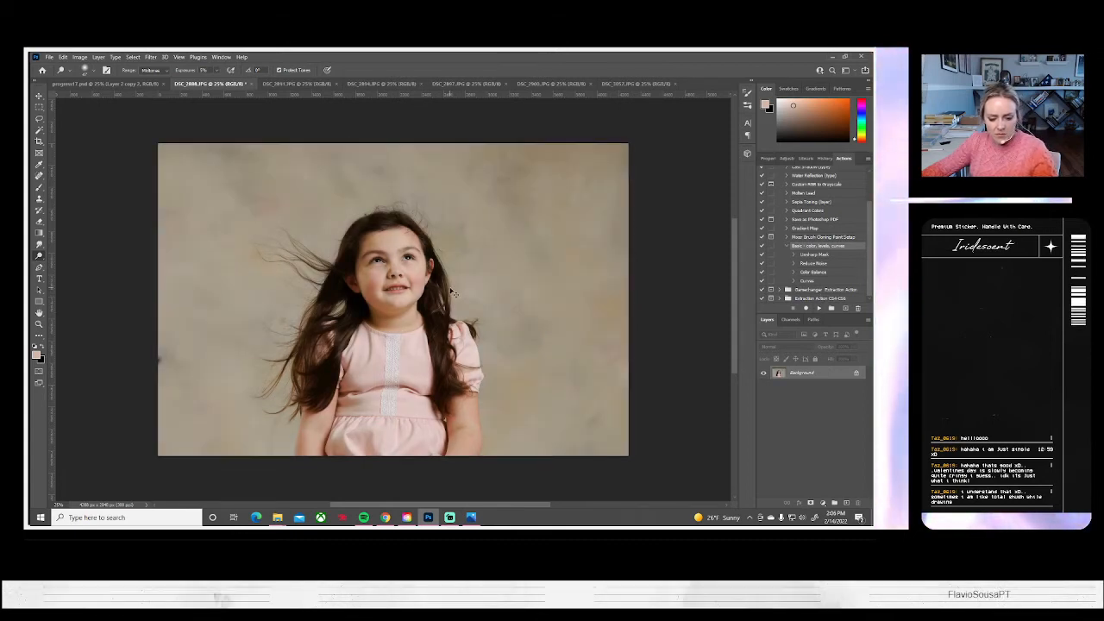
key(ctrl+a)
key(ctrl+t)
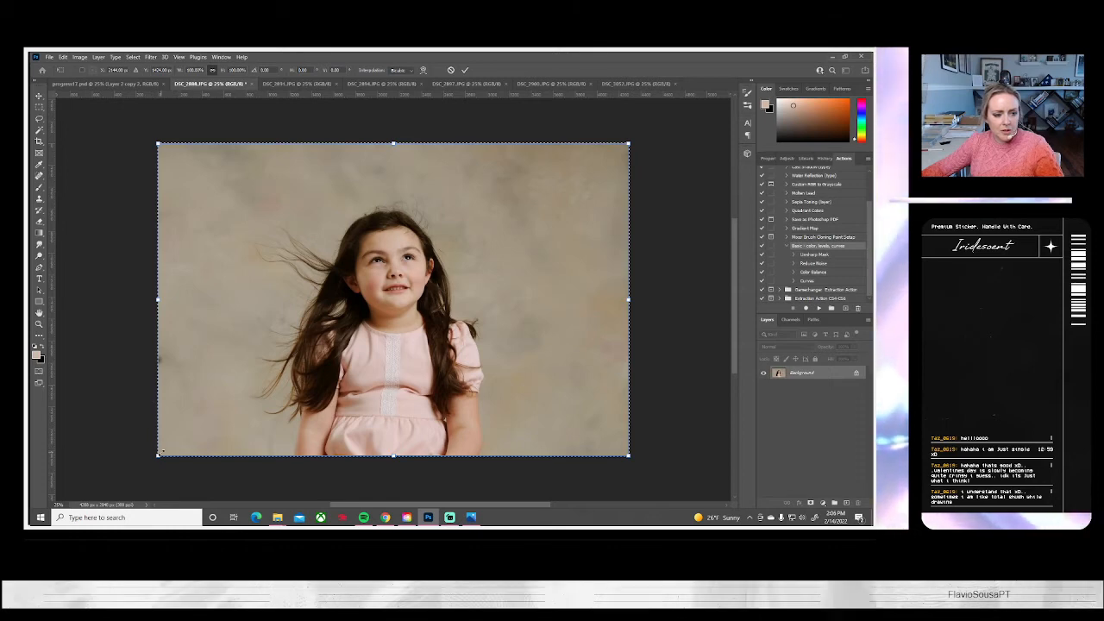
drag(155, 453, 101, 483)
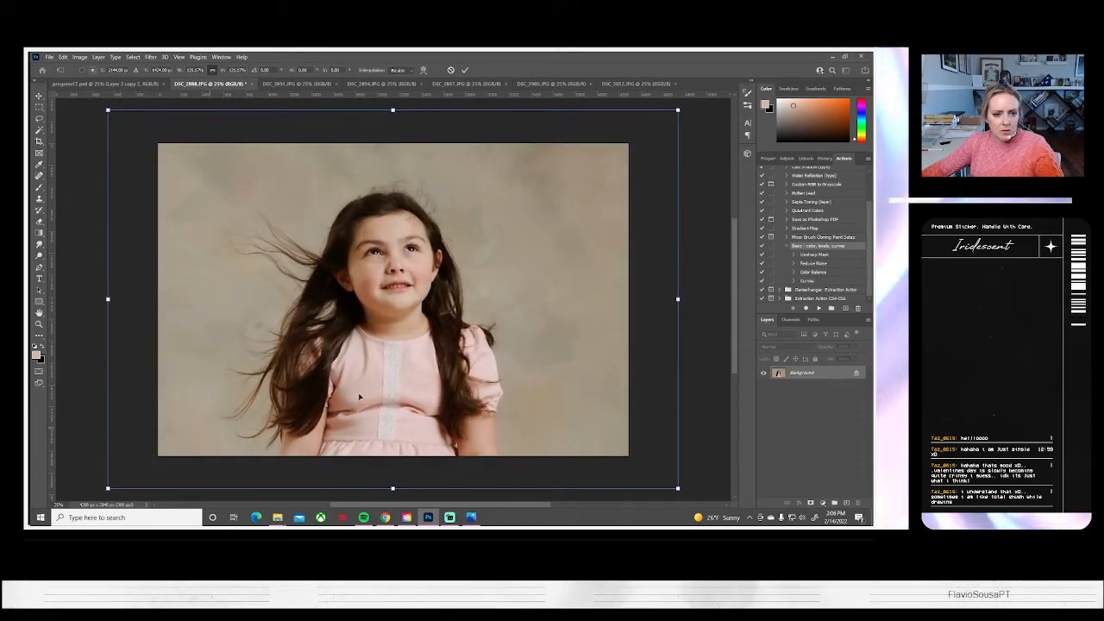
drag(441, 384, 395, 394)
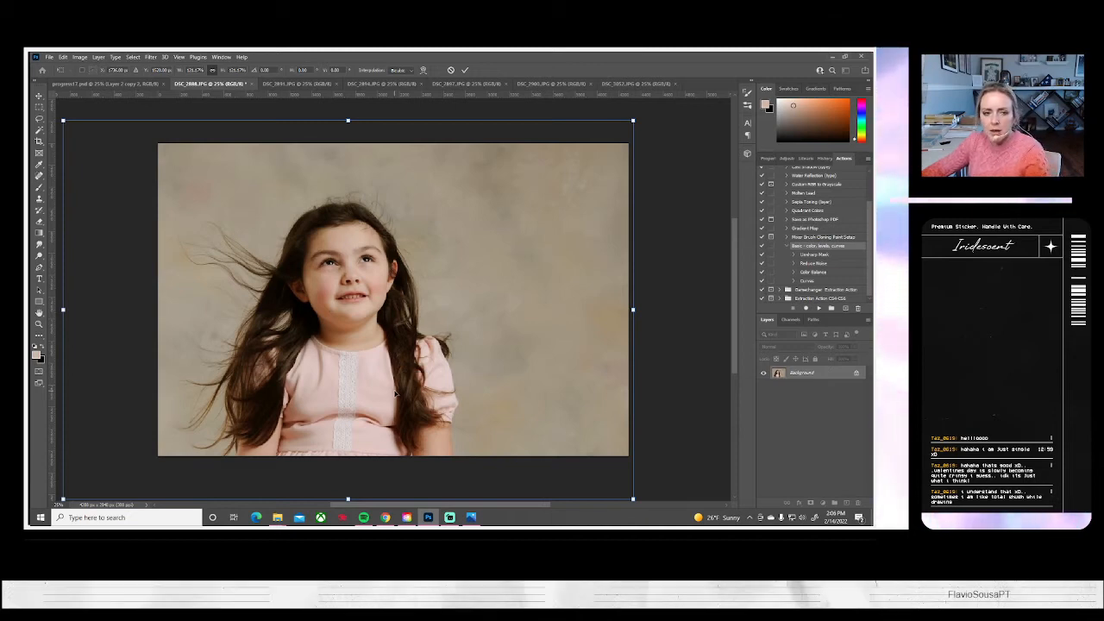
key(Return)
key(o)
click(39, 198)
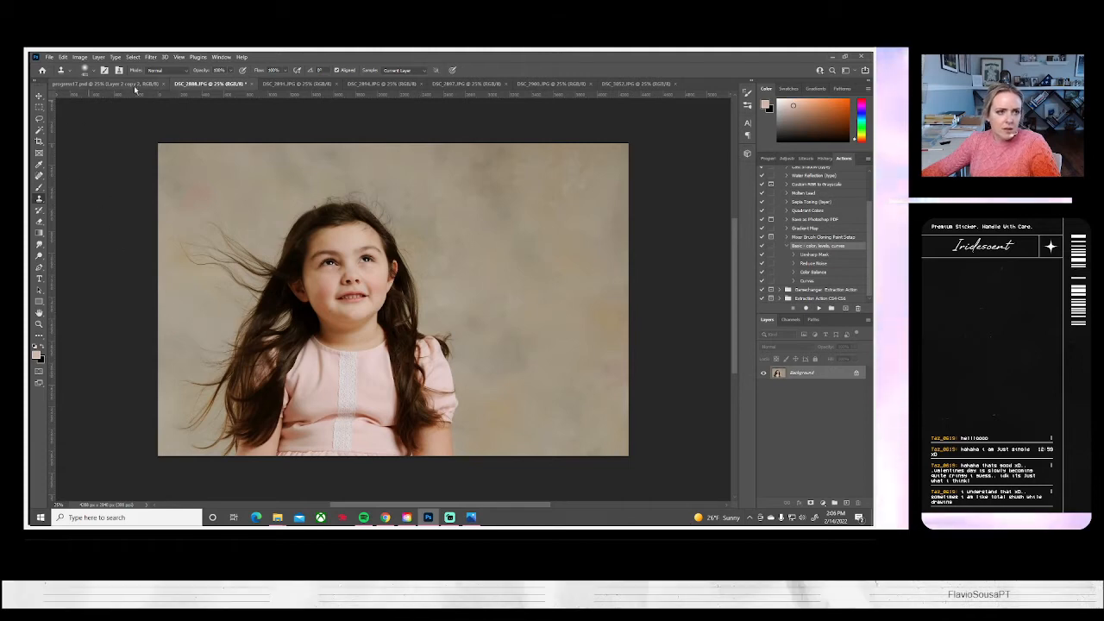
Try to flip the enlarged photo horizontally with a Transform flip
click(85, 58)
mouse_move(63, 57)
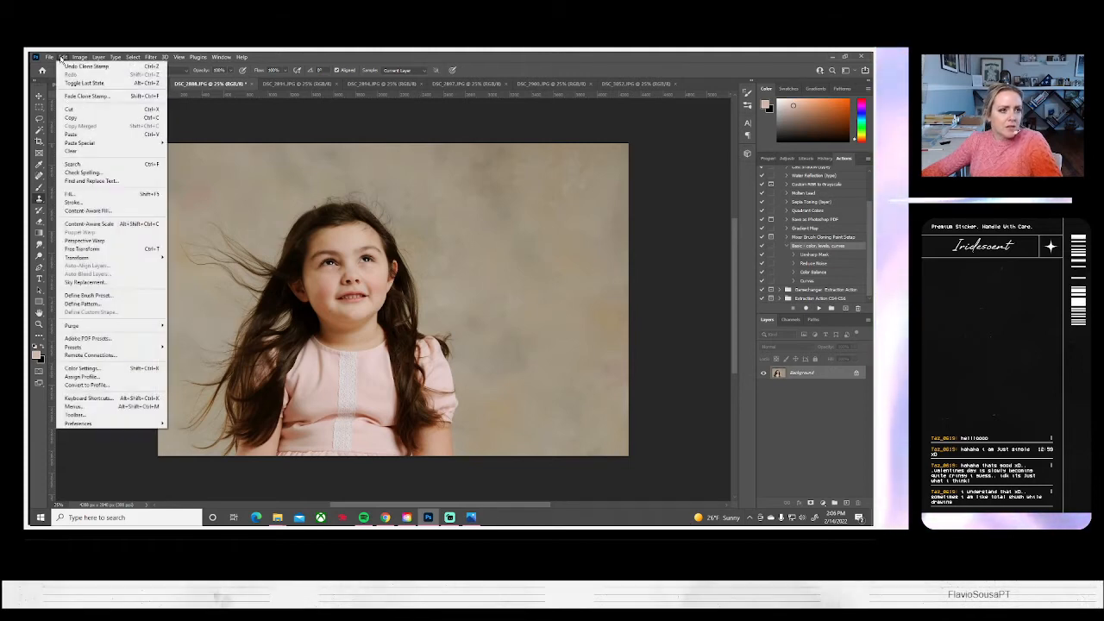
key(Escape)
click(63, 57)
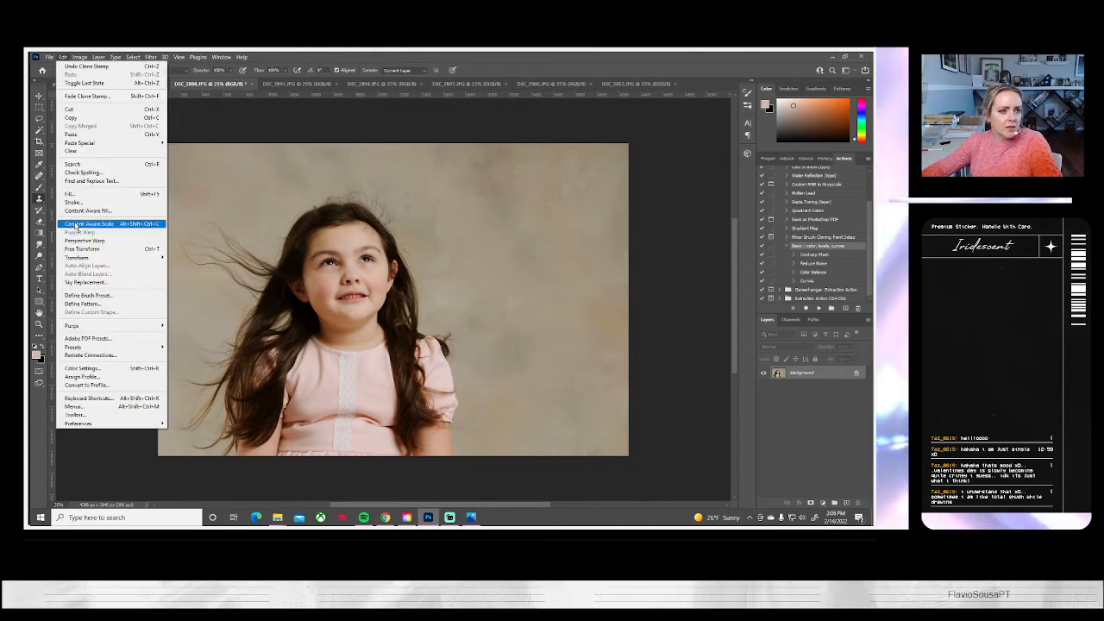
mouse_move(77, 257)
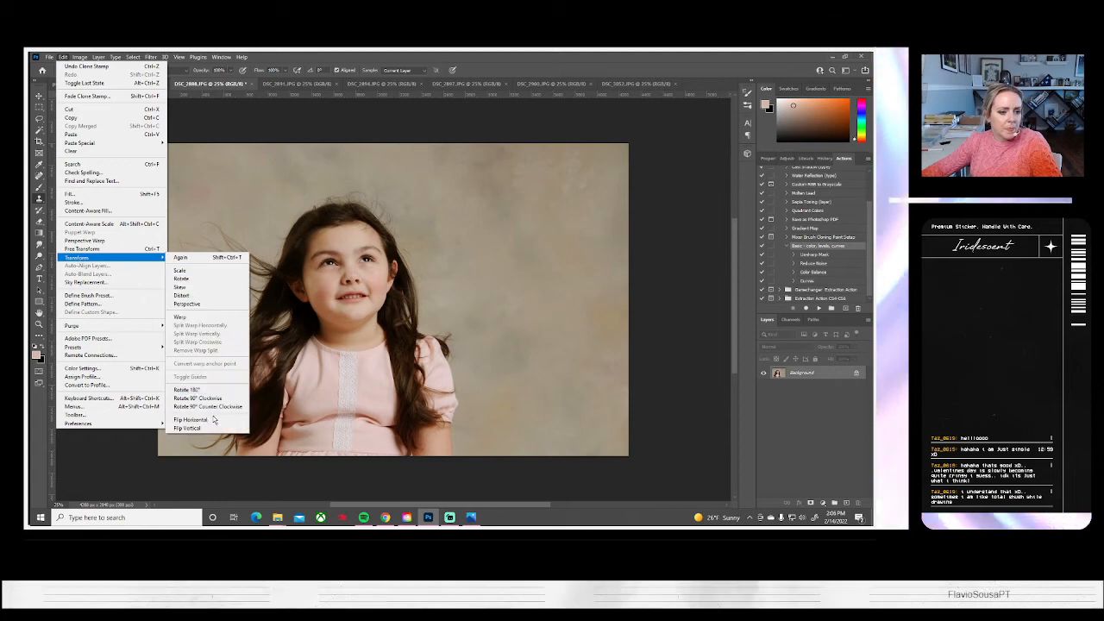
click(212, 420)
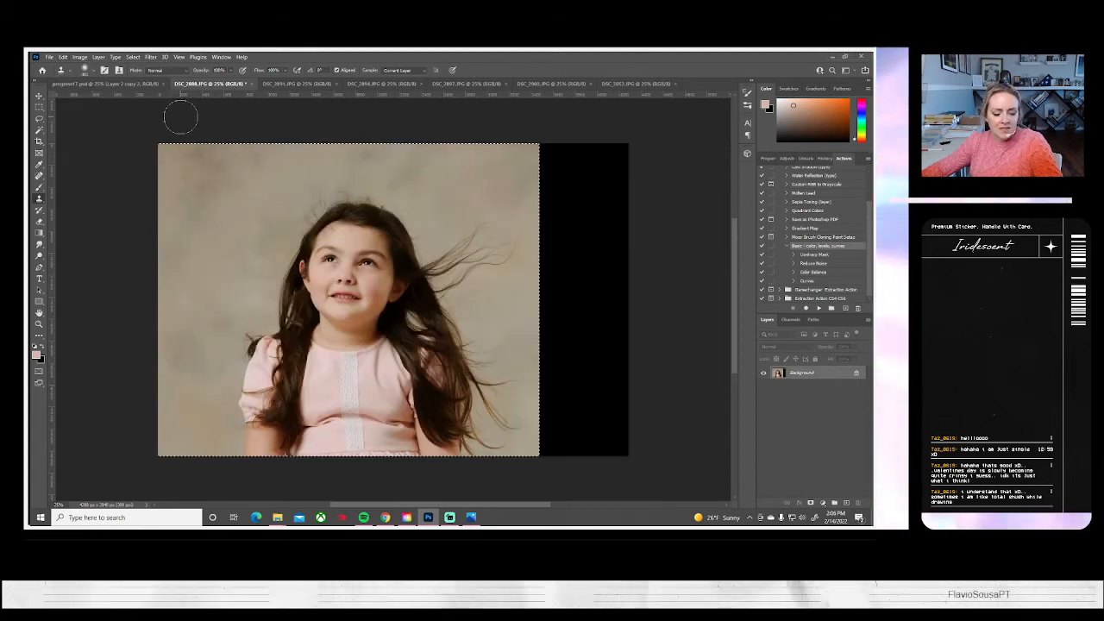
Flip the whole DSC_2888.JPG canvas horizontally
click(39, 95)
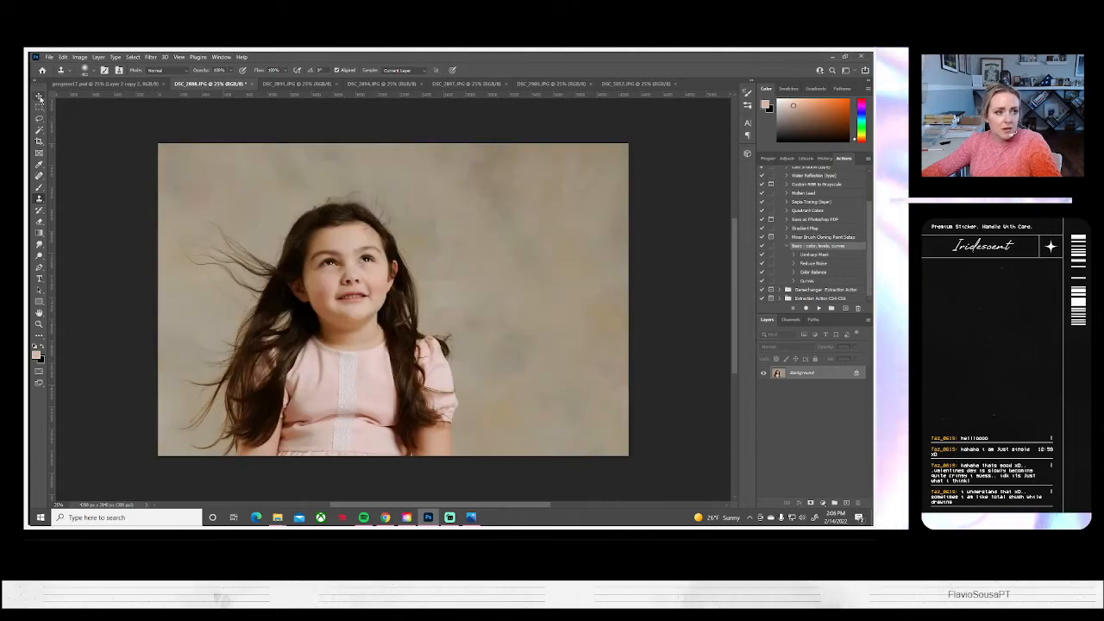
click(78, 57)
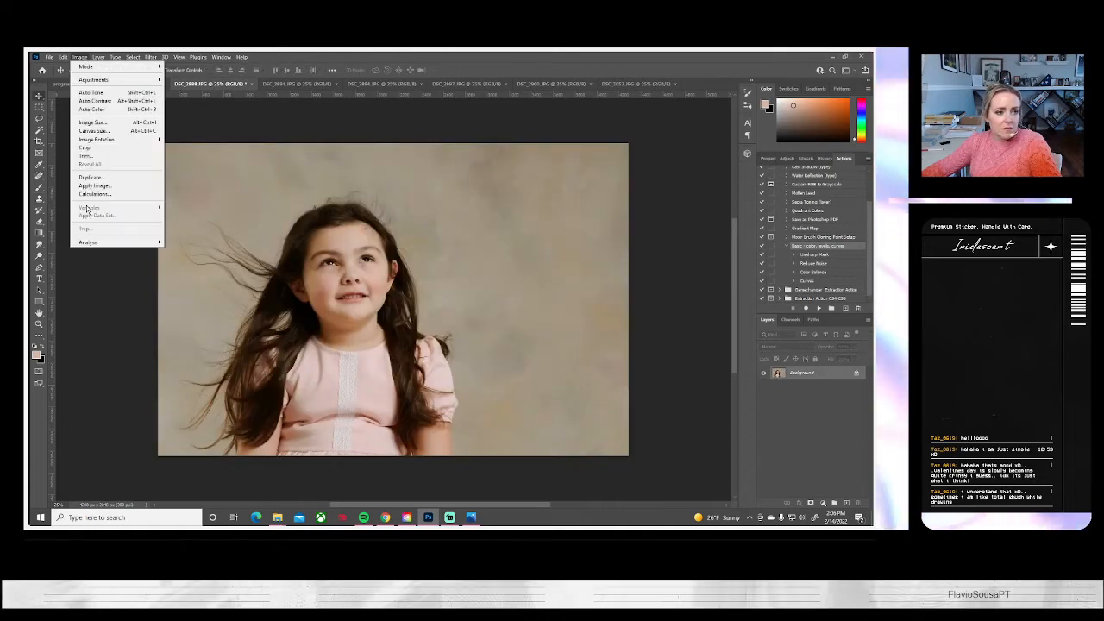
mouse_move(97, 139)
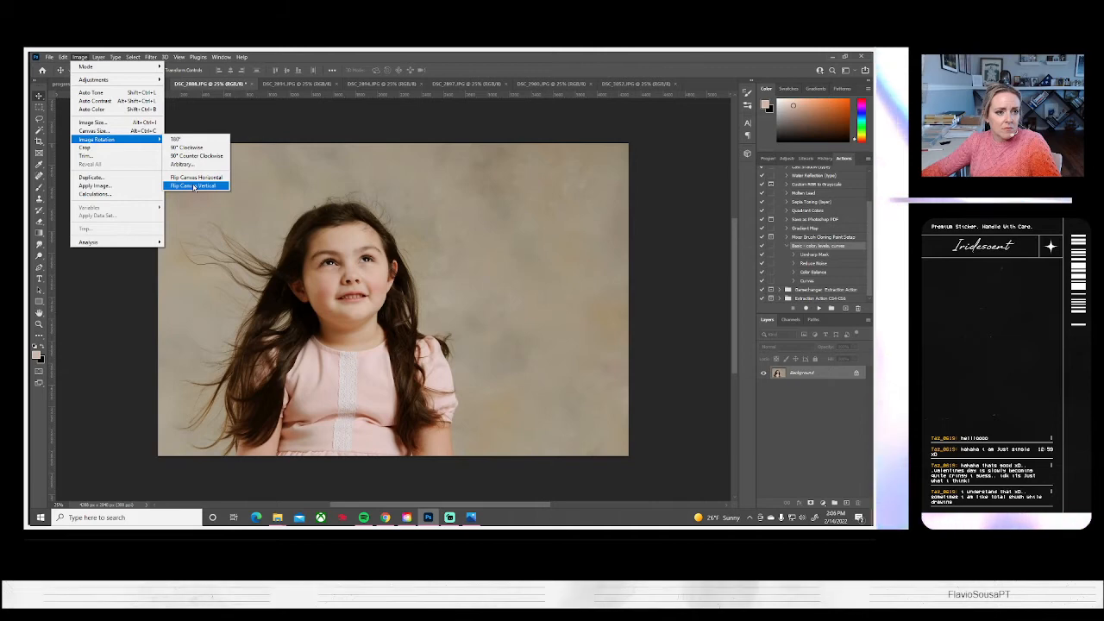
click(196, 176)
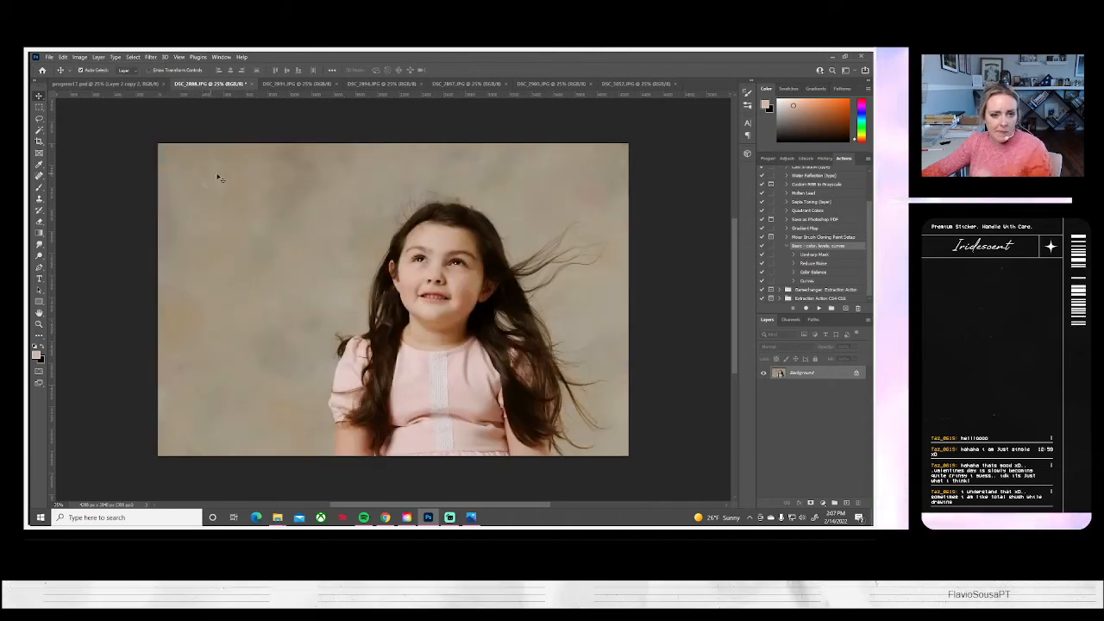
Brighten the girl's face in DSC_2888.JPG with a larger Dodge tool brush on midtones at 5% exposure
click(39, 257)
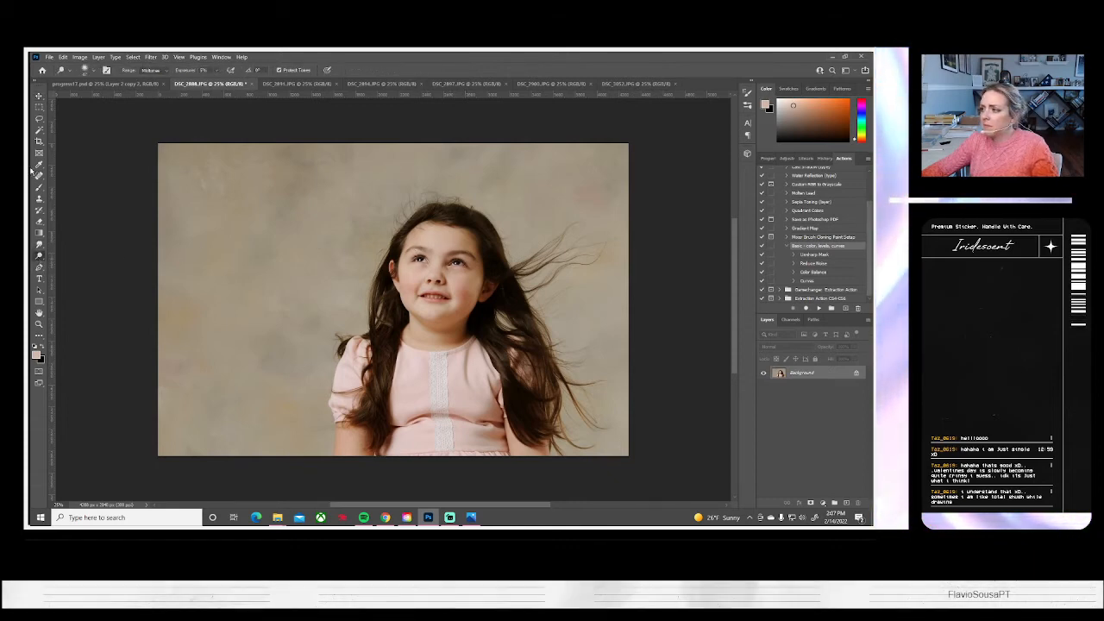
click(84, 70)
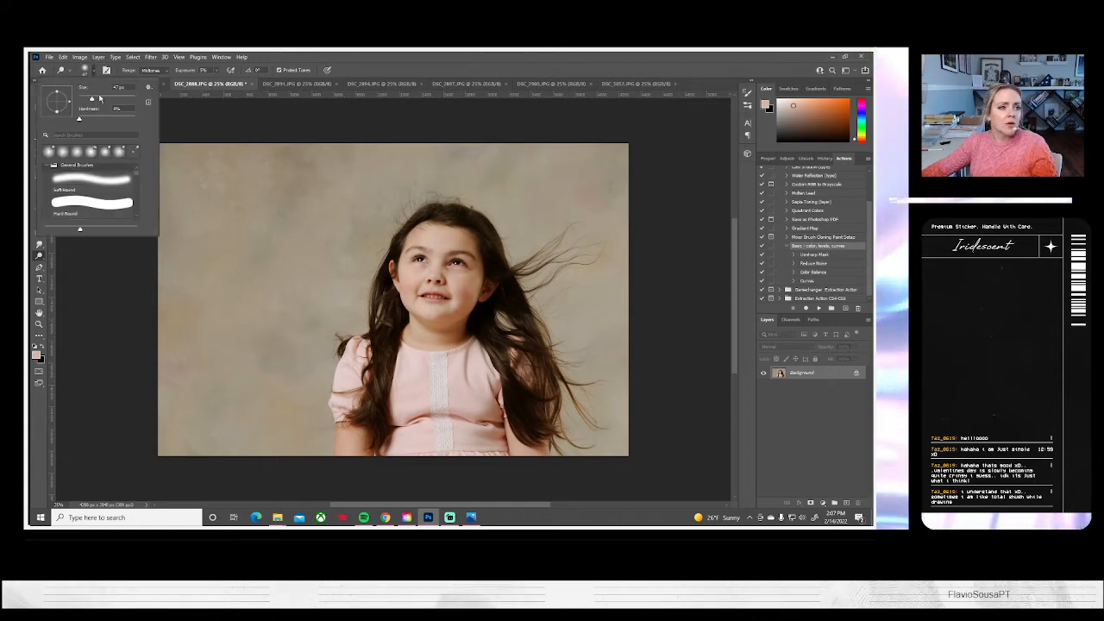
click(451, 278)
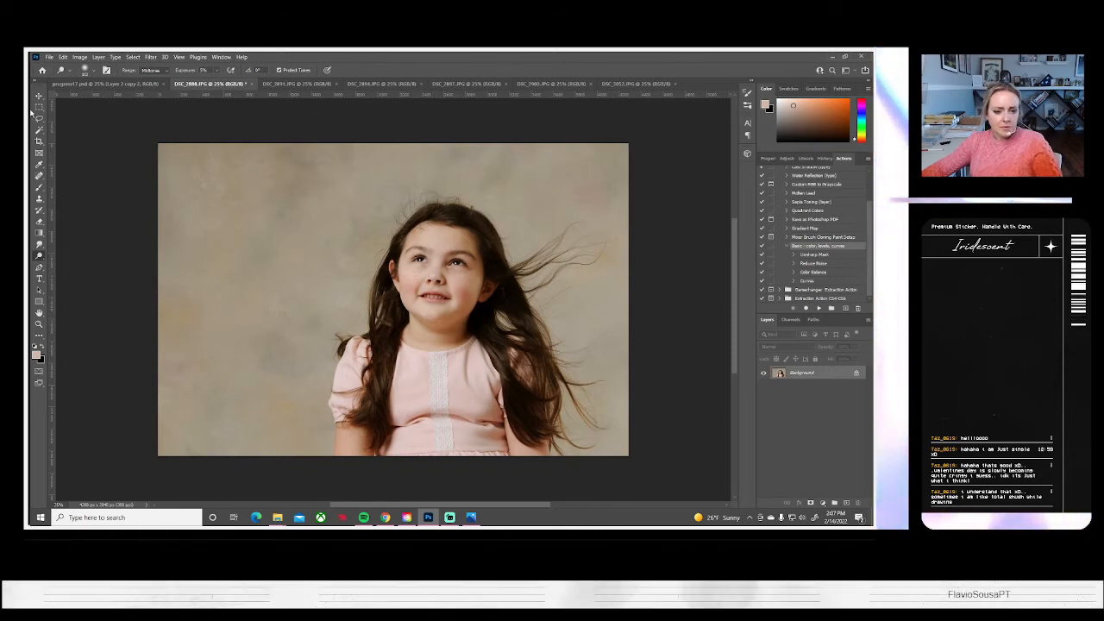
Save DSC_2888 on the computer as a JPEG at quality 10 and close the document
click(51, 58)
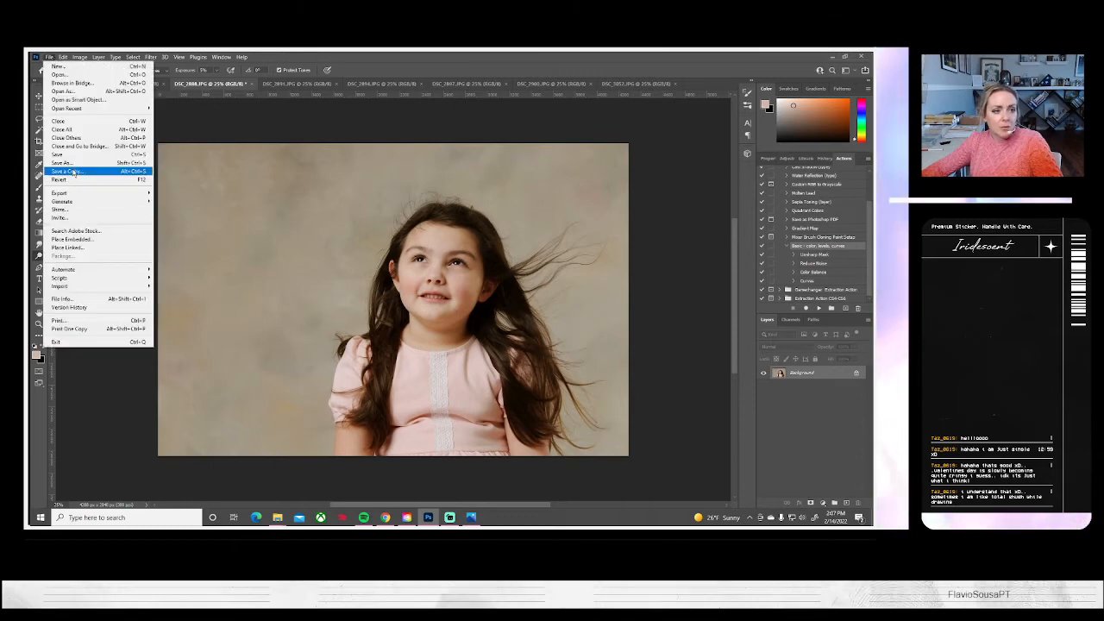
click(62, 162)
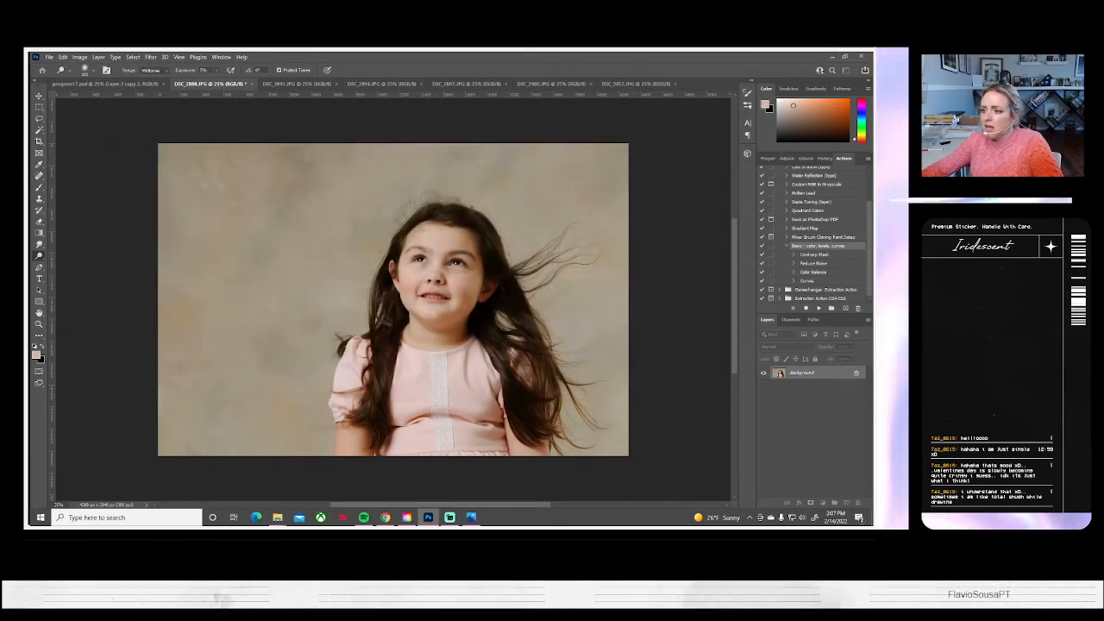
key(ctrl+s)
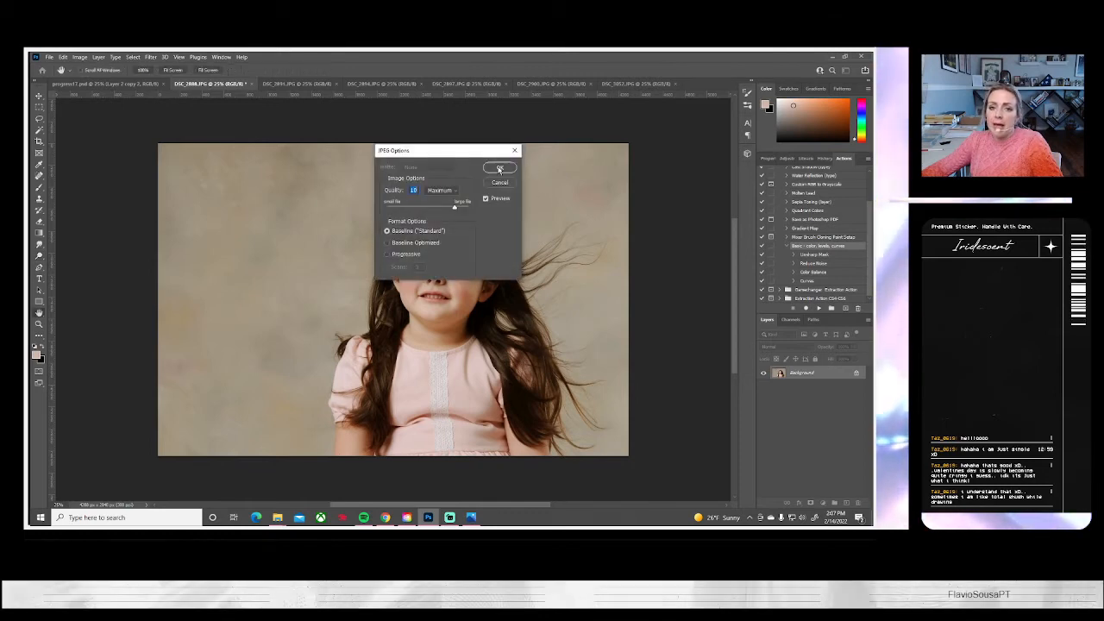
key(Return)
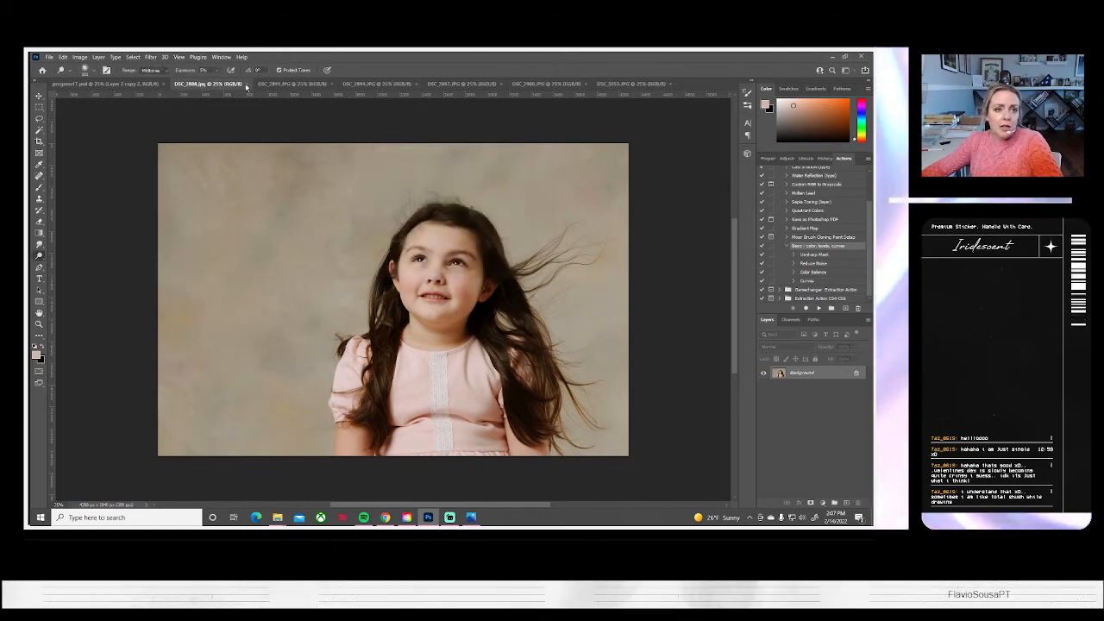
click(245, 83)
Run the Basic color, levels, curves action on DSC_2891.JPG, then enlarge the photo to about 121% and reposition it in the frame
click(220, 84)
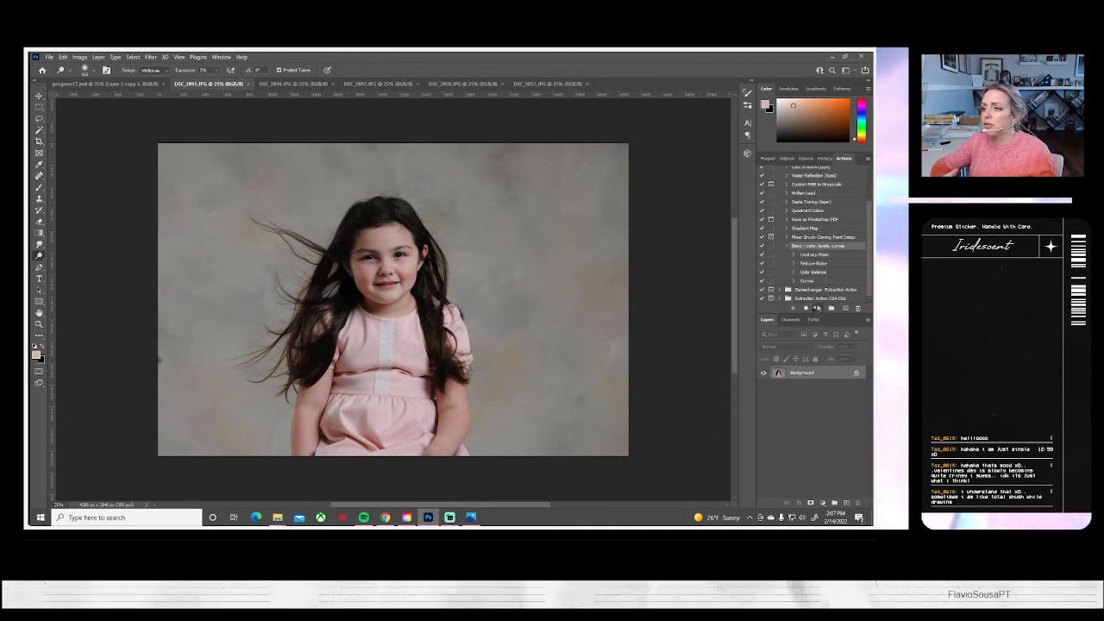
click(815, 309)
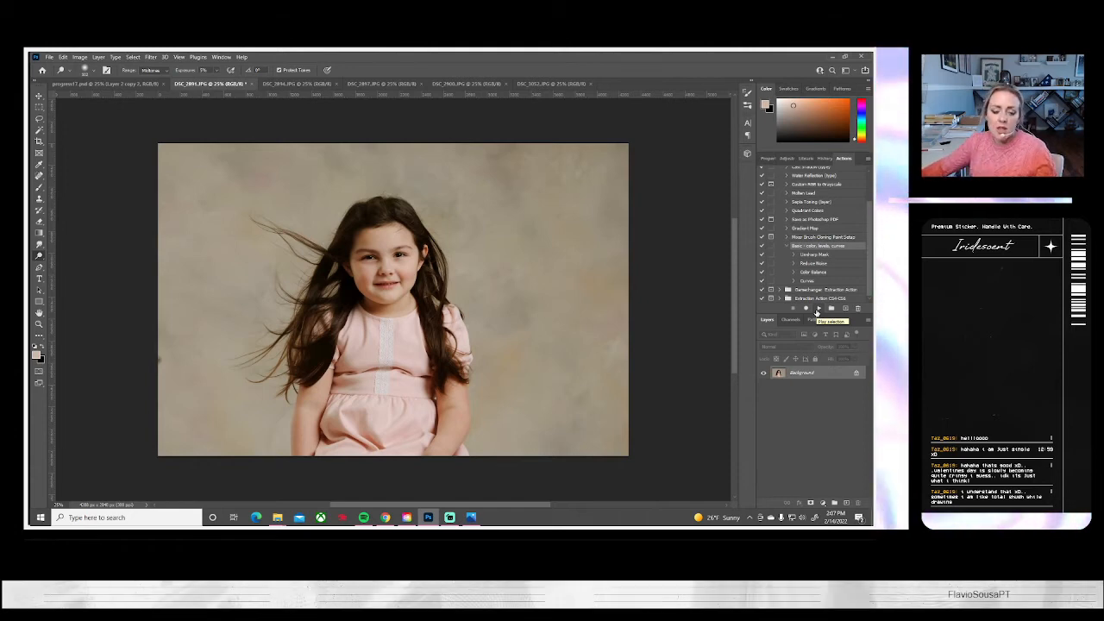
key(ctrl+t)
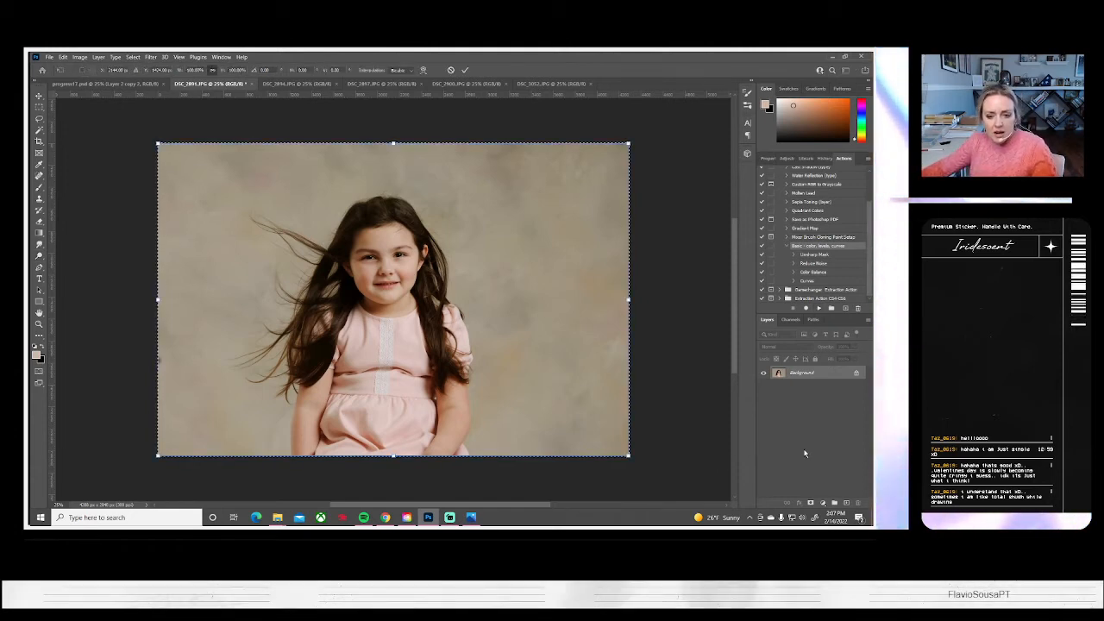
drag(625, 455, 678, 485)
drag(566, 383, 578, 389)
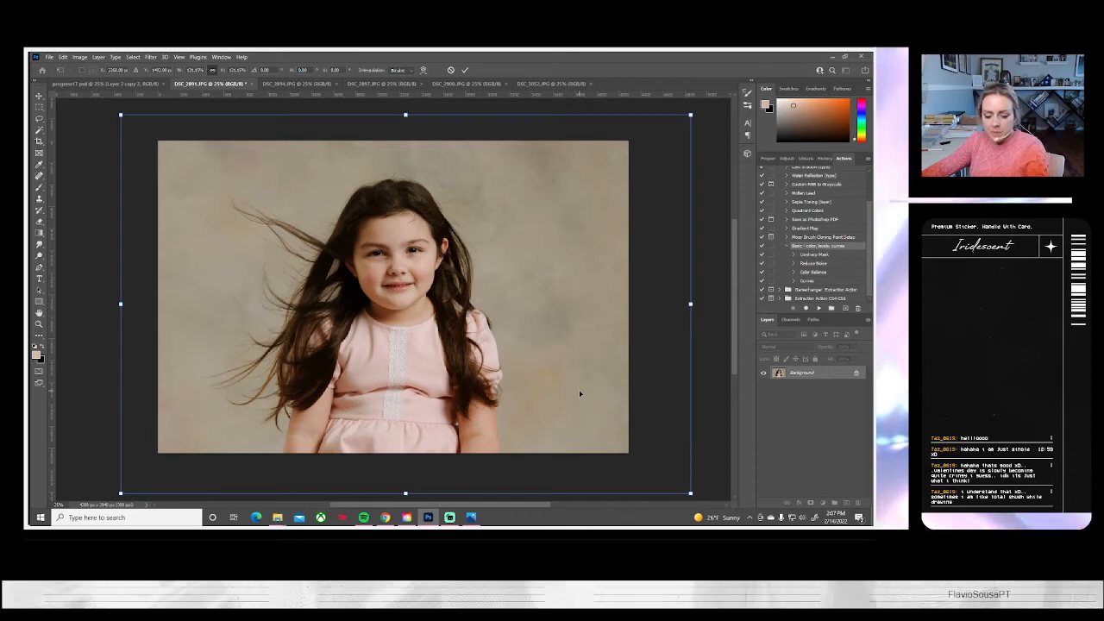
key(Return)
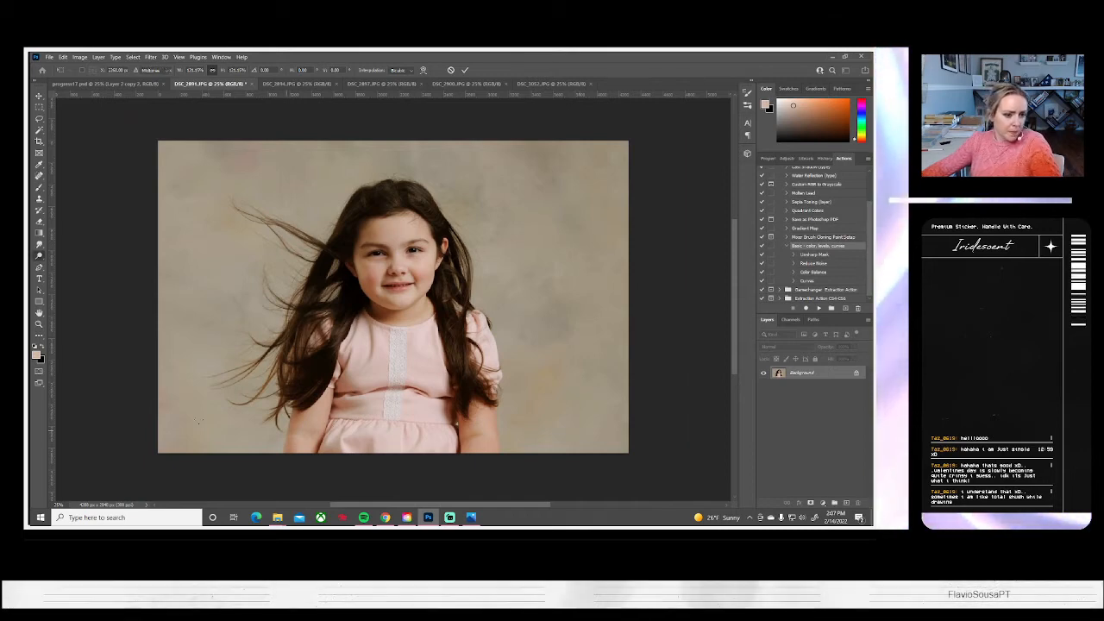
Save DSC_2891 on the computer as a JPEG at quality 10 and close the document
click(49, 57)
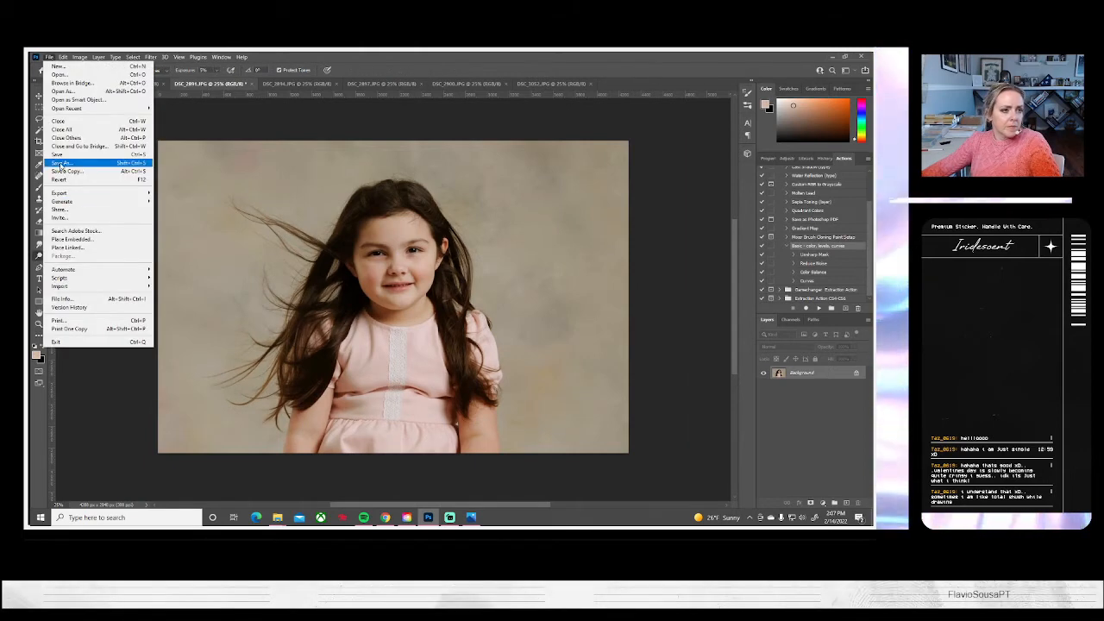
click(60, 155)
click(537, 354)
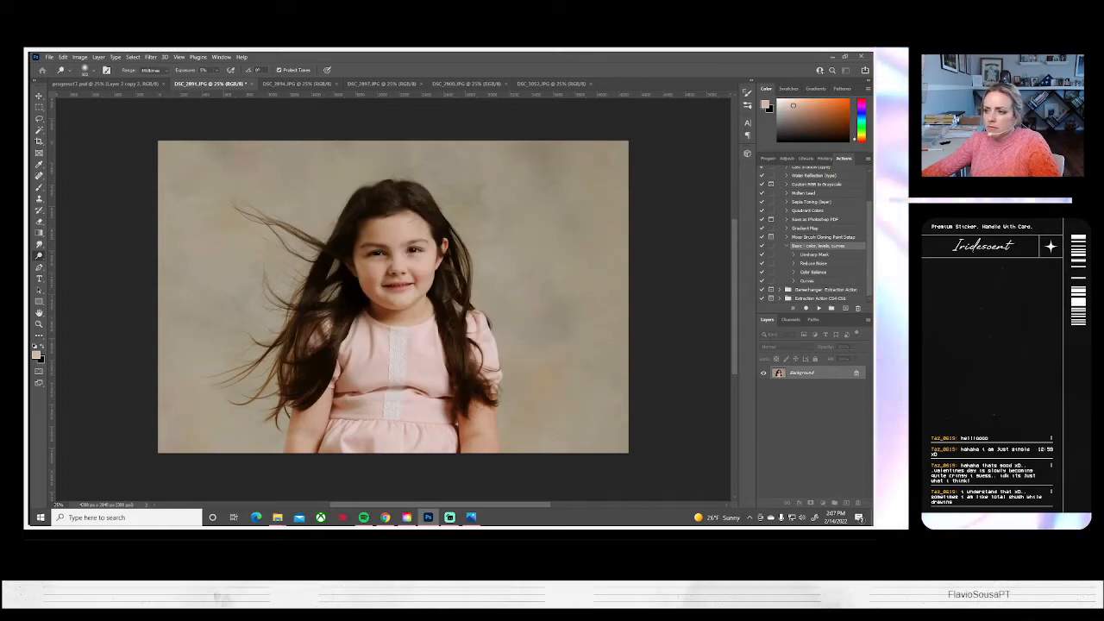
key(ctrl+s)
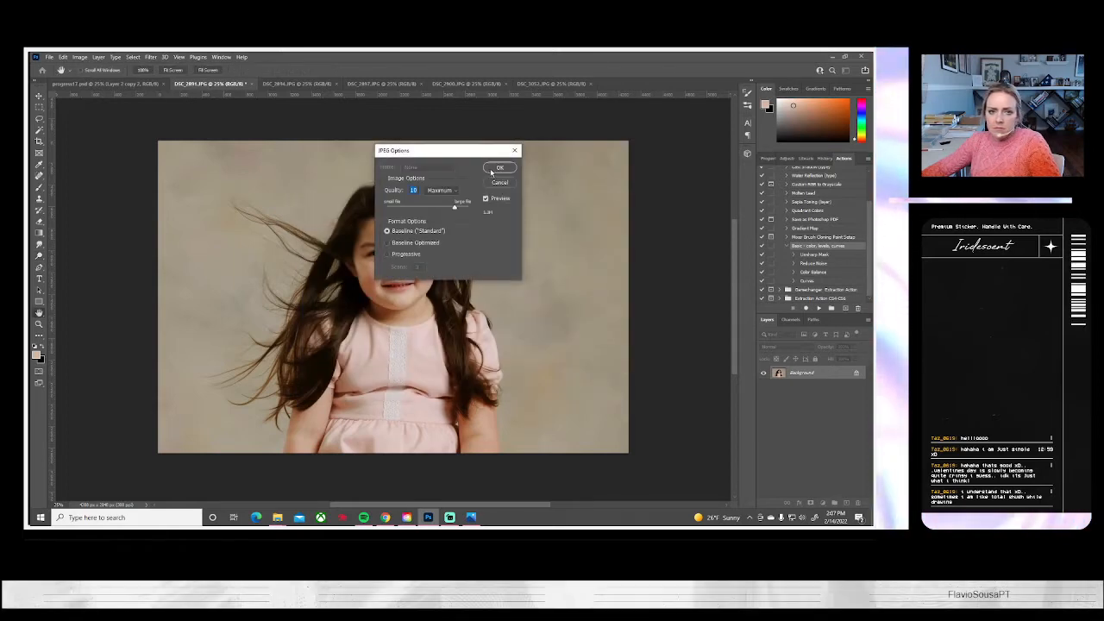
click(490, 168)
click(247, 84)
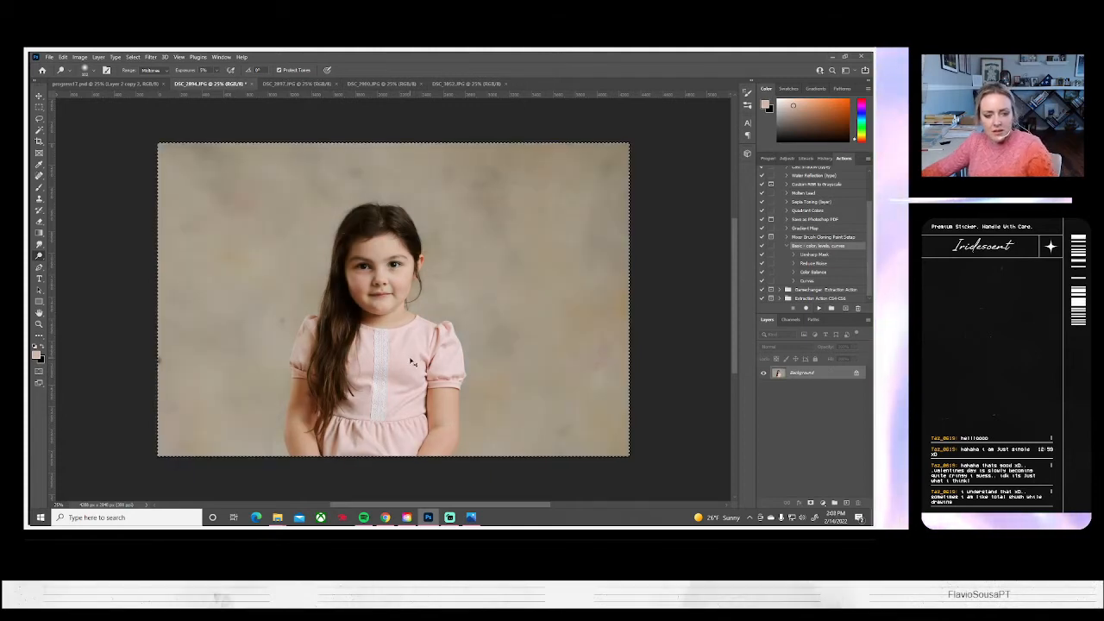
Enlarge the photo in DSC_2894.JPG so the girl fills more of the frame, and shift it slightly right to center her
key(ctrl+t)
drag(156, 142, 99, 104)
drag(364, 316, 383, 316)
key(Return)
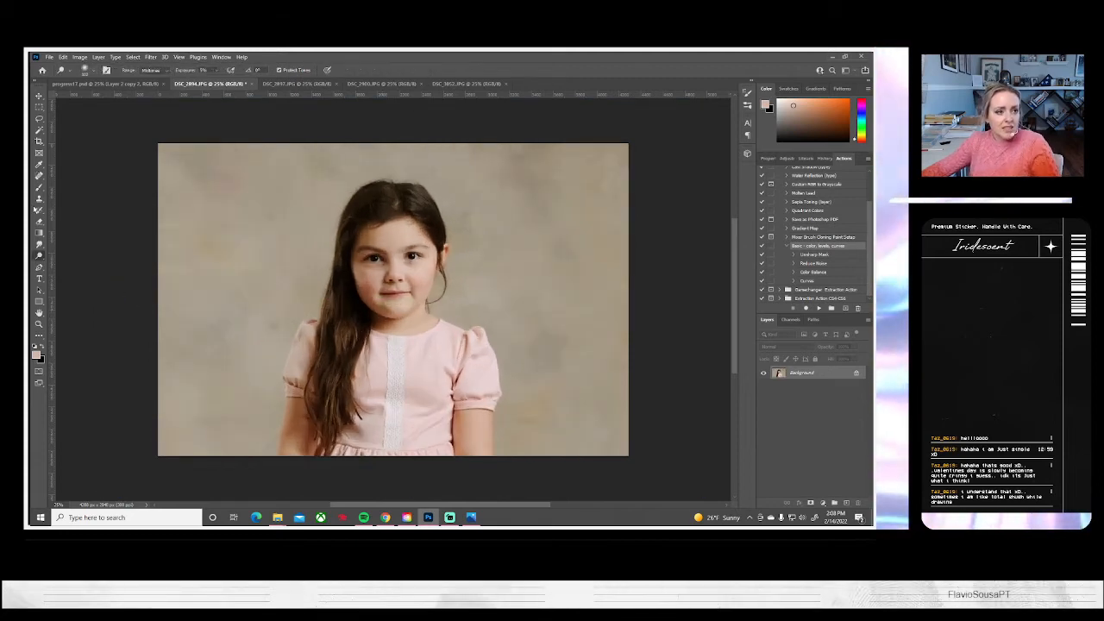
Clean the marks on the backdrop beside the girl's arm in DSC_2894.JPG with the Clone Stamp tool
click(39, 198)
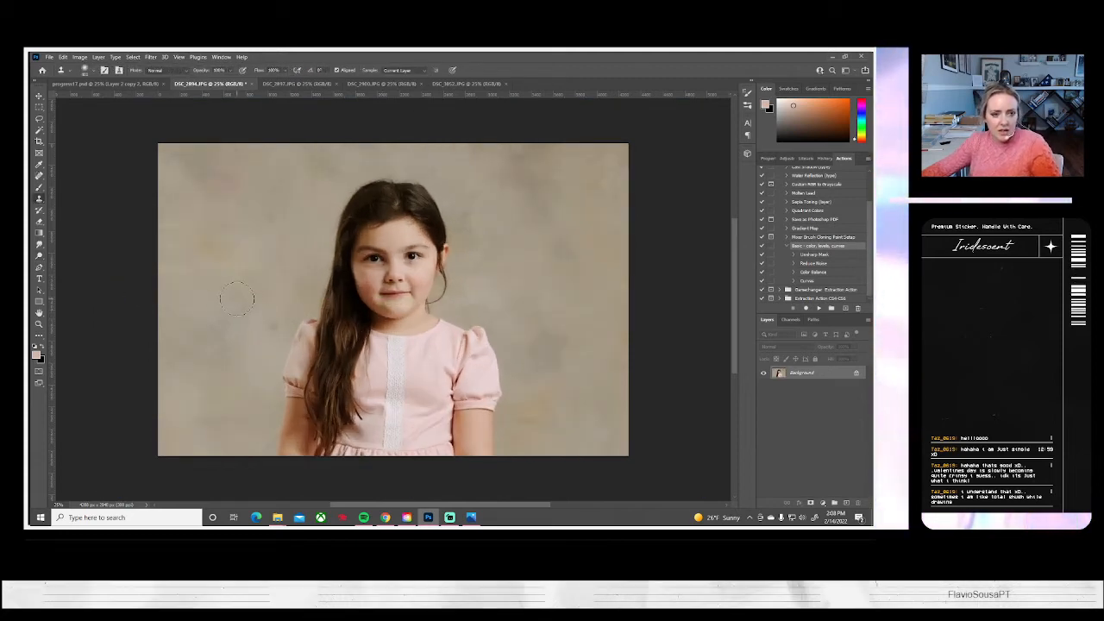
drag(259, 322, 260, 329)
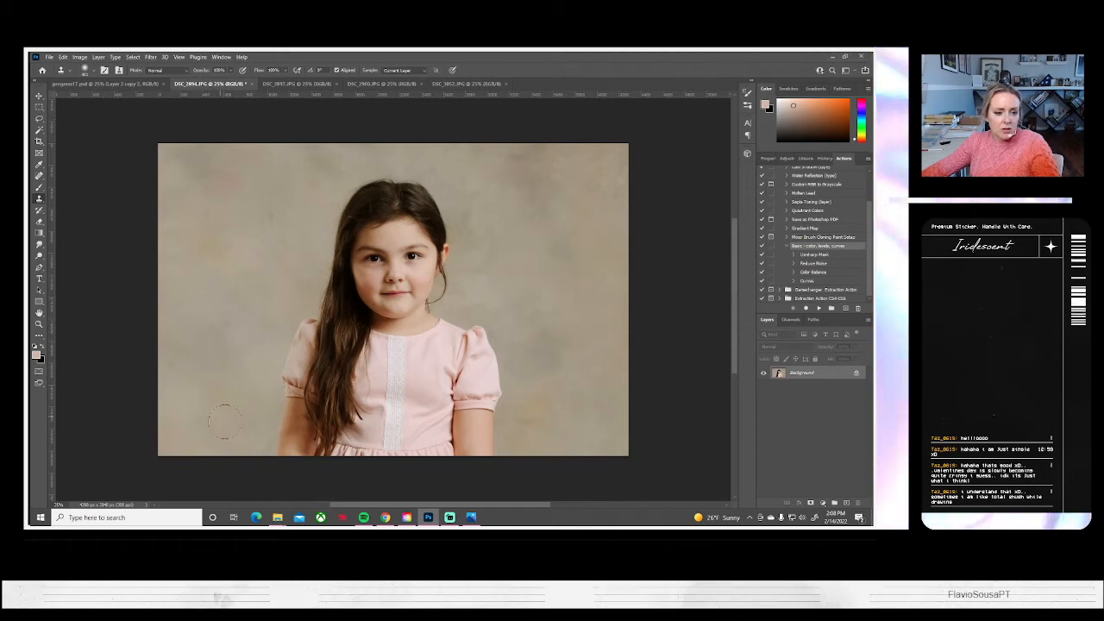
drag(256, 430, 251, 457)
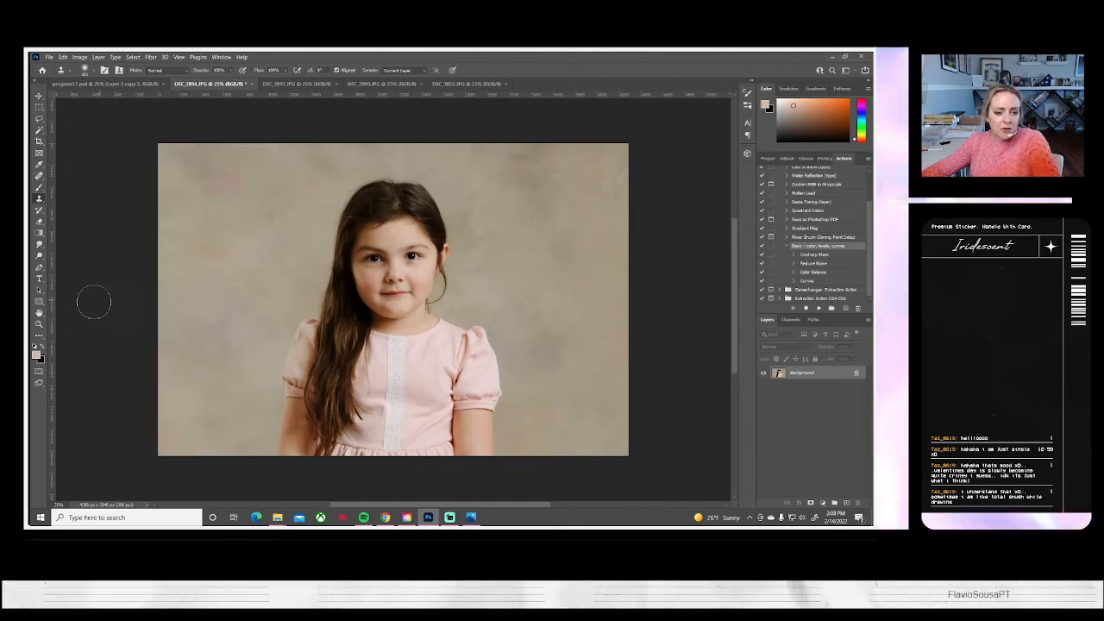
Save DSC_2894 on the computer as a JPEG at quality 10 and close the document
click(49, 57)
click(60, 163)
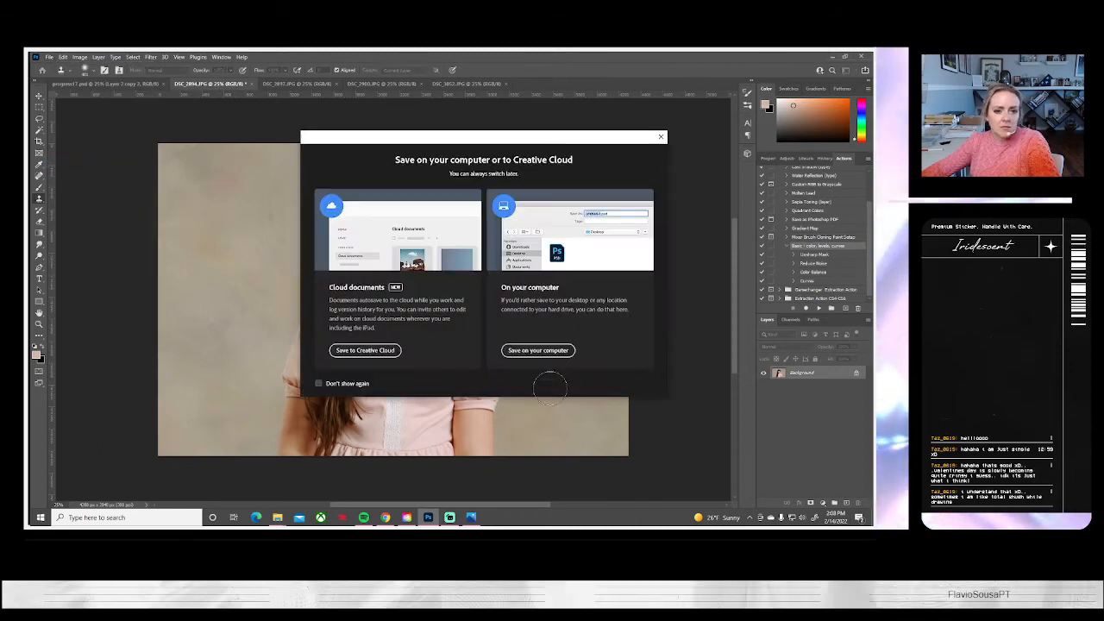
click(519, 351)
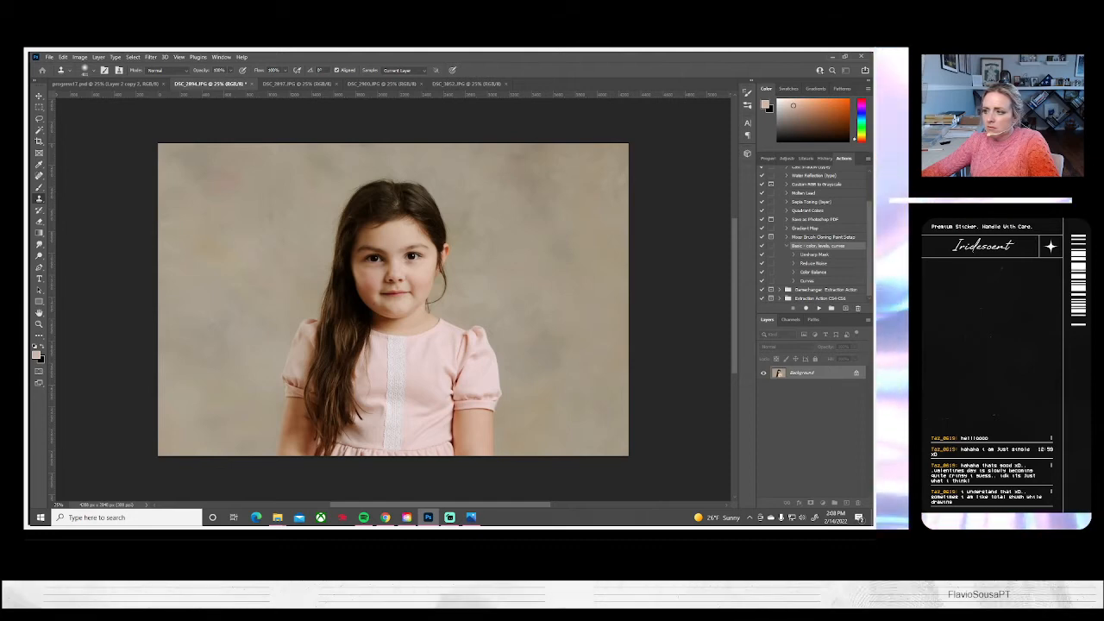
key(ctrl+s)
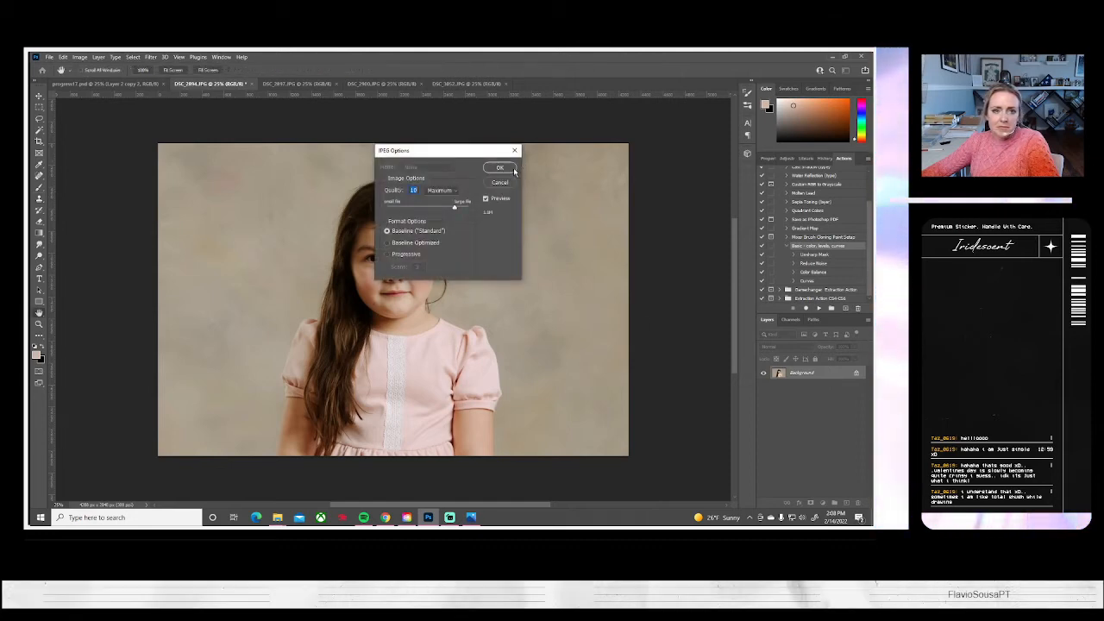
click(501, 164)
click(247, 83)
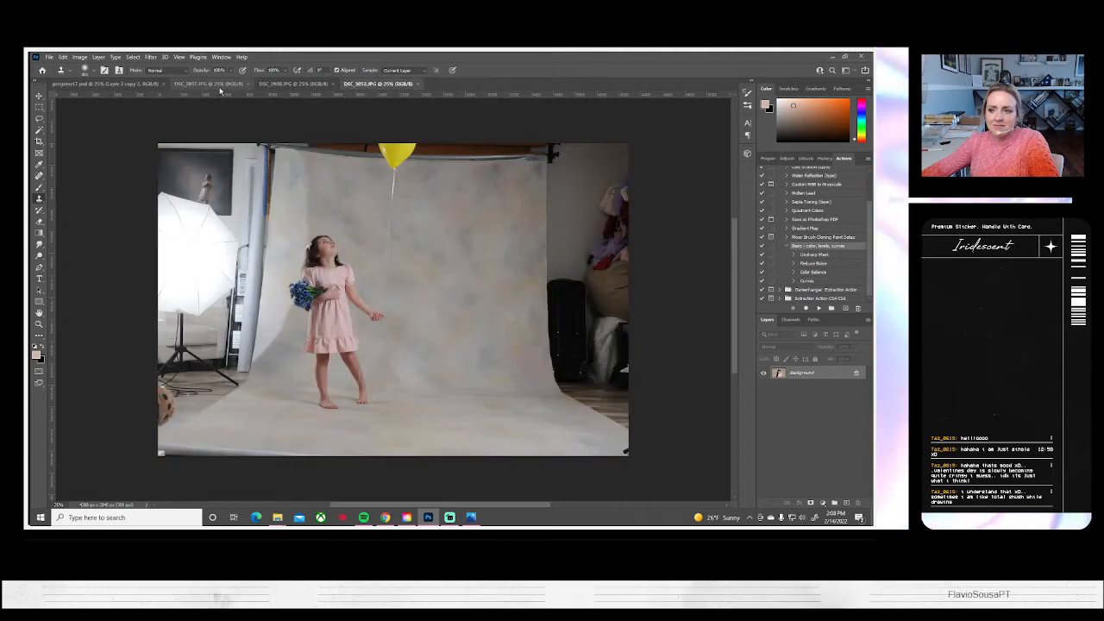
Run the Basic color, levels, curves action on DSC_2897.JPG, then enlarge the photo to about 129% and reposition the girl in the frame
click(207, 84)
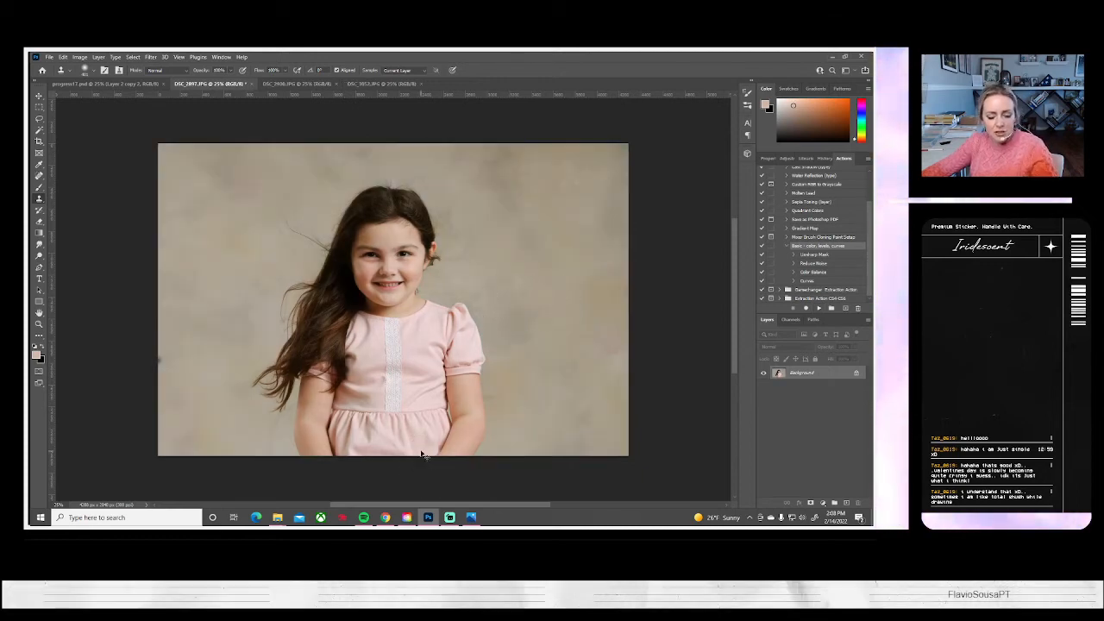
key(ctrl+a)
key(ctrl+t)
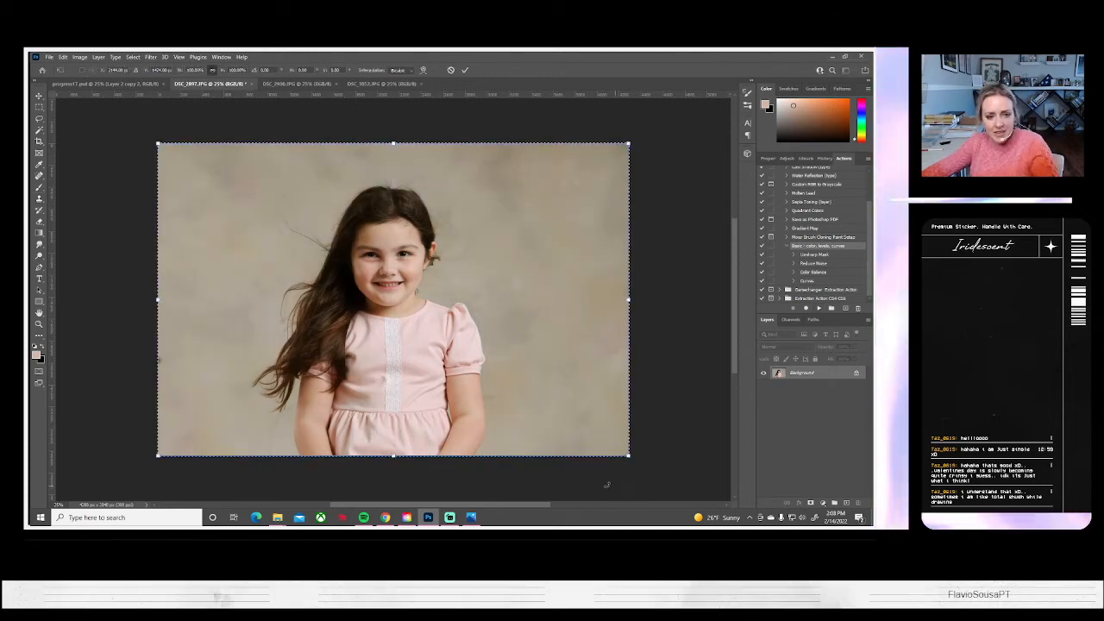
drag(630, 455, 681, 499)
drag(535, 298, 540, 311)
drag(712, 274, 711, 275)
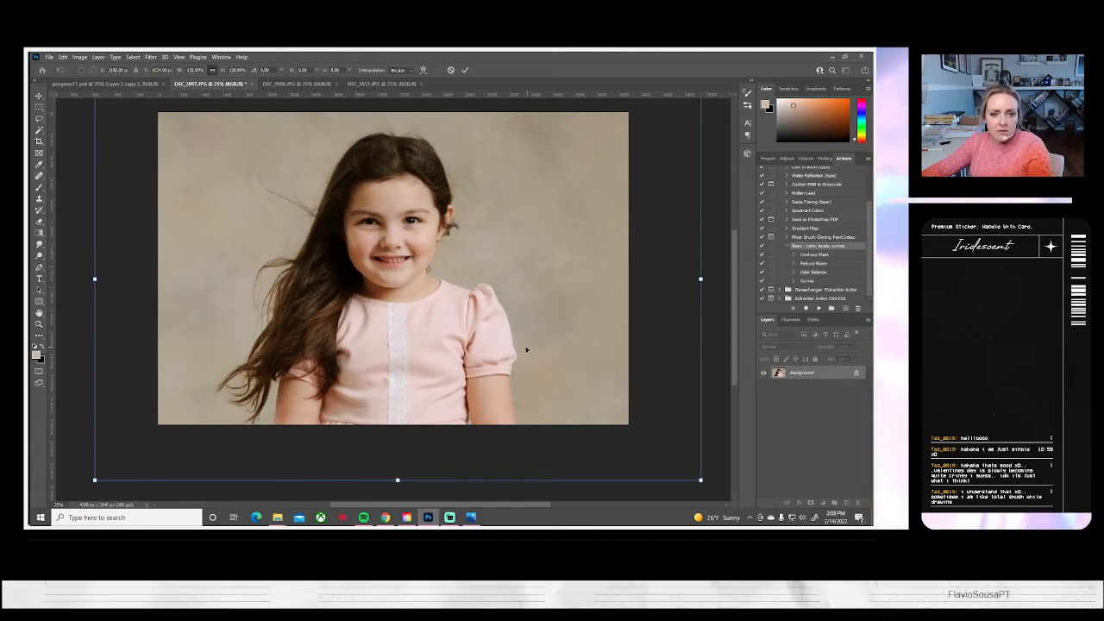
key(Return)
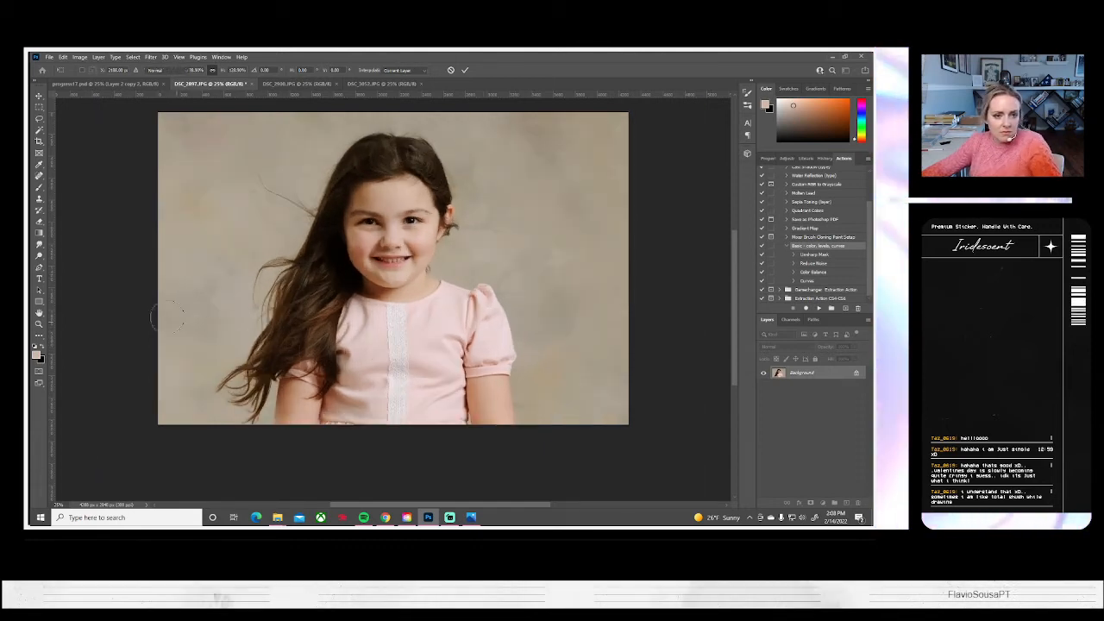
Touch up DSC_2897.JPG with the Clone Stamp tool and the Dodge tool
click(39, 198)
click(39, 255)
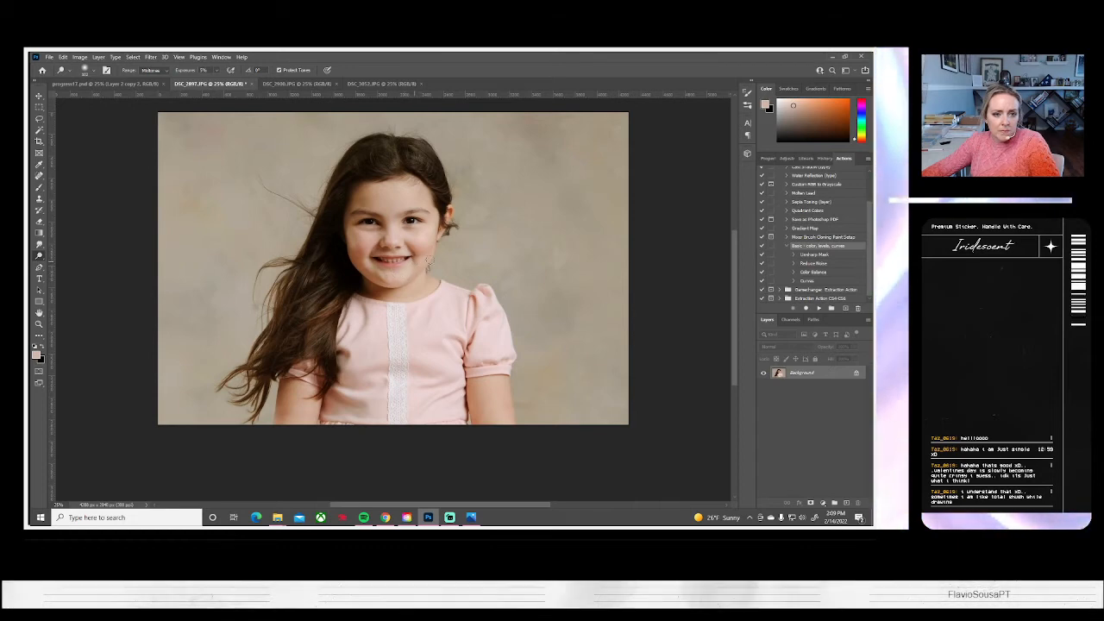
Save DSC_2897 on the computer as a JPEG at quality 10 and close the document
click(50, 57)
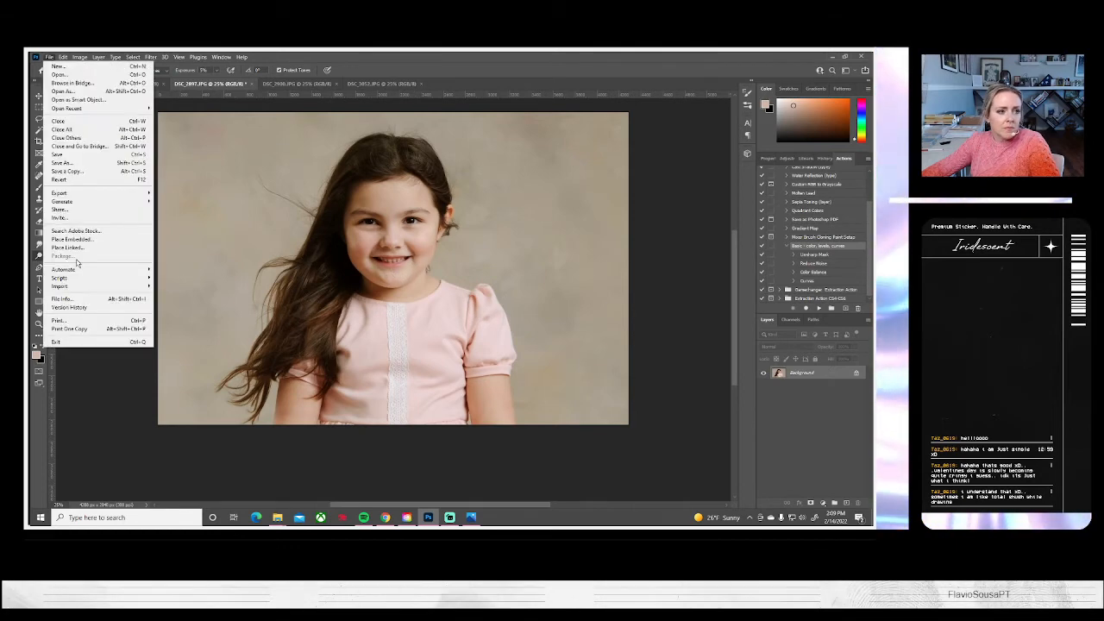
click(69, 163)
click(537, 350)
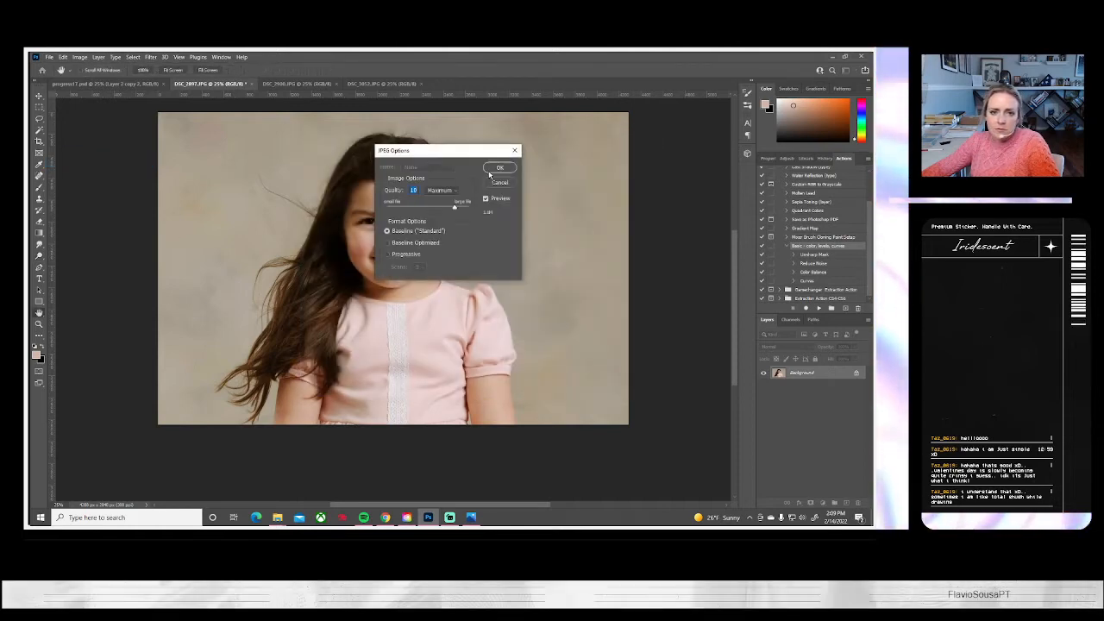
click(499, 168)
click(246, 84)
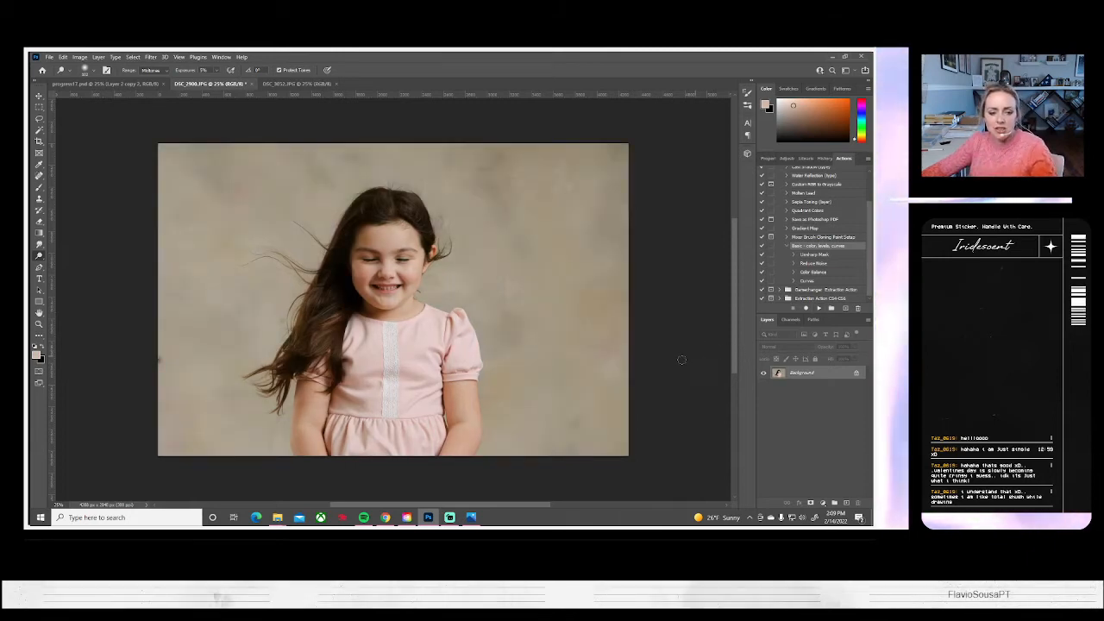
Enlarge the color-corrected portrait of the girl with closed eyes to about 127% and reposition it in the frame
key(ctrl+a)
key(ctrl+t)
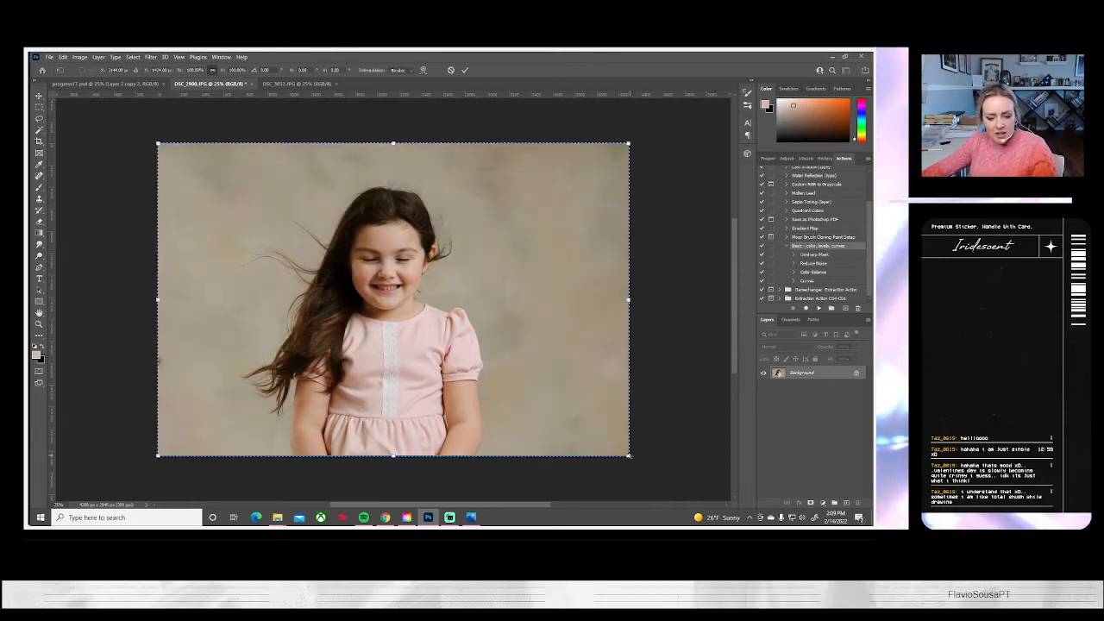
drag(629, 455, 680, 489)
drag(494, 295, 494, 292)
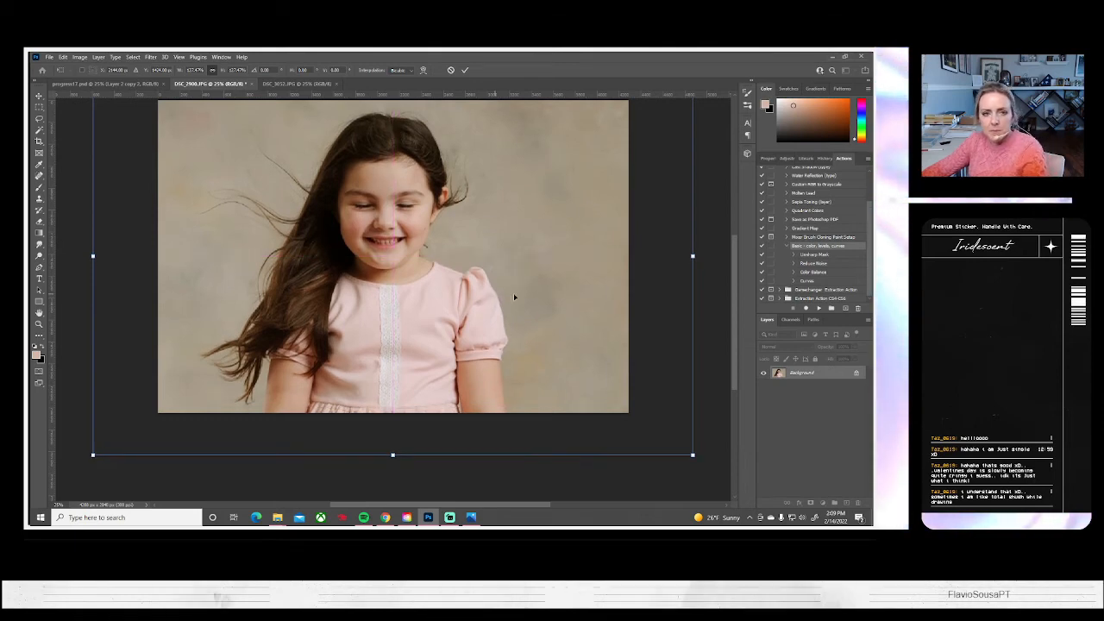
key(Return)
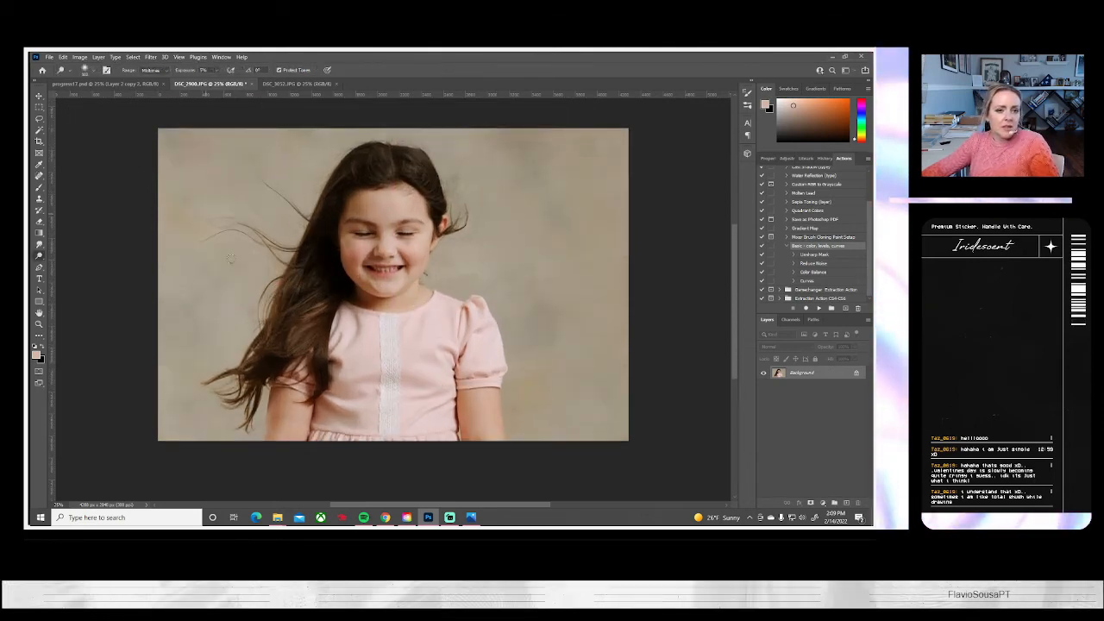
Flip the canvas of the closed-eyes portrait horizontally and switch to the Clone Stamp tool
click(79, 57)
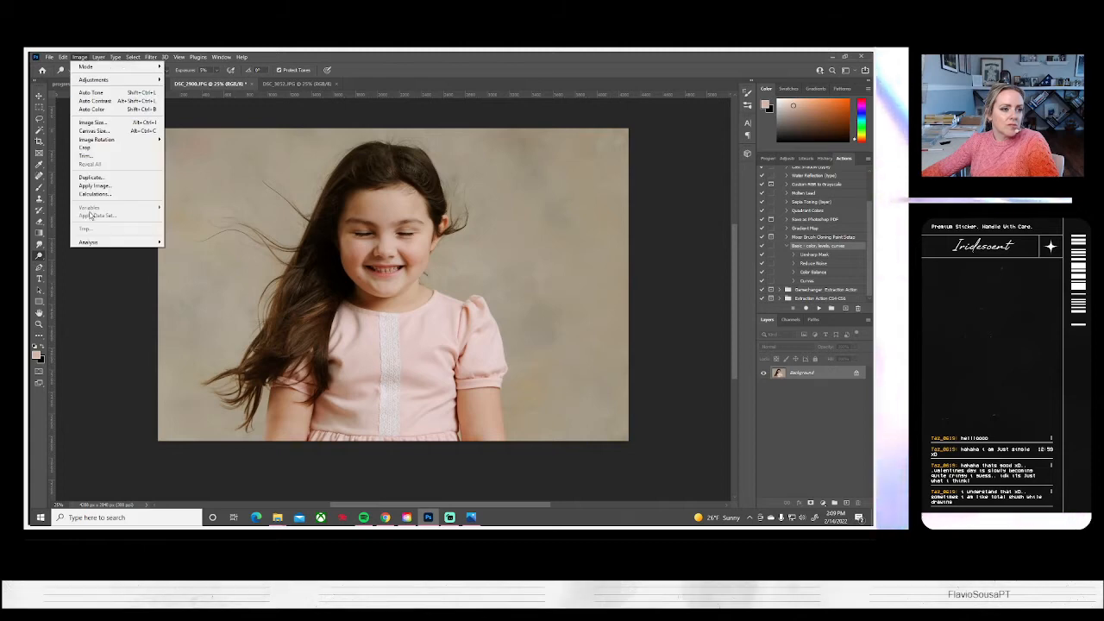
mouse_move(129, 139)
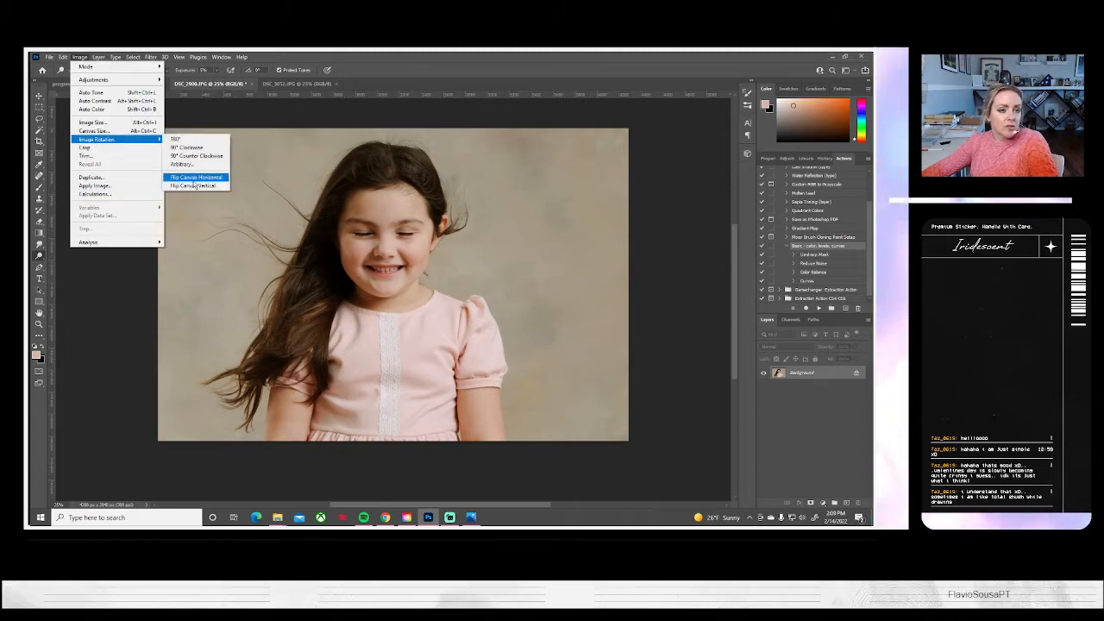
click(194, 177)
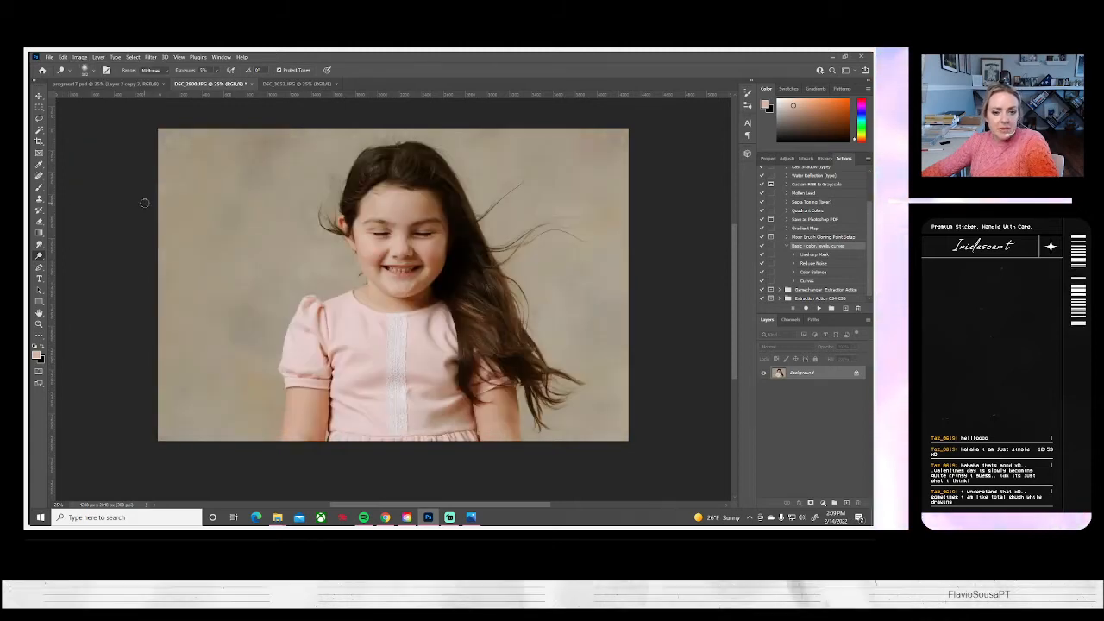
key(s)
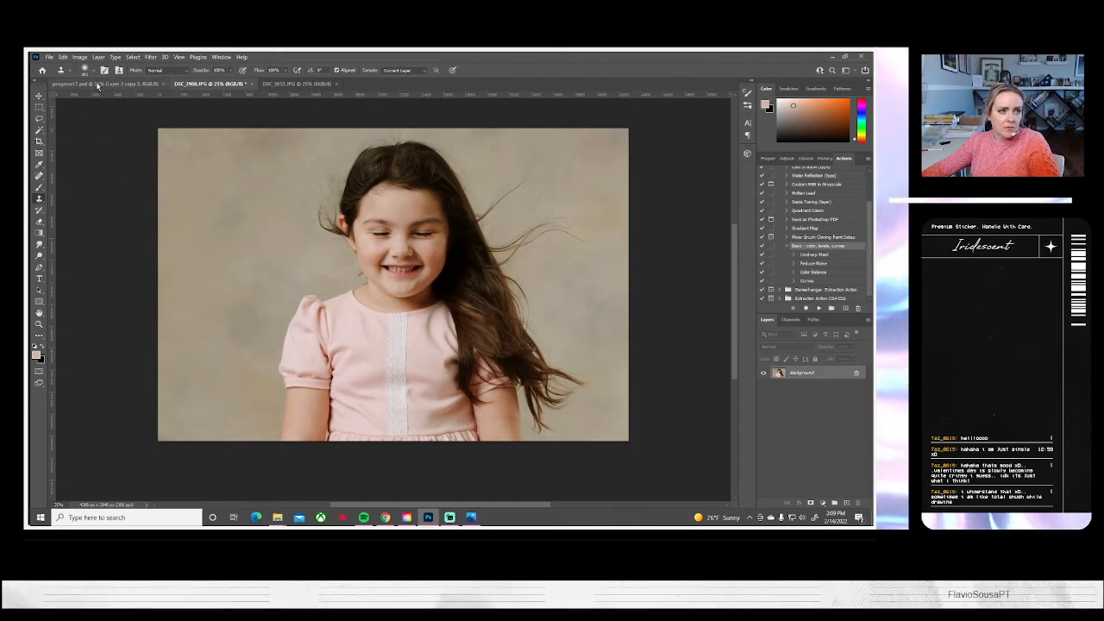
Save the flipped closed-eyes portrait on the computer as a JPEG and close the document
click(49, 57)
click(75, 166)
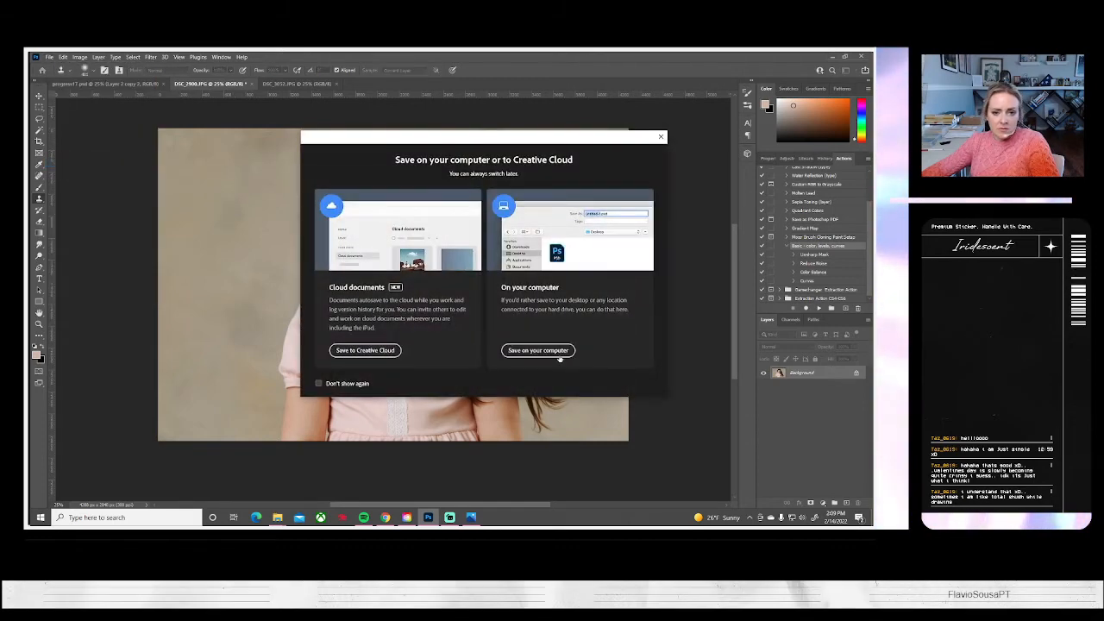
click(545, 352)
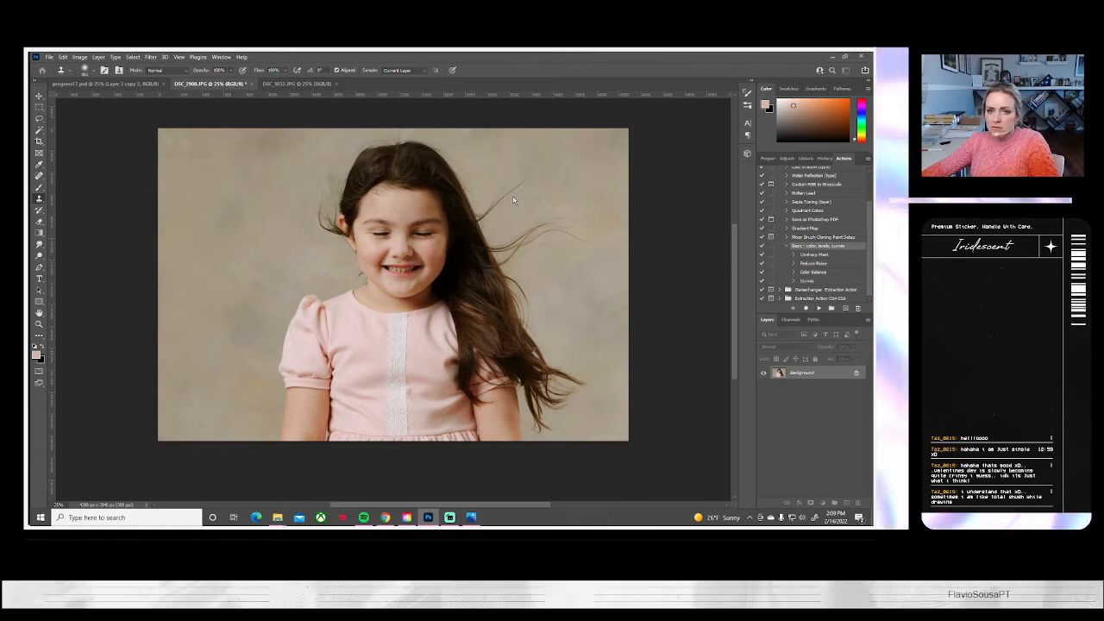
key(Return)
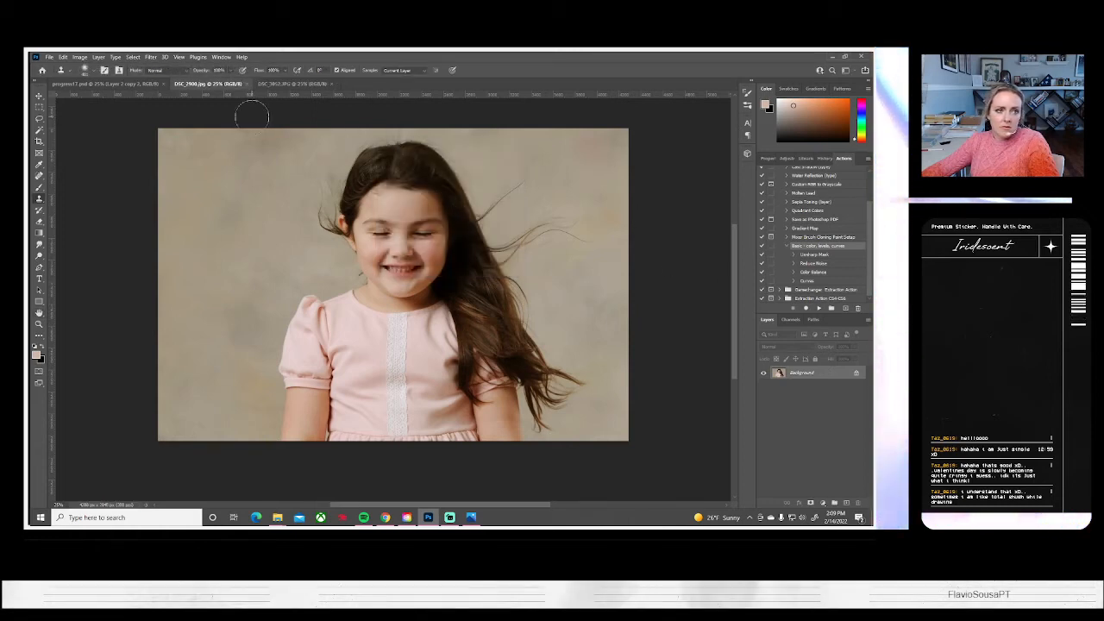
click(246, 83)
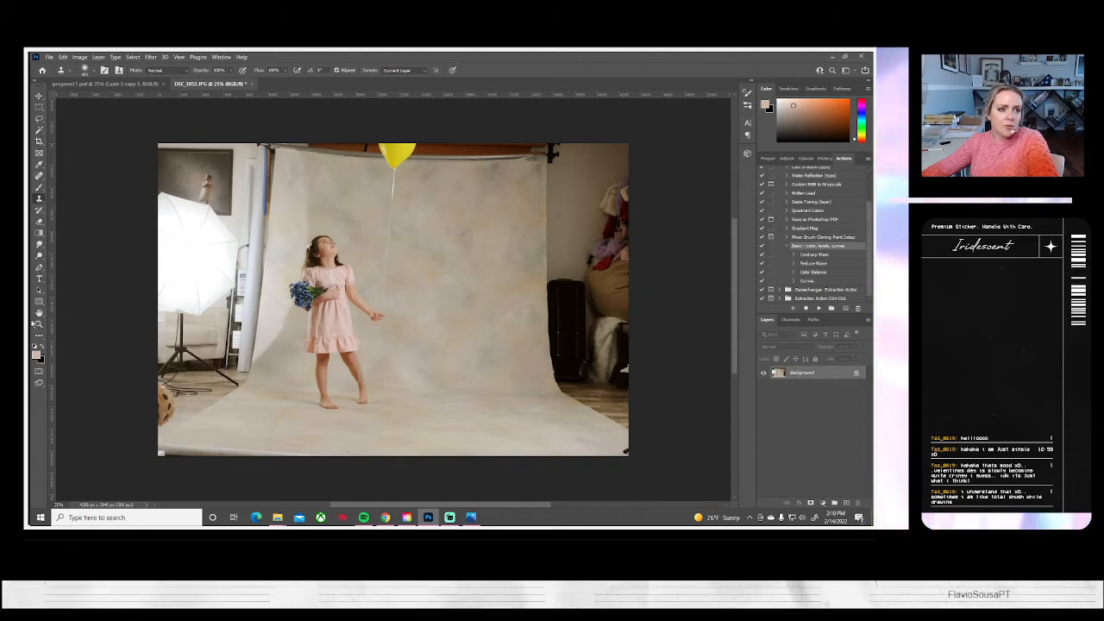
Close DSC_3052.JPG, the full-length balloon shot, without saving its changes
click(249, 83)
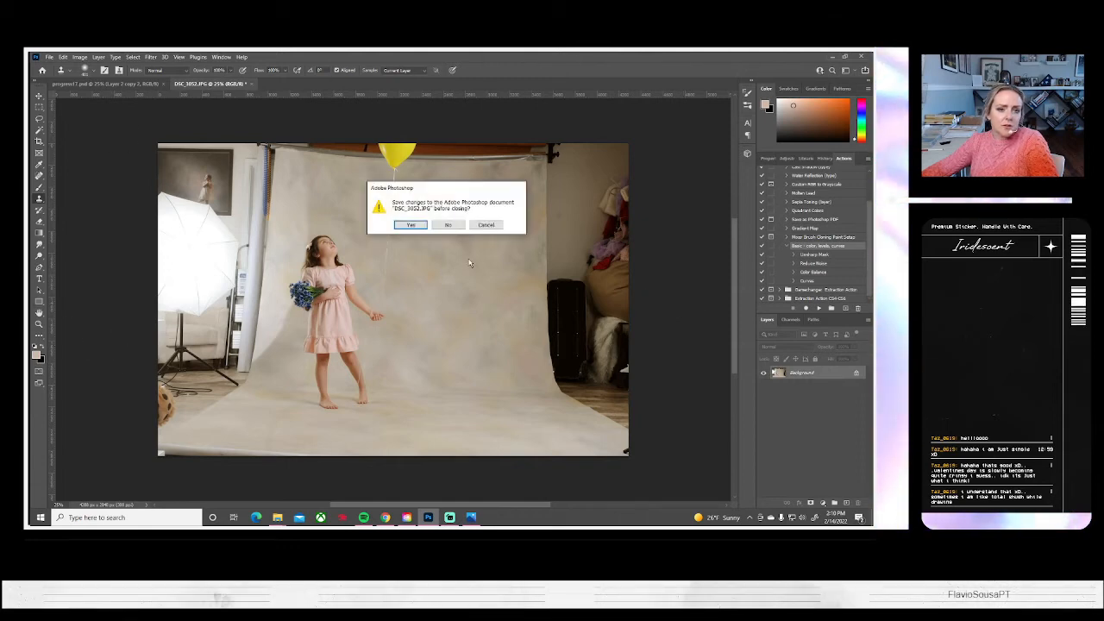
key(n)
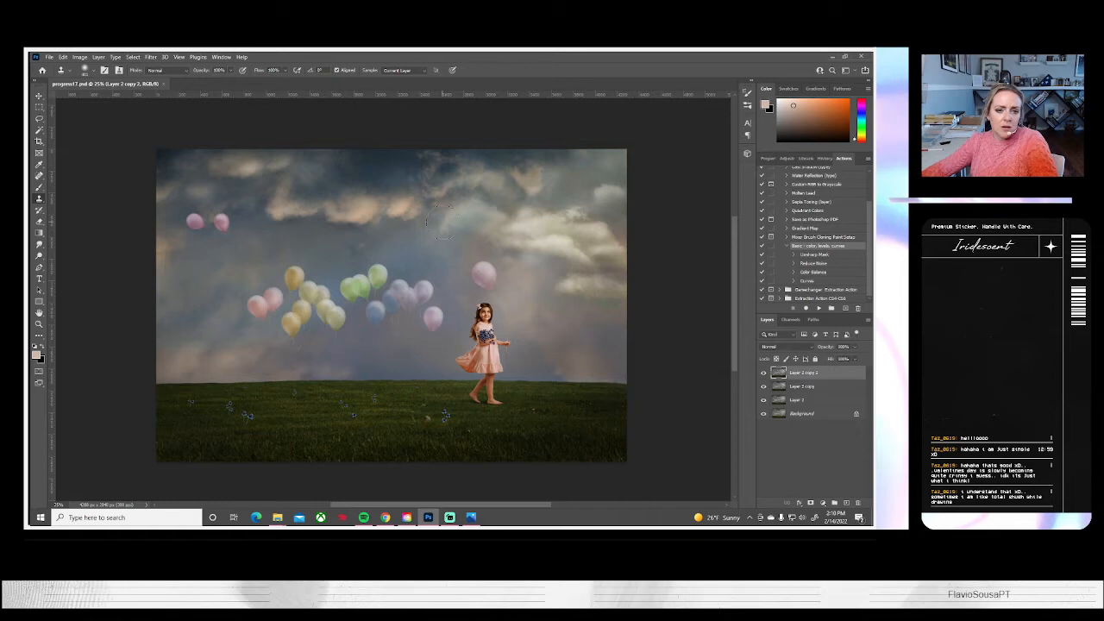
Start opening another file in Photoshop and check the full-length shot of the girl holding white flowers in Photos
click(49, 57)
click(57, 73)
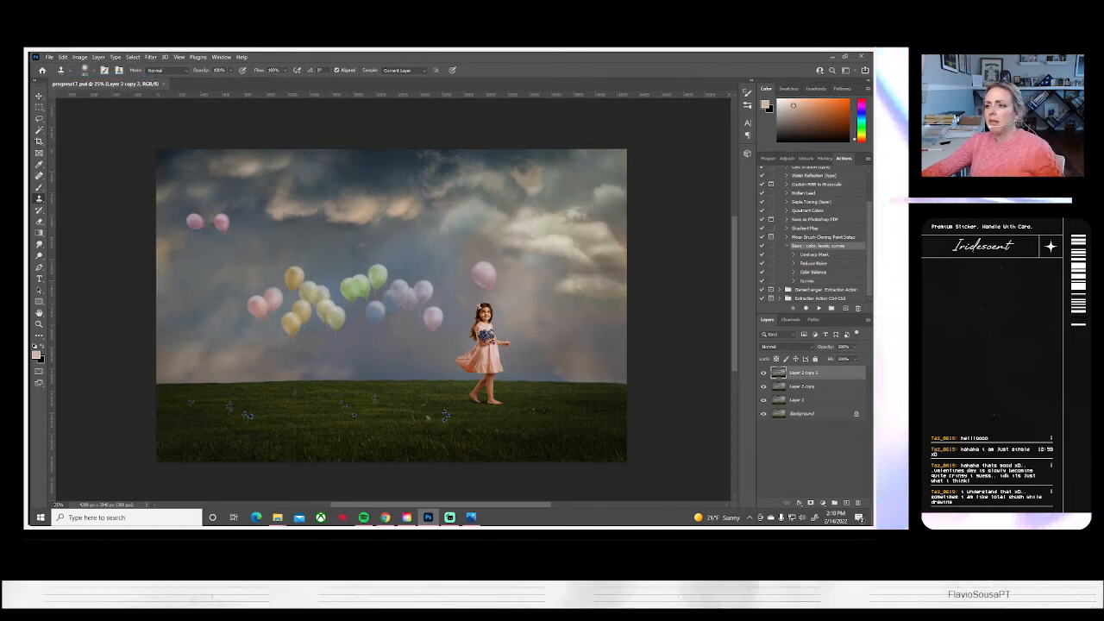
click(472, 517)
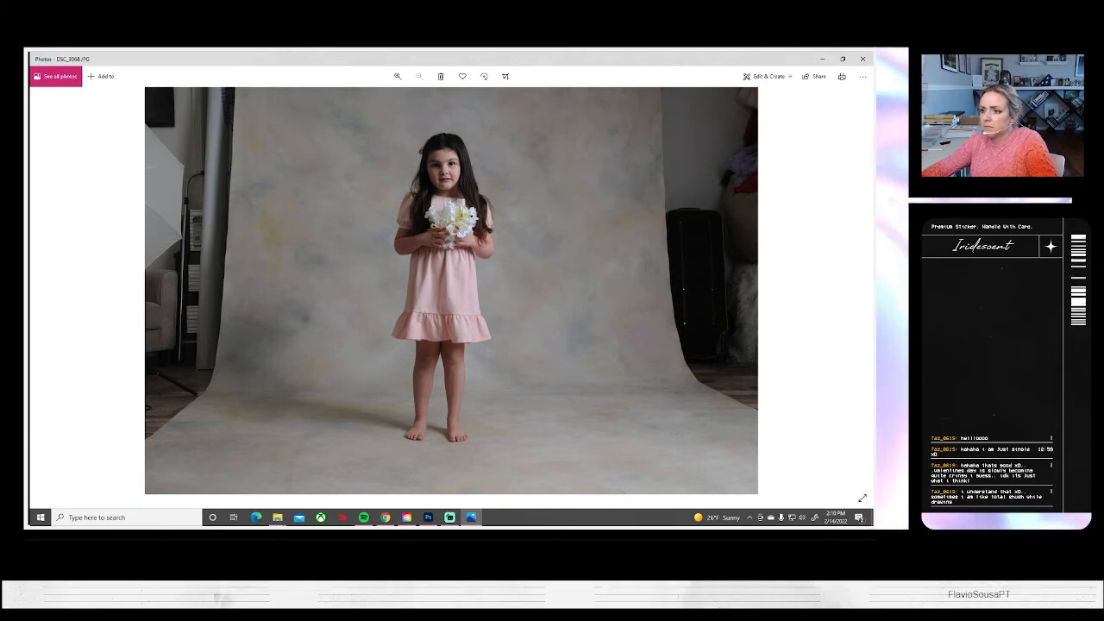
key(alt+Tab)
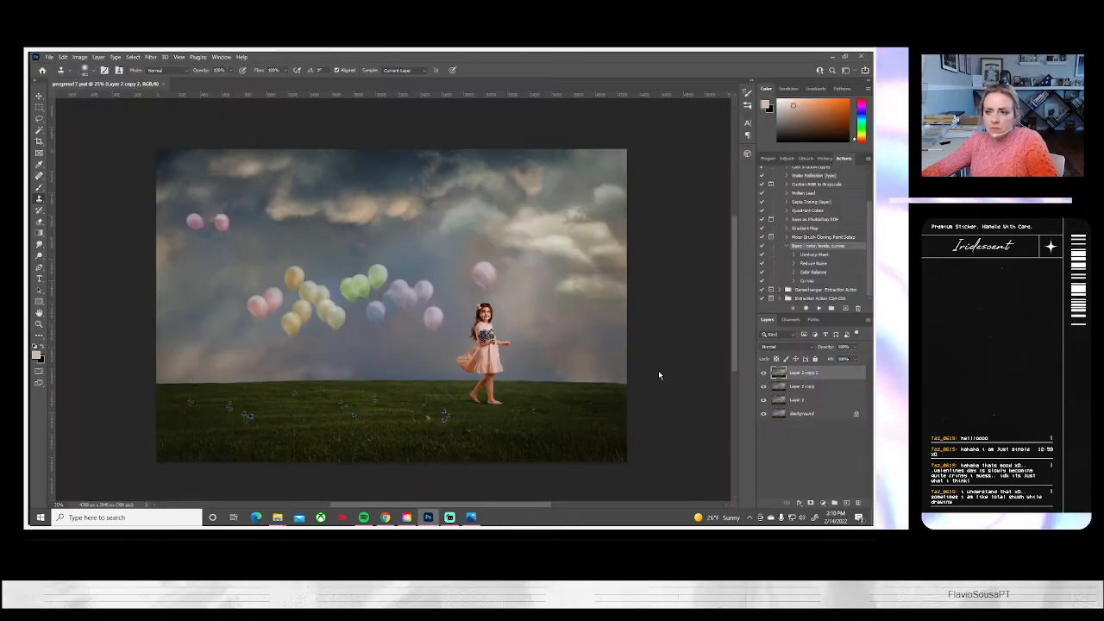
Browse the next shots in Photos up to DSC_3072.JPG, with the flowers tossed overhead, and return to Photoshop
click(474, 517)
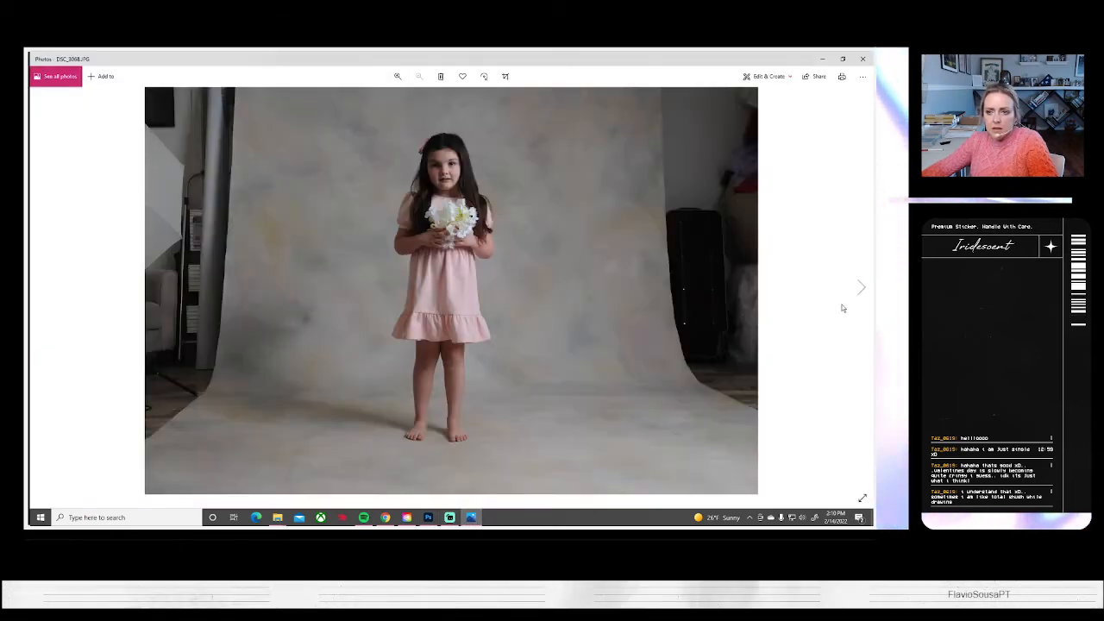
click(861, 288)
click(860, 289)
click(860, 289)
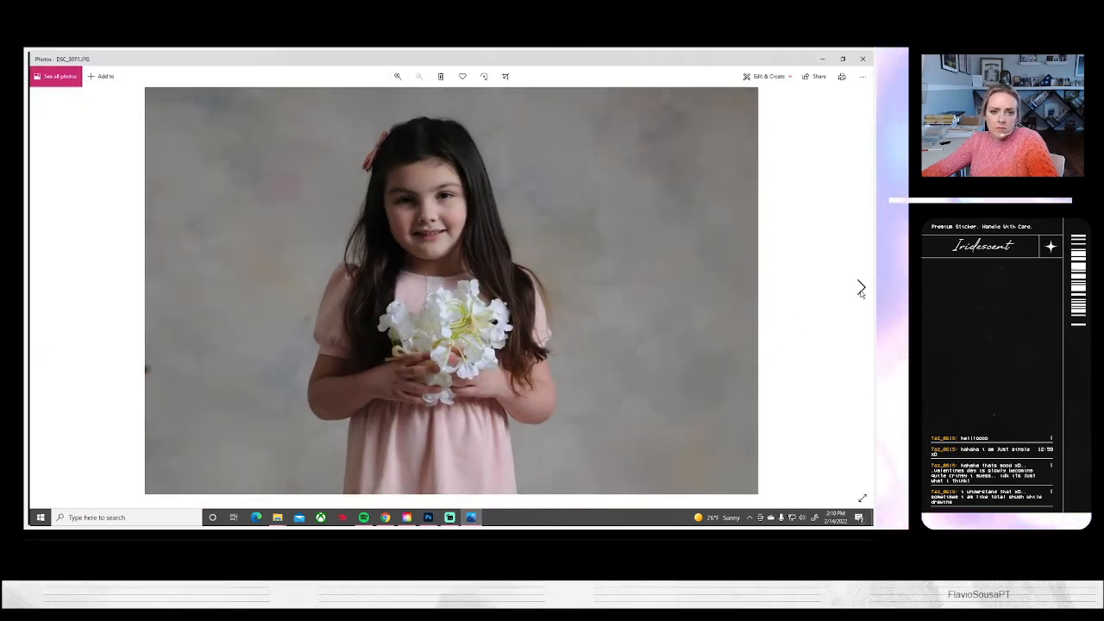
click(861, 289)
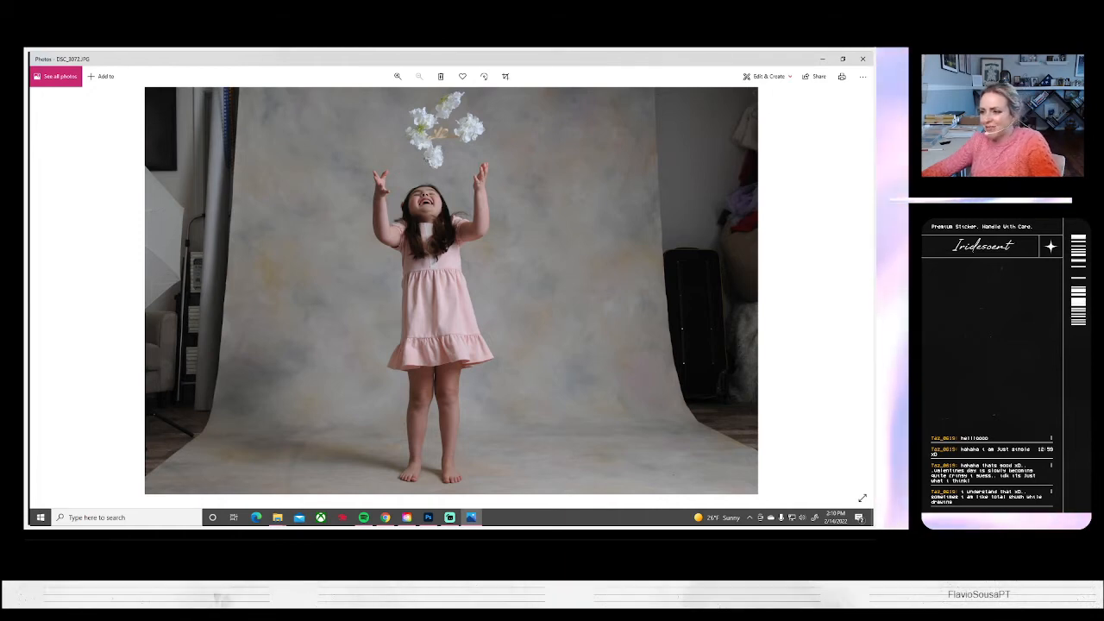
click(428, 517)
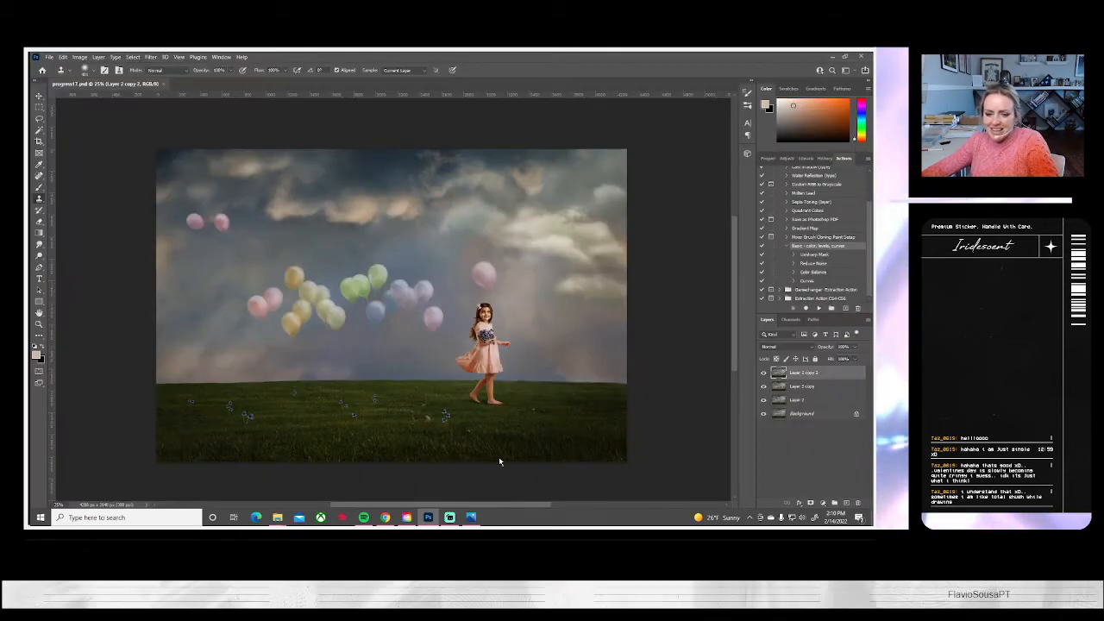
Look through the shots after the flower toss in Photos up to DSC_3077.JPG, the flower-in-hair portrait, and return to Photoshop
click(472, 517)
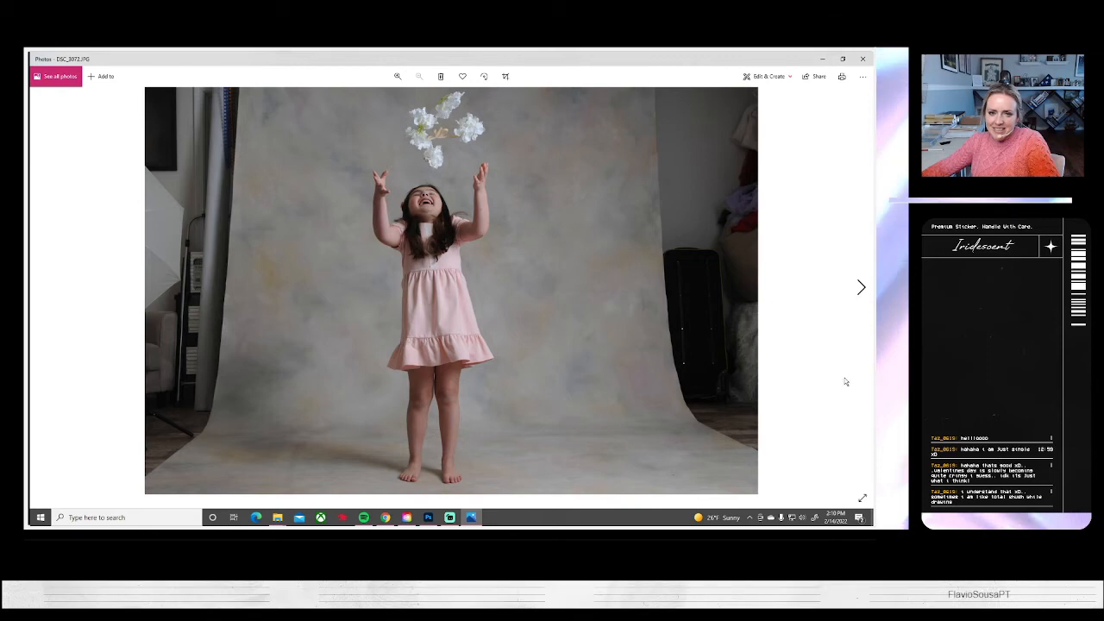
click(860, 287)
click(860, 288)
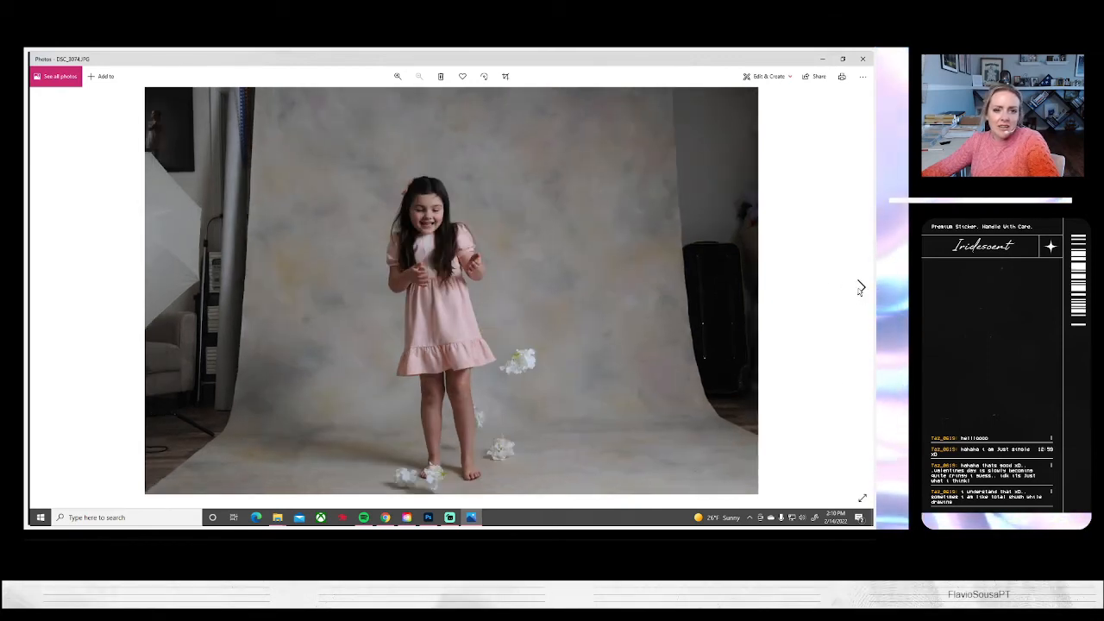
click(859, 287)
click(860, 287)
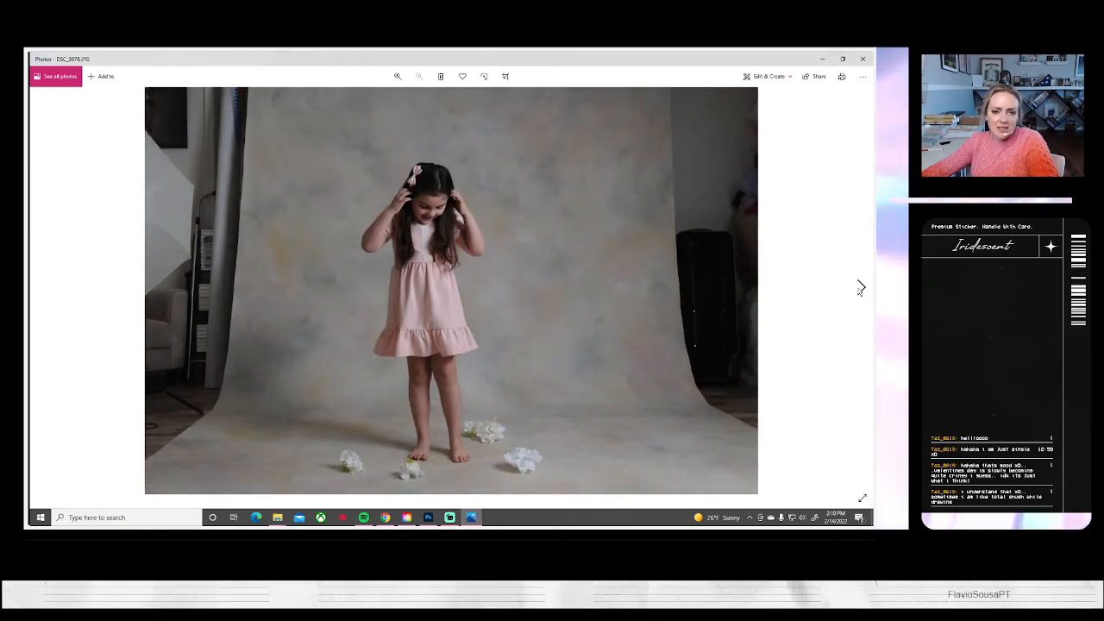
click(860, 287)
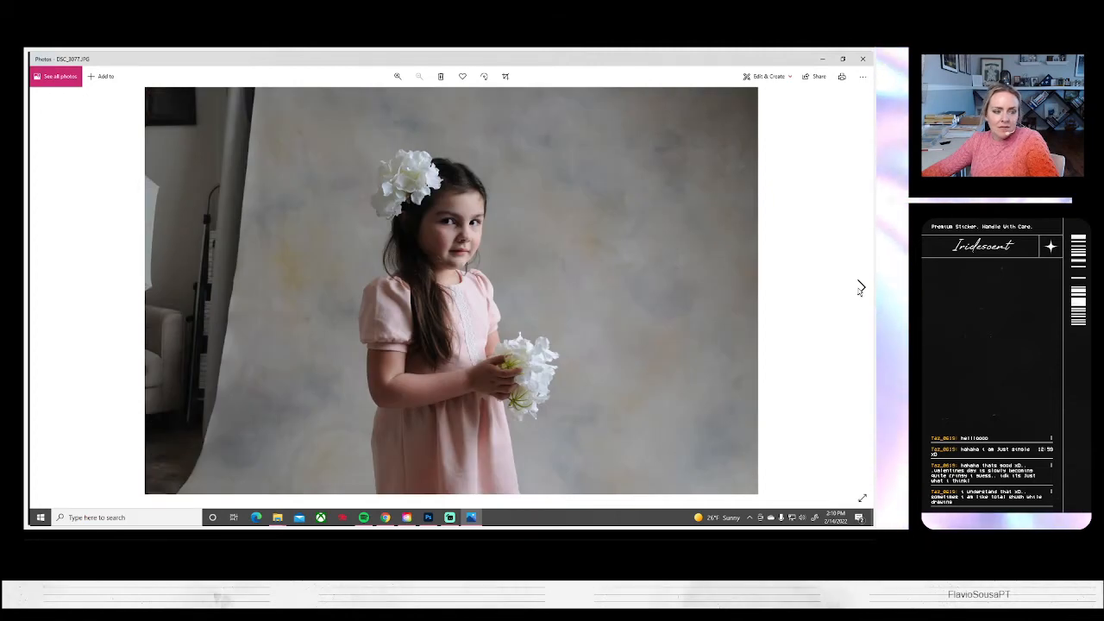
key(alt+Tab)
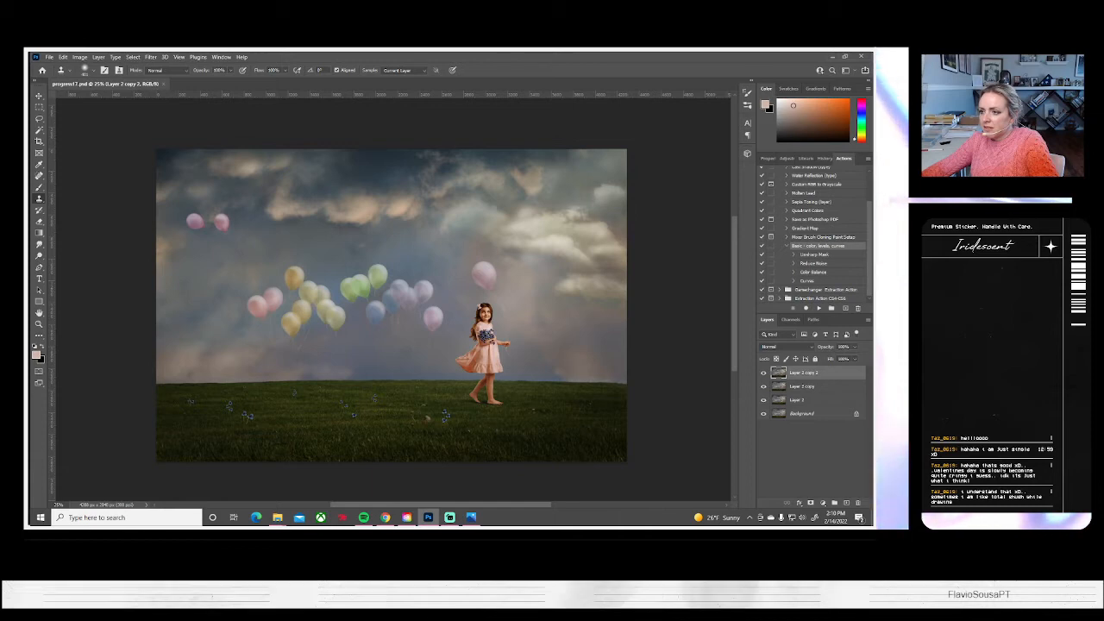
Review the remaining flower-in-hair shots in Photos up to DSC_3083.JPG, where she throws the flowers sideways, and return to Photoshop
key(alt+Tab)
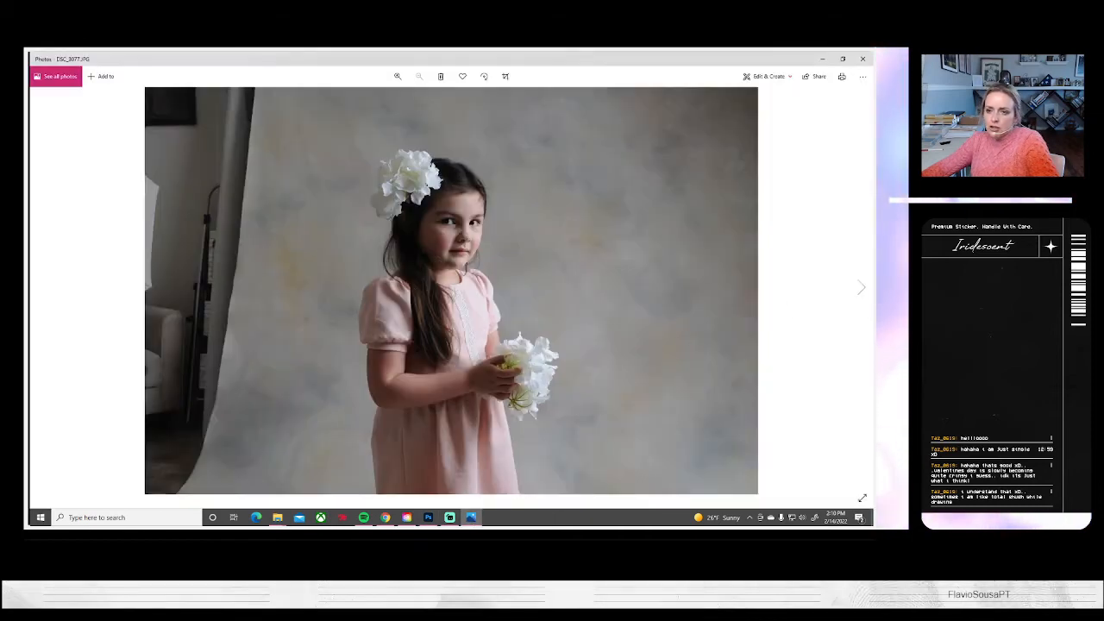
click(859, 287)
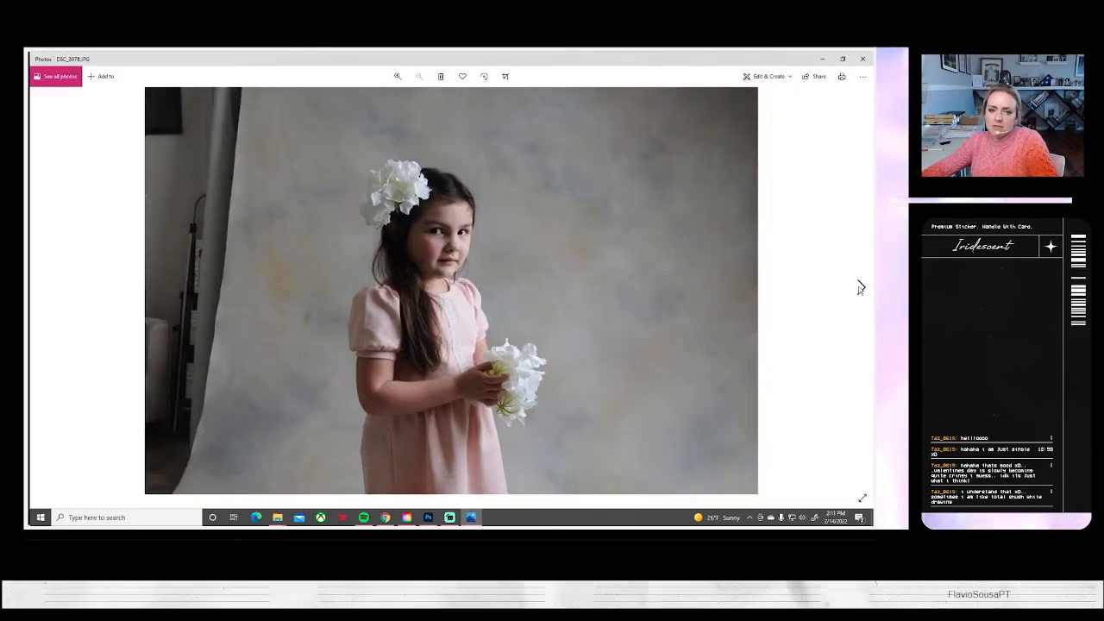
click(860, 287)
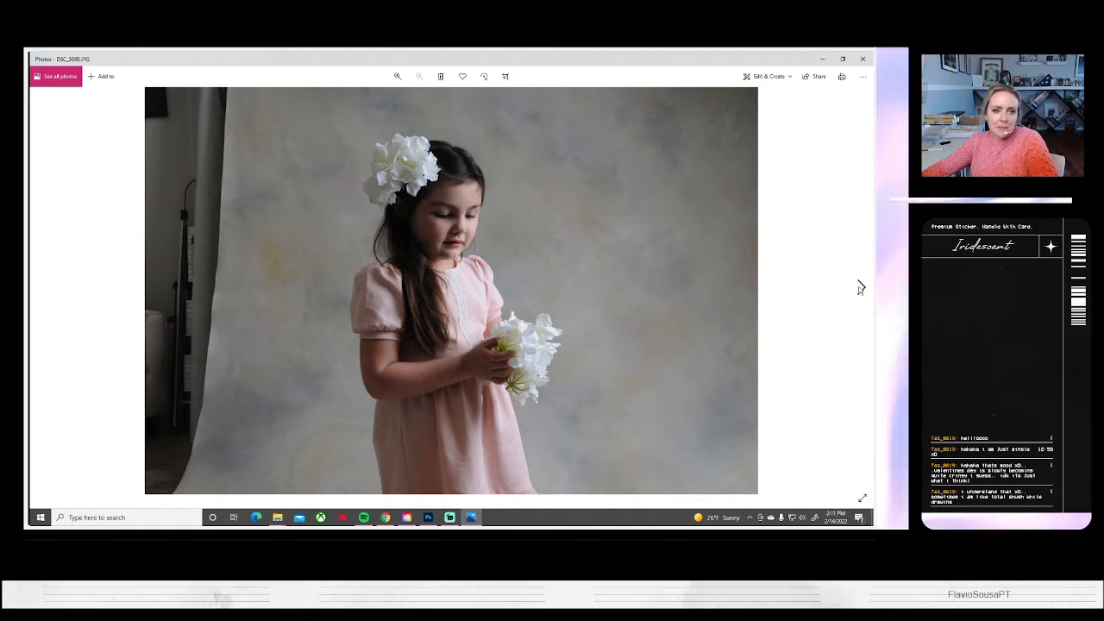
click(859, 287)
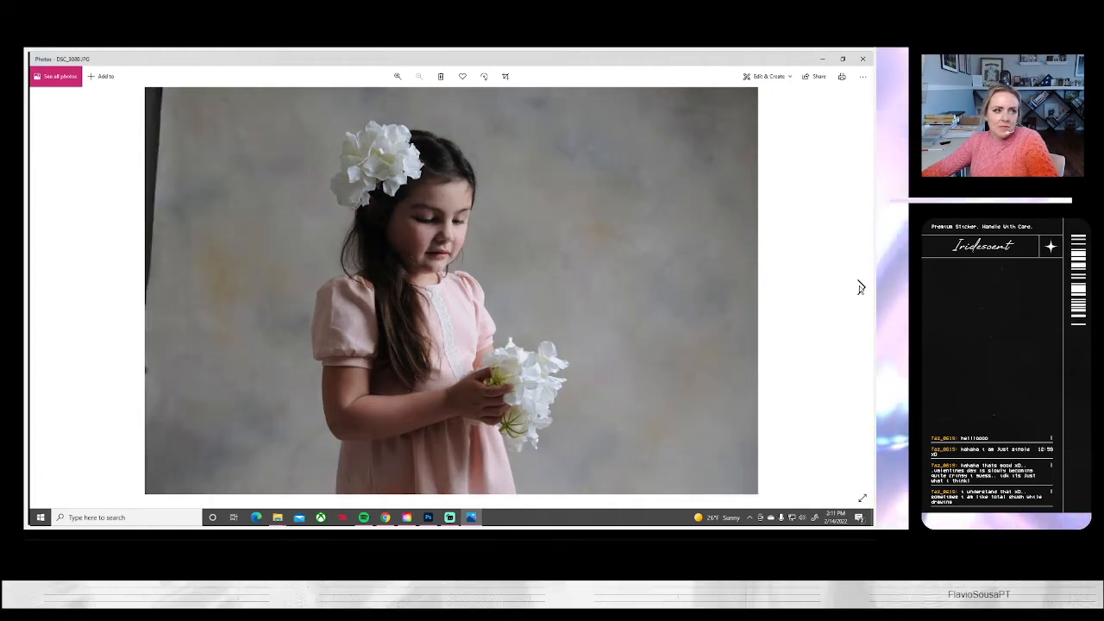
click(860, 287)
click(860, 287)
click(859, 287)
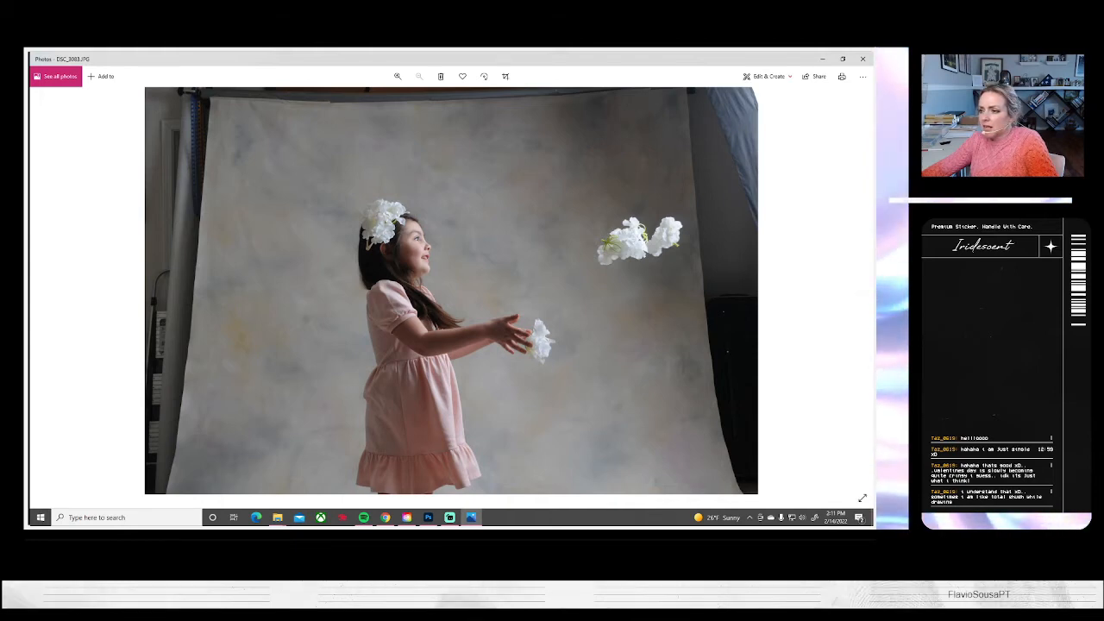
key(alt+Tab)
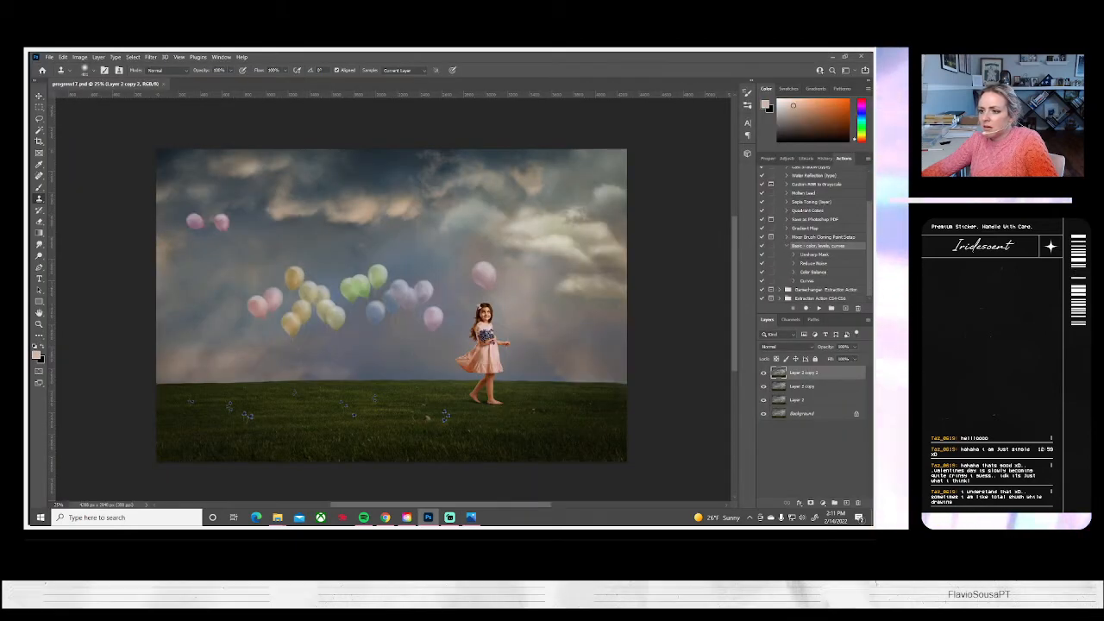
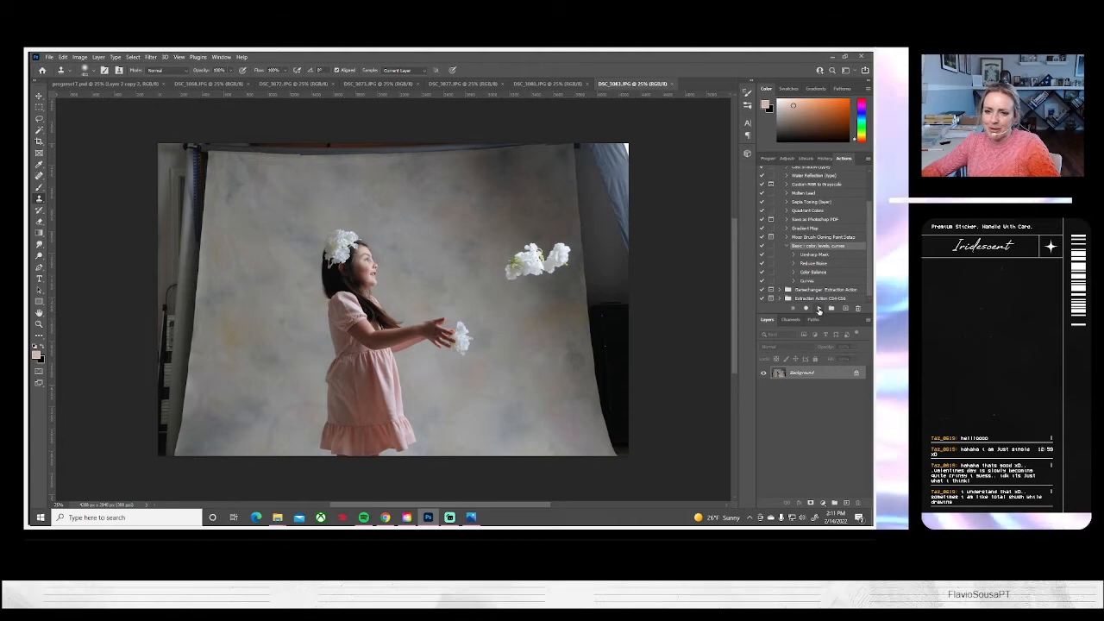
Apply the basic color, levels and curves action to DSC_3083.JPG, then enlarge and shift the photo so the backdrop fills more of the frame
click(816, 307)
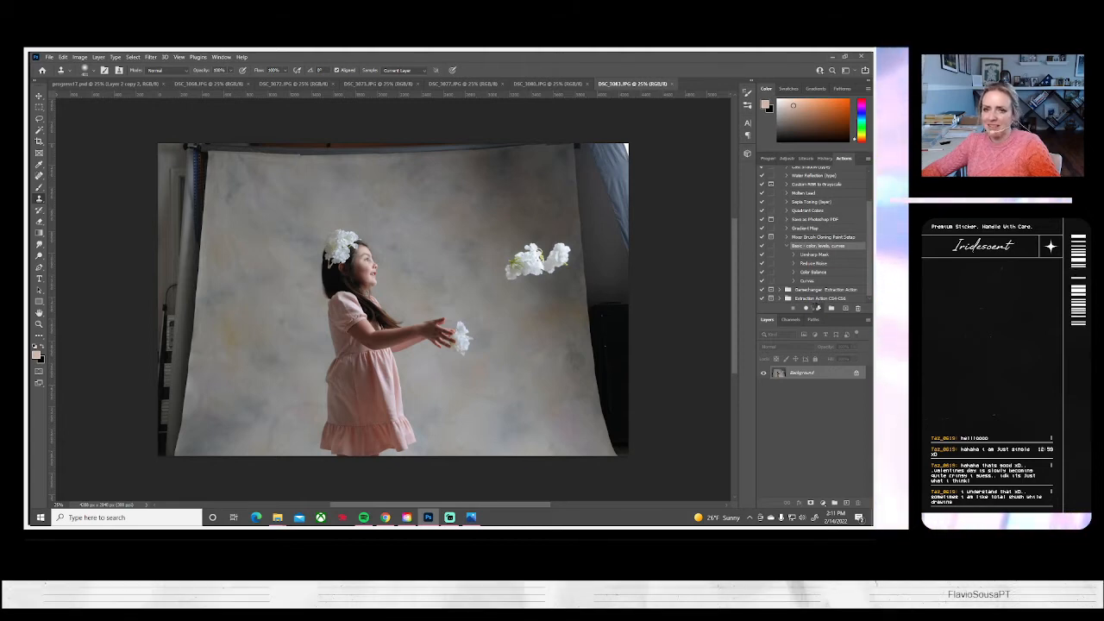
key(ctrl+a)
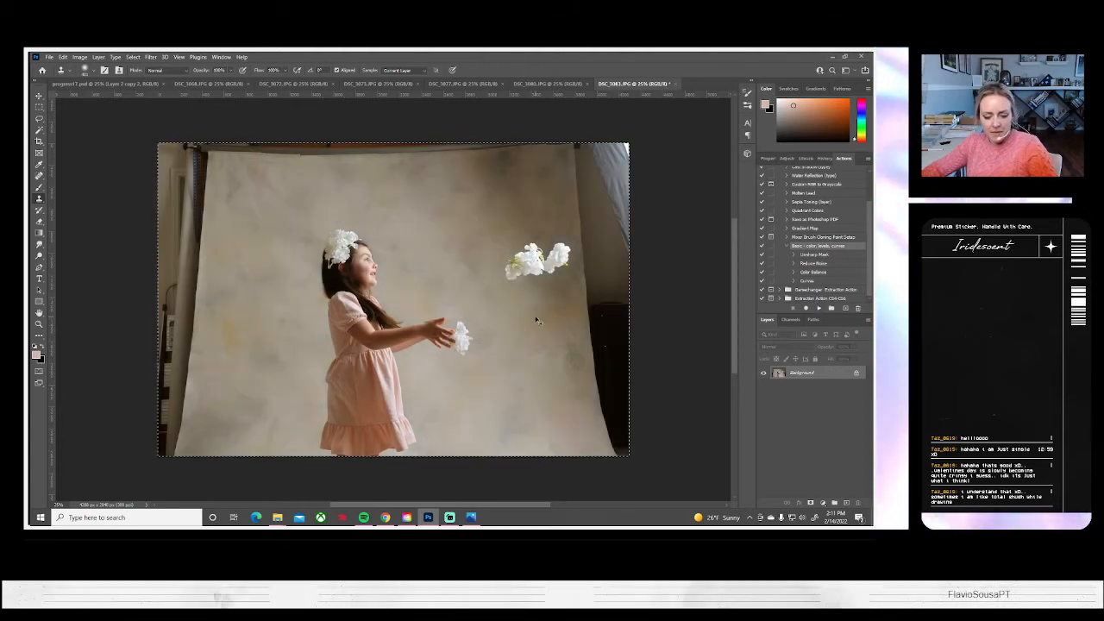
key(ctrl+t)
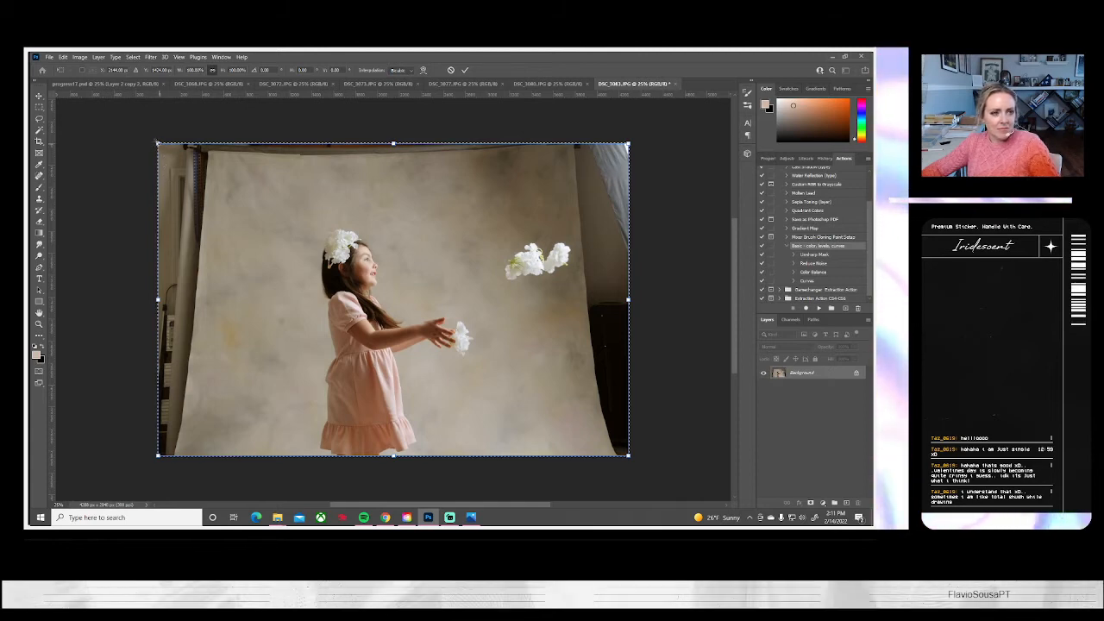
drag(156, 148, 80, 113)
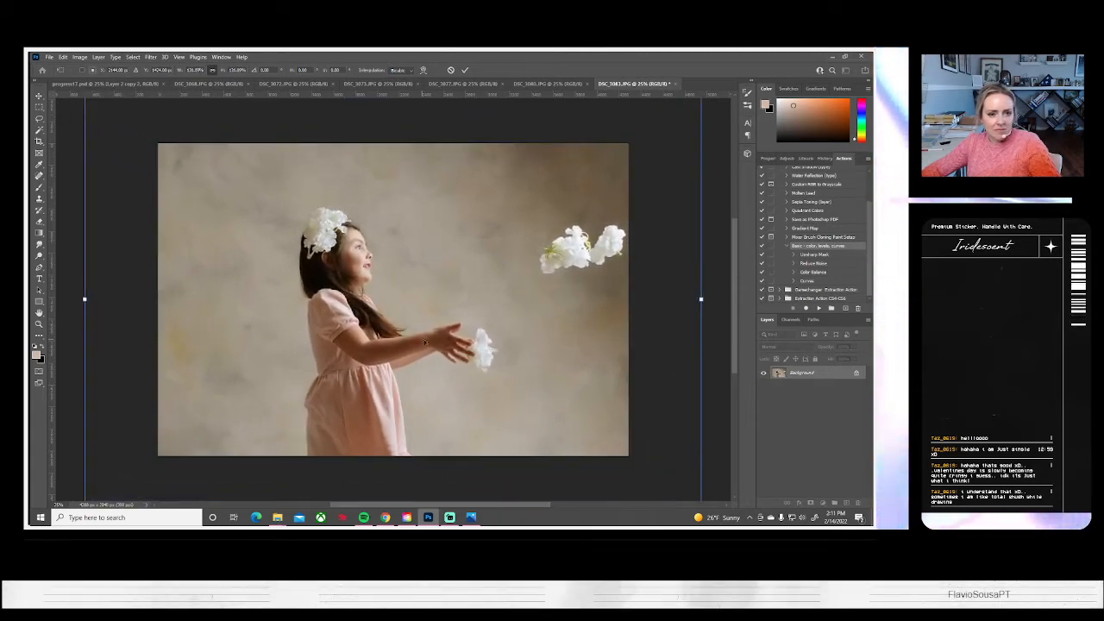
drag(425, 342, 395, 350)
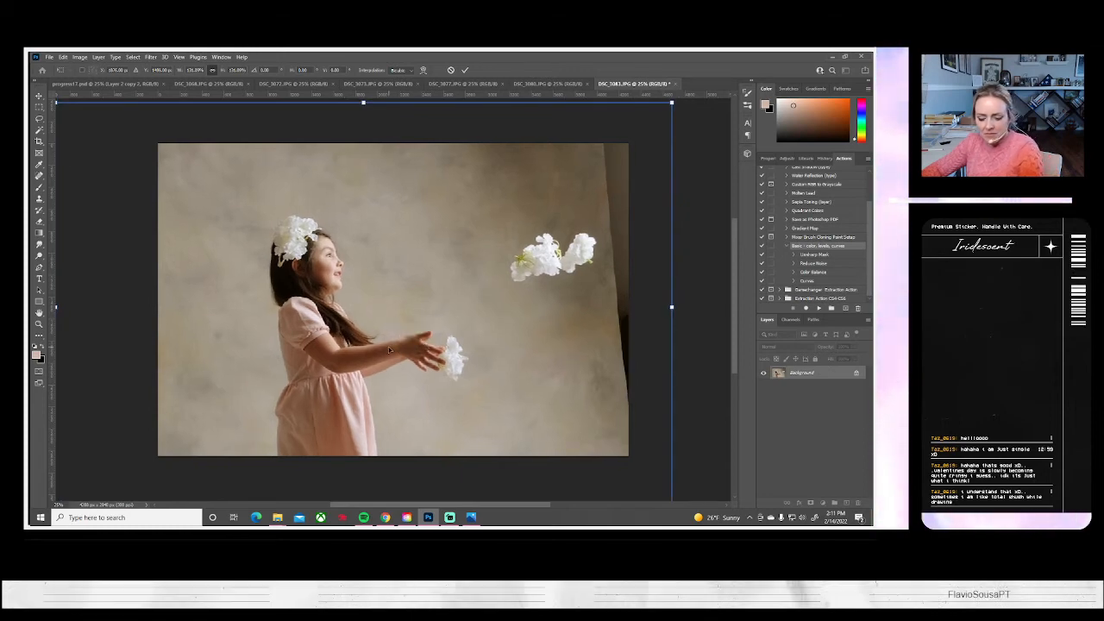
Clone backdrop texture over the dark studio gap and backdrop edge along the right side of the flower-toss photo
click(39, 201)
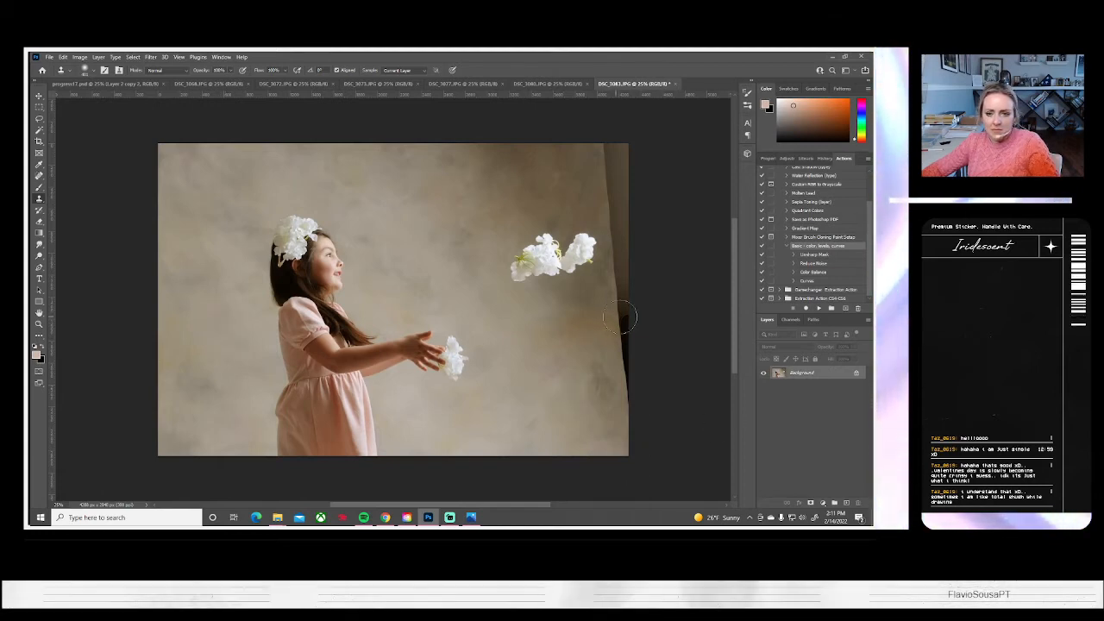
drag(622, 328, 638, 388)
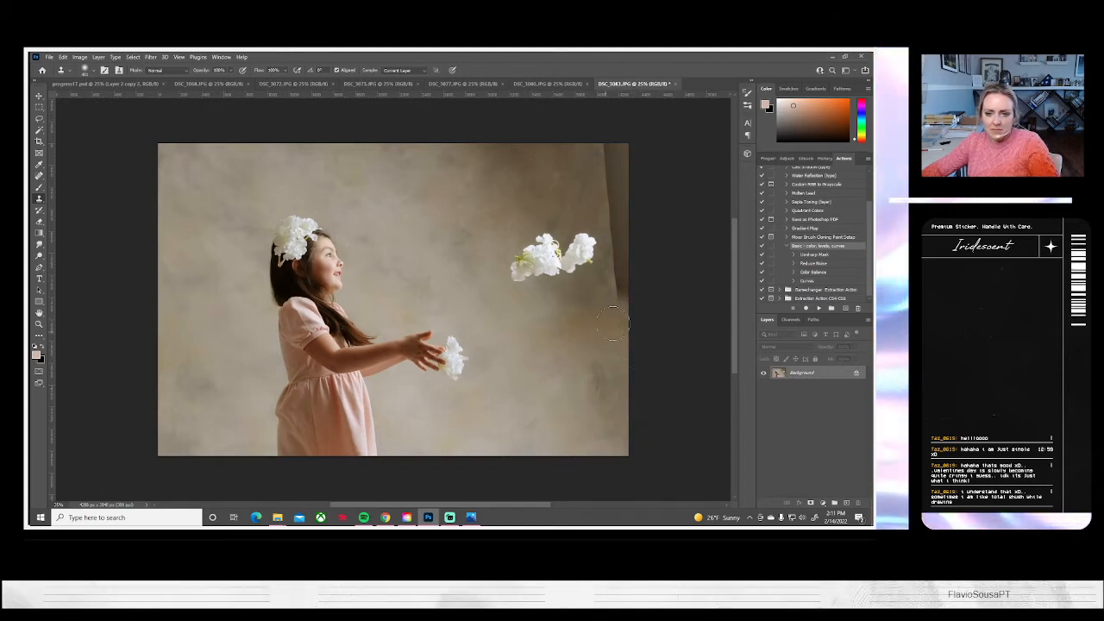
alt+click(583, 178)
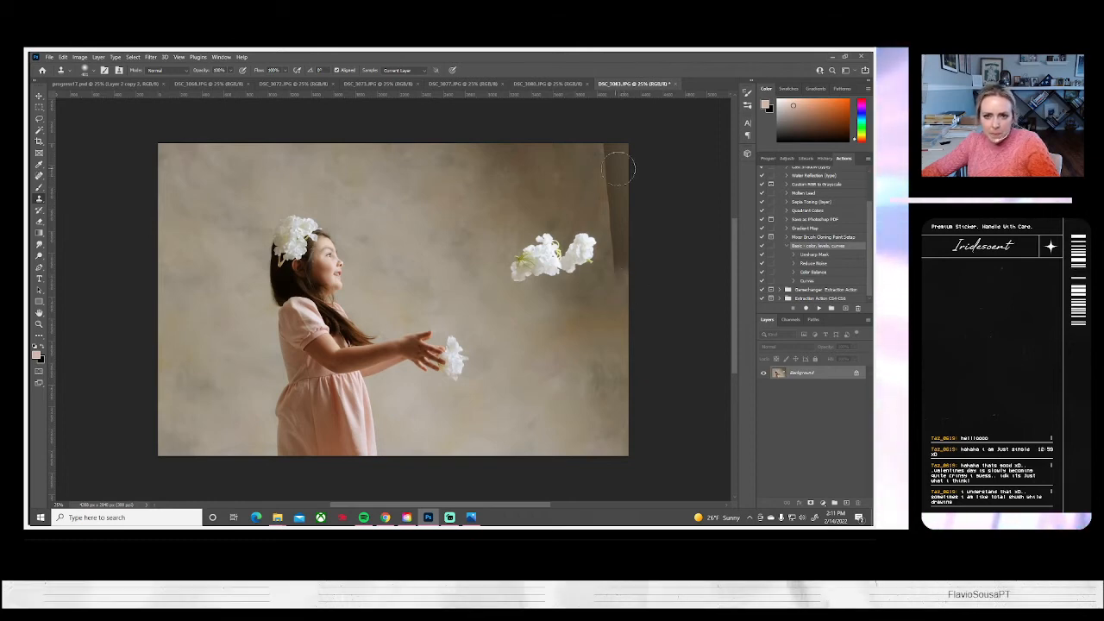
mouse_move(621, 168)
mouse_down()
mouse_move(626, 150)
mouse_move(619, 166)
mouse_up()
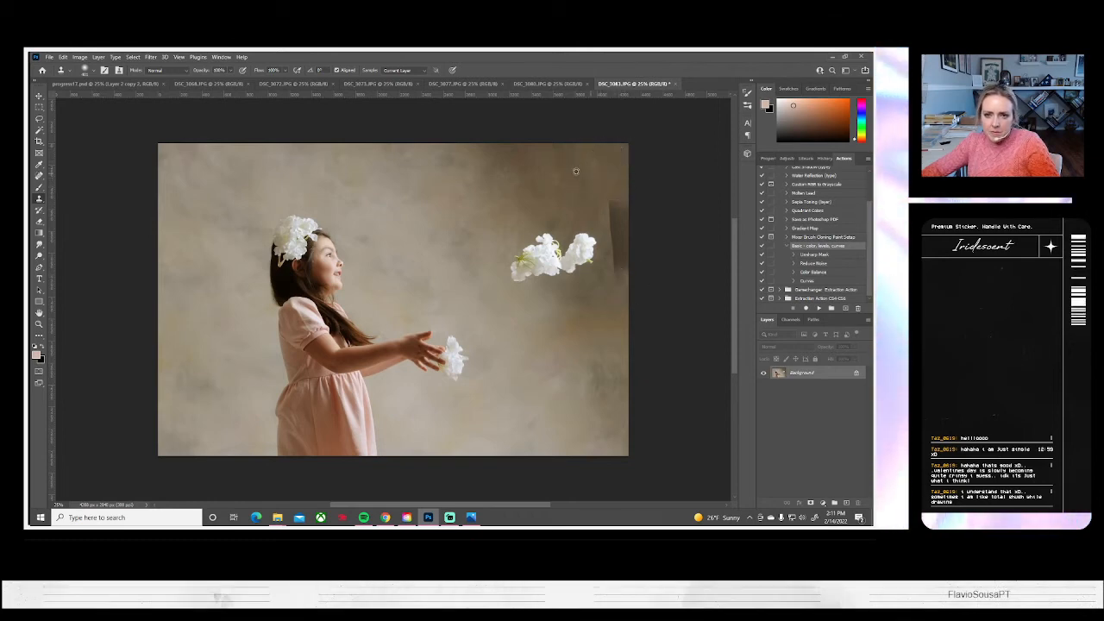
mouse_move(614, 213)
mouse_down()
mouse_move(618, 199)
mouse_move(631, 237)
mouse_move(619, 261)
mouse_move(638, 225)
mouse_up()
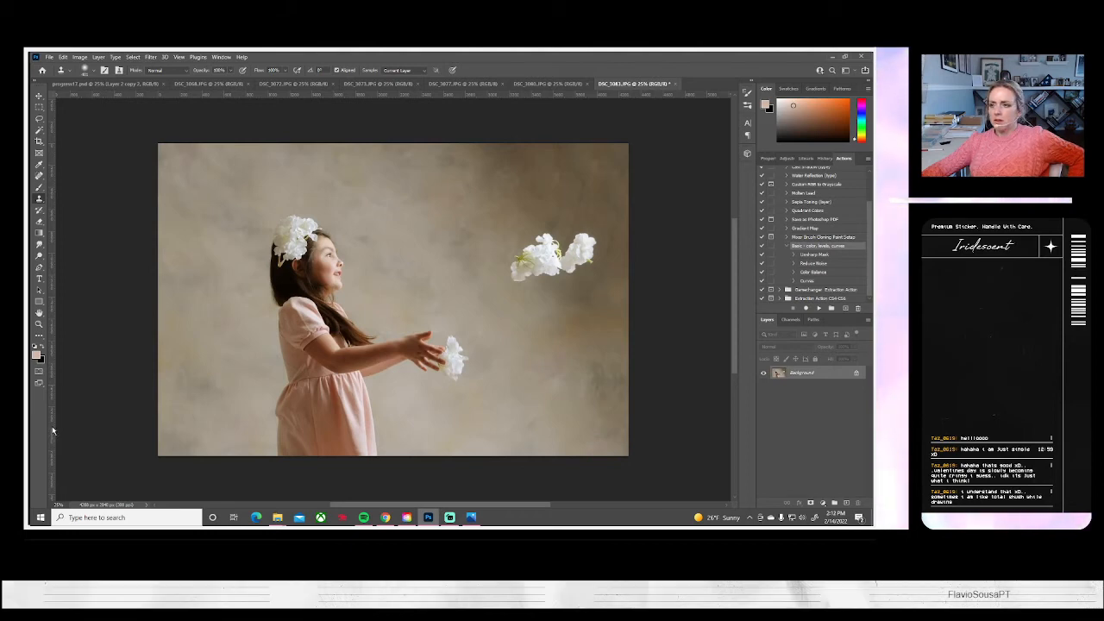
Save the retouched flower-toss portrait on the computer and close its document
click(49, 57)
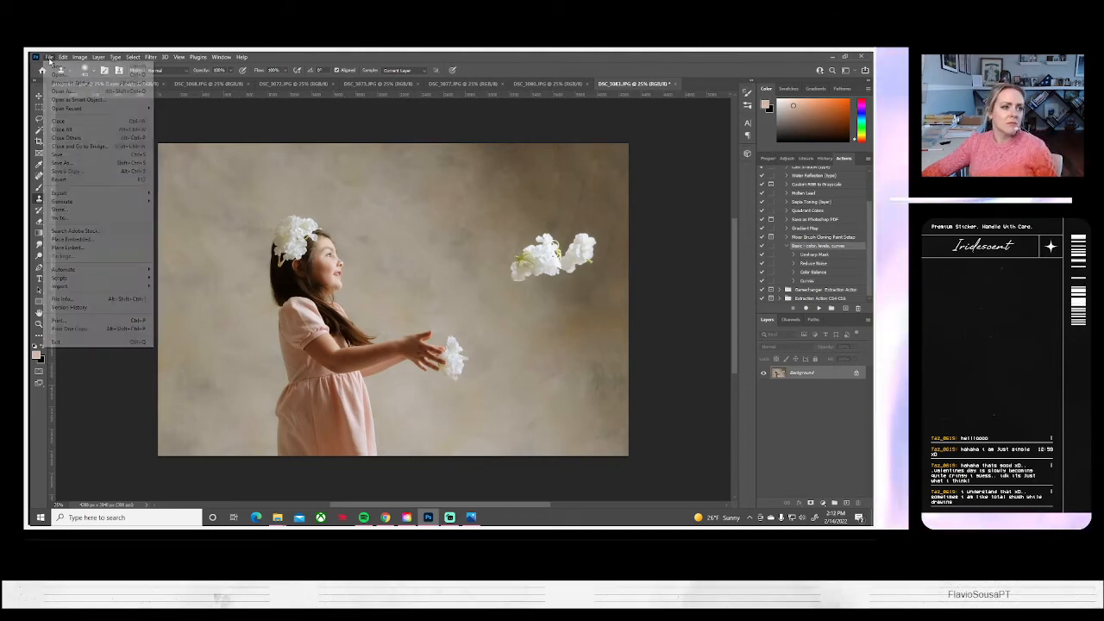
click(78, 171)
click(539, 349)
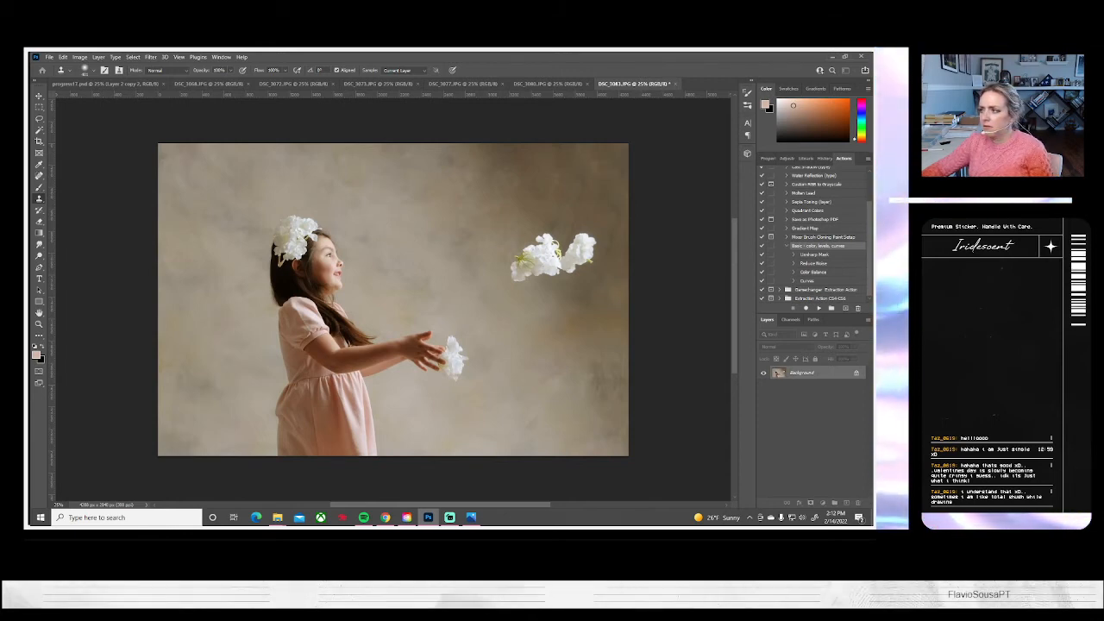
key(ctrl+s)
click(501, 170)
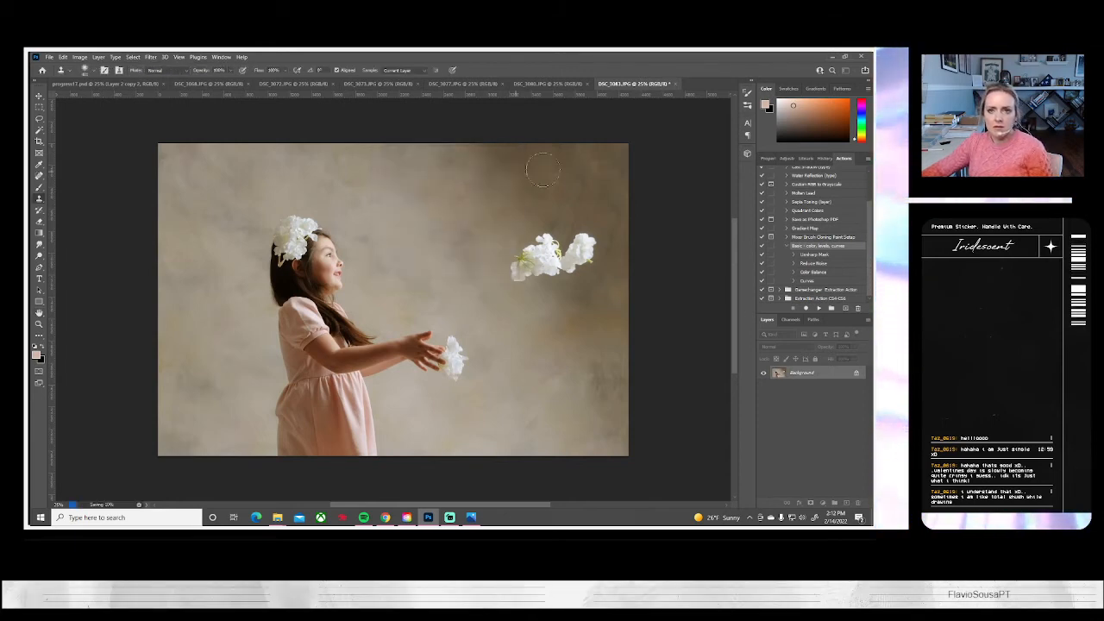
click(663, 84)
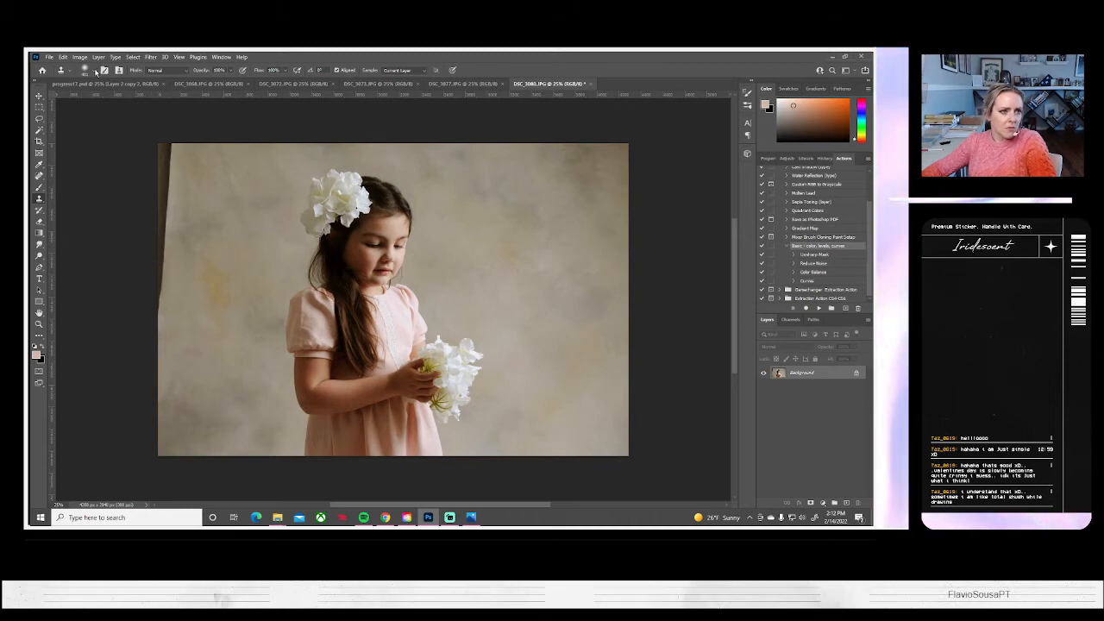
Heal the dark marks around the girl's elbow in DSC_3080.JPG with the content-aware Spot Healing Brush and a small brush
click(89, 70)
drag(102, 101, 105, 99)
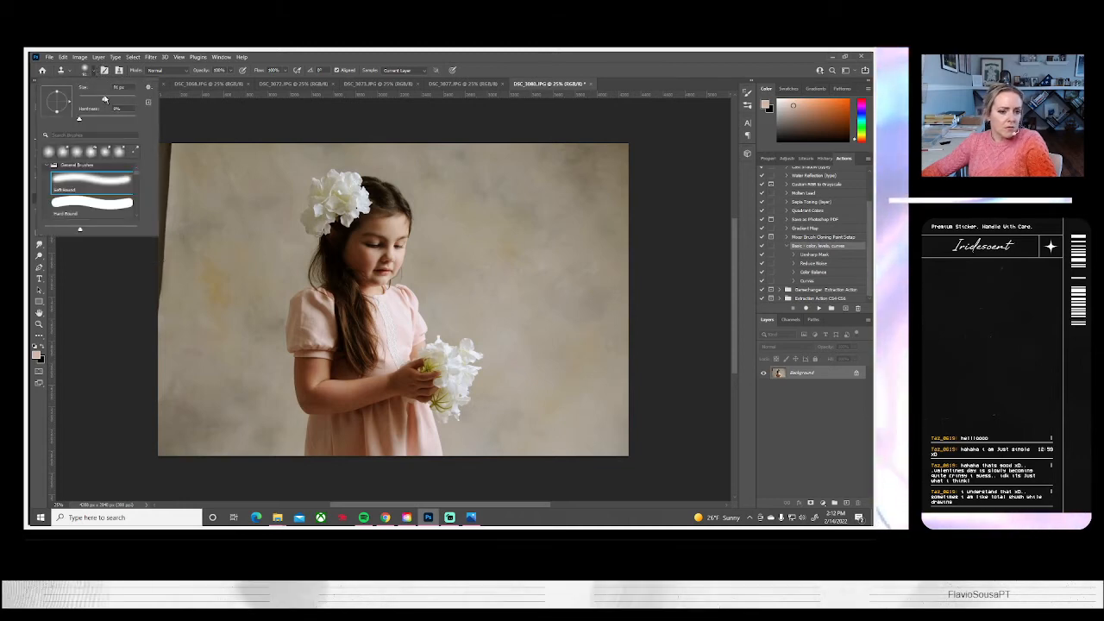
click(343, 408)
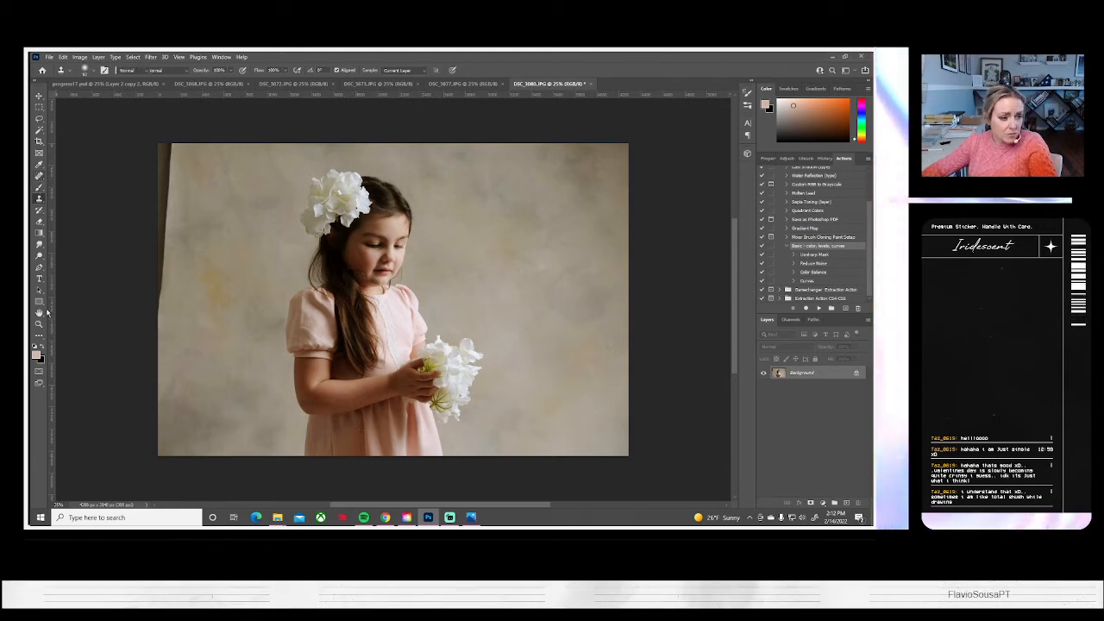
click(38, 176)
click(39, 324)
click(302, 419)
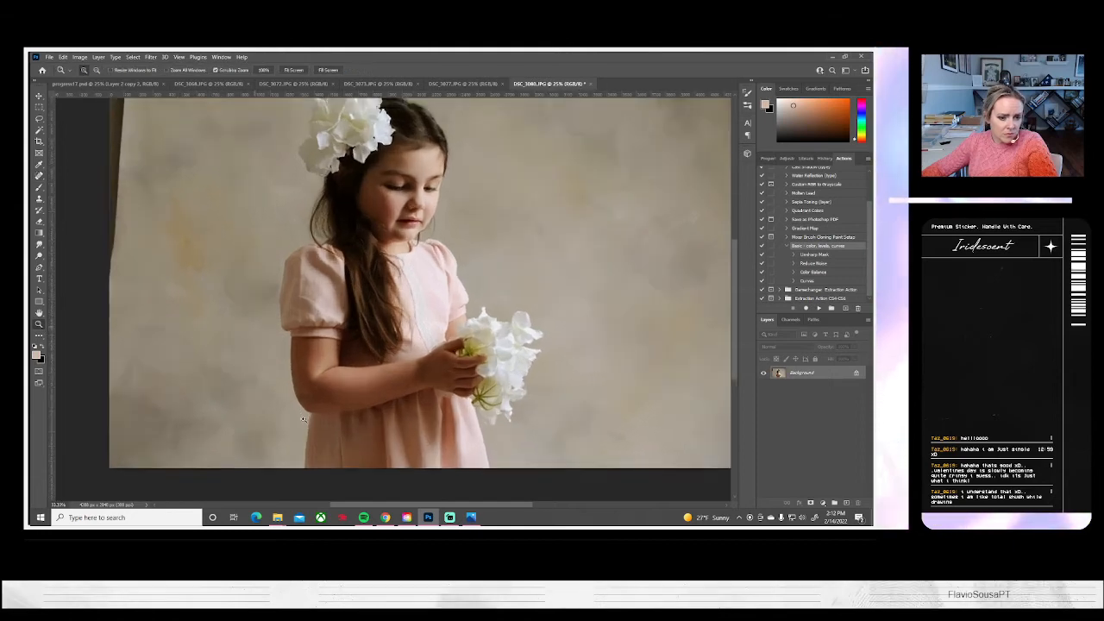
click(303, 419)
click(302, 420)
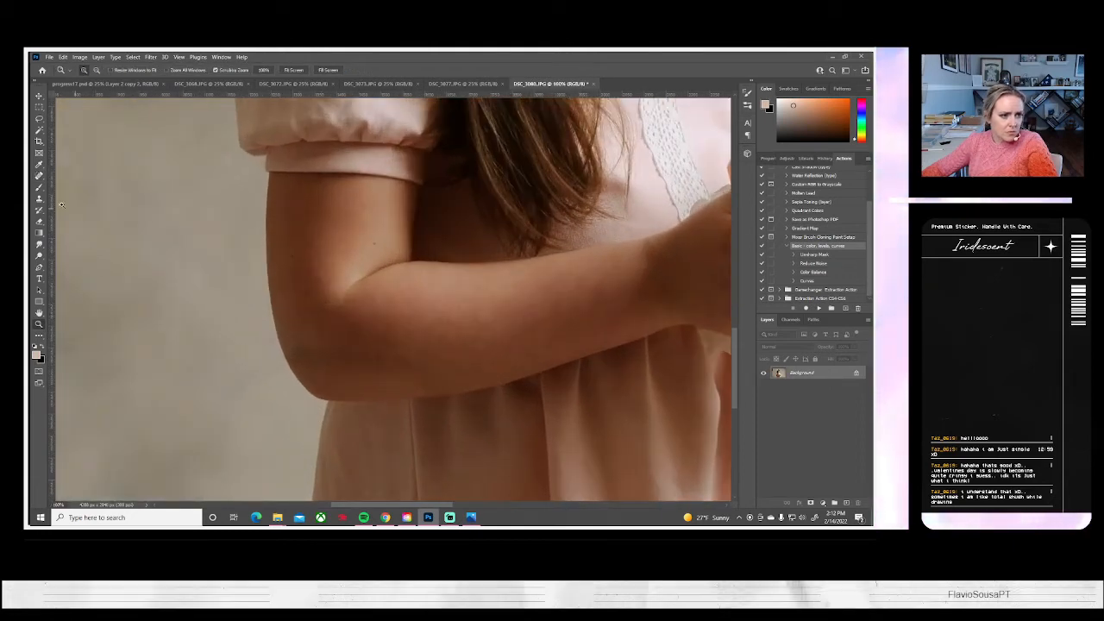
key(s)
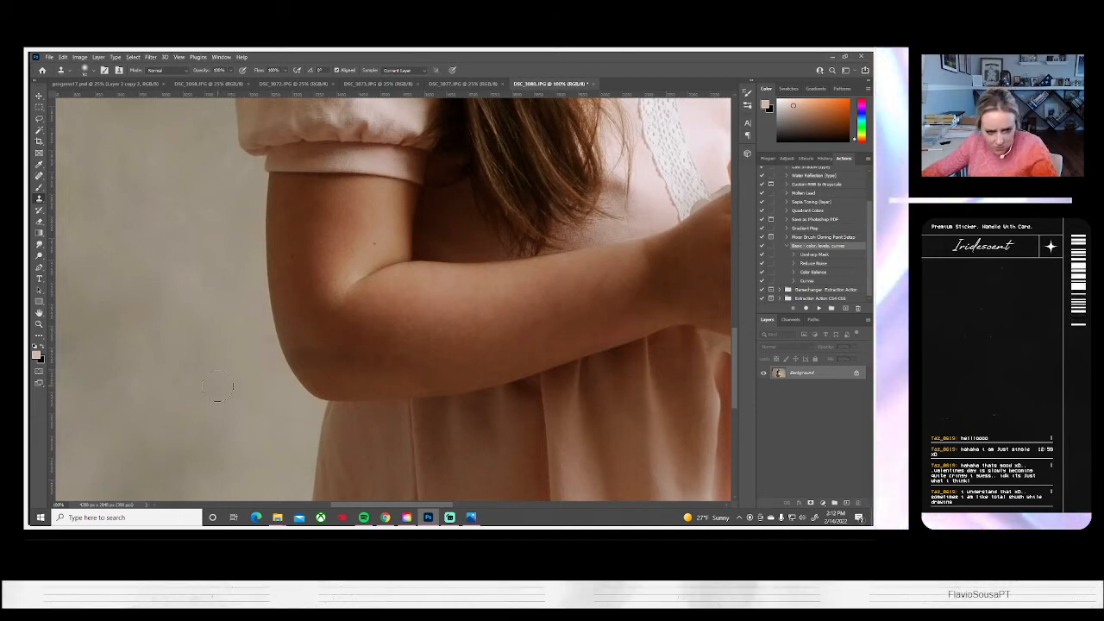
click(38, 178)
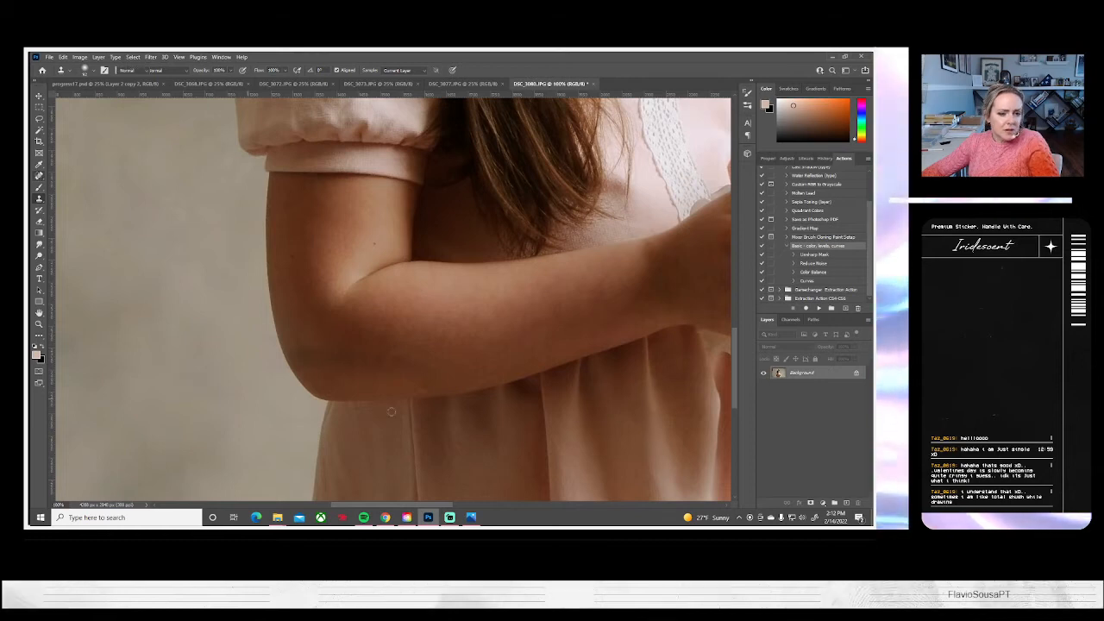
drag(379, 375, 376, 375)
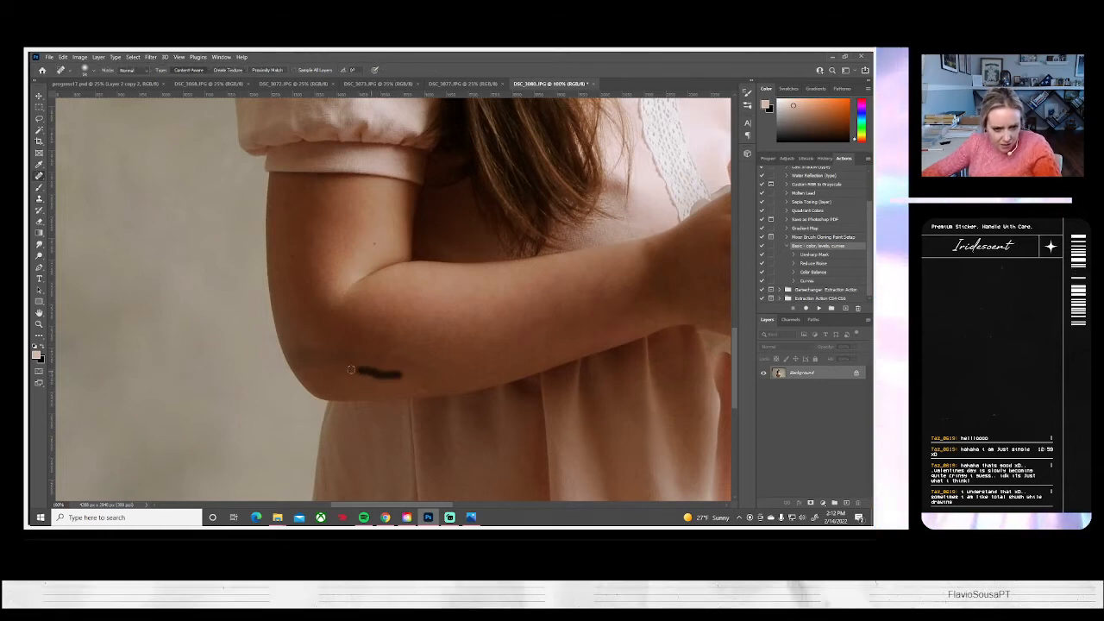
mouse_move(304, 346)
mouse_down()
mouse_move(336, 373)
mouse_move(327, 347)
mouse_move(427, 363)
mouse_up()
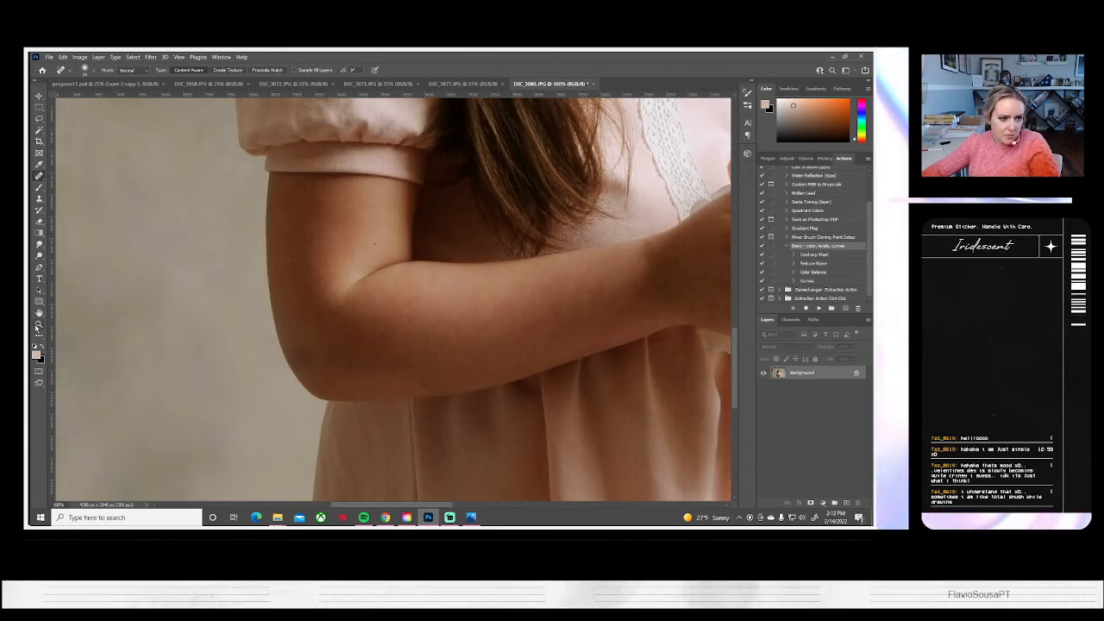
Clone backdrop texture with a larger soft brush over the dark strip along the left edge of DSC_3080.JPG
key(z)
click(293, 71)
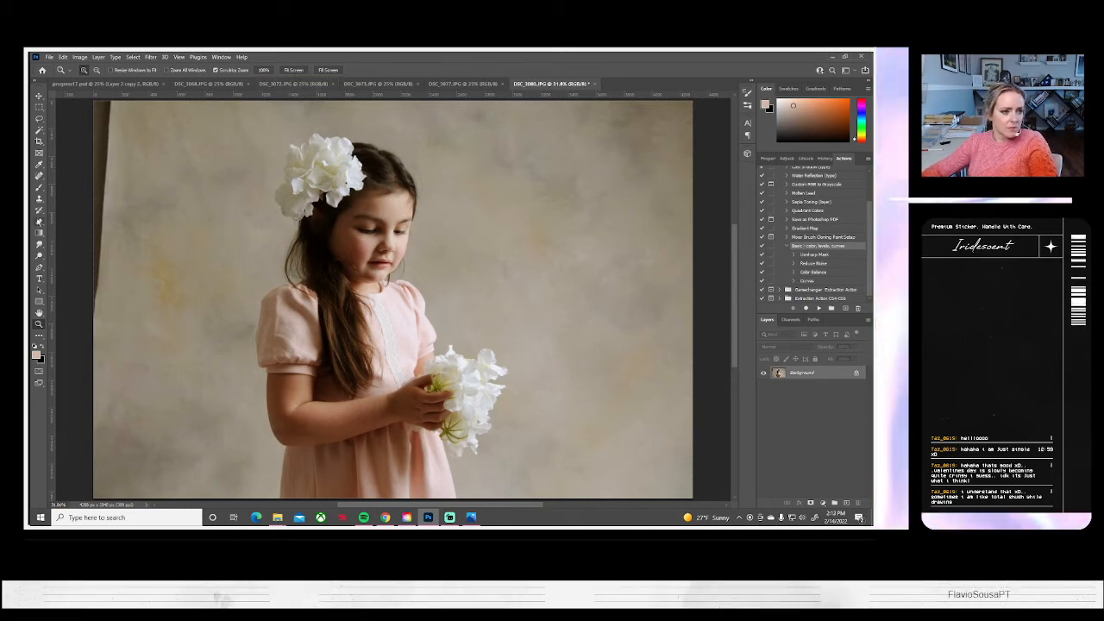
click(39, 198)
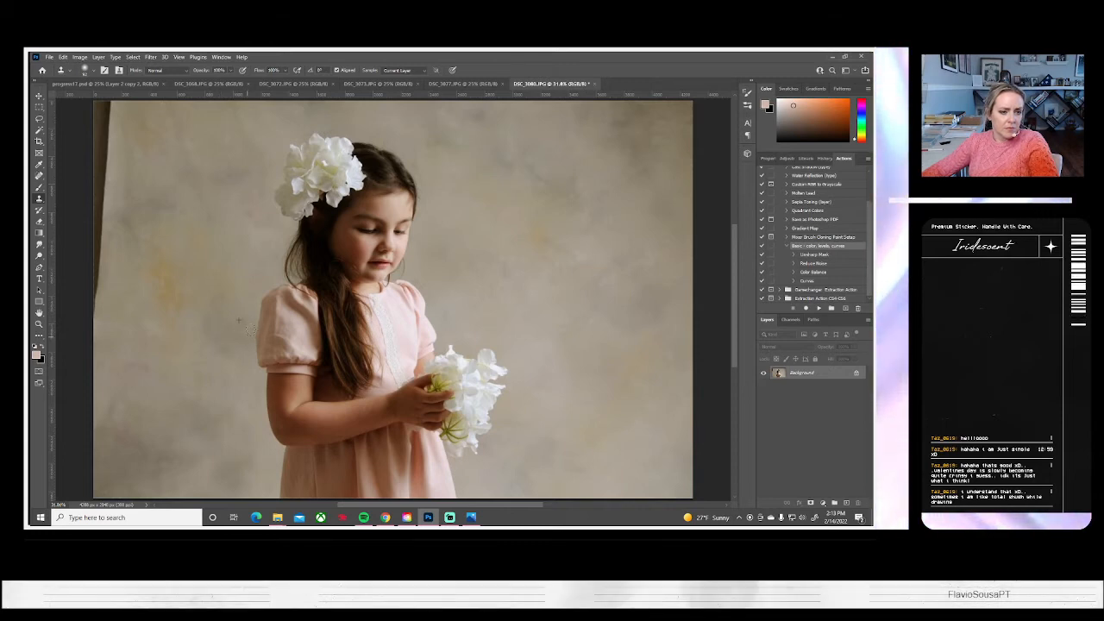
click(38, 324)
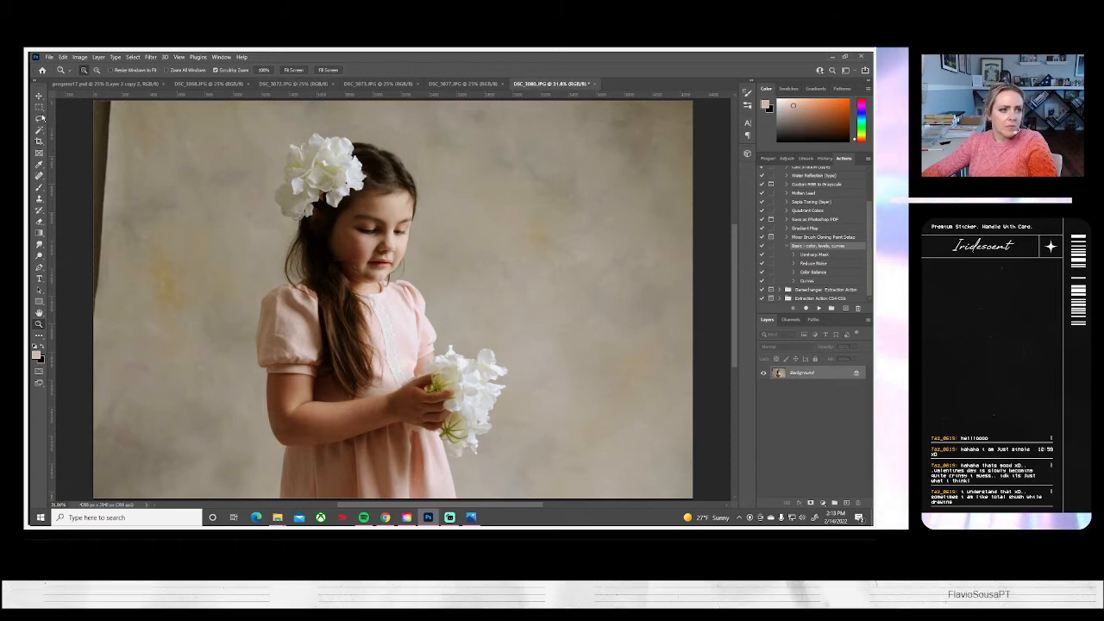
alt+click(253, 267)
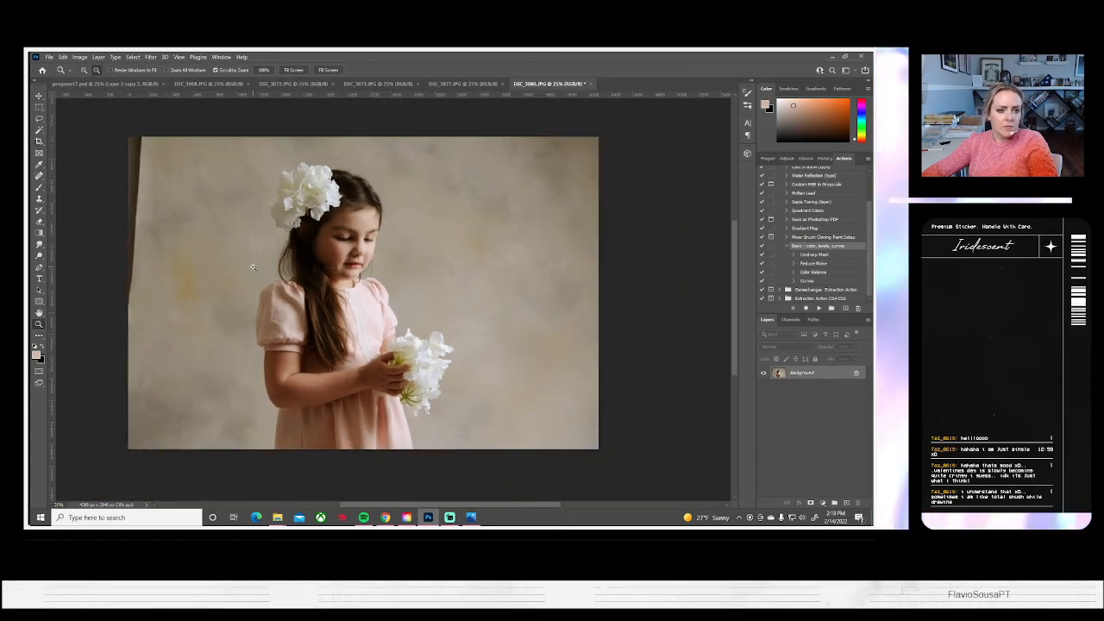
click(38, 198)
click(95, 73)
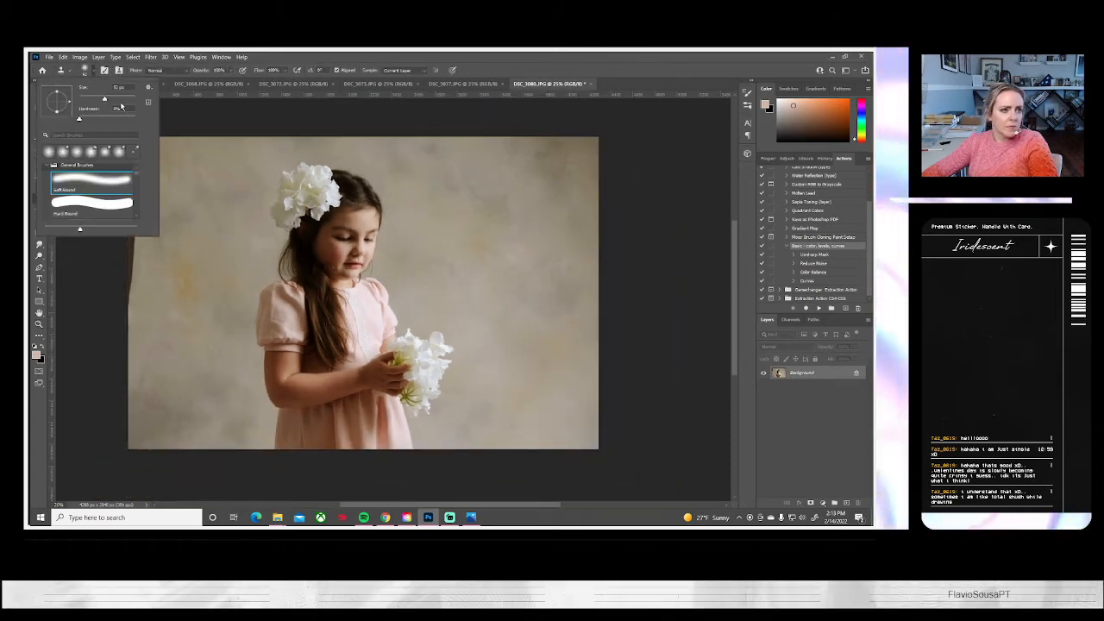
click(124, 99)
alt+click(146, 327)
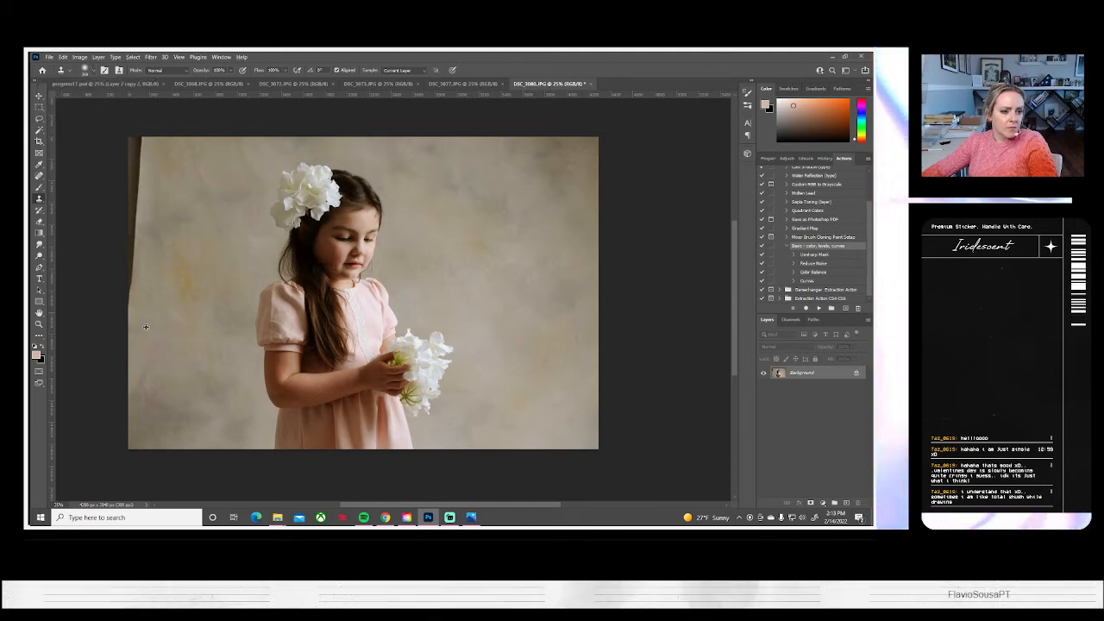
mouse_move(141, 269)
mouse_down()
mouse_move(141, 131)
mouse_move(123, 308)
mouse_up()
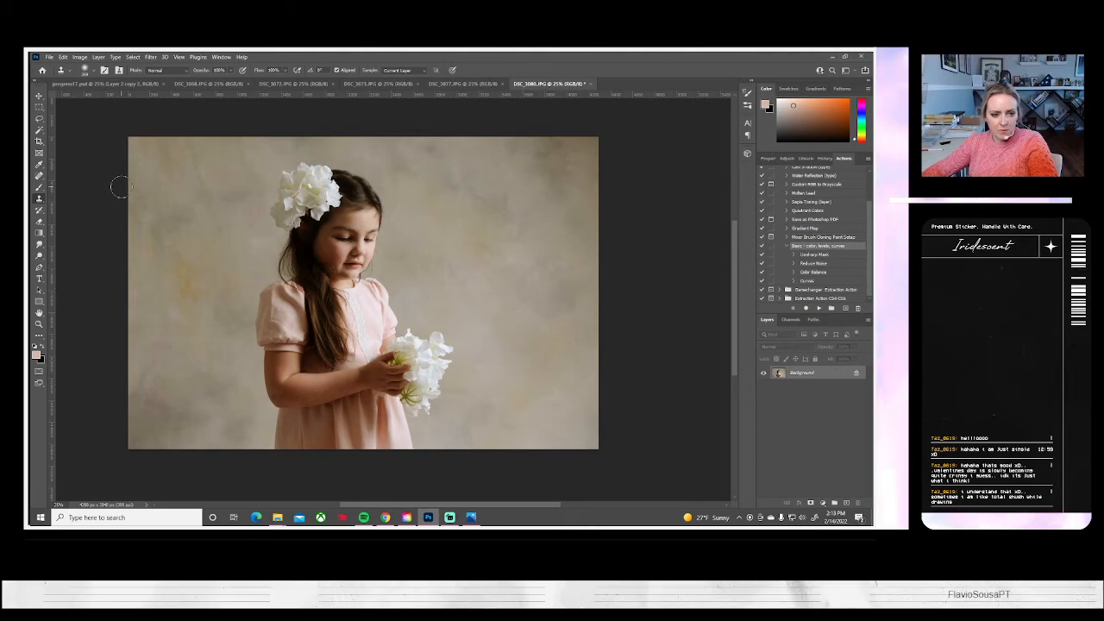
Save the DSC_3080 portrait on the computer as a JPEG and close its document
click(51, 59)
click(64, 163)
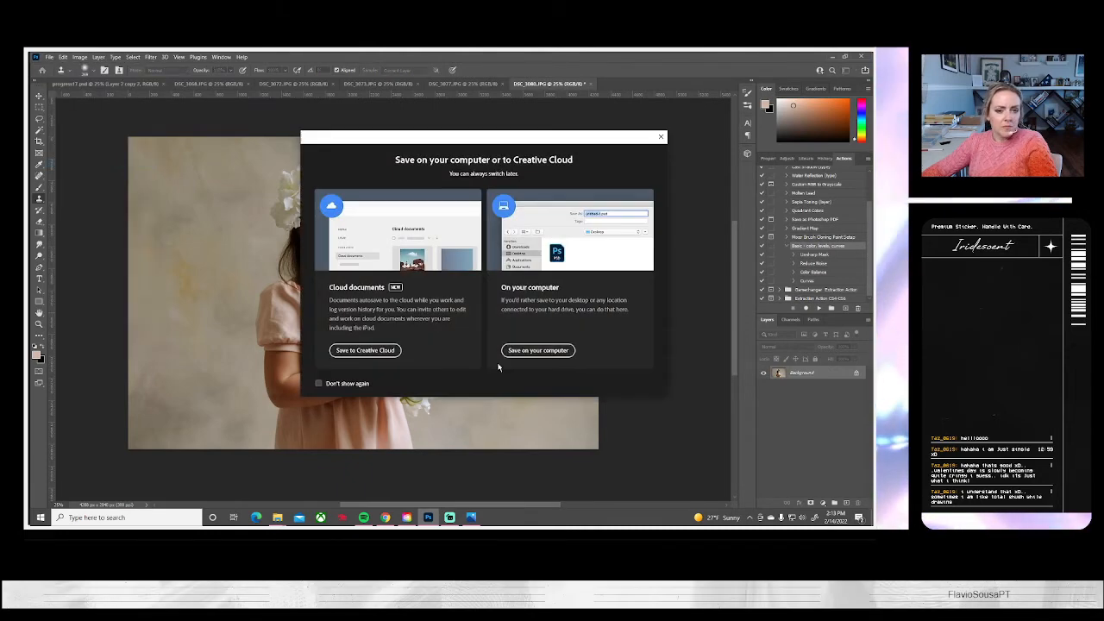
click(511, 349)
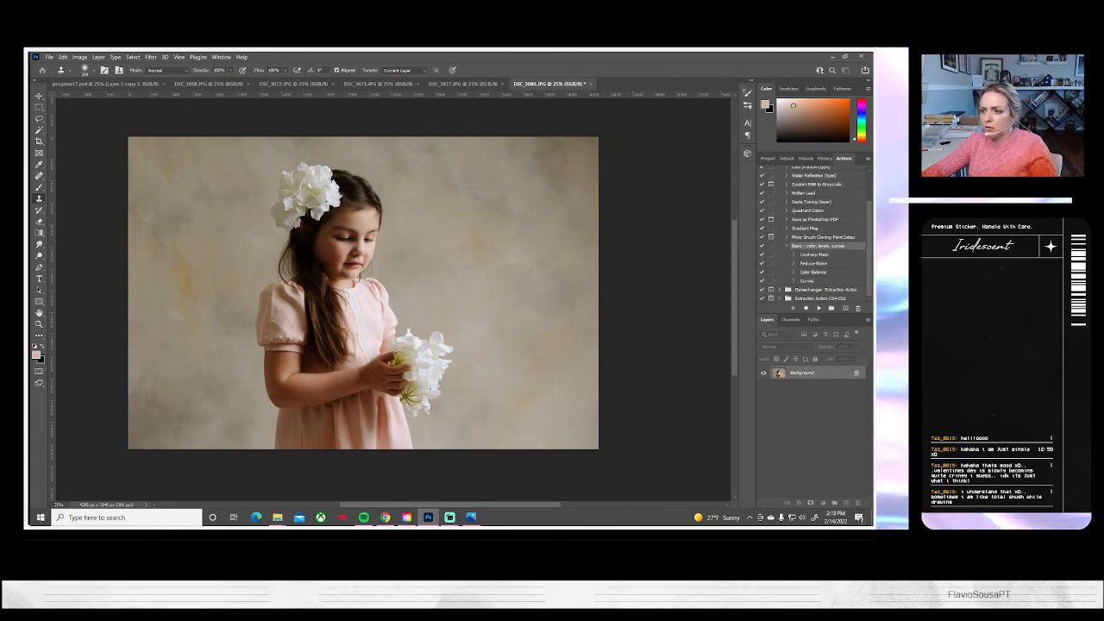
key(Return)
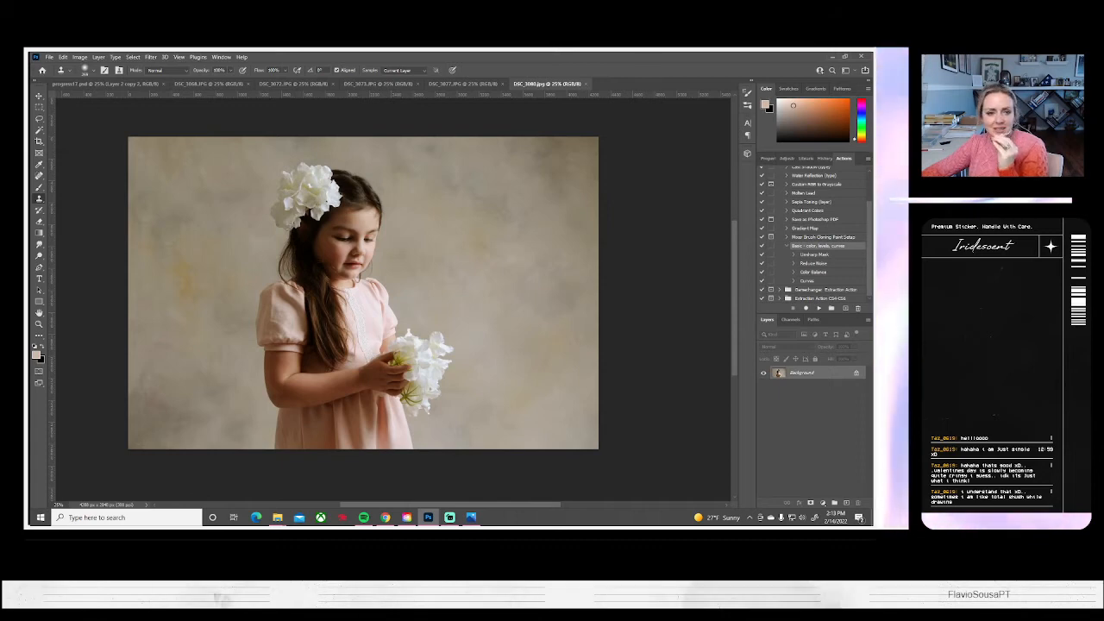
click(588, 86)
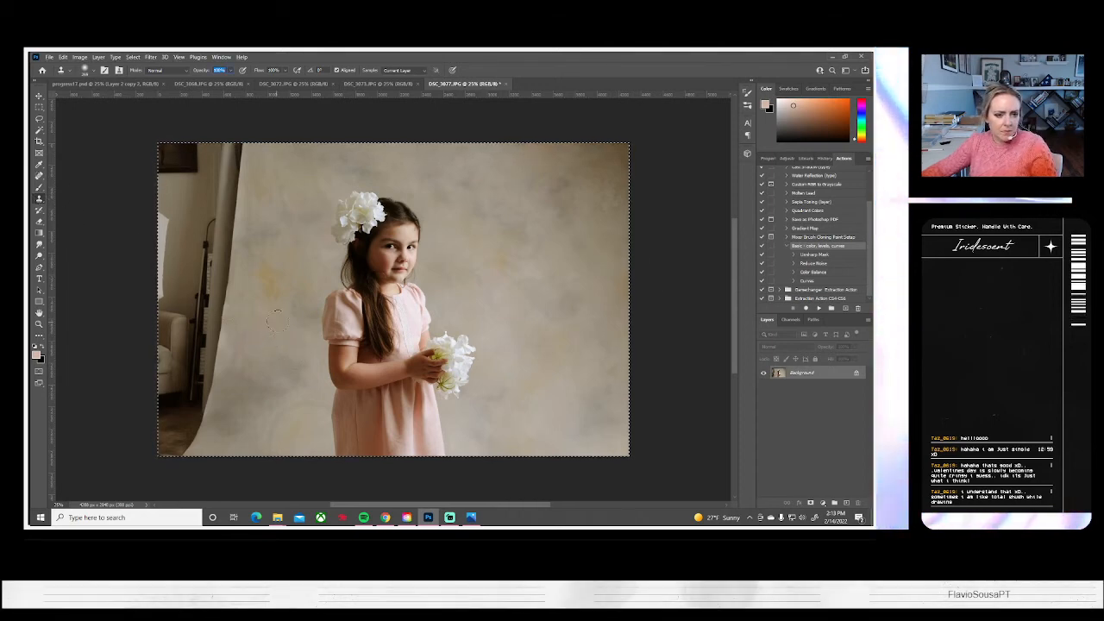
Clone backdrop texture over the patches beside the girl's skirt in DSC_3077.JPG with the Clone Stamp
alt+click(312, 429)
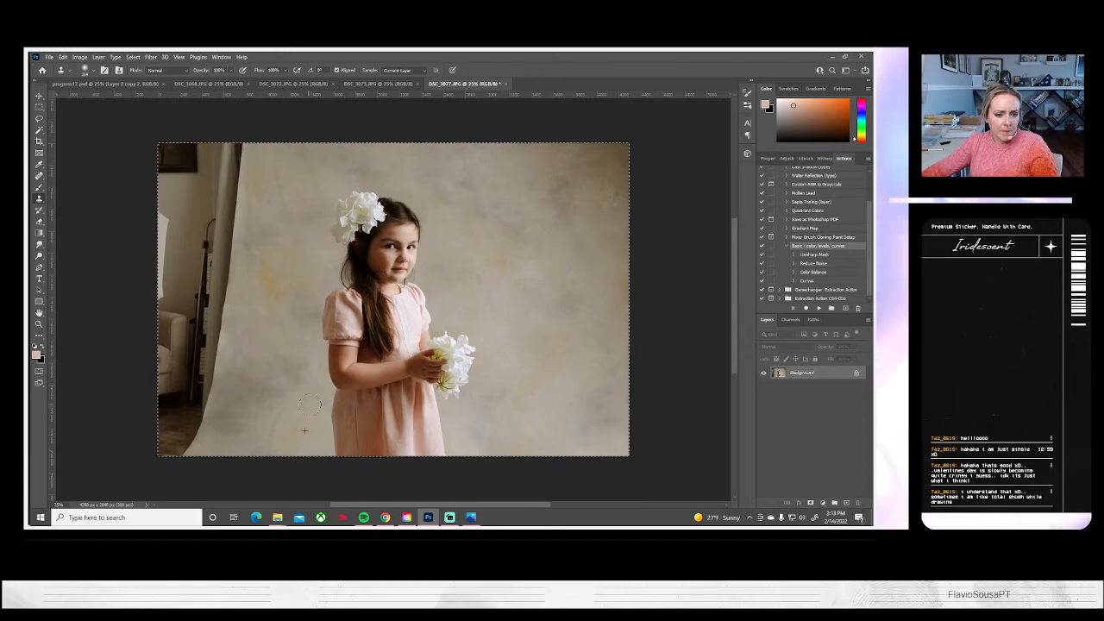
click(317, 403)
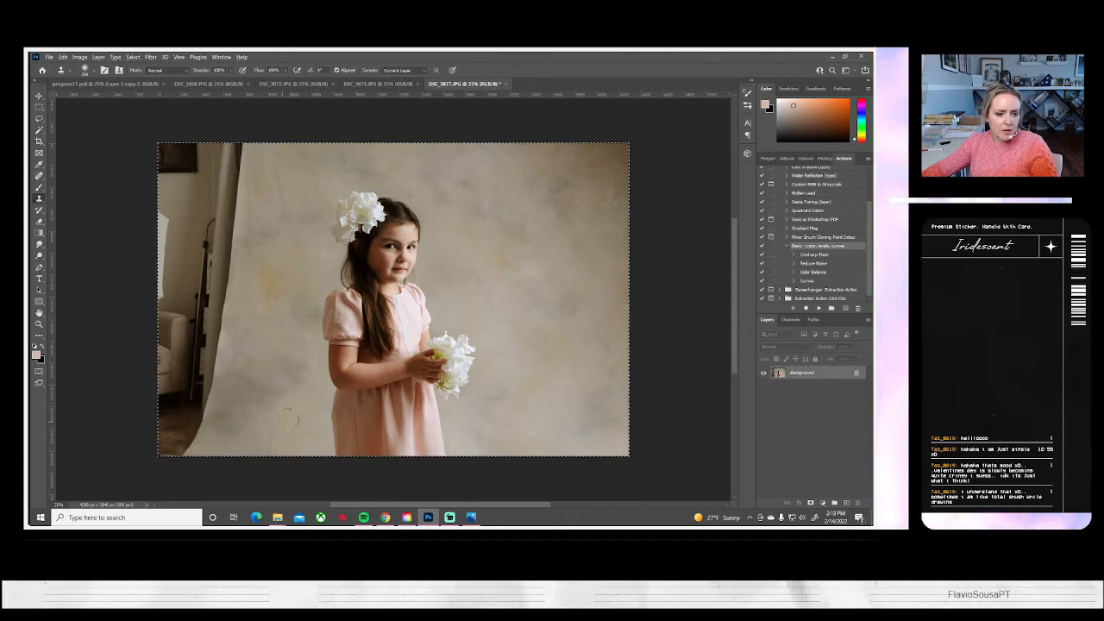
alt+click(306, 408)
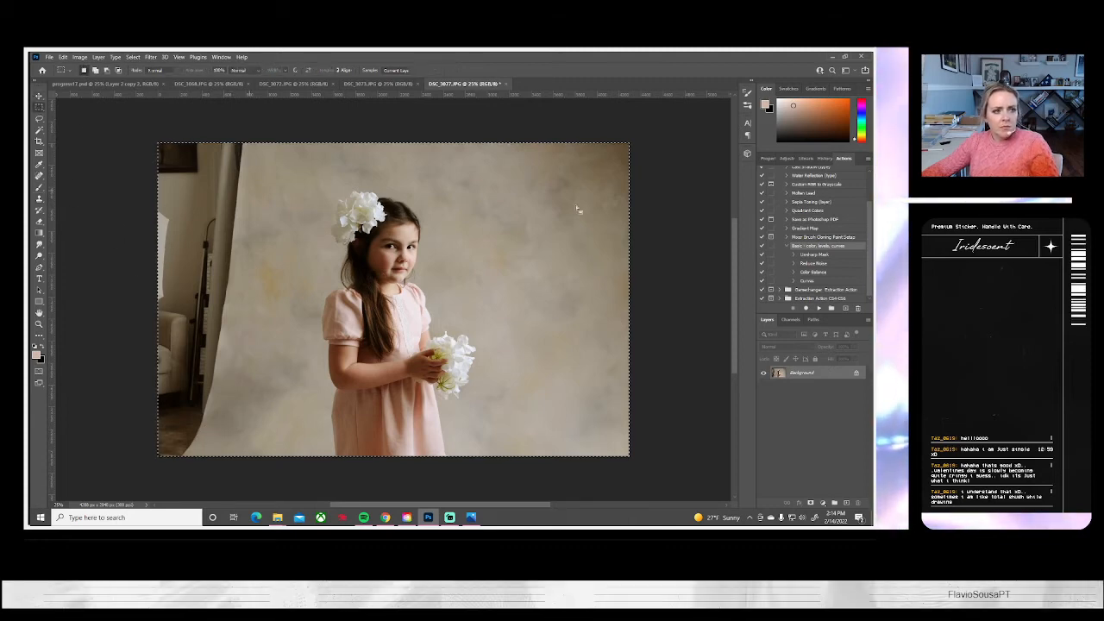
Copy the full-height backdrop strip to the right of the girl onto a new layer and flip it horizontally
key(m)
drag(634, 127, 481, 499)
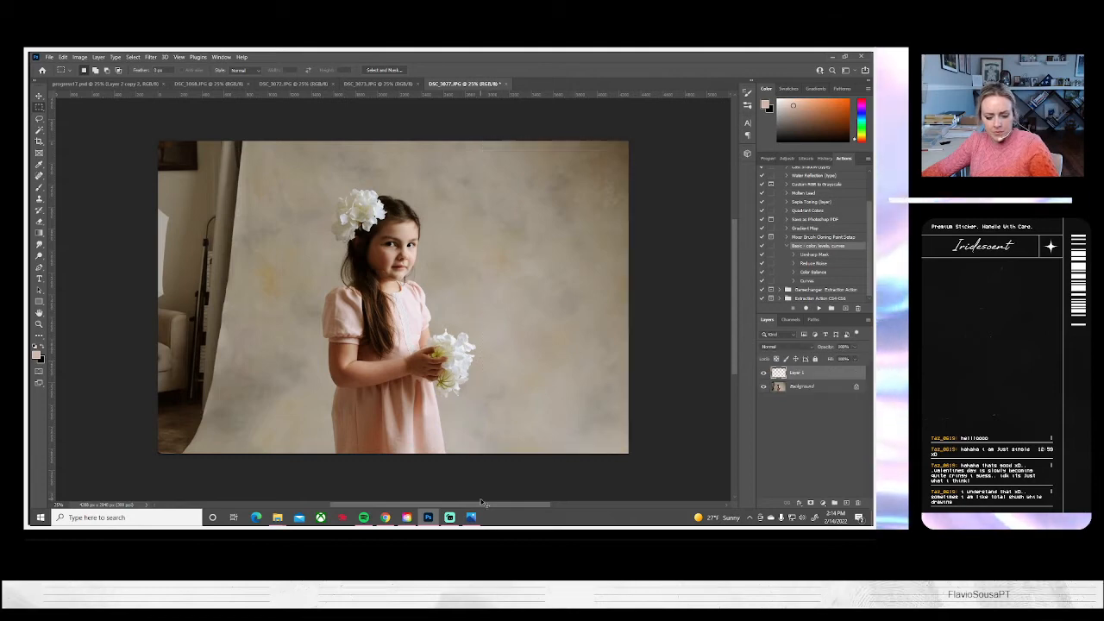
key(ctrl+j)
key(ctrl+t)
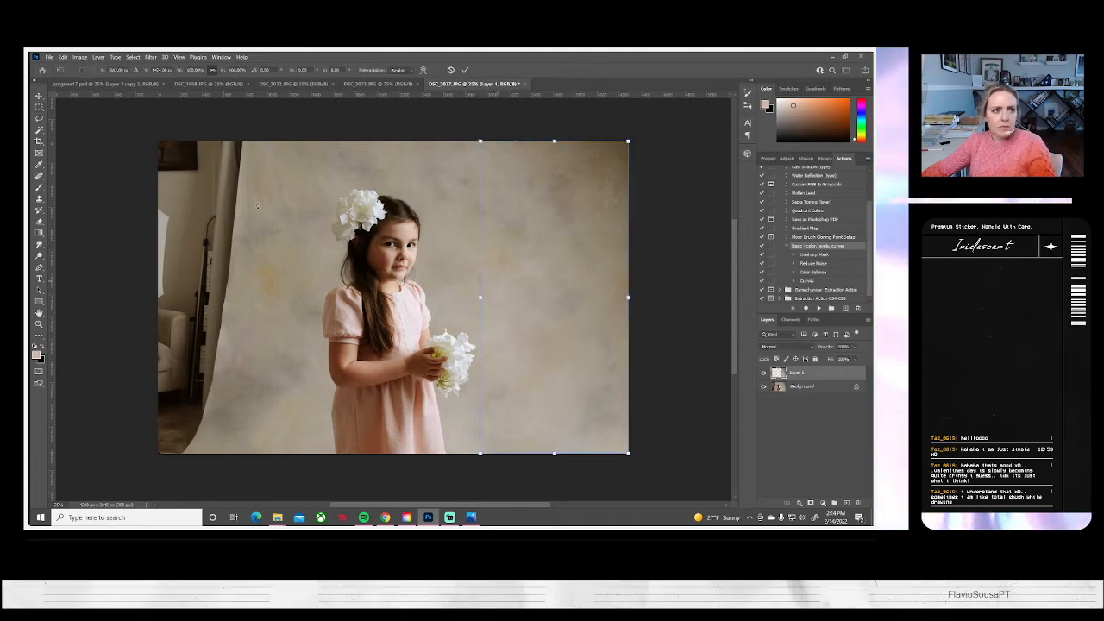
click(80, 57)
click(63, 57)
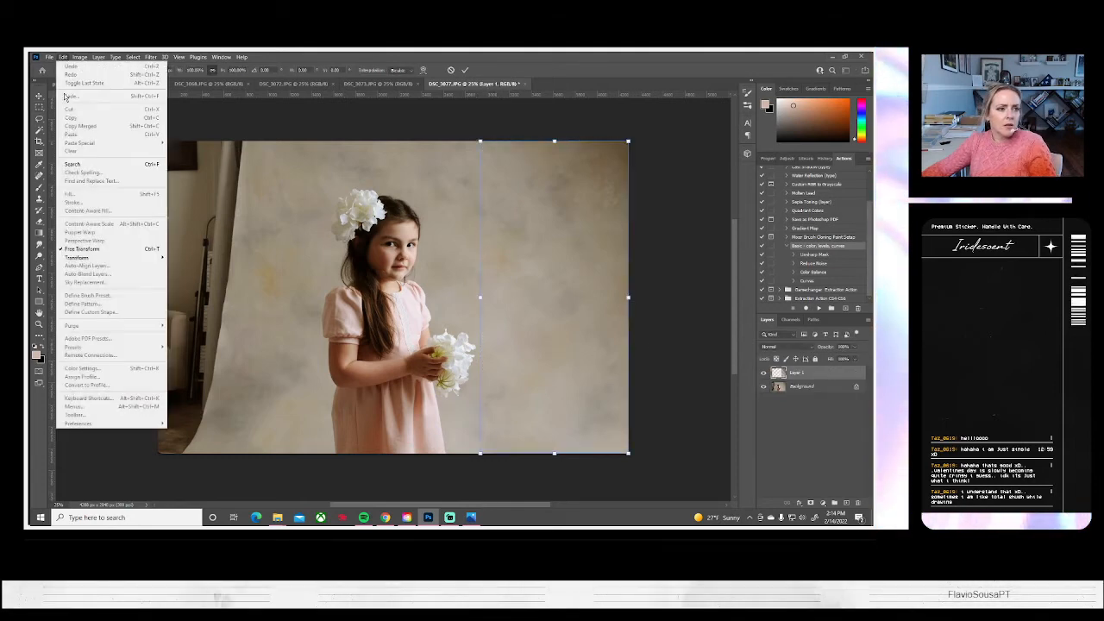
mouse_move(82, 257)
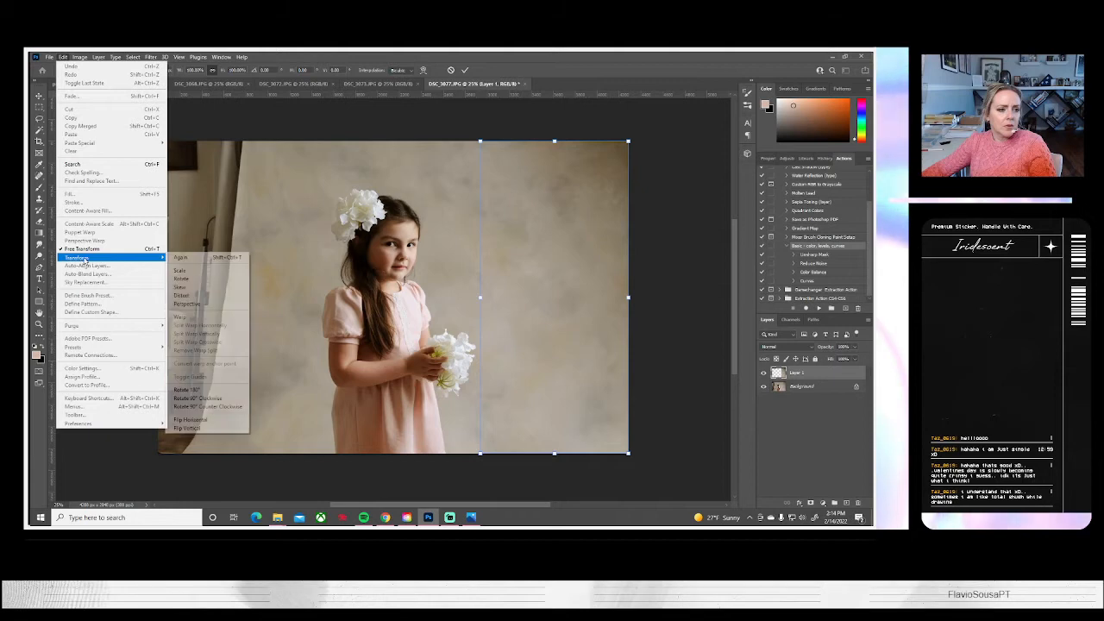
click(190, 419)
Move the flipped strip to the photo's left edge and widen it until it overlaps the girl's arm and hair
drag(514, 367, 195, 369)
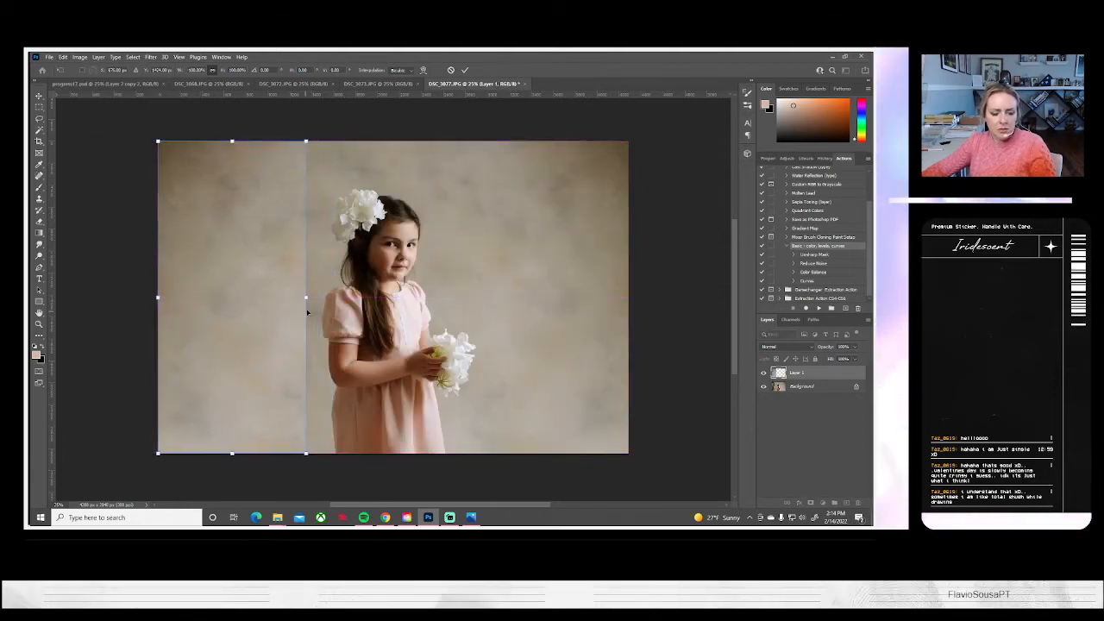
drag(308, 299, 349, 297)
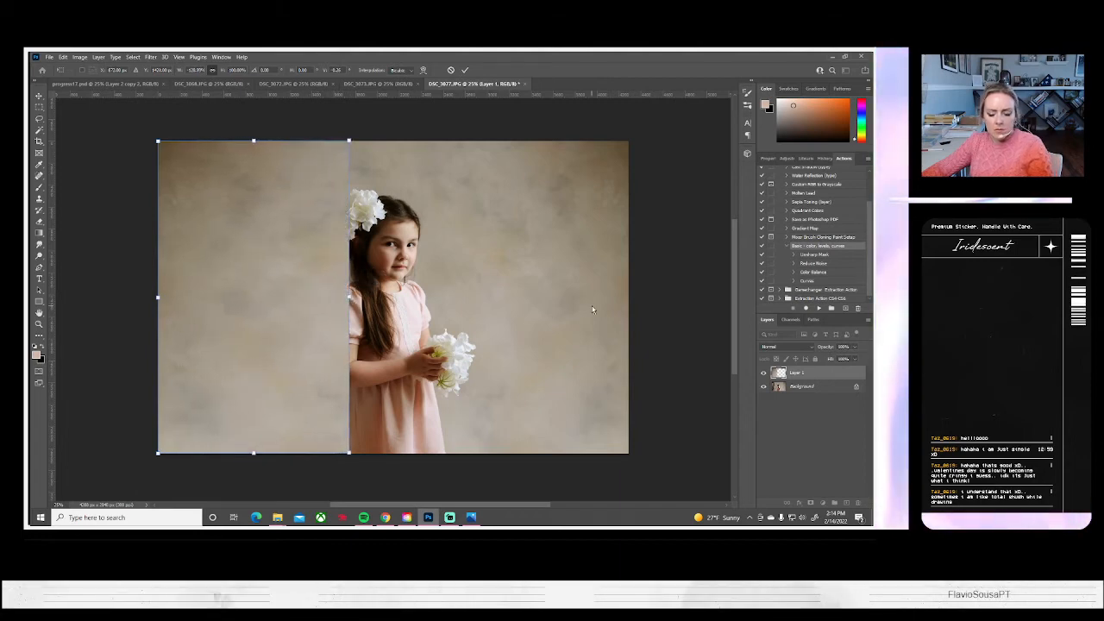
key(Return)
Erase the strip where it covers the girl's flower, hair, arm and dress, and compare with the layer hidden
click(39, 221)
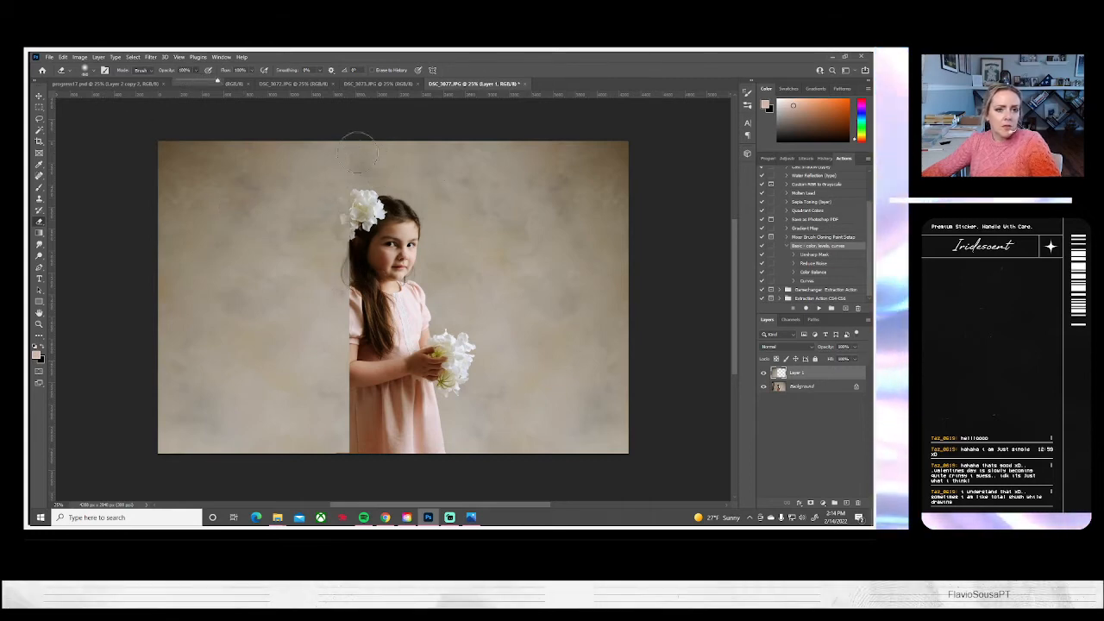
mouse_move(357, 151)
mouse_down()
mouse_move(363, 298)
mouse_move(363, 214)
mouse_up()
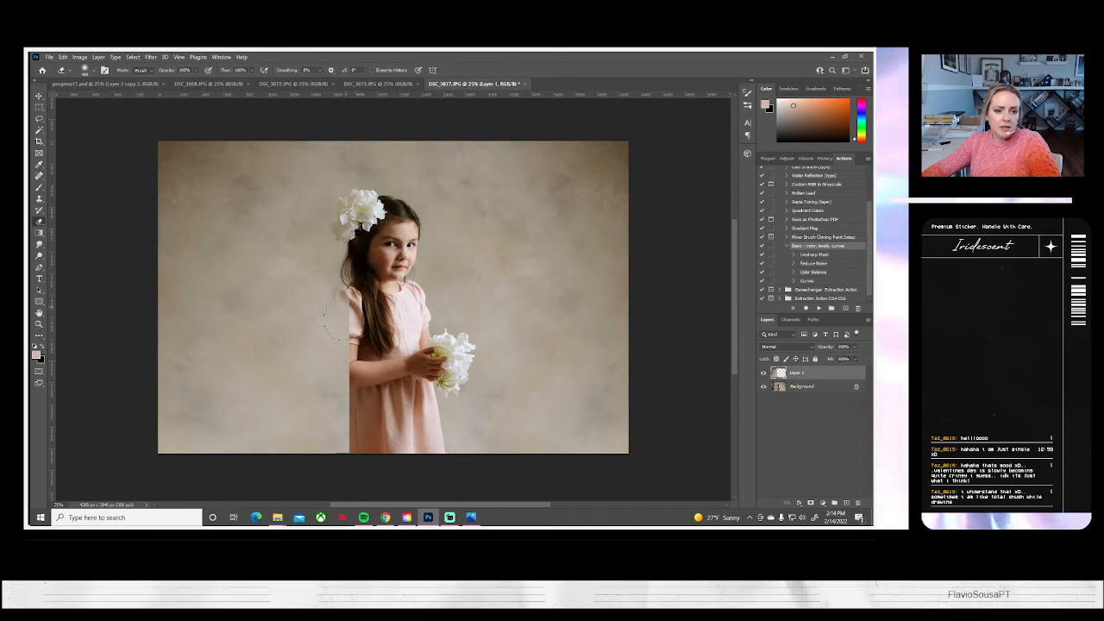
drag(336, 285, 341, 453)
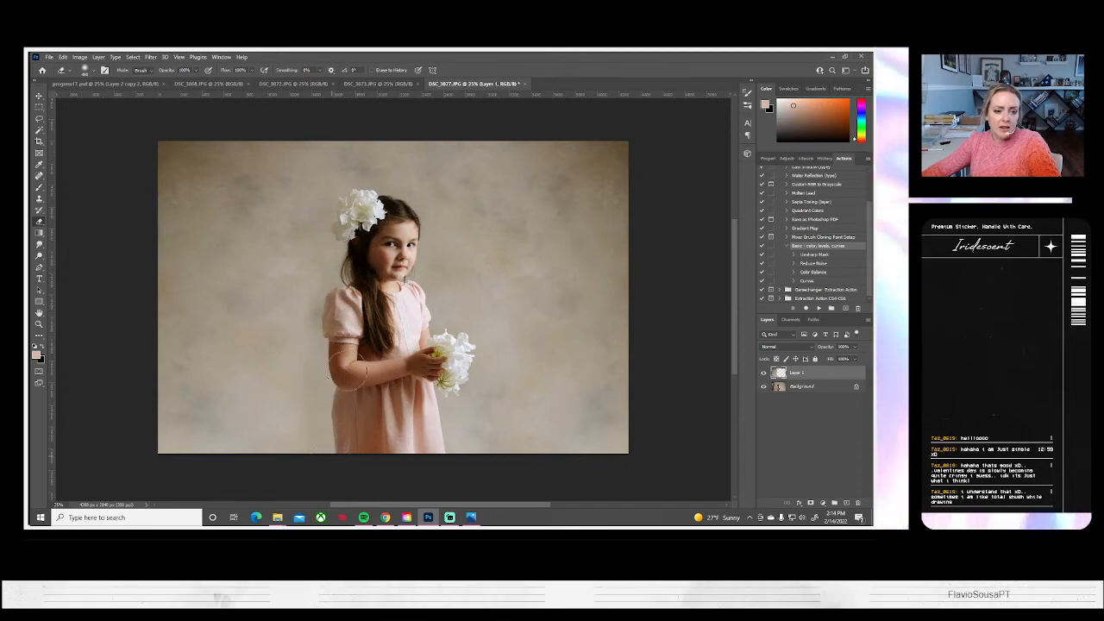
click(764, 375)
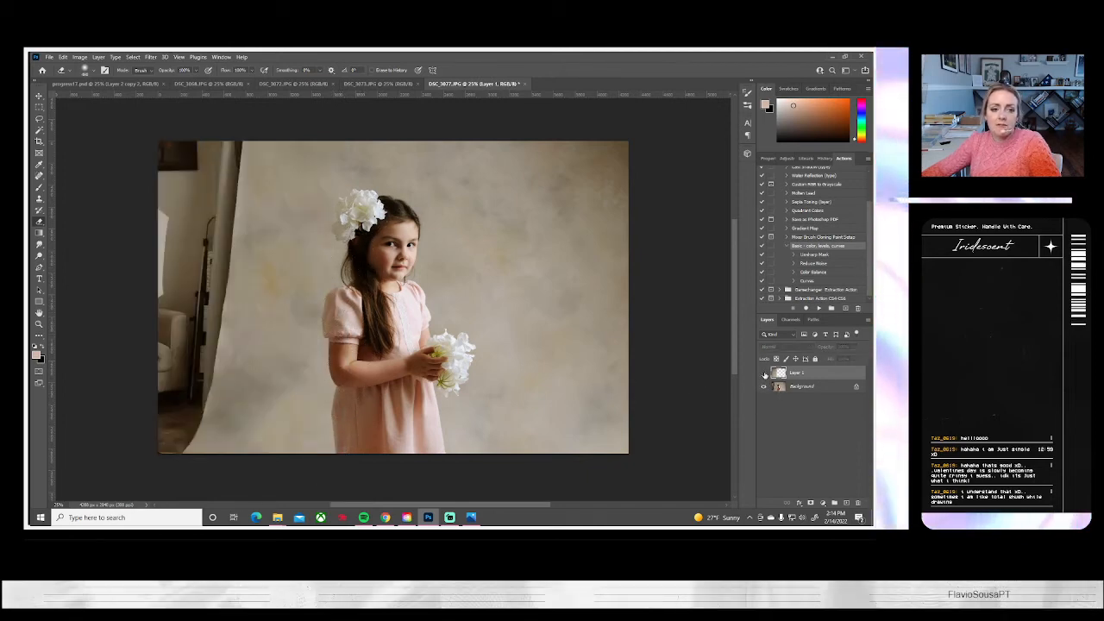
click(763, 374)
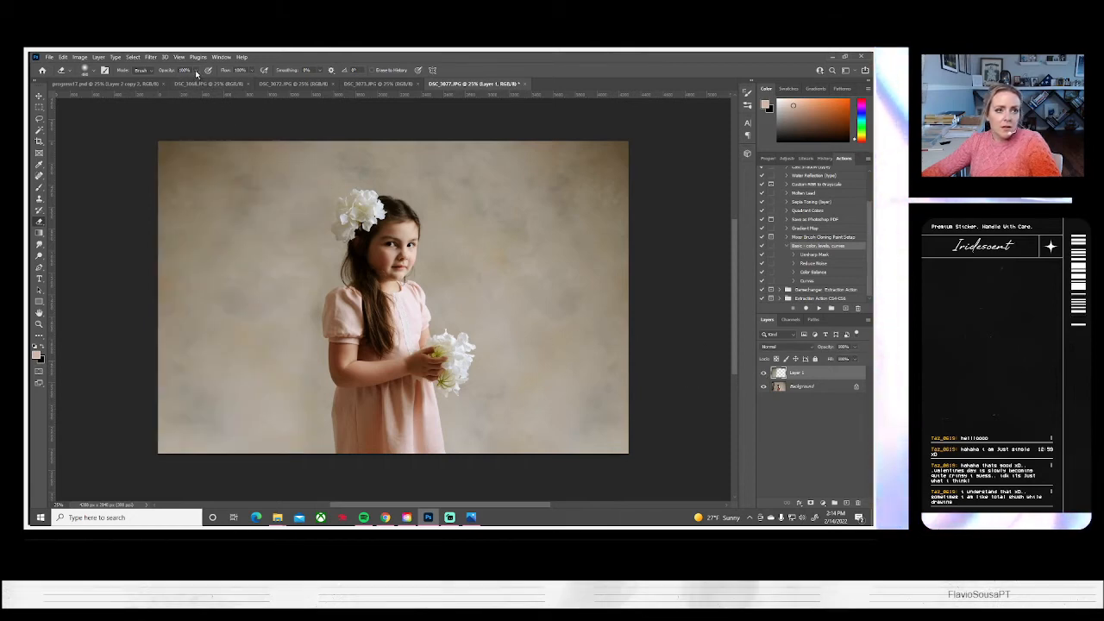
Set the Eraser opacity to 42% and flatten the image
key(4)
key(2)
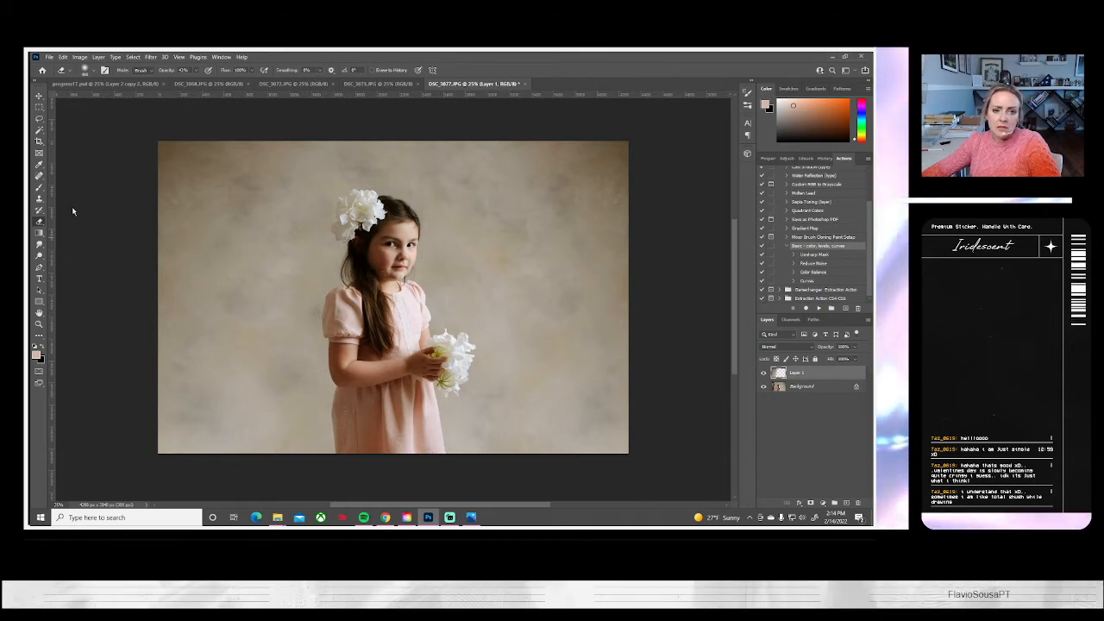
click(98, 57)
click(121, 399)
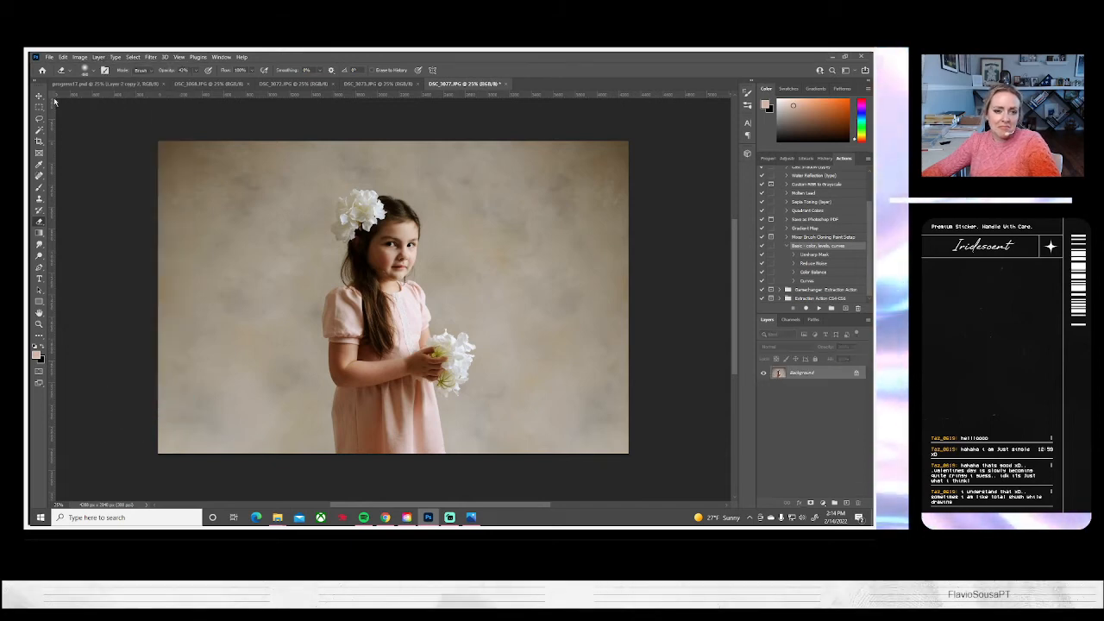
Apply Brightness/Contrast to the portrait with brightness -21 and contrast 18
click(80, 57)
mouse_move(95, 78)
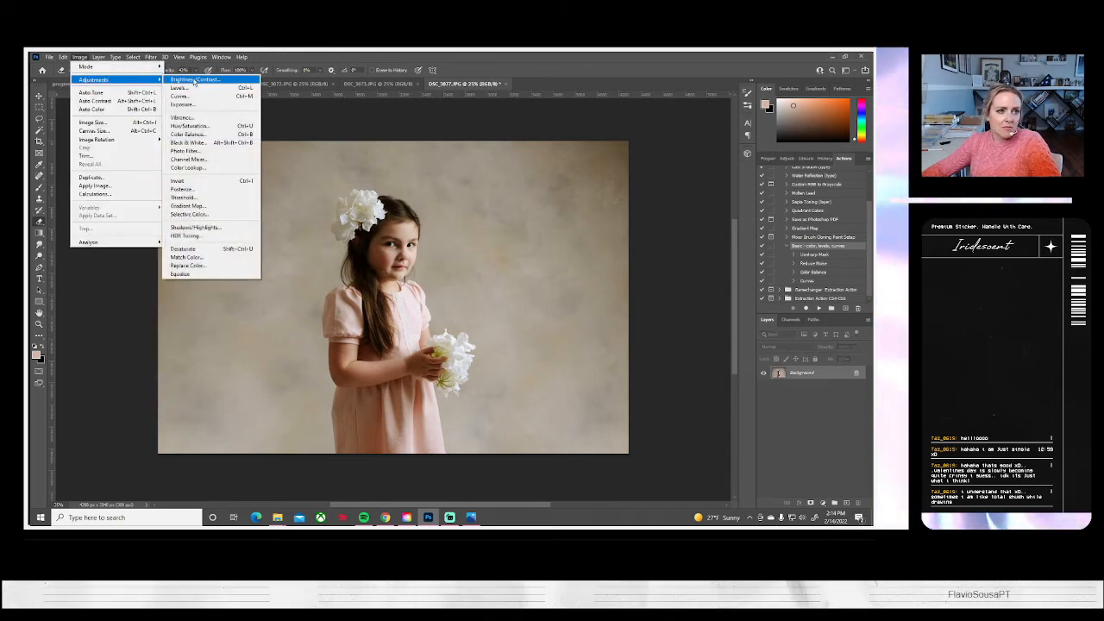
click(190, 78)
drag(686, 158, 695, 182)
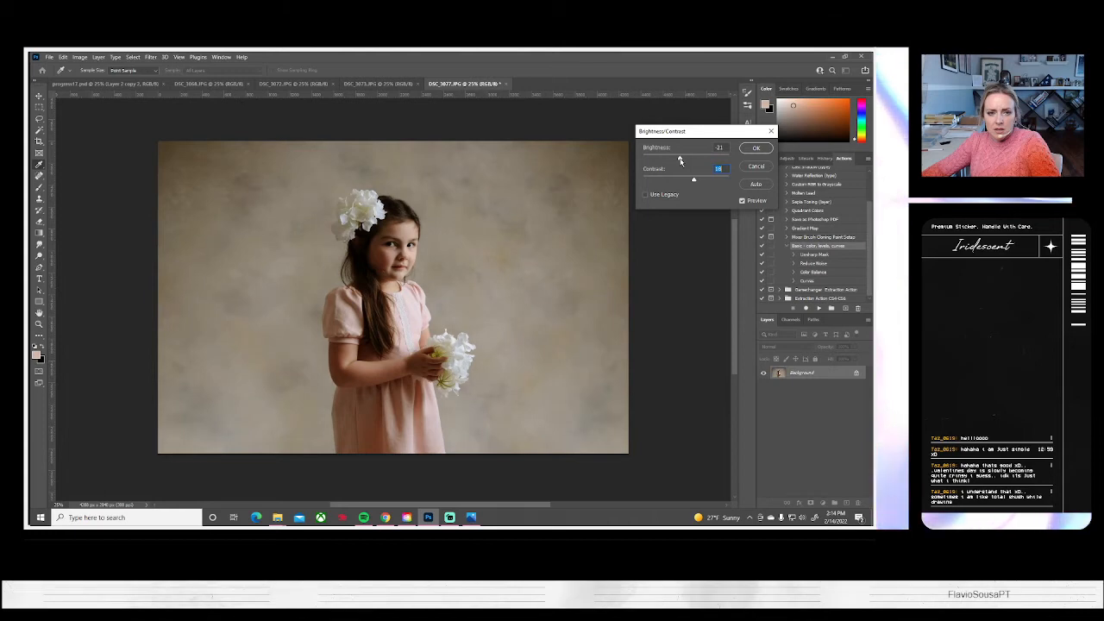
click(756, 148)
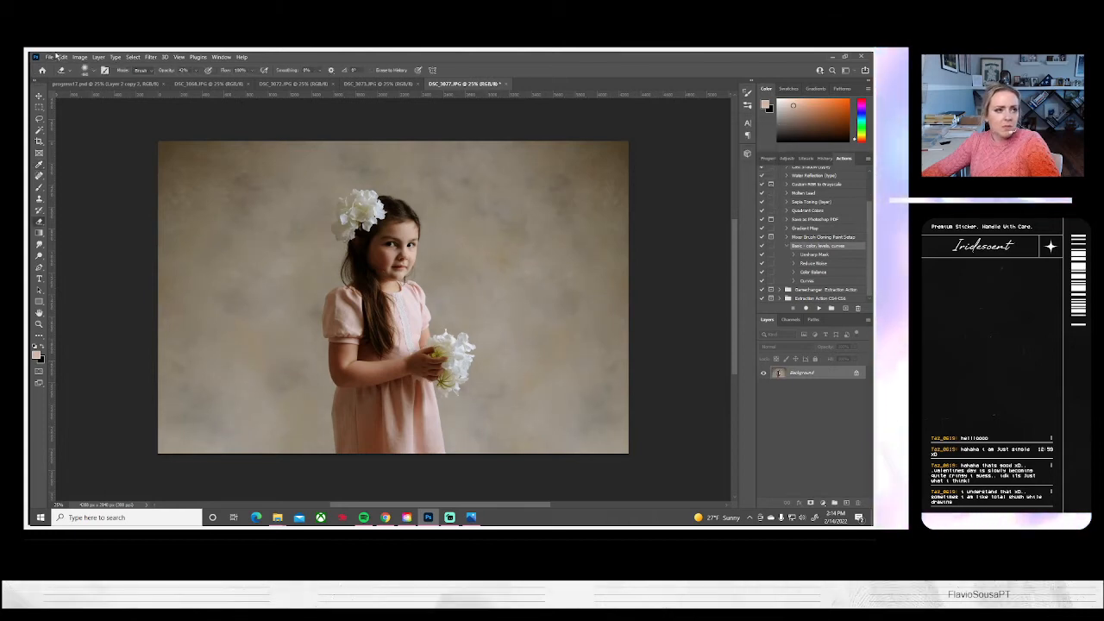
Save the DSC_3077 portrait on the computer as a JPEG and close its document
click(50, 57)
click(69, 170)
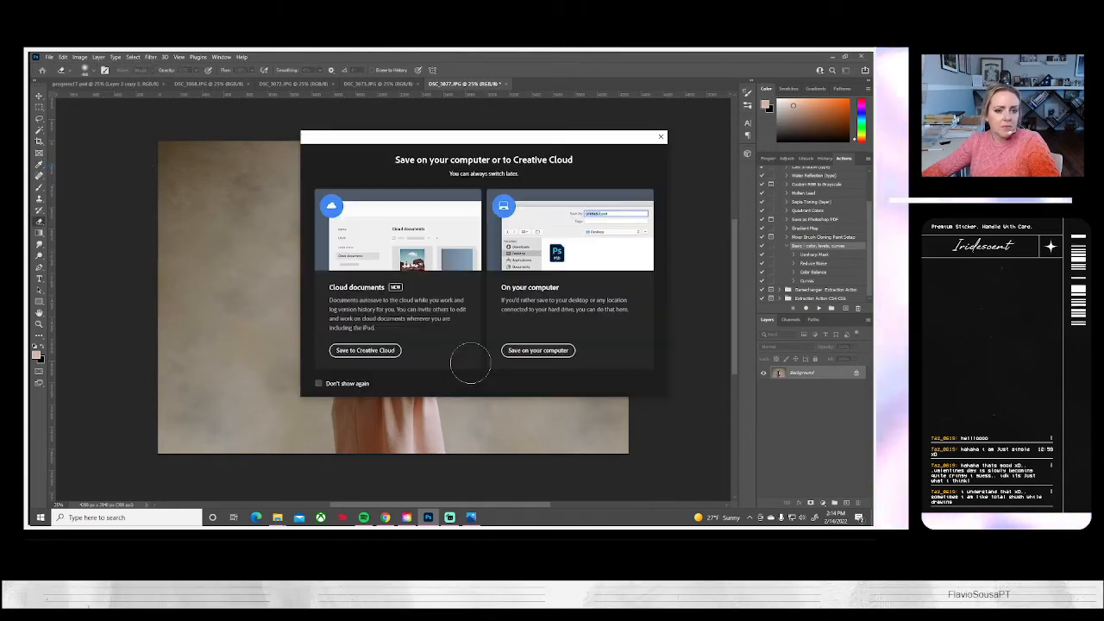
click(538, 348)
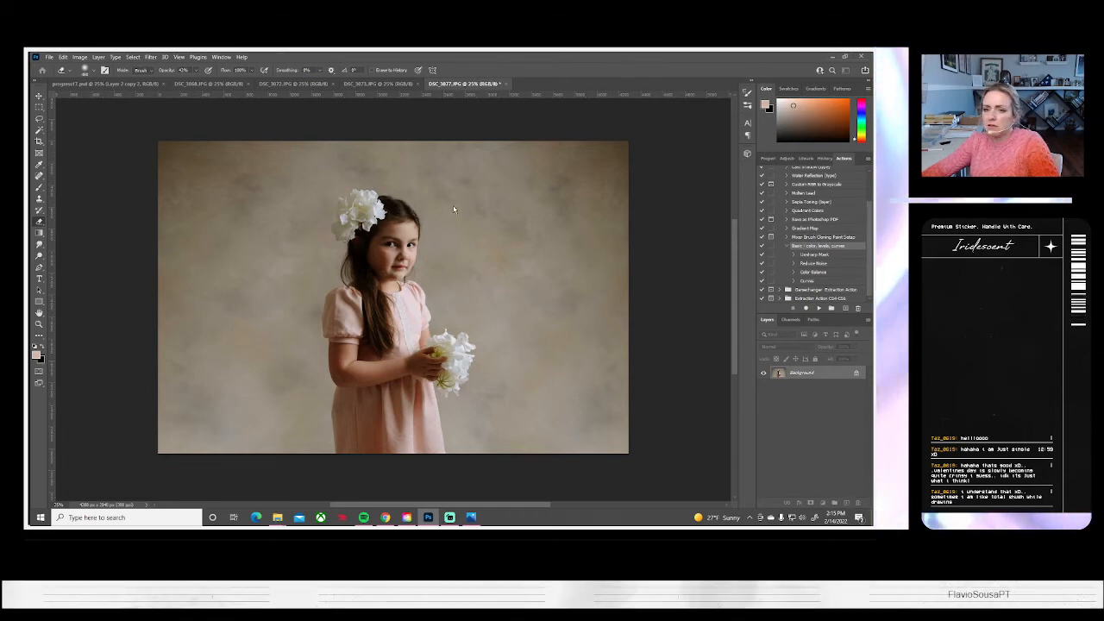
key(ctrl+s)
key(Return)
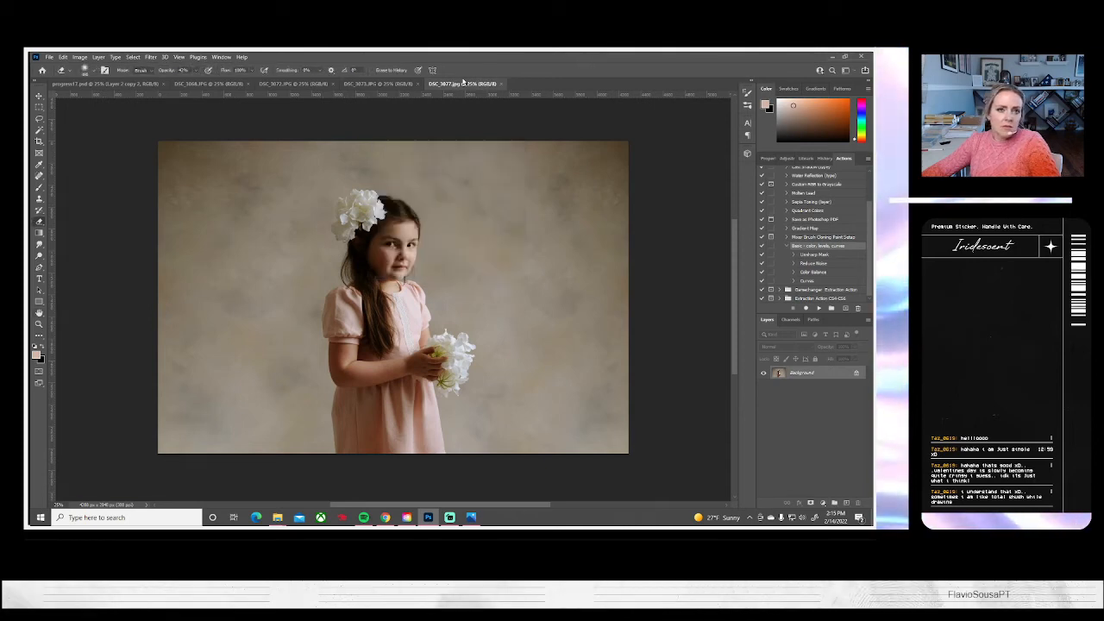
click(501, 83)
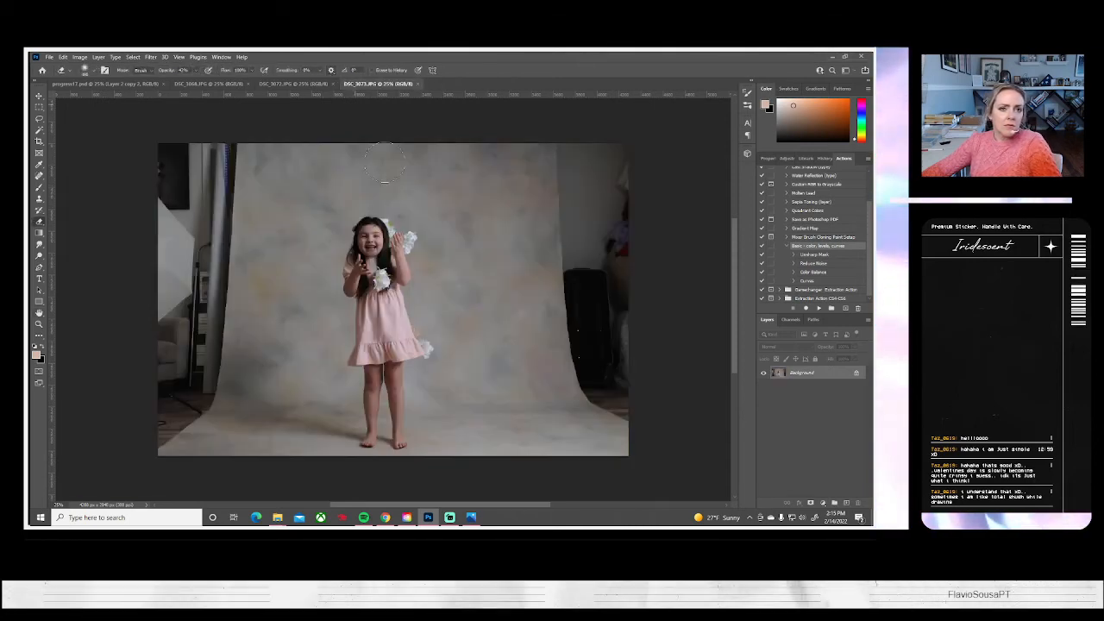
Run the Basic color, levels, curves action on DSC_3073.JPG
click(819, 308)
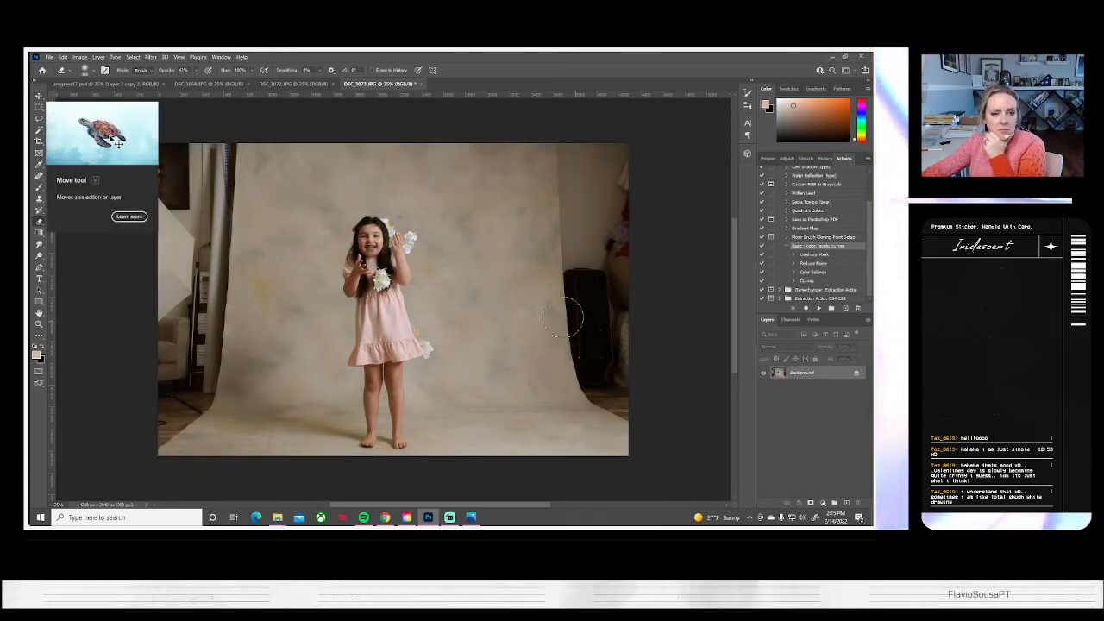
click(39, 106)
drag(433, 144, 514, 359)
drag(534, 416, 555, 495)
key(ctrl+d)
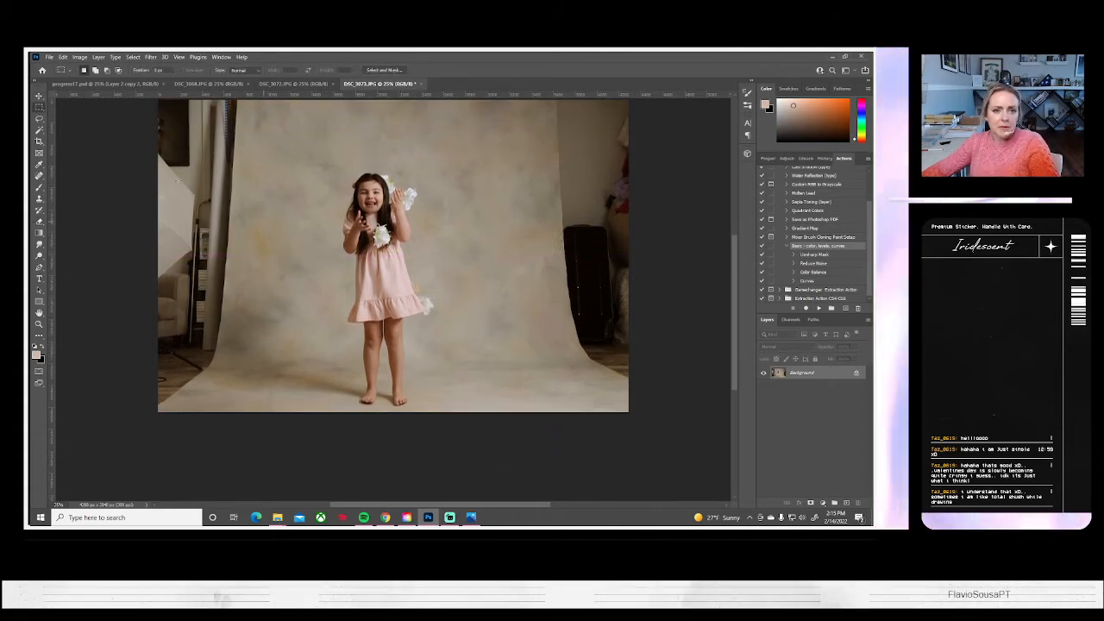
Open the empty-backdrop photo DSC_2810.JPG and copy a full-height strip from the backdrop's middle to its right edge
scroll(399, 288, up, 2)
click(49, 57)
click(59, 75)
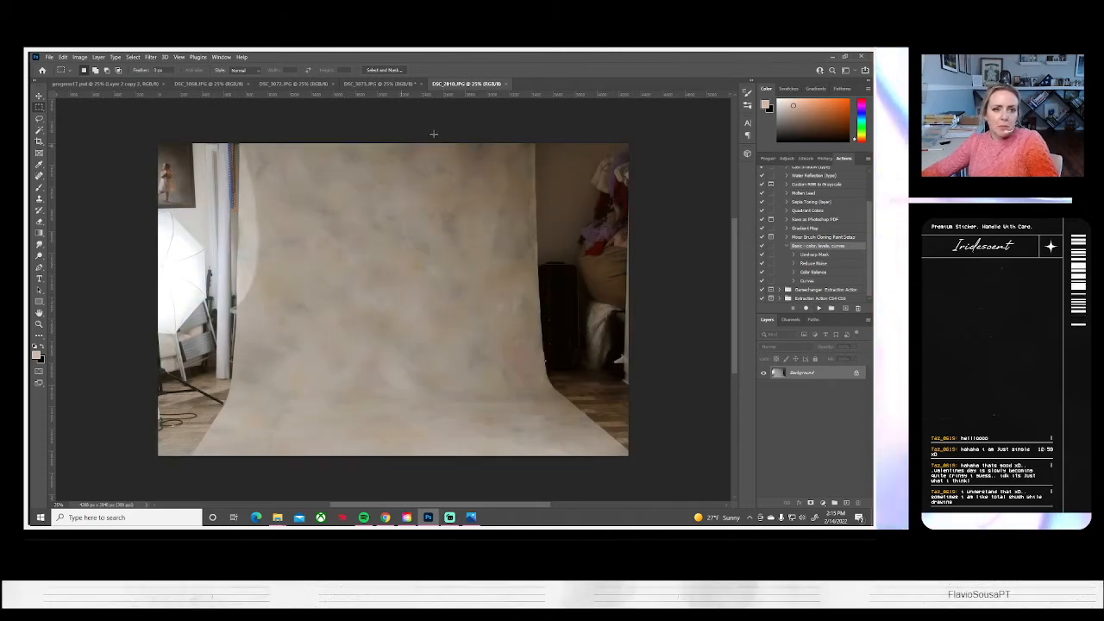
drag(378, 130, 535, 492)
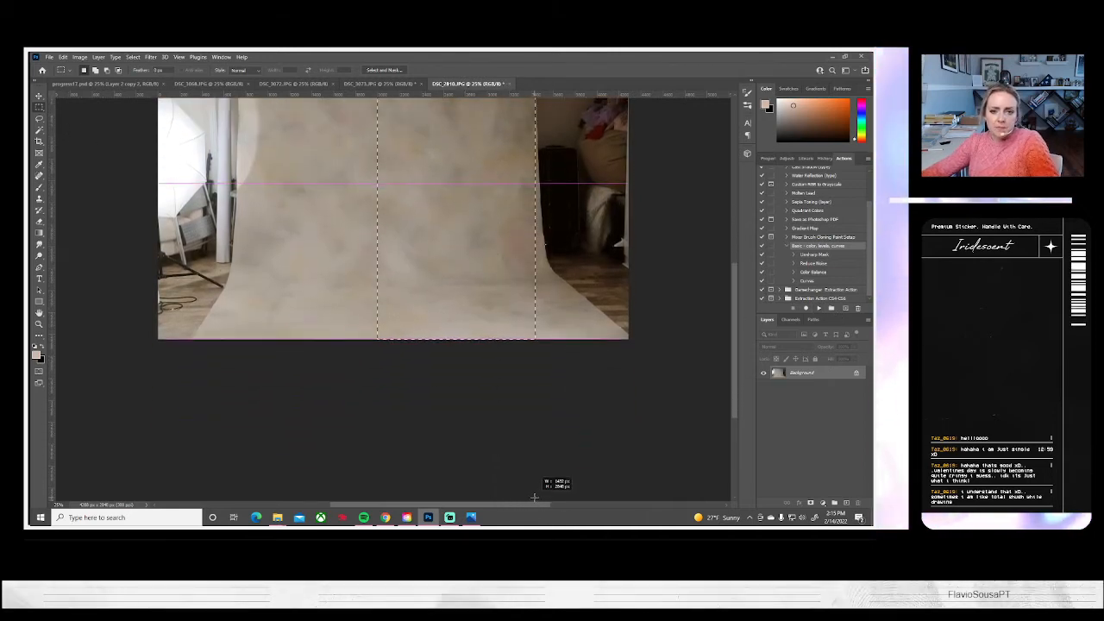
key(ctrl+c)
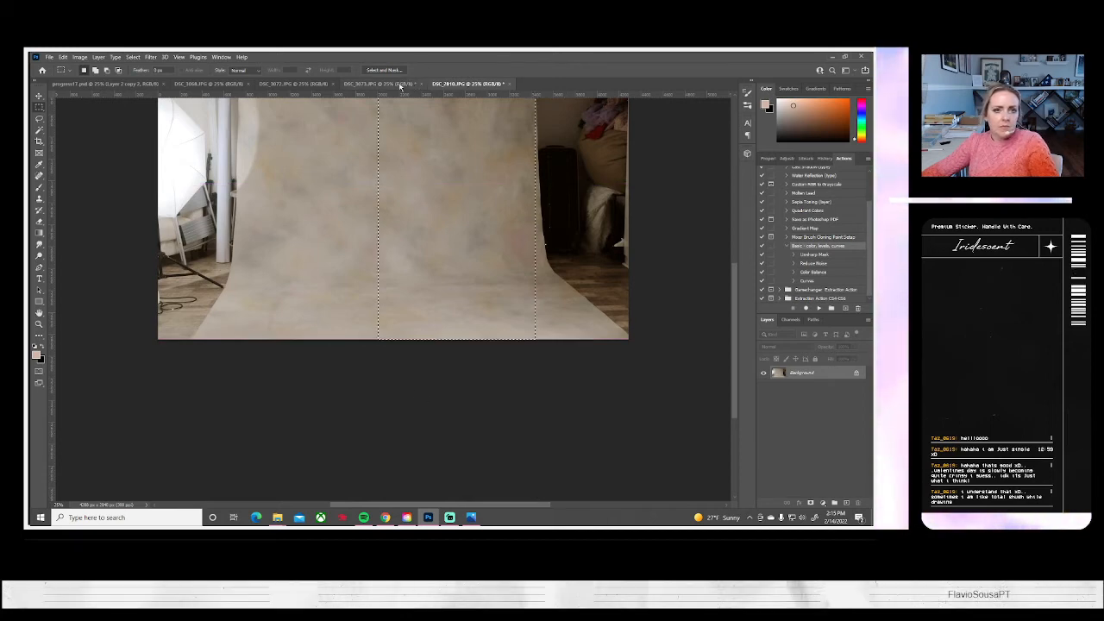
Paste the backdrop strip into DSC_3073.JPG, enlarge it slightly and move it over the suitcase and wall on the right side
click(379, 84)
key(ctrl+v)
key(ctrl+t)
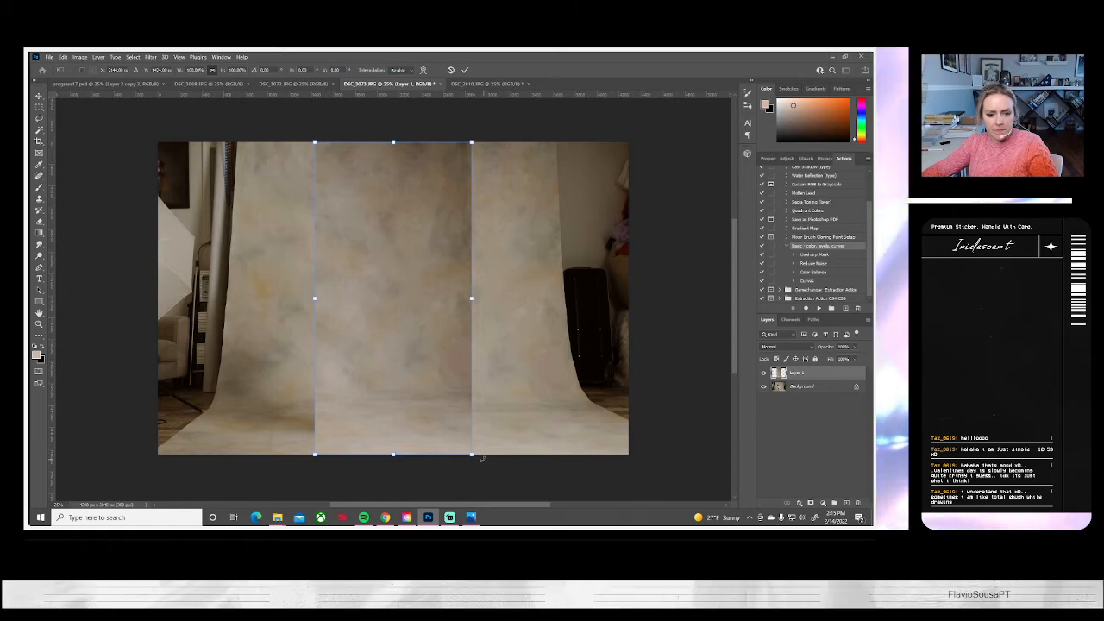
drag(471, 454, 483, 472)
drag(437, 406, 584, 410)
key(Return)
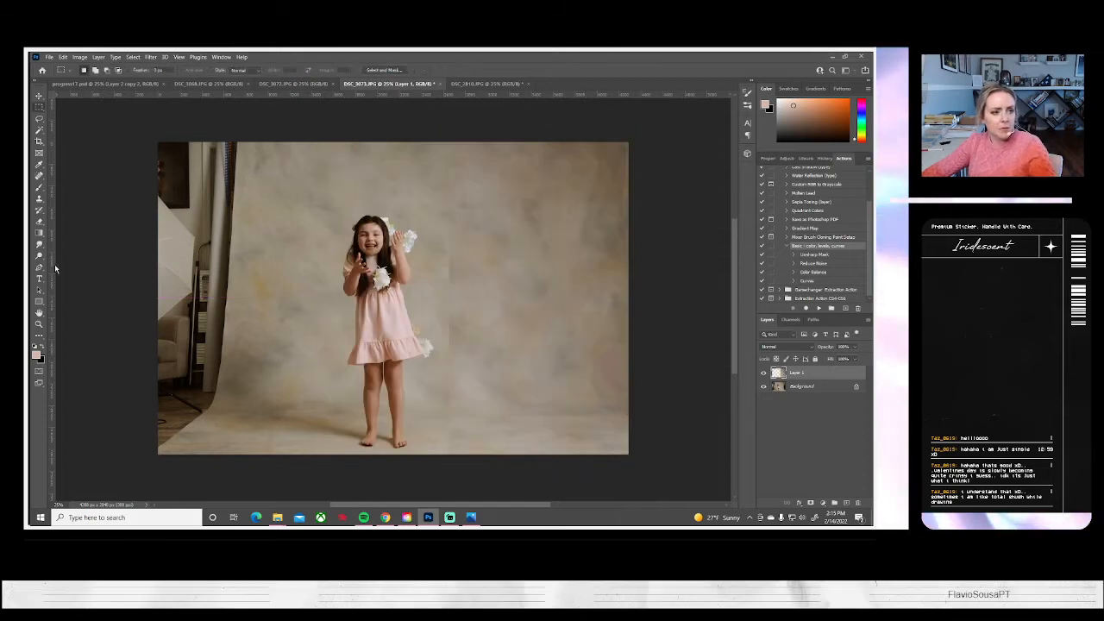
Blend the strip's inner edge into the backdrop with the Eraser at 100% opacity and flatten the image
click(39, 221)
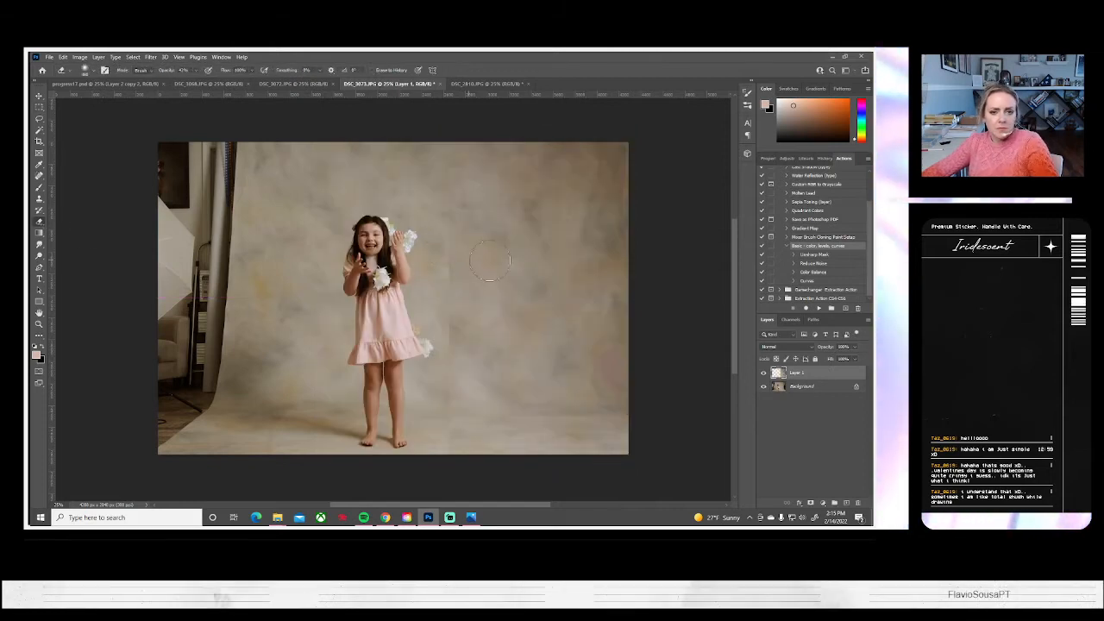
click(198, 70)
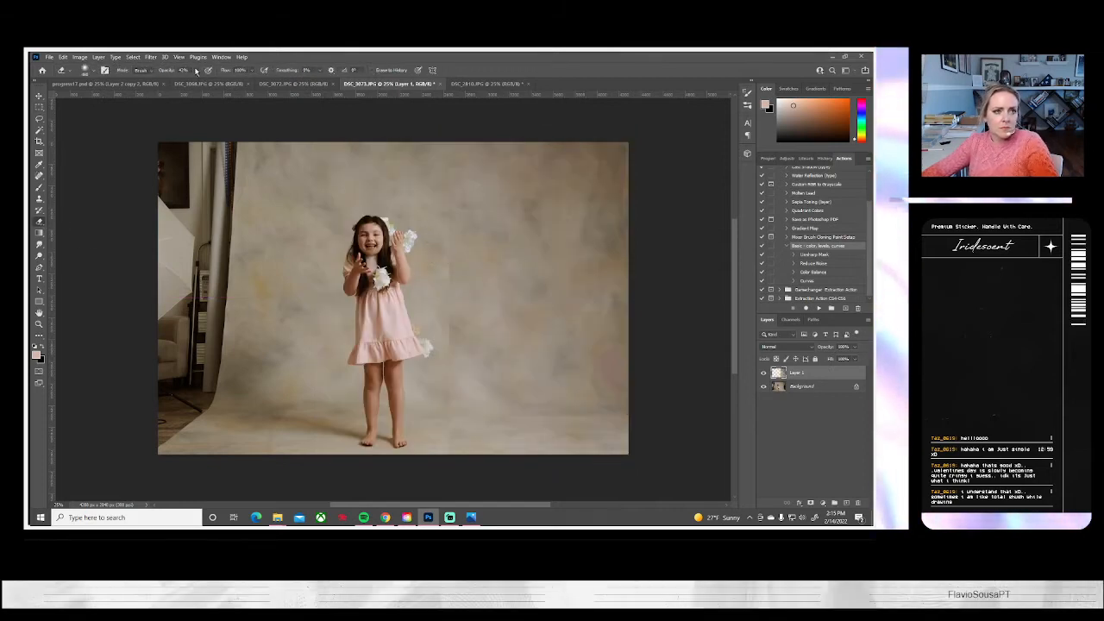
drag(194, 80, 221, 80)
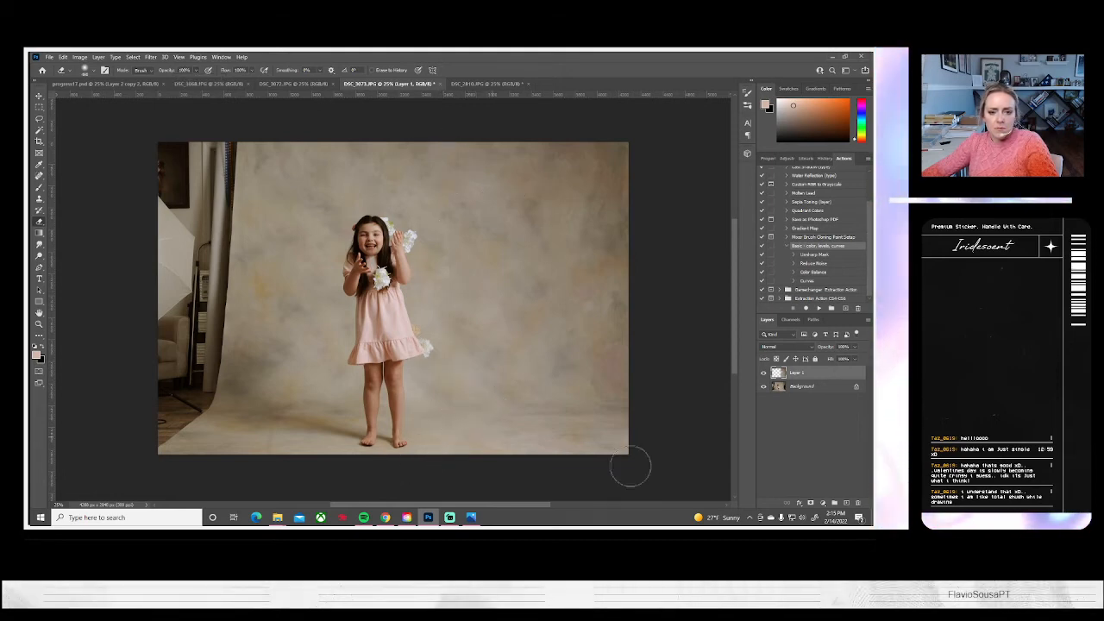
click(100, 57)
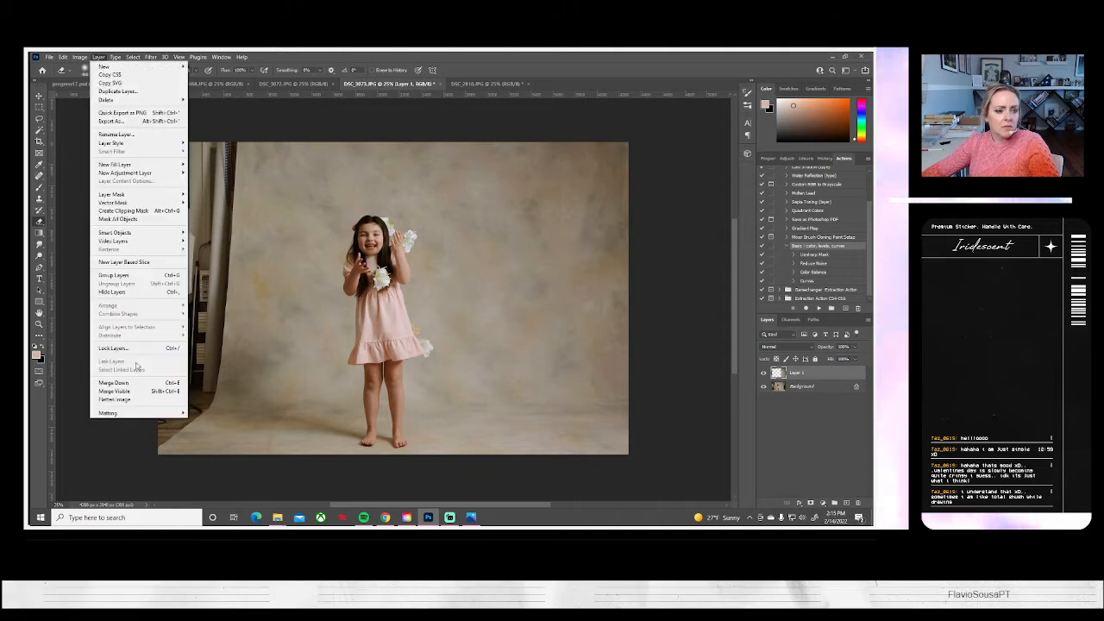
click(125, 400)
Paste the backdrop strip into DSC_3073.JPG, flip it horizontally and move it over the curtain and furniture on the photo's left side
key(ctrl+v)
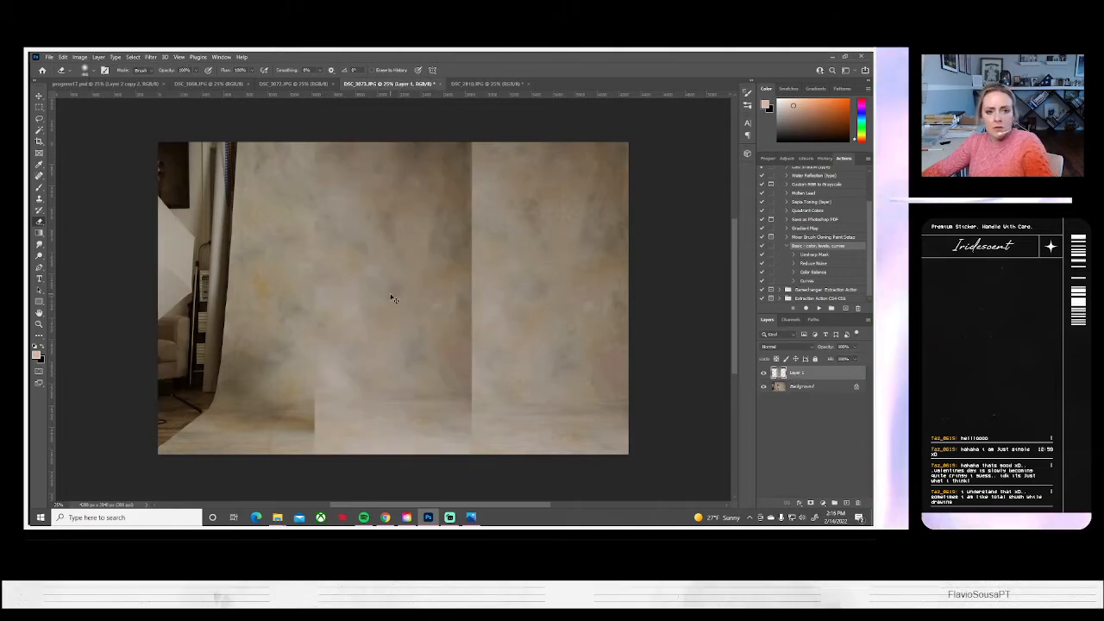
key(ctrl+t)
click(62, 57)
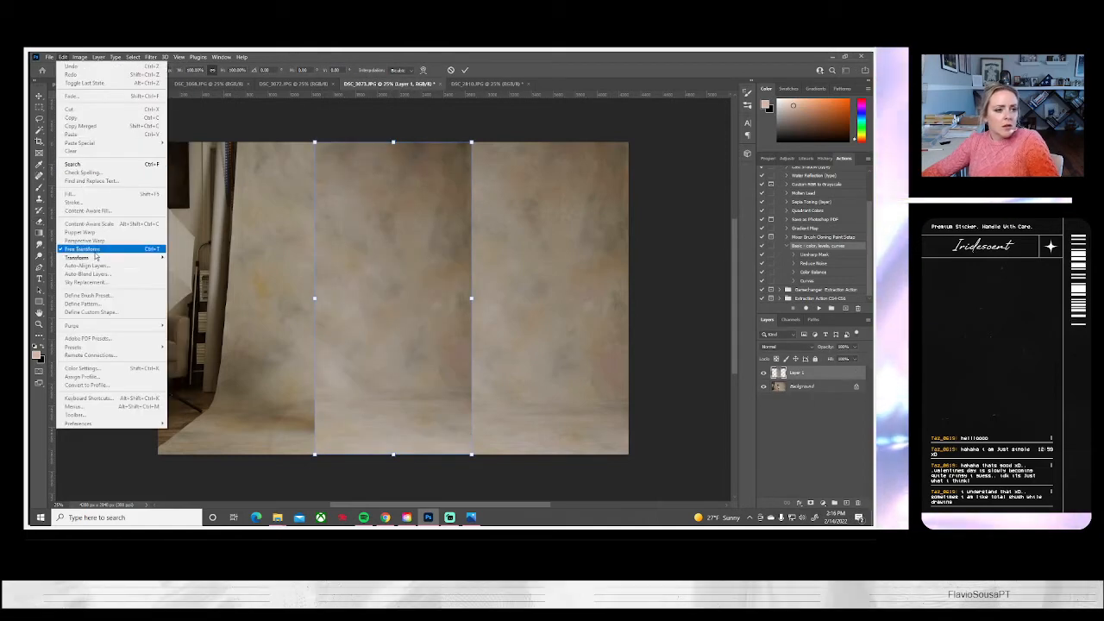
mouse_move(138, 257)
click(190, 419)
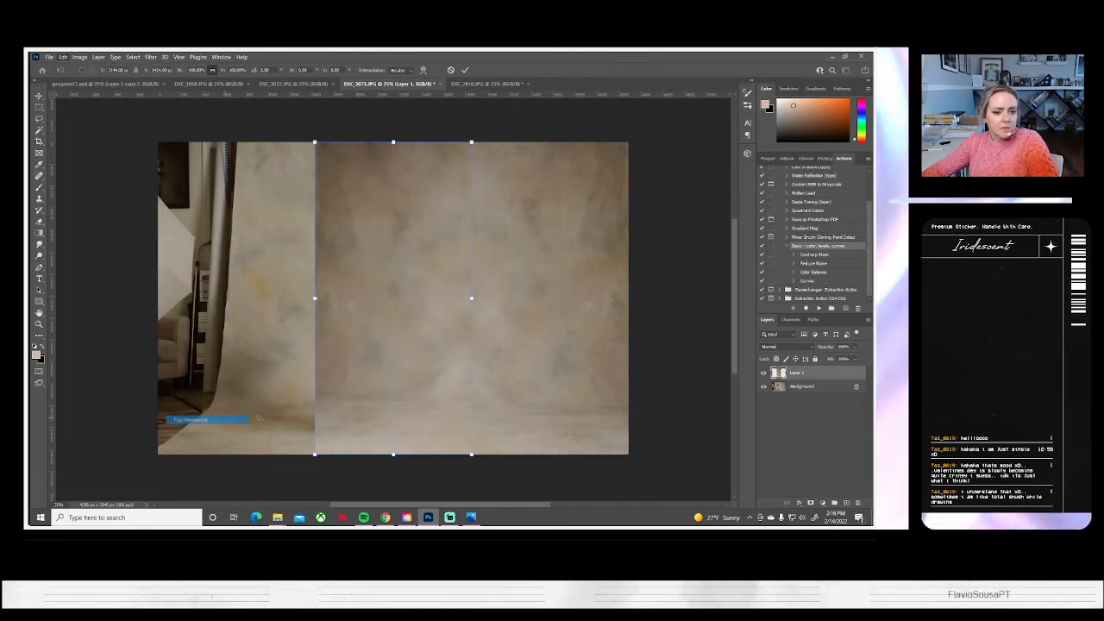
drag(446, 420, 288, 413)
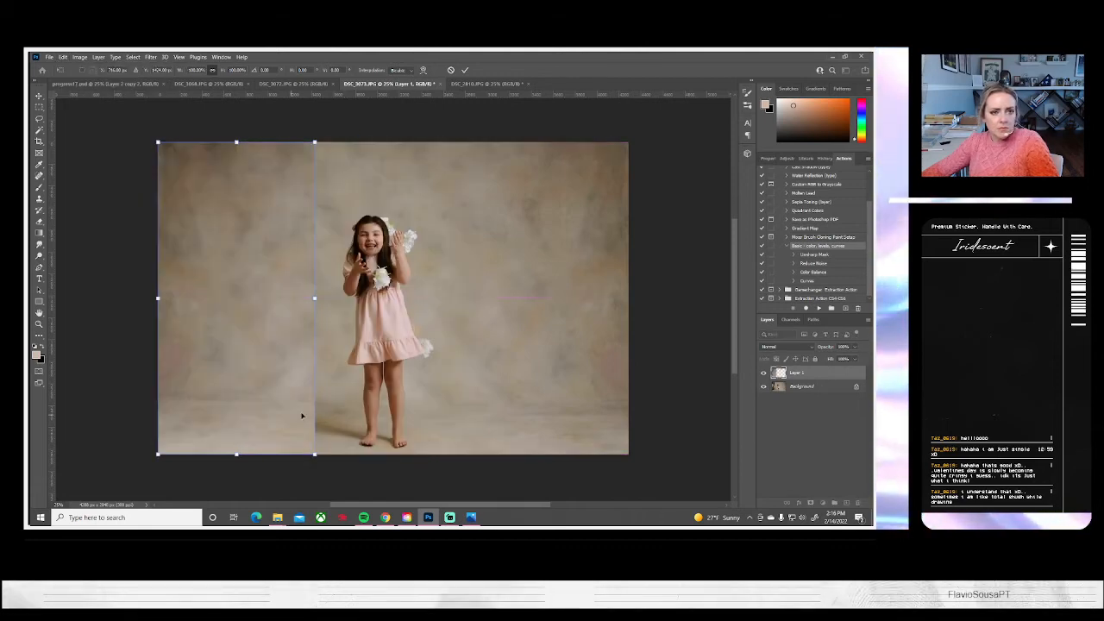
key(Return)
Blend the left strip's inner edge into the backdrop and floor with the Eraser, comparing with the strip hidden and shown
click(39, 221)
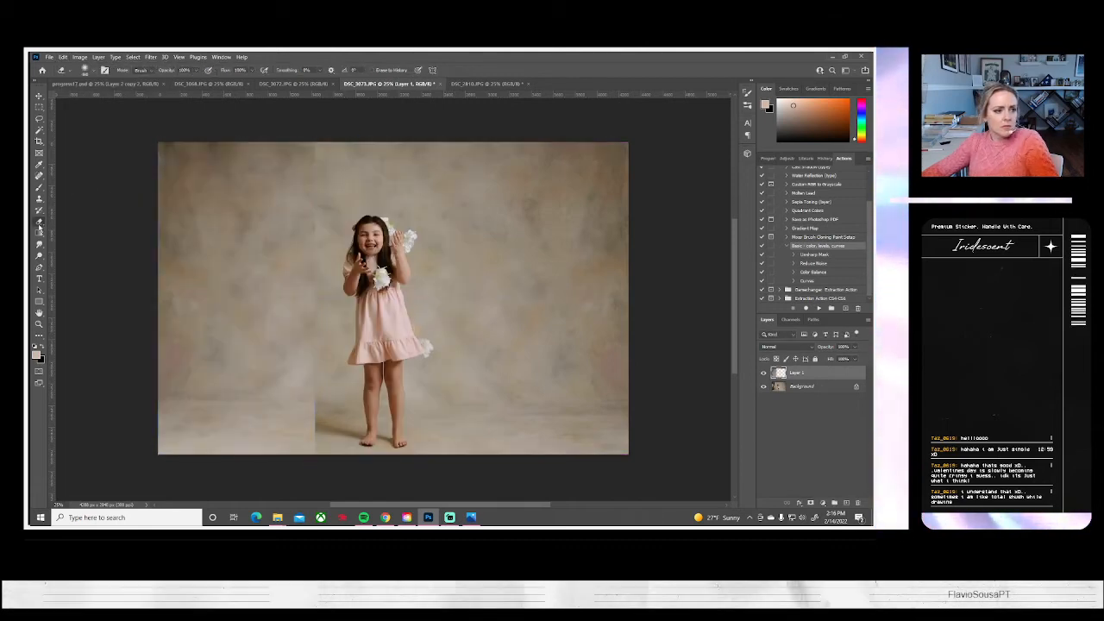
drag(302, 336, 284, 457)
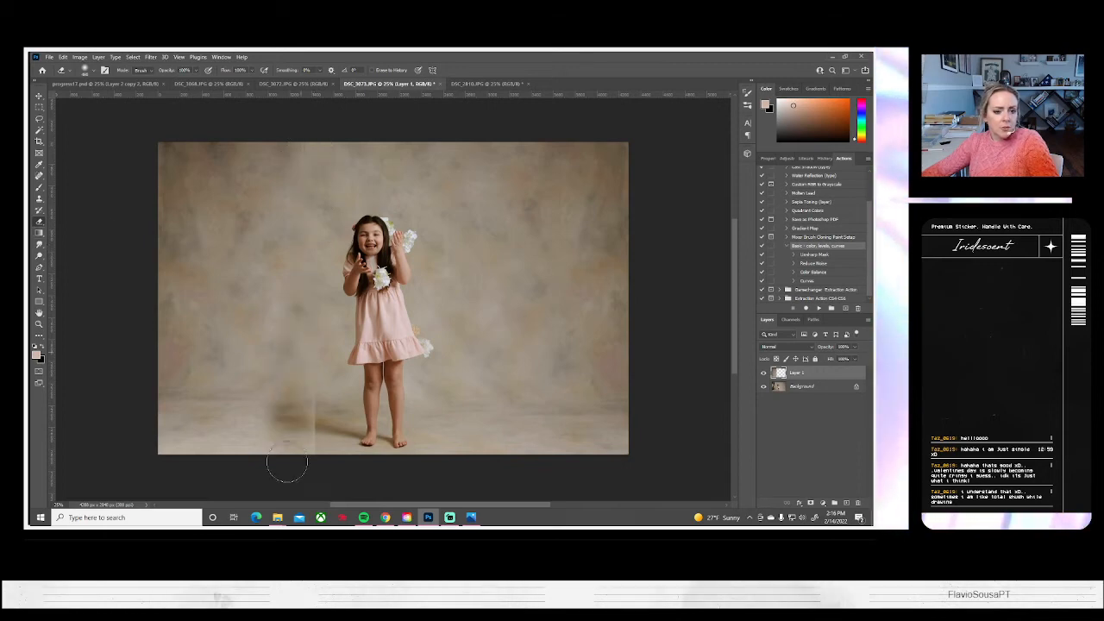
mouse_move(308, 330)
mouse_down()
mouse_move(323, 461)
mouse_move(270, 407)
mouse_move(291, 422)
mouse_move(278, 437)
mouse_move(290, 463)
mouse_up()
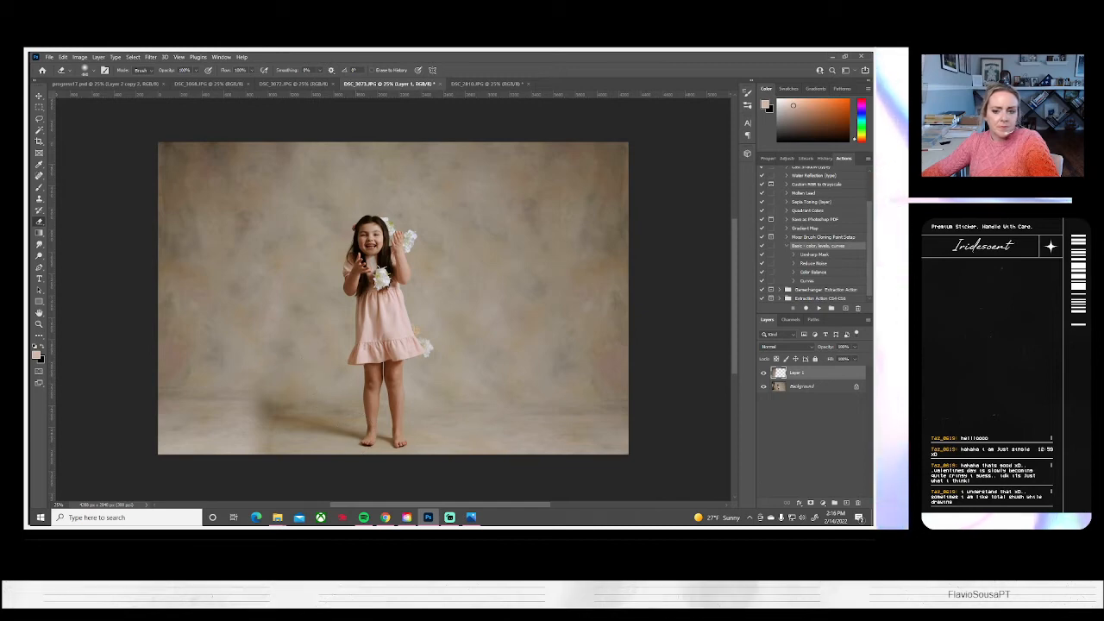
click(763, 373)
click(763, 374)
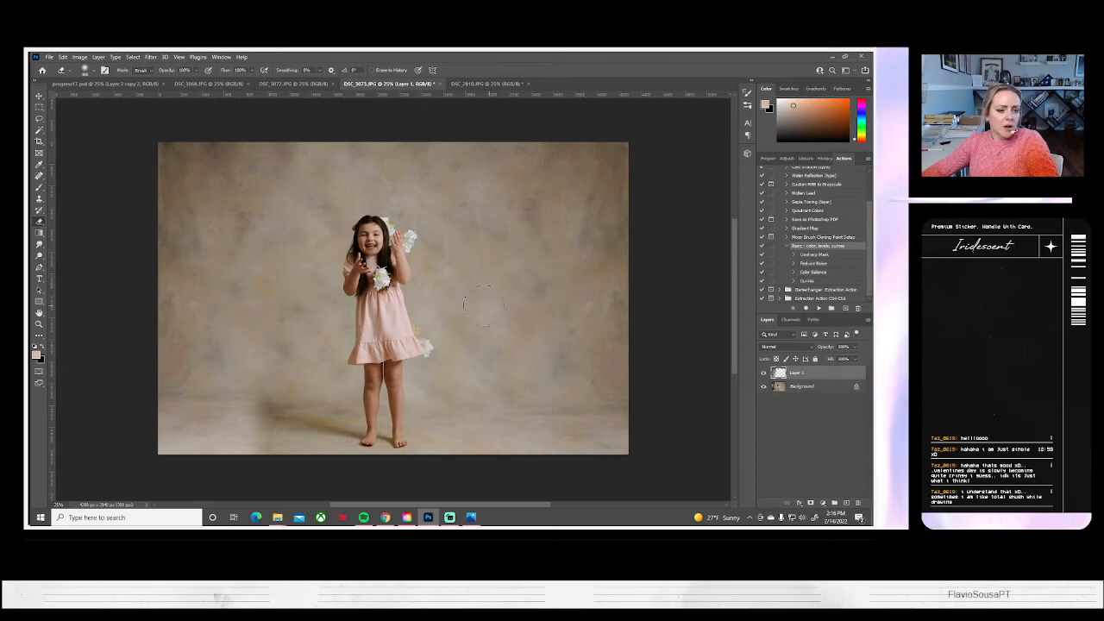
Enlarge the left backdrop strip slightly around its centre so it extends past the photo's edges
click(39, 256)
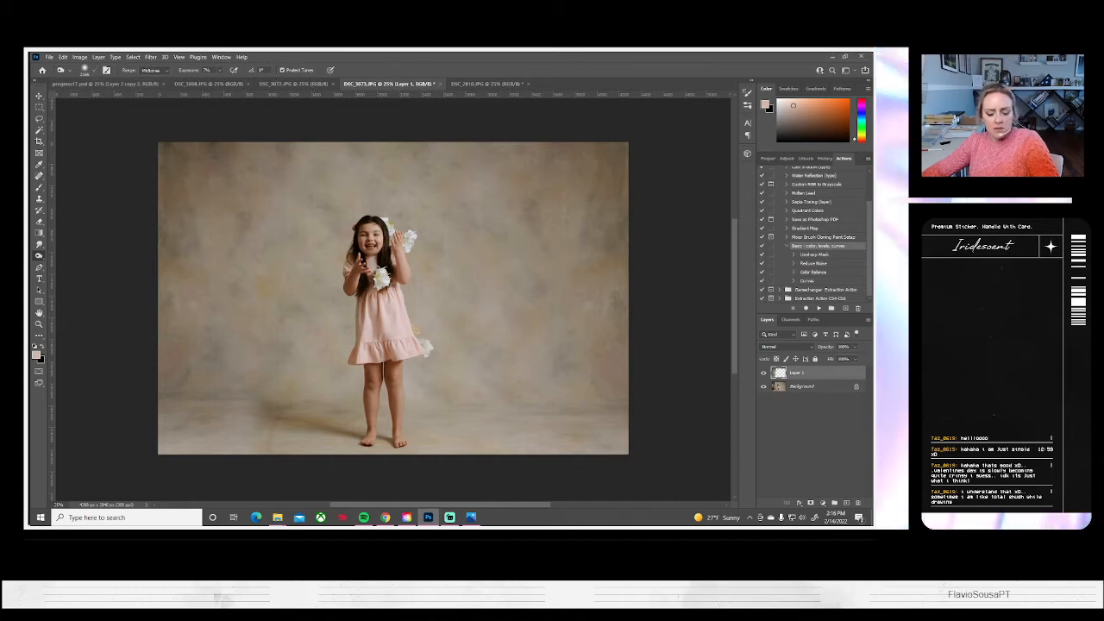
key(ctrl+t)
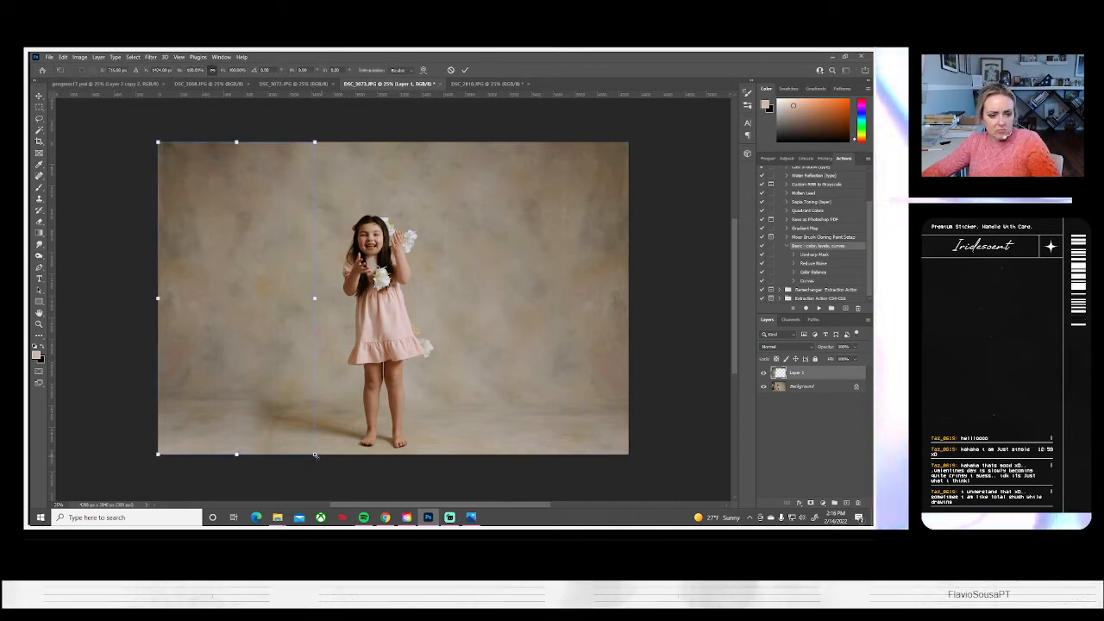
mouse_move(315, 454)
mouse_down()
mouse_move(323, 450)
mouse_move(329, 470)
mouse_up()
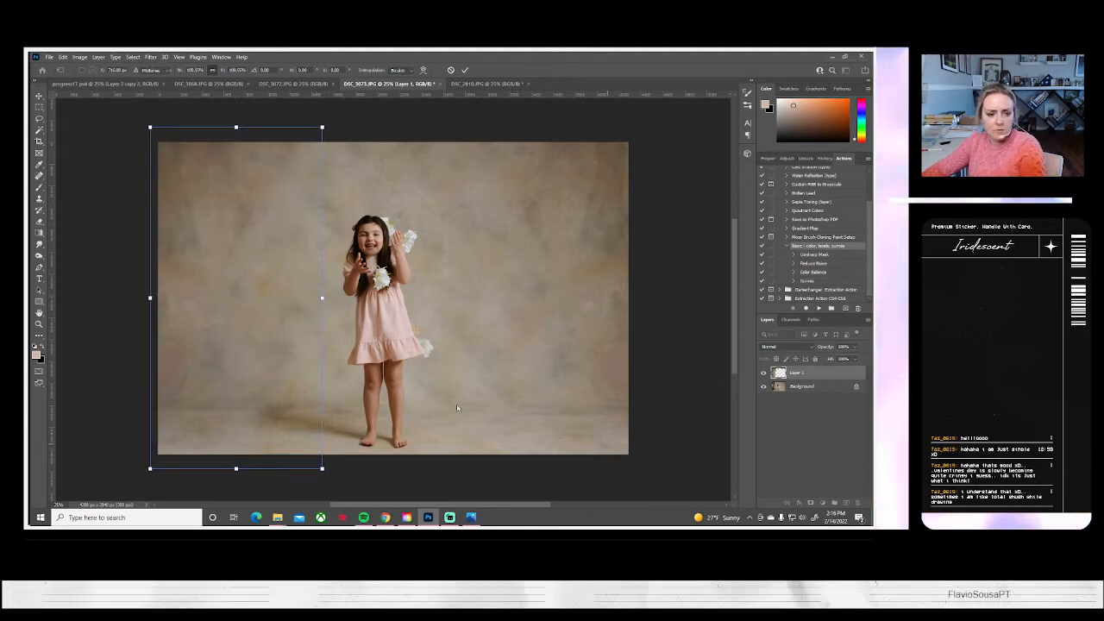
key(Return)
Clone clean floor over the seam at the lower left of the girl and flatten the image
click(38, 198)
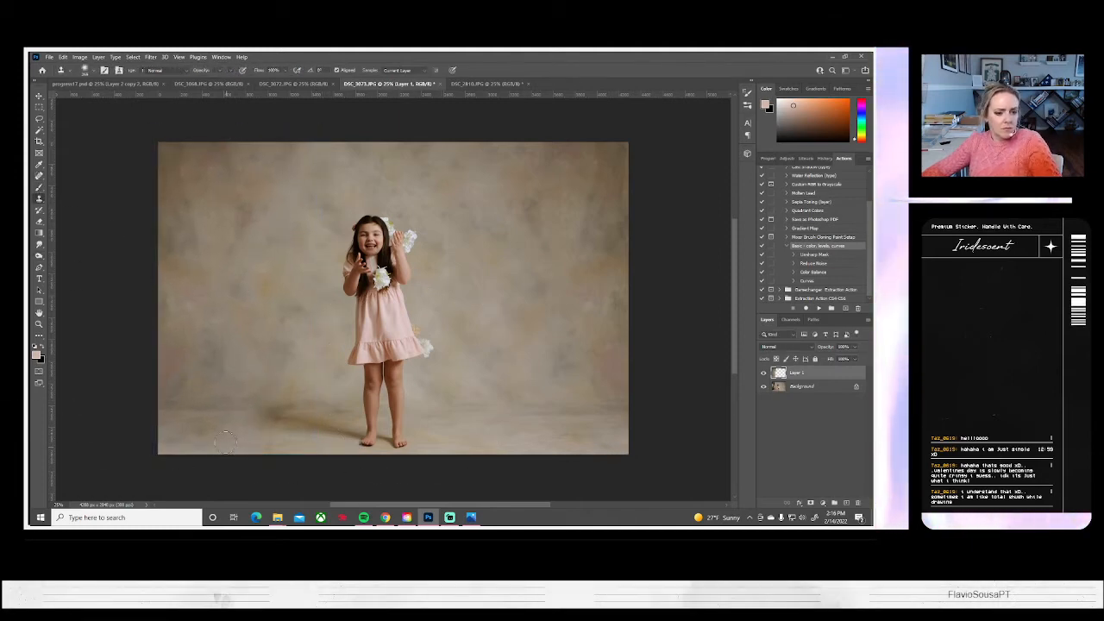
alt+click(257, 435)
drag(276, 437, 270, 438)
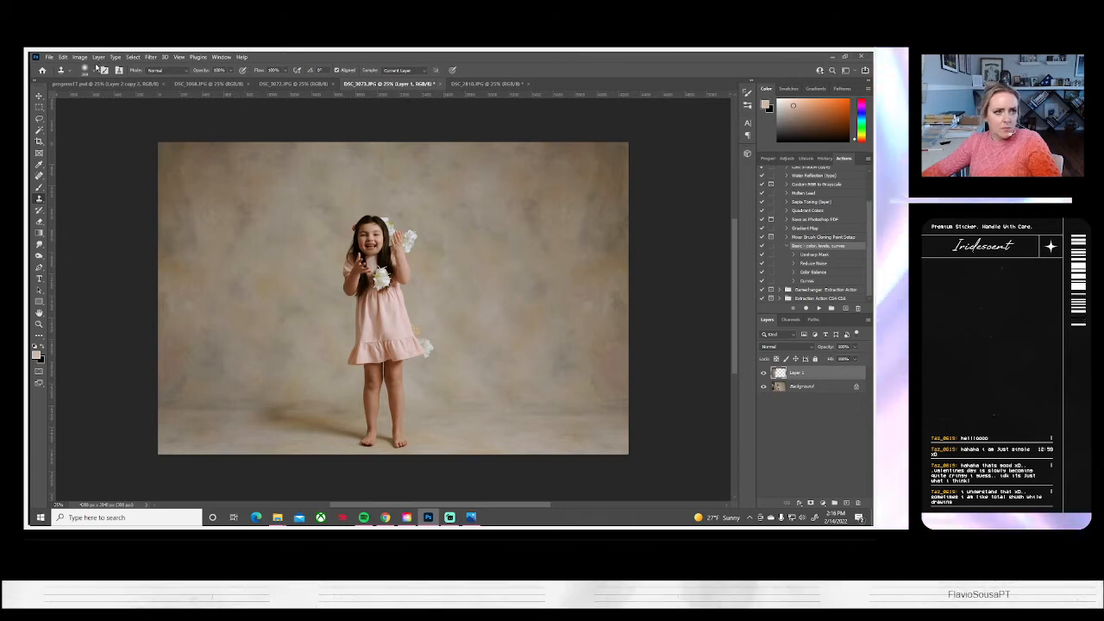
click(98, 57)
click(121, 400)
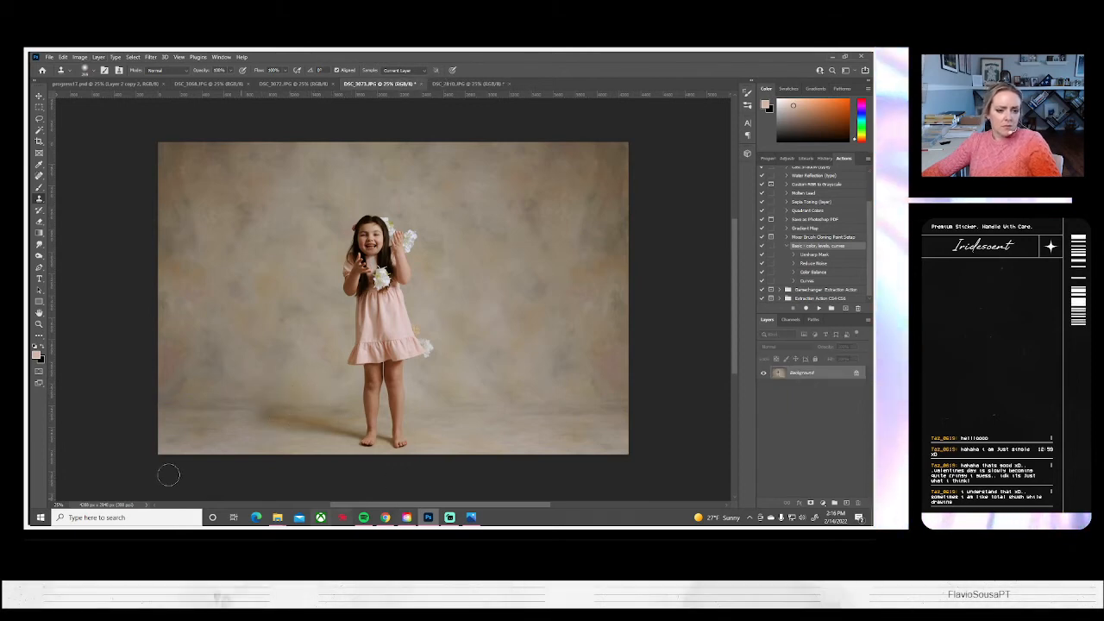
Save a copy of DSC_3073.JPG on the computer as a JPEG at quality 10 and close the photo
click(52, 56)
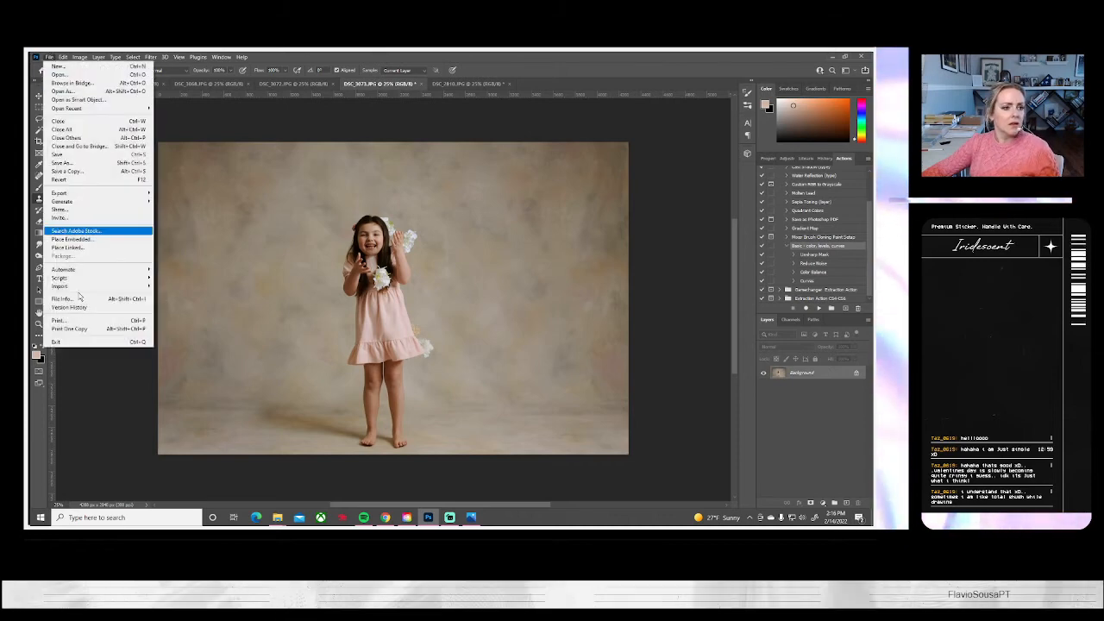
click(76, 170)
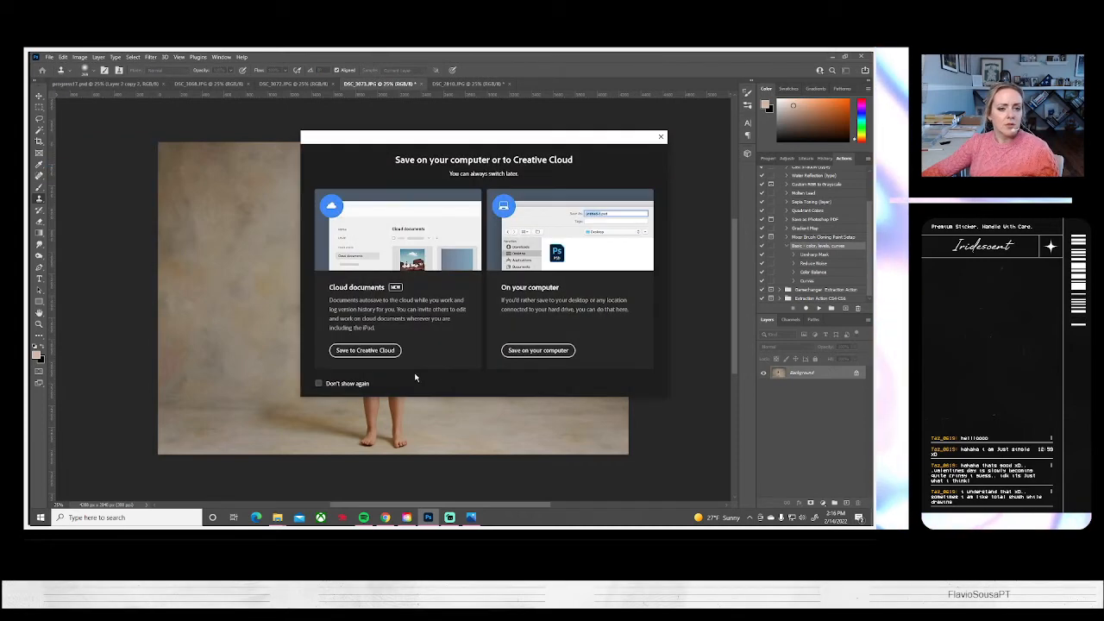
click(522, 349)
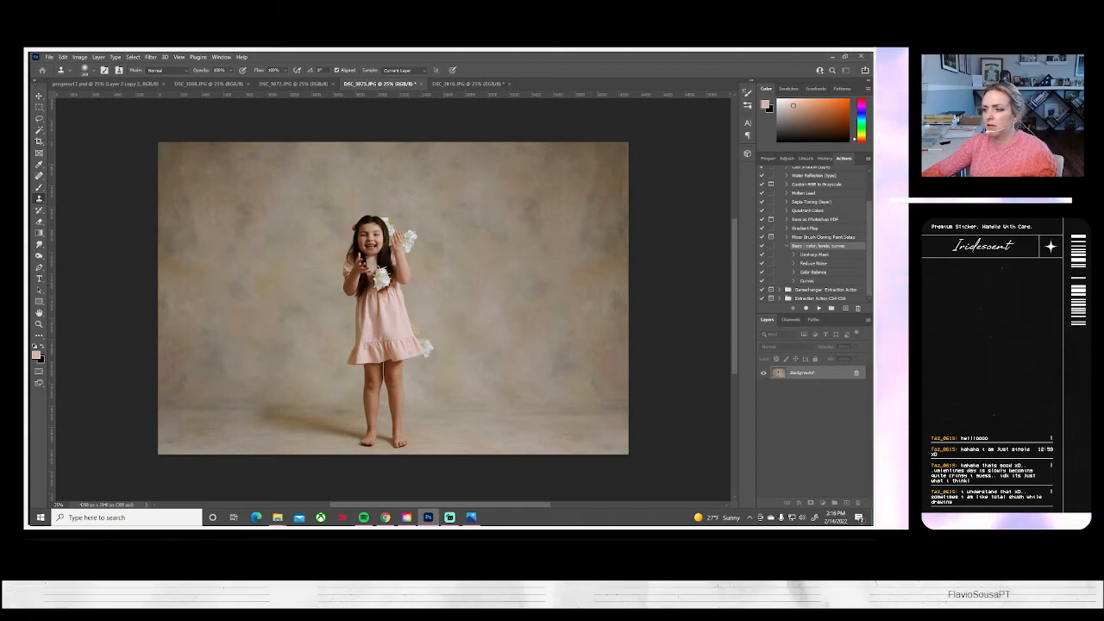
key(ctrl+s)
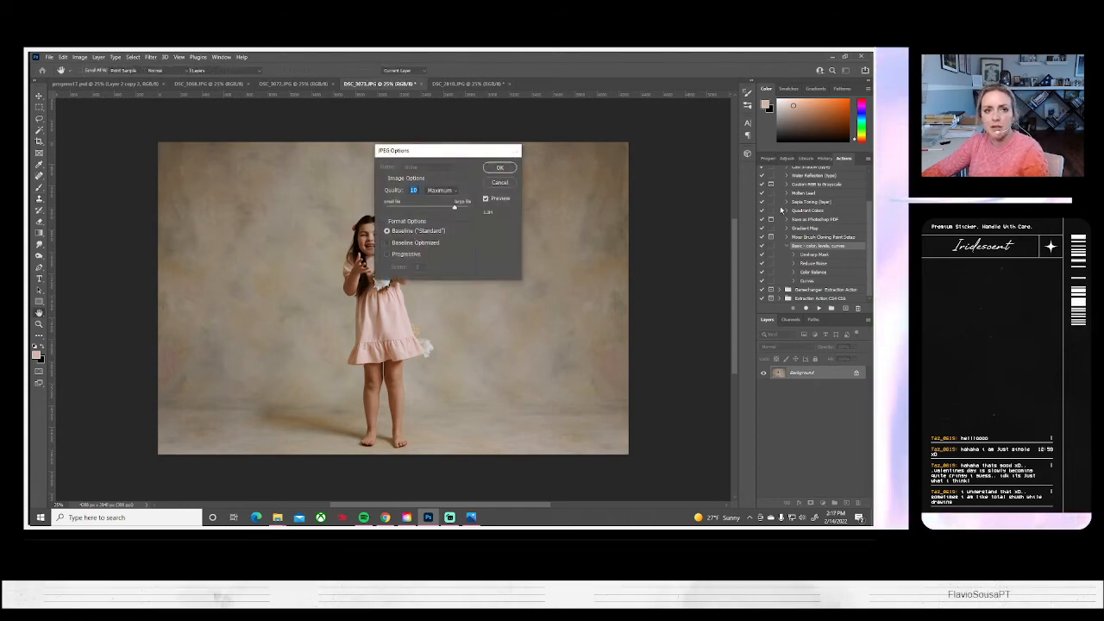
click(500, 168)
click(417, 86)
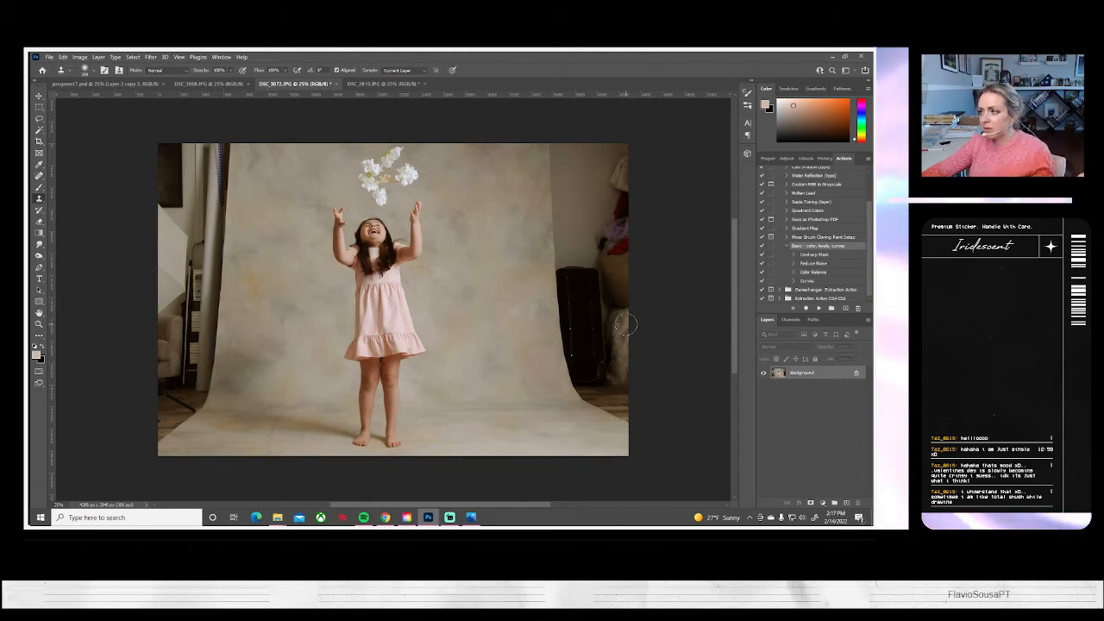
Paste the backdrop strip into DSC_3072.JPG and move it over the suitcase and wall on the photo's right side
key(ctrl+v)
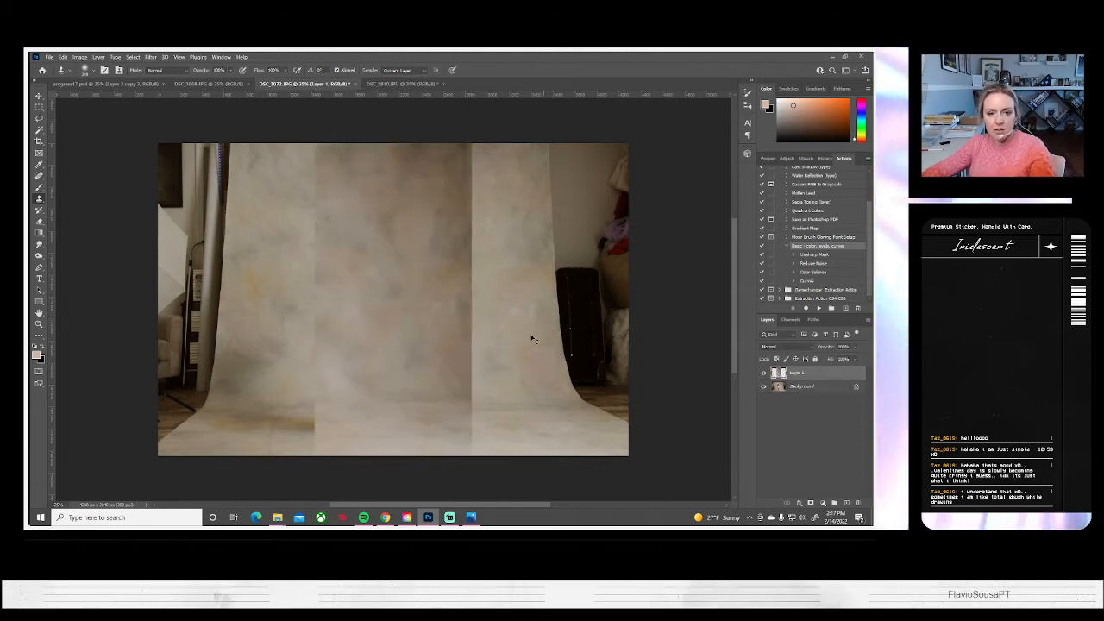
key(ctrl+t)
mouse_move(417, 374)
mouse_down()
mouse_move(553, 381)
mouse_move(570, 371)
mouse_up()
key(Return)
Blend the right strip's inner edge into the backdrop with the Eraser and flatten the image
key(s)
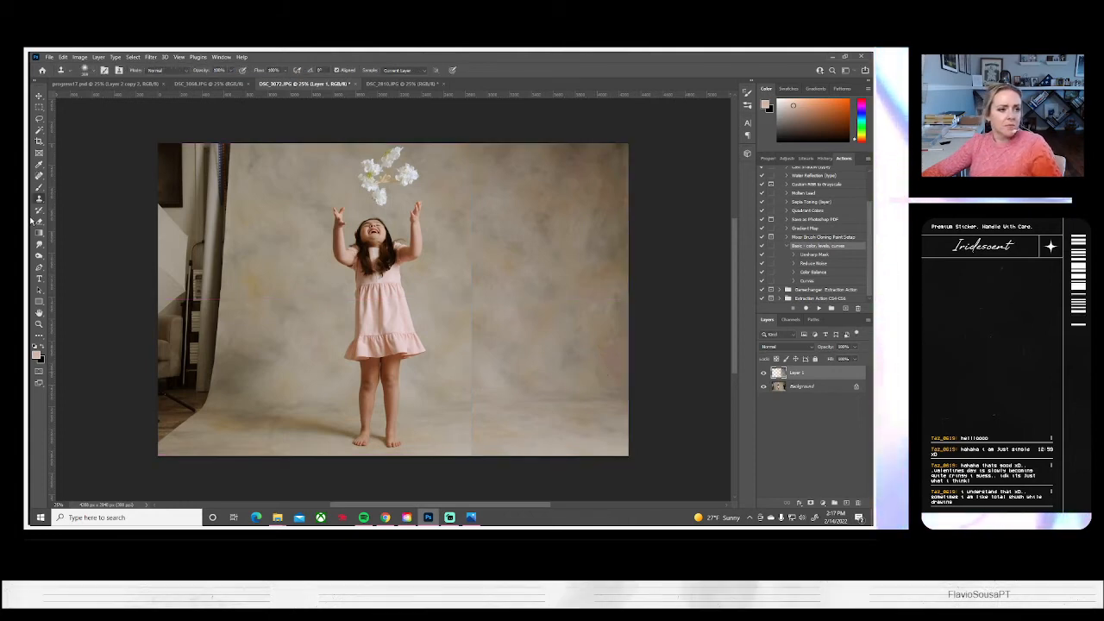
key(e)
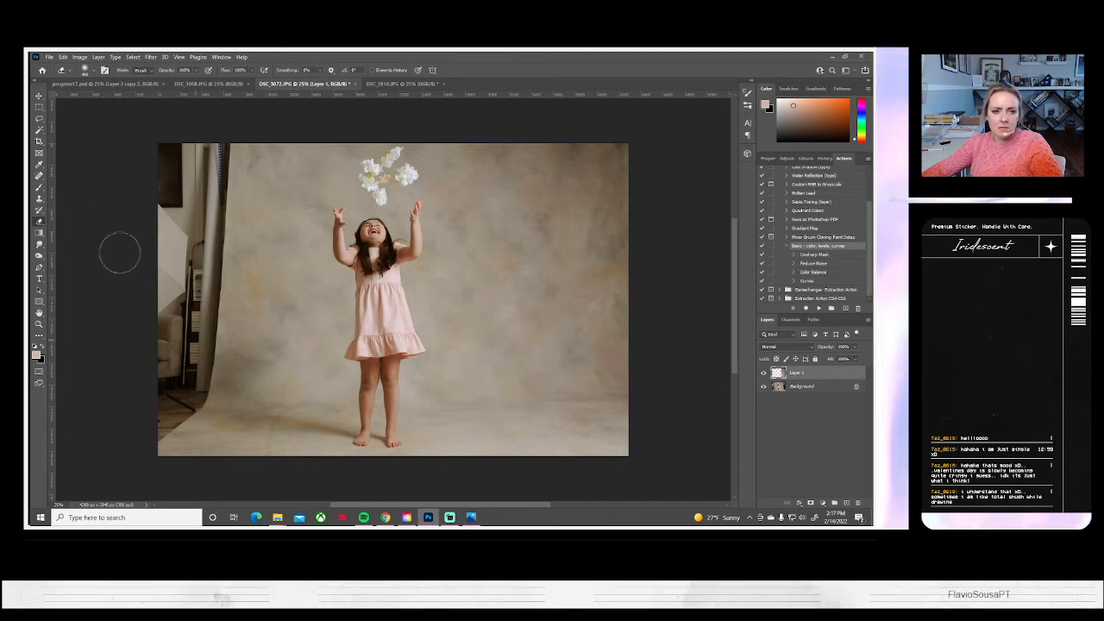
click(98, 57)
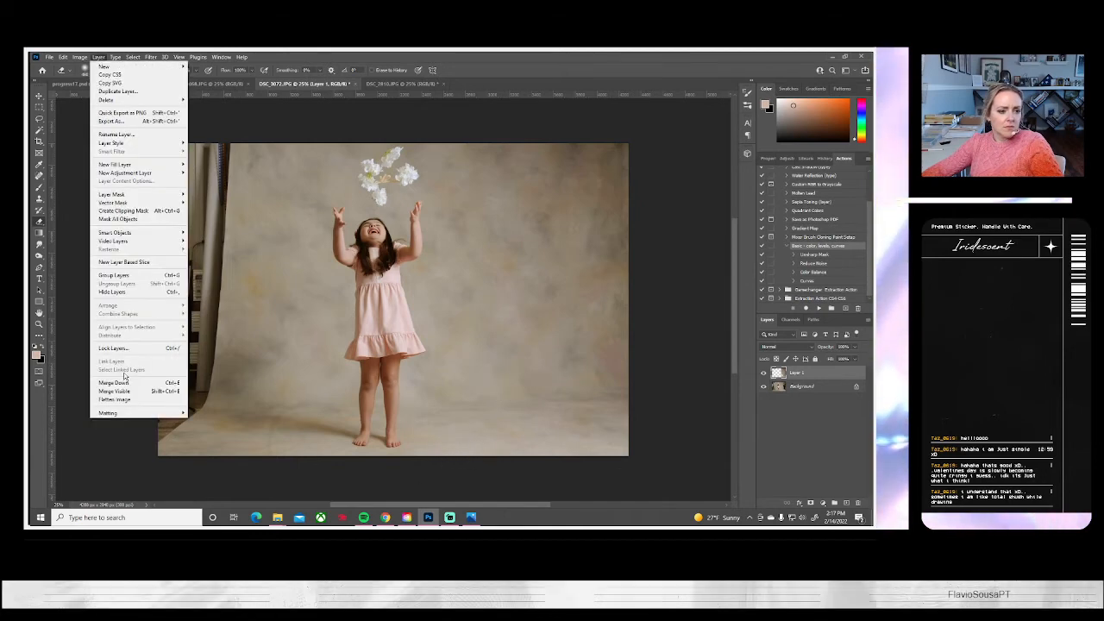
click(121, 396)
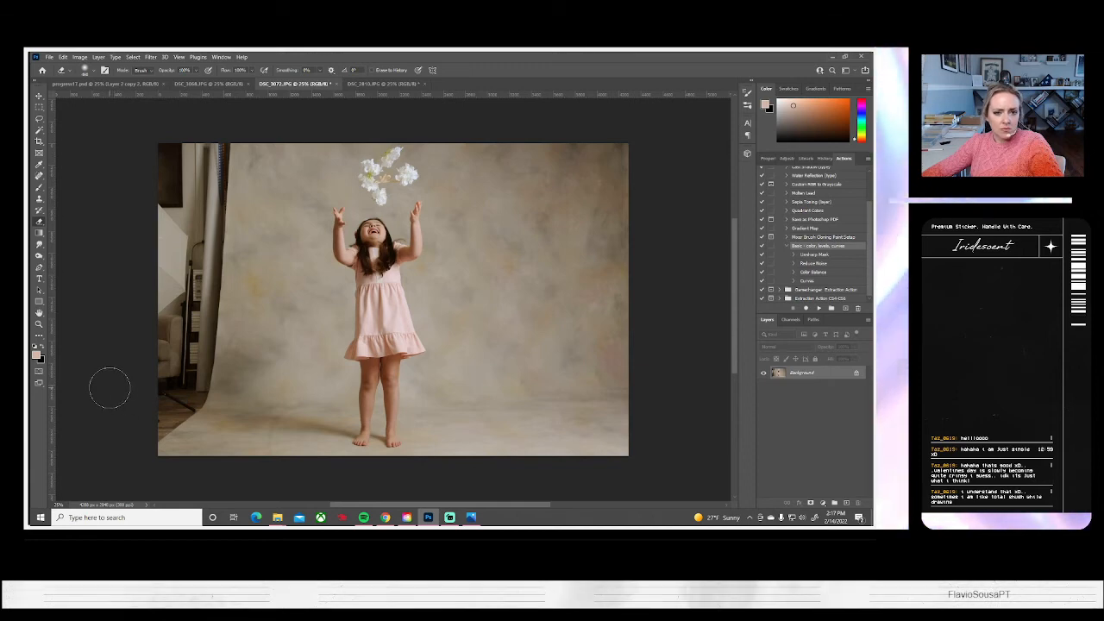
Paste the strip again, flip it horizontally and move it over the curtain and furniture on the left side of DSC_3072.JPG
key(ctrl+v)
key(ctrl+t)
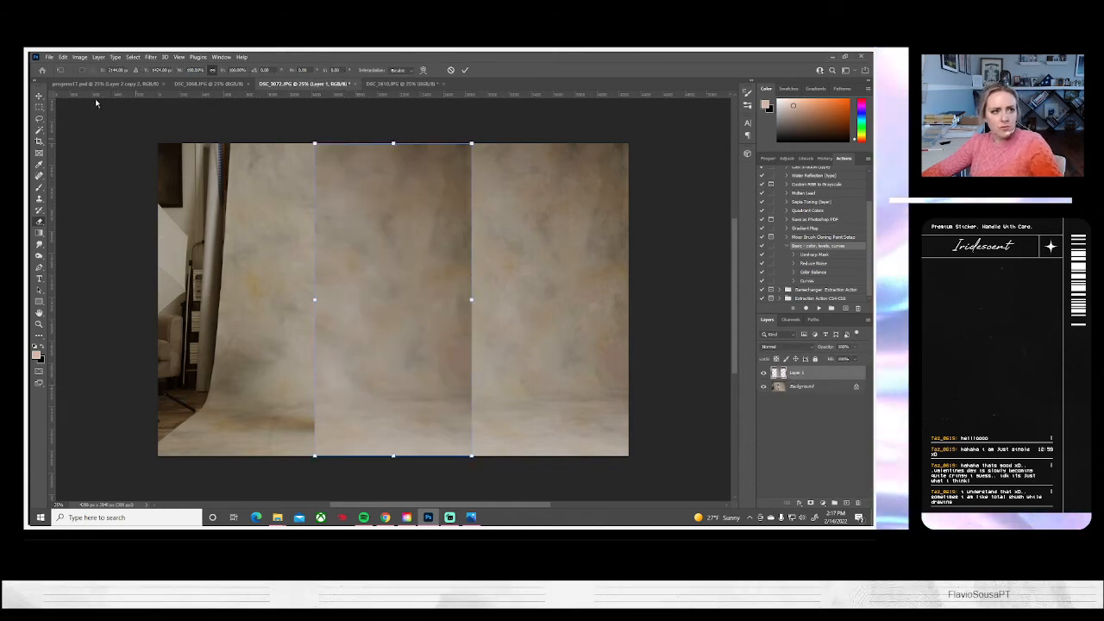
click(63, 58)
mouse_move(129, 257)
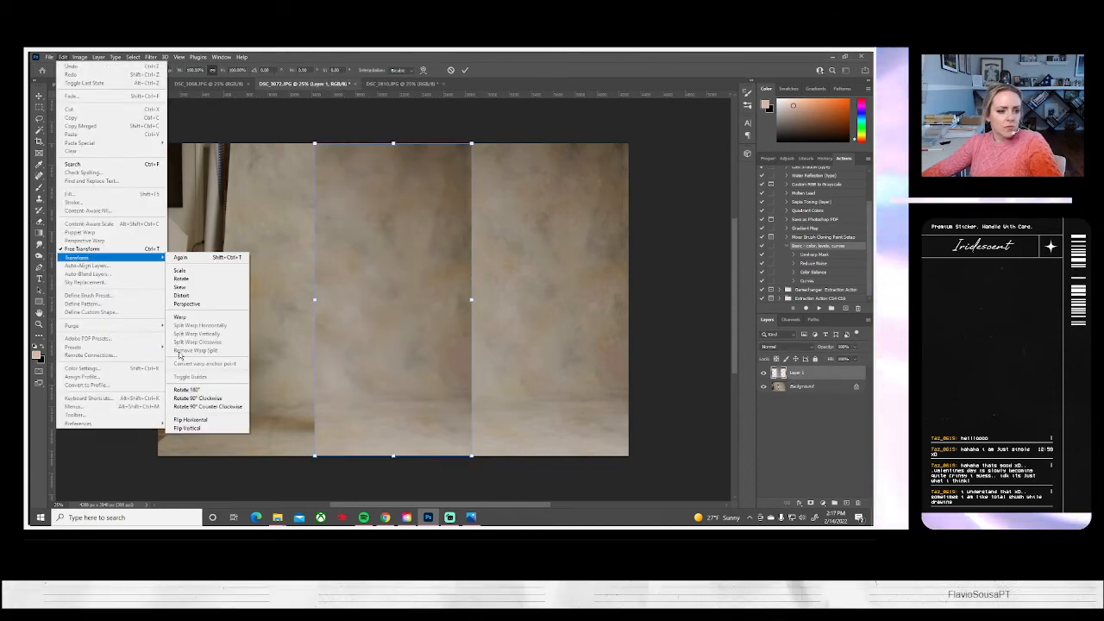
click(191, 407)
drag(460, 328, 275, 344)
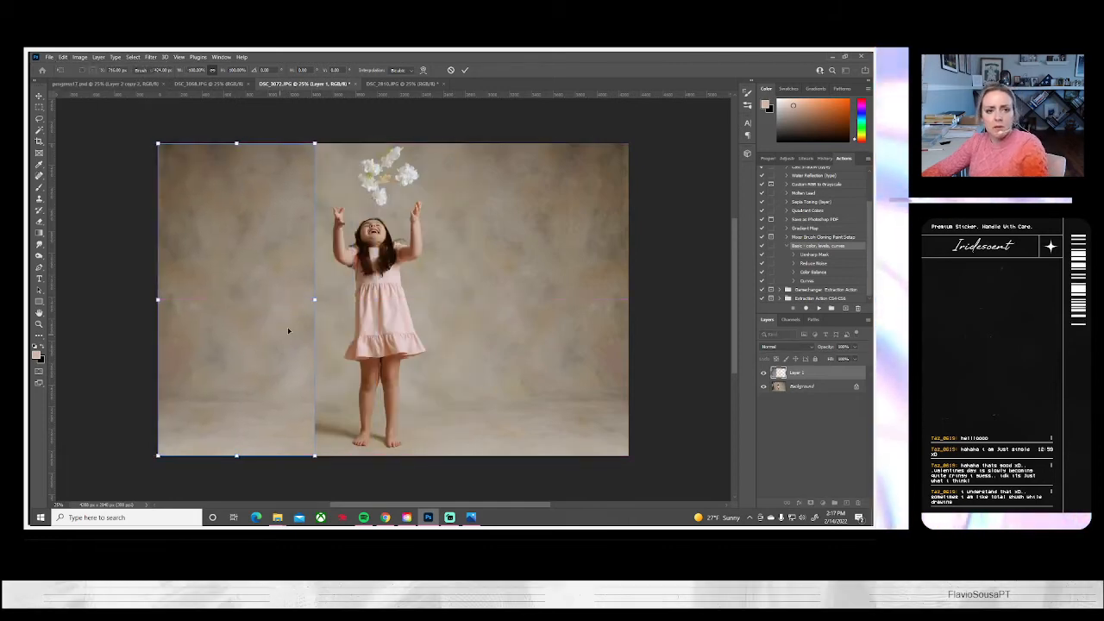
key(Return)
Blend the left strip's inner edge with the Eraser, reducing its opacity to 47%, and compare with the strip hidden and shown
key(e)
drag(305, 181, 310, 470)
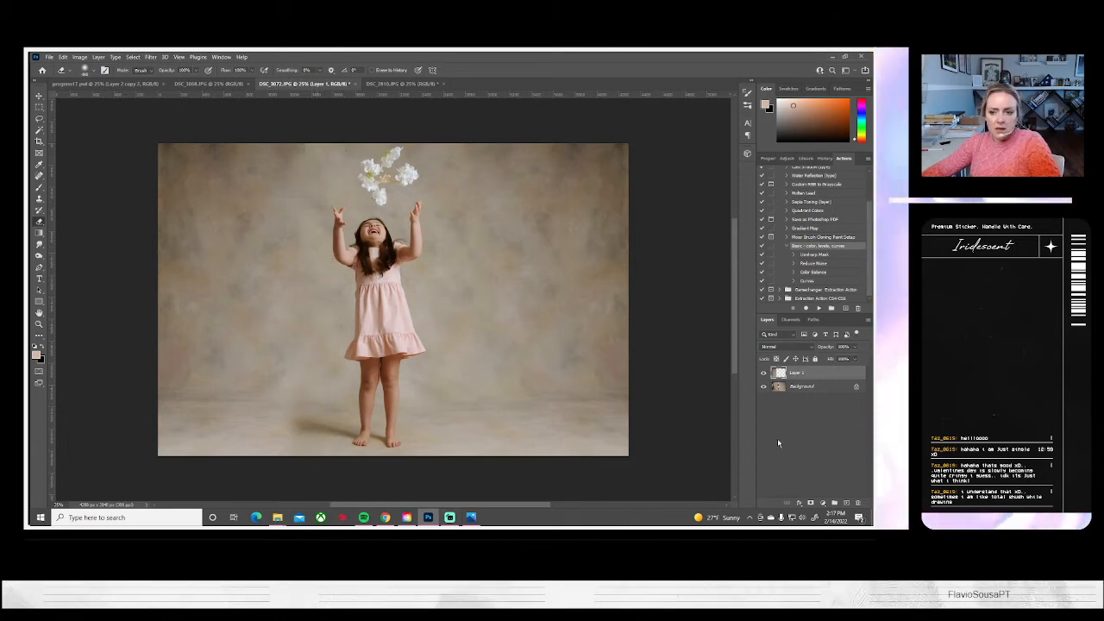
click(763, 373)
click(763, 374)
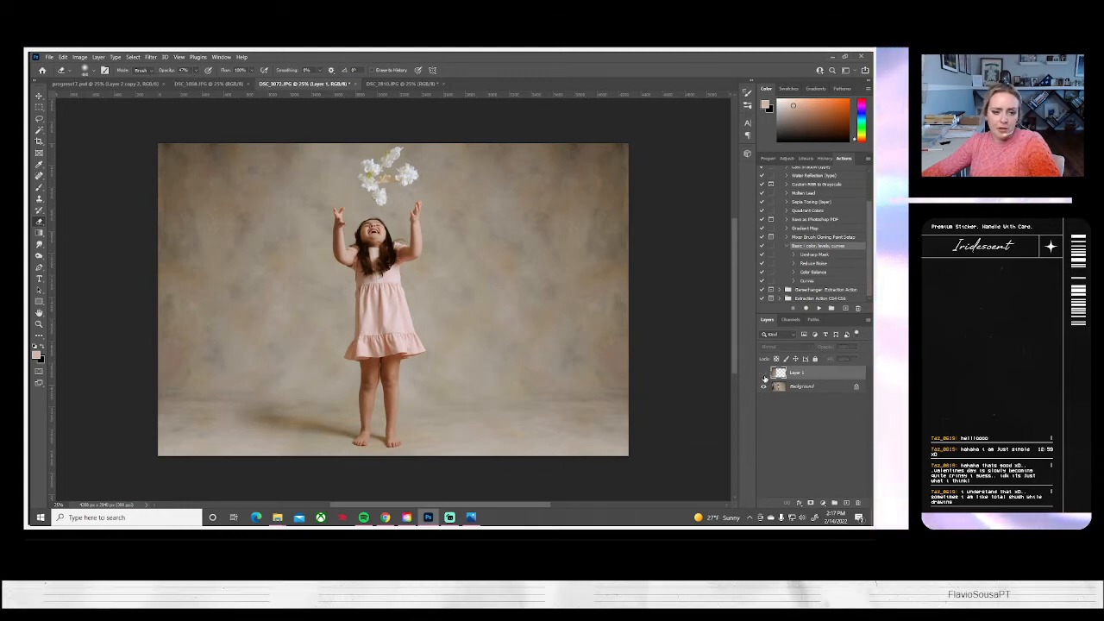
click(762, 373)
click(762, 373)
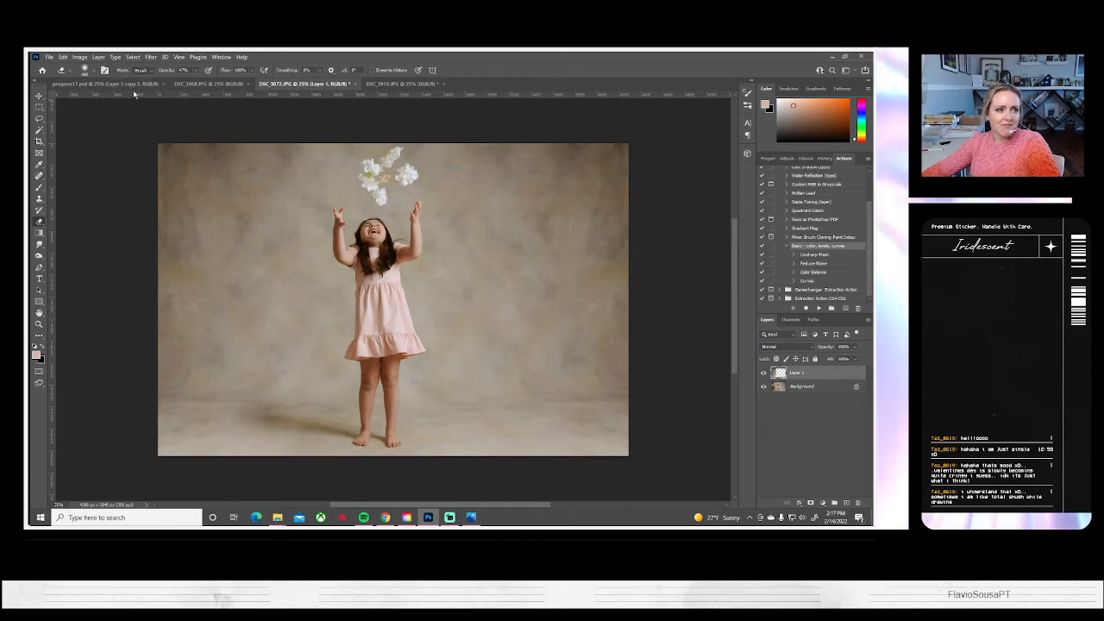
Adjust the left strip layer with Brightness/Contrast, setting brightness to -9 and contrast to 17
click(78, 57)
mouse_move(83, 79)
click(194, 78)
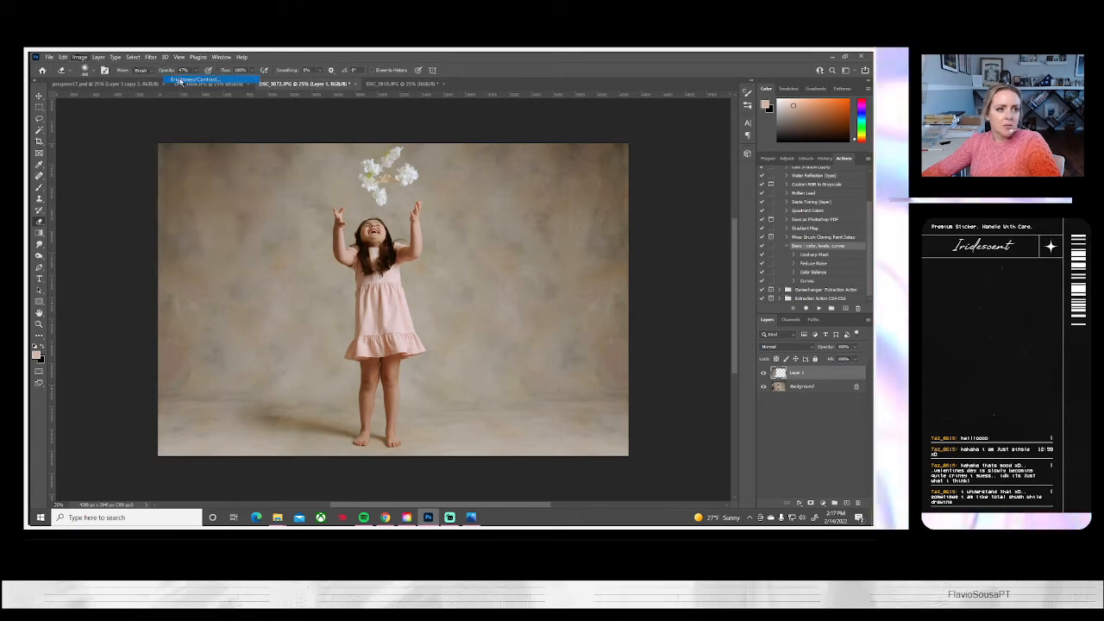
drag(687, 160, 684, 160)
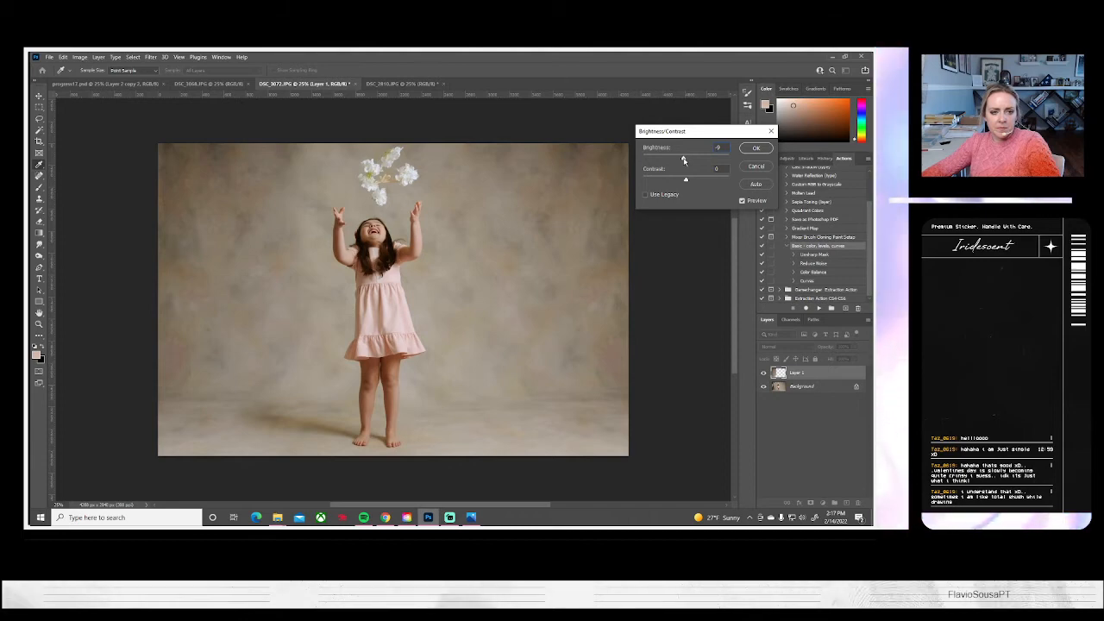
drag(693, 183, 694, 183)
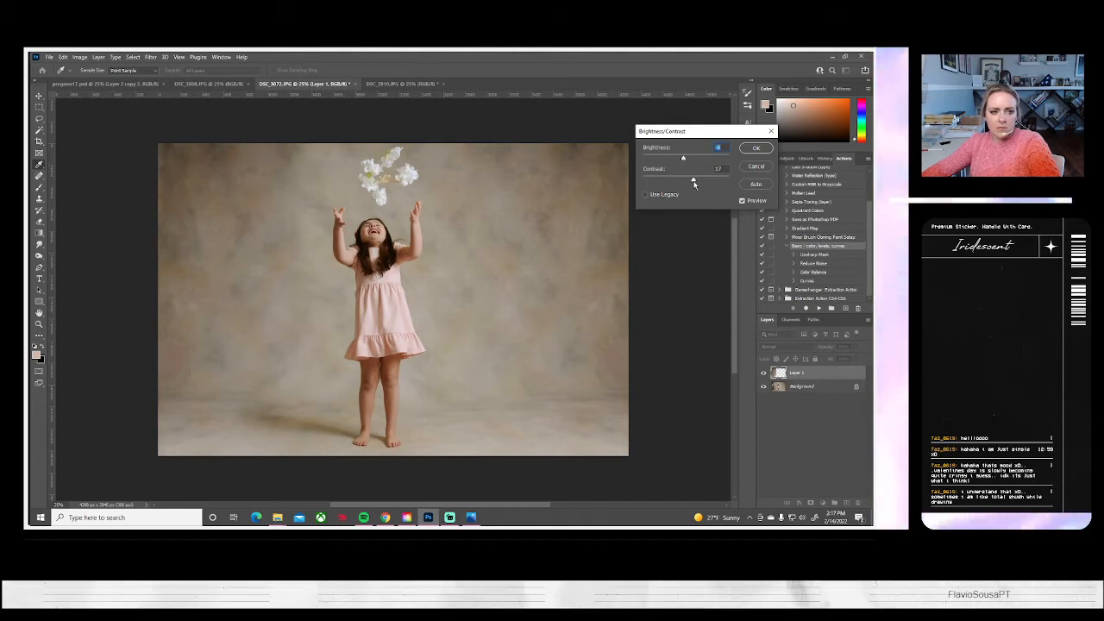
click(751, 151)
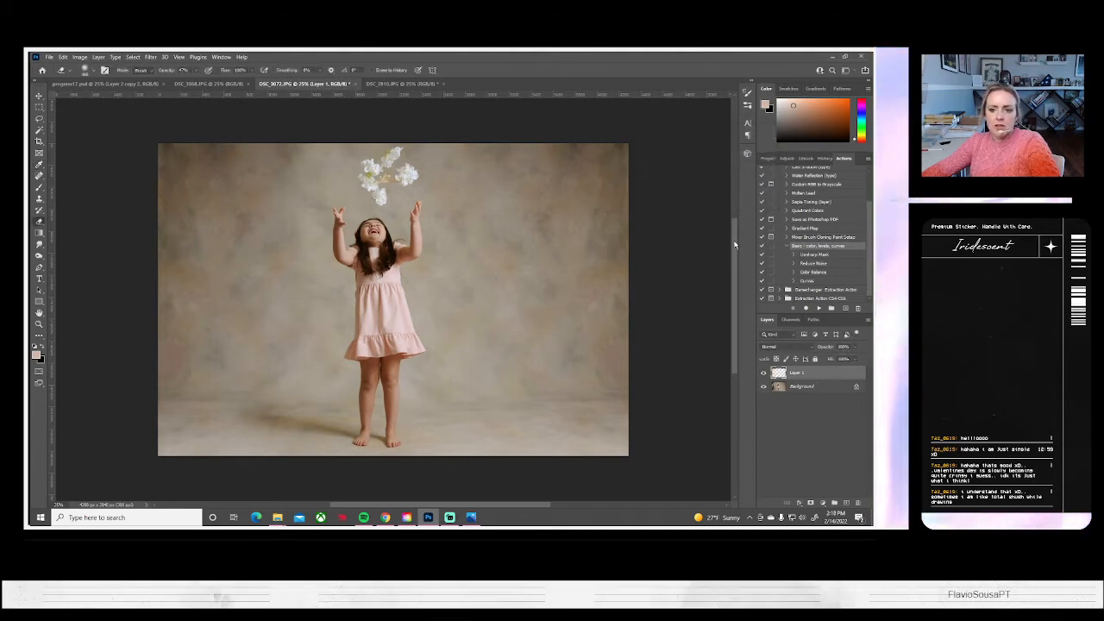
On the Background layer, burn the backdrop around the tossed flowers with a smaller soft brush at 7% exposure on midtones
click(802, 385)
click(39, 255)
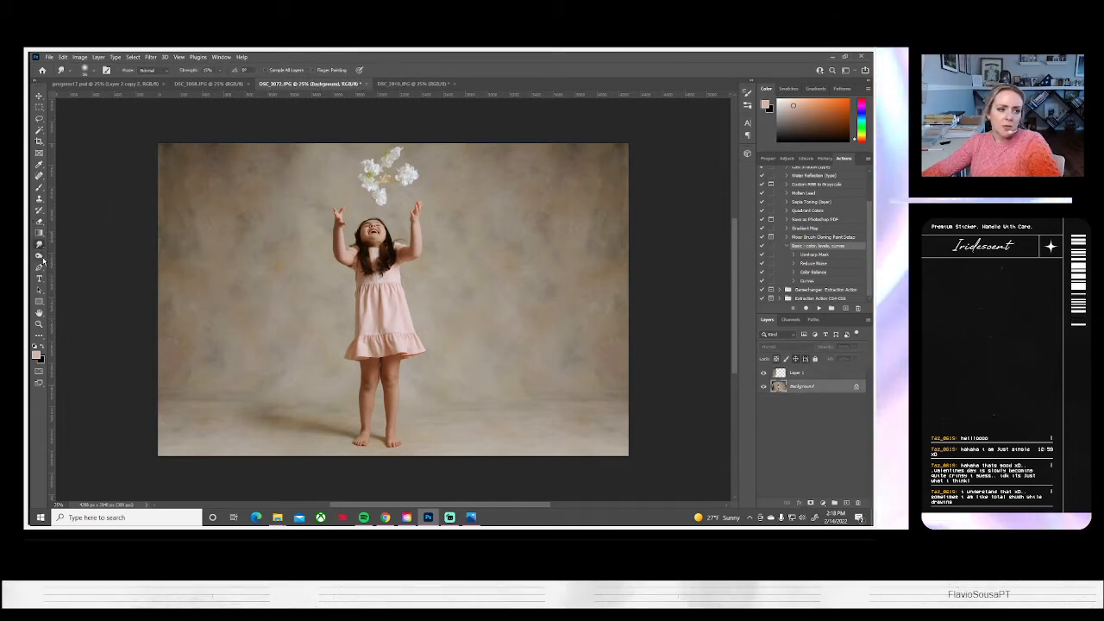
right_click(39, 255)
click(74, 264)
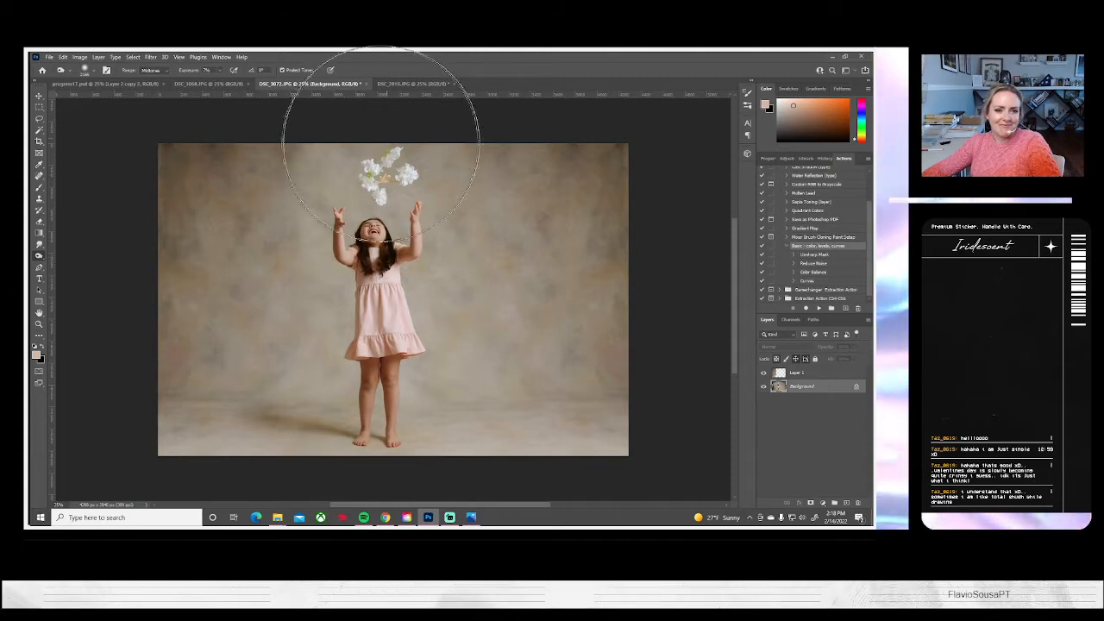
click(91, 72)
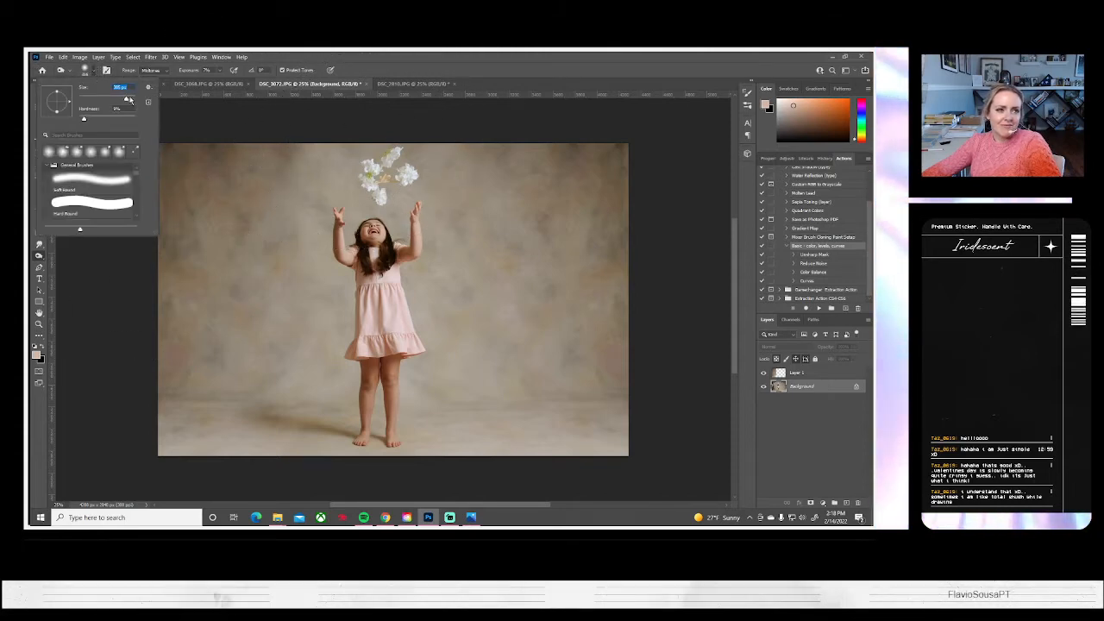
click(391, 148)
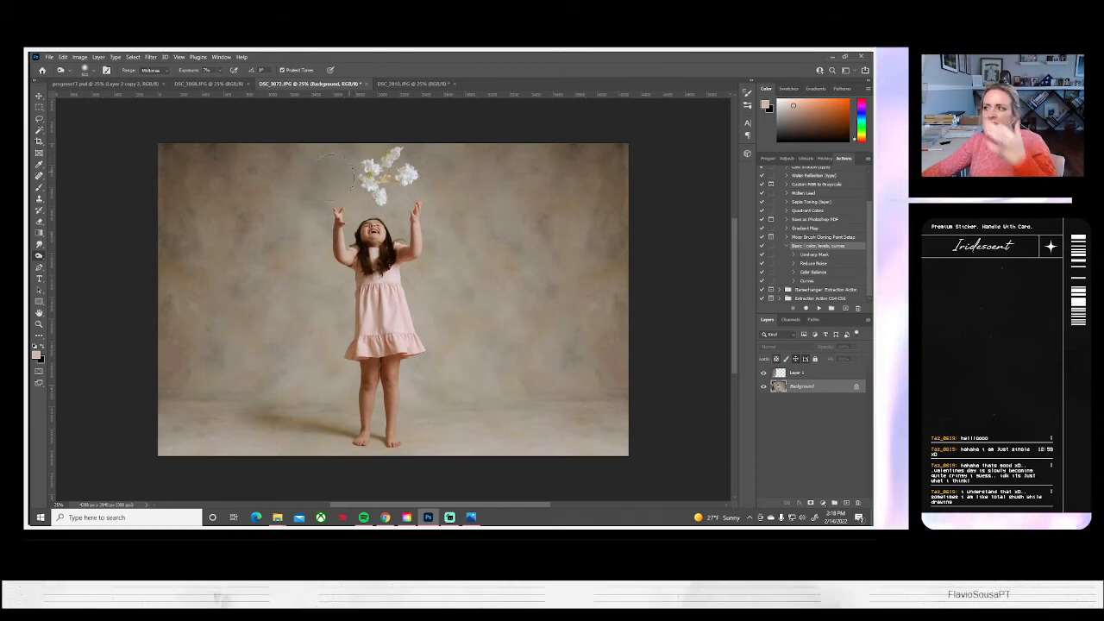
Flatten DSC_3072.JPG and save it as a JPEG with Maximum quality and the Baseline ("Standard") format
click(99, 57)
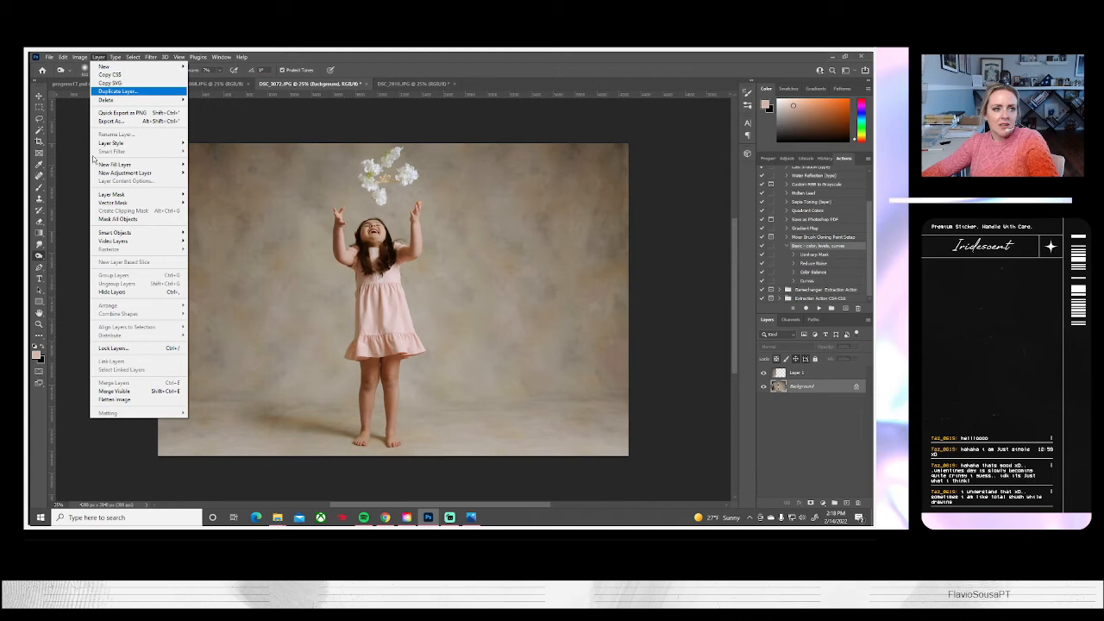
click(112, 400)
click(48, 57)
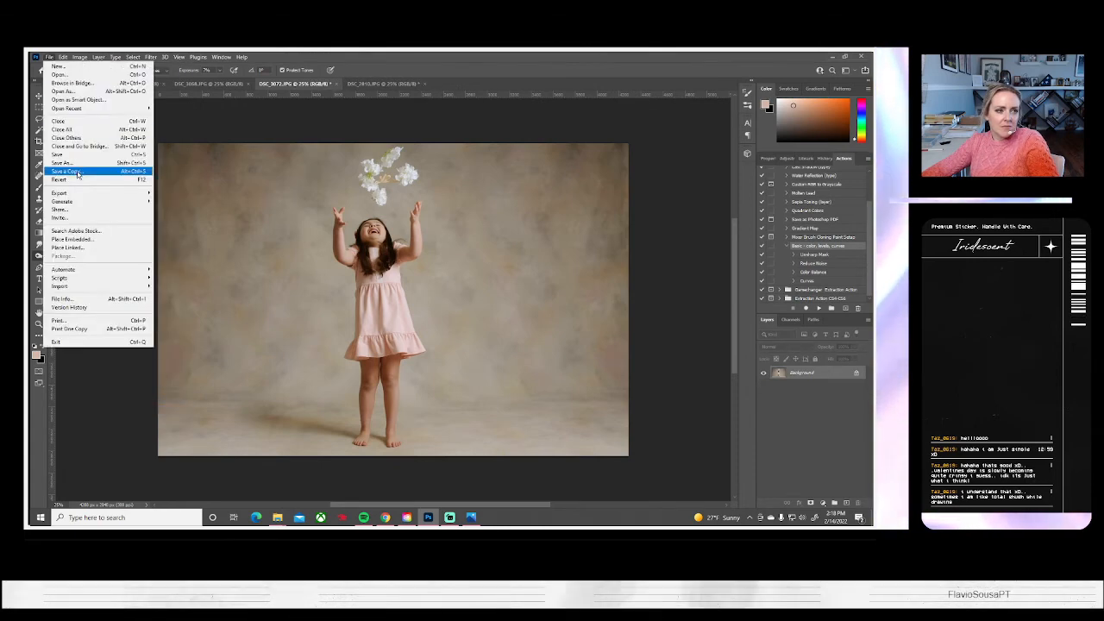
click(69, 163)
click(545, 351)
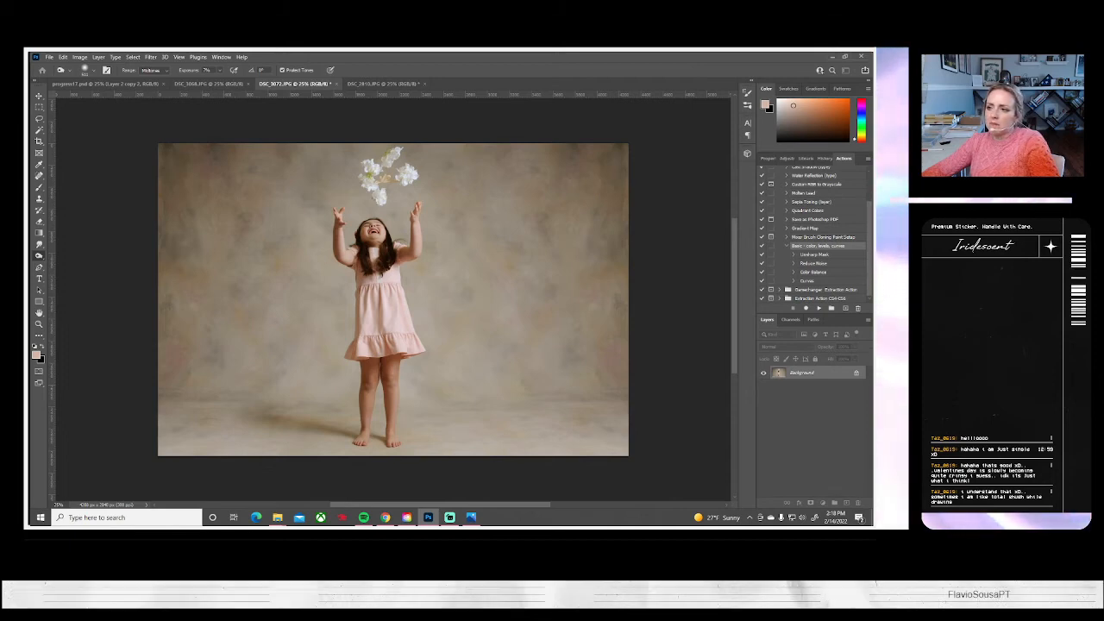
key(ctrl+s)
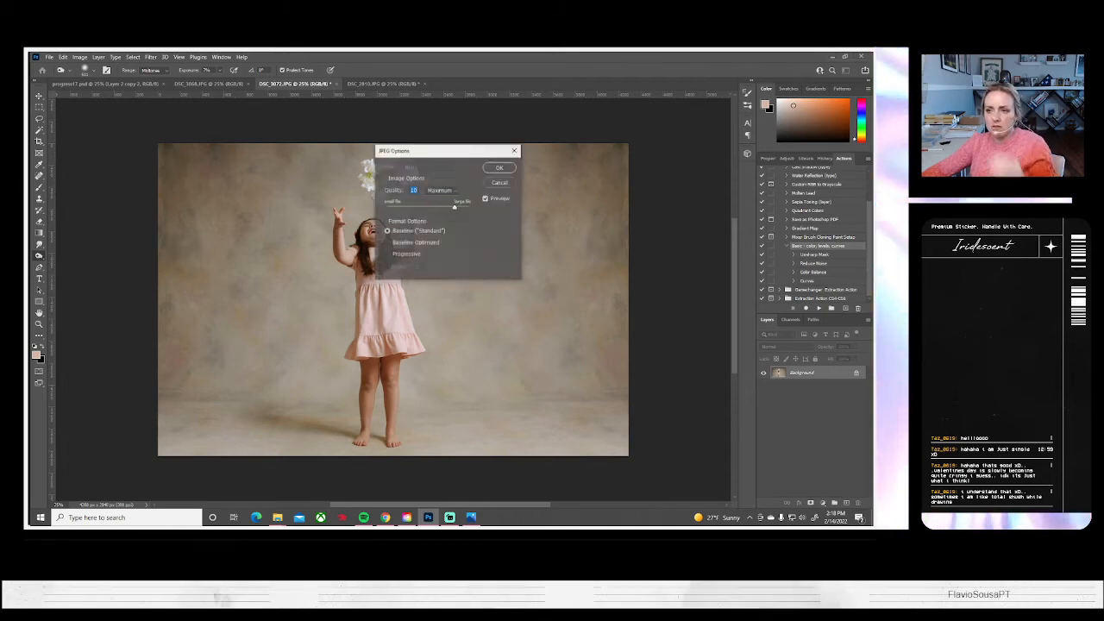
click(500, 169)
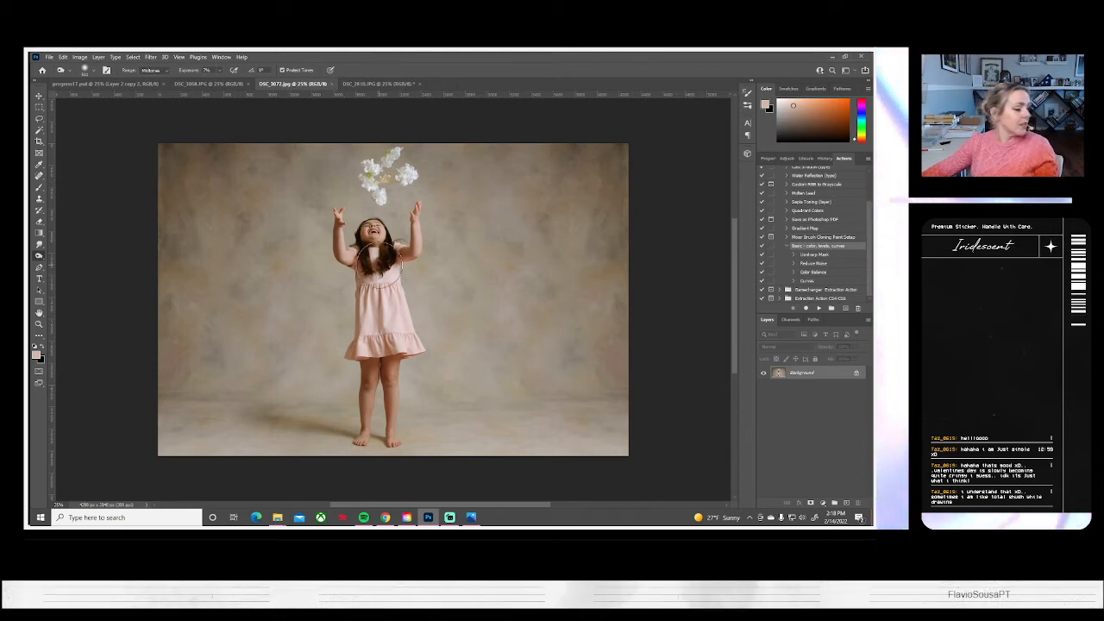
Close the saved portrait and run the Basic color, levels, curves action on the photo of the girl holding the flowers
click(332, 85)
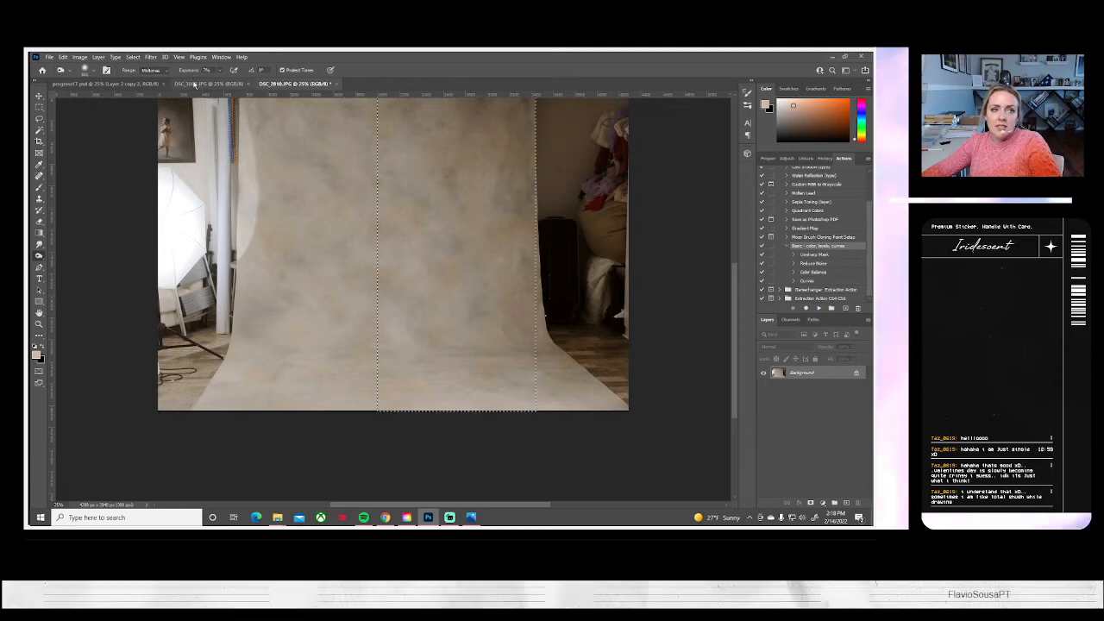
click(193, 84)
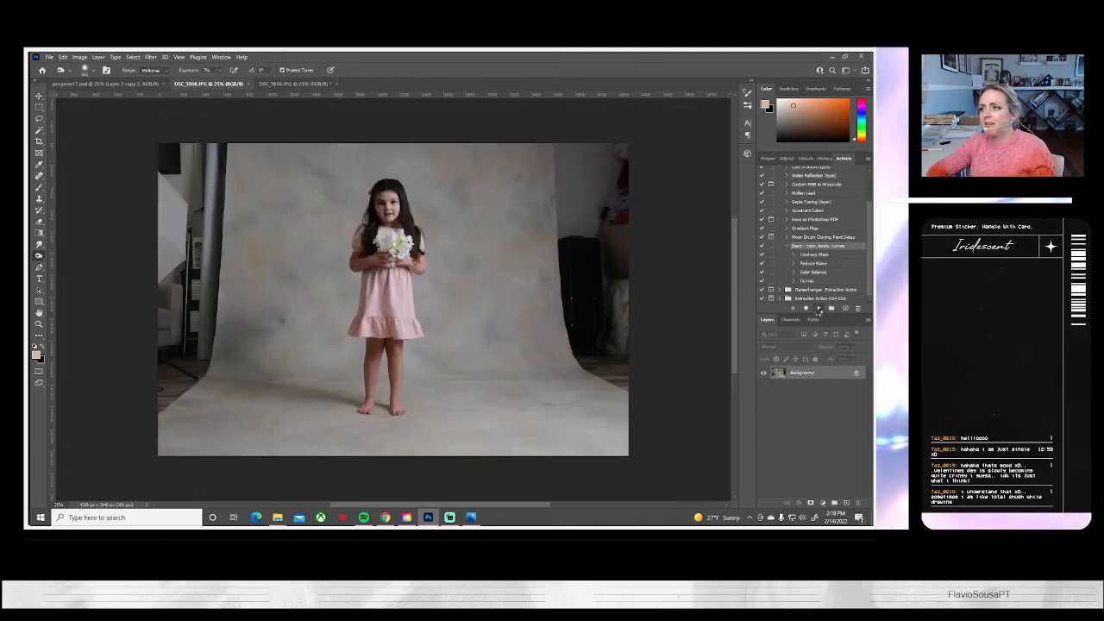
click(817, 308)
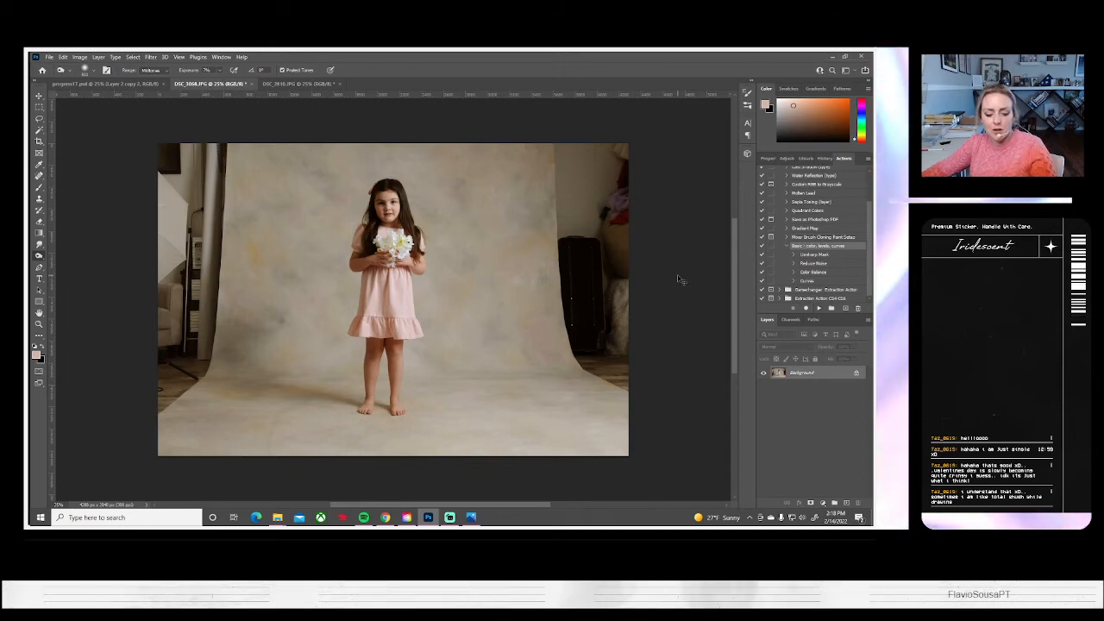
Enlarge the photo to about 114% with Free Transform and reposition it so the girl fills more of the frame
key(ctrl+t)
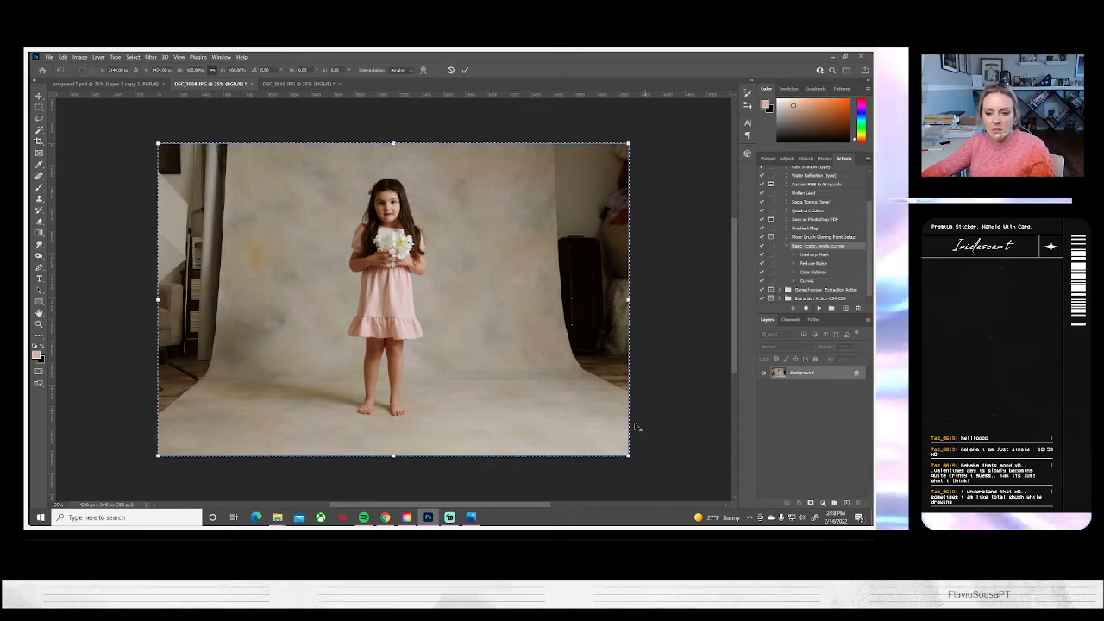
drag(628, 456, 661, 477)
drag(521, 335, 524, 347)
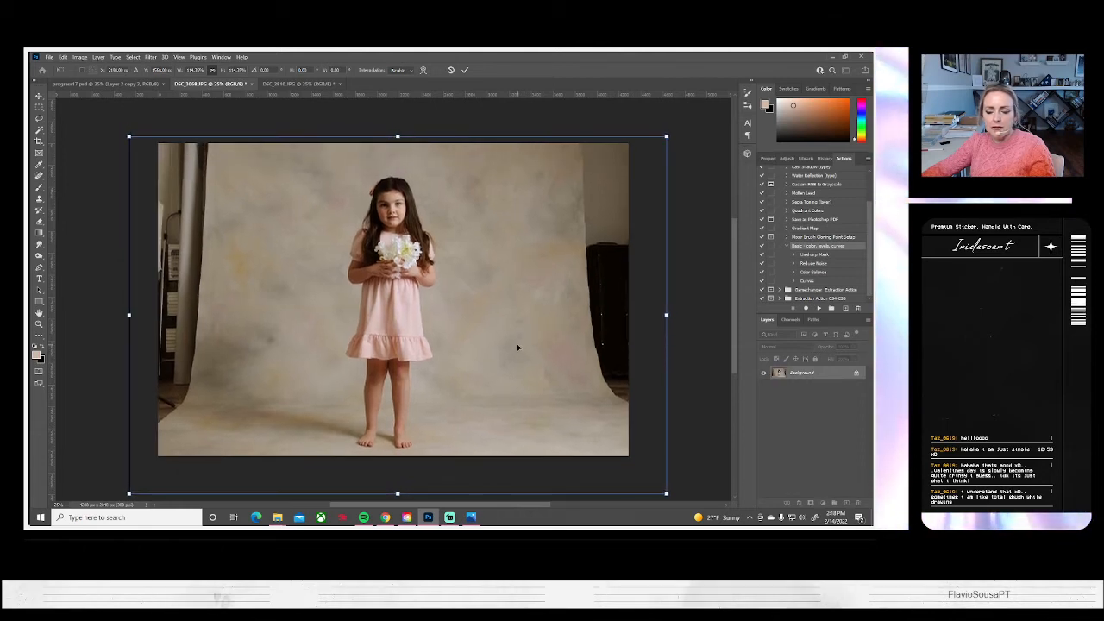
key(Return)
key(o)
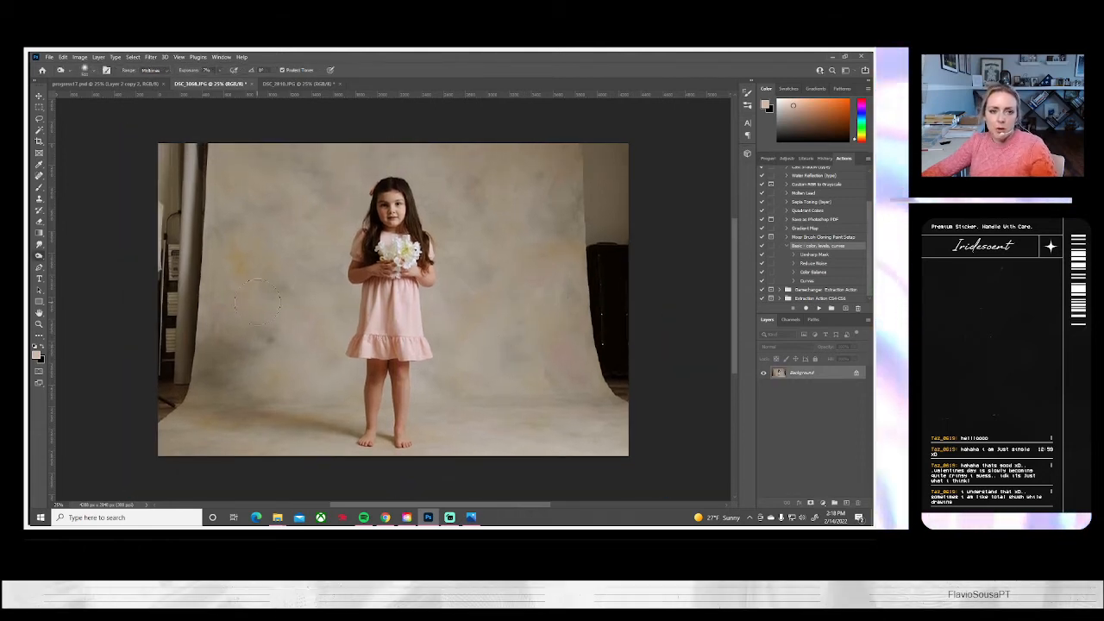
Copy a full-height strip of backdrop beside the girl to a new layer and stretch it to the image's right edge
click(39, 110)
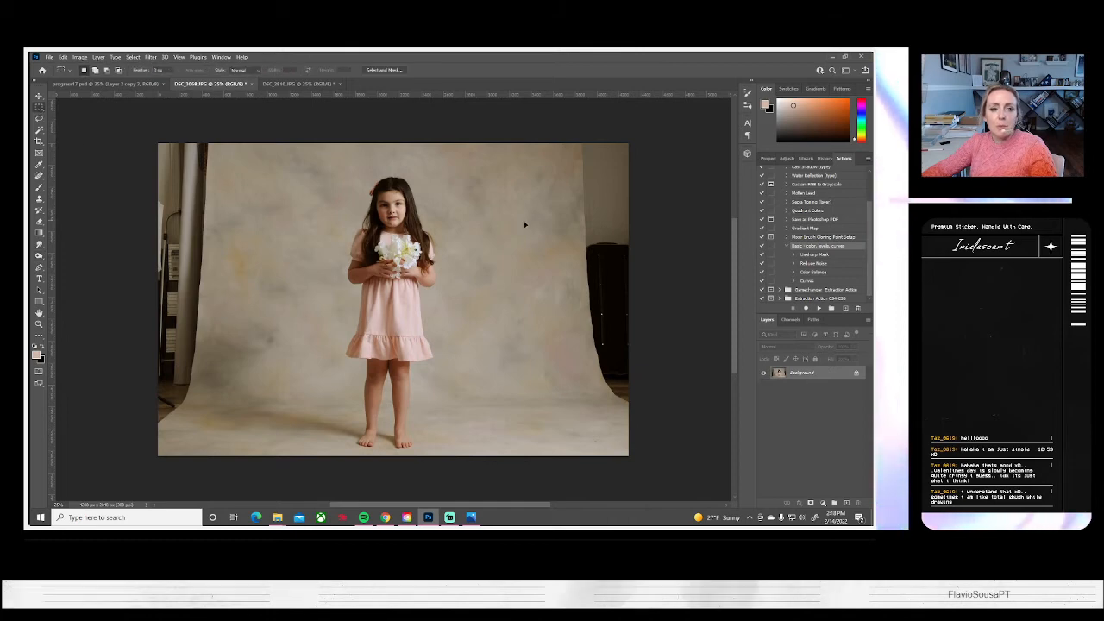
drag(458, 141, 581, 491)
key(ctrl+j)
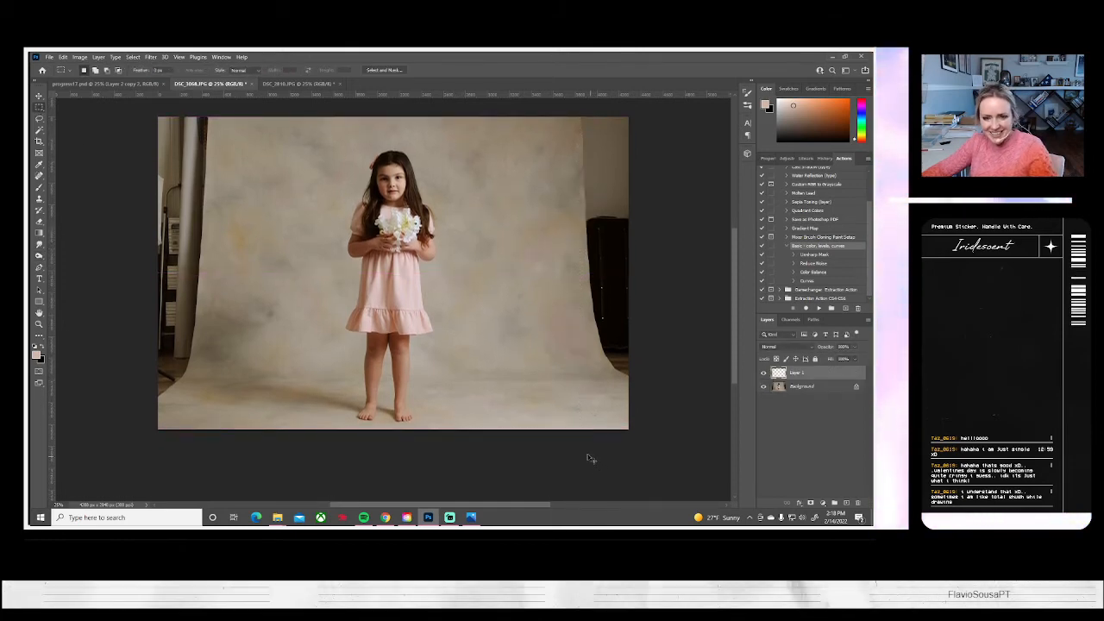
key(ctrl+t)
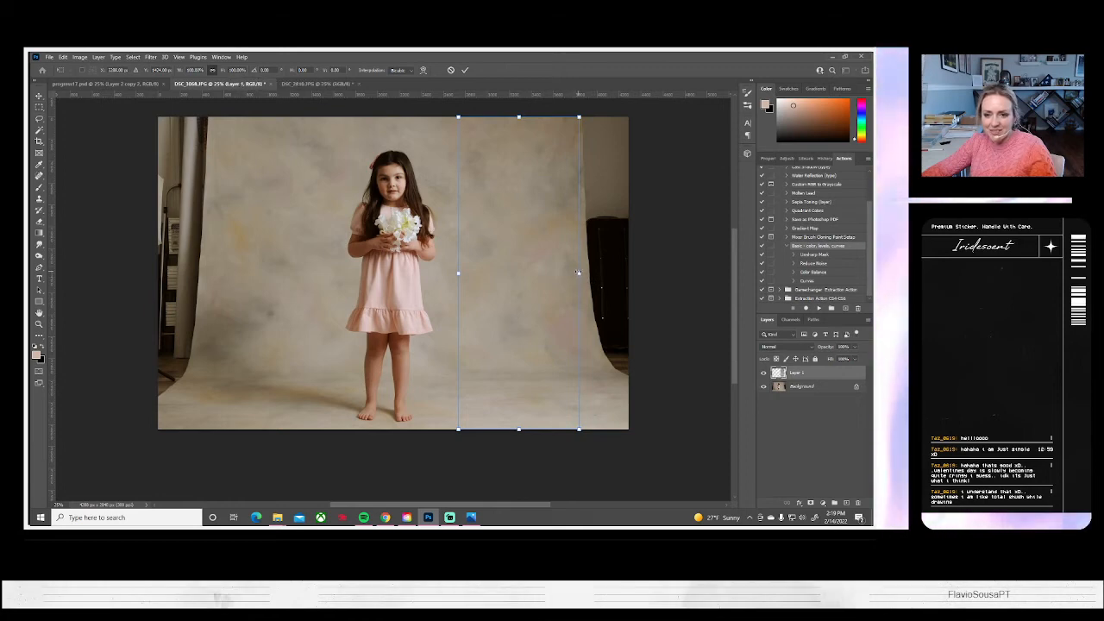
drag(577, 273, 628, 273)
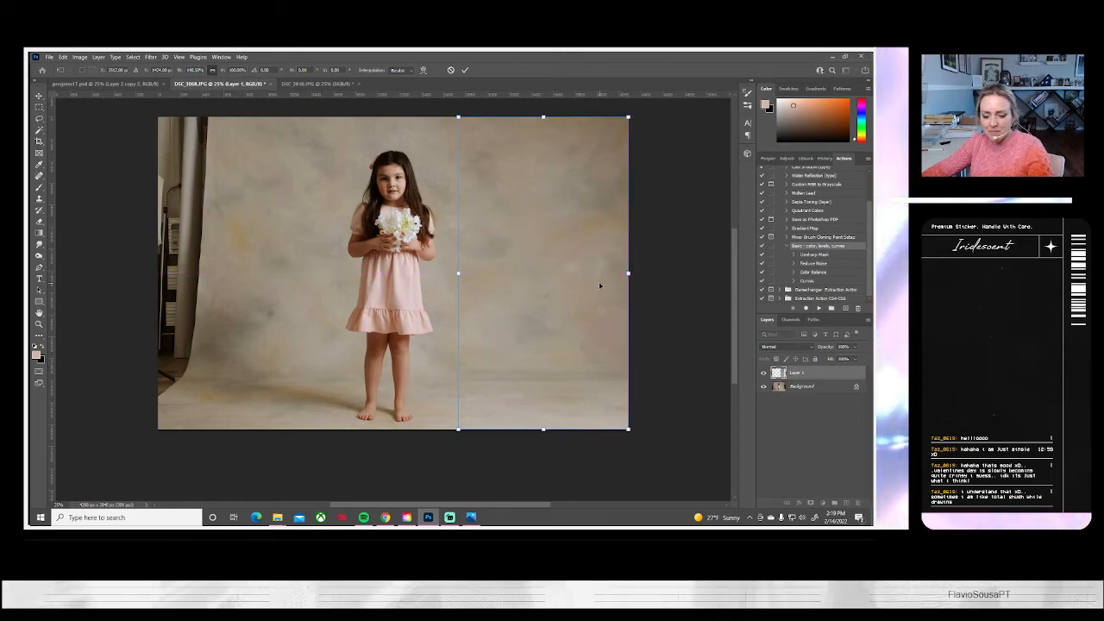
key(Return)
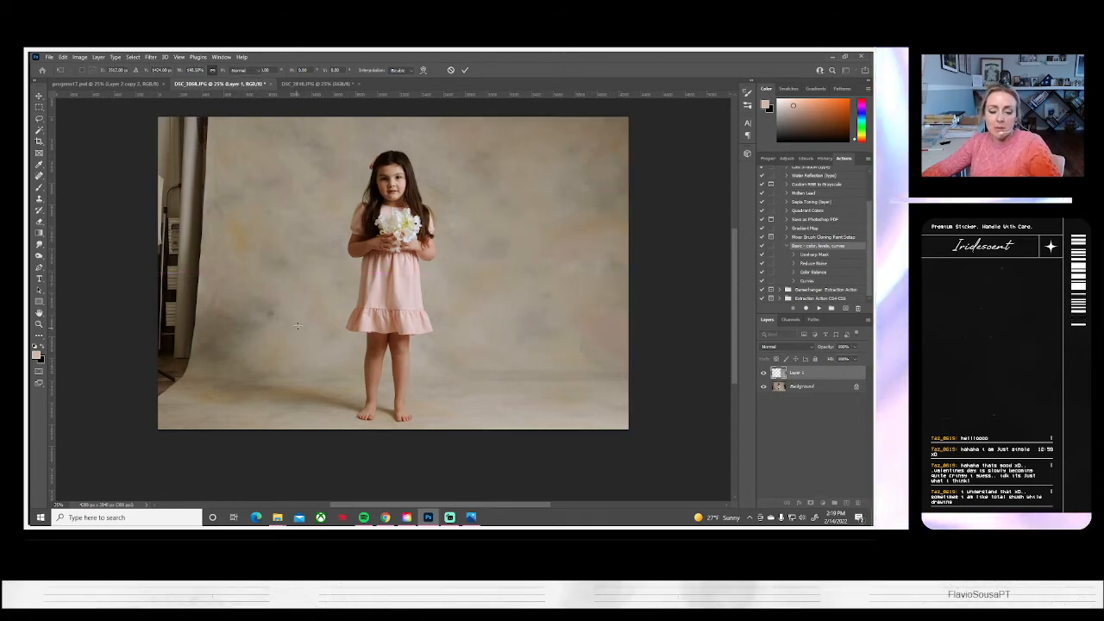
scroll(491, 344, up, 2)
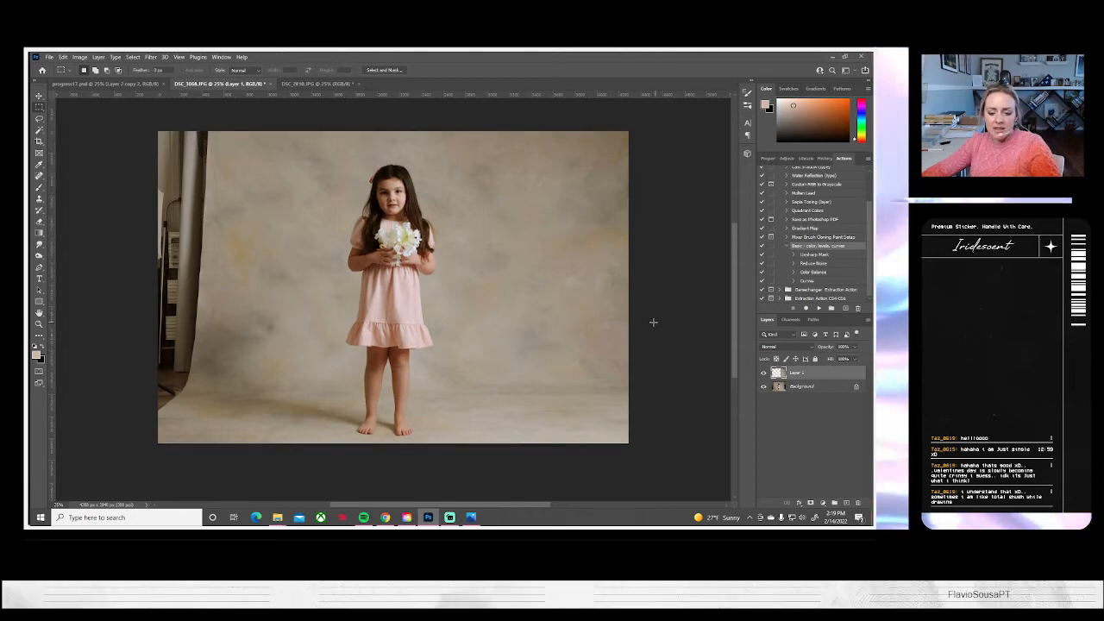
Duplicate the strip layer, flip the copy horizontally and move it over the curtain and furniture at the image's left edge
right_click(807, 373)
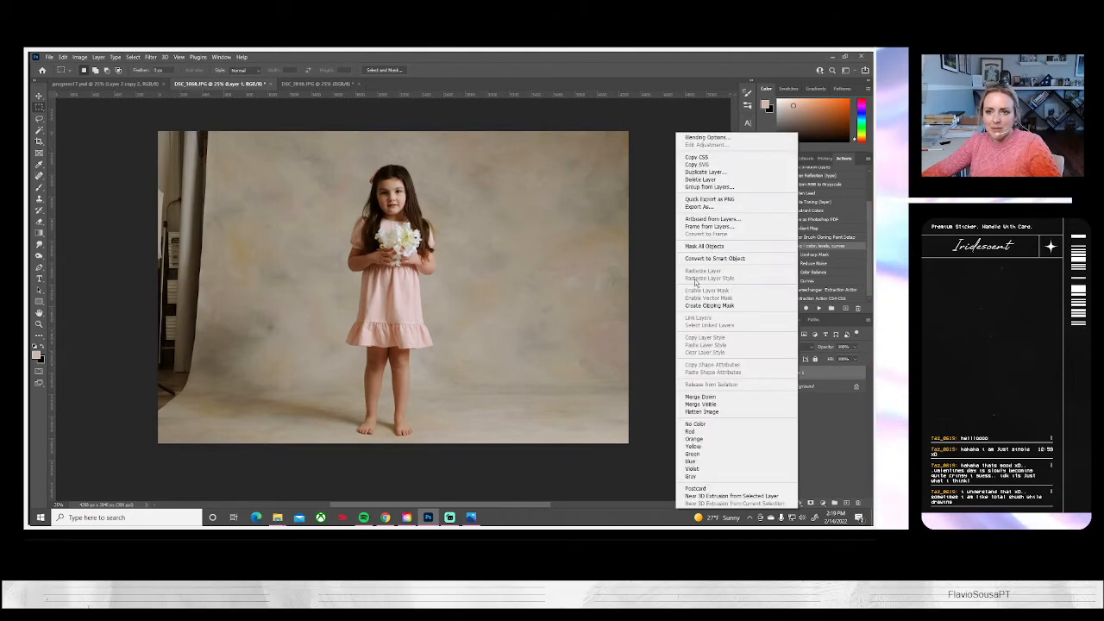
click(705, 171)
click(521, 181)
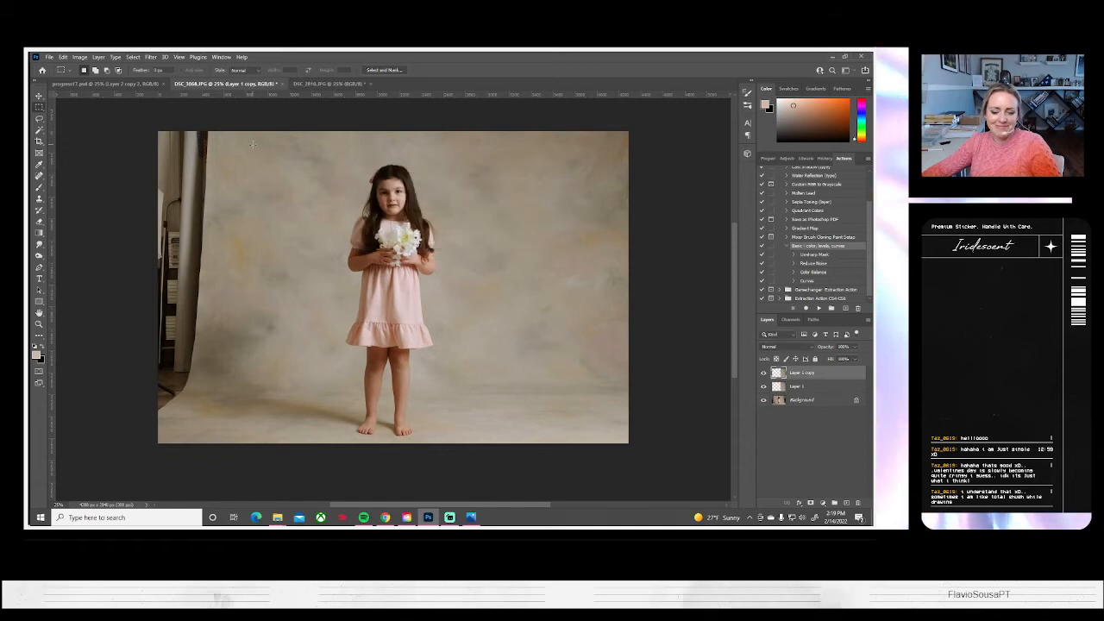
key(ctrl+t)
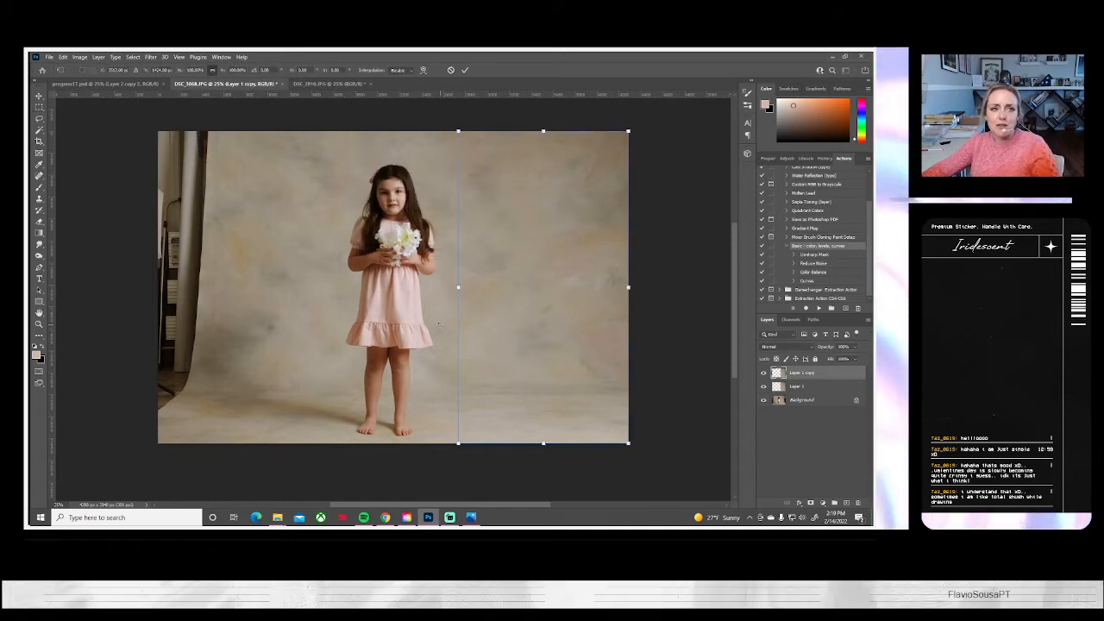
click(63, 57)
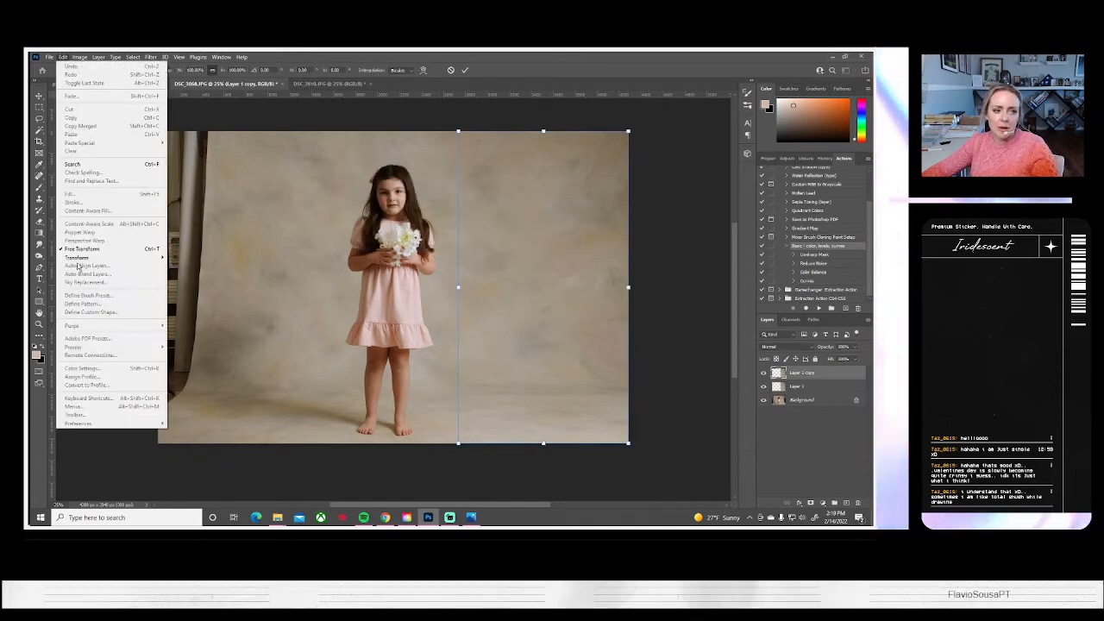
mouse_move(94, 257)
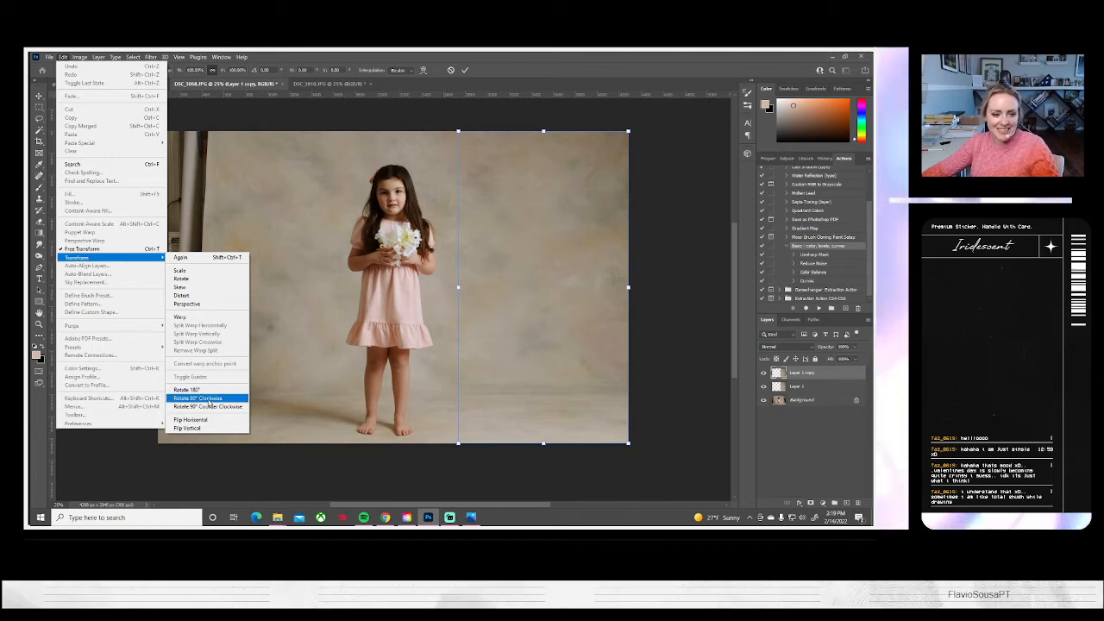
click(191, 419)
drag(570, 415, 286, 394)
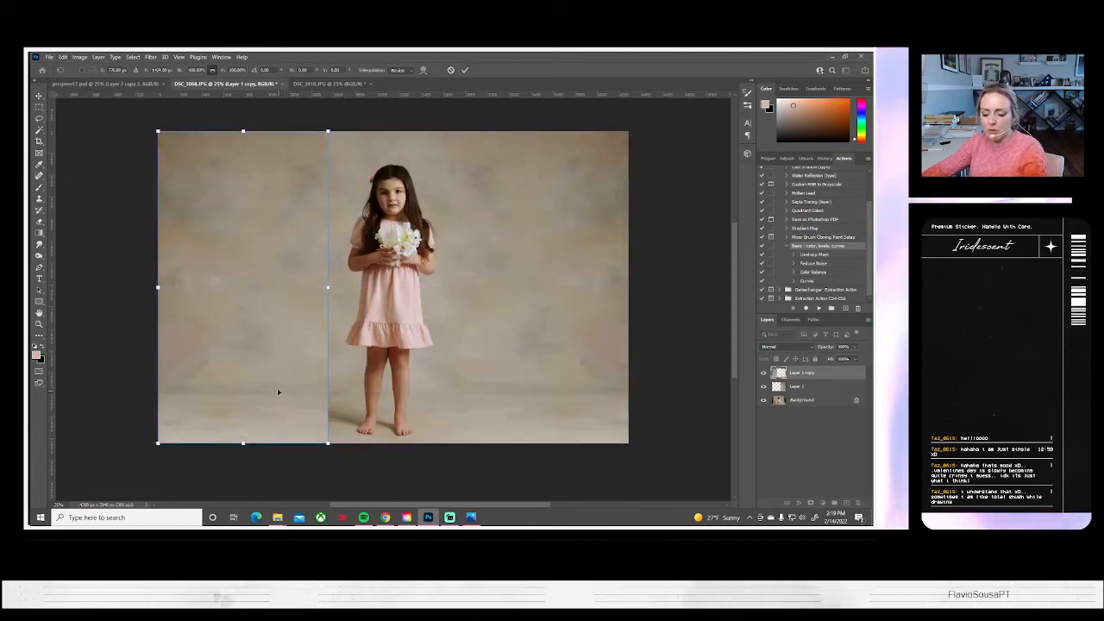
key(Return)
Blend the left strip's inner edge and uncover the girl's shadow with the Eraser at 100% opacity, comparing the strip hidden and shown
click(39, 221)
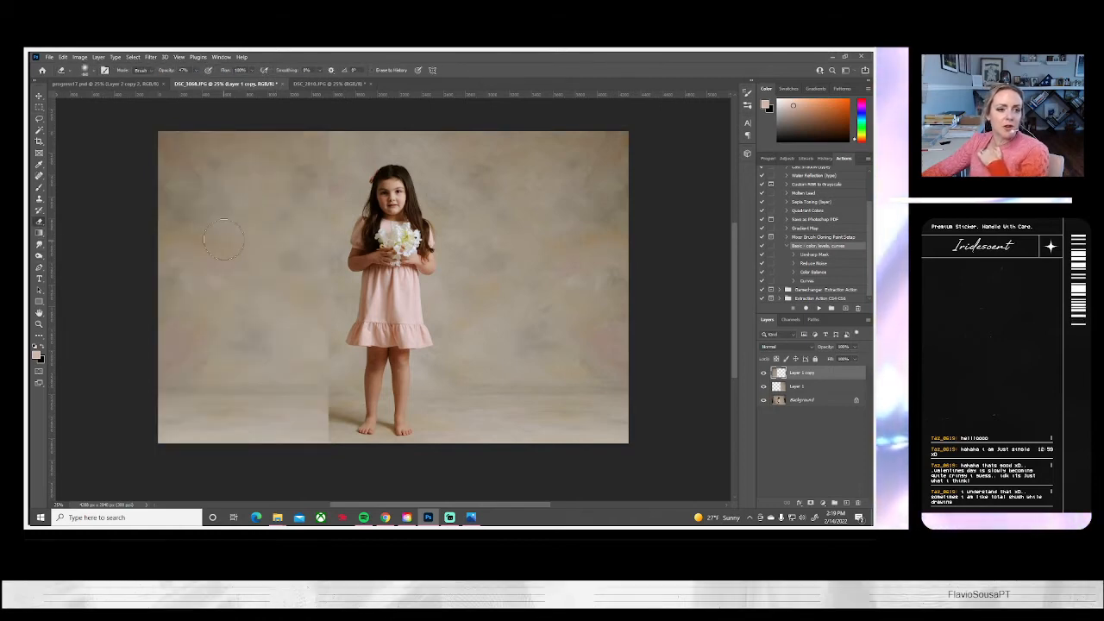
click(90, 71)
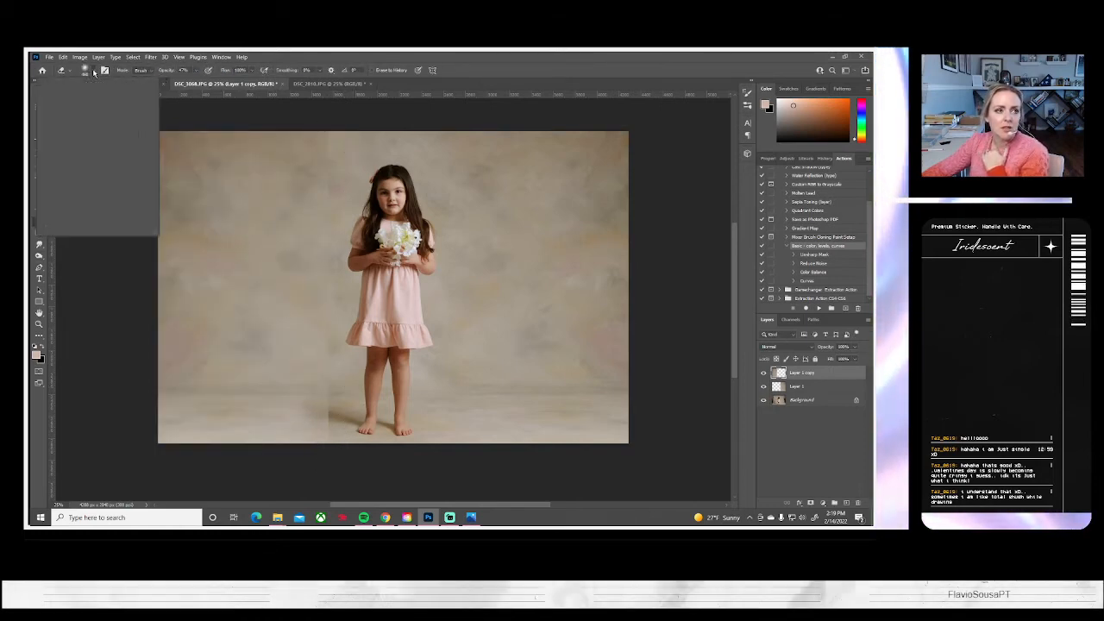
click(195, 73)
drag(197, 77, 236, 89)
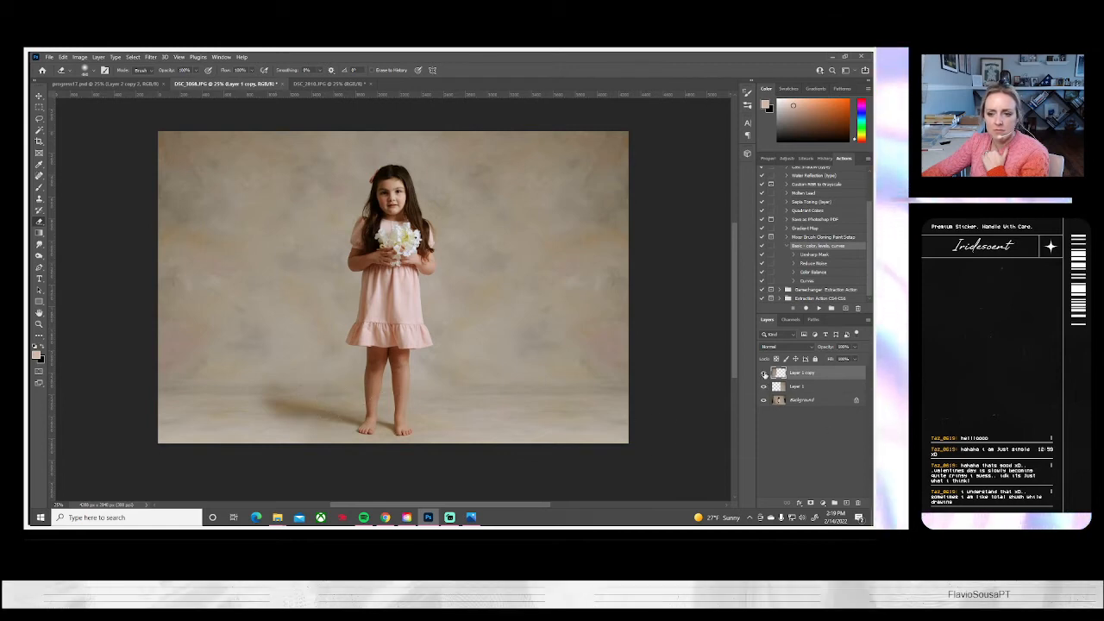
click(763, 373)
click(763, 373)
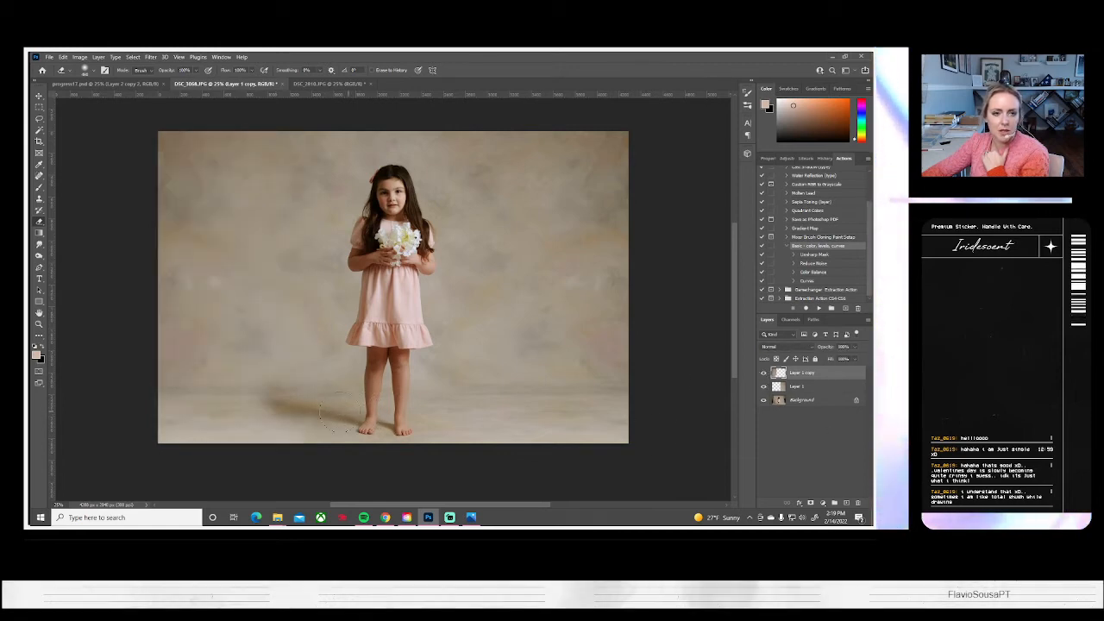
Darken the left strip layer with Brightness/Contrast, setting brightness to -5
click(79, 57)
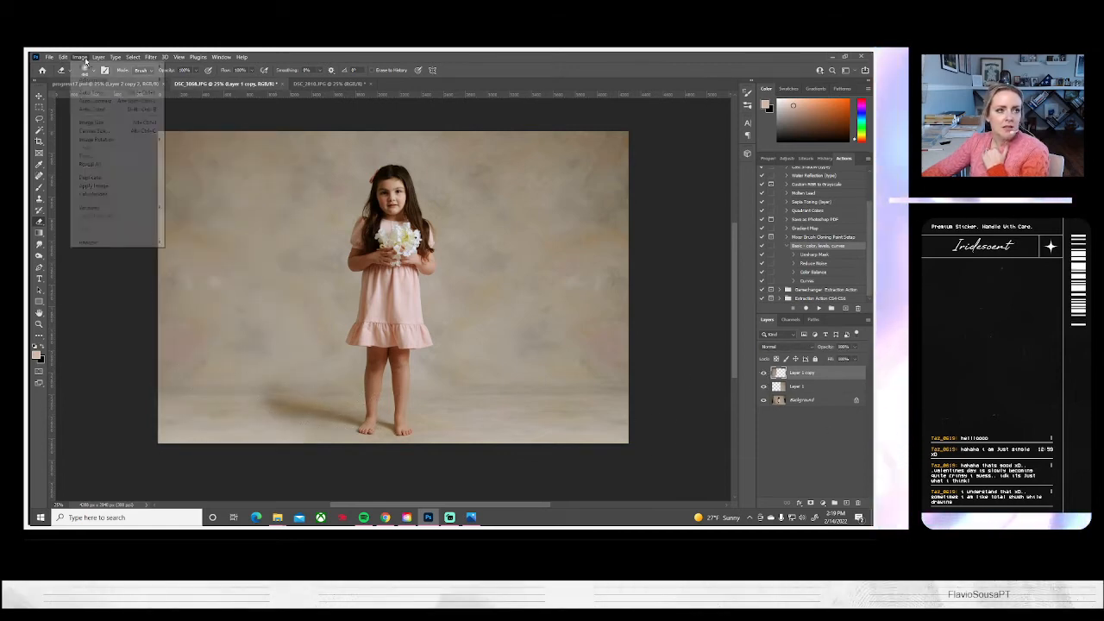
mouse_move(99, 79)
click(194, 79)
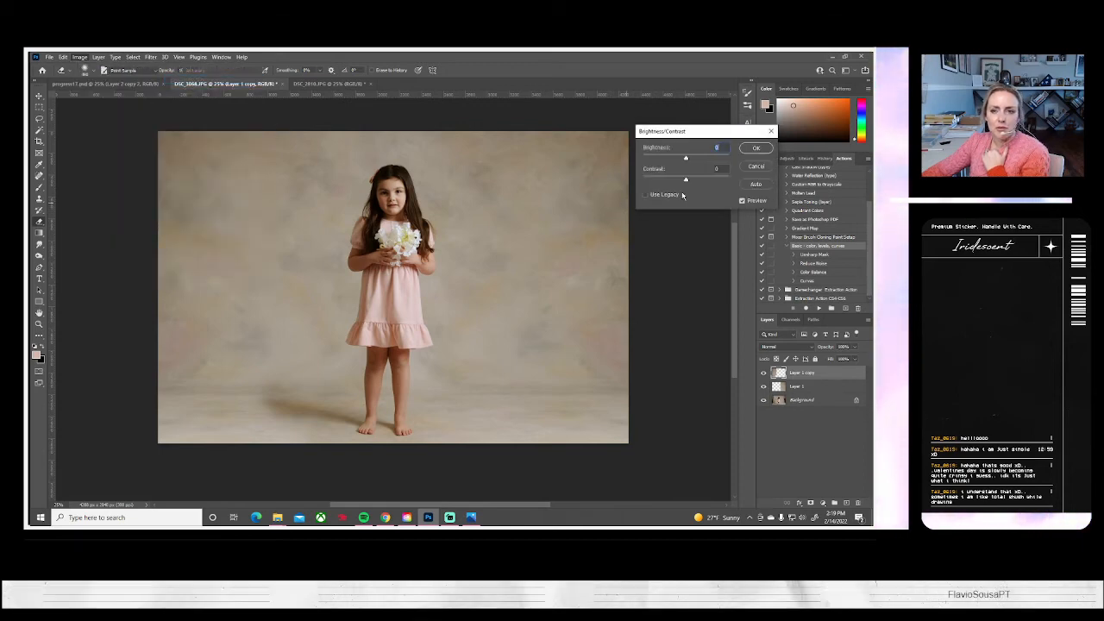
drag(686, 161, 686, 165)
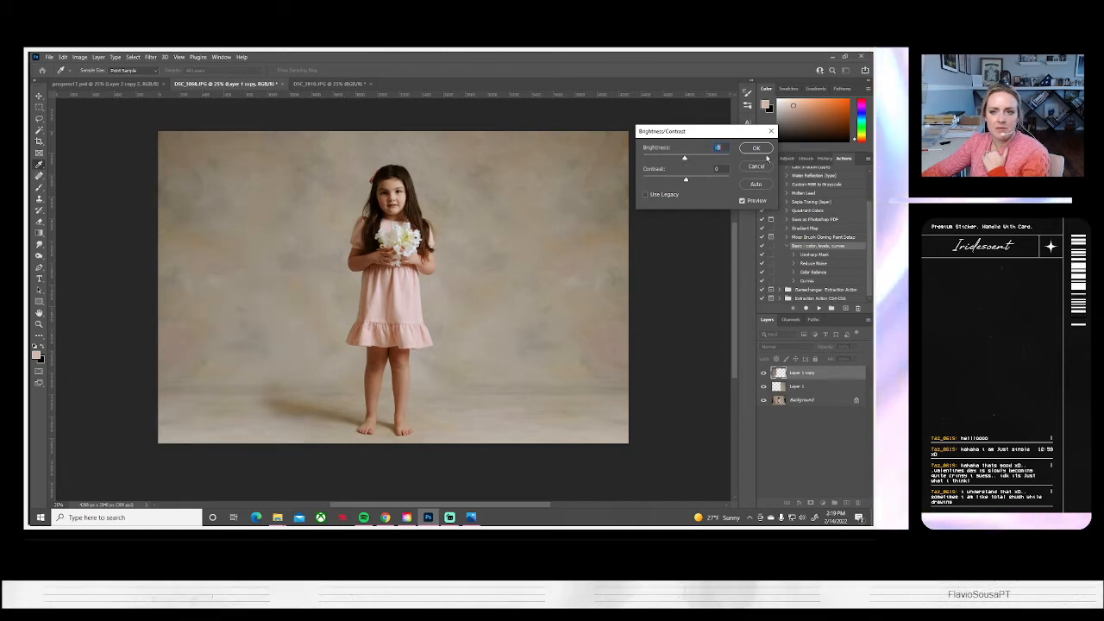
click(756, 149)
Flatten the extended portrait into a single background layer
click(99, 59)
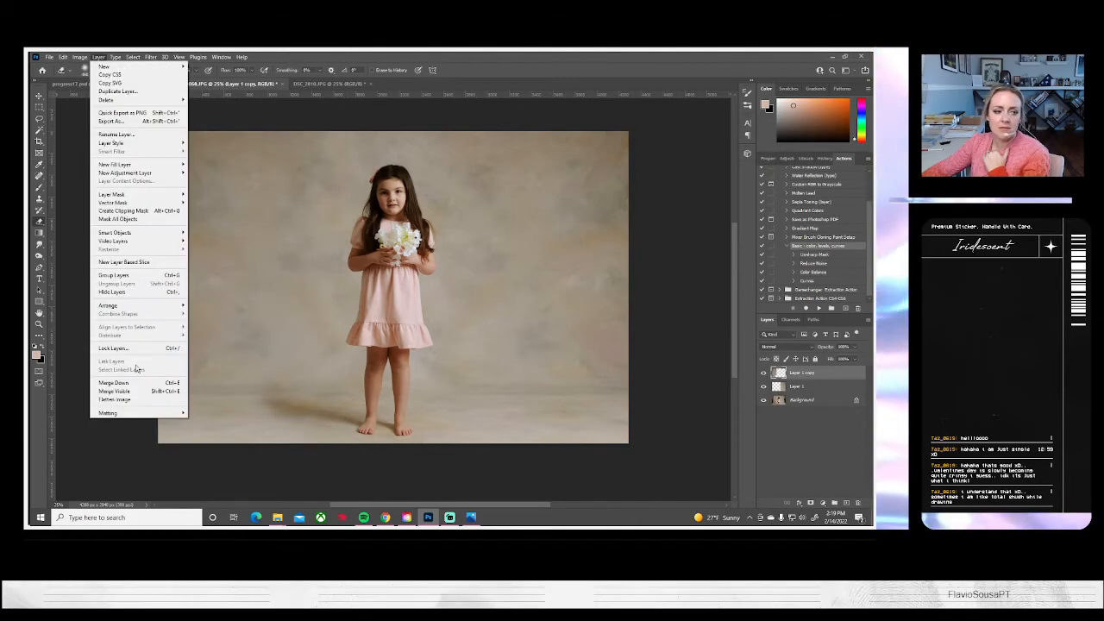
click(121, 394)
Save the flattened portrait as a baseline JPEG at quality 10 and close its document
click(49, 57)
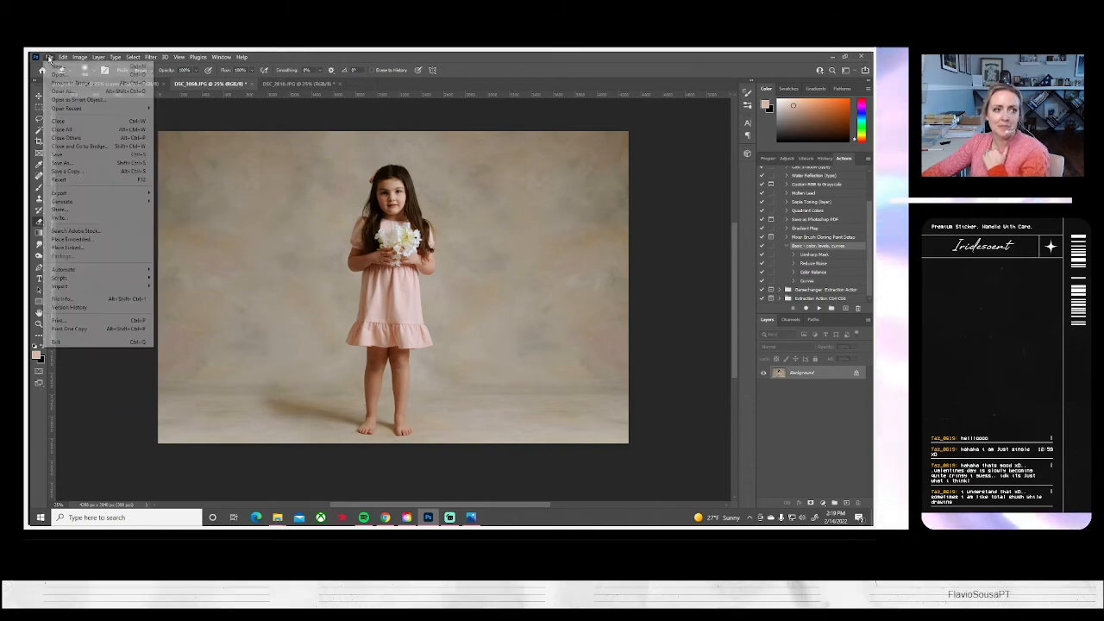
click(69, 168)
click(532, 351)
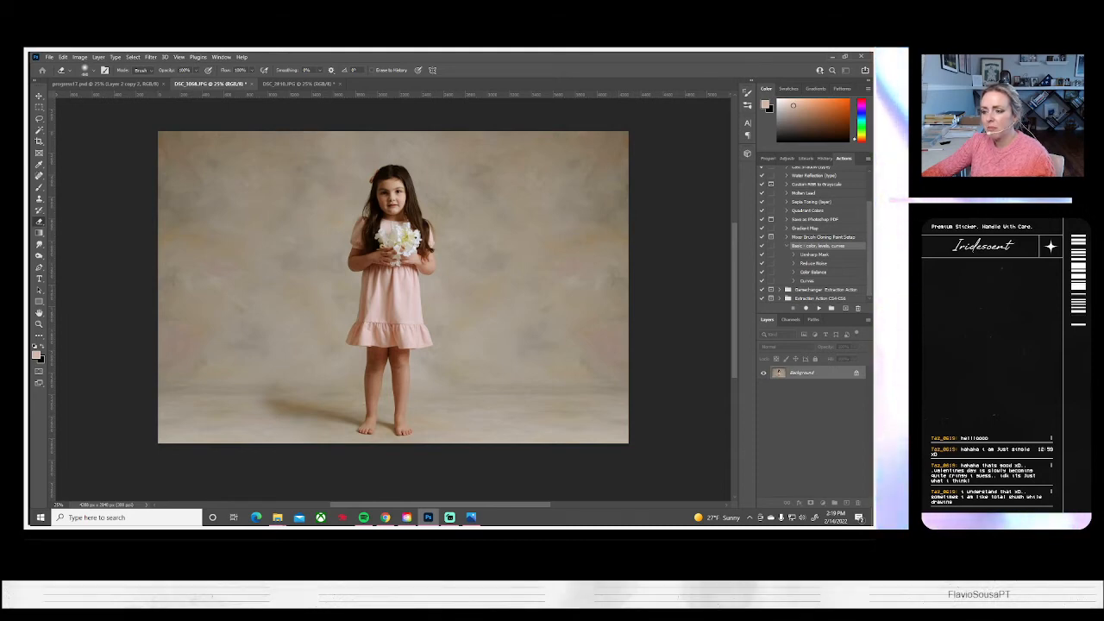
key(ctrl+s)
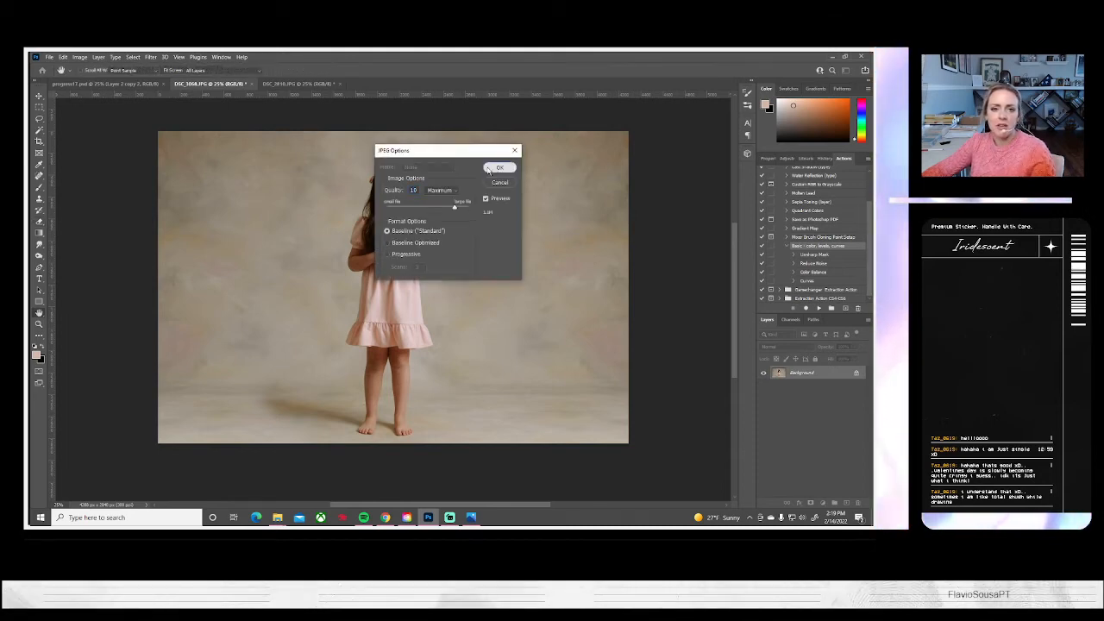
click(498, 169)
click(246, 84)
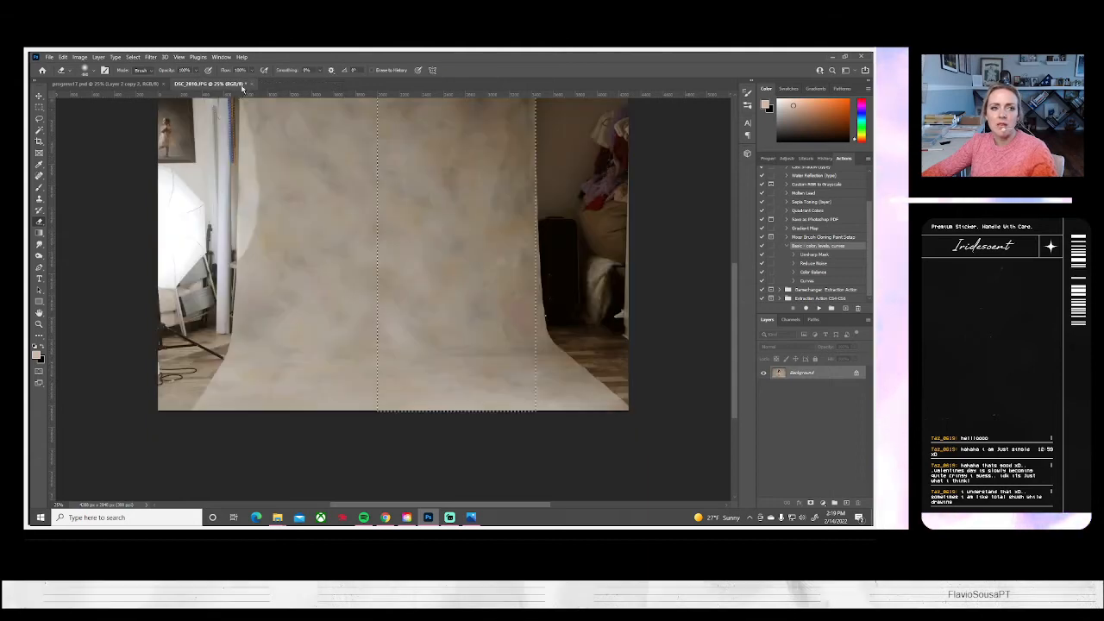
Start opening further images, switch to the Photos viewer and browse from the tossed-flower shots to the frontal tiara portraits
click(50, 58)
click(57, 74)
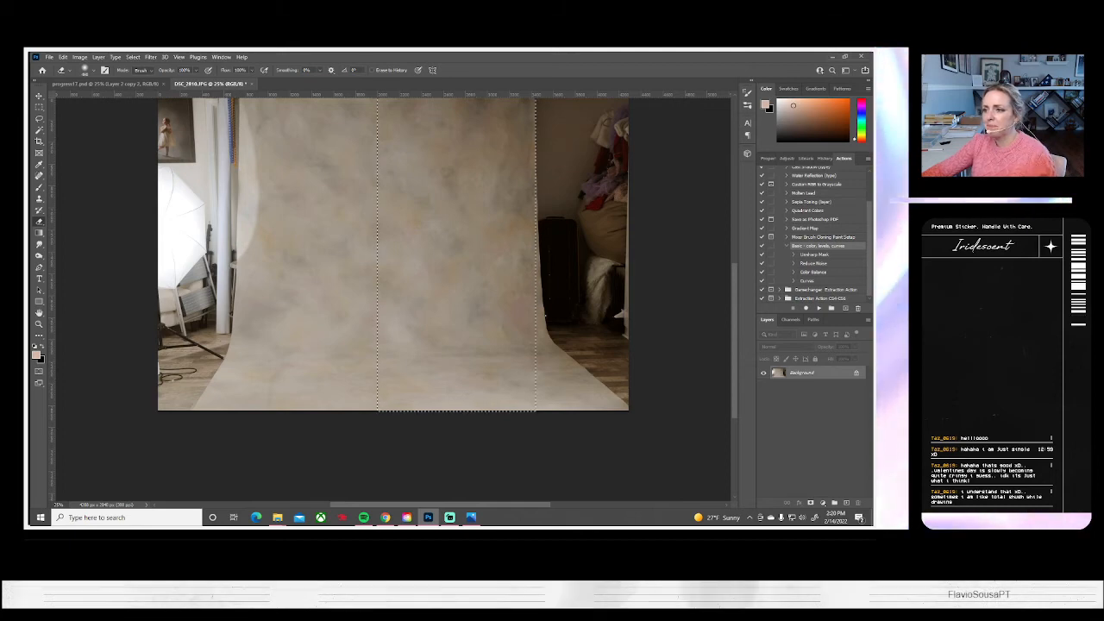
click(471, 517)
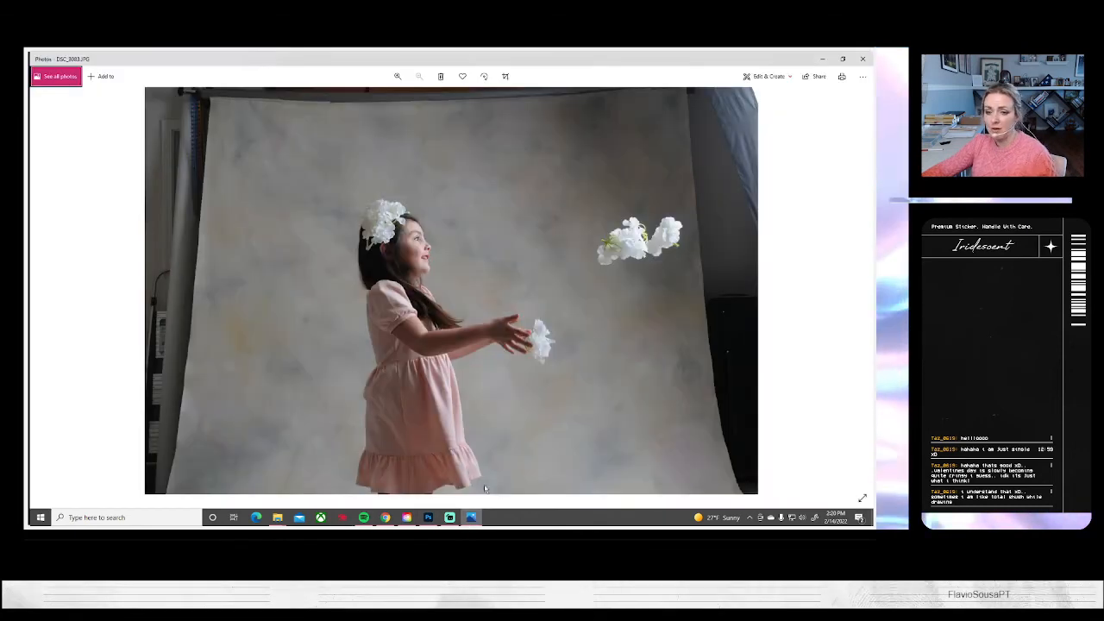
click(859, 286)
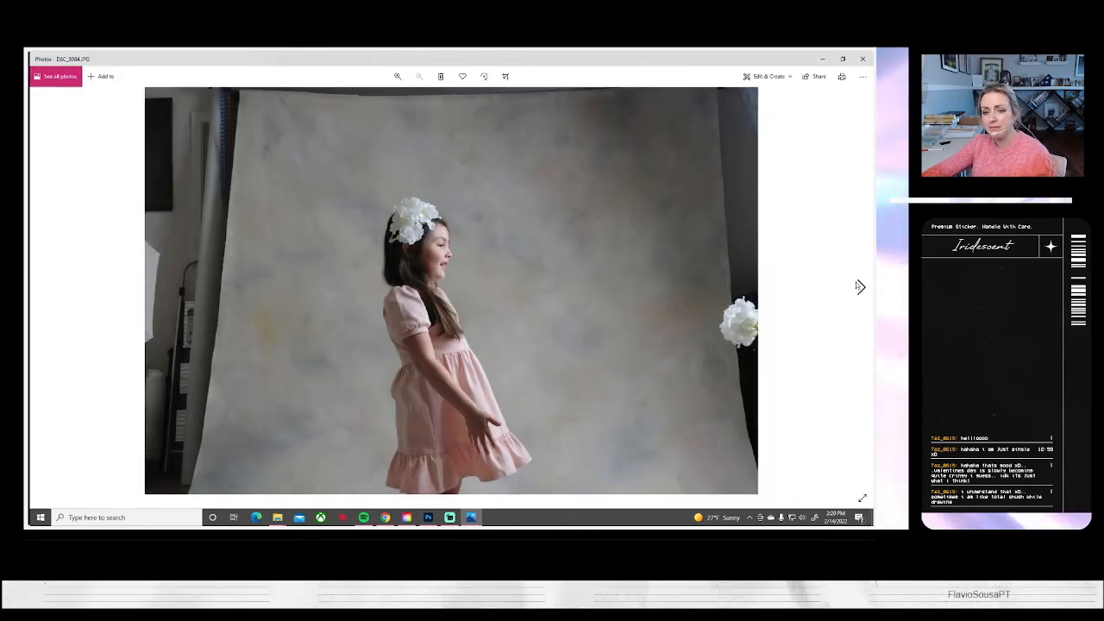
click(859, 286)
click(859, 287)
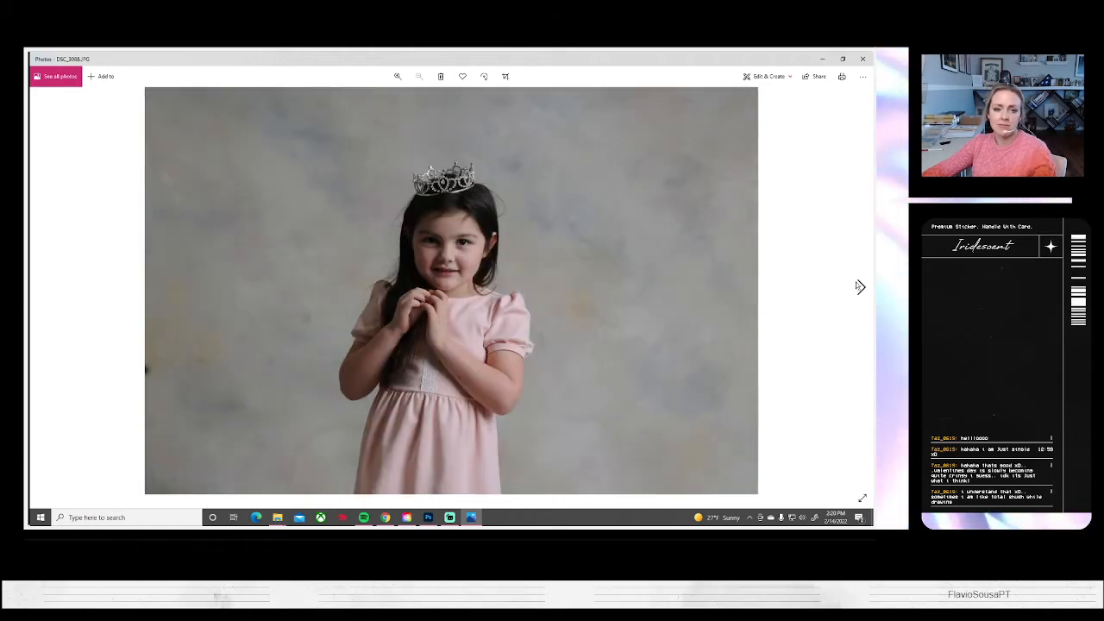
click(859, 286)
click(859, 286)
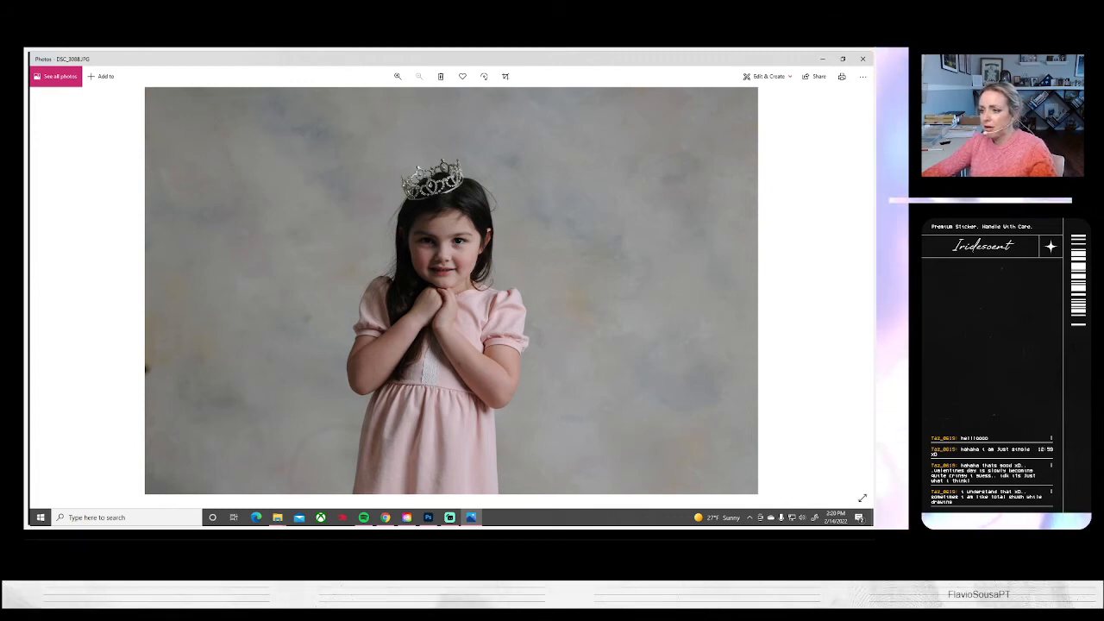
key(alt+Tab)
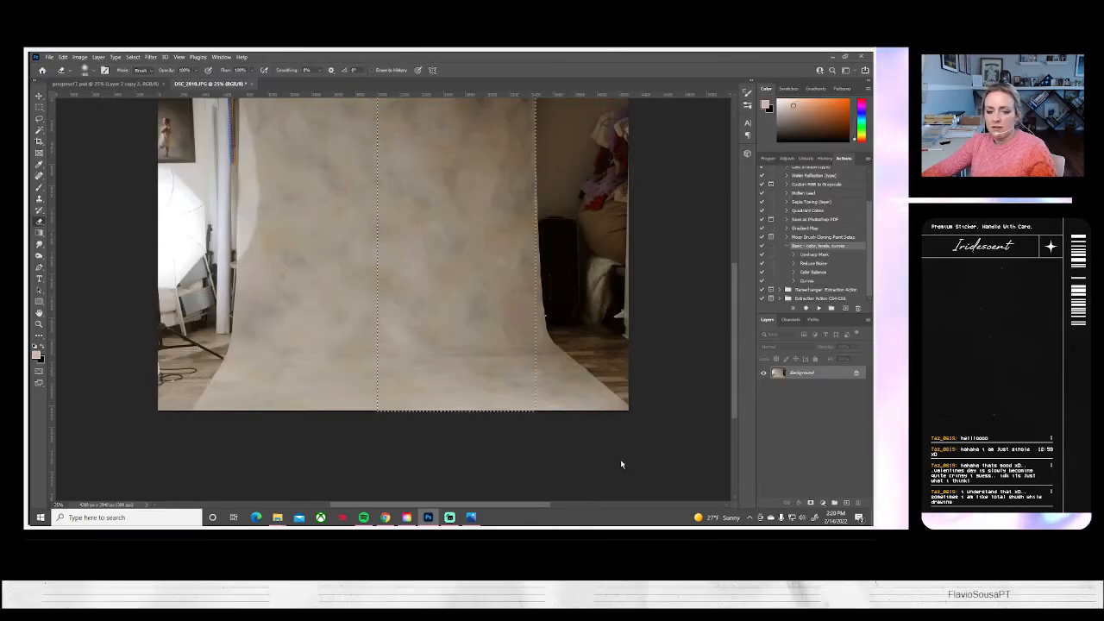
In Photos, review the clasped-hands tiara portraits DSC_3089.JPG to DSC_3091.JPG and continue to the profile shot DSC_3092.JPG
click(472, 518)
click(860, 287)
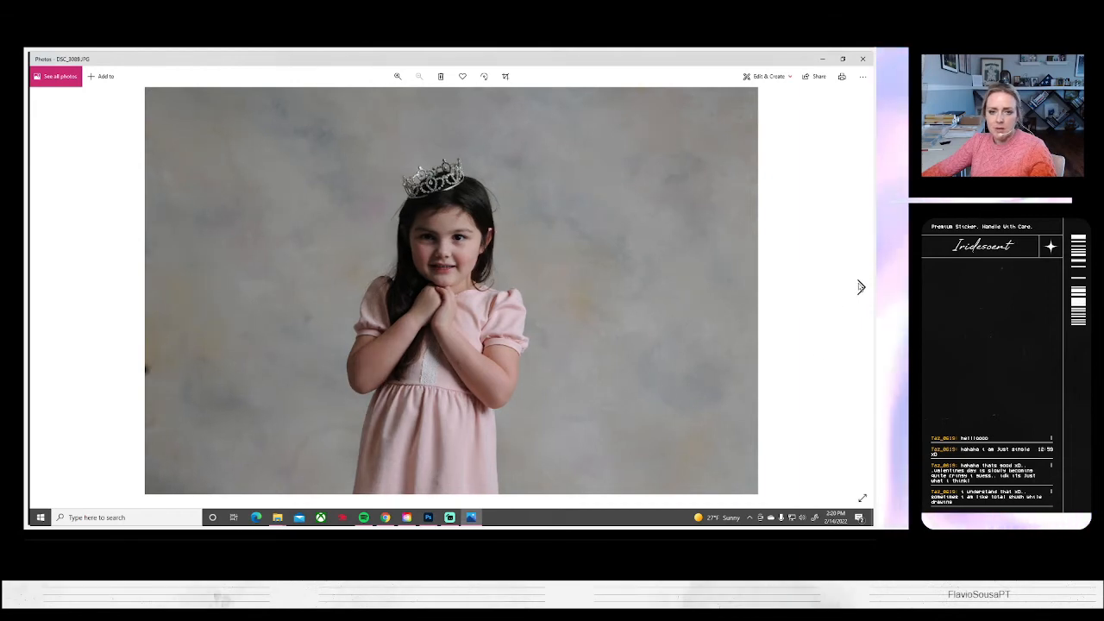
click(860, 287)
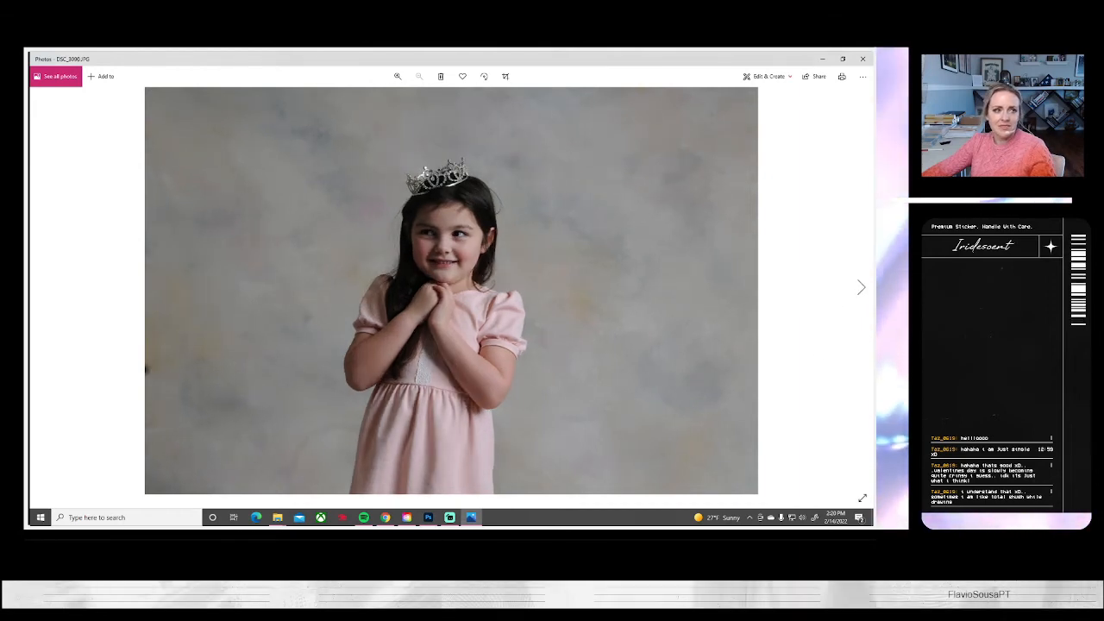
click(823, 58)
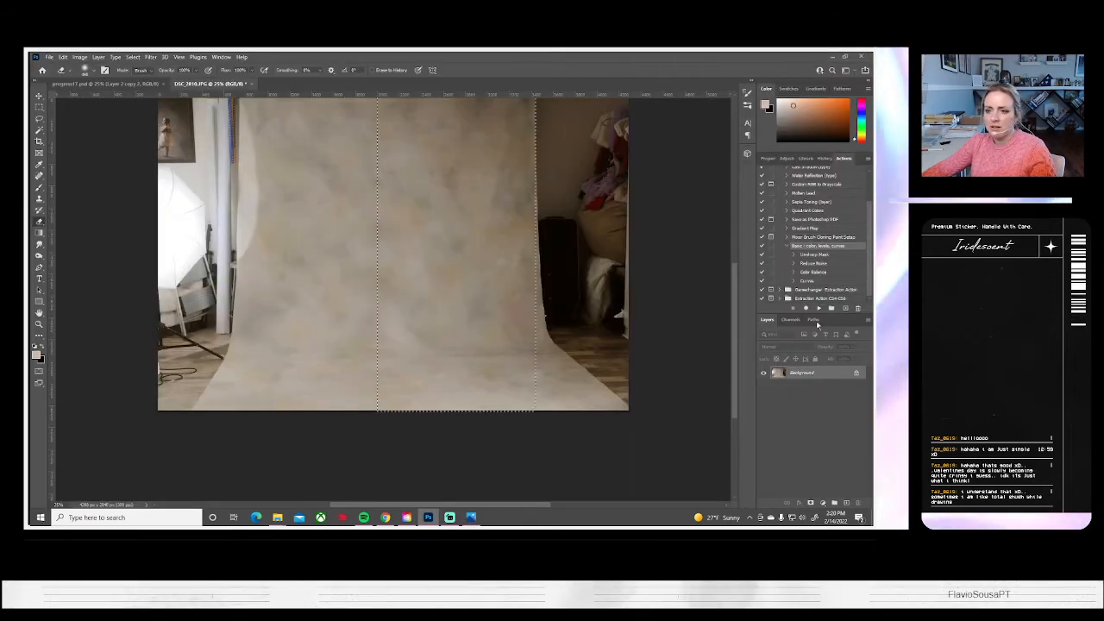
click(472, 517)
click(861, 287)
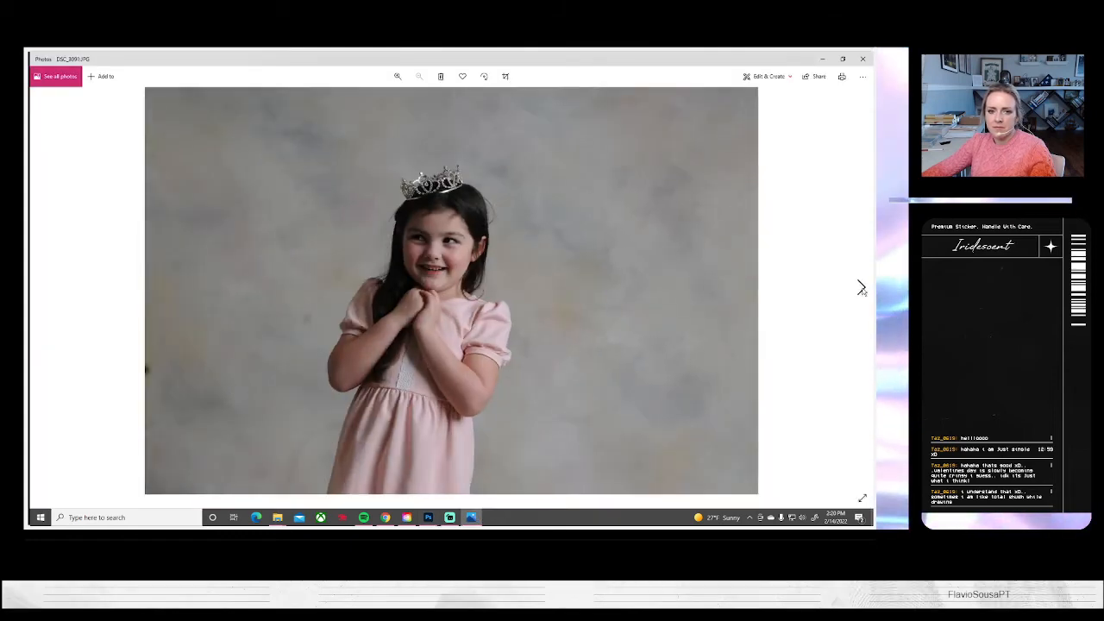
click(861, 287)
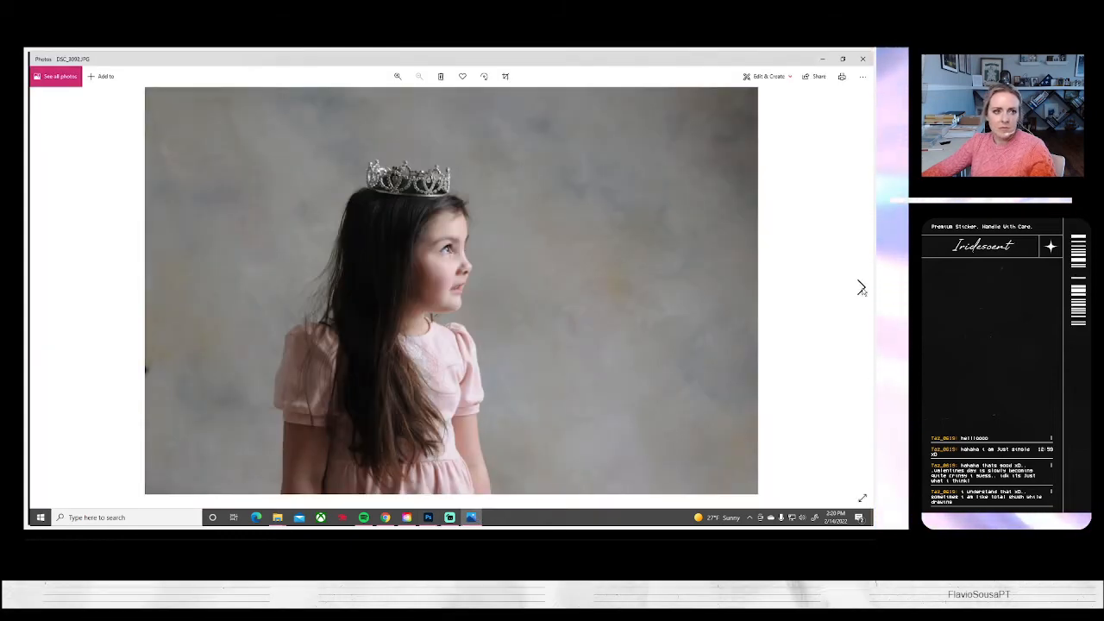
key(alt+Tab)
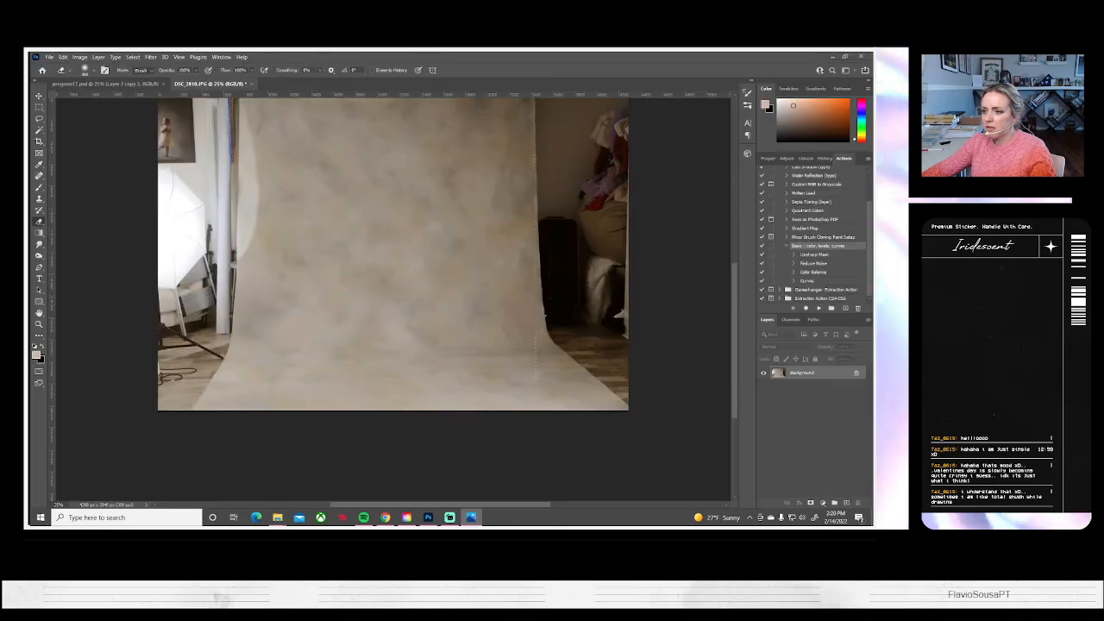
Review the profile tiara portraits in Photos from DSC_3092.JPG onward, looking ahead to DSC_3100.JPG and returning to DSC_3099.JPG
key(alt+Tab)
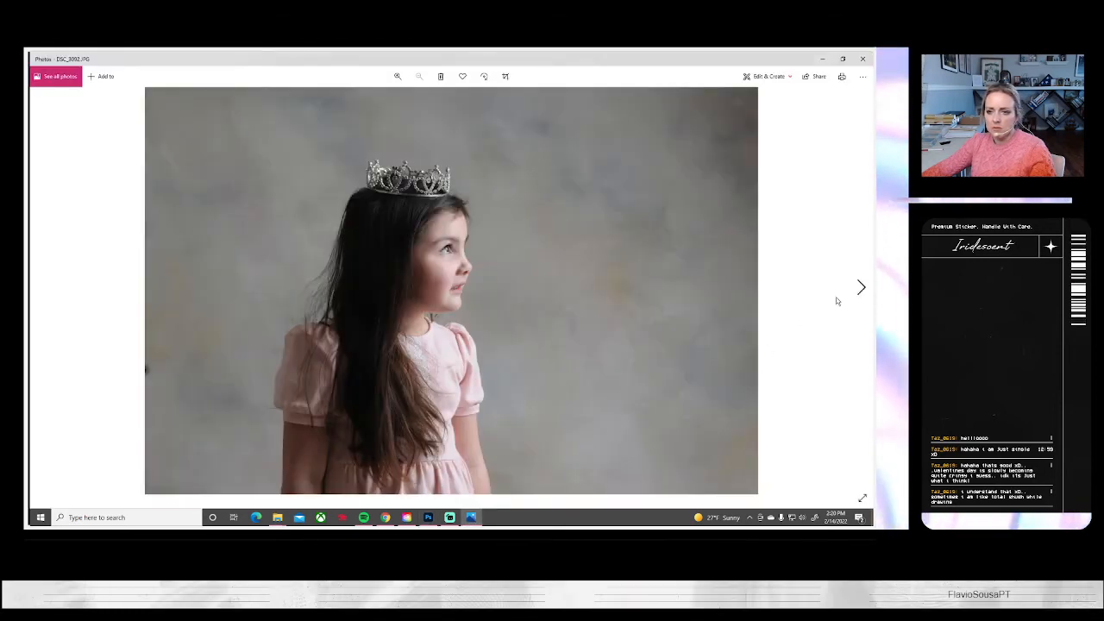
click(861, 288)
click(860, 287)
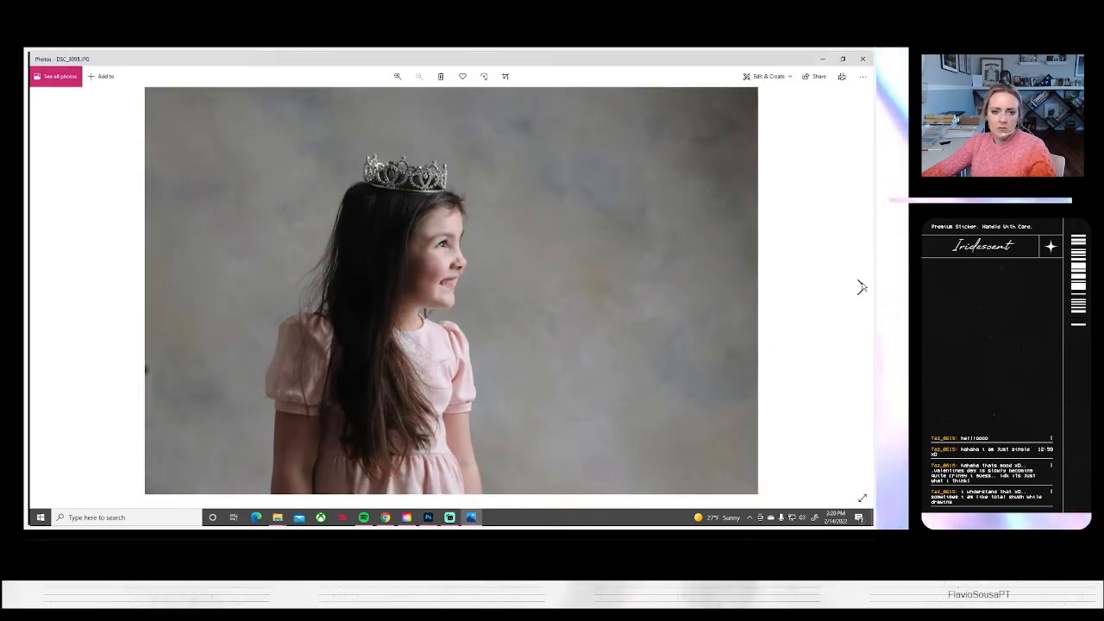
click(861, 287)
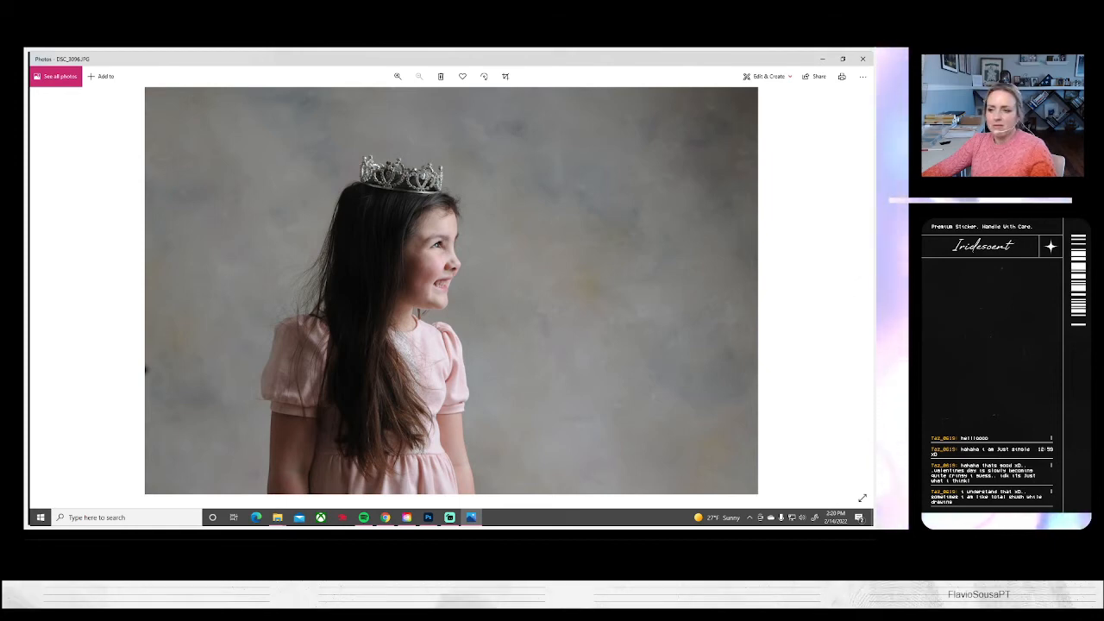
key(alt+Tab)
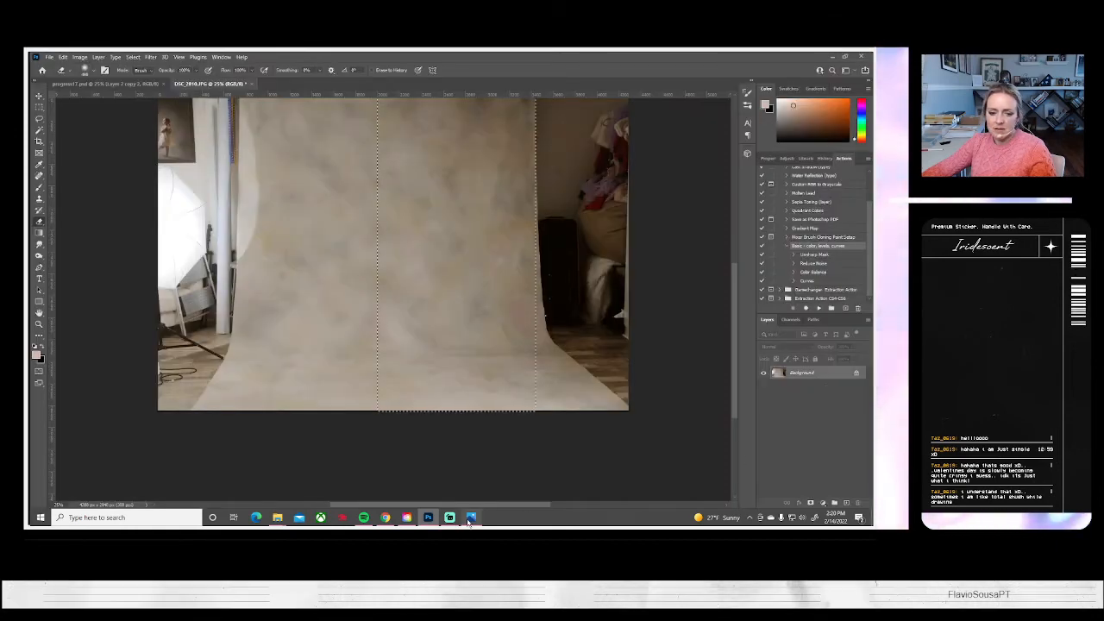
key(alt+Tab)
click(859, 288)
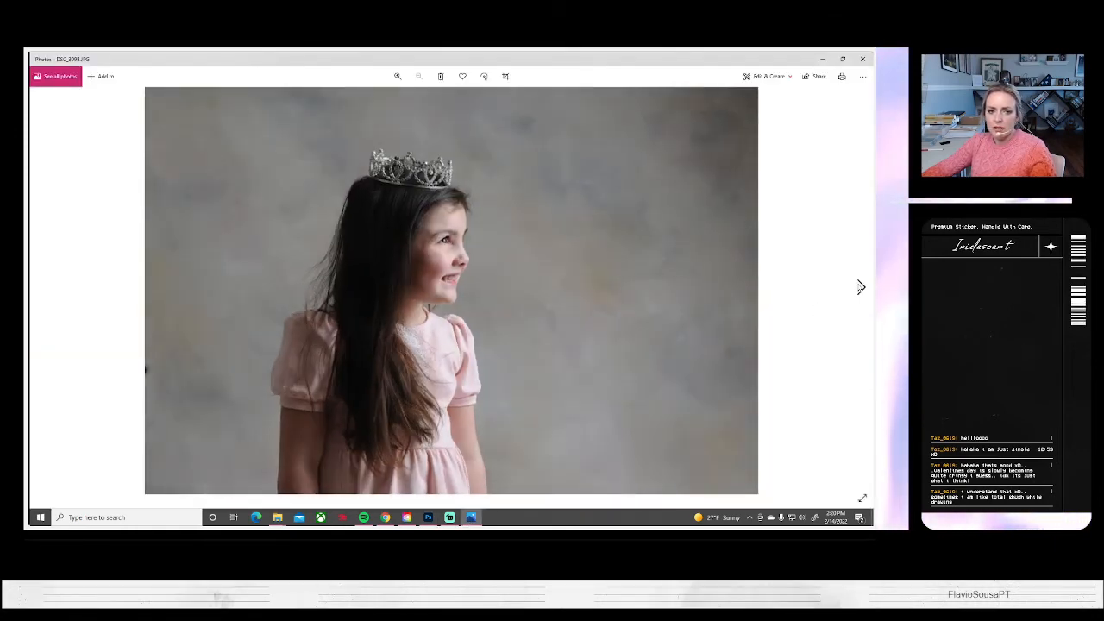
click(860, 287)
click(860, 288)
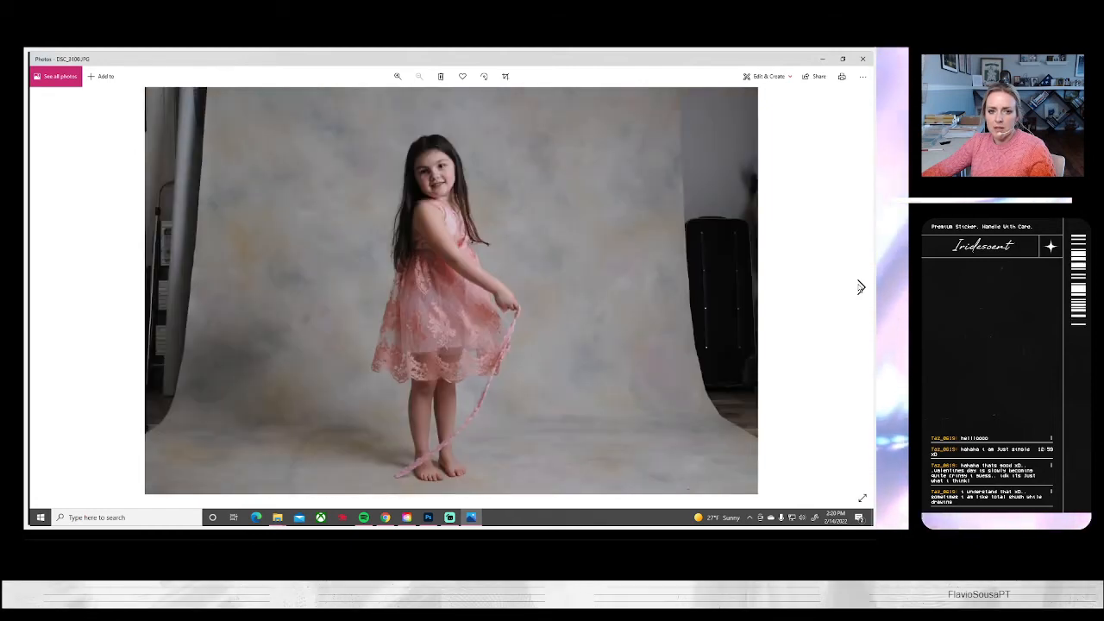
click(43, 288)
click(43, 287)
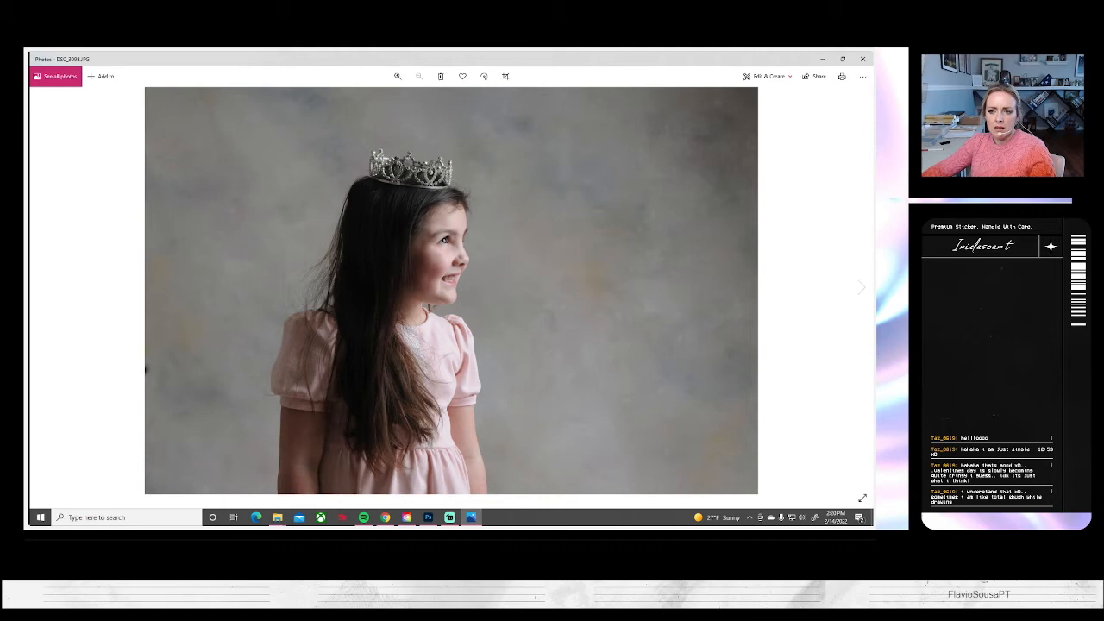
click(859, 287)
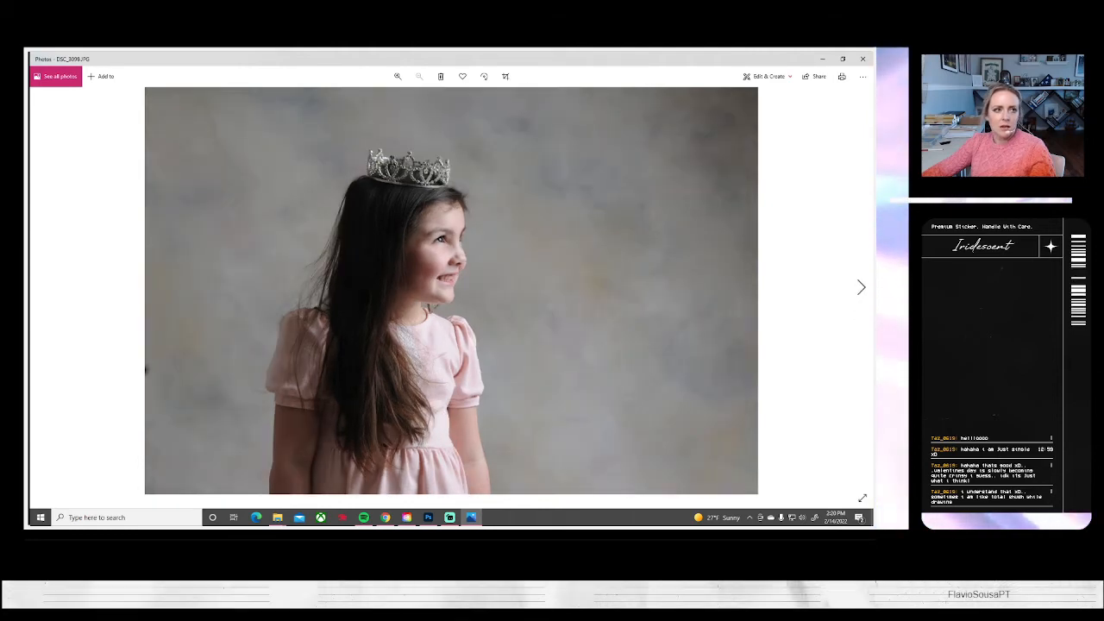
key(alt+Tab)
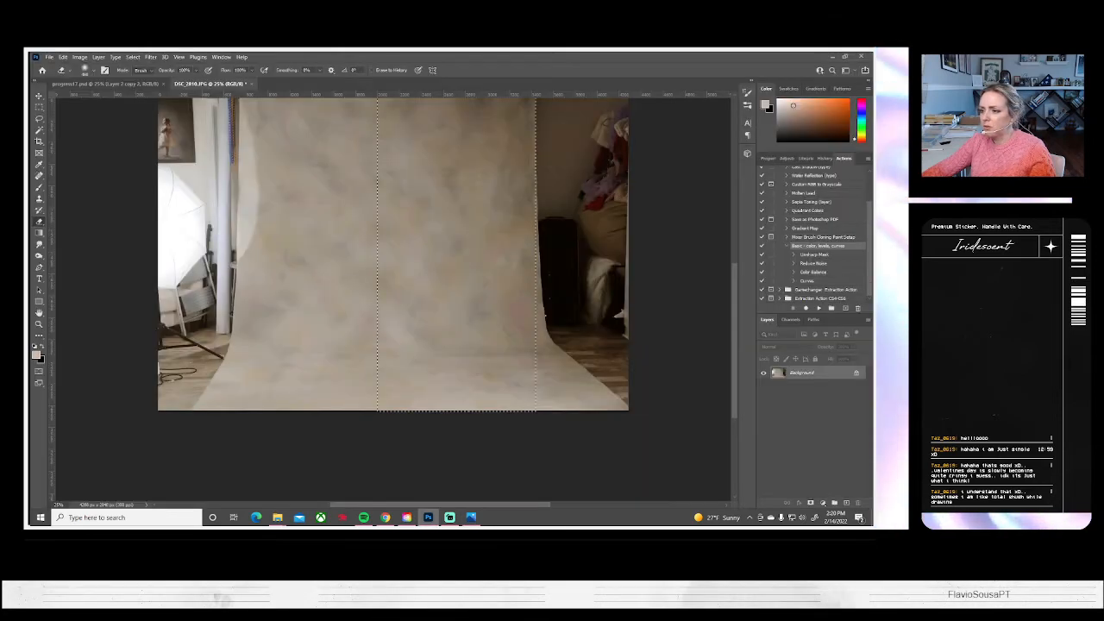
Compare the smile in the profile tiara portraits DSC_3097.JPG, DSC_3098.JPG and DSC_3099.JPG, examining the face in DSC_3098.JPG up close
click(472, 518)
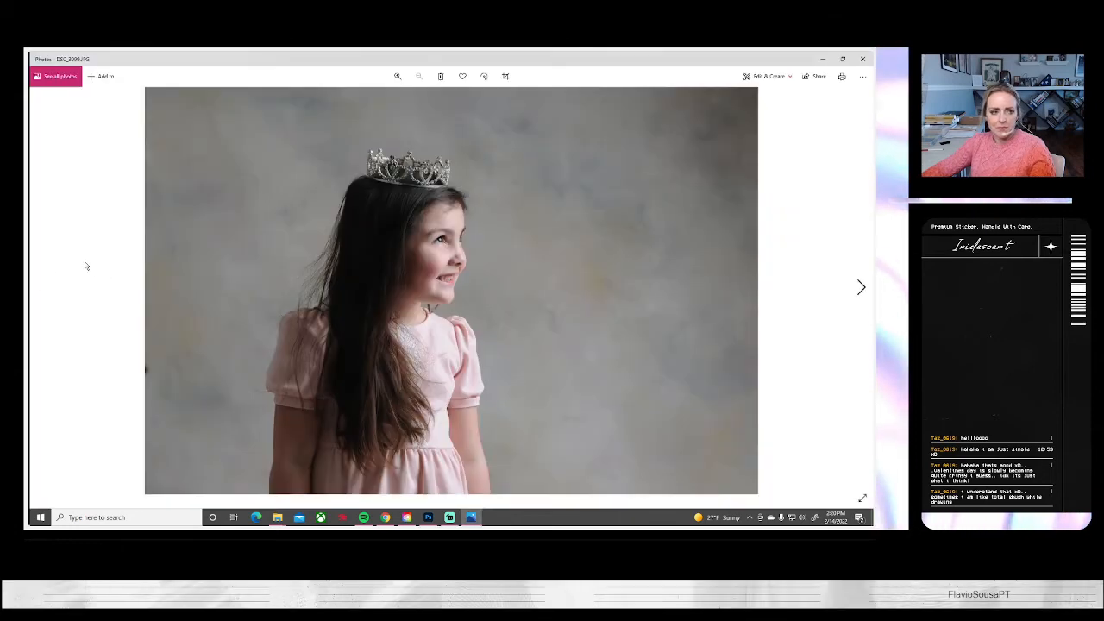
click(42, 287)
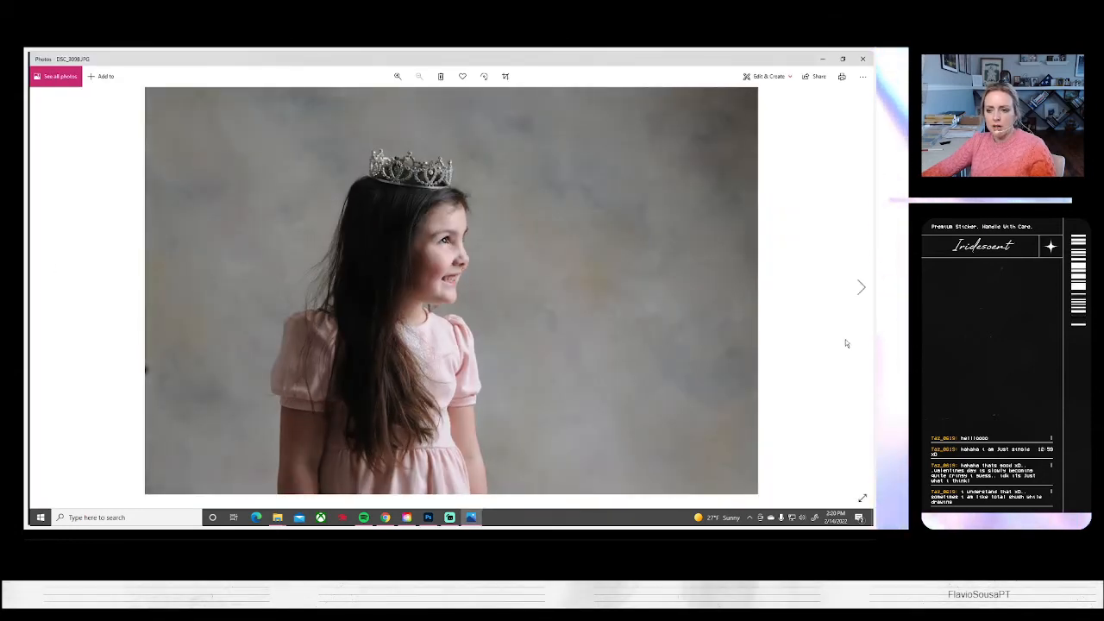
click(860, 287)
click(40, 284)
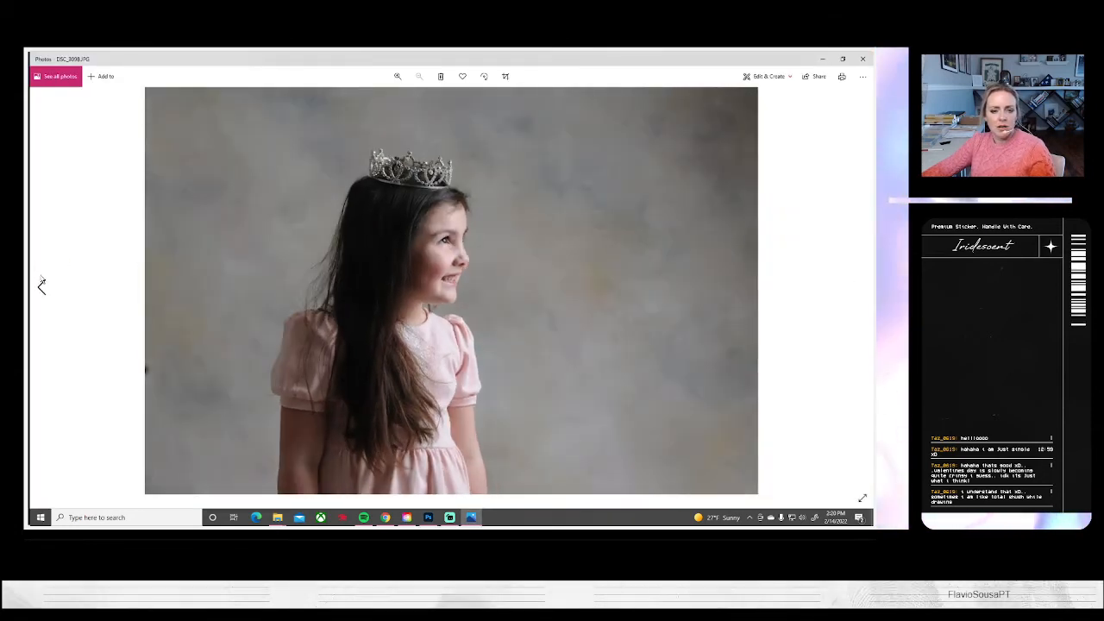
scroll(439, 265, up, 3)
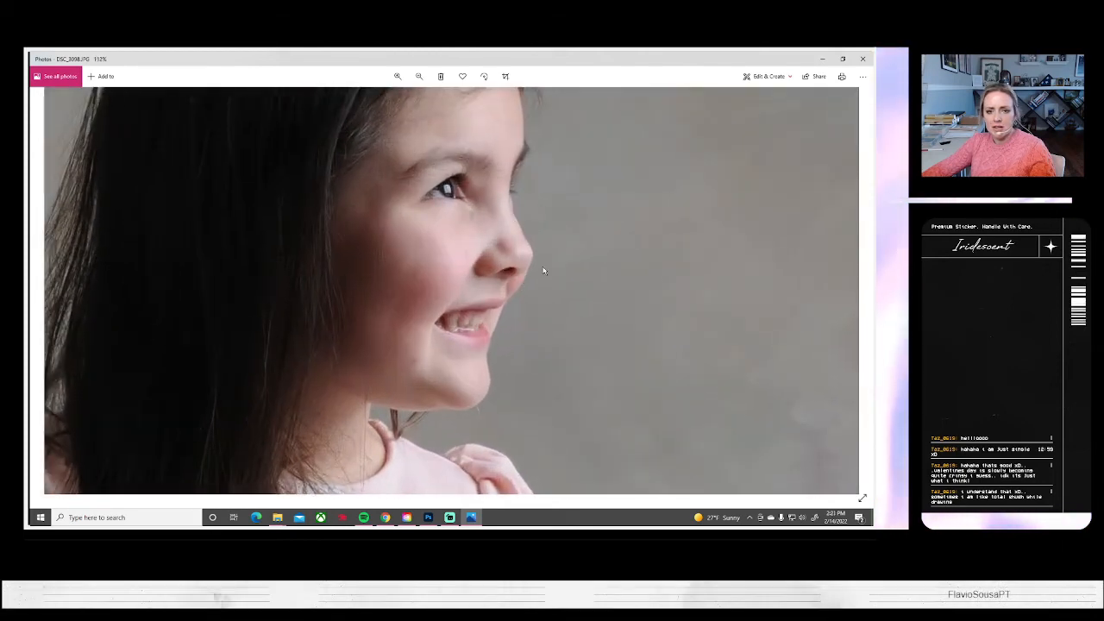
scroll(802, 279, down, 3)
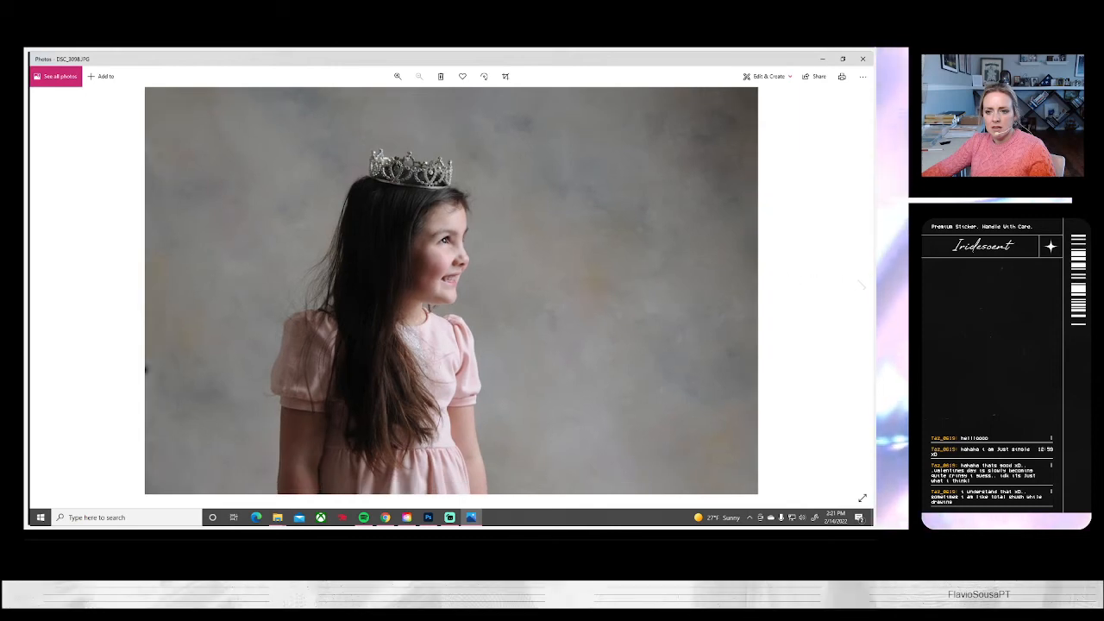
click(861, 293)
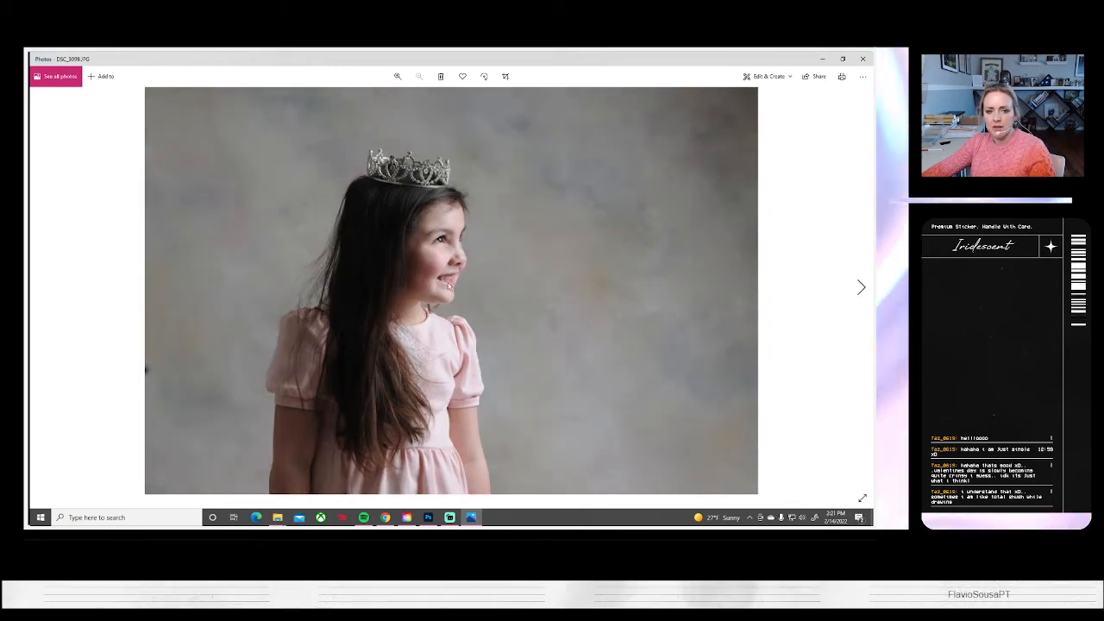
click(43, 291)
click(43, 292)
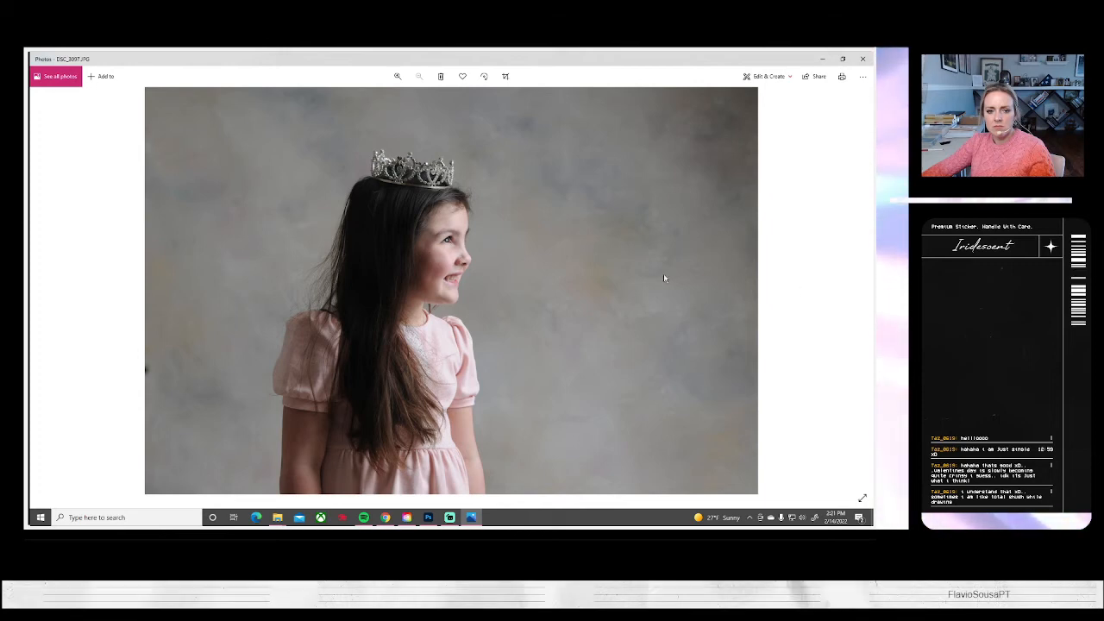
click(857, 287)
click(859, 288)
click(859, 287)
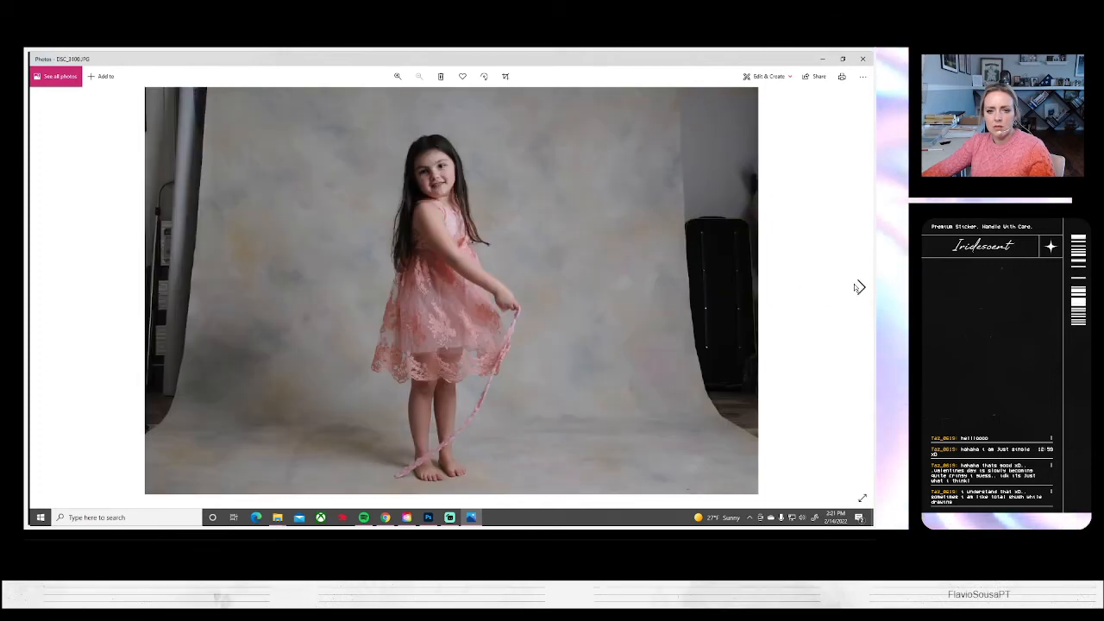
click(41, 286)
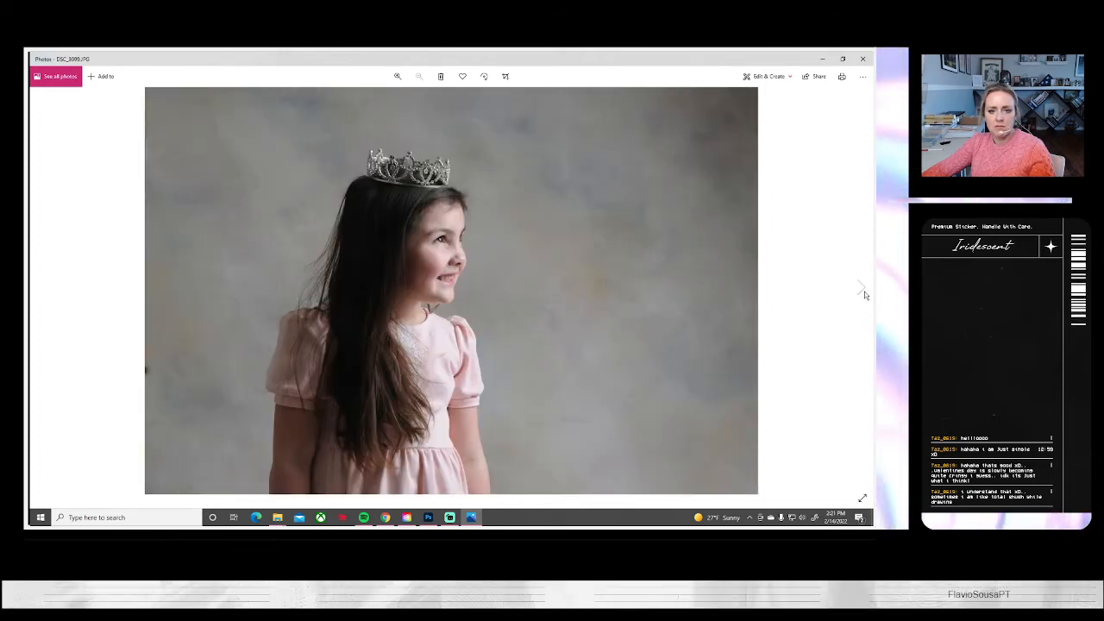
Continue browsing the portraits in Photos from DSC_3099.JPG through the pink-dress ribbon shots to the flower-crown portrait DSC_3108.JPG
click(860, 288)
click(859, 288)
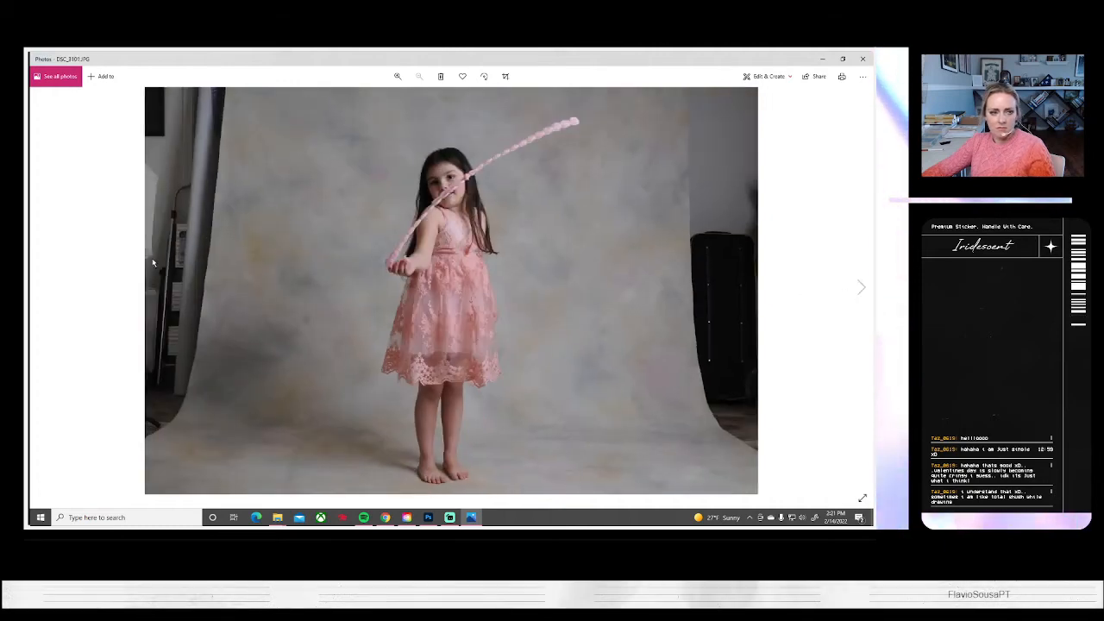
click(42, 277)
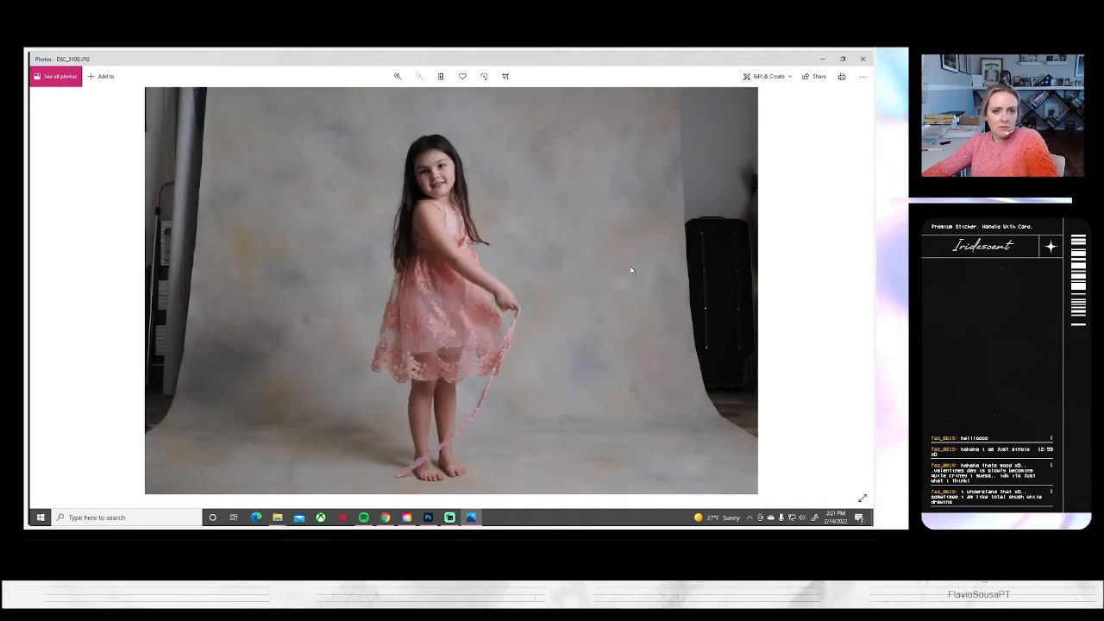
click(860, 287)
click(860, 287)
click(860, 288)
click(860, 287)
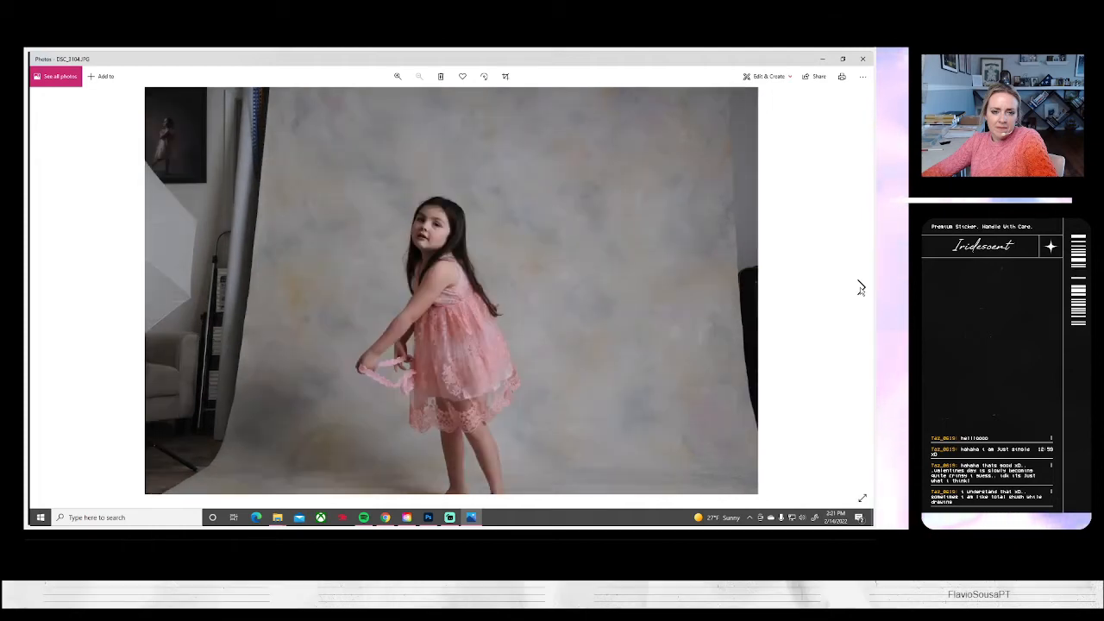
click(860, 288)
click(859, 287)
click(859, 287)
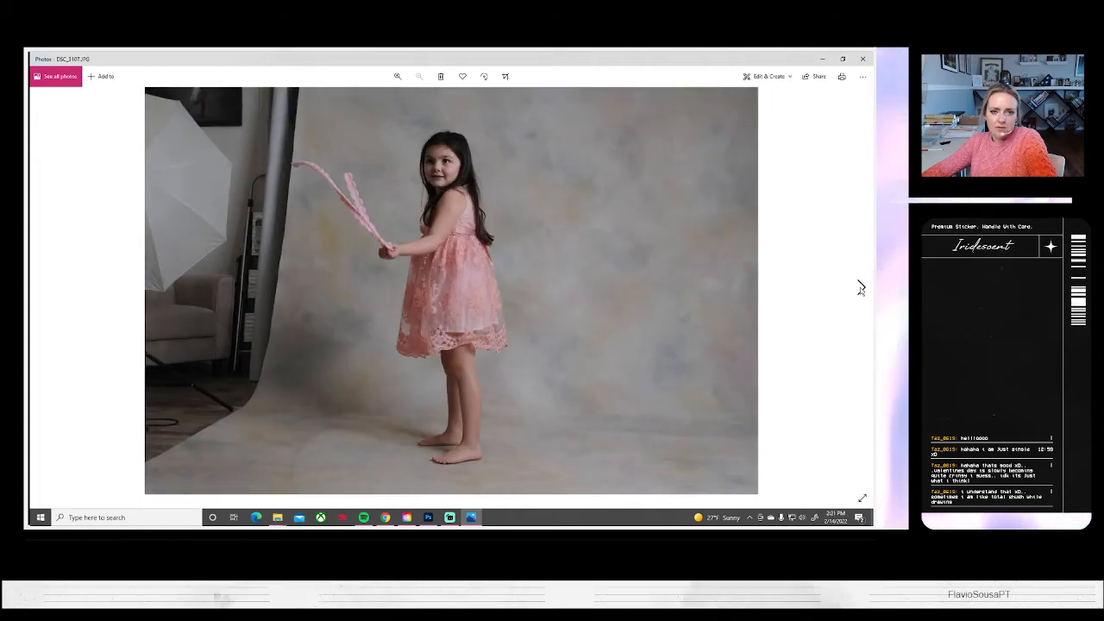
click(859, 287)
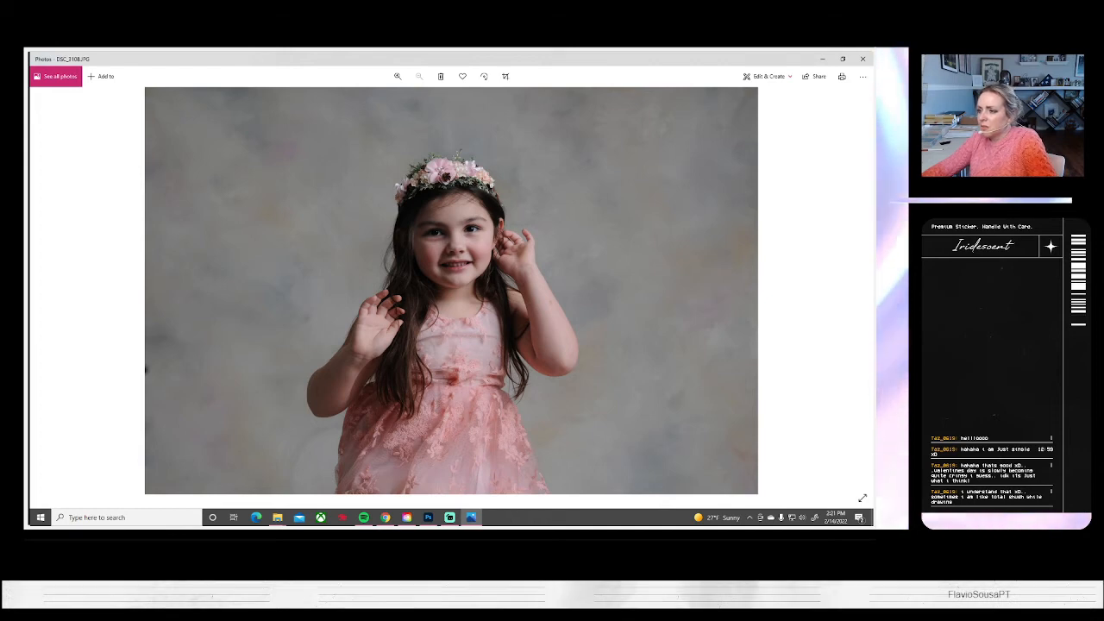
Switch to Photoshop and clone out the blemishes in the left part of the flower-crown portrait's backdrop with the Clone Stamp tool
key(alt+Tab)
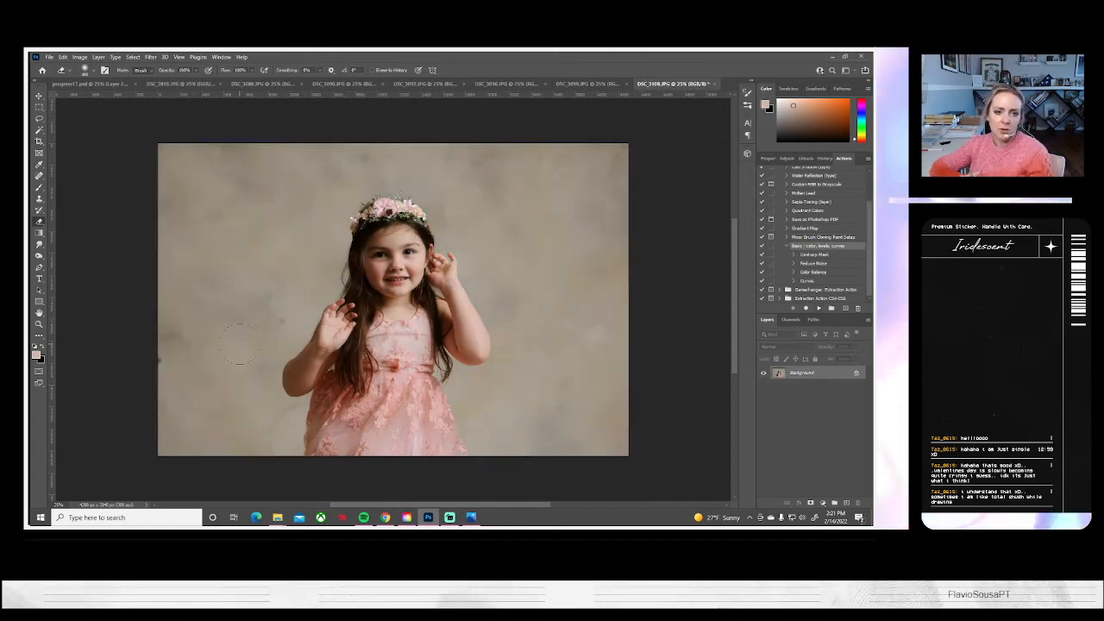
click(38, 199)
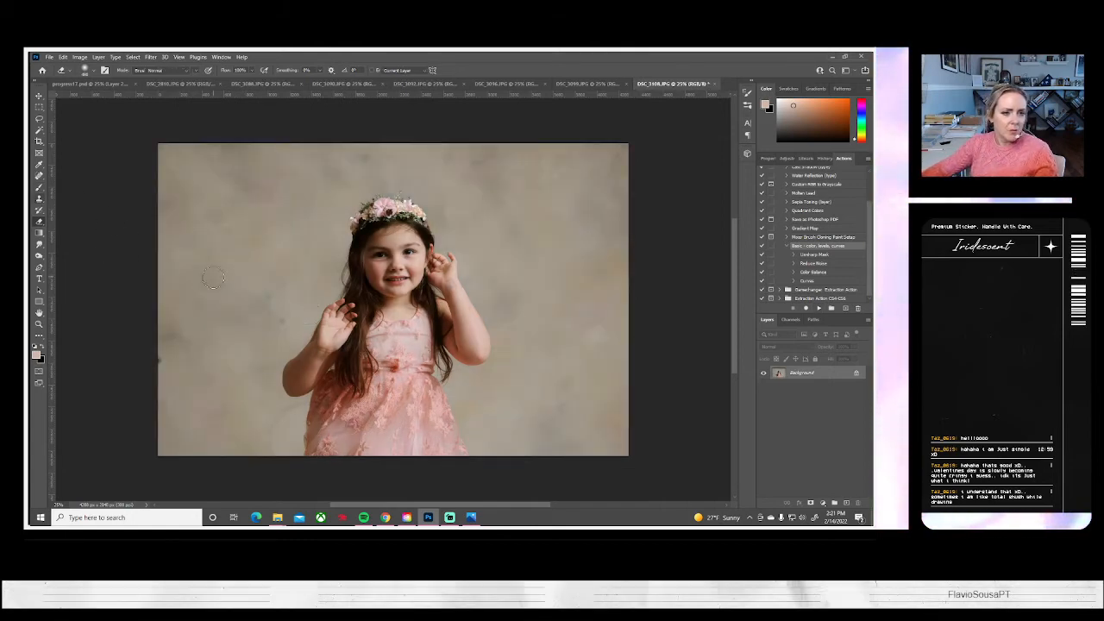
click(281, 319)
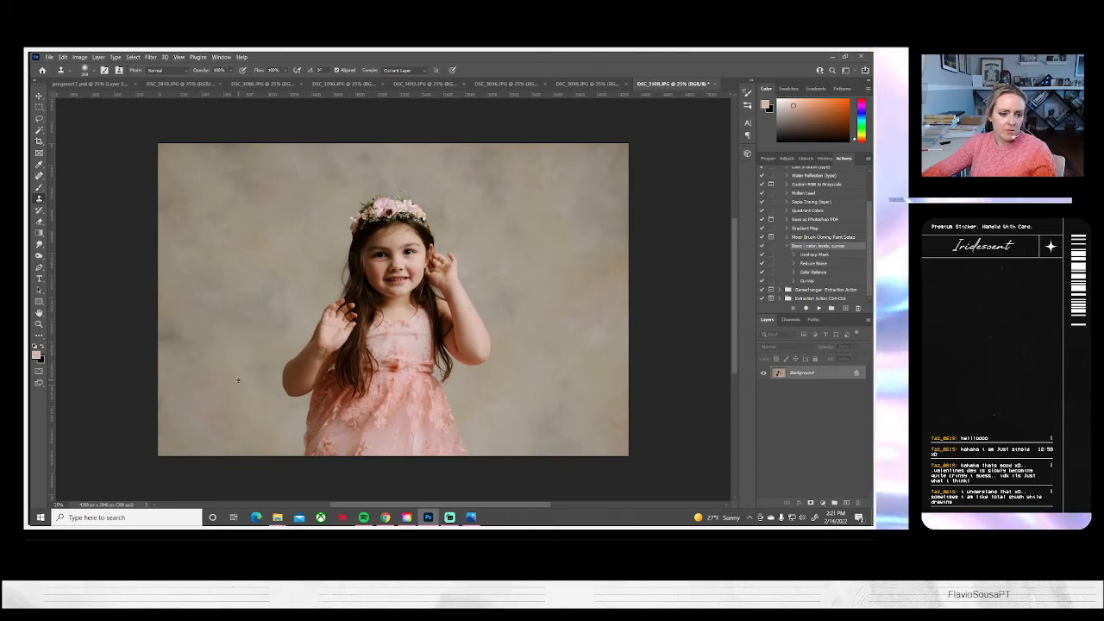
mouse_move(278, 414)
mouse_down()
mouse_move(291, 412)
mouse_move(278, 411)
mouse_up()
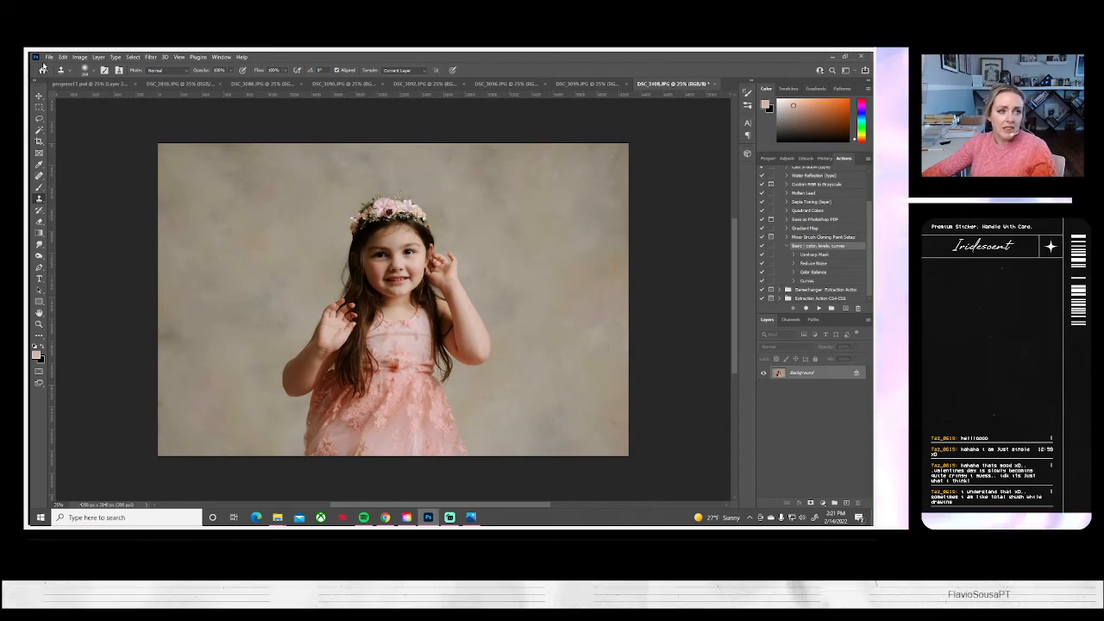
Save the flower-crown portrait DSC_3108 on the computer as a JPEG and close it
click(49, 57)
click(95, 163)
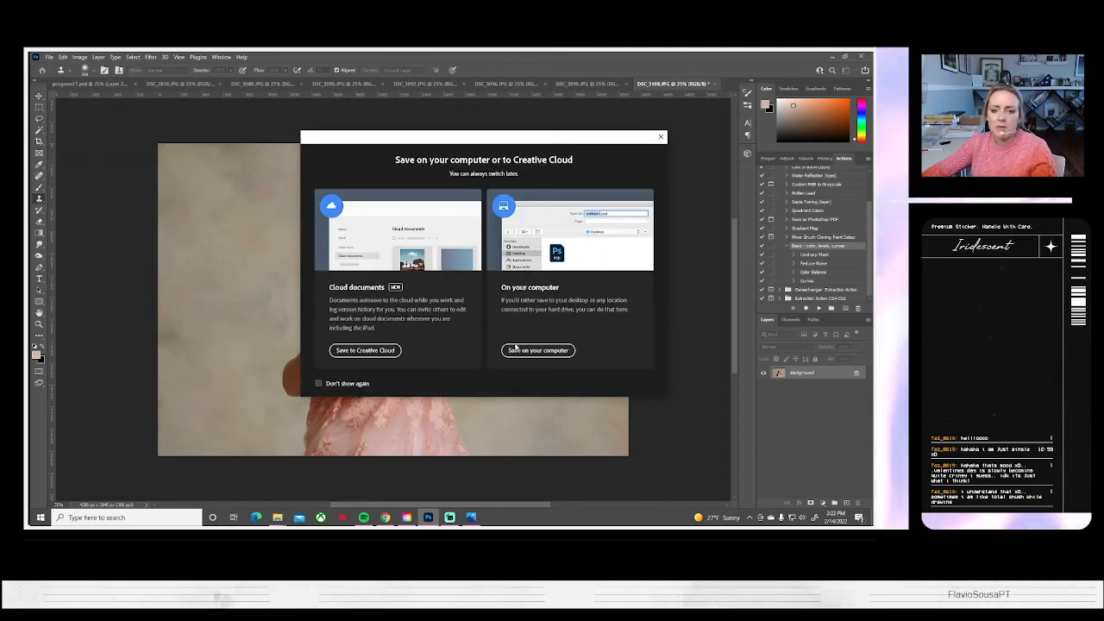
click(538, 350)
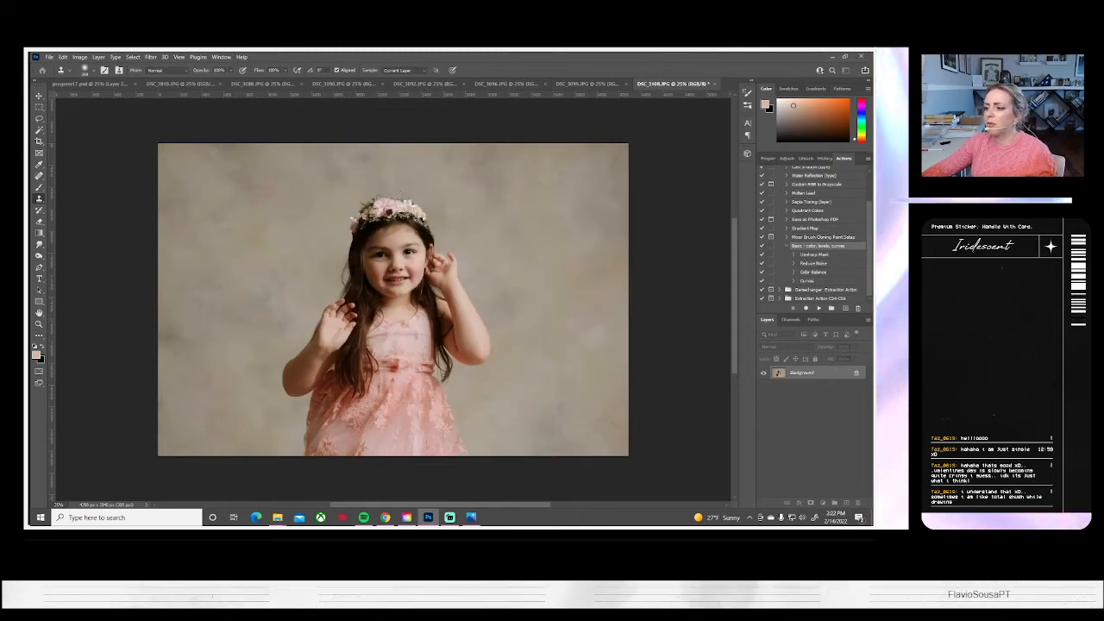
key(ctrl+s)
key(Return)
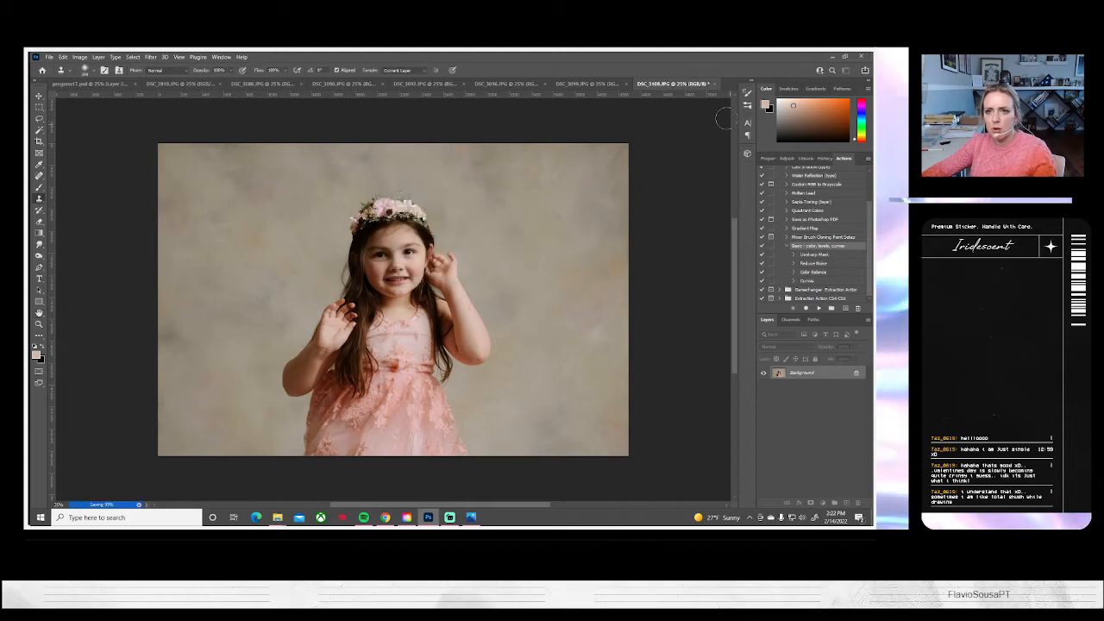
click(712, 84)
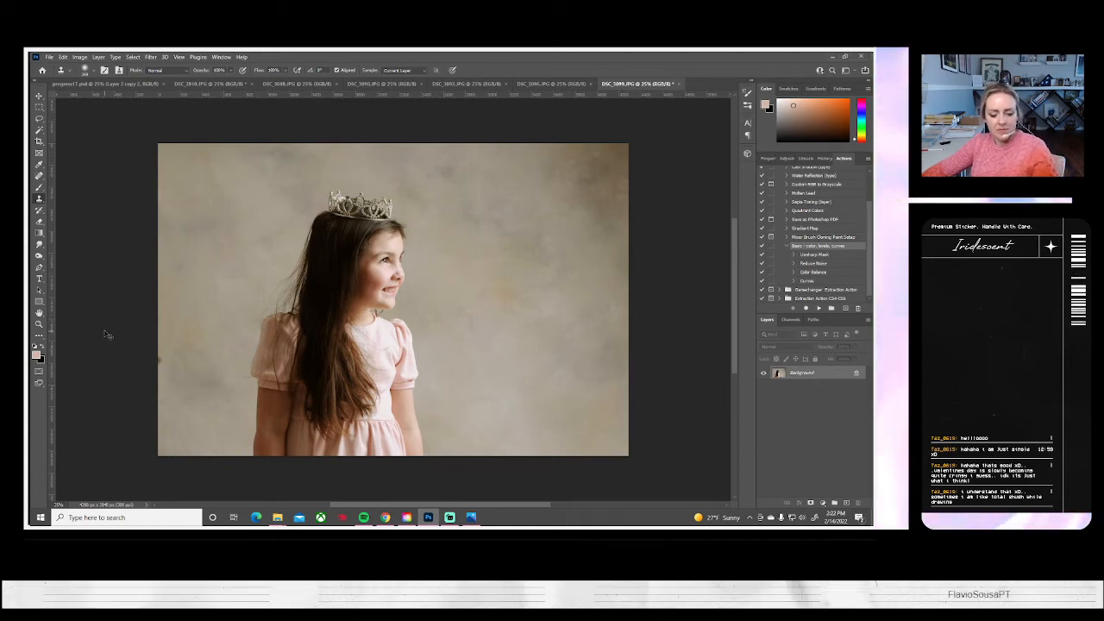
Scale the whole profile tiara portrait DSC_3099 up to about 116% and shift it slightly up and left within the canvas
key(ctrl+a)
key(ctrl+t)
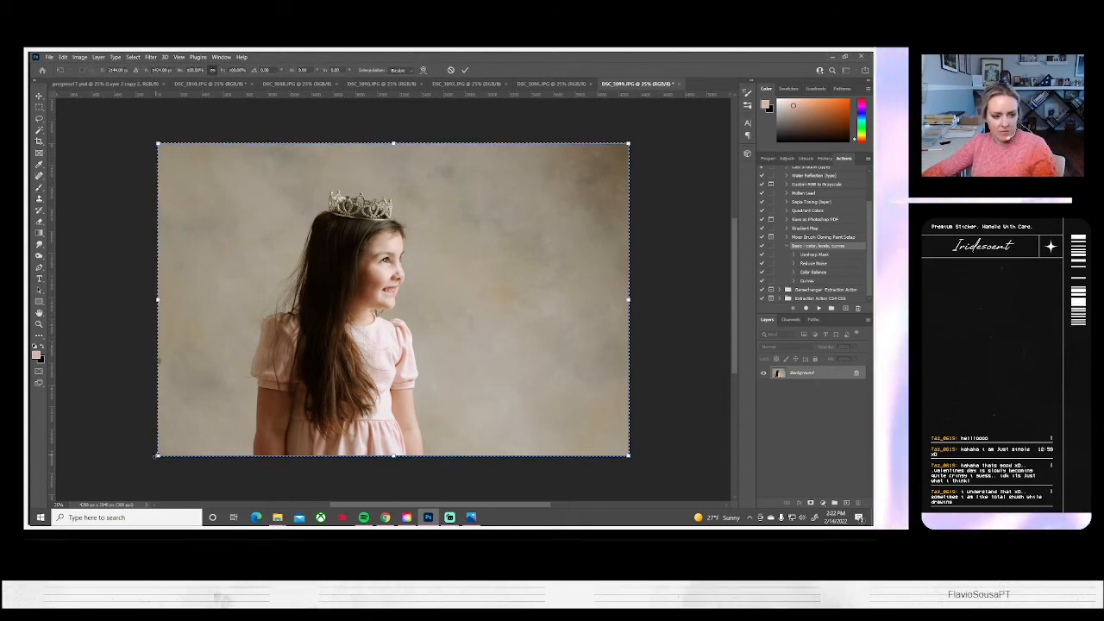
drag(158, 456, 118, 477)
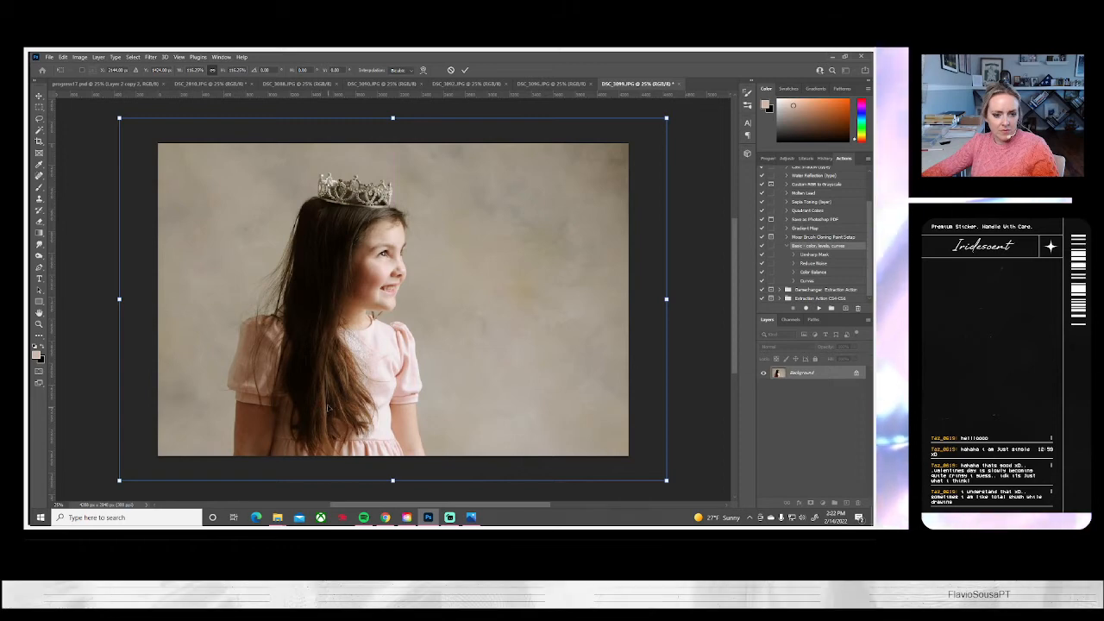
drag(328, 399, 322, 403)
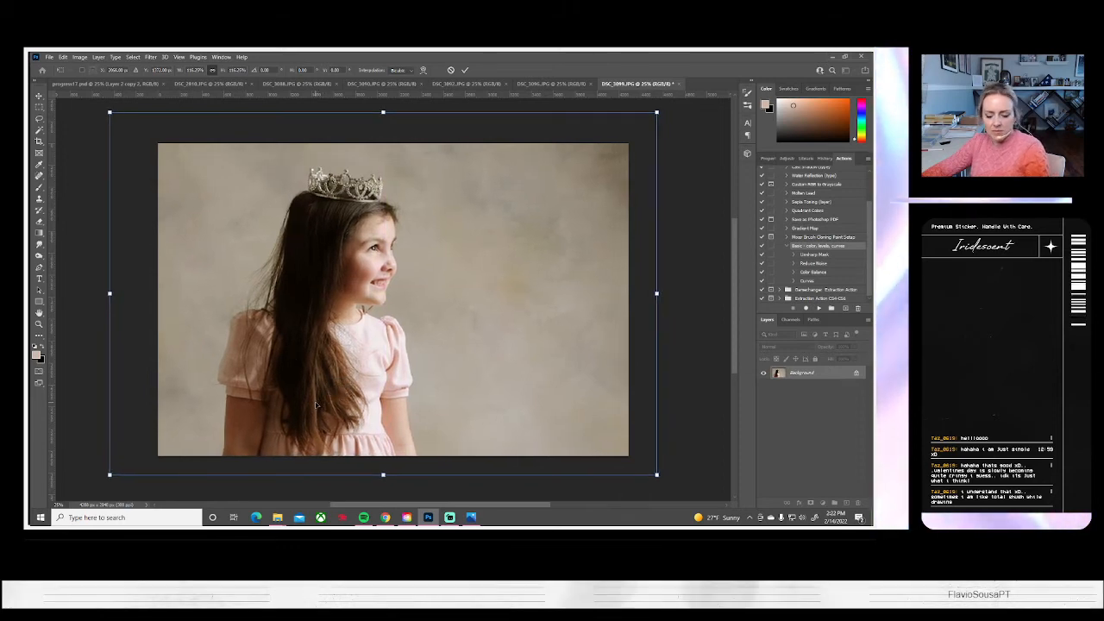
key(Return)
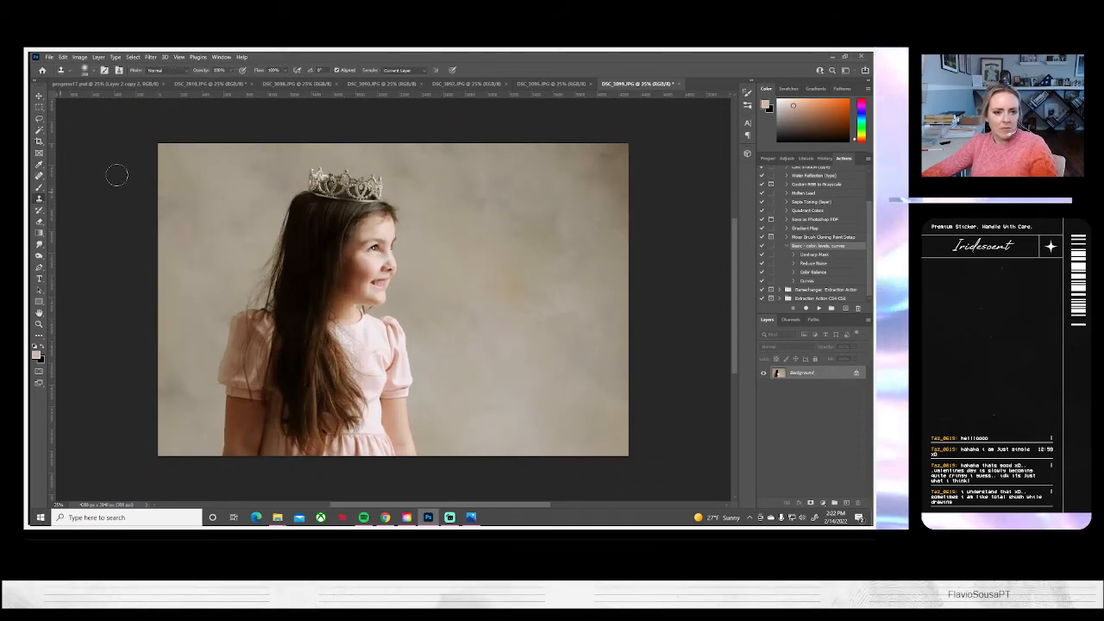
Apply a Brightness/Contrast adjustment to the profile tiara portrait with brightness -29 and contrast 31
click(81, 57)
mouse_move(86, 79)
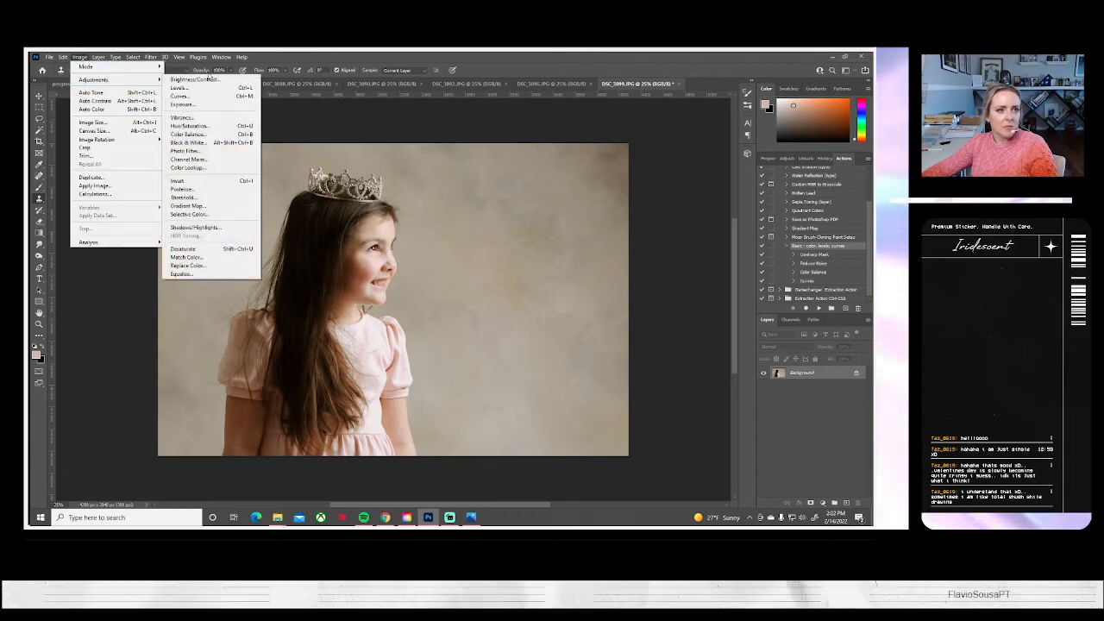
click(198, 79)
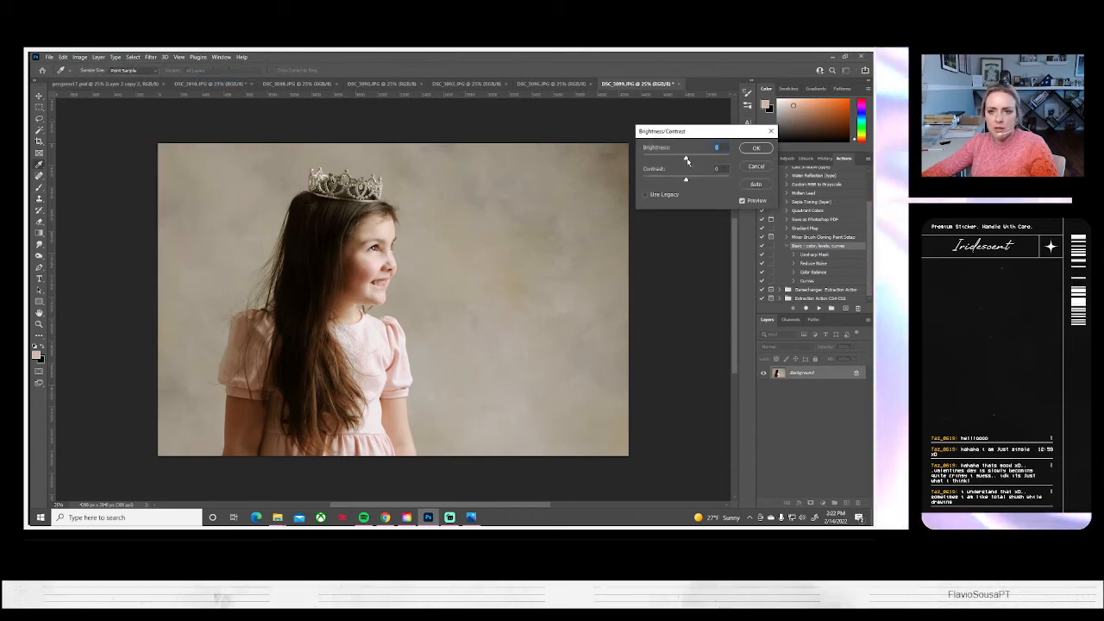
mouse_move(685, 161)
mouse_down()
mouse_move(688, 181)
mouse_move(699, 182)
mouse_move(677, 160)
mouse_up()
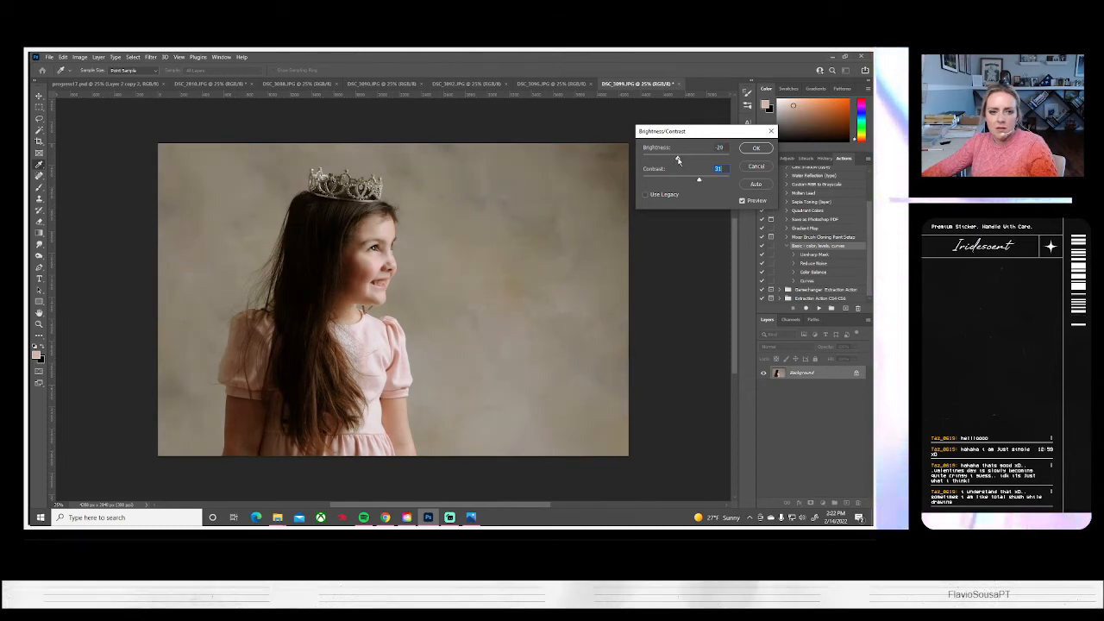
click(756, 149)
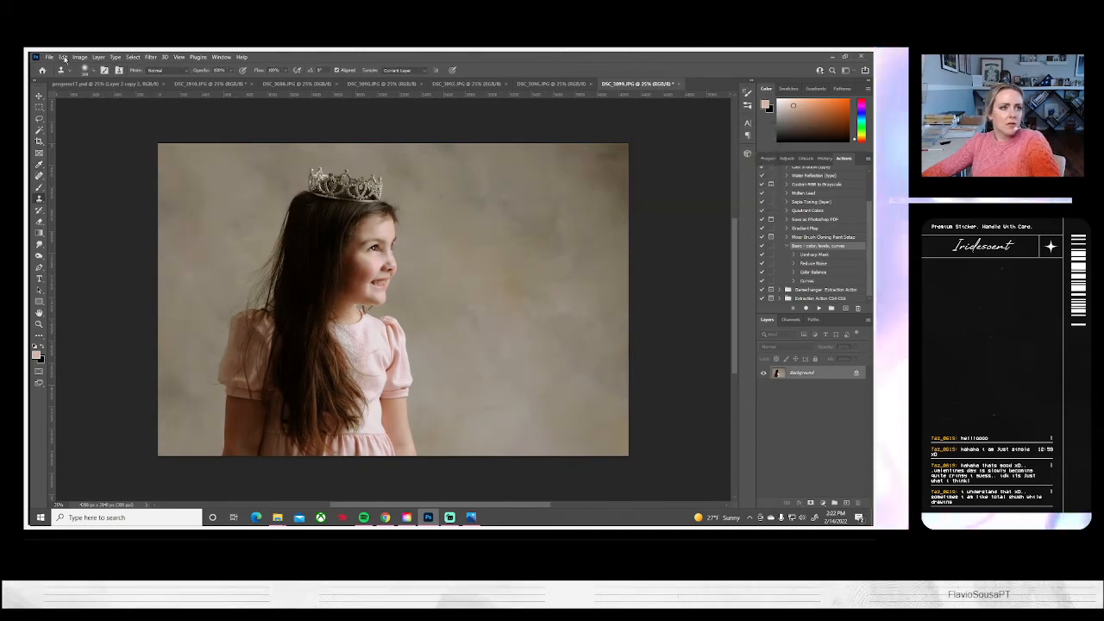
Flip the canvas of the profile tiara portrait DSC_3099 horizontally
click(79, 57)
mouse_move(89, 141)
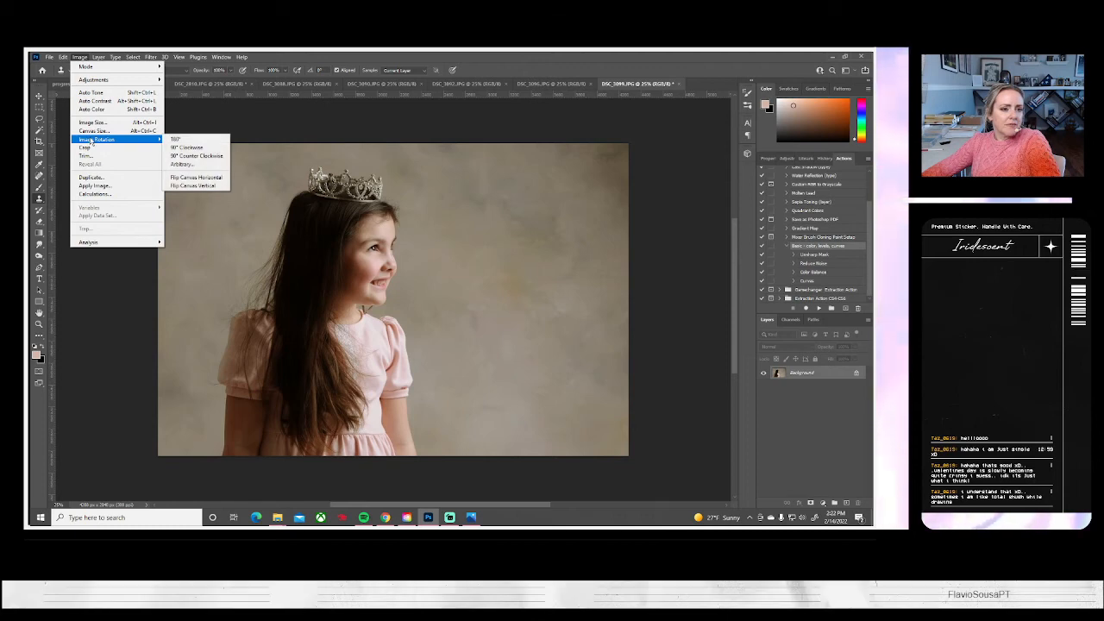
click(200, 178)
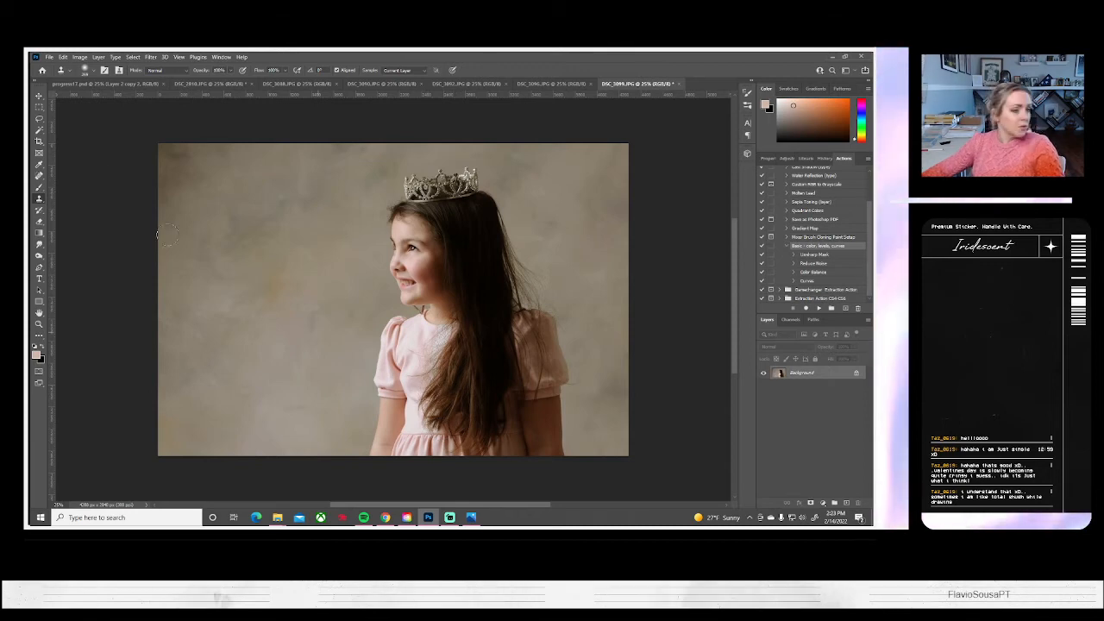
Save the flipped DSC_3099 portrait on the computer as a JPEG at quality 10, Maximum, and close it and the unedited DSC_3096.JPG
click(50, 57)
click(77, 170)
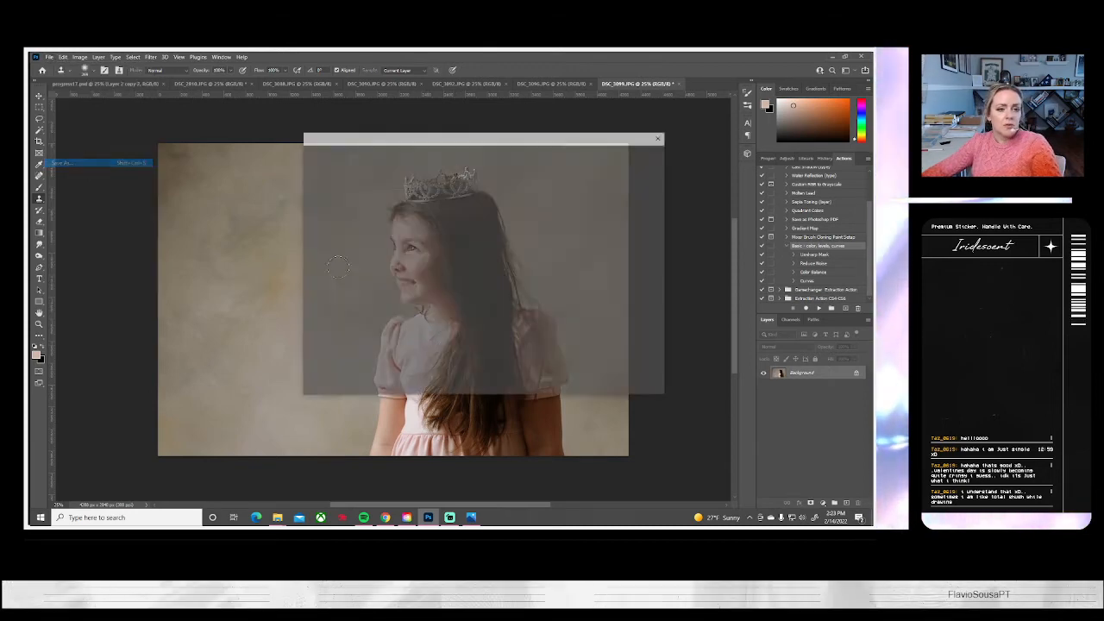
click(529, 349)
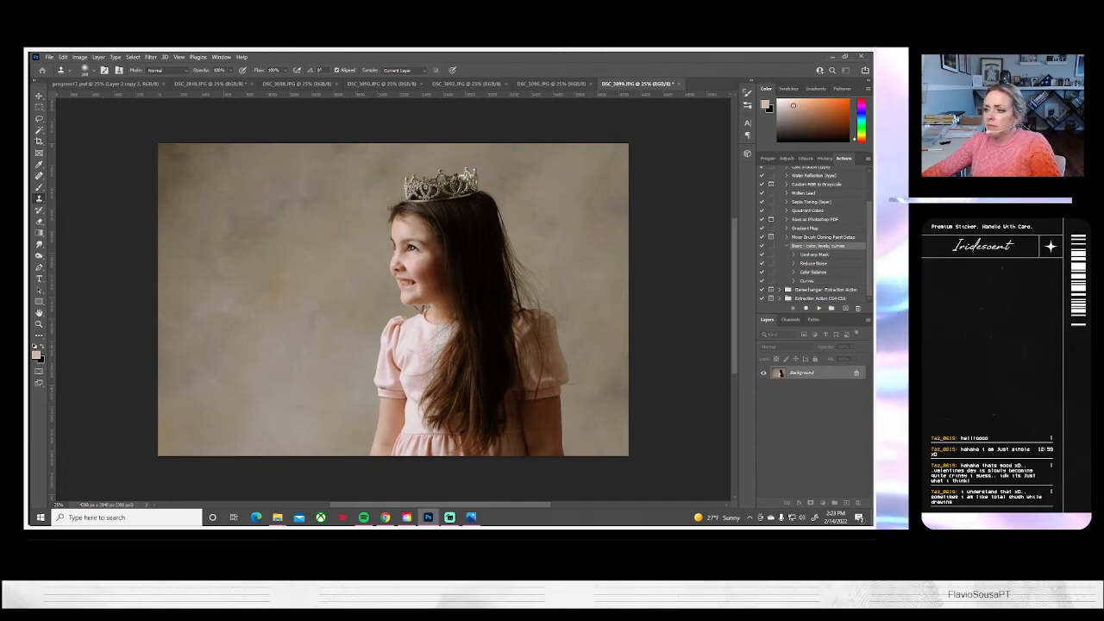
key(ctrl+s)
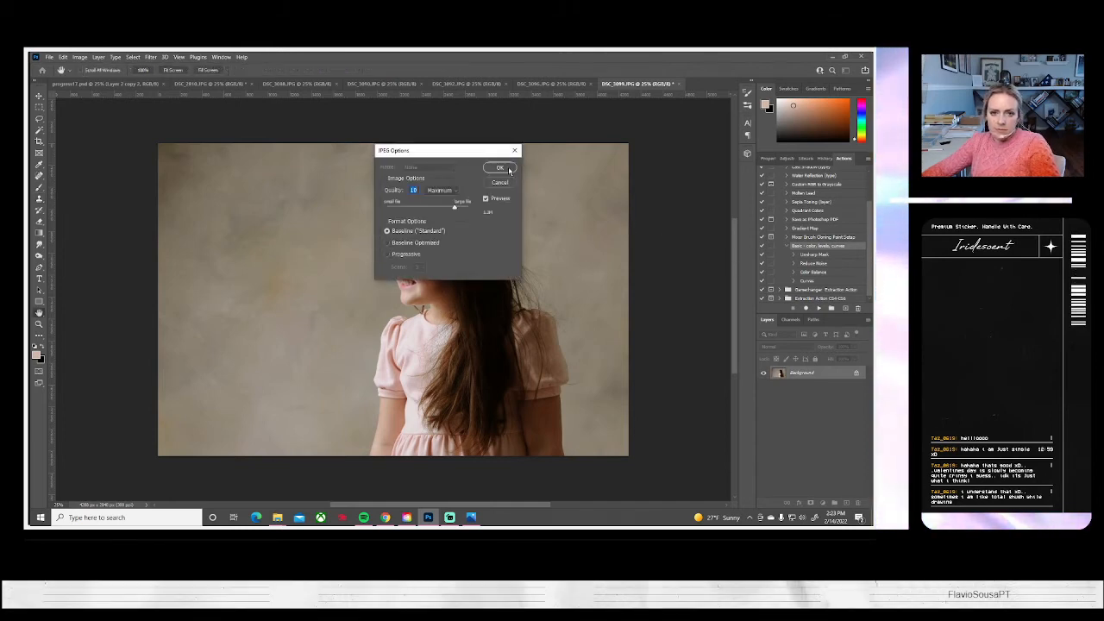
click(502, 169)
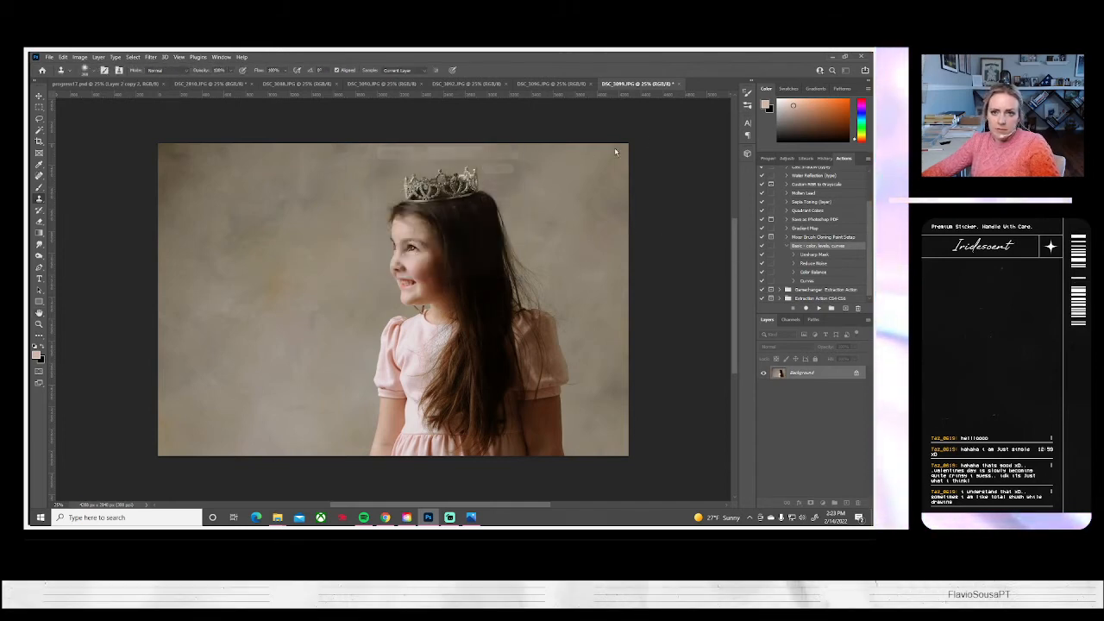
click(678, 84)
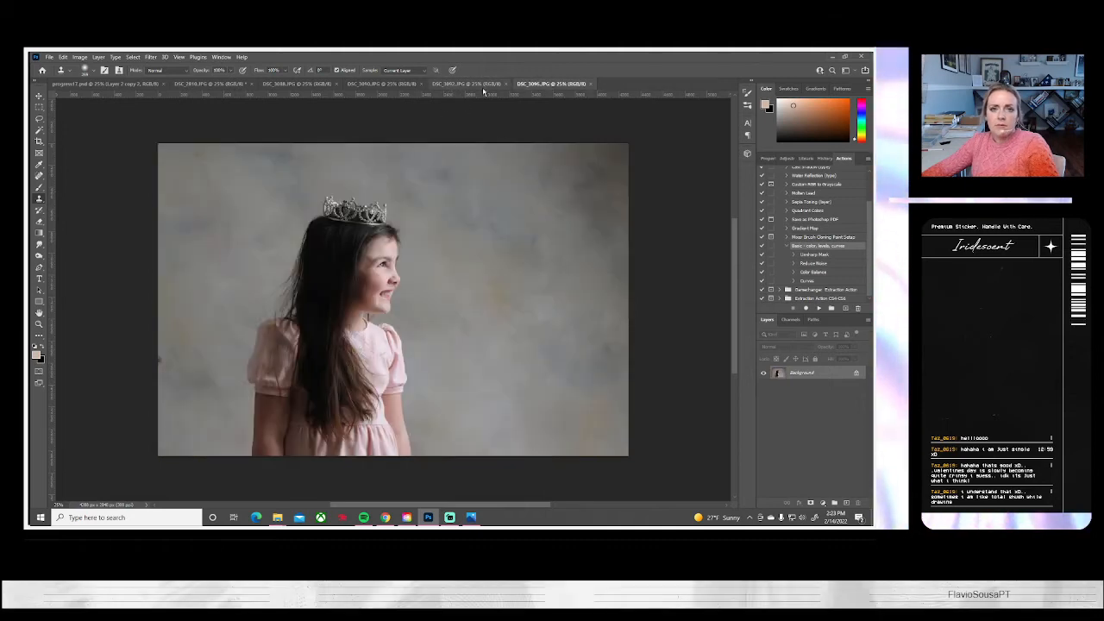
click(591, 84)
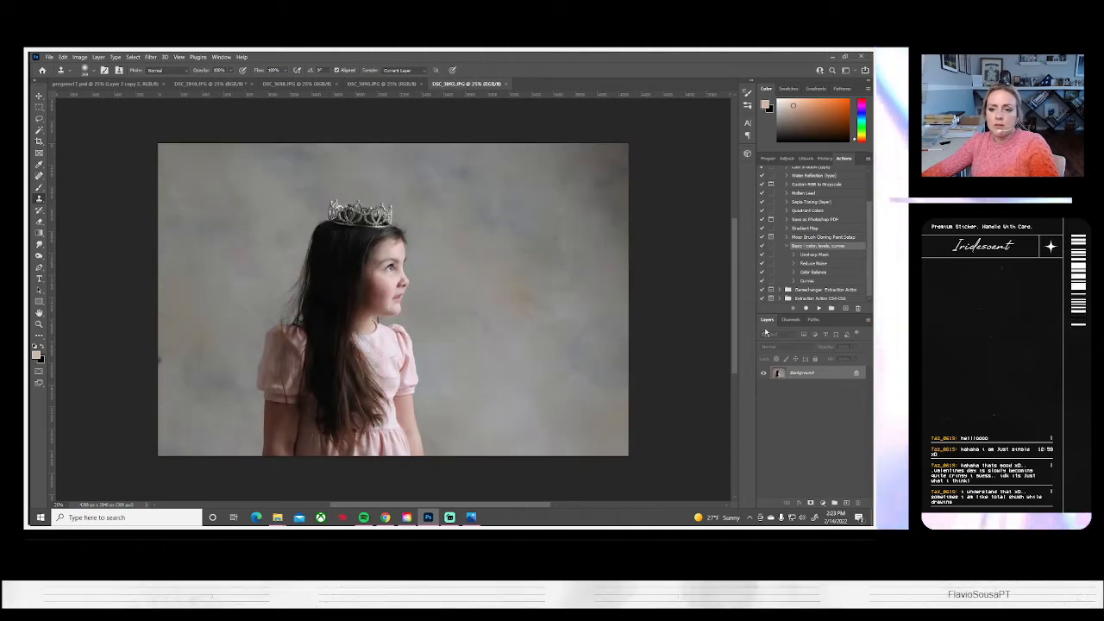
Run the Basic color, levels, curves action on the profile tiara portrait DSC_3092 and lower its brightness with Brightness/Contrast
click(818, 309)
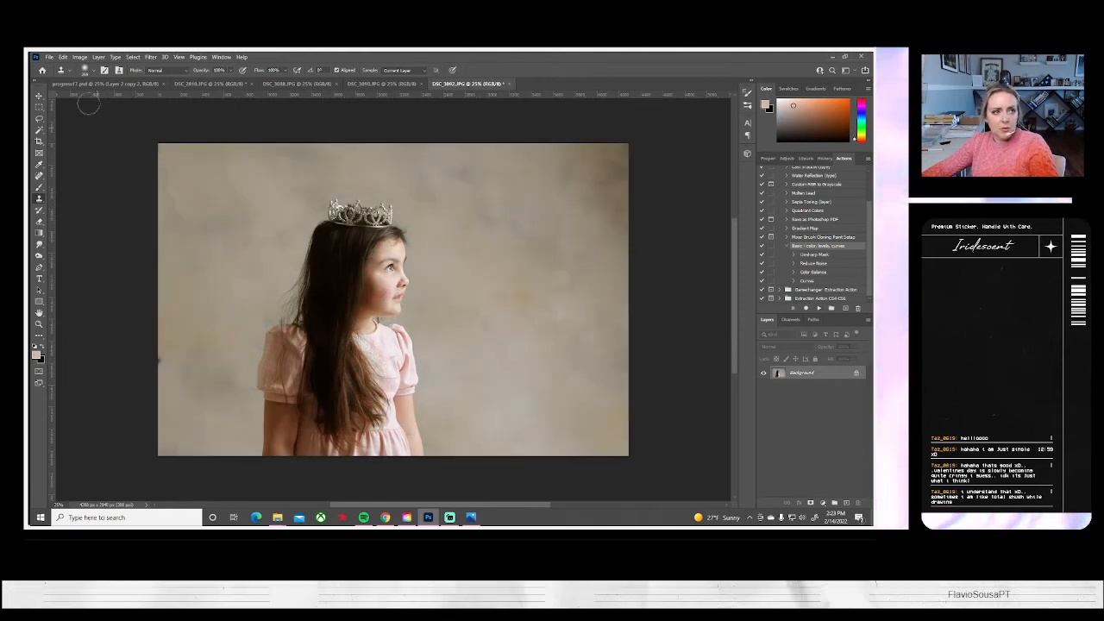
click(78, 56)
mouse_move(104, 81)
click(200, 79)
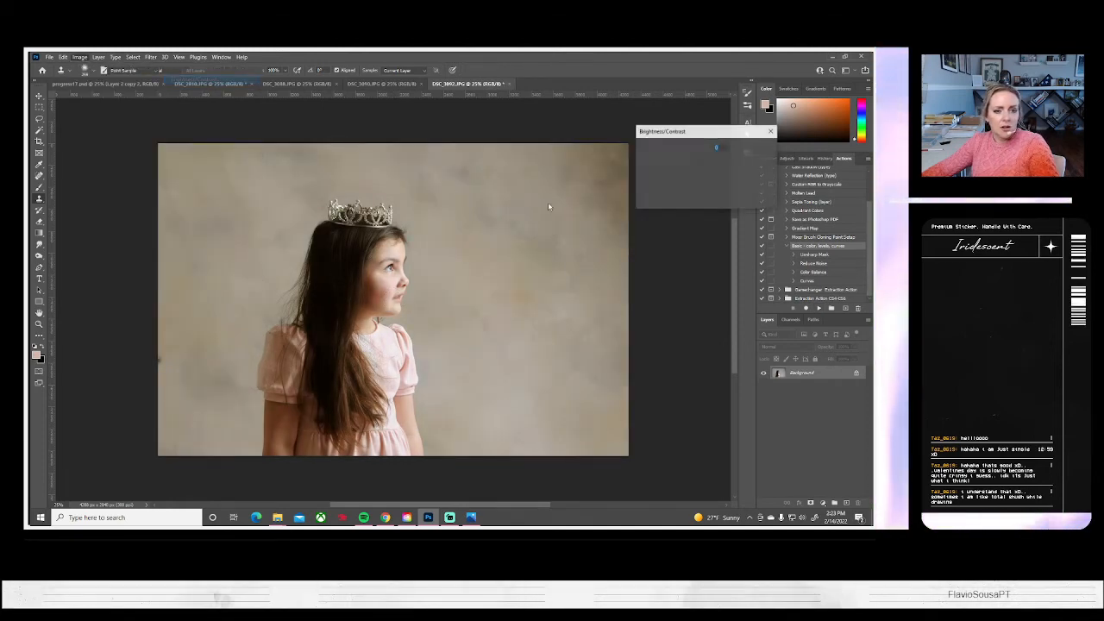
mouse_move(685, 160)
mouse_down()
mouse_move(687, 181)
mouse_move(703, 184)
mouse_move(675, 160)
mouse_up()
click(756, 149)
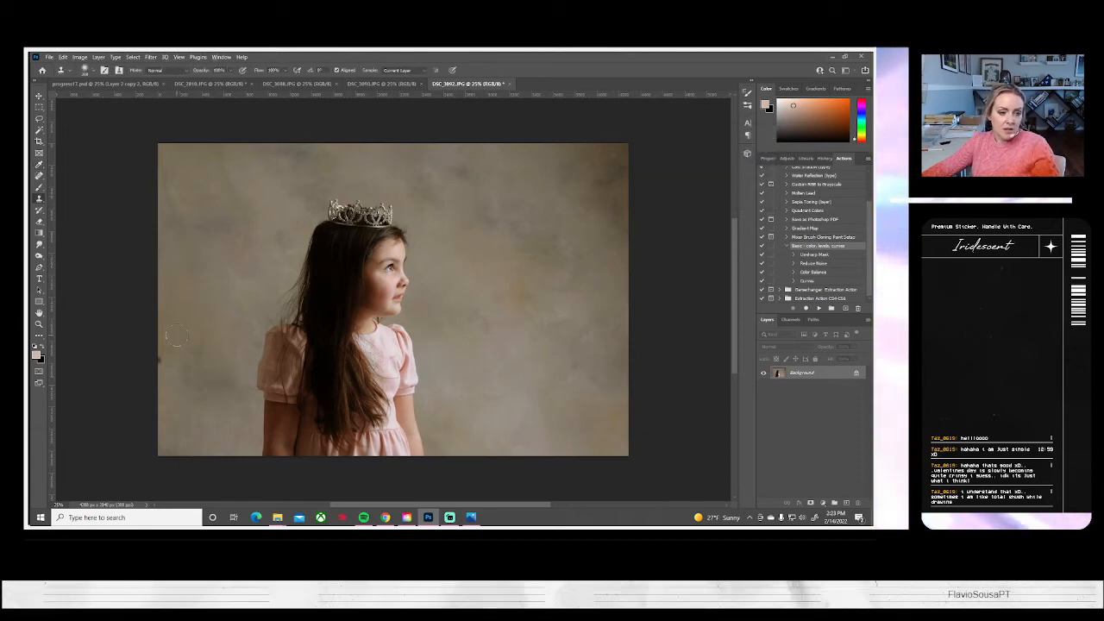
Clone out the dark spot at the left edge of the DSC_3092 backdrop and apply a Free Transform to the whole image
drag(153, 360, 157, 361)
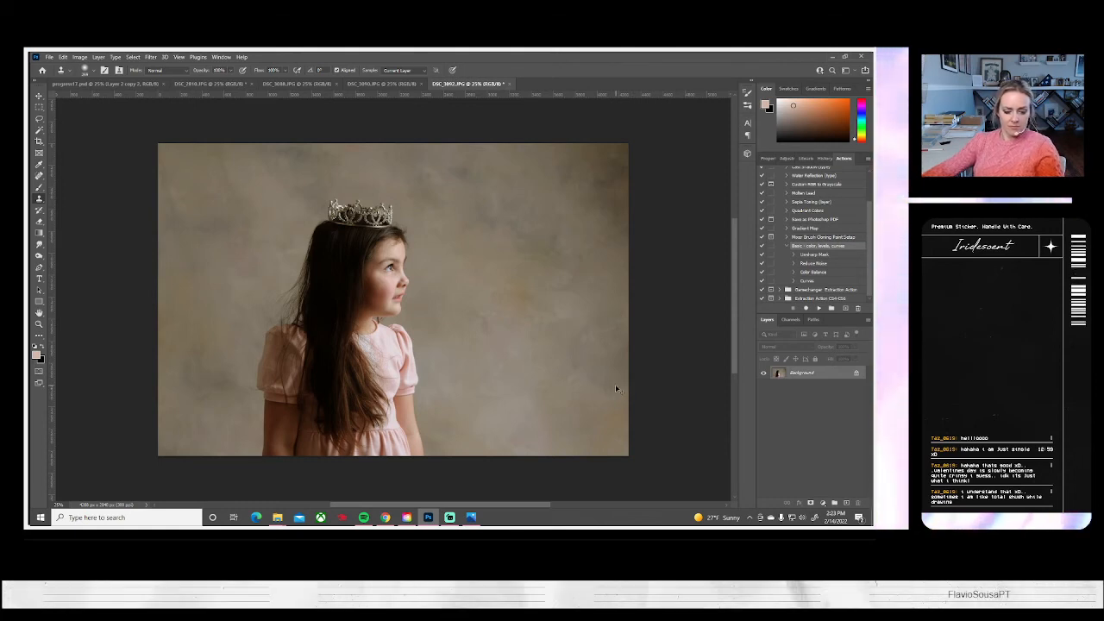
key(ctrl+a)
key(ctrl+t)
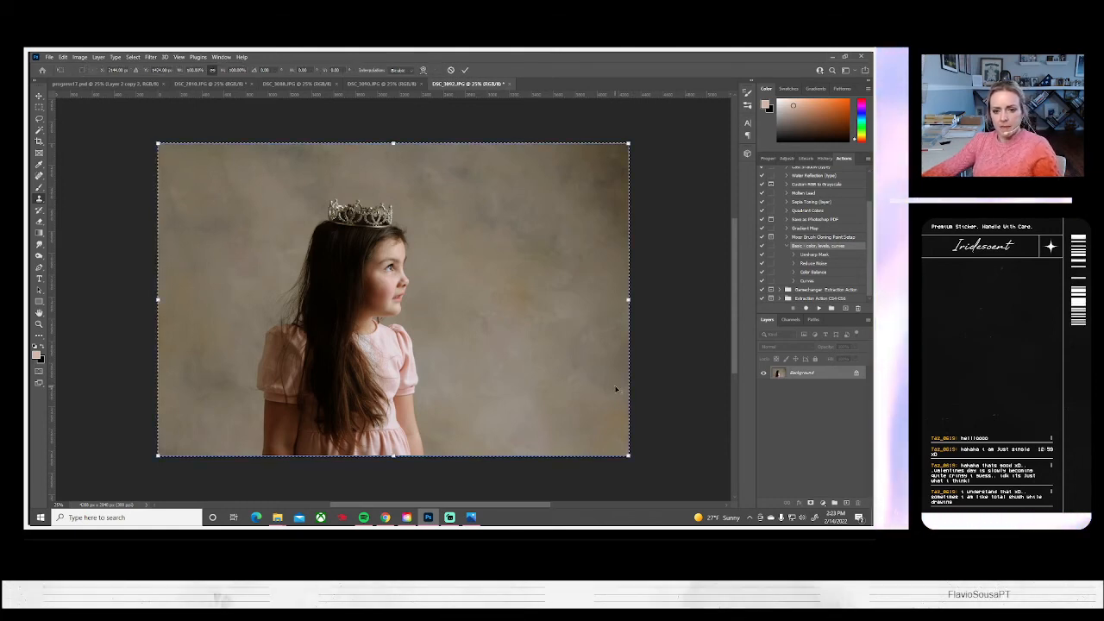
mouse_move(608, 393)
mouse_down()
mouse_move(647, 395)
mouse_move(596, 391)
mouse_move(608, 396)
mouse_up()
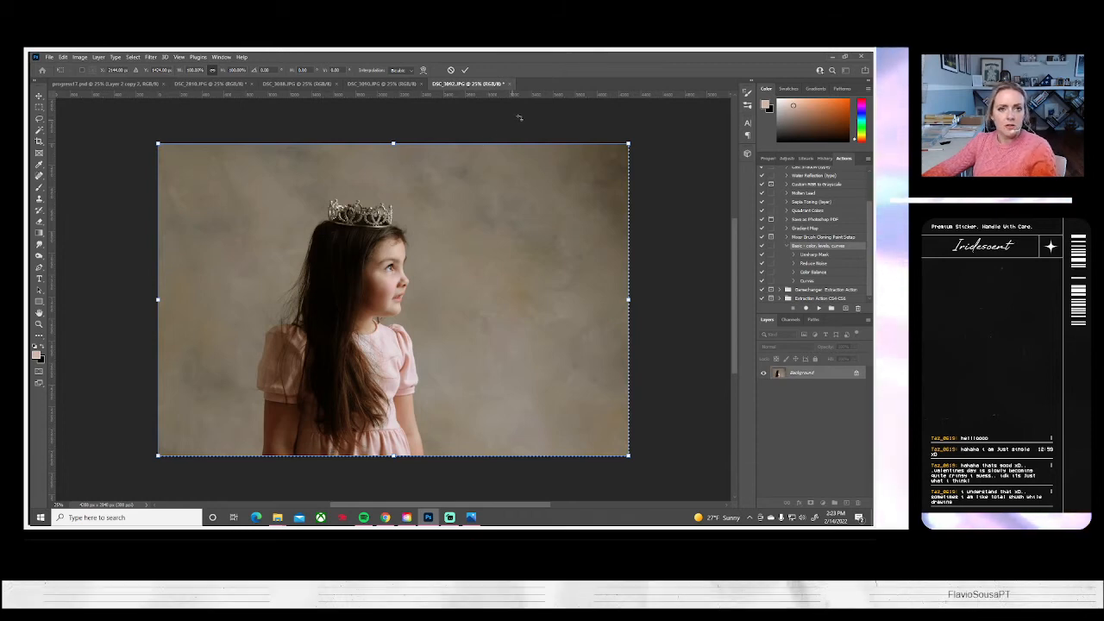
click(465, 70)
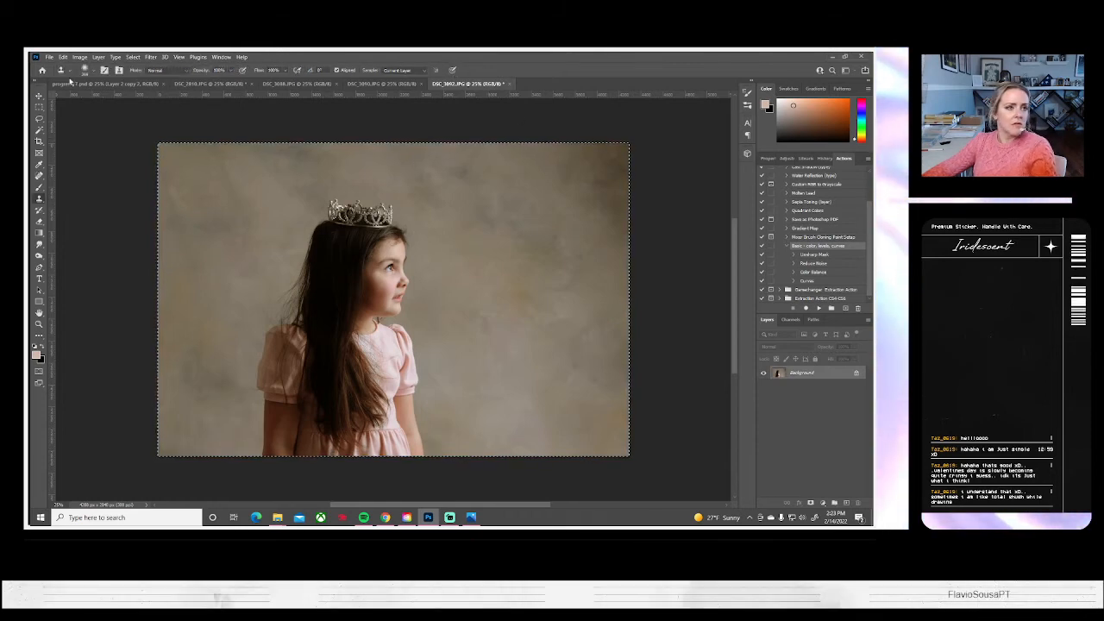
Save the profile tiara portrait DSC_3092 on the computer as a JPEG and close it
click(49, 57)
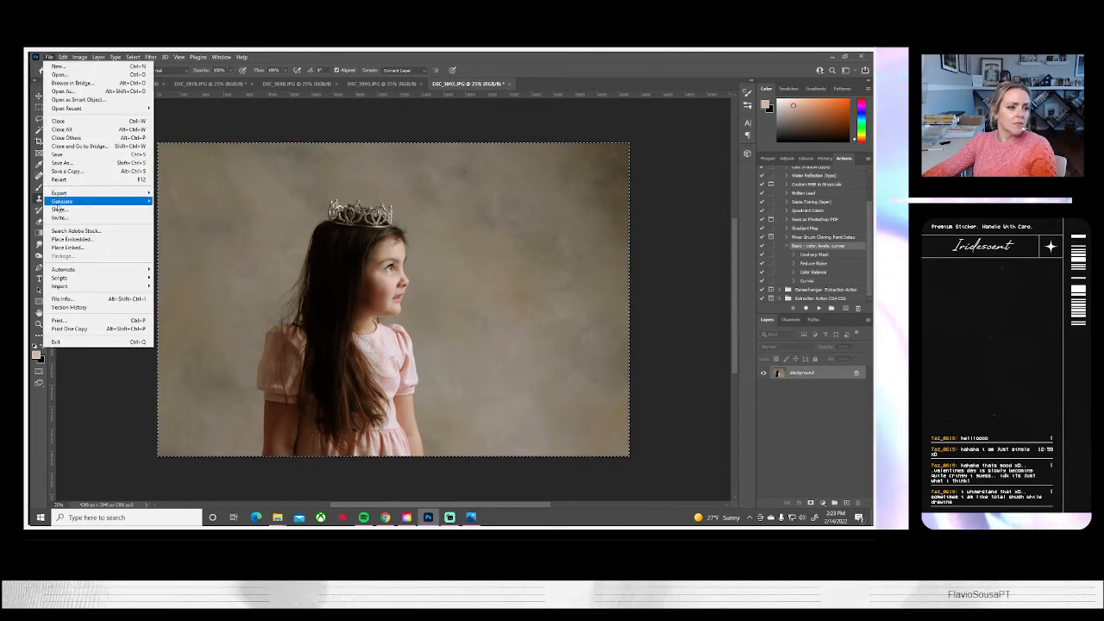
click(61, 162)
click(543, 350)
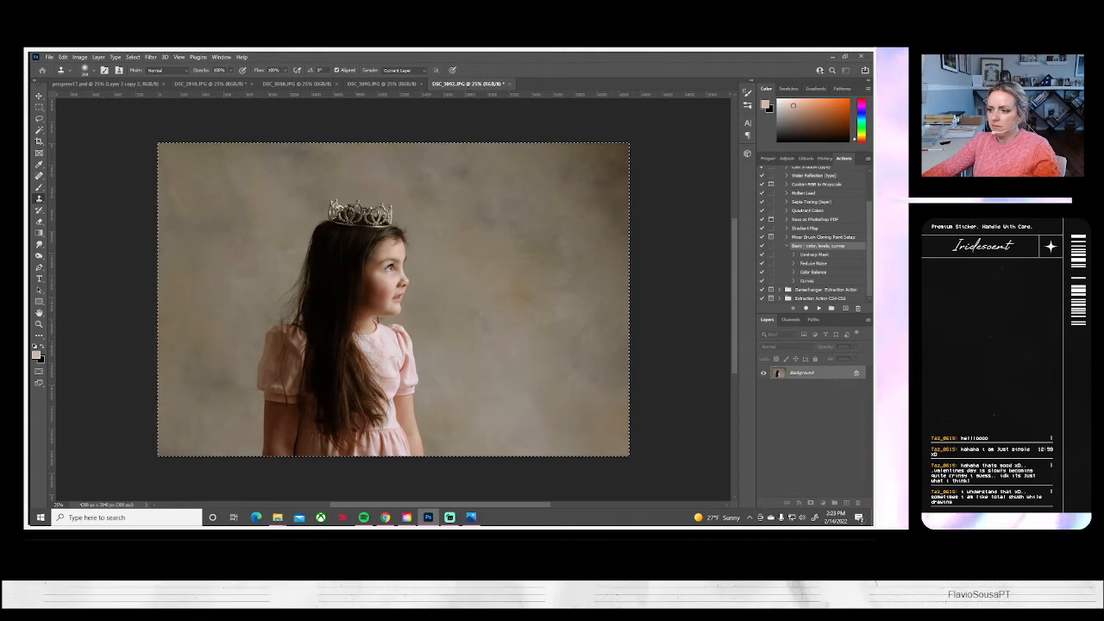
click(500, 167)
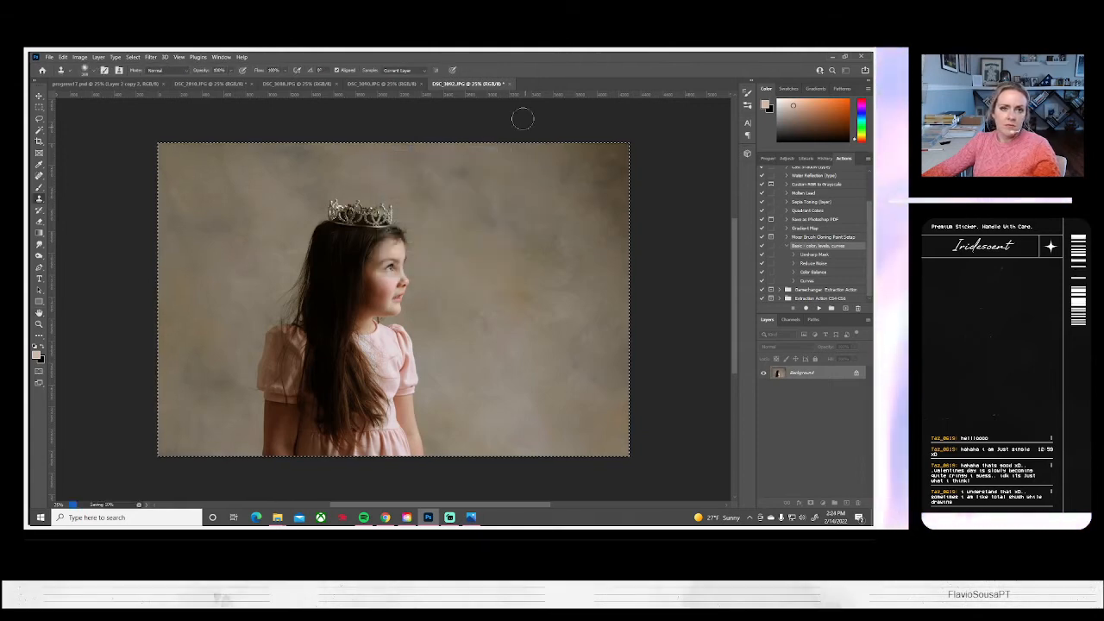
click(507, 84)
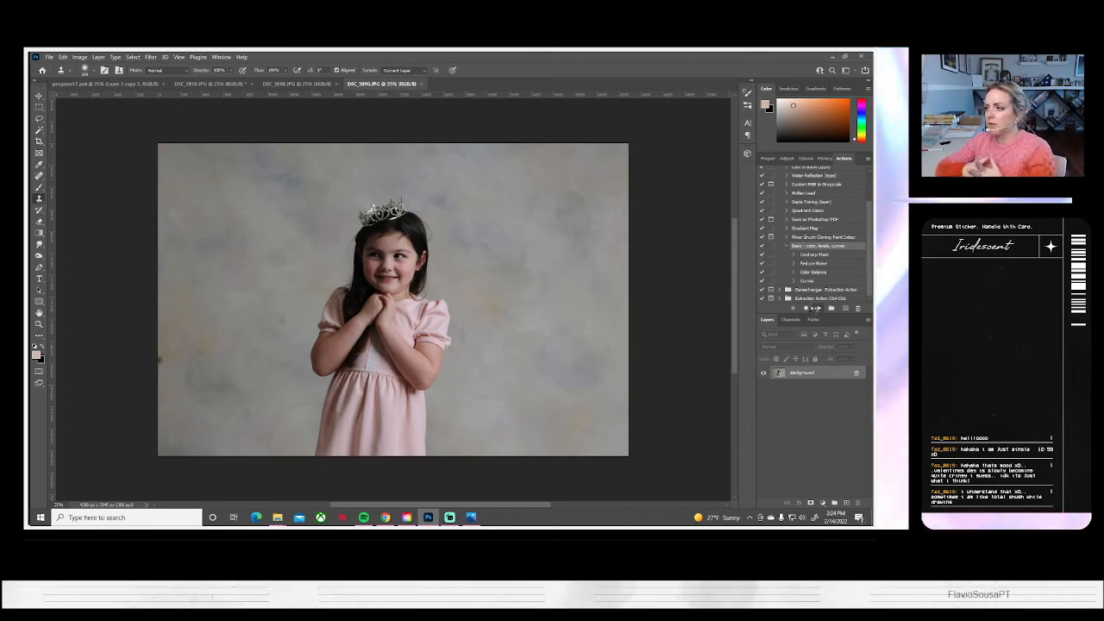
Run the Basic color, levels, curves action on DSC_3090 and clone out the dark spot at its left edge
click(813, 310)
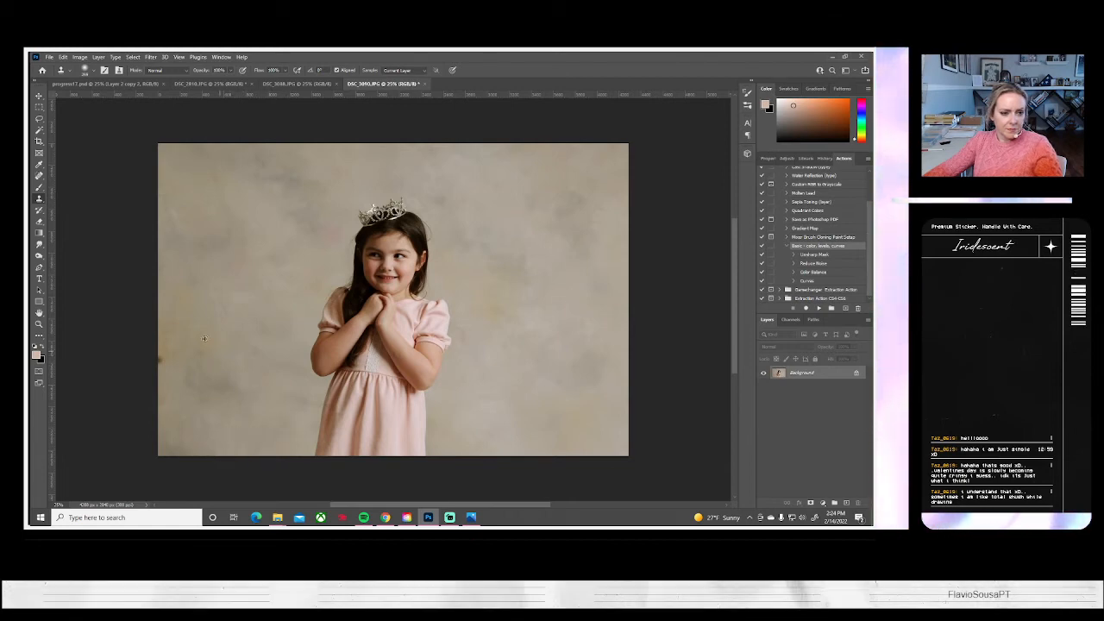
drag(166, 355, 205, 355)
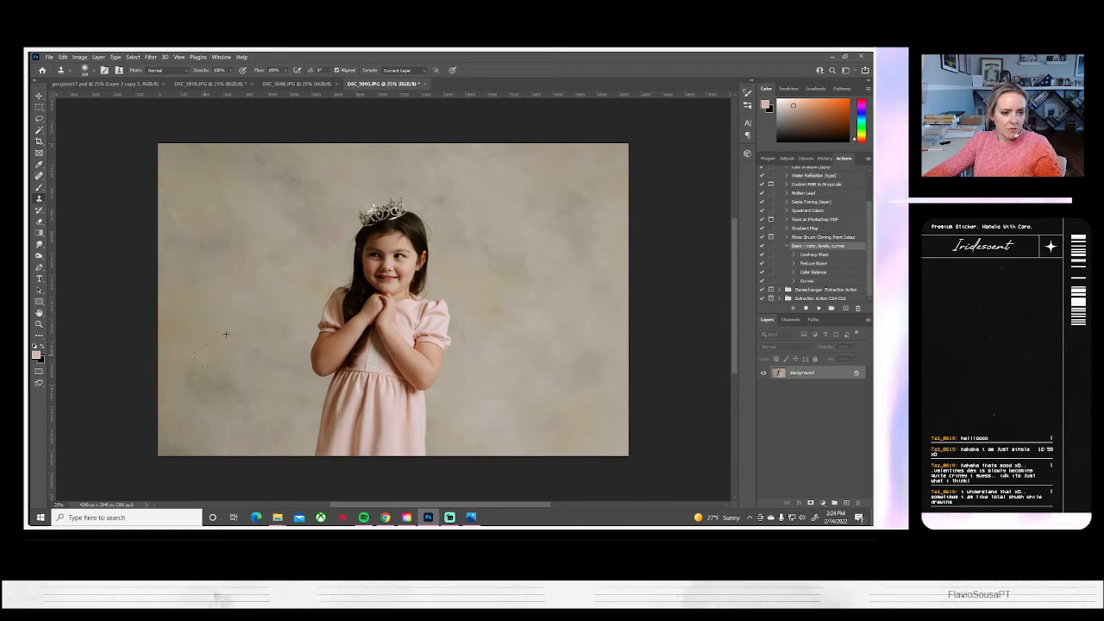
alt+click(225, 355)
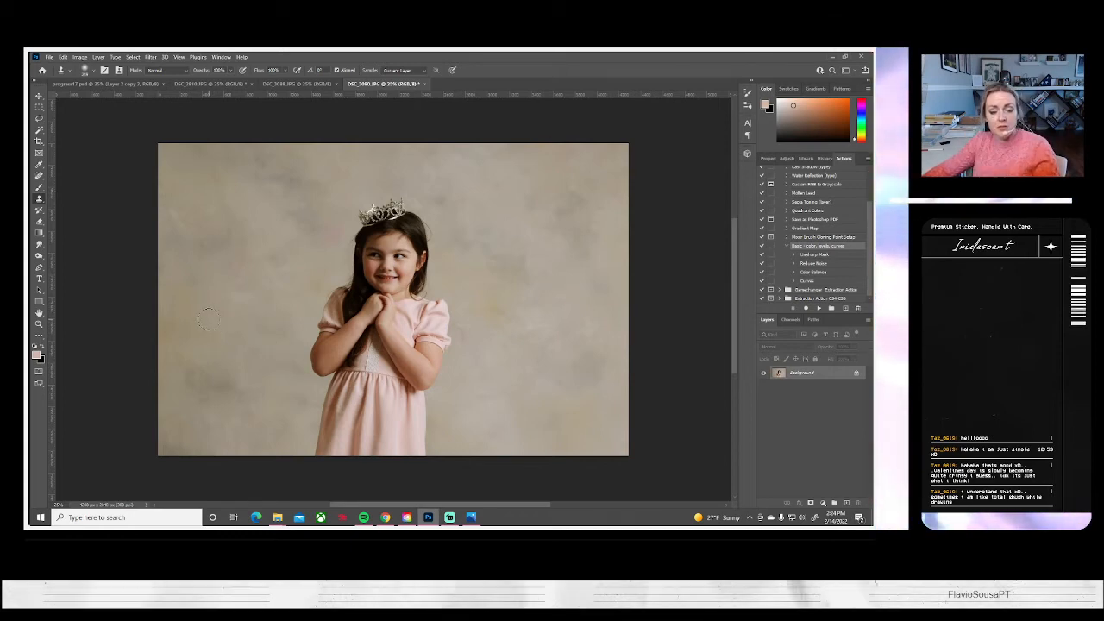
Save the smiling tiara portrait DSC_3090 on the computer as a JPEG at quality 10, Maximum, and close it
click(50, 56)
click(82, 163)
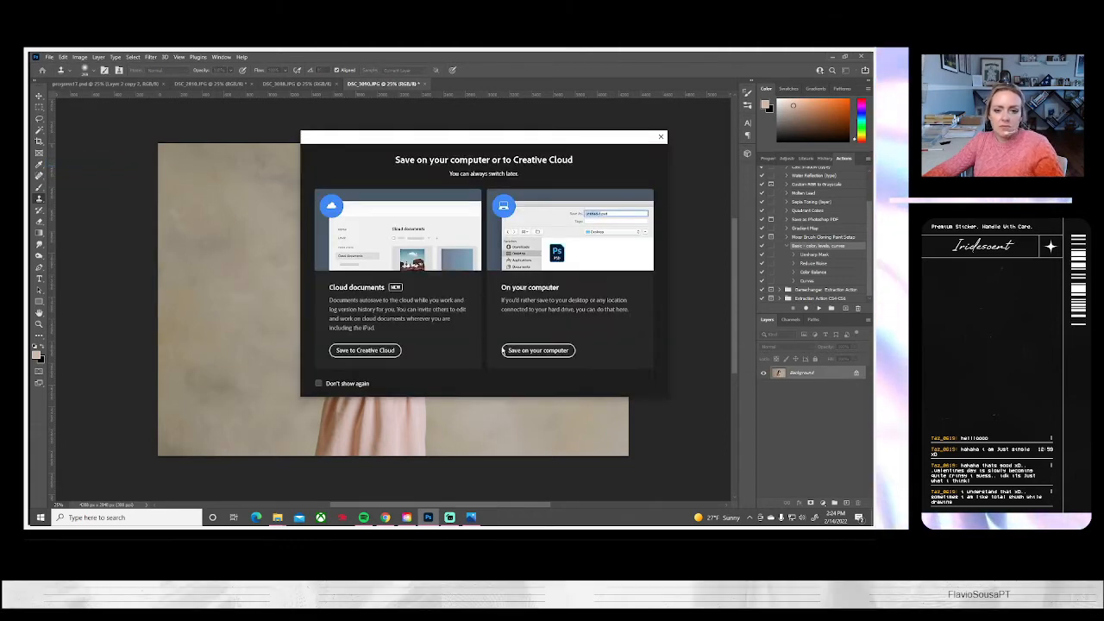
click(538, 351)
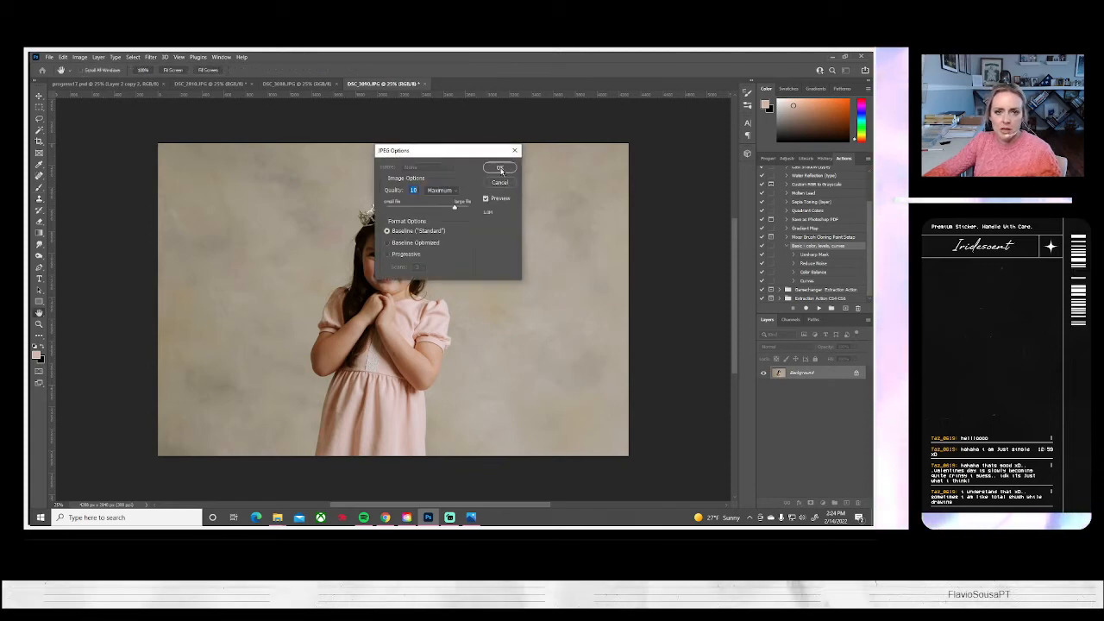
click(499, 168)
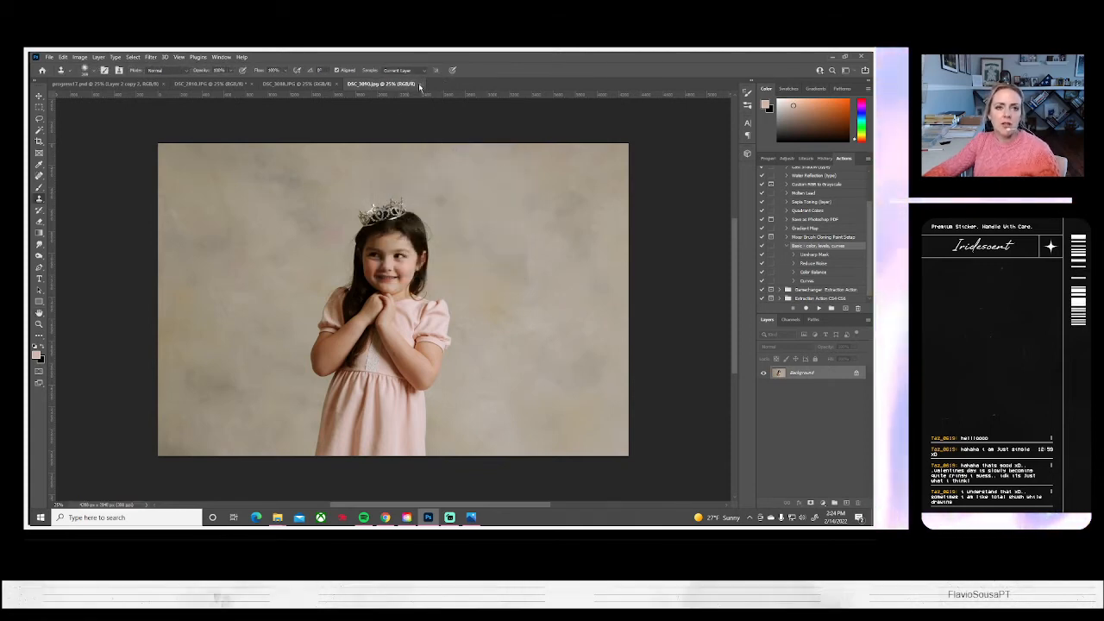
click(420, 84)
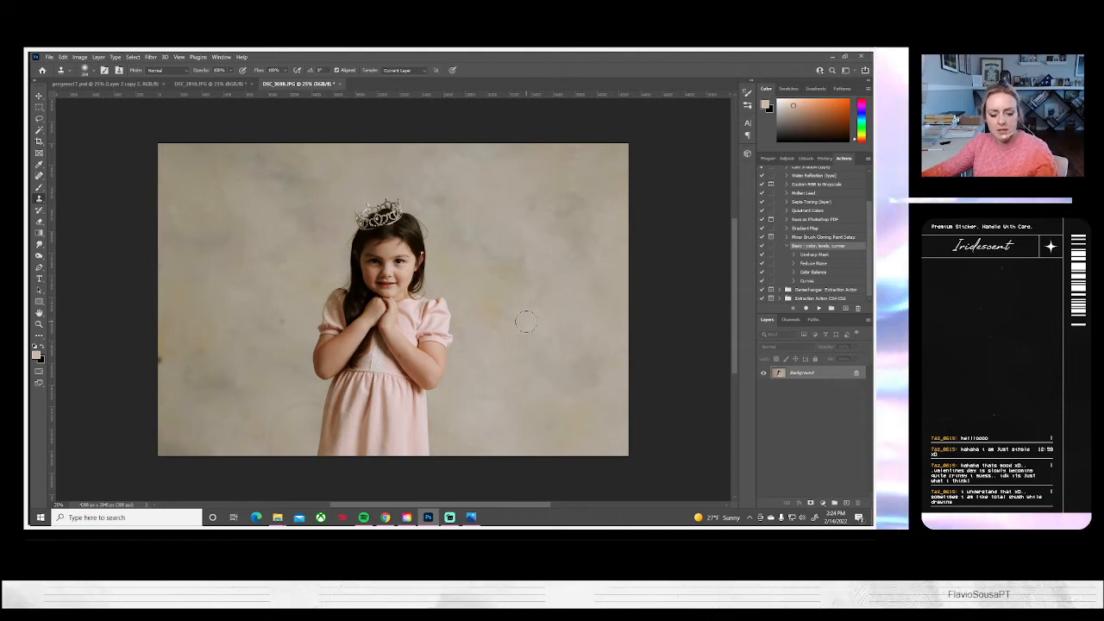
Enlarge, reposition and slightly rotate the whole clasped-hands tiara portrait DSC_3088 with Free Transform
key(ctrl+a)
key(ctrl+t)
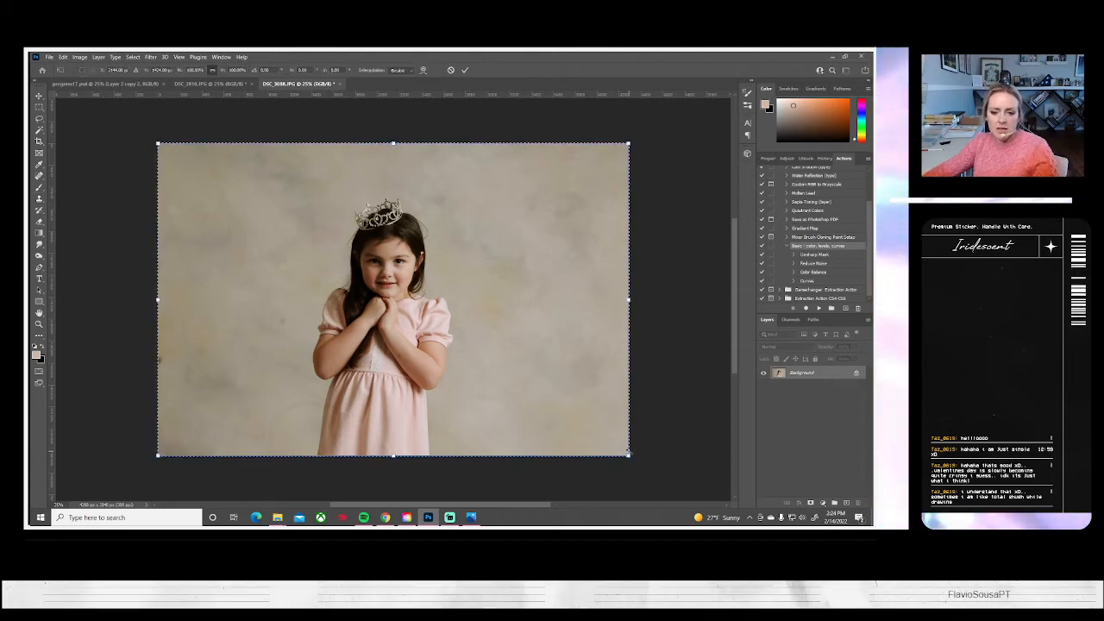
drag(629, 454, 682, 490)
drag(552, 392, 567, 406)
mouse_move(74, 298)
mouse_down()
mouse_move(93, 294)
mouse_move(79, 307)
mouse_up()
key(Return)
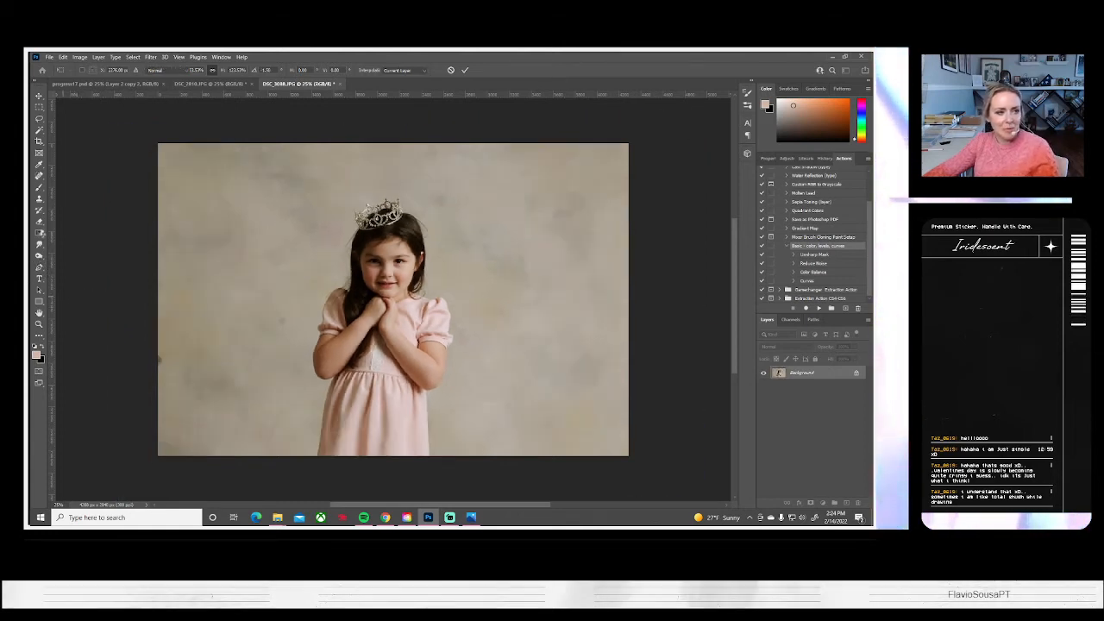
Clone out the blemishes on the DSC_3088 backdrop to the left of the girl with the Clone Stamp
key(s)
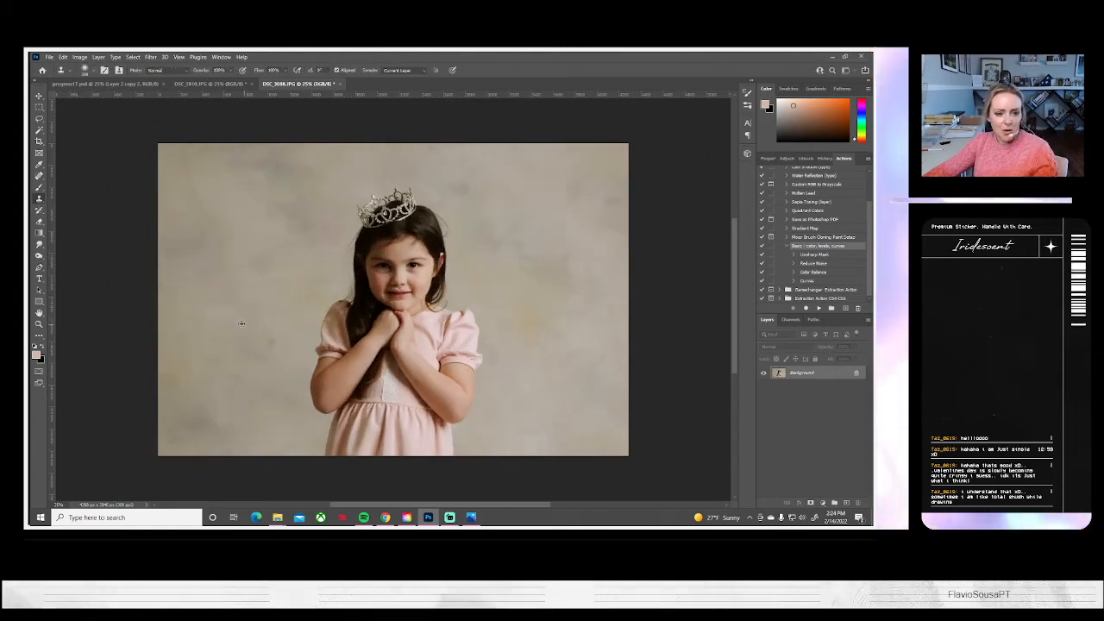
click(273, 344)
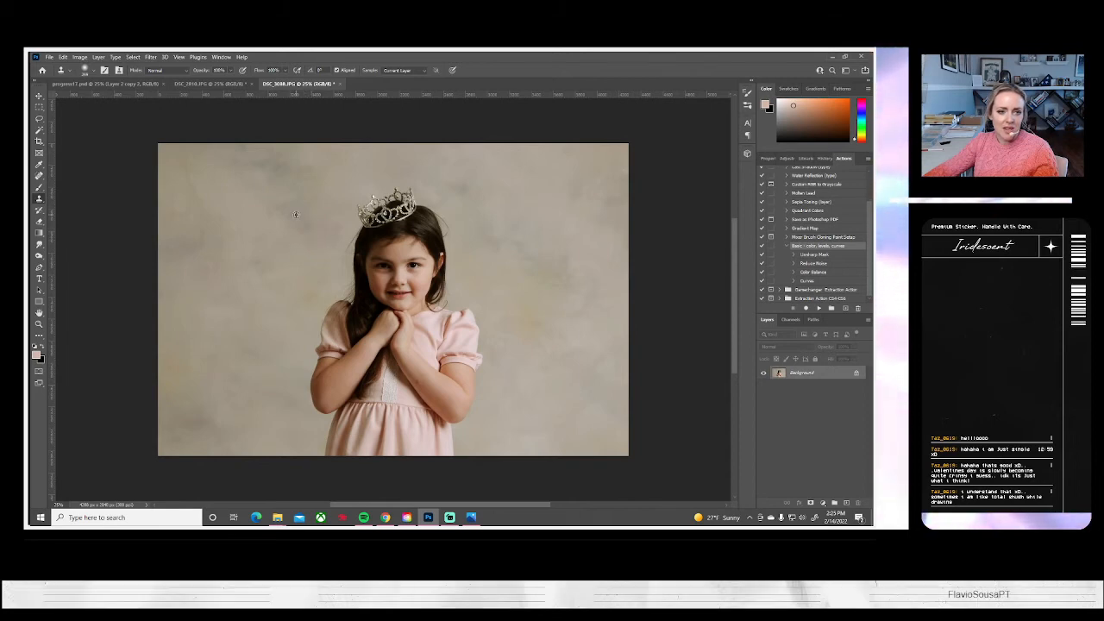
drag(300, 233, 306, 229)
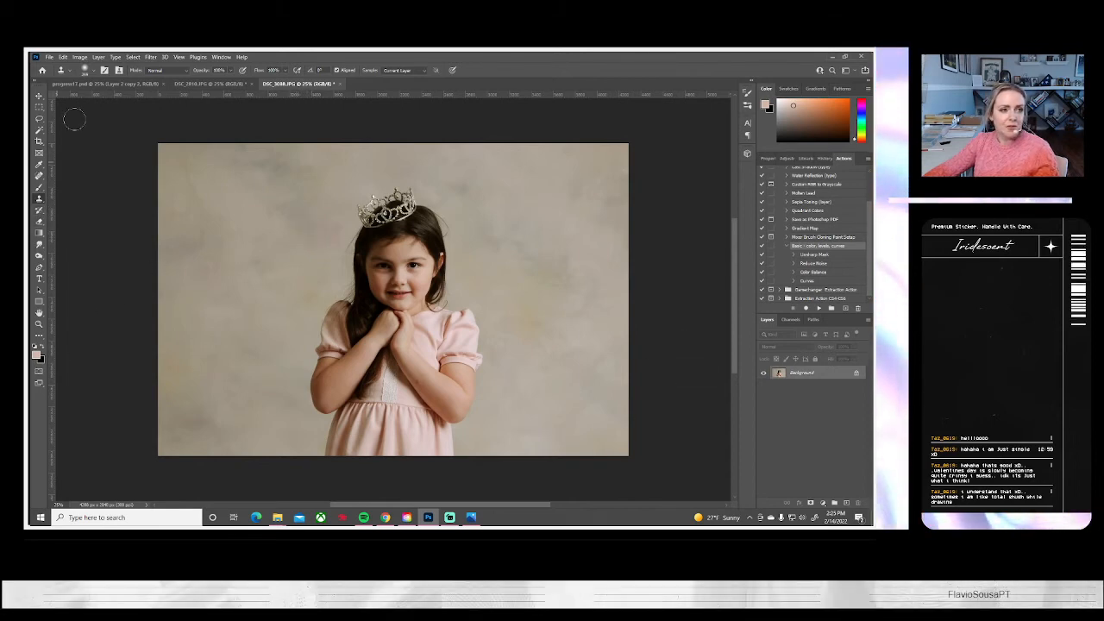
Save the reframed DSC_3088 portrait on the computer as a JPEG at quality 10, Maximum, and close it
click(49, 56)
click(94, 163)
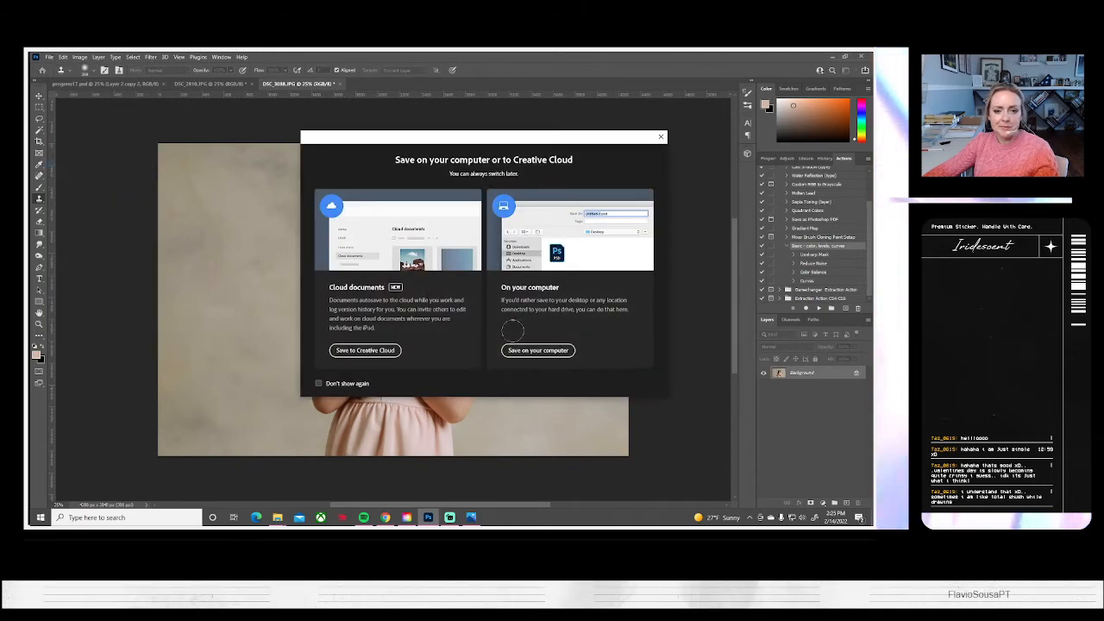
click(524, 351)
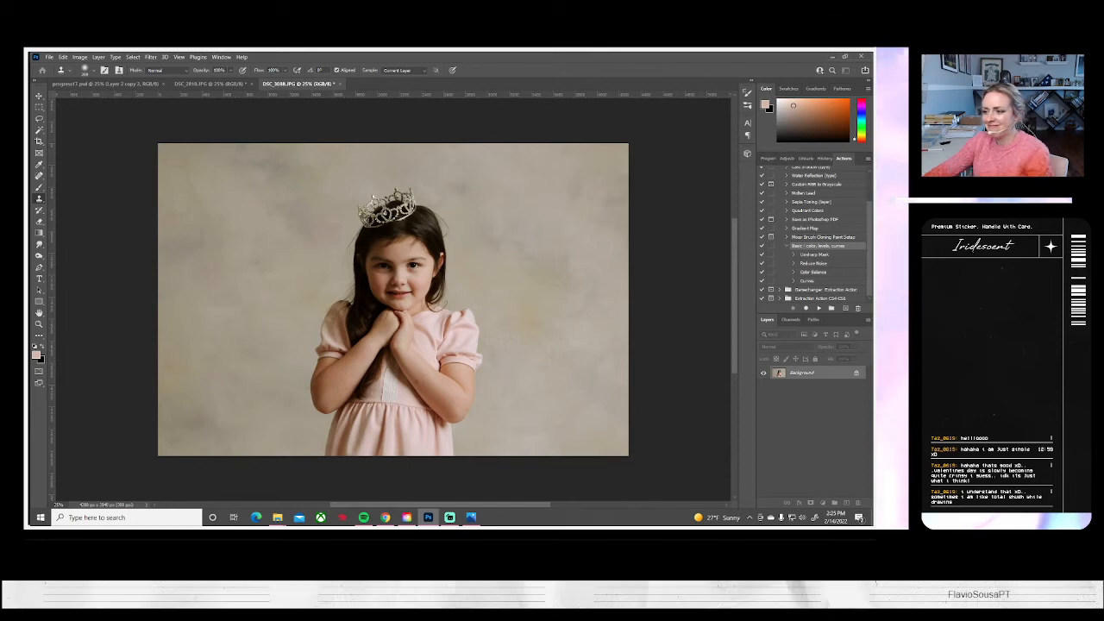
click(480, 249)
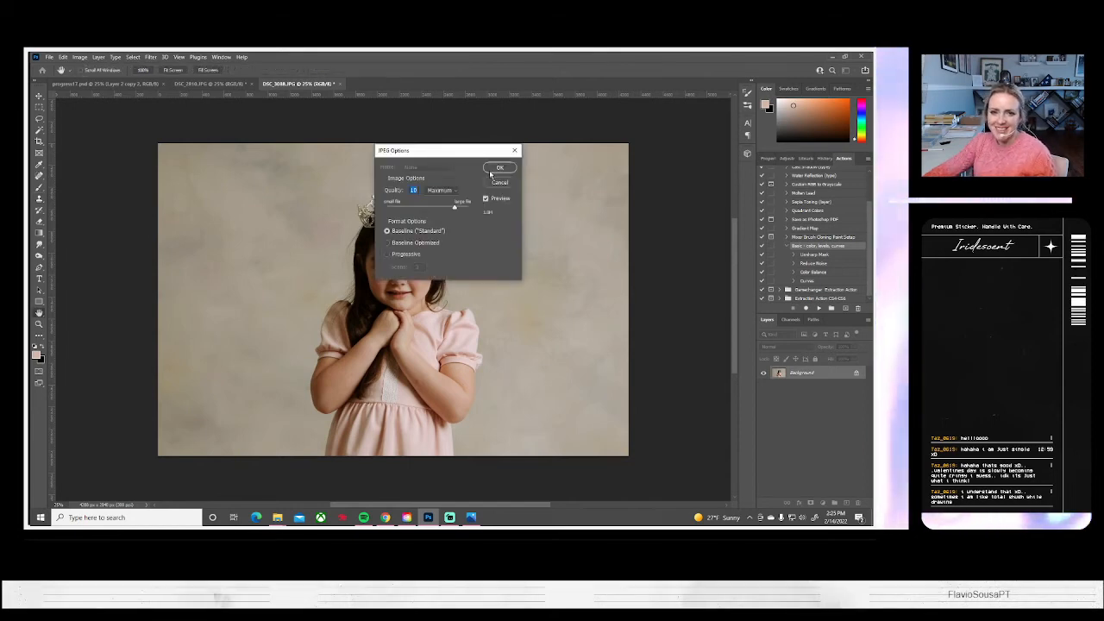
click(499, 169)
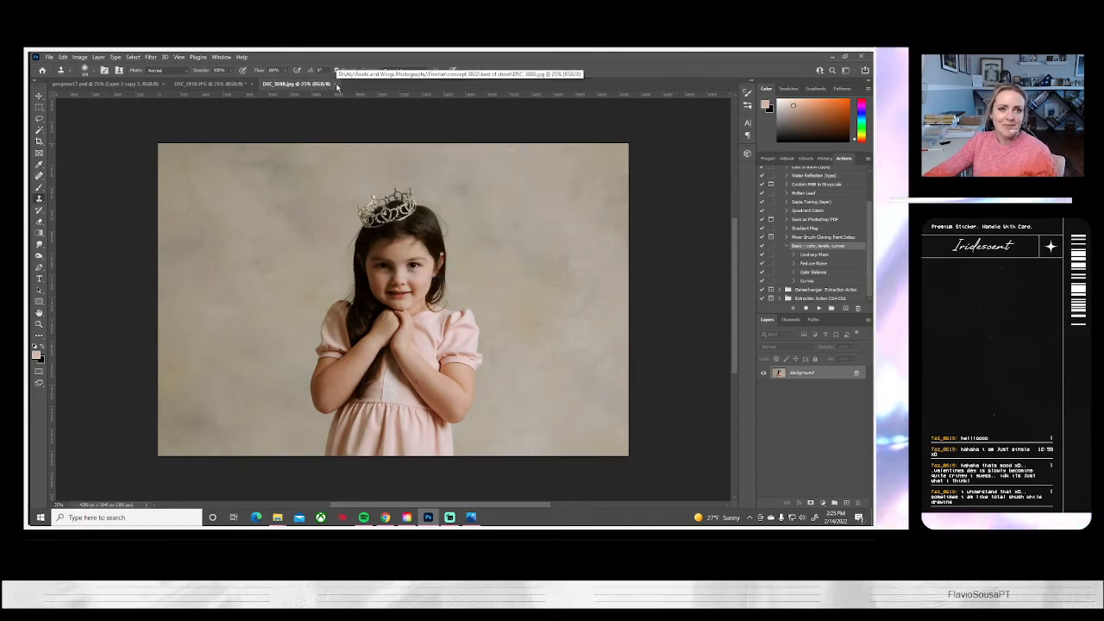
key(s)
key(ctrl+w)
click(49, 57)
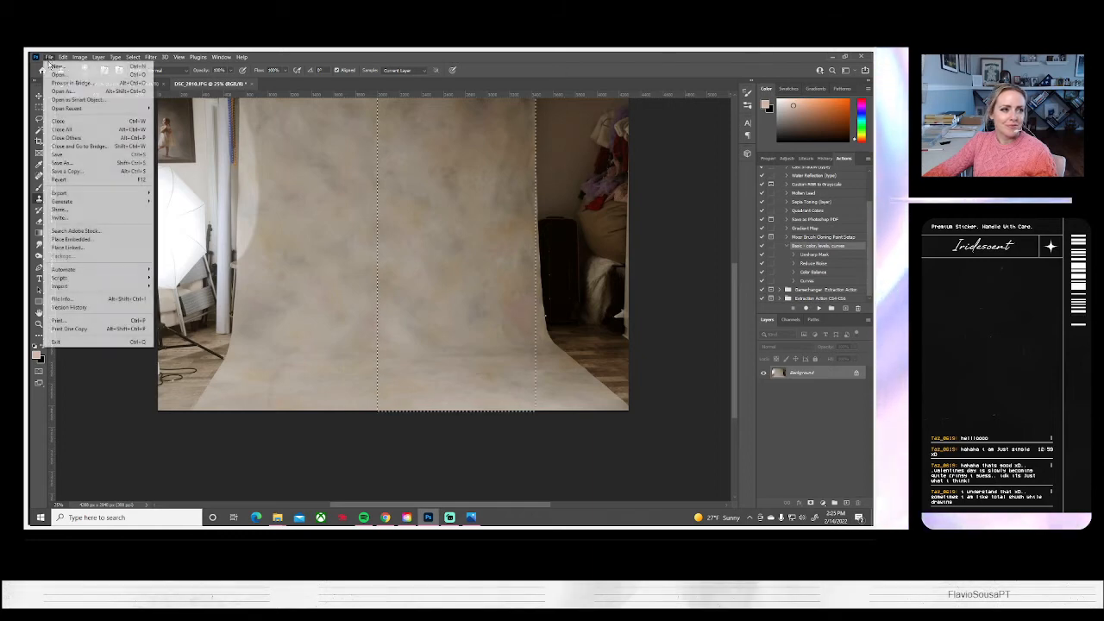
click(63, 157)
key(Escape)
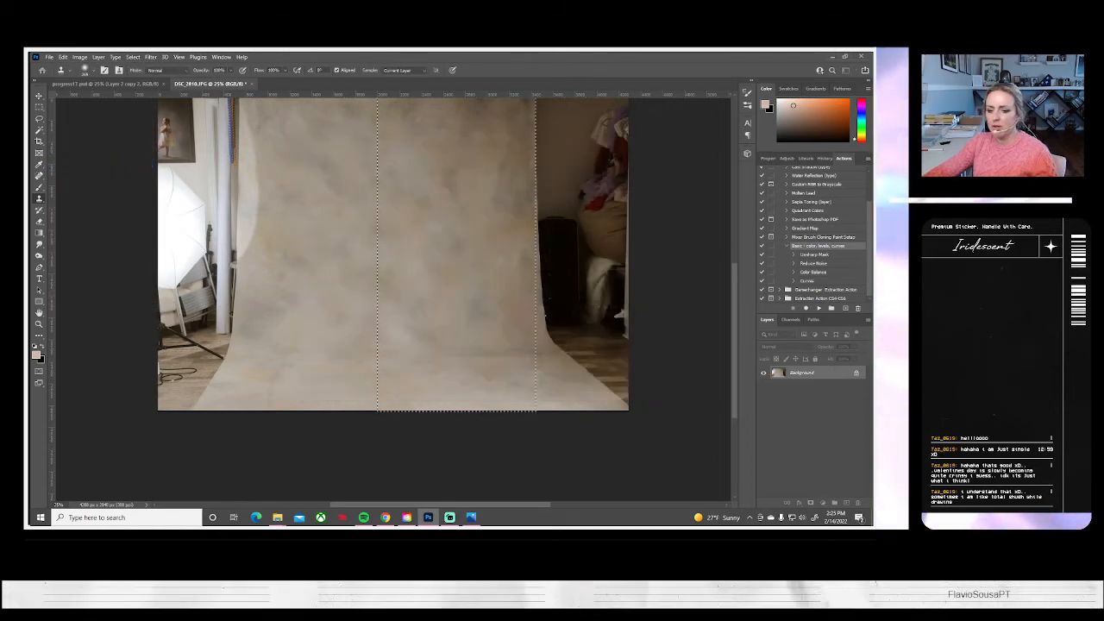
Switch to Photos, review the flower-crown portraits from DSC_3108 to DSC_3117 for further shots to edit, and return to Photoshop
click(471, 517)
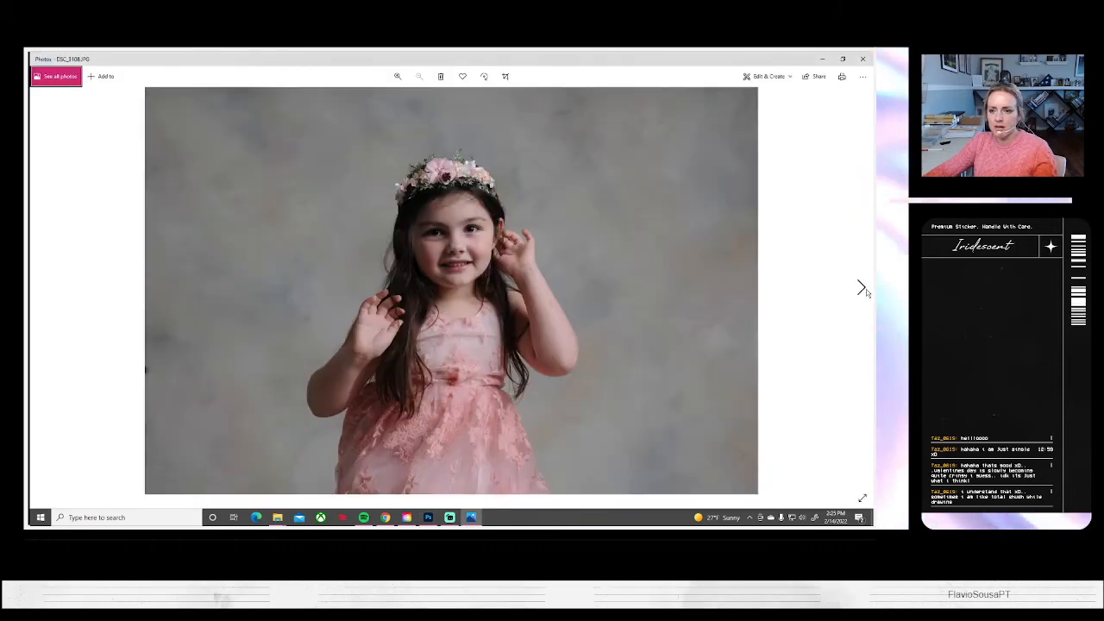
click(861, 288)
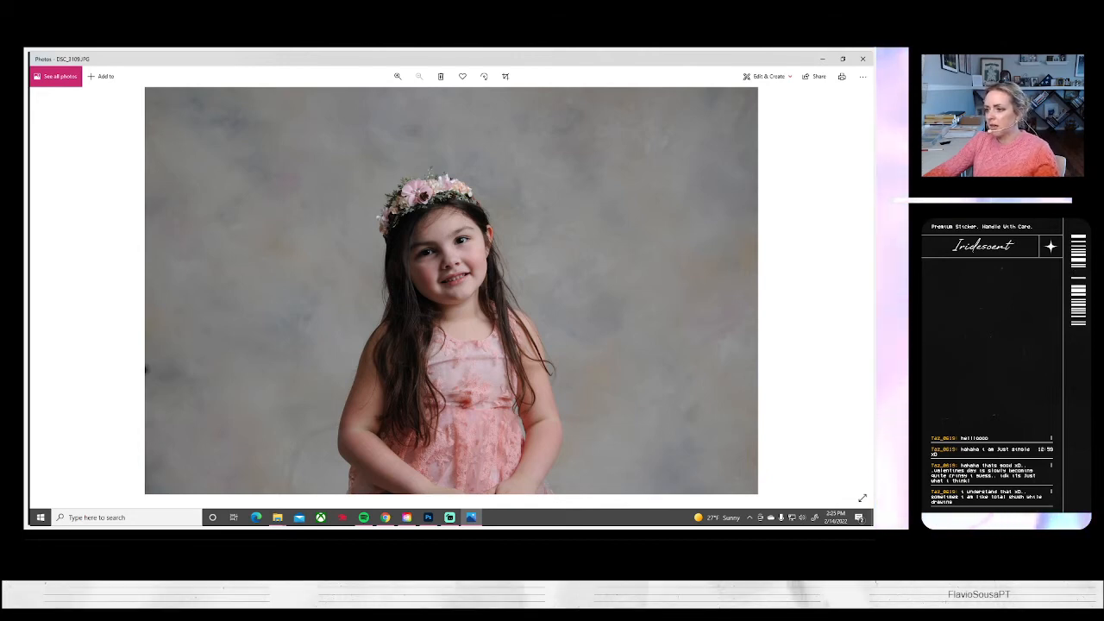
click(428, 517)
click(471, 517)
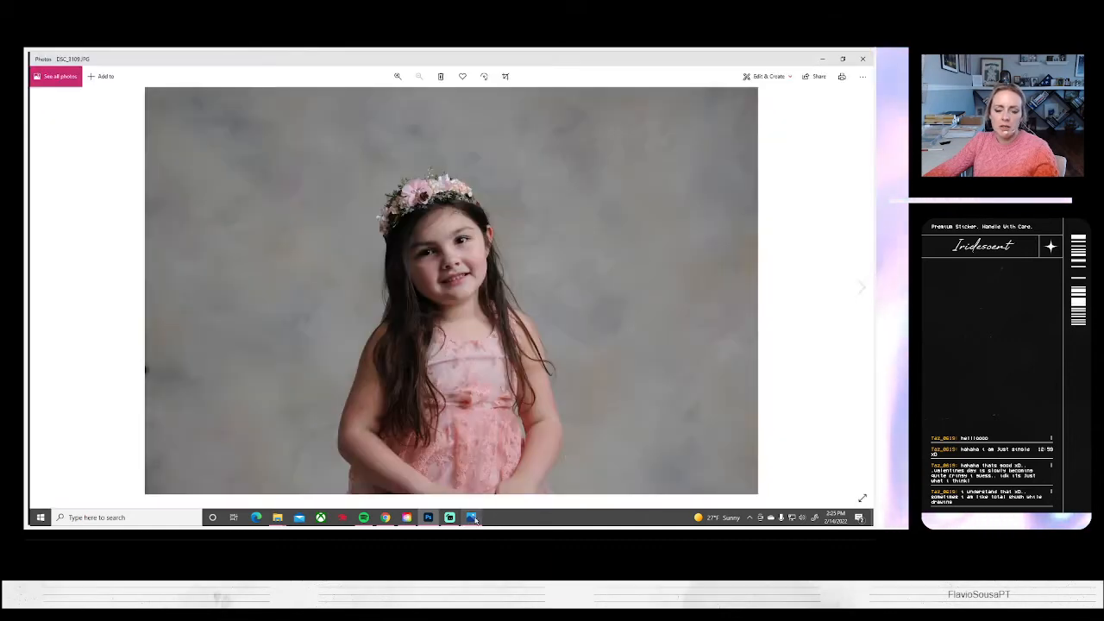
click(861, 287)
click(861, 287)
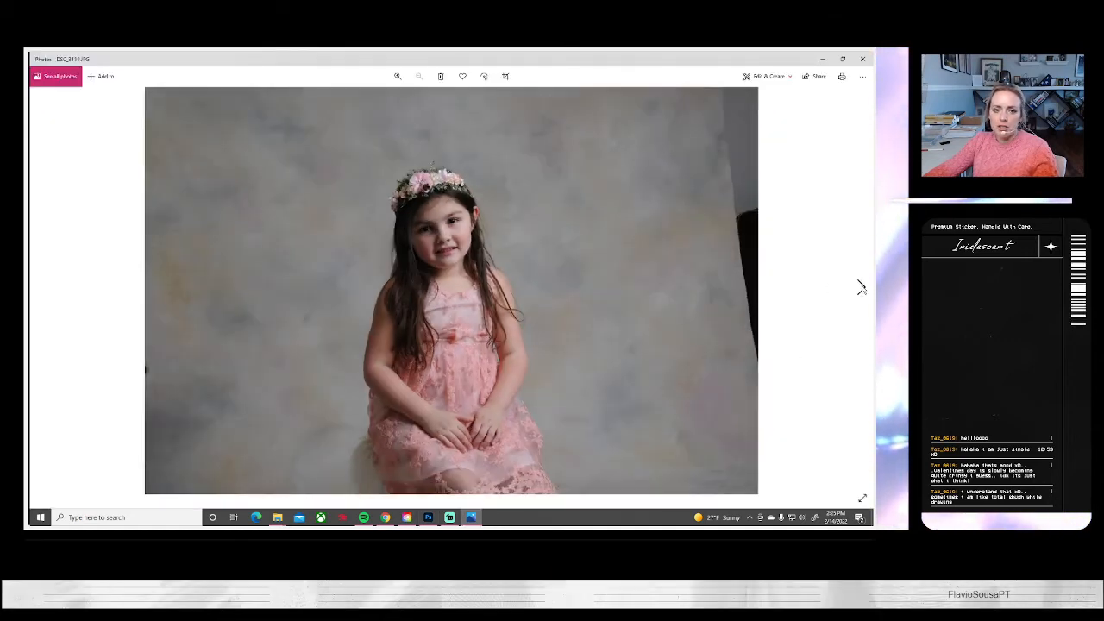
click(860, 287)
click(860, 288)
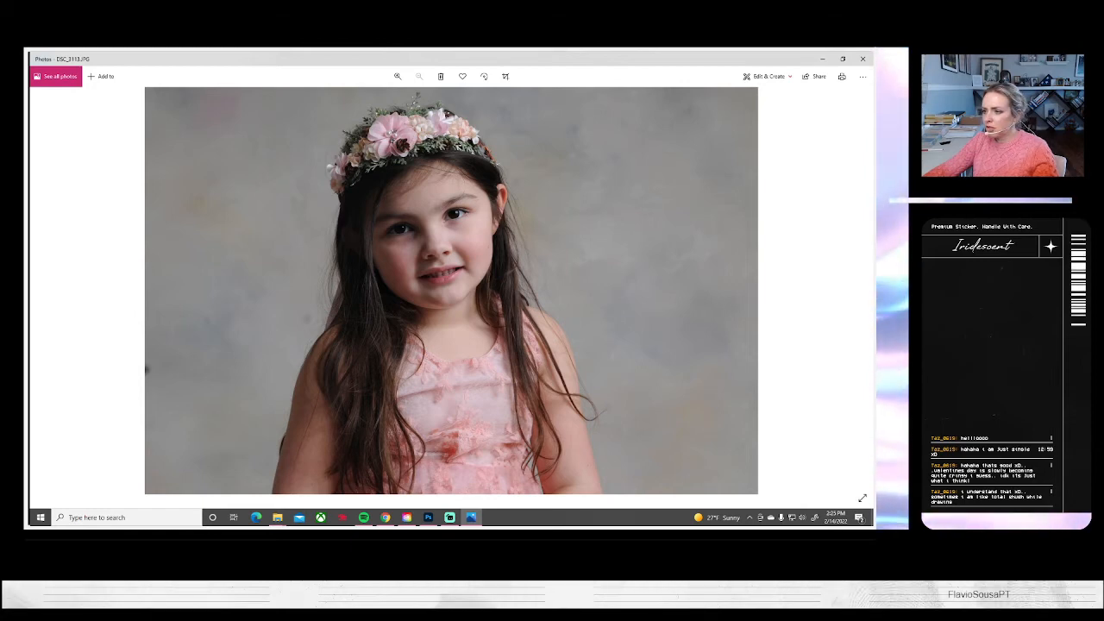
click(822, 59)
click(470, 517)
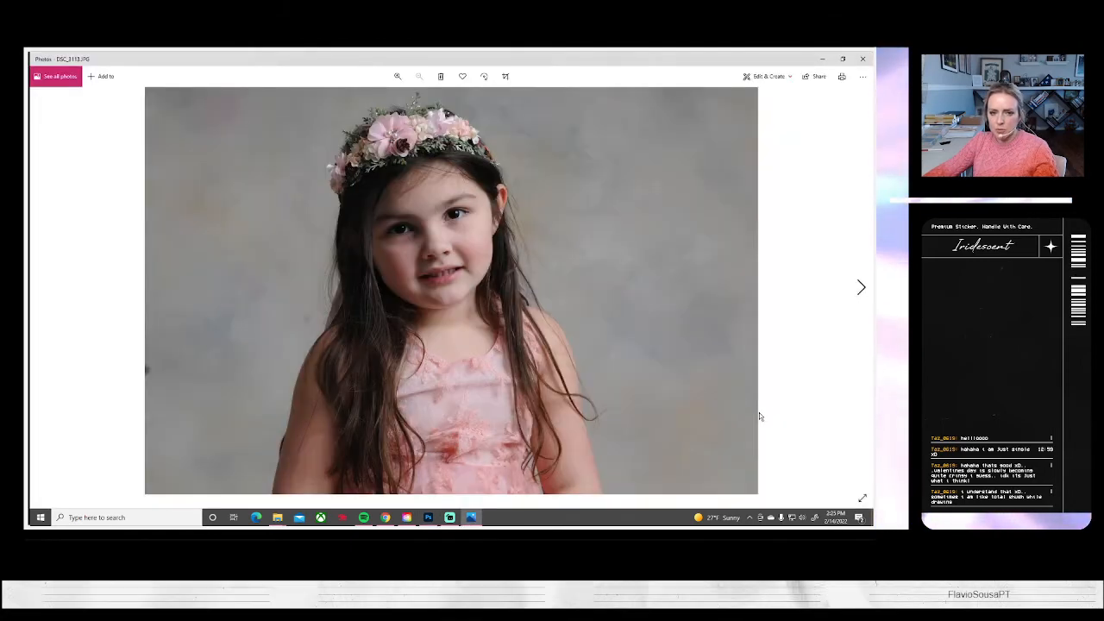
click(858, 286)
click(858, 286)
click(858, 286)
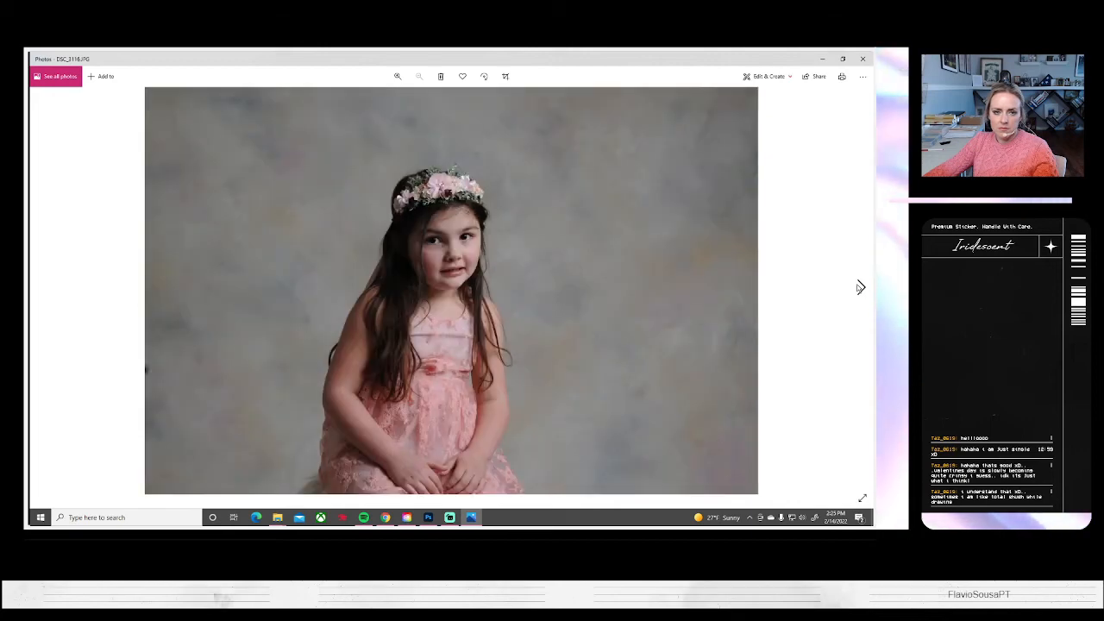
click(858, 286)
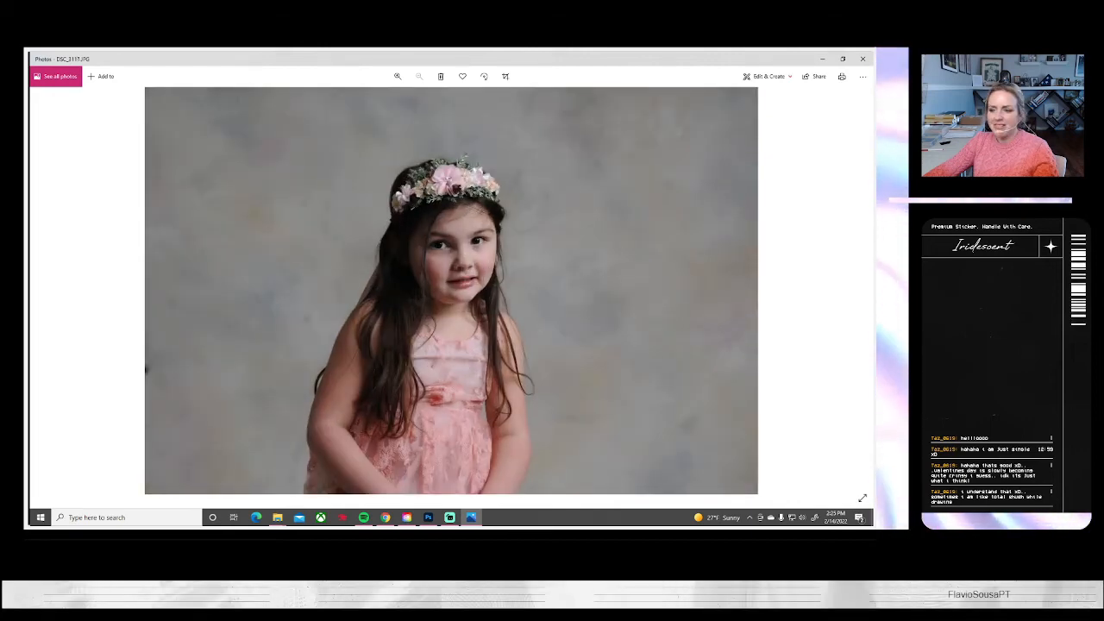
click(428, 517)
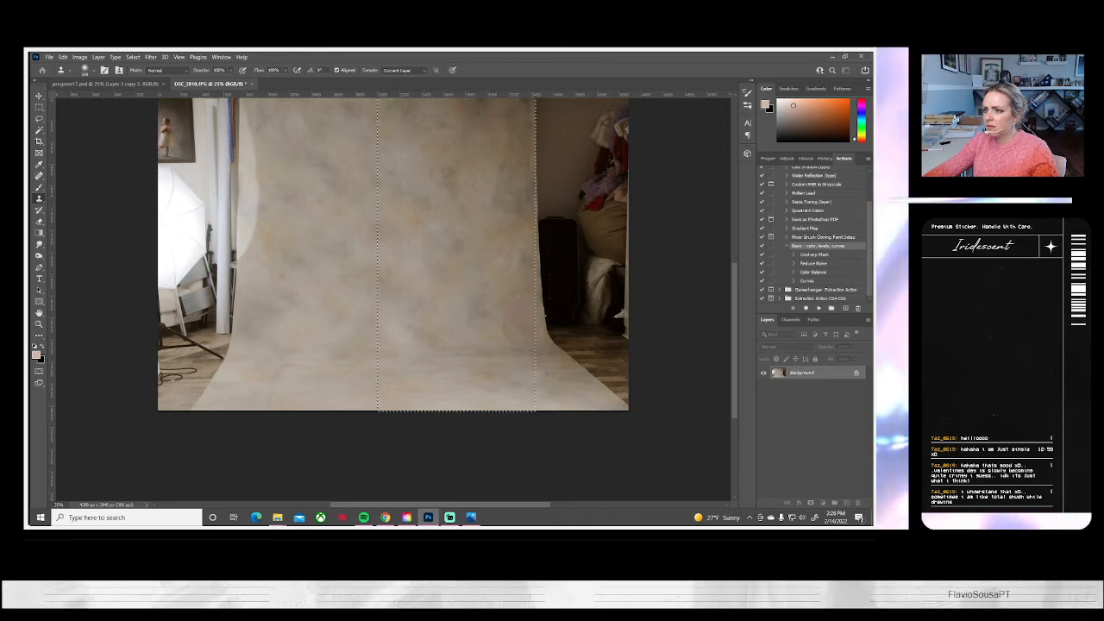
Switch to Photos, go back through the flower-crown portraits to DSC_3108 and DSC_3109, and return to Photoshop
click(471, 516)
click(39, 289)
click(39, 290)
click(38, 290)
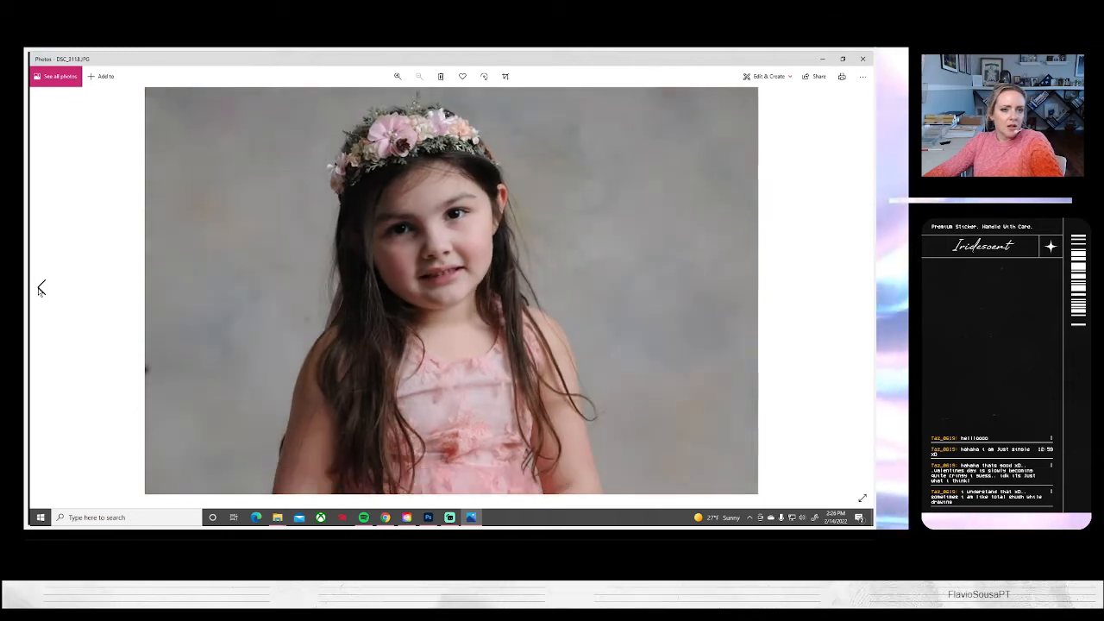
click(39, 290)
click(41, 288)
click(41, 288)
click(41, 288)
click(41, 288)
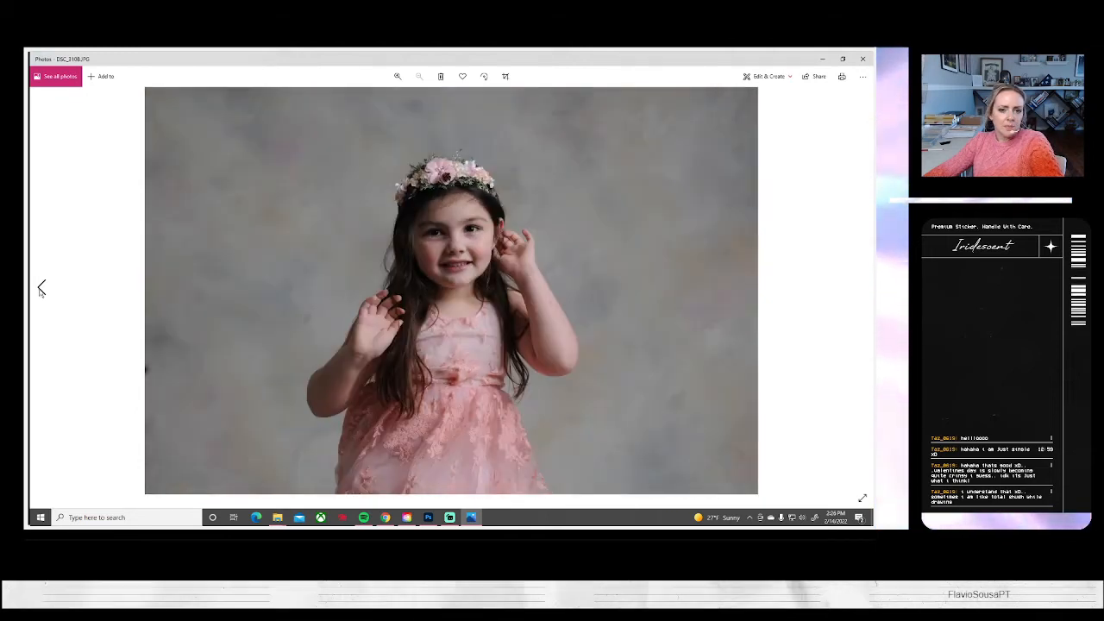
click(860, 286)
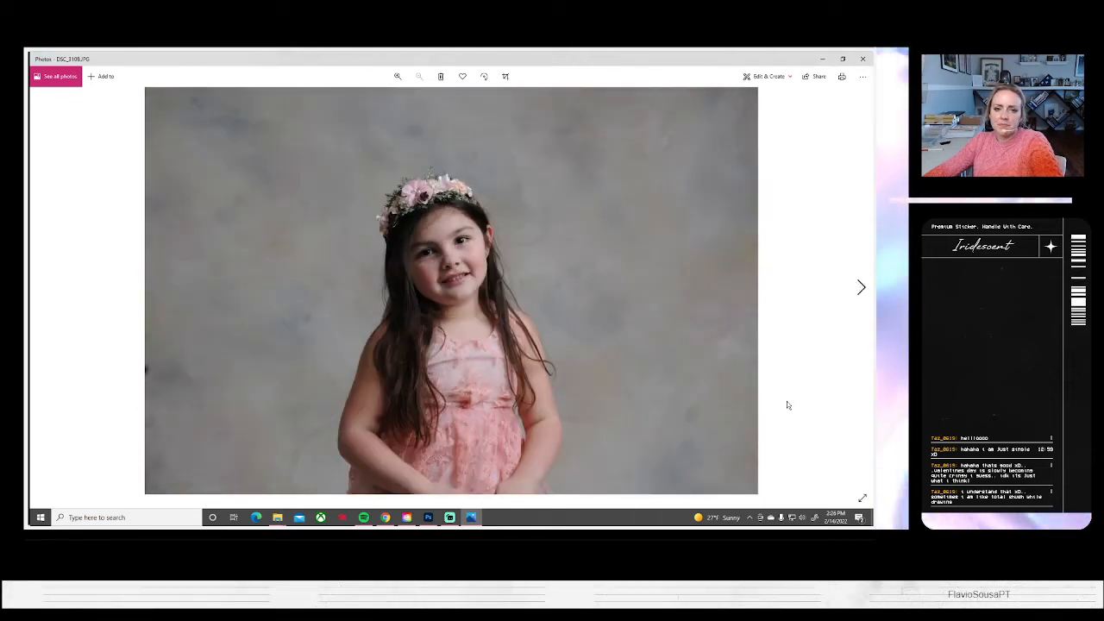
click(428, 517)
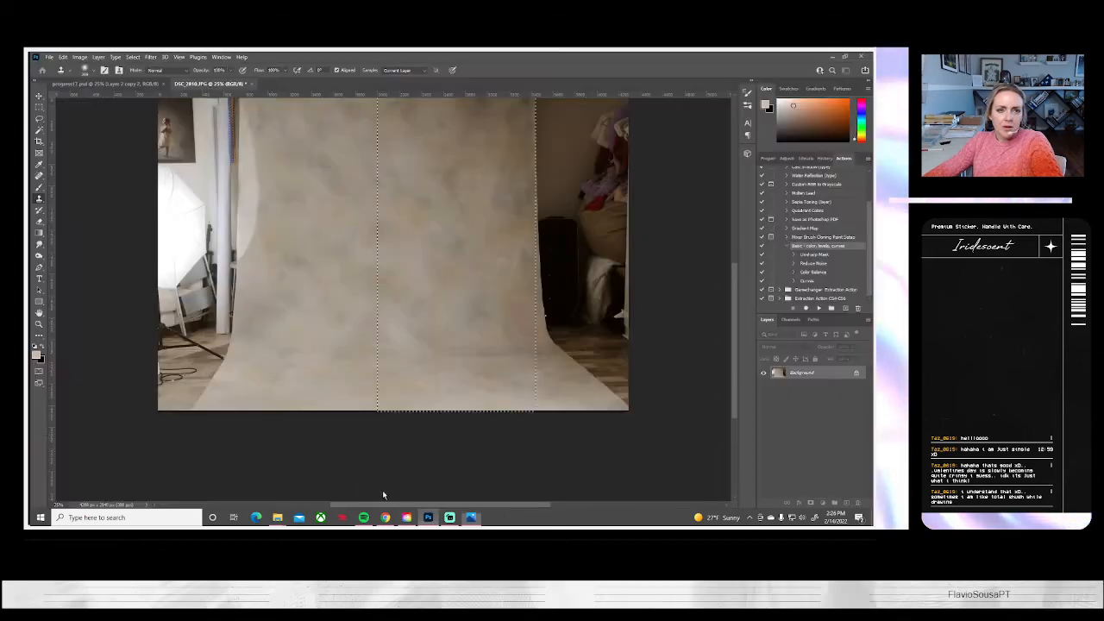
Start opening image files in Photoshop and compare the flower-crown portraits DSC_3109 to DSC_3113 in Photos to decide which to open
click(49, 57)
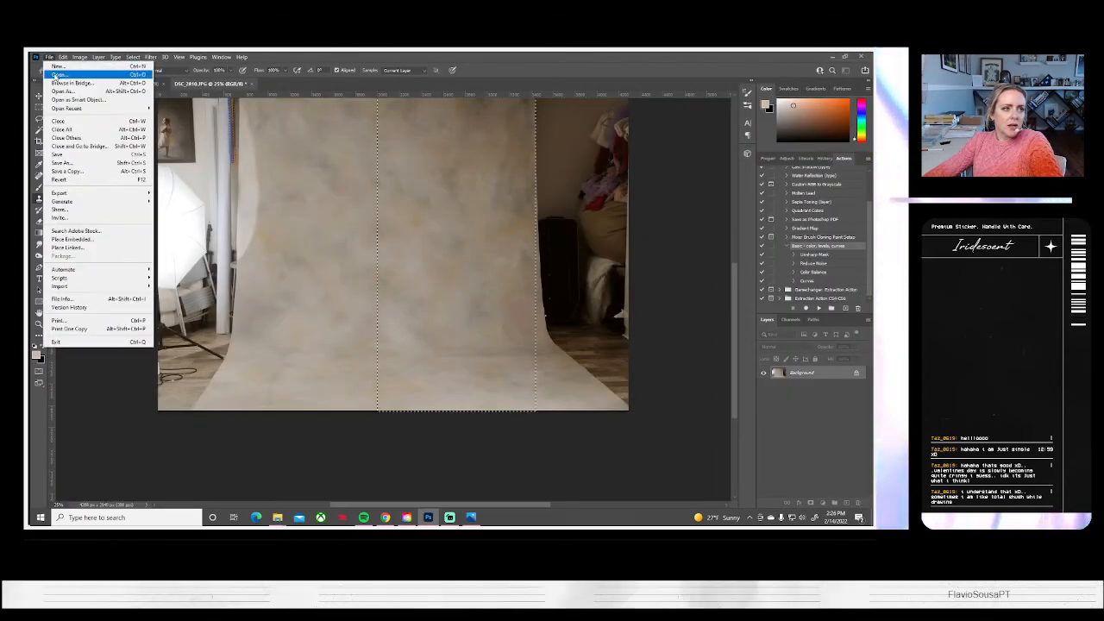
click(112, 73)
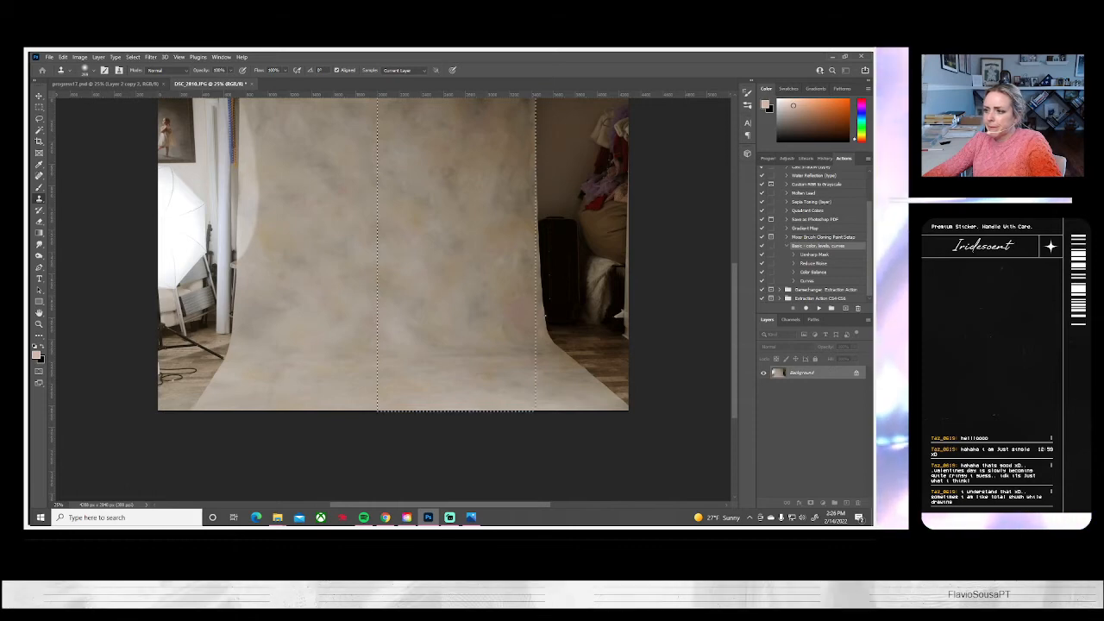
click(472, 517)
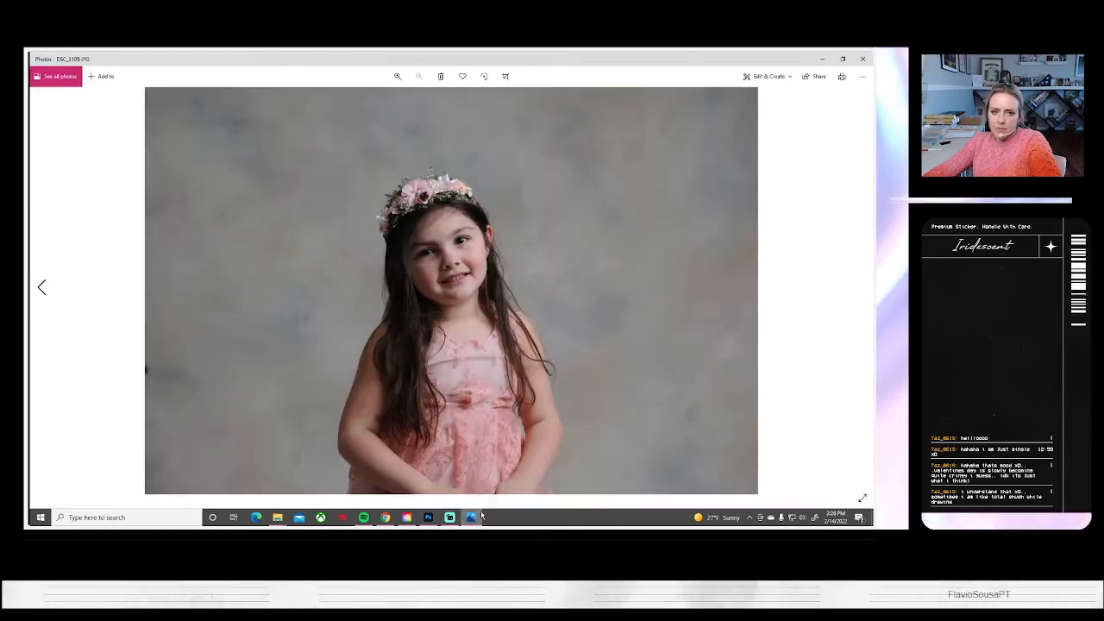
click(861, 287)
click(860, 287)
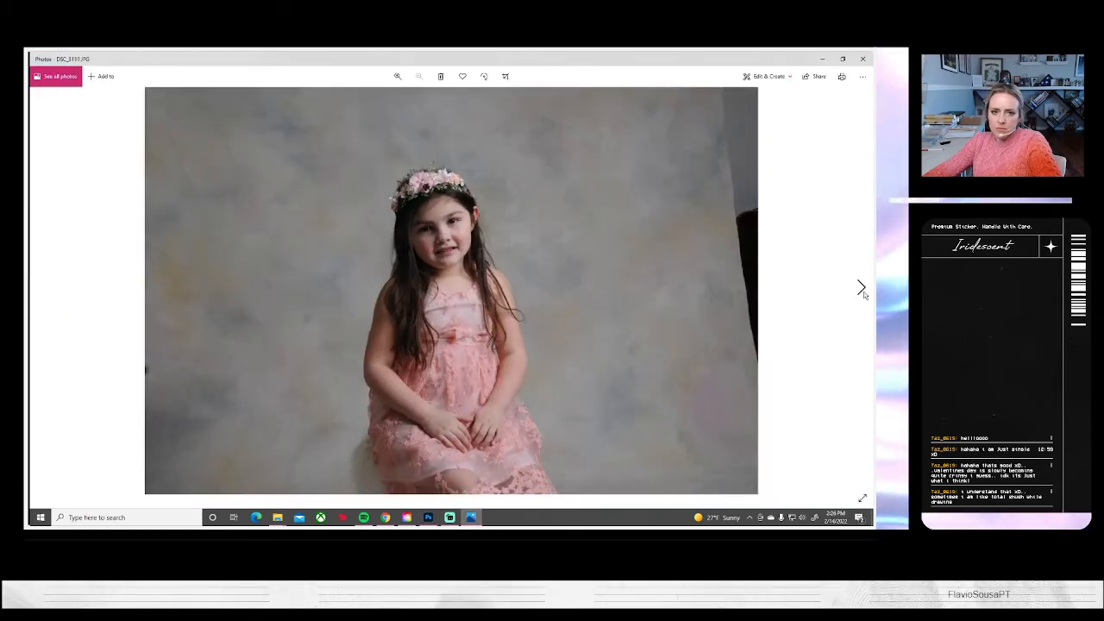
click(861, 287)
click(861, 288)
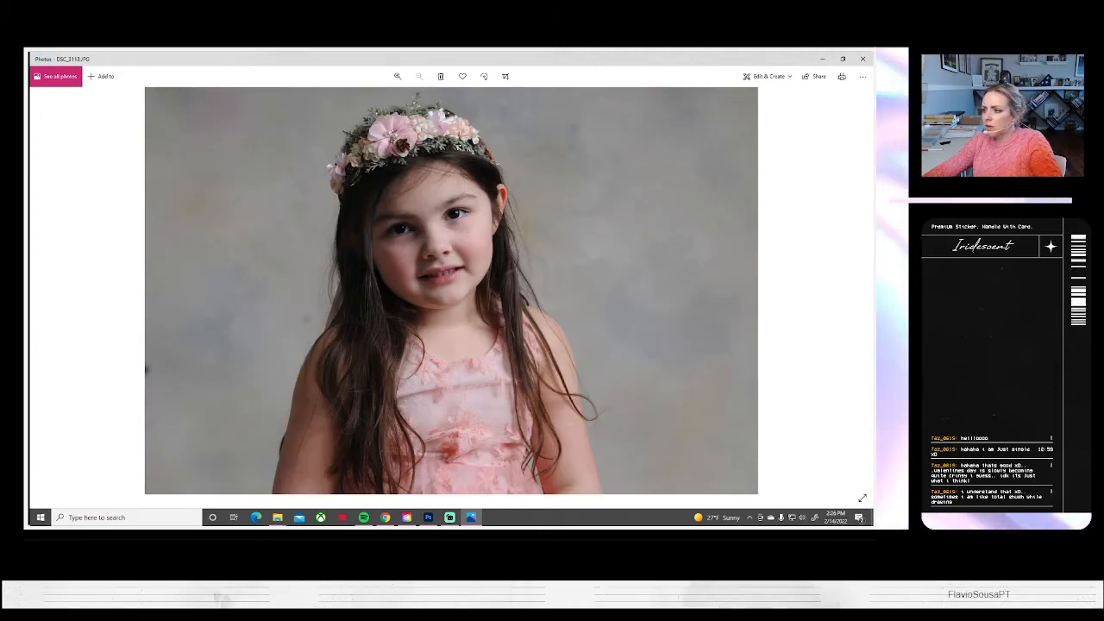
click(428, 517)
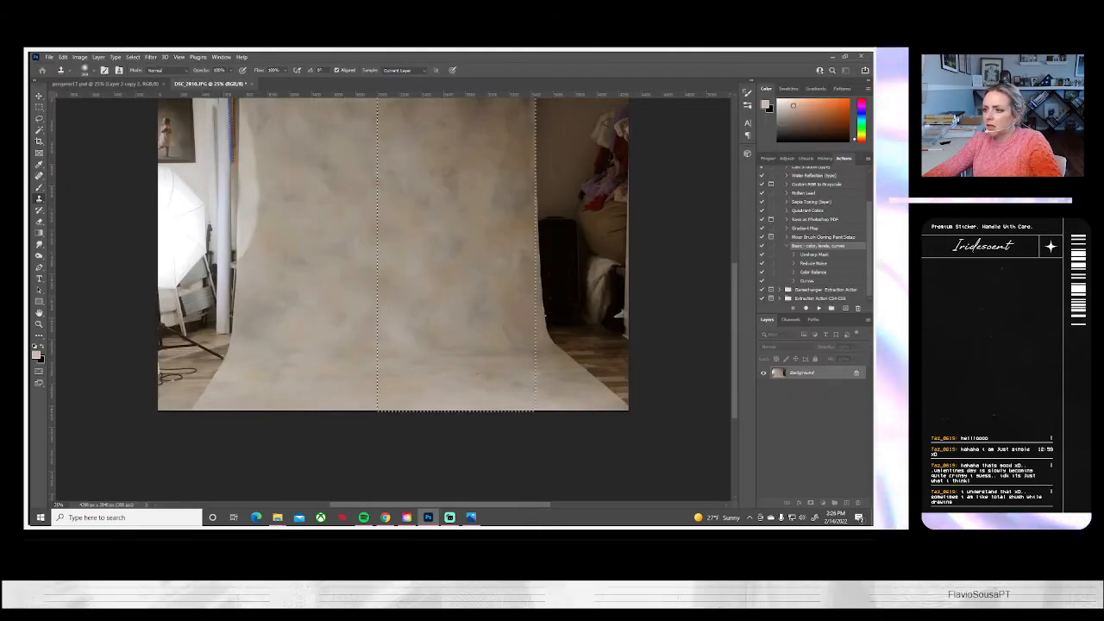
Review the flower-crown portraits from DSC_3113 to DSC_3117 in Photos and go back to Photoshop
click(471, 518)
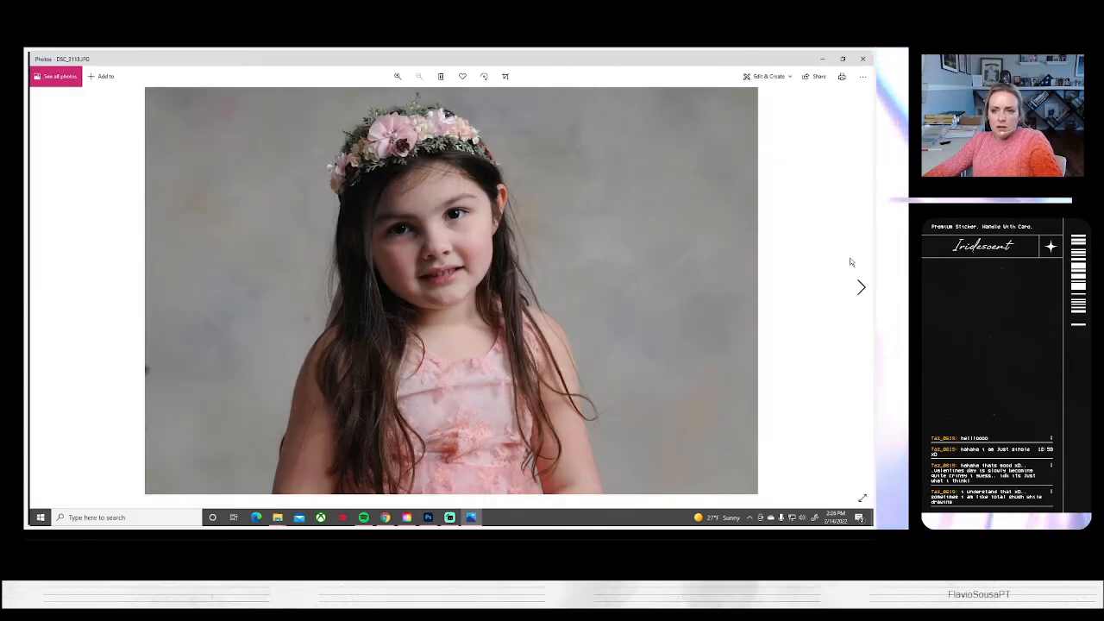
click(860, 286)
click(860, 286)
click(860, 286)
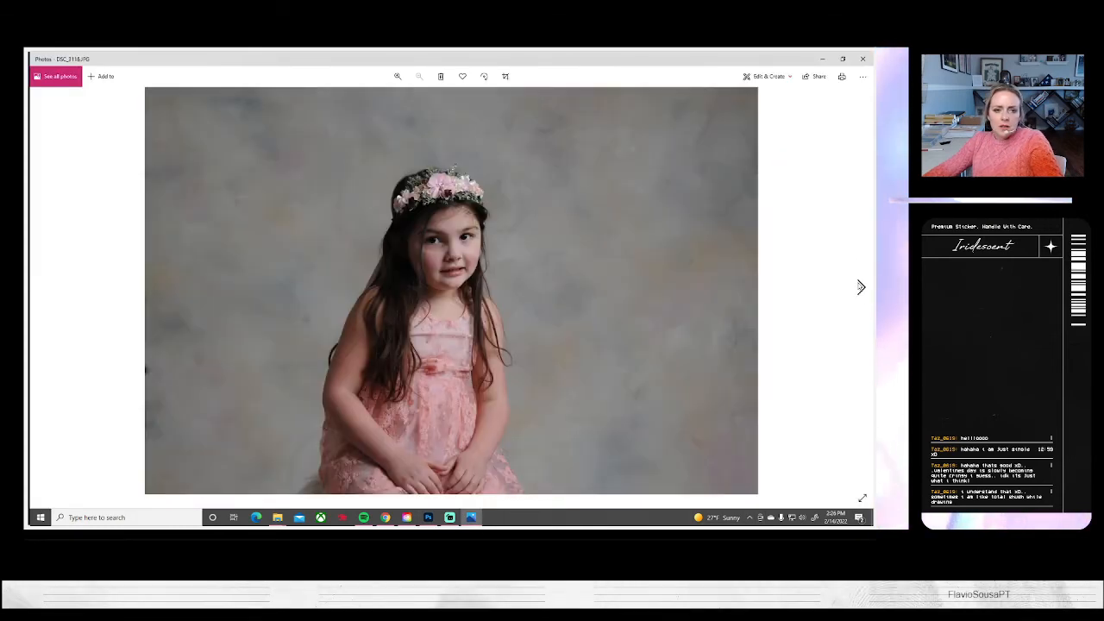
key(Left)
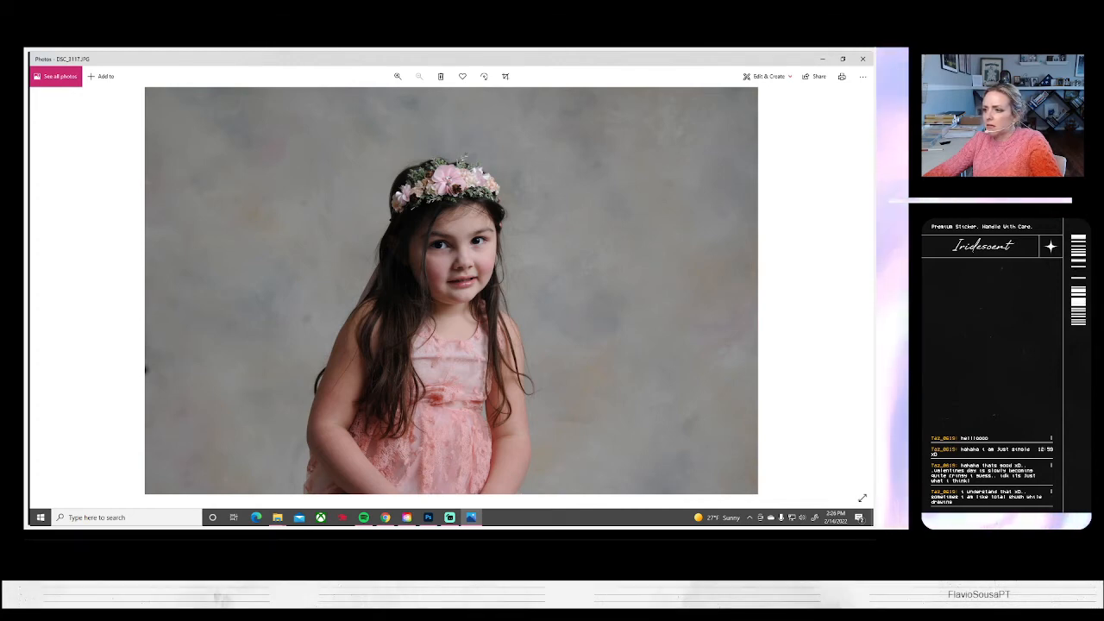
key(alt+Tab)
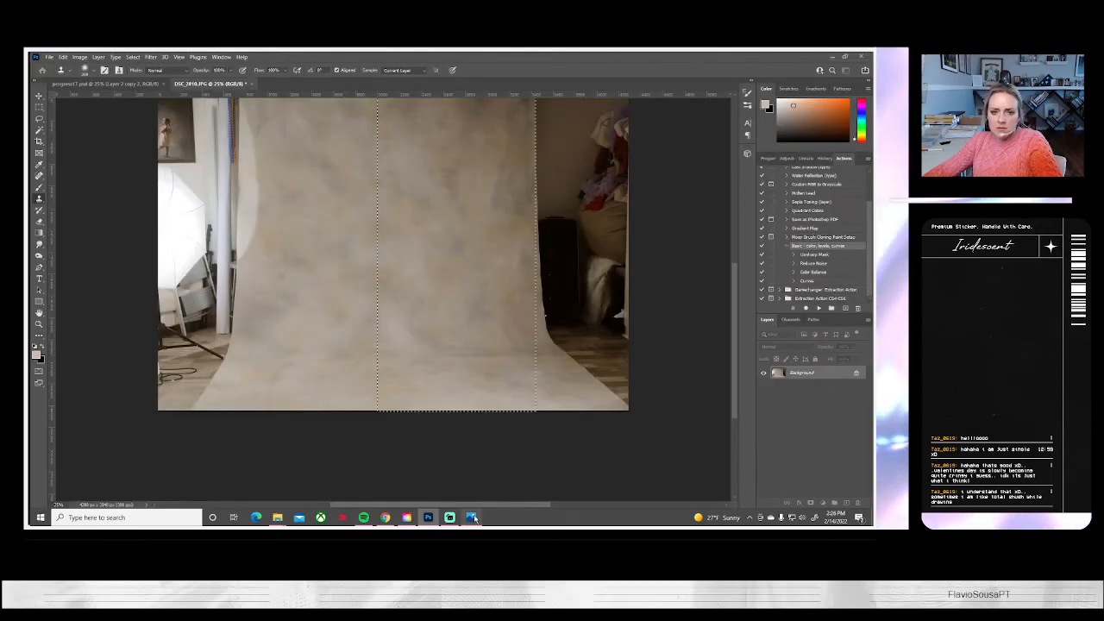
Review the flower-crown portraits from DSC_3117 to DSC_3123 in Photos and go back to Photoshop
click(472, 519)
click(861, 287)
click(861, 287)
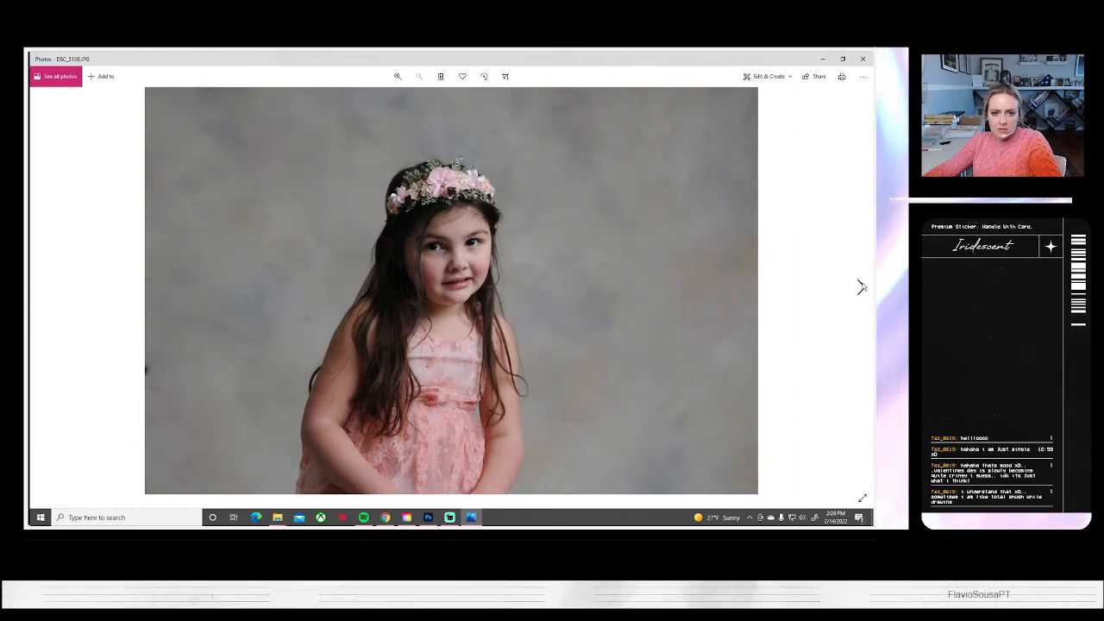
click(861, 287)
click(861, 287)
click(861, 287)
click(860, 287)
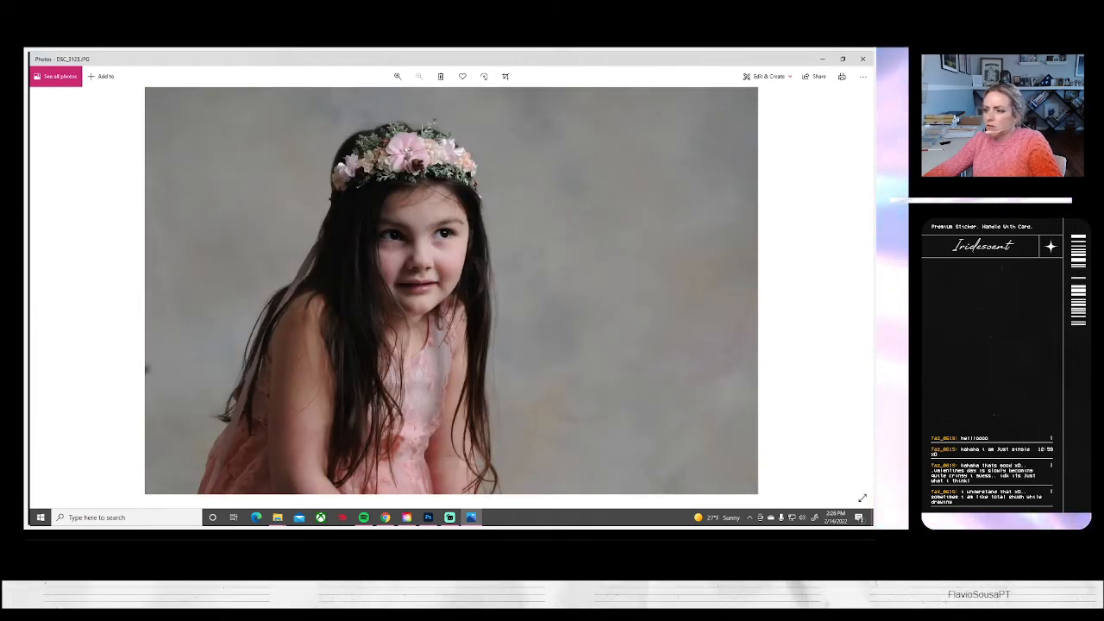
key(alt+Tab)
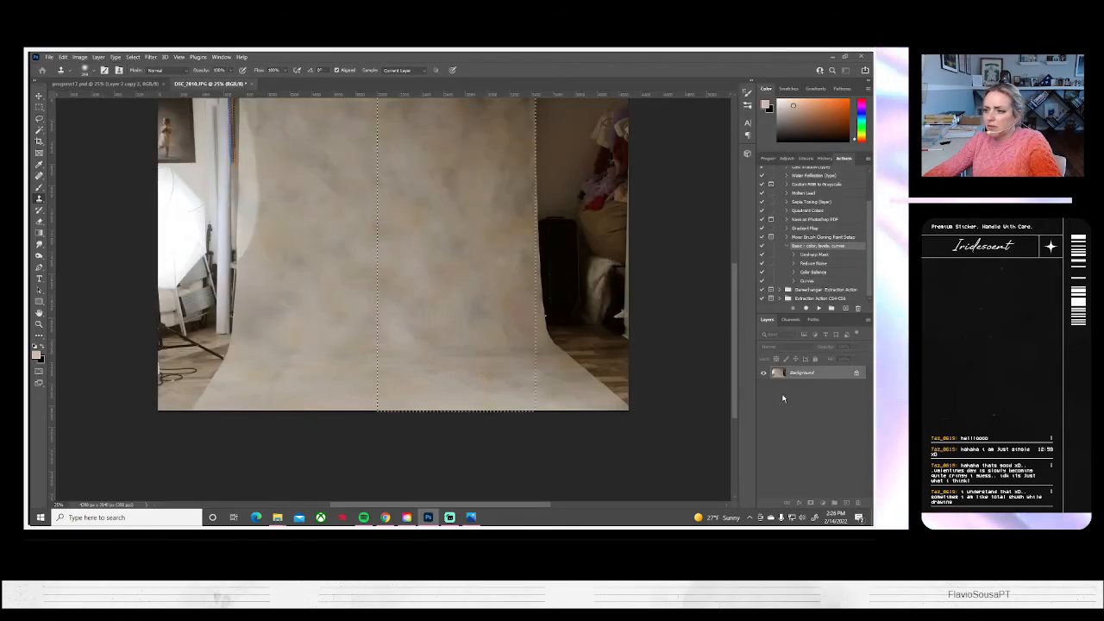
Examine the remaining portraits in Photos from DSC_3123 to the full-length toy-bunny shot DSC_3139 for further candidates
click(472, 518)
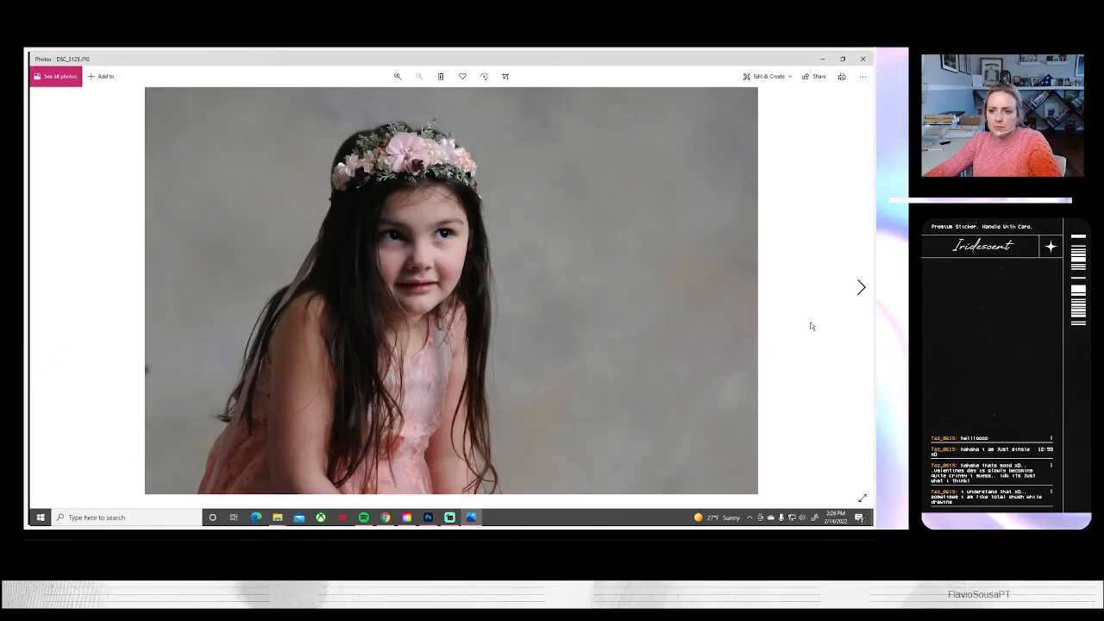
click(860, 288)
click(861, 288)
click(861, 288)
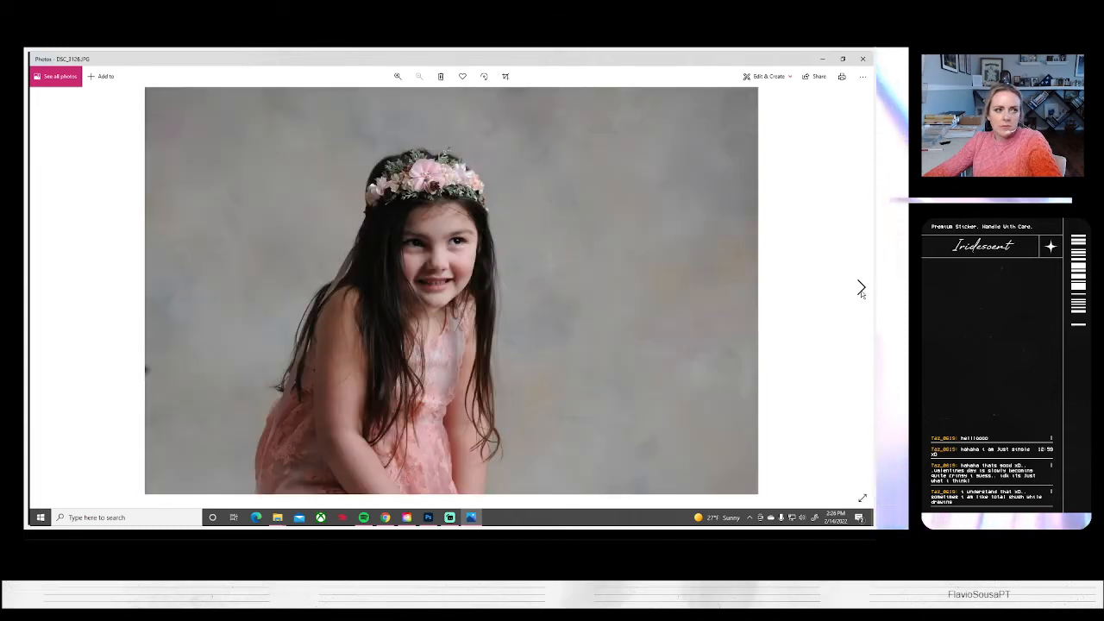
click(860, 288)
click(861, 288)
click(861, 288)
click(861, 288)
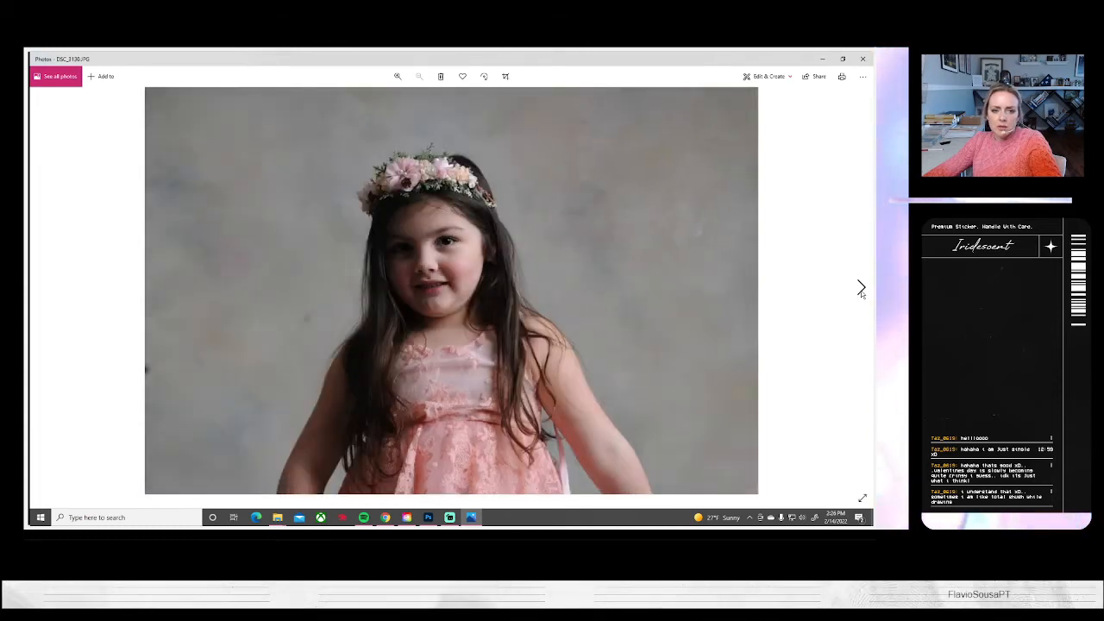
click(861, 288)
click(861, 288)
click(861, 288)
click(861, 288)
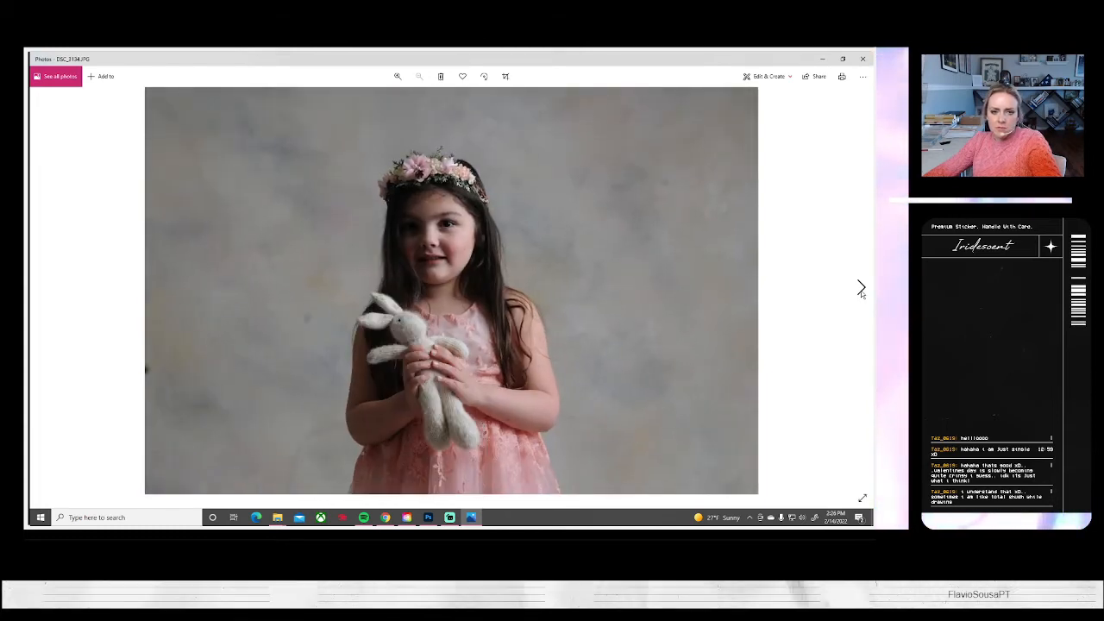
click(861, 288)
click(861, 288)
click(860, 288)
click(860, 288)
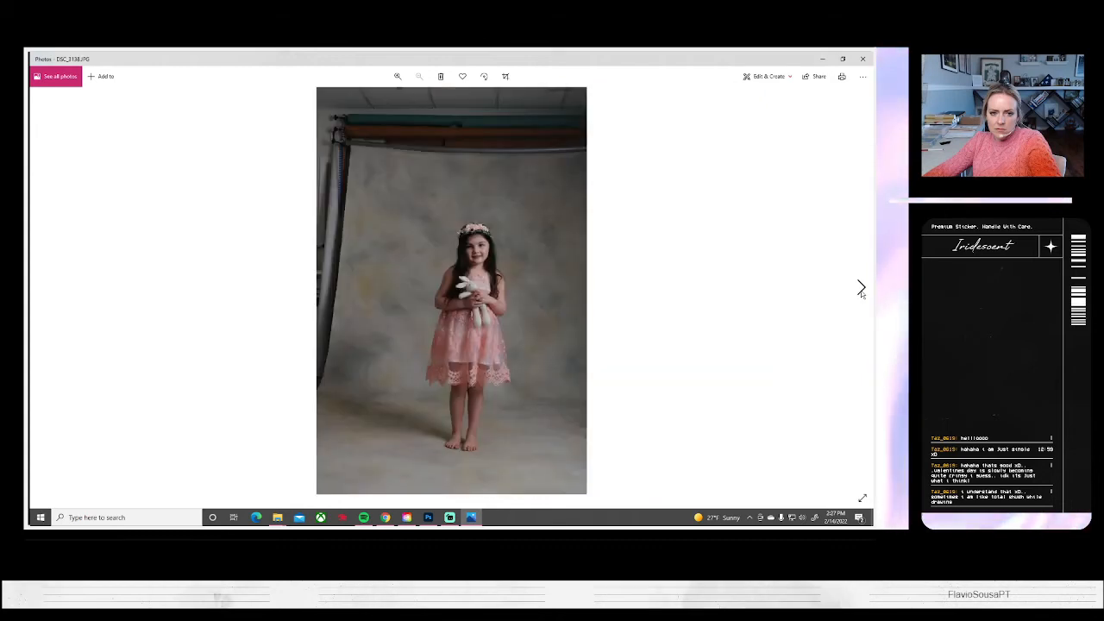
click(861, 290)
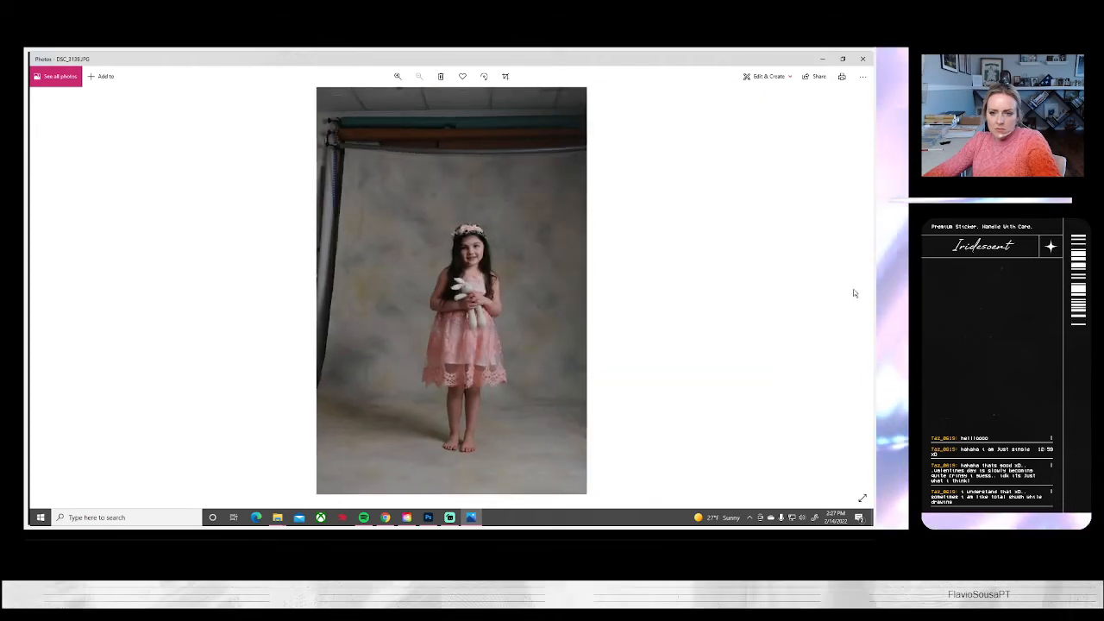
Open the chosen flower-crown portraits, from DSC_3109 to DSC_3124, in Photoshop and close Photos
click(428, 517)
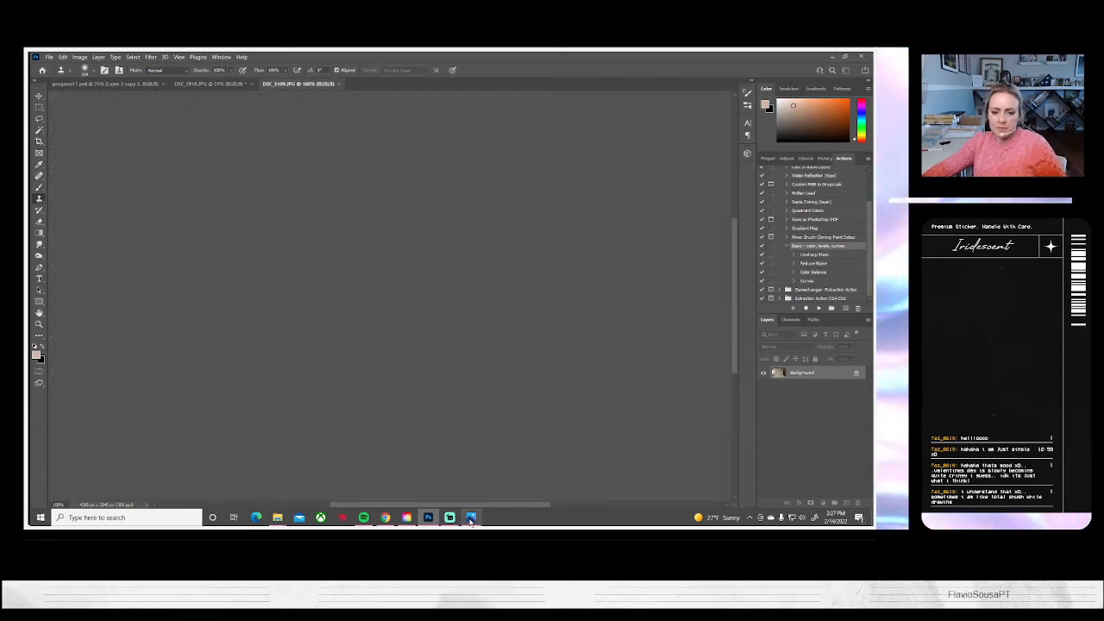
click(471, 518)
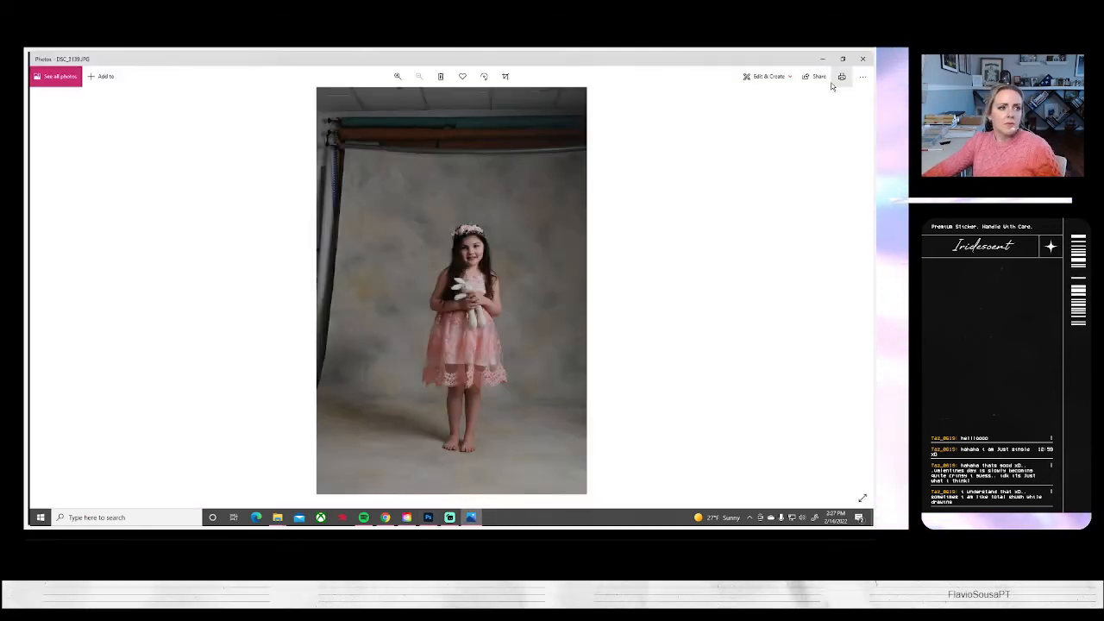
click(862, 59)
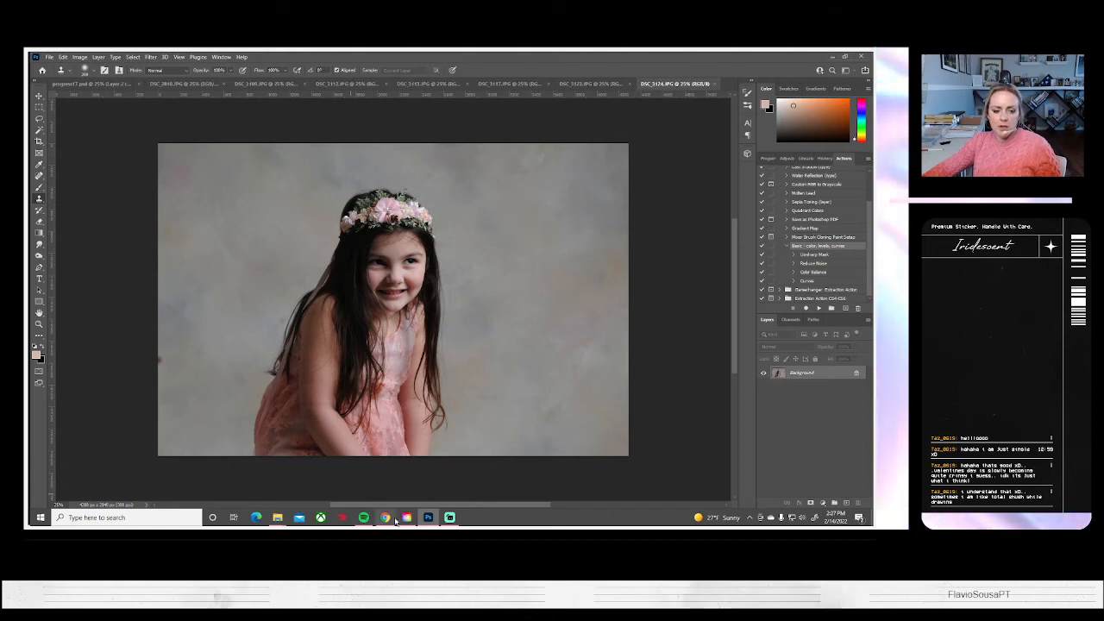
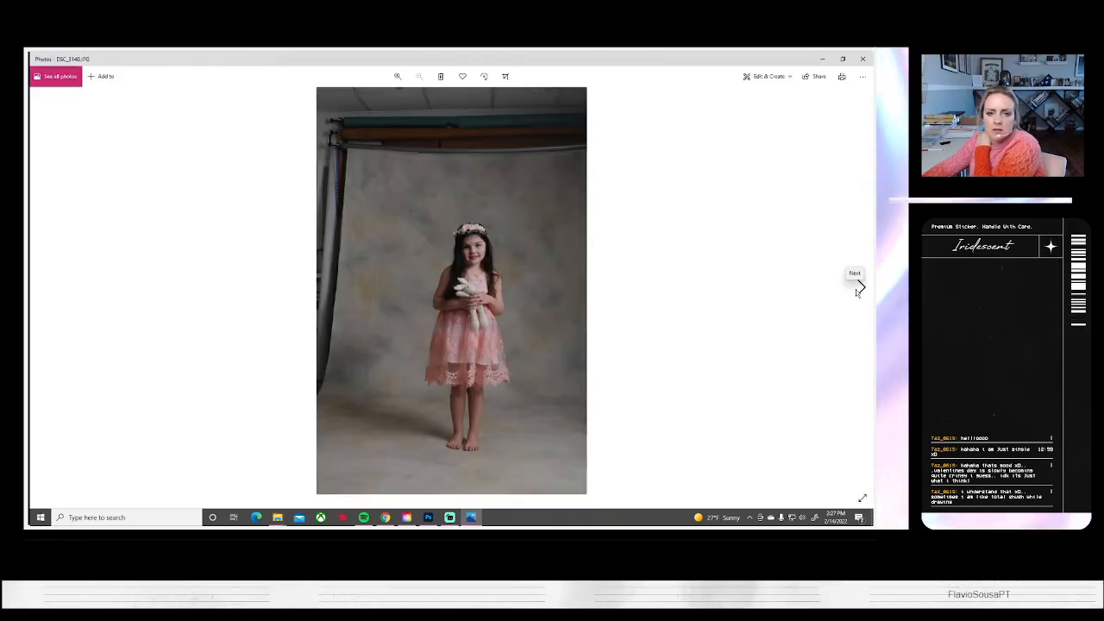
click(820, 61)
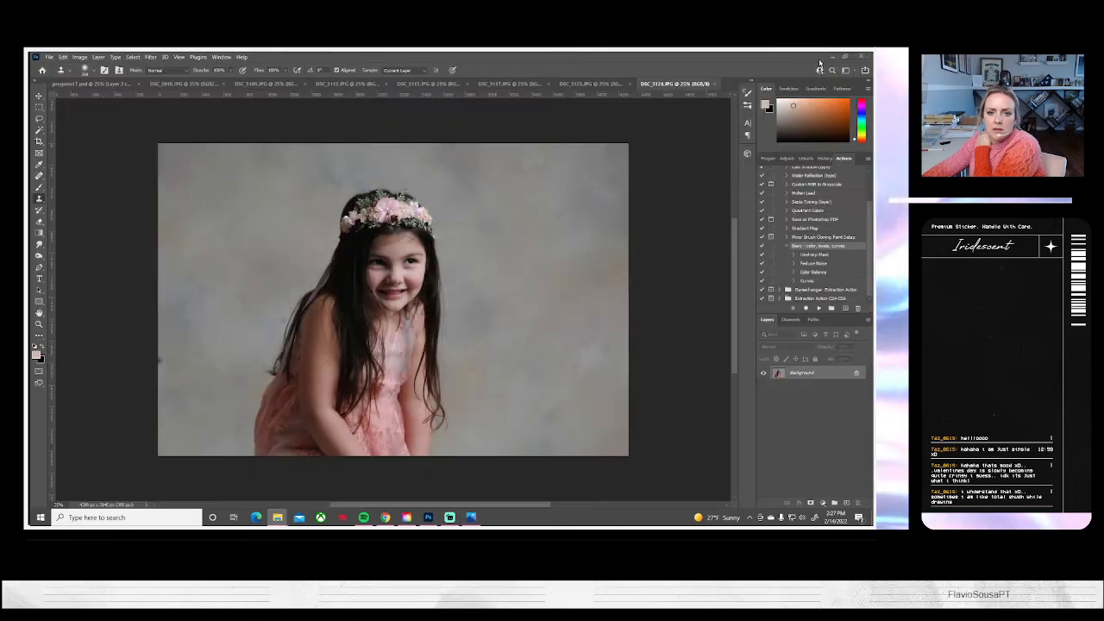
click(49, 57)
click(64, 75)
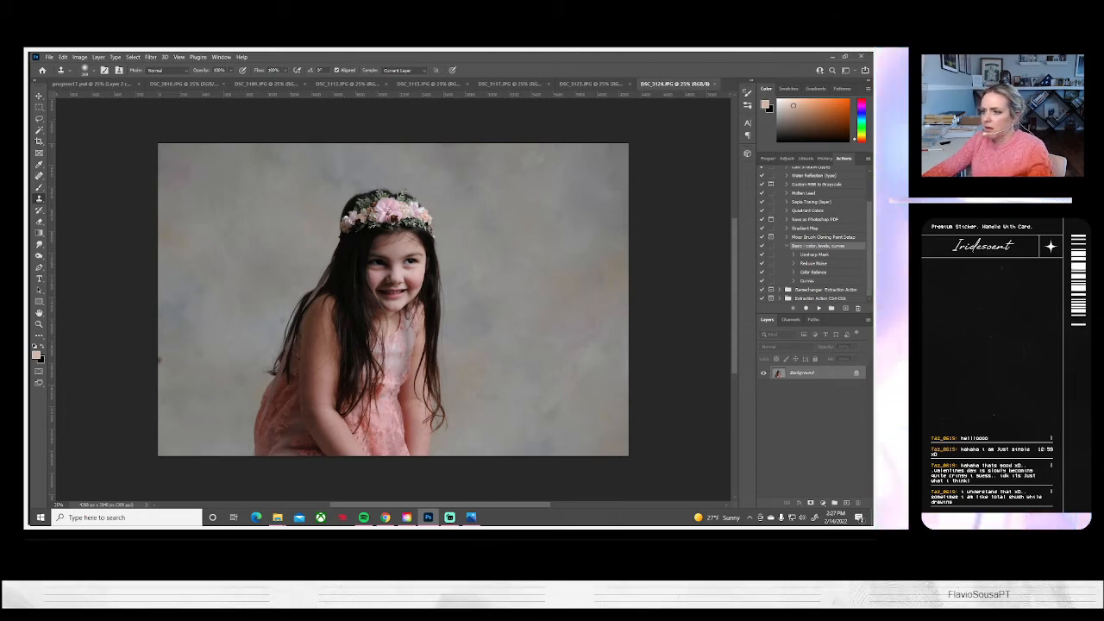
Review the full-length toy-bunny shots in Photos from DSC_3141 to the one-legged pose DSC_3154
click(471, 516)
click(860, 287)
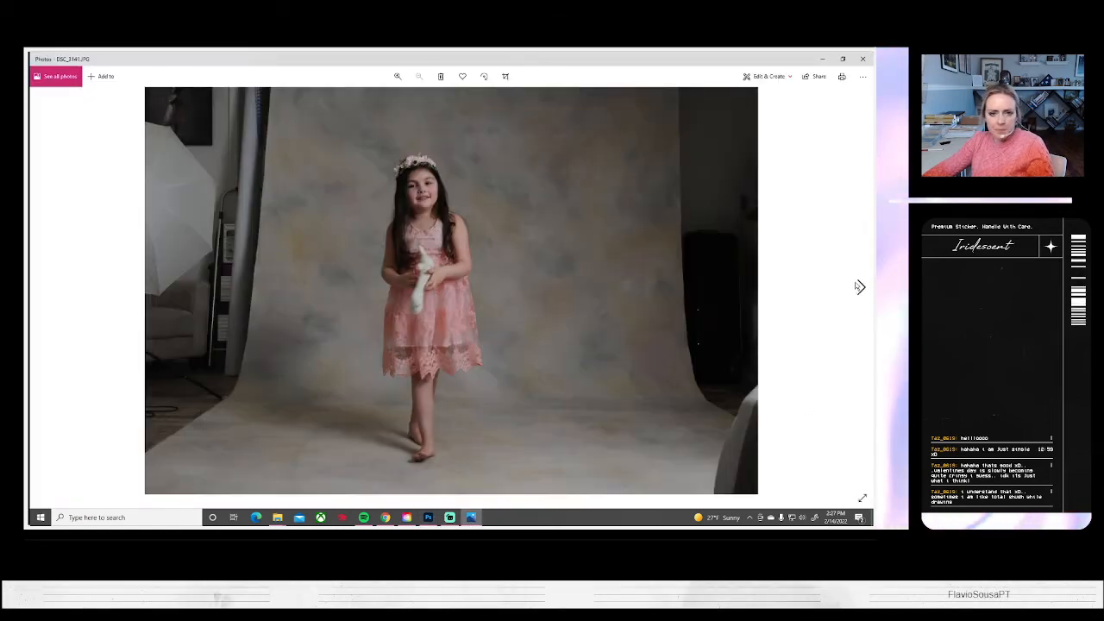
click(860, 287)
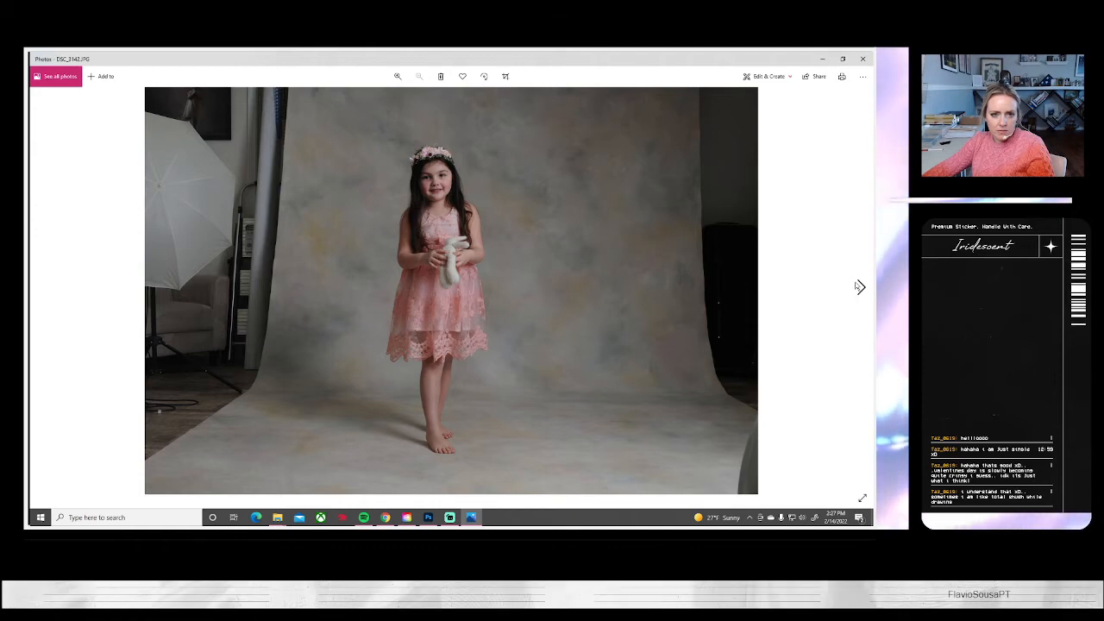
click(860, 287)
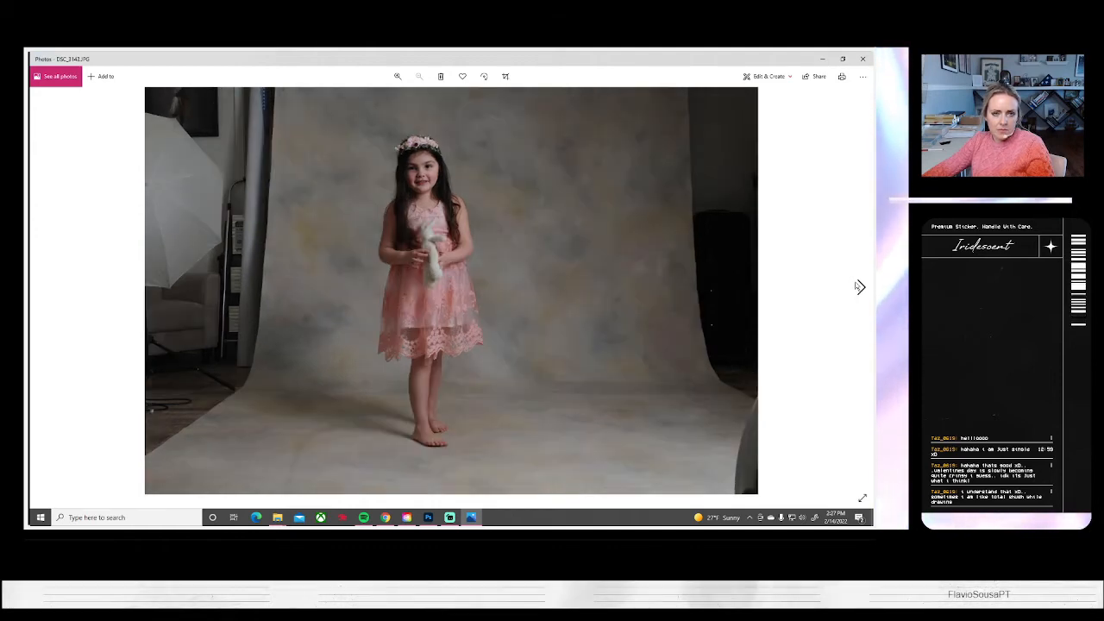
click(859, 287)
click(860, 287)
click(860, 287)
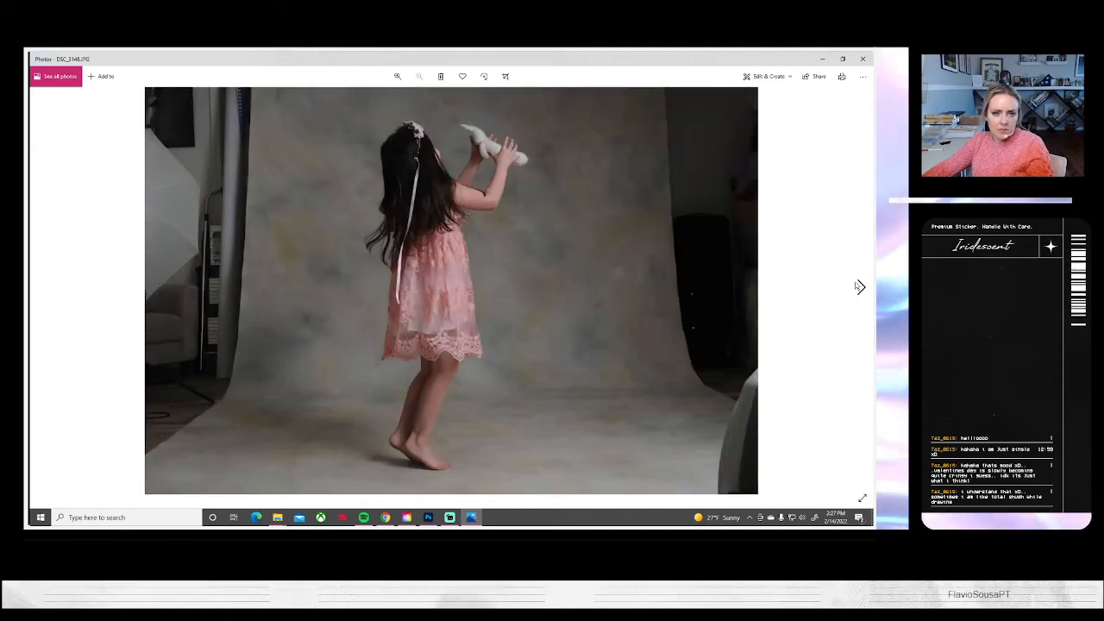
click(860, 288)
click(860, 287)
click(859, 287)
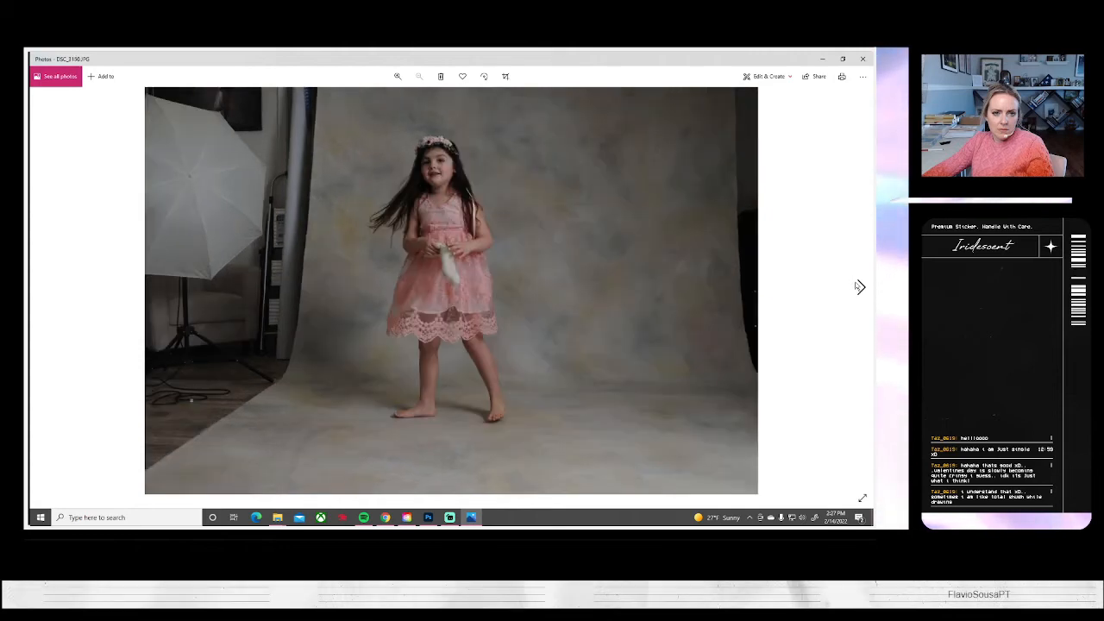
click(860, 287)
click(859, 287)
click(859, 288)
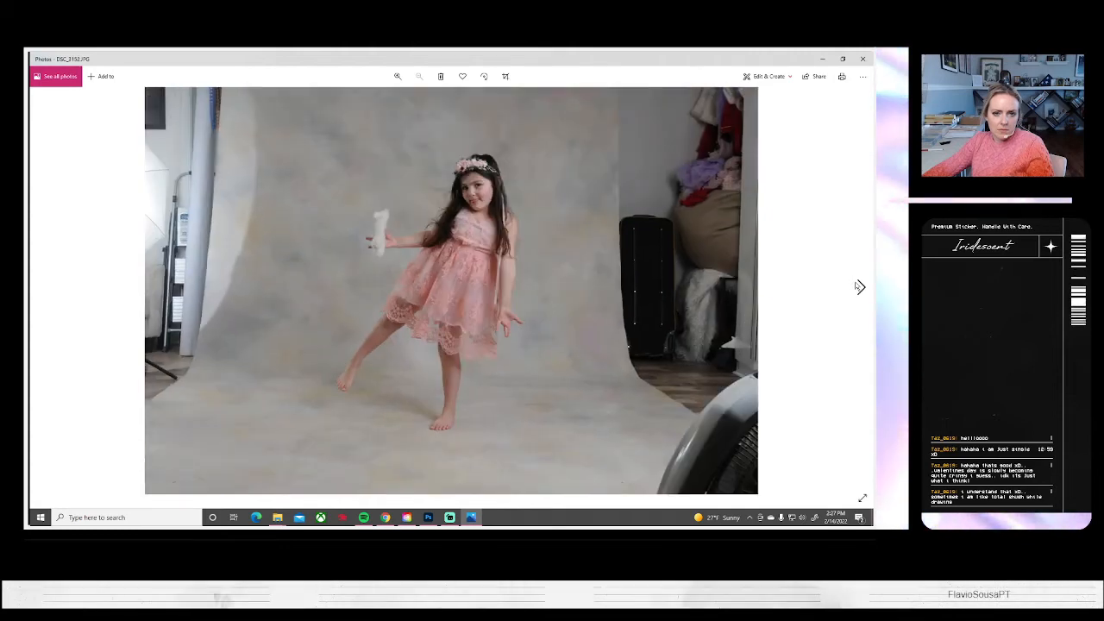
click(860, 287)
click(860, 287)
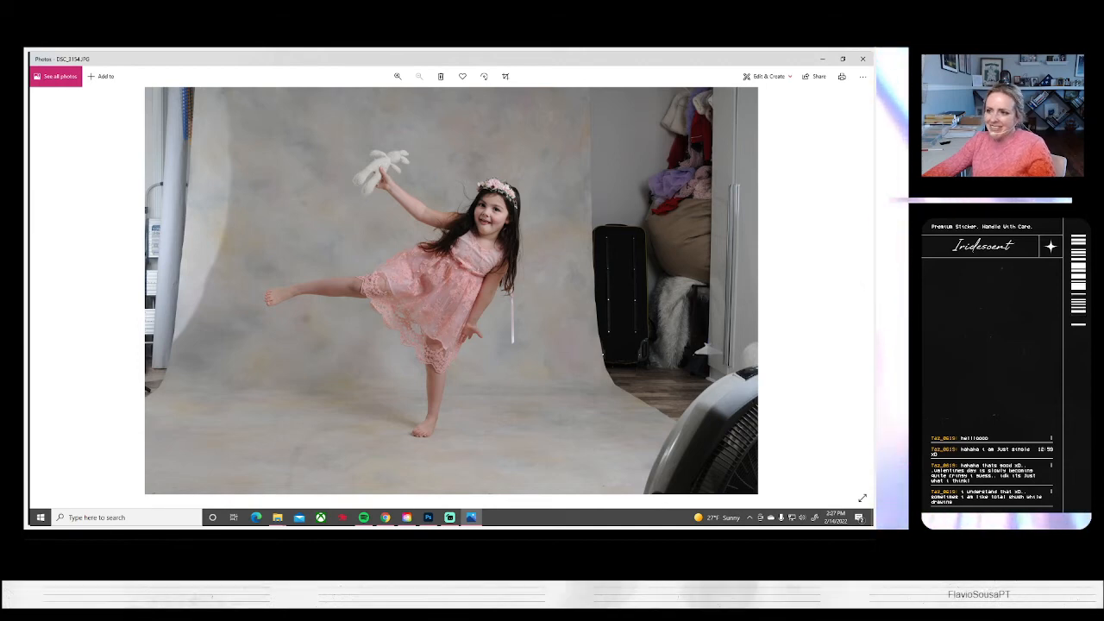
Open DSC_3154 in Photoshop and run the Basic color, levels, curves action on it
click(428, 517)
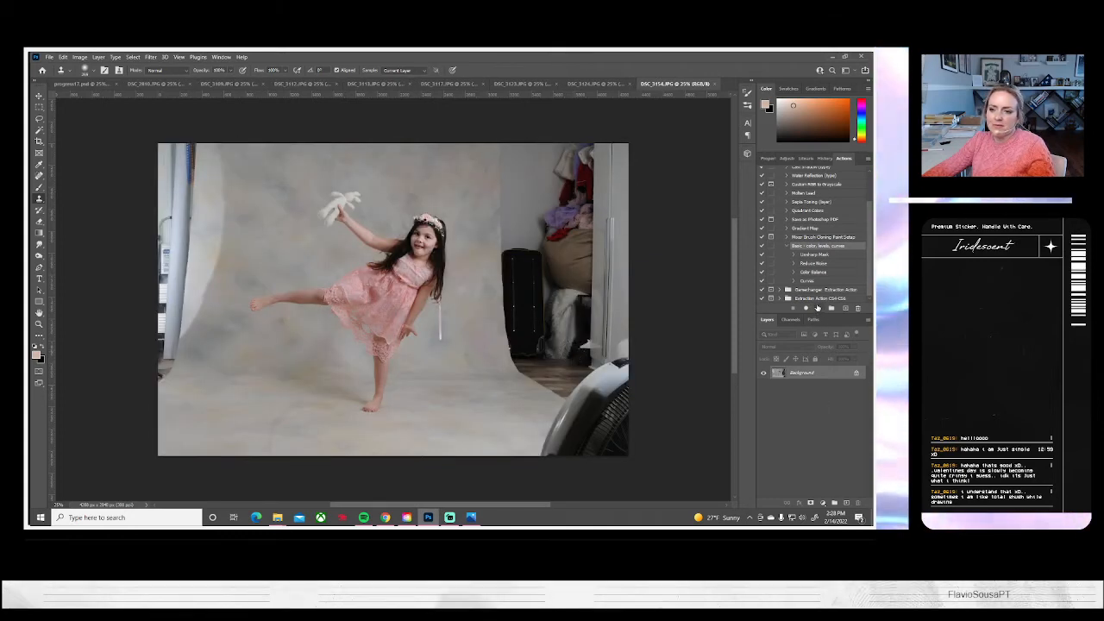
click(818, 309)
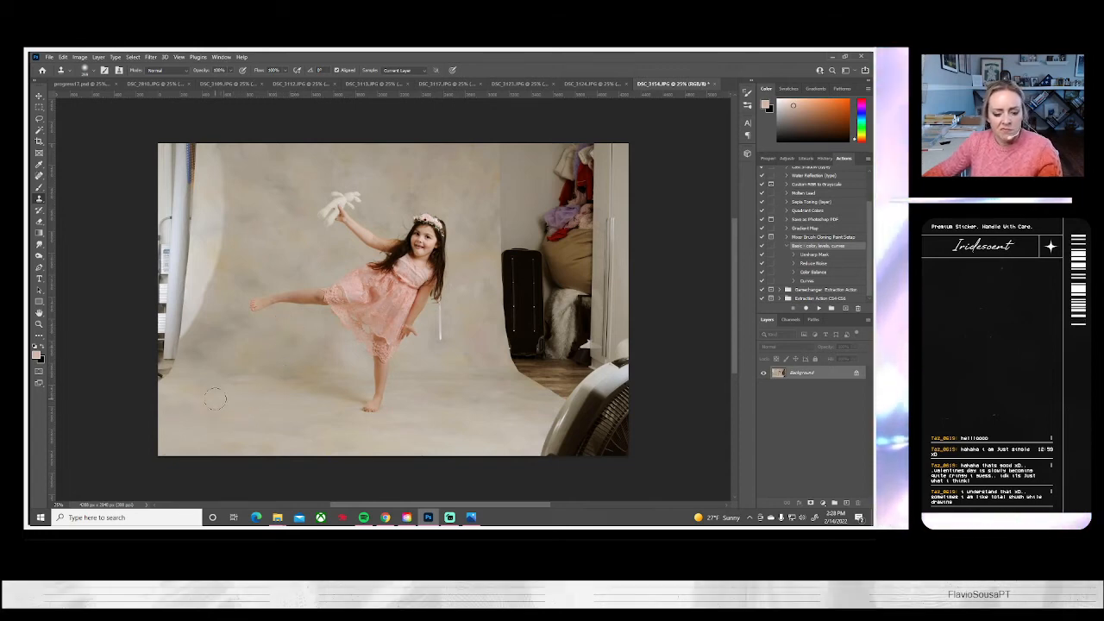
Paste the copied backdrop strip, enlarge it and place it over the suitcase, clothes and fan beside the backdrop
key(ctrl+v)
key(ctrl+t)
drag(390, 405, 564, 398)
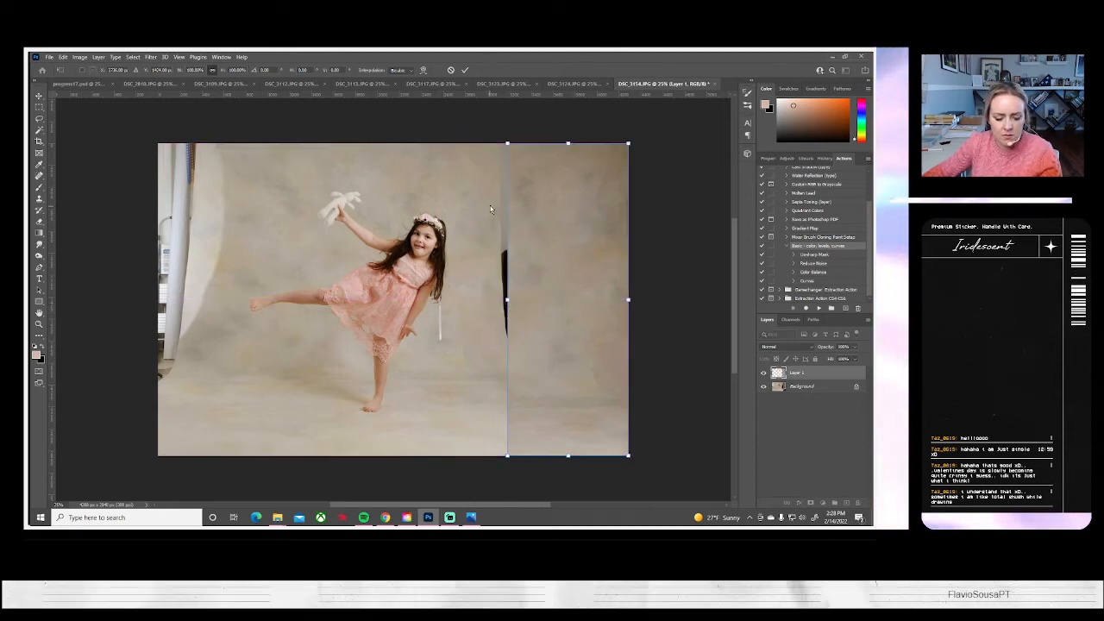
drag(507, 144, 452, 138)
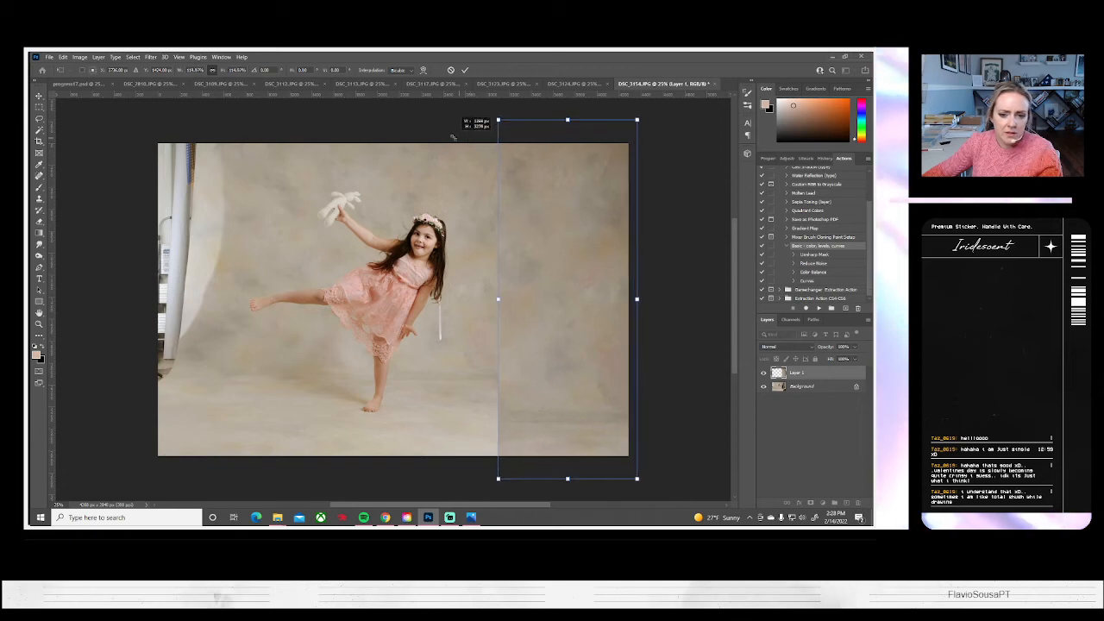
drag(558, 325, 549, 285)
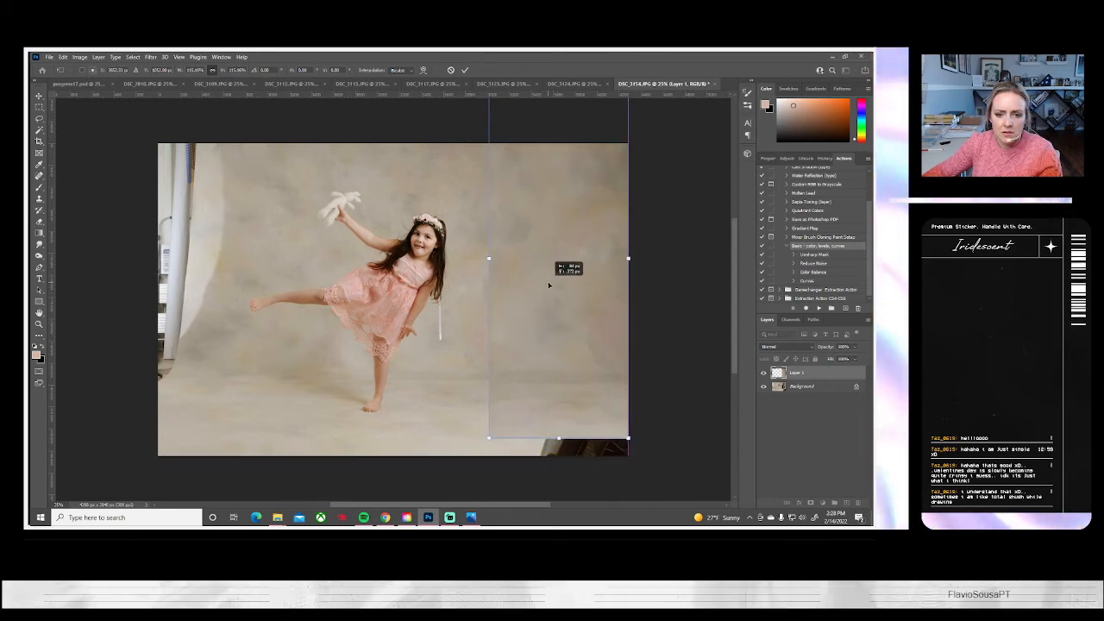
drag(498, 440, 479, 473)
drag(537, 426, 523, 411)
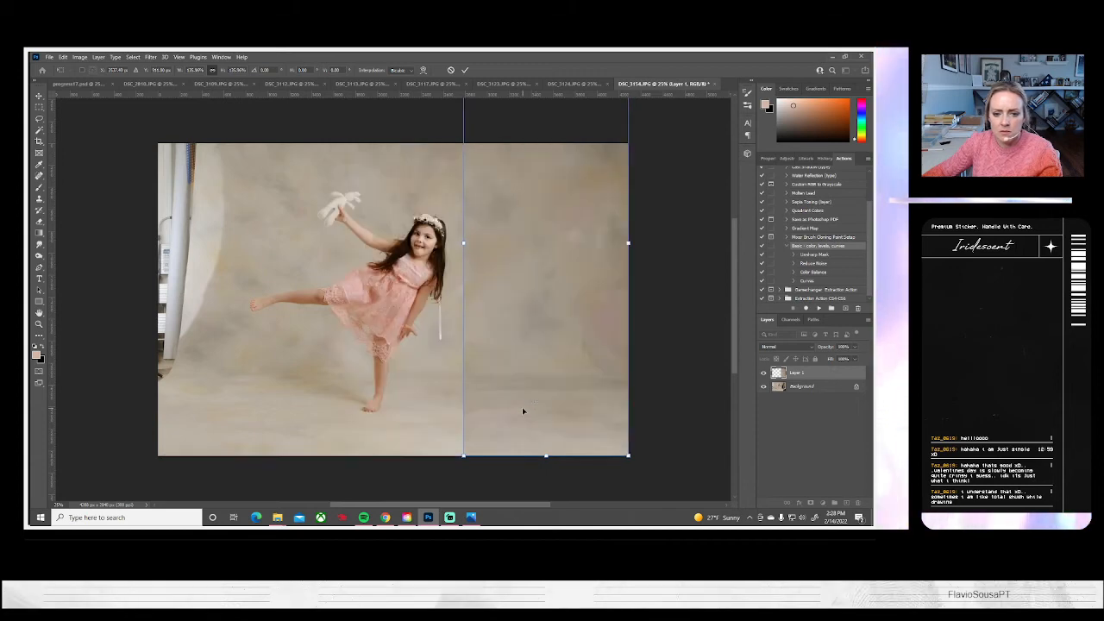
key(Return)
key(s)
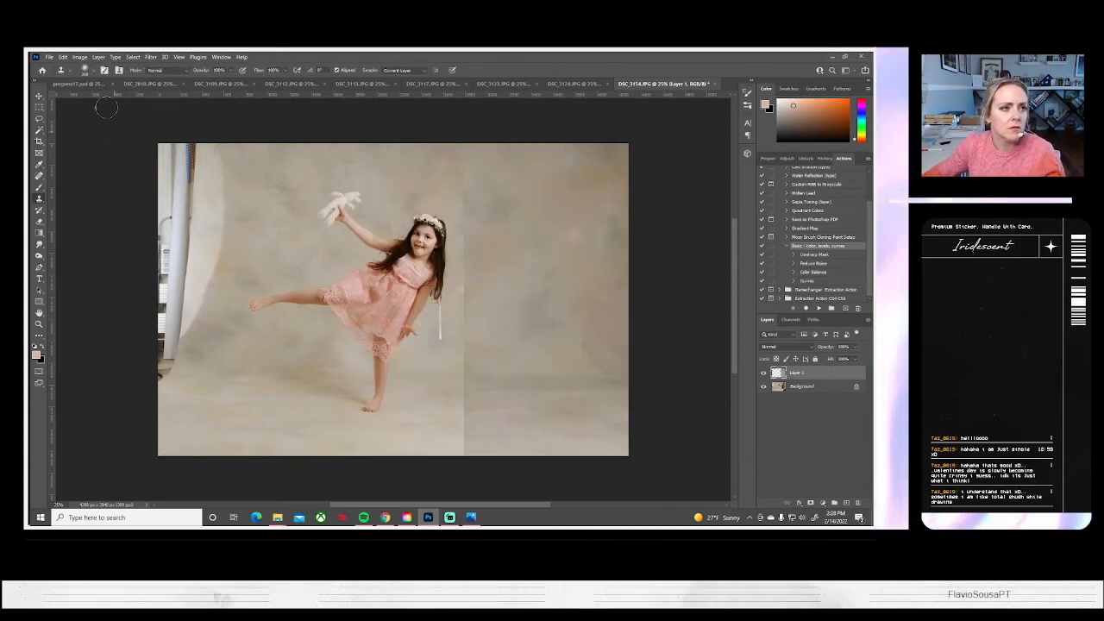
Brighten the pasted backdrop patch with Brightness/Contrast, set its contrast to 2, and blend its inner edge with the Eraser
click(79, 57)
mouse_move(93, 79)
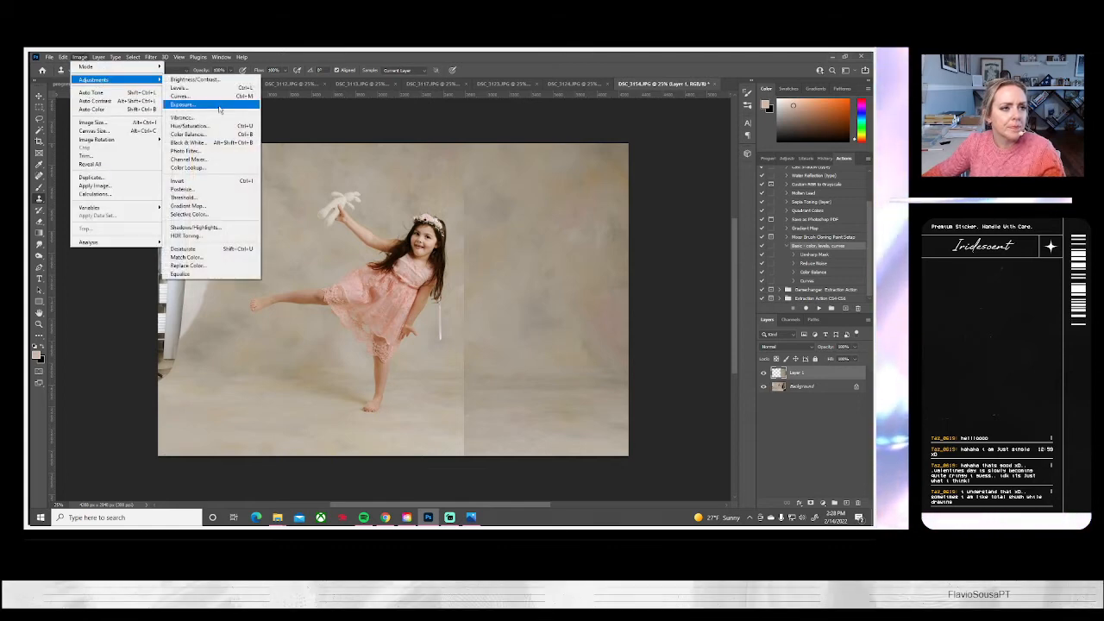
click(215, 76)
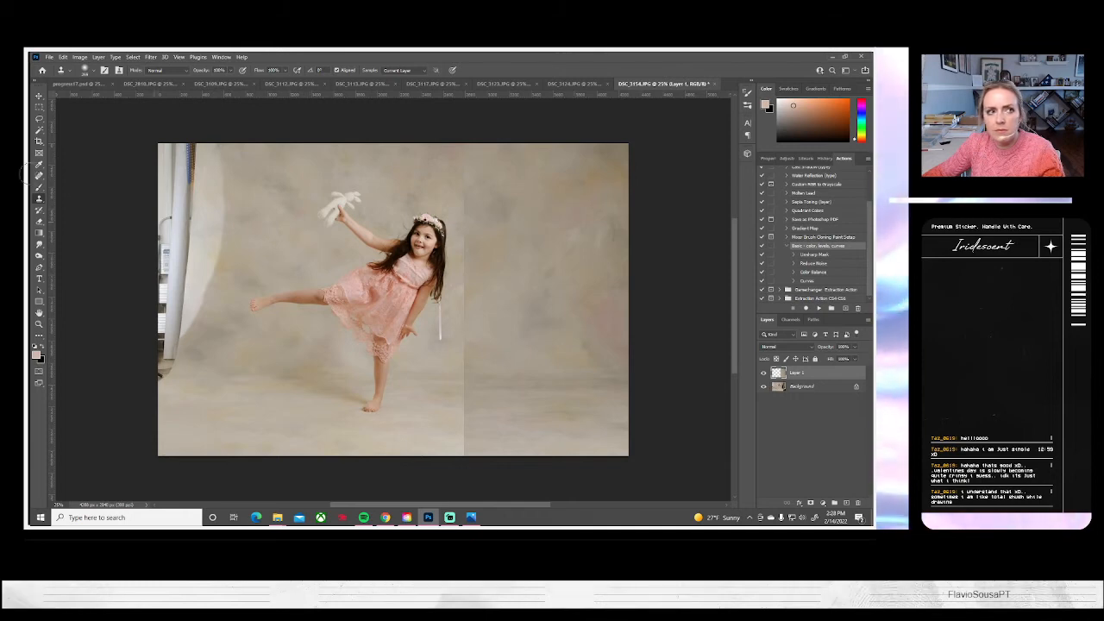
click(80, 57)
mouse_move(90, 79)
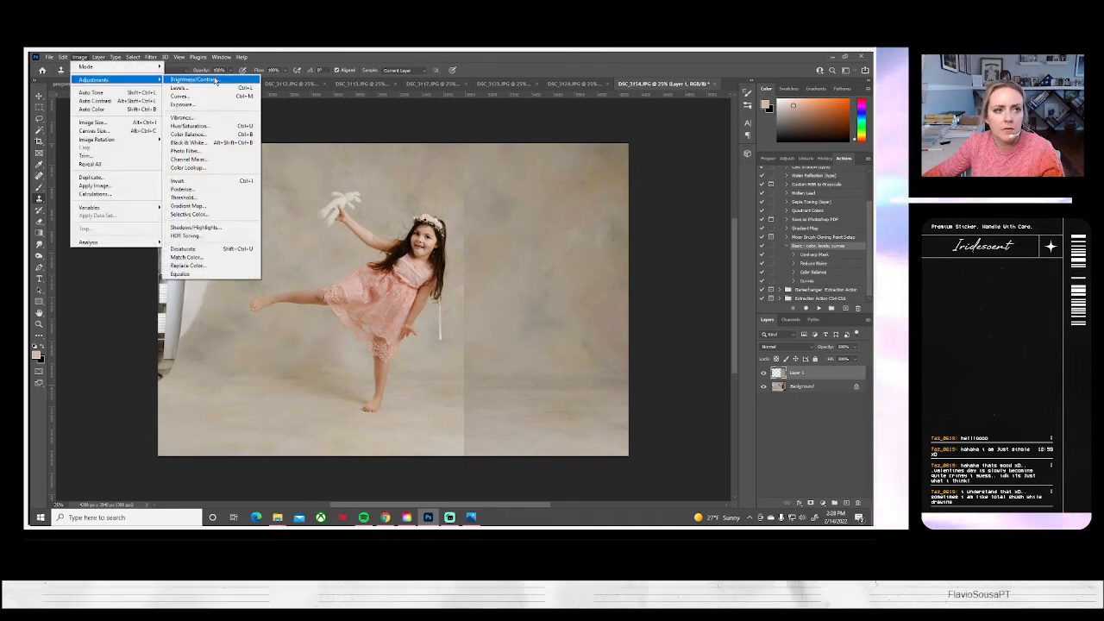
click(188, 79)
drag(686, 160, 663, 180)
drag(666, 181, 687, 183)
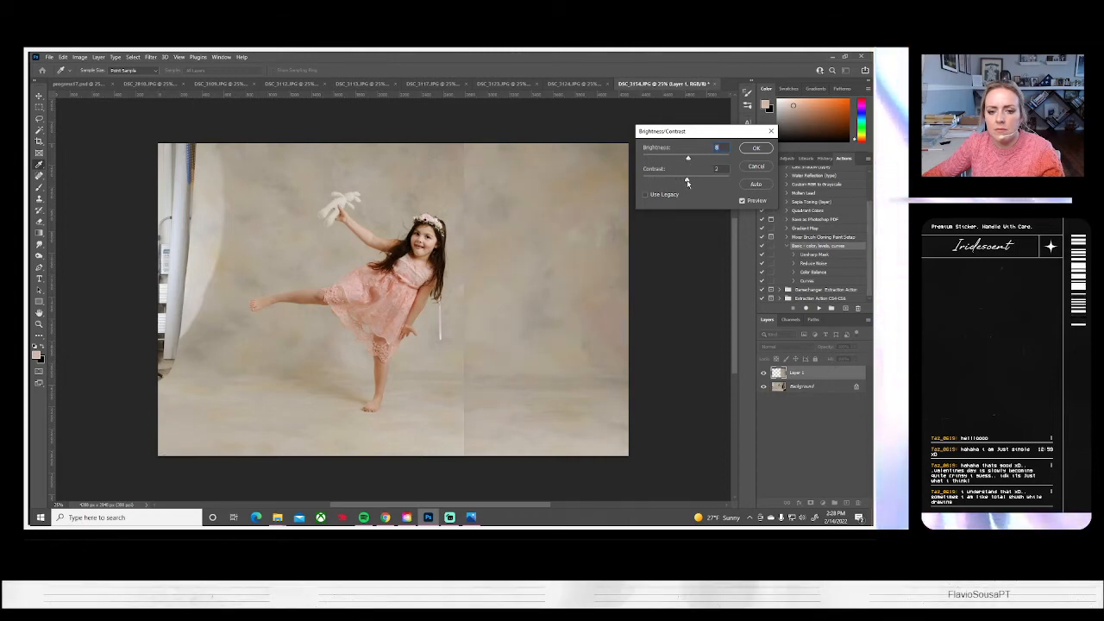
click(756, 147)
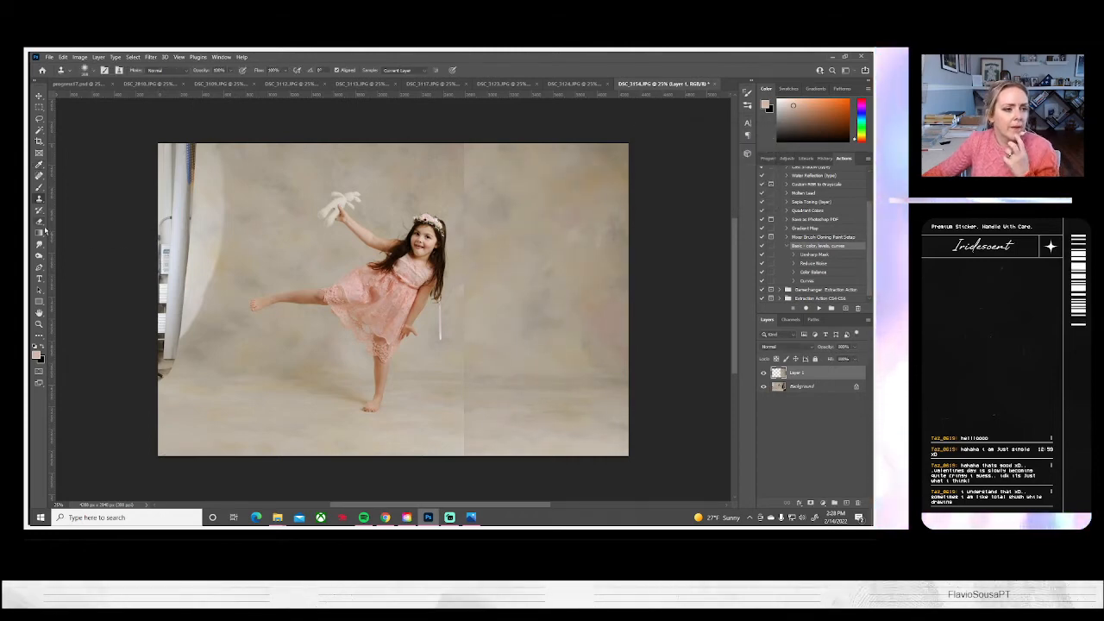
click(38, 222)
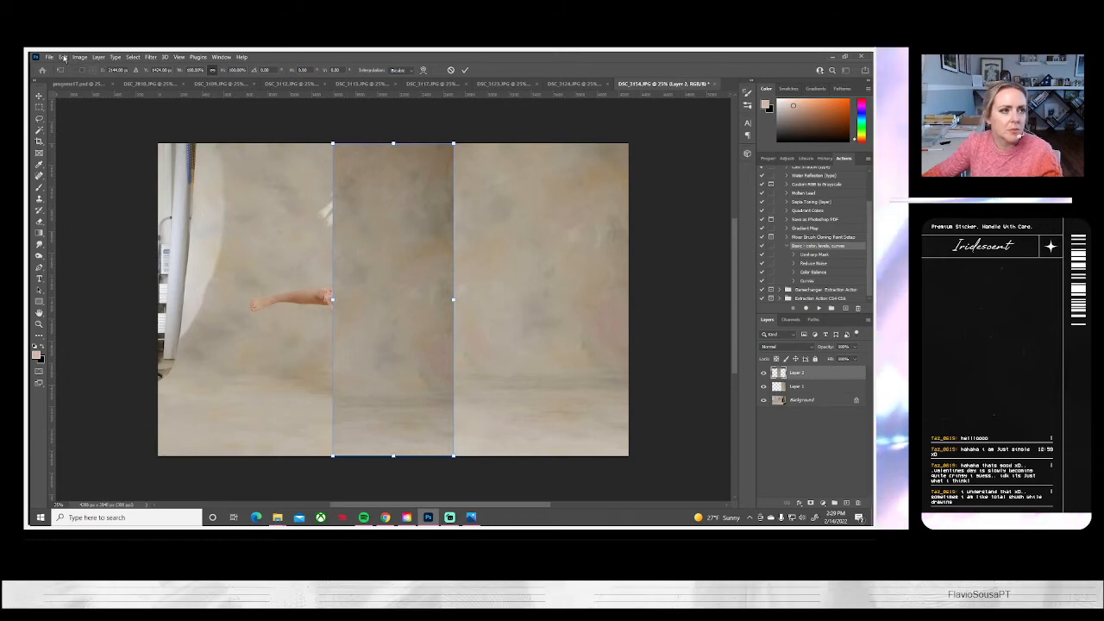
Flip a second pasted backdrop strip horizontally and stretch it over the light stand and backdrop edge on the photo's other side
click(62, 57)
mouse_move(97, 258)
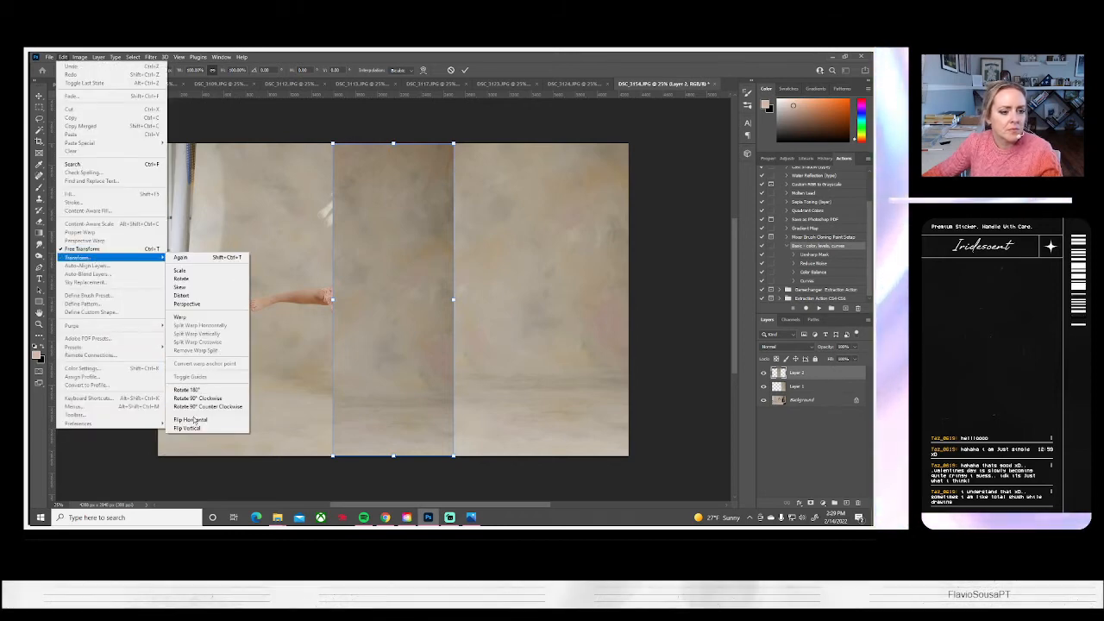
click(190, 419)
drag(358, 361, 222, 362)
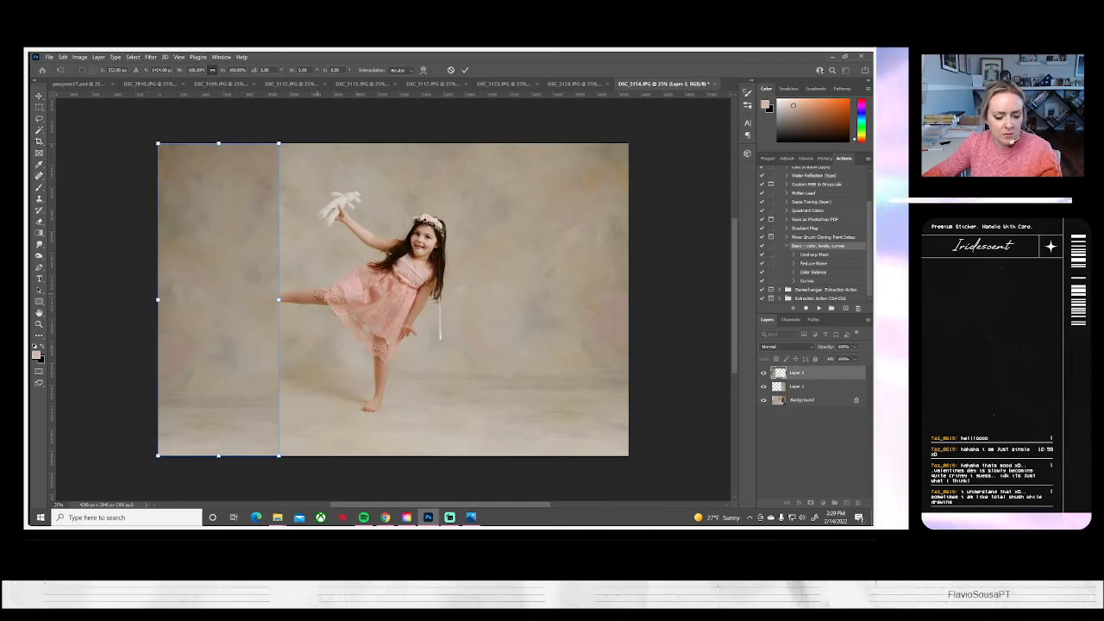
drag(280, 298, 309, 301)
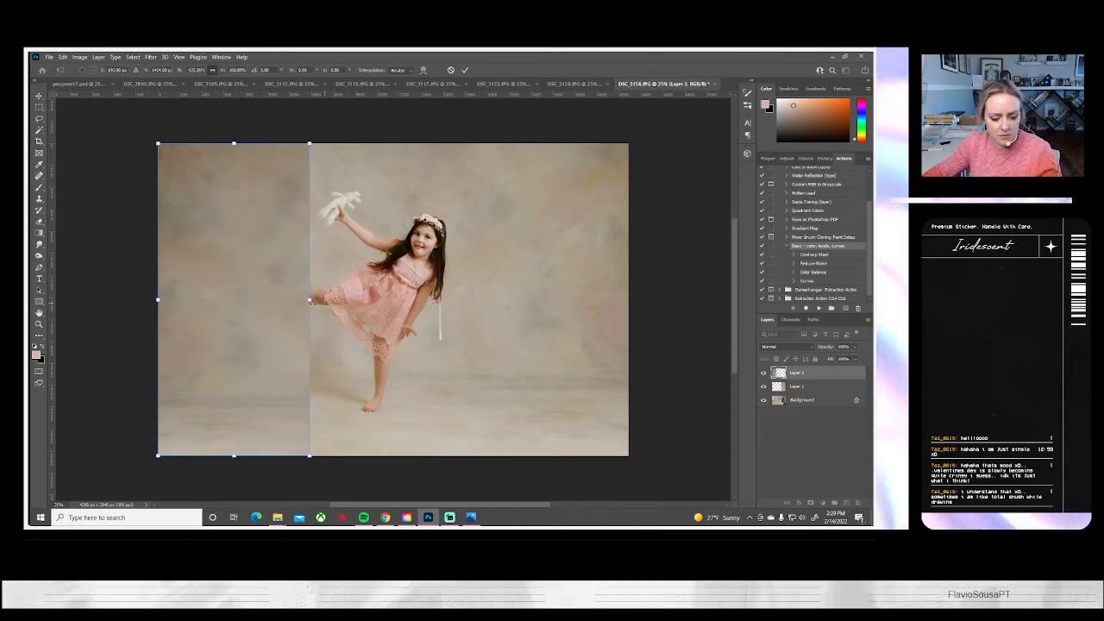
drag(158, 143, 140, 106)
drag(230, 326, 235, 292)
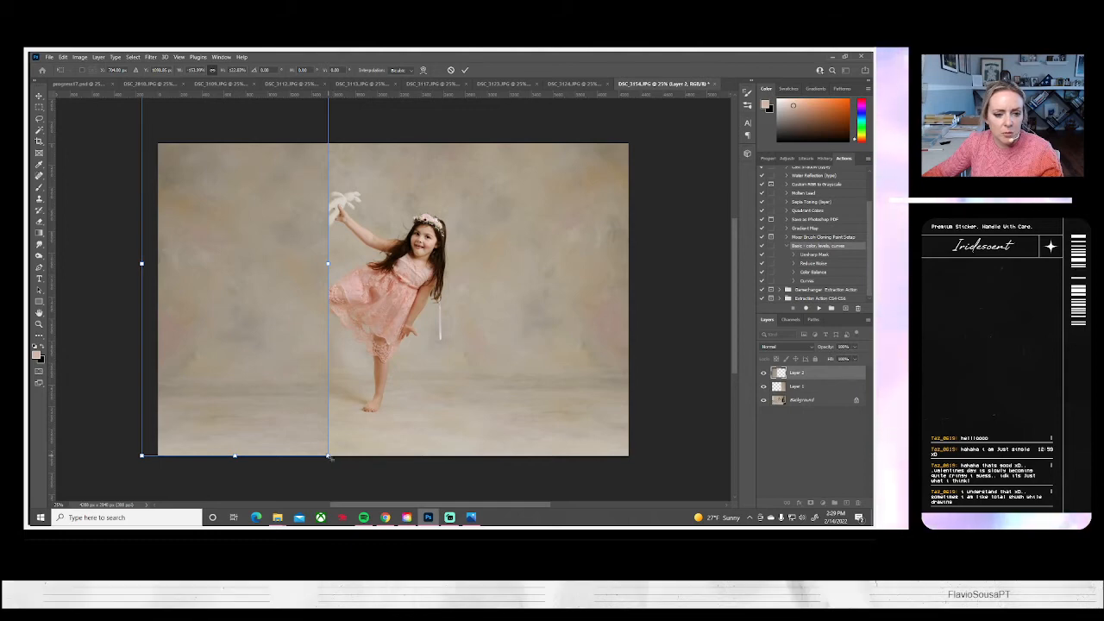
drag(329, 456, 335, 467)
mouse_move(302, 421)
mouse_down()
mouse_move(301, 401)
mouse_move(299, 412)
mouse_up()
key(Return)
Set the flipped backdrop patch's brightness to 11 and erase its inner edge to reveal the toy bunny and the girl's raised leg
key(e)
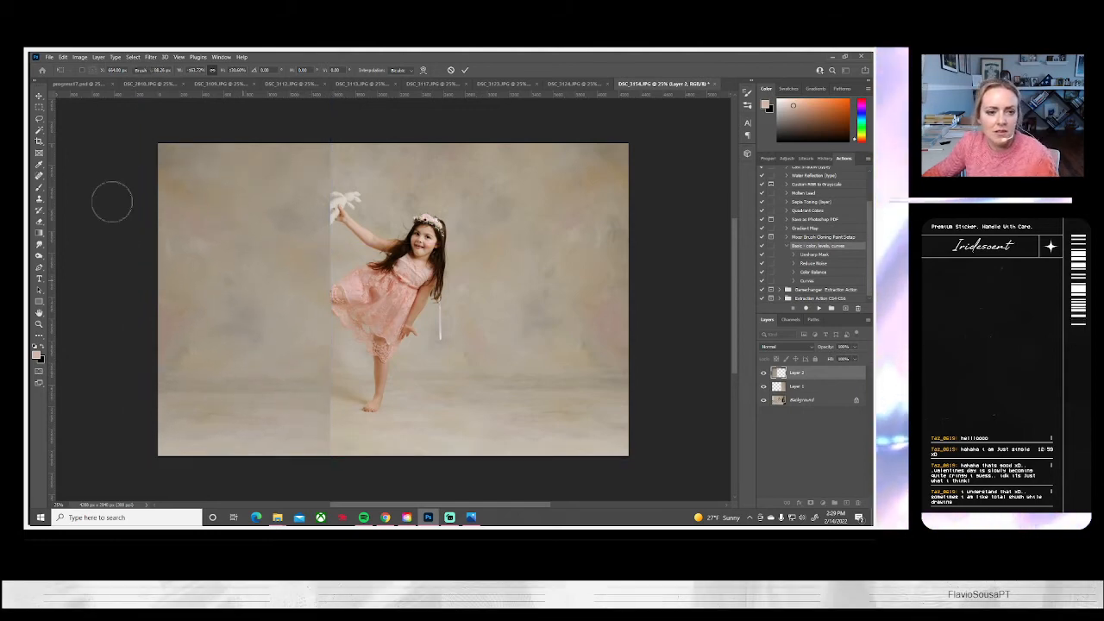
click(79, 57)
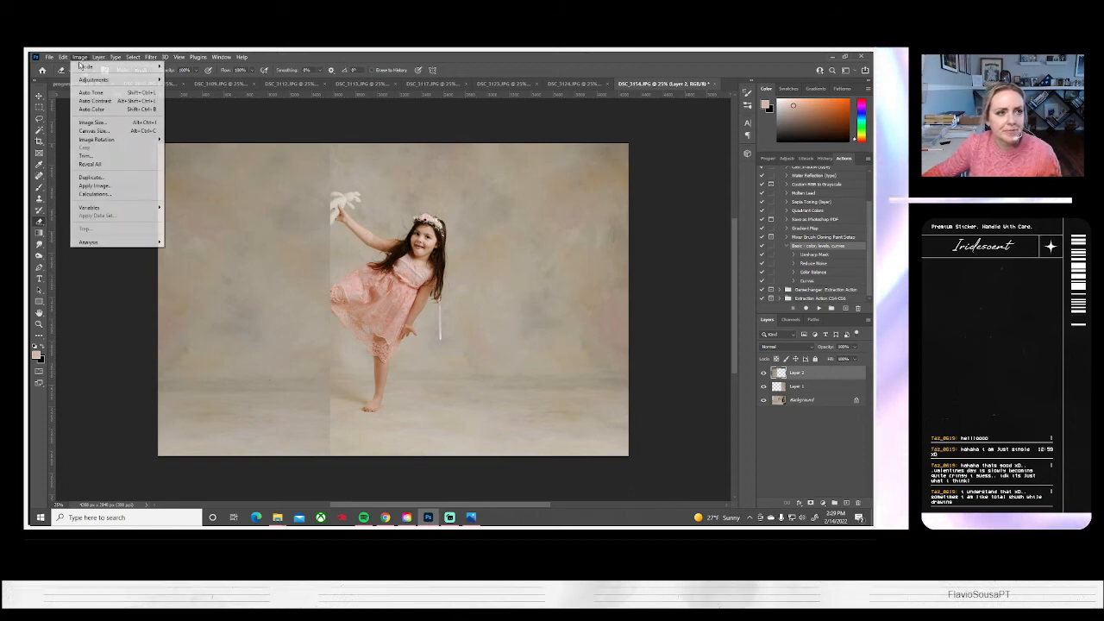
mouse_move(103, 79)
click(207, 81)
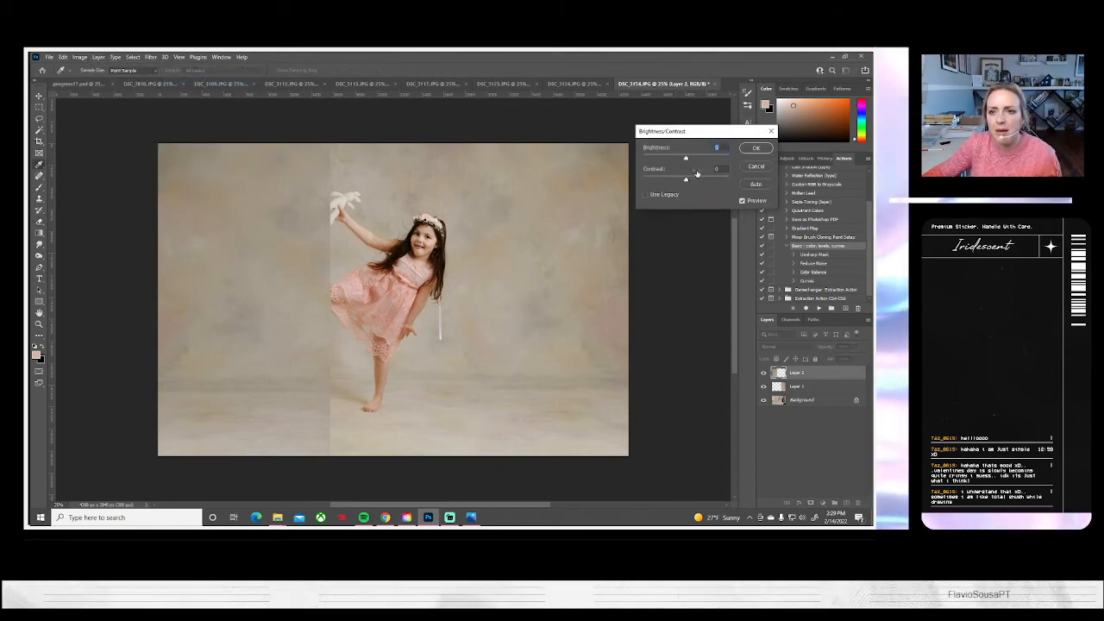
drag(686, 159, 689, 162)
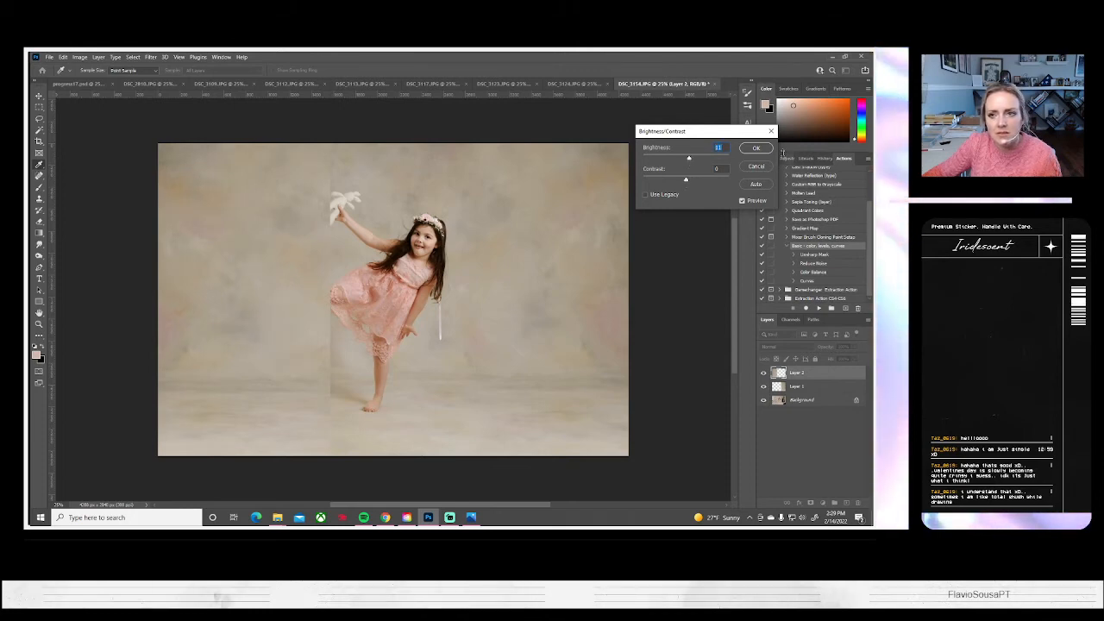
key(Return)
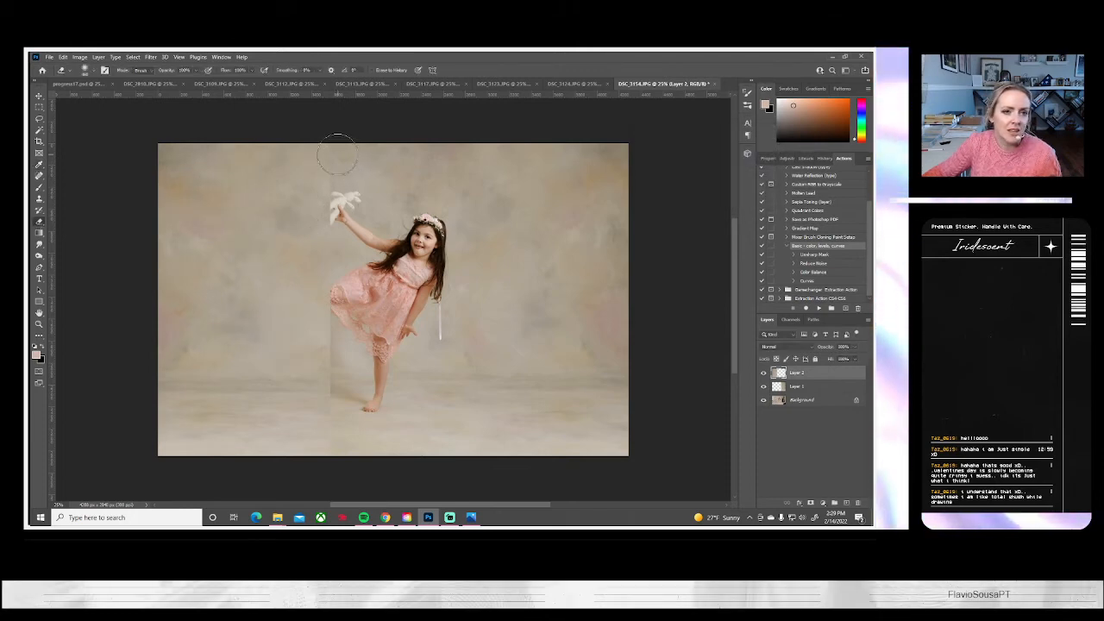
mouse_move(334, 175)
mouse_down()
mouse_move(320, 400)
mouse_move(333, 375)
mouse_up()
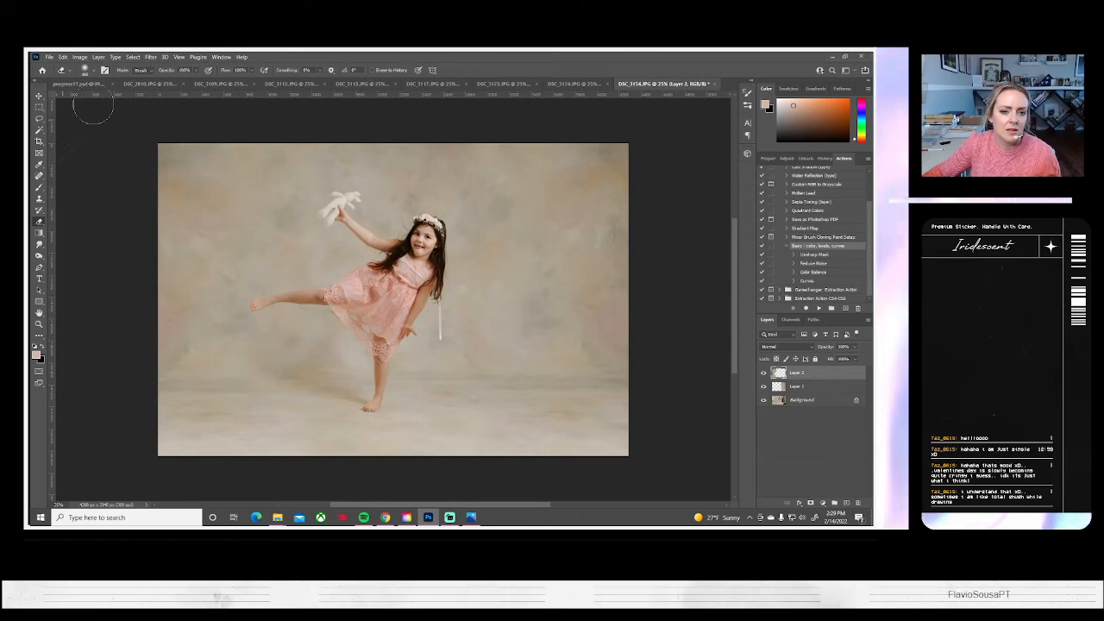
Flatten the image and save DSC_3154 on the computer as a JPEG at quality 10, closing the document
click(99, 57)
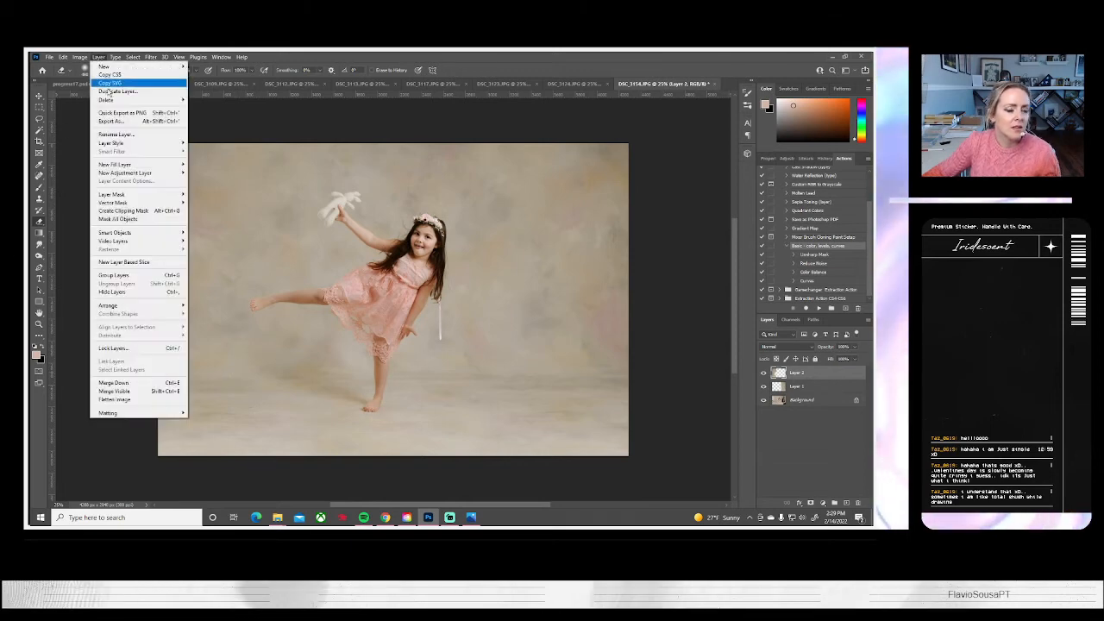
click(114, 399)
click(50, 57)
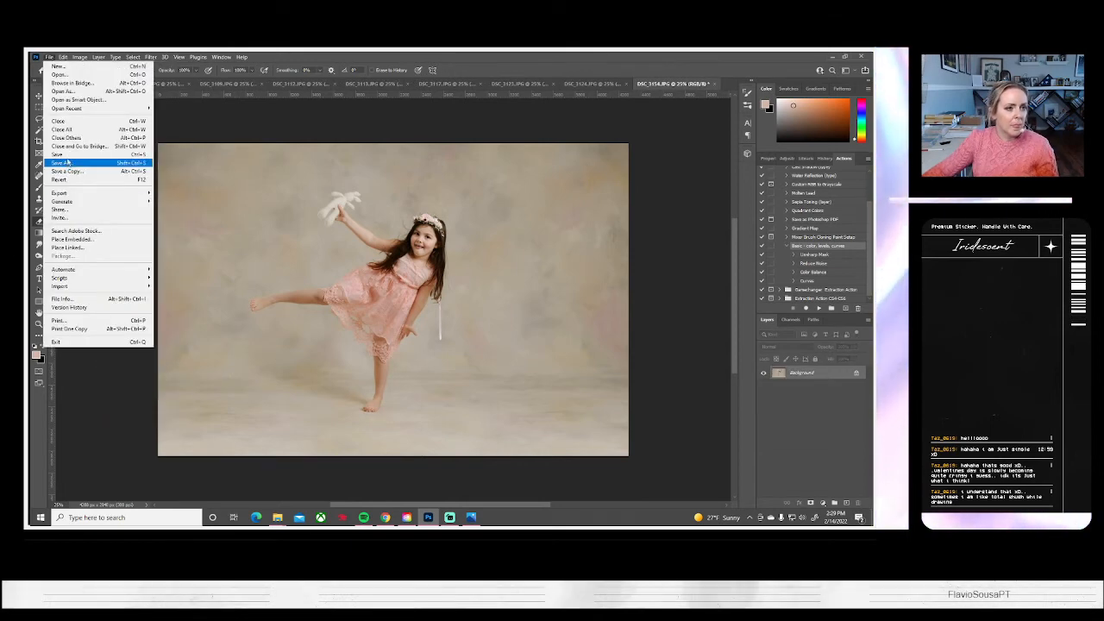
click(66, 162)
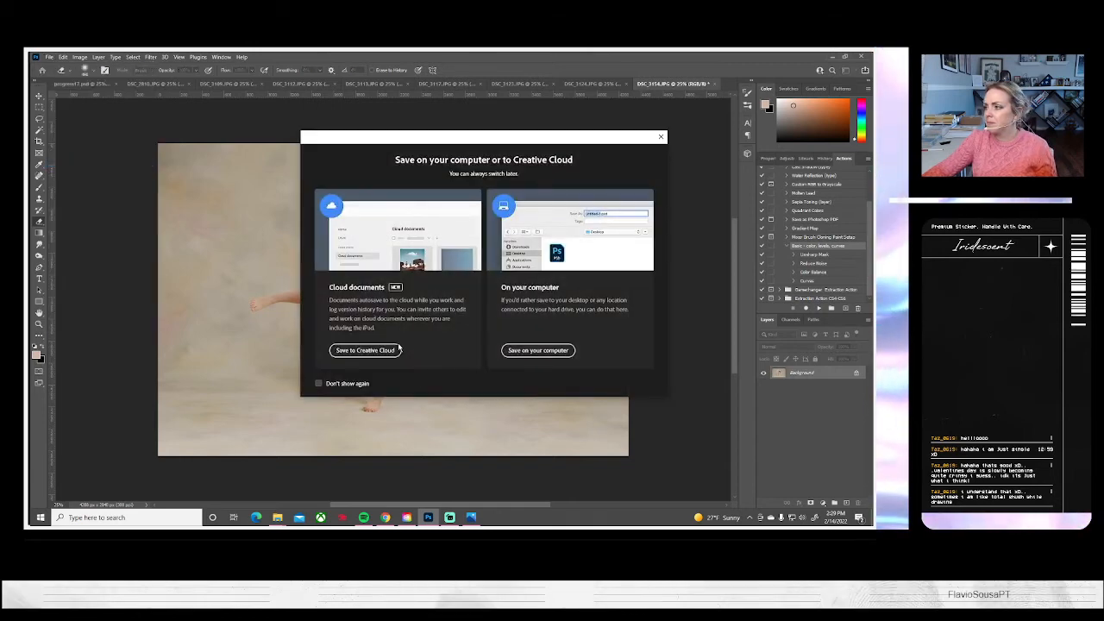
click(522, 350)
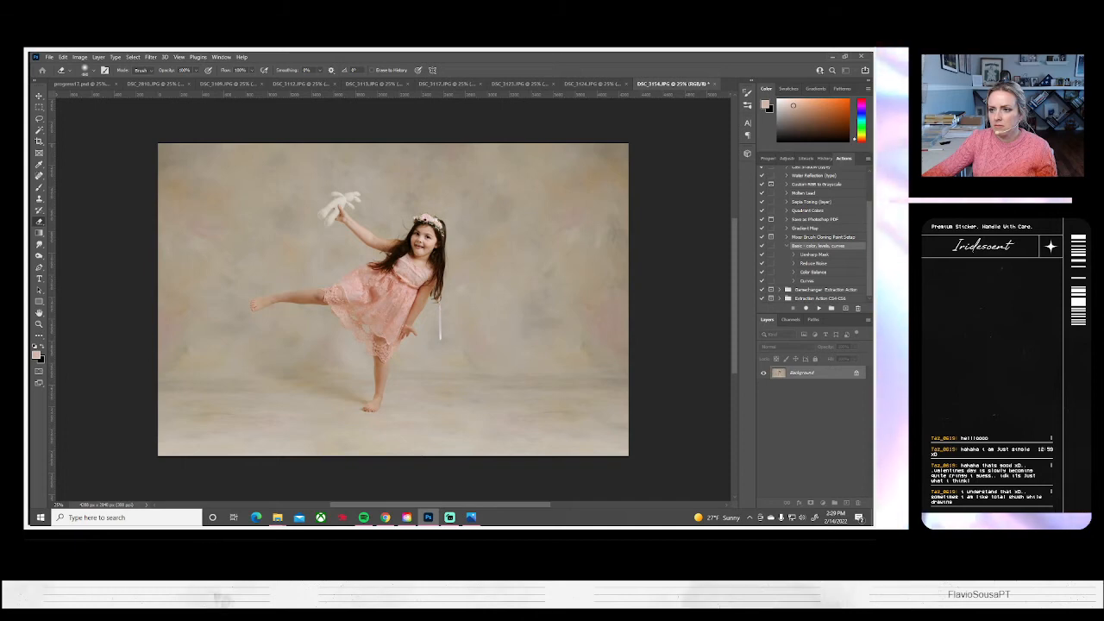
key(ctrl+s)
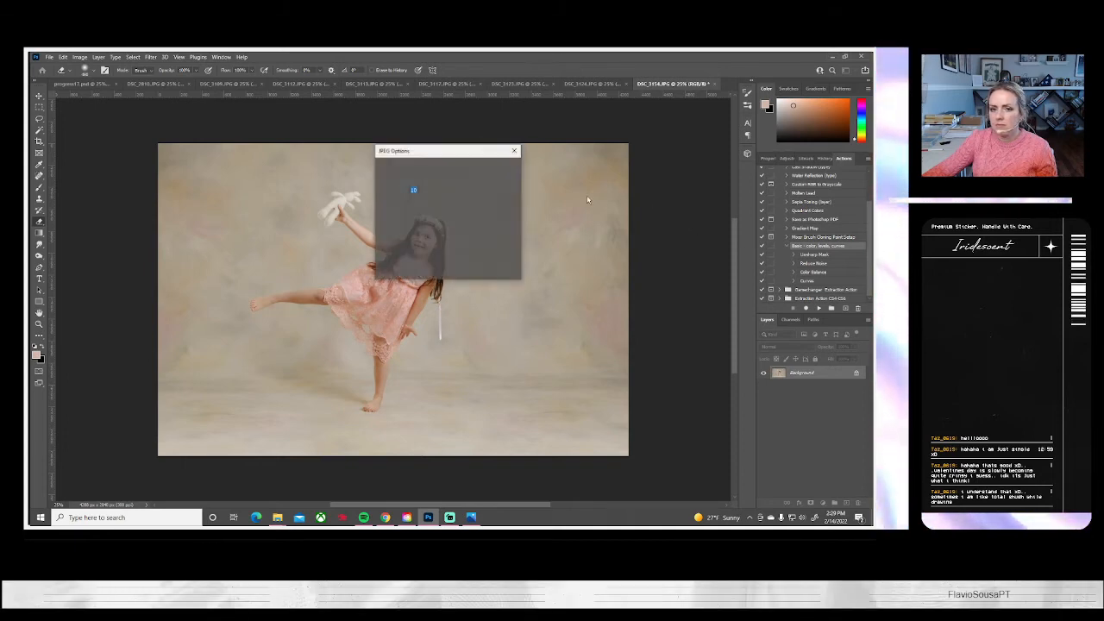
click(497, 173)
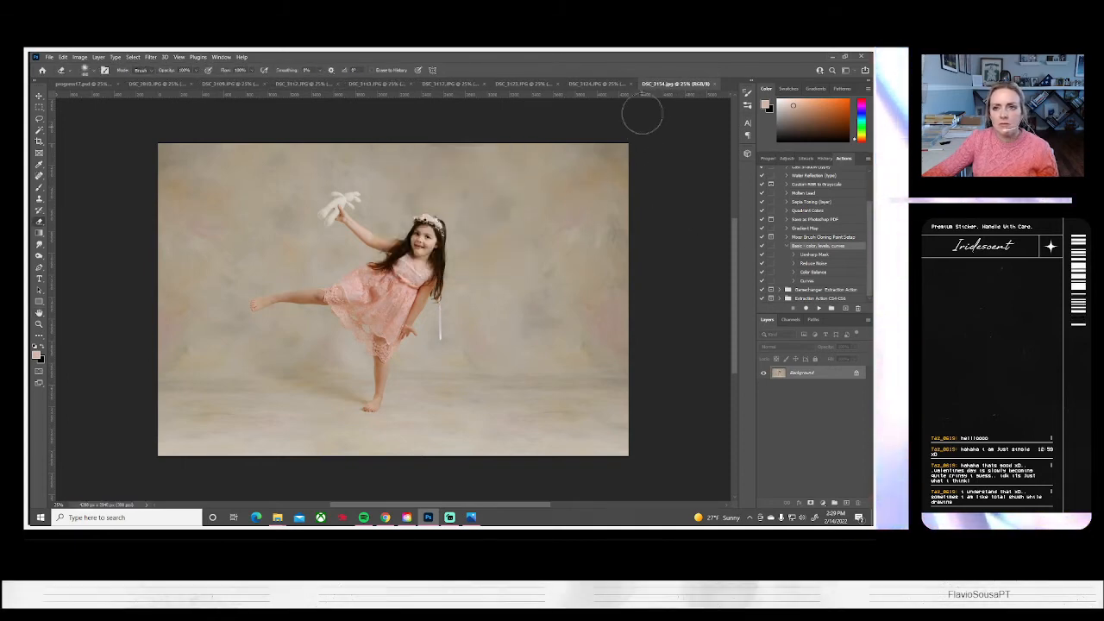
click(712, 84)
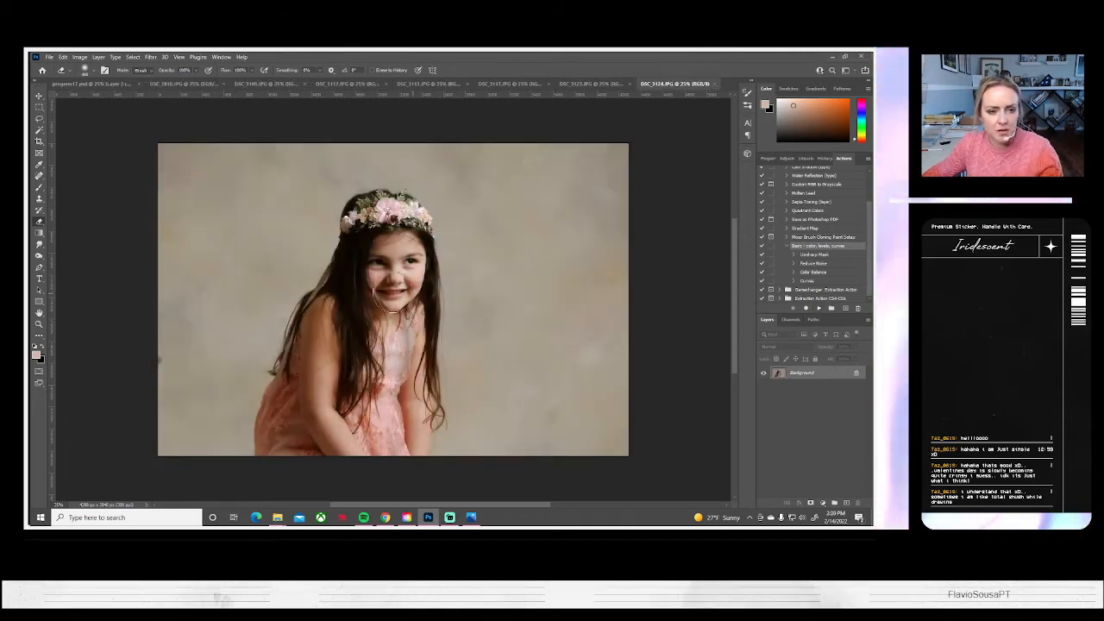
Enlarge the smiling flower-crown portrait DSC_3124 within its canvas and shift it so the girl sits left of center
key(ctrl+t)
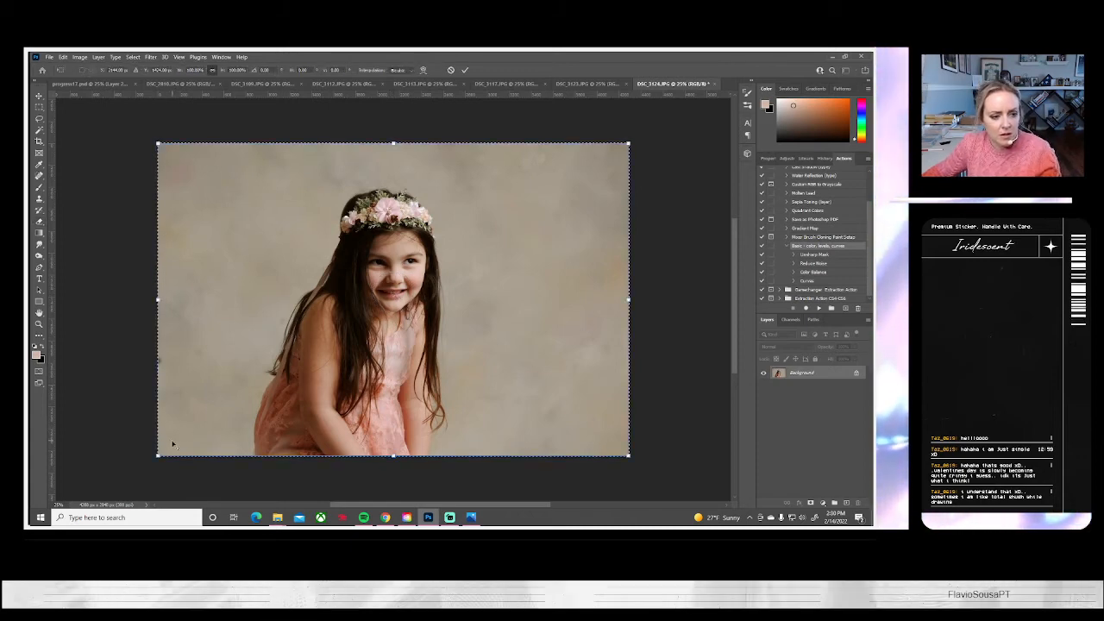
drag(157, 455, 93, 492)
drag(398, 370, 376, 374)
key(Return)
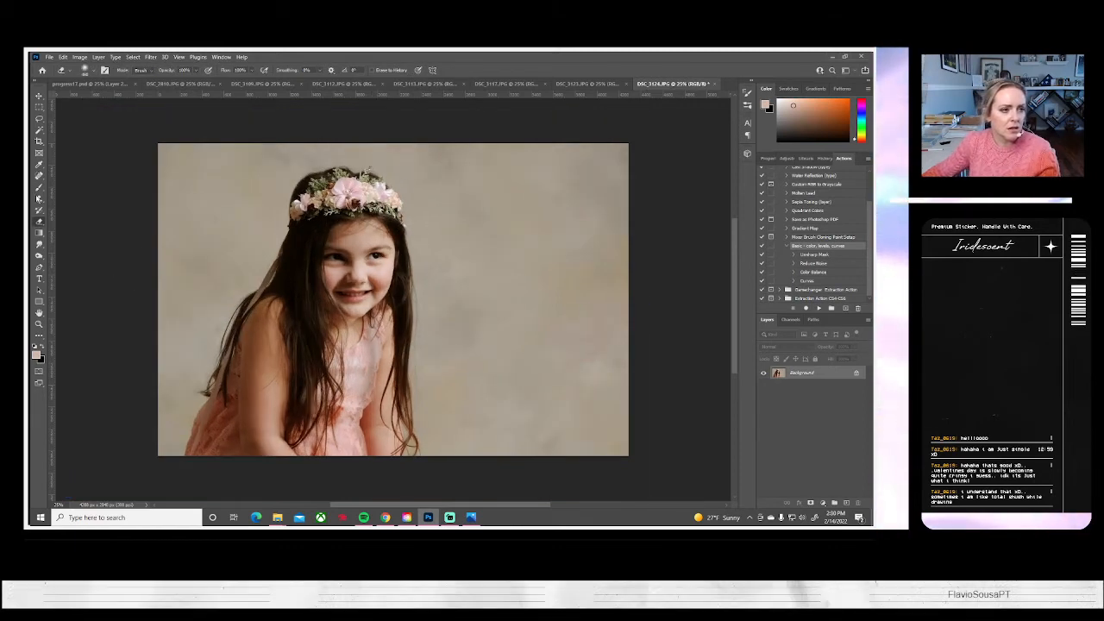
Flip the canvas of the smiling flower-crown portrait horizontally
key(s)
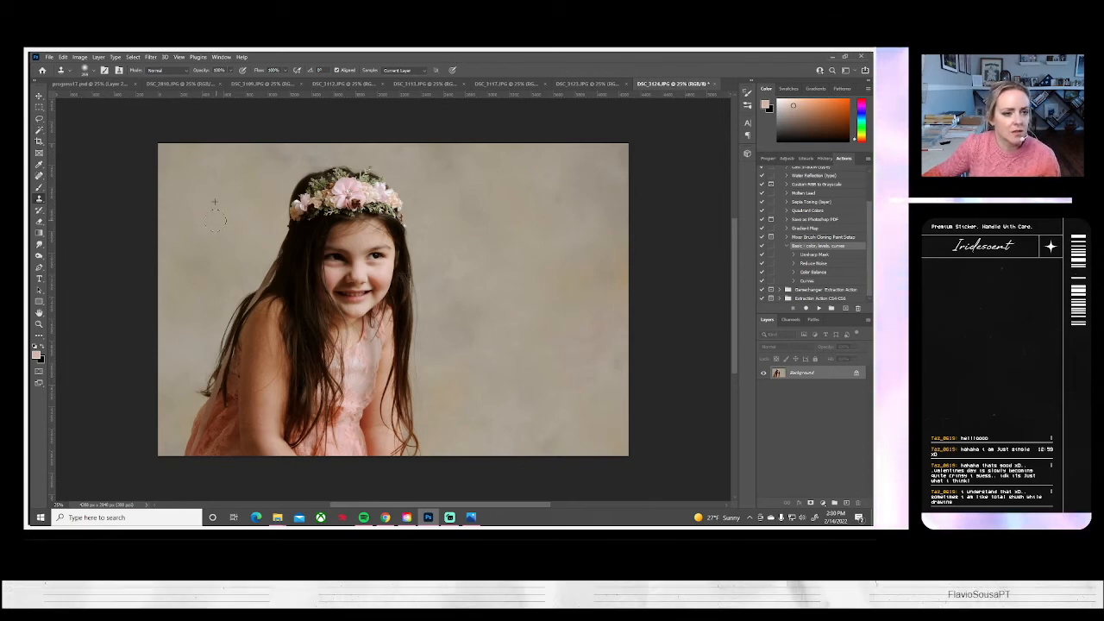
click(79, 57)
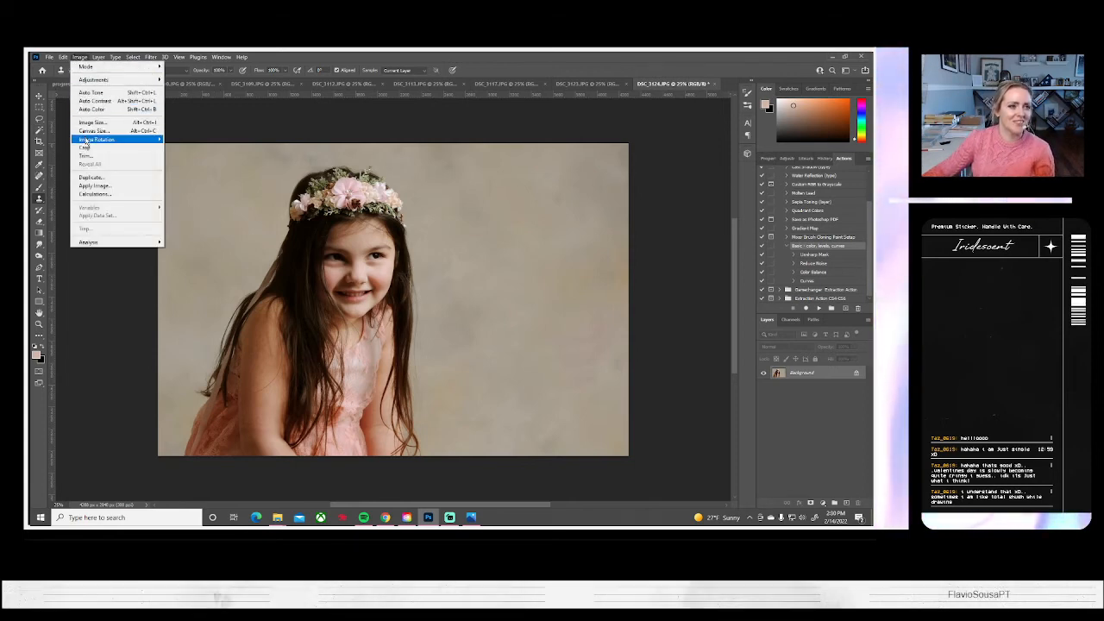
mouse_move(96, 139)
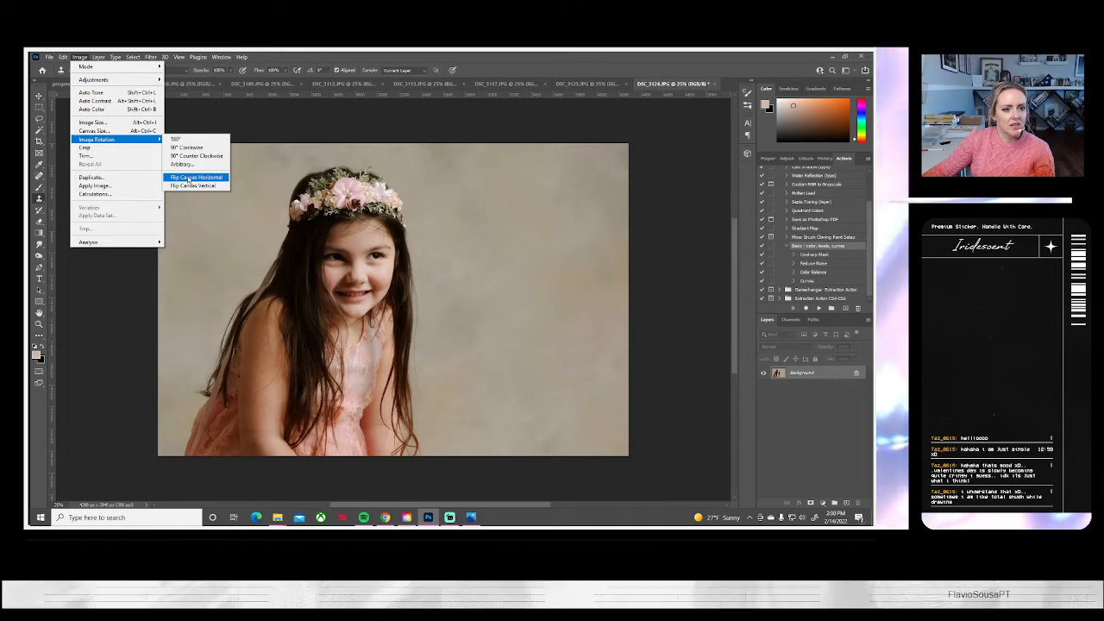
click(190, 177)
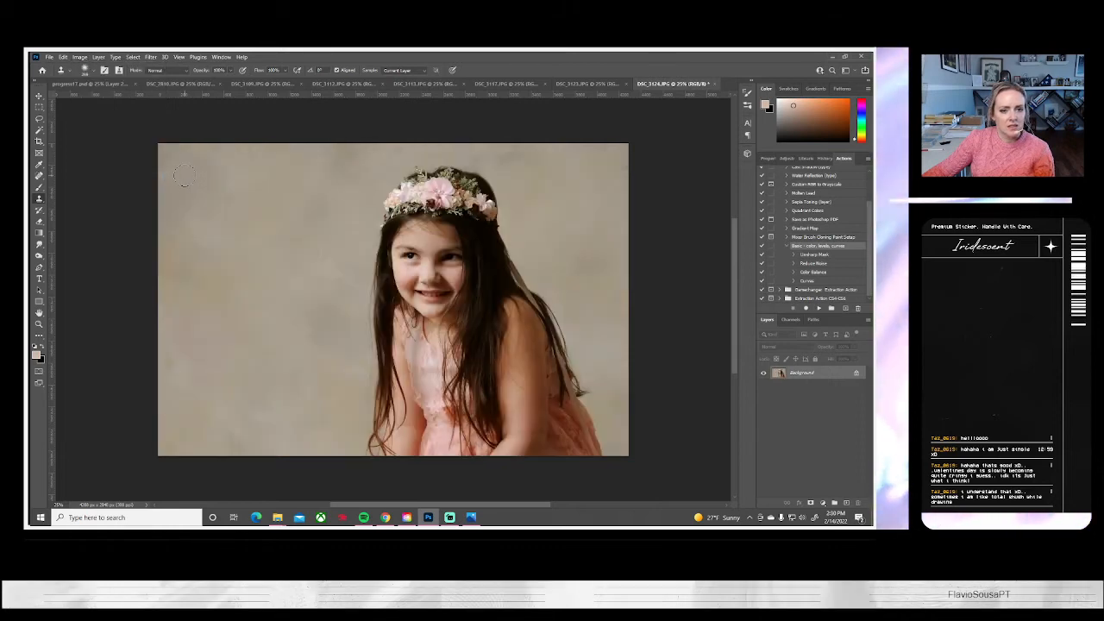
Save the flipped DSC_3124 portrait on the computer as a JPEG at quality 10 and close it
click(49, 57)
click(70, 164)
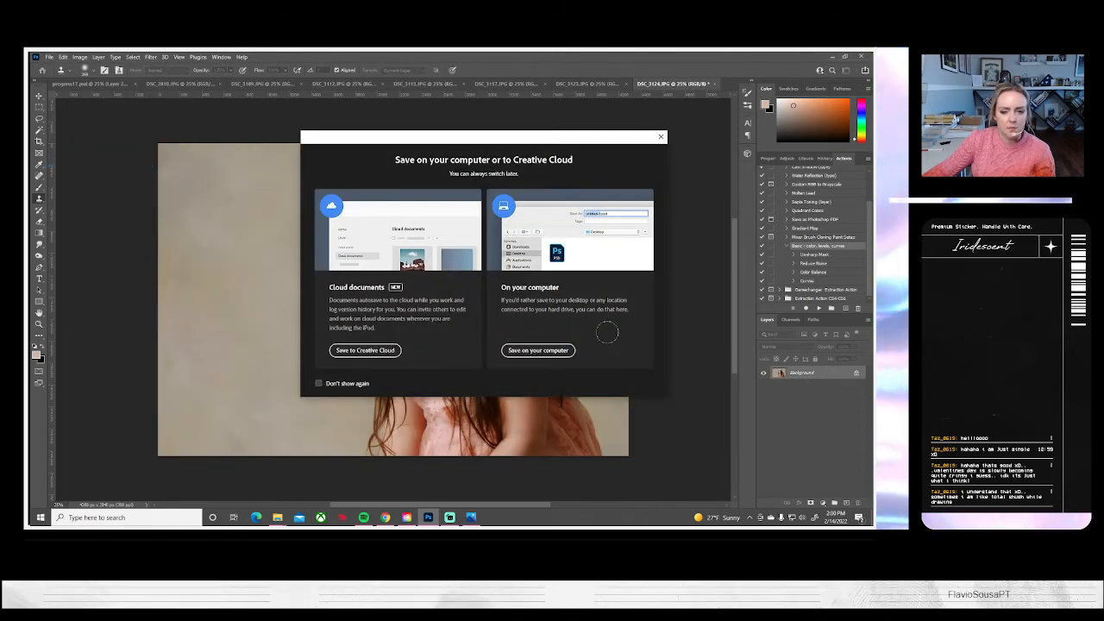
click(537, 347)
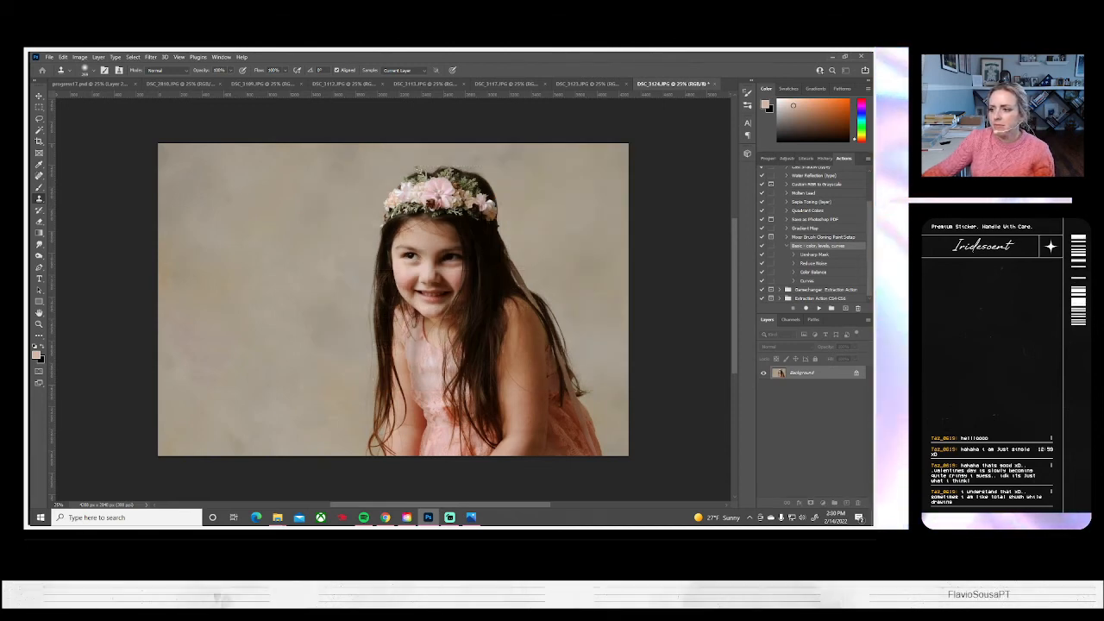
key(ctrl+s)
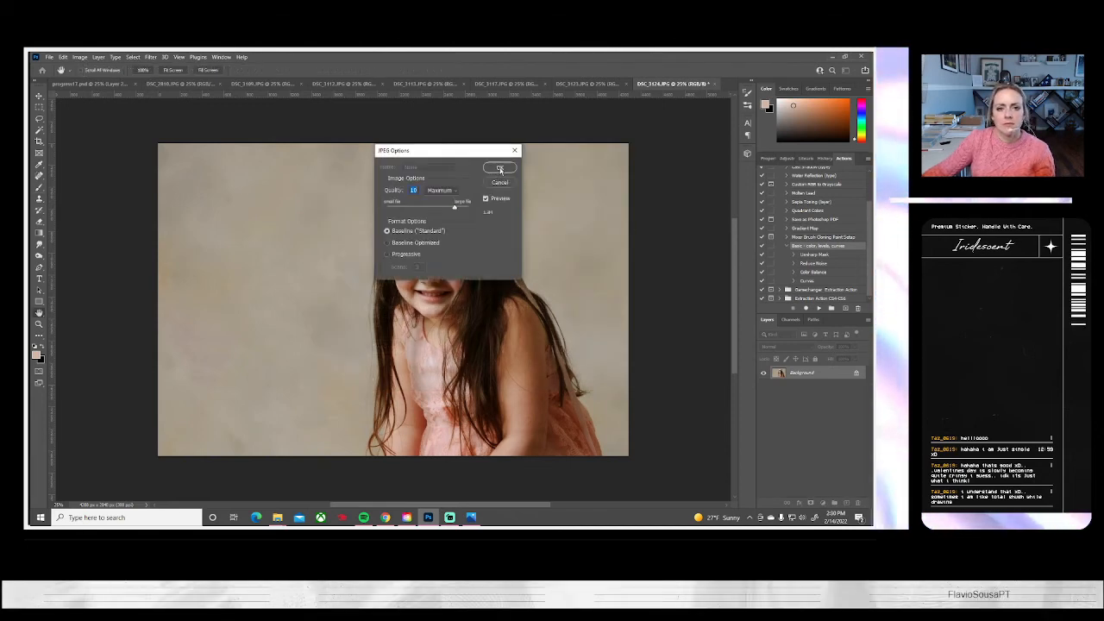
click(502, 160)
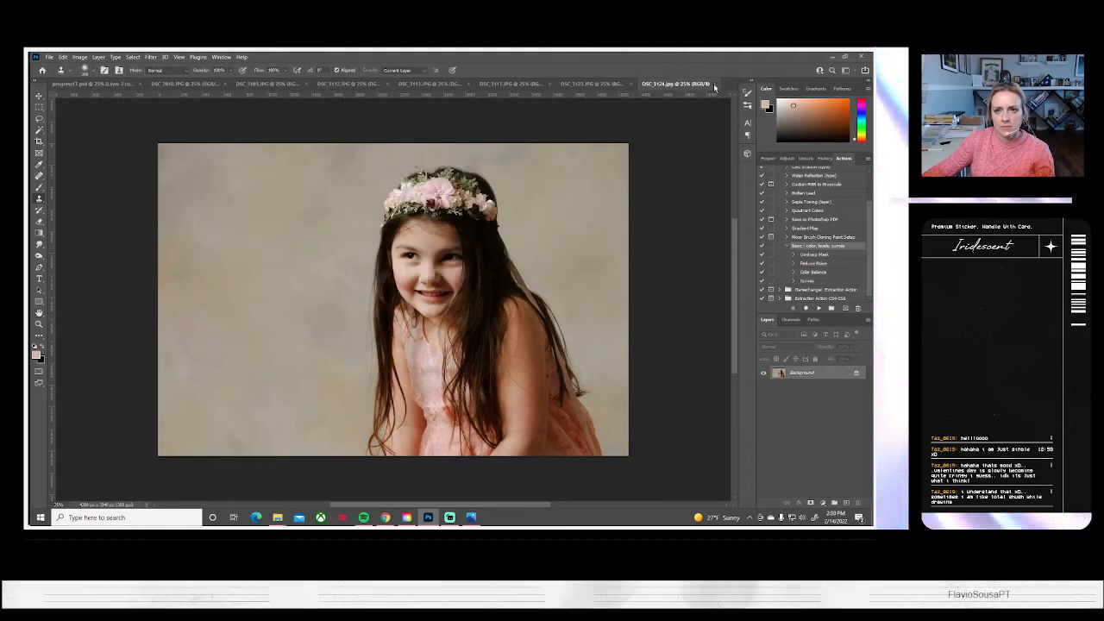
click(712, 86)
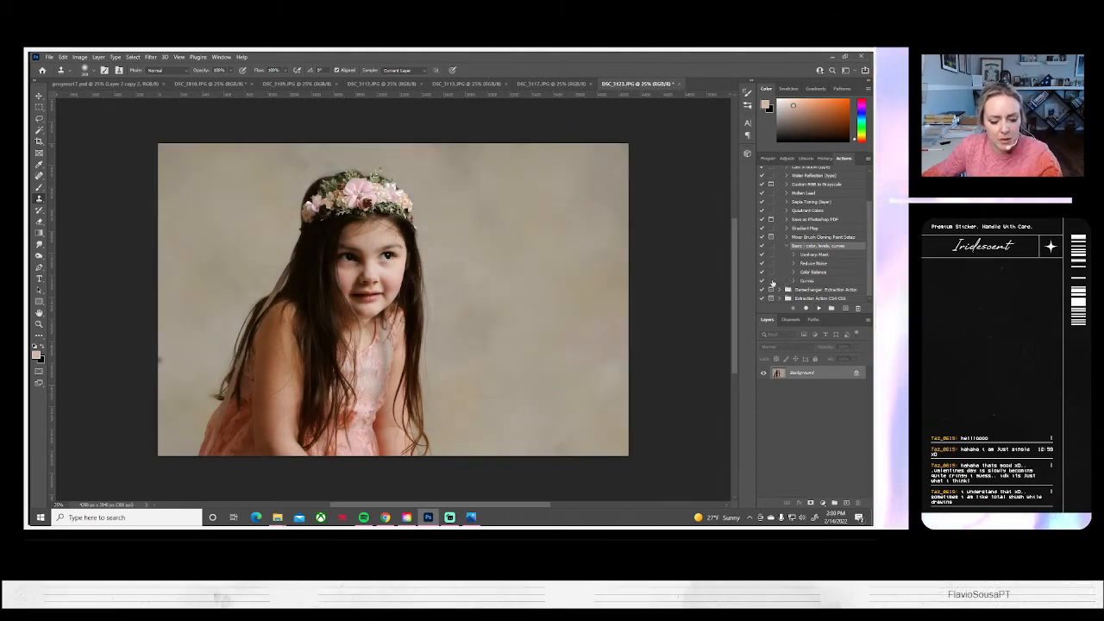
Scale the DSC_3123 portrait up to about 162% so the girl's face and flower crown fill the canvas height
key(ctrl+t)
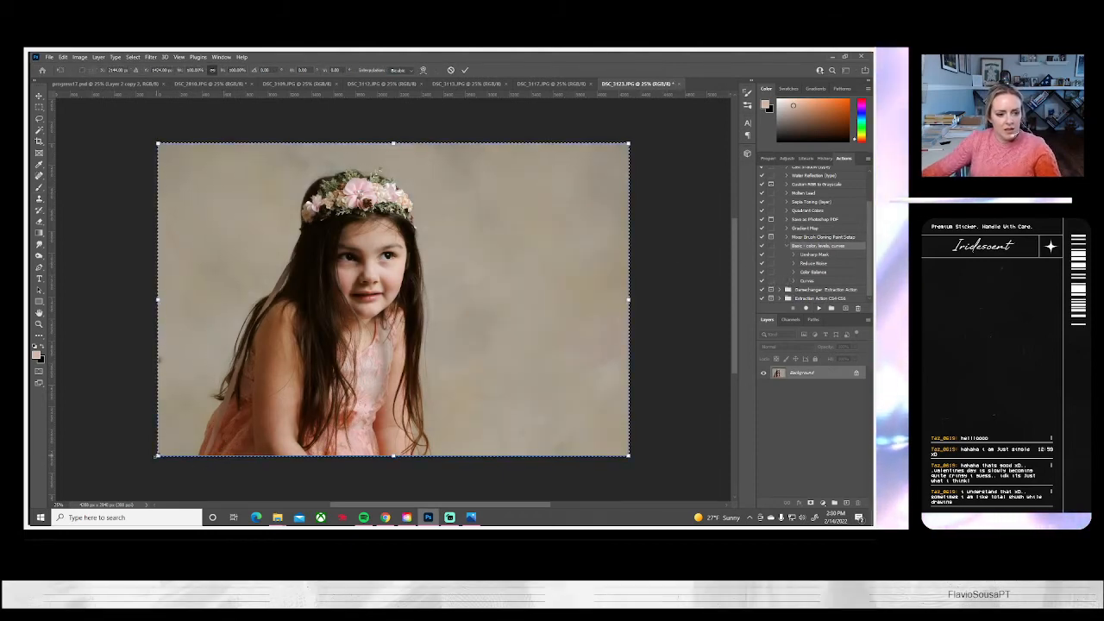
drag(157, 455, 381, 371)
scroll(466, 329, up, 2)
scroll(465, 328, up, 2)
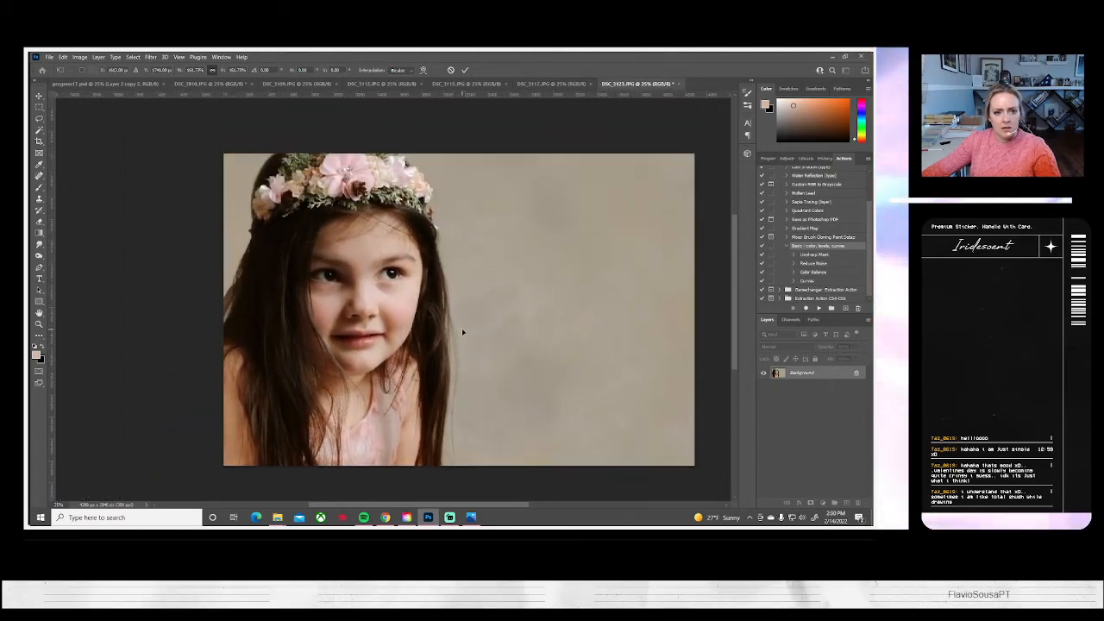
key(Return)
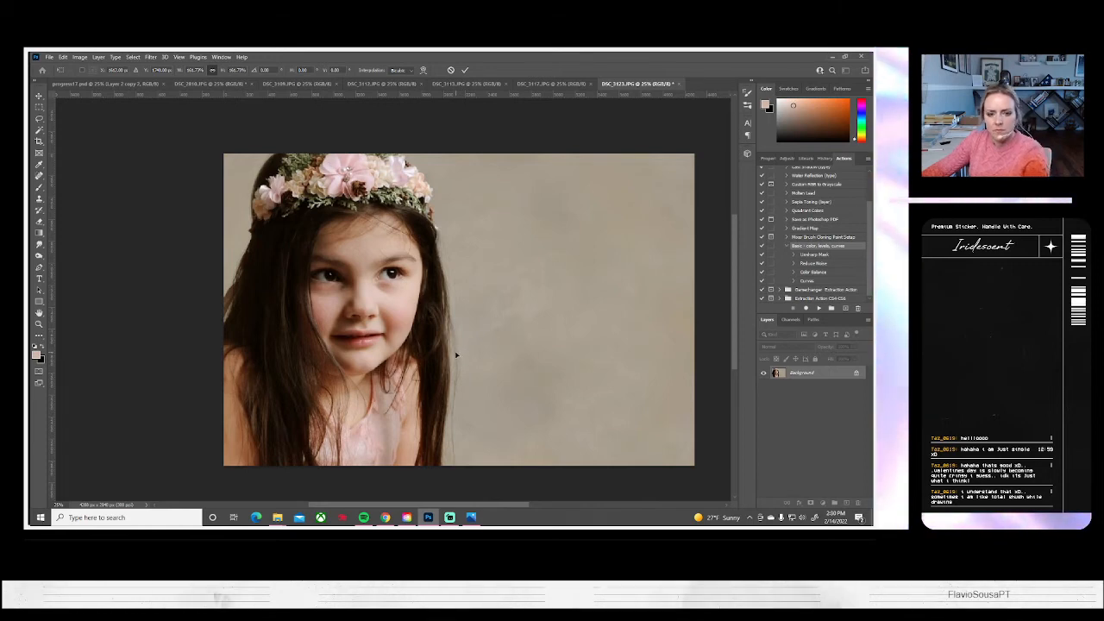
Flip the canvas of the close-up DSC_3123 portrait horizontally
key(s)
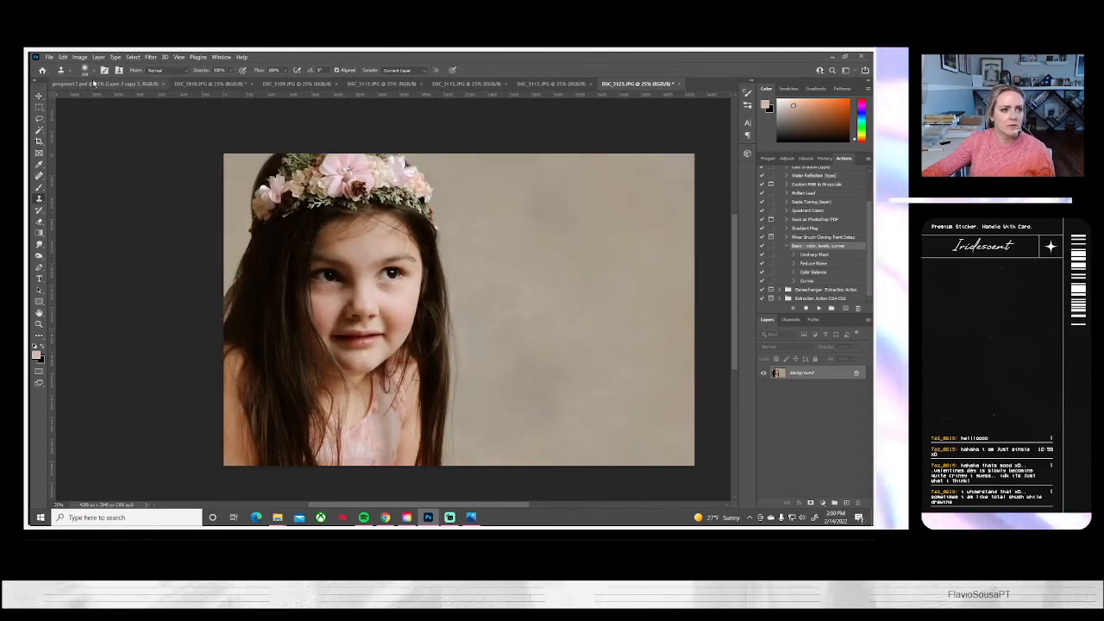
click(80, 57)
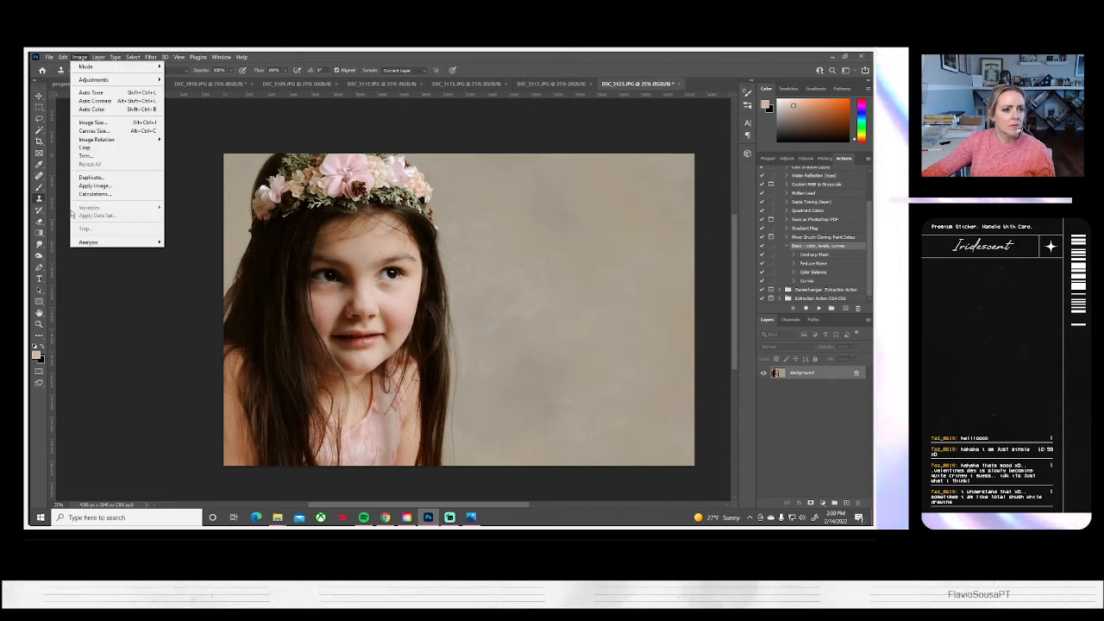
mouse_move(90, 140)
click(196, 178)
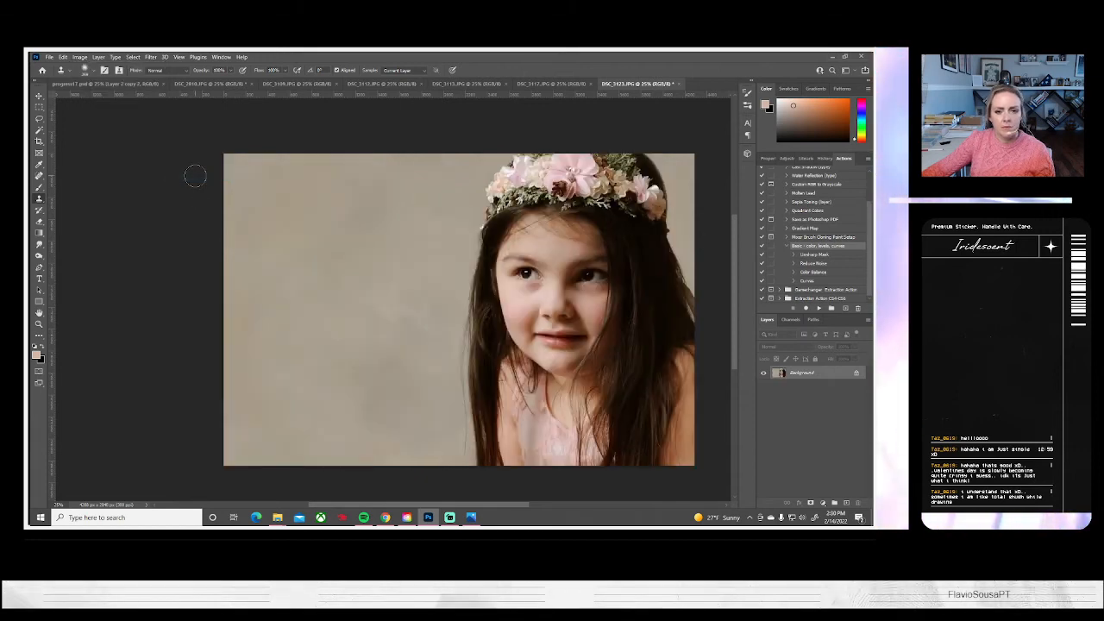
click(49, 57)
click(70, 157)
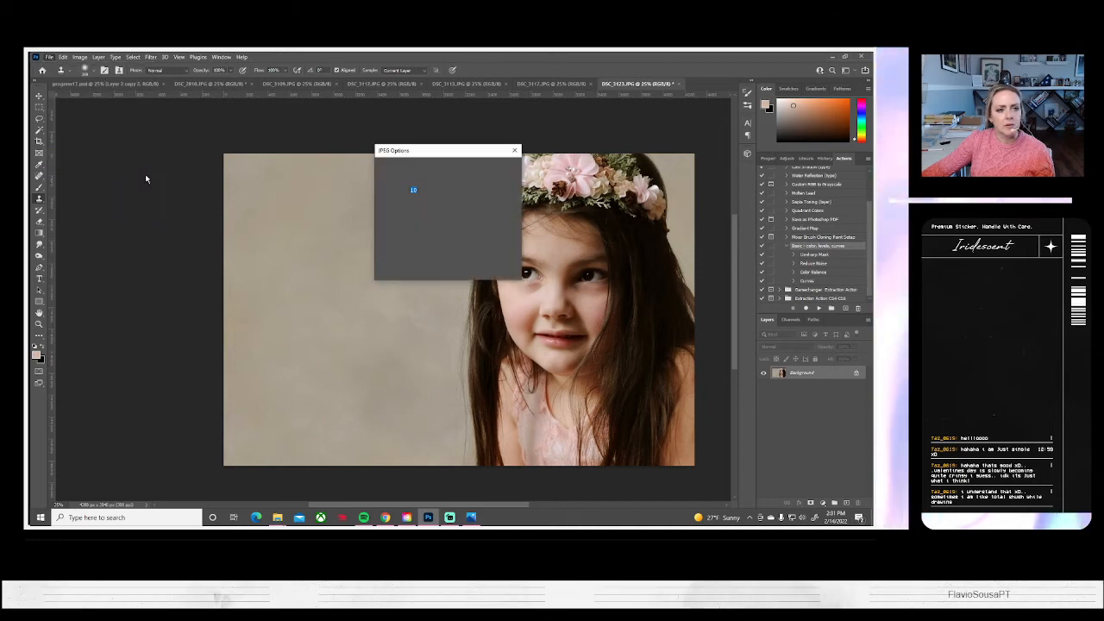
click(500, 178)
Save the flipped DSC_3123 close-up on the computer as a JPEG at quality 10 and close it
click(50, 57)
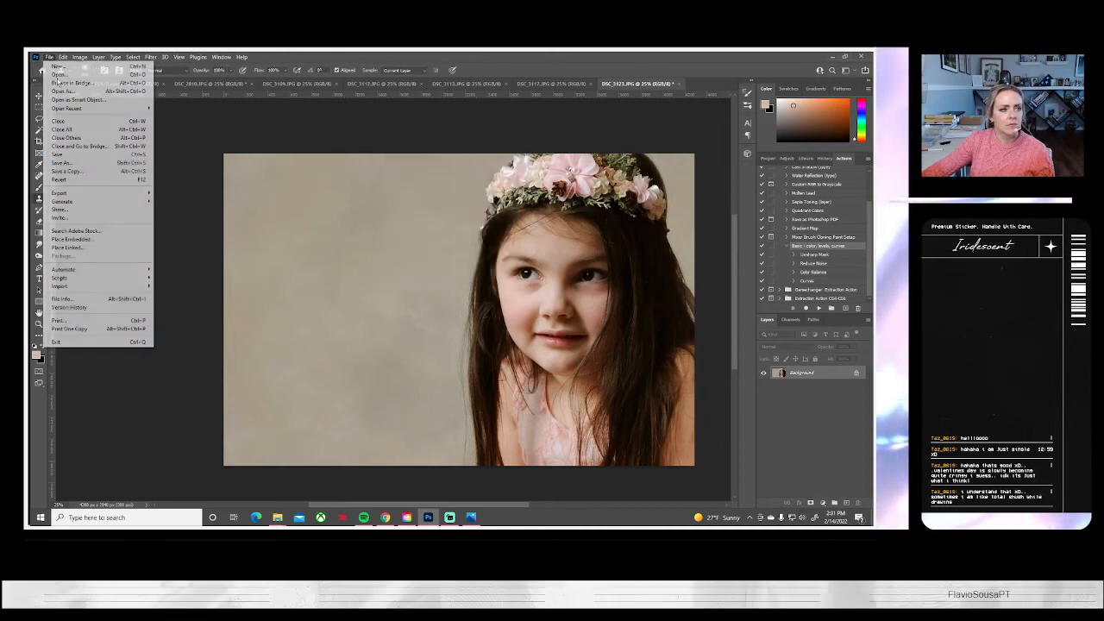
click(71, 163)
click(538, 351)
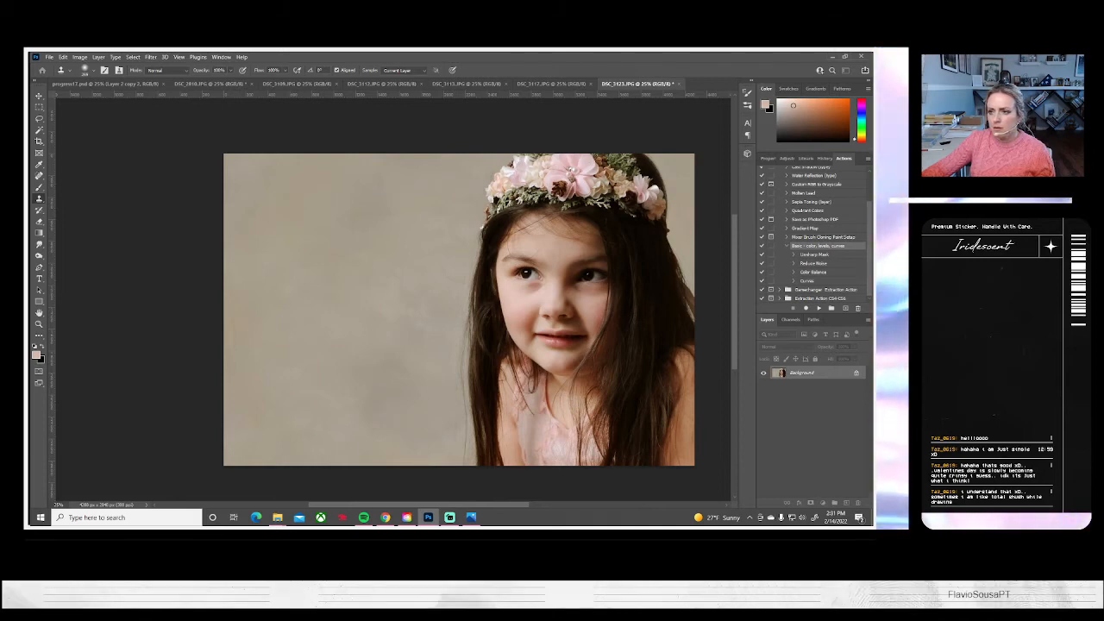
key(ctrl+s)
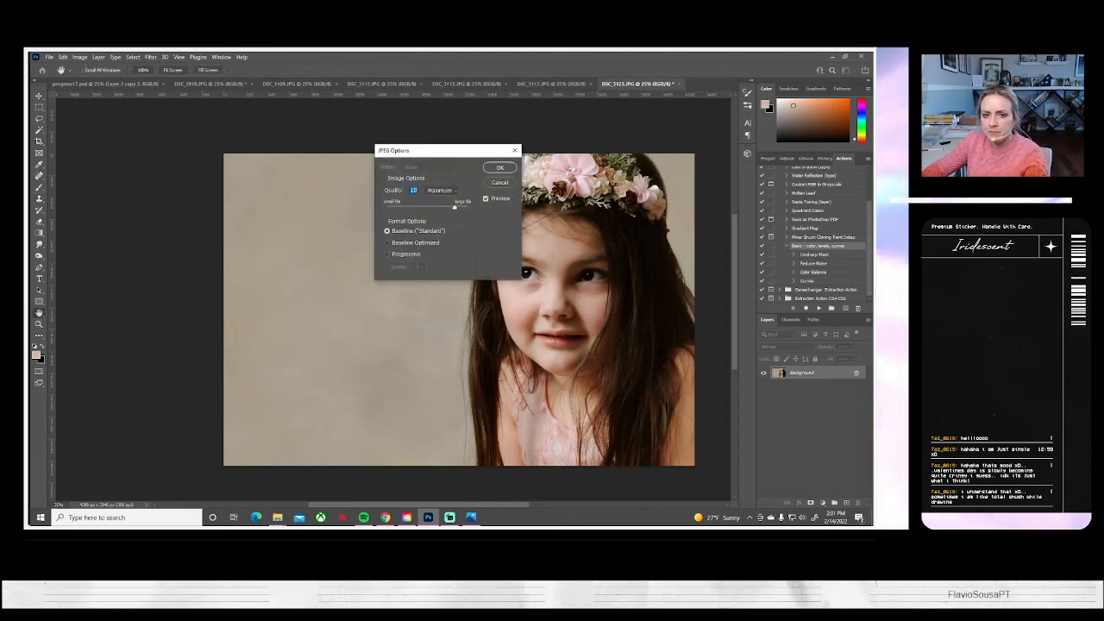
key(Return)
click(673, 84)
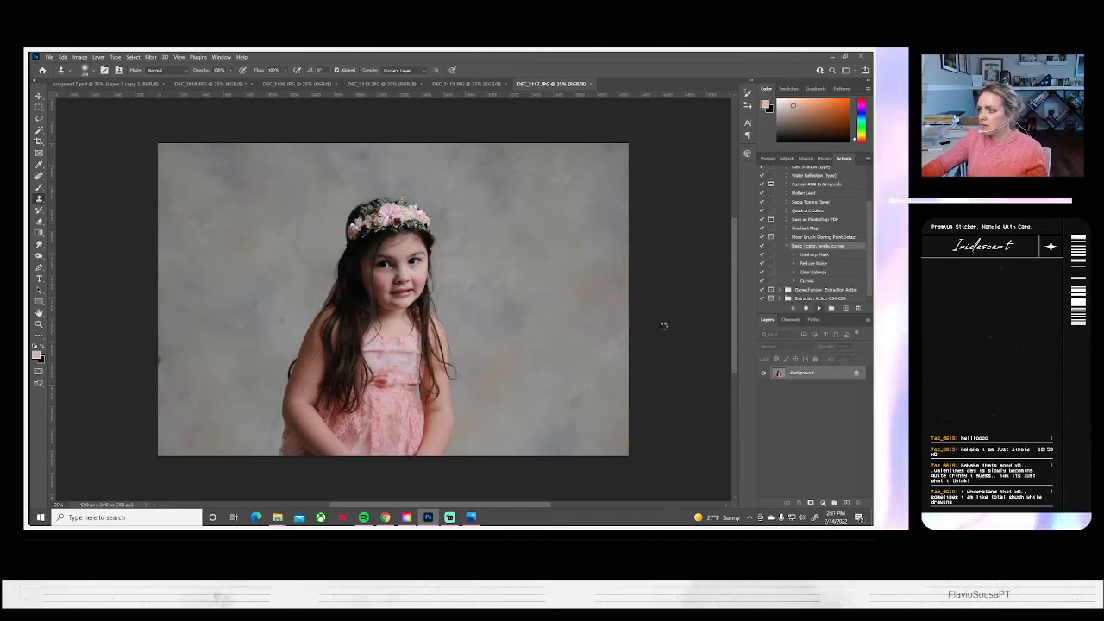
Clone clean backdrop over the dark spot at the left edge of DSC_3117 and the marks beside the girl's arm and dress
alt+click(259, 291)
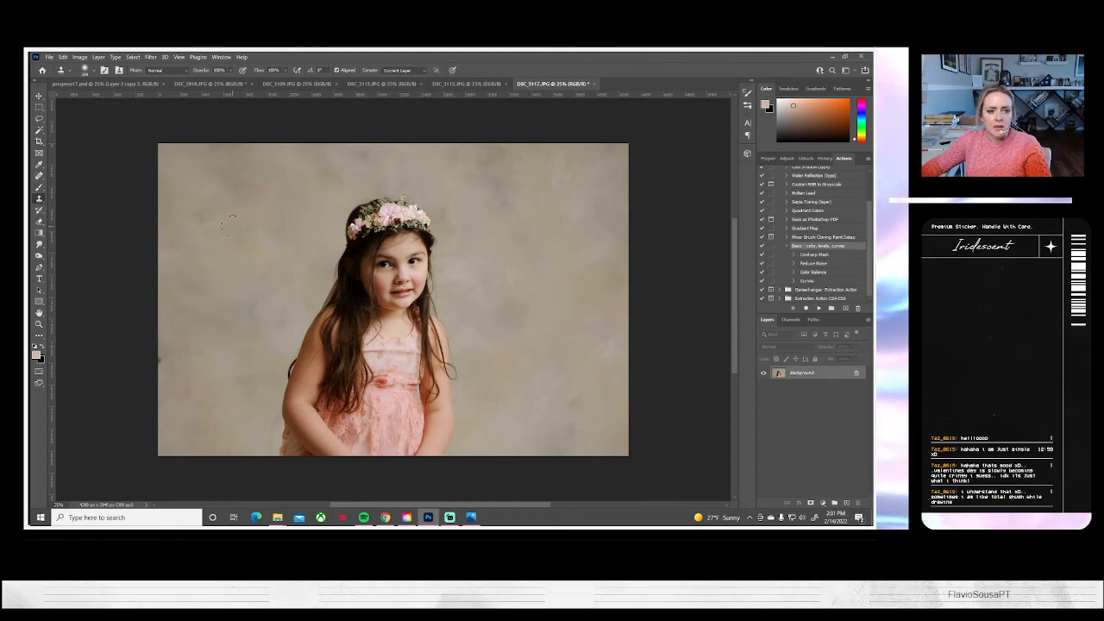
alt+click(198, 379)
click(164, 358)
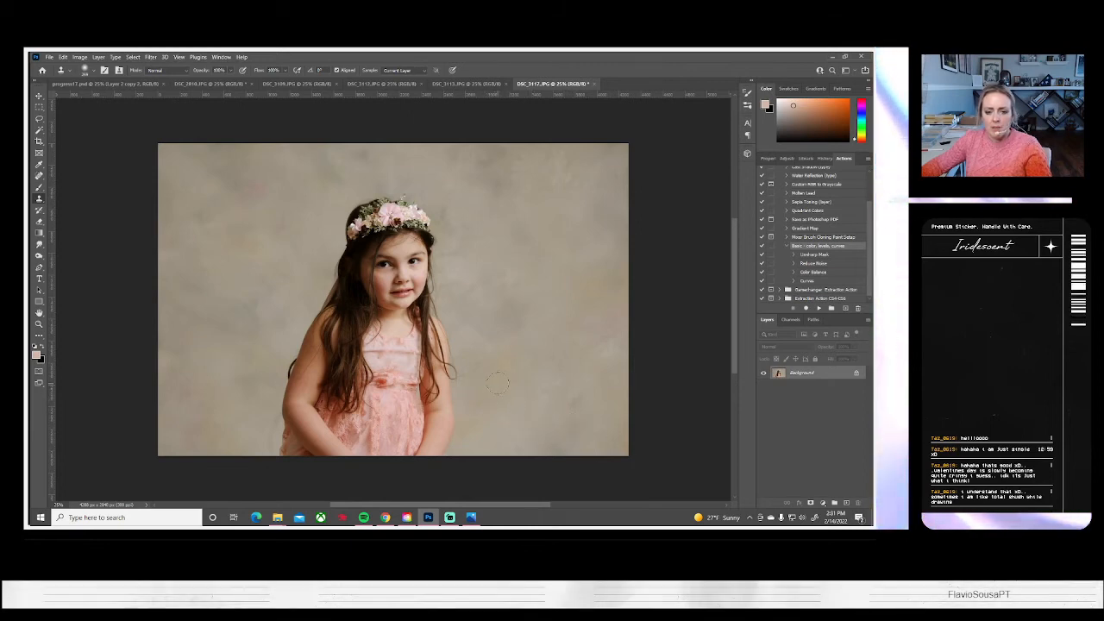
alt+click(239, 410)
drag(271, 418, 267, 439)
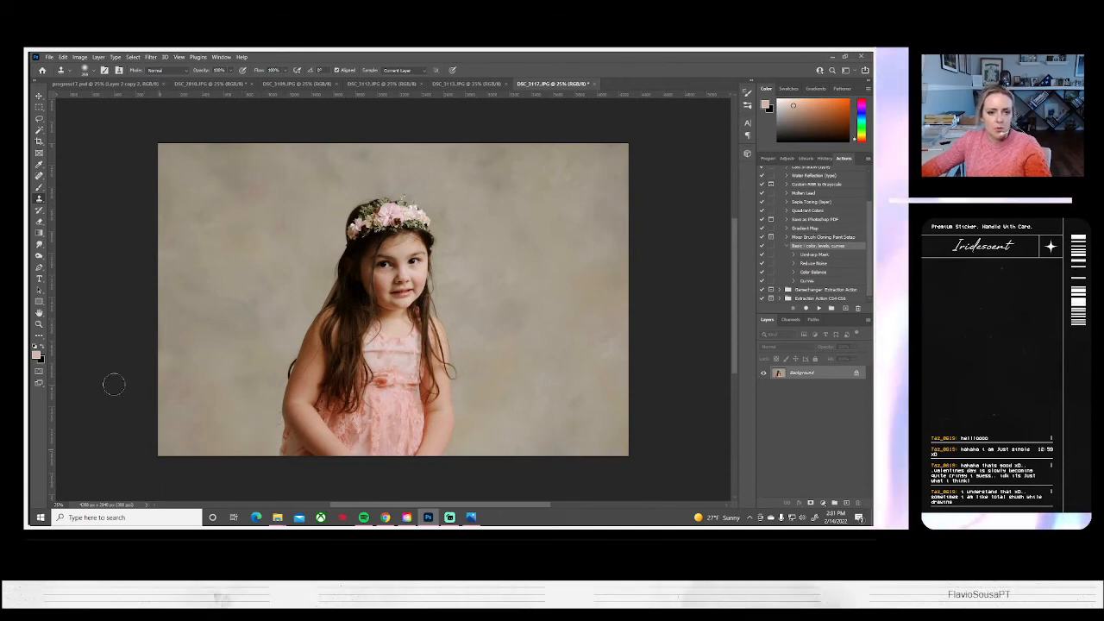
Save the retouched DSC_3117 portrait on the computer as a JPEG at quality 10 and close it
click(49, 57)
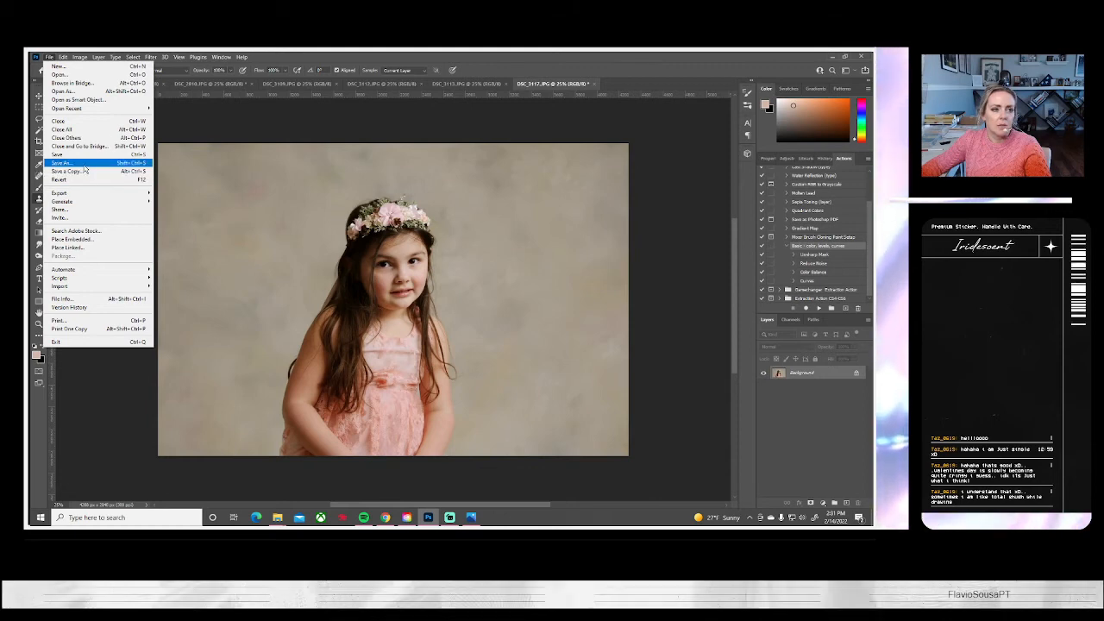
click(76, 171)
click(529, 350)
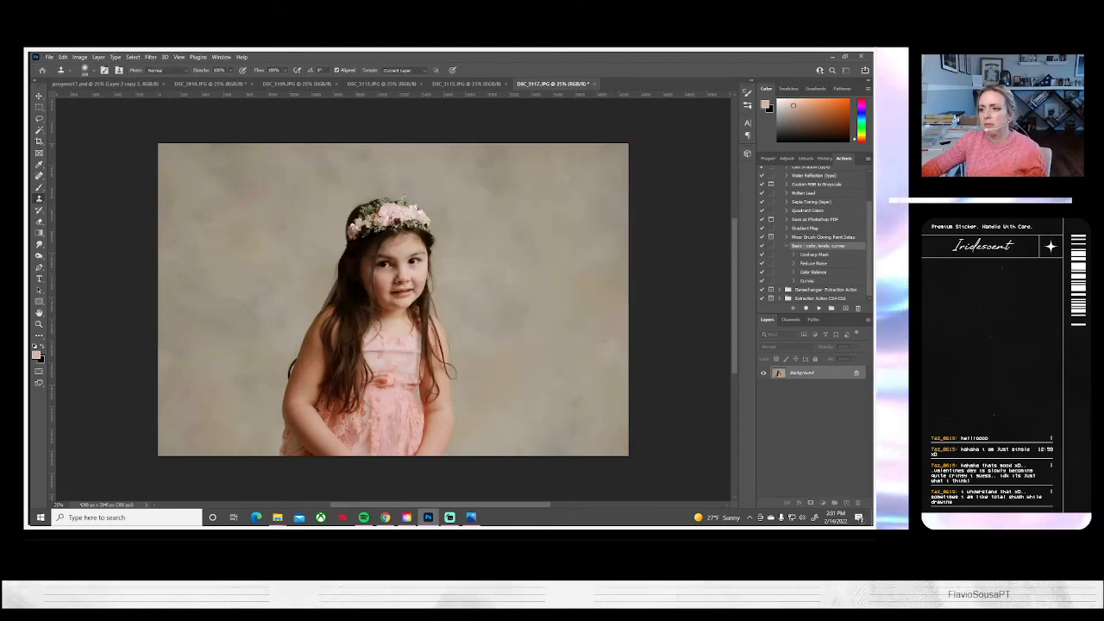
key(ctrl+s)
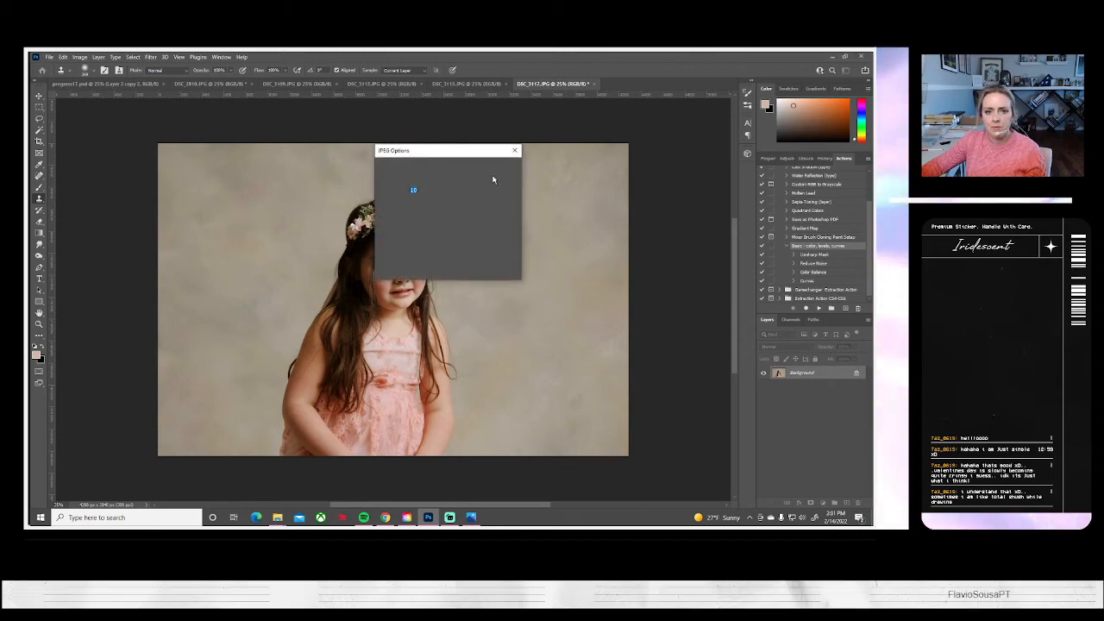
click(499, 166)
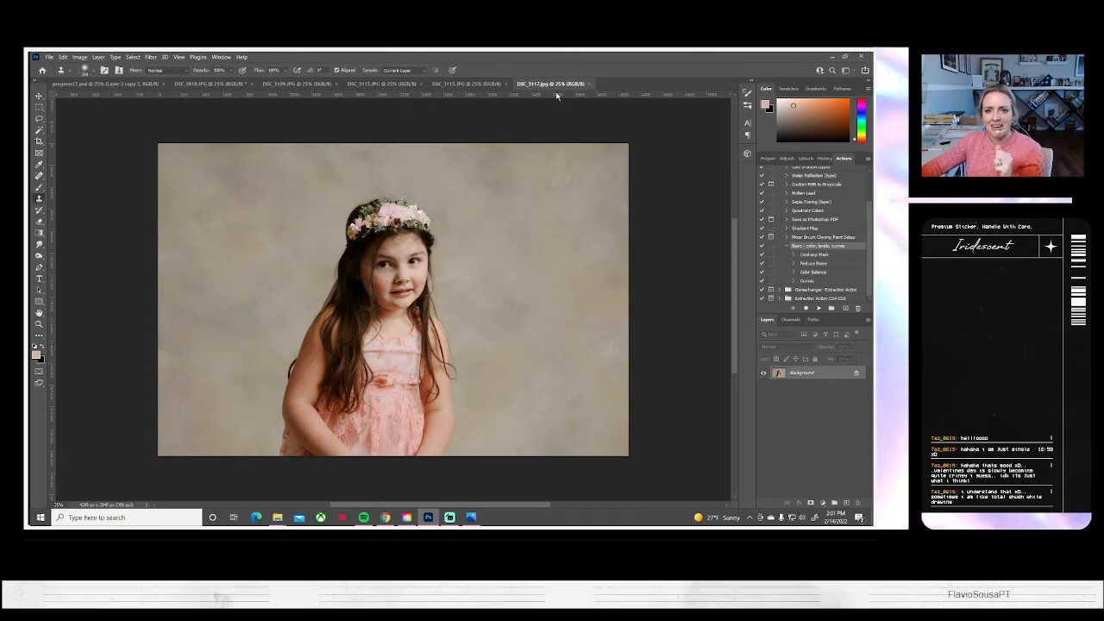
click(590, 84)
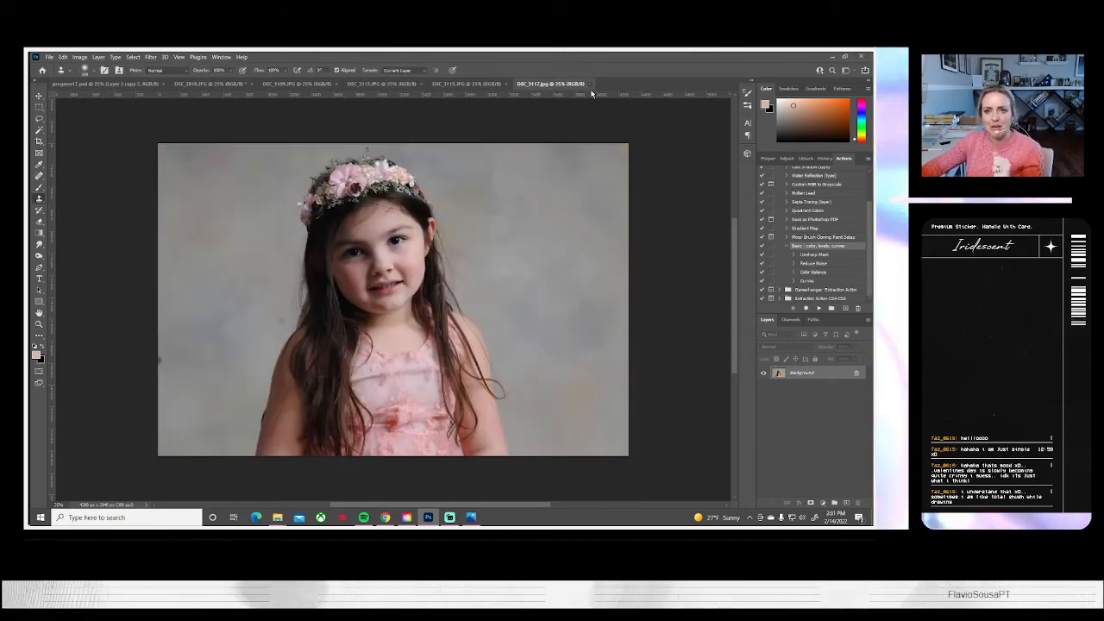
Run the Basic color, levels, curves action on DSC_3113 and clone clean backdrop over the marks beside the girl and the left-edge spot
click(824, 307)
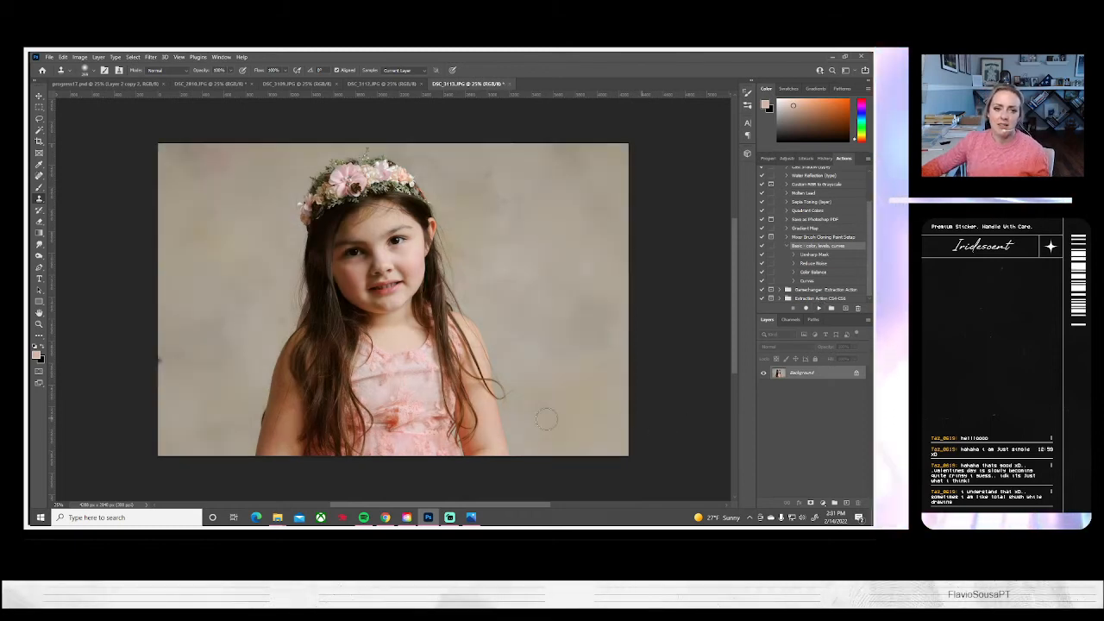
alt+click(256, 304)
drag(277, 318, 278, 318)
alt+click(178, 374)
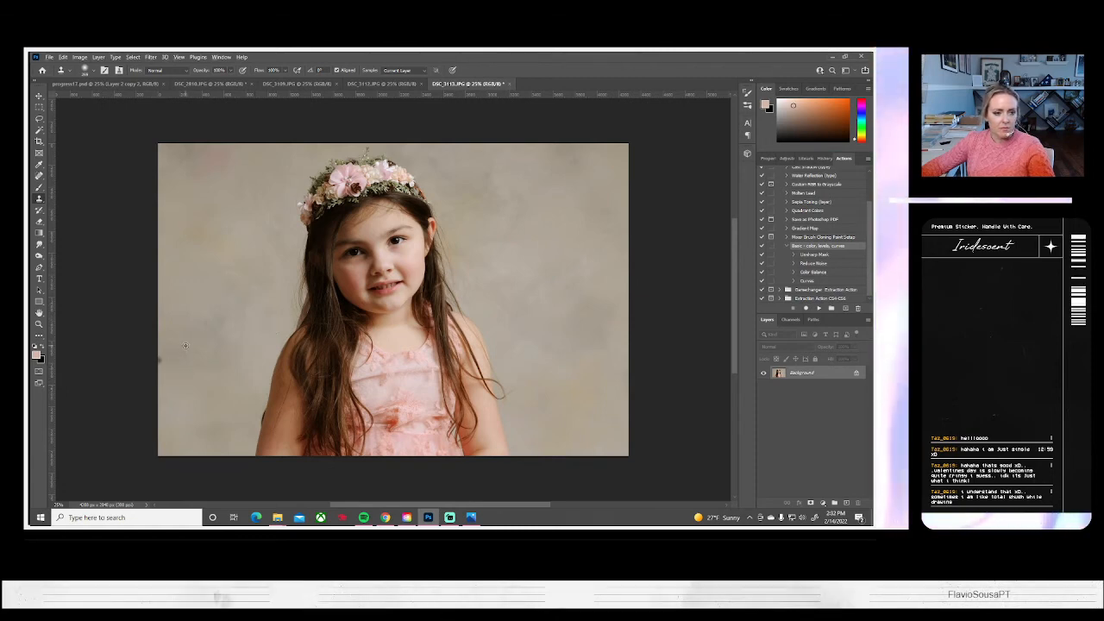
drag(158, 352, 158, 370)
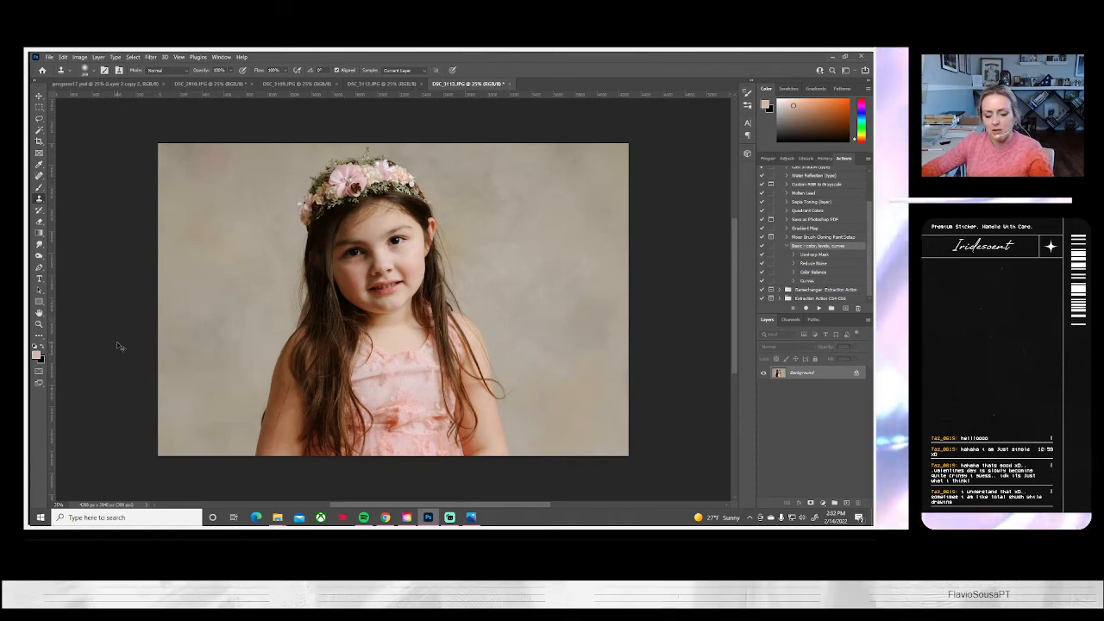
Scale the whole DSC_3113 image up to about 112% and rotate it about 2.4 degrees clockwise to straighten the girl
key(ctrl+a)
key(ctrl+t)
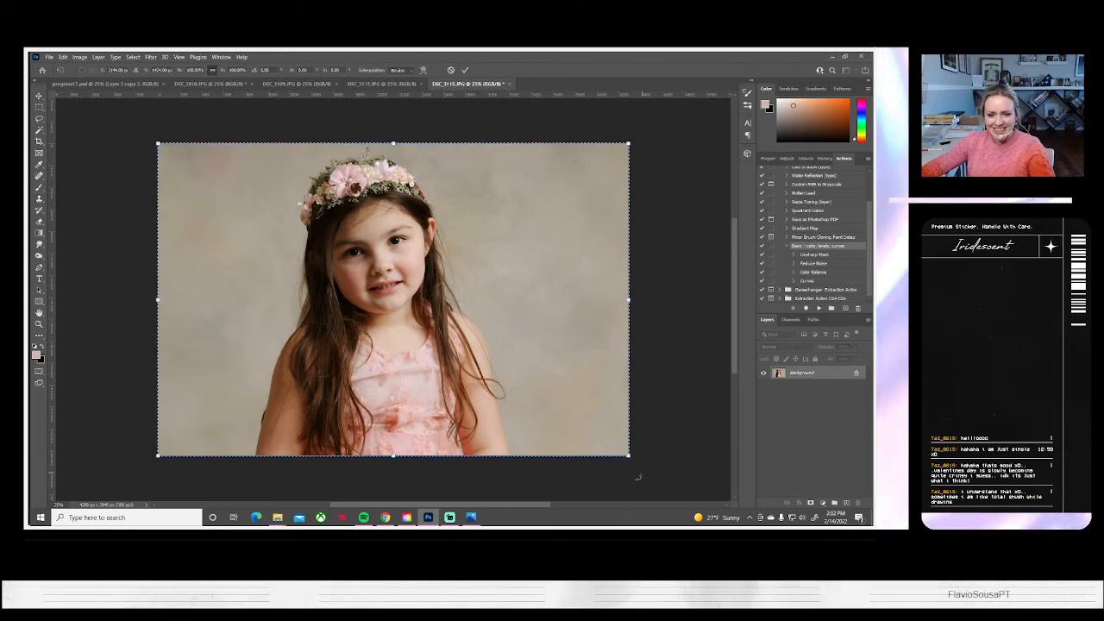
drag(638, 474, 648, 483)
drag(585, 390, 593, 402)
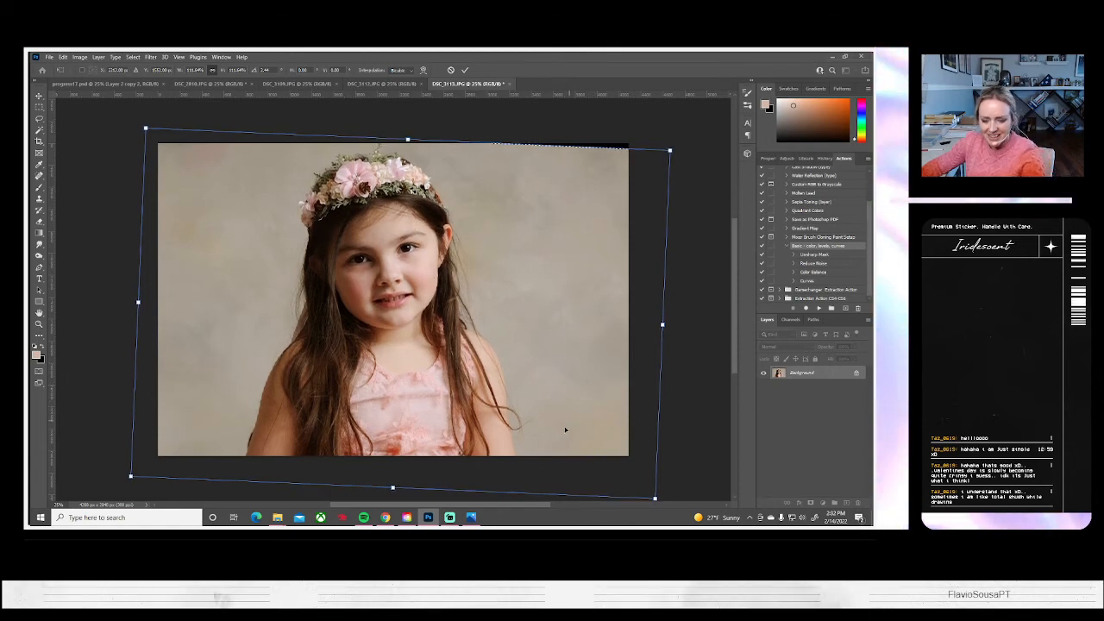
drag(525, 400, 526, 405)
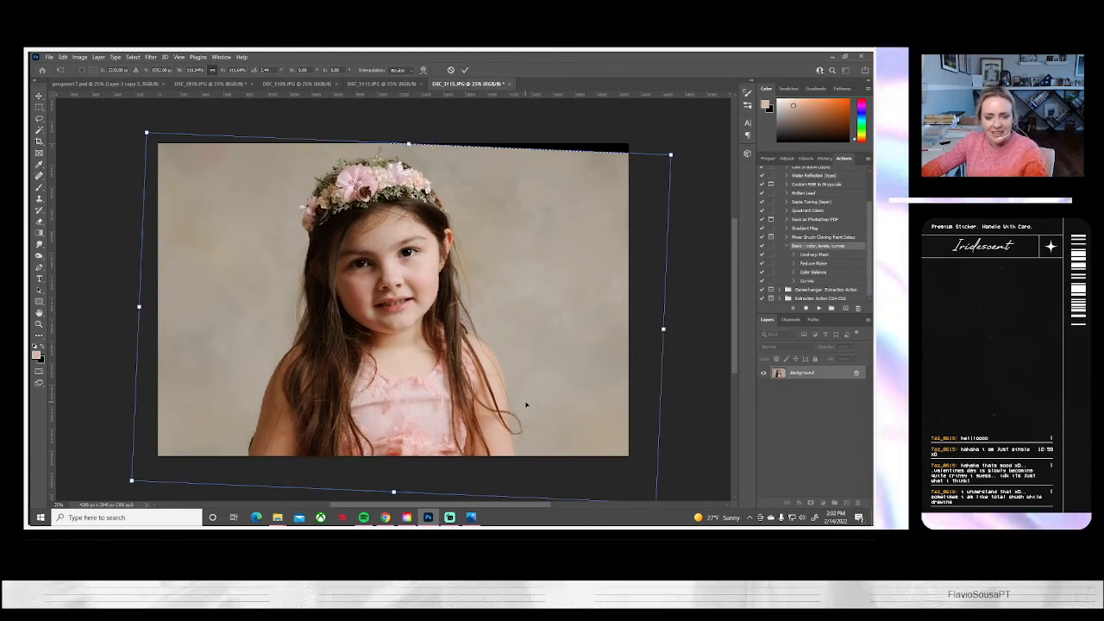
key(Return)
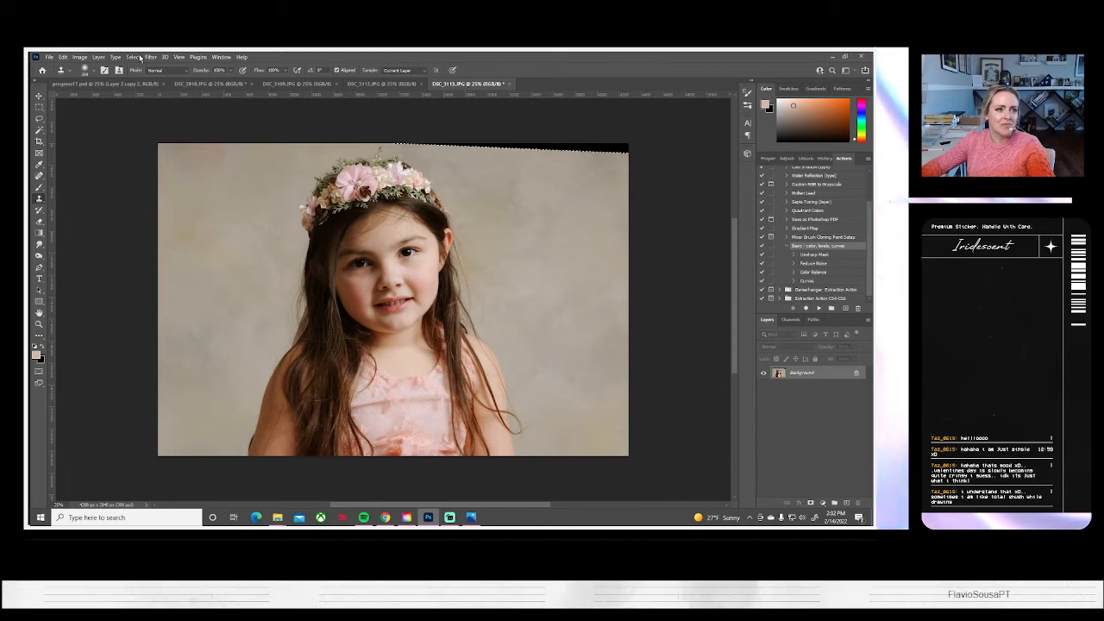
Clear the selection and clone backdrop over the black wedge along the upper-right edge of DSC_3113
click(133, 57)
click(142, 76)
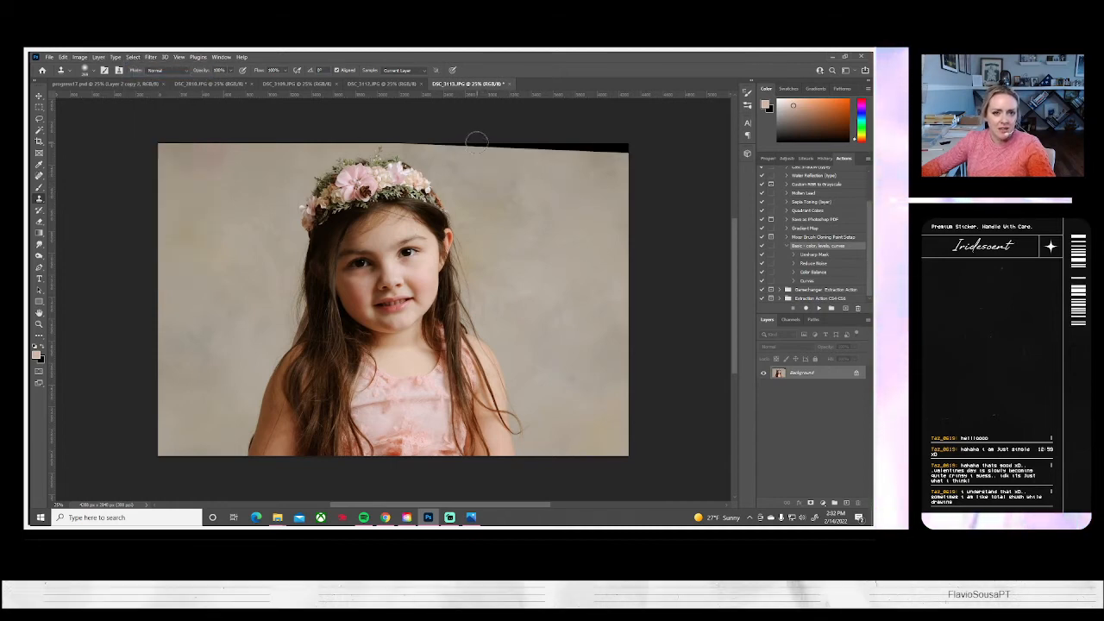
drag(476, 141, 619, 159)
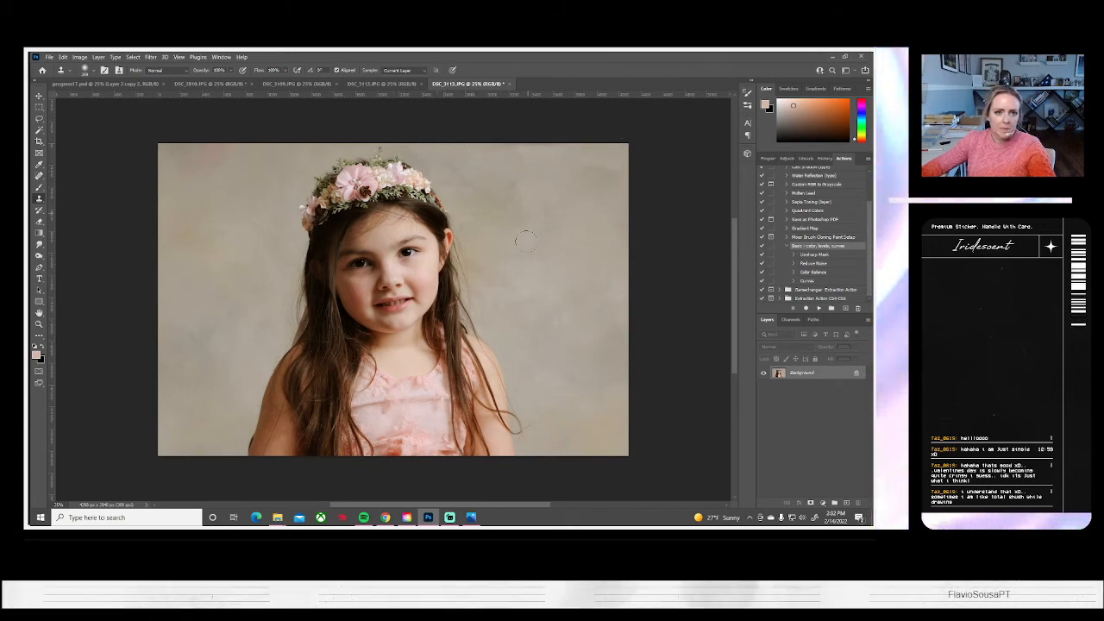
Save the straightened DSC_3113 portrait on the computer as a JPEG and close it
click(50, 57)
click(74, 172)
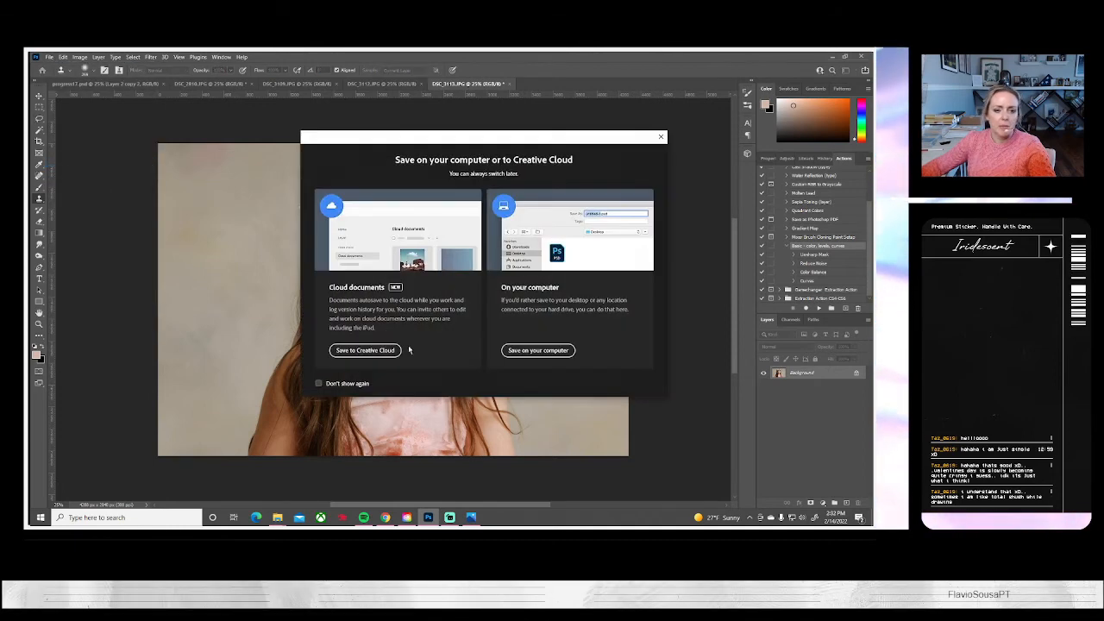
click(538, 350)
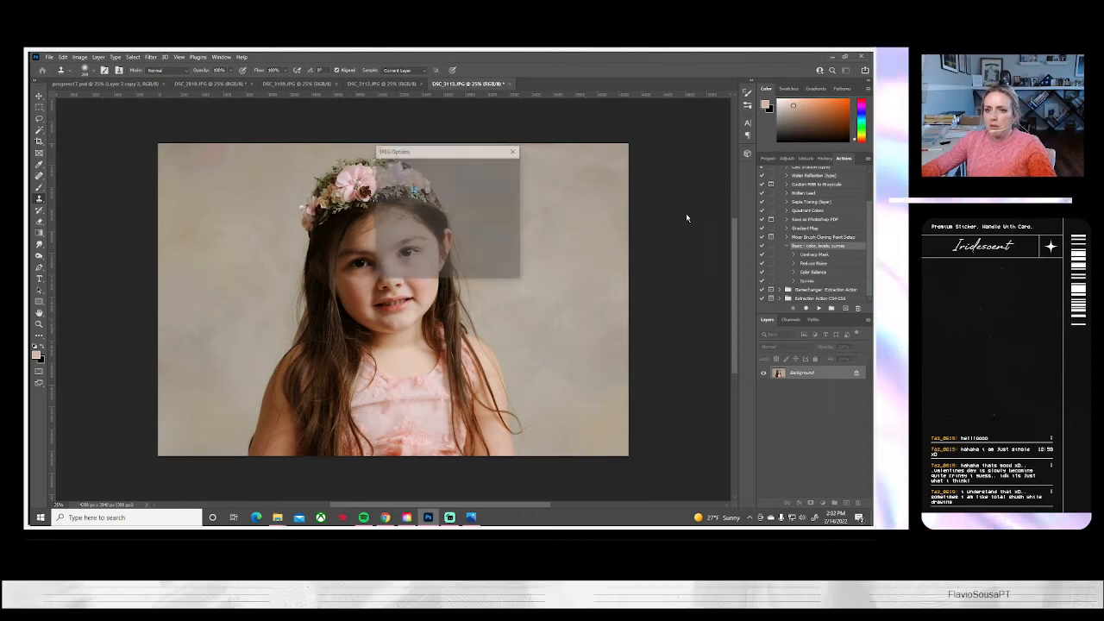
click(499, 168)
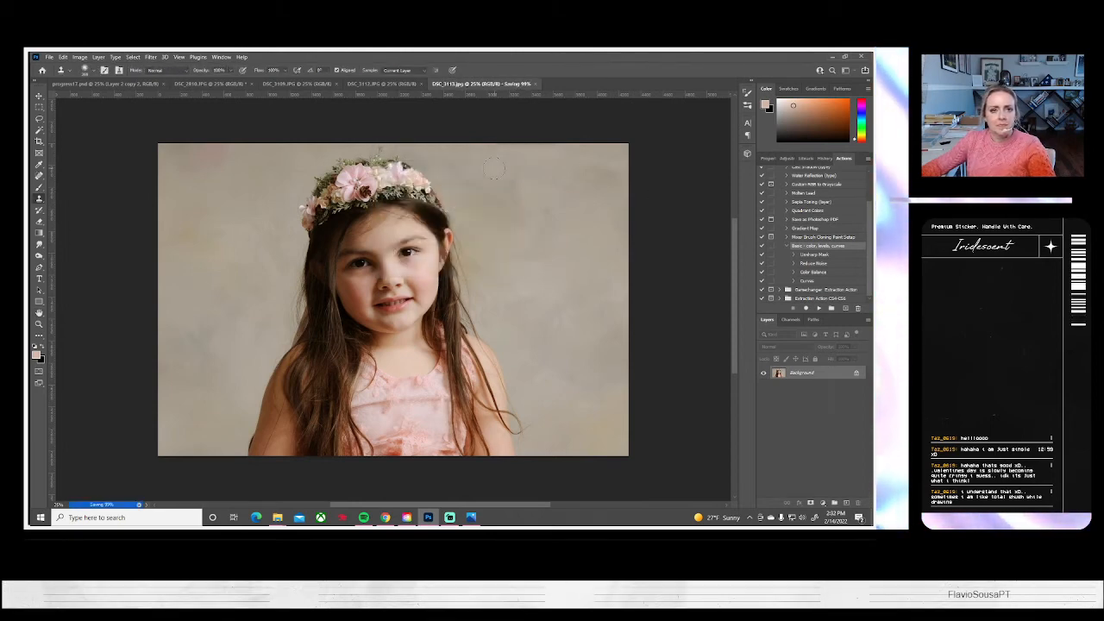
click(505, 84)
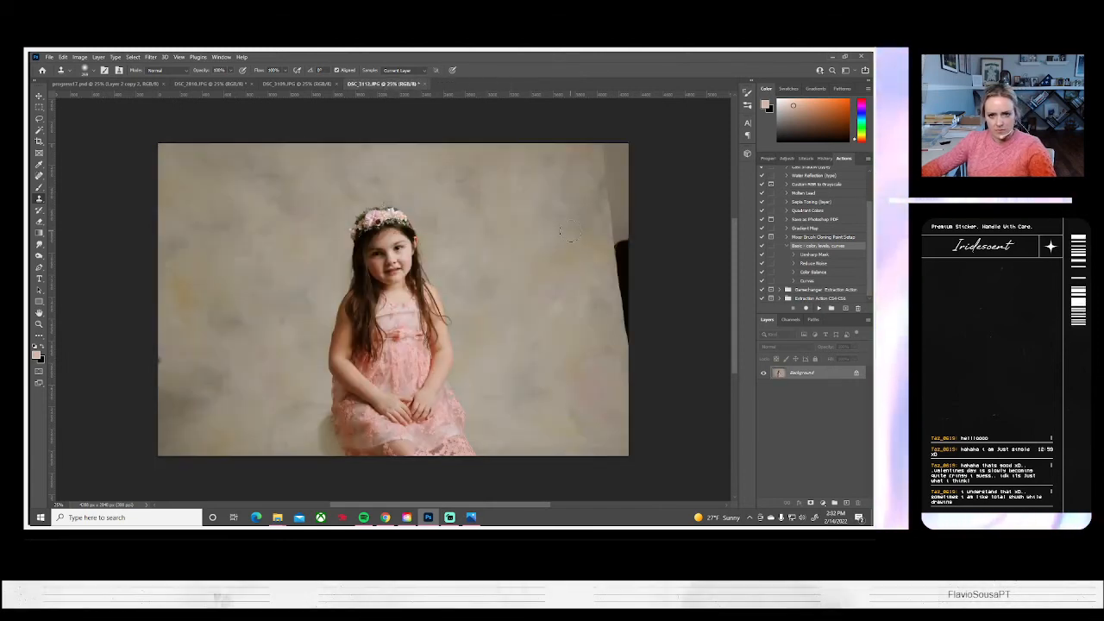
Clone backdrop over the dark studio gap at the right edge of DSC_3112 and the marks on both sides of the girl's dress
mouse_move(624, 199)
mouse_down()
mouse_move(613, 234)
mouse_move(623, 230)
mouse_move(630, 373)
mouse_up()
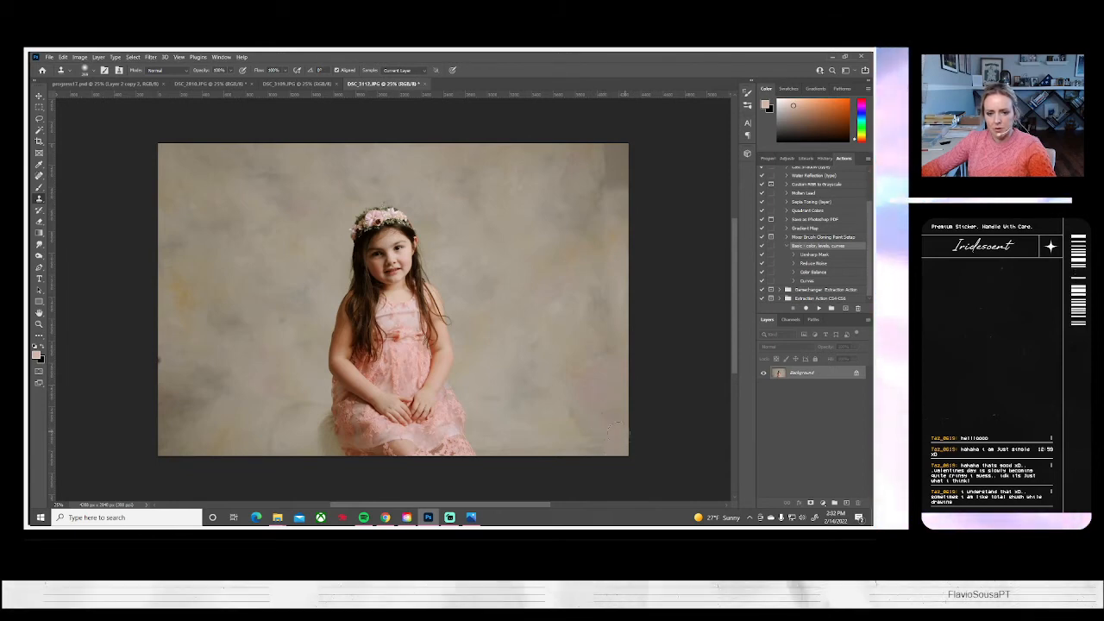
drag(494, 395, 482, 391)
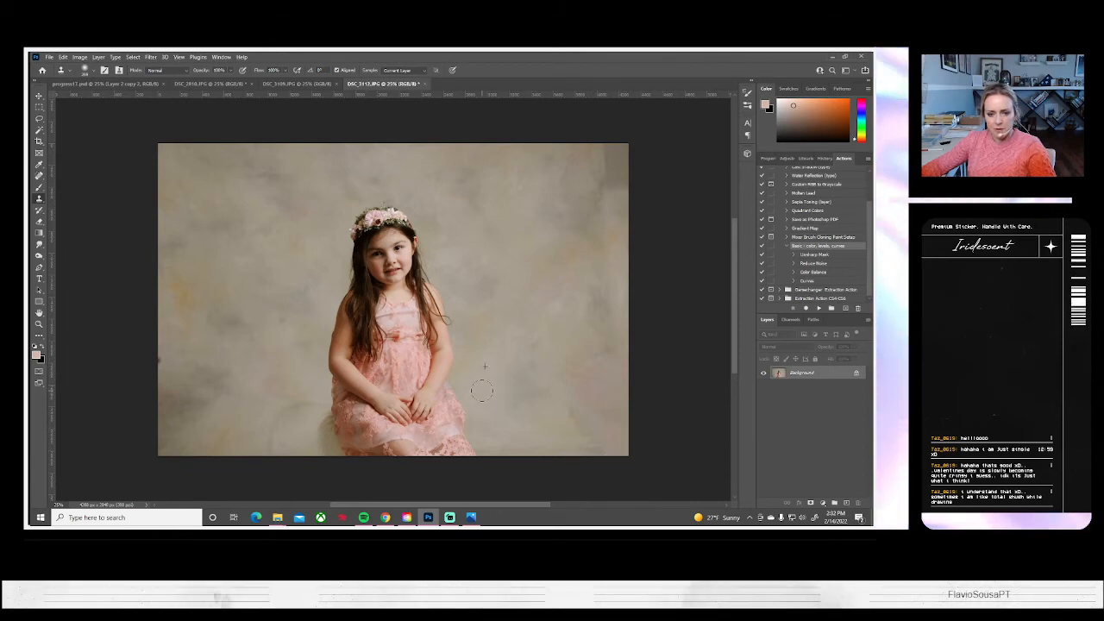
scroll(567, 234, up, 2)
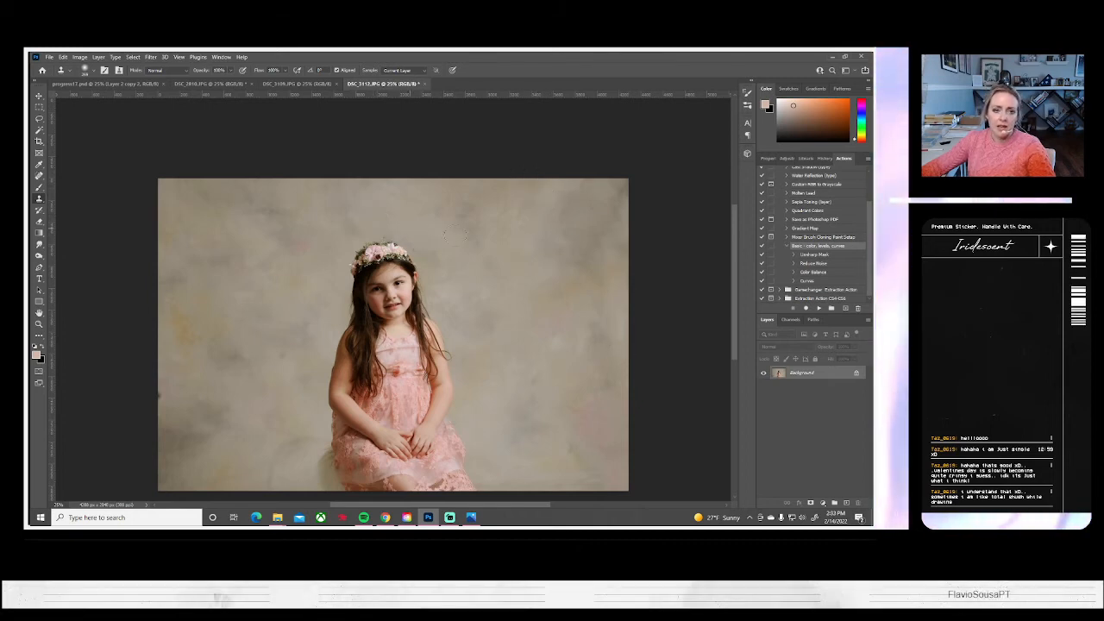
alt+click(269, 345)
click(280, 353)
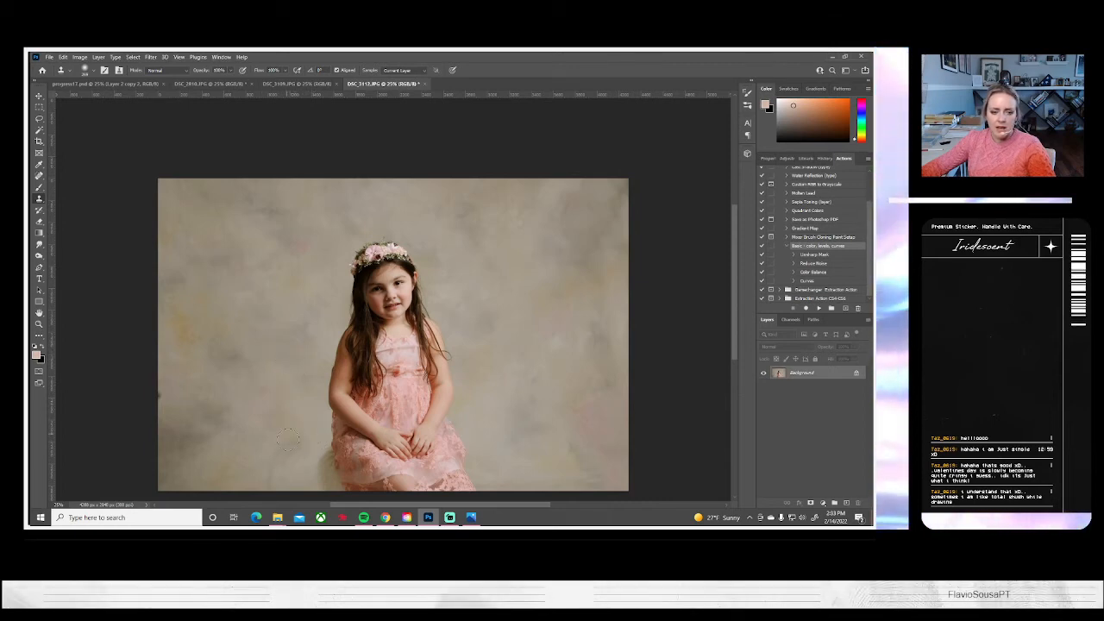
drag(292, 443, 268, 473)
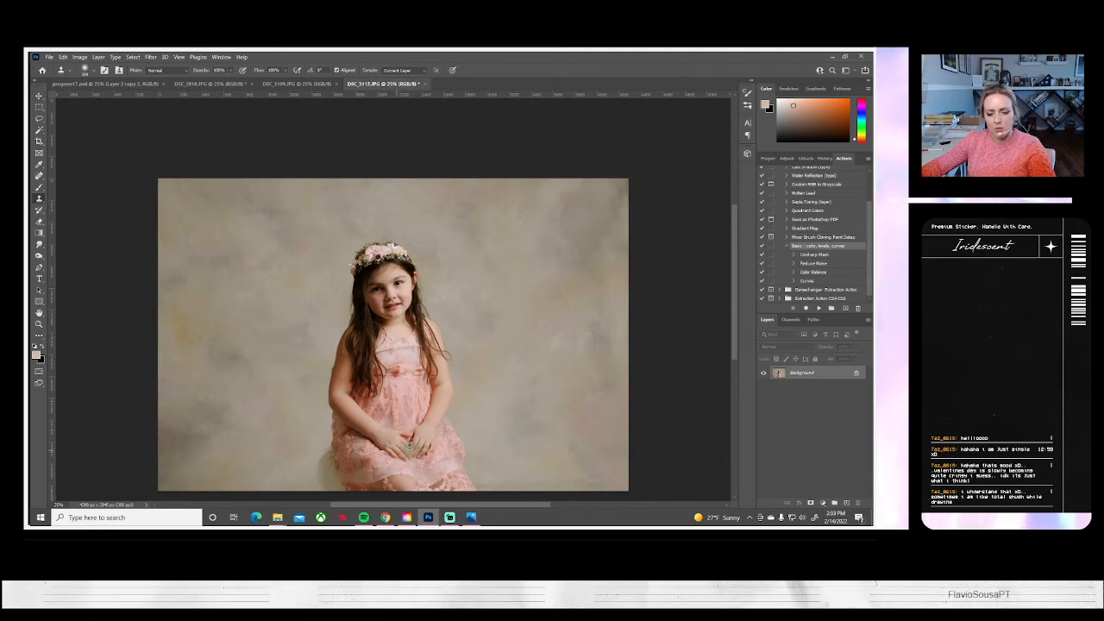
drag(397, 441, 418, 411)
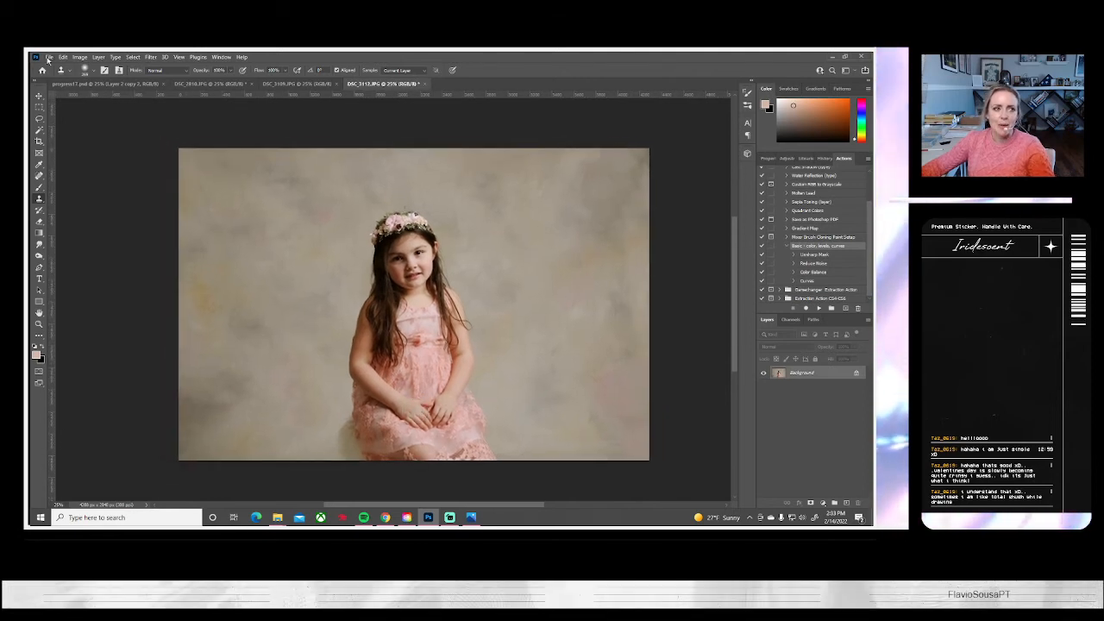
Save the retouched DSC_3112 portrait on the computer as a JPEG and close it
click(49, 57)
click(65, 162)
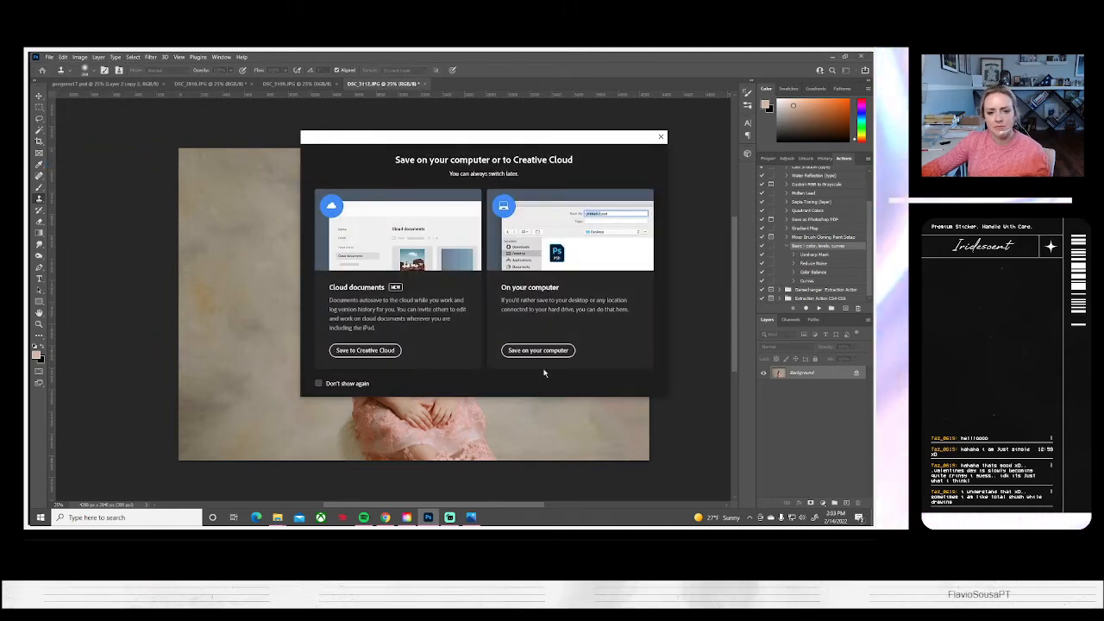
click(535, 348)
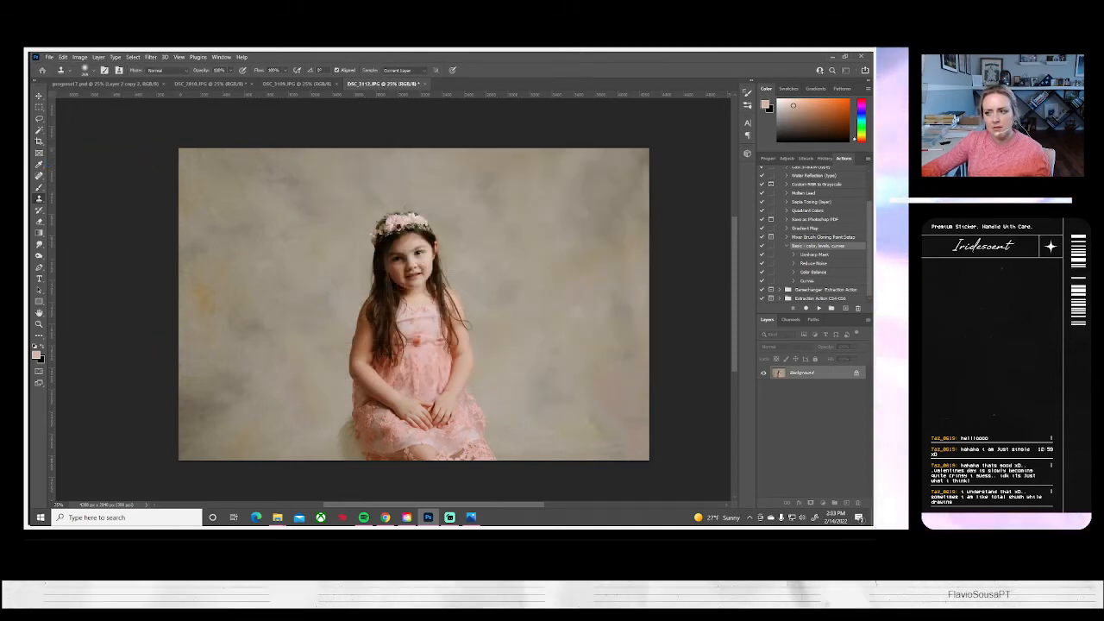
key(ctrl+s)
click(497, 176)
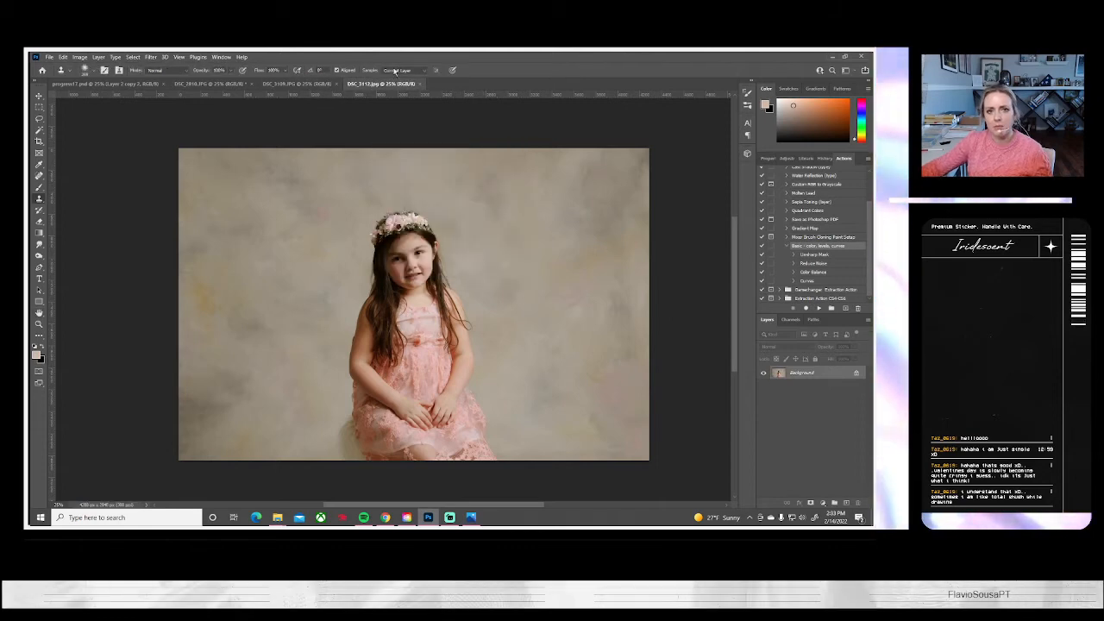
click(420, 85)
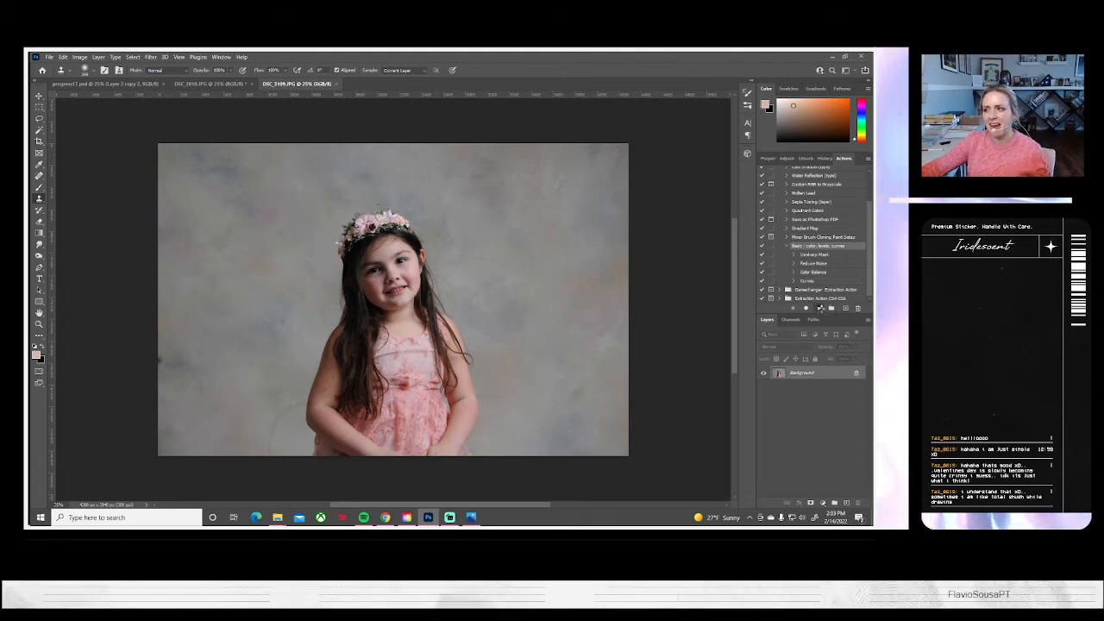
Apply the Basic color, levels, curves action to DSC_3109, then save it on the computer as a JPEG and close it
click(818, 308)
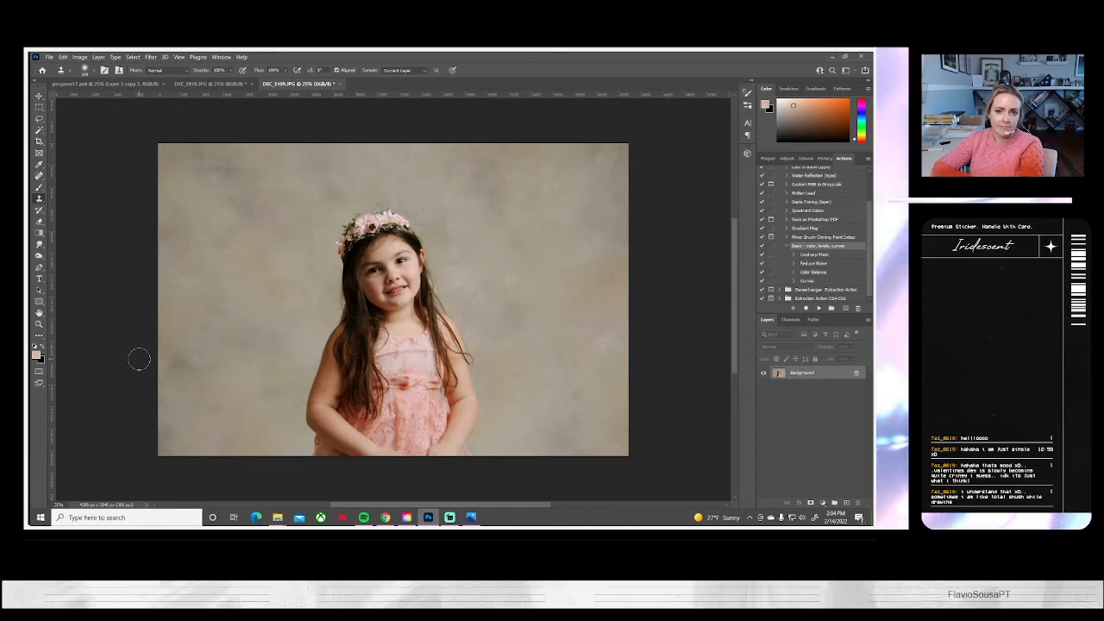
click(49, 57)
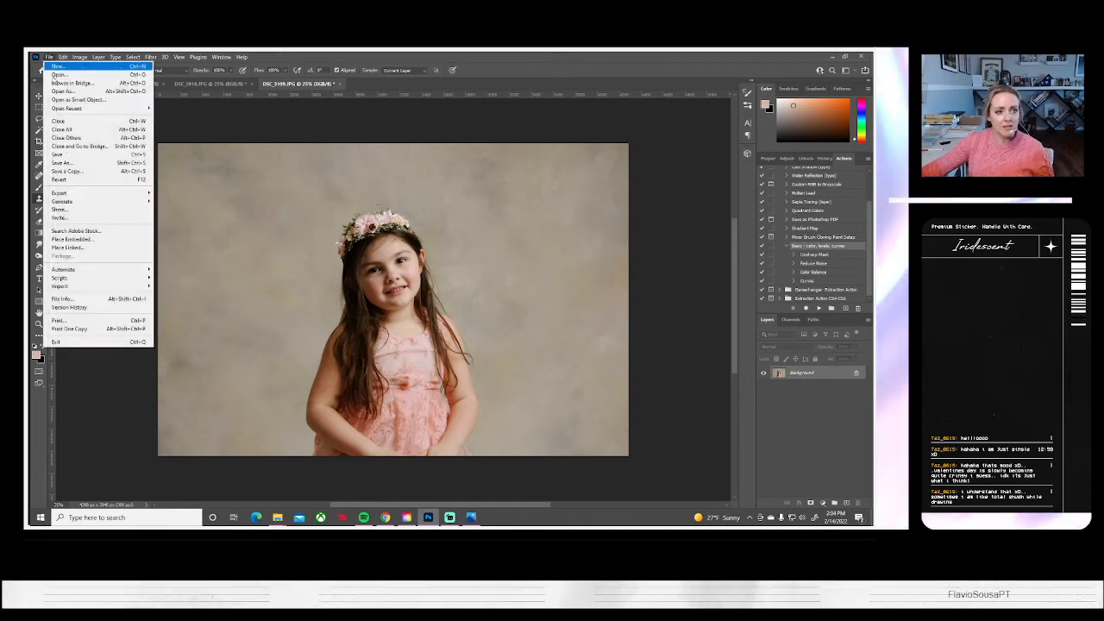
click(66, 162)
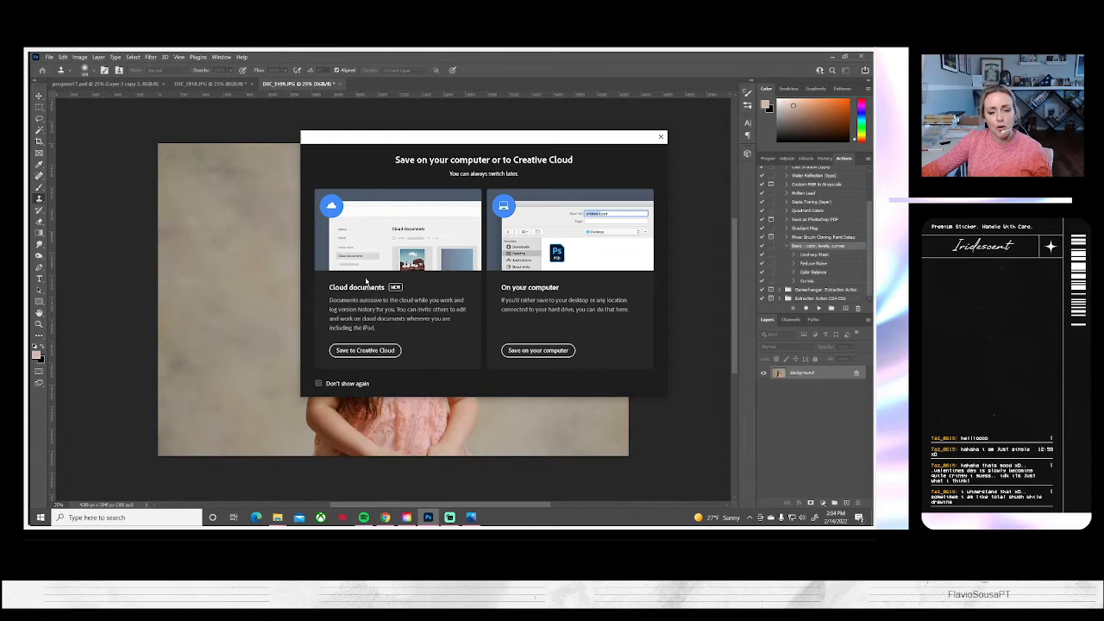
click(536, 350)
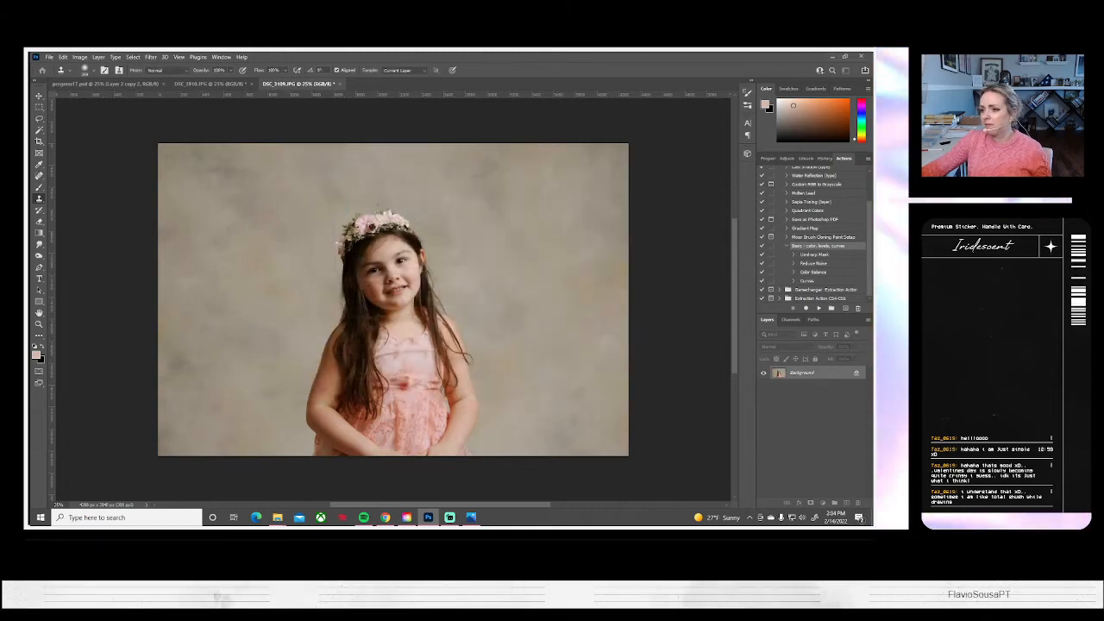
key(ctrl+s)
click(501, 168)
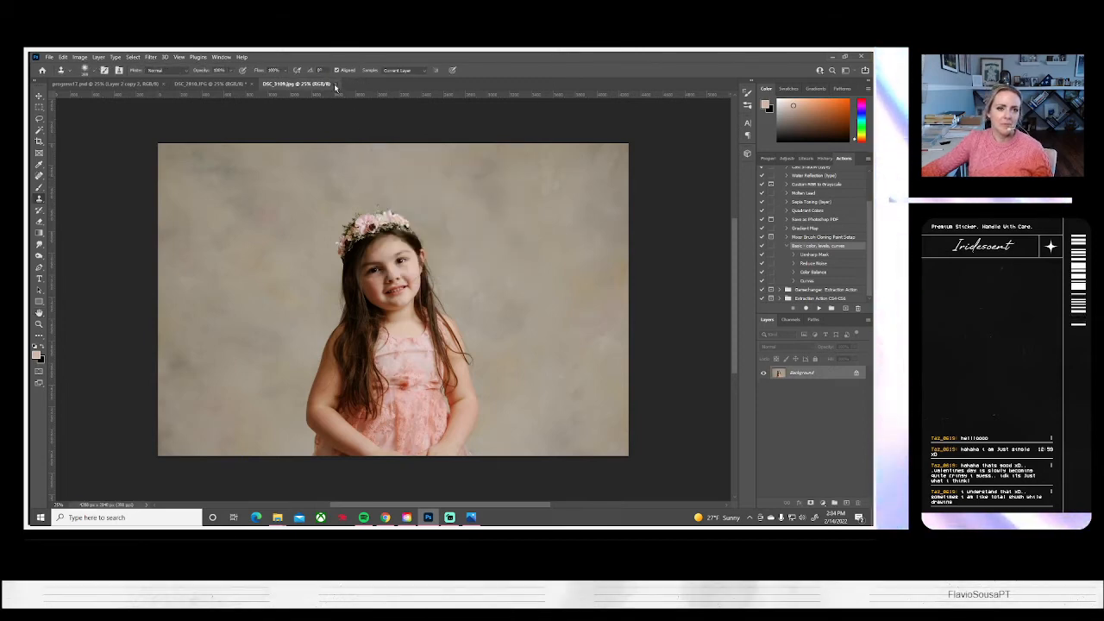
click(328, 84)
Begin opening more images and review the full-length dancing shots in the Photos viewer up to DSC_3159 to choose which to edit
click(50, 58)
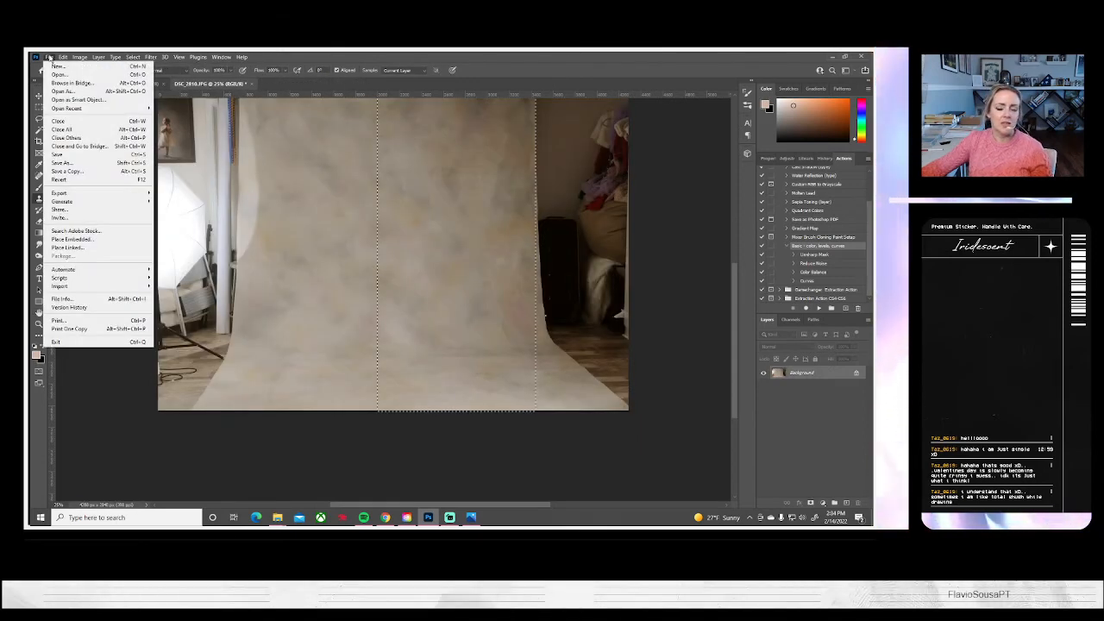
click(55, 75)
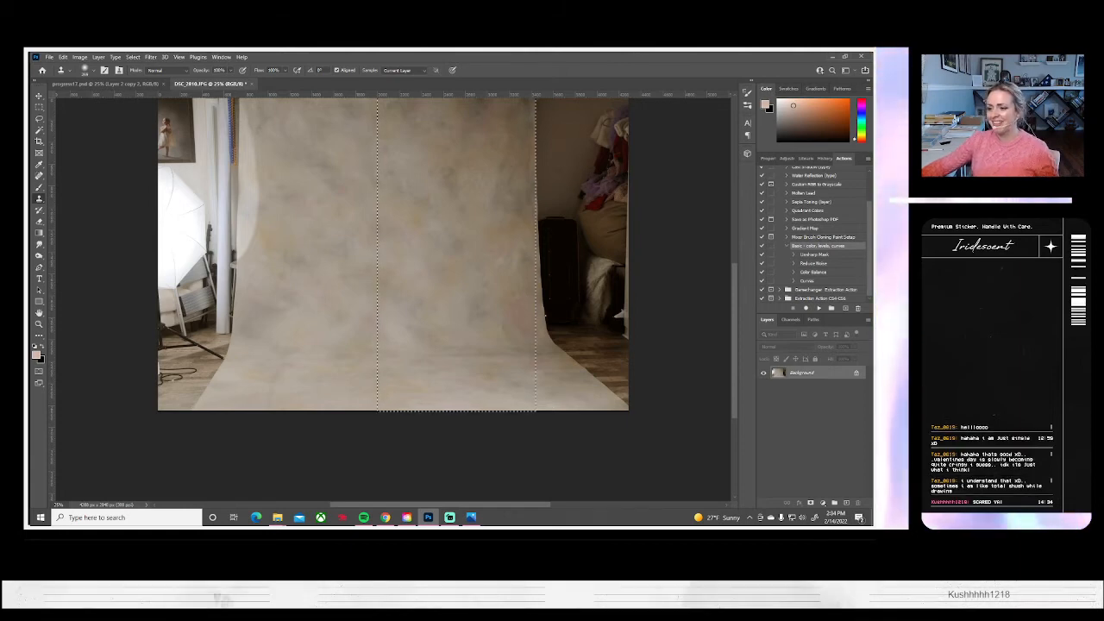
click(471, 518)
click(860, 291)
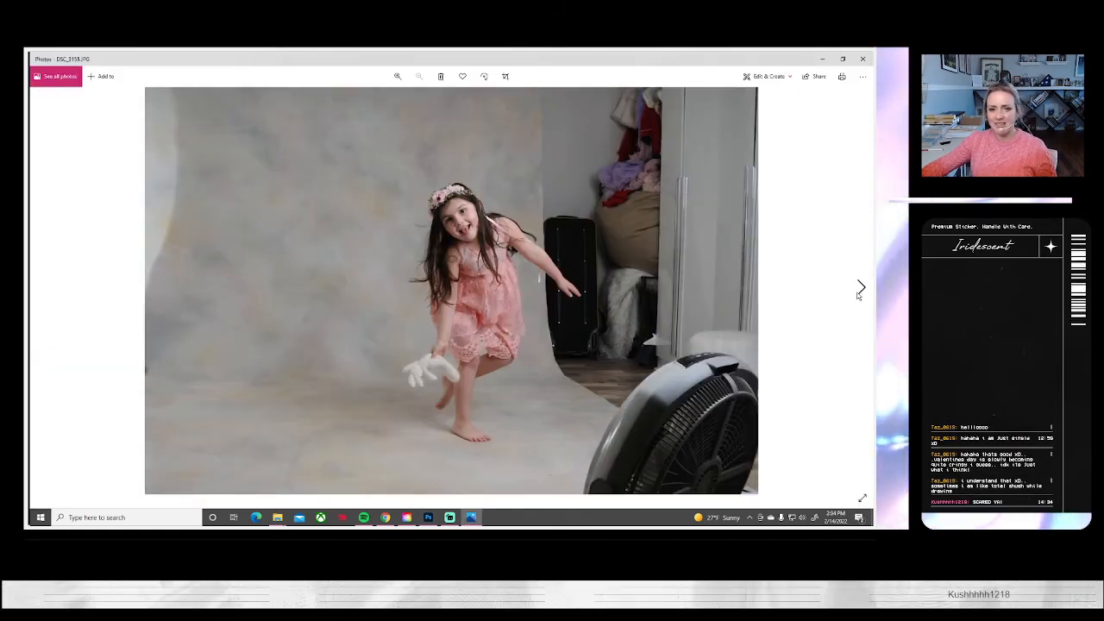
click(859, 292)
click(43, 285)
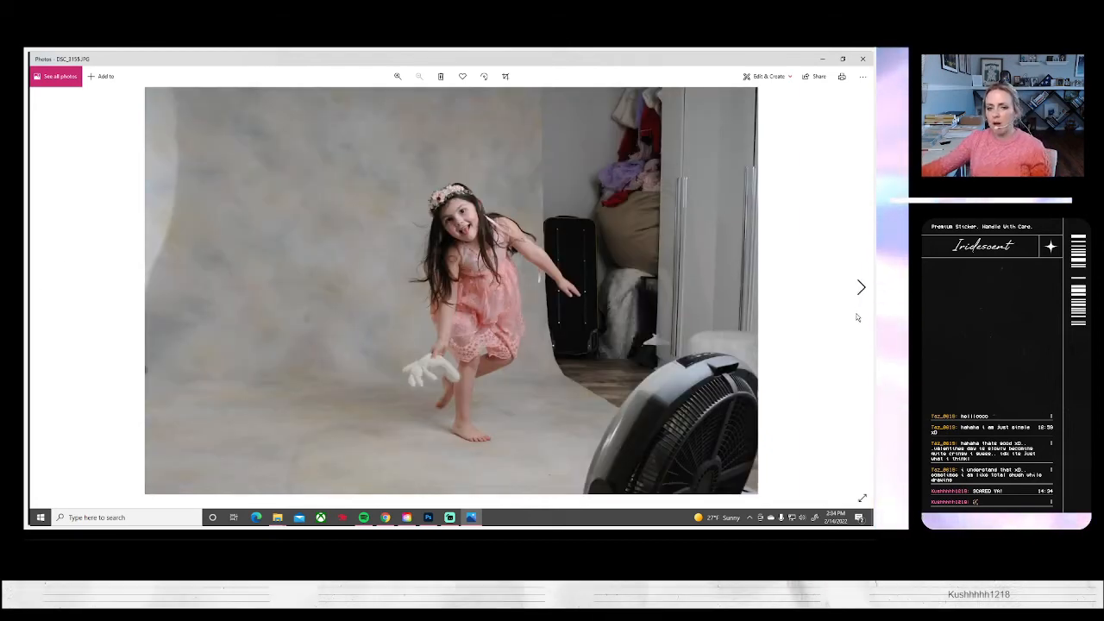
click(859, 288)
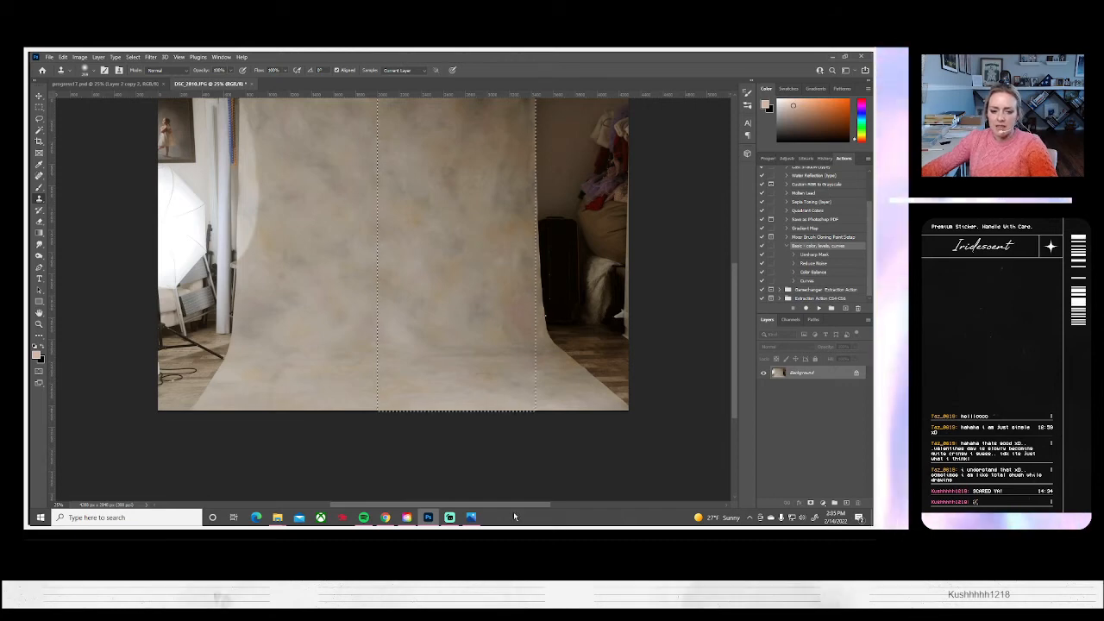
click(472, 517)
click(860, 287)
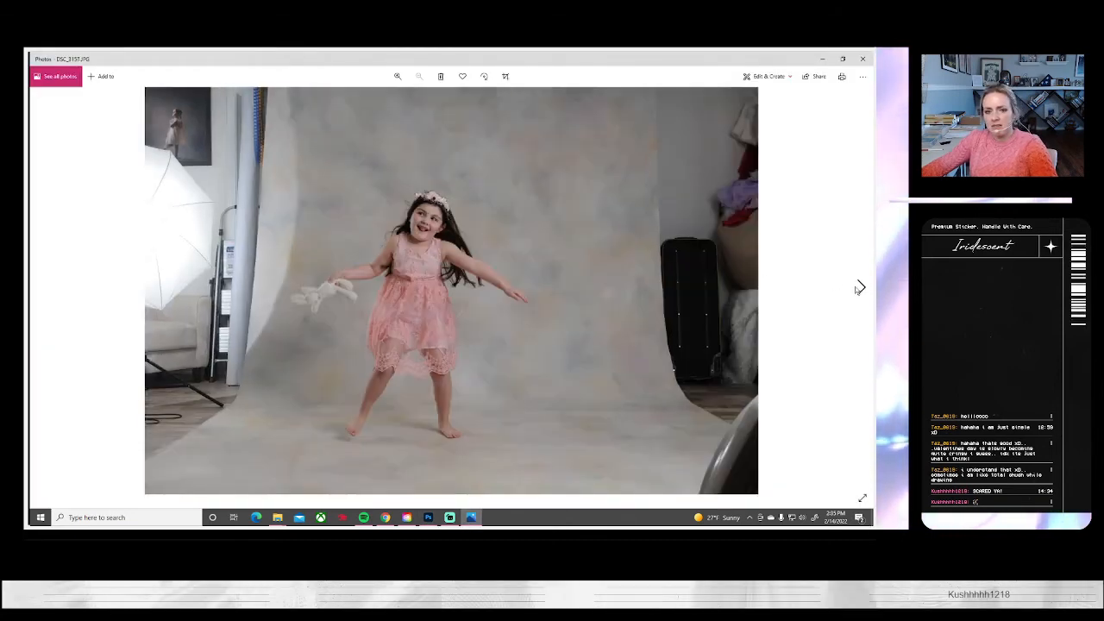
click(860, 288)
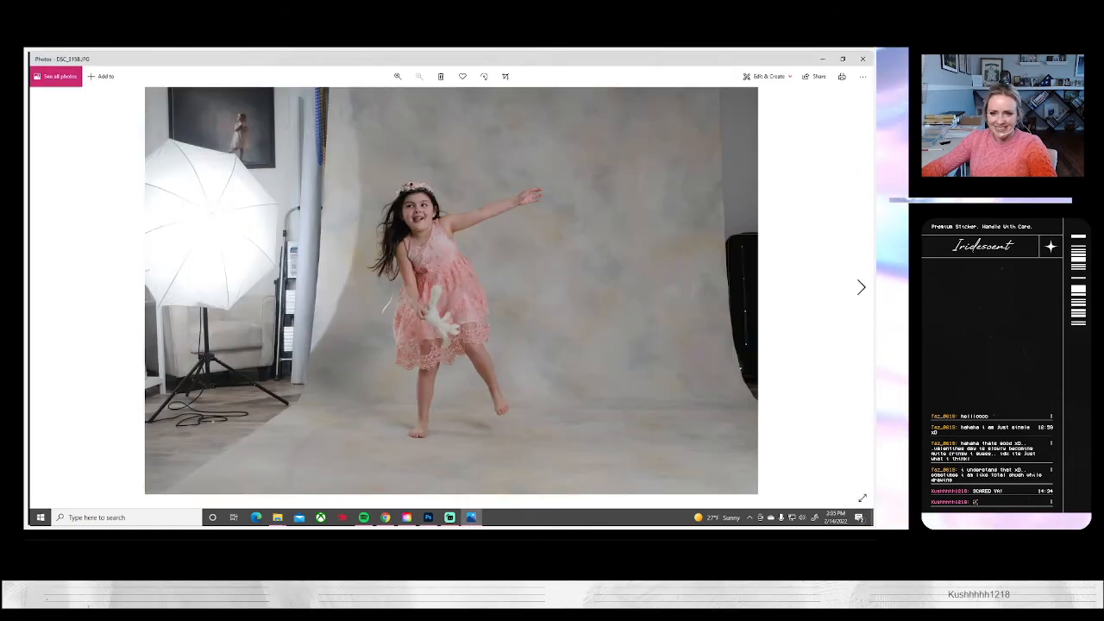
click(859, 288)
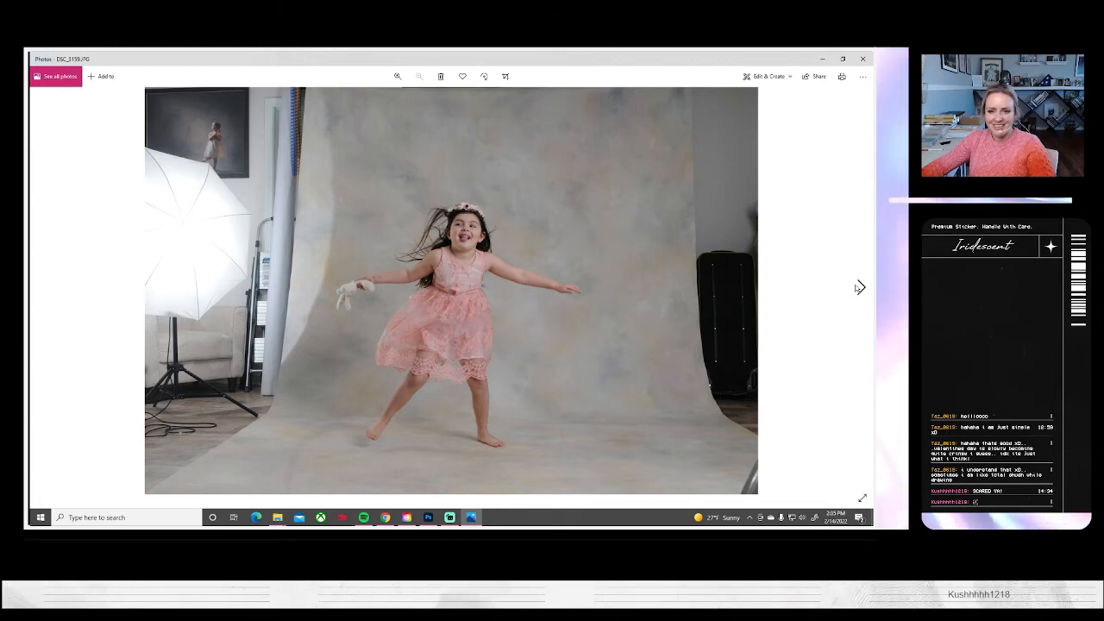
Review the remaining dancing shots in the Photos viewer up to the DSC_3164 bunny portrait to choose which to edit
click(859, 287)
click(859, 287)
click(859, 287)
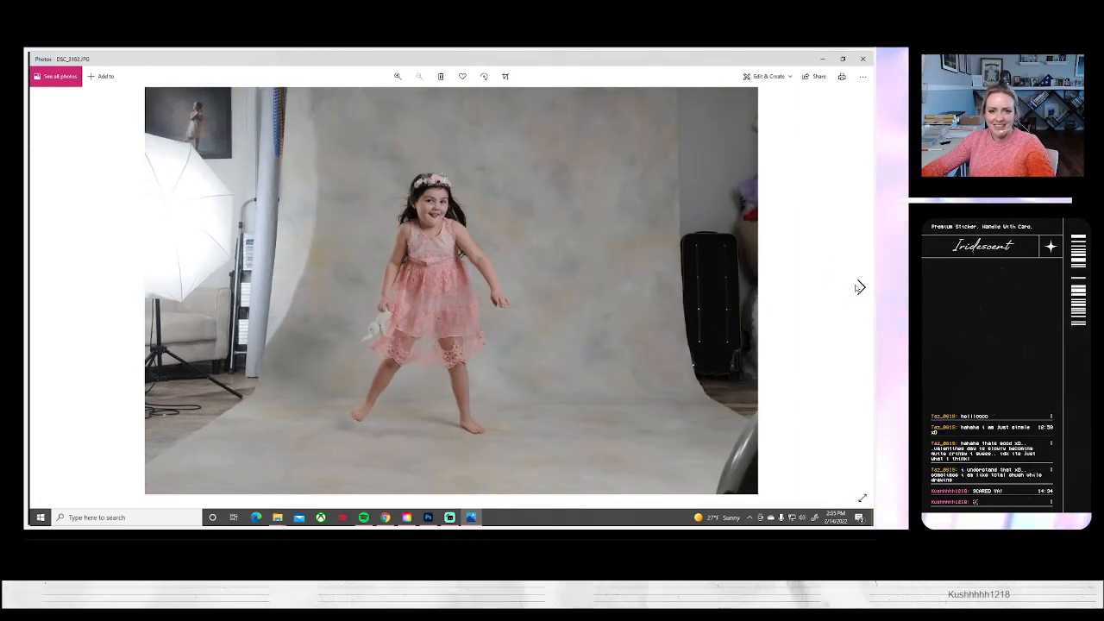
click(859, 288)
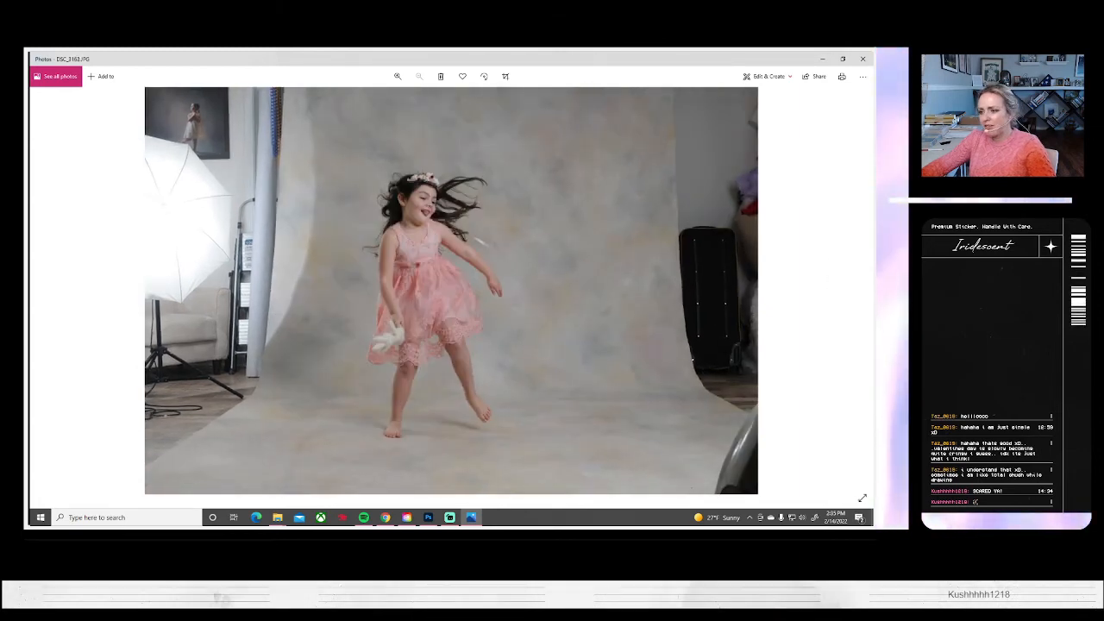
key(alt+Tab)
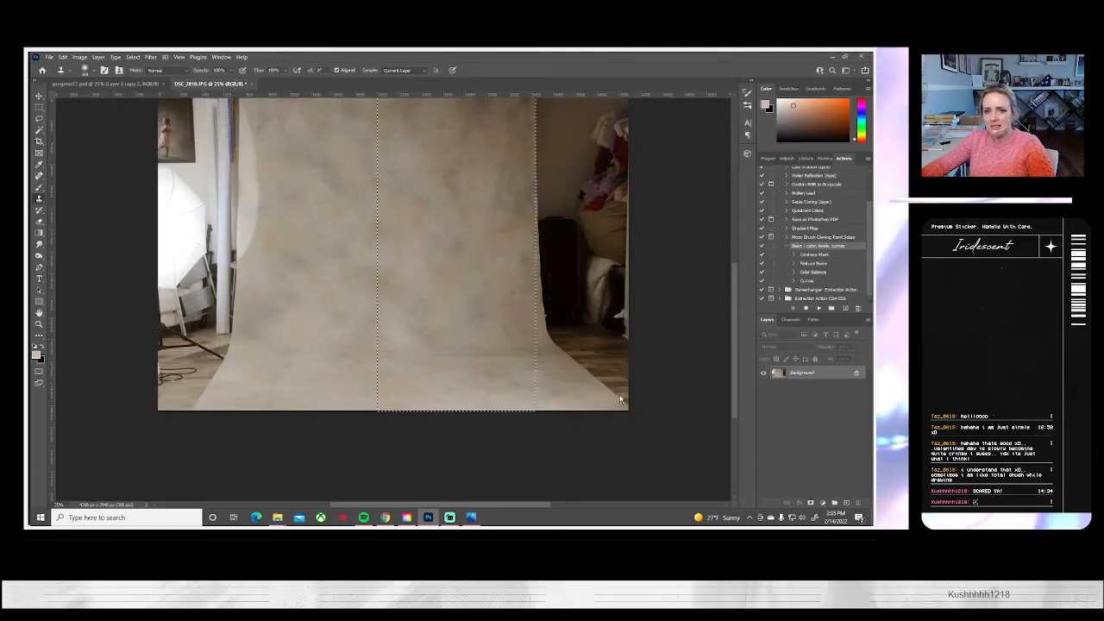
click(471, 516)
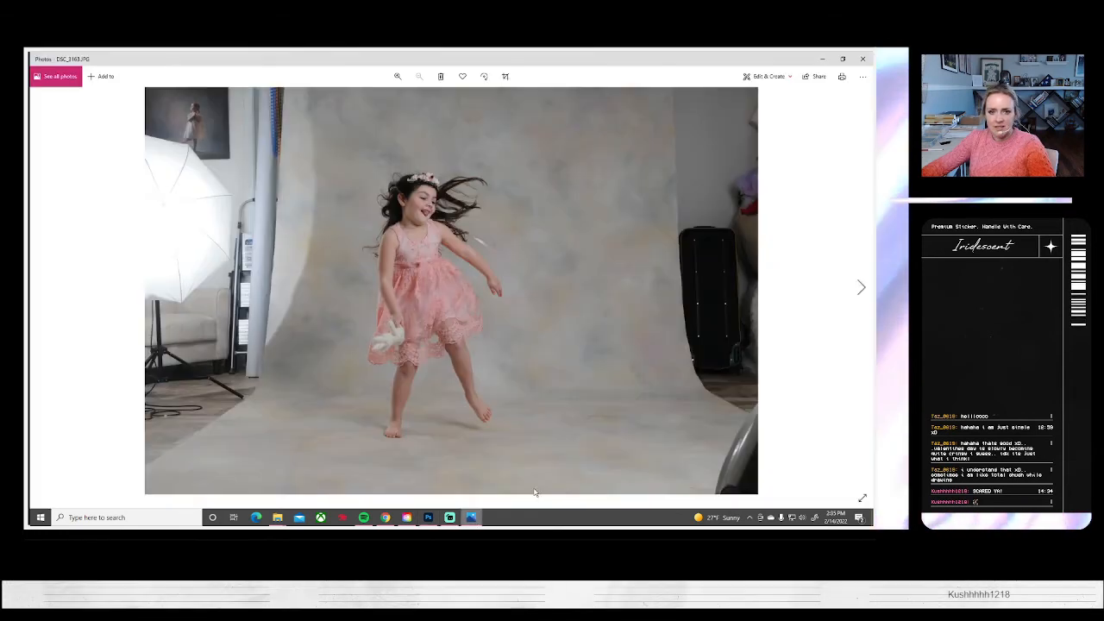
click(860, 287)
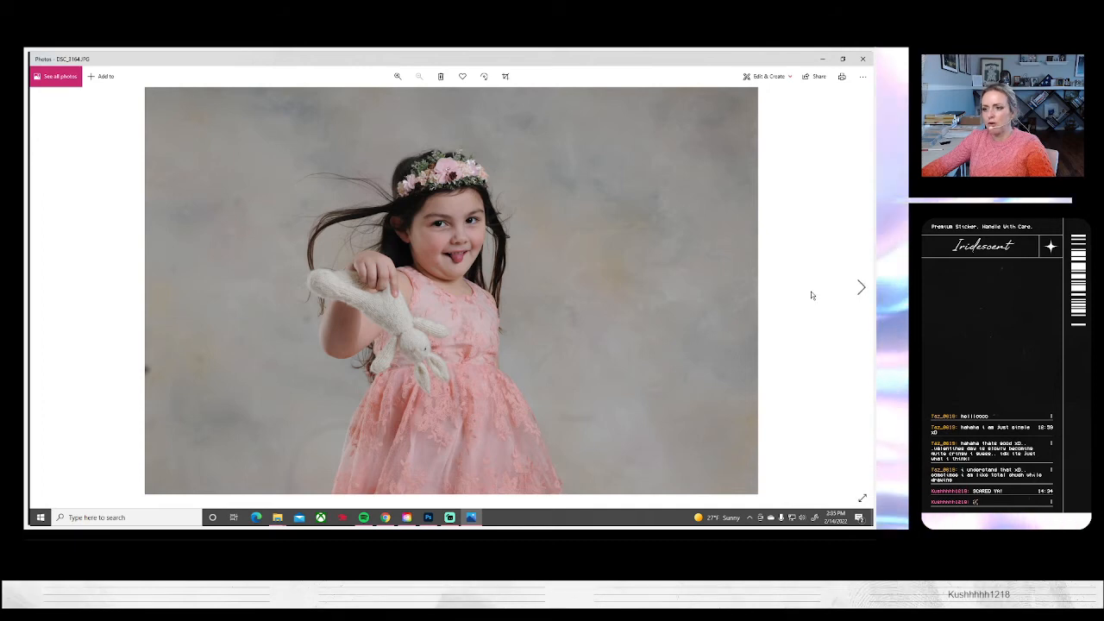
key(alt+Tab)
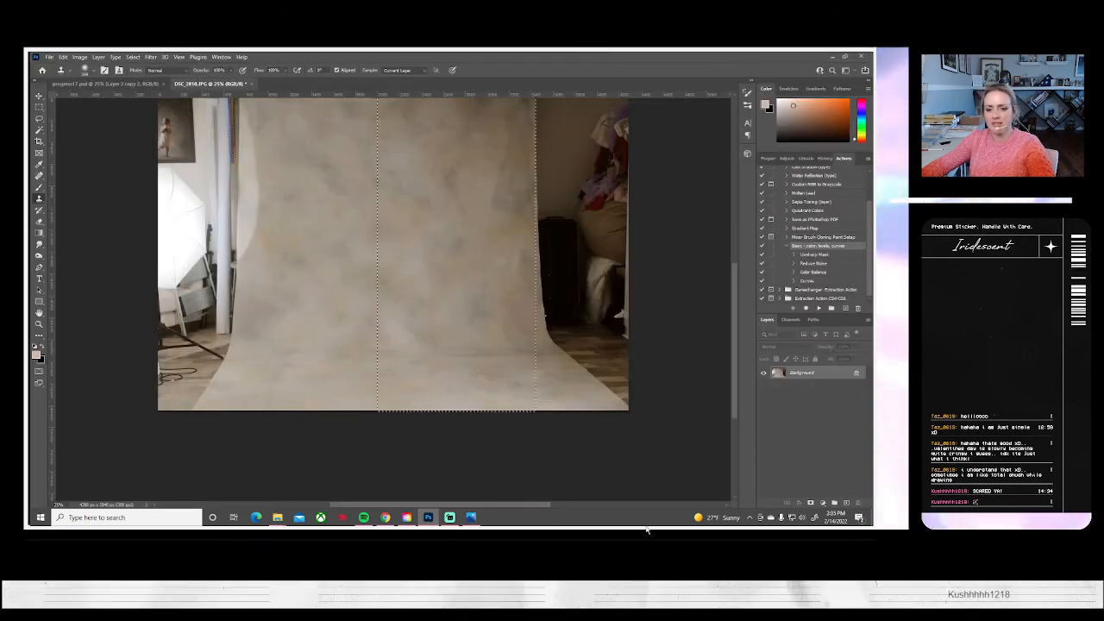
Check the bunny portraits up to DSC_3170 in Photos, then open DSC_3156, DSC_3158, DSC_3163, DSC_3164 and DSC_3169 in Photoshop
key(alt+Tab)
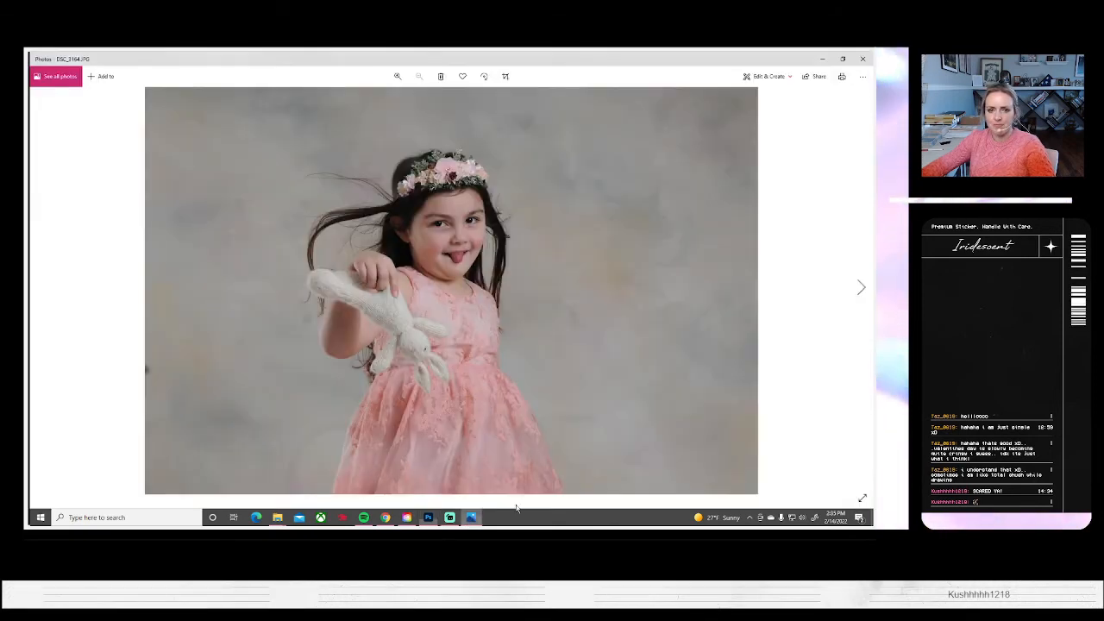
click(859, 288)
click(860, 287)
click(860, 287)
click(860, 288)
click(860, 287)
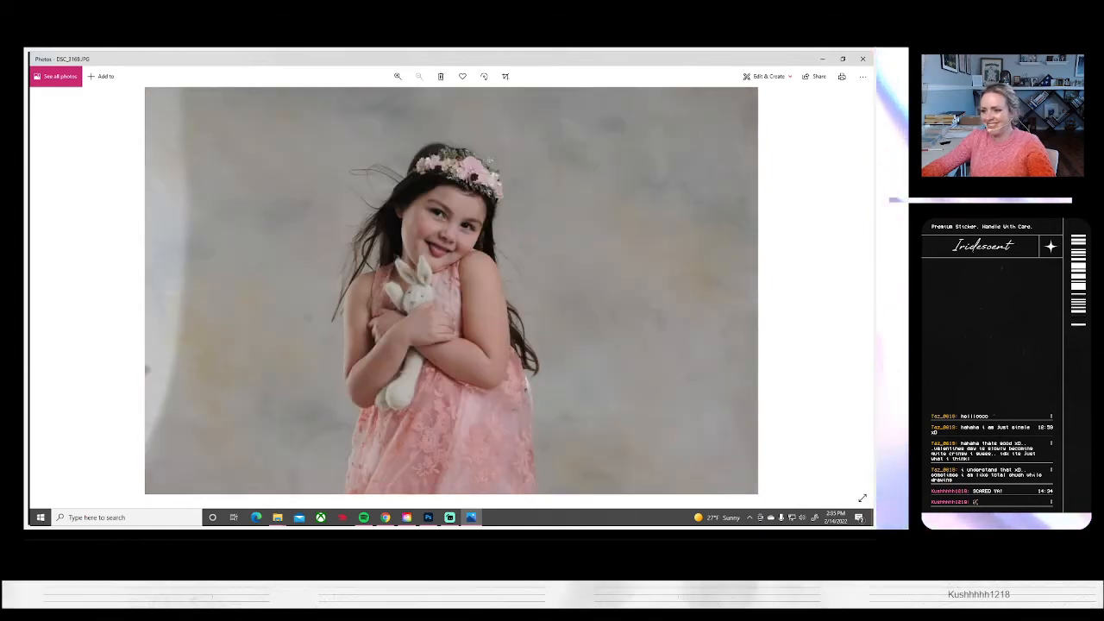
click(471, 518)
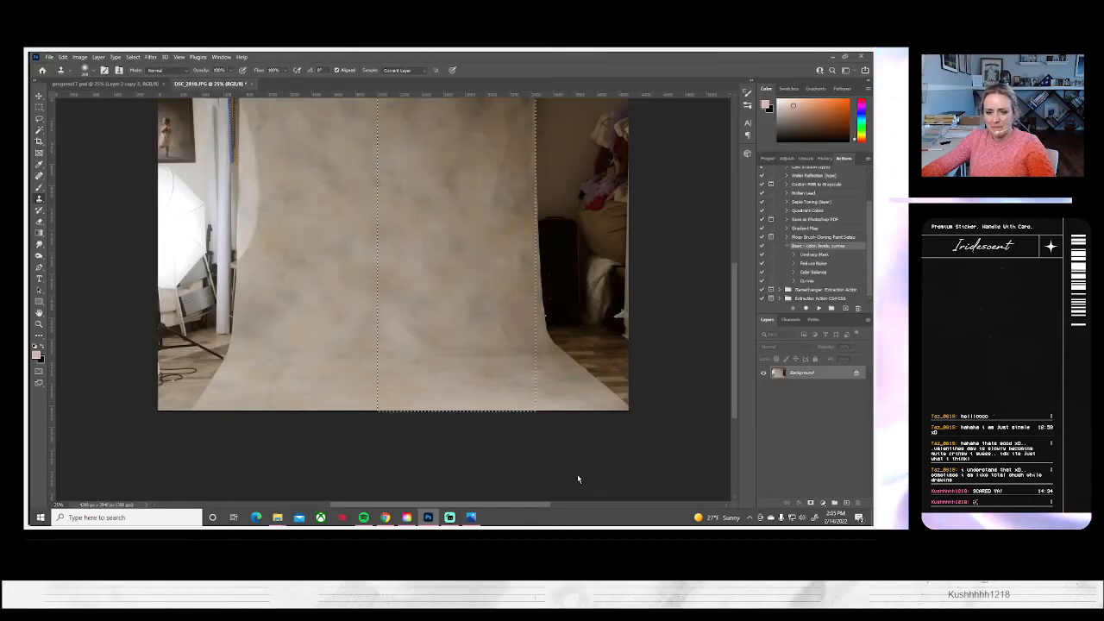
click(471, 517)
click(861, 294)
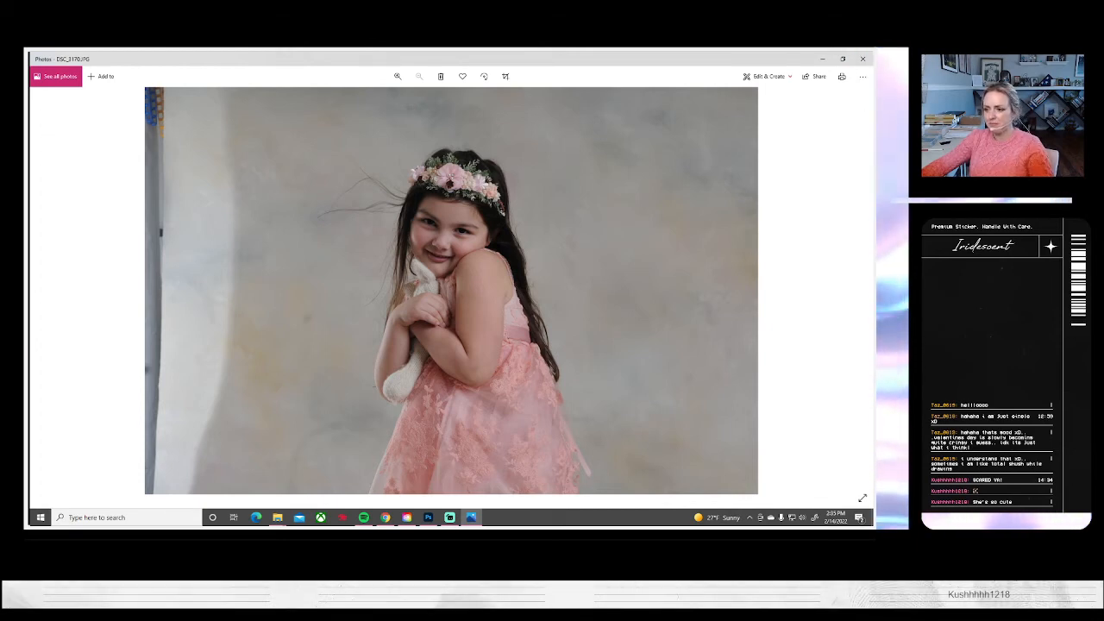
click(858, 60)
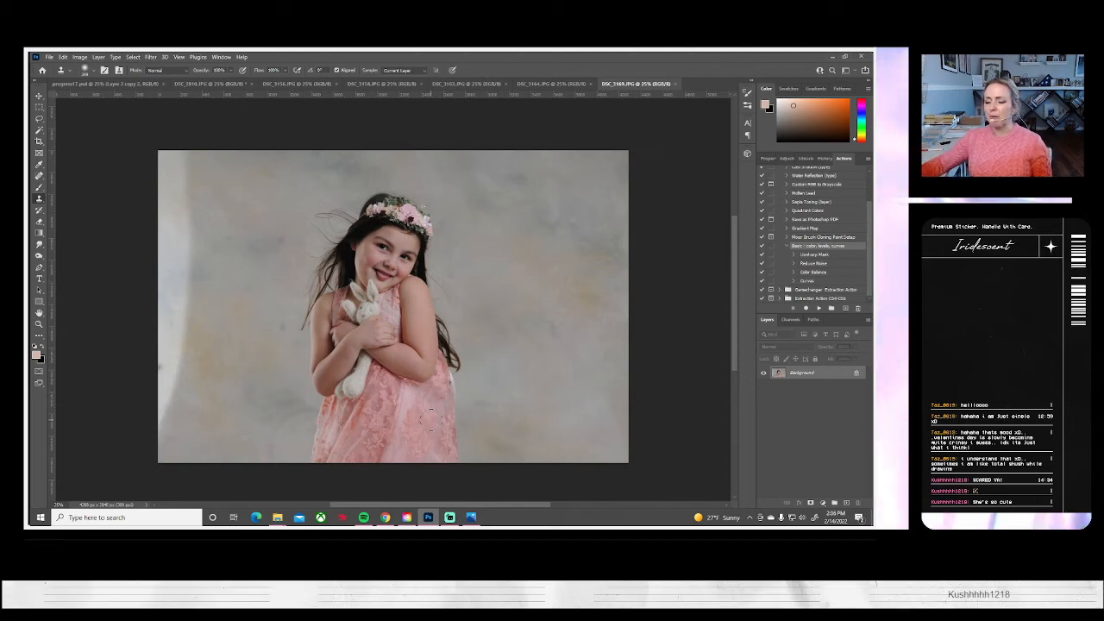
Apply the Basic color, levels, curves action to DSC_3169 and clone backdrop over the bright strip along its left edge with a larger soft brush
click(471, 518)
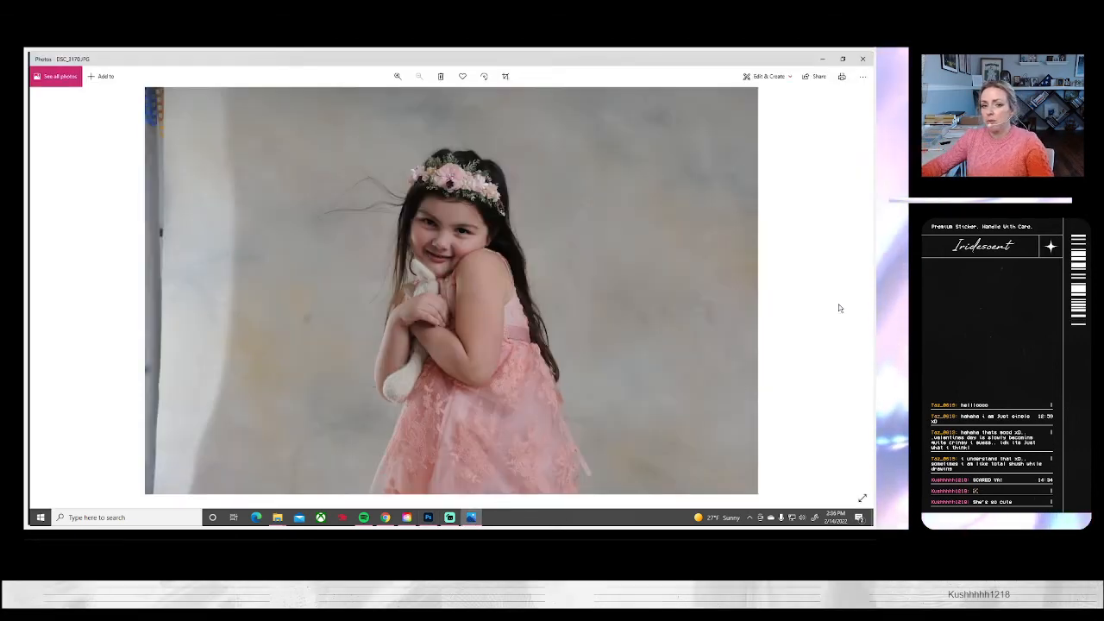
click(426, 517)
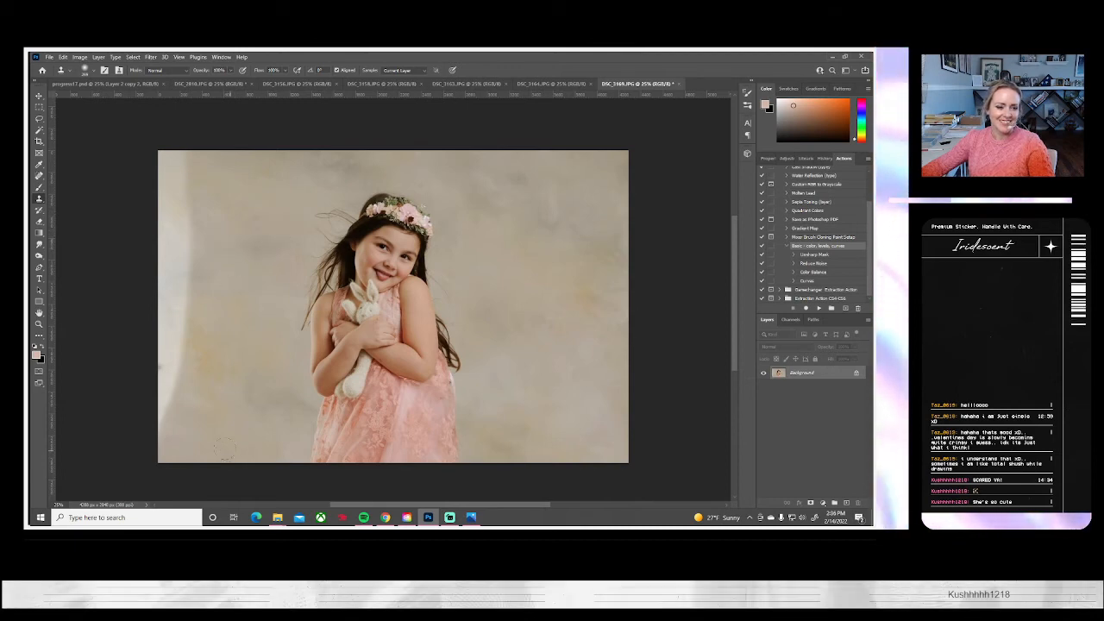
click(93, 70)
click(127, 97)
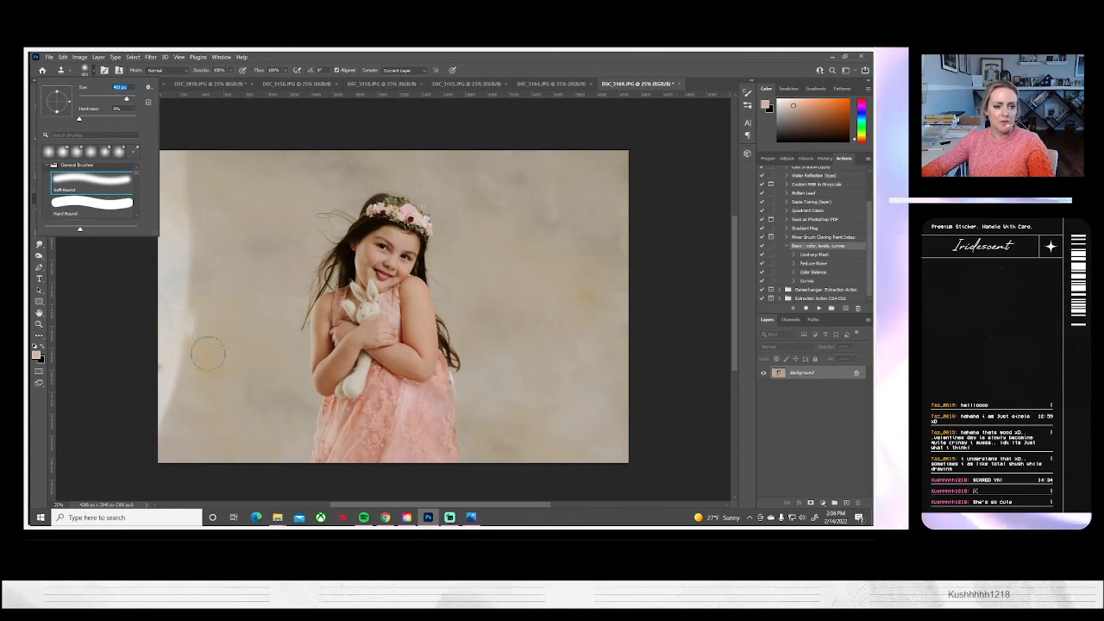
alt+click(187, 389)
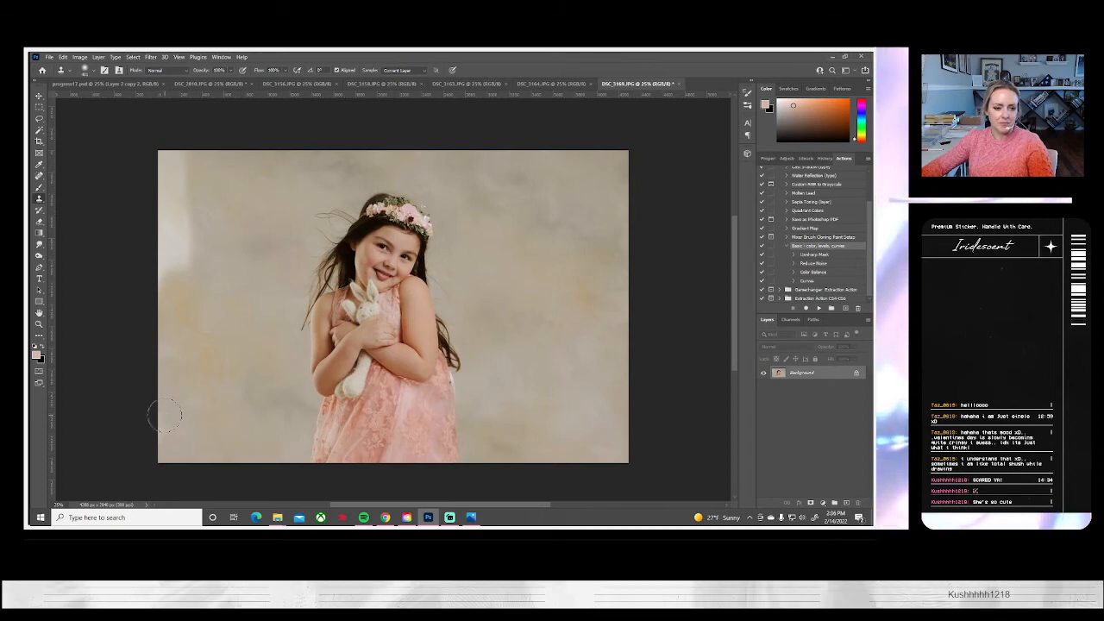
mouse_move(159, 152)
mouse_down()
mouse_move(189, 148)
mouse_move(179, 163)
mouse_move(197, 153)
mouse_move(148, 151)
mouse_move(195, 178)
mouse_move(172, 278)
mouse_up()
alt+click(244, 170)
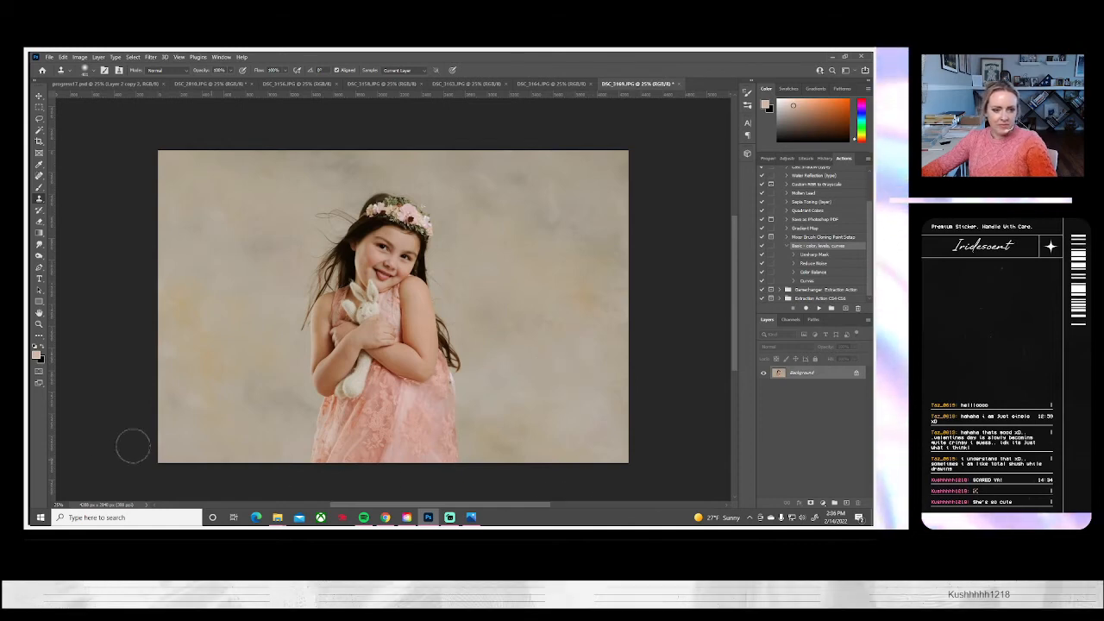
Save the retouched DSC_3169 portrait on the computer as a JPEG and close it
click(49, 57)
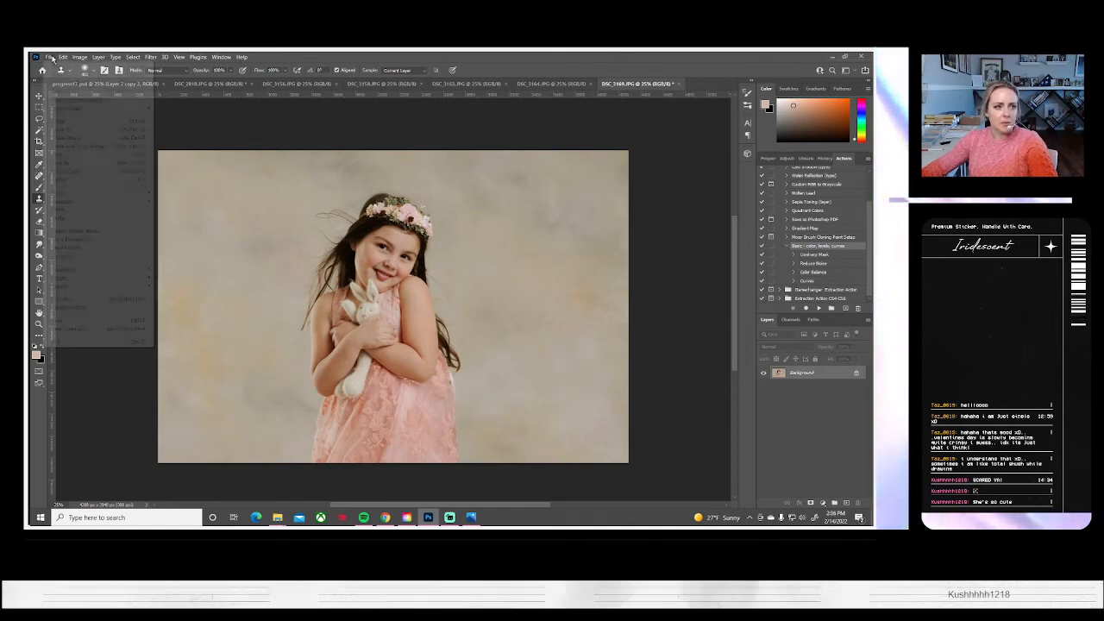
click(78, 170)
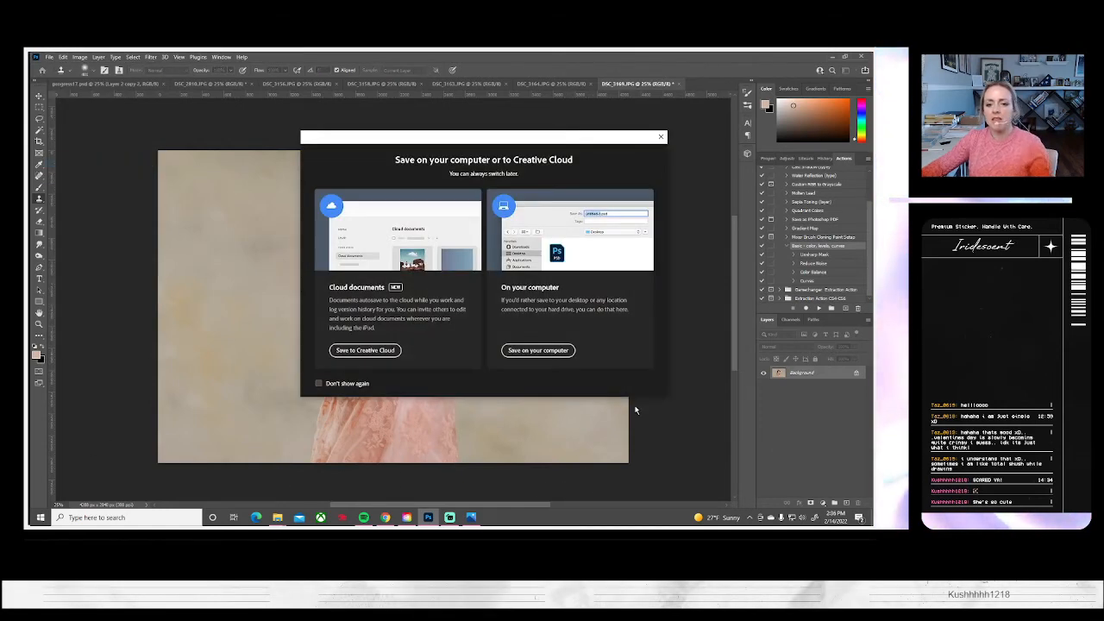
click(538, 350)
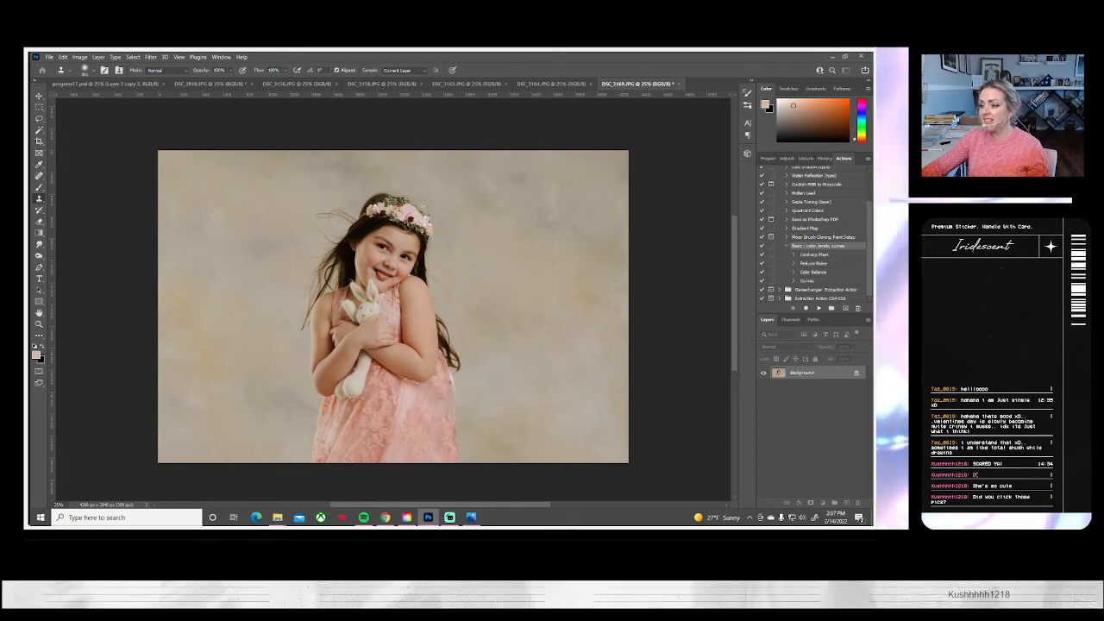
key(shift+F5)
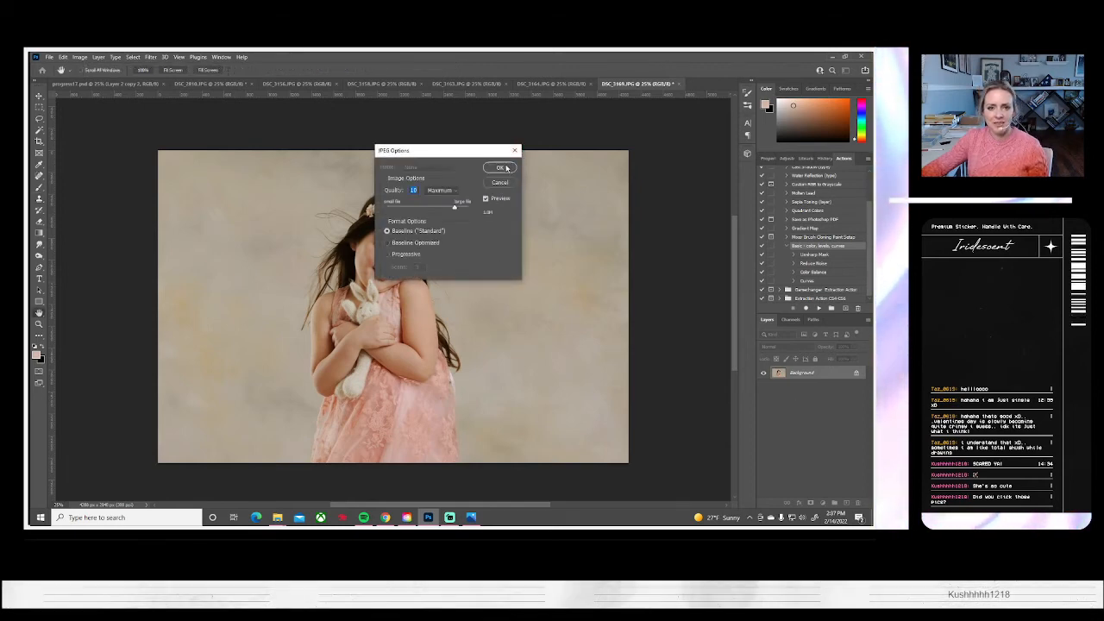
click(495, 170)
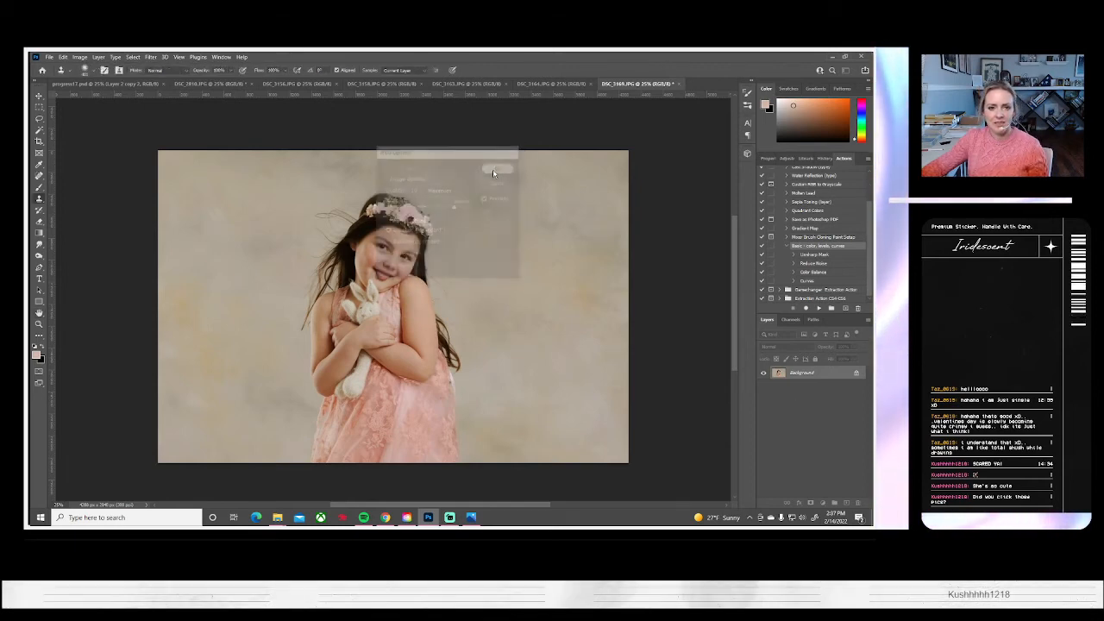
click(676, 85)
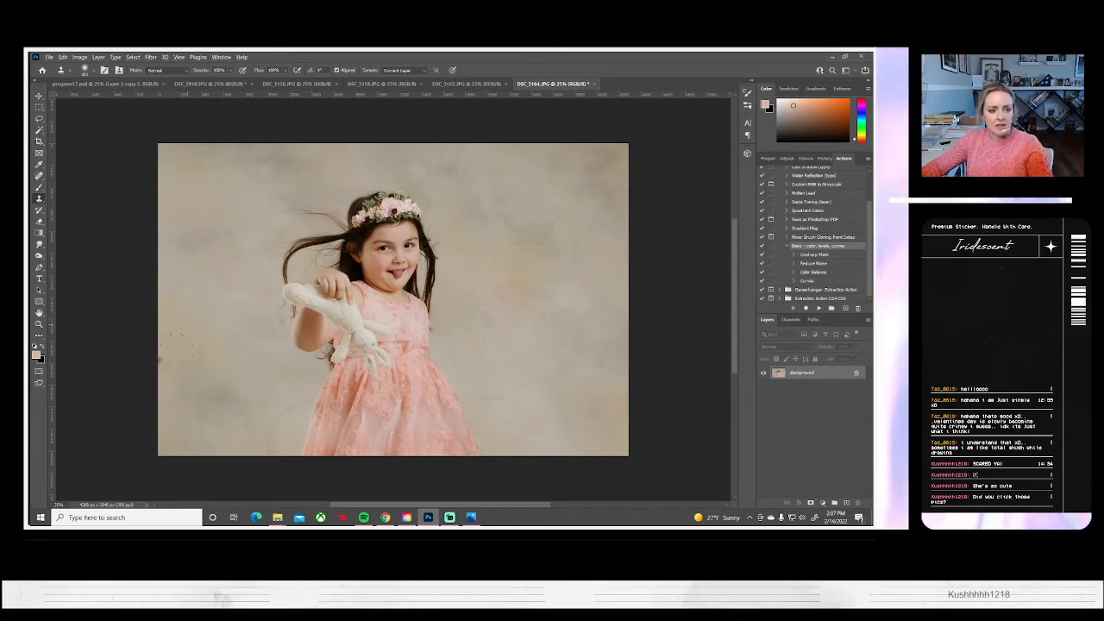
Clone backdrop over the small blemishes on both sides of the girl in the DSC_3164 bunny portrait
click(95, 85)
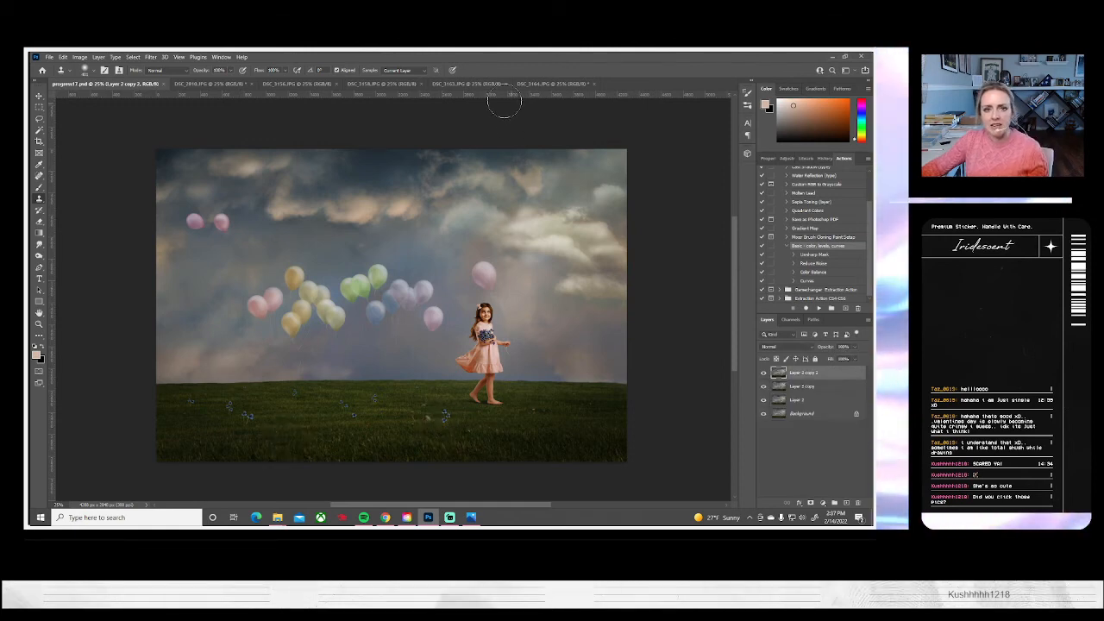
click(544, 85)
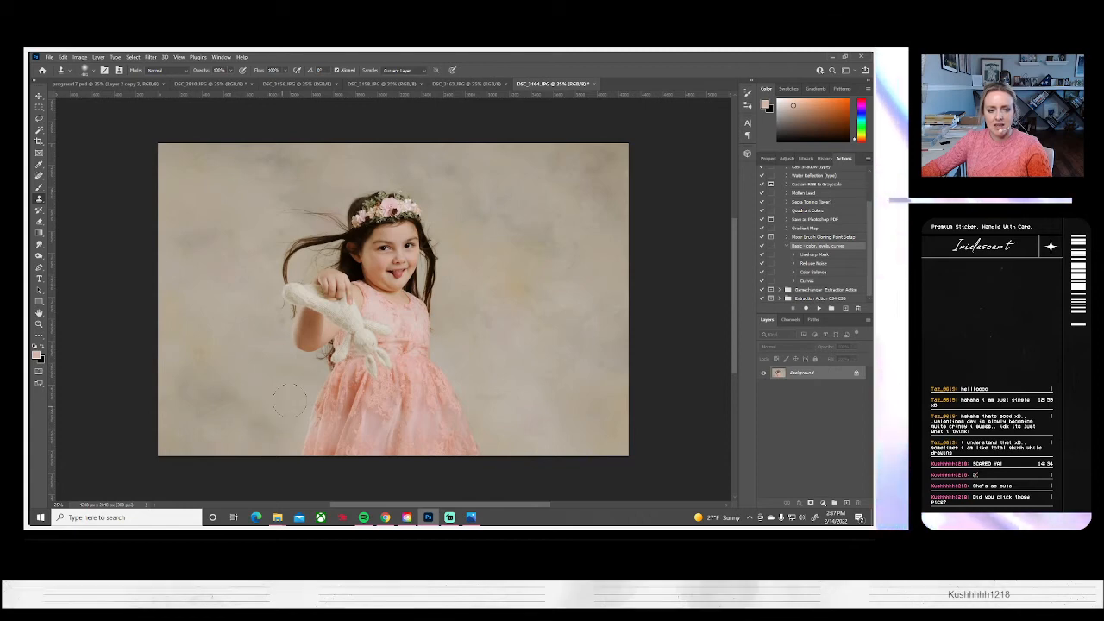
alt+click(503, 361)
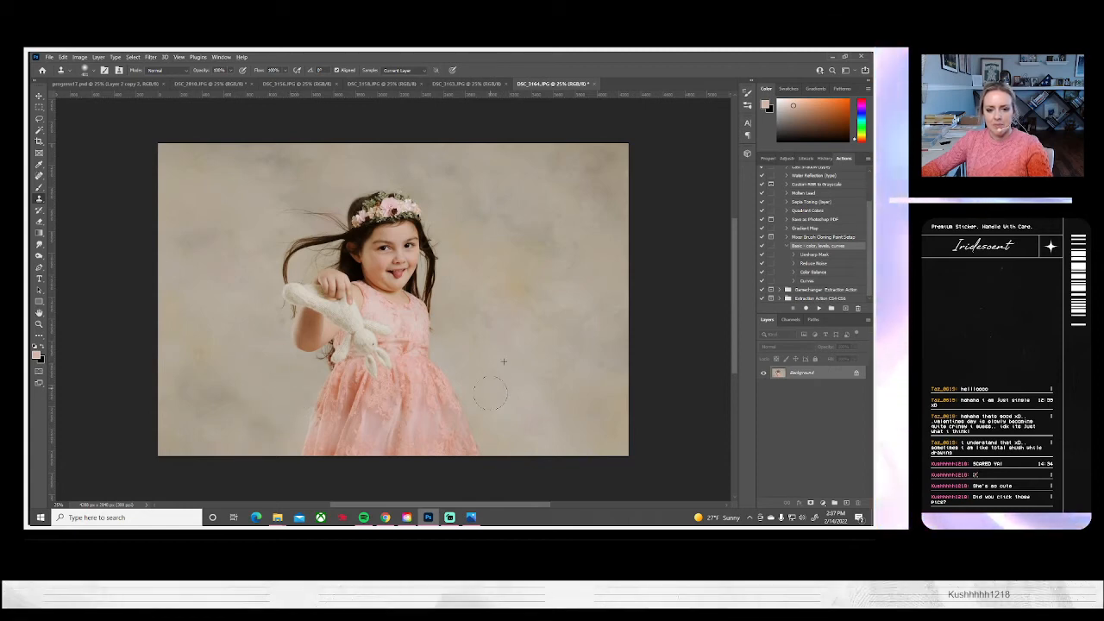
alt+click(233, 216)
drag(275, 238, 263, 238)
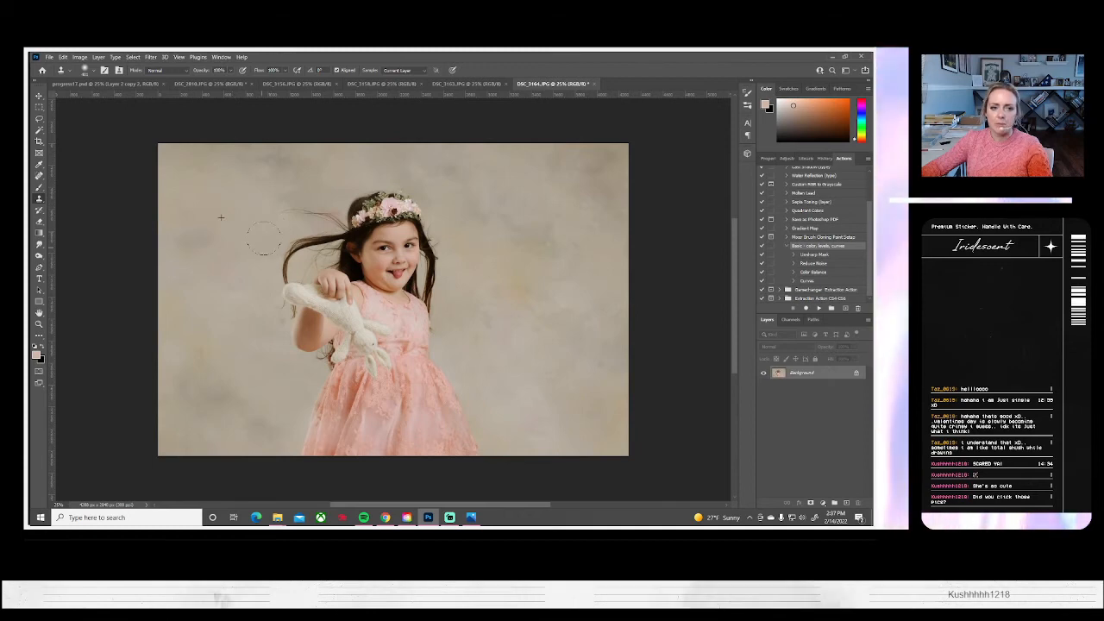
Save the retouched DSC_3164 portrait on the computer as a JPEG and close it
click(49, 57)
click(61, 163)
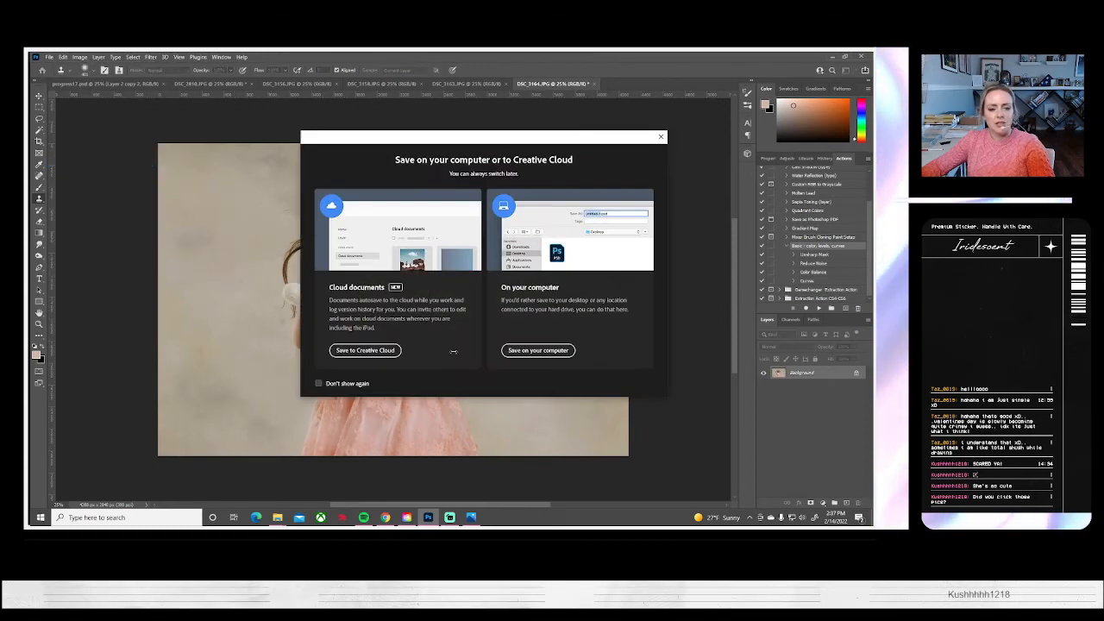
click(532, 352)
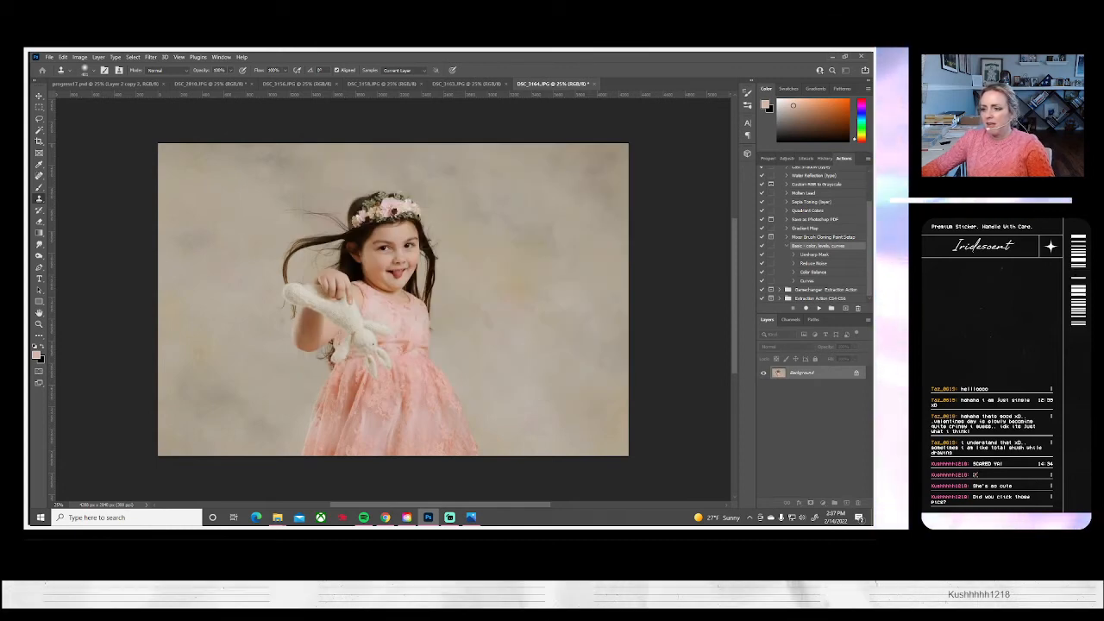
click(498, 168)
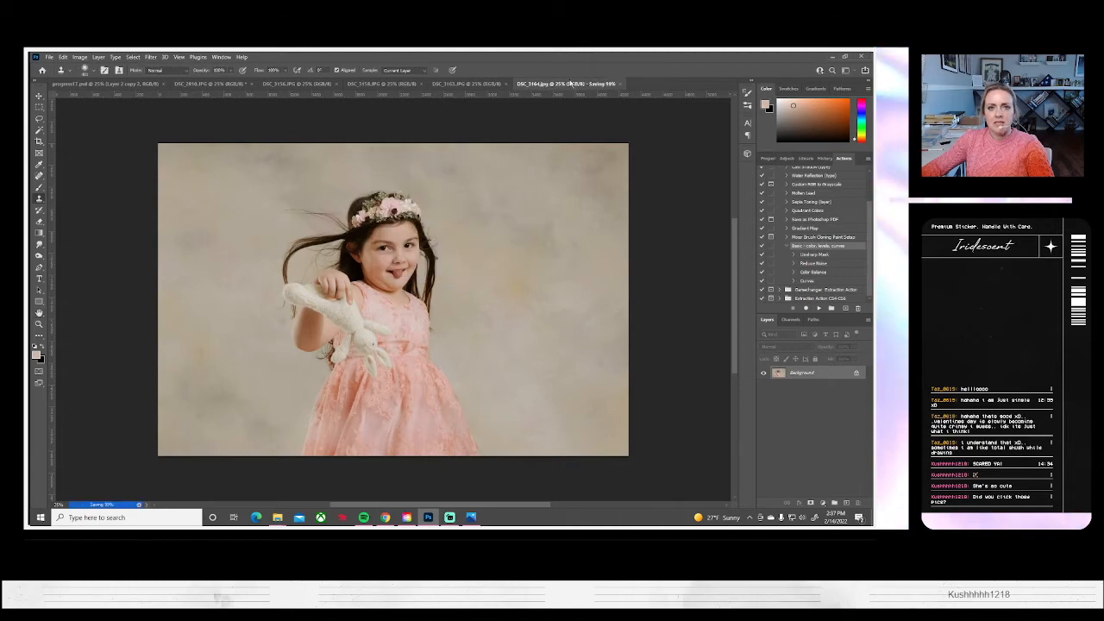
click(588, 85)
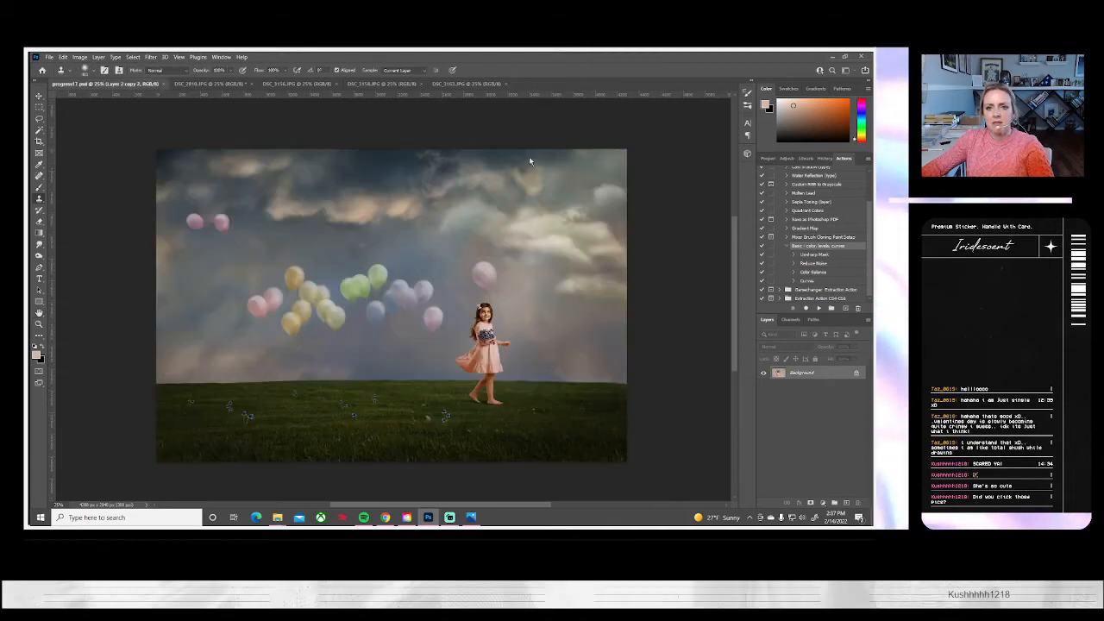
Enlarge the DSC_3163 dancing portrait to about 122% within its canvas, cropping out part of the studio surroundings
click(470, 86)
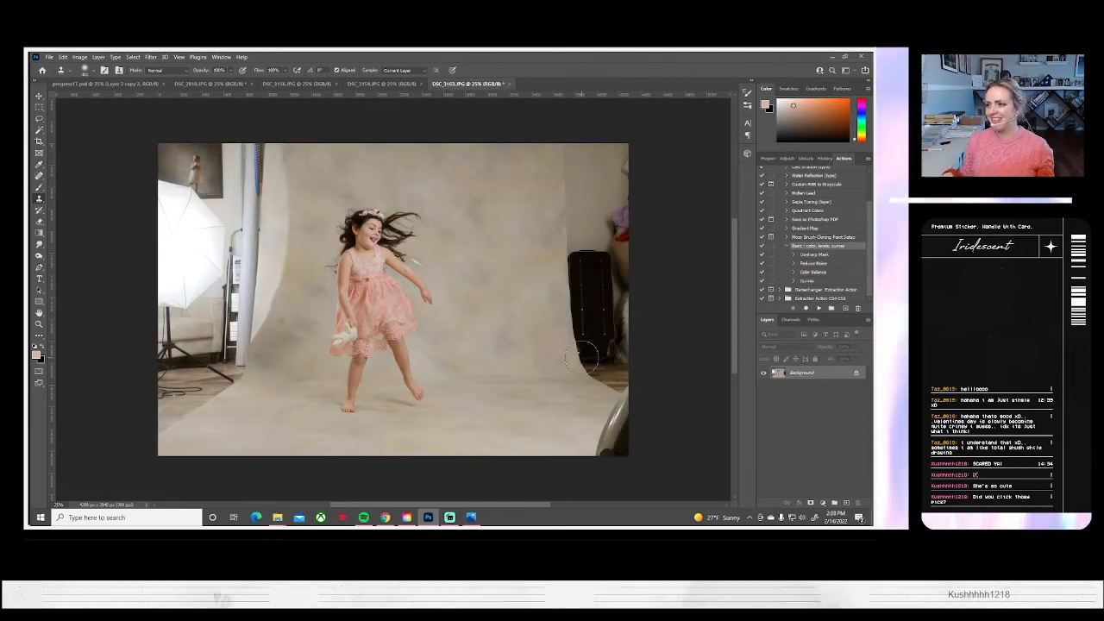
key(ctrl+t)
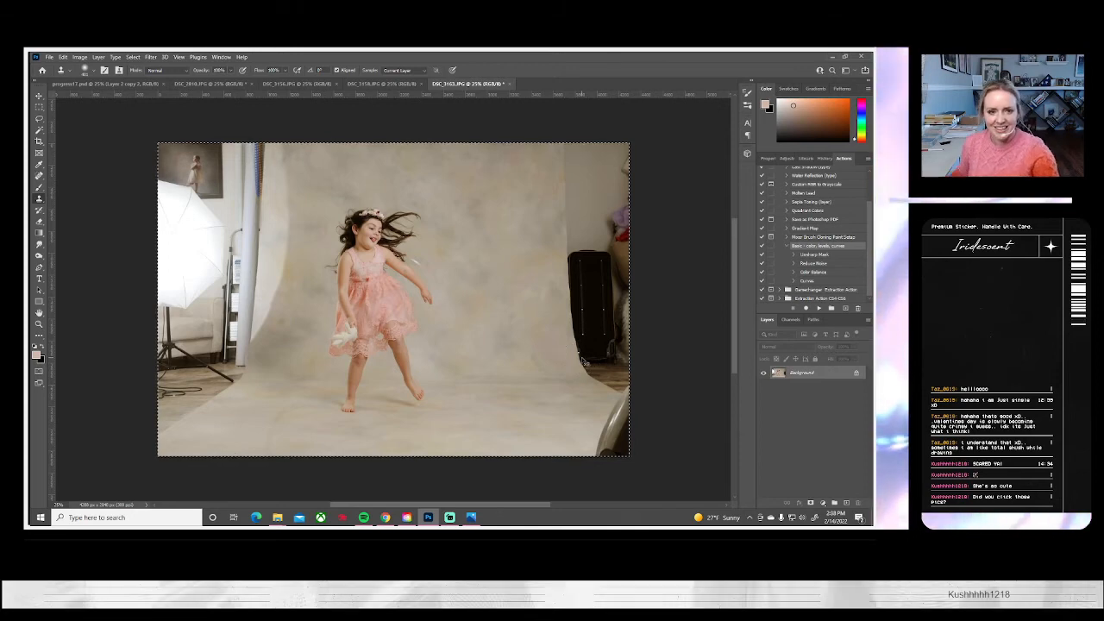
drag(625, 462, 679, 488)
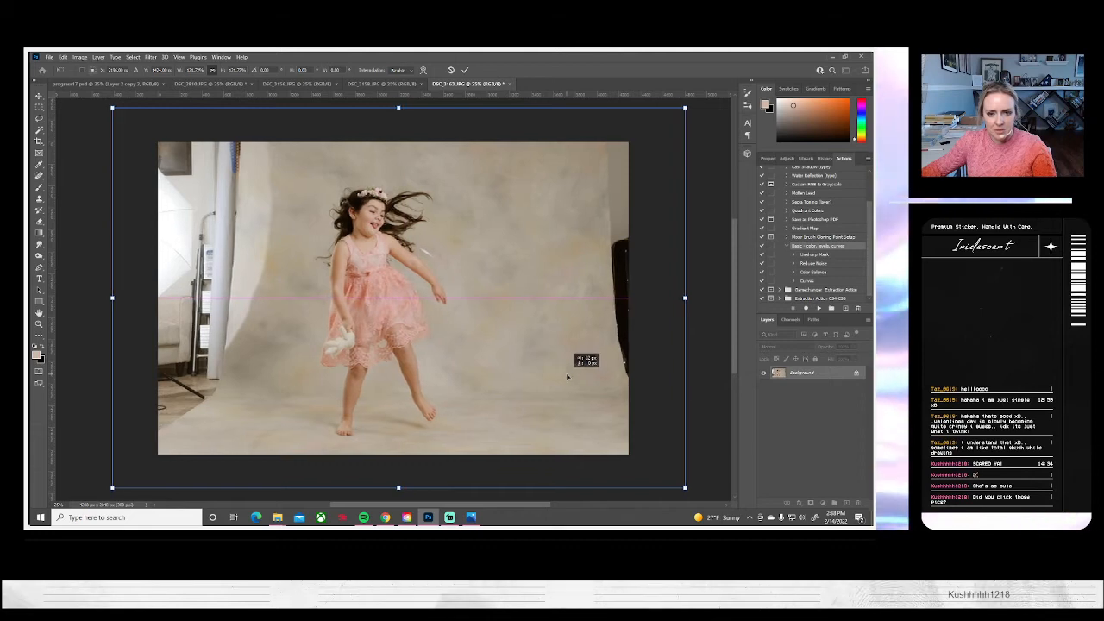
key(Return)
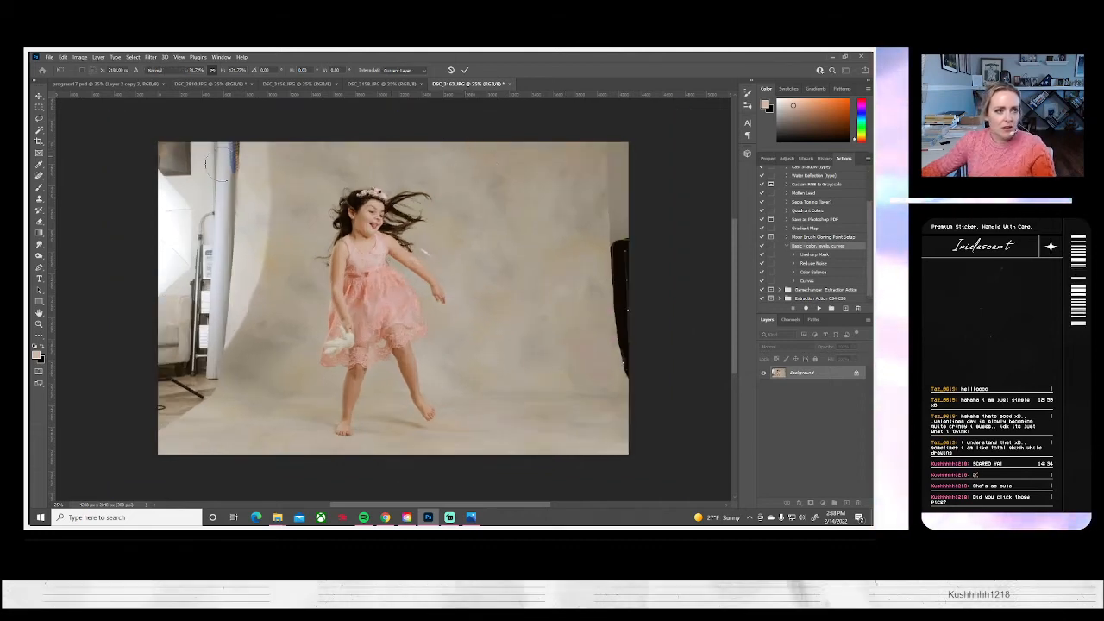
Copy the clean backdrop strip beside the girl to a new layer and stretch it to the photo's right edge over the black case
click(40, 108)
drag(452, 131, 600, 500)
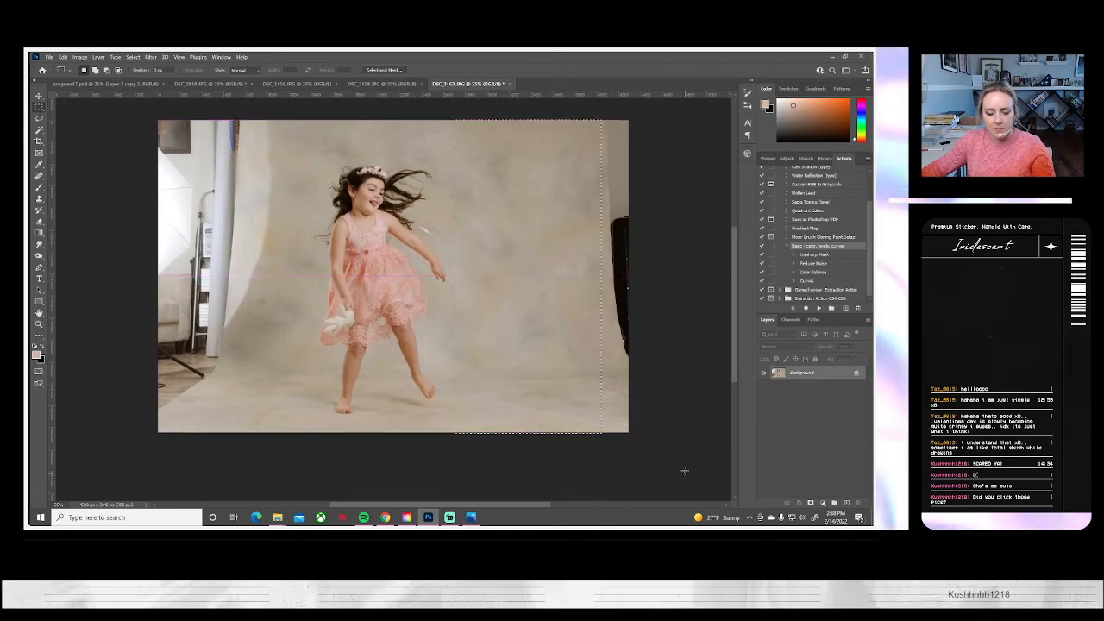
key(ctrl+j)
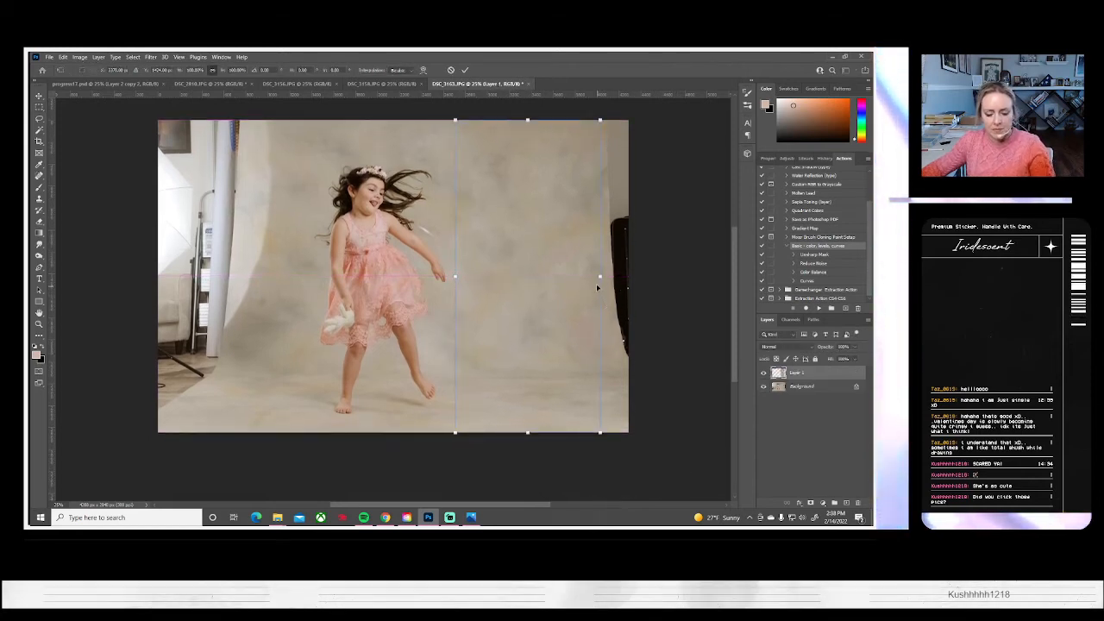
drag(600, 276, 628, 276)
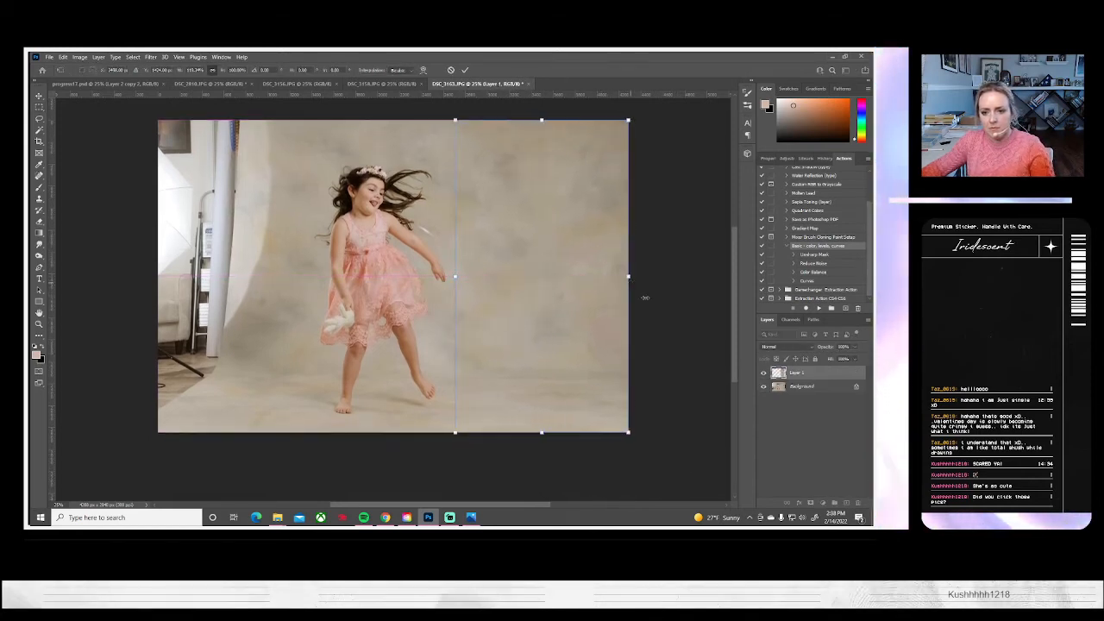
key(Return)
Duplicate the stretched backdrop layer within DSC_3163
right_click(800, 377)
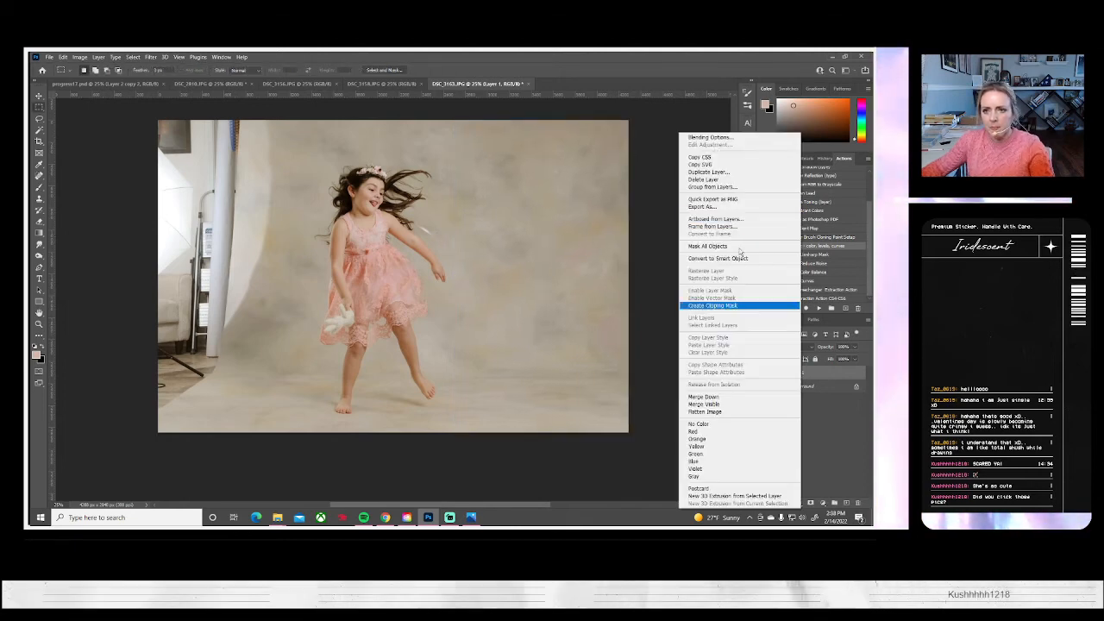
click(707, 172)
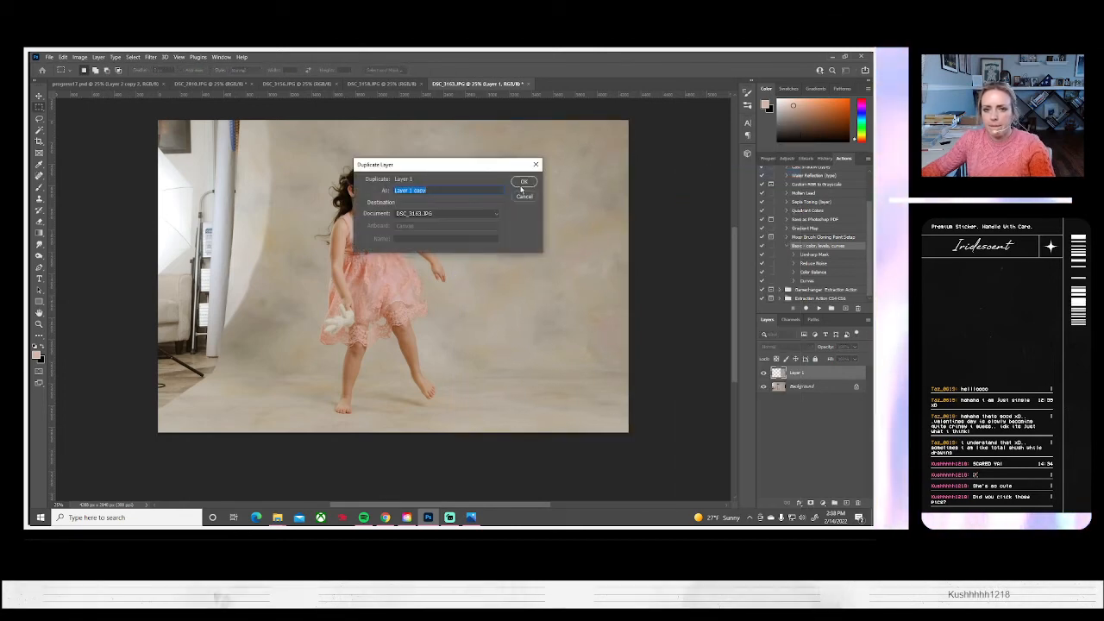
click(521, 183)
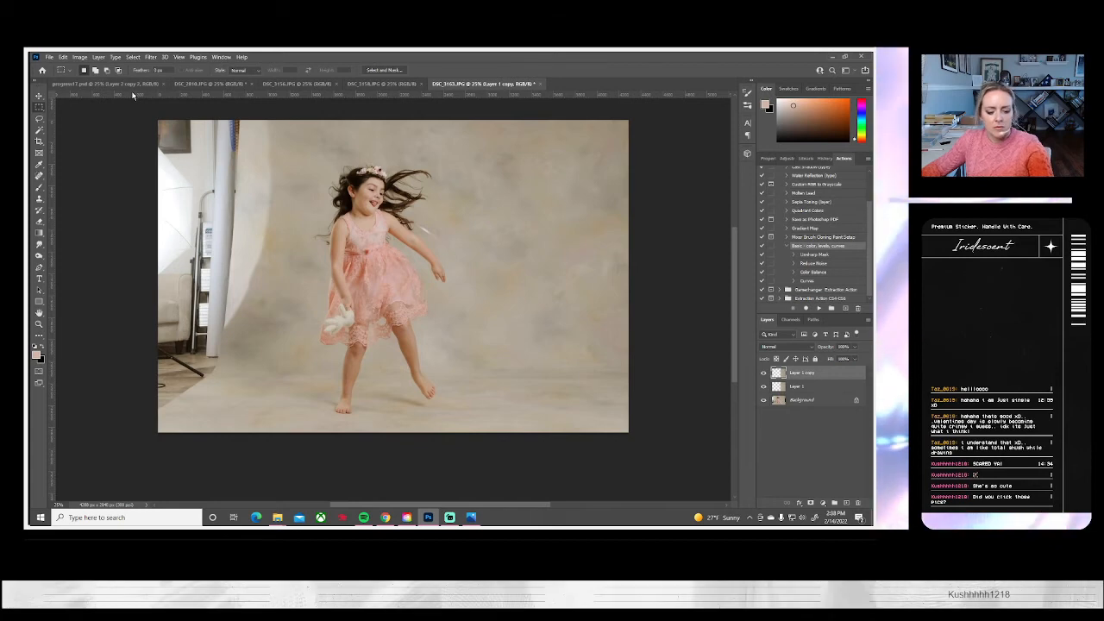
Flip the duplicated backdrop layer horizontally and move it to the photo's left edge over the studio equipment
key(ctrl+t)
click(79, 57)
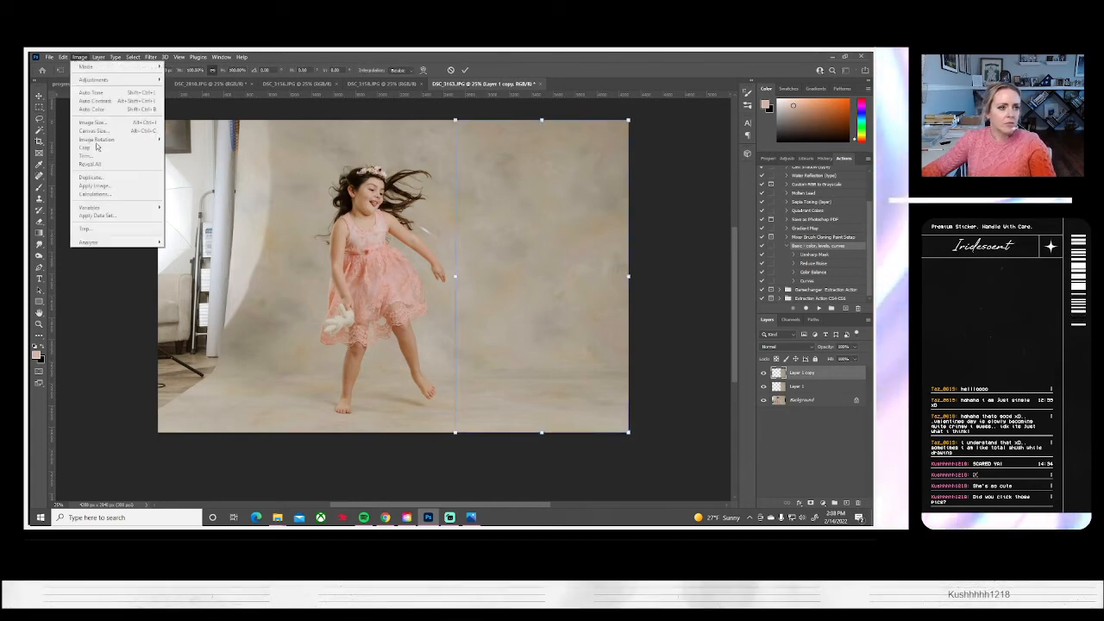
mouse_move(63, 57)
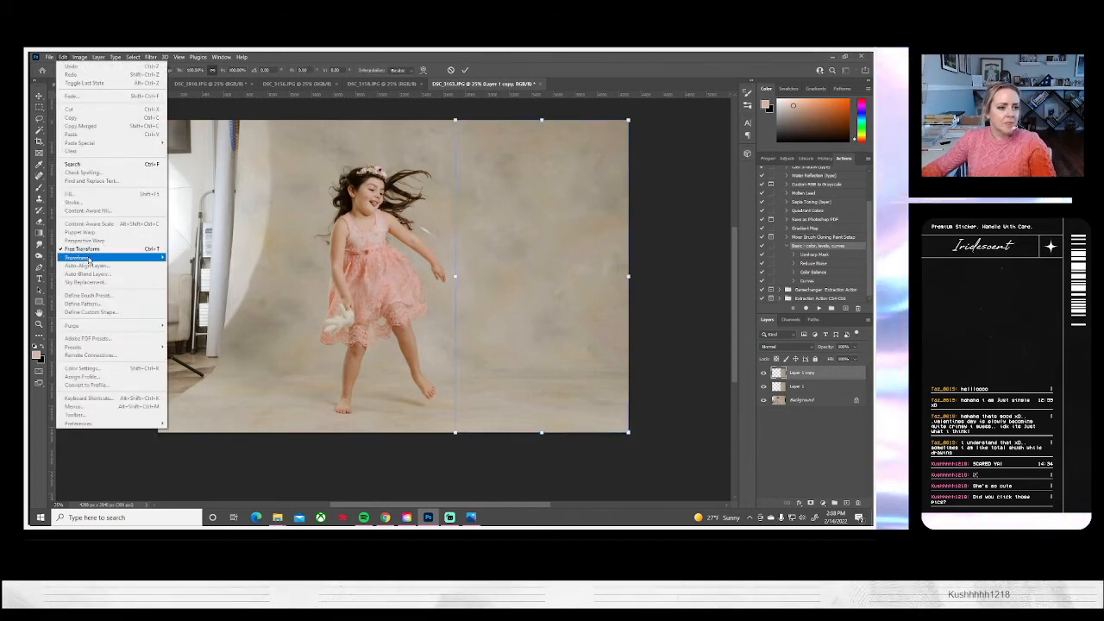
mouse_move(87, 257)
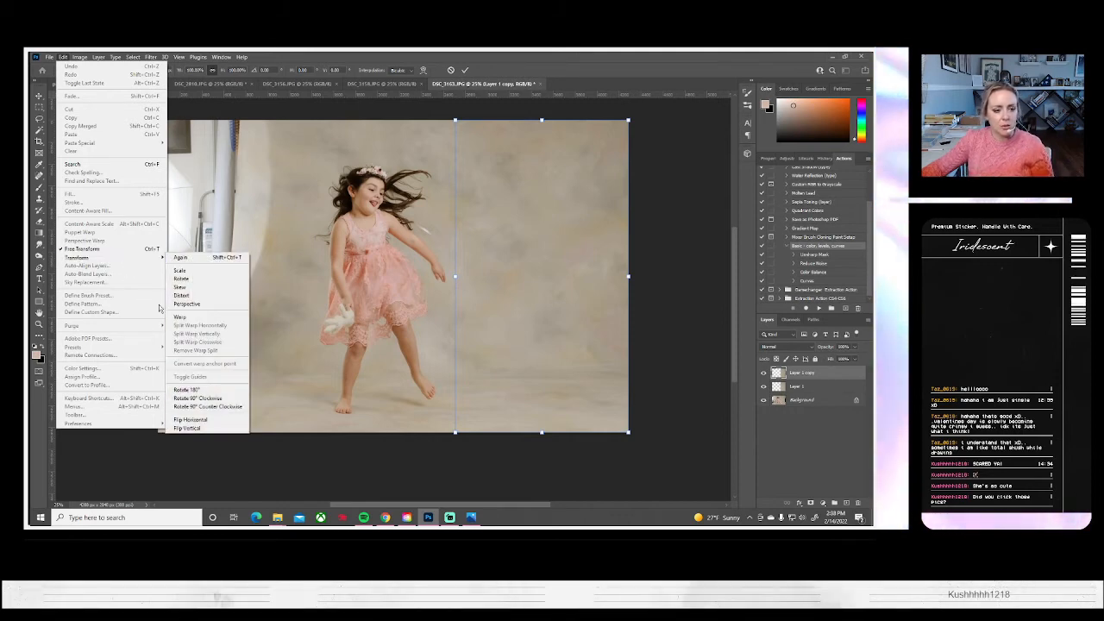
click(186, 390)
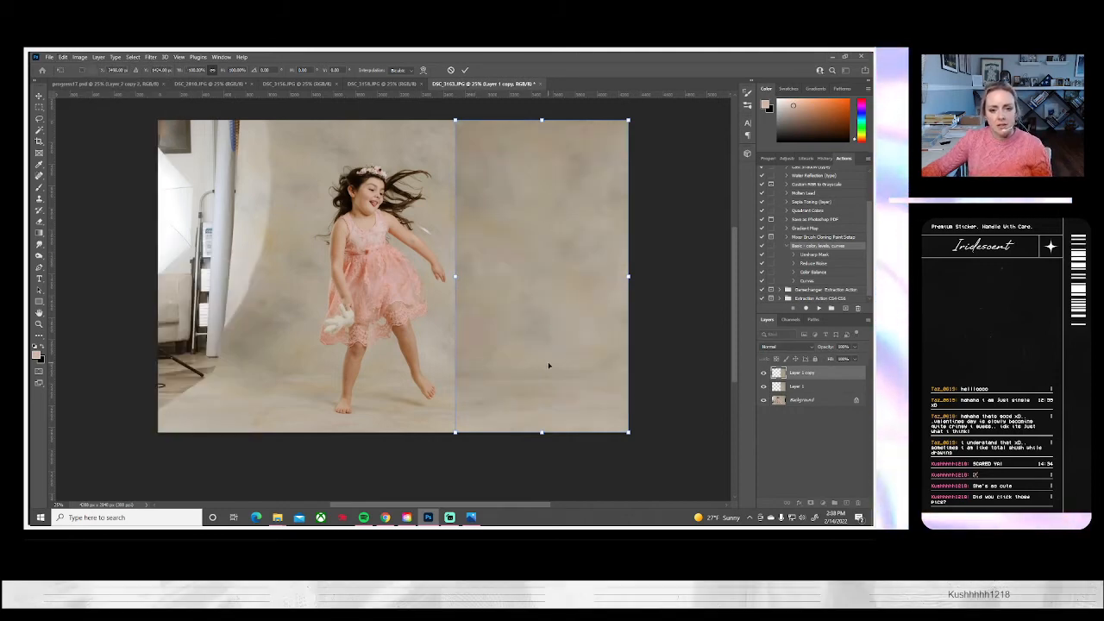
drag(511, 357, 253, 363)
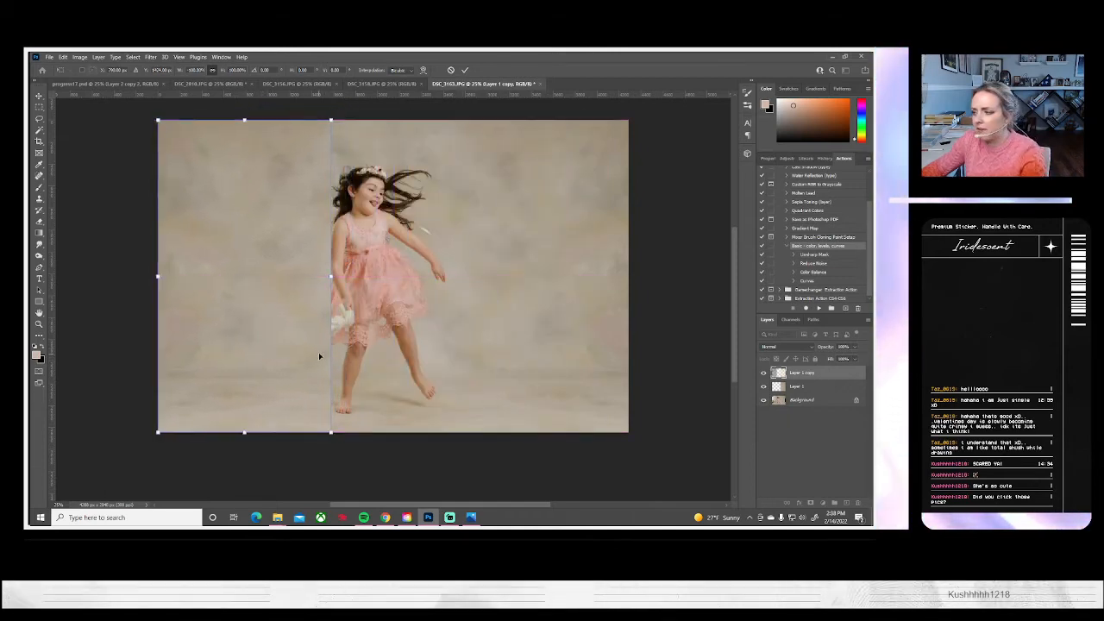
key(Return)
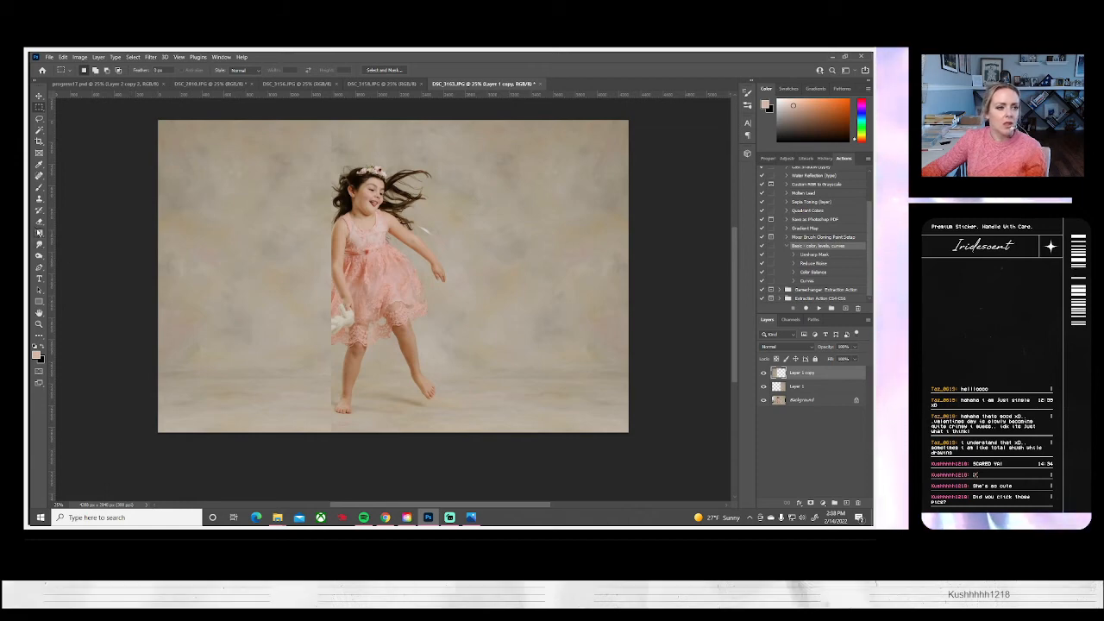
Erase the edge of the backdrop copy where it overlaps the girl and flatten the image
key(e)
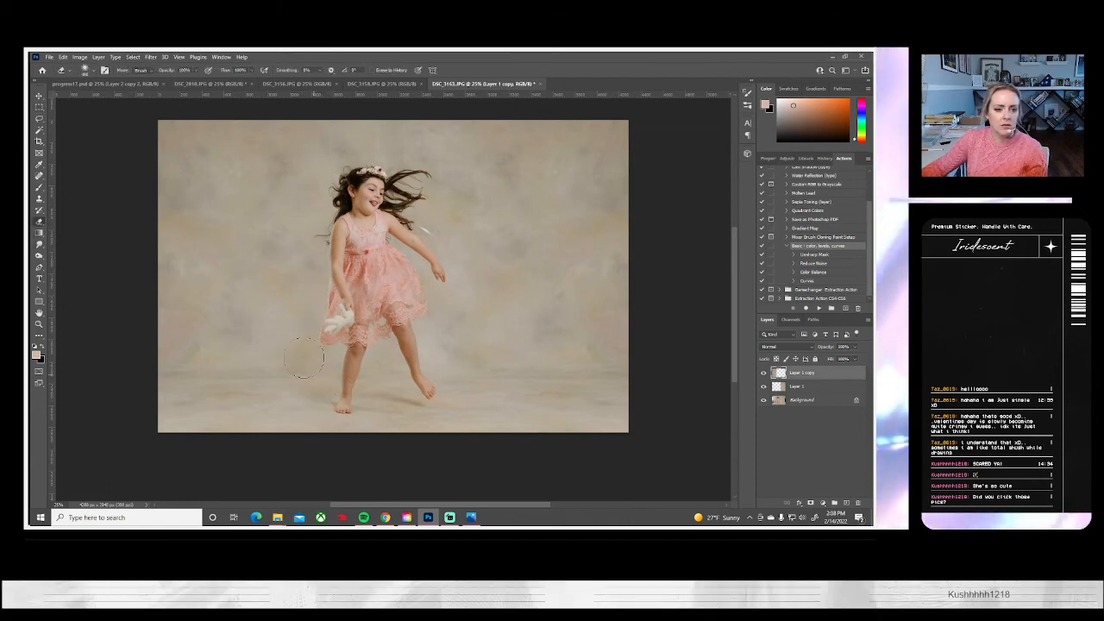
click(99, 57)
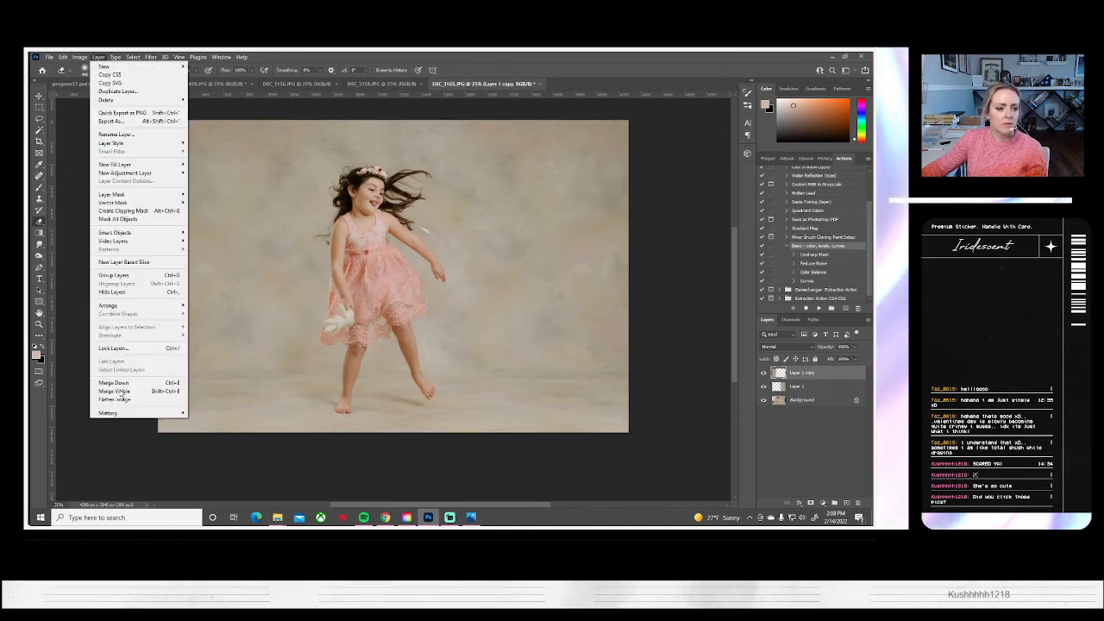
click(118, 400)
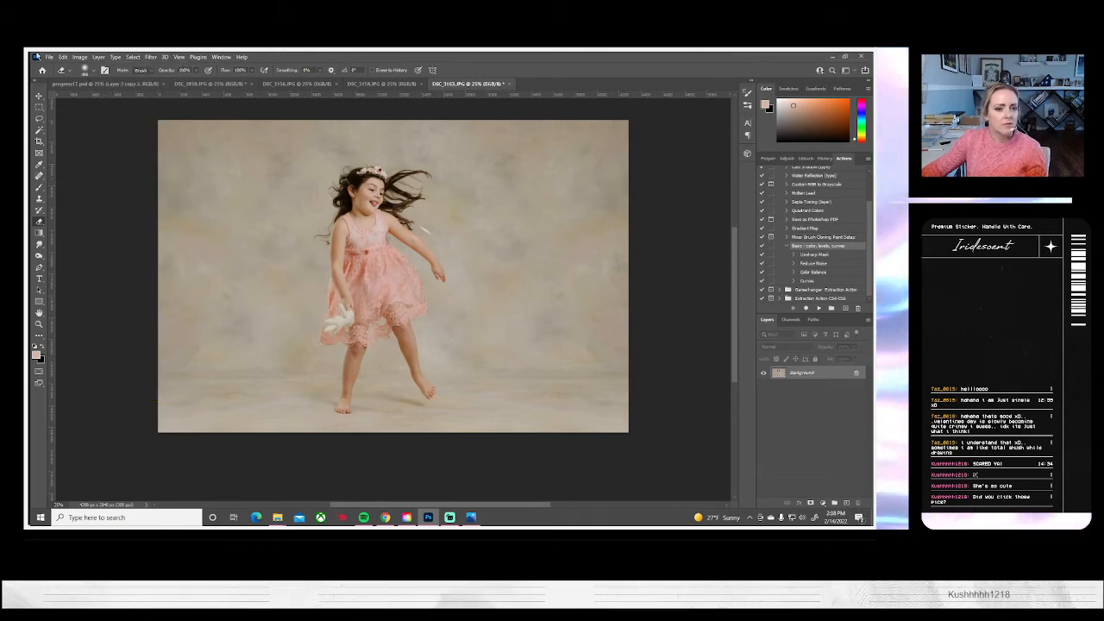
Save the extended DSC_3163 portrait on the computer as a JPEG and close it
click(49, 56)
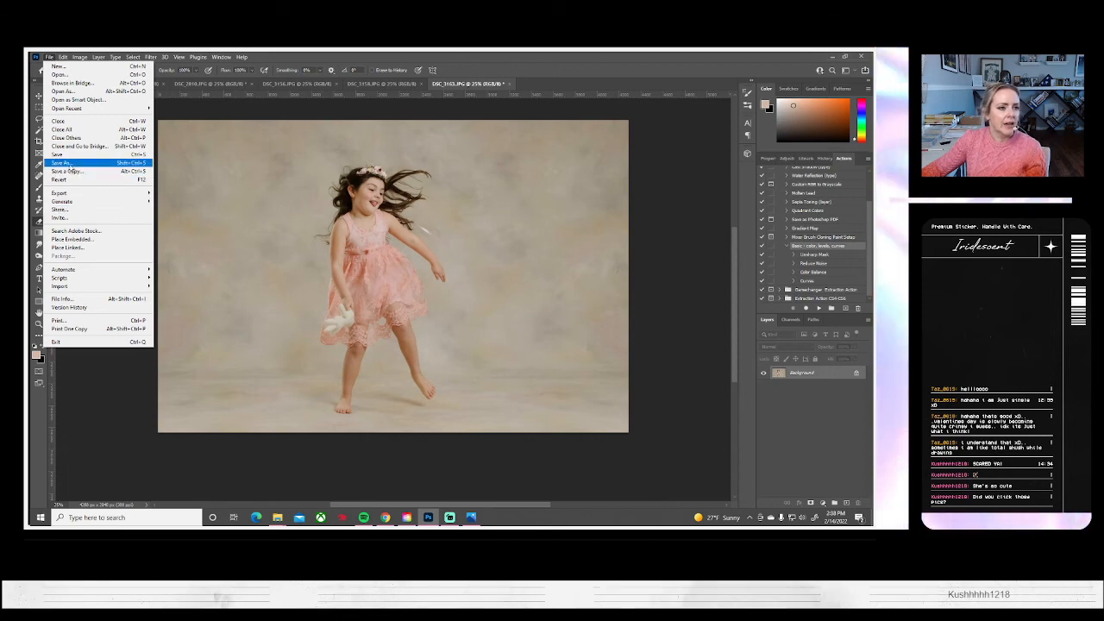
click(71, 163)
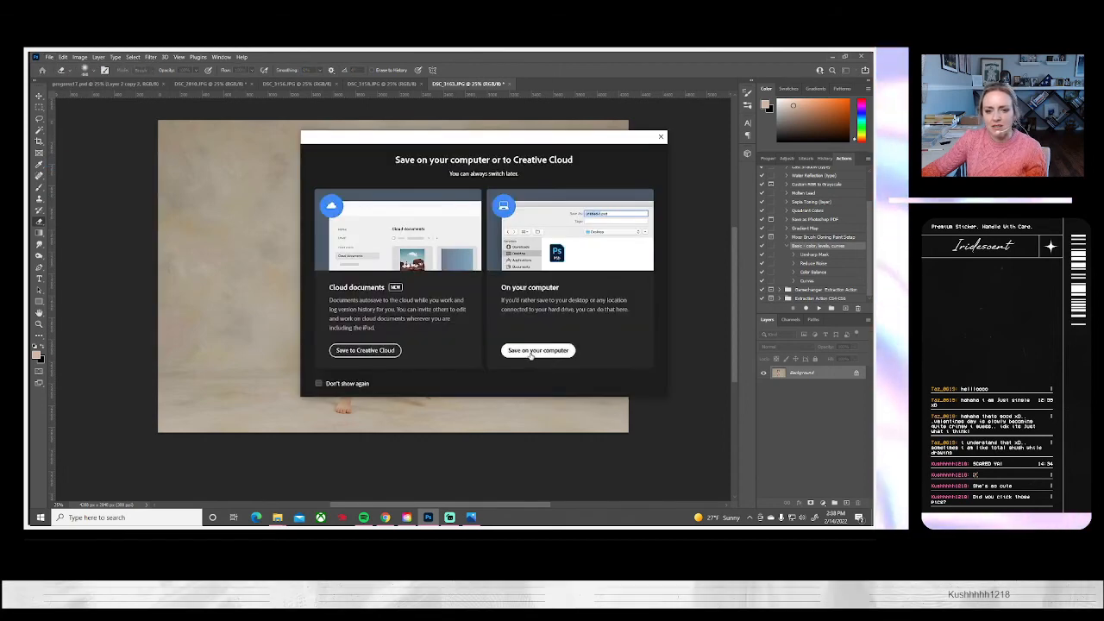
click(525, 350)
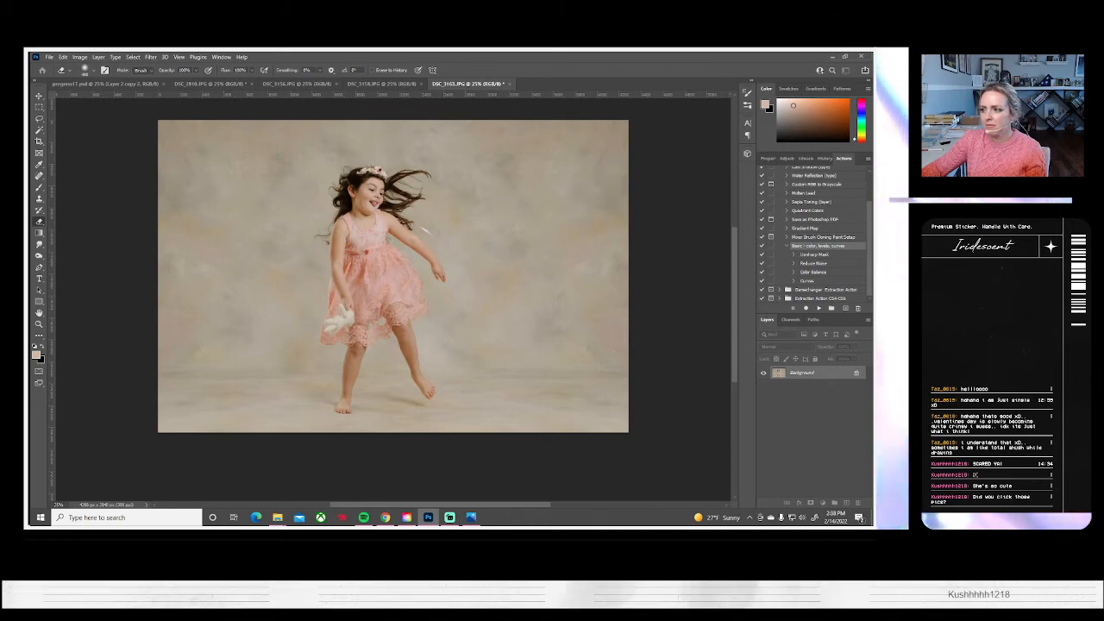
key(ctrl+s)
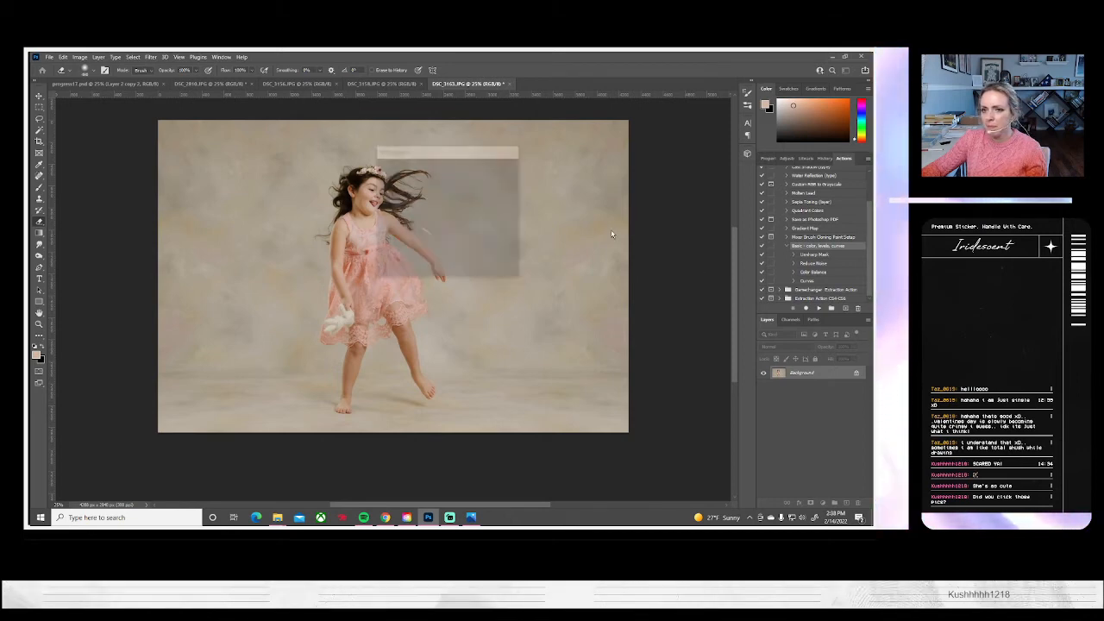
click(498, 164)
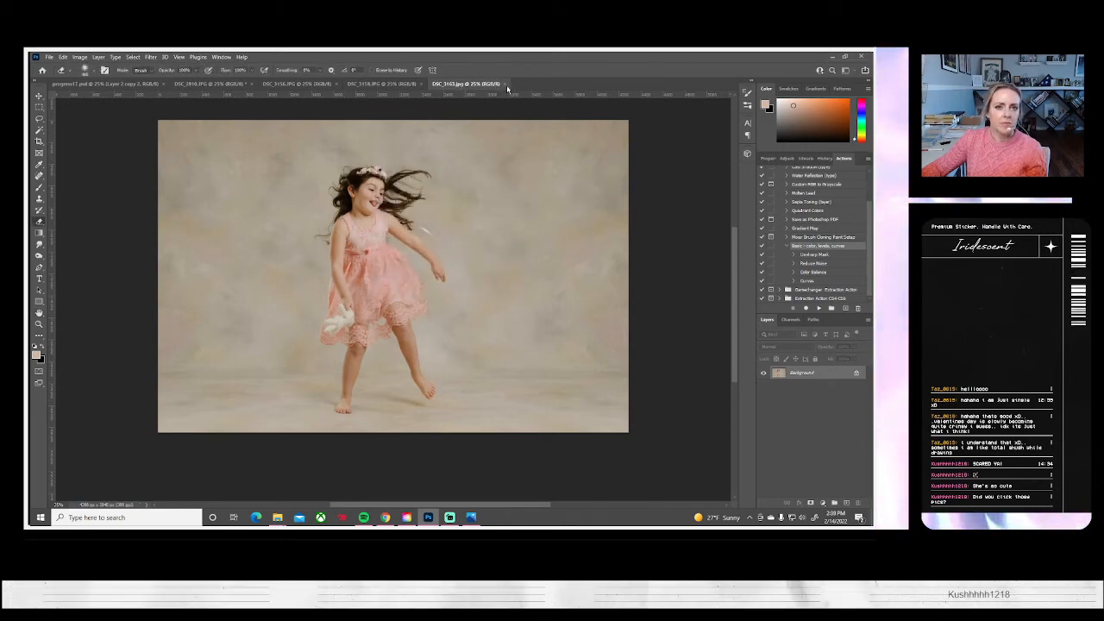
click(501, 83)
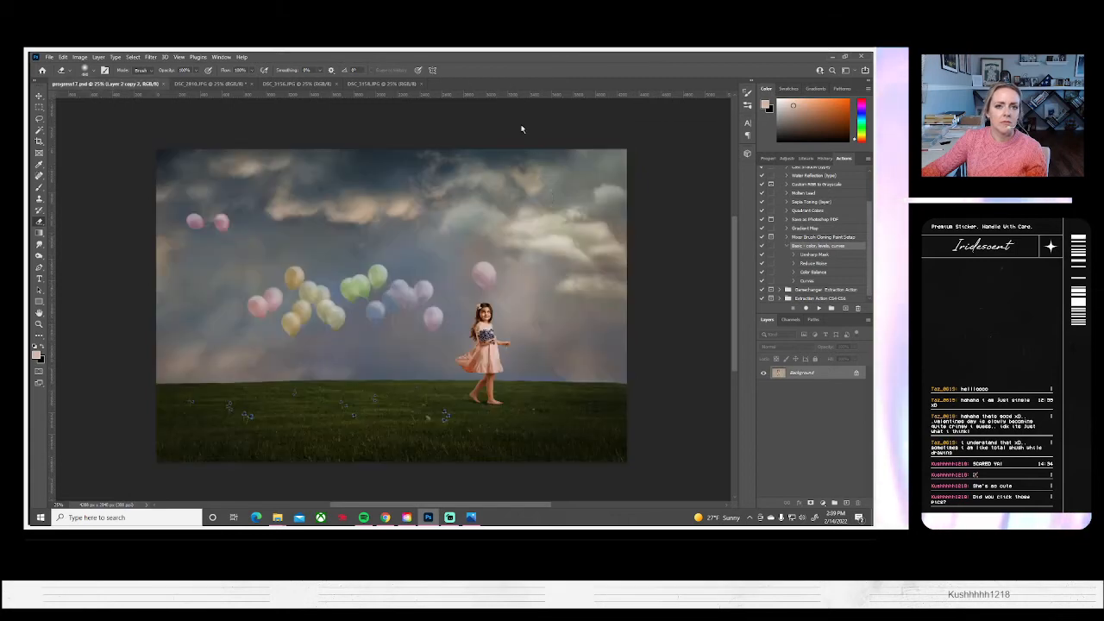
Clone backdrop over the black case and the wall strip along the right edge of the DSC_3158 portrait
click(383, 84)
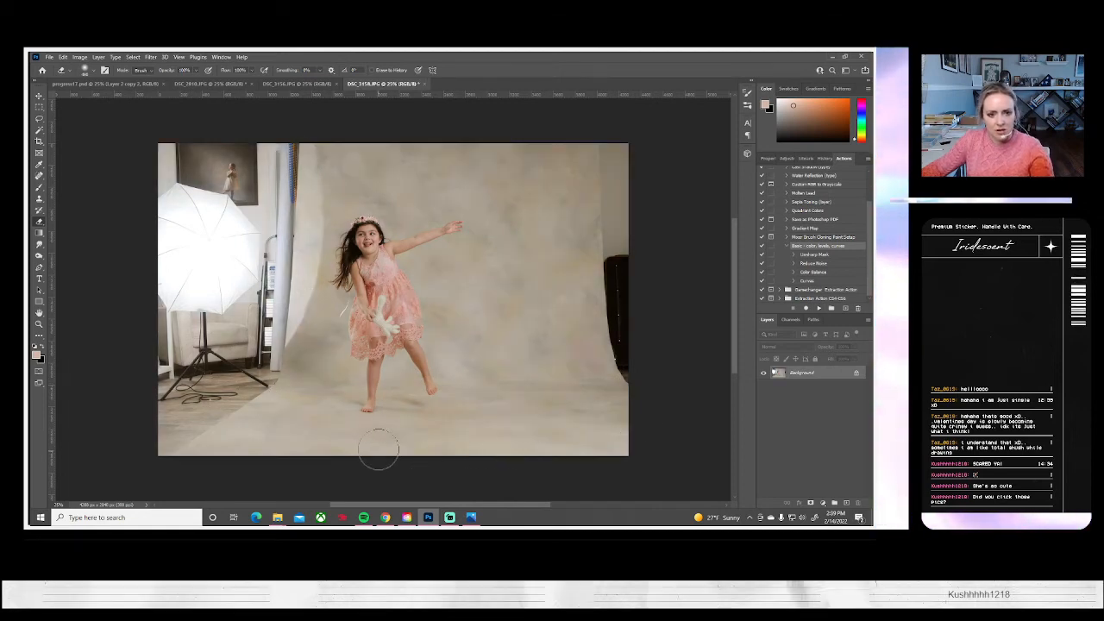
click(38, 199)
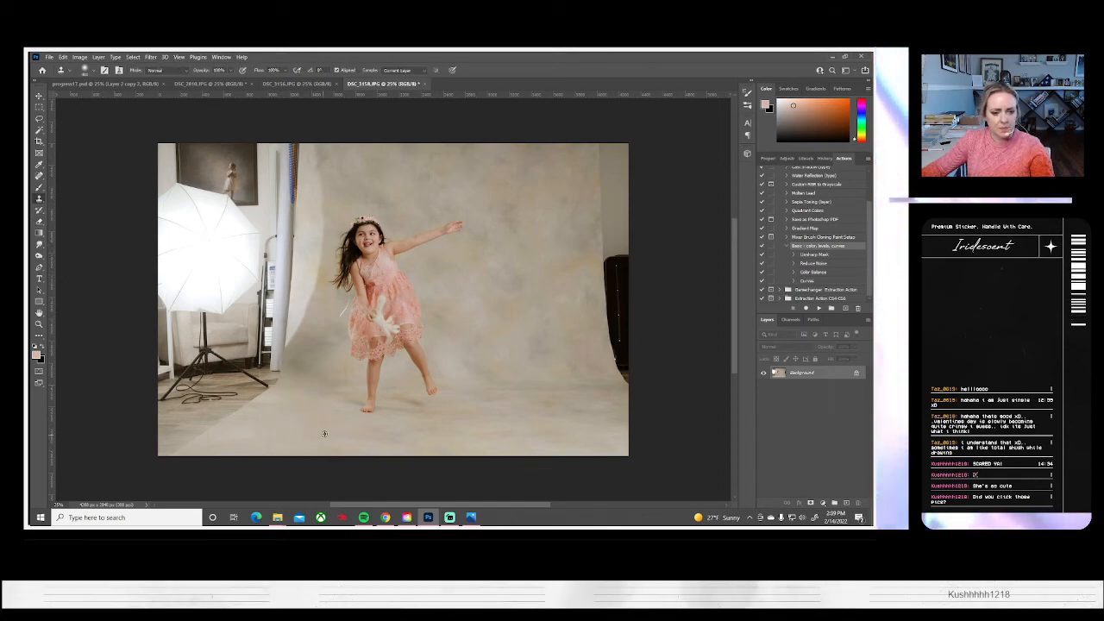
drag(268, 455, 270, 444)
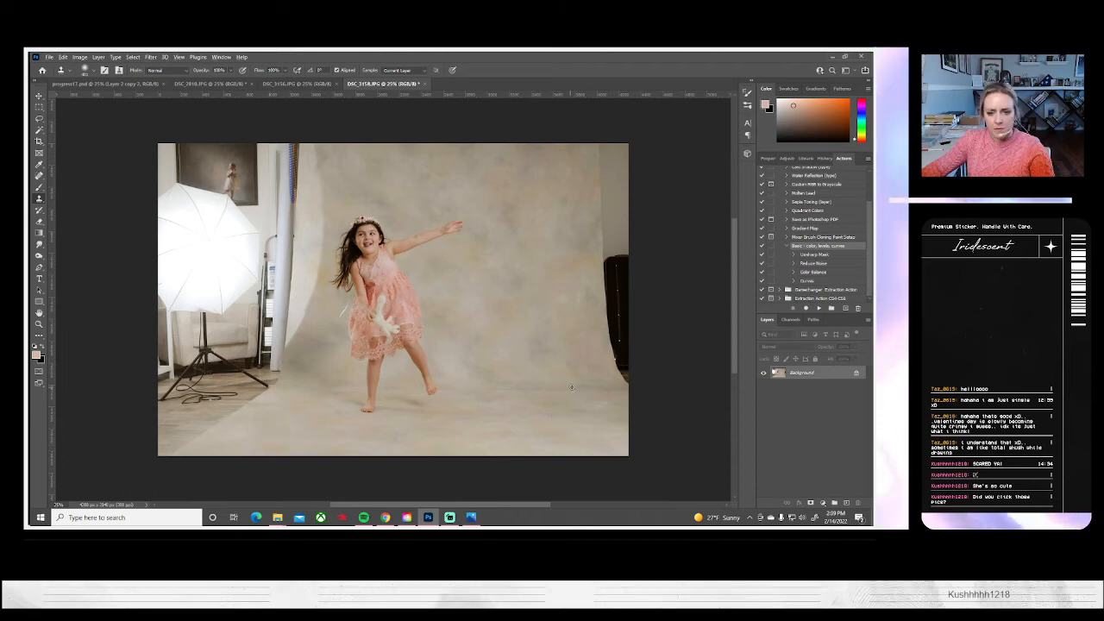
mouse_move(619, 381)
mouse_down()
mouse_move(605, 351)
mouse_move(615, 332)
mouse_move(601, 307)
mouse_up()
mouse_move(627, 257)
mouse_down()
mouse_move(647, 224)
mouse_move(630, 215)
mouse_move(634, 169)
mouse_up()
alt+click(563, 184)
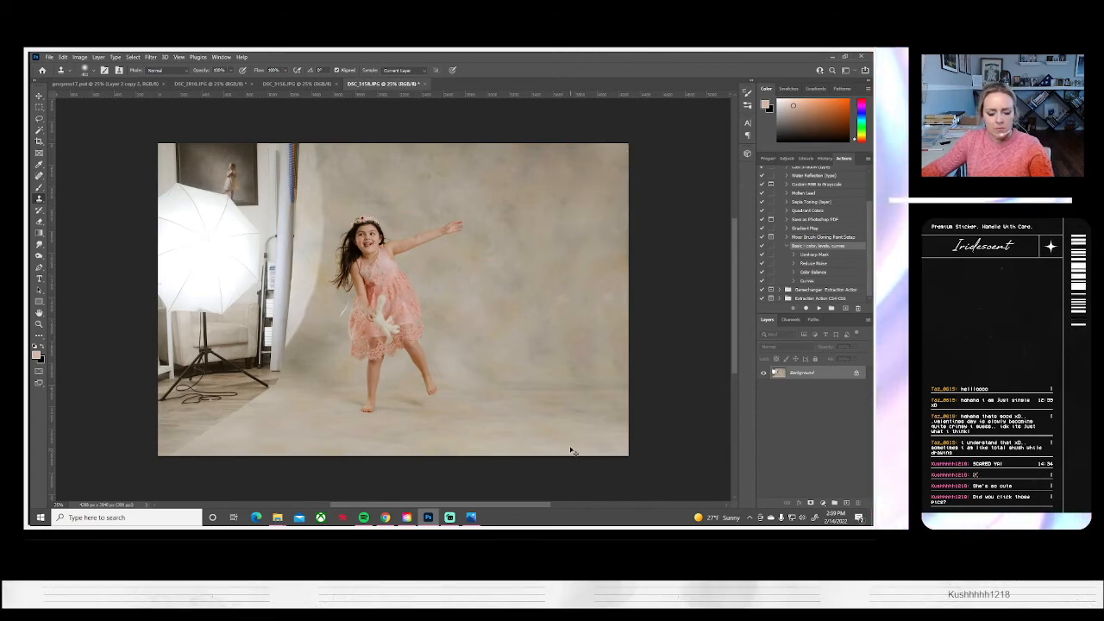
Place a copied backdrop strip on a new layer over the studio equipment at the photo's left edge and widen it up to the girl
key(ctrl+v)
key(ctrl+t)
drag(381, 395, 219, 399)
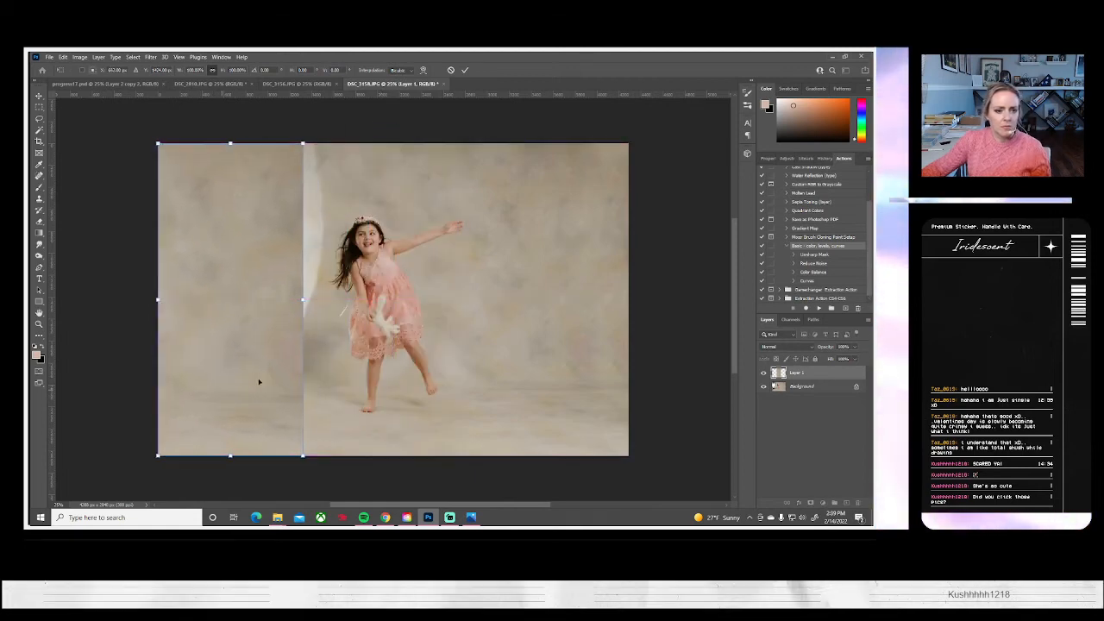
drag(304, 299, 348, 299)
key(Return)
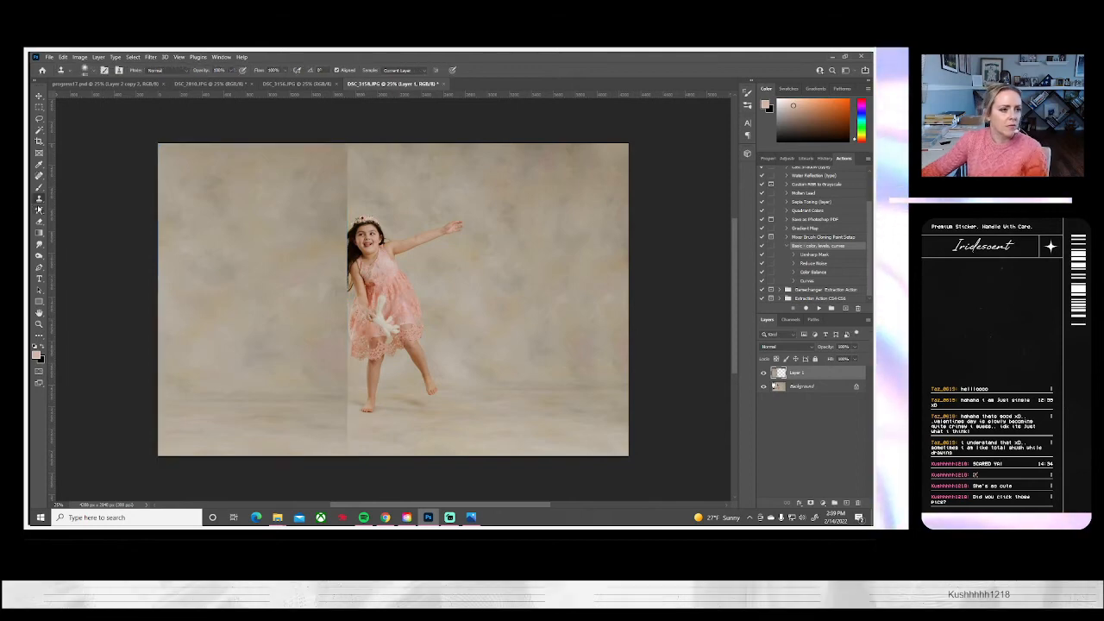
Erase the edge of the backdrop copy where it covers the girl's hair and dress, and slightly raise that layer's brightness
key(e)
drag(336, 257, 343, 319)
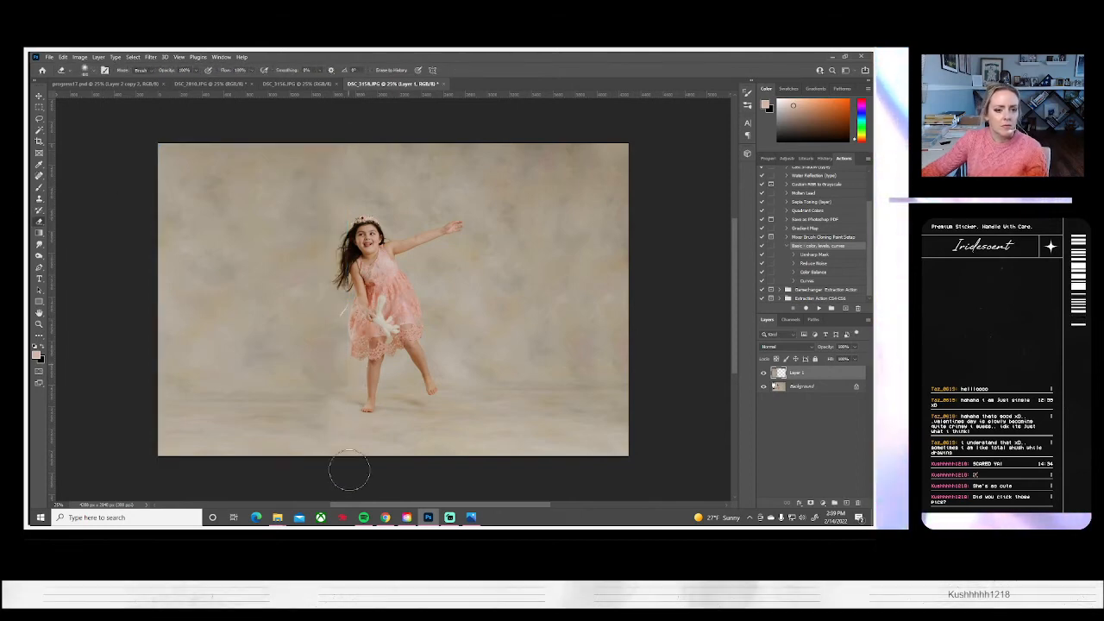
click(80, 57)
mouse_move(93, 81)
click(197, 78)
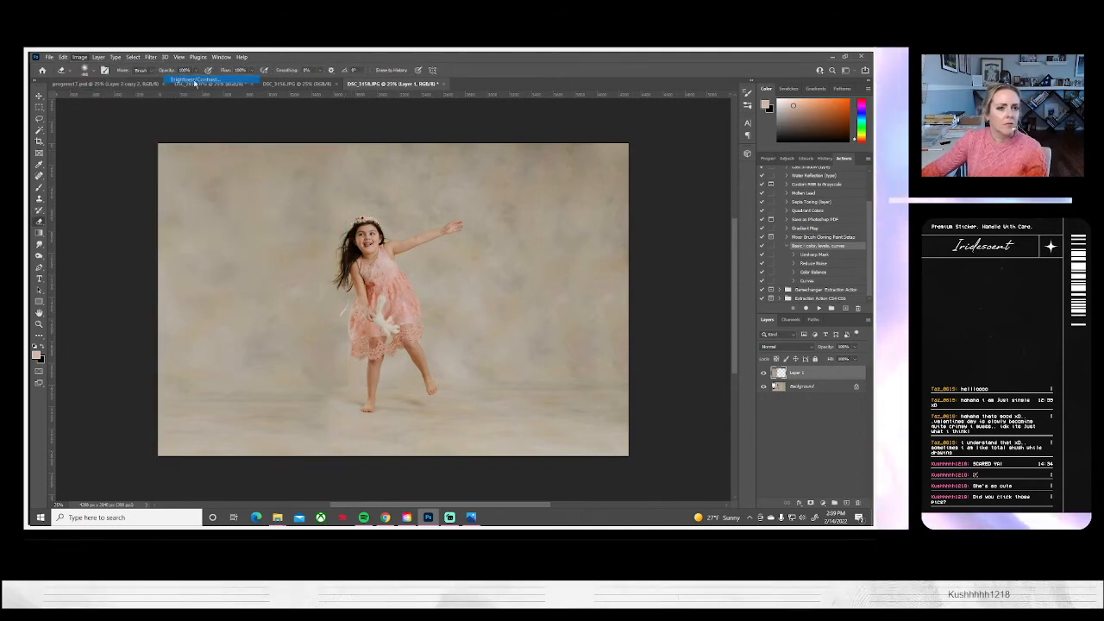
drag(688, 158, 689, 159)
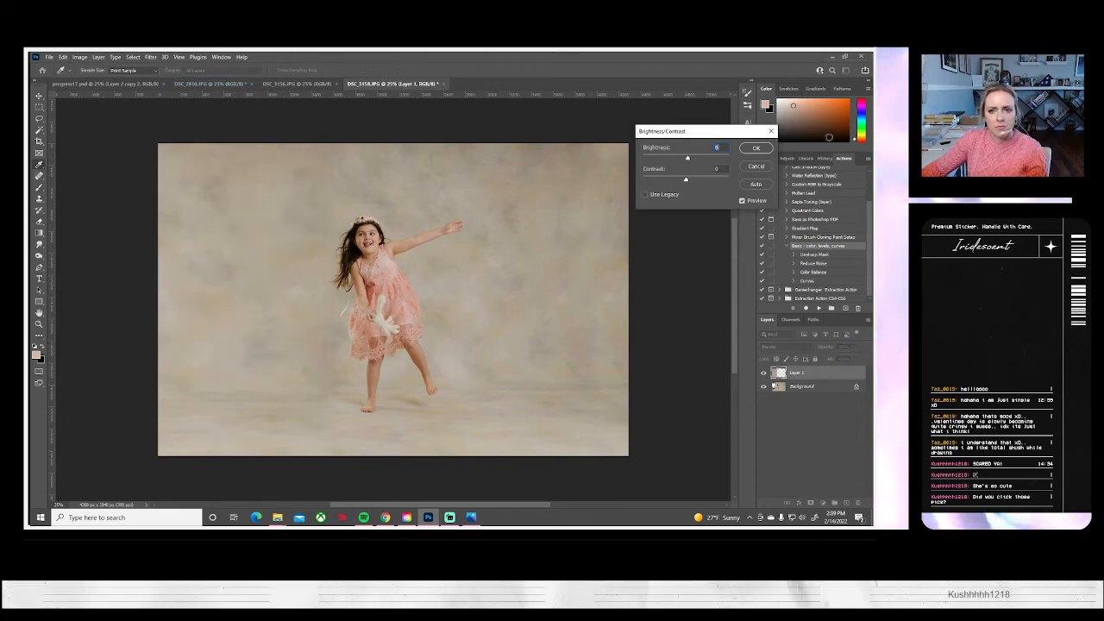
click(756, 148)
key(e)
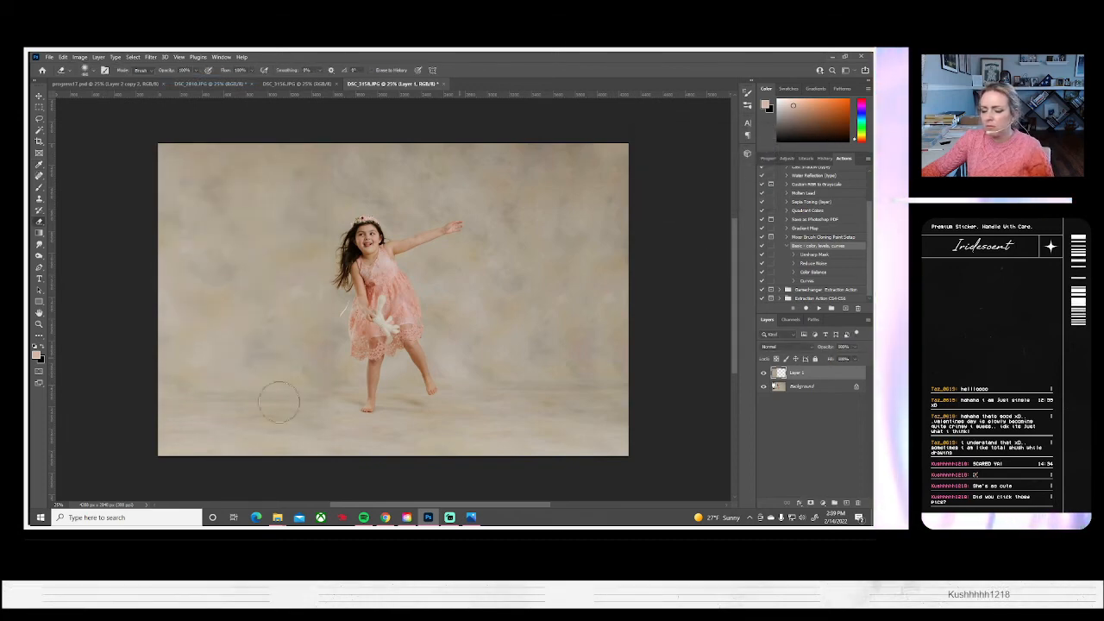
Flatten the extended DSC_3158 portrait, save it on the computer as a JPEG and close it
click(98, 57)
click(129, 400)
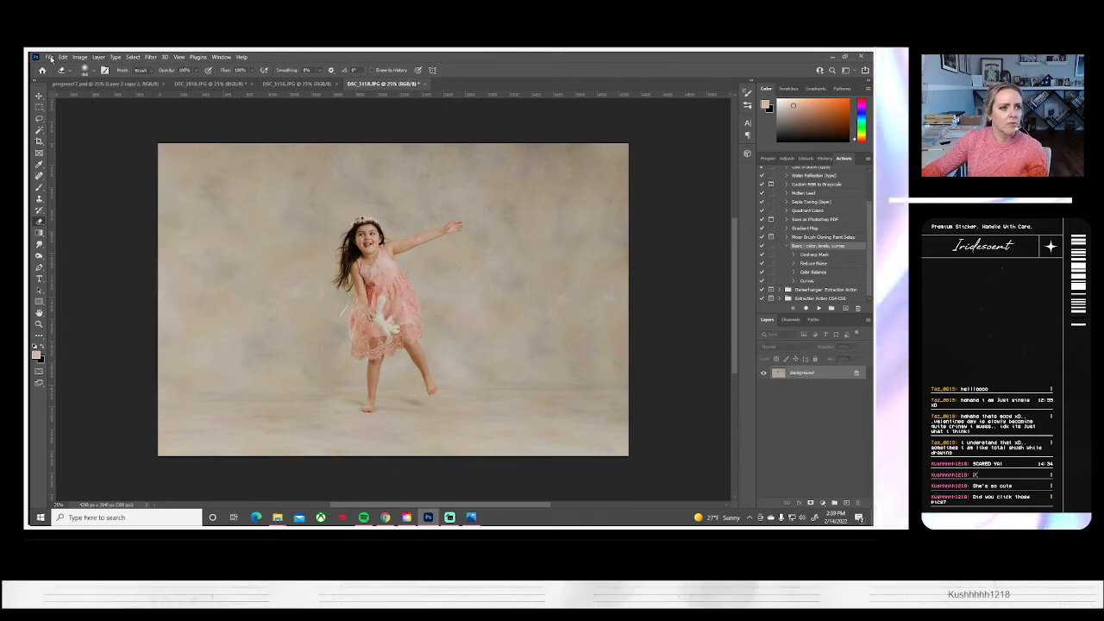
click(49, 57)
click(69, 175)
click(556, 350)
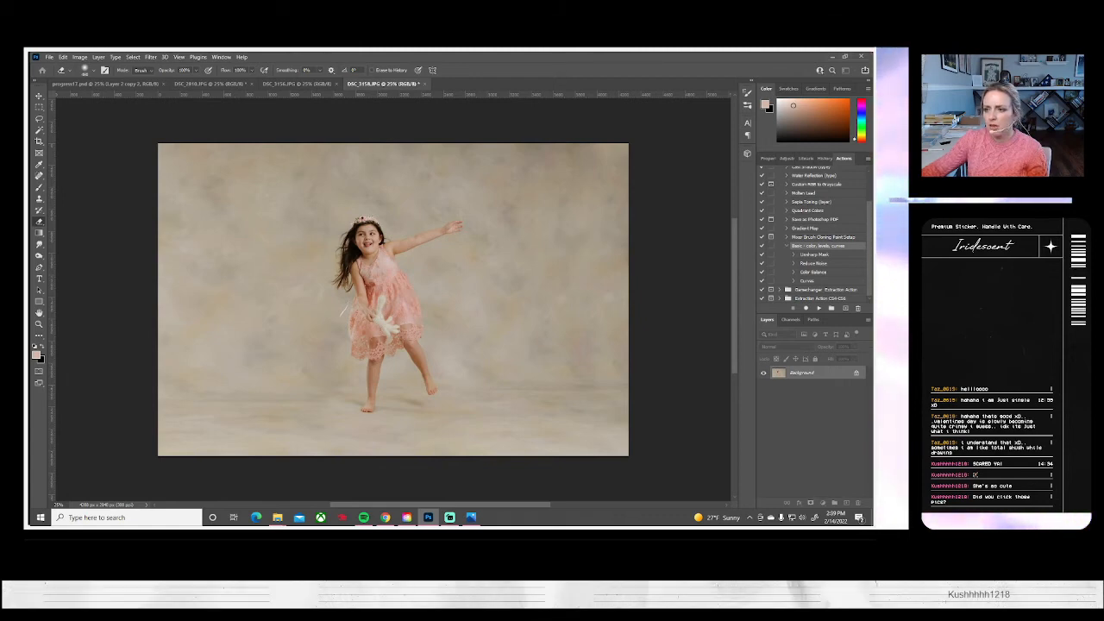
click(652, 219)
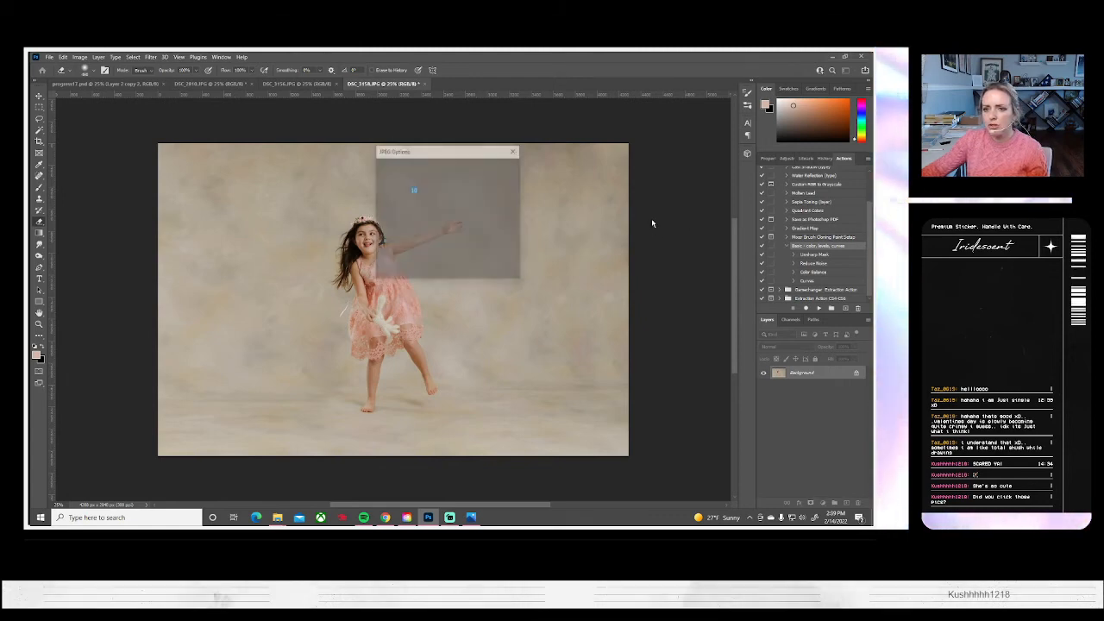
click(500, 167)
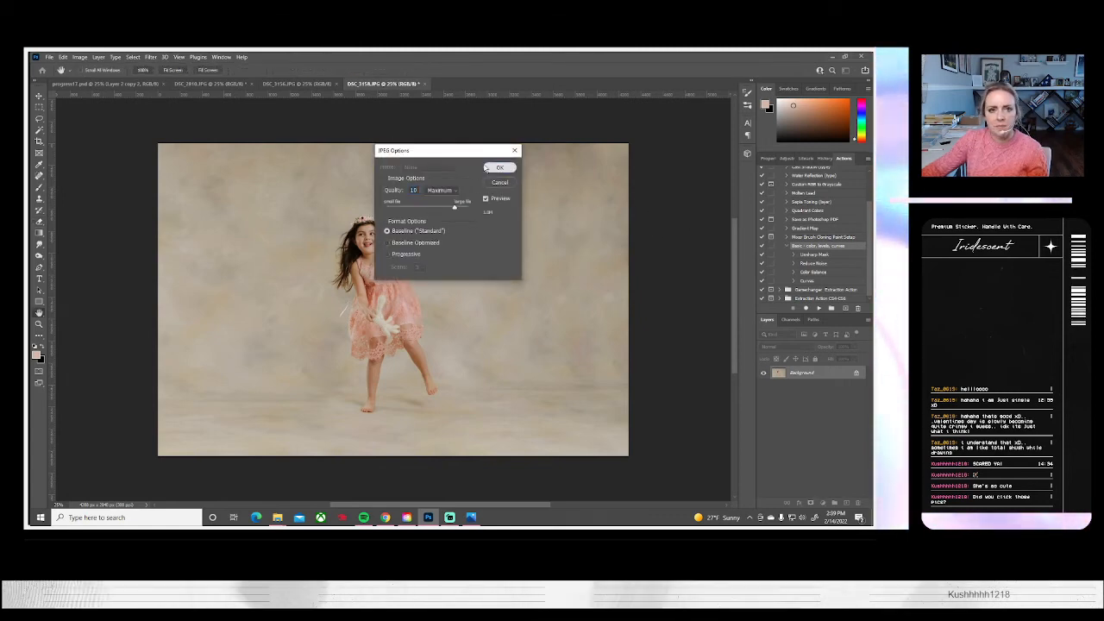
click(421, 84)
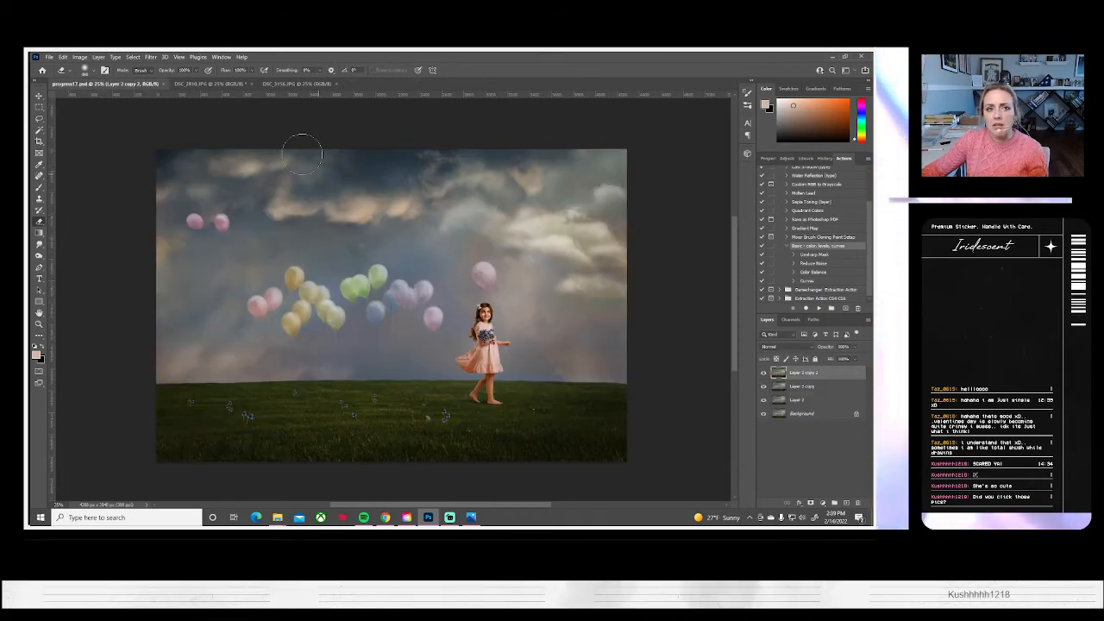
Close the unedited DSC_3156 portrait and bring up the dialog for opening more photos
click(298, 83)
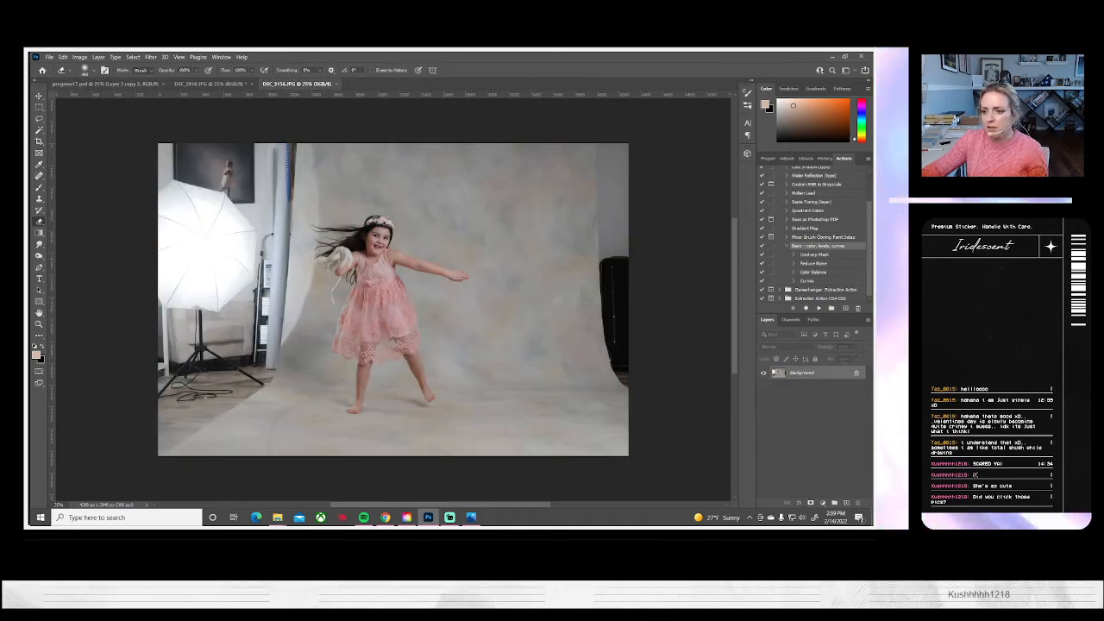
key(super+d)
key(super+d)
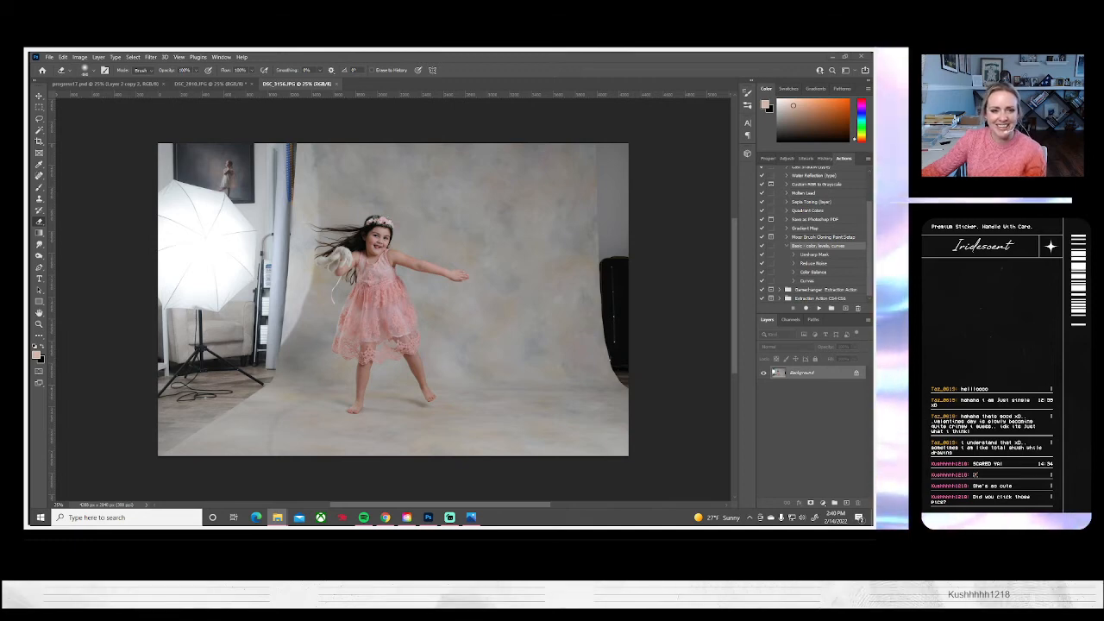
click(335, 84)
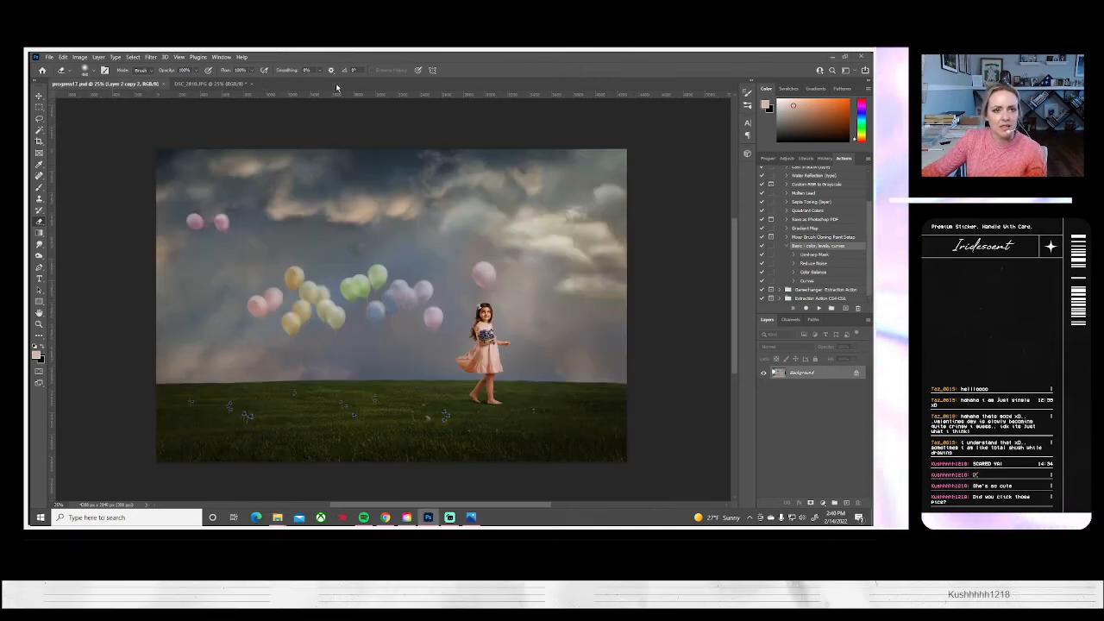
click(49, 57)
click(58, 73)
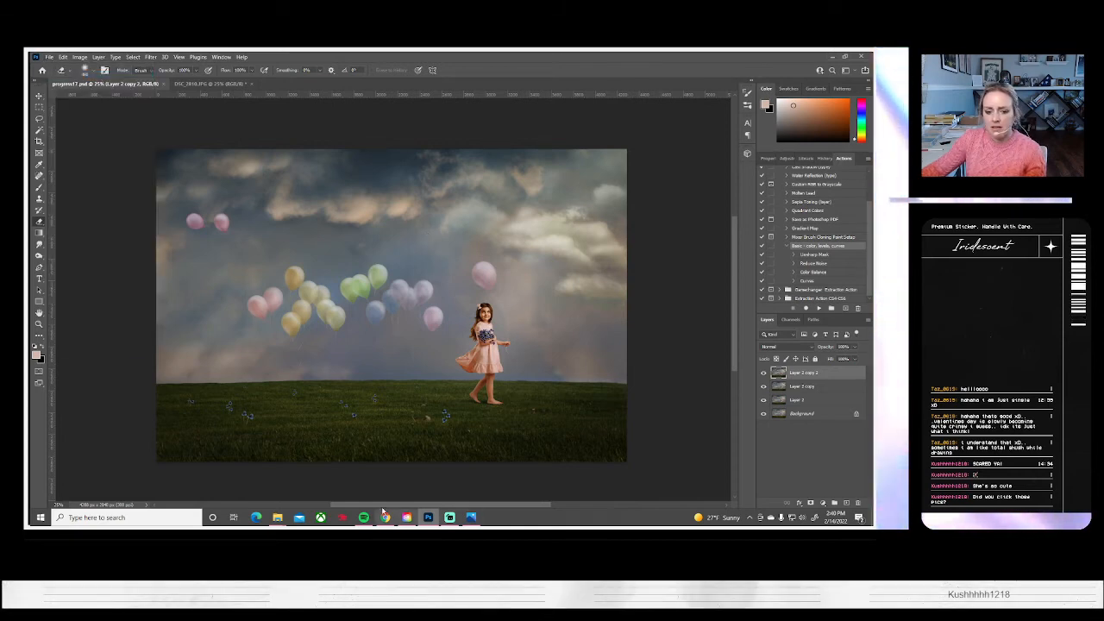
Switch to Photos and examine the flower-crown bunny portraits from DSC_3170 onward, returning to DSC_3174
click(473, 517)
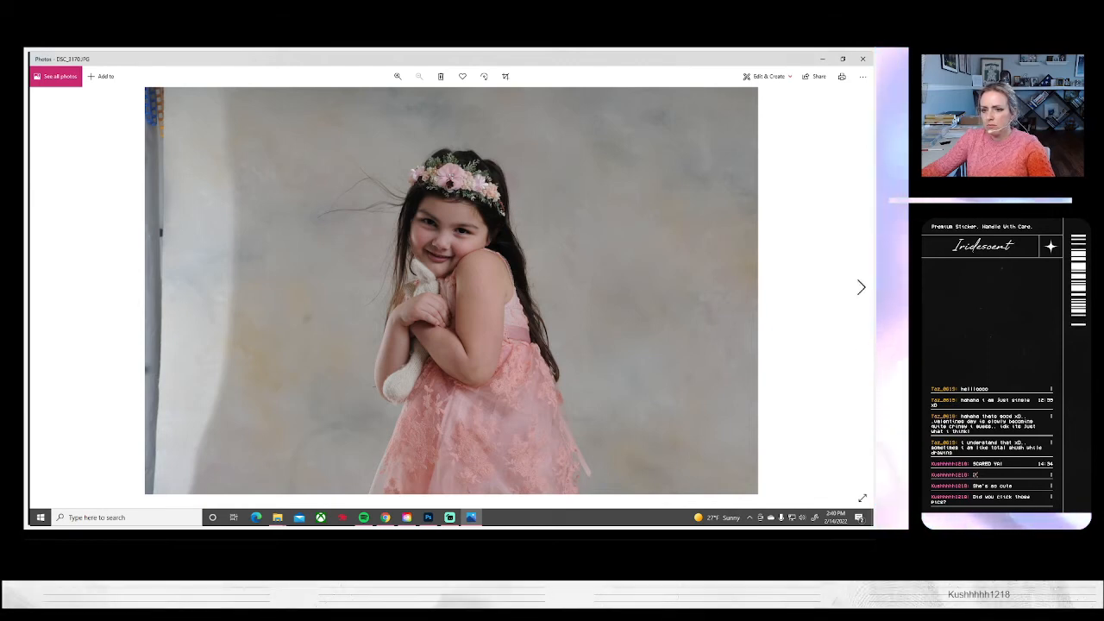
click(860, 289)
click(860, 289)
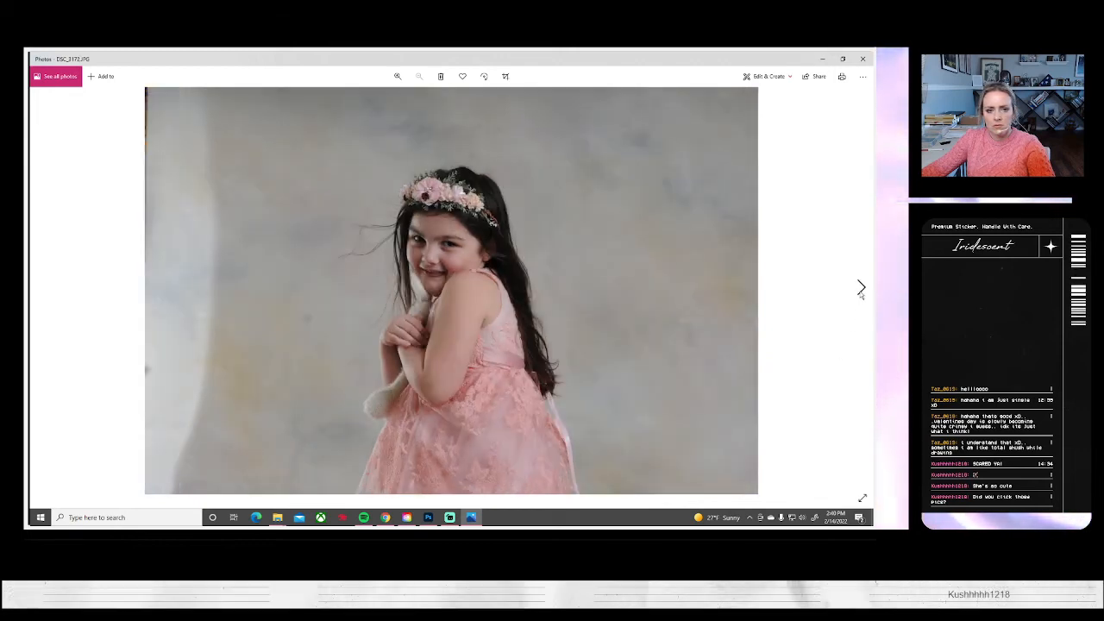
click(860, 289)
click(860, 289)
click(860, 288)
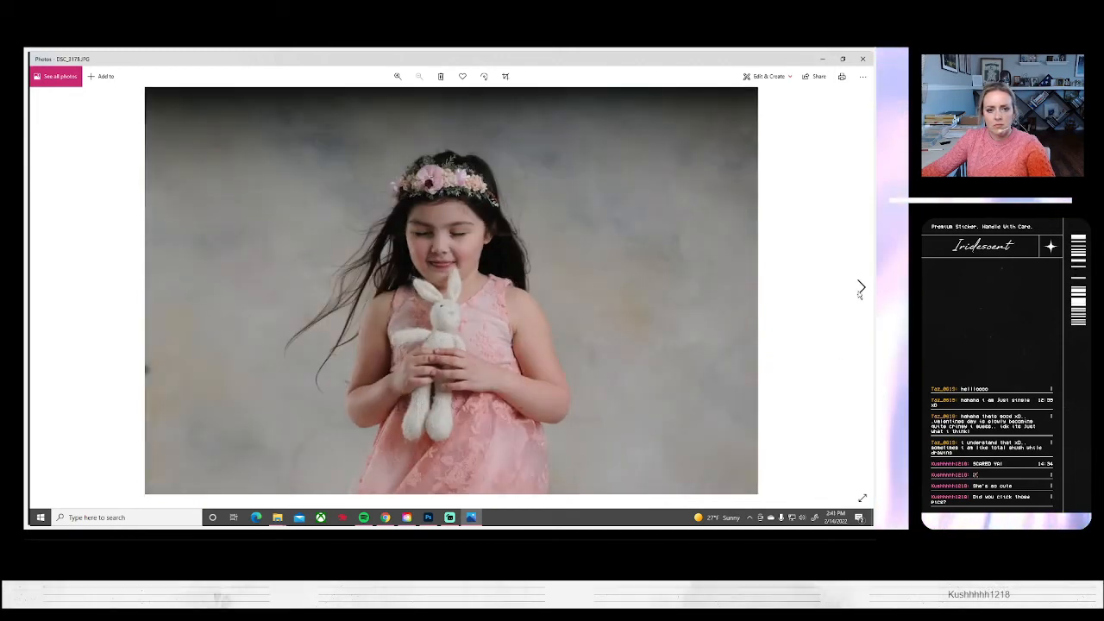
click(49, 297)
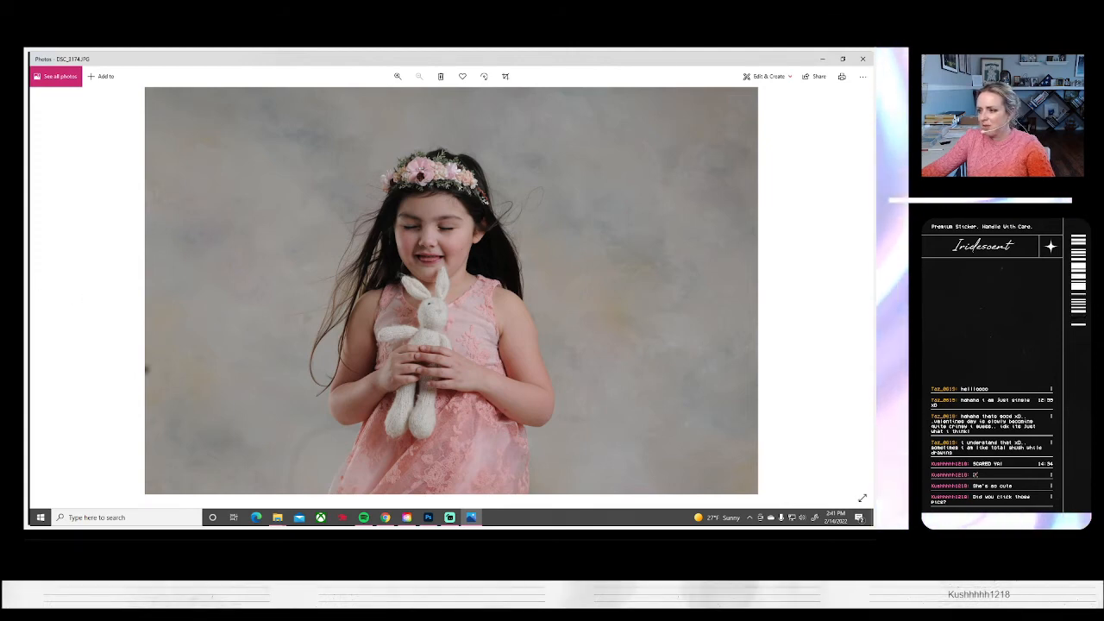
Compare the closed-eyes bunny portraits from DSC_3174 through DSC_3180 in Photos
key(alt+Tab)
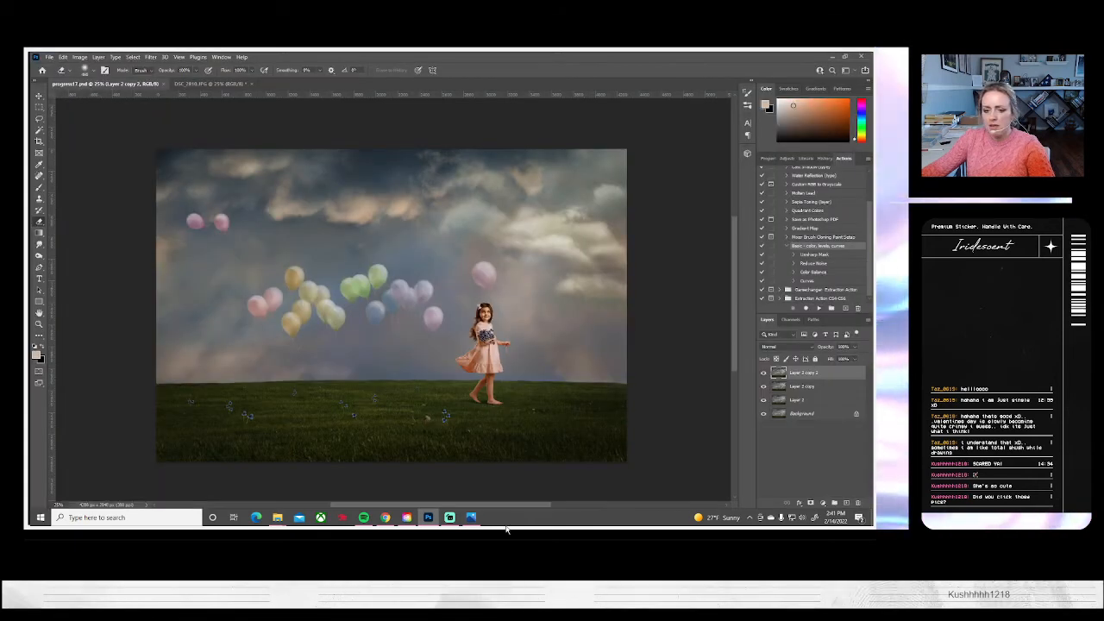
key(alt+Tab)
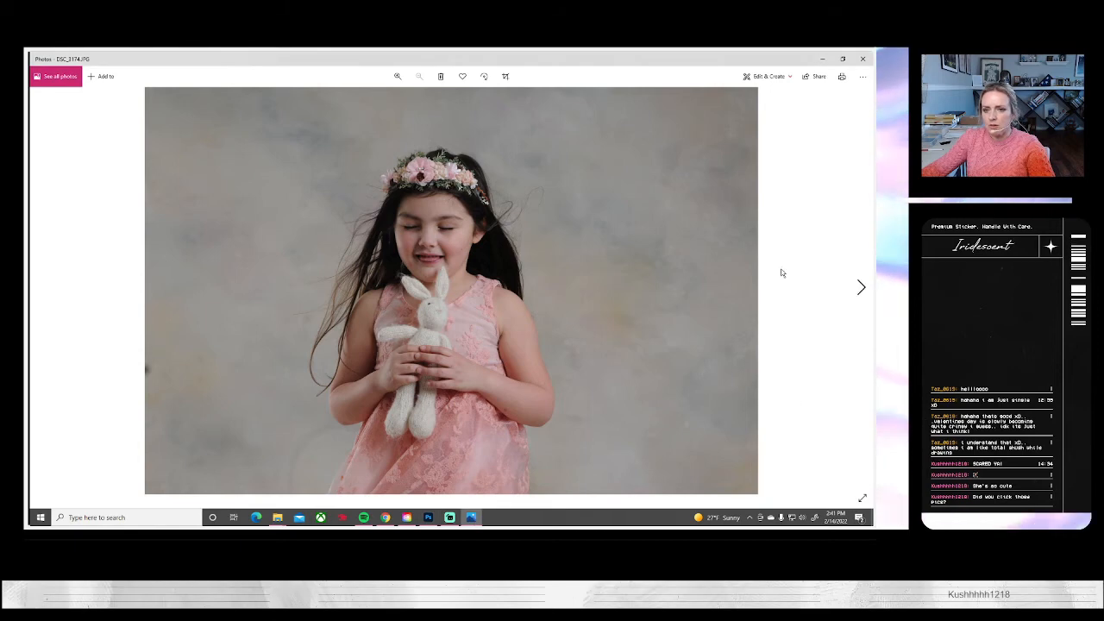
click(860, 286)
click(861, 287)
click(859, 287)
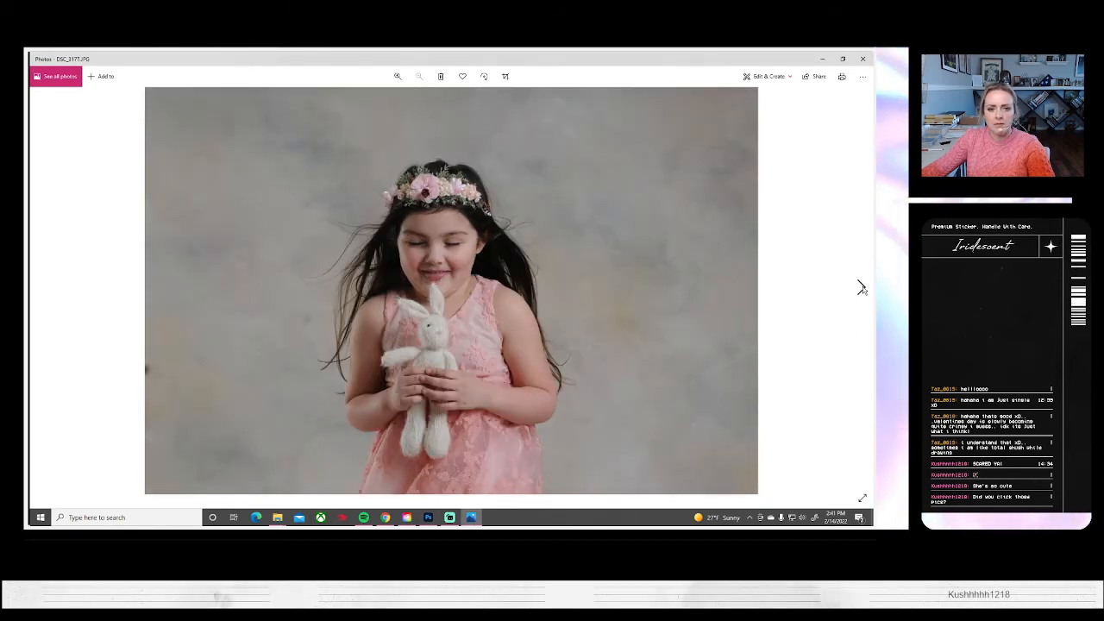
click(860, 287)
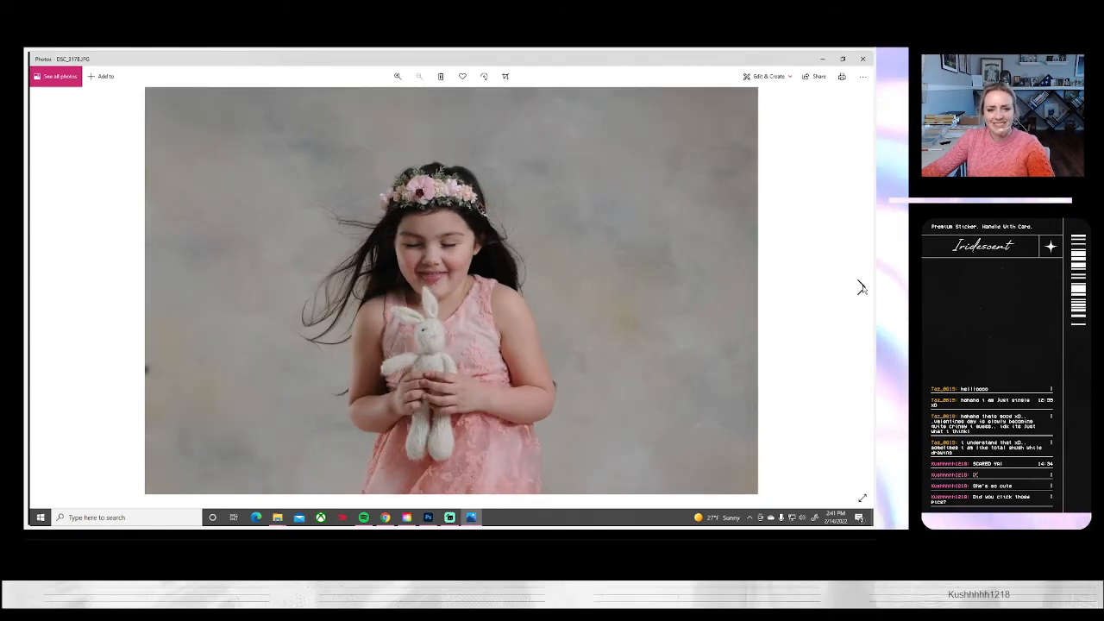
click(859, 288)
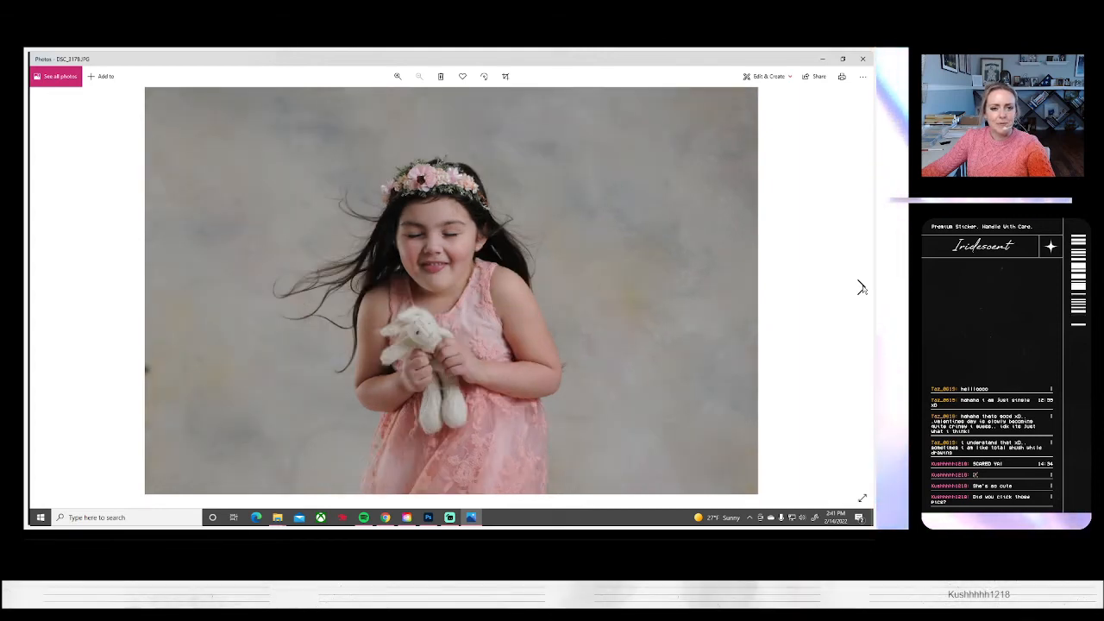
click(860, 288)
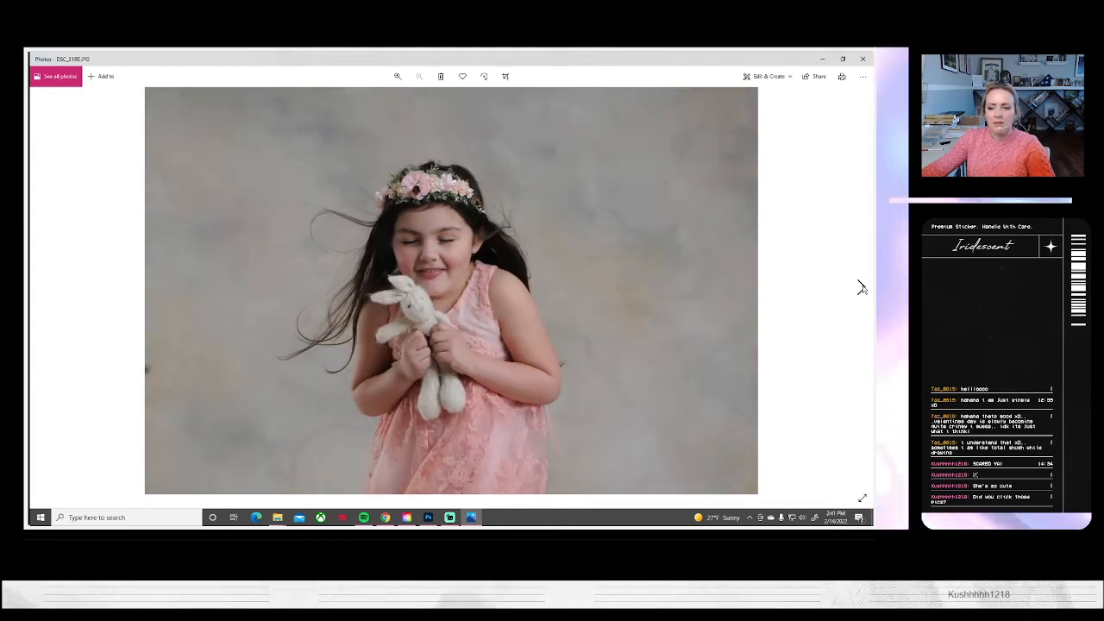
key(alt+Tab)
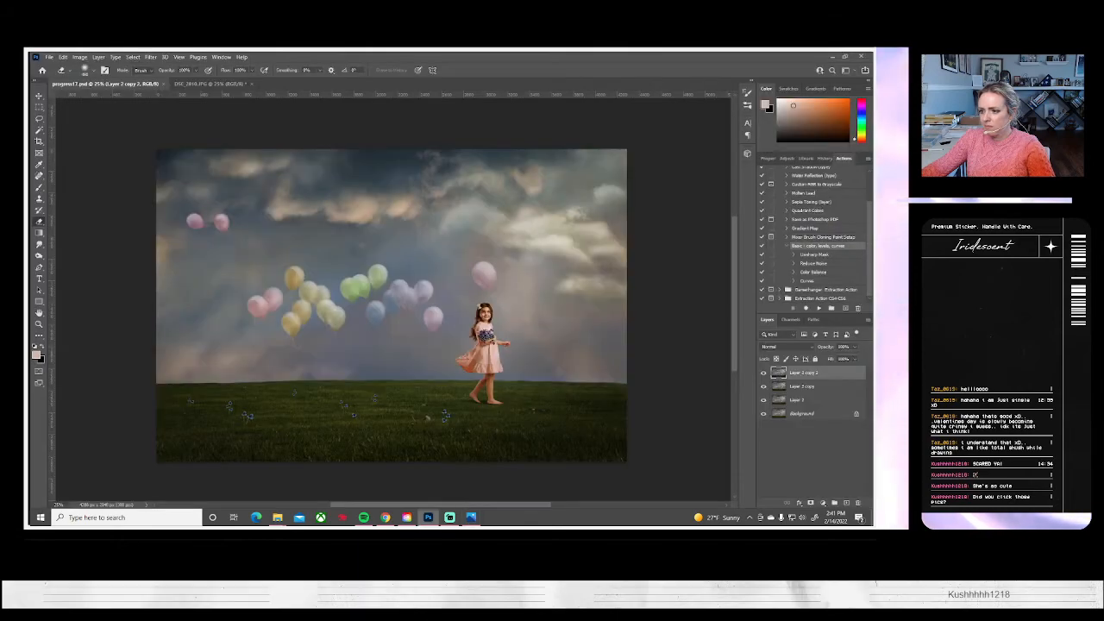
Go on through the photo viewer and examine the first gray knit shawl portraits, DSC_3182 through DSC_3186
click(468, 519)
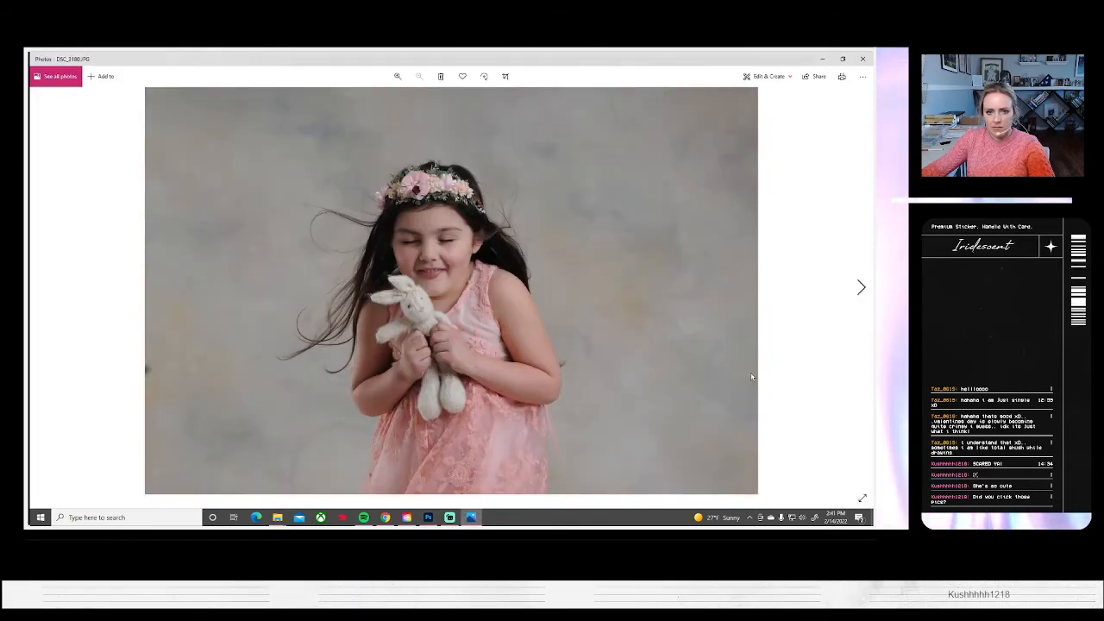
click(860, 287)
click(860, 288)
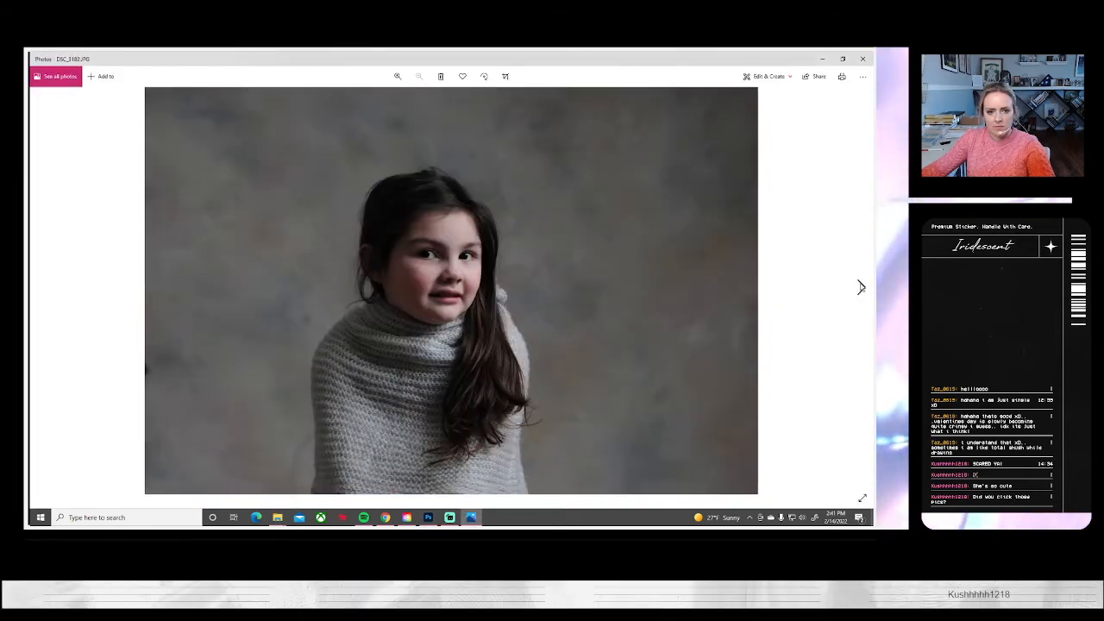
click(860, 287)
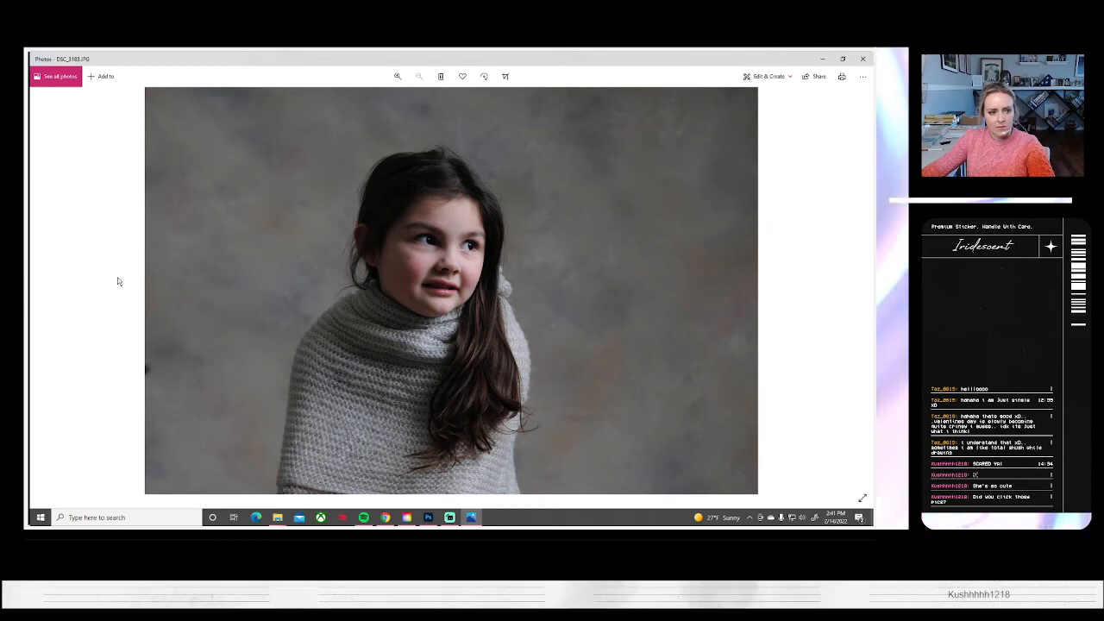
click(47, 290)
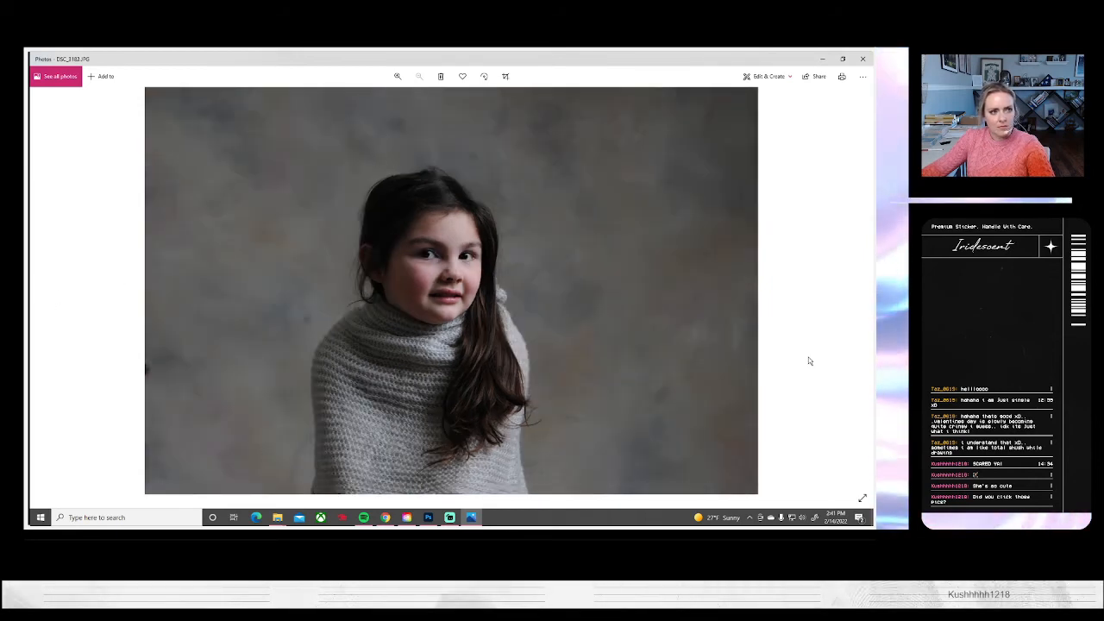
click(859, 298)
click(858, 299)
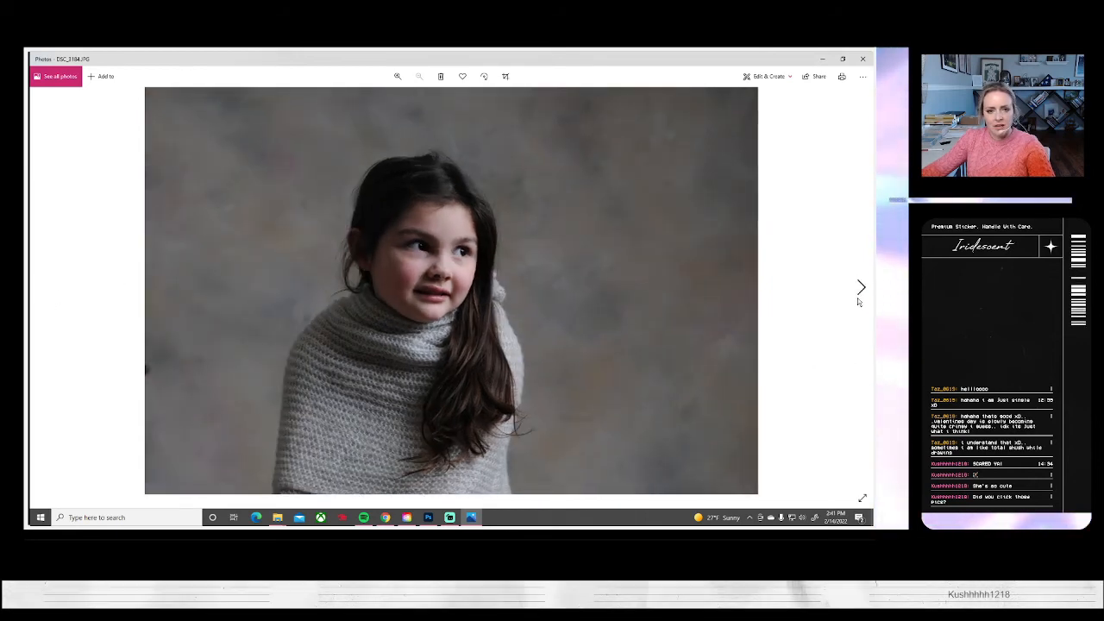
click(858, 299)
click(858, 297)
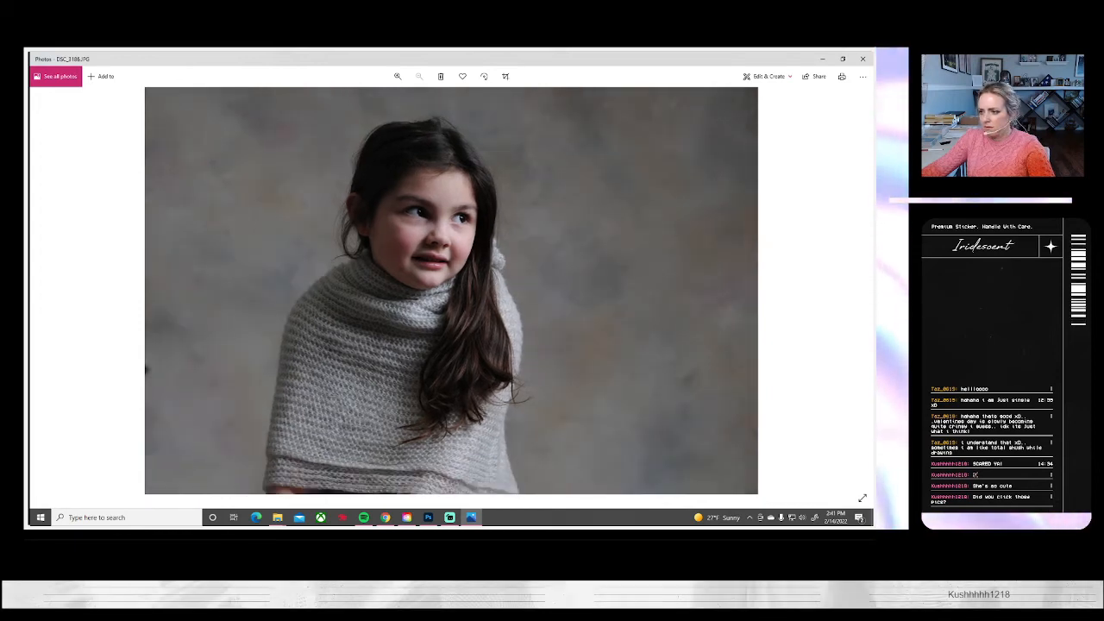
key(alt+Tab)
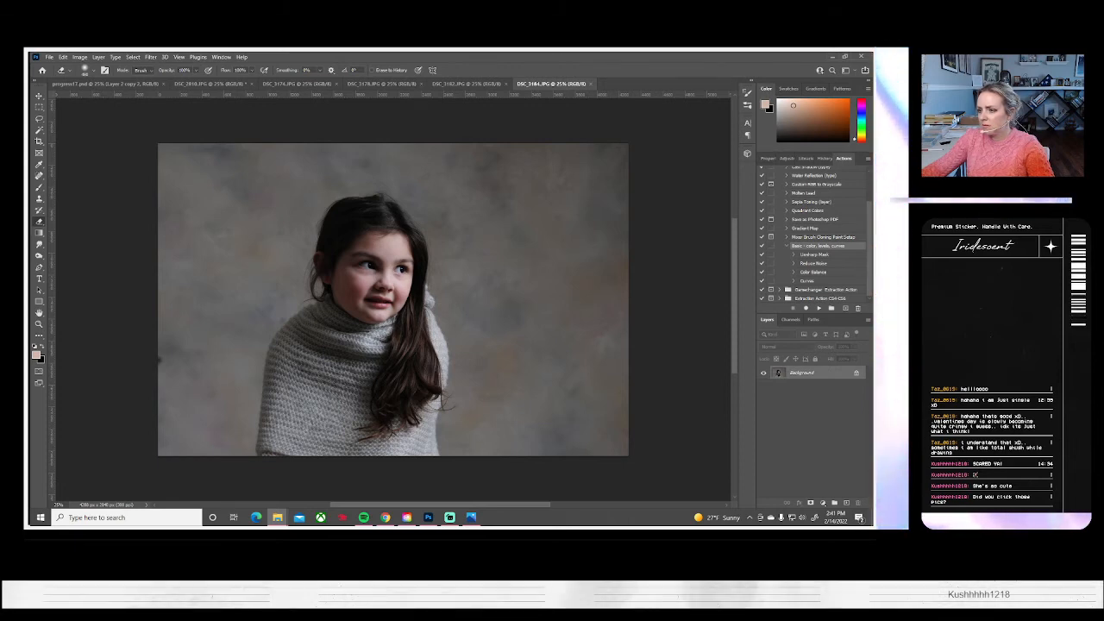
Switch to Photos and compare the gray shawl portraits from DSC_3185 through DSC_3190
key(alt+Tab)
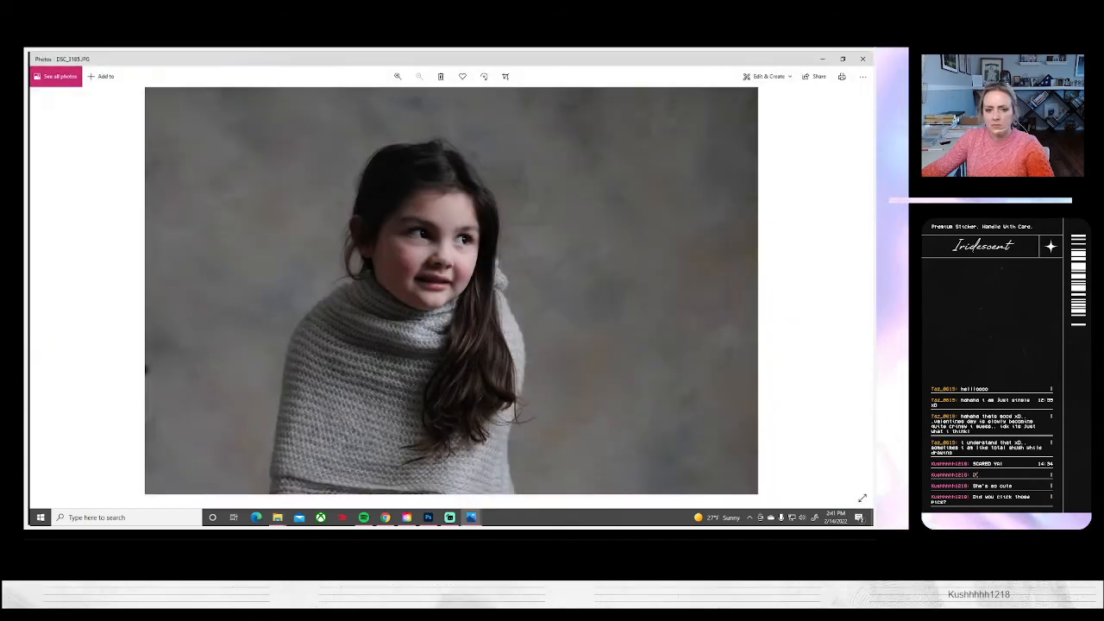
click(859, 286)
click(859, 286)
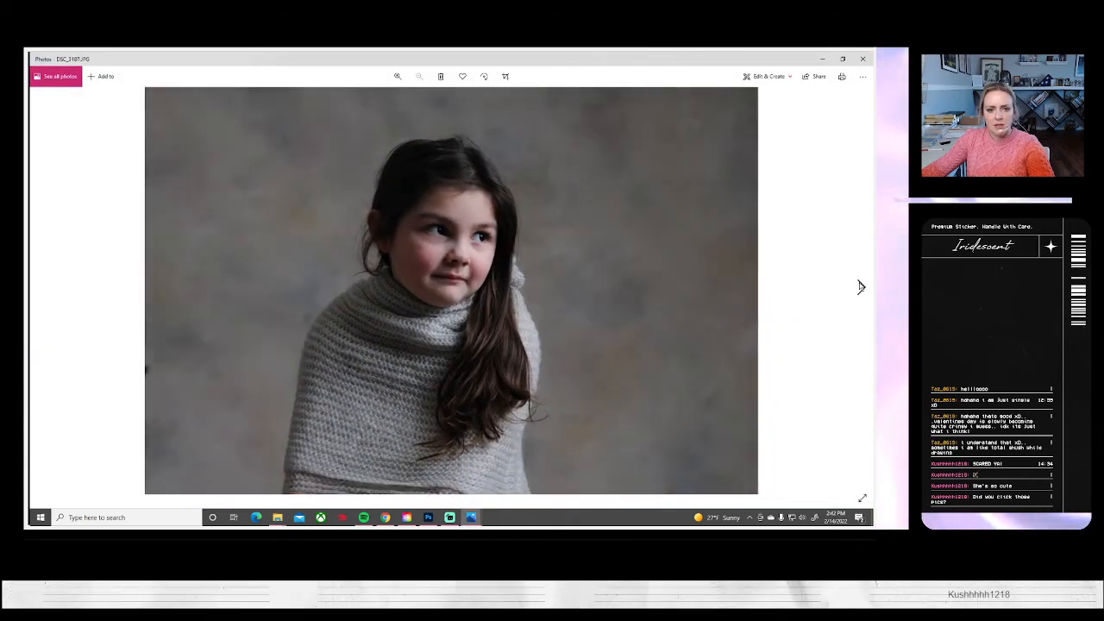
click(859, 286)
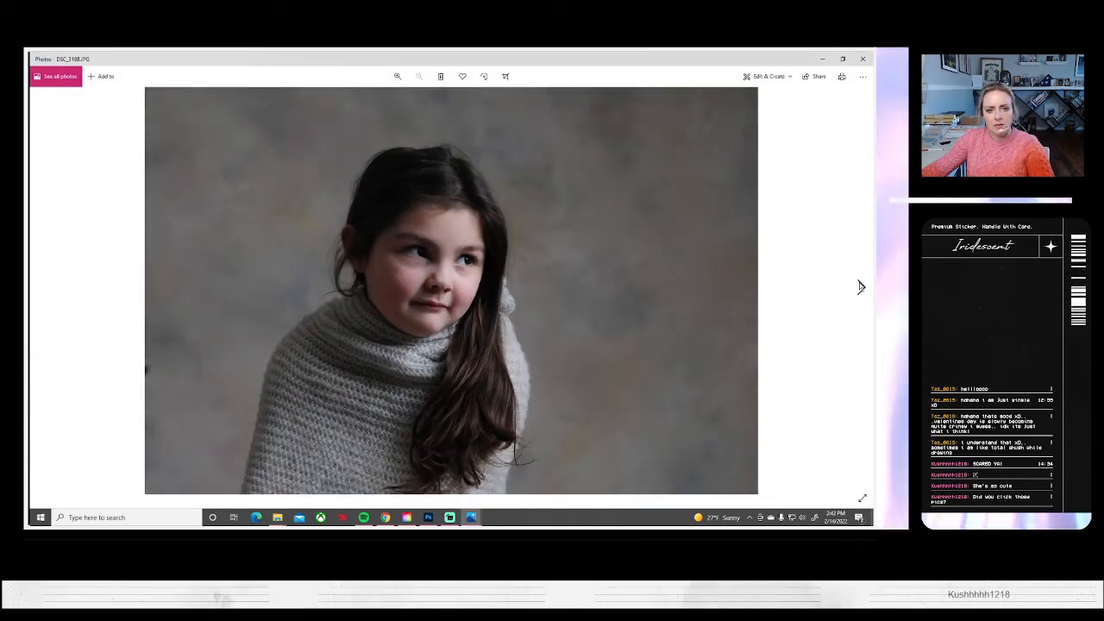
click(860, 287)
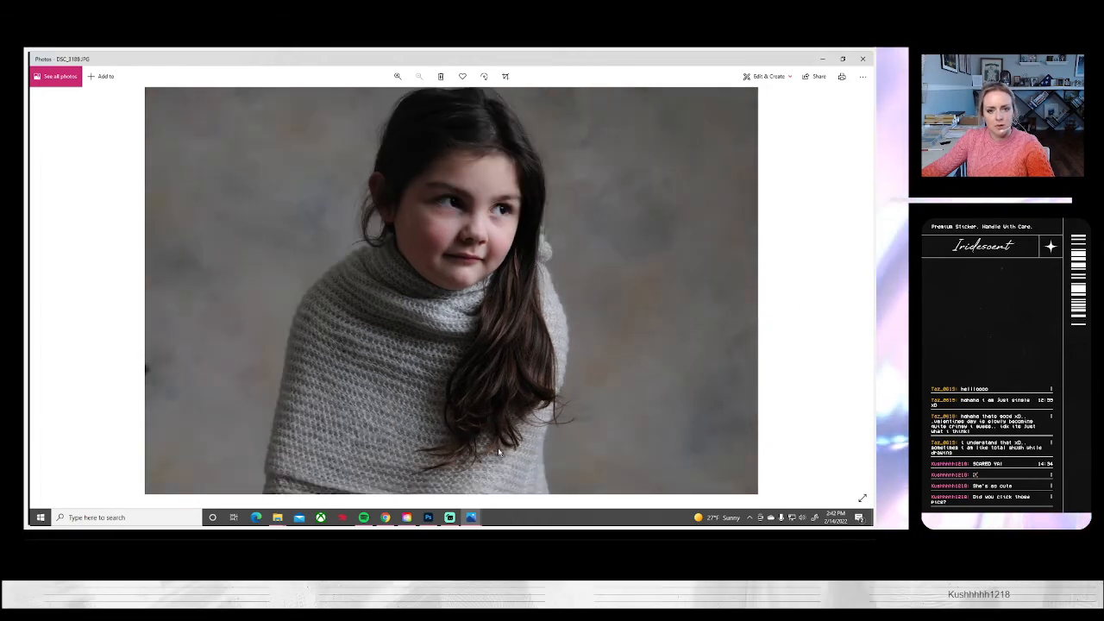
click(860, 287)
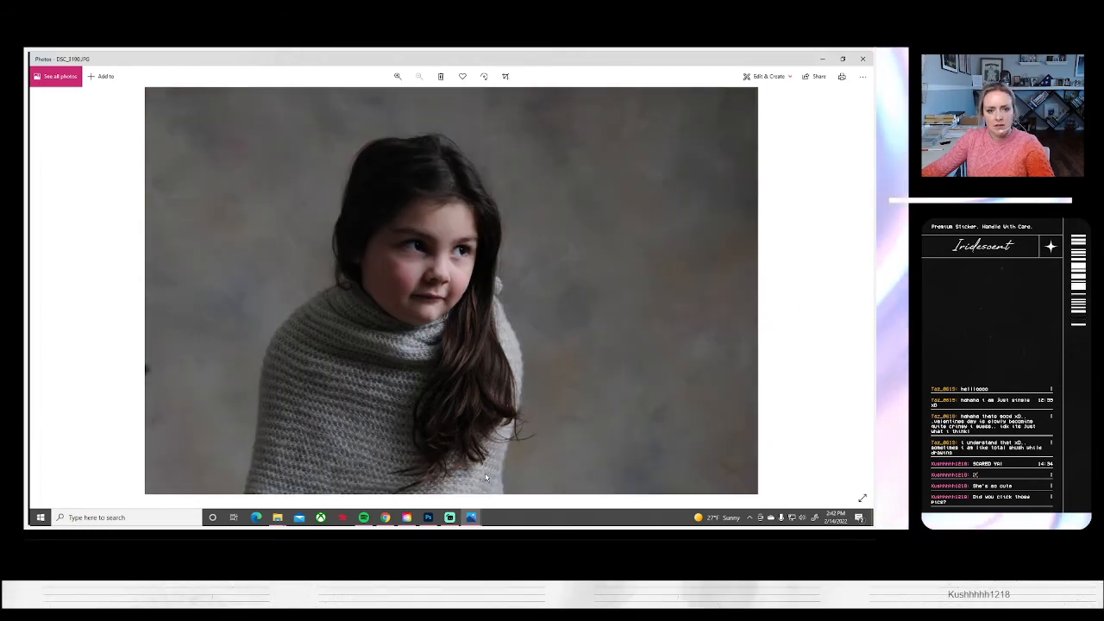
Return to Photoshop and bring up the dialog for opening more photos
click(427, 517)
click(49, 57)
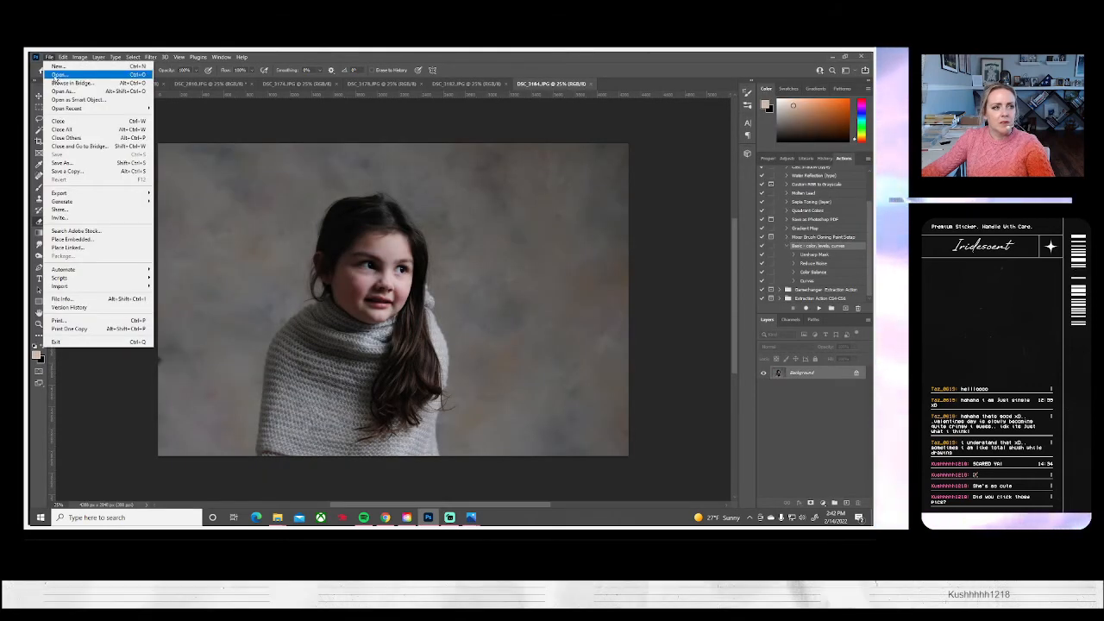
click(55, 75)
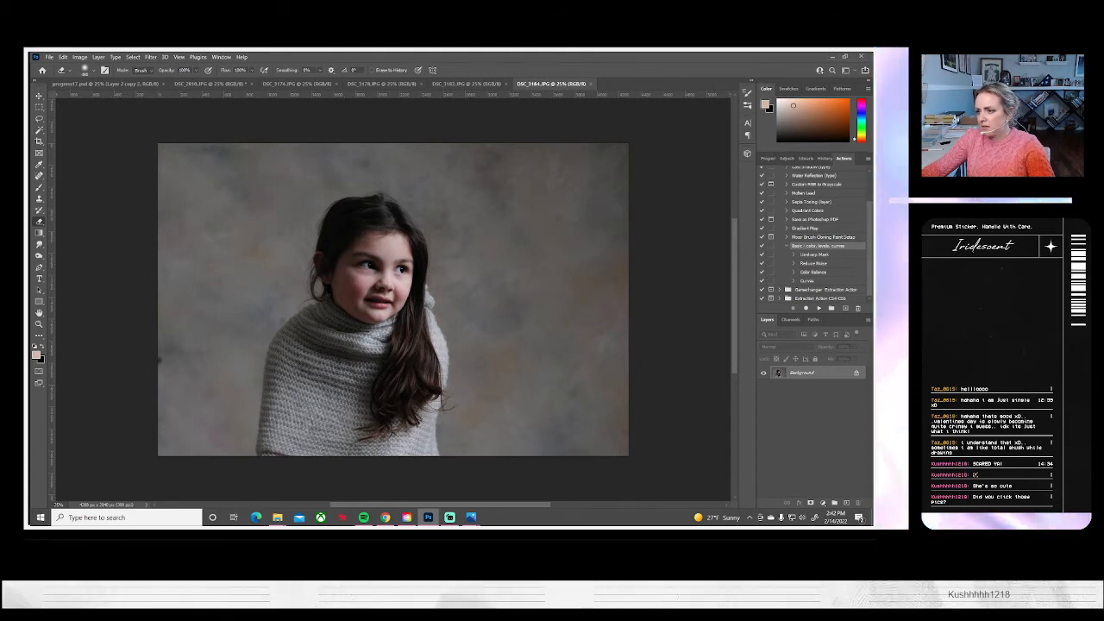
Examine the shawl portraits DSC_3190 through DSC_3193 in Photos, then return to Photoshop
mouse_move(475, 521)
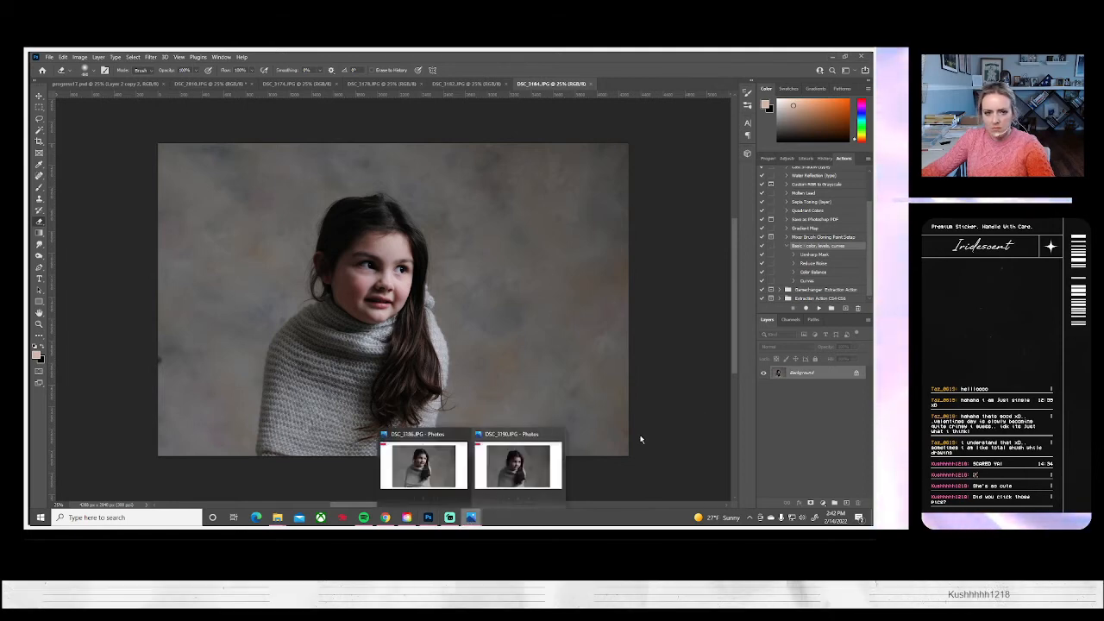
click(519, 461)
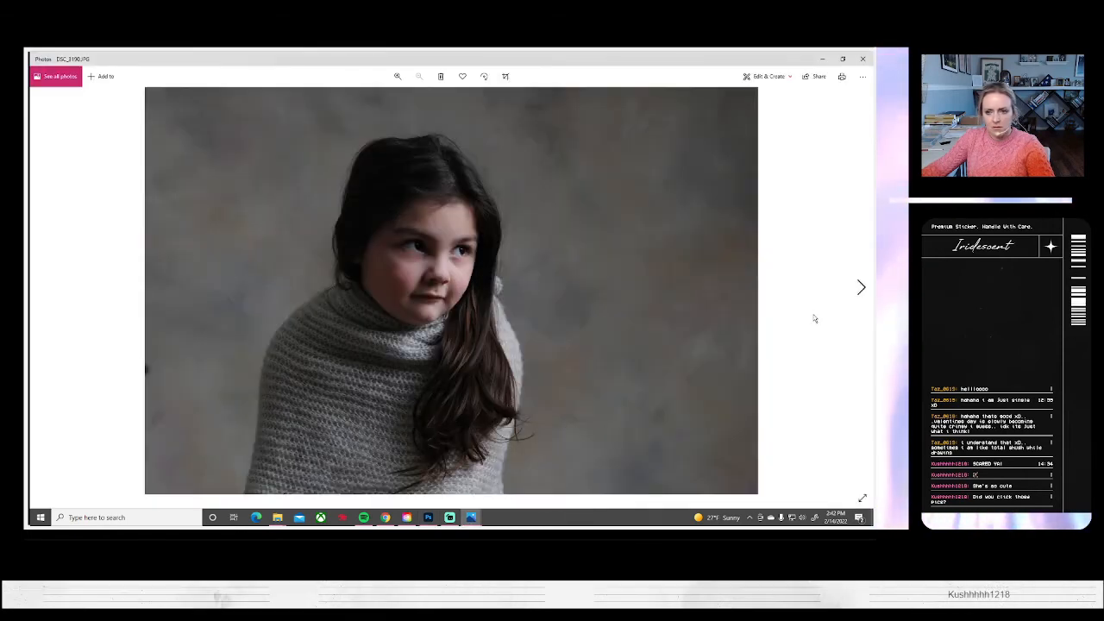
click(859, 287)
click(860, 287)
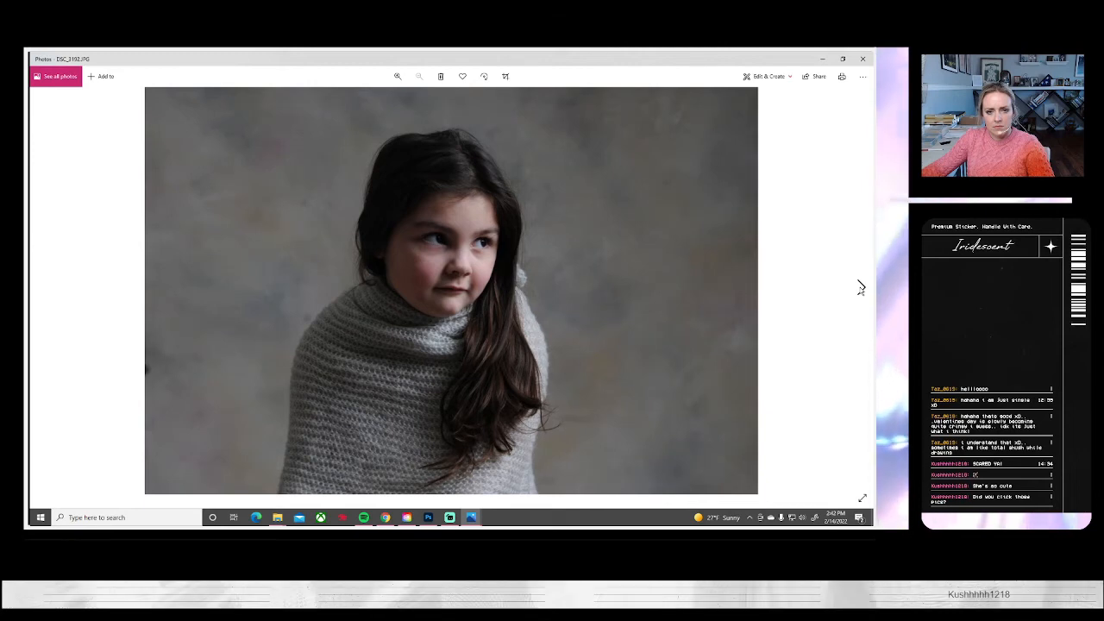
click(860, 287)
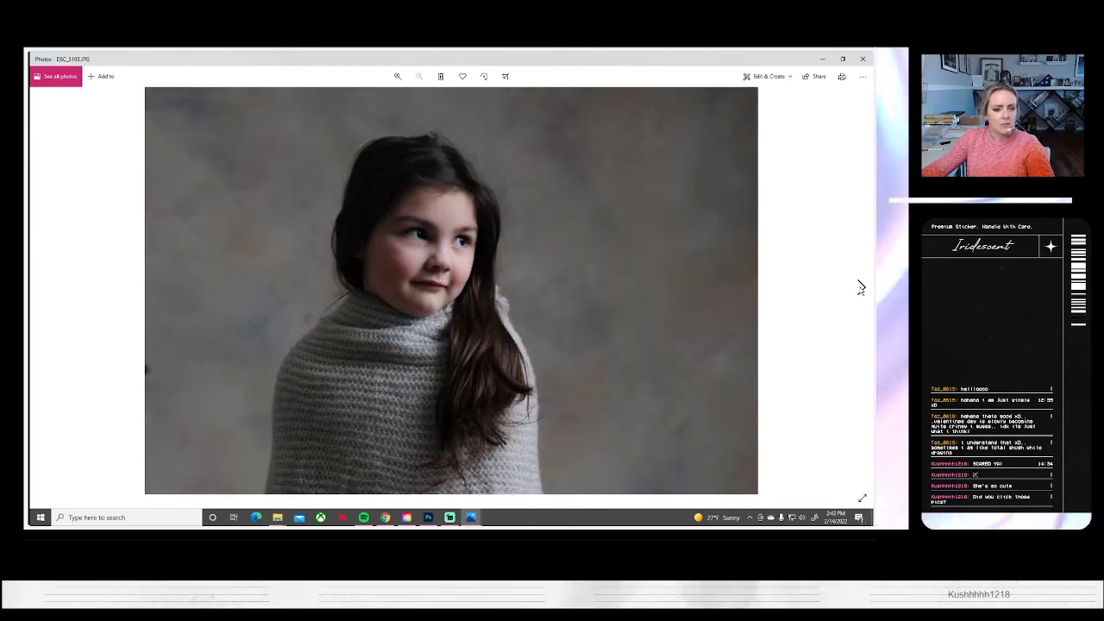
key(alt+Tab)
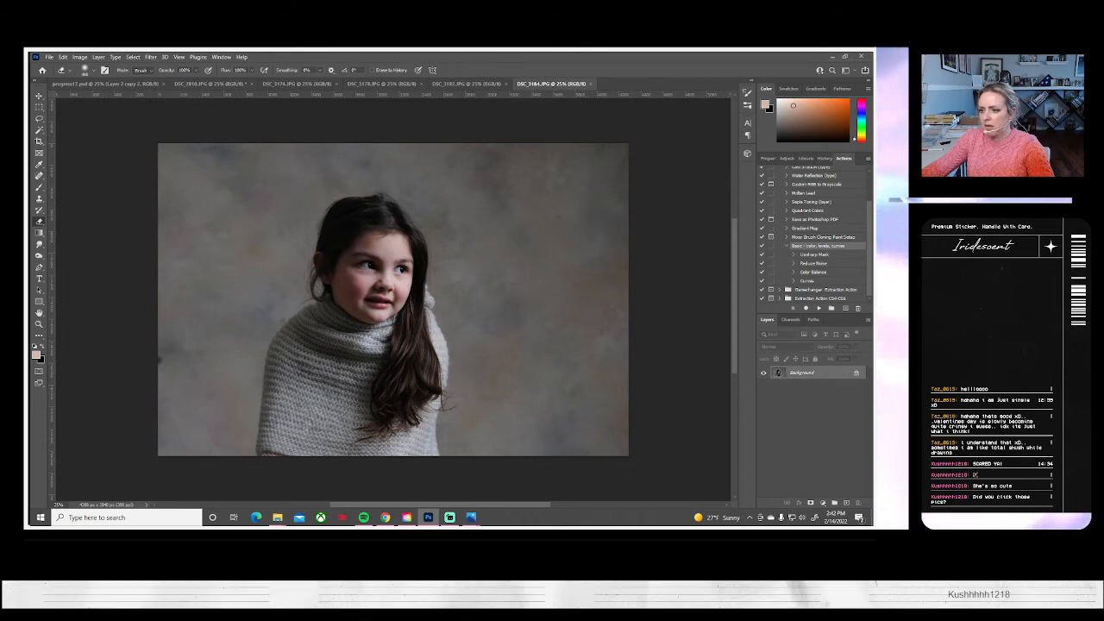
Go back to Photos and examine the portraits after DSC_3193, through the folded-hands poses up to DSC_3199
mouse_move(476, 520)
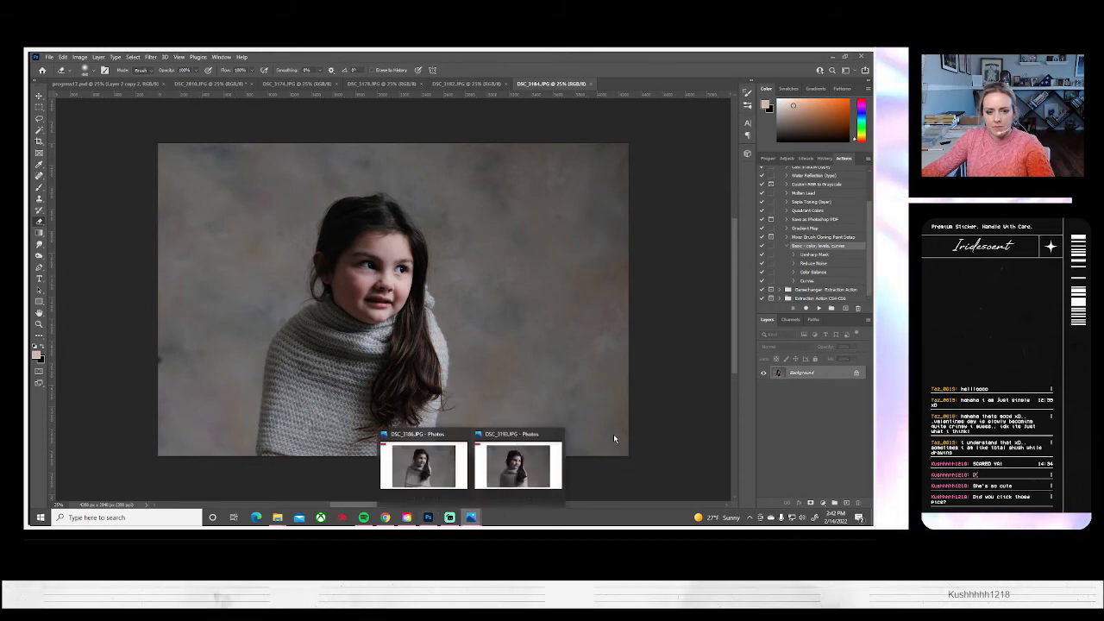
click(514, 466)
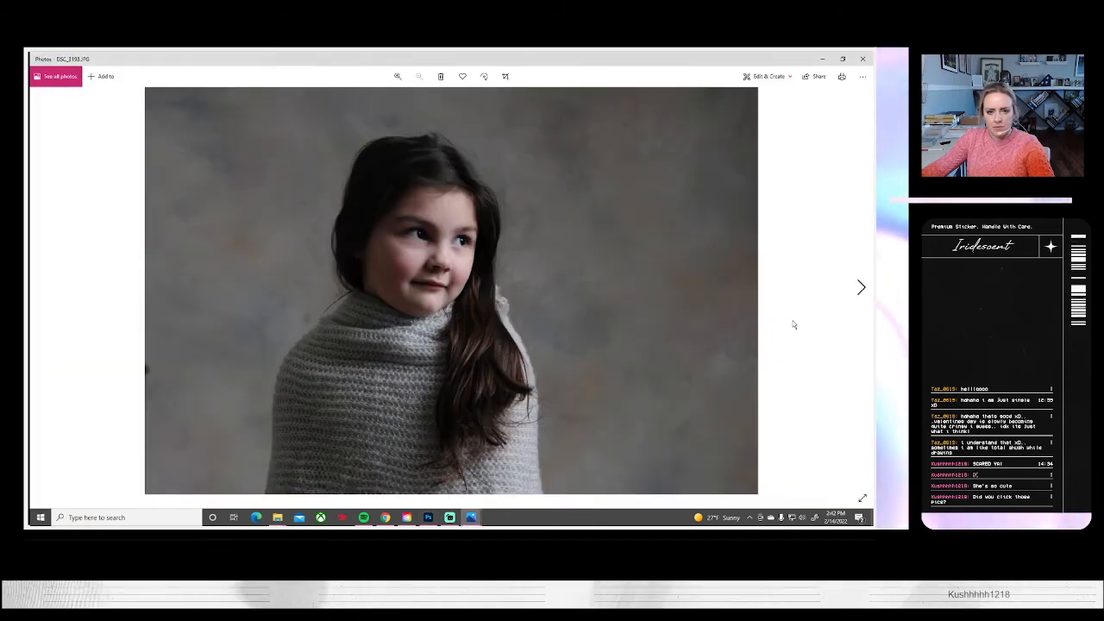
click(860, 288)
click(859, 287)
click(860, 287)
click(860, 287)
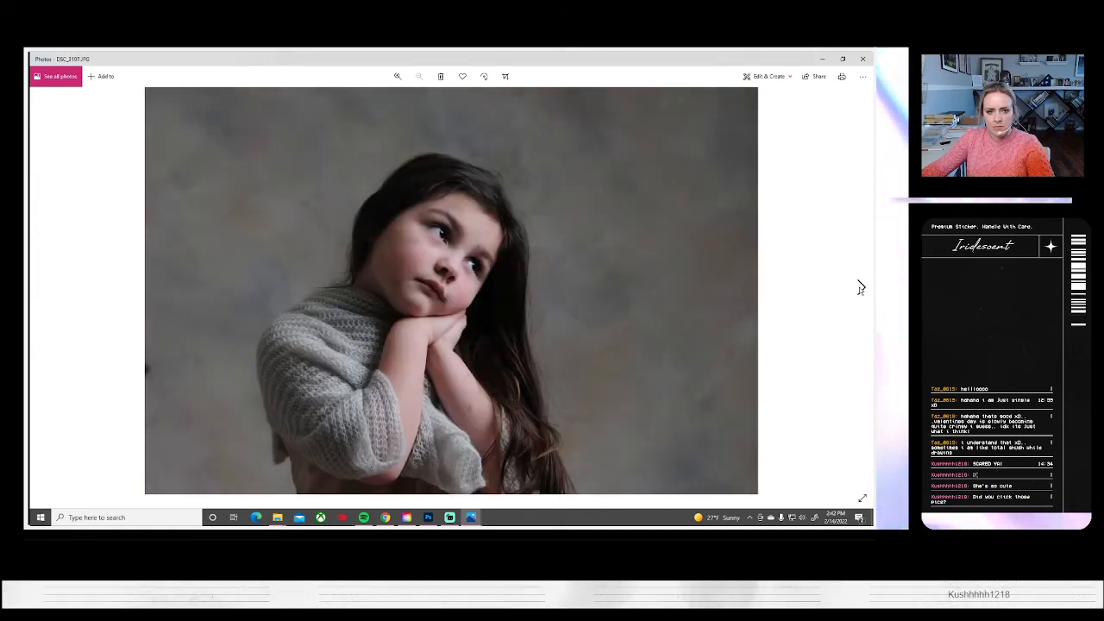
click(860, 287)
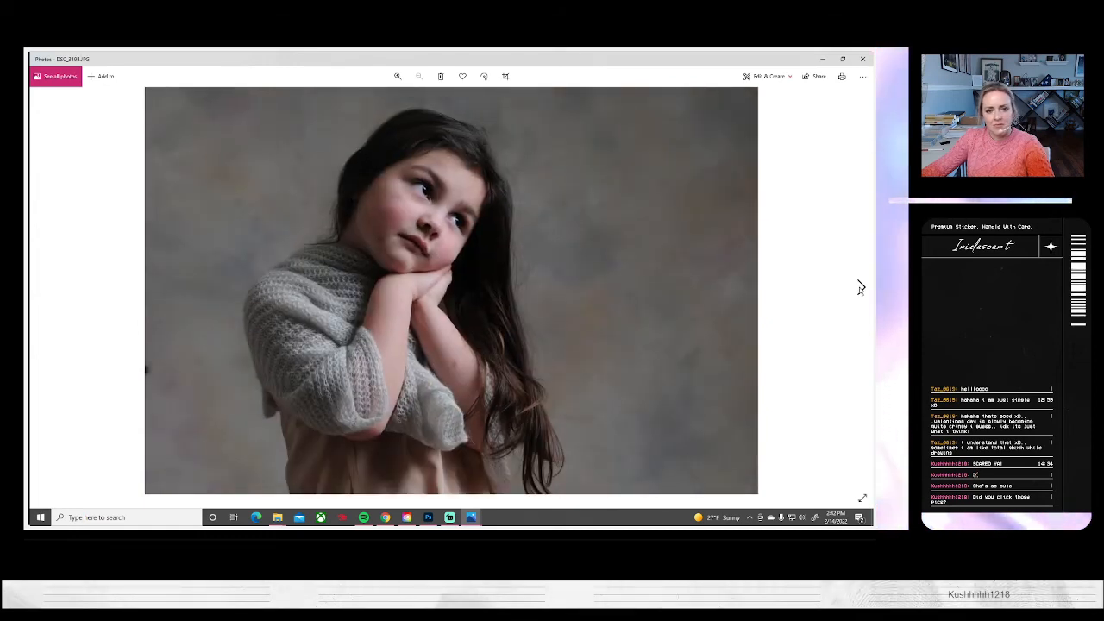
click(860, 287)
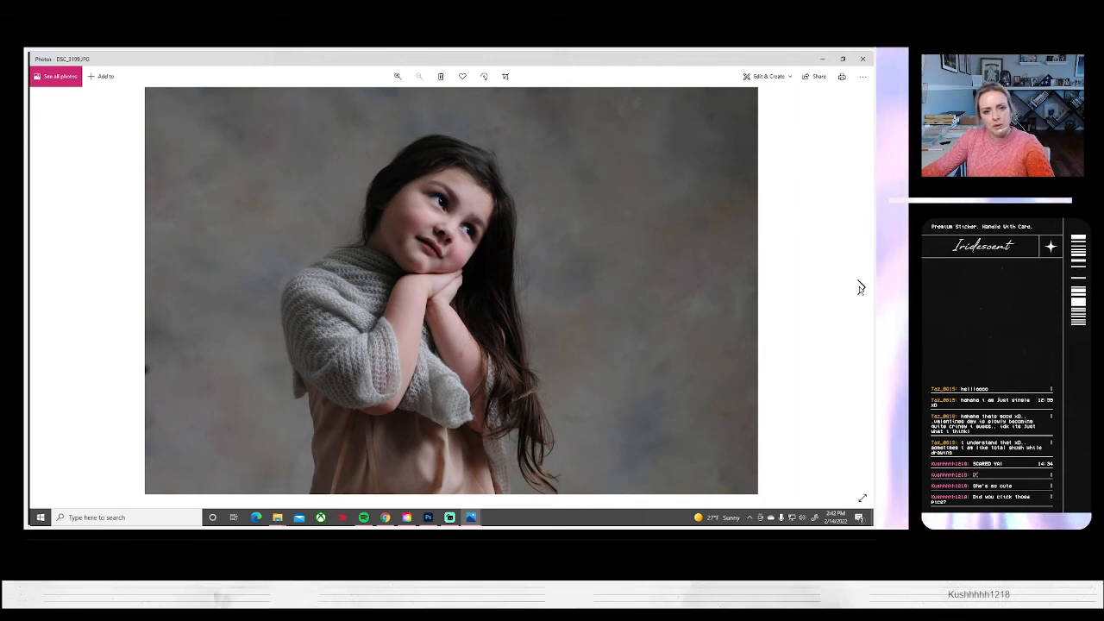
Compare the remaining folded-hands portraits through the closed-eyes shot DSC_3205, then return to Photoshop
click(860, 287)
click(860, 287)
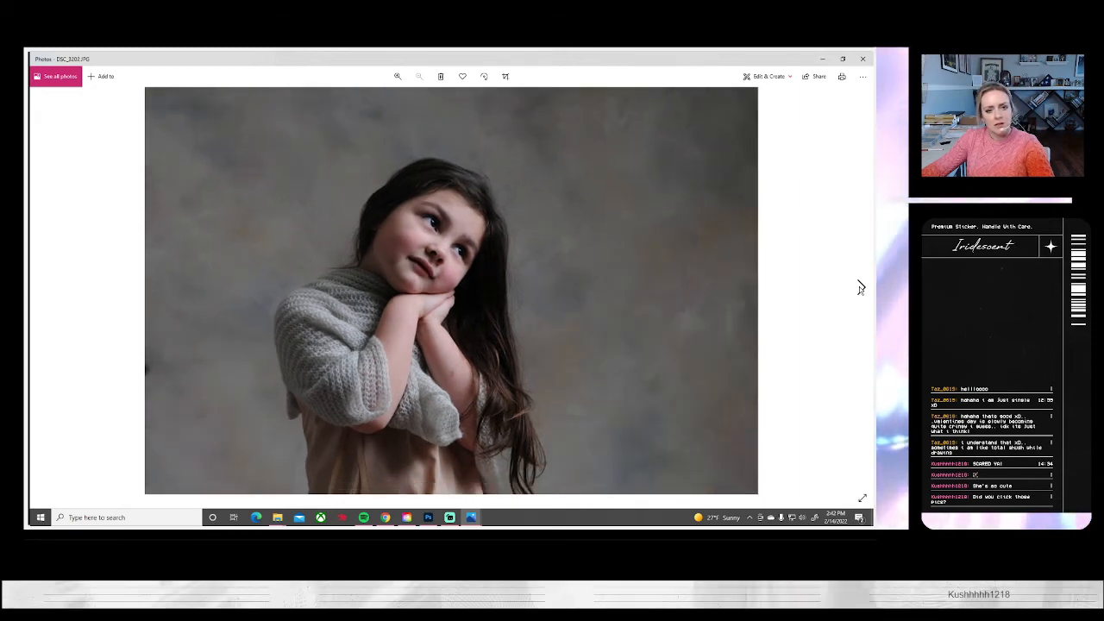
click(859, 287)
click(860, 287)
click(860, 287)
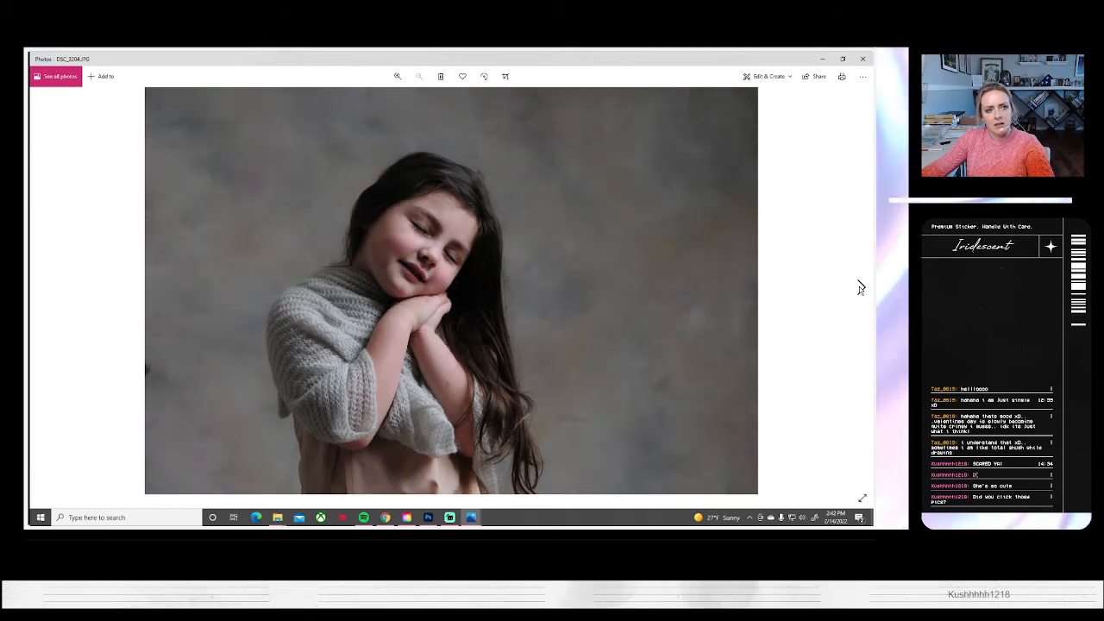
click(860, 287)
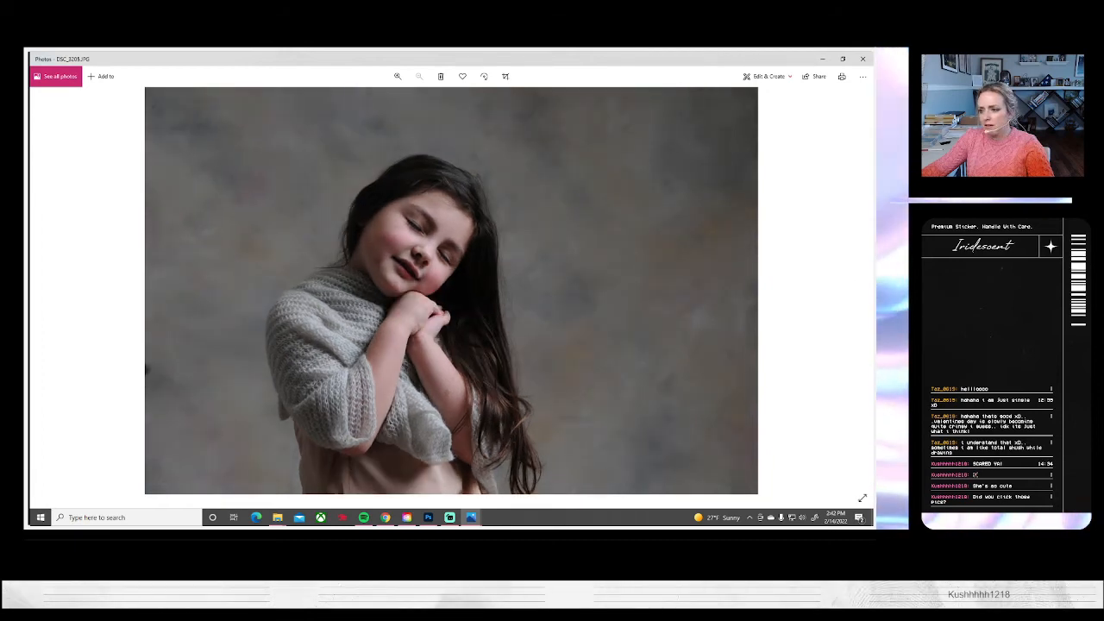
key(alt+Tab)
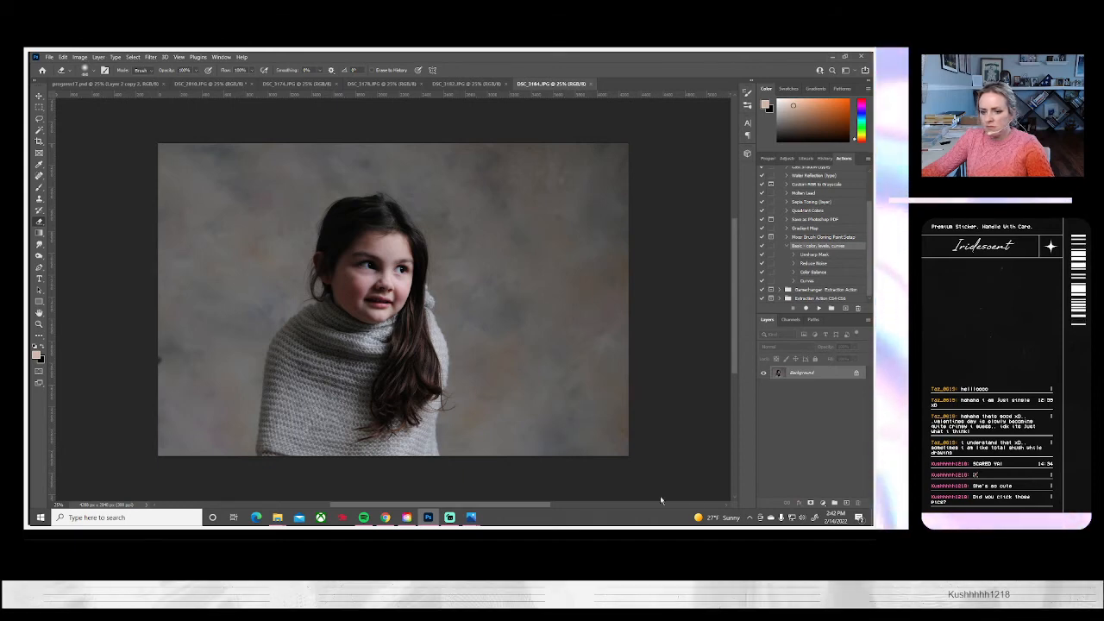
Check the last closed-eyes shawl portraits, DSC_3205 through DSC_3208, and the first burgundy gown portrait, DSC_3209, in Photos
mouse_move(471, 517)
click(487, 450)
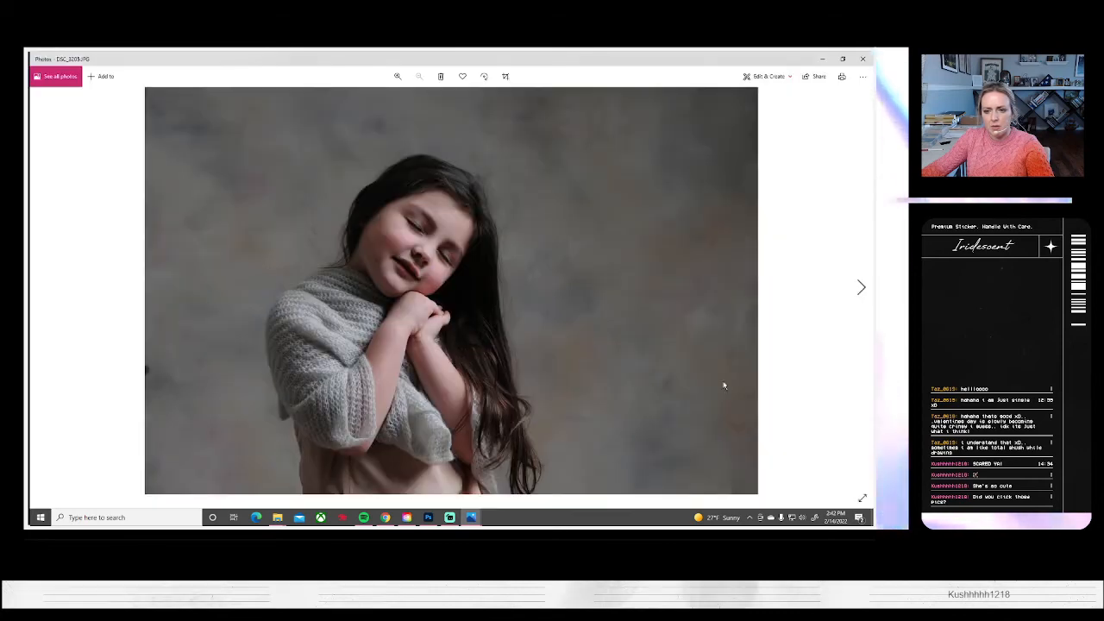
click(862, 287)
click(862, 288)
click(861, 287)
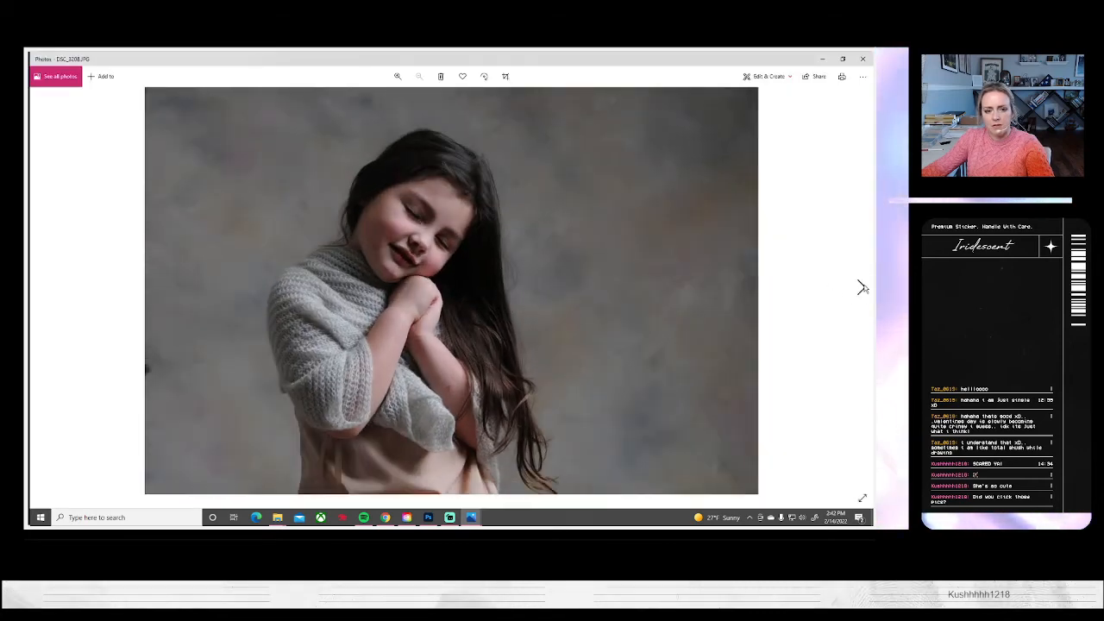
click(862, 288)
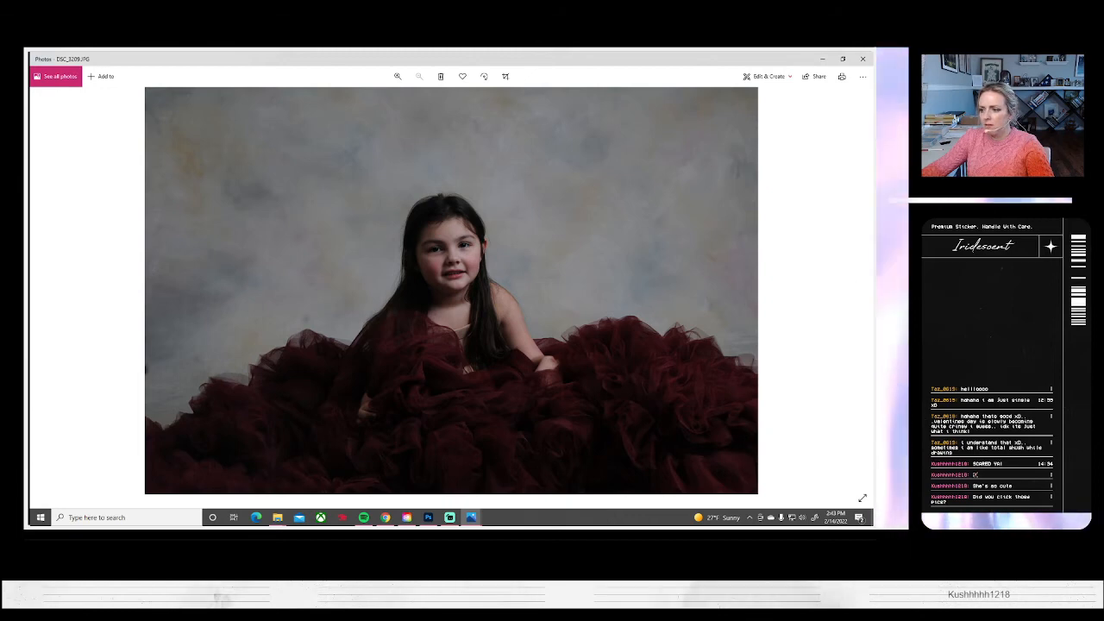
Open DSC_3193, DSC_3198, DSC_3199 and DSC_3204 in Photoshop and run the Basic color, levels, curves action on DSC_3204
click(428, 517)
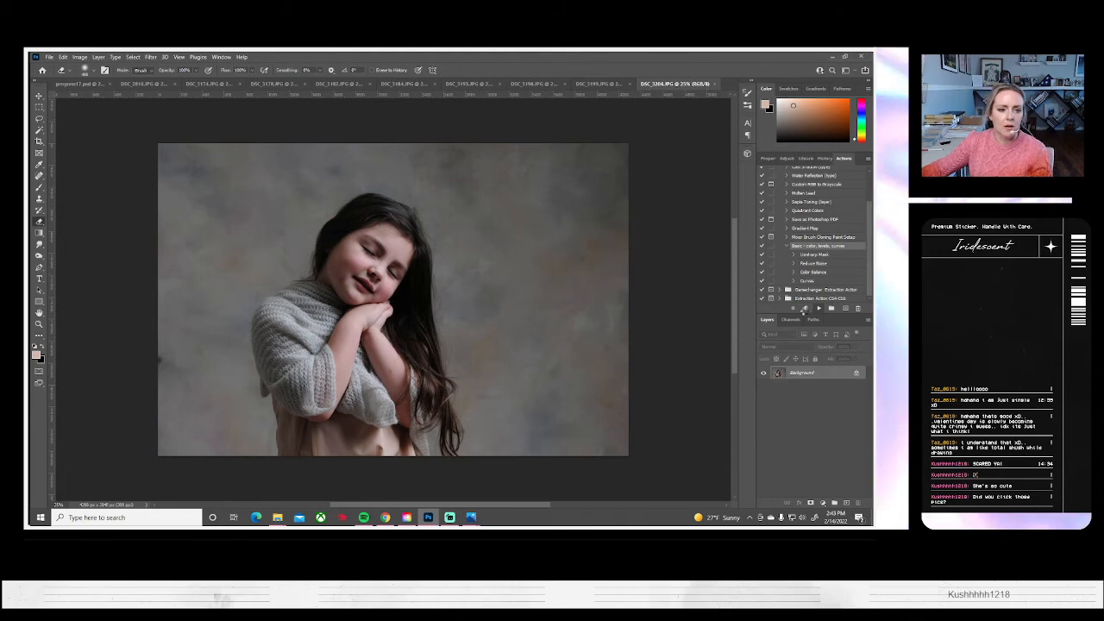
click(805, 310)
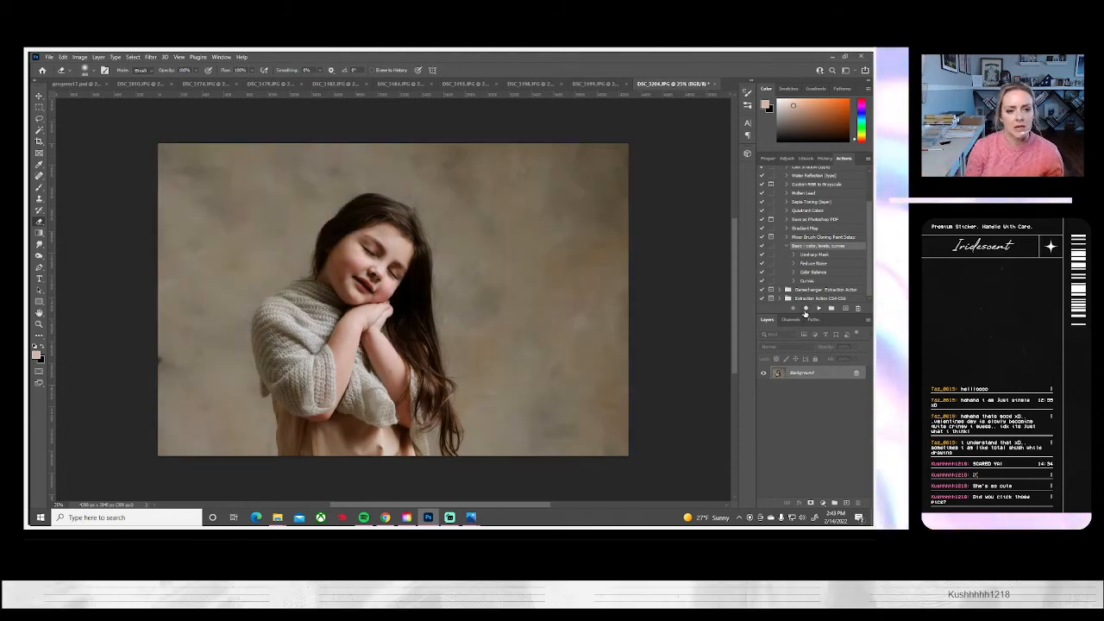
Remove the dark spot on the backdrop's left edge in DSC_3204 with the Clone Stamp
click(38, 198)
alt+click(186, 312)
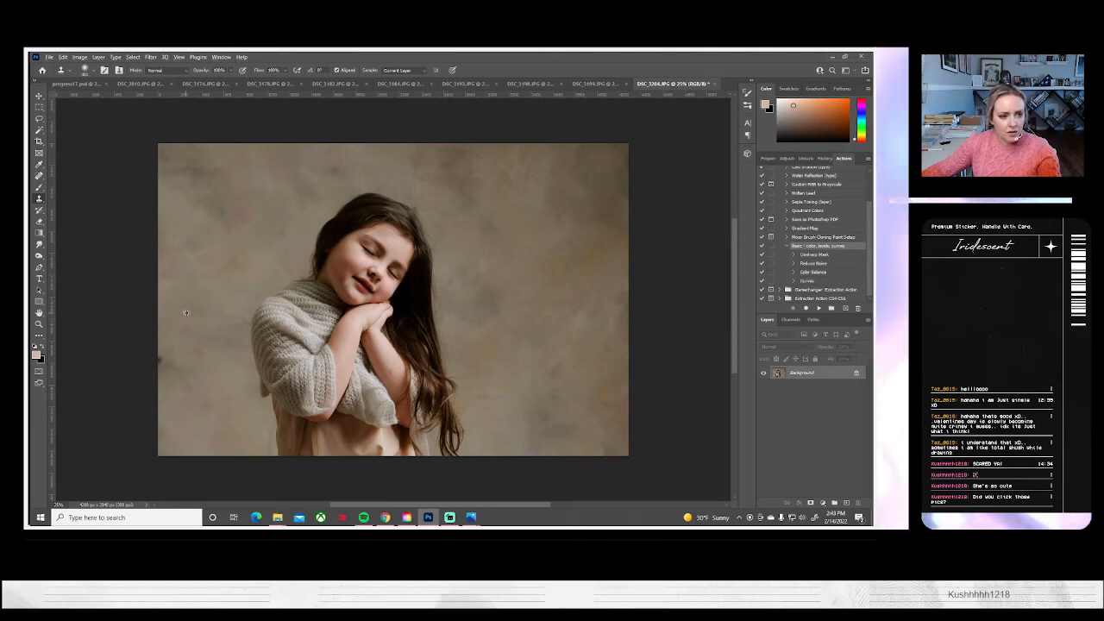
drag(165, 350, 152, 354)
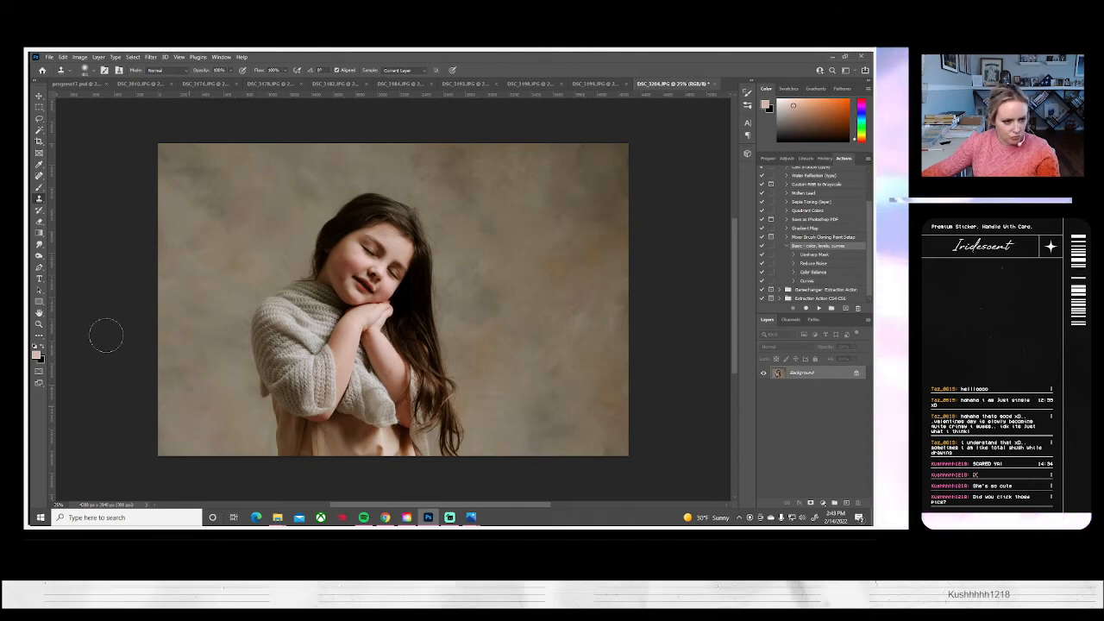
click(38, 130)
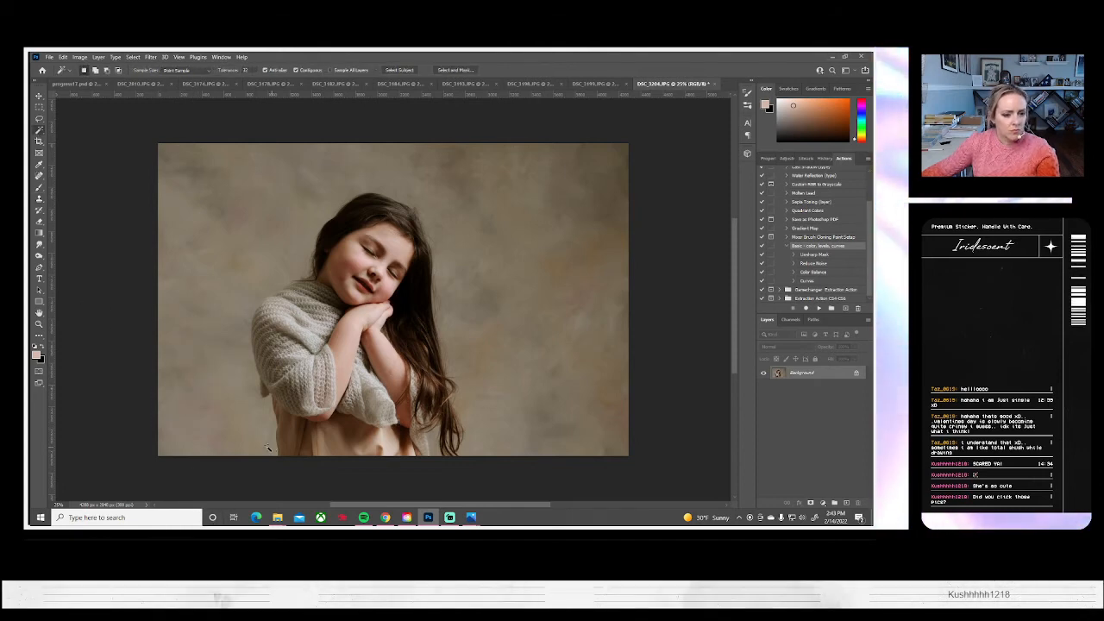
click(273, 452)
key(s)
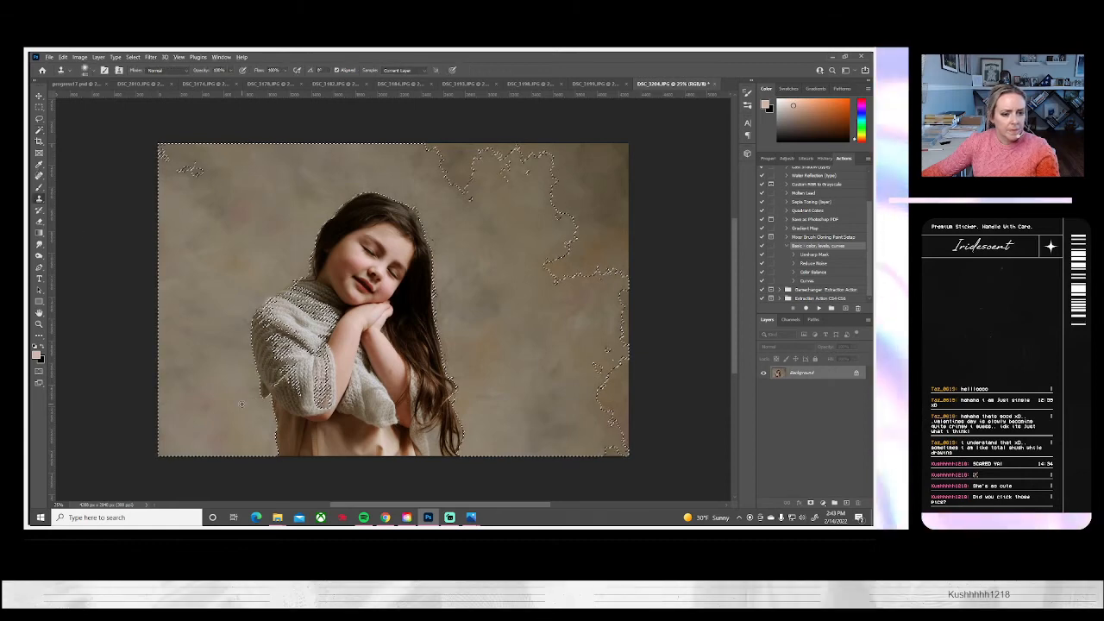
click(133, 57)
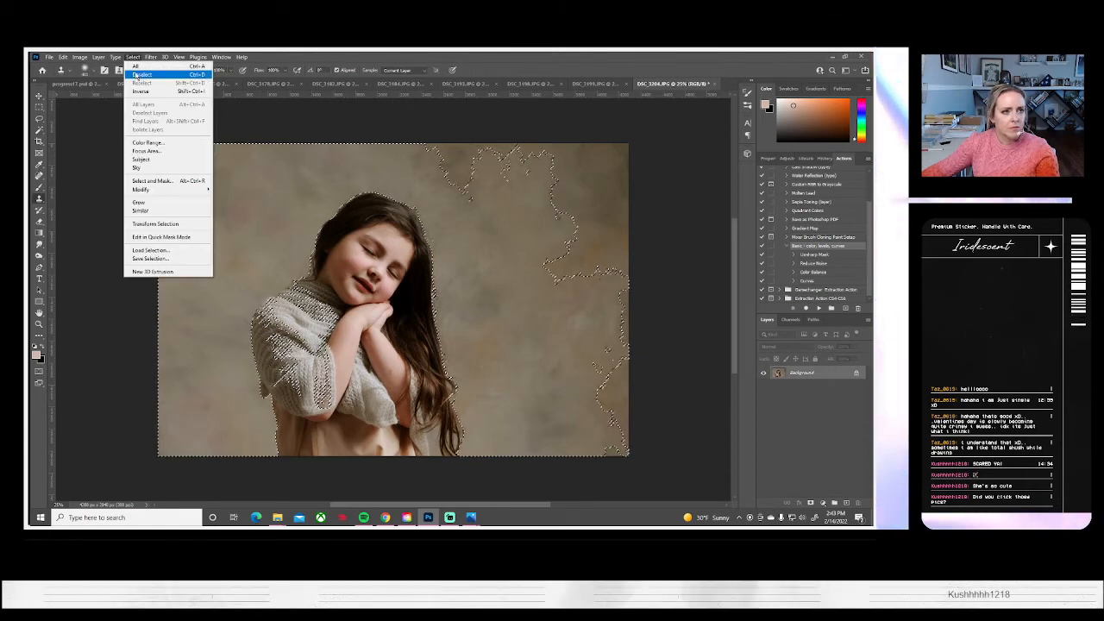
click(140, 75)
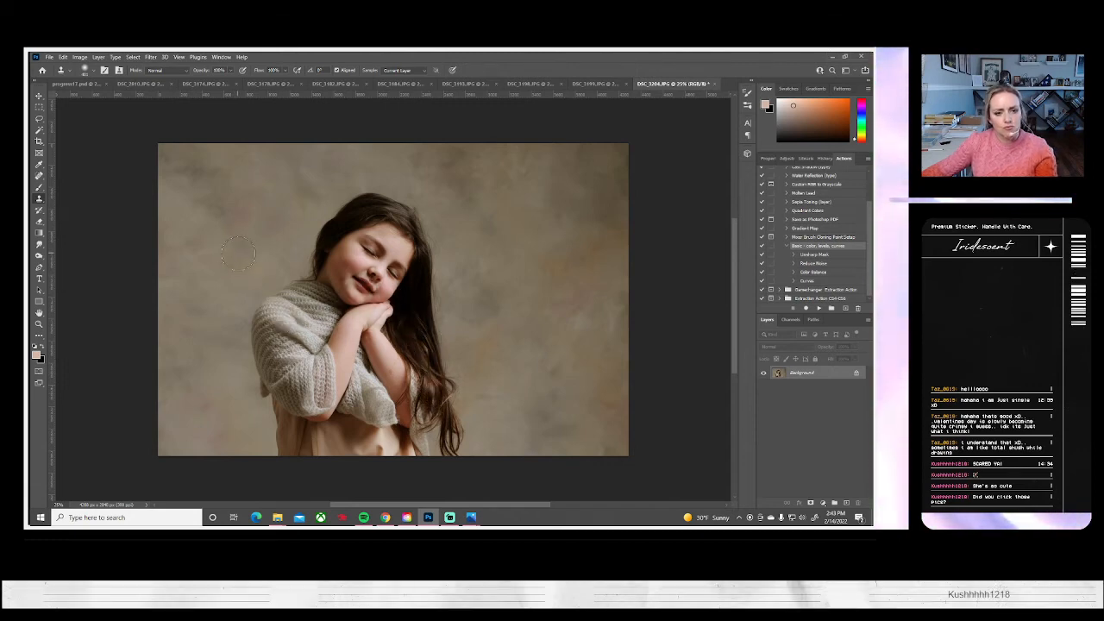
Adjust the Clone Stamp brush size and clean up the backdrop along the right side of her hair
click(93, 73)
click(89, 100)
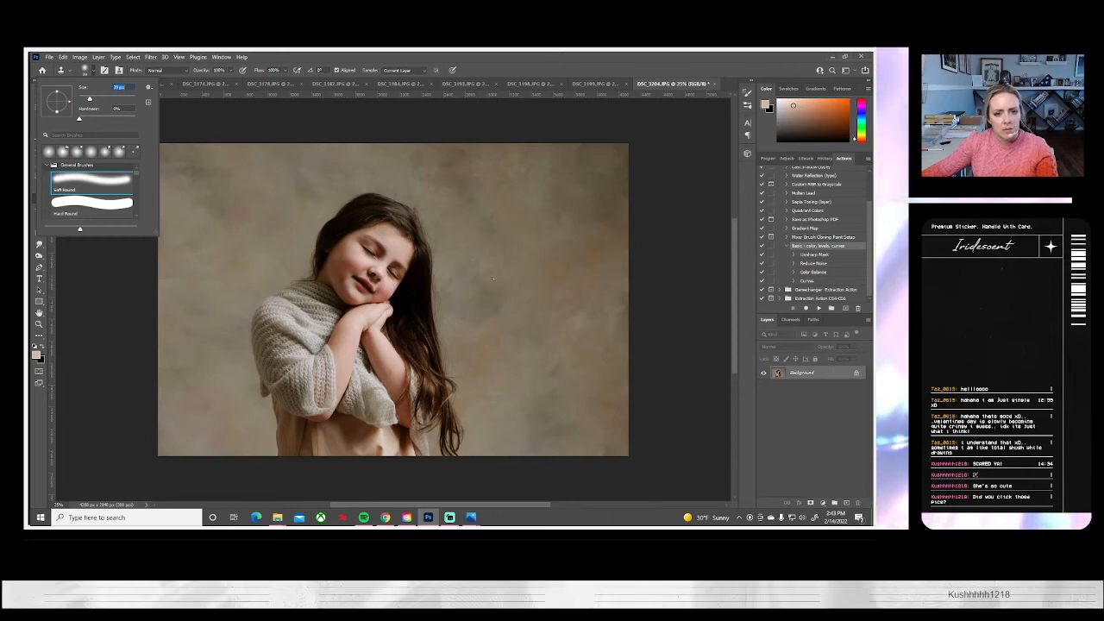
click(444, 263)
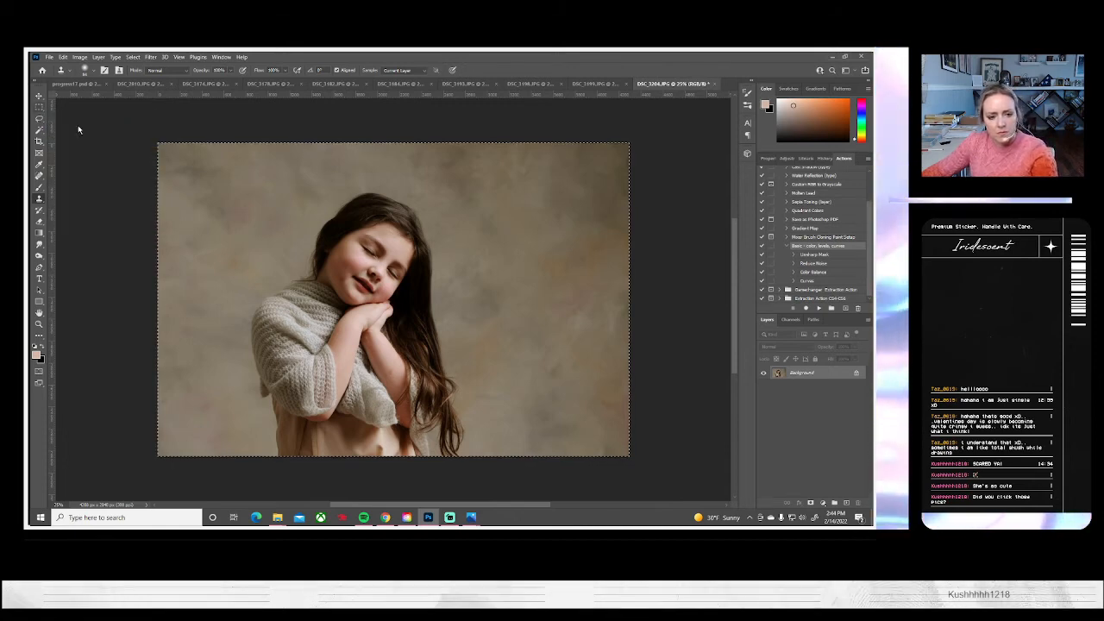
Enlarge the whole DSC_3204 image to about 117% and shift it so the girl sits further left in the frame
key(ctrl+a)
key(ctrl+t)
drag(158, 455, 120, 487)
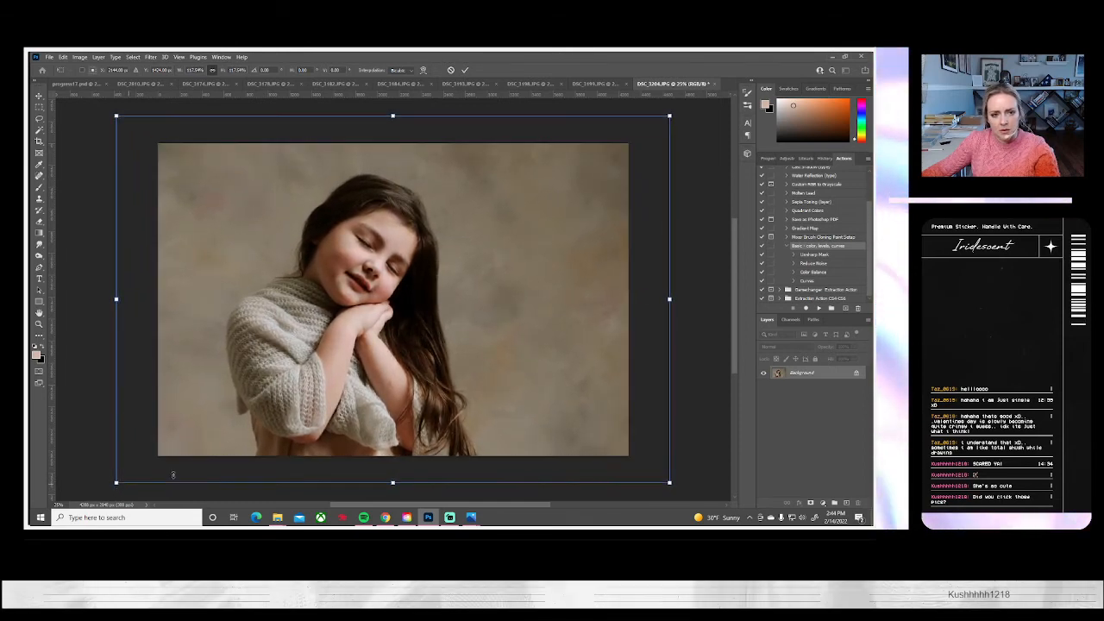
drag(377, 430, 355, 431)
key(Return)
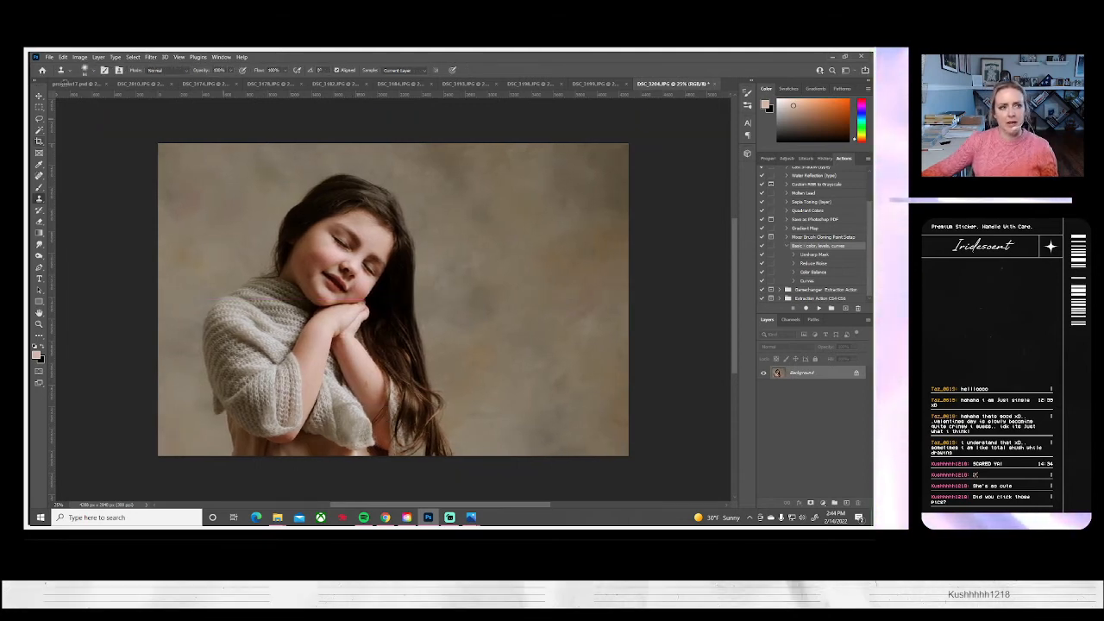
Save the edited DSC_3204 portrait on the computer as a JPEG and close it
click(48, 57)
click(77, 166)
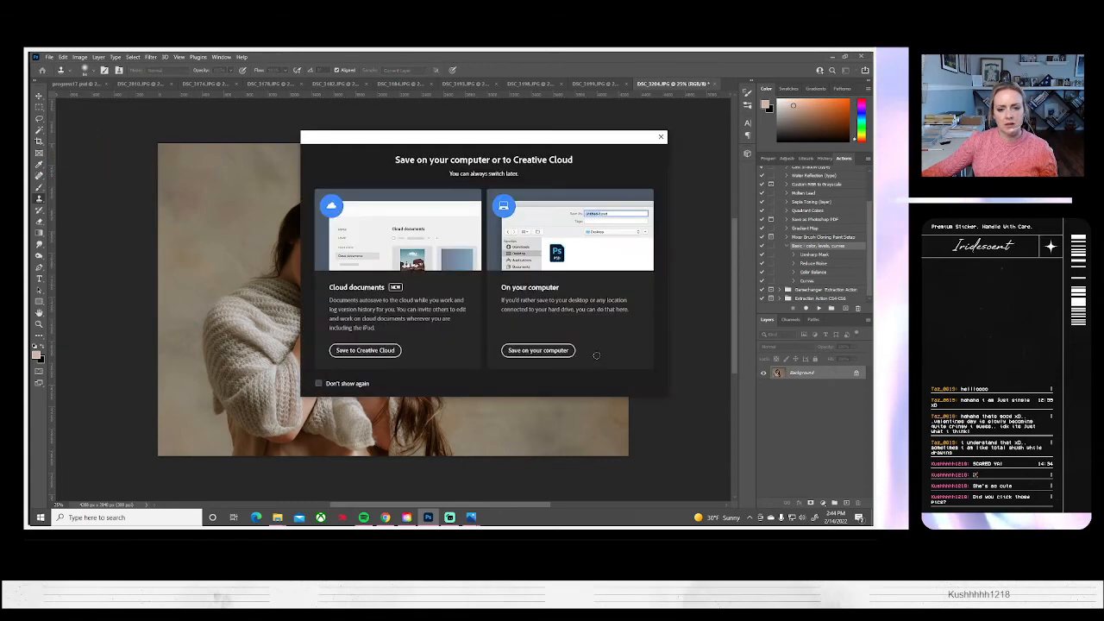
click(536, 347)
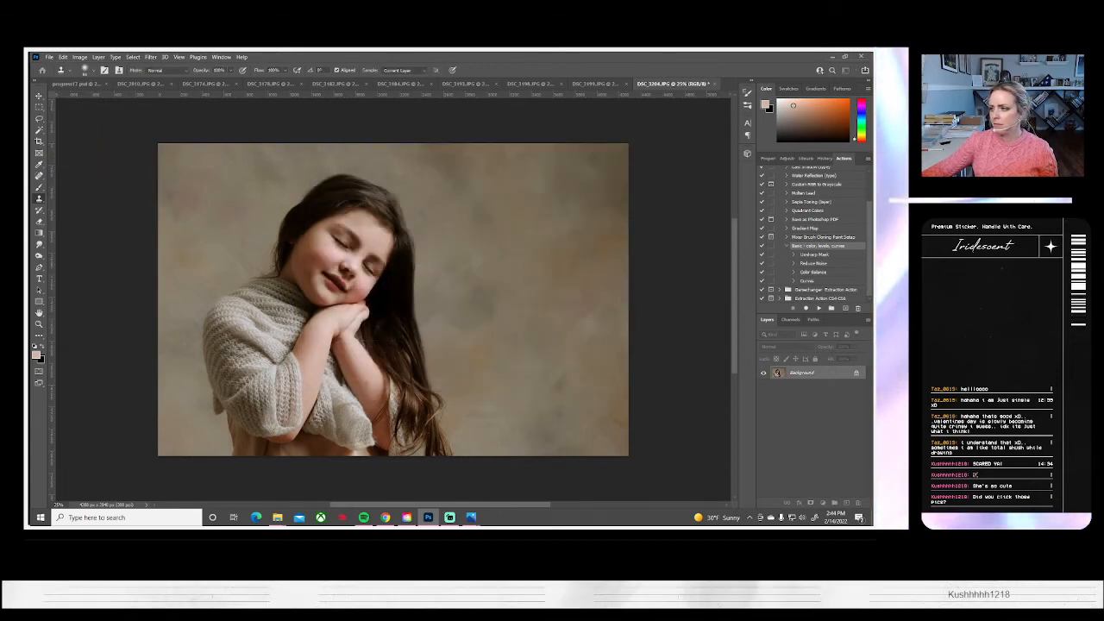
click(498, 168)
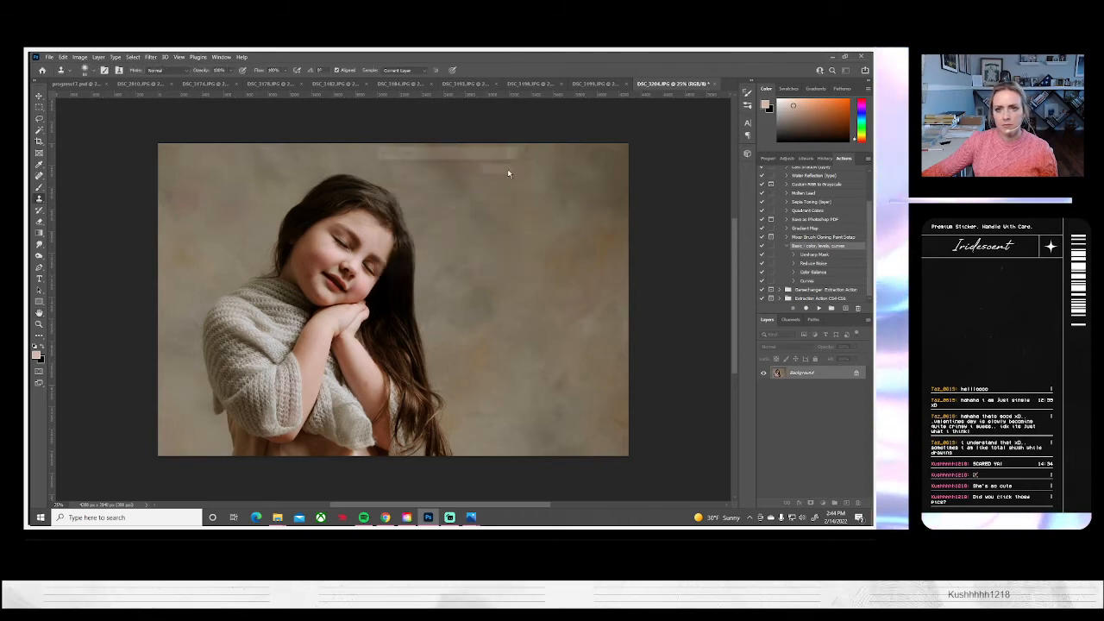
click(713, 84)
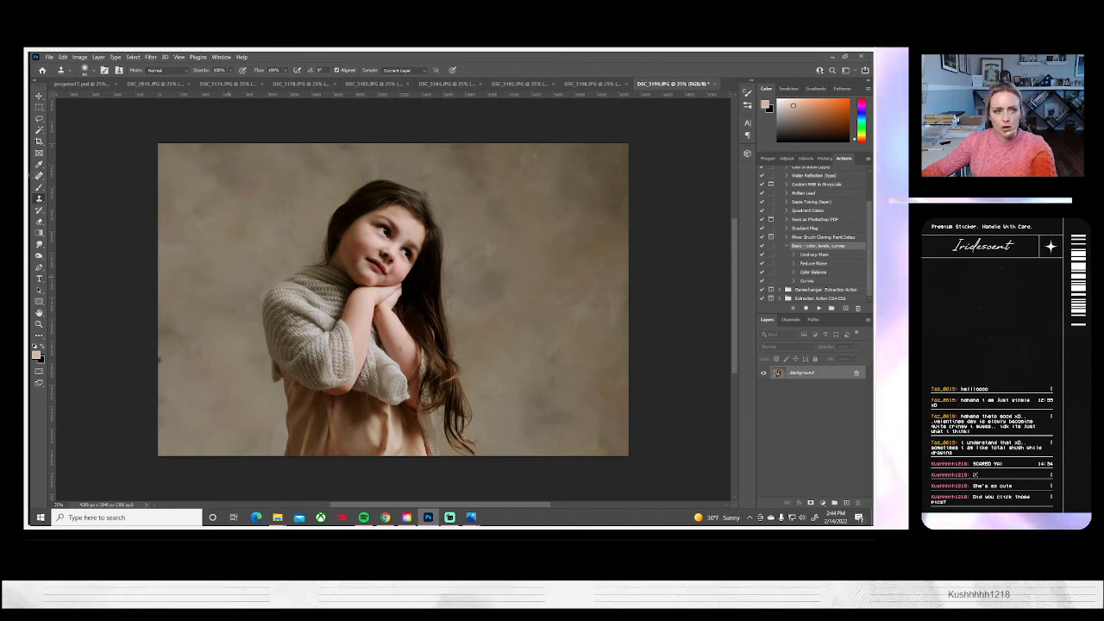
Adjust the Clone Stamp brush size, remove the dark spot on DSC_3199's left edge and smooth the backdrop beside her hair
click(93, 73)
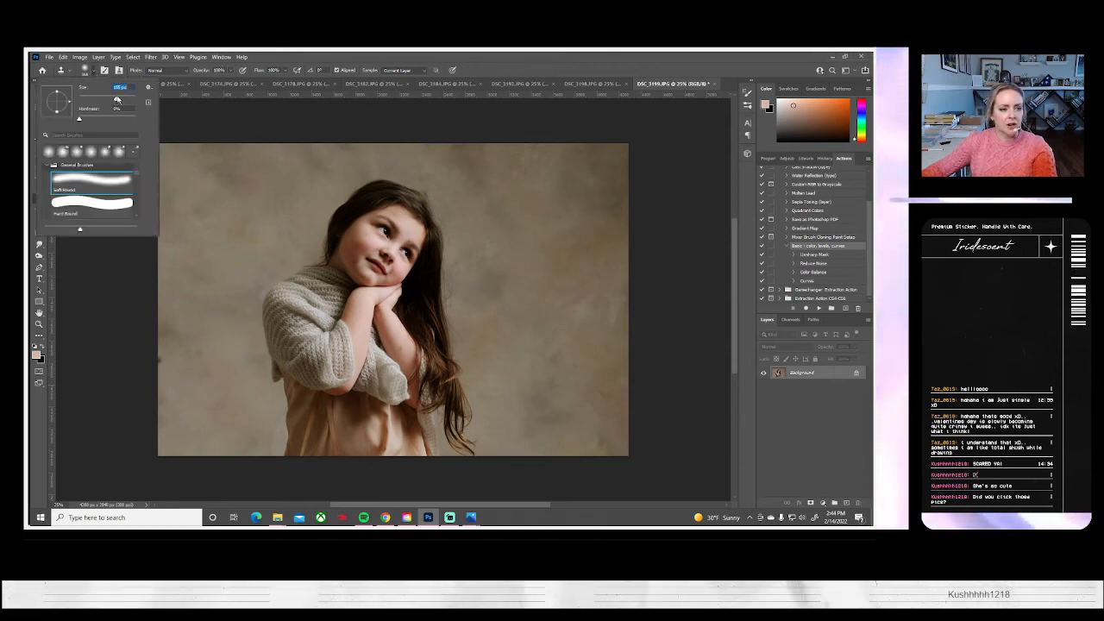
key(Return)
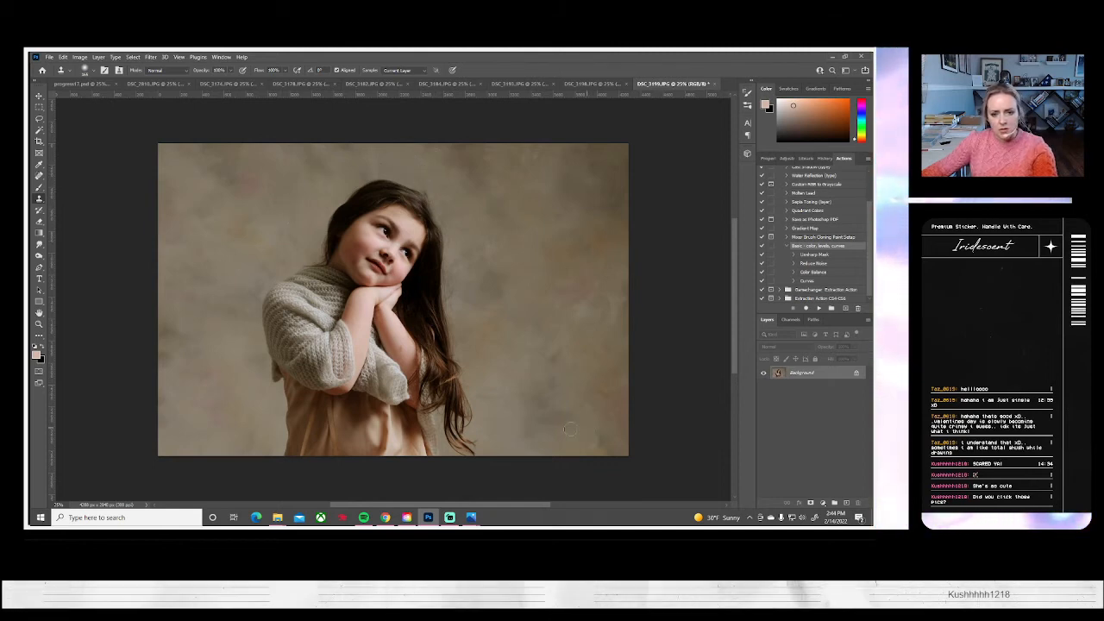
drag(492, 392, 505, 385)
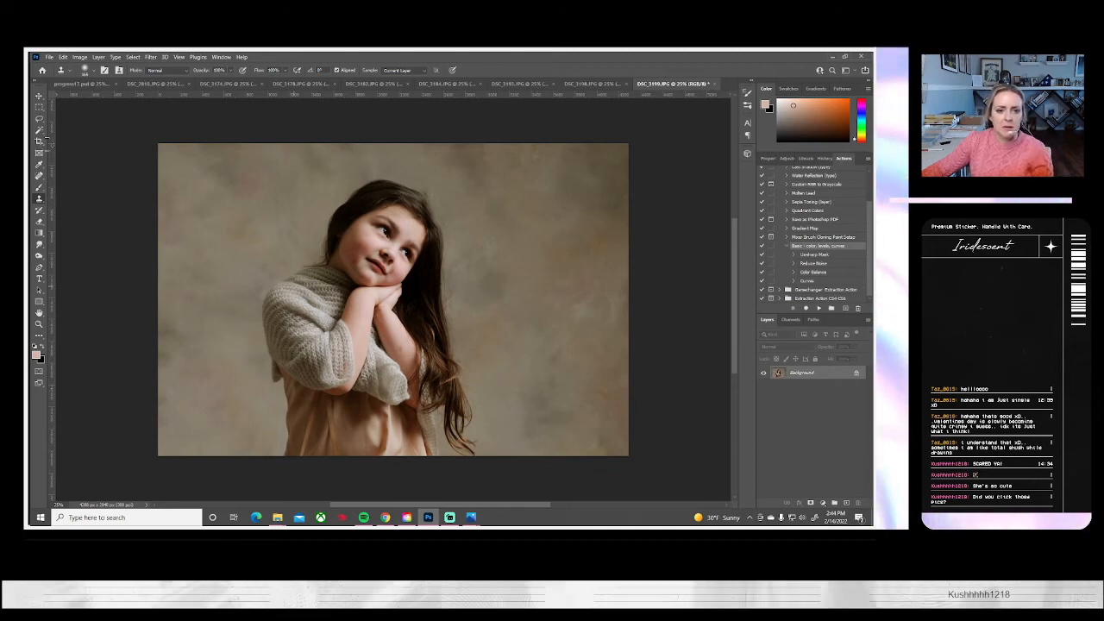
Save the retouched DSC_3199 portrait on the computer as a JPEG
click(49, 57)
click(62, 163)
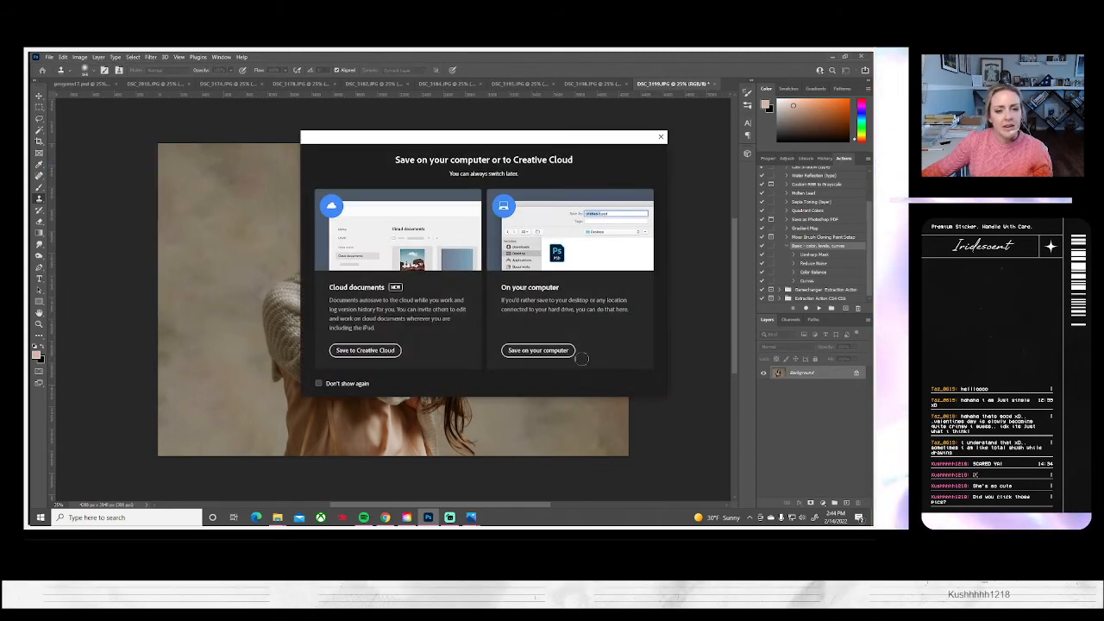
click(538, 350)
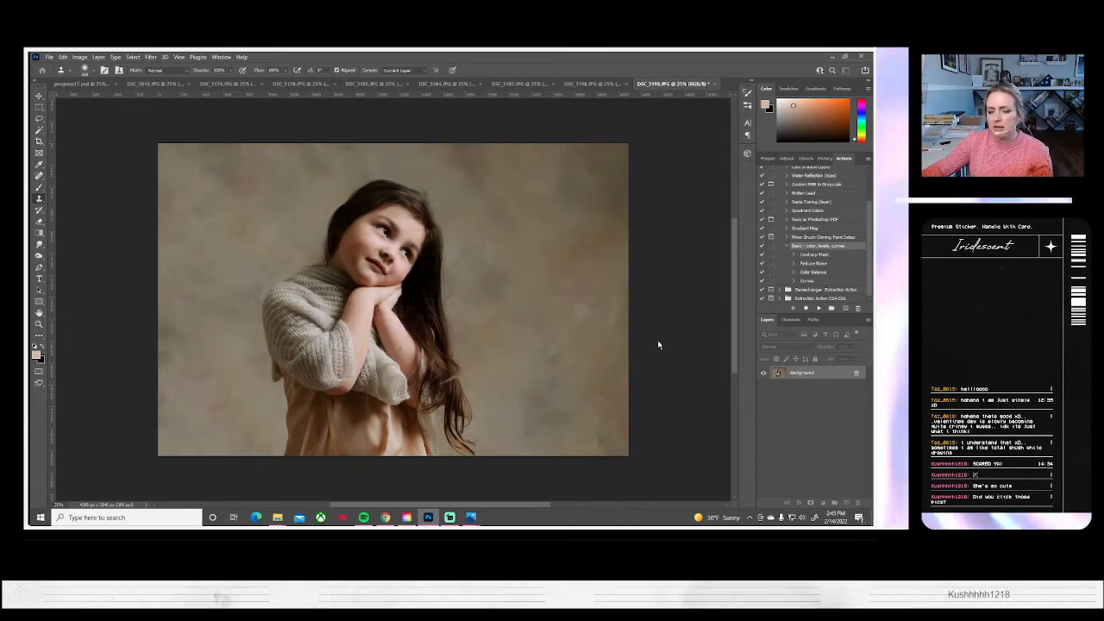
key(ctrl+s)
key(Return)
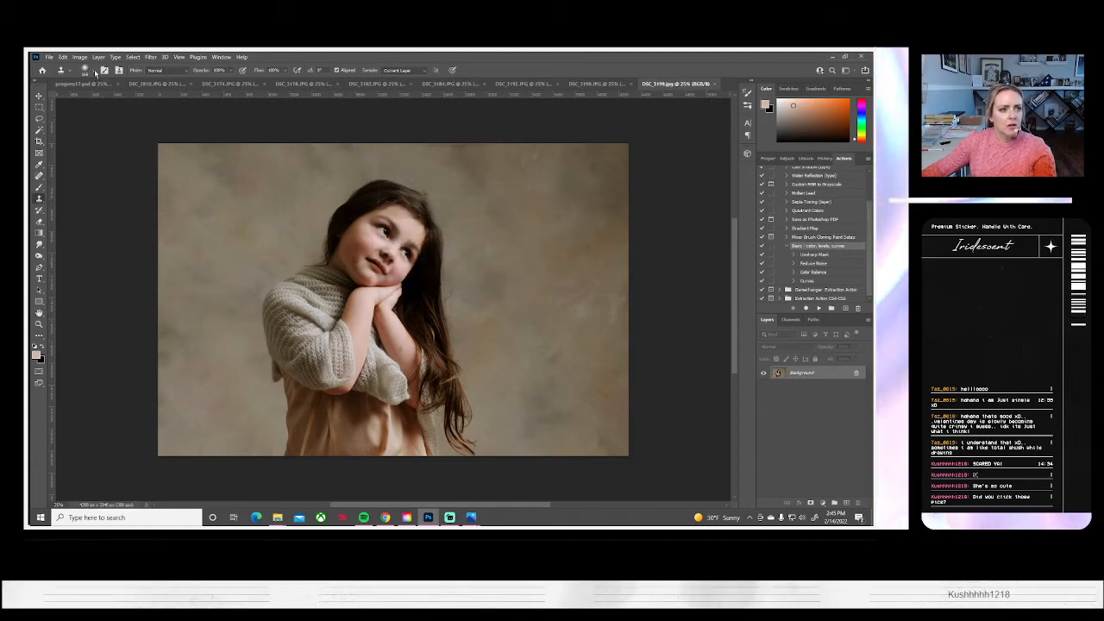
Clean up the backdrop along her hair in DSC_3199 with a smaller Clone Stamp brush, save the JPEG again and close it
click(93, 73)
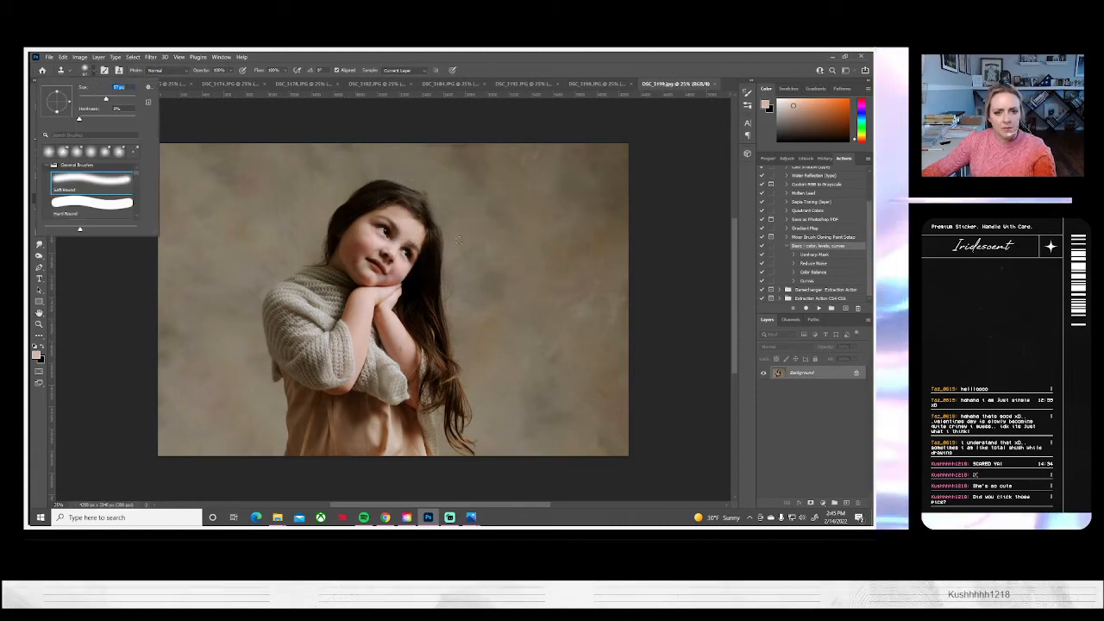
click(440, 215)
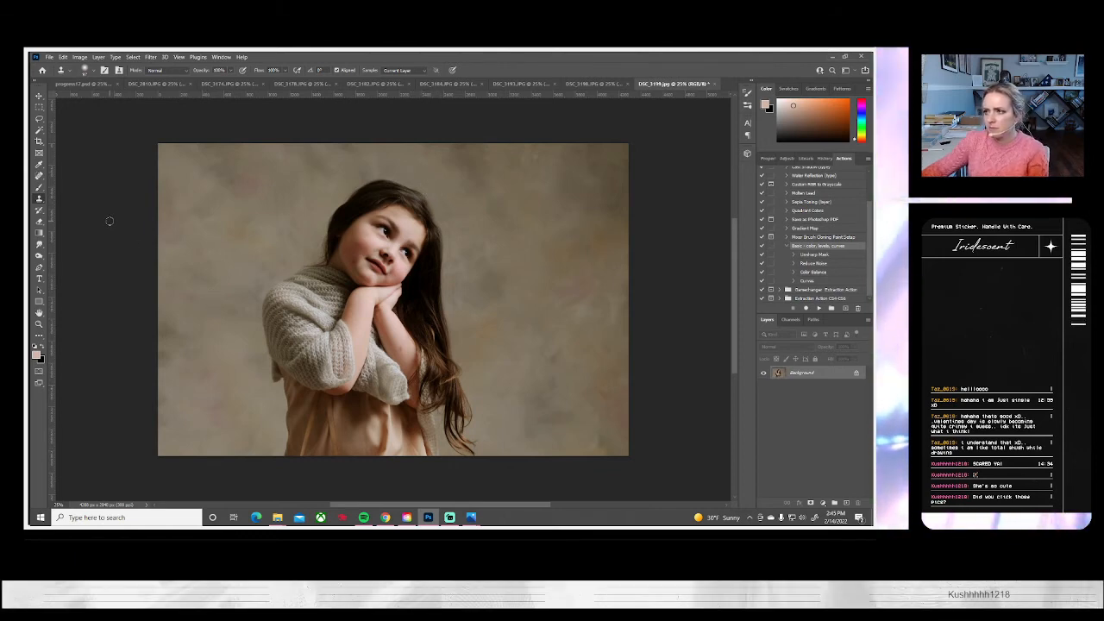
click(47, 57)
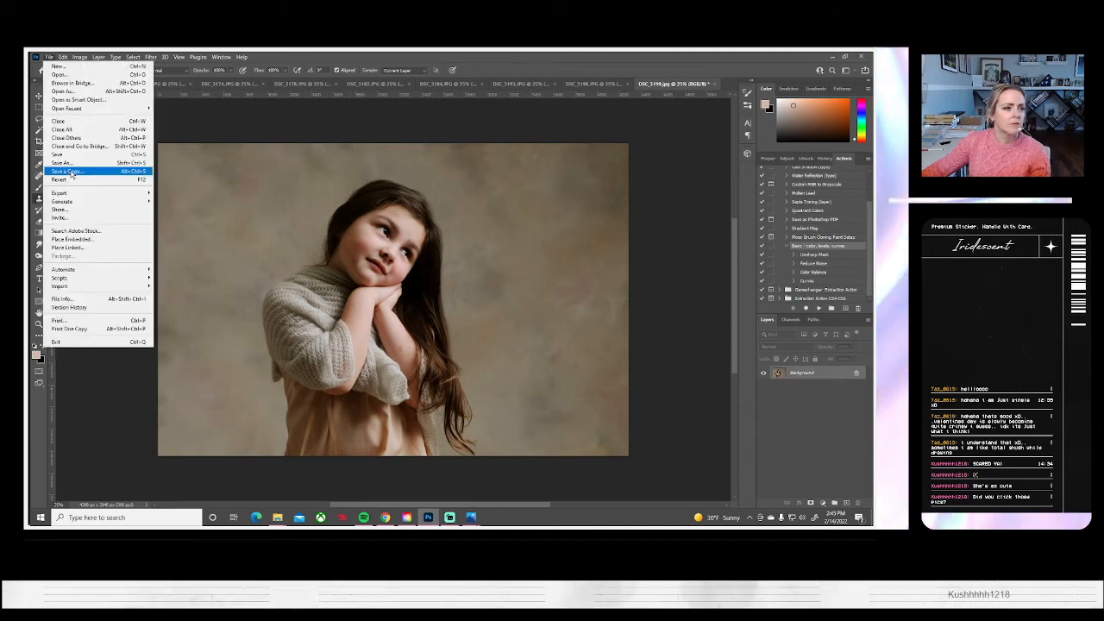
click(69, 162)
click(535, 351)
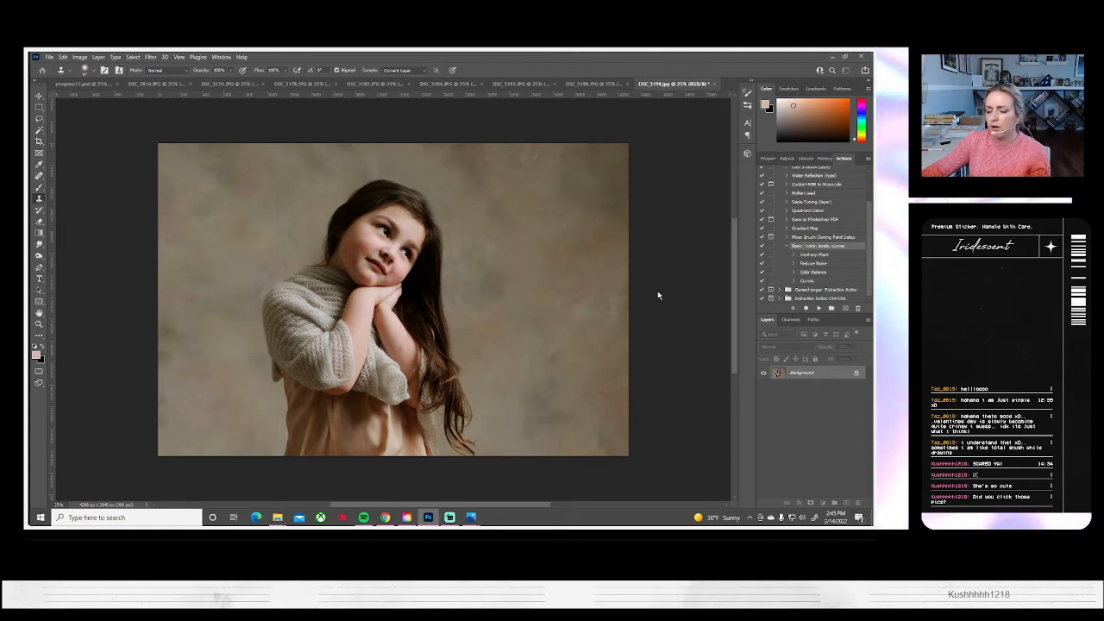
key(ctrl+s)
click(502, 167)
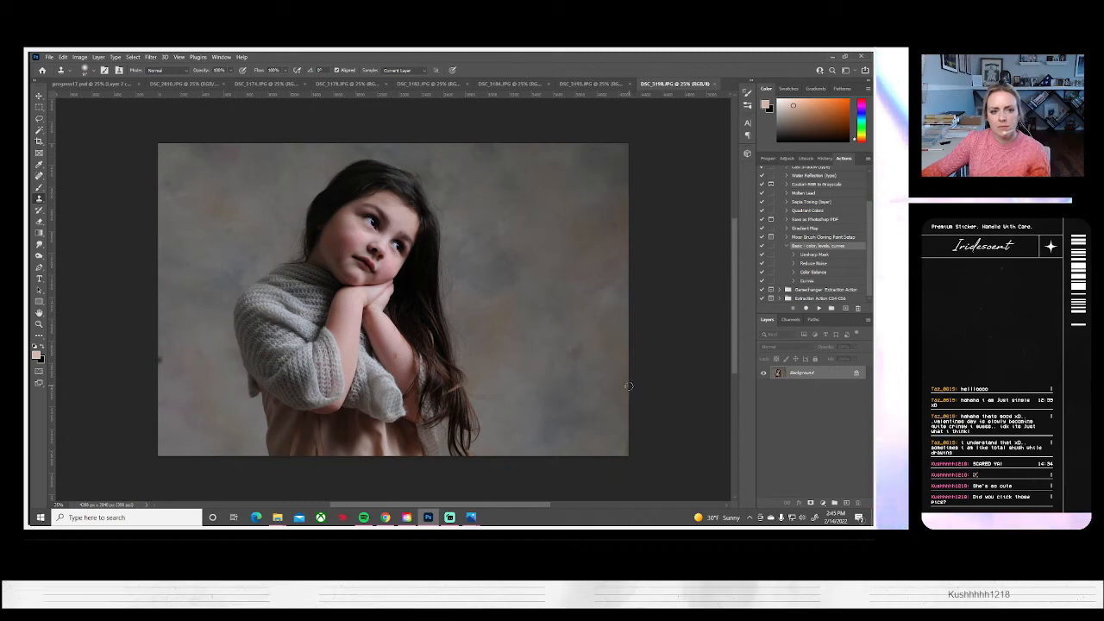
Enlarge DSC_3198 to about 121%, shift it left and down, and run the Basic color, levels, curves action on it
click(587, 84)
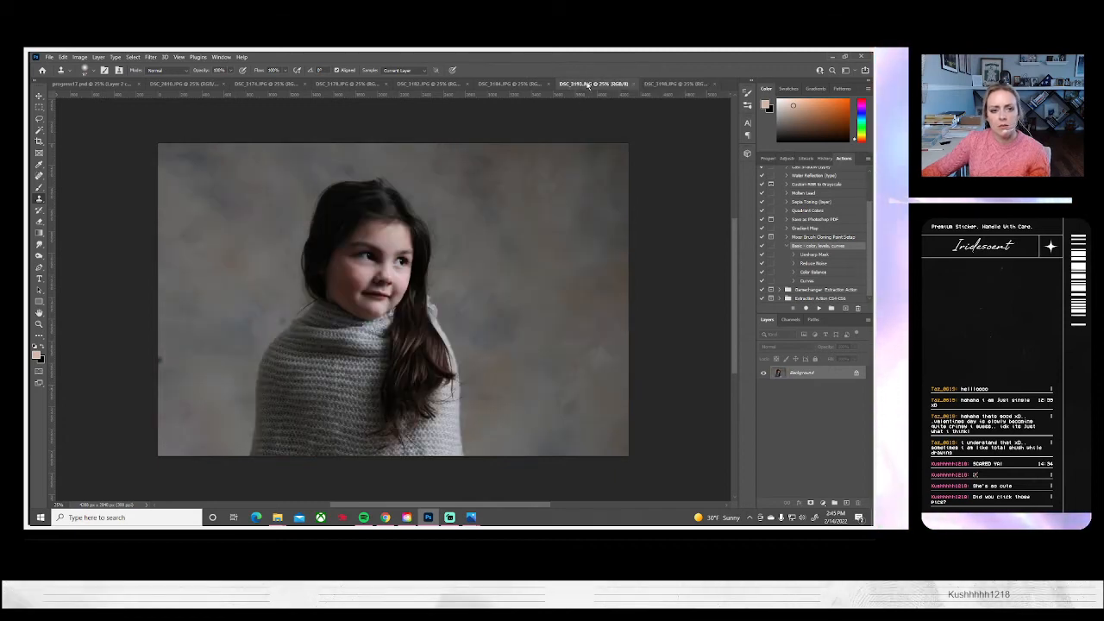
click(662, 84)
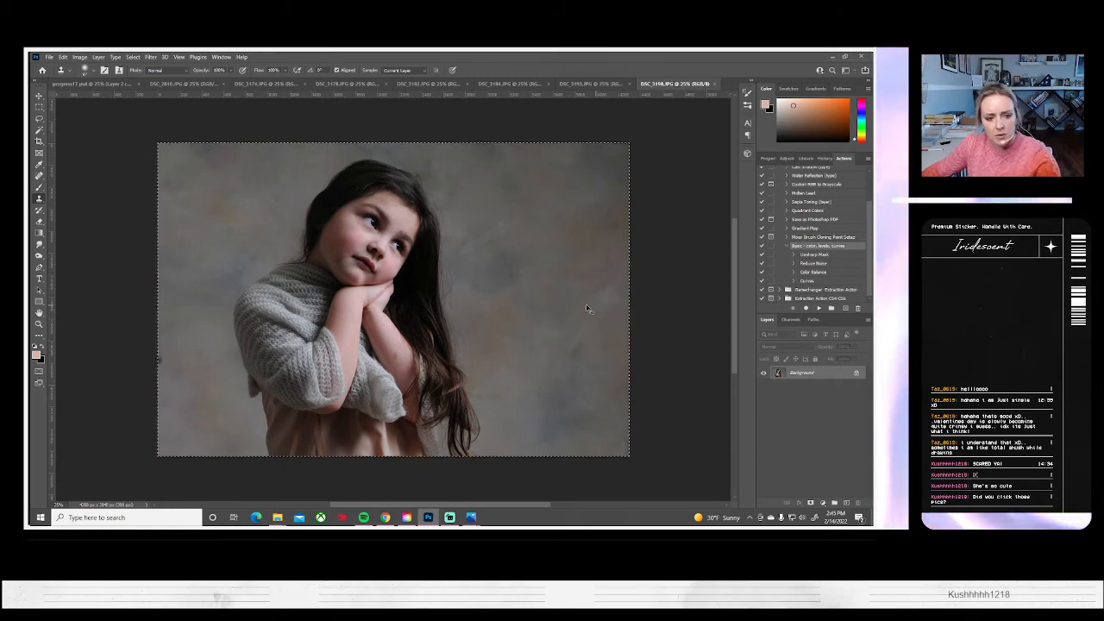
key(ctrl+a)
key(ctrl+t)
drag(158, 457, 109, 489)
drag(373, 365, 362, 382)
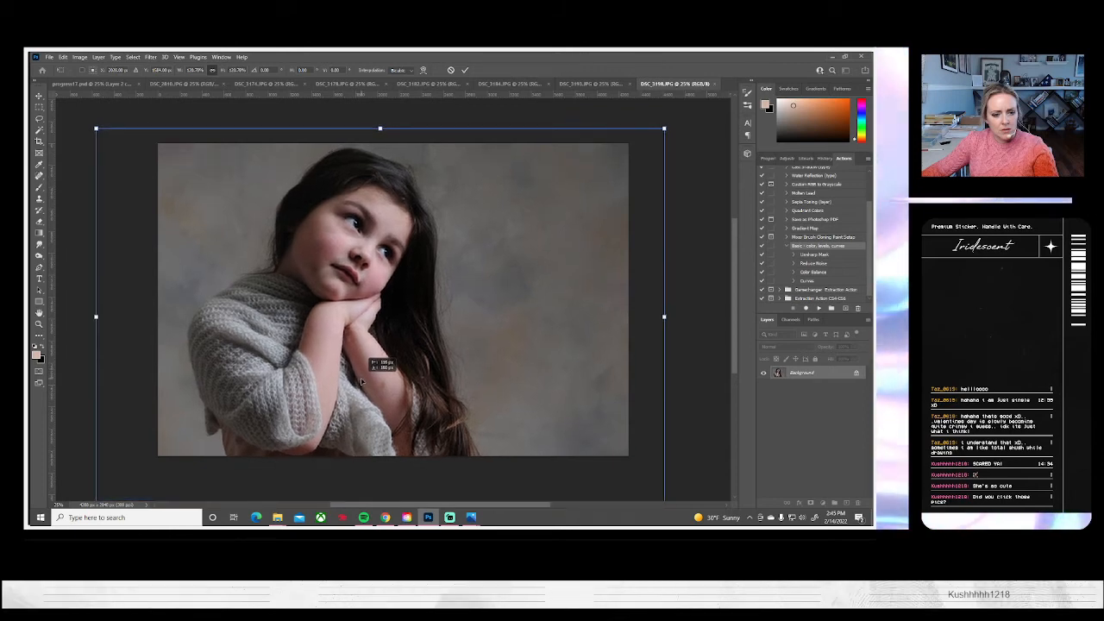
key(Return)
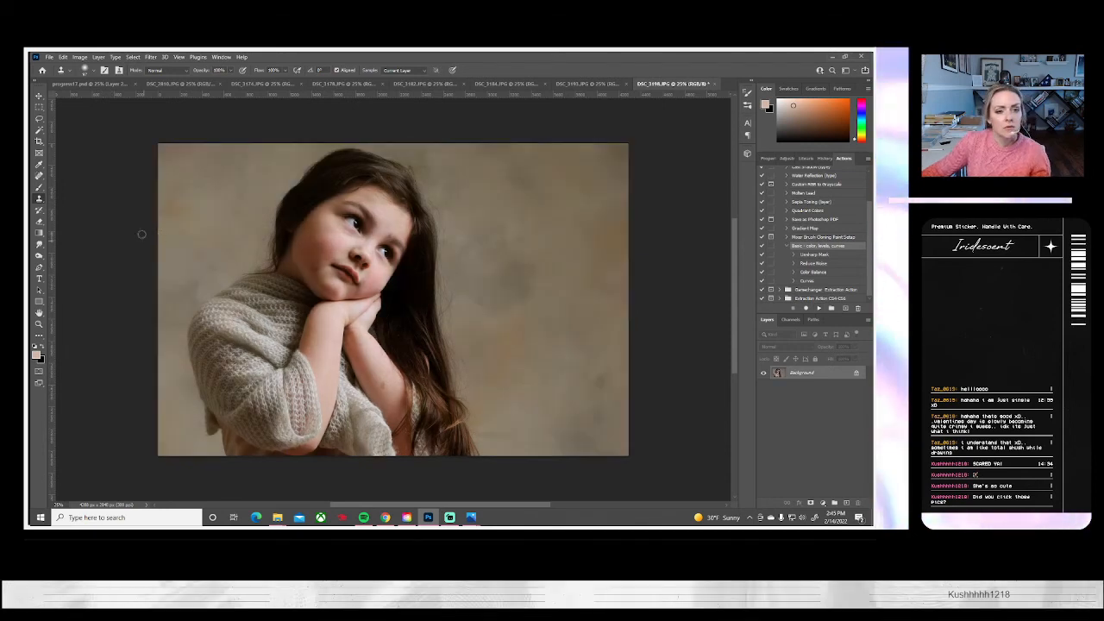
Flip DSC_3198 horizontally and enlarge the image to about 122% around its center for a tighter crop
click(79, 56)
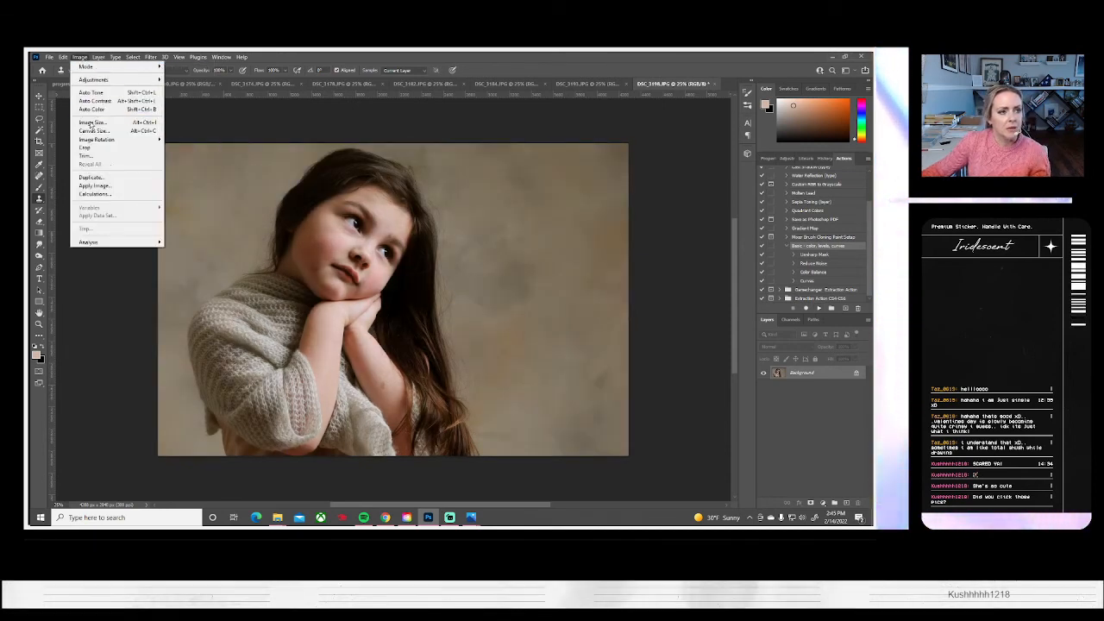
mouse_move(110, 141)
click(202, 177)
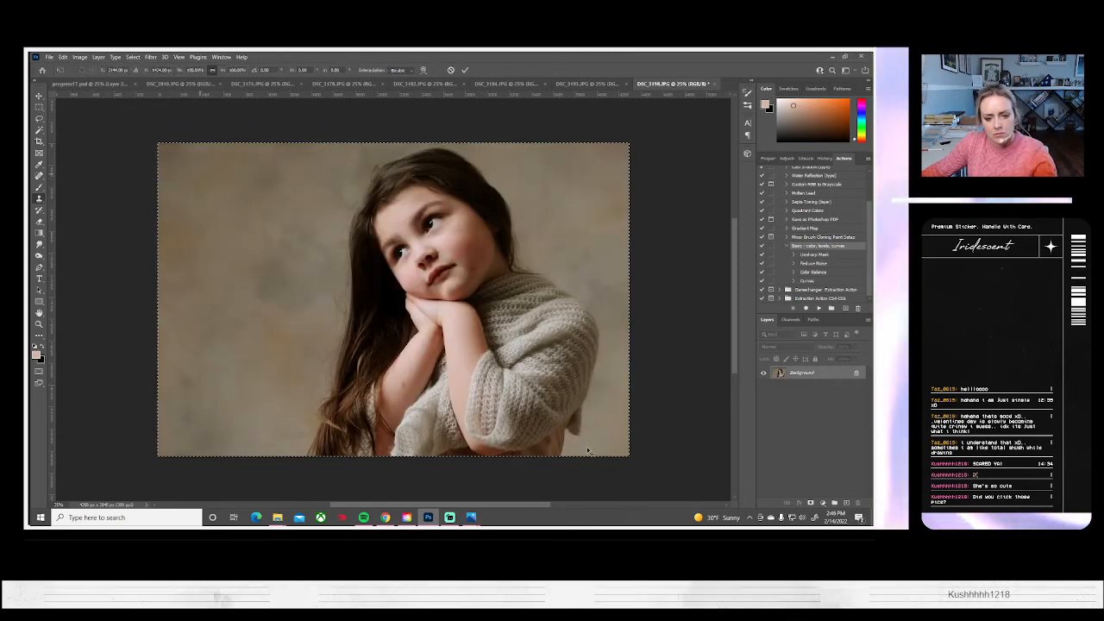
key(ctrl+a)
key(ctrl+t)
drag(640, 459, 681, 491)
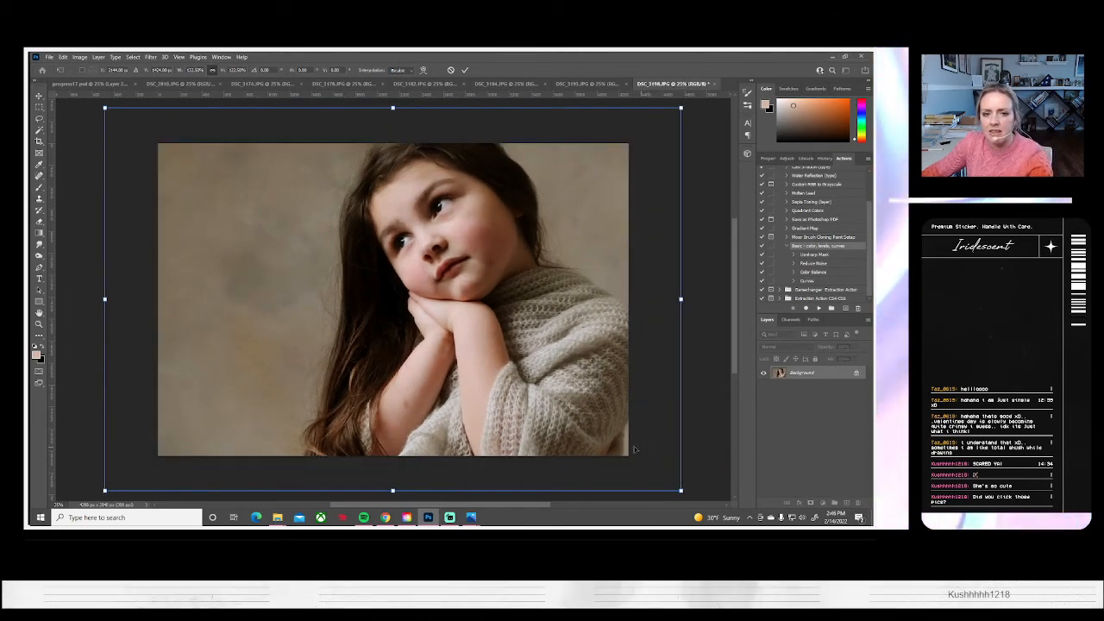
key(Return)
key(s)
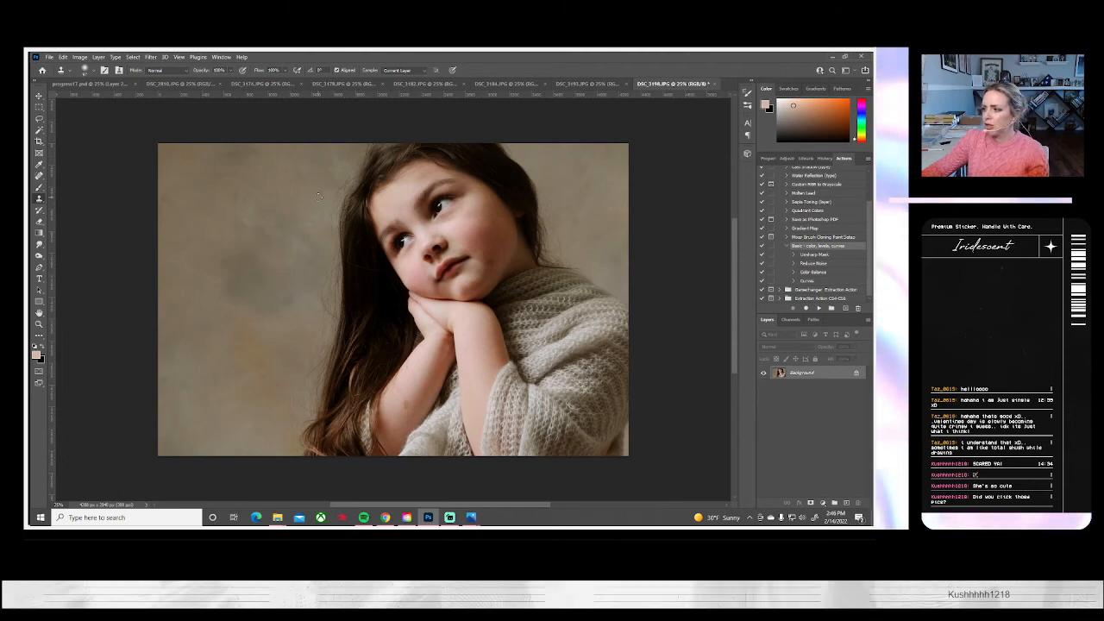
Save the flipped DSC_3198 portrait on the computer as a JPEG at quality 10 and close it
click(47, 57)
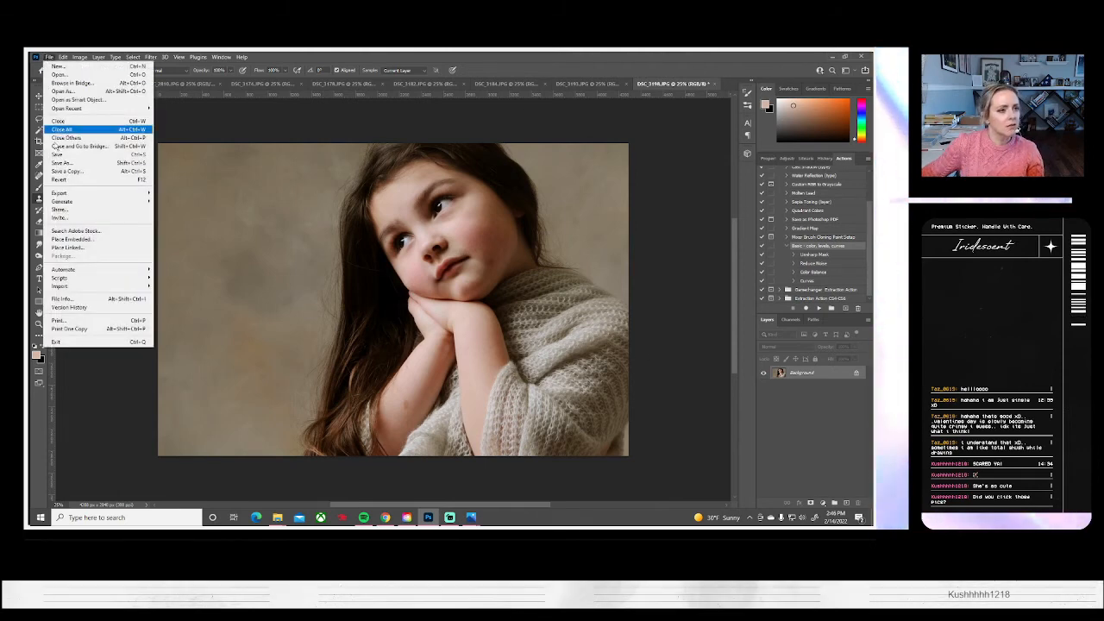
click(87, 163)
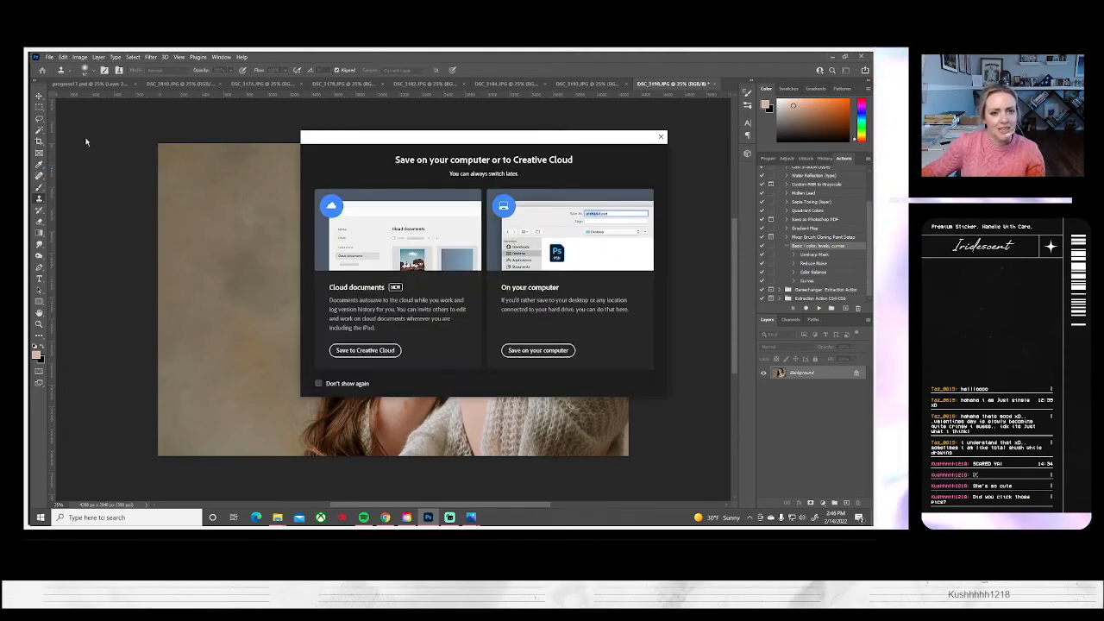
click(538, 350)
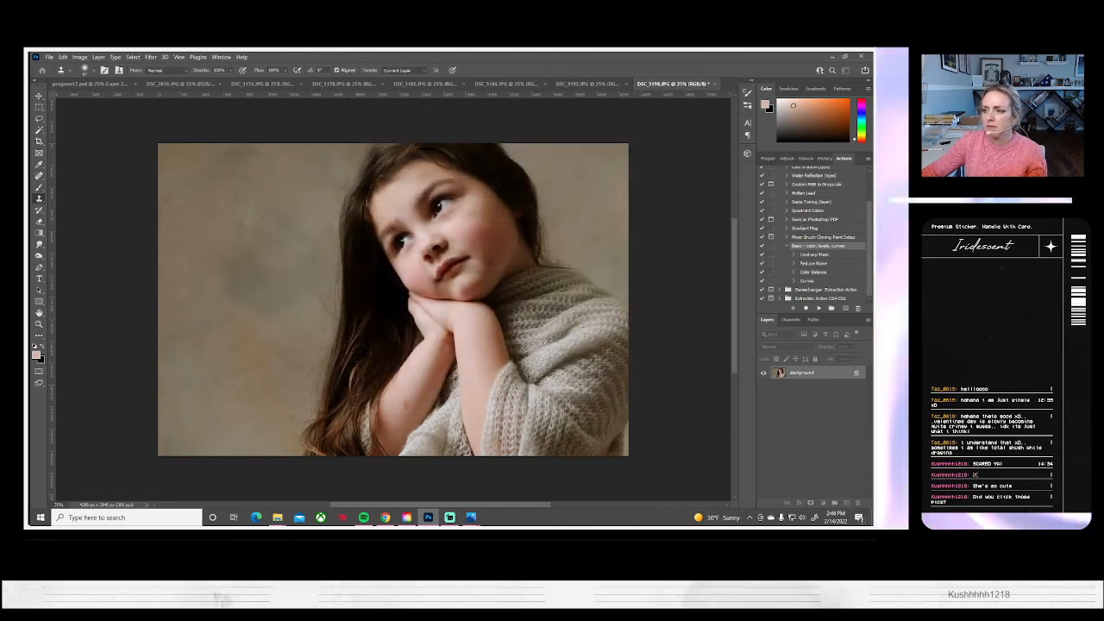
key(ctrl+s)
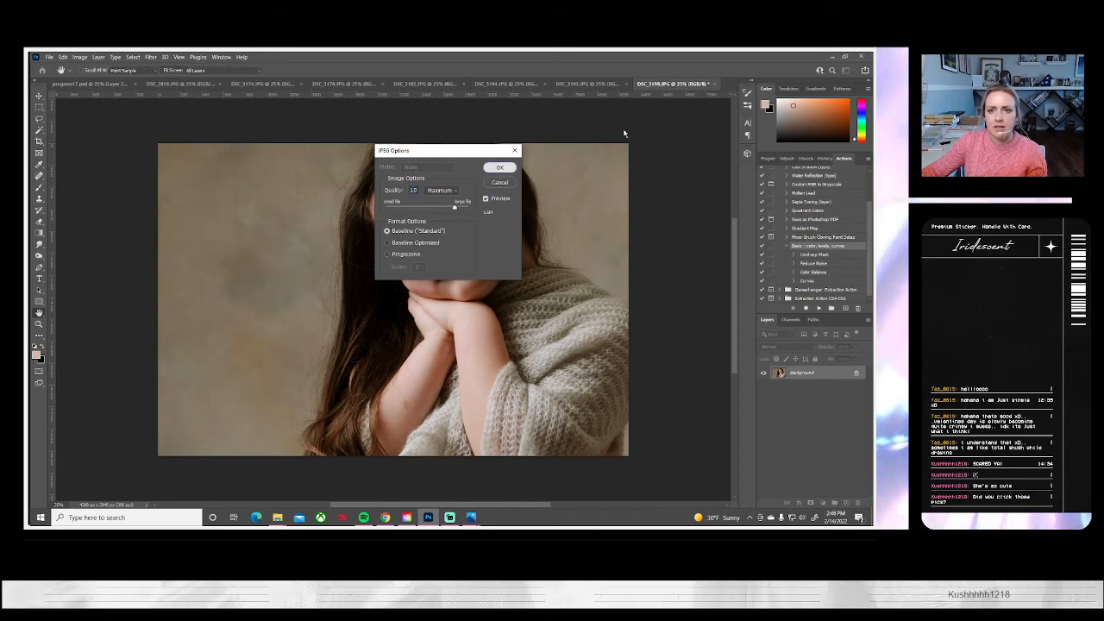
key(Return)
click(708, 84)
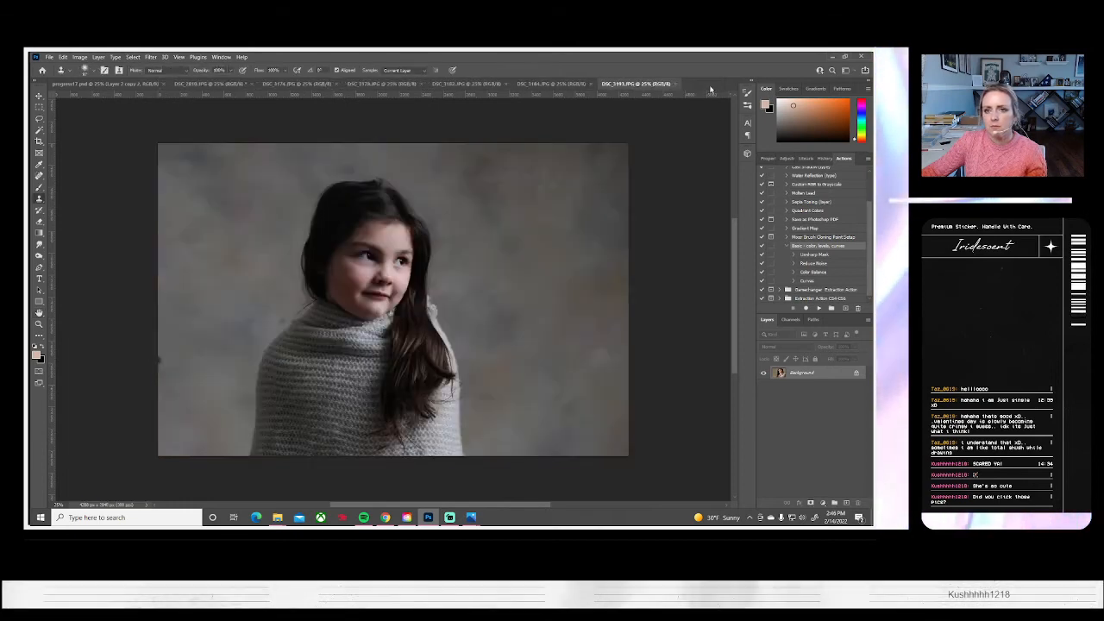
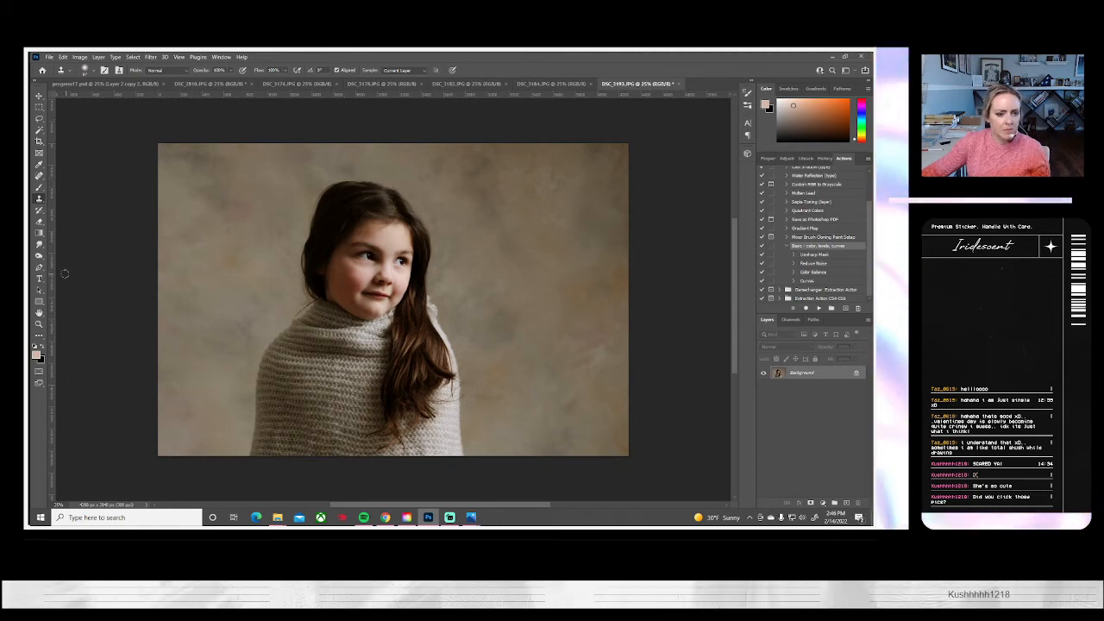
Save the warm-toned sweater portrait to the computer as a JPEG and close its document
click(49, 57)
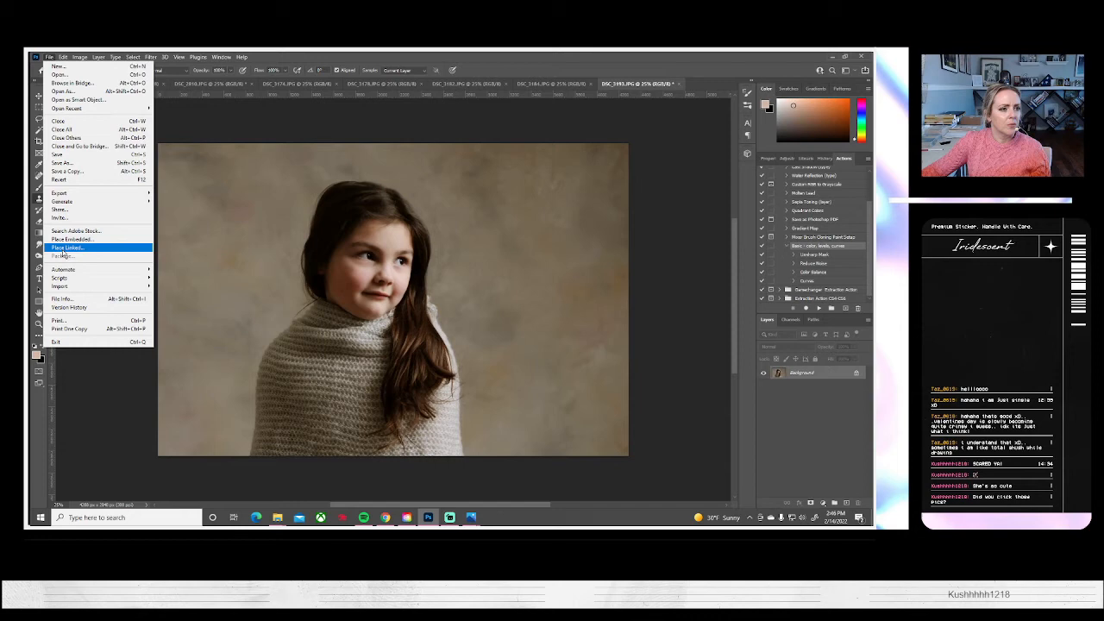
click(86, 162)
click(517, 349)
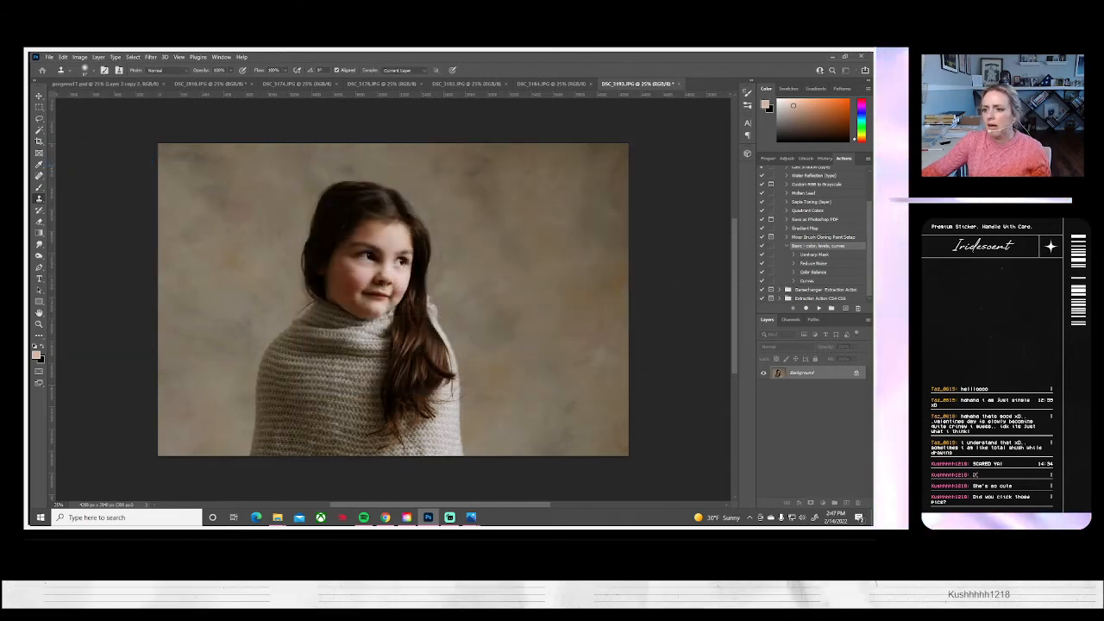
key(ctrl+s)
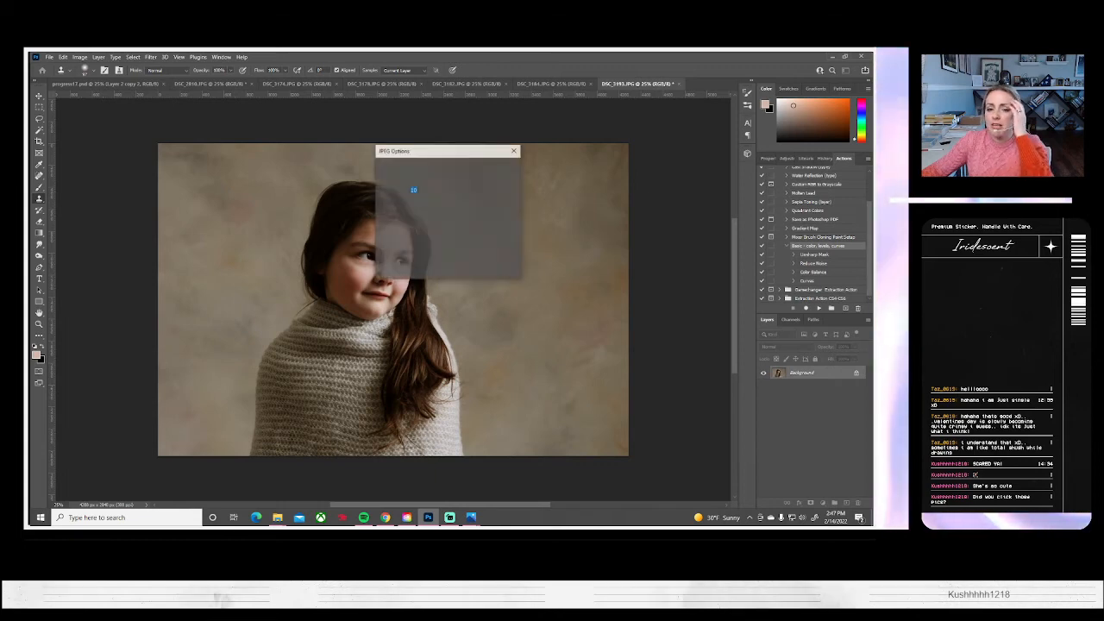
click(498, 168)
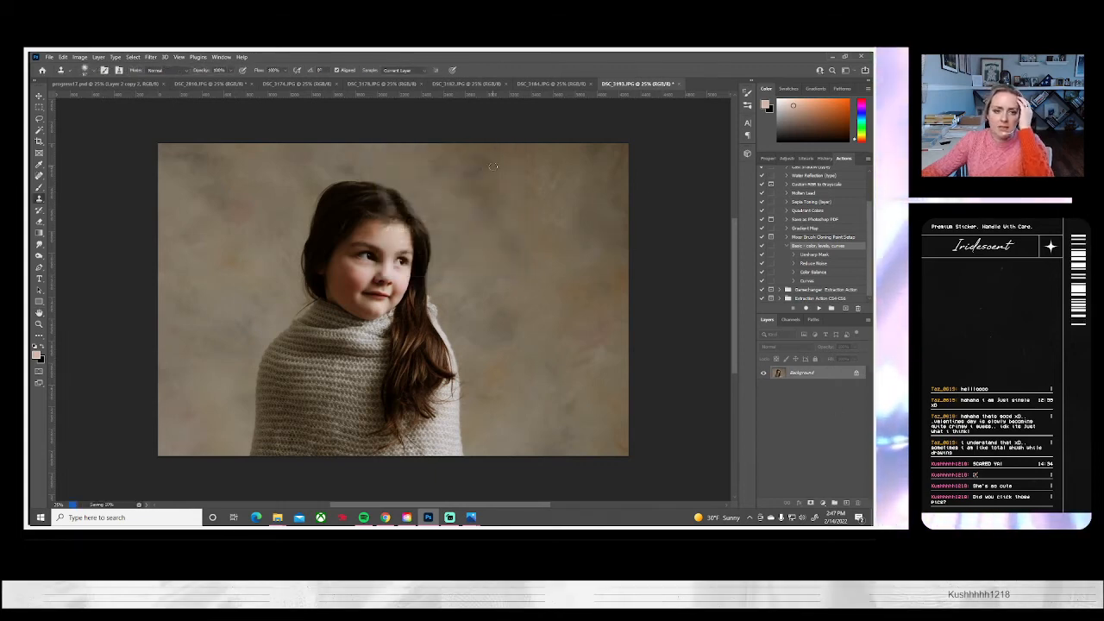
click(676, 84)
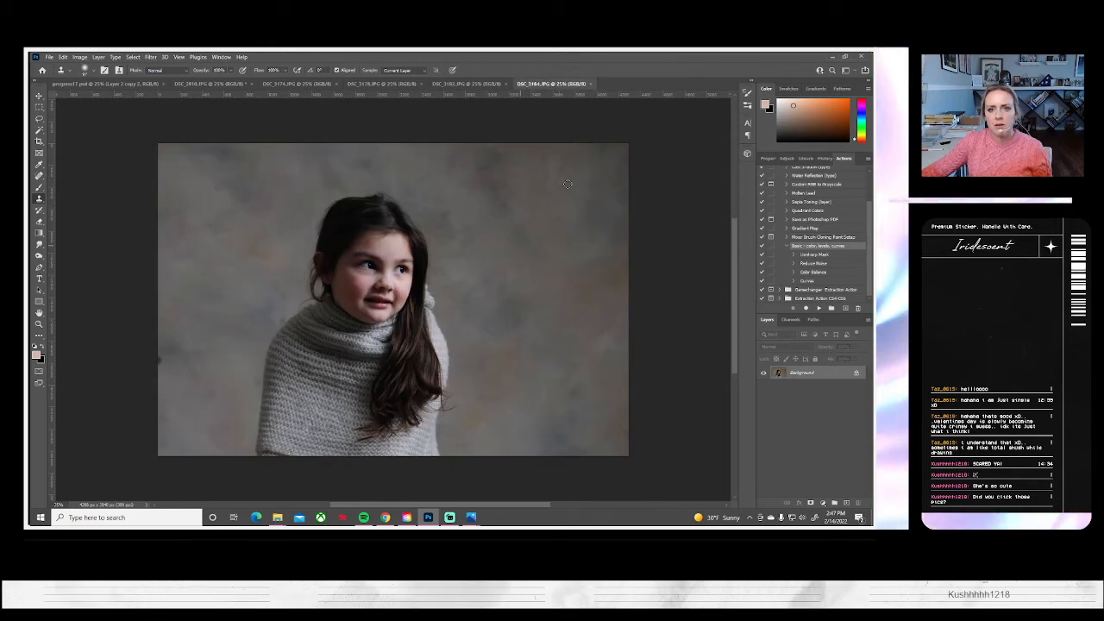
Close the unedited sweater portrait and run the "Basic - color, levels, curves" action on the next sweater portrait
click(591, 83)
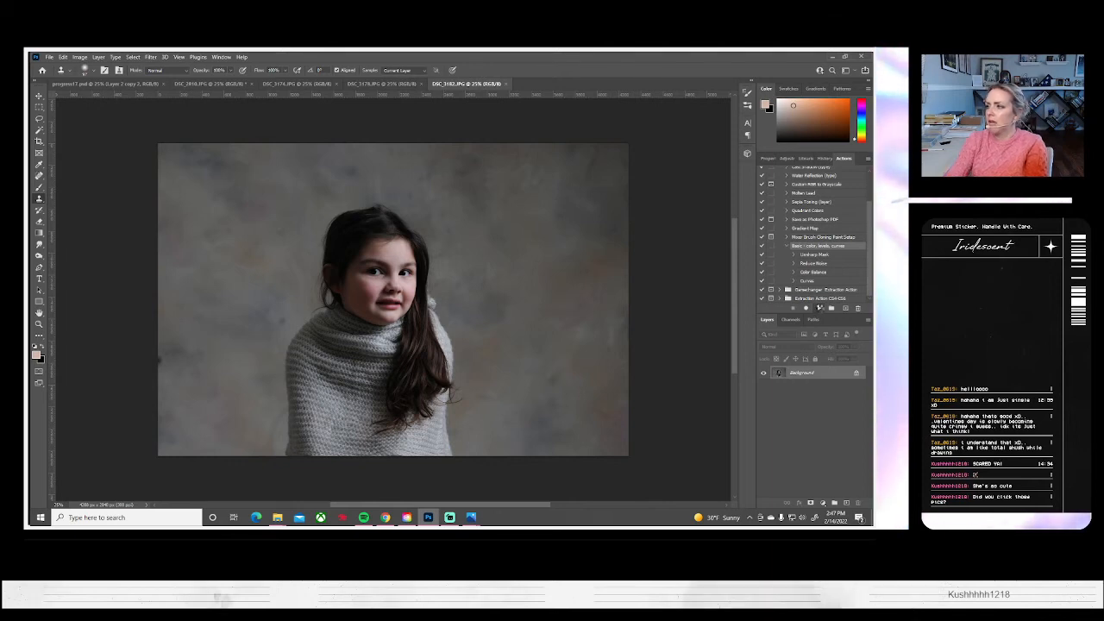
click(817, 309)
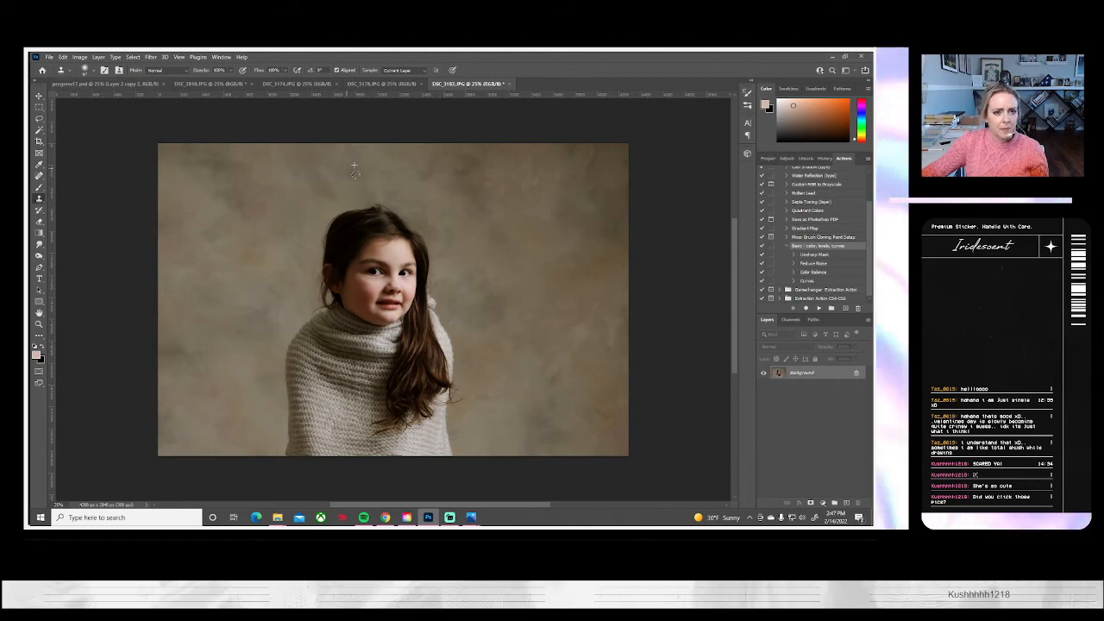
Save the newly toned sweater portrait to the computer as a JPEG at quality 10 (Maximum) and close it
click(49, 56)
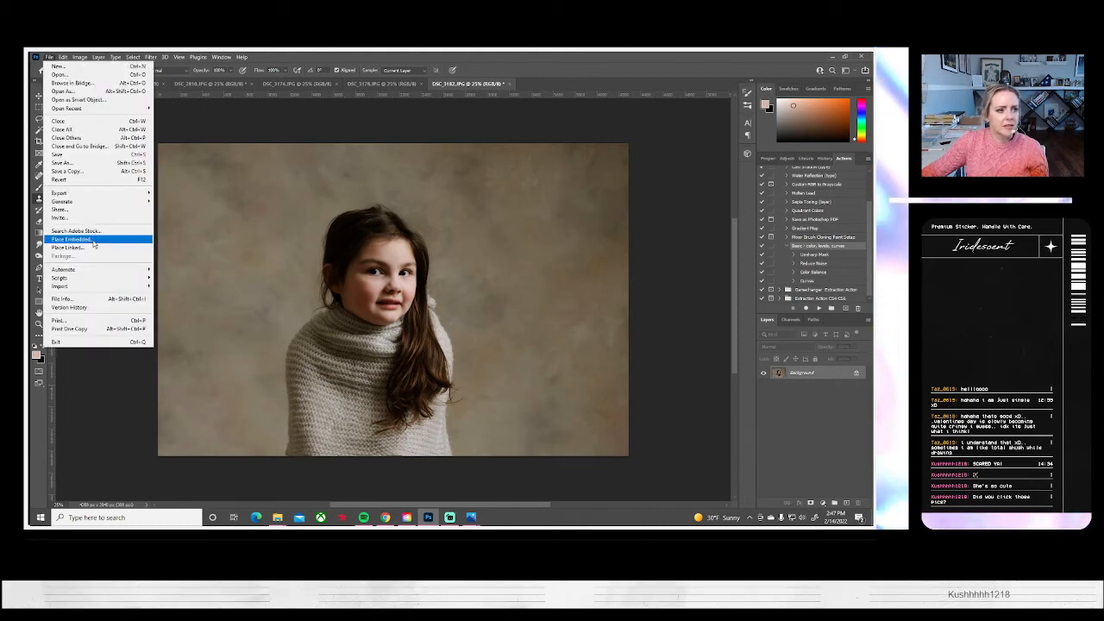
click(64, 163)
click(537, 350)
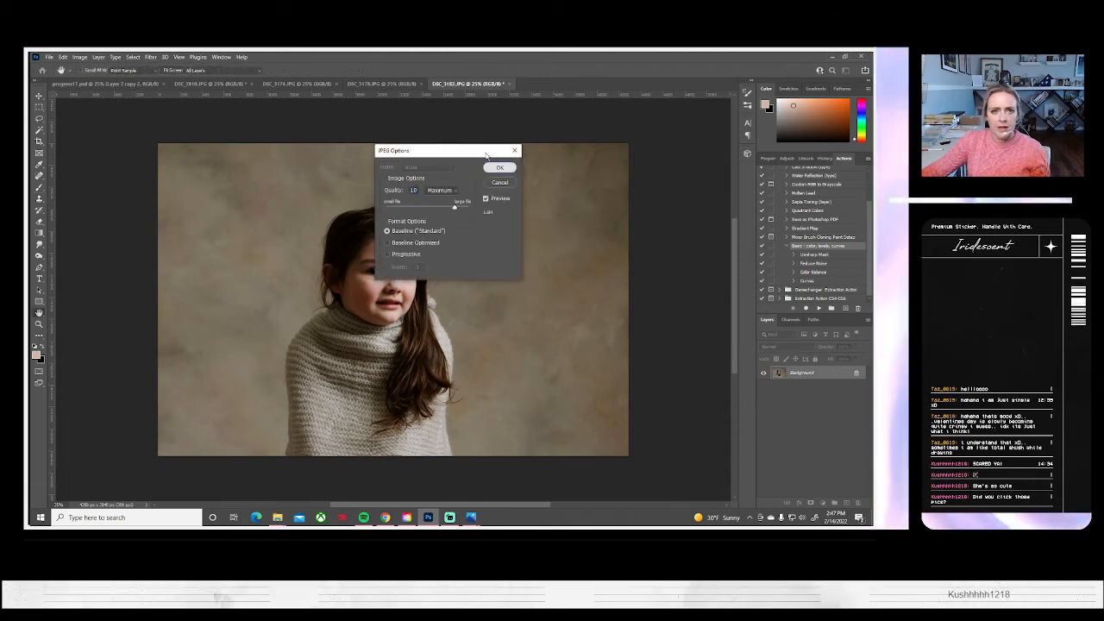
click(501, 164)
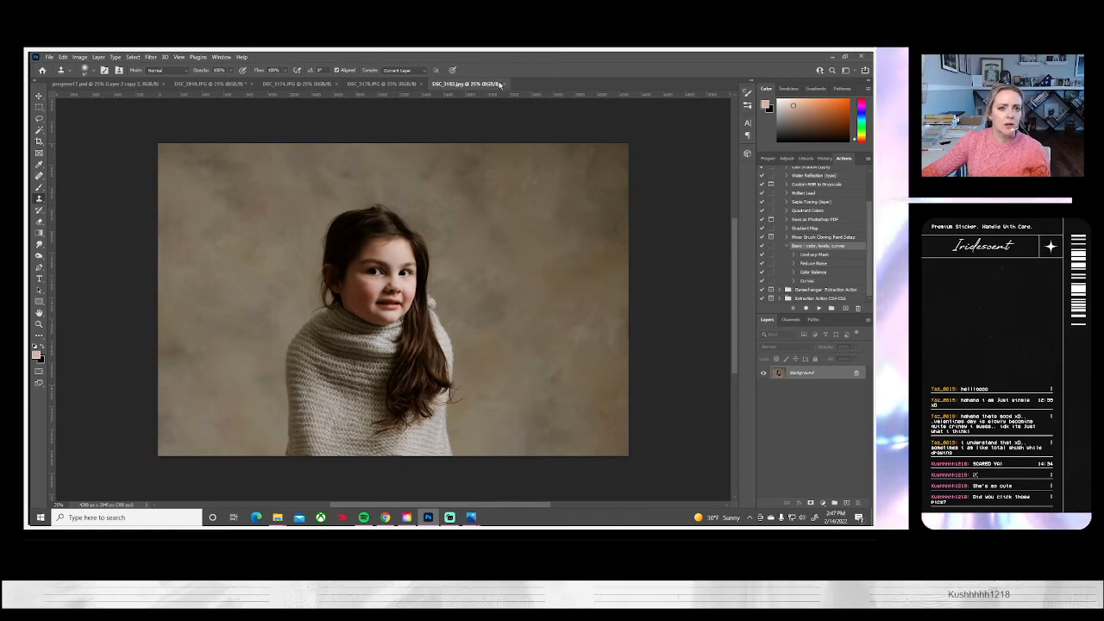
click(503, 85)
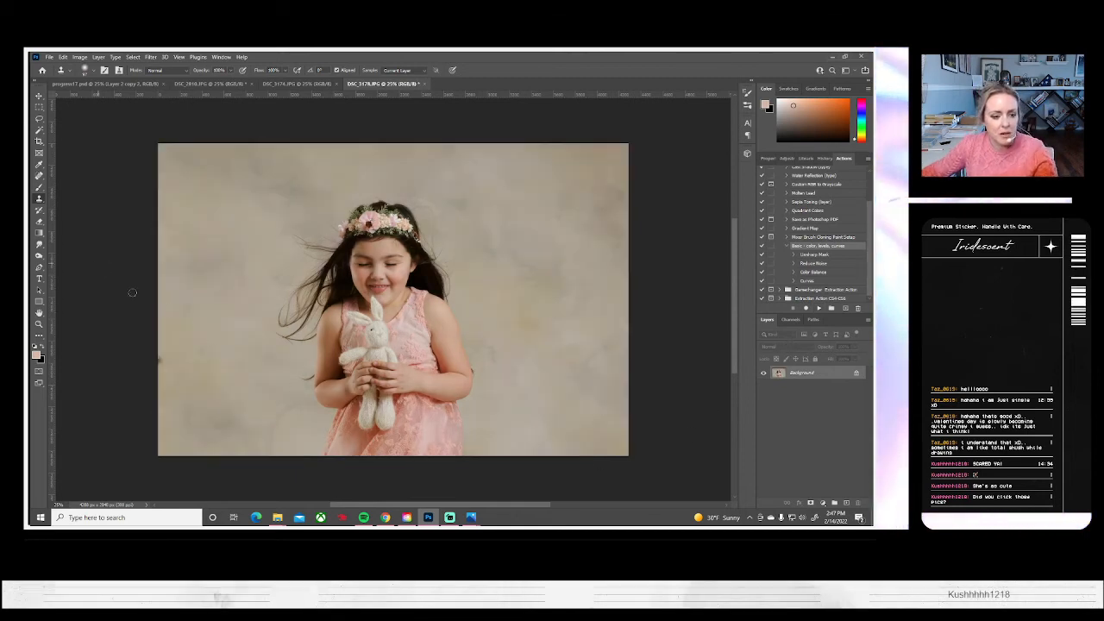
Clone out the dark spot at the left edge of the backdrop in the toy-bunny portrait using a Soft Round brush
click(85, 70)
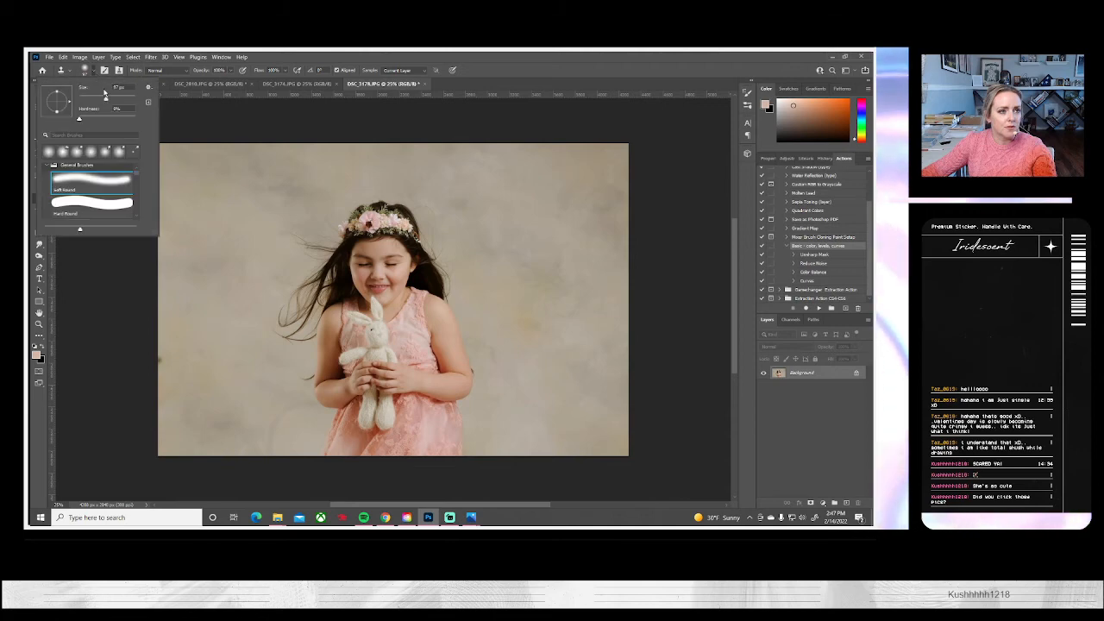
click(167, 355)
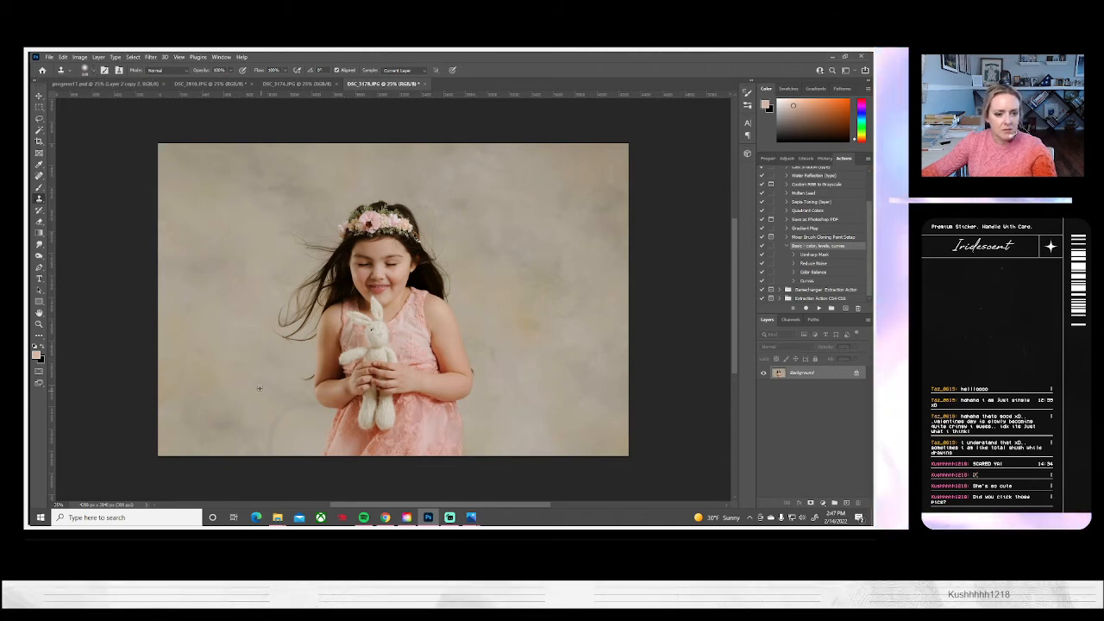
drag(293, 406, 270, 447)
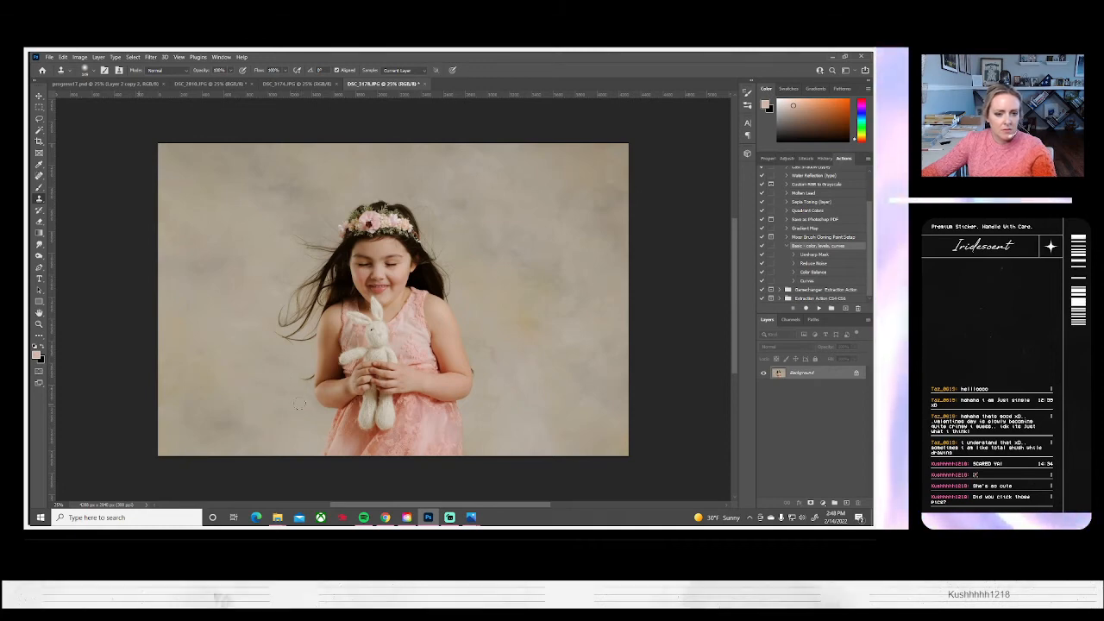
Save the retouched toy-bunny portrait to the computer as a JPEG and close its document
click(49, 57)
click(62, 162)
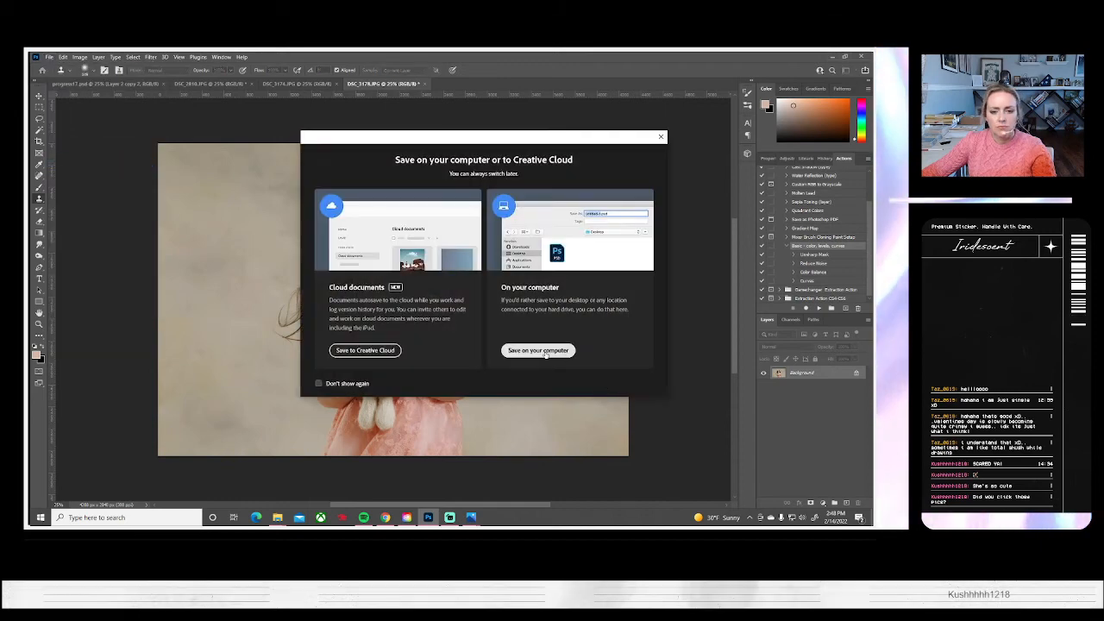
click(538, 350)
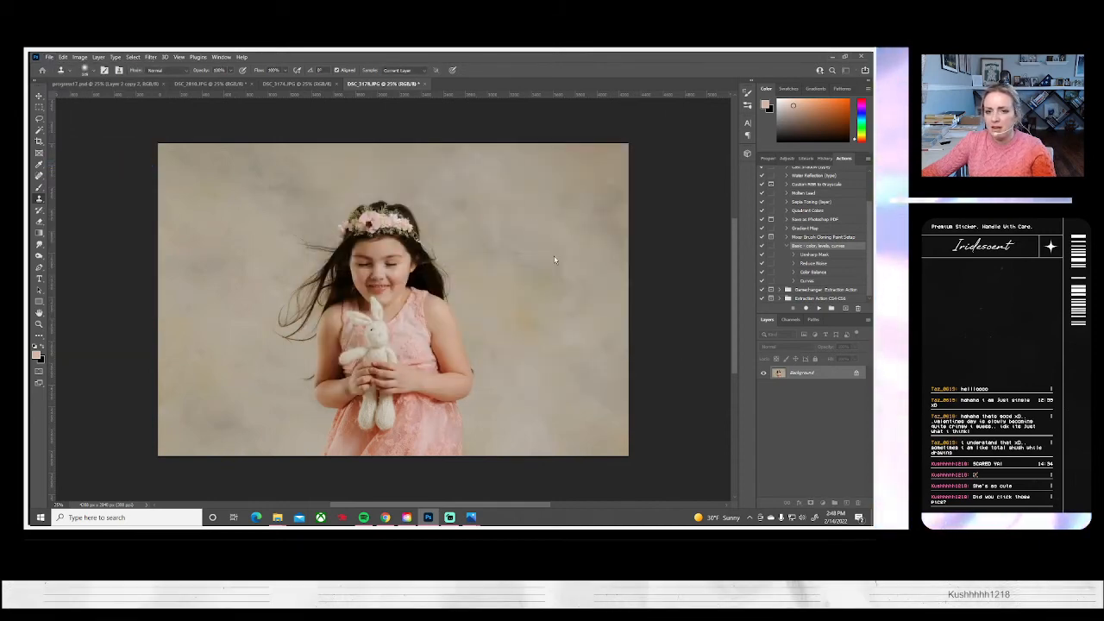
key(ctrl+s)
key(Return)
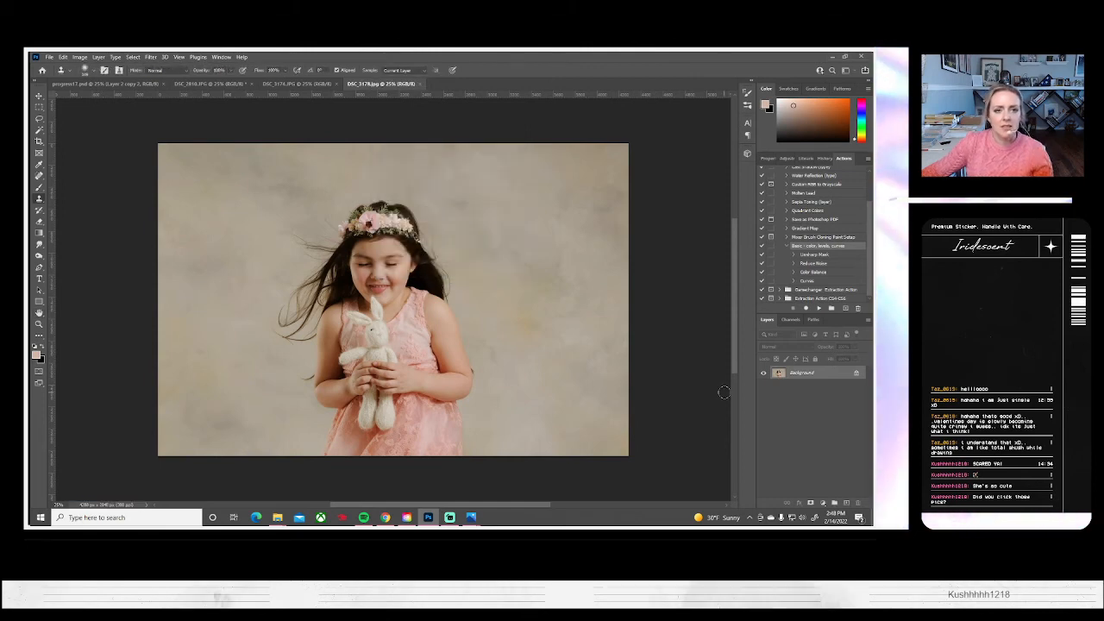
click(418, 85)
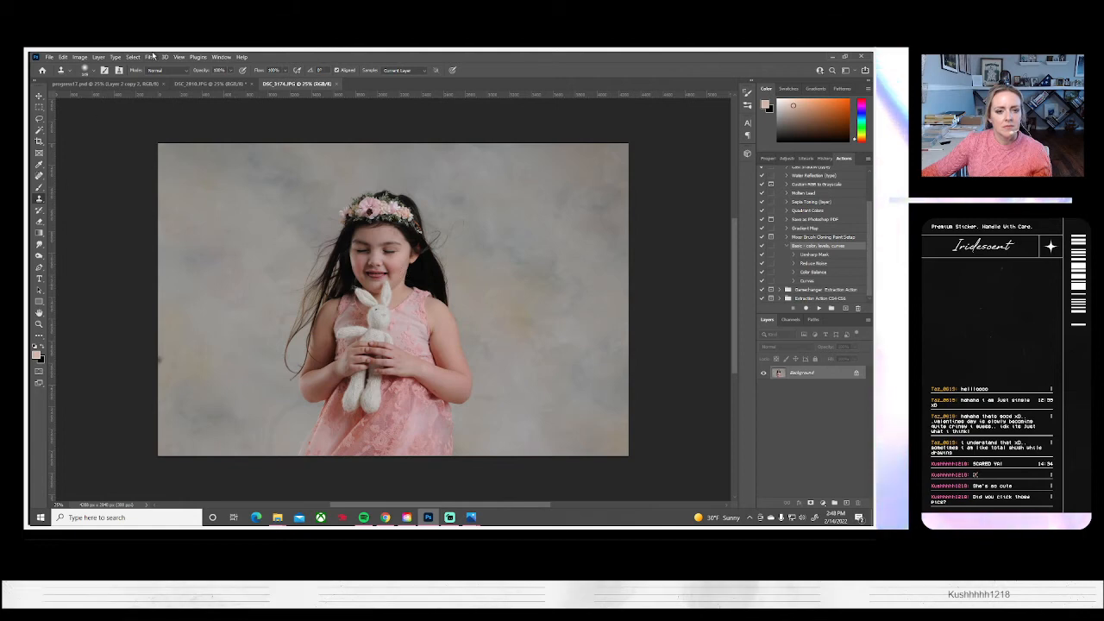
Close the unedited toy-bunny portrait and bring up the studio backdrop photo in place of the balloon composite
click(337, 85)
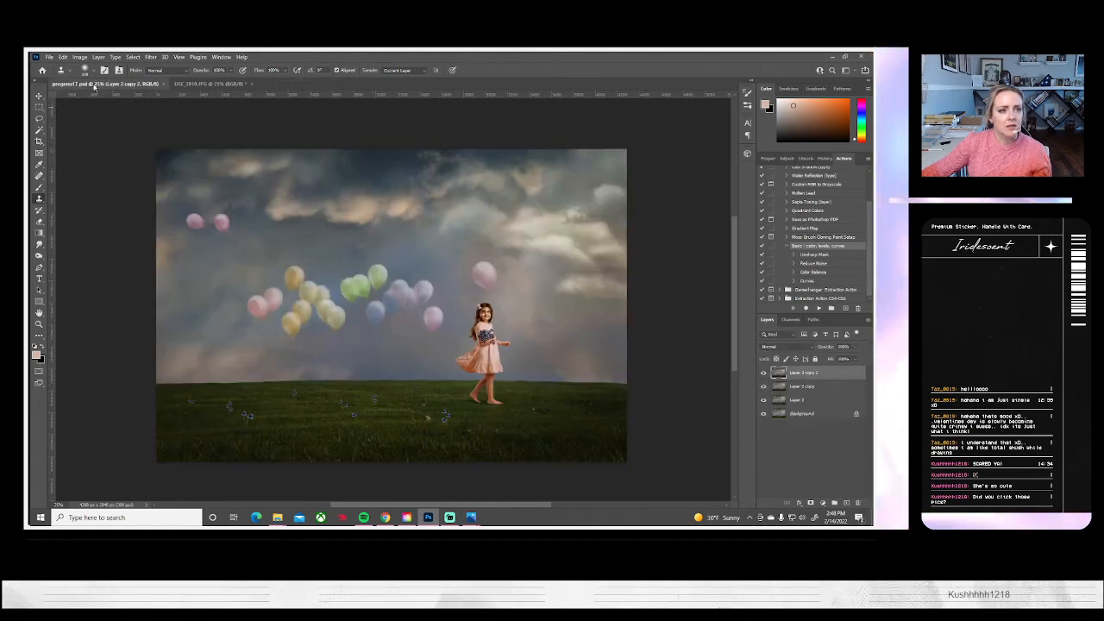
click(49, 57)
key(Escape)
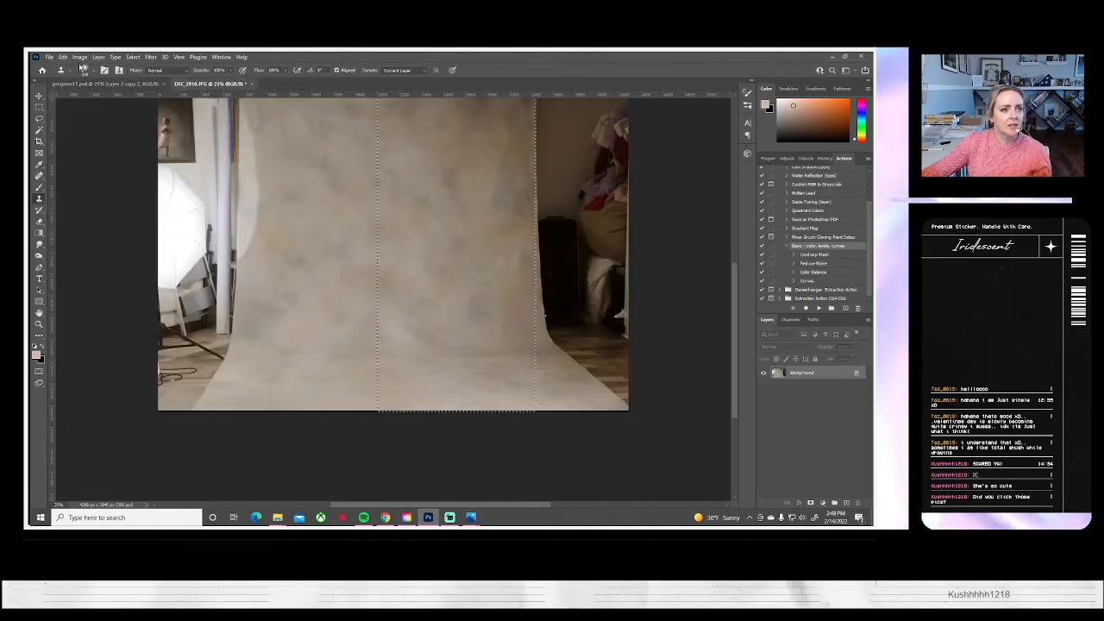
click(49, 57)
click(63, 76)
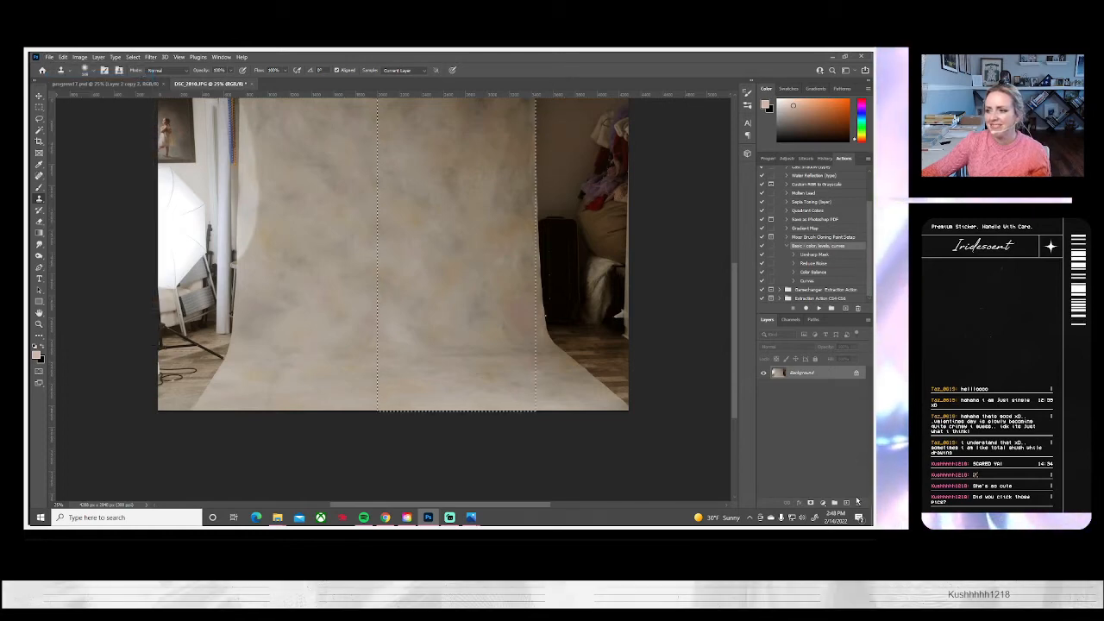
Switch to Photos and look through the seated burgundy-gown portraits up to the first overhead lying pose, DSC_3220.JPG
mouse_move(471, 516)
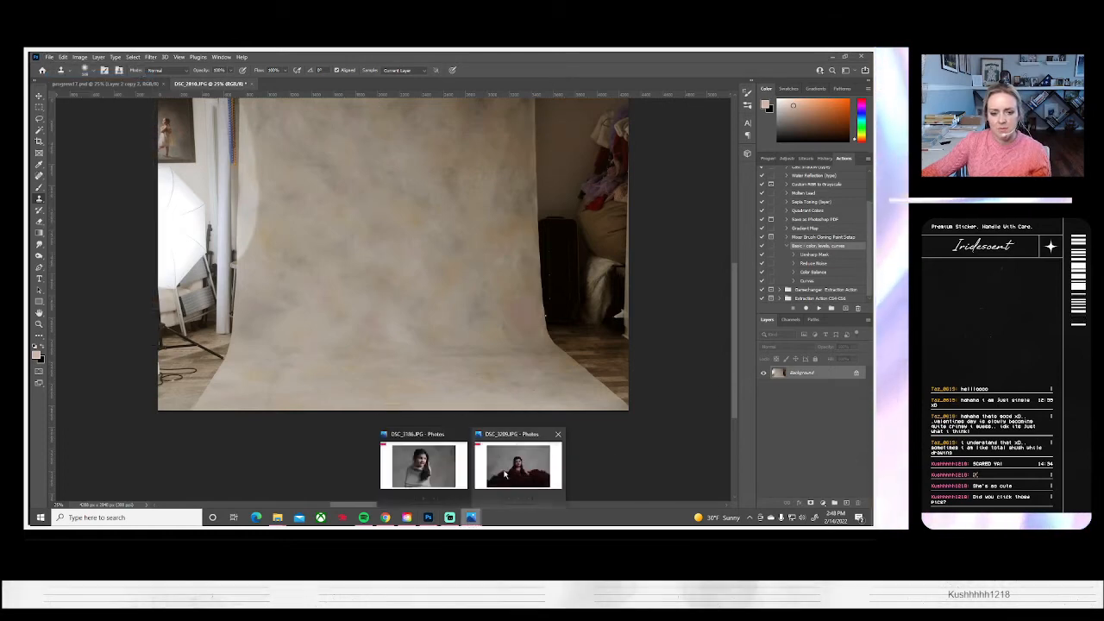
click(463, 434)
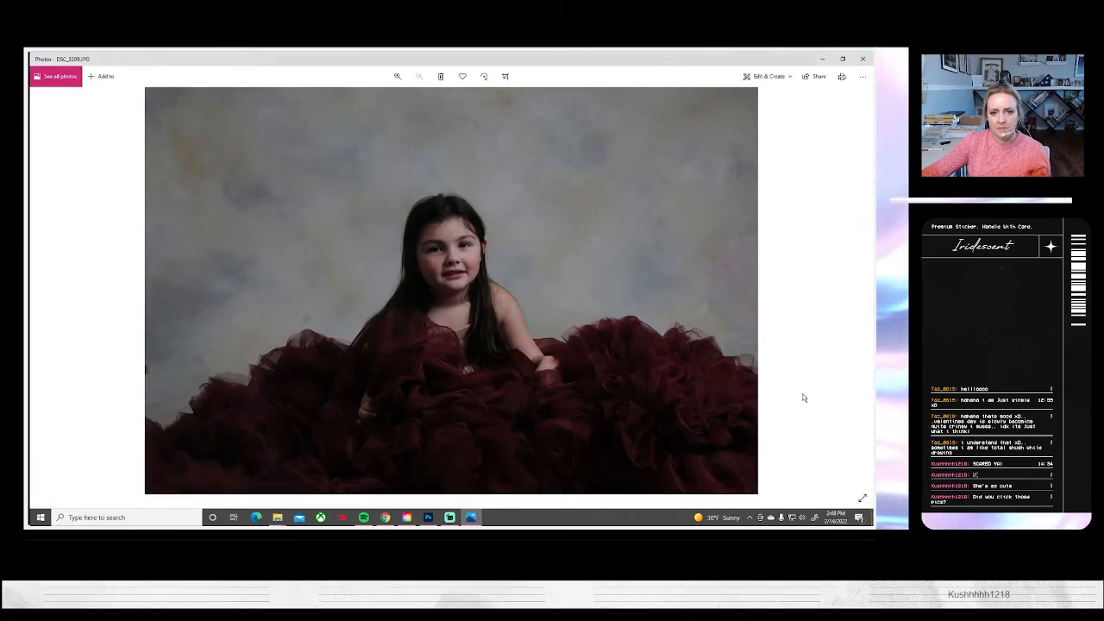
click(859, 287)
click(859, 287)
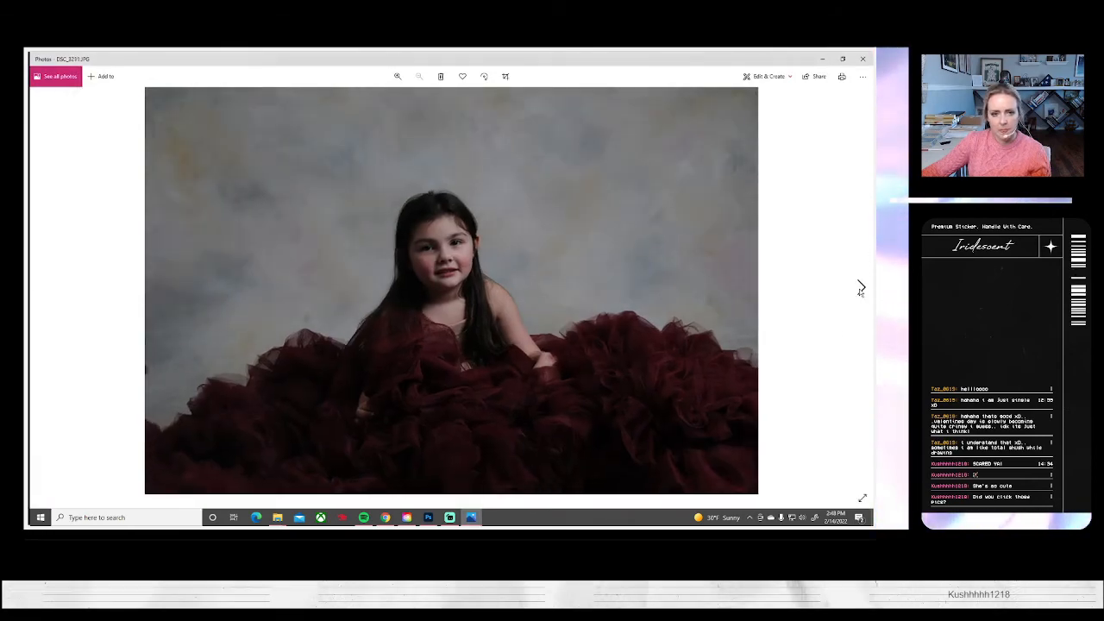
click(860, 287)
click(860, 287)
click(860, 288)
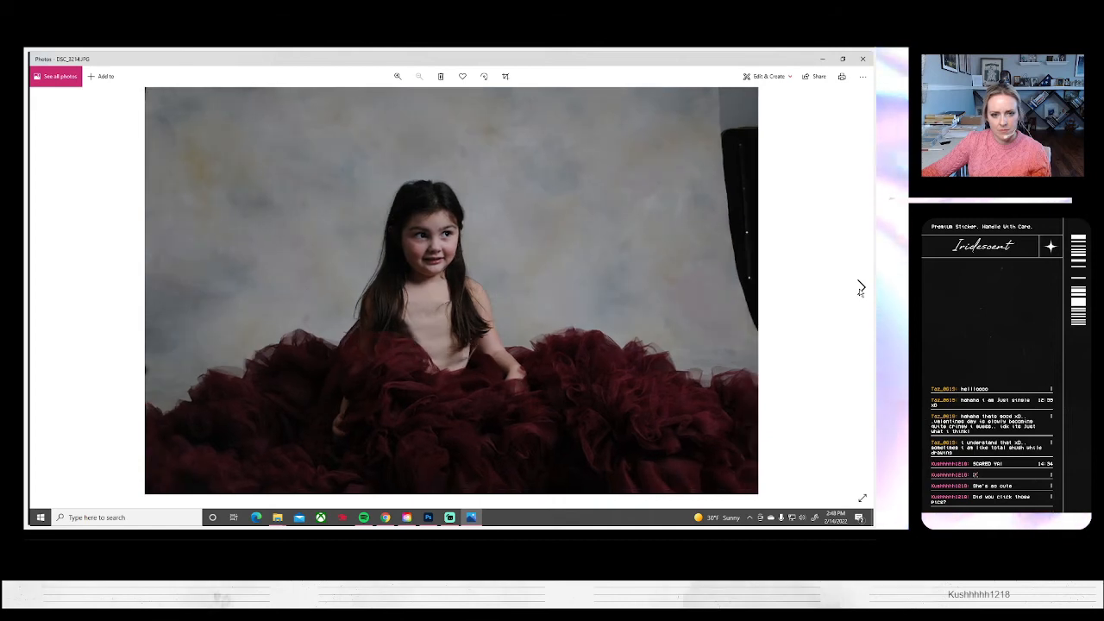
click(860, 287)
click(859, 287)
click(860, 287)
click(859, 287)
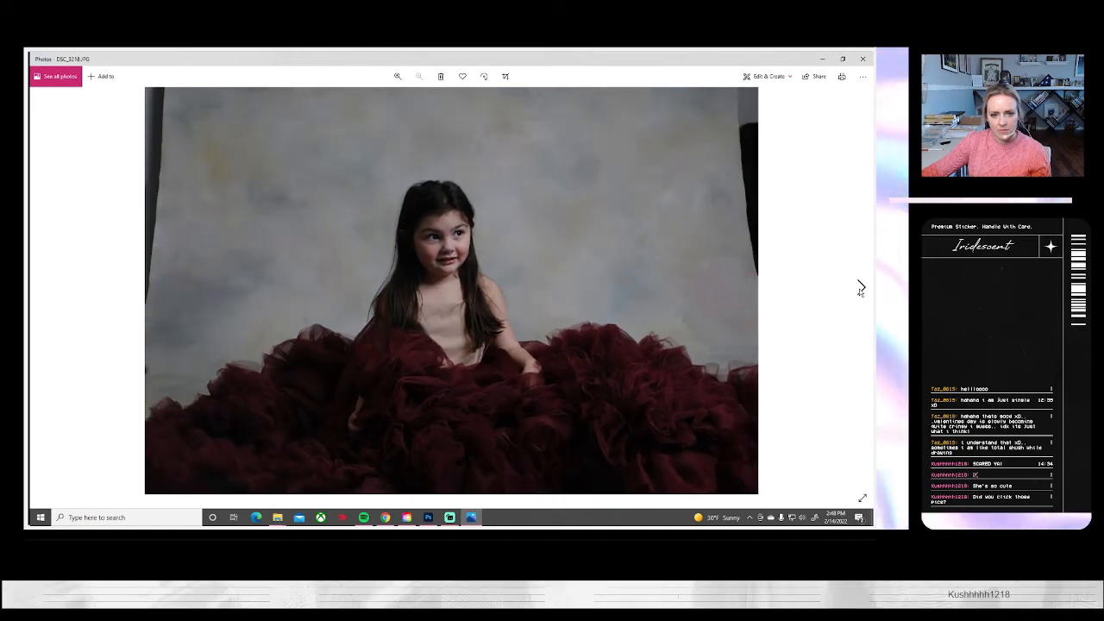
click(860, 287)
click(860, 287)
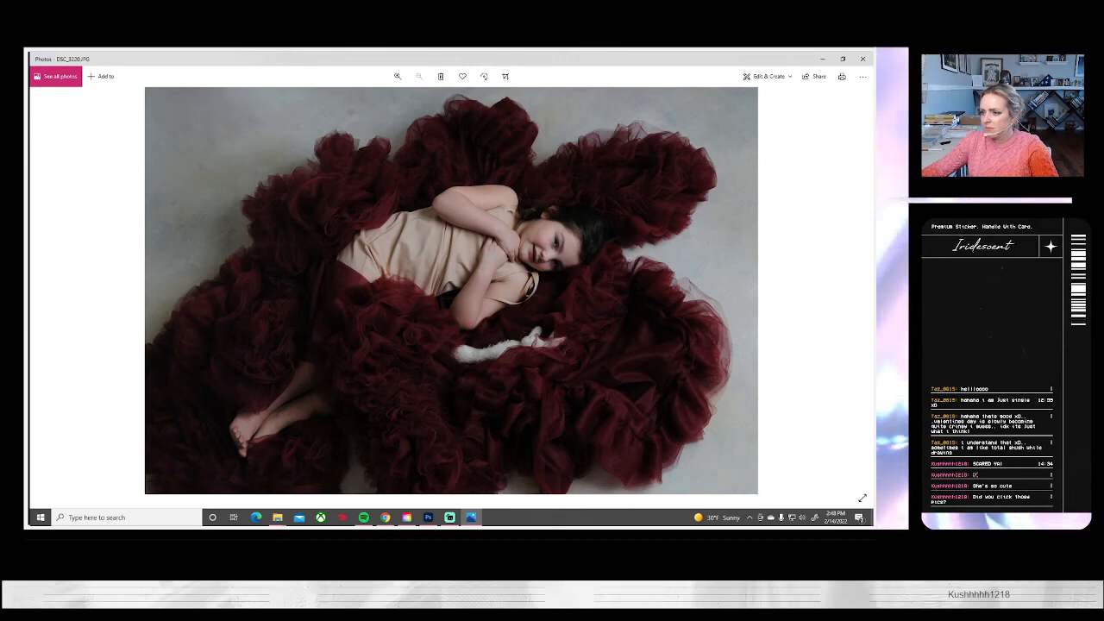
Review the overhead burgundy-gown portraits from DSC_3220.JPG through DSC_3229.JPG in Photos, and return to Photoshop
key(alt+Tab)
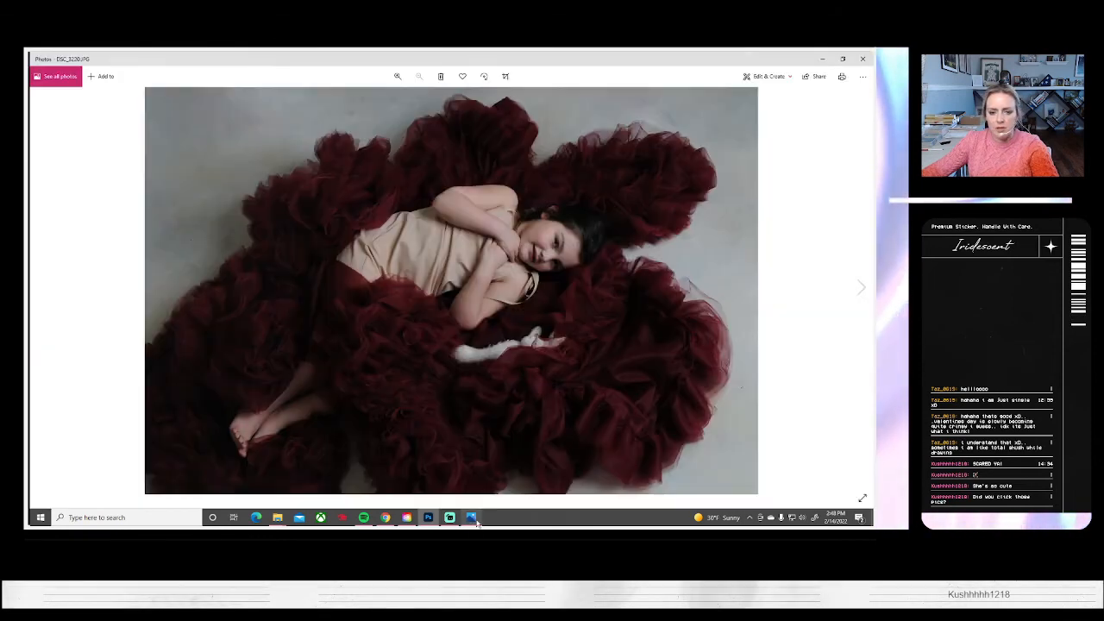
key(alt+Tab)
click(860, 286)
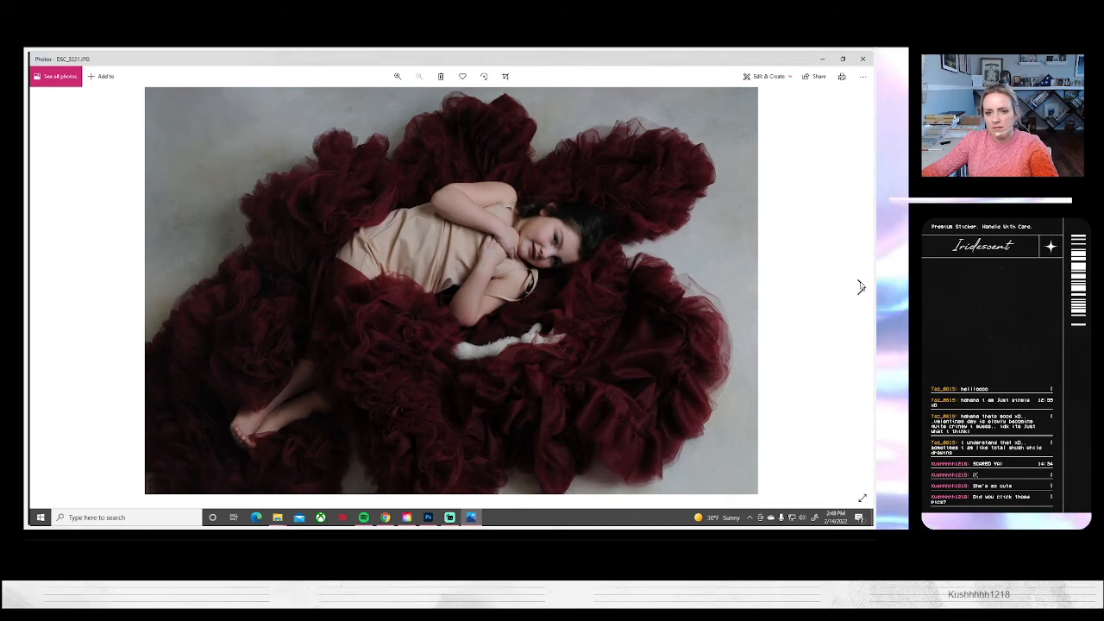
click(860, 287)
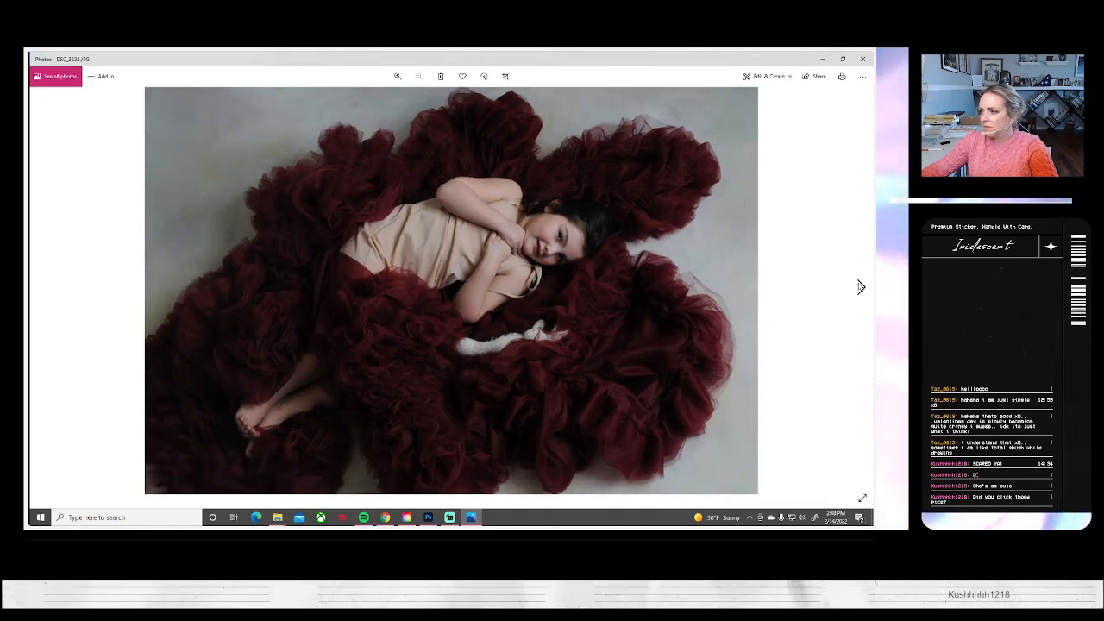
click(860, 286)
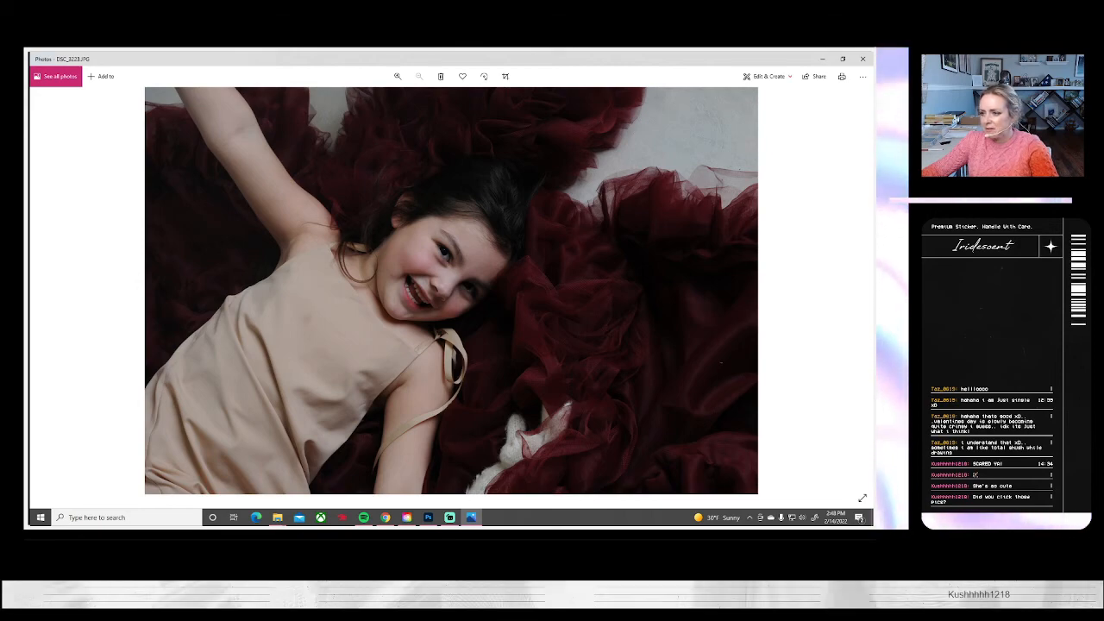
key(alt+Tab)
click(471, 517)
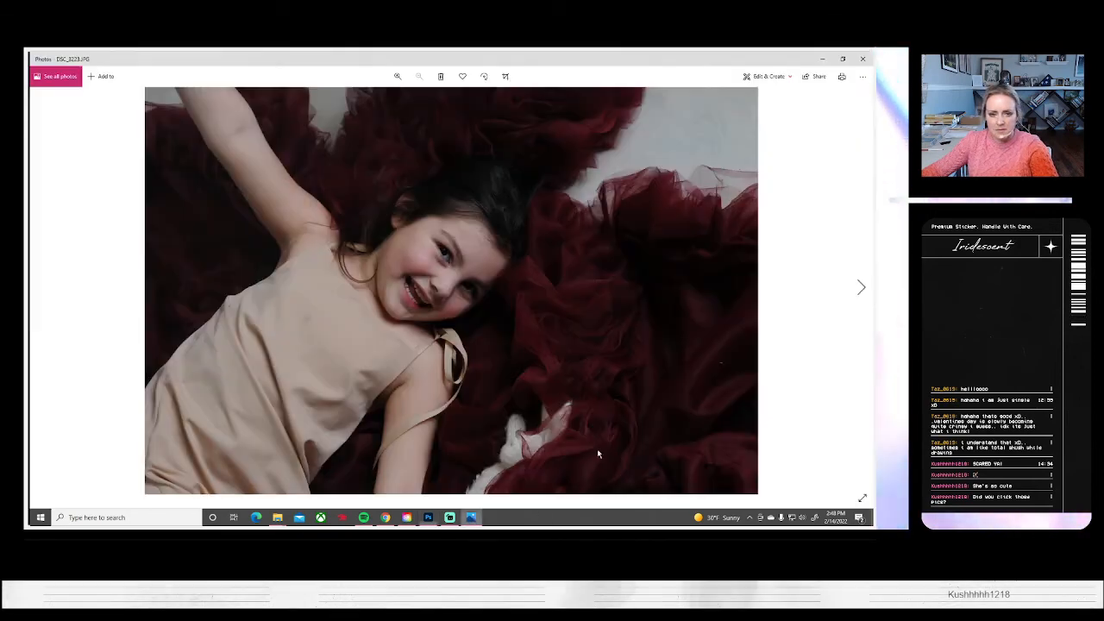
click(860, 287)
click(861, 287)
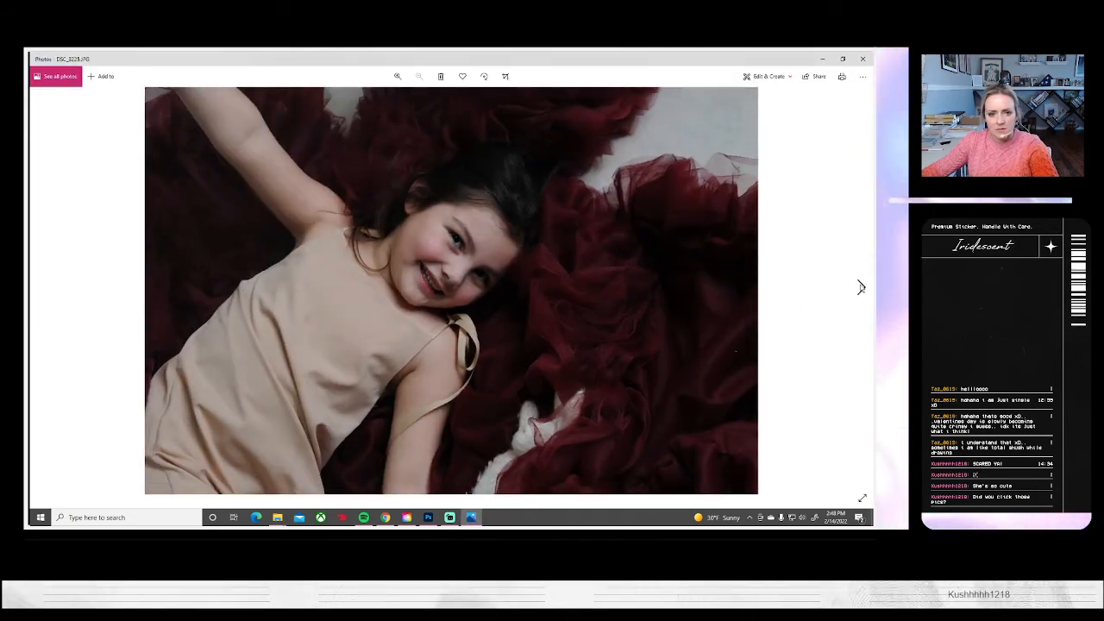
click(860, 288)
click(860, 287)
click(861, 287)
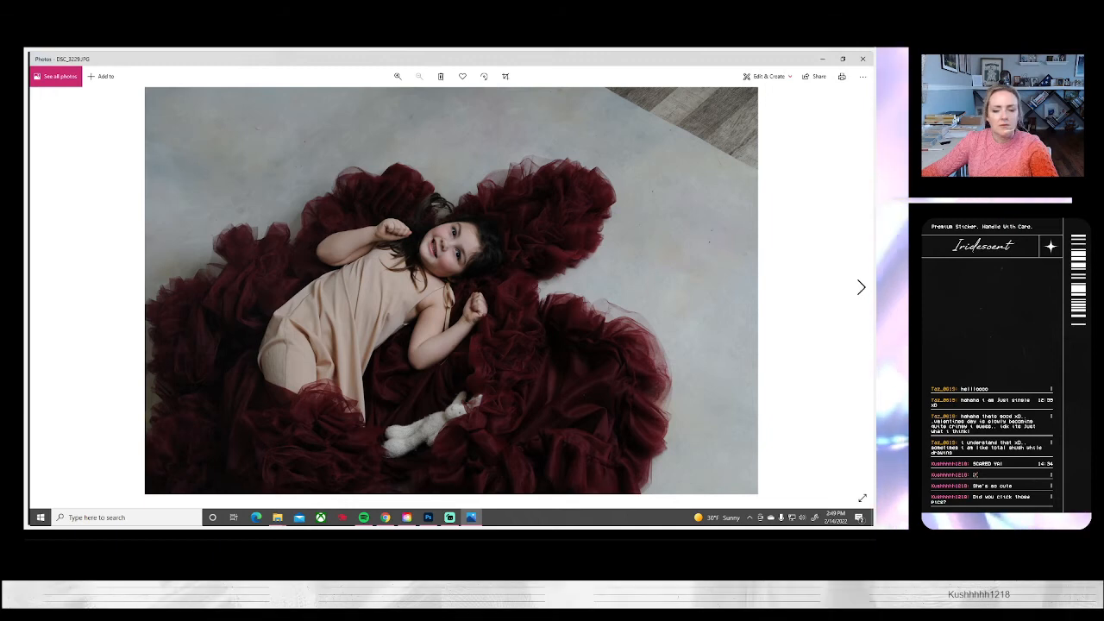
key(alt+Tab)
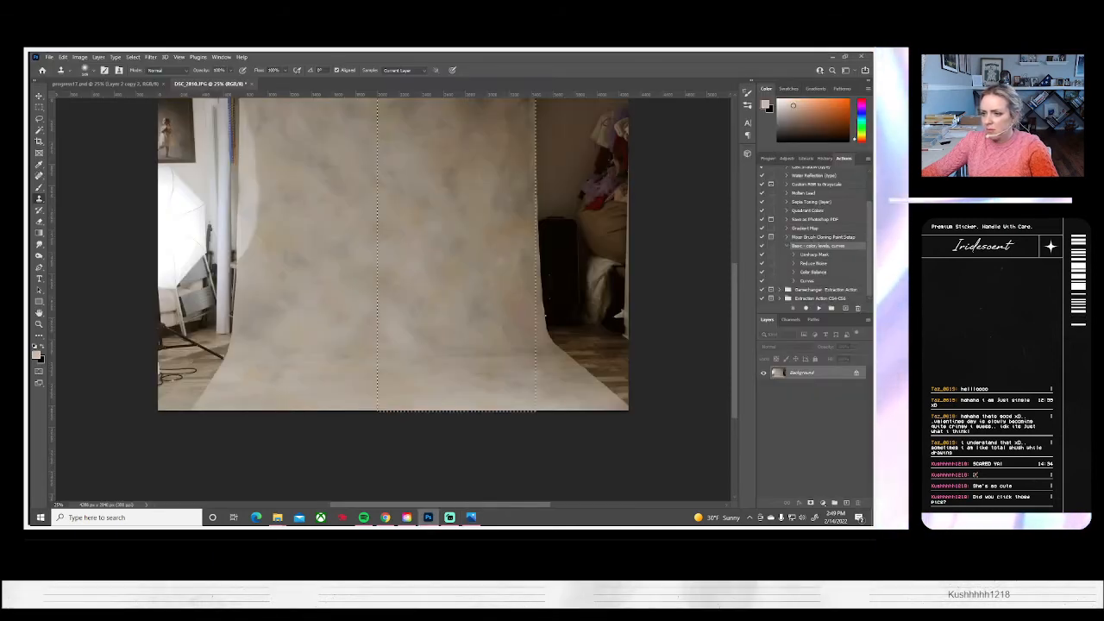
Switch to Photos and review the overhead burgundy-gown portraits from DSC_3229.JPG through DSC_3240.JPG
click(473, 516)
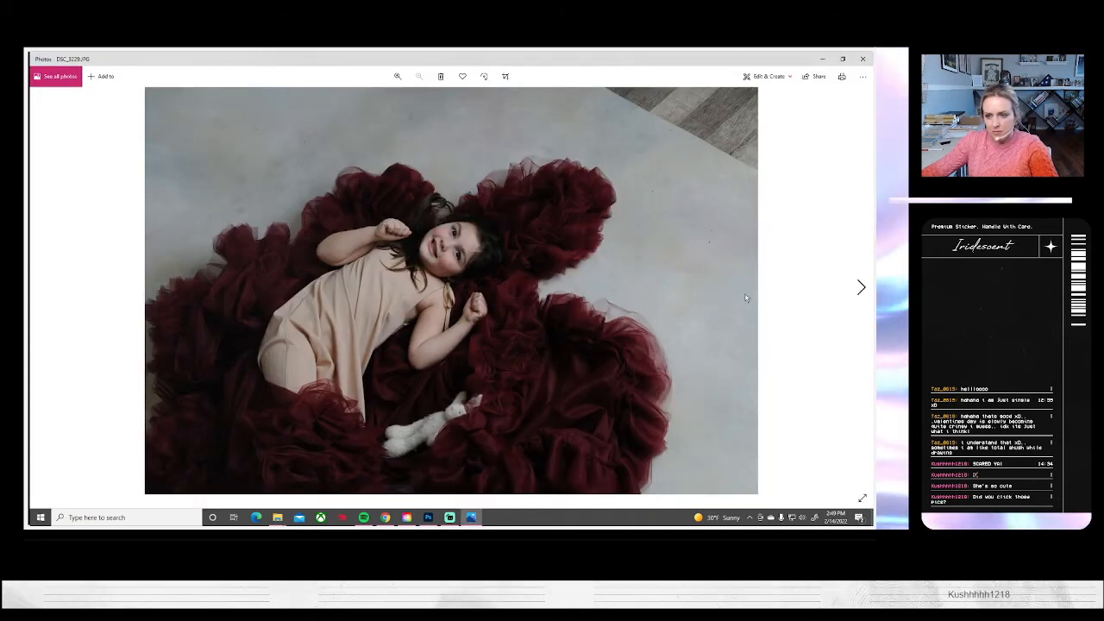
click(861, 287)
click(861, 288)
click(861, 287)
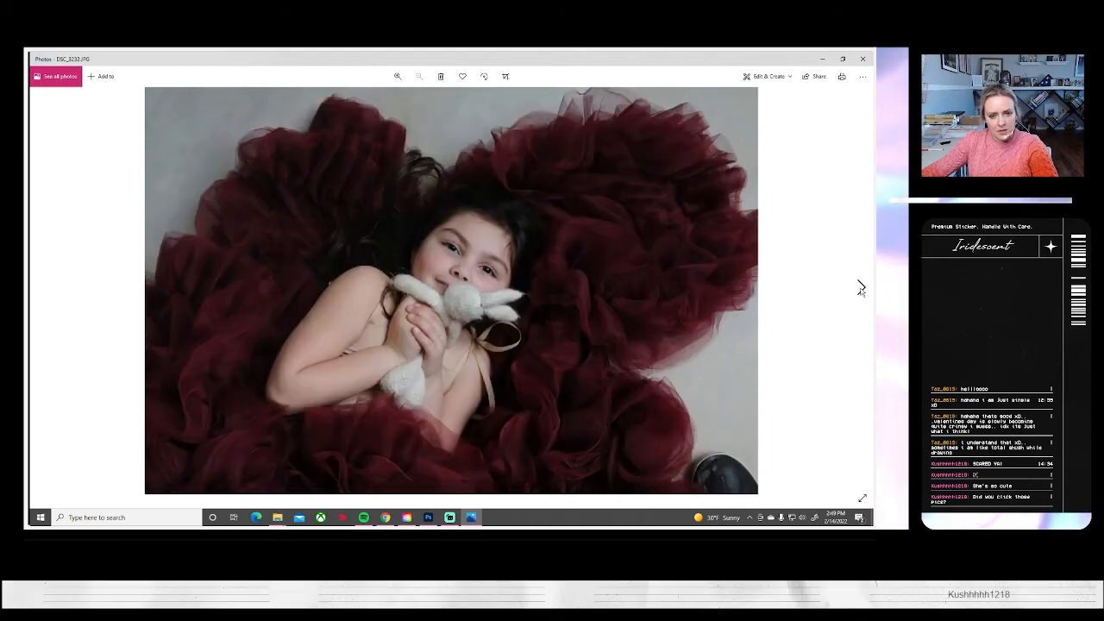
click(861, 287)
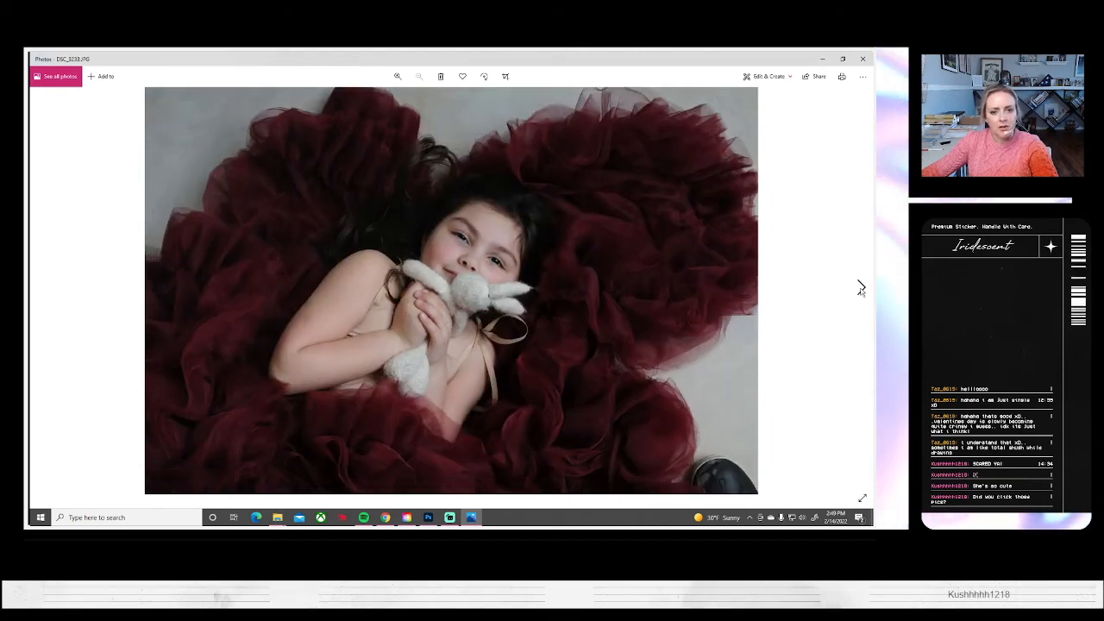
click(860, 287)
click(861, 287)
click(860, 287)
click(860, 287)
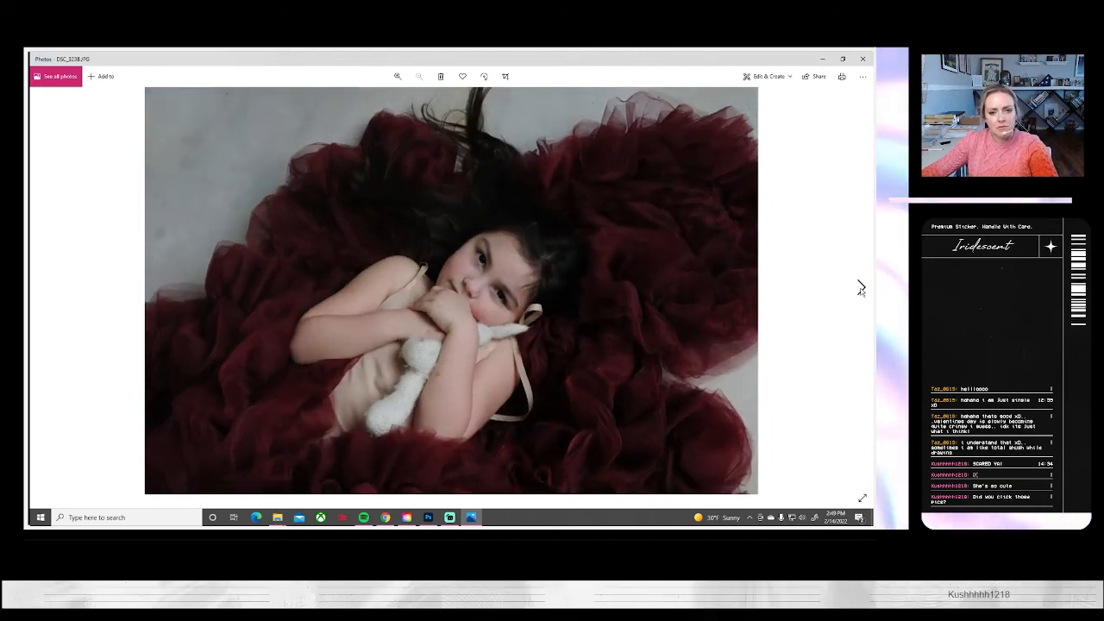
click(860, 287)
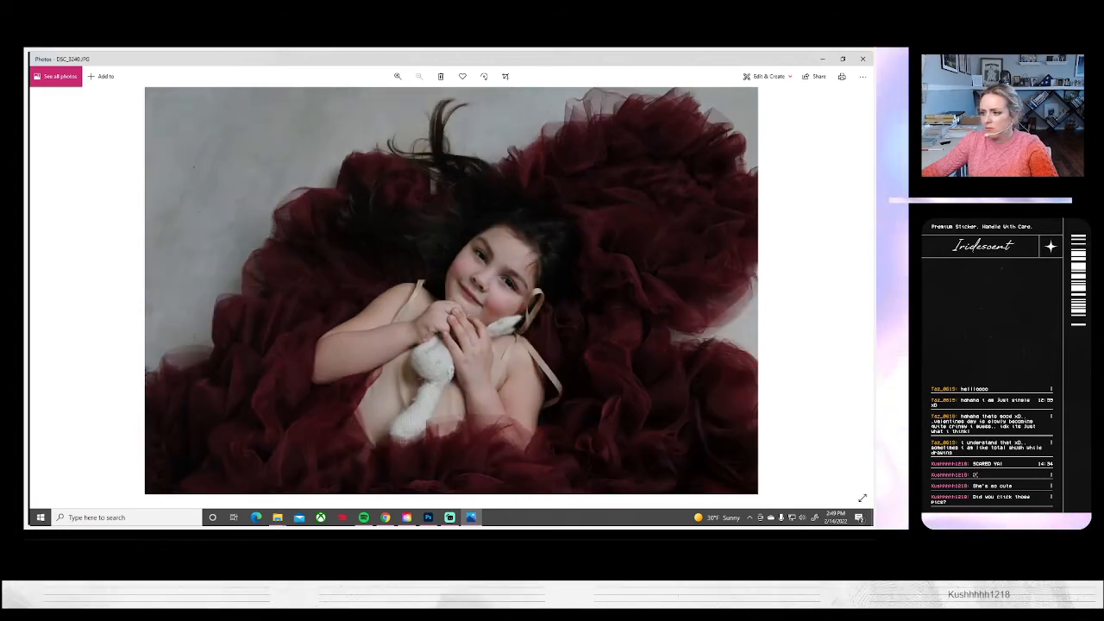
key(alt+Tab)
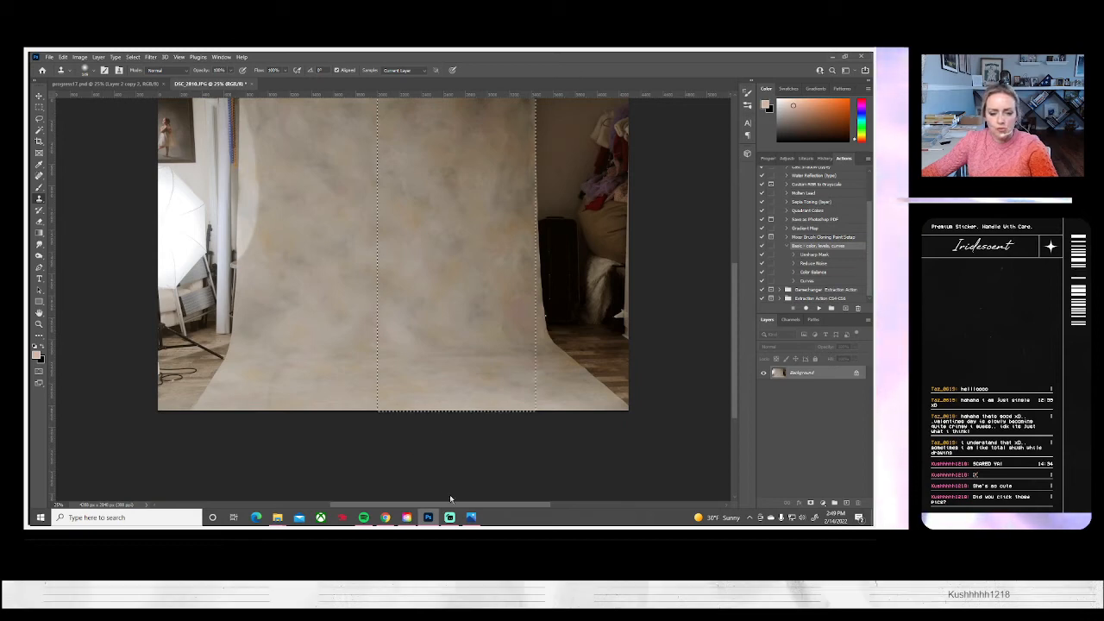
key(alt+Tab)
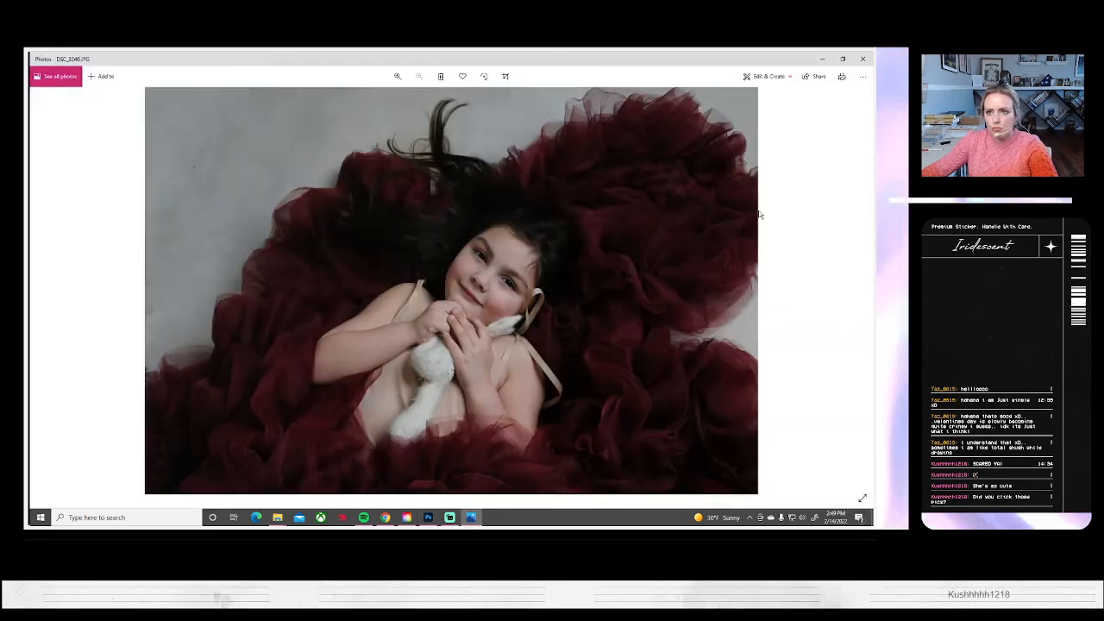
key(alt+Tab)
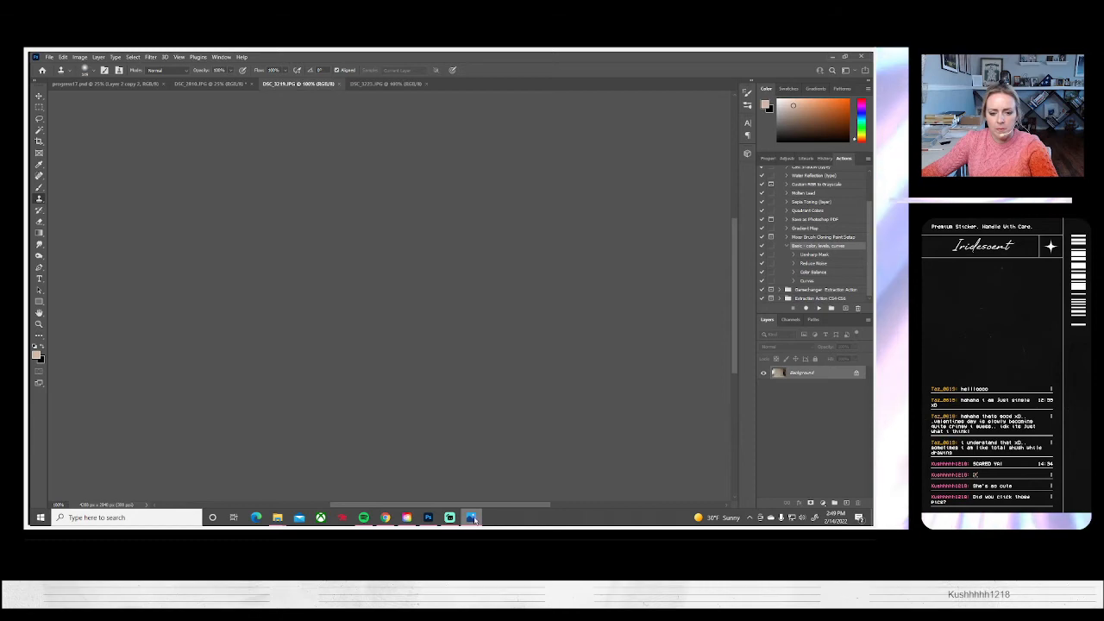
right_click(471, 517)
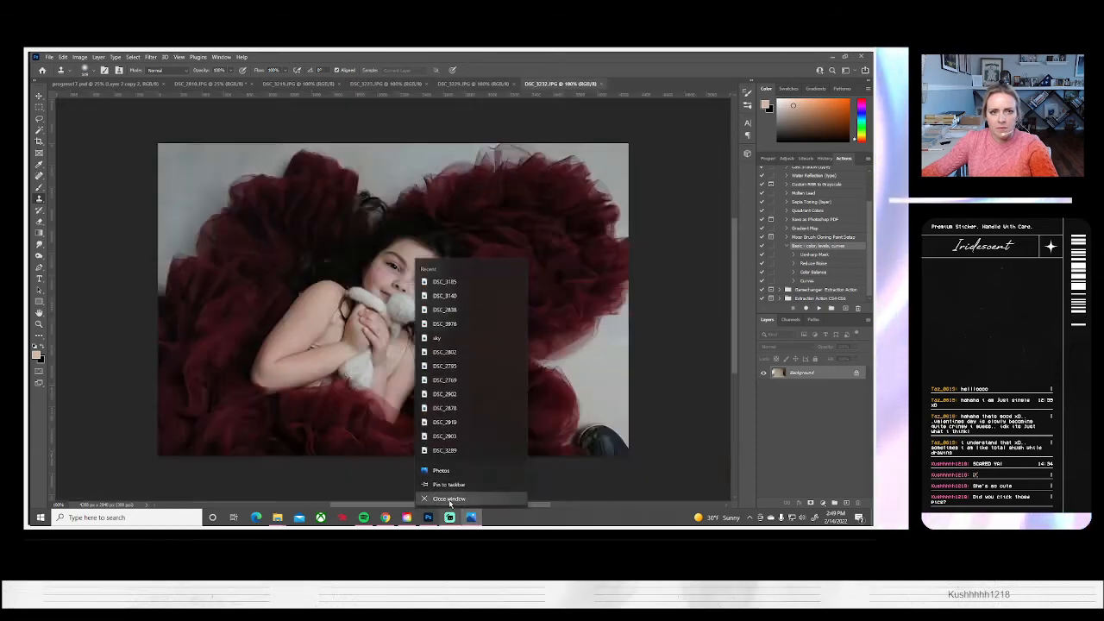
click(449, 500)
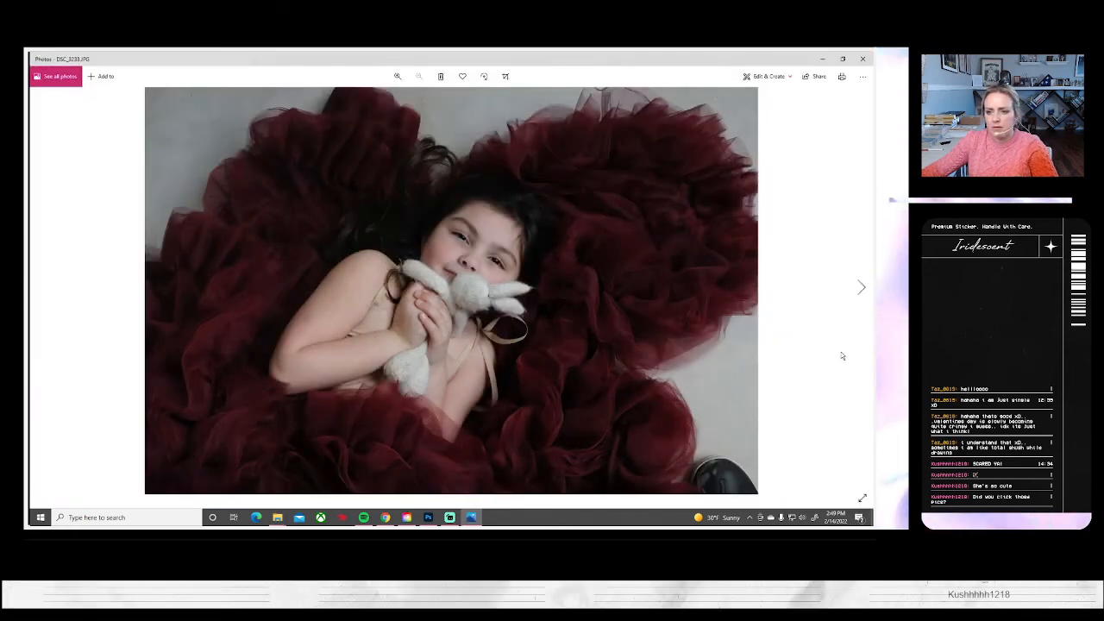
Look again through the burgundy-gown toy-bunny portraits in Photos from DSC_3233.JPG to DSC_3240.JPG
click(860, 289)
click(861, 289)
click(860, 288)
click(861, 289)
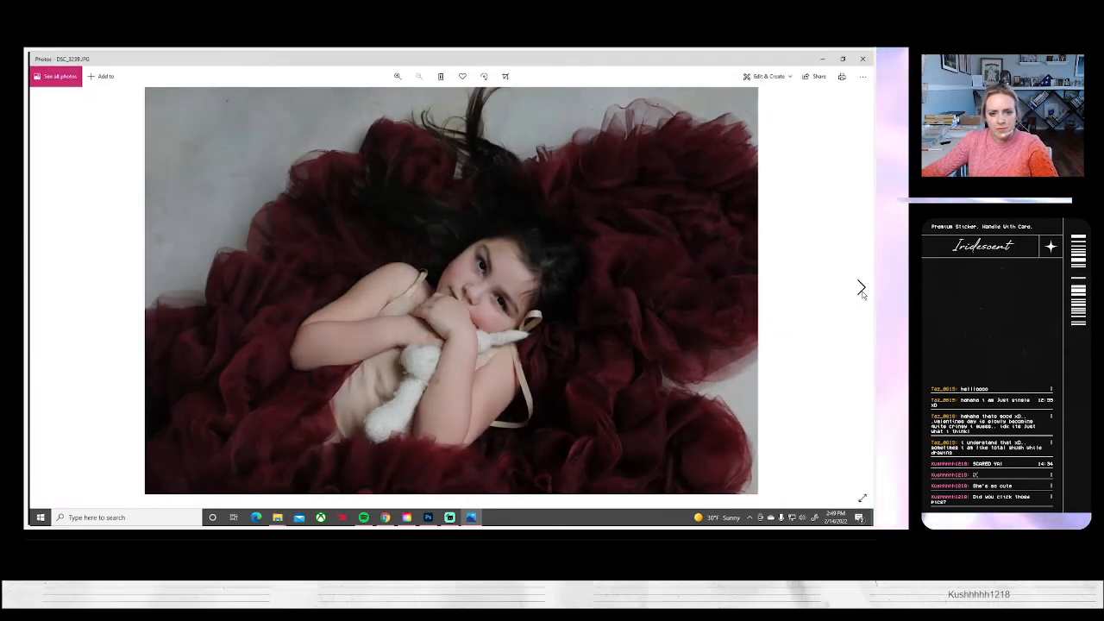
click(861, 289)
click(861, 289)
click(42, 287)
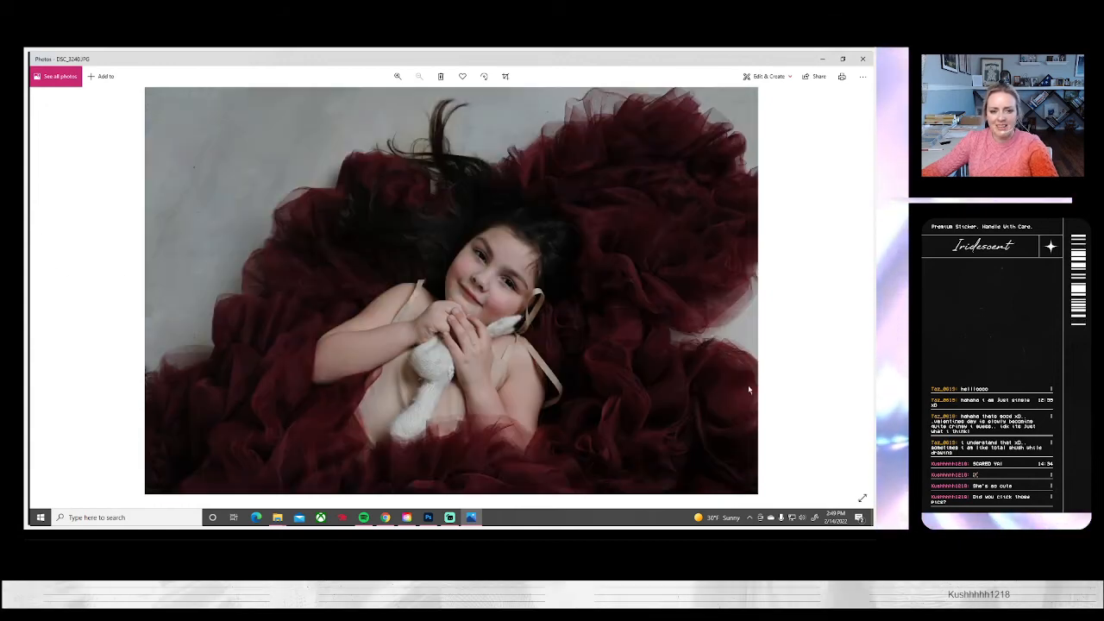
Review the side-lying burgundy-gown portraits after DSC_3240.JPG and continue to the pink-dress portrait DSC_3251.JPG
click(860, 288)
click(860, 288)
click(860, 288)
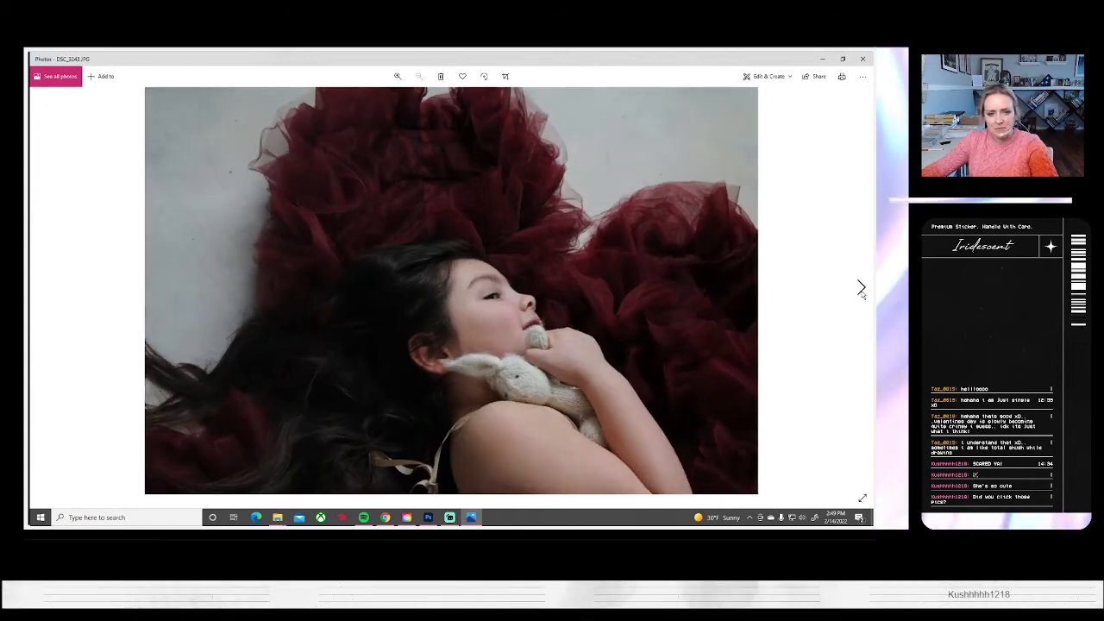
click(860, 288)
click(859, 288)
click(859, 288)
click(860, 288)
click(860, 288)
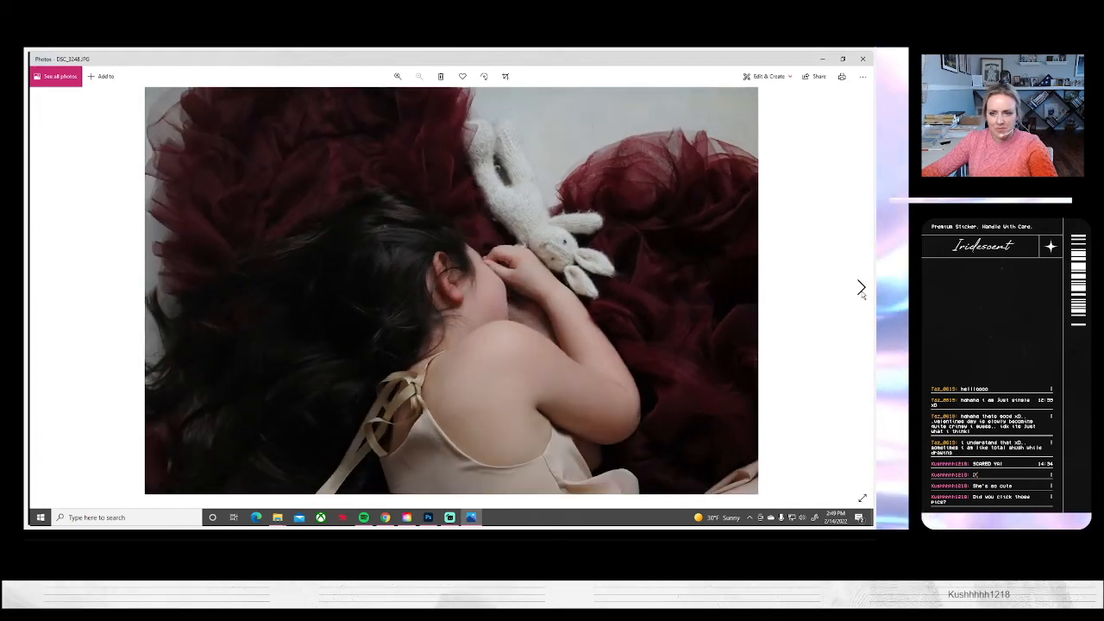
click(859, 289)
click(860, 288)
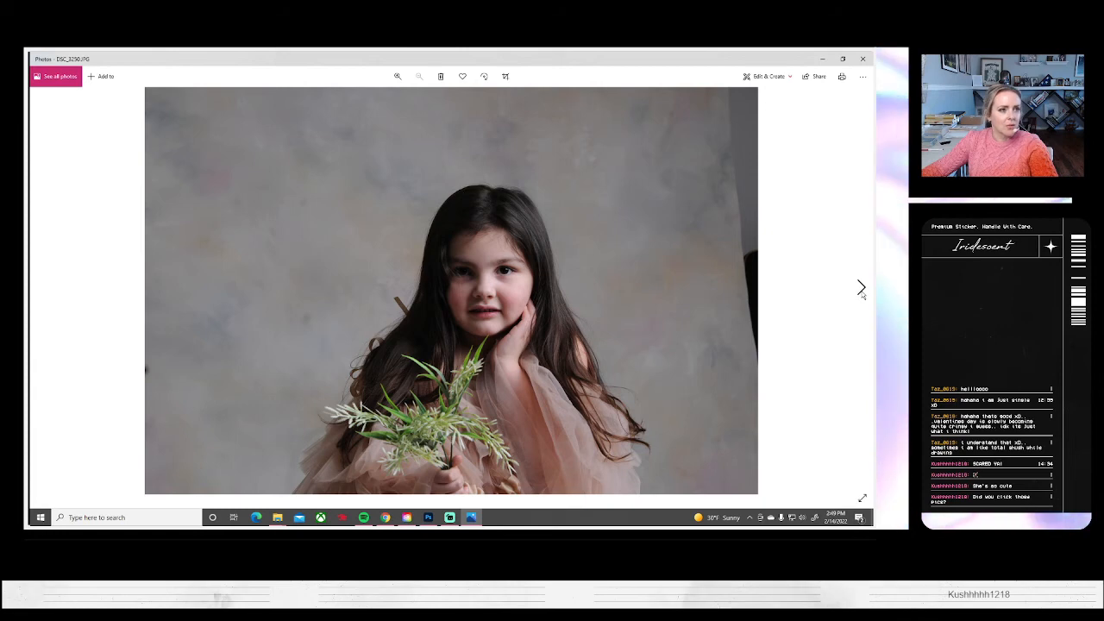
click(860, 288)
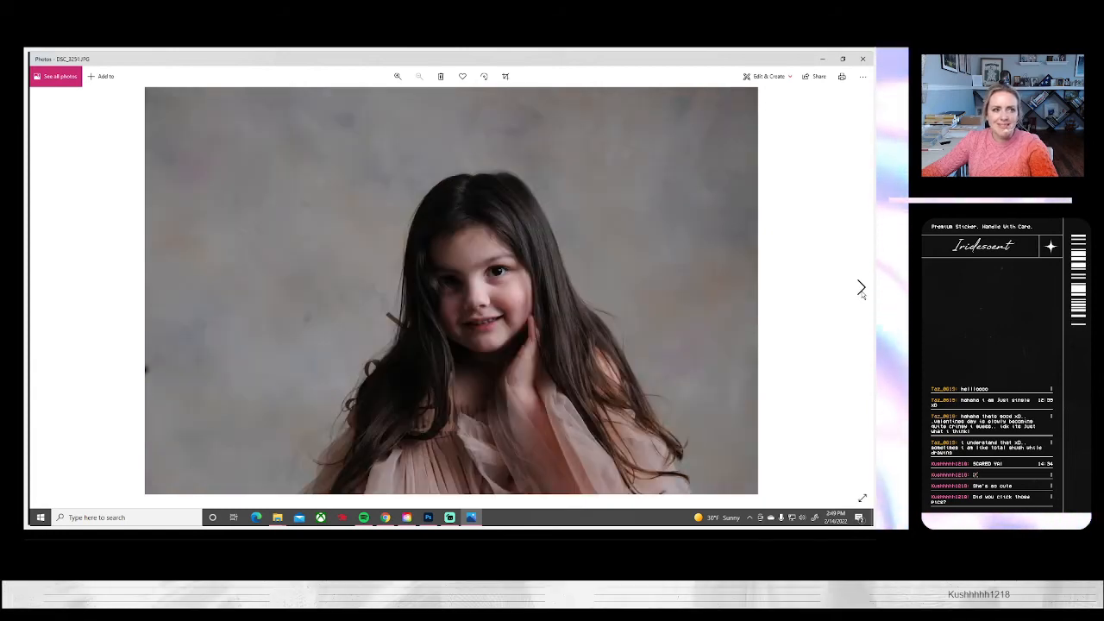
Return to Photoshop and open the pink-dress portrait DSC_3251.JPG
click(429, 519)
click(48, 58)
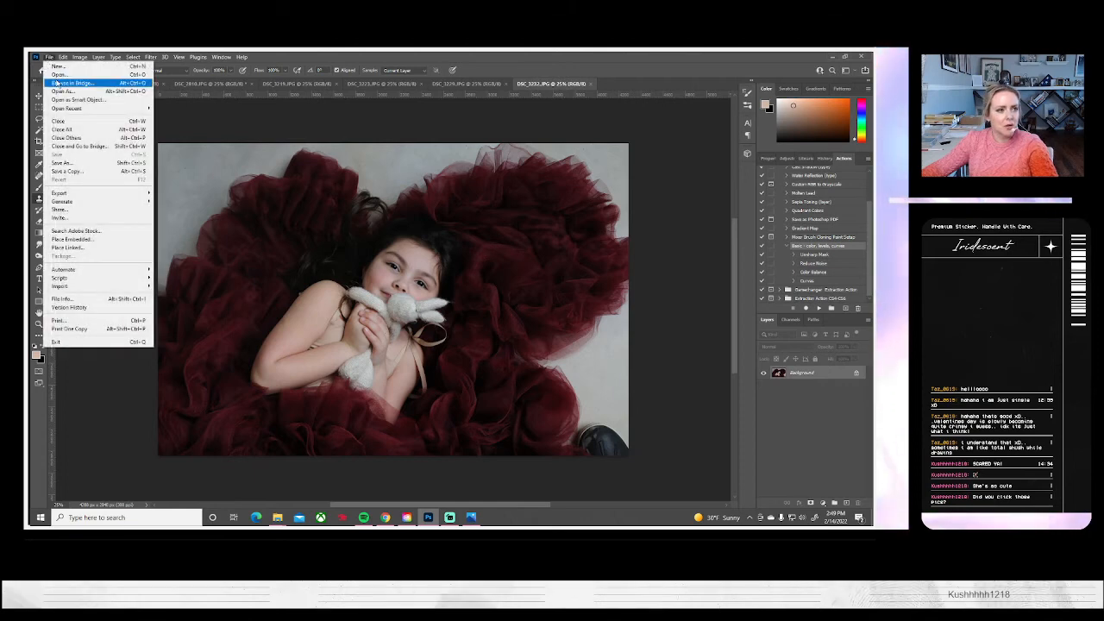
click(58, 75)
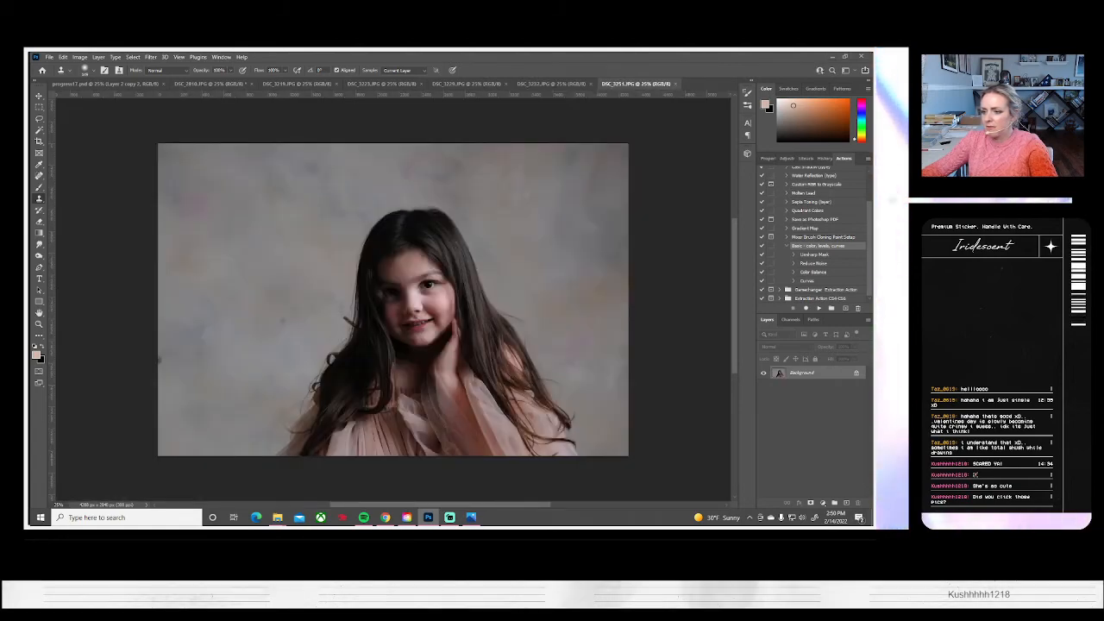
key(alt+Tab)
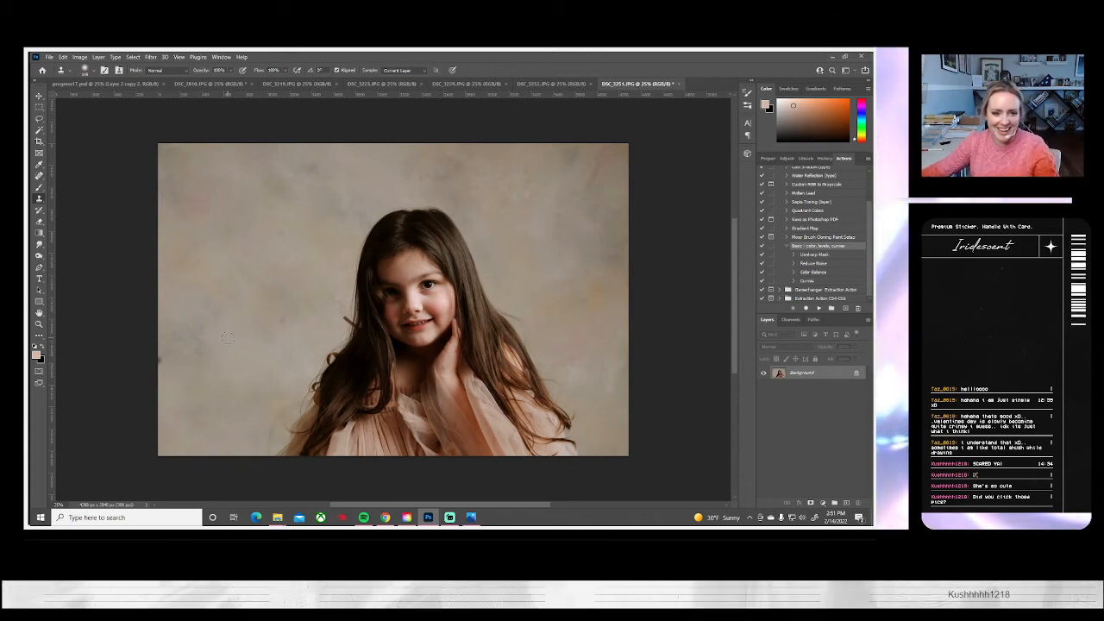
Rotate the pink-dress portrait about 3 degrees clockwise, enlarge it to about 125%, and reposition it to fill the canvas
key(ctrl+t)
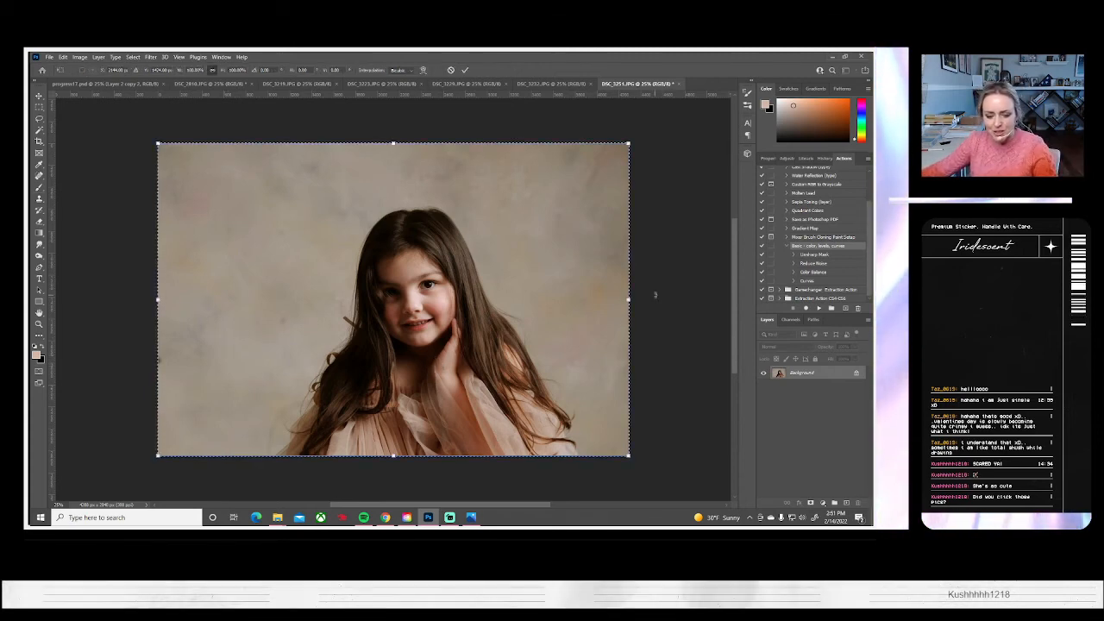
drag(653, 296, 658, 308)
drag(634, 153, 697, 119)
drag(535, 358, 515, 345)
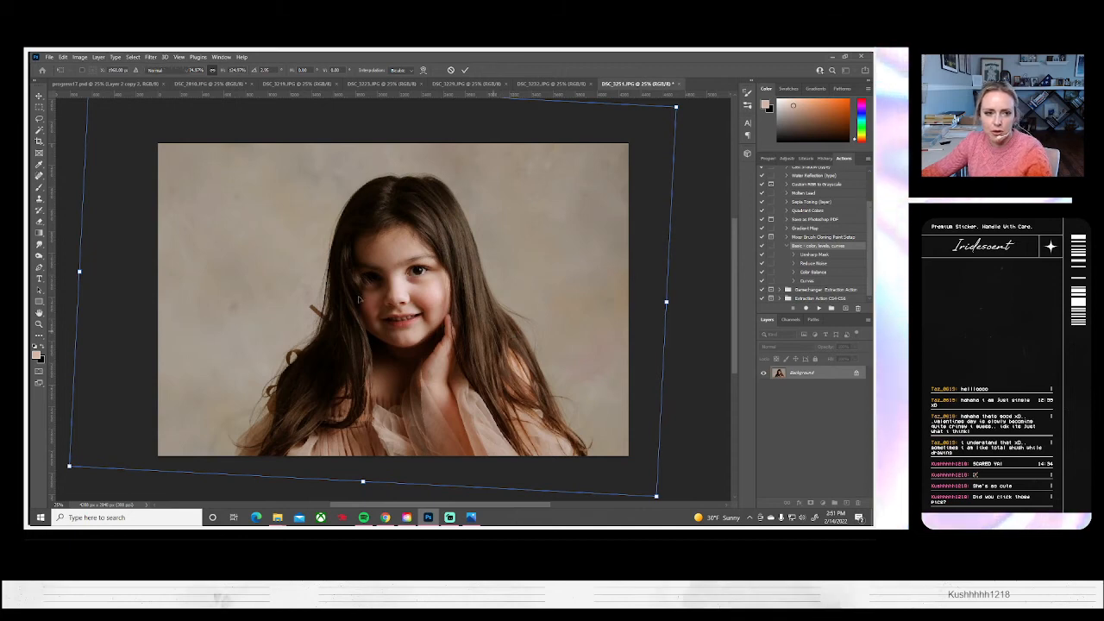
key(Return)
Clone out the dark marks on the backdrop beside and above the girl's head with the Clone Stamp tool
key(s)
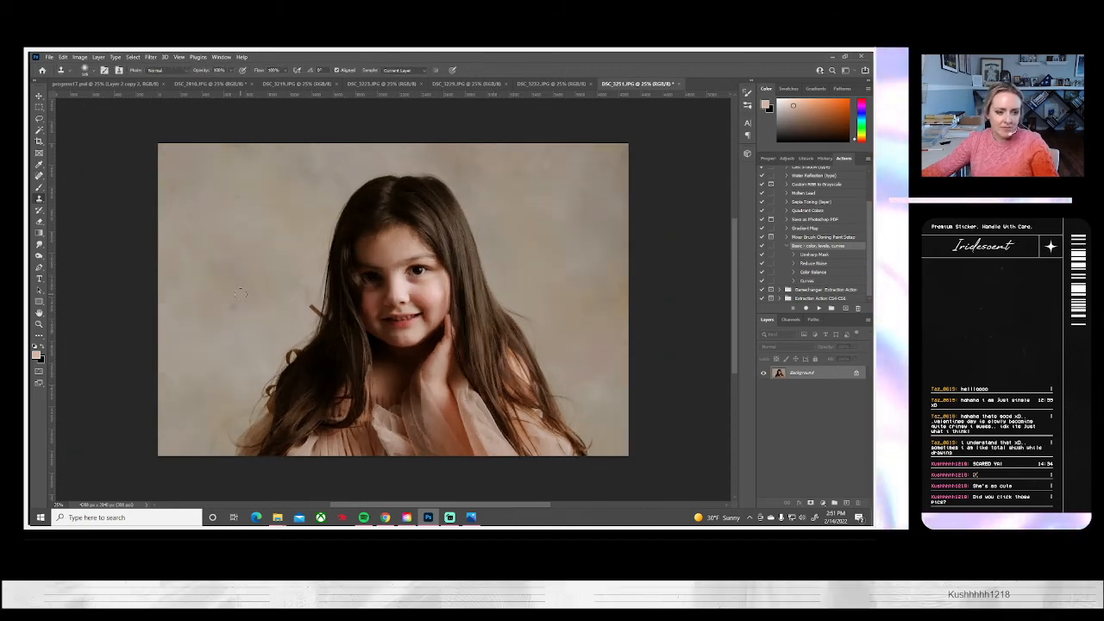
alt+click(241, 287)
click(240, 306)
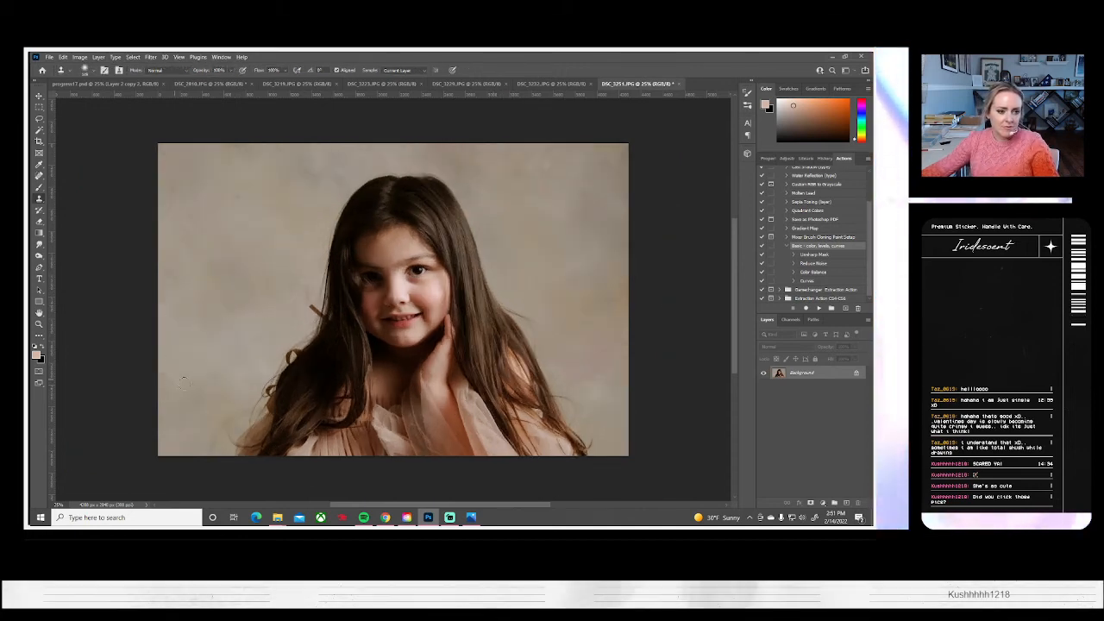
click(230, 195)
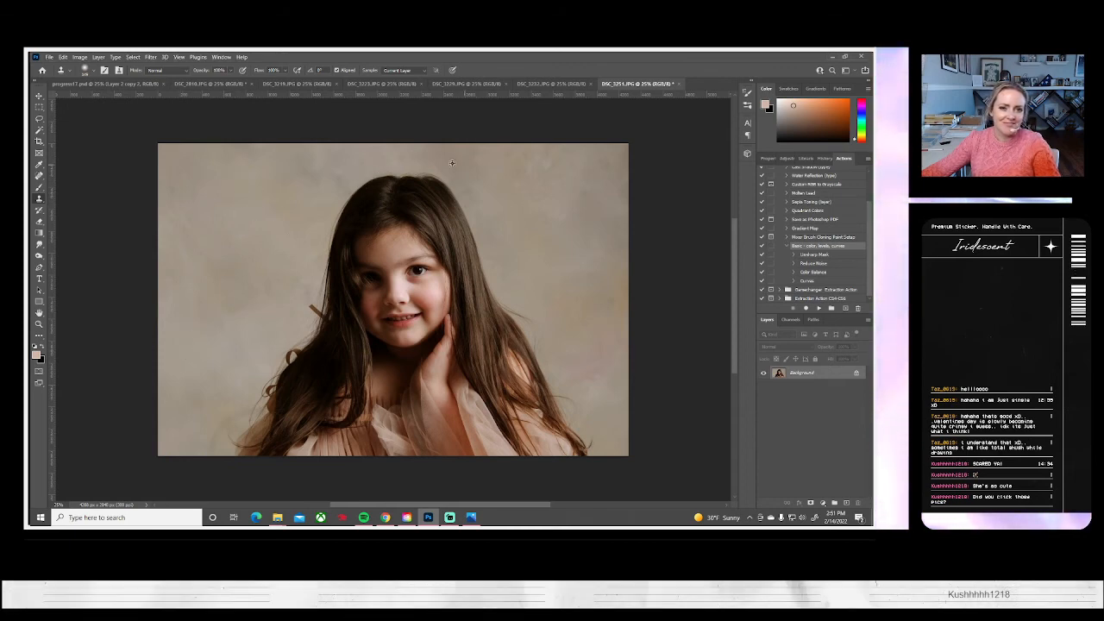
alt+click(419, 159)
click(399, 162)
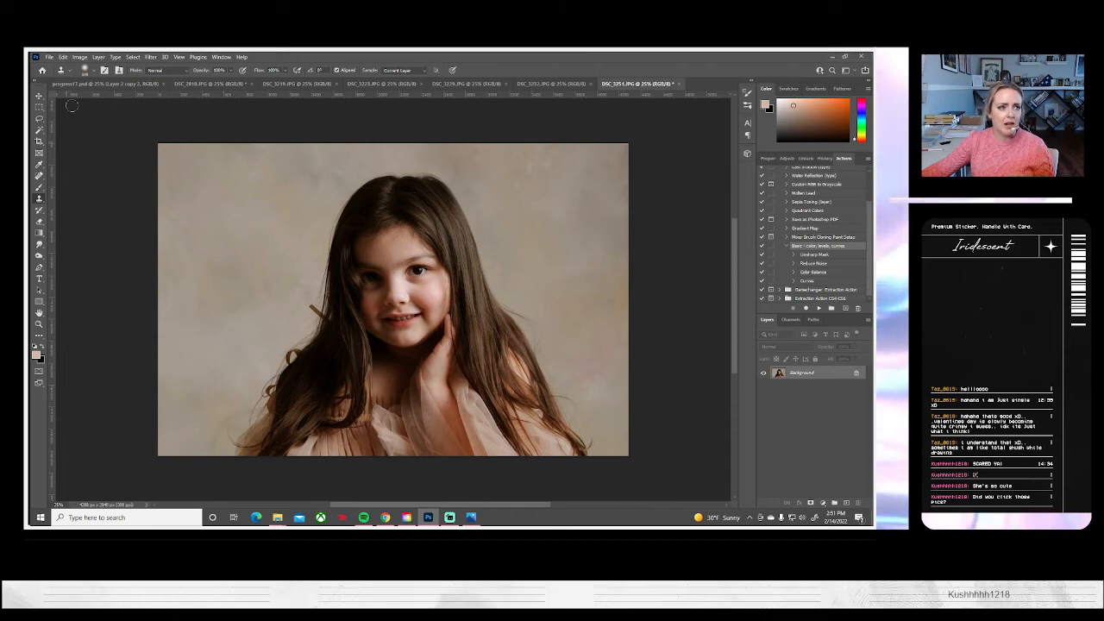
Select the Dodge tool and set its exposure to 9%
click(51, 57)
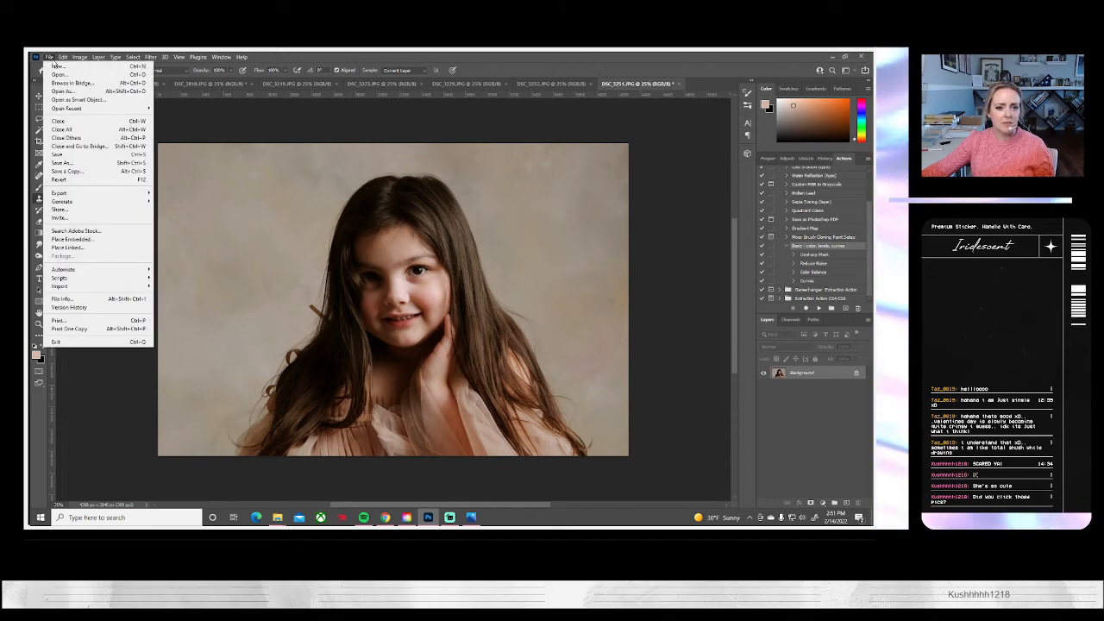
click(84, 398)
click(39, 256)
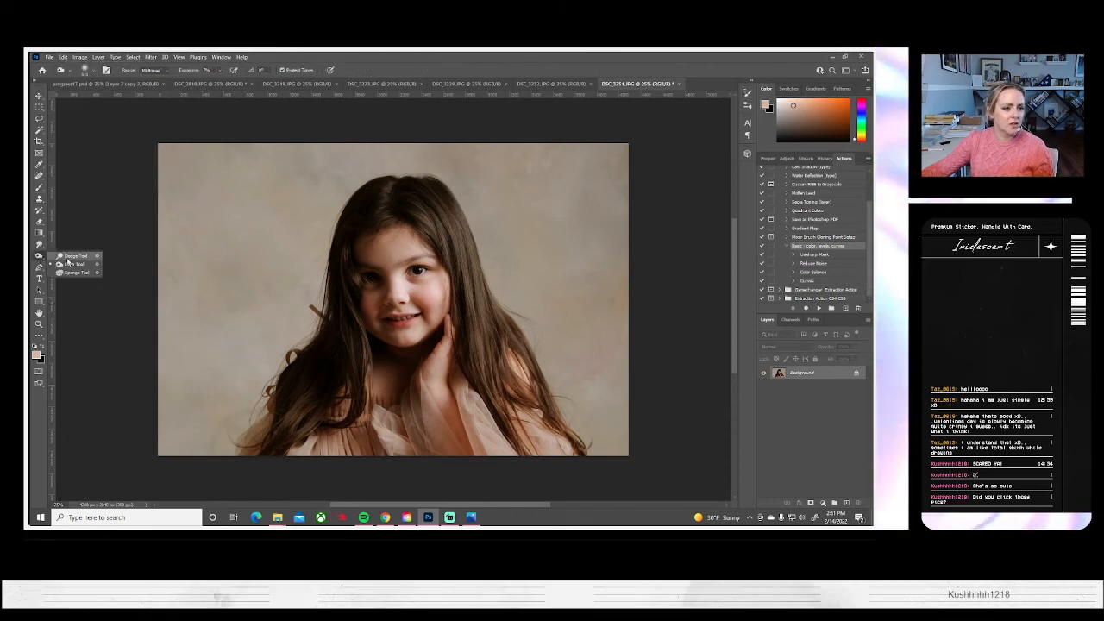
click(64, 256)
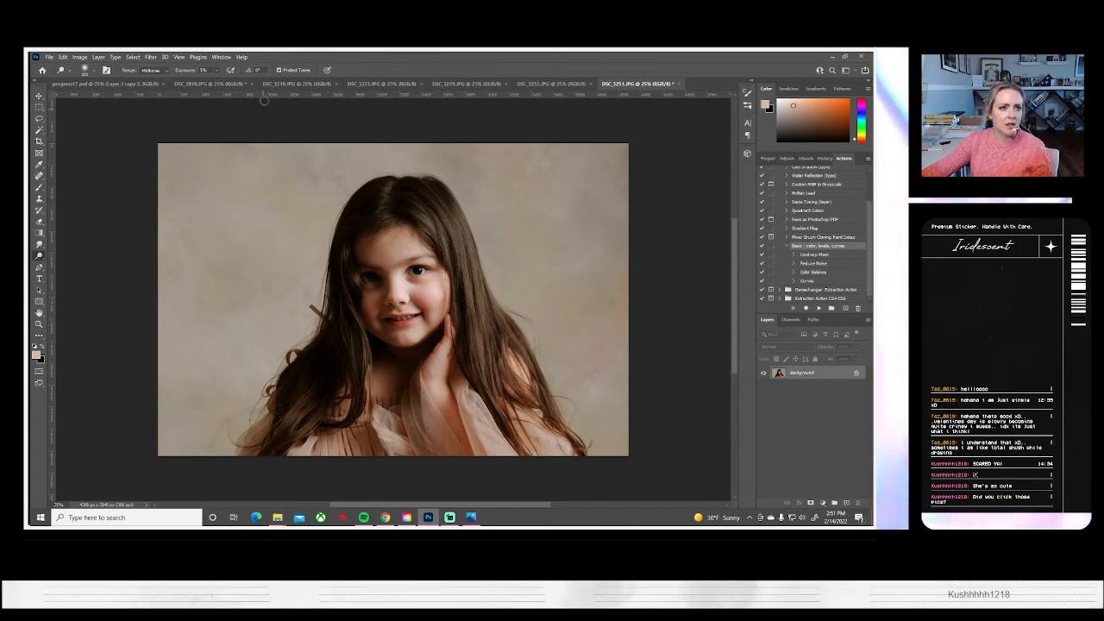
drag(209, 70, 170, 74)
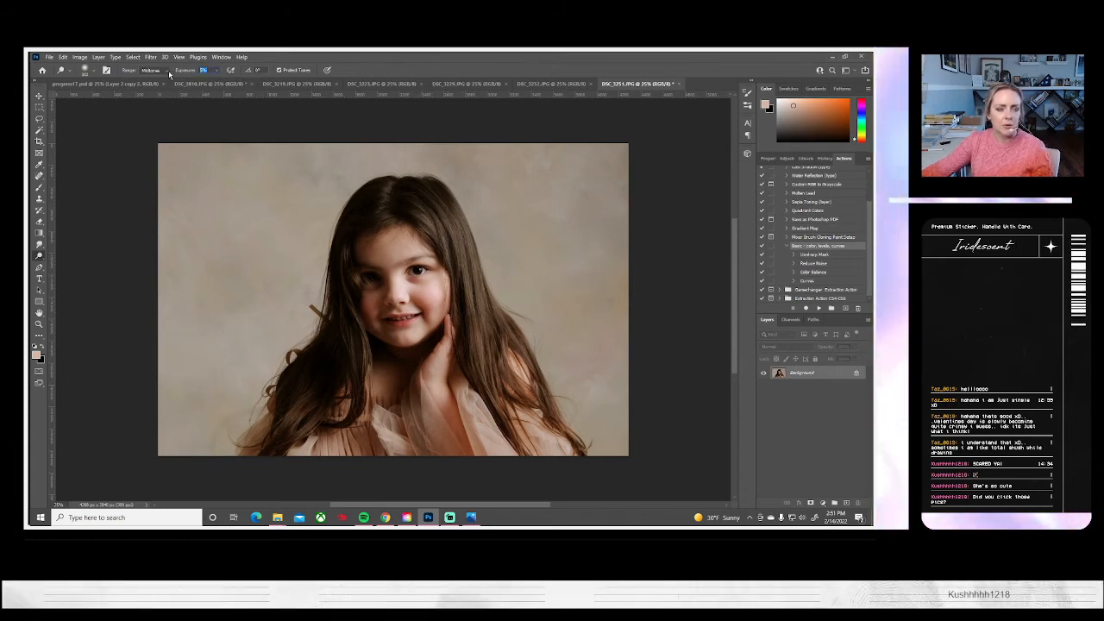
text(9)
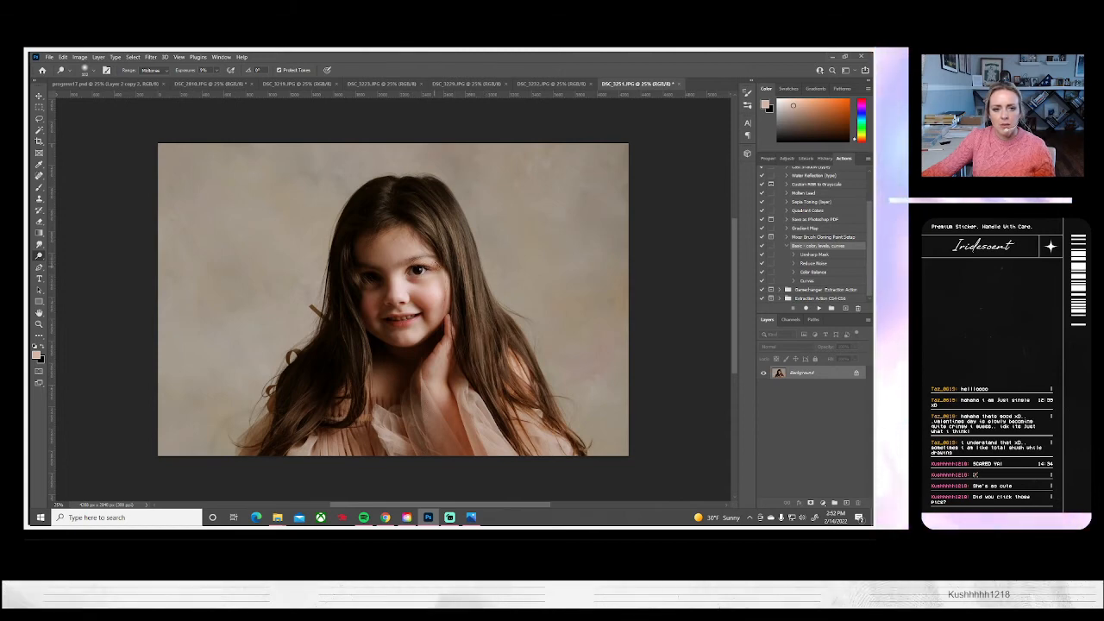
Save the retouched pink-dress portrait to the computer as a JPEG at quality 10, Maximum
click(49, 57)
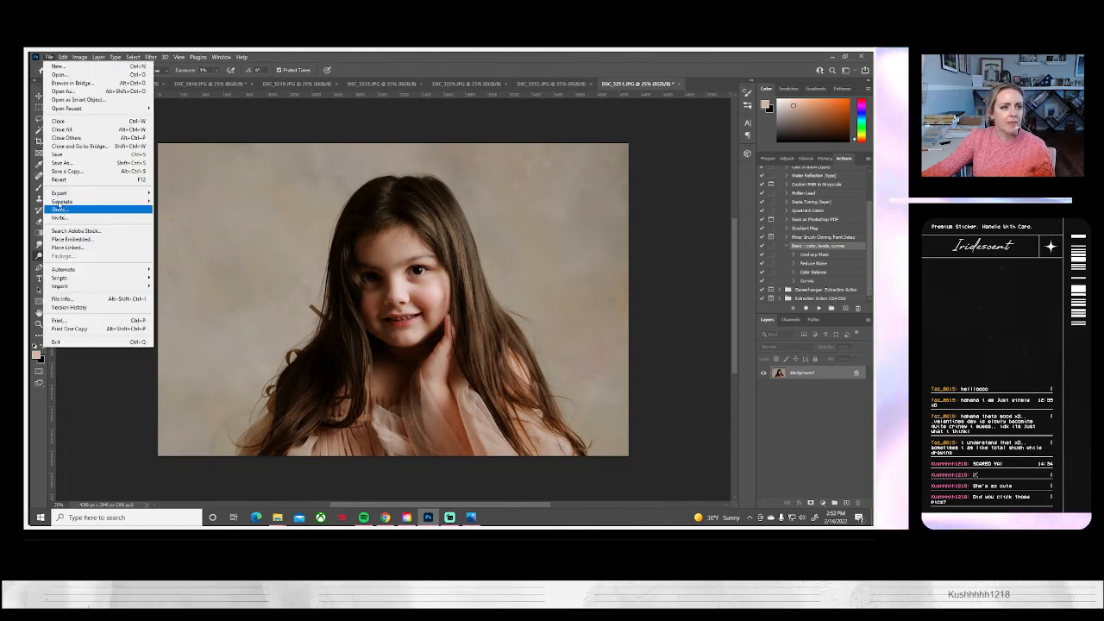
click(87, 162)
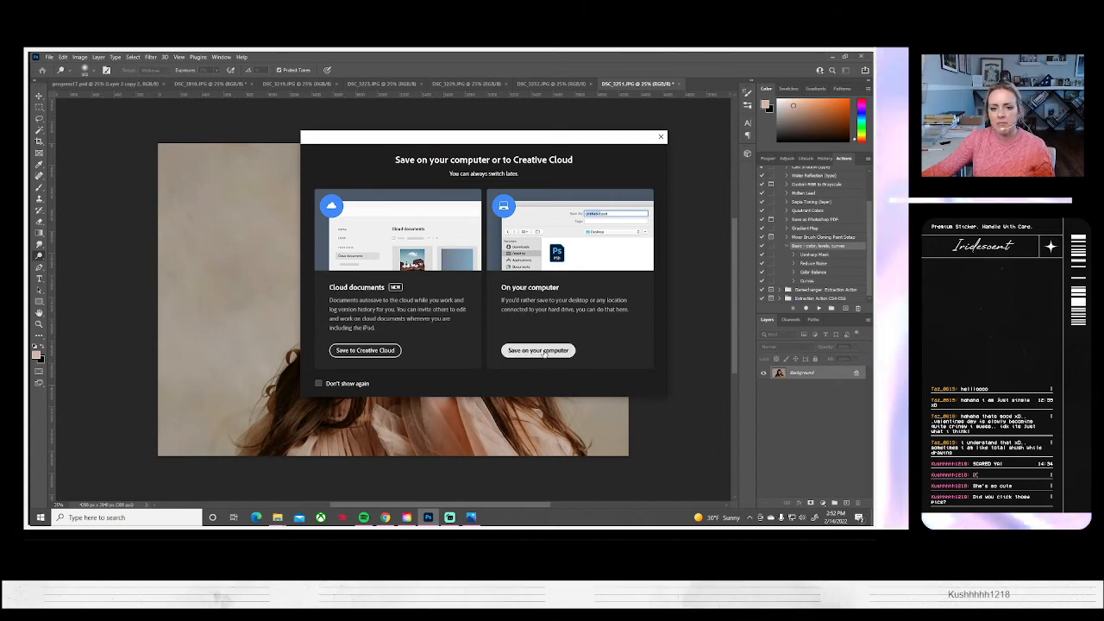
click(543, 354)
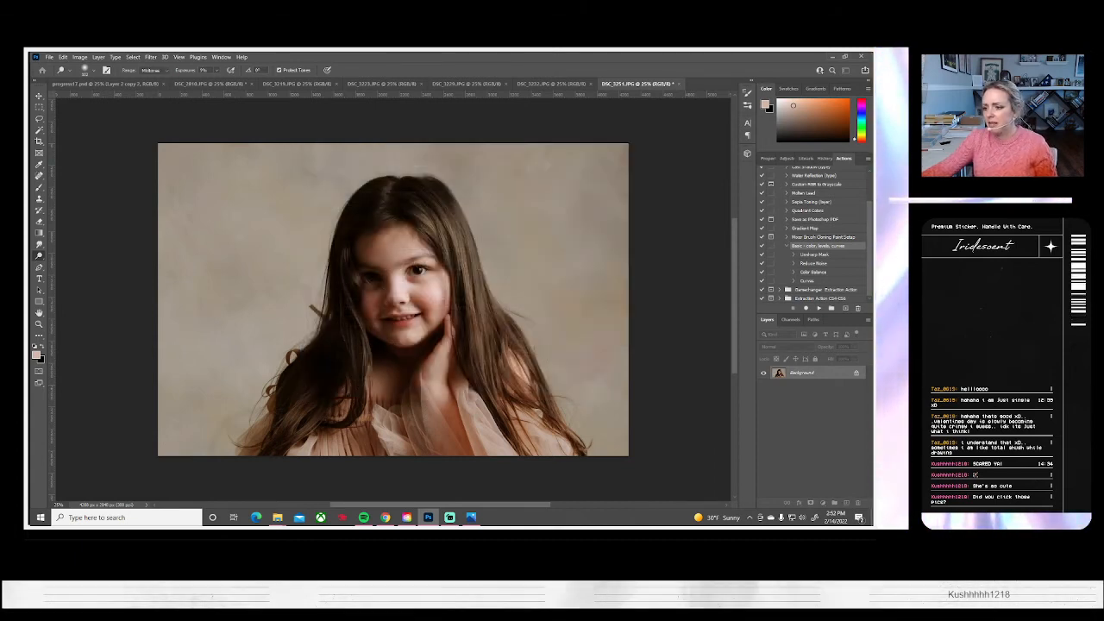
key(ctrl+s)
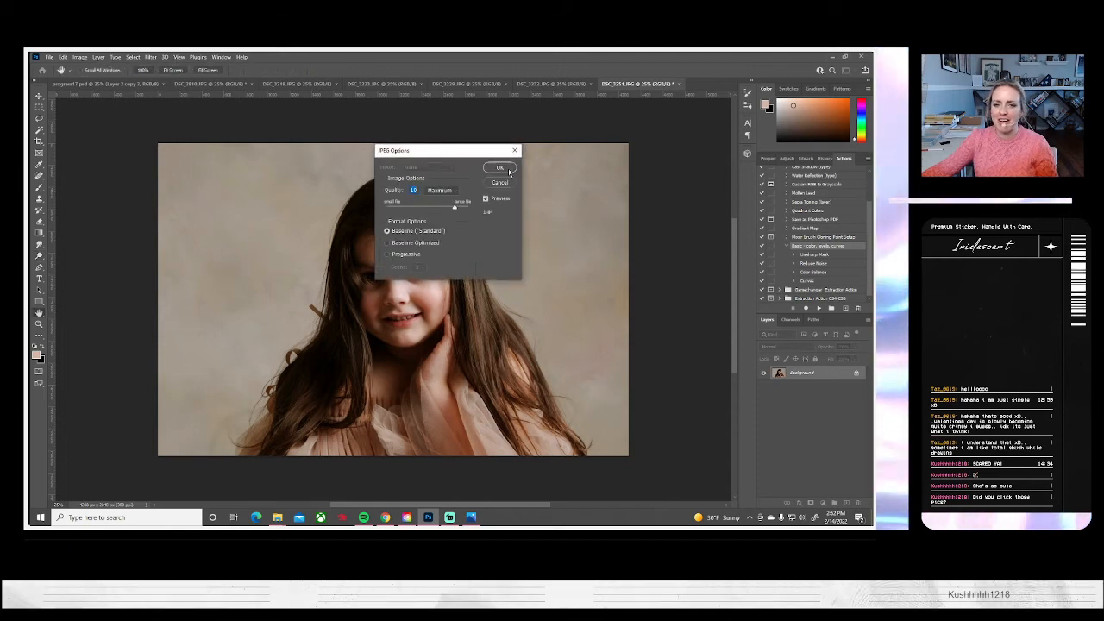
click(503, 167)
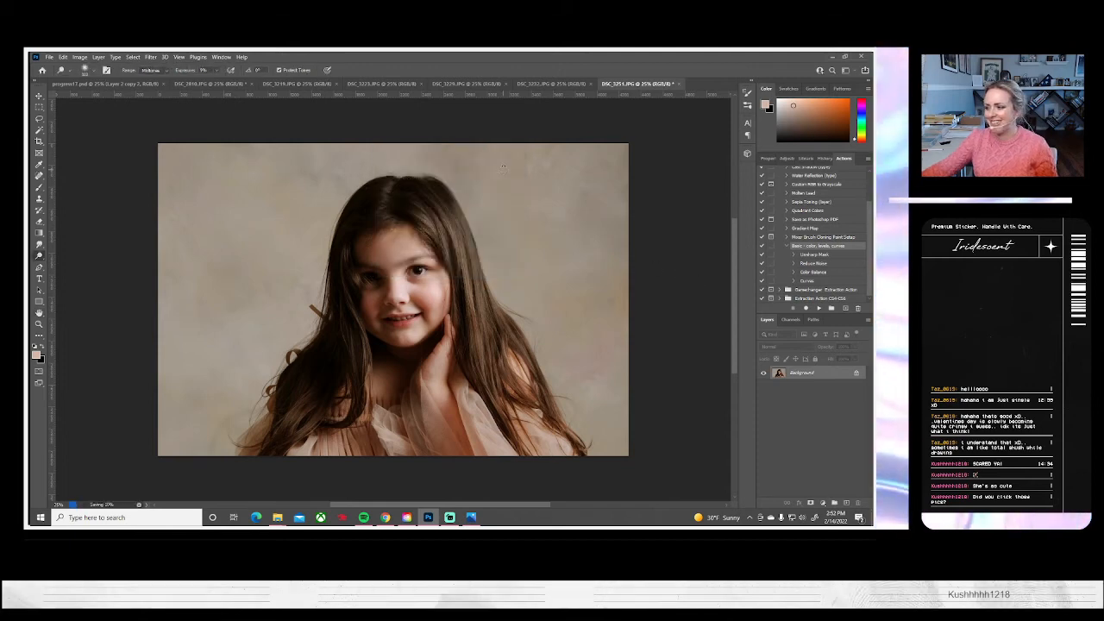
Close the saved portrait, then lasso the red tulle to the right of the girl and copy it onto a new layer
click(672, 83)
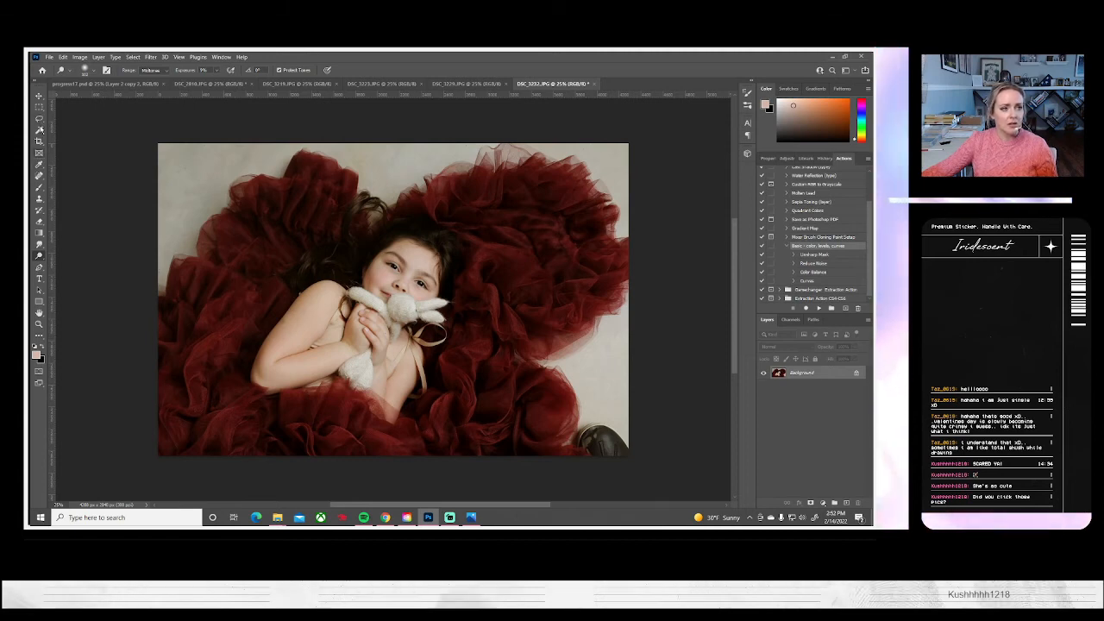
click(38, 122)
mouse_move(493, 171)
mouse_down()
mouse_move(448, 186)
mouse_move(445, 217)
mouse_up()
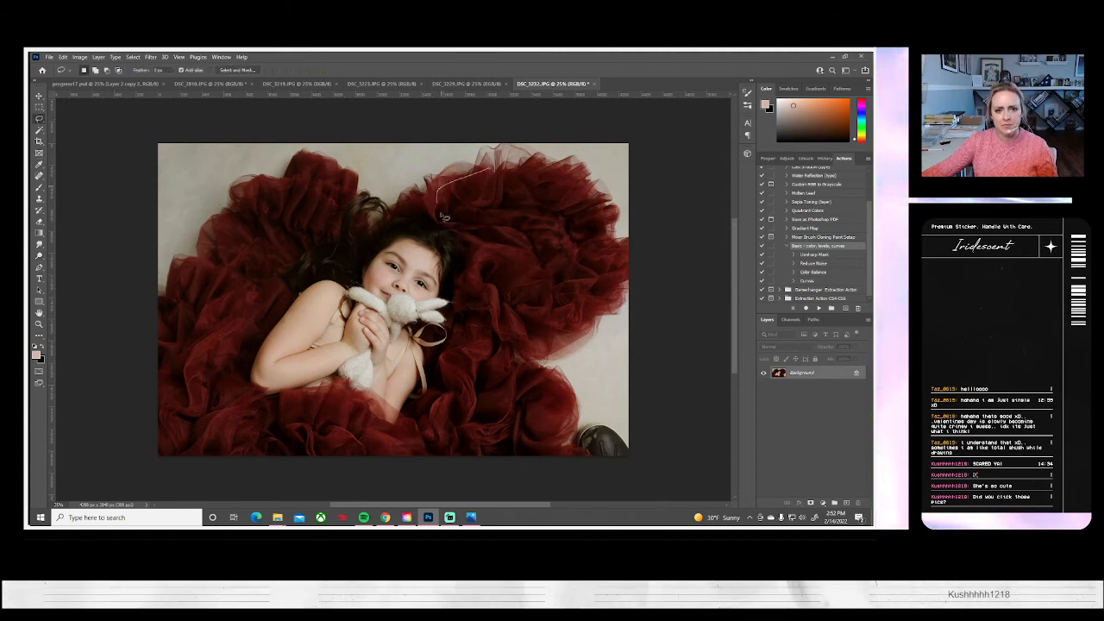
mouse_move(479, 299)
mouse_down()
mouse_move(478, 342)
mouse_move(517, 355)
mouse_up()
mouse_move(598, 301)
mouse_down()
mouse_move(595, 218)
mouse_move(476, 169)
mouse_up()
key(ctrl+j)
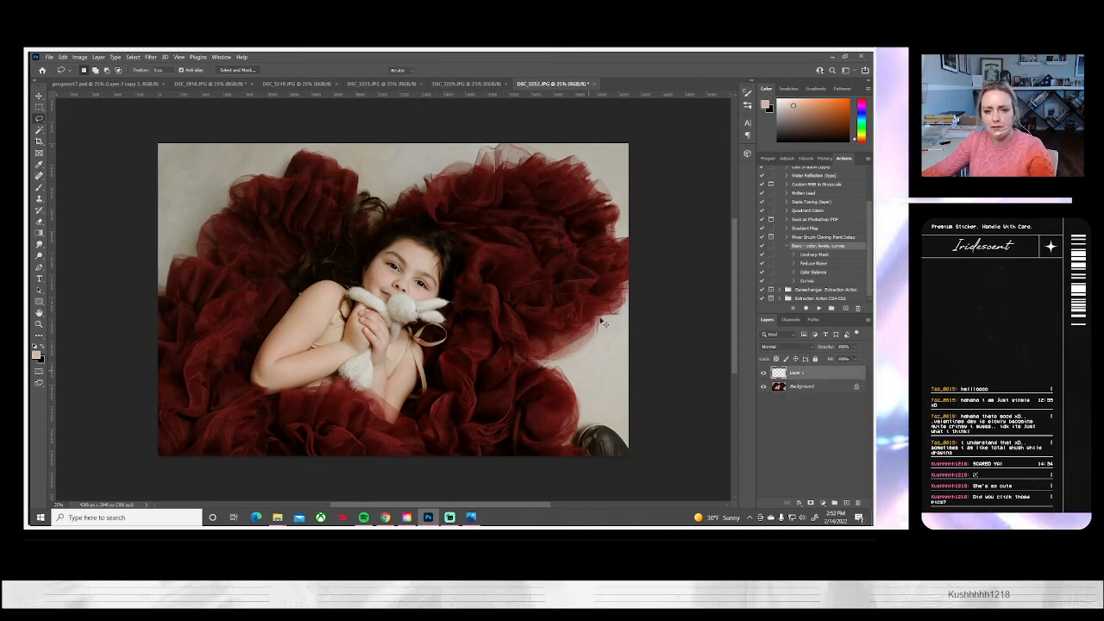
Enlarge the tulle patch to about 125%, rotate it about 23 degrees clockwise, and place it over the bare floor and shoe at the photo's lower right
key(ctrl+t)
mouse_move(597, 286)
mouse_down()
mouse_move(639, 402)
mouse_move(719, 387)
mouse_move(682, 305)
mouse_move(707, 291)
mouse_up()
drag(587, 345, 597, 340)
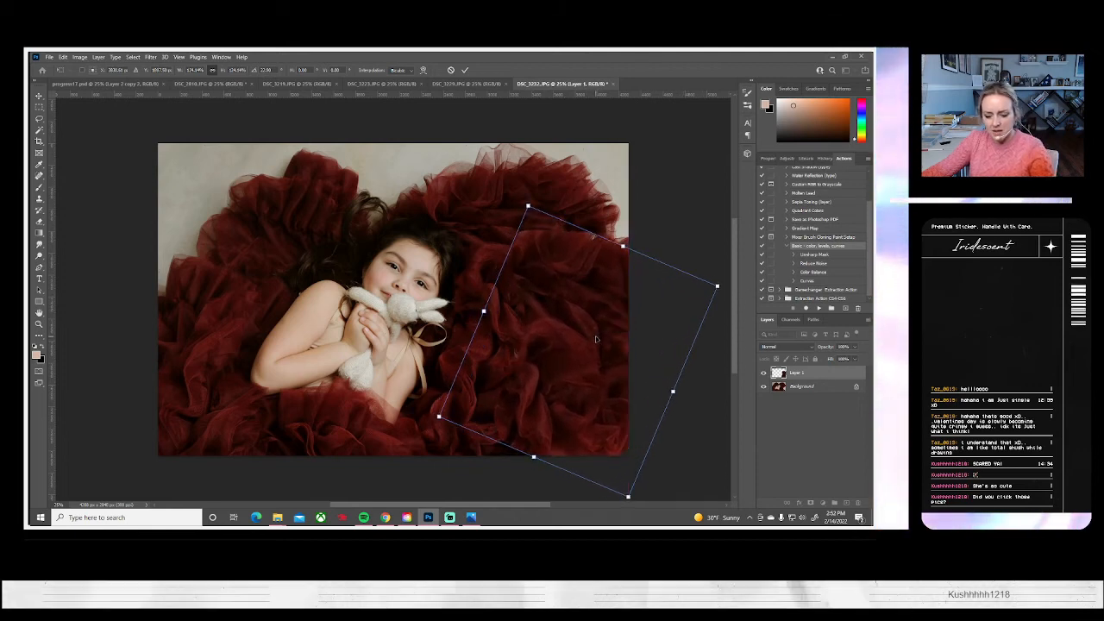
key(Return)
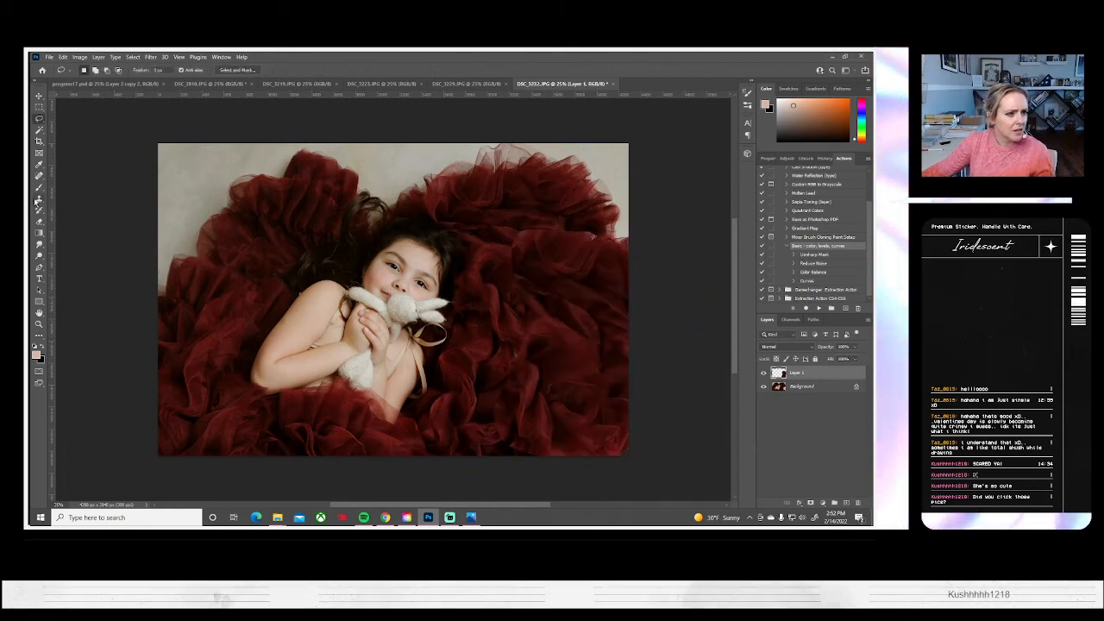
Blend the lower-right tulle patch with the Eraser, compare it with the layer hidden, and flatten the image
click(38, 221)
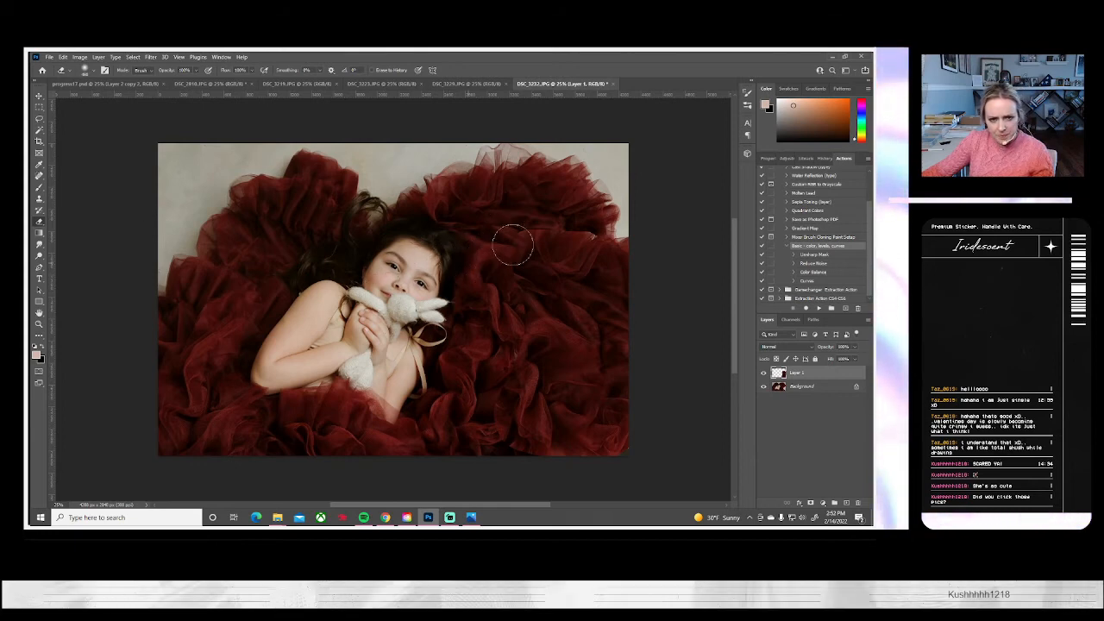
click(764, 373)
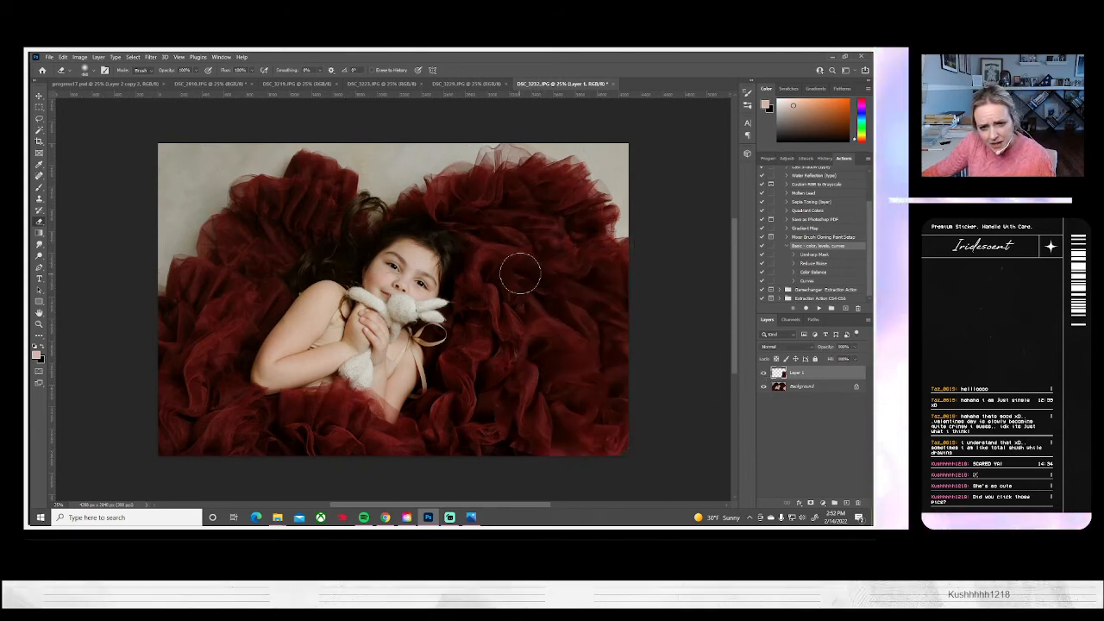
click(763, 373)
click(762, 374)
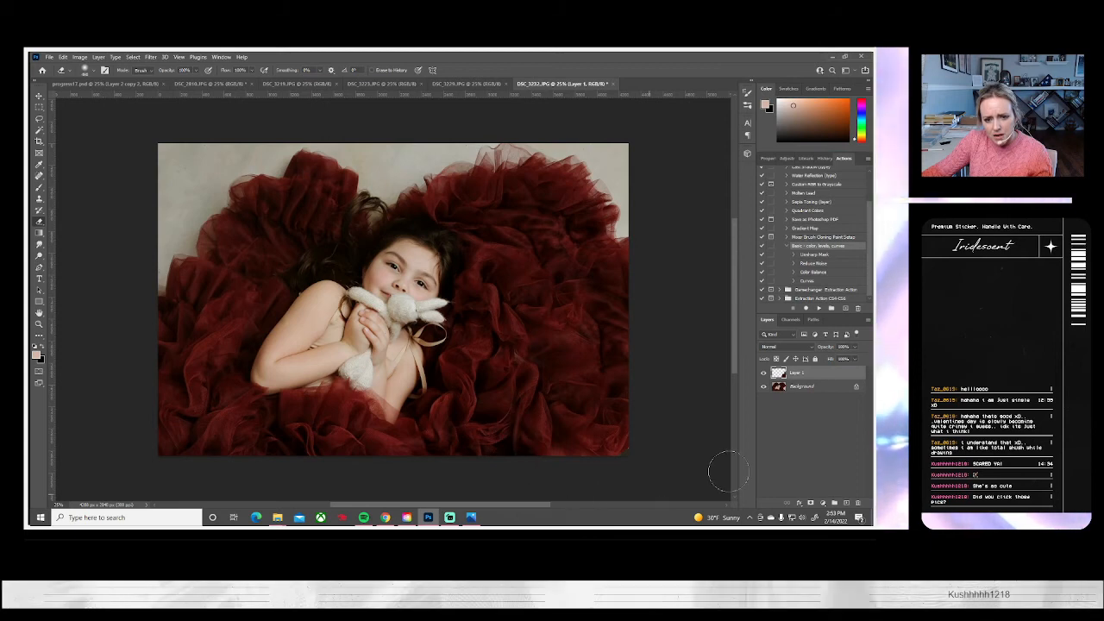
click(763, 373)
click(762, 374)
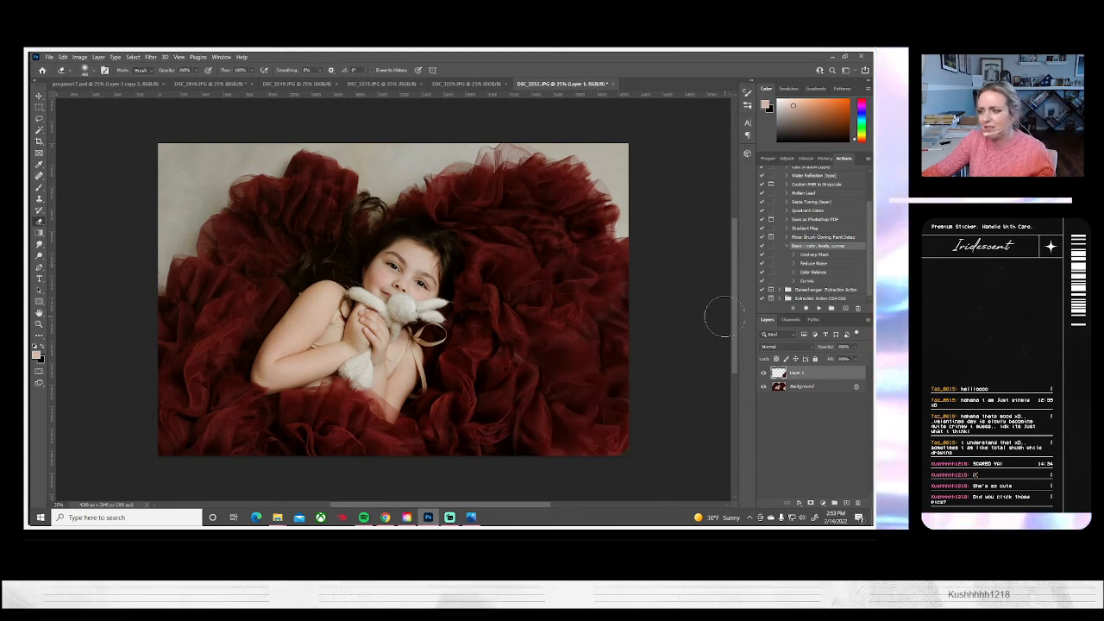
click(99, 57)
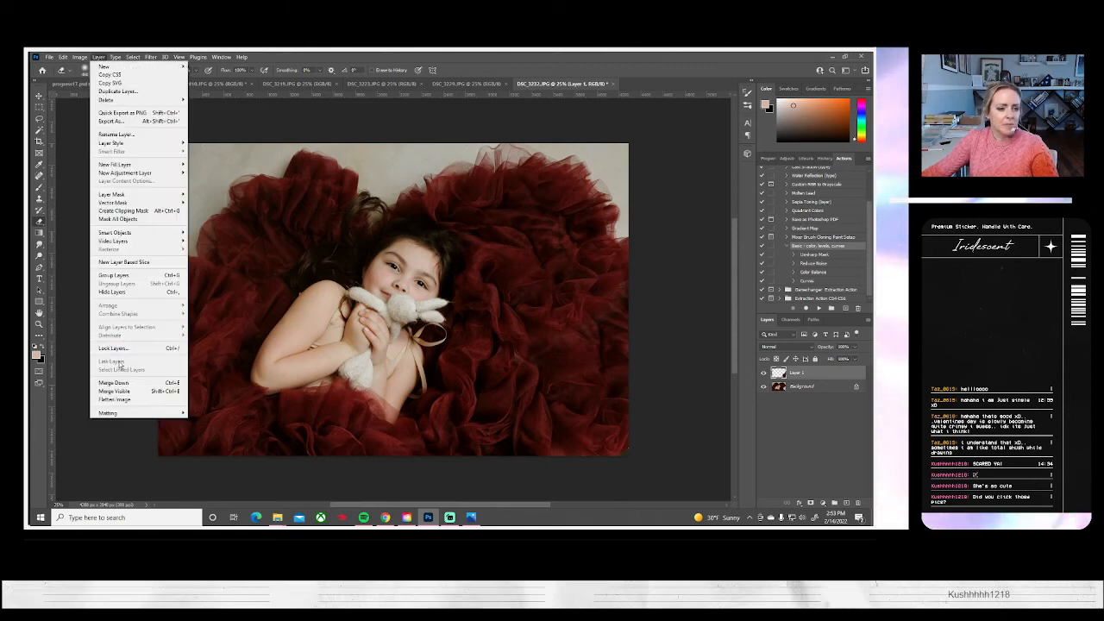
click(121, 397)
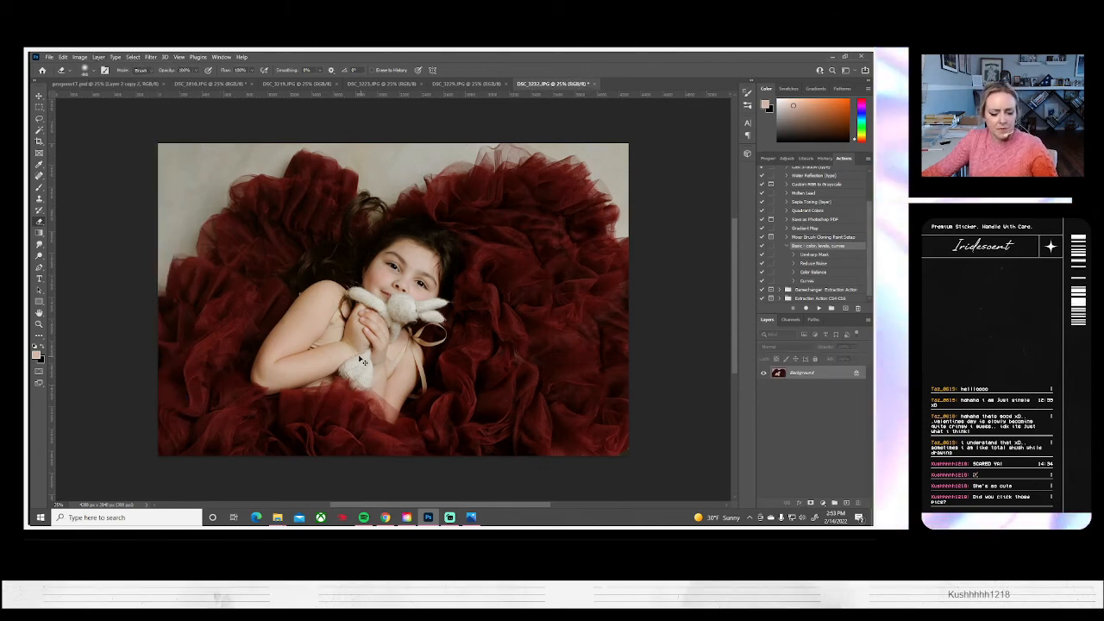
Paste the tulle patch again, rotate it counterclockwise, enlarge it to about 130%, and place it over the photo's bare upper-left corner
key(ctrl+v)
key(ctrl+t)
drag(487, 430, 527, 222)
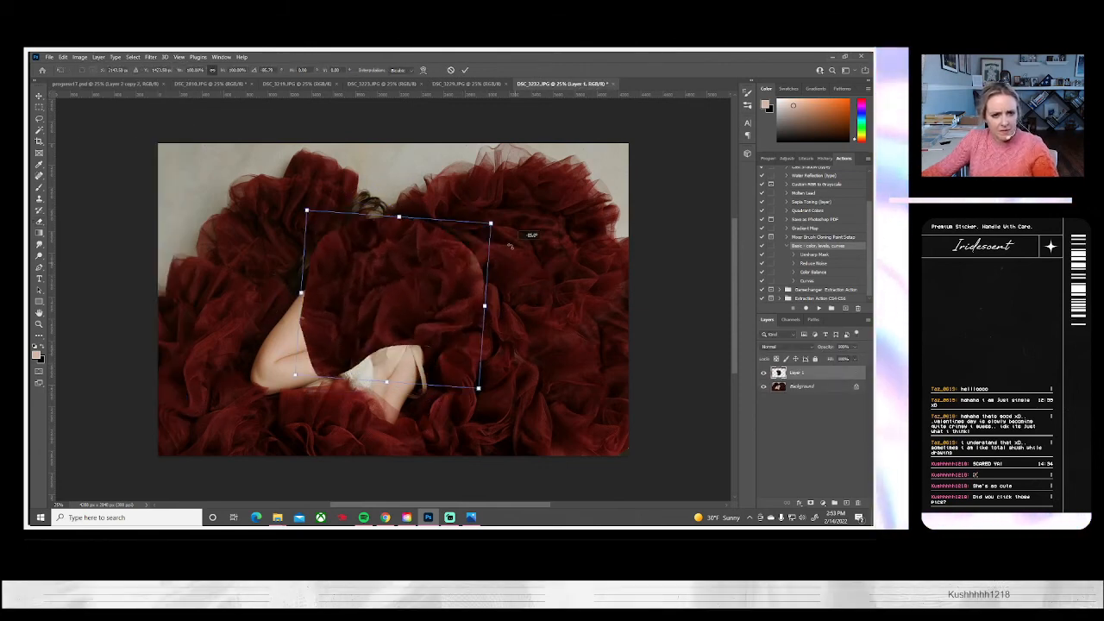
drag(406, 297, 228, 197)
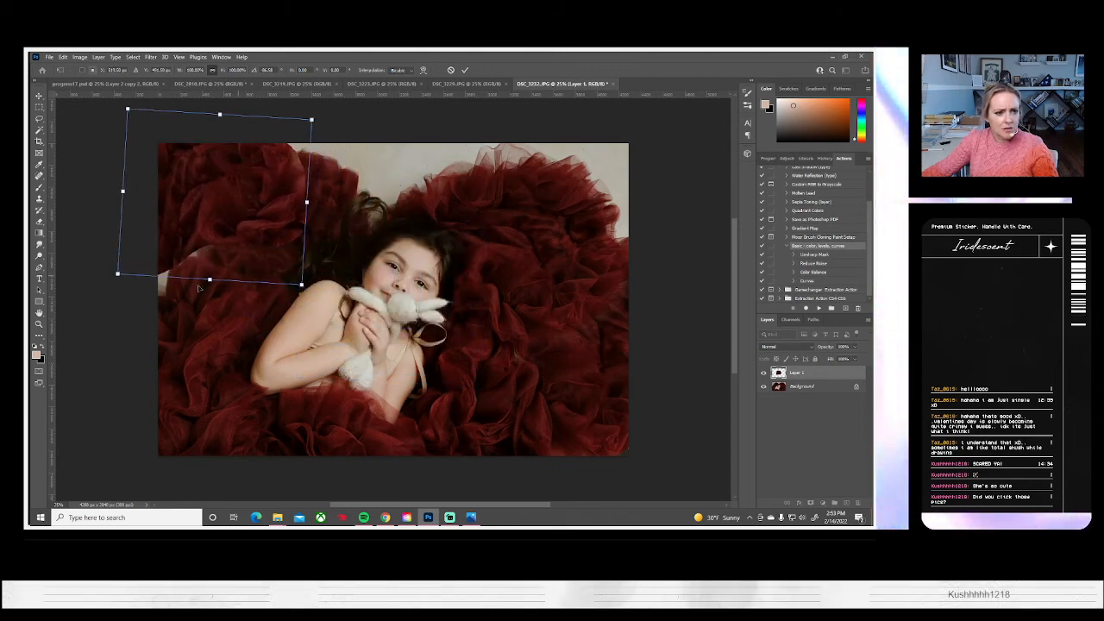
drag(118, 274, 87, 299)
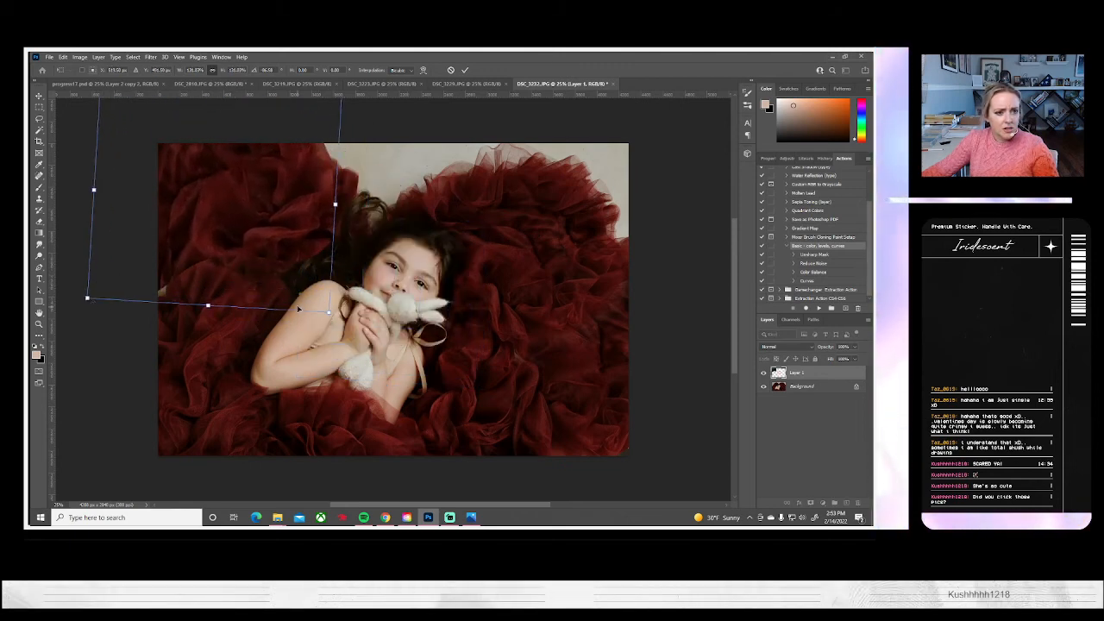
drag(288, 292, 302, 286)
drag(357, 330, 281, 247)
key(Return)
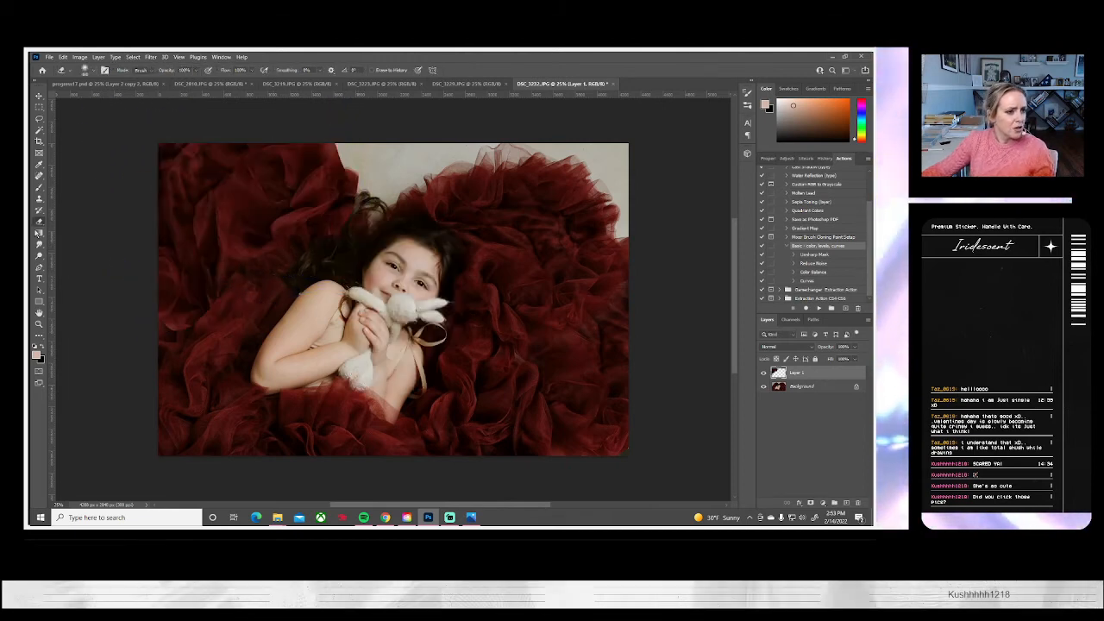
Erase the upper-left tulle patch's hard edges to blend it into the dress, and flatten the image
key(e)
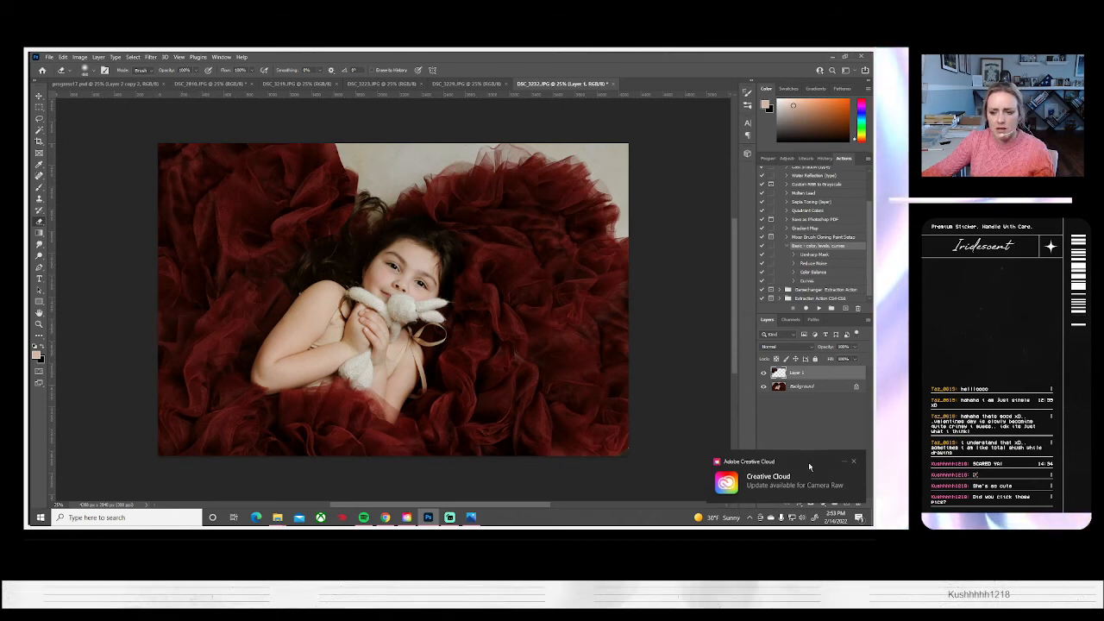
click(854, 462)
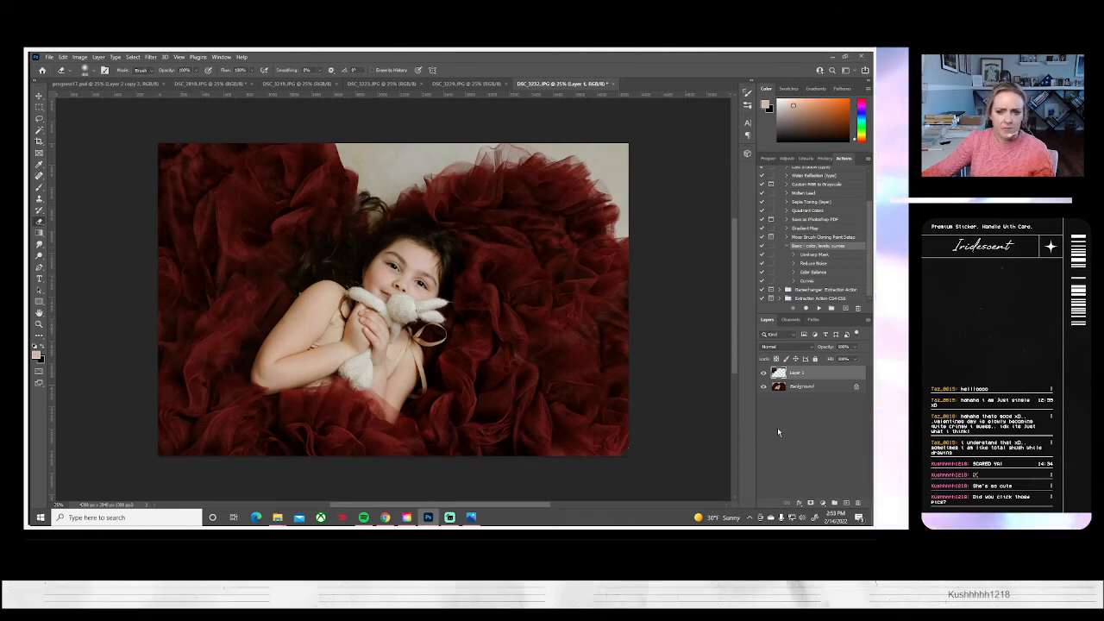
click(762, 374)
click(762, 374)
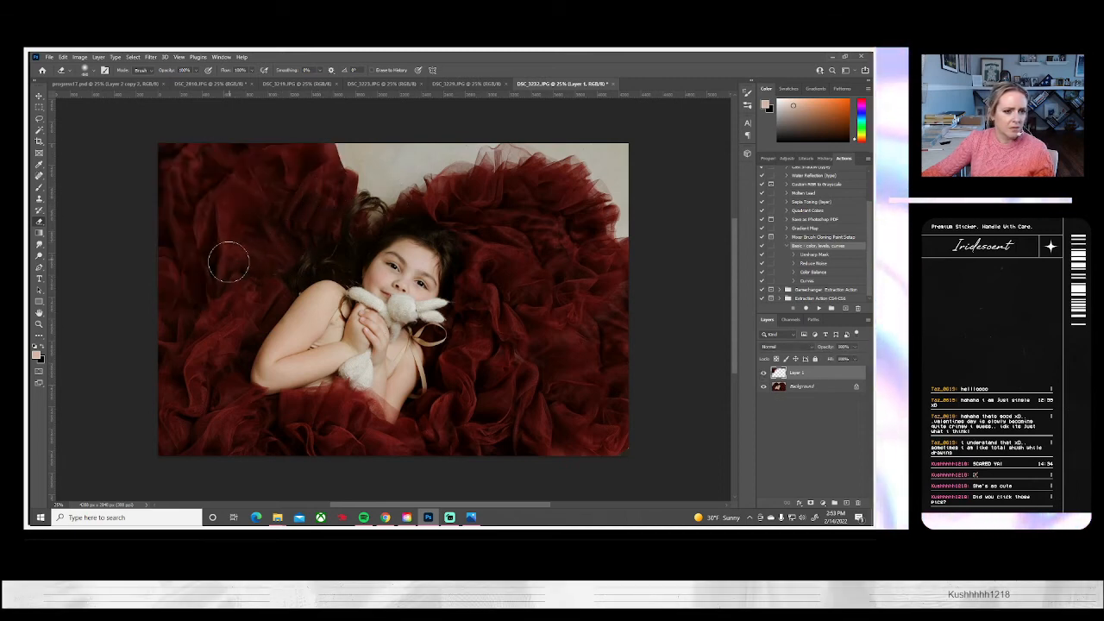
click(99, 57)
click(118, 401)
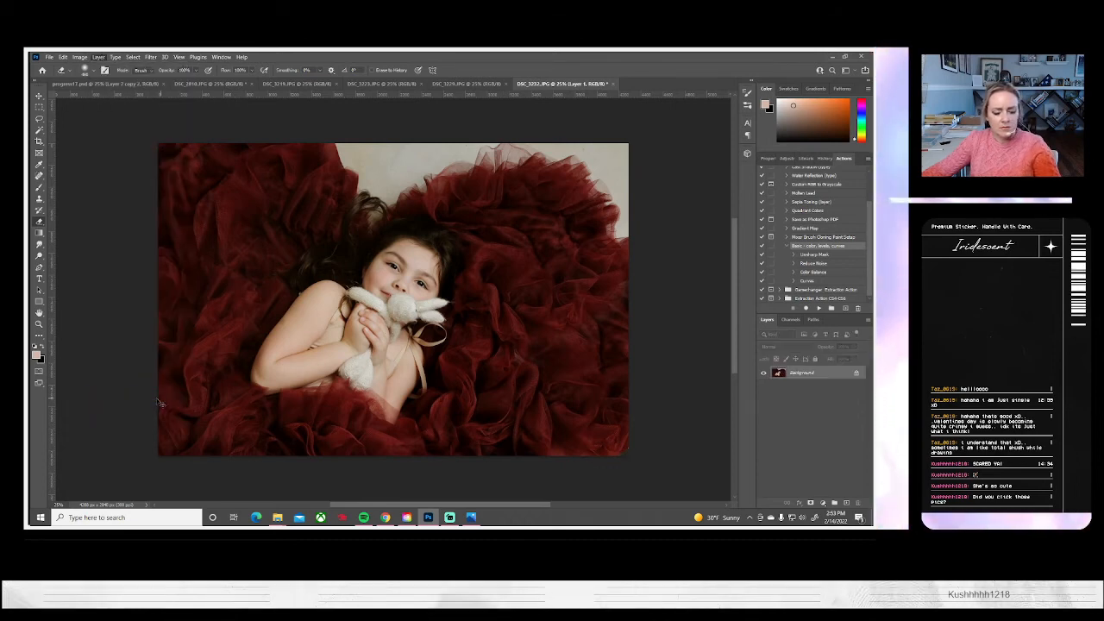
Paste another tulle patch, enlarge it to about 118%, rotate it about 73 degrees counterclockwise, and place it above the girl's head
key(ctrl+v)
key(ctrl+t)
drag(484, 425, 542, 289)
drag(433, 296, 434, 175)
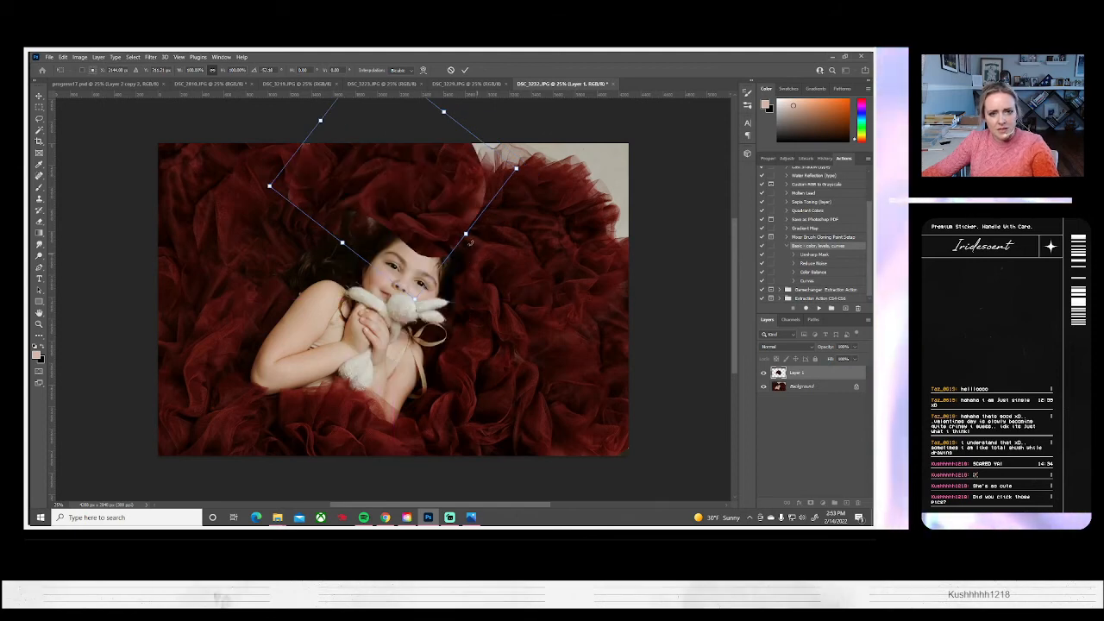
drag(516, 168, 539, 167)
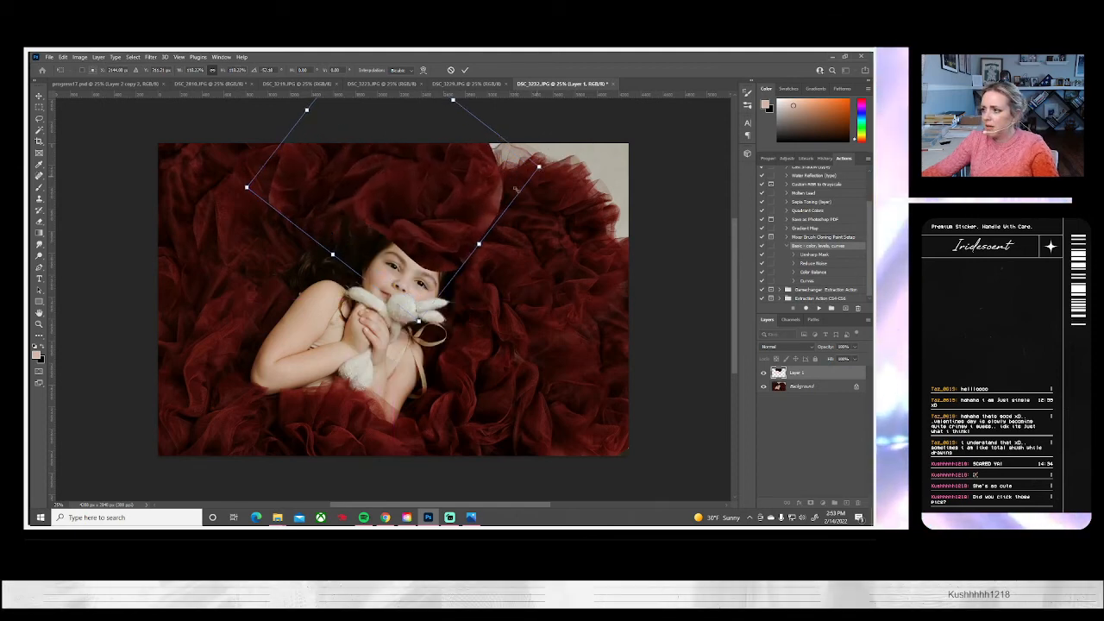
drag(465, 194, 560, 256)
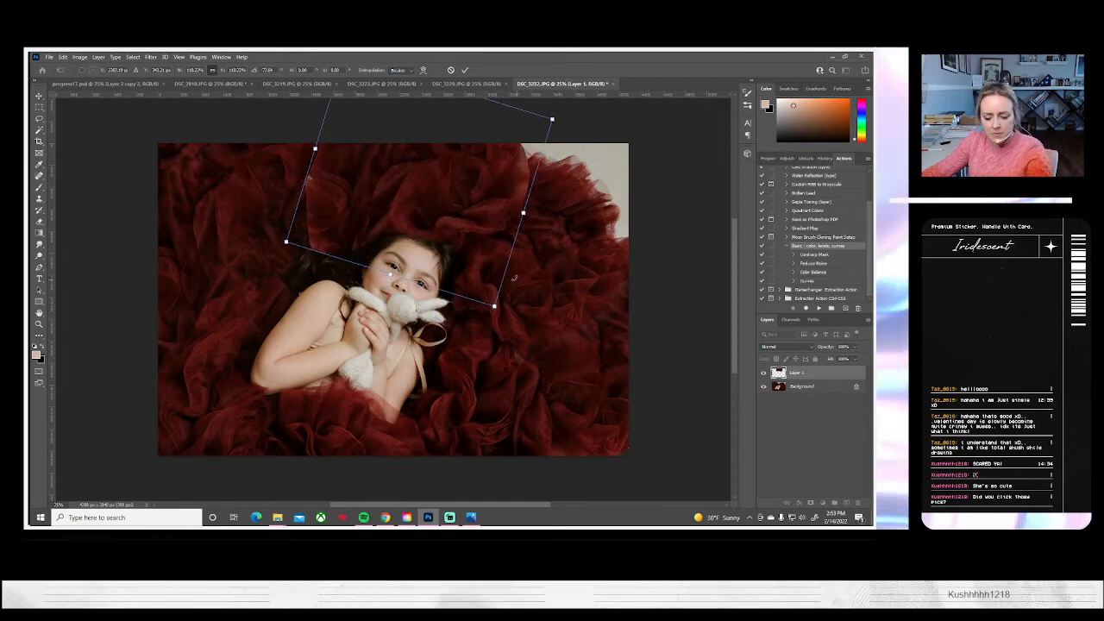
key(Return)
Erase the patch's edges around the girl's hair and along the dress, undoing unwanted strokes, and compare with the layer hidden
click(39, 222)
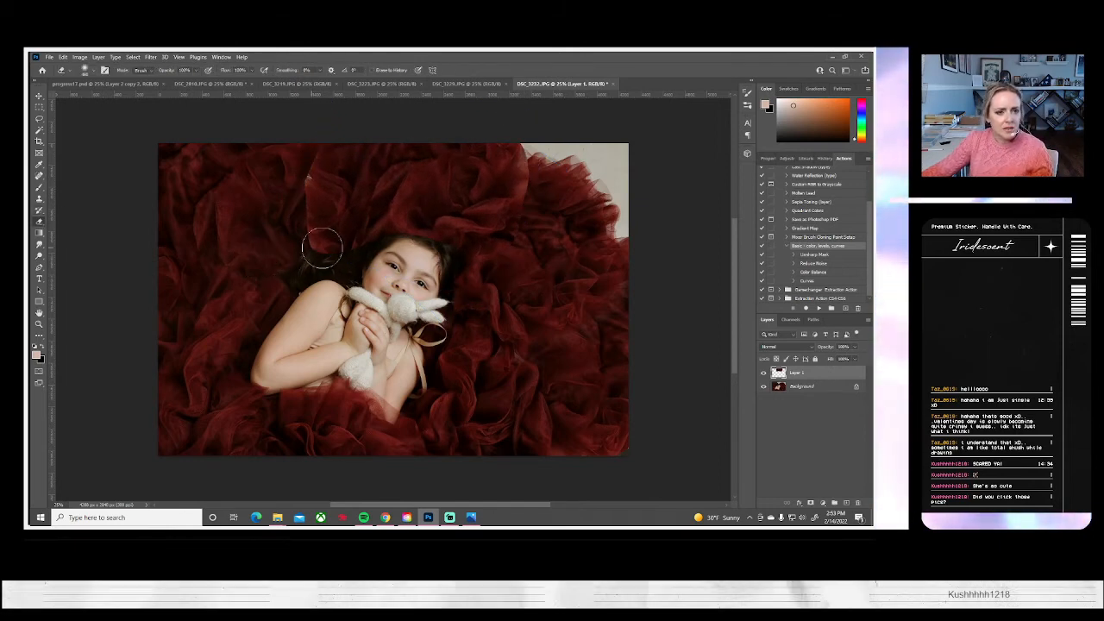
drag(338, 146, 307, 166)
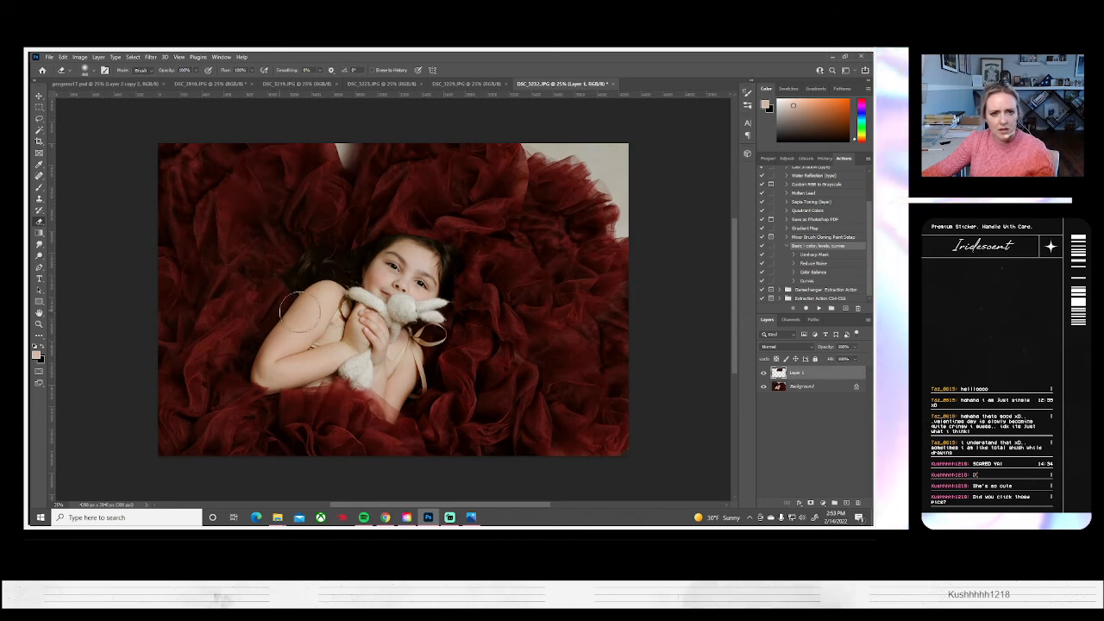
mouse_move(372, 241)
mouse_down()
mouse_move(468, 235)
mouse_move(364, 231)
mouse_move(433, 248)
mouse_move(463, 287)
mouse_up()
key(ctrl+z)
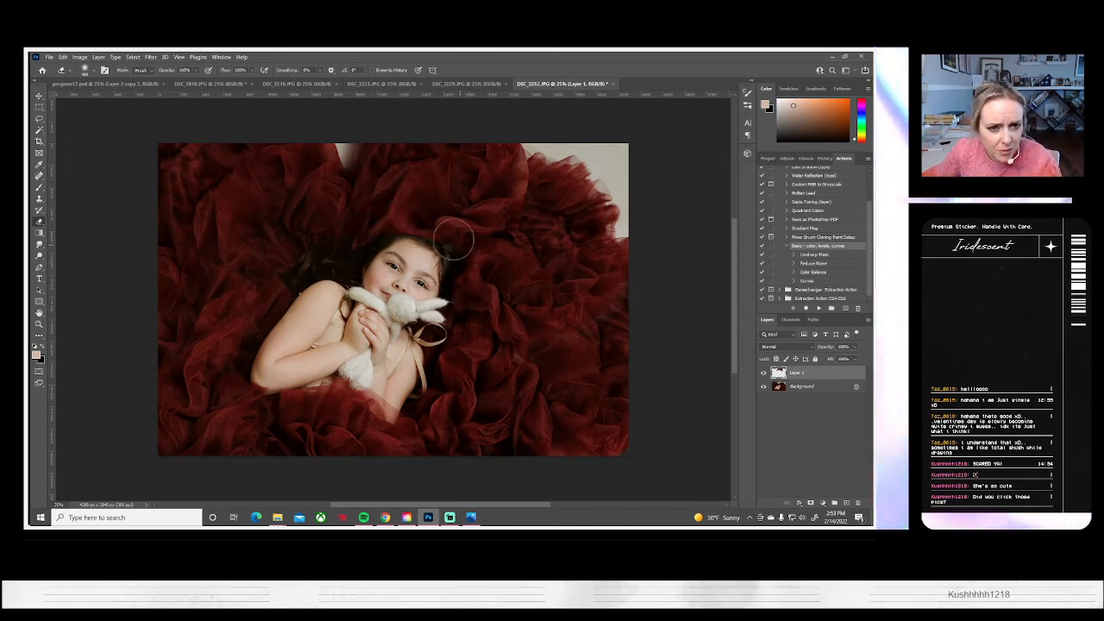
mouse_move(373, 246)
mouse_down()
mouse_move(390, 227)
mouse_move(351, 255)
mouse_up()
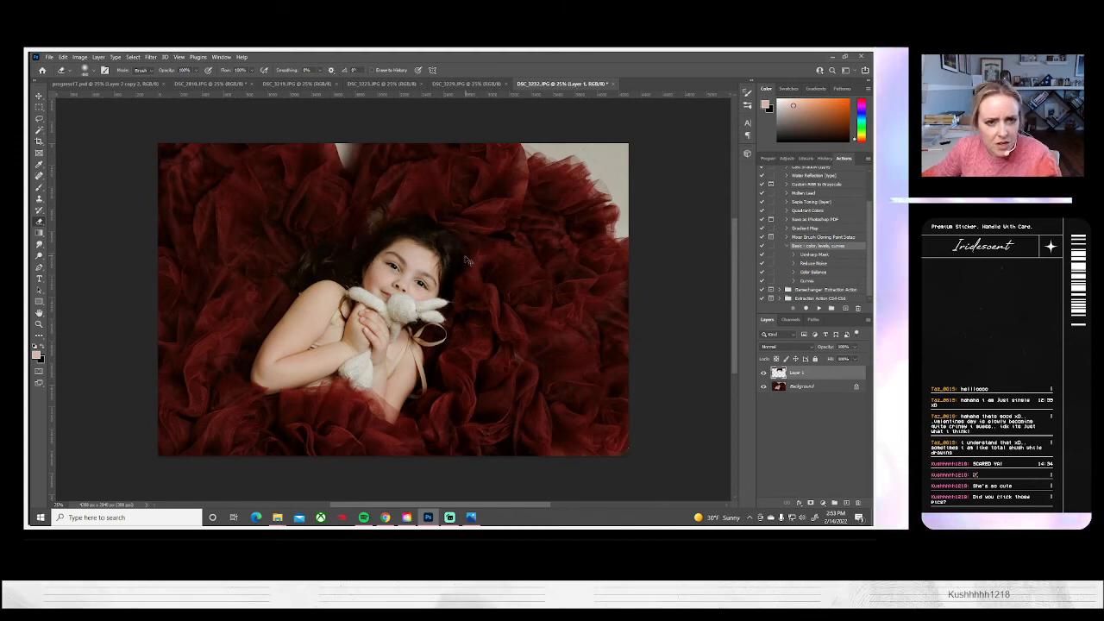
key(ctrl+z)
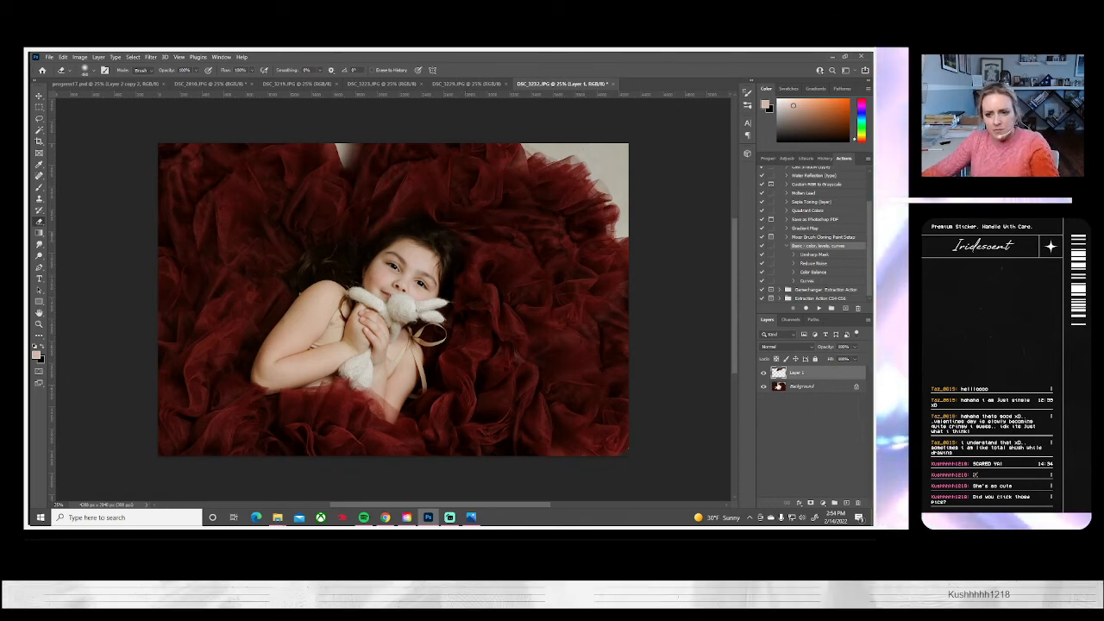
click(762, 375)
click(762, 376)
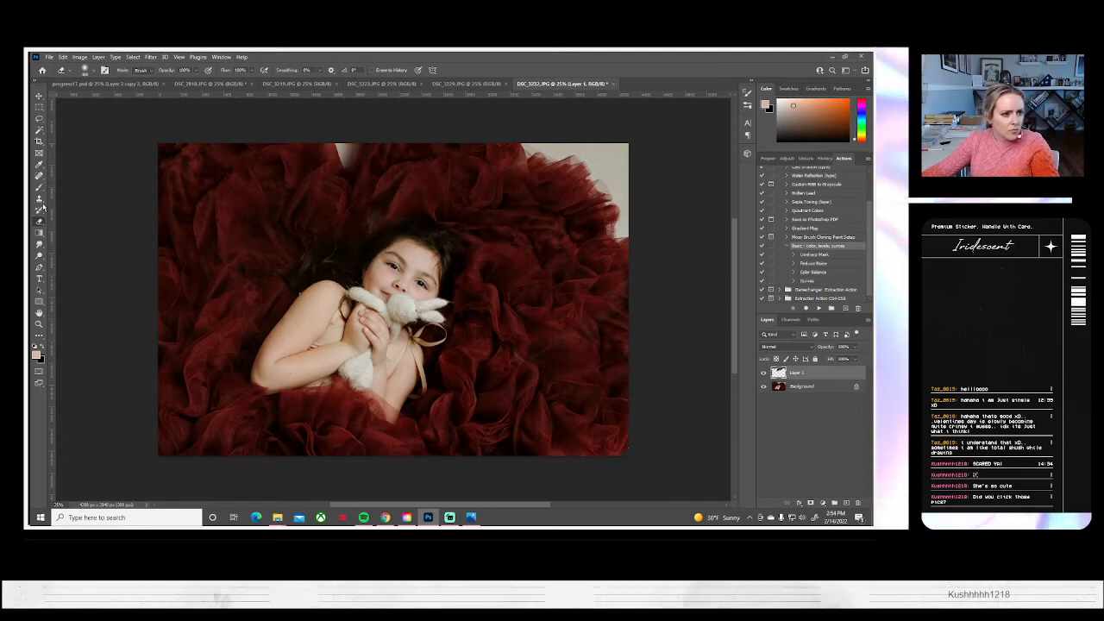
Clone red tulle over the remaining backdrop gap at the photo's top edge and flatten the image
key(s)
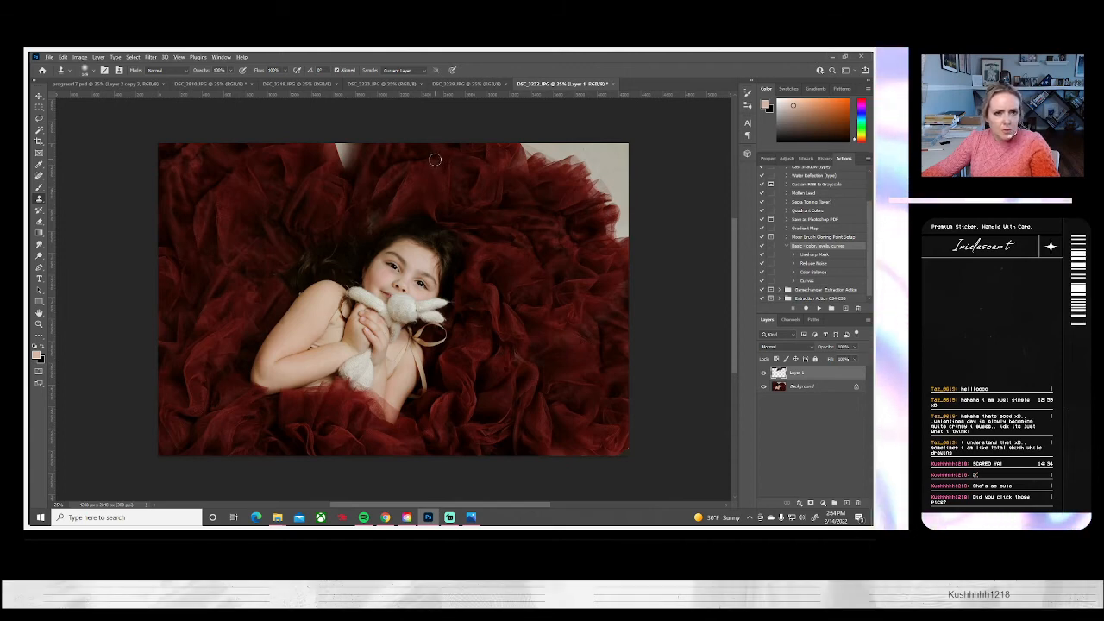
drag(331, 164, 349, 158)
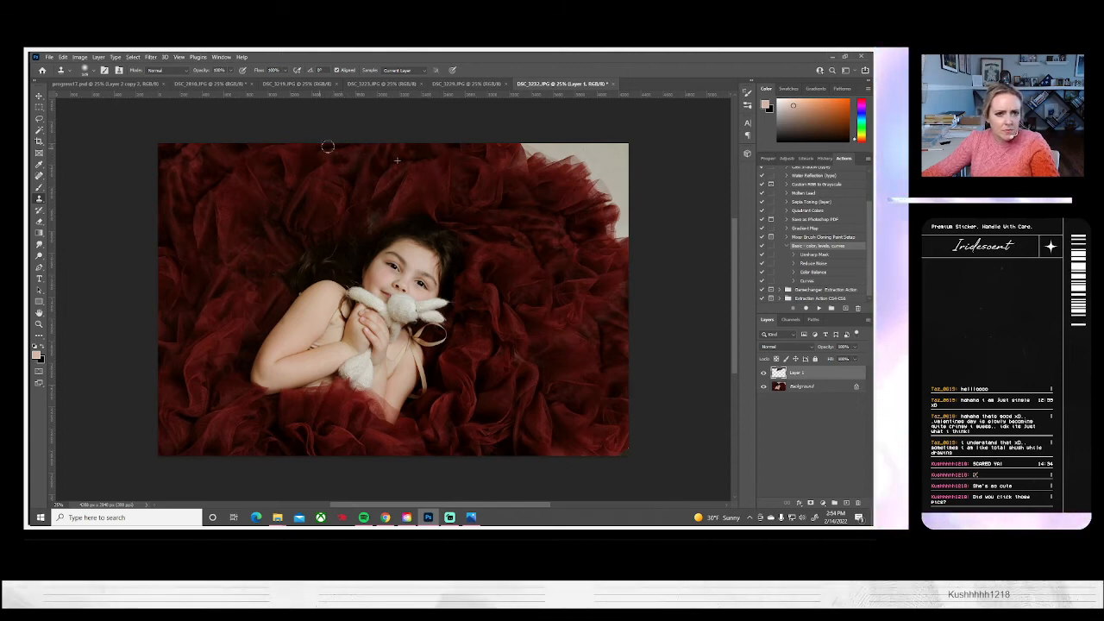
click(98, 56)
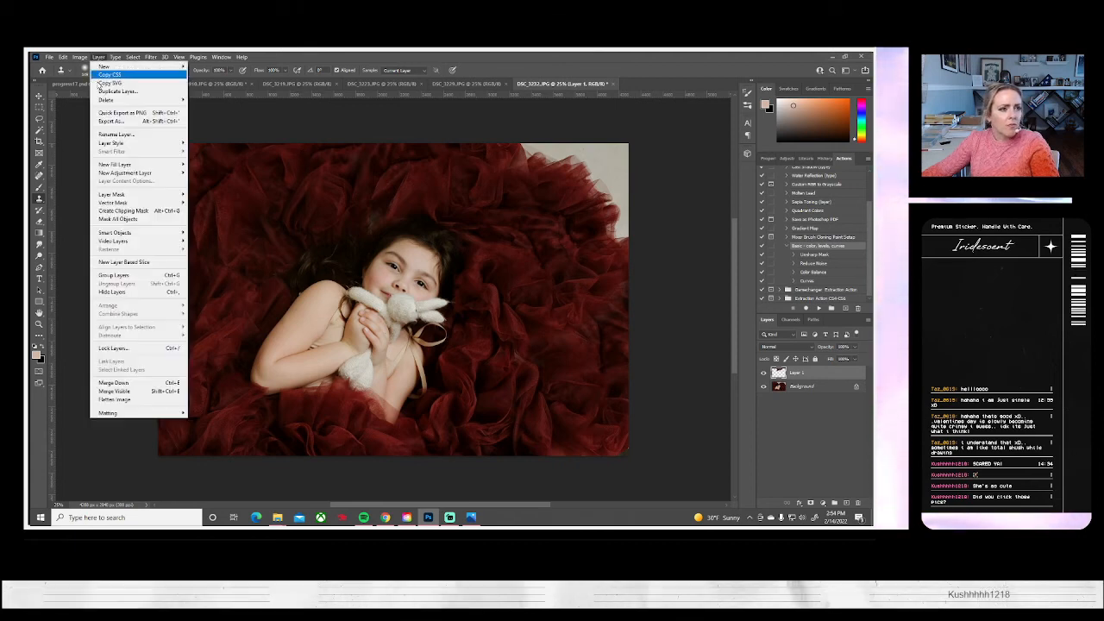
click(112, 399)
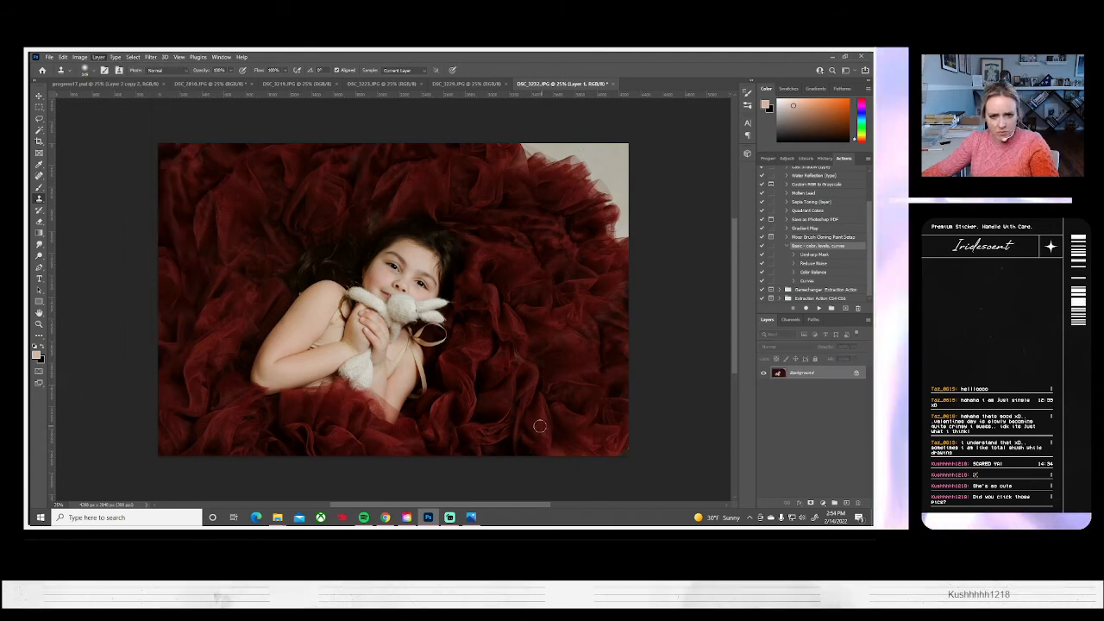
Paste the tulle patch, rotate it about 27 degrees counterclockwise, and place it over the photo's bare upper-right corner
key(ctrl+v)
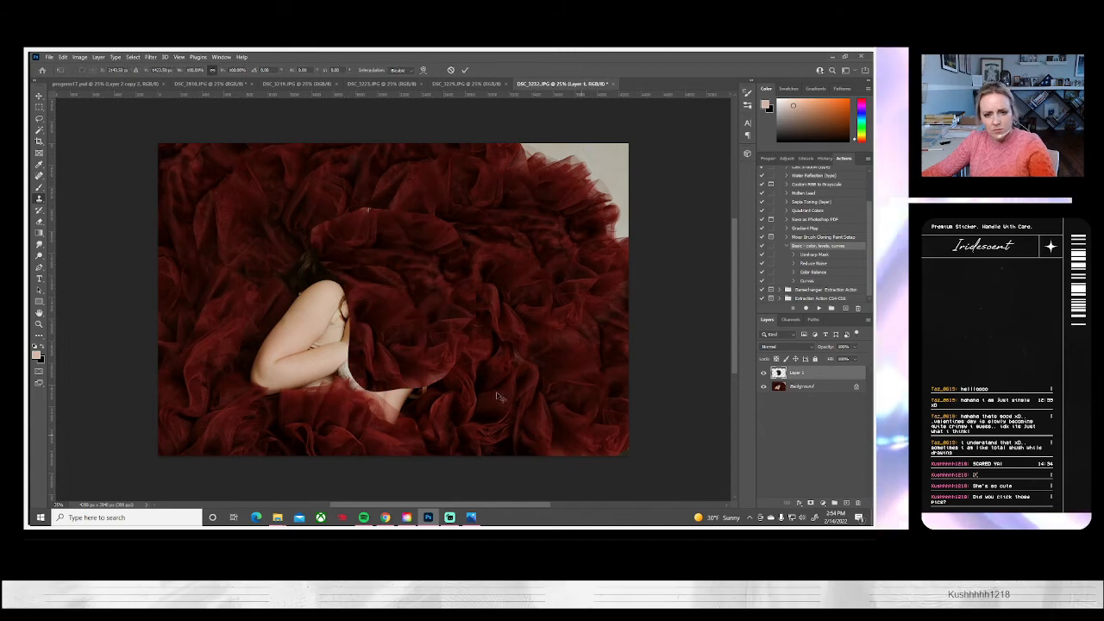
key(ctrl+t)
drag(533, 415, 570, 340)
drag(478, 300, 662, 202)
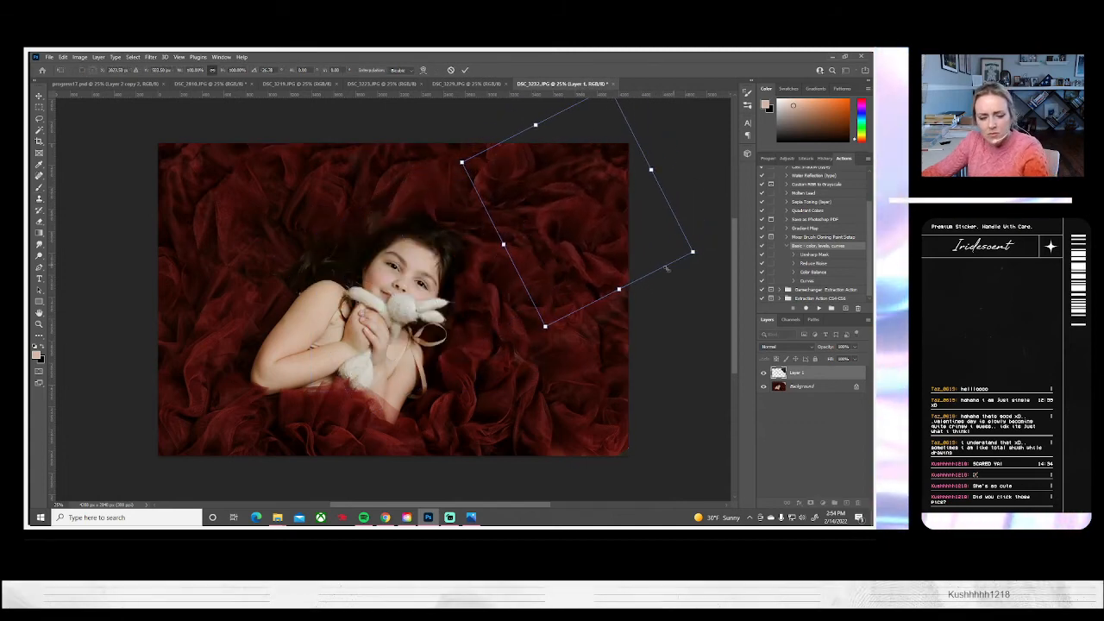
key(Return)
key(b)
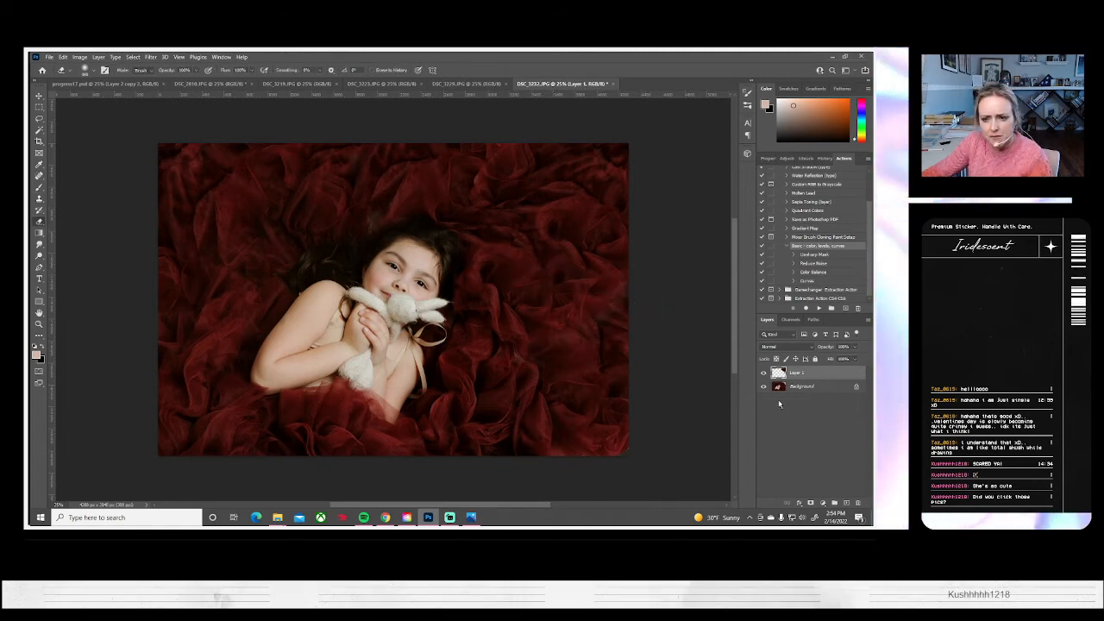
Compare the upper-right tulle patch against the photo with its layer hidden, and flatten the image
click(763, 373)
click(763, 374)
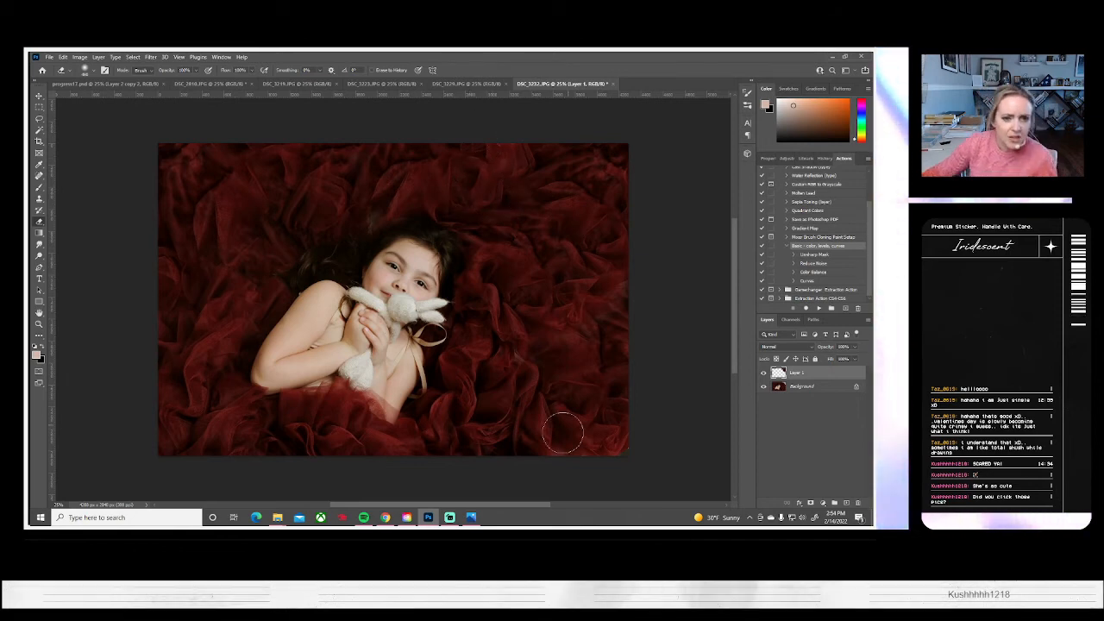
click(98, 57)
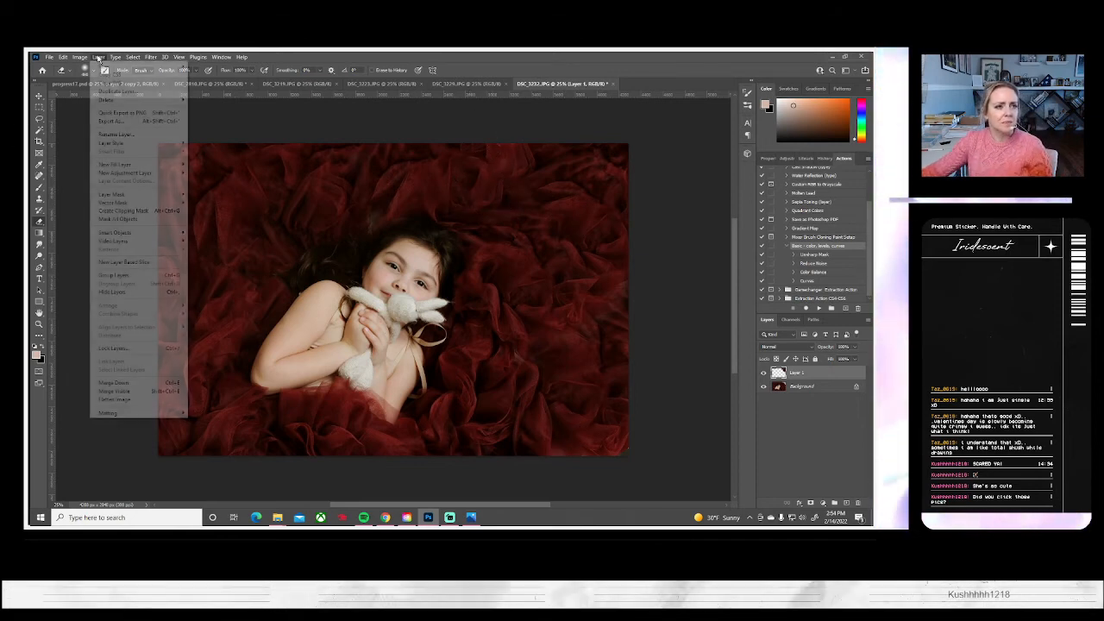
click(110, 400)
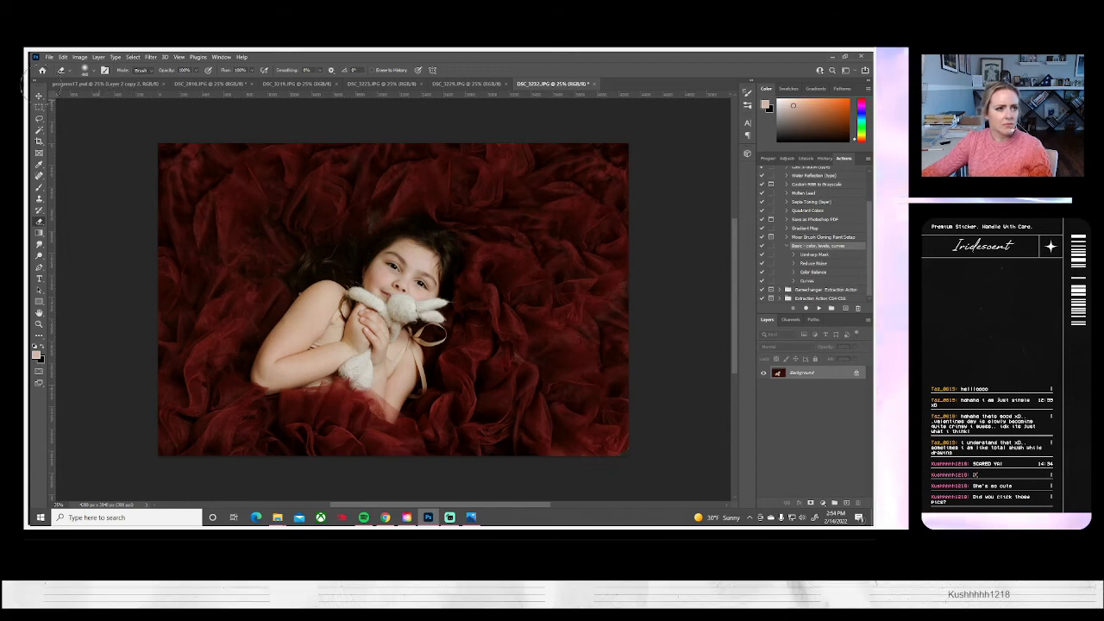
click(50, 57)
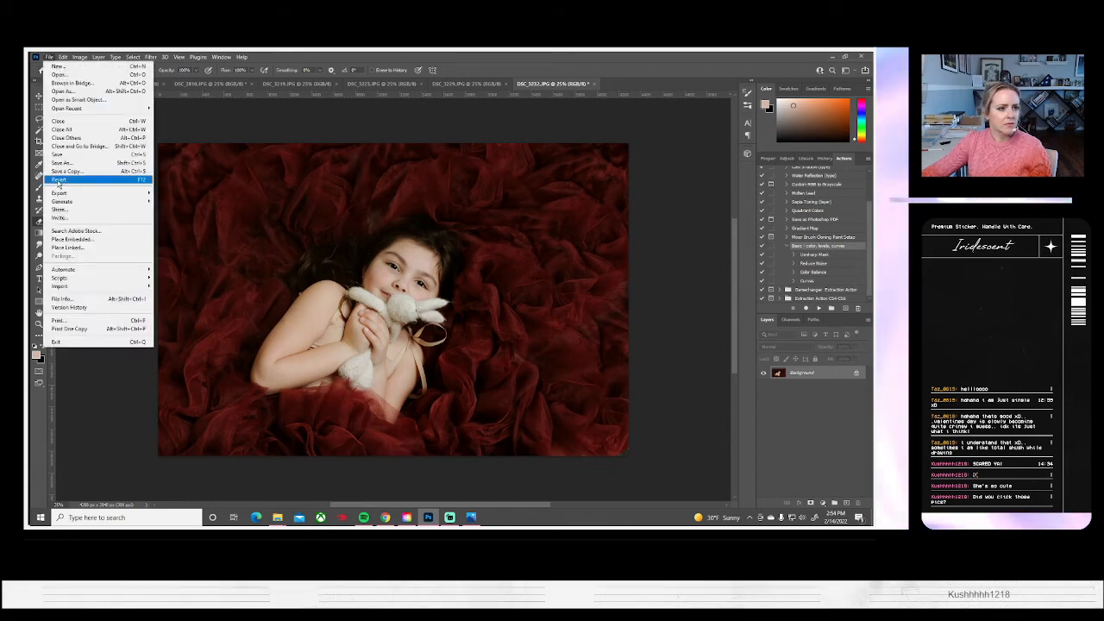
click(79, 57)
mouse_move(86, 81)
click(185, 79)
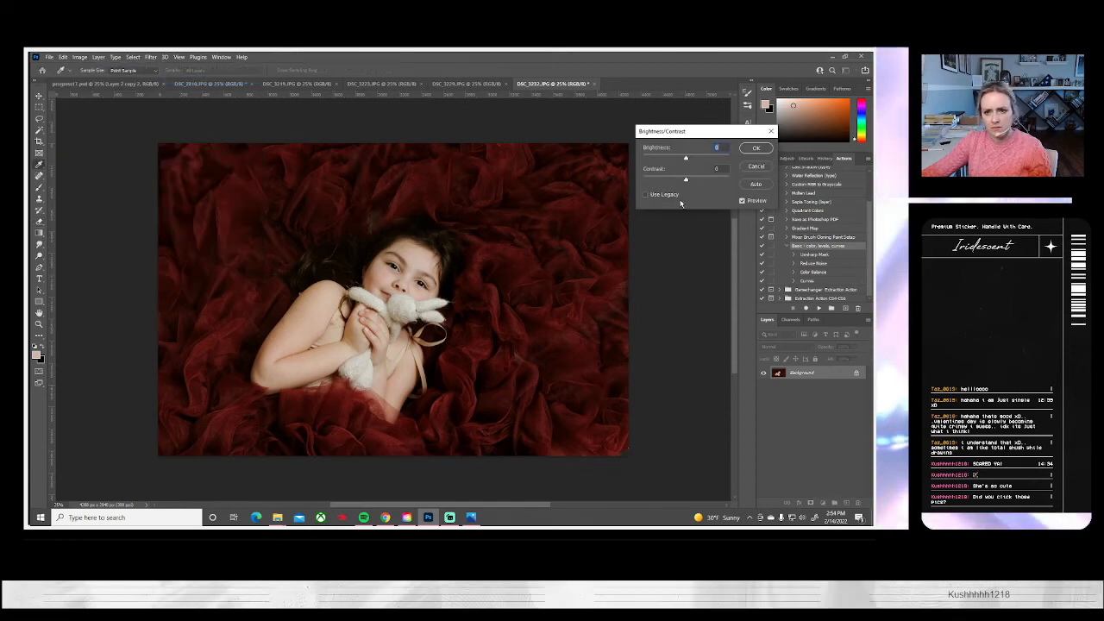
drag(686, 180, 677, 162)
click(755, 168)
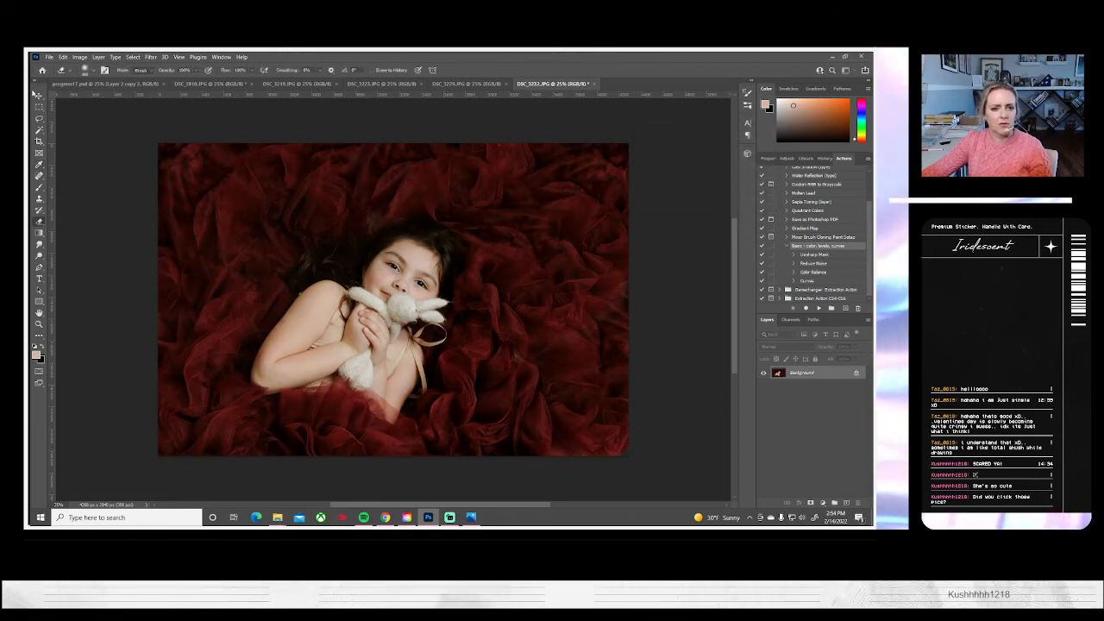
Save the finished DSC_3232 portrait as a JPEG at quality 10 and close it
click(51, 56)
click(64, 164)
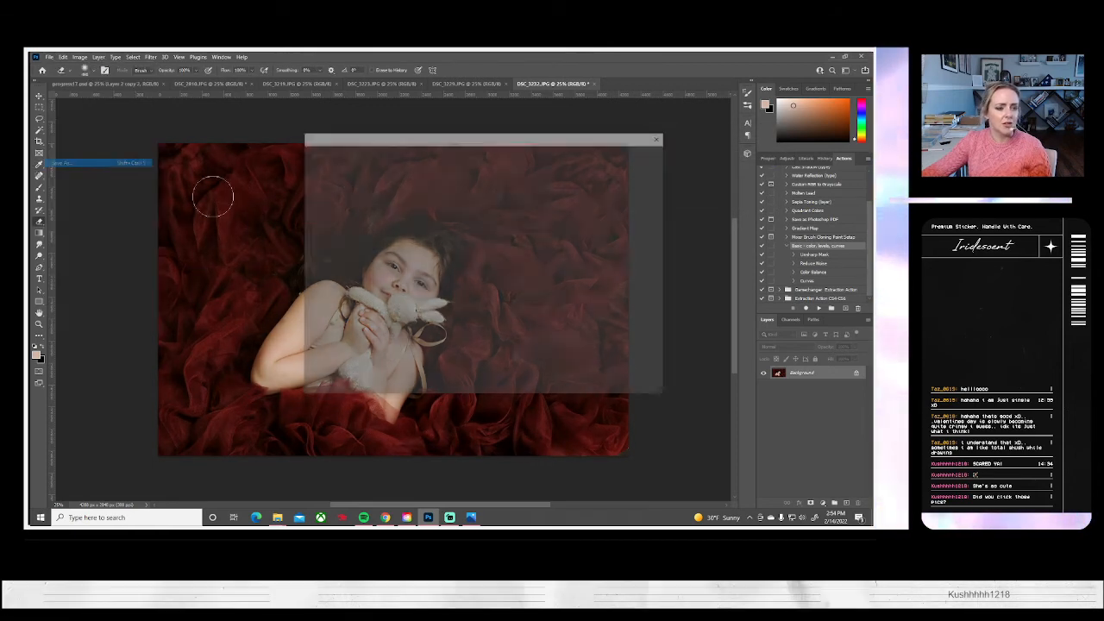
click(536, 351)
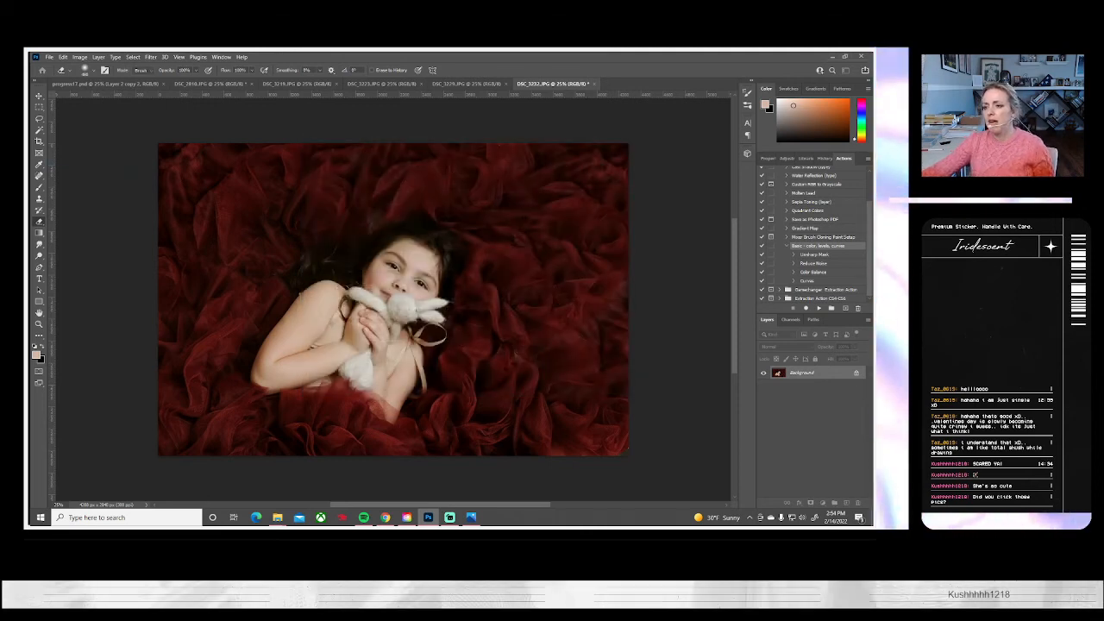
key(ctrl+s)
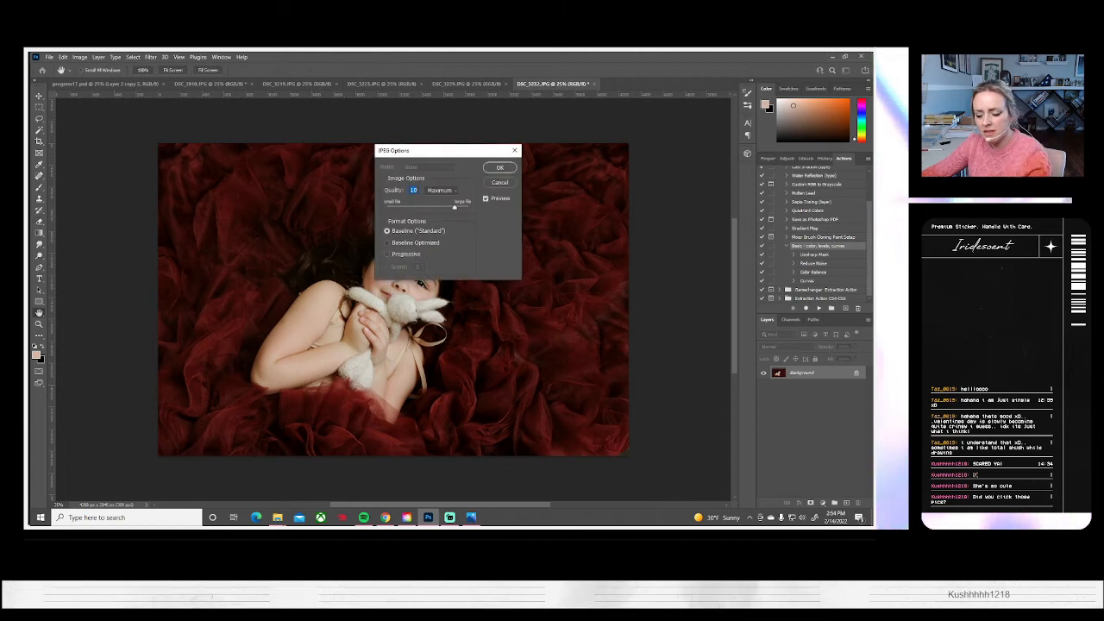
key(Return)
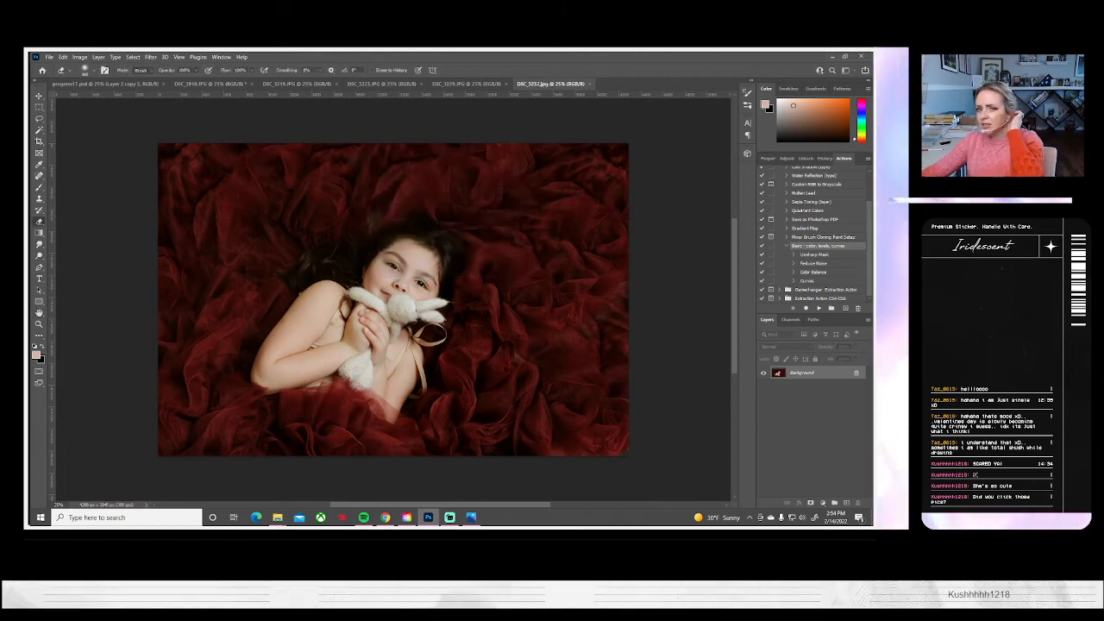
click(589, 85)
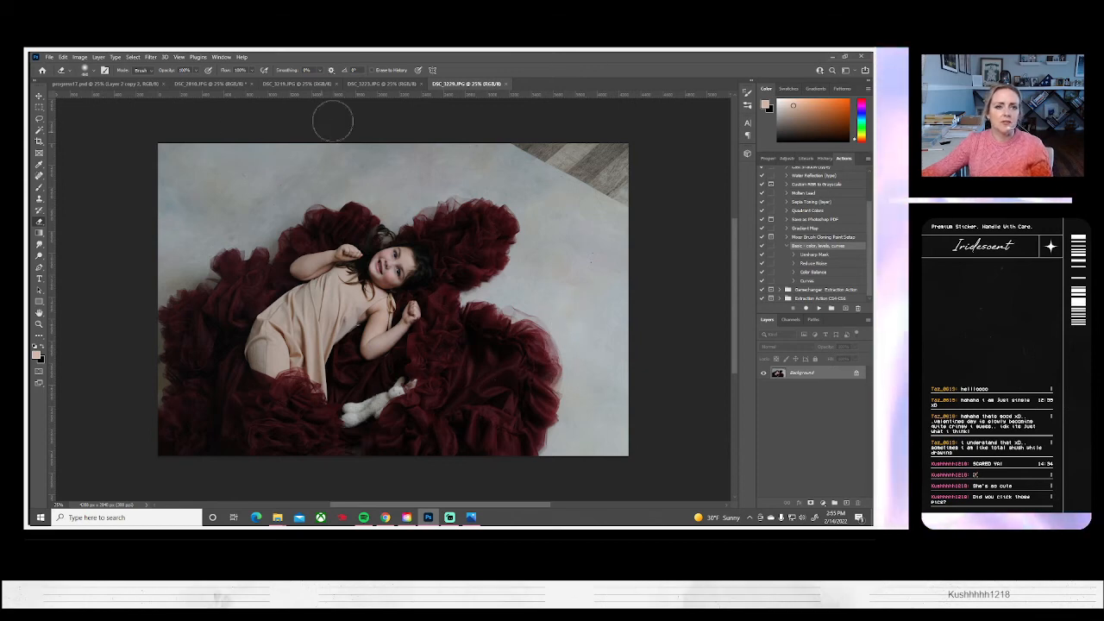
Switch to the DSC_3223 close-up and clone red tulle over the bare upper-left corner beside the raised arm
click(377, 84)
click(284, 83)
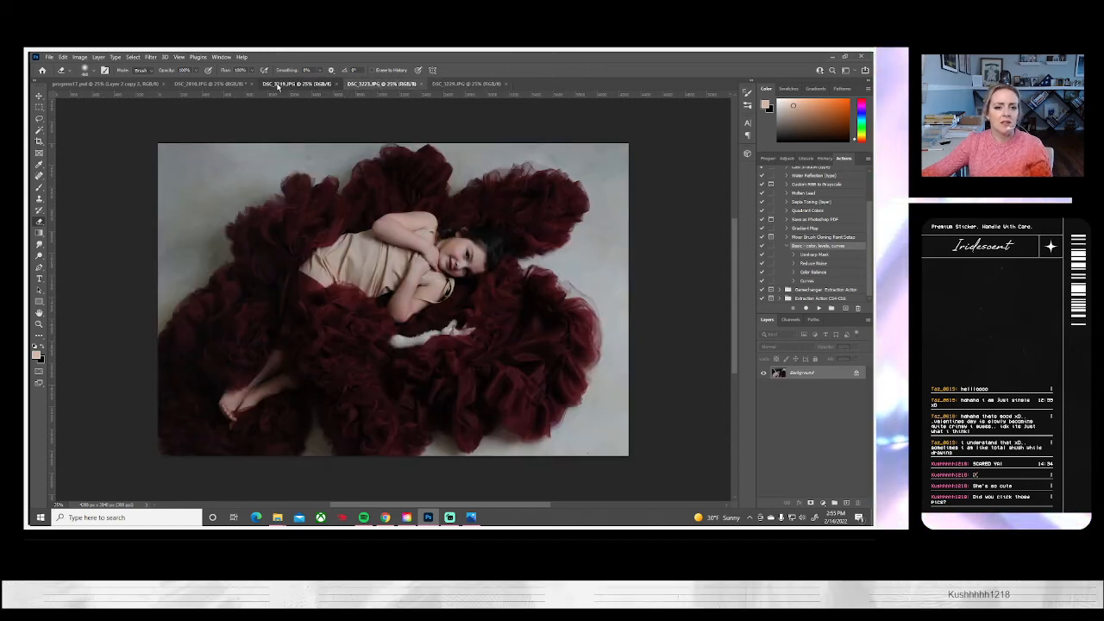
click(376, 83)
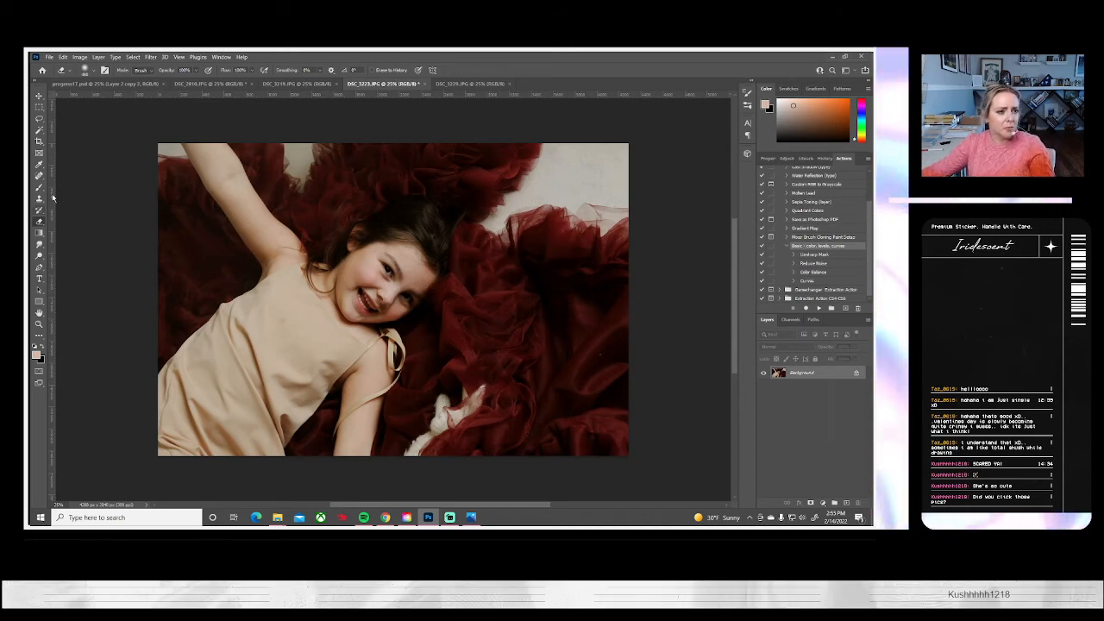
key(s)
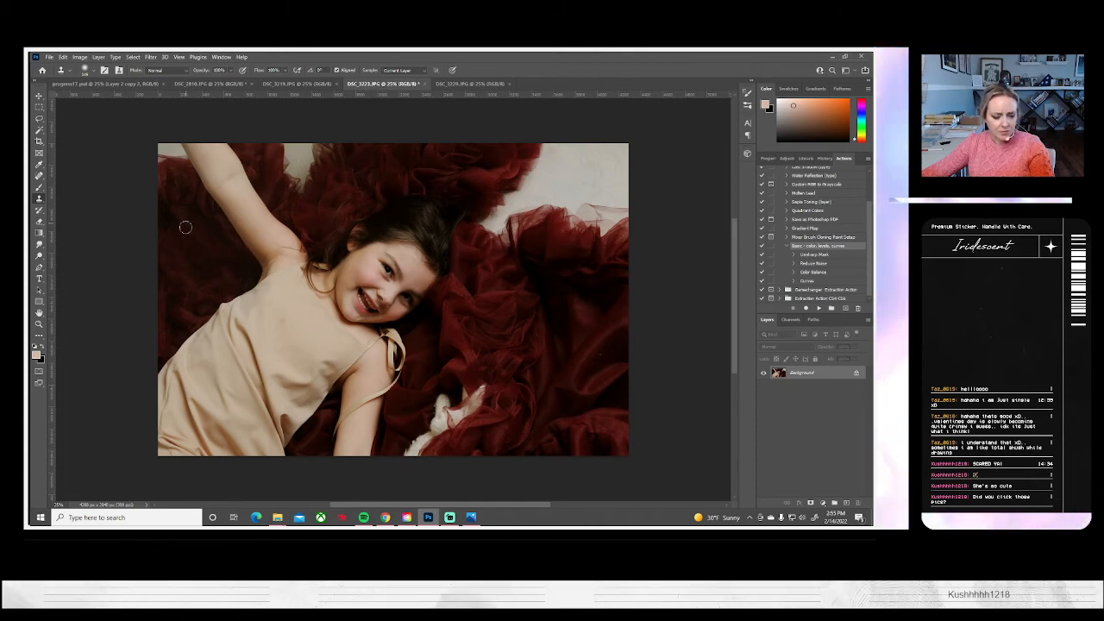
drag(181, 162, 157, 139)
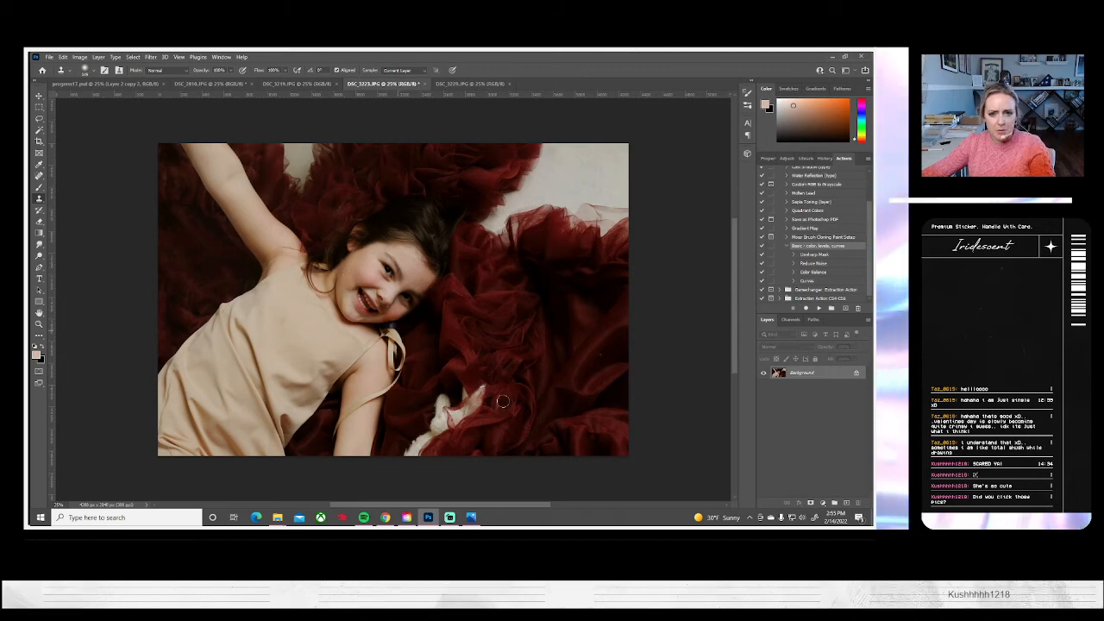
Paste the tulle patch, enlarge it to about 133%, rotate it about 13 degrees counterclockwise, and place it over the bare upper-right backdrop
key(ctrl+v)
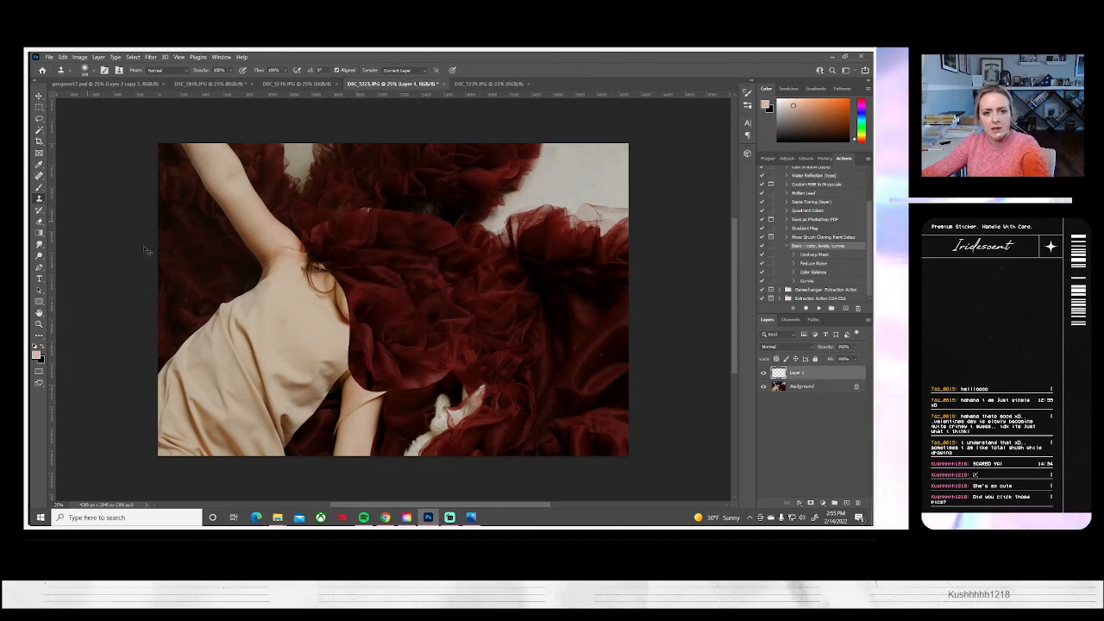
key(ctrl+t)
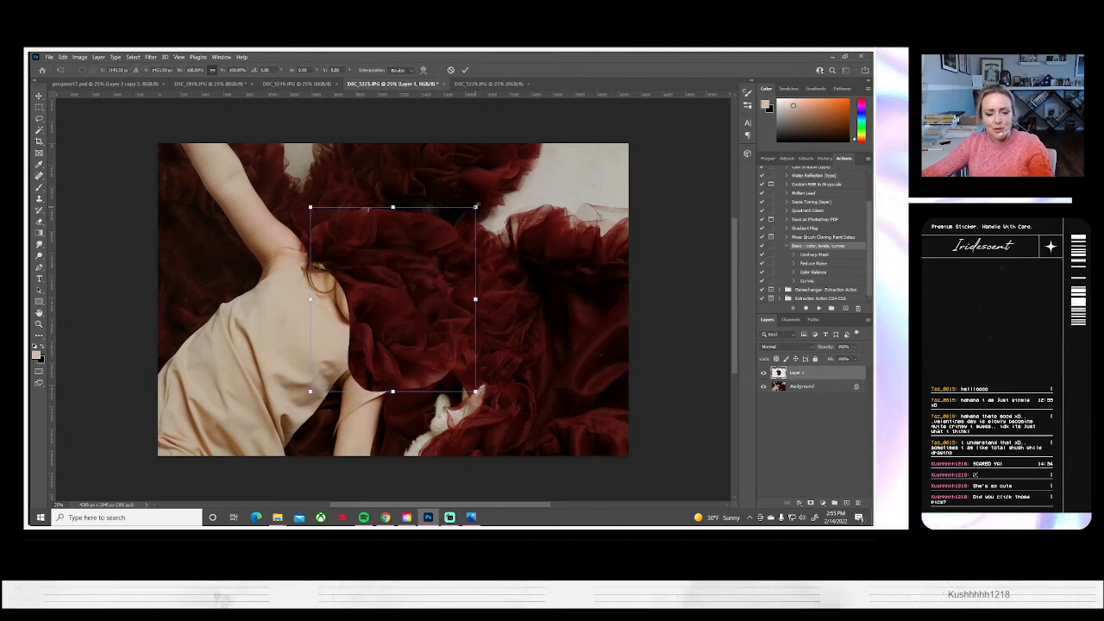
drag(474, 208, 502, 176)
drag(456, 316, 590, 251)
drag(598, 245, 600, 242)
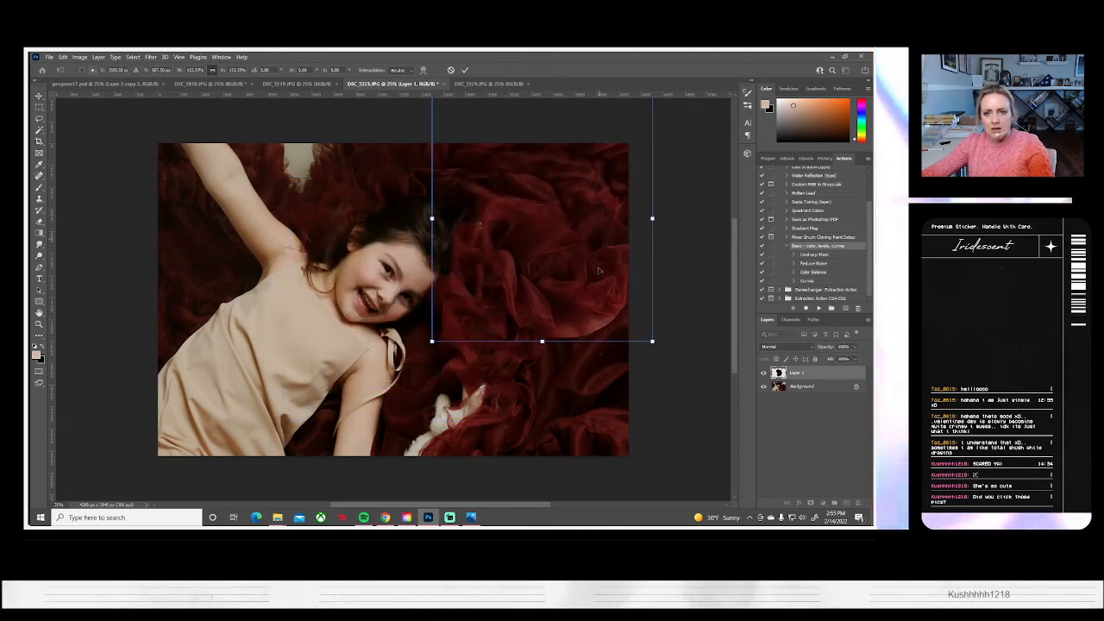
drag(621, 396, 657, 376)
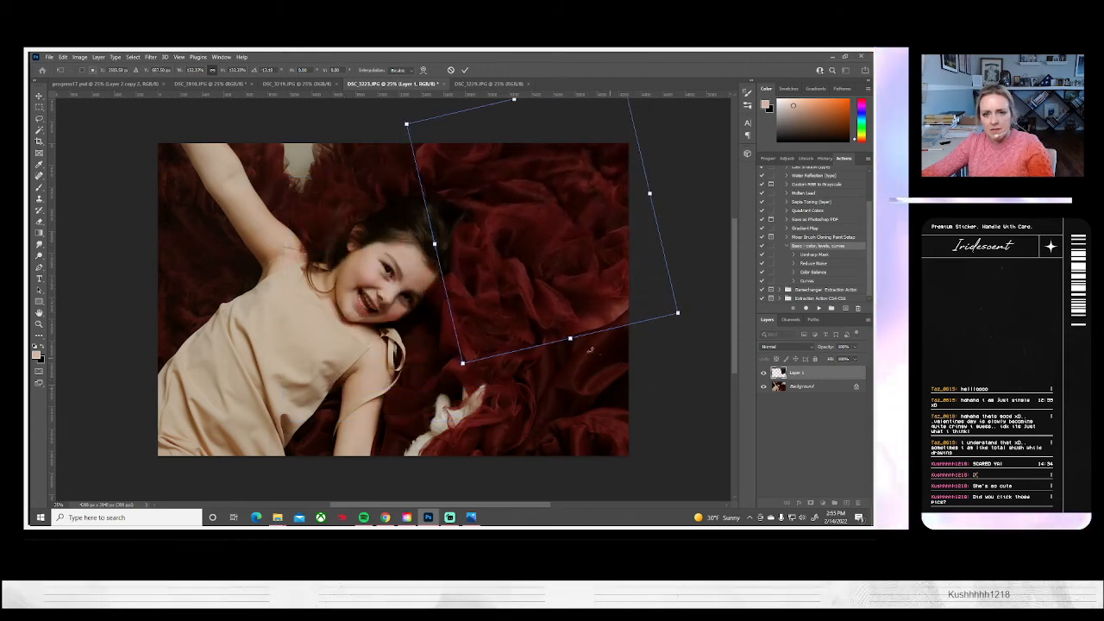
key(Return)
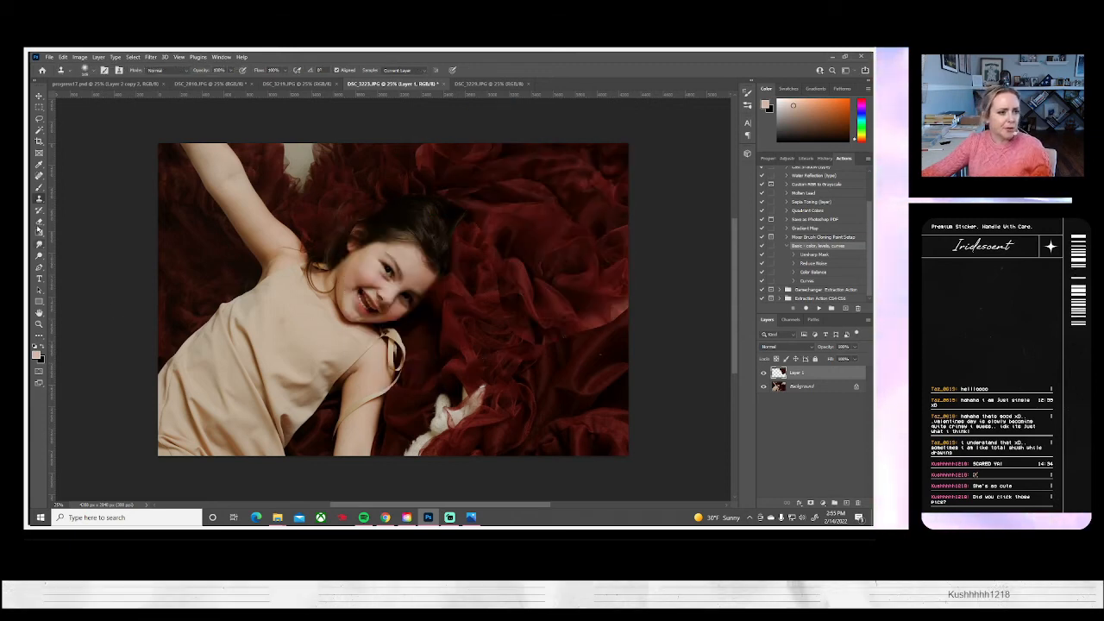
Erase the patch's edges to blend them into the surrounding tulle, comparing the result with the layer hidden
click(38, 222)
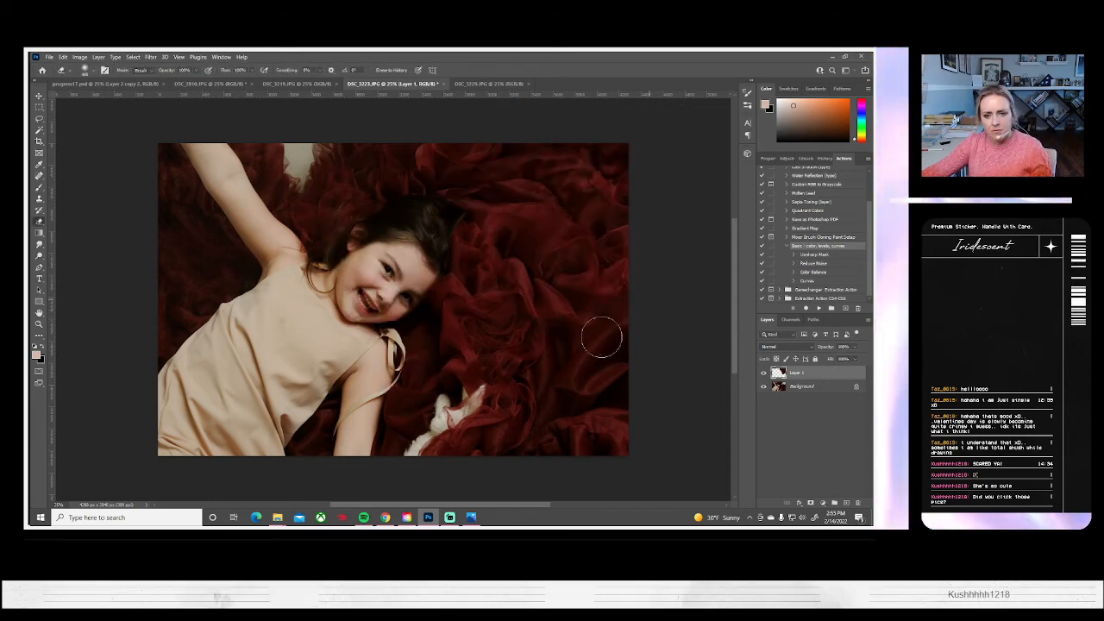
click(763, 372)
click(763, 373)
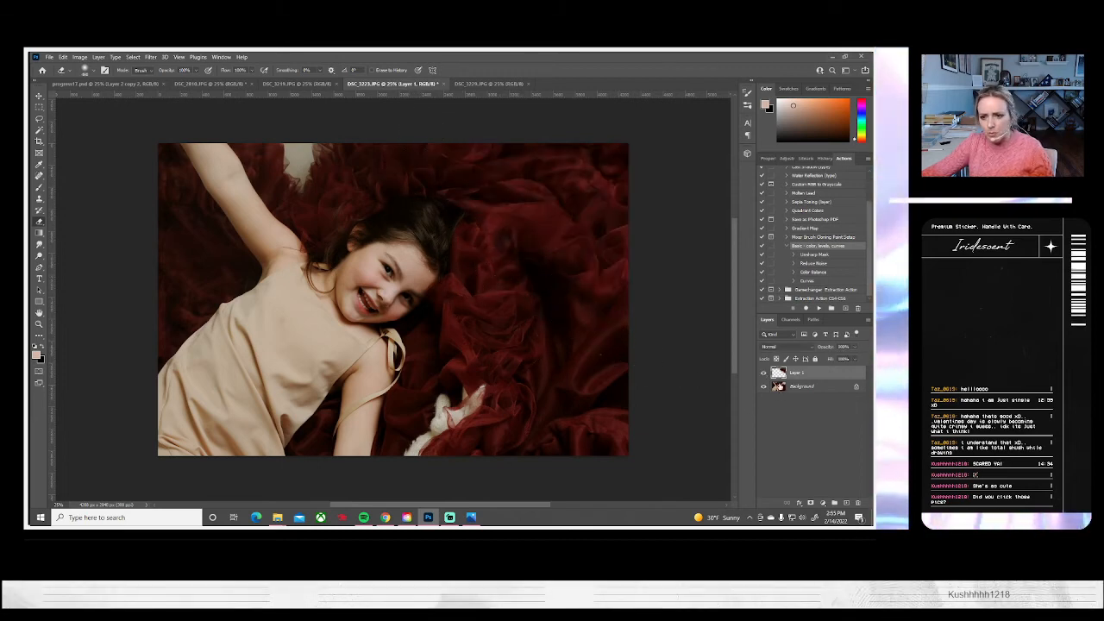
click(762, 374)
click(763, 374)
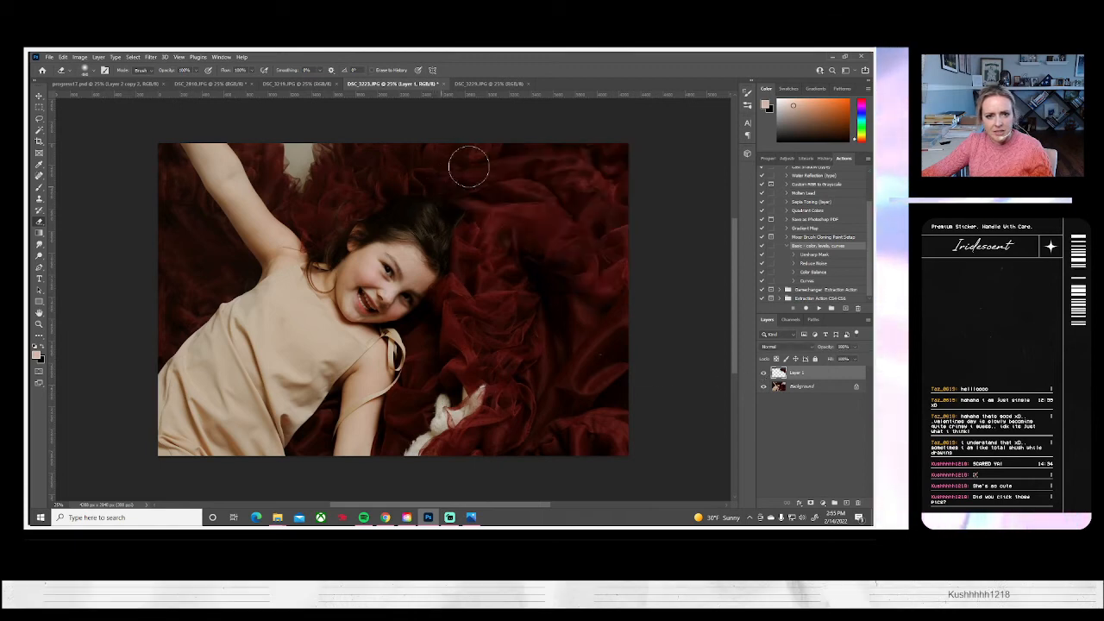
click(762, 374)
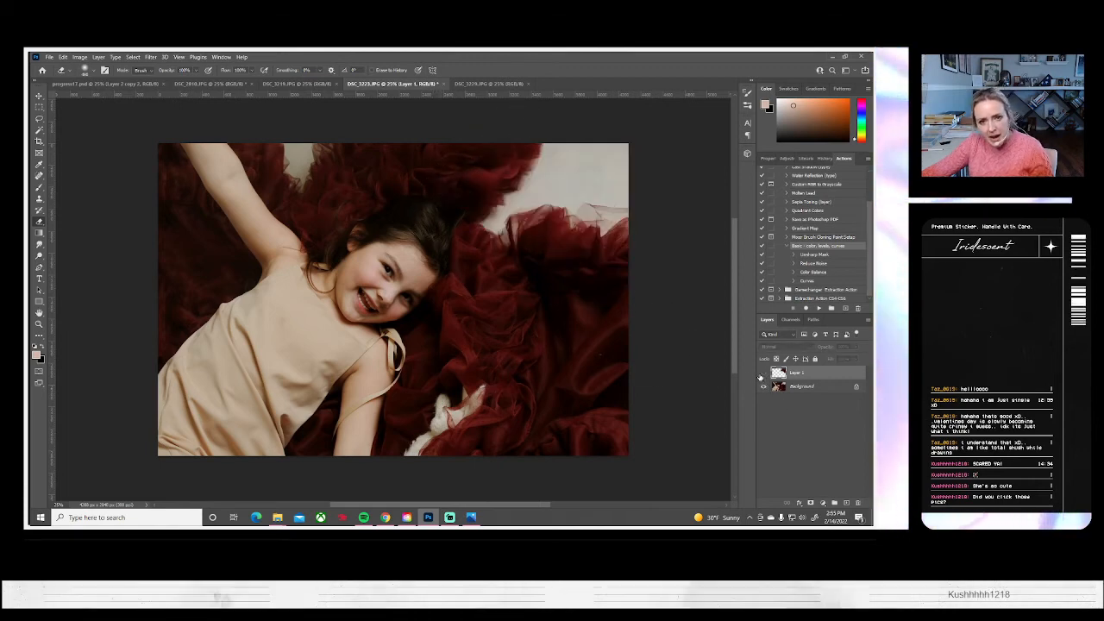
click(762, 374)
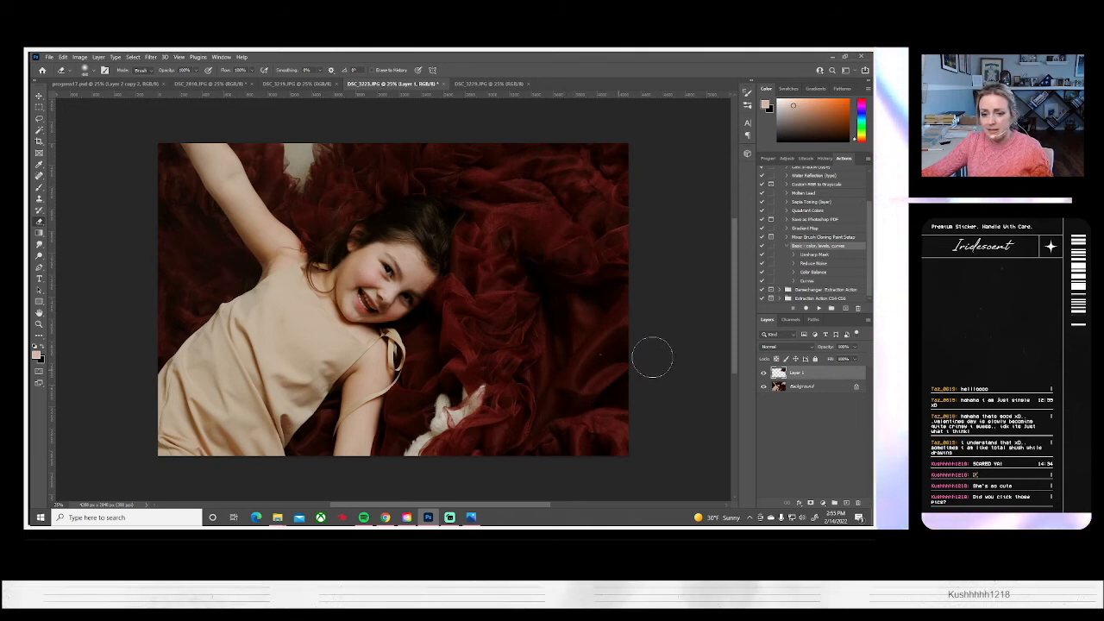
click(762, 373)
click(762, 373)
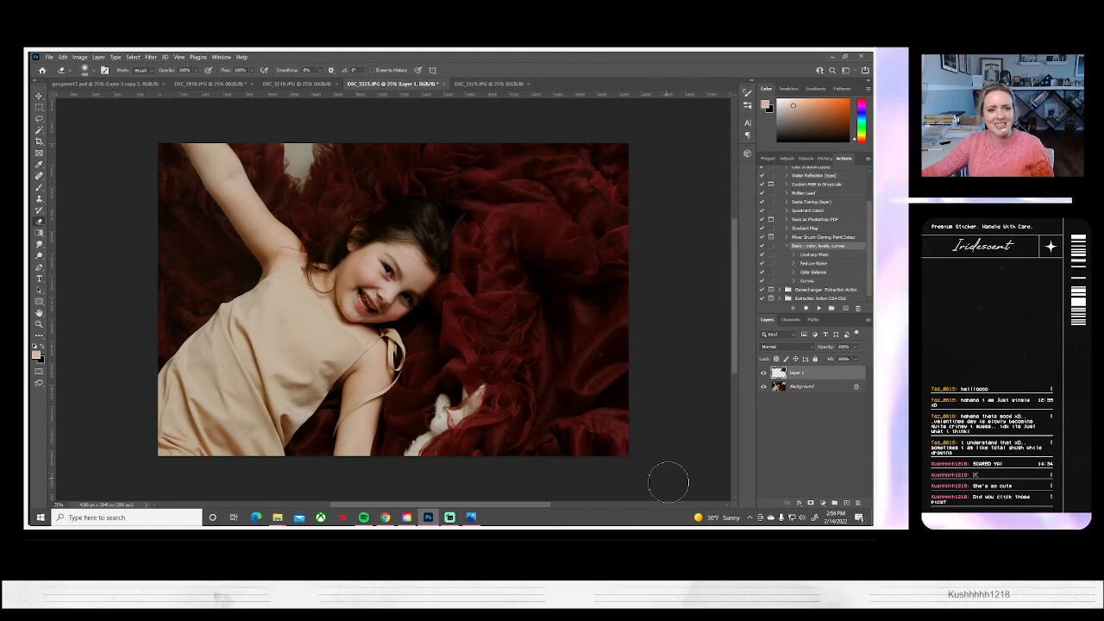
Flatten the image and clone red tulle over the remaining backdrop gap at the top edge beside the raised arm
click(98, 57)
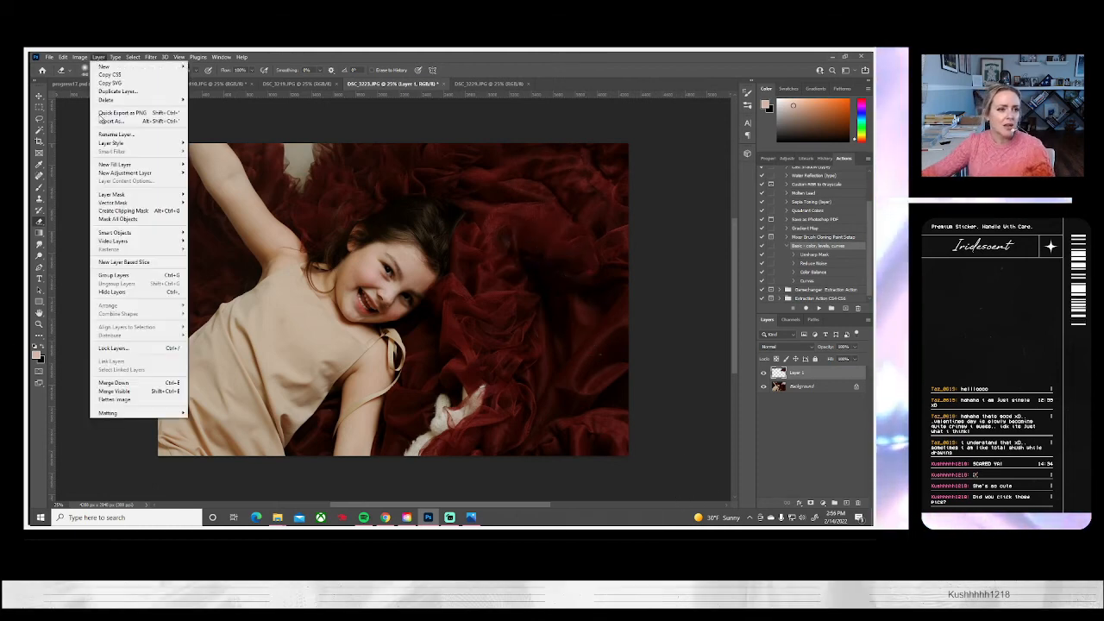
click(115, 400)
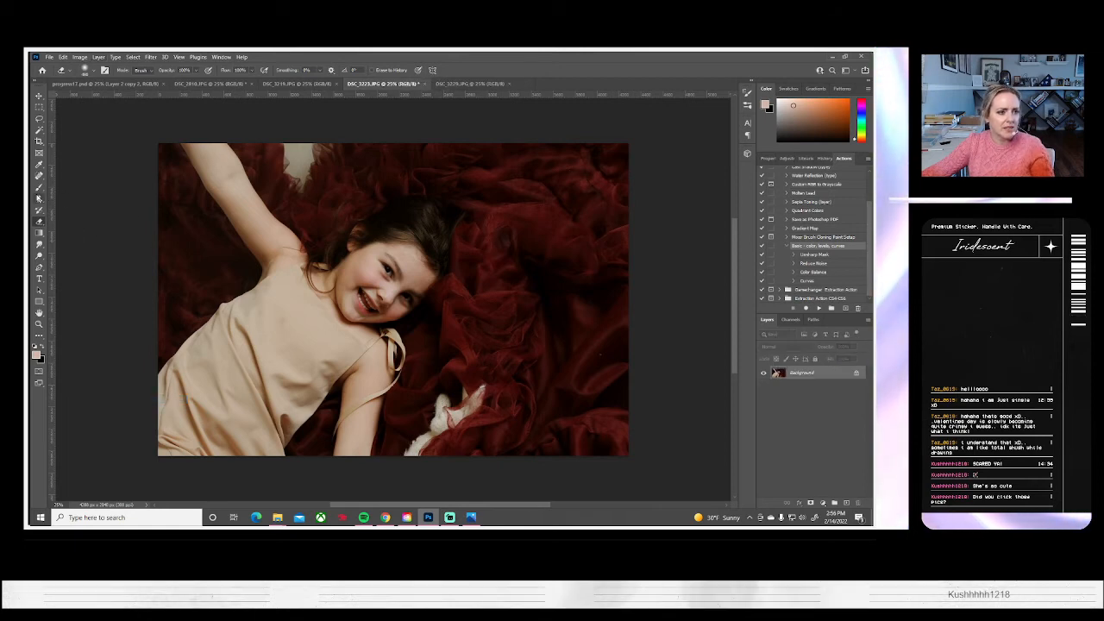
key(s)
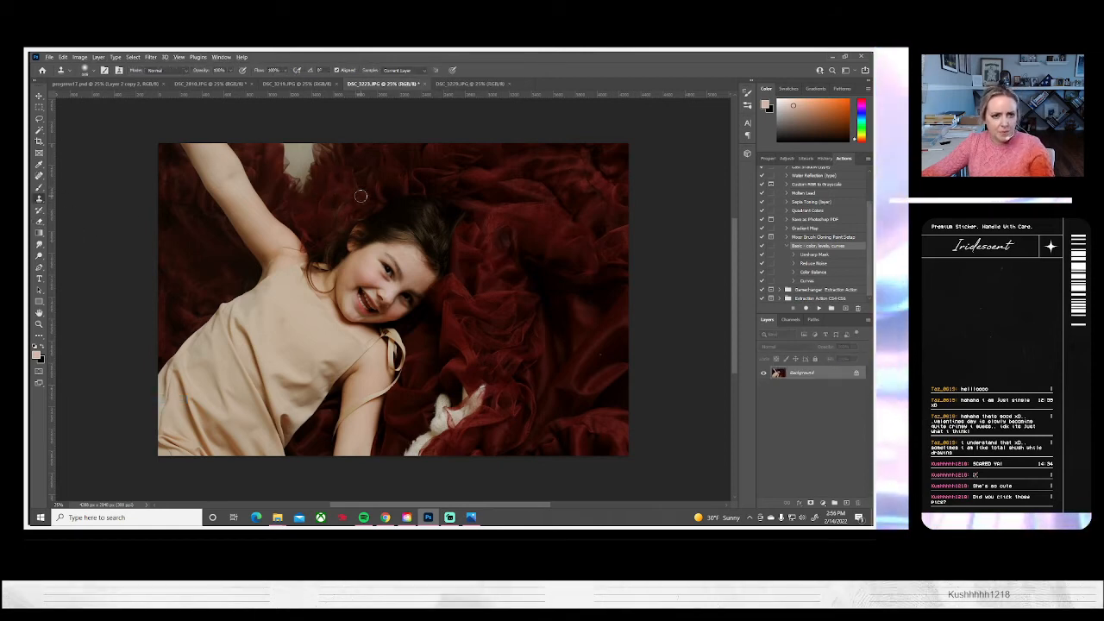
drag(303, 189, 297, 183)
mouse_move(319, 147)
mouse_down()
mouse_move(286, 146)
mouse_move(288, 177)
mouse_up()
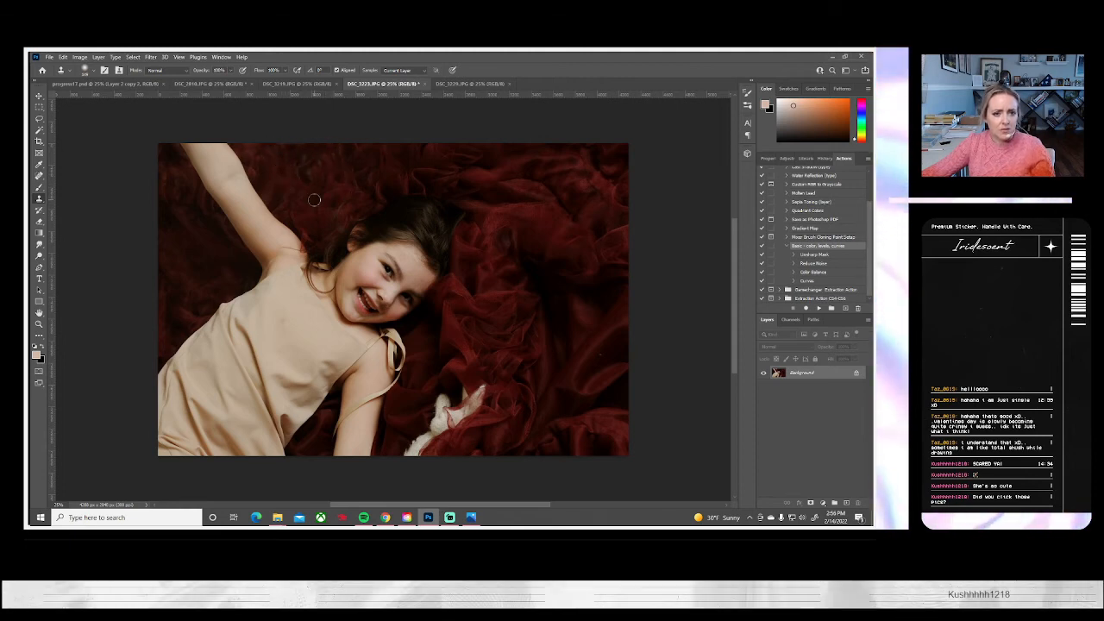
Save the retouched close-up as a JPEG at quality 10 and close it, moving on to the DSC_3229 portrait
click(49, 57)
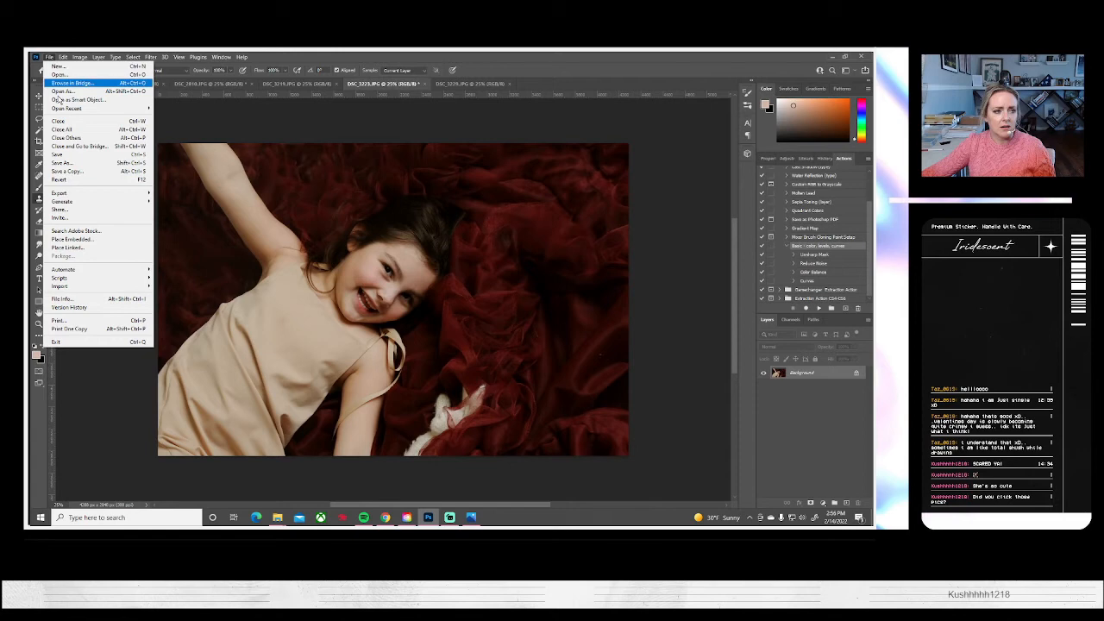
click(65, 163)
click(536, 350)
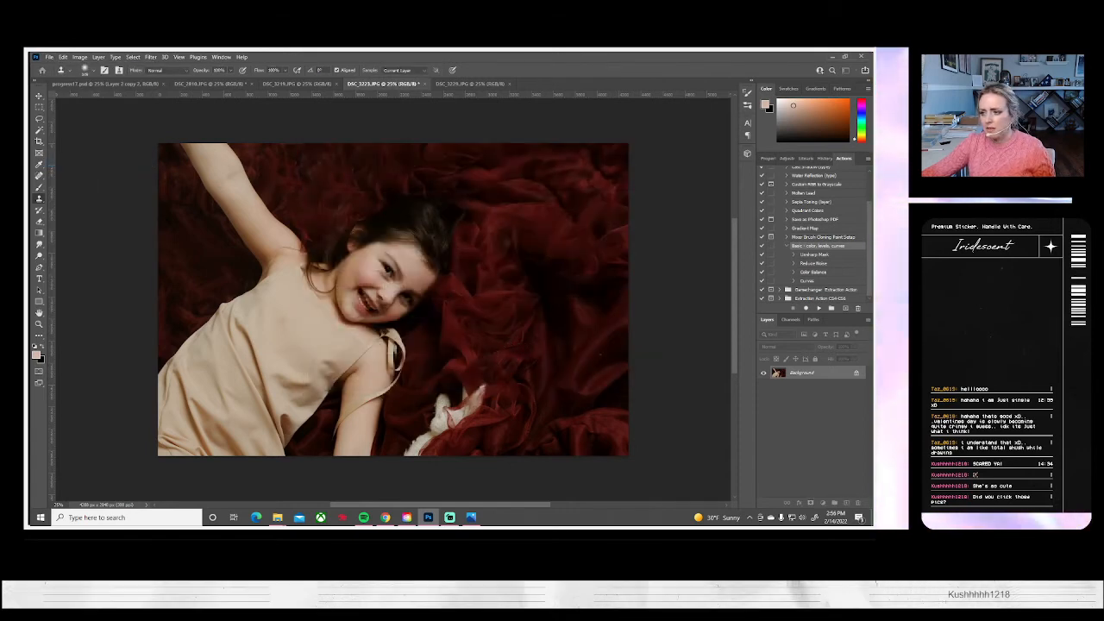
key(ctrl+s)
key(Return)
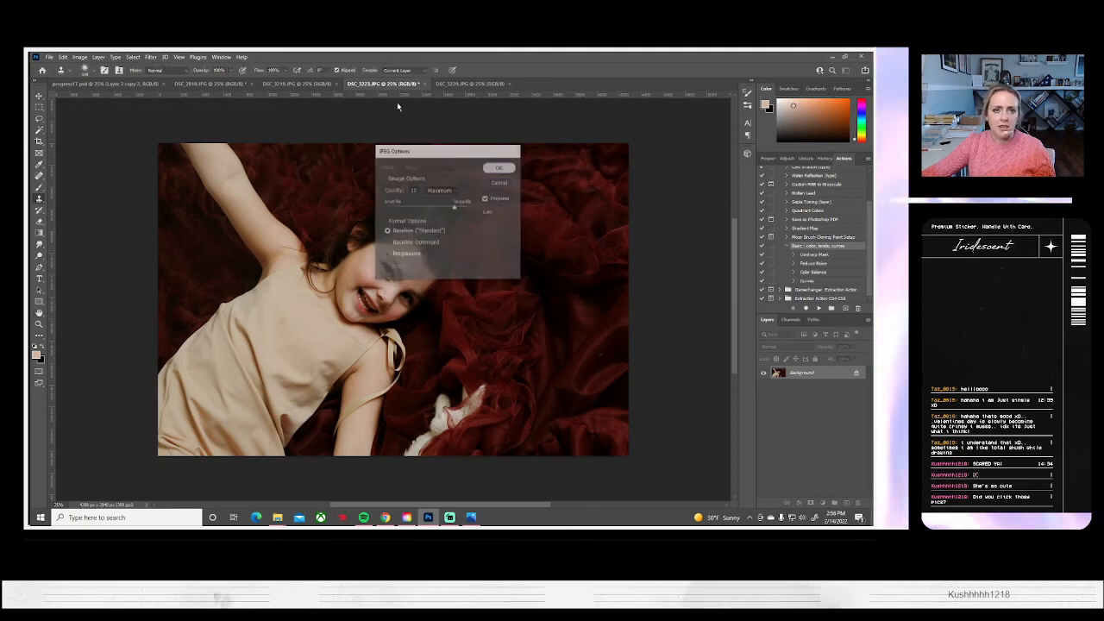
click(420, 84)
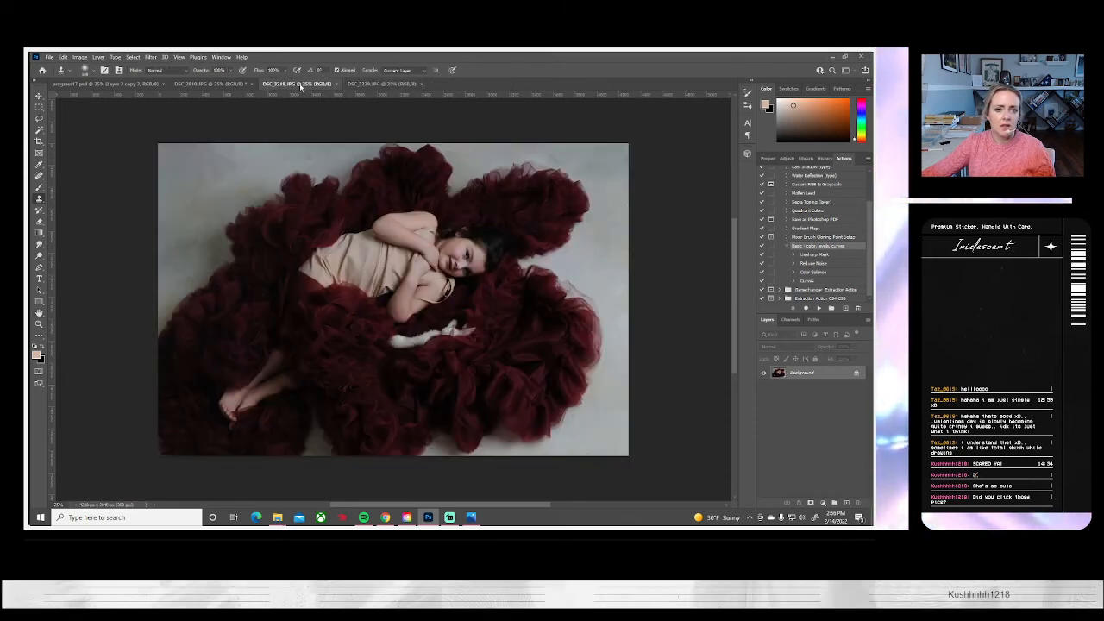
click(379, 84)
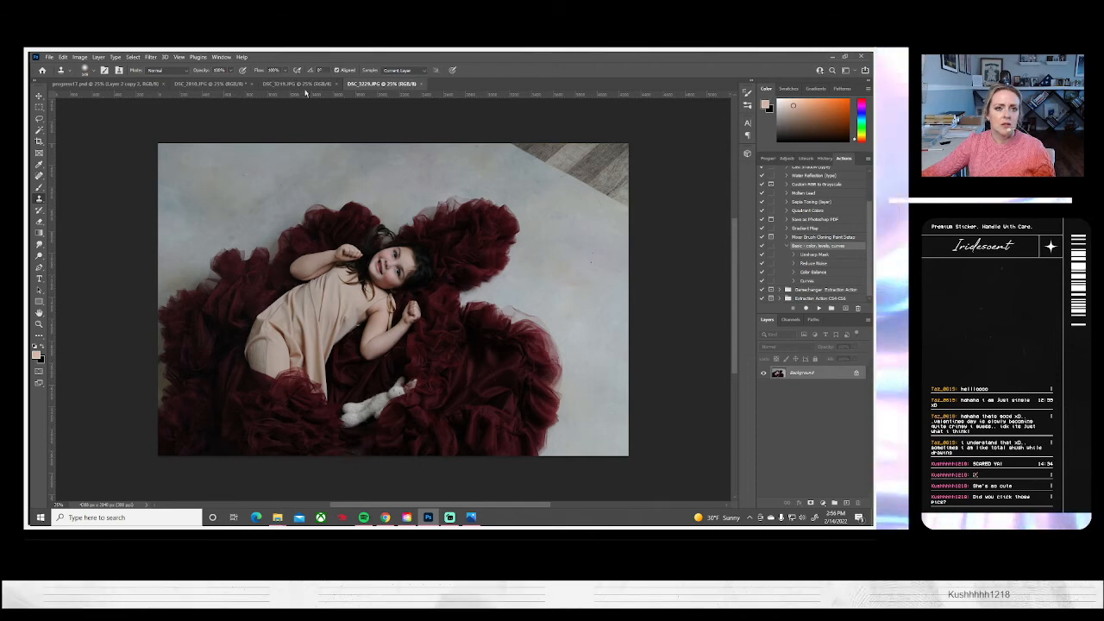
Close the DSC_3229 portrait and copy the lower-right tulle area of DSC_3219 onto a new layer using a freehand selection
click(420, 83)
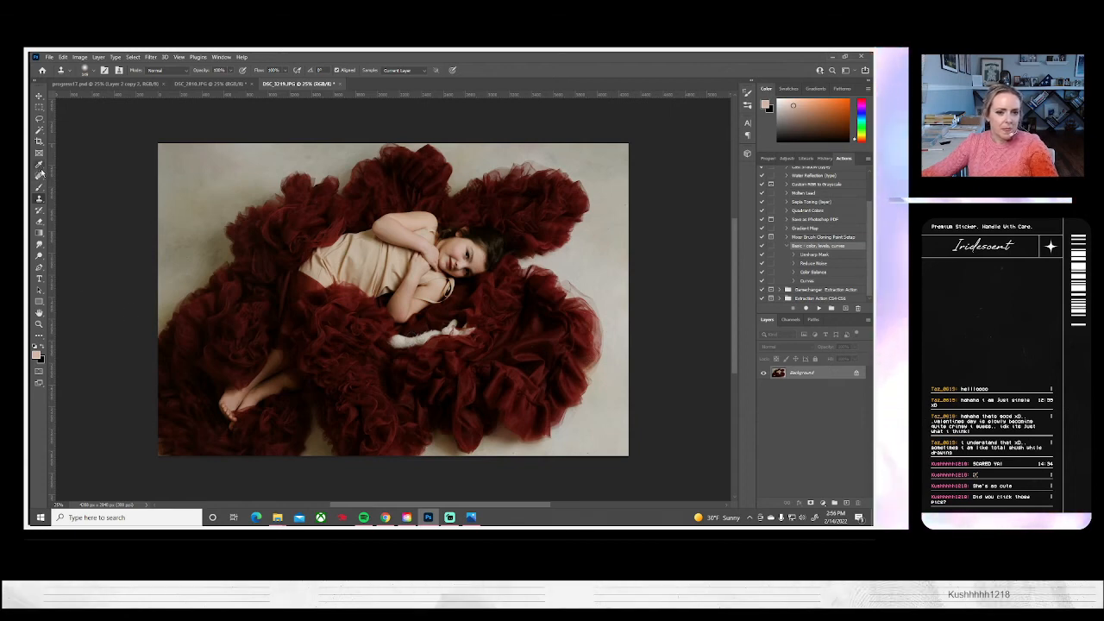
click(43, 129)
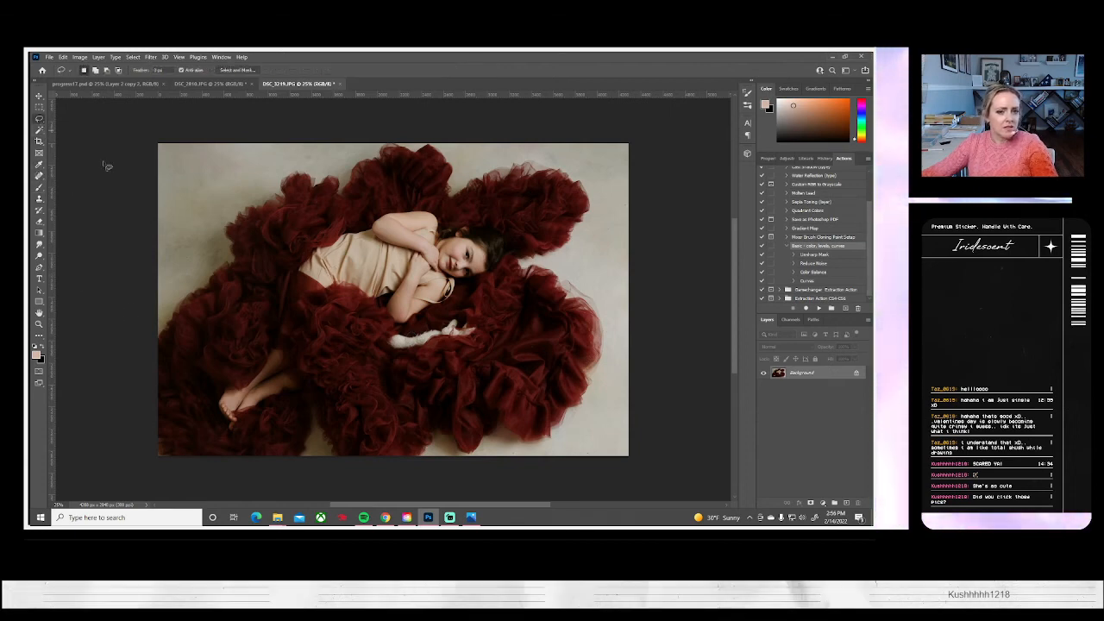
drag(438, 368, 376, 413)
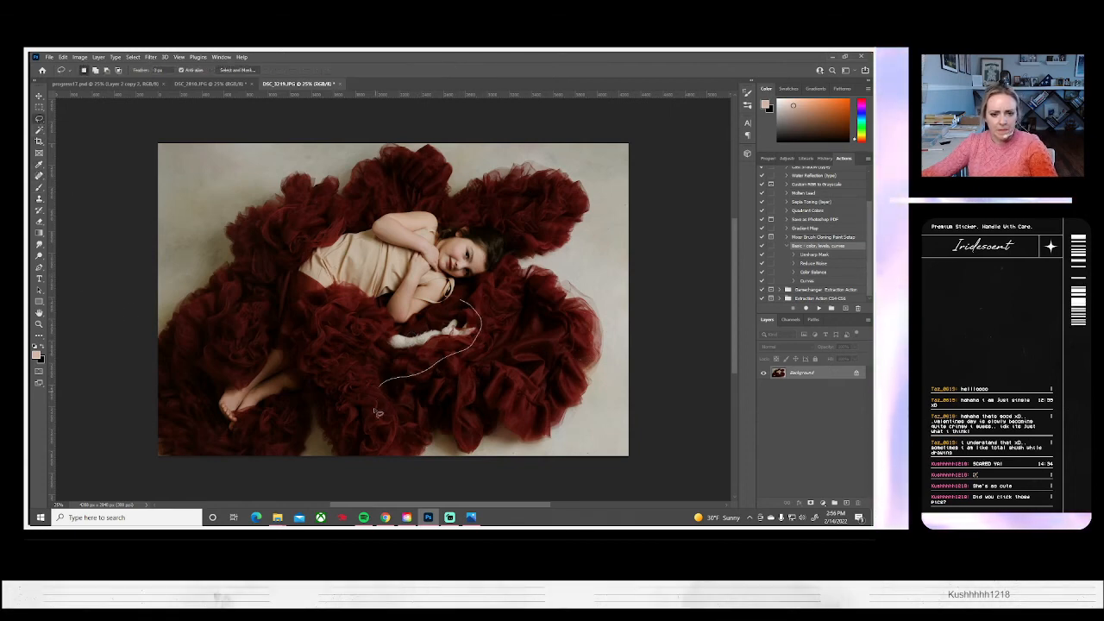
mouse_move(466, 432)
mouse_down()
mouse_move(535, 432)
mouse_move(582, 398)
mouse_up()
drag(540, 290, 472, 285)
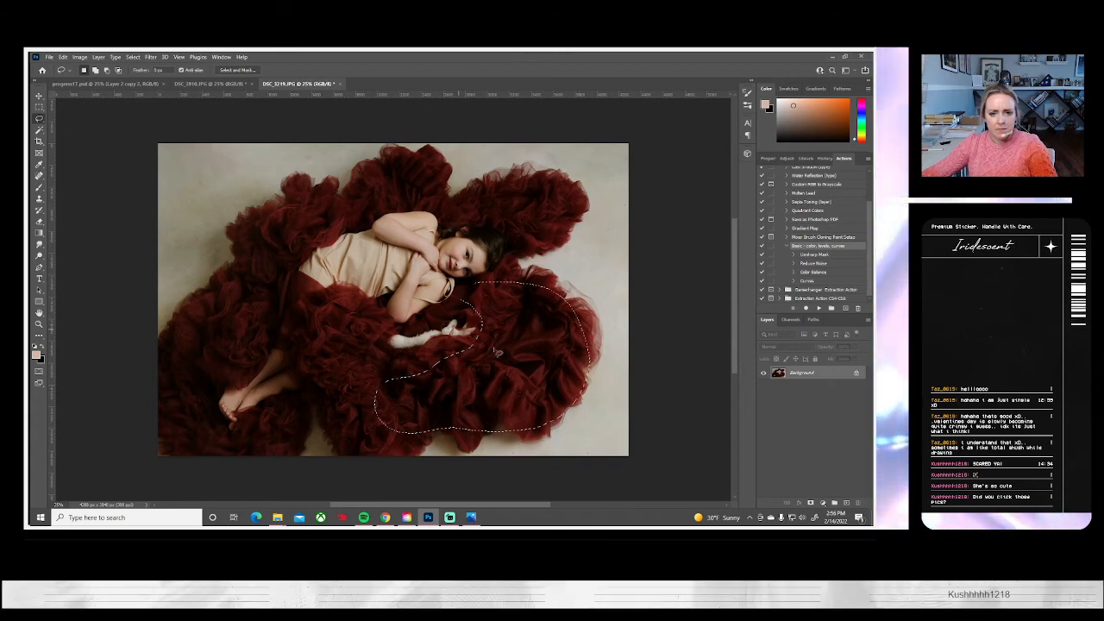
key(ctrl+j)
Rotate the tulle patch about 55 degrees counterclockwise and place it over the bare upper-right backdrop
key(ctrl+t)
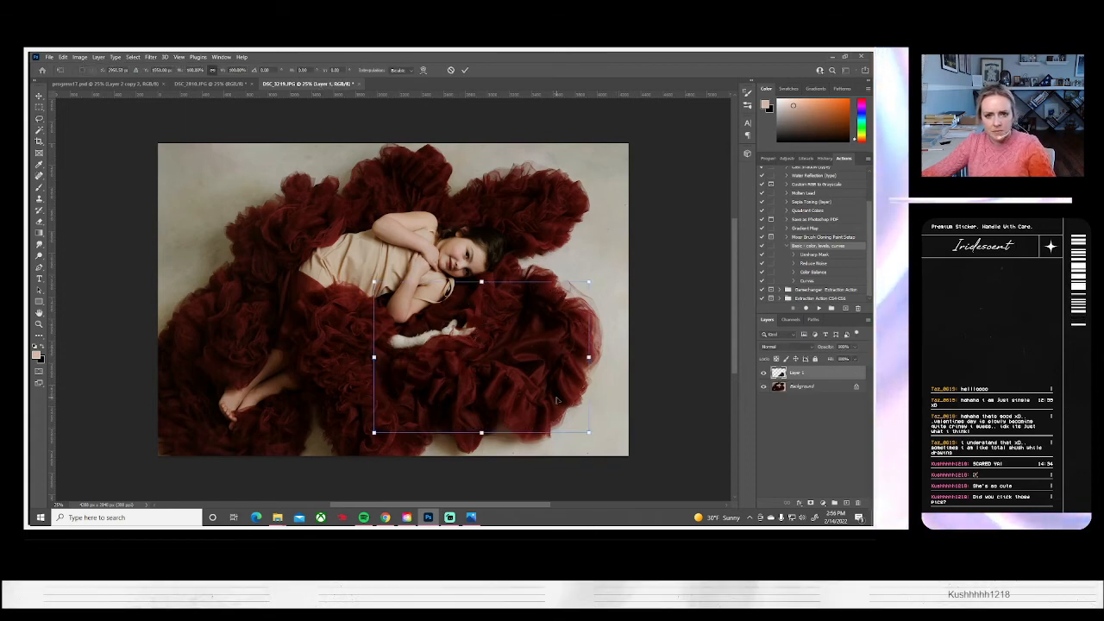
drag(562, 383, 642, 254)
drag(647, 385, 679, 238)
drag(521, 285, 499, 257)
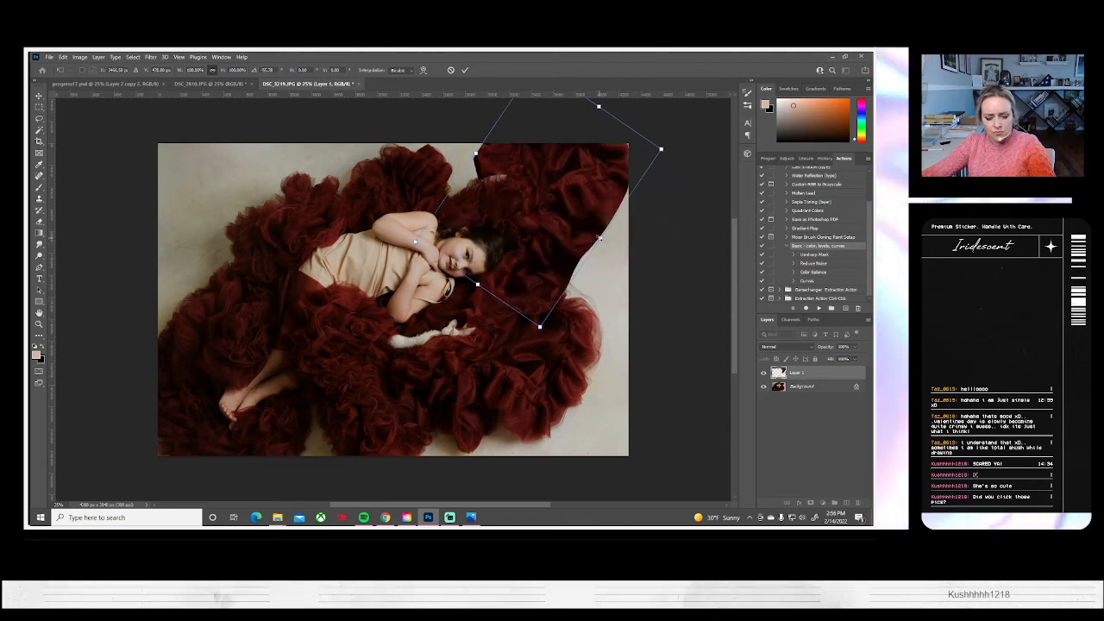
drag(539, 326, 554, 301)
key(Return)
Clone tulle outward from the patch's lower-right edge to the photo's right edge, comparing the result with the layer hidden
key(l)
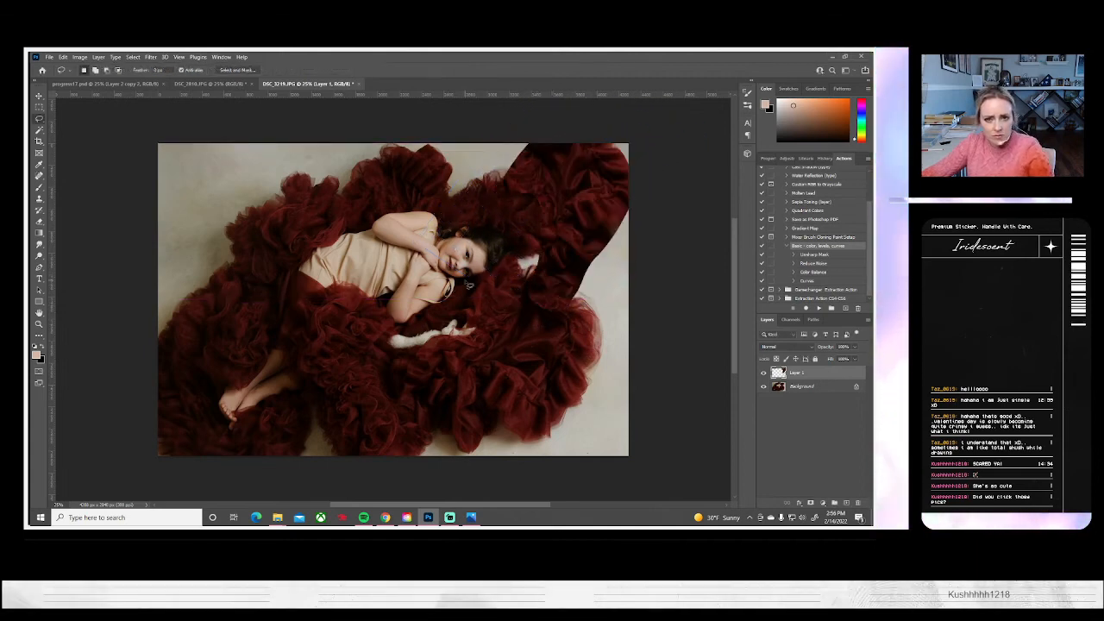
click(39, 198)
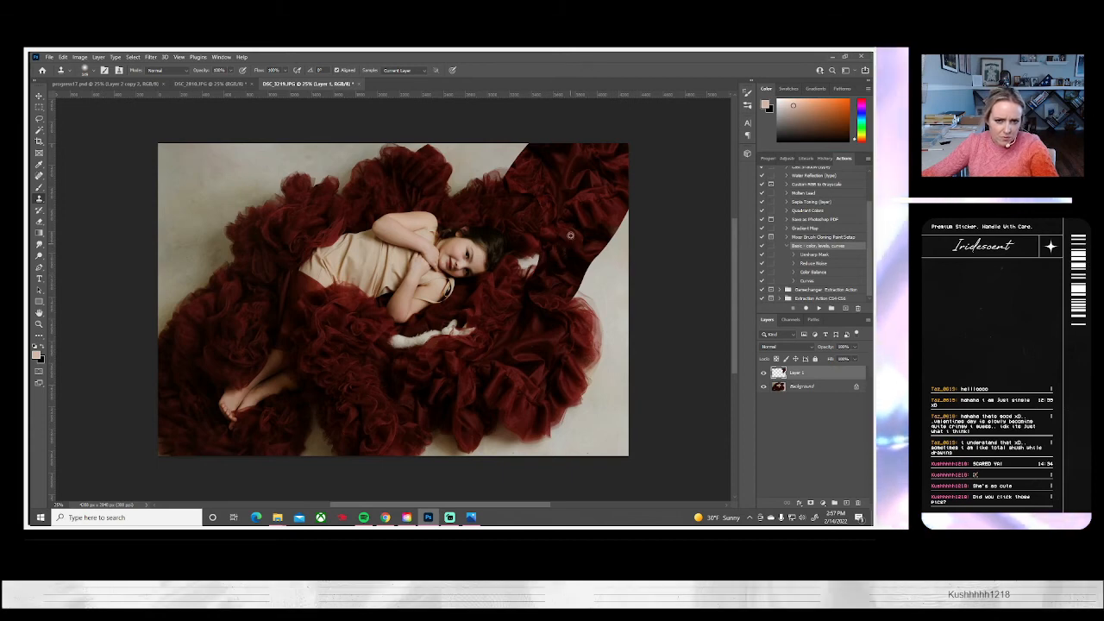
drag(599, 257, 633, 216)
mouse_move(604, 256)
mouse_down()
mouse_move(581, 303)
mouse_move(618, 257)
mouse_move(635, 266)
mouse_up()
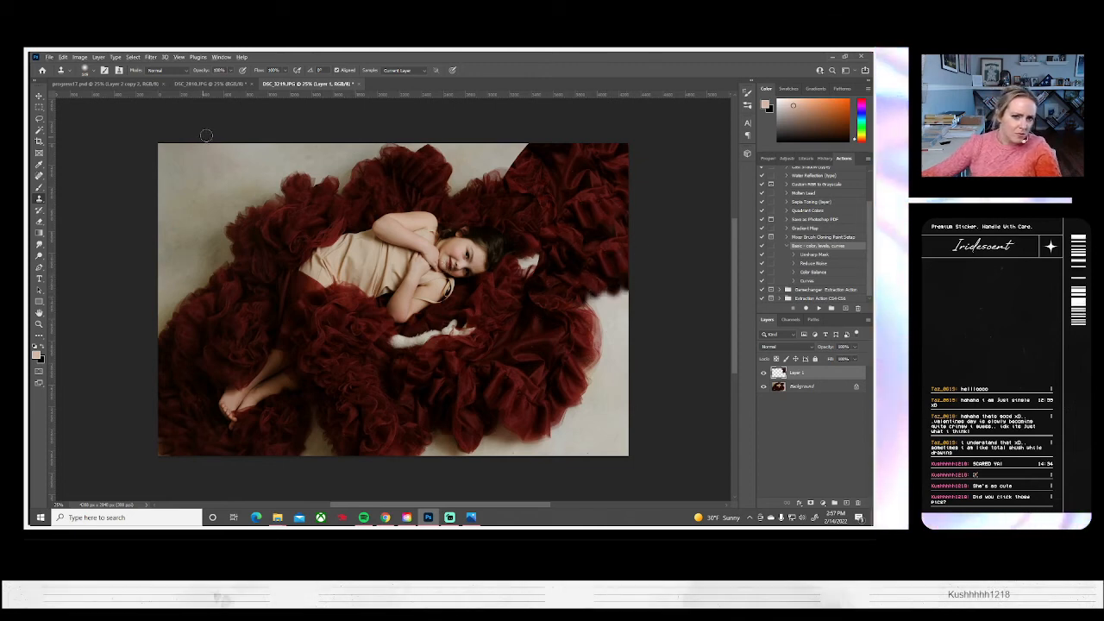
click(763, 375)
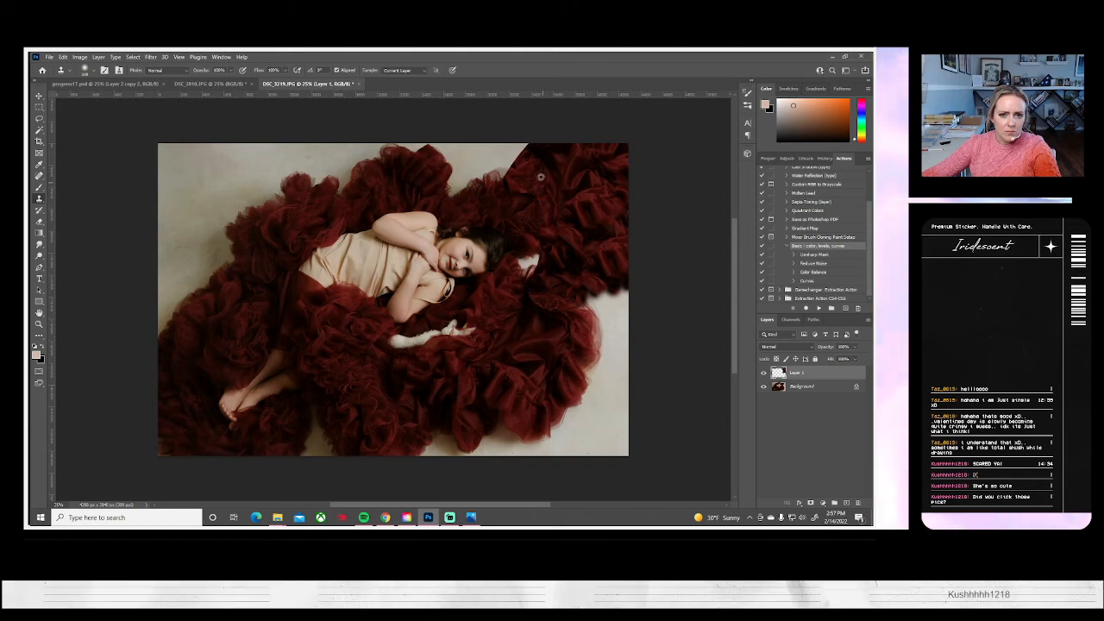
drag(524, 194, 540, 221)
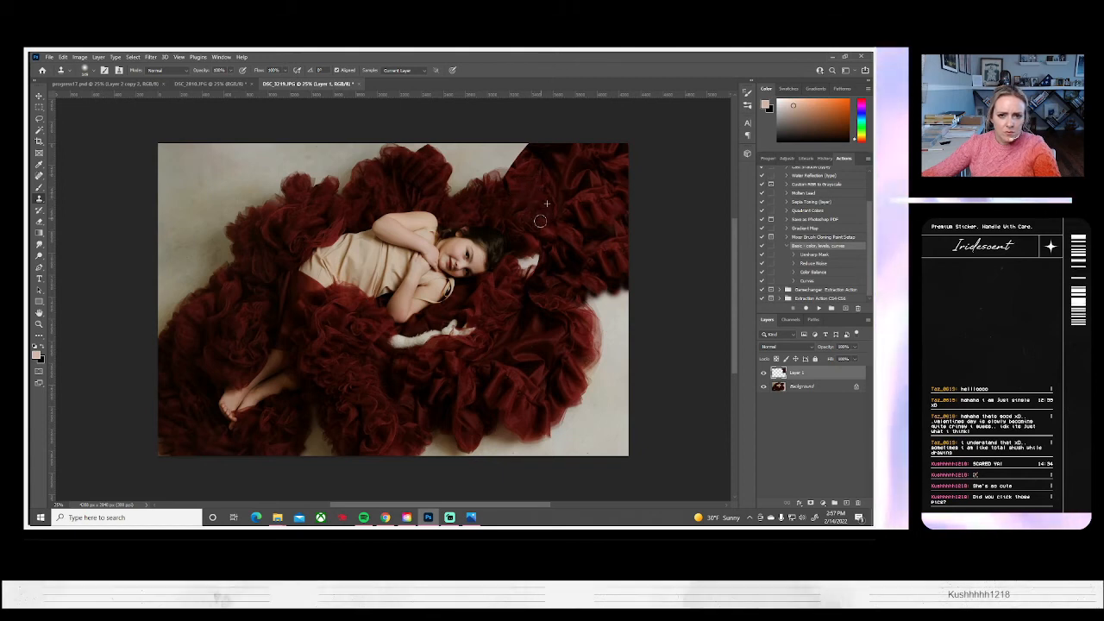
Flatten the image and clone tulle over the pale spot to the right of the girl's head
click(100, 57)
click(129, 390)
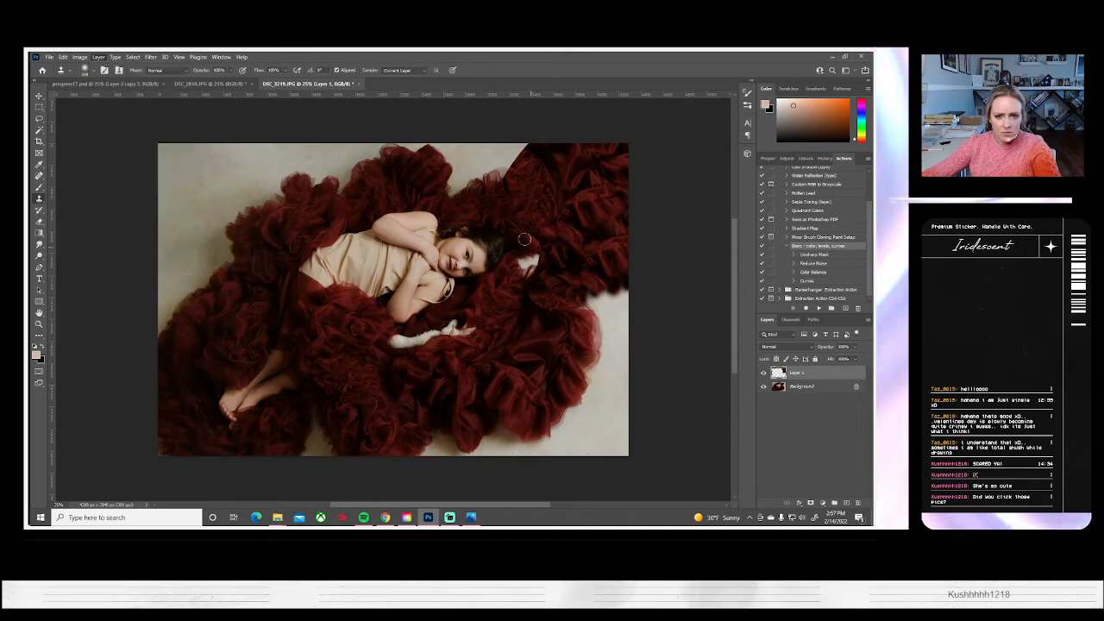
alt+click(519, 220)
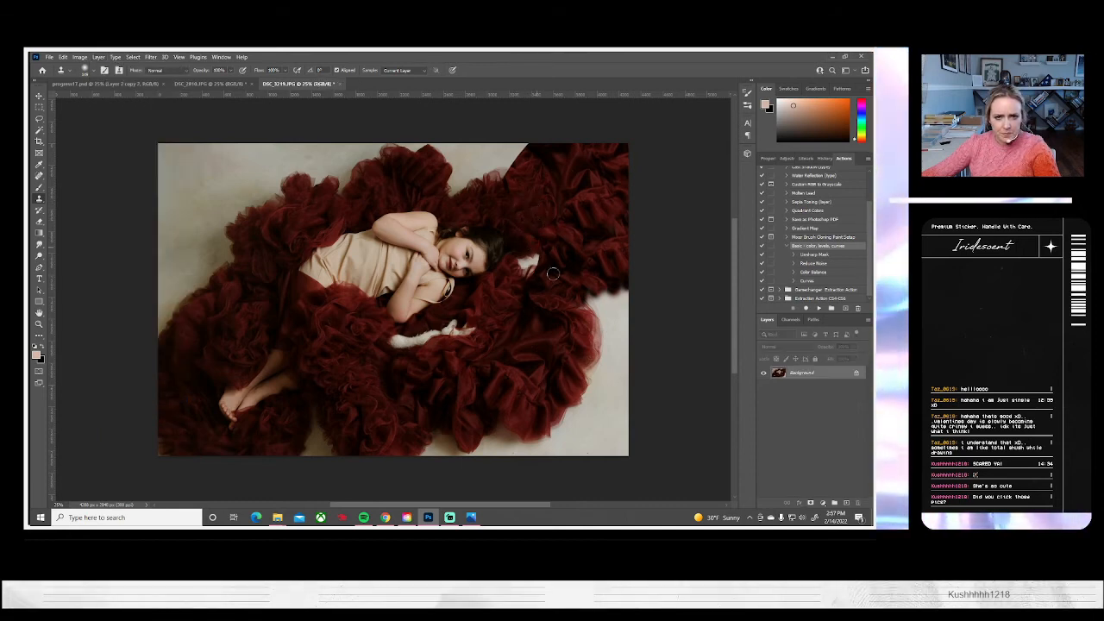
drag(513, 270, 533, 265)
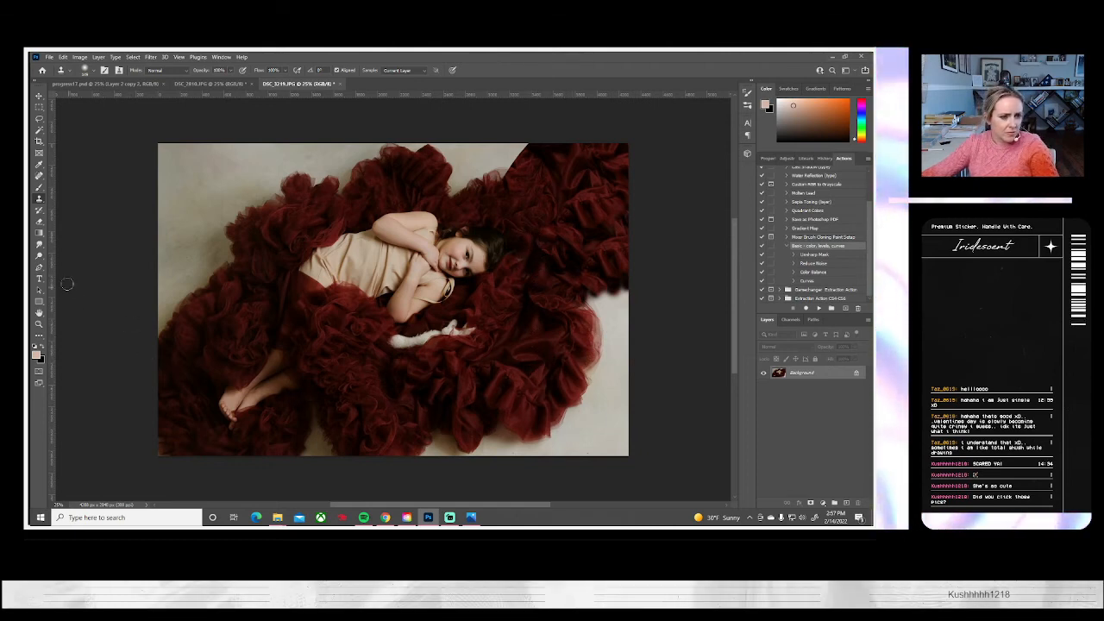
Select the tulle above the girl's feet at the left edge freehand and copy it onto a new layer
click(39, 118)
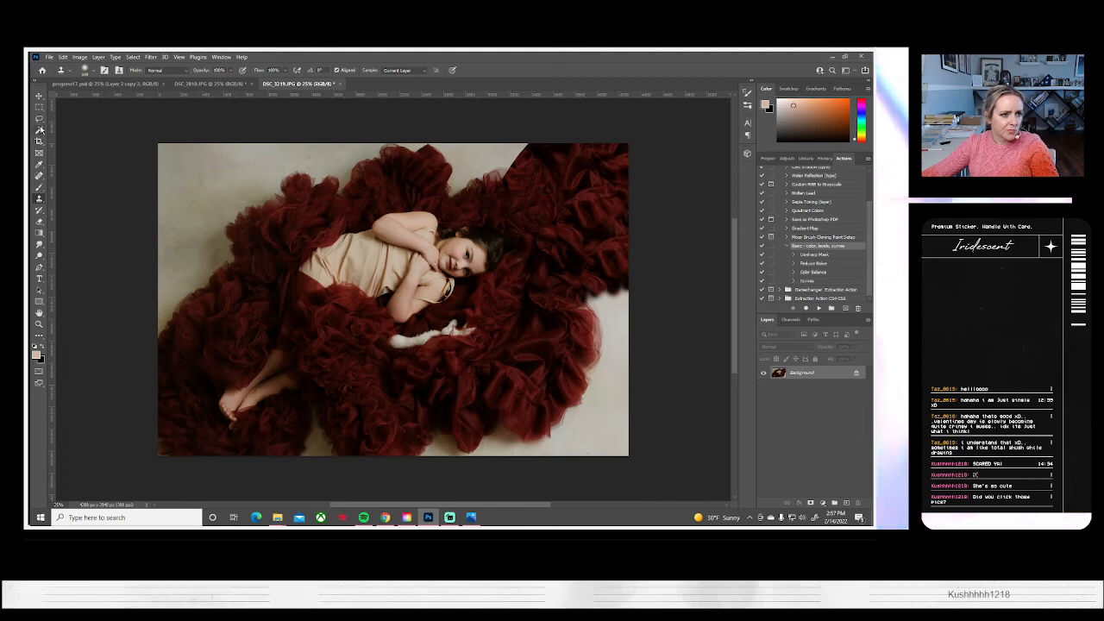
drag(229, 281, 185, 328)
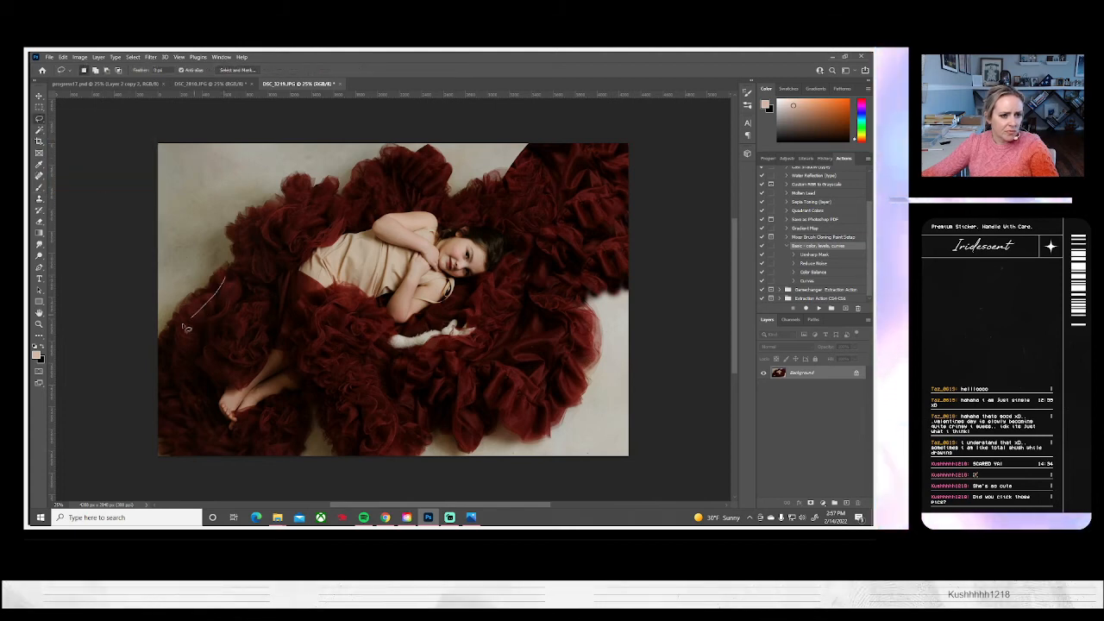
mouse_move(166, 384)
mouse_down()
mouse_move(210, 402)
mouse_move(248, 395)
mouse_up()
drag(273, 347, 269, 291)
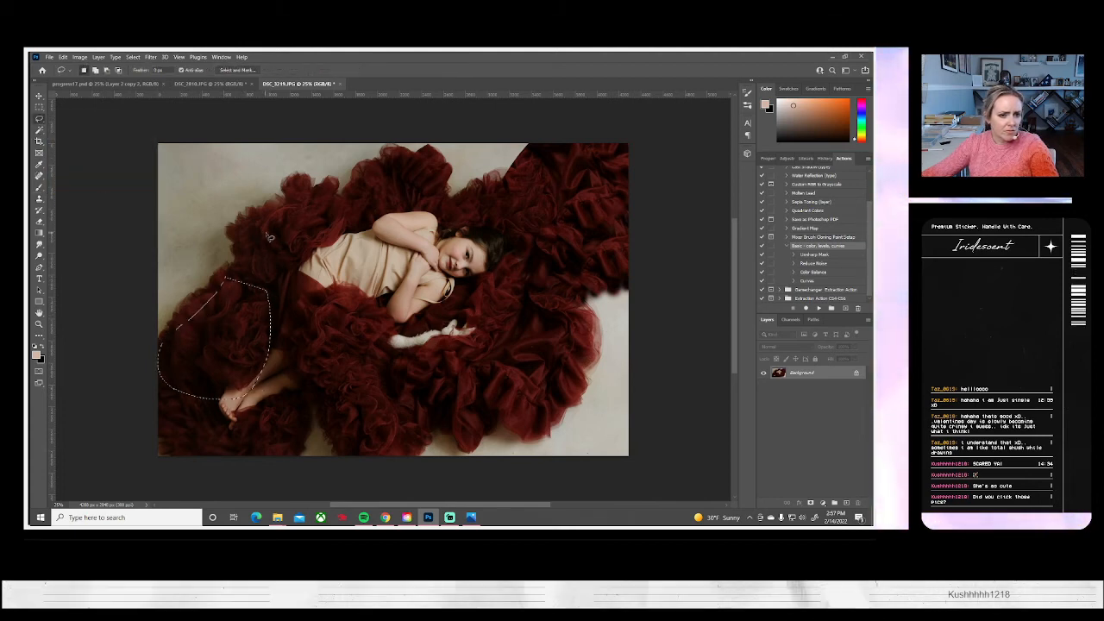
key(ctrl+j)
Enlarge the copied tulle to about 138%, rotate it about 25 degrees clockwise, and place it over the bare upper-left backdrop
key(ctrl+t)
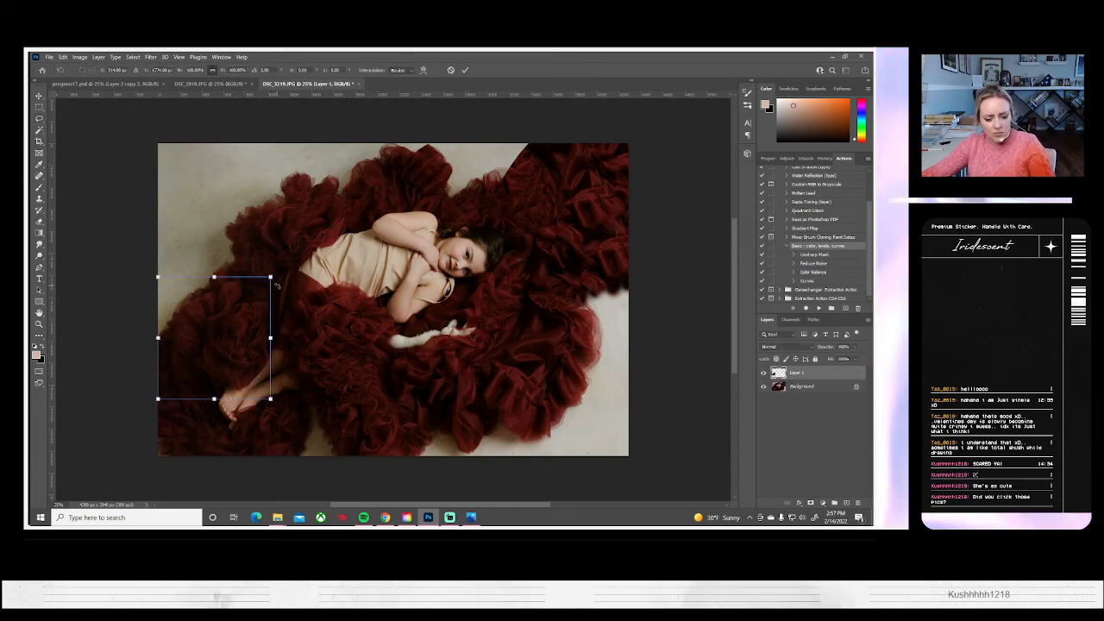
drag(271, 277, 293, 254)
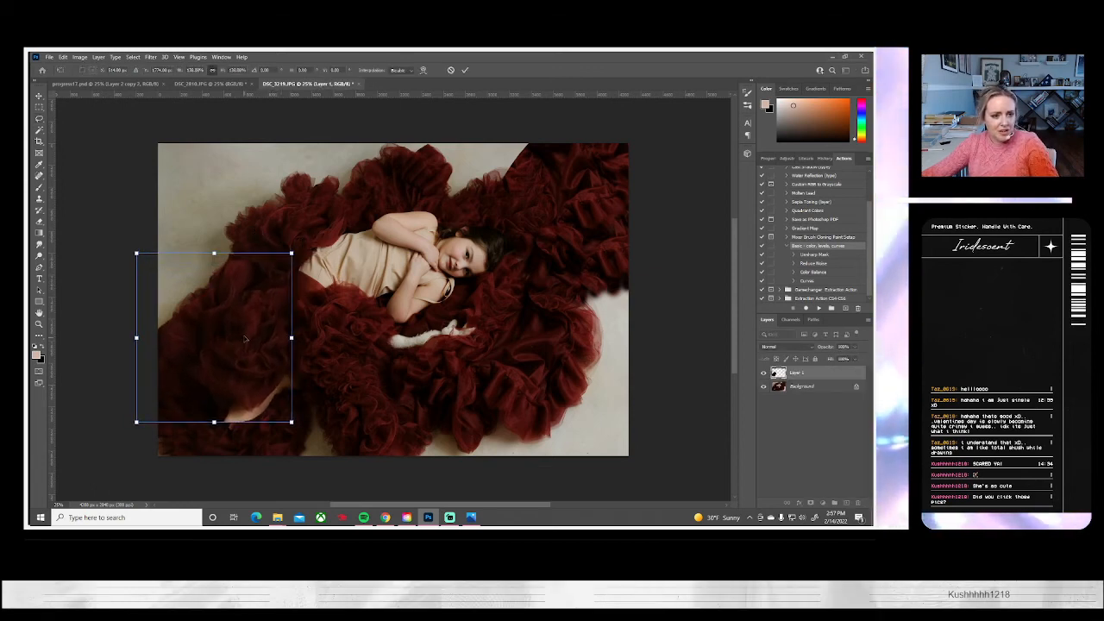
drag(243, 337, 224, 197)
drag(310, 205, 317, 266)
drag(197, 234, 240, 216)
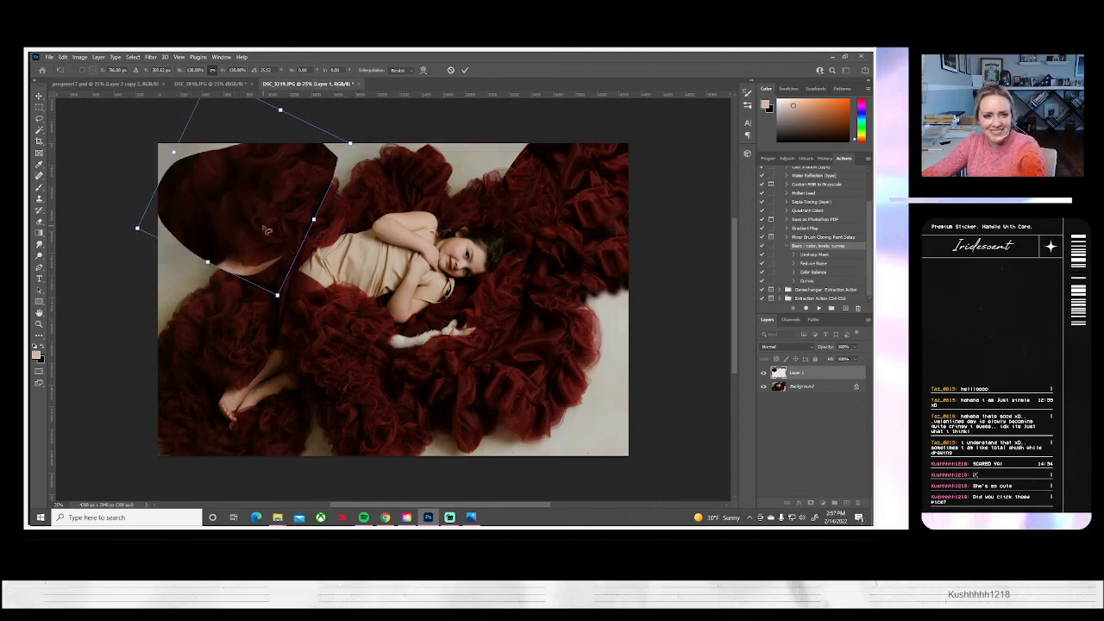
key(Return)
Erase the patch's copied leg area and hard lower-right edge to blend it in, and flatten the image
click(38, 220)
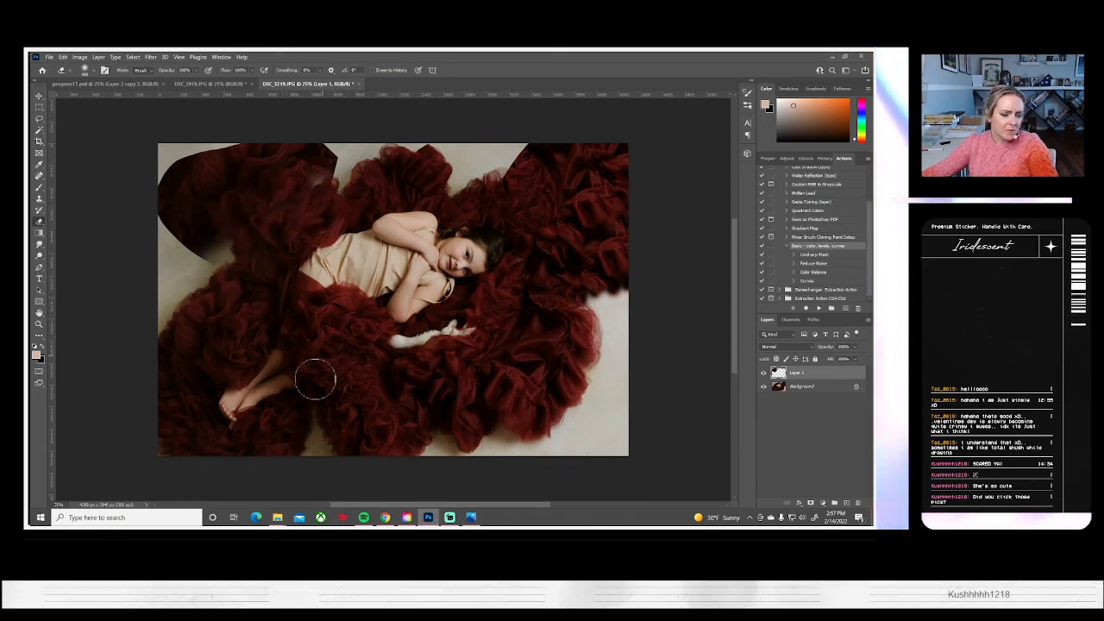
click(98, 56)
click(112, 392)
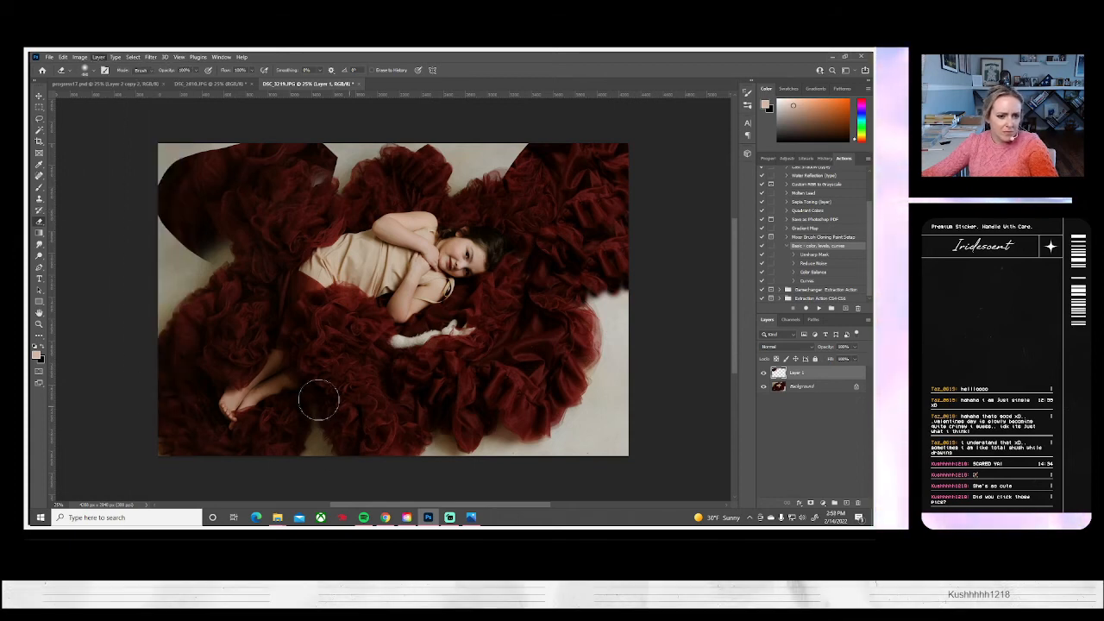
Clone tulle over the backdrop gaps at the bottom edge beside the feet and along the left edge below the patch
key(s)
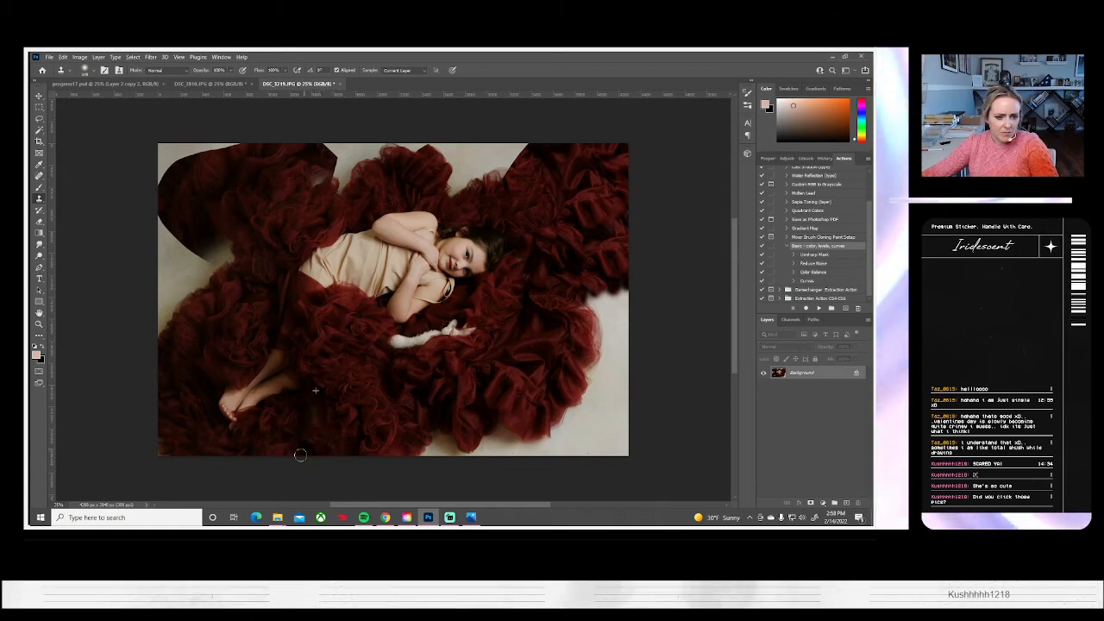
alt+click(244, 335)
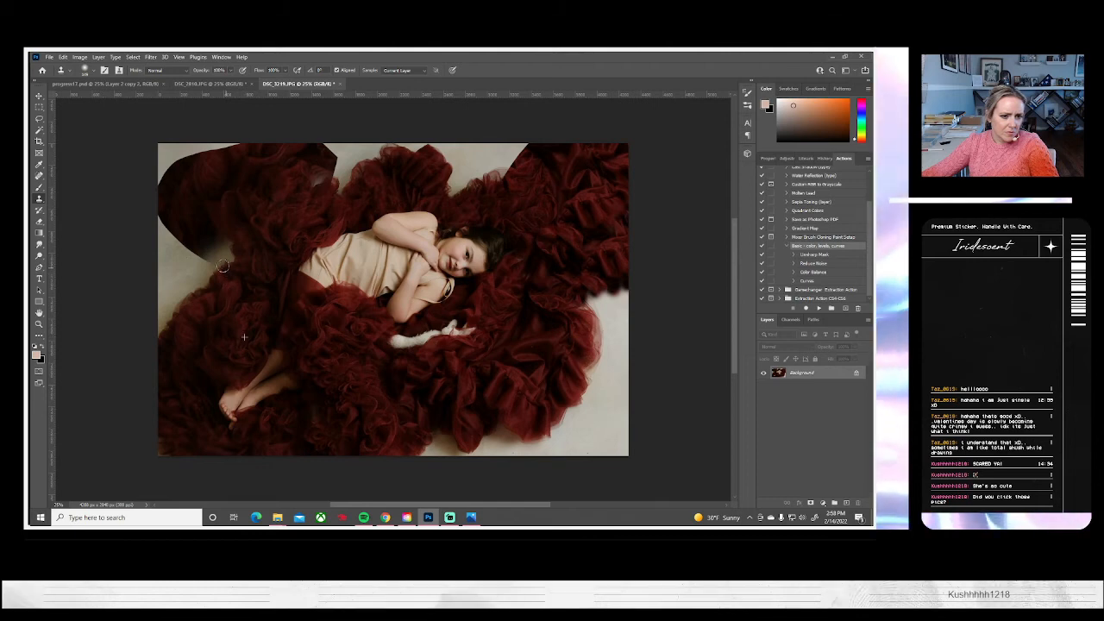
mouse_move(208, 270)
mouse_down()
mouse_move(172, 285)
mouse_move(207, 266)
mouse_move(204, 247)
mouse_move(223, 234)
mouse_move(147, 278)
mouse_move(208, 248)
mouse_move(182, 264)
mouse_move(168, 303)
mouse_up()
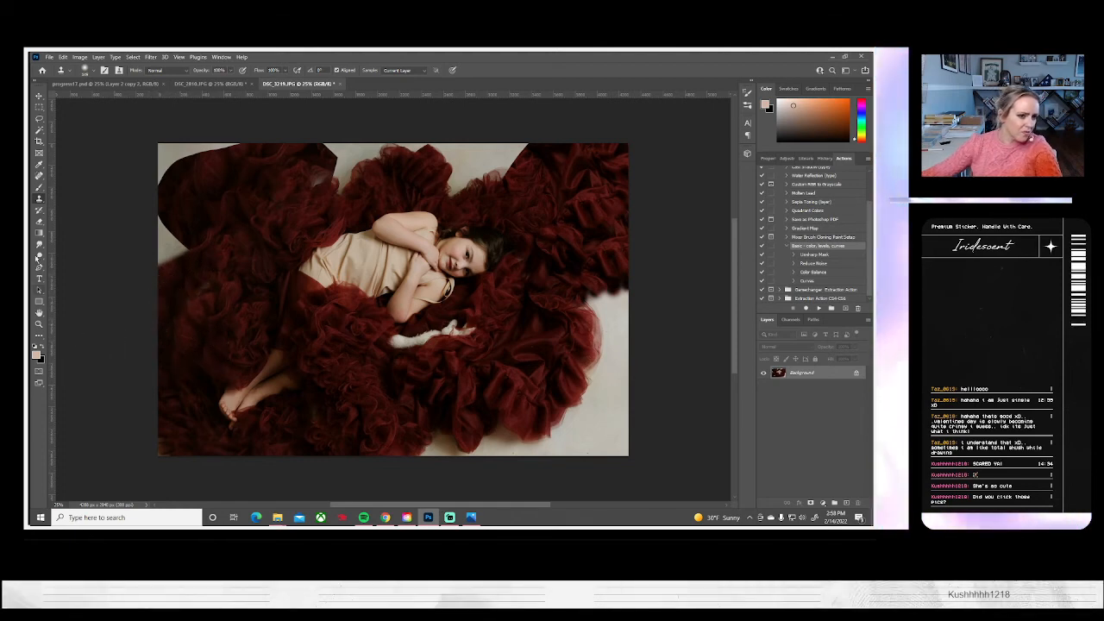
Enlarge the Clone Stamp brush and clone tulle over the remaining backdrop in the photo's upper-left corner
click(96, 70)
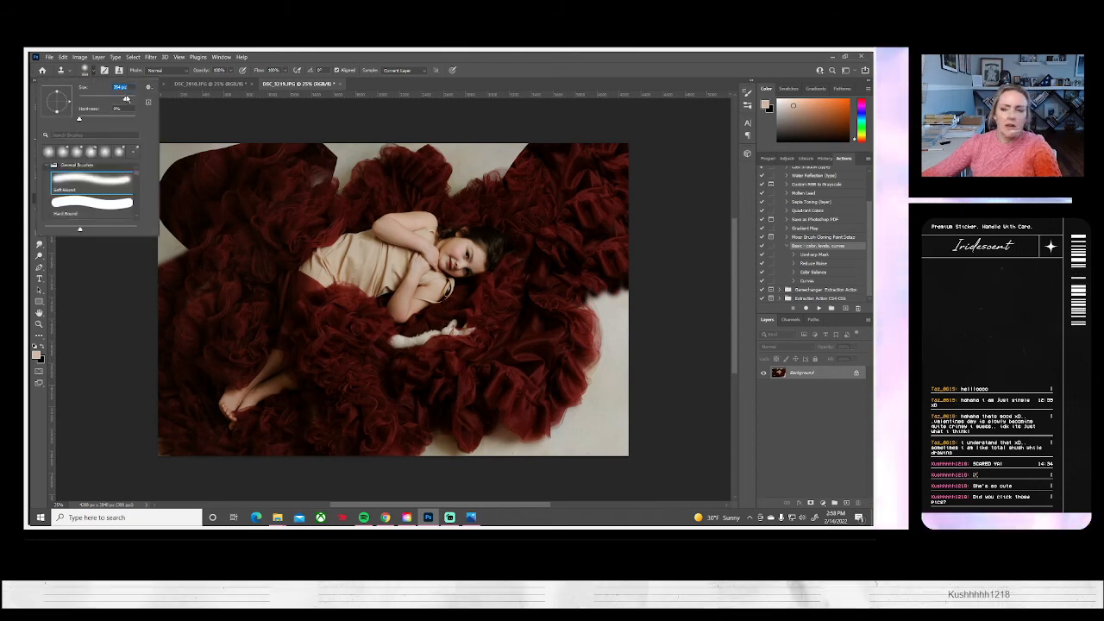
alt+click(225, 301)
mouse_move(195, 249)
mouse_down()
mouse_move(160, 251)
mouse_move(182, 196)
mouse_move(166, 258)
mouse_move(154, 195)
mouse_up()
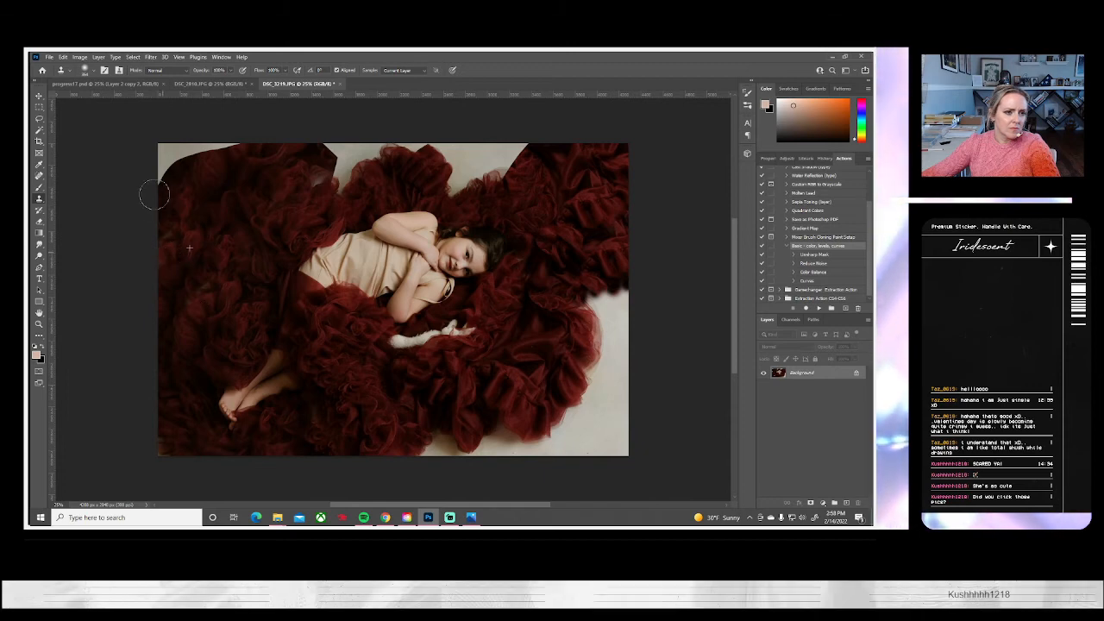
drag(243, 164, 190, 148)
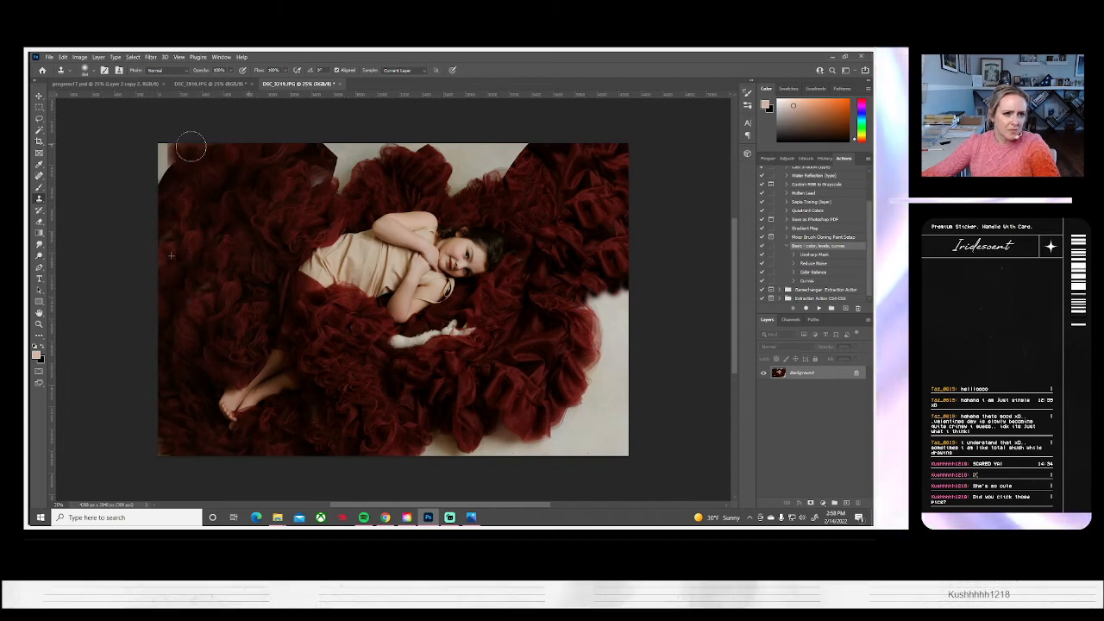
click(170, 174)
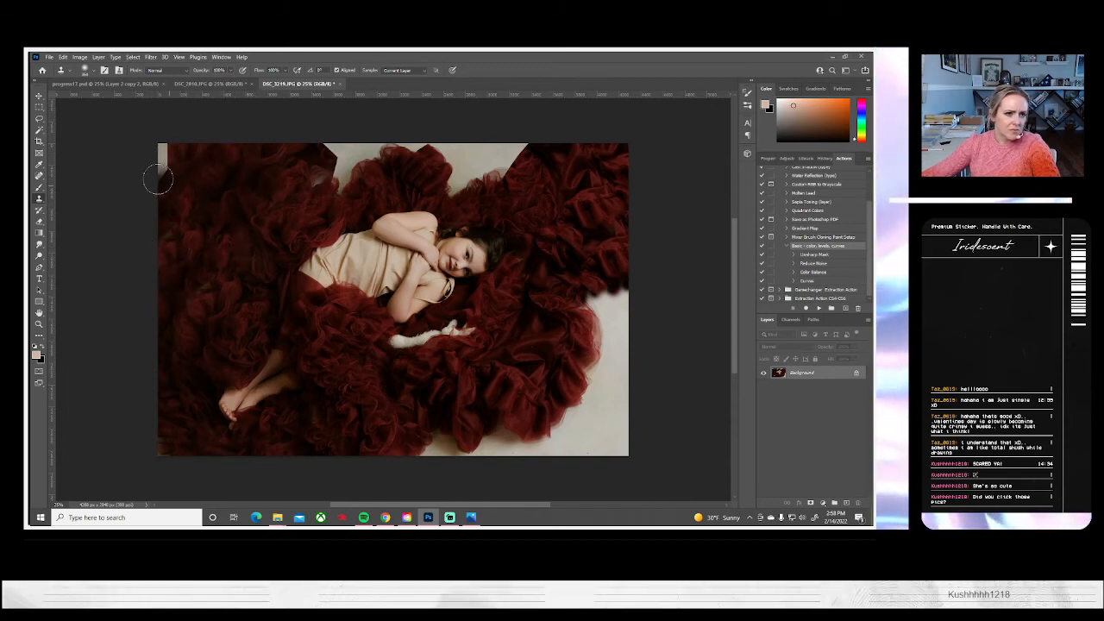
alt+click(233, 218)
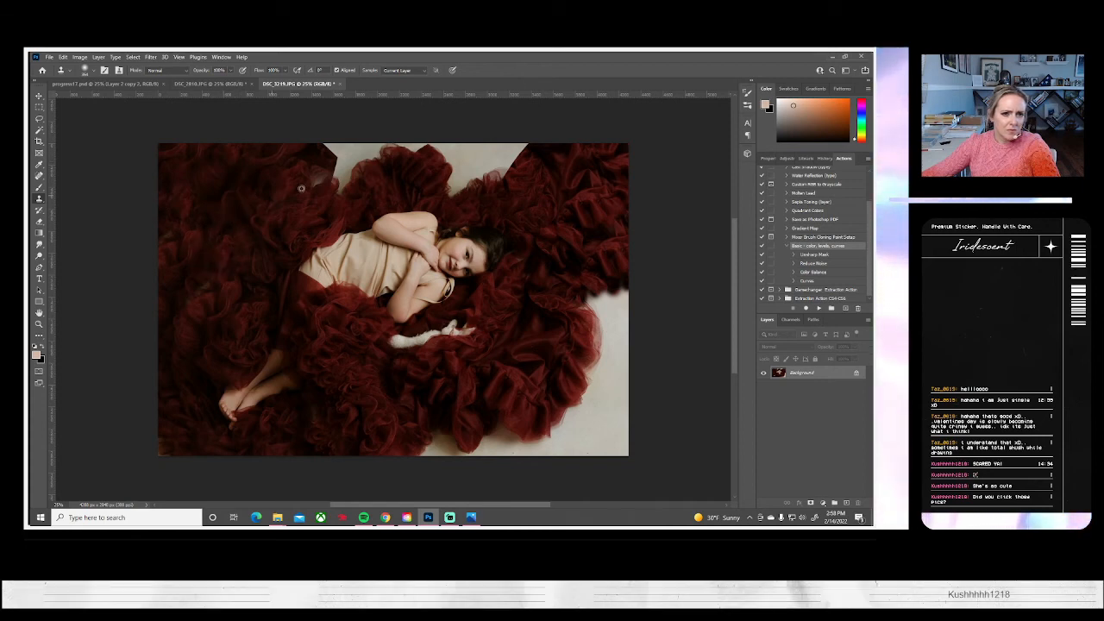
Clone tulle over the backdrop gaps along the top edge above the girl, joining the upper-left and upper-right tulle
mouse_move(307, 190)
mouse_down()
mouse_move(345, 164)
mouse_move(339, 186)
mouse_move(378, 136)
mouse_move(394, 136)
mouse_move(361, 160)
mouse_move(403, 136)
mouse_move(426, 148)
mouse_up()
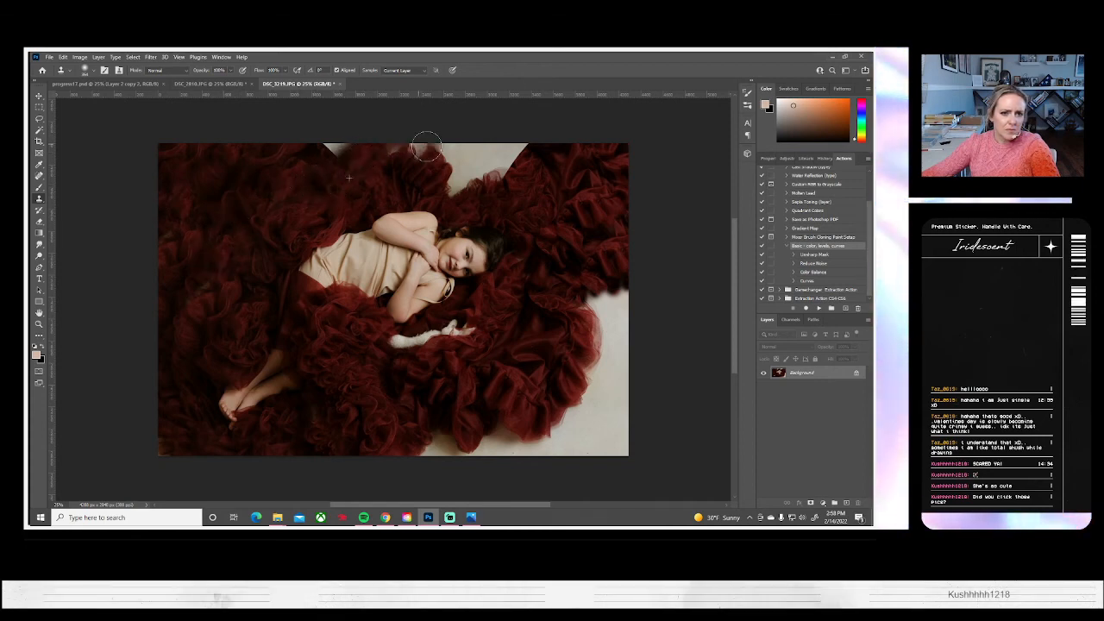
drag(353, 155, 301, 139)
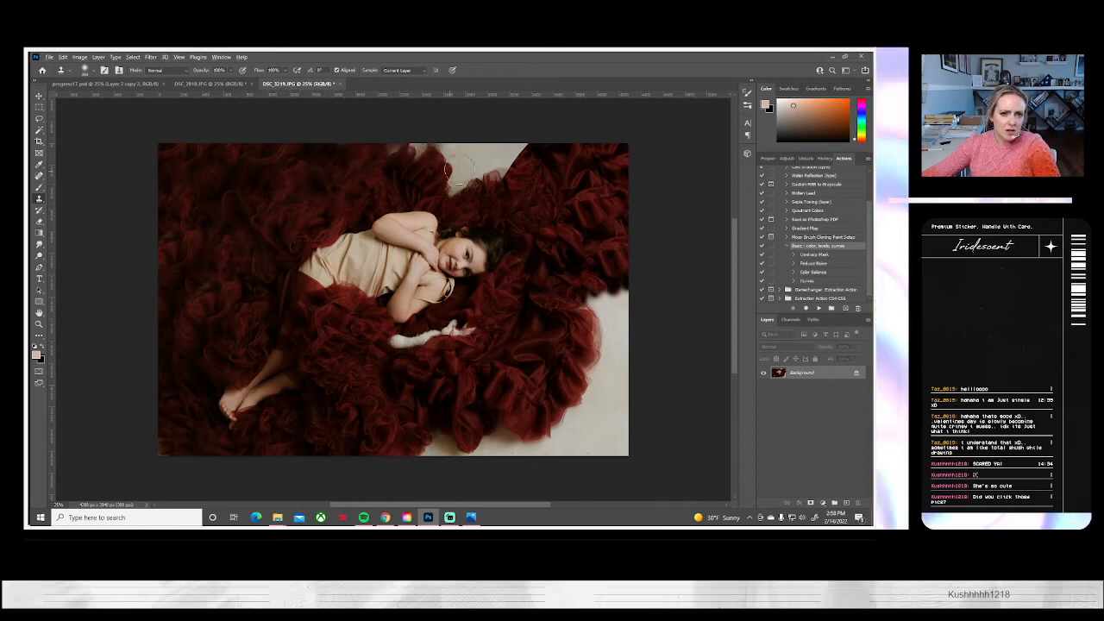
drag(434, 146, 394, 158)
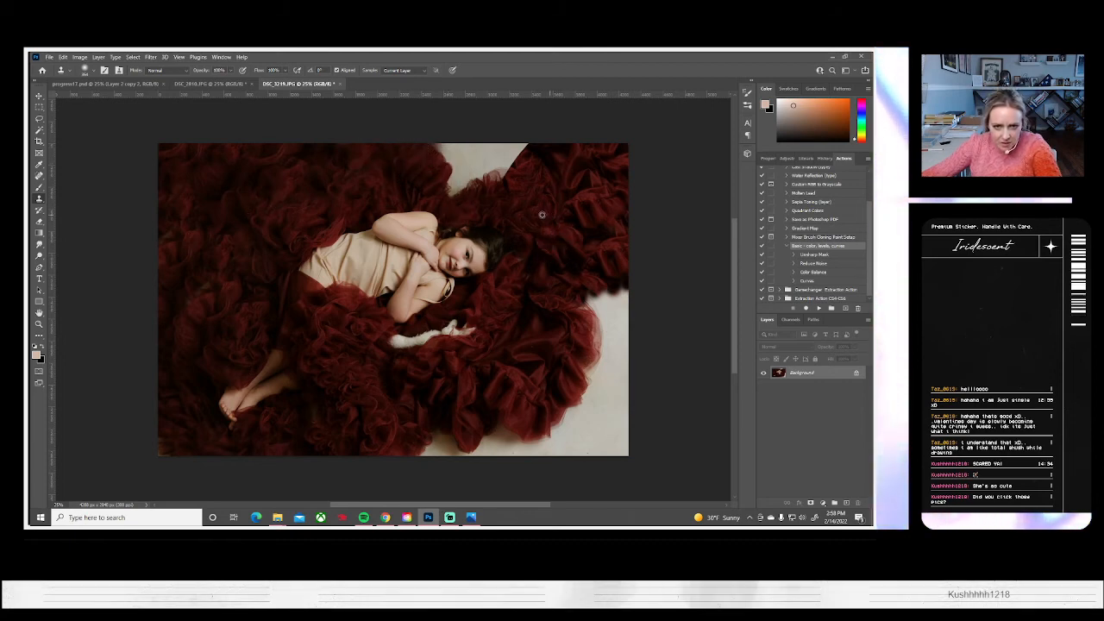
mouse_move(488, 192)
mouse_down()
mouse_move(496, 147)
mouse_move(511, 139)
mouse_move(515, 161)
mouse_move(544, 140)
mouse_move(480, 185)
mouse_move(484, 144)
mouse_move(437, 141)
mouse_move(465, 150)
mouse_move(457, 187)
mouse_up()
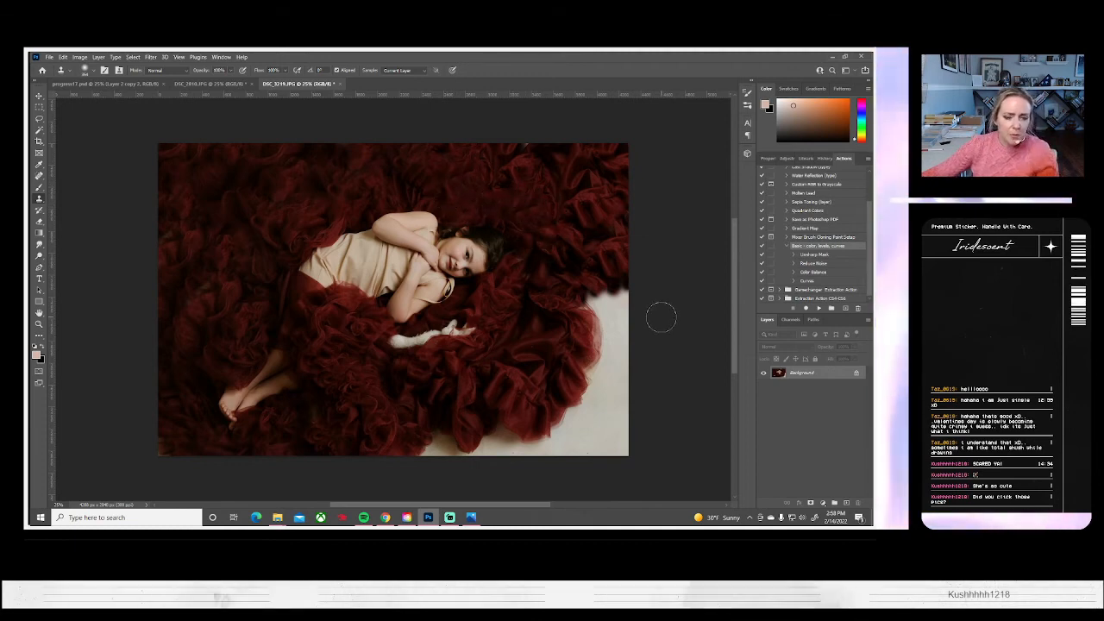
Clone tulle over the bare backdrop along the photo's bottom edge, lower-right corner and right edge
alt+click(451, 391)
mouse_move(471, 440)
mouse_down()
mouse_move(410, 455)
mouse_move(436, 445)
mouse_move(412, 450)
mouse_move(403, 429)
mouse_move(500, 457)
mouse_move(516, 426)
mouse_move(554, 415)
mouse_move(601, 449)
mouse_move(595, 391)
mouse_move(606, 466)
mouse_up()
alt+click(393, 390)
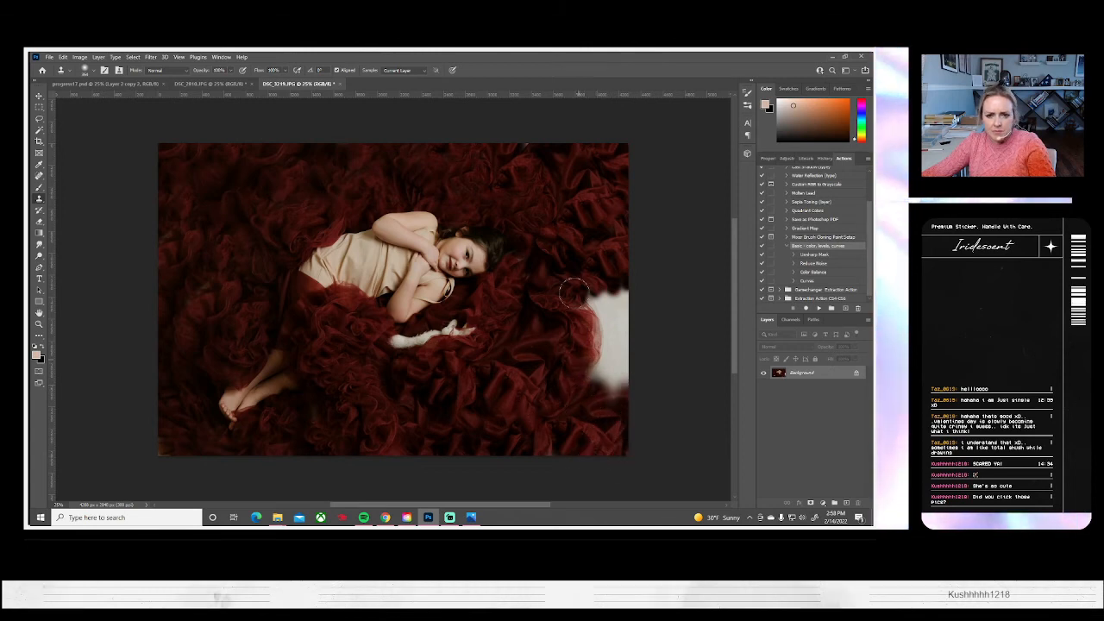
mouse_move(582, 311)
mouse_down()
mouse_move(596, 336)
mouse_move(591, 379)
mouse_move(612, 322)
mouse_move(594, 263)
mouse_move(618, 303)
mouse_up()
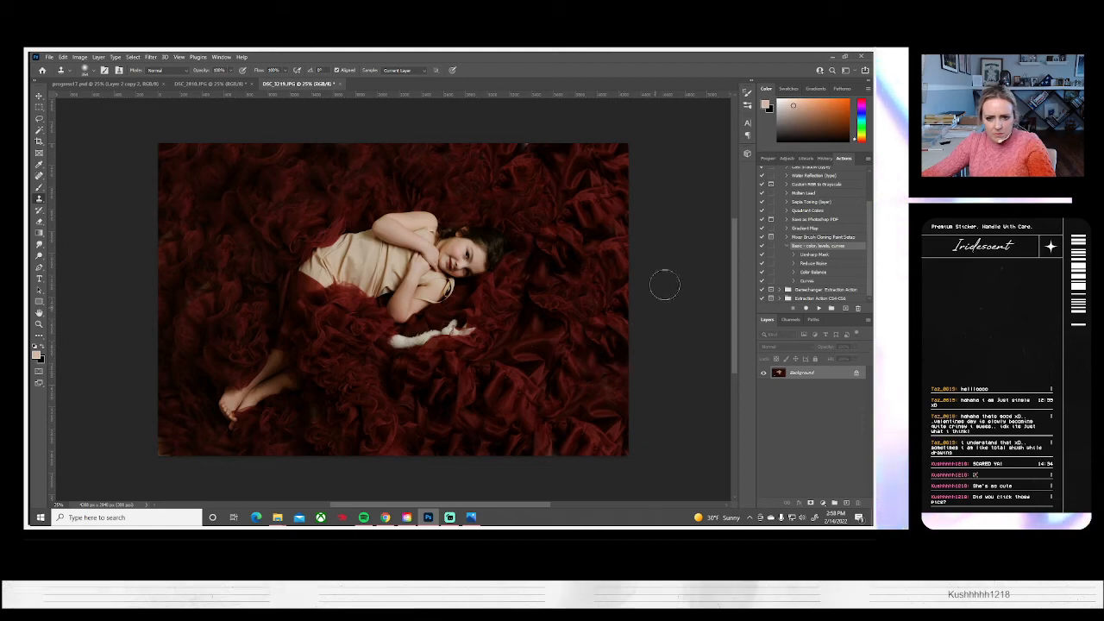
Save the tulle portrait as the JPEG DSC_3219.jpg and close it
click(49, 57)
click(69, 169)
click(535, 350)
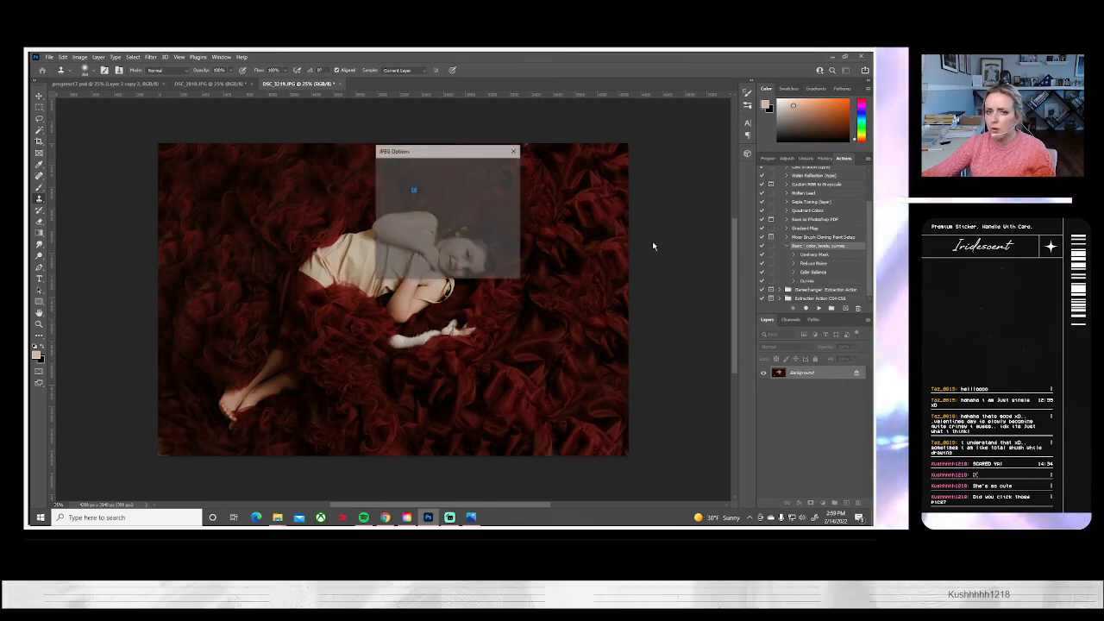
click(500, 171)
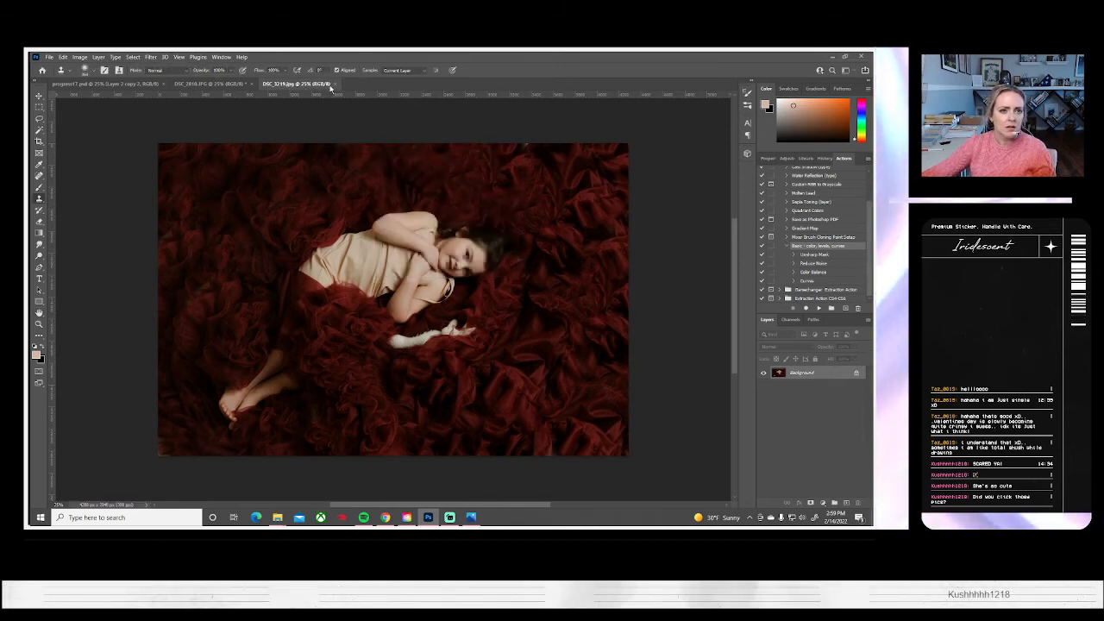
click(367, 84)
Start opening more photos and review the pink-dress portraits from DSC_3251 onward in Photos to choose shots, settling on DSC_3253 and DSC_3254
click(50, 57)
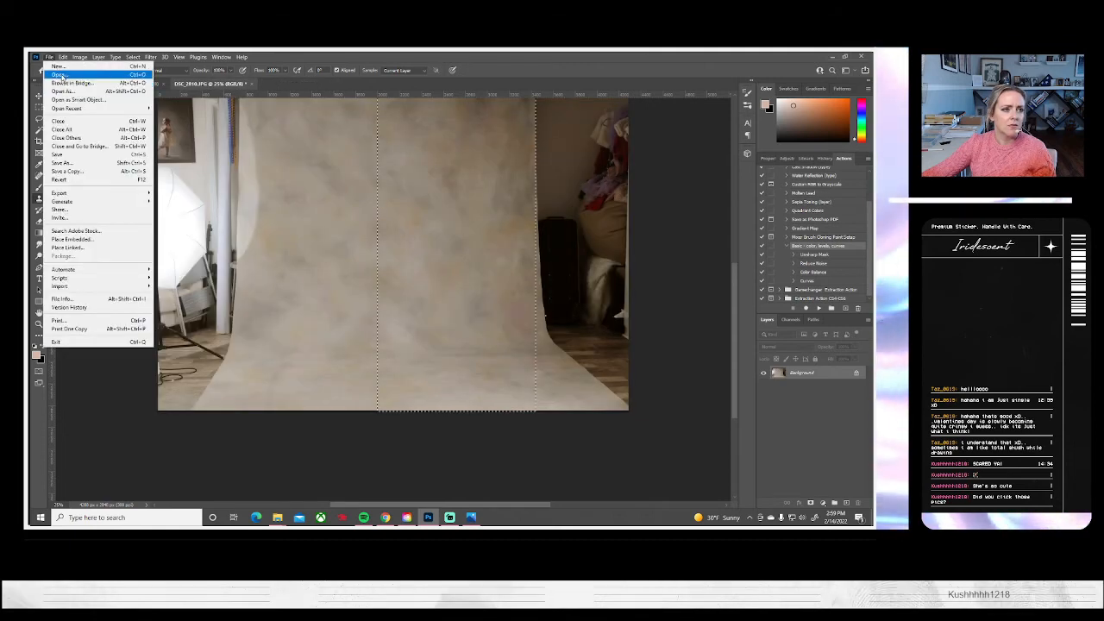
click(58, 75)
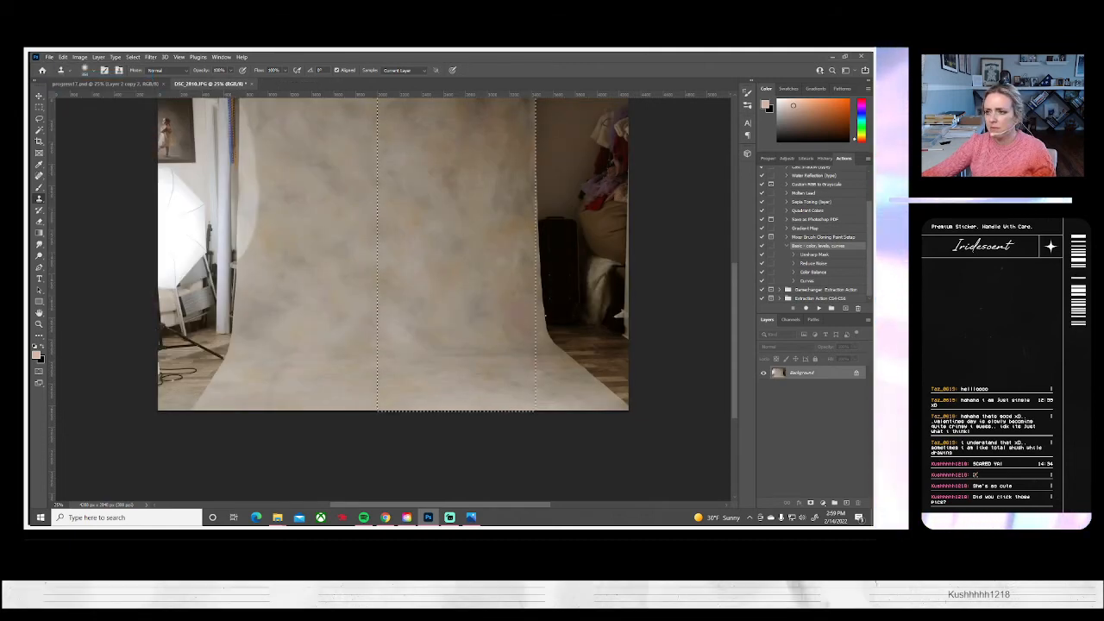
click(471, 518)
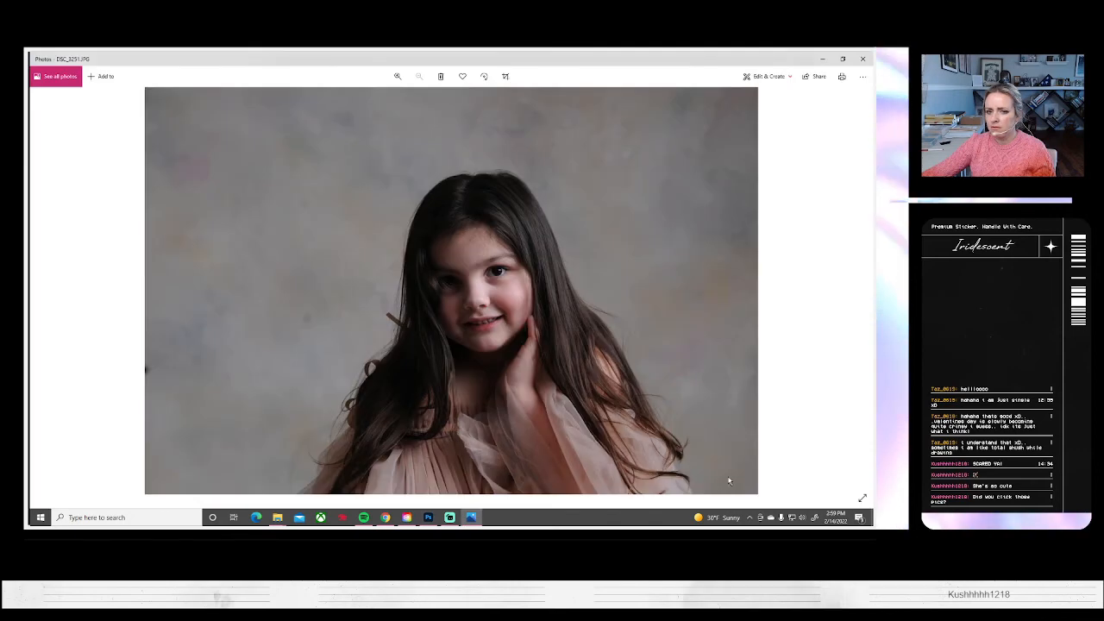
click(861, 286)
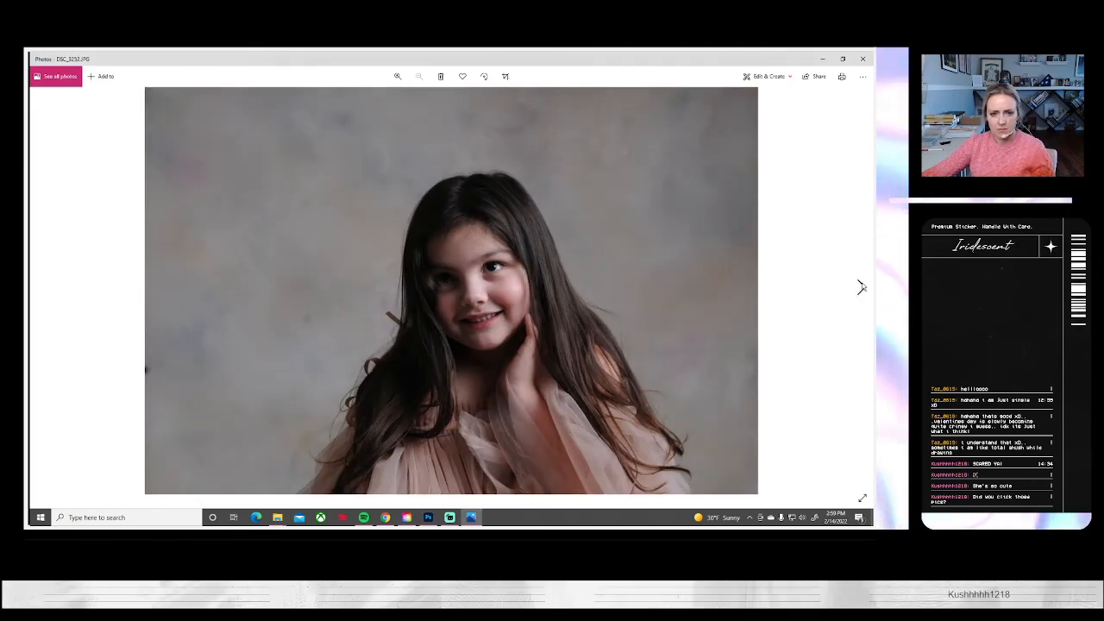
click(861, 286)
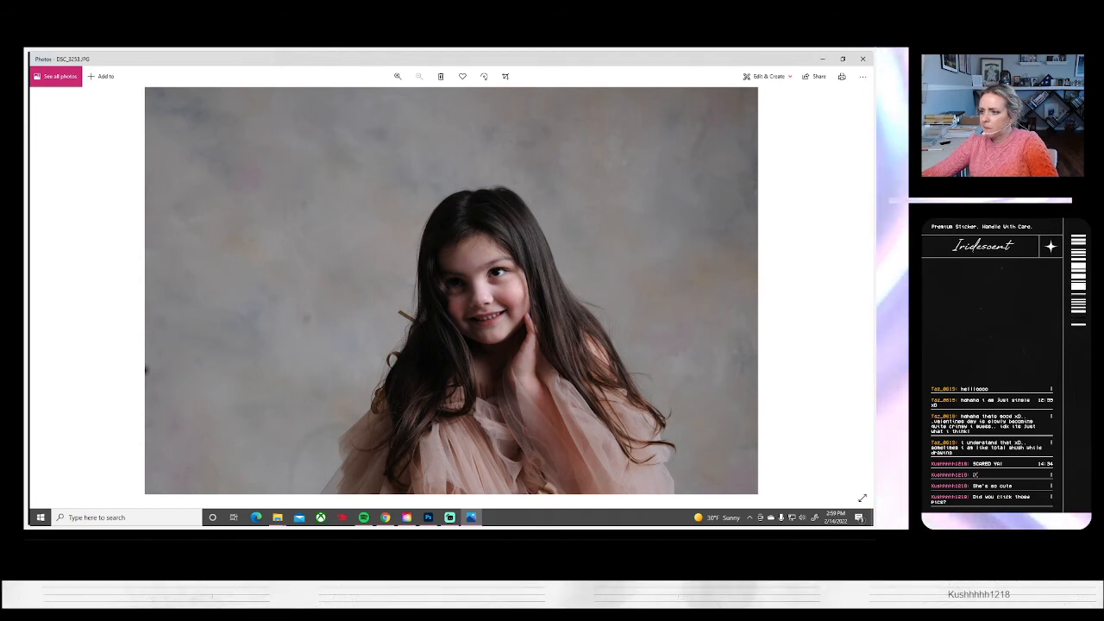
key(alt+Tab)
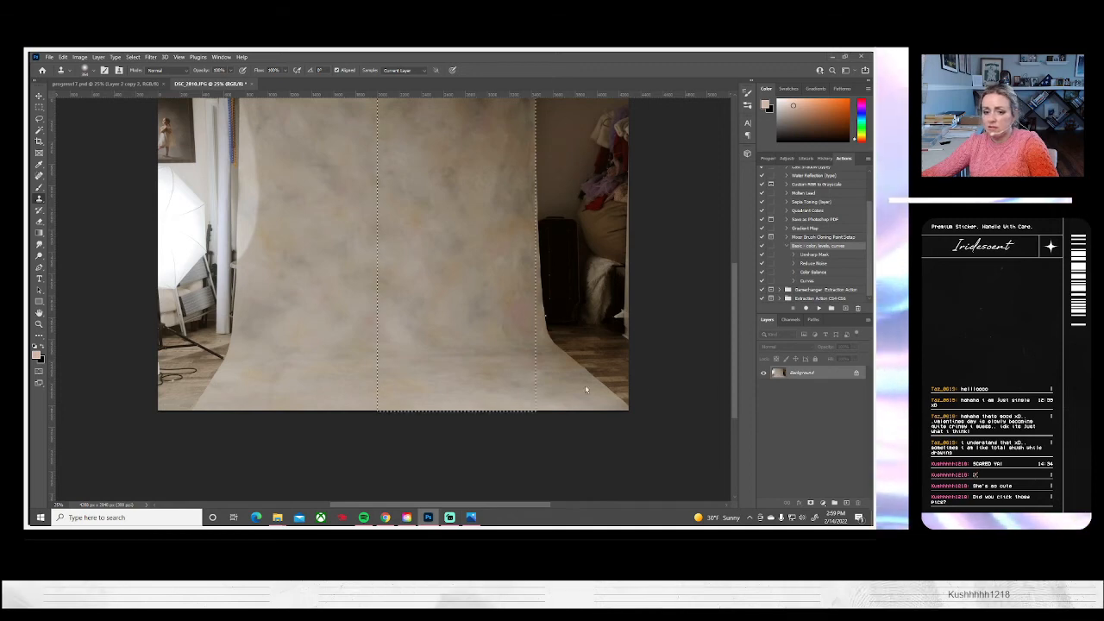
key(alt+Tab)
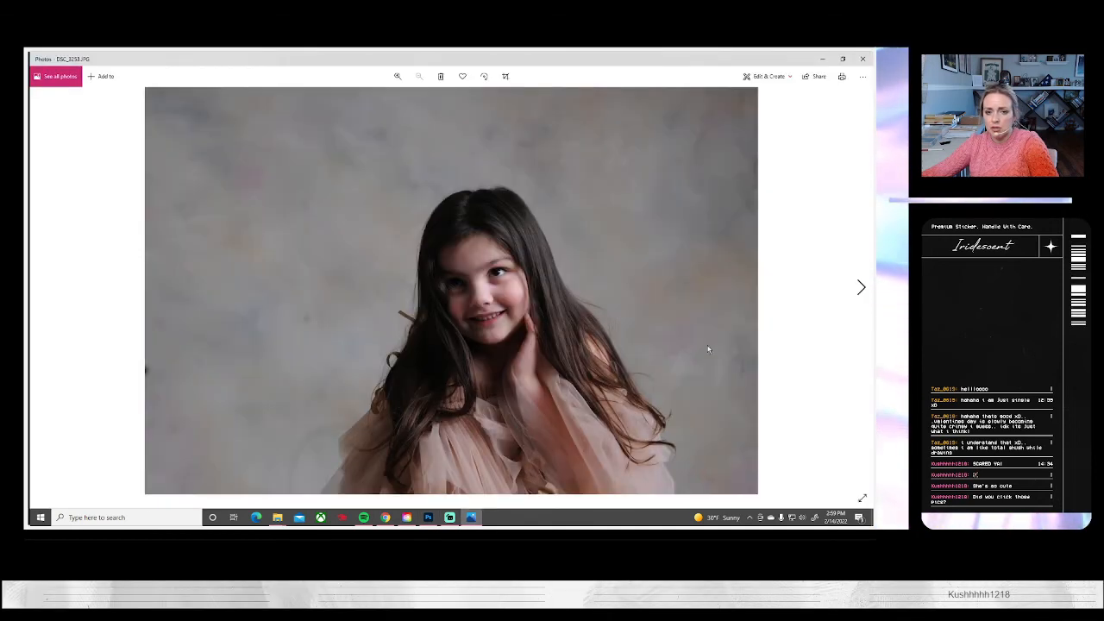
click(859, 288)
click(859, 288)
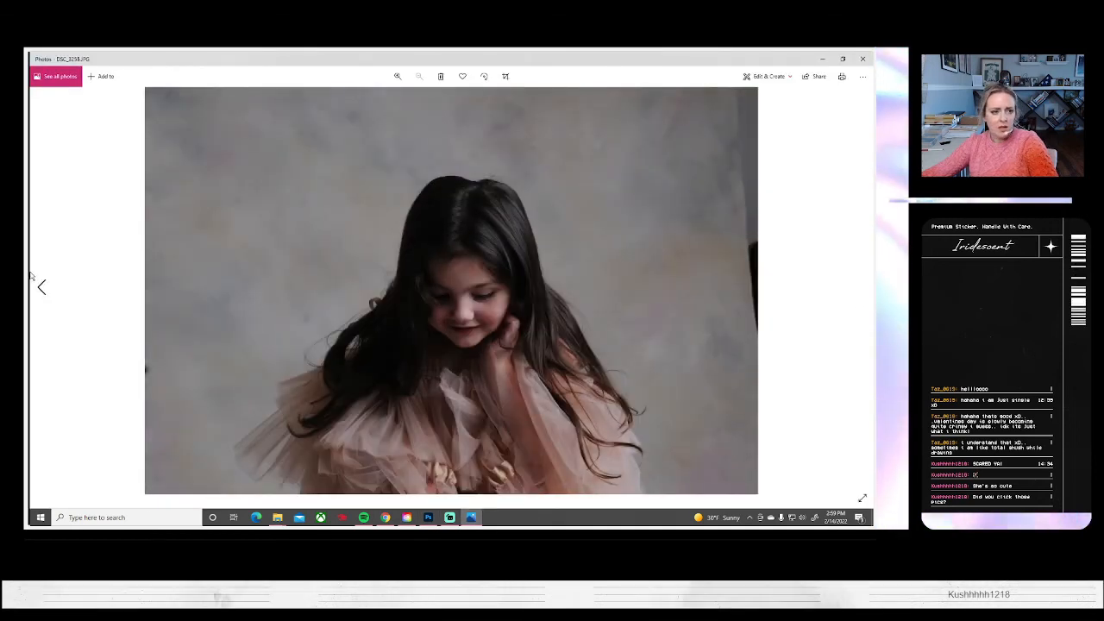
click(860, 288)
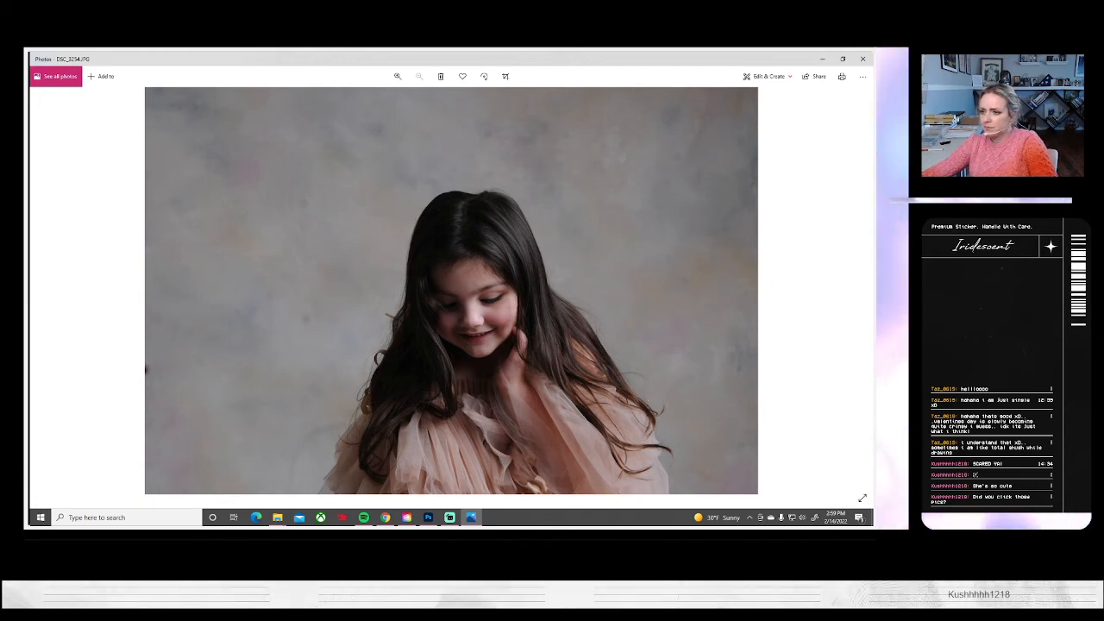
key(alt+Tab)
Review the pink-dress portraits from DSC_3254 to DSC_3266 in Photos, comparing expressions and poses
click(470, 518)
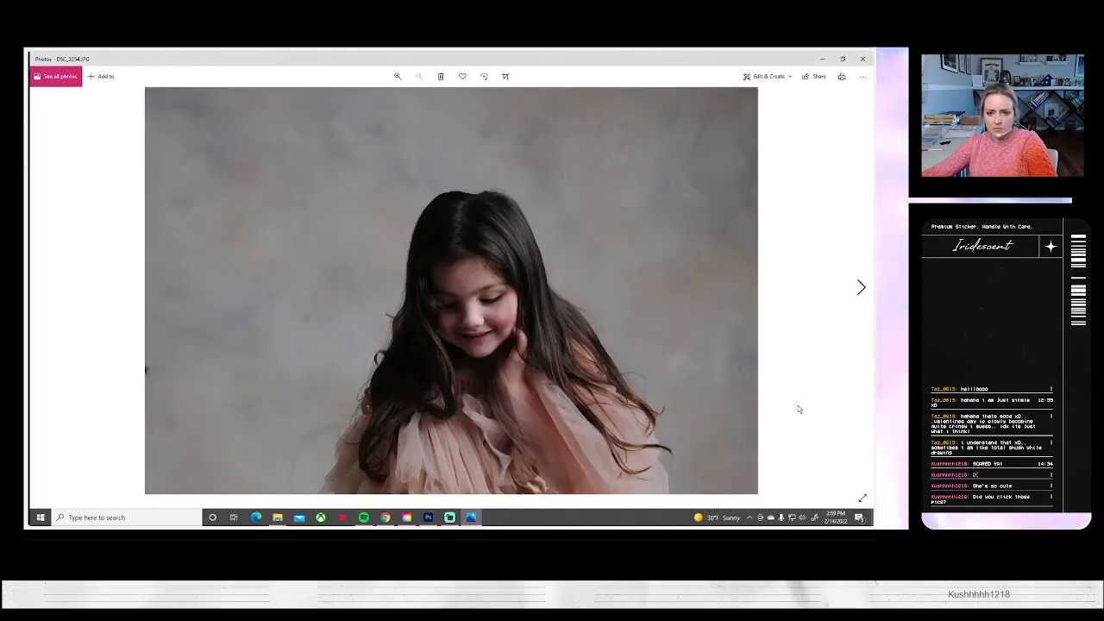
click(859, 286)
click(859, 287)
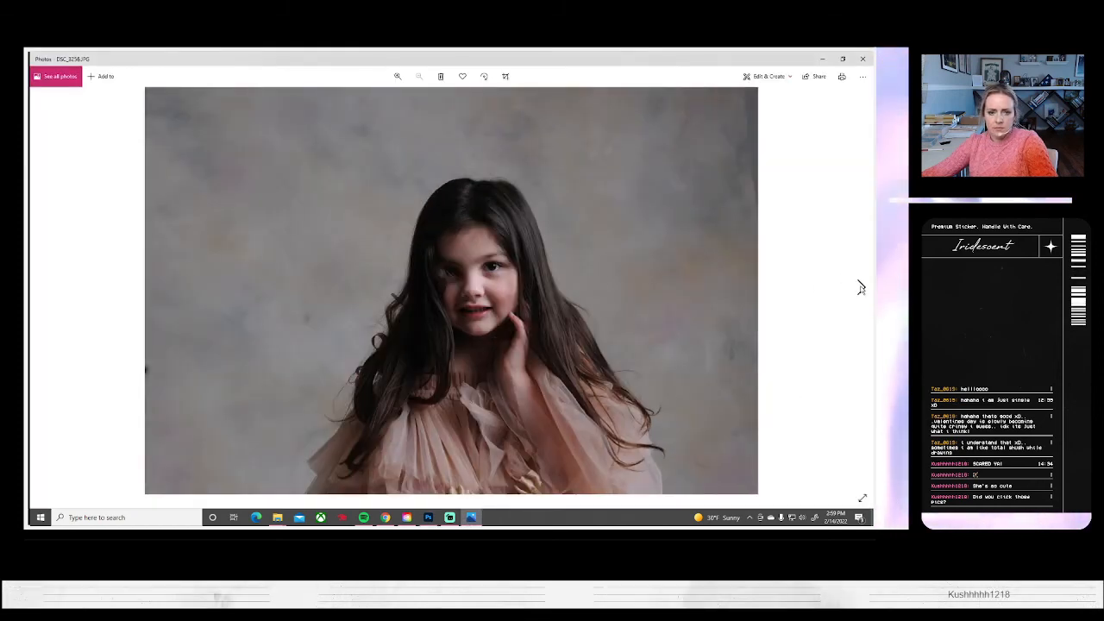
click(860, 286)
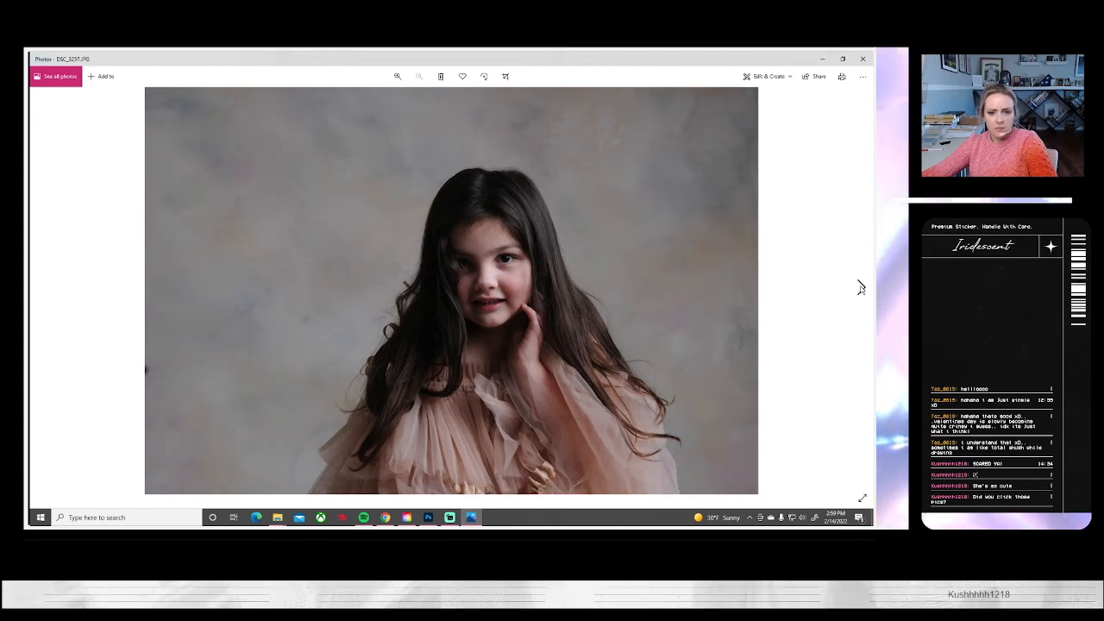
click(860, 287)
click(860, 286)
click(860, 287)
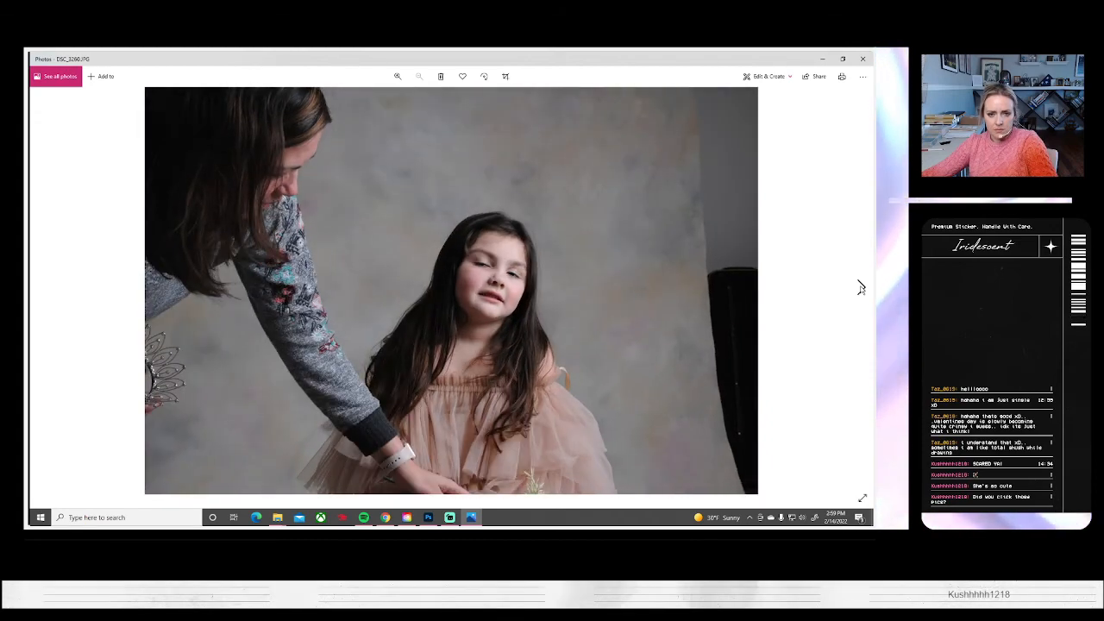
click(860, 287)
click(860, 286)
click(860, 287)
click(860, 286)
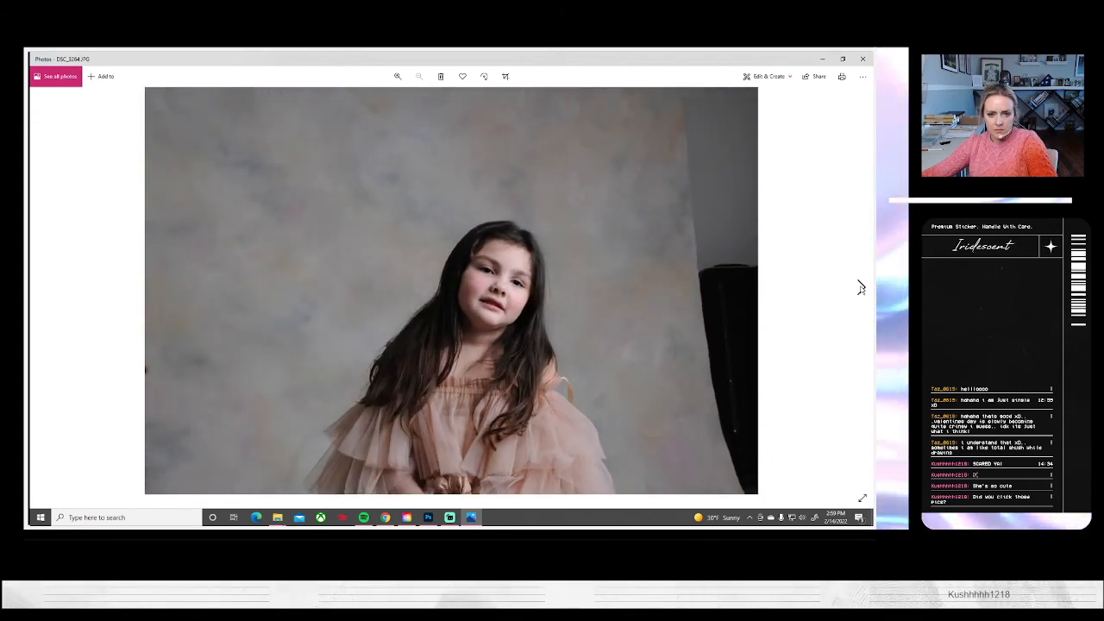
click(860, 286)
click(859, 286)
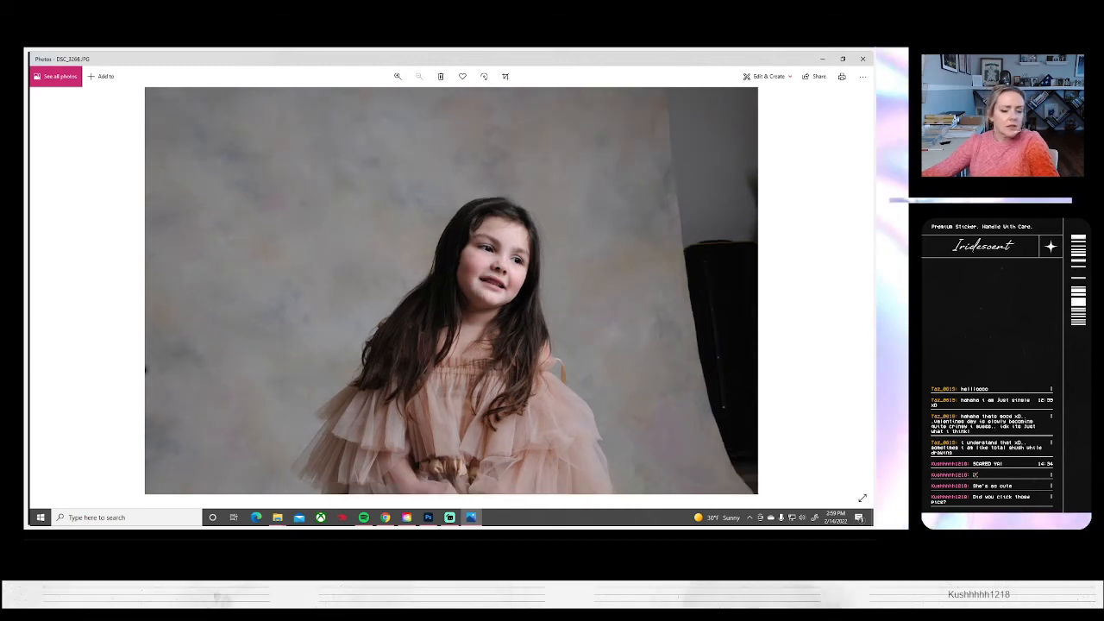
Check DSC_3267 in Photos and open portraits DSC_3253, DSC_3254, DSC_3266 and DSC_3267 in Photoshop
click(823, 58)
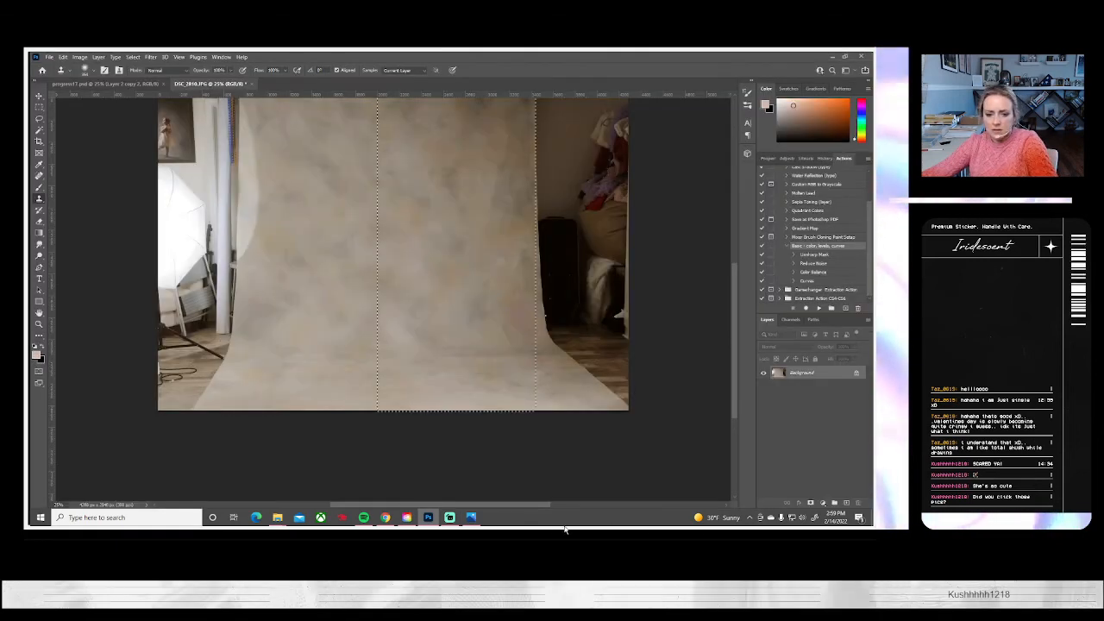
click(471, 517)
click(860, 287)
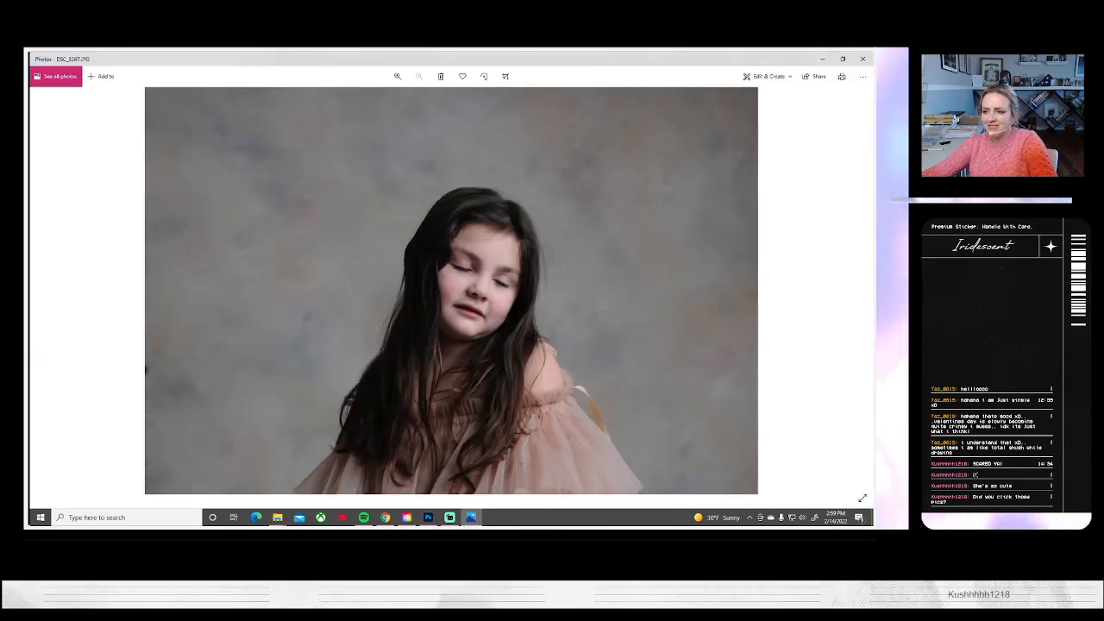
click(821, 59)
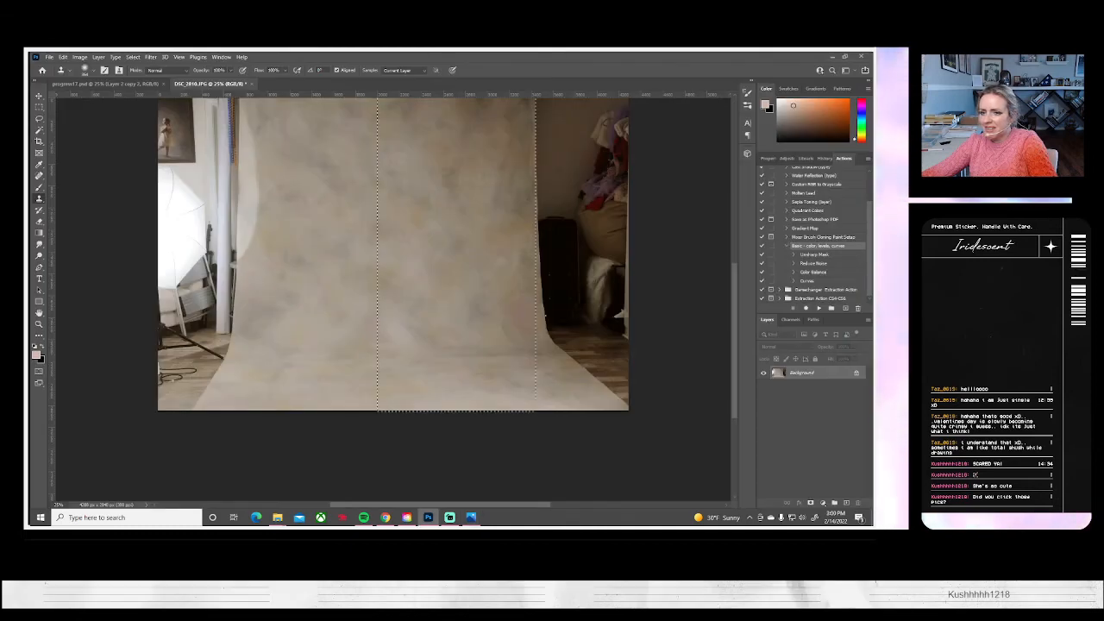
click(472, 517)
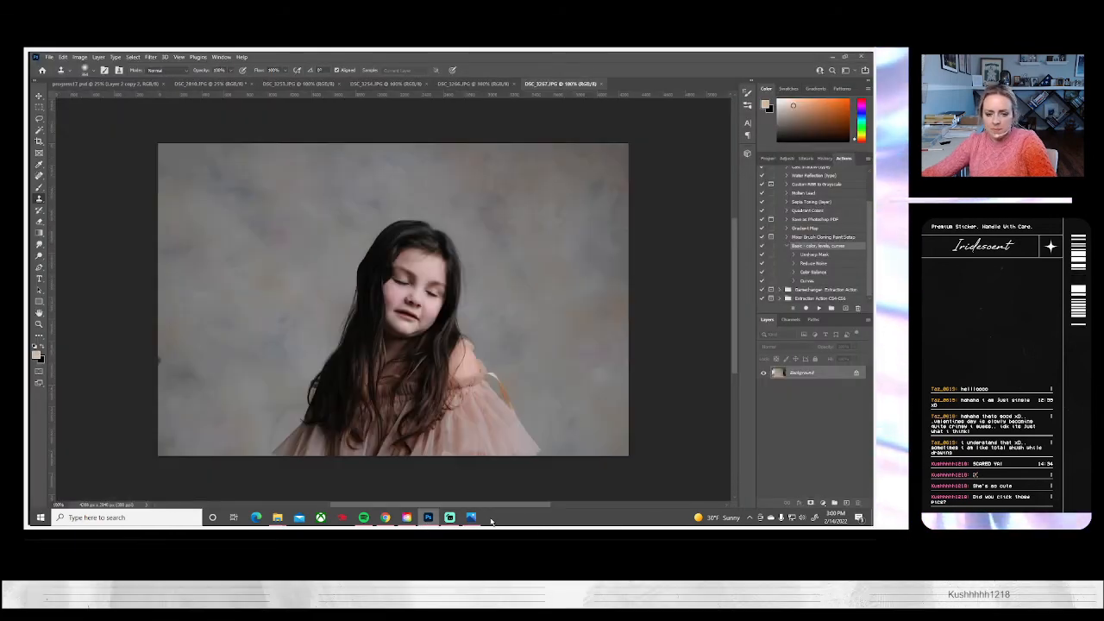
Return to Photos and review the pink-dress portraits from DSC_3267 to DSC_3273
click(471, 517)
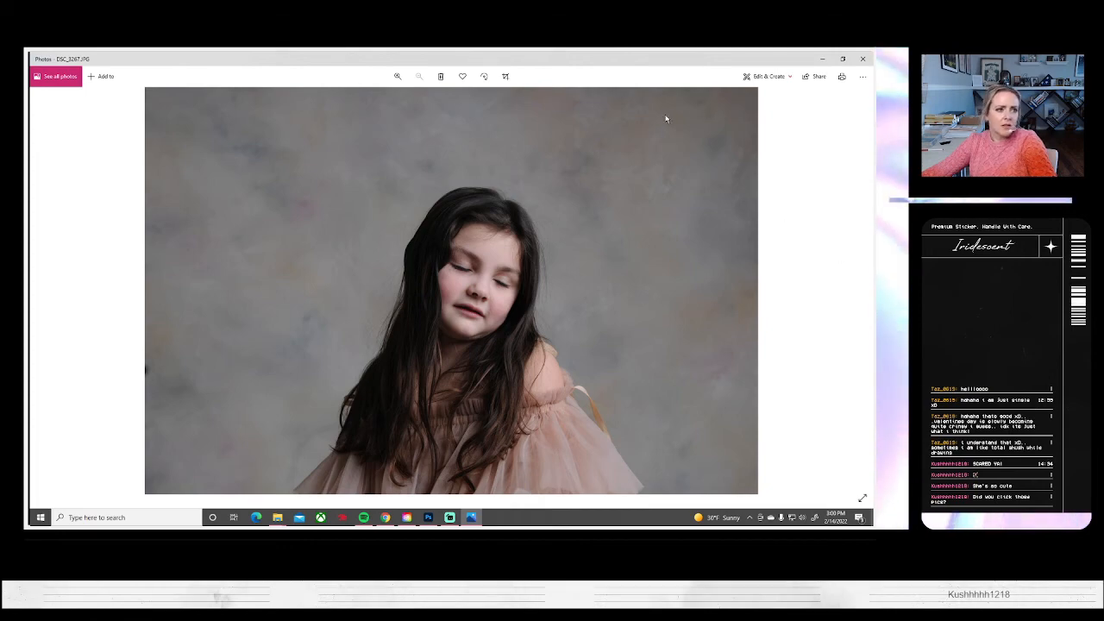
click(871, 58)
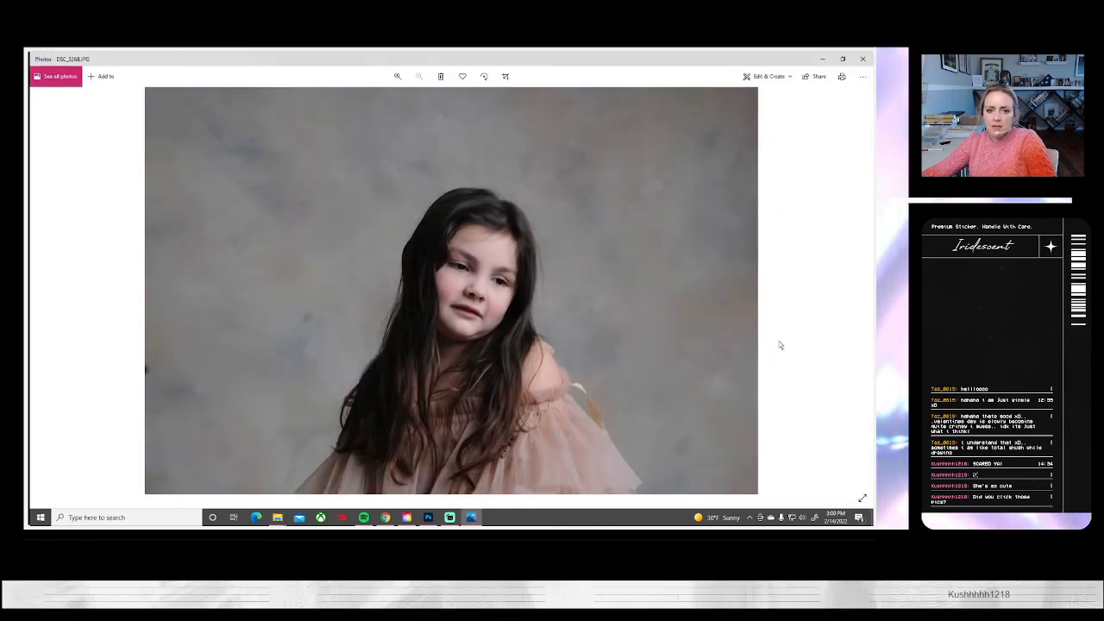
click(861, 288)
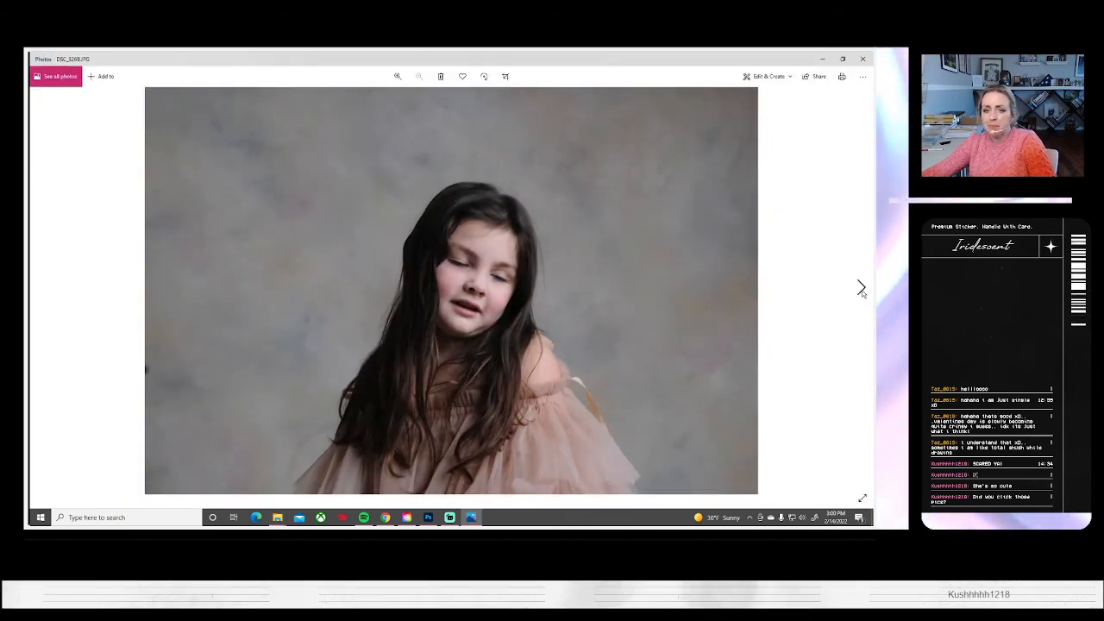
click(861, 288)
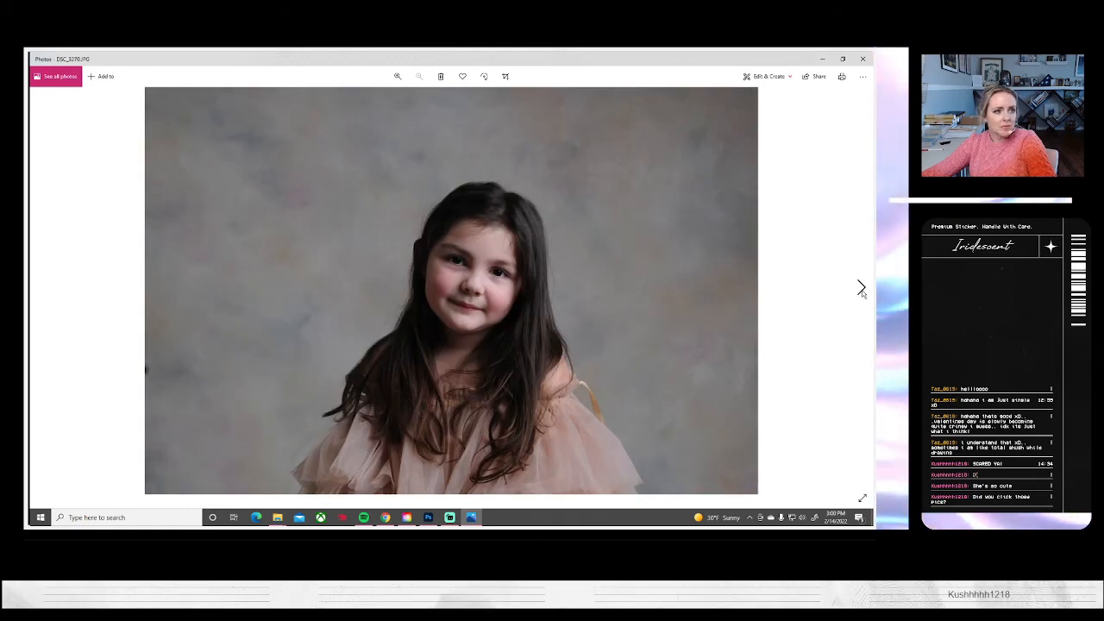
click(860, 288)
click(861, 289)
click(861, 288)
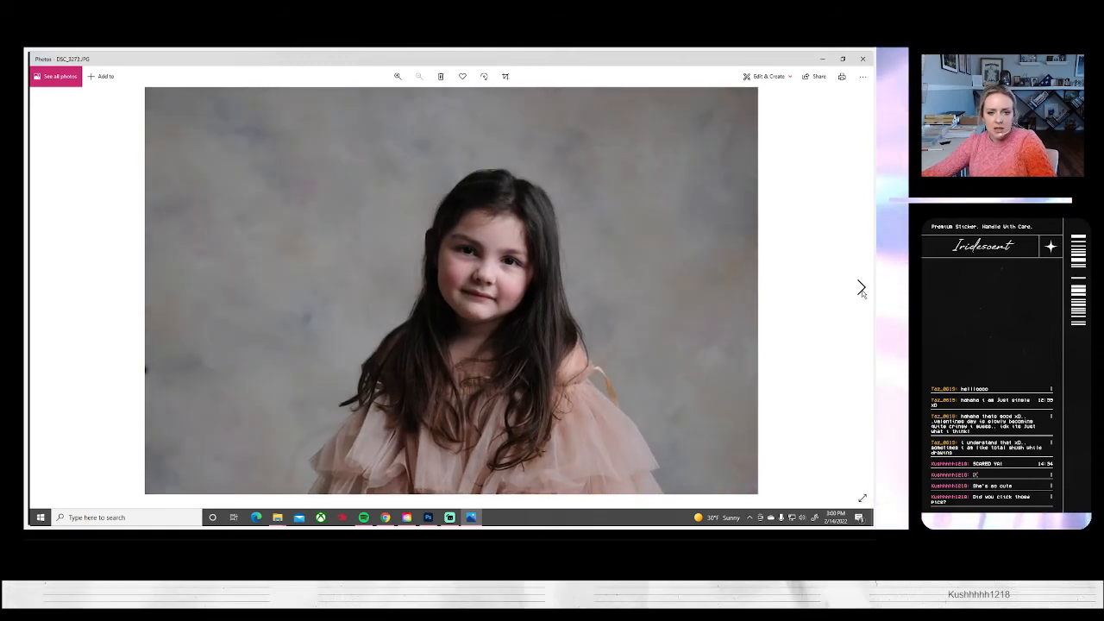
Switch to Photoshop and bring up the file chooser for opening more portraits
click(428, 517)
click(50, 57)
click(62, 74)
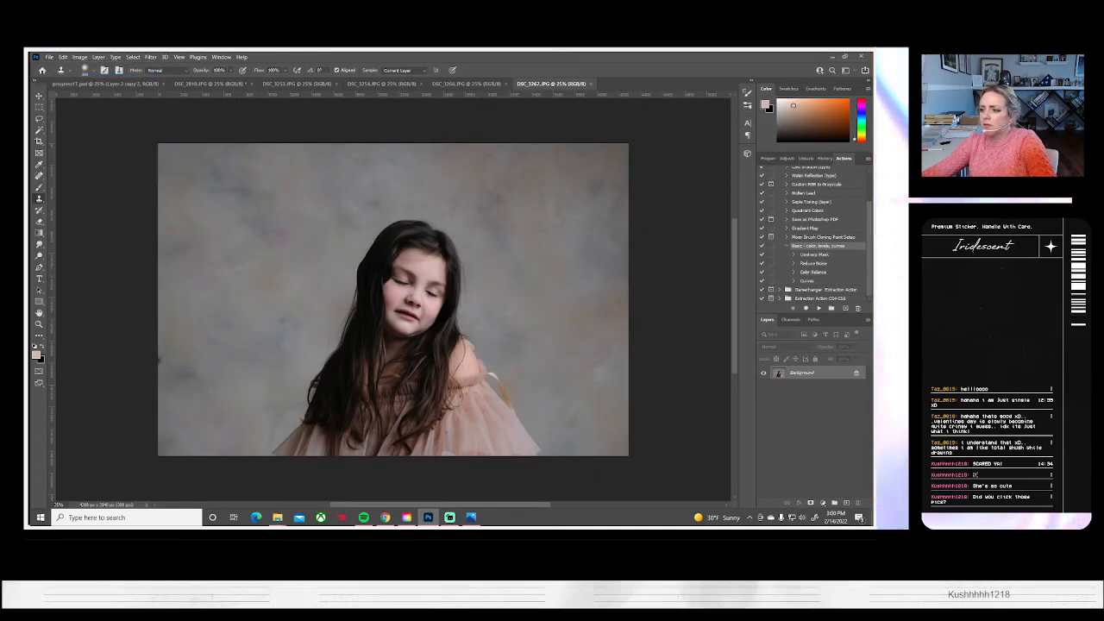
Switch to Photos and review the windblown-hair portraits DSC_3274 to DSC_3278, comparing DSC_3277 with DSC_3278
click(473, 518)
click(860, 287)
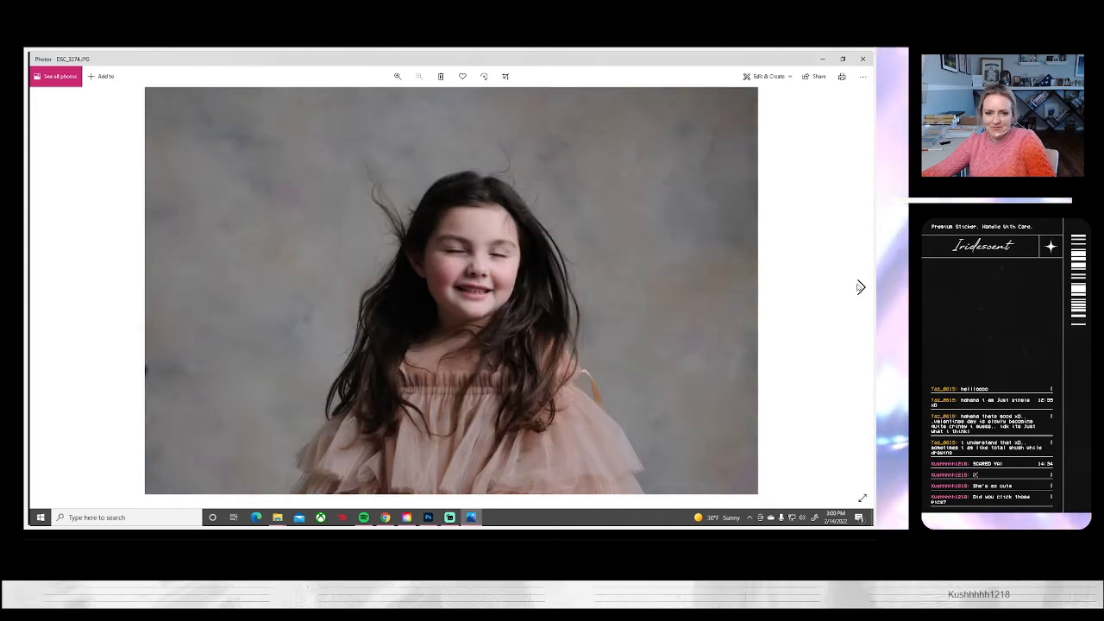
click(860, 287)
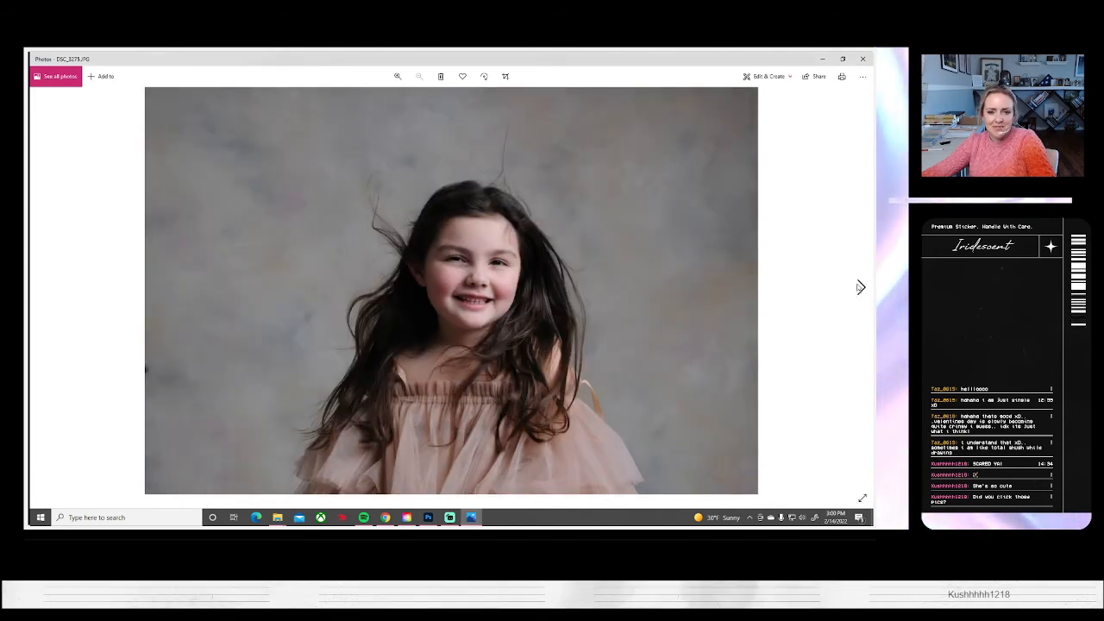
click(860, 287)
click(860, 287)
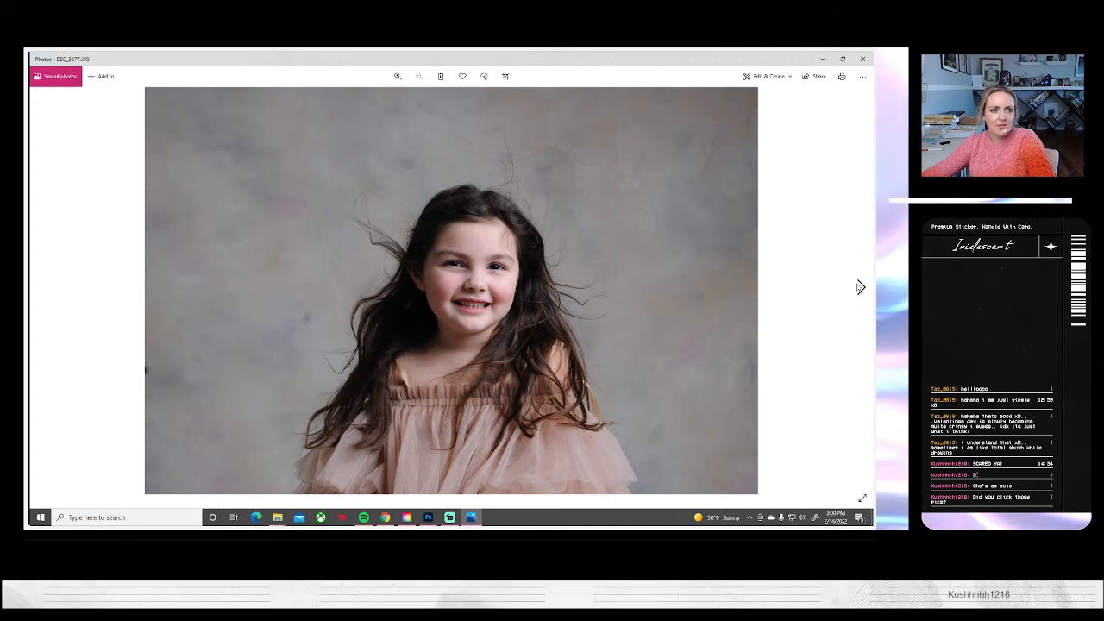
click(860, 287)
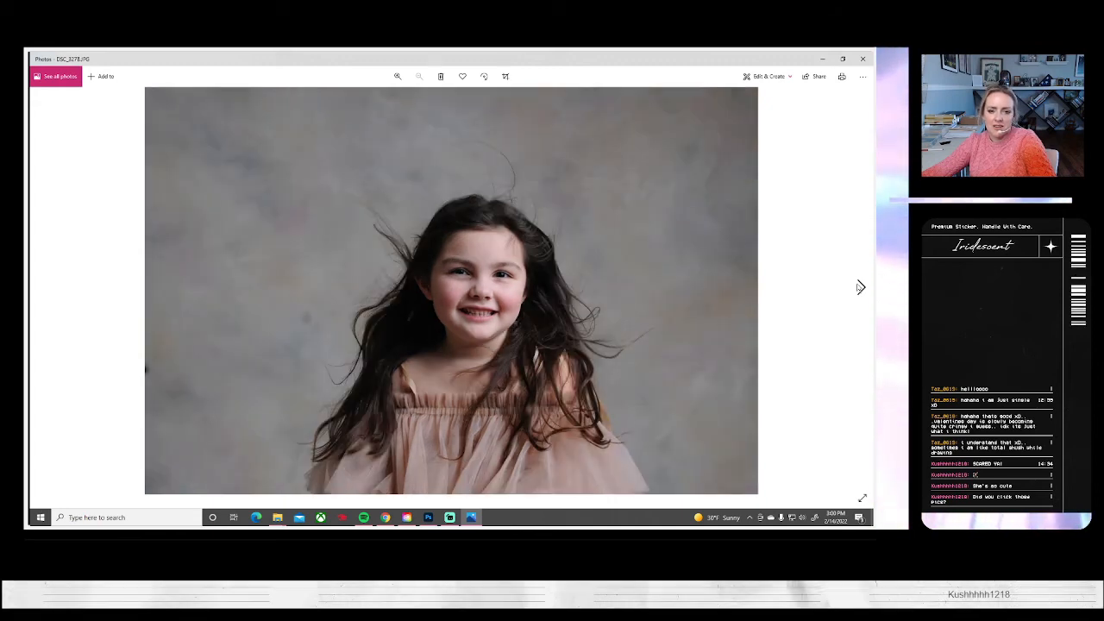
click(44, 286)
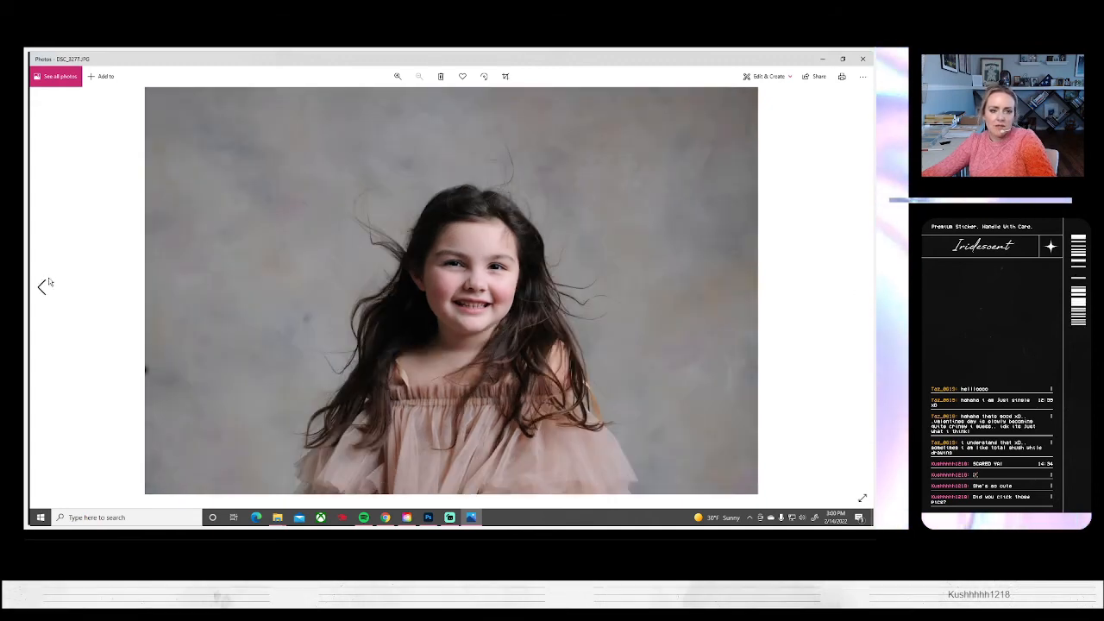
click(860, 289)
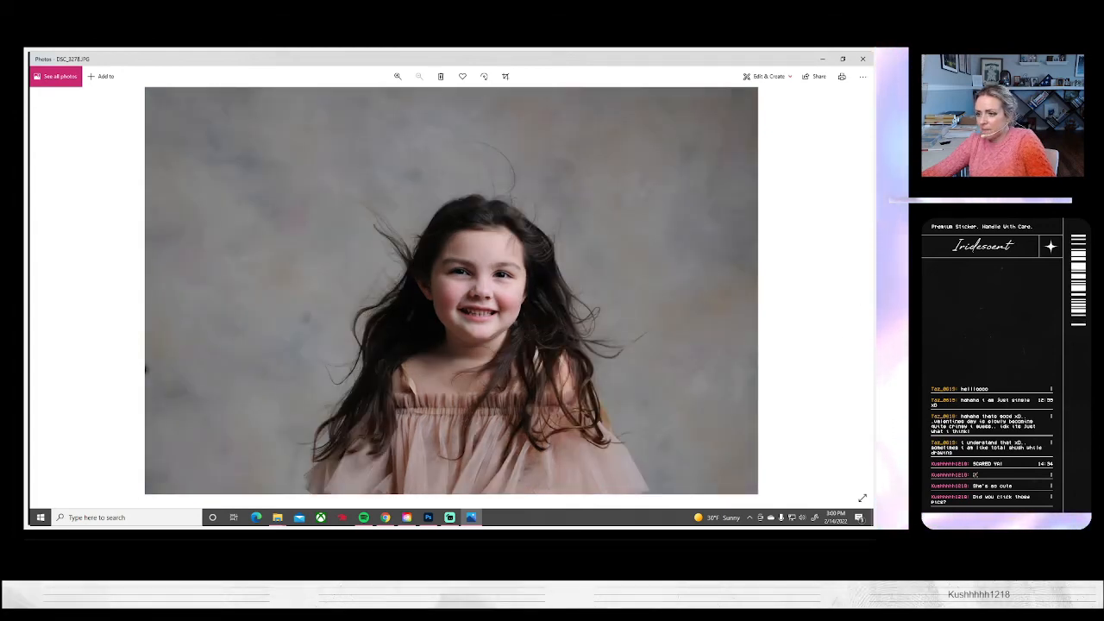
Return to Photos and review the pink-dress portraits DSC_3279 to DSC_3282
key(alt+Tab)
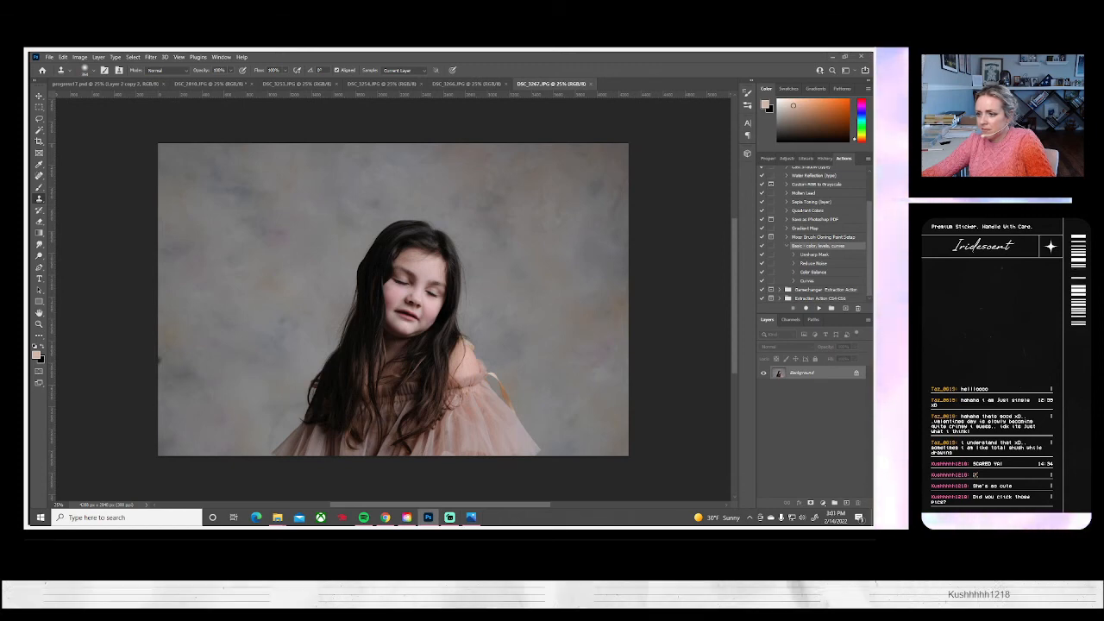
click(471, 517)
click(860, 289)
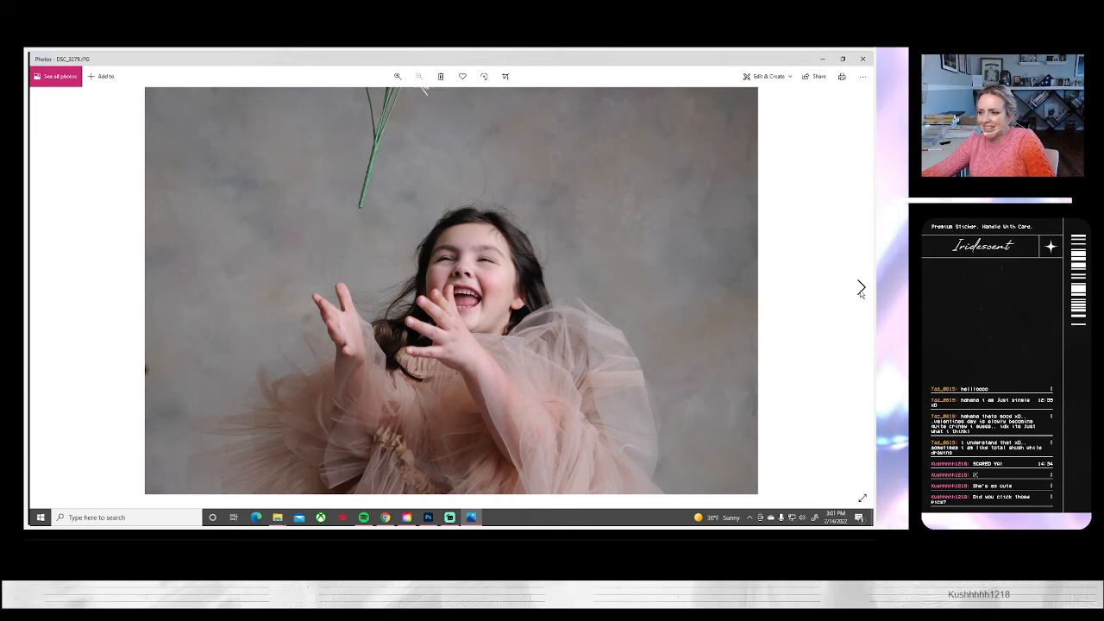
click(860, 289)
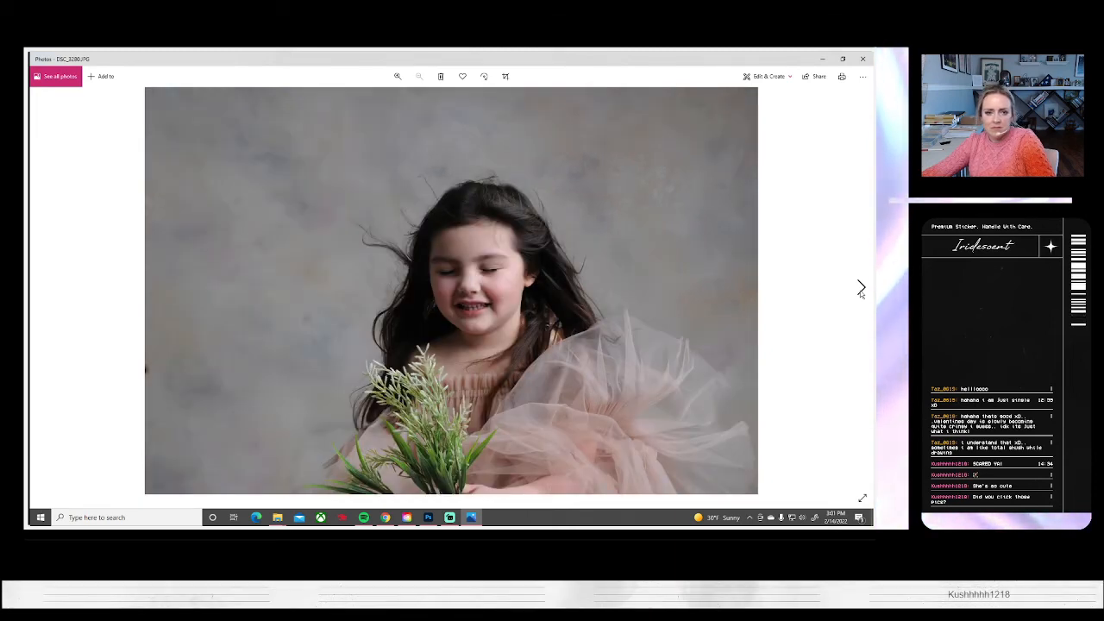
click(860, 289)
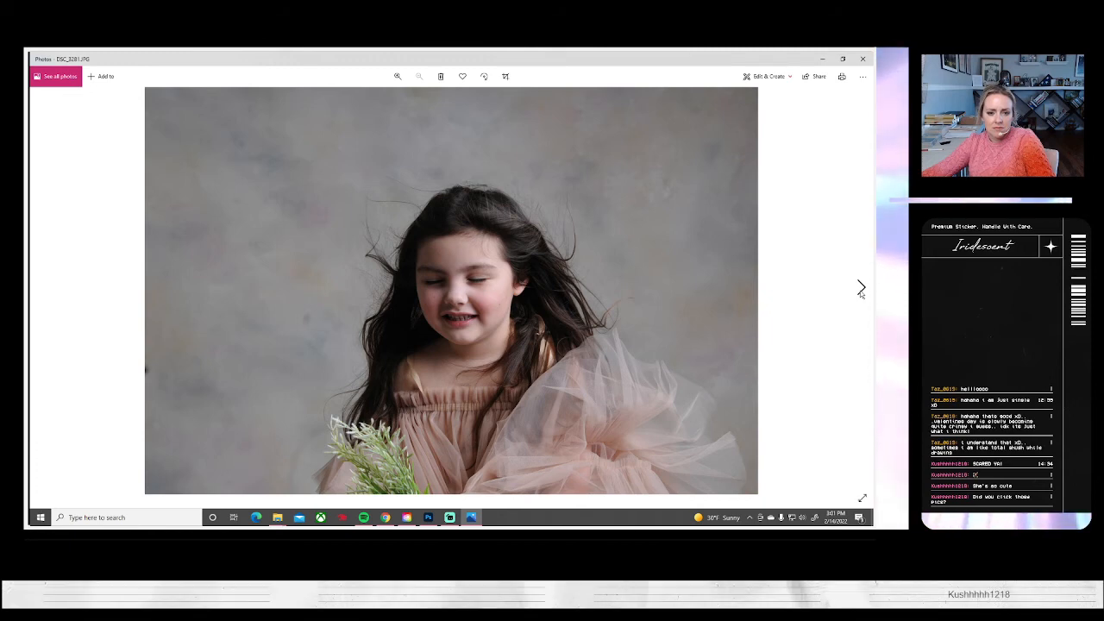
click(860, 289)
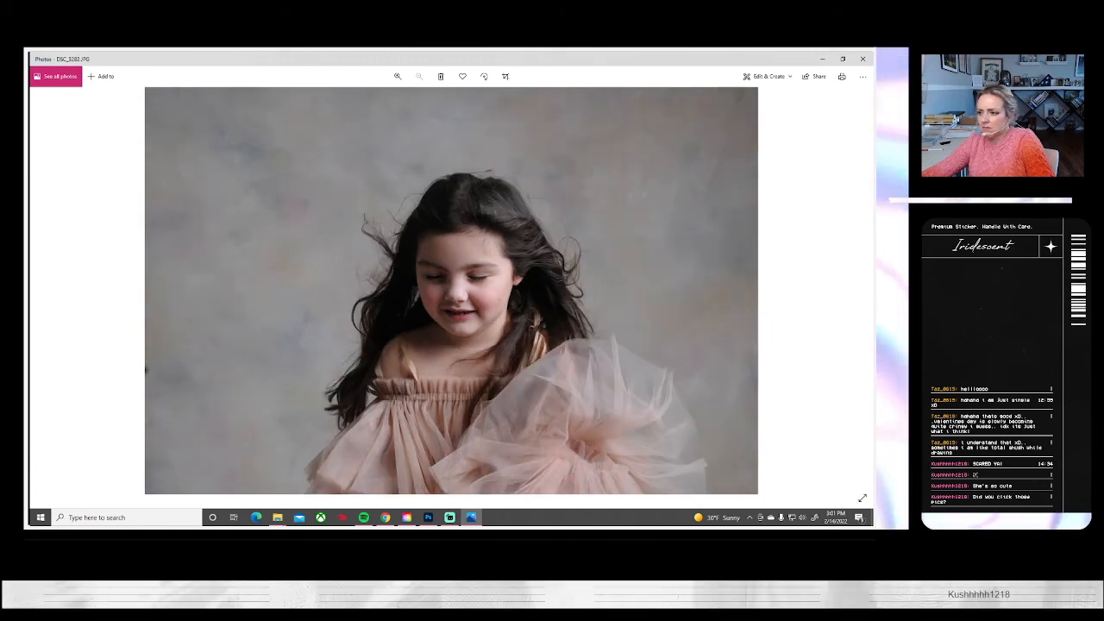
Open the pink-dress portraits DSC_3273, DSC_3274, DSC_3278 and DSC_3280 in Photoshop, switching between it and a repositioned Photos window
key(alt+Tab)
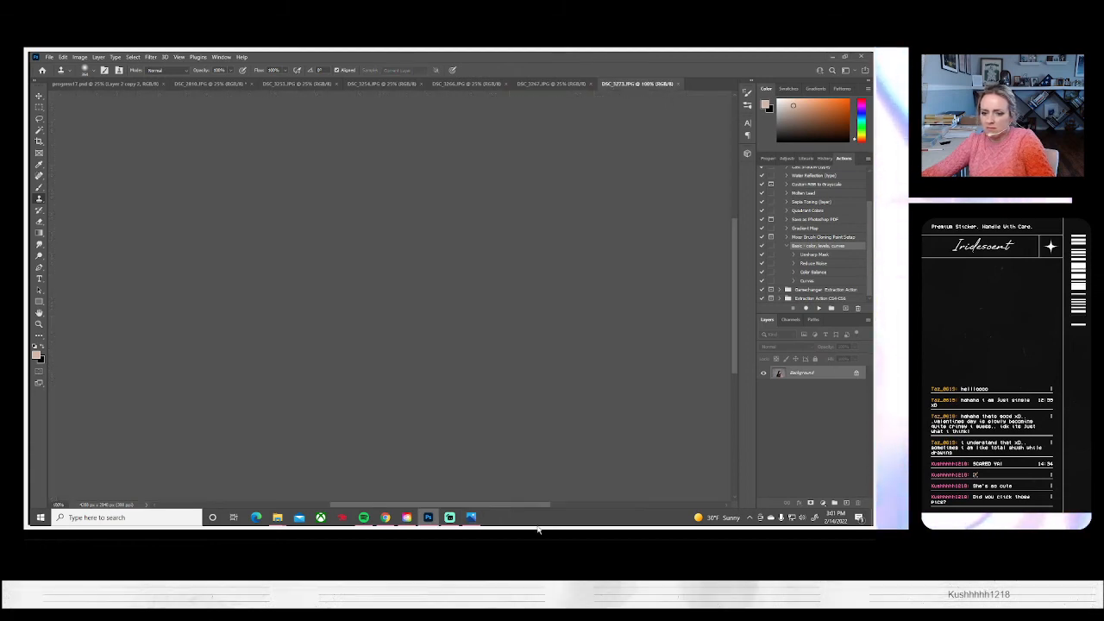
click(471, 519)
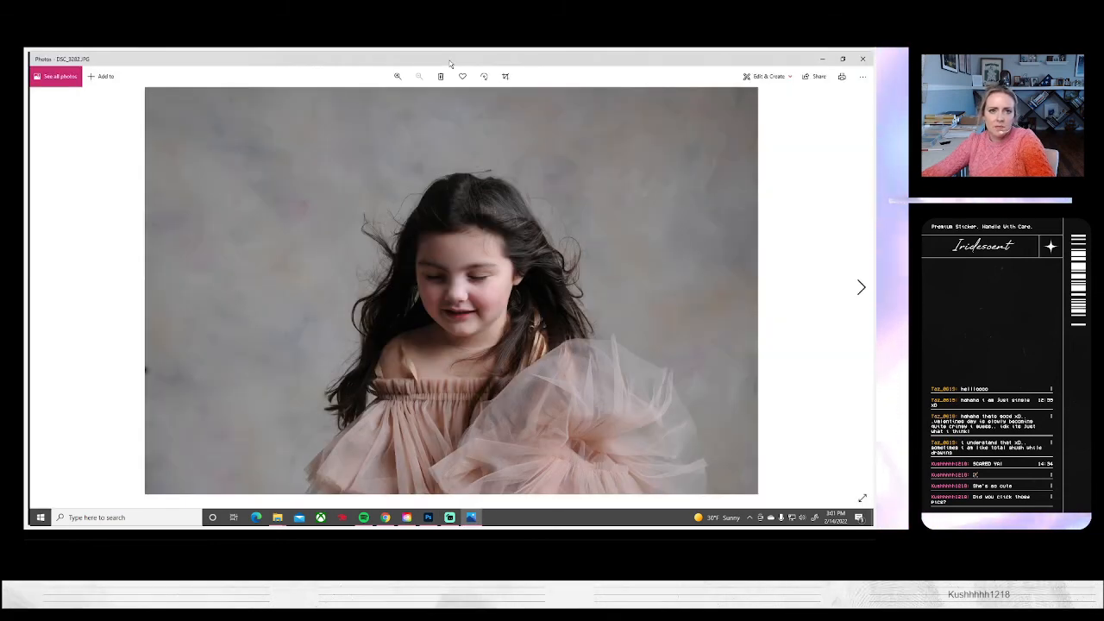
double_click(450, 61)
drag(213, 63, 764, 106)
click(772, 101)
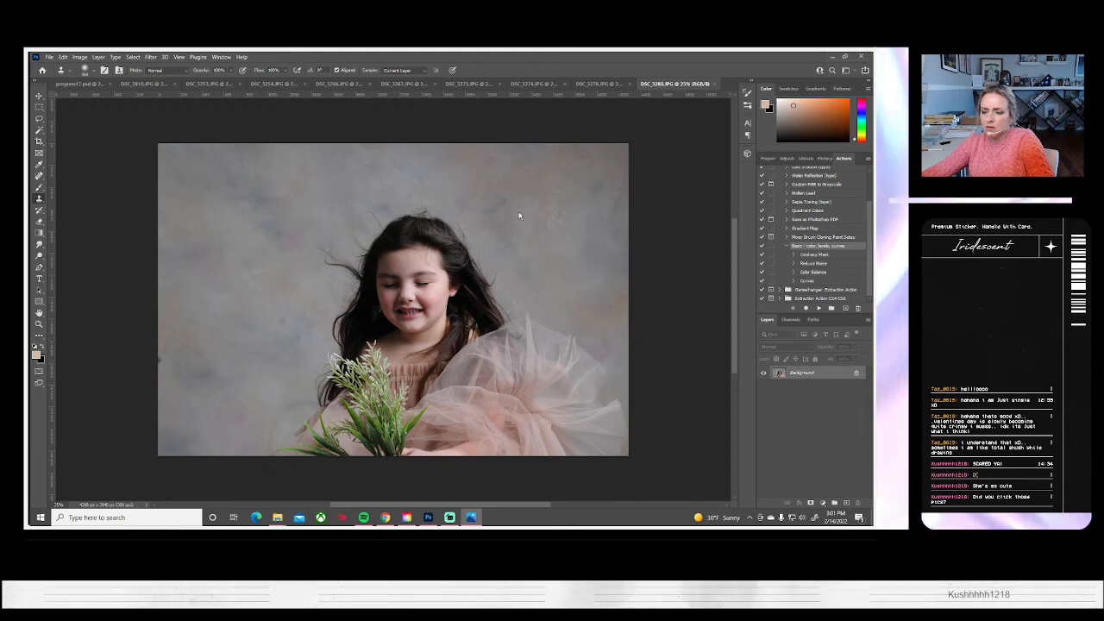
Open the portraits DSC_3283 and DSC_3293 in Photoshop
click(49, 57)
click(49, 57)
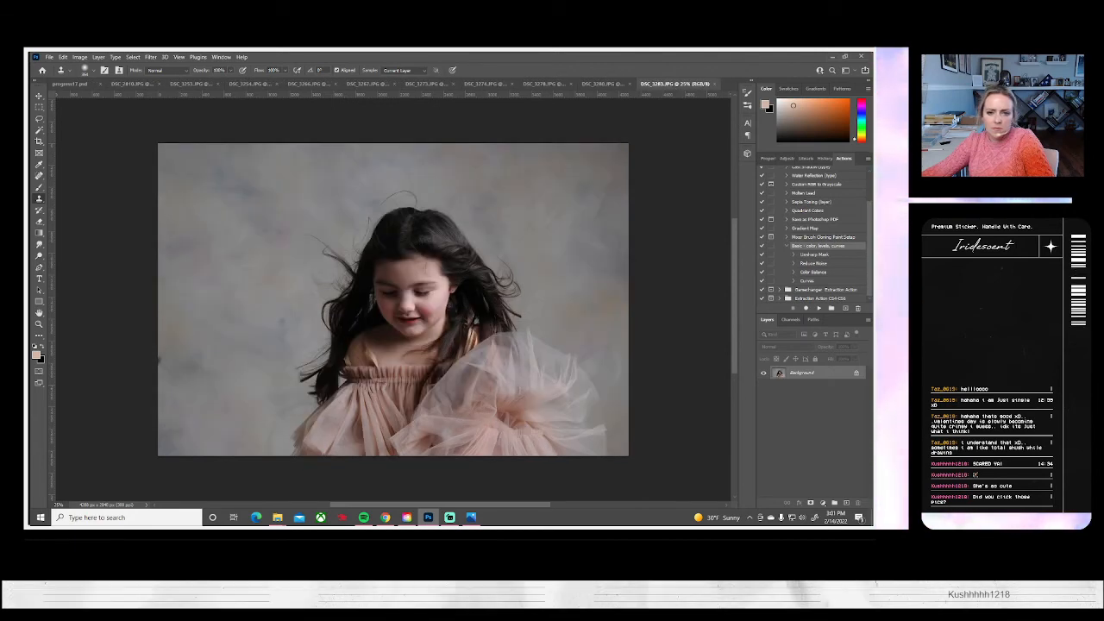
key(alt+Tab)
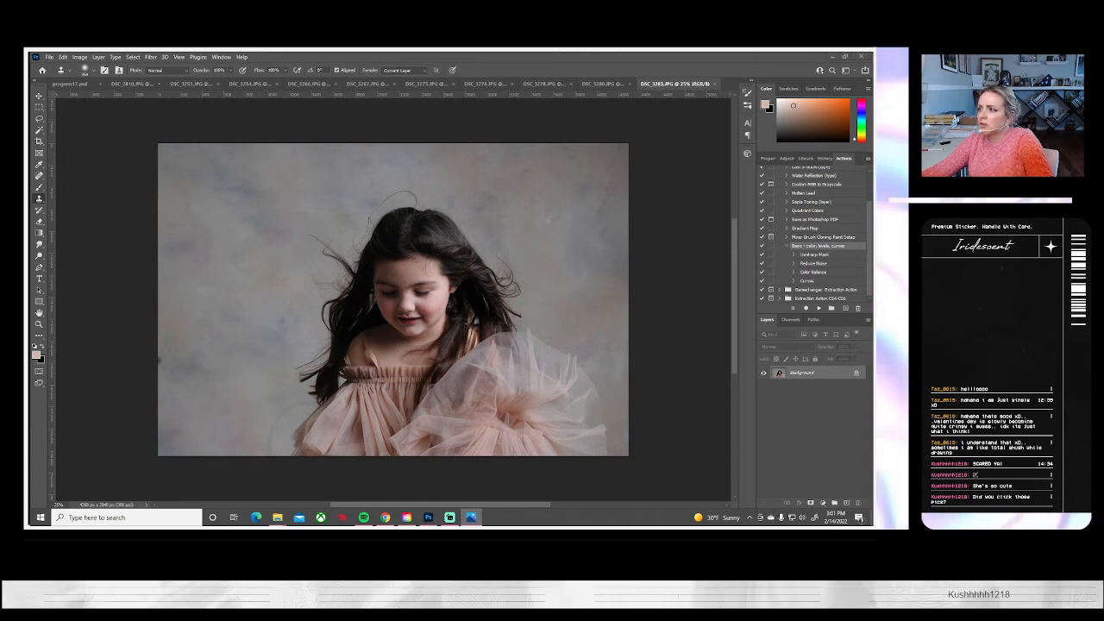
click(50, 58)
click(56, 74)
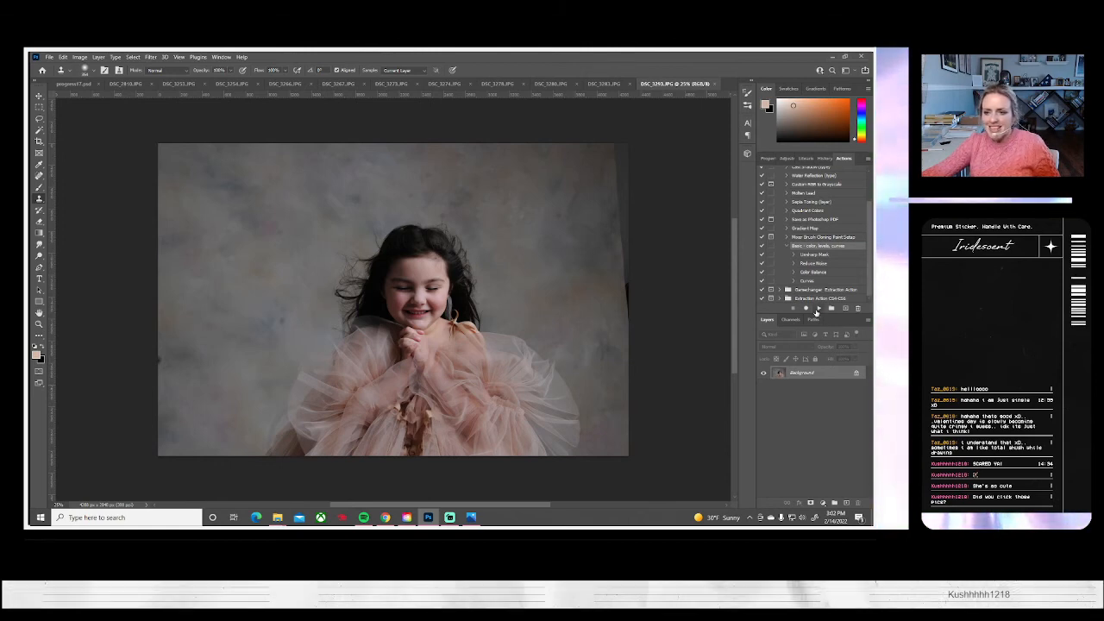
Run the Basic color, levels, curves action on DSC_3293, and scale the photo to about 118%, shifted and slightly rotated to crop out the backdrop edge
click(816, 309)
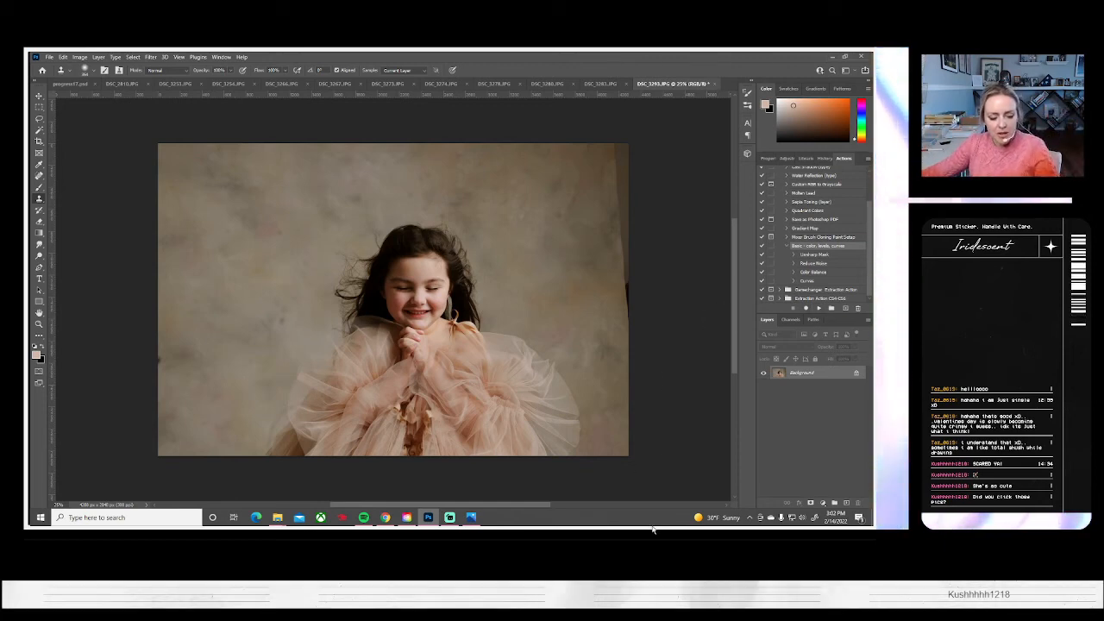
key(ctrl+t)
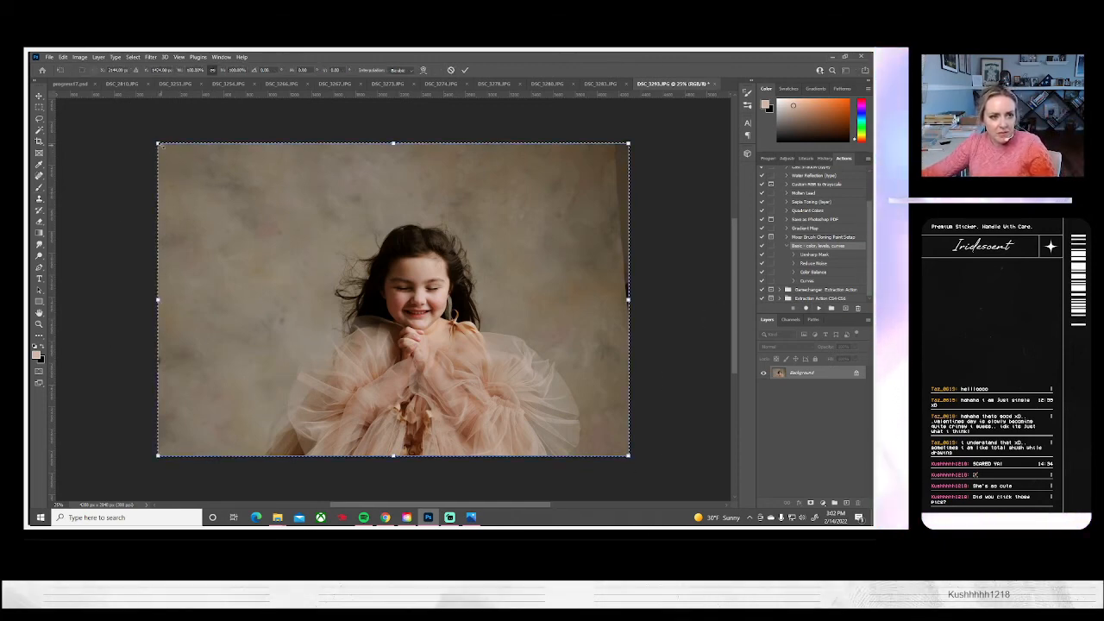
drag(157, 144, 109, 124)
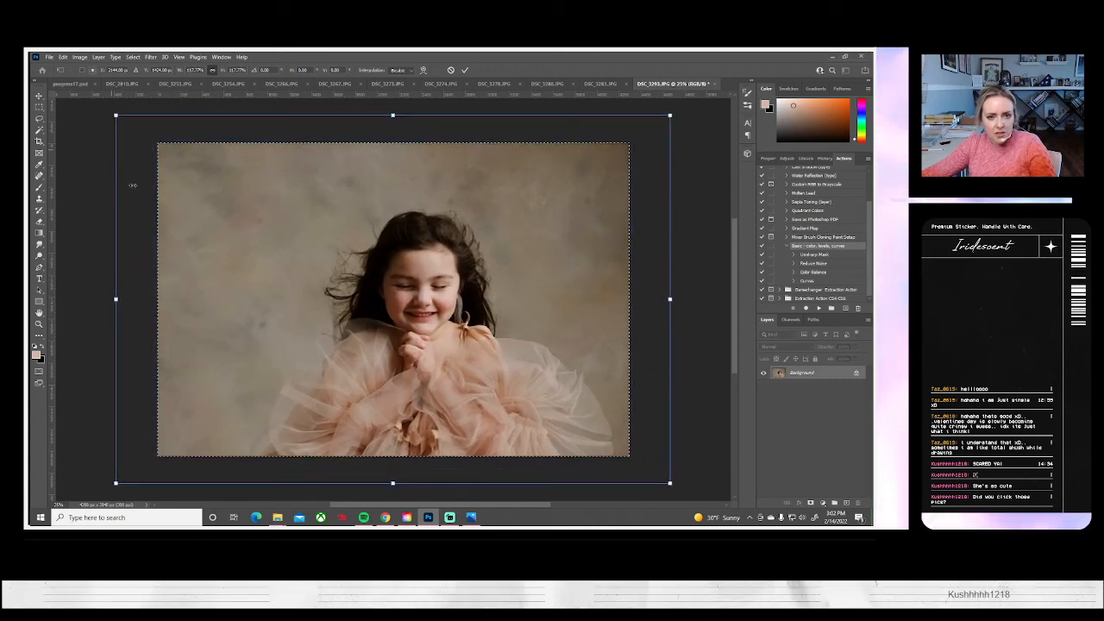
mouse_move(346, 346)
mouse_down()
mouse_move(325, 341)
mouse_move(326, 328)
mouse_move(324, 343)
mouse_up()
drag(684, 295, 678, 295)
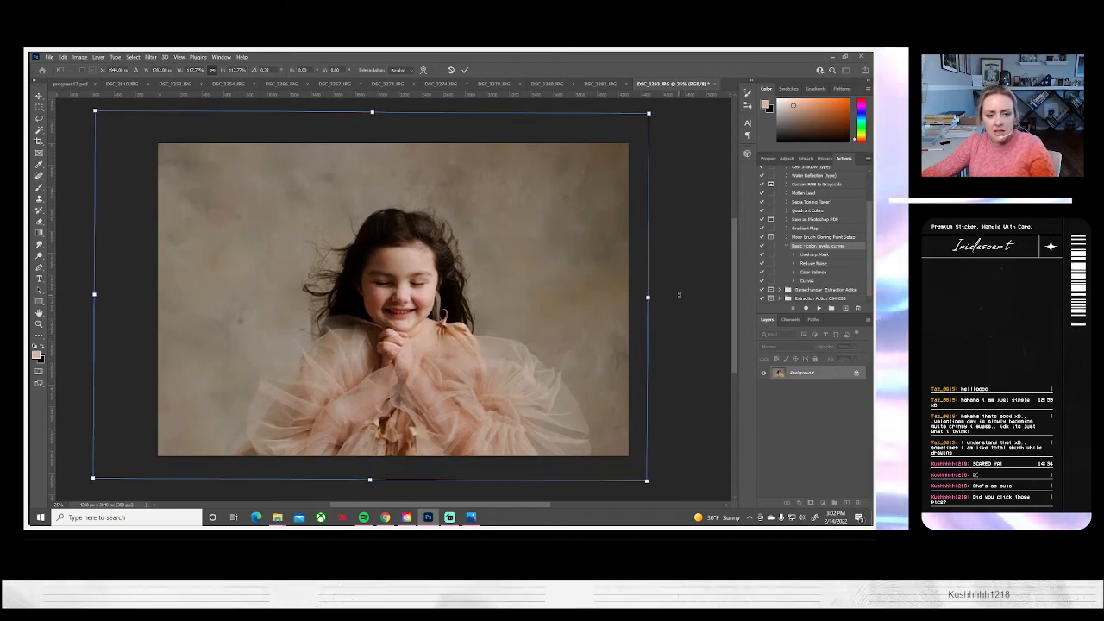
key(Return)
key(s)
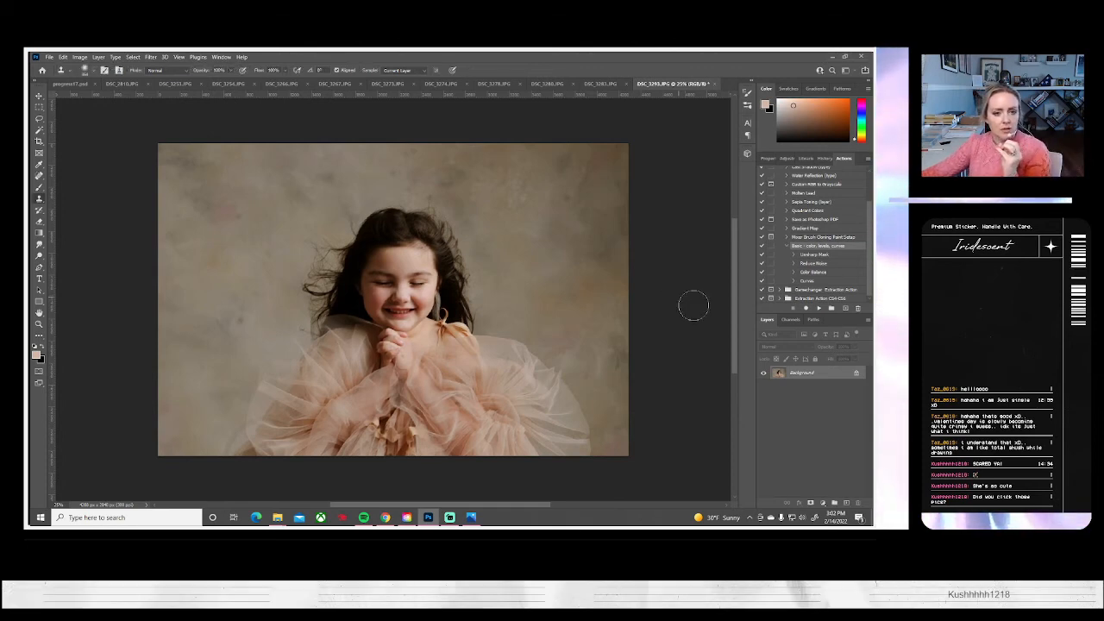
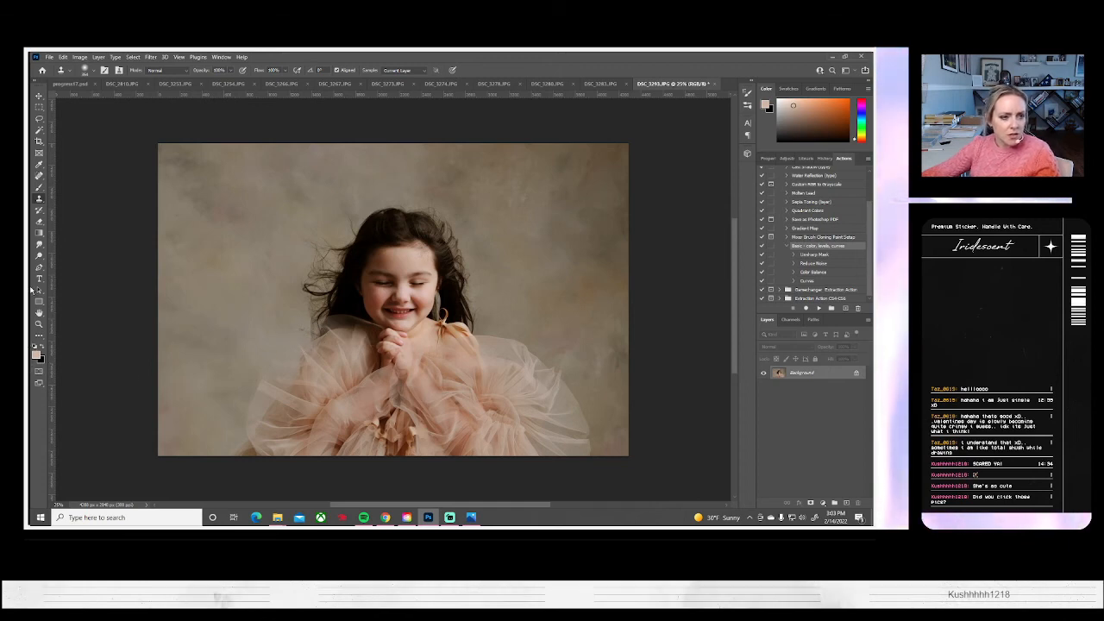
Choose the Dodge tool and duplicate the Background layer of DSC_3293 with the default name
click(39, 256)
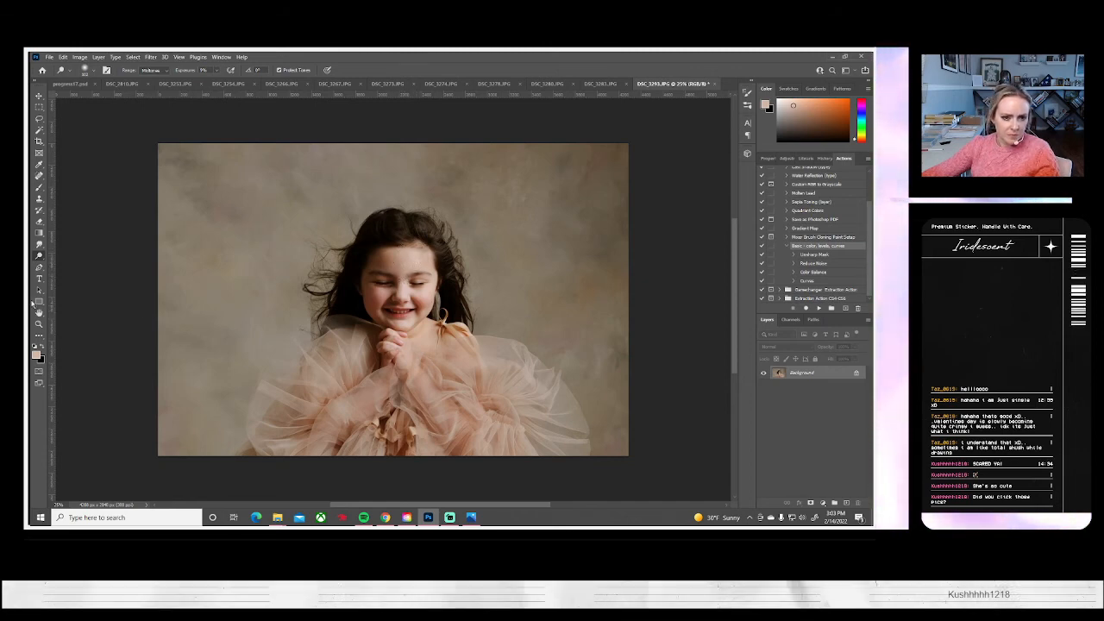
right_click(792, 373)
click(808, 394)
click(523, 181)
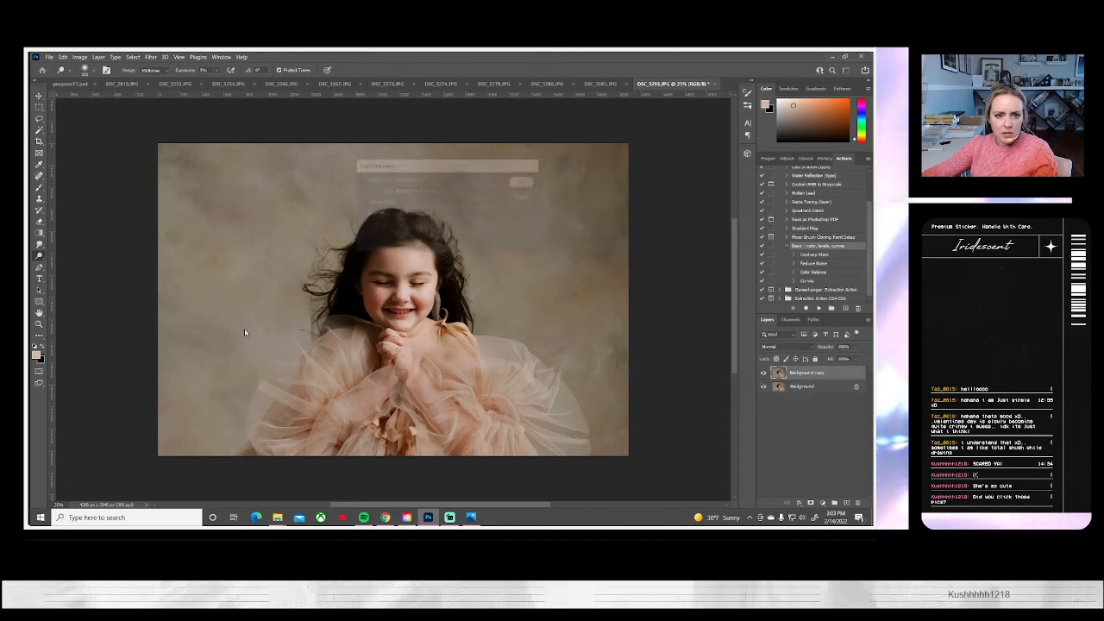
Zoom in on the girl's face and brighten its highlights using the Dodge tool with a small soft brush
key(z)
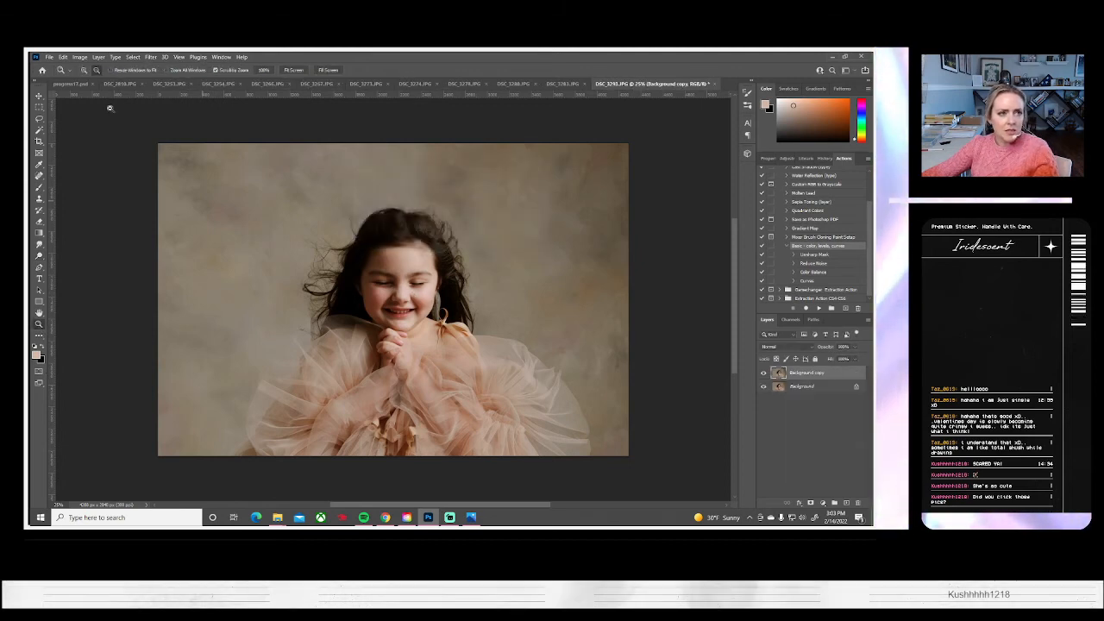
drag(400, 293, 441, 345)
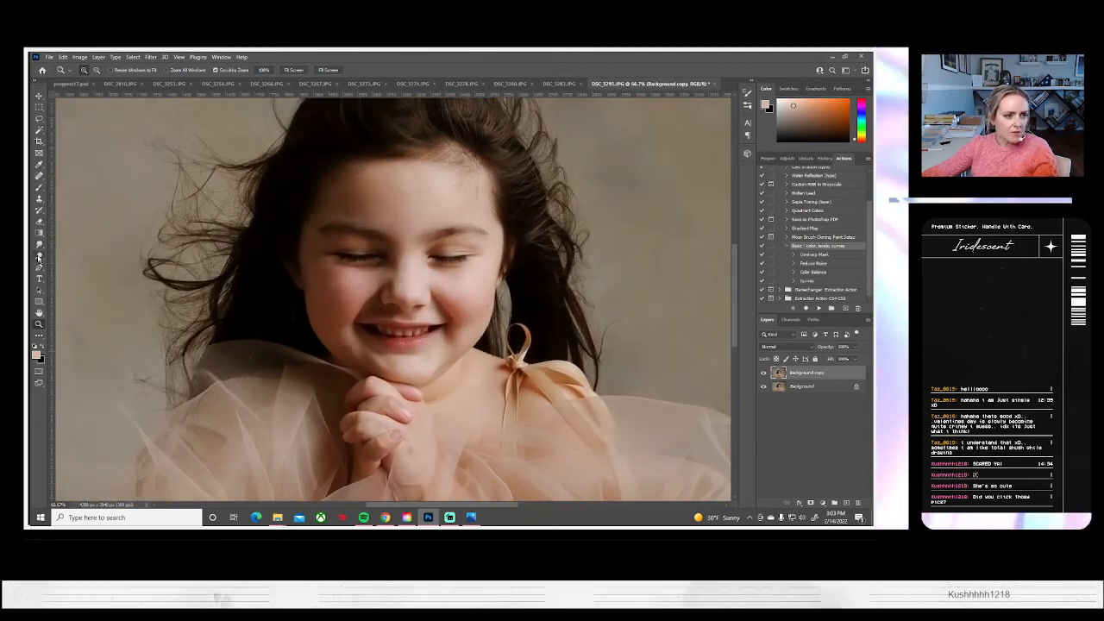
click(39, 250)
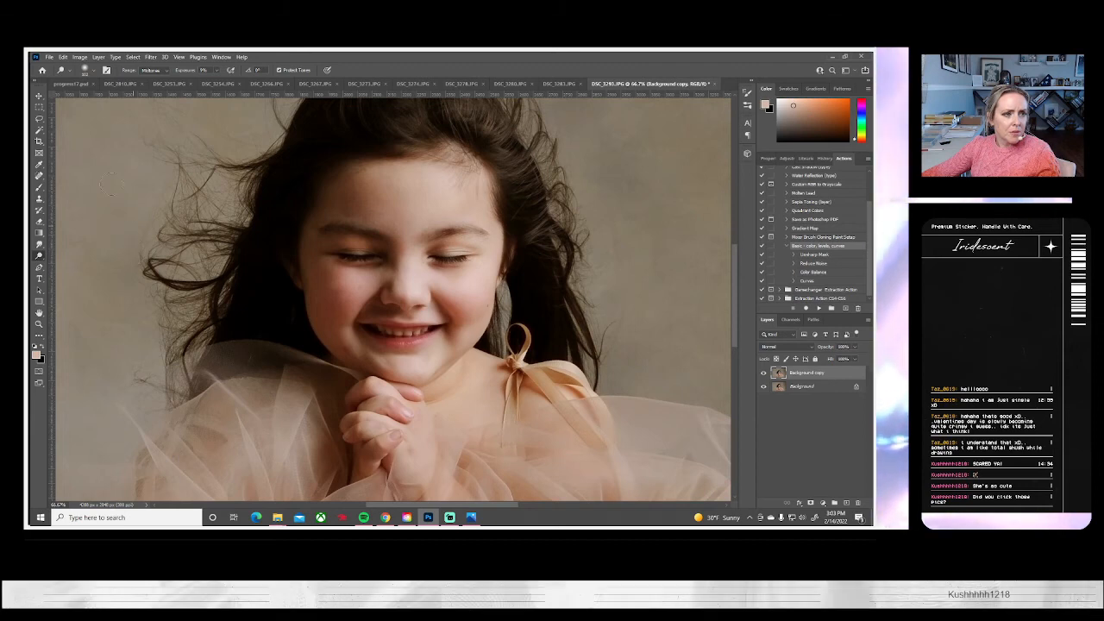
click(87, 70)
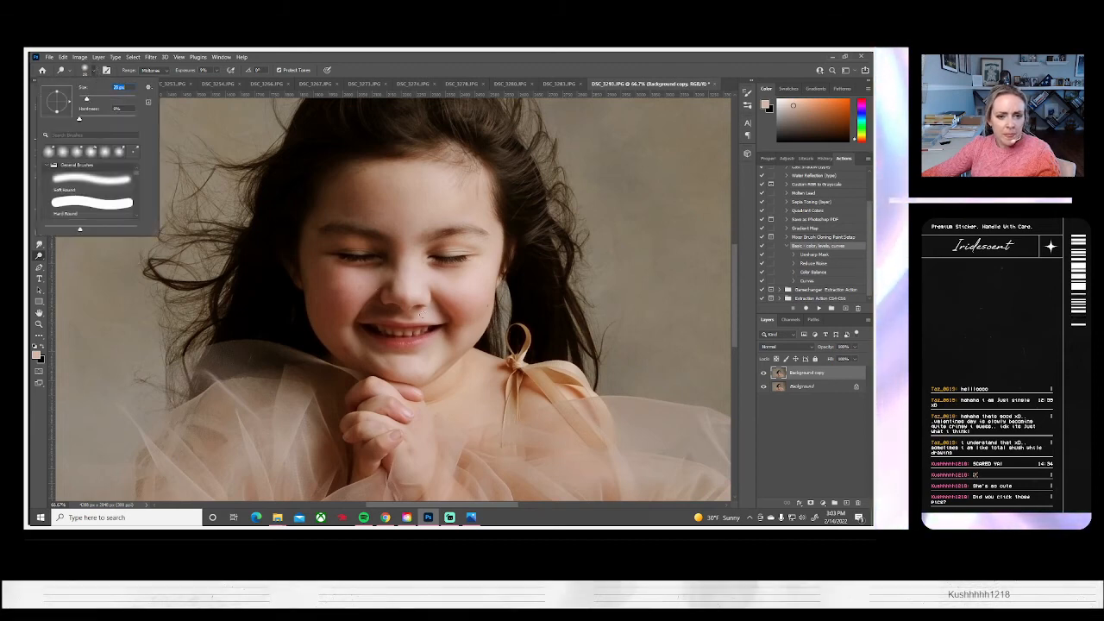
click(432, 291)
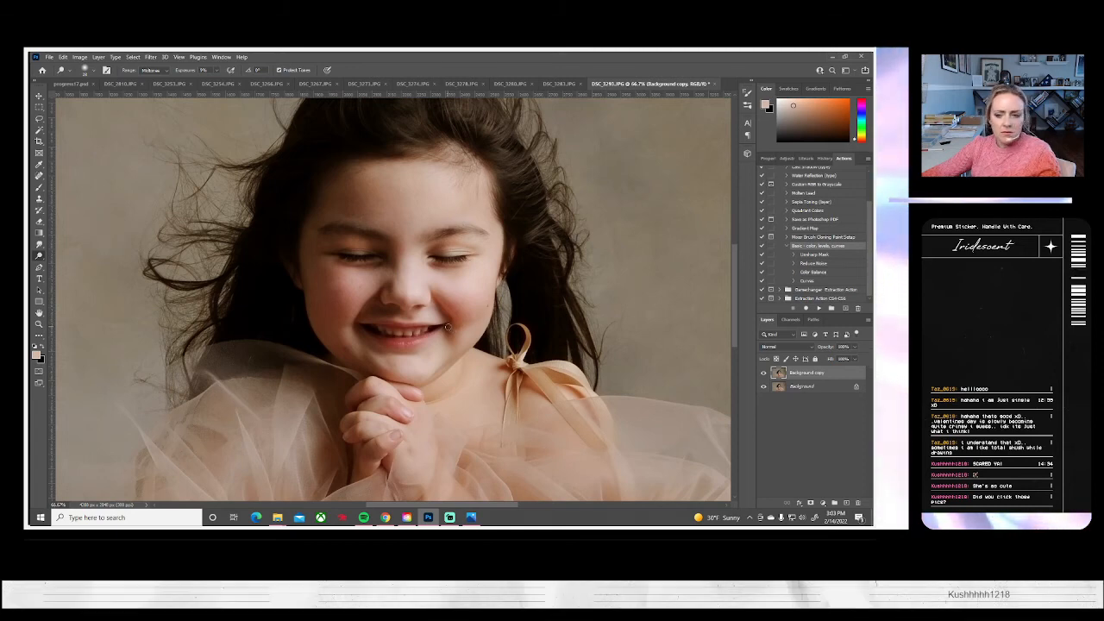
Step back in the edit history to remove the last three dodge strokes, comparing neighbouring states
click(824, 158)
click(793, 266)
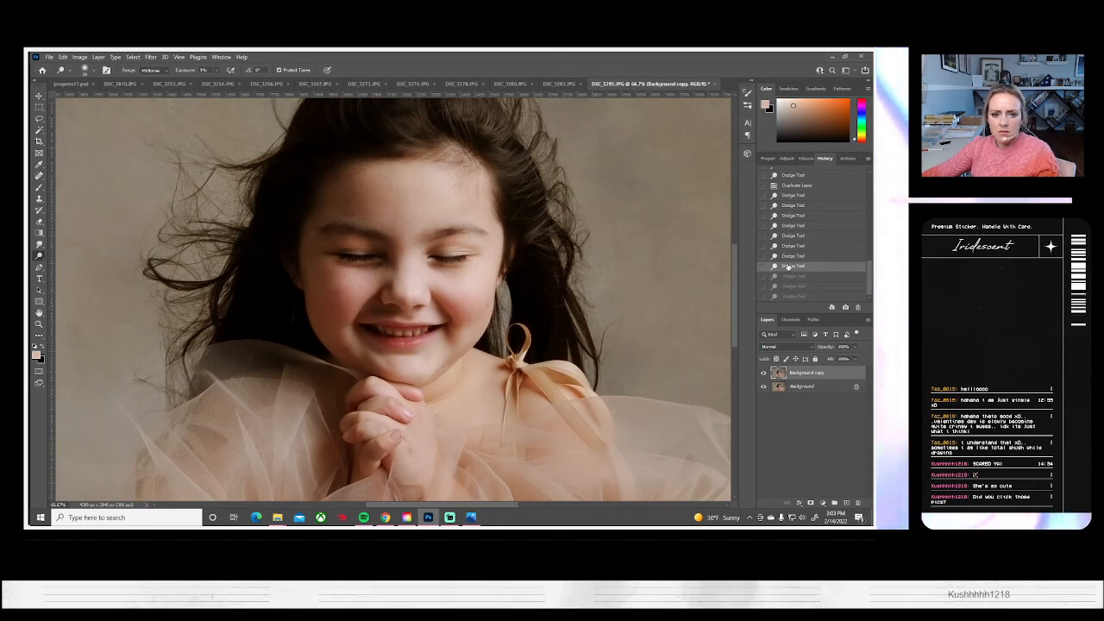
click(787, 276)
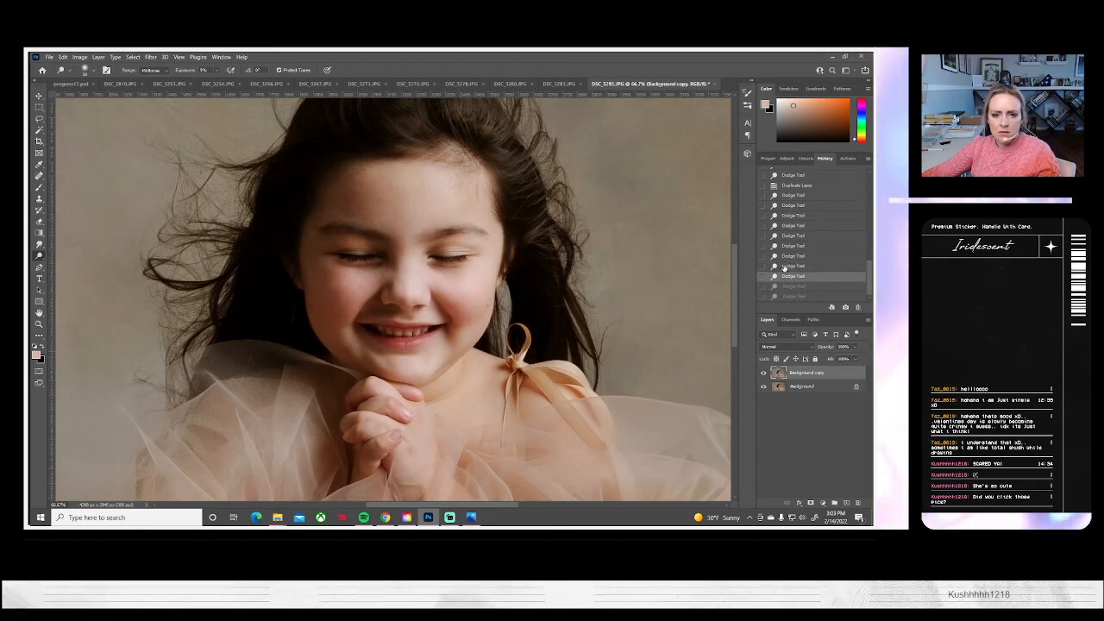
click(786, 265)
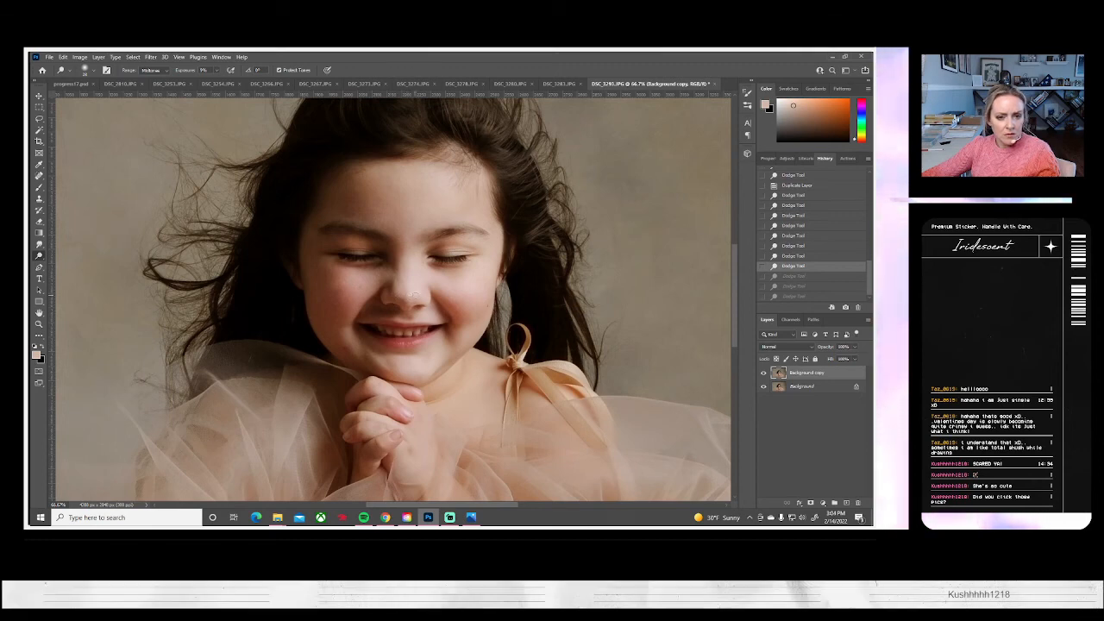
Dodge small highlights on the nose and both eyelids, undoing one stroke along the way
drag(413, 294, 416, 290)
mouse_move(451, 252)
mouse_down()
mouse_move(466, 252)
mouse_move(450, 250)
mouse_up()
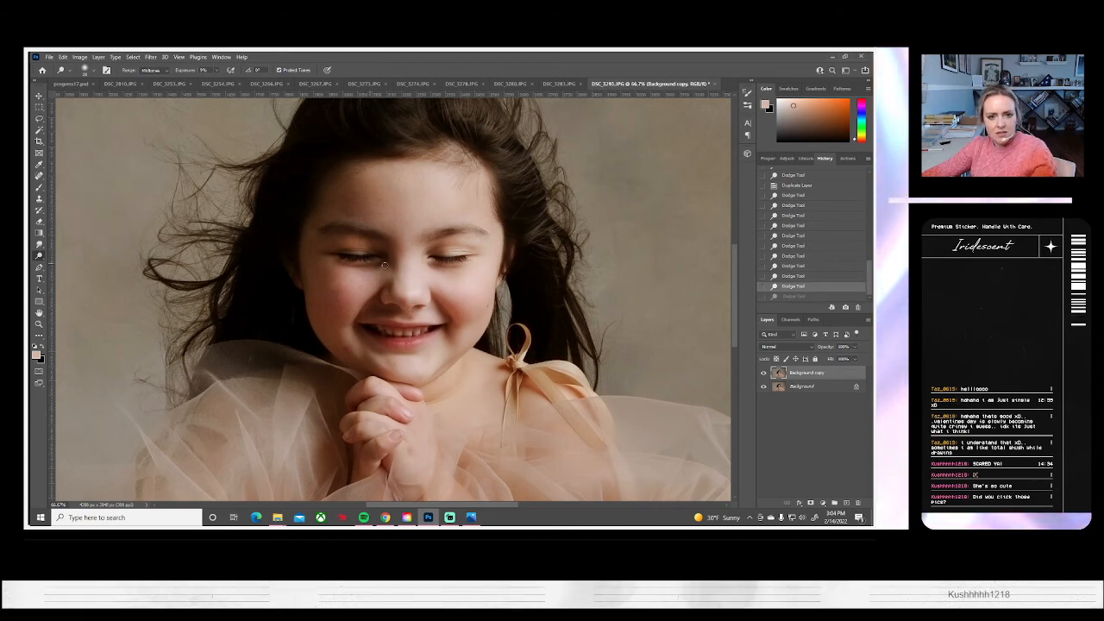
key(ctrl+z)
drag(348, 250, 371, 248)
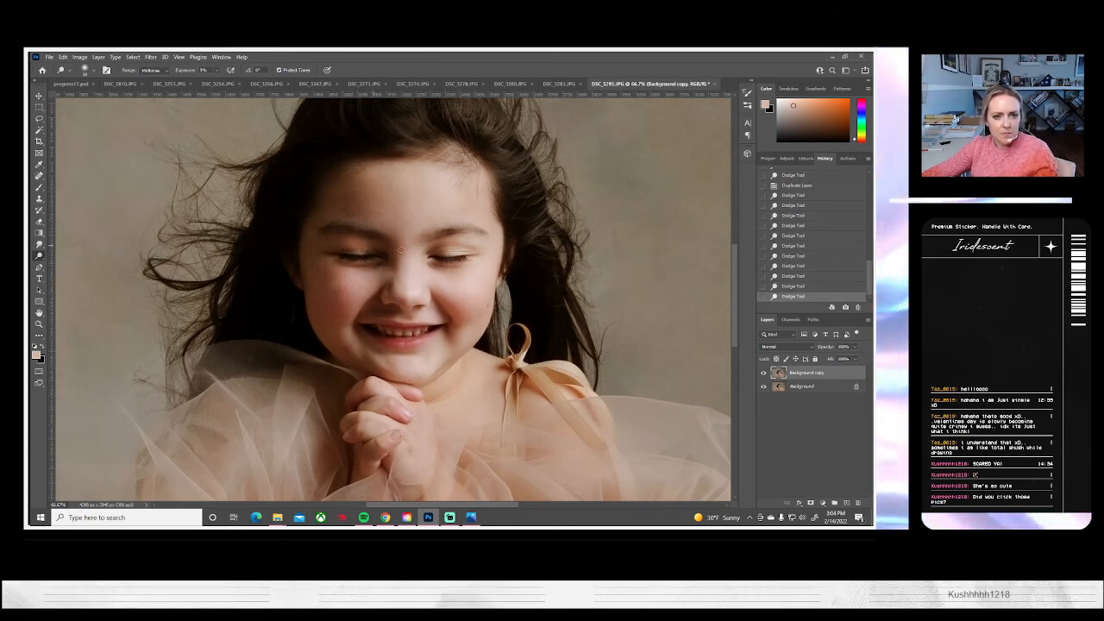
click(416, 294)
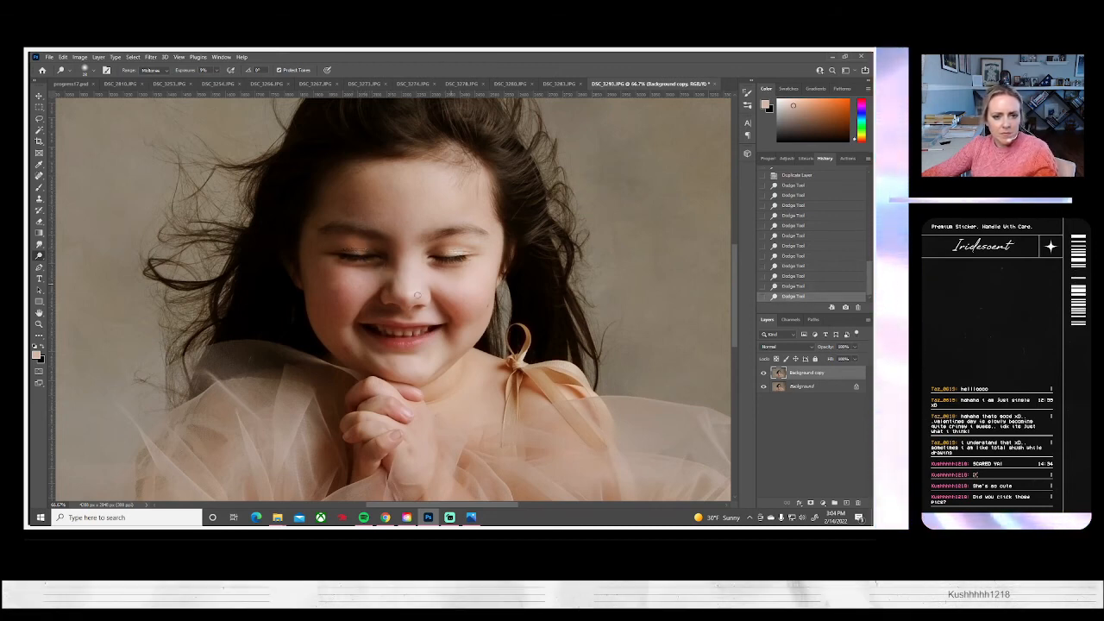
Dodge more highlights on the nose, cheeks and mouth area, first with a larger brush and then a smaller one
click(93, 70)
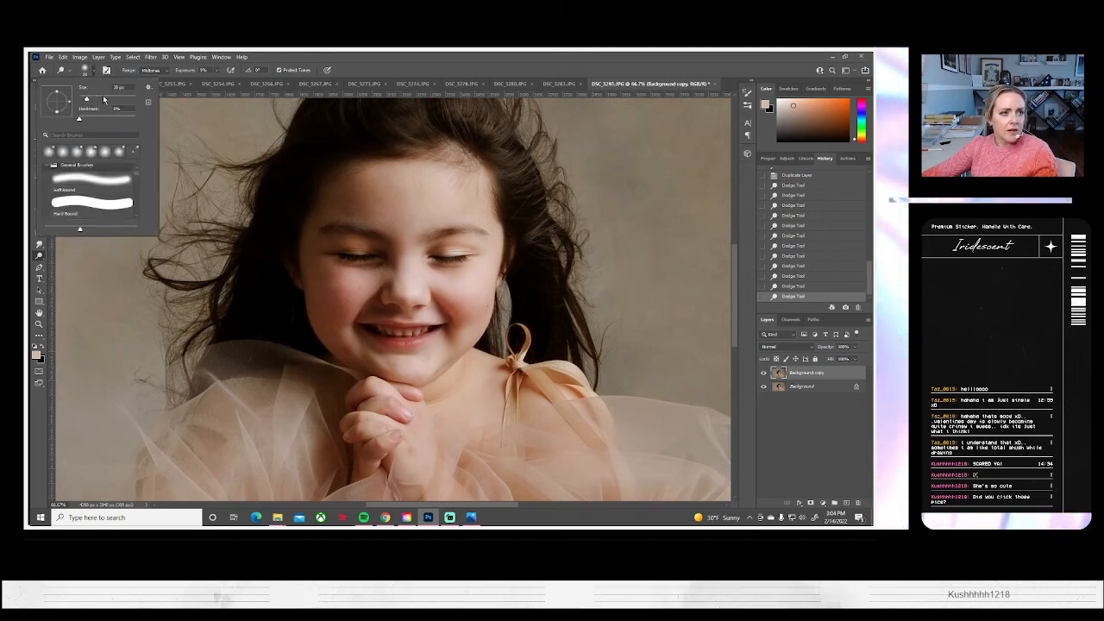
click(414, 290)
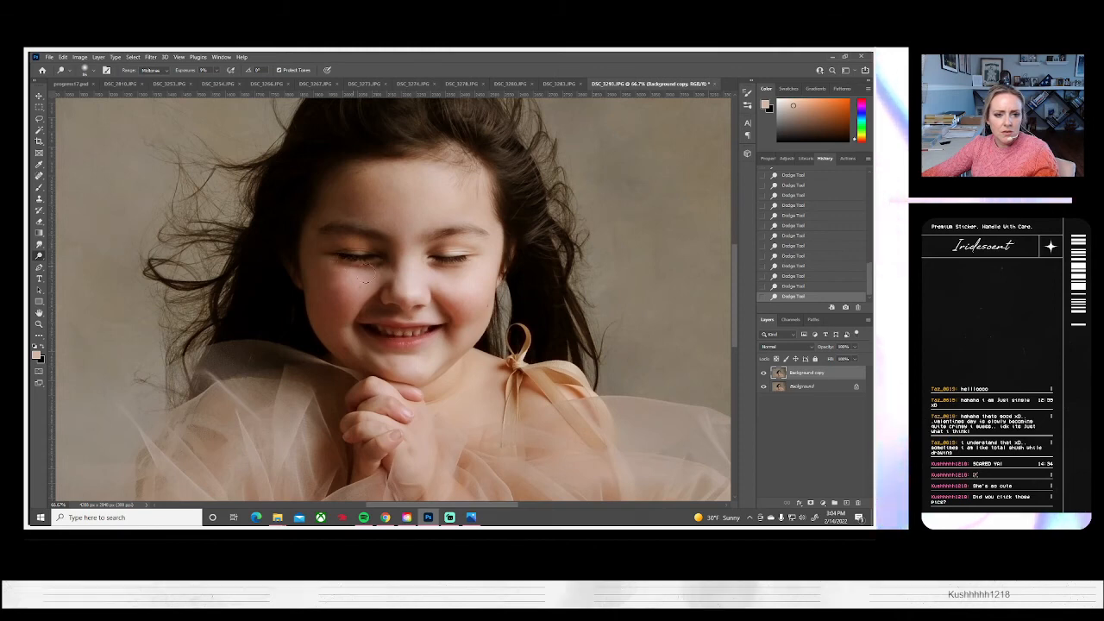
click(94, 73)
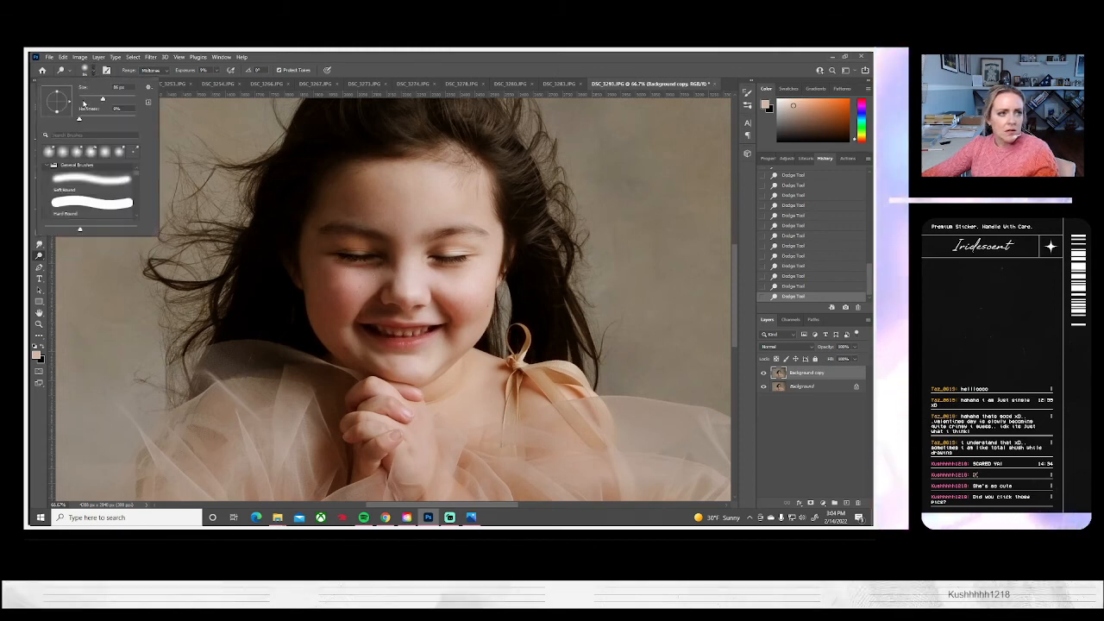
click(84, 99)
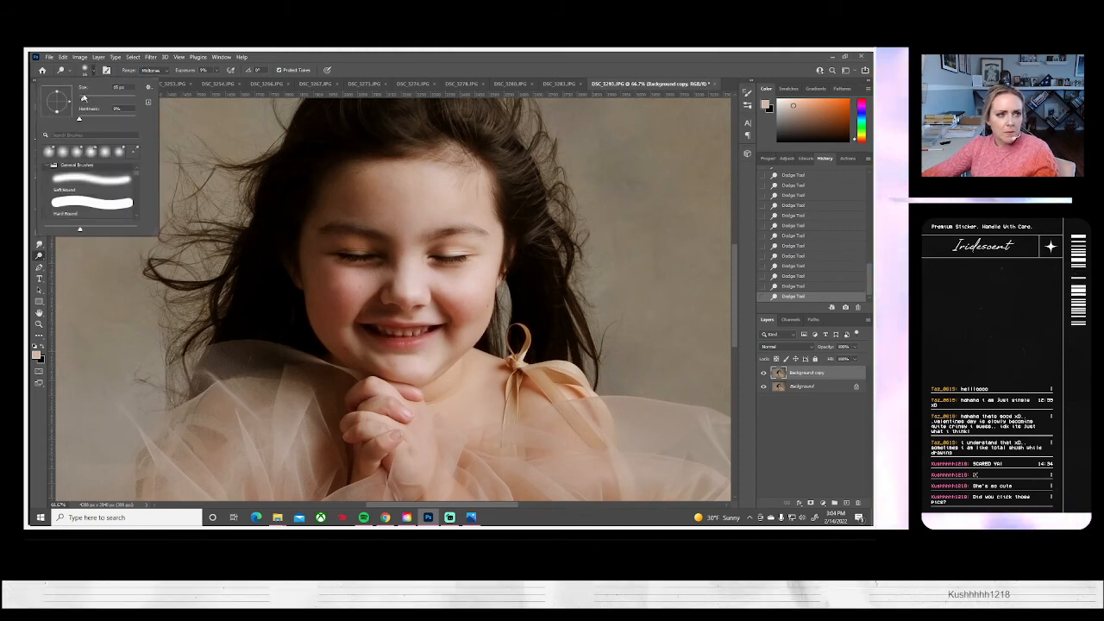
click(417, 320)
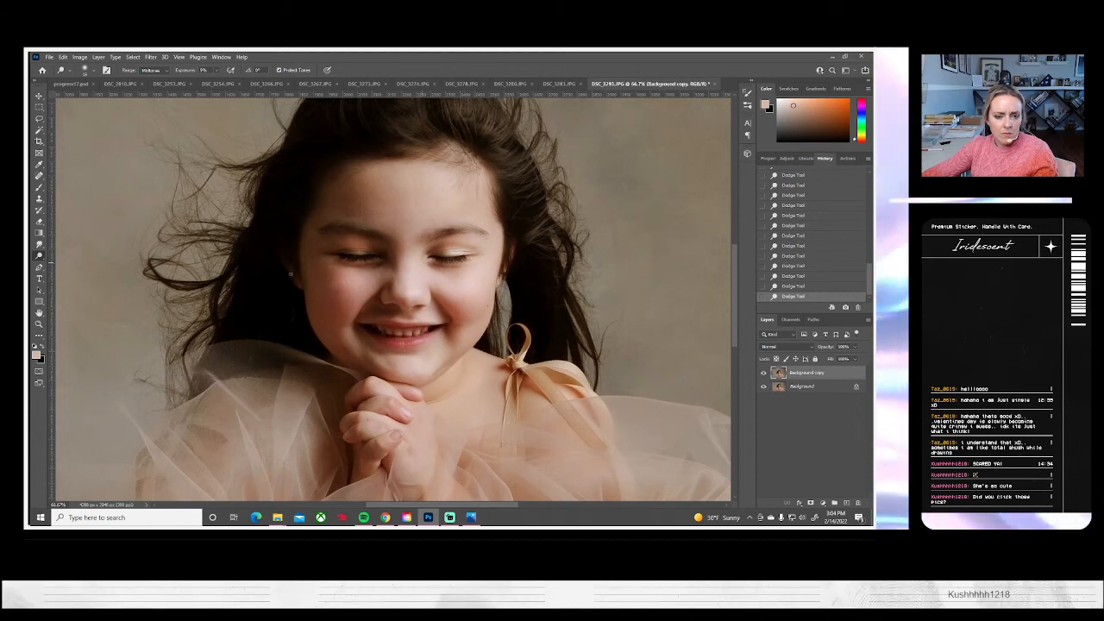
Switch to the Burn tool with a reduced brush size and darken the contours around the nose and eyes
right_click(43, 256)
click(73, 265)
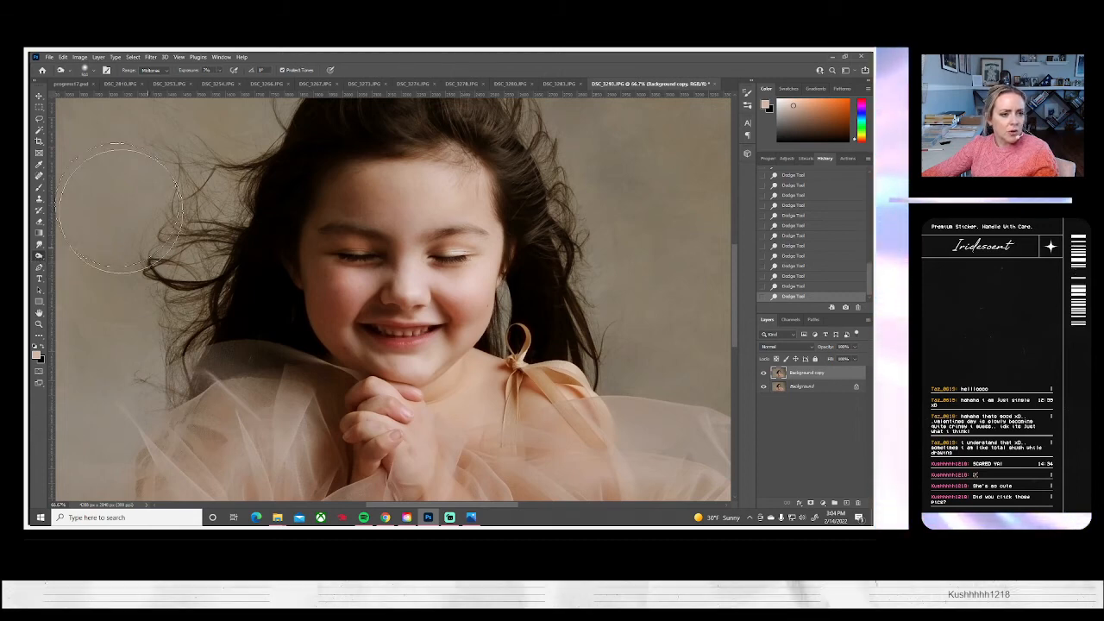
click(86, 70)
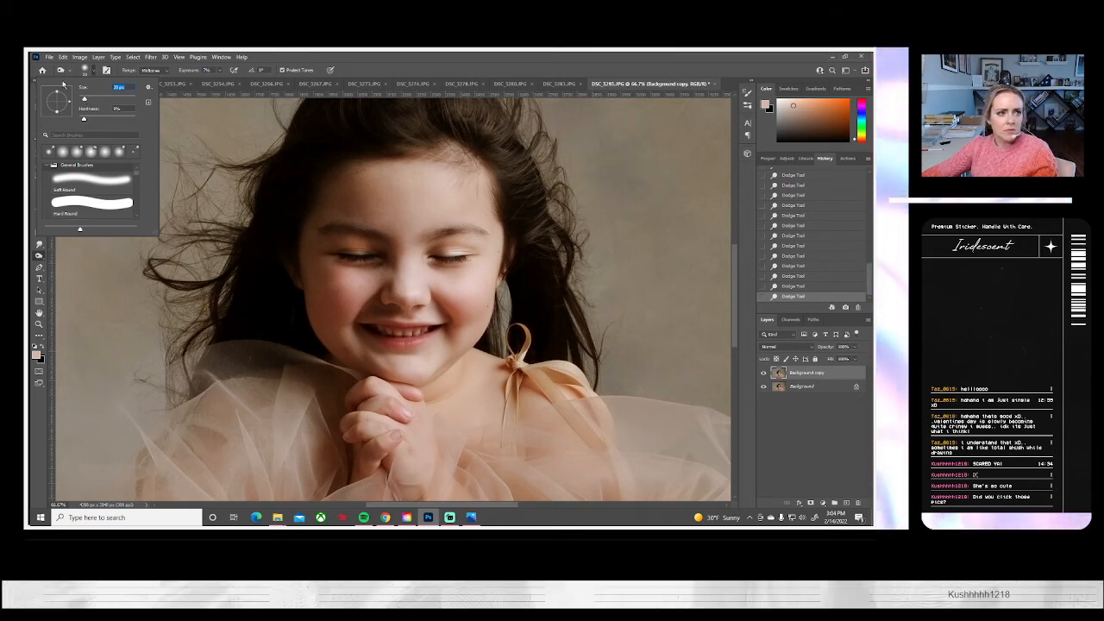
drag(85, 99, 82, 99)
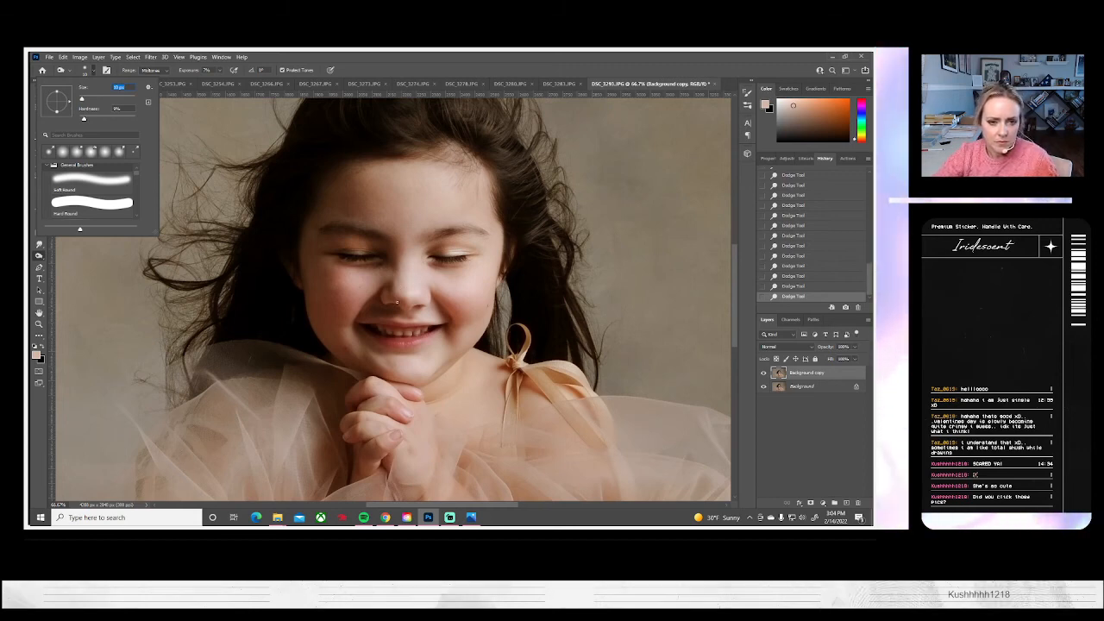
click(432, 297)
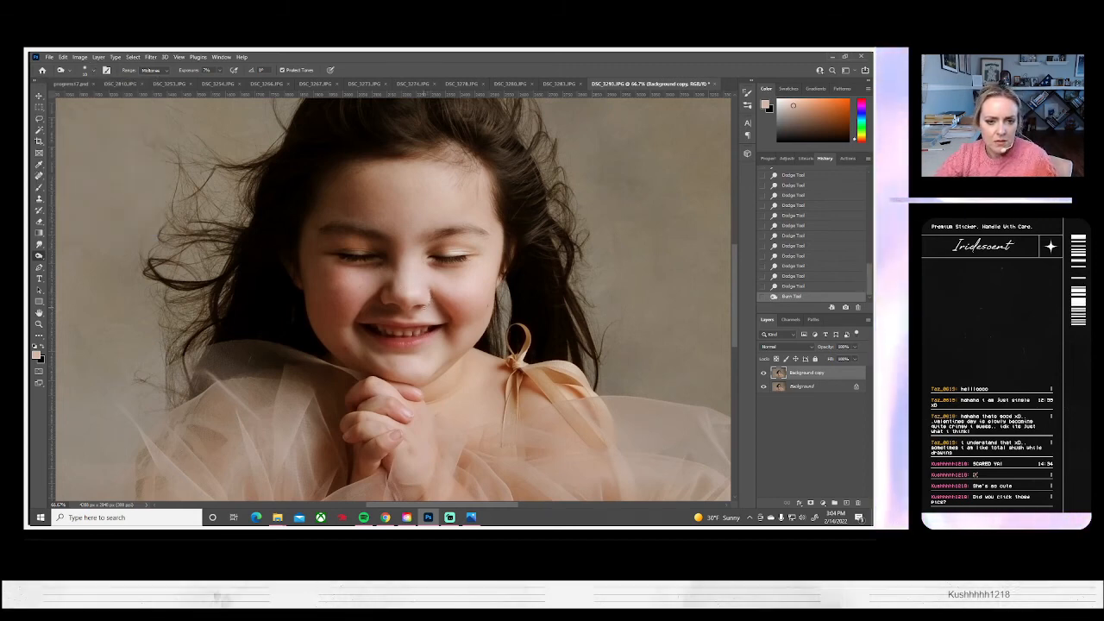
click(418, 305)
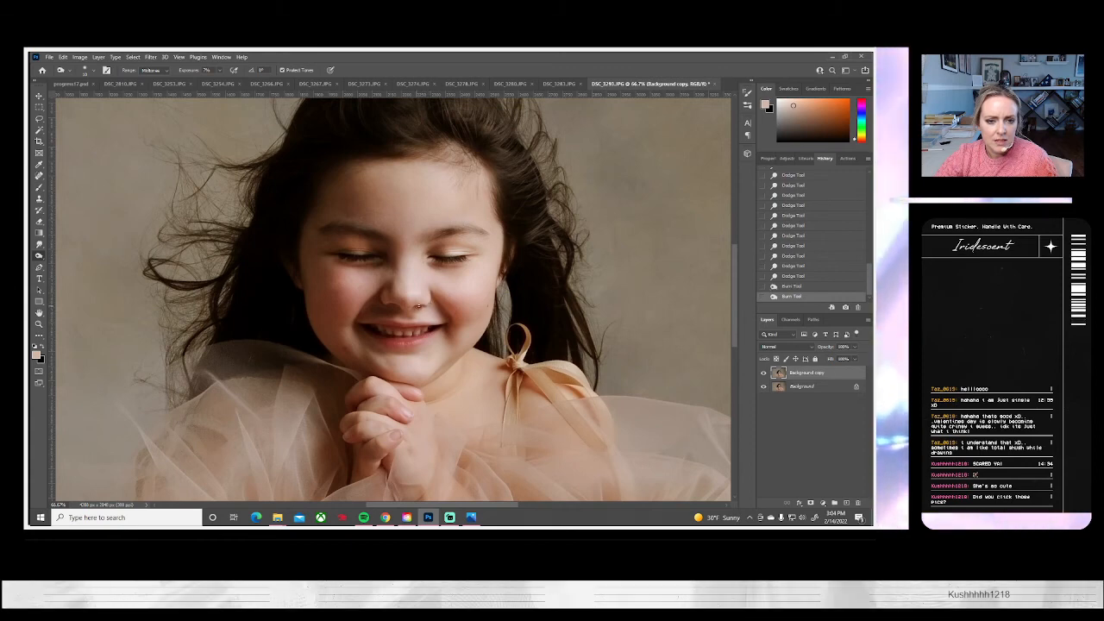
click(404, 312)
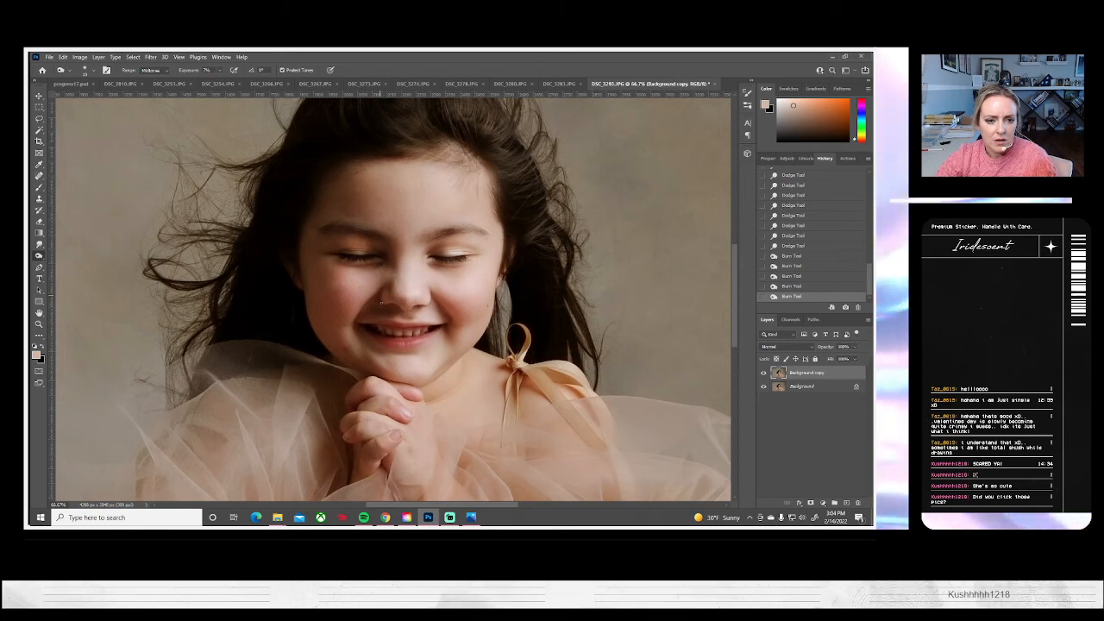
mouse_move(394, 283)
mouse_down()
mouse_move(379, 263)
mouse_move(433, 265)
mouse_move(469, 256)
mouse_move(464, 249)
mouse_up()
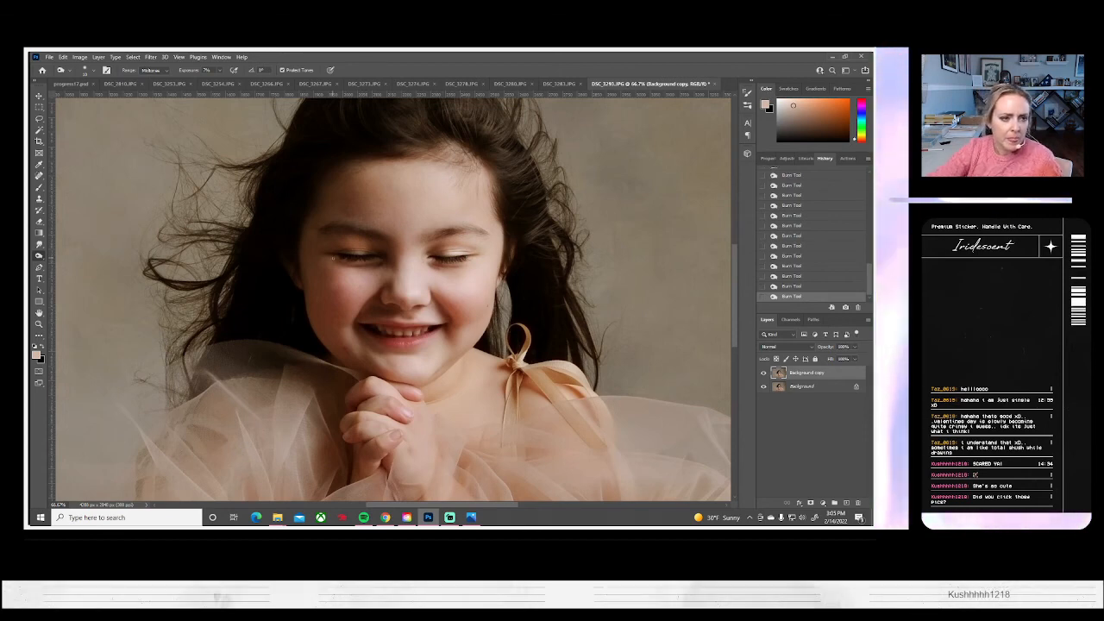
Blend the dodged and burned skin on the cheeks, nose bridge and nose tip with the Smudge tool
click(38, 245)
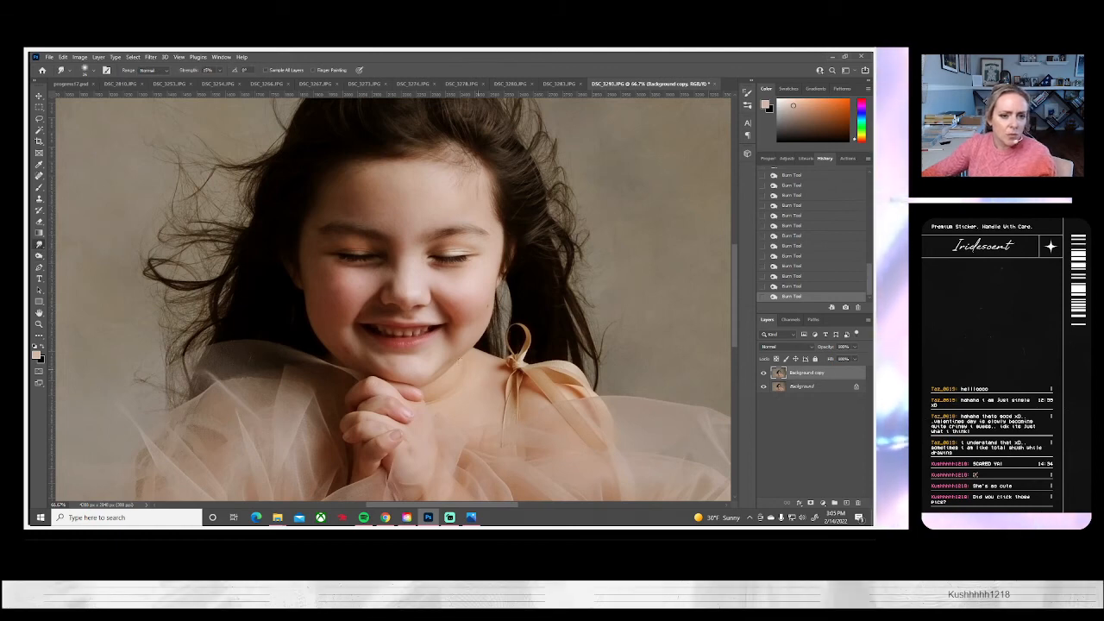
click(87, 70)
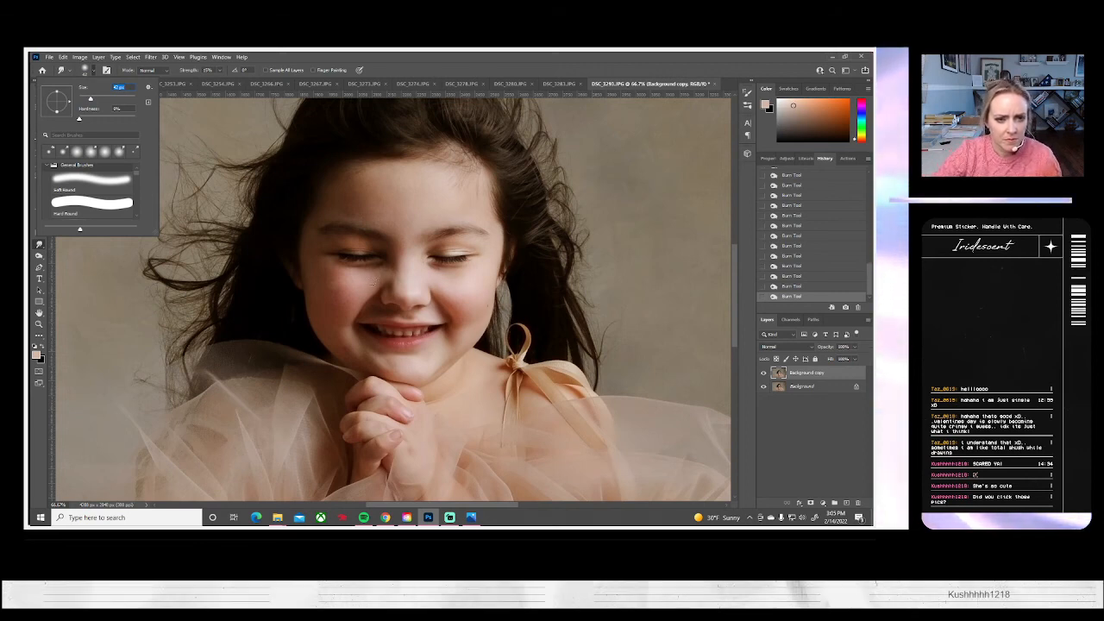
mouse_move(376, 269)
mouse_down()
mouse_move(341, 274)
mouse_move(345, 298)
mouse_move(367, 286)
mouse_move(340, 291)
mouse_move(328, 269)
mouse_move(328, 298)
mouse_up()
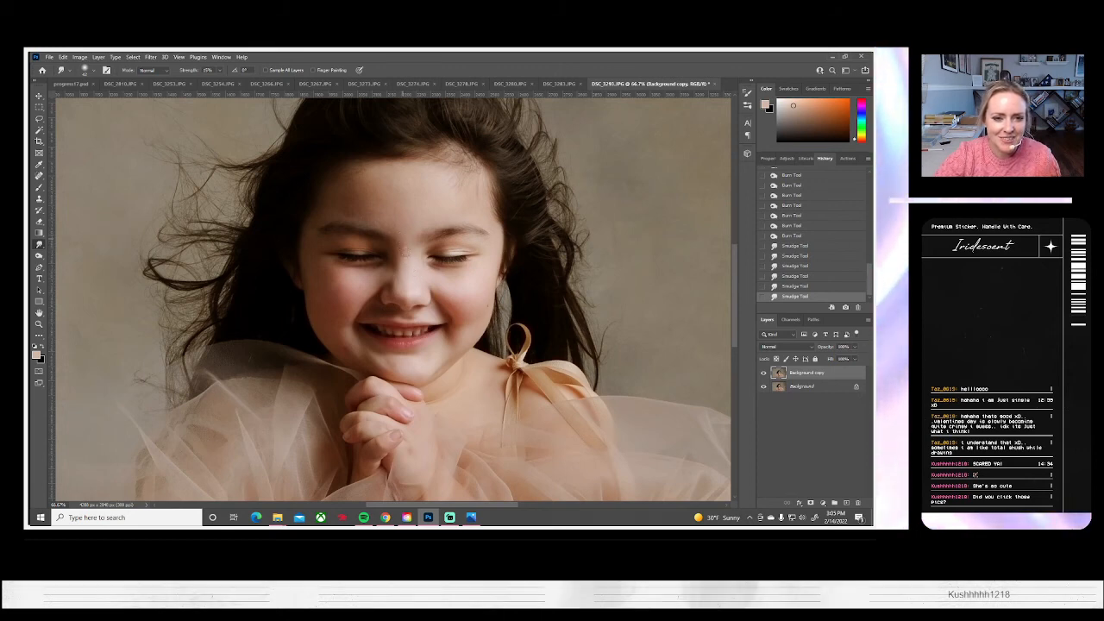
drag(405, 250, 402, 279)
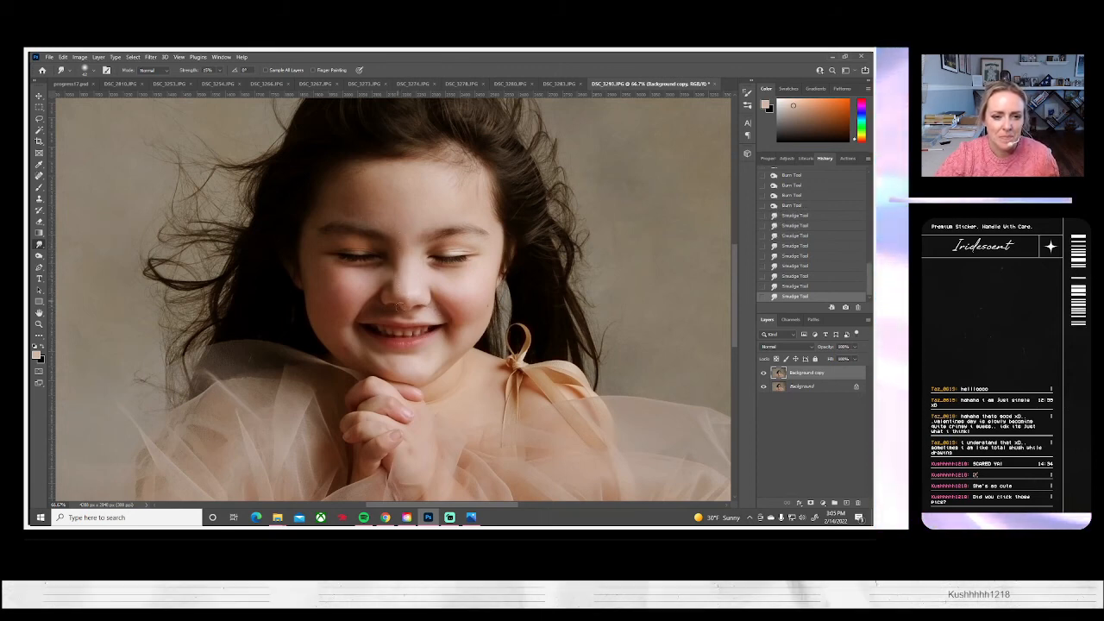
drag(400, 289, 403, 303)
mouse_move(405, 307)
mouse_down()
mouse_move(408, 297)
mouse_move(429, 319)
mouse_move(440, 284)
mouse_up()
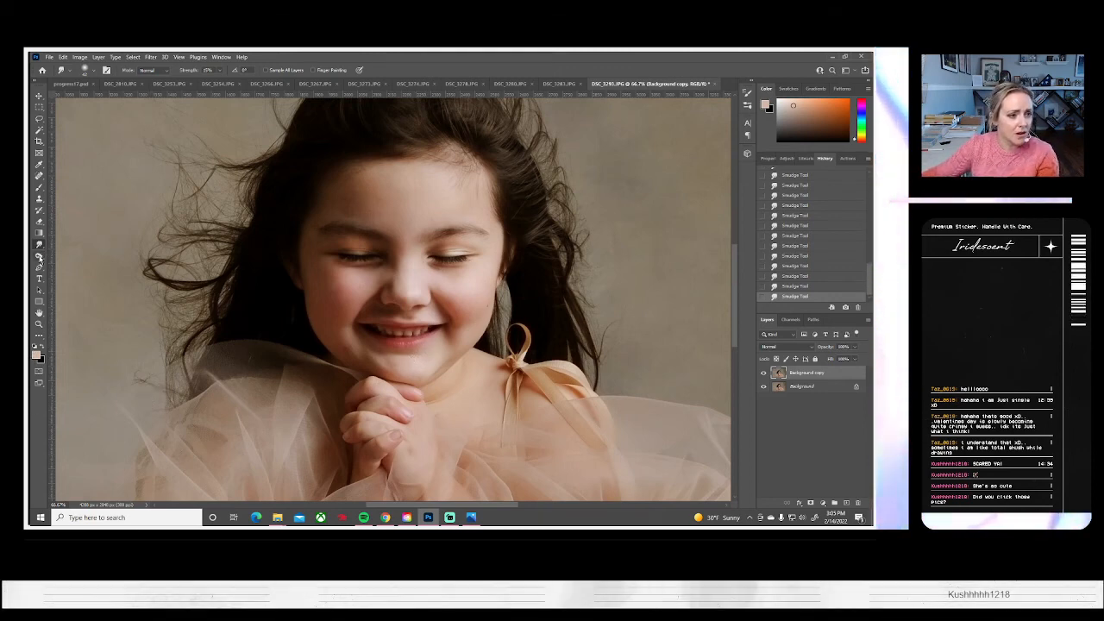
Brighten the hair strands over the crown and along the side of the forehead with the Dodge tool
click(39, 256)
scroll(39, 257, up, 1)
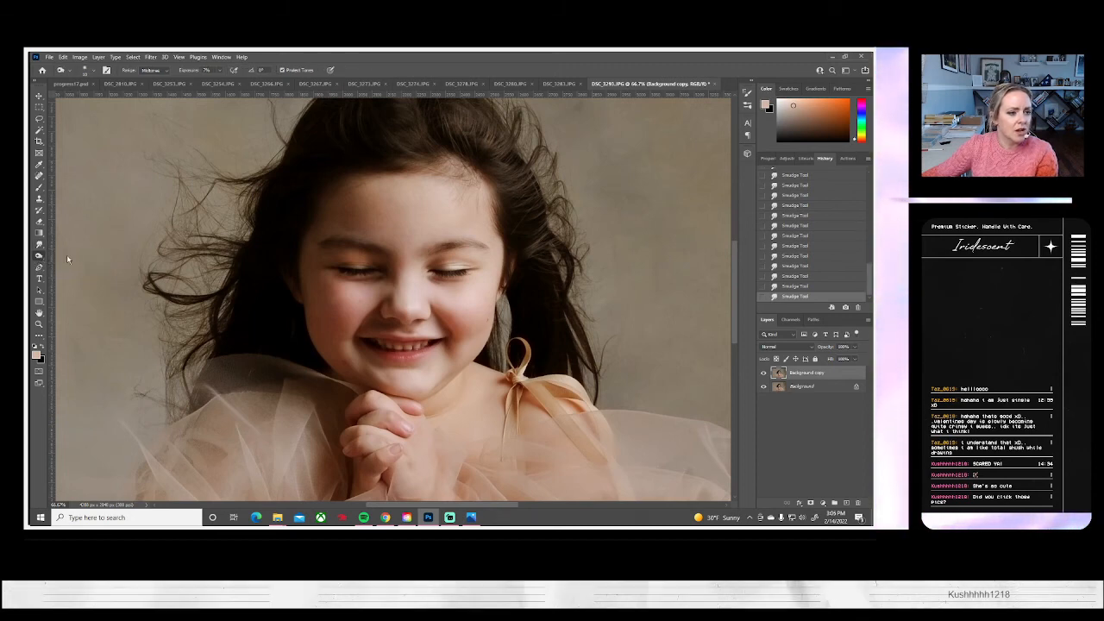
scroll(43, 257, up, 3)
click(87, 71)
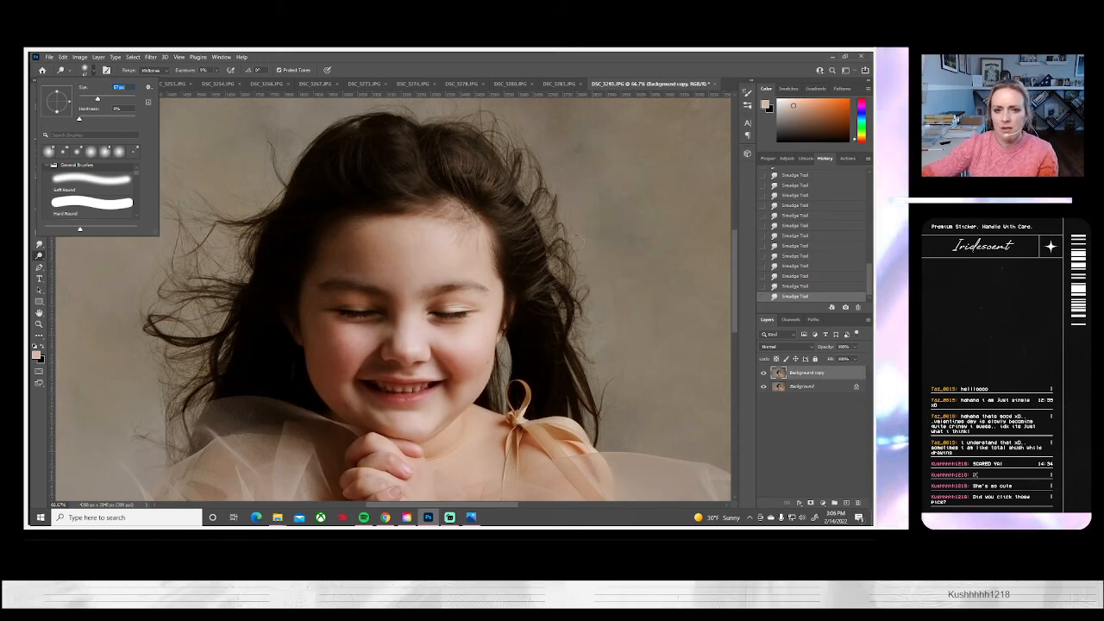
click(445, 180)
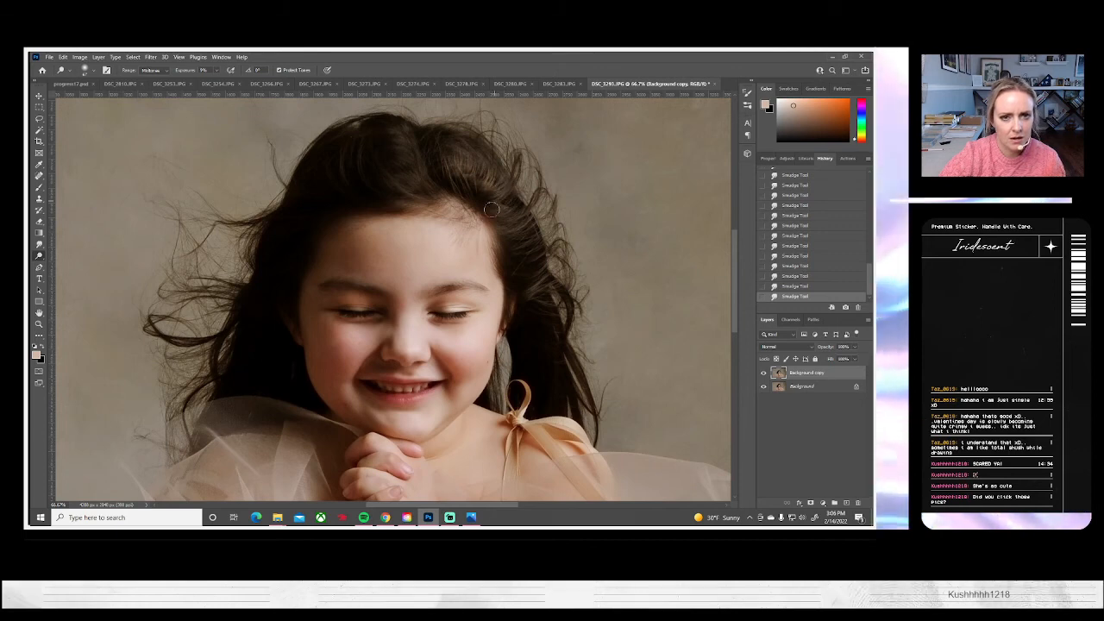
mouse_move(419, 166)
mouse_down()
mouse_move(461, 168)
mouse_move(480, 198)
mouse_up()
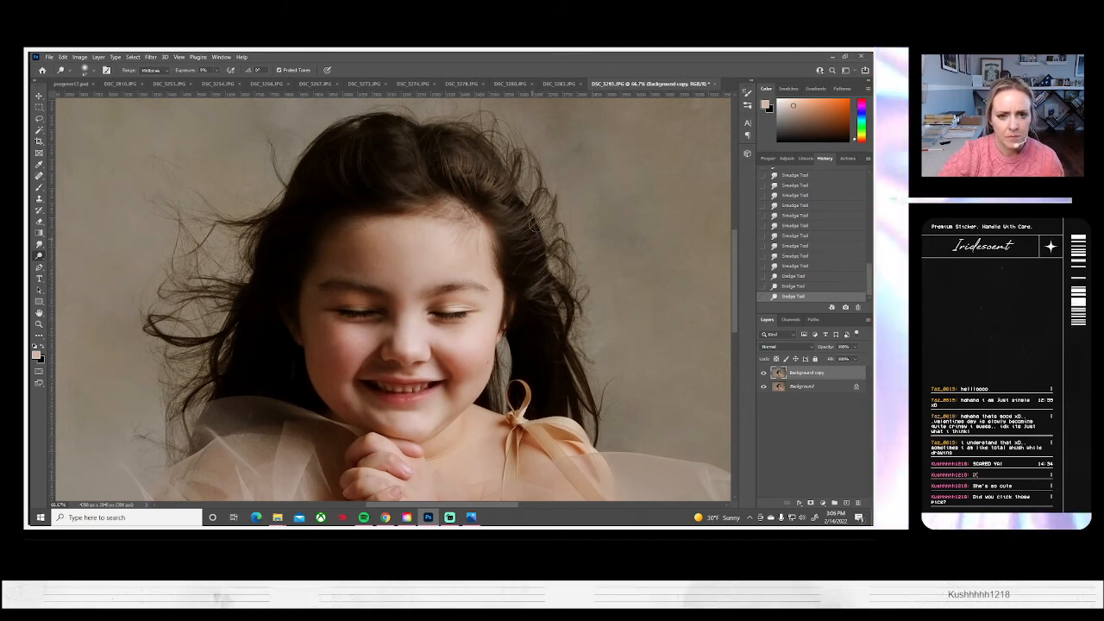
drag(488, 272, 484, 284)
scroll(448, 302, up, 1)
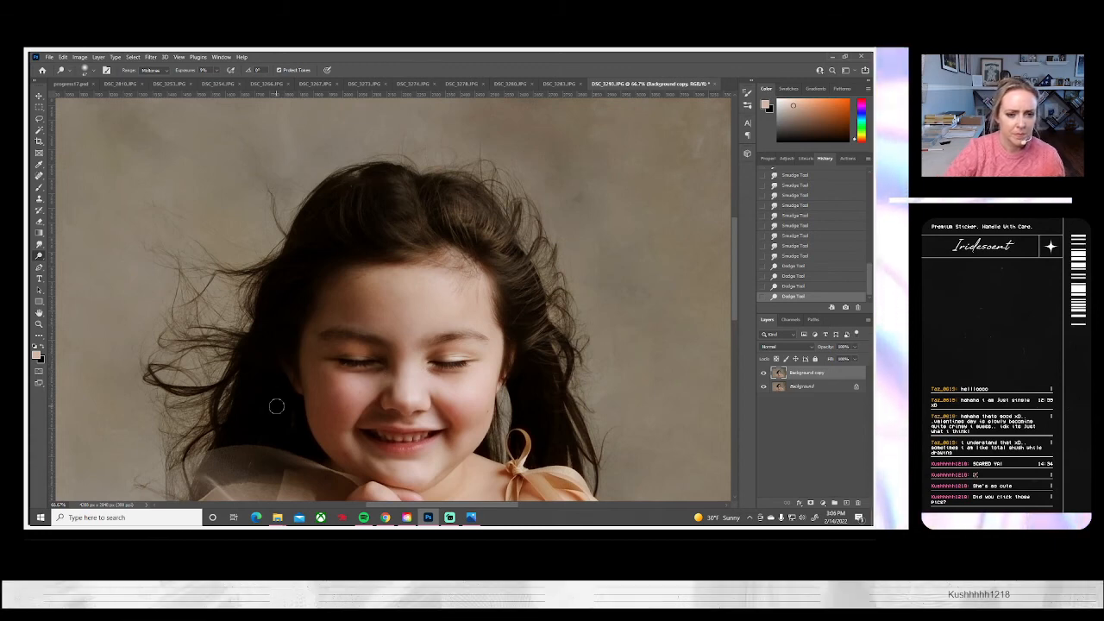
Fit the whole portrait in view and compare it with and without the retouched Background copy layer
scroll(344, 439, down, 1)
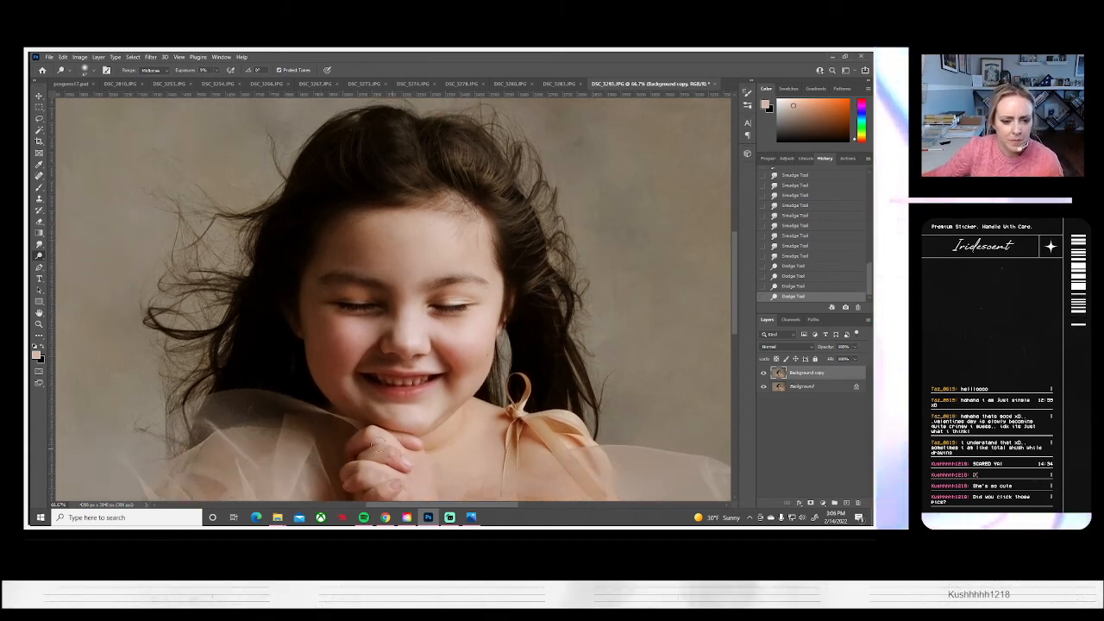
scroll(362, 438, down, 1)
click(39, 324)
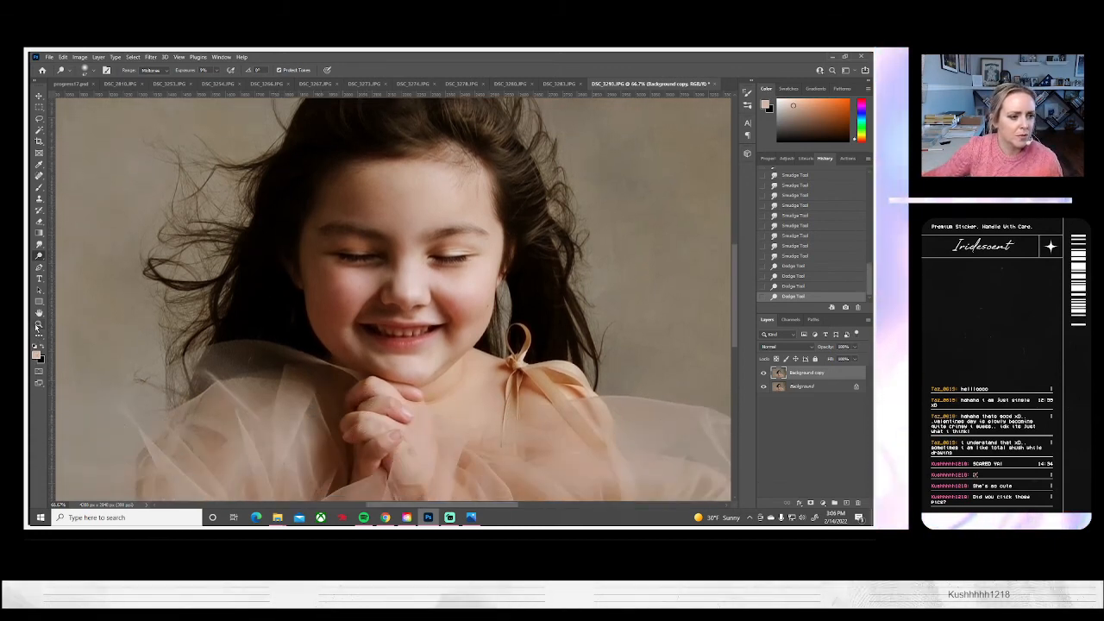
click(293, 70)
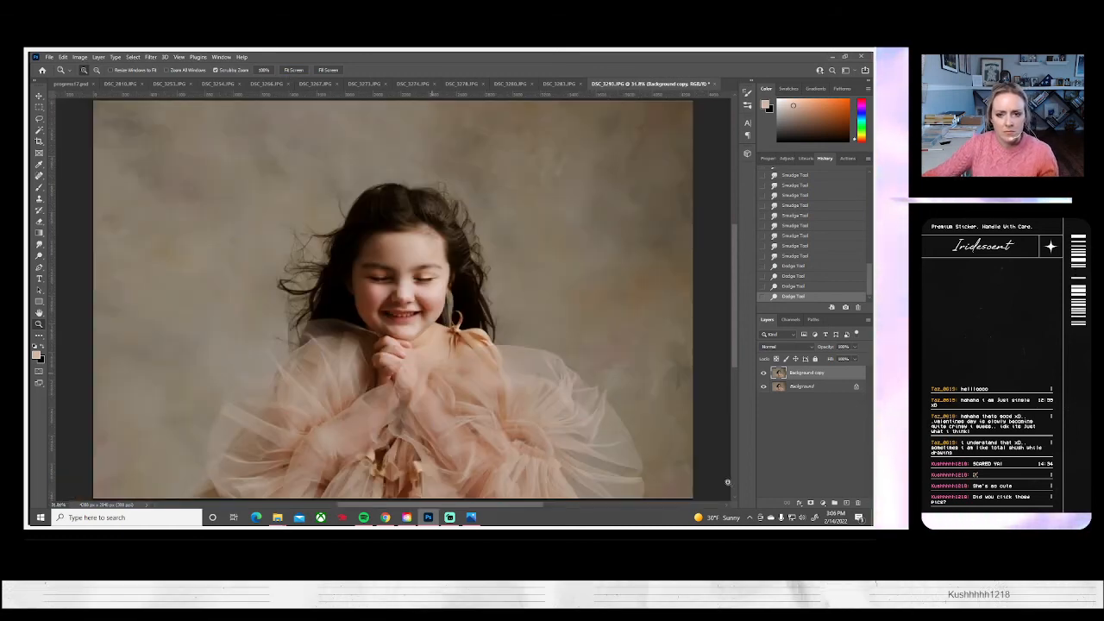
click(763, 373)
click(762, 373)
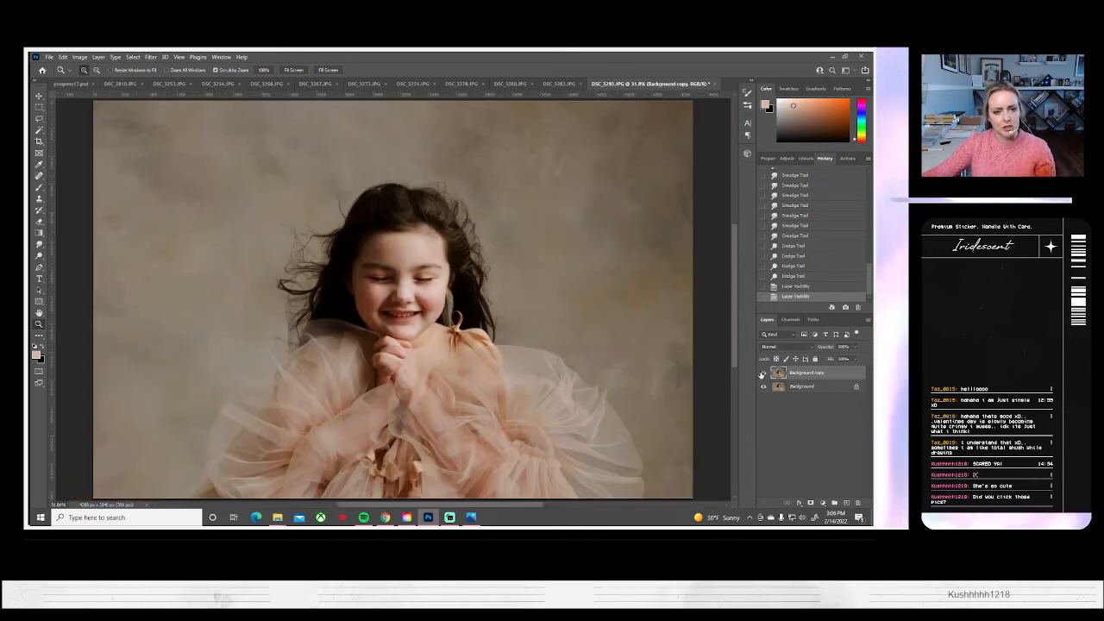
click(762, 374)
click(762, 373)
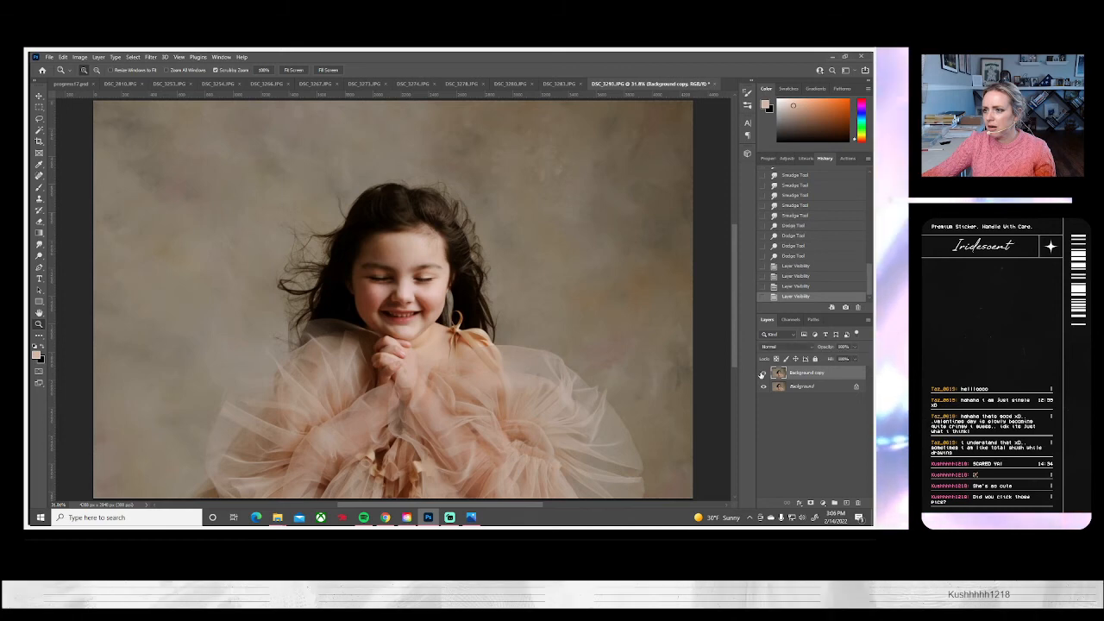
Flatten the DSC_3293 image and save it to the computer as a JPEG, closing the finished file
click(97, 56)
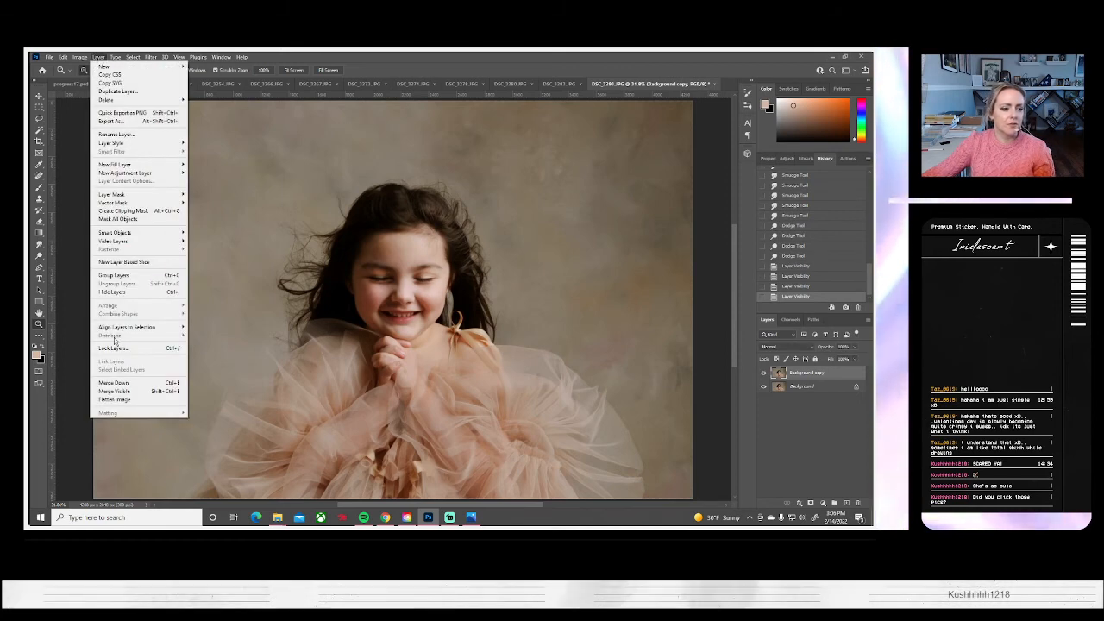
click(120, 397)
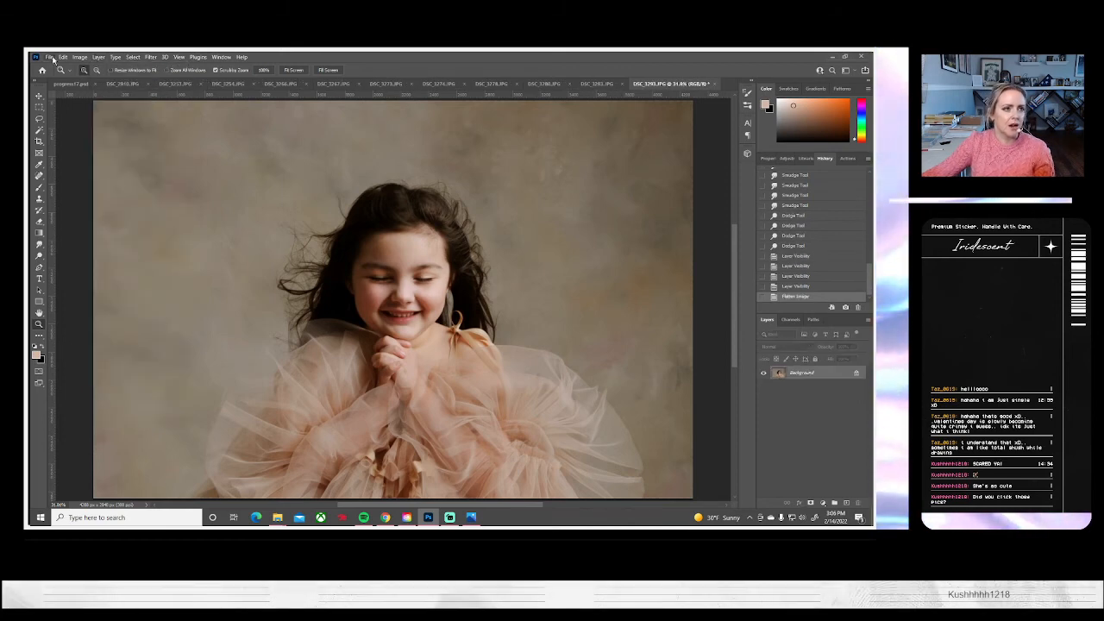
click(49, 57)
click(69, 163)
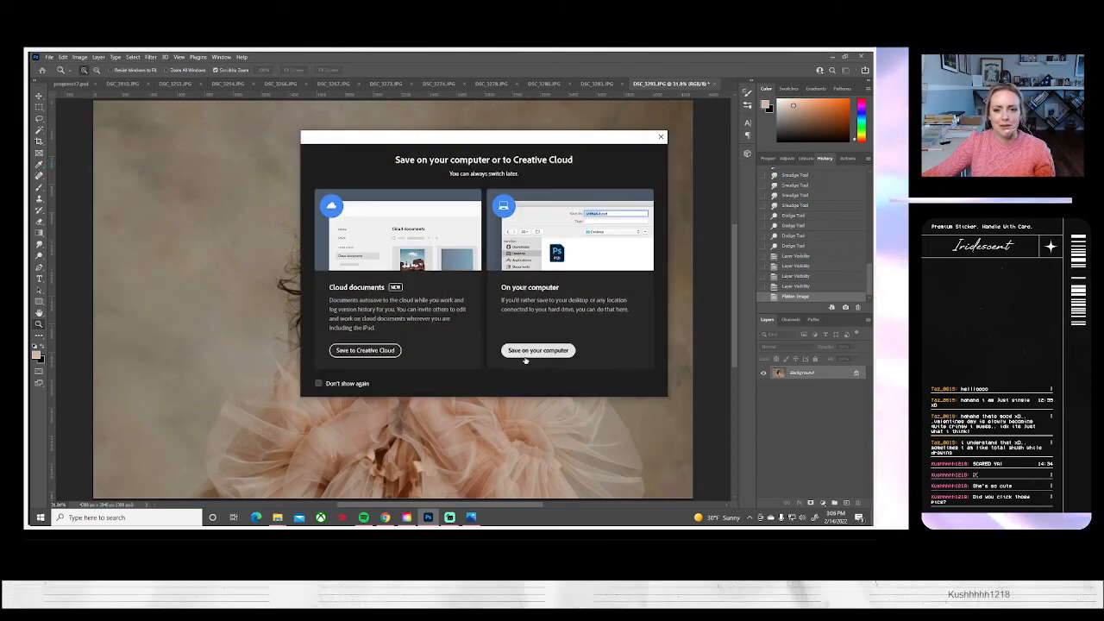
click(531, 351)
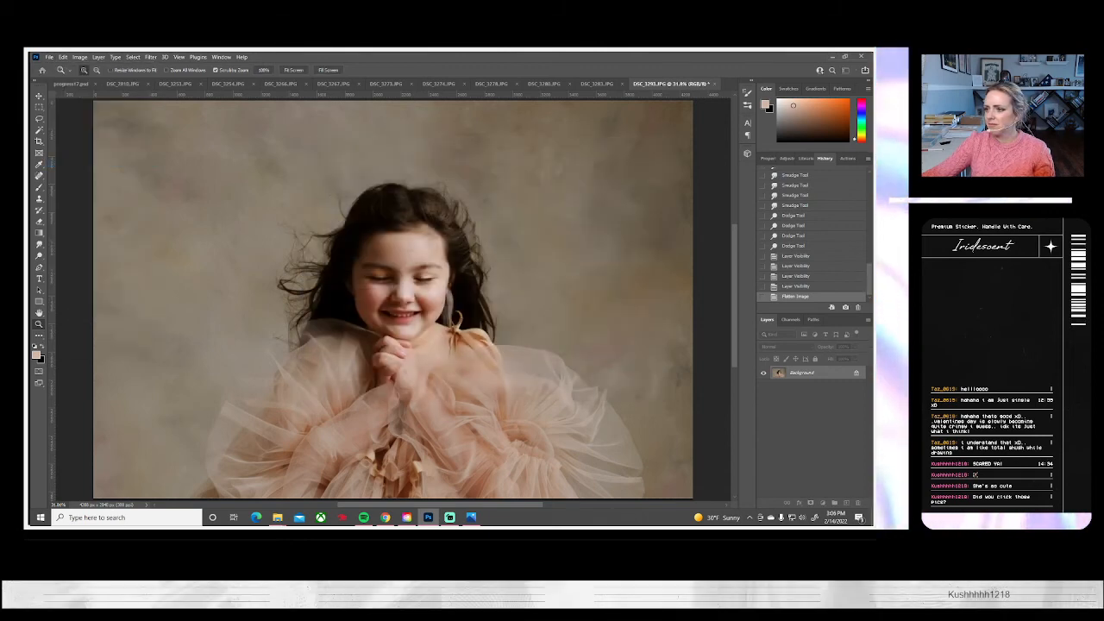
key(Return)
click(501, 167)
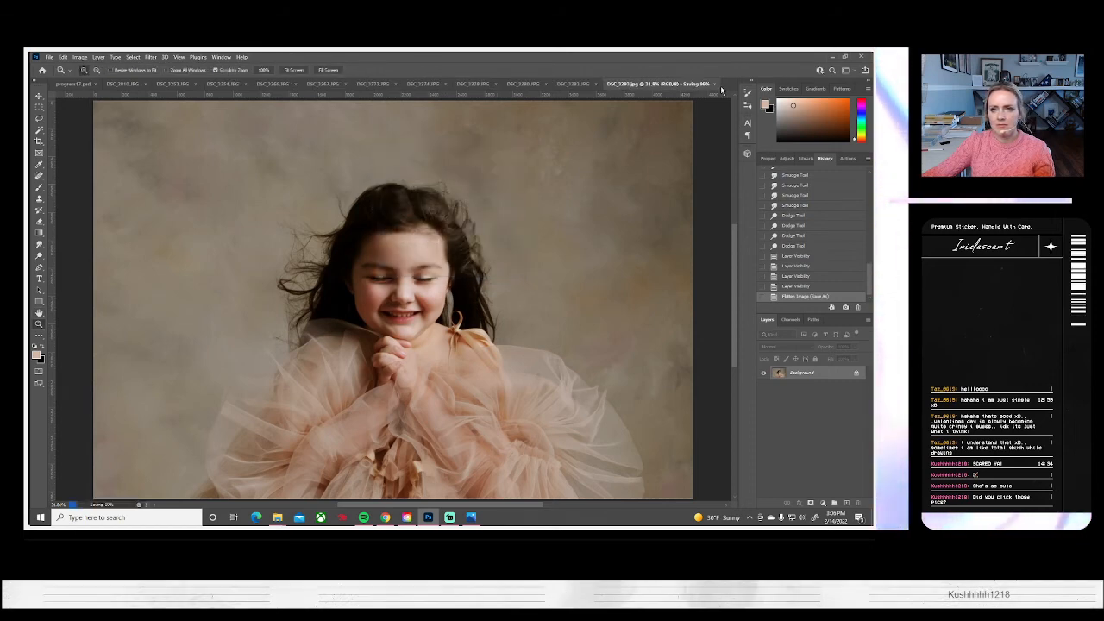
click(714, 84)
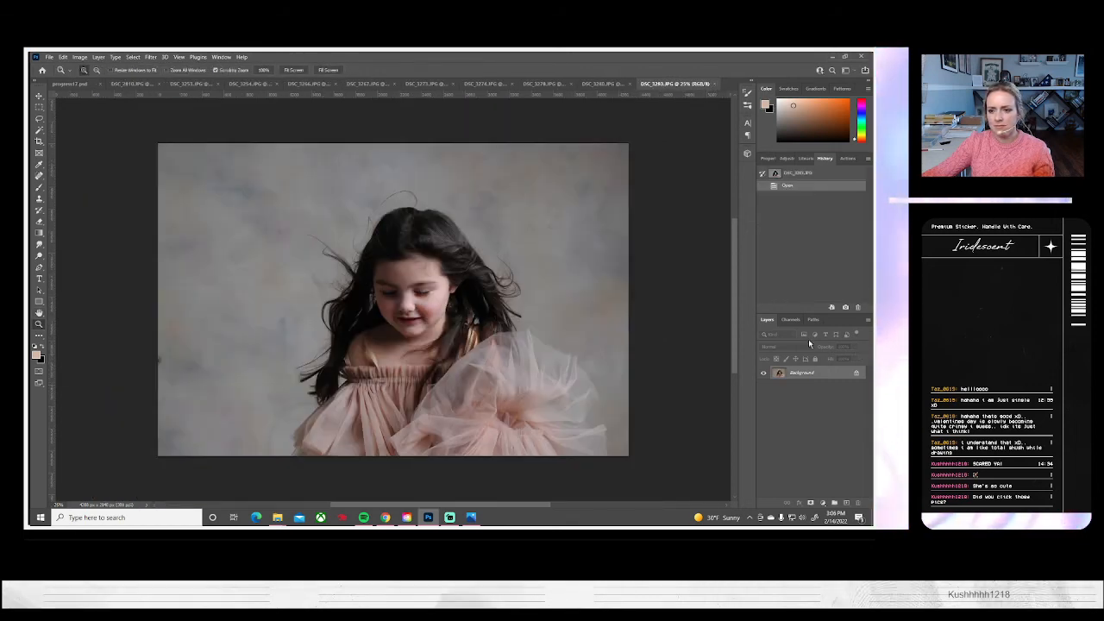
Run the "Basic - color, levels, curves" action on DSC_3283 and clean the backdrop's left edge with the Clone Stamp
click(844, 158)
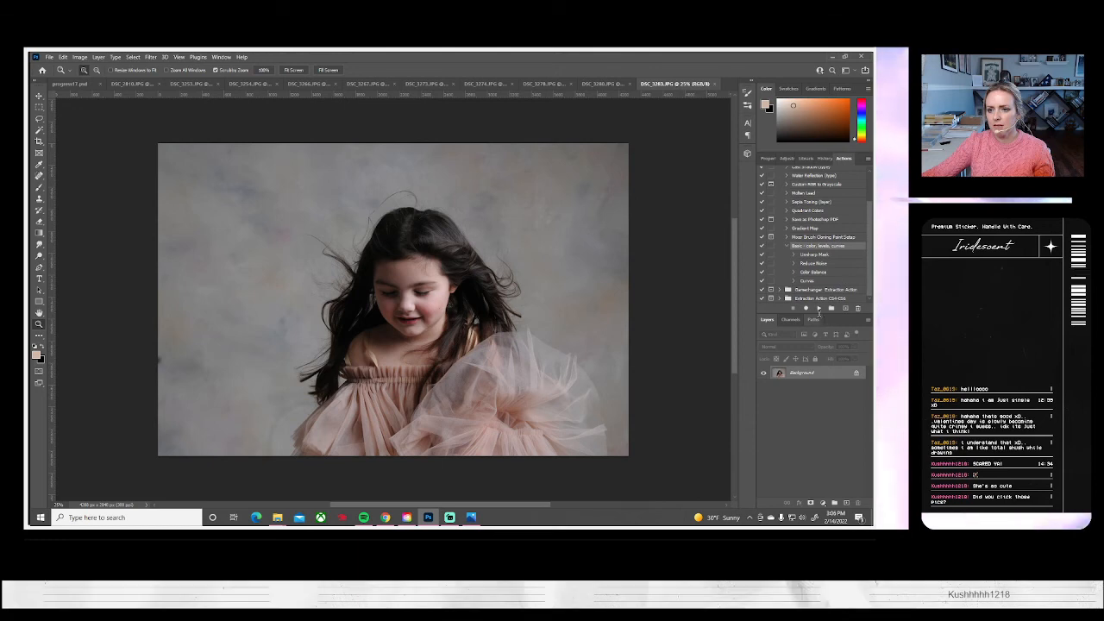
click(818, 308)
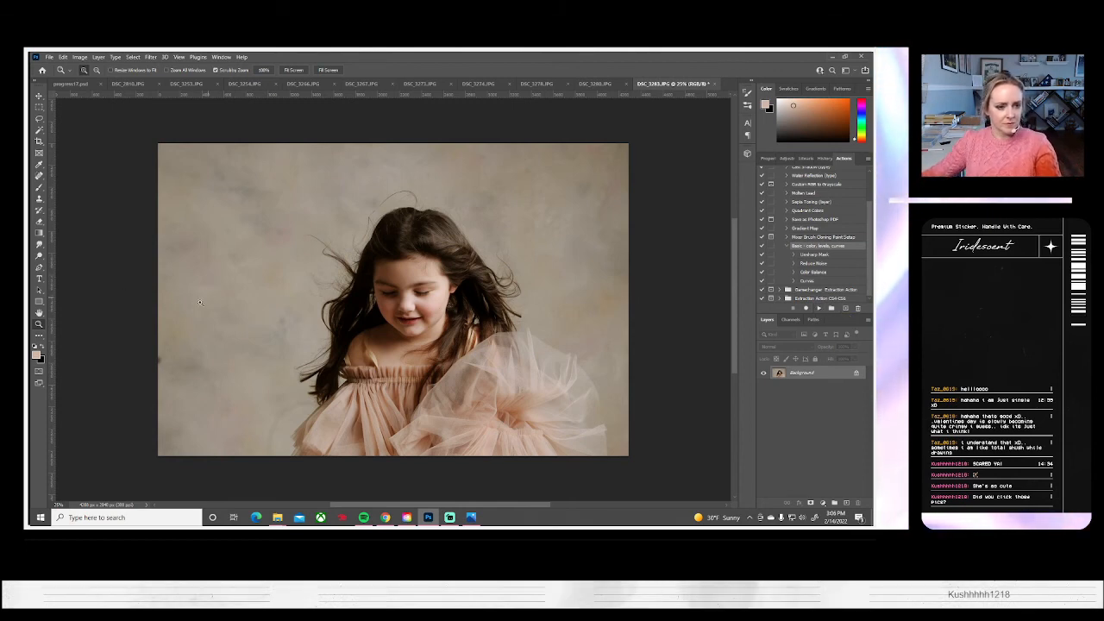
click(38, 198)
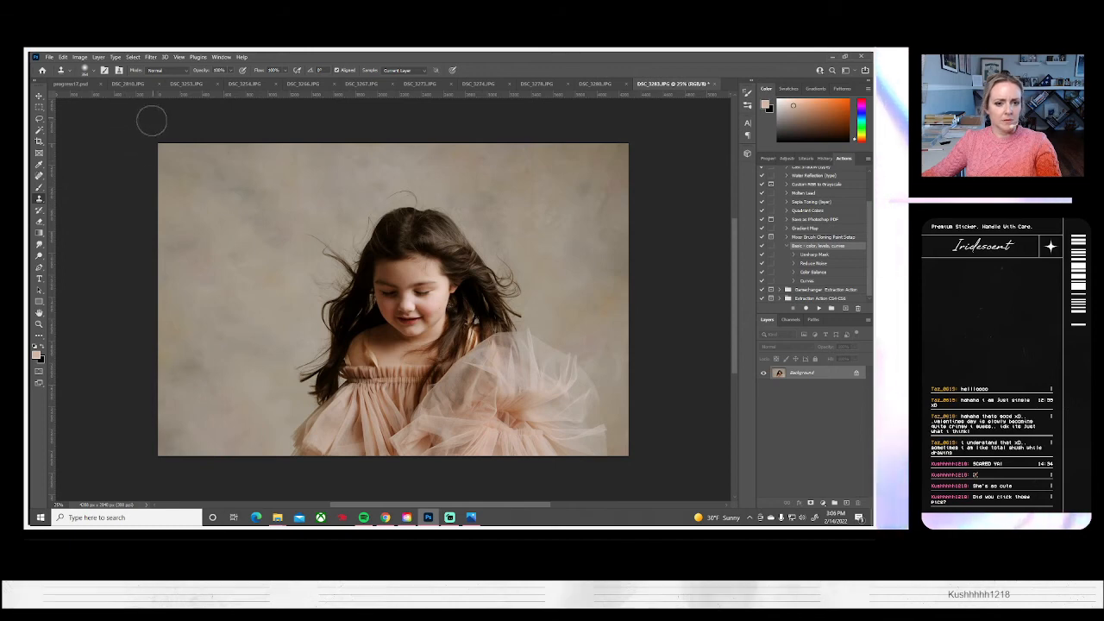
Save DSC_3283 to the computer as a JPEG at quality 10, and close it along with the unedited DSC_3280
click(49, 57)
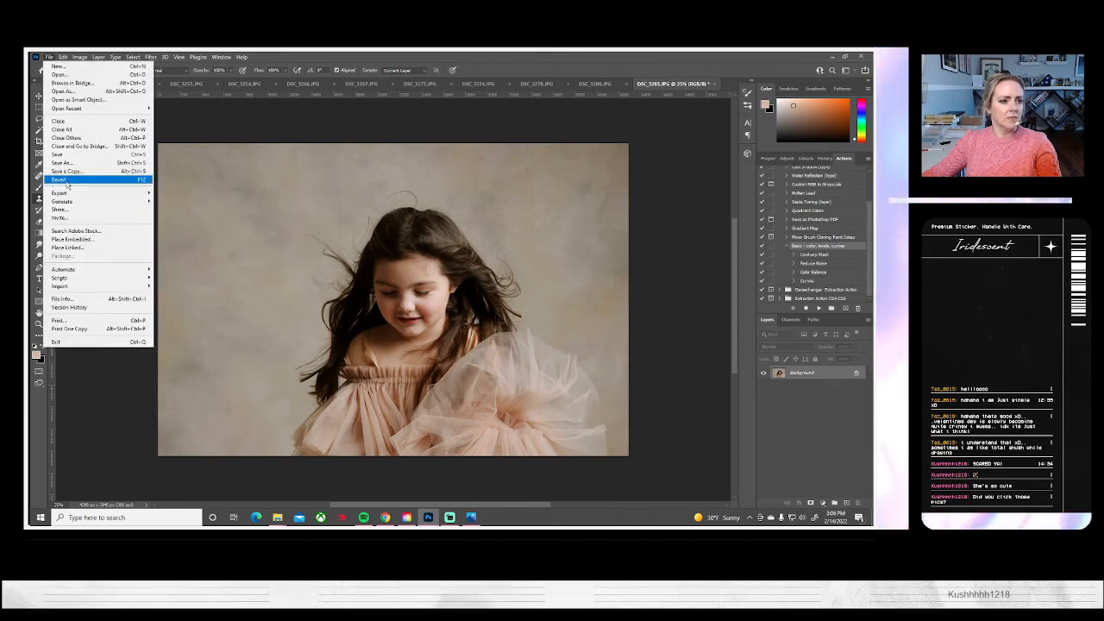
click(73, 171)
click(523, 351)
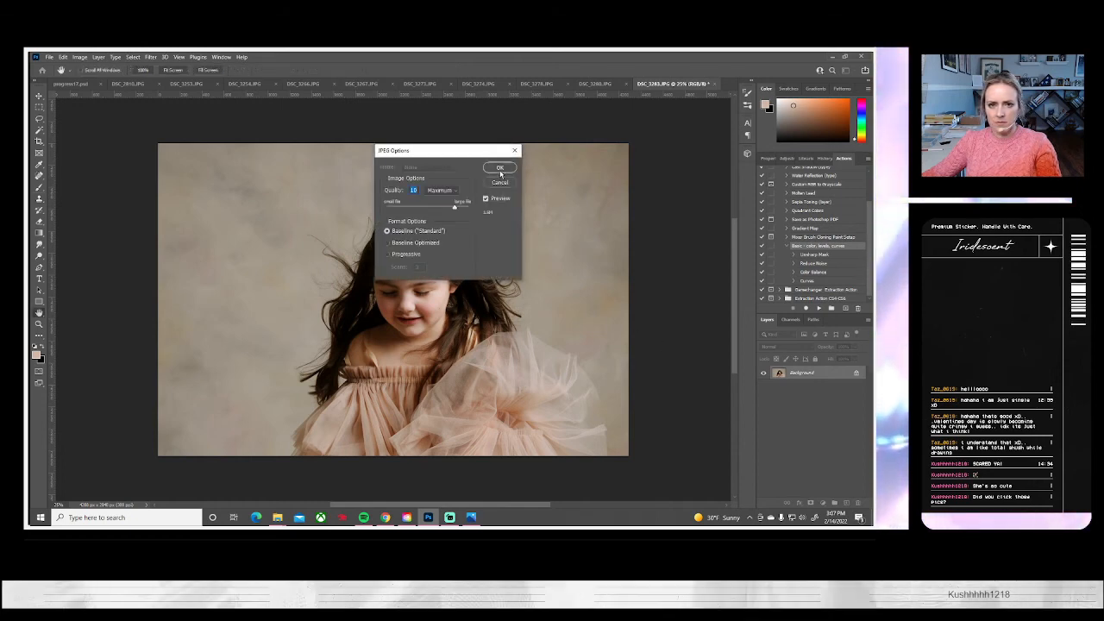
click(500, 169)
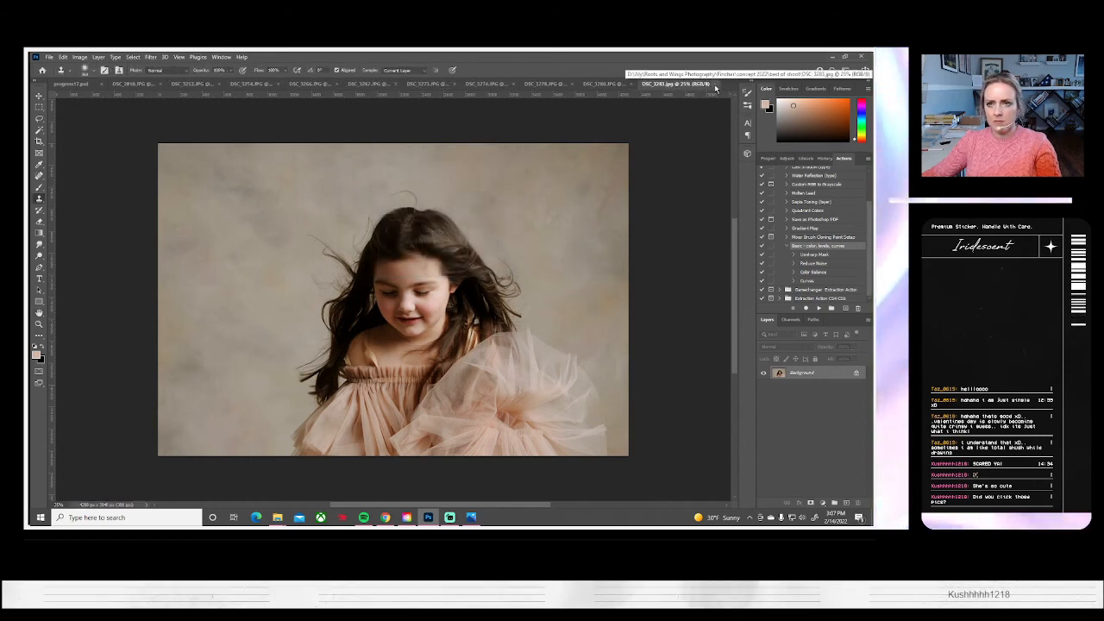
key(ctrl+w)
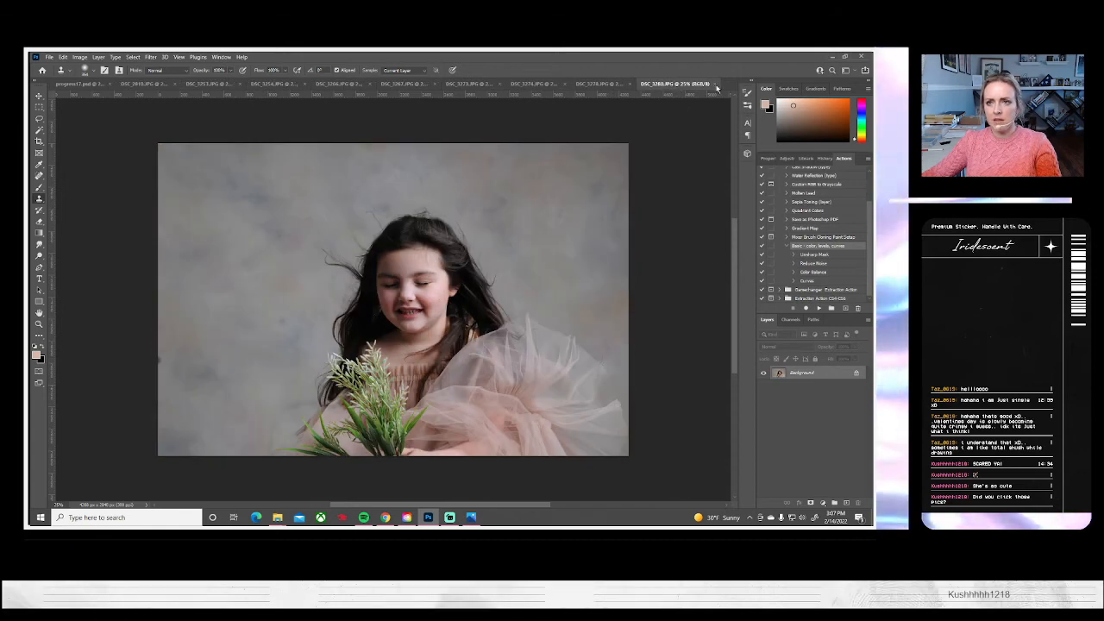
key(ctrl+w)
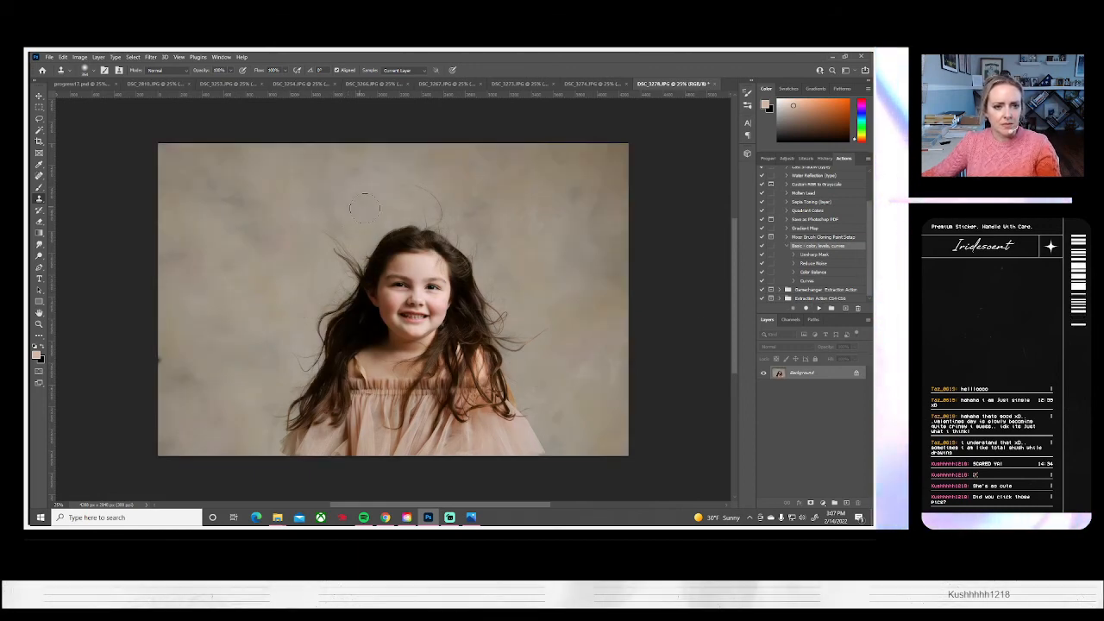
Clone out the dark mark at the left edge of DSC_3278's backdrop and the stray hair loop above the head
alt+click(186, 345)
drag(157, 357, 158, 361)
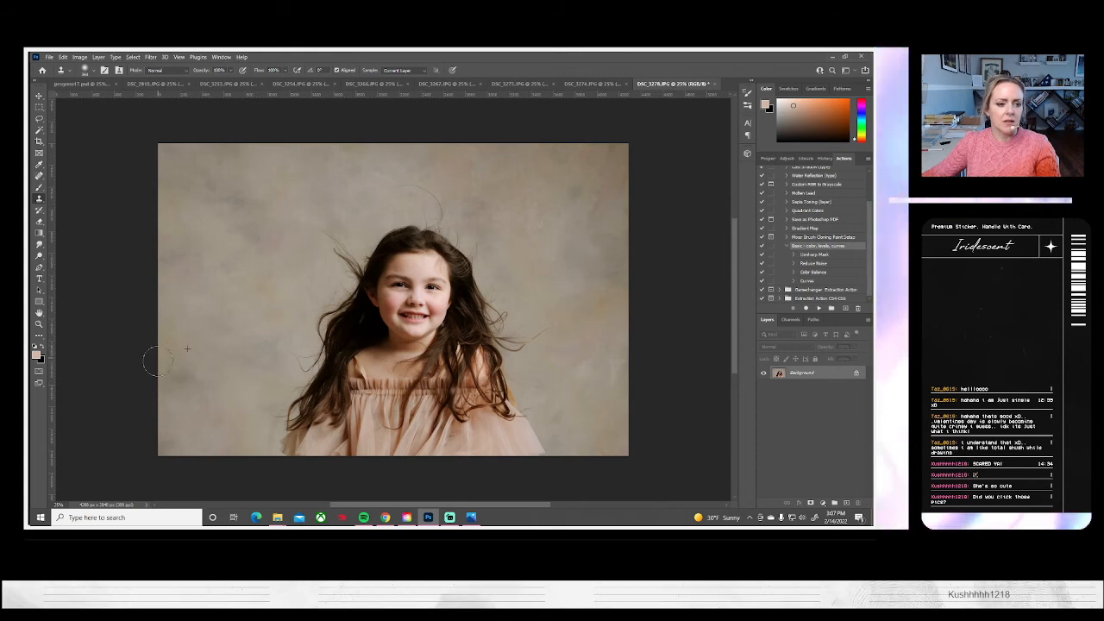
drag(260, 421, 259, 439)
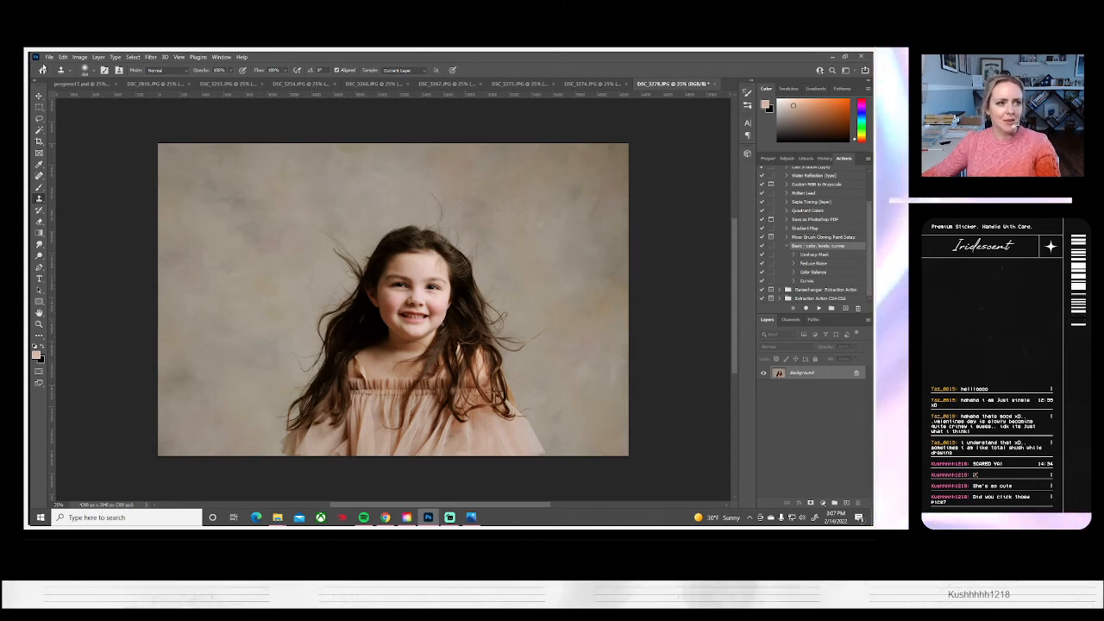
Save DSC_3278 to the computer as a JPEG, and close it along with the unedited DSC_3274
click(49, 57)
click(86, 166)
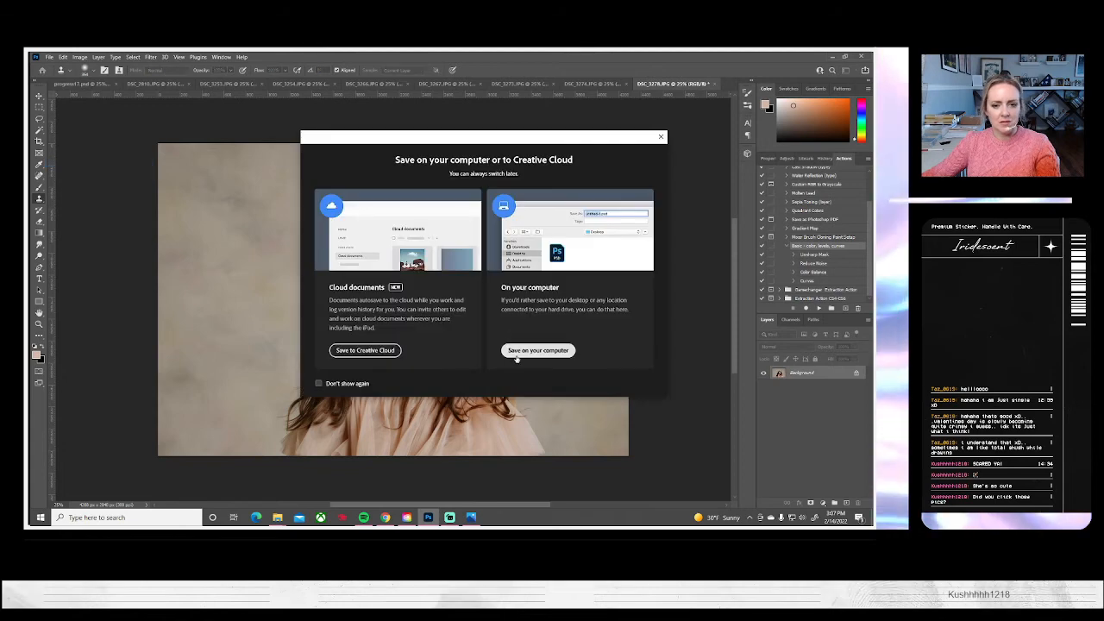
click(517, 354)
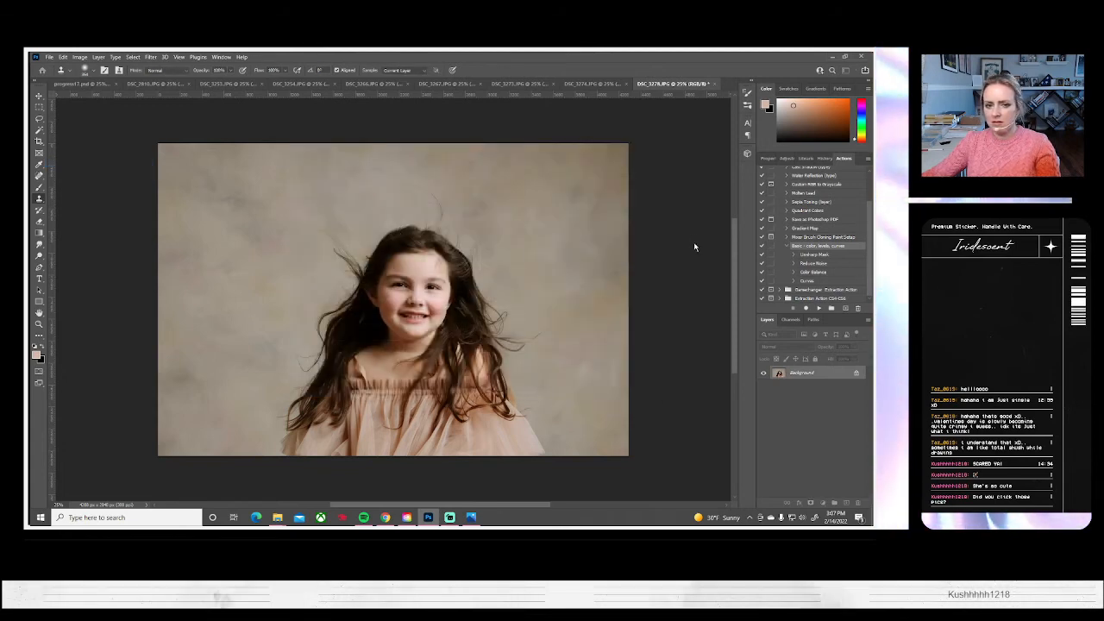
click(501, 168)
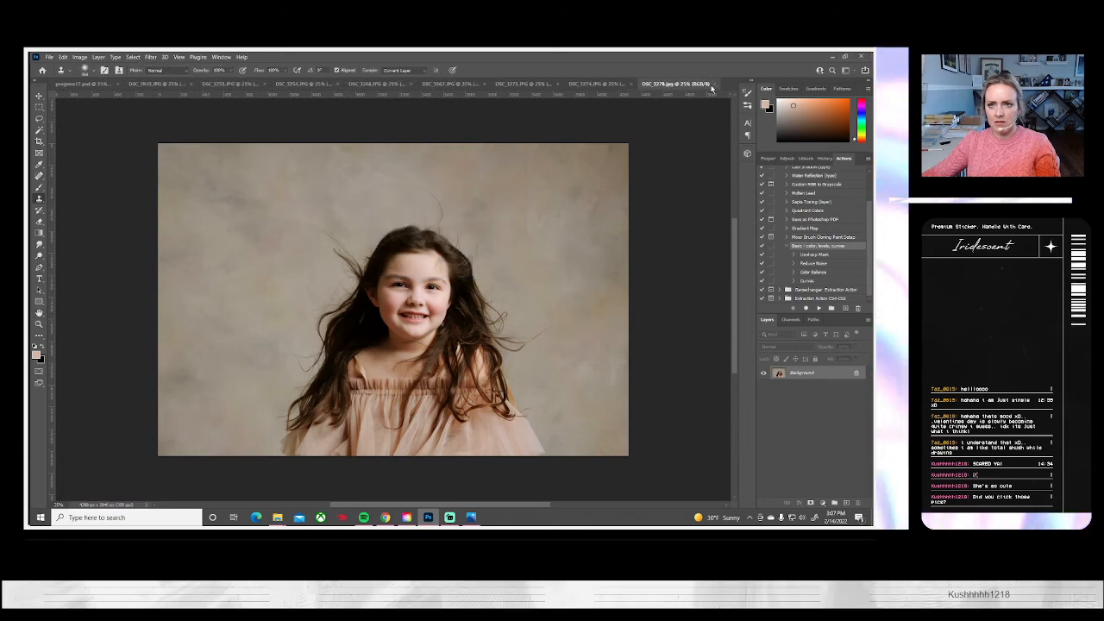
click(712, 85)
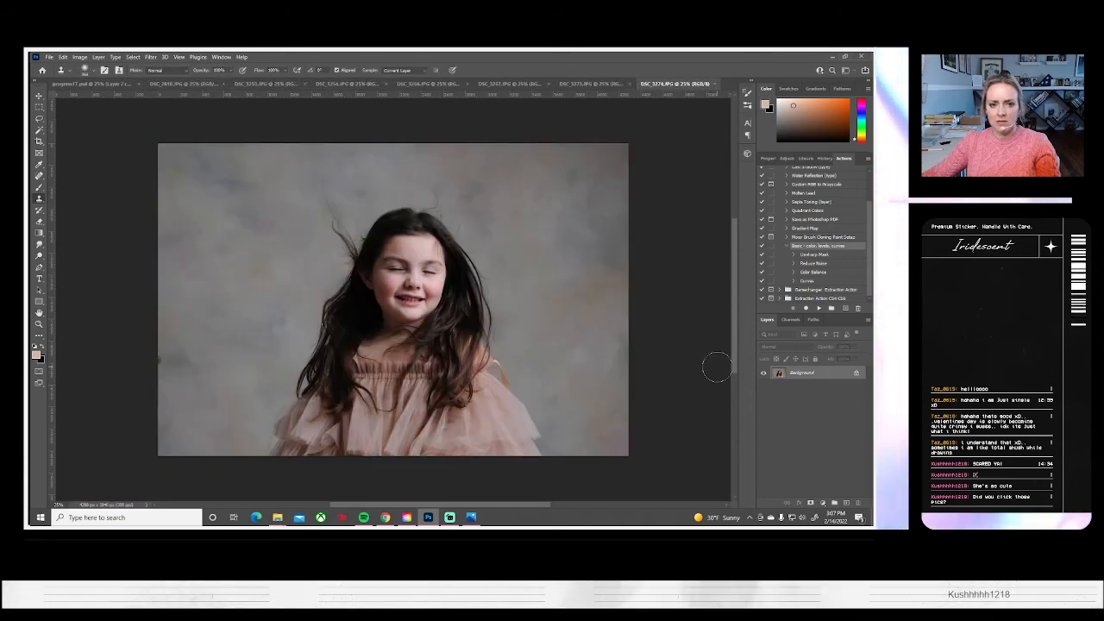
click(715, 85)
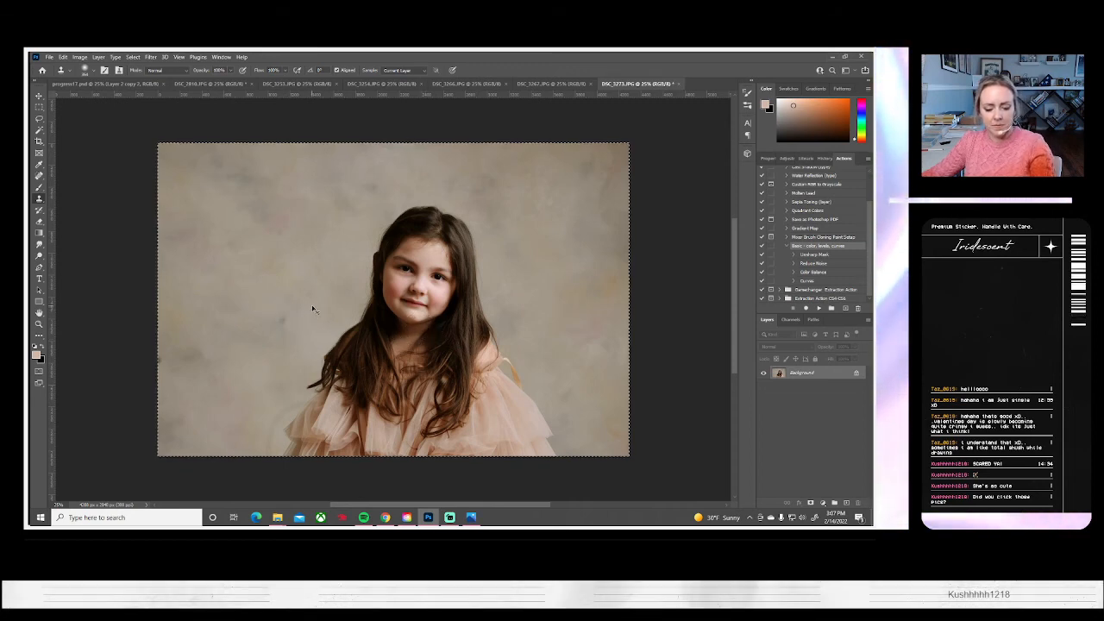
Enlarge the DSC_3273 image to about 118% with Free Transform and shift the girl slightly left and up in the frame
key(ctrl+t)
drag(155, 142, 100, 130)
drag(415, 293, 395, 287)
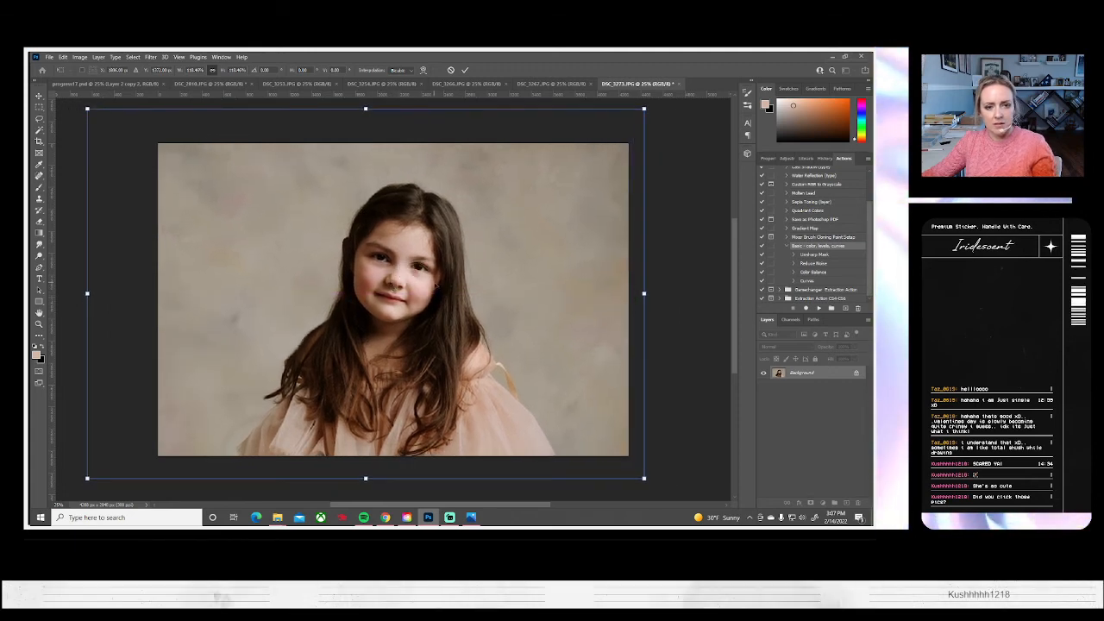
key(Return)
key(s)
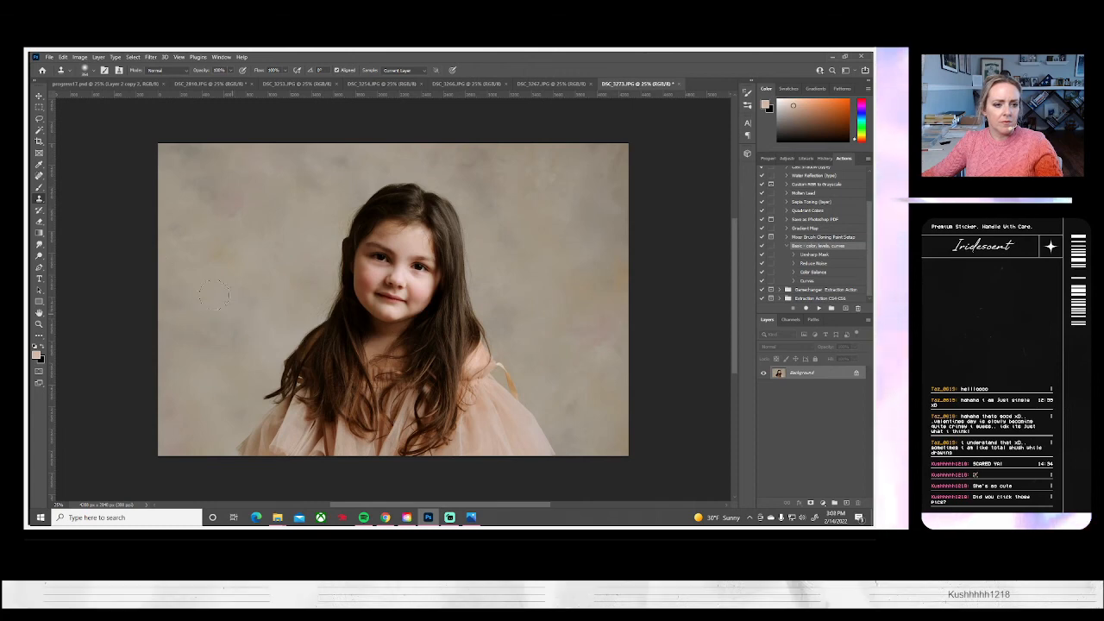
Save the reframed DSC_3273 to the computer as a JPEG at quality 10 and close it
click(50, 57)
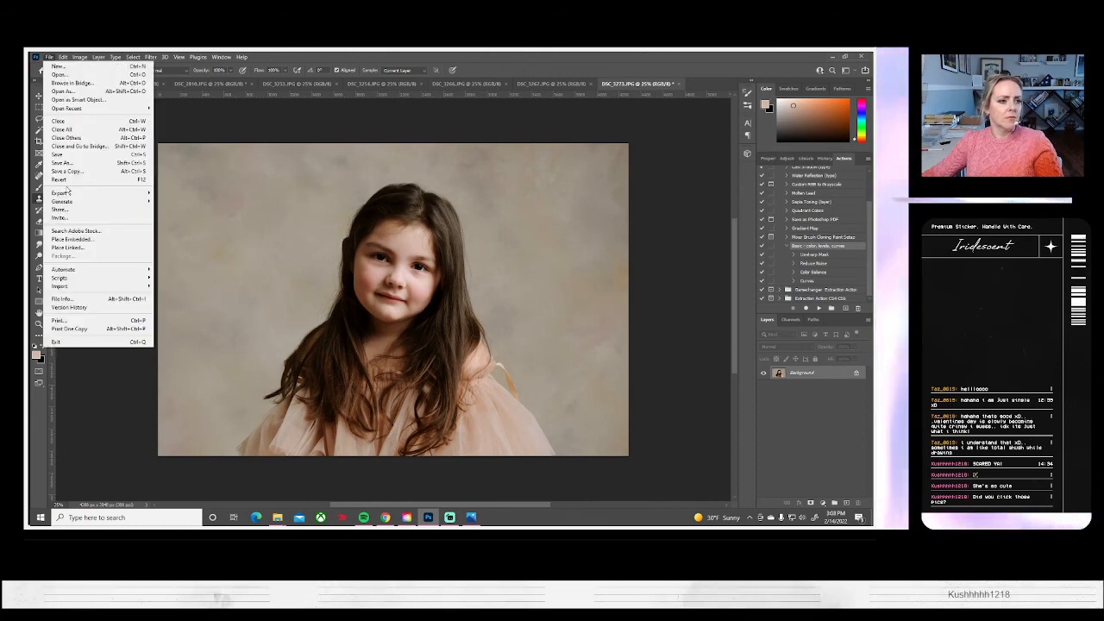
click(77, 166)
click(538, 350)
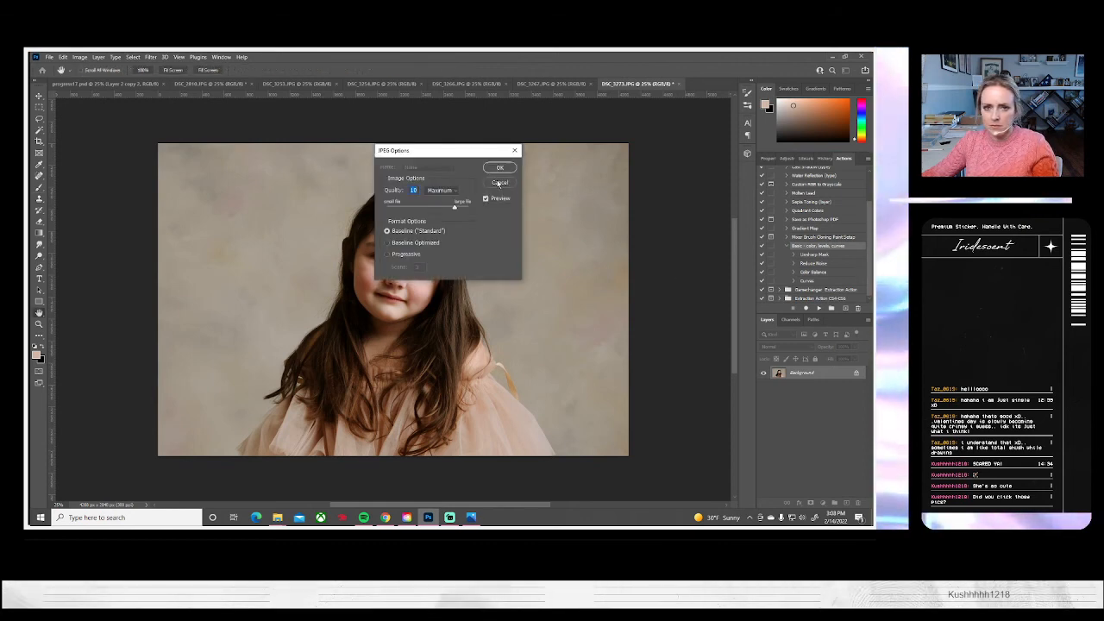
key(Return)
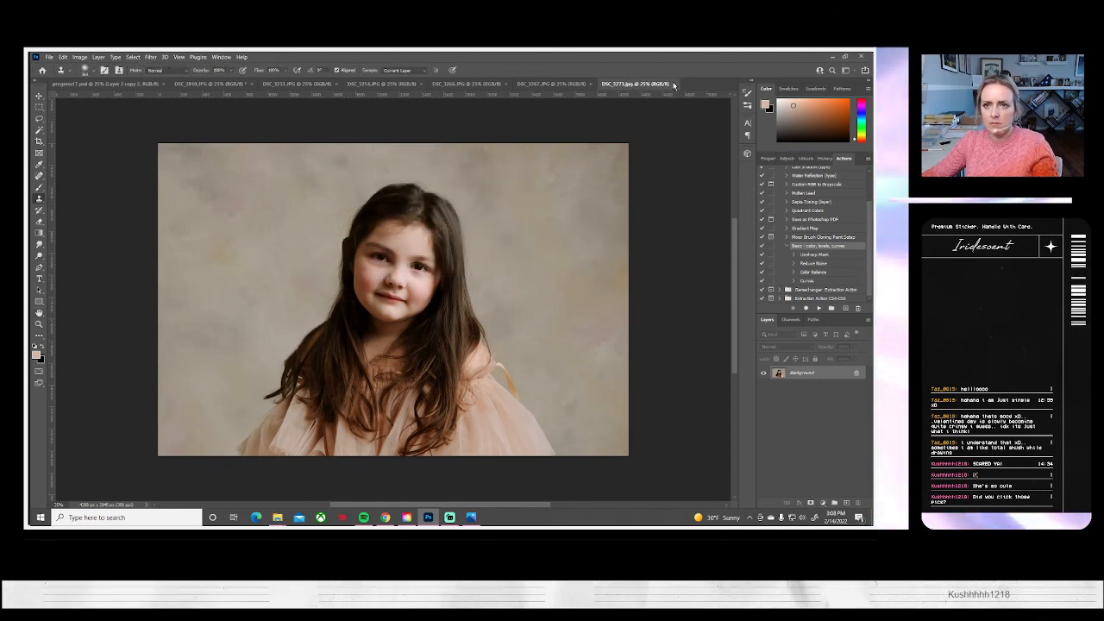
click(676, 84)
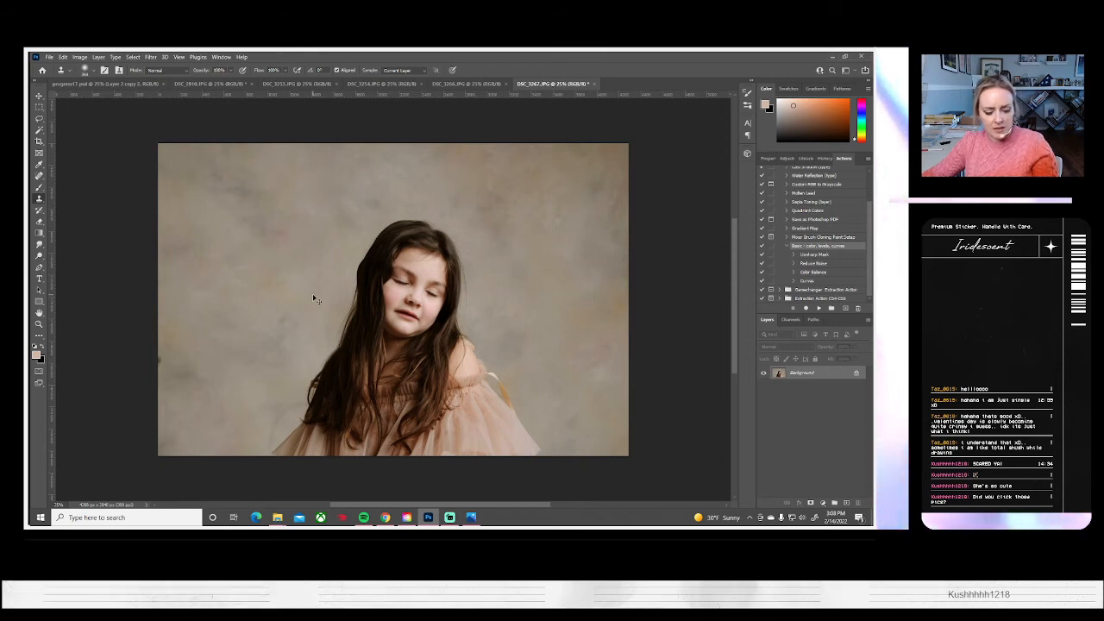
Enlarge the whole DSC_3267 image with Free Transform and shift the girl to the right in the frame
key(ctrl+a)
key(ctrl+t)
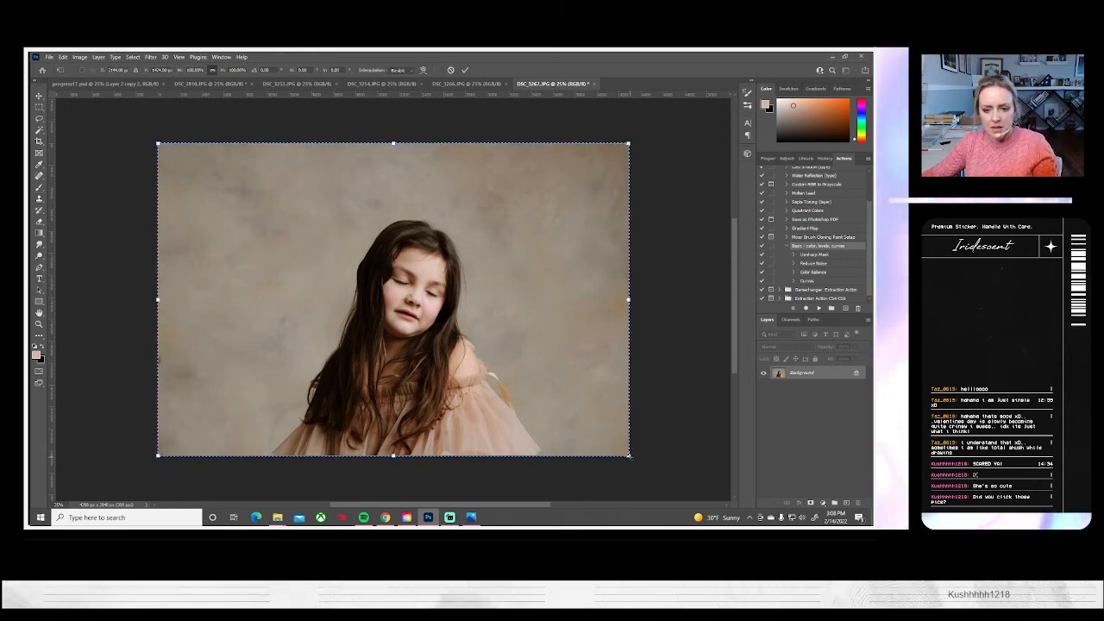
drag(629, 457, 668, 482)
drag(537, 400, 567, 397)
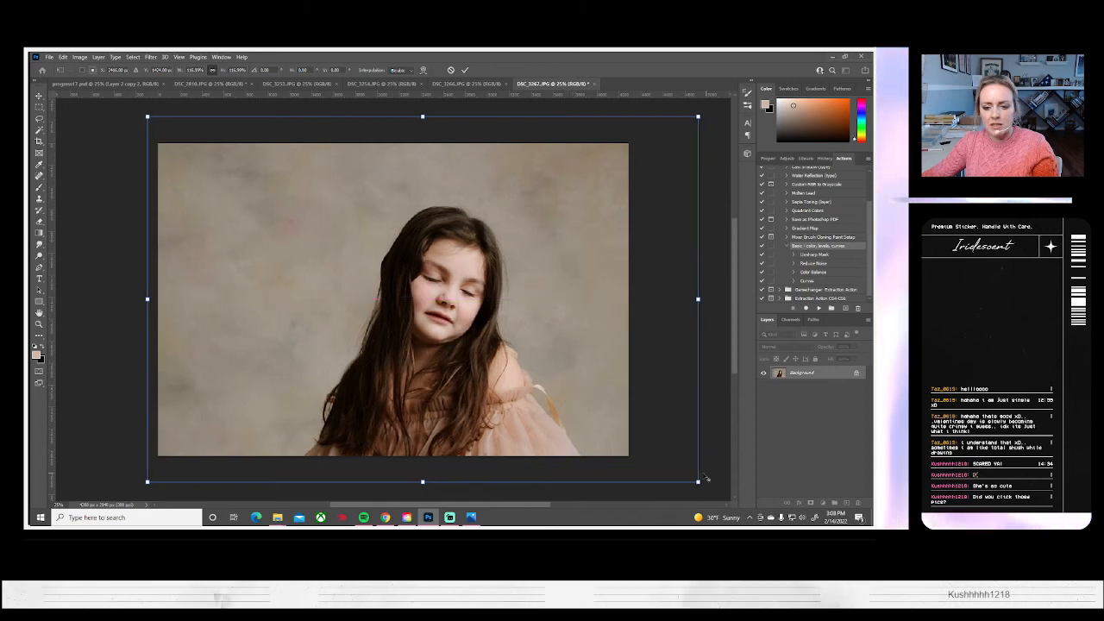
drag(697, 480, 710, 489)
drag(513, 369, 526, 370)
key(Return)
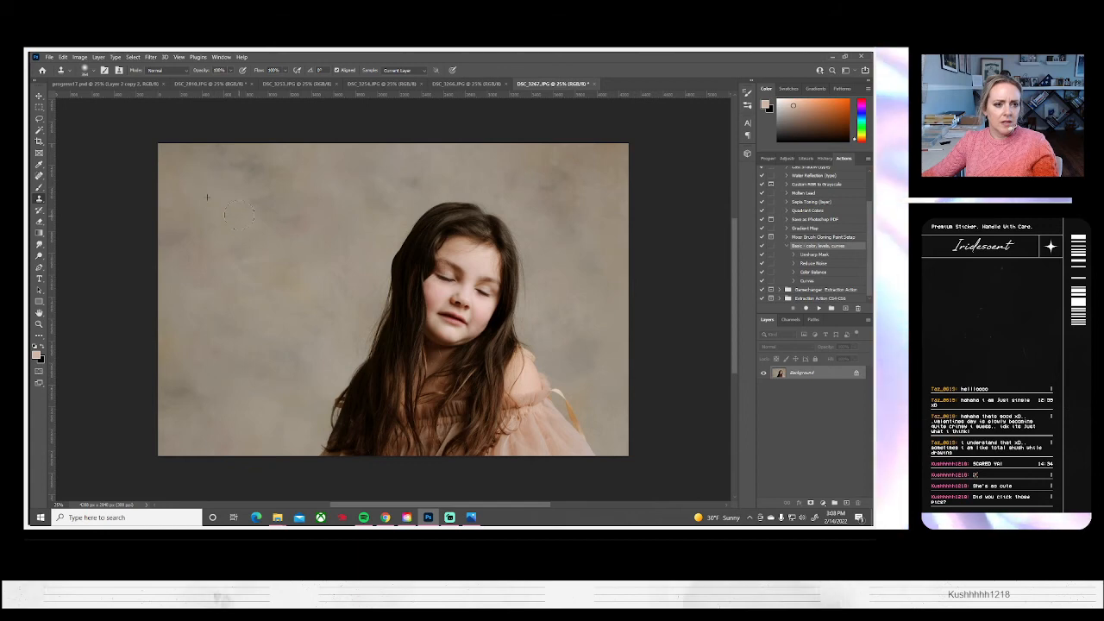
Flip the DSC_3267 canvas horizontally
click(79, 57)
mouse_move(130, 139)
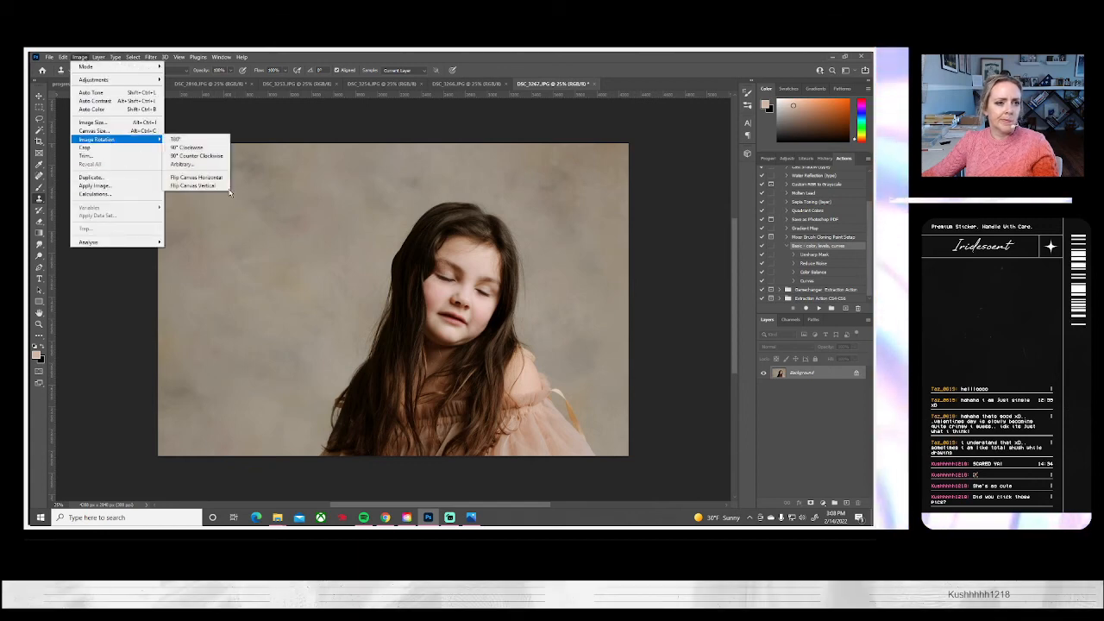
click(195, 177)
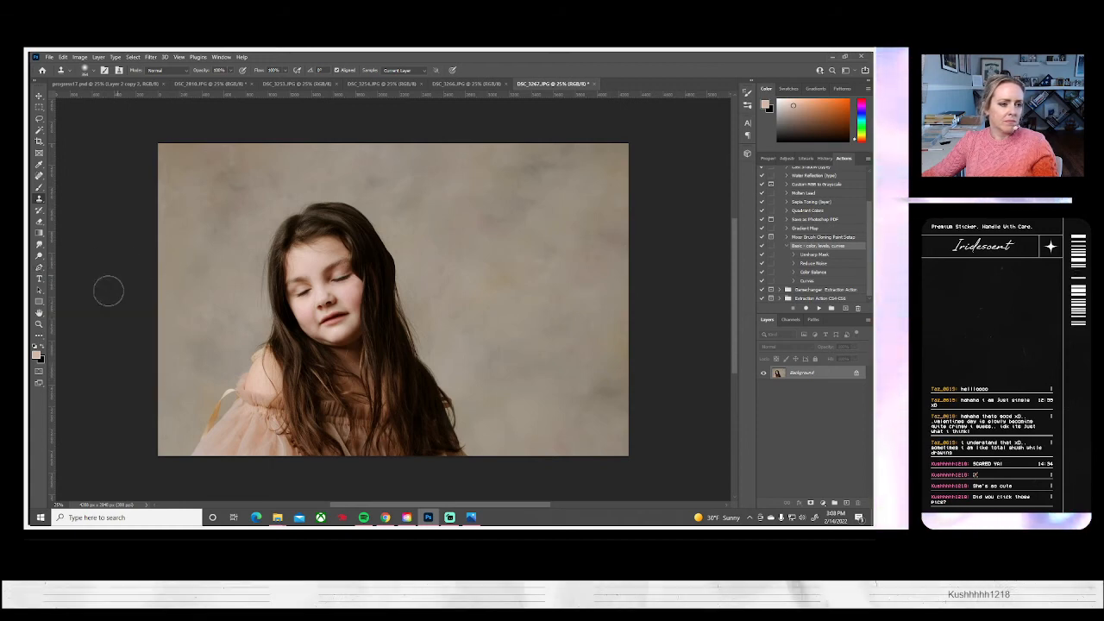
Adjust DSC_3267 with Brightness/Contrast, setting brightness to -12 and contrast to 20
click(79, 57)
mouse_move(103, 76)
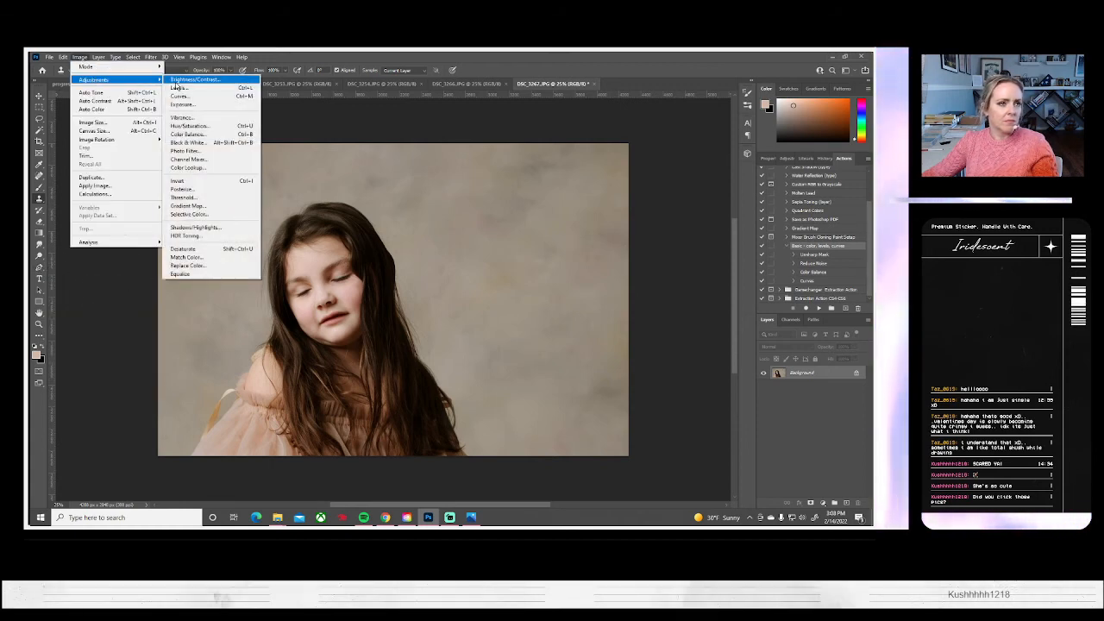
click(194, 78)
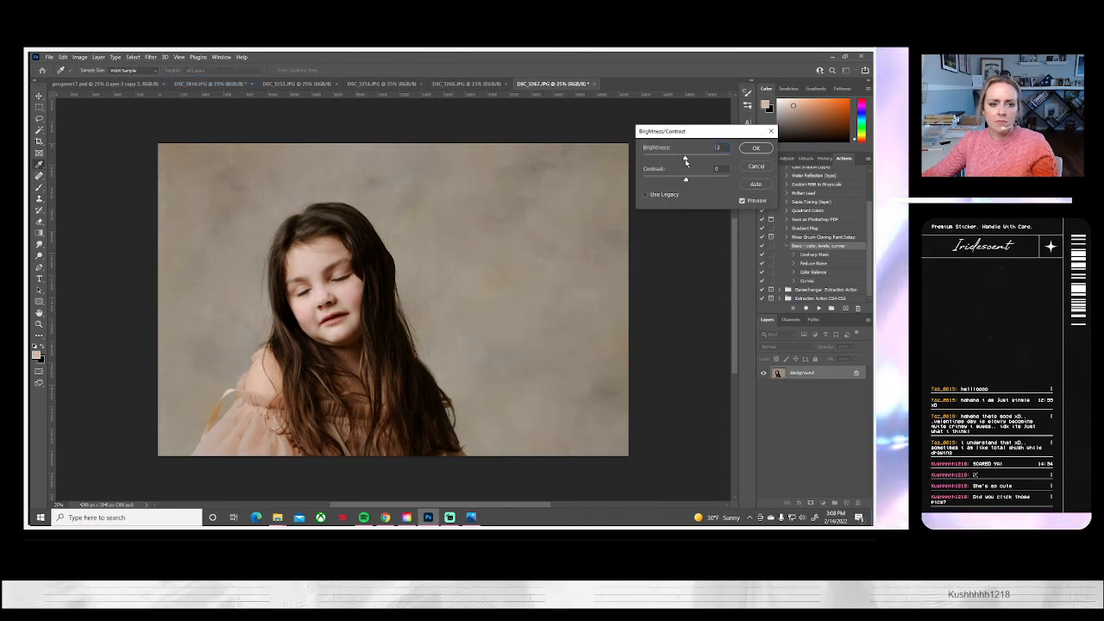
drag(687, 159, 695, 182)
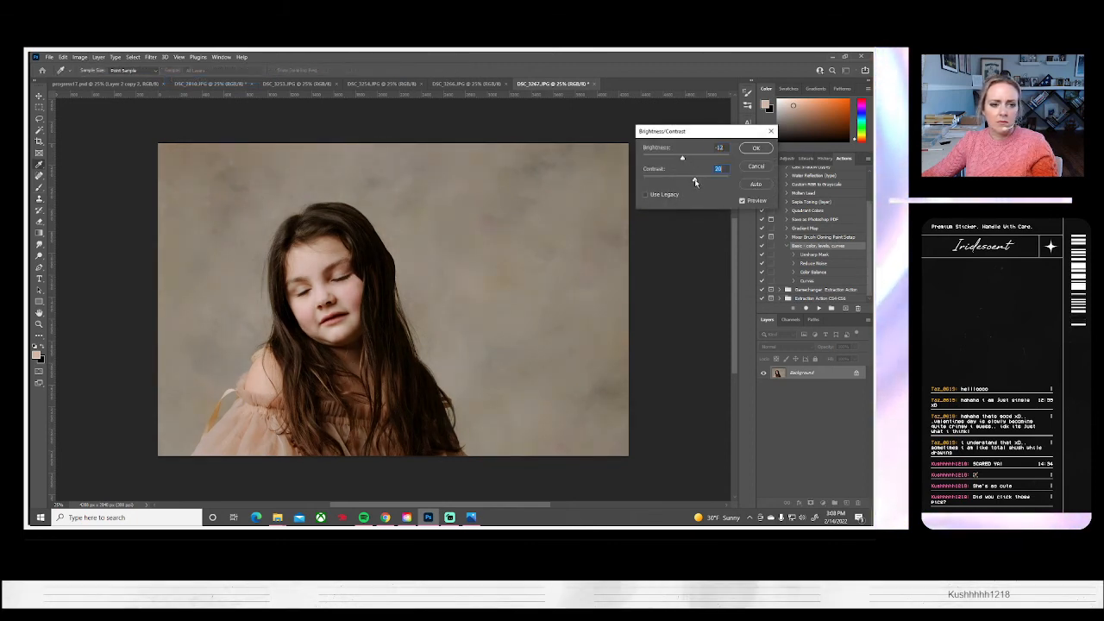
key(Return)
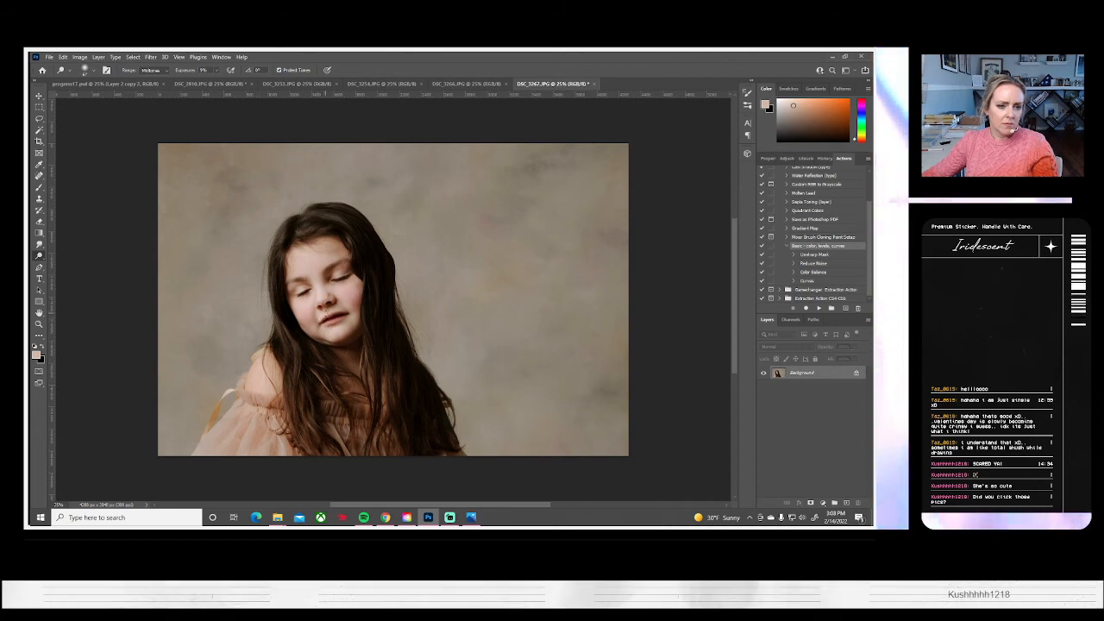
Enlarge the Dodge brush and lighten the girl's face in DSC_3267
click(86, 69)
click(110, 98)
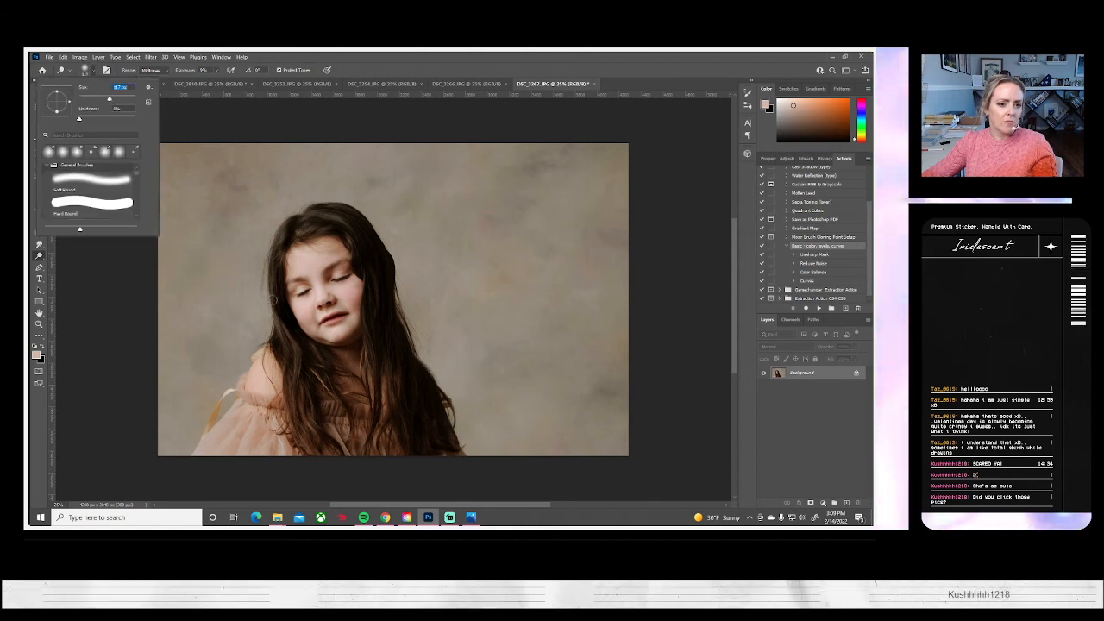
click(307, 301)
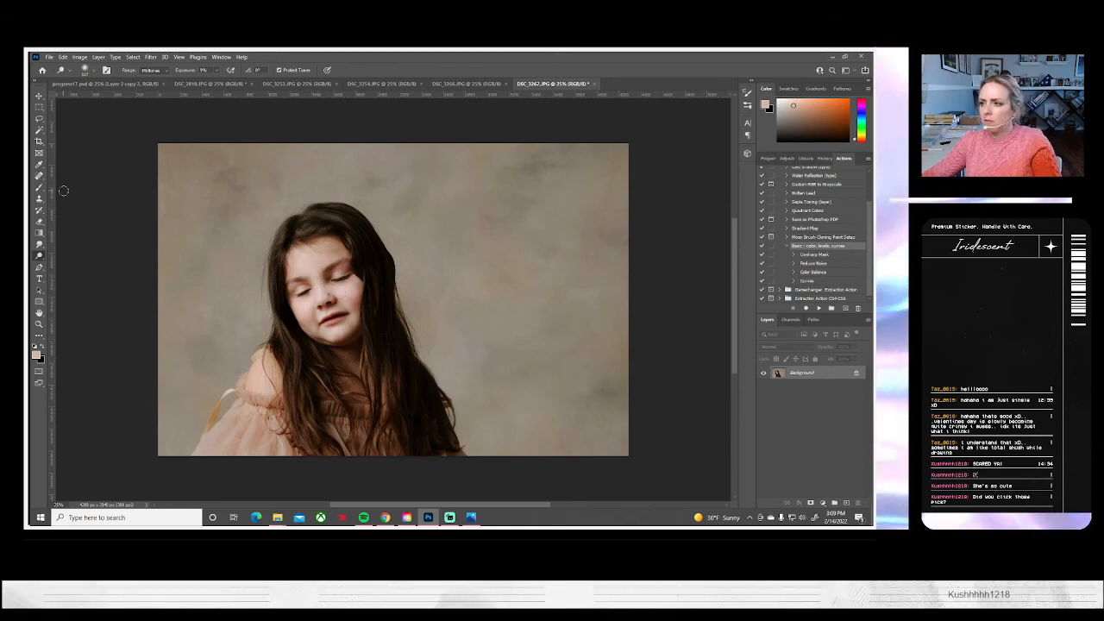
Save DSC_3267 to the computer as a JPEG at quality 10 and close it
click(49, 58)
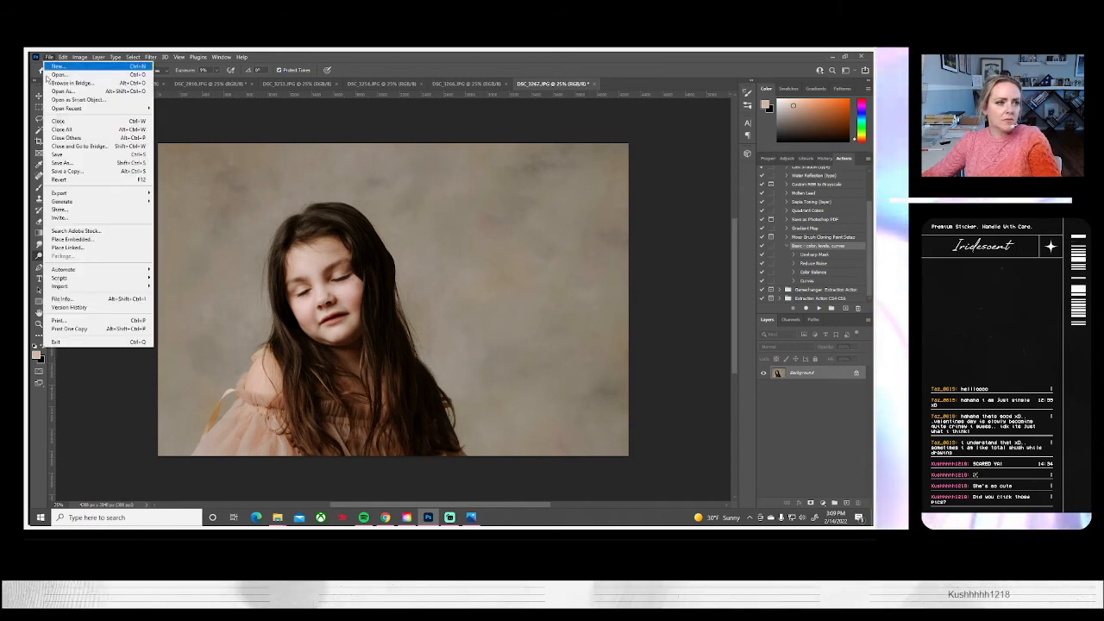
click(70, 163)
click(521, 351)
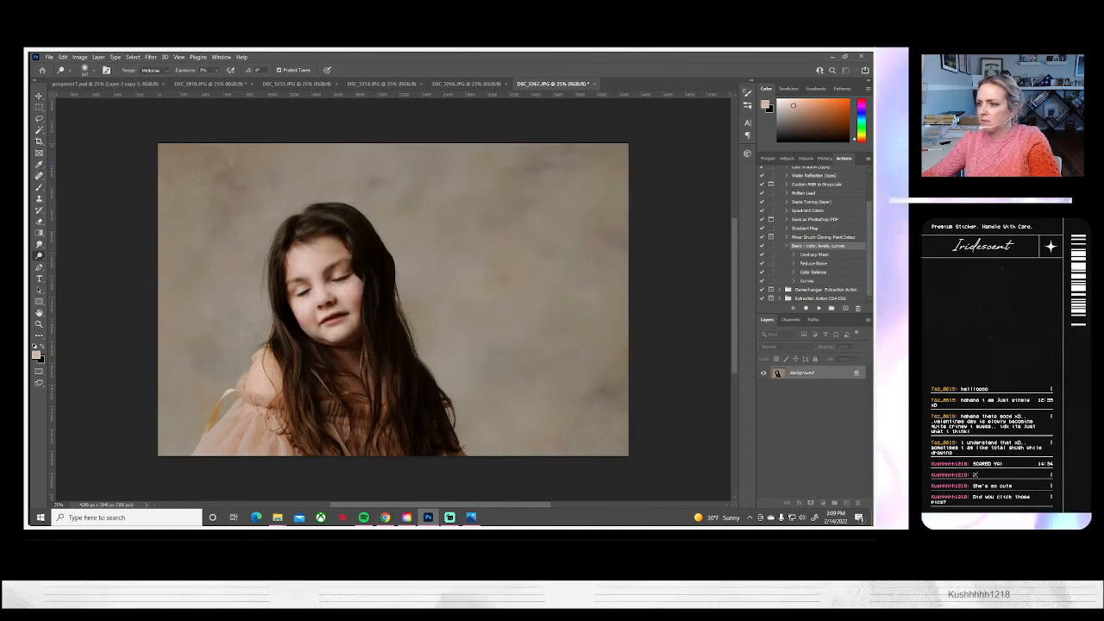
key(ctrl+s)
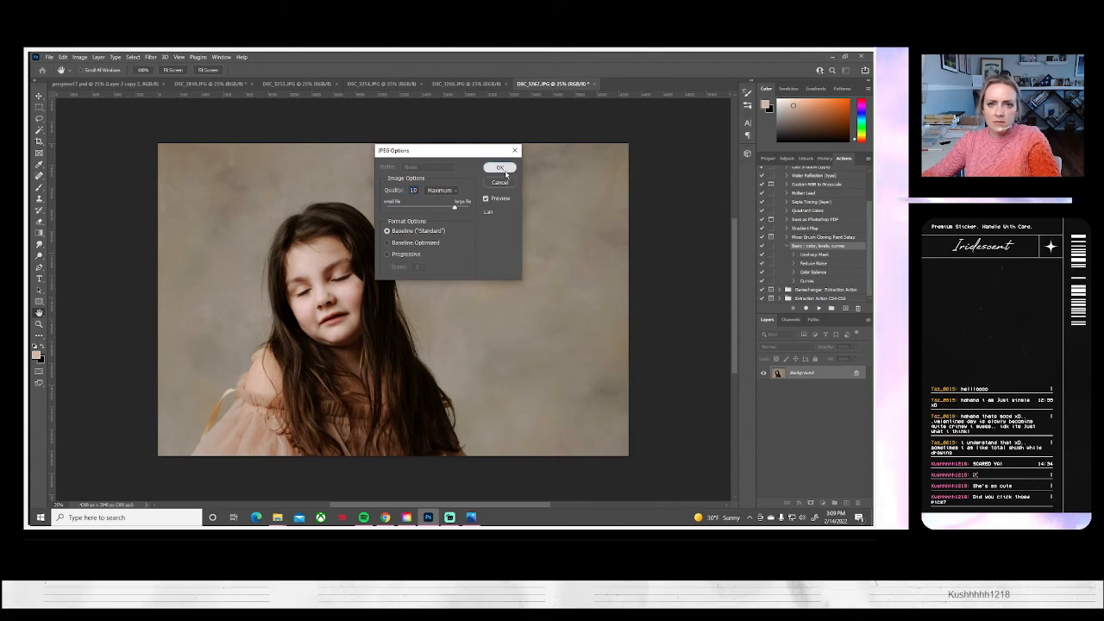
click(503, 168)
click(595, 84)
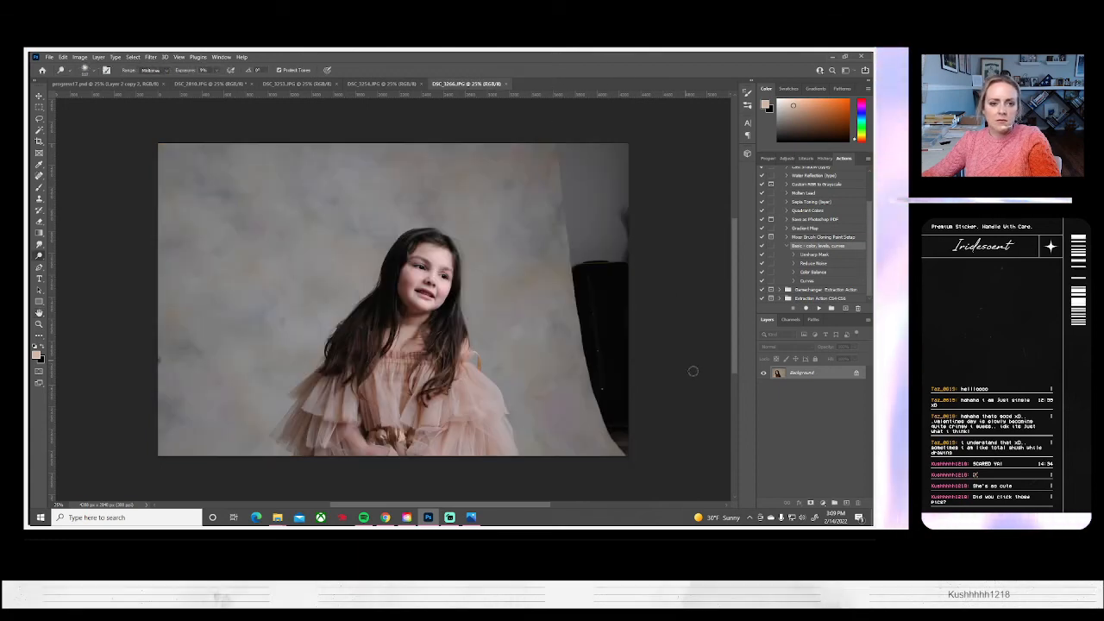
Tone DSC_3266 with the Basic color, levels, curves action, and clone backdrop over the left-edge mark and the exposed wall and dark object on the right
click(388, 84)
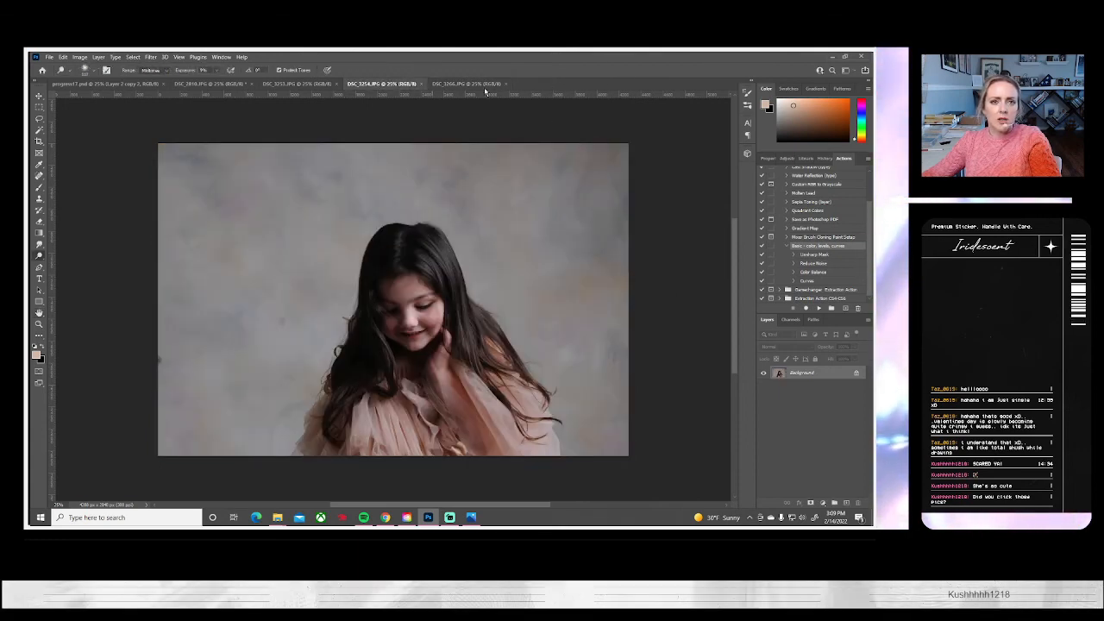
click(489, 83)
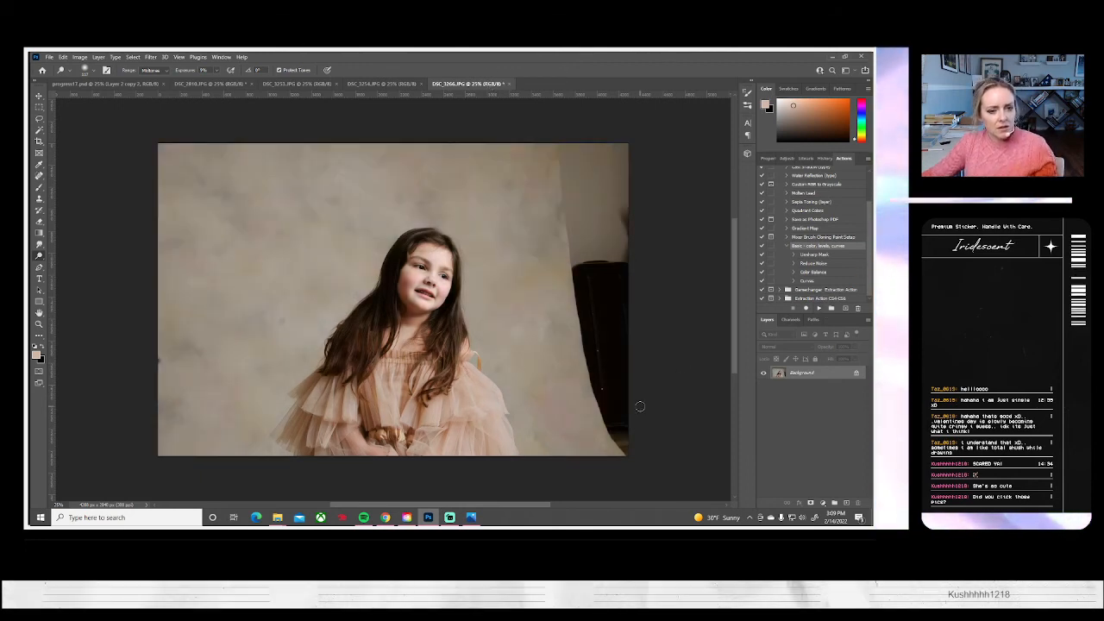
click(39, 199)
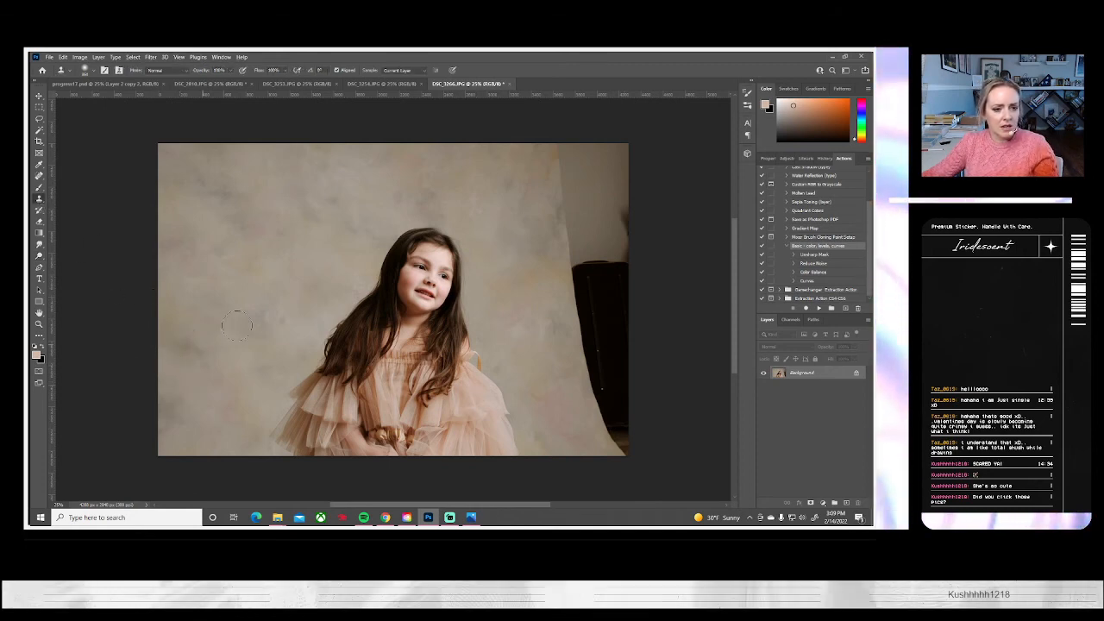
alt+click(253, 279)
mouse_move(609, 419)
mouse_down()
mouse_move(623, 450)
mouse_move(586, 437)
mouse_move(628, 452)
mouse_move(580, 310)
mouse_move(597, 372)
mouse_up()
key(ctrl+z)
alt+click(577, 427)
mouse_move(632, 192)
mouse_down()
mouse_move(583, 203)
mouse_move(583, 216)
mouse_move(616, 221)
mouse_move(626, 149)
mouse_move(570, 200)
mouse_up()
alt+click(528, 167)
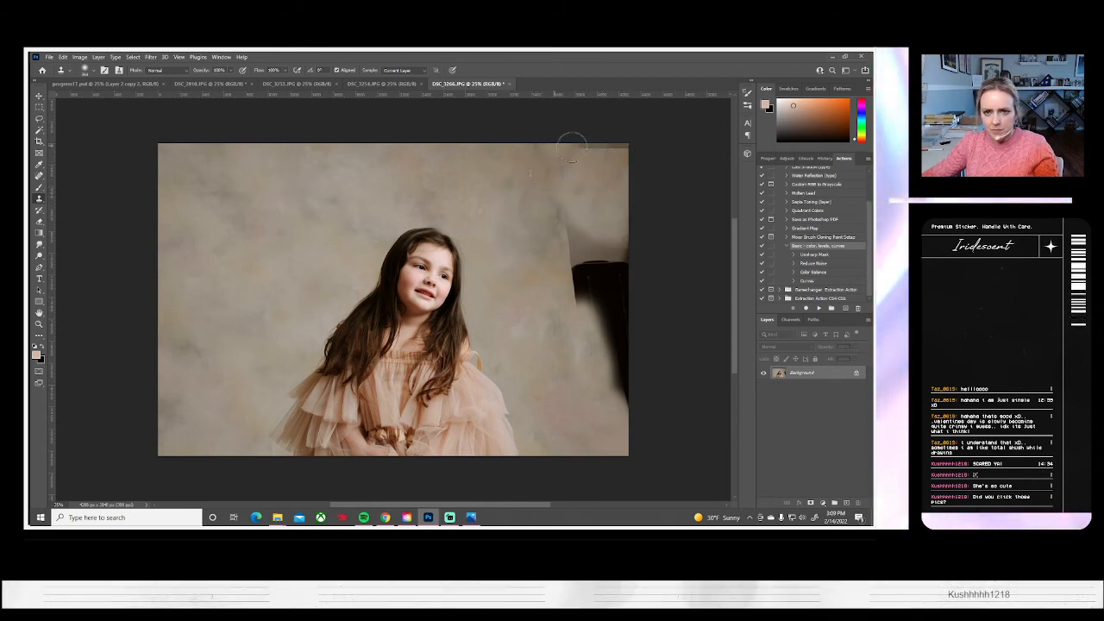
alt+click(487, 162)
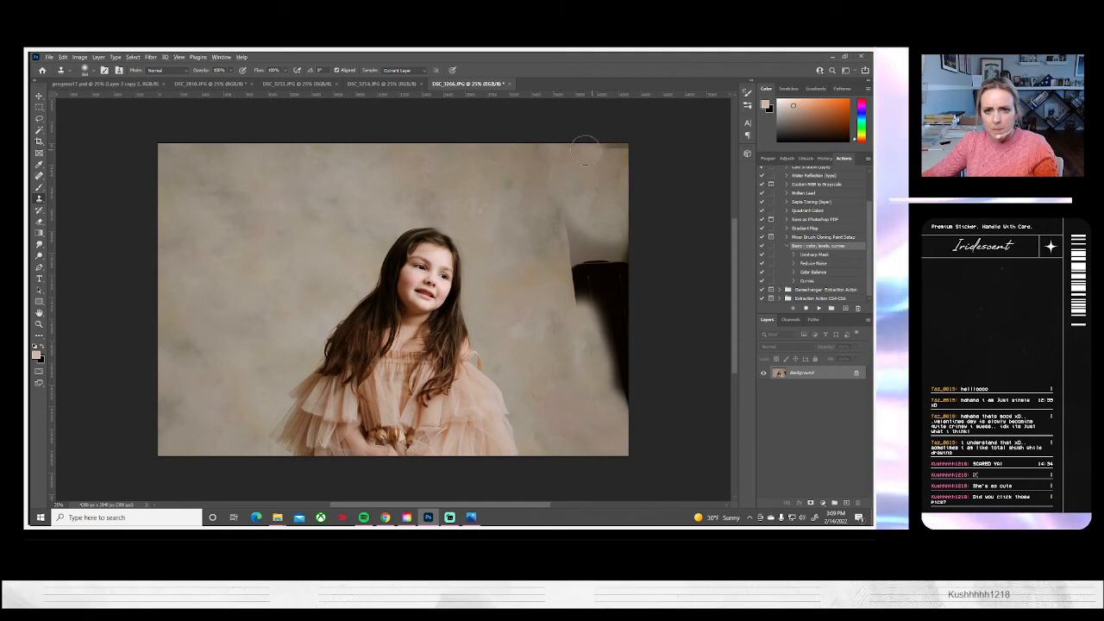
mouse_move(585, 142)
mouse_down()
mouse_move(594, 170)
mouse_move(631, 179)
mouse_move(609, 205)
mouse_move(626, 408)
mouse_move(621, 279)
mouse_move(625, 373)
mouse_move(605, 336)
mouse_move(598, 230)
mouse_move(596, 280)
mouse_move(545, 212)
mouse_move(549, 226)
mouse_move(561, 223)
mouse_move(585, 289)
mouse_up()
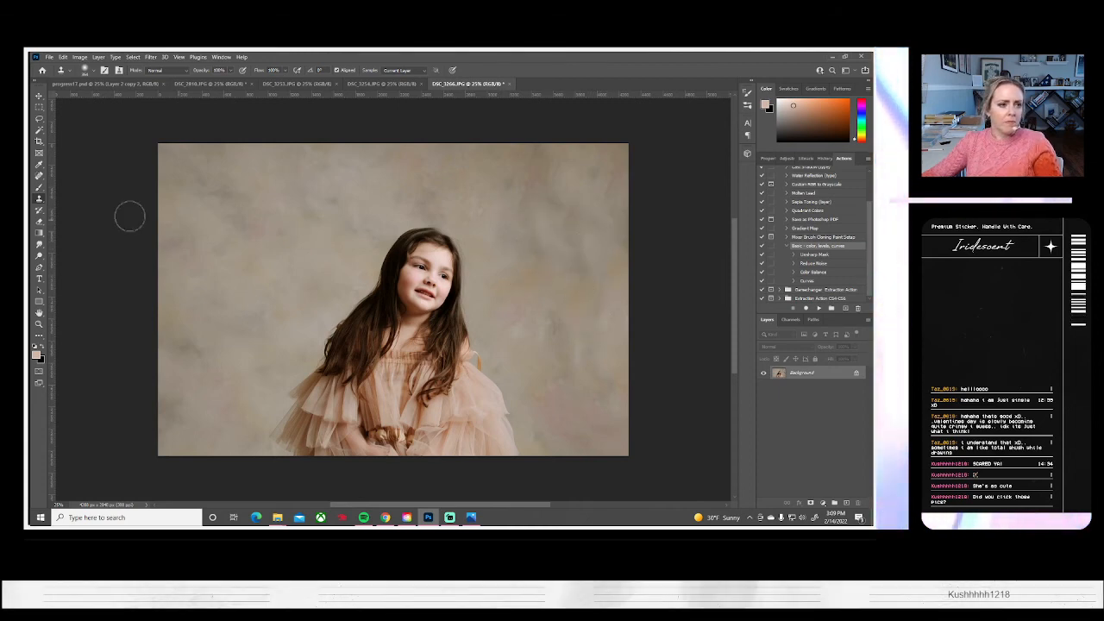
Lower the brightness and raise the contrast of DSC_3266 with Brightness/Contrast
click(79, 57)
mouse_move(130, 79)
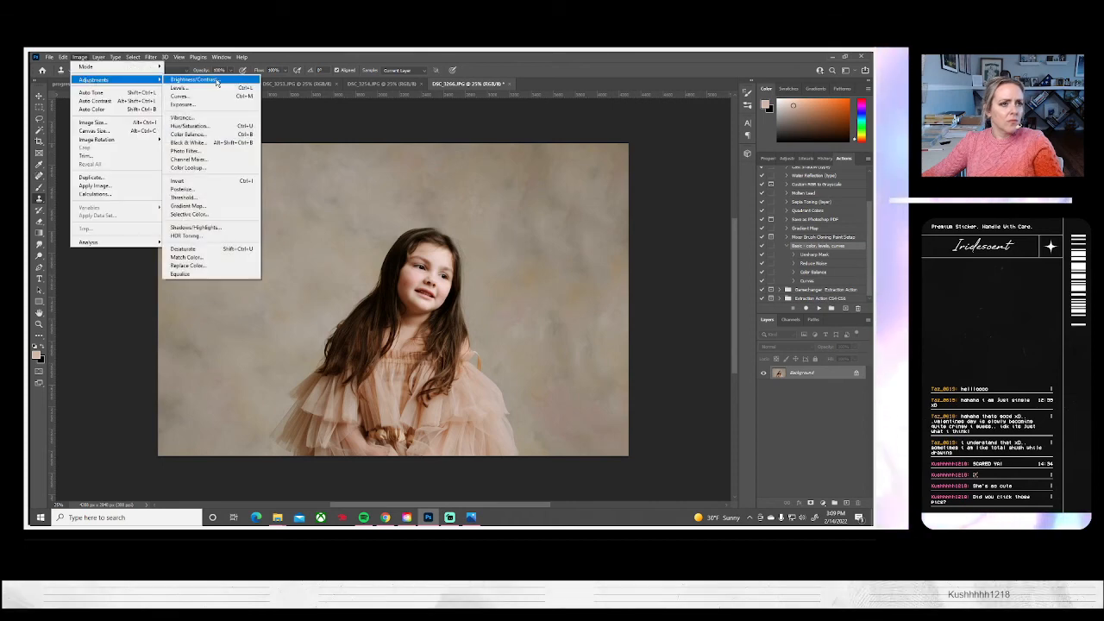
click(236, 81)
drag(686, 160, 695, 181)
click(756, 149)
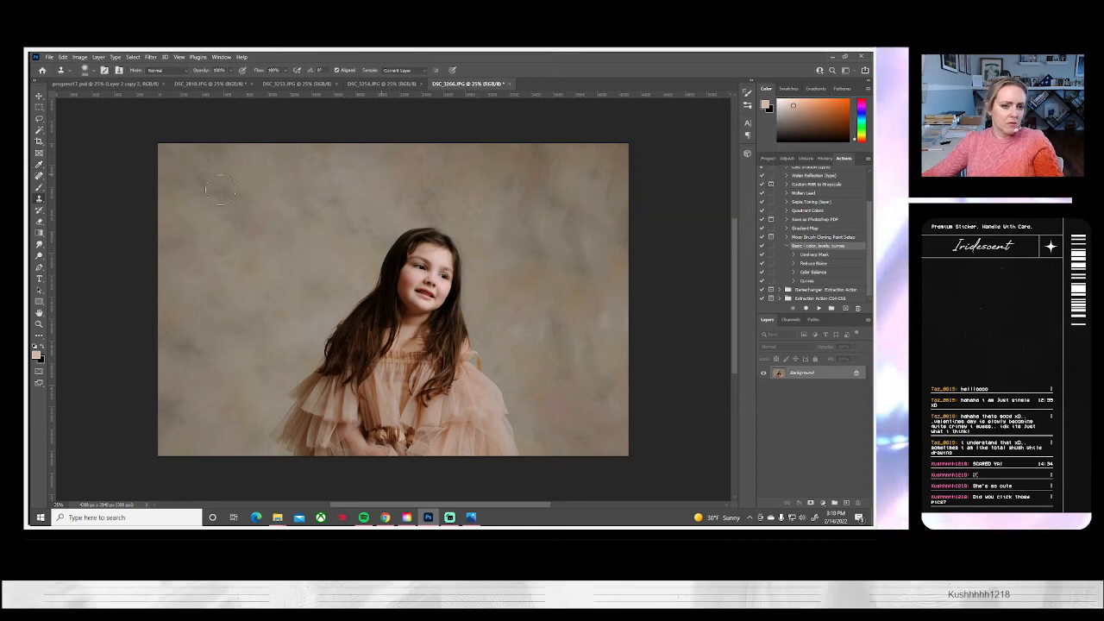
Save DSC_3266 to the computer as a JPEG at quality 10 and close it
click(49, 56)
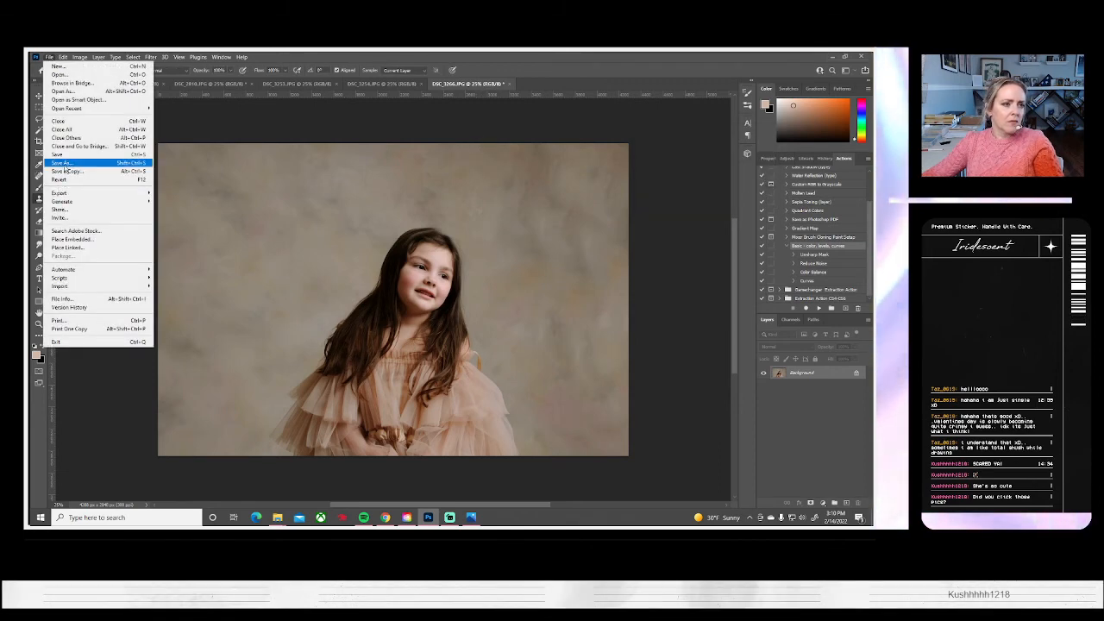
click(60, 162)
click(537, 349)
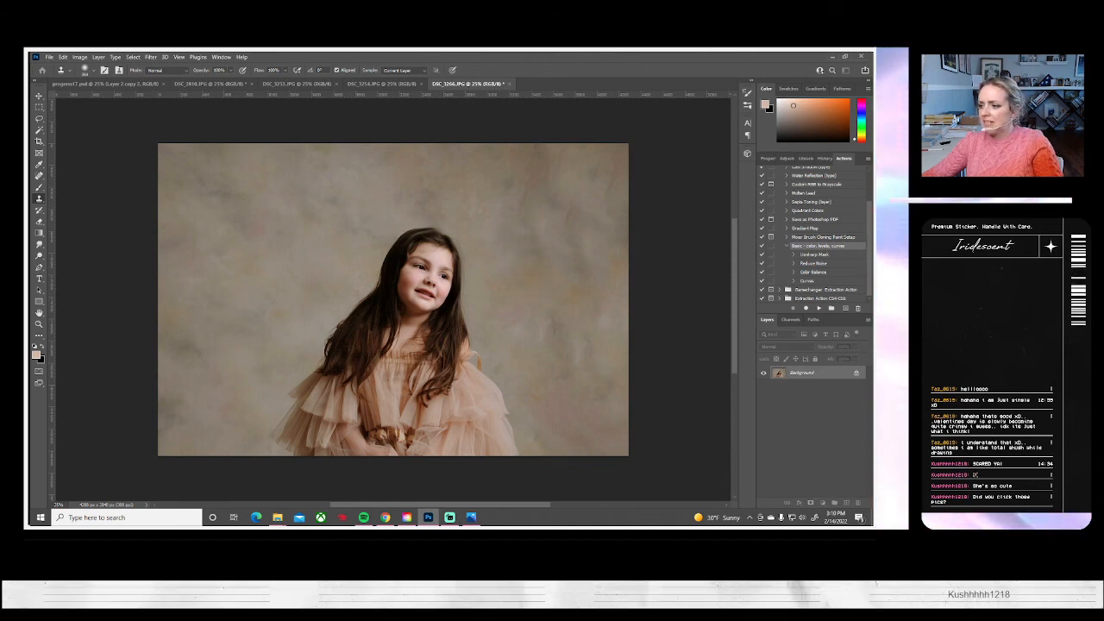
key(ctrl+s)
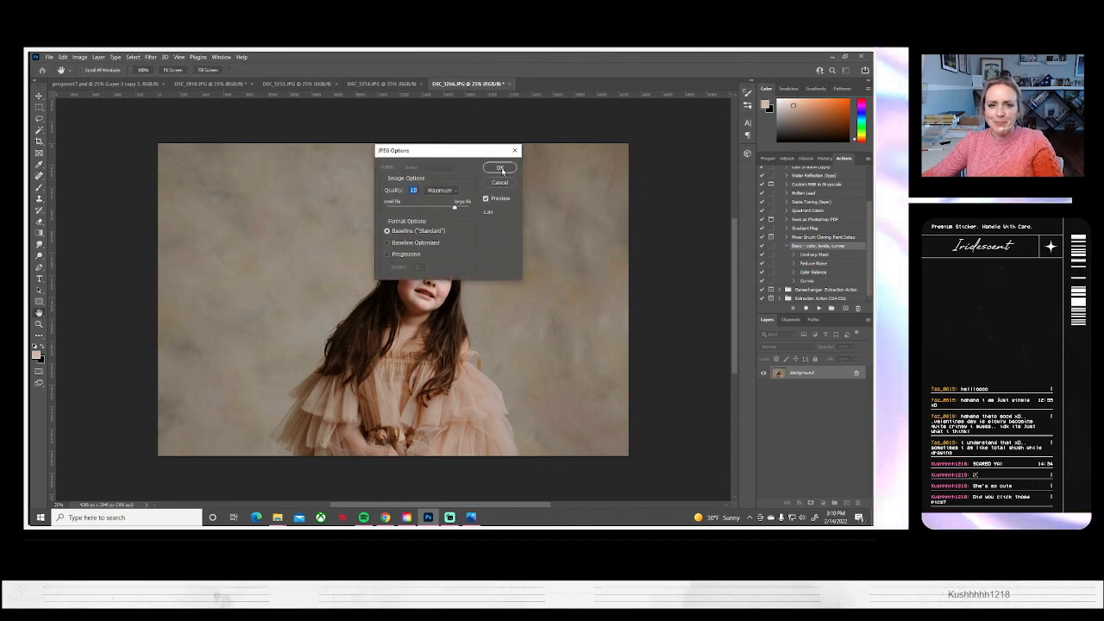
click(505, 168)
click(505, 83)
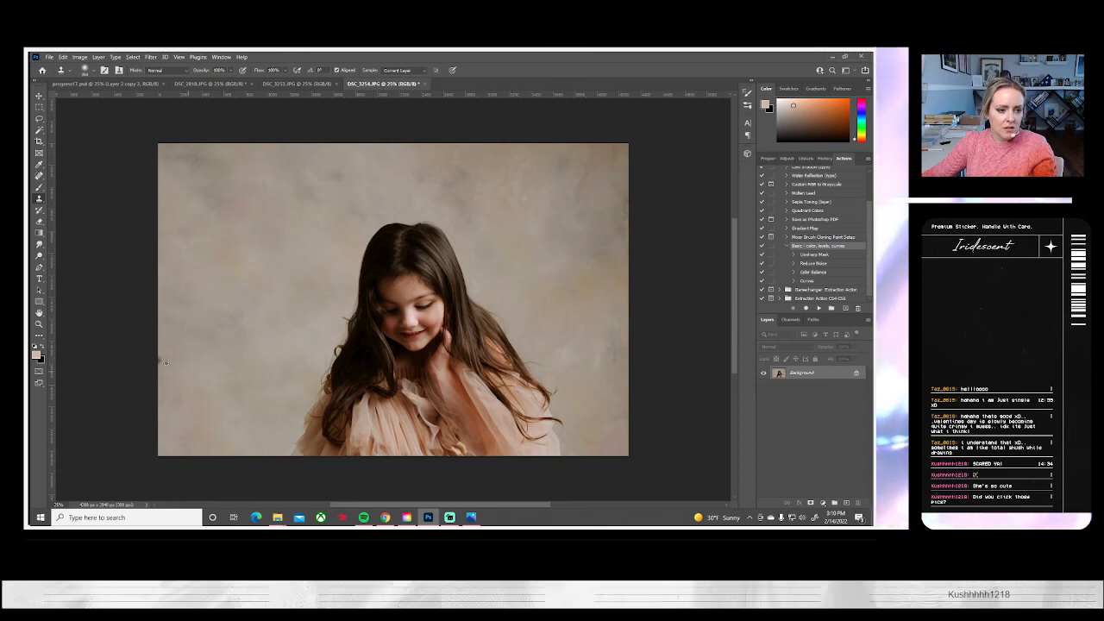
Clone out the dark mark at the left edge of DSC_3254's backdrop
drag(162, 351, 151, 356)
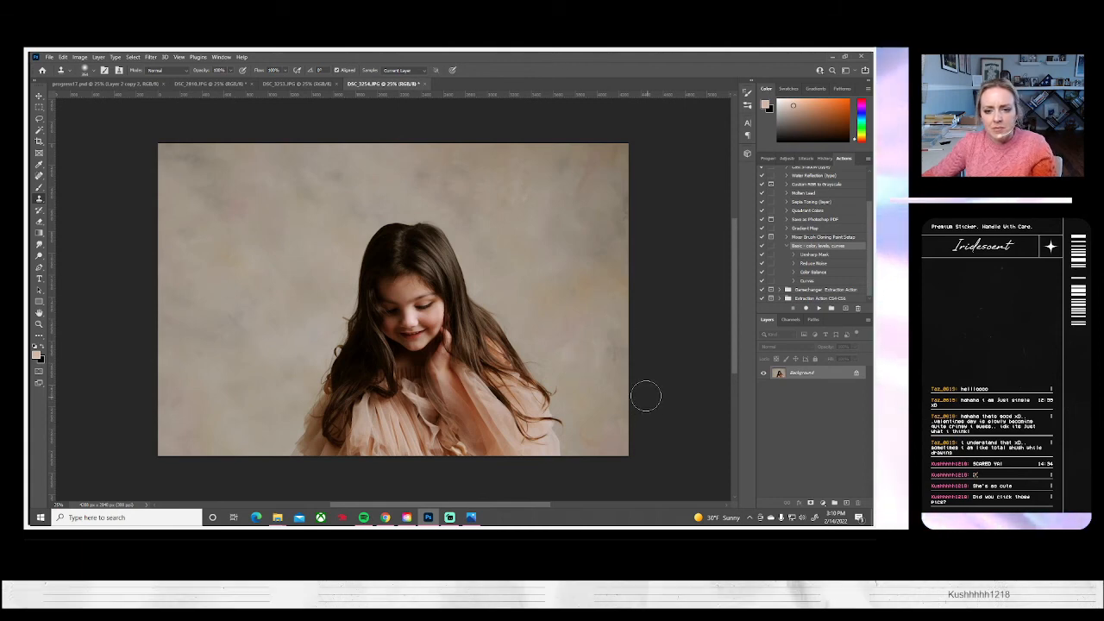
Save DSC_3254 to the computer as a JPEG at quality 10 and close it
click(50, 57)
click(81, 163)
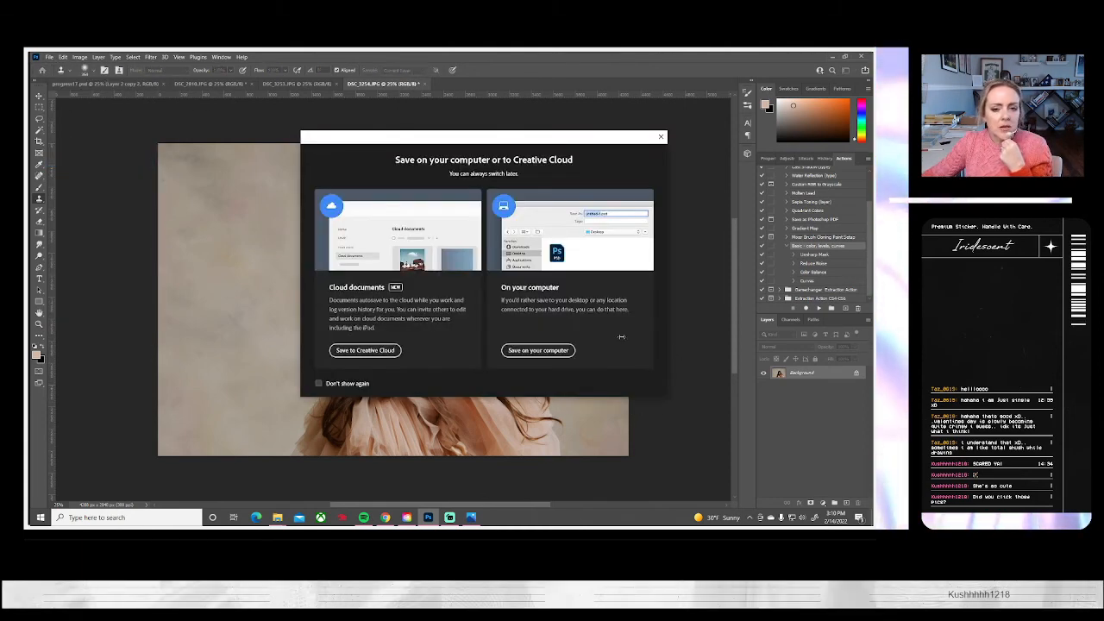
click(533, 349)
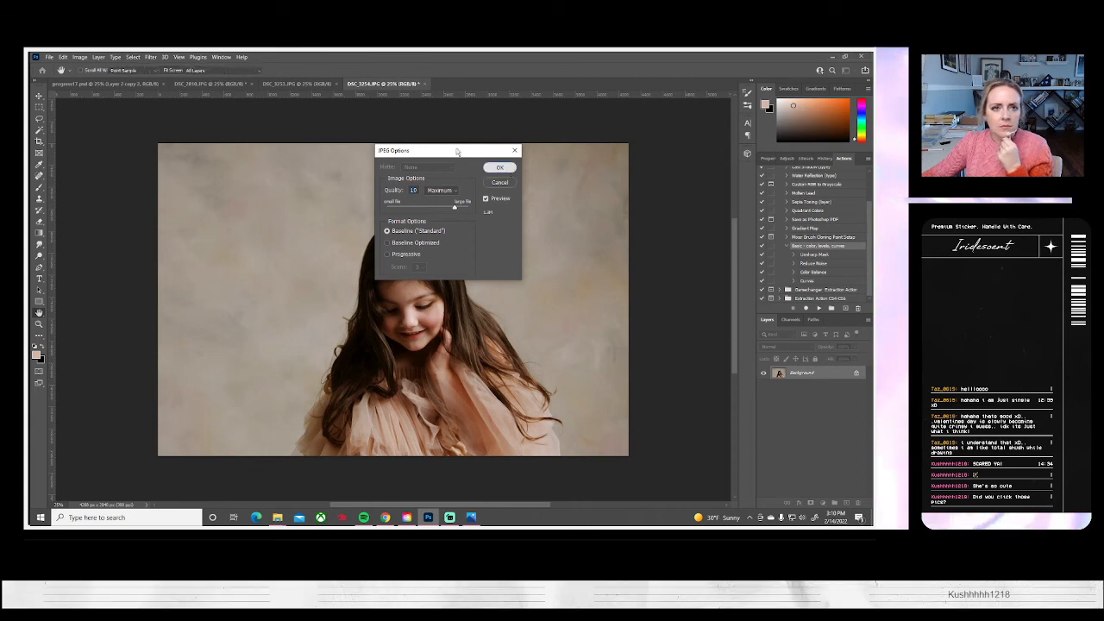
click(498, 166)
click(449, 84)
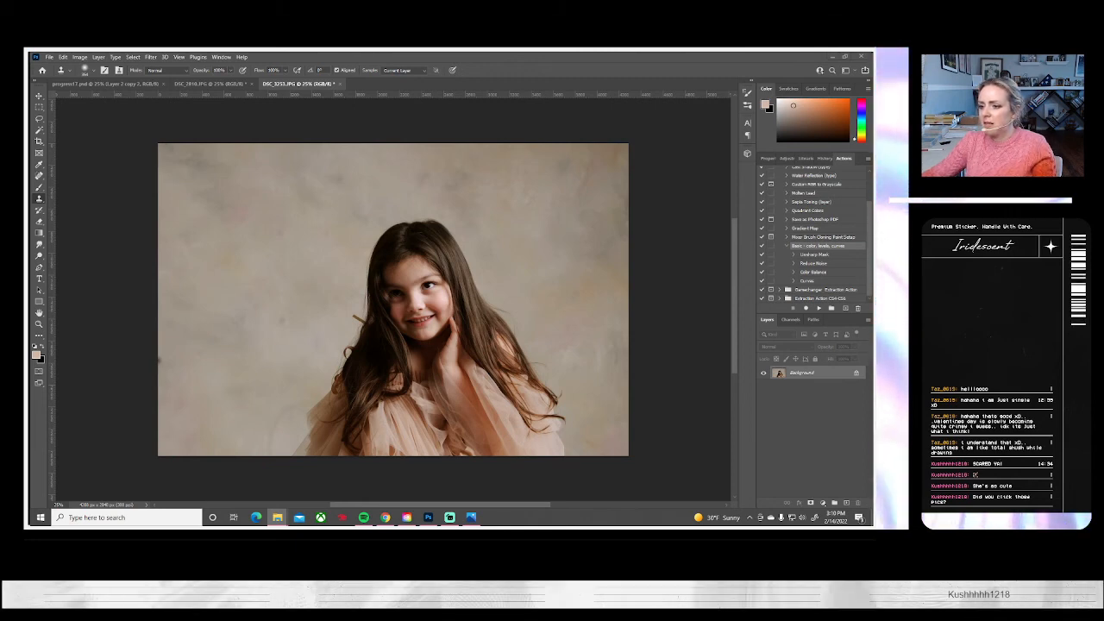
Enlarge DSC_3253 to about 115%, tilt it about 2° clockwise and shift it right, cloning over the backdrop beside the girl
click(801, 377)
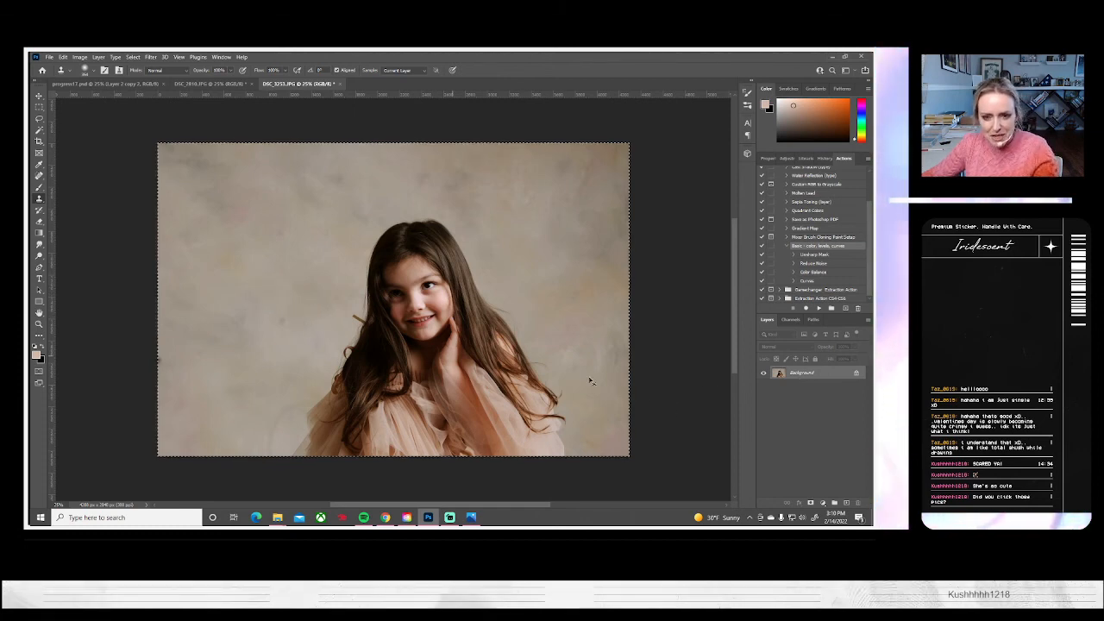
key(ctrl+t)
drag(666, 419, 657, 490)
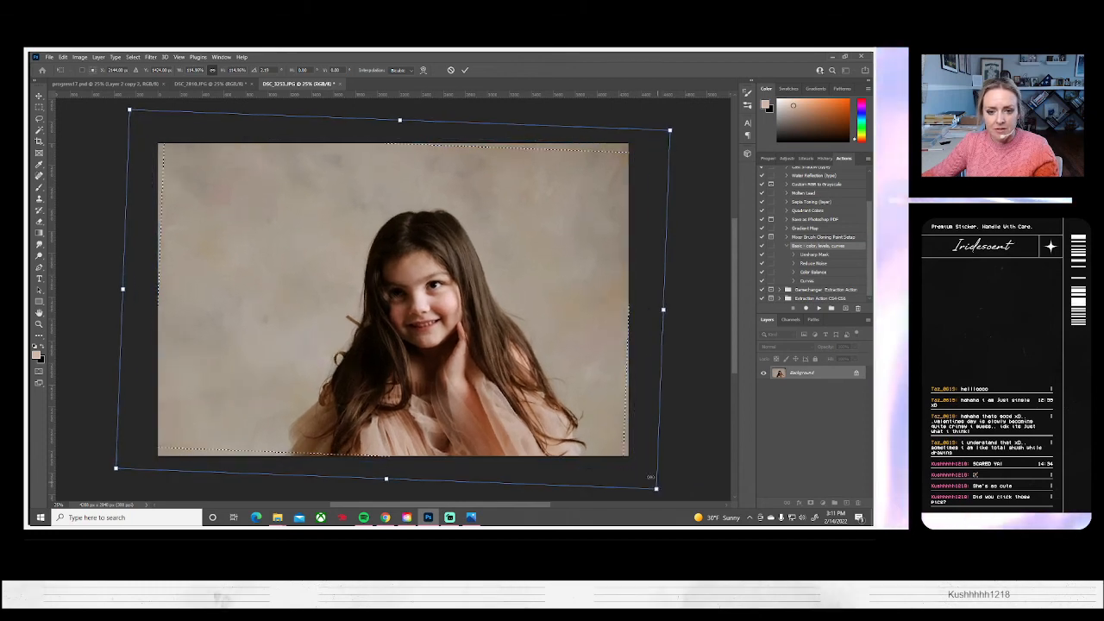
drag(550, 432, 573, 430)
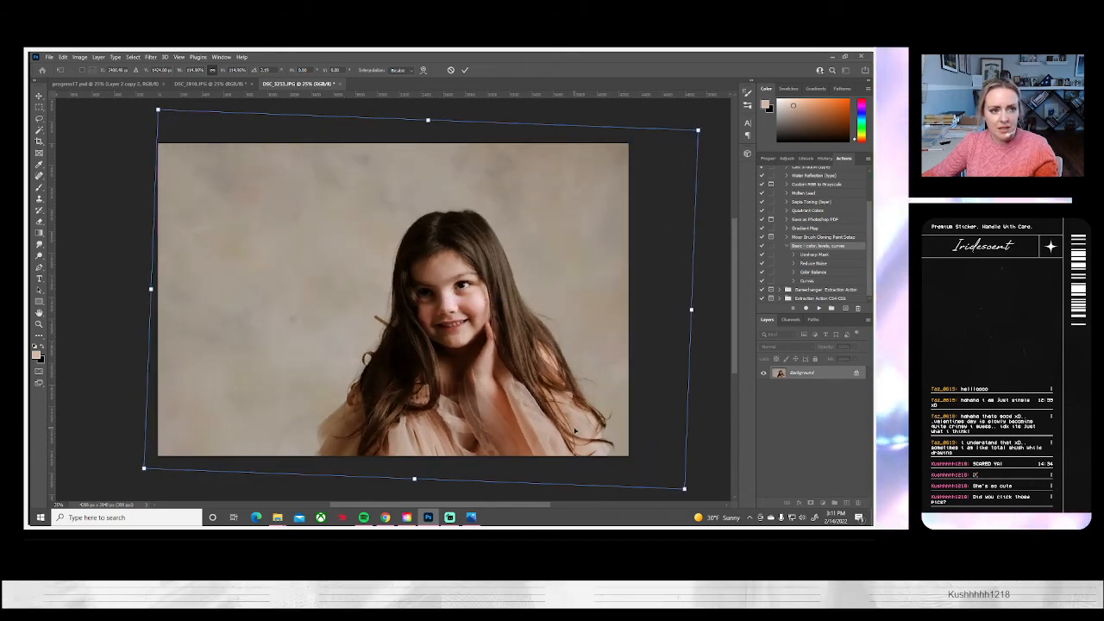
key(Return)
key(s)
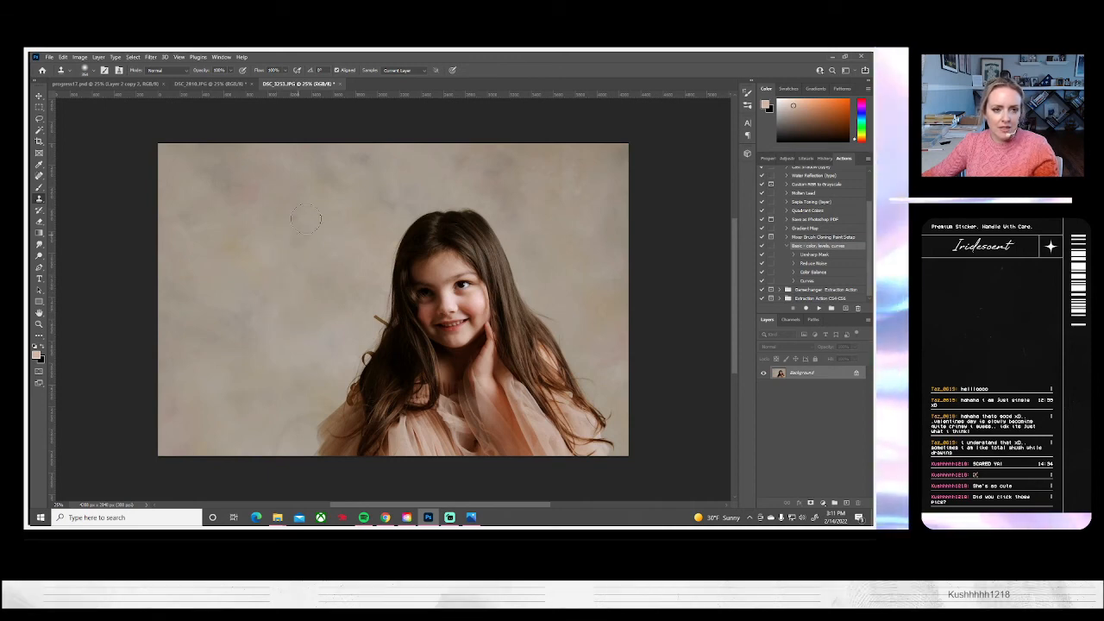
drag(304, 406, 293, 421)
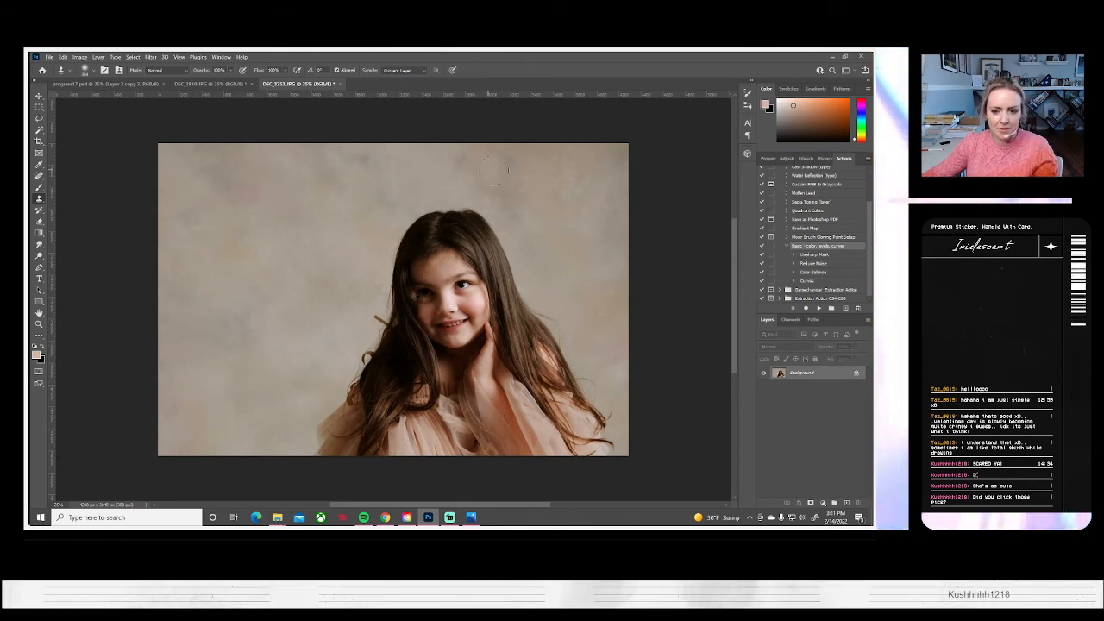
Save DSC_3253 to the computer as a JPEG at quality 10 and close it
click(49, 57)
click(76, 167)
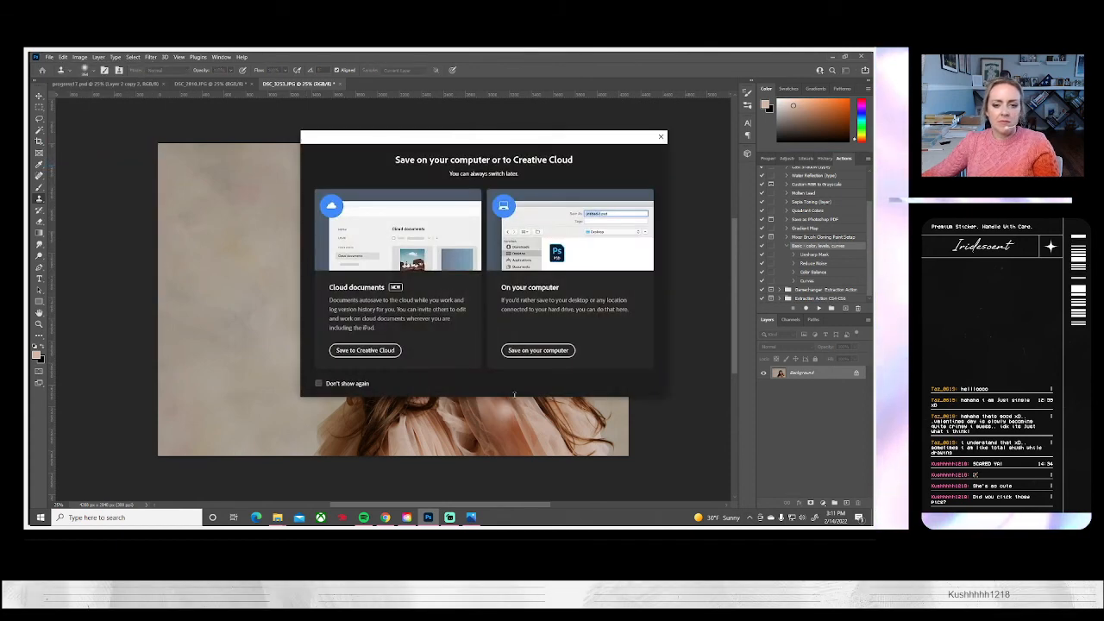
click(535, 350)
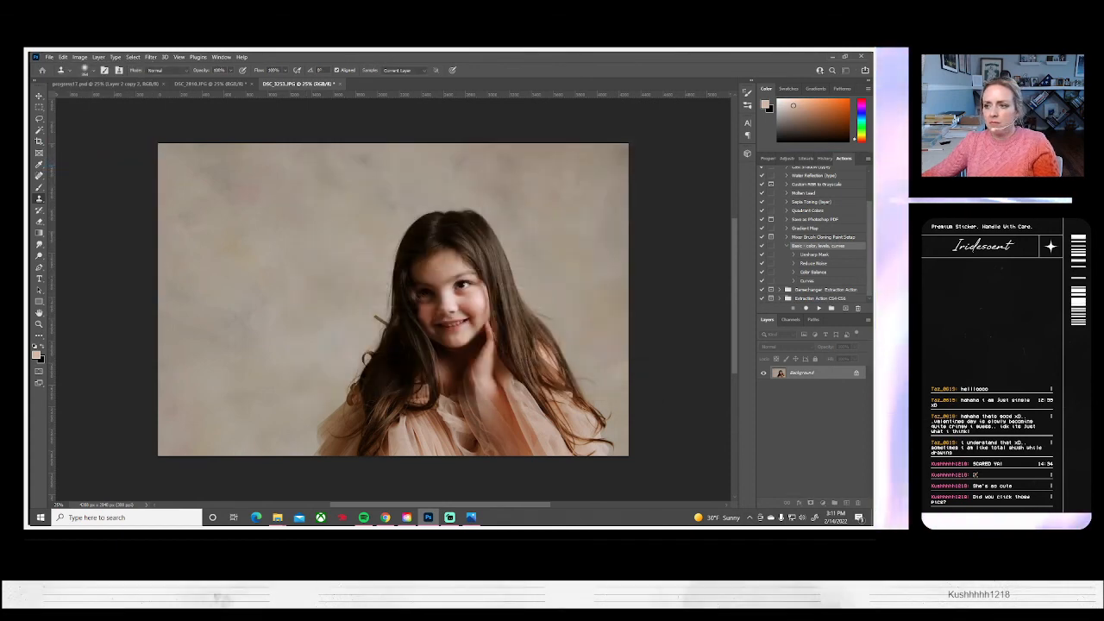
key(Return)
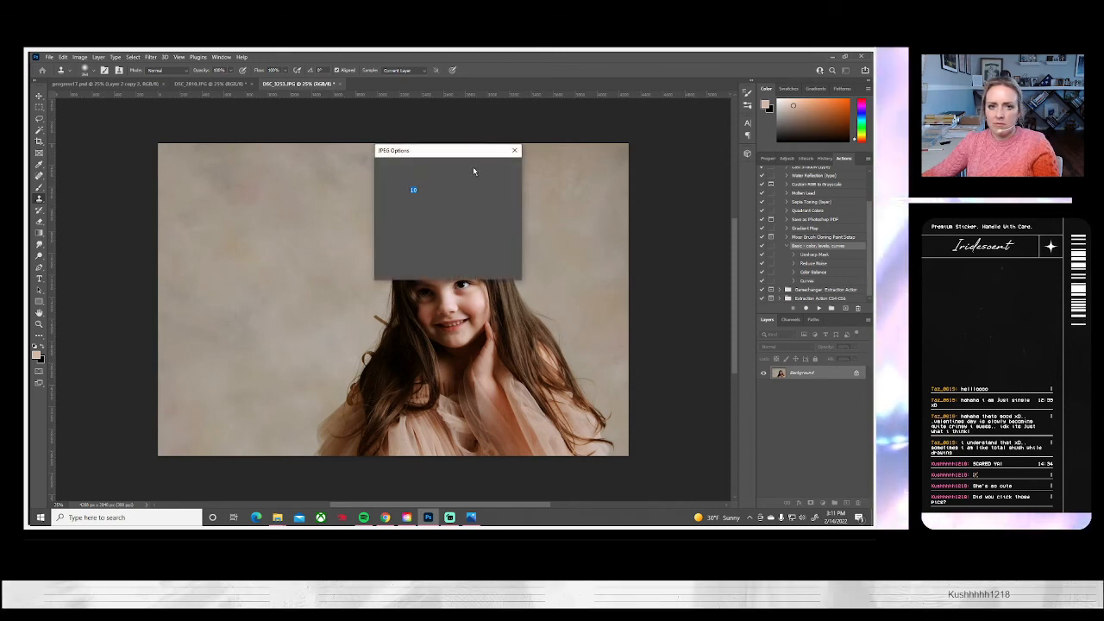
click(499, 168)
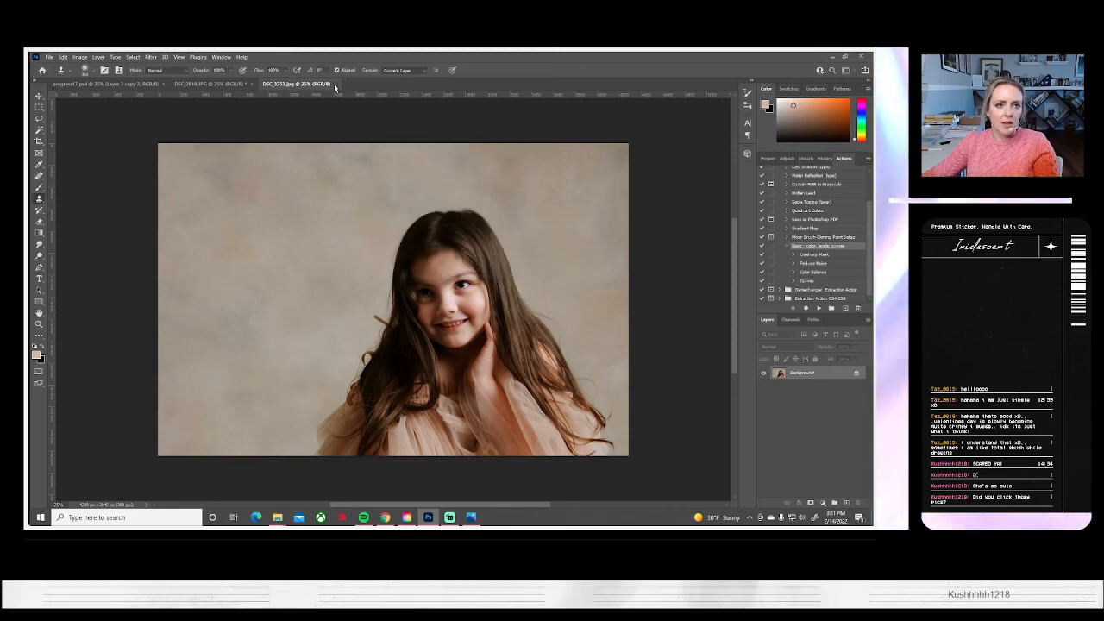
click(339, 83)
Compare the shots in the photo viewer and open DSC_3311, DSC_3312 and DSC_3324 for editing
click(49, 58)
click(59, 74)
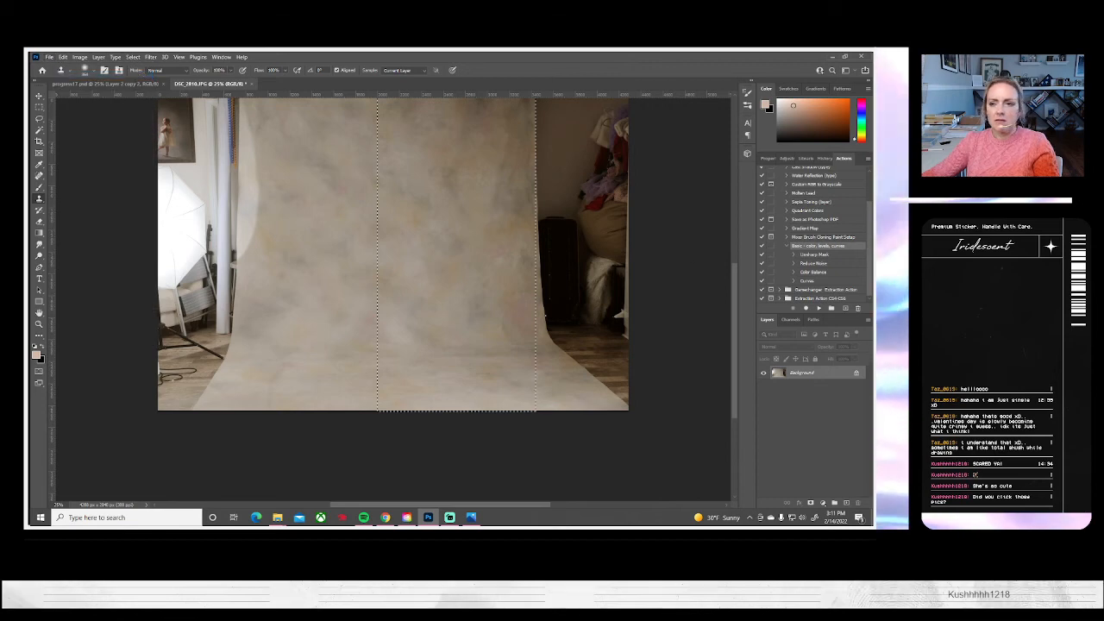
click(472, 520)
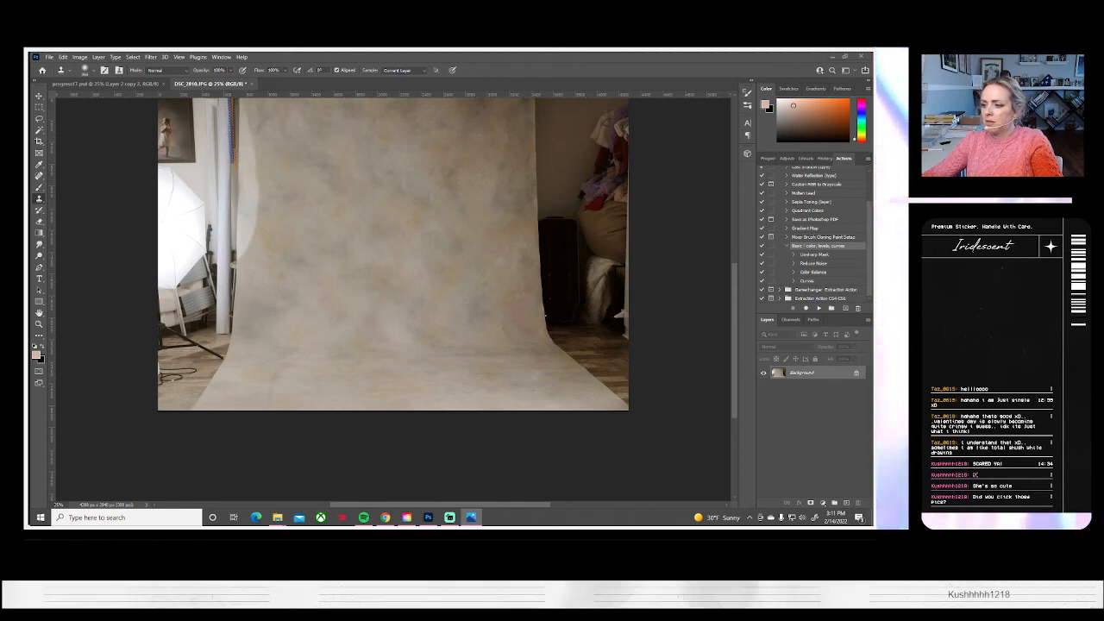
key(alt+Tab)
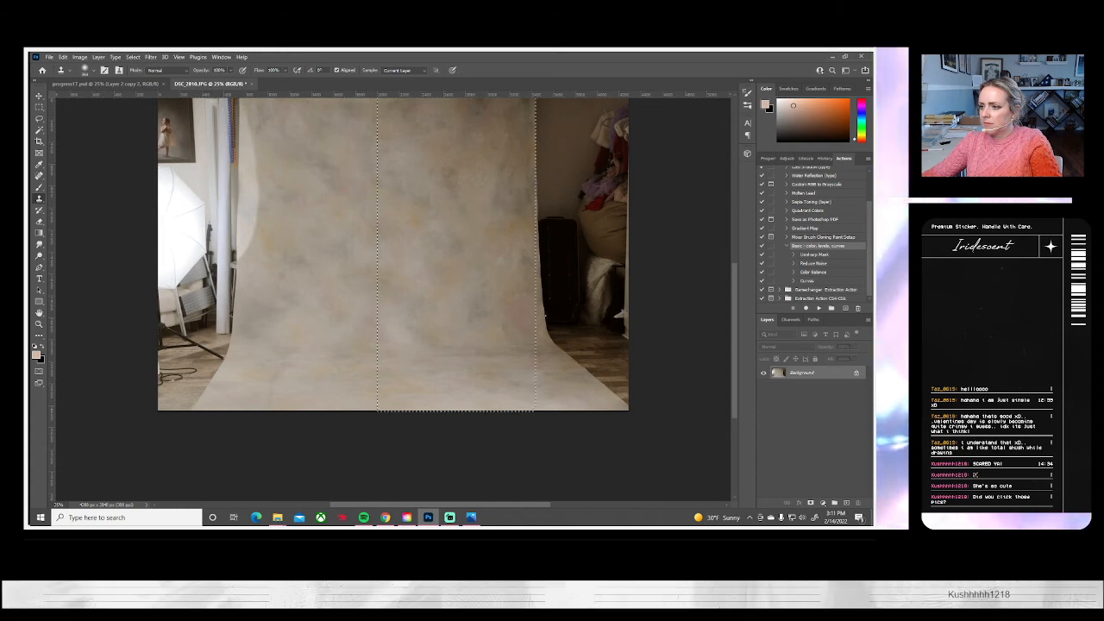
key(ctrl+d)
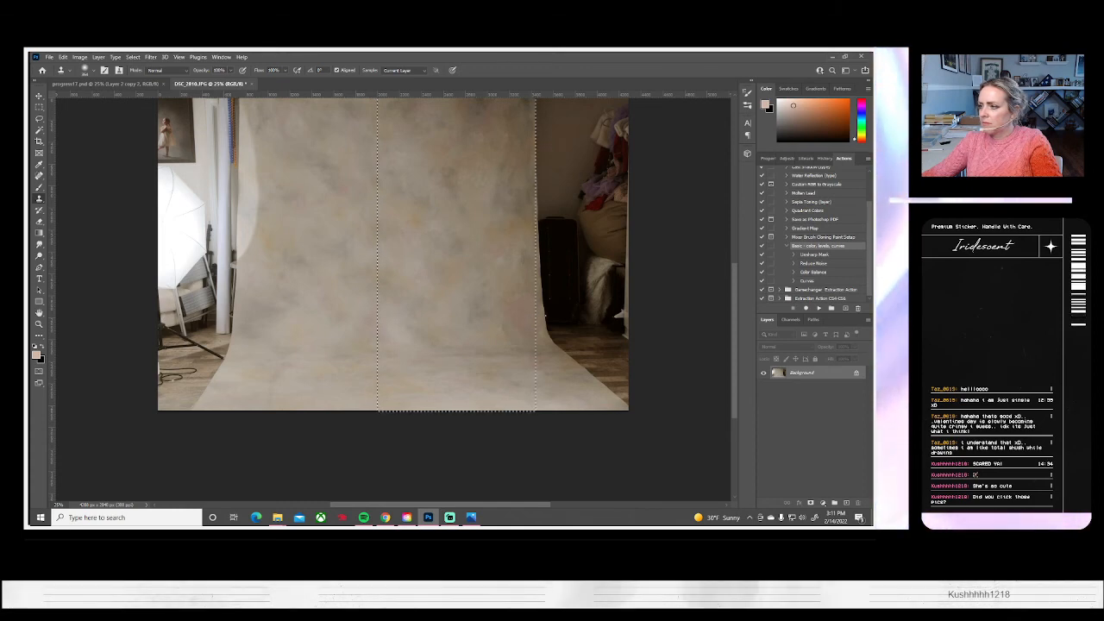
key(alt+Tab)
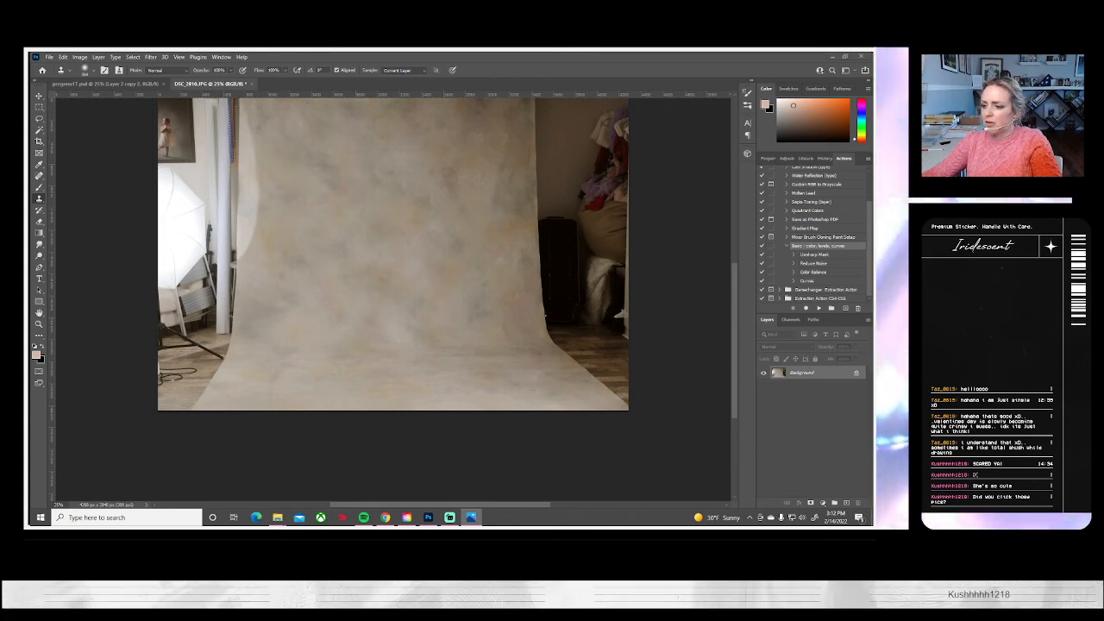
key(alt+Tab)
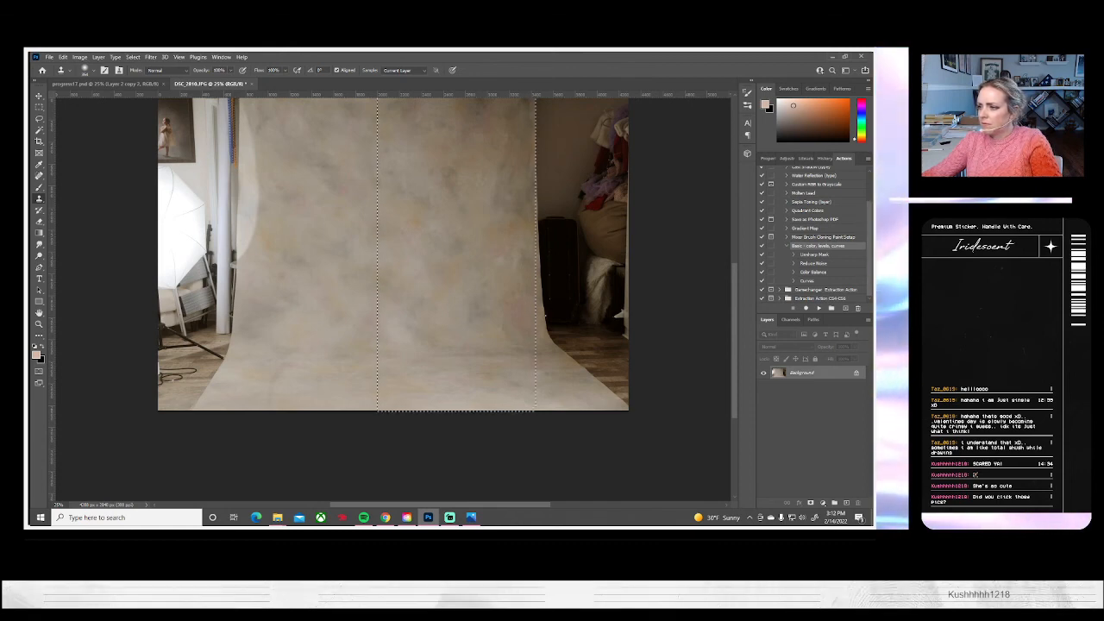
key(alt+Tab)
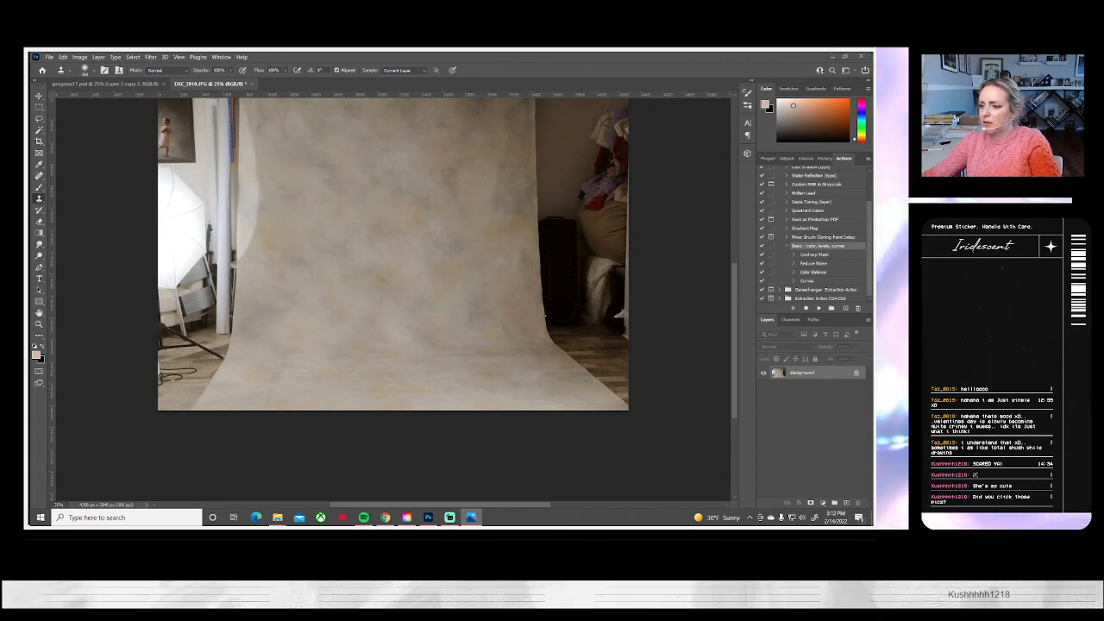
key(alt+Tab)
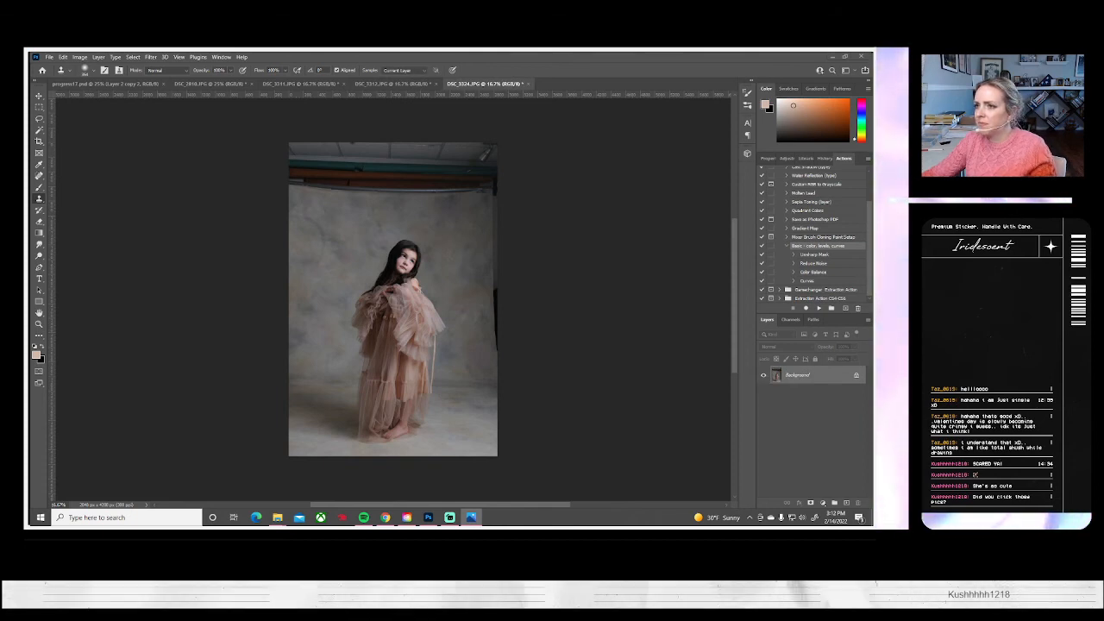
Open DSC_3329 and DSC_3331, checking the candidates in the photo viewer
click(49, 58)
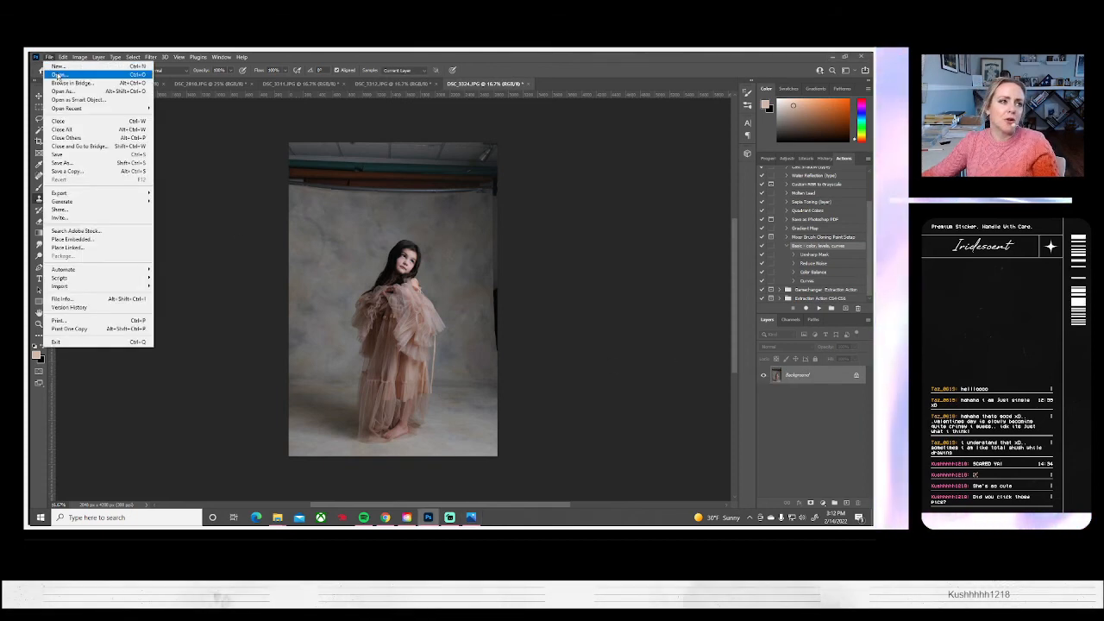
click(55, 74)
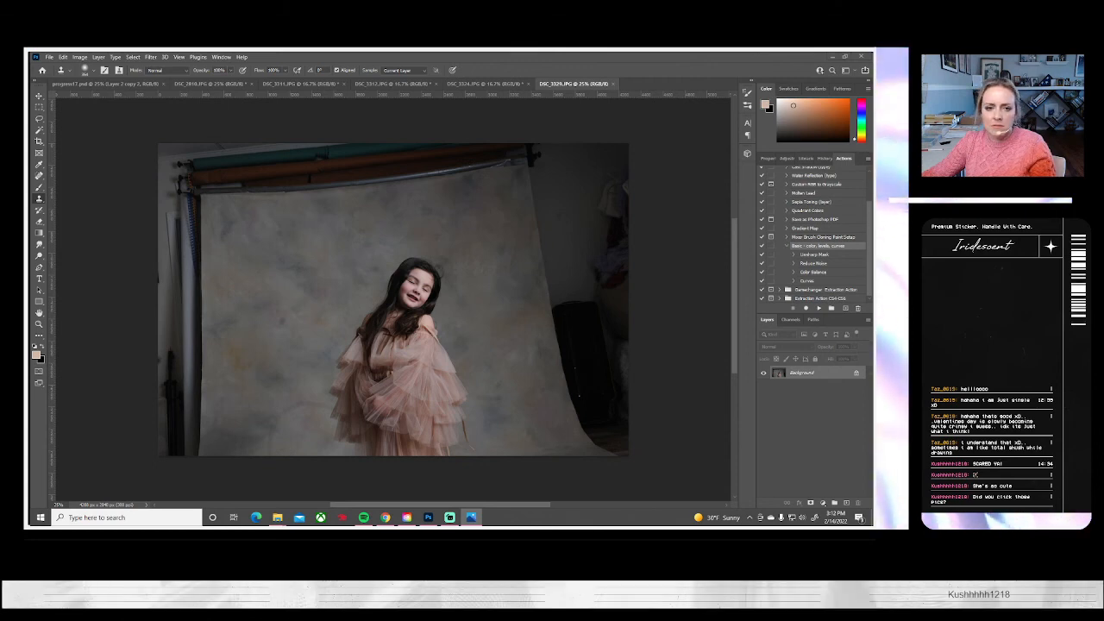
click(49, 57)
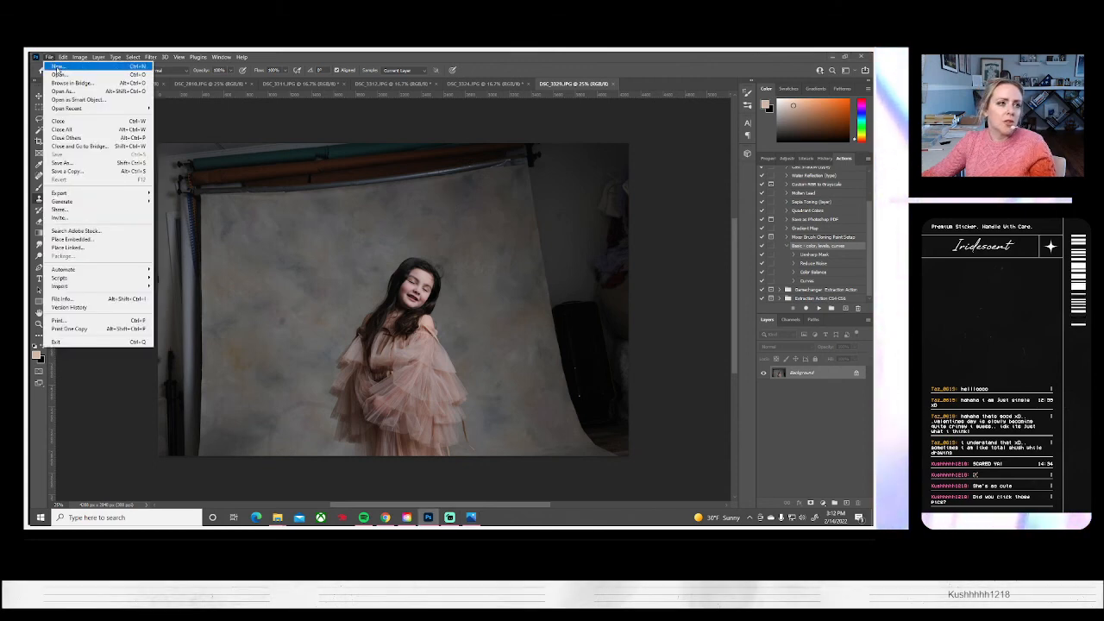
click(60, 75)
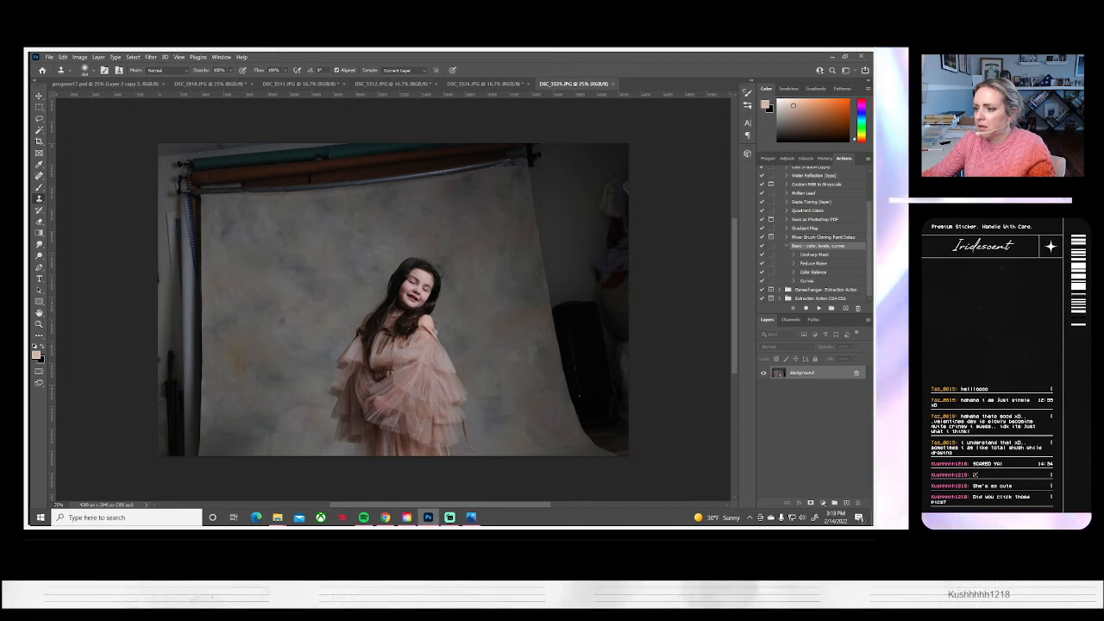
key(alt+Tab)
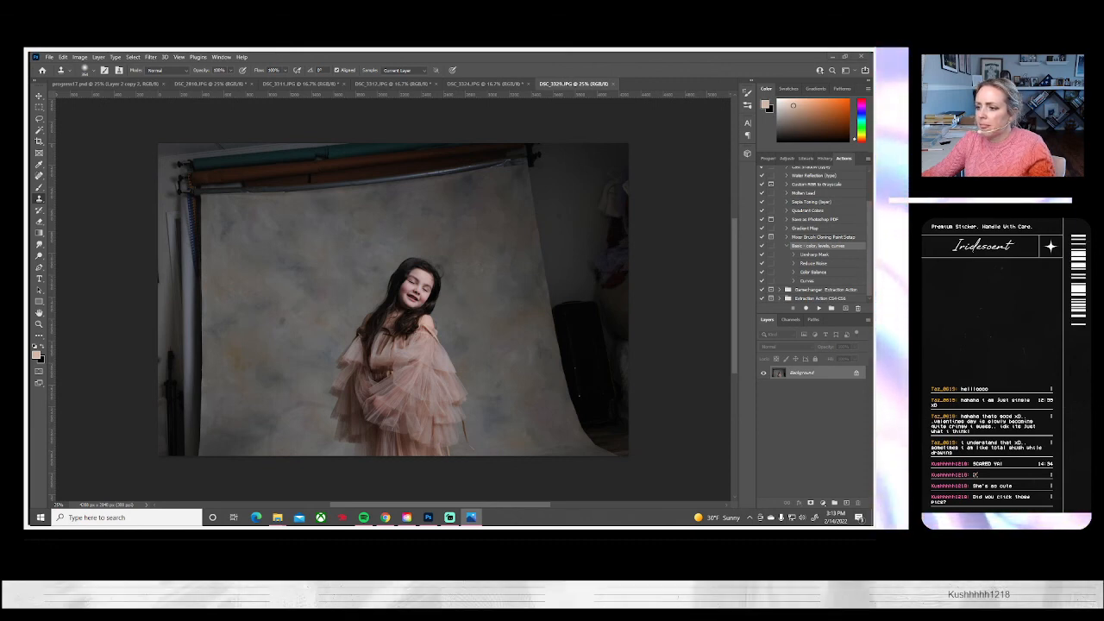
key(alt+Tab)
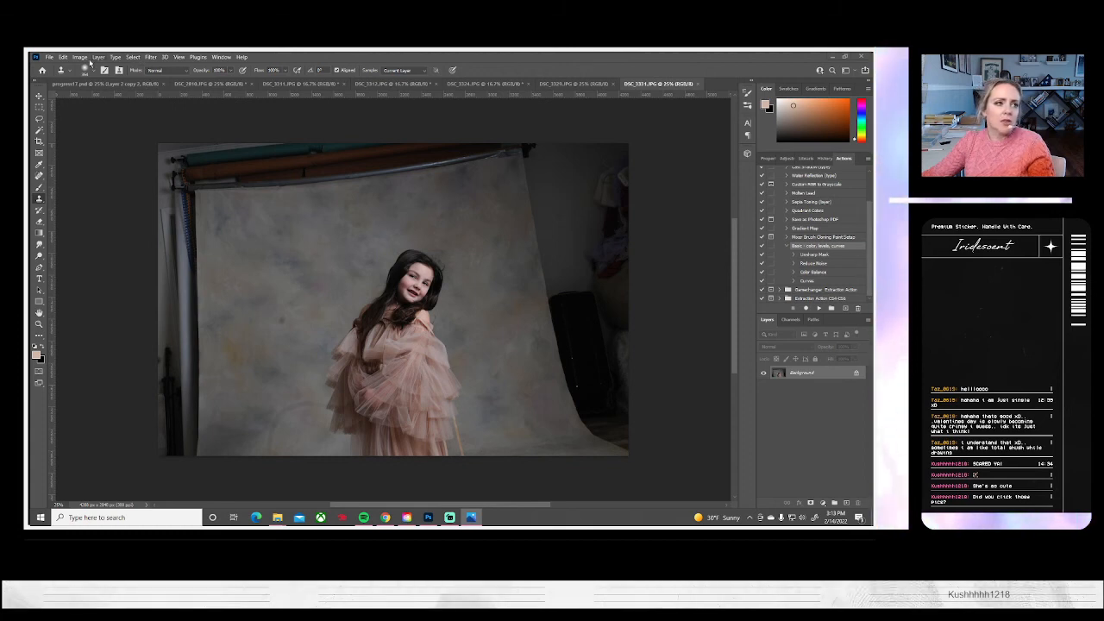
Choose the next shots in the photo viewer and open DSC_3340 and DSC_3353
click(49, 58)
click(60, 74)
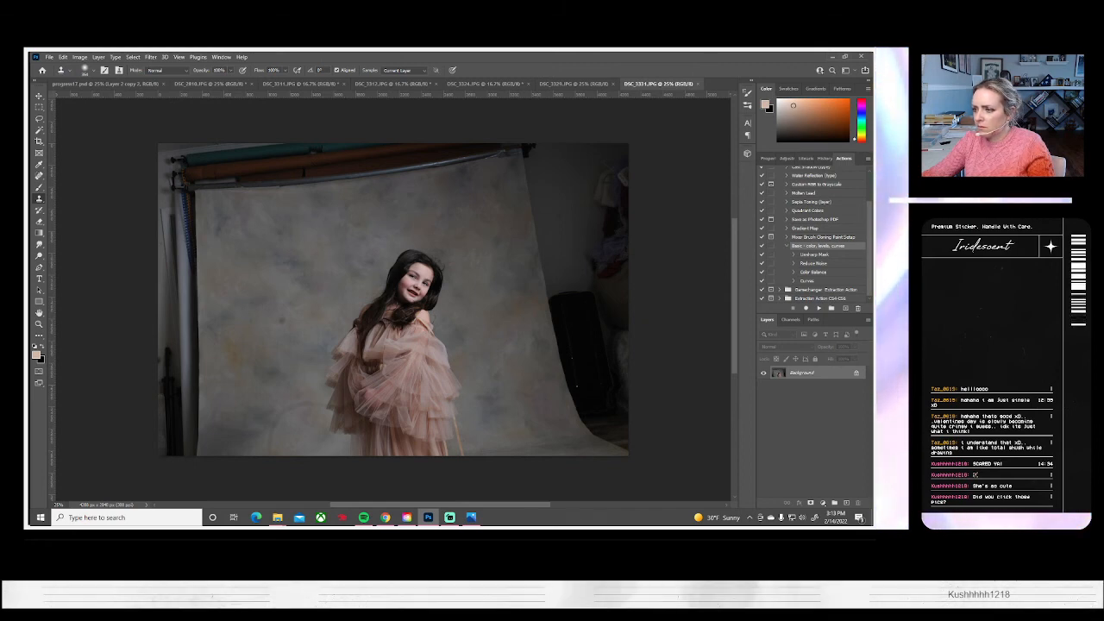
key(alt+Tab)
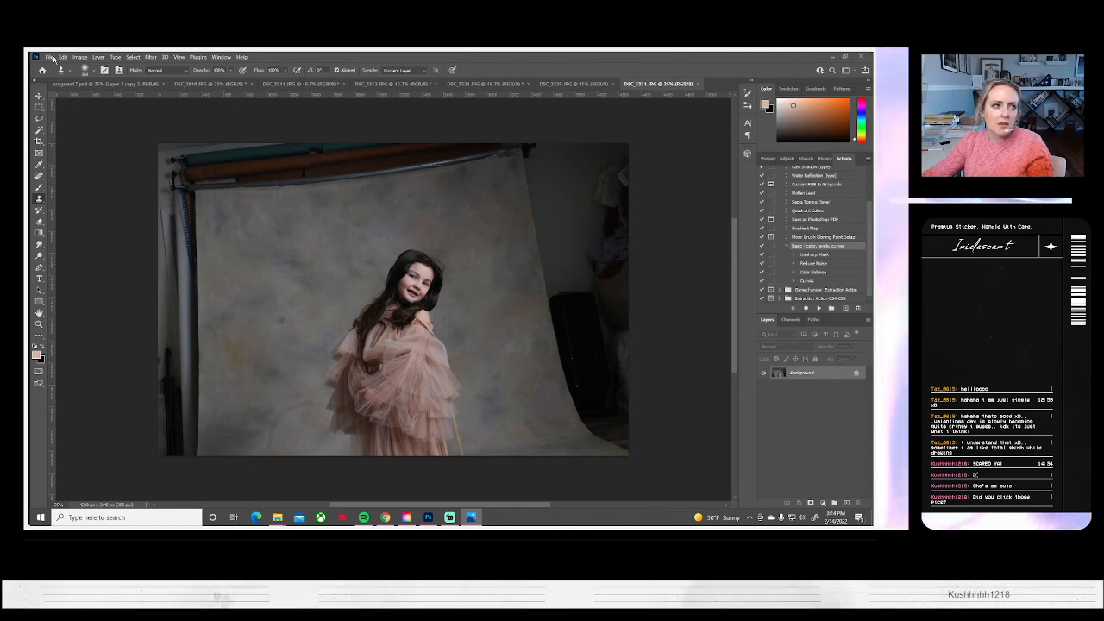
key(alt+Tab)
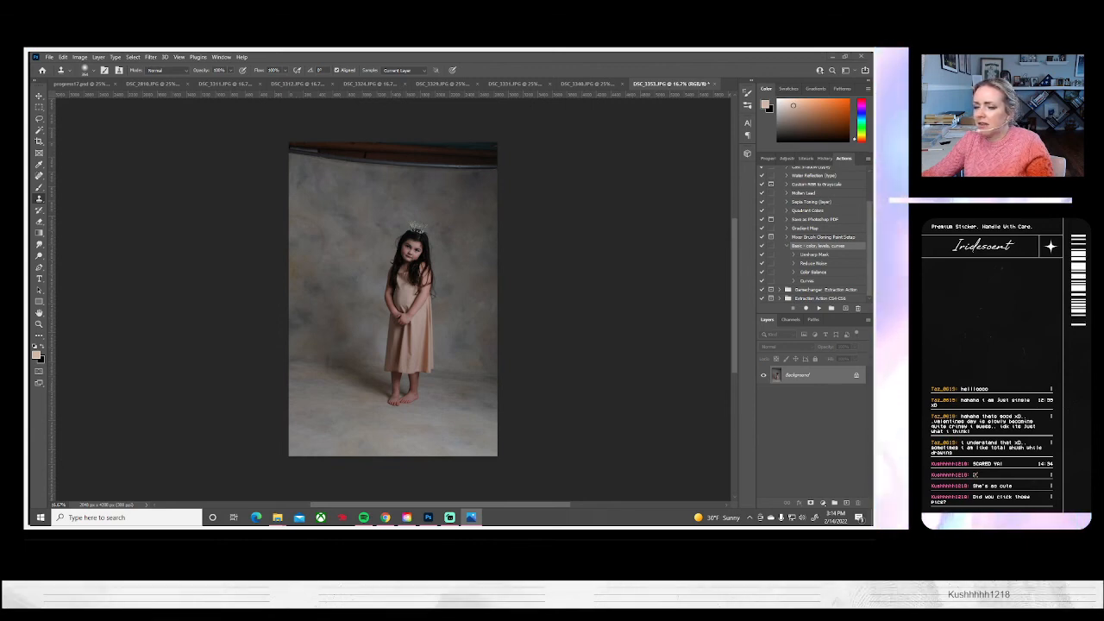
Open the tiara portraits DSC_3359, DSC_3366, DSC_3374 and DSC_3381 after checking them in the photo viewer
click(49, 56)
click(53, 77)
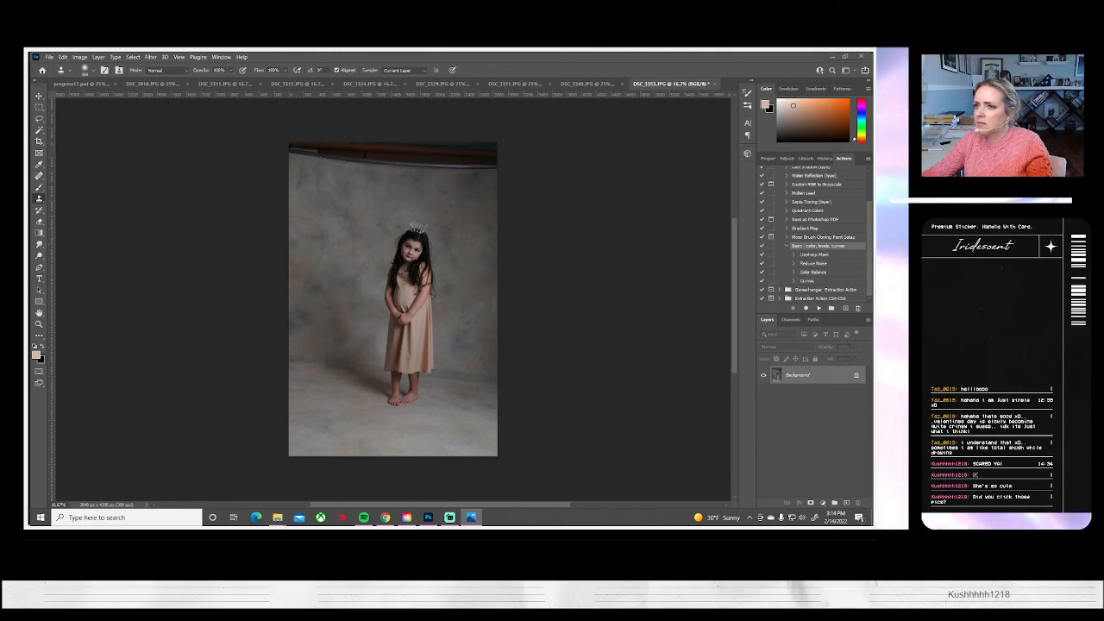
key(alt+Tab)
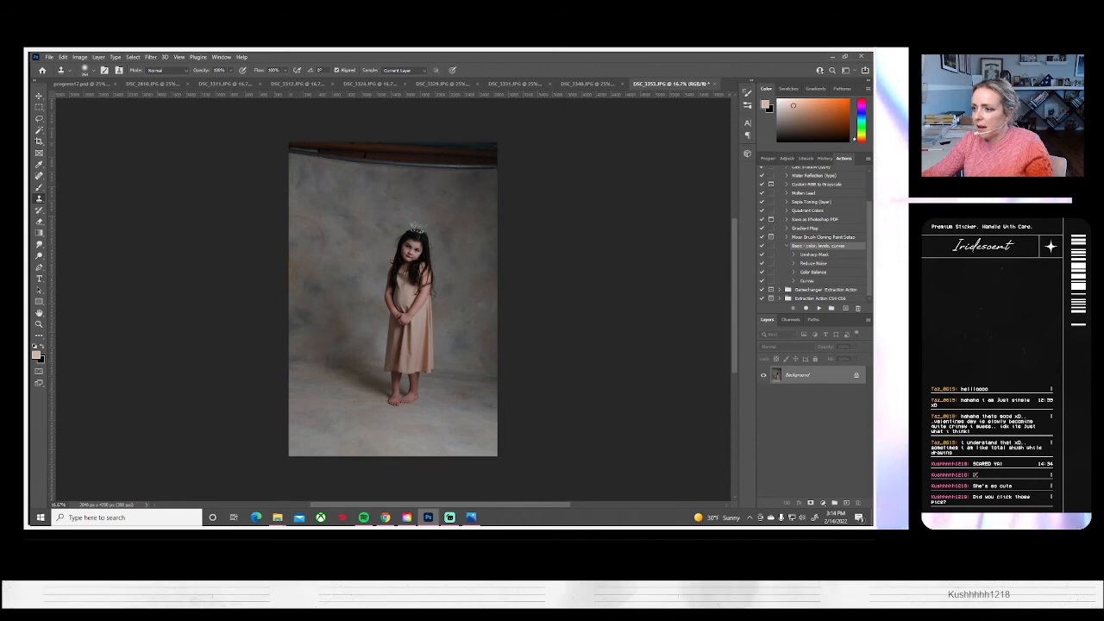
key(alt+Tab)
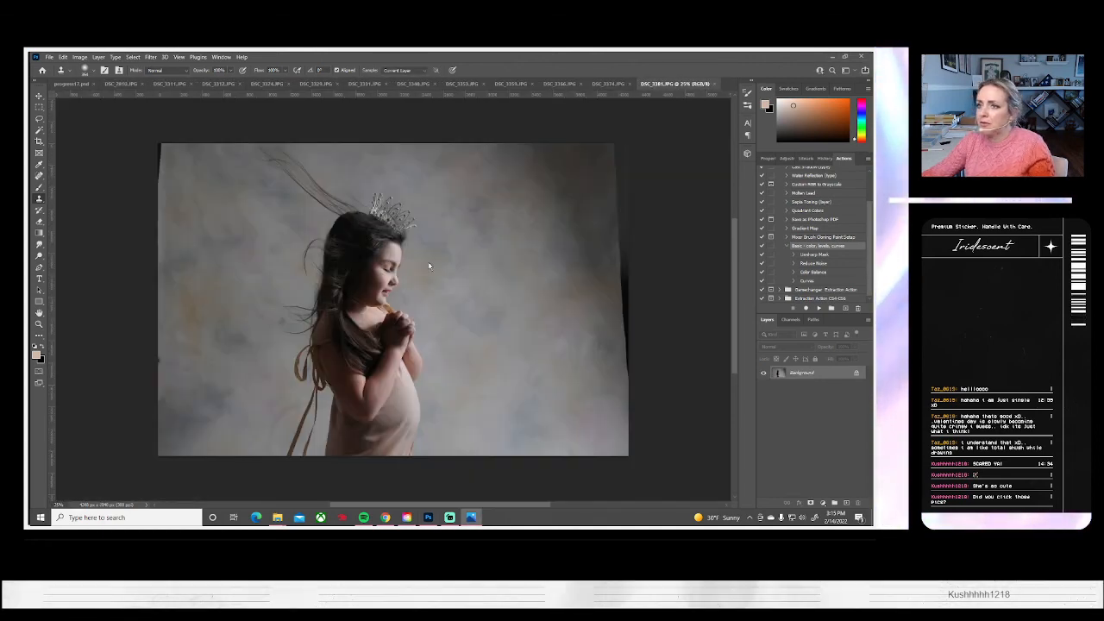
Open DSC_3388, the shot of the girl sitting beside the teddy bear
click(51, 57)
click(58, 74)
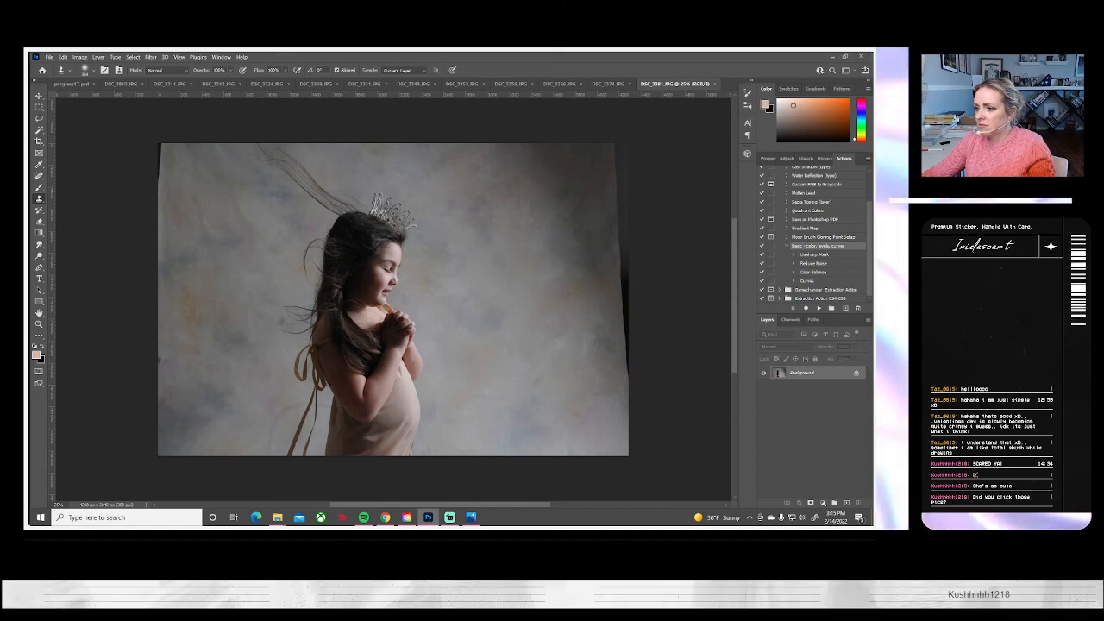
key(ctrl+Tab)
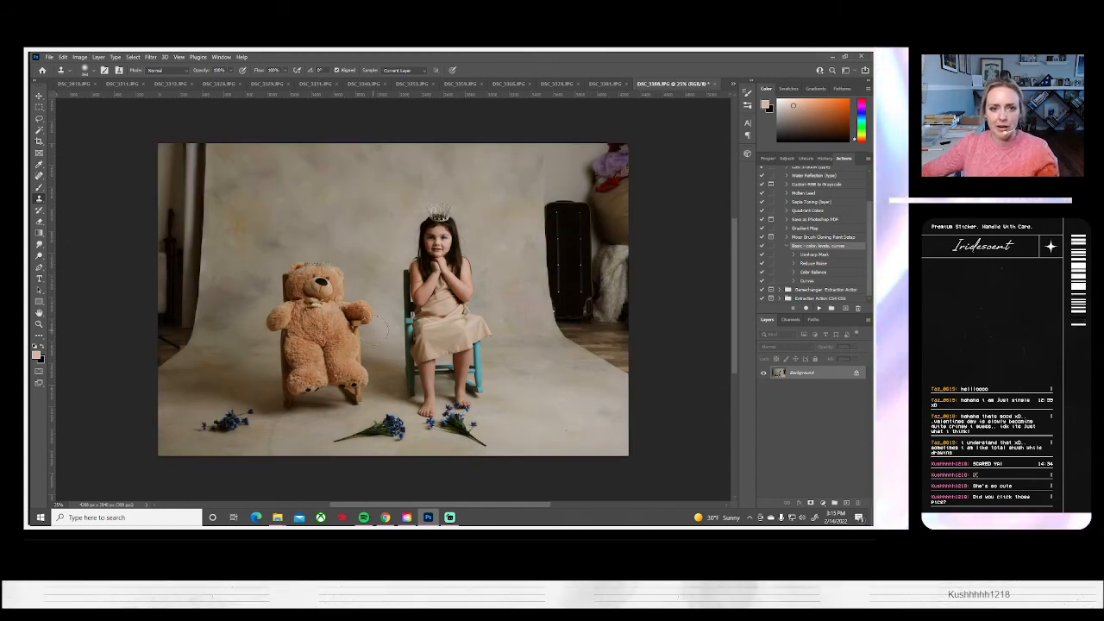
key(ctrl+v)
key(ctrl+t)
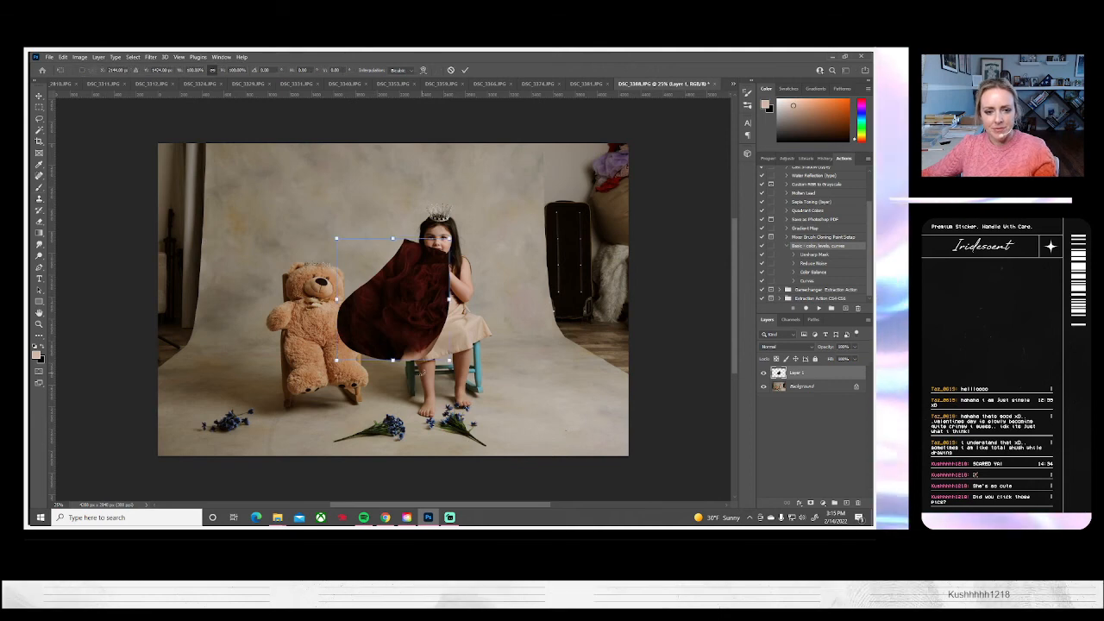
key(Escape)
key(ctrl+z)
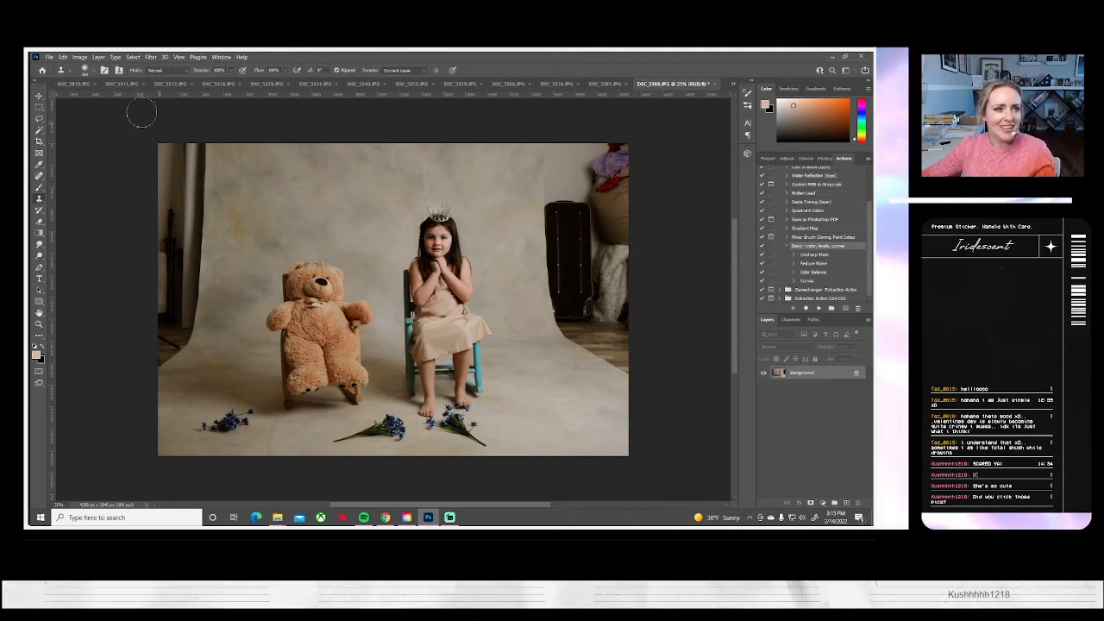
Check the empty-backdrop photo's selection, return to DSC_3388, paste the copied backdrop strip and place it over the photo's right side
click(733, 84)
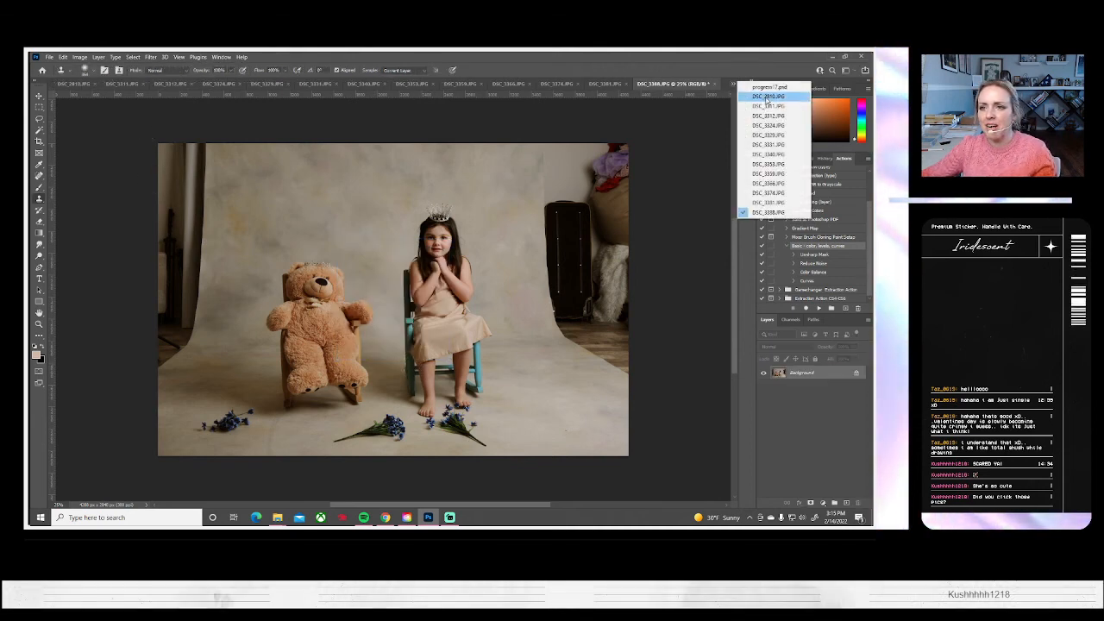
click(765, 100)
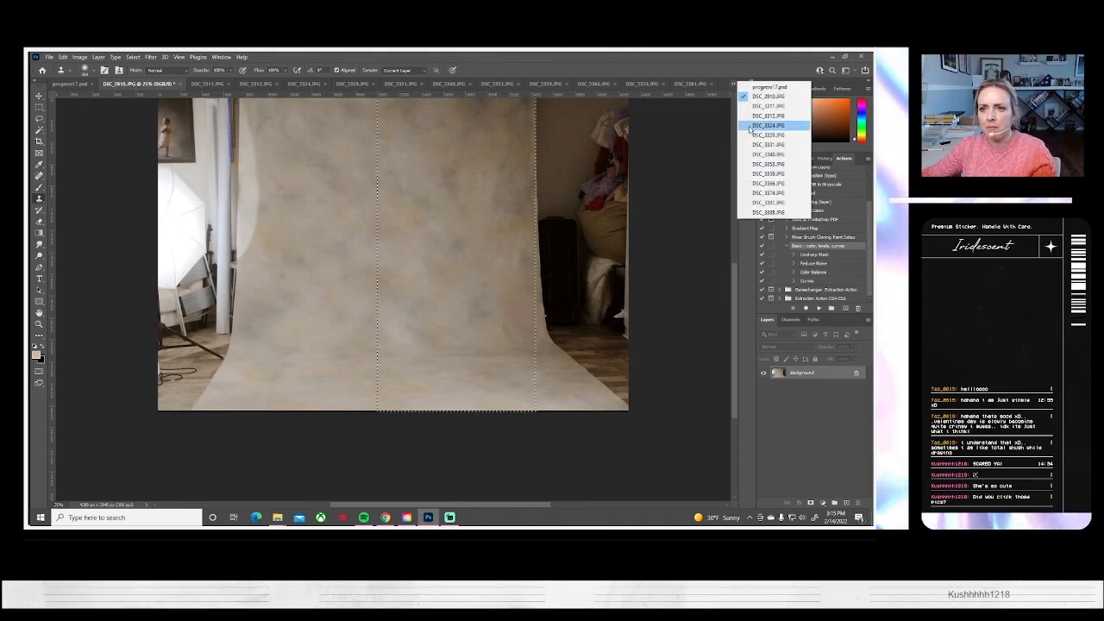
click(768, 211)
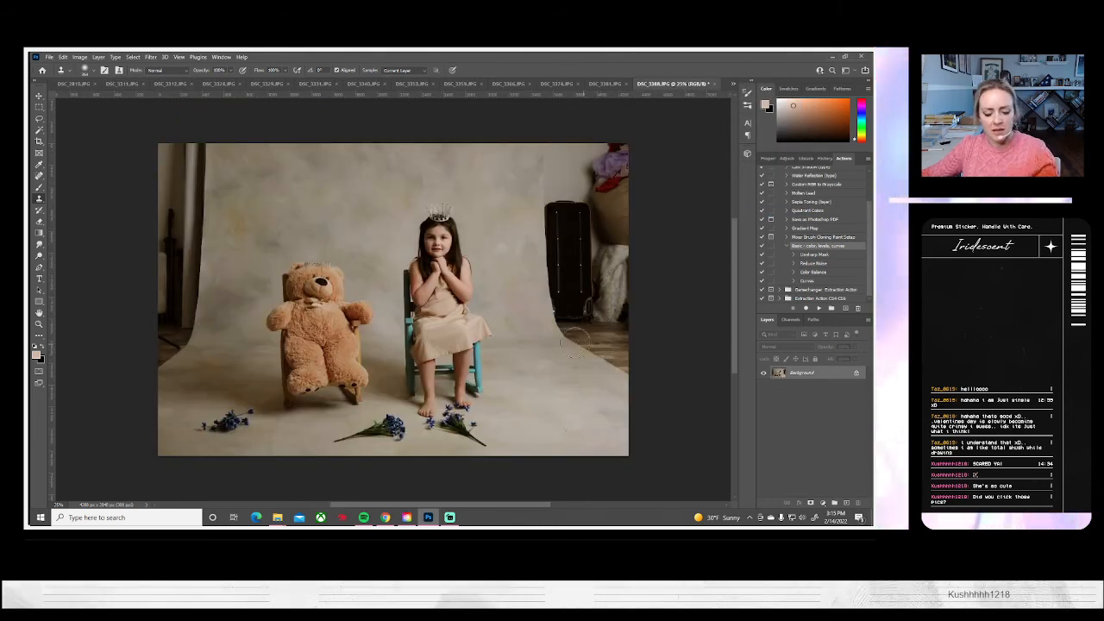
key(ctrl+v)
key(ctrl+t)
drag(435, 386, 595, 387)
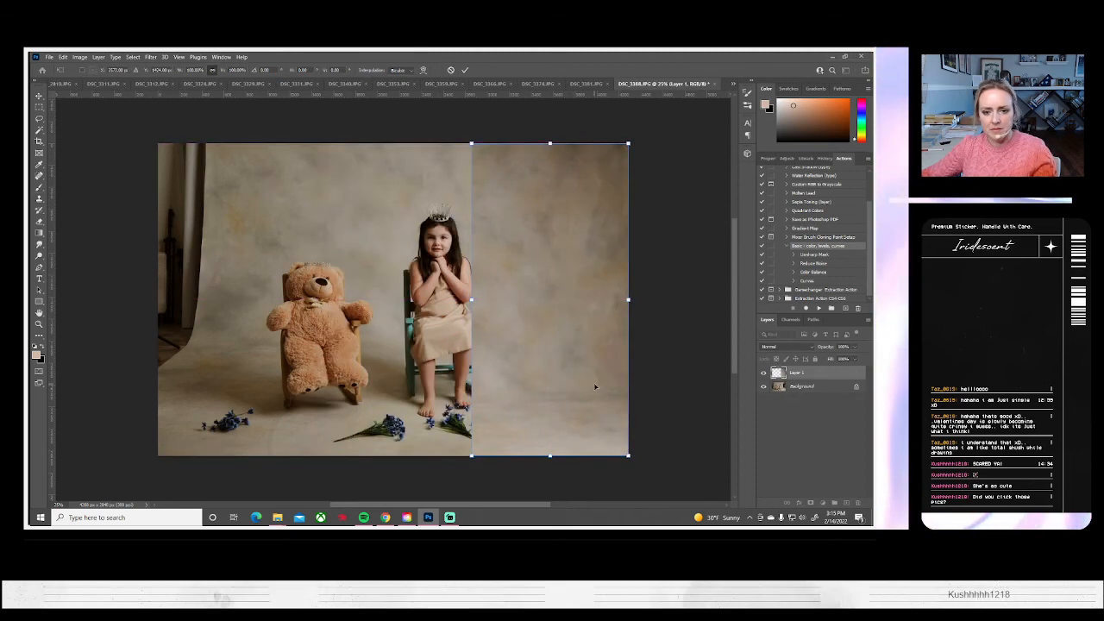
key(Return)
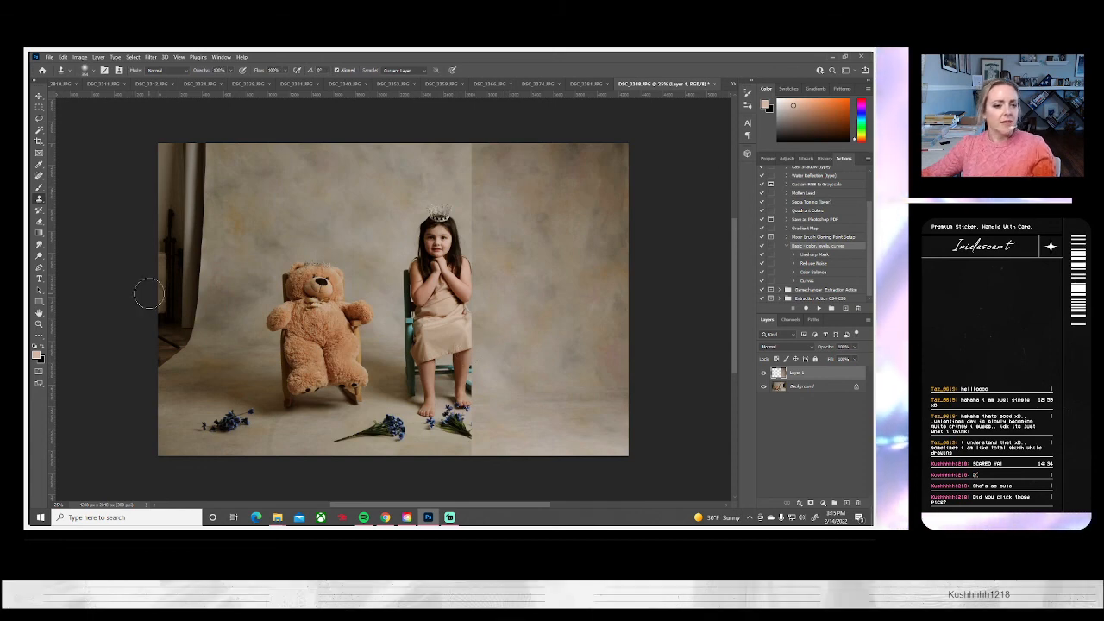
Erase the pasted strip's inner edge so the girl, chair and flowers show and the seam blends into the backdrop
click(38, 222)
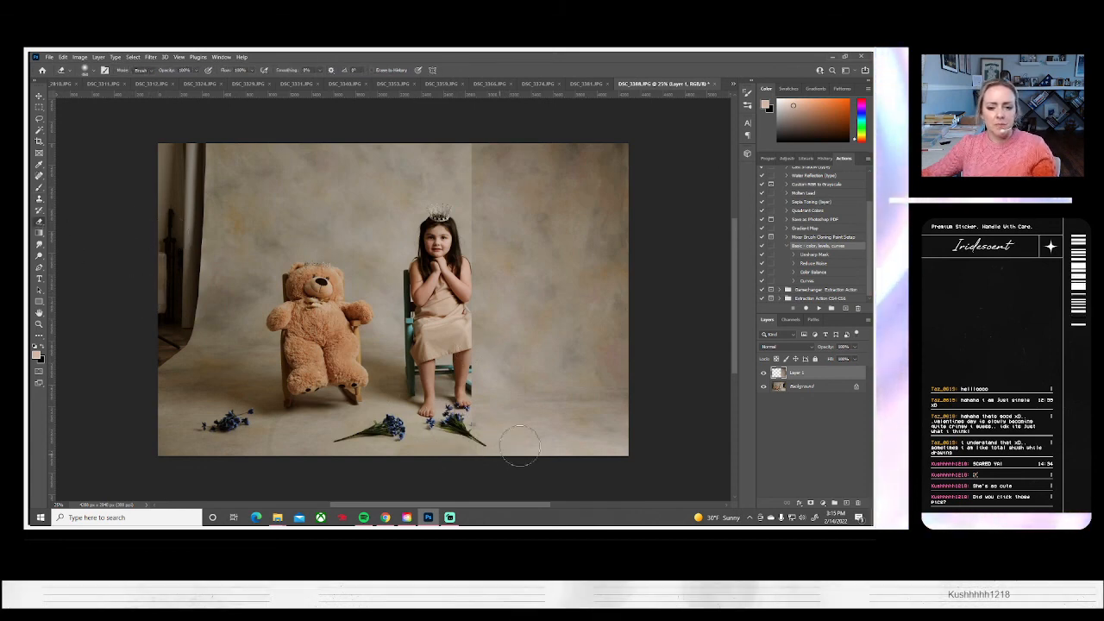
drag(493, 393, 512, 330)
drag(503, 266, 457, 126)
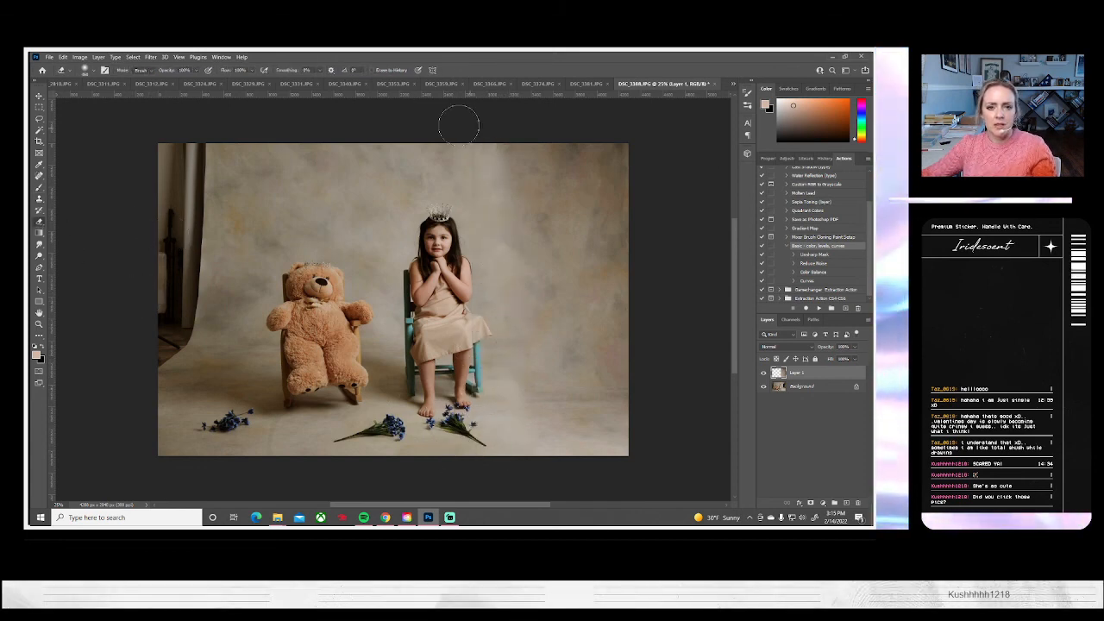
Raise the right-hand backdrop strip's brightness to 11 with Brightness/Contrast
click(78, 56)
mouse_move(130, 79)
click(186, 80)
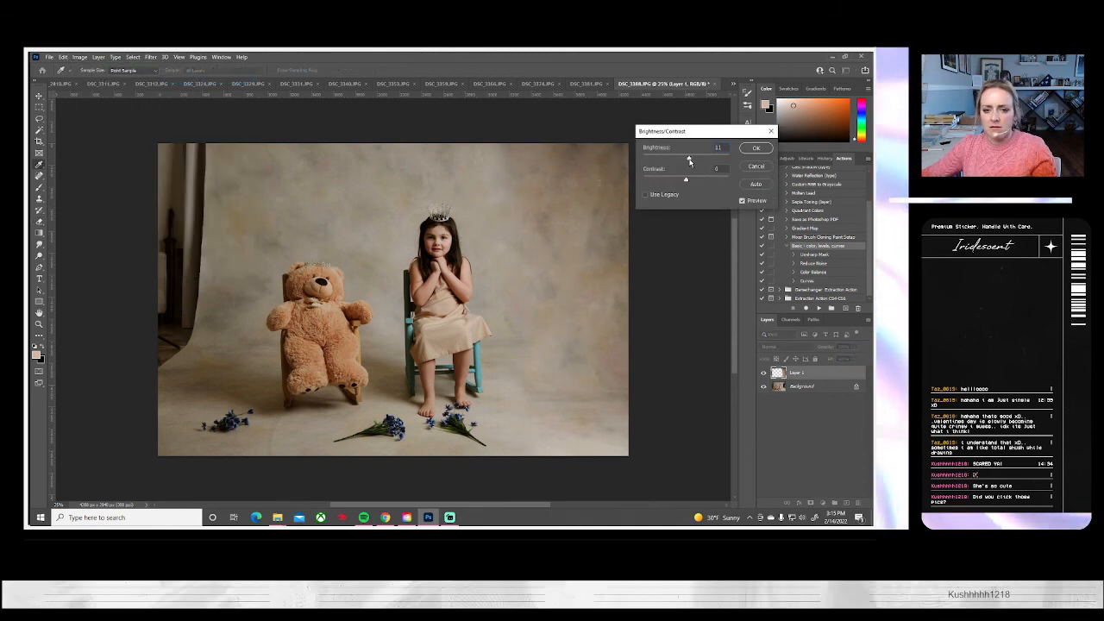
key(Return)
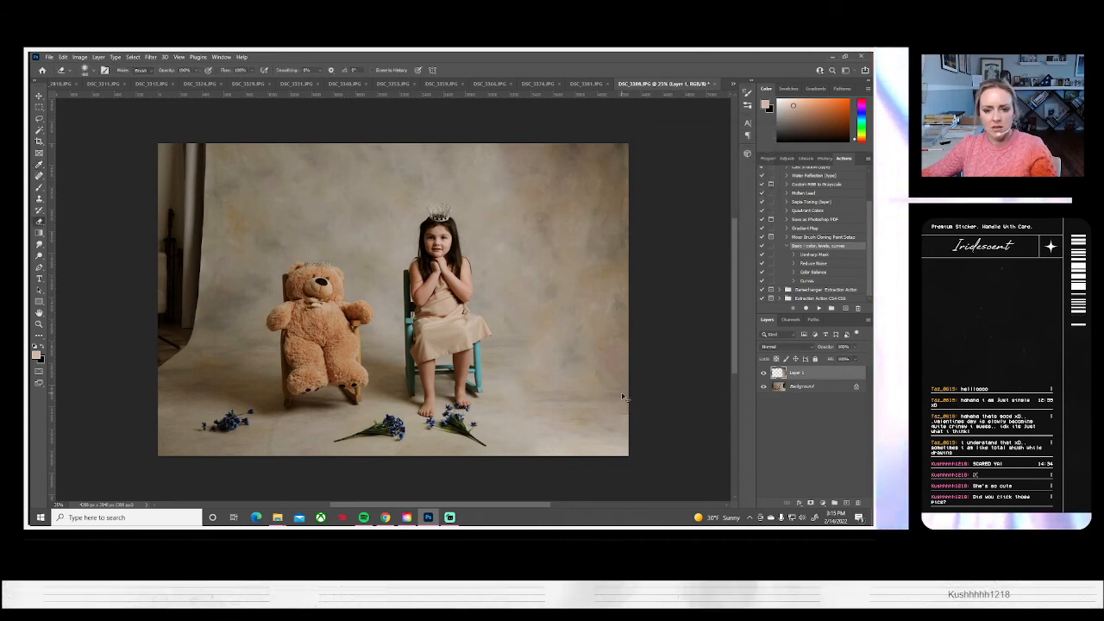
Enlarge the right-hand backdrop strip to about 120%, shift it upward and blend its edges with the Eraser
key(ctrl+t)
drag(627, 454, 578, 326)
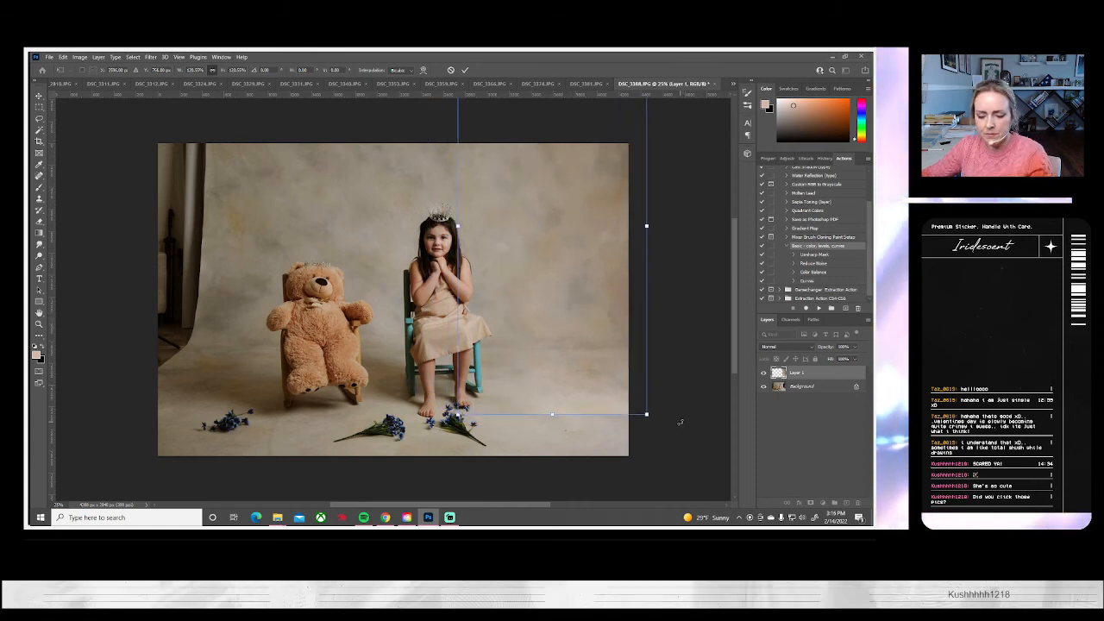
key(Return)
key(e)
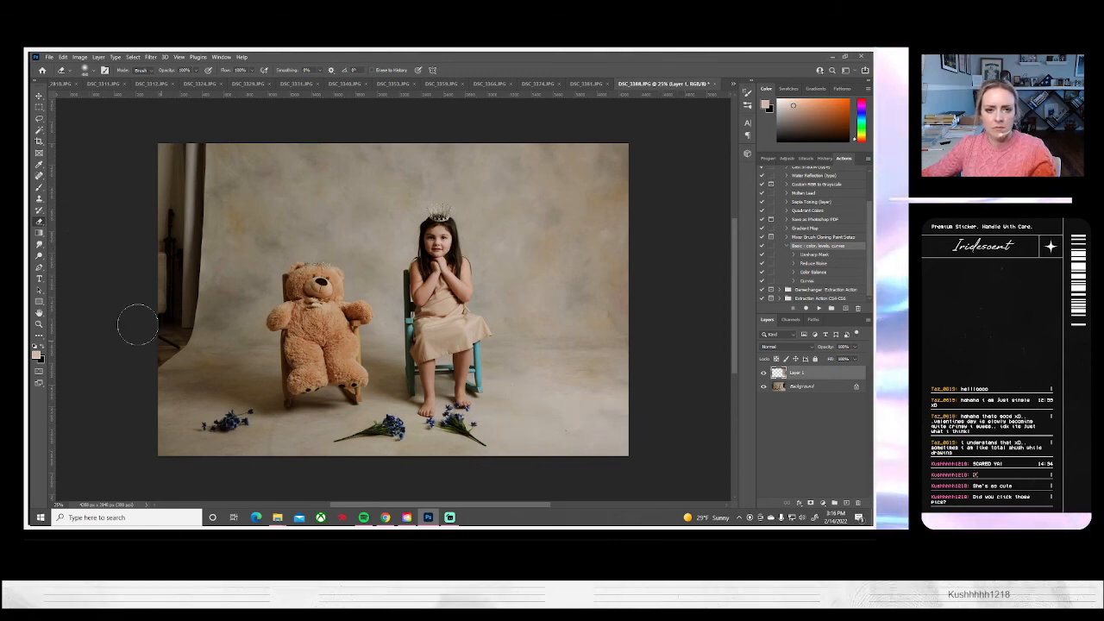
Paste the backdrop strip again, flip it horizontally and place it over the photo's left side
key(ctrl+v)
key(ctrl+t)
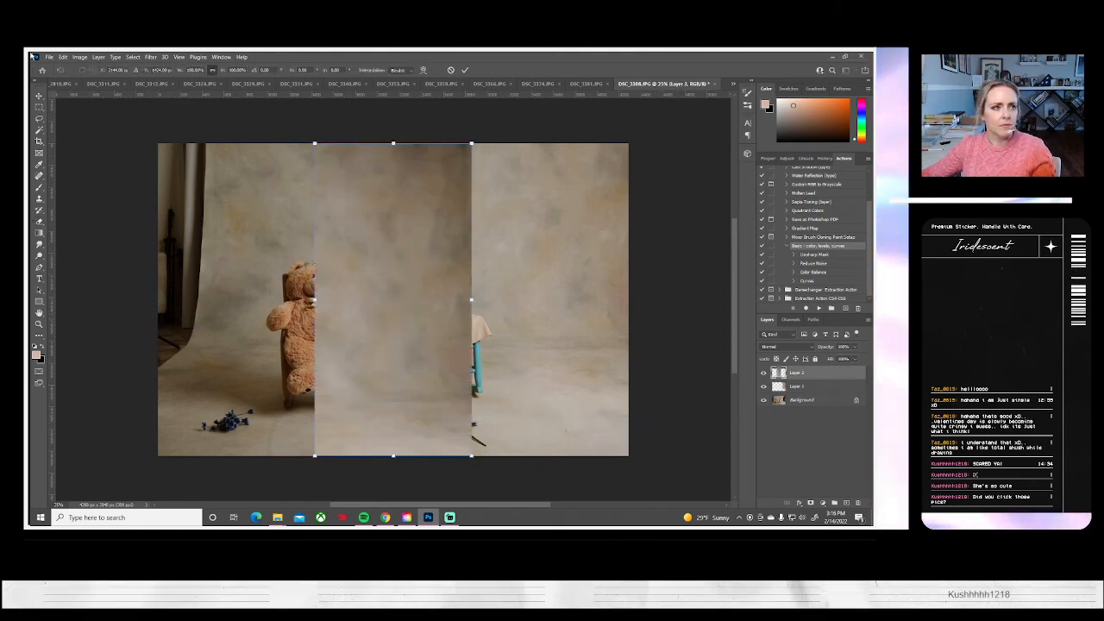
click(66, 58)
mouse_move(103, 257)
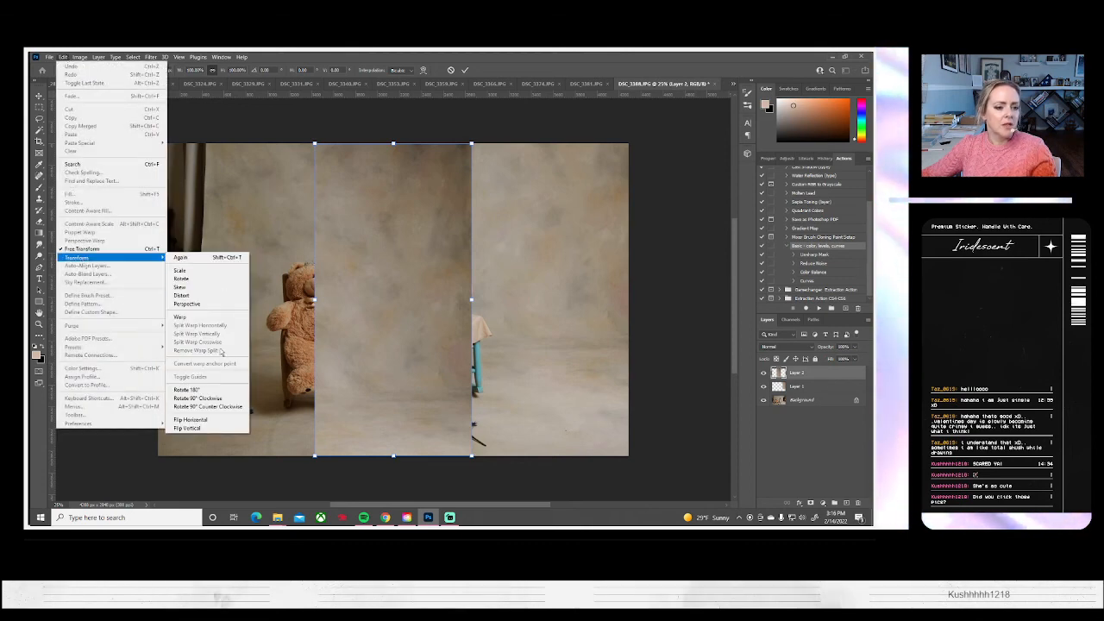
click(197, 423)
drag(435, 326, 276, 329)
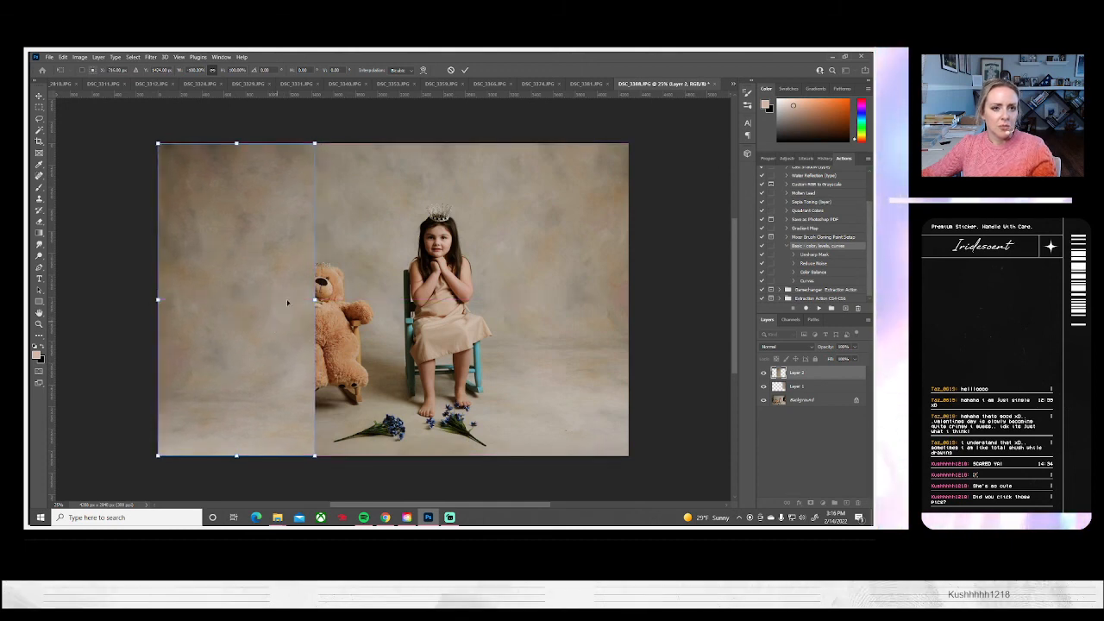
Enlarge the left backdrop strip to about 124%, move it up, and erase it over the teddy bear, flowers and foreground floor
drag(315, 142, 362, 120)
drag(263, 354, 268, 290)
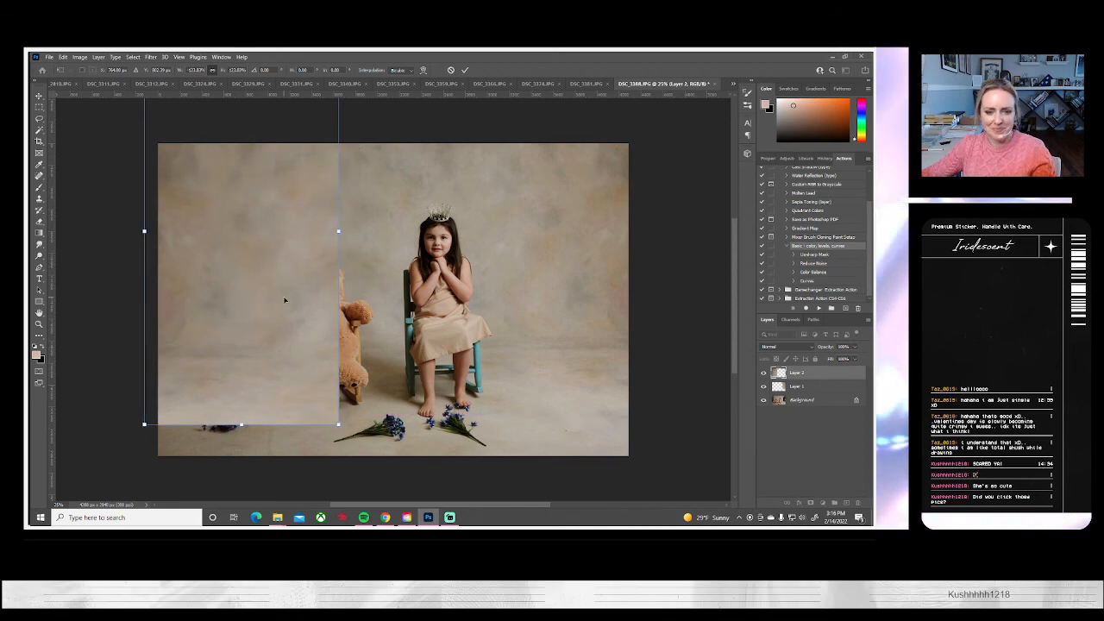
key(Return)
key(e)
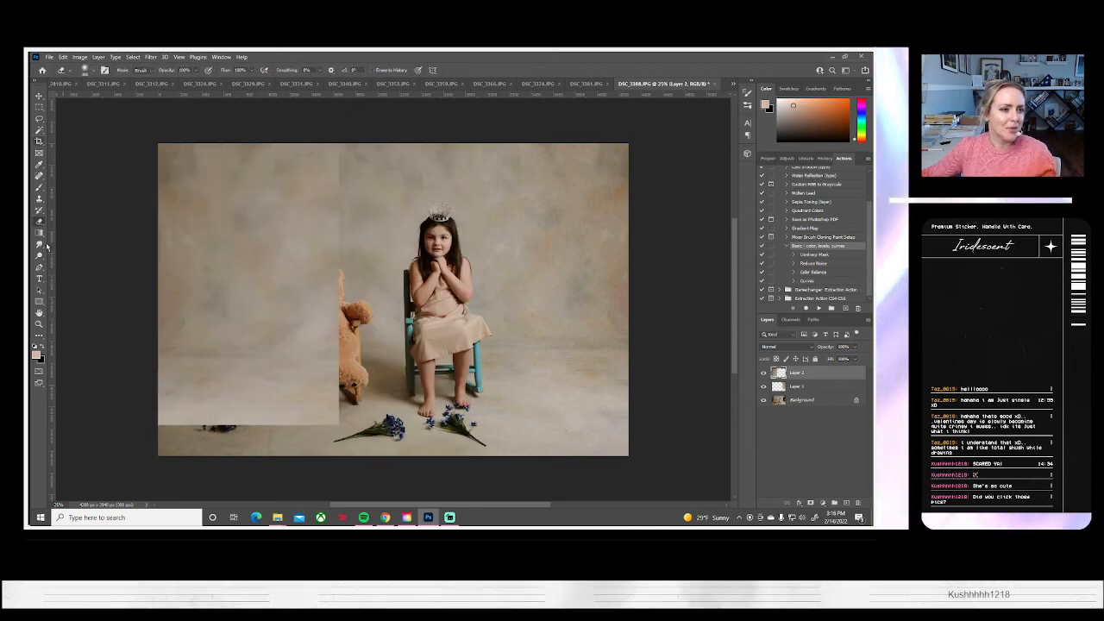
mouse_move(317, 423)
mouse_down()
mouse_move(128, 420)
mouse_move(324, 410)
mouse_move(251, 394)
mouse_move(345, 345)
mouse_move(315, 323)
mouse_move(291, 330)
mouse_move(344, 258)
mouse_move(276, 317)
mouse_move(313, 252)
mouse_up()
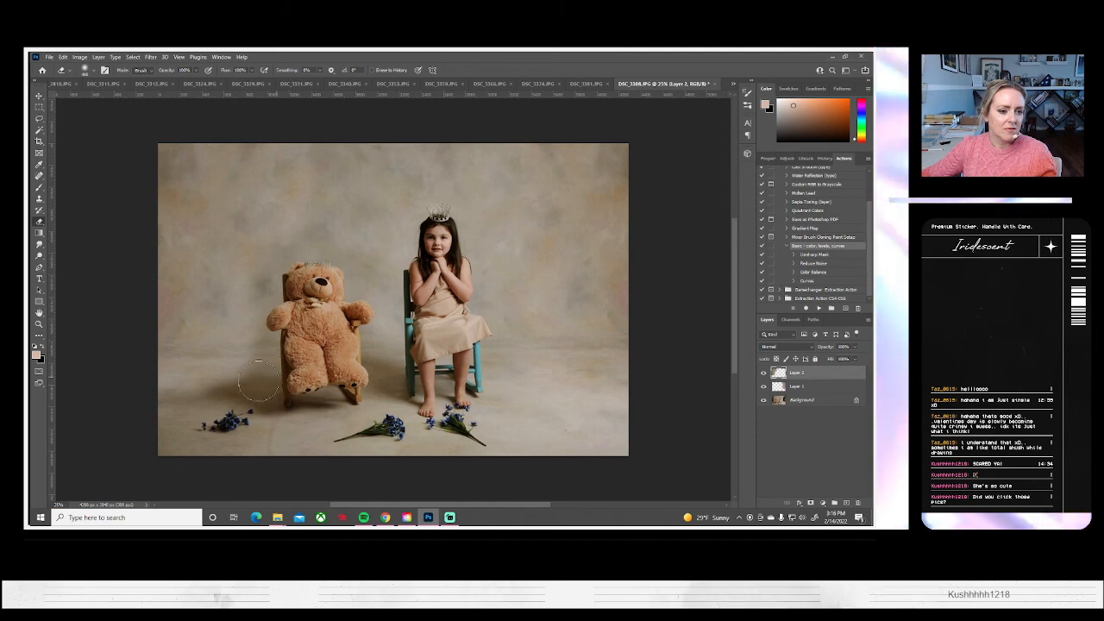
Lower the left backdrop strip's brightness to -29 and soften its blend with the Eraser at 47% opacity
click(79, 56)
mouse_move(95, 74)
click(194, 79)
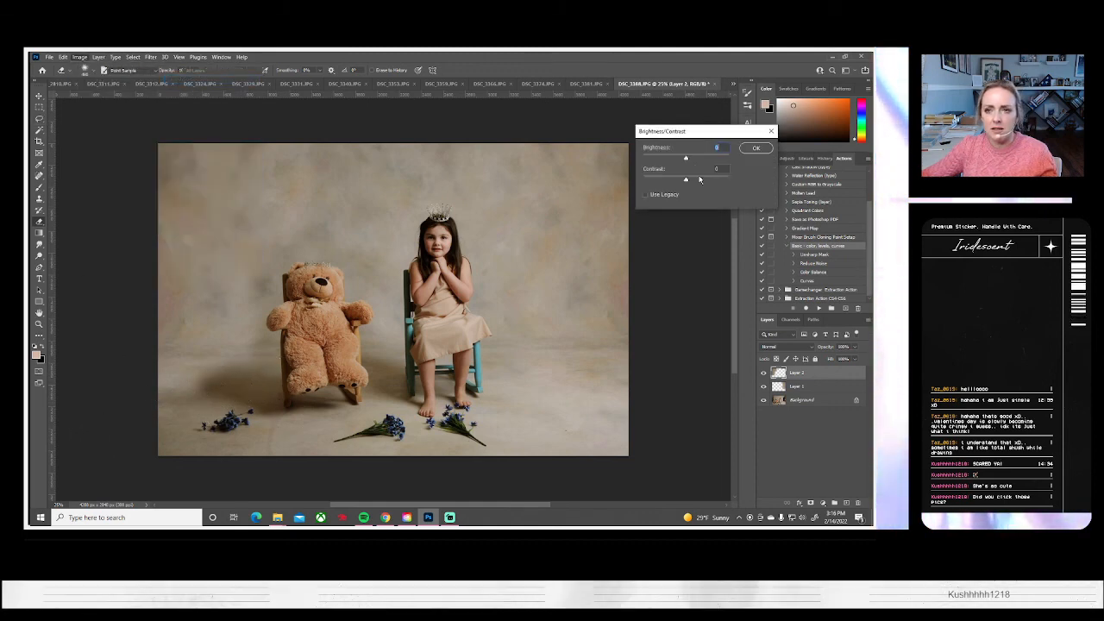
drag(688, 160, 678, 159)
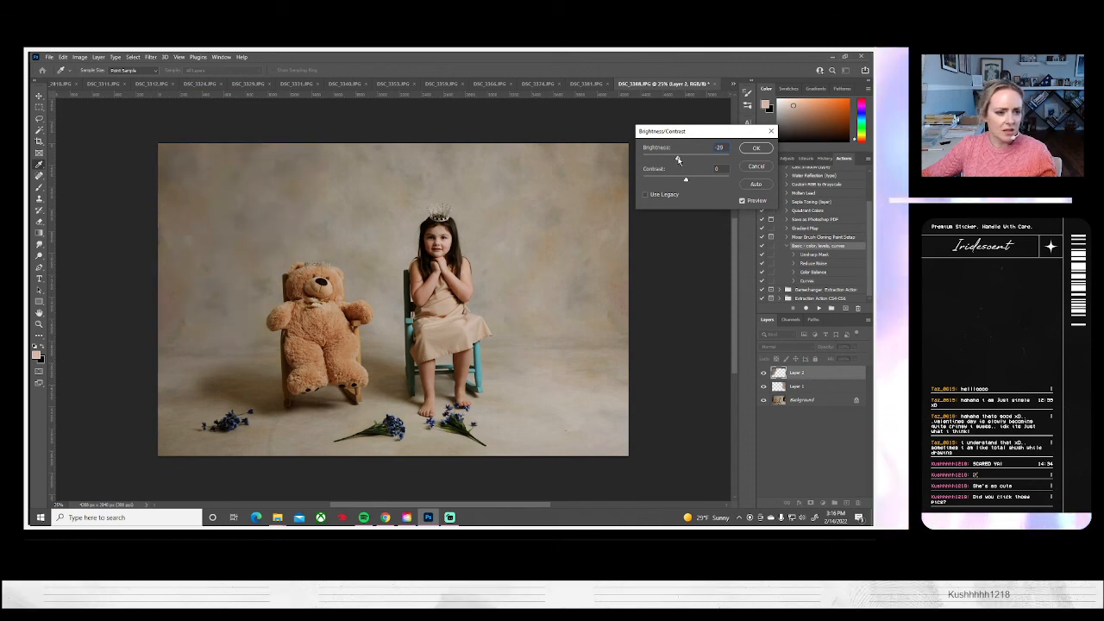
click(755, 148)
key(e)
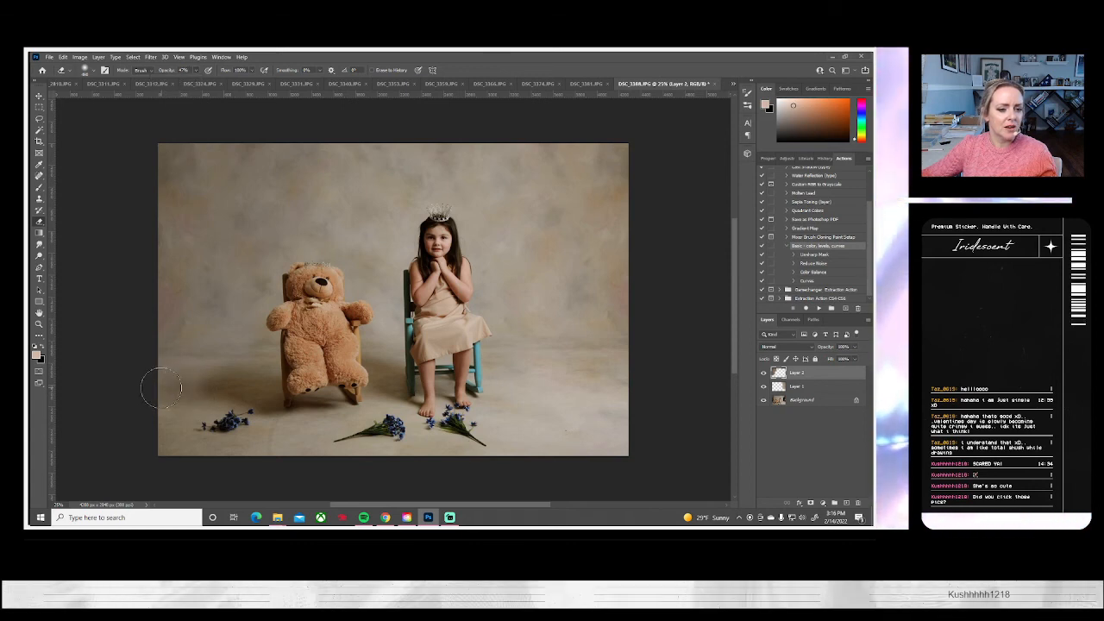
Flatten DSC_3388's layers into the background and switch to the Clone Stamp tool
click(99, 57)
click(130, 401)
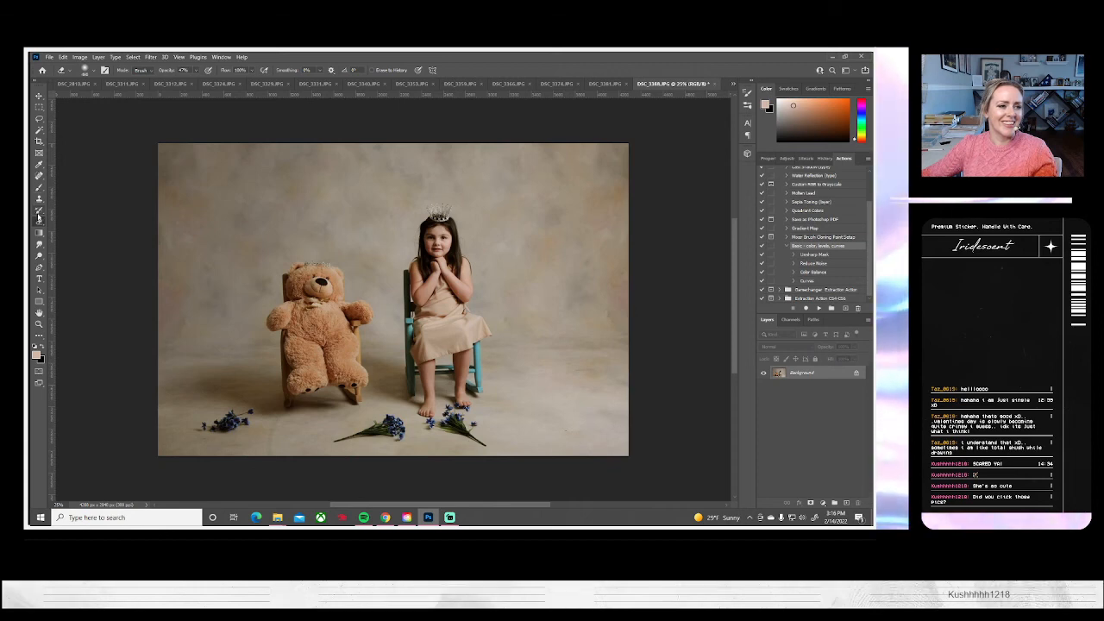
click(39, 199)
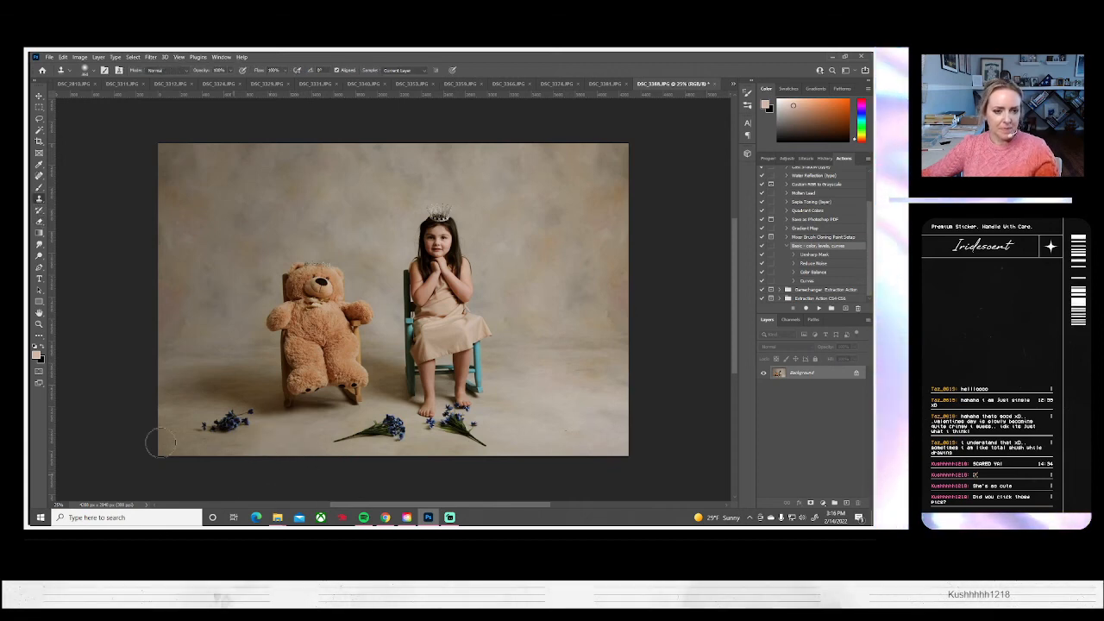
Save DSC_3388 as a JPEG, close it and bring up DSC_3381, the profile portrait with the tiara
click(49, 57)
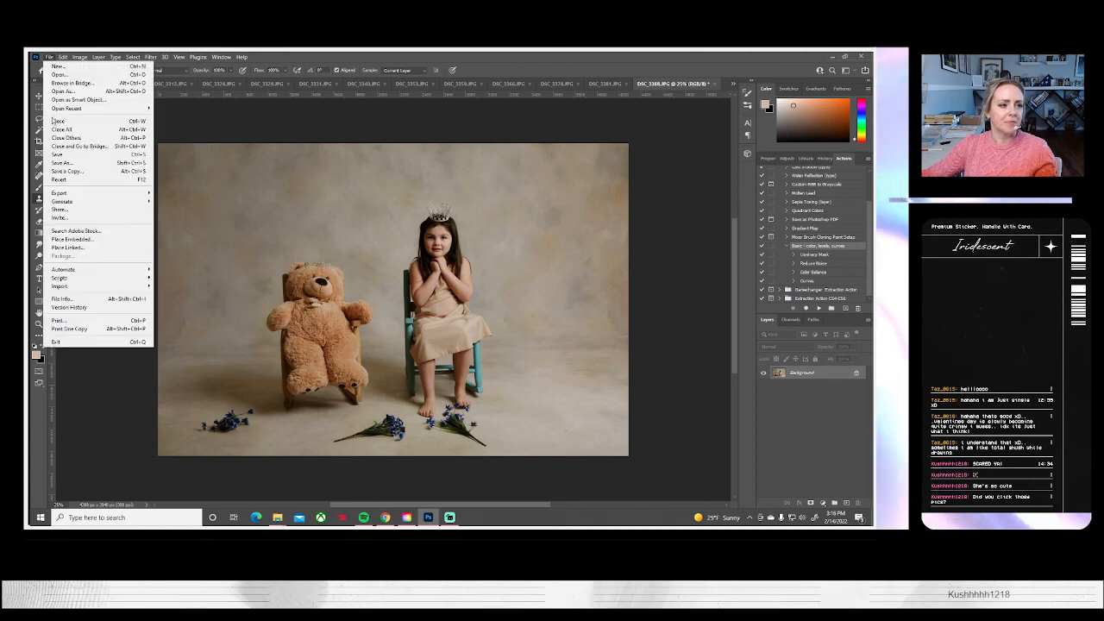
click(74, 166)
click(509, 352)
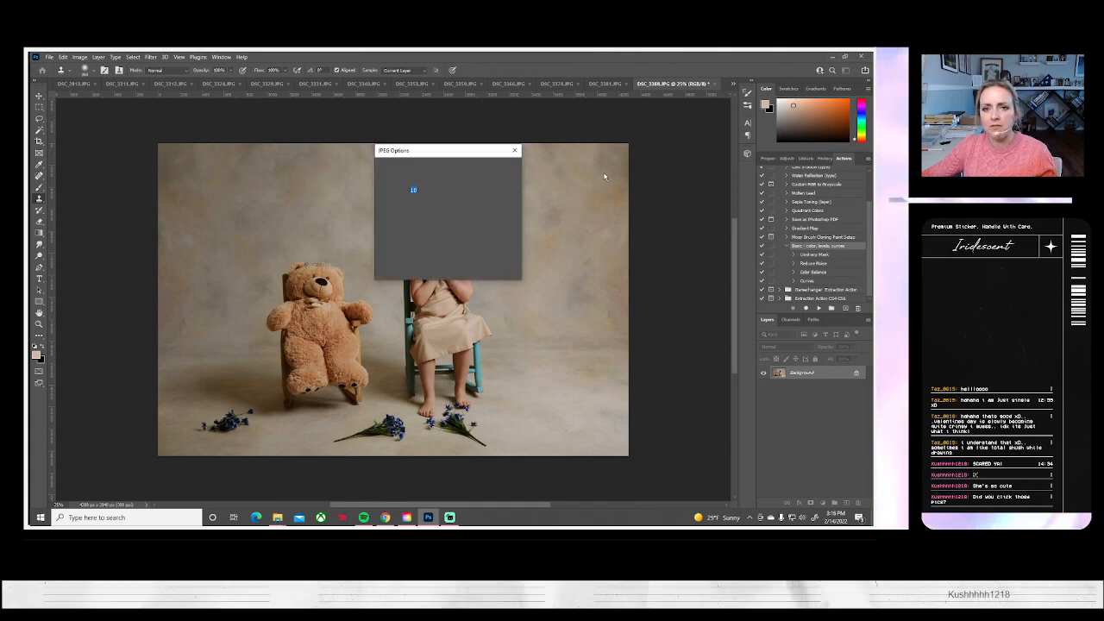
click(504, 169)
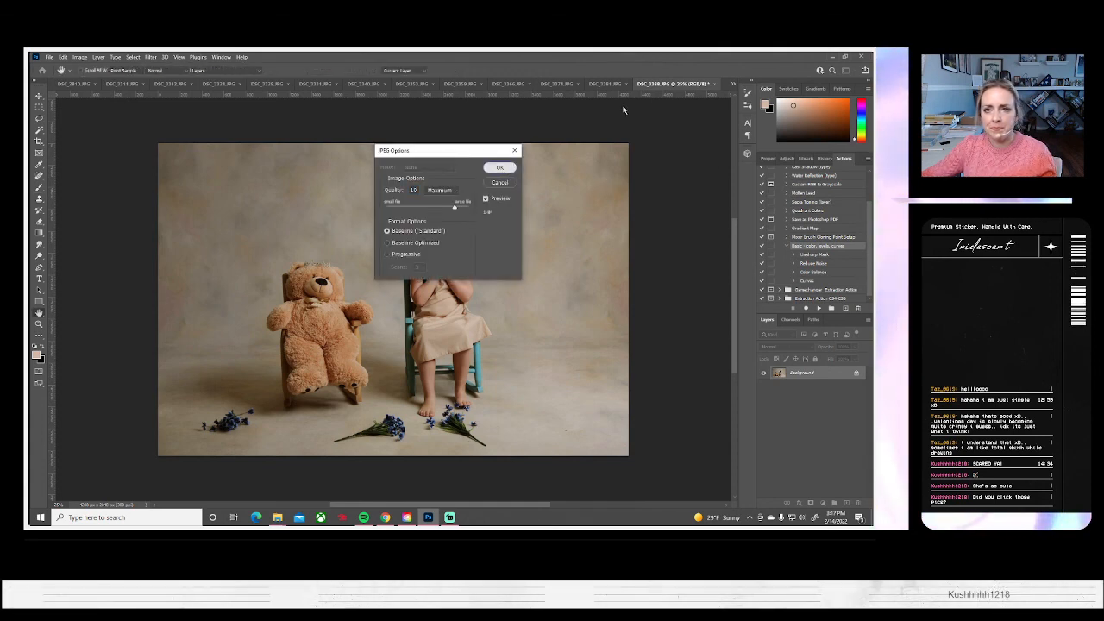
click(716, 84)
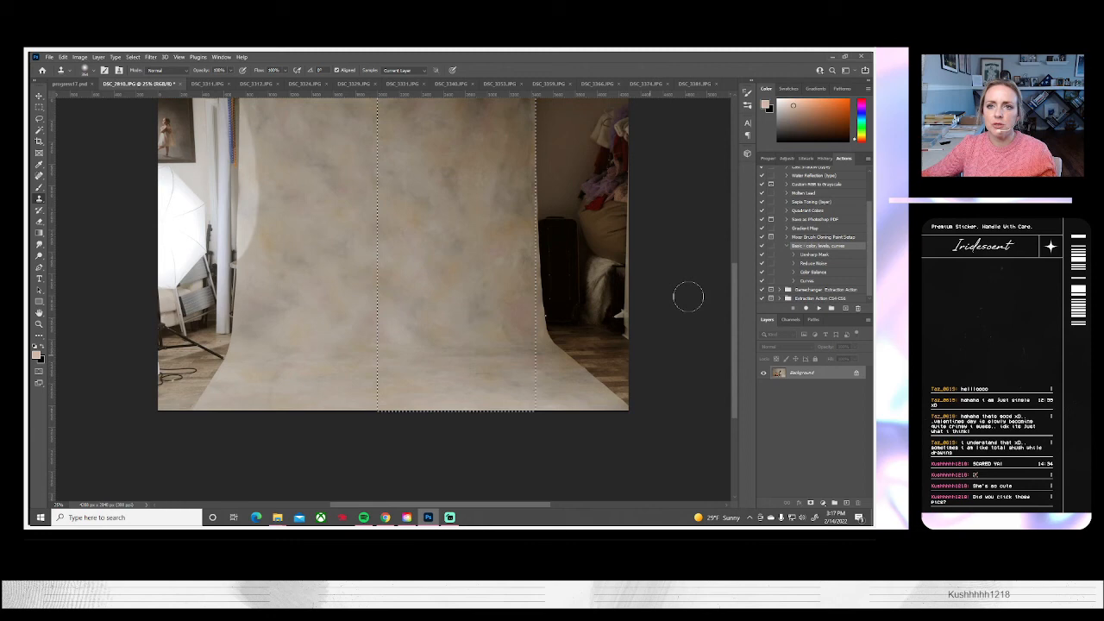
click(694, 83)
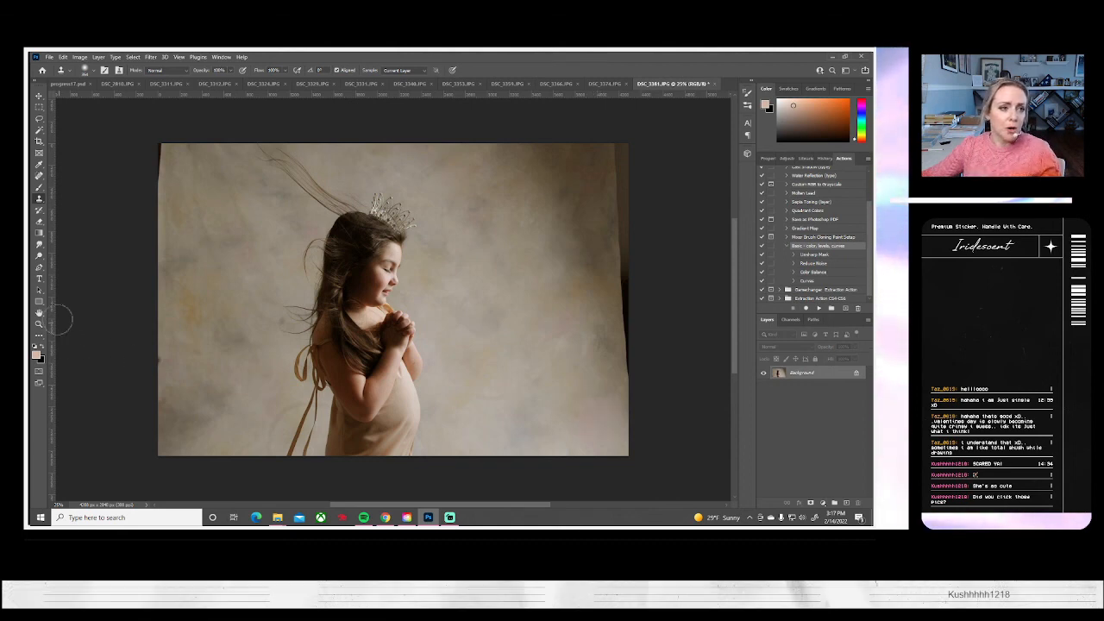
Try enlarging DSC_3381 to about 122% and shifting it left so the backdrop fills the frame
key(ctrl+t)
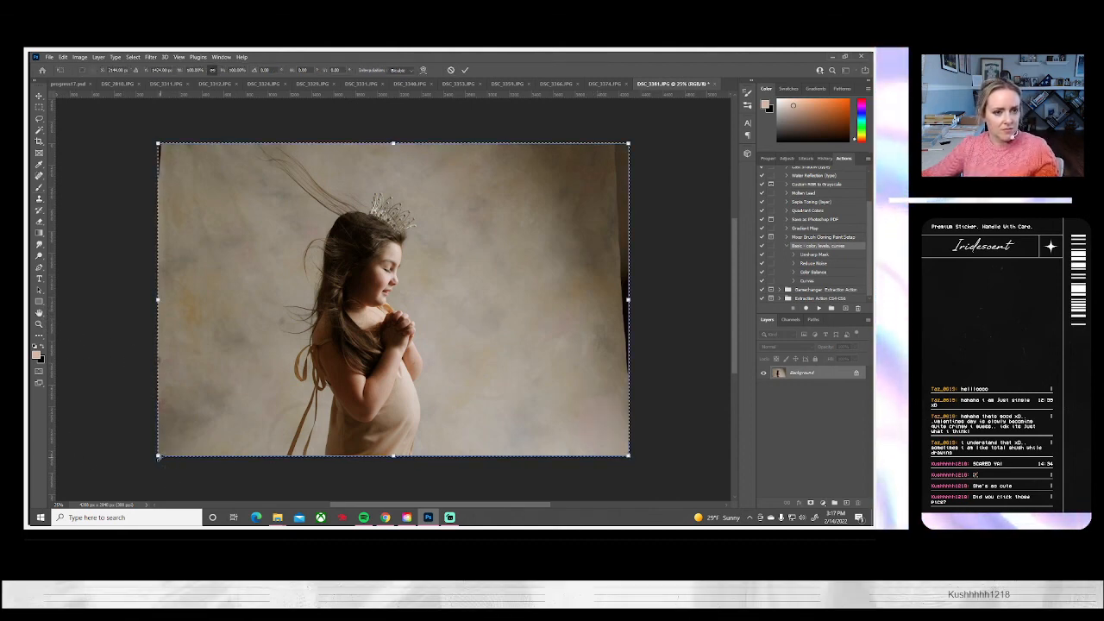
drag(164, 459, 105, 490)
drag(364, 405, 342, 397)
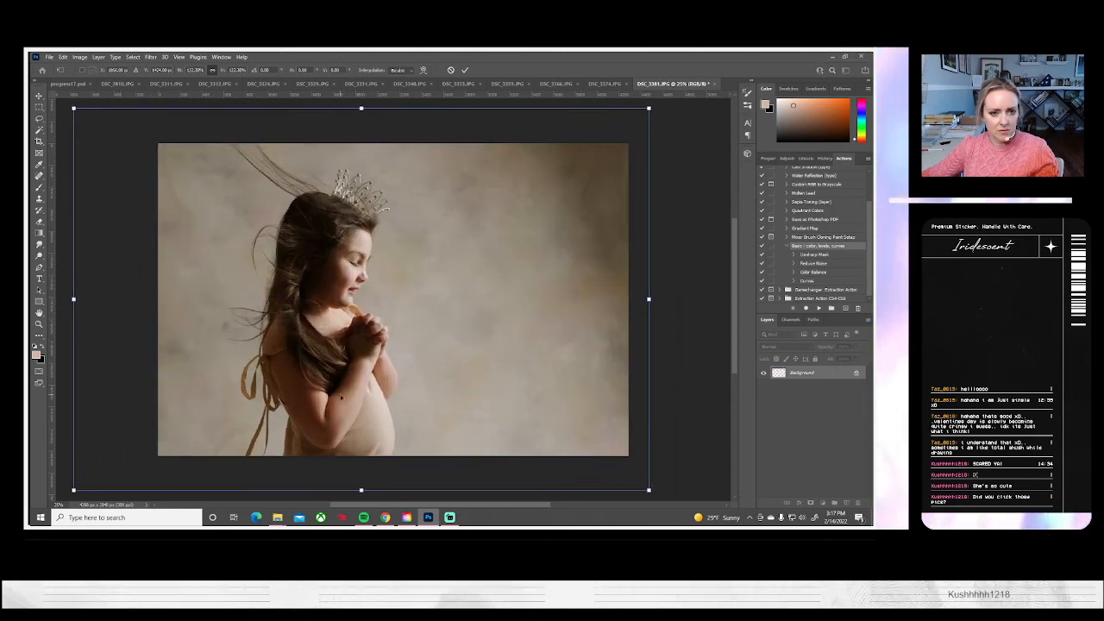
key(Return)
key(s)
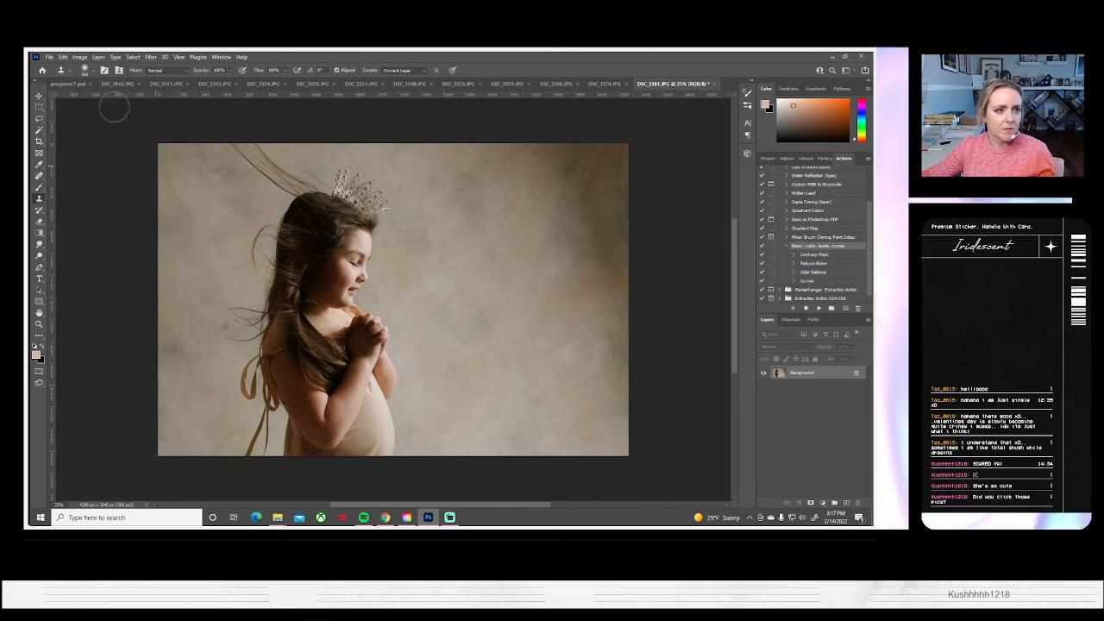
Try reshaping the flyaway hair above the tiara with Liquify, and revert DSC_3381 to its state before the enlargement
click(150, 57)
click(164, 139)
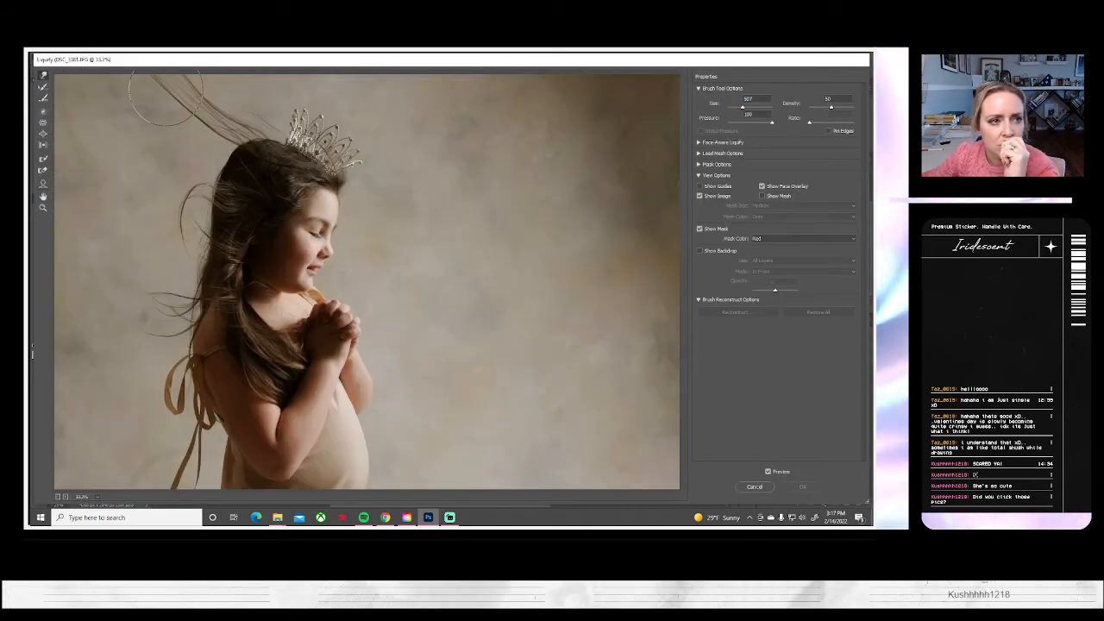
mouse_move(166, 96)
mouse_down()
mouse_move(177, 110)
mouse_move(296, 144)
mouse_up()
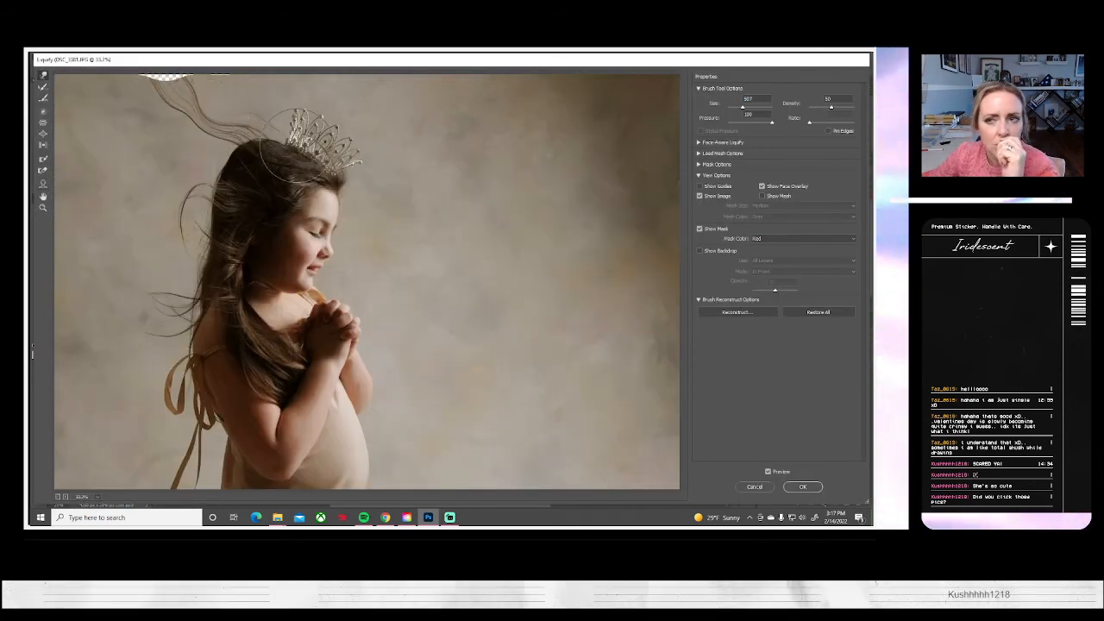
click(802, 487)
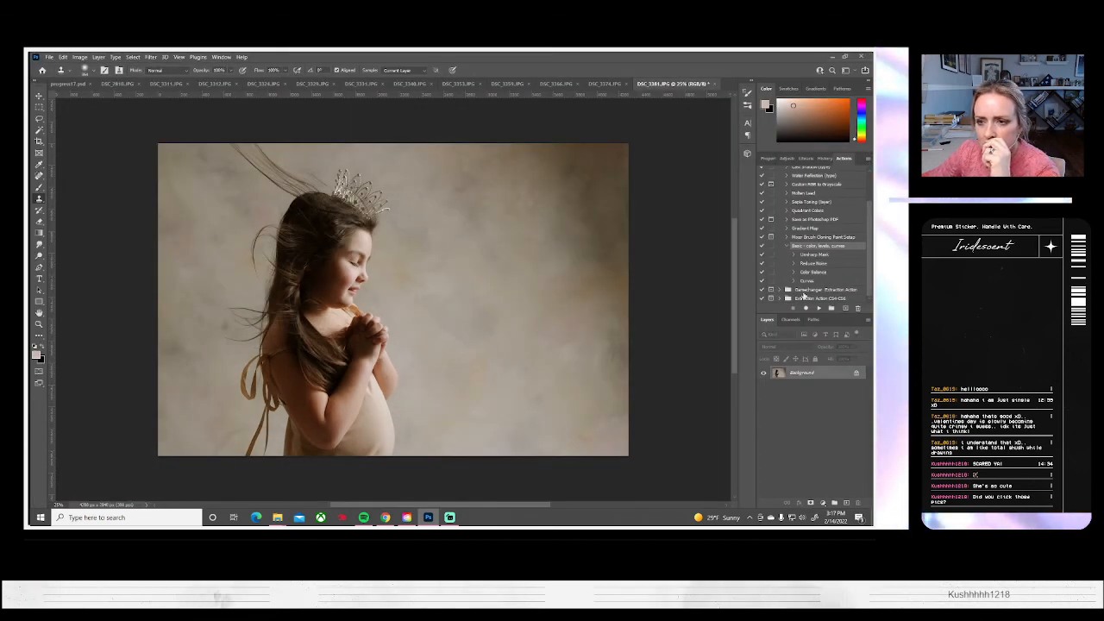
click(823, 159)
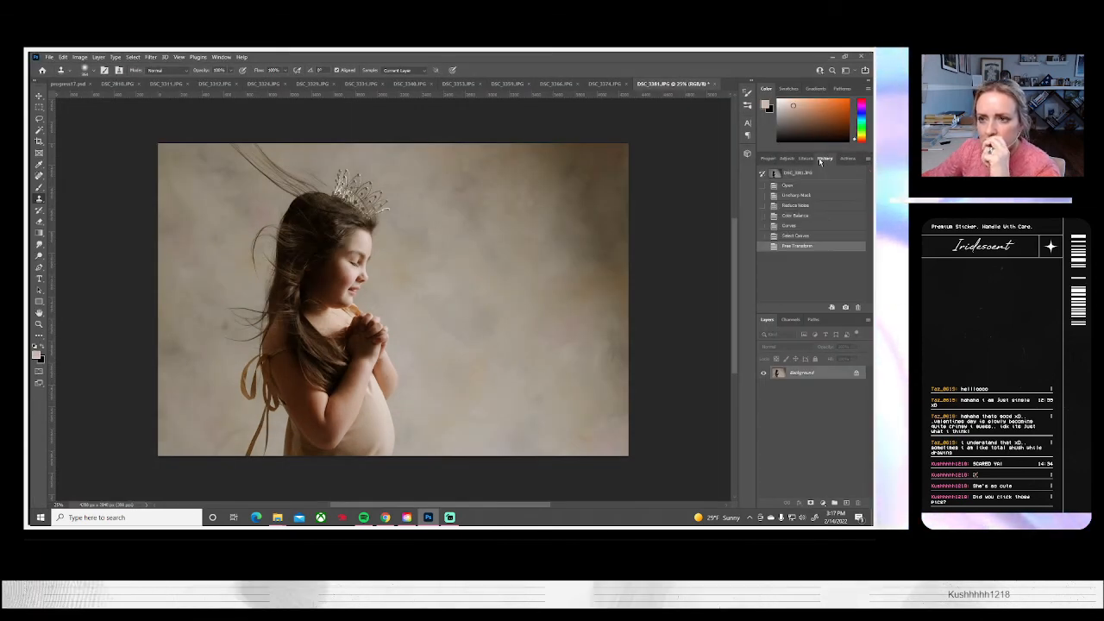
click(787, 236)
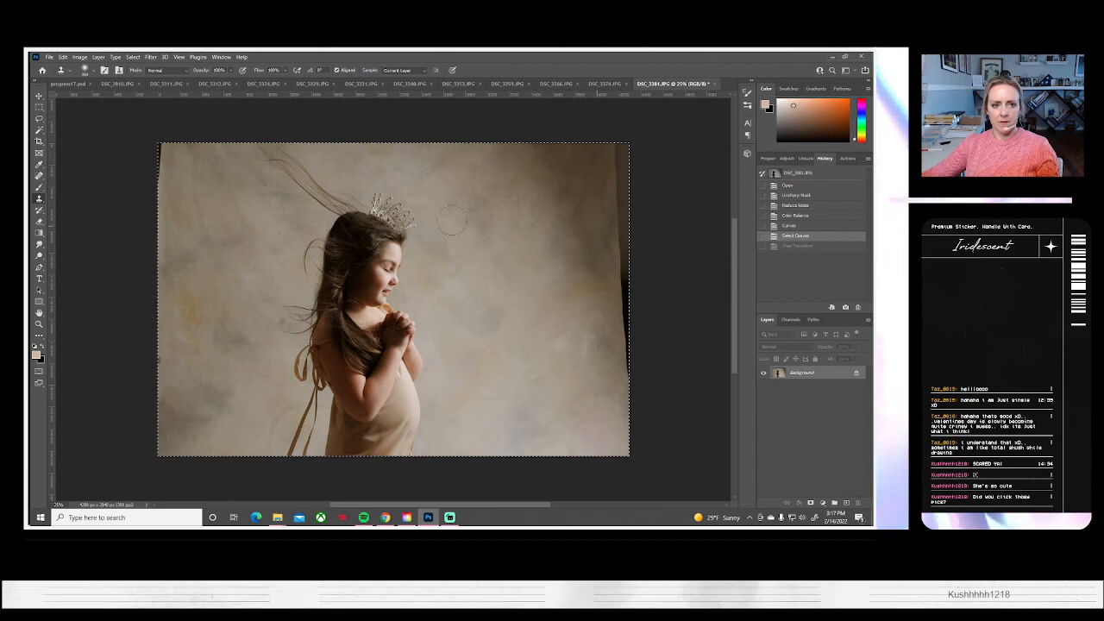
Push the flyaway hair behind the tiara in DSC_3381 downward with a large Liquify brush and apply the warp
click(150, 57)
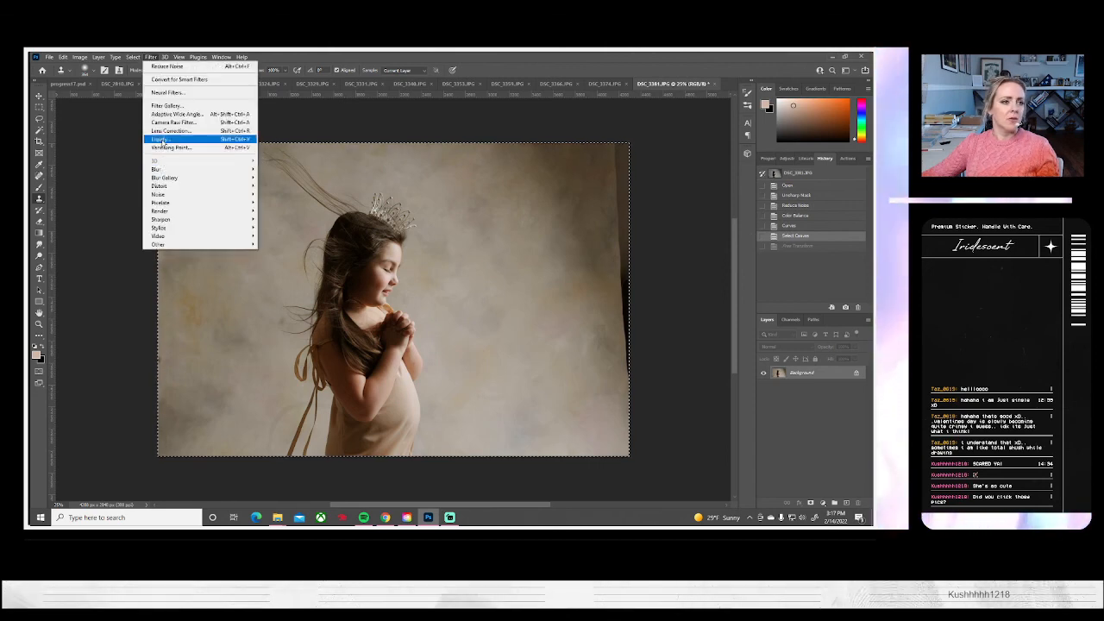
click(160, 138)
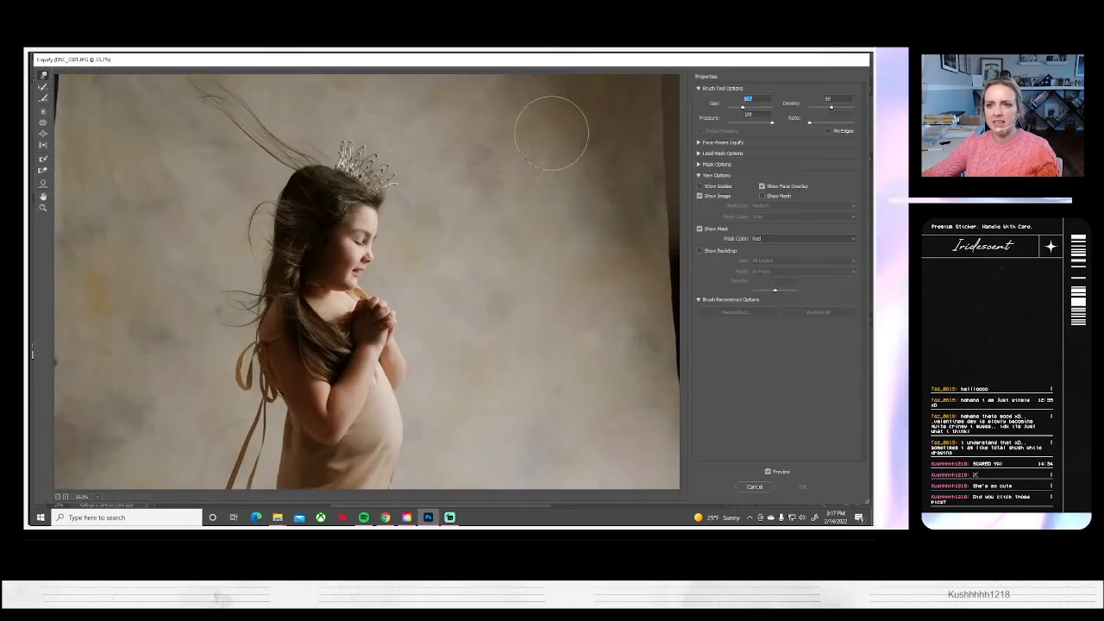
drag(743, 107, 750, 107)
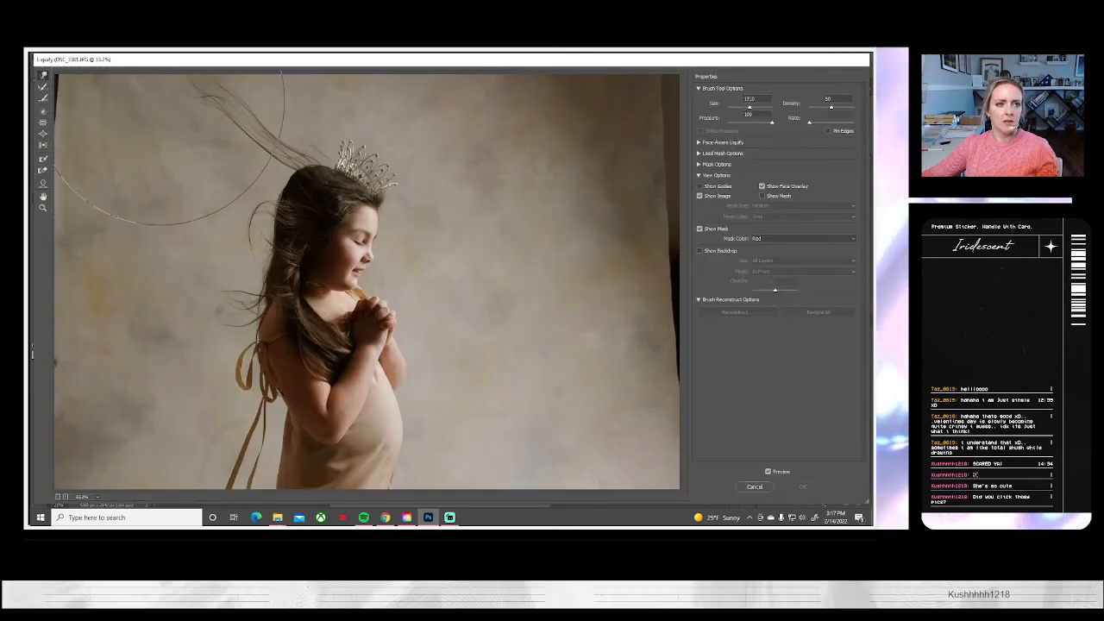
drag(173, 163, 221, 166)
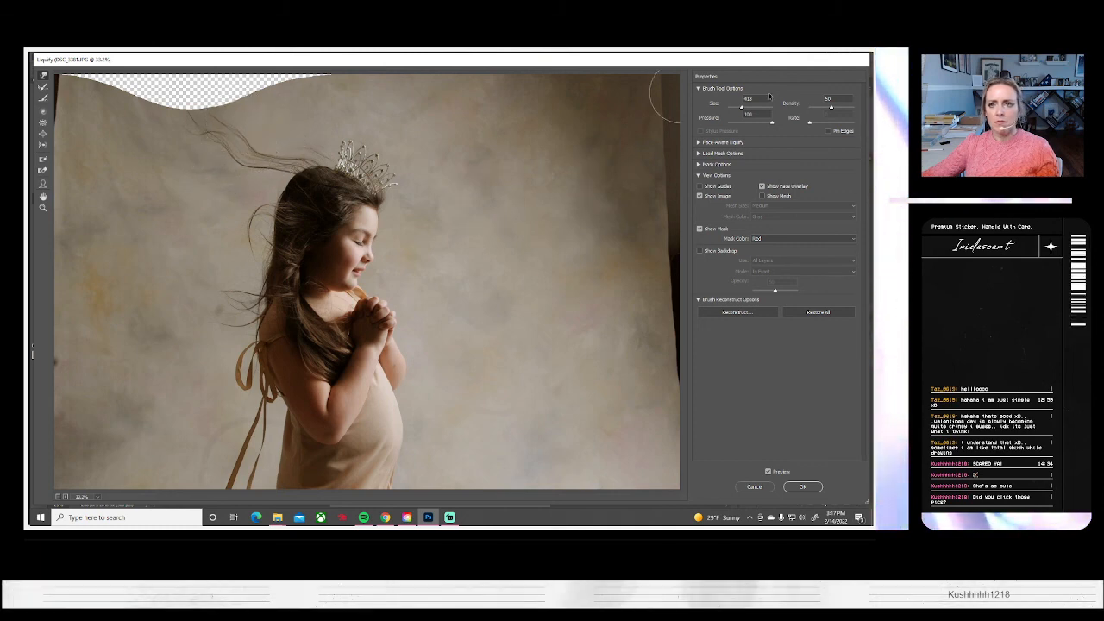
click(802, 486)
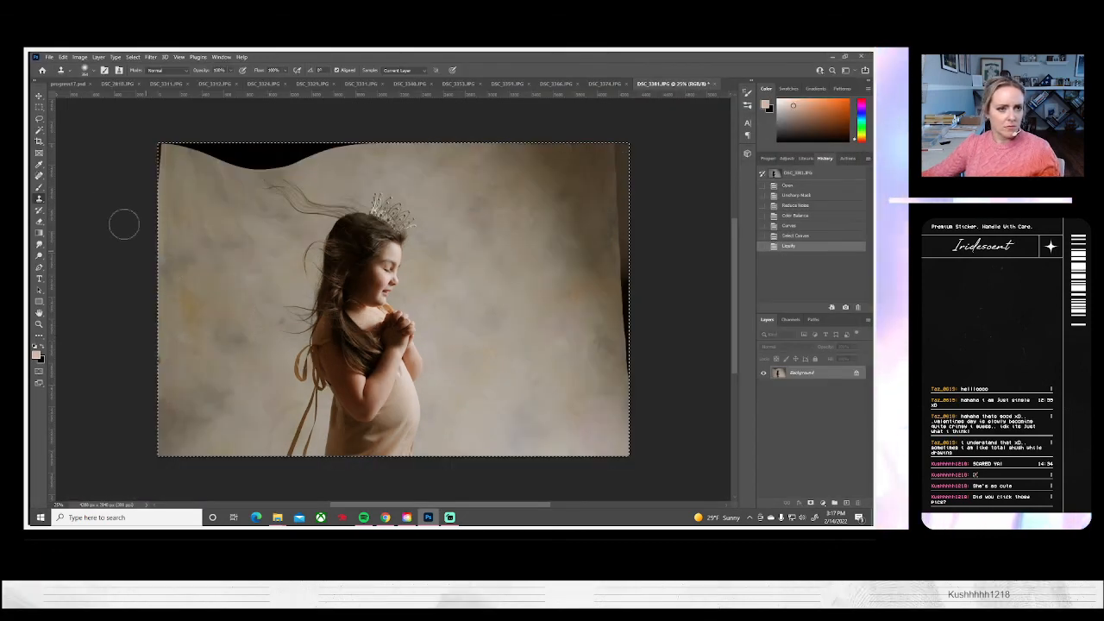
Clone backdrop texture over the dark gap along DSC_3381's upper edge and the dark strip in its upper-left corner
alt+click(216, 191)
mouse_move(236, 160)
mouse_down()
mouse_move(263, 148)
mouse_move(215, 146)
mouse_up()
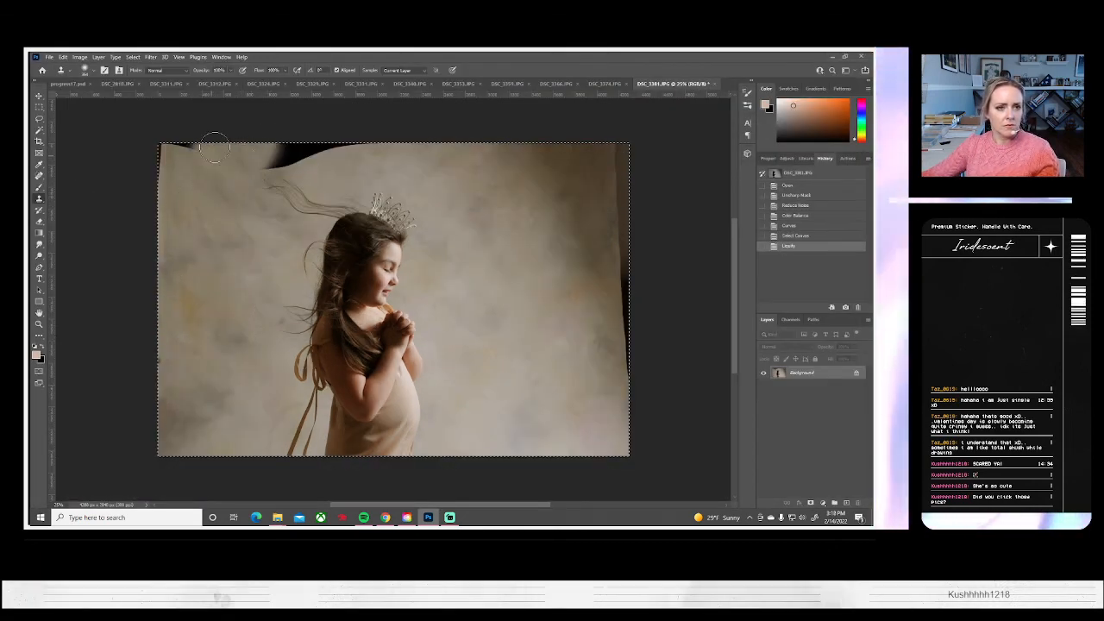
alt+click(351, 164)
mouse_move(340, 143)
mouse_down()
mouse_move(301, 155)
mouse_move(354, 161)
mouse_move(313, 148)
mouse_move(317, 161)
mouse_move(290, 155)
mouse_move(307, 138)
mouse_move(349, 161)
mouse_move(276, 157)
mouse_move(268, 142)
mouse_move(265, 159)
mouse_move(293, 142)
mouse_up()
alt+click(328, 161)
click(292, 142)
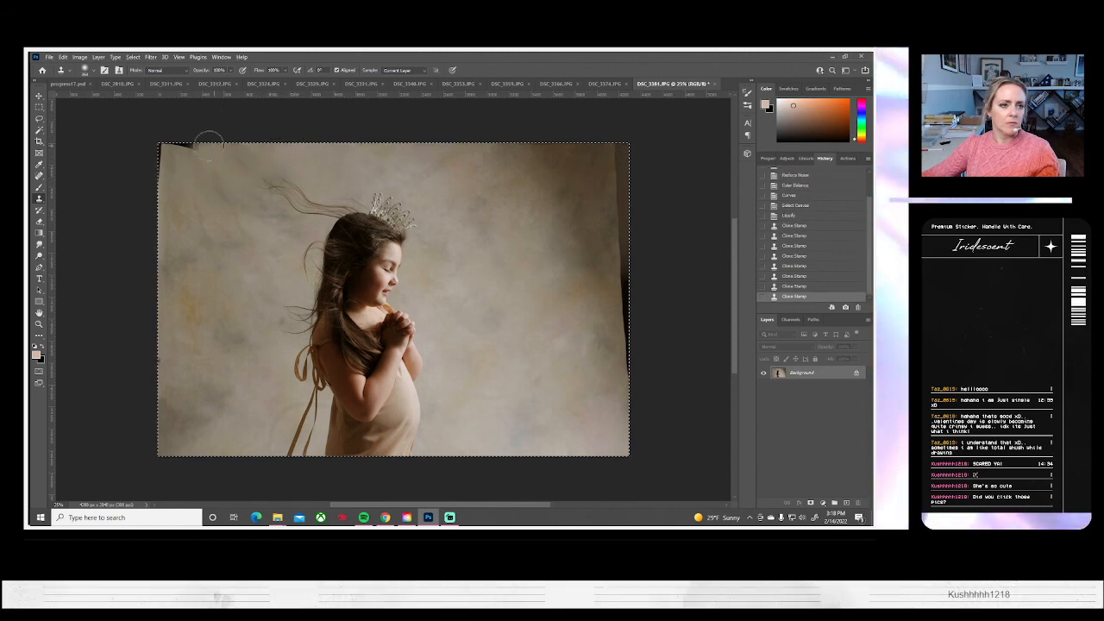
click(160, 193)
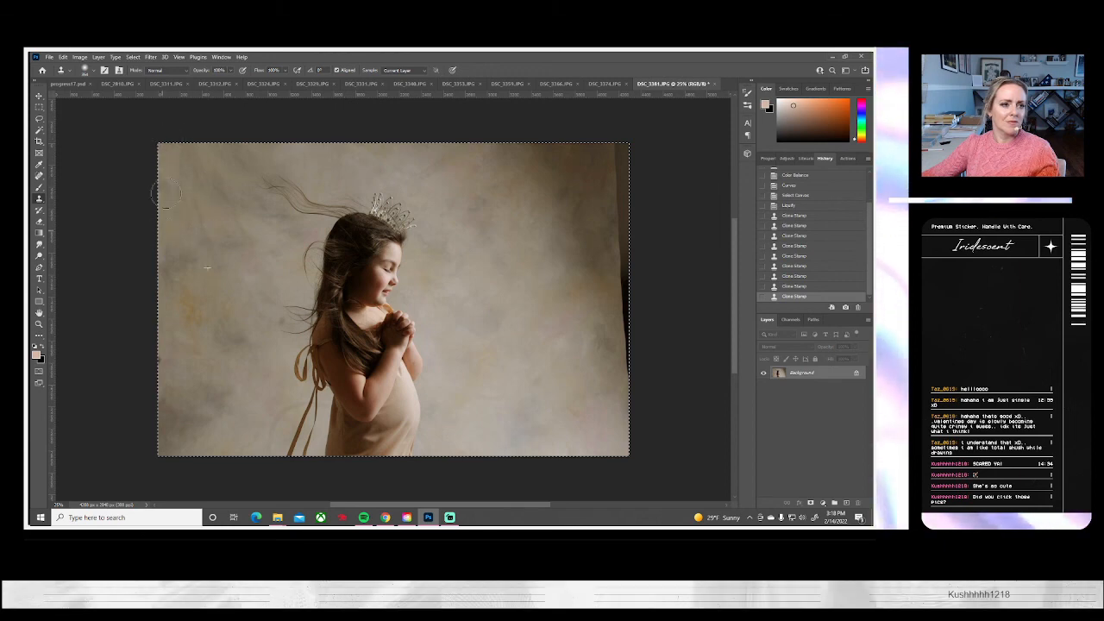
drag(165, 192, 161, 137)
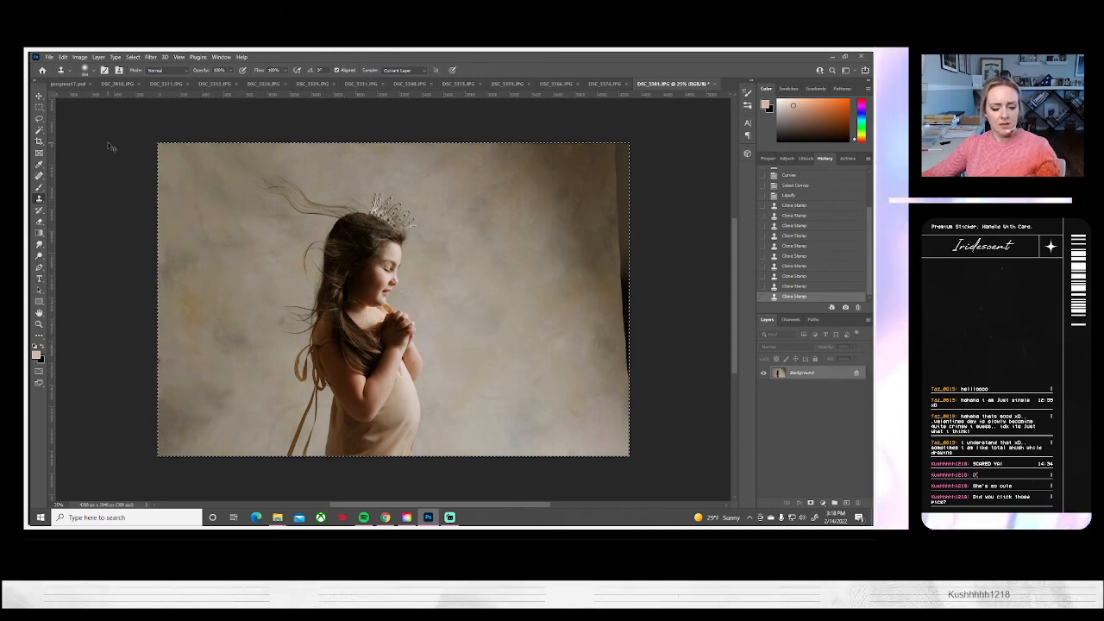
Enlarge the whole DSC_3381 picture to about 121% and shift it left so the backdrop fills the frame
key(ctrl+a)
key(ctrl+t)
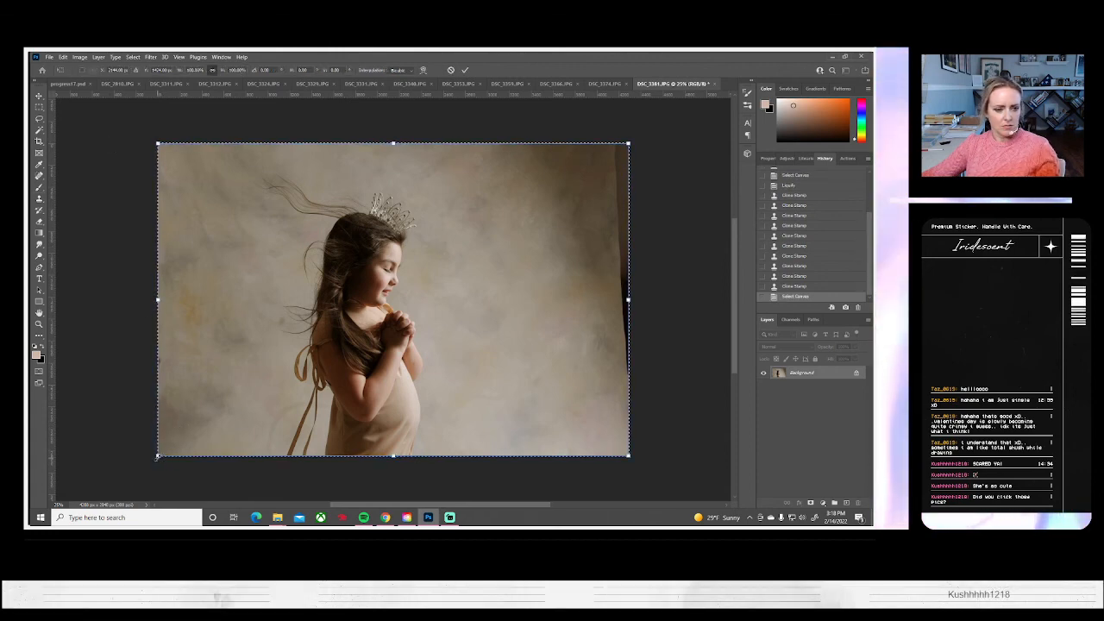
drag(160, 456, 108, 488)
drag(256, 393, 255, 397)
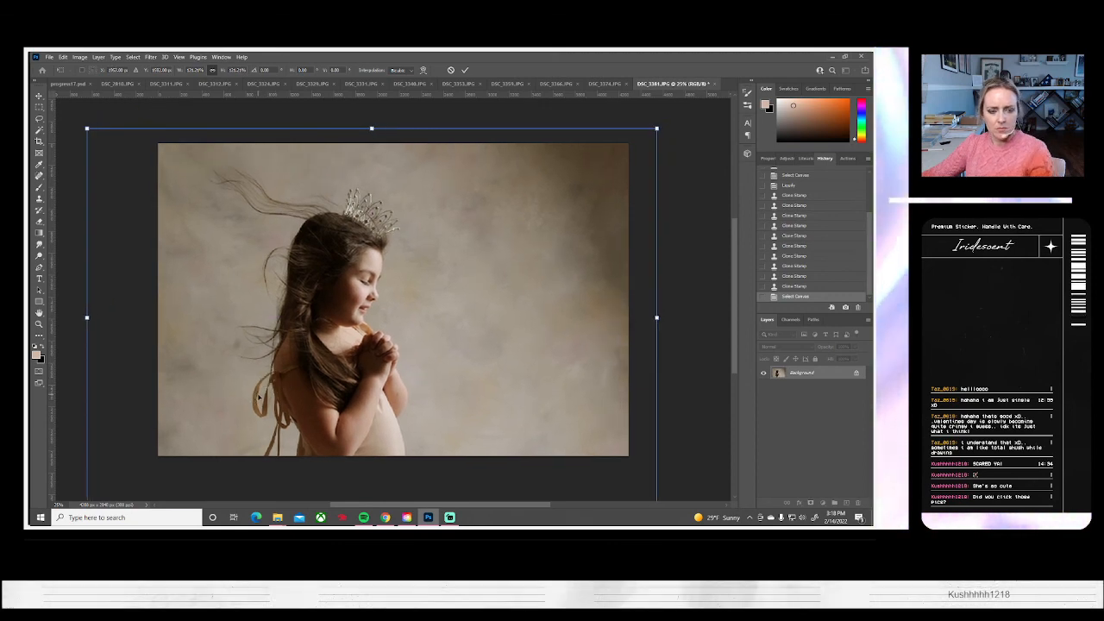
key(Return)
Clone clean backdrop over the stray hair tips and the area below them behind the girl's back in DSC_3381
key(s)
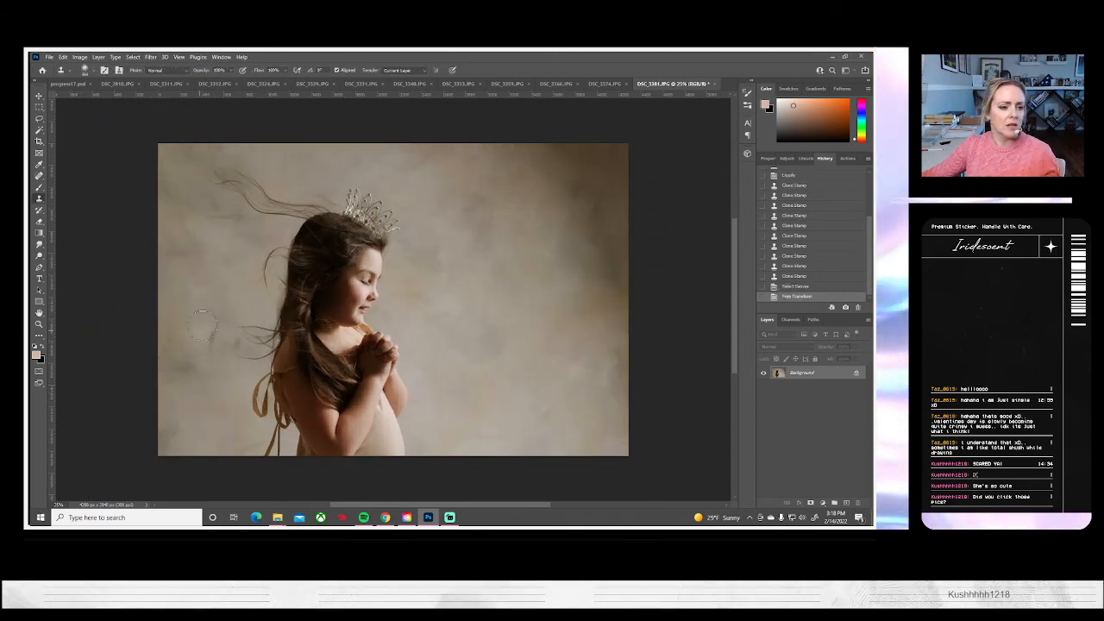
drag(226, 347, 237, 343)
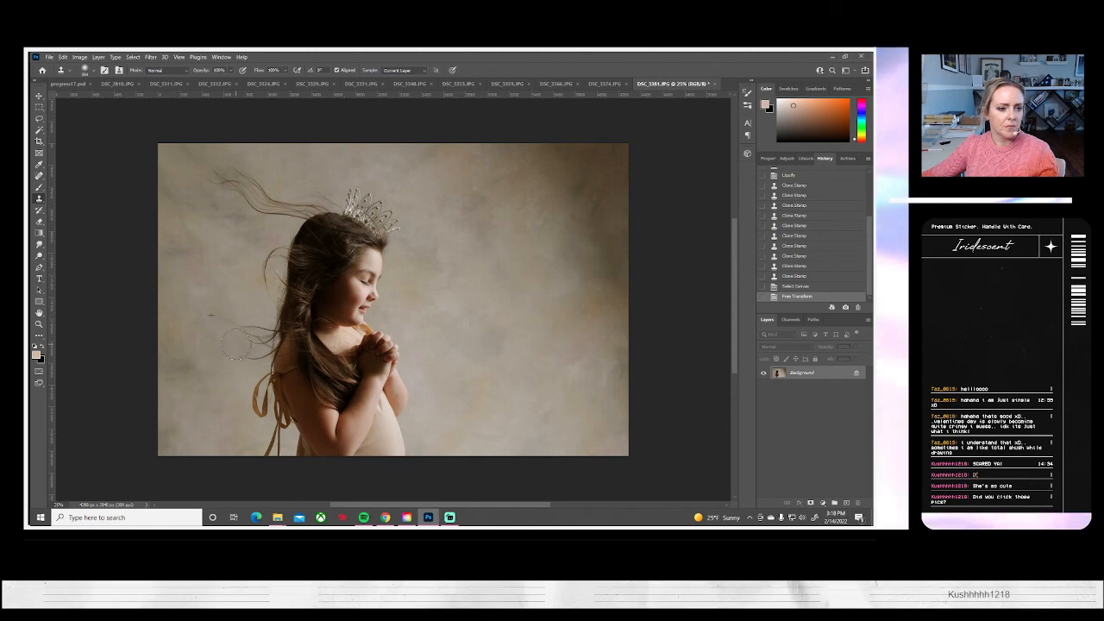
click(243, 443)
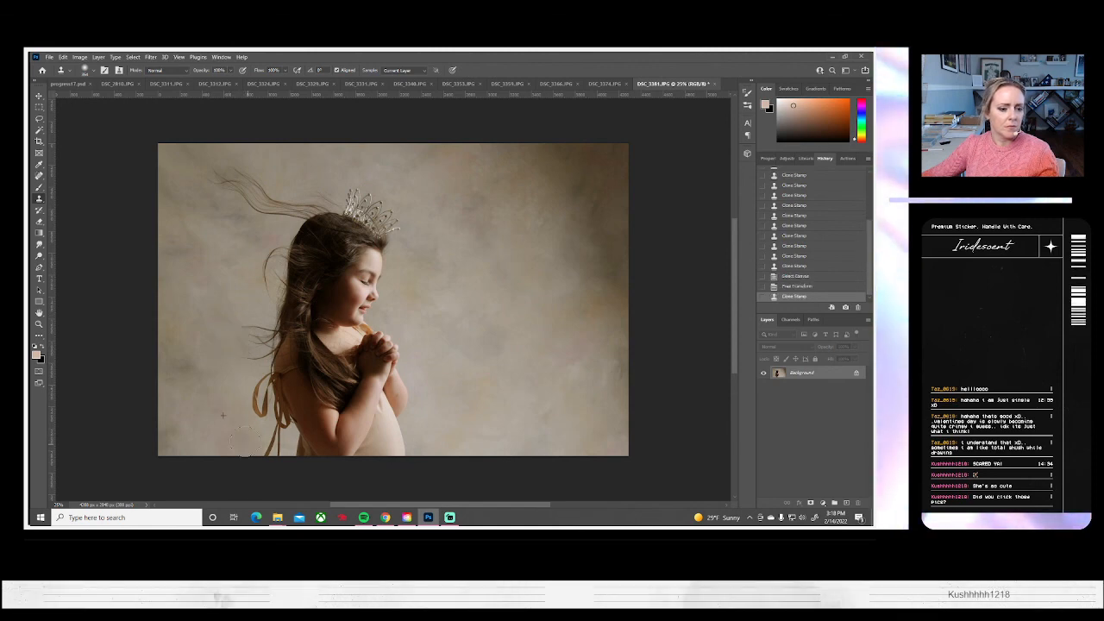
Flip the DSC_3381 canvas horizontally
click(49, 57)
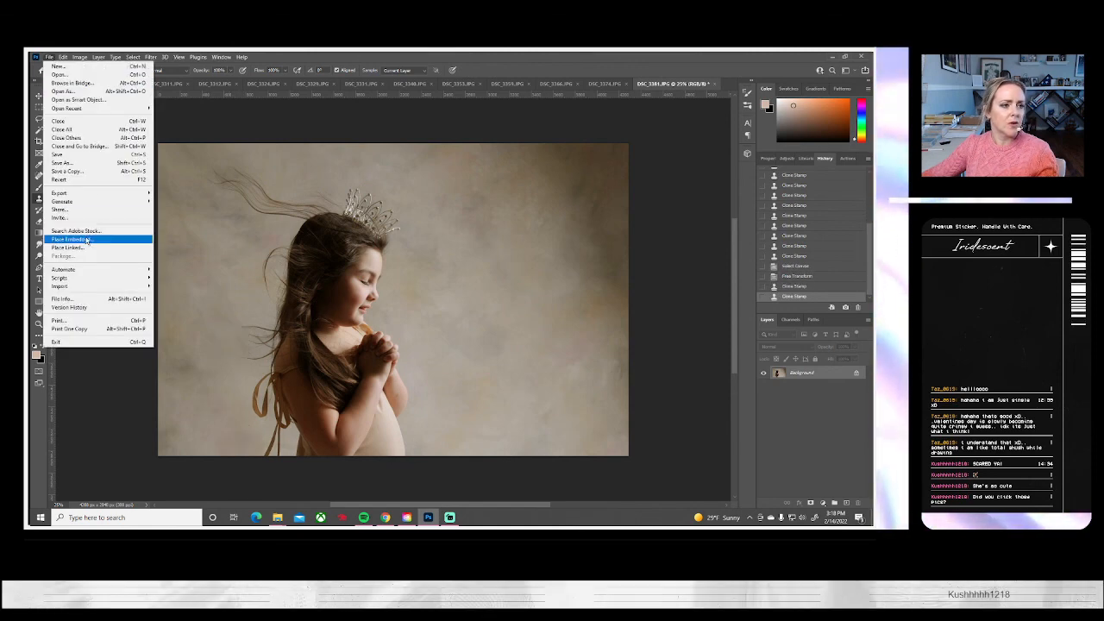
click(80, 56)
mouse_move(95, 139)
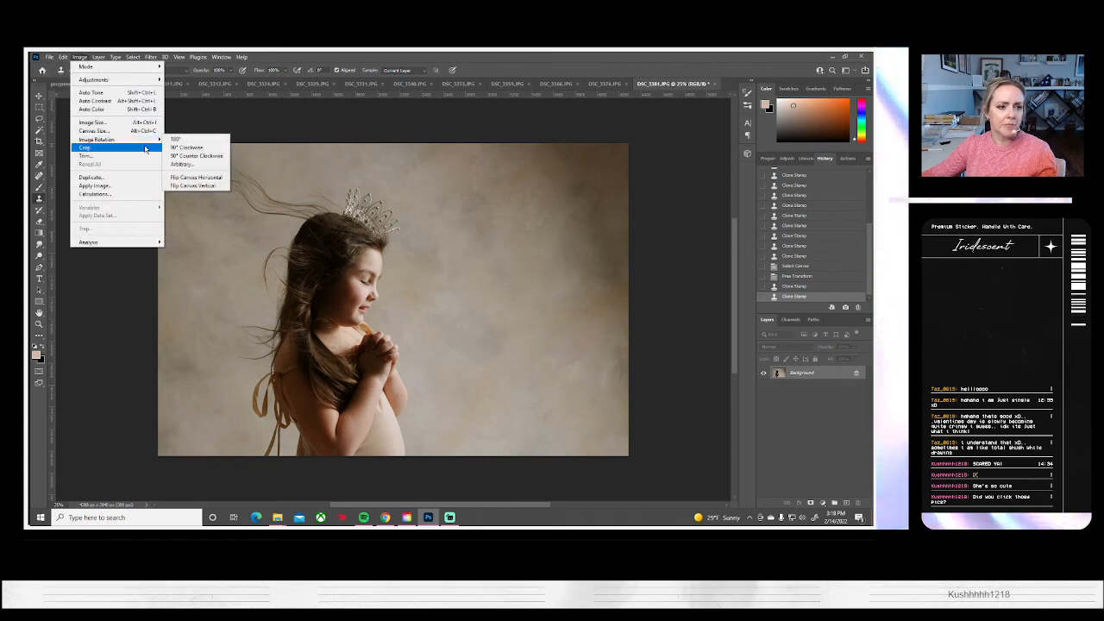
click(195, 180)
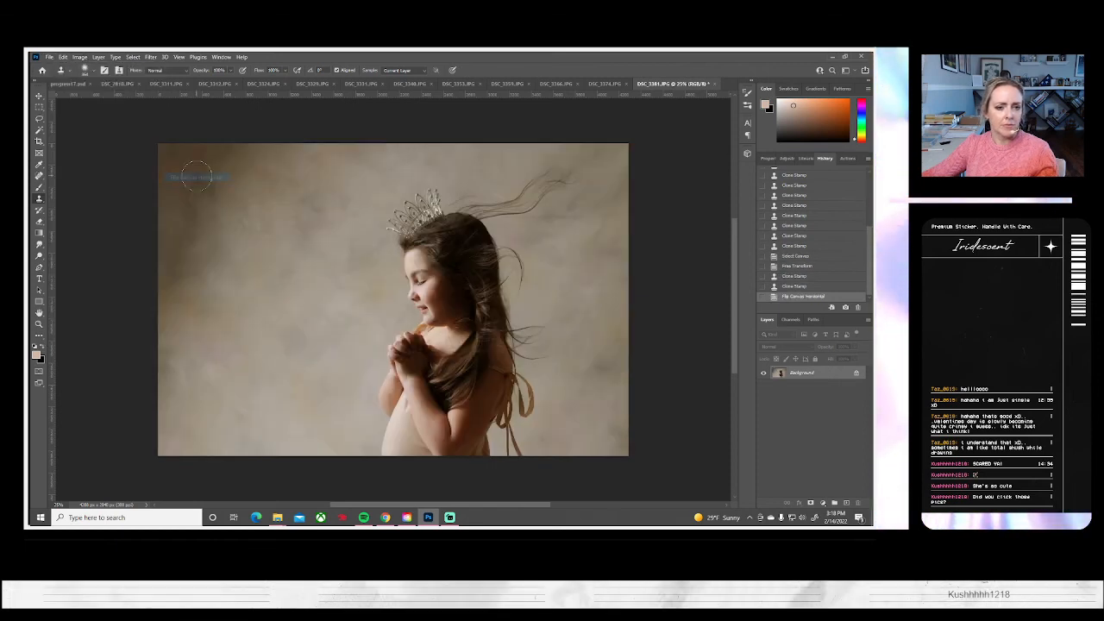
Save DSC_3381 on the computer as a JPEG and close it to bring up DSC_3374
click(49, 57)
click(73, 162)
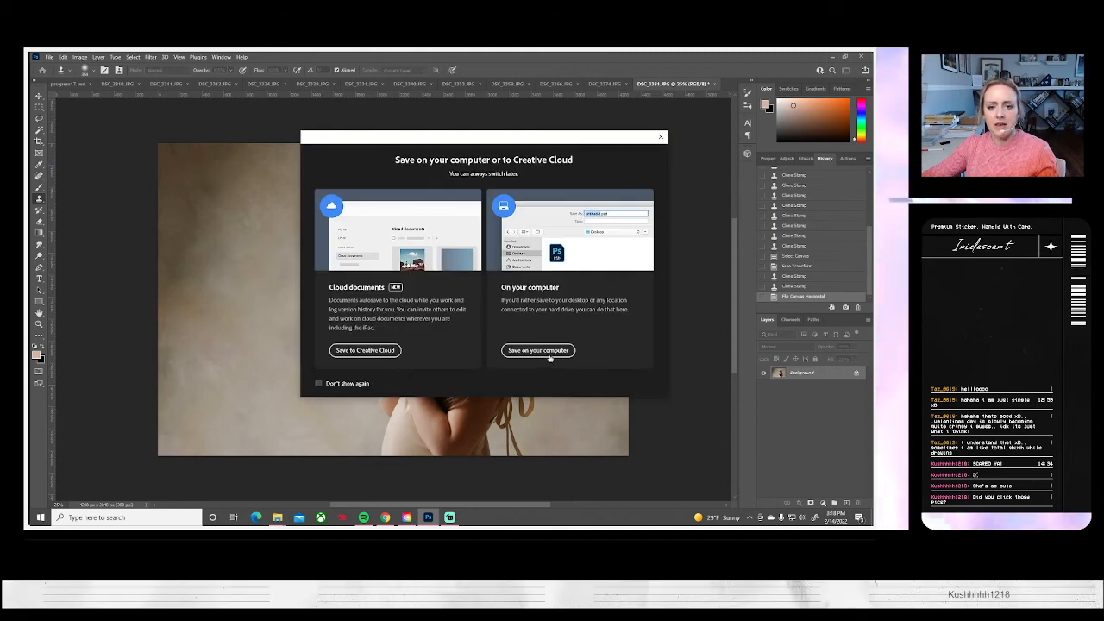
click(542, 350)
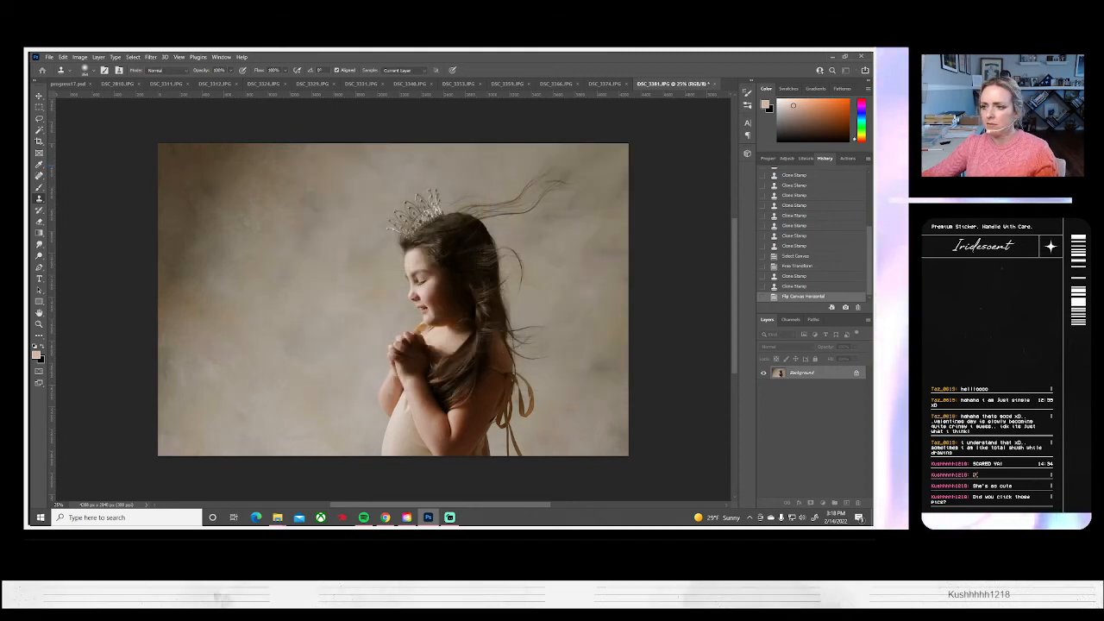
key(Return)
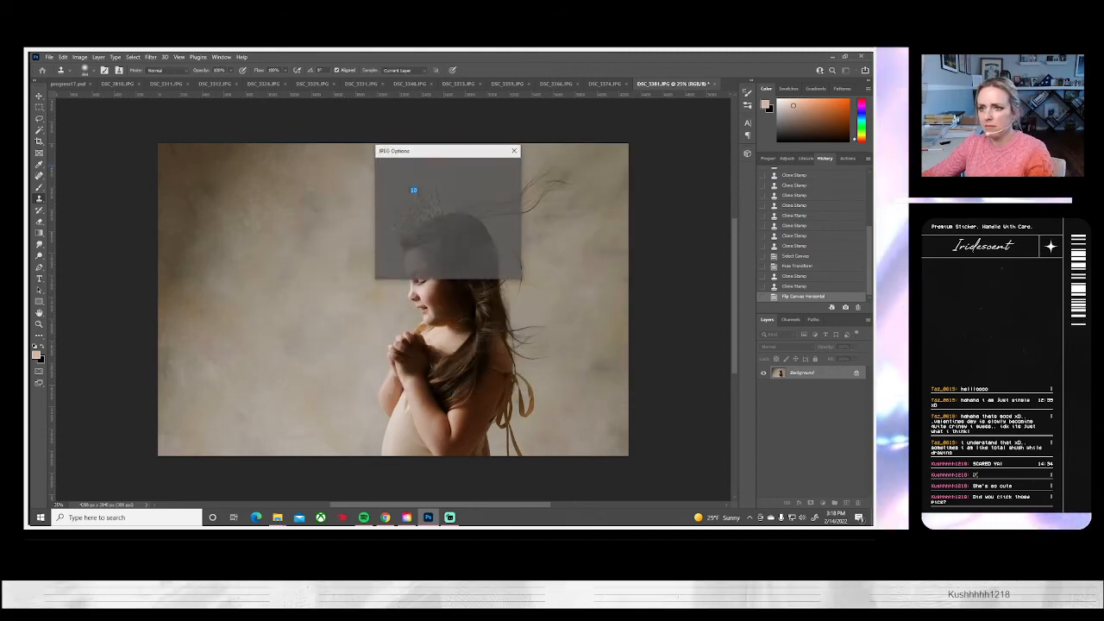
key(Return)
click(715, 83)
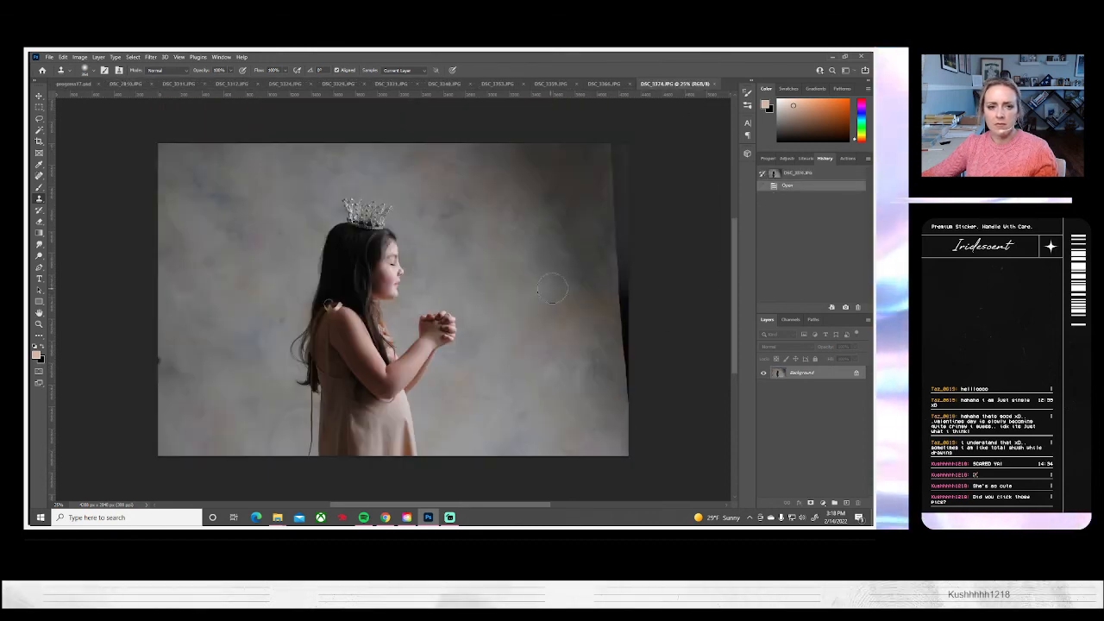
Run the basic color, levels, curves action on DSC_3374 and clone backdrop over the dark strip along its right edge
click(847, 158)
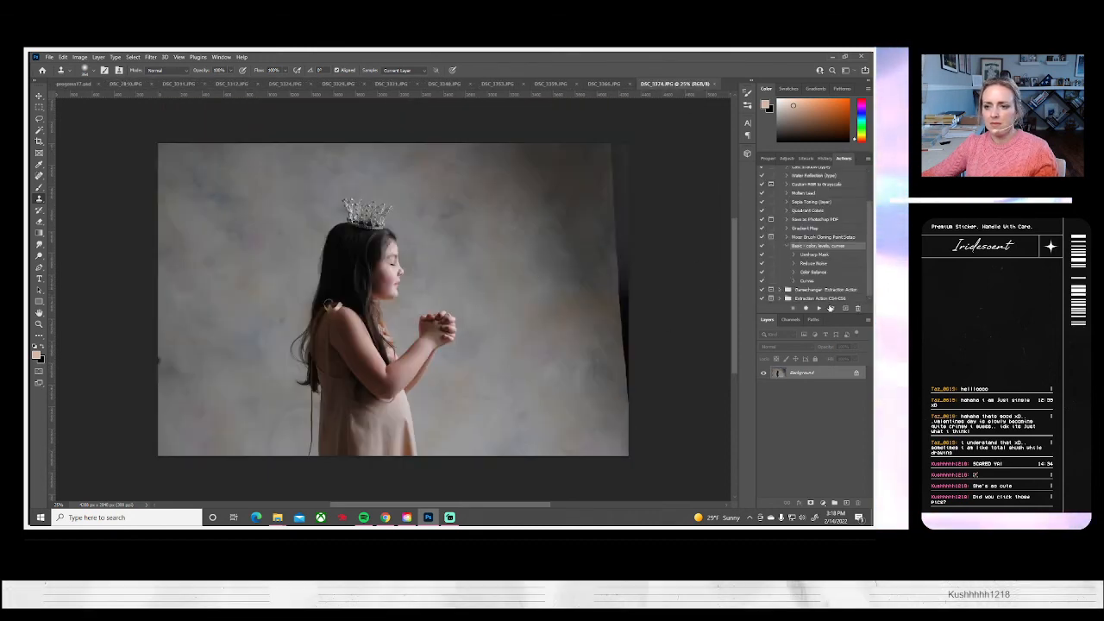
click(818, 308)
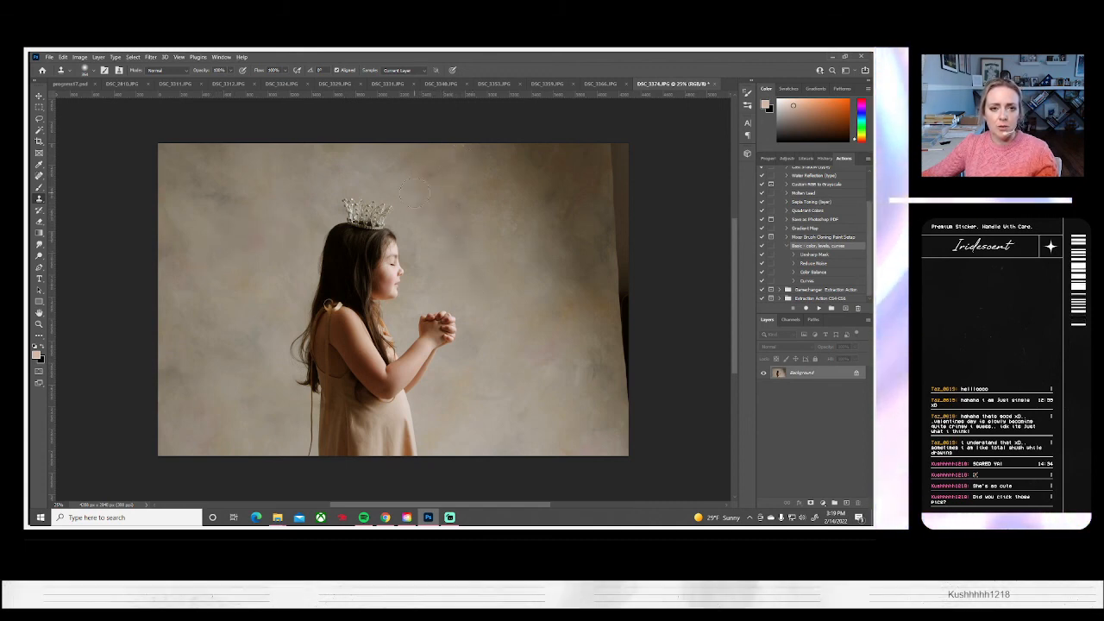
alt+click(297, 158)
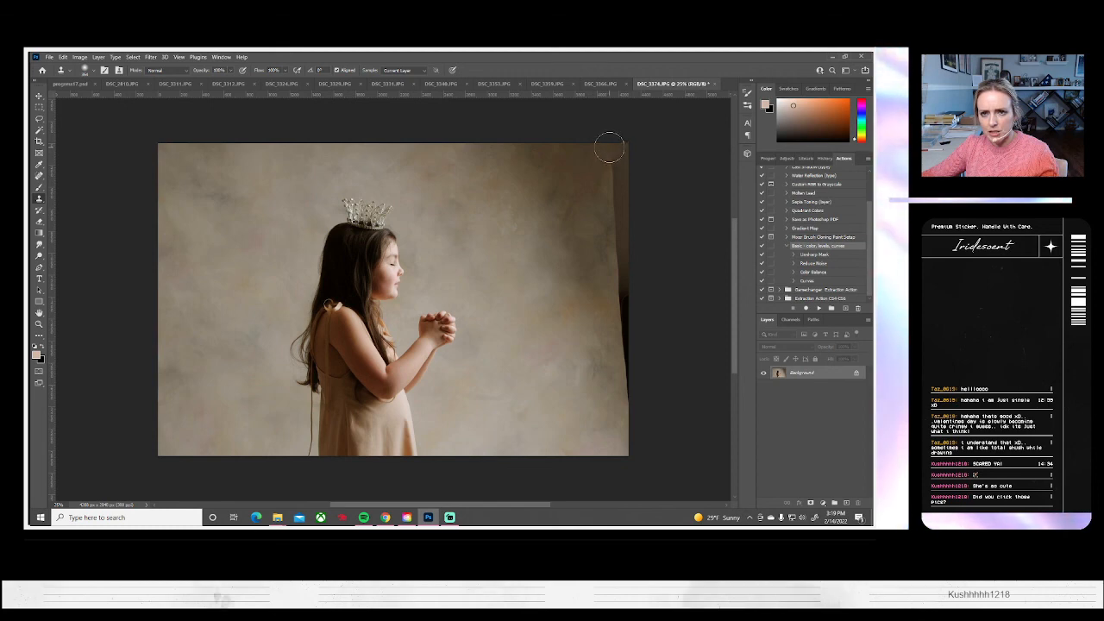
alt+click(583, 166)
mouse_move(607, 191)
mouse_down()
mouse_move(613, 238)
mouse_move(618, 195)
mouse_move(633, 390)
mouse_up()
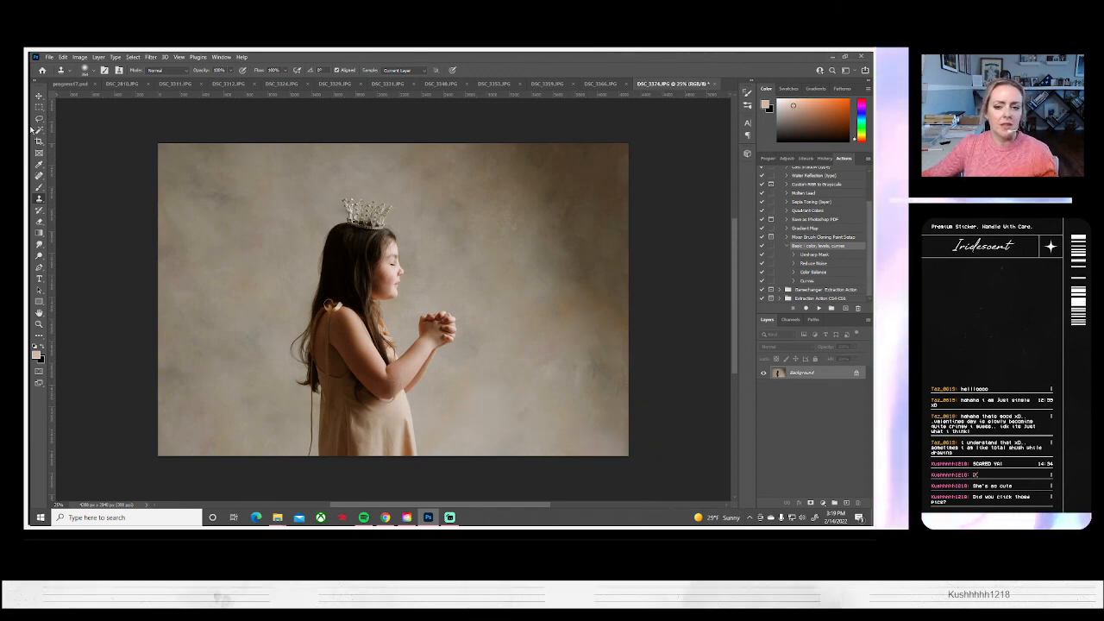
Set DSC_3374's brightness to -21 and contrast to 24, keeping the Clone Stamp tool active
click(78, 56)
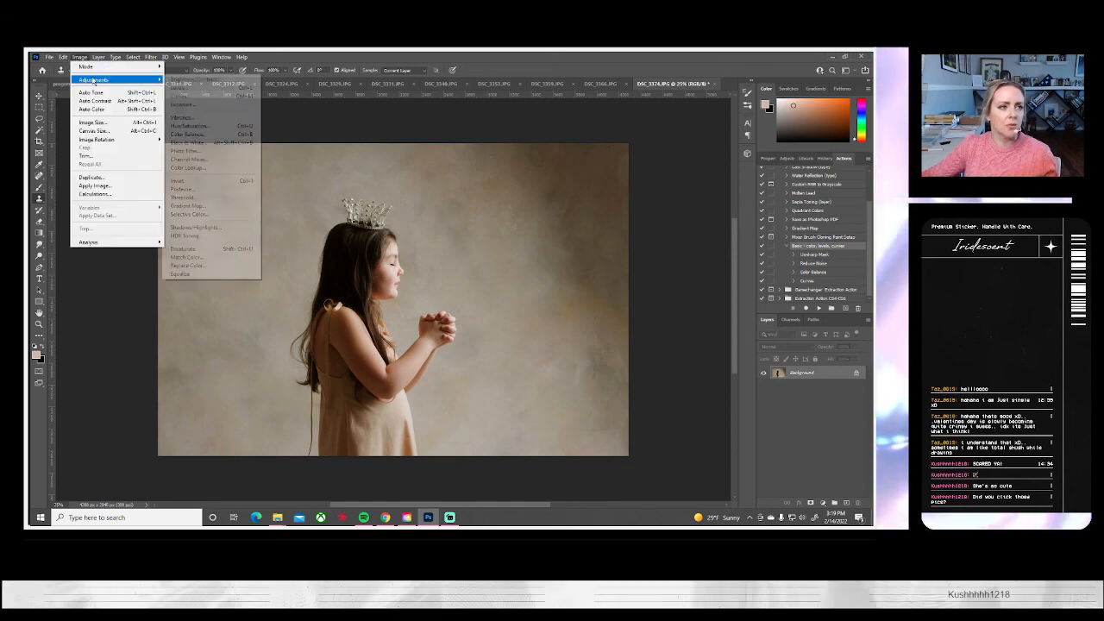
click(204, 80)
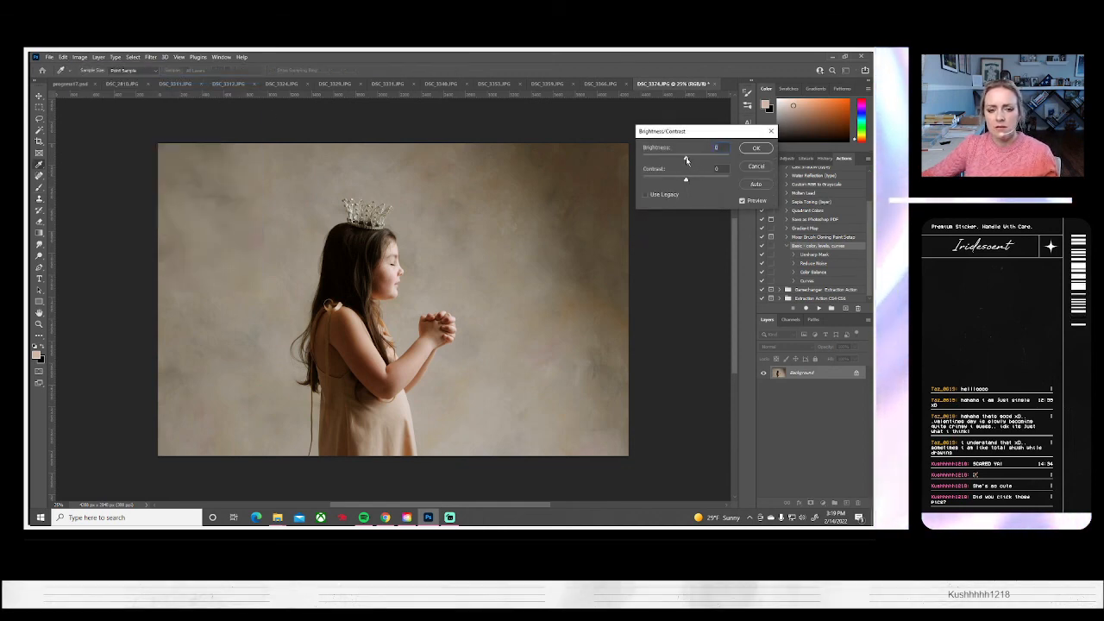
drag(685, 159, 697, 180)
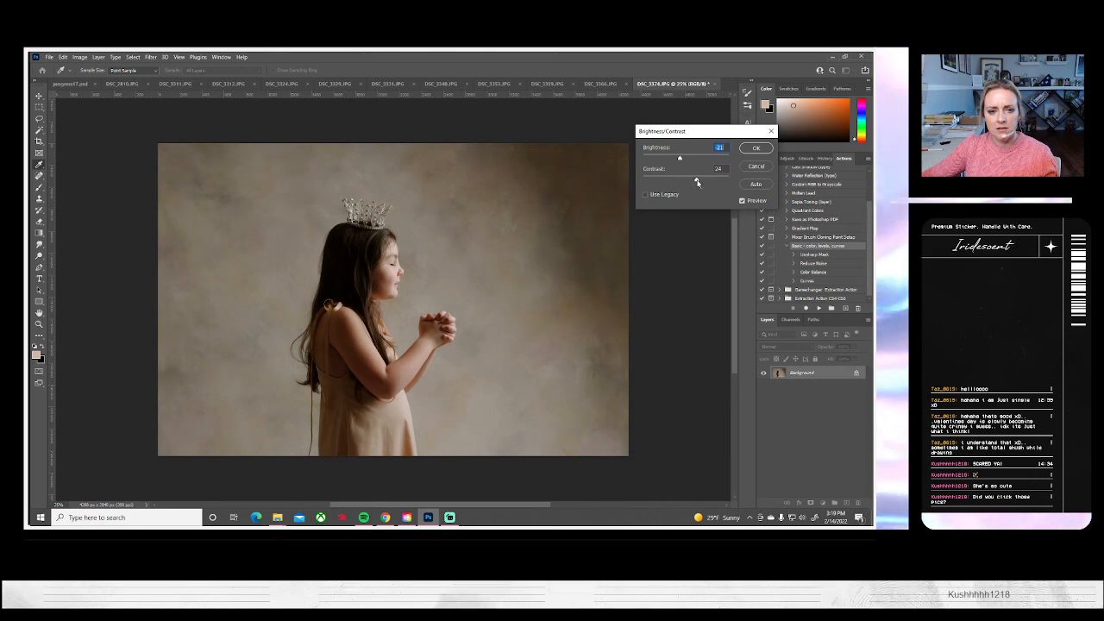
click(755, 149)
key(s)
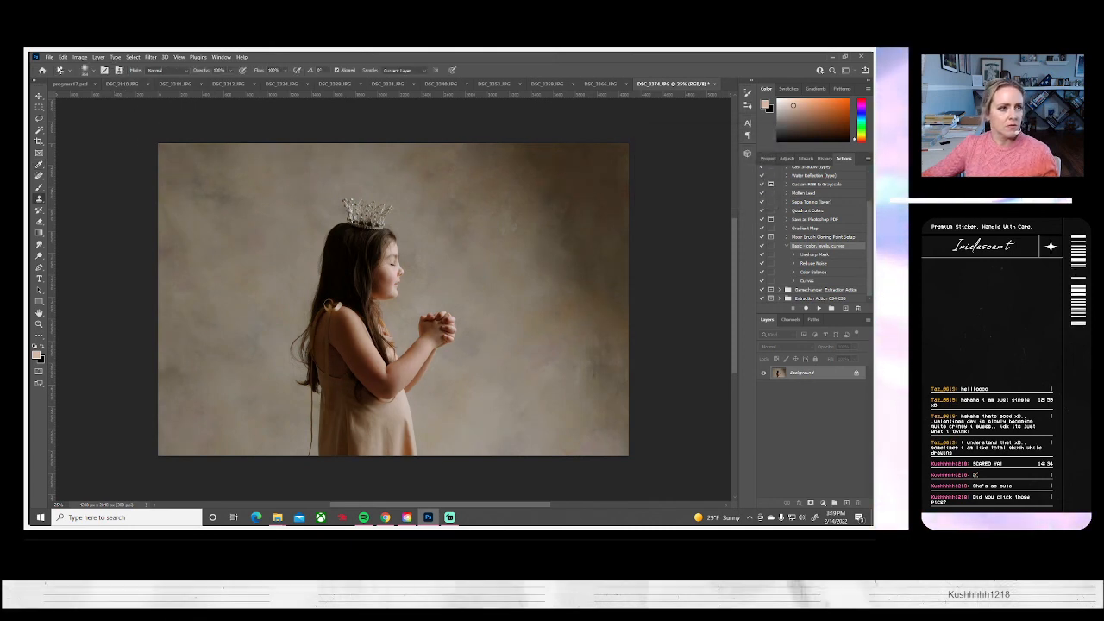
Save DSC_3374 on the computer as a JPEG and close it to bring up the full-length portrait DSC_3366
click(49, 57)
click(62, 163)
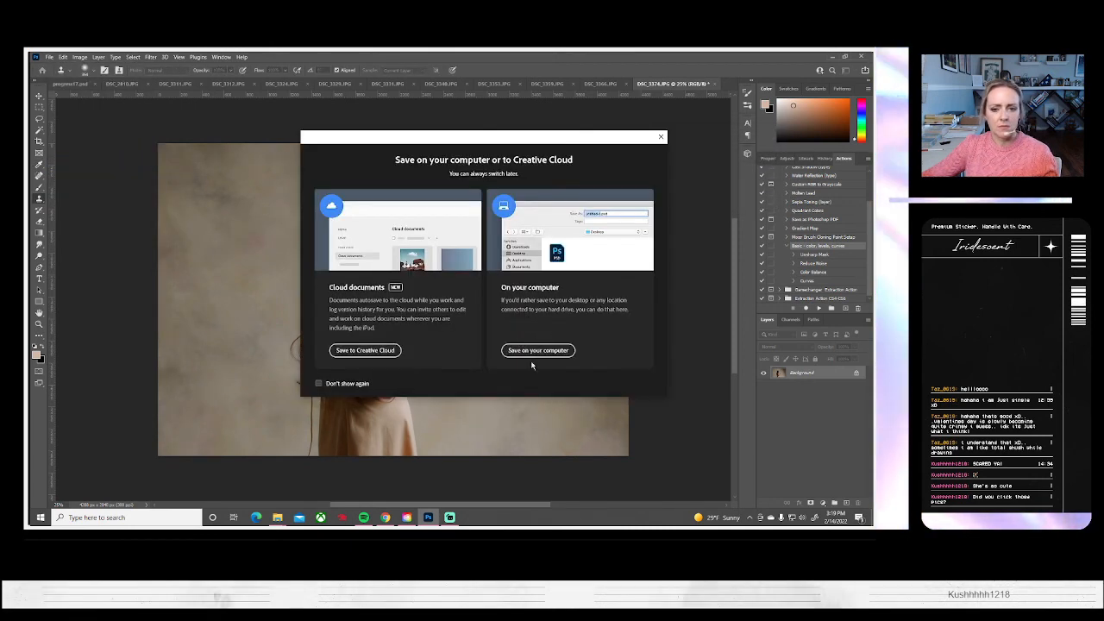
click(532, 349)
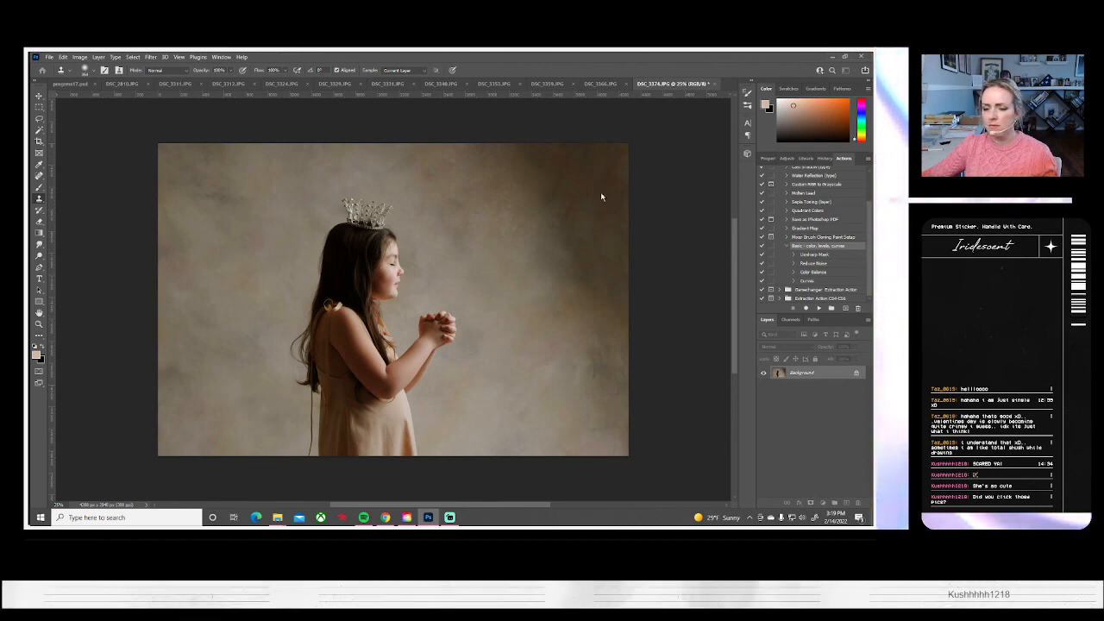
click(500, 165)
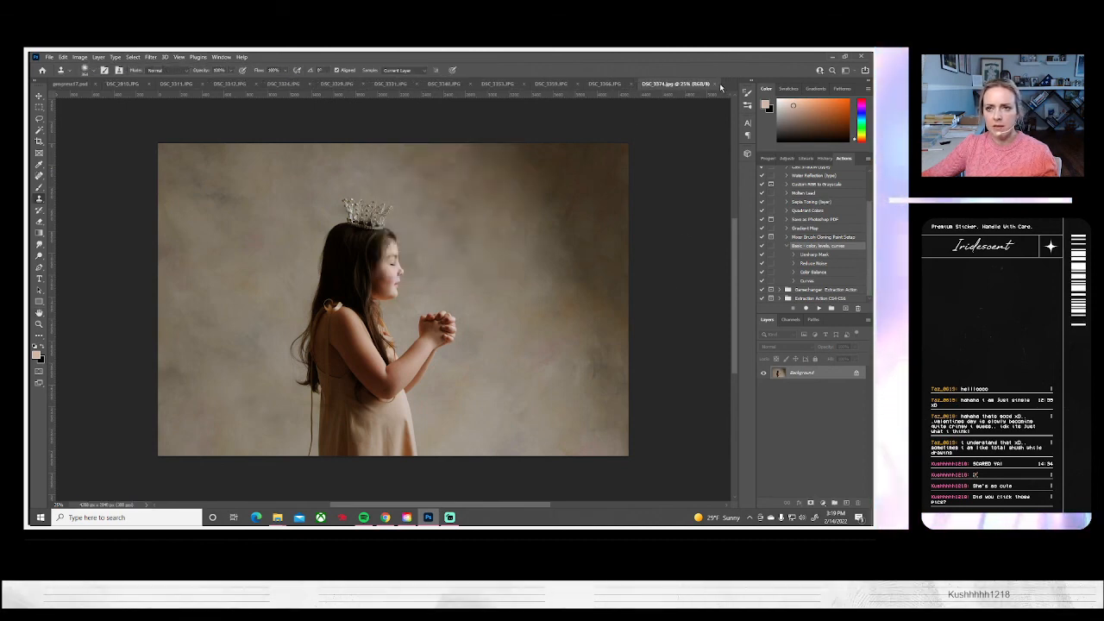
click(715, 84)
click(680, 83)
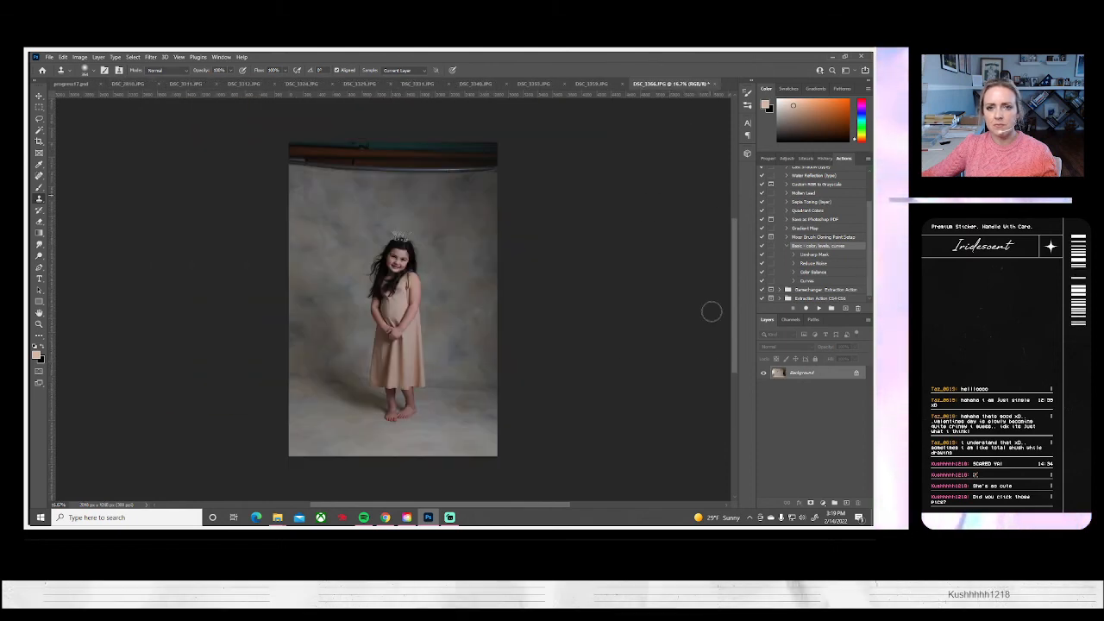
Run the basic color, levels, curves action on DSC_3366, then enlarge the photo to about 133% and reposition it so the backdrop fills the frame
click(818, 309)
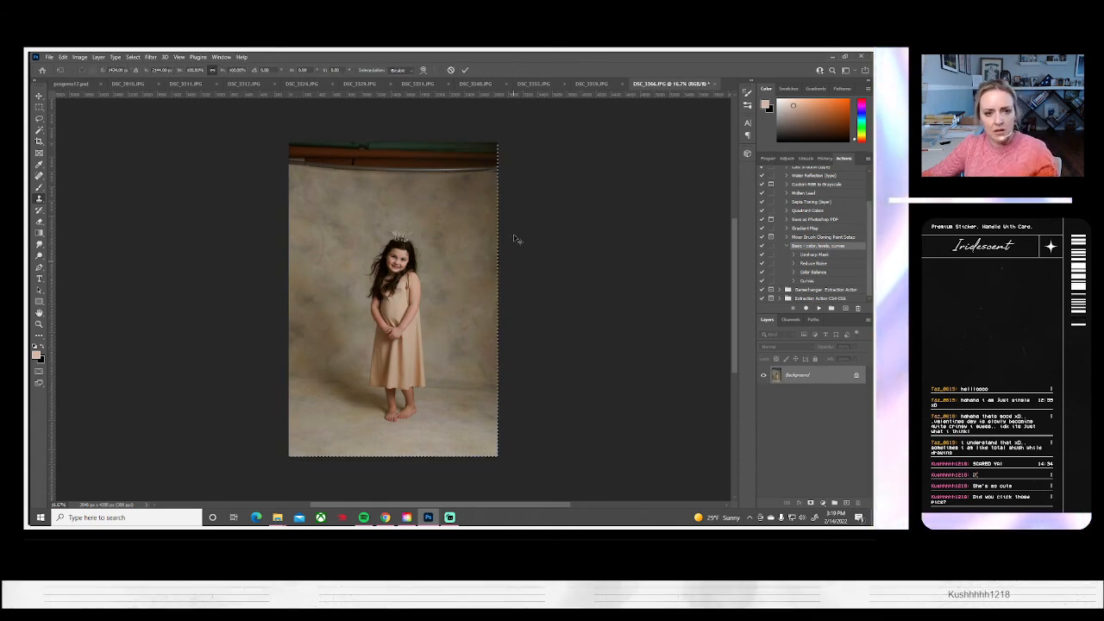
key(ctrl+t)
drag(498, 141, 528, 125)
mouse_move(445, 353)
mouse_down()
mouse_move(443, 327)
mouse_move(440, 354)
mouse_up()
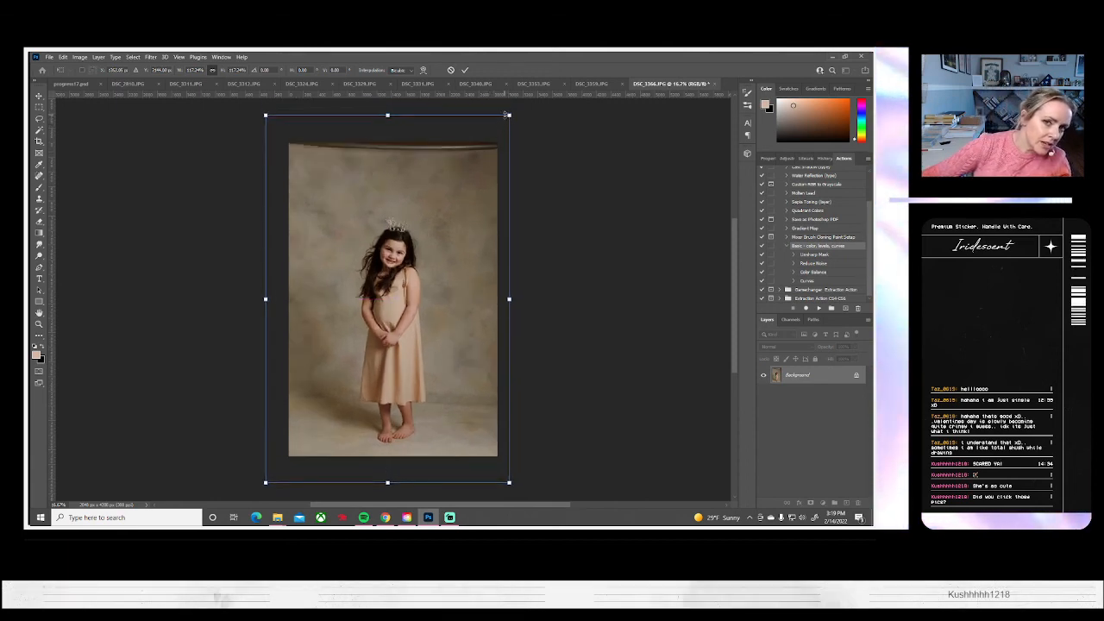
drag(508, 113, 528, 95)
drag(438, 319, 439, 307)
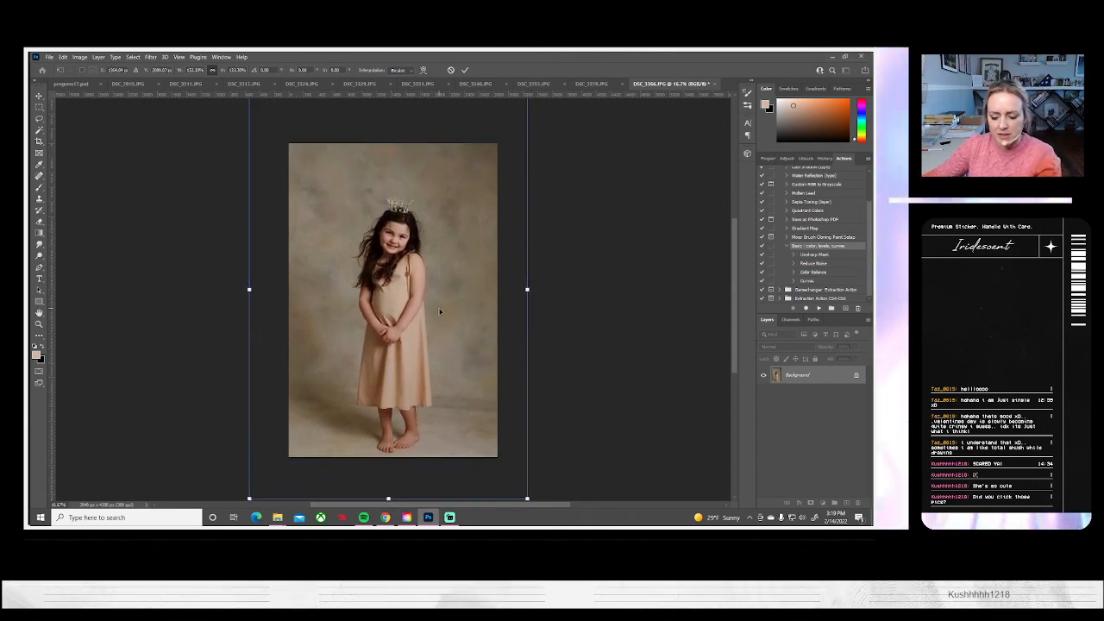
key(Return)
key(s)
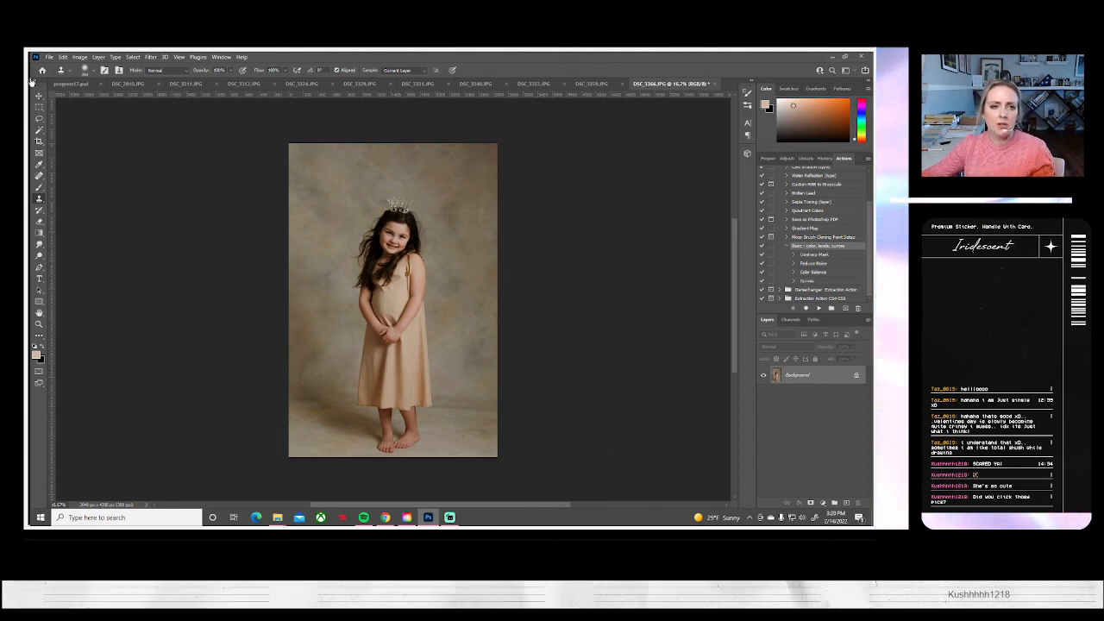
Save DSC_3366 on the computer as a JPEG and close it to bring up the landscape portrait DSC_3359
click(50, 57)
click(78, 162)
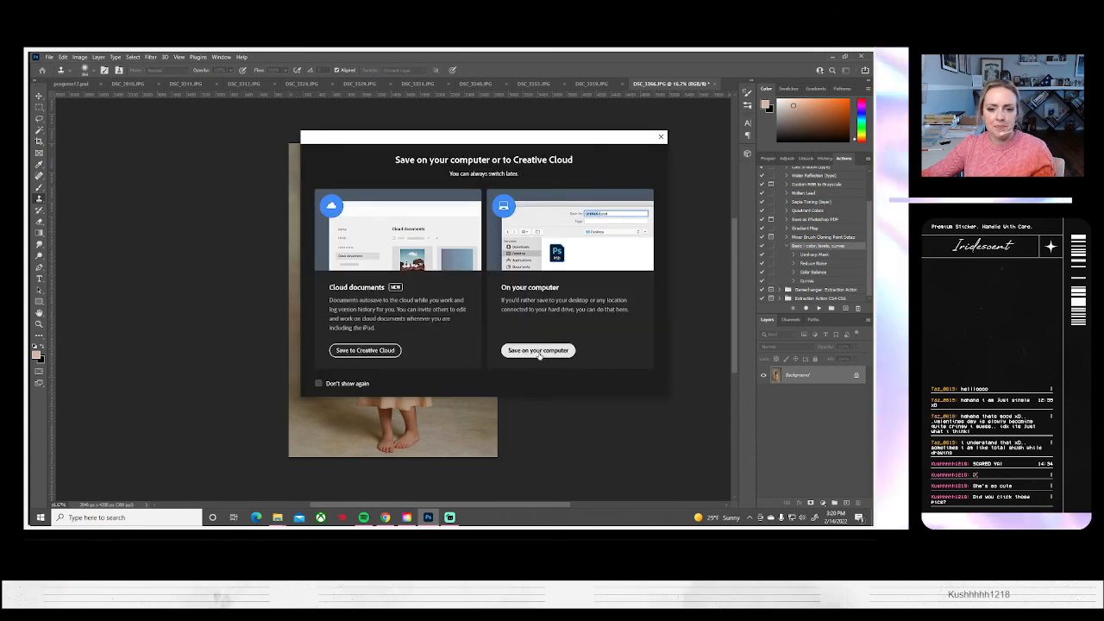
click(561, 352)
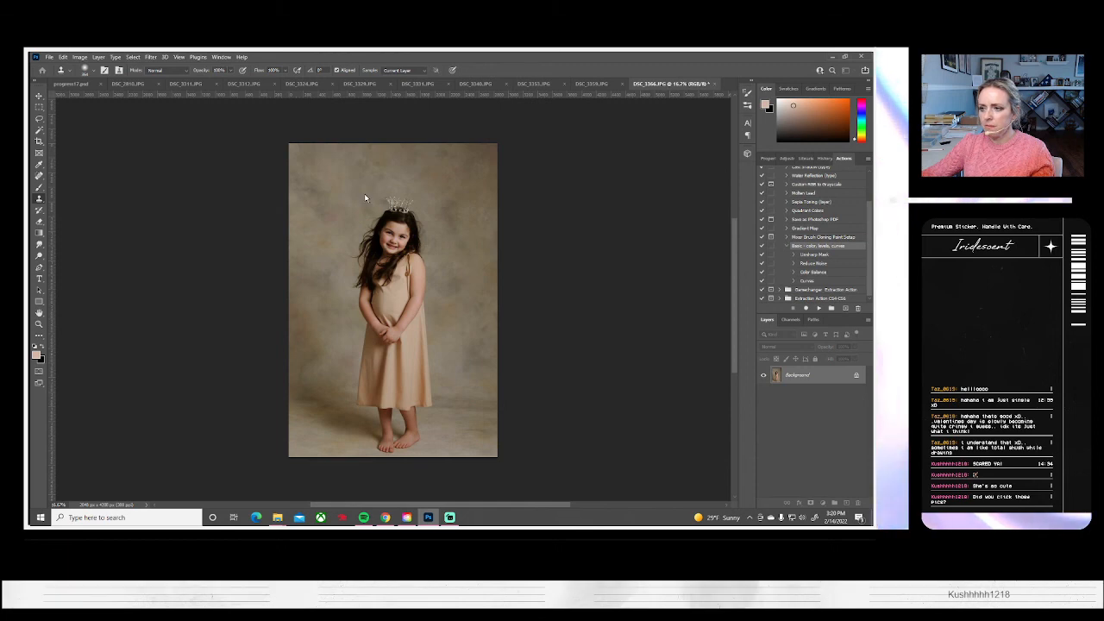
key(ctrl+s)
key(Return)
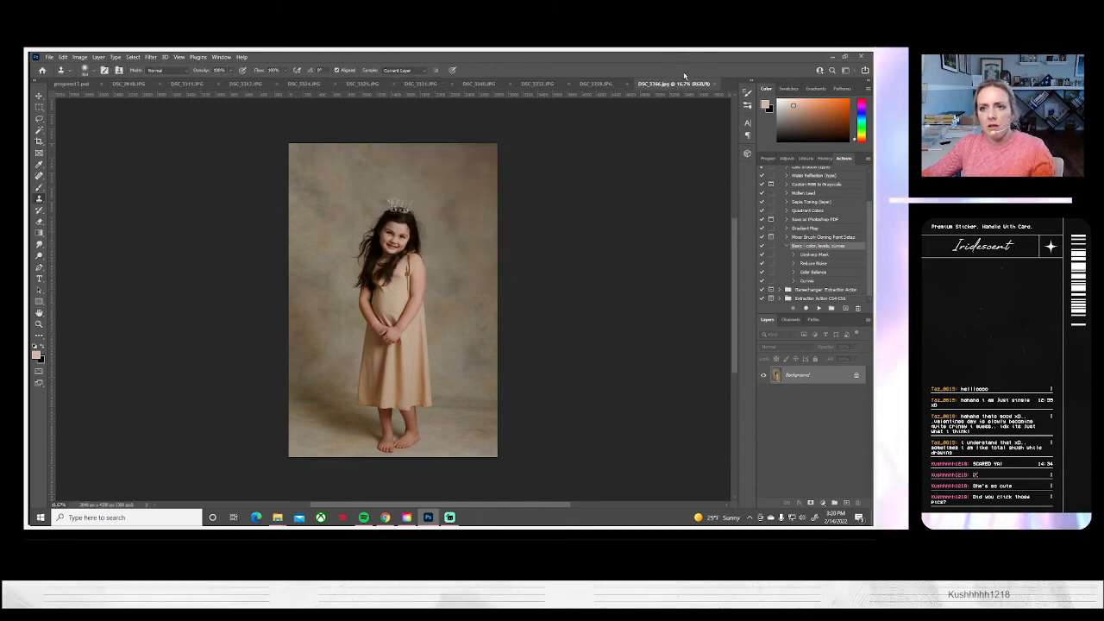
click(709, 84)
click(695, 83)
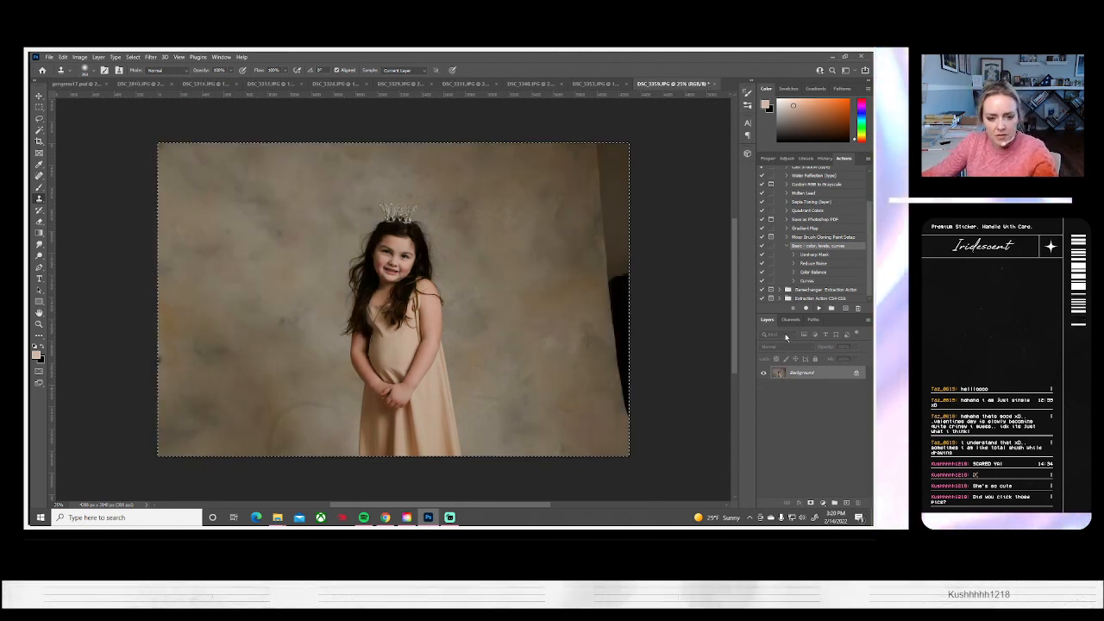
Enlarge DSC_3359 to about 128%, shift it right so backdrop fills the frame, and clone over the backdrop near the lower right
key(ctrl+a)
key(ctrl+t)
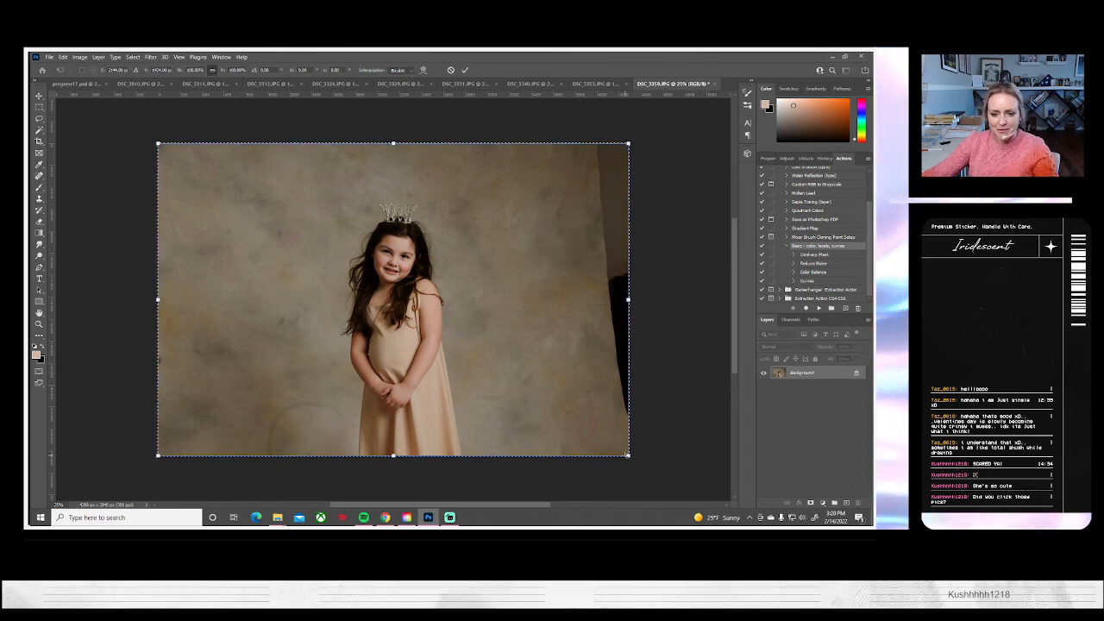
drag(629, 456, 692, 497)
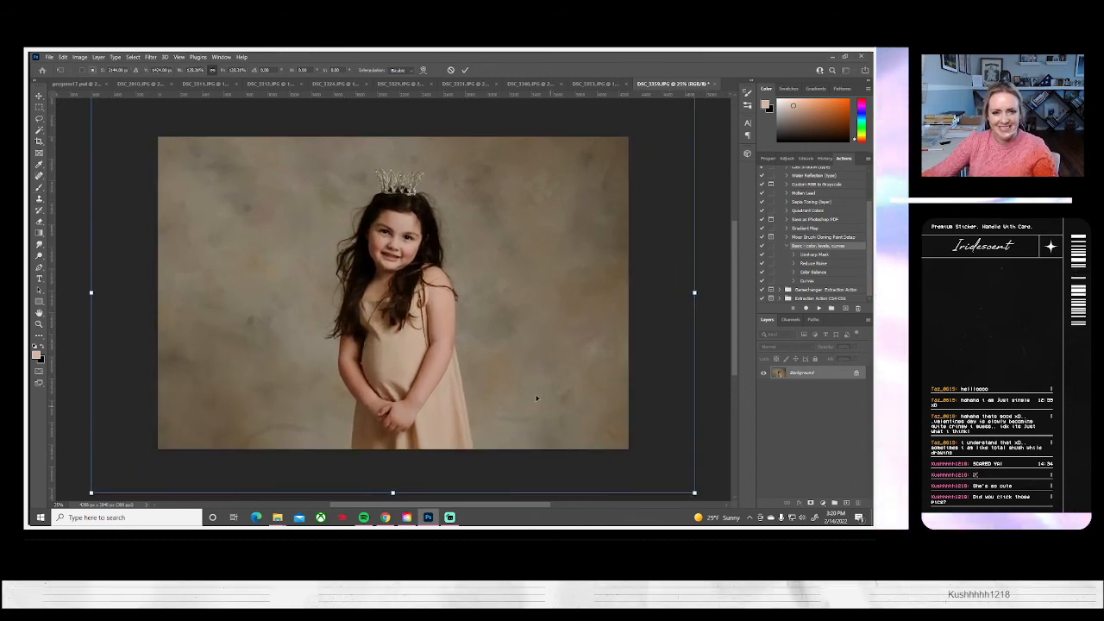
drag(528, 386, 562, 386)
key(Return)
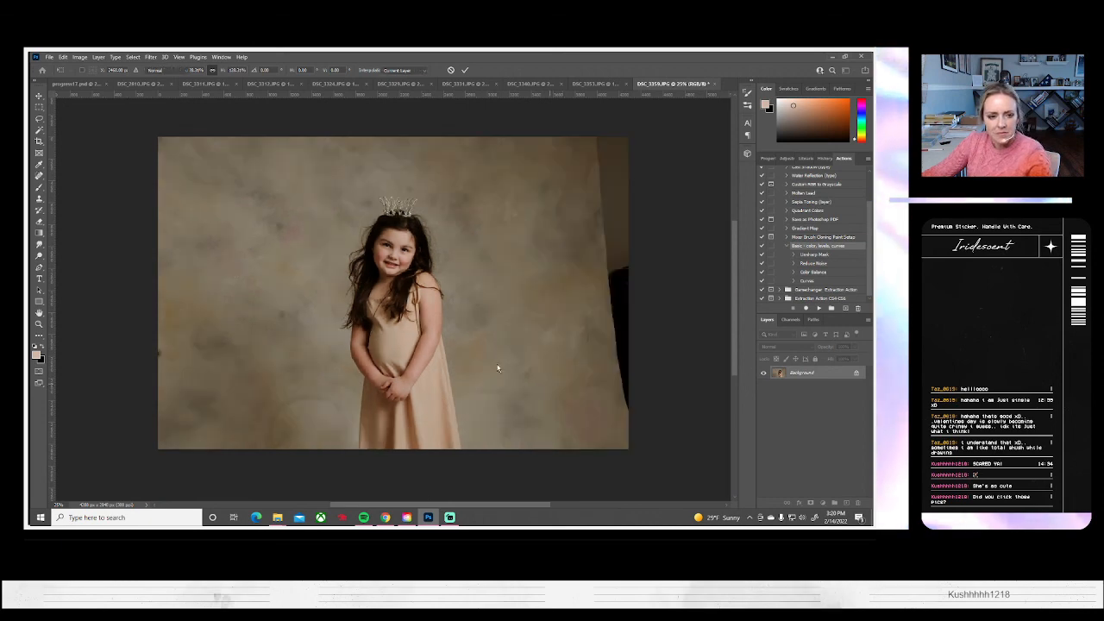
key(s)
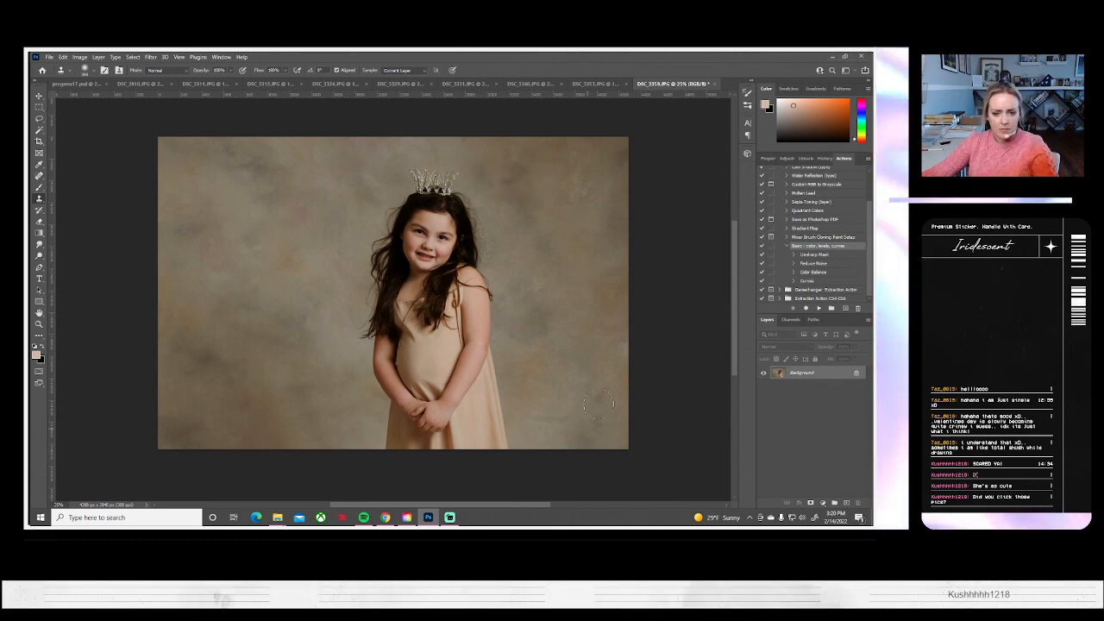
drag(540, 413, 549, 419)
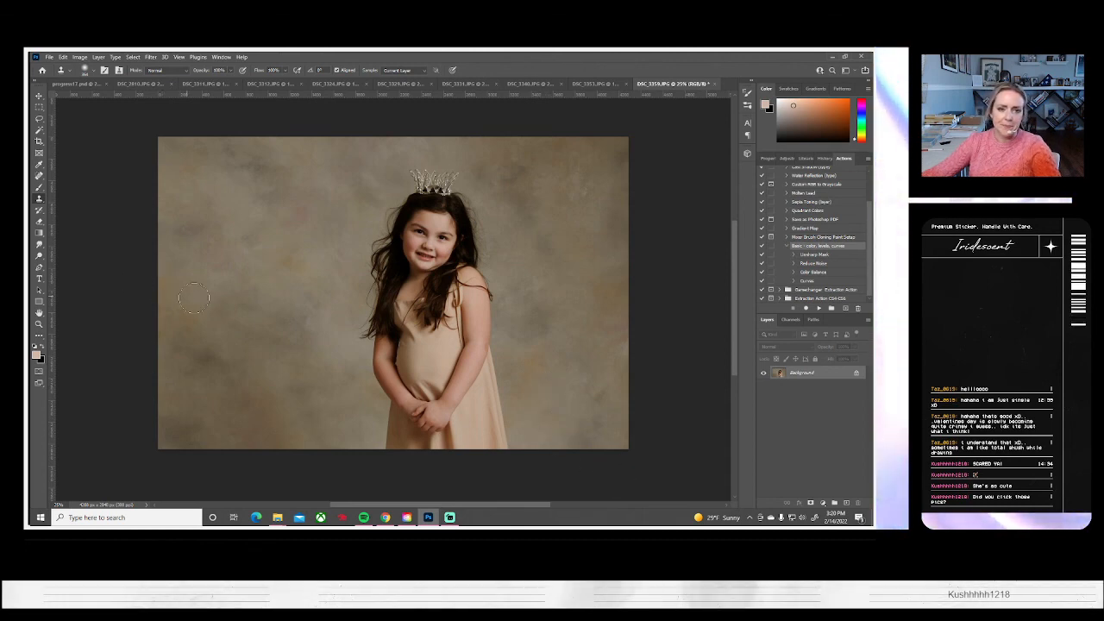
Save DSC_3359 on the computer as a JPEG at quality 10 and close it
click(48, 57)
click(79, 164)
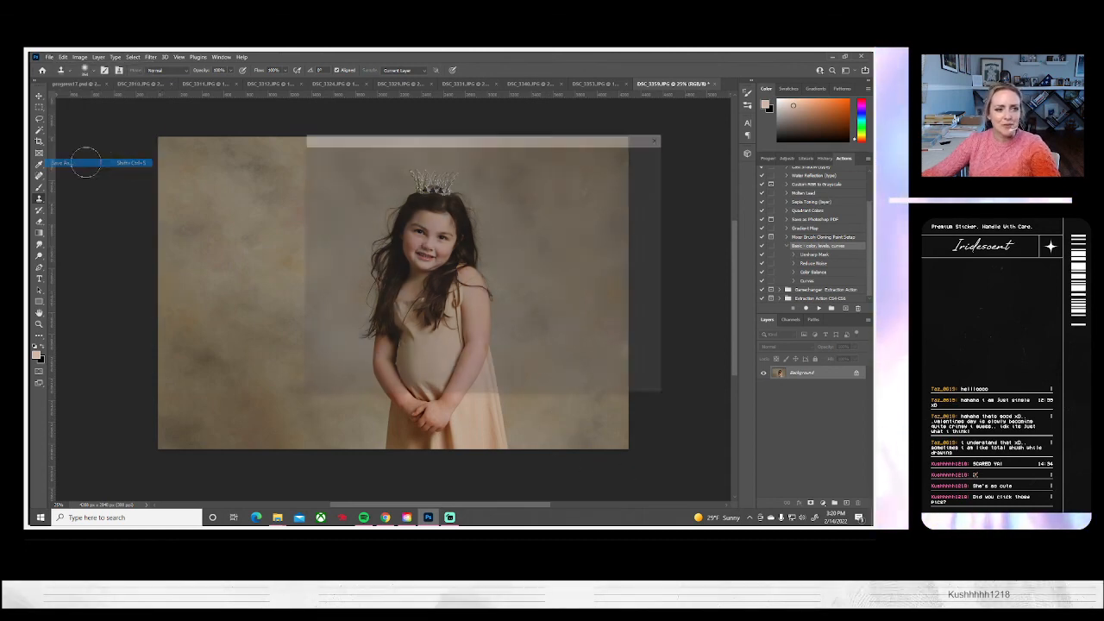
click(548, 357)
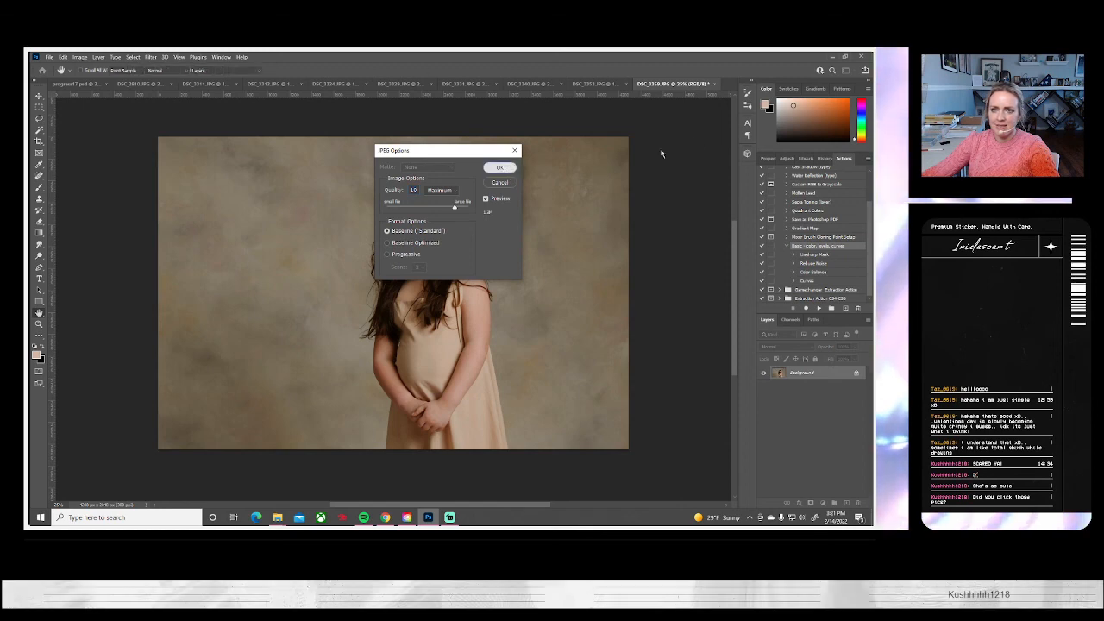
key(Return)
click(714, 84)
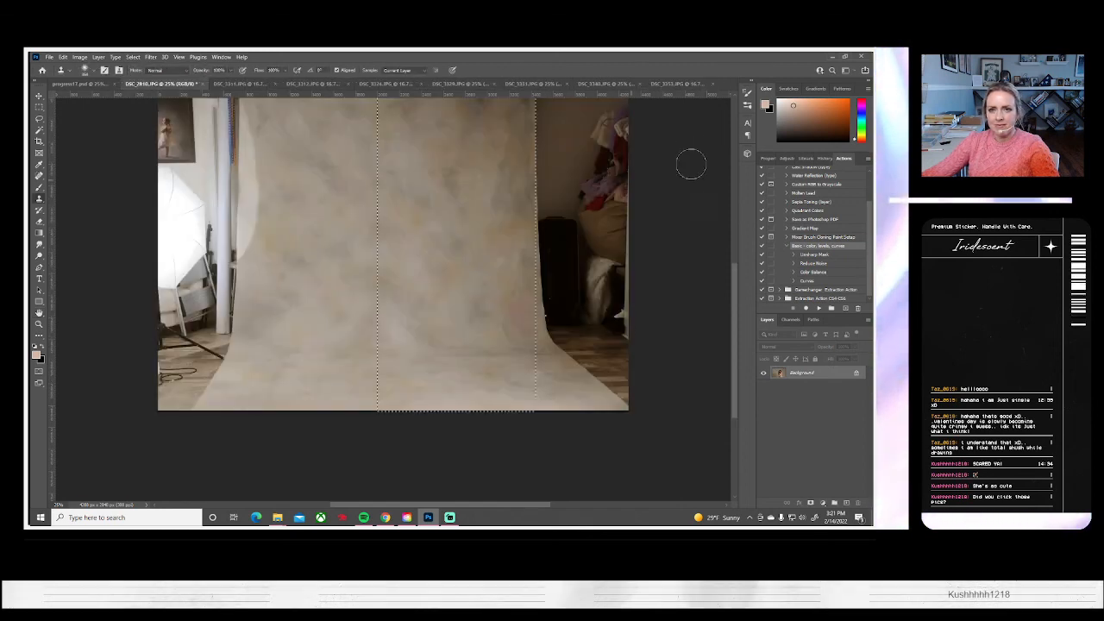
Bring up the full-length portrait DSC_3353, close it, and switch to DSC_3340
click(671, 83)
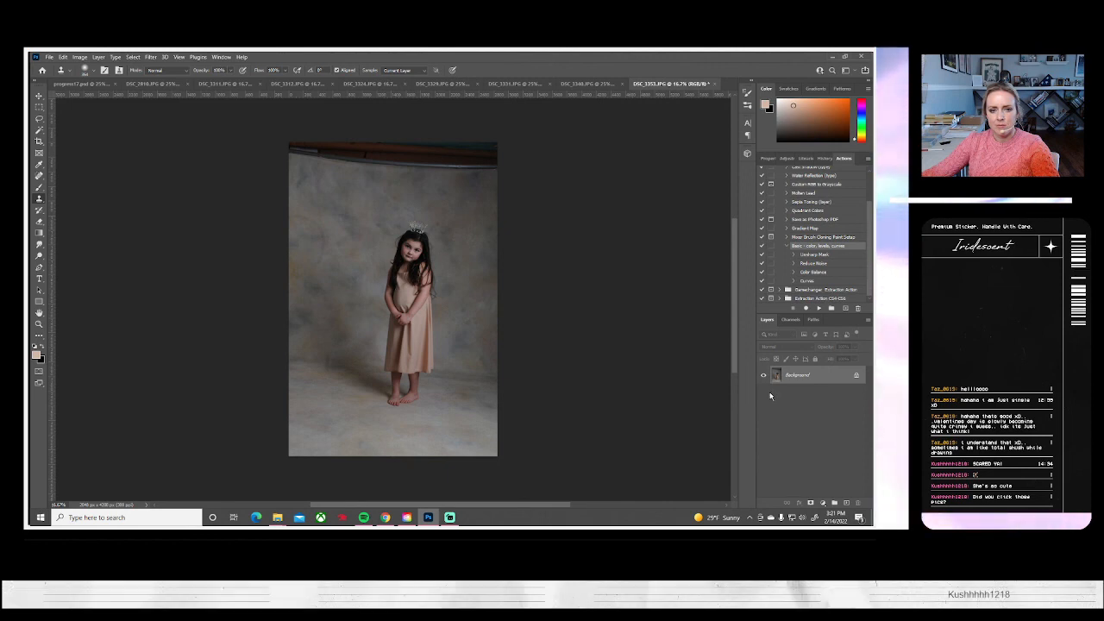
click(713, 84)
click(659, 85)
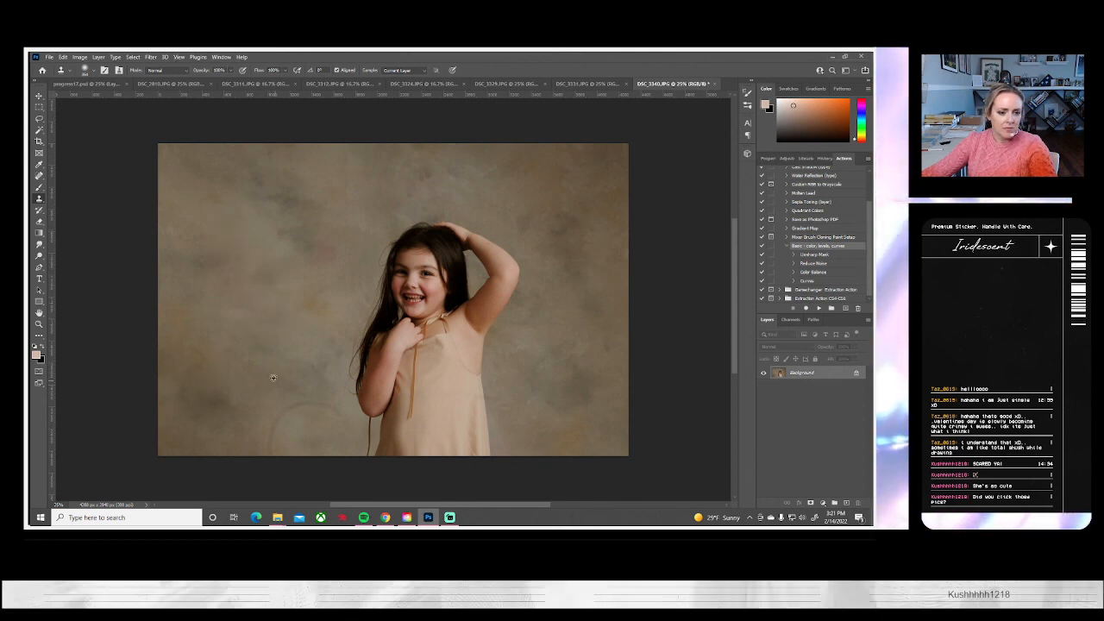
Clone clean backdrop over the marks beside and above the girl in DSC_3340
drag(274, 430, 271, 460)
drag(313, 410, 313, 401)
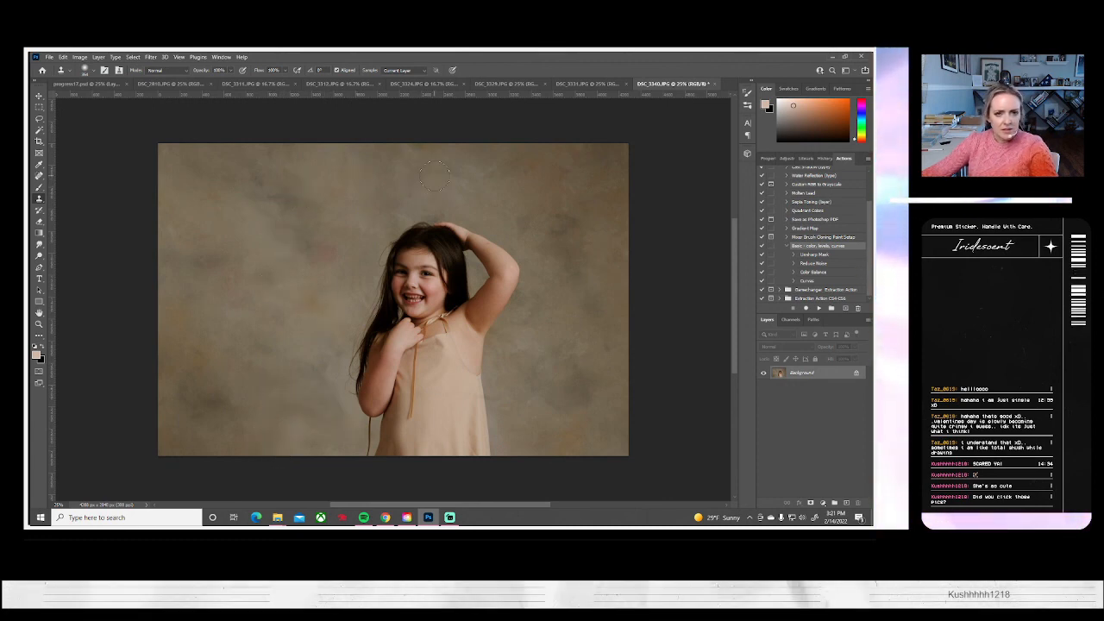
mouse_move(404, 195)
mouse_down()
mouse_move(446, 202)
mouse_move(404, 195)
mouse_up()
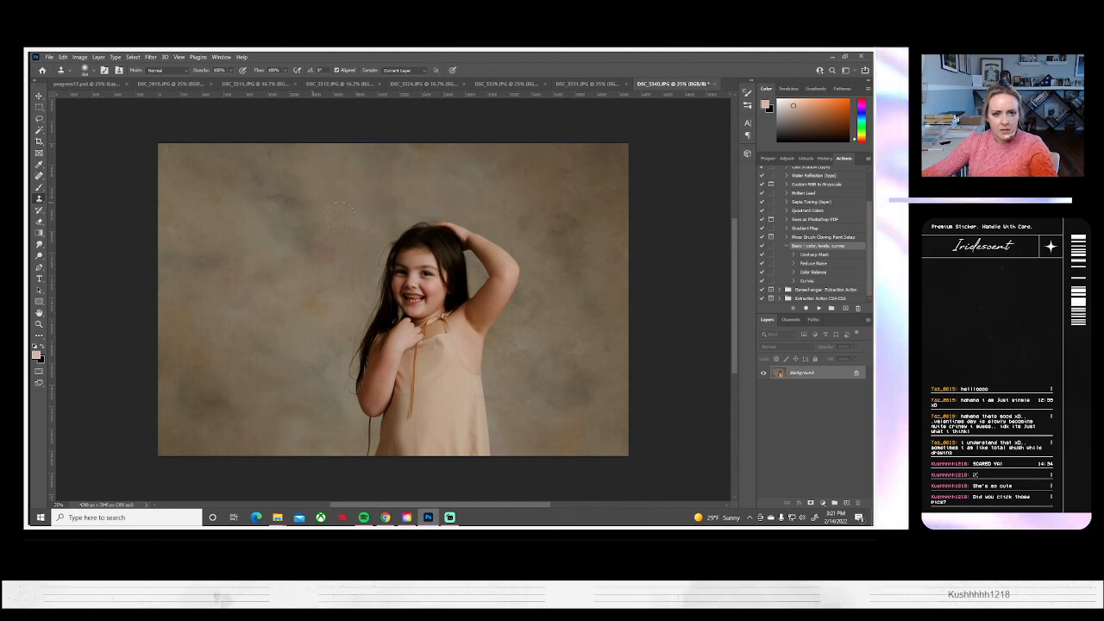
alt+click(572, 344)
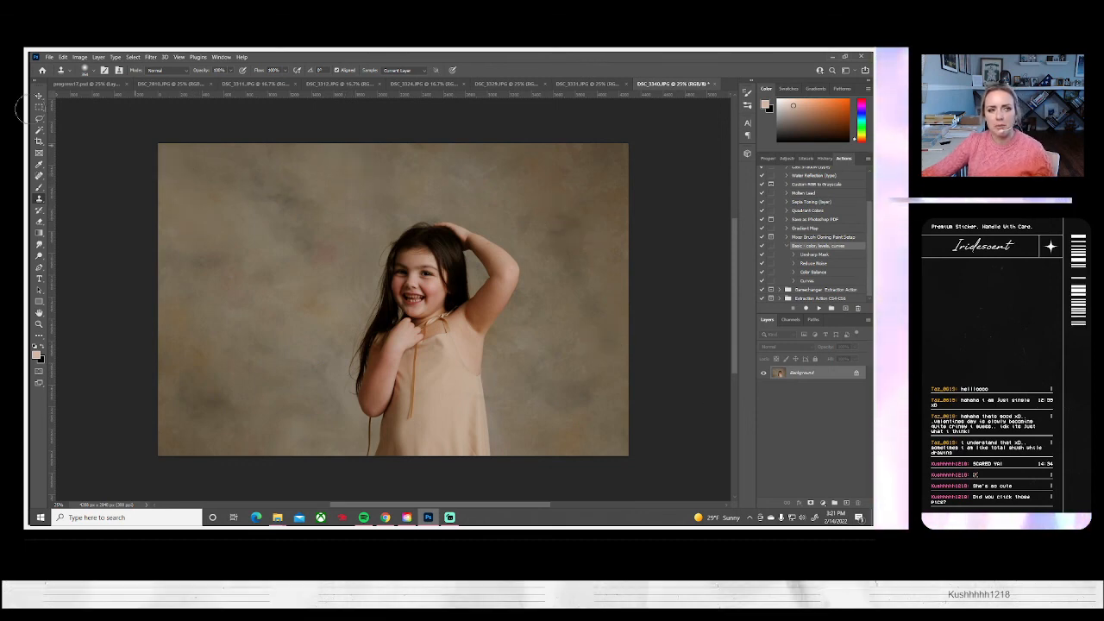
Save DSC_3340 on the computer as a JPEG at quality 10 and close it to bring up DSC_3331
click(48, 57)
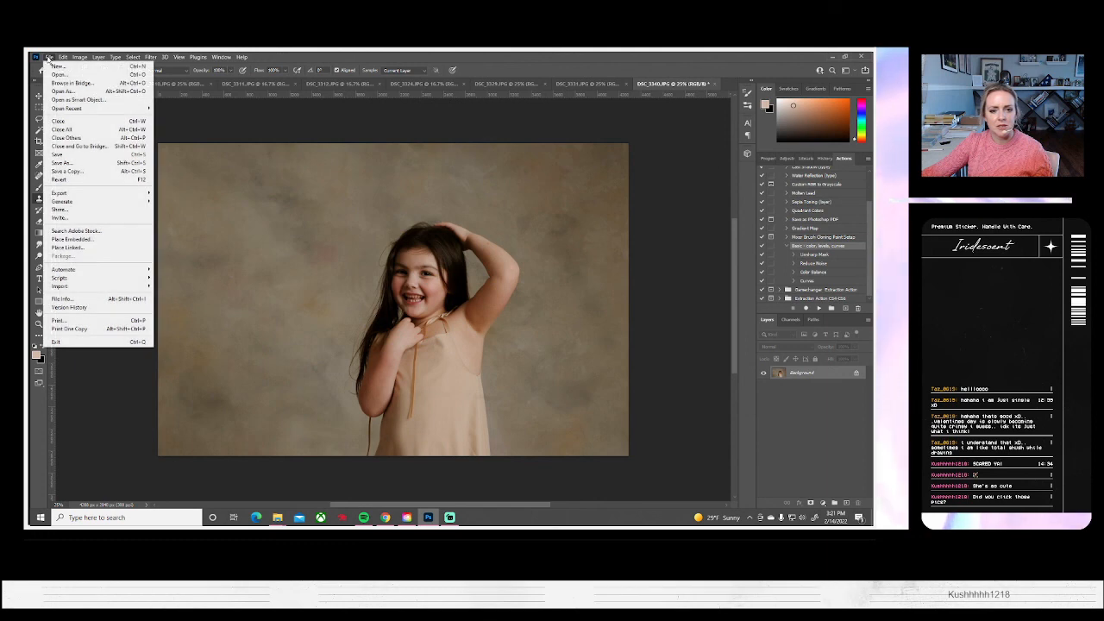
click(73, 163)
click(537, 351)
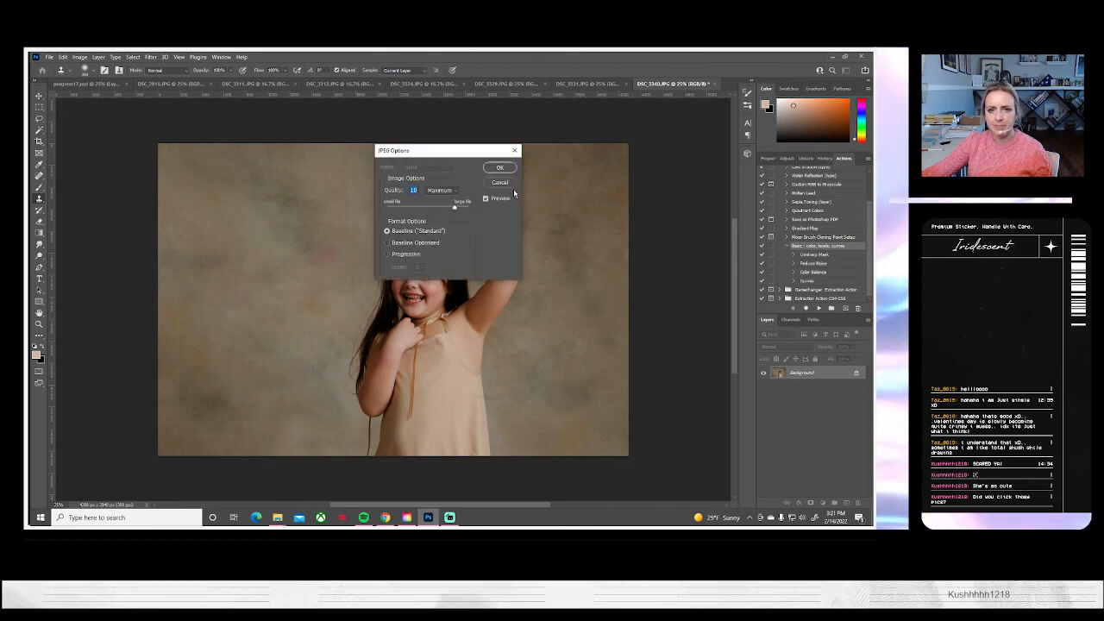
click(502, 168)
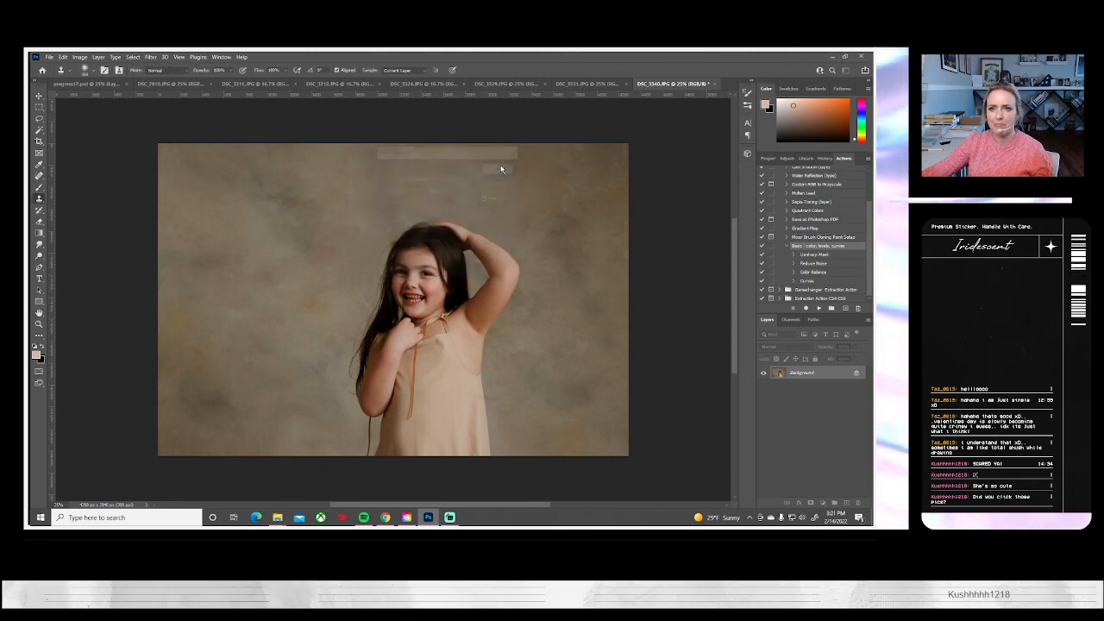
click(710, 84)
click(660, 84)
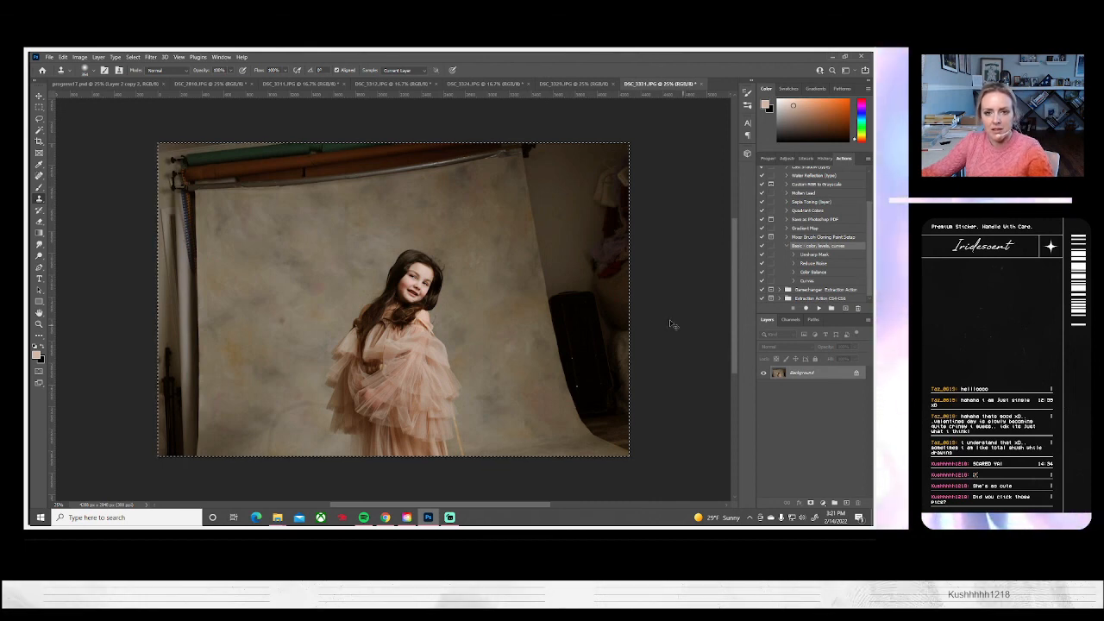
Enlarge DSC_3331 to about 135%, rotate it about 5 degrees clockwise, and activate the Clone Stamp tool
key(ctrl+t)
drag(650, 141, 705, 116)
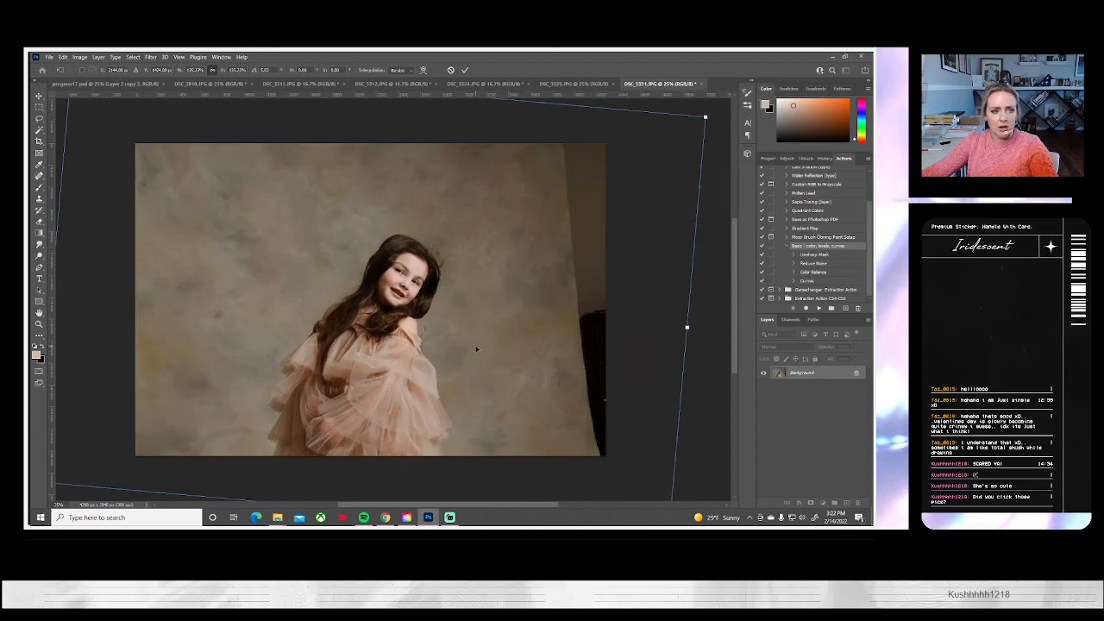
key(Return)
key(s)
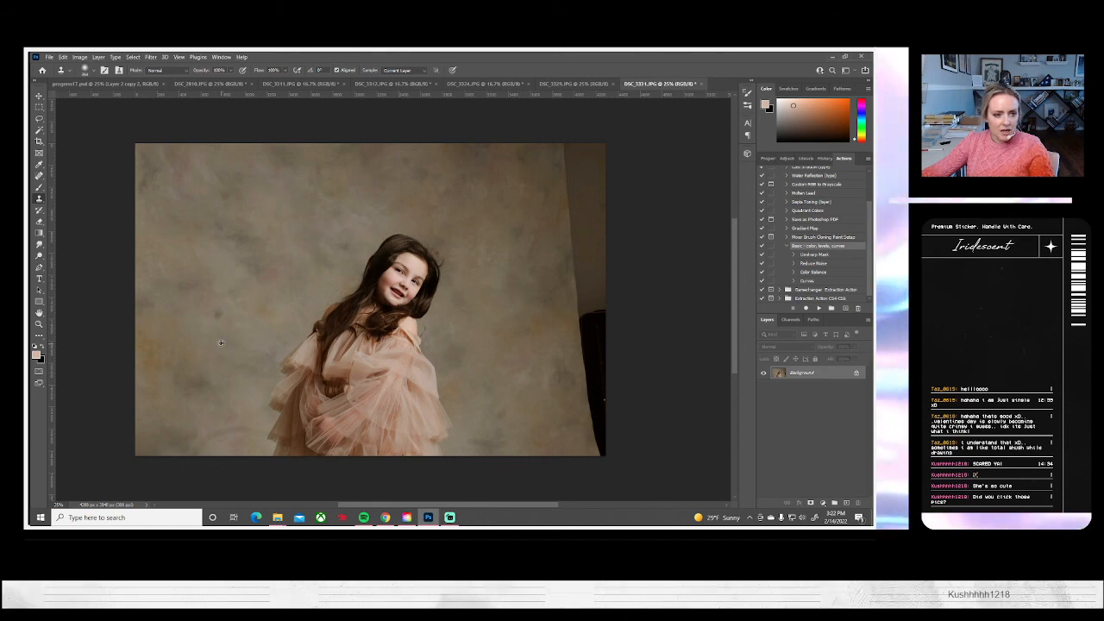
Clone backdrop over the dark wall and black stand along DSC_3331's right edge
alt+click(236, 396)
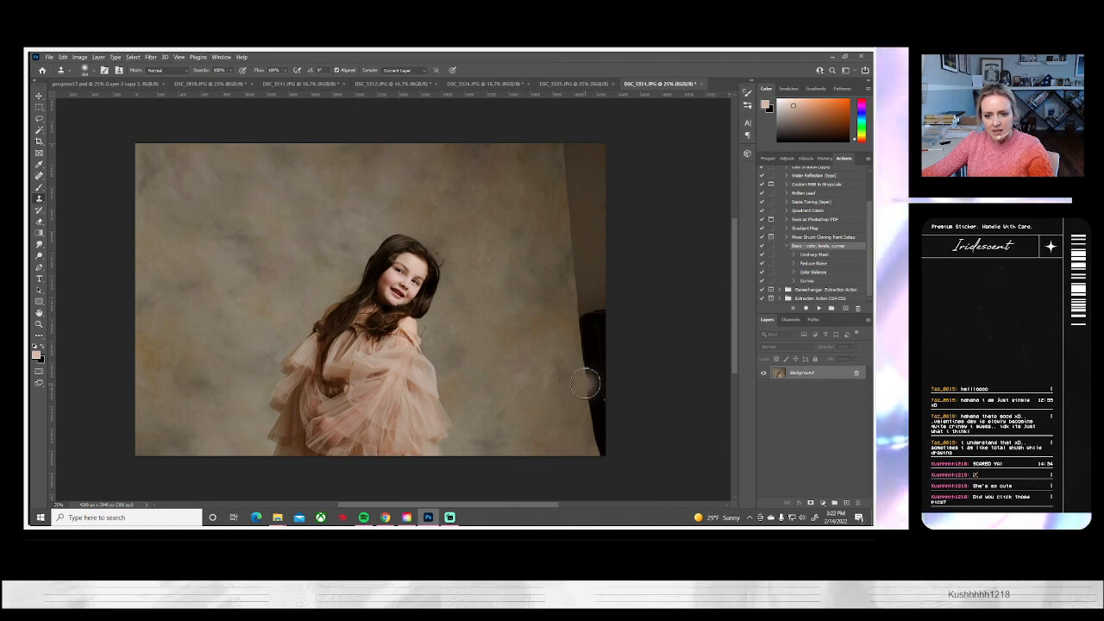
mouse_move(584, 377)
mouse_down()
mouse_move(607, 345)
mouse_move(606, 313)
mouse_move(606, 352)
mouse_up()
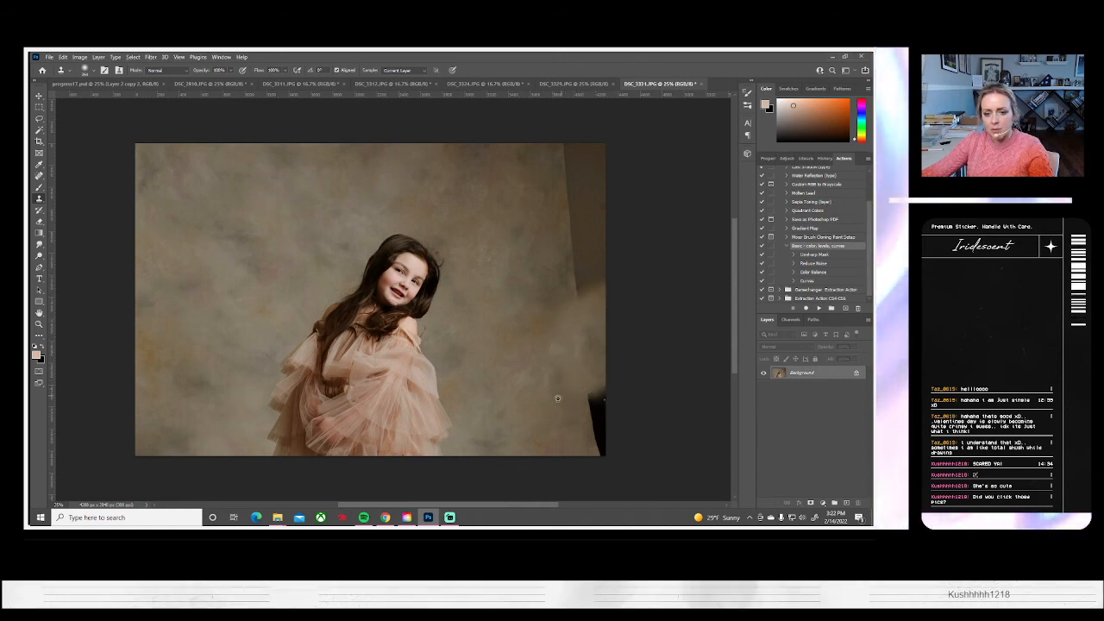
mouse_move(600, 407)
mouse_down()
mouse_move(604, 439)
mouse_move(589, 456)
mouse_move(555, 458)
mouse_up()
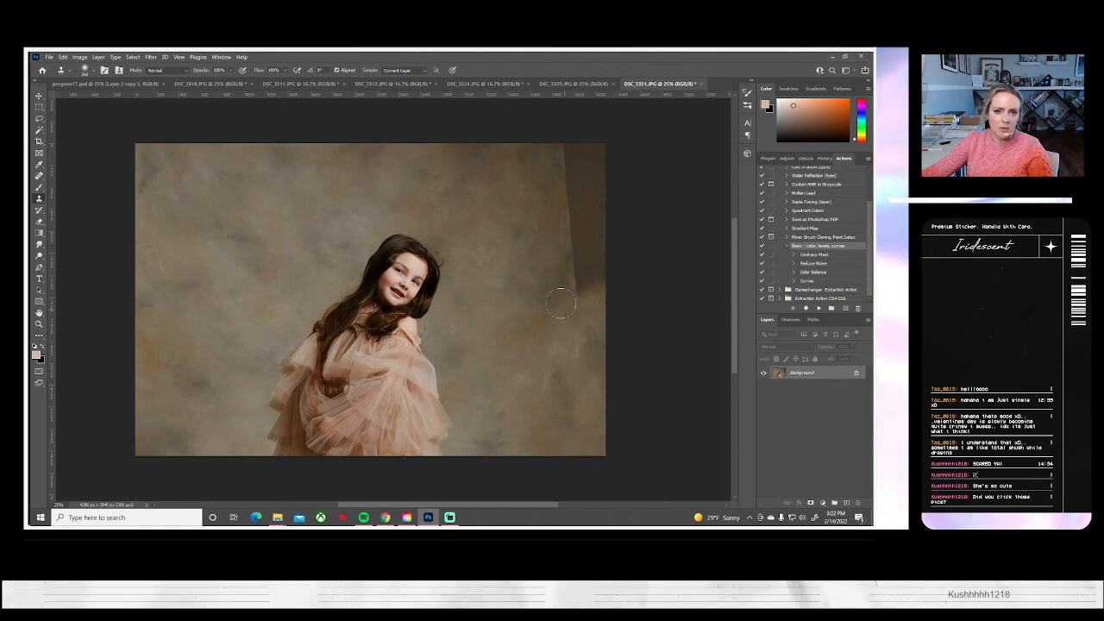
mouse_move(579, 163)
mouse_down()
mouse_move(564, 173)
mouse_move(572, 148)
mouse_move(595, 187)
mouse_move(594, 259)
mouse_move(607, 306)
mouse_move(576, 298)
mouse_move(568, 204)
mouse_up()
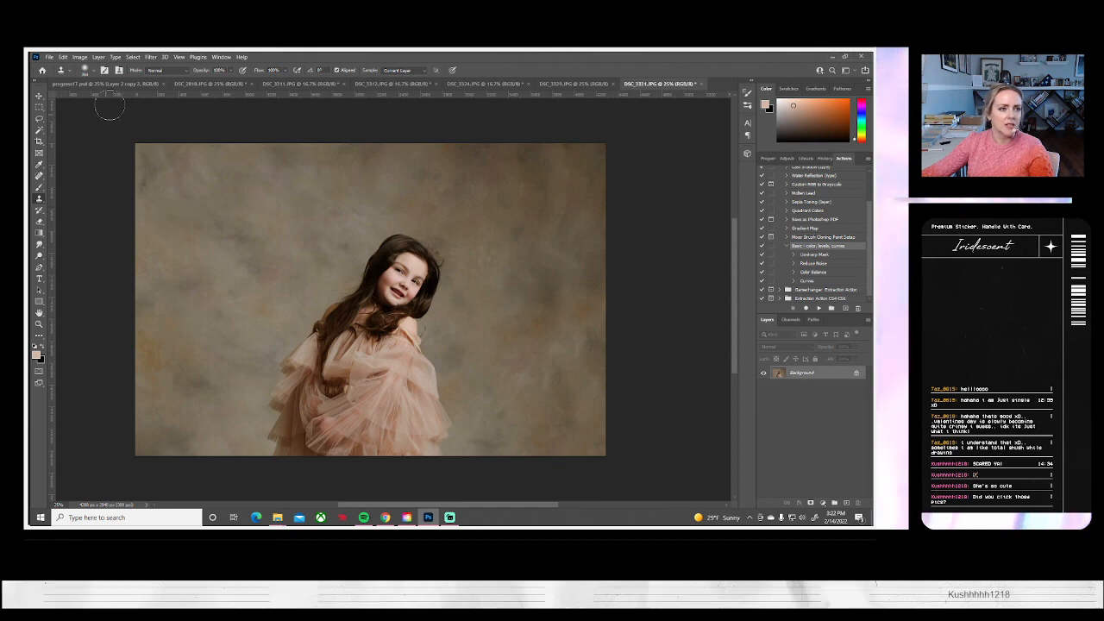
Enlarge the Clone Stamp brush to about 490 px, lower its opacity, and blend the cloned backdrop on DSC_3331's right side
click(95, 72)
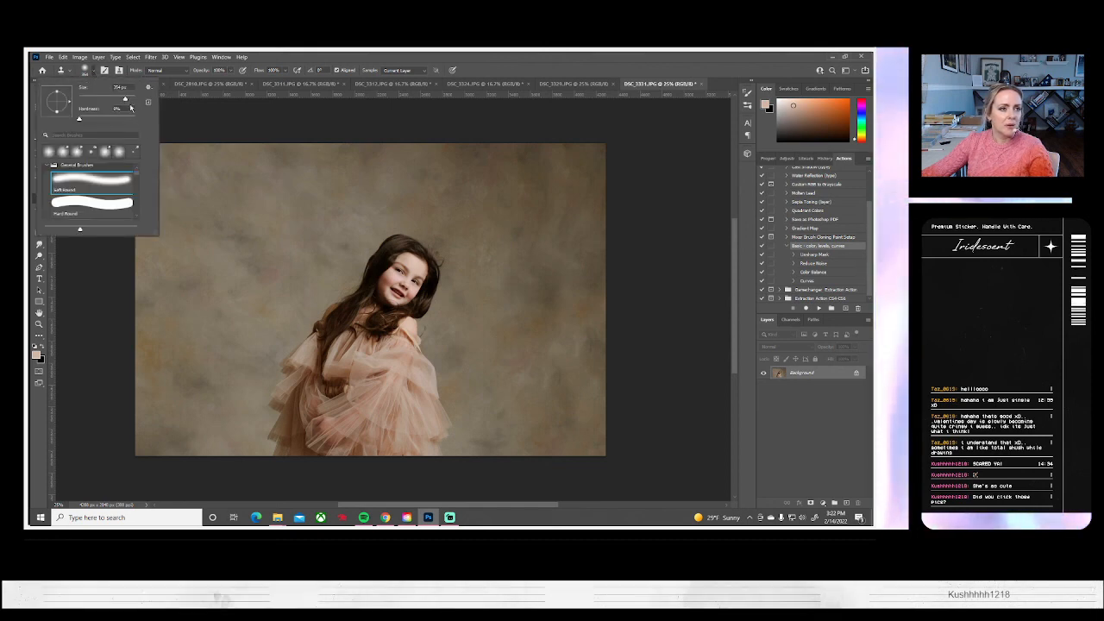
click(129, 98)
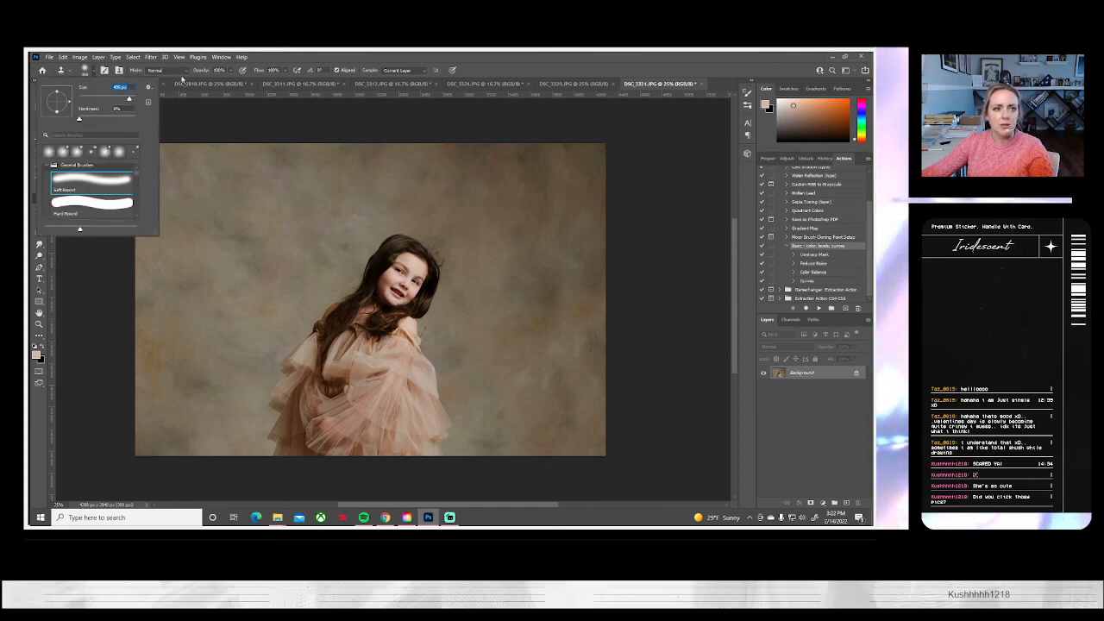
drag(231, 71, 204, 81)
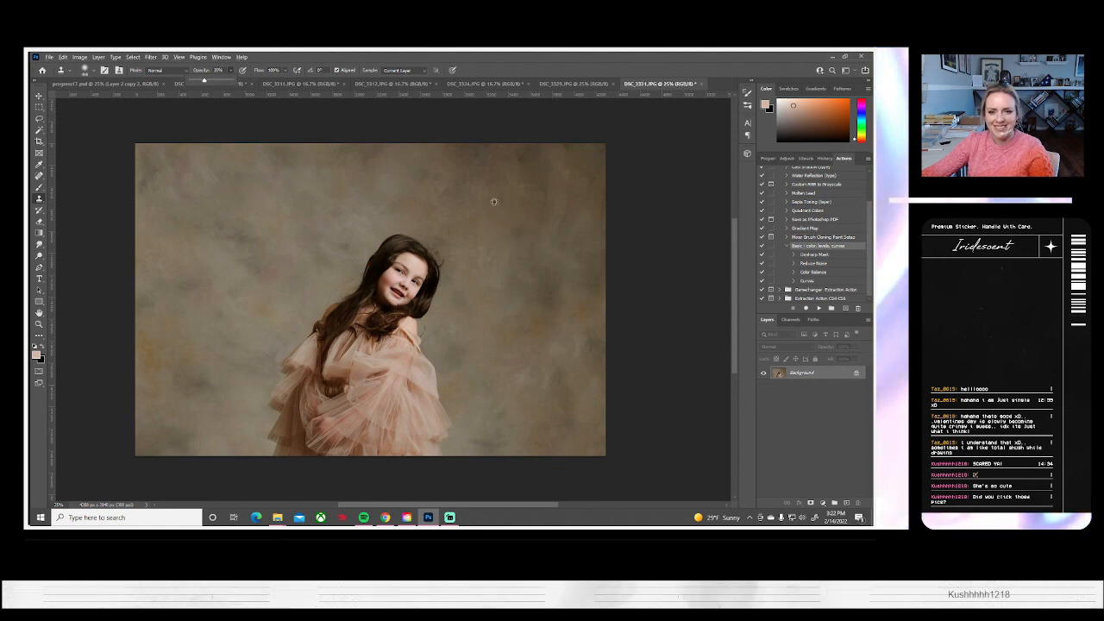
click(512, 220)
drag(560, 233, 555, 244)
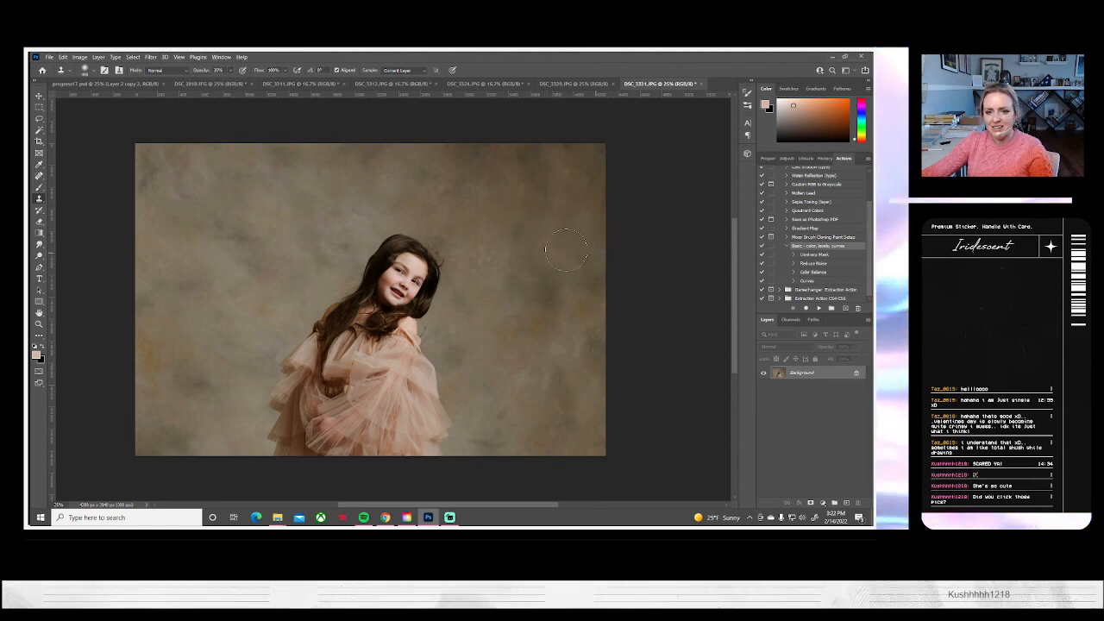
Finish blending the cloned backdrop right of and above the girl, and raise the Clone Stamp opacity to 100%
mouse_move(610, 301)
mouse_down()
mouse_move(556, 295)
mouse_move(550, 272)
mouse_up()
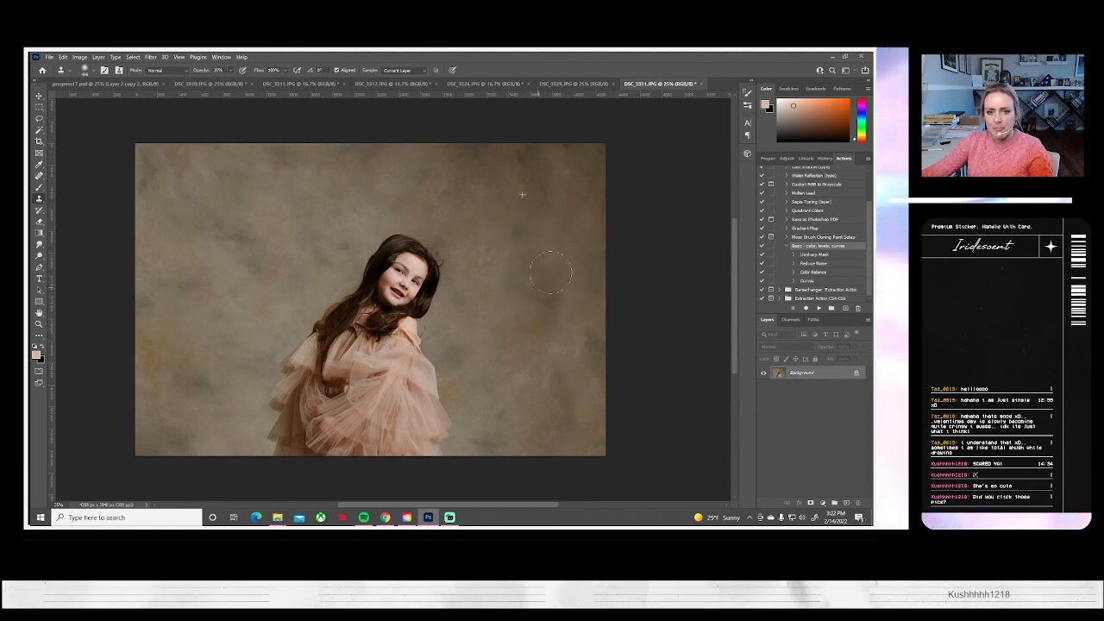
drag(500, 234, 423, 169)
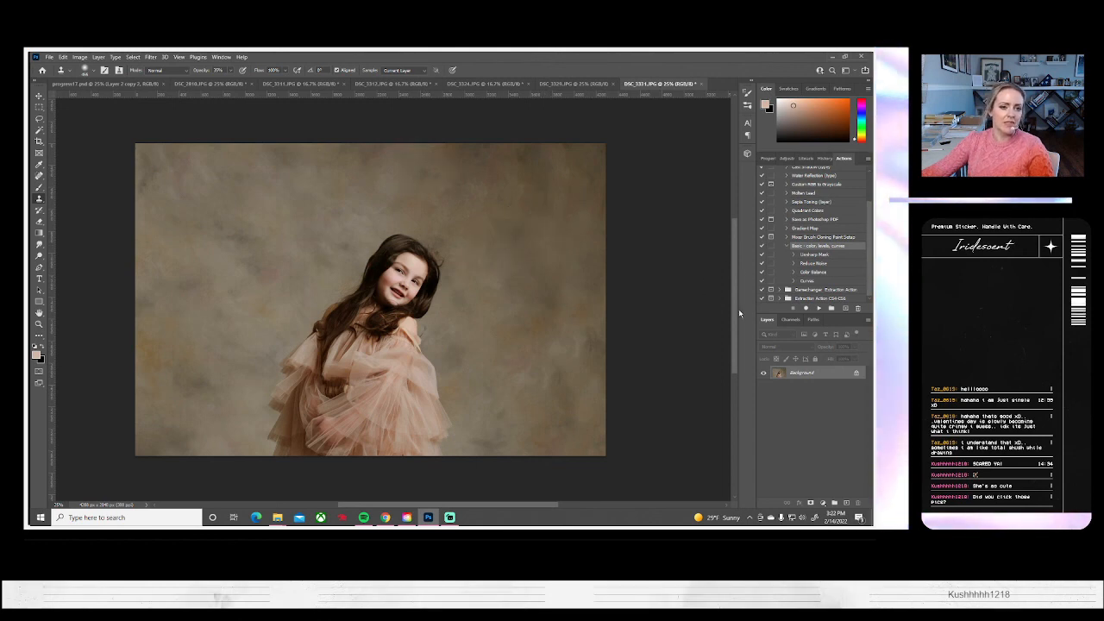
click(230, 70)
drag(229, 82, 439, 99)
alt+click(197, 223)
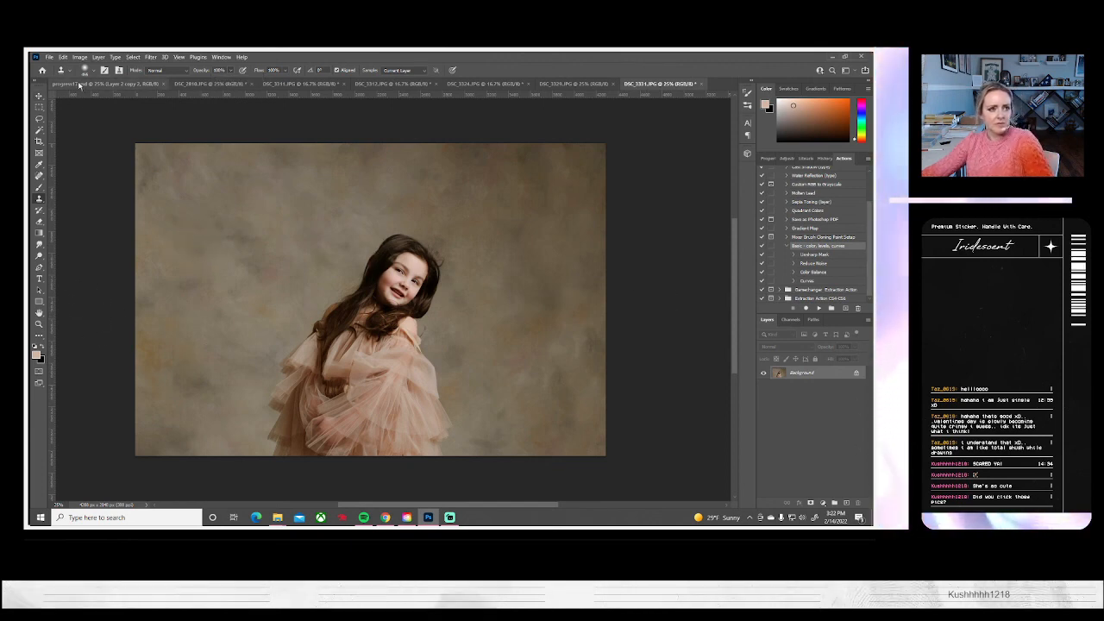
Darken DSC_3331 with Brightness/Contrast, setting brightness to -18 and contrast to 5
click(80, 57)
mouse_move(86, 81)
click(185, 82)
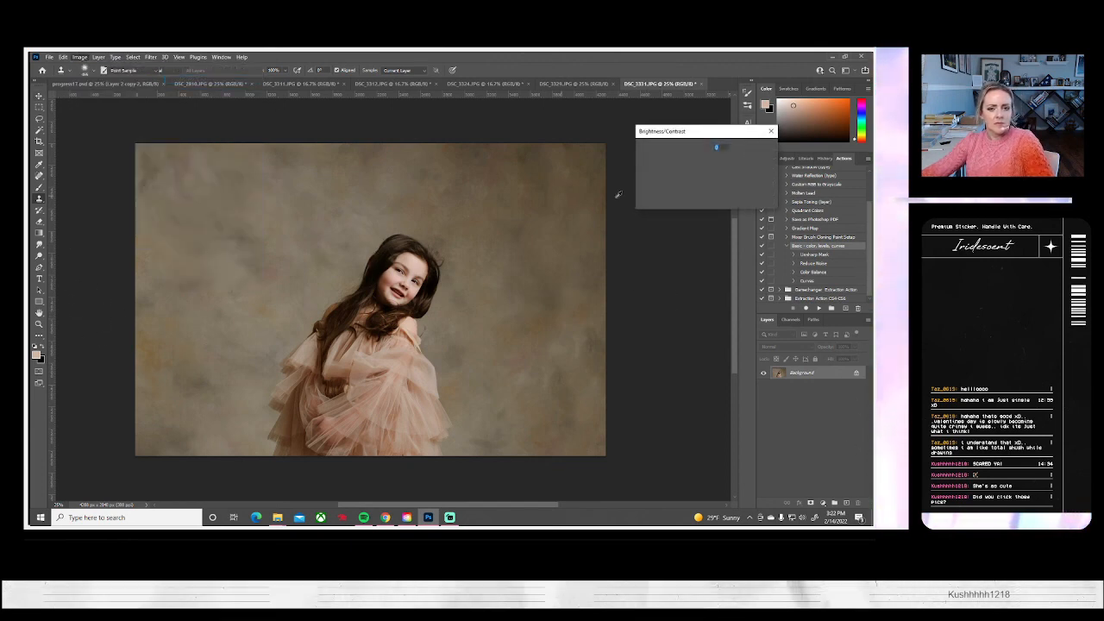
drag(686, 158, 688, 182)
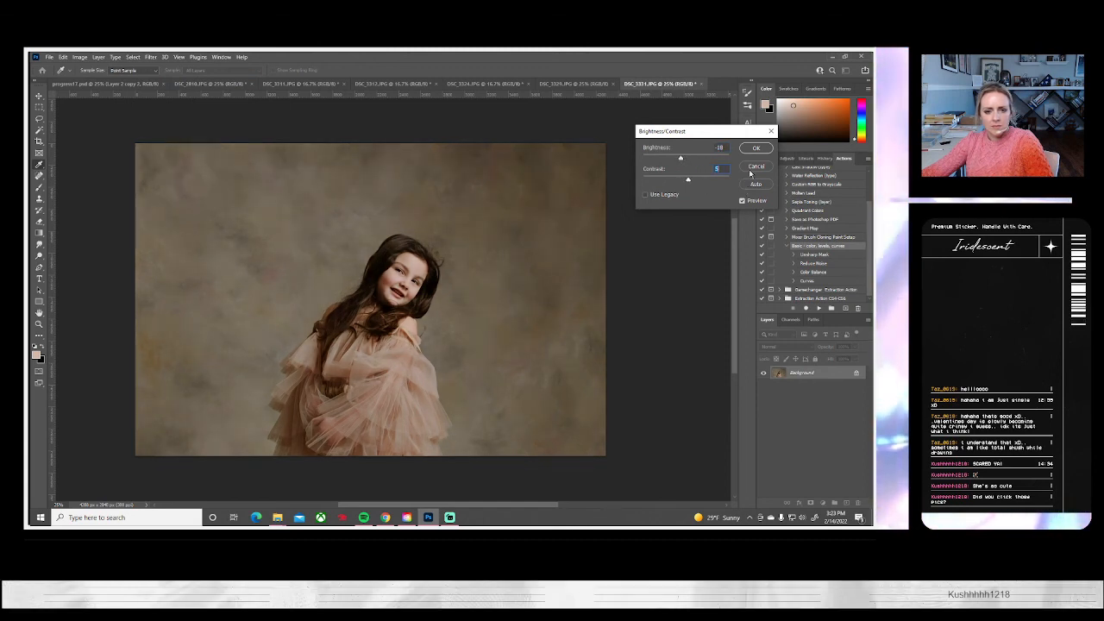
click(747, 149)
key(s)
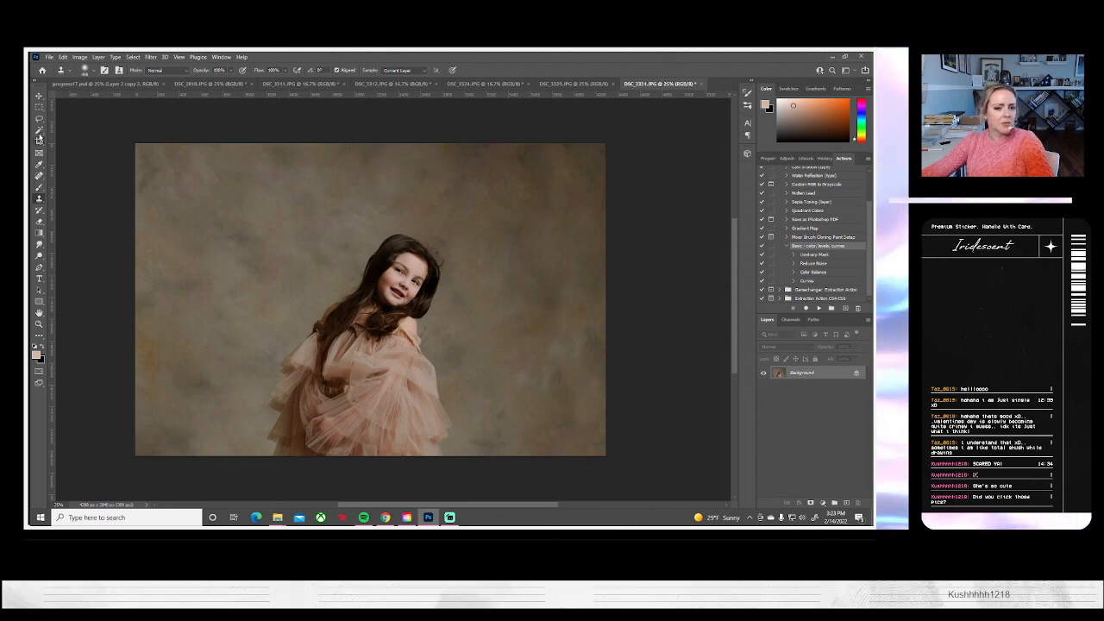
Save DSC_3331 as a JPEG at quality 10 and close it to bring up DSC_3329
click(49, 57)
click(87, 164)
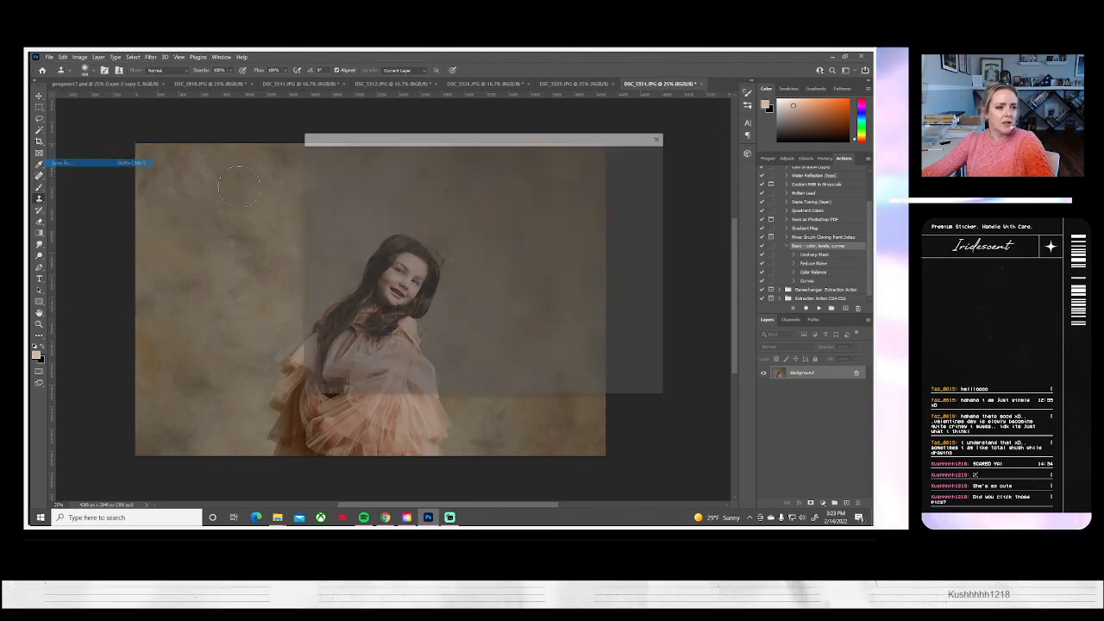
click(557, 349)
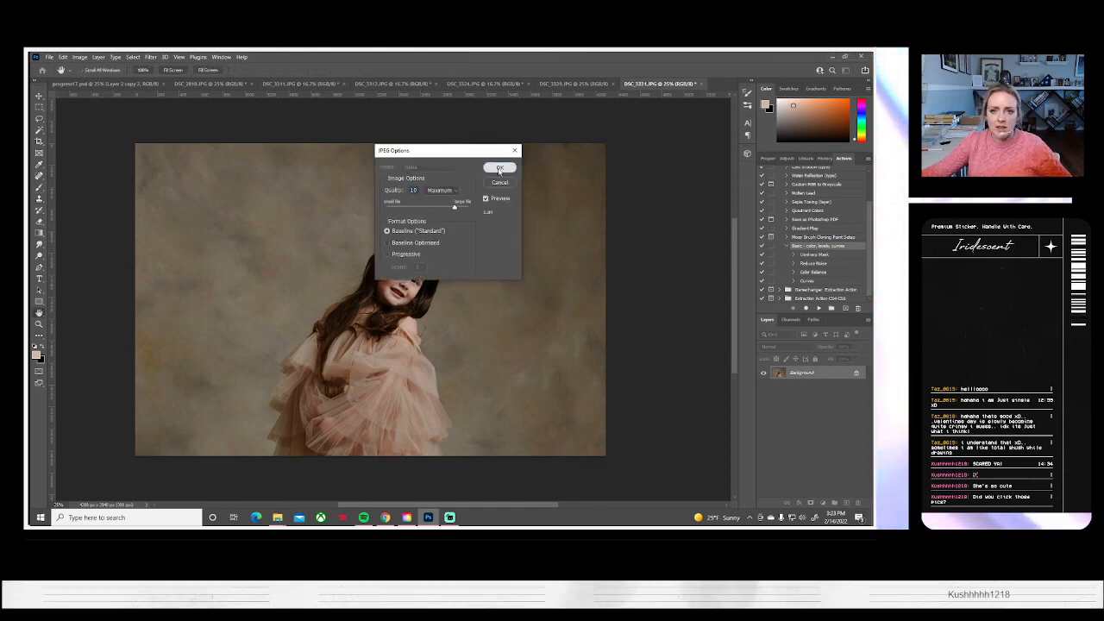
click(500, 167)
click(697, 84)
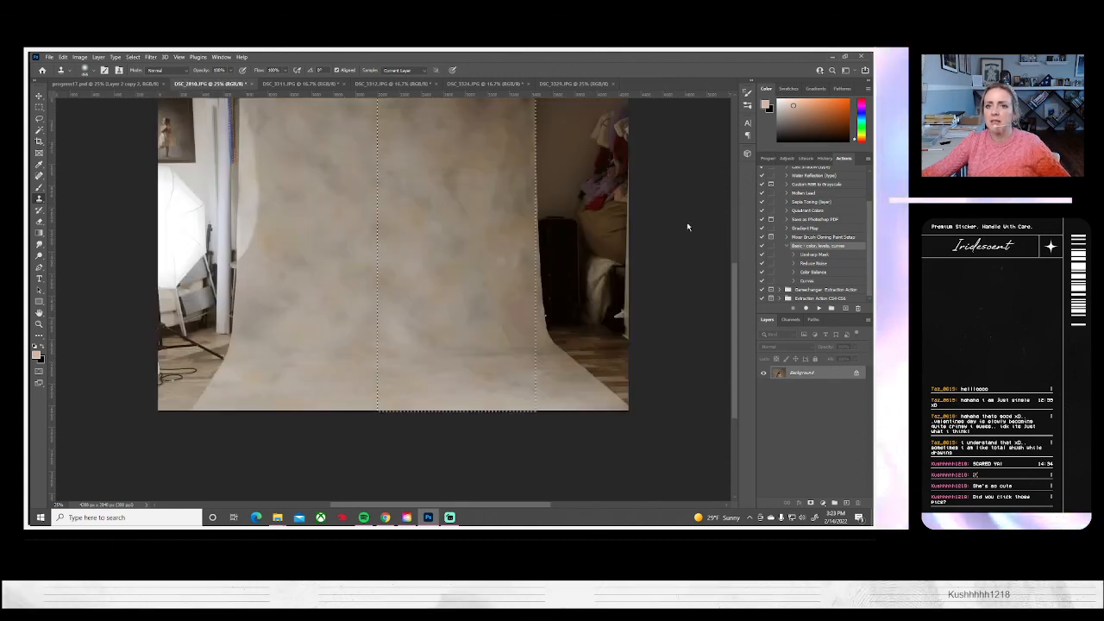
Run the basic color, levels, curves action on DSC_3329, and paste the backdrop image scaled to about 142% over the photo's right side
click(818, 307)
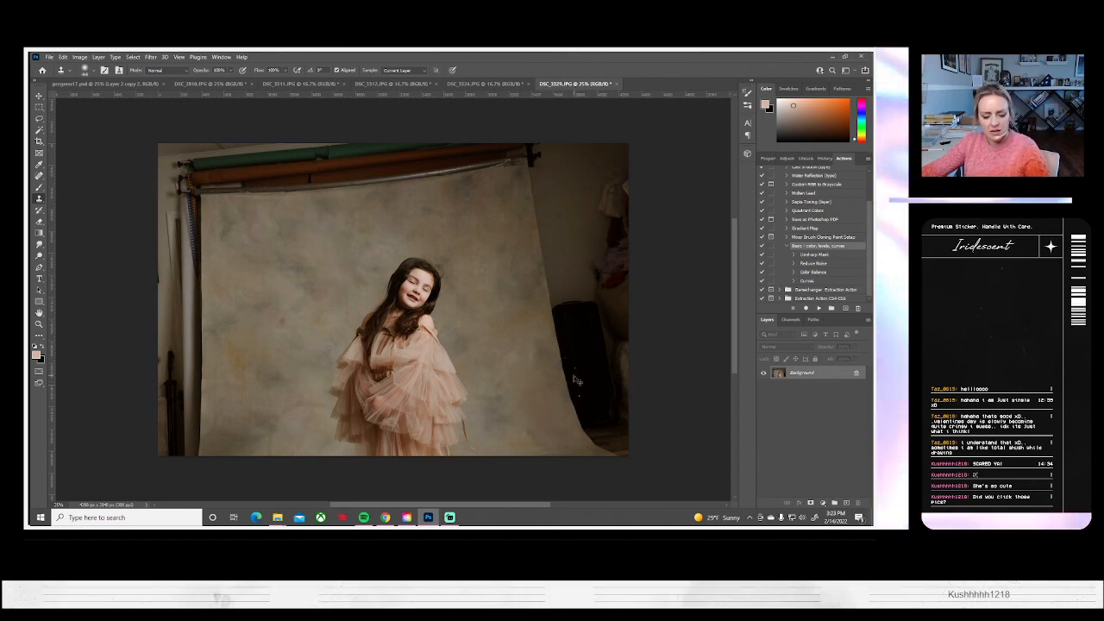
key(ctrl+v)
key(ctrl+t)
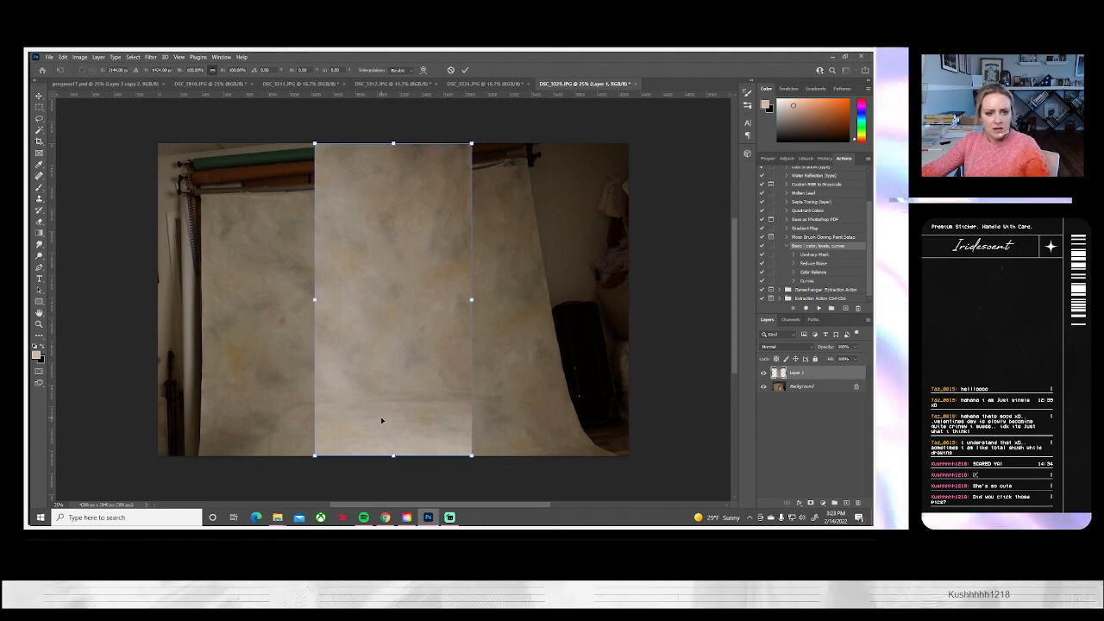
drag(473, 453, 559, 435)
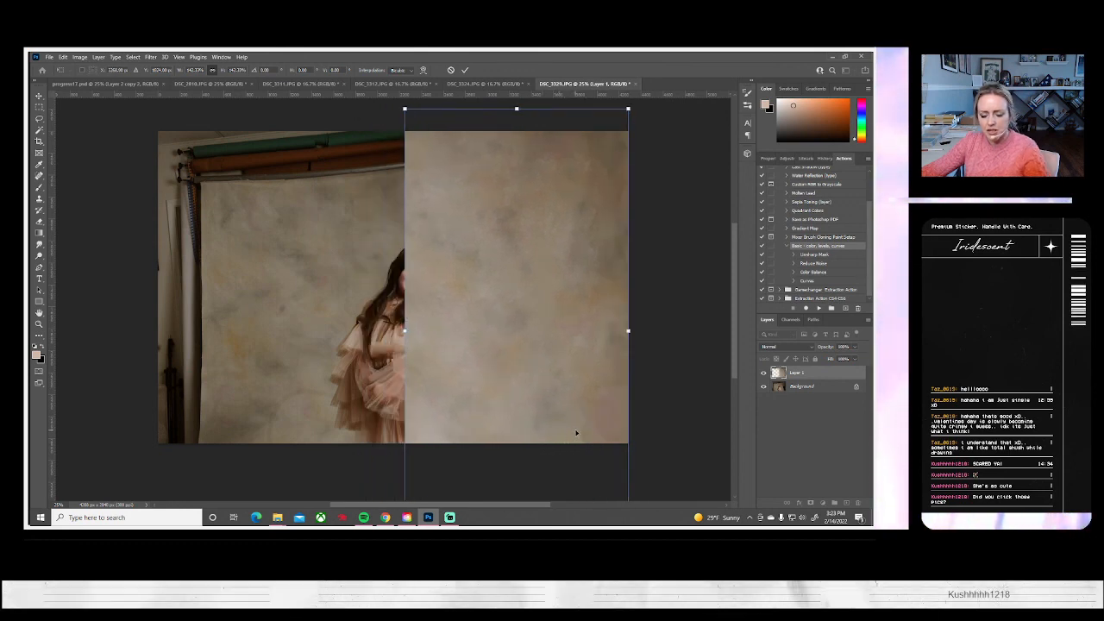
key(Return)
Adjust the pasted backdrop layer with Brightness/Contrast, setting brightness to -24 and contrast to 7
click(80, 57)
mouse_move(95, 79)
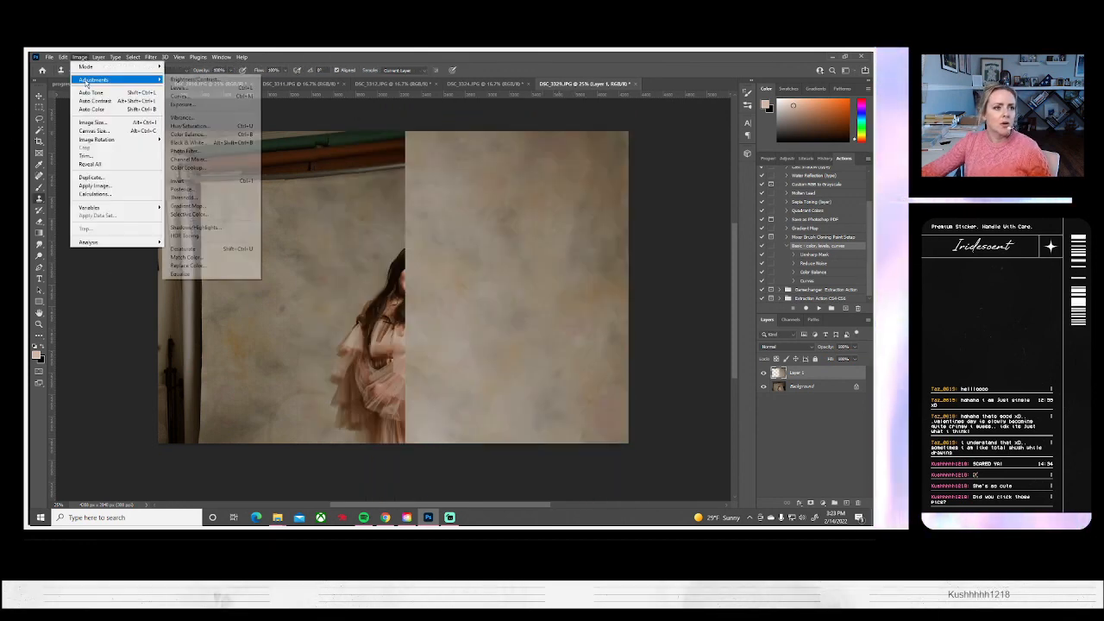
click(183, 82)
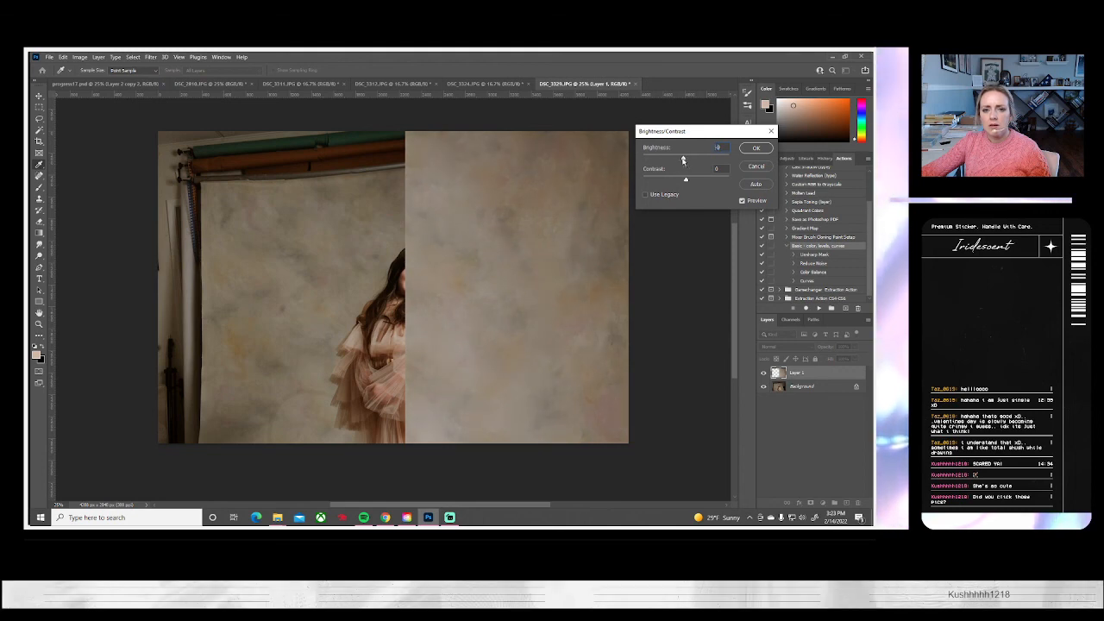
drag(688, 160, 679, 160)
click(689, 182)
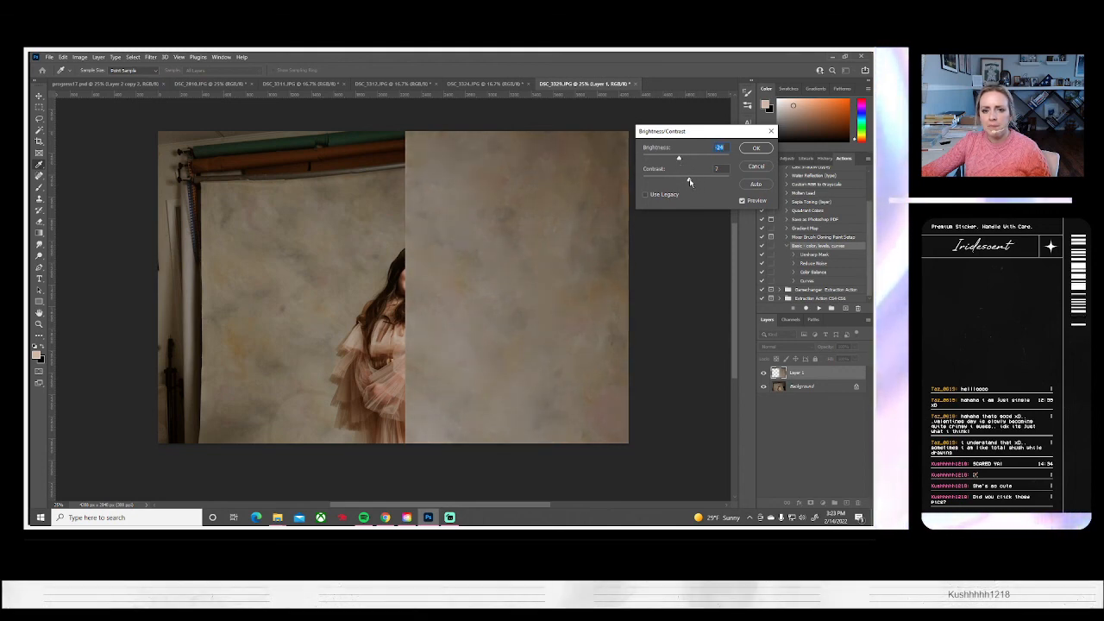
click(755, 147)
key(s)
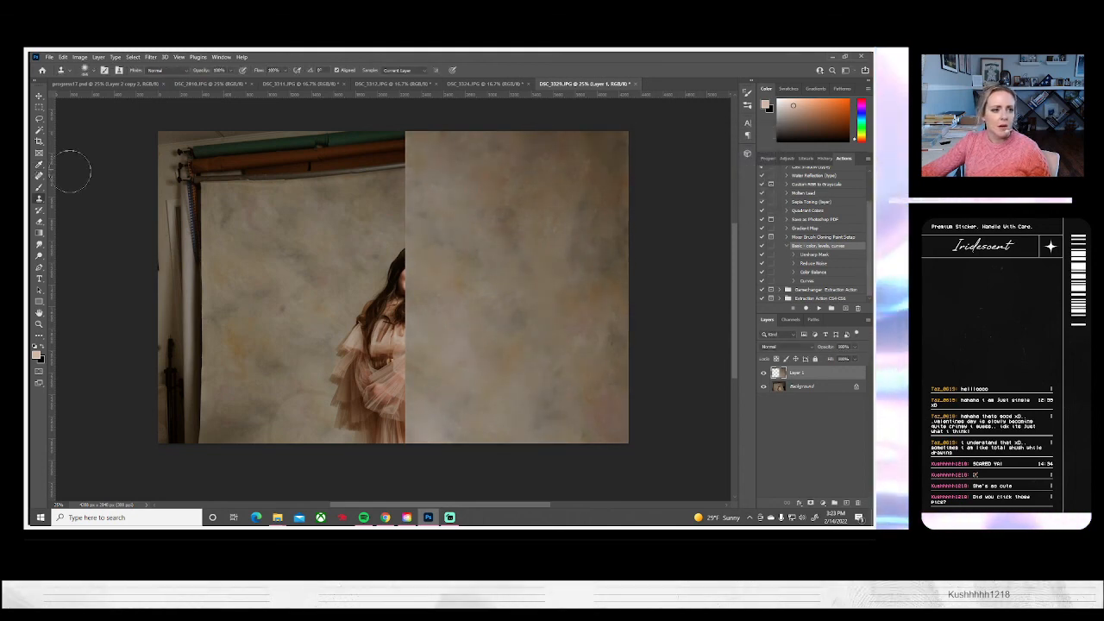
Erase the pasted backdrop over the girl and along its inner edge at 100% opacity, and compare with the layer hidden
click(39, 221)
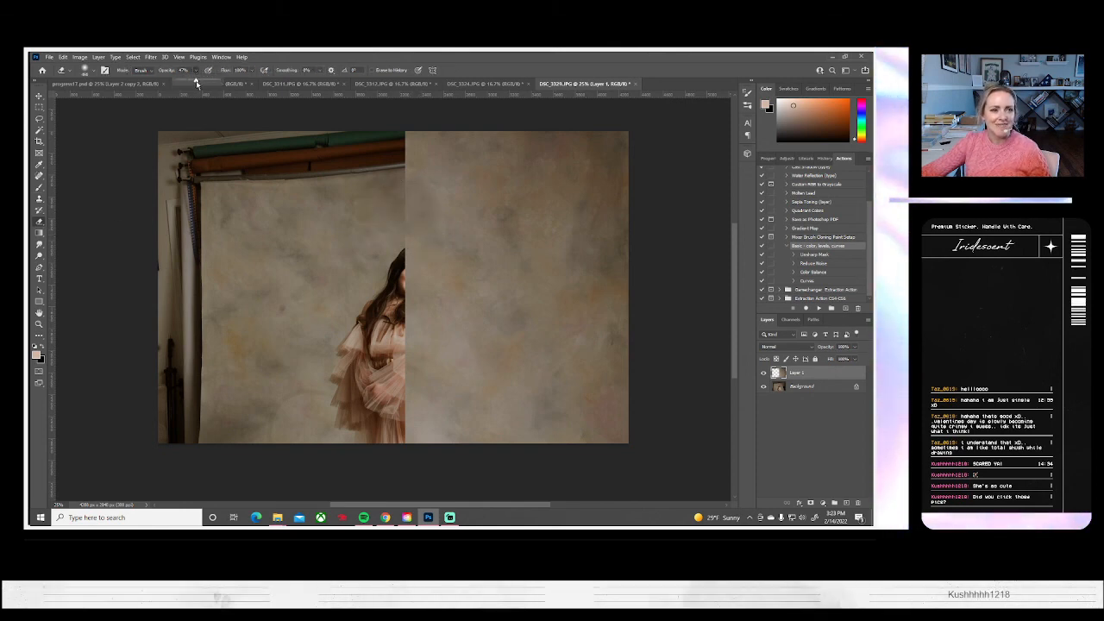
drag(423, 203, 399, 451)
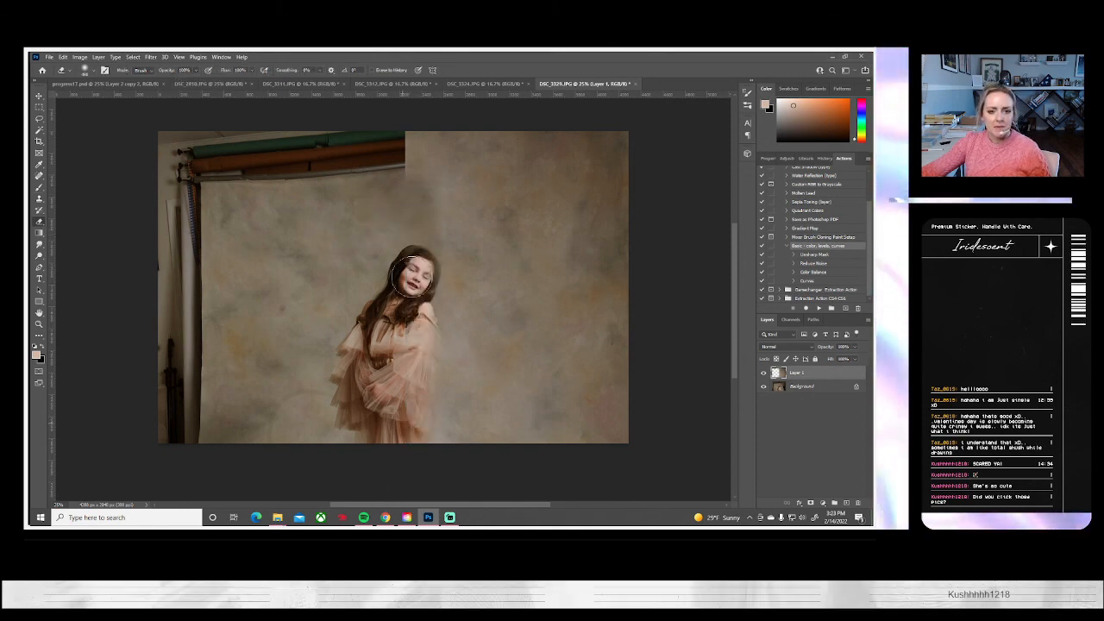
drag(445, 207, 425, 478)
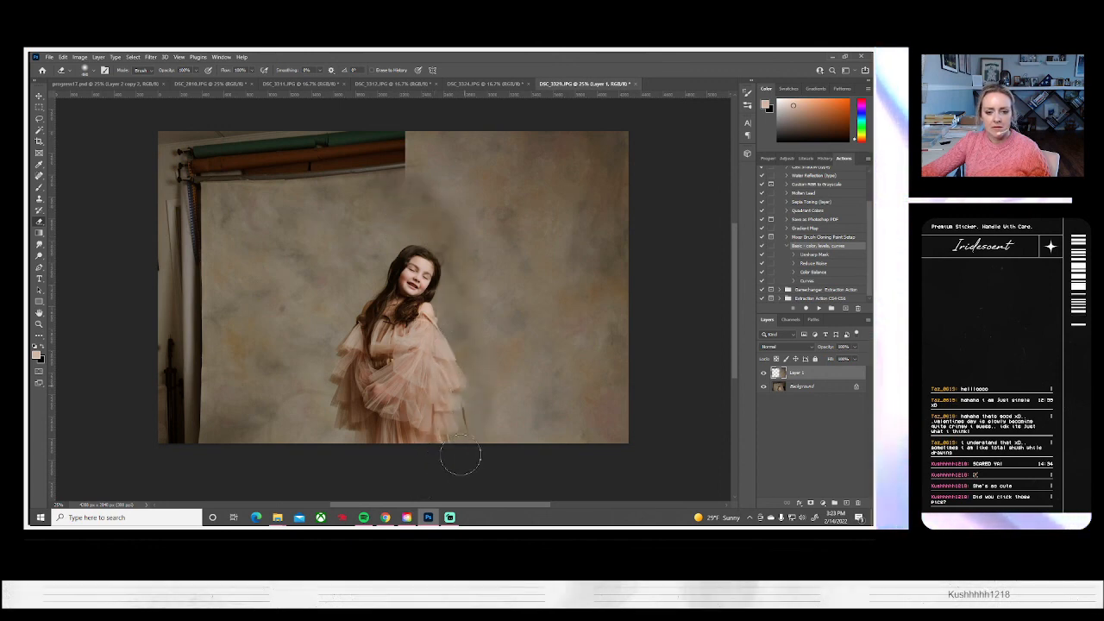
click(763, 373)
click(764, 373)
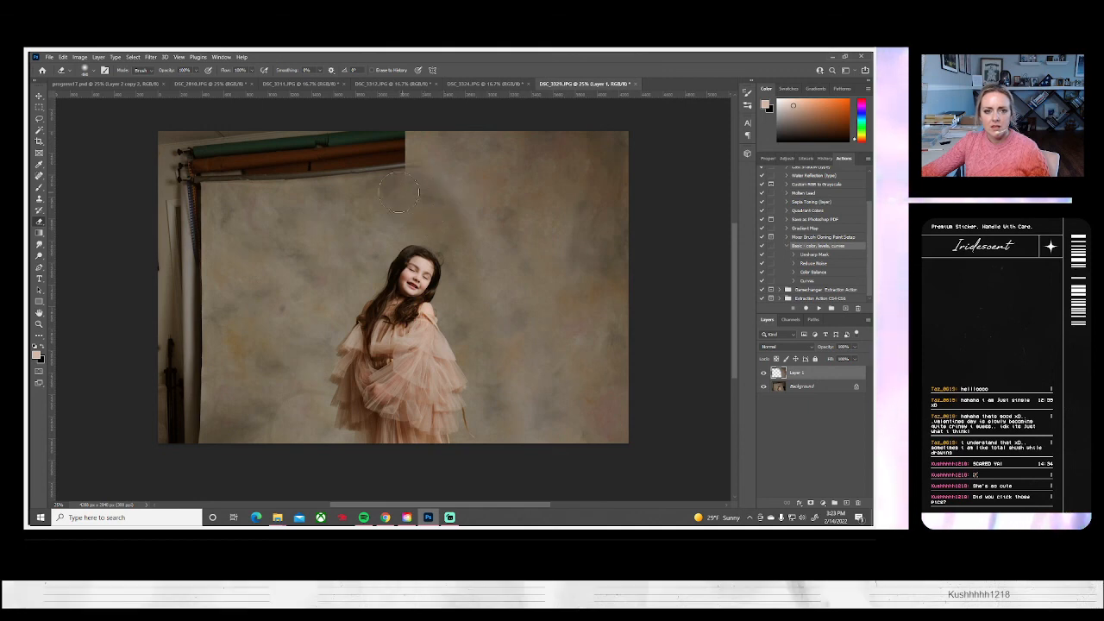
Darken the backdrop right of the girl using an enlarged Burn brush on midtones at 7% exposure, and flatten the image
click(40, 245)
click(38, 255)
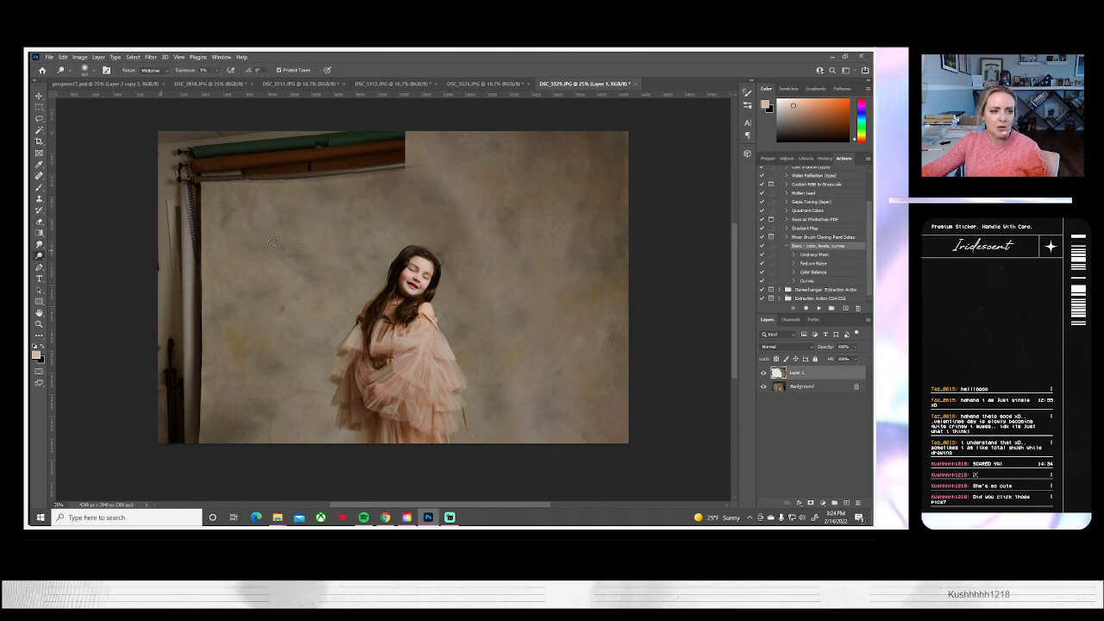
right_click(40, 258)
click(69, 264)
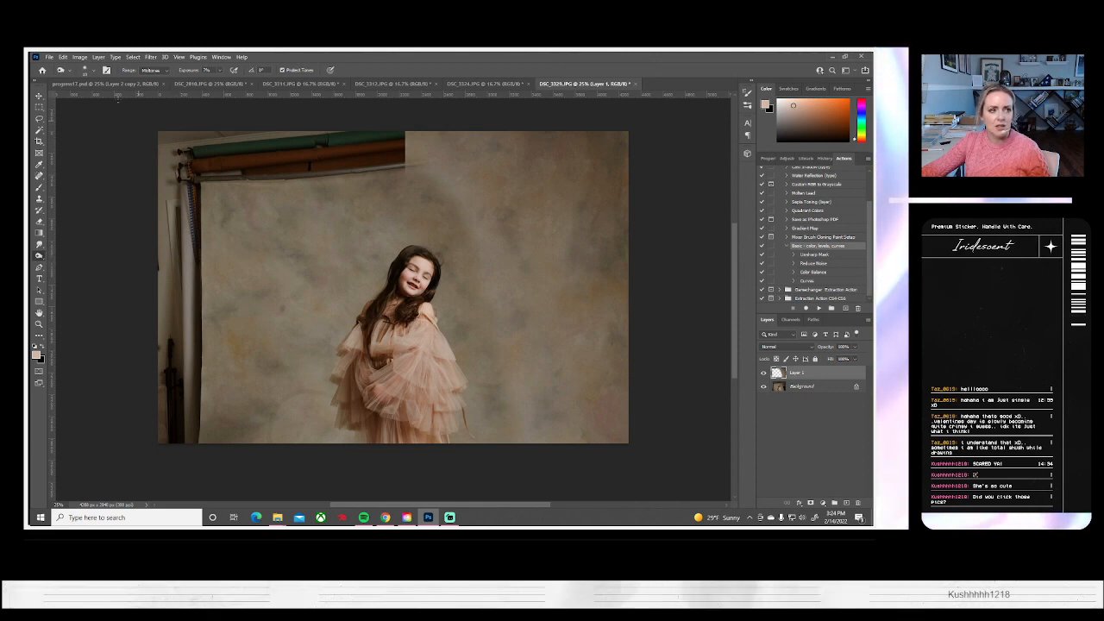
click(92, 73)
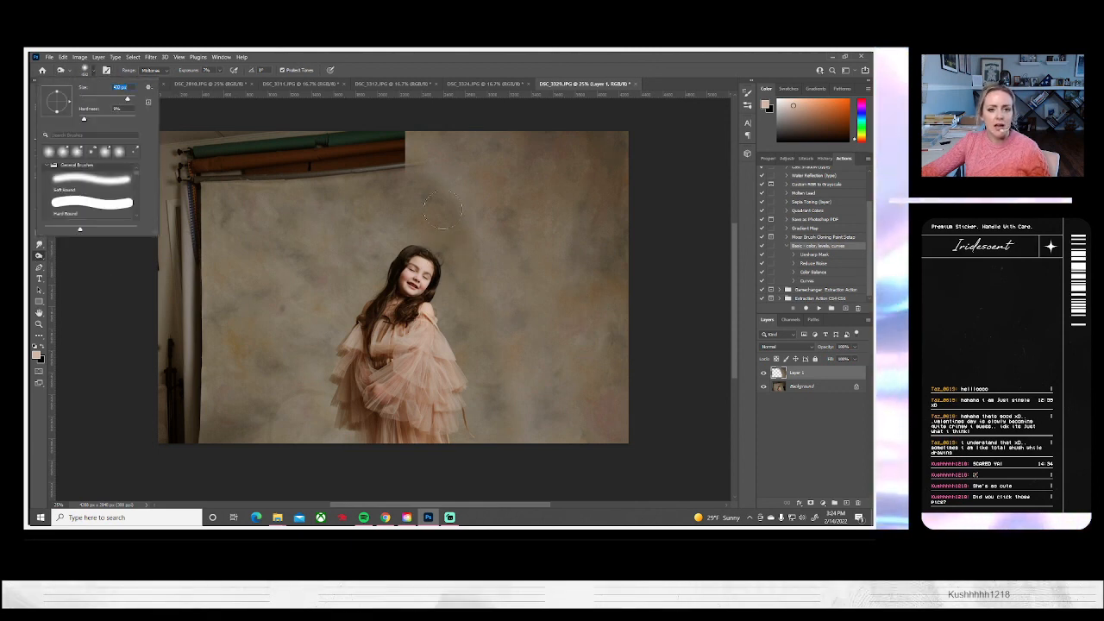
click(498, 335)
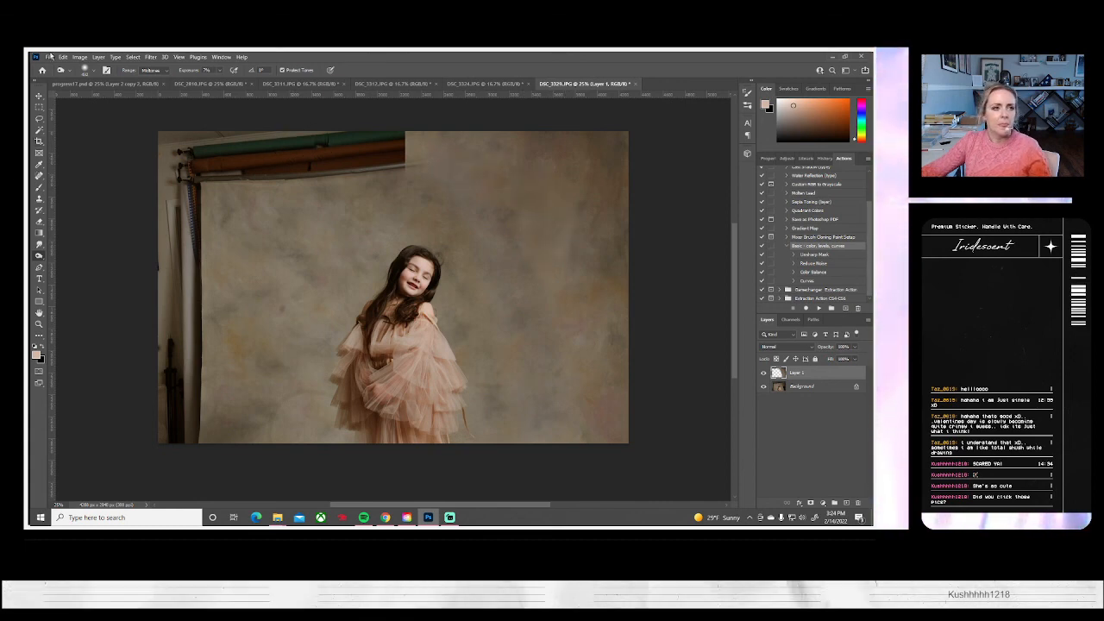
click(100, 58)
click(123, 402)
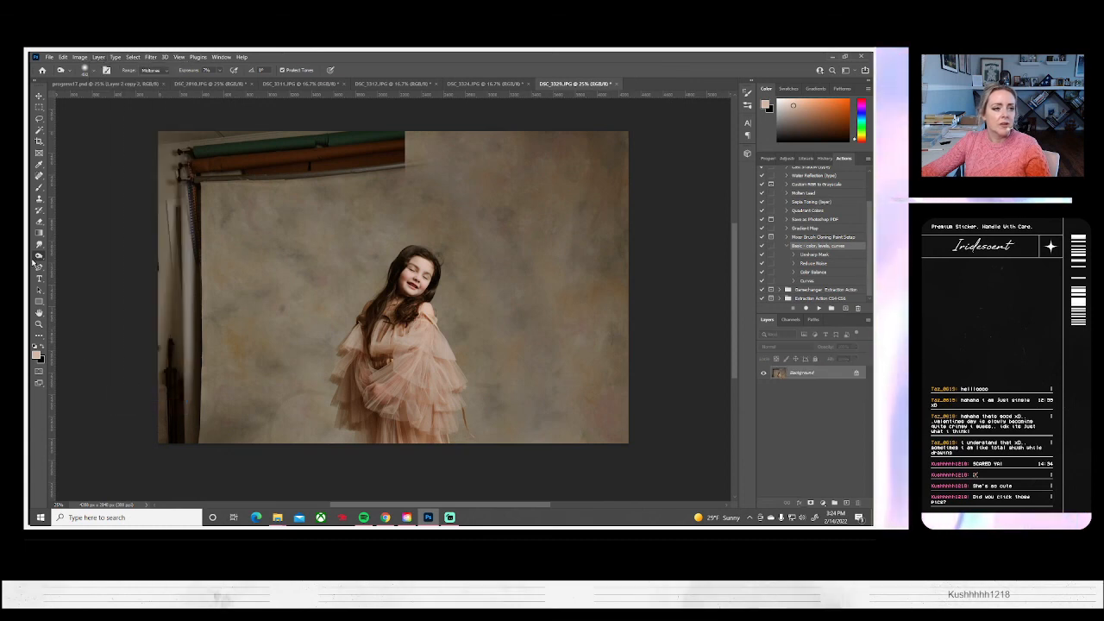
Copy the full-height backdrop strip right of the girl to a new layer and flip it horizontally
click(39, 199)
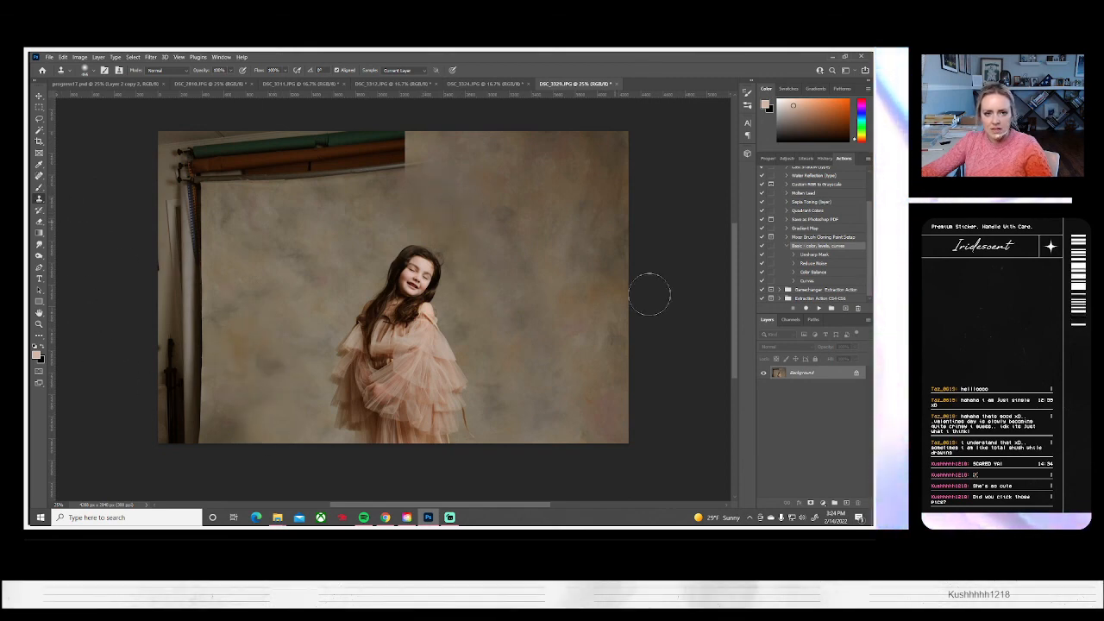
click(38, 107)
mouse_move(634, 445)
mouse_down()
mouse_move(602, 219)
mouse_move(509, 102)
mouse_move(477, 98)
mouse_move(478, 111)
mouse_up()
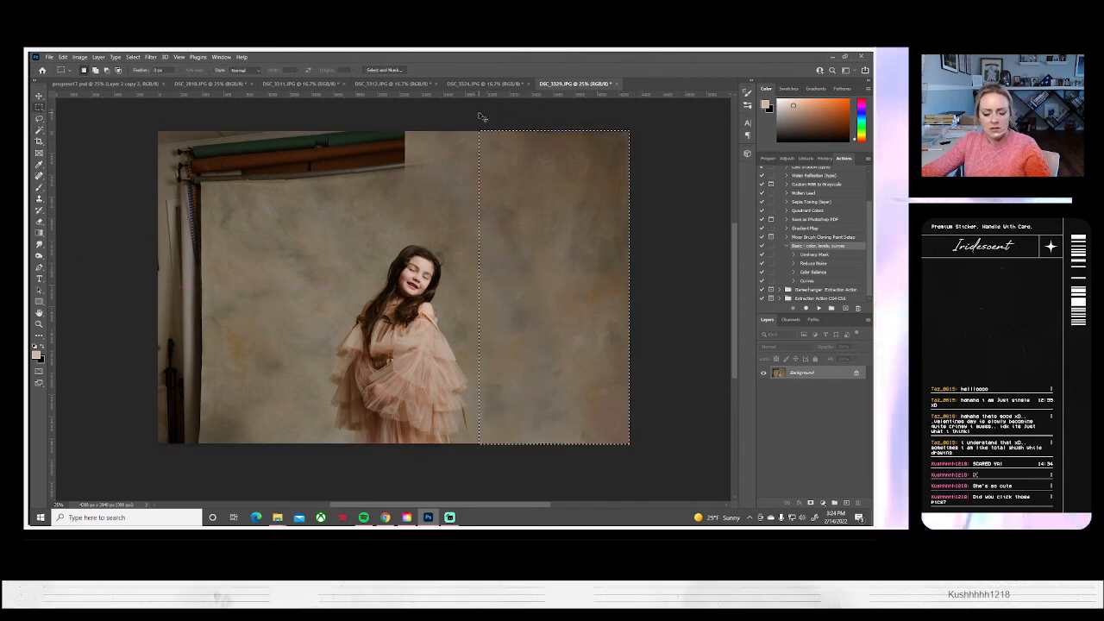
key(ctrl+j)
key(ctrl+t)
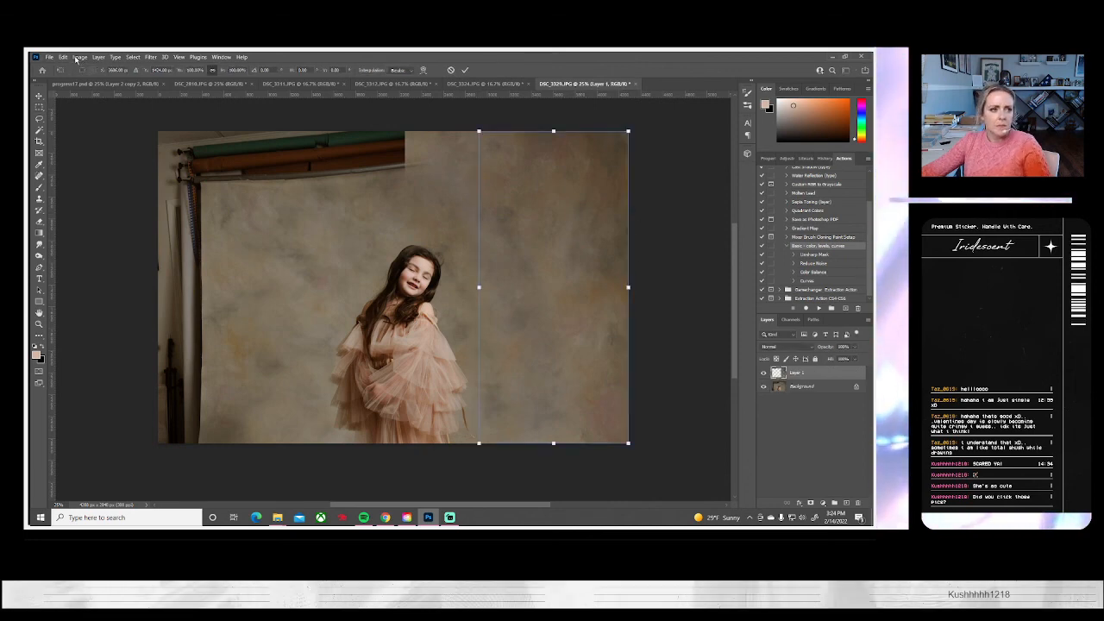
click(63, 57)
mouse_move(95, 258)
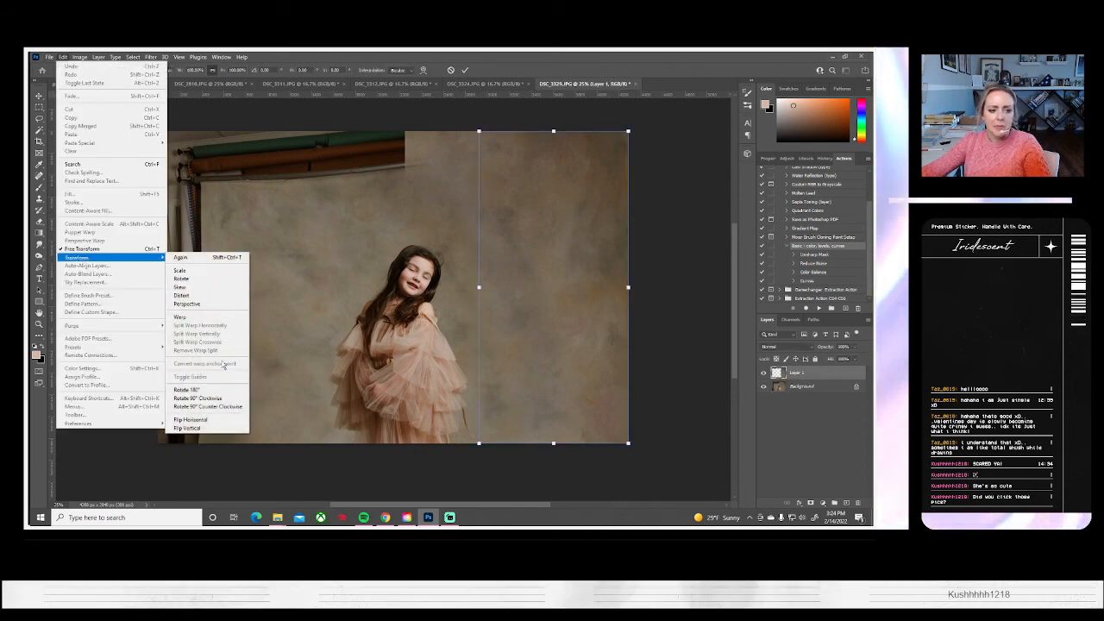
click(216, 420)
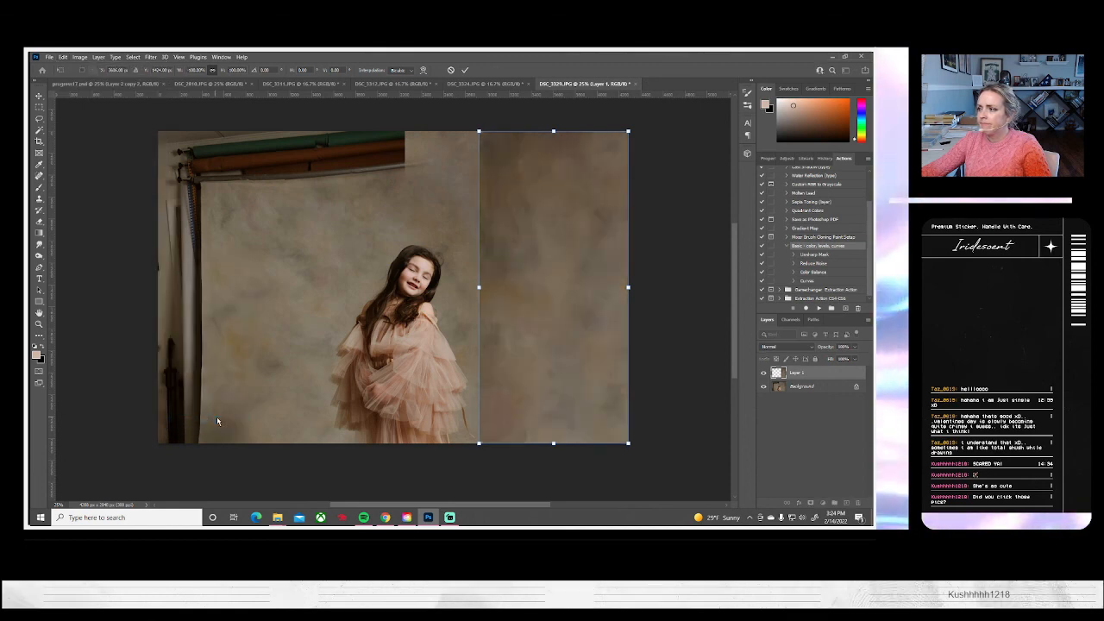
Move the flipped strip to the photo's left edge and widen it inward to just short of the girl
drag(483, 319, 224, 331)
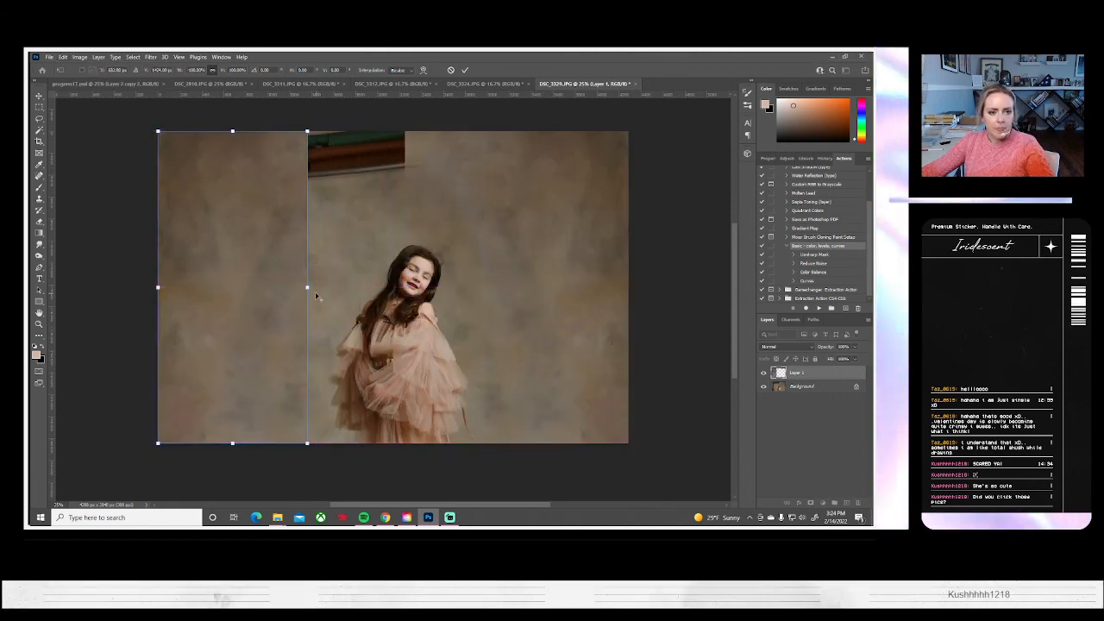
drag(308, 287, 329, 287)
key(Return)
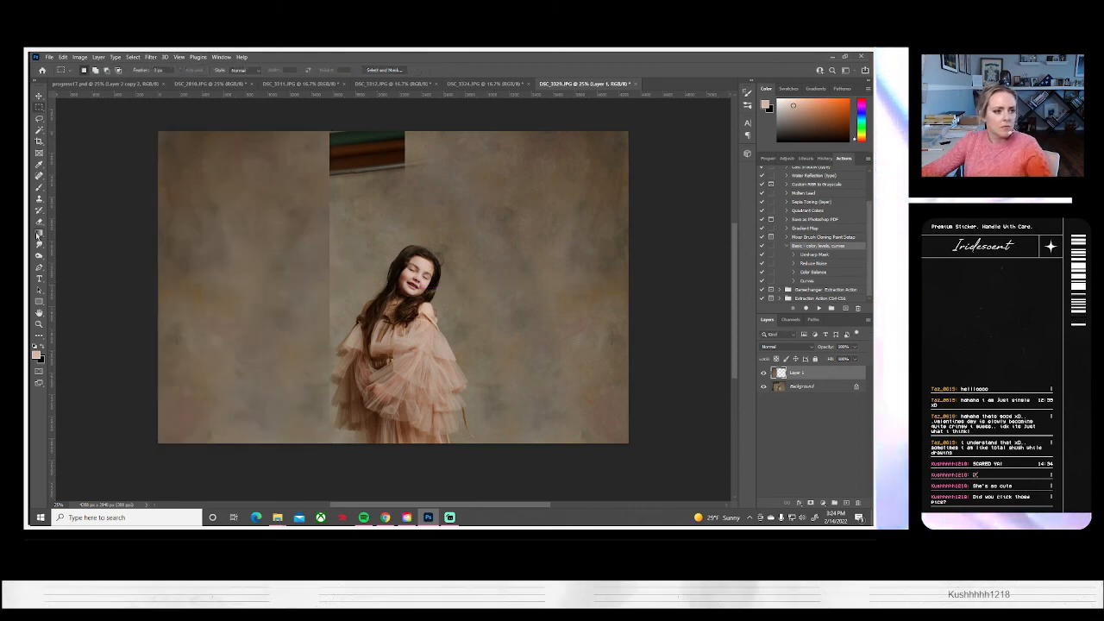
Erase the strip's hard inner edge beside the girl, and clone backdrop over the dark rollers remaining above her
key(e)
mouse_move(324, 207)
mouse_down()
mouse_move(307, 252)
mouse_move(339, 426)
mouse_up()
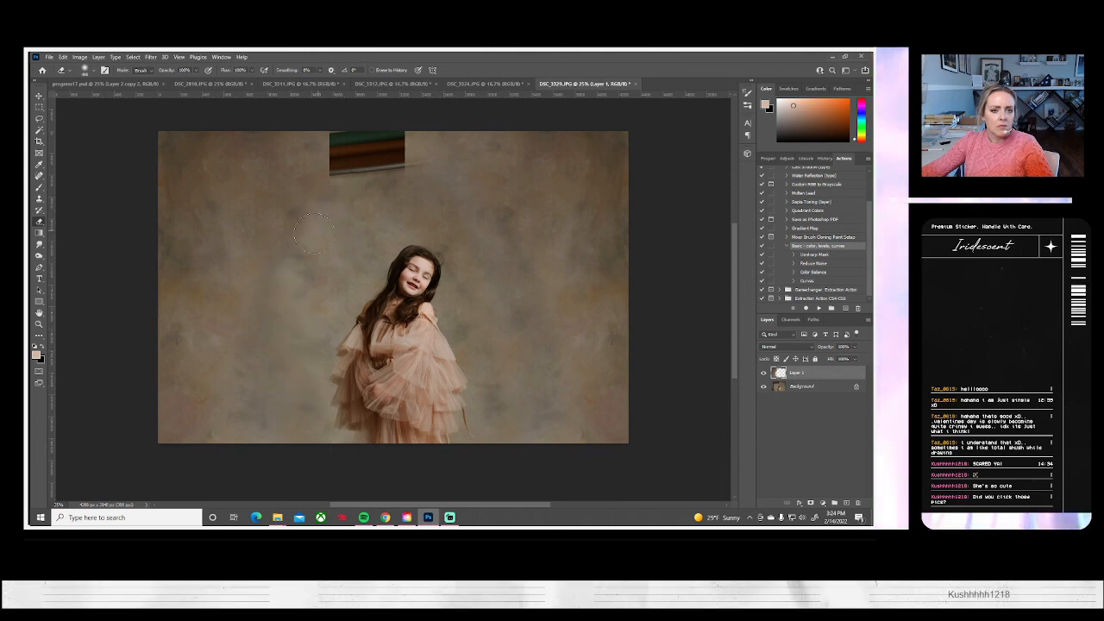
click(39, 198)
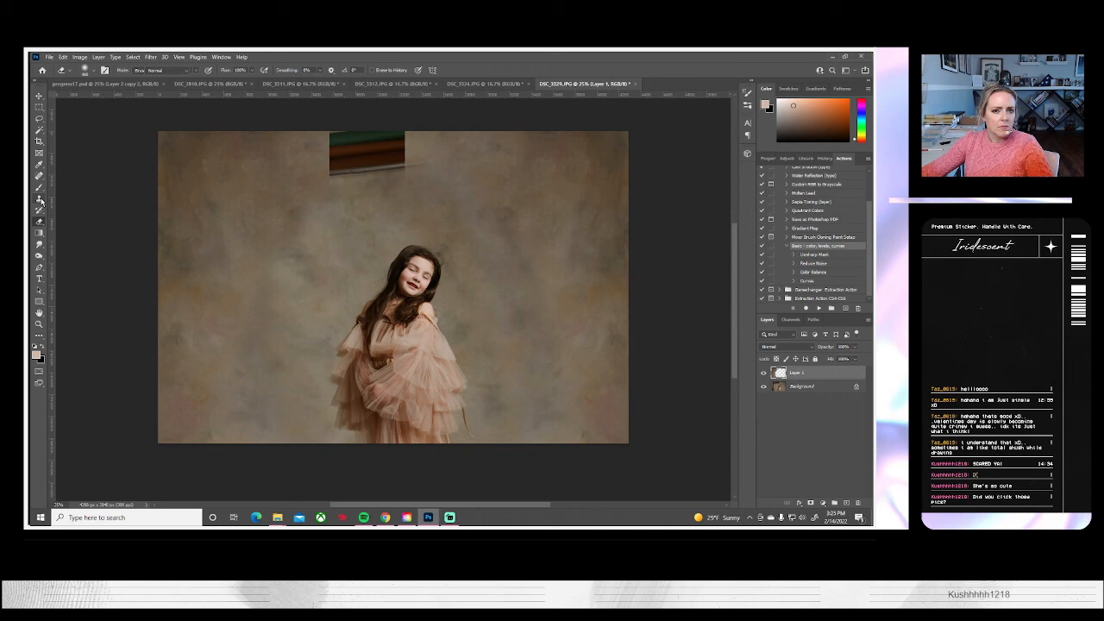
alt+click(257, 197)
mouse_move(343, 166)
mouse_down()
mouse_move(326, 165)
mouse_move(330, 130)
mouse_move(345, 154)
mouse_move(354, 129)
mouse_move(394, 155)
mouse_move(405, 130)
mouse_move(539, 195)
mouse_up()
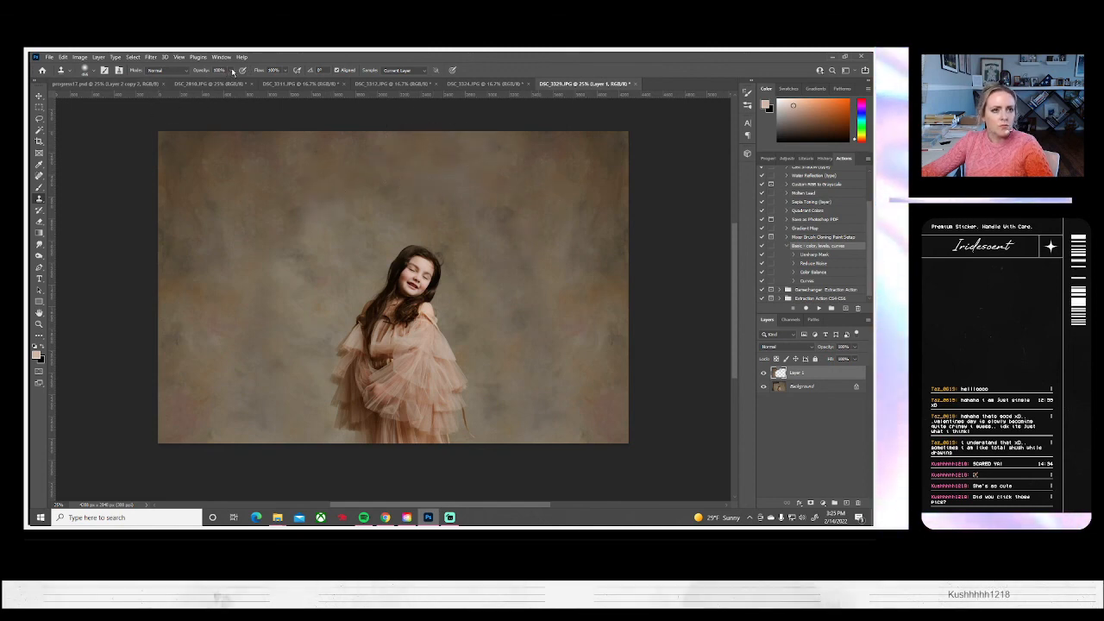
Lower the Clone Stamp's opacity to about 30% and flatten the image
click(206, 80)
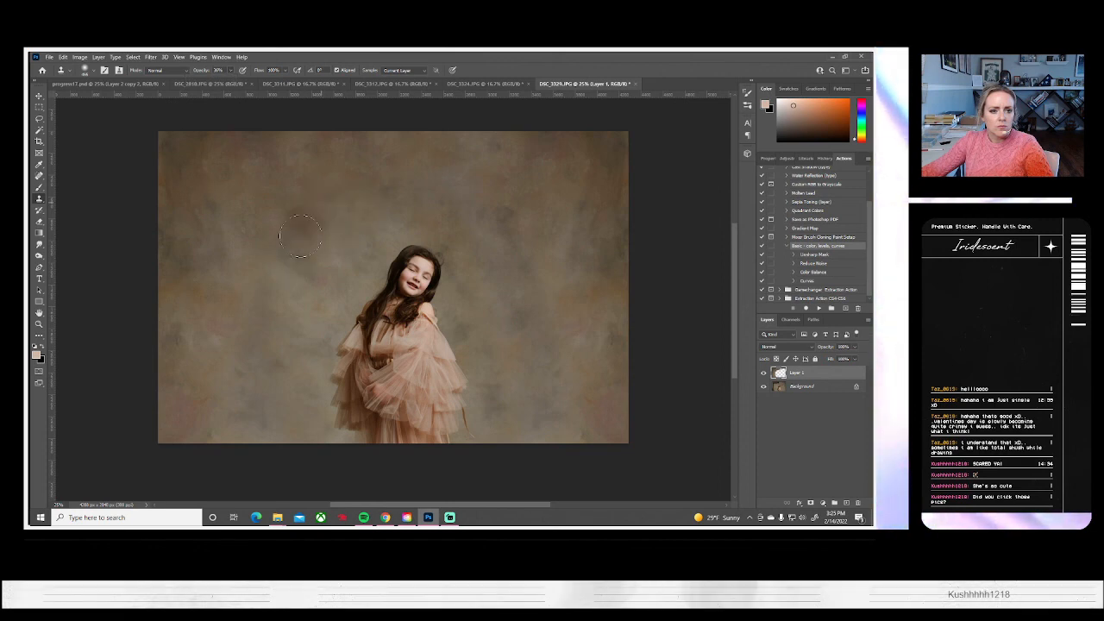
click(98, 57)
click(147, 400)
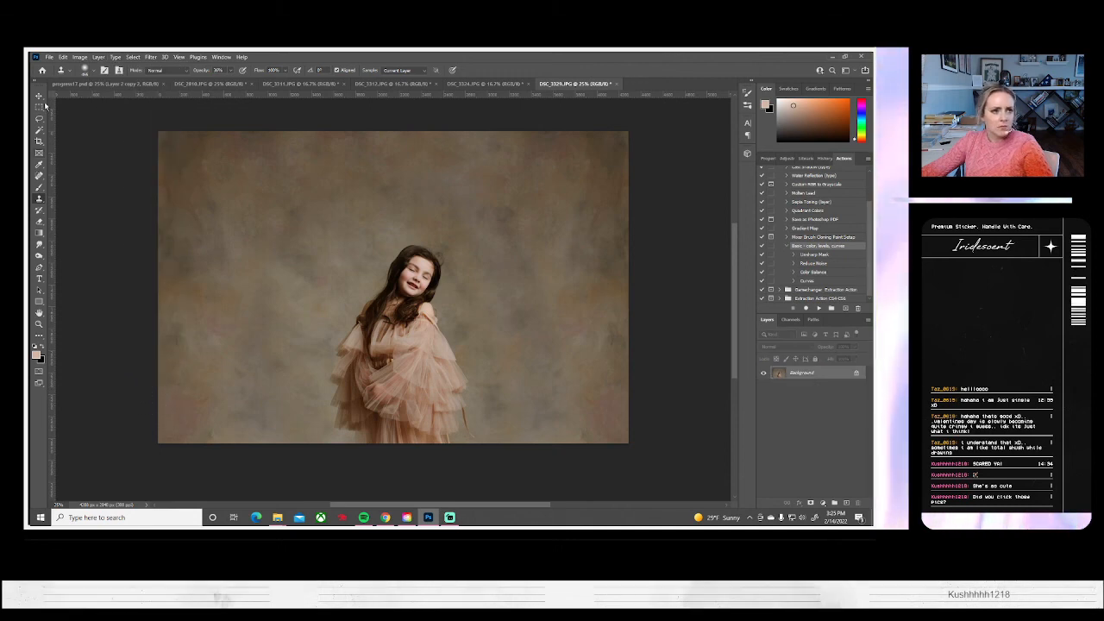
Save the flattened photo on the computer as the JPEG DSC_3329 and close it
click(50, 57)
click(70, 163)
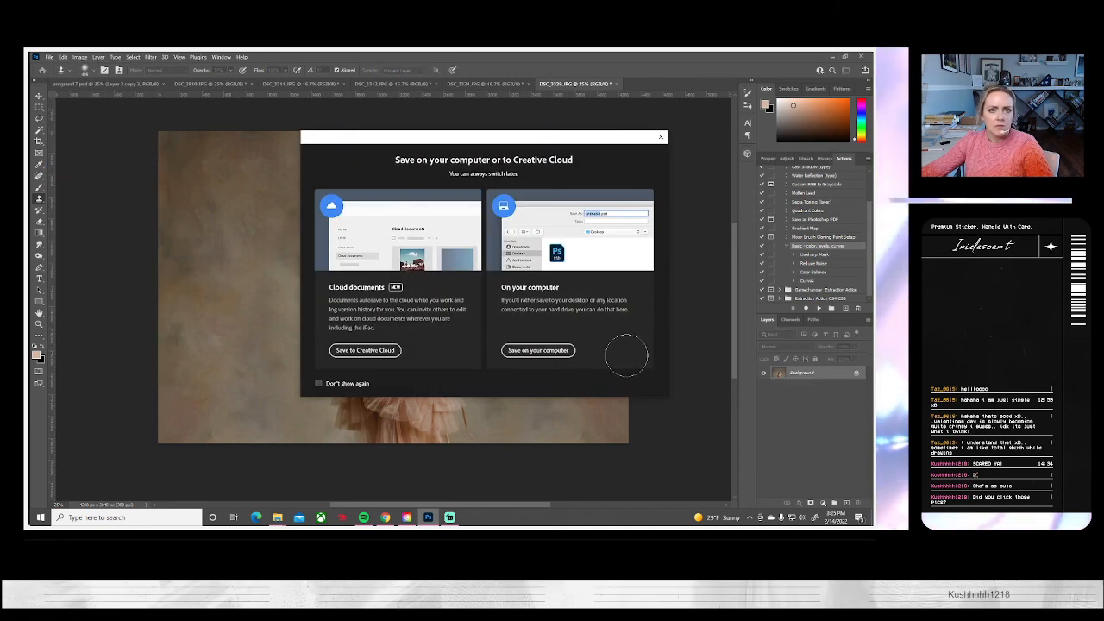
click(539, 351)
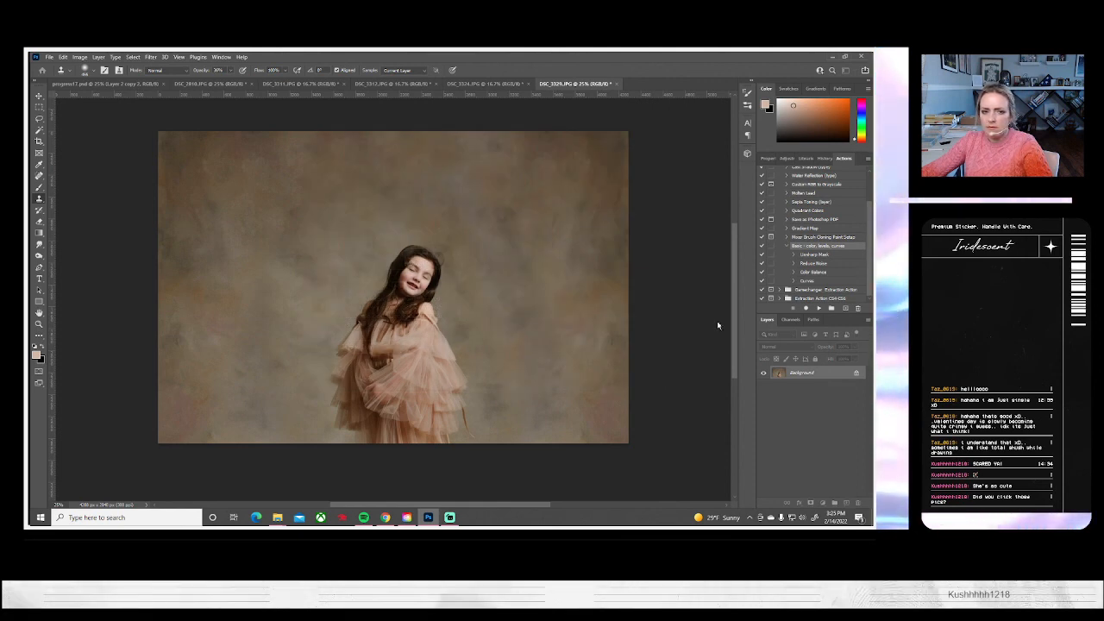
click(500, 169)
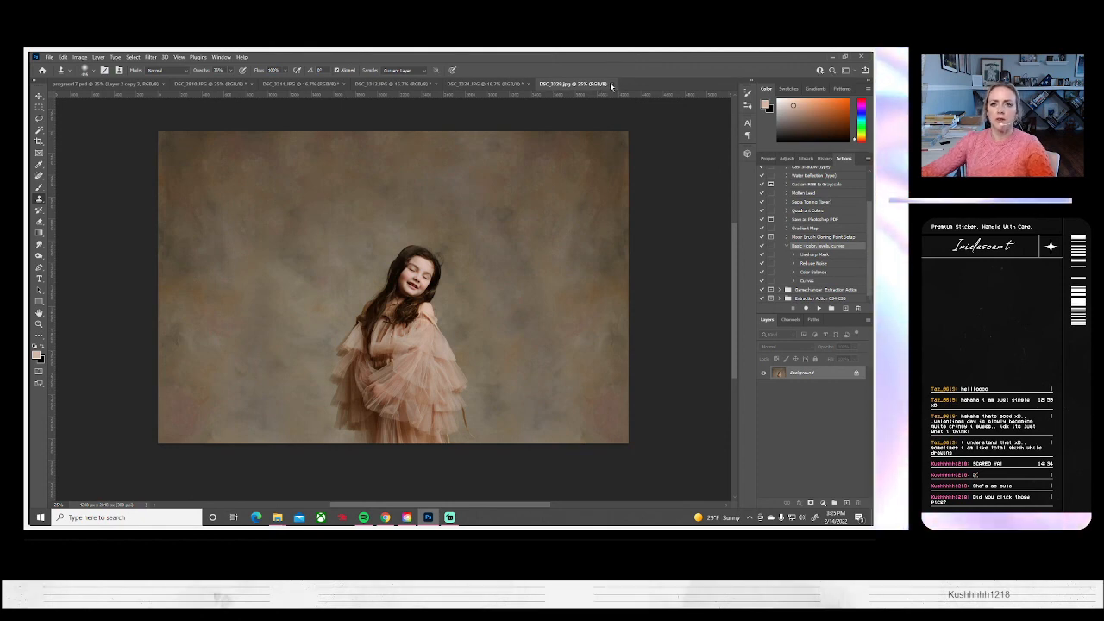
click(614, 84)
Compare DSC_3324, DSC_3312 and DSC_3311, and close DSC_3311
click(489, 84)
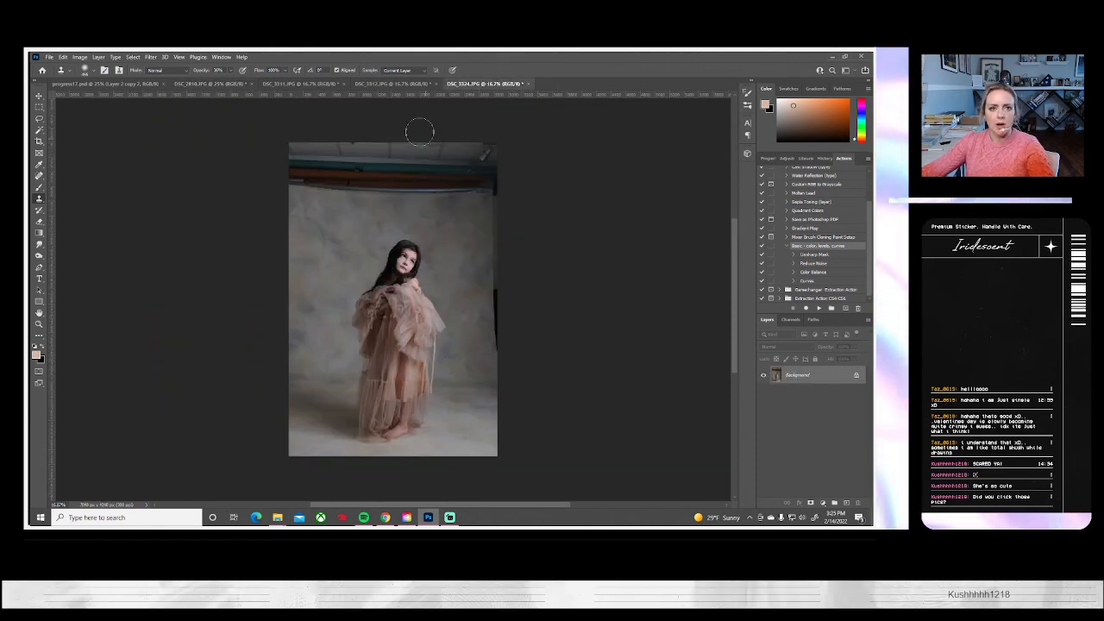
click(395, 83)
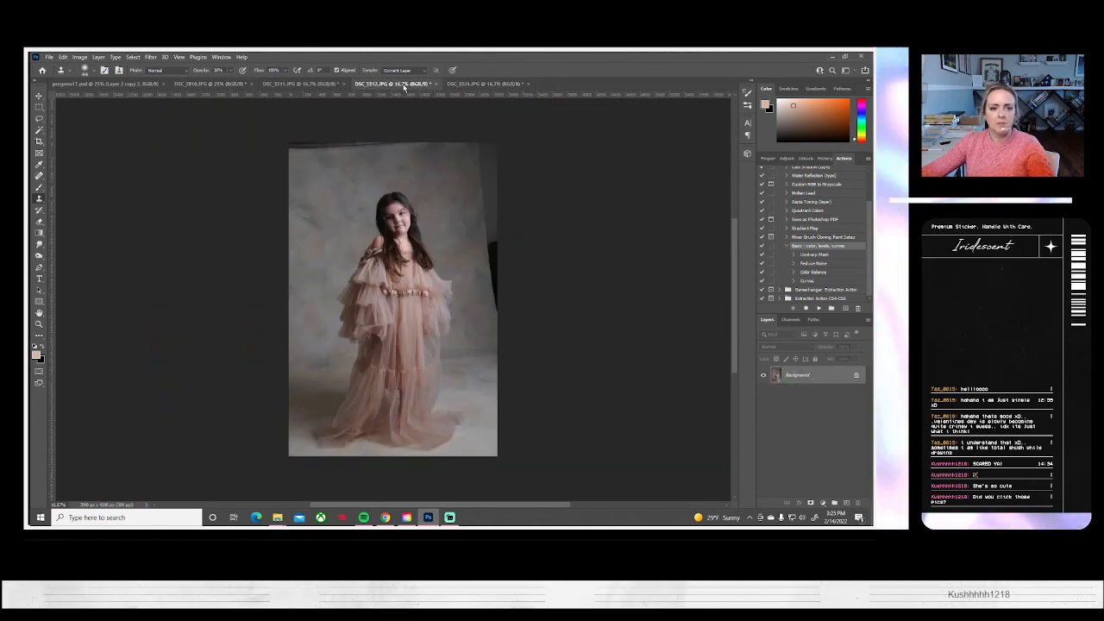
click(297, 83)
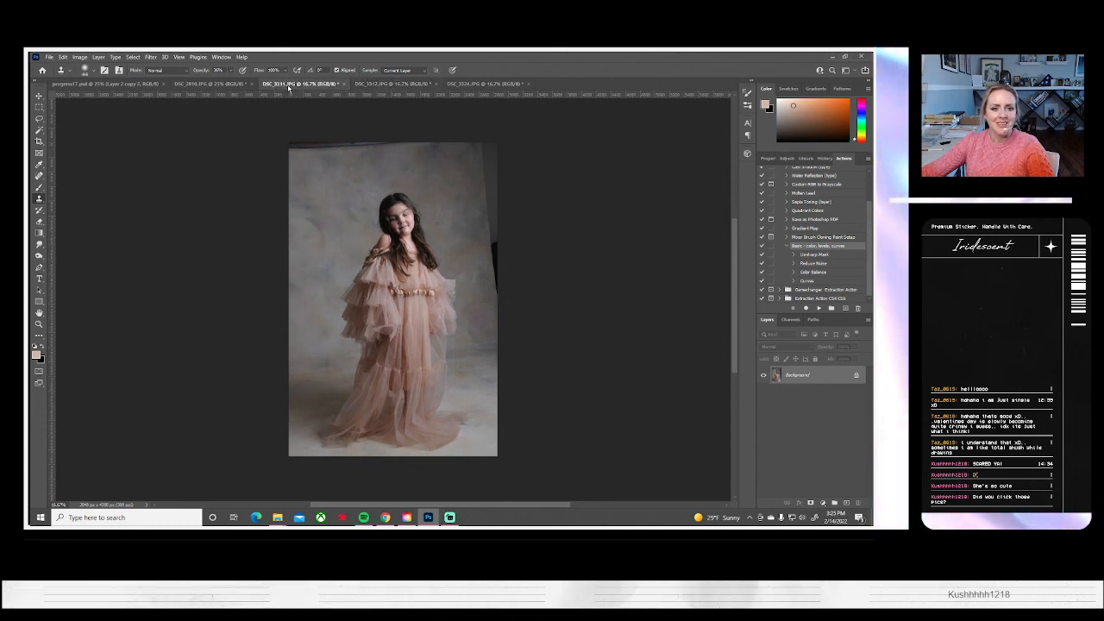
click(344, 84)
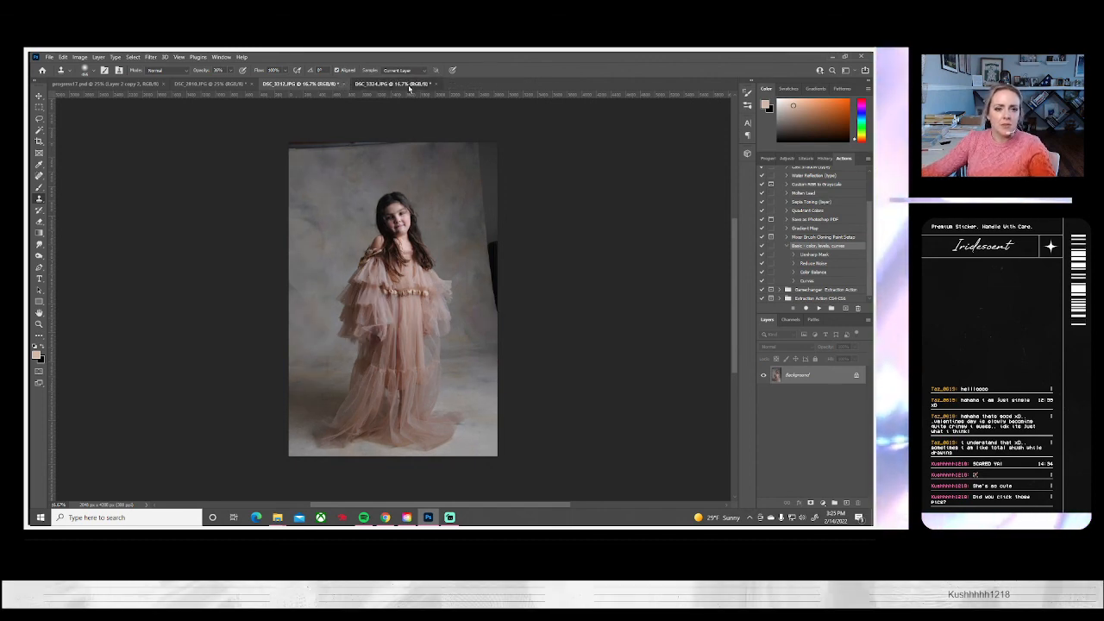
Run the Basic color, levels, curves action on DSC_3324, and enlarge the photo to about 122%, shifted up to push the ceiling and rollers out of frame
click(407, 83)
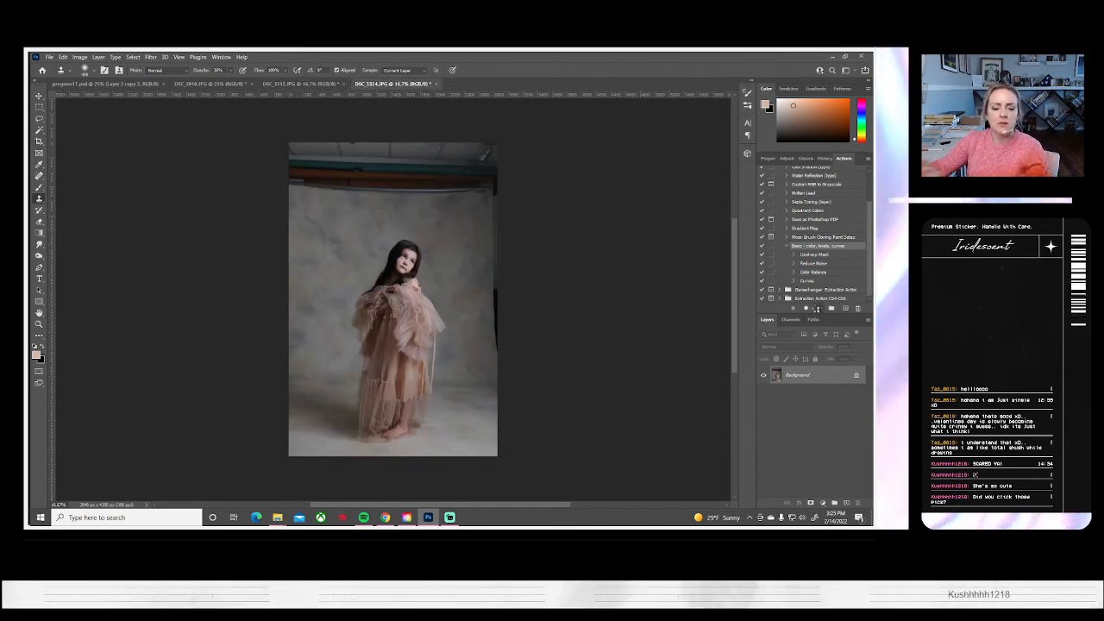
click(816, 308)
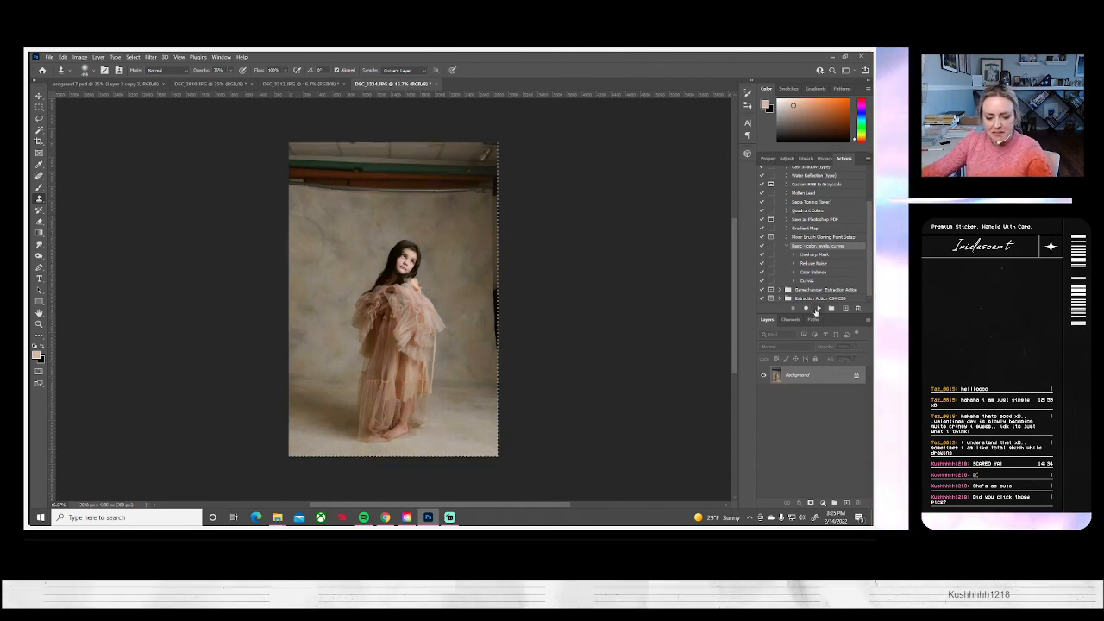
key(ctrl+a)
key(ctrl+t)
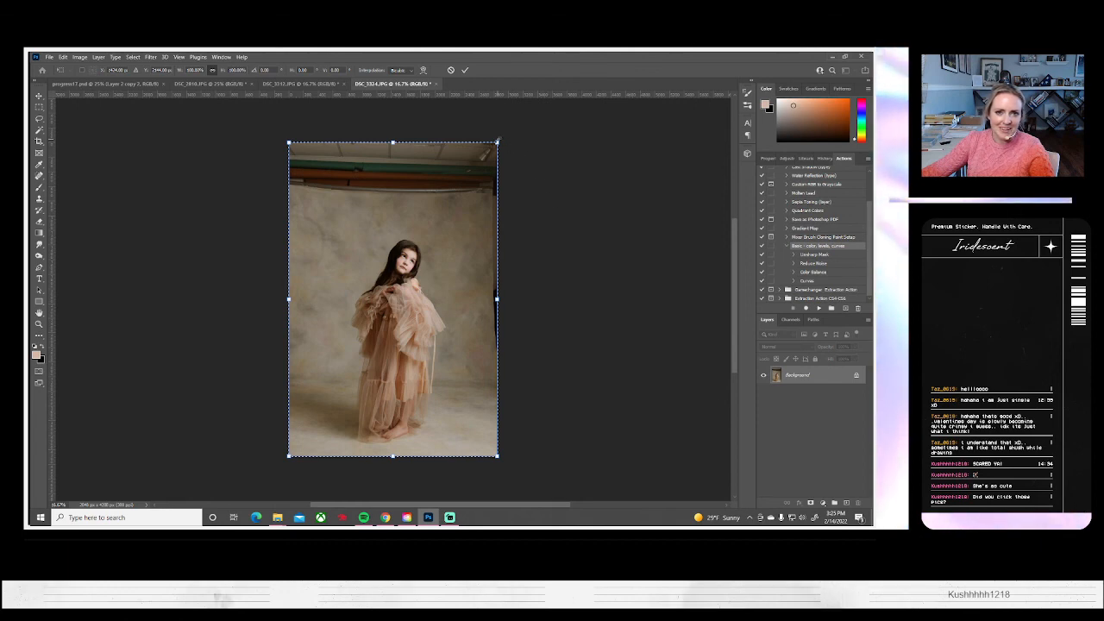
drag(497, 142, 520, 107)
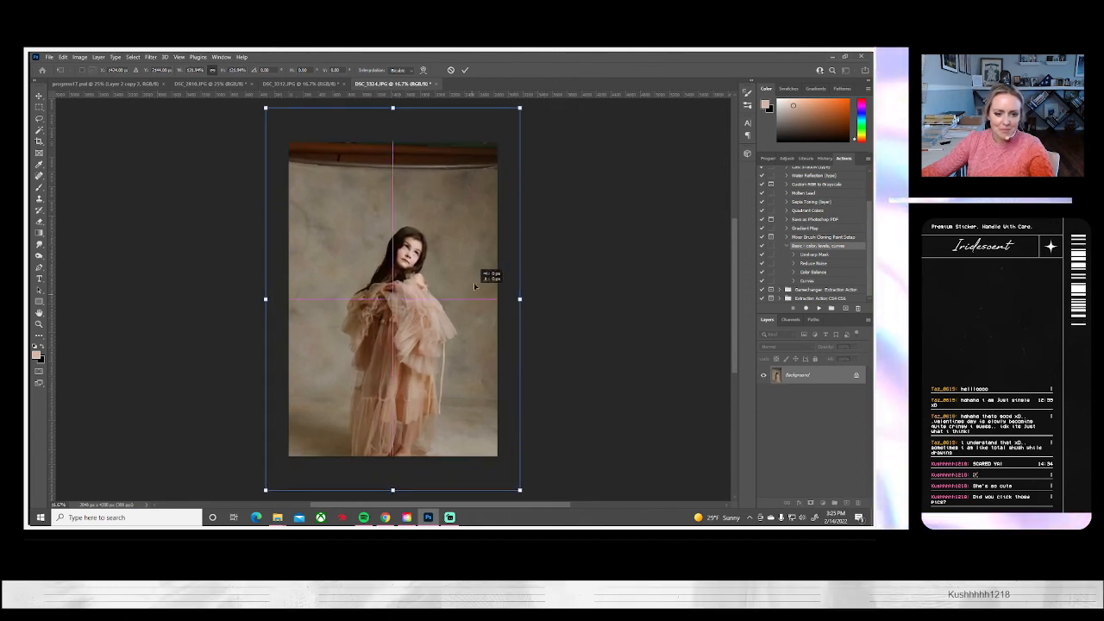
mouse_move(485, 274)
mouse_down()
mouse_move(483, 256)
mouse_move(471, 274)
mouse_up()
key(Return)
Set the Clone Stamp's opacity to 100% for retouching DSC_3324
click(38, 199)
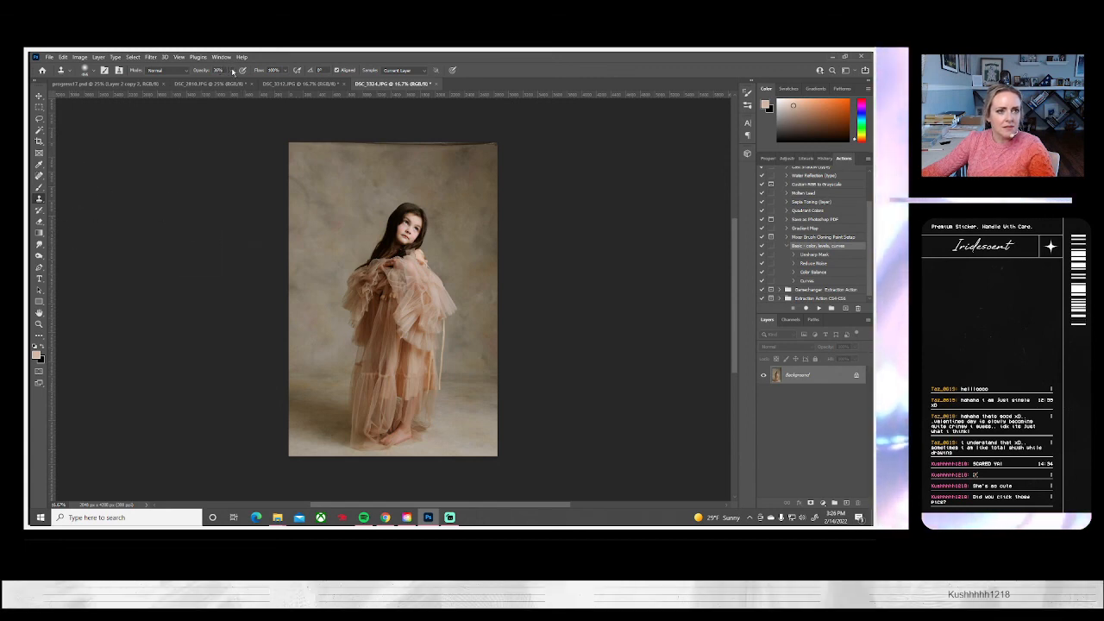
mouse_move(229, 71)
mouse_down()
mouse_move(229, 81)
mouse_move(353, 88)
mouse_up()
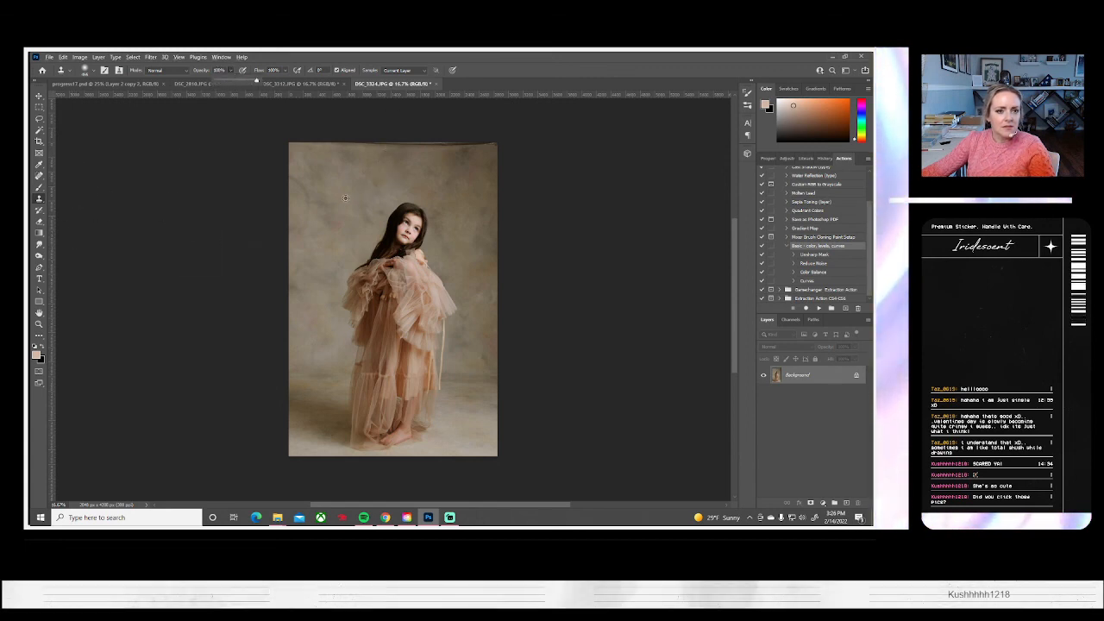
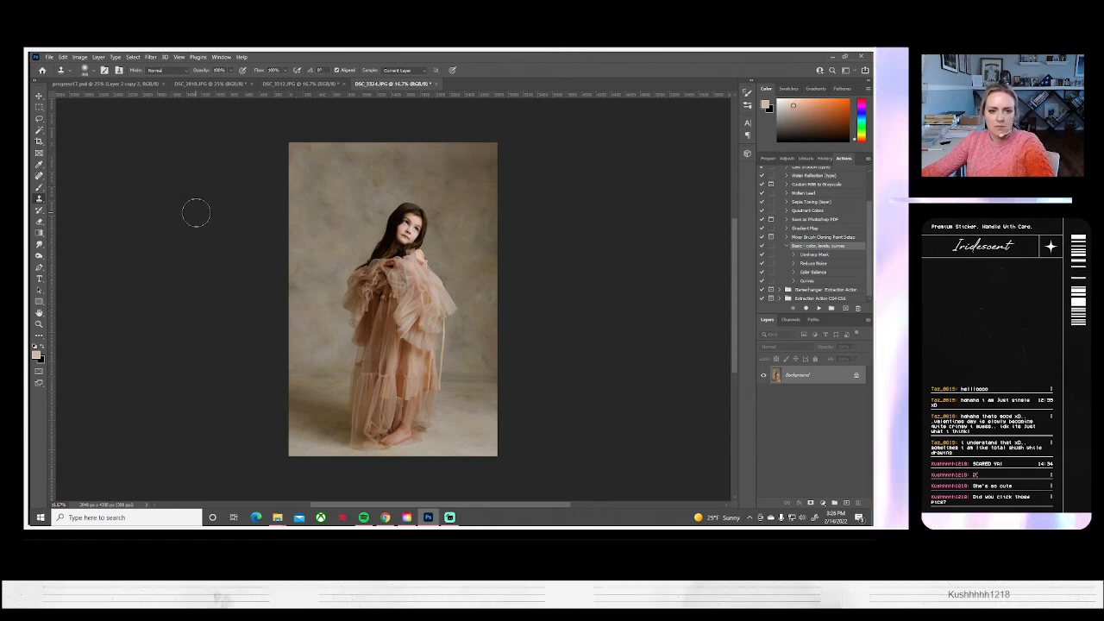
Save the retouched DSC_3324 photo on the computer as a JPEG with the offered quality and close it
click(49, 57)
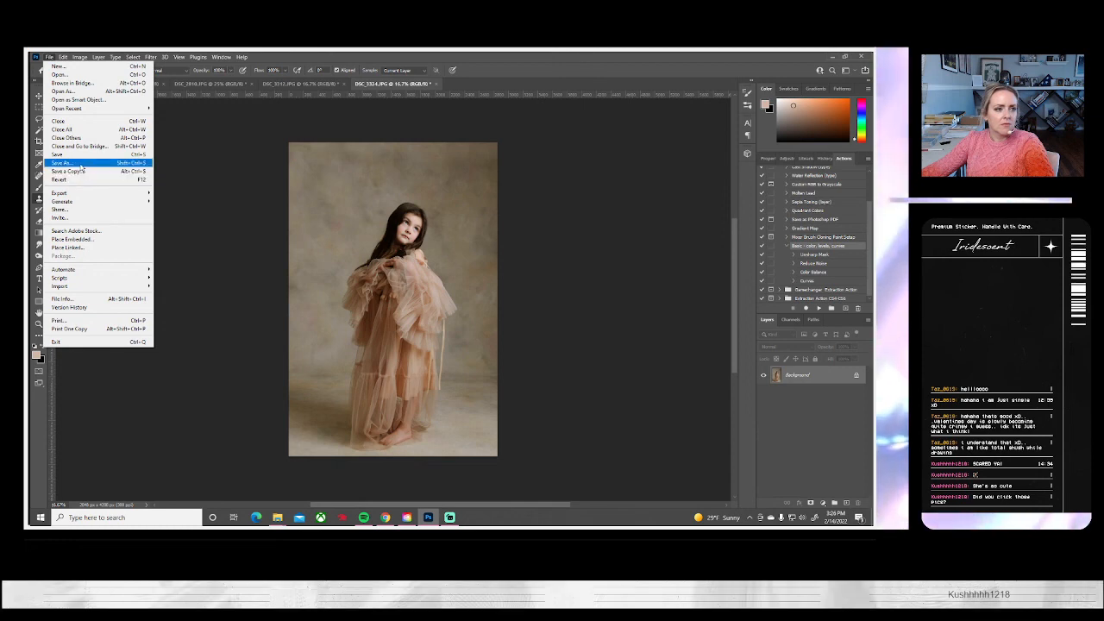
click(62, 163)
click(536, 350)
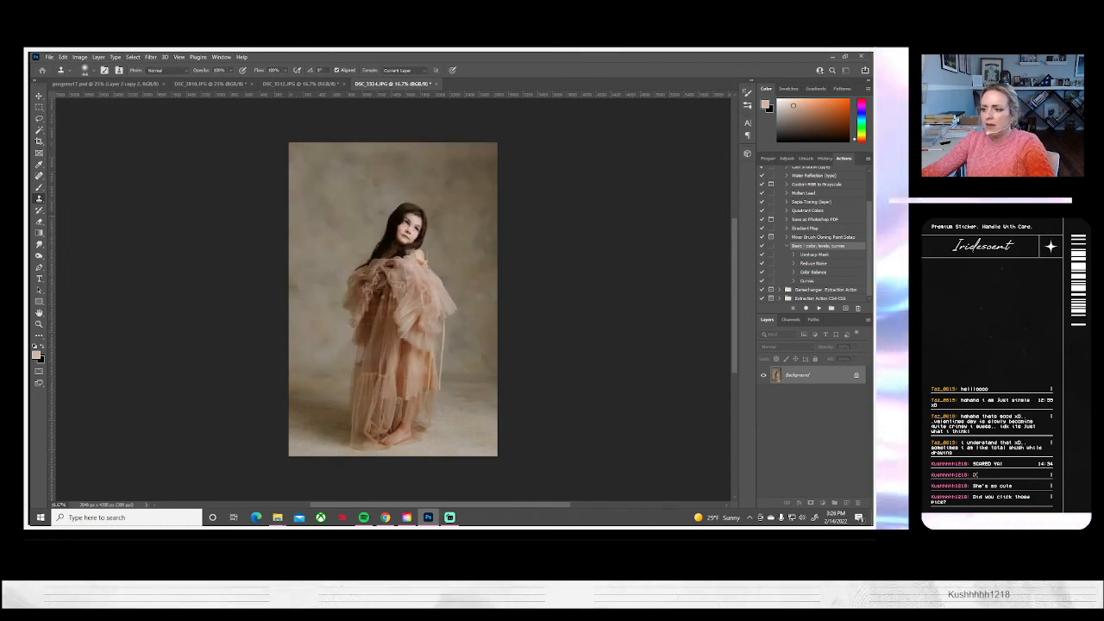
key(ctrl+s)
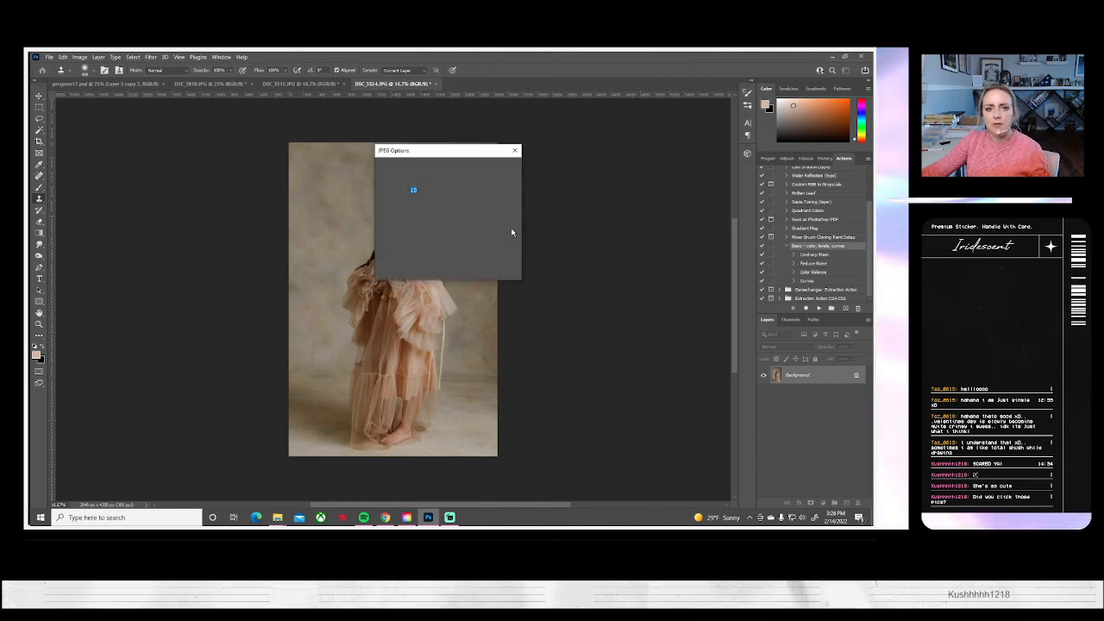
click(501, 170)
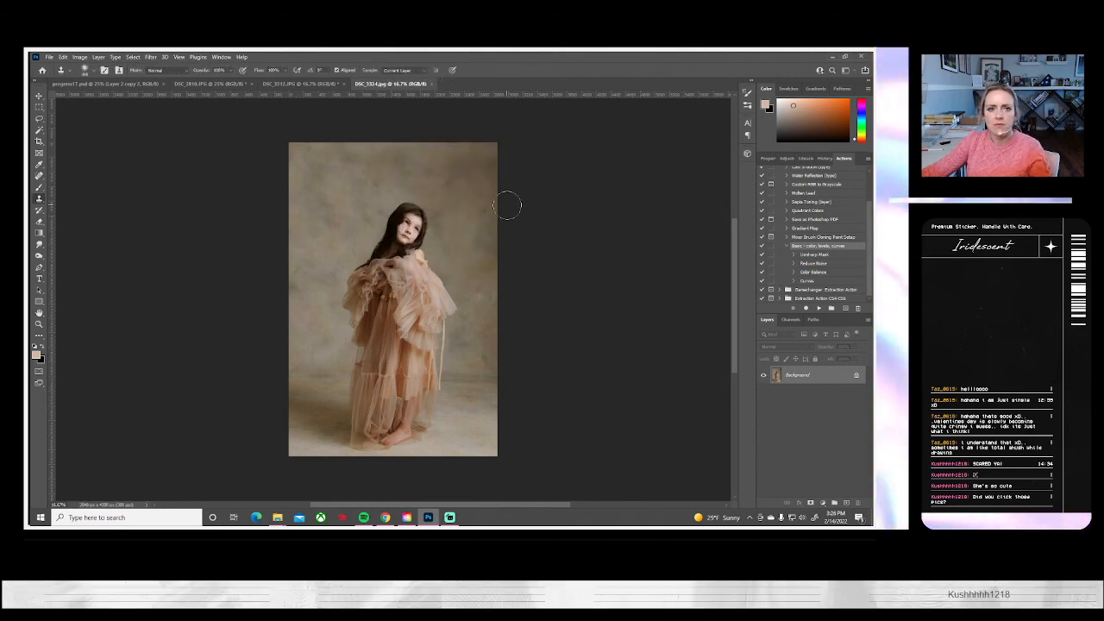
click(432, 84)
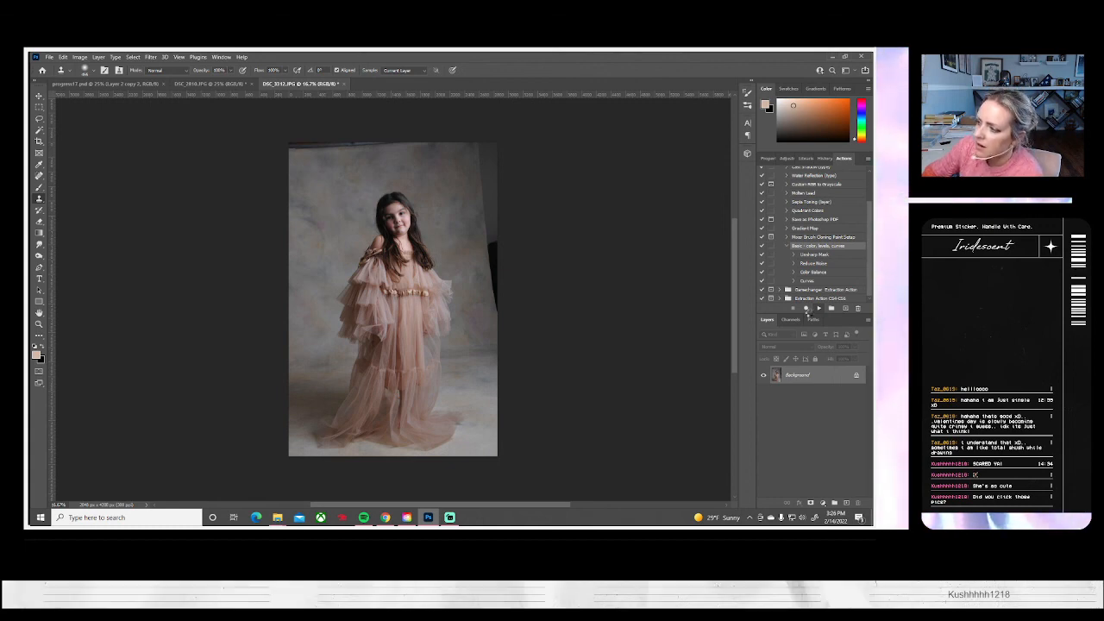
Run the Basic color, levels, curves action on DSC_3312 and clone clean backdrop over the photo's uncovered top and right edges
click(817, 309)
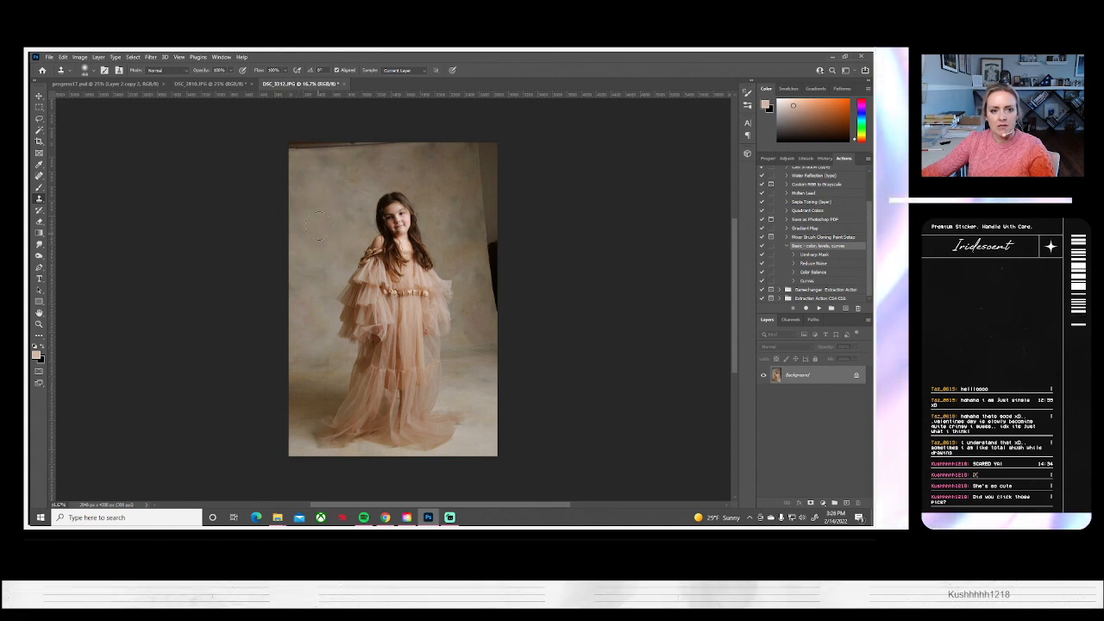
alt+click(322, 166)
mouse_move(320, 139)
mouse_down()
mouse_move(293, 143)
mouse_move(387, 138)
mouse_up()
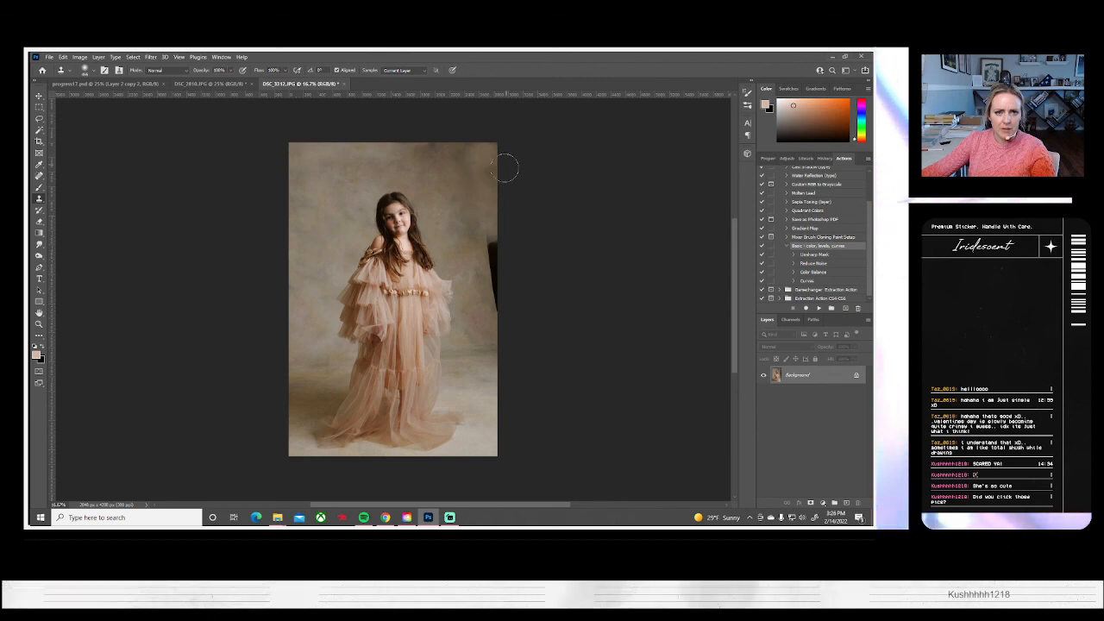
alt+click(463, 178)
mouse_move(499, 223)
mouse_down()
mouse_move(497, 304)
mouse_move(495, 231)
mouse_up()
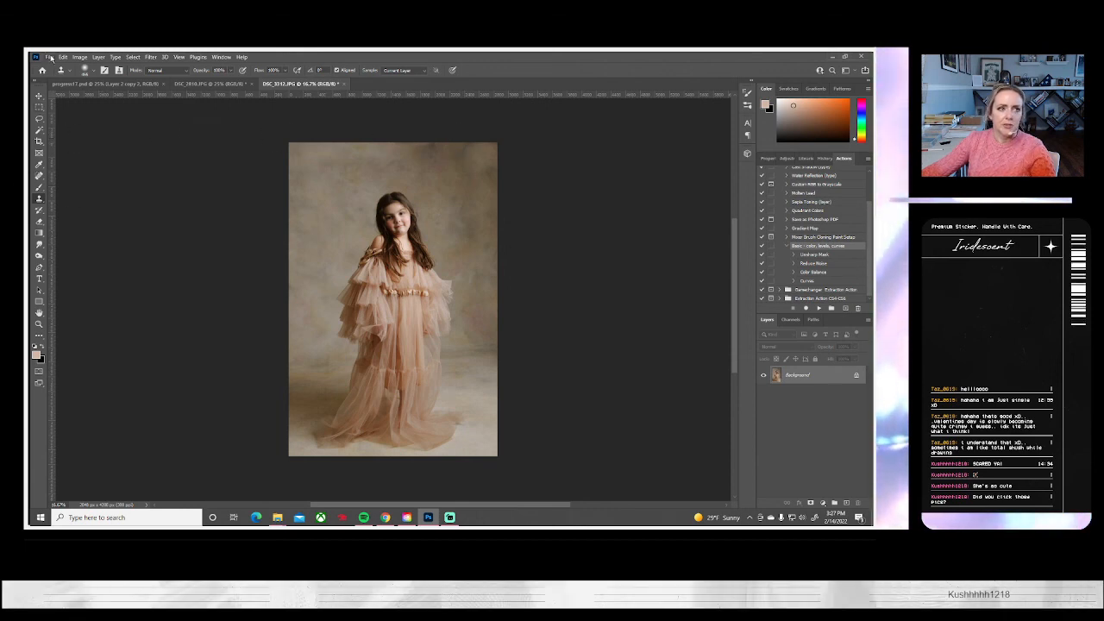
Darken the outer backdrop and floor of DSC_3312 using the Burn tool with an enlarged soft brush
right_click(39, 255)
click(73, 264)
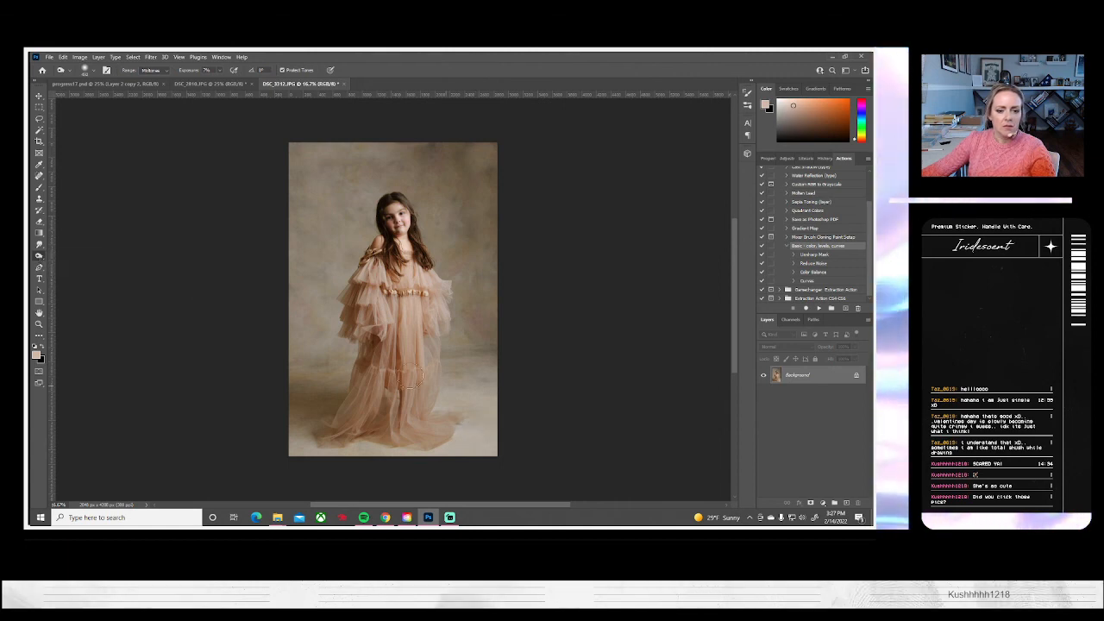
click(93, 71)
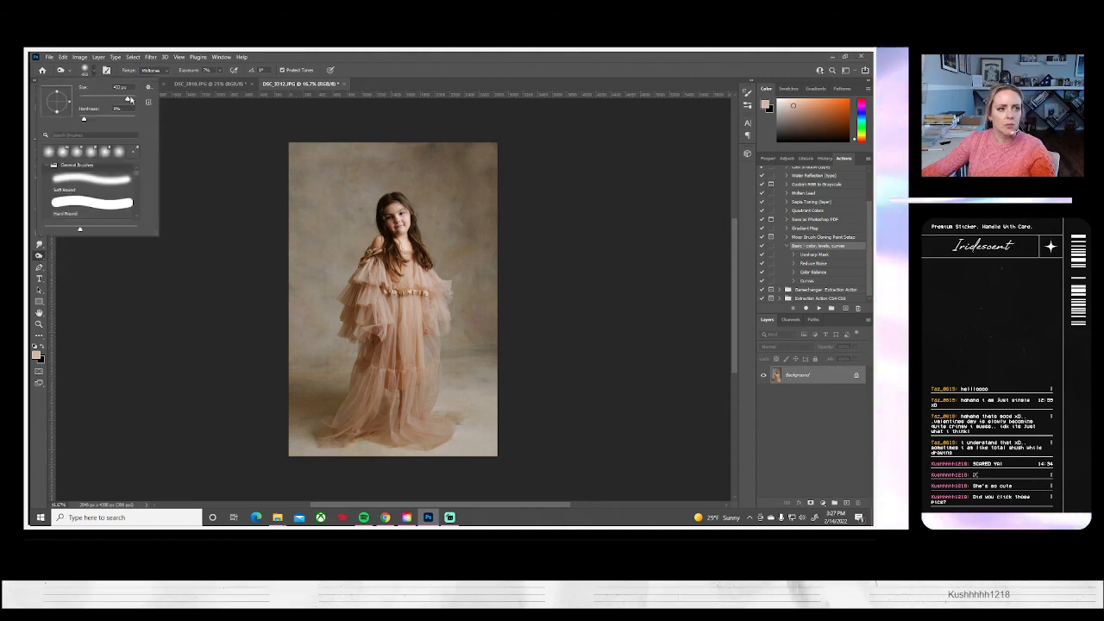
click(132, 99)
click(498, 408)
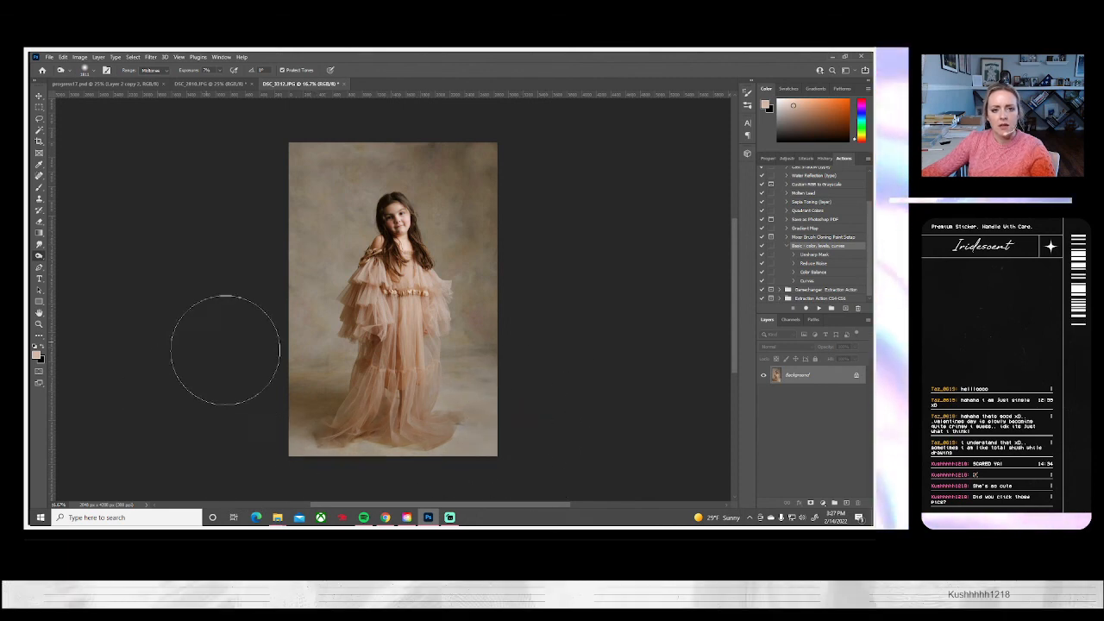
Save the retouched DSC_3312 photo as a JPEG with the offered quality and close it
click(49, 57)
click(62, 162)
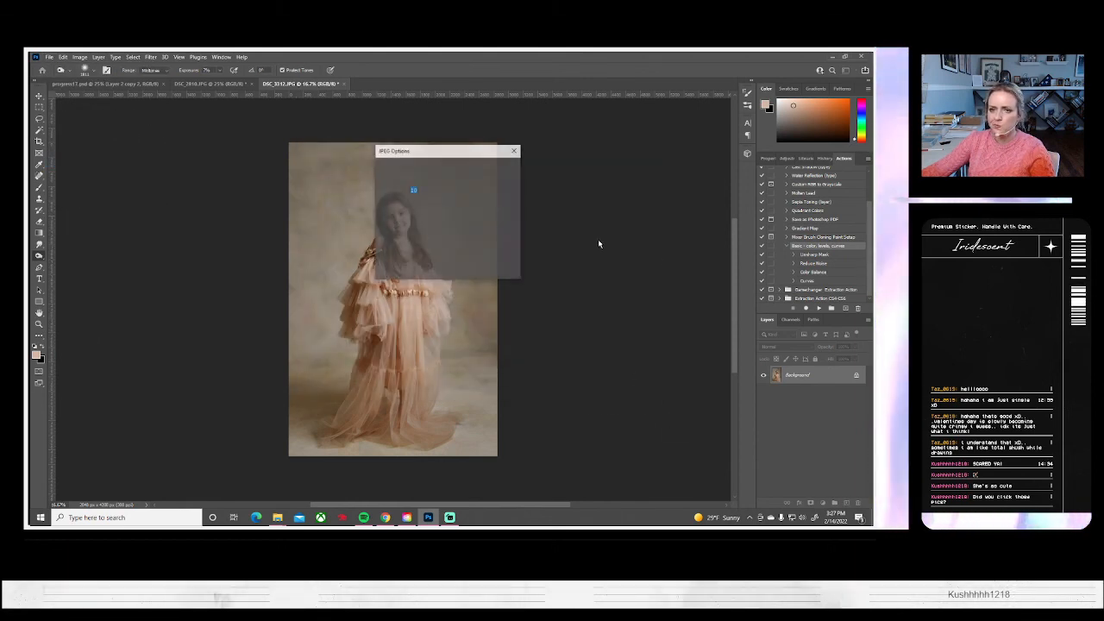
click(500, 173)
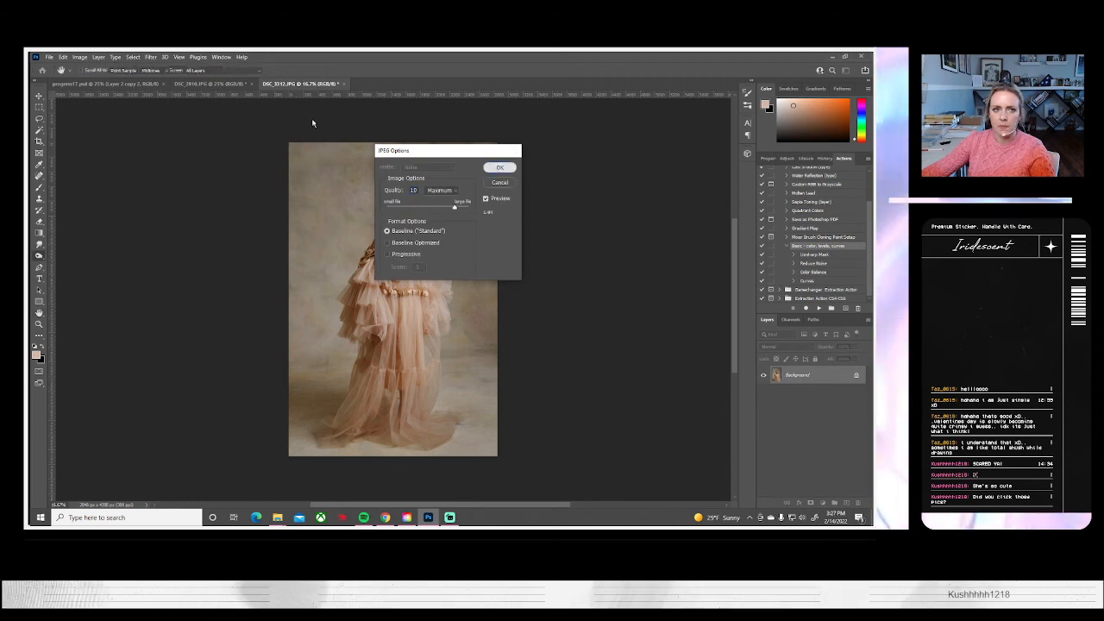
click(339, 84)
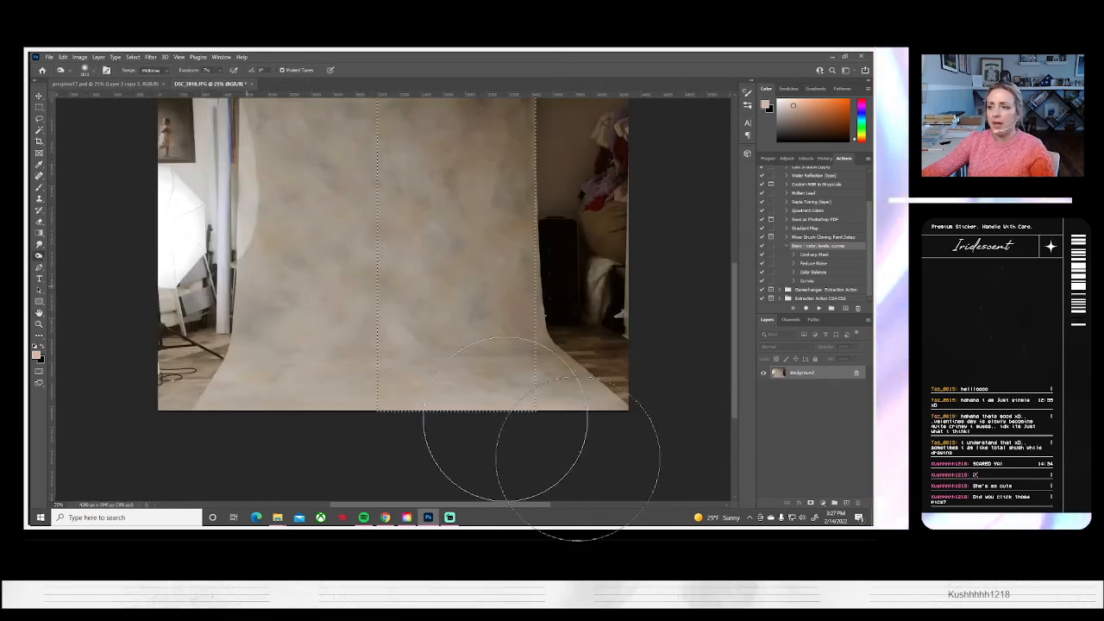
Close the photo of the empty studio backdrop without saving its changes
key(ctrl+d)
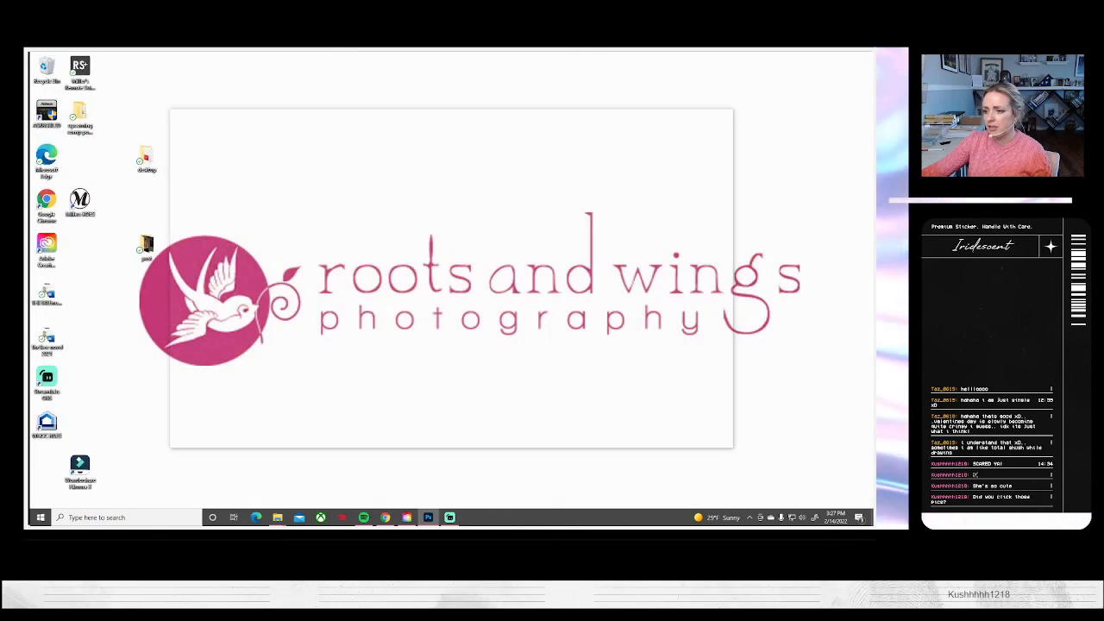
click(278, 517)
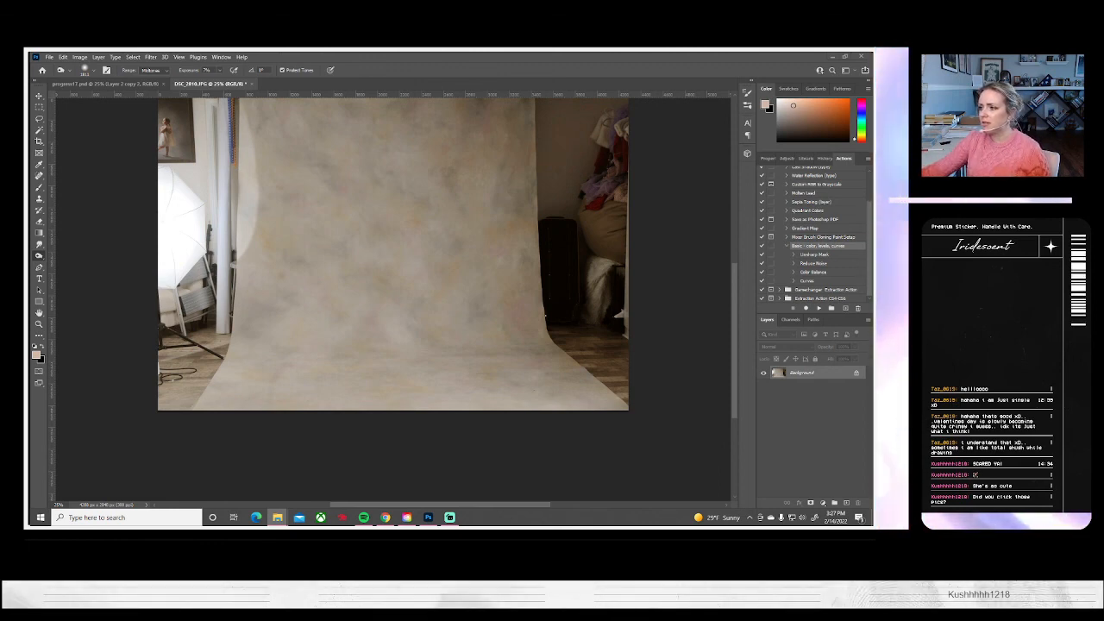
click(428, 517)
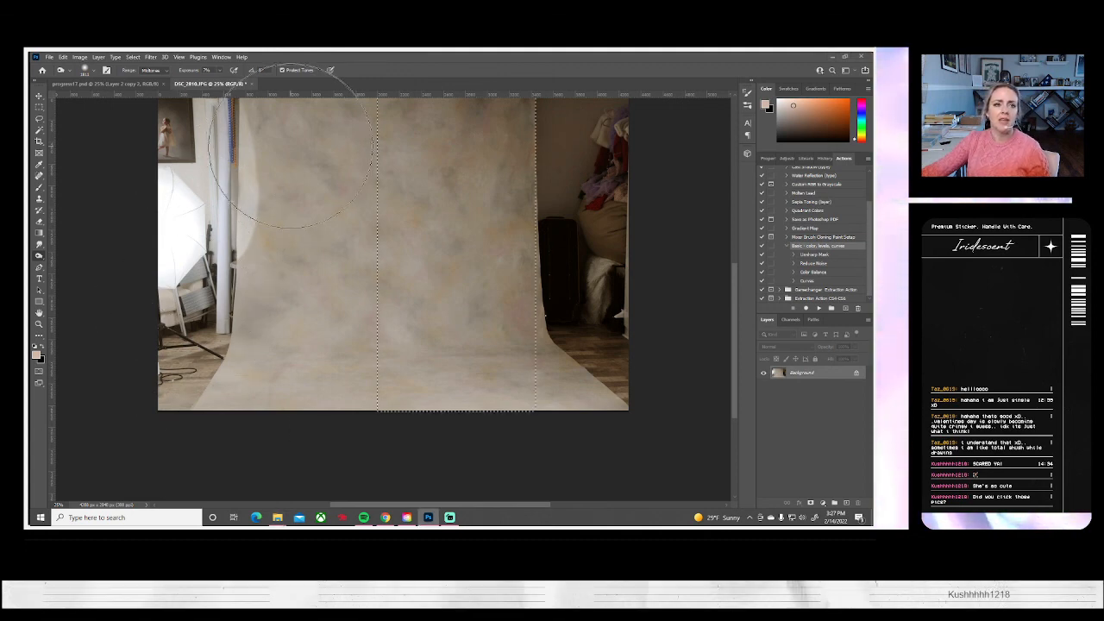
click(249, 84)
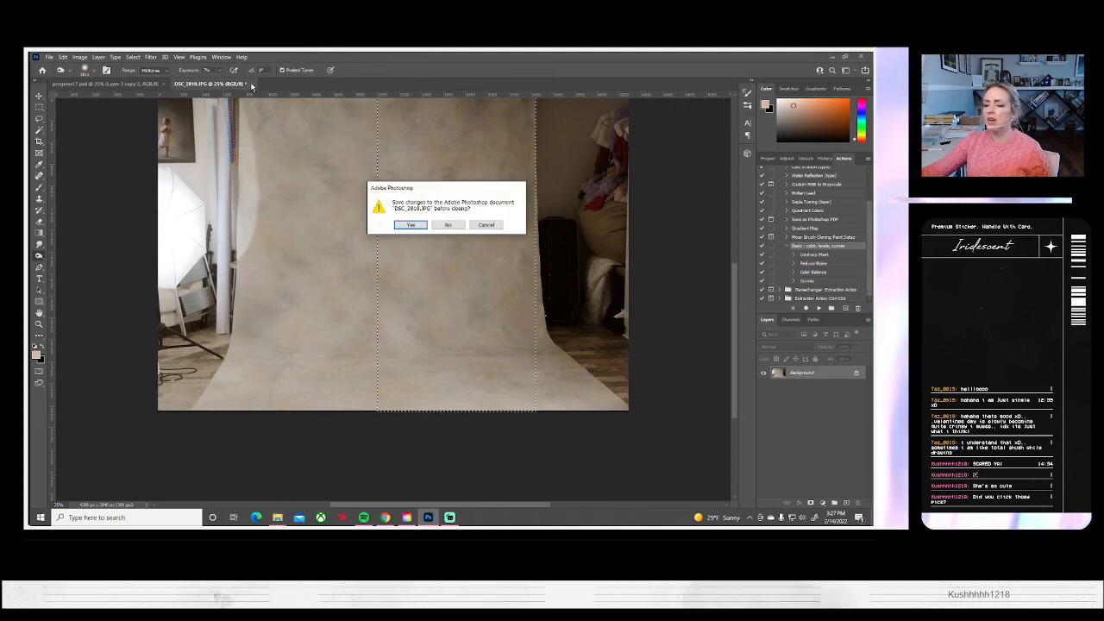
click(448, 224)
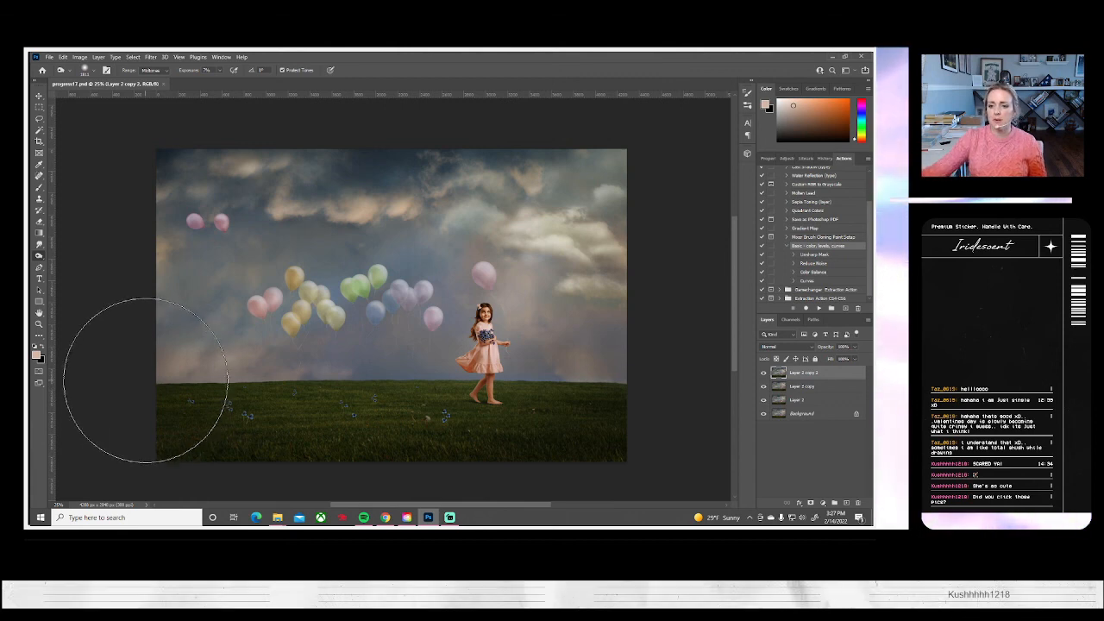
click(49, 57)
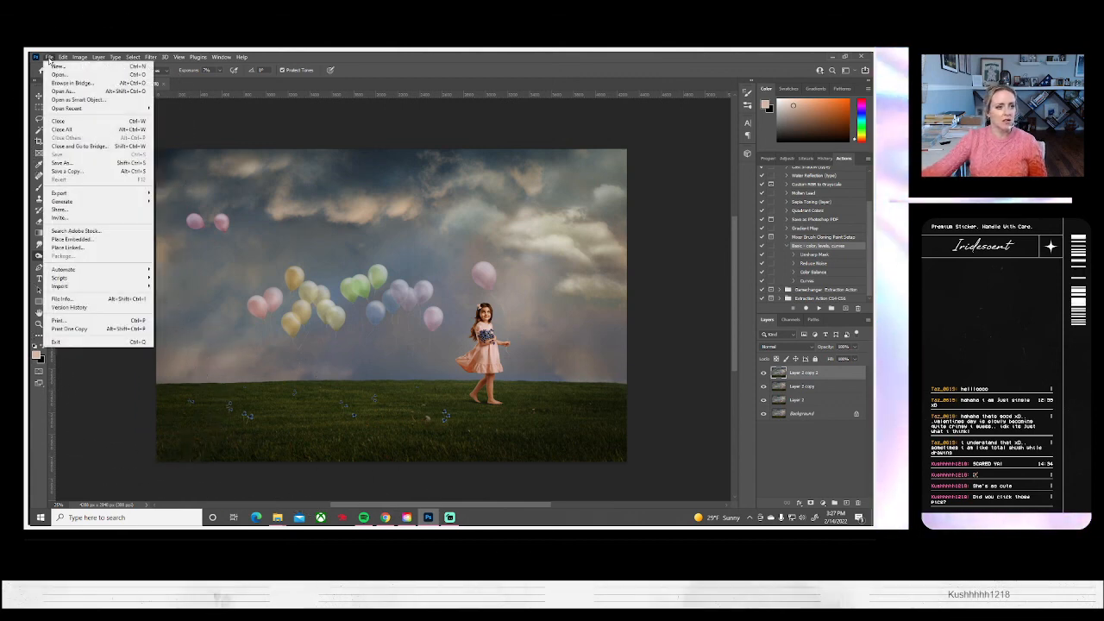
click(49, 57)
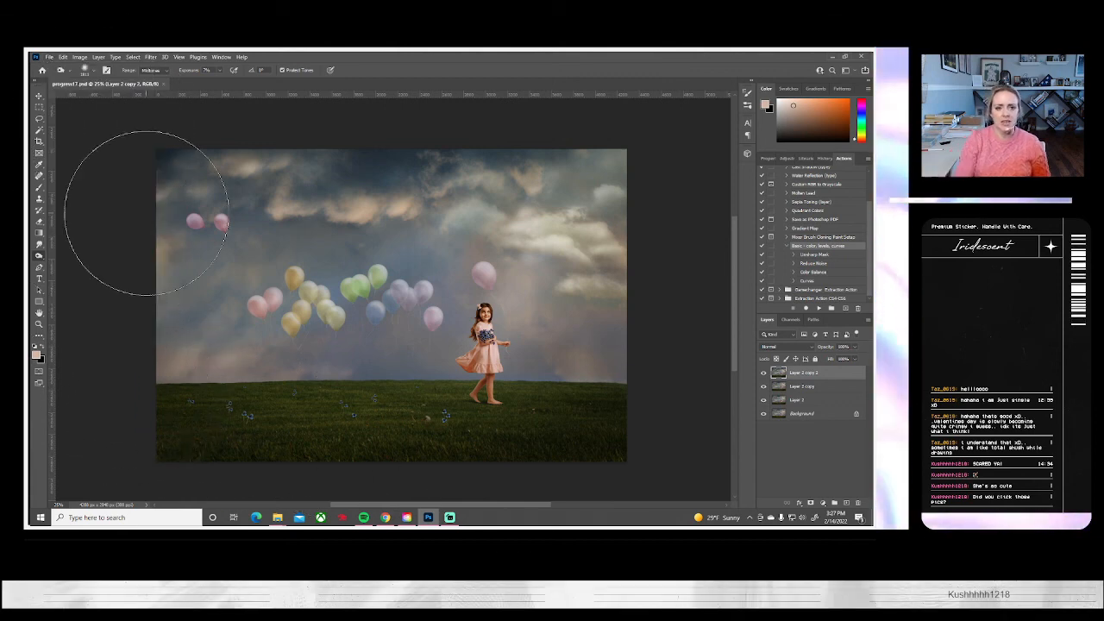